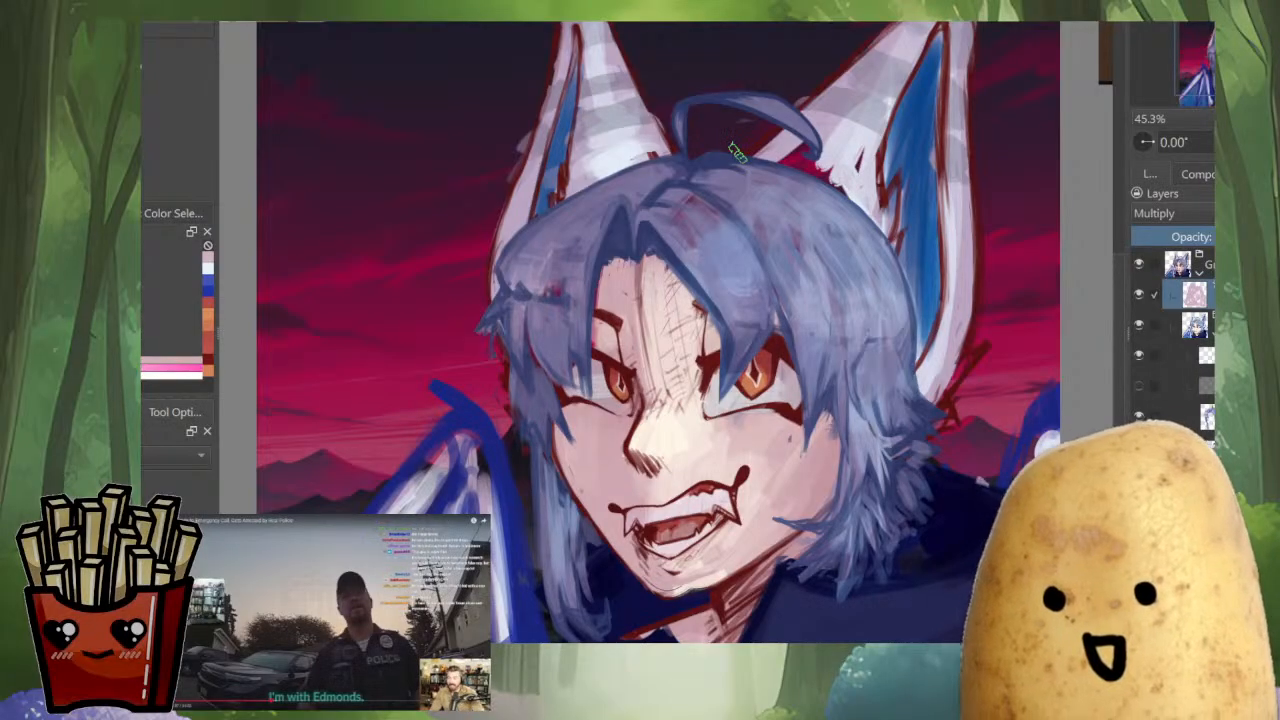
Compare the portrait with and without the pink Multiply shading layer, leaving the shading hidden
mouse_move(733, 145)
left_mouse_down()
mouse_move(805, 103)
mouse_move(814, 0)
left_mouse_up()
scroll(936, 318, "down", 2)
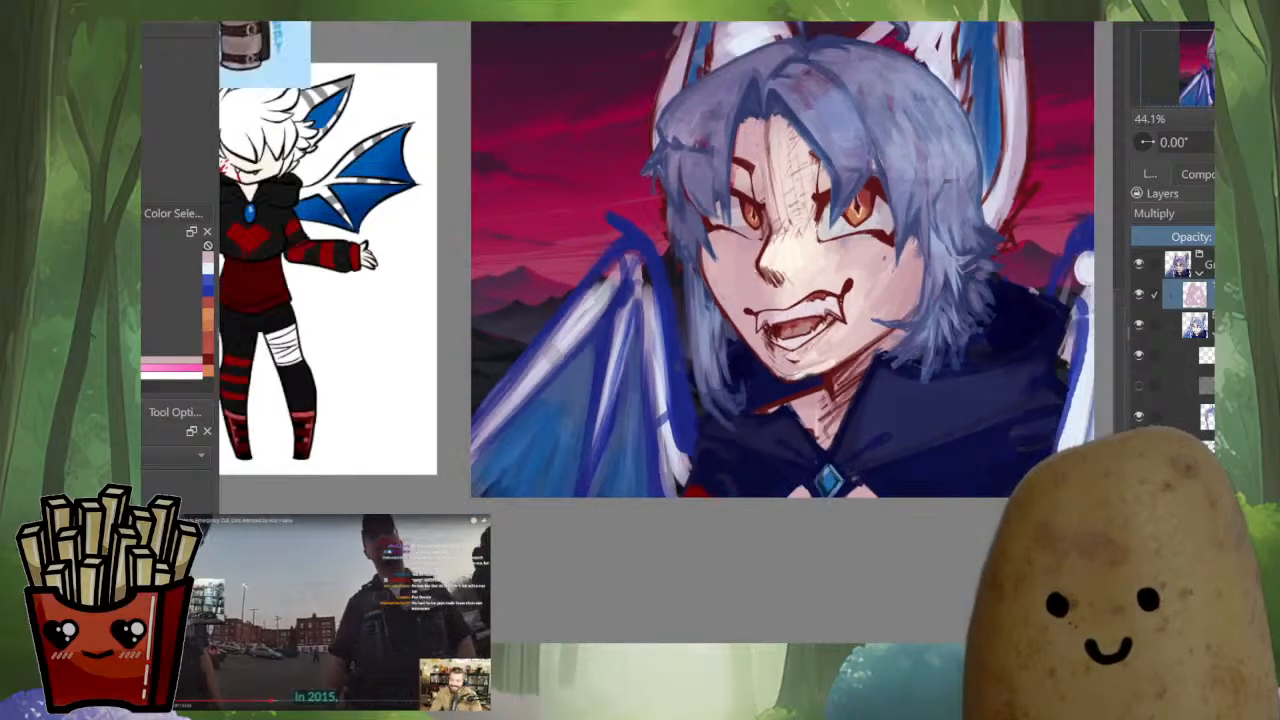
left_click_drag(850, 190, 760, 338)
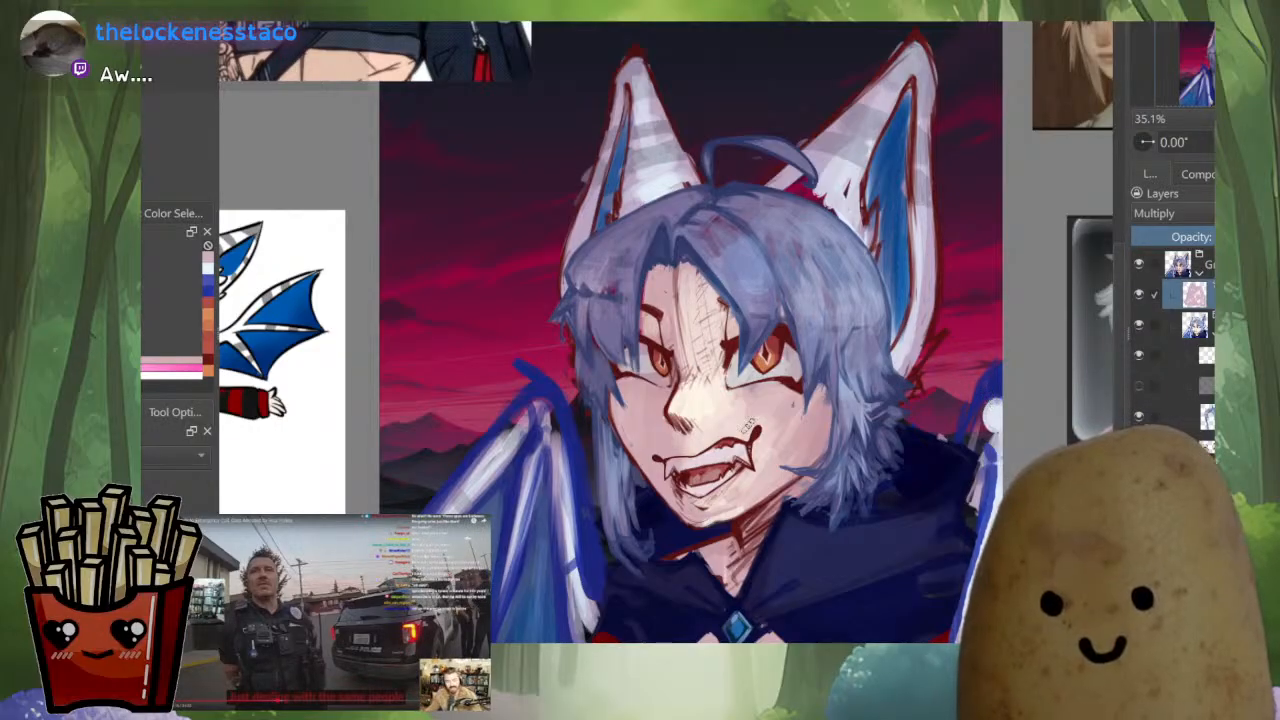
left_click(1139, 295)
left_click(1139, 295)
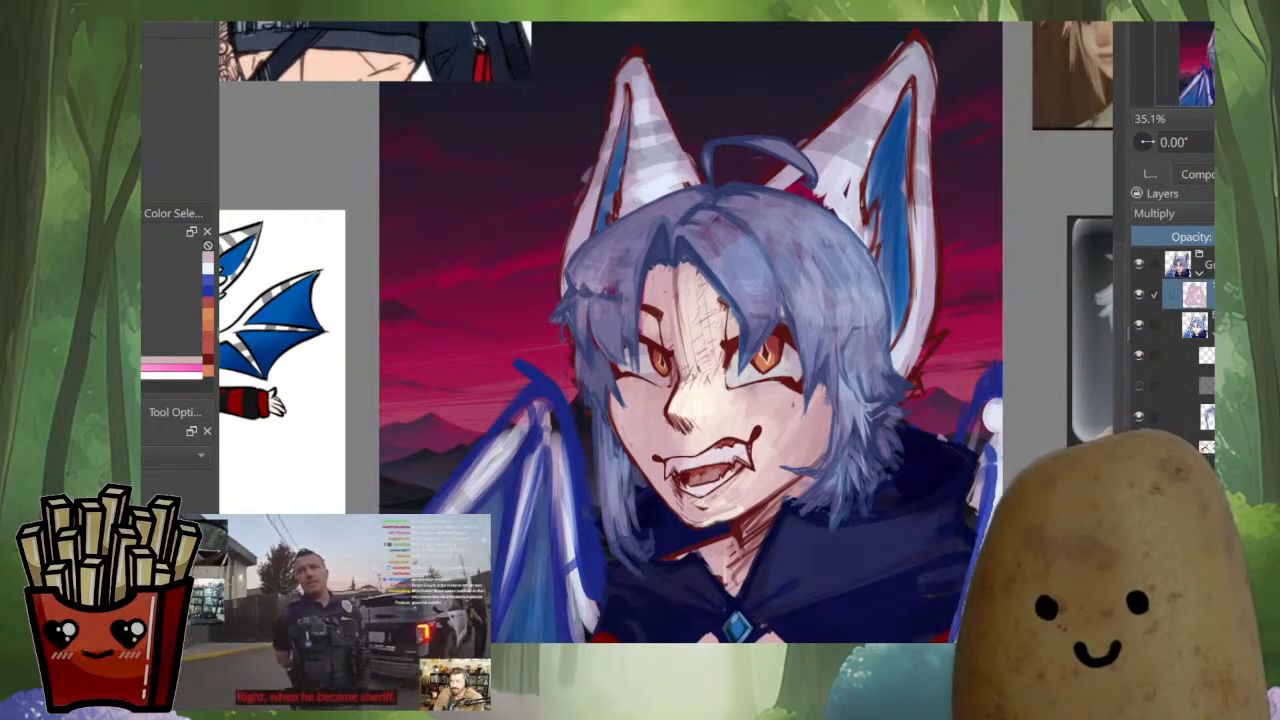
left_click(1139, 295)
Check the layers beneath the shading one by one, isolating the layer that holds the loose blue wing strokes
left_click(1213, 334)
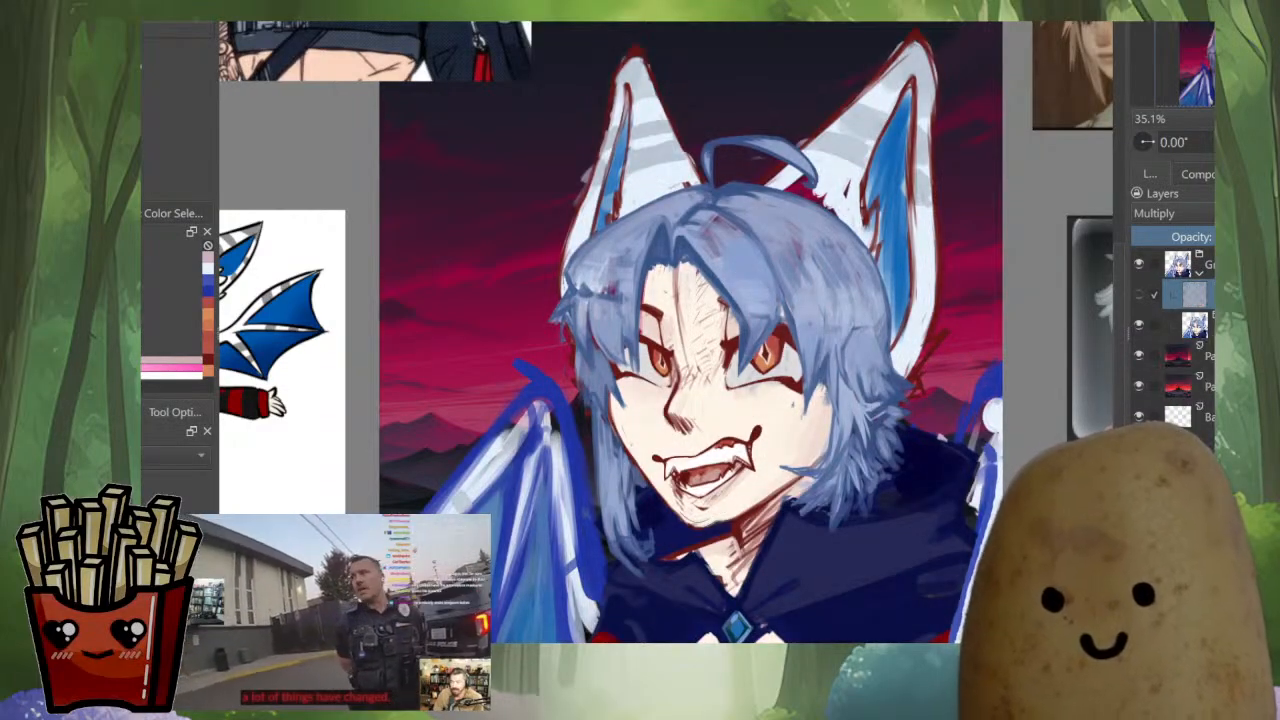
left_click(1139, 325)
left_click(1139, 325)
left_click(1195, 325)
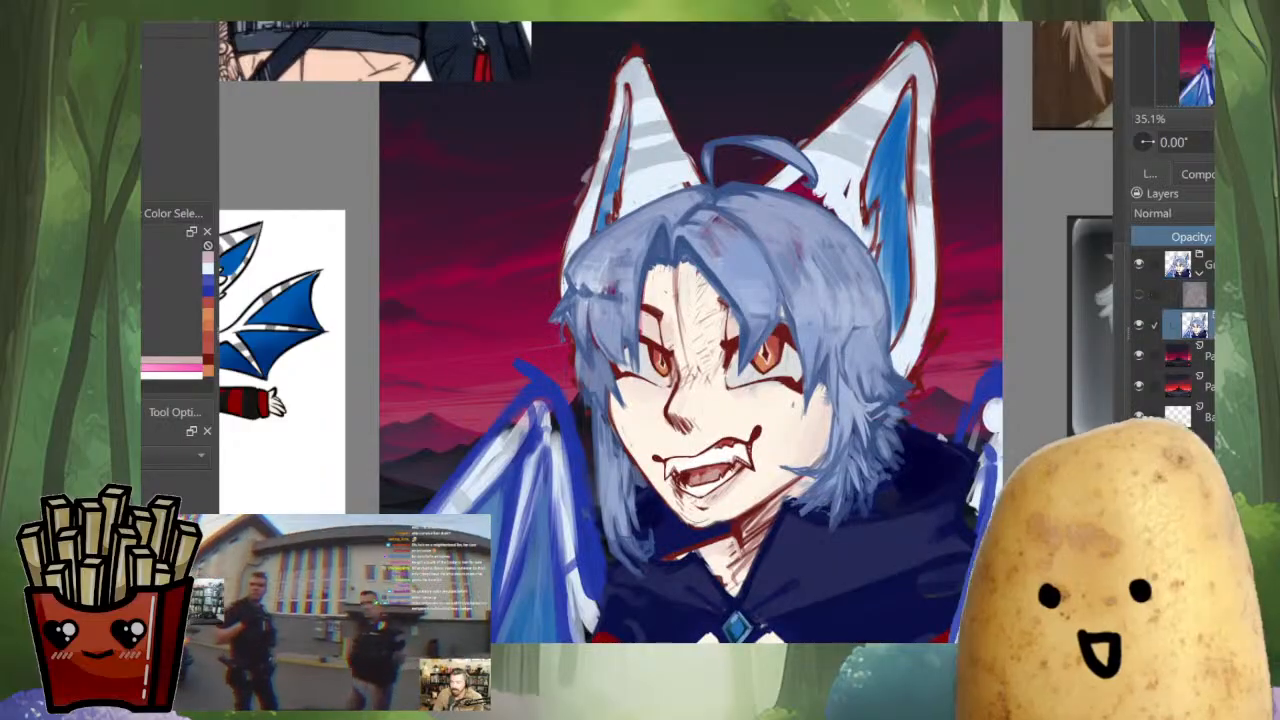
left_click(1213, 334)
left_click(1206, 356)
left_click(1206, 356, "alt")
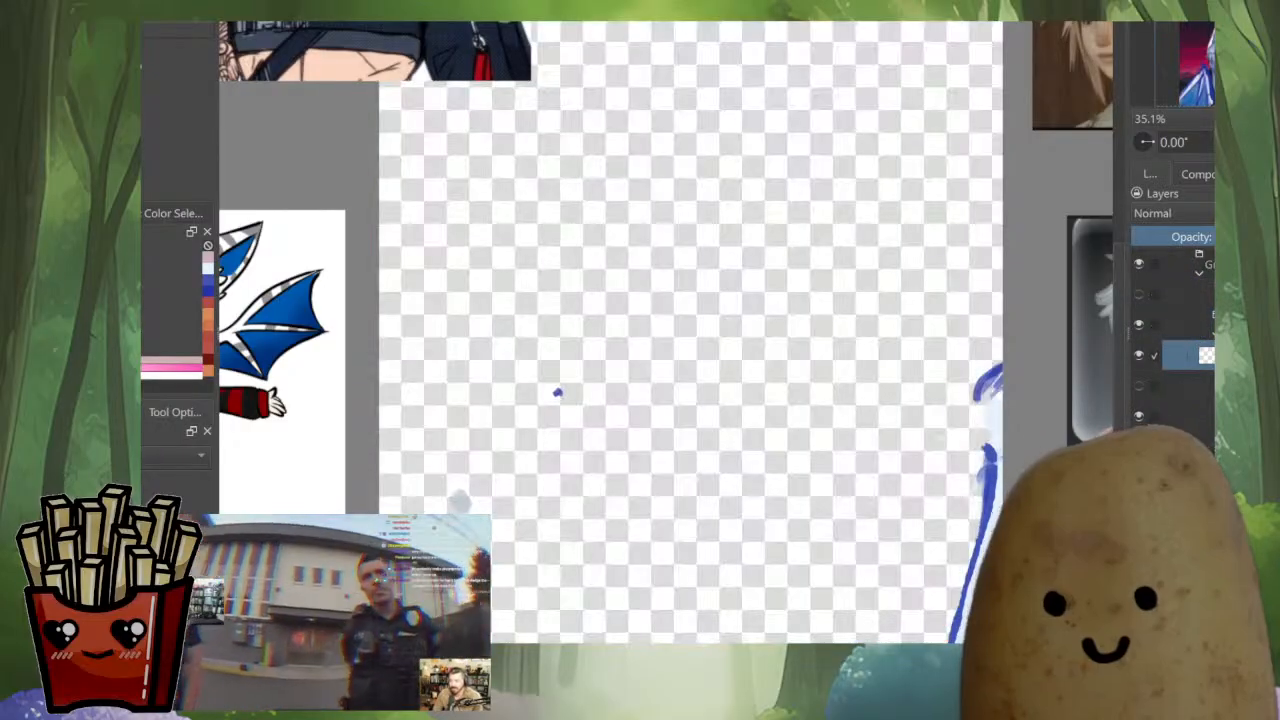
left_click(1206, 356, "alt")
left_click(1206, 356, "alt")
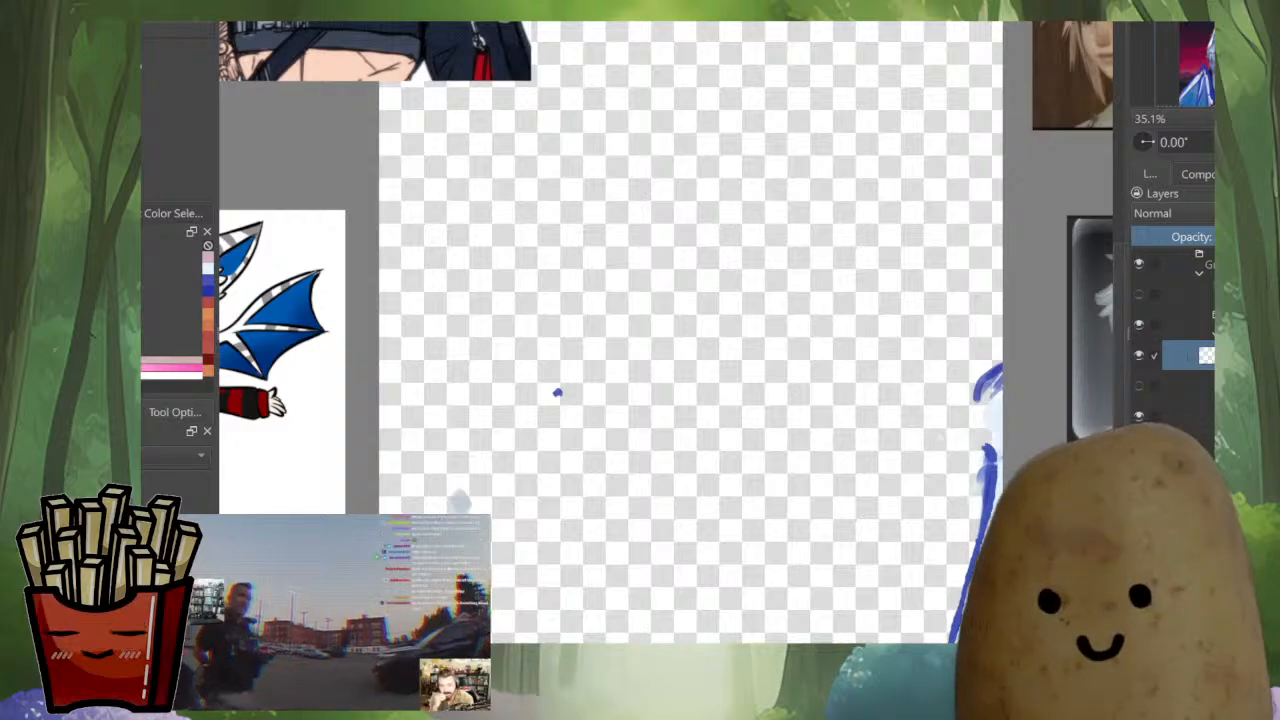
left_click_drag(606, 346, 543, 410)
left_click(1206, 356, "alt")
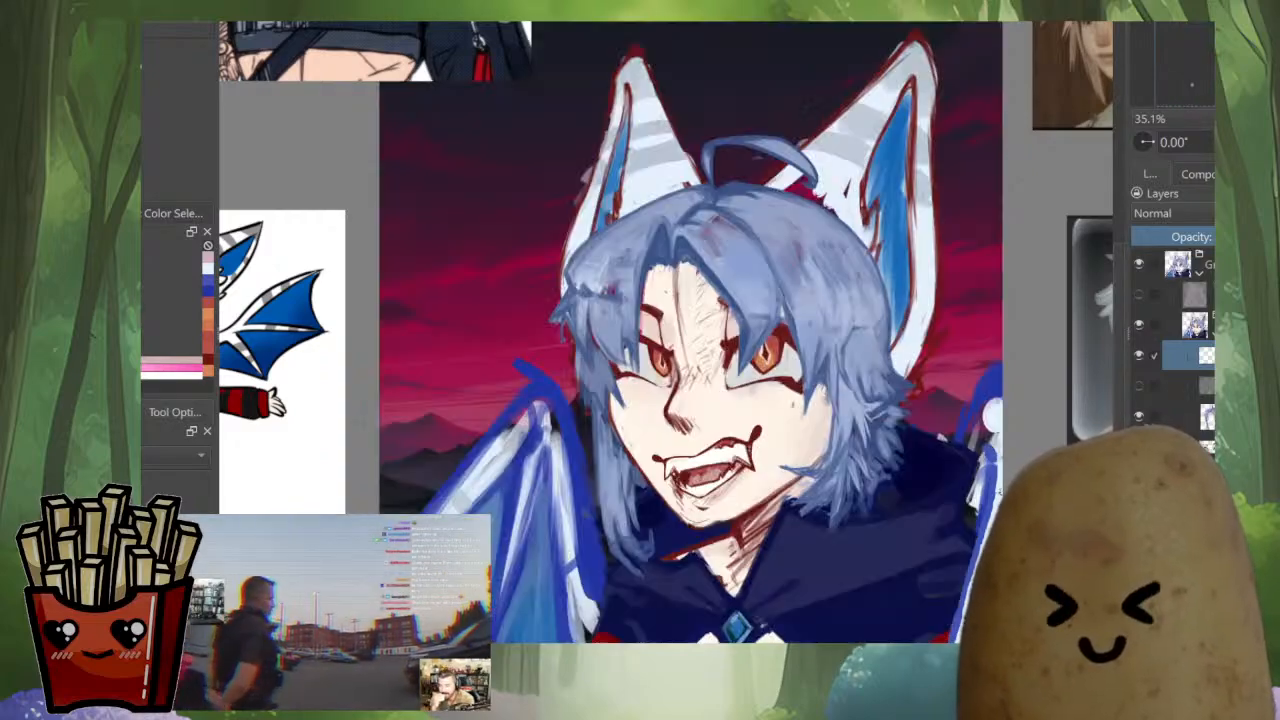
Pick a near-black paint colour while working near the character's shoulder and wing
left_click_drag(974, 541, 926, 513)
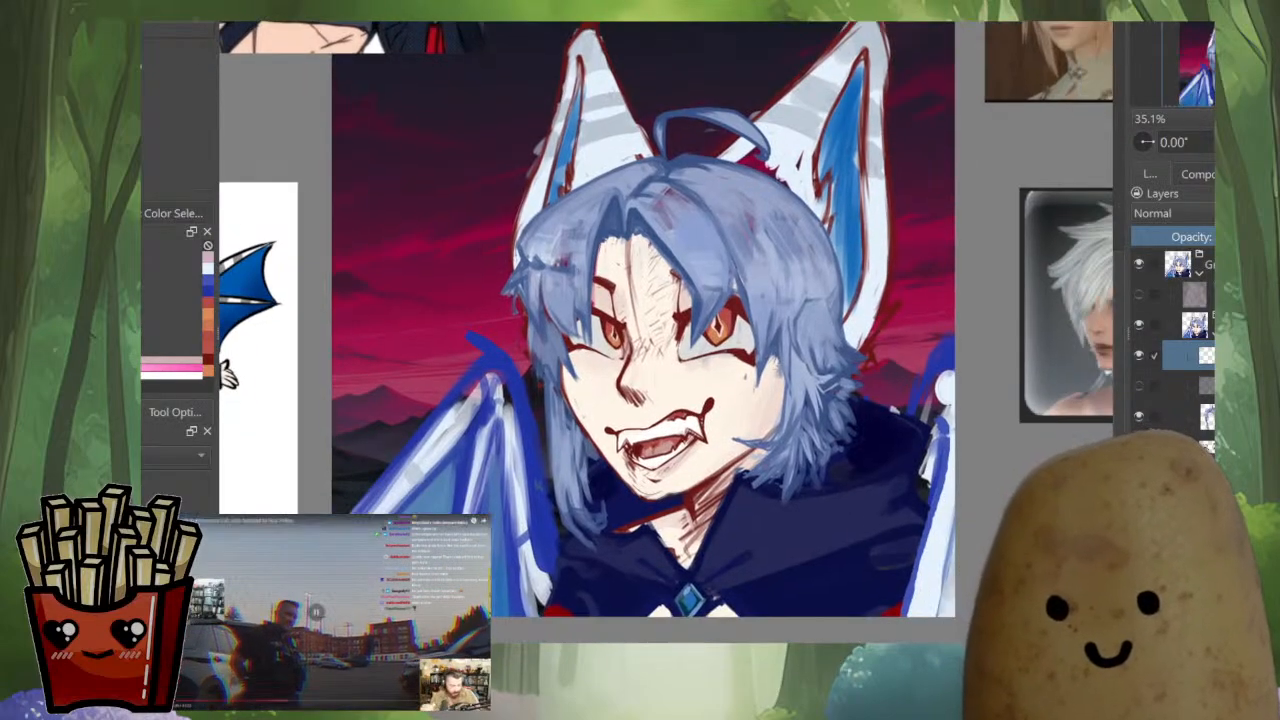
left_click_drag(175, 367, 160, 367)
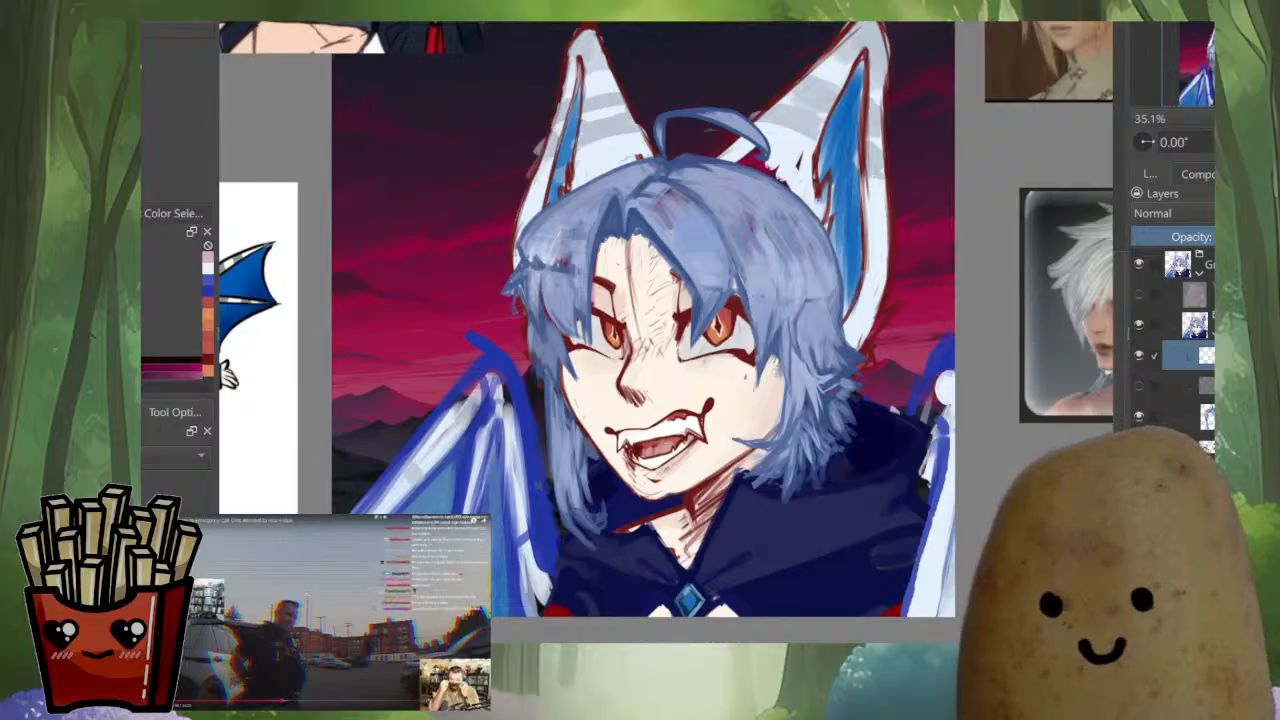
scroll(942, 362, "up", 5)
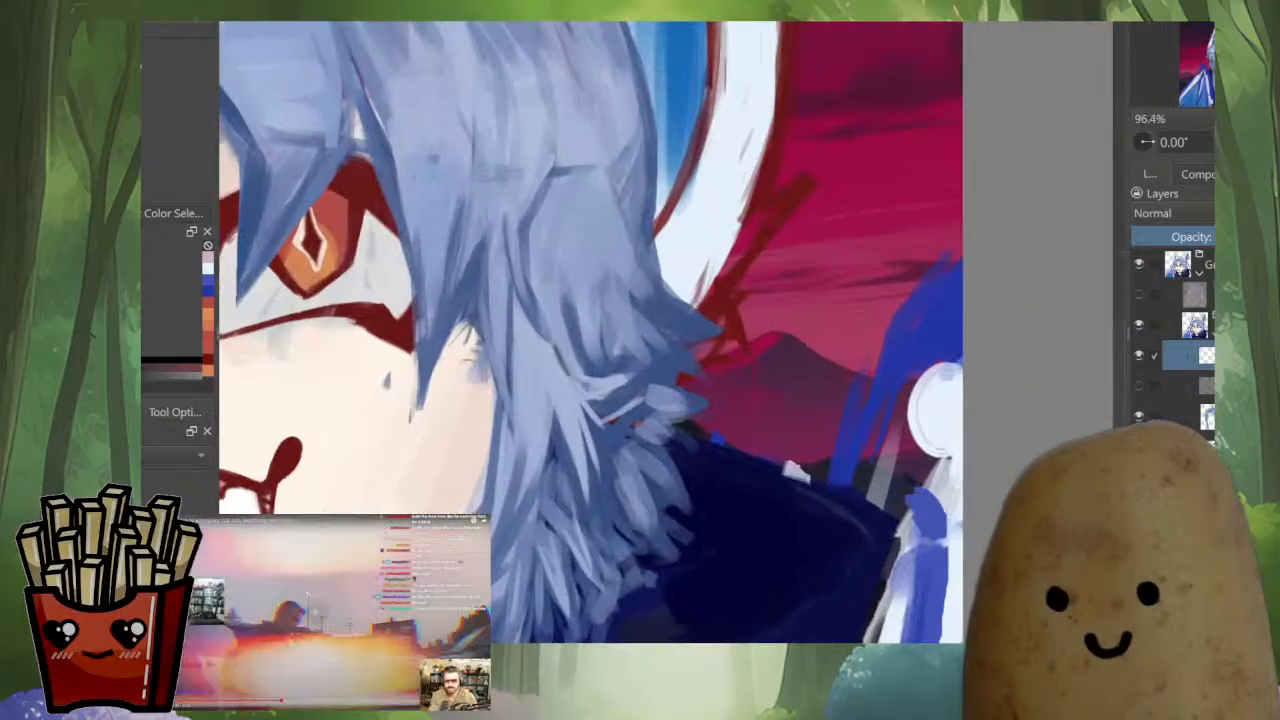
scroll(838, 416, "down", 5)
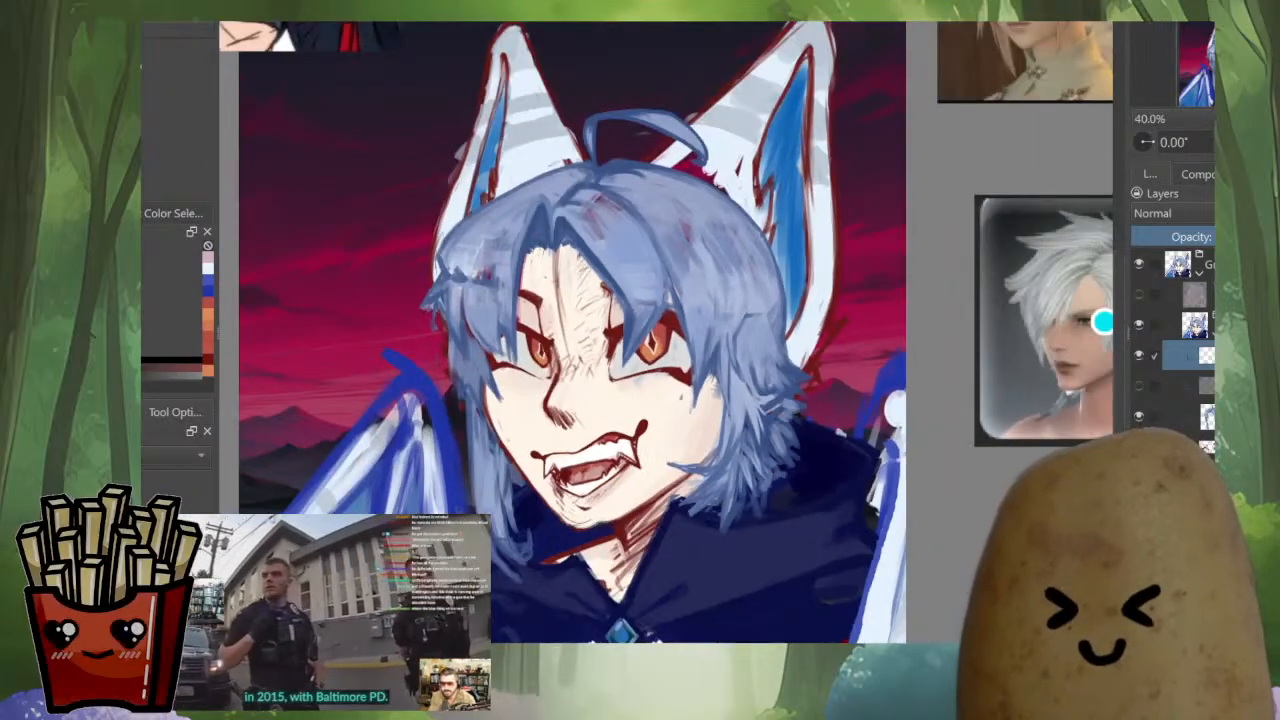
Move the hidden cat sketch layer out of the character group to the top of the layer stack
left_click(1206, 386, "alt")
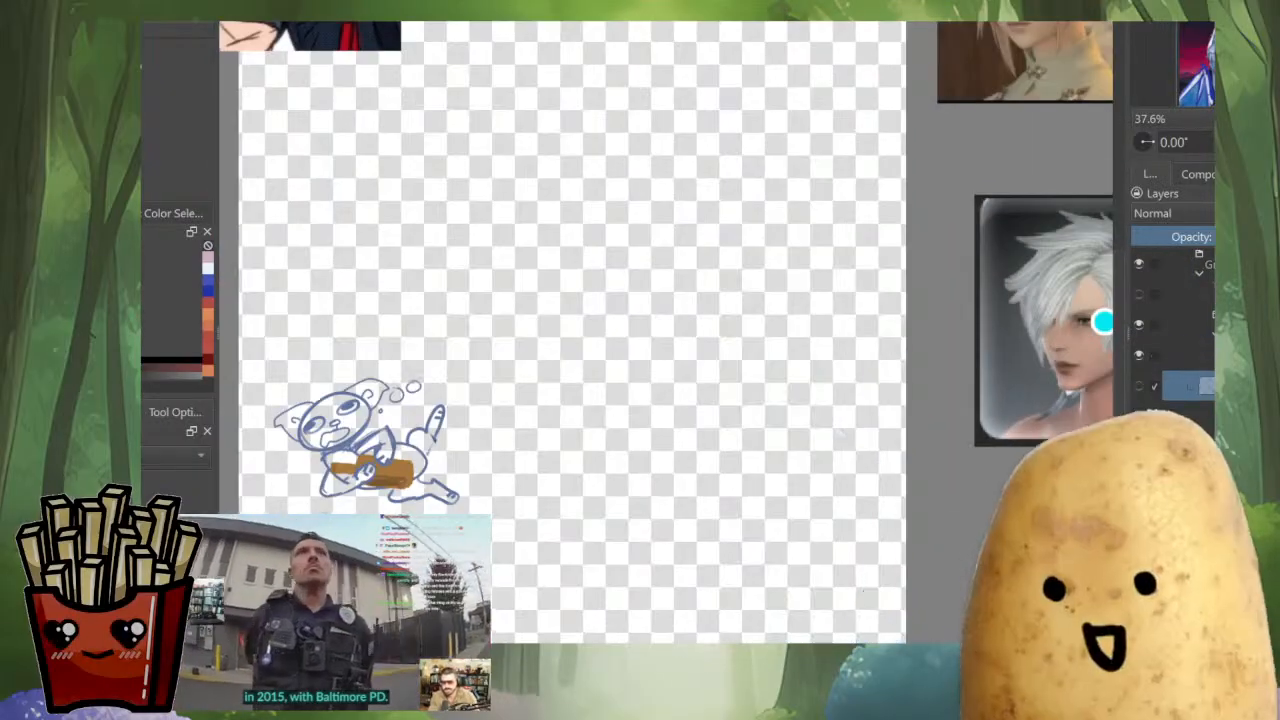
left_click(1206, 416, "alt")
left_click(1206, 386, "alt")
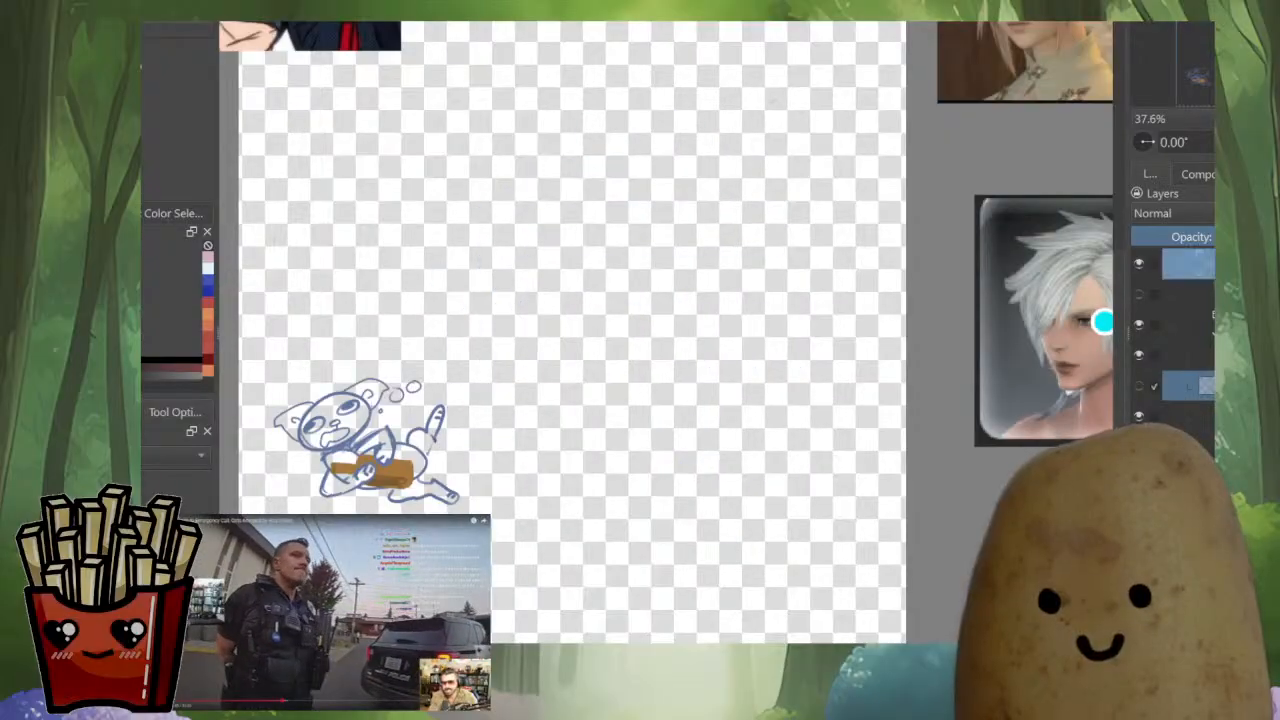
left_click_drag(1206, 386, 1200, 252)
left_click(1178, 264, "alt")
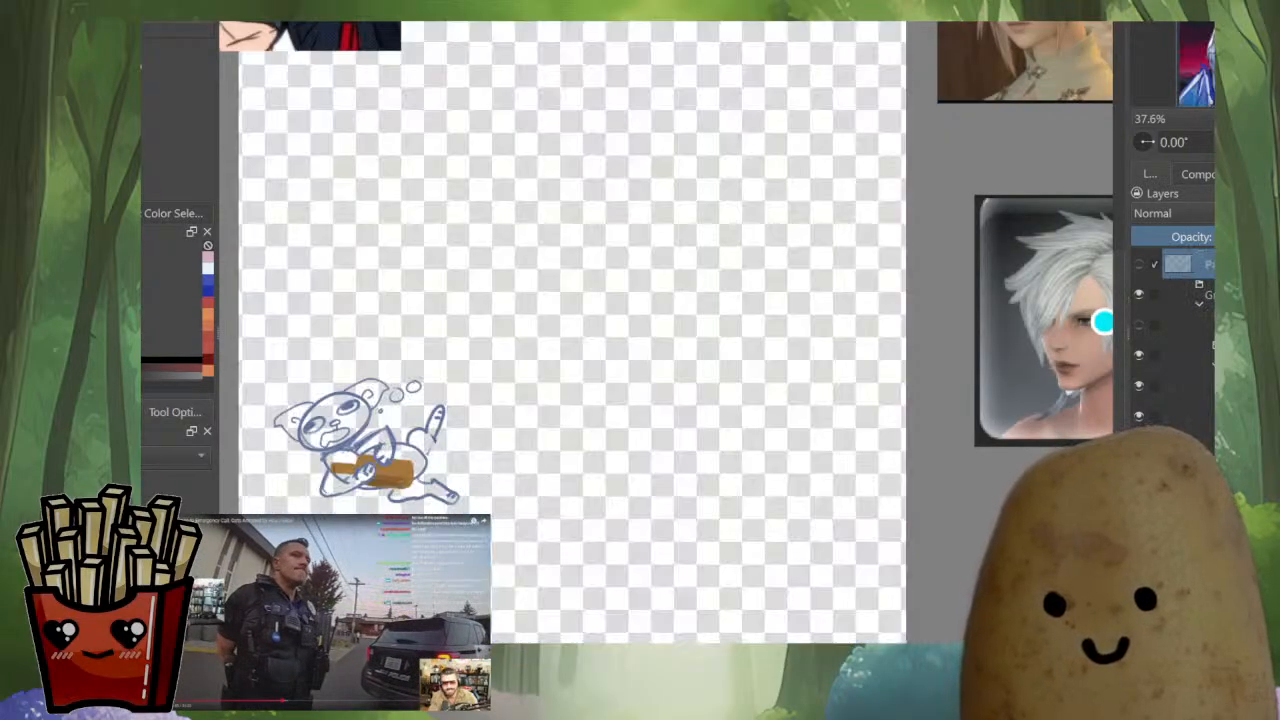
Reselect the layer with the loose blue wing strokes and show the Multiply shading layer over the portrait
left_click(1206, 386, "alt")
left_click(1206, 386, "alt")
scroll(915, 425, "up", 3)
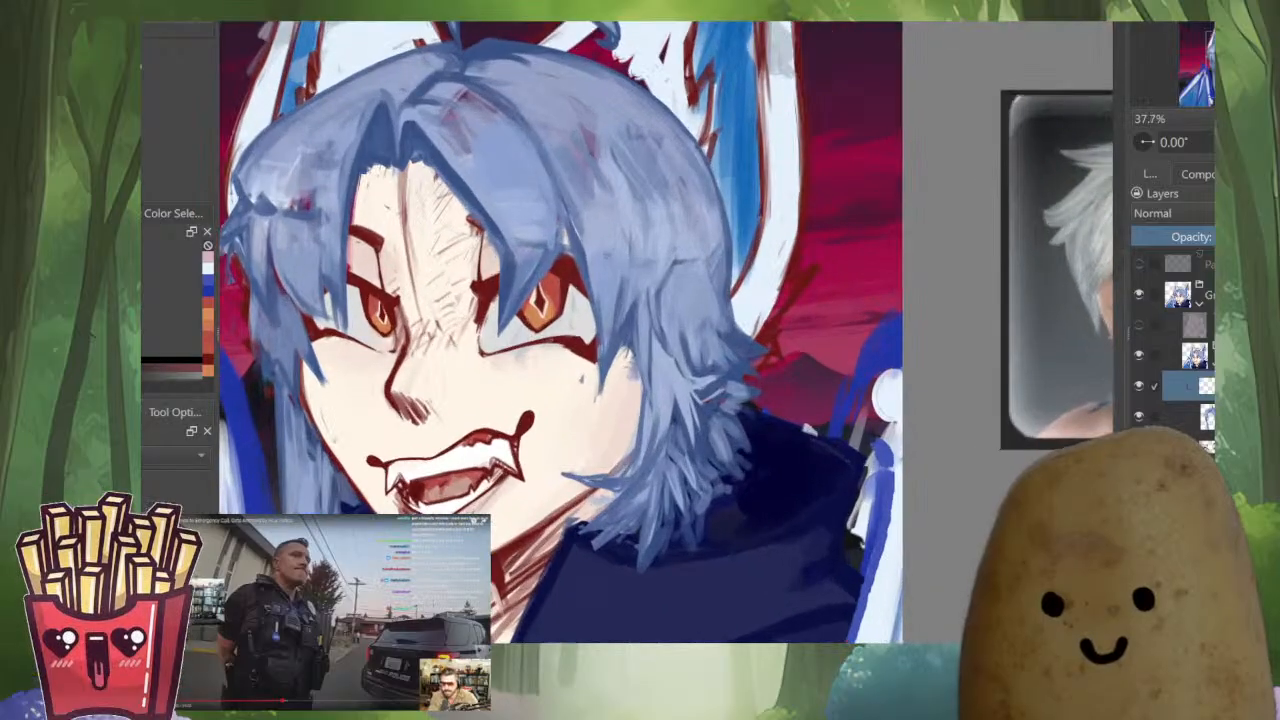
scroll(950, 375, "down", 4)
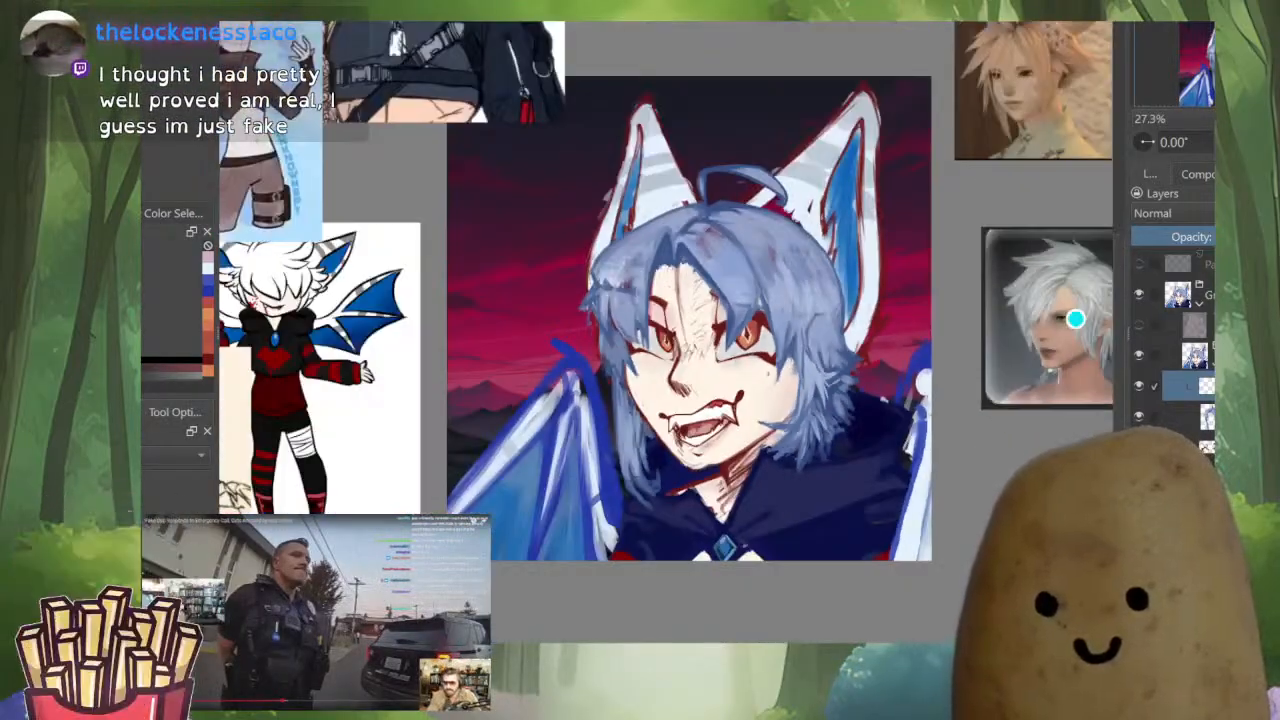
left_click(1139, 325)
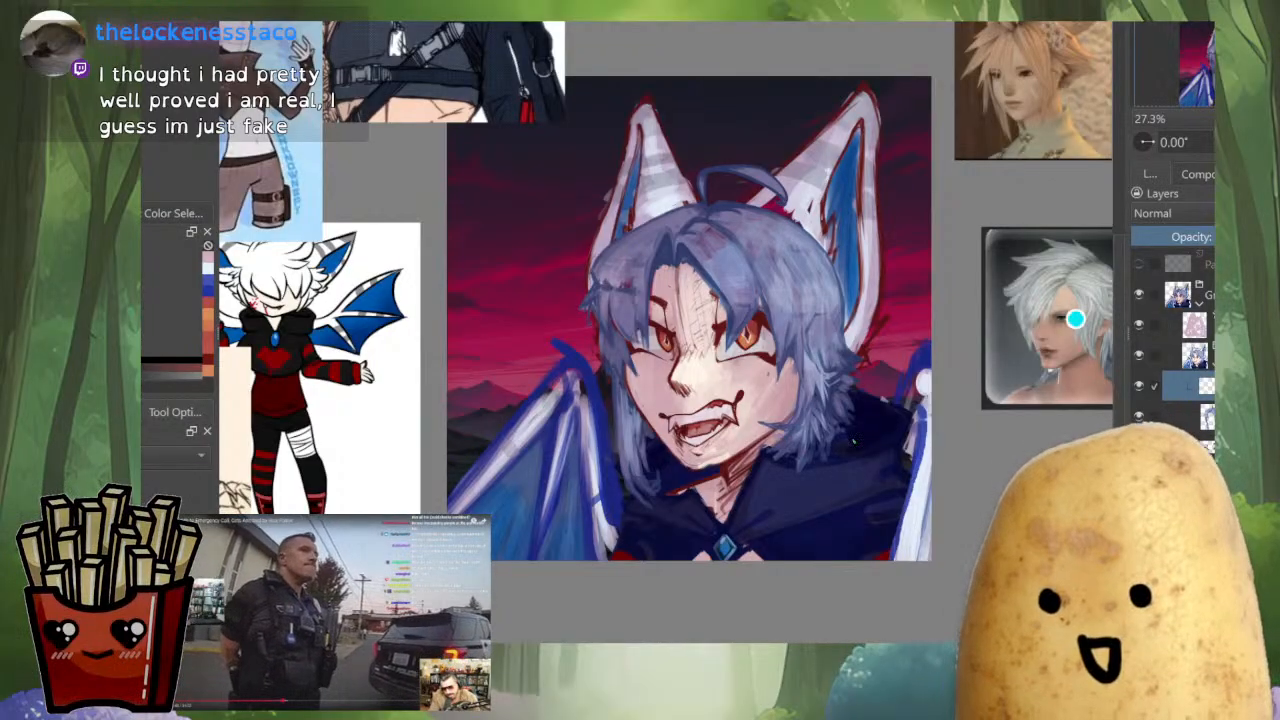
scroll(925, 485, "up", 5)
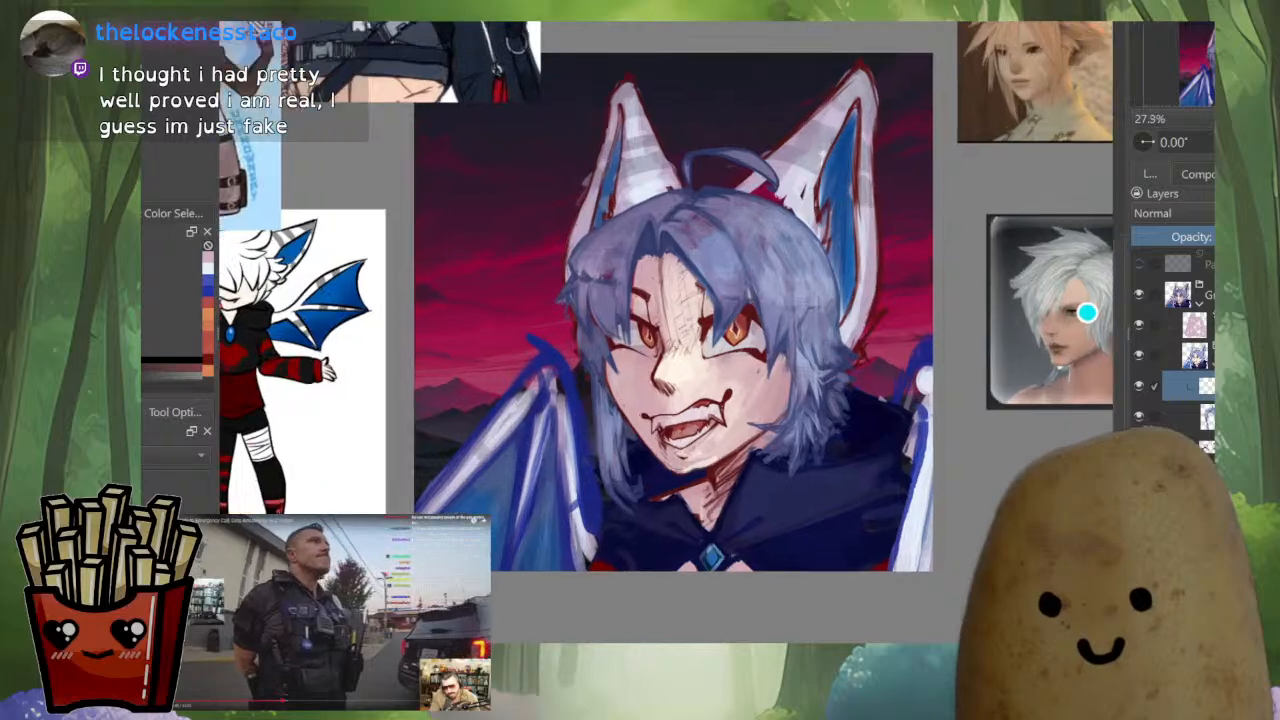
scroll(925, 485, "down", 3)
left_click_drag(925, 485, 962, 430)
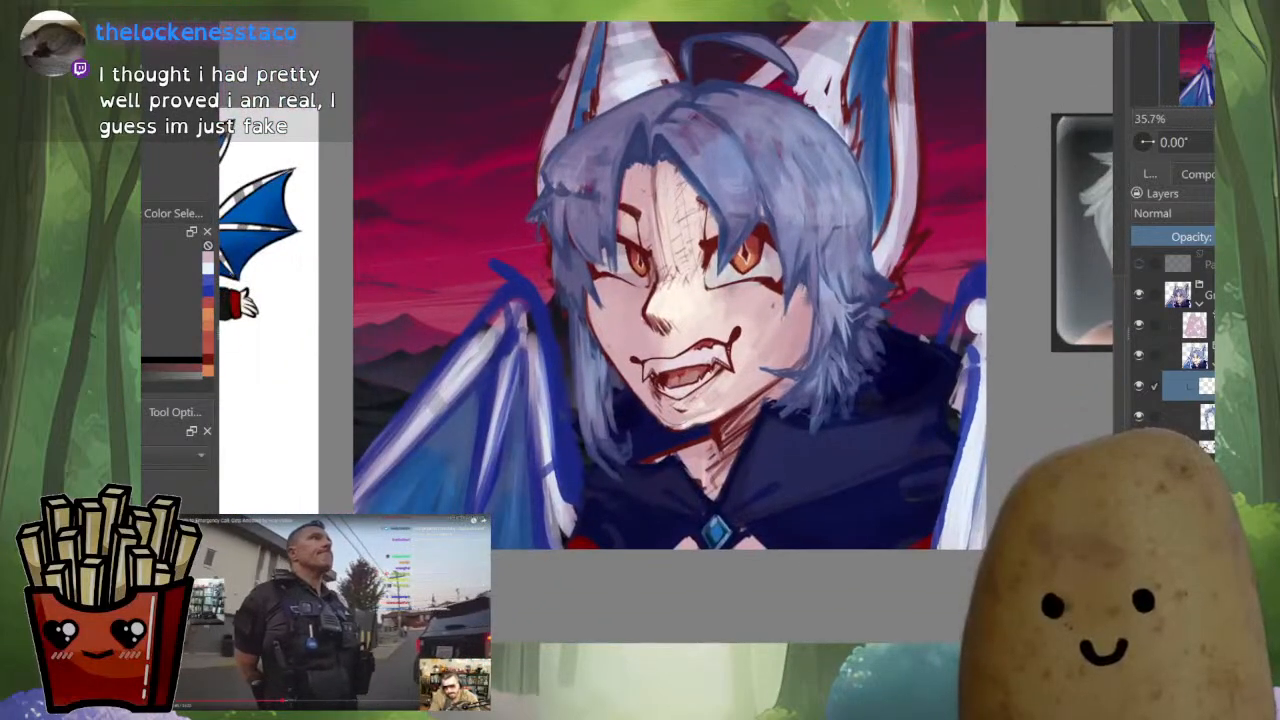
left_click_drag(700, 320, 675, 354)
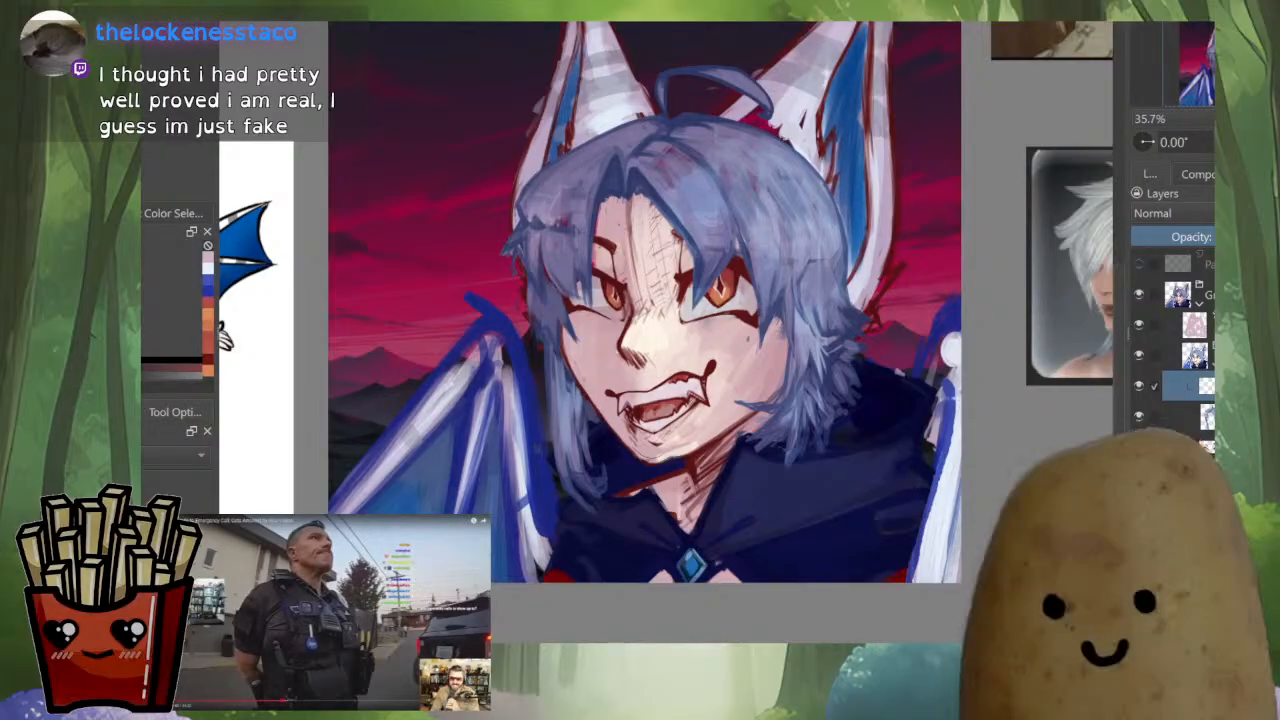
scroll(1180, 345, "down", 1)
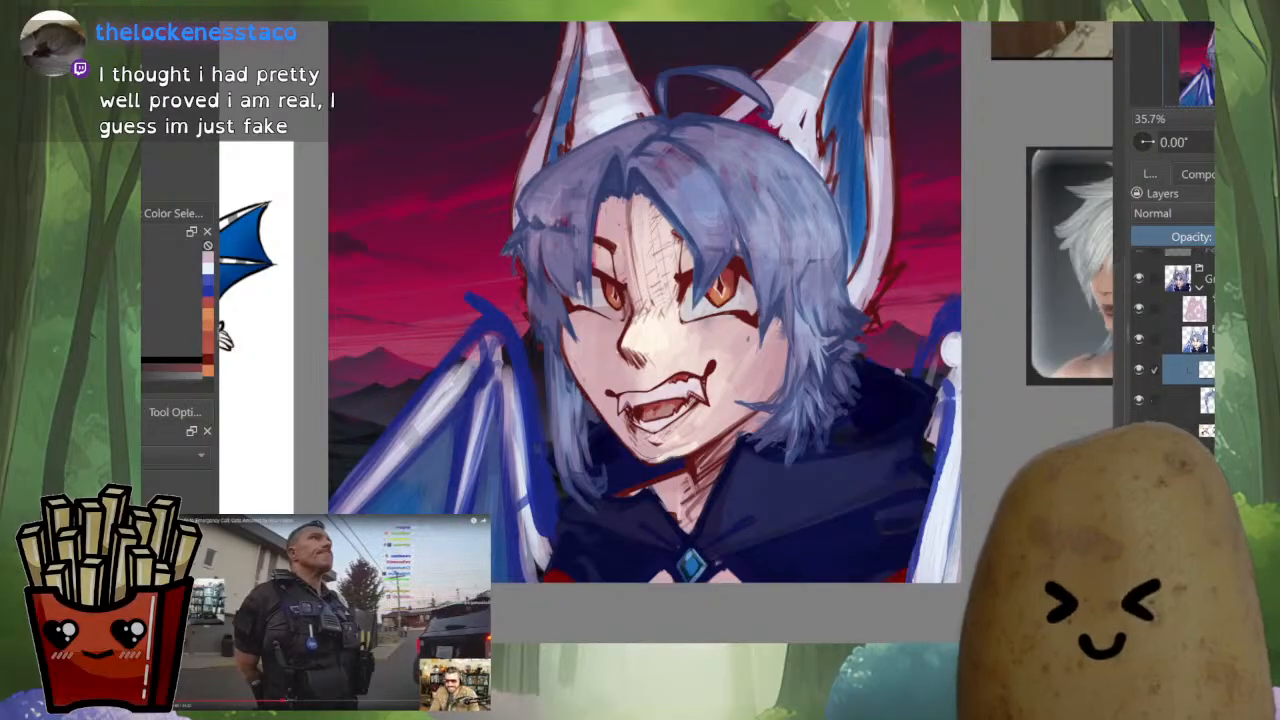
Move the blue wing-stroke layer beneath the hair and face detail layers, directly above the dark blue cape layer
left_click(1139, 400)
left_click(1139, 400)
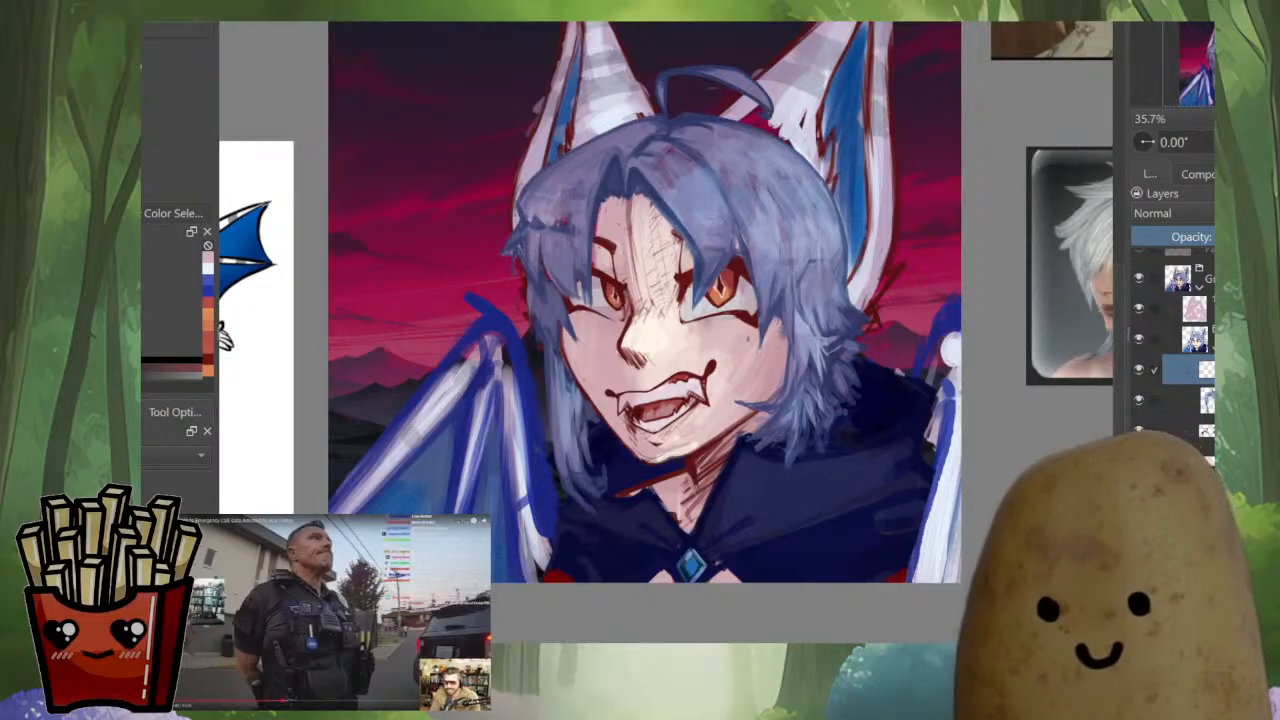
key("ctrl+e")
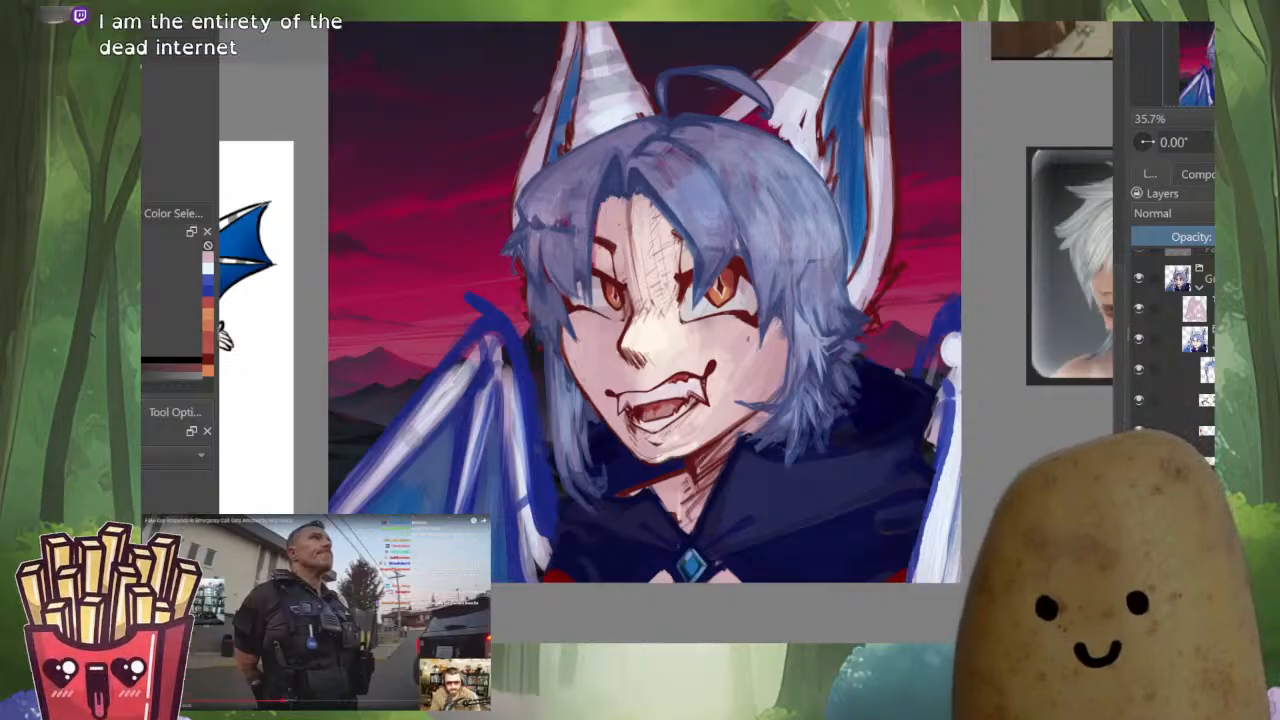
scroll(1180, 340, "down", 2)
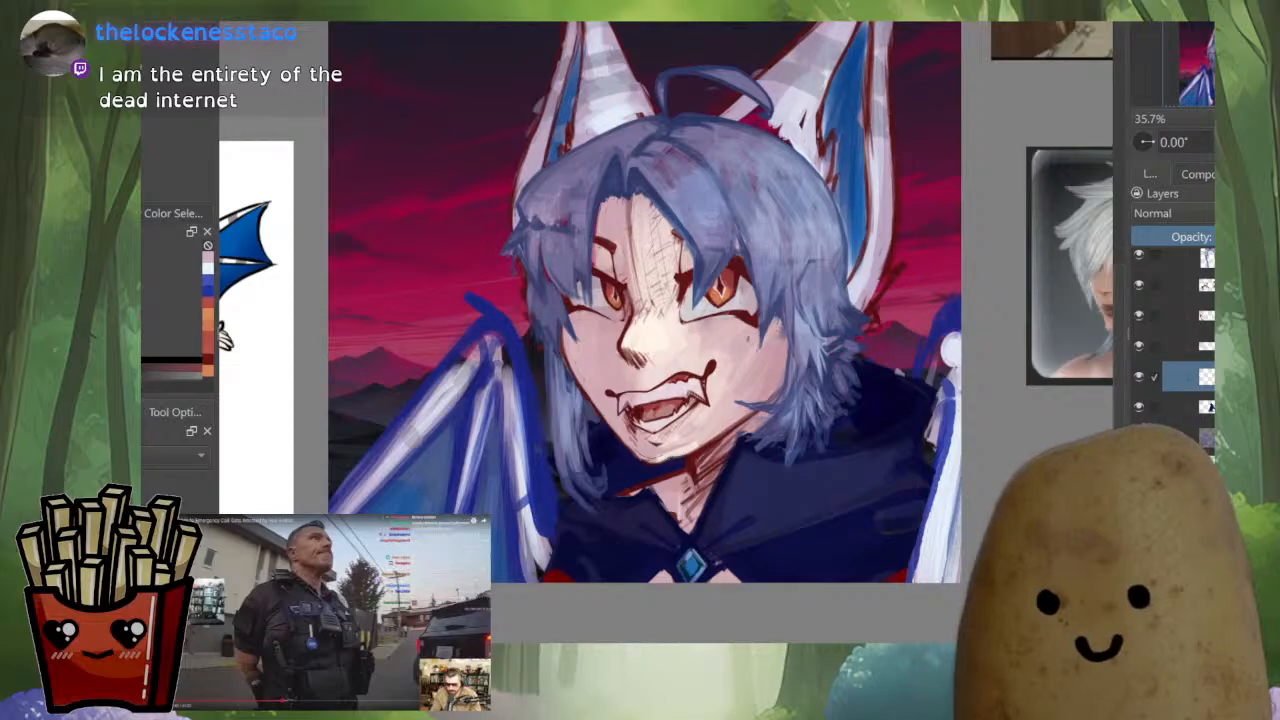
Isolate the dark red line art layer, lasso the nose and mouth lines, and cut and paste them onto their own layer
left_click(1205, 468, "alt")
left_click(1205, 468, "alt")
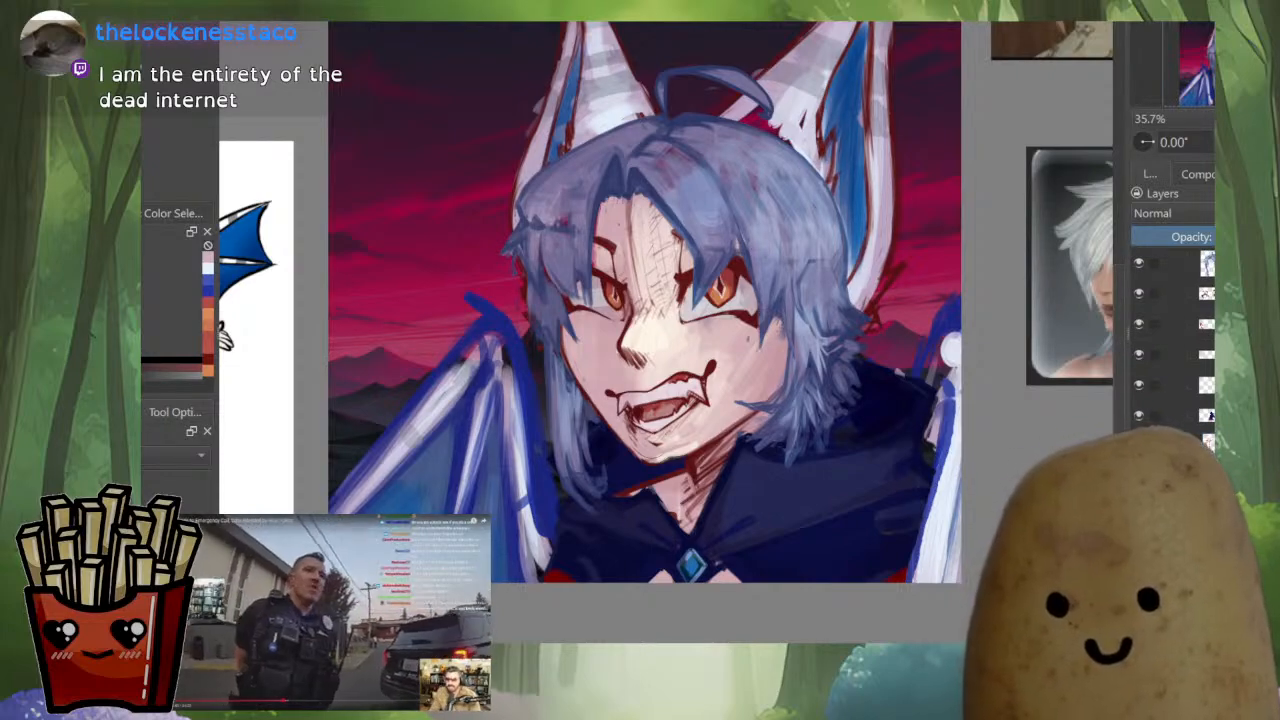
left_click(1208, 441, "alt")
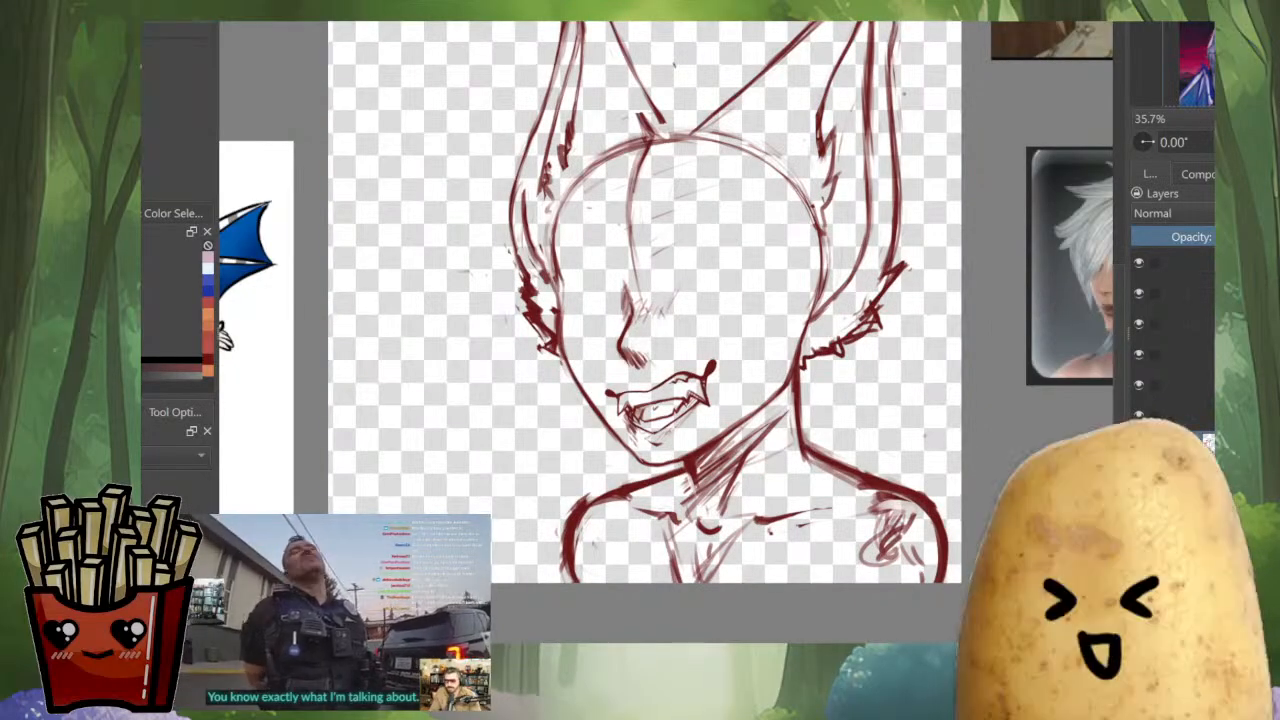
left_click_drag(662, 268, 685, 220)
left_click_drag(598, 272, 561, 420)
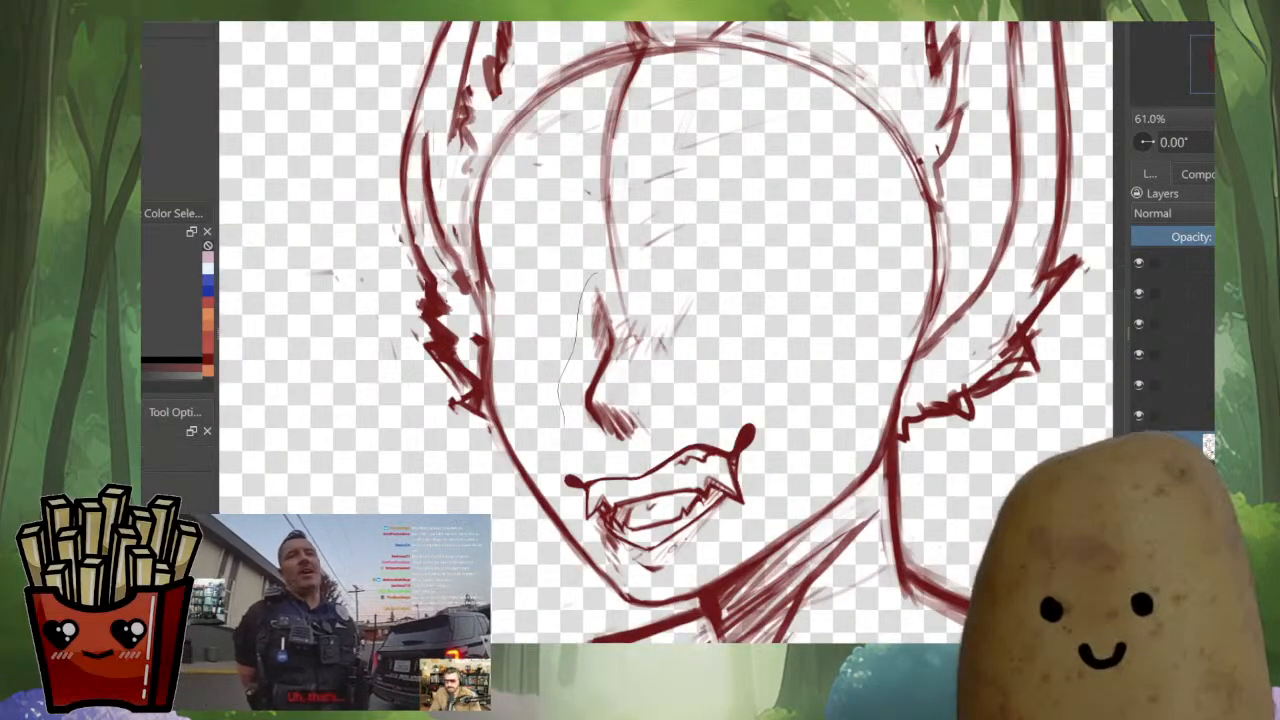
mouse_move(605, 560)
left_mouse_down()
mouse_move(683, 576)
mouse_move(740, 528)
mouse_move(780, 423)
mouse_move(715, 366)
mouse_move(668, 364)
mouse_move(705, 271)
mouse_move(612, 268)
left_mouse_up()
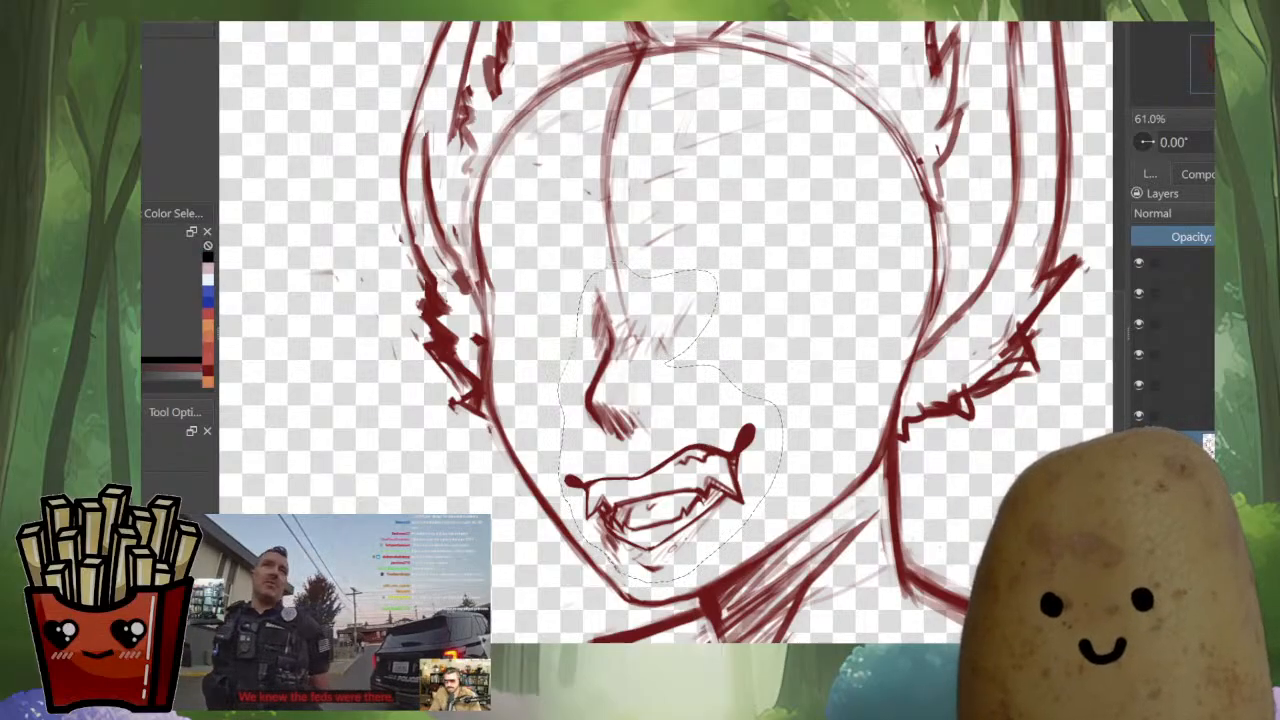
key("Delete")
key("ctrl+v")
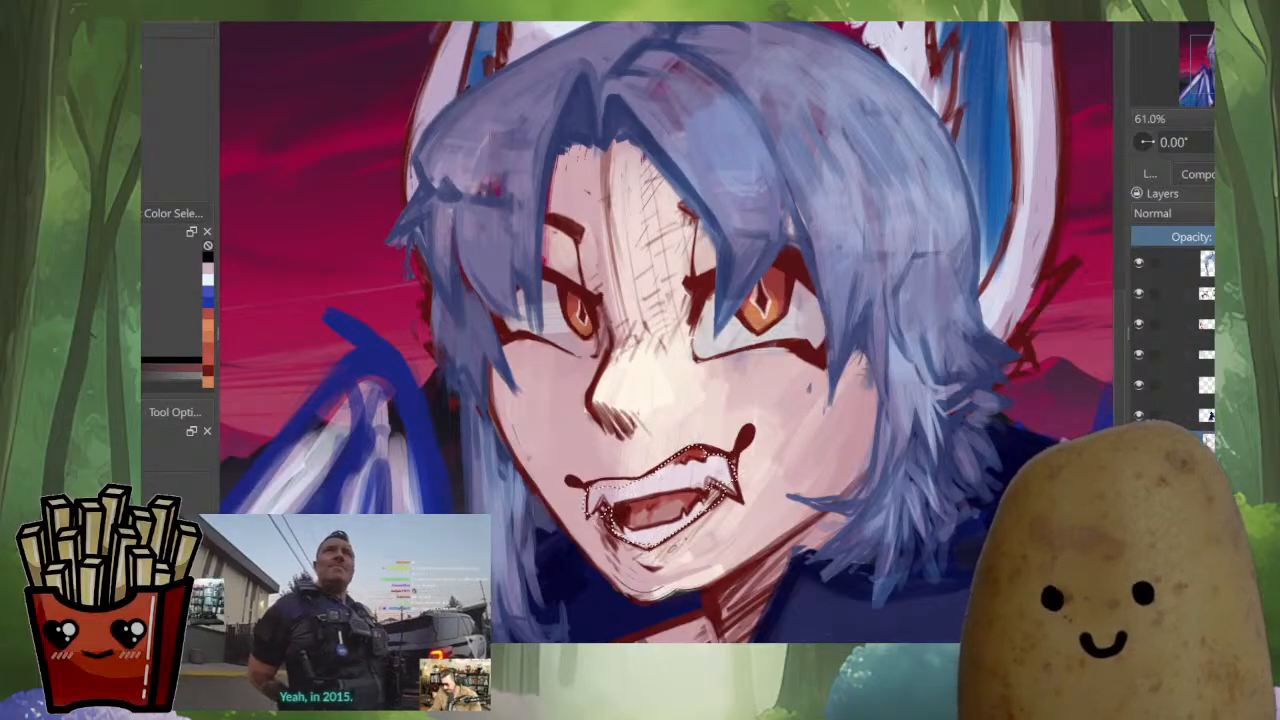
Clear the selection and move the nose and mouth layers above the blue wing-stroke layer, checking the whole portrait
key("ctrl+shift+a")
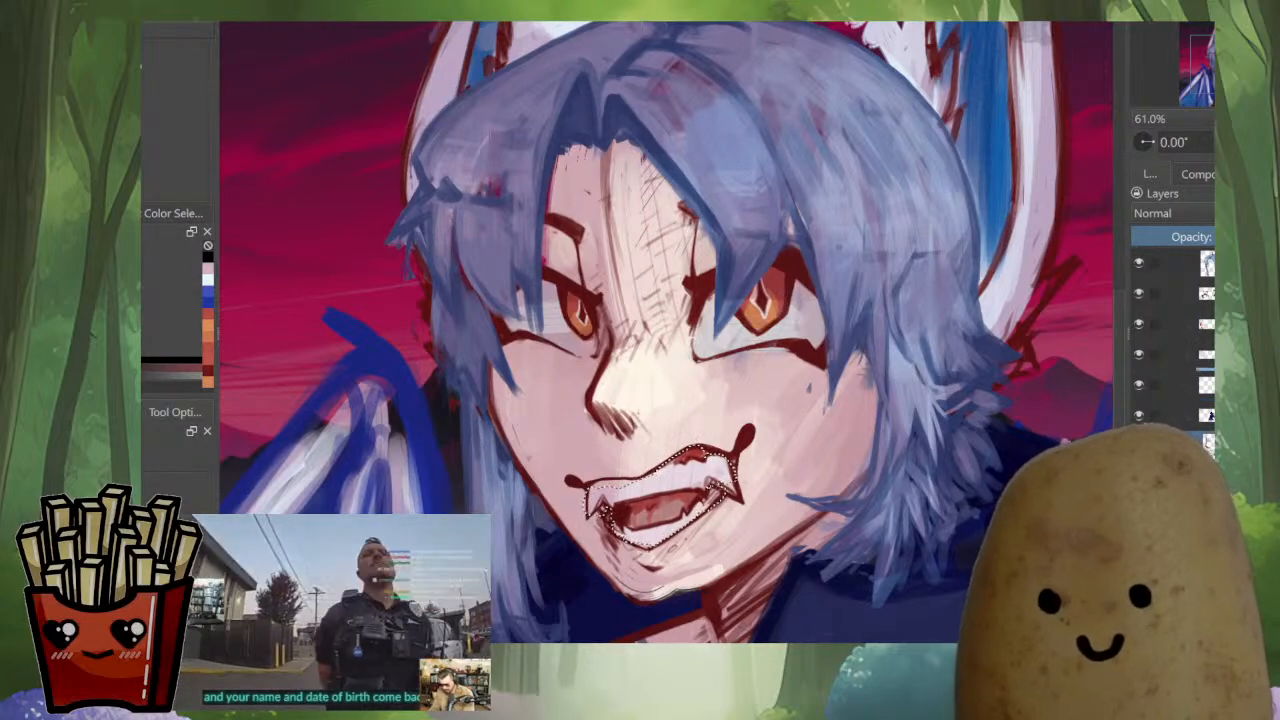
left_click_drag(1200, 445, 1200, 370)
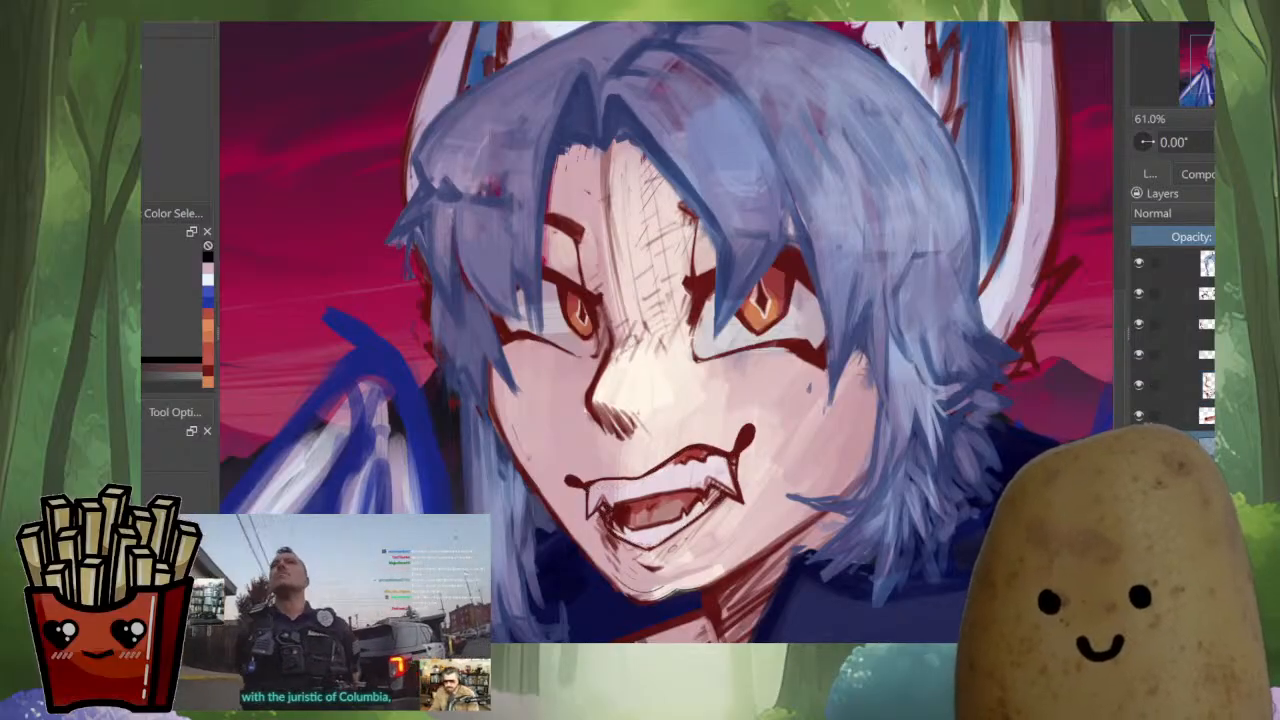
scroll(667, 332, "down", 5)
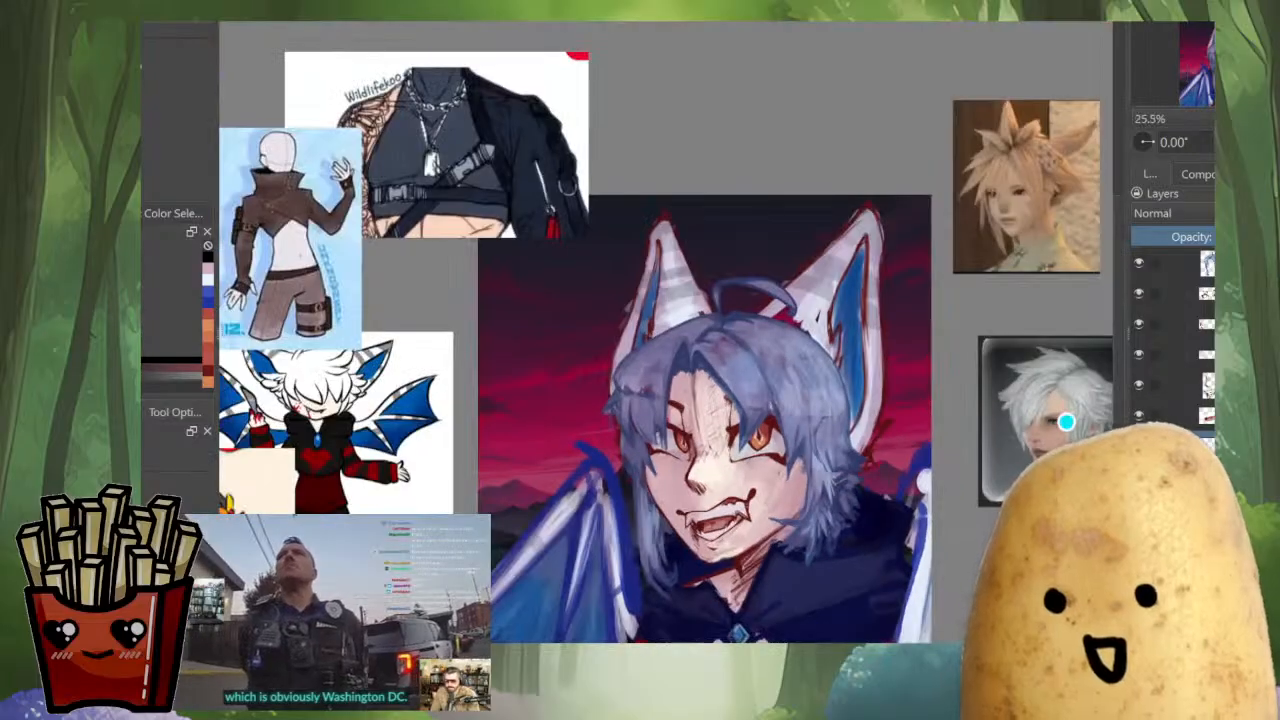
scroll(667, 332, "up", 1)
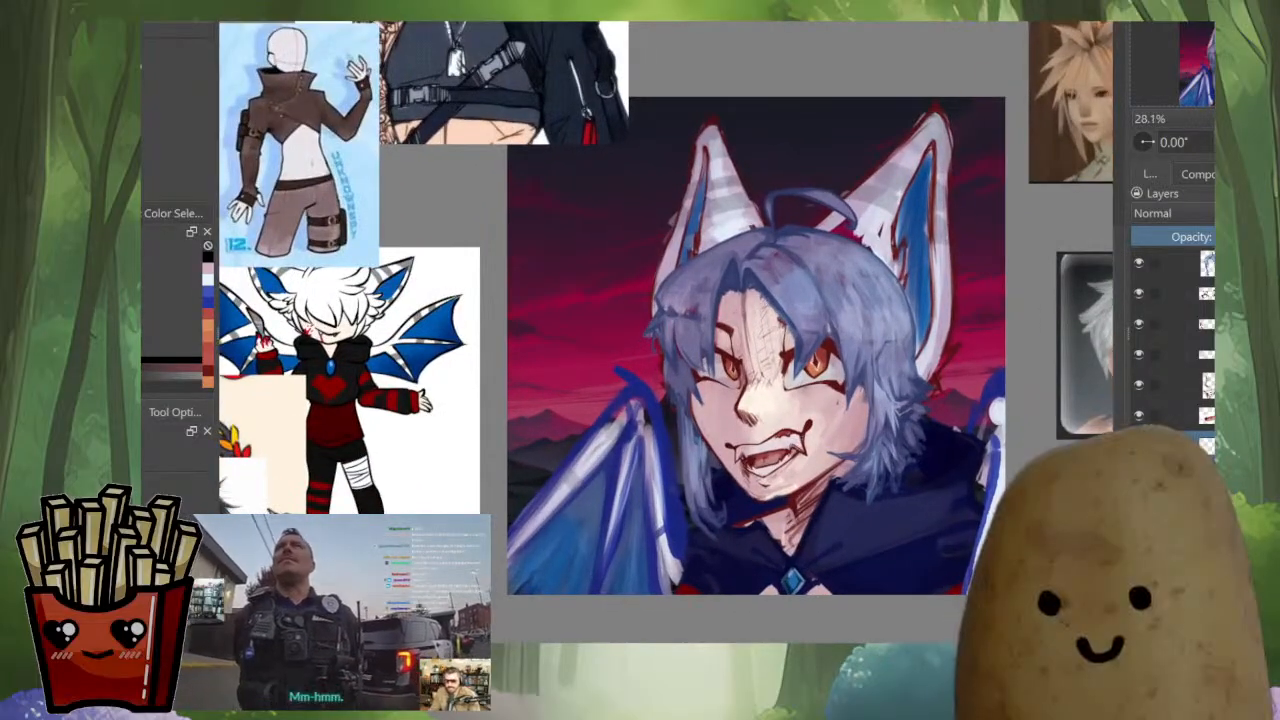
left_click(1139, 476)
left_click(1139, 476)
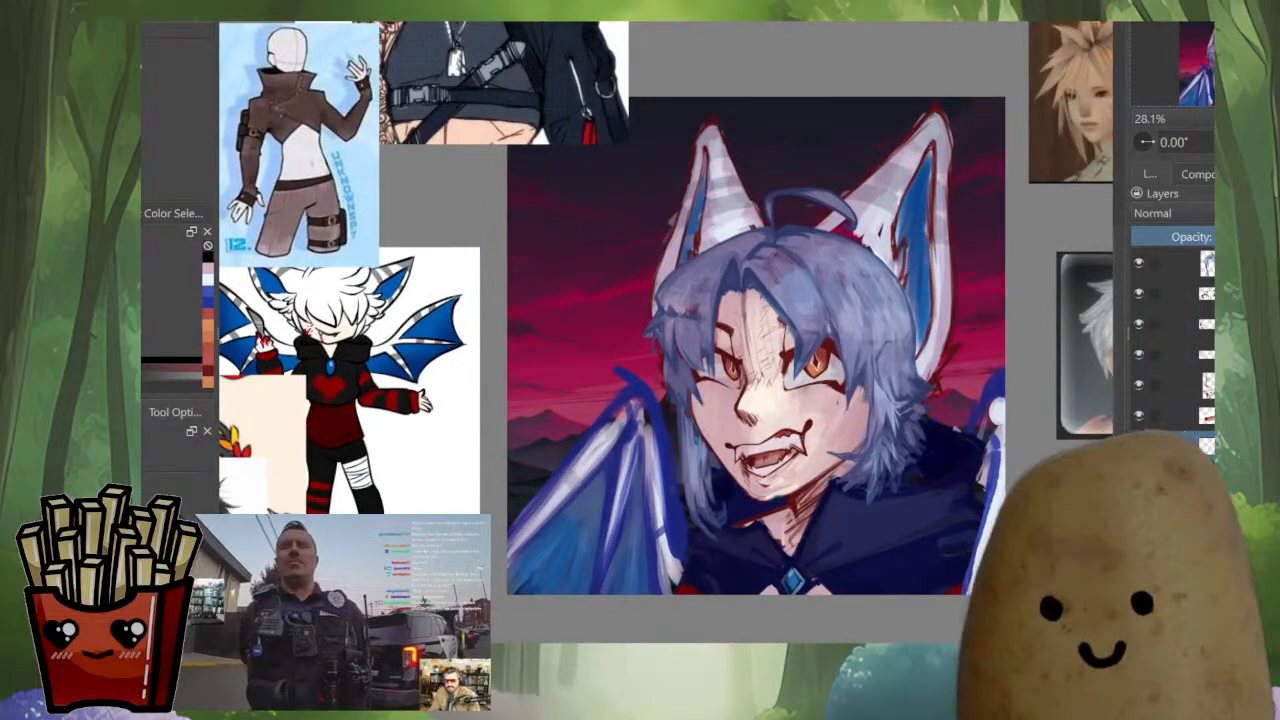
Examine the selected layer's effect by toggling its visibility, and look through the layer stack up to the Multiply shading layer
left_click(1139, 506)
left_click(1139, 506)
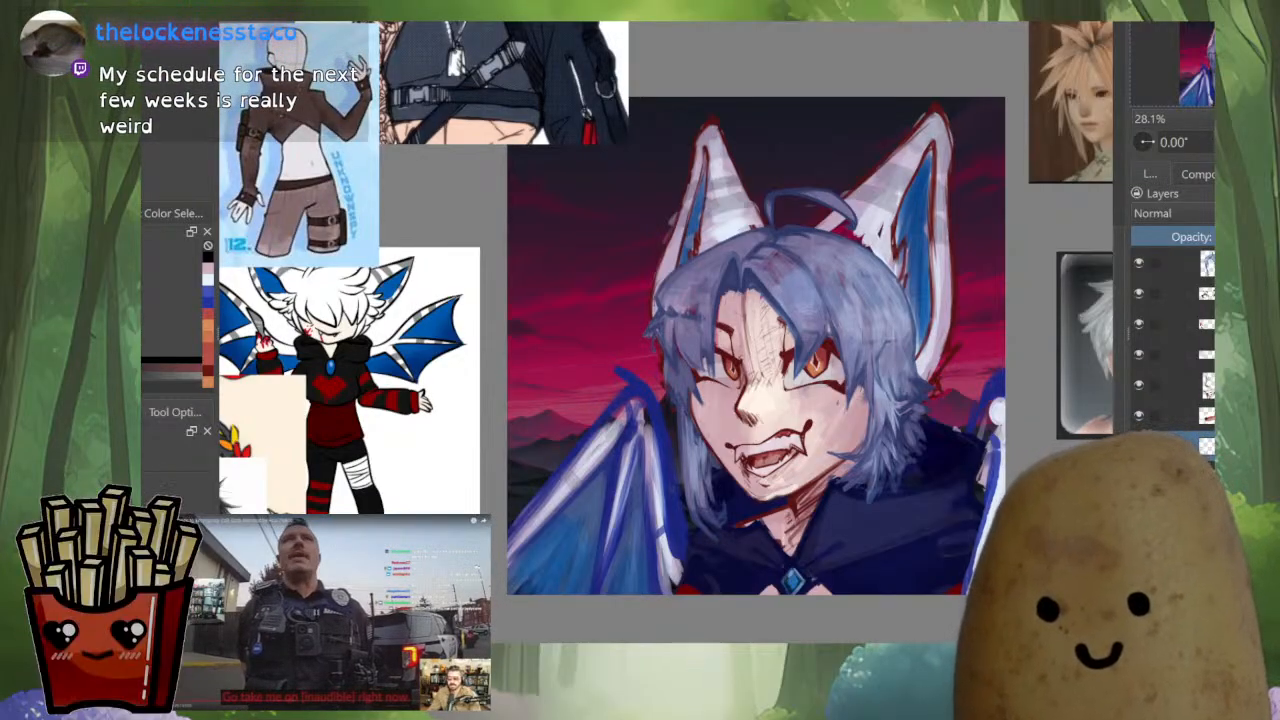
scroll(1165, 400, "down", 1)
left_click(1139, 499)
left_click(1139, 499)
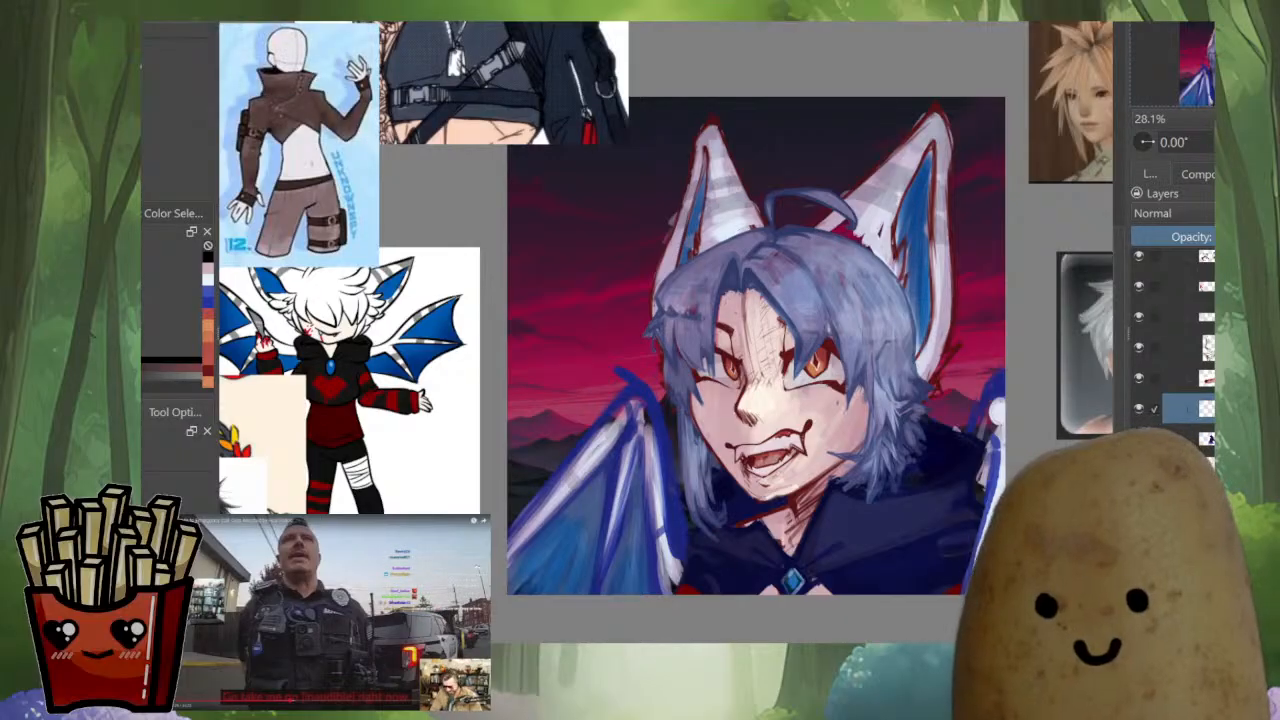
scroll(1172, 345, "up", 1)
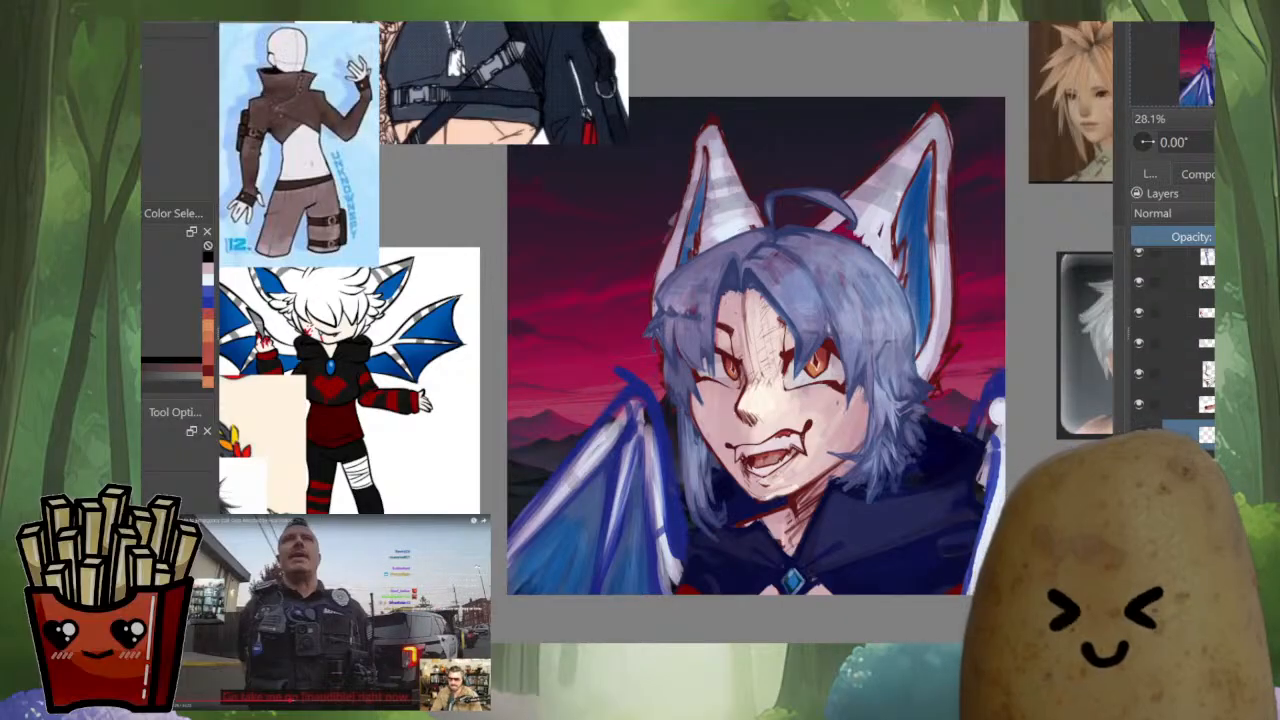
scroll(1172, 345, "up", 1)
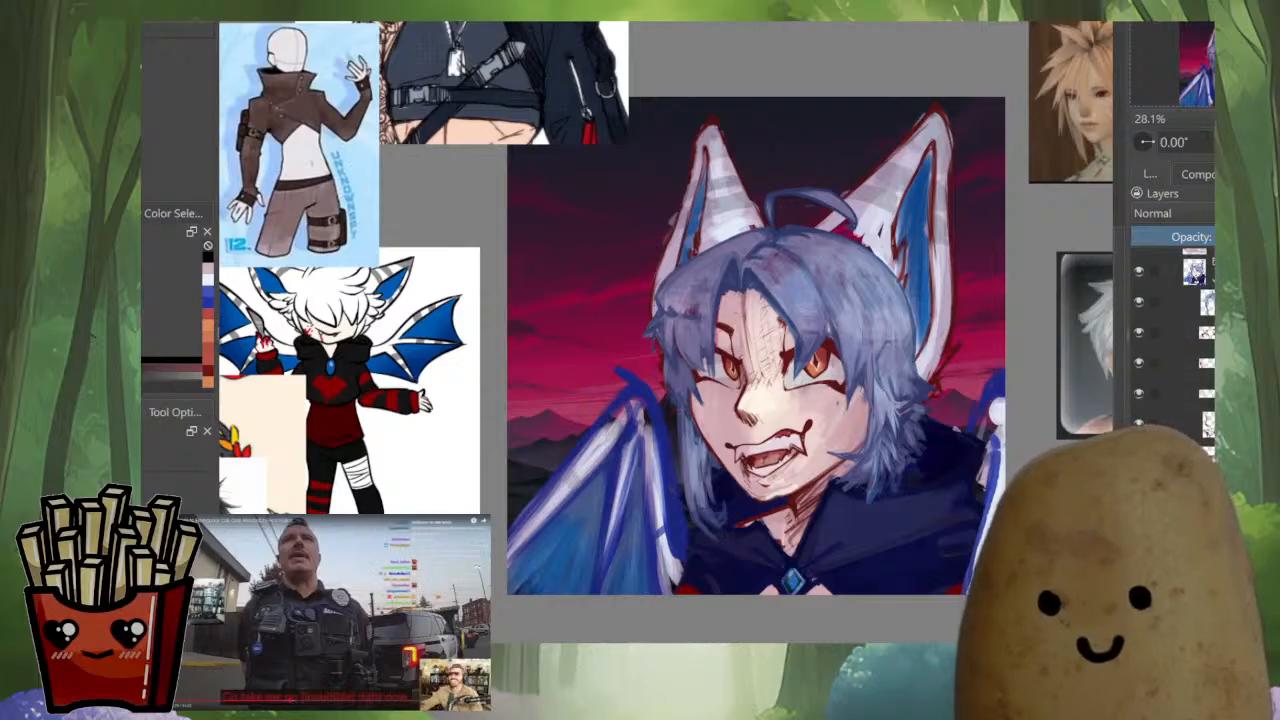
scroll(1172, 345, "up", 1)
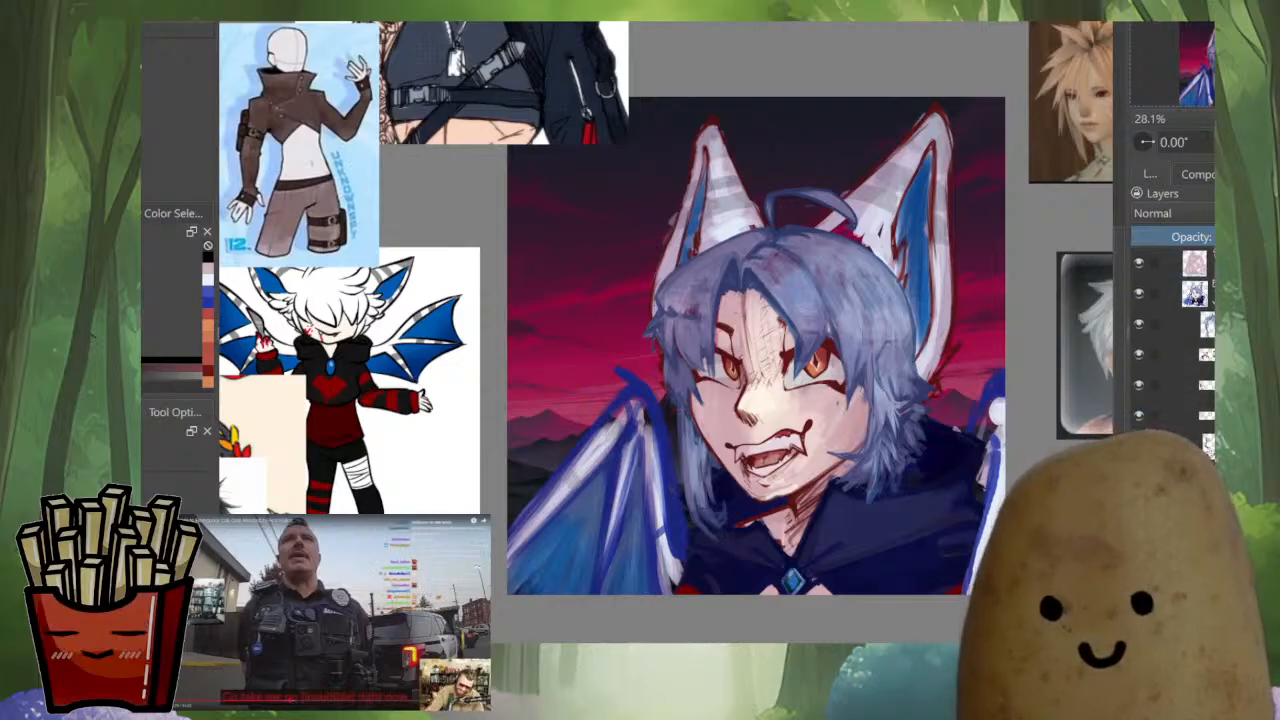
scroll(1172, 345, "up", 1)
Isolate the sketch and flat-colour layers without the background and hair, and sample the dark red of the line art beside the face
left_click(1139, 263)
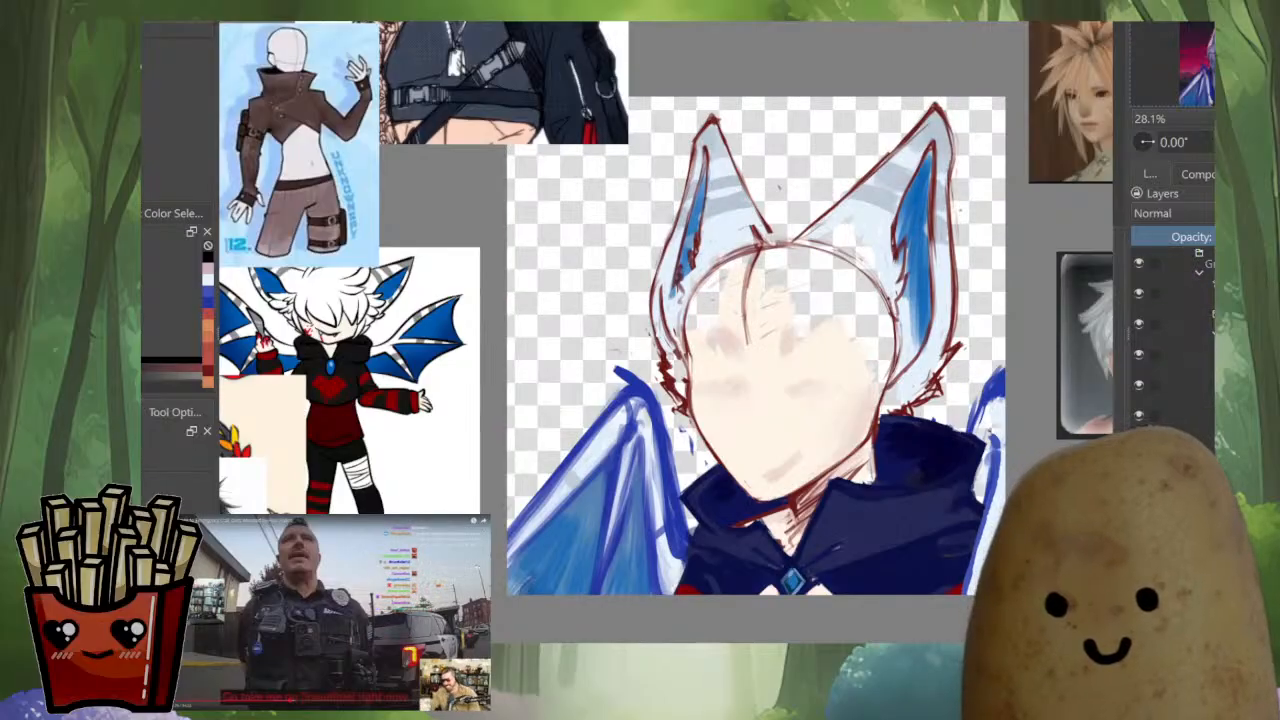
scroll(750, 317, "up", 3)
scroll(750, 317, "up", 3)
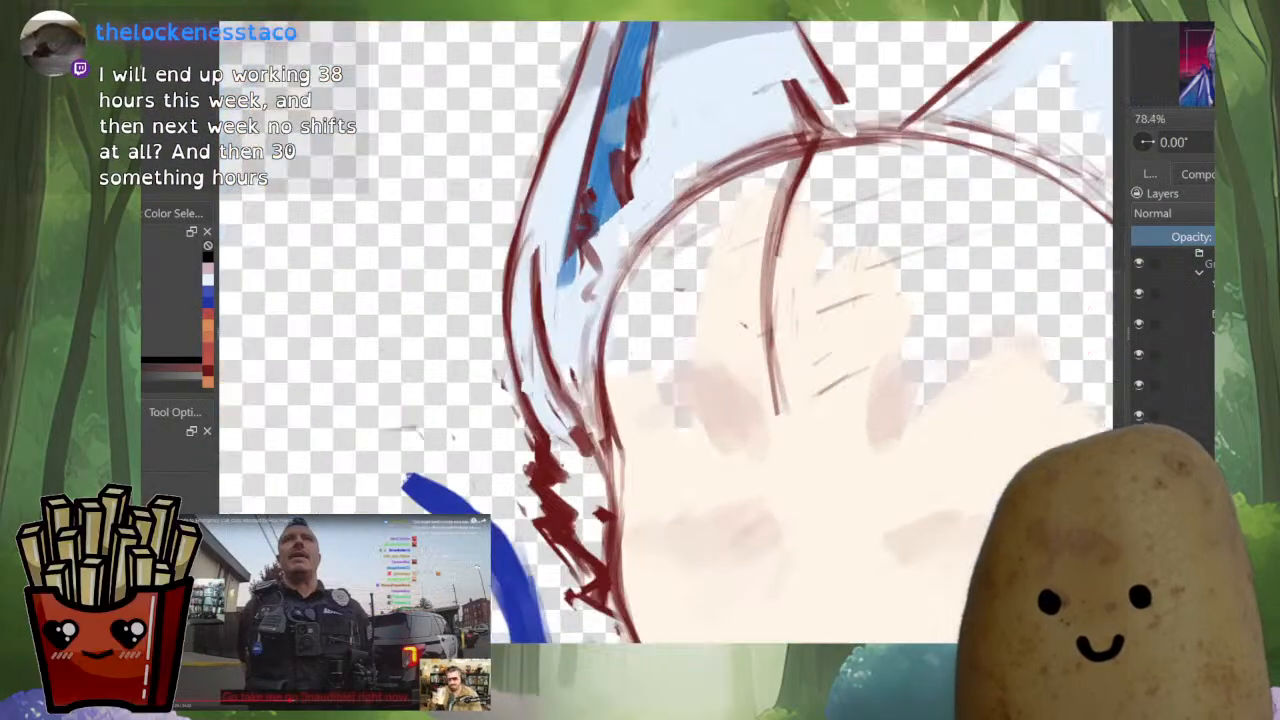
left_click_drag(660, 400, 668, 330)
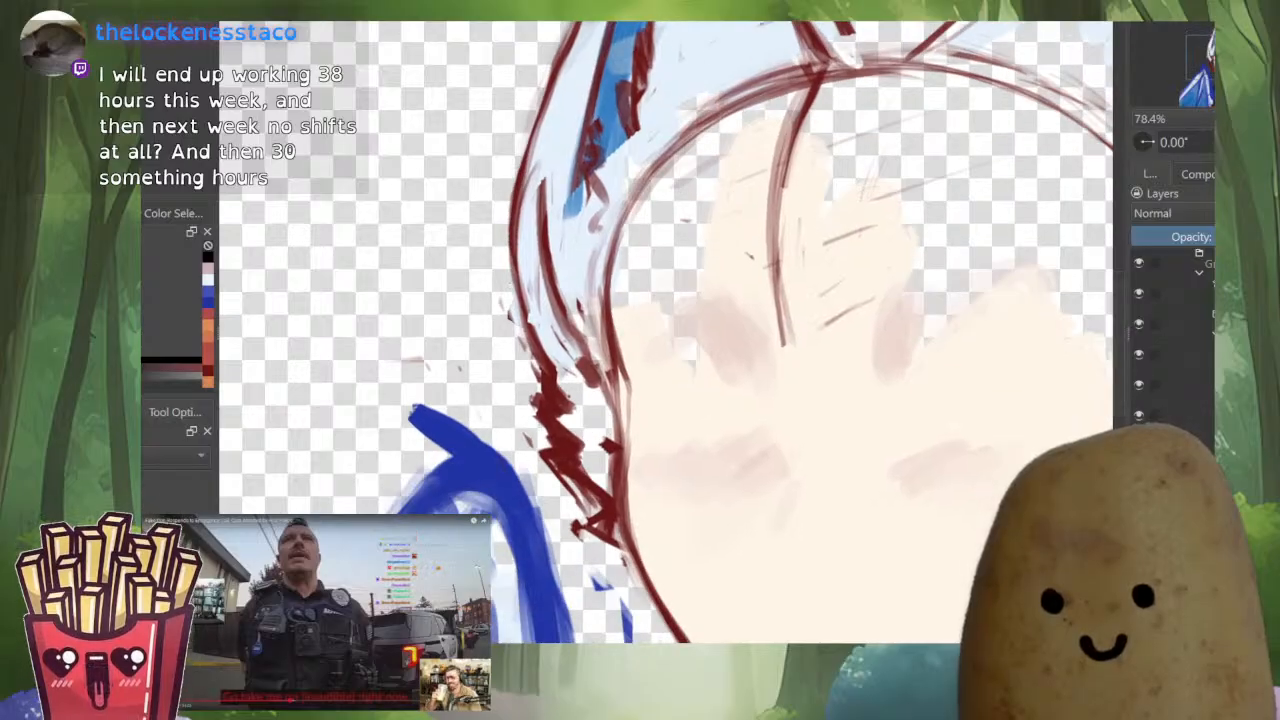
left_click(563, 452, "ctrl")
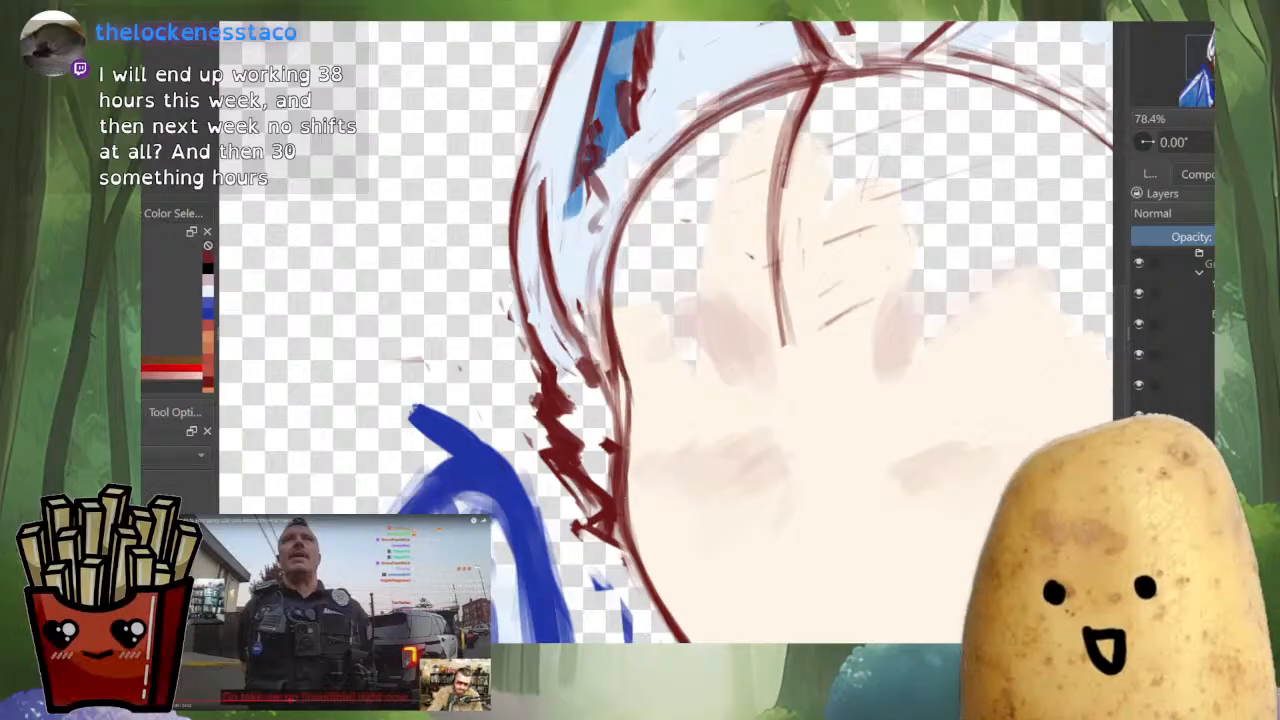
Hide the hair and the Multiply shading layer, show the eyes, nose and mouth, and isolate the character group from the background
key("i")
key("i")
key("i")
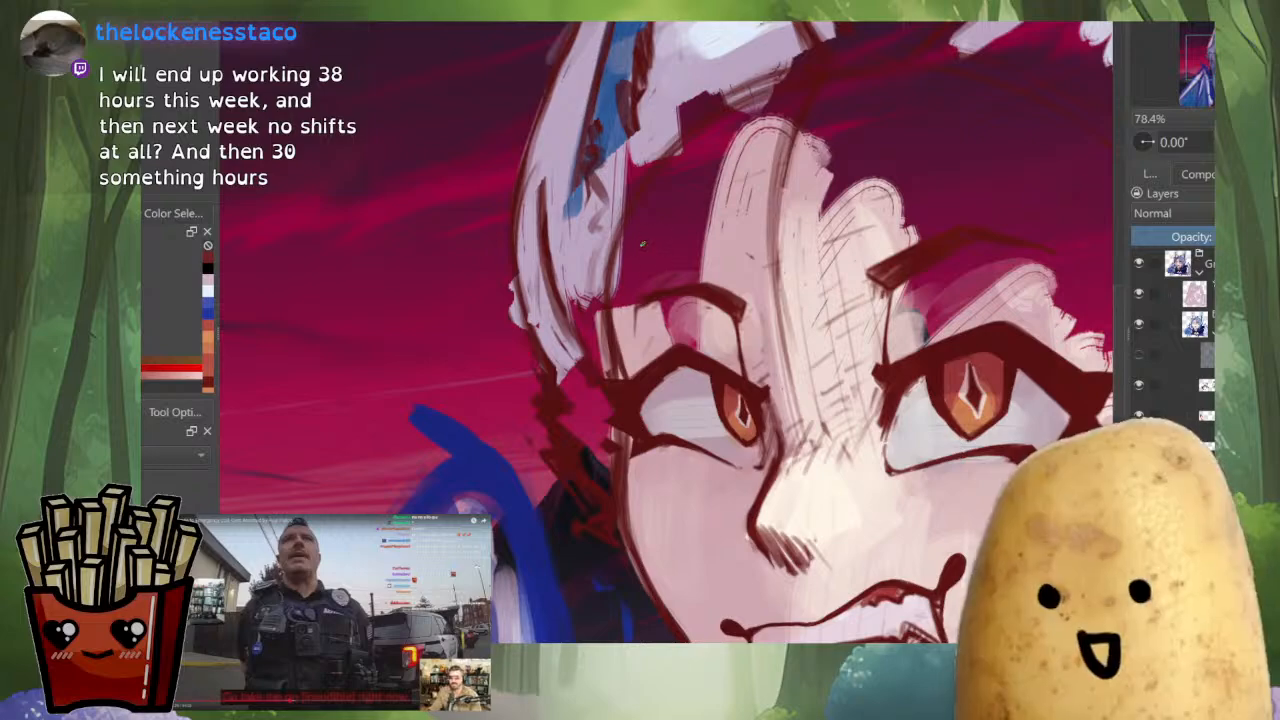
scroll(713, 318, "down", 6)
key("i")
key("i")
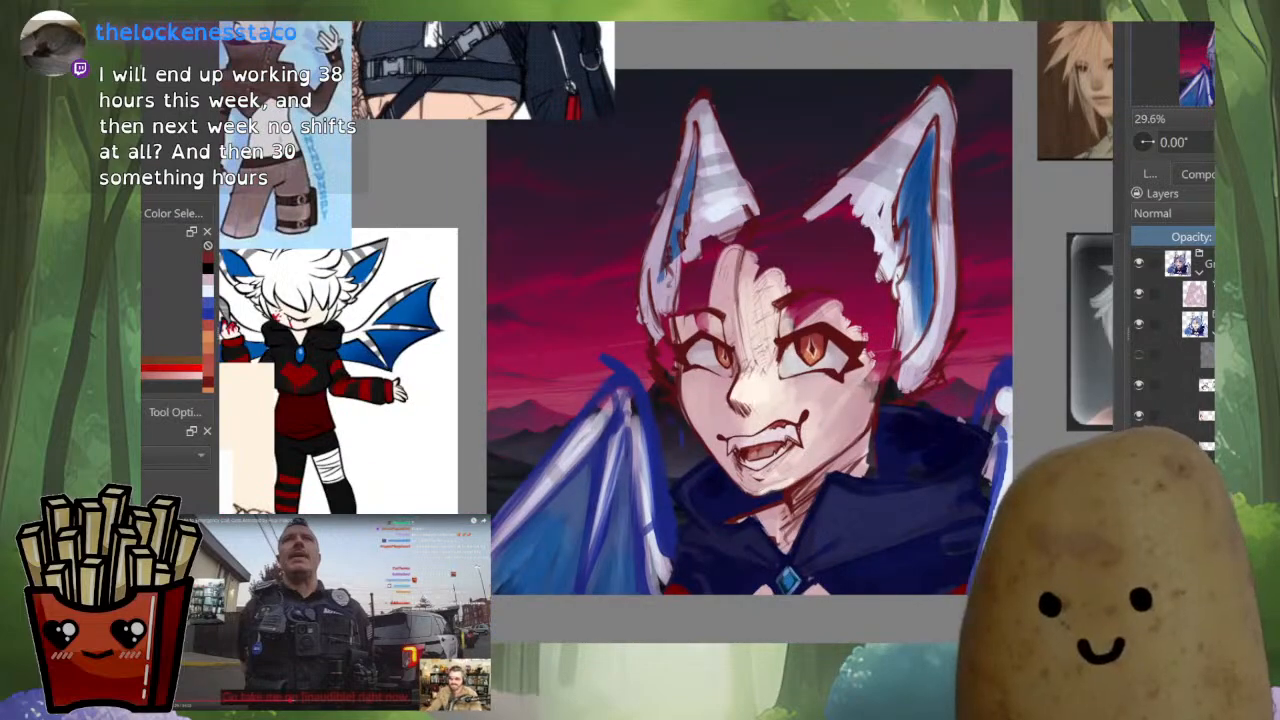
left_click(1139, 293)
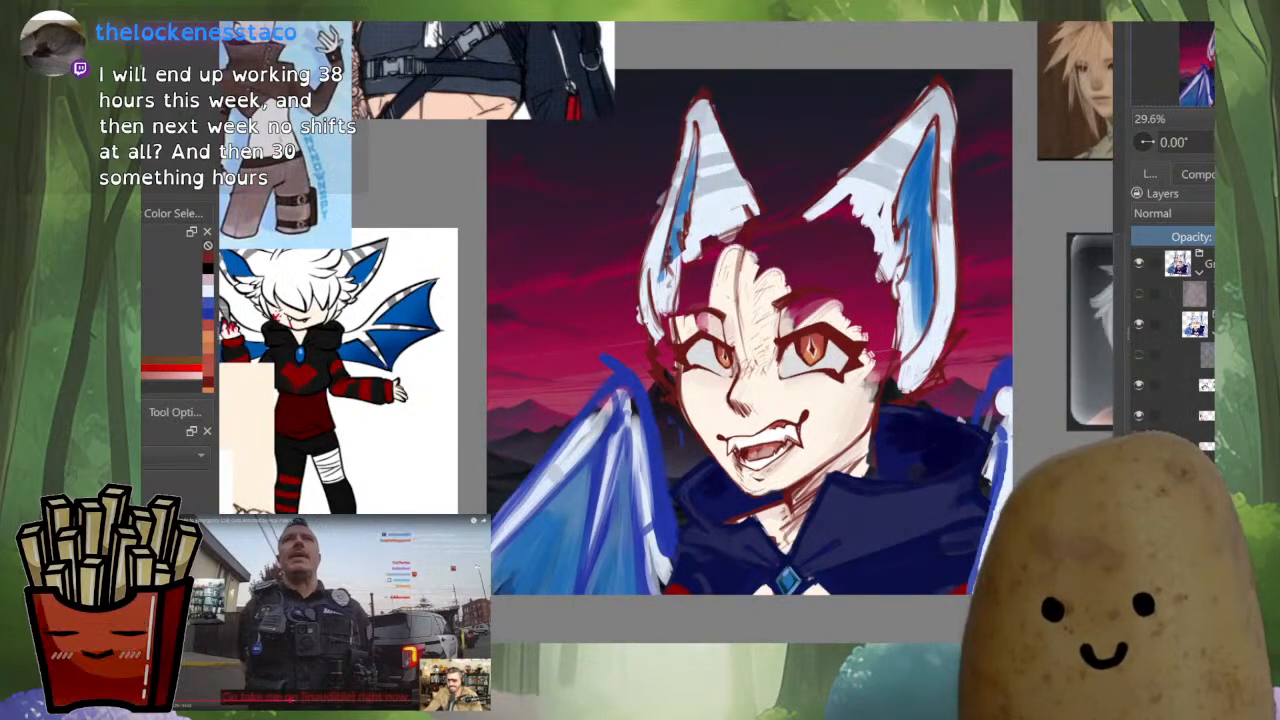
left_click(1139, 263, "shift")
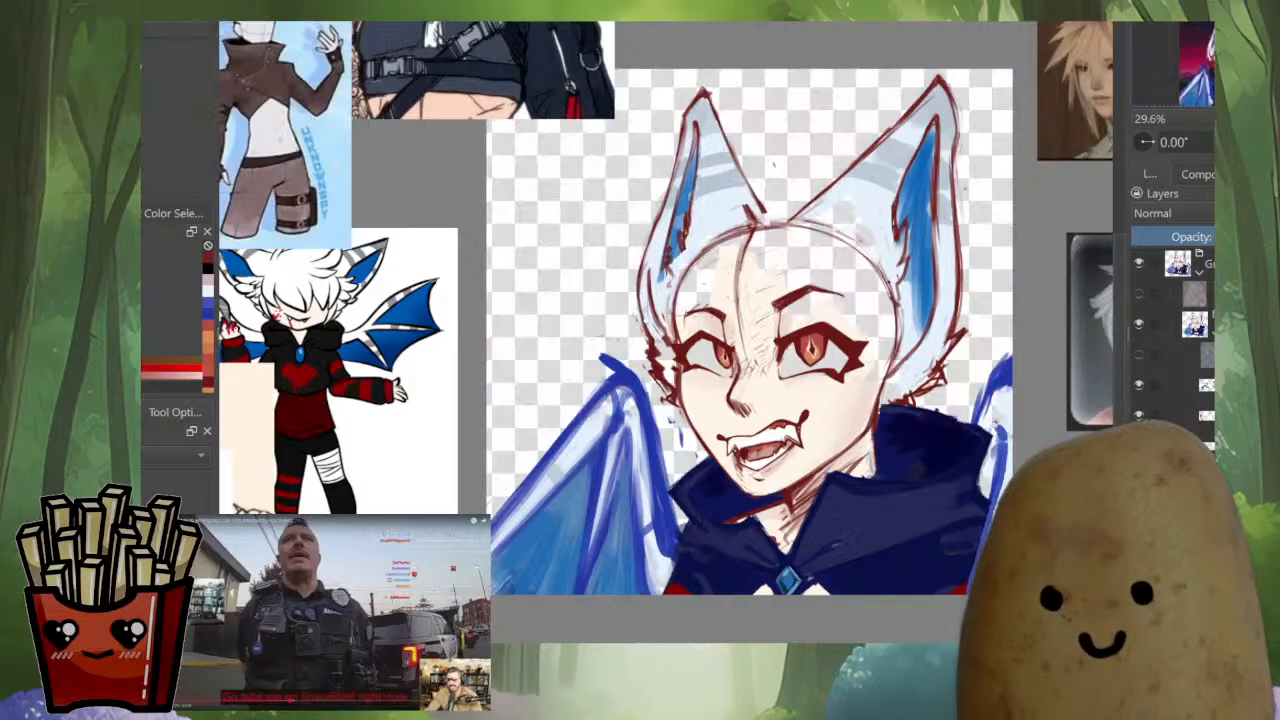
Sample the light skin tone and paint along the inside of the cheek outline below the smaller eye to slim the line
scroll(678, 300, "up", 4)
scroll(670, 340, "down", 3)
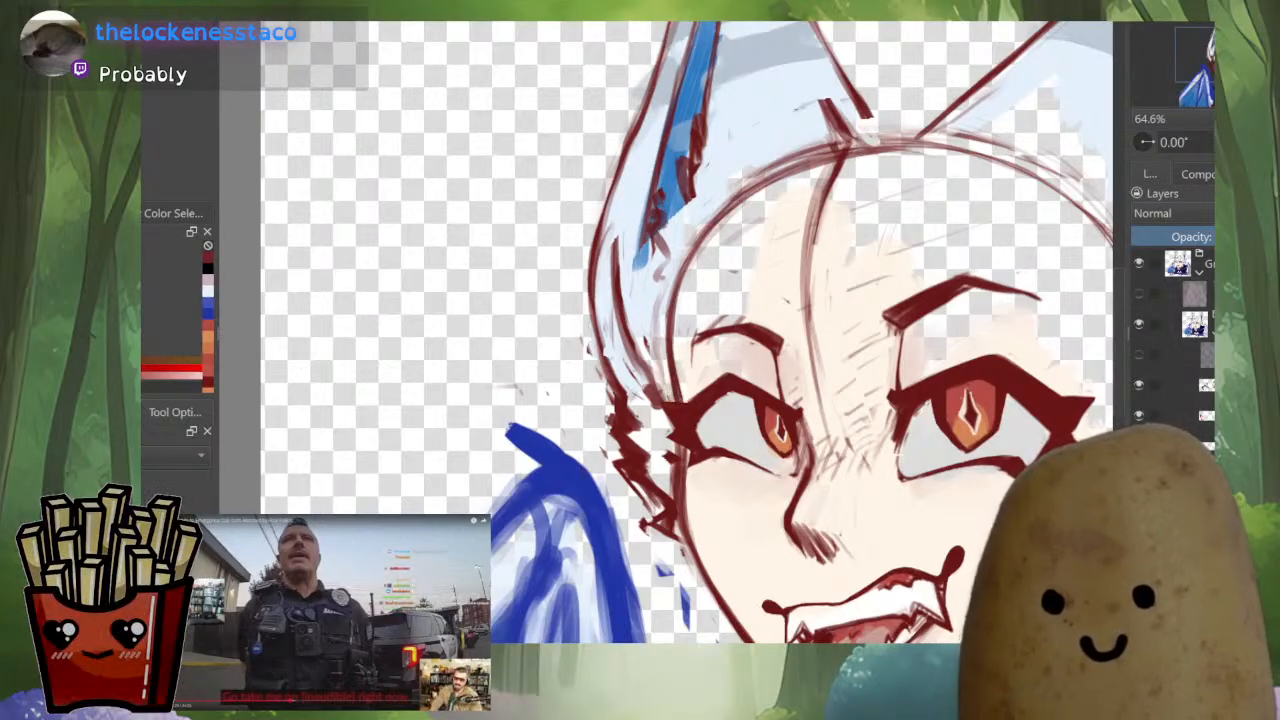
scroll(670, 630, "up", 2)
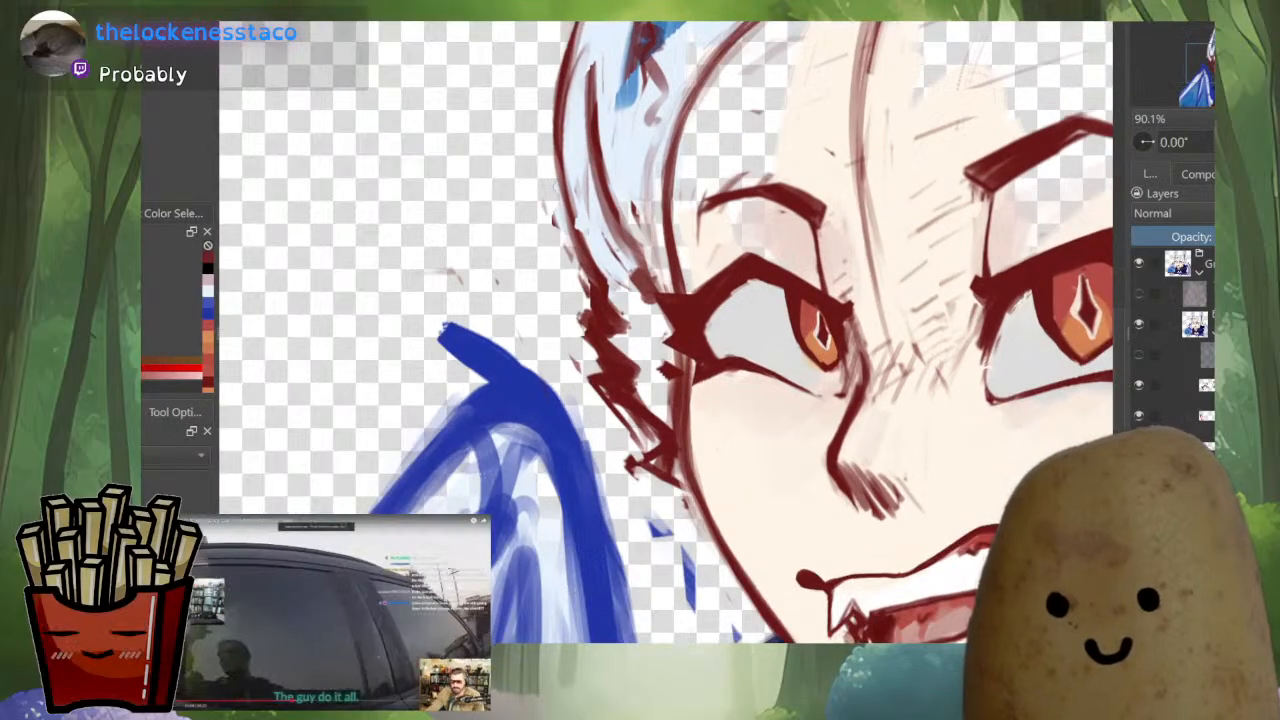
left_click_drag(740, 589, 590, 480)
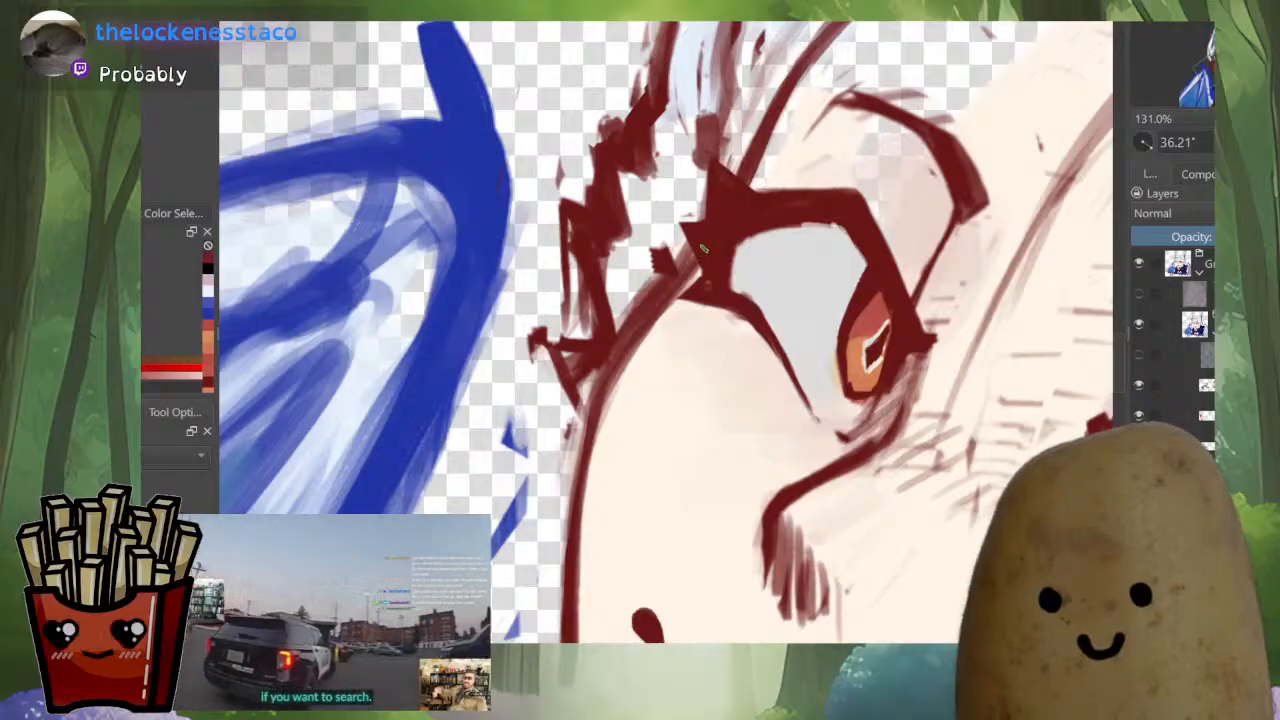
left_click_drag(688, 290, 674, 310)
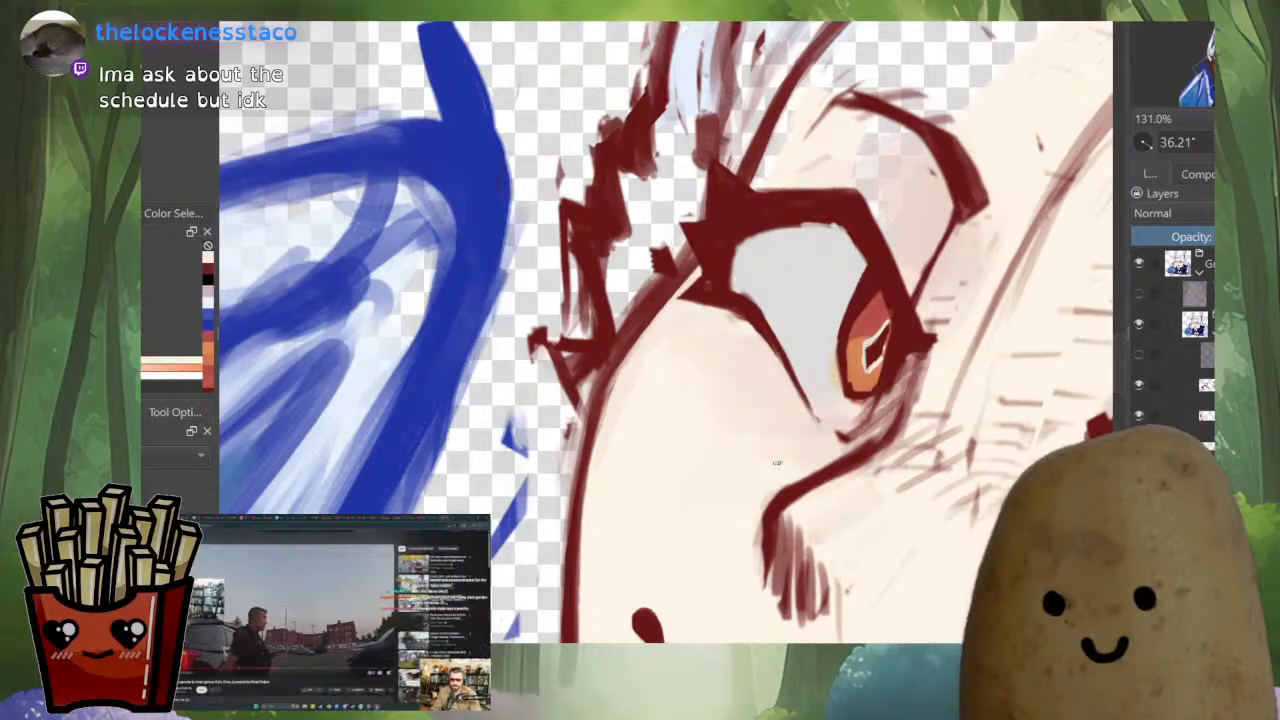
left_click_drag(657, 338, 710, 280)
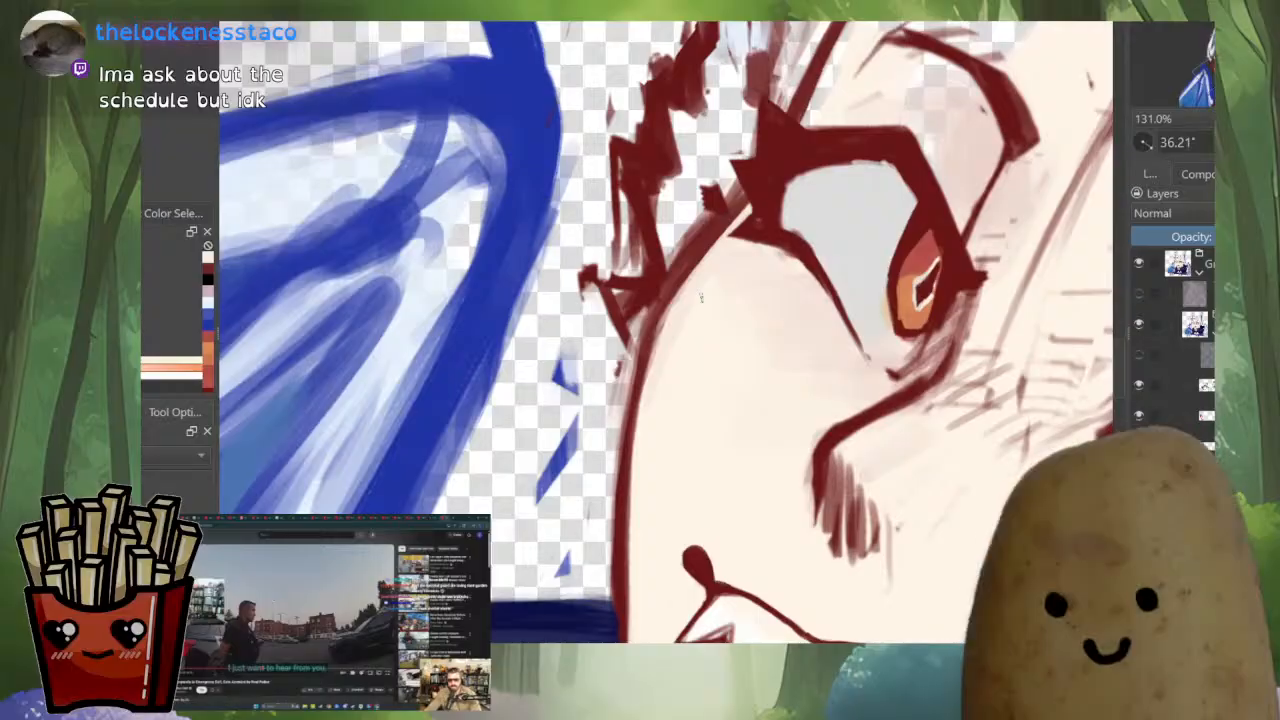
left_click_drag(983, 199, 956, 232)
left_click_drag(688, 312, 738, 258)
left_click_drag(690, 317, 730, 264)
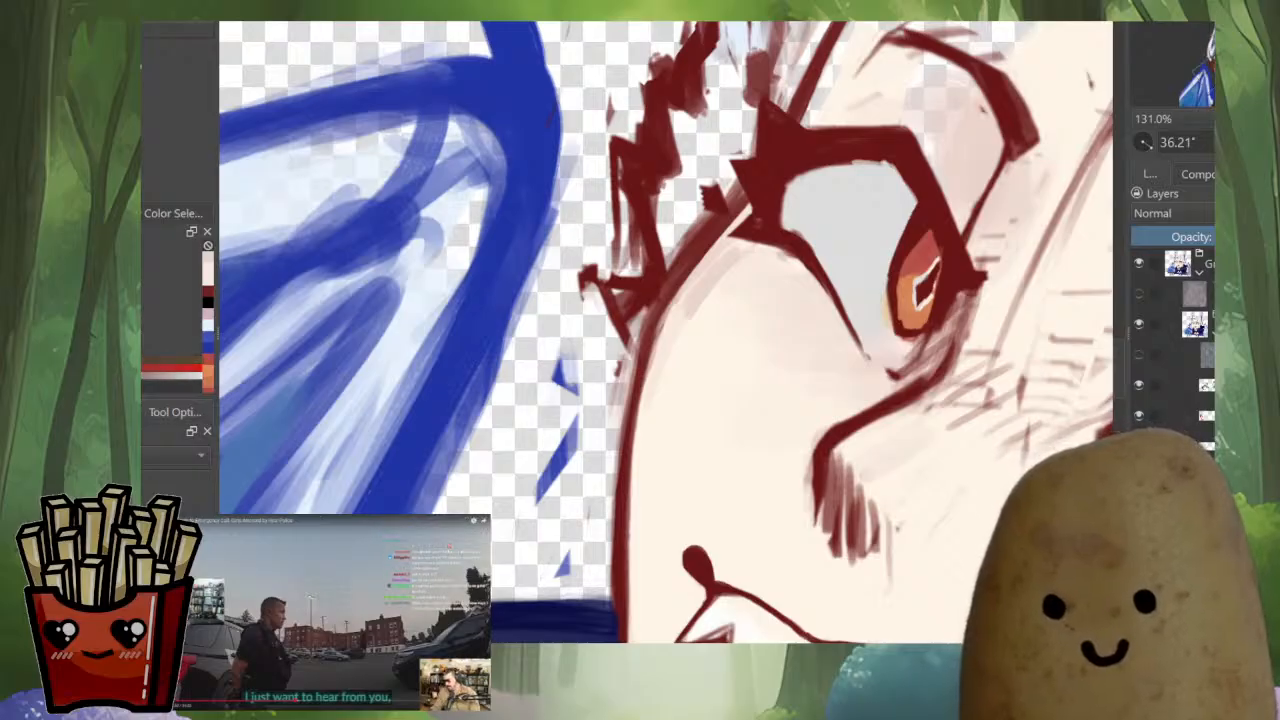
Resample dark red and redraw the face outline from the cheek past the outer eye corner towards the forehead
left_click_drag(694, 238, 748, 200)
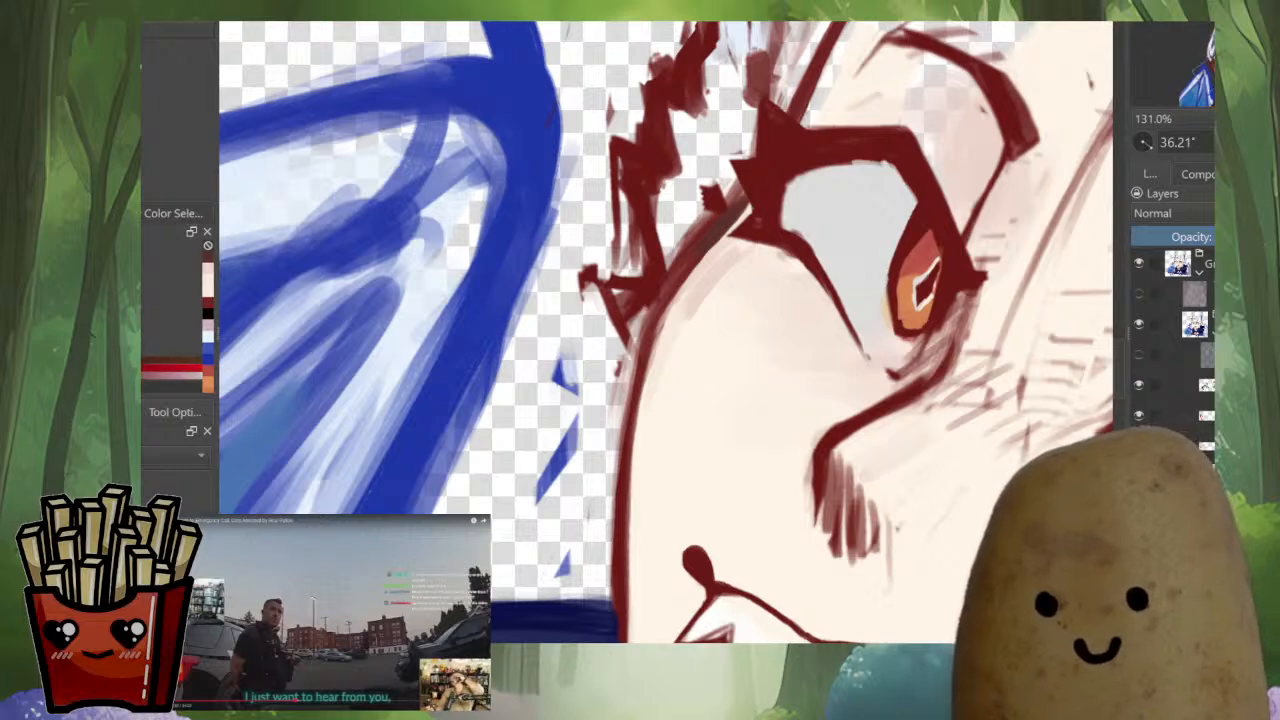
mouse_move(753, 179)
left_mouse_down()
mouse_move(699, 247)
mouse_move(758, 184)
left_mouse_up()
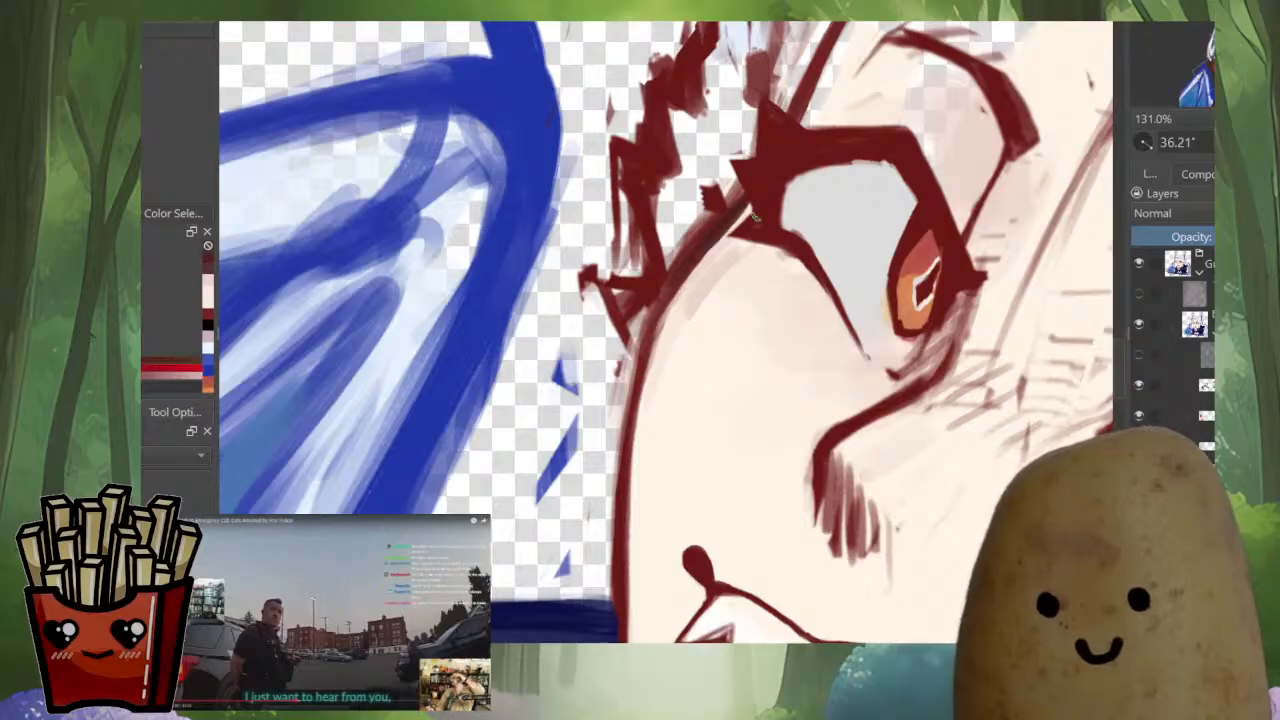
left_click_drag(790, 108, 624, 390)
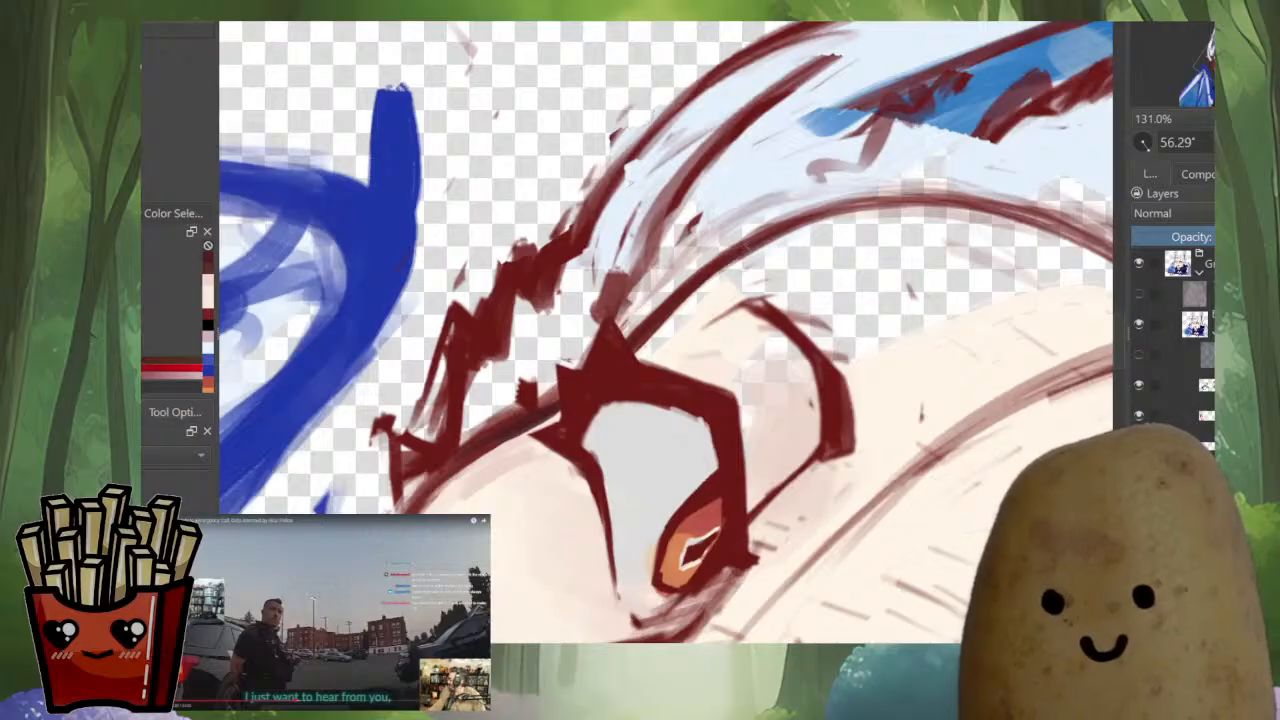
left_click_drag(812, 213, 944, 199)
mouse_move(530, 438)
left_mouse_down()
mouse_move(828, 240)
mouse_move(711, 314)
left_mouse_up()
Mirror the canvas view and trim the outer edge of the dark red cheek and jaw outline with eraser strokes
left_click_drag(660, 560, 719, 298)
mouse_move(740, 533)
left_mouse_down()
mouse_move(649, 545)
mouse_move(643, 443)
left_mouse_up()
left_click_drag(643, 443, 764, 391)
left_click_drag(764, 391, 718, 476)
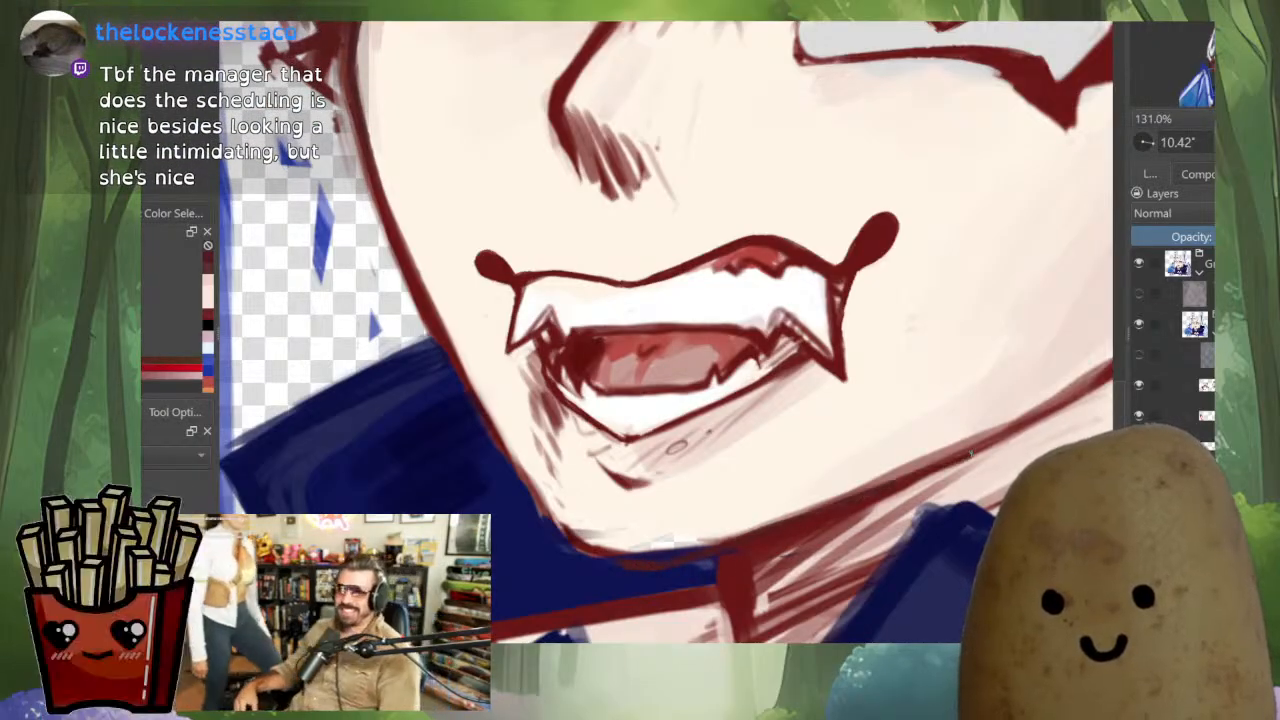
key("m")
scroll(891, 448, "up", 5)
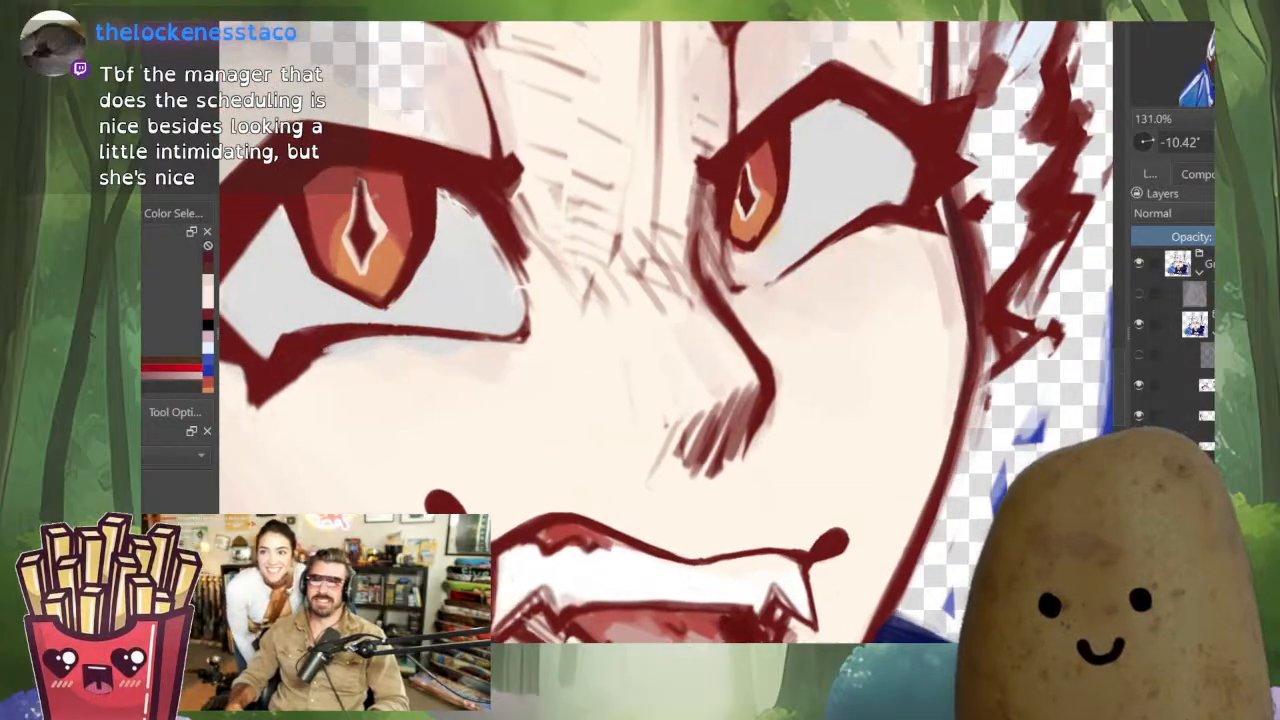
left_click_drag(900, 420, 898, 264)
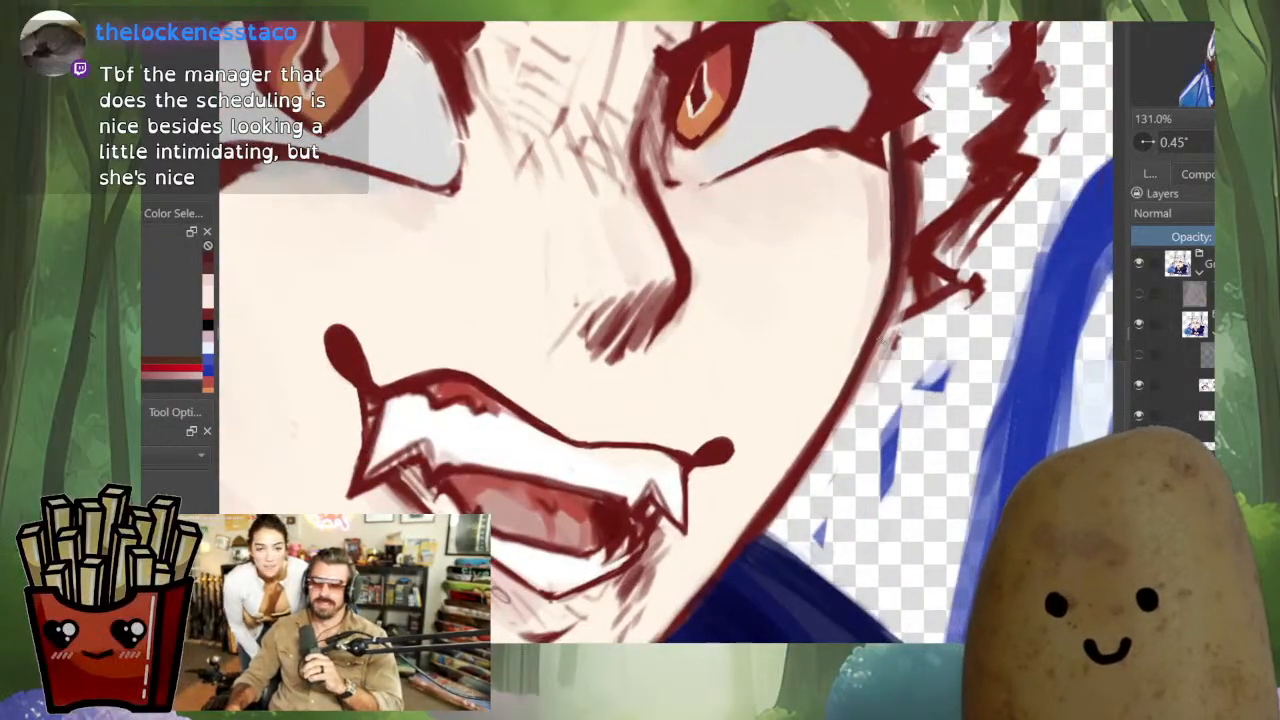
left_click_drag(898, 314, 805, 487)
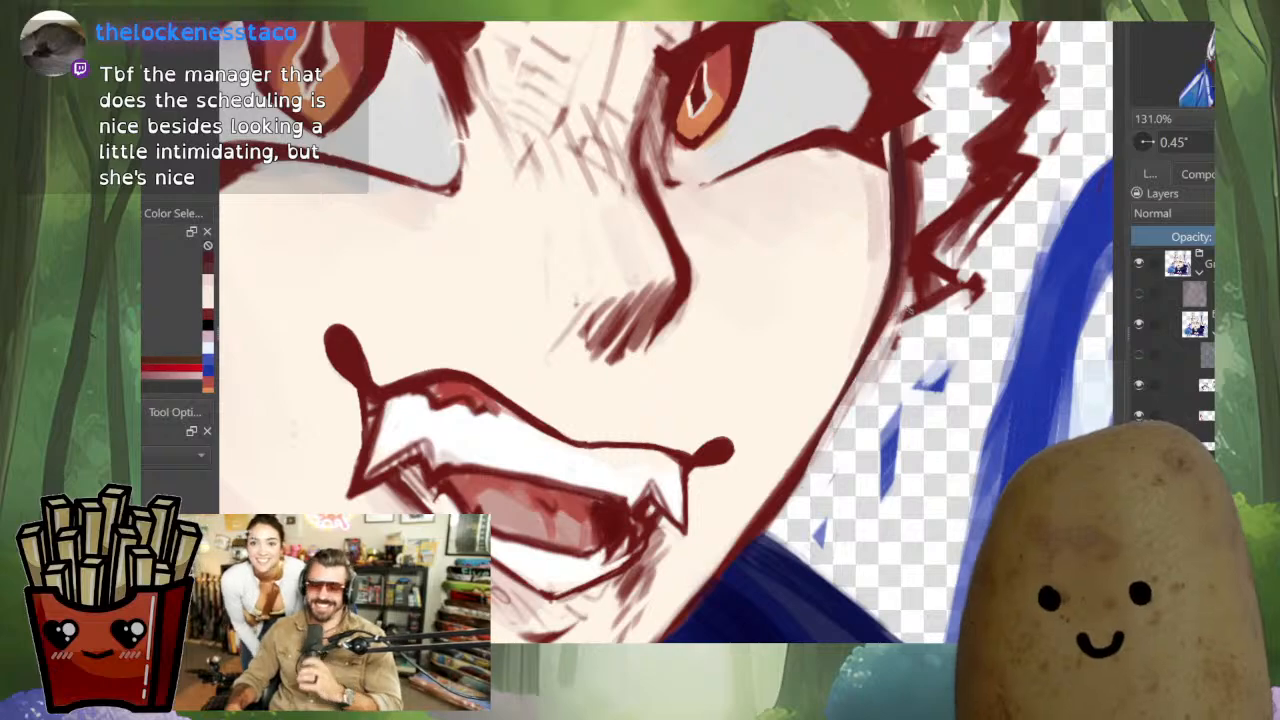
left_click_drag(925, 292, 836, 436)
left_click_drag(851, 388, 740, 580)
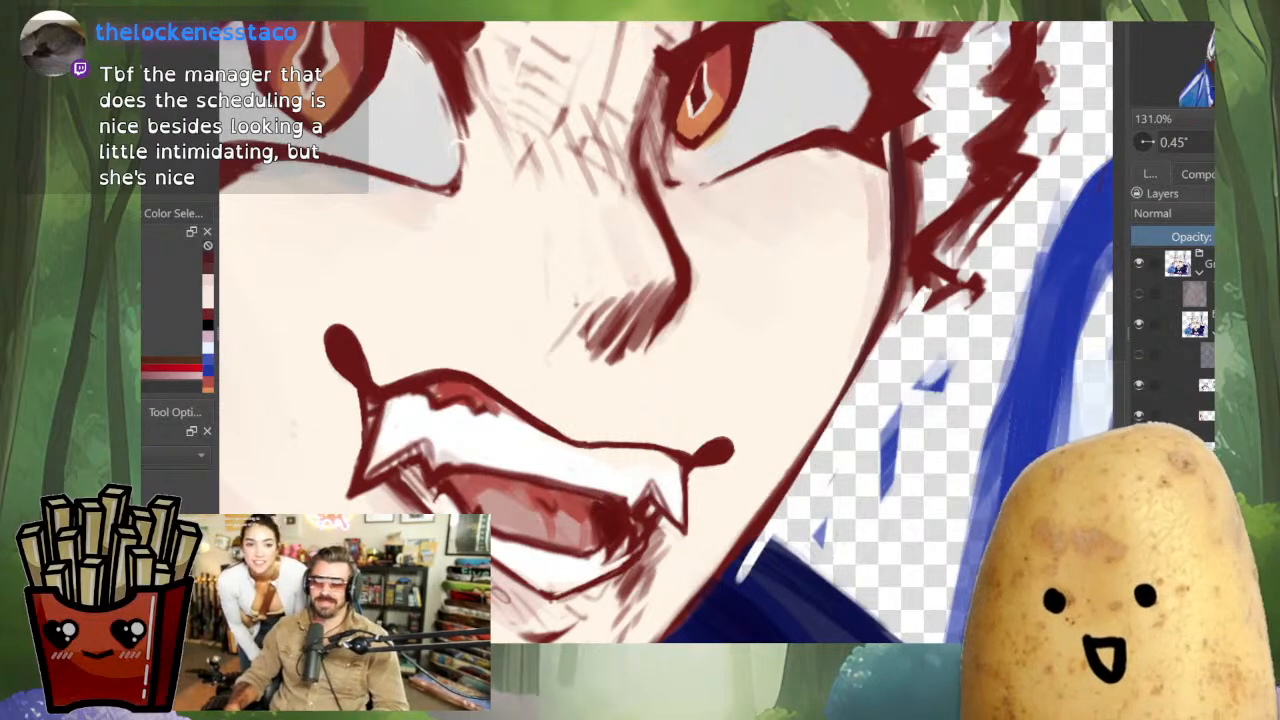
Redraw the lower jaw outline in dark red with smooth strokes from the cheek down to the cape collar
left_click_drag(900, 322, 970, 170)
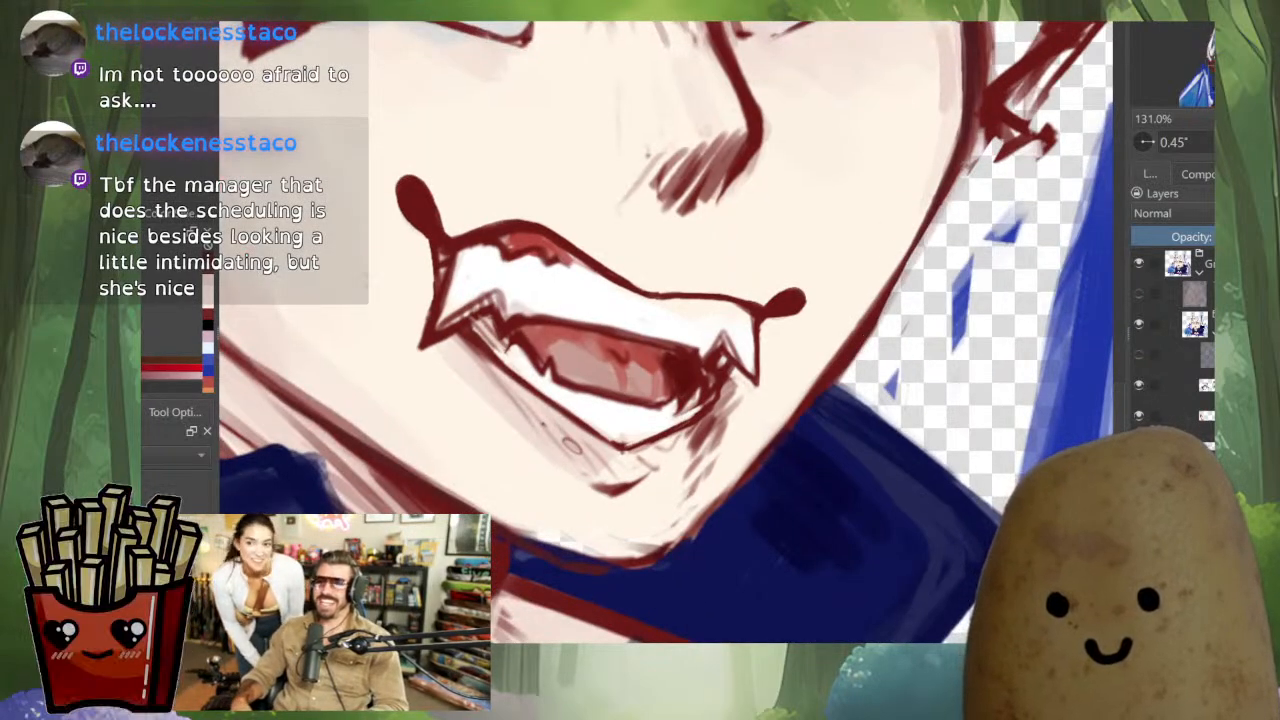
left_click_drag(912, 278, 838, 383)
left_click_drag(903, 282, 851, 353)
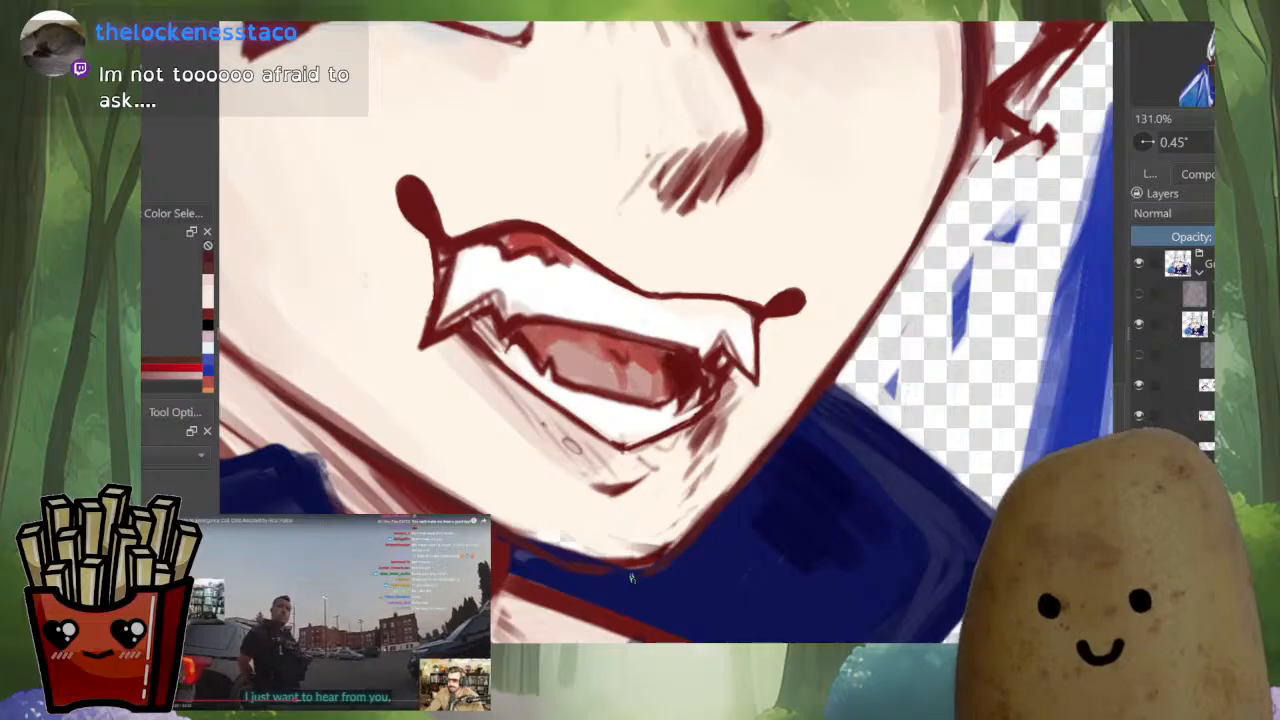
Flip the view back, sample the cape's dark blue and paint over the rough line edge beneath the chin
key("m")
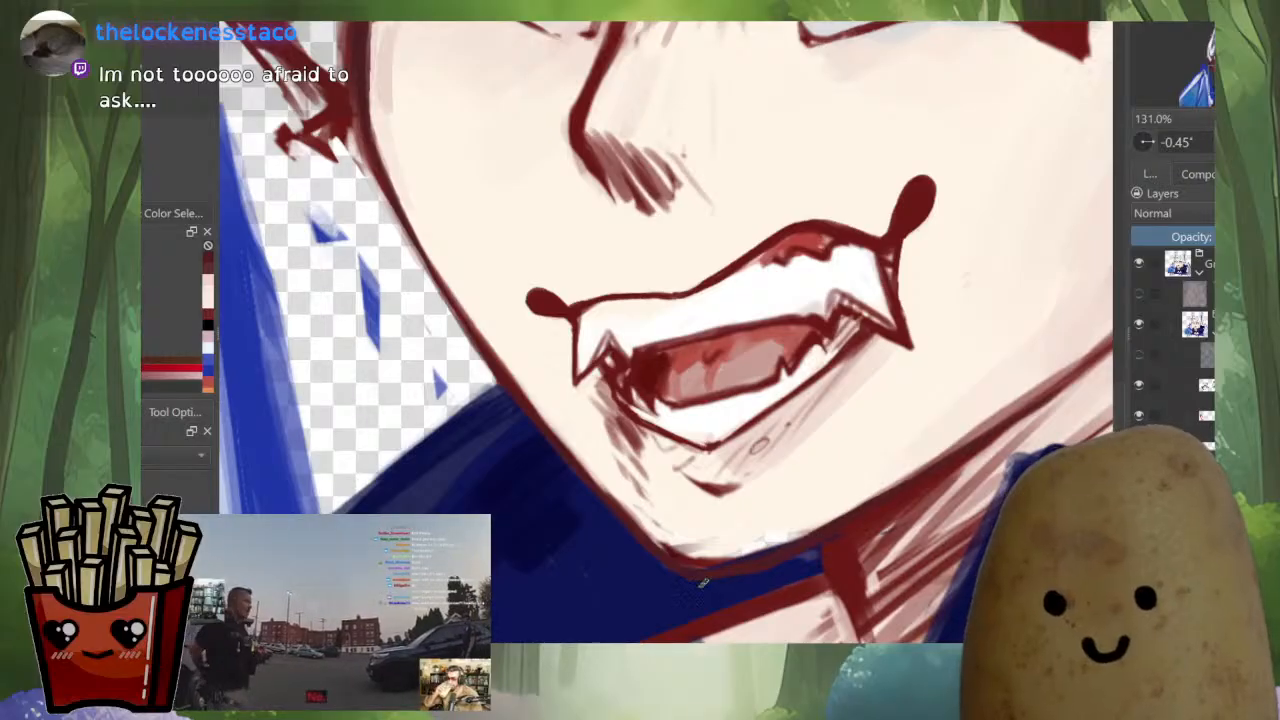
left_click(703, 583, "ctrl")
left_click_drag(703, 583, 733, 585)
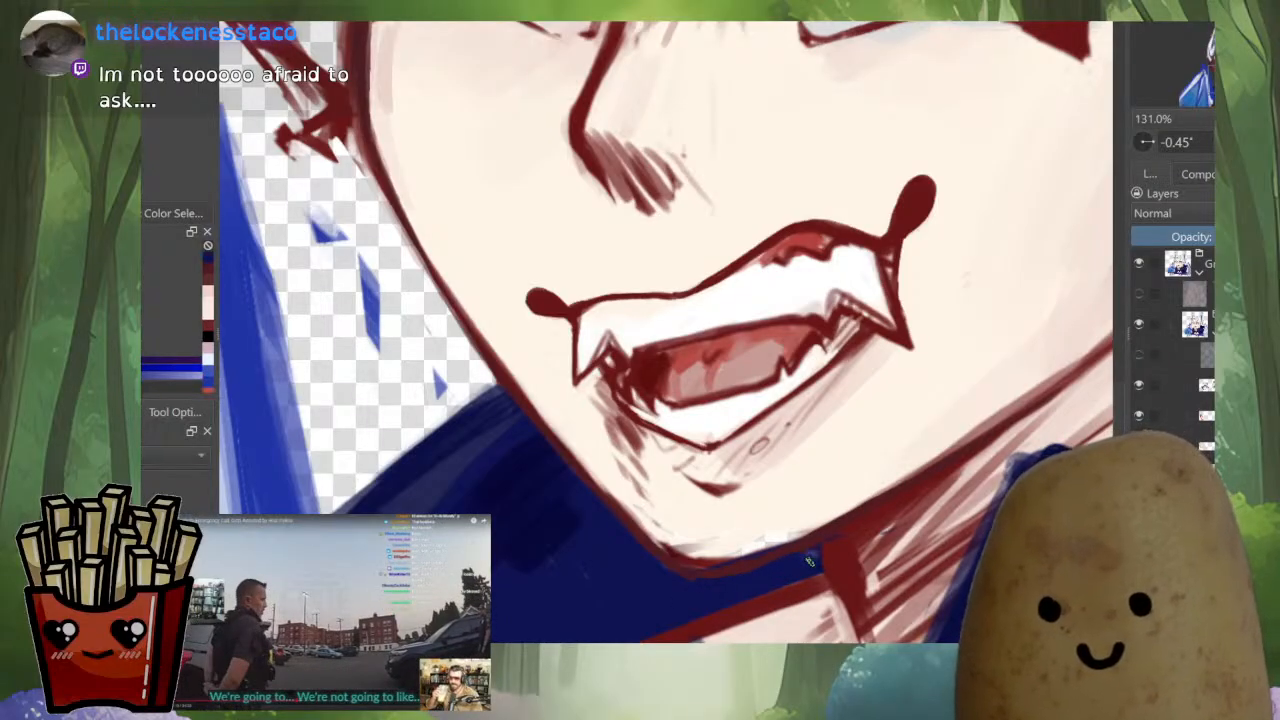
Sample the skin tone, fill the gap along the inside of the chin line, and check the whole portrait mirrored
left_click_drag(1042, 375, 990, 398)
left_click(1032, 360, "ctrl")
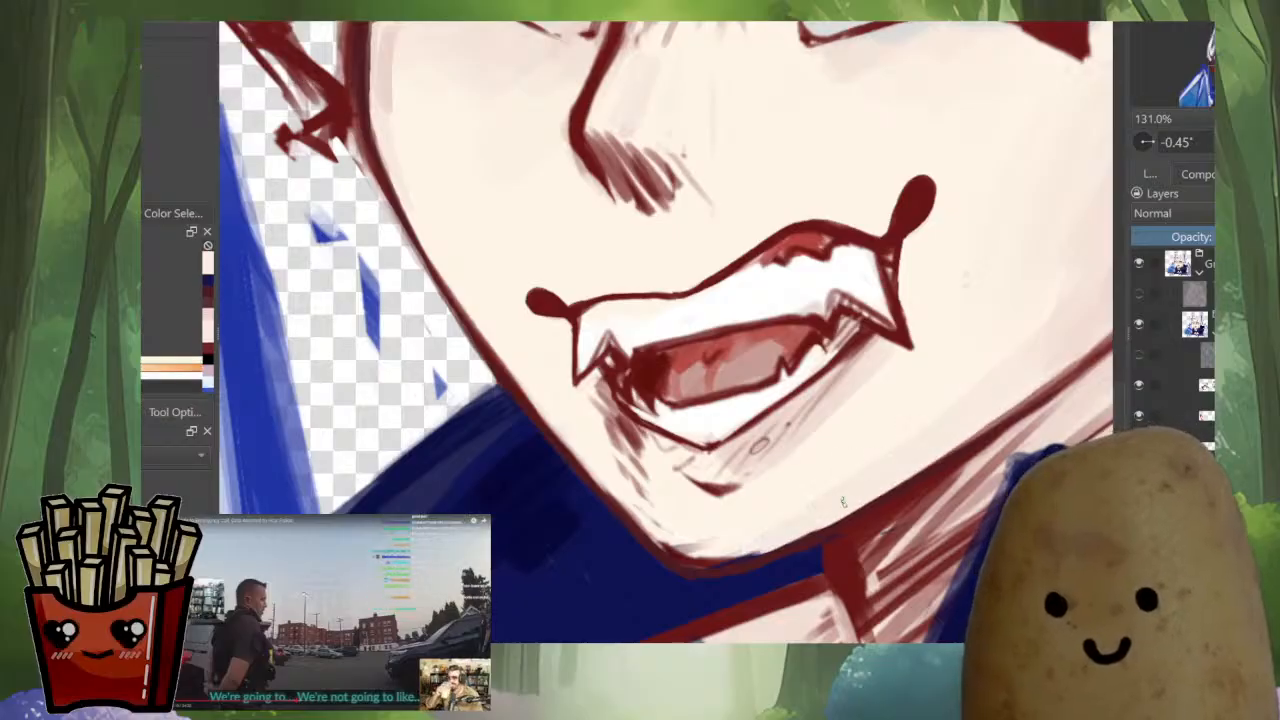
left_click_drag(843, 502, 752, 553)
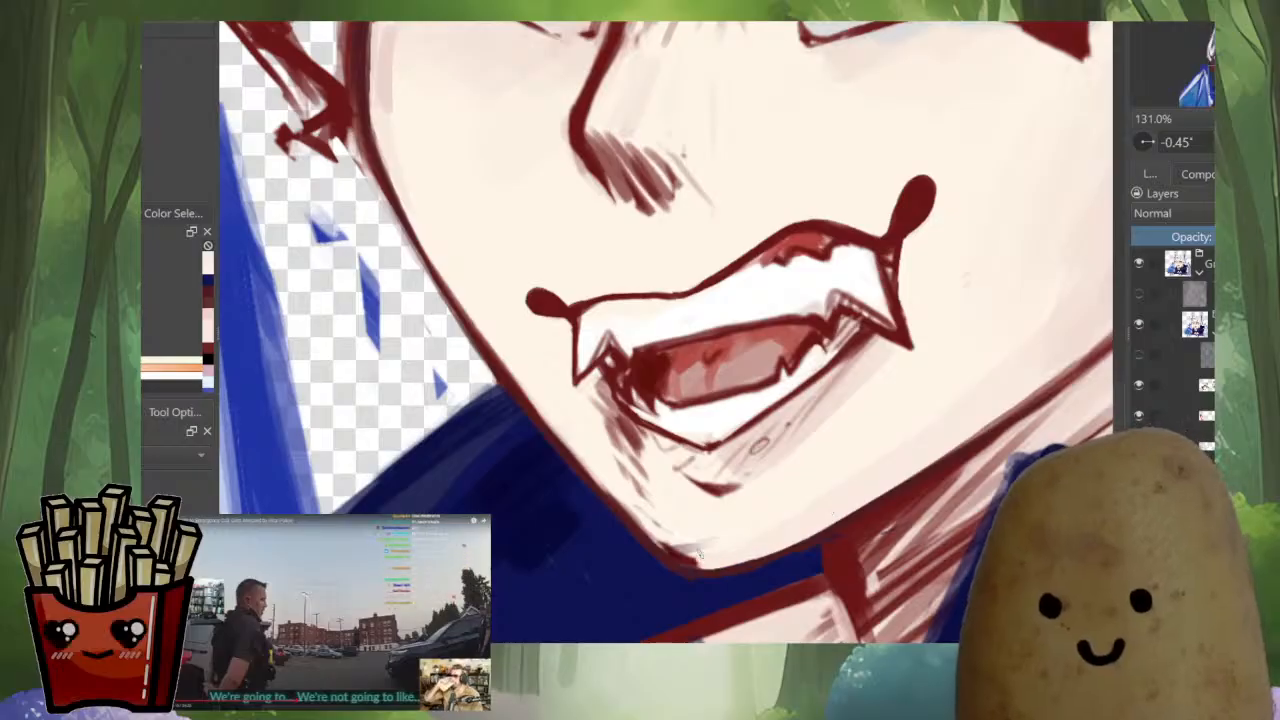
key("m")
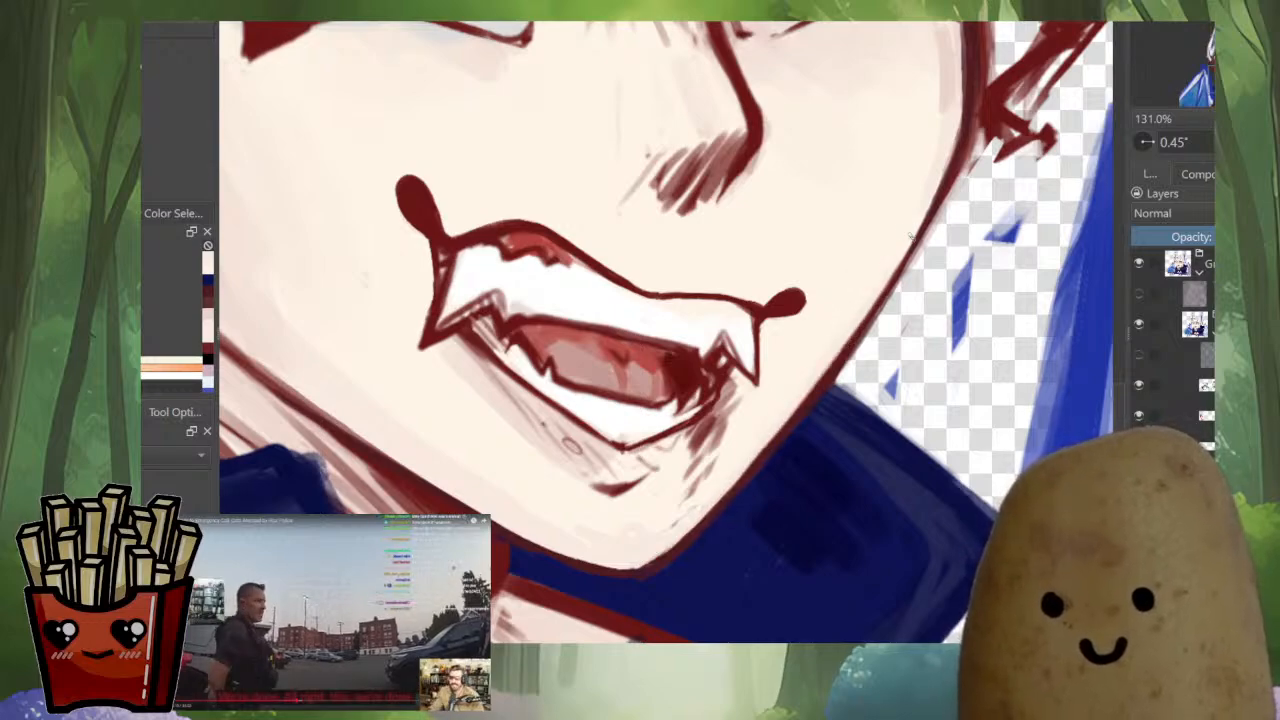
scroll(767, 433, "down", 8)
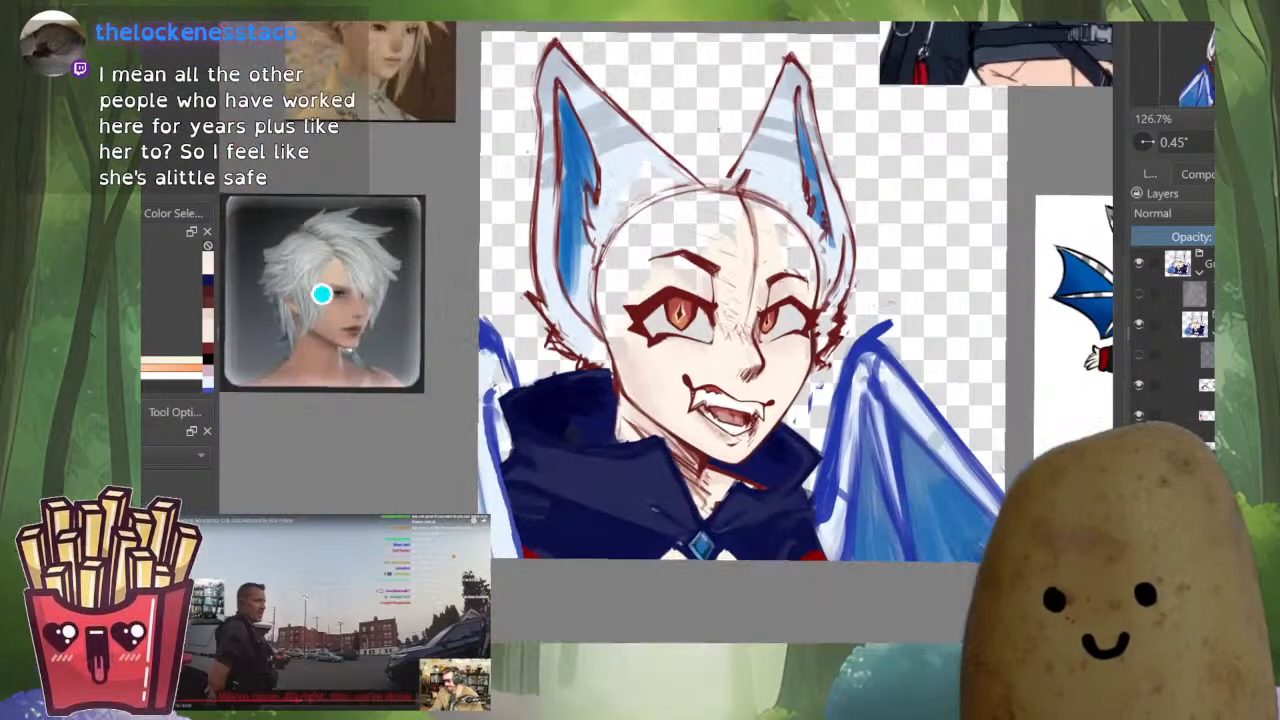
Mirror the view and refine the dark red outline at the tip of the chin with short strokes
key("m")
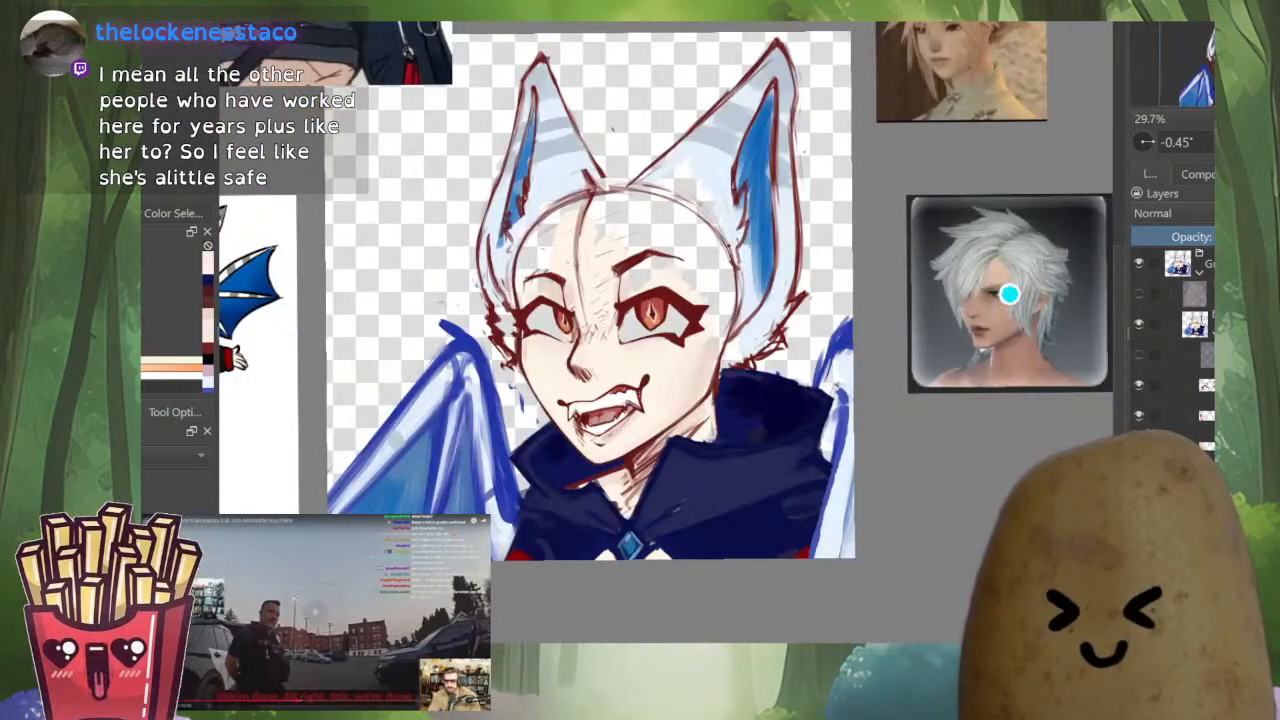
scroll(590, 441, "up", 8)
left_click(610, 551, "ctrl")
left_click_drag(640, 552, 562, 520)
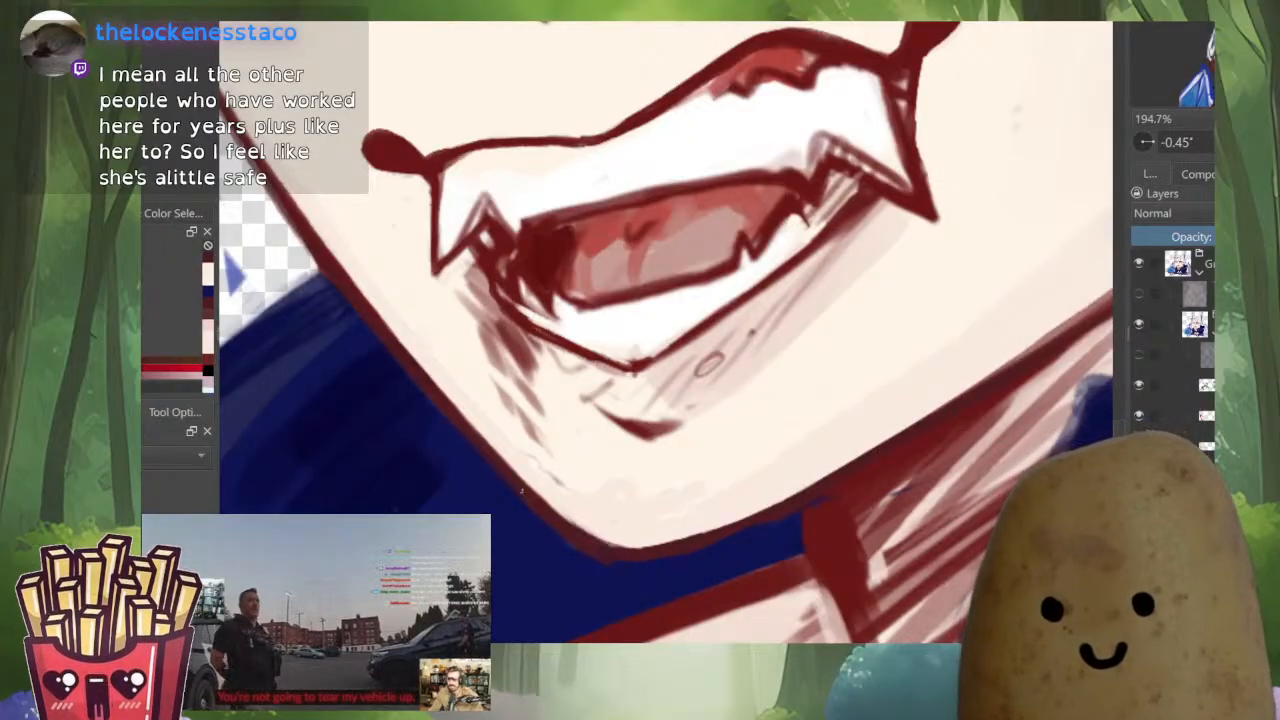
left_click_drag(630, 554, 550, 512)
key("ctrl+z")
left_click_drag(634, 551, 549, 509)
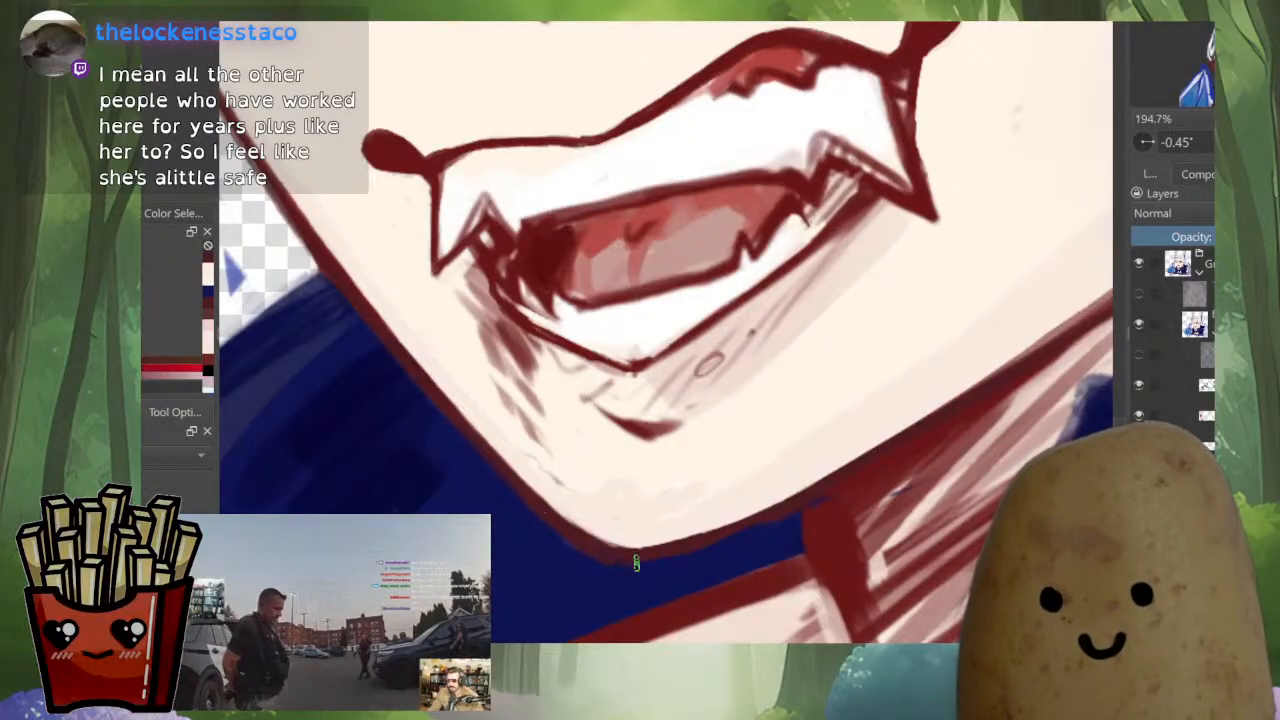
Trim the chin line's outer edge with the cape's dark blue and its inner edge with the skin tone, checking both mirrored views
key("m")
left_click(838, 479, "ctrl")
left_click_drag(949, 367, 788, 531)
left_click(789, 490, "ctrl")
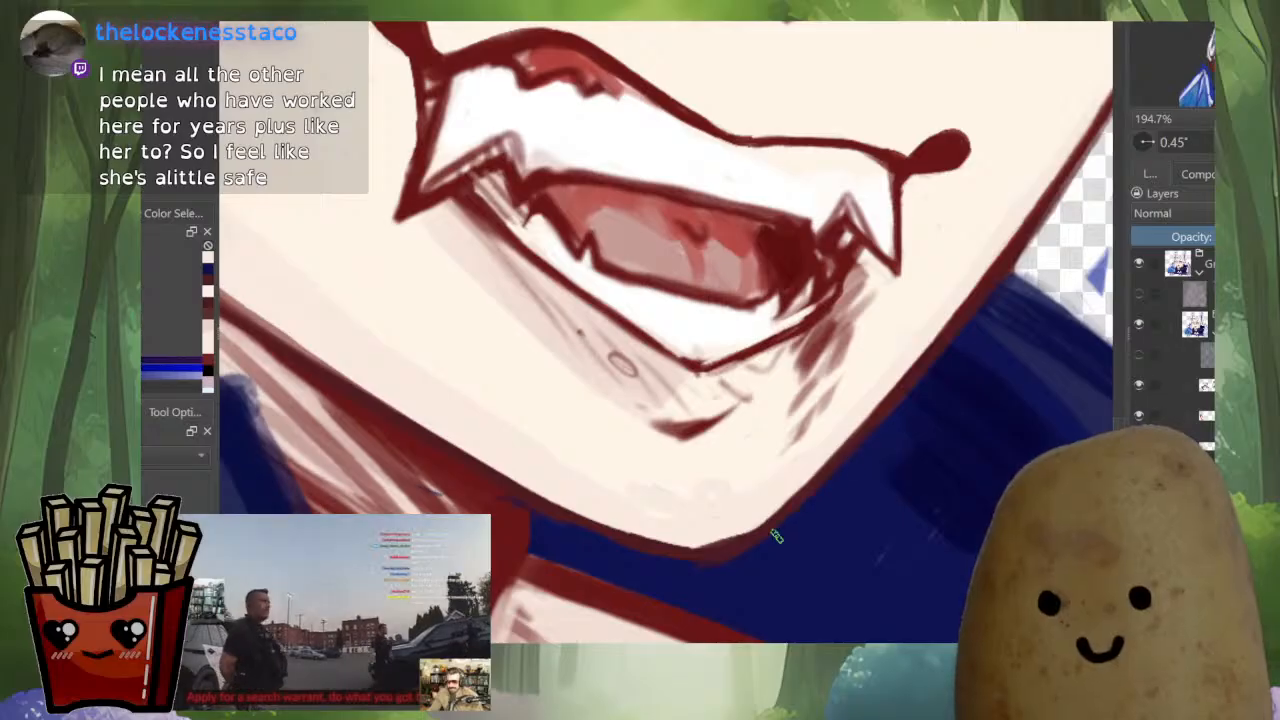
left_click(722, 512, "ctrl")
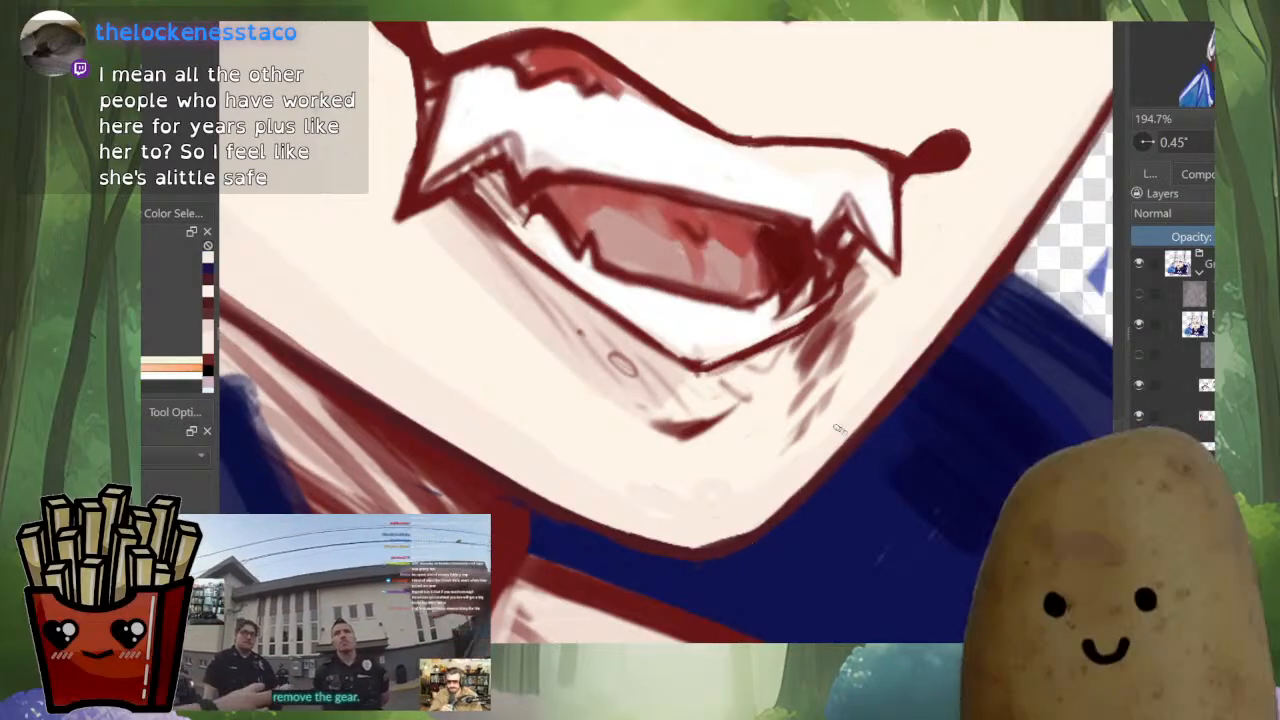
key("m")
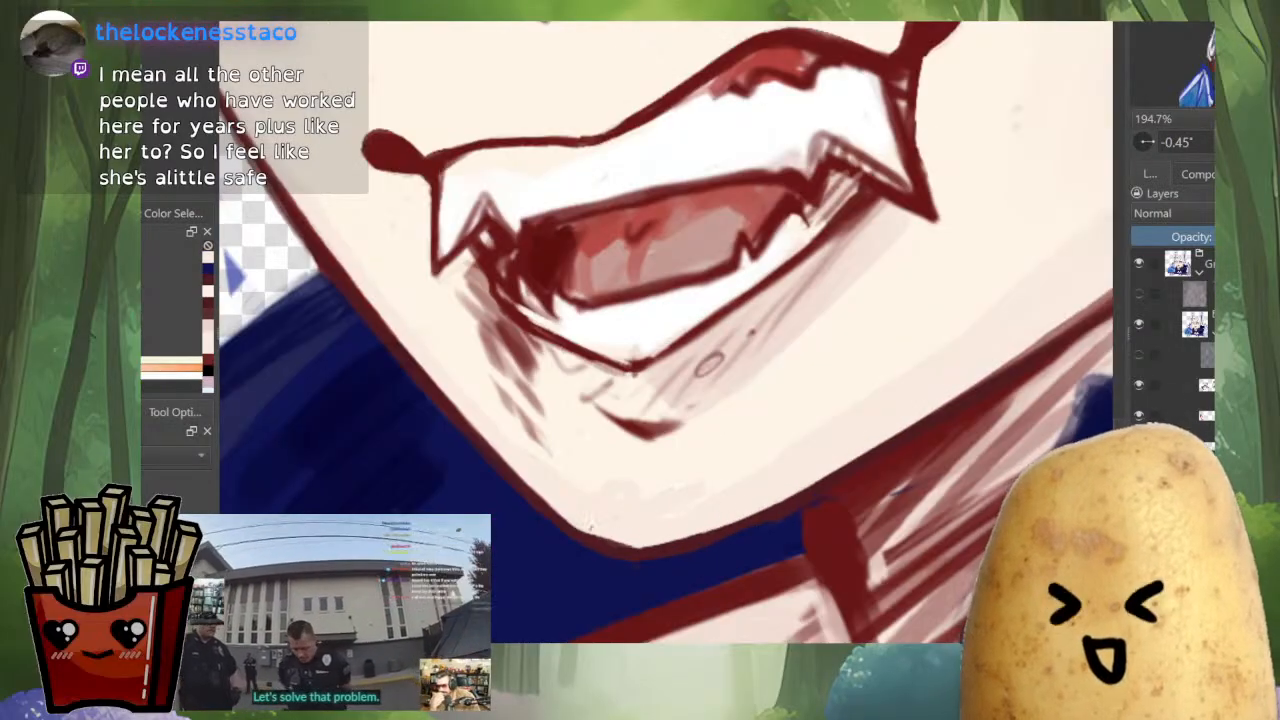
left_click_drag(811, 460, 800, 162)
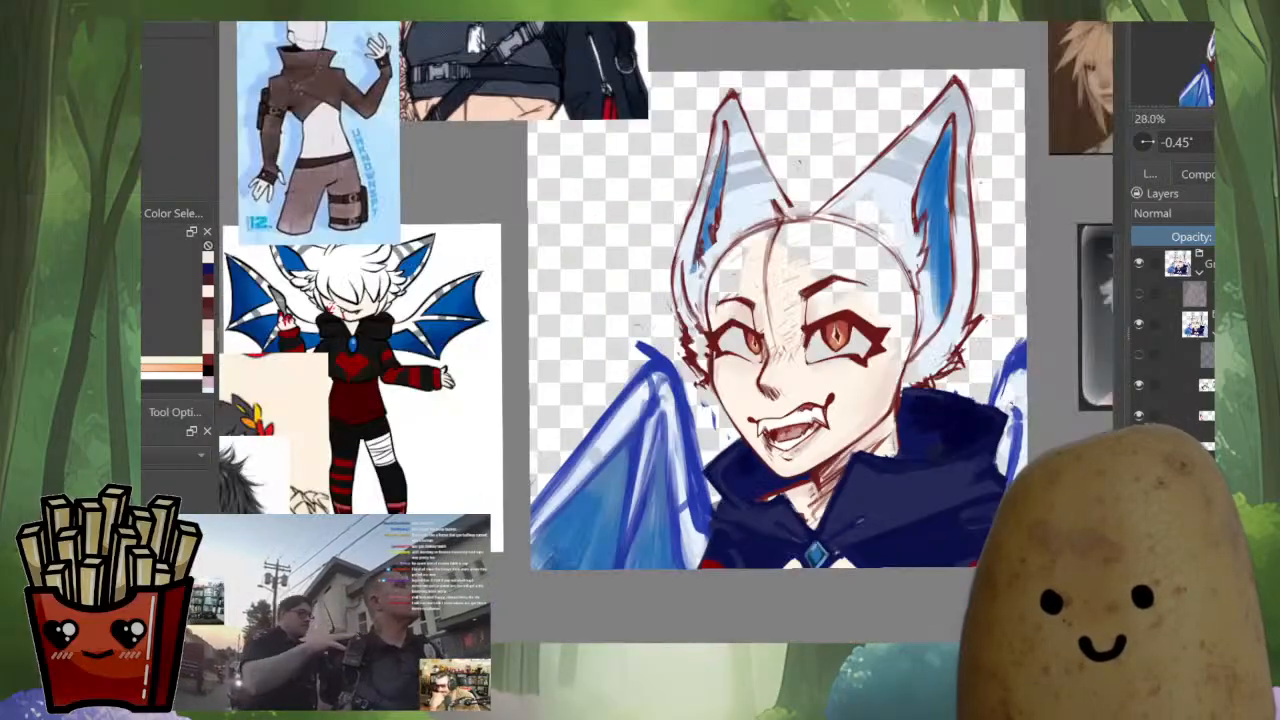
Sample the dark red and redraw the underside of the chin line toward the neck, picking the cape's dark blue for trimming
left_click_drag(817, 478, 818, 305)
left_click(841, 395, "ctrl")
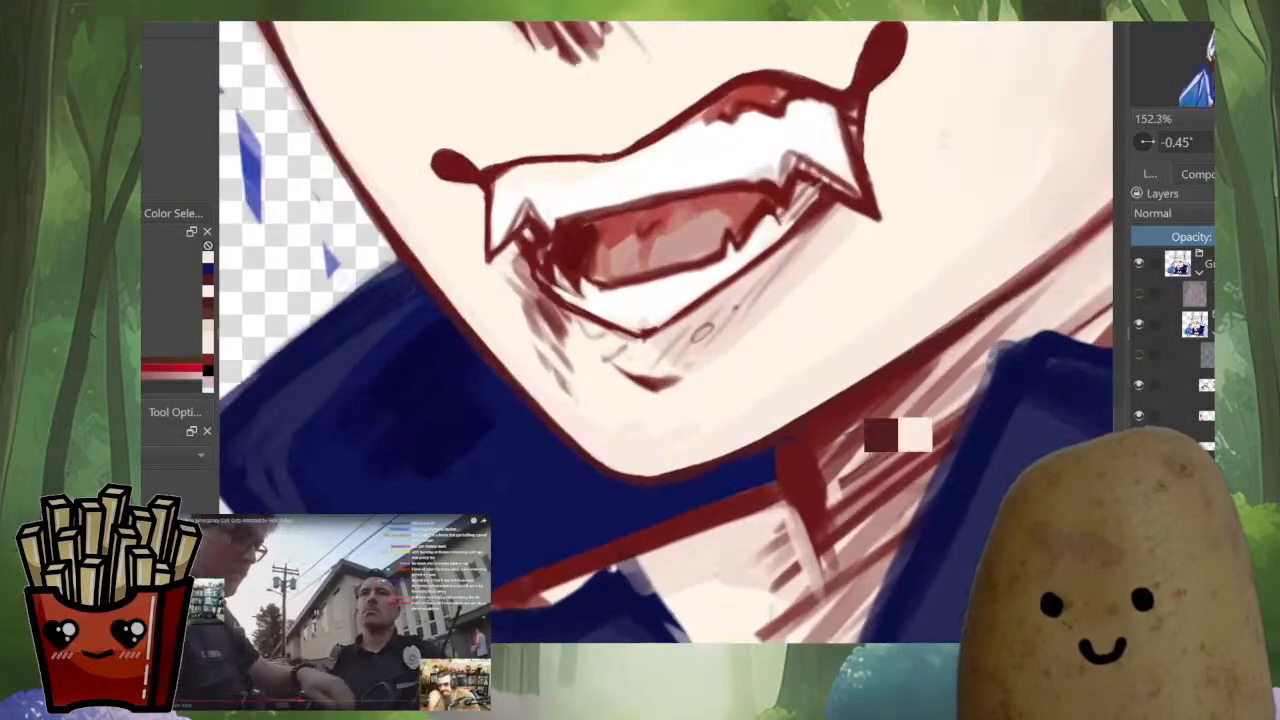
left_click_drag(735, 448, 776, 431)
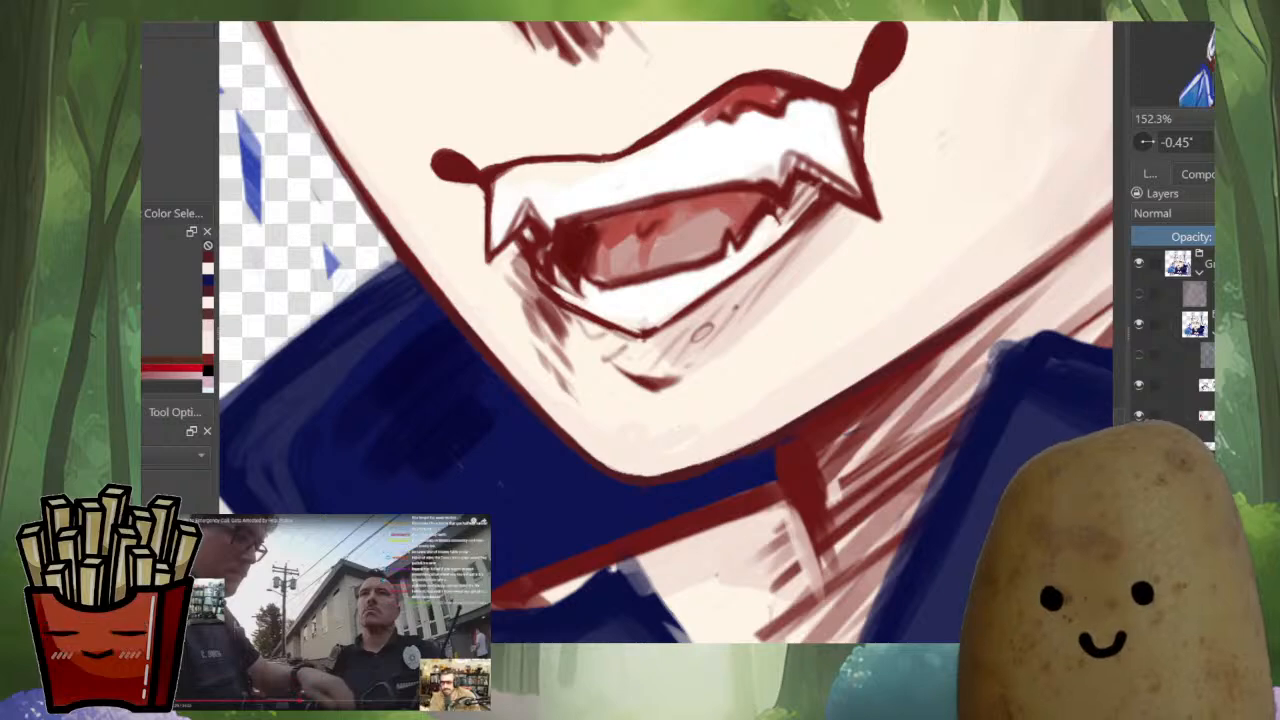
left_click(748, 463, "ctrl")
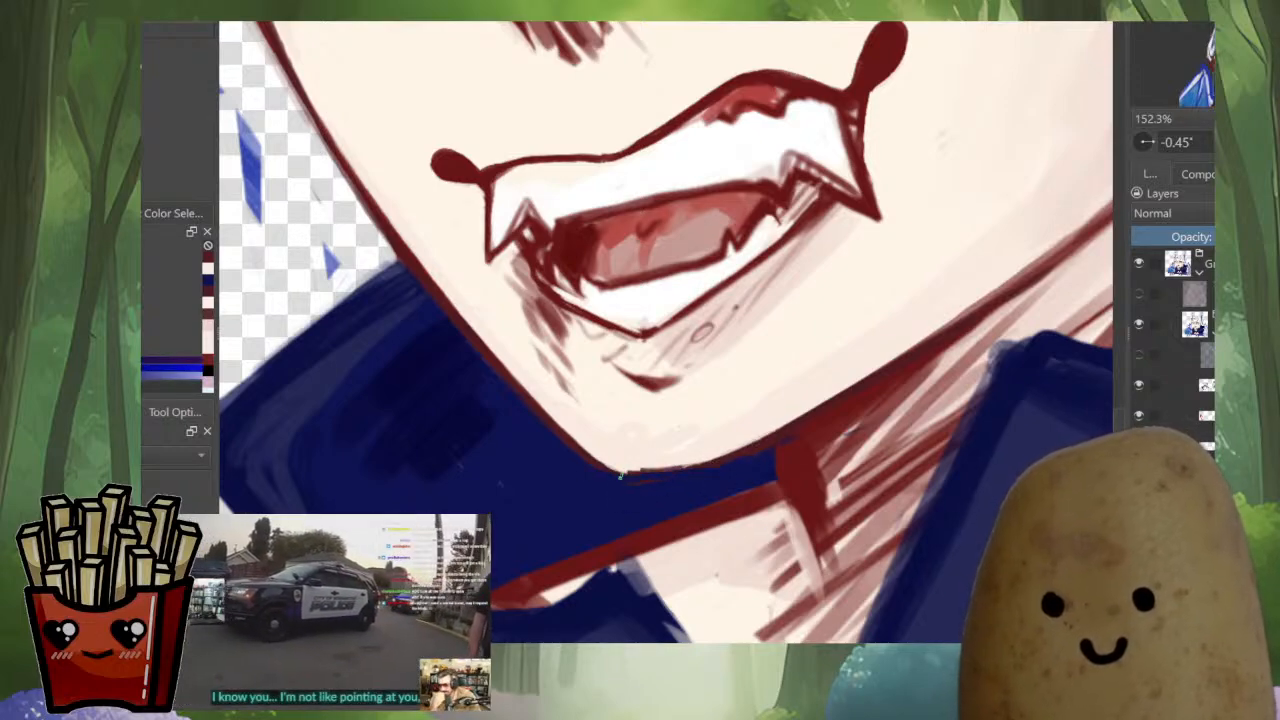
Mirror the view, trim the chin corner against the cape in dark blue and check it in the whole portrait
key("m")
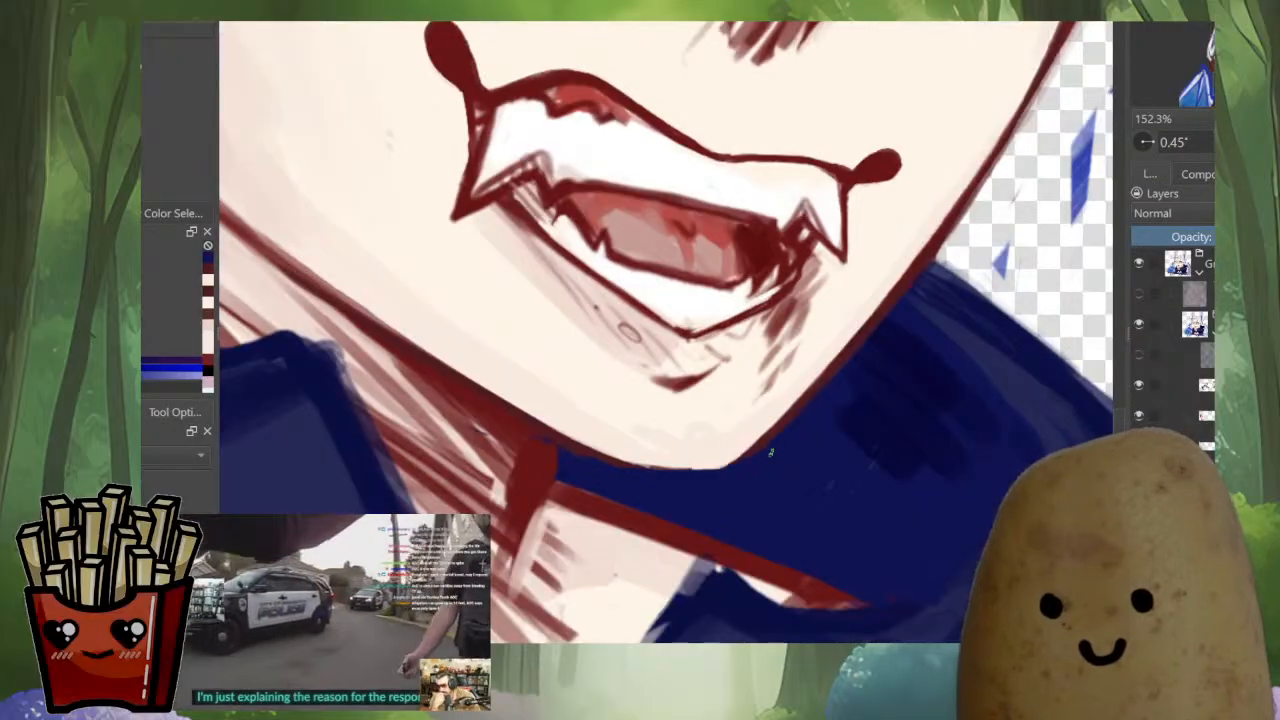
left_click(740, 450, "ctrl")
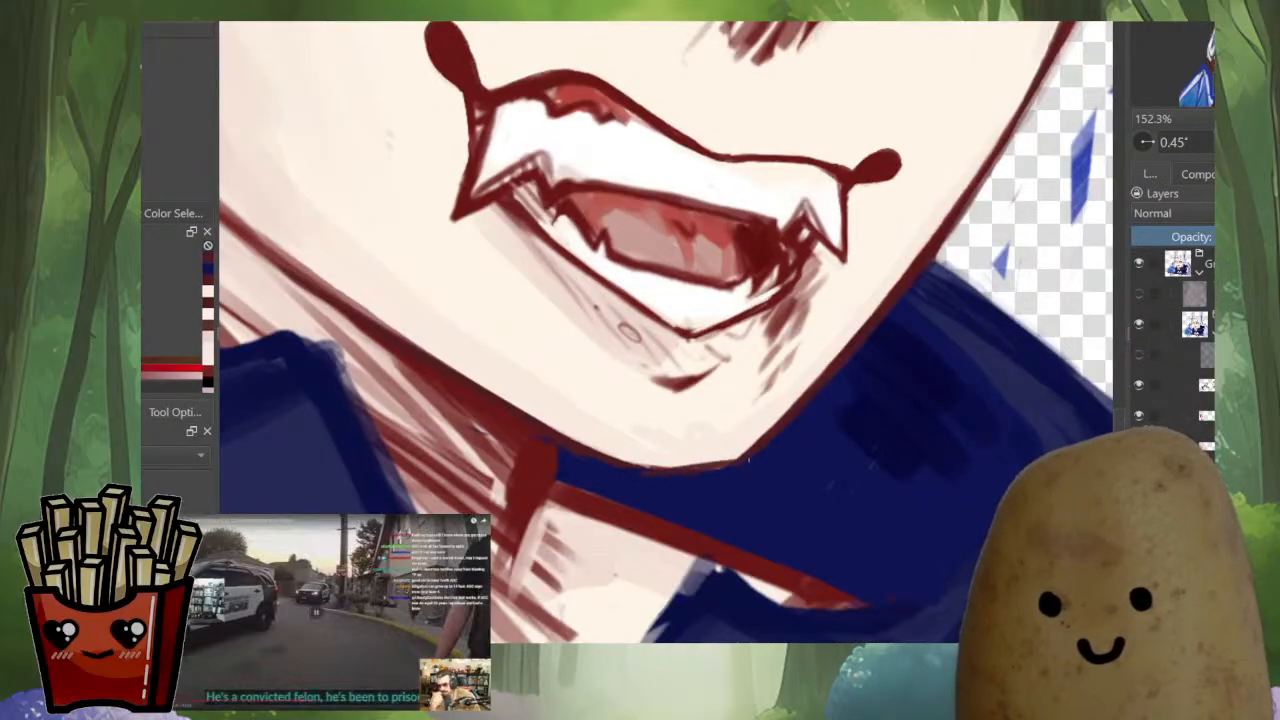
left_click(776, 450, "ctrl")
left_click_drag(822, 444, 822, 600)
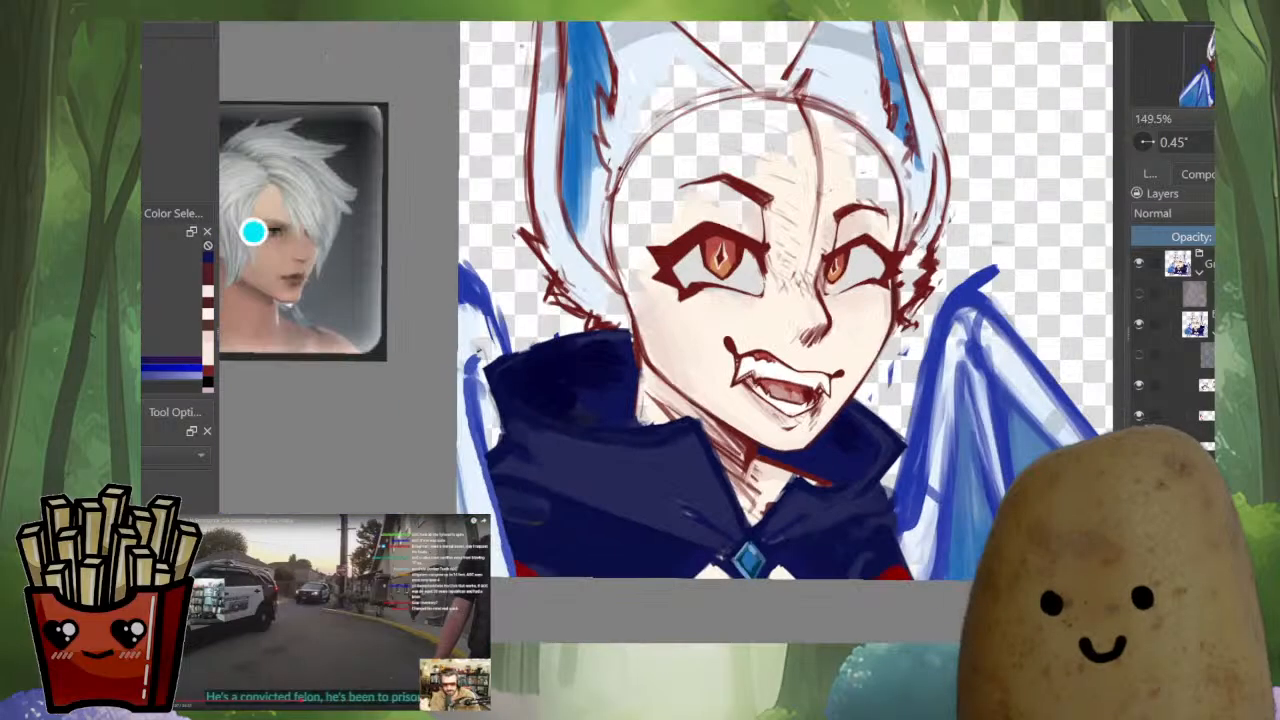
left_click_drag(815, 460, 815, 305)
Sample the line's dark red and redraw the outline around the chin's outer corner
left_click(748, 495, "ctrl")
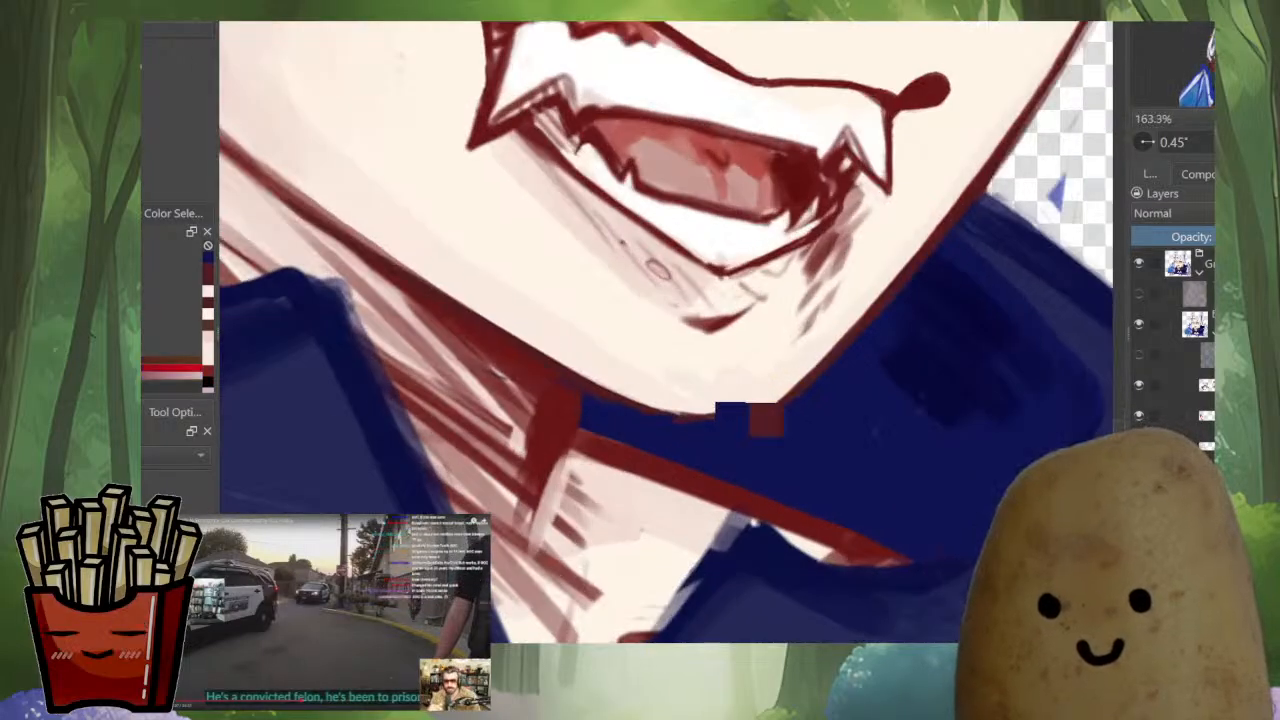
left_click_drag(771, 406, 796, 387)
mouse_move(714, 410)
left_mouse_down()
mouse_move(670, 415)
mouse_move(806, 400)
mouse_move(647, 422)
mouse_move(757, 429)
mouse_move(620, 566)
left_mouse_up()
left_click(797, 403, "ctrl")
Mirror the view, even out the chin line and blend the dark red shadow where the jaw meets the neck
key("m")
left_click(566, 545, "ctrl")
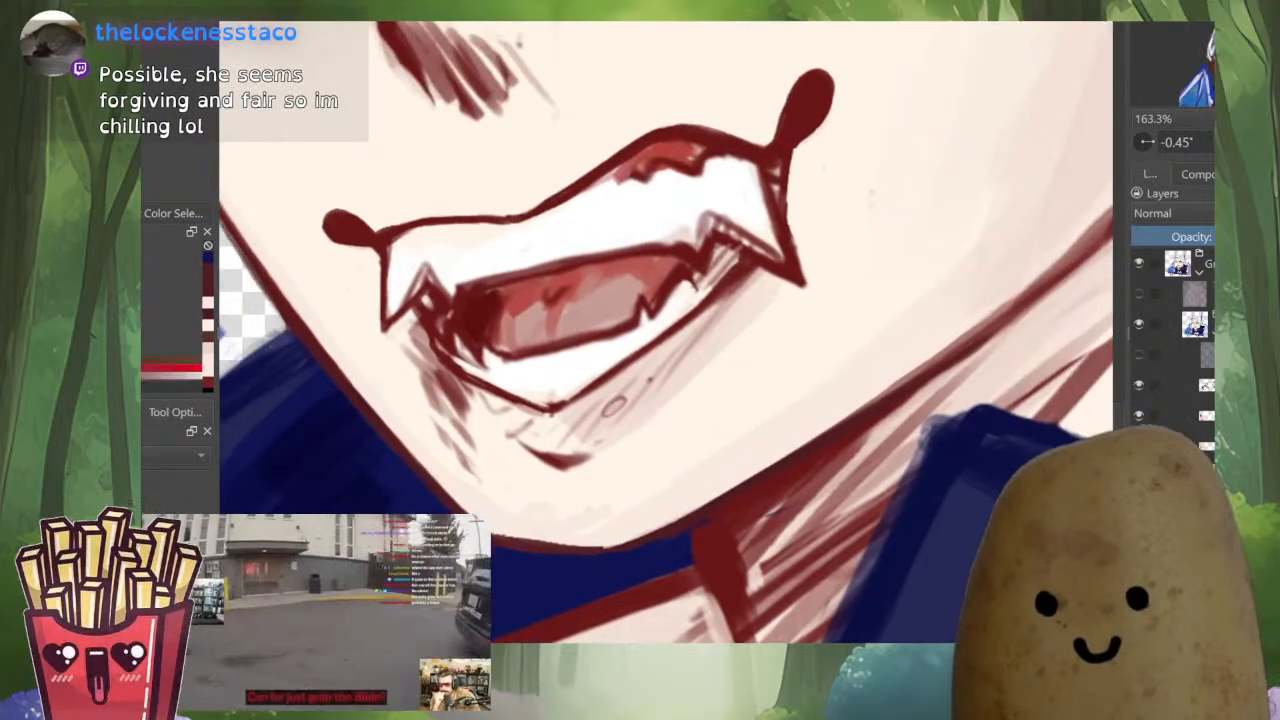
mouse_move(546, 544)
left_mouse_down()
mouse_move(634, 545)
mouse_move(756, 478)
mouse_move(716, 533)
mouse_move(718, 558)
left_mouse_up()
left_click_drag(722, 514, 753, 490)
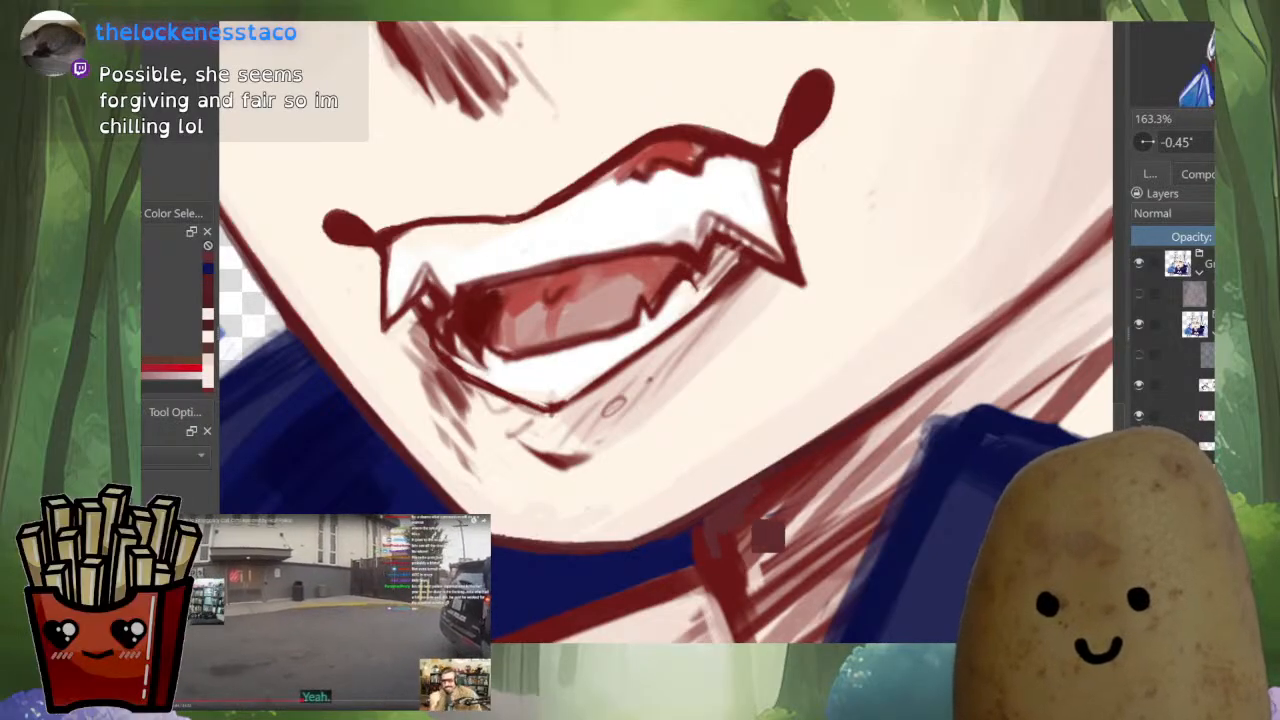
scroll(742, 508, "down", 7)
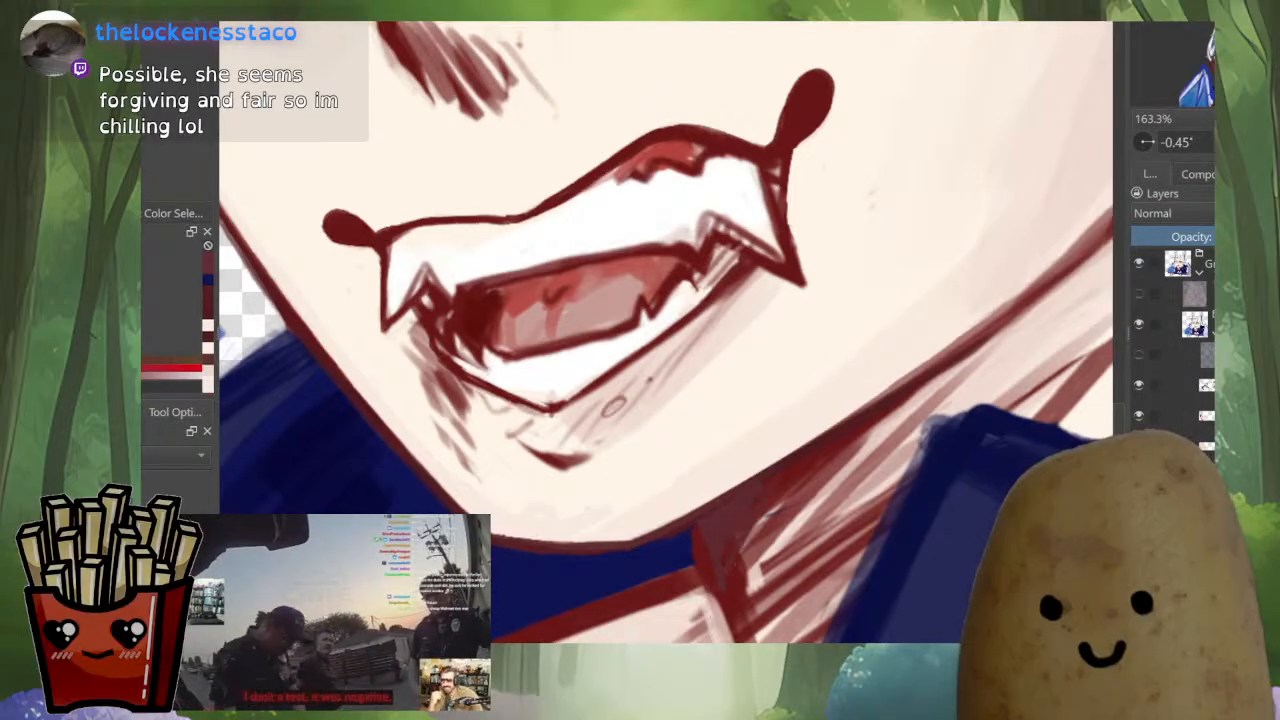
Mirror the view and sharpen the corner between neck shadow, chin line and cape with sampled dark red and dark blue
key("m")
scroll(544, 393, "up", 7)
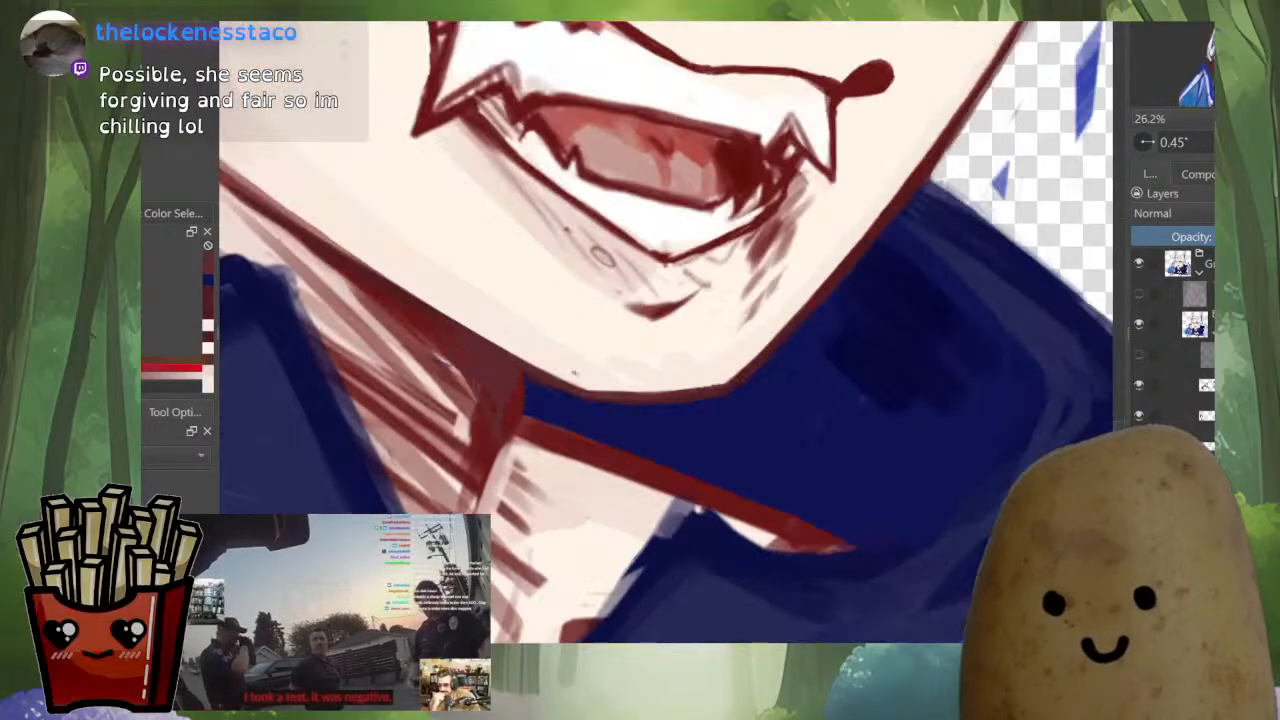
mouse_move(511, 411)
left_mouse_down()
mouse_move(610, 499)
mouse_move(608, 482)
left_mouse_up()
left_click(612, 474, "ctrl")
left_click(632, 484, "ctrl")
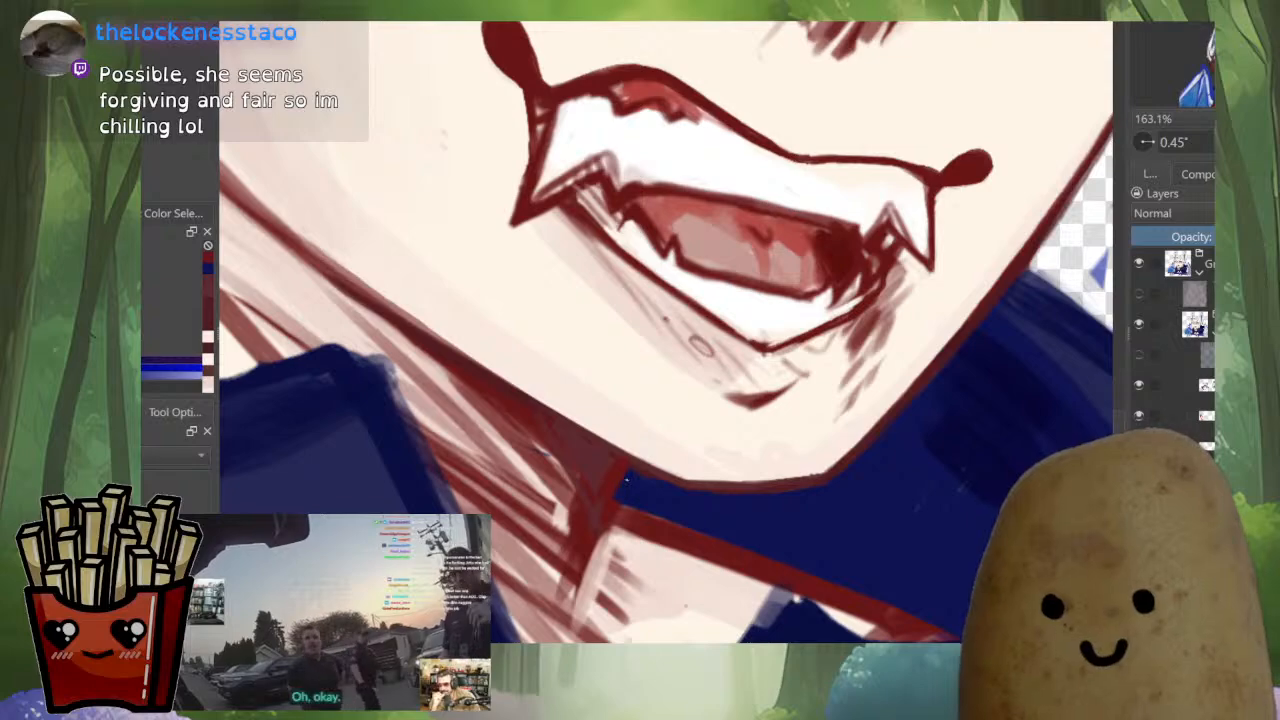
left_click(634, 467, "ctrl")
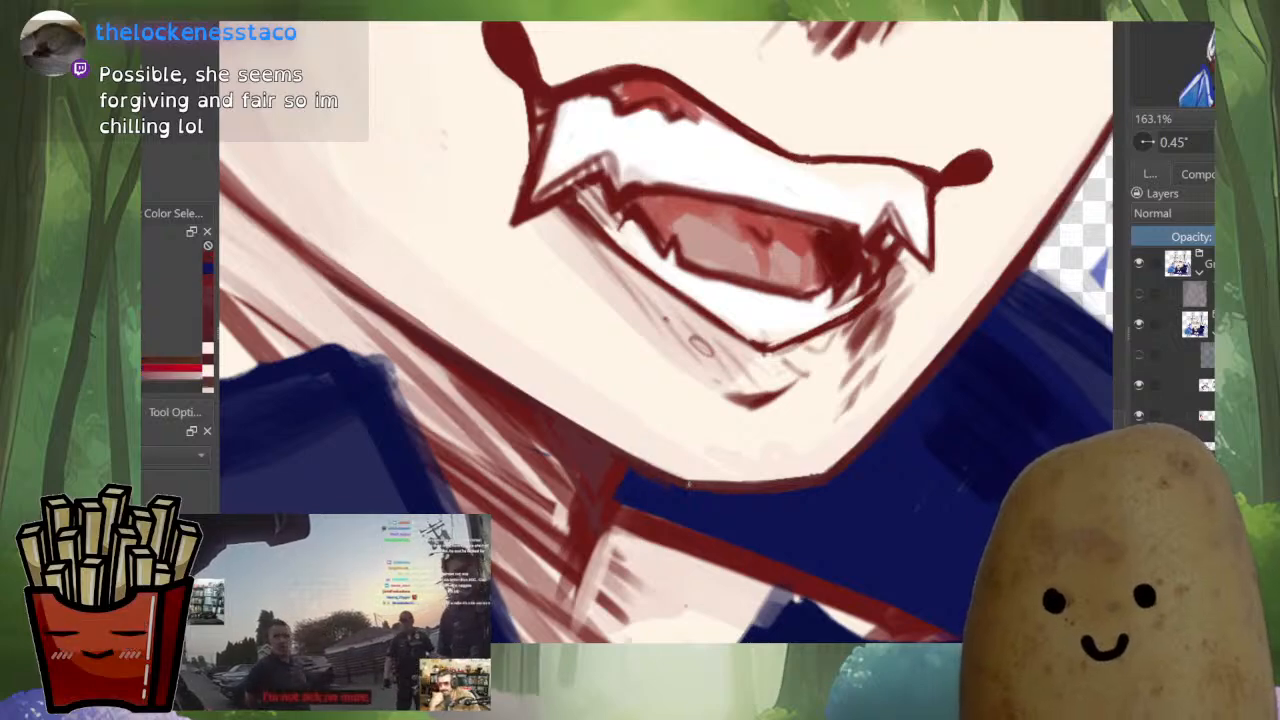
left_click(707, 513, "ctrl")
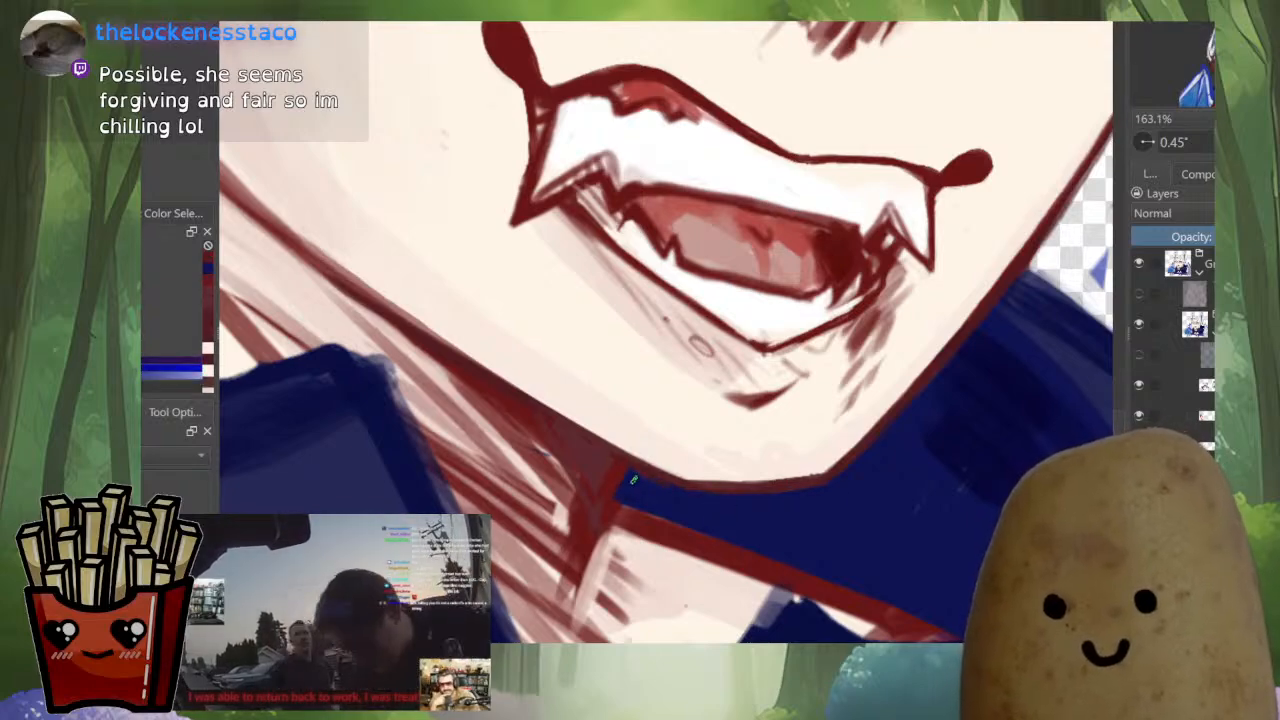
Flip the view back and touch up the dark red line where the jaw meets the neck shadow
key("m")
left_click_drag(765, 519, 772, 445)
left_click(772, 445, "ctrl")
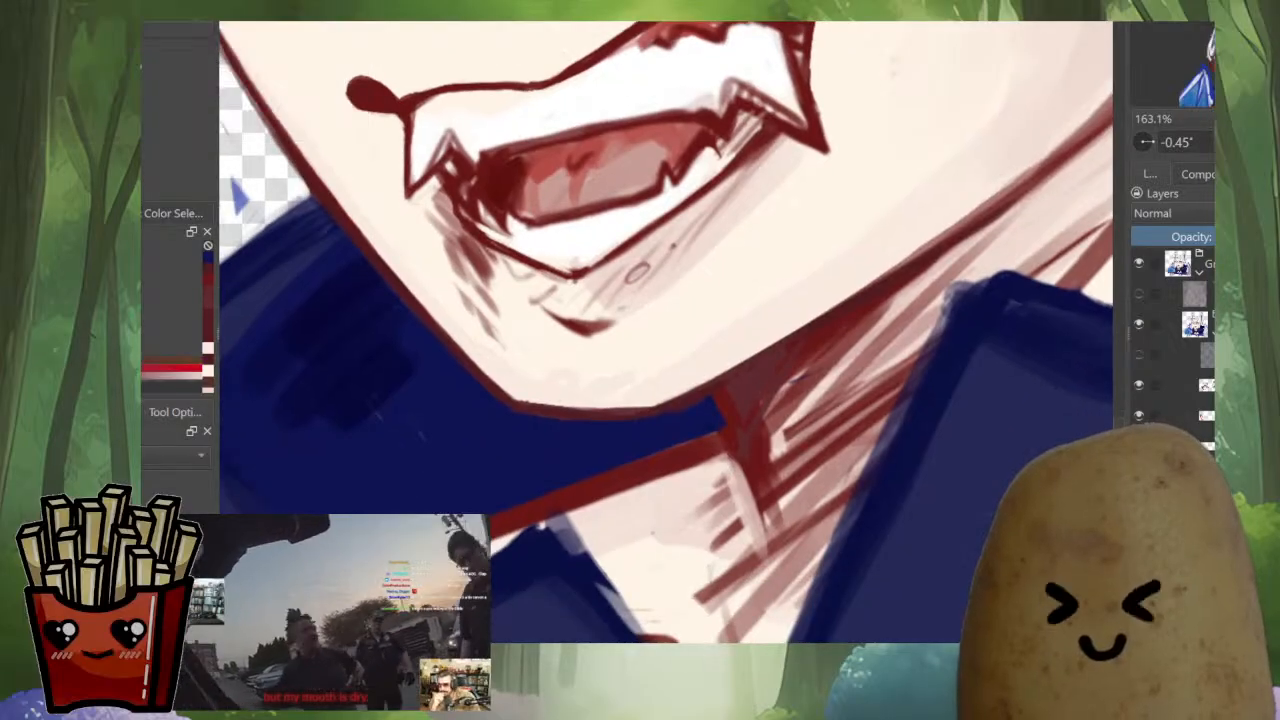
left_click_drag(830, 388, 640, 450)
left_click_drag(640, 450, 640, 420)
left_click_drag(751, 493, 751, 430)
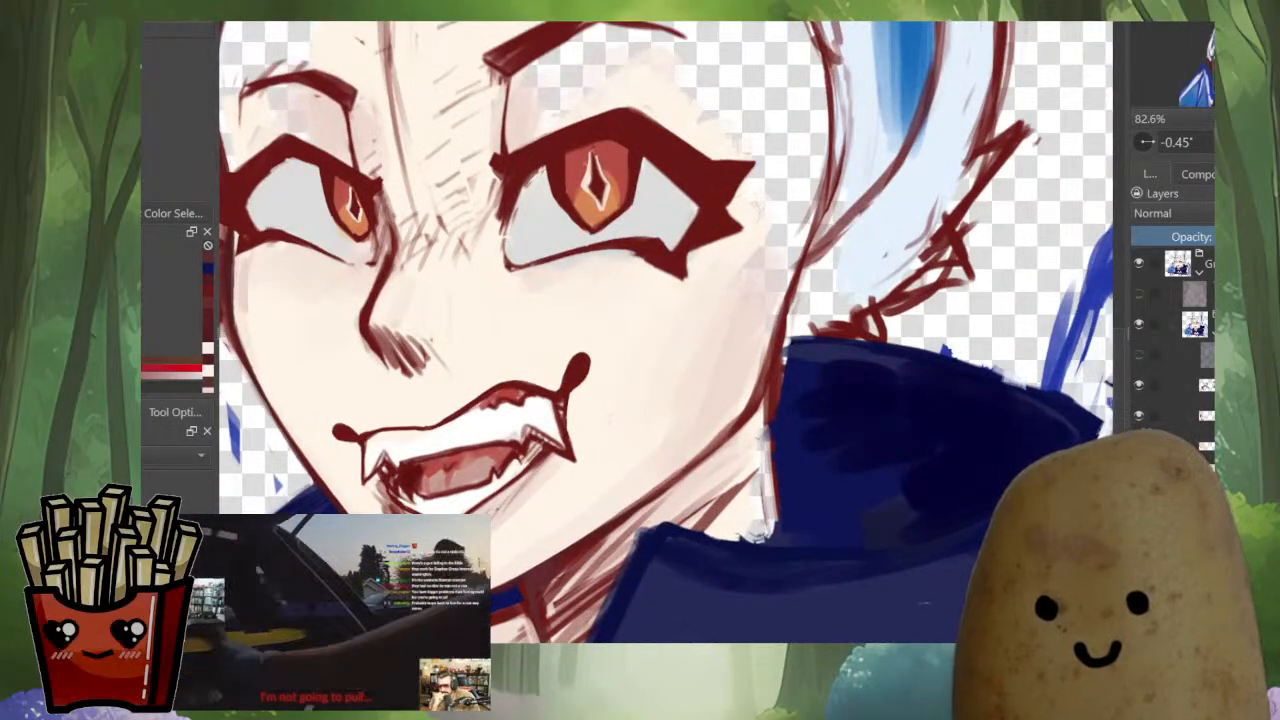
Sample skin tones along the jaw and smooth the cheek shading beside the mouth and face edge
left_click_drag(770, 385, 706, 612)
left_click_drag(706, 560, 697, 265)
left_click(790, 380, "ctrl")
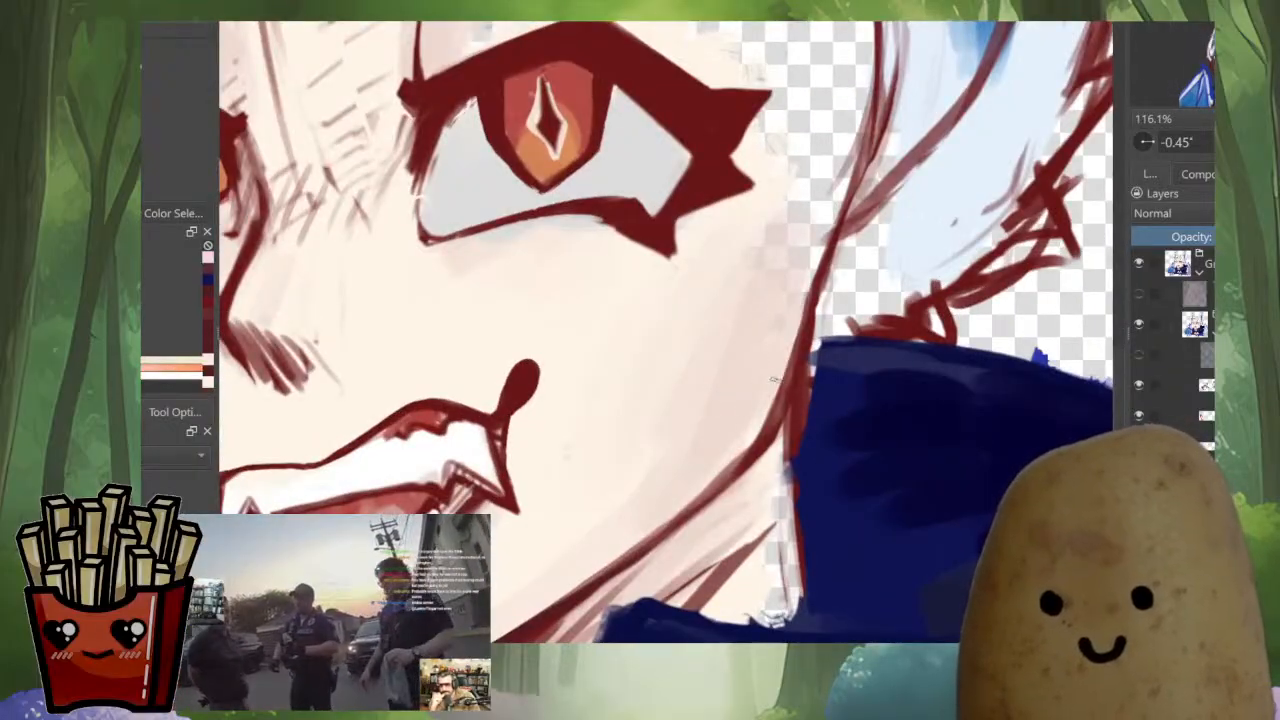
left_click_drag(706, 489, 755, 440)
left_click(580, 465, "ctrl")
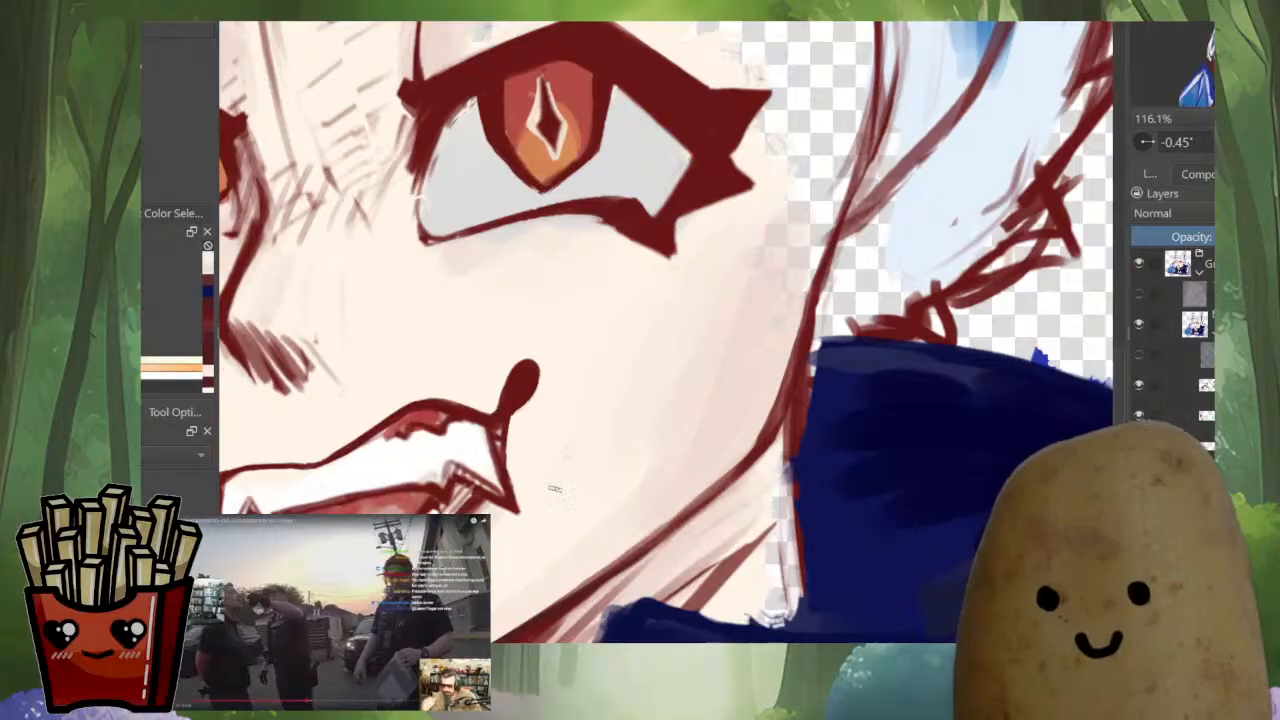
left_click_drag(570, 475, 807, 387)
Hide the facial features and paint over the pink shading around the mouth area with the light skin tone
key("i")
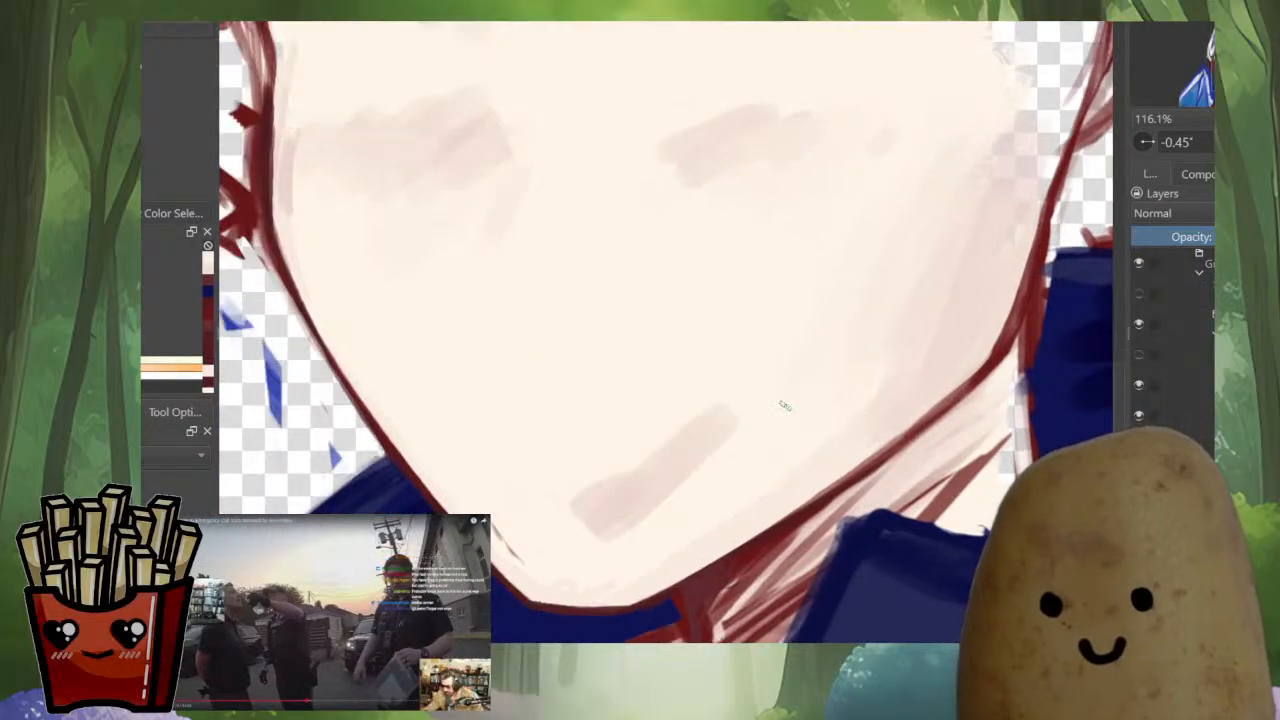
key("i")
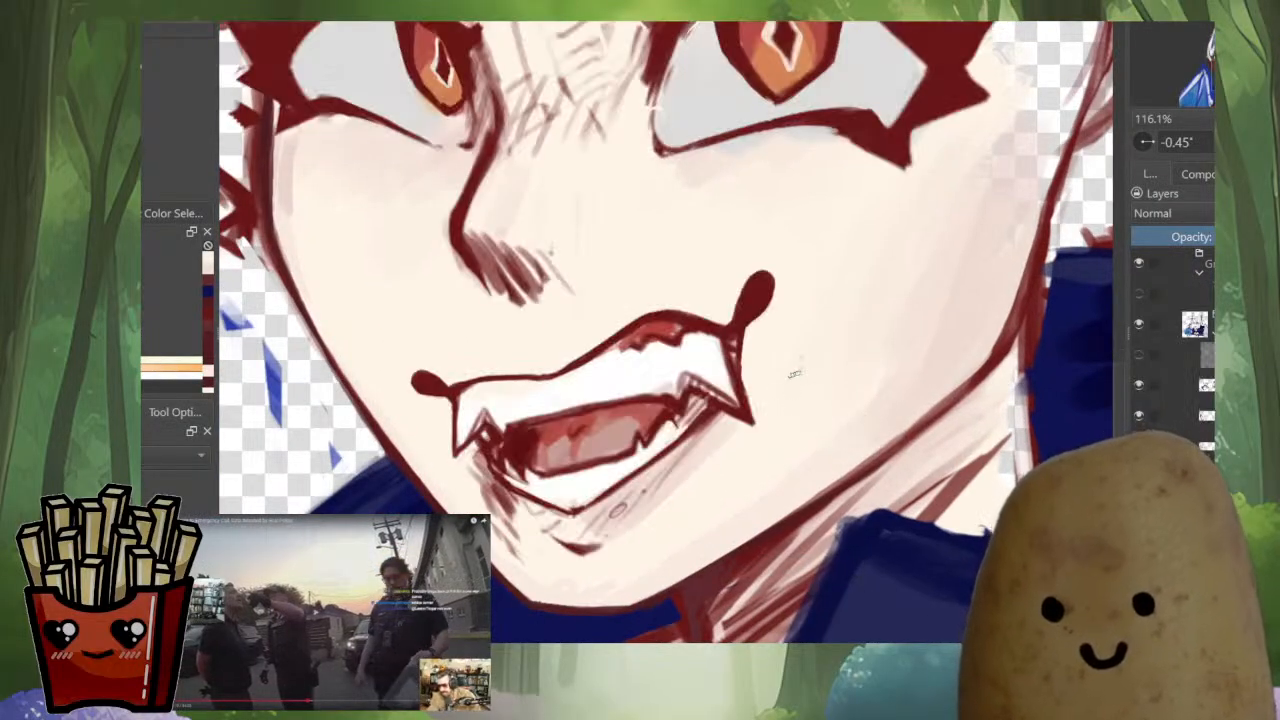
key("i")
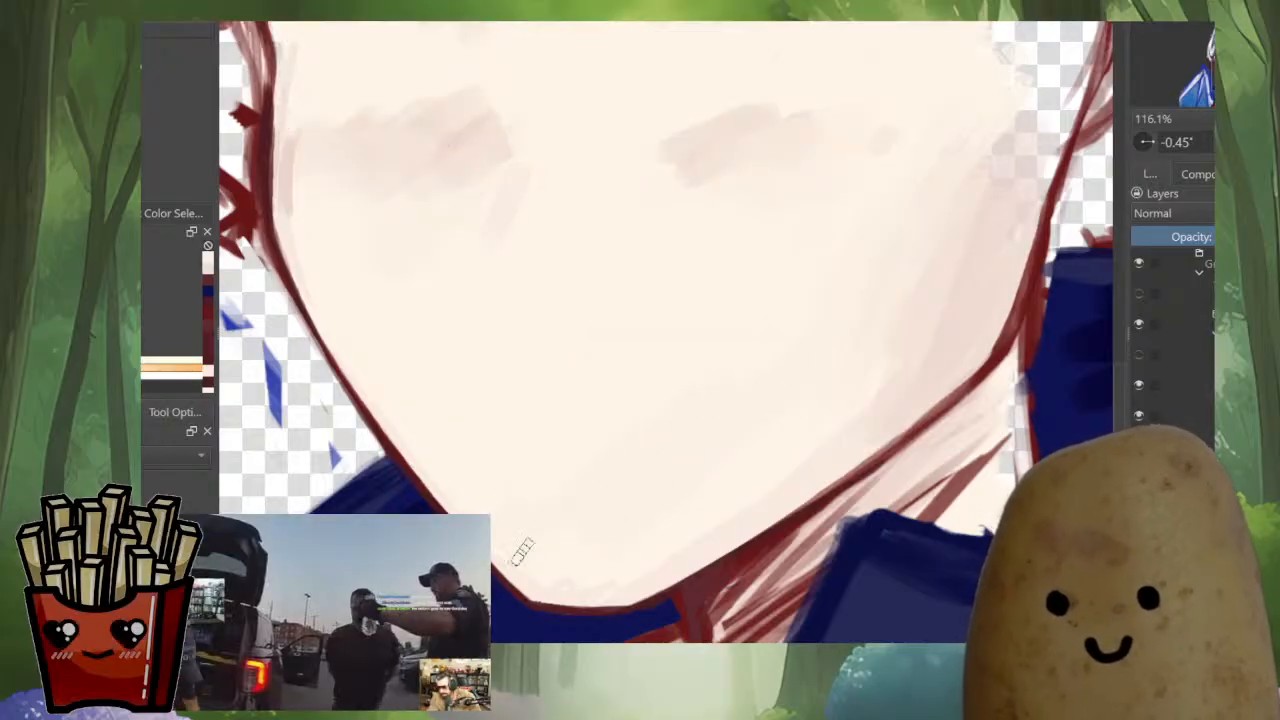
scroll(762, 448, "down", 5)
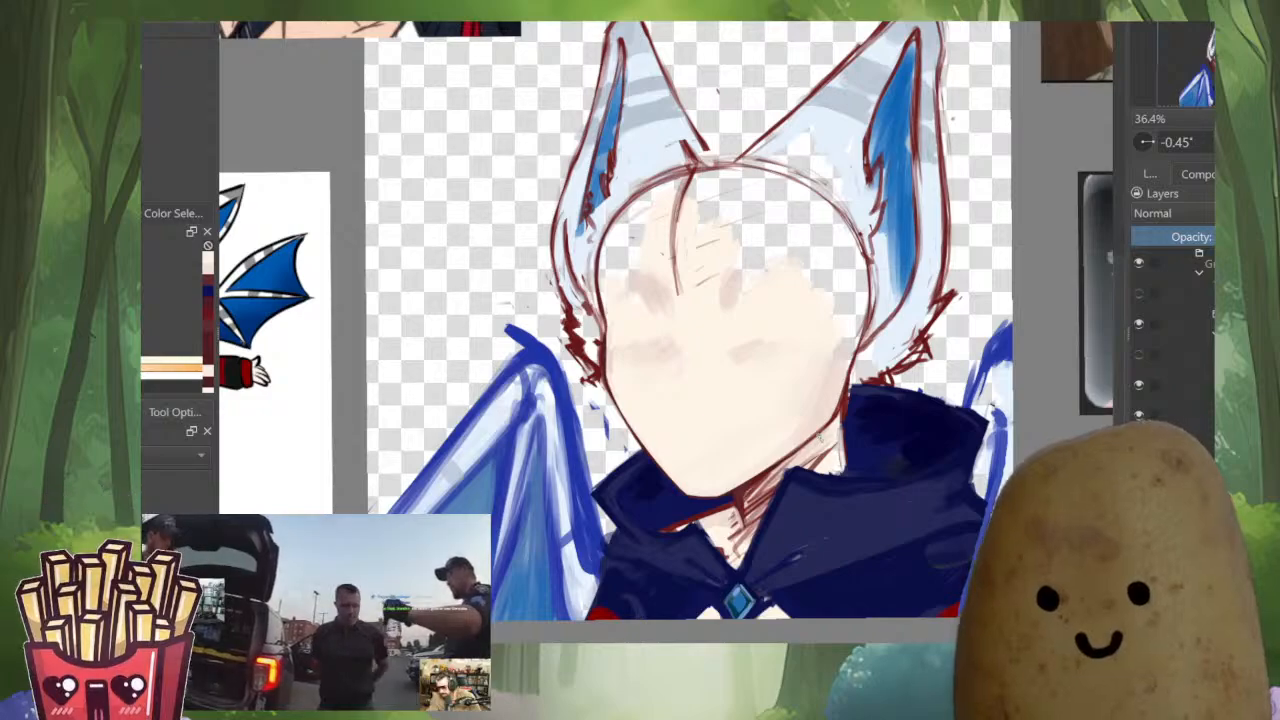
Show the facial features for reference and fill the empty temple area beside the larger eye with skin tone
key("i")
scroll(820, 436, "up", 3)
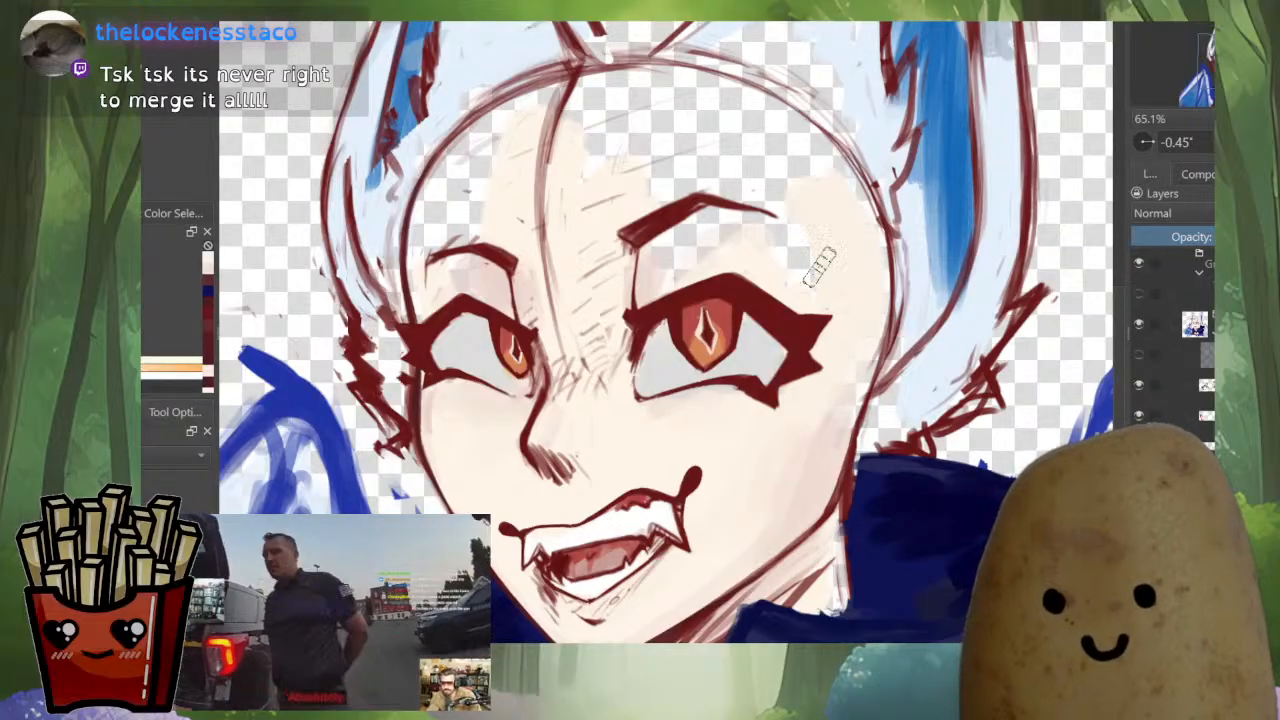
key("m")
key("m")
key("i")
left_click_drag(756, 323, 866, 440)
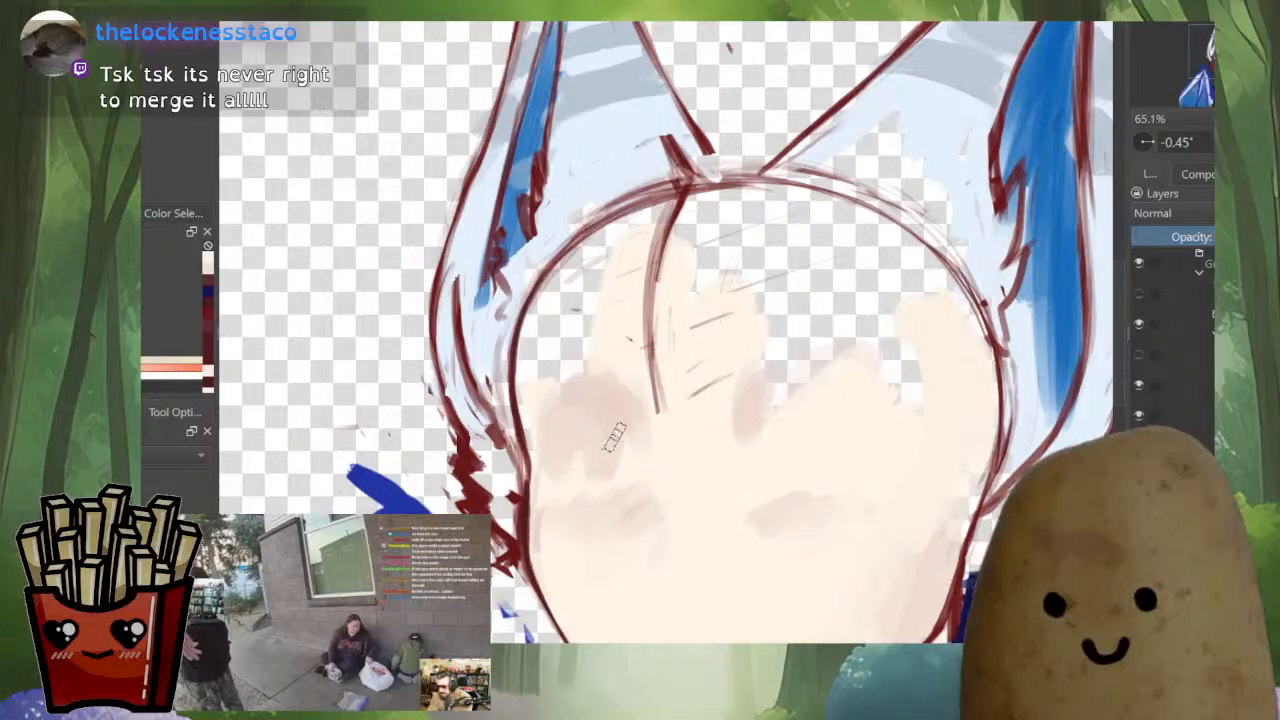
Sample the light skin tone and fill the empty forehead area above the smaller eye up to the head outline
key("i")
left_click(668, 352, "ctrl")
mouse_move(606, 329)
left_mouse_down()
mouse_move(628, 243)
mouse_move(561, 316)
mouse_move(596, 260)
mouse_move(538, 411)
mouse_move(579, 240)
left_mouse_up()
key("i")
Sample the ear's light blue and fill the gaps and rough sketch lines at the ear base above the head outline
left_click(674, 129, "ctrl")
left_click_drag(686, 62, 637, 109)
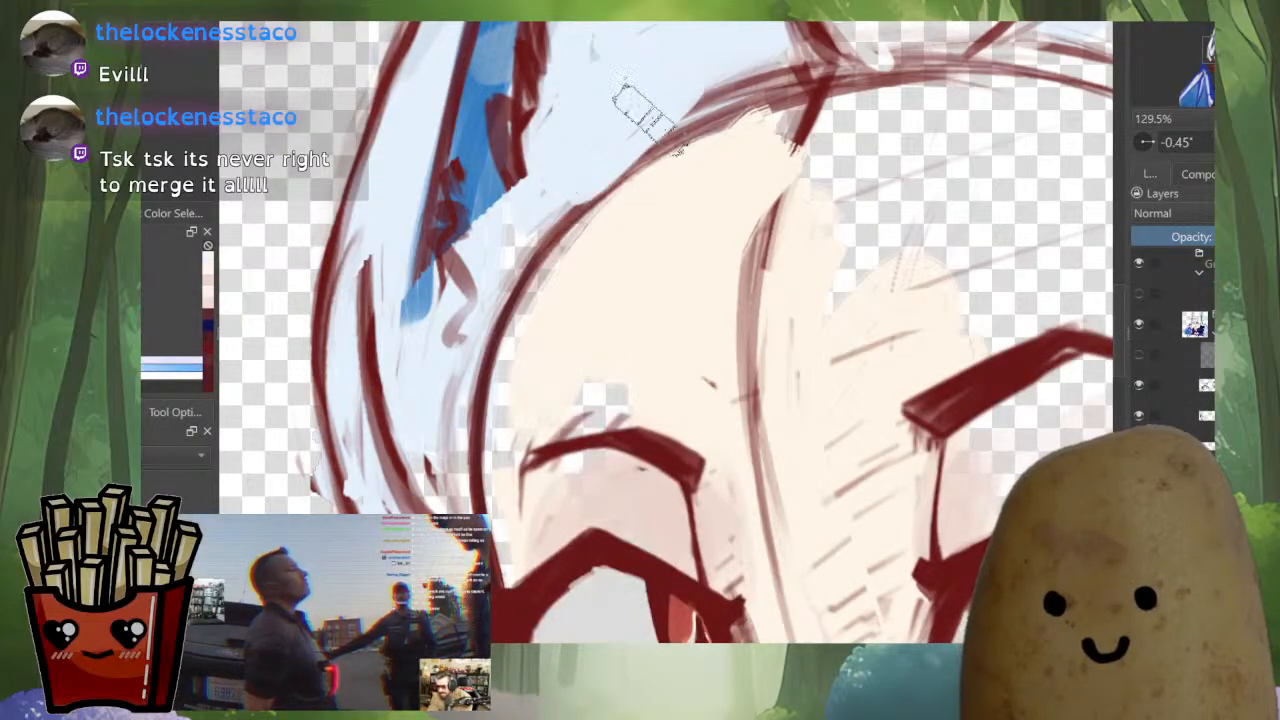
left_click_drag(679, 148, 772, 356)
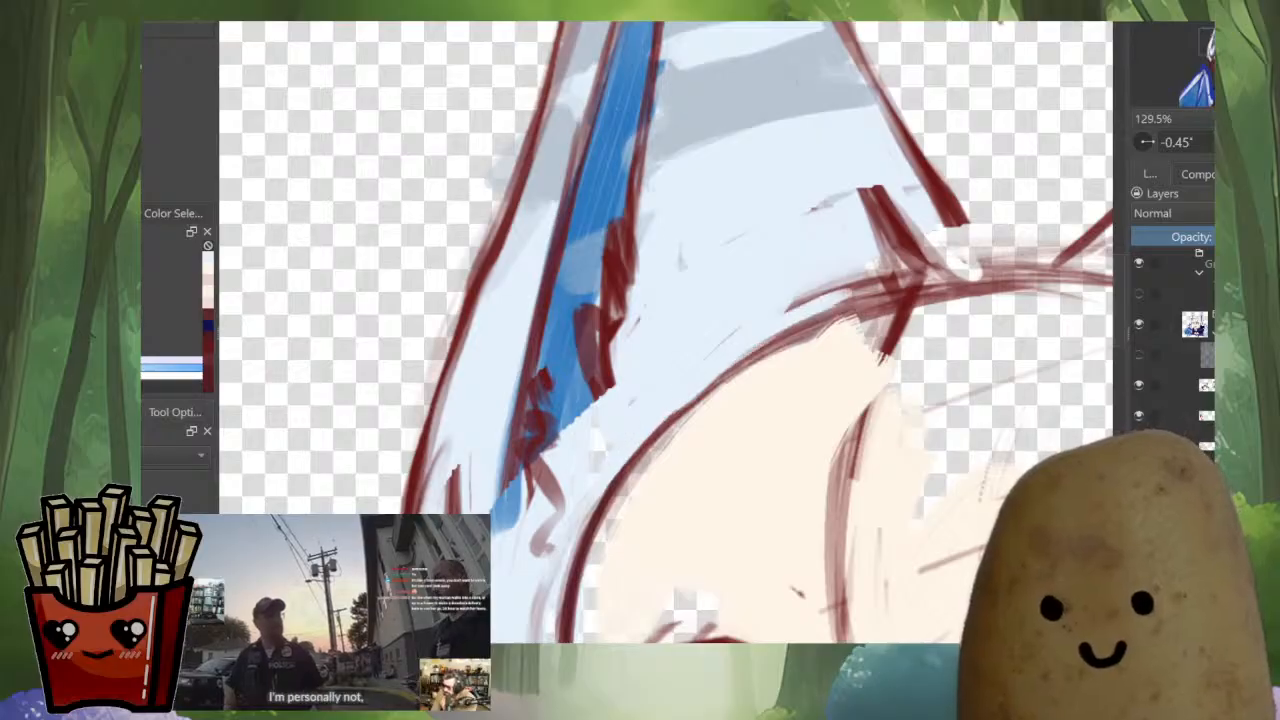
left_click_drag(868, 303, 744, 352)
left_click_drag(924, 282, 792, 308)
left_click_drag(868, 292, 823, 468)
Ink the straight inner edge of the smaller ear in black, from its tip down towards the head
left_click_drag(448, 300, 604, 520)
left_click(520, 430, "ctrl")
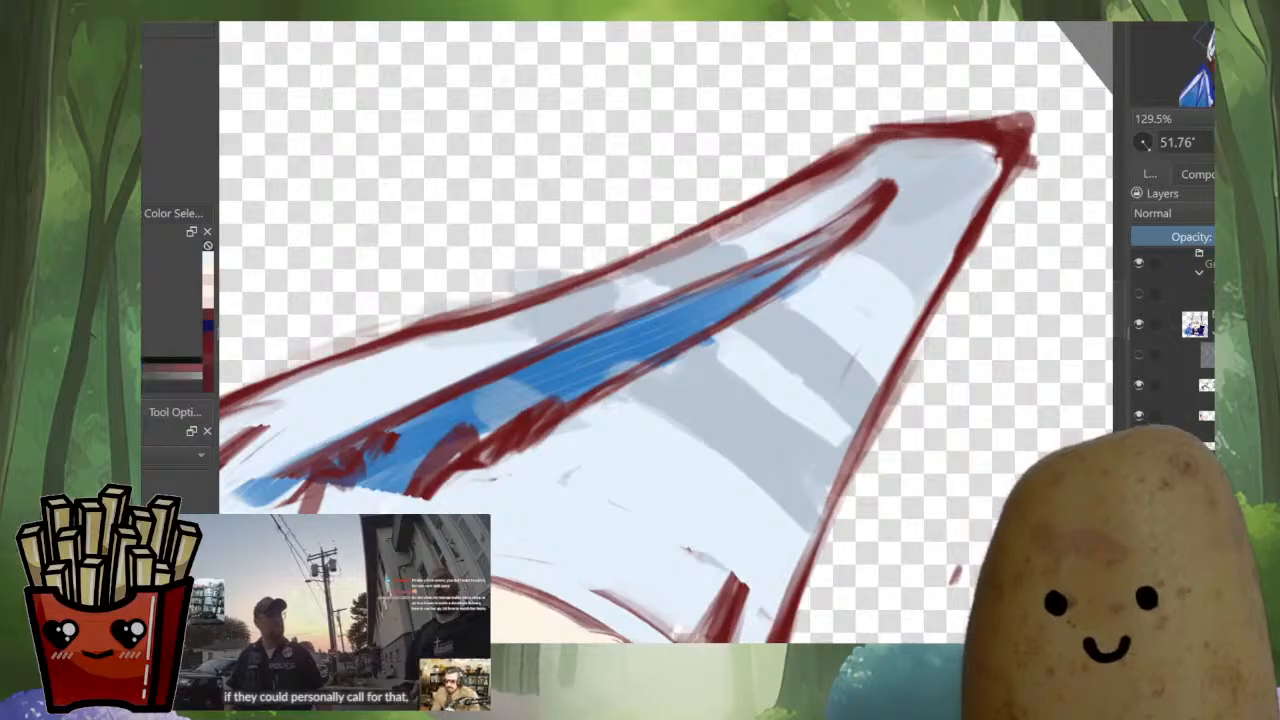
left_click_drag(545, 491, 825, 276)
left_click_drag(466, 465, 584, 606)
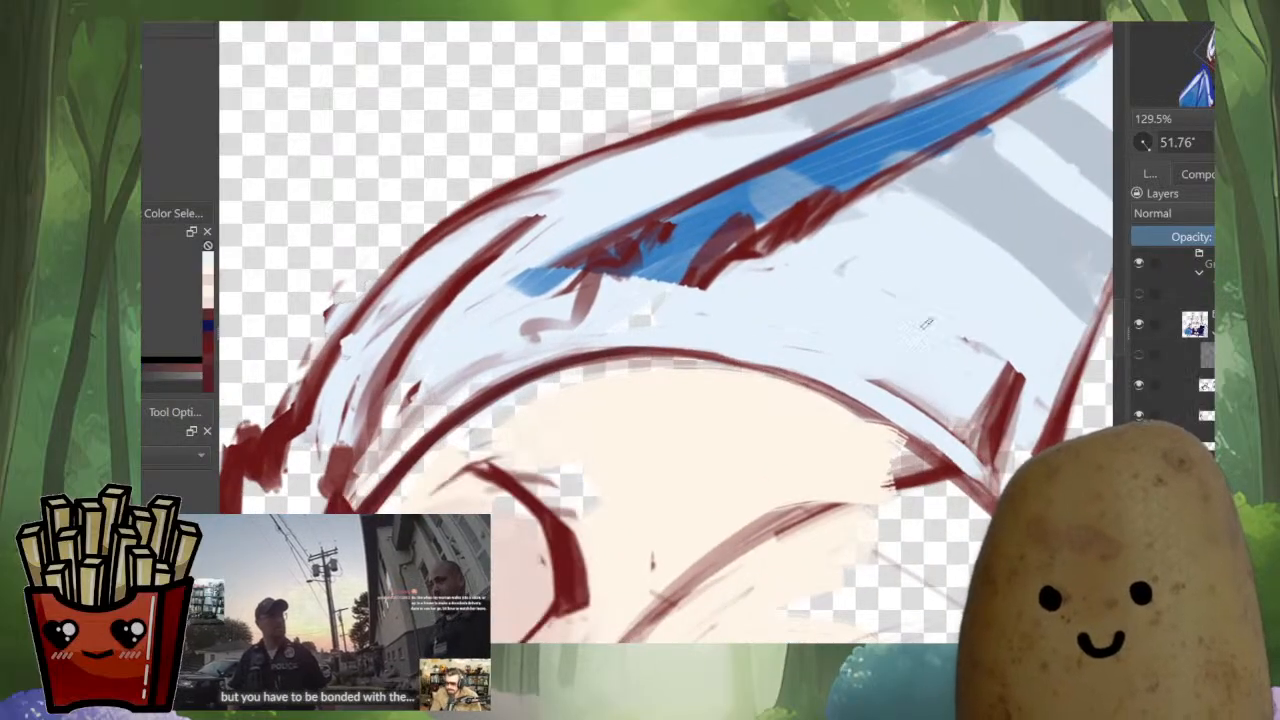
left_click_drag(968, 412, 642, 420)
left_click_drag(731, 434, 581, 472)
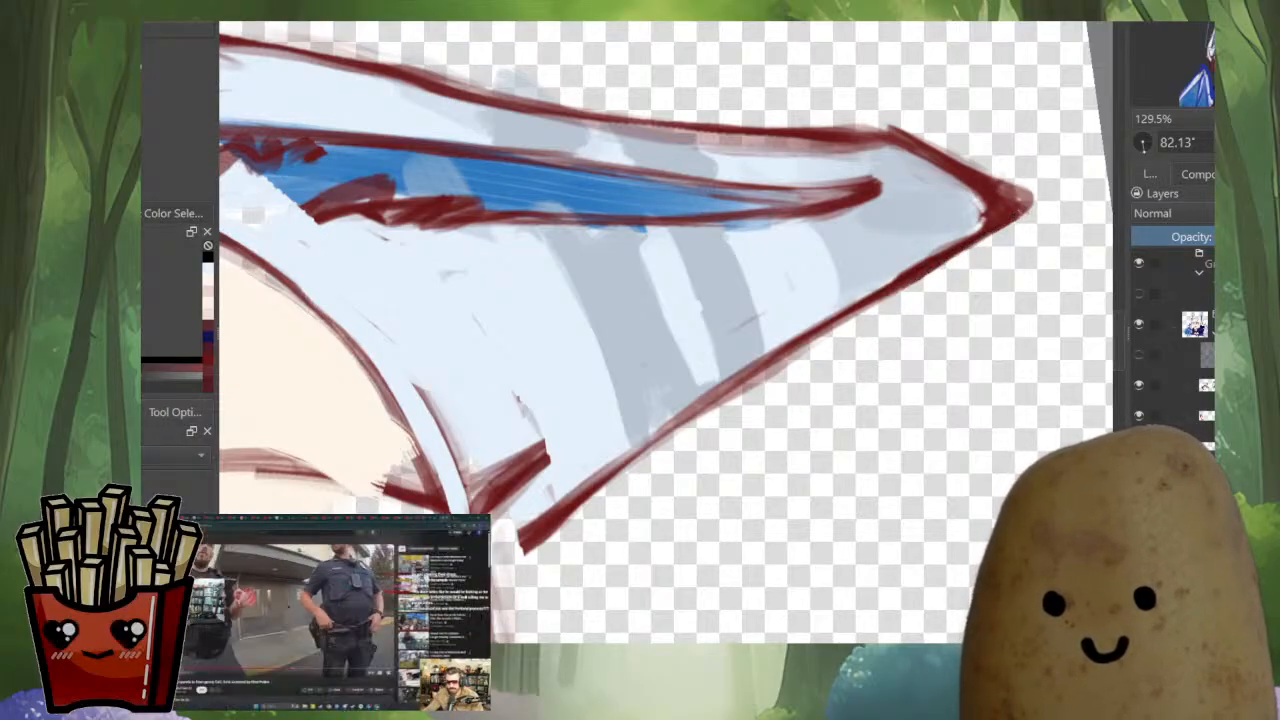
left_click_drag(950, 256, 690, 411)
key("ctrl+z")
mouse_move(843, 314)
left_mouse_down()
mouse_move(492, 581)
mouse_move(633, 449)
left_mouse_up()
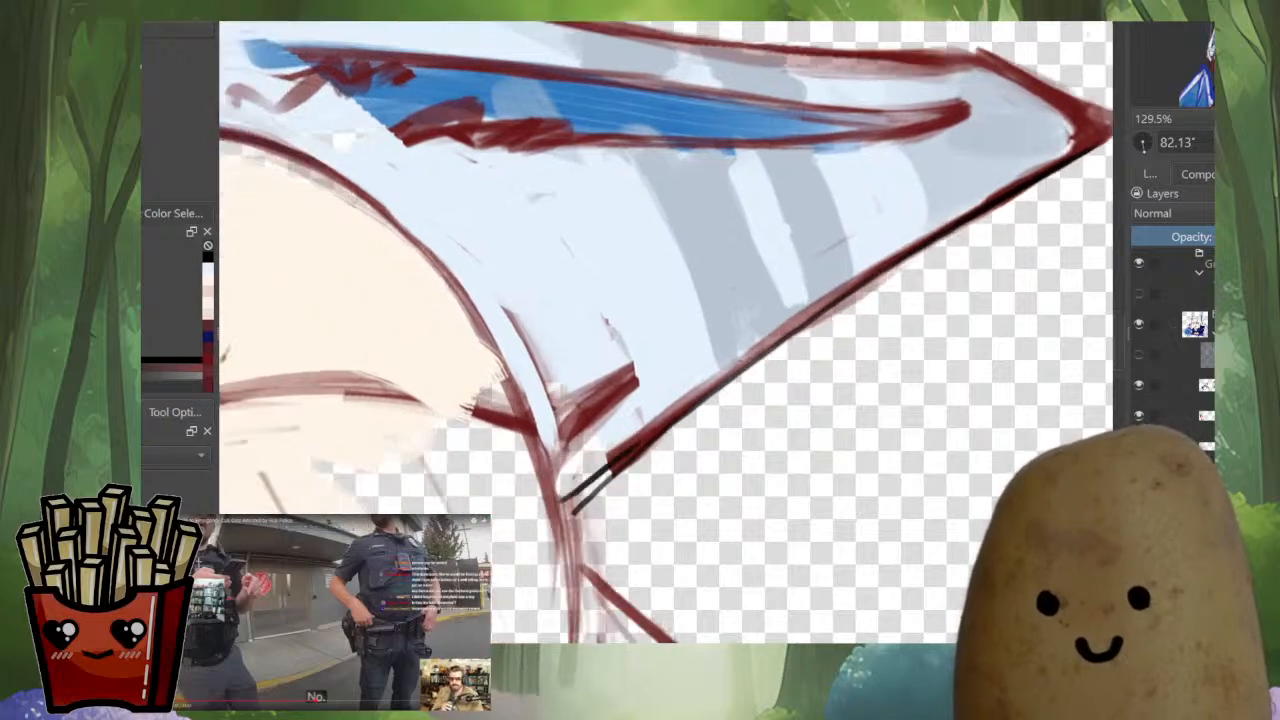
Connect the black ear line to the head outline, fill the junction solid black and strengthen the inner edge line
left_click_drag(750, 358, 656, 434)
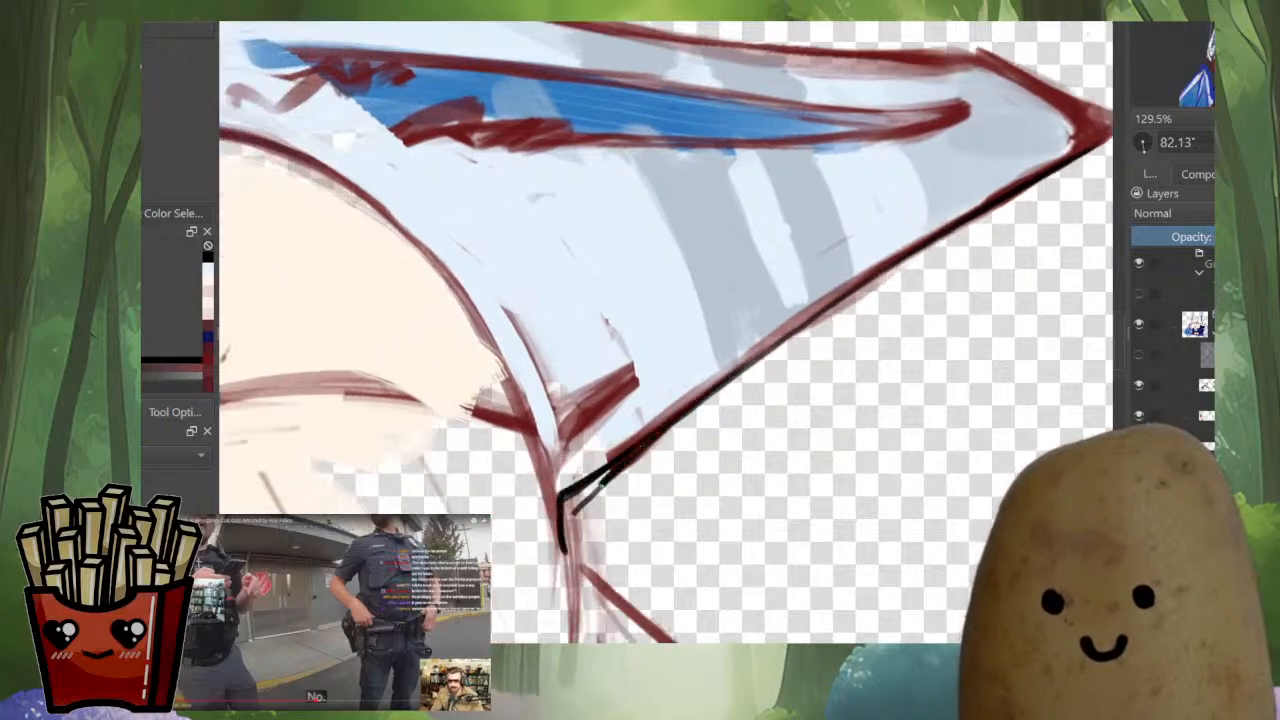
mouse_move(573, 505)
left_mouse_down()
mouse_move(571, 580)
mouse_move(579, 491)
left_mouse_up()
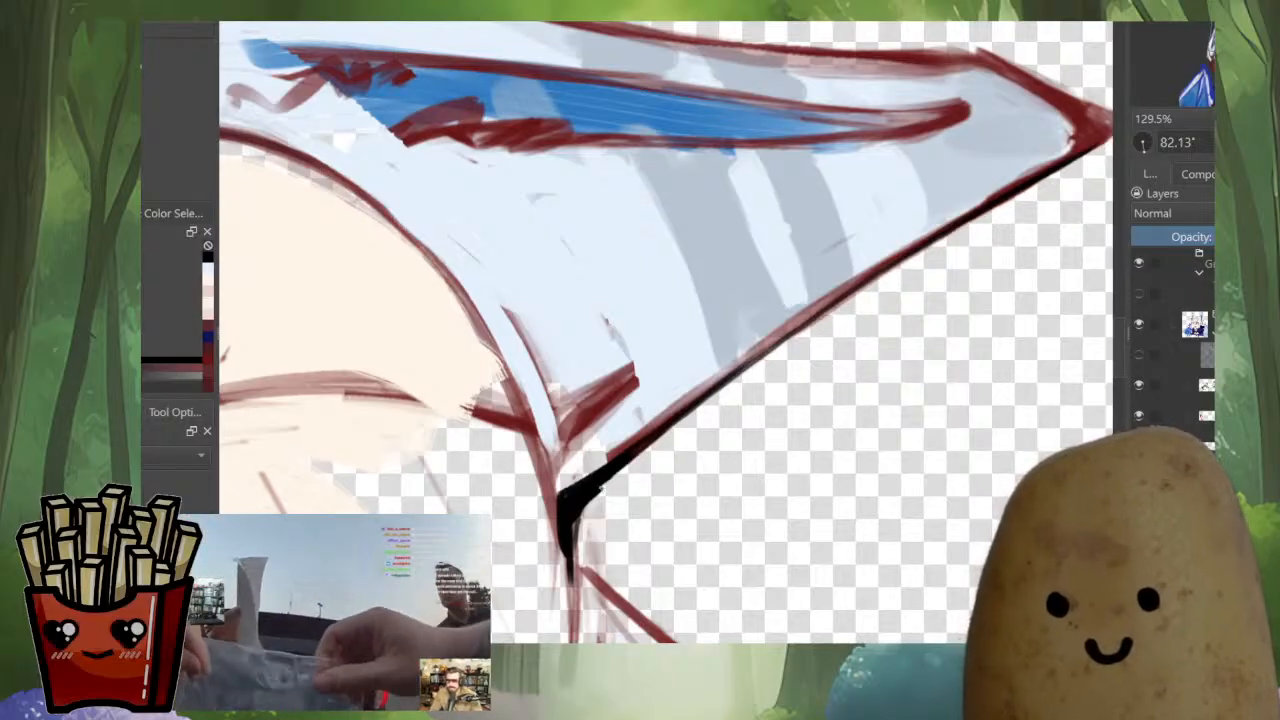
key("ctrl+z")
mouse_move(678, 412)
left_mouse_down()
mouse_move(562, 519)
mouse_move(1000, 238)
left_mouse_up()
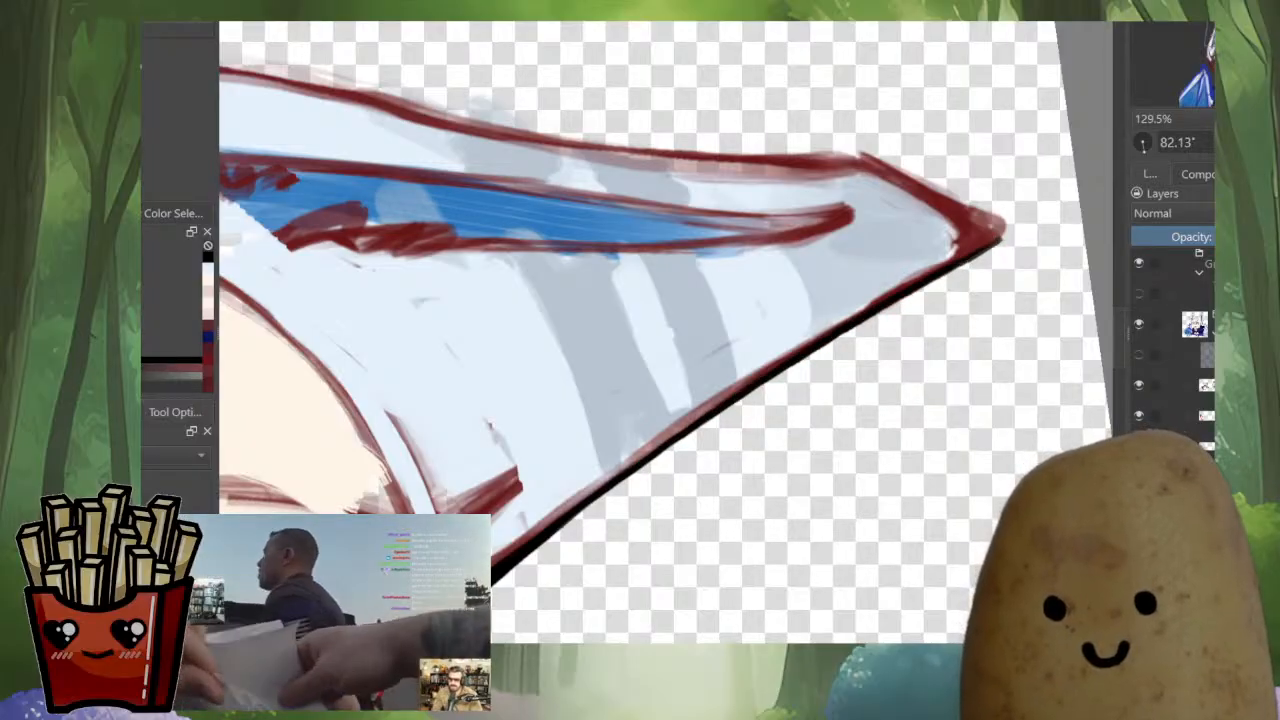
Ink the smaller ear's tip and short slanted edge in black and cover the red sketch beneath it with sampled colours
mouse_move(900, 440)
left_mouse_down()
mouse_move(840, 160)
mouse_move(779, 255)
mouse_move(775, 236)
mouse_move(752, 259)
left_mouse_up()
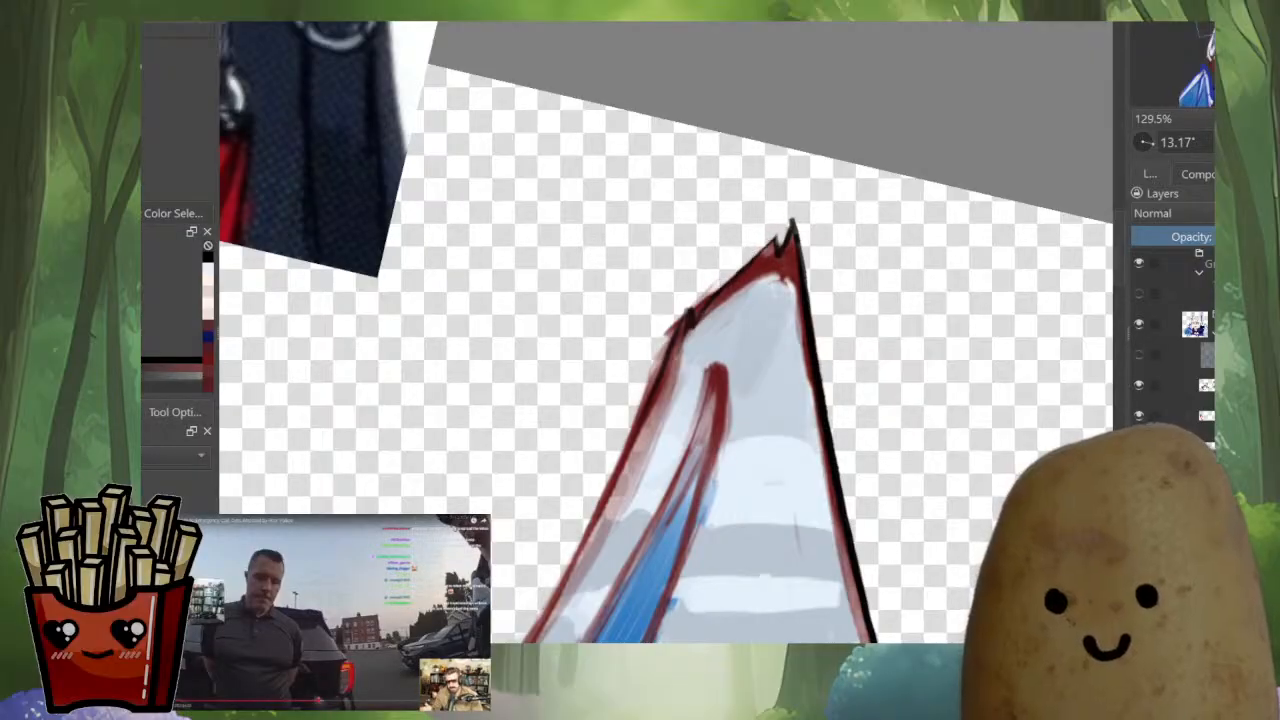
left_click_drag(784, 234, 690, 314)
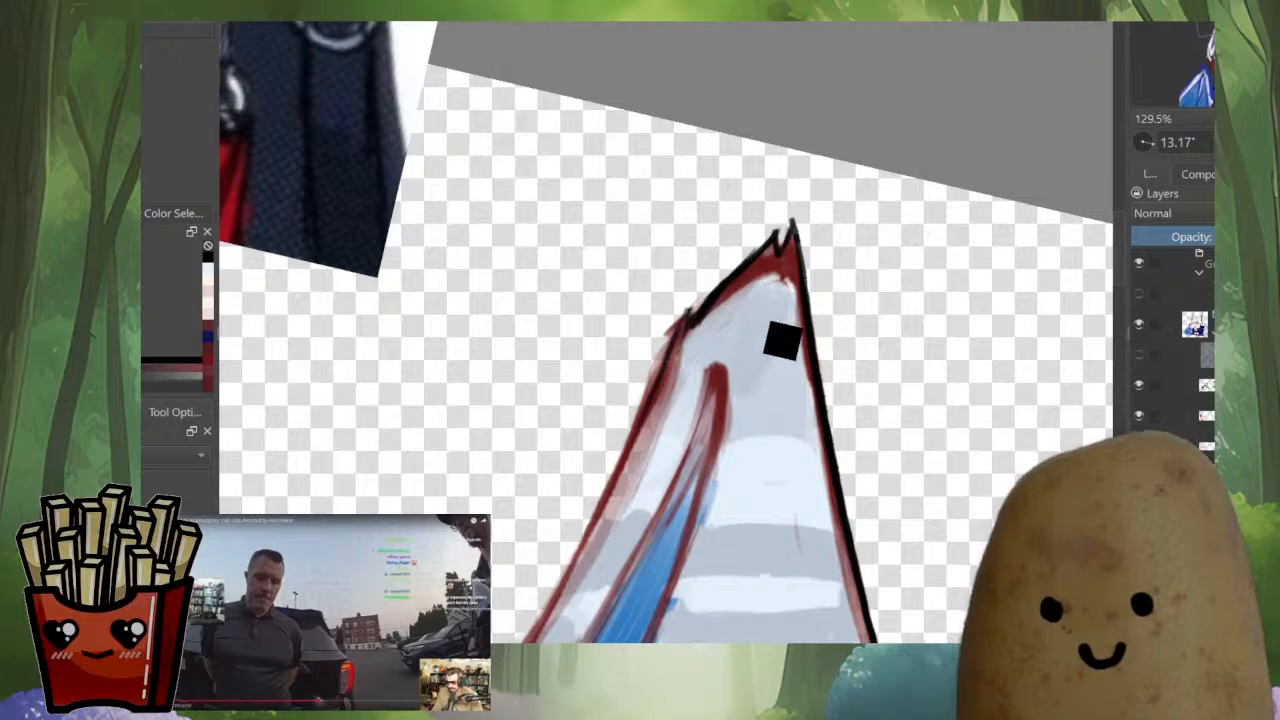
left_click(772, 336, "ctrl")
left_click(724, 306, "ctrl")
left_click_drag(762, 262, 698, 334)
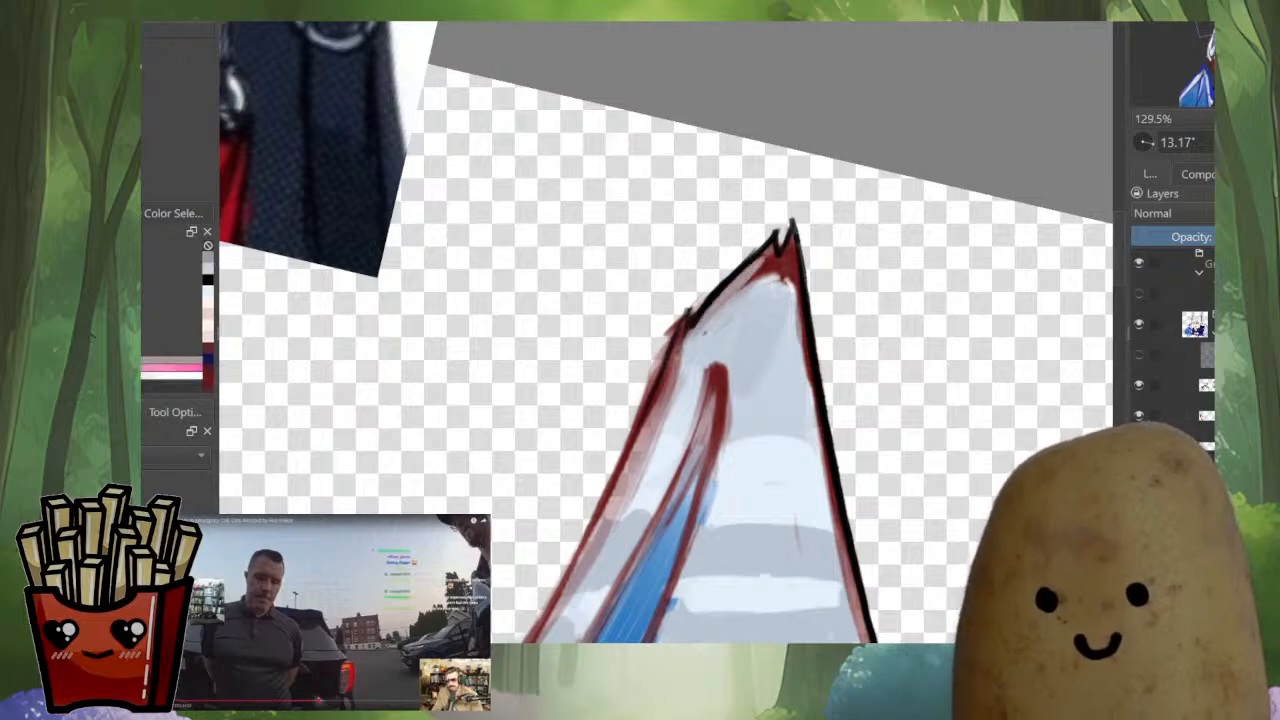
left_click(796, 291, "ctrl")
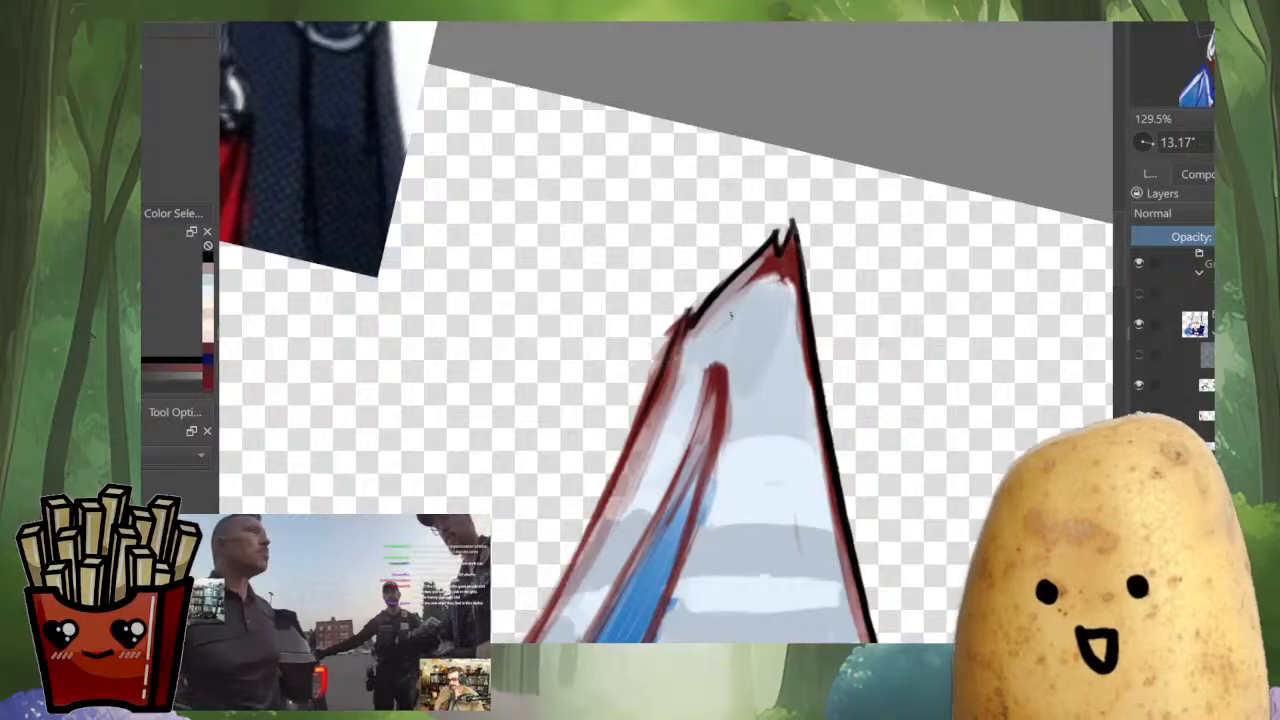
left_click(763, 259, "ctrl")
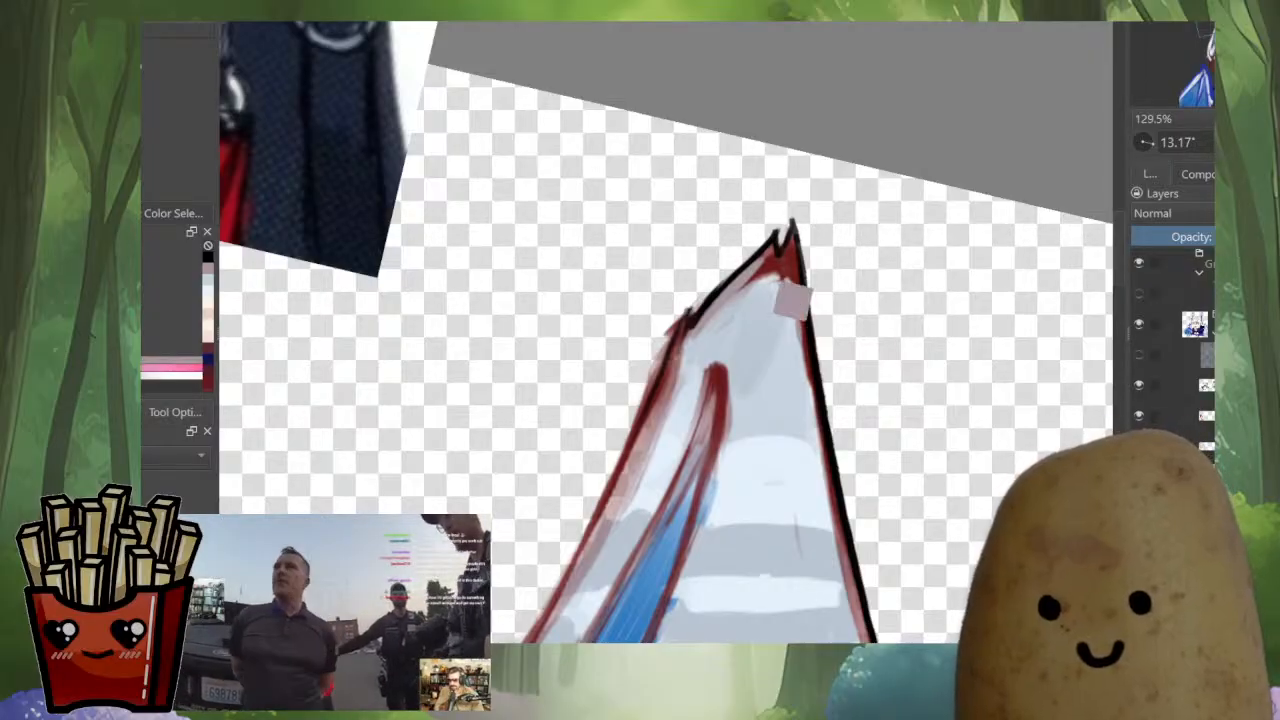
left_click_drag(750, 264, 714, 290)
left_click(773, 246, "ctrl")
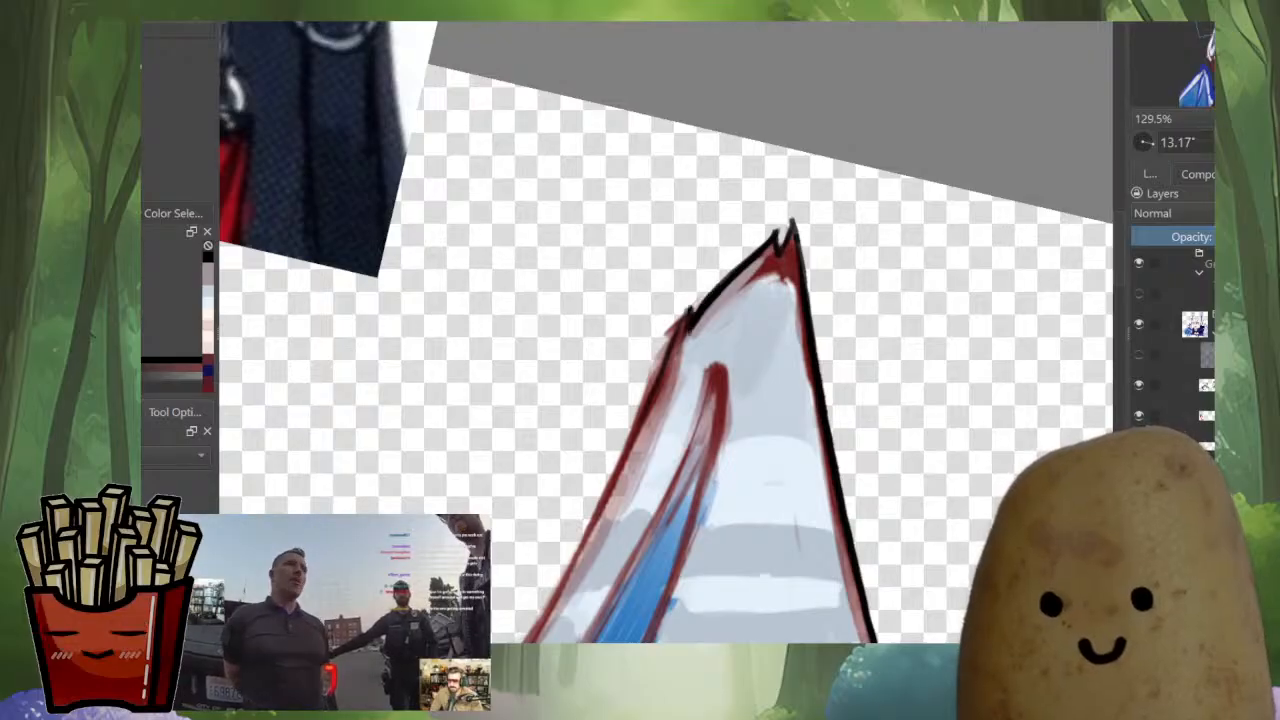
Add a small black point at the notch below the smaller ear's tip and begin inking its outer edge
left_click_drag(688, 295, 684, 325)
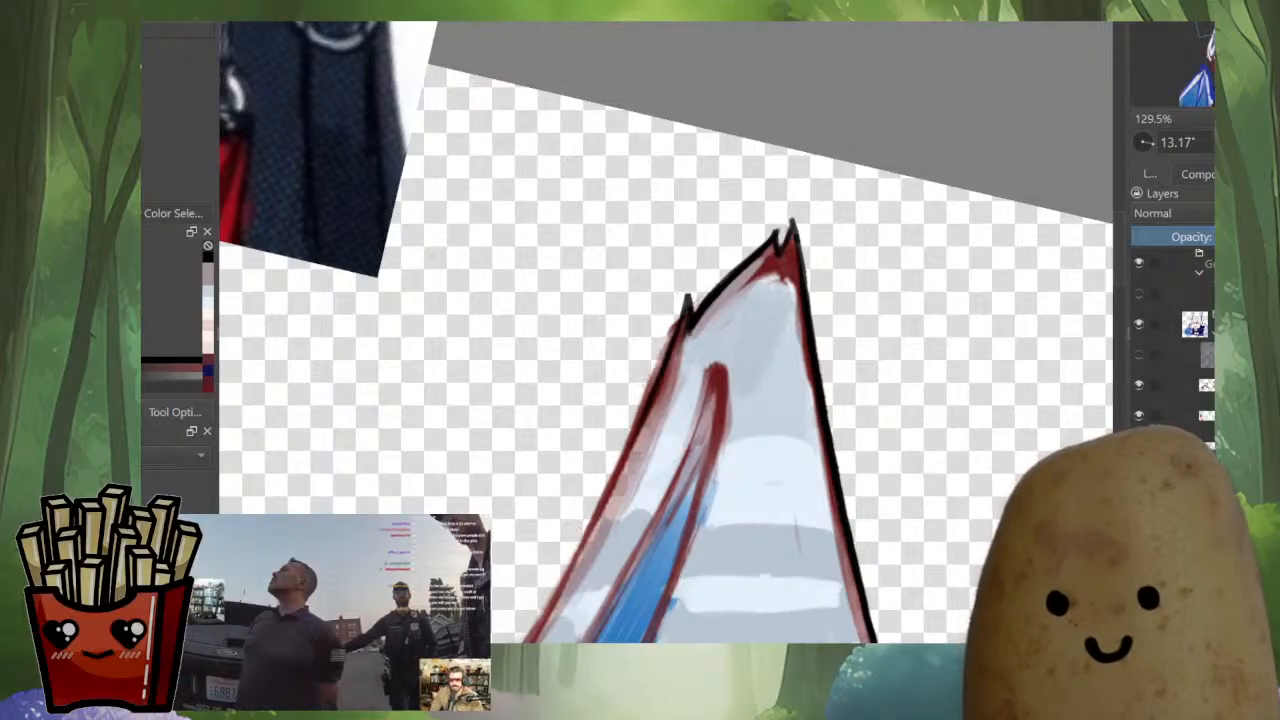
key("ctrl+z")
mouse_move(672, 315)
left_mouse_down()
mouse_move(806, 172)
mouse_move(871, 275)
left_mouse_up()
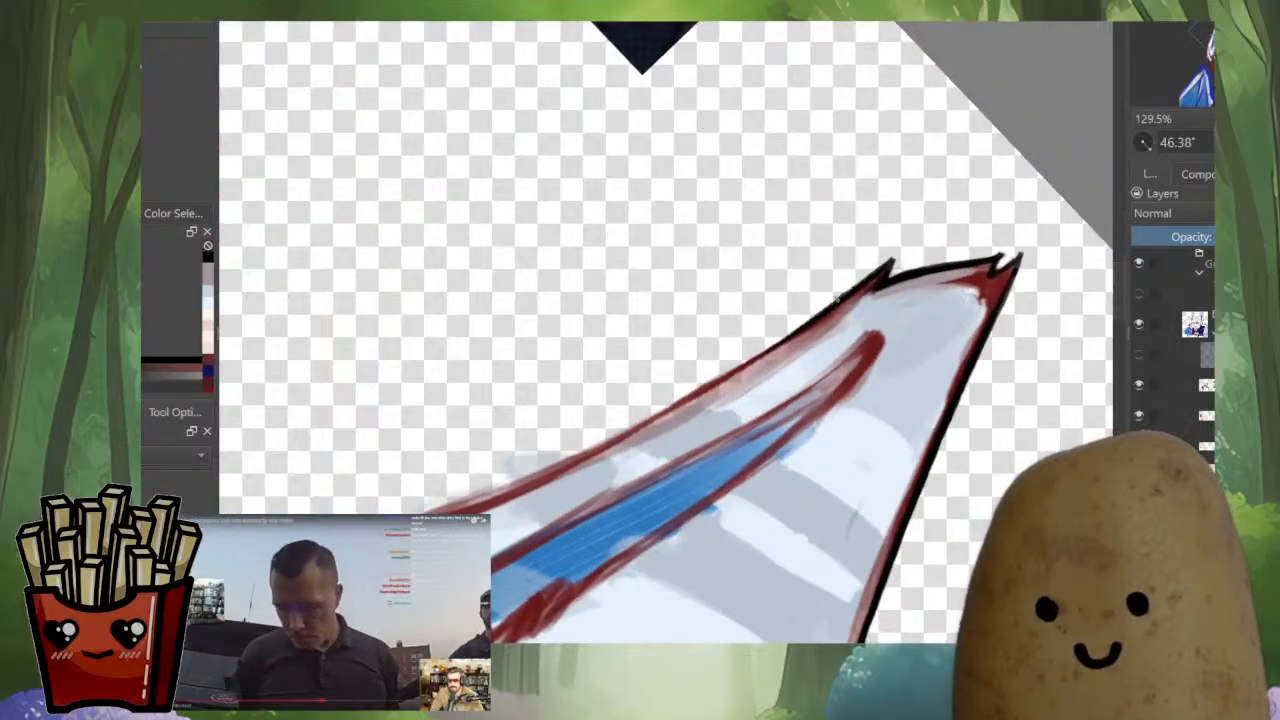
mouse_move(717, 383)
left_mouse_down()
mouse_move(612, 454)
mouse_move(775, 384)
left_mouse_up()
key("ctrl+z")
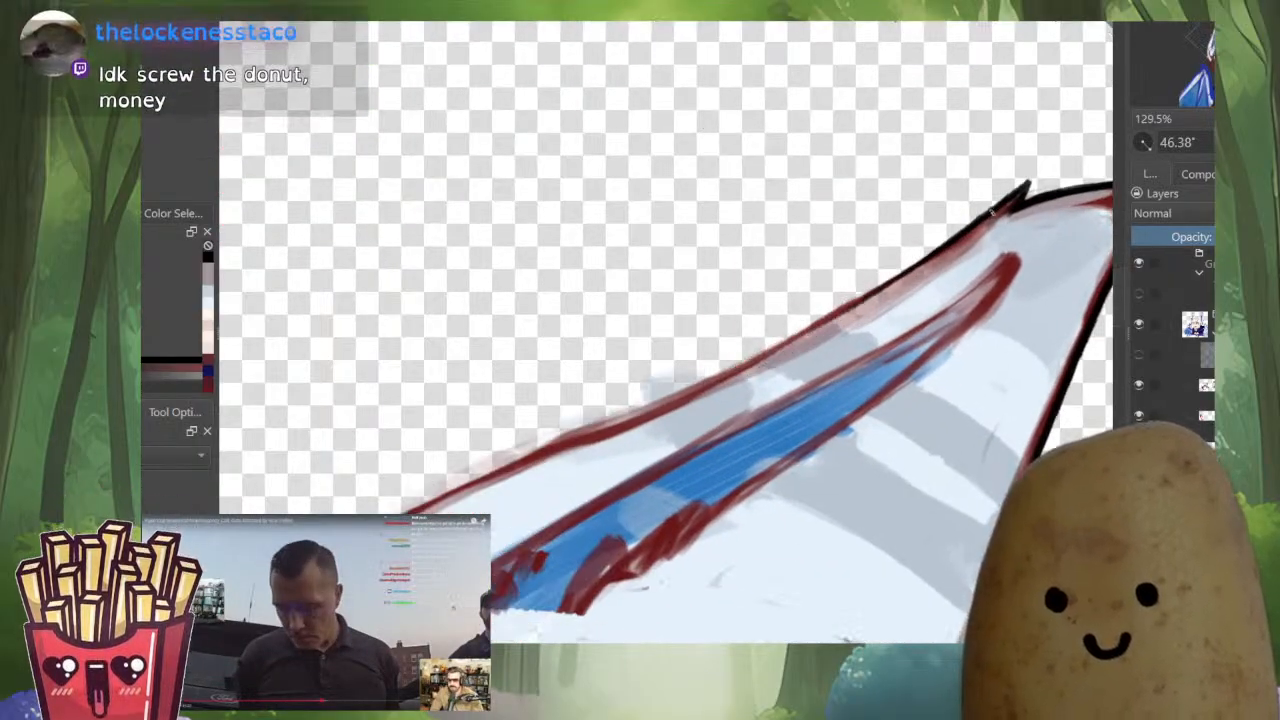
left_click_drag(1006, 206, 770, 356)
key("ctrl+z")
mouse_move(905, 272)
left_mouse_down()
mouse_move(672, 408)
mouse_move(562, 452)
mouse_move(716, 367)
left_mouse_up()
key("ctrl+z")
left_click_drag(1044, 189, 950, 246)
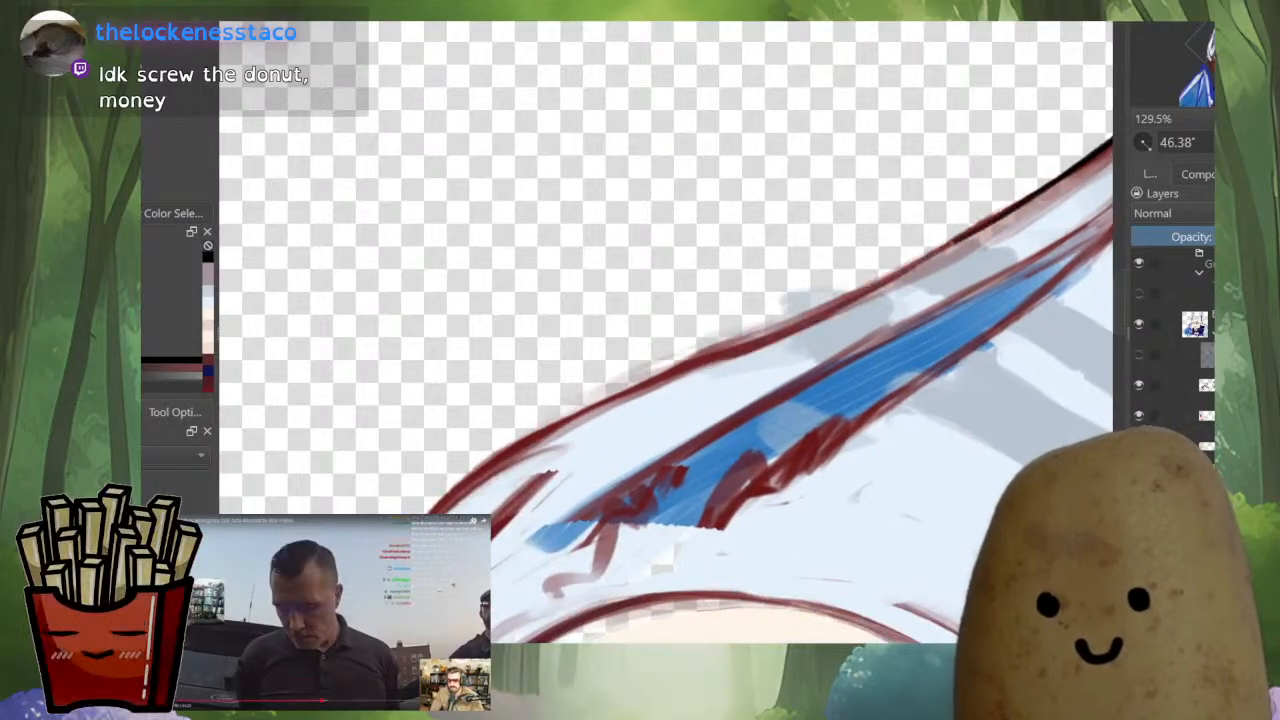
key("ctrl+z")
left_click_drag(1046, 184, 556, 446)
key("ctrl+z")
Ink the smaller ear's curved outer edge in black over the red sketch, down towards the cheek fur
left_click_drag(990, 212, 448, 495)
mouse_move(901, 291)
left_mouse_down()
mouse_move(765, 373)
mouse_move(829, 324)
mouse_move(658, 385)
mouse_move(768, 301)
mouse_move(602, 391)
left_mouse_up()
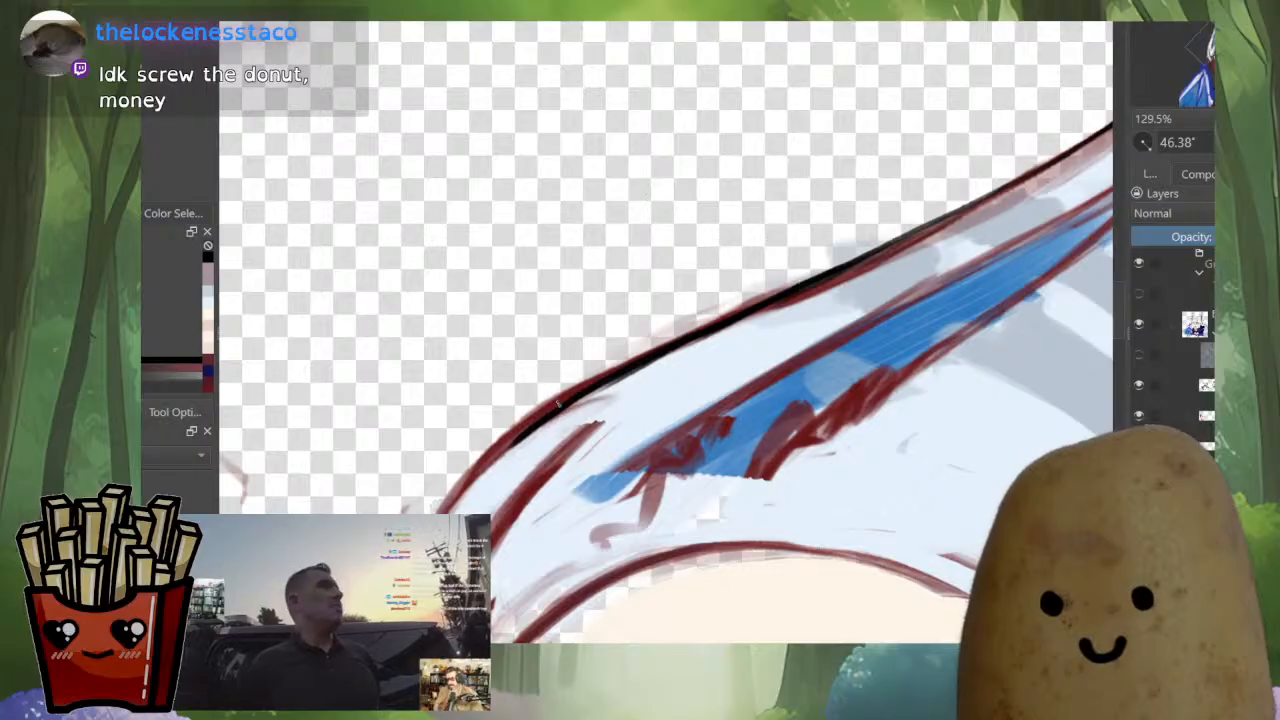
mouse_move(682, 339)
left_mouse_down()
mouse_move(503, 444)
mouse_move(642, 270)
mouse_move(560, 365)
left_mouse_up()
left_click(868, 214, "ctrl")
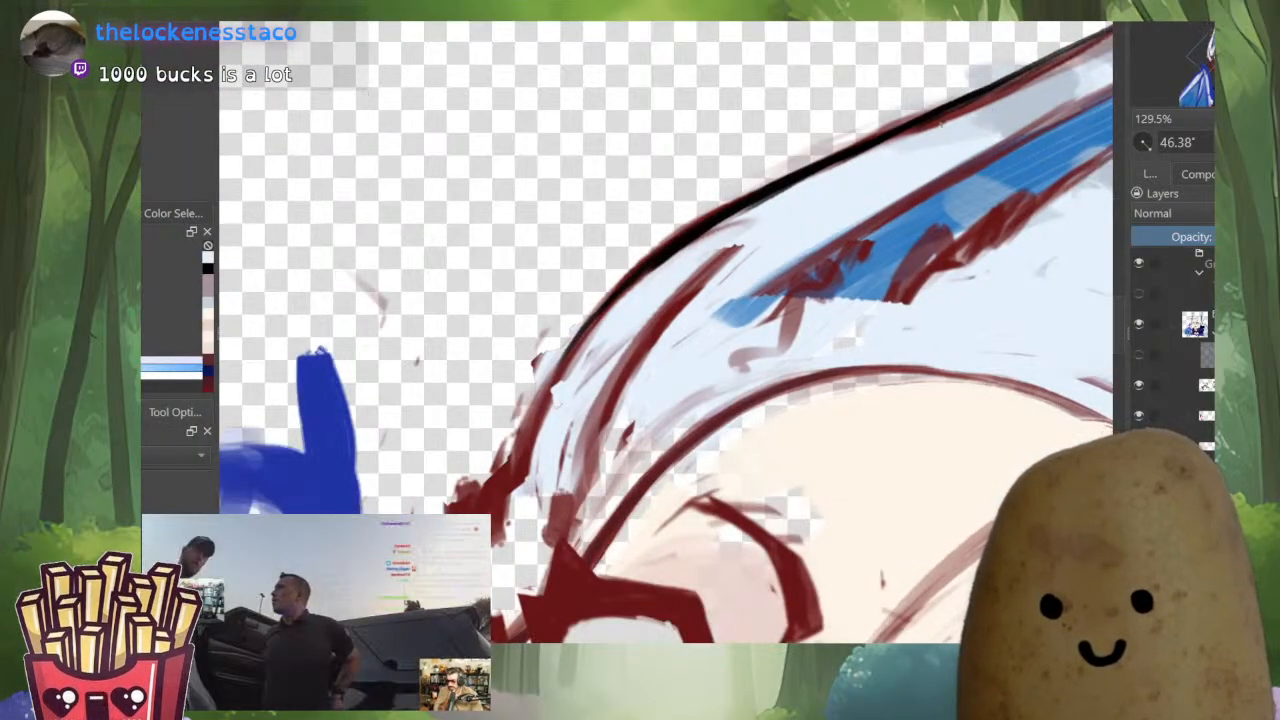
Thin and smooth the smaller ear's outer black line, trimming its inner side with the ear's light blue
left_click_drag(944, 124, 642, 280)
mouse_move(785, 194)
left_mouse_down()
mouse_move(632, 290)
mouse_move(564, 384)
left_mouse_up()
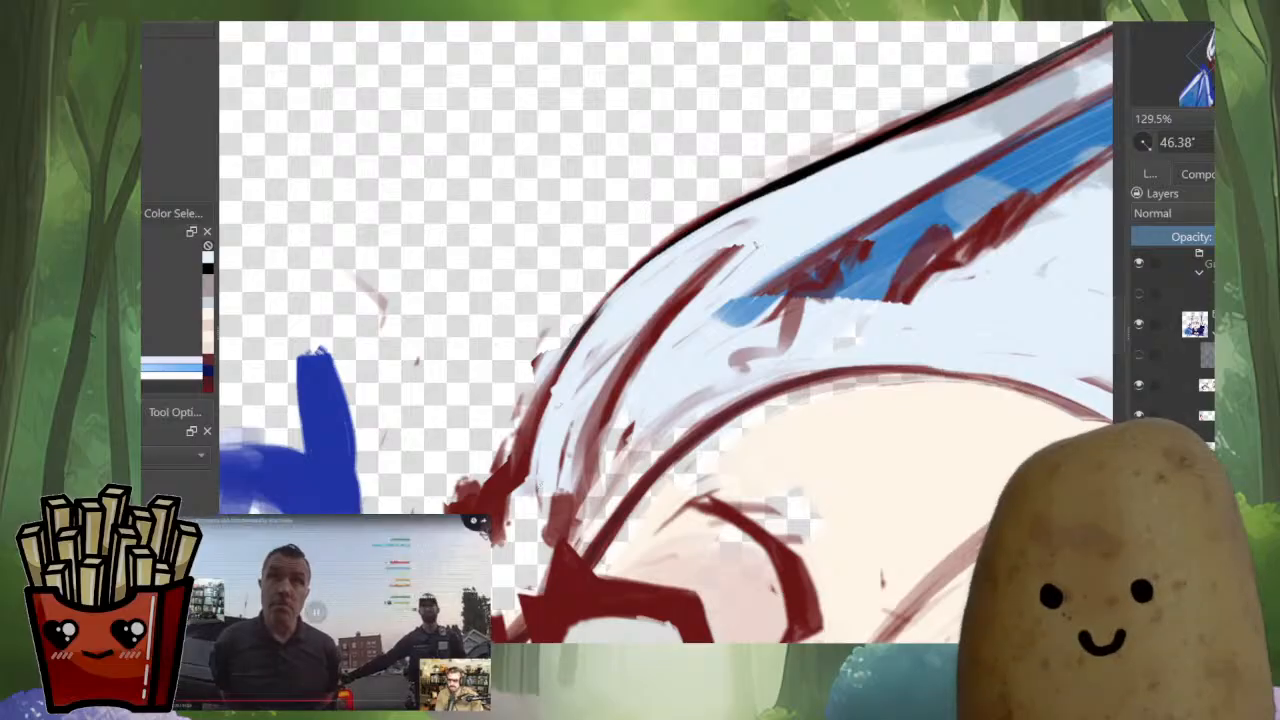
left_click_drag(759, 246, 603, 366)
left_click_drag(681, 270, 561, 393)
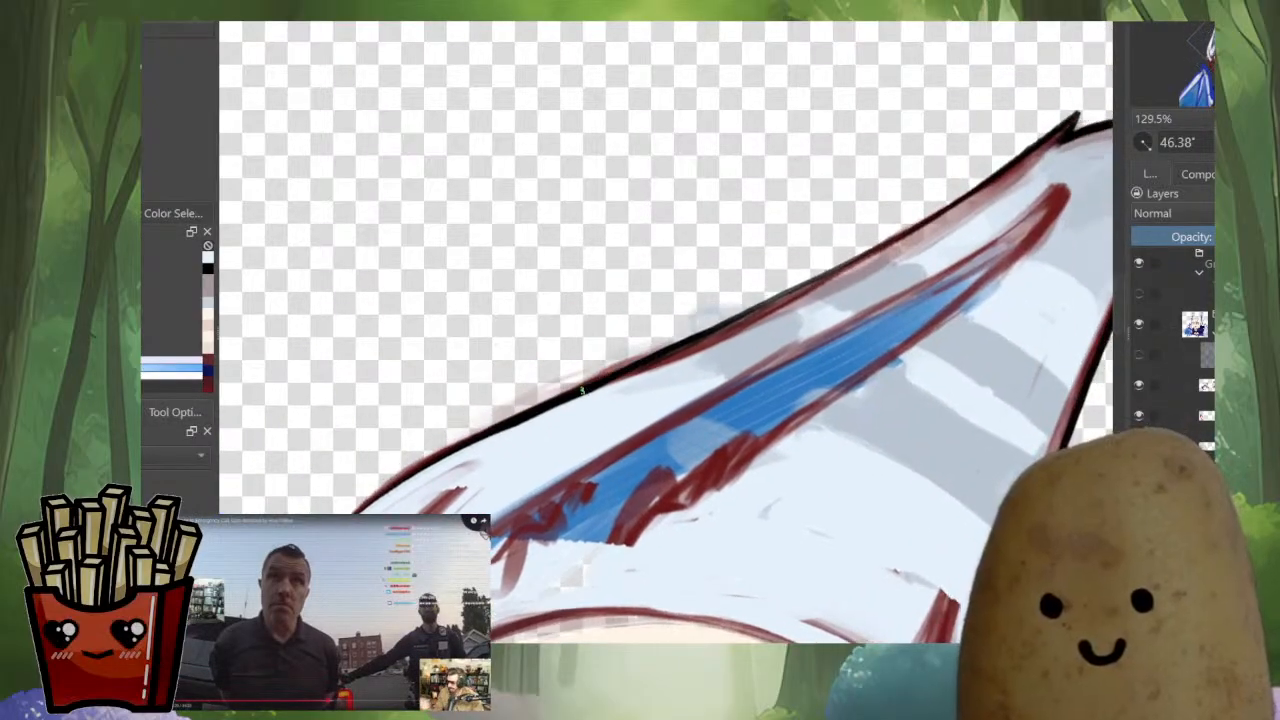
left_click(495, 431, "ctrl")
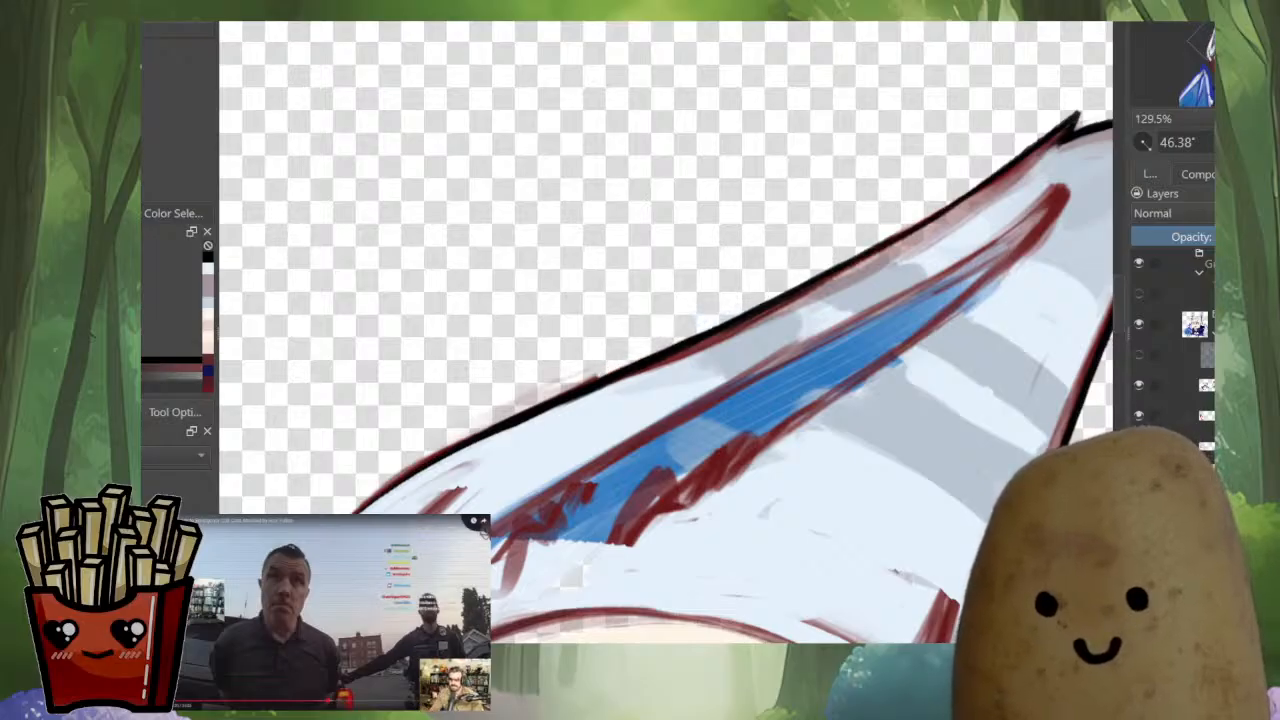
left_click_drag(664, 355, 816, 287)
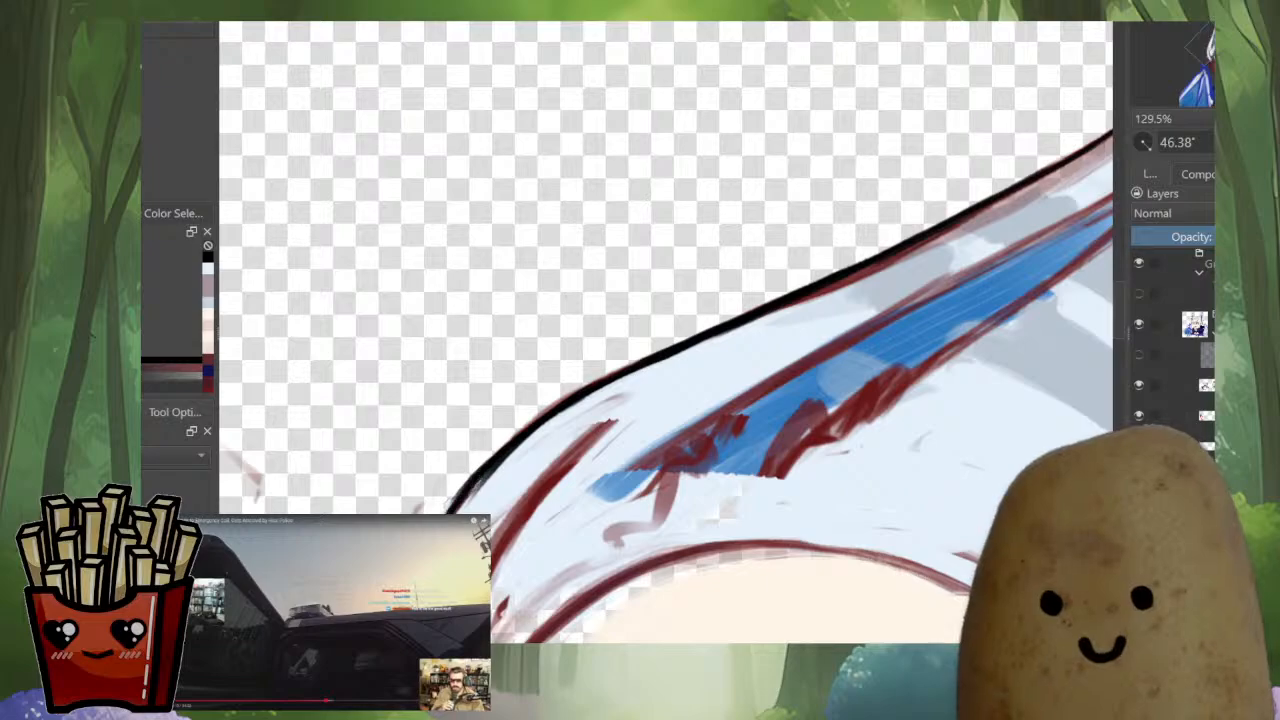
Thicken the black junction at the smaller ear's base and taper it along the top of the head outline
scroll(705, 270, "down", 5)
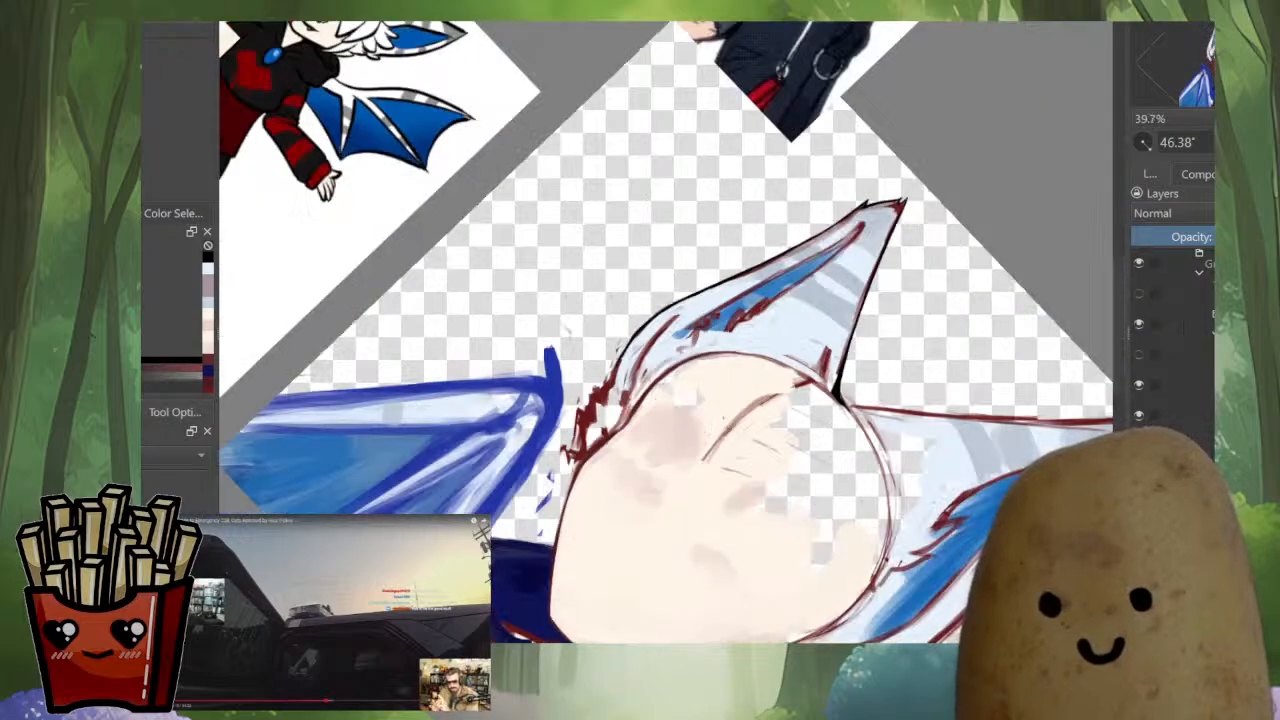
left_click_drag(723, 417, 668, 434)
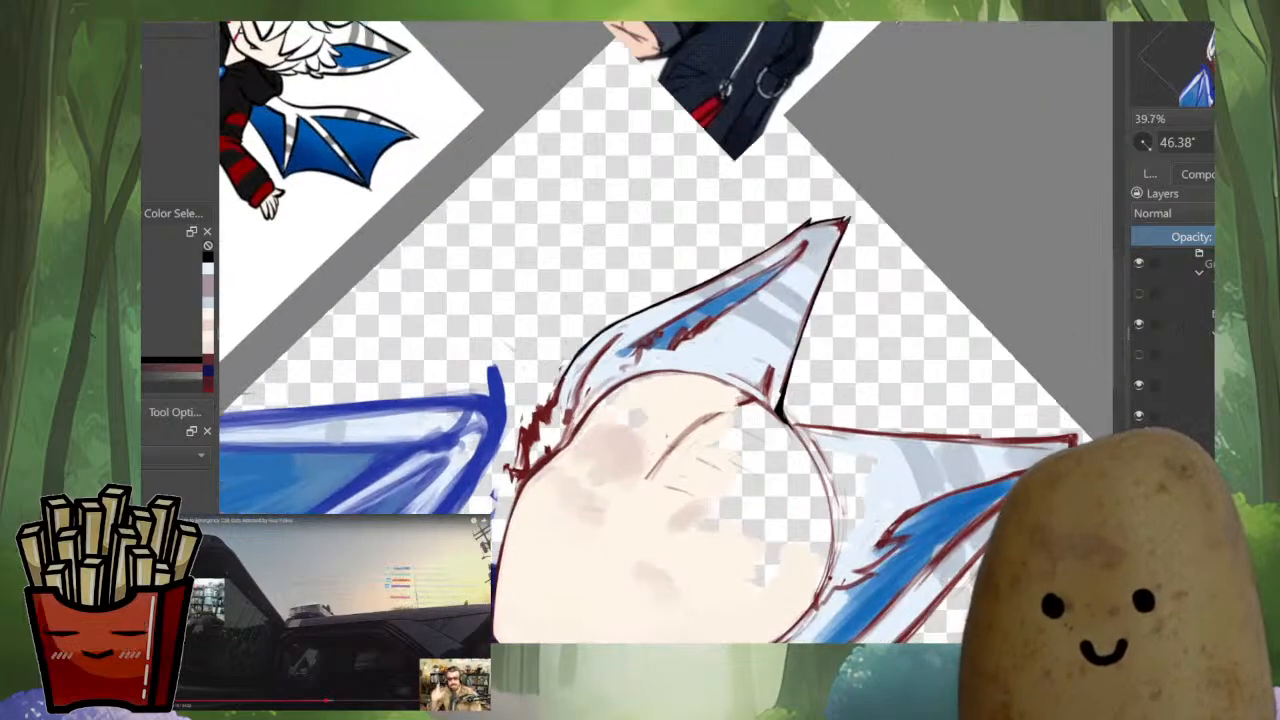
scroll(808, 412, "up", 4)
mouse_move(722, 328)
left_mouse_down()
mouse_move(707, 424)
mouse_move(592, 470)
mouse_move(603, 481)
mouse_move(587, 461)
mouse_move(608, 498)
left_mouse_up()
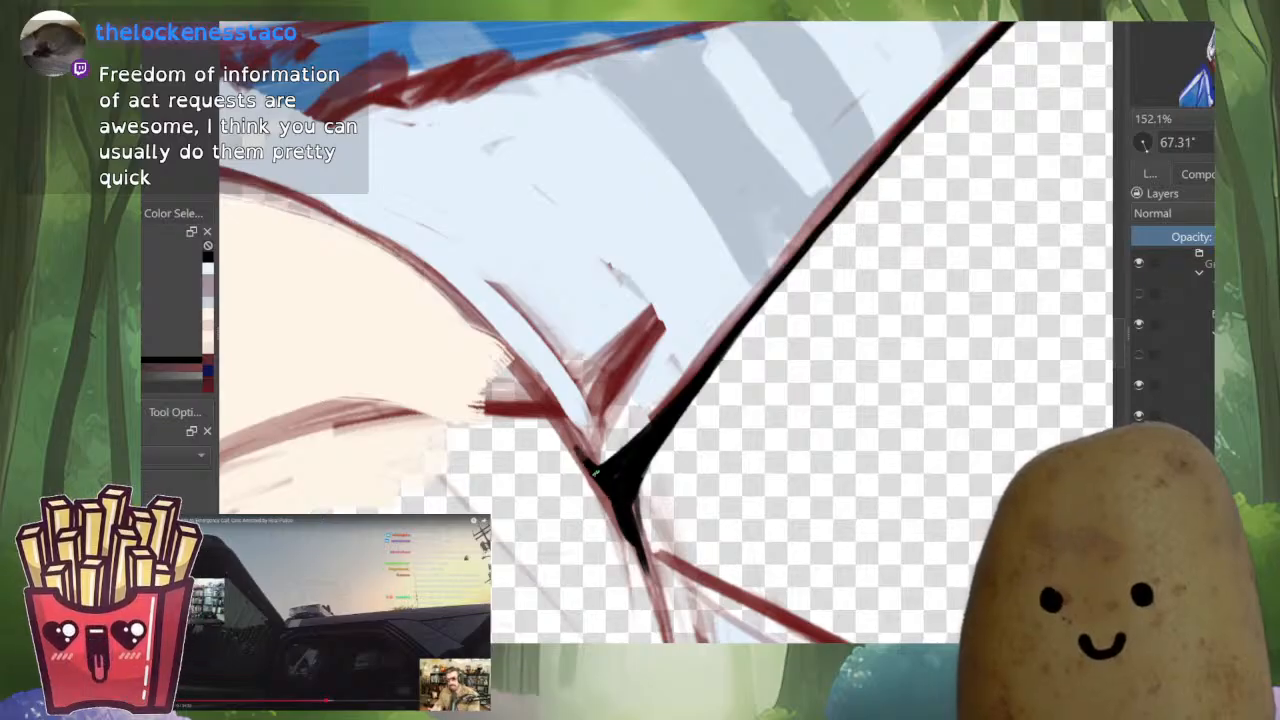
mouse_move(582, 457)
left_mouse_down()
mouse_move(656, 616)
mouse_move(570, 386)
mouse_move(665, 442)
left_mouse_up()
left_click_drag(900, 300, 916, 412, "ctrl")
left_click_drag(670, 400, 650, 420)
left_click_drag(650, 420, 632, 392)
left_click_drag(625, 340, 625, 268, "ctrl")
left_click_drag(650, 343, 668, 261, "ctrl")
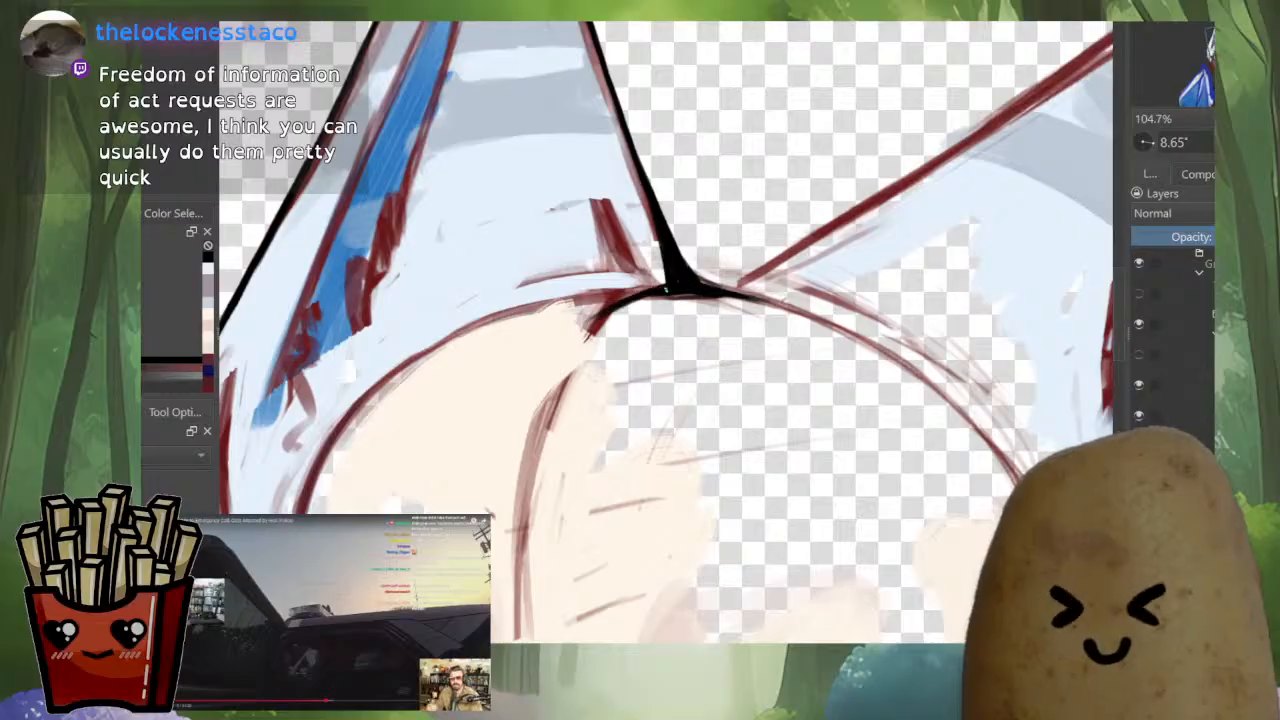
Ink a curved black line from the ear junction down the forehead along the red centre sketch line
left_click_drag(597, 324, 530, 480)
left_click_drag(628, 380, 632, 530, "ctrl")
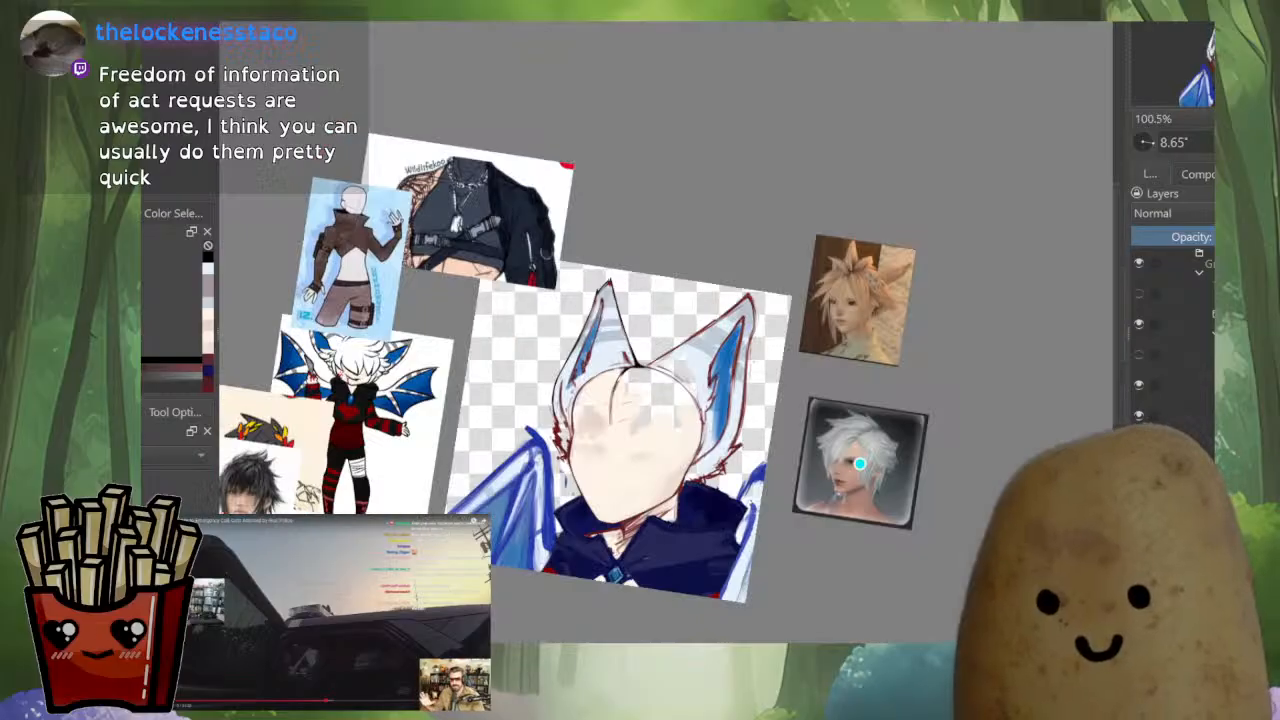
left_click_drag(640, 368, 642, 298, "ctrl")
left_click_drag(700, 375, 648, 312)
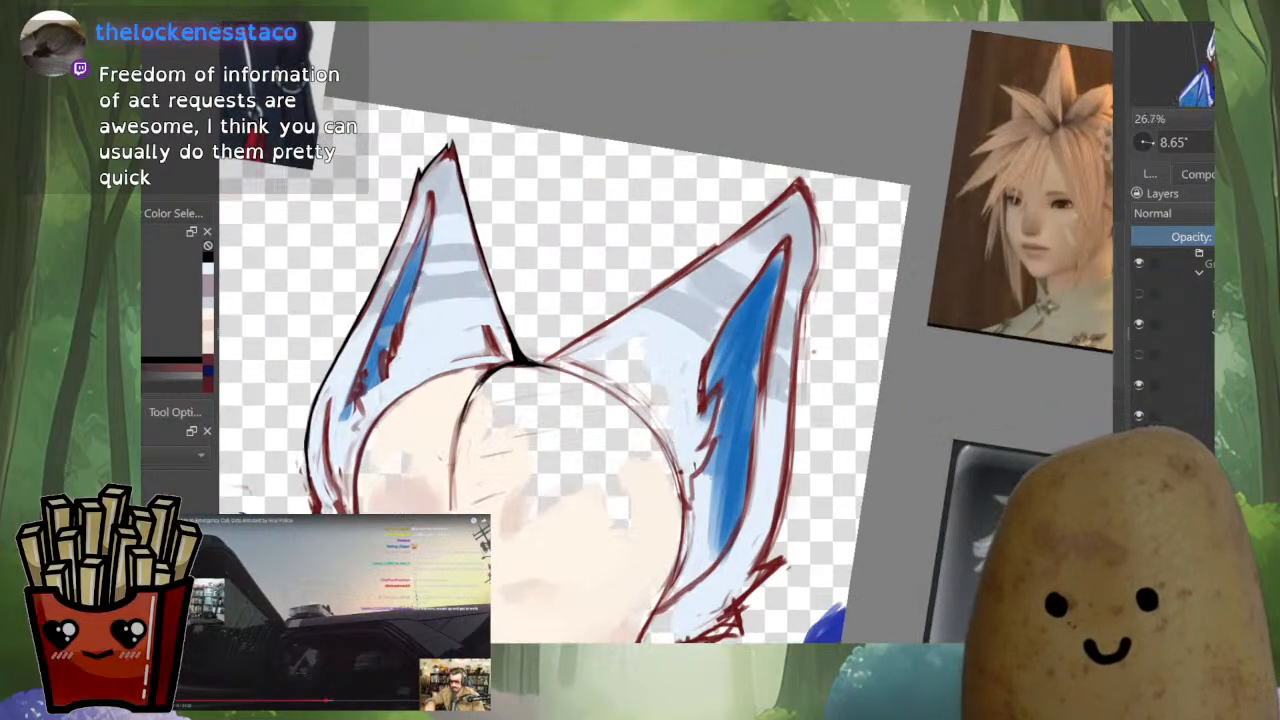
left_click_drag(630, 400, 636, 364)
Lasso the larger ear, following the head outline, and refine the selection edge where the cheek fur meets the blue collar
left_click_drag(636, 364, 636, 334, "ctrl")
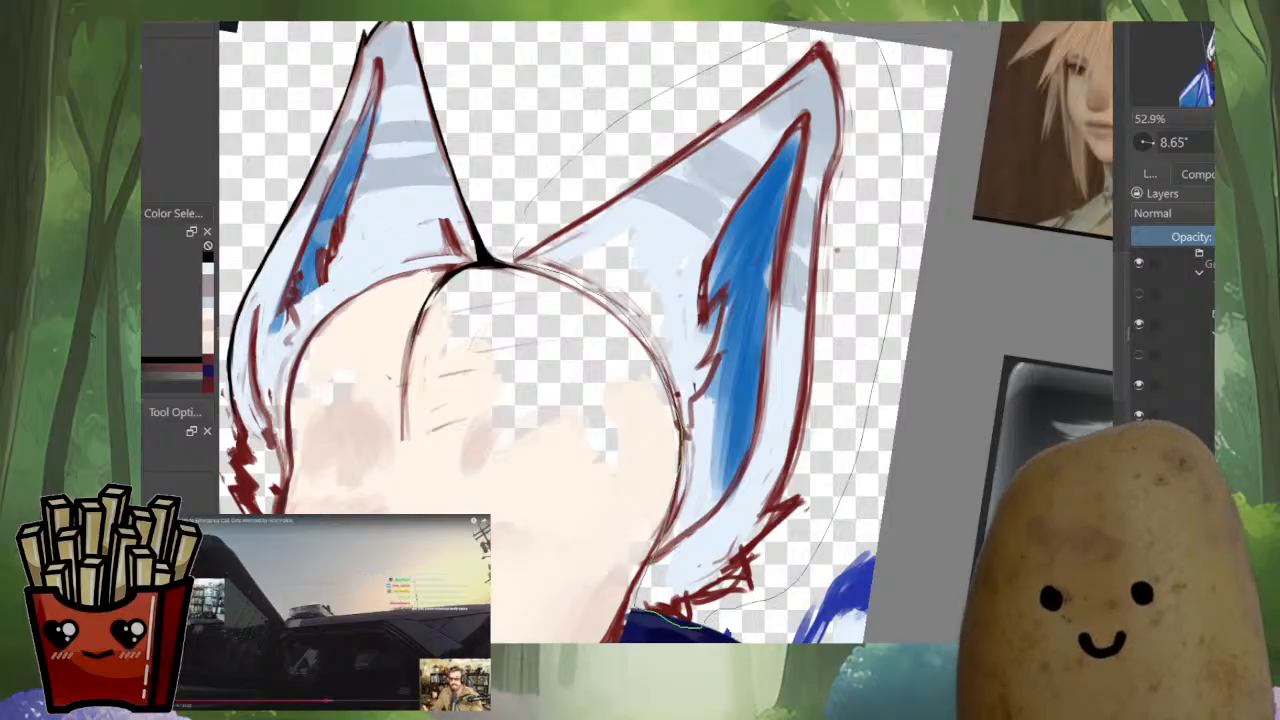
left_click_drag(600, 400, 637, 312)
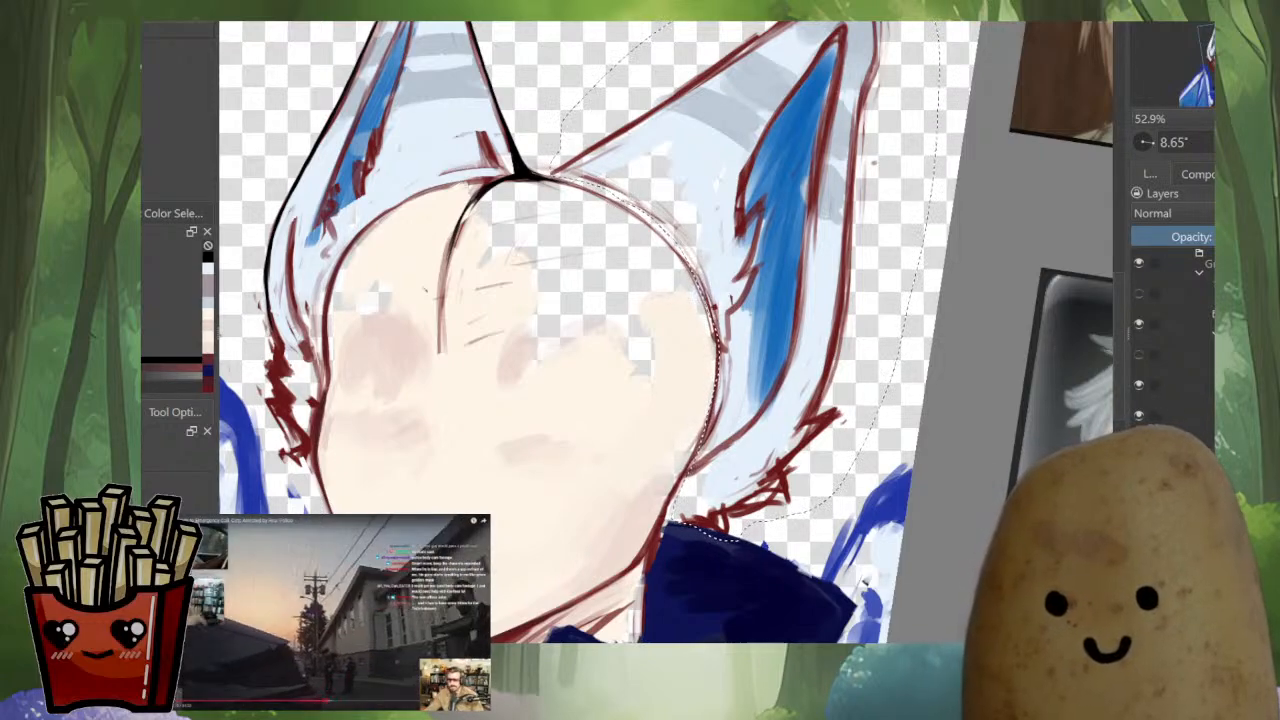
scroll(666, 400, "up", 5)
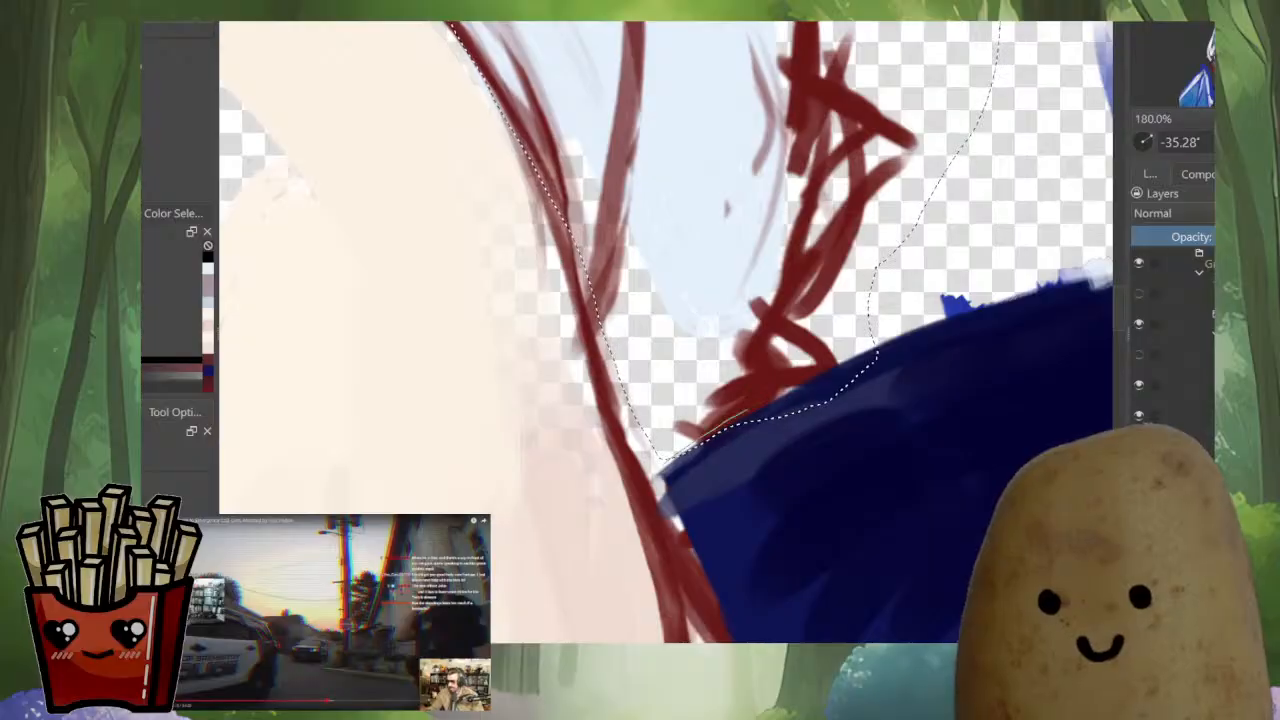
mouse_move(745, 410)
left_mouse_down()
mouse_move(808, 381)
mouse_move(916, 258)
mouse_move(824, 444)
left_mouse_up()
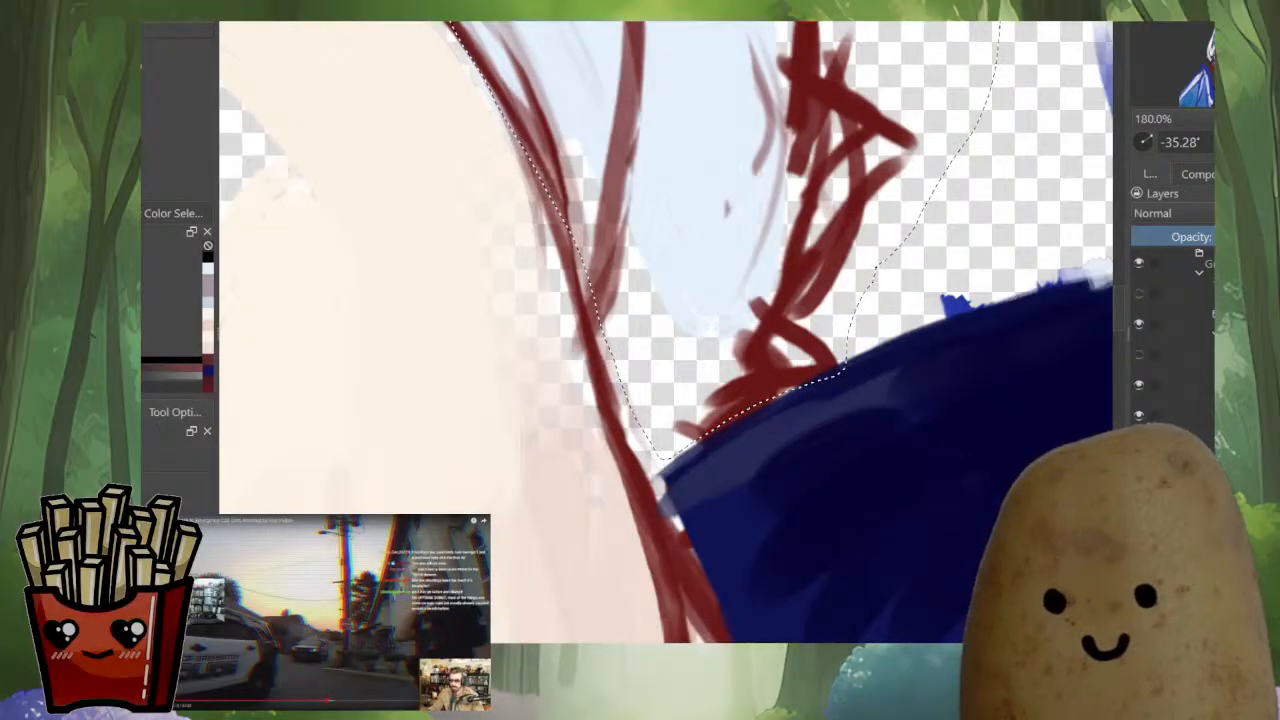
scroll(666, 332, "down", 5)
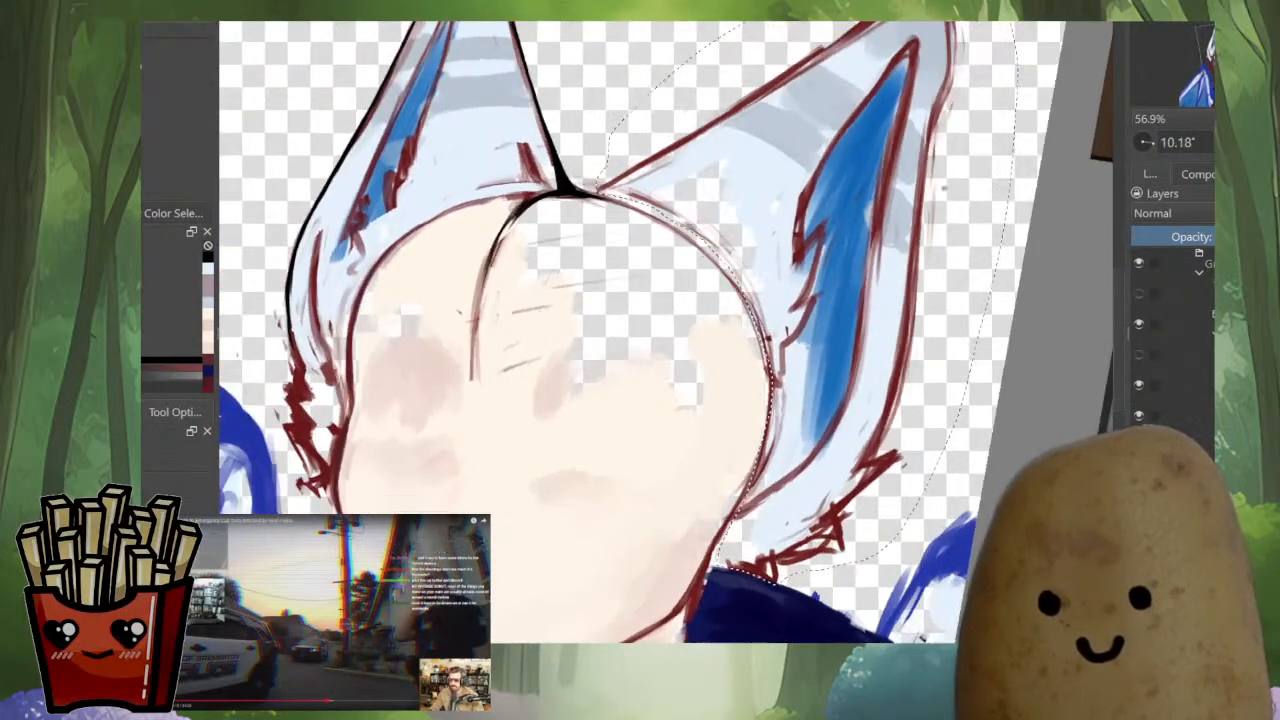
scroll(640, 330, "down", 2)
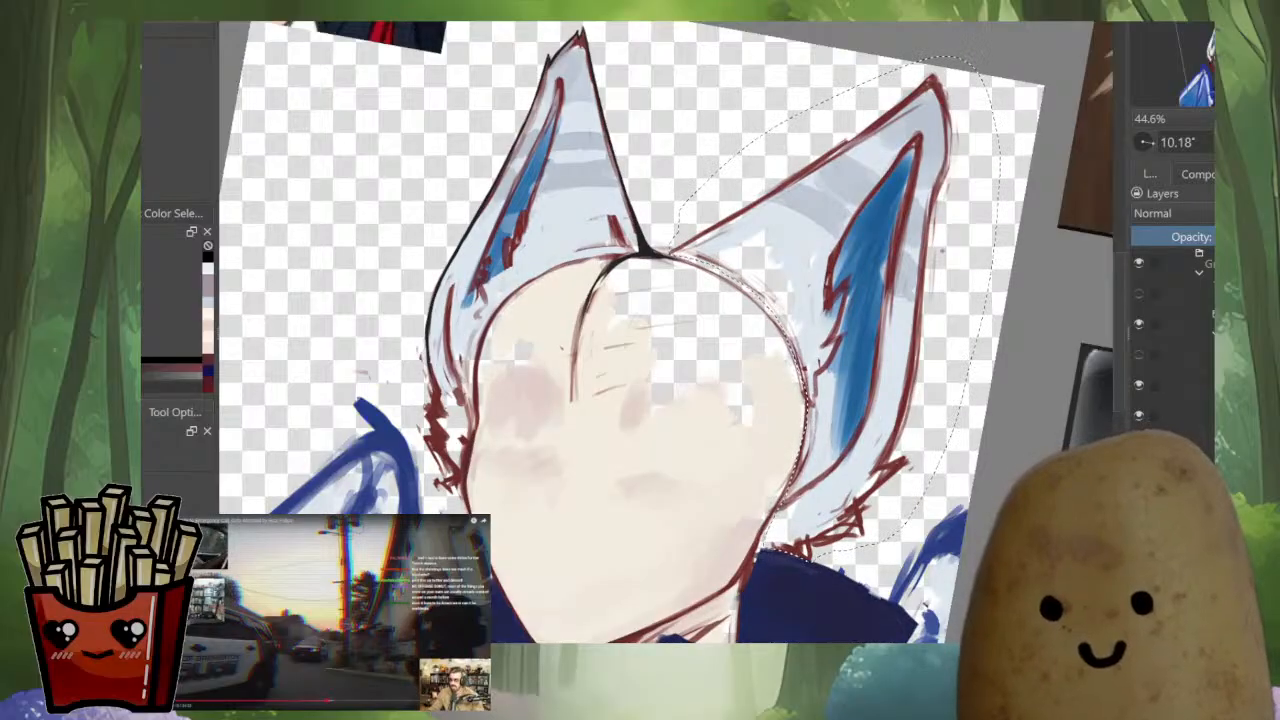
Mesh-warp the selected larger ear, shifting its inner base away from the smaller ear and lowering the top edge slightly
key("ctrl+t")
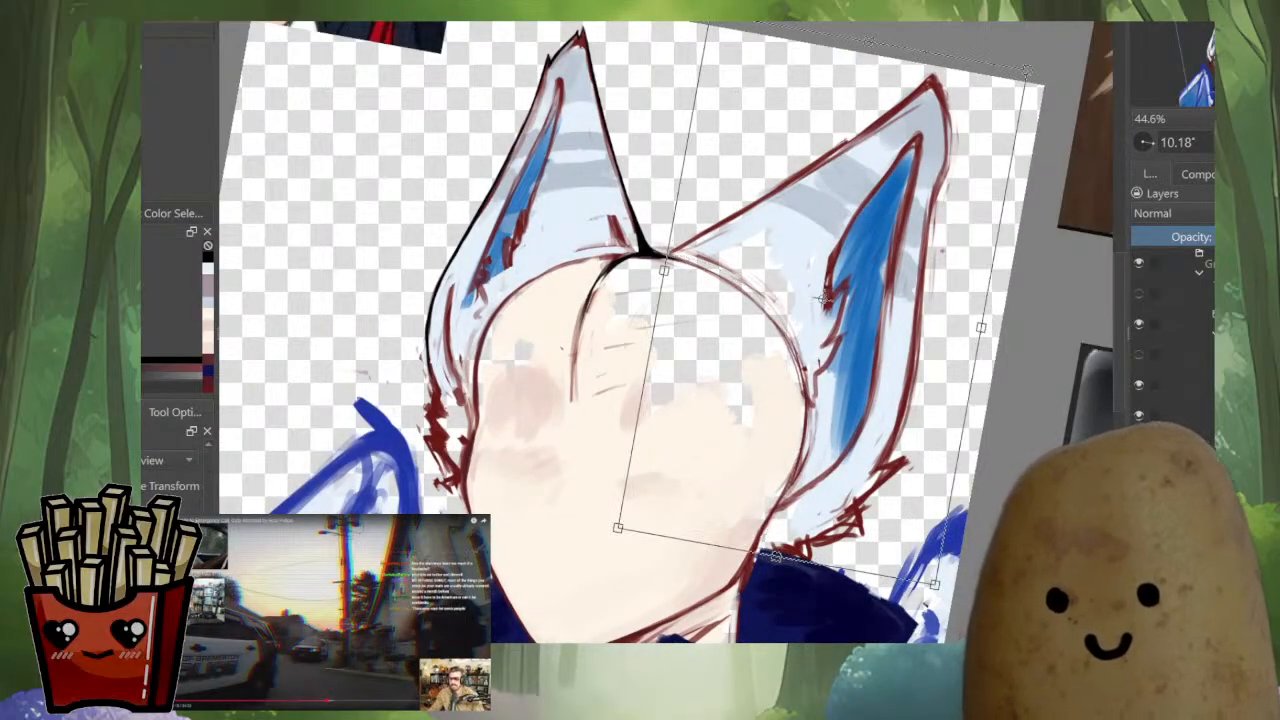
key("m")
left_click_drag(770, 416, 785, 396)
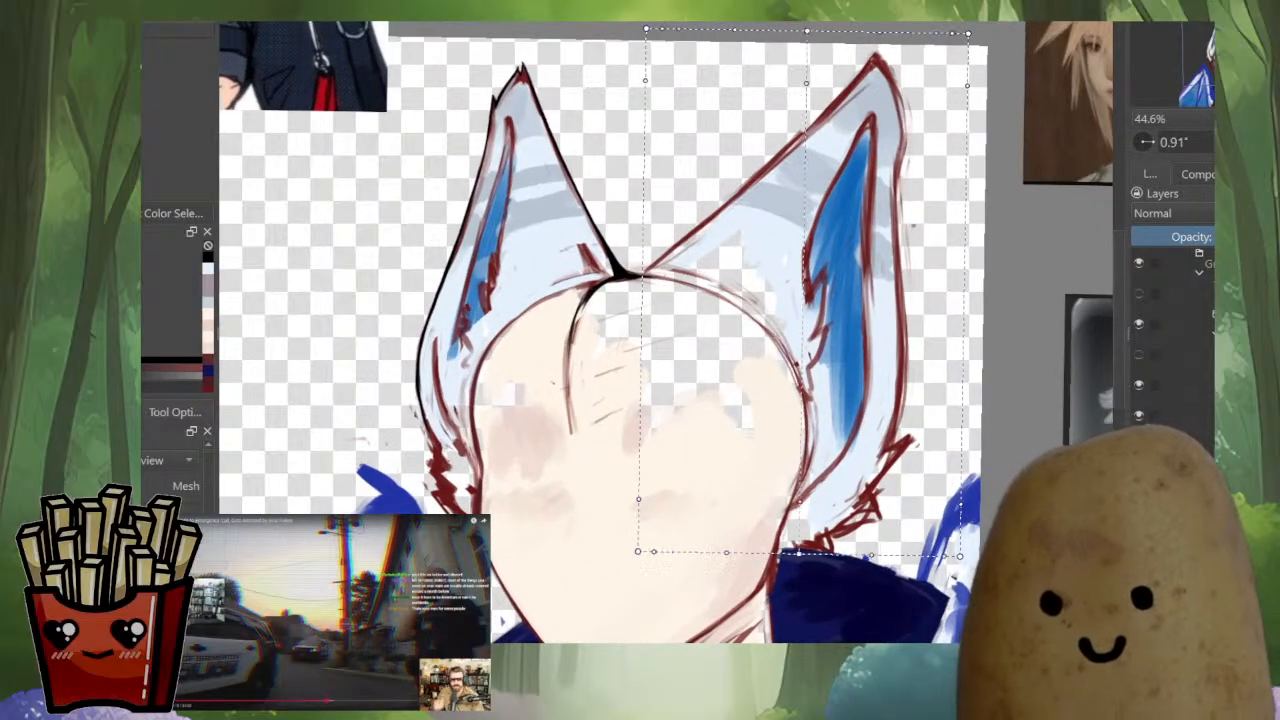
left_click(642, 291, "ctrl+alt")
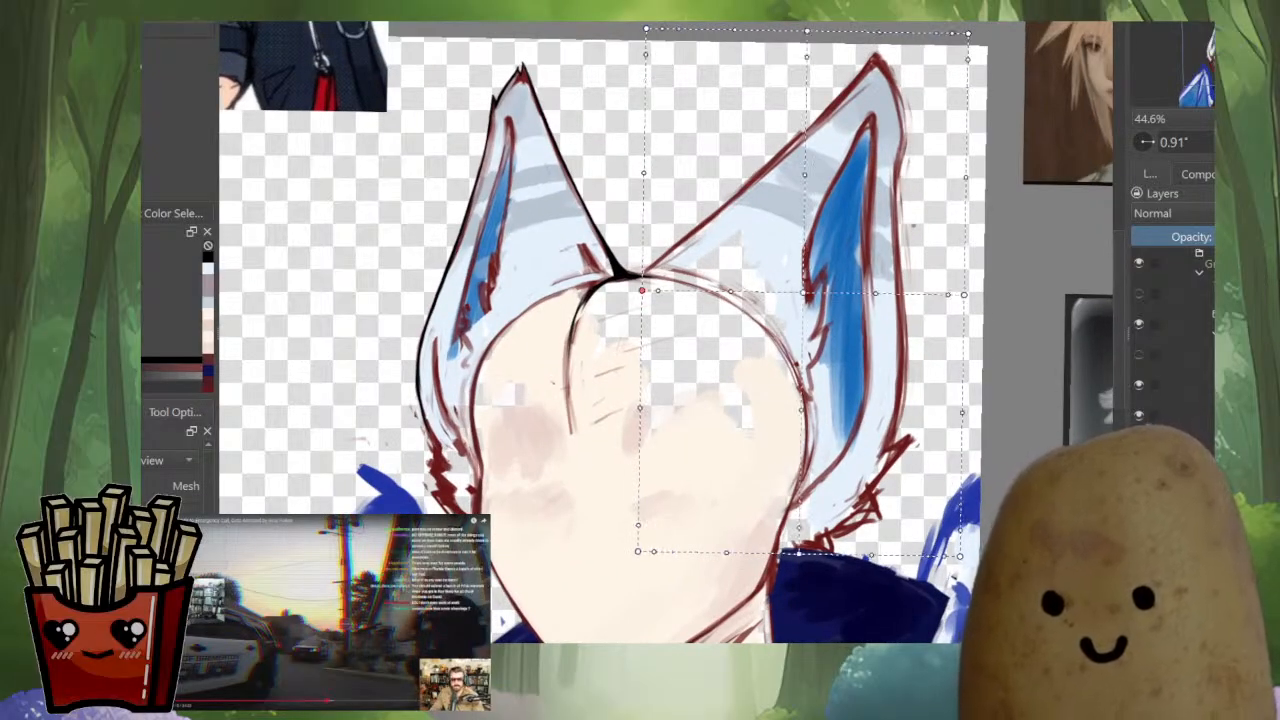
left_click_drag(642, 291, 657, 299)
left_click_drag(807, 31, 809, 43)
left_click_drag(968, 34, 956, 45)
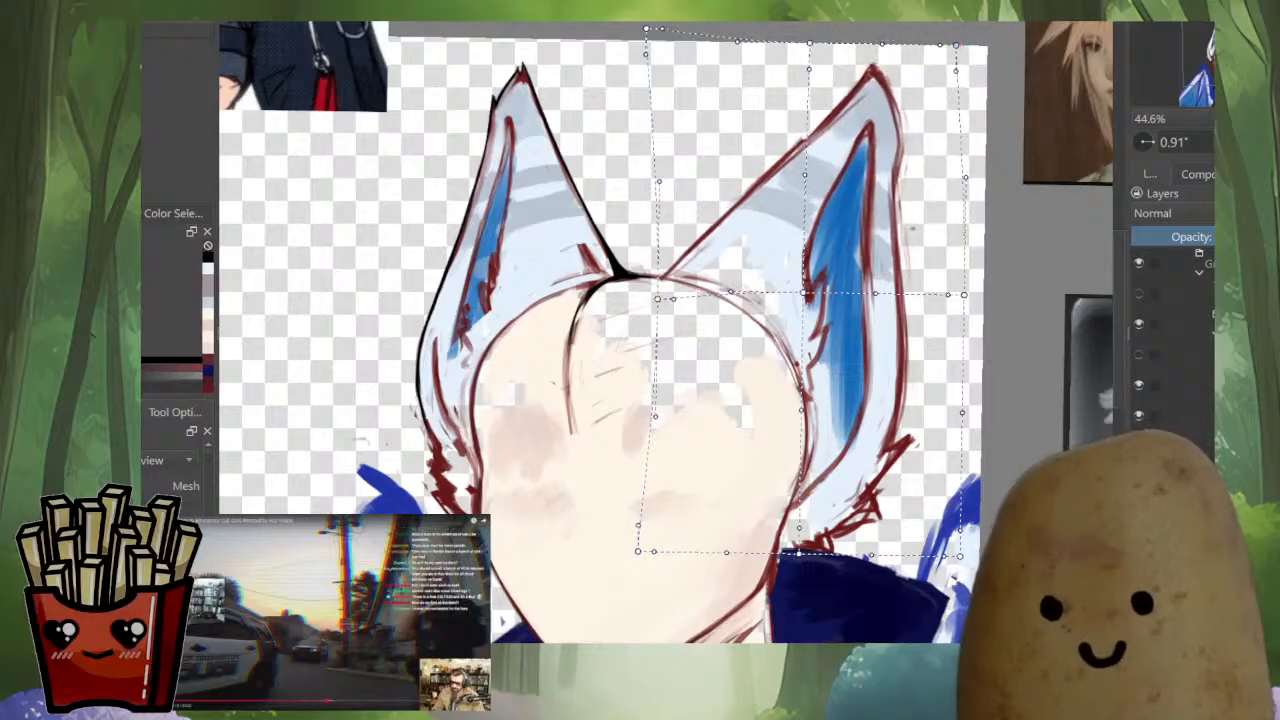
Move the mesh's central column of points slightly toward the head to pull the larger ear's tip and middle inward
left_click_drag(804, 293, 799, 295)
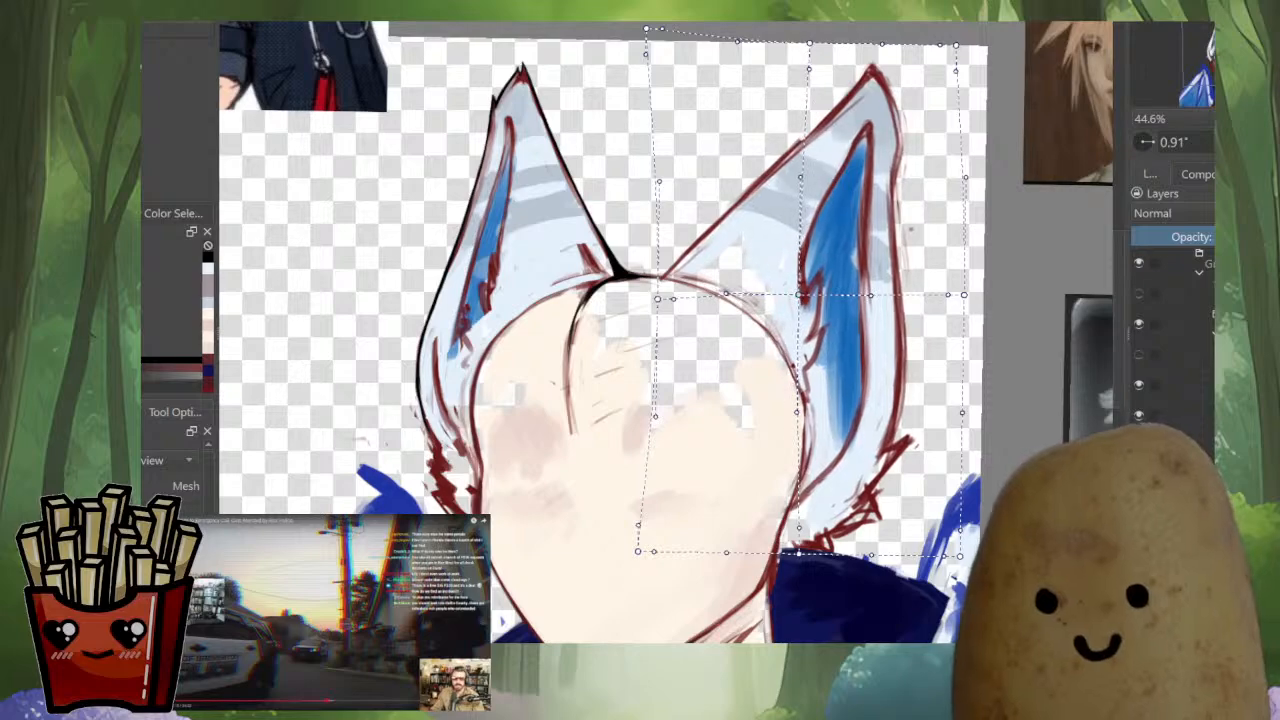
left_click_drag(809, 43, 795, 43)
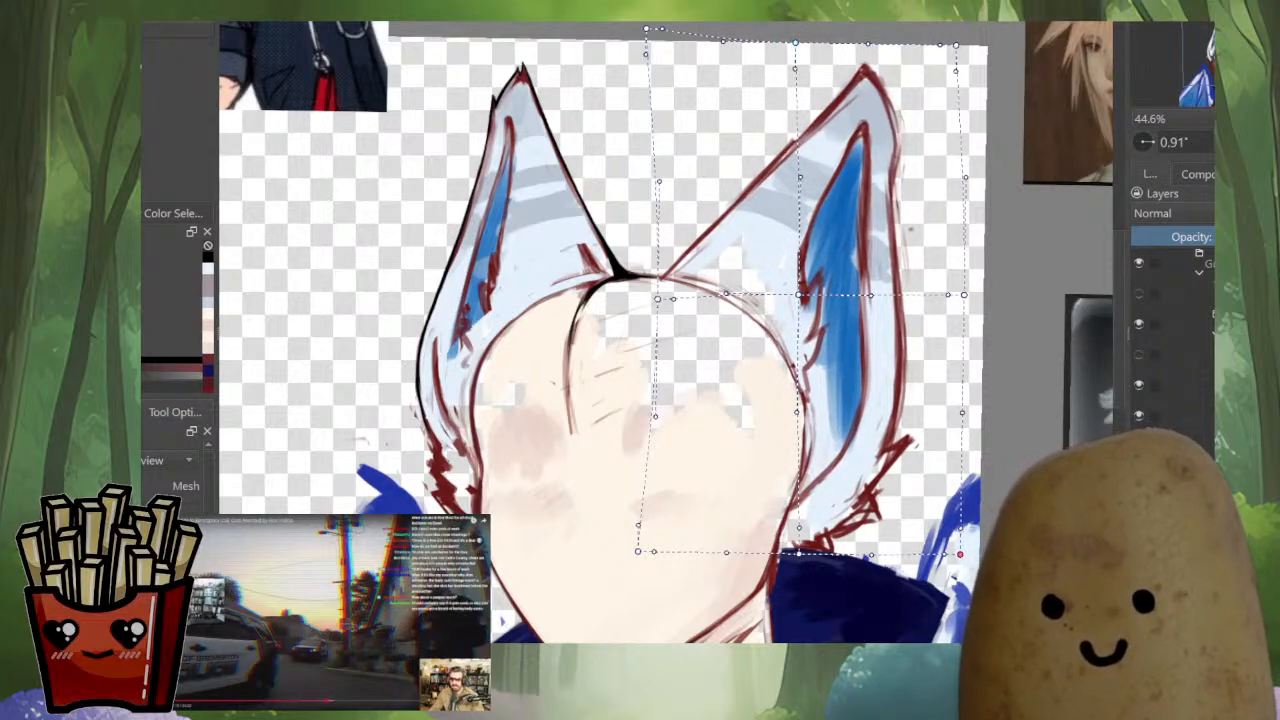
left_click_drag(800, 552, 799, 548)
left_click_drag(801, 296, 795, 296)
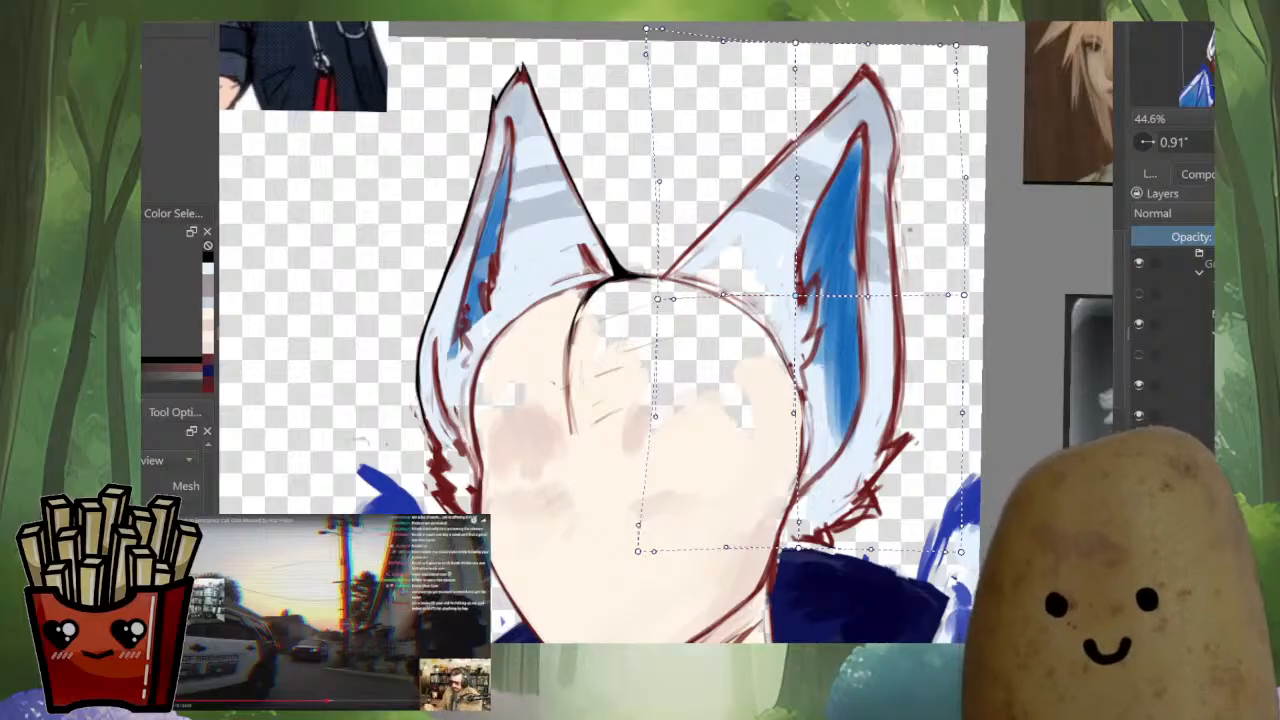
left_click_drag(797, 178, 798, 183)
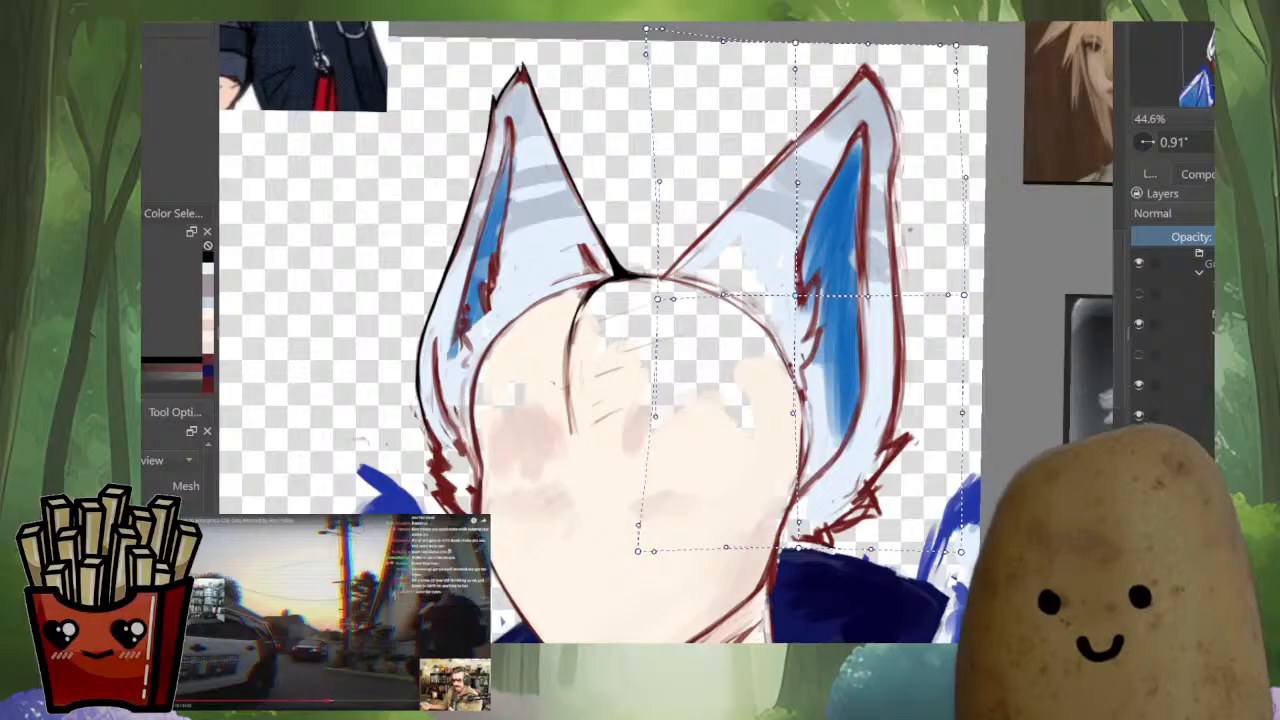
Bend the mesh's inner side, move the ear's base farther outward, lower the centre point, and check the shape mirrored
left_click_drag(646, 54, 704, 160)
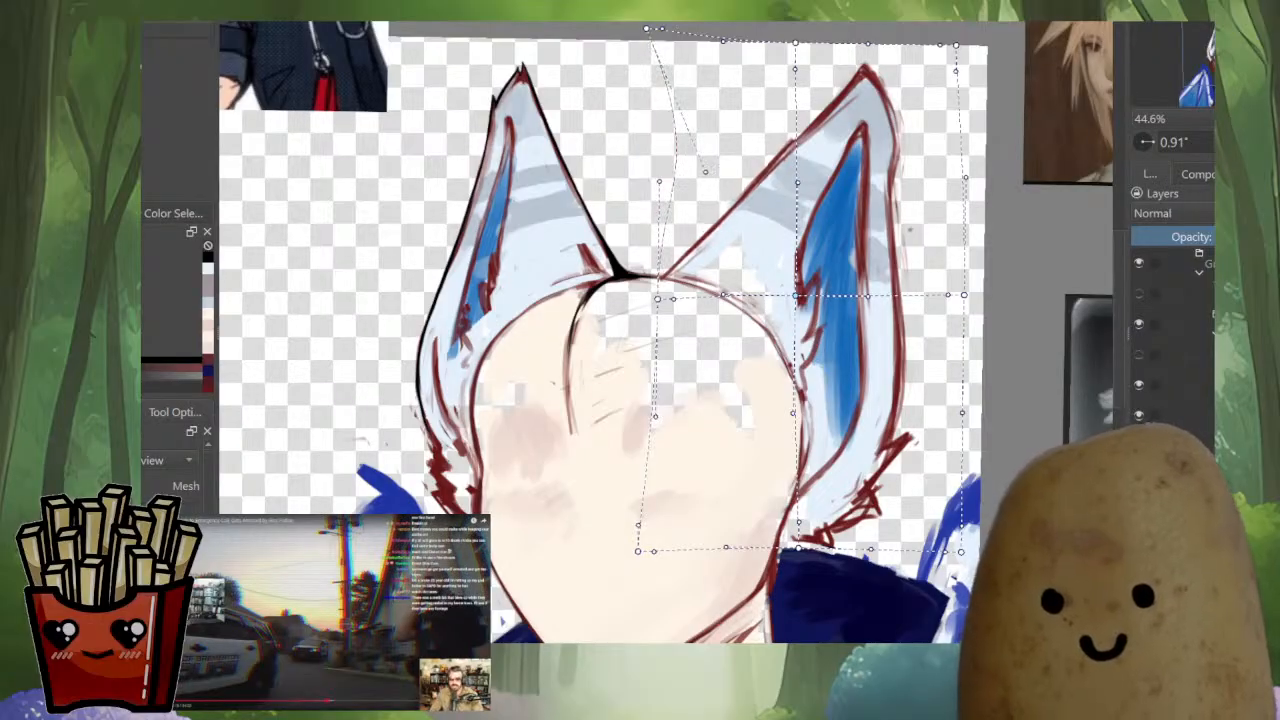
left_click_drag(657, 297, 667, 302)
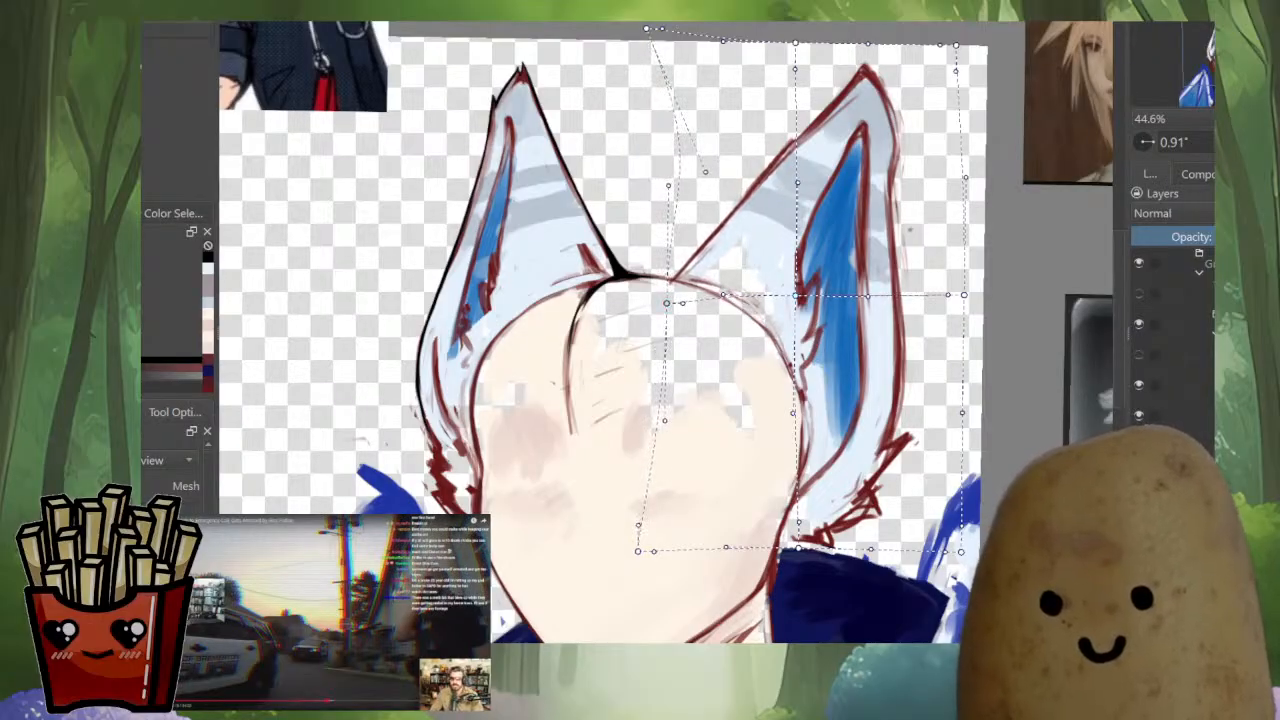
left_click_drag(796, 296, 799, 308)
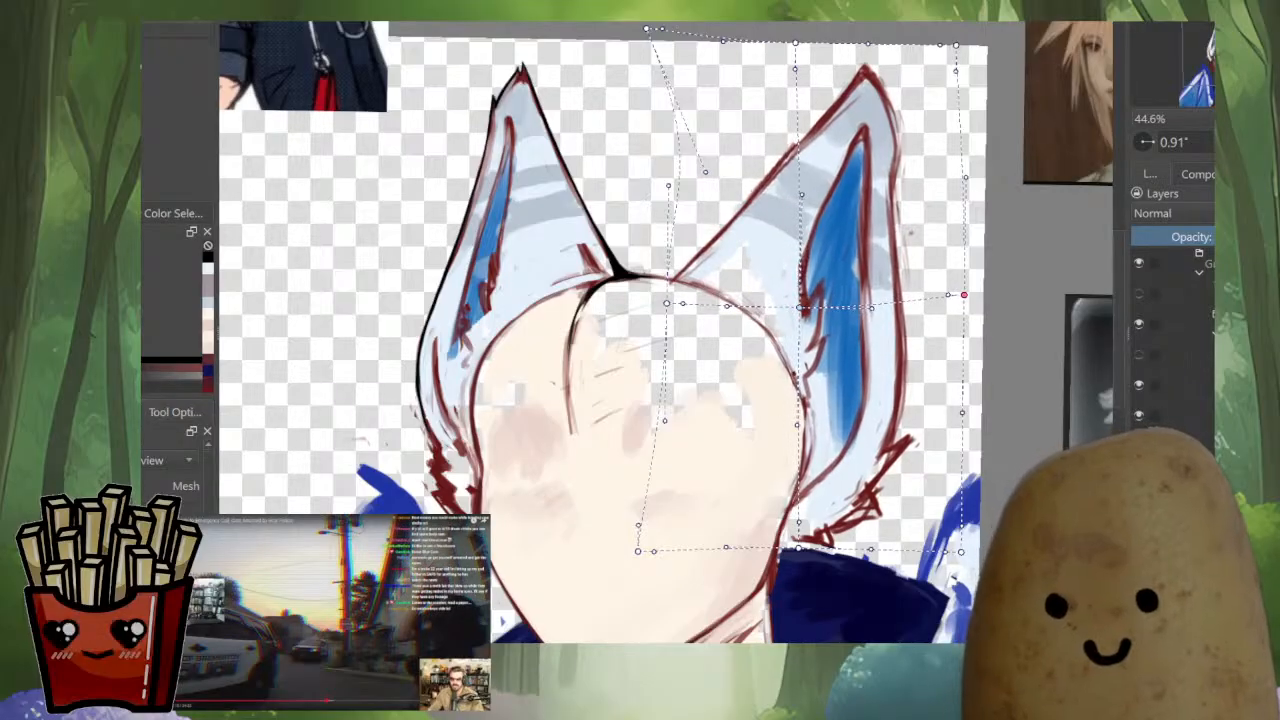
left_click_drag(964, 295, 963, 290)
left_click_drag(956, 45, 950, 45)
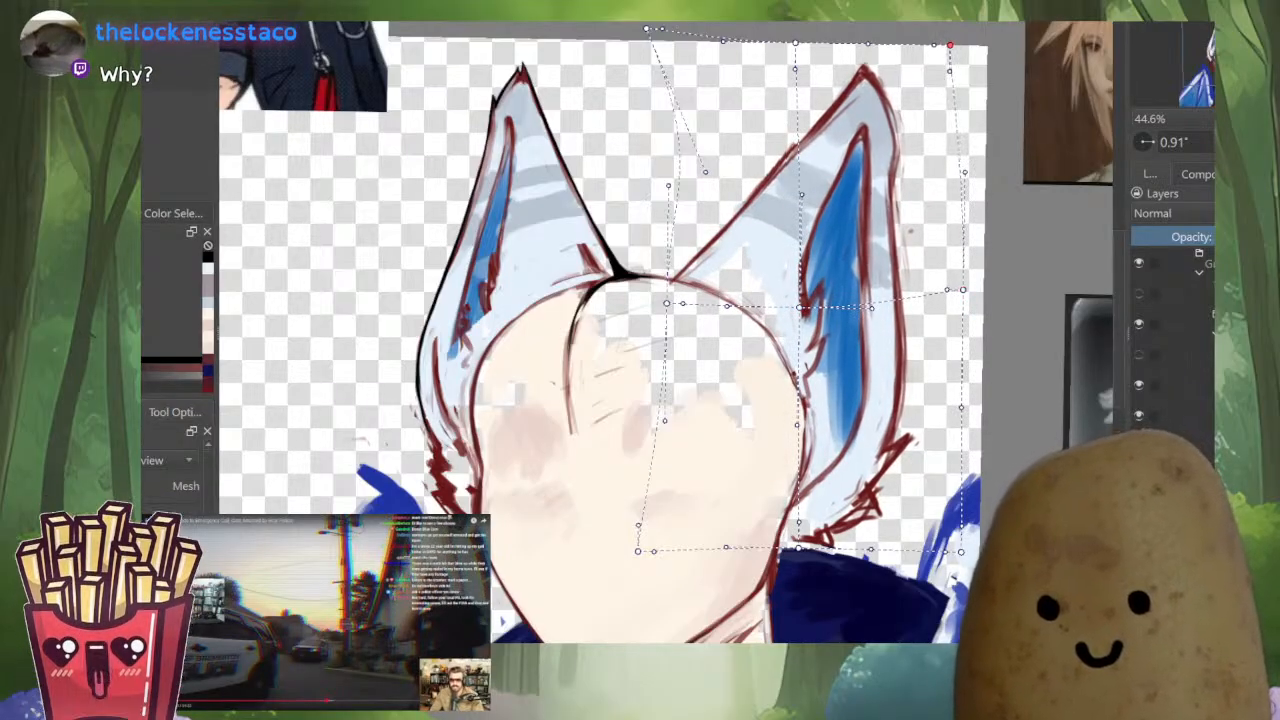
key("m")
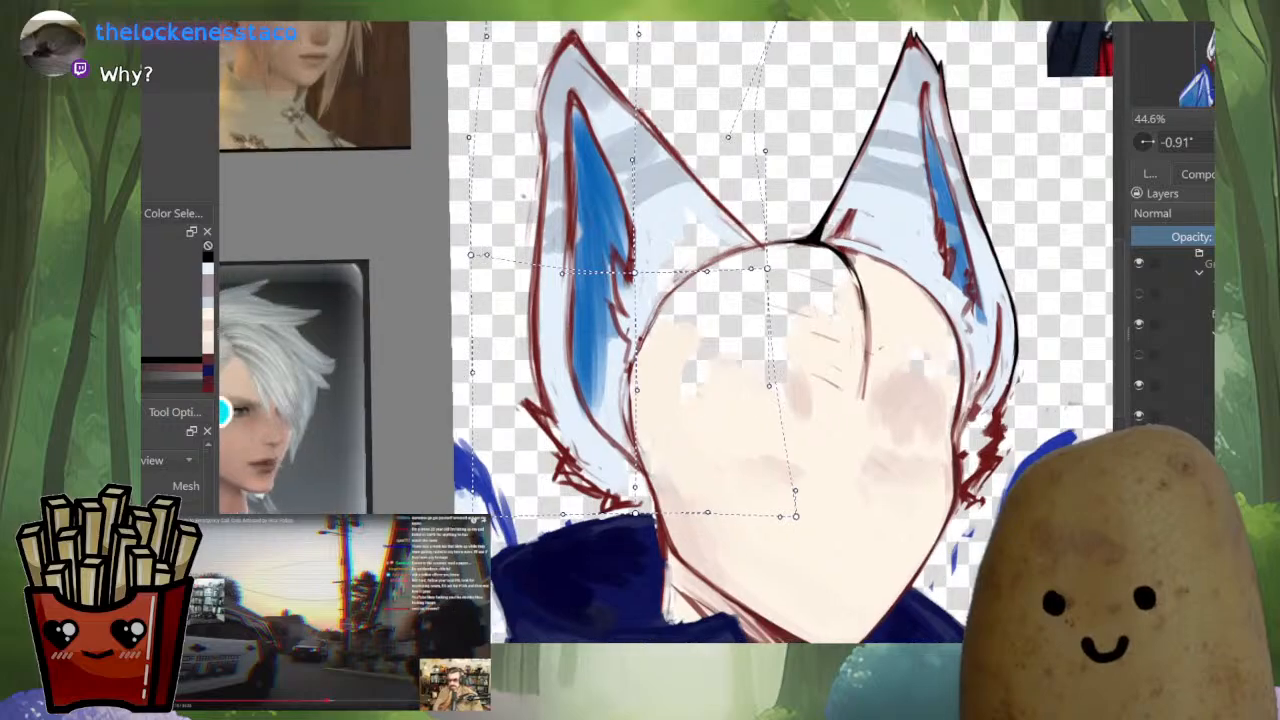
key("m")
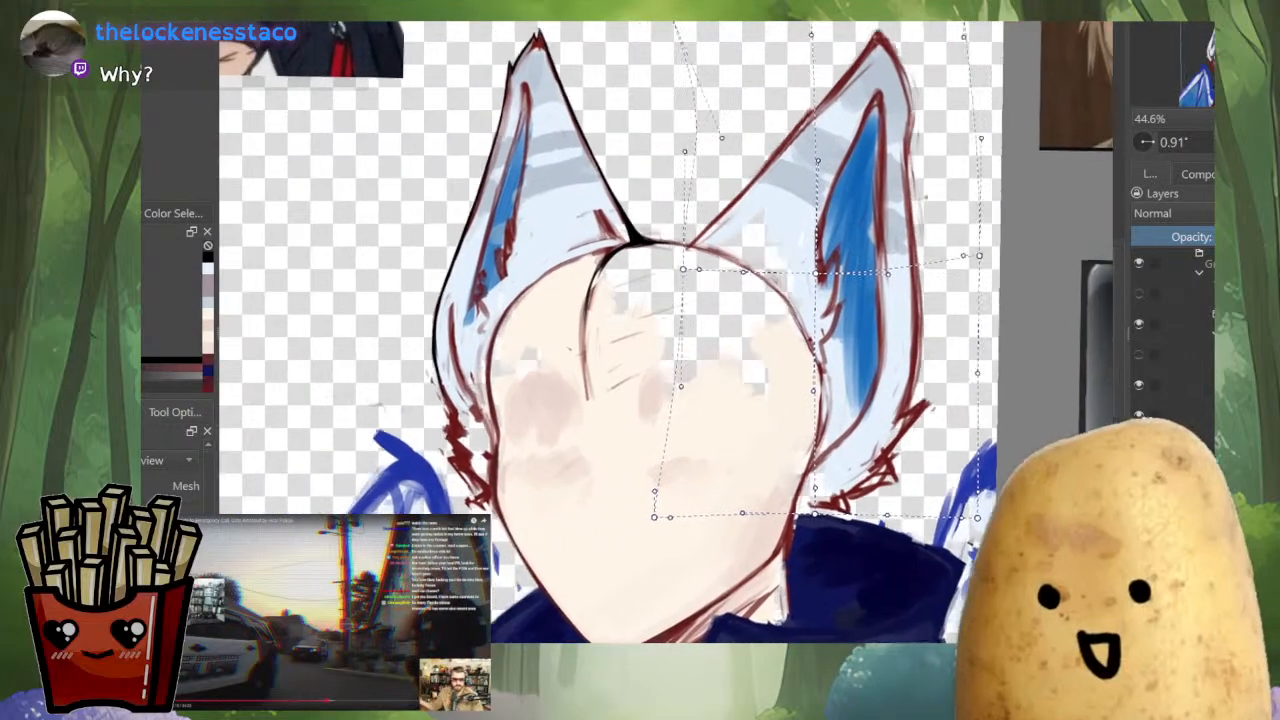
Raise the mesh's lower outer corner, fine-tune the ear's outer edge, apply the warp, and select the whole canvas
left_click_drag(683, 330, 689, 332)
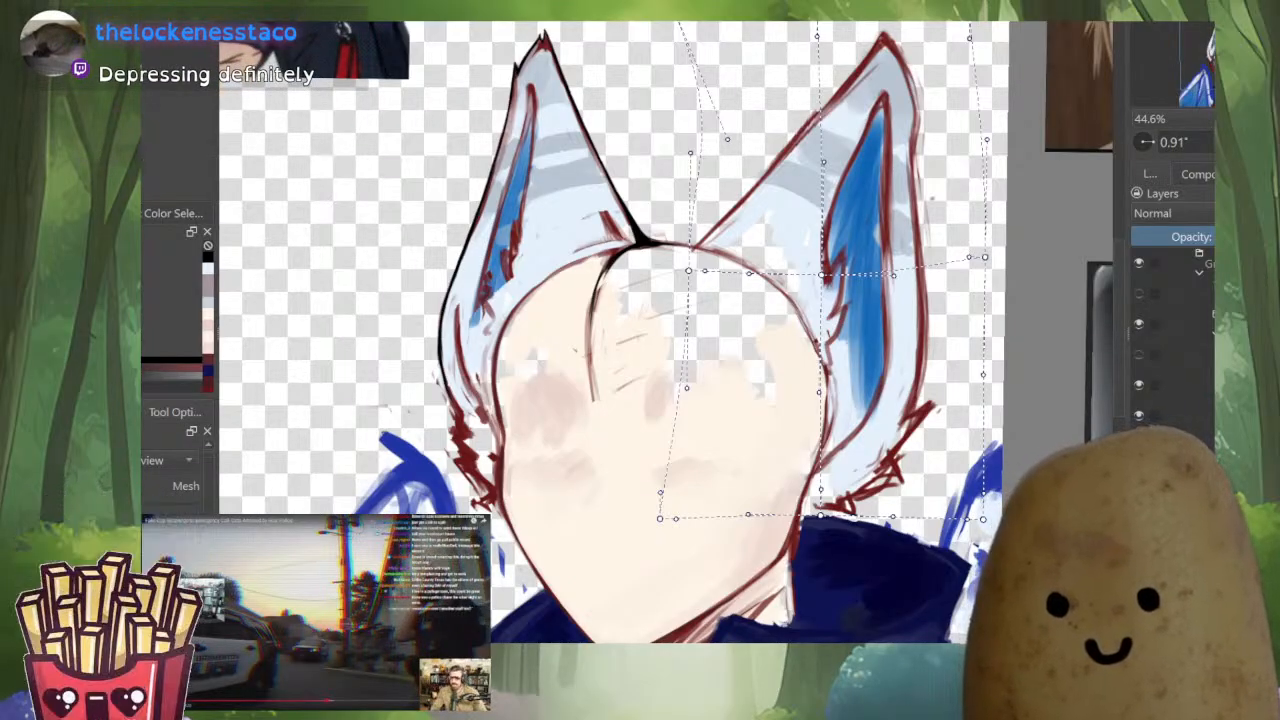
left_click_drag(893, 275, 796, 322)
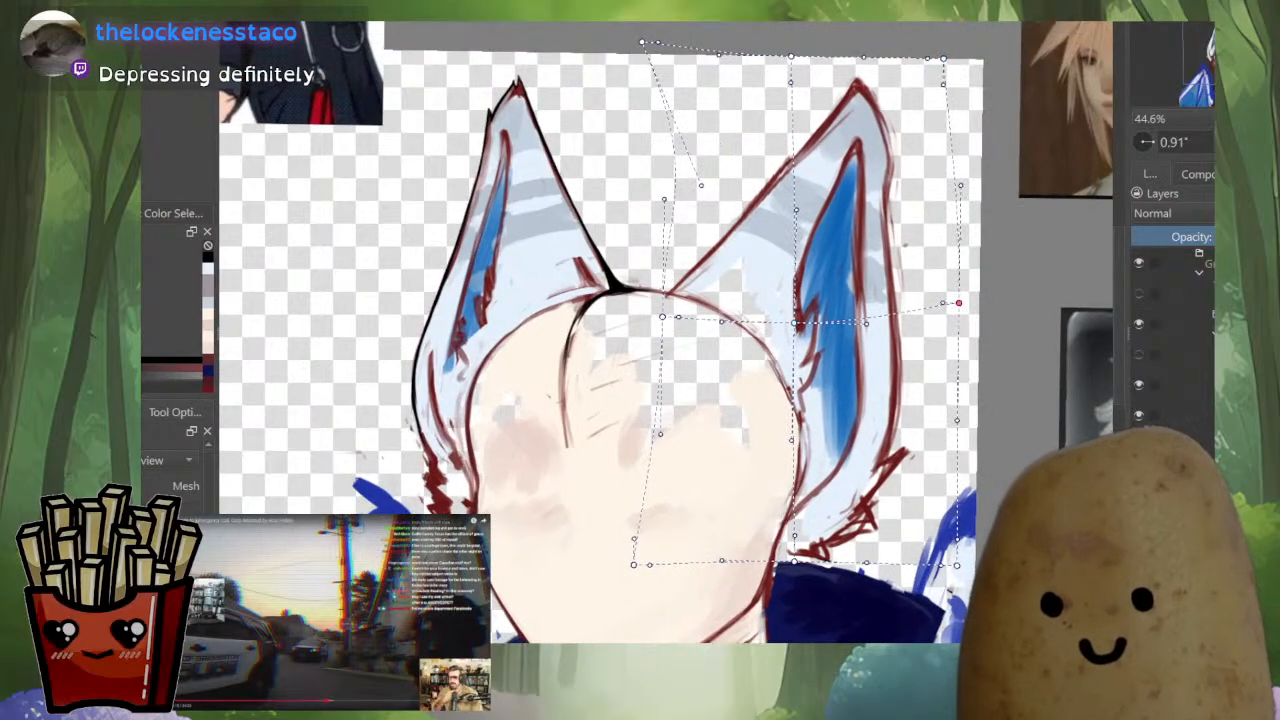
left_click_drag(958, 302, 961, 302)
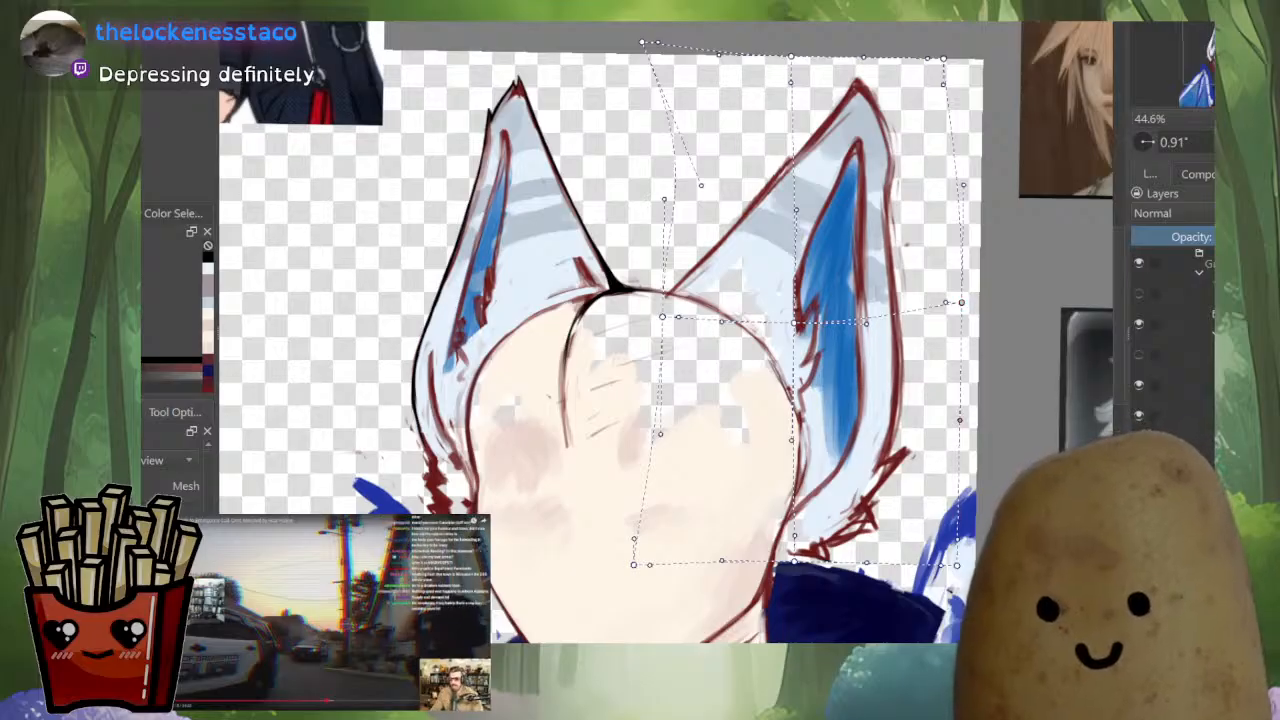
left_click_drag(957, 566, 952, 541)
left_click_drag(962, 302, 961, 301)
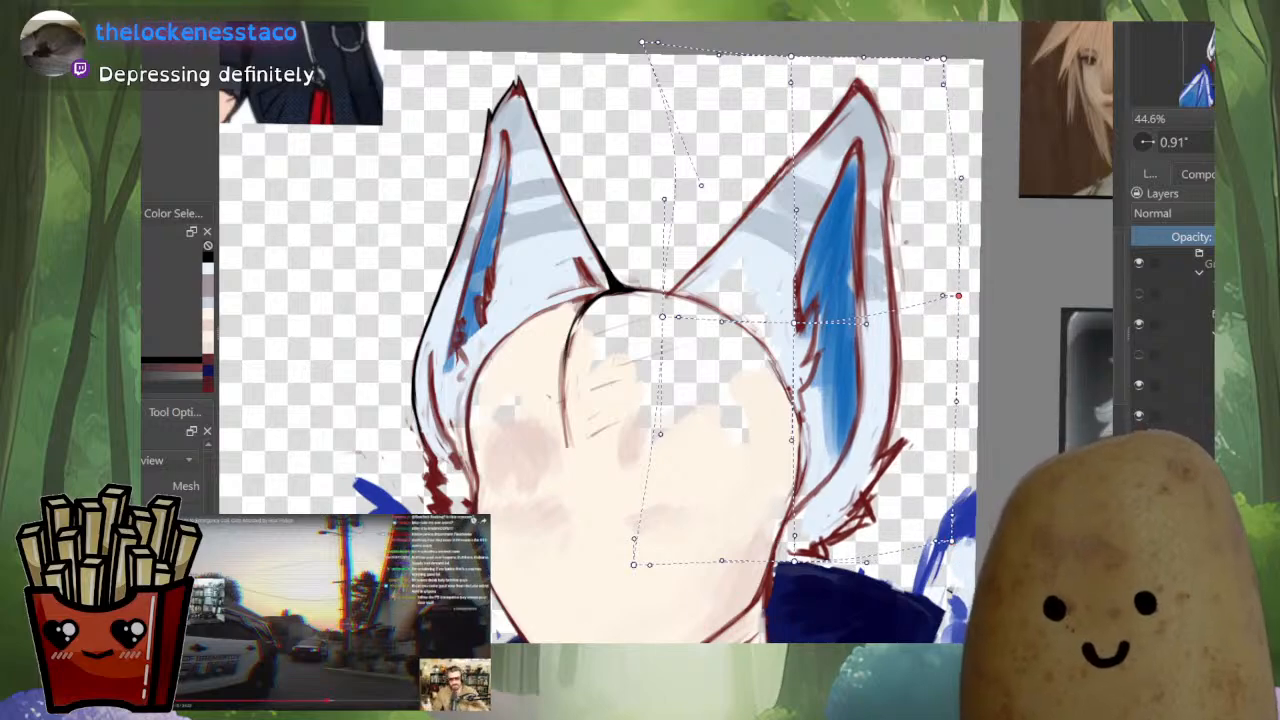
key("m")
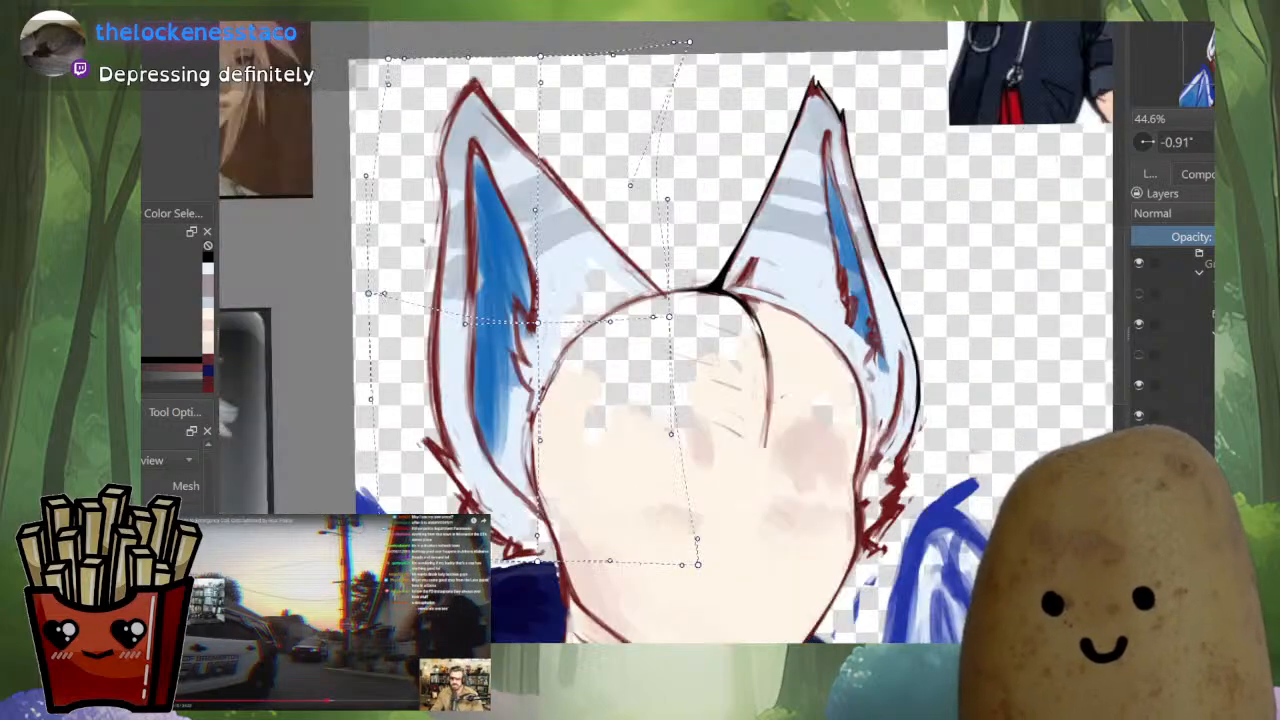
key("m")
left_click_drag(780, 350, 784, 311)
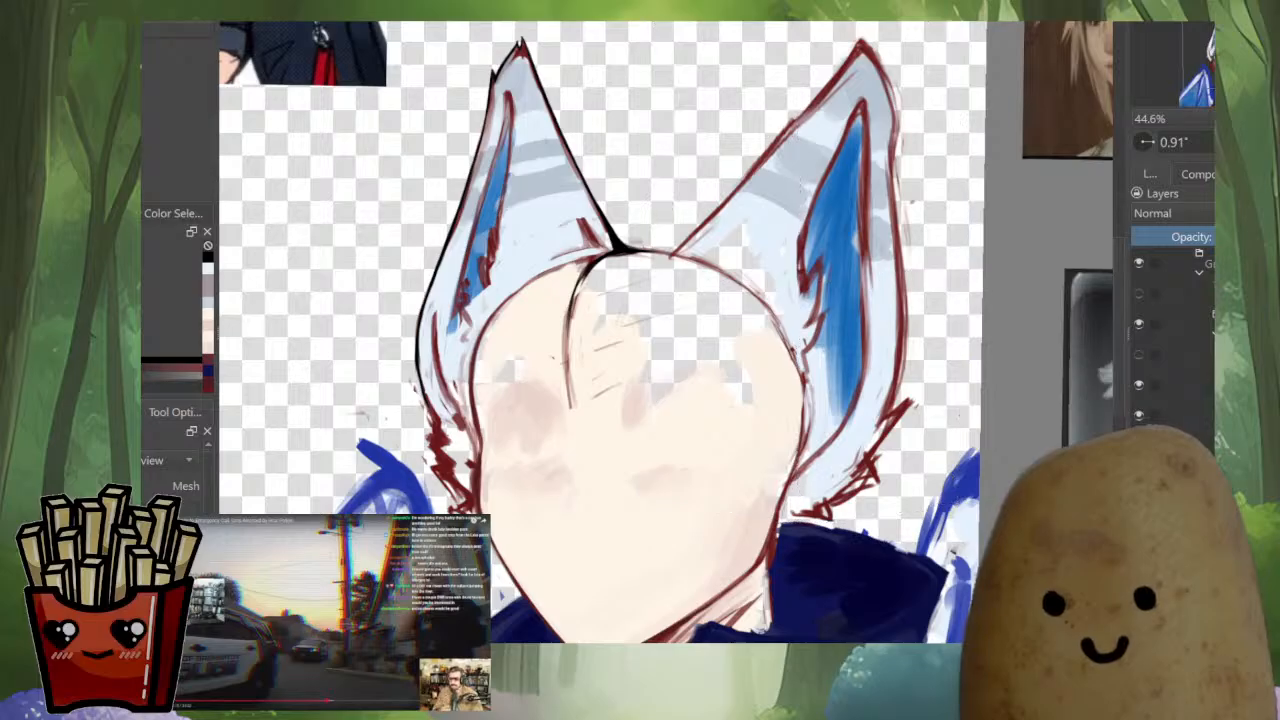
key("Return")
key("ctrl+a")
Rework the smaller ear's lower outer edge into a thinner, smoother black line running down to the cheek fur
key("b")
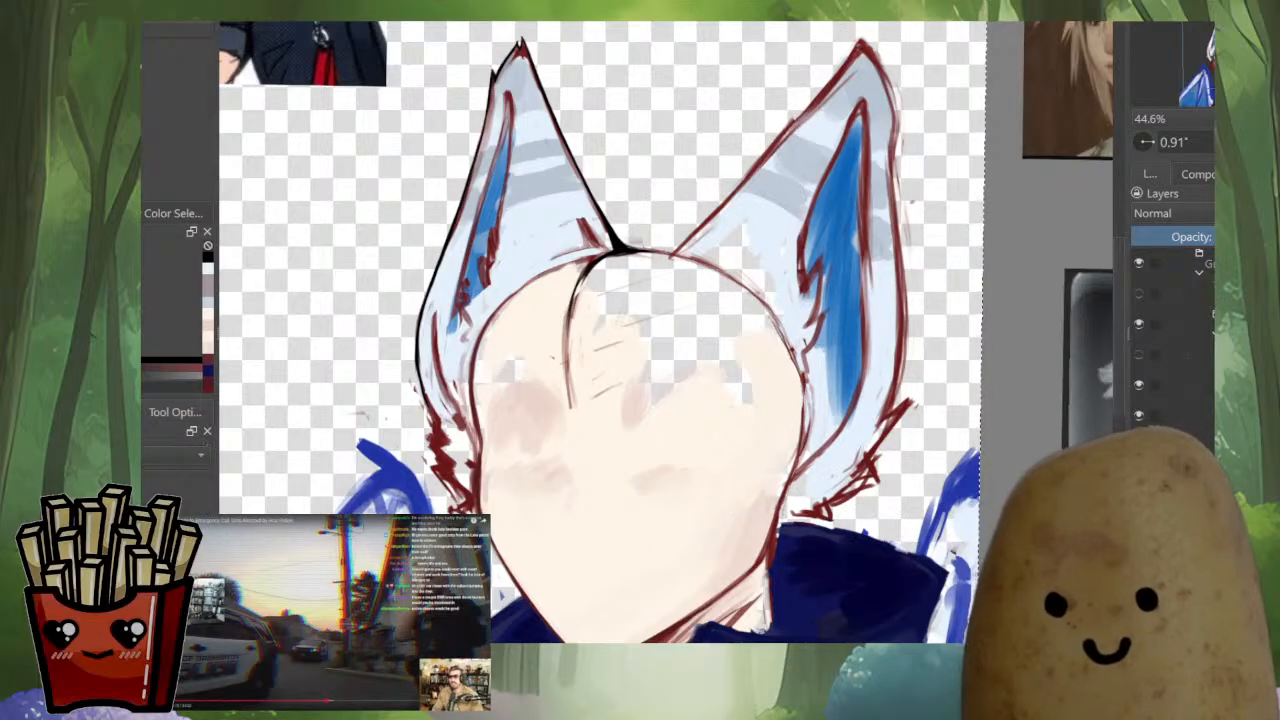
scroll(410, 358, "up", 2)
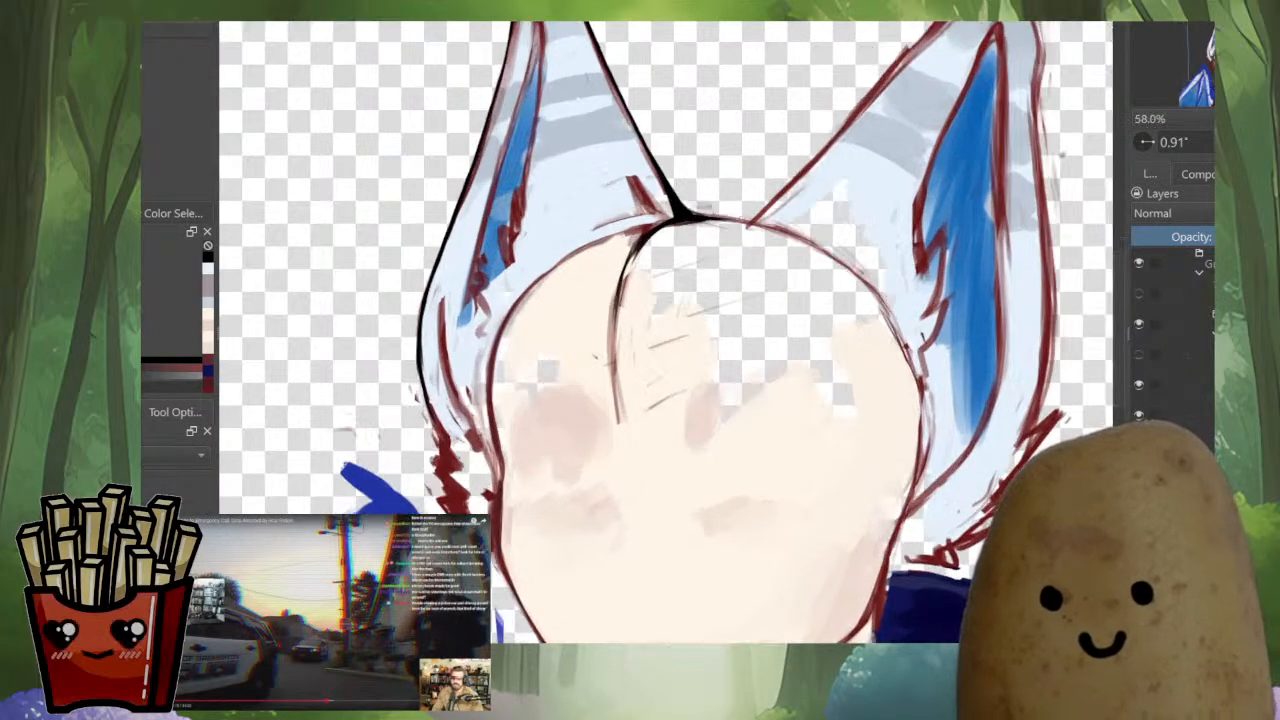
left_click_drag(438, 266, 422, 380)
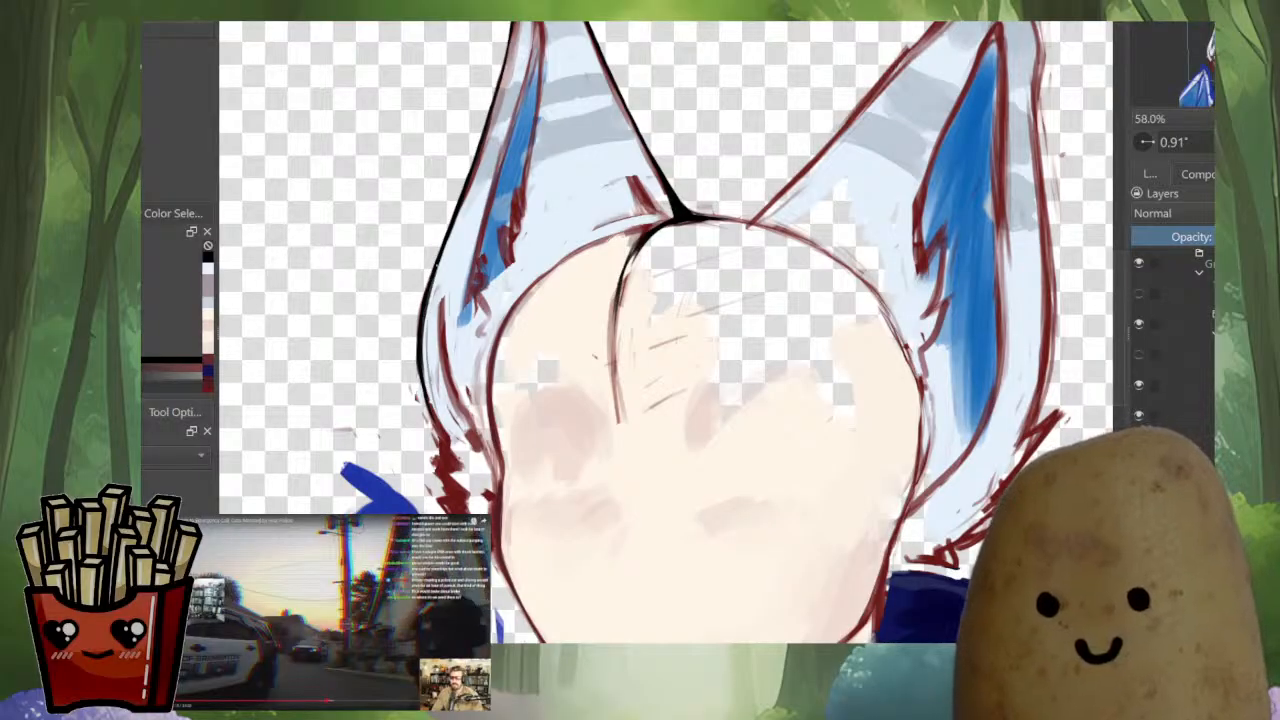
left_click_drag(423, 316, 437, 425)
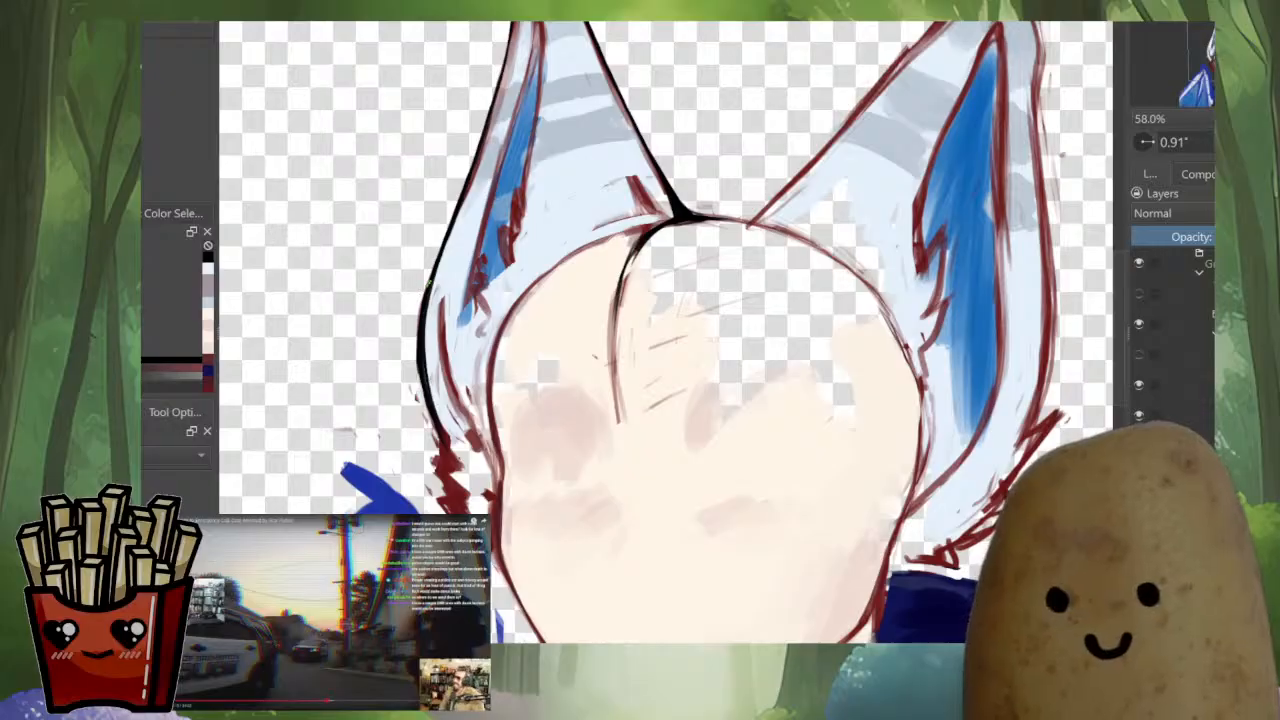
mouse_move(423, 288)
left_mouse_down()
mouse_move(415, 376)
mouse_move(419, 320)
mouse_move(430, 428)
left_mouse_up()
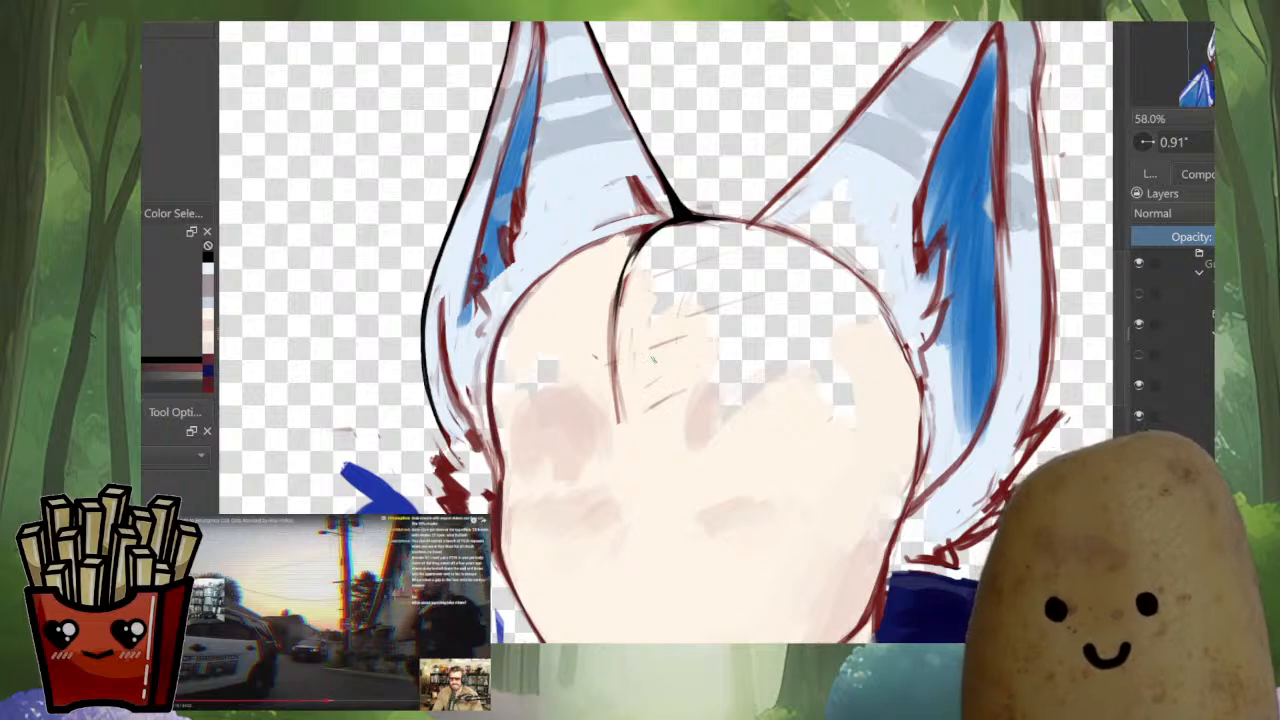
Ink a thick, tapering black wedge at the larger ear's inner base, using black sampled from the smaller ear's junction
scroll(672, 311, "down", 5)
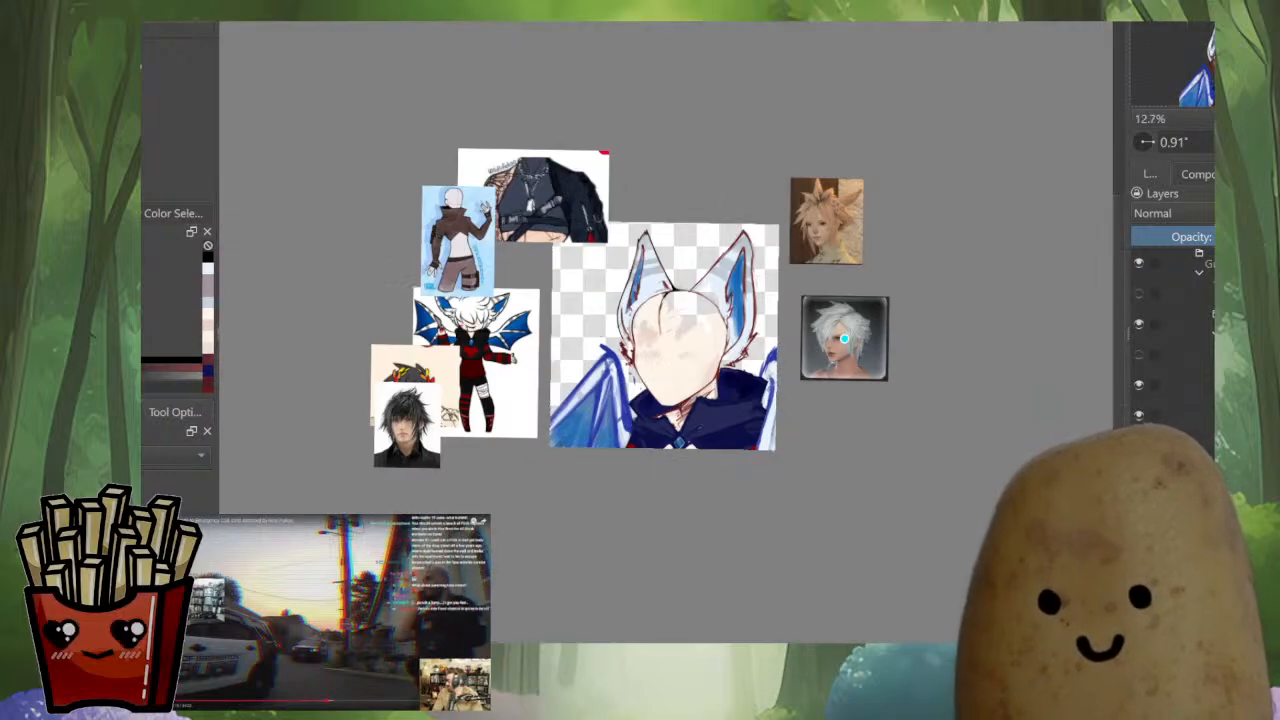
scroll(702, 297, "up", 5)
left_click_drag(592, 268, 599, 380)
left_click(629, 325, "ctrl")
scroll(640, 320, "up", 1)
scroll(700, 403, "up", 1)
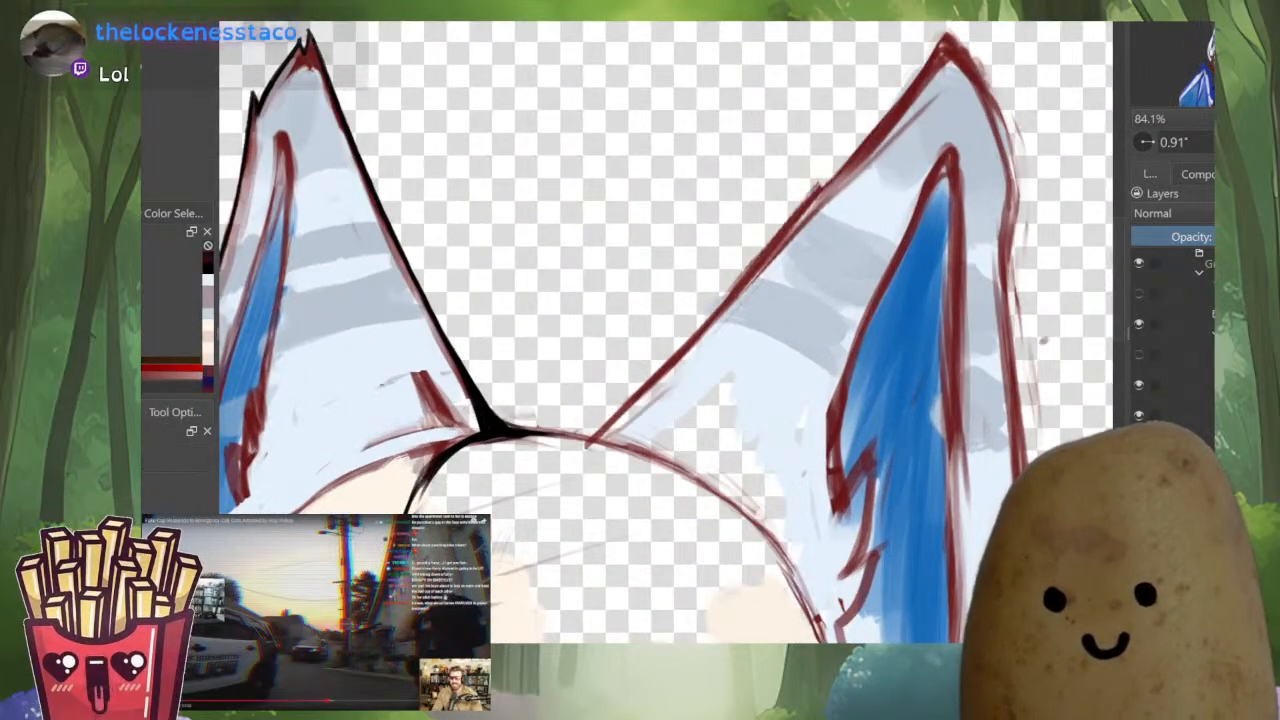
key("b")
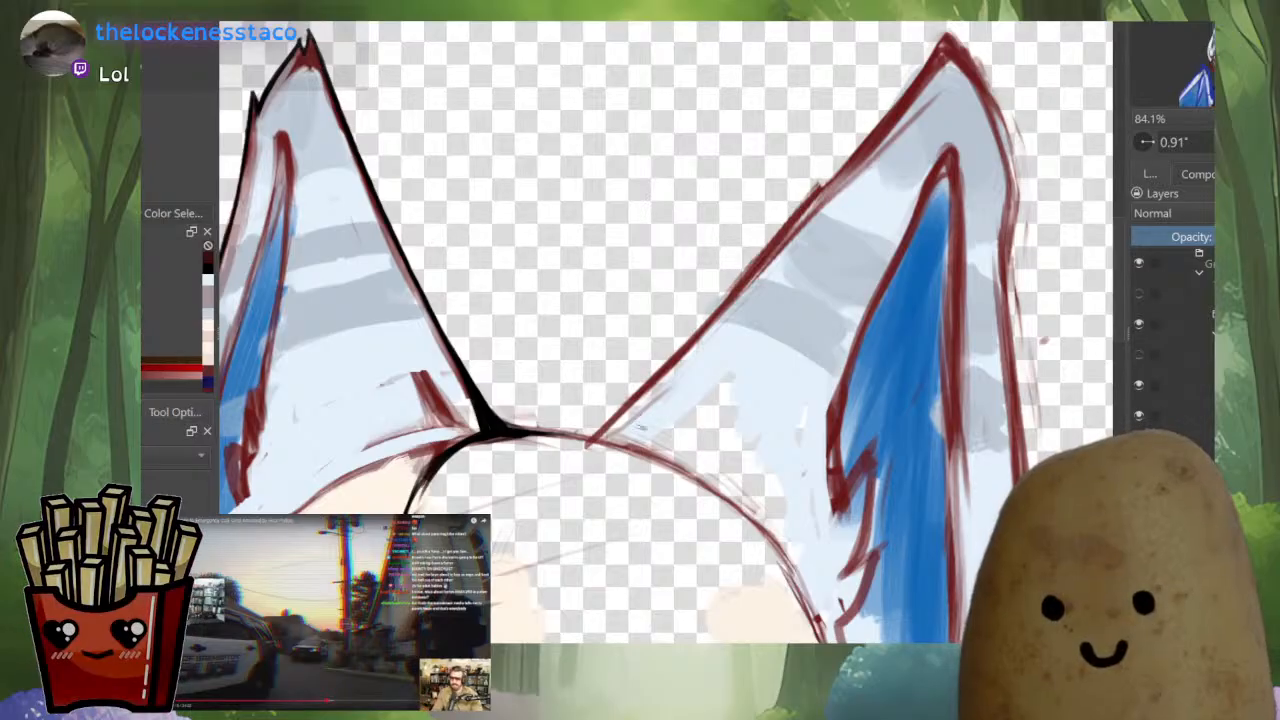
left_click_drag(621, 440, 660, 398)
left_click(492, 420, "ctrl")
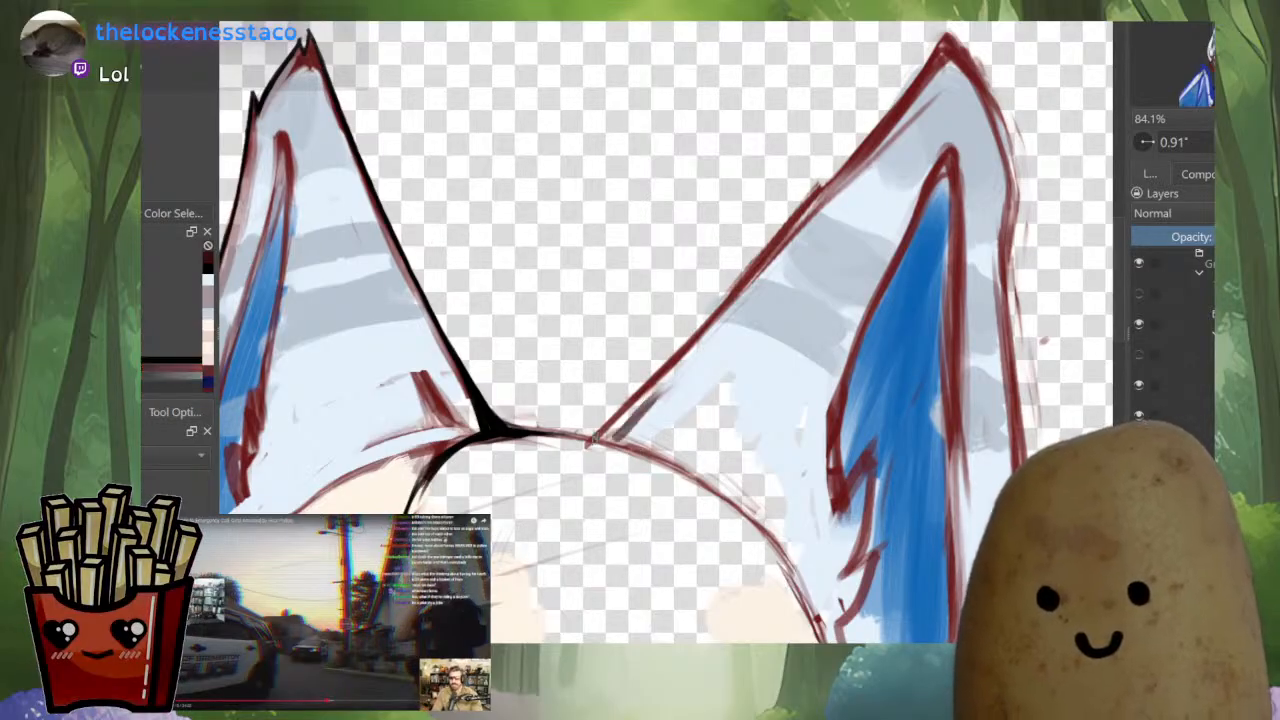
left_click_drag(618, 441, 576, 485)
mouse_move(585, 478)
left_mouse_down()
mouse_move(543, 485)
mouse_move(645, 400)
left_mouse_up()
mouse_move(600, 455)
left_mouse_down()
mouse_move(665, 380)
mouse_move(630, 410)
left_mouse_up()
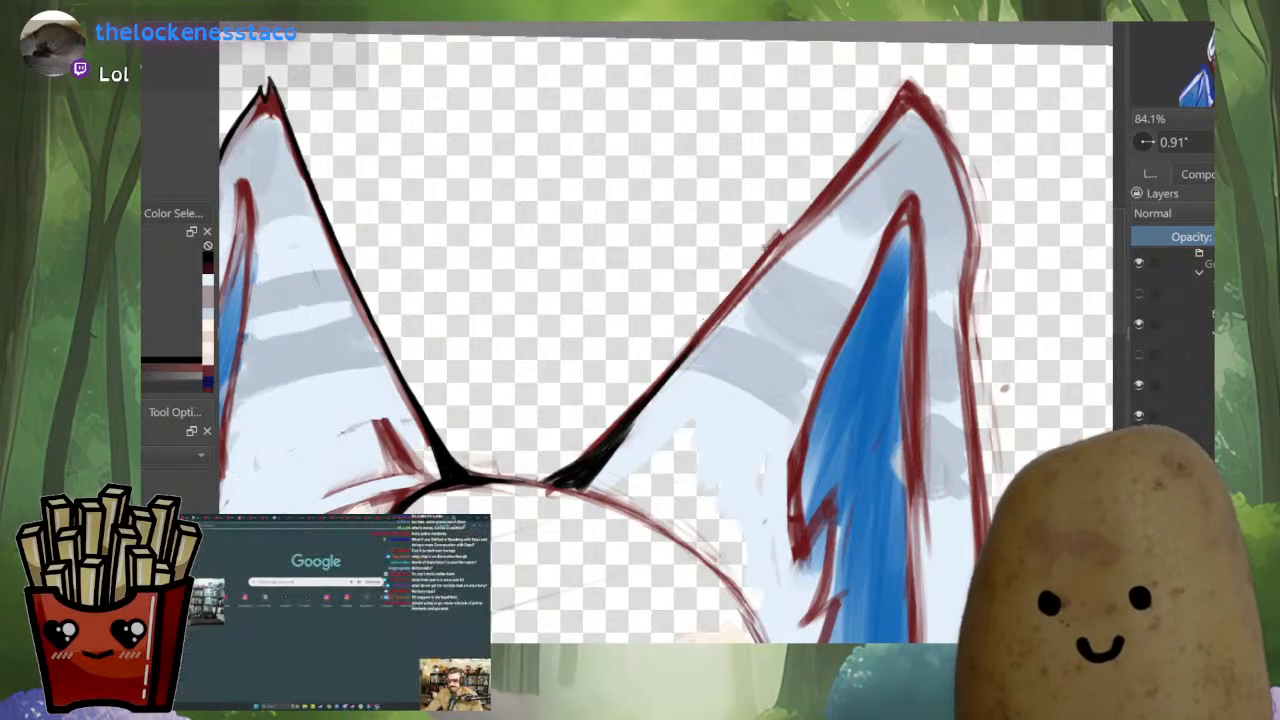
Ink the larger ear's inner edge up to the tip and its outer edge down past the notch in black
left_click_drag(642, 398, 908, 81)
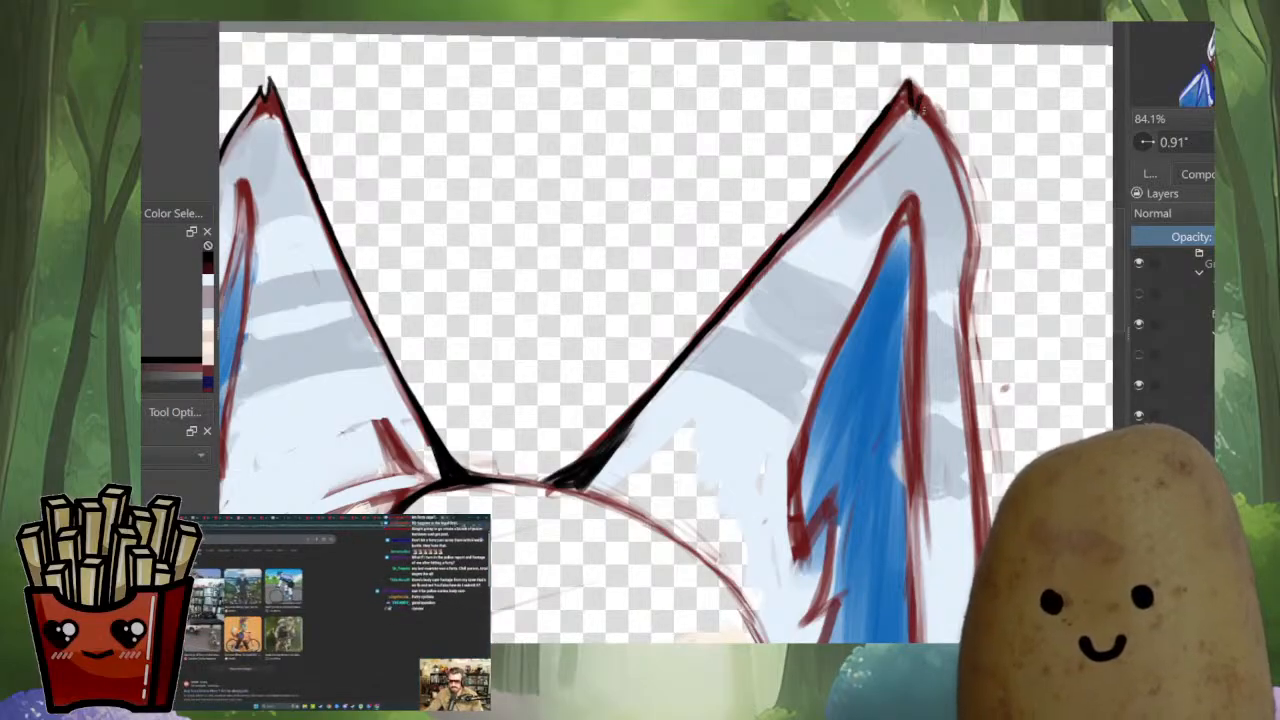
left_click_drag(936, 126, 972, 234)
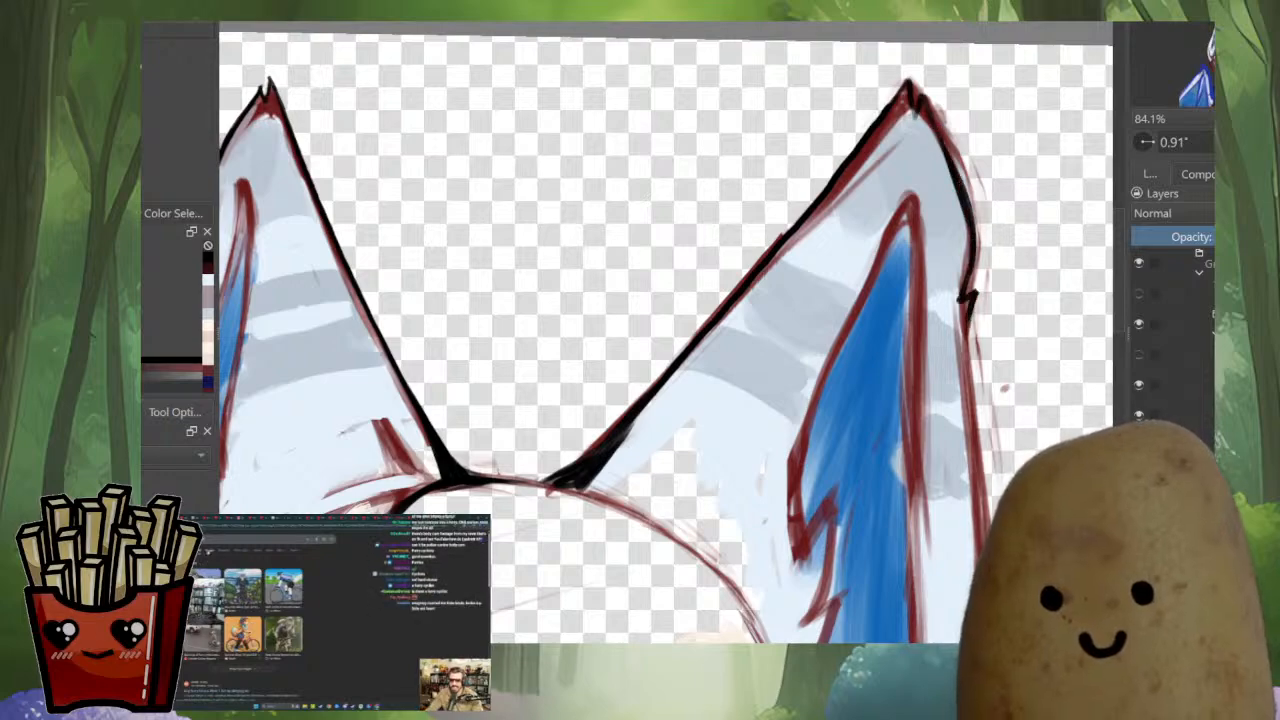
mouse_move(972, 328)
left_mouse_down()
mouse_move(930, 260)
mouse_move(928, 304)
left_mouse_up()
left_click_drag(928, 306, 866, 188)
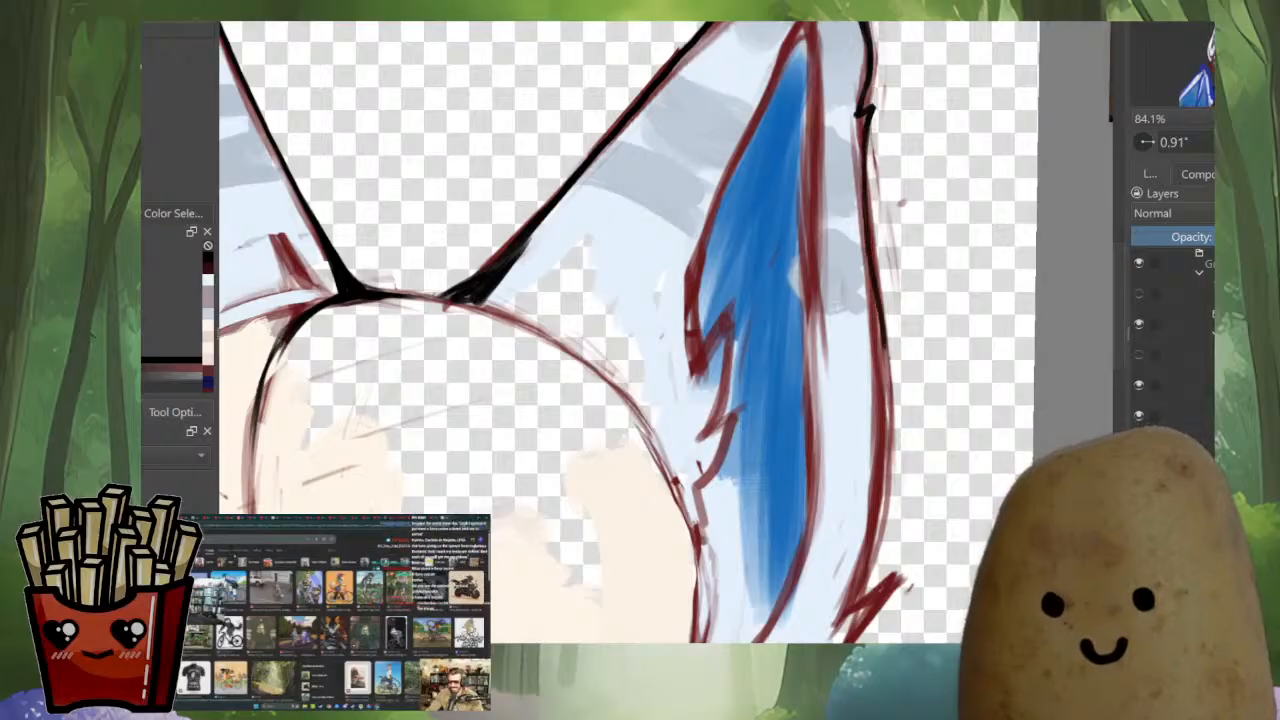
mouse_move(884, 345)
left_mouse_down()
mouse_move(856, 267)
mouse_move(851, 410)
mouse_move(851, 397)
left_mouse_up()
key("ctrl+z")
left_click_drag(985, 218, 815, 431)
key("ctrl+z")
left_click_drag(892, 324, 804, 445)
key("ctrl+z")
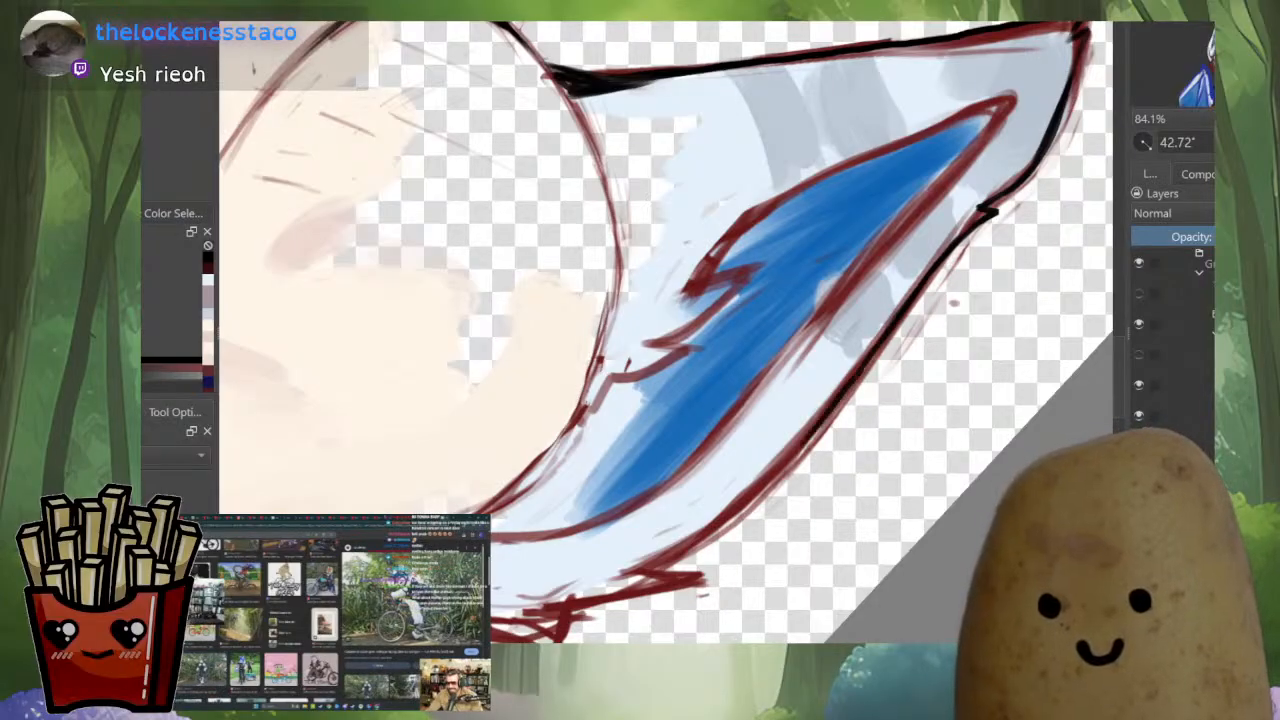
key("ctrl+z")
Ink the larger ear's outer edge in black from below the side notch down to the cheek fur, redoing the lowest stroke
left_click(890, 338, "ctrl")
left_click(902, 316, "ctrl")
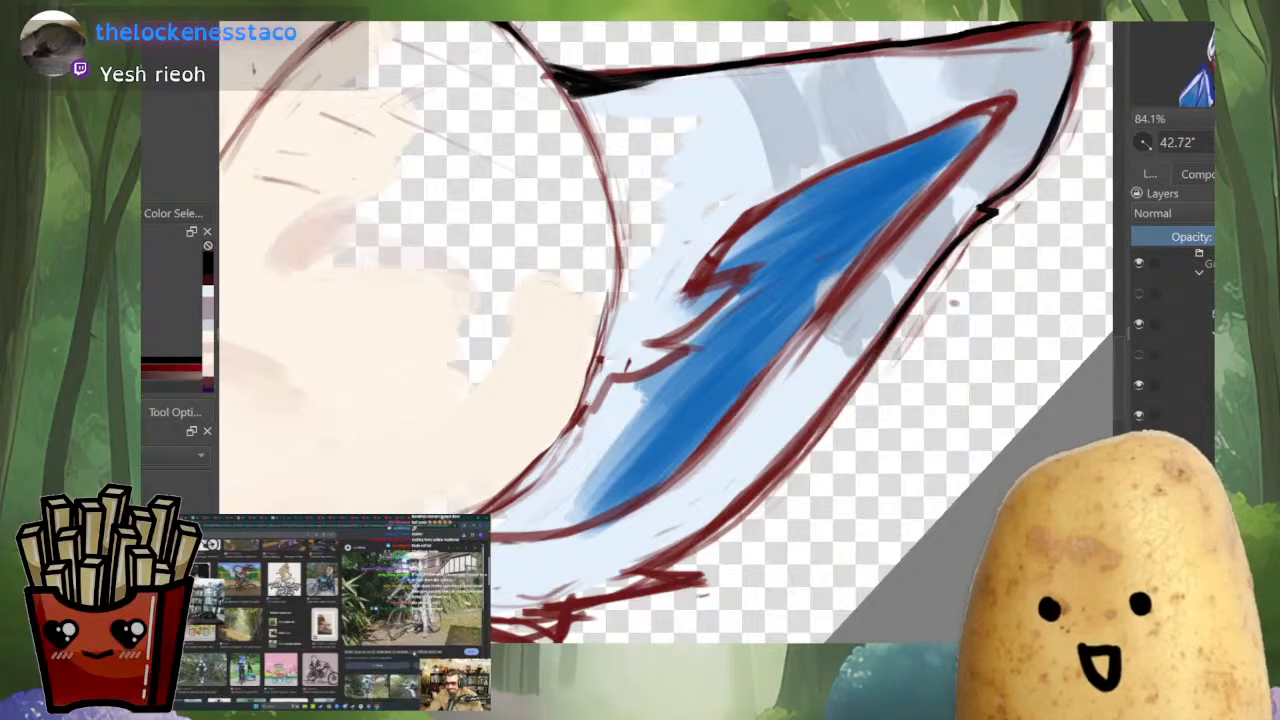
mouse_move(885, 335)
left_mouse_down()
mouse_move(757, 488)
mouse_move(660, 555)
left_mouse_up()
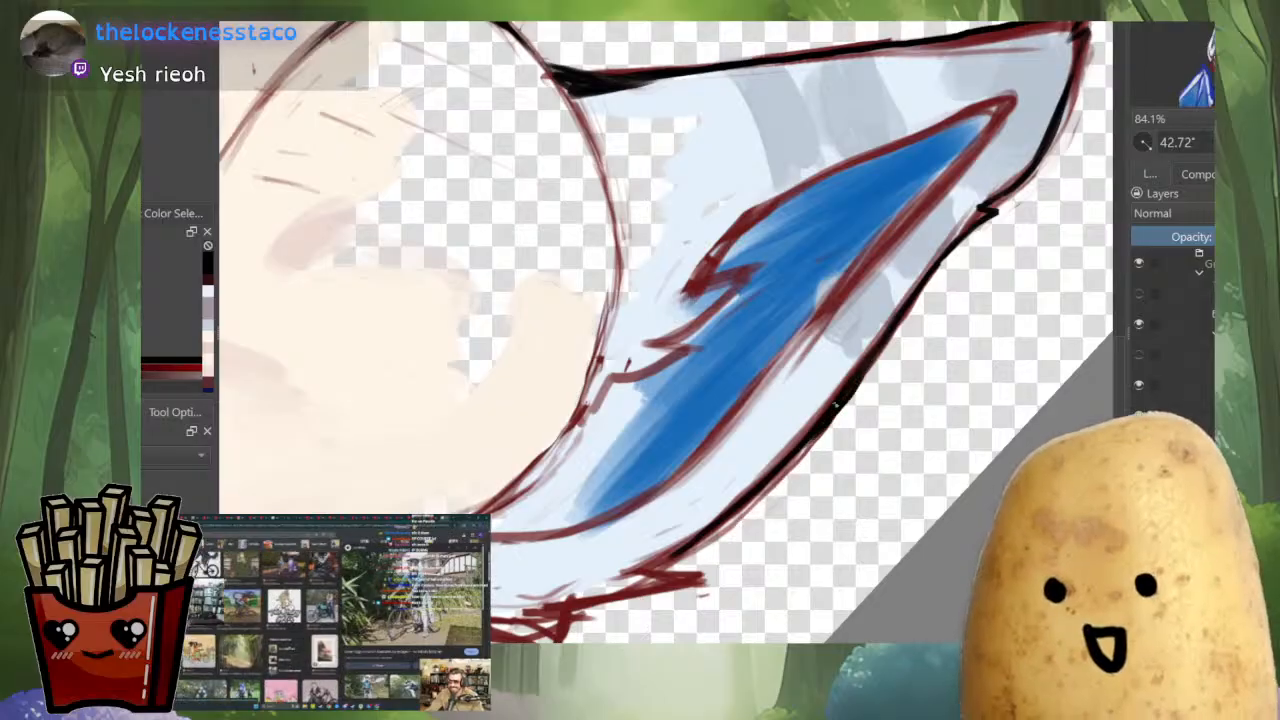
left_click_drag(728, 511, 664, 556)
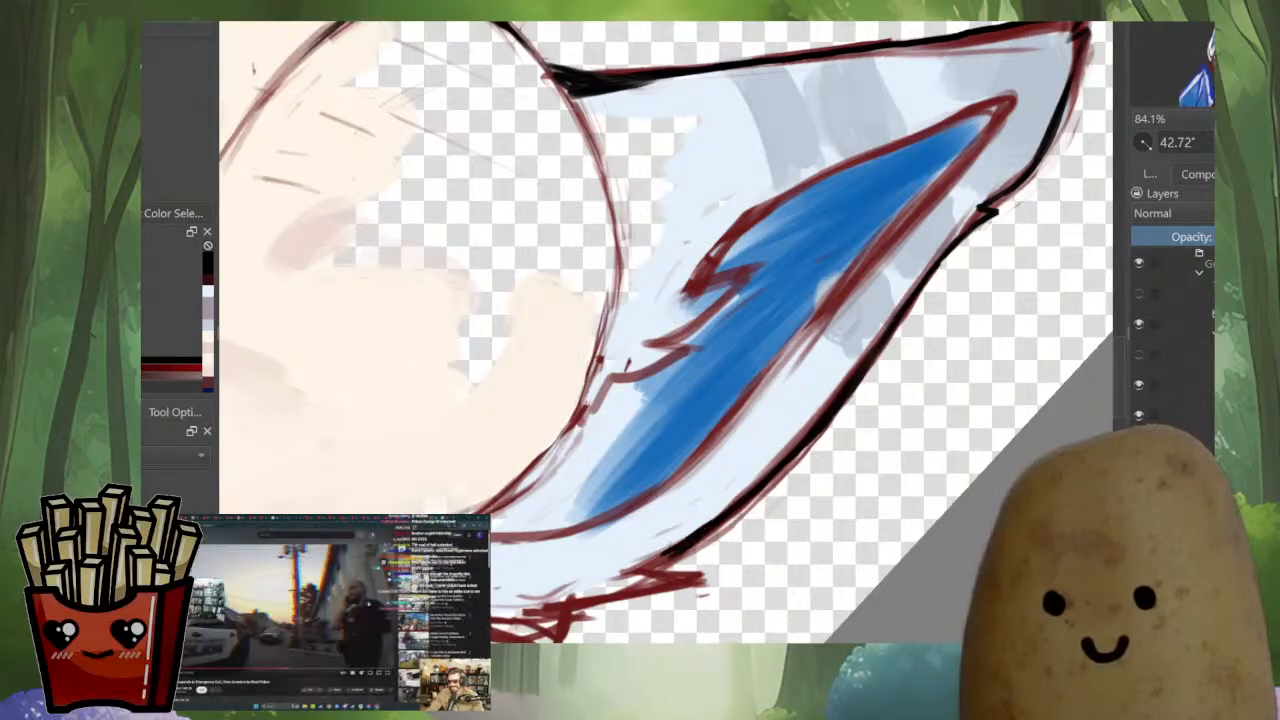
key("ctrl+z")
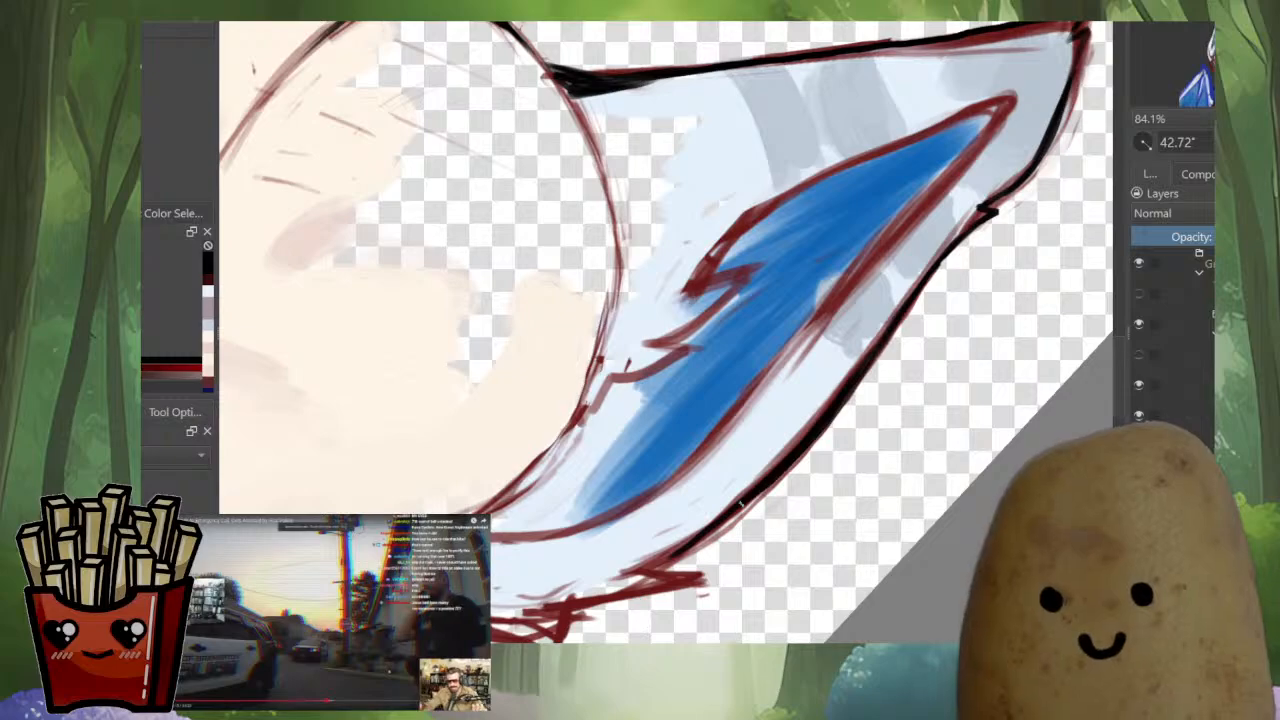
left_click_drag(742, 503, 646, 568)
Thicken the larger ear's lower outer line and ink the jagged fur tufts at its base in black
left_click_drag(713, 525, 821, 456)
mouse_move(821, 456)
left_mouse_down()
mouse_move(801, 357)
mouse_move(778, 422)
mouse_move(851, 456)
mouse_move(851, 425)
left_mouse_up()
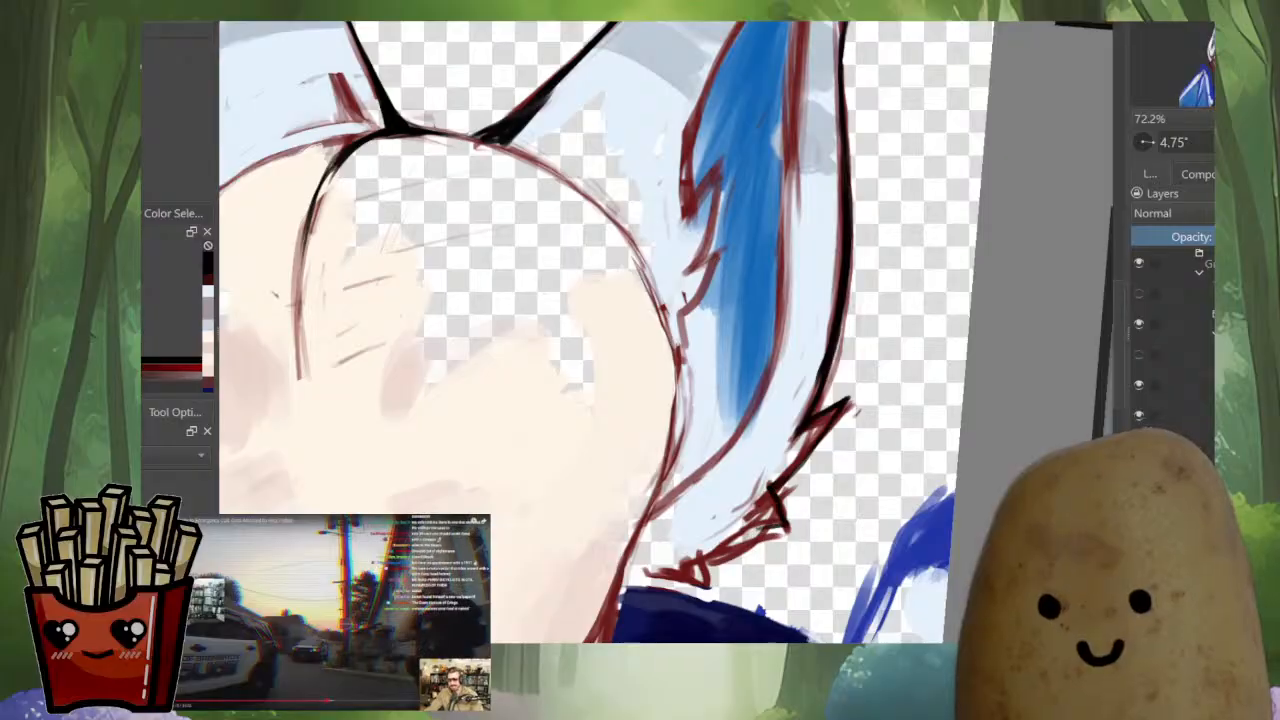
mouse_move(773, 489)
left_mouse_down()
mouse_move(788, 527)
mouse_move(698, 557)
mouse_move(704, 584)
left_mouse_up()
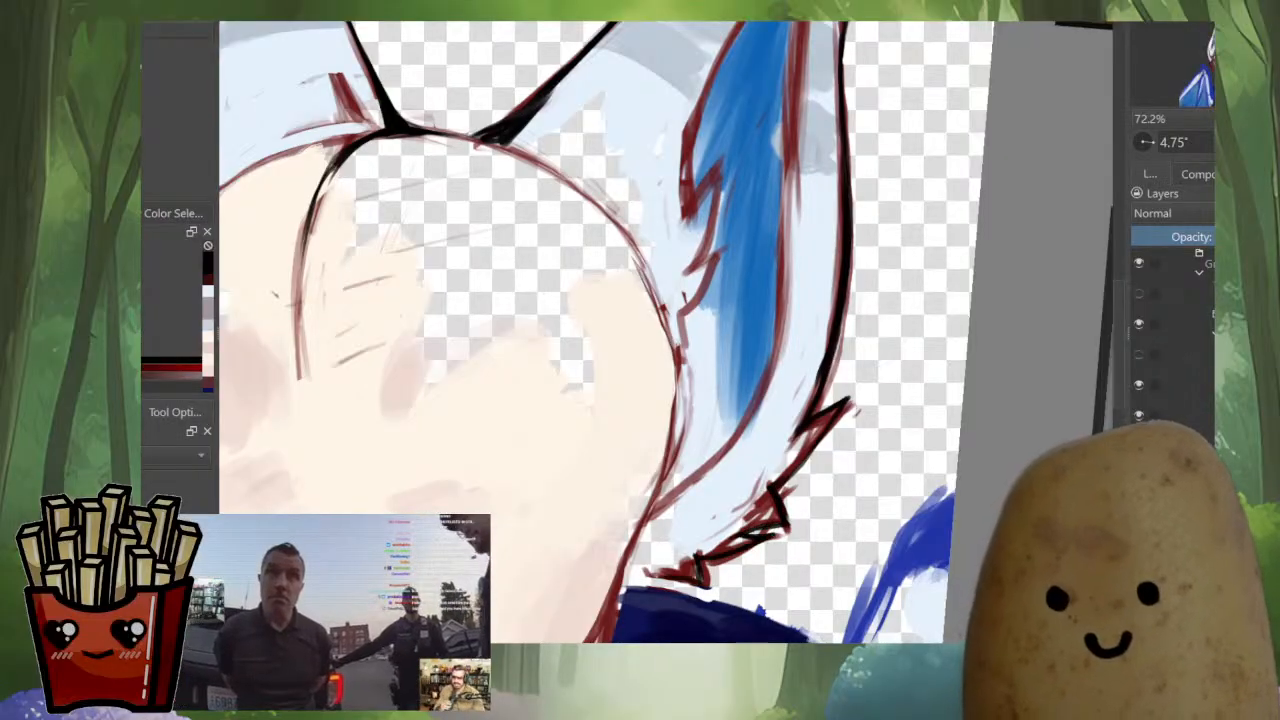
scroll(833, 467, "down", 4)
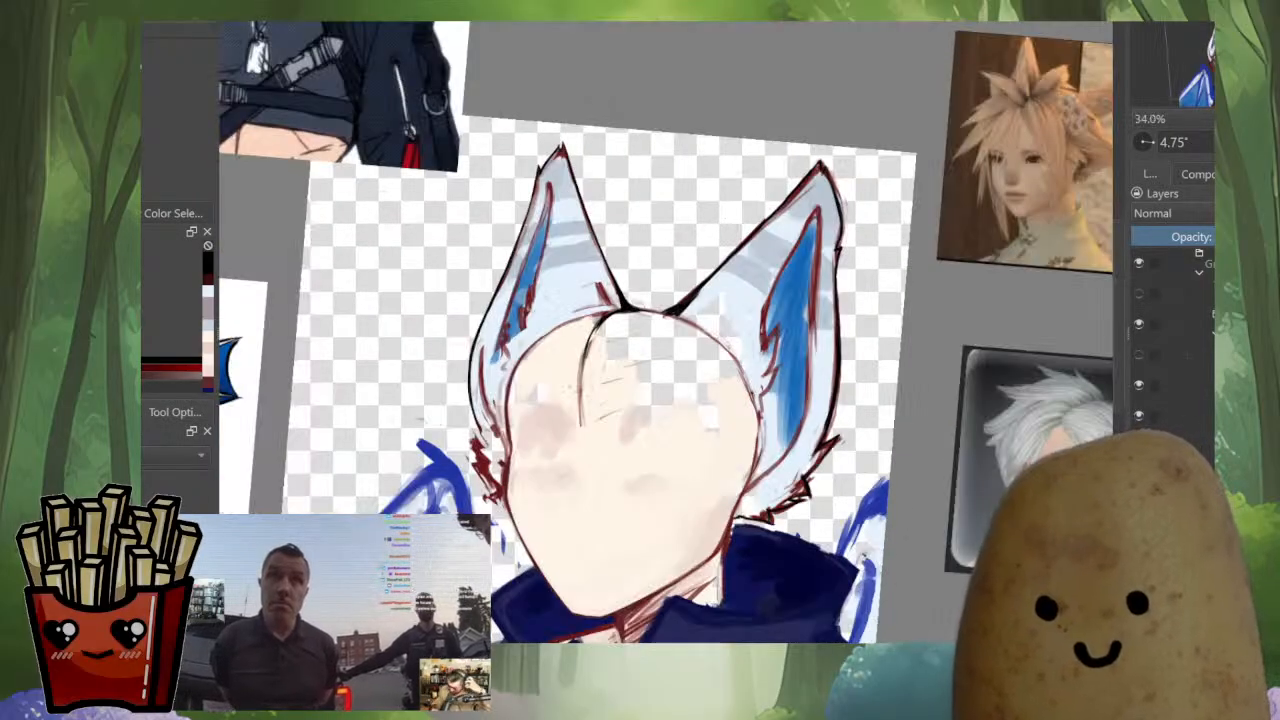
Smooth and thicken the black line along the larger ear's inner edge up to the tip, resampling black from it
scroll(843, 142, "up", 5)
mouse_move(752, 229)
left_mouse_down()
mouse_move(683, 293)
mouse_move(762, 213)
left_mouse_up()
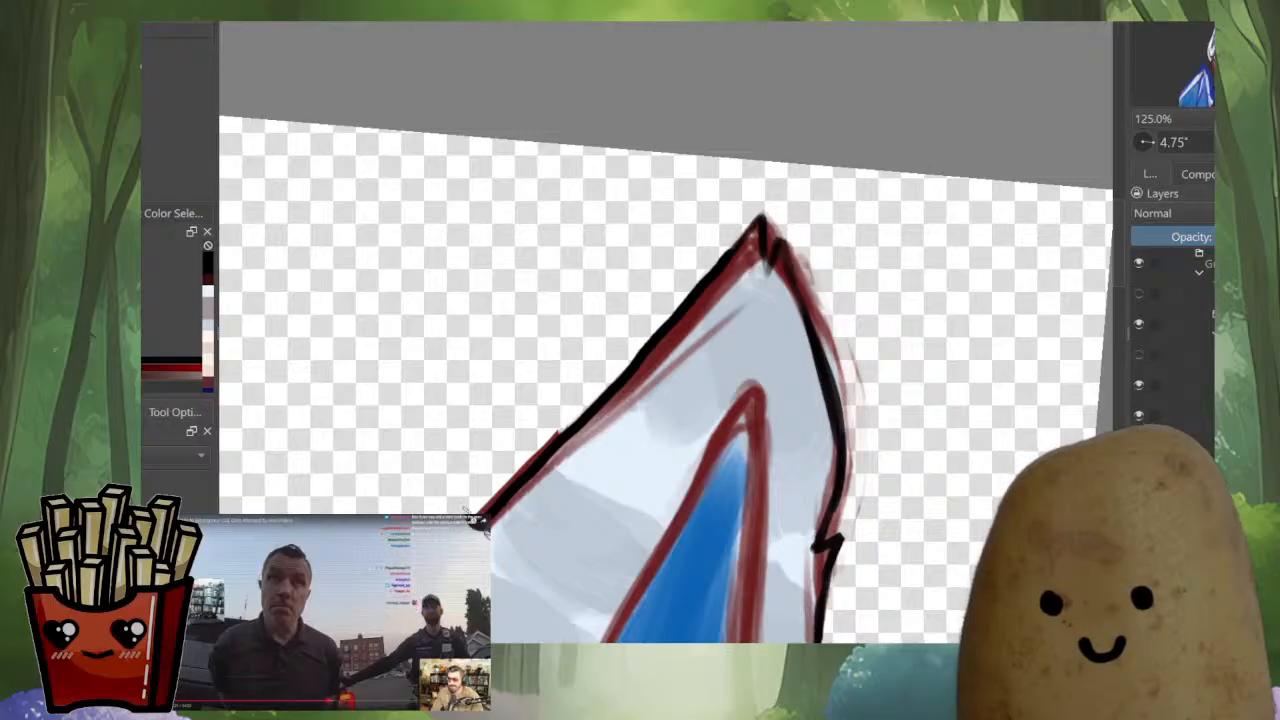
left_click_drag(546, 484, 650, 378)
scroll(650, 378, "down", 2)
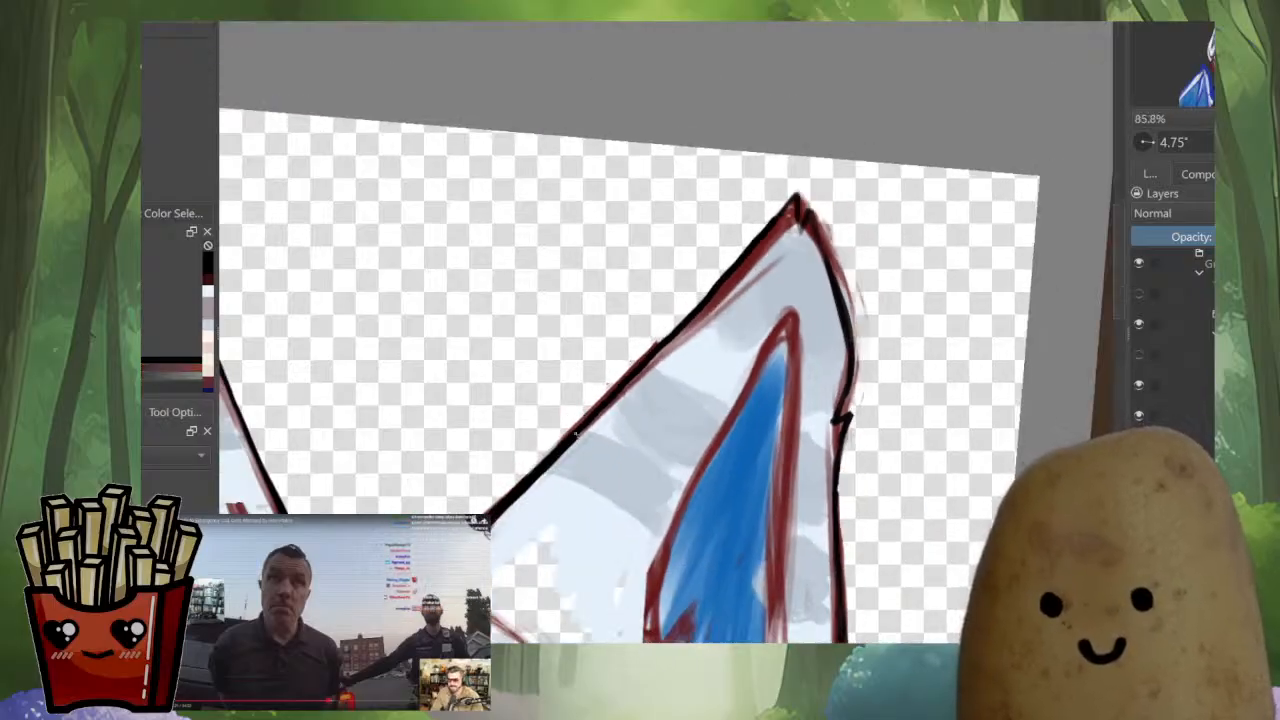
left_click_drag(745, 259, 714, 307)
scroll(625, 457, "up", 2)
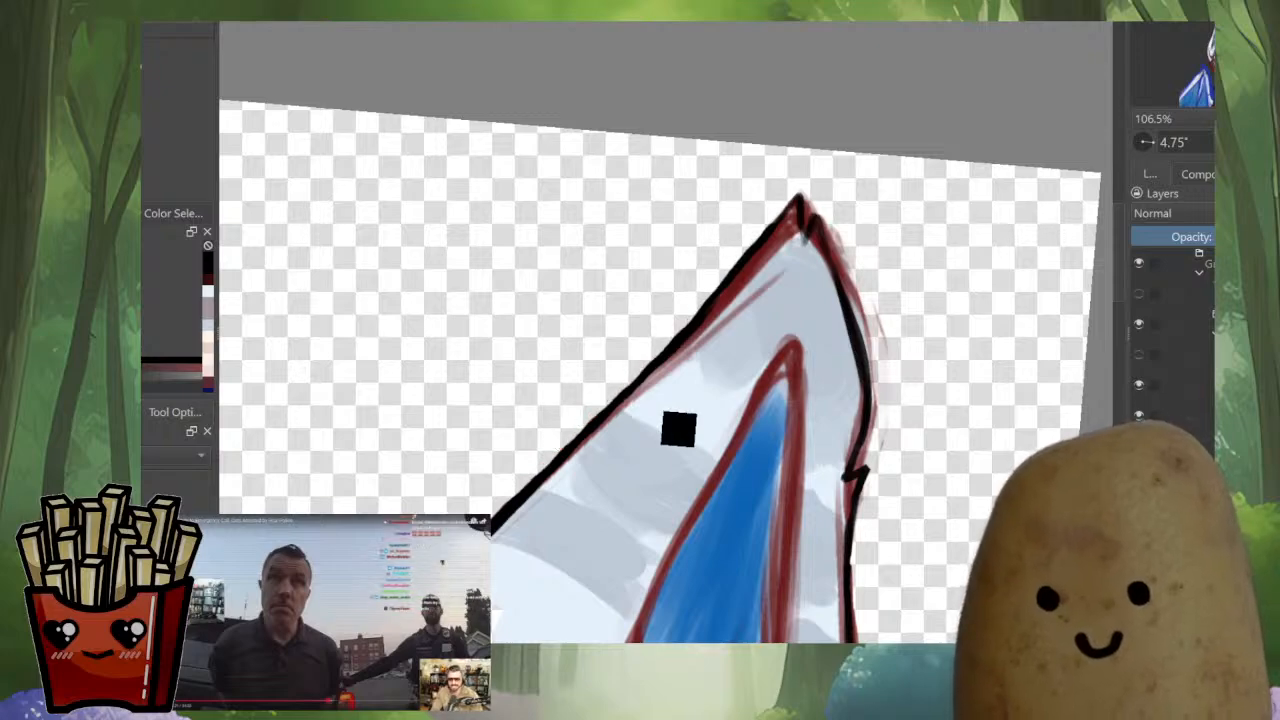
left_click(643, 387, "ctrl")
left_click_drag(674, 357, 762, 247)
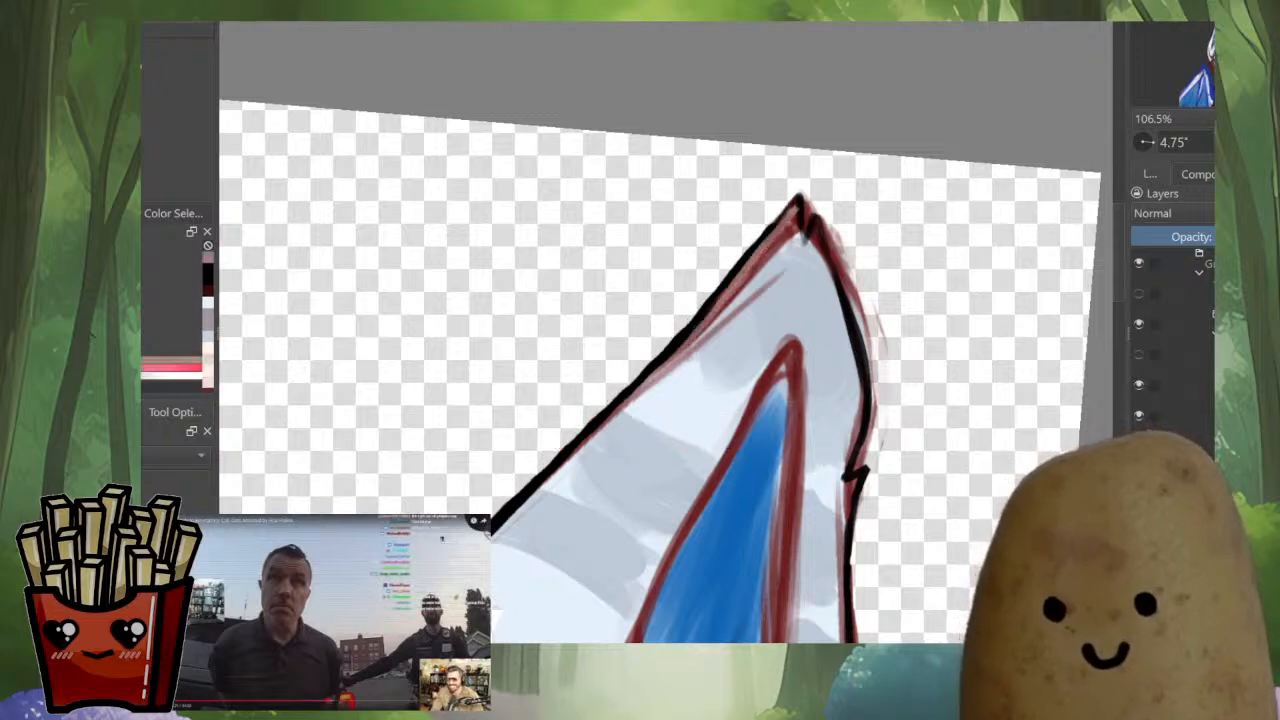
Cut a small notch into the larger ear's tip and erase the stray sketch lines outside its upper outer edge
left_click_drag(798, 208, 794, 262)
mouse_move(817, 220)
left_mouse_down()
mouse_move(808, 240)
mouse_move(806, 194)
mouse_move(843, 265)
left_mouse_up()
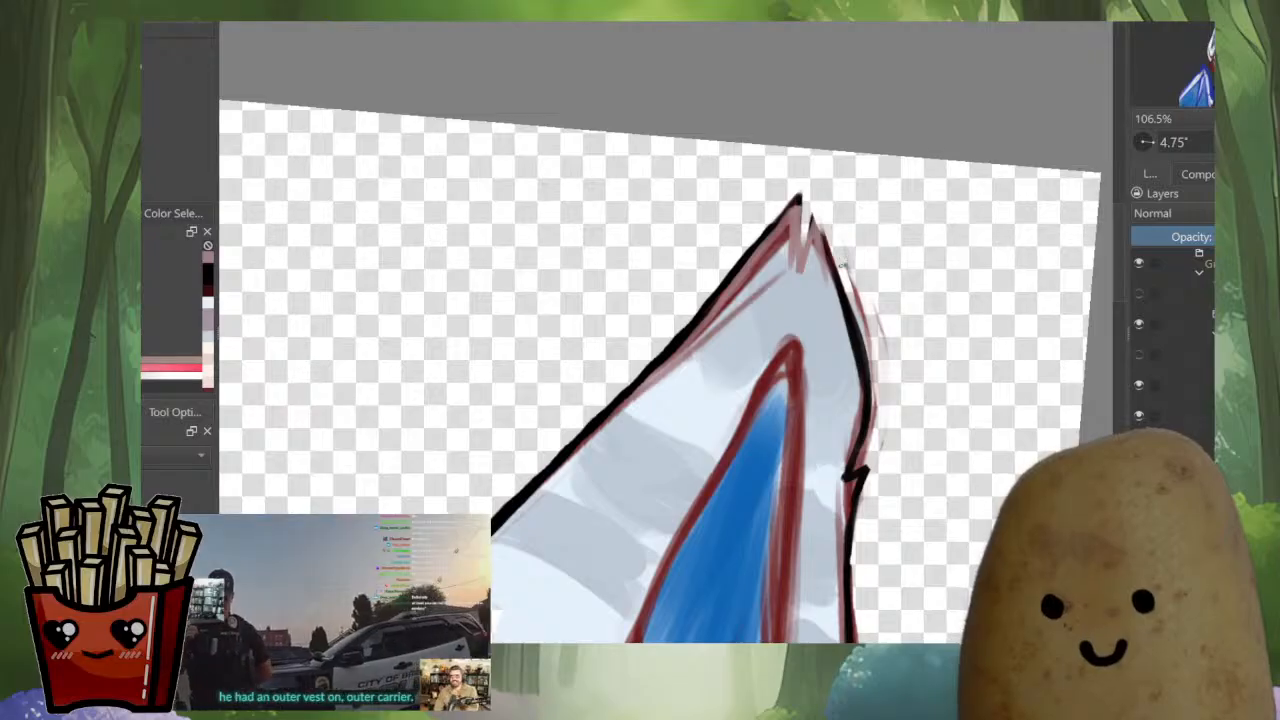
left_click_drag(864, 312, 870, 345)
left_click_drag(851, 266, 869, 349)
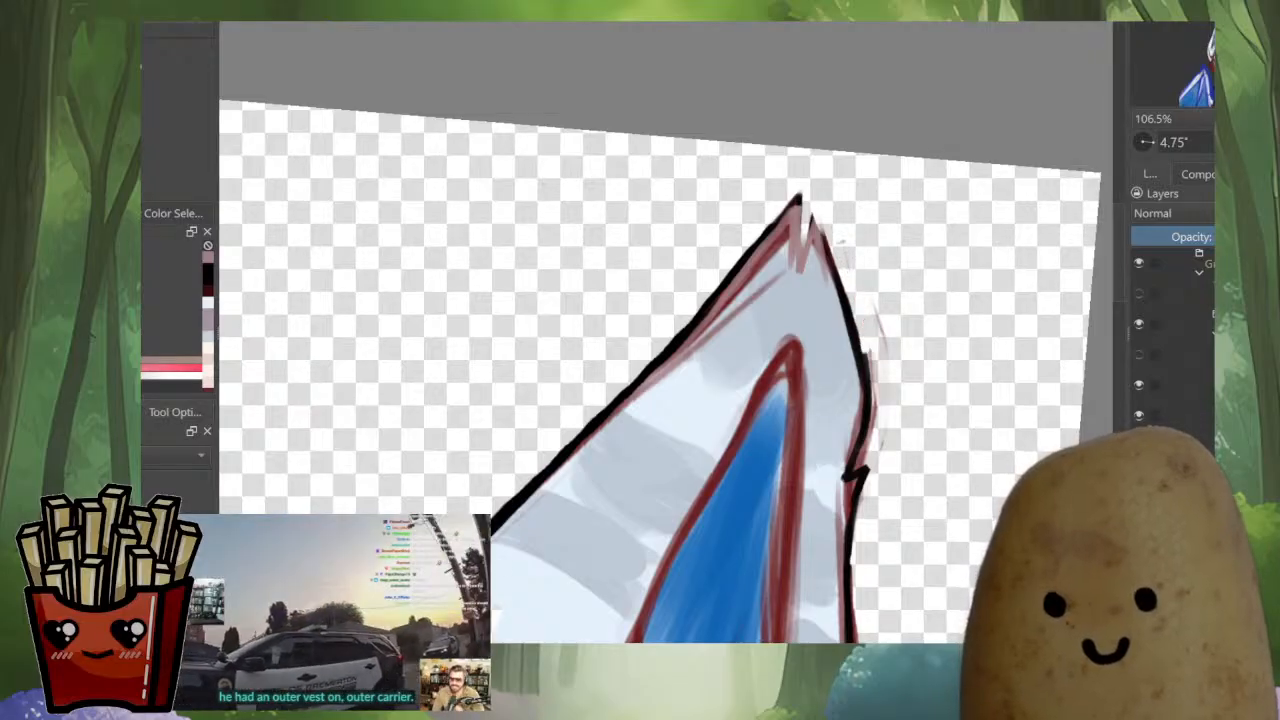
left_click_drag(840, 254, 864, 345)
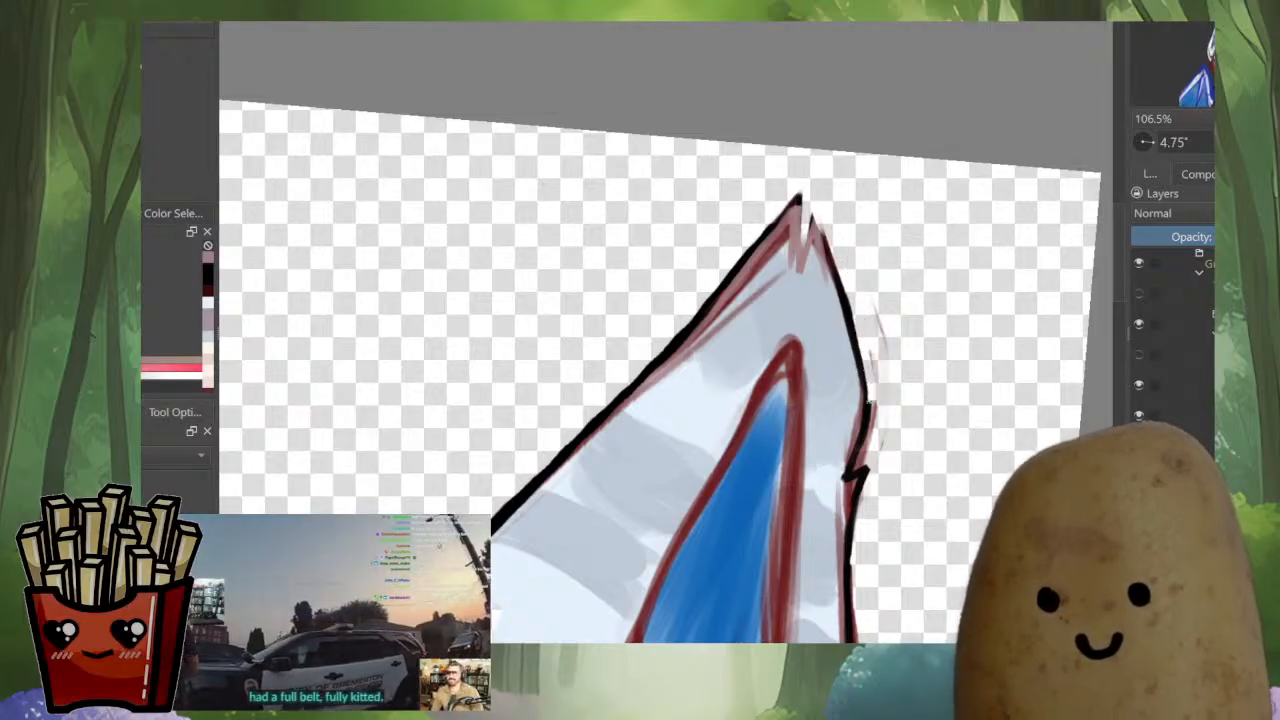
left_click_drag(869, 402, 867, 453)
left_click_drag(874, 302, 877, 413)
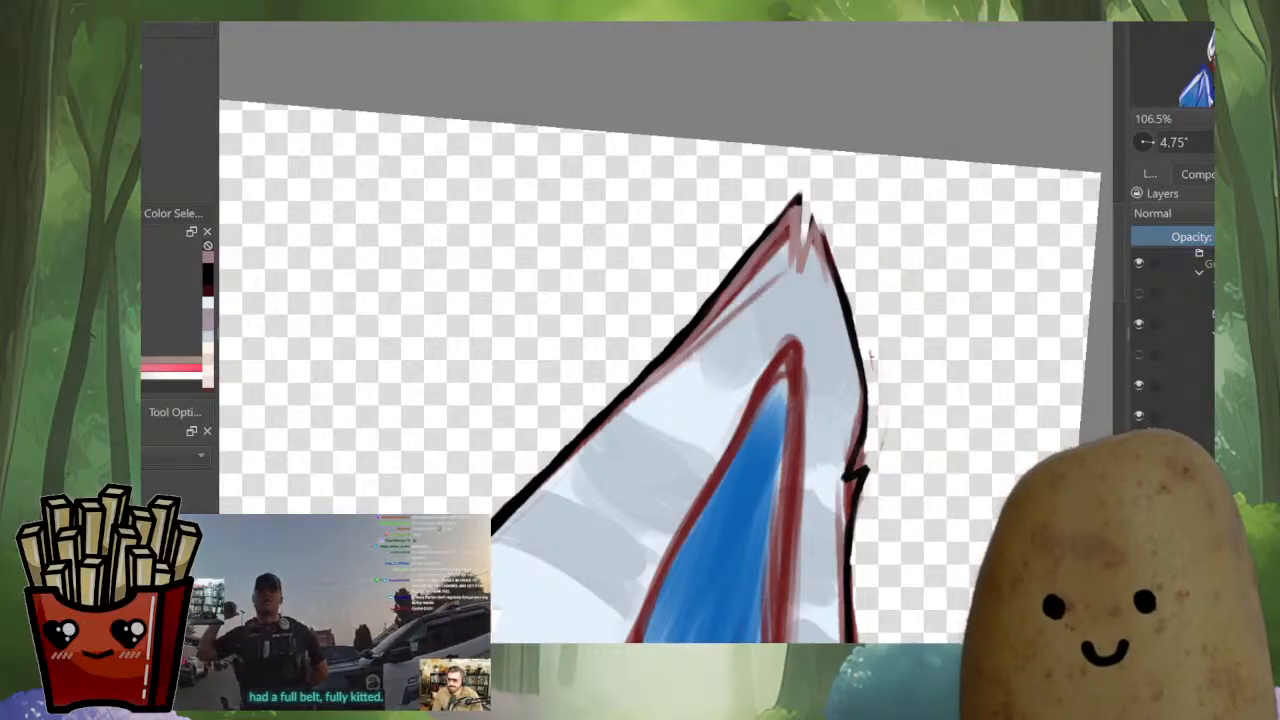
left_click_drag(872, 350, 864, 440)
Redraw the larger ear's upper outer edge in black, sharpening the corner where it meets the side notch
left_click(864, 422, "ctrl")
left_click_drag(862, 352, 856, 470)
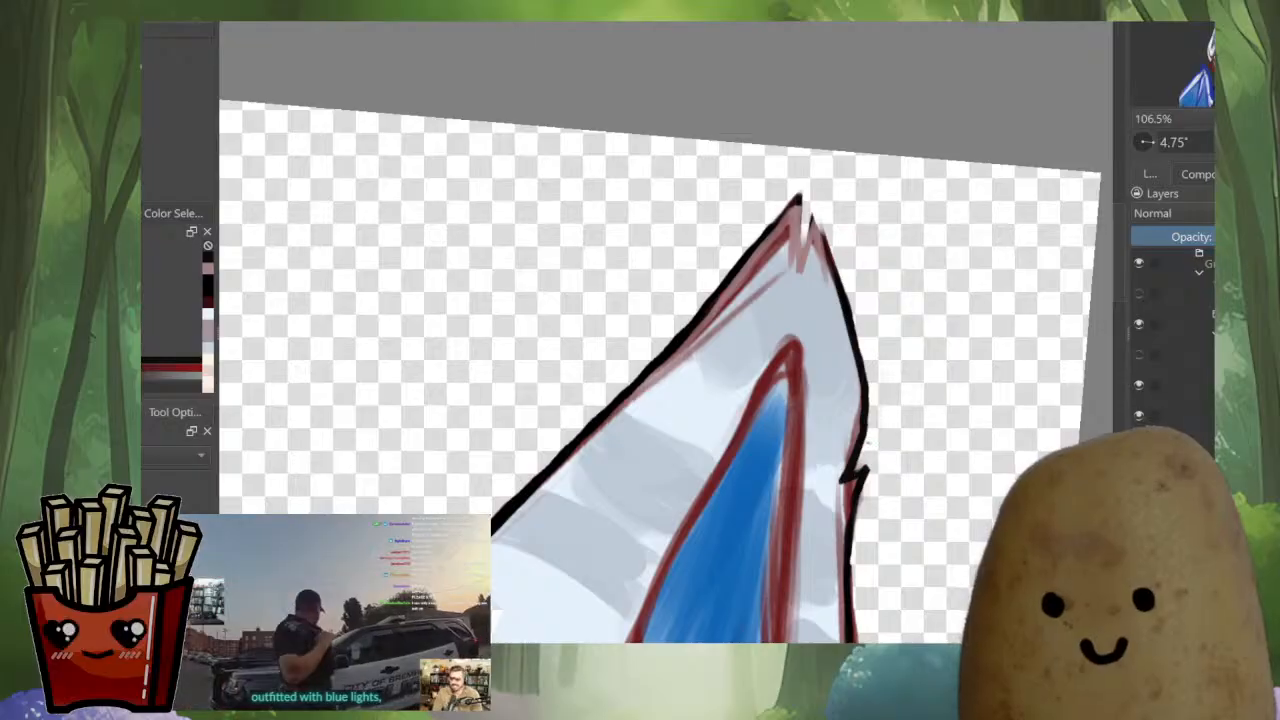
left_click_drag(852, 458, 837, 486)
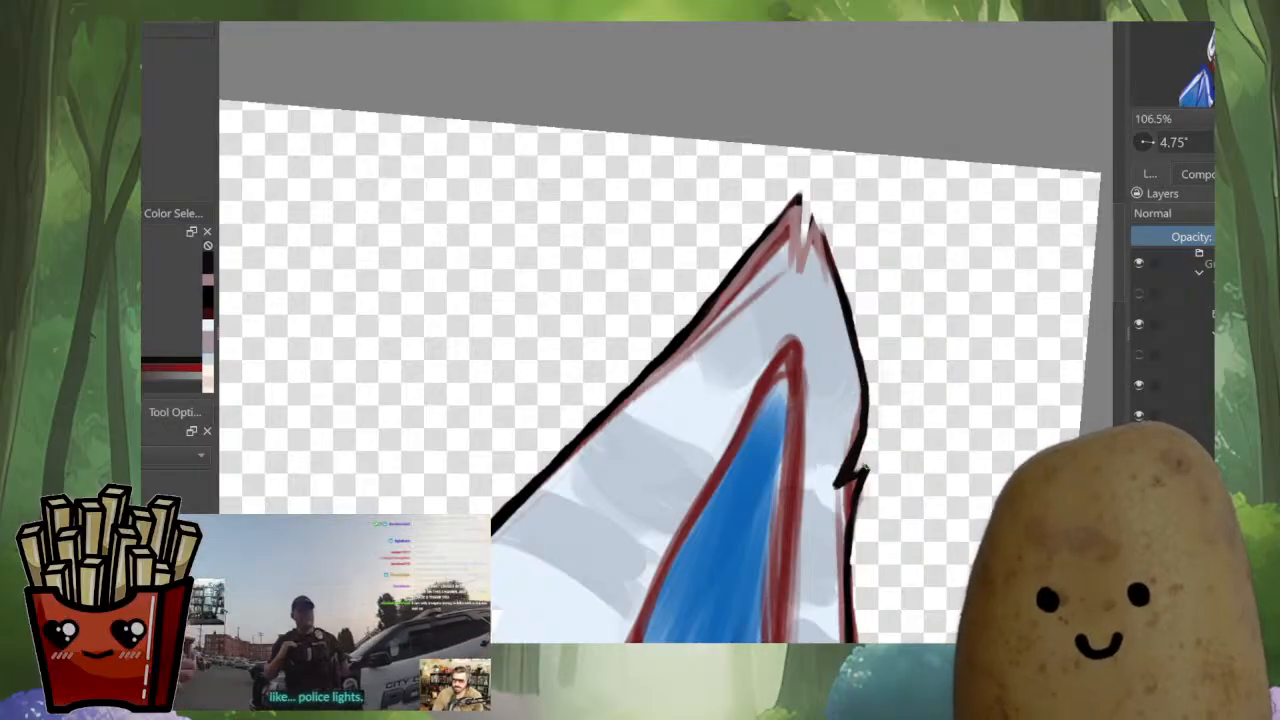
Paint sampled light blue-grey over the red sketch lines inside the larger ear's side notch and along its upper inner edge
left_click(848, 447, "ctrl")
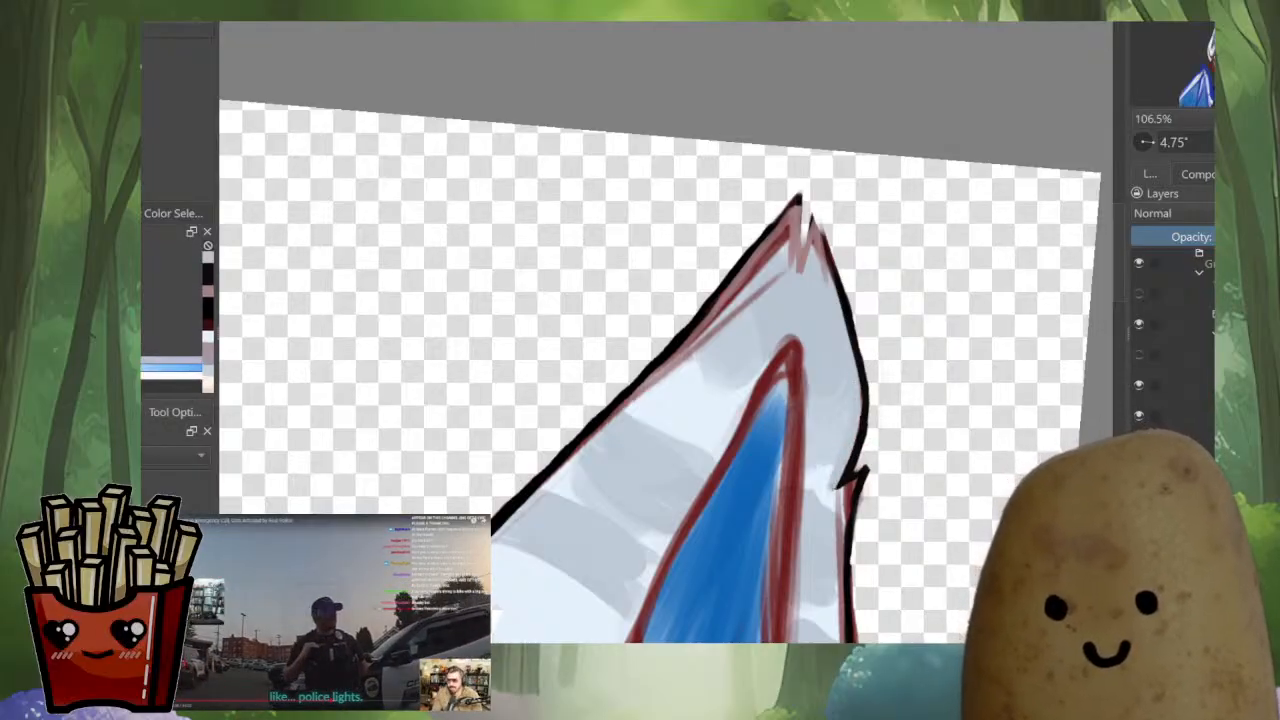
scroll(861, 296, "down", 5)
scroll(833, 300, "up", 5)
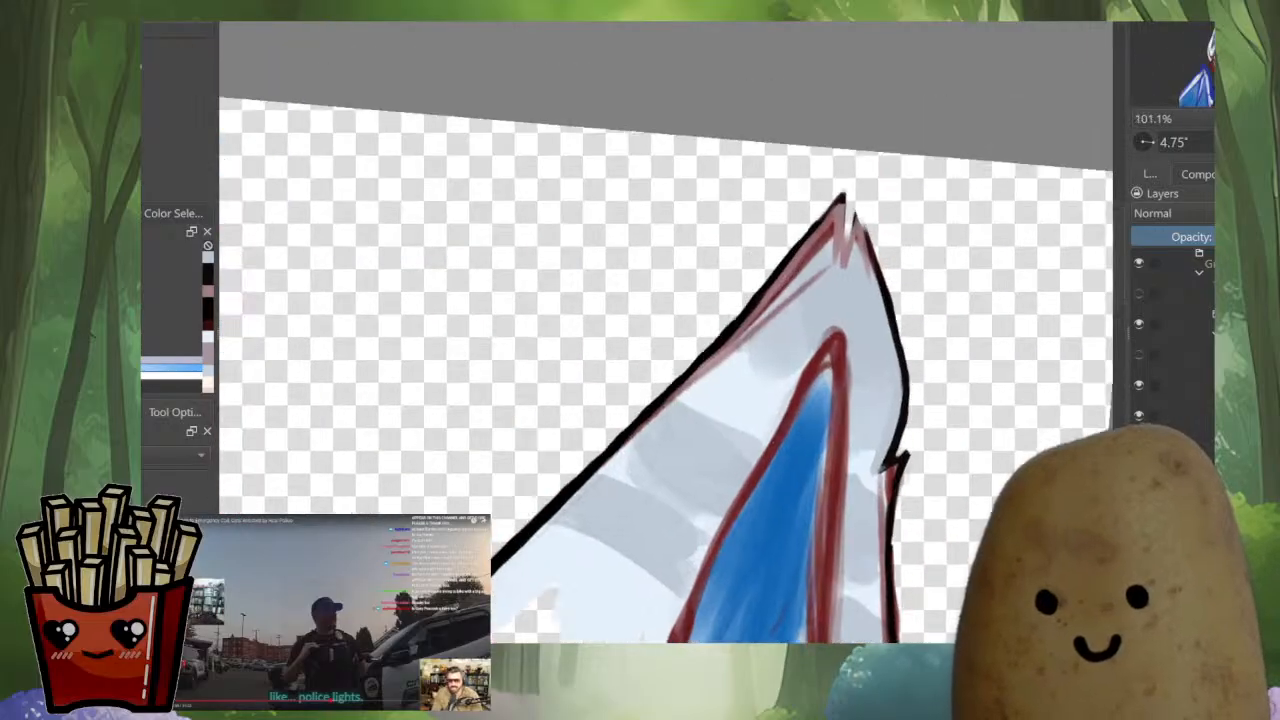
mouse_move(747, 363)
left_mouse_down()
mouse_move(832, 305)
mouse_move(802, 330)
left_mouse_up()
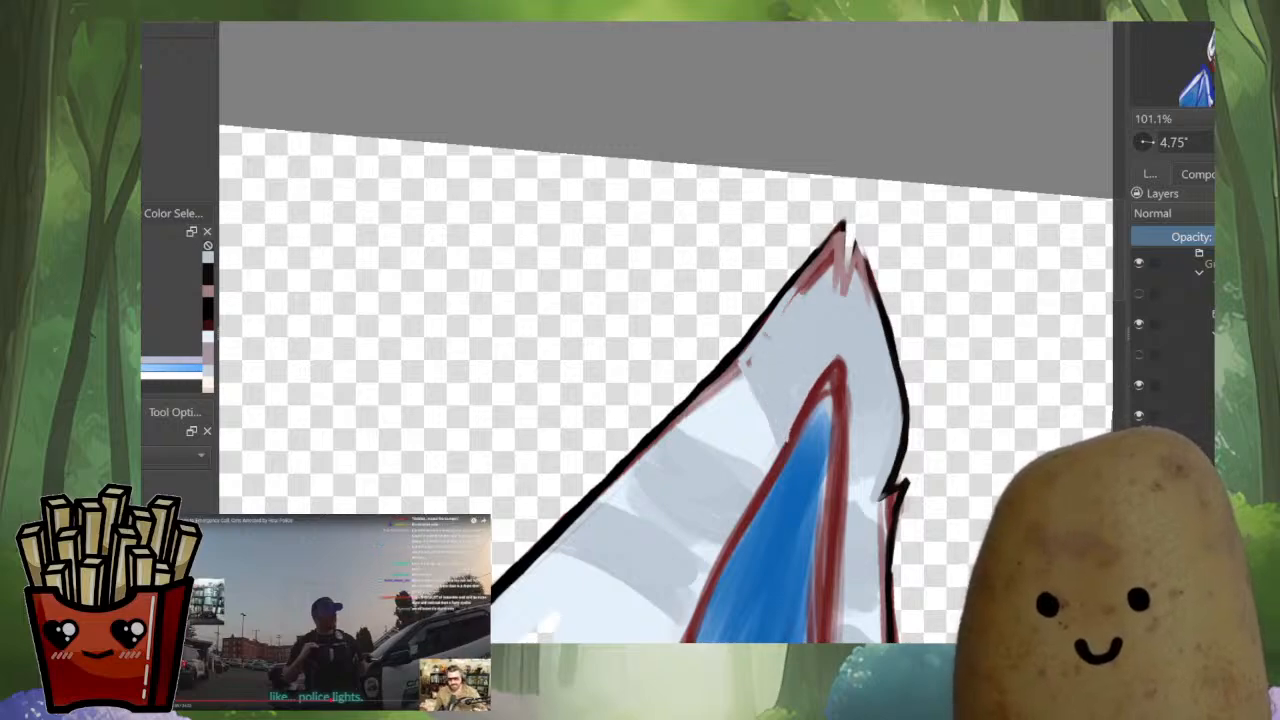
mouse_move(788, 306)
left_mouse_down()
mouse_move(829, 246)
mouse_move(829, 288)
mouse_move(804, 298)
left_mouse_up()
Thicken the inner edge line near the larger ear's tip and ink the tip notch with sampled black
left_click(841, 226, "ctrl")
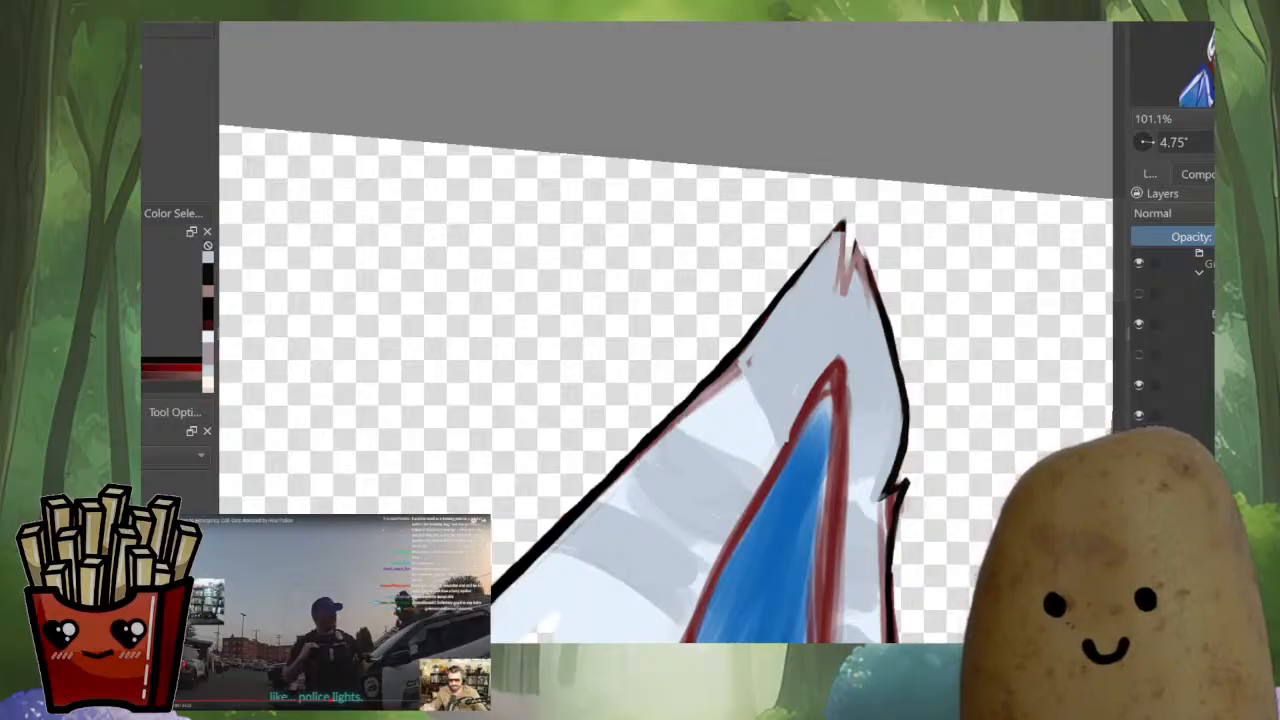
left_click_drag(841, 228, 762, 326)
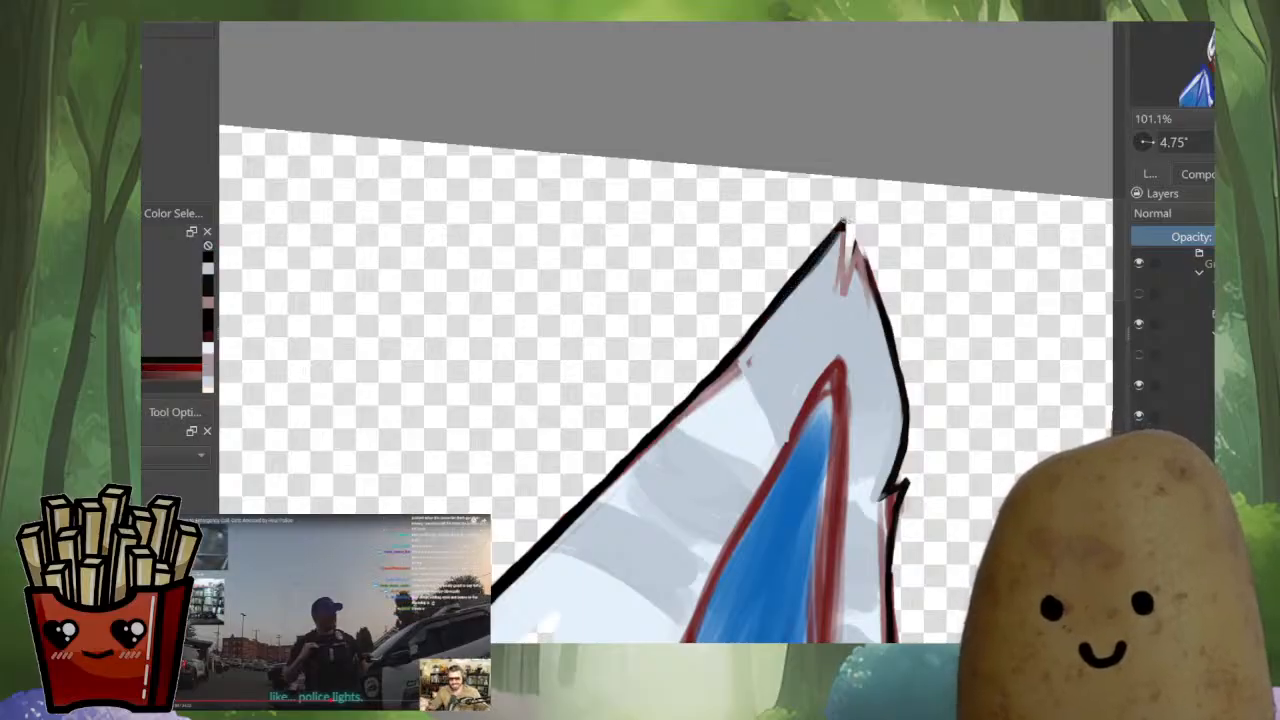
mouse_move(841, 230)
left_mouse_down()
mouse_move(846, 296)
mouse_move(857, 238)
mouse_move(877, 305)
left_mouse_up()
Paint light blue-grey over the red sketch inside the smaller ear's tip and along its inner edge
scroll(898, 397, "down", 5)
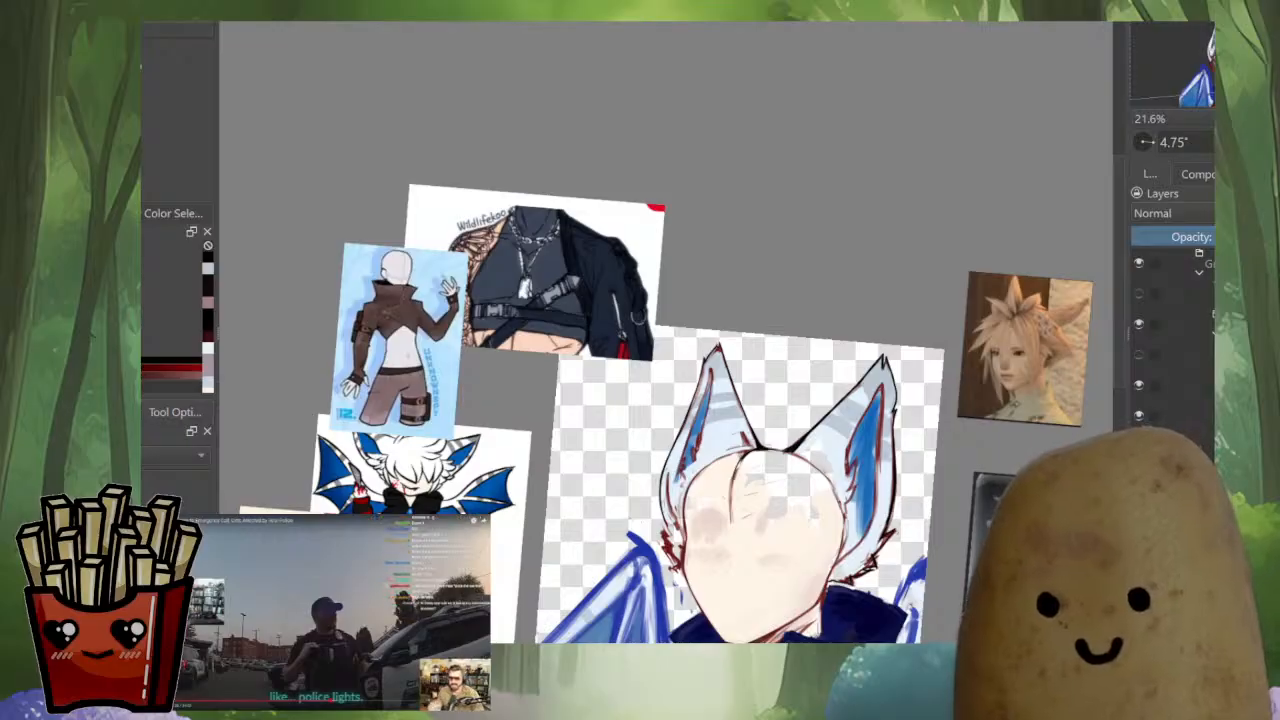
scroll(707, 385, "up", 5)
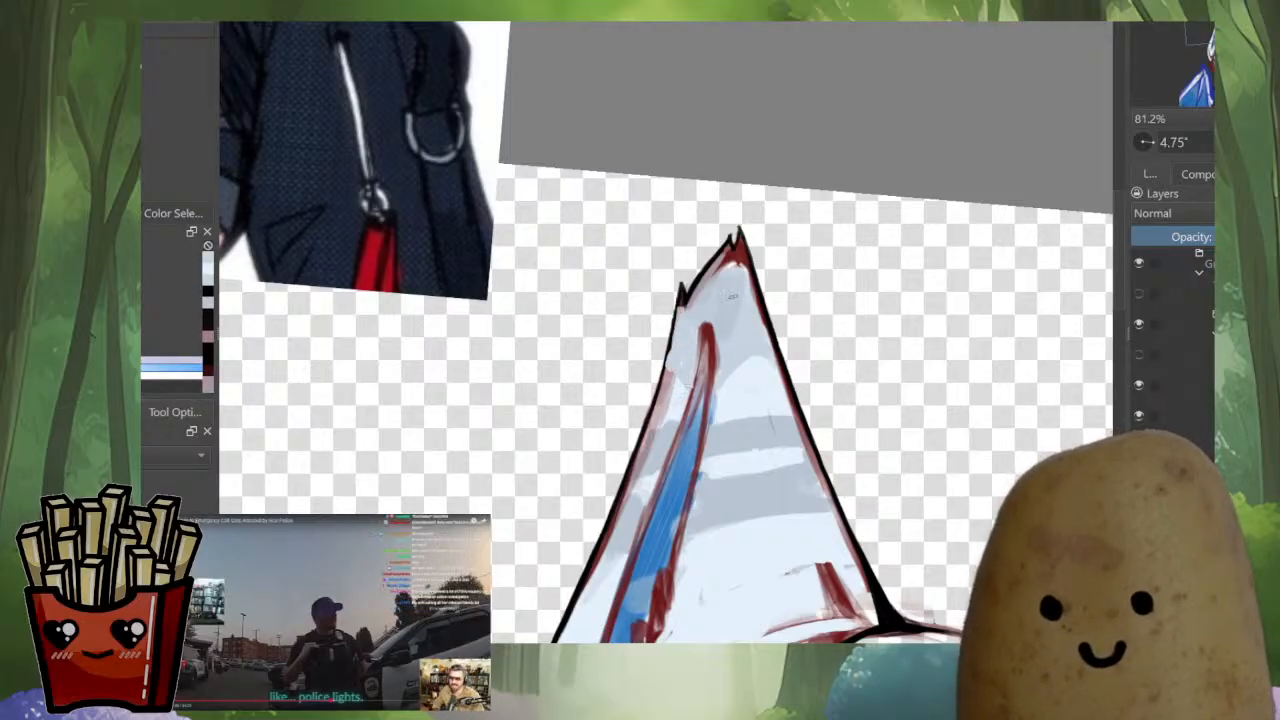
left_click_drag(715, 289, 727, 254)
left_click_drag(677, 420, 744, 312)
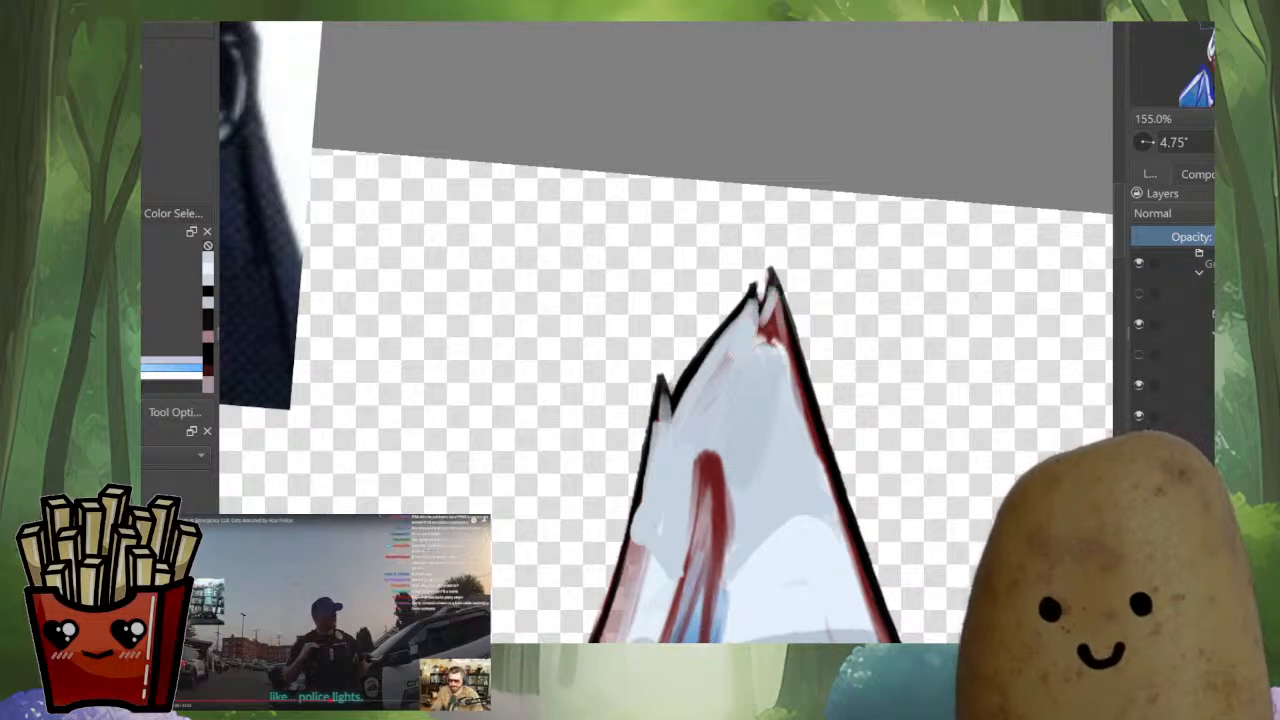
left_click_drag(766, 303, 806, 450)
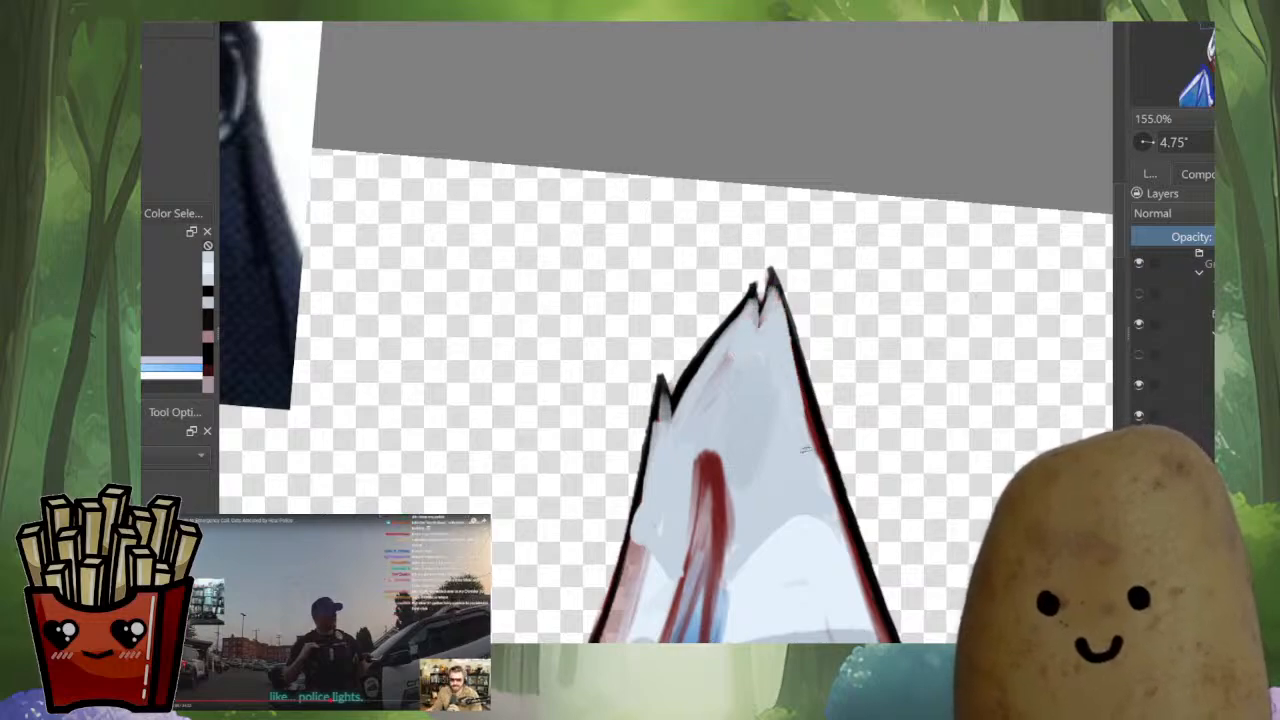
left_click_drag(778, 330, 814, 448)
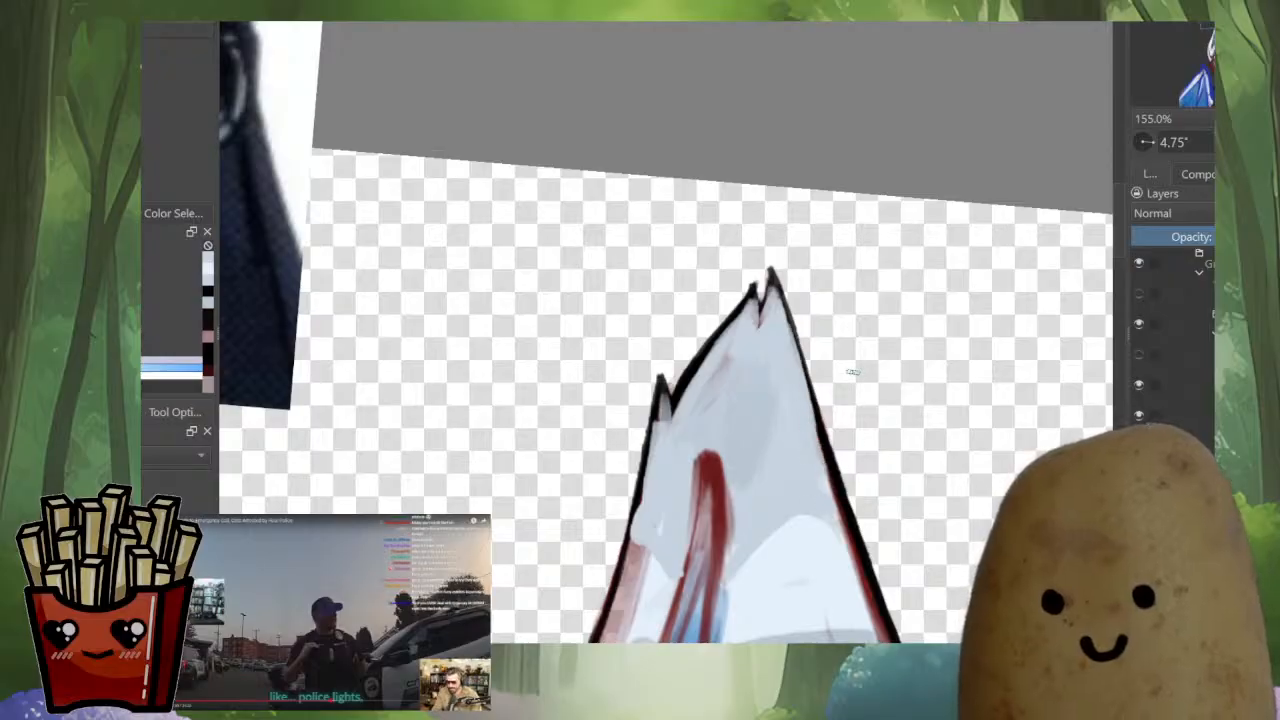
Cover the leftover red sketch along the larger ear's inner edge and beside its side notch with light fill
scroll(836, 406, "down", 5)
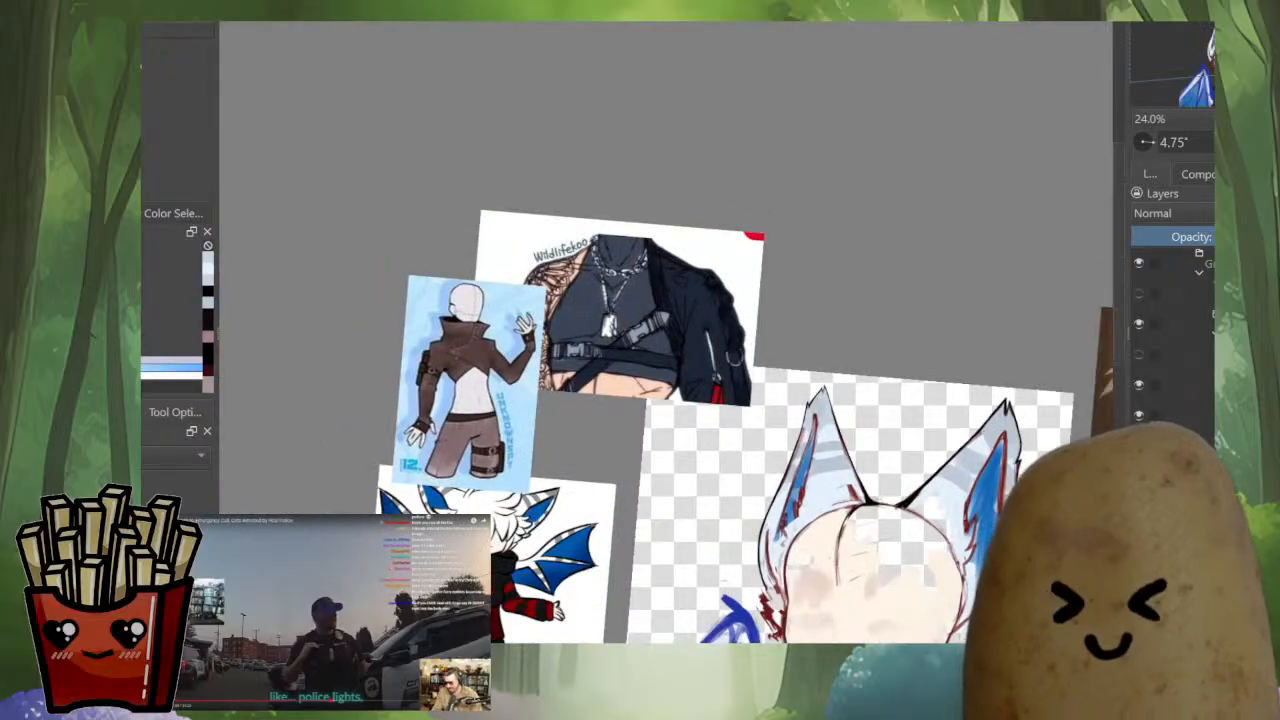
scroll(772, 446, "up", 5)
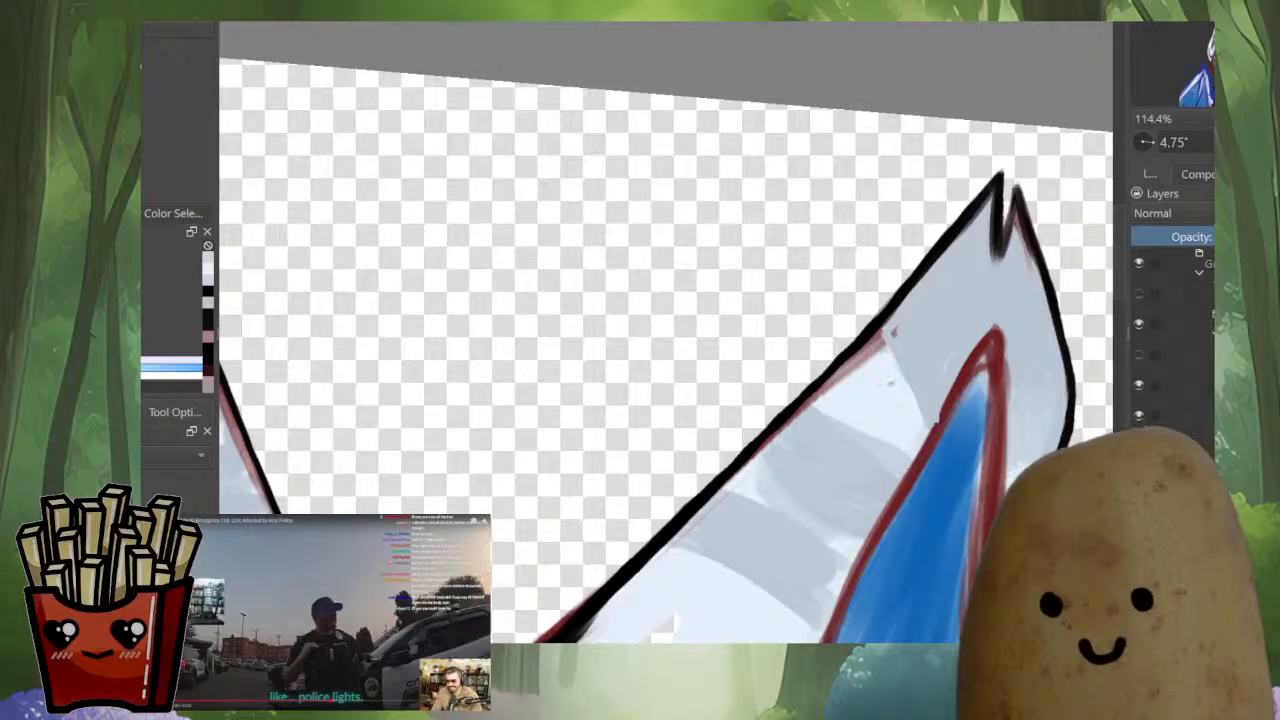
left_click_drag(842, 377, 828, 394)
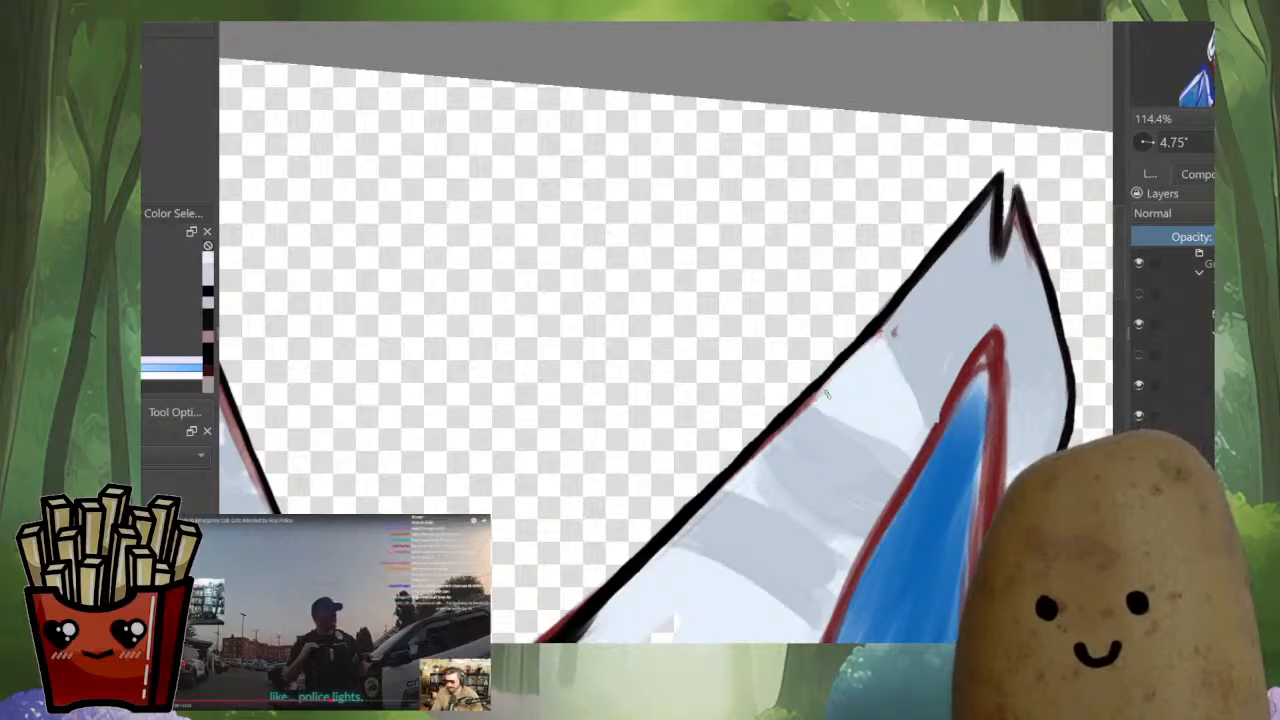
left_click_drag(931, 495, 840, 468)
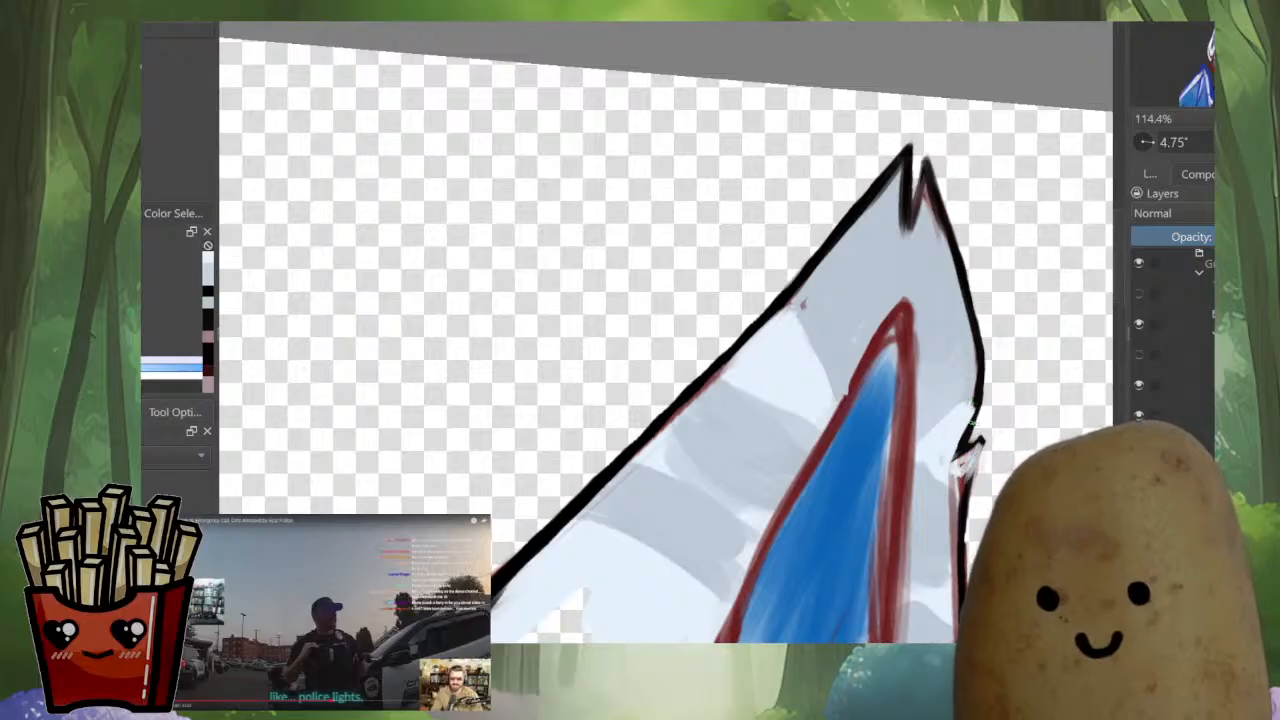
Rework the larger ear's upper outer edge in sampled black, filling the small outer spike at the tip and thickening the line below
left_click(974, 421, "ctrl")
left_click_drag(979, 346, 973, 412)
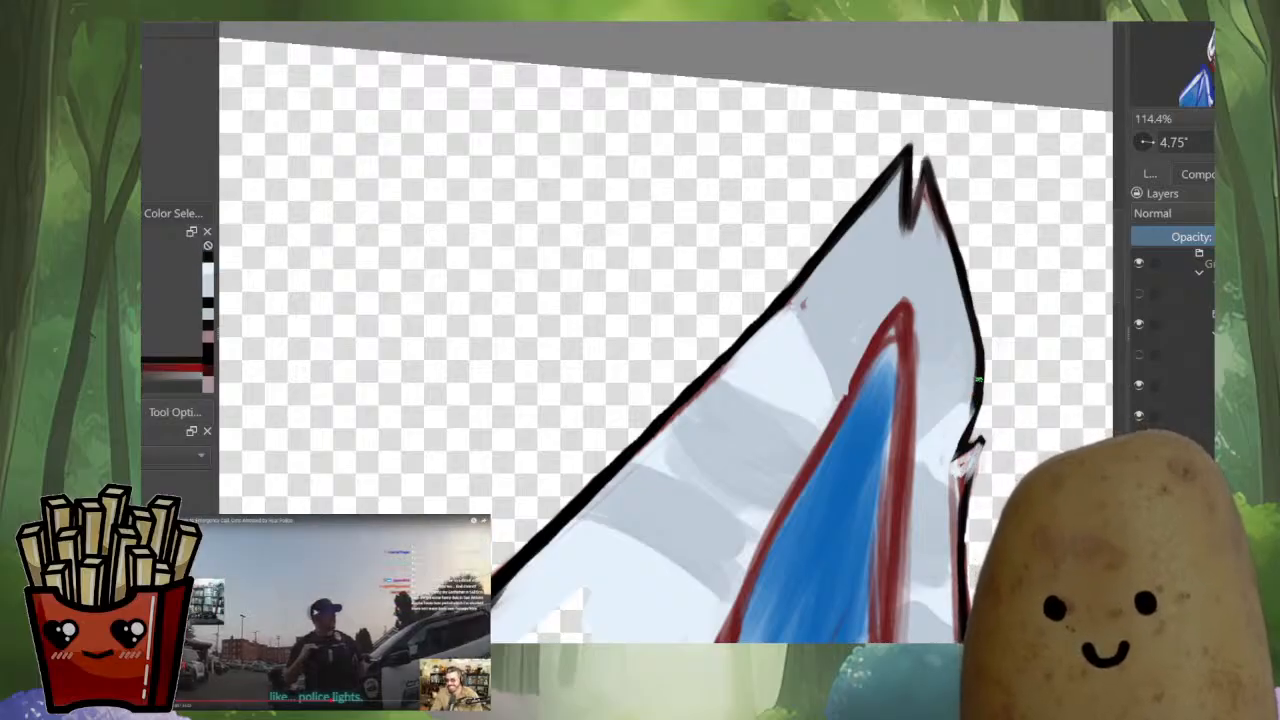
left_click_drag(925, 170, 962, 345)
key("ctrl+z")
left_click_drag(942, 213, 972, 358)
key("ctrl+z")
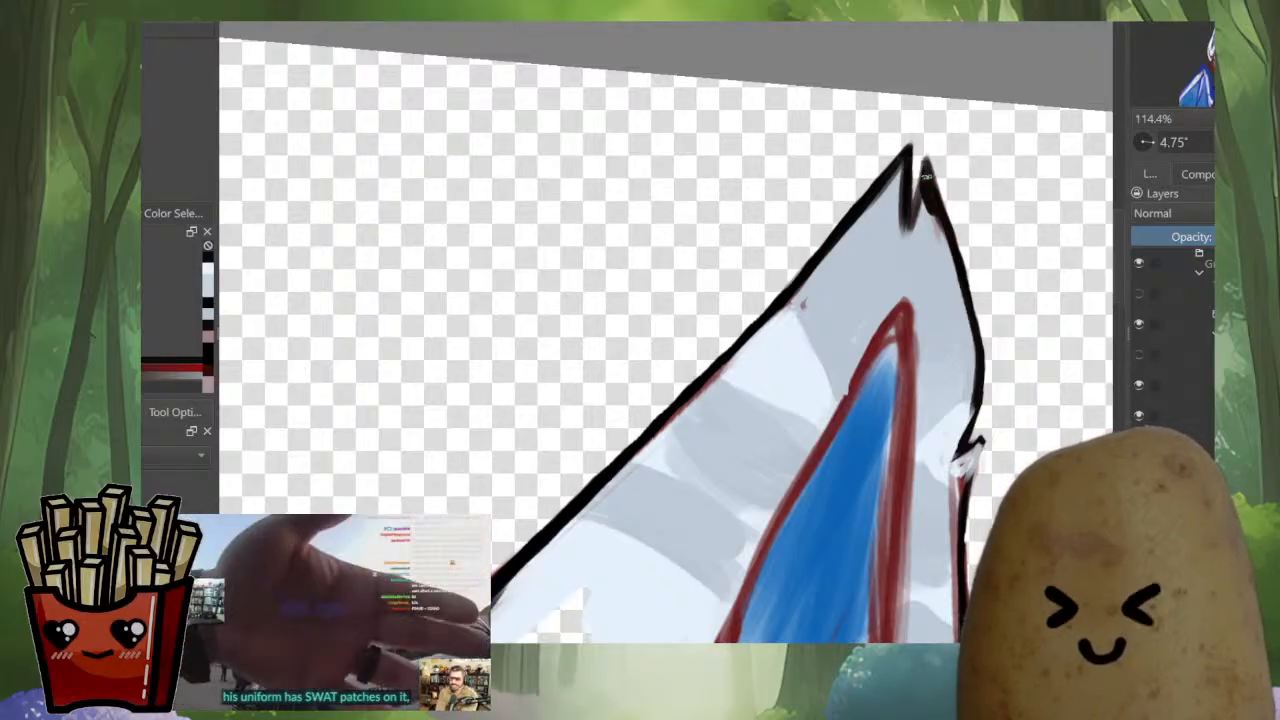
mouse_move(922, 197)
left_mouse_down()
mouse_move(909, 234)
mouse_move(944, 236)
mouse_move(962, 309)
left_mouse_up()
left_click_drag(951, 251, 974, 363)
Sharpen the notch at the larger ear's tip and ink the side notch's inner line with sampled black
key("m")
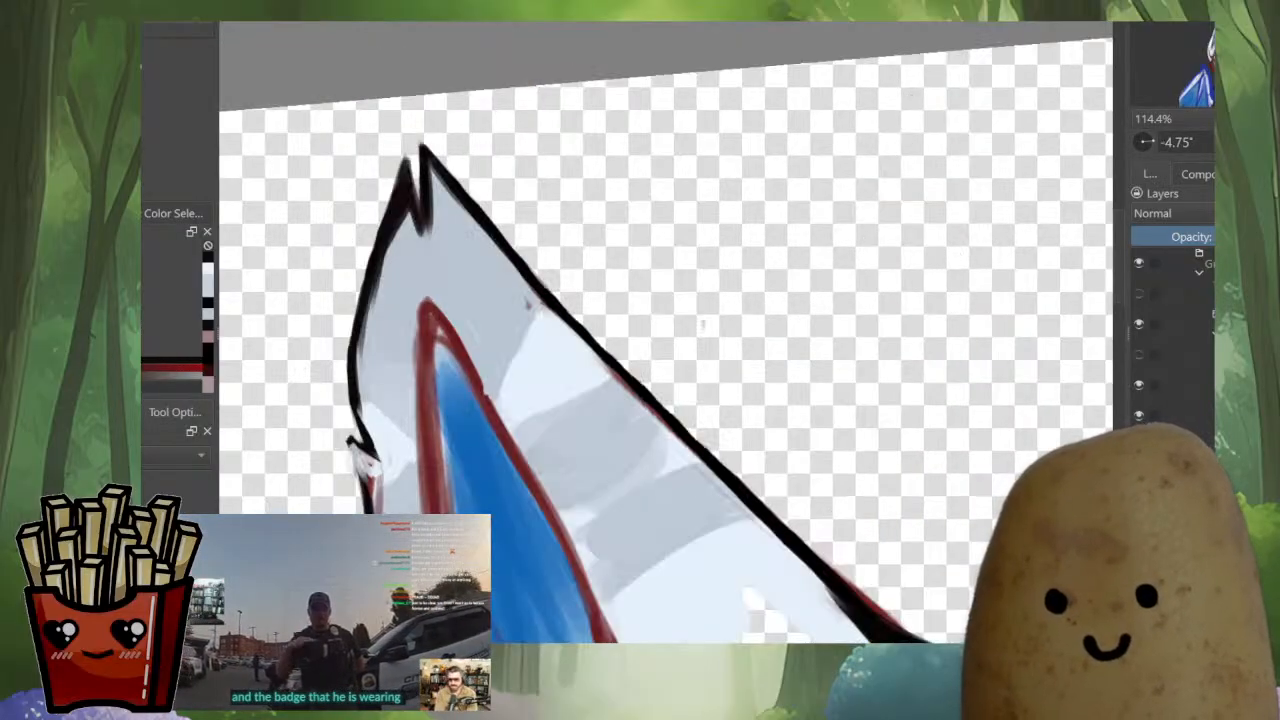
left_click_drag(450, 200, 656, 274)
left_click_drag(600, 205, 735, 210)
left_click(641, 270, "ctrl")
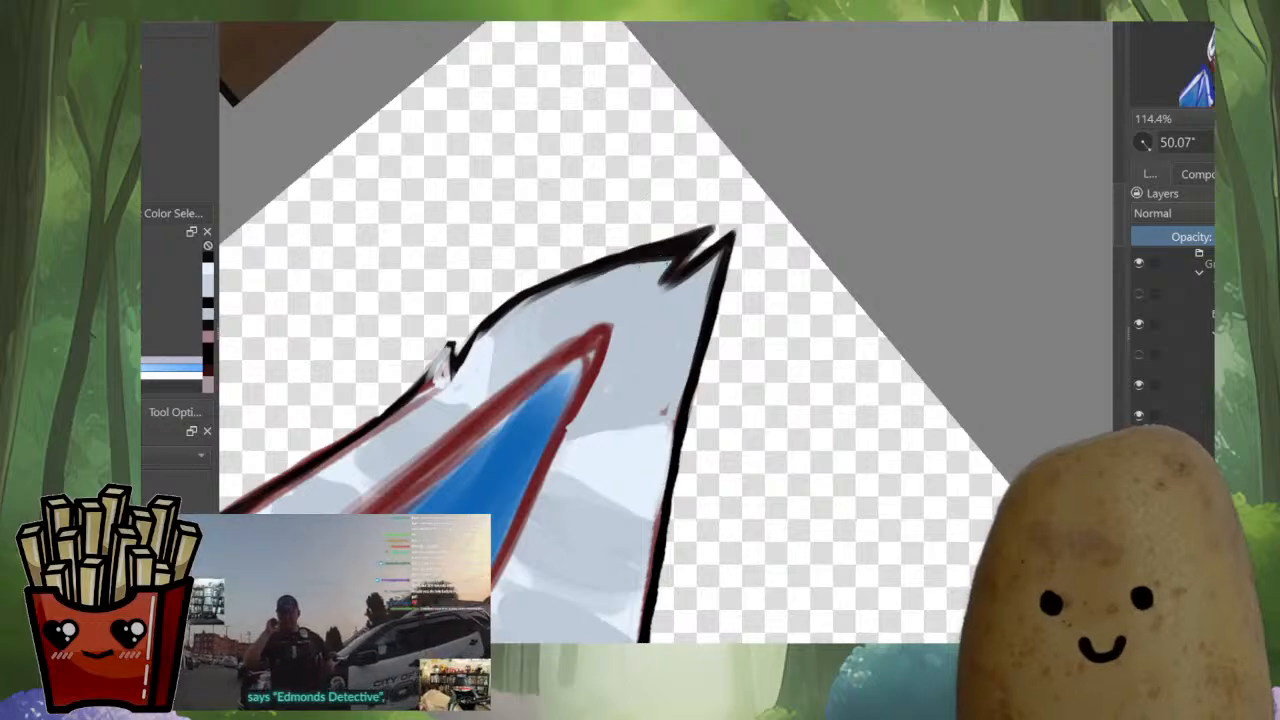
left_click_drag(662, 262, 535, 301)
left_click_drag(682, 246, 821, 250)
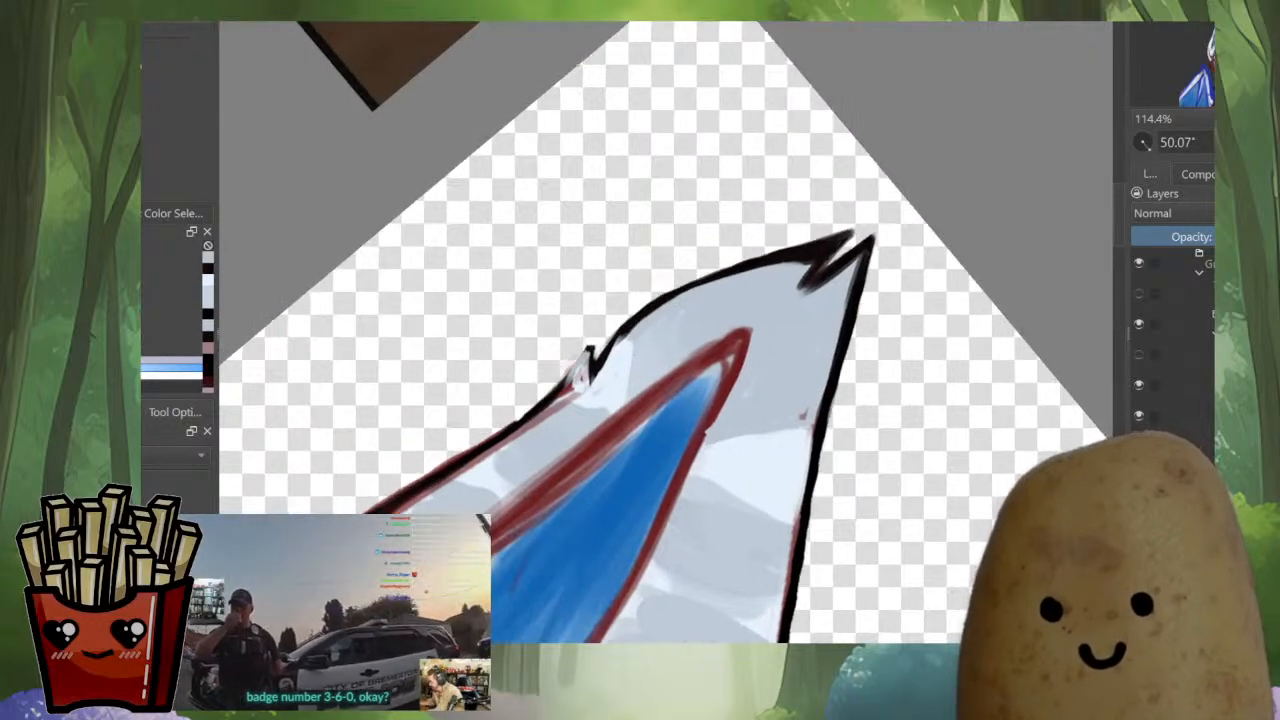
left_click(822, 250, "ctrl")
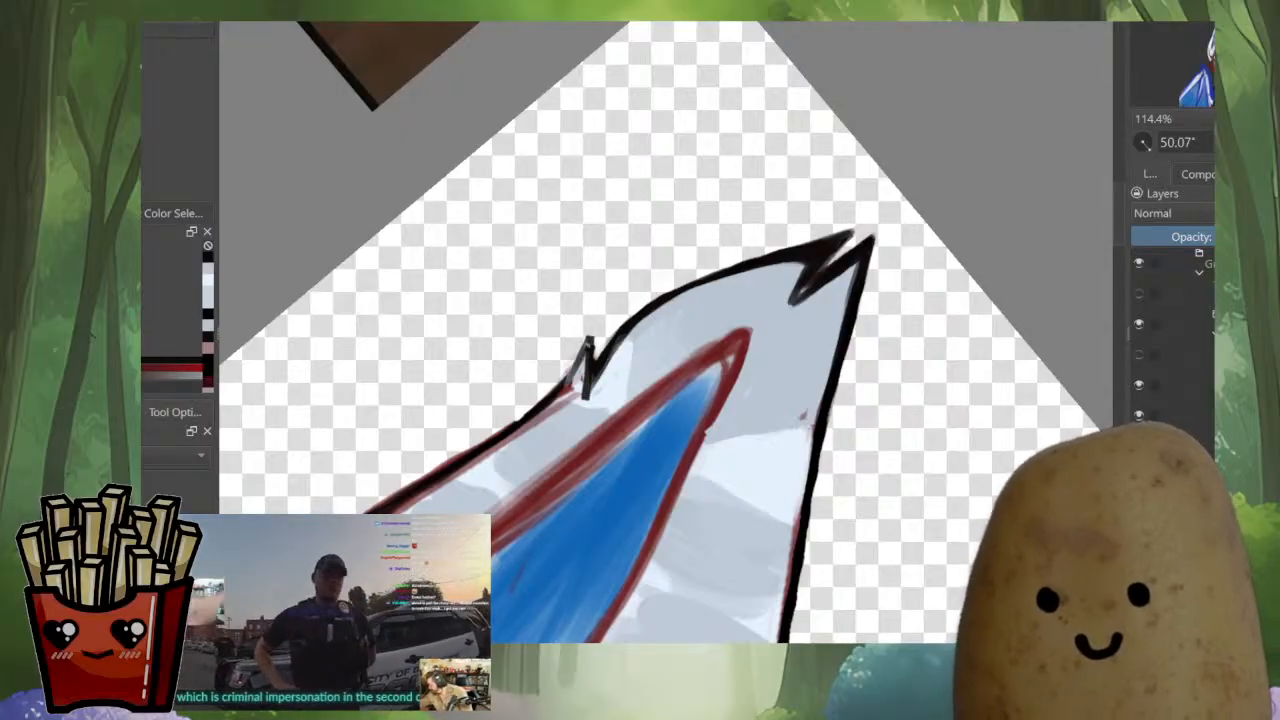
Shape the small spike at the larger ear's side notch and ink the outer edge just below it in black
mouse_move(505, 437)
left_mouse_down()
mouse_move(725, 291)
mouse_move(645, 341)
left_mouse_up()
left_click(687, 322, "ctrl")
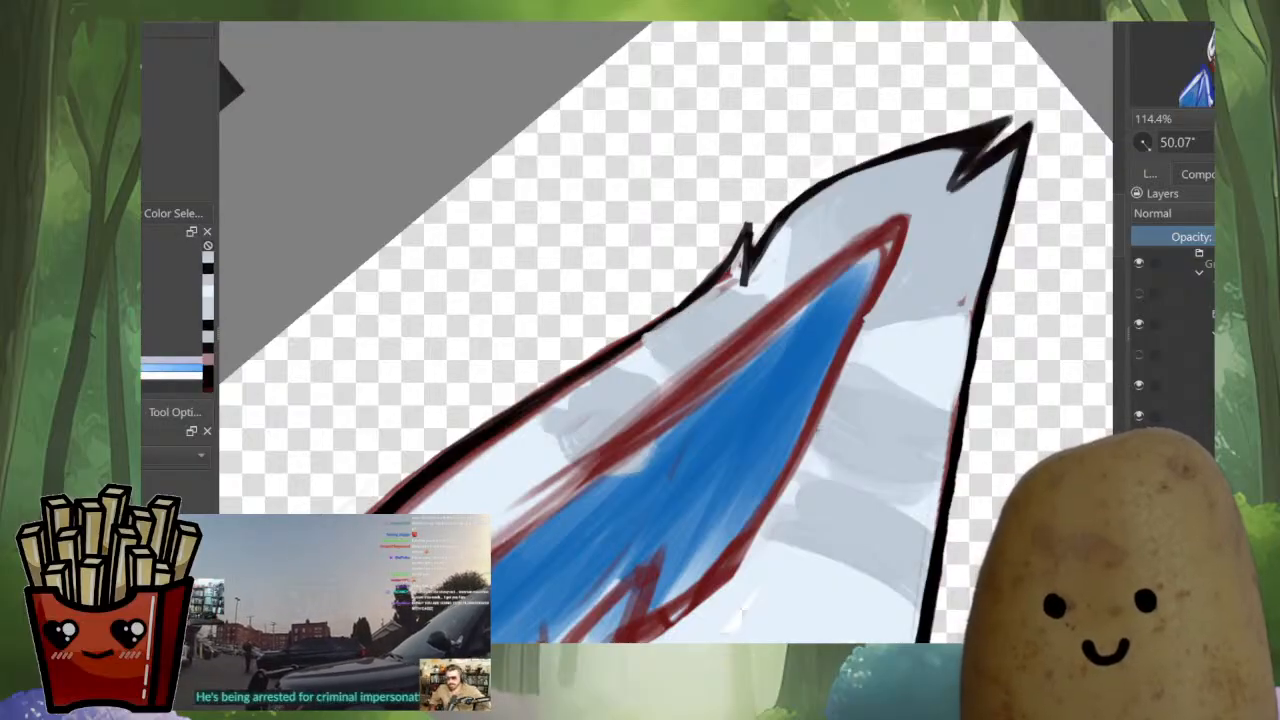
key("m")
left_click_drag(772, 386, 971, 381)
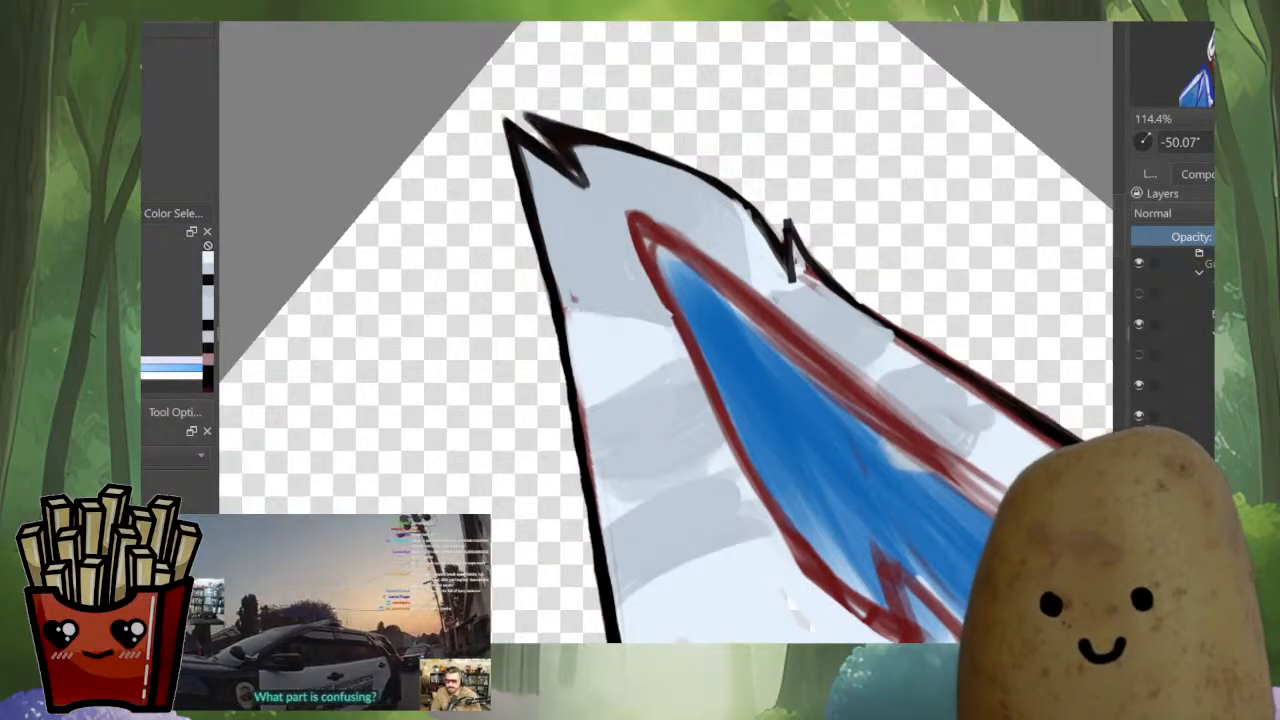
left_click_drag(838, 274, 775, 490)
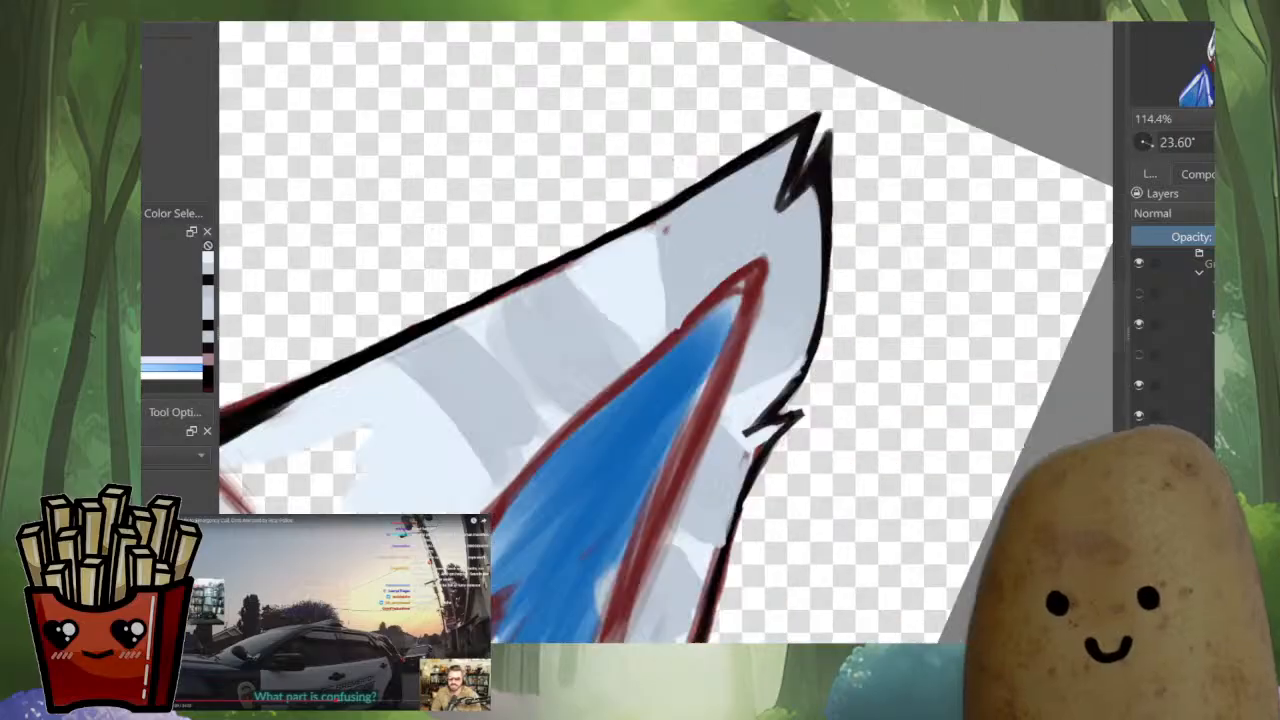
mouse_move(893, 319)
left_mouse_down()
mouse_move(893, 520)
mouse_move(1091, 380)
mouse_move(1085, 540)
mouse_move(1083, 508)
mouse_move(820, 515)
mouse_move(868, 308)
mouse_move(858, 334)
mouse_move(816, 354)
left_mouse_up()
left_click(879, 324, "ctrl")
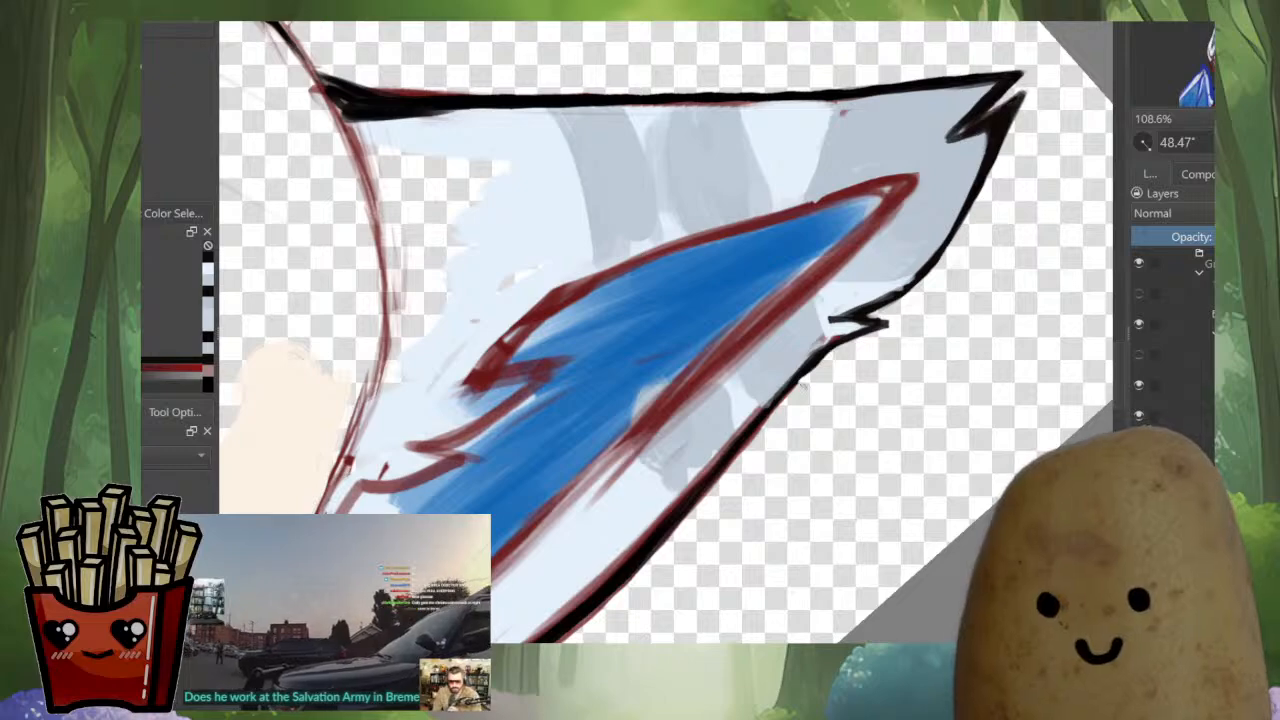
Thicken the larger ear's outer edge below the side notch with sampled black over the red sketch
left_click_drag(698, 504, 762, 418)
left_click(943, 239, "ctrl")
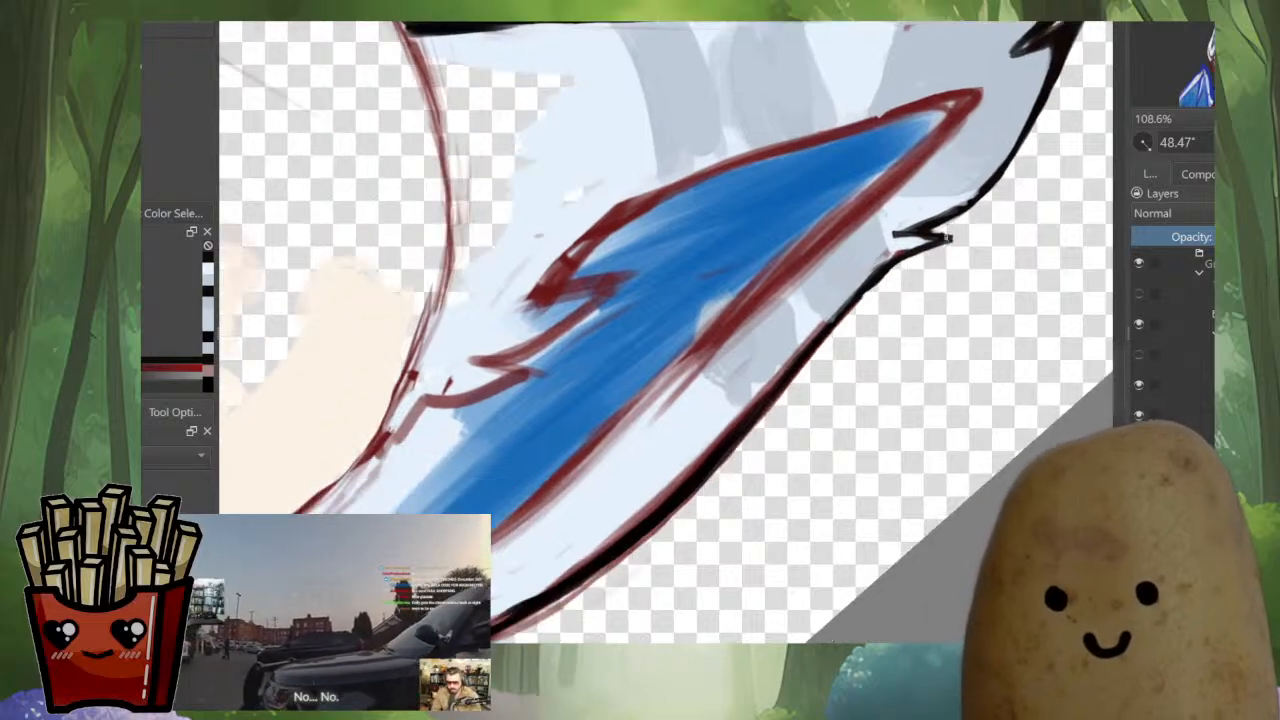
left_click_drag(864, 286, 770, 390)
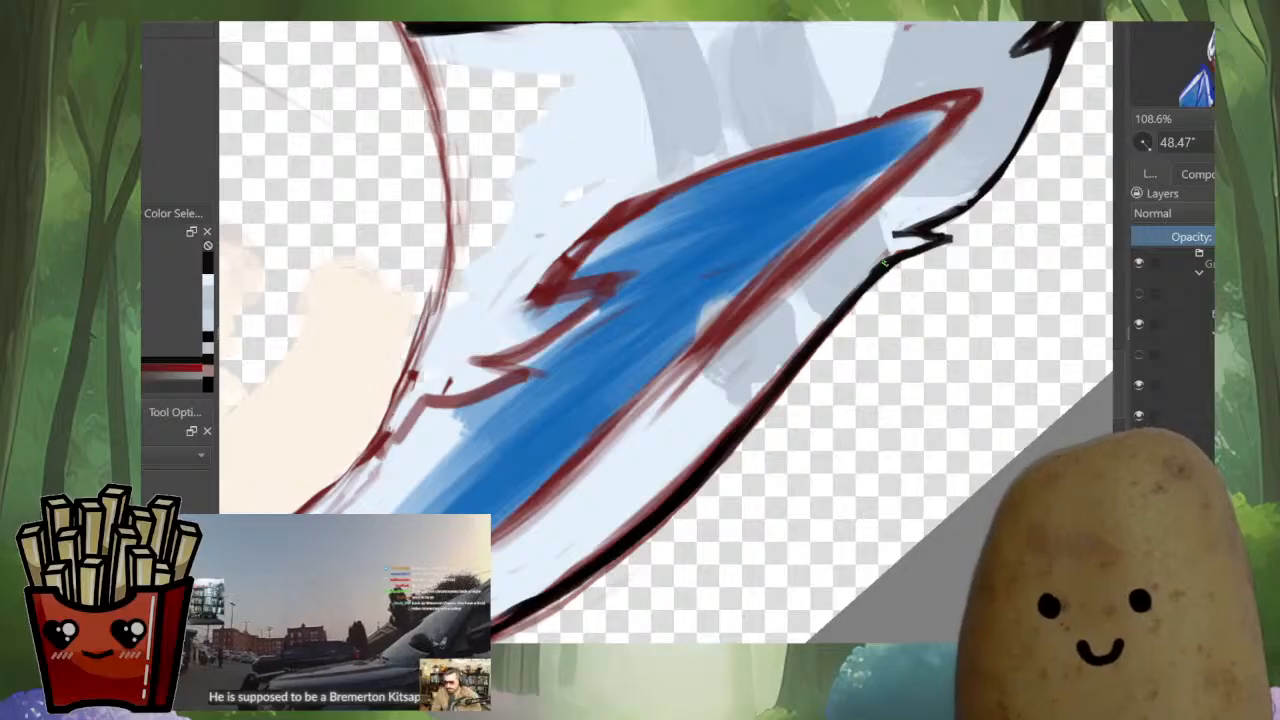
left_click_drag(836, 355, 800, 405)
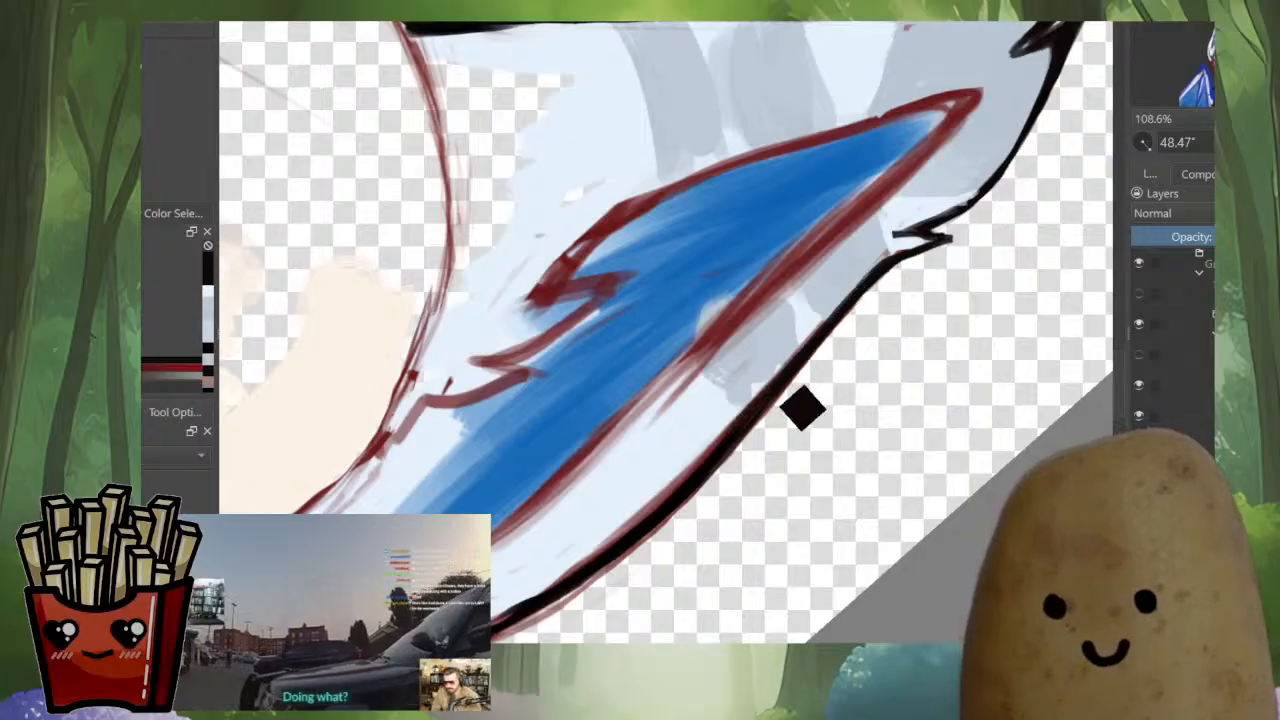
Smooth the larger ear's lower outer edge down to the base spike and clear the red sketch outside the line
left_click_drag(610, 540, 772, 388)
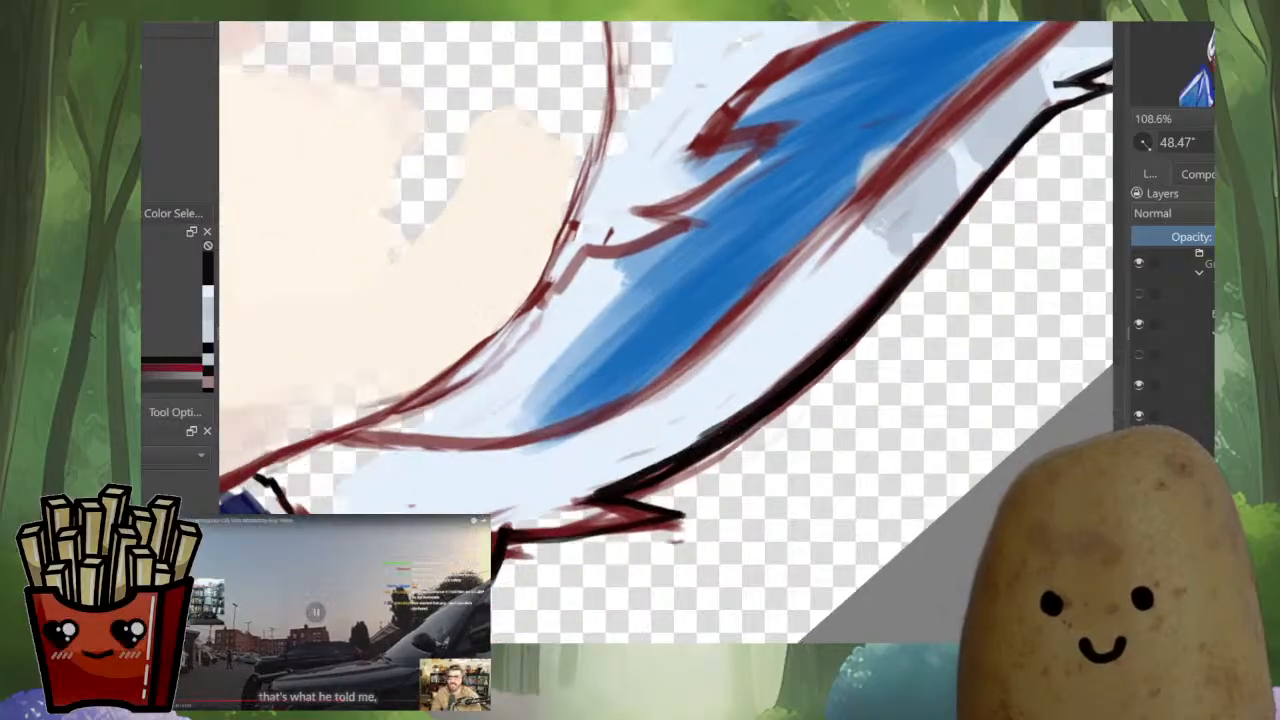
left_click(890, 263, "ctrl")
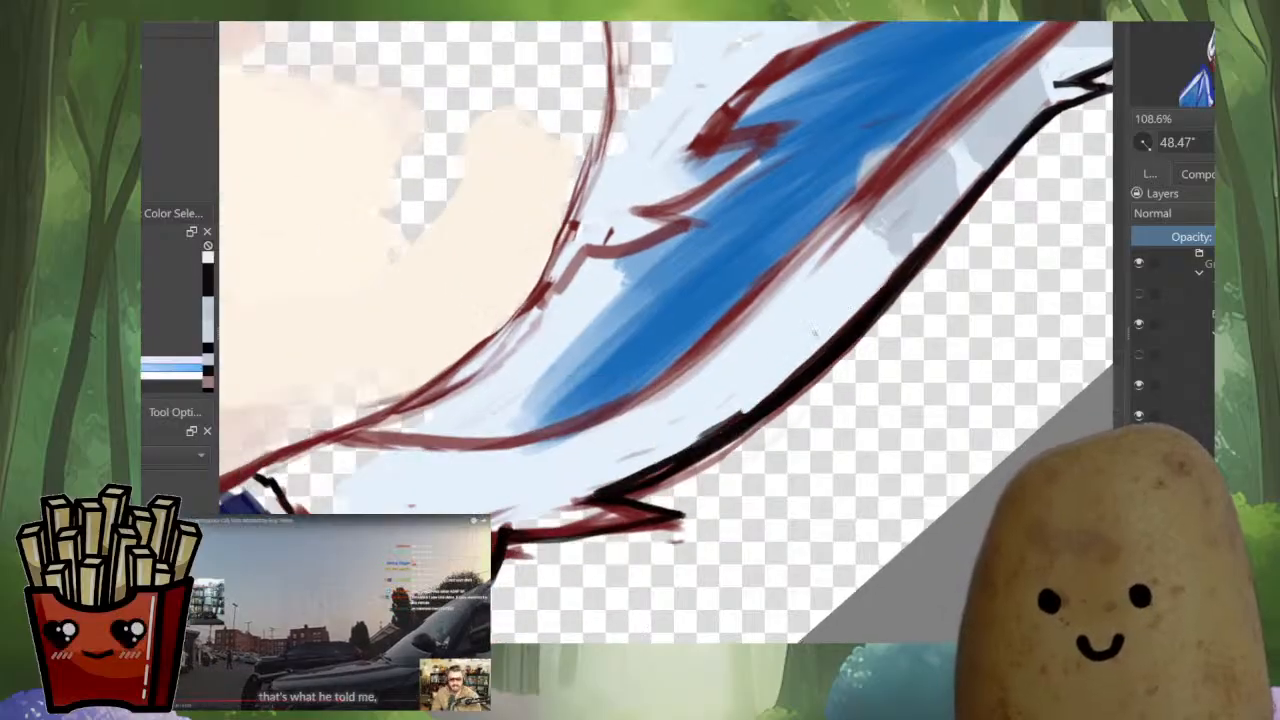
key("ctrl+z")
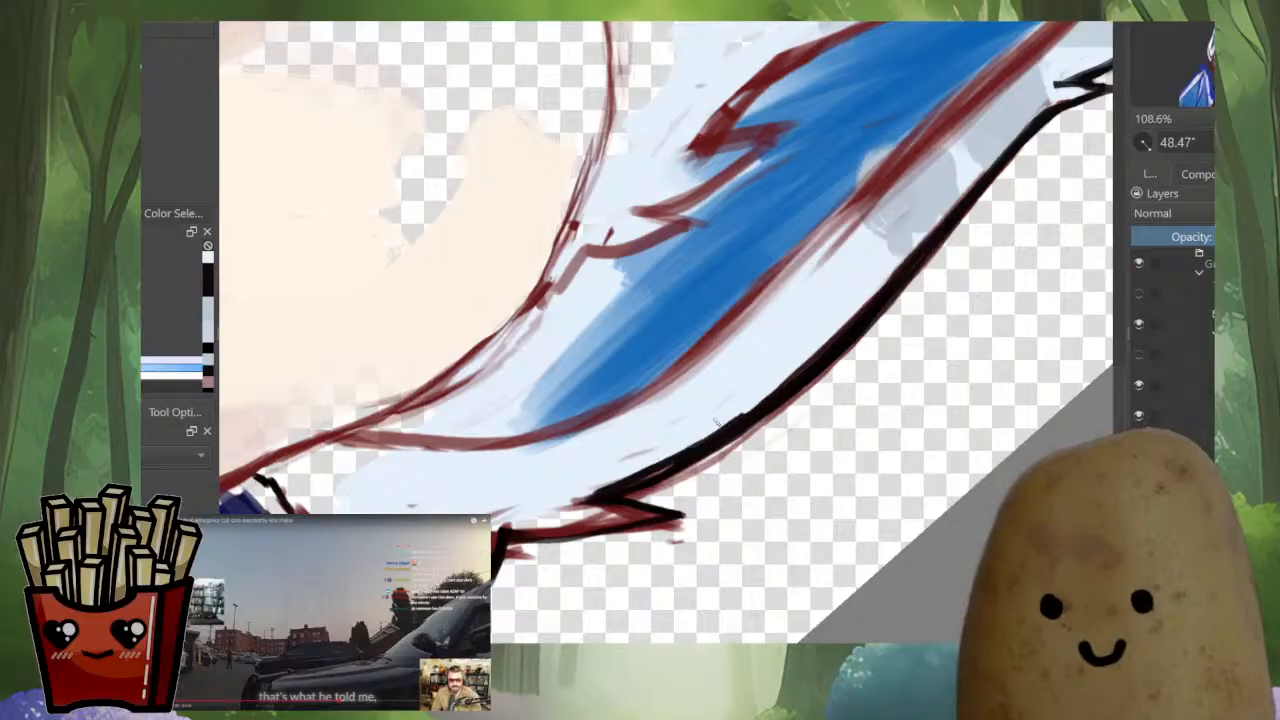
left_click_drag(879, 317, 839, 204)
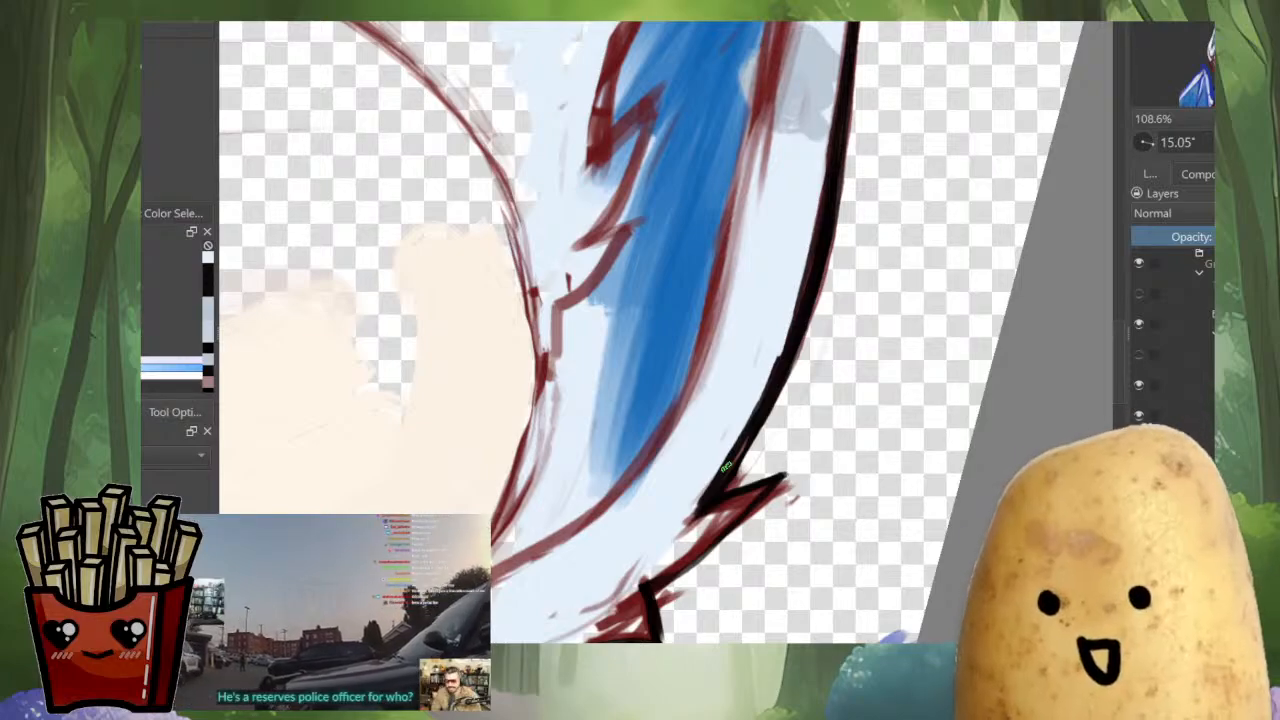
left_click_drag(848, 302, 722, 444)
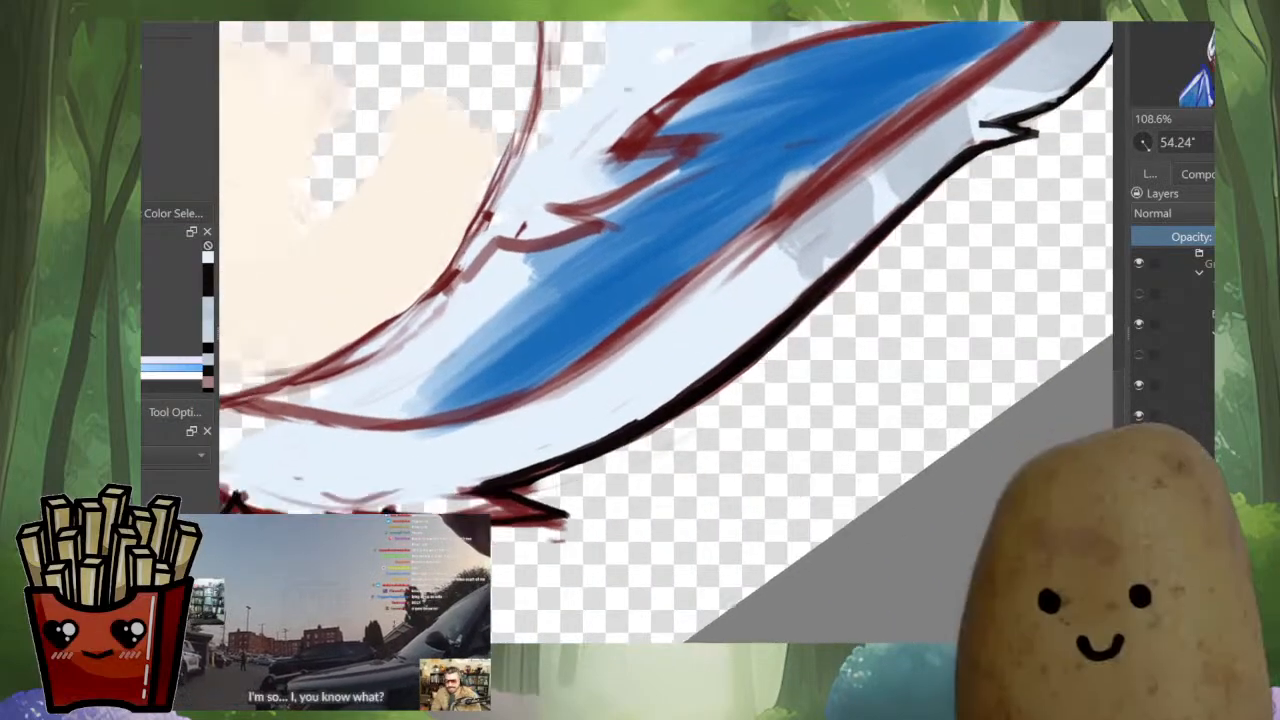
left_click_drag(632, 486, 632, 458)
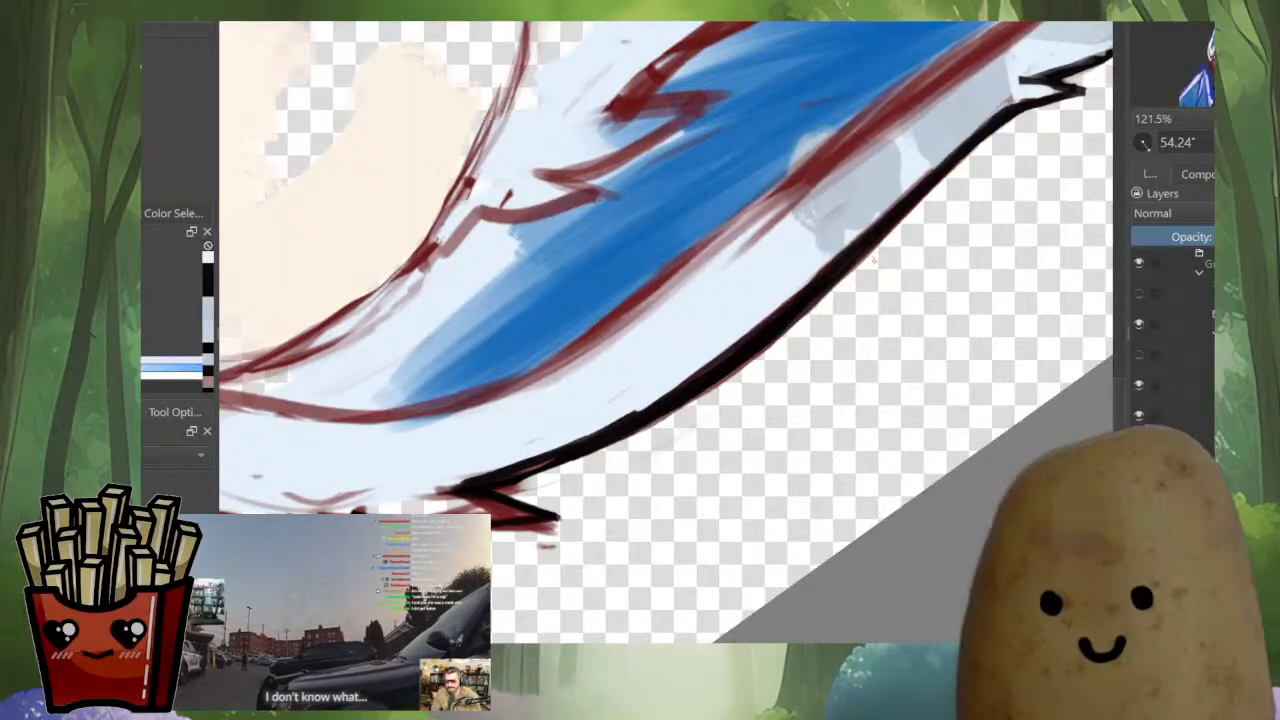
left_click_drag(657, 428, 757, 393)
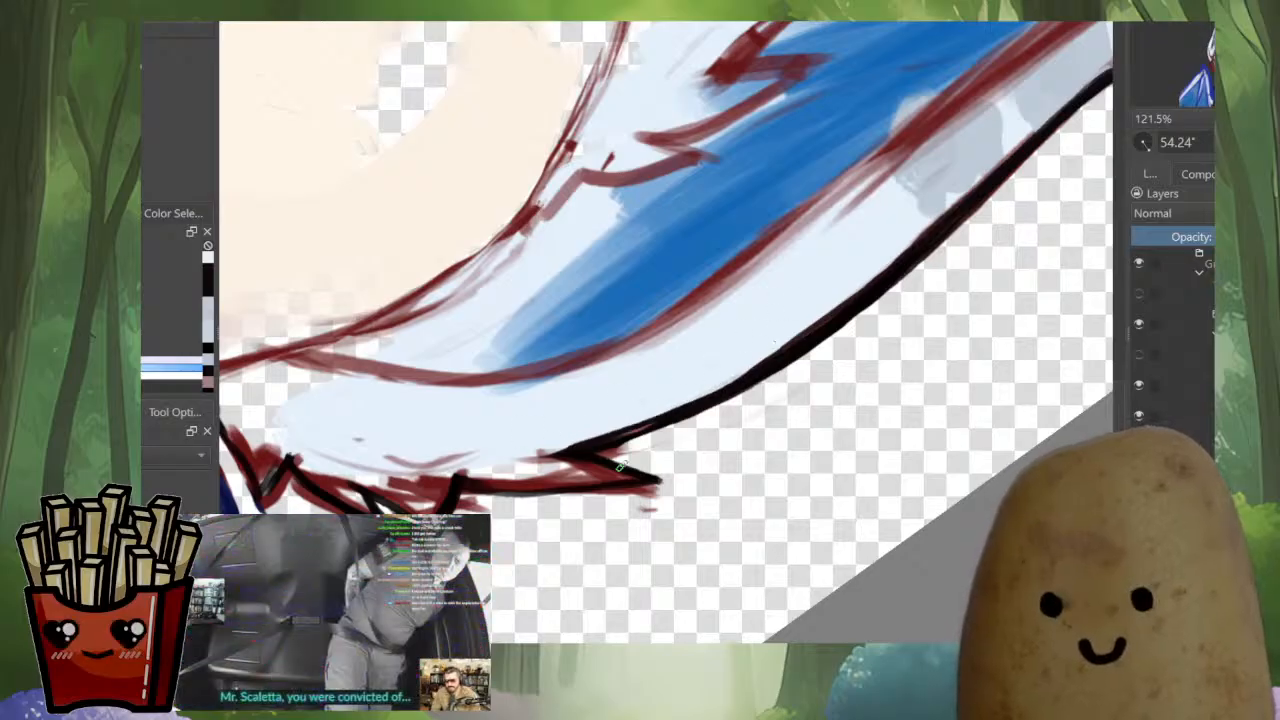
Rework the curve above the larger ear's base spike in black and ink the spike's upper edge to a sharp point
left_click_drag(663, 382, 895, 574)
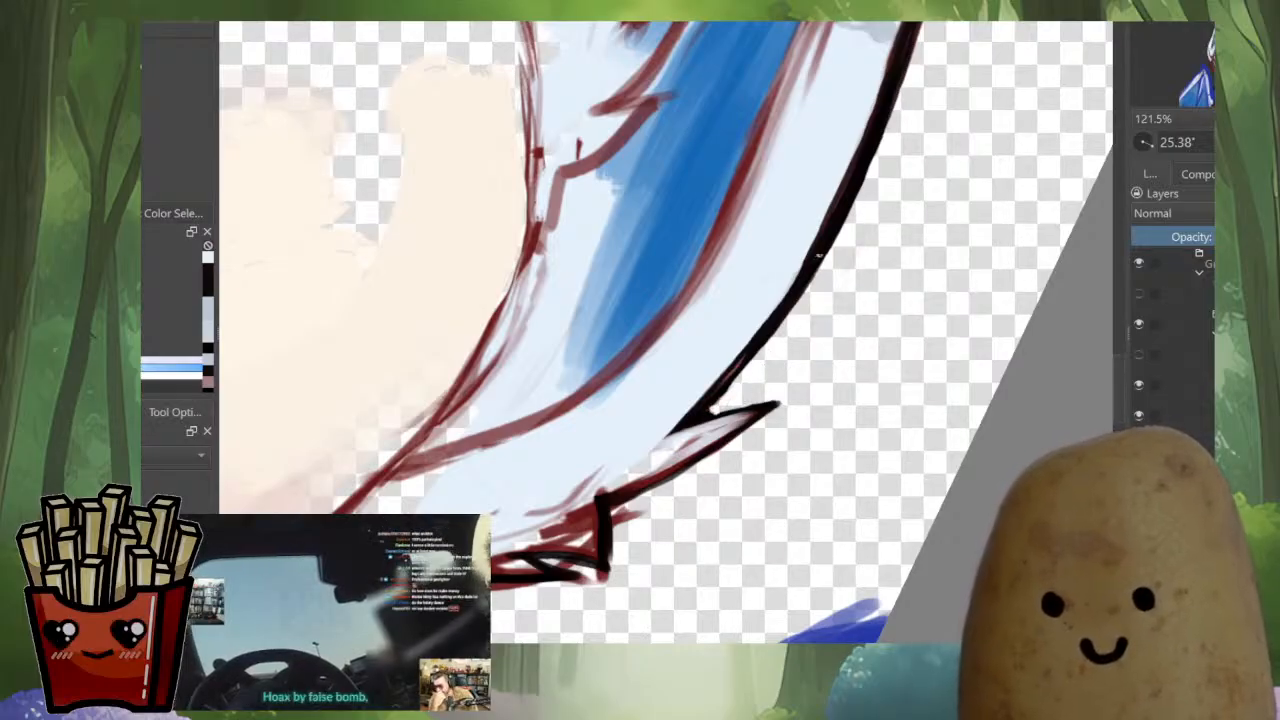
left_click_drag(819, 258, 740, 374)
key("ctrl+z")
left_click(799, 292, "ctrl")
left_click_drag(797, 294, 697, 412)
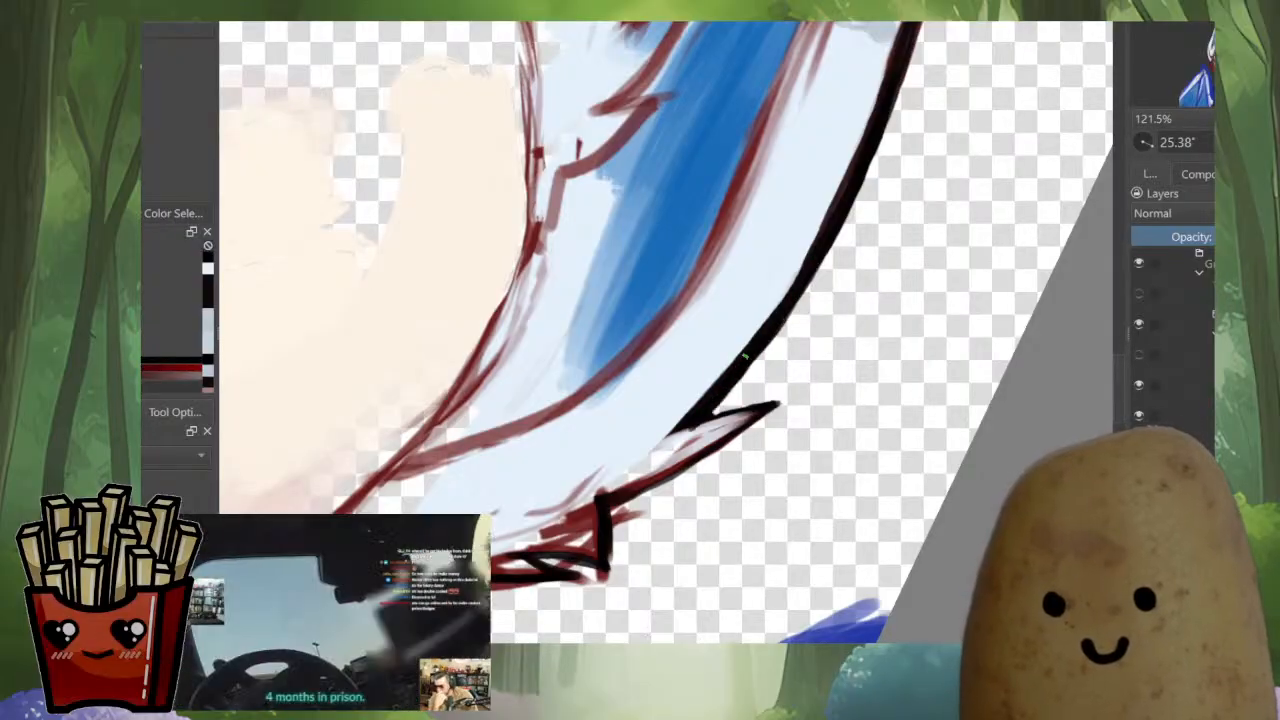
mouse_move(786, 401)
left_mouse_down()
mouse_move(705, 410)
mouse_move(612, 494)
left_mouse_up()
left_click_drag(937, 391, 834, 443)
key("ctrl+z")
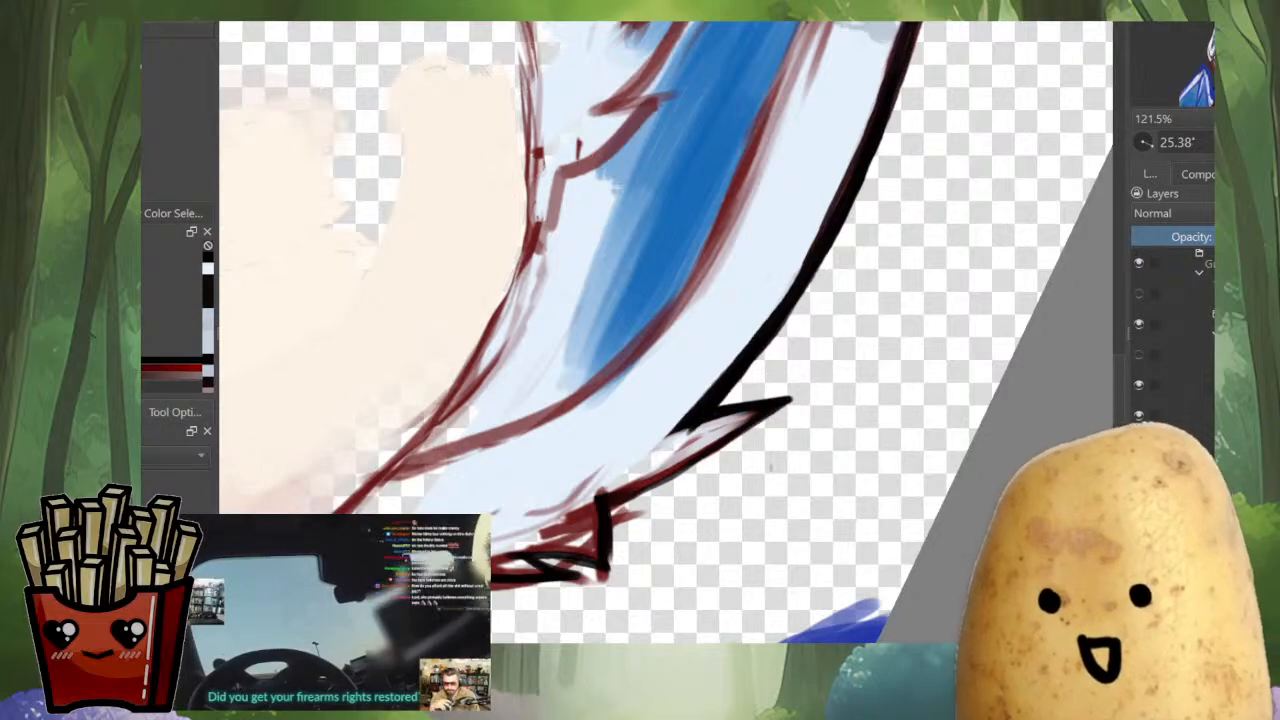
Clean up the underside of the larger ear's base spike and the short fur edge beside it
mouse_move(720, 440)
left_mouse_down()
mouse_move(888, 410)
mouse_move(896, 394)
mouse_move(884, 390)
left_mouse_up()
left_click(812, 426, "ctrl")
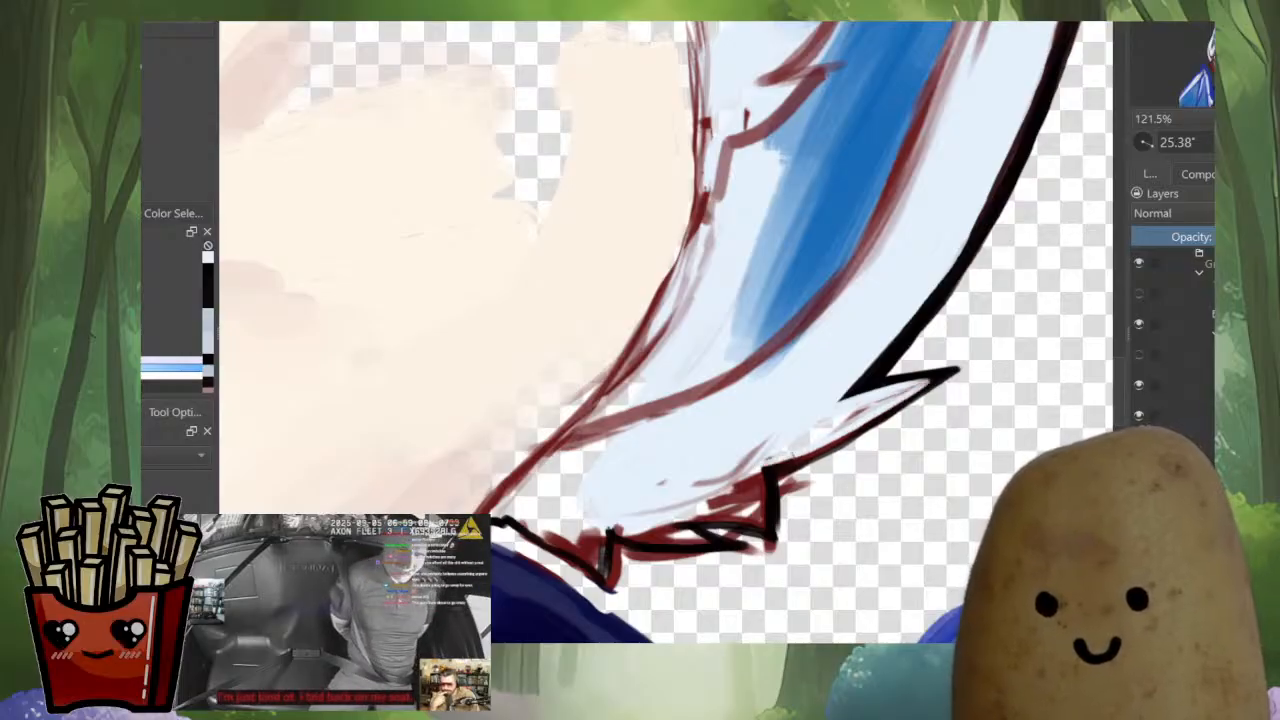
left_click(846, 438, "ctrl")
left_click_drag(838, 443, 785, 465)
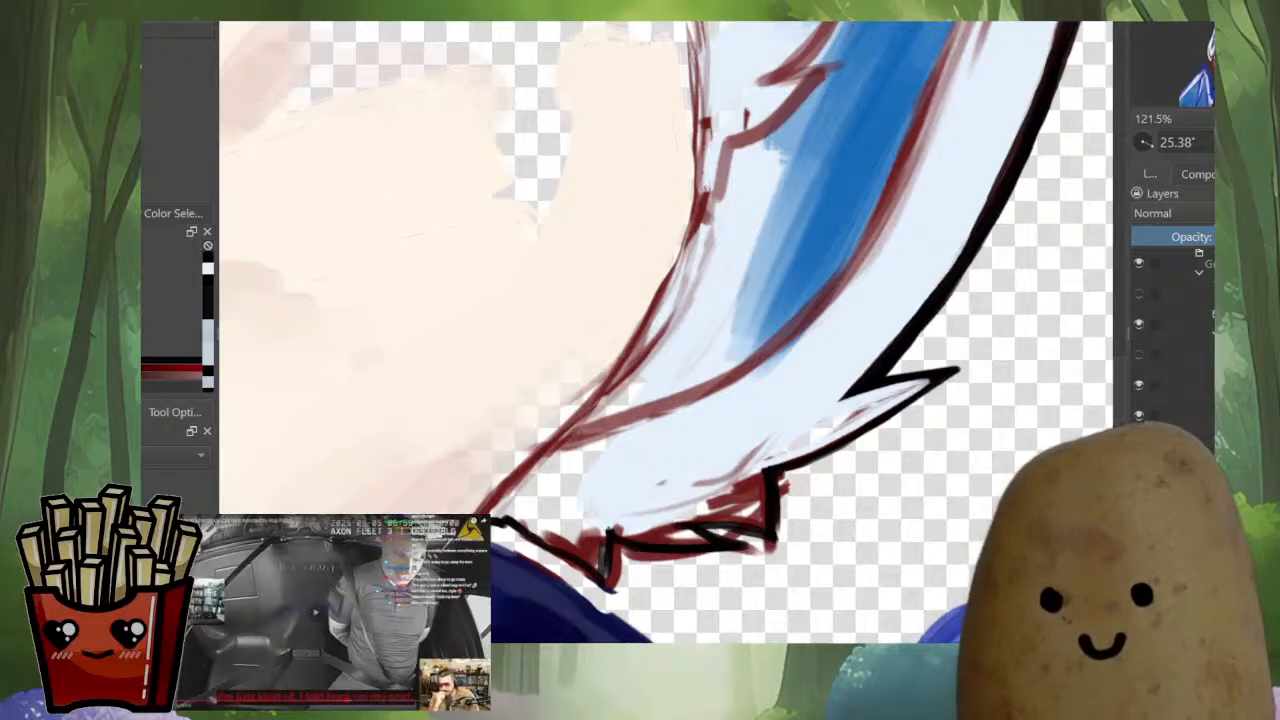
left_click_drag(782, 527, 788, 489)
Clear the stray mark near the larger ear's tip shading and paint blue over the red line at the inner ear's tip
scroll(768, 590, "down", 7)
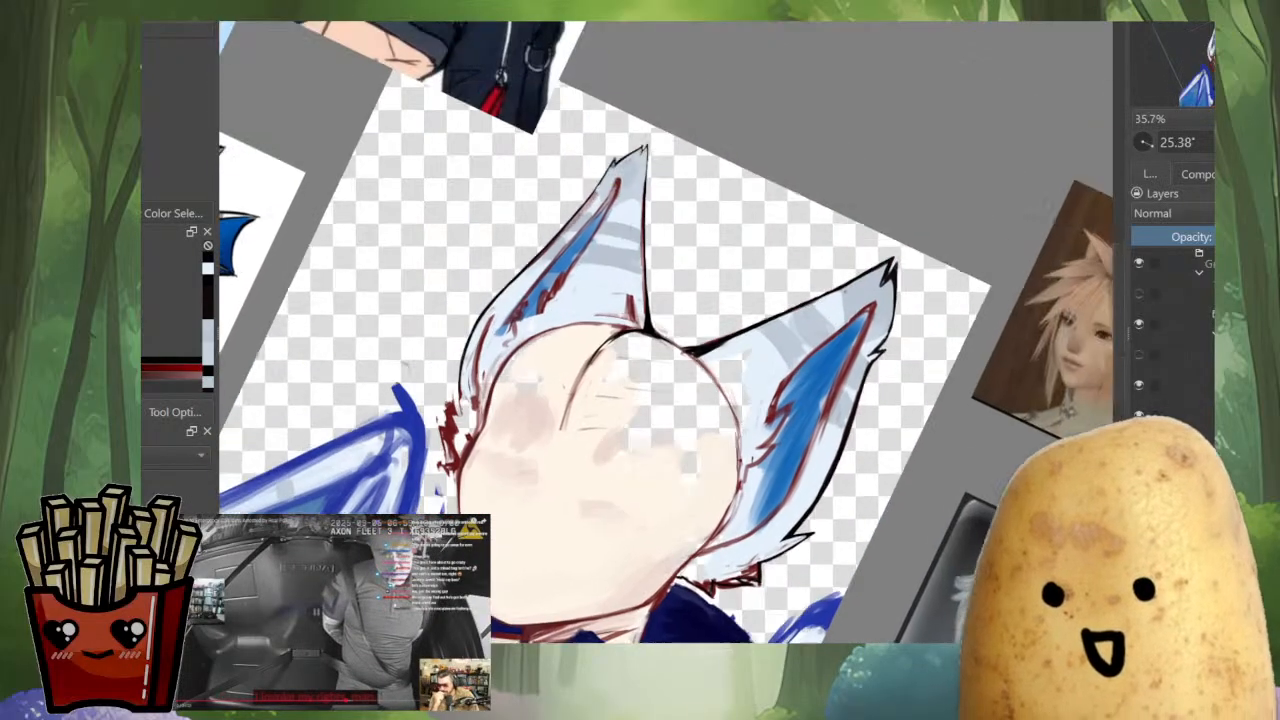
scroll(832, 444, "up", 5)
scroll(665, 330, "down", 5)
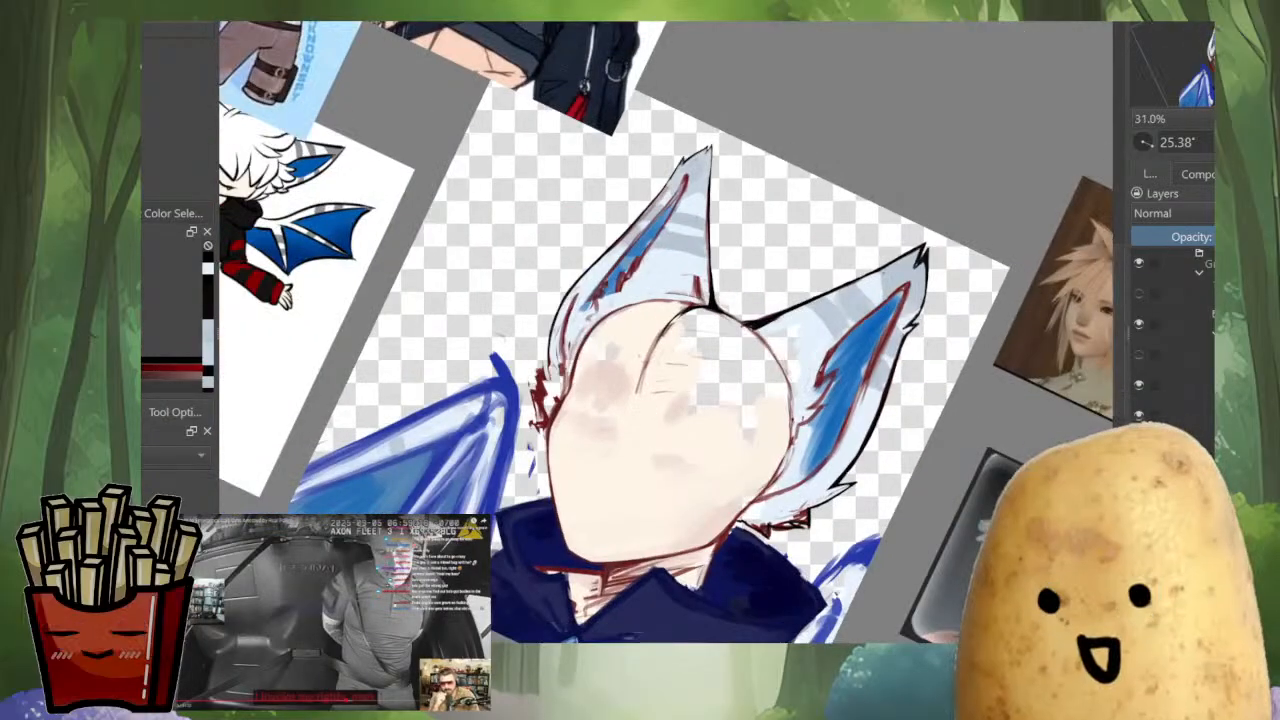
scroll(878, 385, "up", 4)
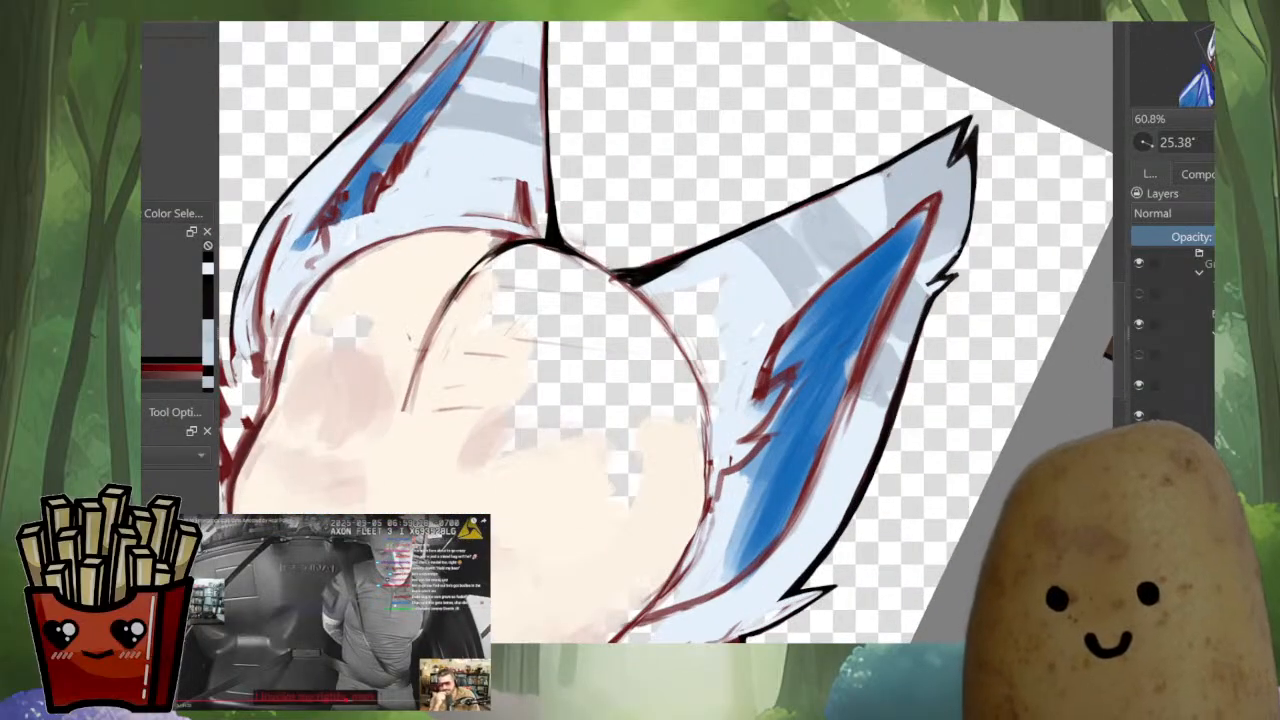
left_click_drag(665, 360, 666, 396)
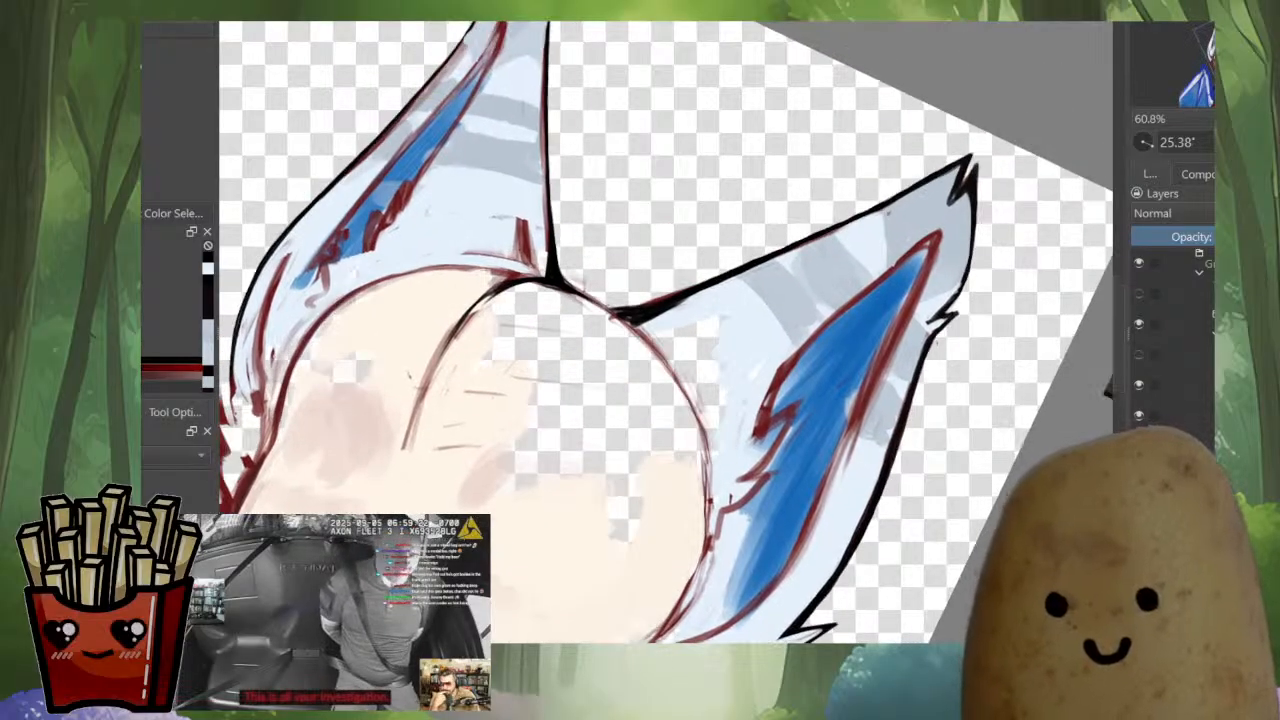
scroll(882, 232, "up", 5)
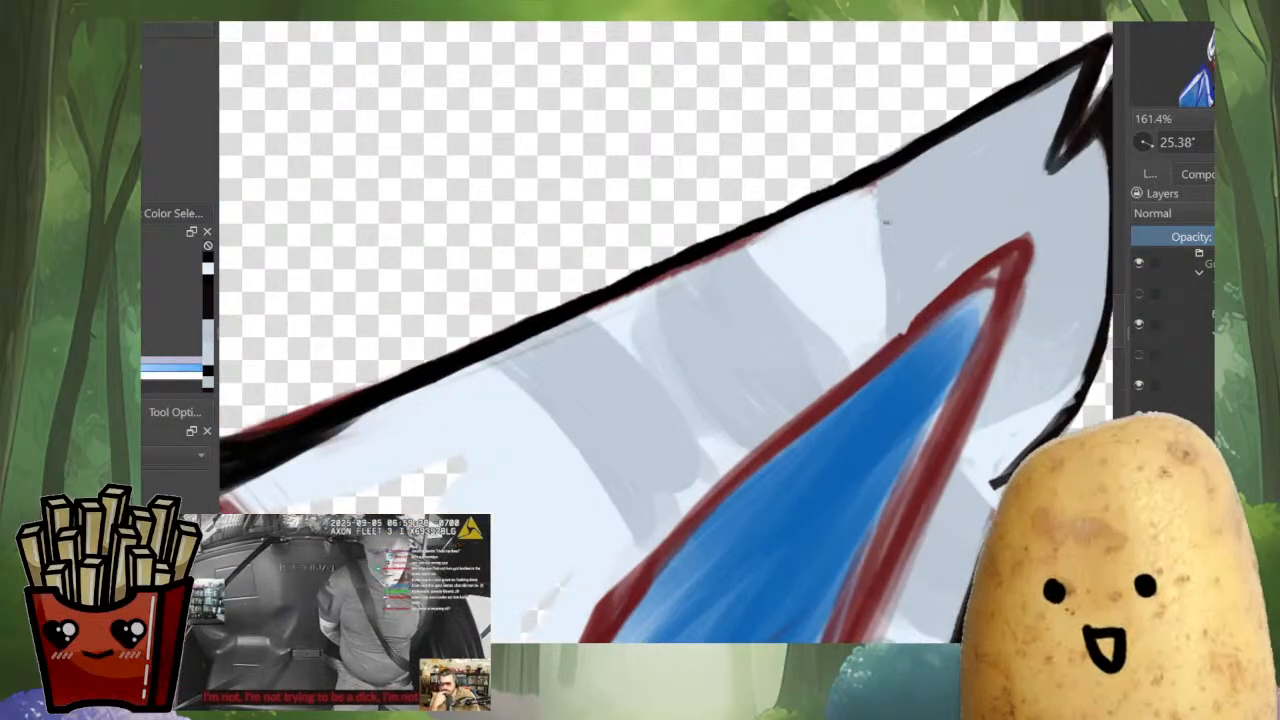
scroll(850, 190, "down", 4)
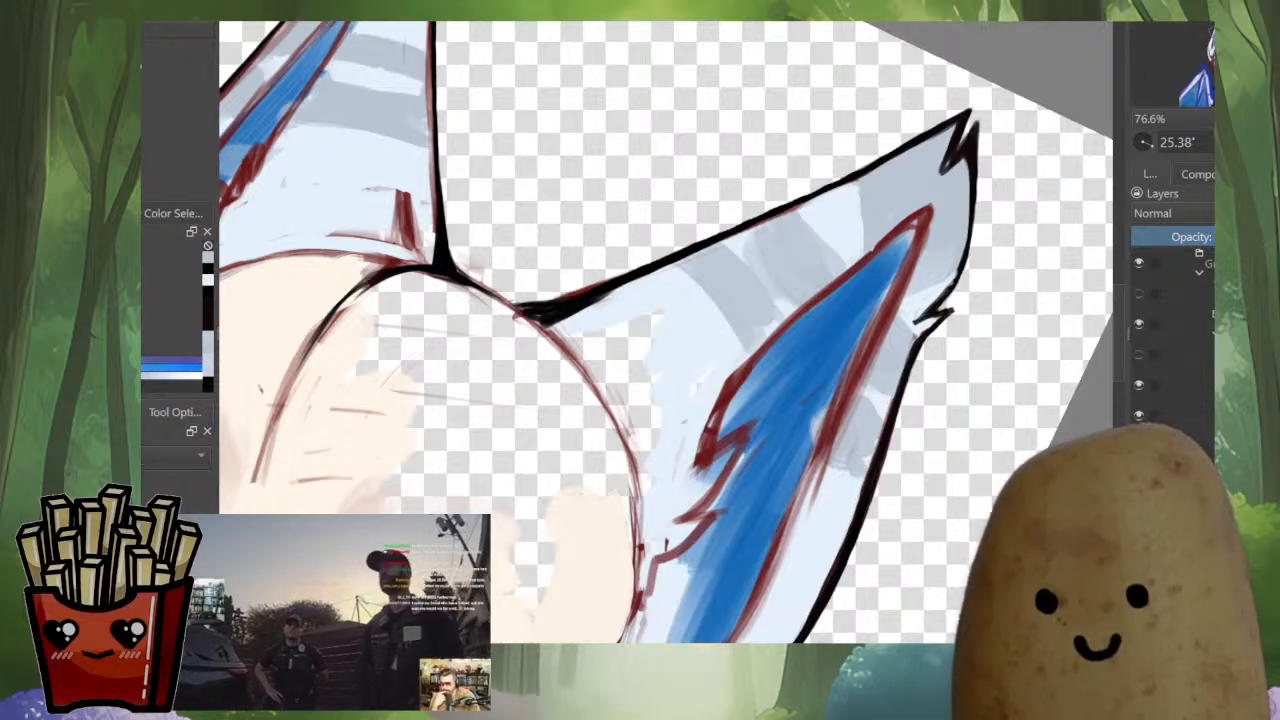
mouse_move(901, 264)
left_mouse_down()
mouse_move(904, 391)
mouse_move(968, 313)
mouse_move(951, 347)
mouse_move(771, 371)
left_mouse_up()
mouse_move(868, 358)
left_mouse_down()
mouse_move(866, 378)
mouse_move(870, 340)
left_mouse_up()
mouse_move(884, 384)
left_mouse_down()
mouse_move(868, 243)
mouse_move(818, 328)
left_mouse_up()
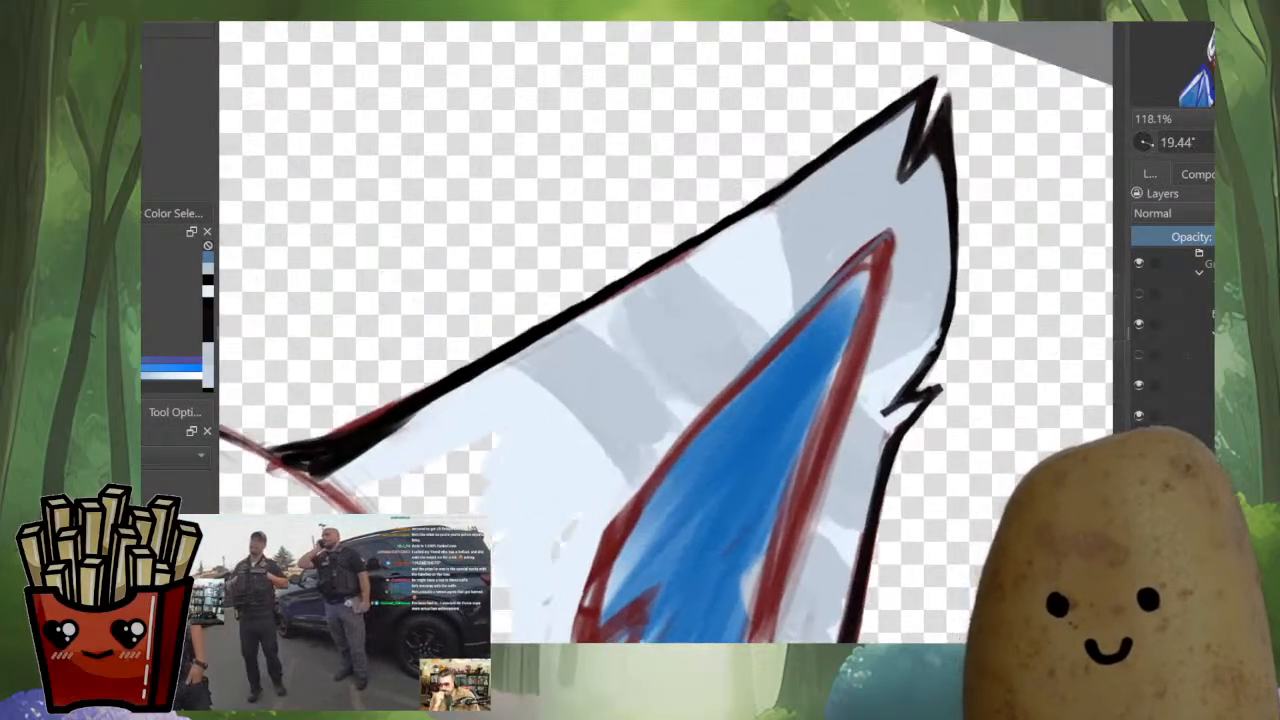
Paint sampled light blue over the larger ear's grey stripes, the leftover red along its upper edge and the unfilled gap
left_click(768, 298, "ctrl")
left_click_drag(751, 226, 402, 424)
left_click_drag(668, 266, 598, 310)
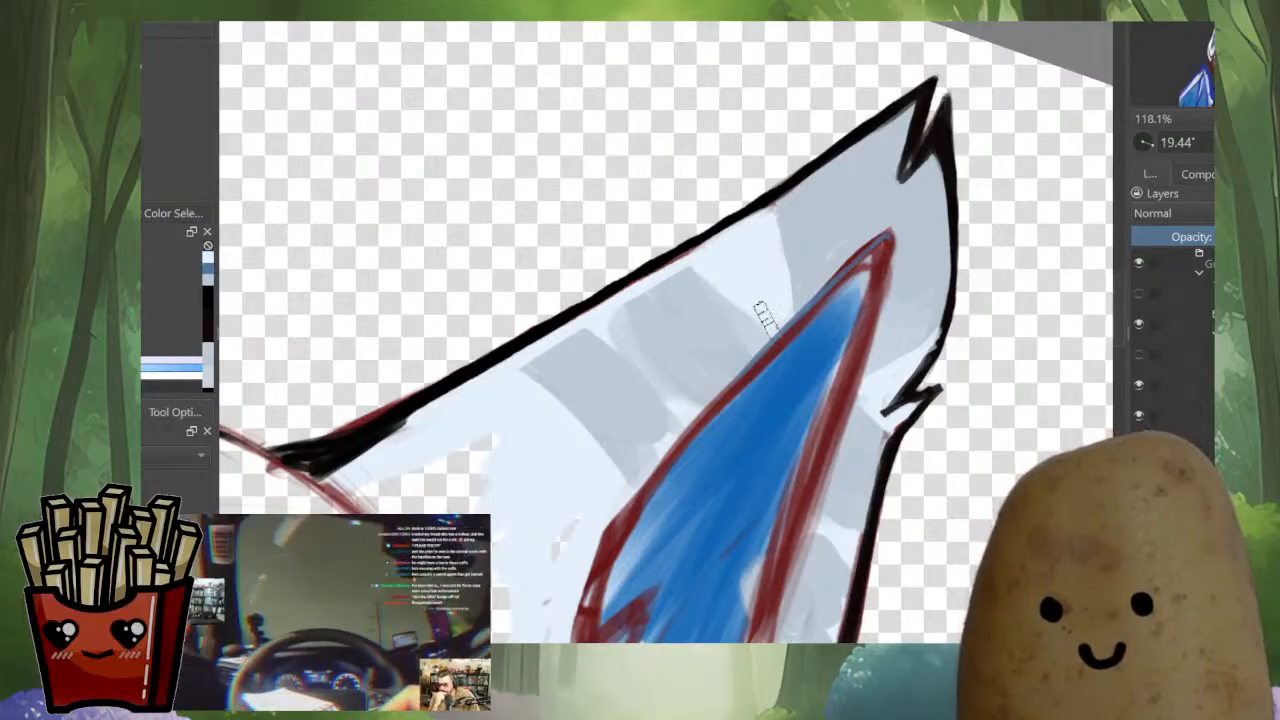
mouse_move(702, 380)
left_mouse_down()
mouse_move(779, 301)
mouse_move(629, 459)
mouse_move(746, 336)
mouse_move(591, 539)
mouse_move(751, 301)
mouse_move(509, 409)
left_mouse_up()
mouse_move(493, 463)
left_mouse_down()
mouse_move(669, 289)
mouse_move(609, 339)
mouse_move(592, 311)
mouse_move(569, 331)
mouse_move(615, 393)
mouse_move(612, 374)
mouse_move(621, 421)
mouse_move(611, 404)
mouse_move(644, 450)
mouse_move(623, 337)
mouse_move(694, 505)
mouse_move(690, 414)
mouse_move(720, 488)
left_mouse_up()
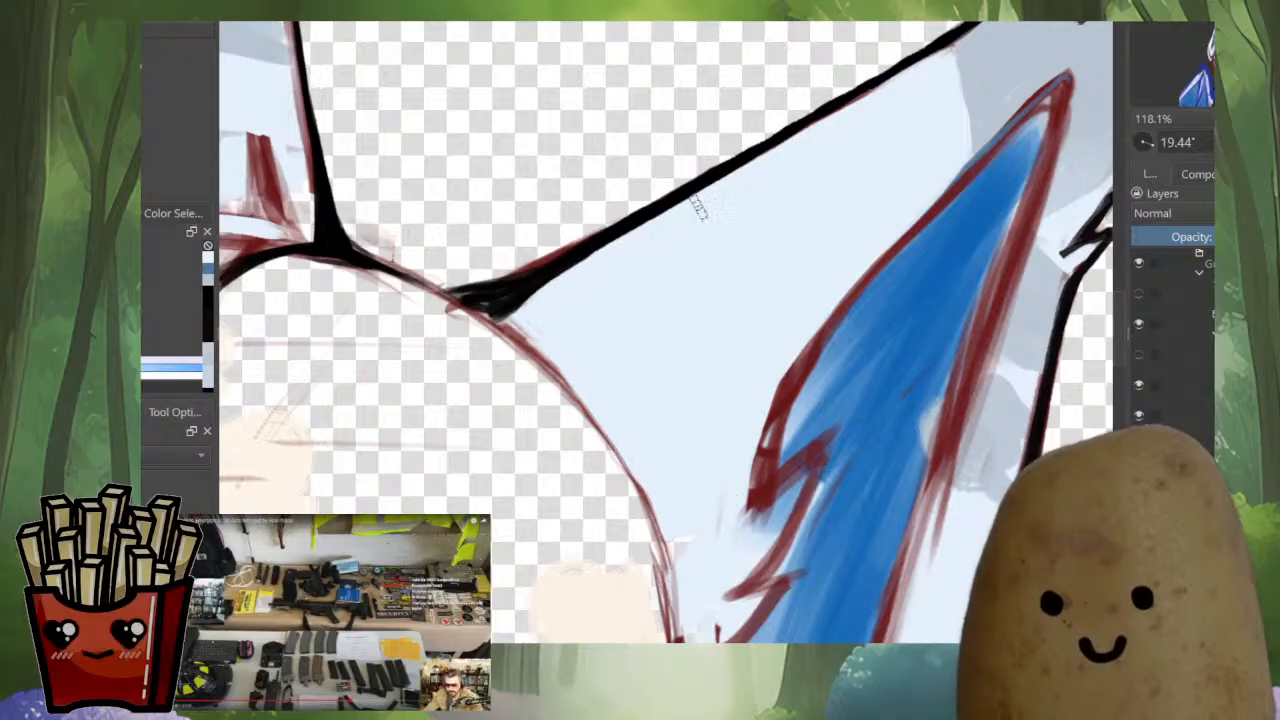
Extend the light blue fill along the head outline and around the jagged lower end of the larger ear's inner patch
left_click_drag(890, 215, 836, 97)
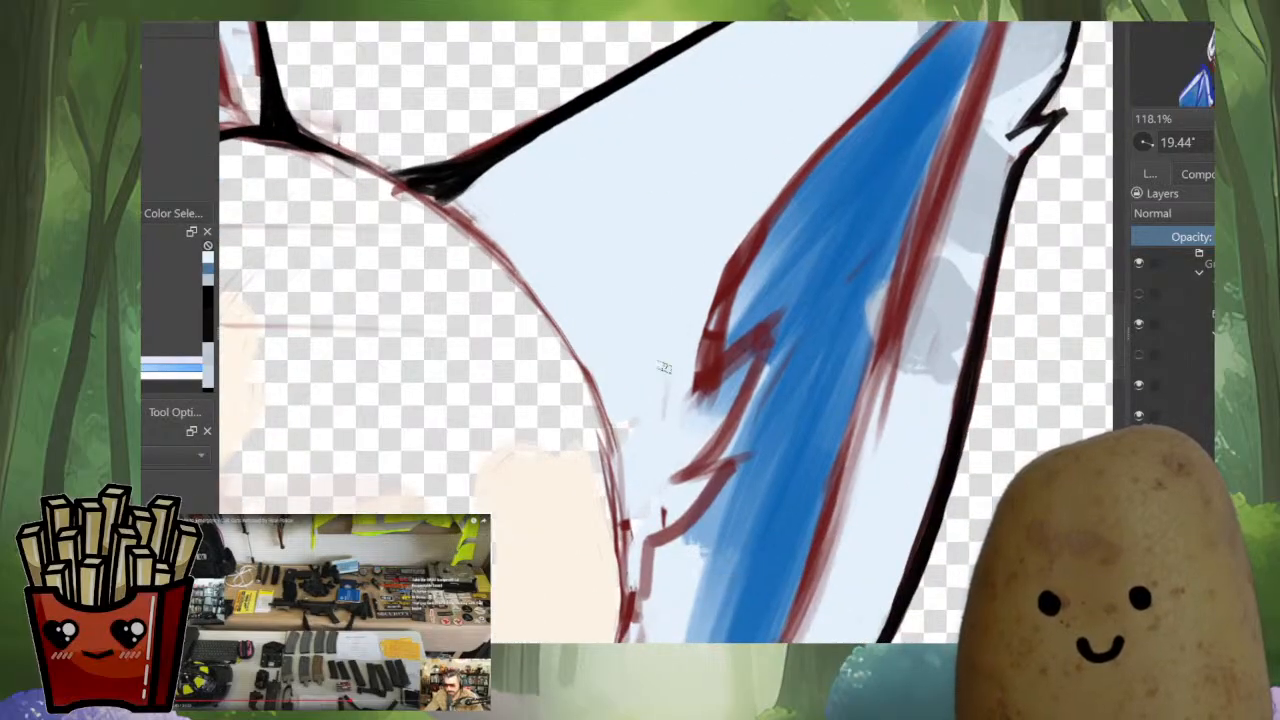
left_click_drag(664, 368, 661, 459)
left_click_drag(624, 418, 632, 452)
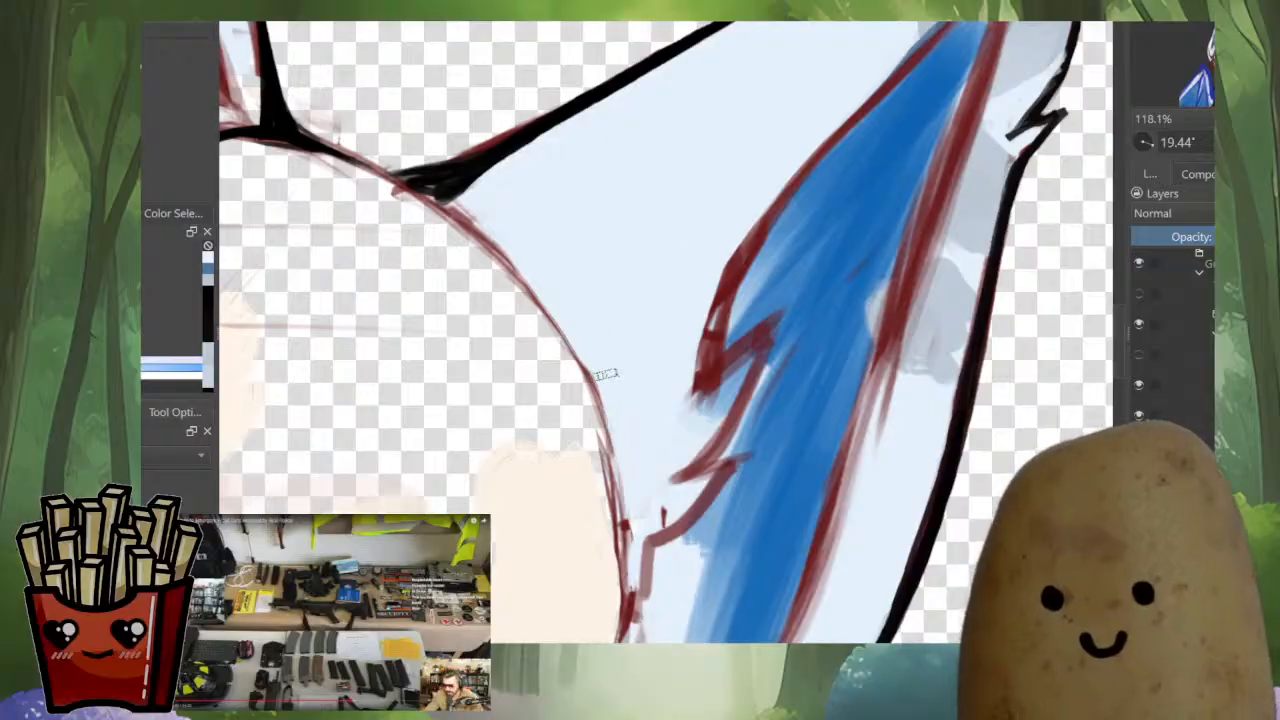
left_click_drag(604, 383, 612, 464)
scroll(755, 342, "down", 5)
scroll(755, 342, "up", 2)
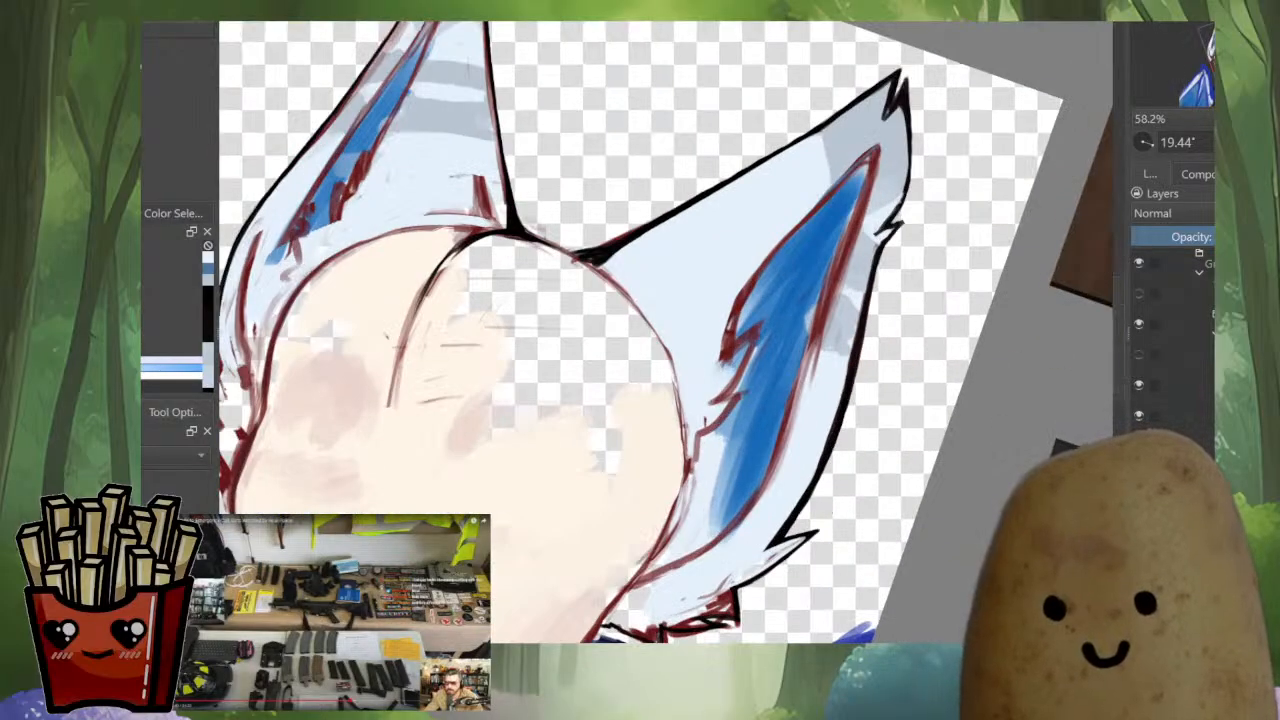
left_click_drag(734, 367, 755, 329)
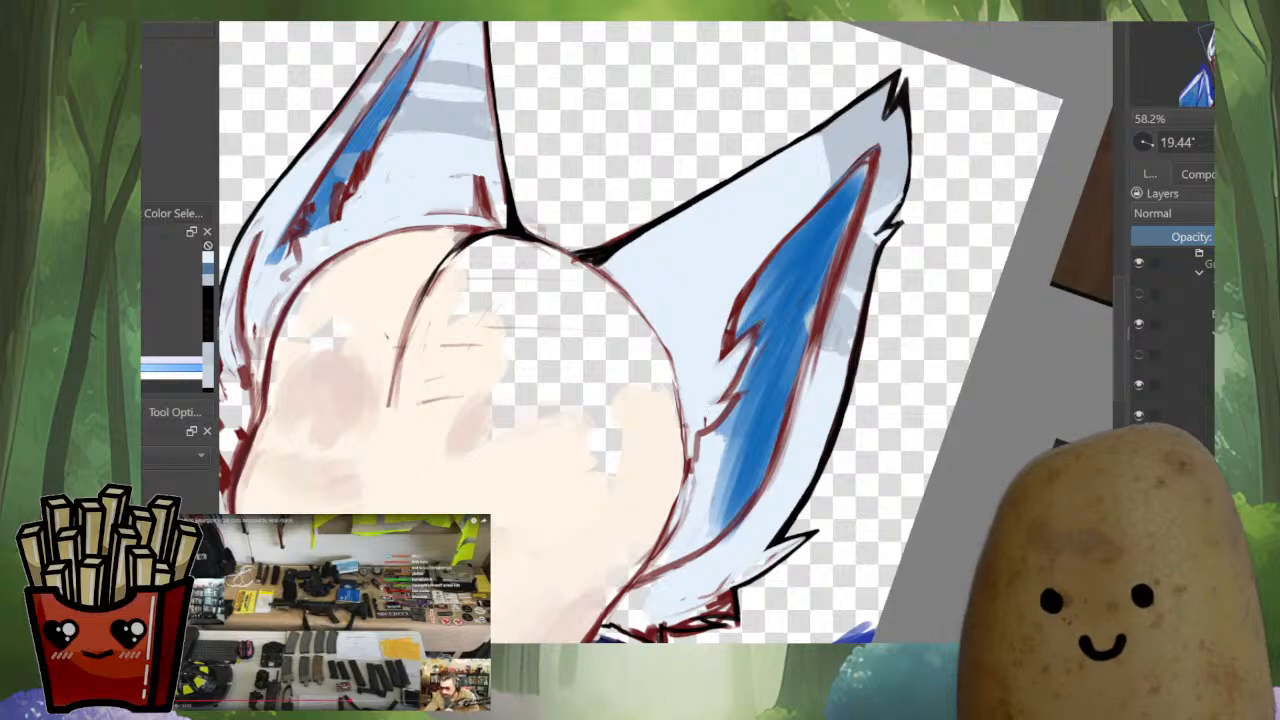
Outline the upper edge of the larger ear's inner patch in dark blue over the red sketch line
scroll(961, 63, "up", 3)
scroll(812, 261, "up", 2)
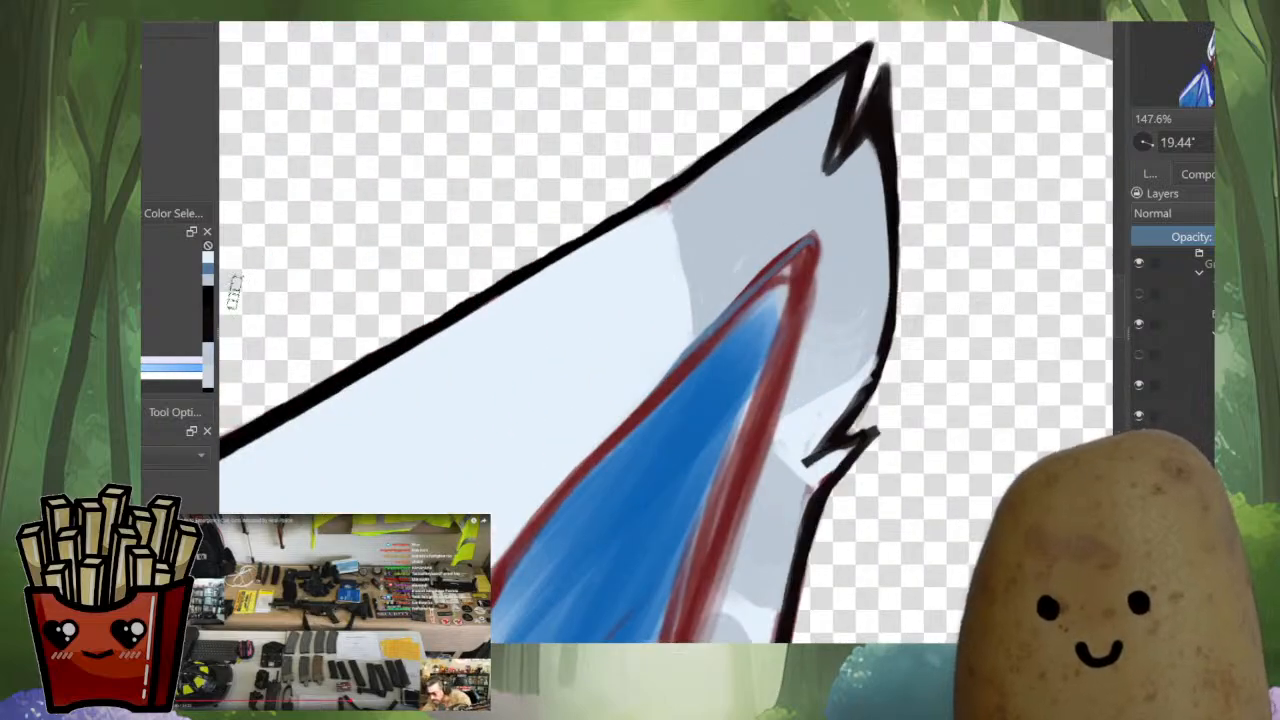
left_click(208, 268)
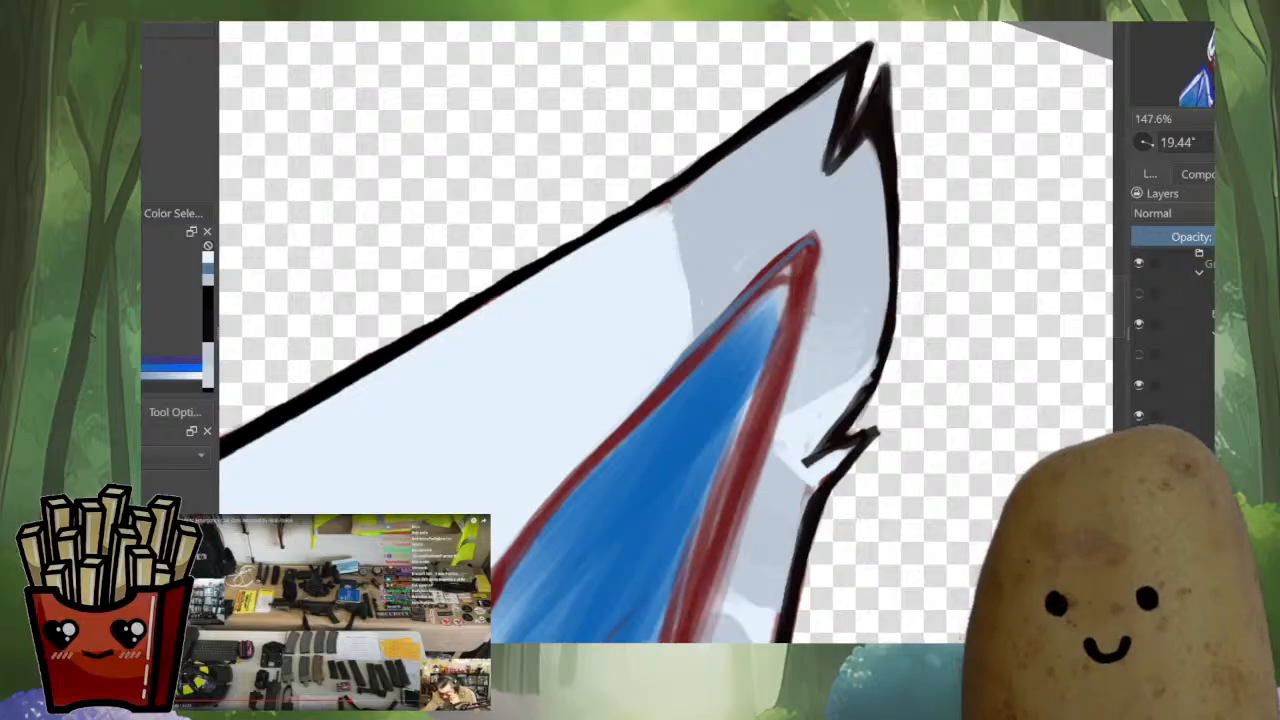
left_click_drag(800, 260, 815, 364)
left_click_drag(640, 420, 826, 357)
left_click_drag(573, 499, 629, 540)
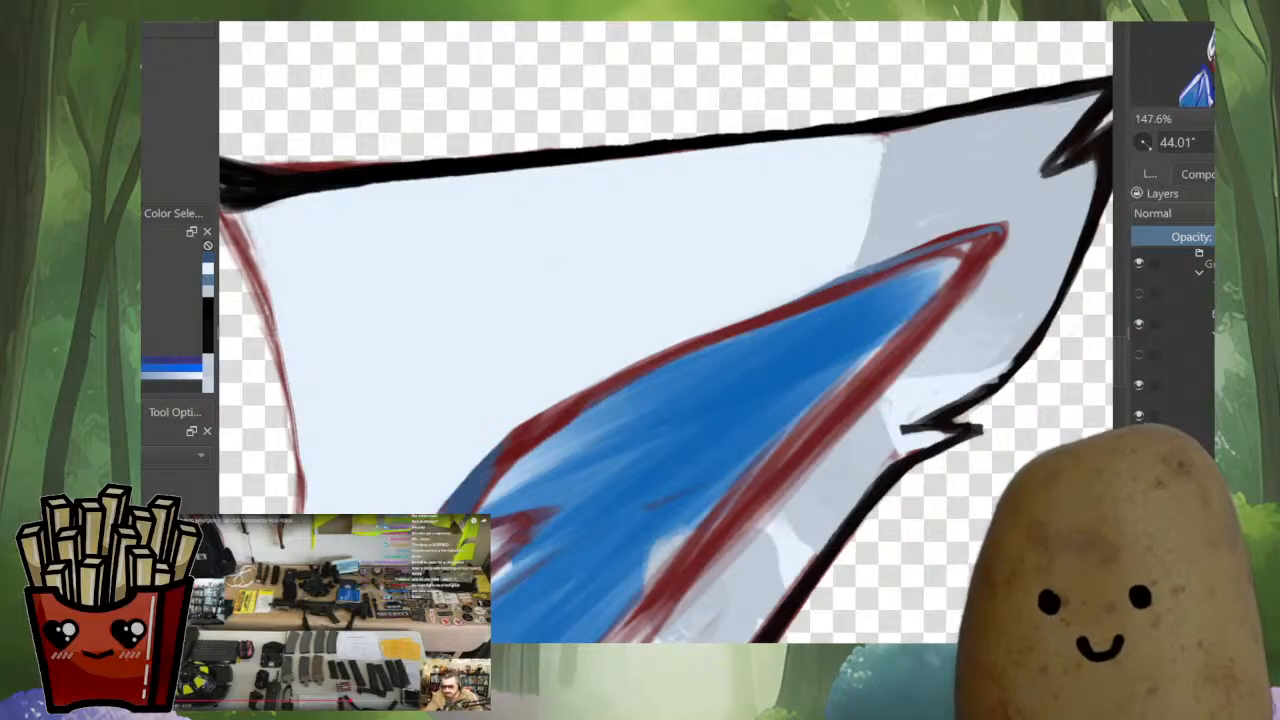
left_click_drag(620, 375, 826, 290)
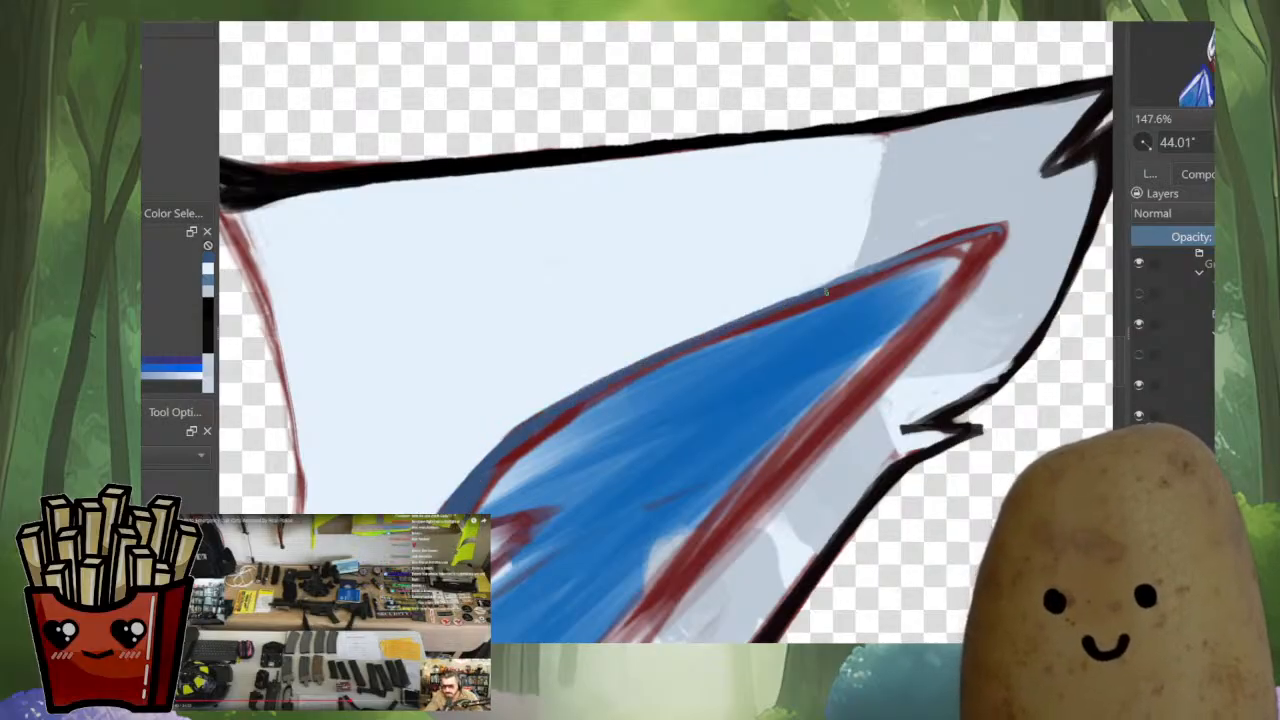
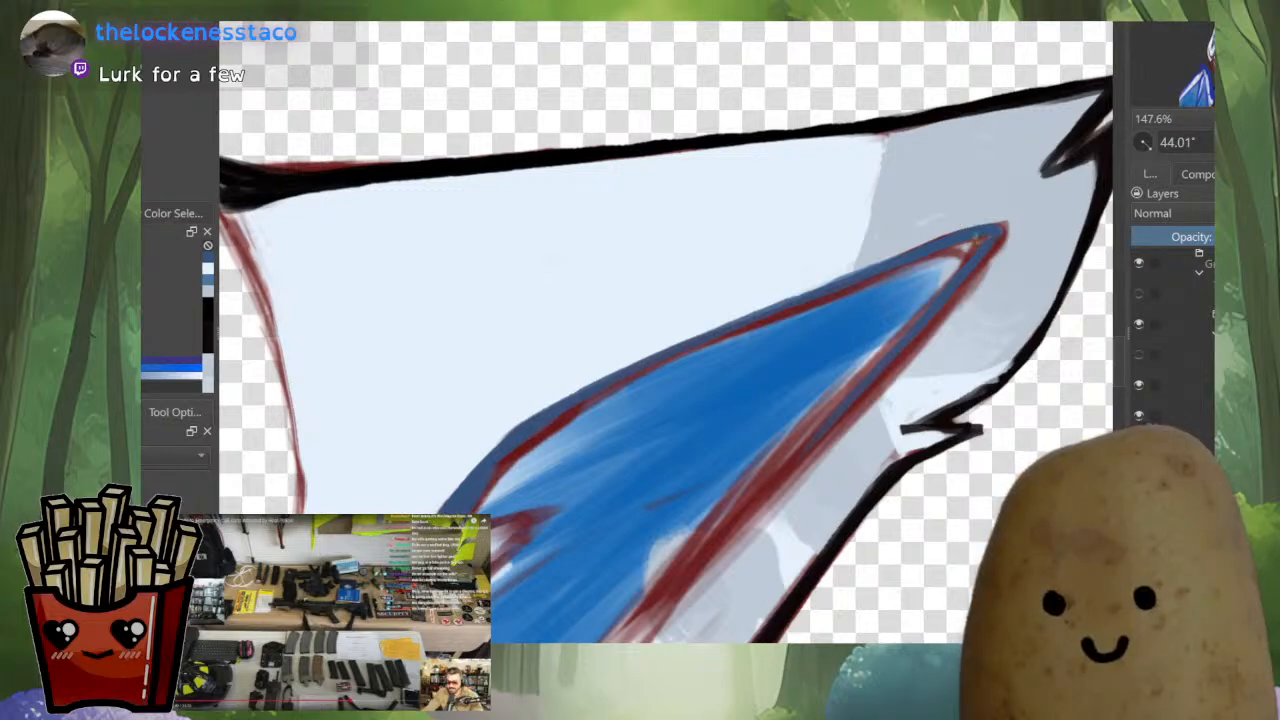
Paint sampled blue over the red line along the inner side of the upper edge of the larger ear's inner patch
mouse_move(844, 292)
left_mouse_down()
mouse_move(928, 260)
mouse_move(770, 325)
left_mouse_up()
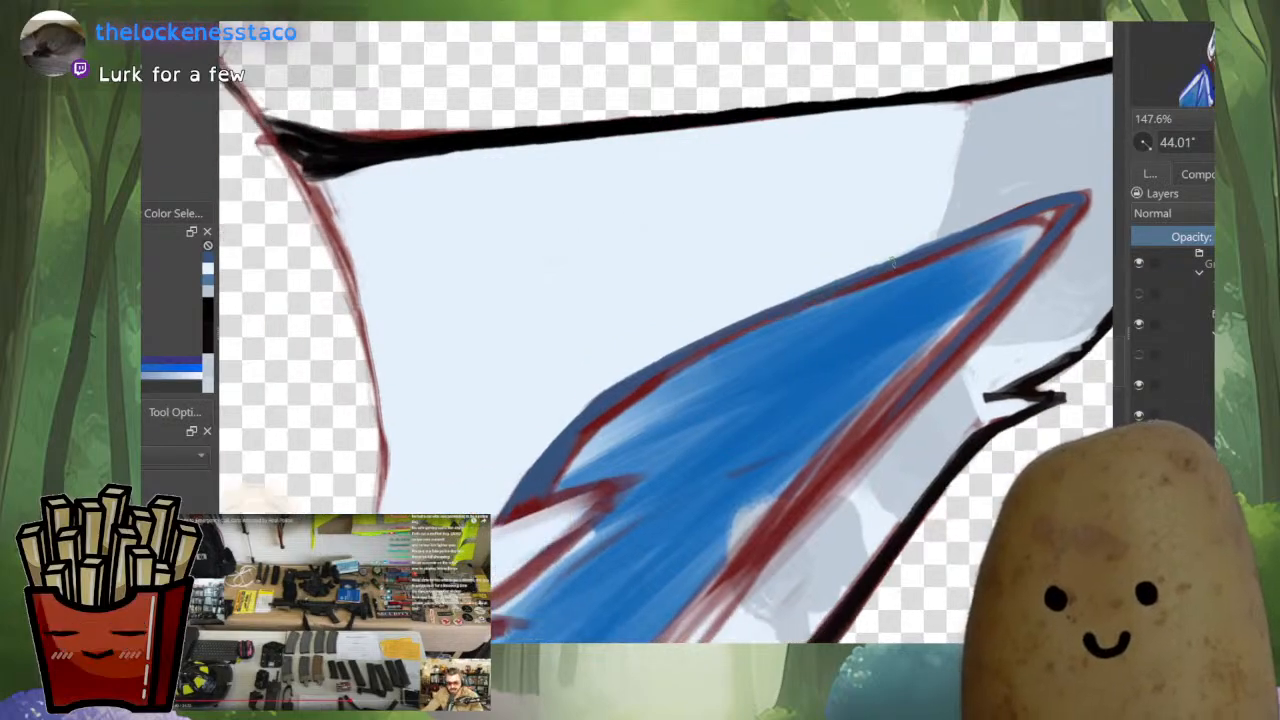
left_click(982, 274, "ctrl")
left_click_drag(1040, 222, 900, 275)
left_click_drag(980, 248, 784, 327)
left_click_drag(875, 299, 1106, 421)
left_click_drag(602, 380, 606, 425)
mouse_move(835, 424)
left_mouse_down()
mouse_move(957, 409)
mouse_move(1090, 435)
mouse_move(999, 402)
mouse_move(1165, 450)
left_mouse_up()
scroll(812, 428, "up", 2)
scroll(812, 428, "down", 3)
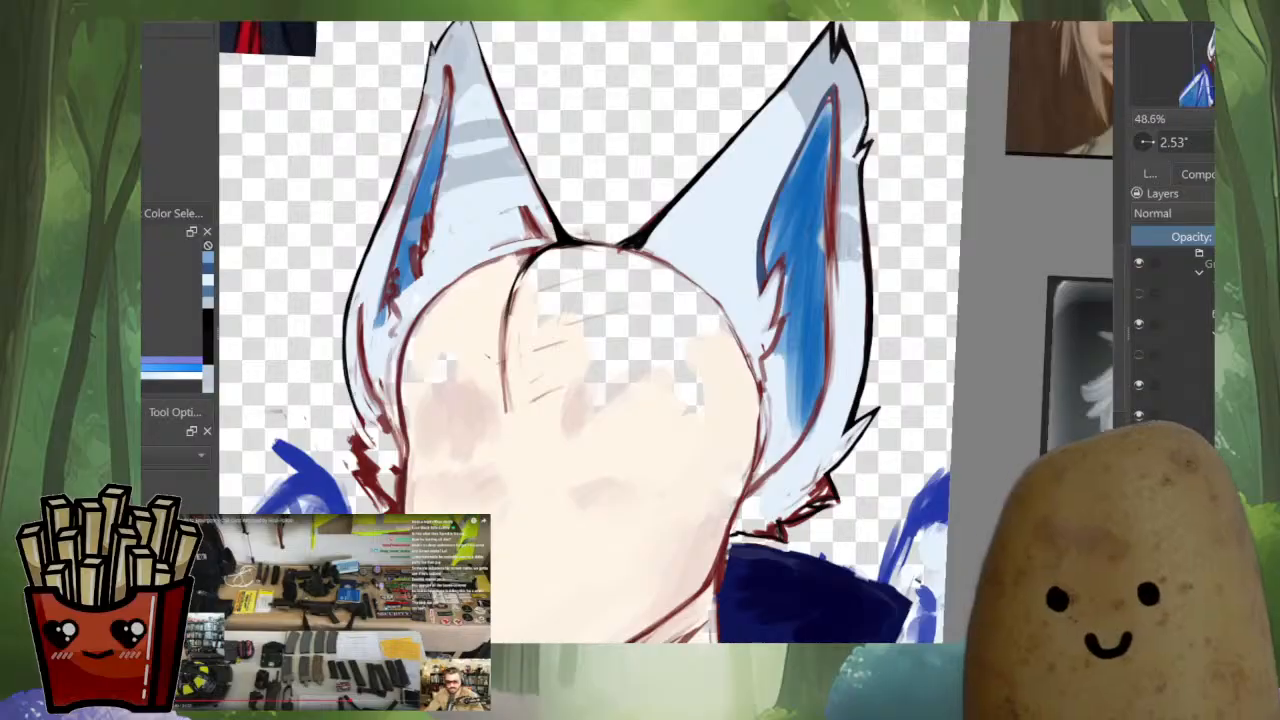
Select the larger ear's blue inner patch with a freehand outline along its edges and jagged lower end
left_click_drag(828, 126, 783, 115)
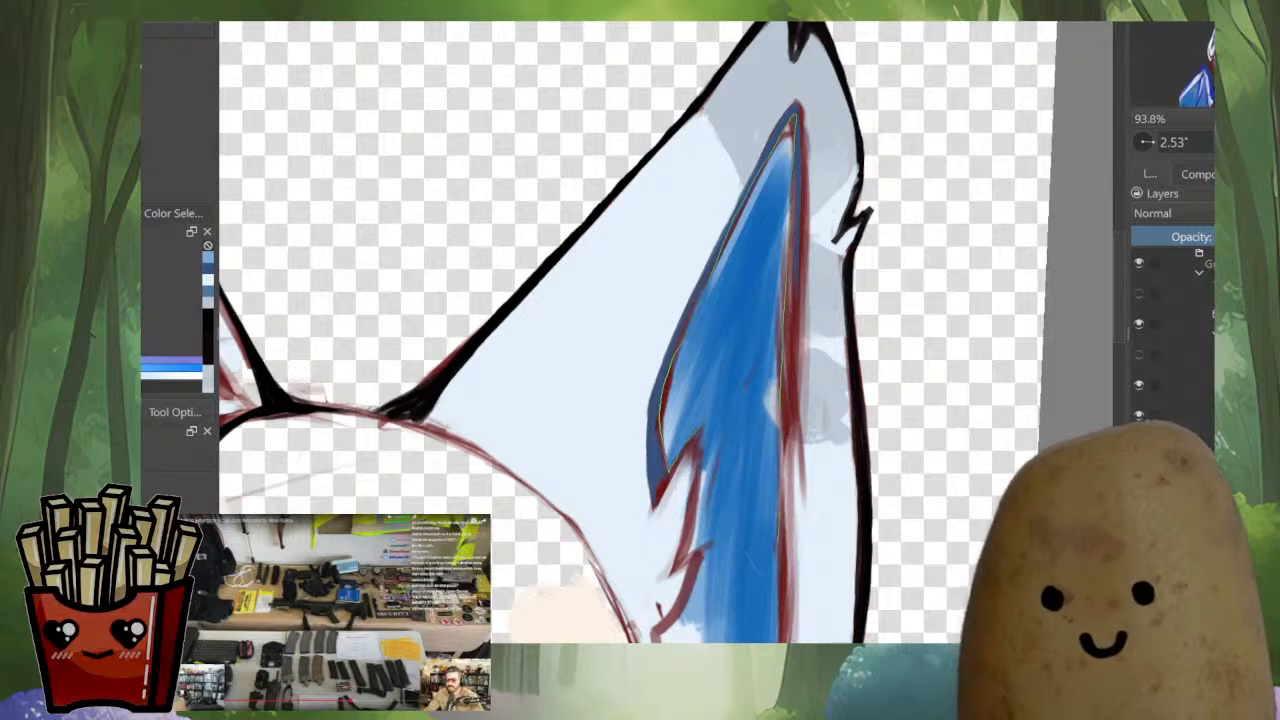
mouse_move(696, 531)
left_mouse_down()
mouse_move(705, 427)
mouse_move(670, 469)
mouse_move(697, 221)
left_mouse_up()
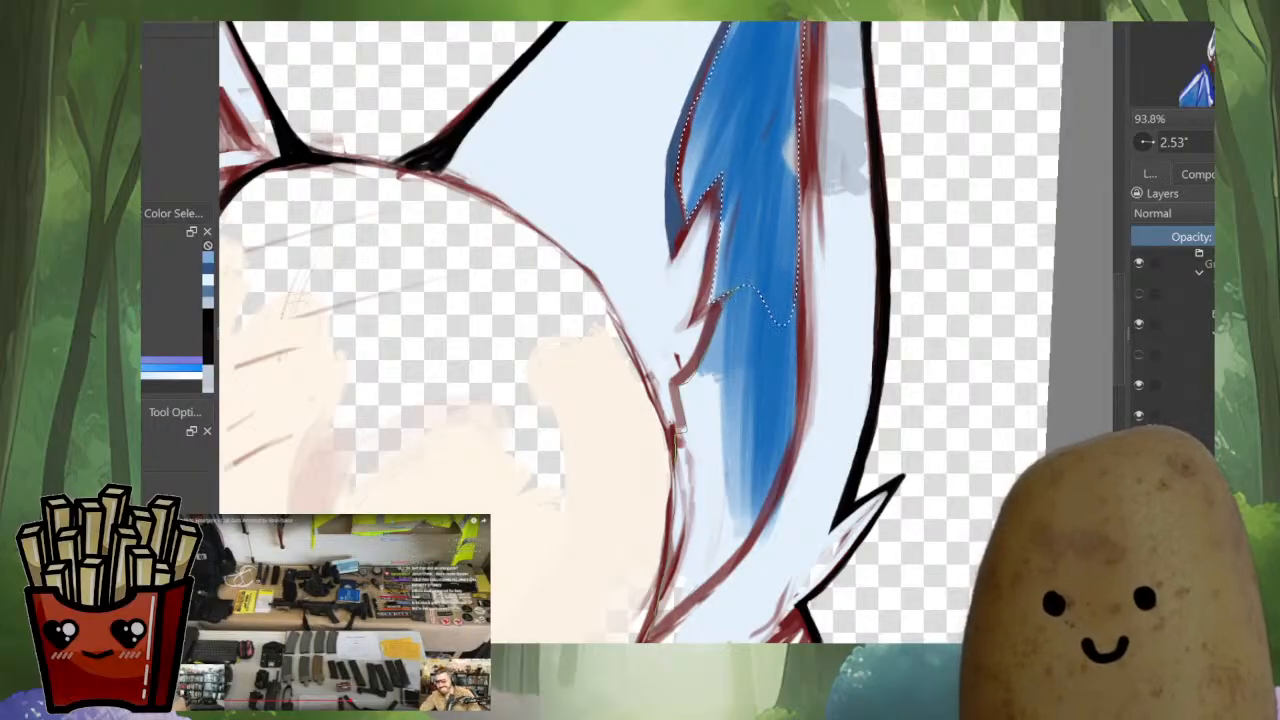
mouse_move(732, 566)
left_mouse_down()
mouse_move(775, 507)
mouse_move(796, 440)
mouse_move(799, 312)
mouse_move(785, 290)
left_mouse_up()
scroll(800, 357, "down", 3)
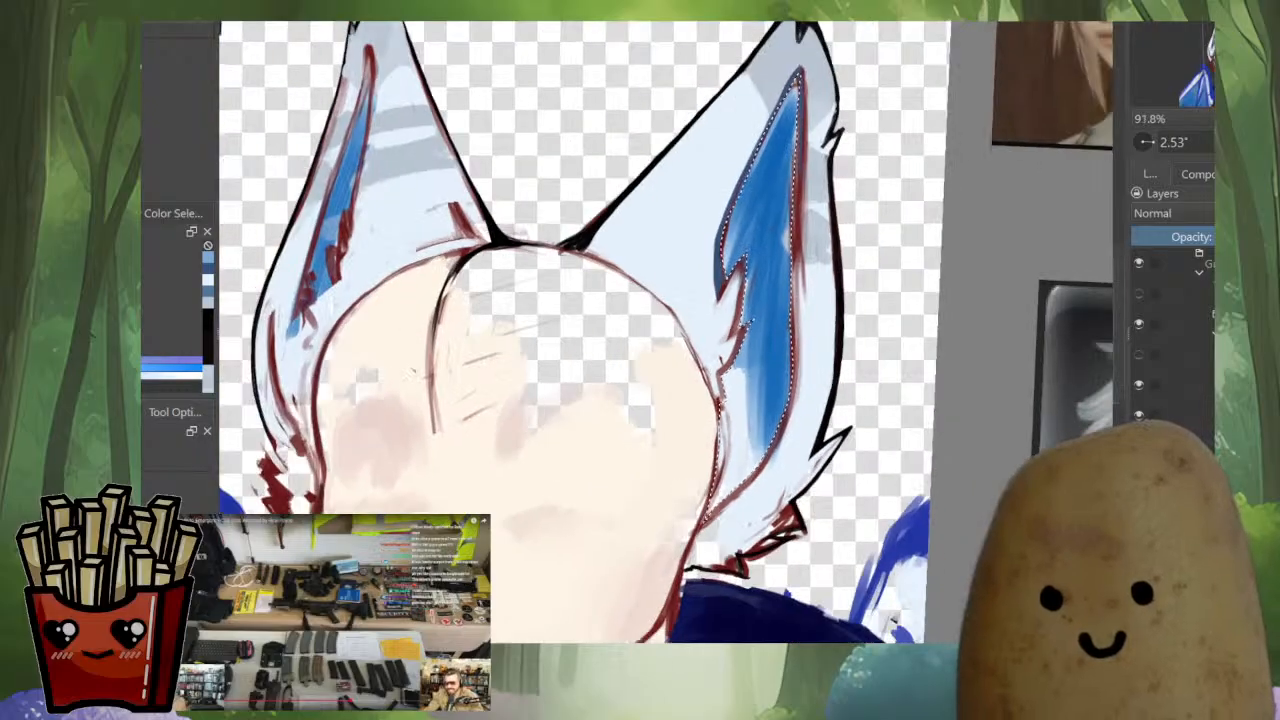
Add the smaller ear's blue inner patch to the selection, following its jagged edge
left_click_drag(800, 357, 1055, 540)
left_click_drag(800, 480, 717, 525)
left_click_drag(507, 391, 505, 349)
mouse_move(540, 560)
left_mouse_down()
mouse_move(555, 485)
mouse_move(633, 374)
mouse_move(638, 407)
mouse_move(840, 292)
left_mouse_up()
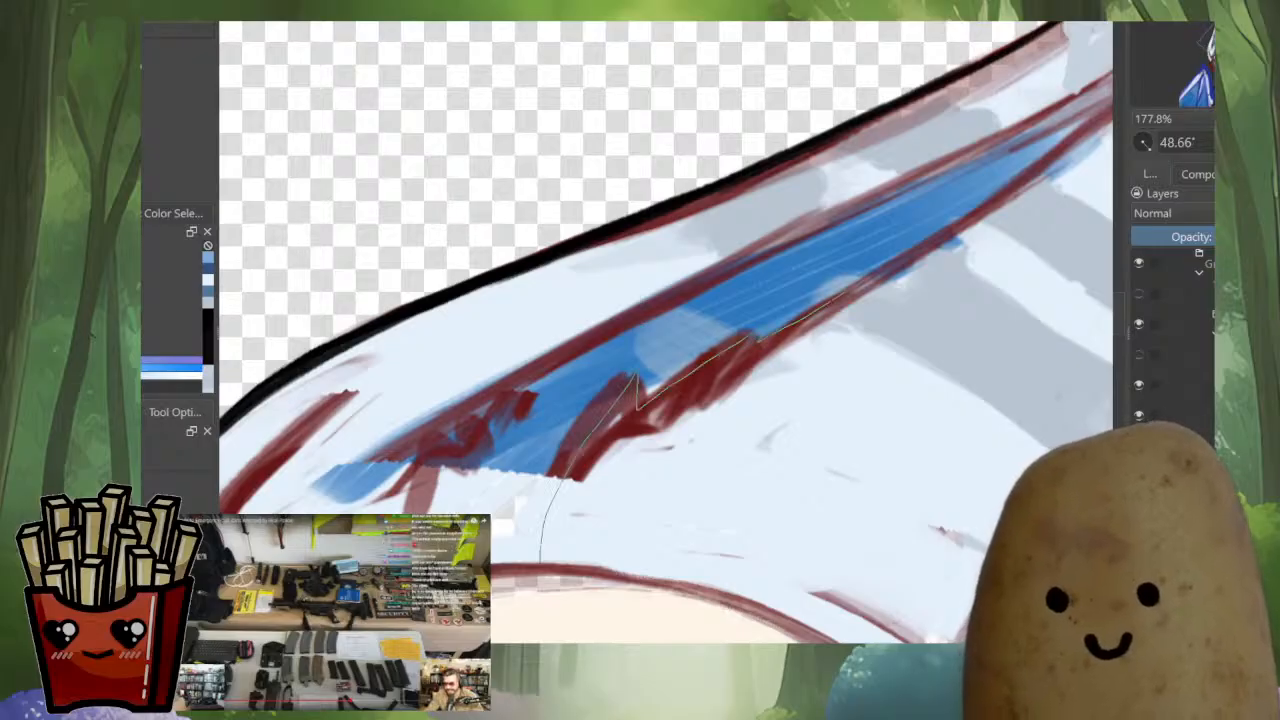
mouse_move(1000, 200)
left_mouse_down()
mouse_move(1060, 150)
mouse_move(1055, 116)
mouse_move(600, 335)
mouse_move(290, 505)
mouse_move(315, 670)
mouse_move(440, 640)
mouse_move(540, 526)
mouse_move(770, 381)
left_mouse_up()
scroll(724, 389, "down", 4)
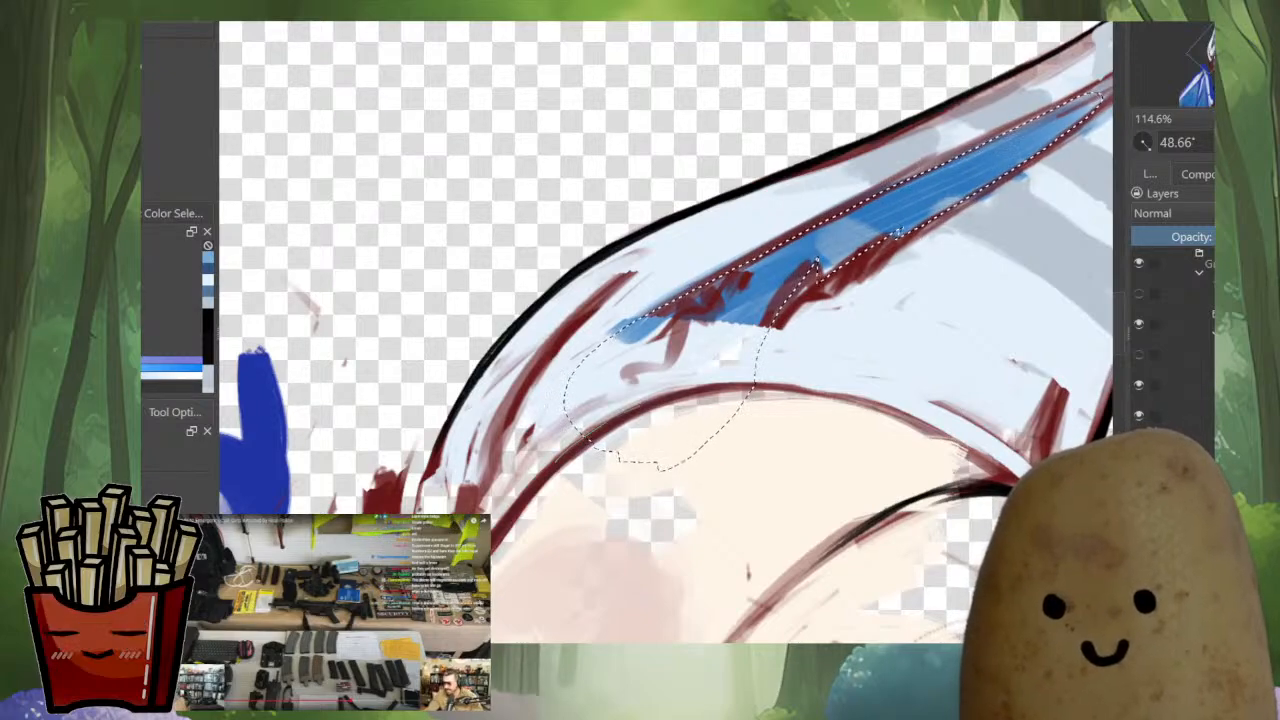
Trim the selection along the head outline and extend it through the lower end of the smaller ear's inner area
left_click_drag(682, 473, 582, 442)
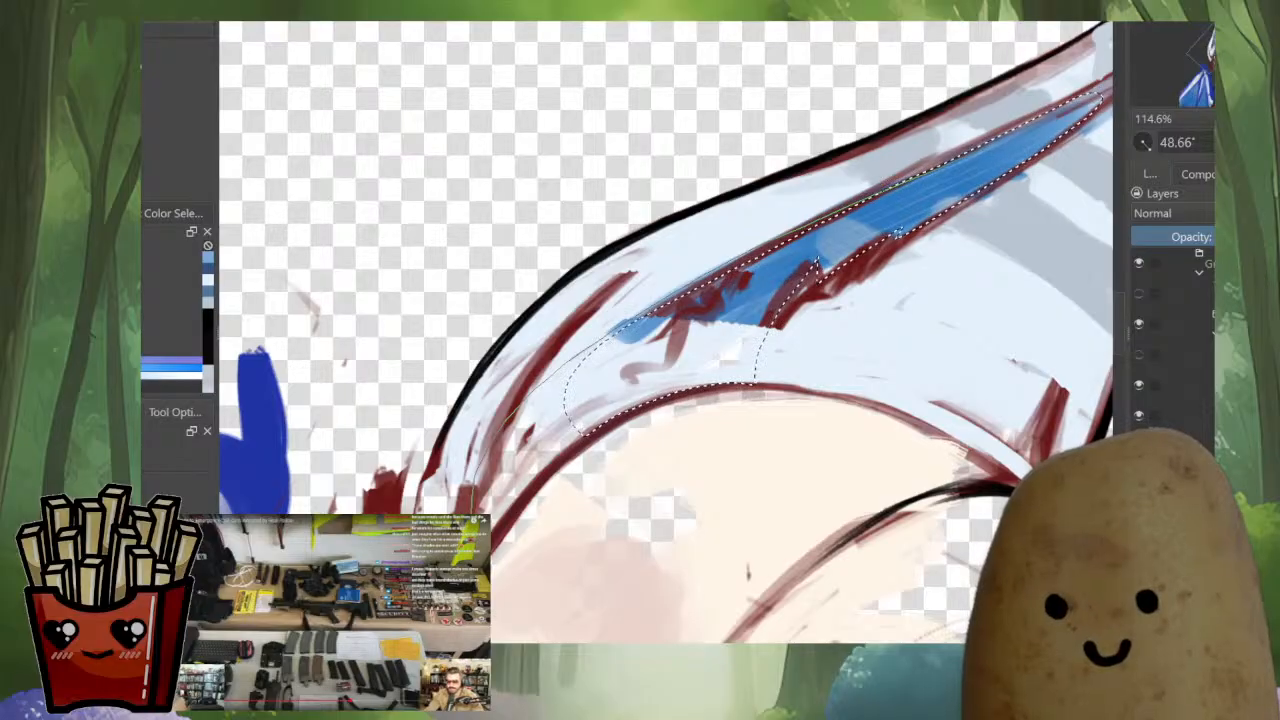
left_click_drag(898, 232, 841, 150)
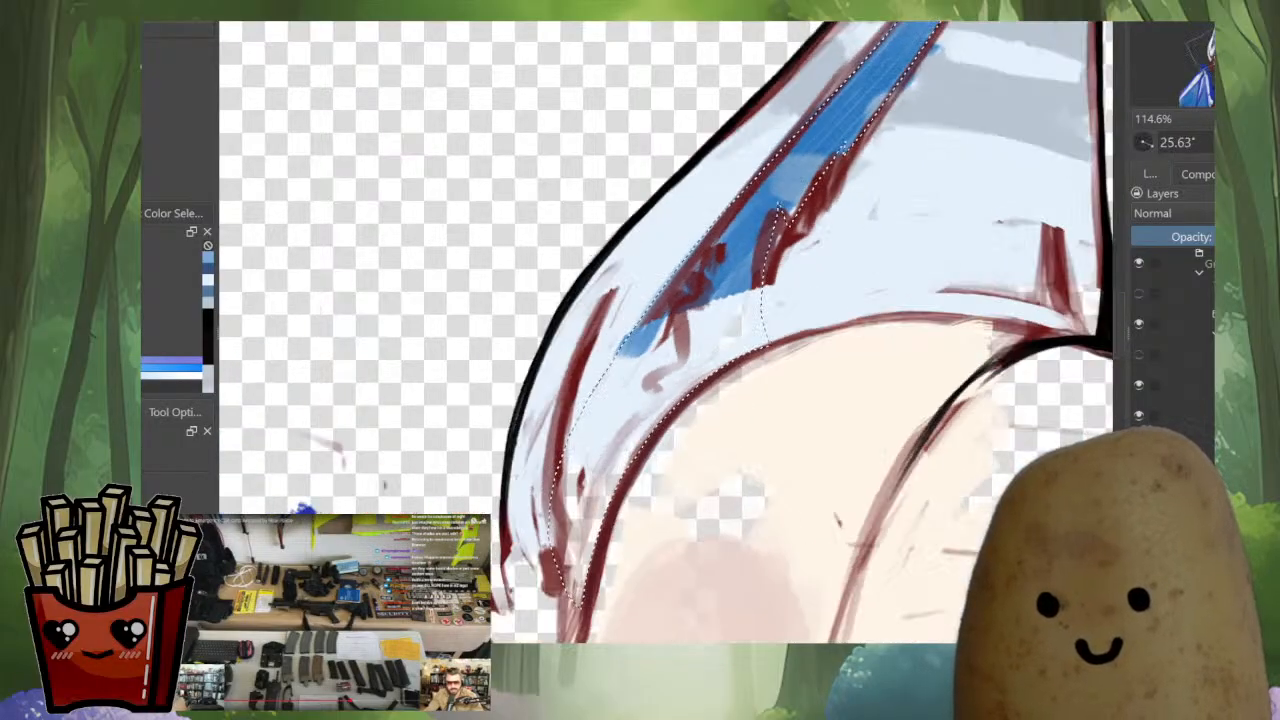
left_click_drag(763, 398, 801, 134)
left_click_drag(755, 500, 768, 372)
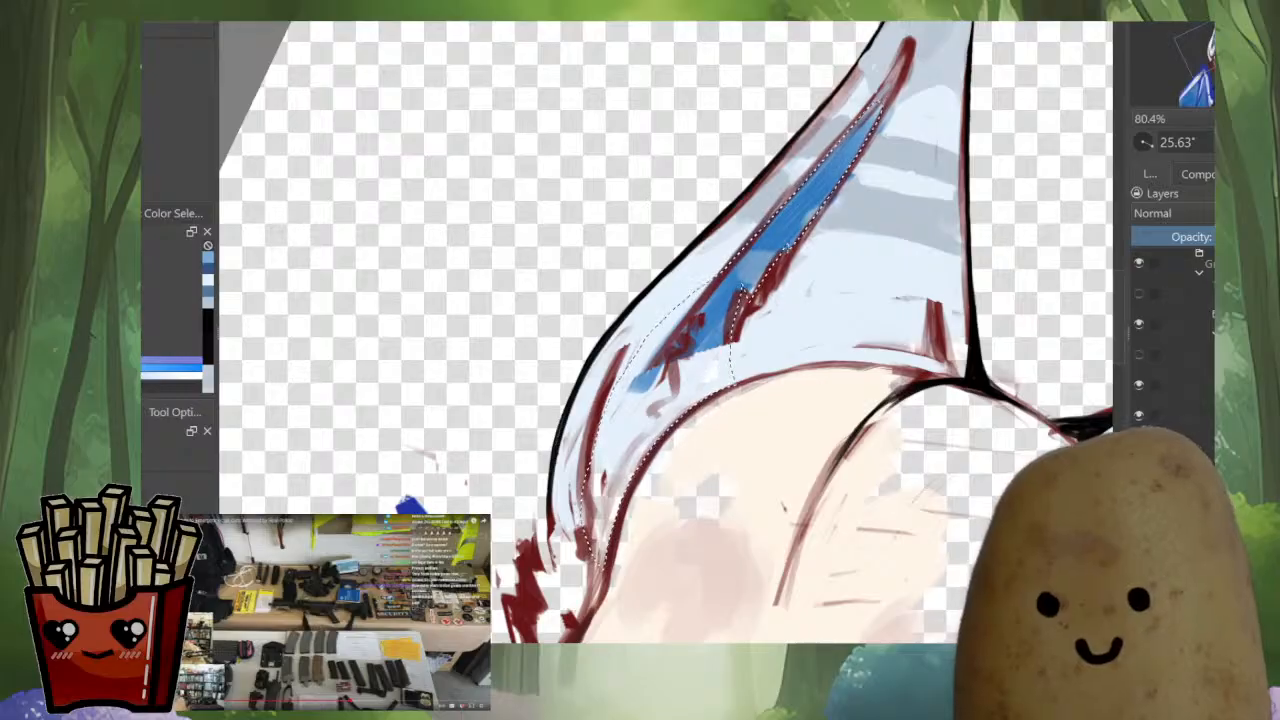
Cut the selected inner areas of both ears and paste them onto a layer of their own
scroll(727, 375, "down", 4)
left_click_drag(830, 400, 808, 328)
scroll(718, 252, "up", 5)
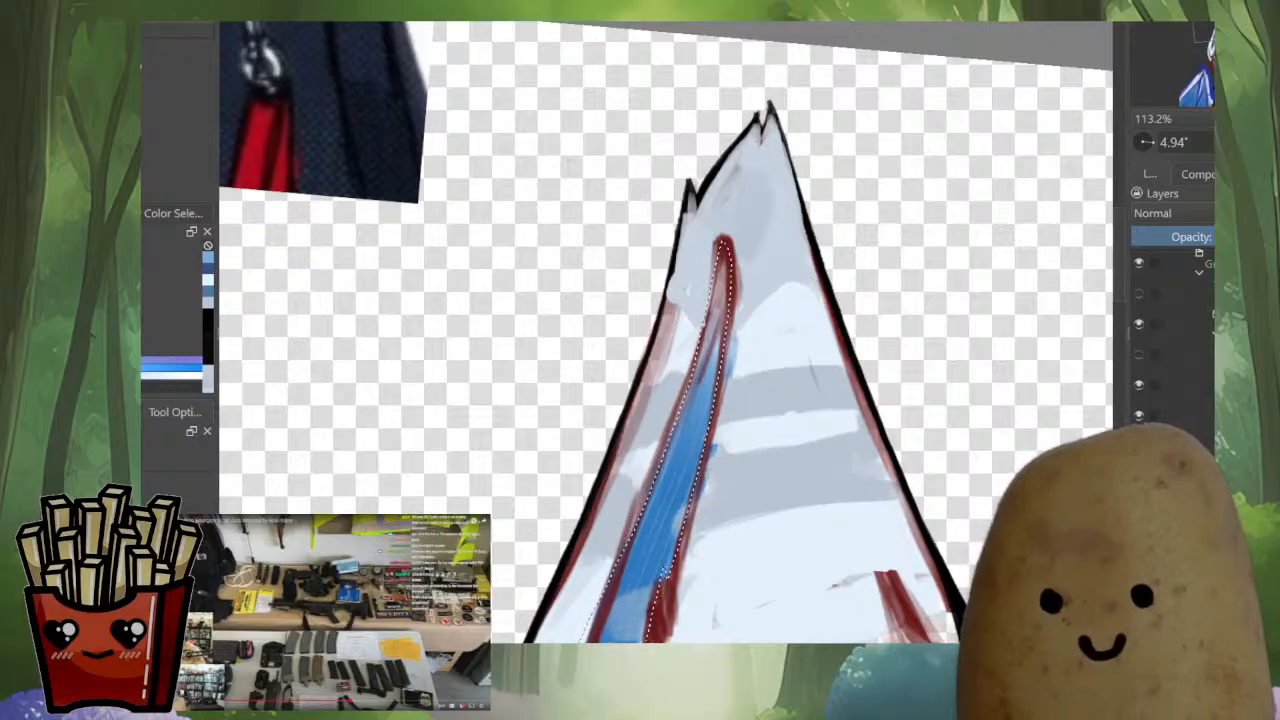
scroll(790, 383, "down", 4)
left_click_drag(790, 383, 719, 266)
key("Delete")
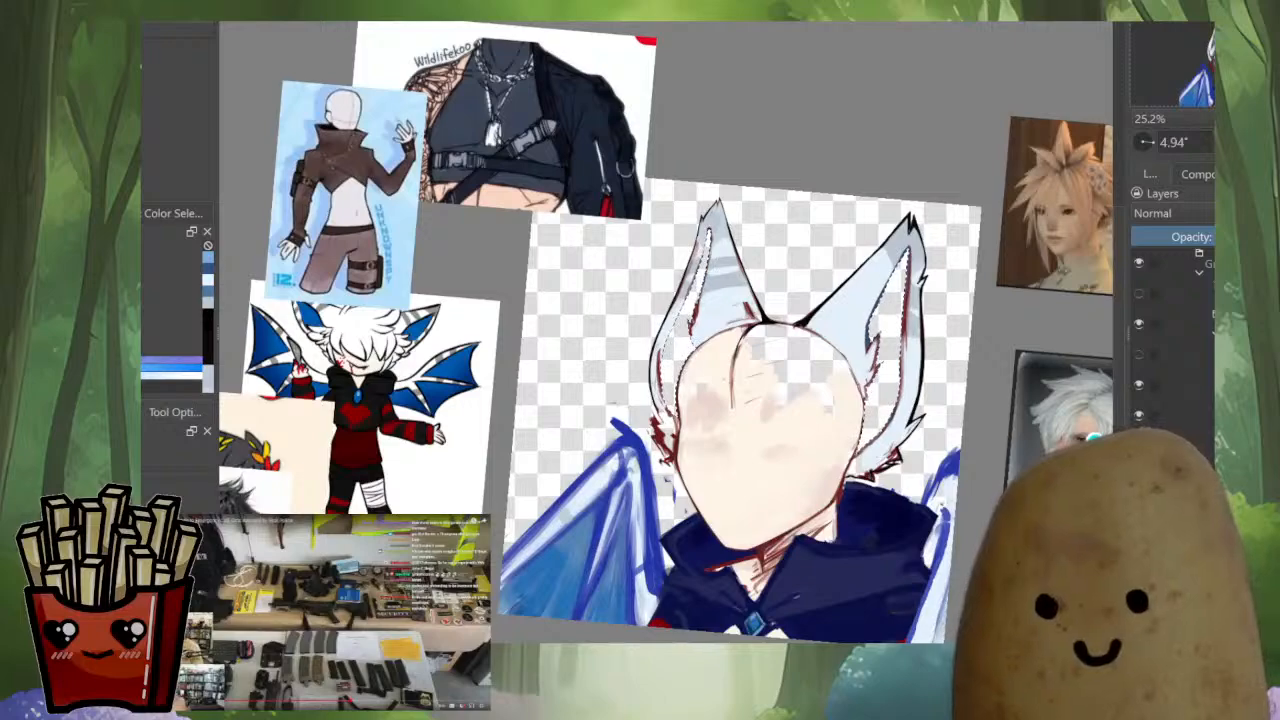
key("ctrl+v")
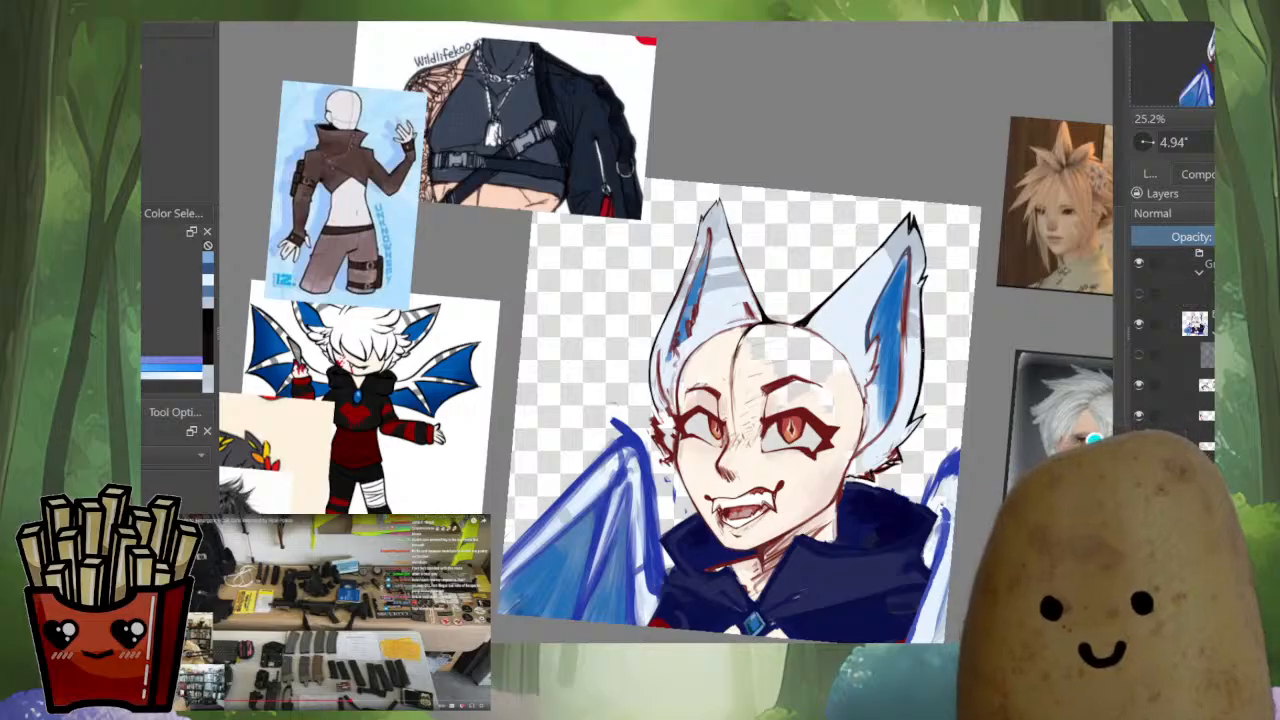
Paint light blue over the grey shading between the larger ear's inner patch and its lower outer edge
left_click_drag(897, 322, 926, 322)
left_click_drag(932, 310, 884, 425)
left_click_drag(720, 588, 720, 545)
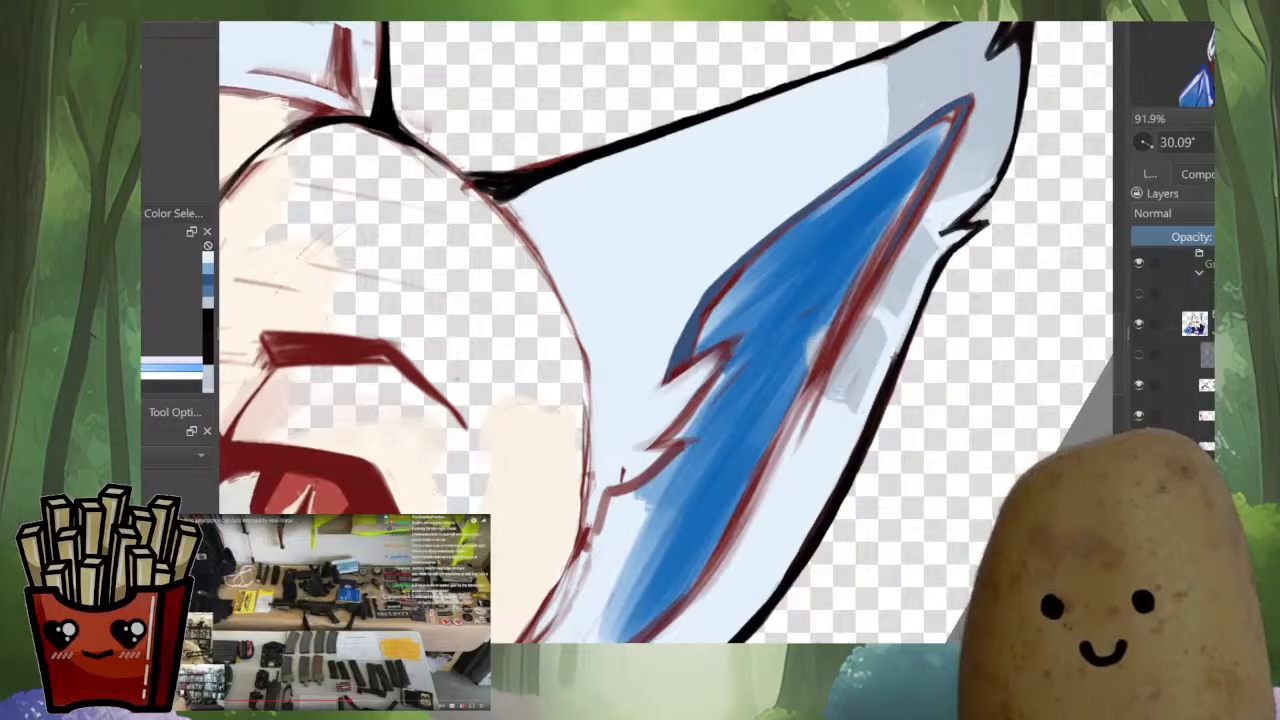
left_click_drag(830, 438, 768, 510)
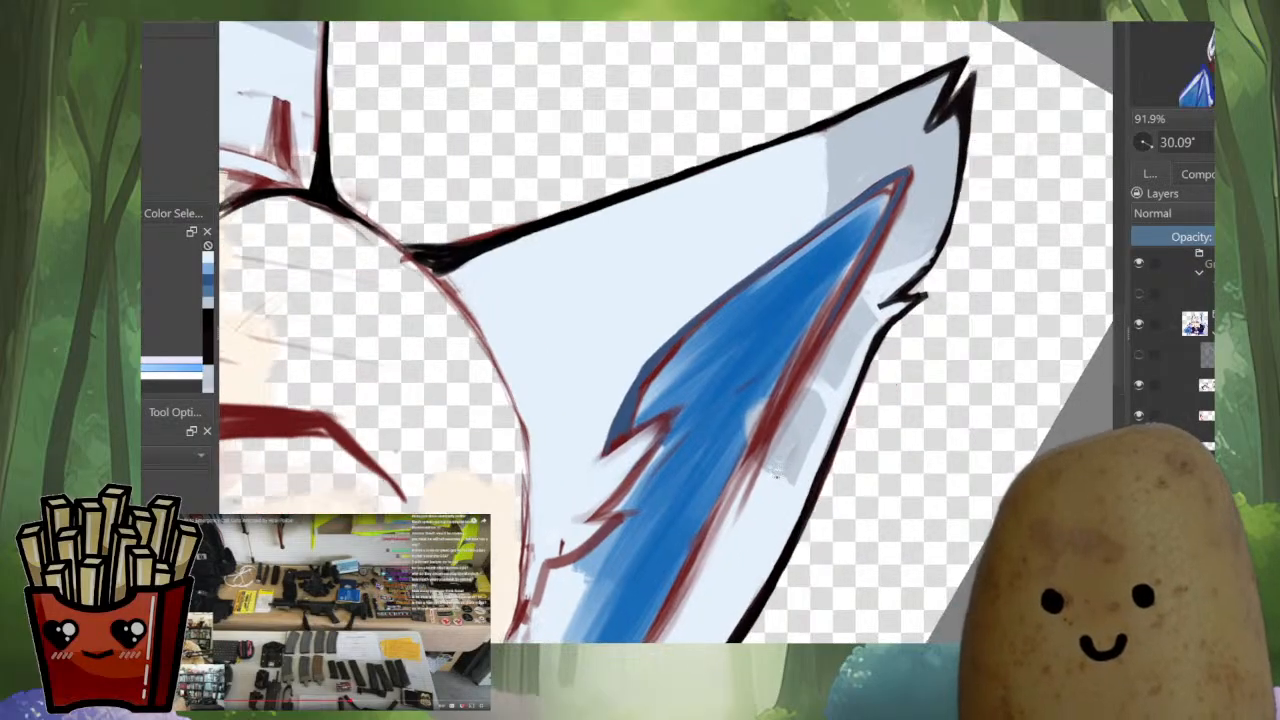
left_click_drag(786, 449, 752, 476)
left_click_drag(690, 524, 814, 392)
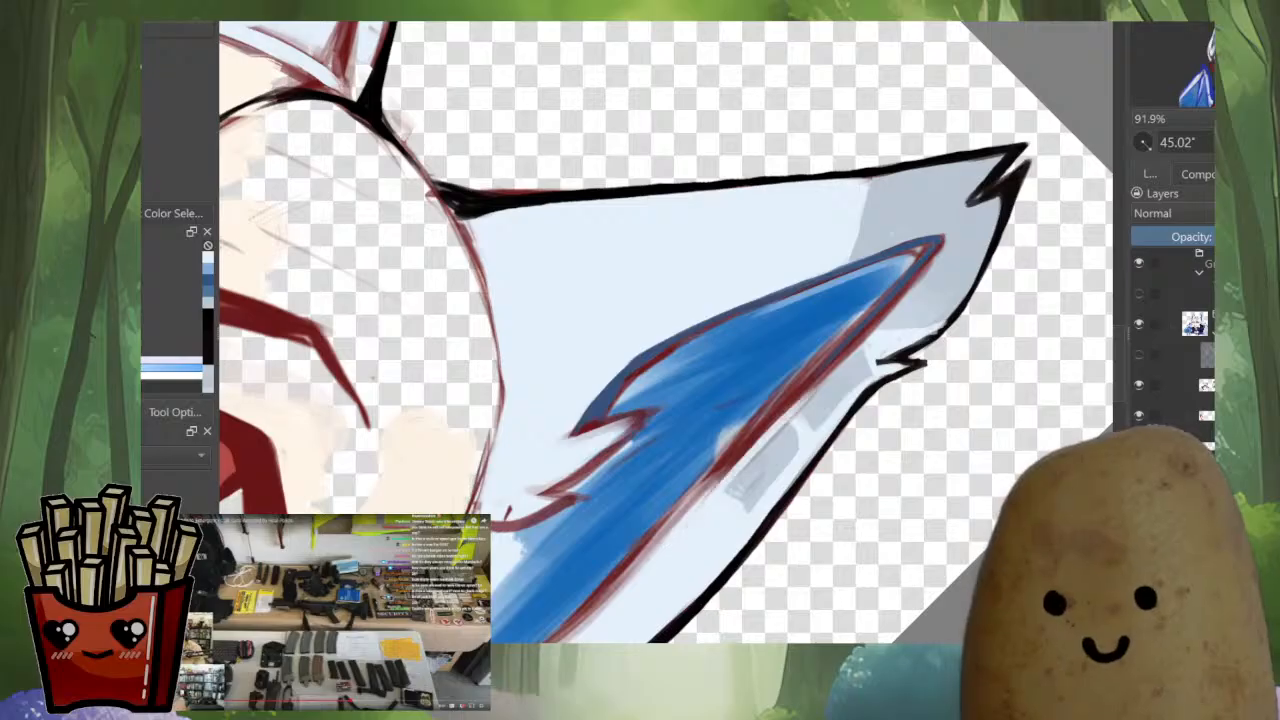
left_click_drag(712, 492, 866, 350)
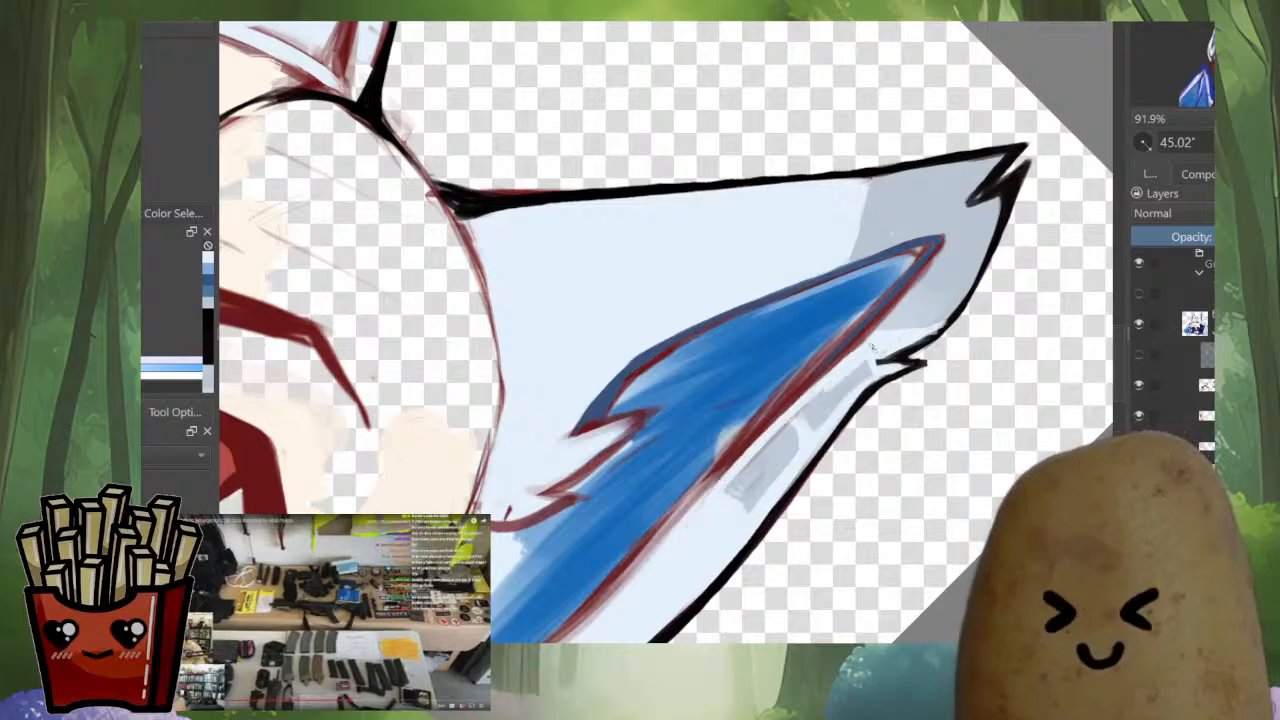
left_click_drag(818, 402, 868, 364)
left_click_drag(814, 424, 856, 384)
mouse_move(748, 506)
left_mouse_down()
mouse_move(824, 402)
mouse_move(814, 392)
mouse_move(798, 530)
left_mouse_up()
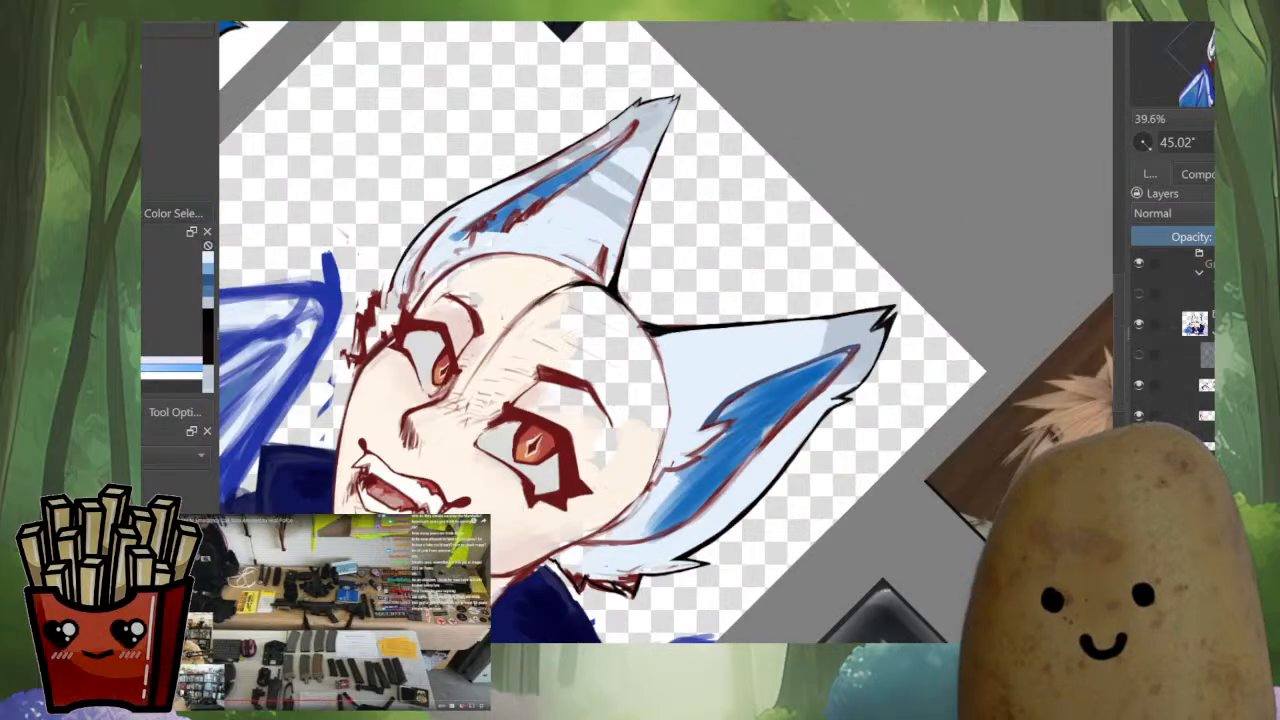
Erase the red line inside the upper outline of the larger ear's inner patch and hide the blue inner fill
left_click_drag(830, 382, 873, 297)
left_click_drag(541, 440, 688, 391)
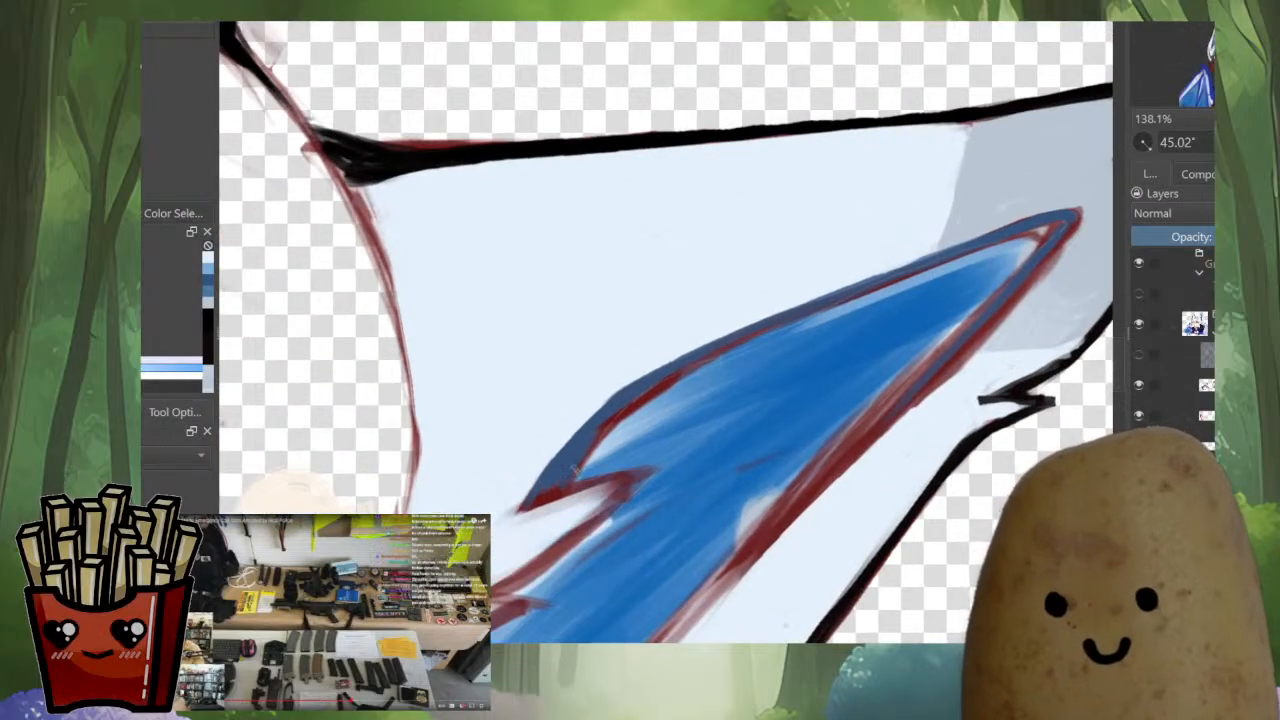
left_click_drag(580, 466, 638, 408)
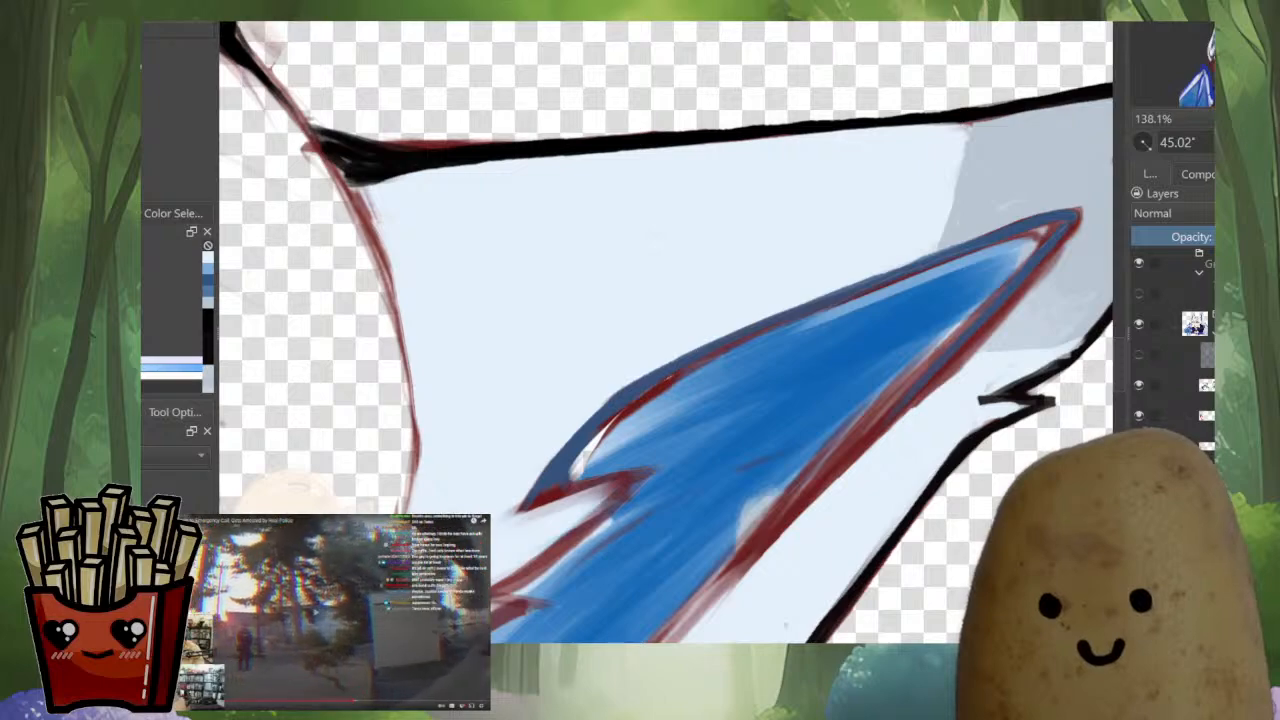
key("ctrl+z")
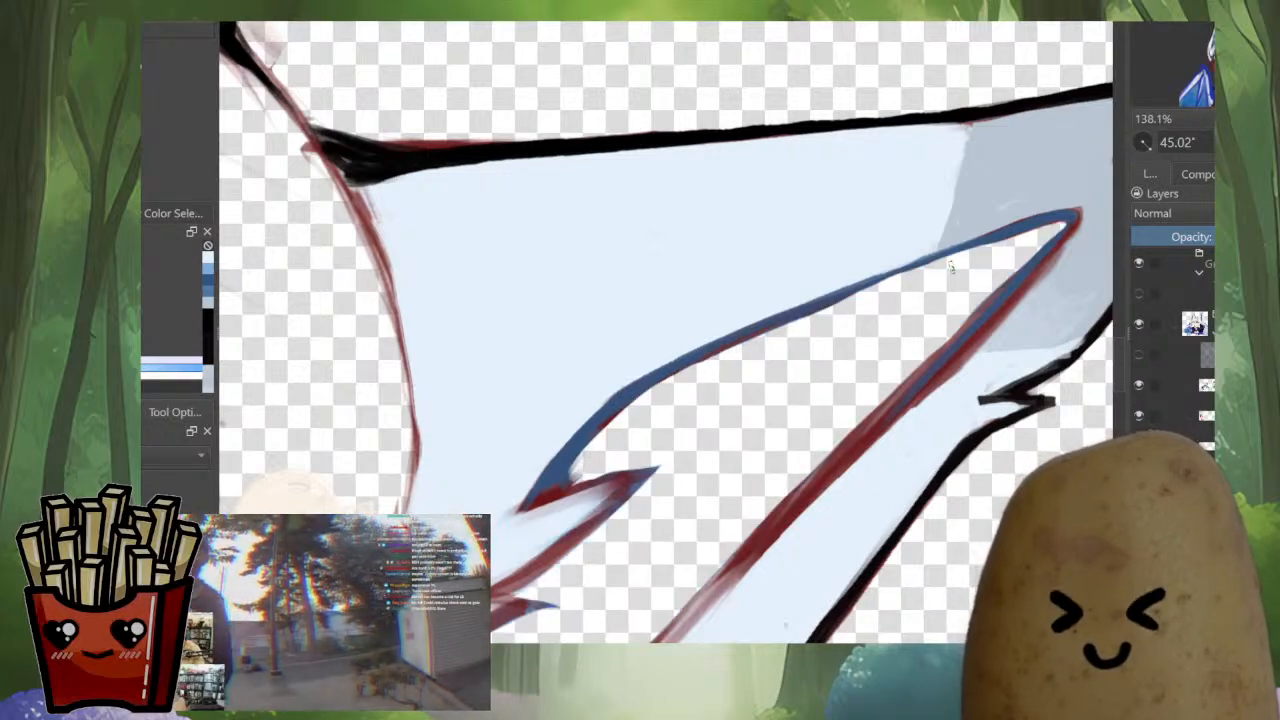
Repaint the upper outline of the larger ear's inner patch in a darker blue up to its tip
left_click(1052, 217, "ctrl")
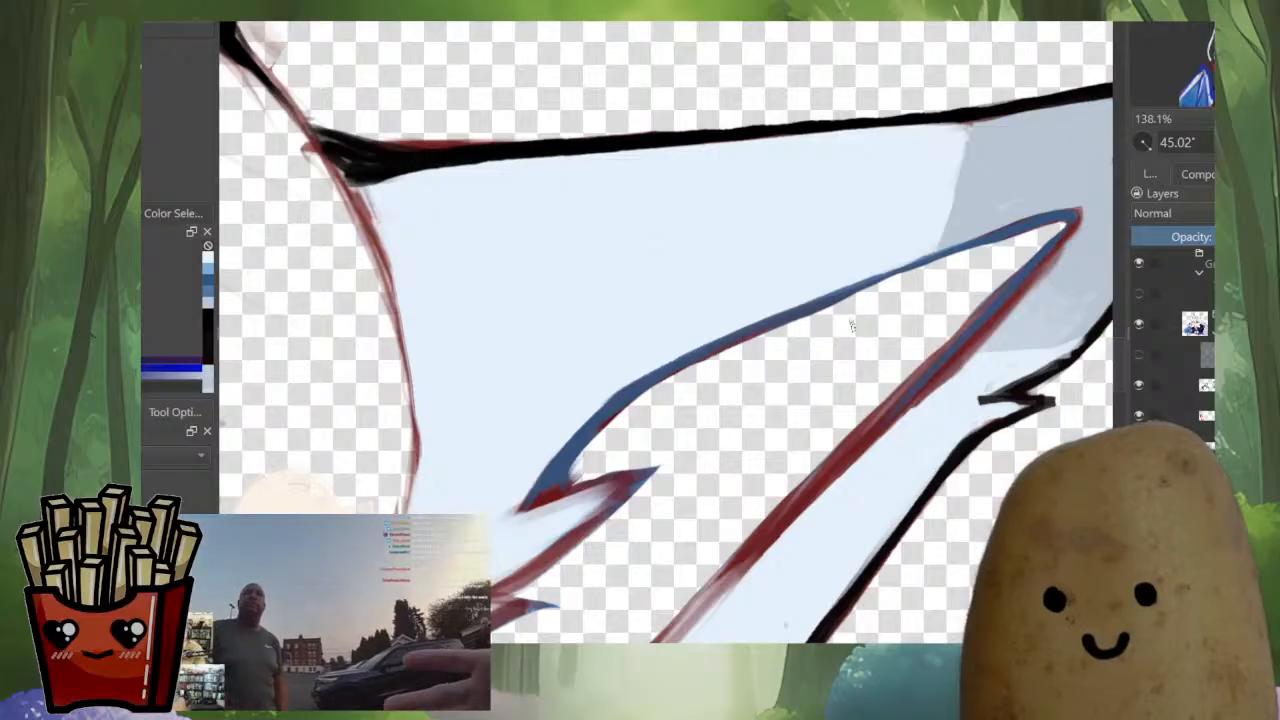
mouse_move(571, 463)
left_mouse_down()
mouse_move(612, 405)
mouse_move(748, 328)
mouse_move(970, 240)
mouse_move(894, 223)
left_mouse_up()
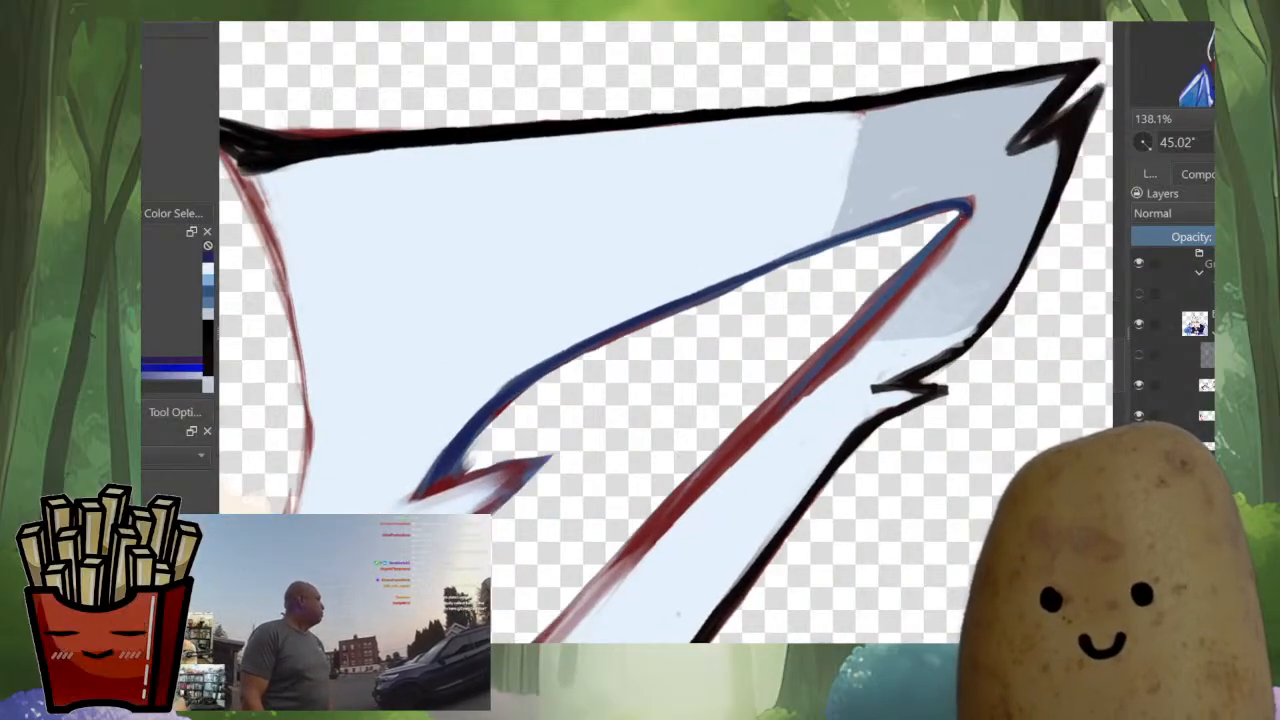
scroll(888, 310, "down", 5)
scroll(755, 465, "up", 3)
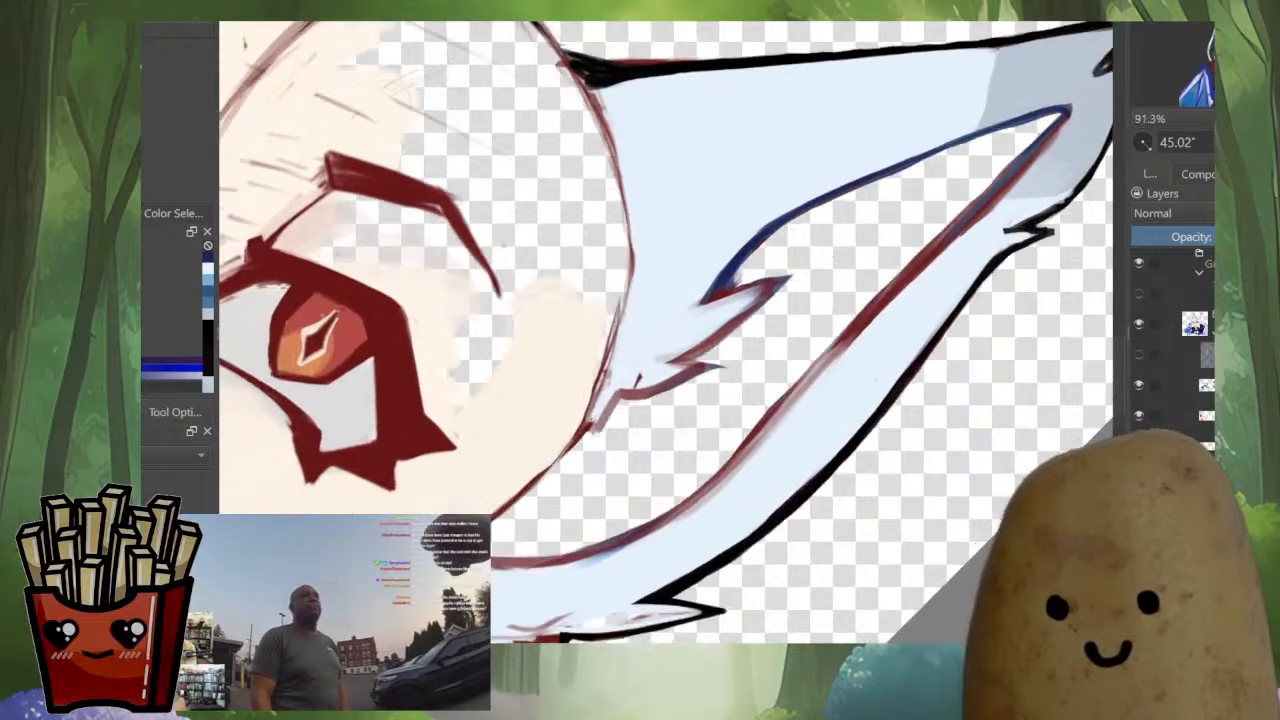
Trace dark blue over the red lower edge of the larger ear's inner patch down to the head outline
left_click_drag(654, 500, 588, 582)
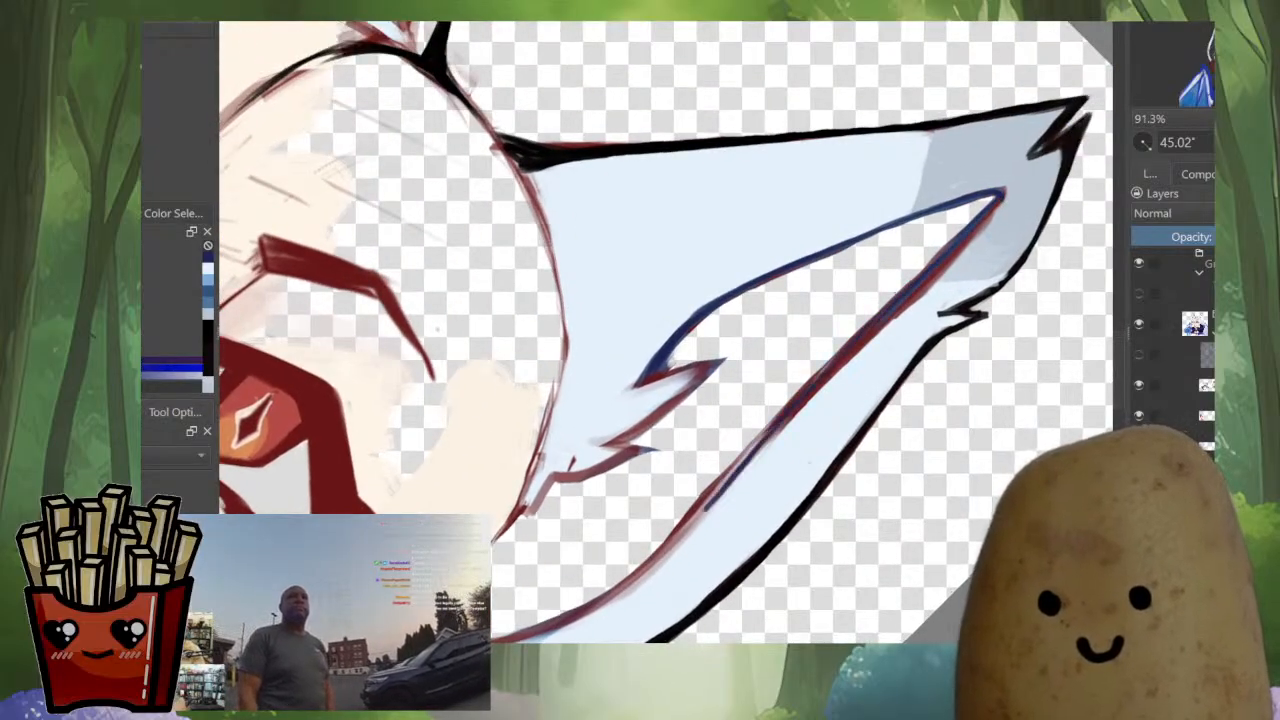
left_click_drag(694, 518, 744, 468)
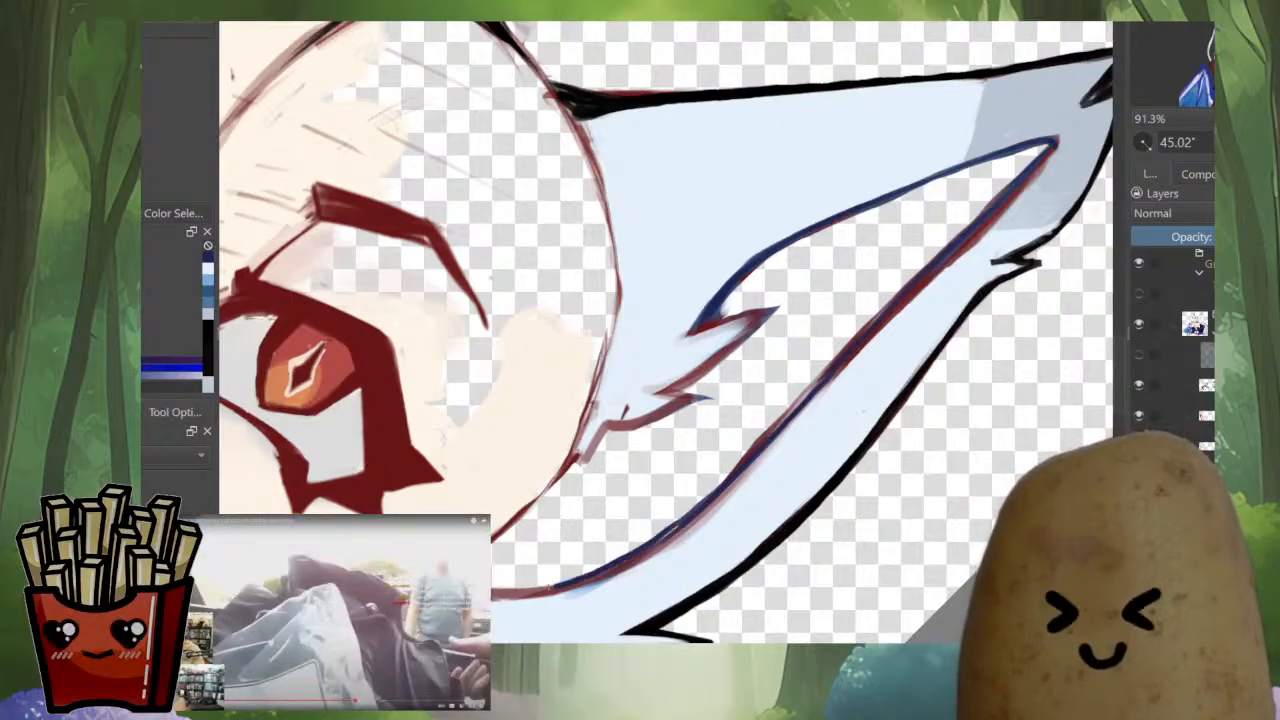
left_click_drag(669, 533, 832, 424, "shift")
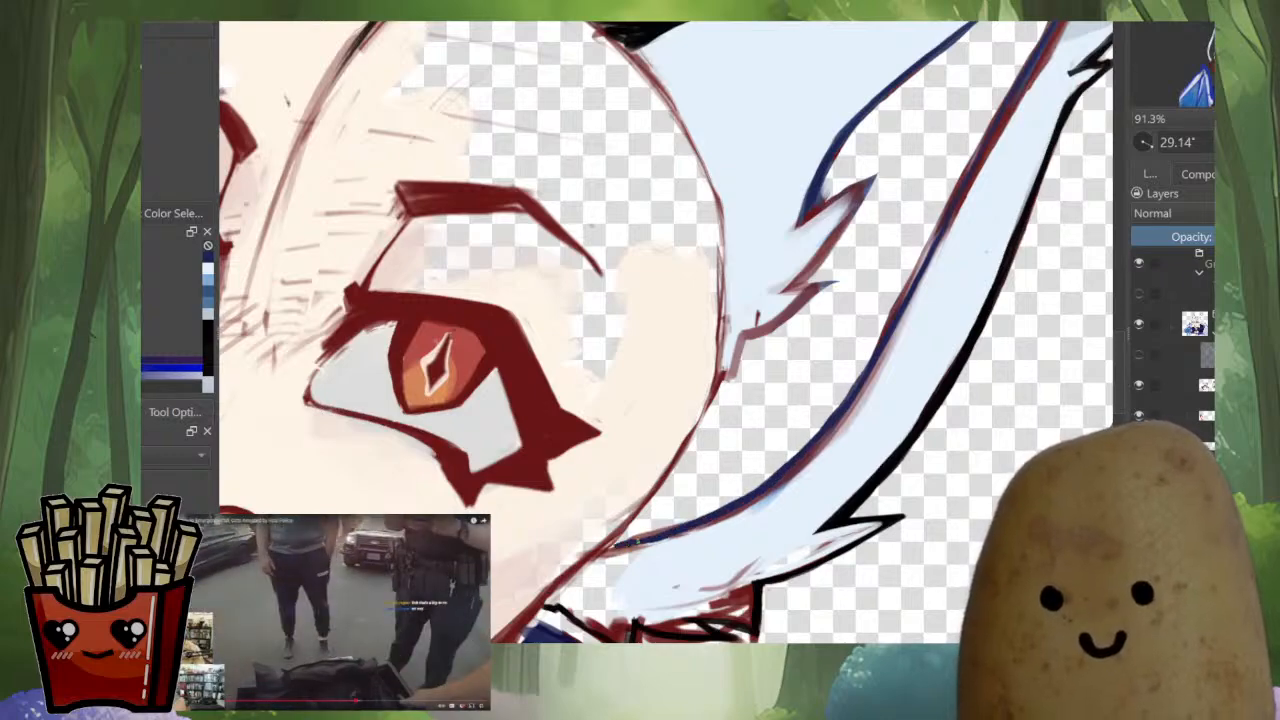
left_click(859, 412, "ctrl")
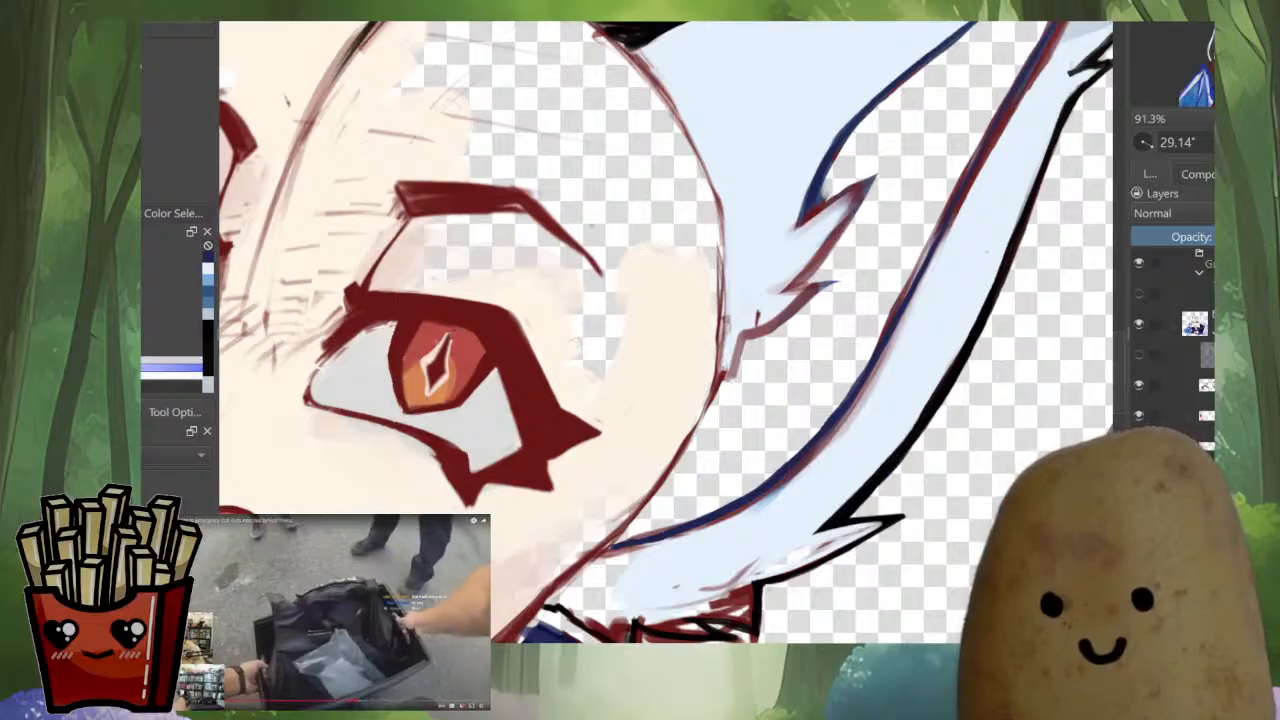
mouse_move(845, 426)
left_mouse_down()
mouse_move(735, 515)
mouse_move(790, 484)
mouse_move(805, 453)
left_mouse_up()
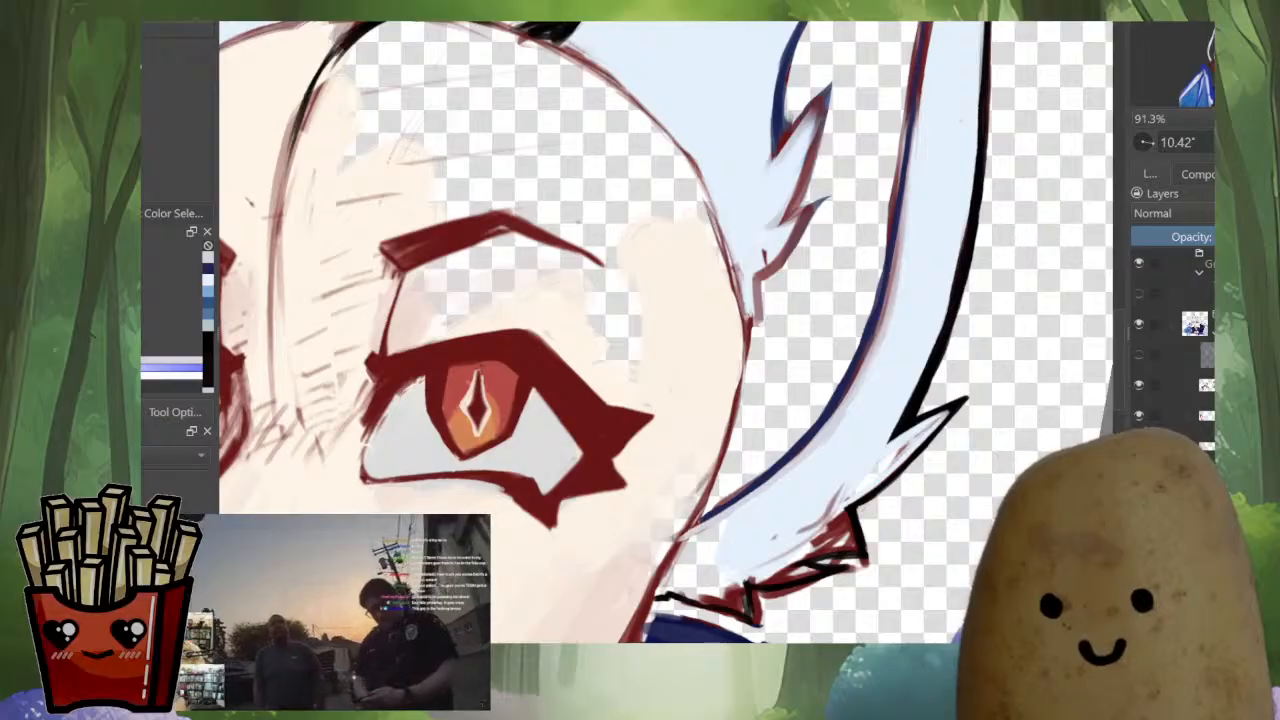
Erase the red sketch marks outside the black outline of the fur tufts at the larger ear's base
left_click_drag(703, 546, 761, 606, "shift")
mouse_move(761, 606)
left_mouse_down()
mouse_move(797, 537)
mouse_move(754, 512)
mouse_move(886, 487)
left_mouse_up()
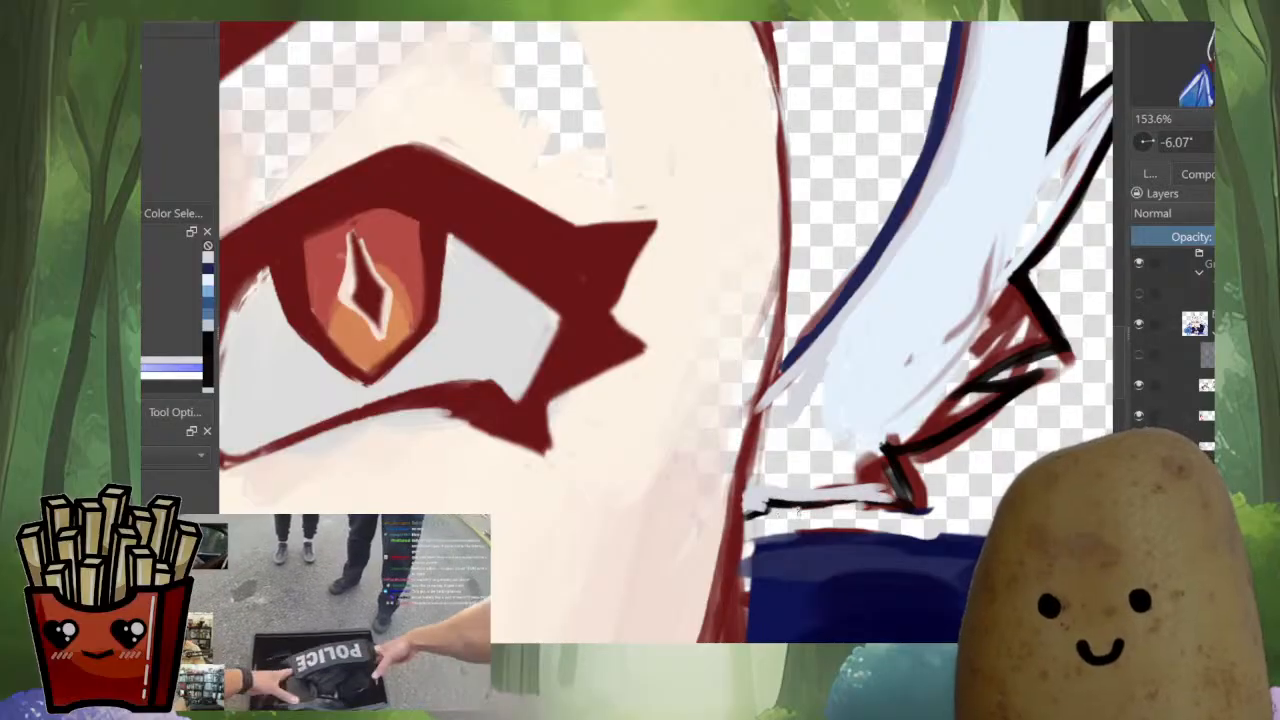
left_click_drag(798, 511, 925, 509)
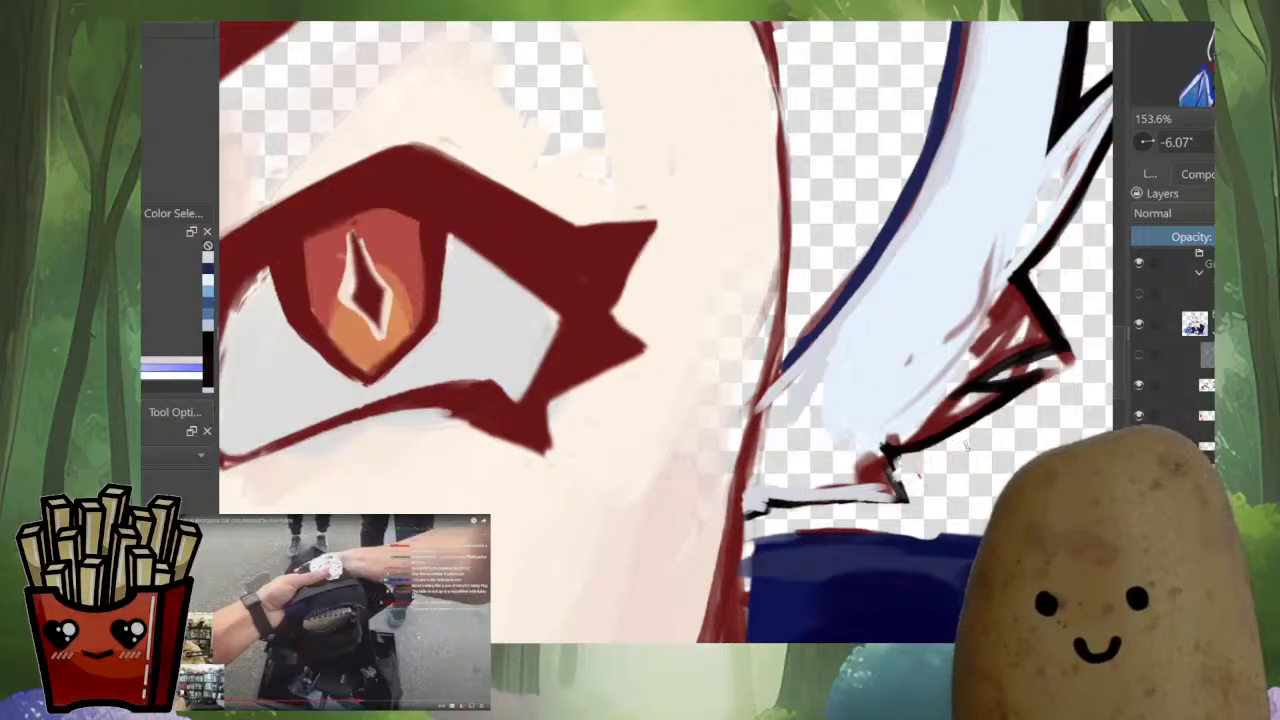
left_click_drag(1029, 421, 942, 490)
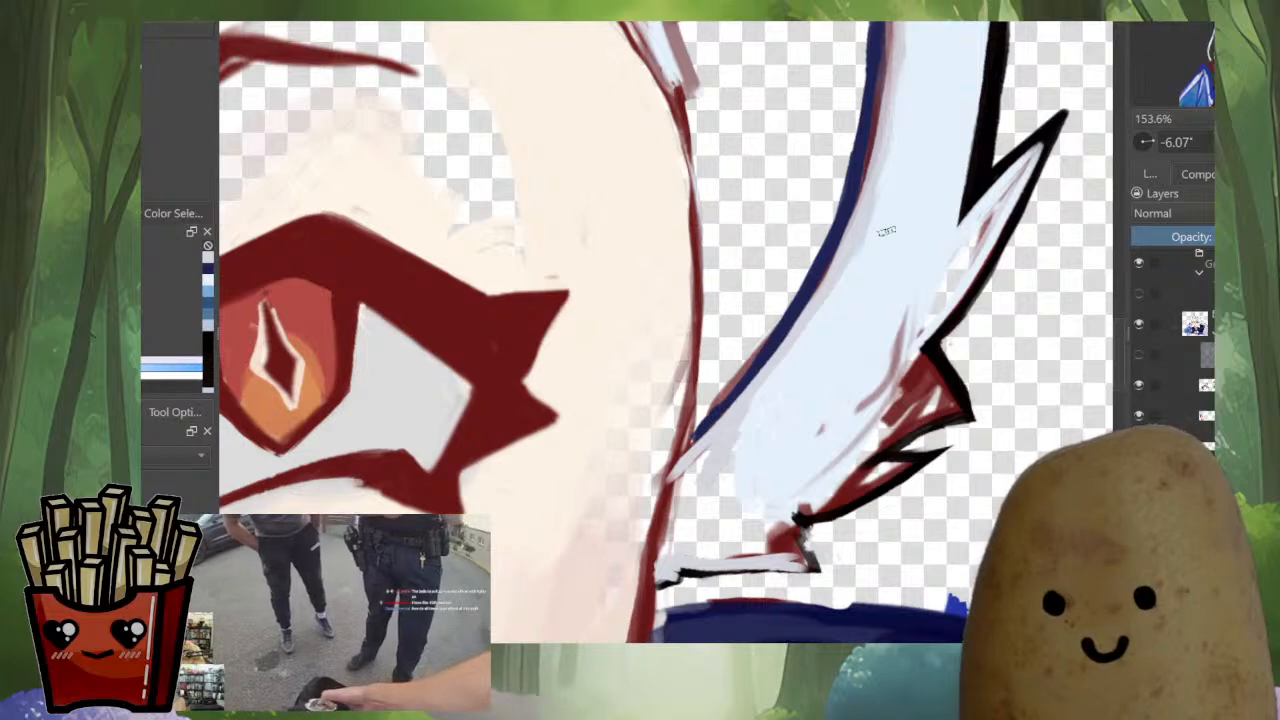
Fill the larger ear's base and its lower fur tufts with sampled pale blue-grey, covering the red sketch marks inside
left_click(872, 184, "ctrl")
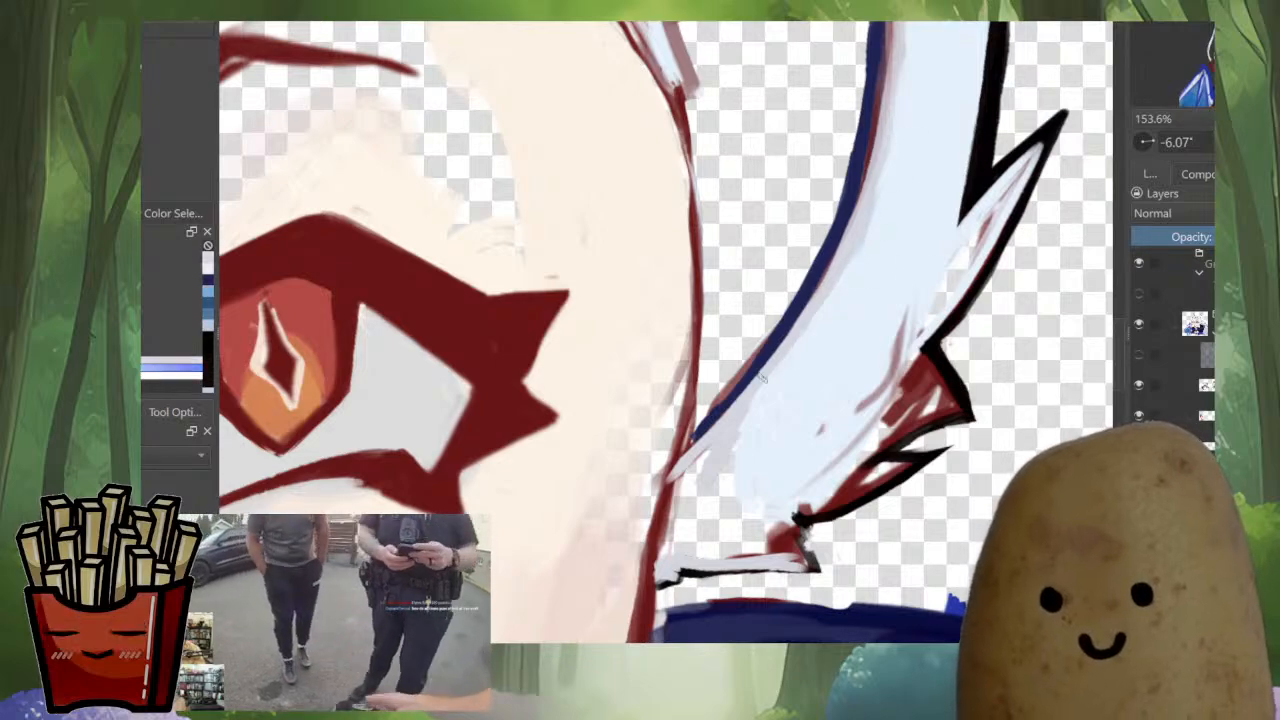
left_click_drag(798, 316, 700, 438)
left_click_drag(756, 374, 690, 458)
left_click_drag(664, 532, 694, 460)
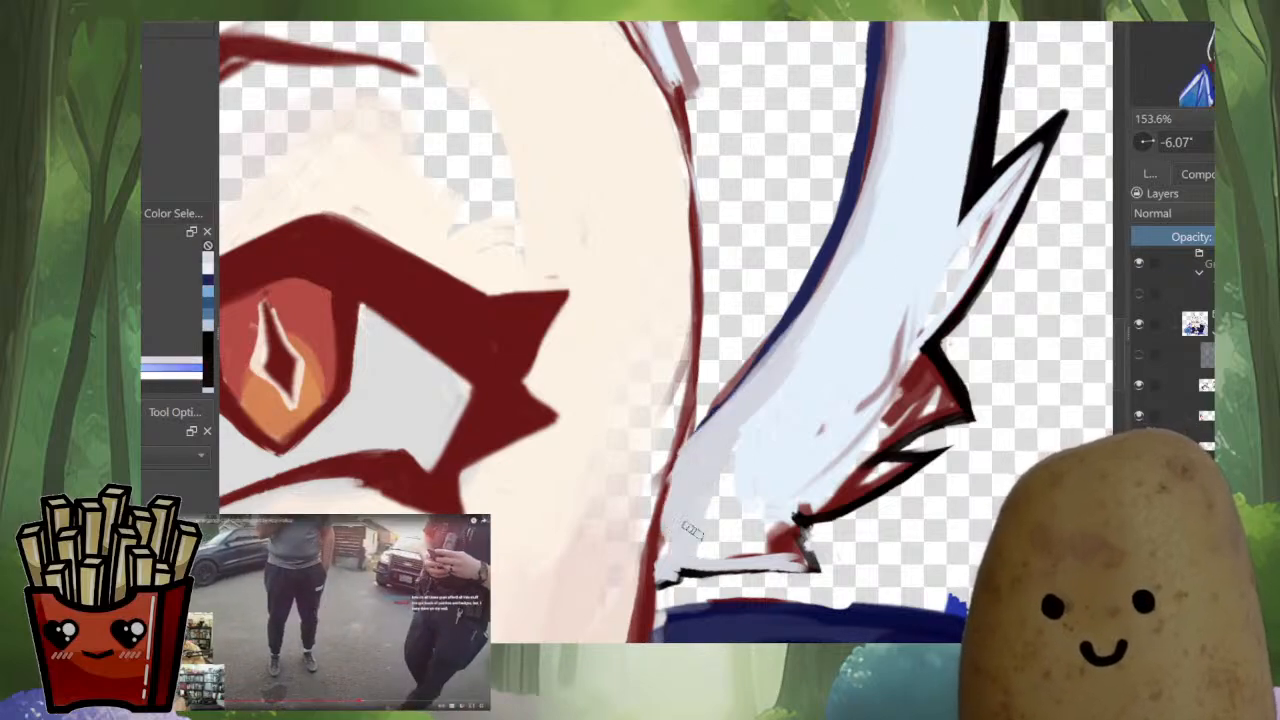
mouse_move(690, 530)
left_mouse_down()
mouse_move(729, 539)
mouse_move(716, 541)
mouse_move(772, 552)
mouse_move(744, 507)
mouse_move(807, 552)
mouse_move(723, 527)
mouse_move(726, 489)
mouse_move(775, 396)
mouse_move(834, 423)
left_mouse_up()
mouse_move(834, 349)
left_mouse_down()
mouse_move(736, 430)
mouse_move(714, 482)
left_mouse_up()
left_click(791, 384, "ctrl")
mouse_move(791, 384)
left_mouse_down()
mouse_move(722, 470)
mouse_move(702, 460)
mouse_move(697, 501)
mouse_move(752, 446)
mouse_move(748, 512)
mouse_move(897, 450)
mouse_move(882, 468)
mouse_move(914, 460)
left_mouse_up()
left_click(706, 488, "ctrl")
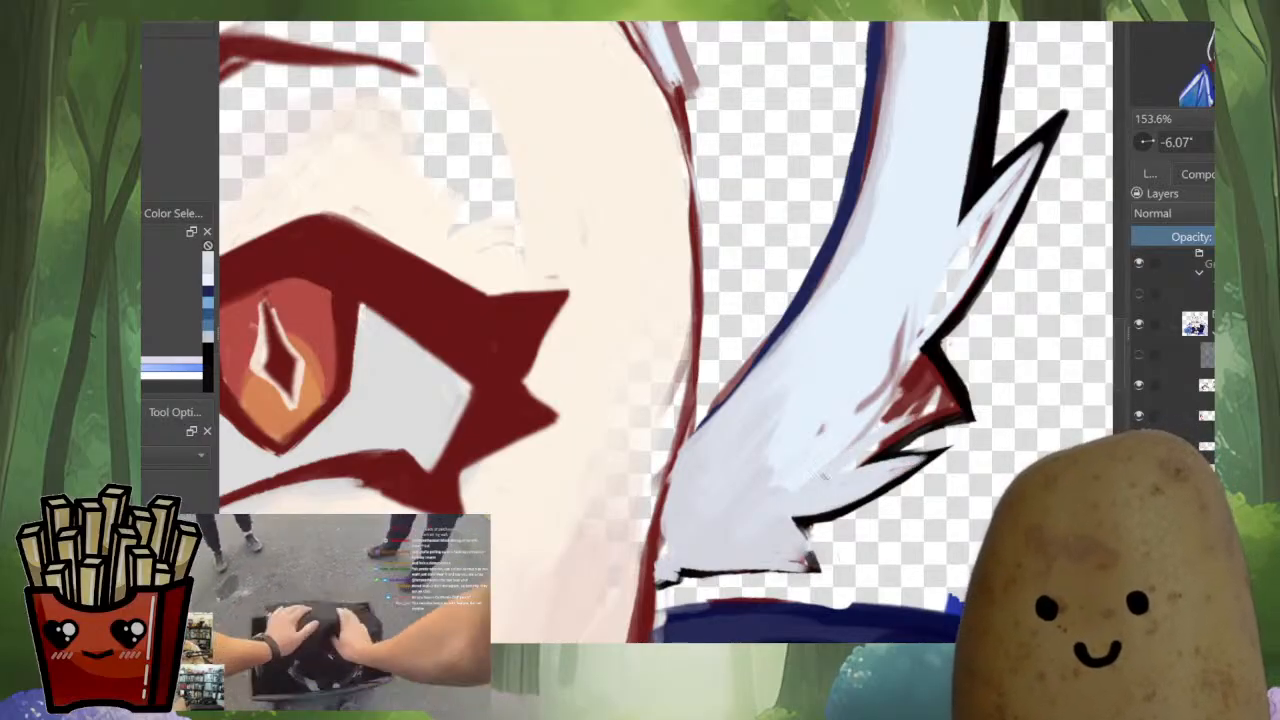
Fill the red tuft at the larger ear's base with pale blue-grey and extend the light blue fill down the lower ear
mouse_move(921, 357)
left_mouse_down()
mouse_move(925, 419)
mouse_move(941, 399)
mouse_move(960, 409)
mouse_move(862, 442)
mouse_move(909, 368)
left_mouse_up()
mouse_move(815, 430)
left_mouse_down()
mouse_move(838, 466)
mouse_move(822, 440)
left_mouse_up()
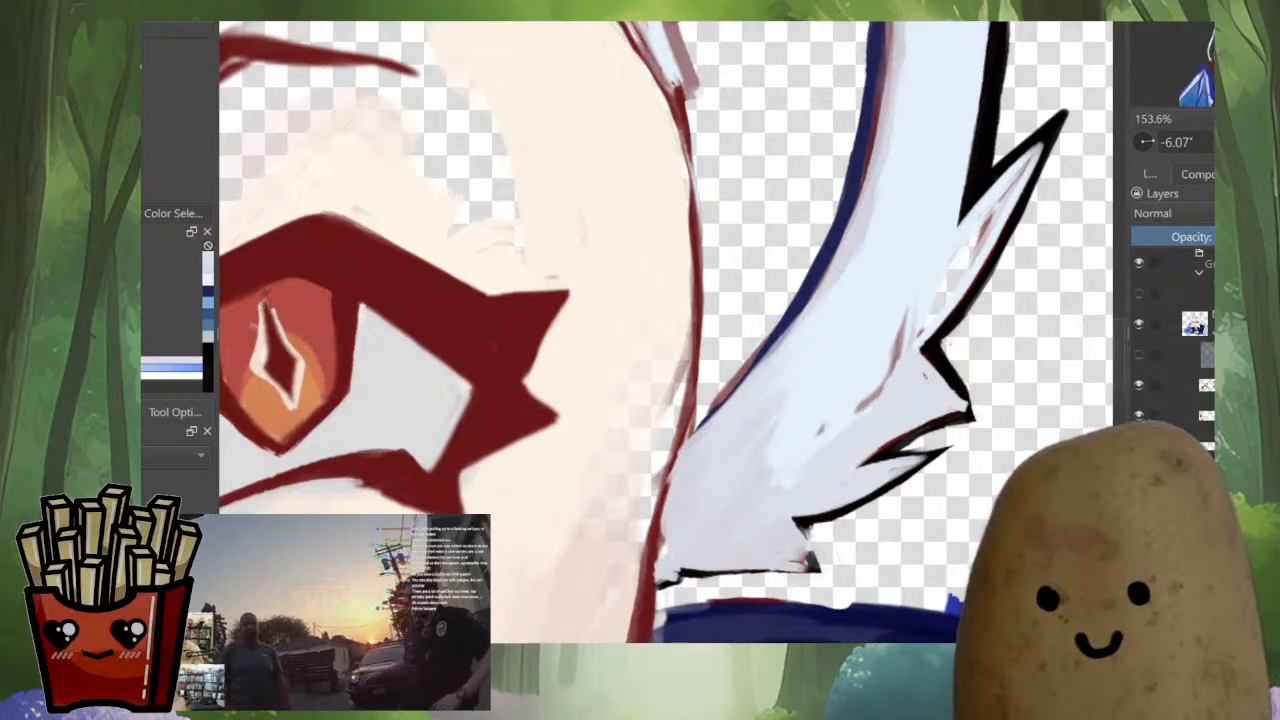
left_click_drag(918, 288, 897, 348)
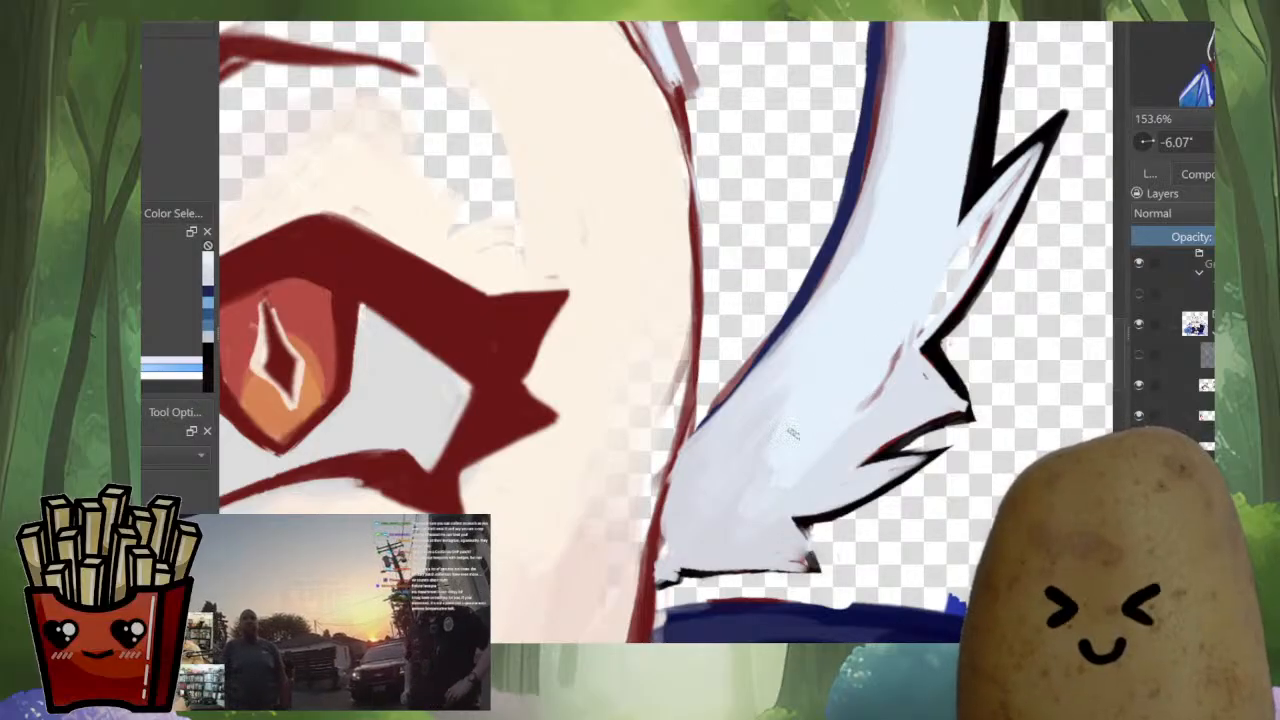
left_click_drag(776, 402, 732, 474)
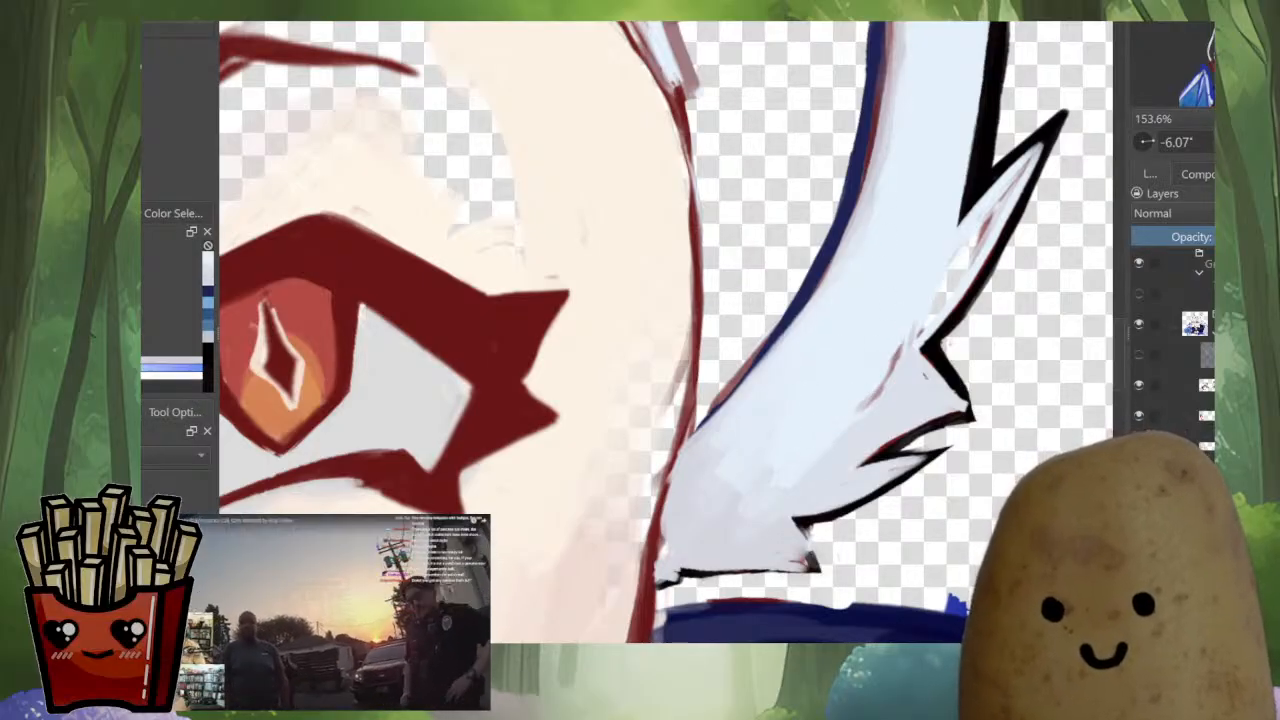
mouse_move(884, 151)
left_mouse_down()
mouse_move(868, 218)
mouse_move(779, 358)
left_mouse_up()
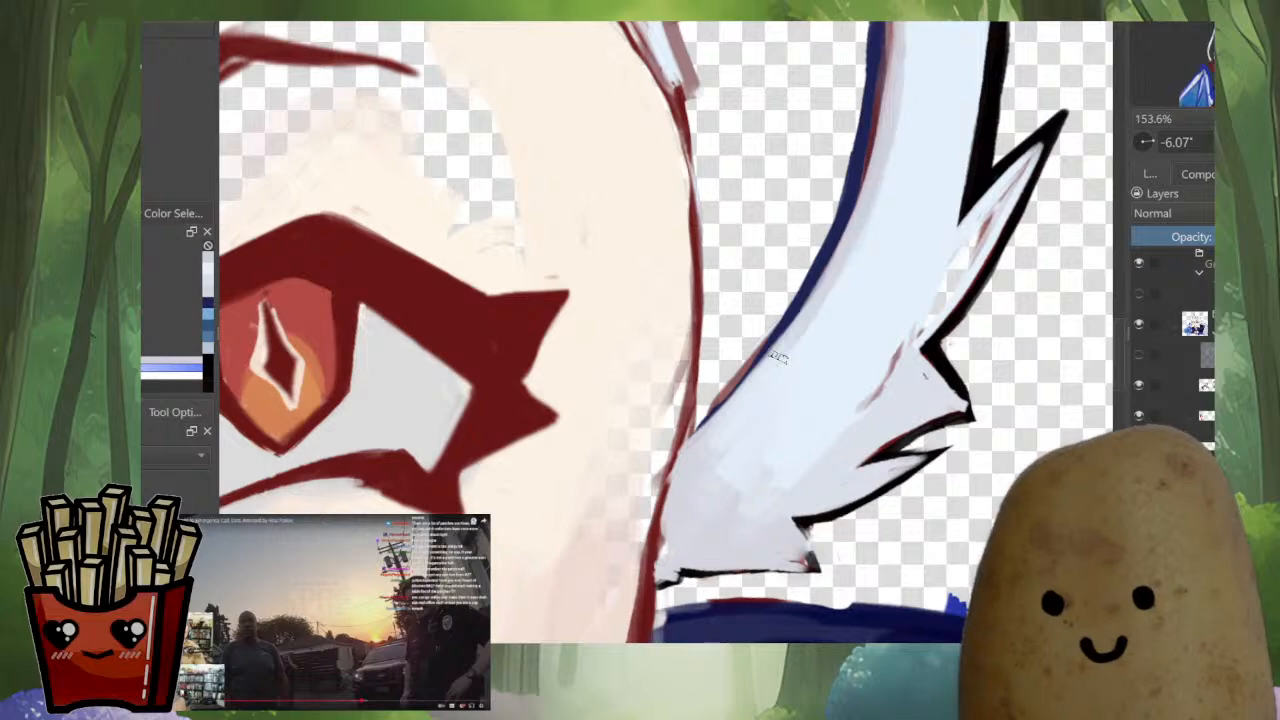
mouse_move(858, 234)
left_mouse_down()
mouse_move(819, 312)
mouse_move(702, 436)
left_mouse_up()
left_click_drag(842, 313, 710, 444)
Cover the red sketch marks inside the larger ear's outer fur tufts with light blue and clean the notch between the tufts
left_click(822, 450, "ctrl")
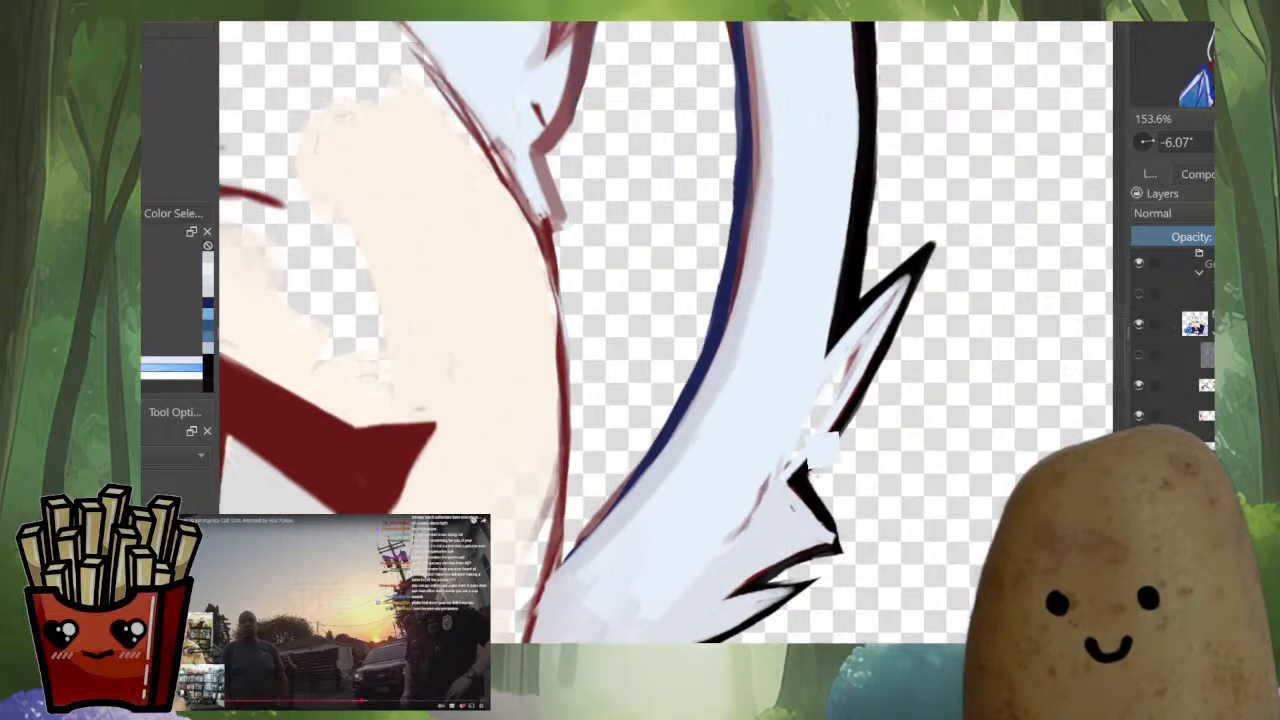
left_click_drag(894, 293, 872, 310)
left_click_drag(910, 270, 798, 436)
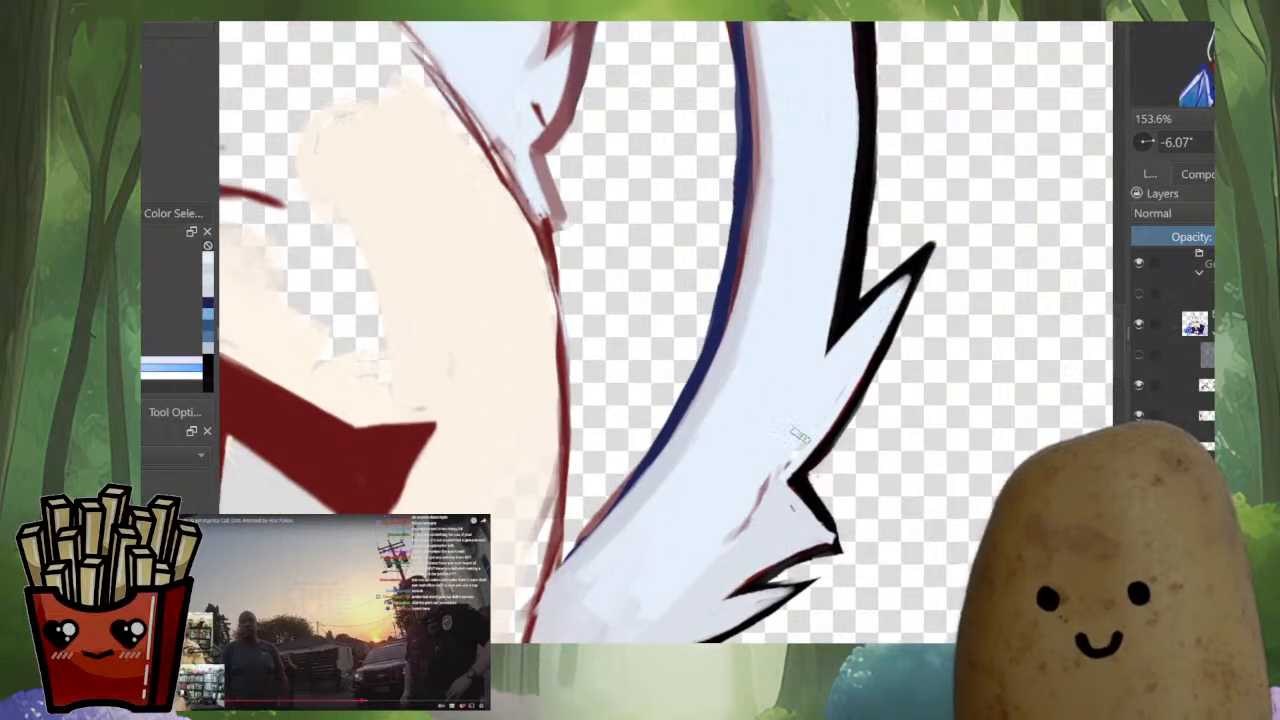
left_click_drag(768, 489, 752, 526)
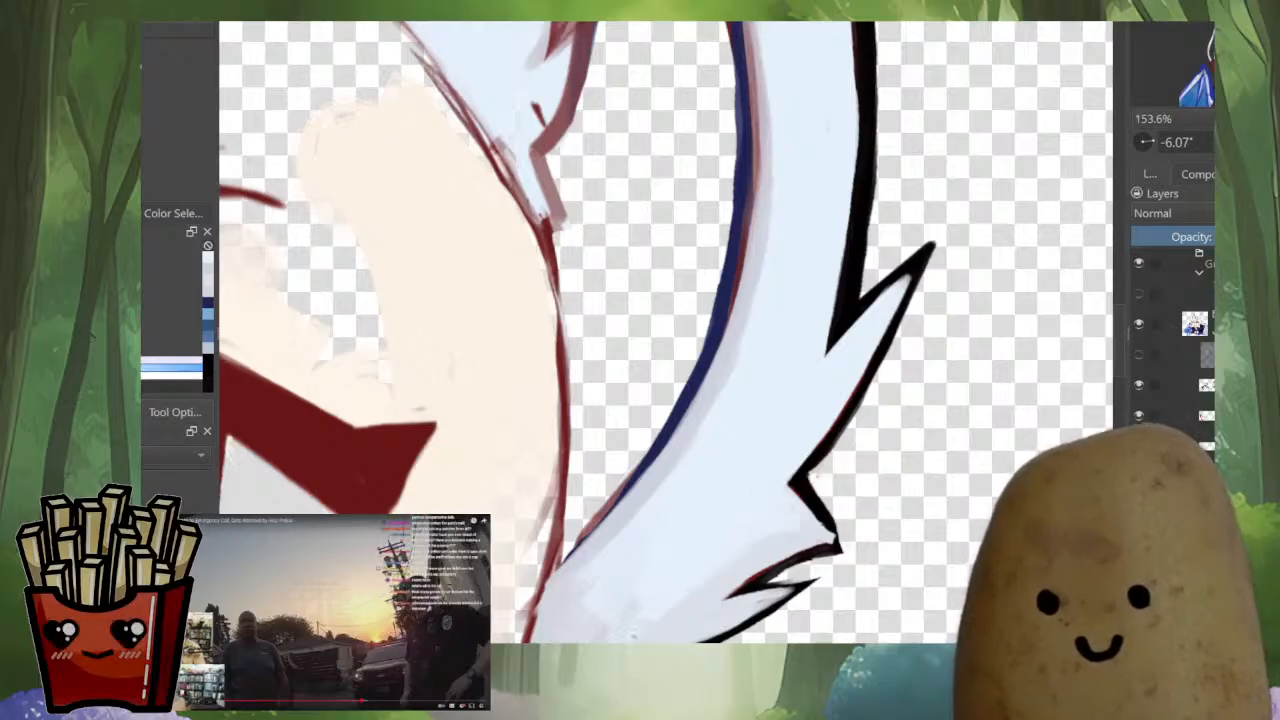
left_click(812, 484, "ctrl")
left_click_drag(800, 480, 805, 489)
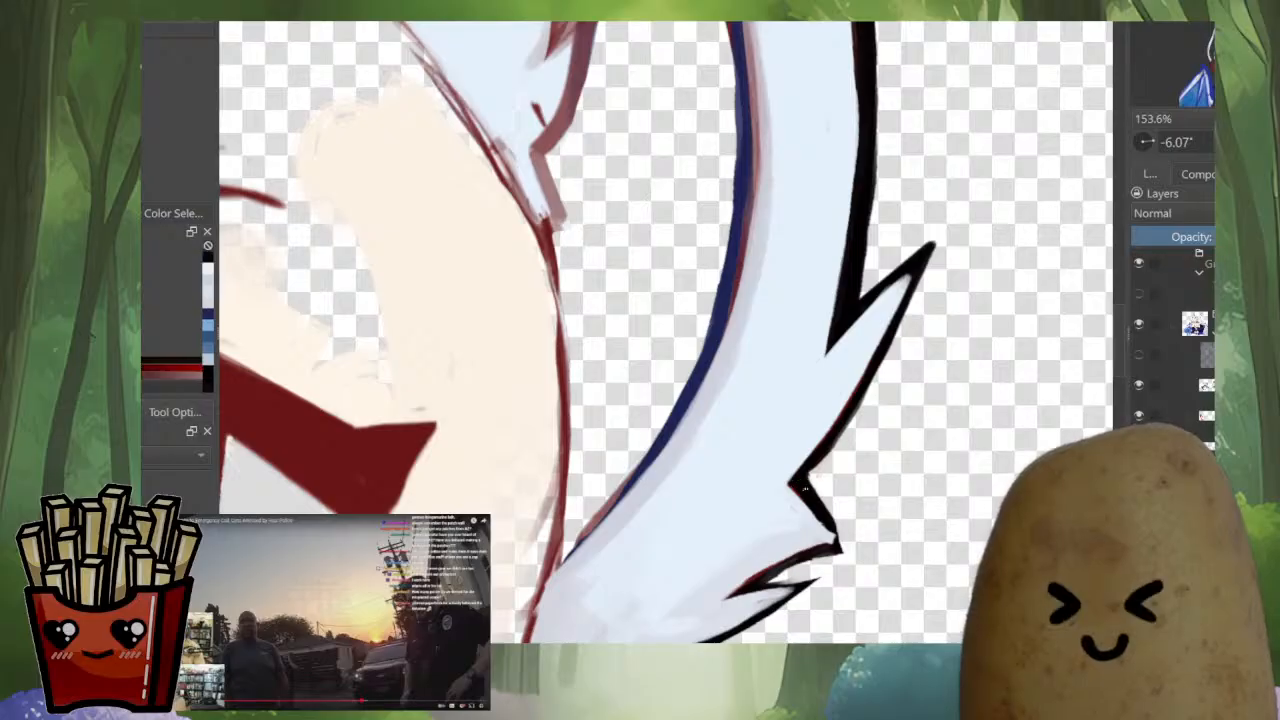
left_click_drag(933, 265, 880, 600)
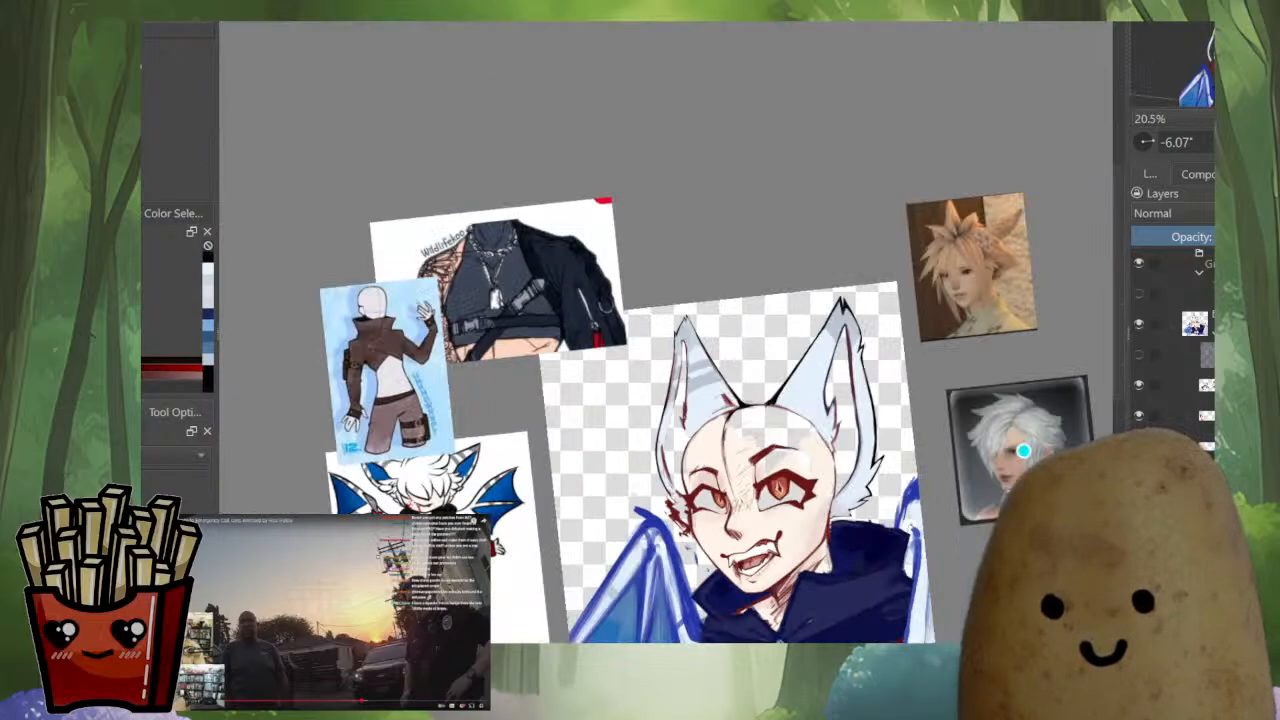
Repaint the lower edge of the larger ear's inner patch with sampled mauve and dark blue over the remaining red
mouse_move(880, 450)
left_mouse_down()
mouse_move(829, 514)
mouse_move(731, 530)
mouse_move(795, 420)
mouse_move(688, 584)
left_mouse_up()
left_click(857, 418, "ctrl")
mouse_move(776, 444)
left_mouse_down()
mouse_move(728, 522)
mouse_move(872, 276)
left_mouse_up()
mouse_move(762, 424)
left_mouse_down()
mouse_move(779, 378)
mouse_move(901, 222)
left_mouse_up()
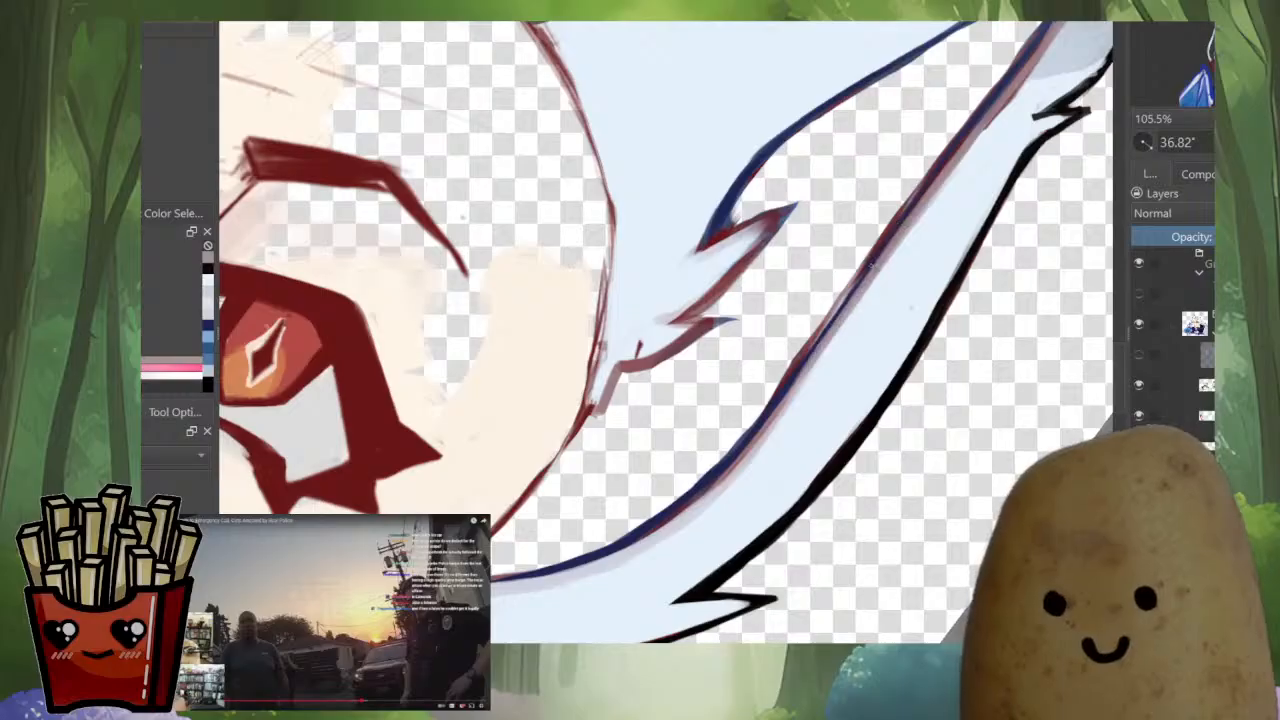
left_click_drag(872, 265, 745, 468)
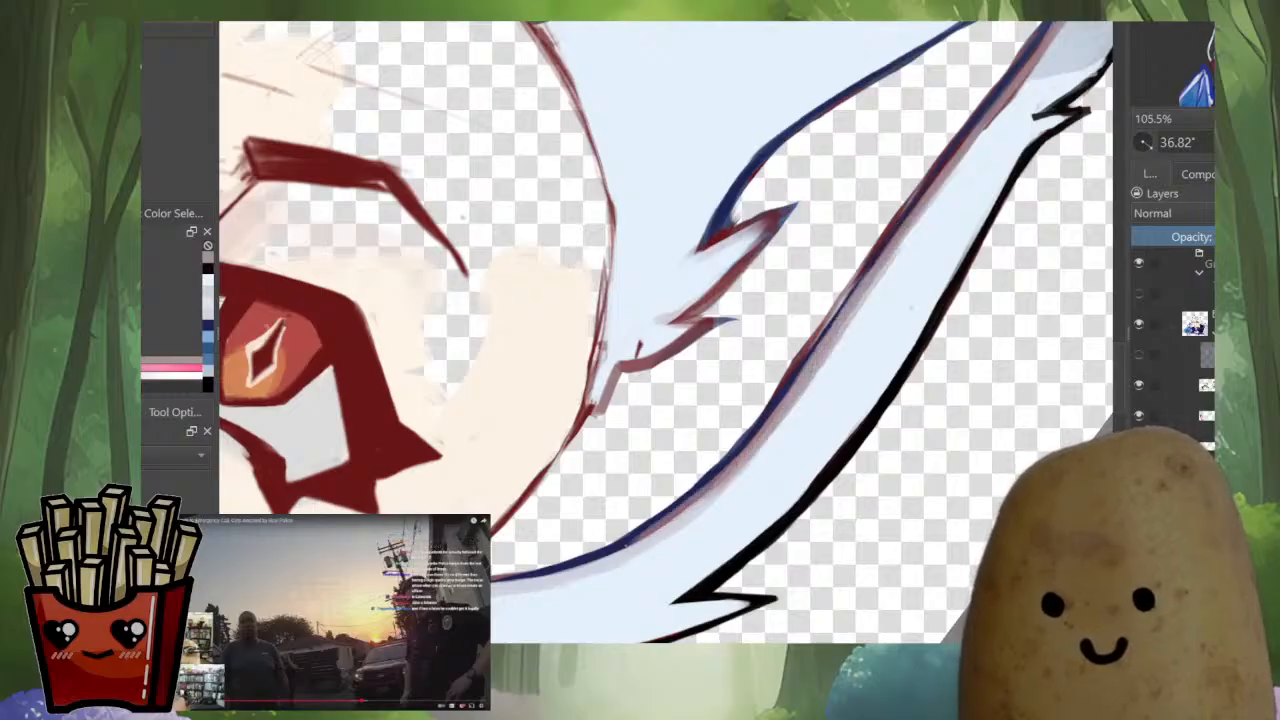
left_click(615, 548, "ctrl")
left_click_drag(628, 542, 708, 474)
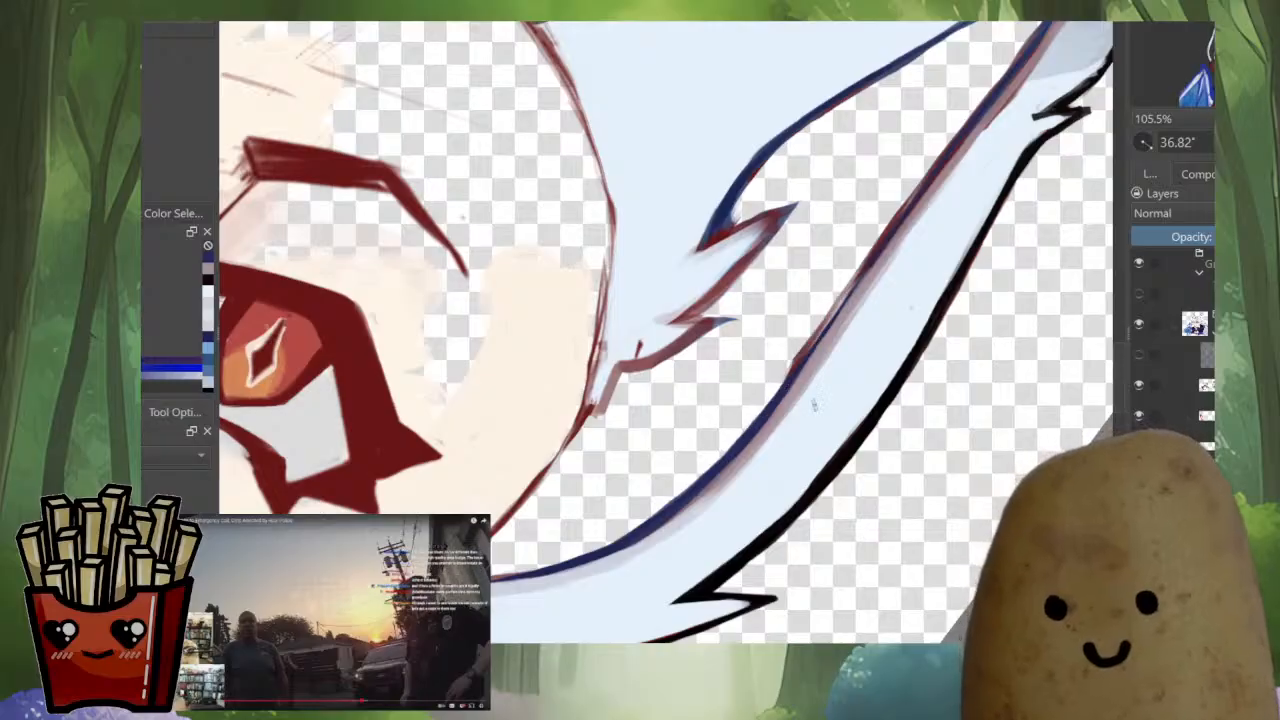
Cover the mauve and red fringe beside the inner patch's lower outline with the ear's light blue
left_click_drag(911, 308, 838, 468)
left_click_drag(838, 468, 782, 474)
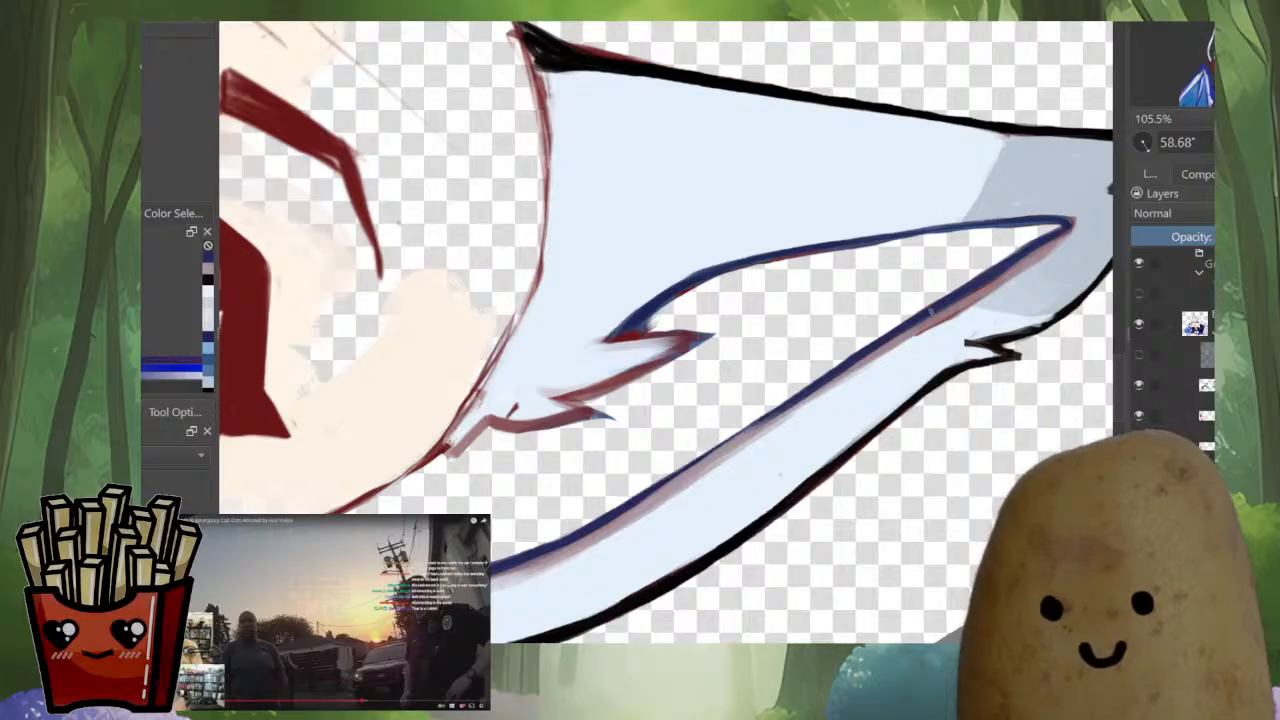
left_click(1047, 312, "ctrl")
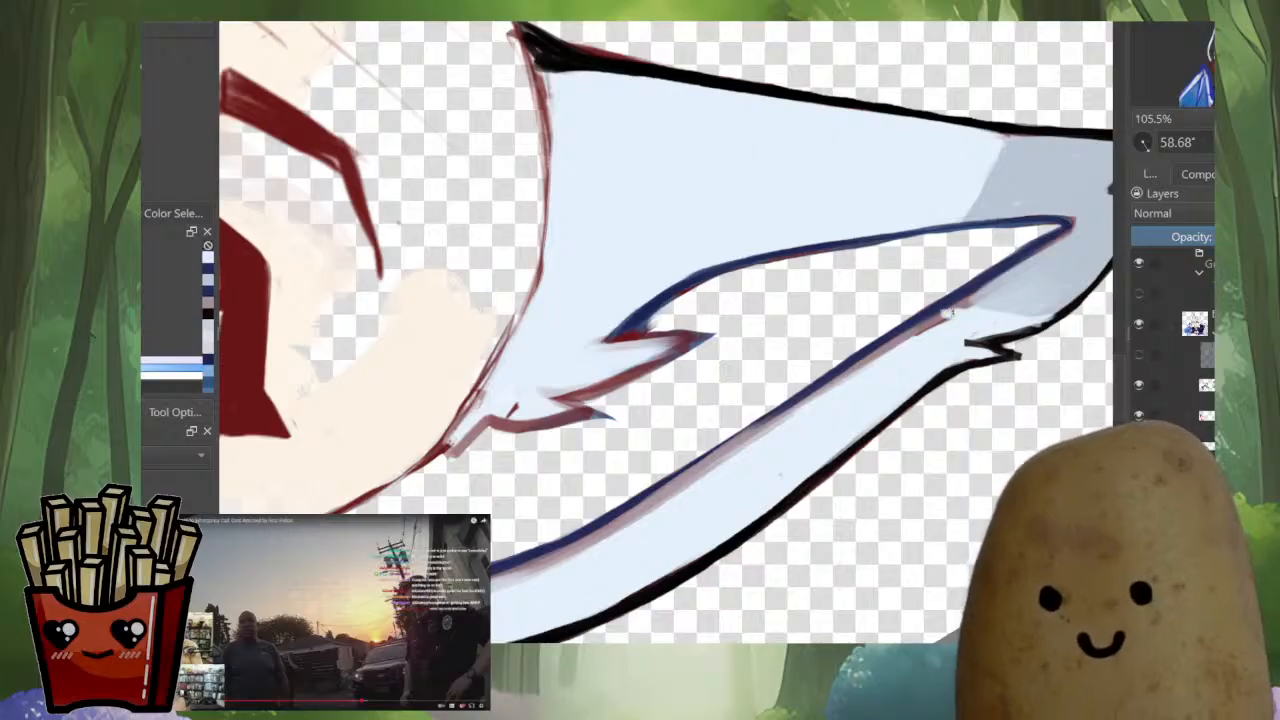
left_click_drag(950, 312, 906, 341)
left_click(958, 305, "ctrl")
left_click_drag(956, 308, 745, 446)
left_click(800, 440, "ctrl")
left_click_drag(866, 372, 712, 468)
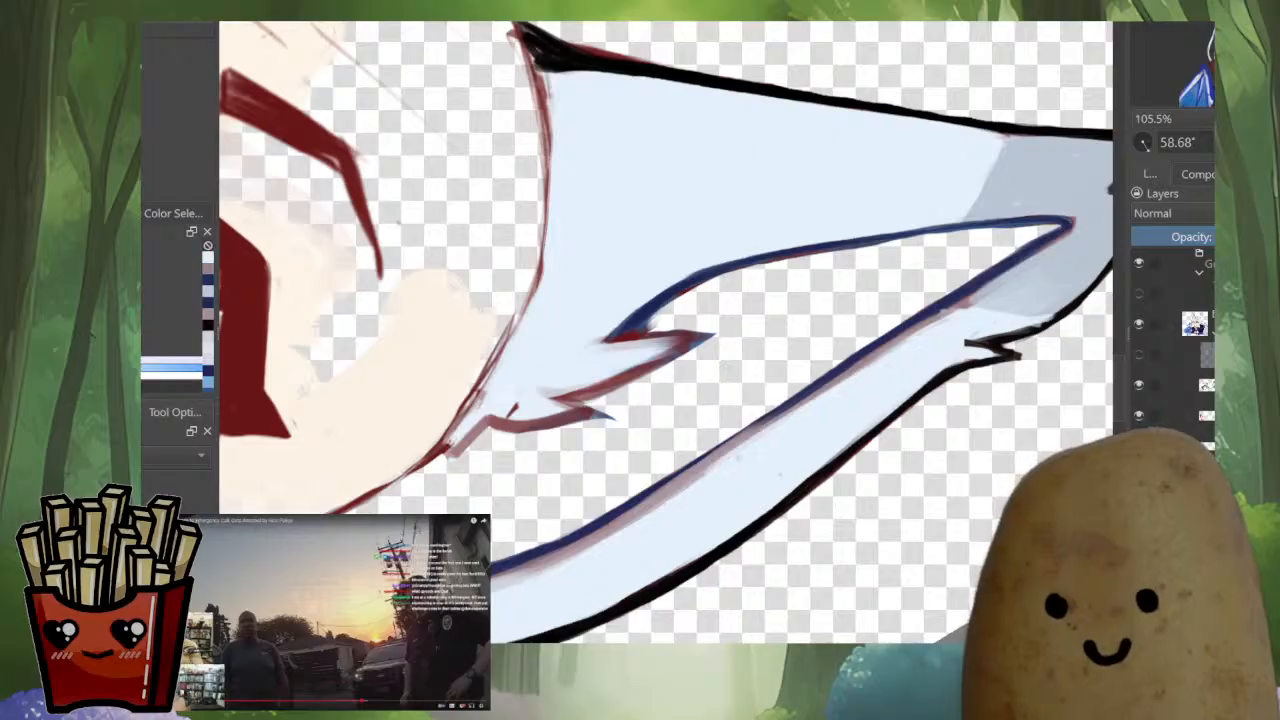
Redraw a thin dark red line along the outer-ear side of the inner patch's dark blue lower outline
left_click(685, 405, "ctrl")
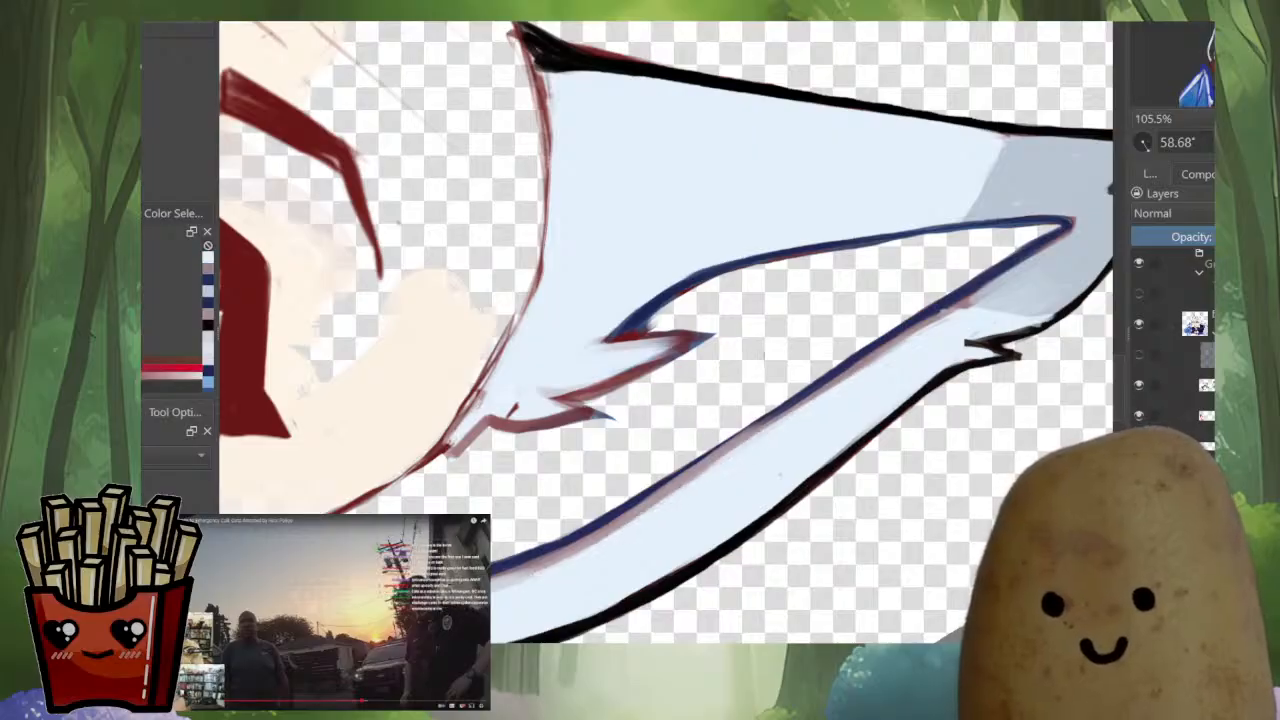
left_click_drag(968, 300, 825, 390)
left_click_drag(956, 308, 711, 463)
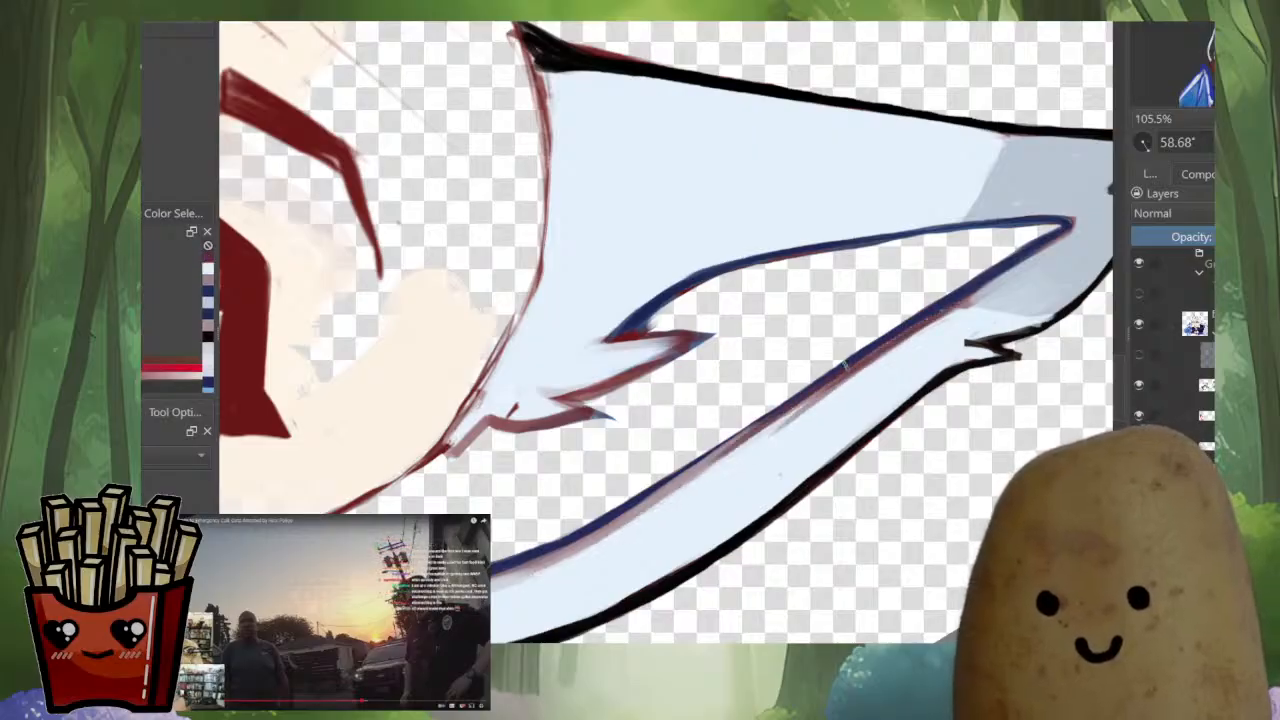
left_click(862, 403, "ctrl")
mouse_move(868, 364)
left_mouse_down()
mouse_move(764, 436)
mouse_move(890, 364)
left_mouse_up()
left_click(700, 330, "ctrl")
left_click_drag(700, 330, 790, 215)
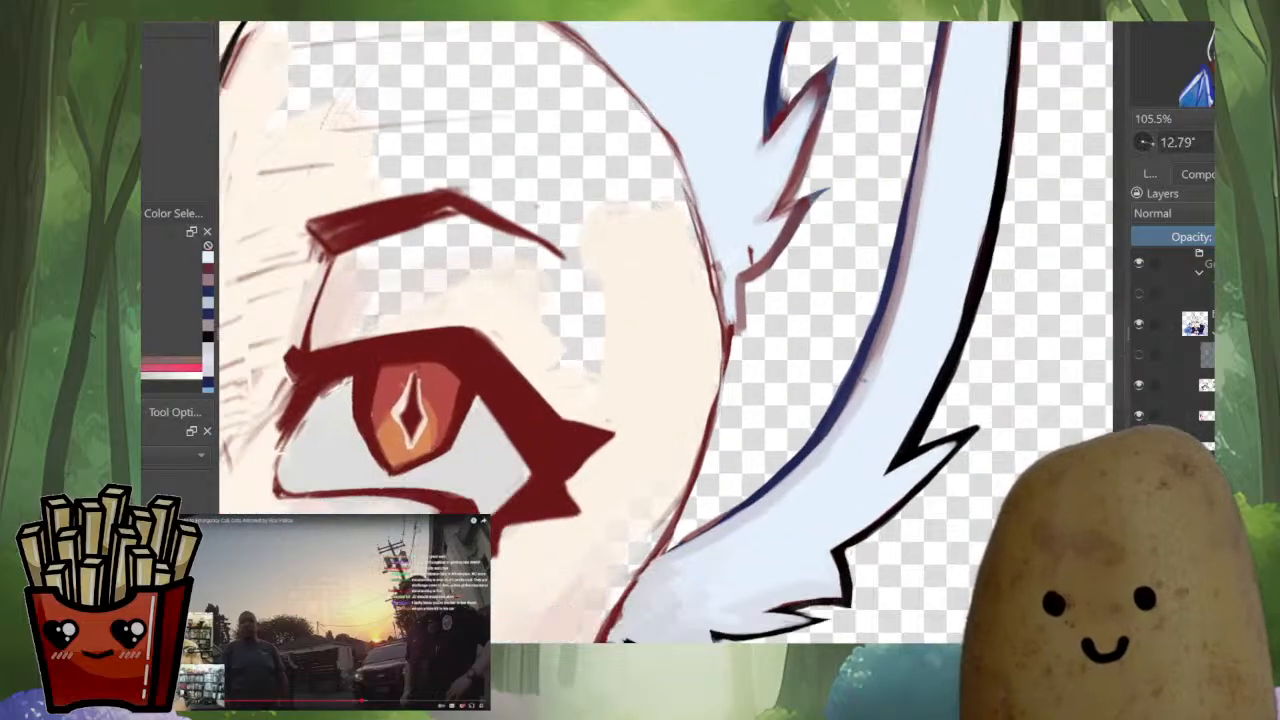
Continue the muted red edge of the inner-patch outline down to the head and touch up its dark blue line
left_click_drag(797, 463, 668, 552)
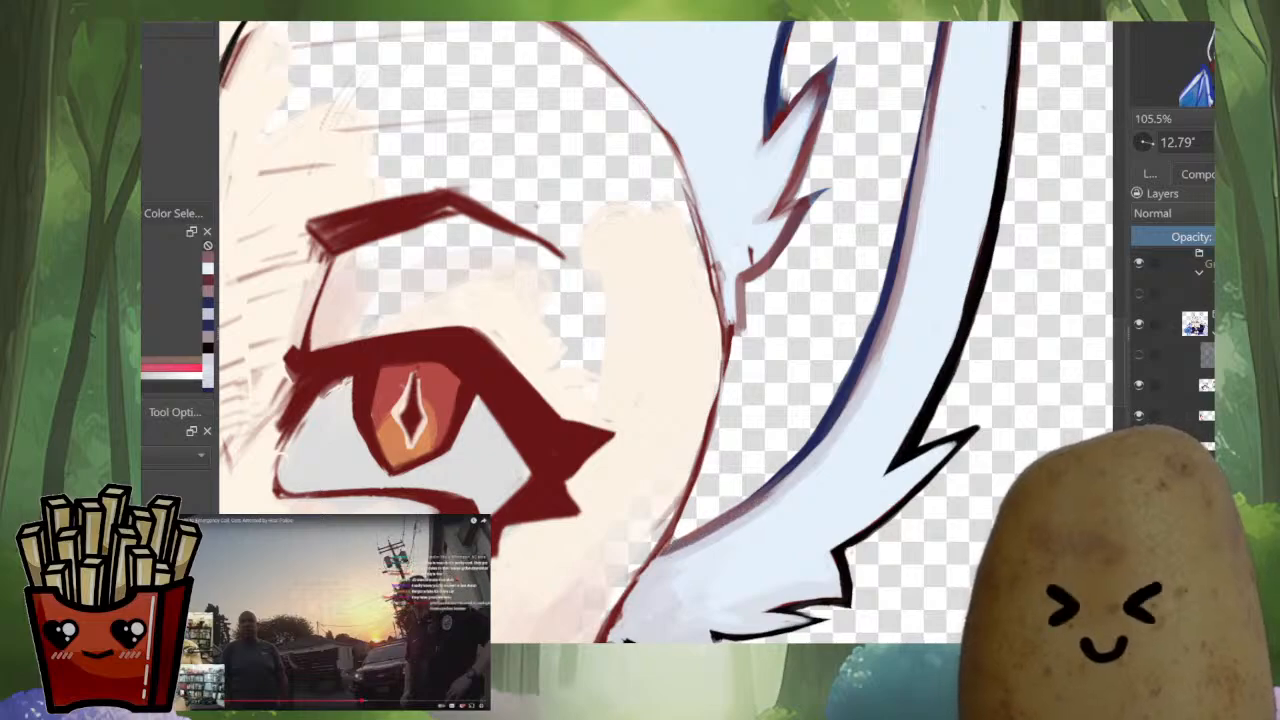
left_click(815, 434, "ctrl")
left_click_drag(797, 457, 752, 496)
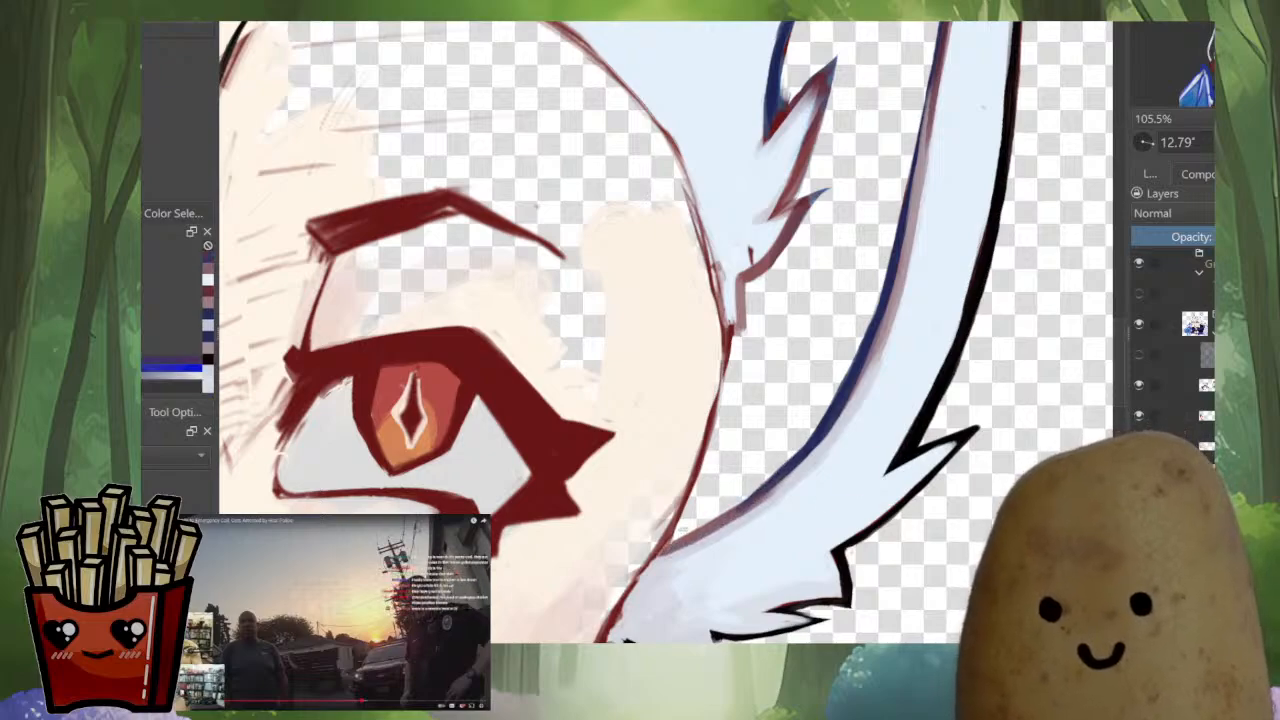
scroll(830, 440, "down", 5)
scroll(842, 380, "up", 5)
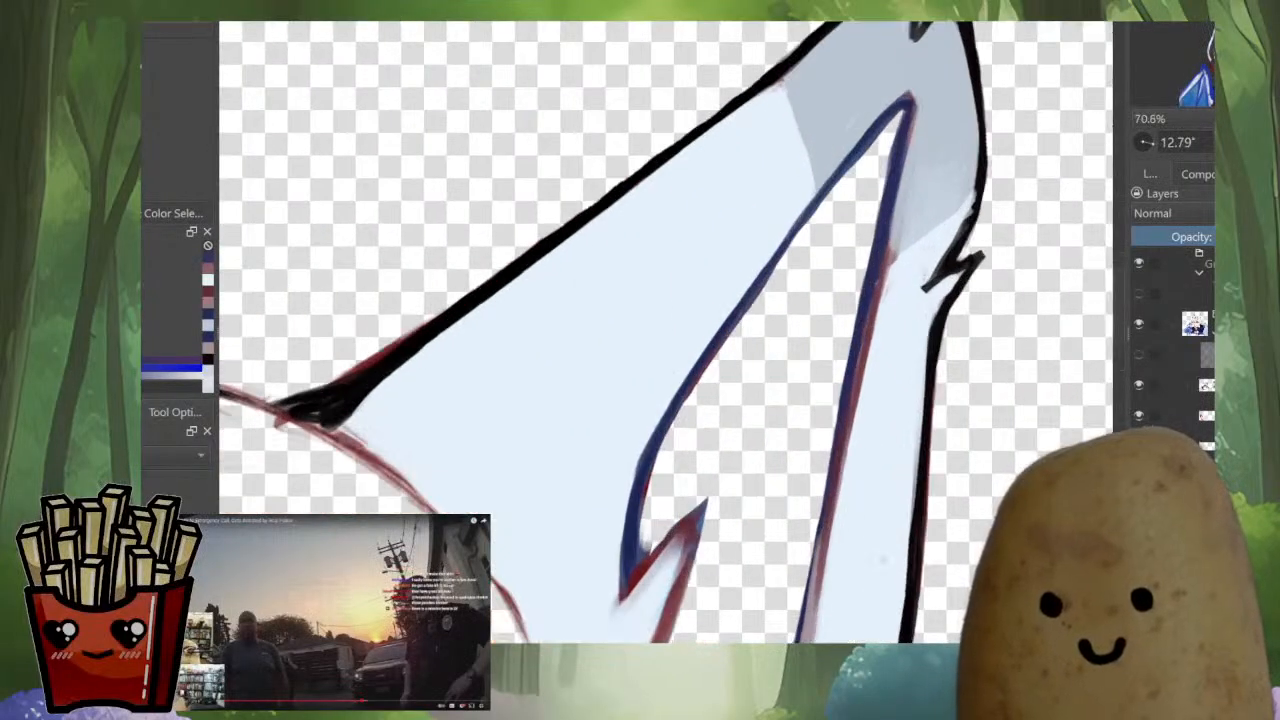
Touch up the inner-patch outline near the larger ear's tip with sampled light blue and dark blue
left_click(883, 305, "ctrl")
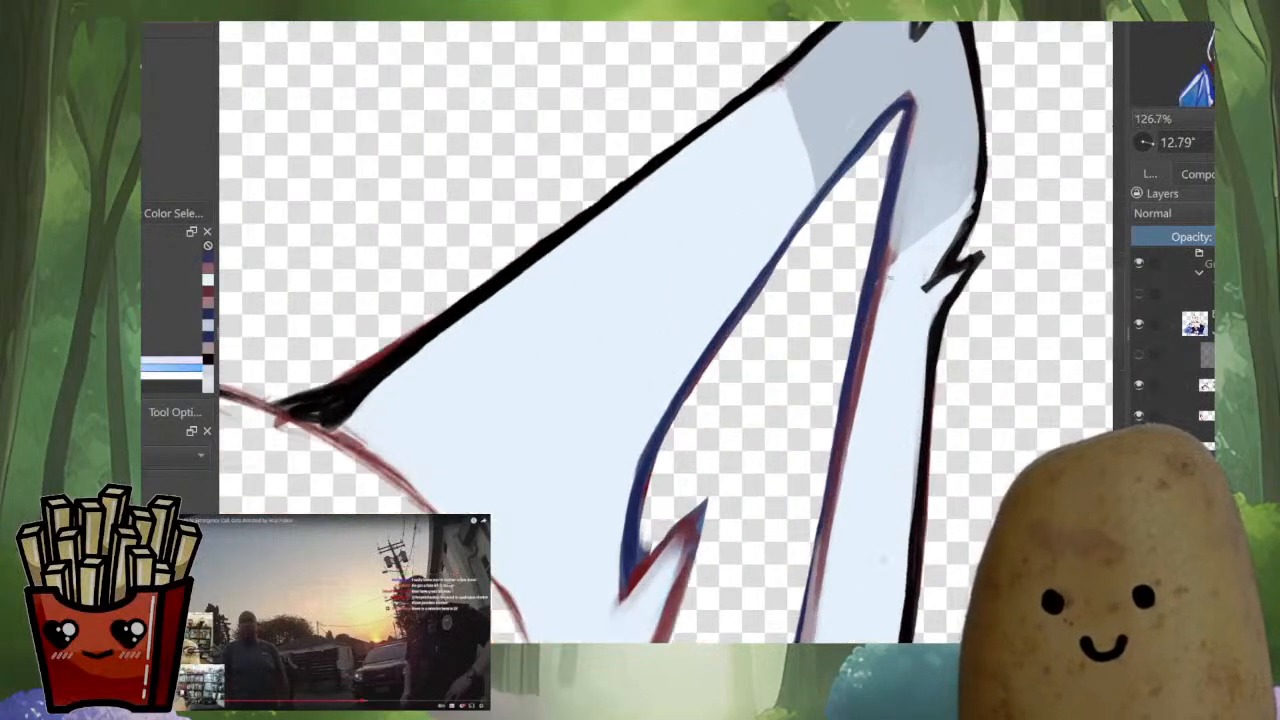
left_click(890, 272, "ctrl")
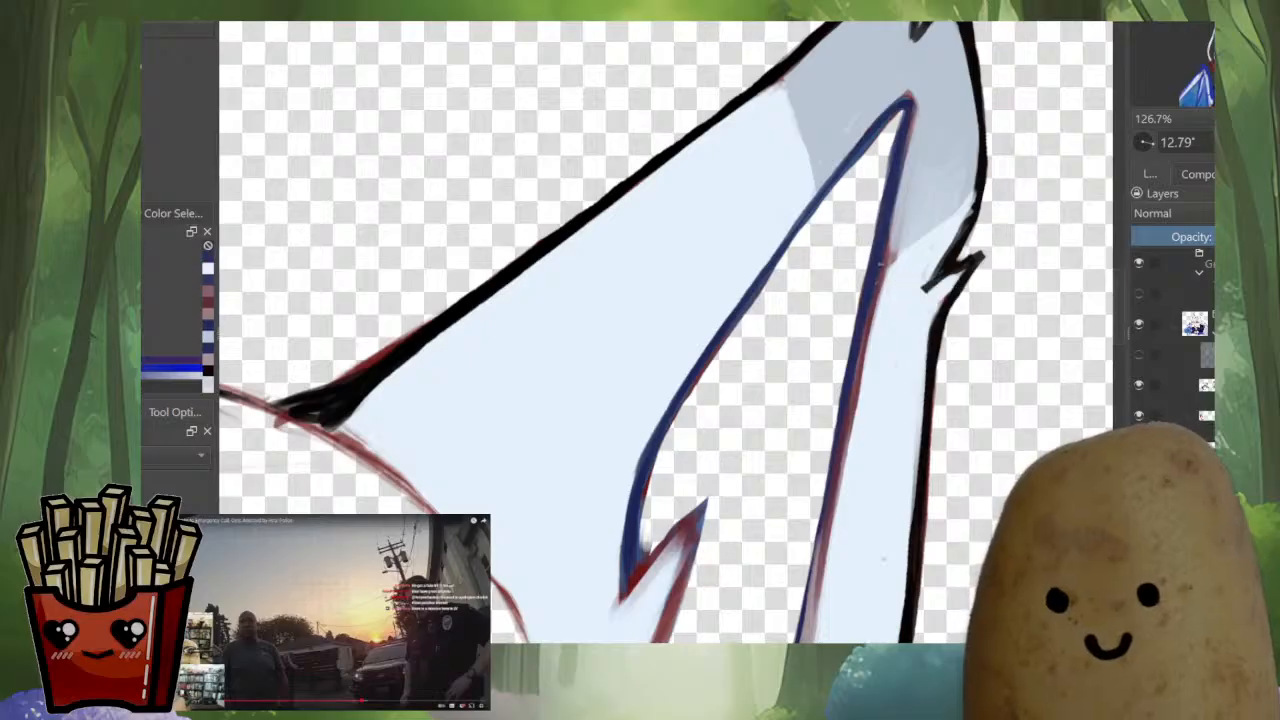
left_click_drag(913, 217, 858, 359)
left_click(896, 340, "ctrl")
left_click(957, 236, "ctrl")
left_click_drag(951, 285, 937, 331)
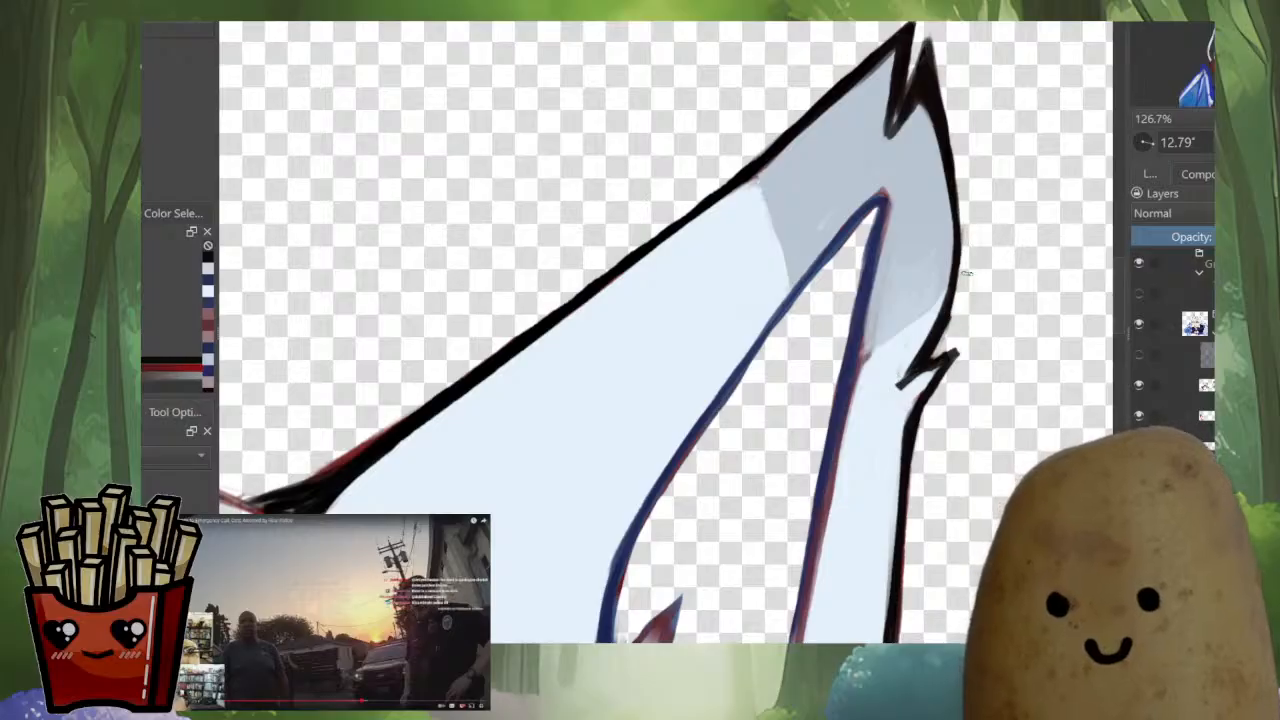
left_click_drag(991, 277, 990, 460)
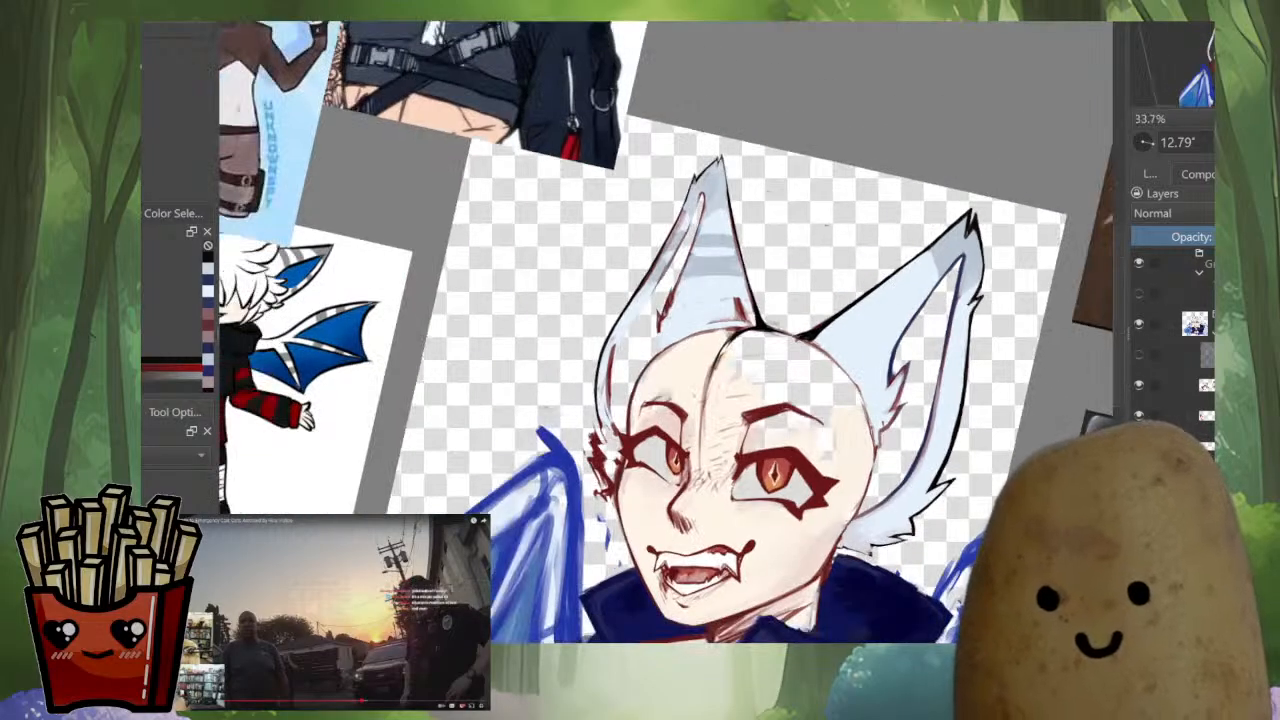
Select the transparent background around the character and check the selection edge along the head, ear and collar
left_click(846, 238)
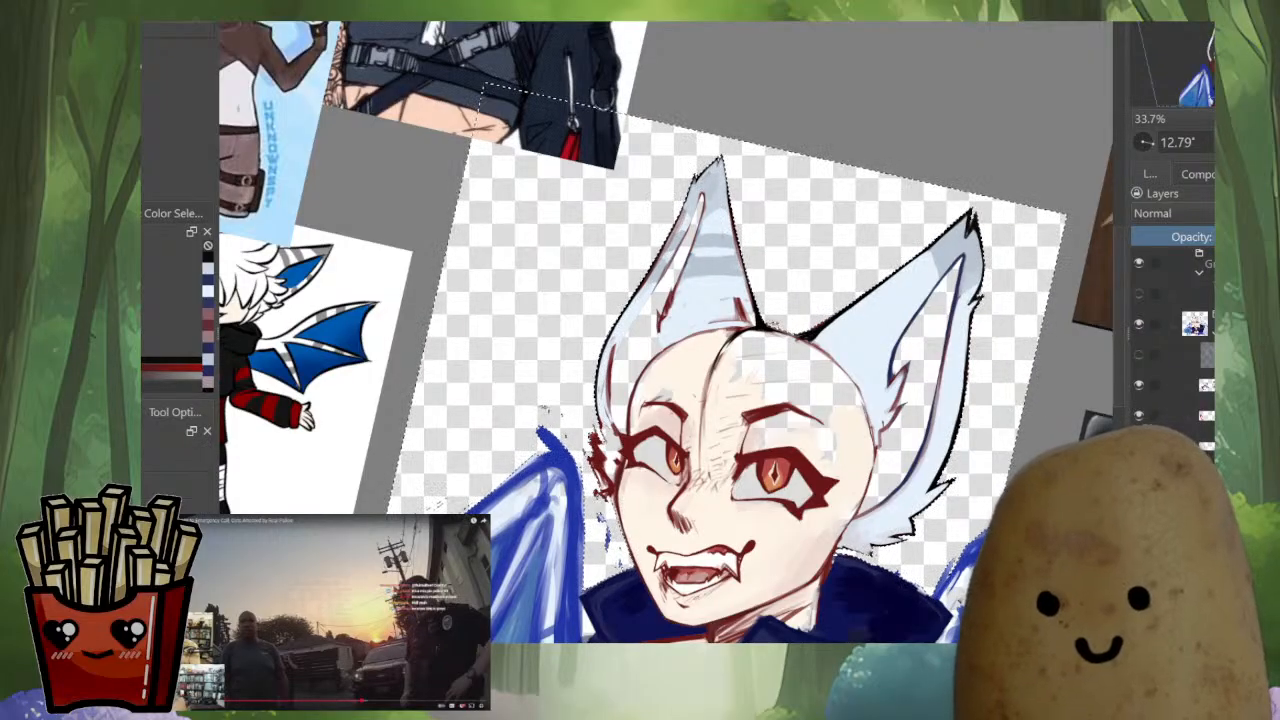
scroll(776, 242, "up", 5)
left_click_drag(778, 475, 688, 368)
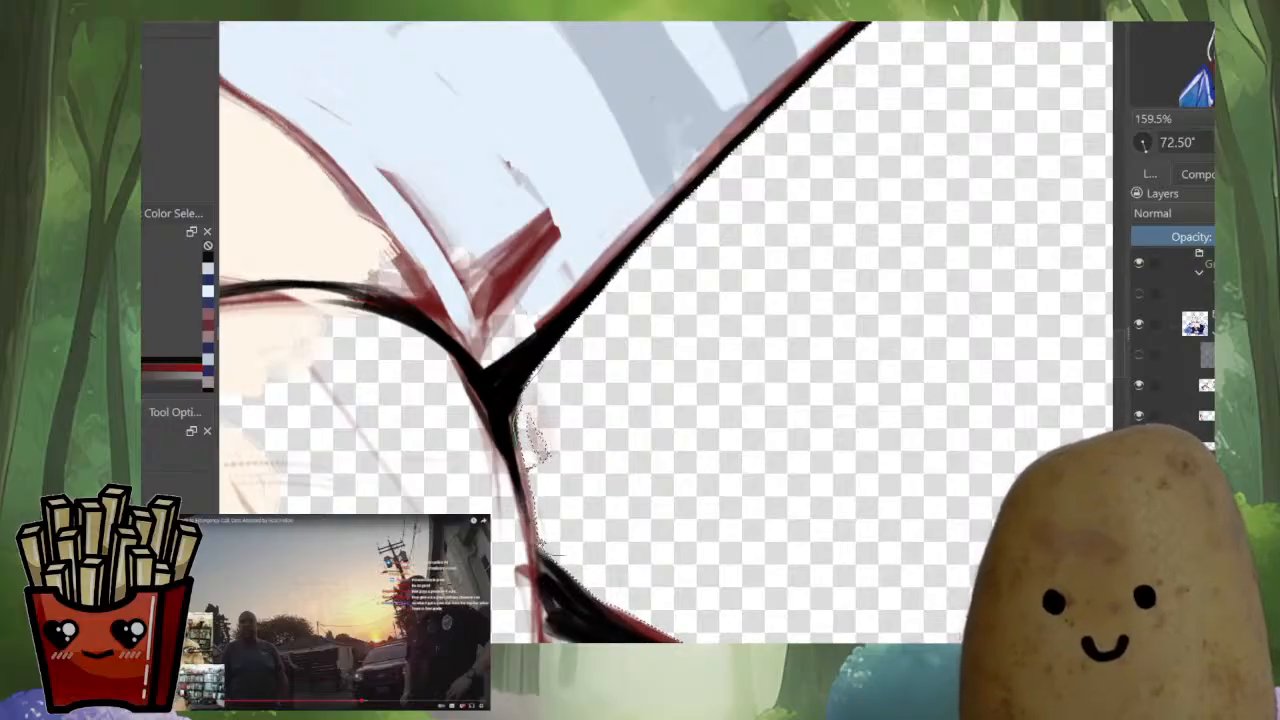
scroll(666, 332, "down", 5)
left_click_drag(800, 450, 839, 375)
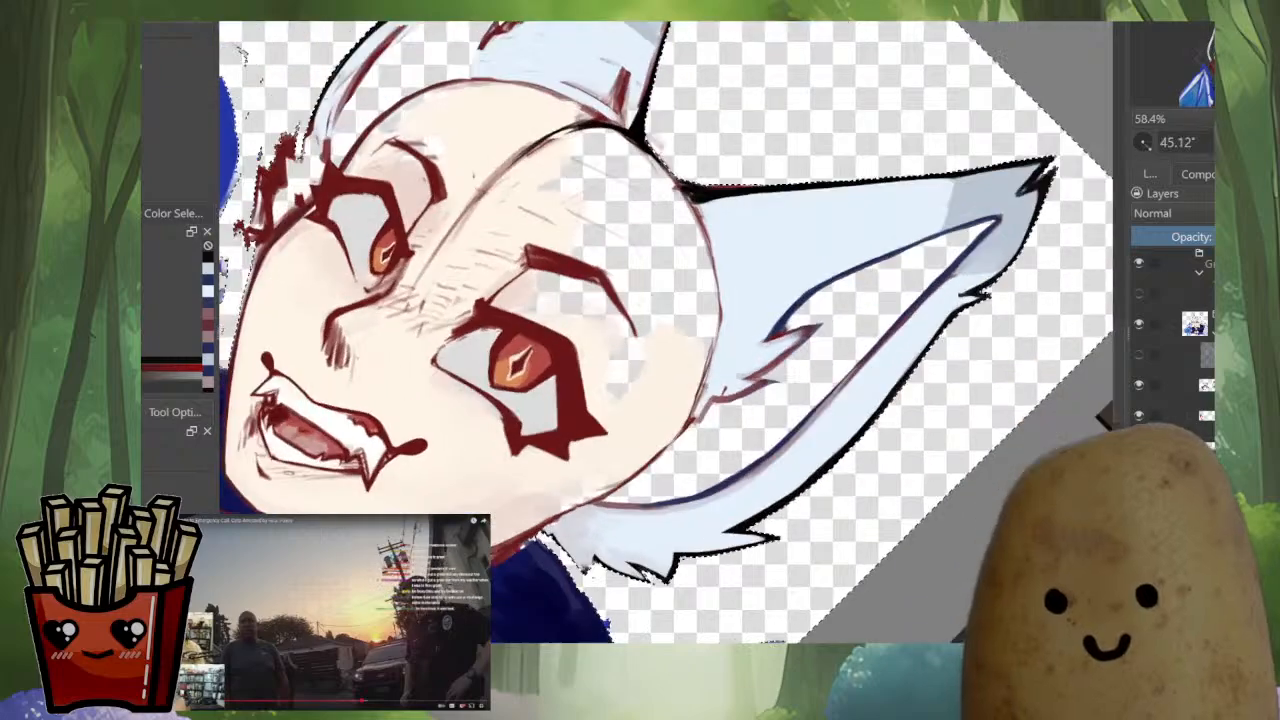
left_click_drag(650, 440, 725, 250)
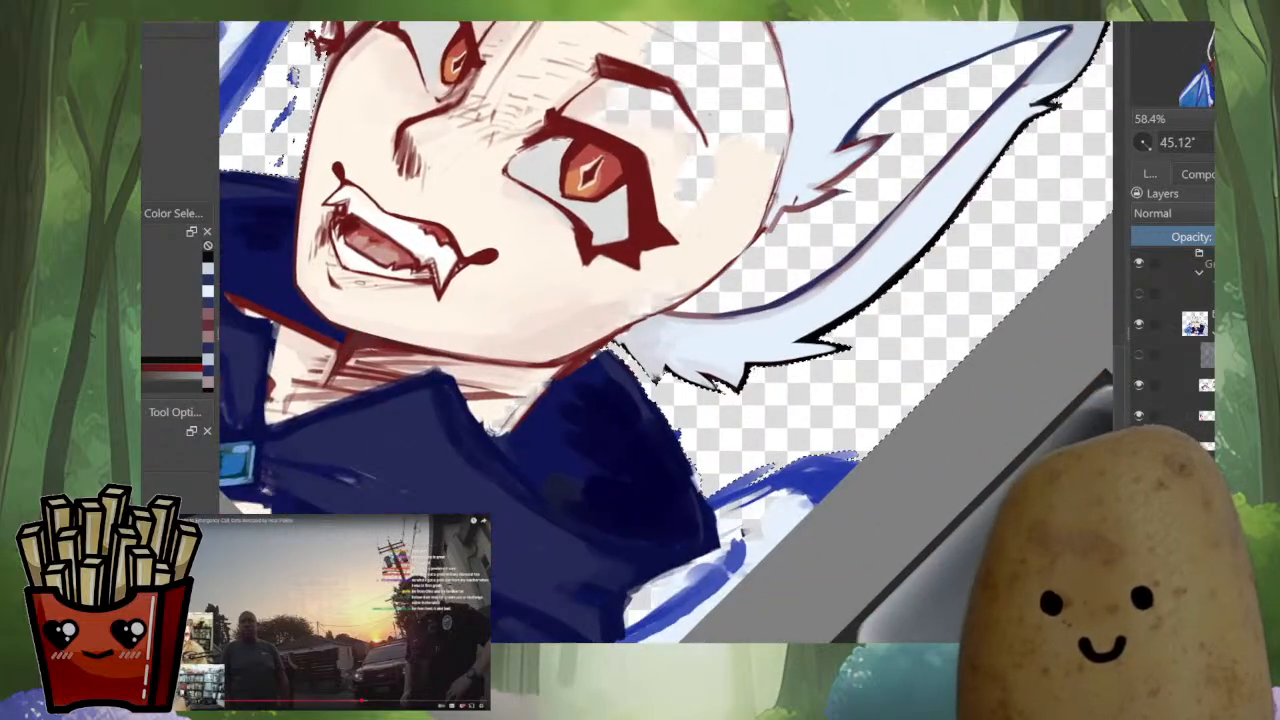
Extend the background selection to the upper edge of the dark blue collar below the larger ear, taking in the stray marks
scroll(623, 363, "up", 6)
left_click_drag(760, 430, 789, 275)
left_click_drag(680, 300, 660, 343)
left_click_drag(790, 300, 780, 274)
left_click_drag(769, 271, 660, 374)
left_click_drag(545, 500, 930, 298)
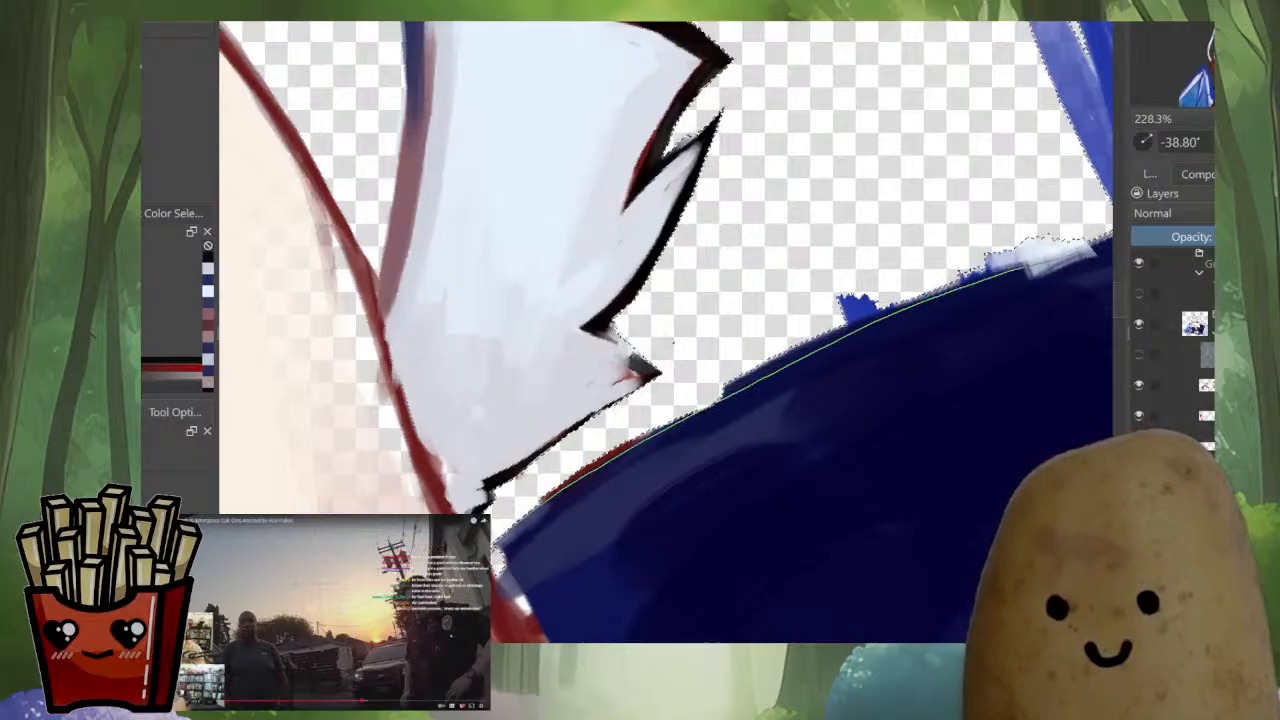
left_click_drag(1025, 266, 600, 430)
left_click_drag(790, 300, 607, 371)
left_click_drag(800, 330, 798, 304)
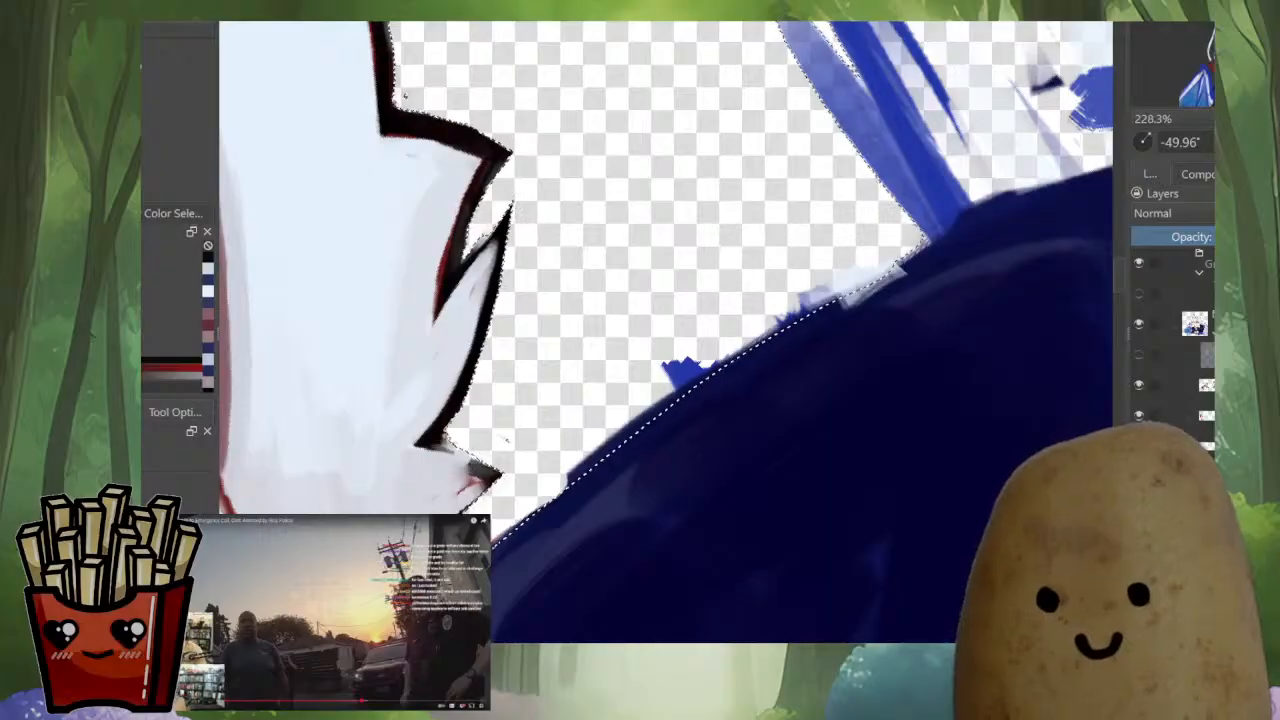
left_click_drag(676, 408, 918, 240)
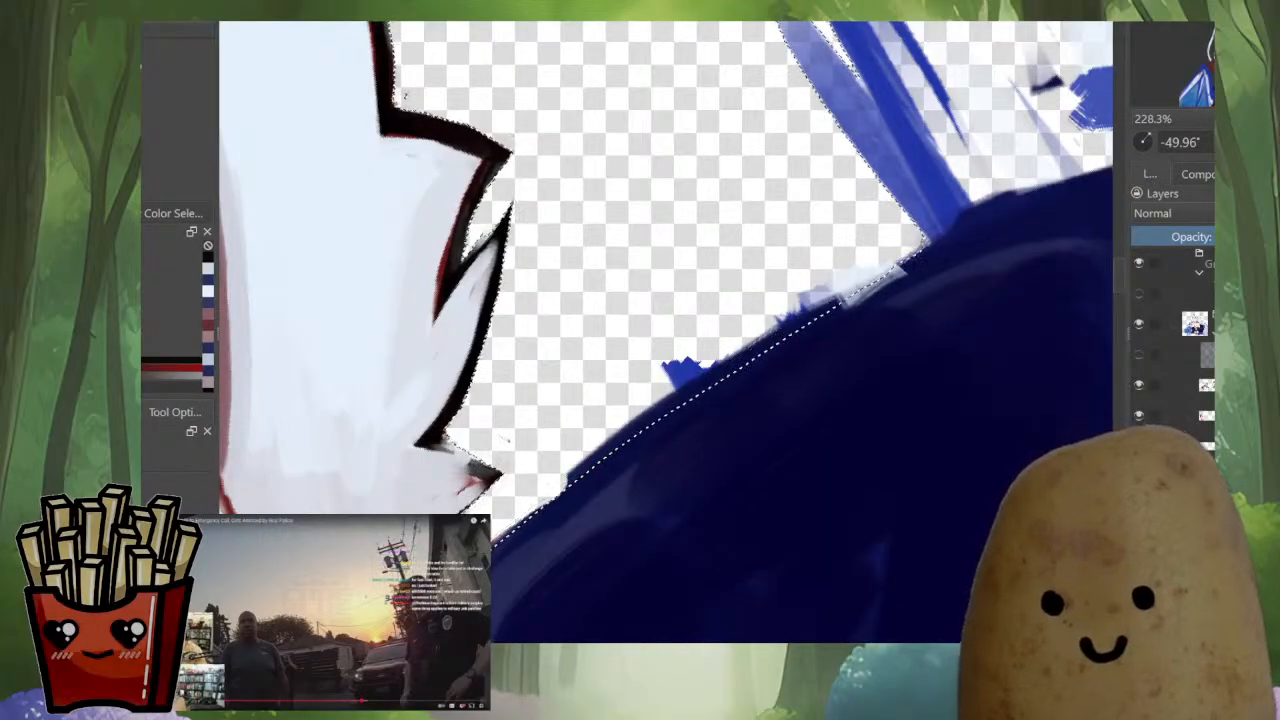
left_click_drag(800, 240, 645, 400)
scroll(660, 340, "down", 1)
Extend the background selection to the main upper line of the wing behind the collar, taking in the loose blue strokes
left_click_drag(818, 387, 818, 480)
left_click_drag(830, 270, 724, 498)
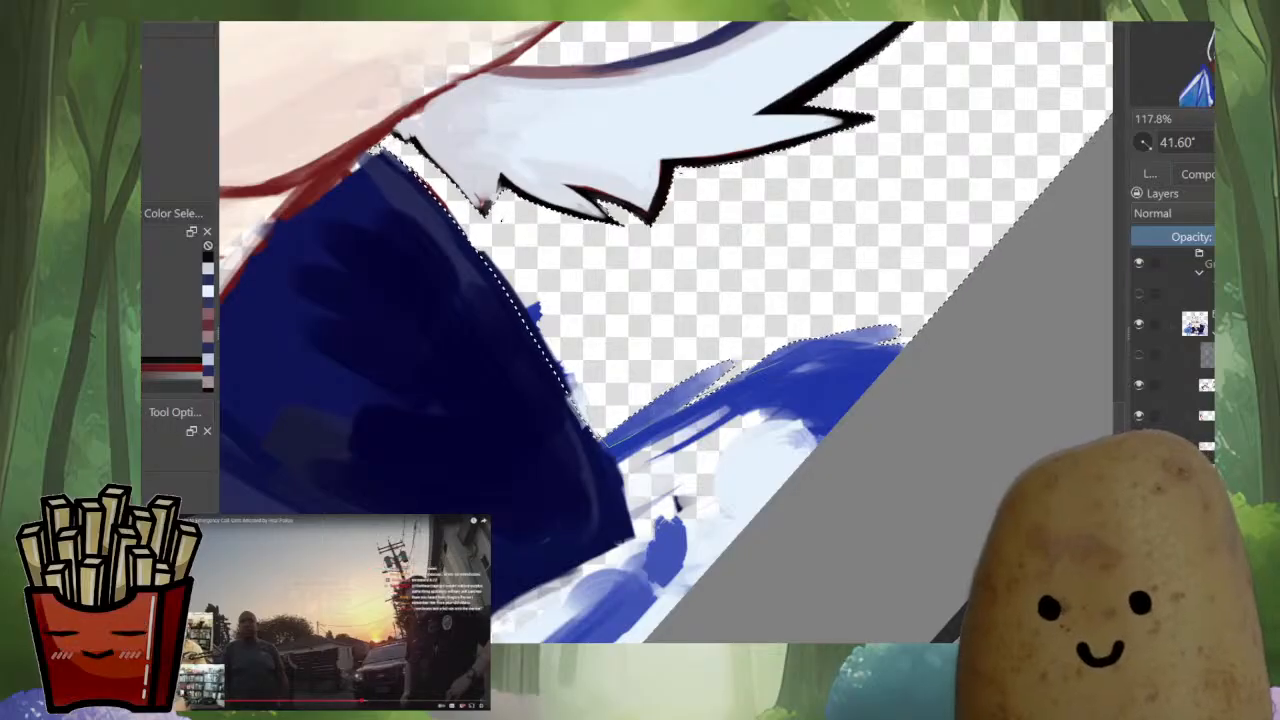
mouse_move(606, 443)
left_mouse_down()
mouse_move(868, 352)
mouse_move(660, 370)
left_mouse_up()
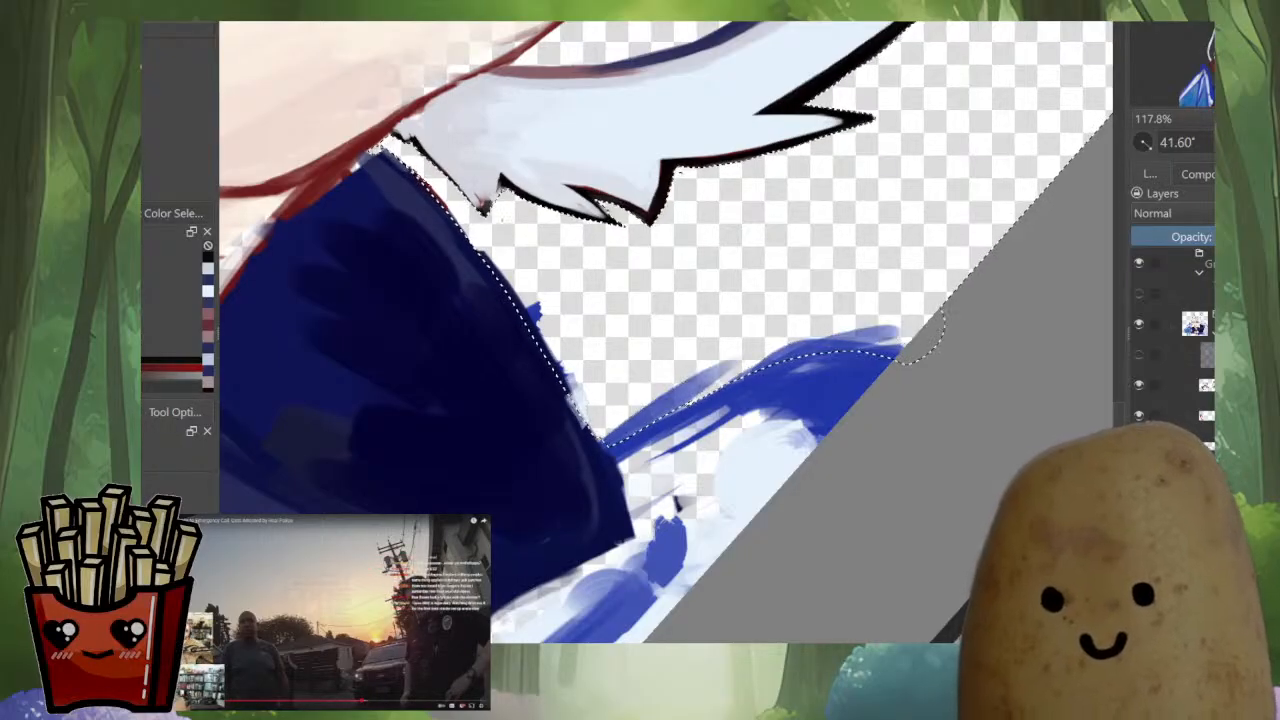
left_click_drag(855, 420, 855, 482)
left_click_drag(700, 440, 875, 262)
Extend the background selection to the main upper line of the large blue wing, taking in its loose outer strokes
left_click_drag(272, 255, 605, 480)
left_click_drag(605, 427, 784, 599)
left_click_drag(605, 300, 700, 486)
left_click_drag(666, 400, 740, 265)
left_click_drag(388, 534, 388, 580)
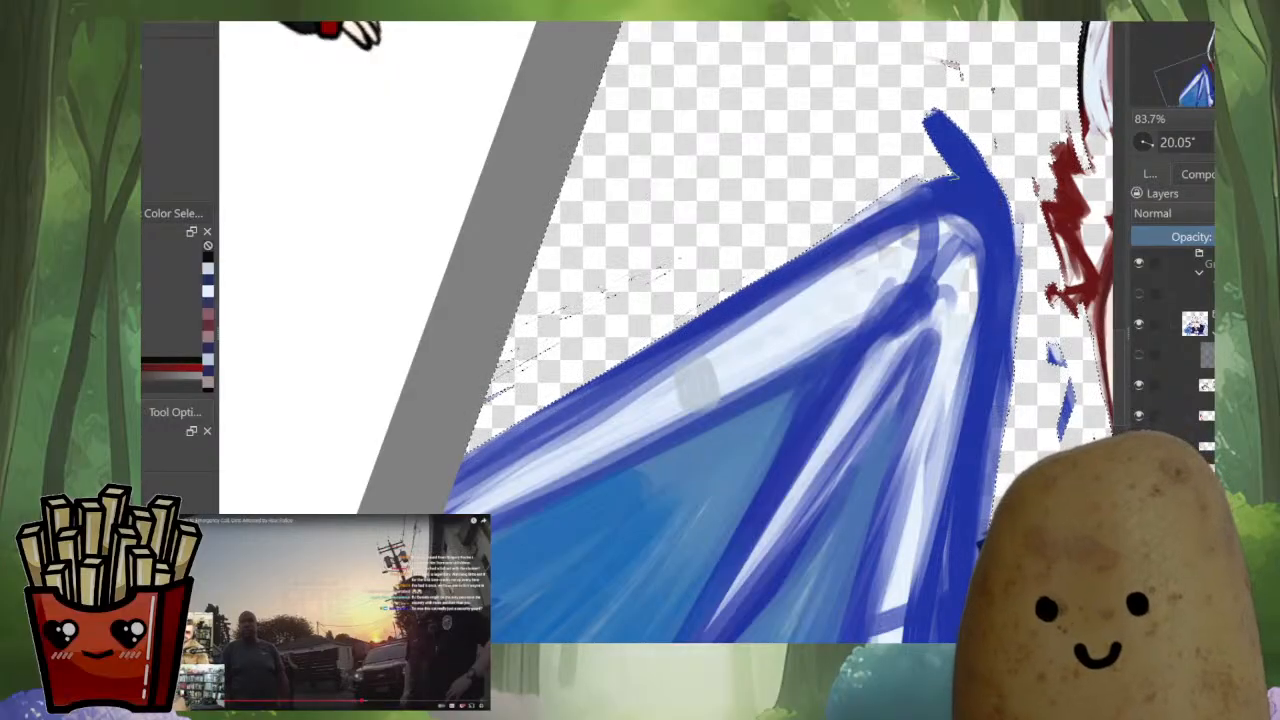
mouse_move(678, 340)
left_mouse_down()
mouse_move(440, 480)
mouse_move(548, 220)
mouse_move(674, 148)
left_mouse_up()
left_click_drag(720, 230, 503, 455)
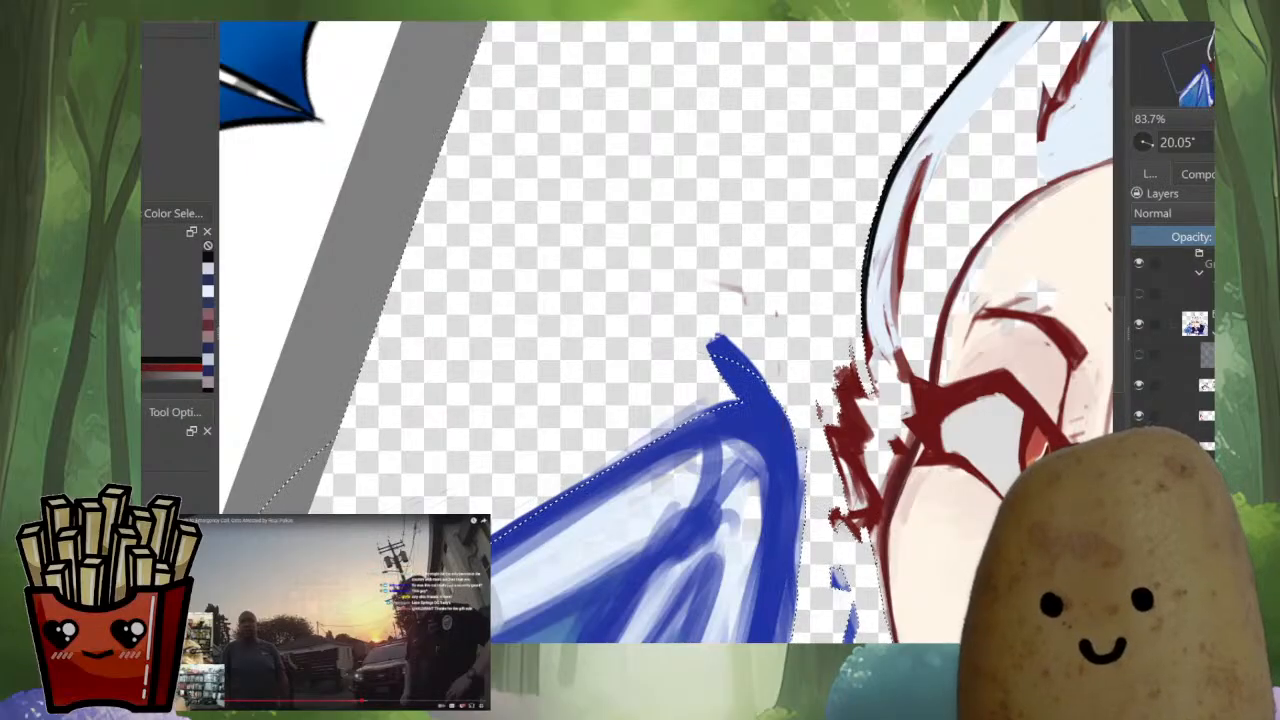
Extend the background selection around the large wing's hooked tip and along the neighbouring collar edge in the mirrored view
key("m")
left_click_drag(760, 265, 781, 338)
left_click_drag(620, 440, 792, 195)
left_click_drag(800, 260, 817, 311)
mouse_move(640, 360)
left_mouse_down()
mouse_move(597, 400)
mouse_move(600, 345)
mouse_move(543, 431)
left_mouse_up()
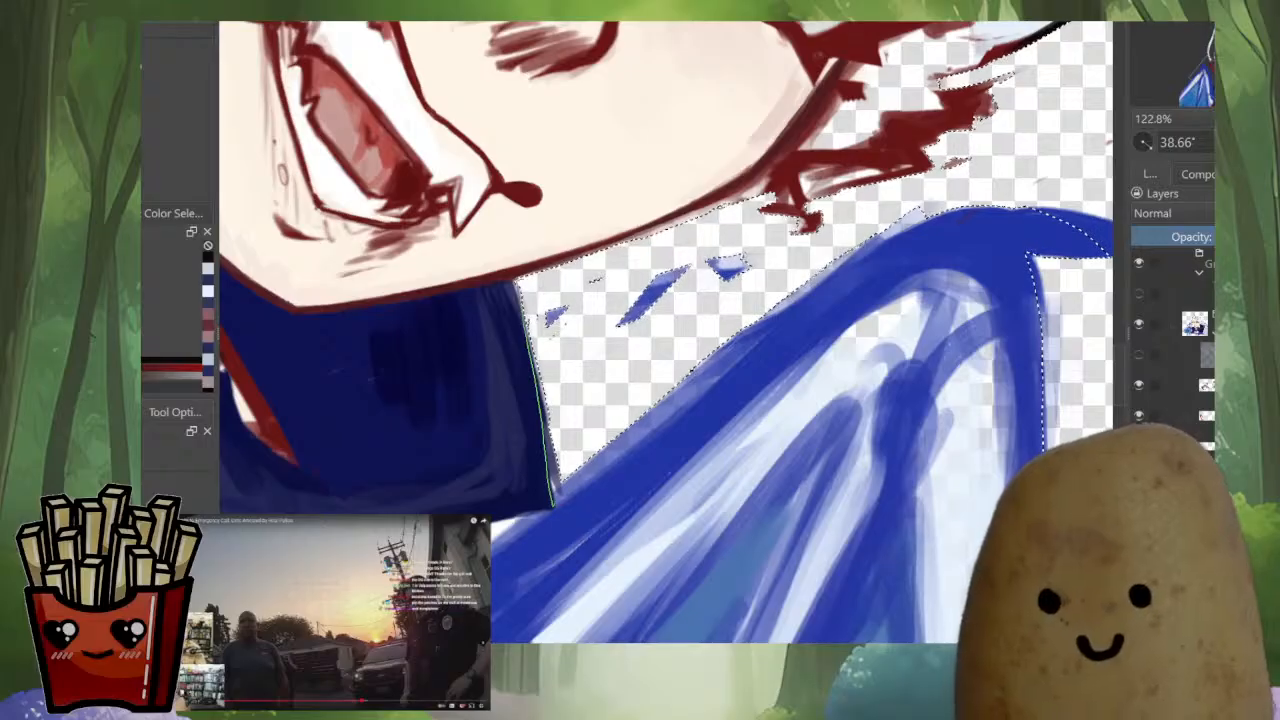
Refine the background selection along the jaw and red cheek tuft, and clear the stray marks inside it
mouse_move(692, 370)
left_mouse_down()
mouse_move(830, 268)
mouse_move(700, 290)
left_mouse_up()
mouse_move(697, 243)
left_mouse_down()
mouse_move(742, 285)
mouse_move(640, 328)
mouse_move(697, 243)
mouse_move(617, 403)
left_mouse_up()
left_click_drag(840, 400, 843, 272)
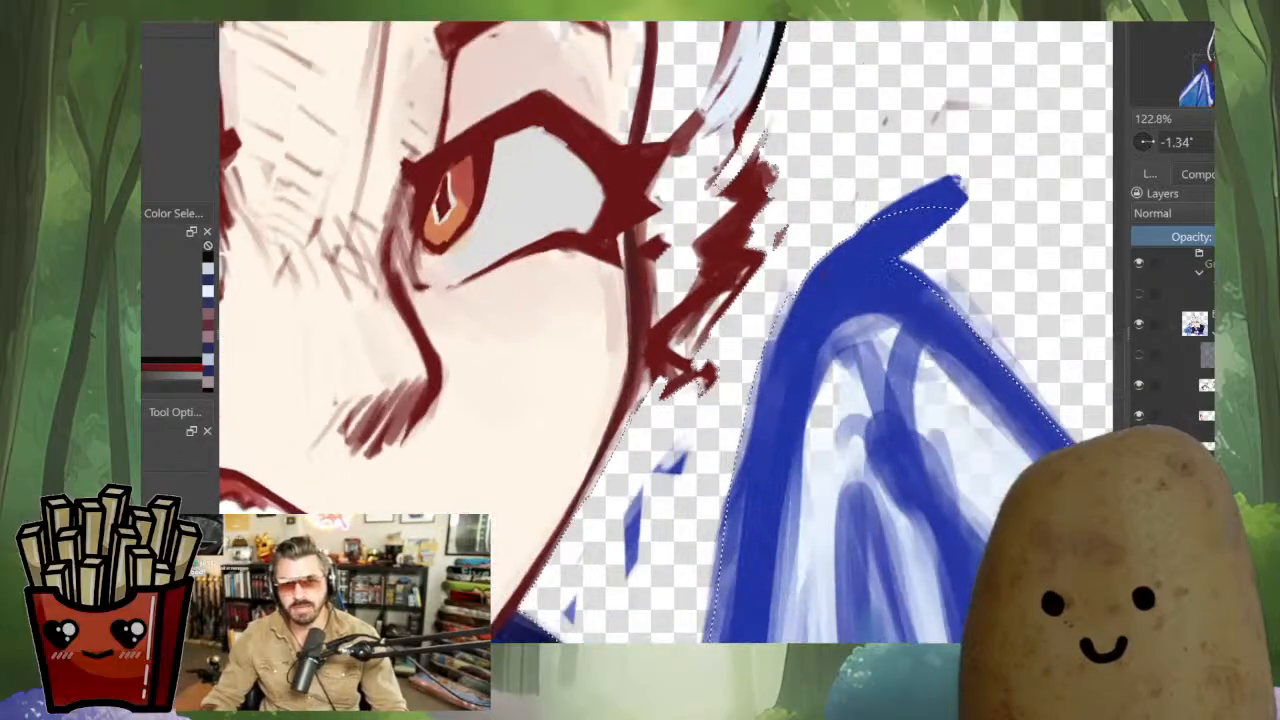
left_click_drag(690, 300, 737, 252)
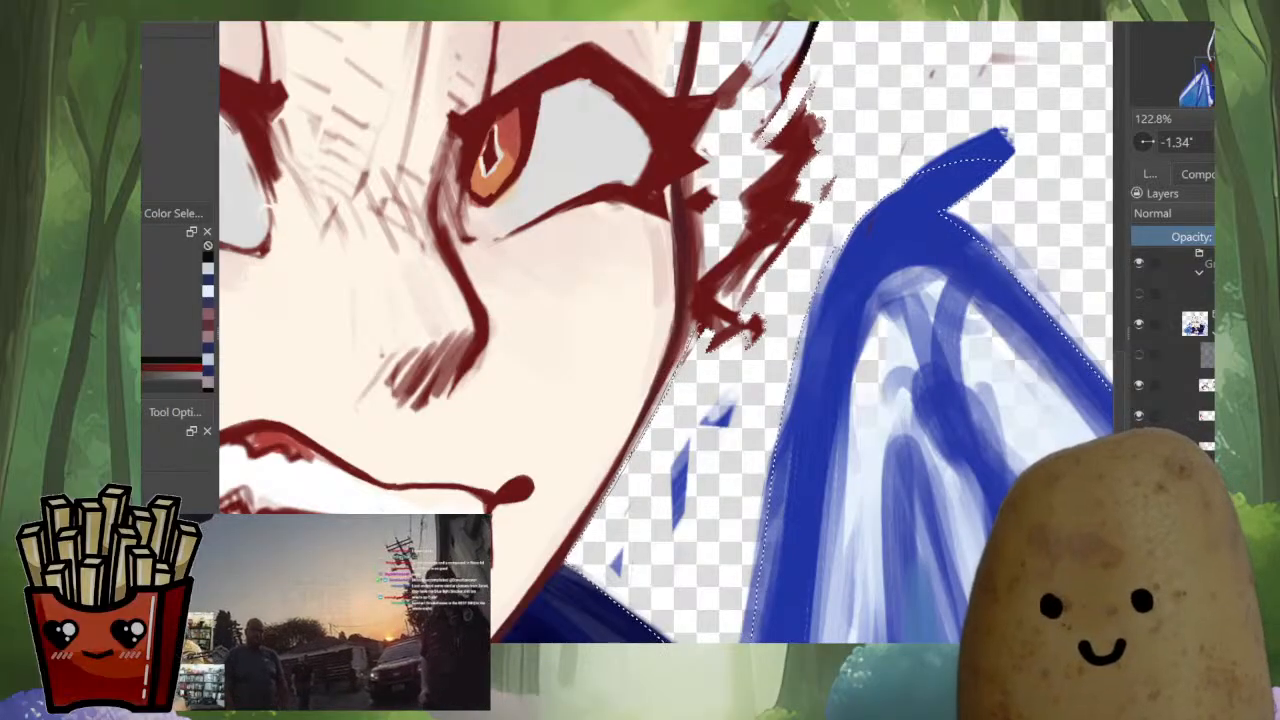
left_click_drag(680, 280, 652, 387)
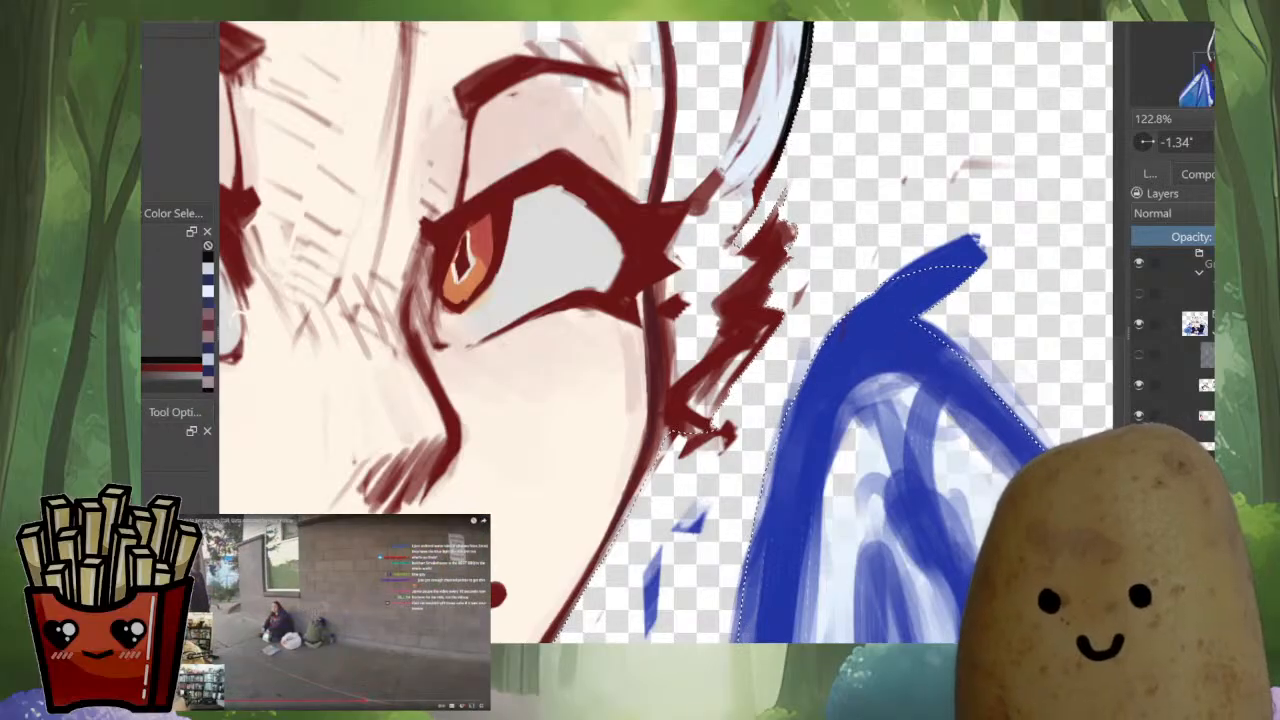
left_click_drag(782, 115, 755, 243)
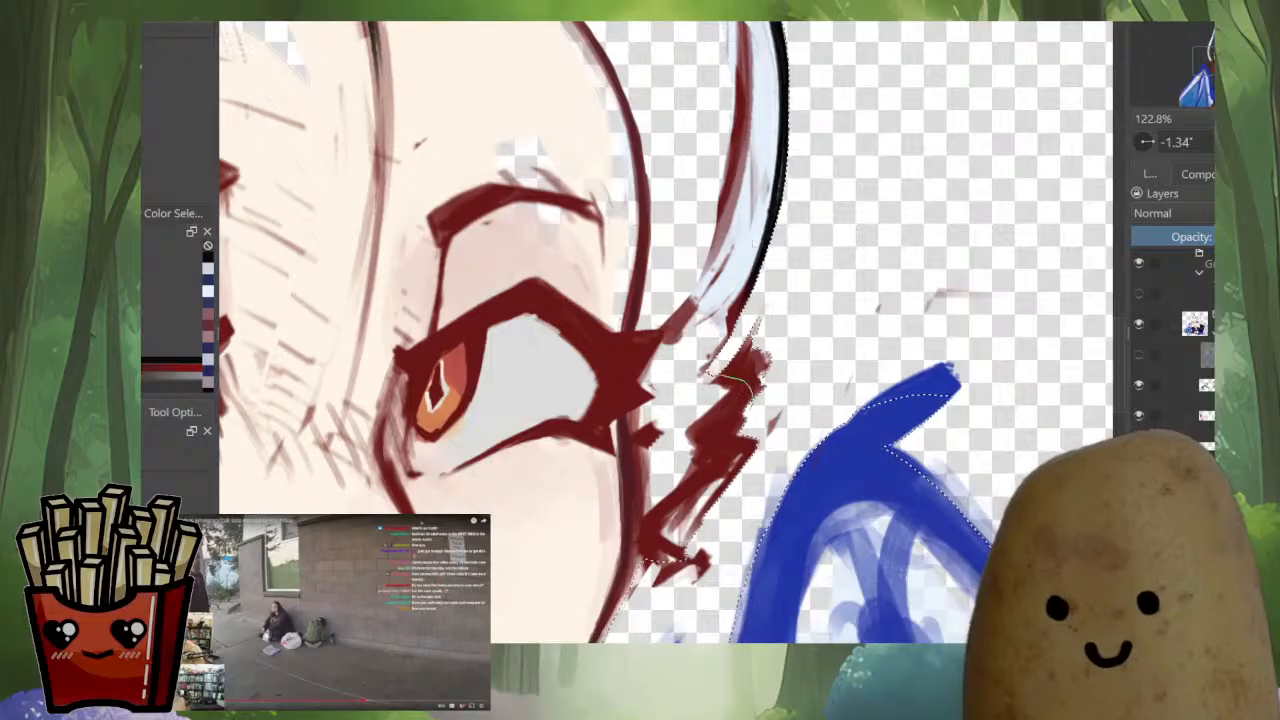
left_click_drag(755, 243, 868, 319)
scroll(790, 435, "down", 5)
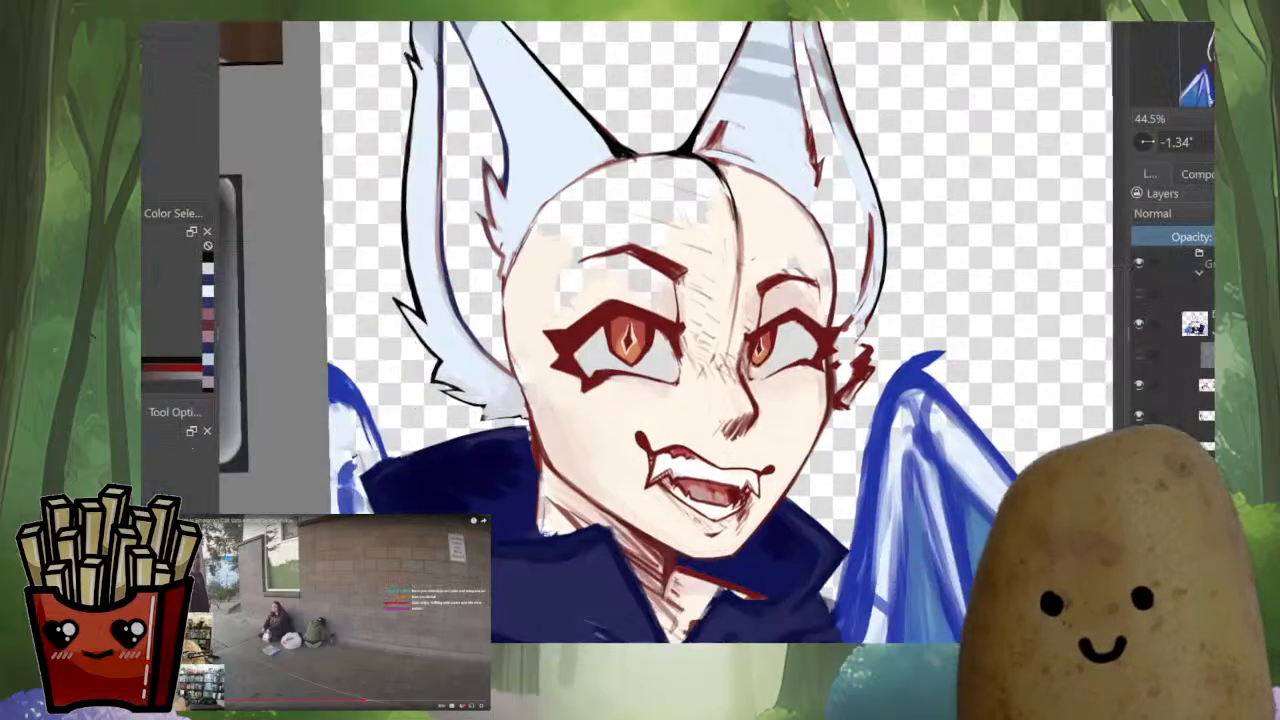
Mirror the view and hide the character's eyes, brows, nose and mouth, leaving the bare head shape
key("m")
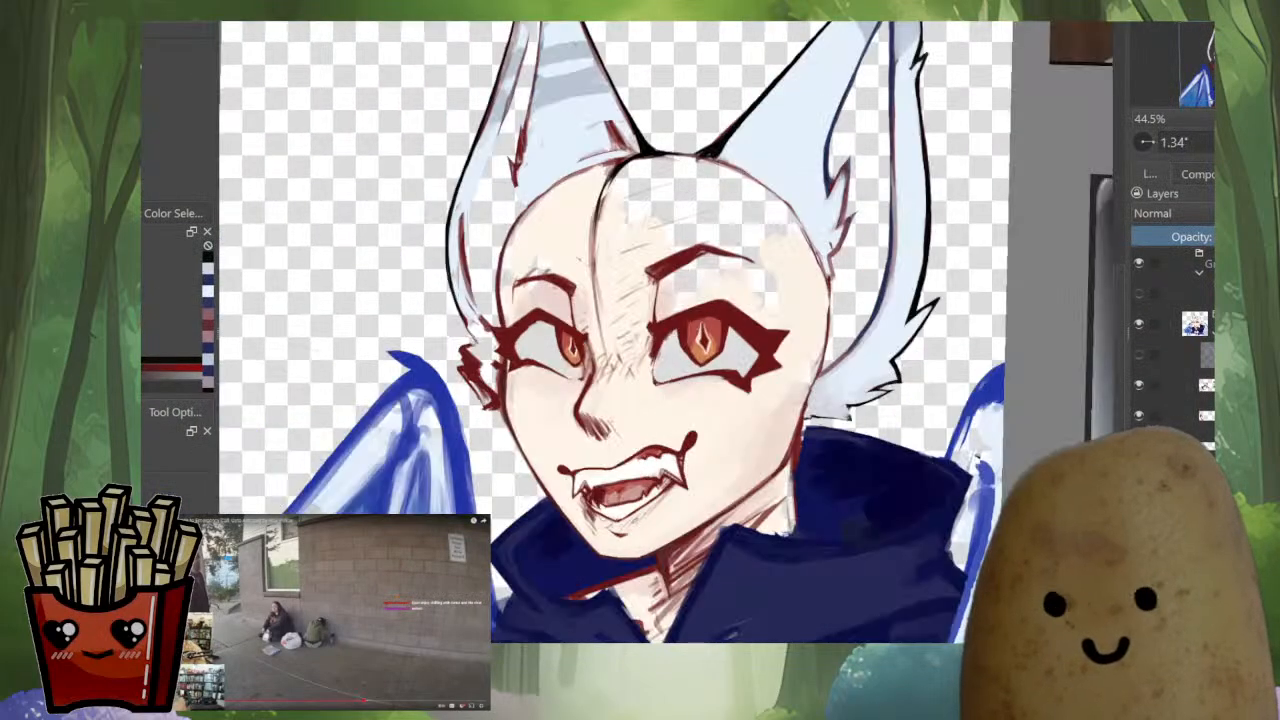
key("ctrl+t")
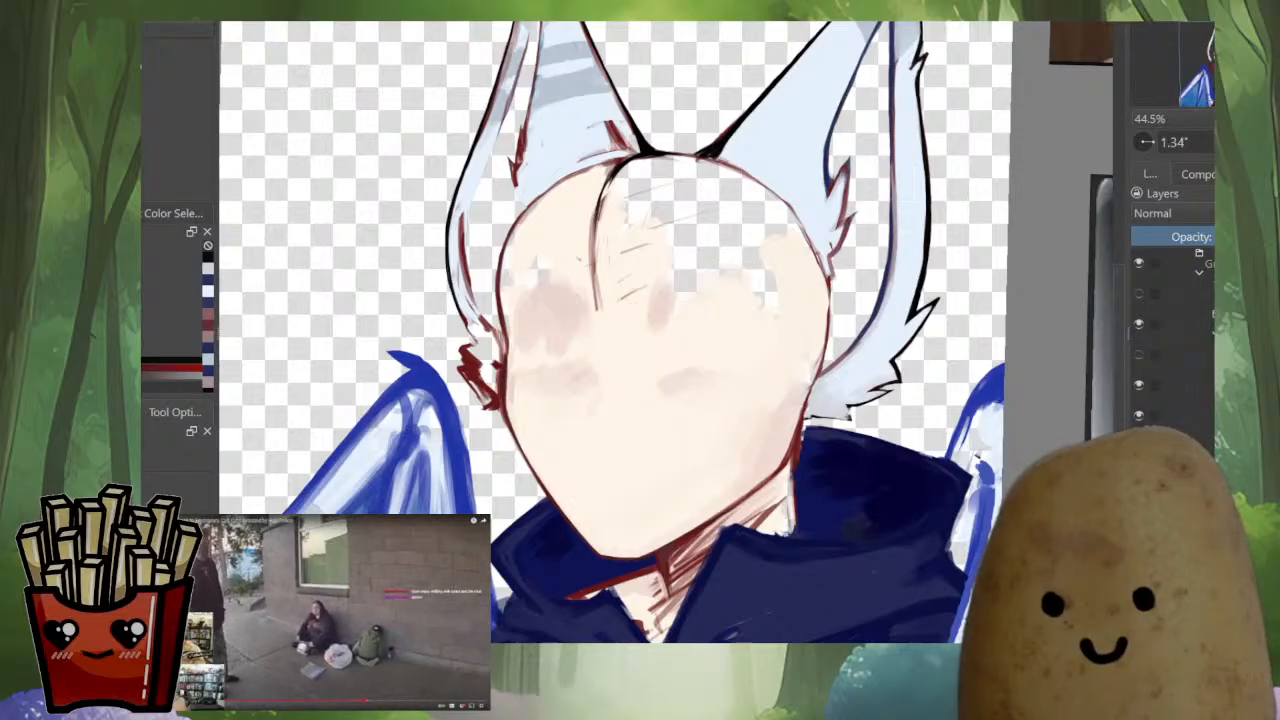
left_click_drag(870, 510, 896, 435)
scroll(896, 435, "up", 1)
scroll(896, 435, "down", 3)
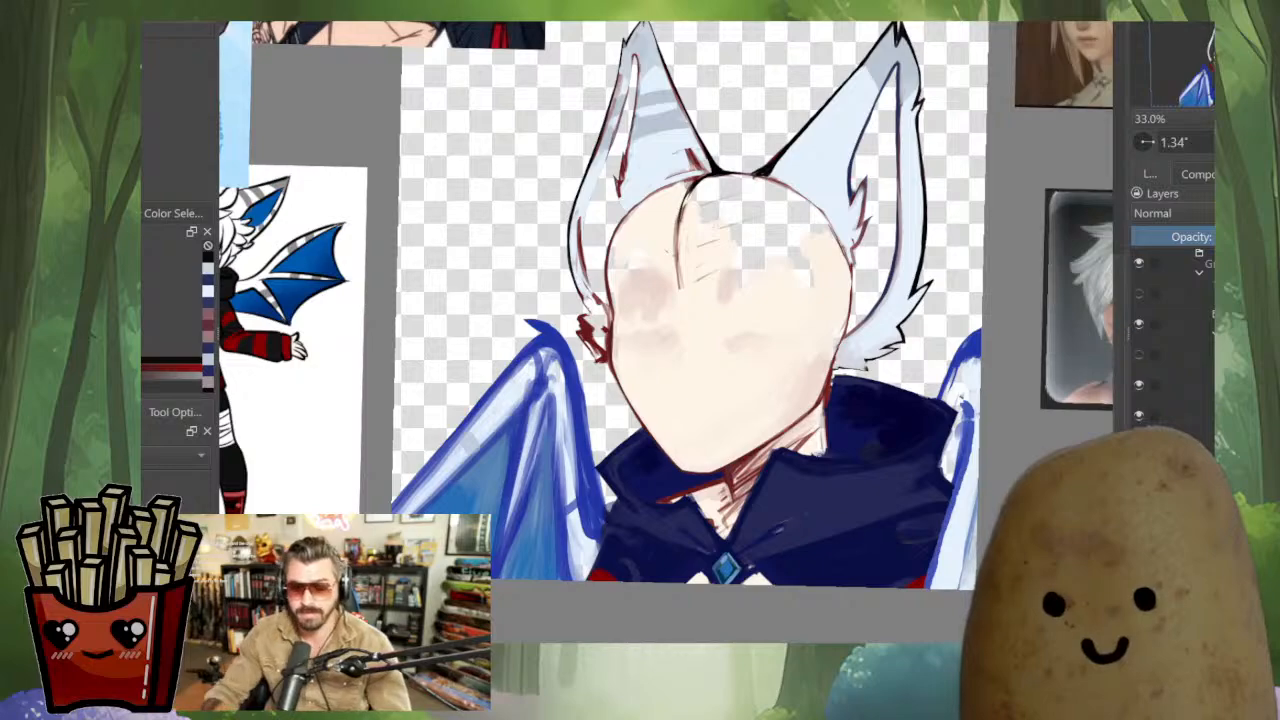
Touch up the dark outline of the larger cloak lapel above the gem clasp with sampled navy
scroll(766, 553, "up", 2)
scroll(700, 560, "up", 3)
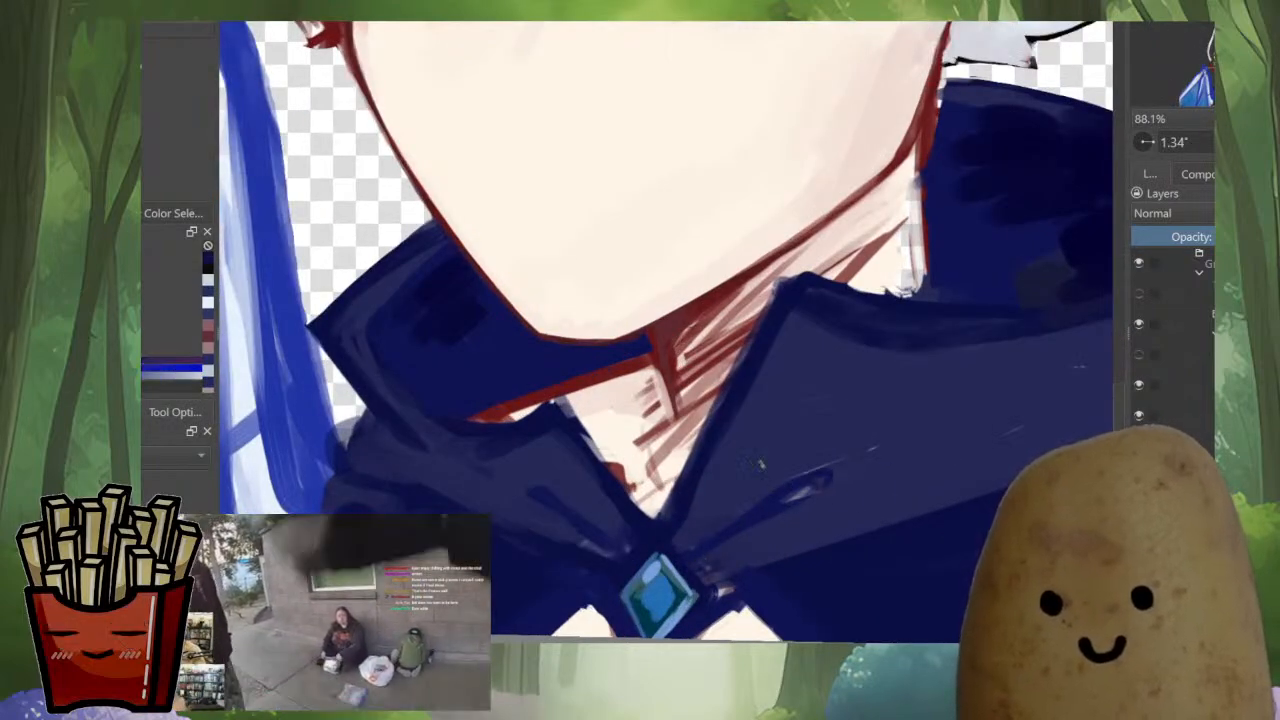
mouse_move(722, 520)
left_mouse_down()
mouse_move(744, 494)
mouse_move(713, 468)
left_mouse_up()
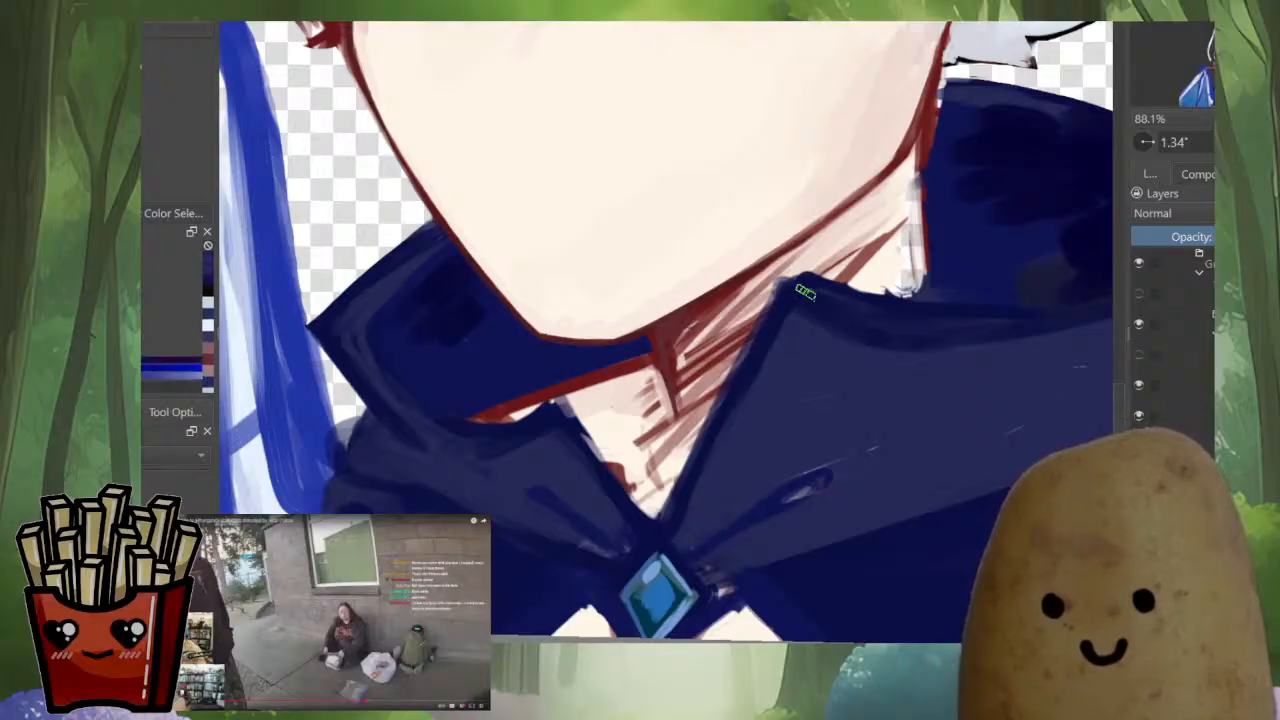
scroll(805, 290, "down", 5)
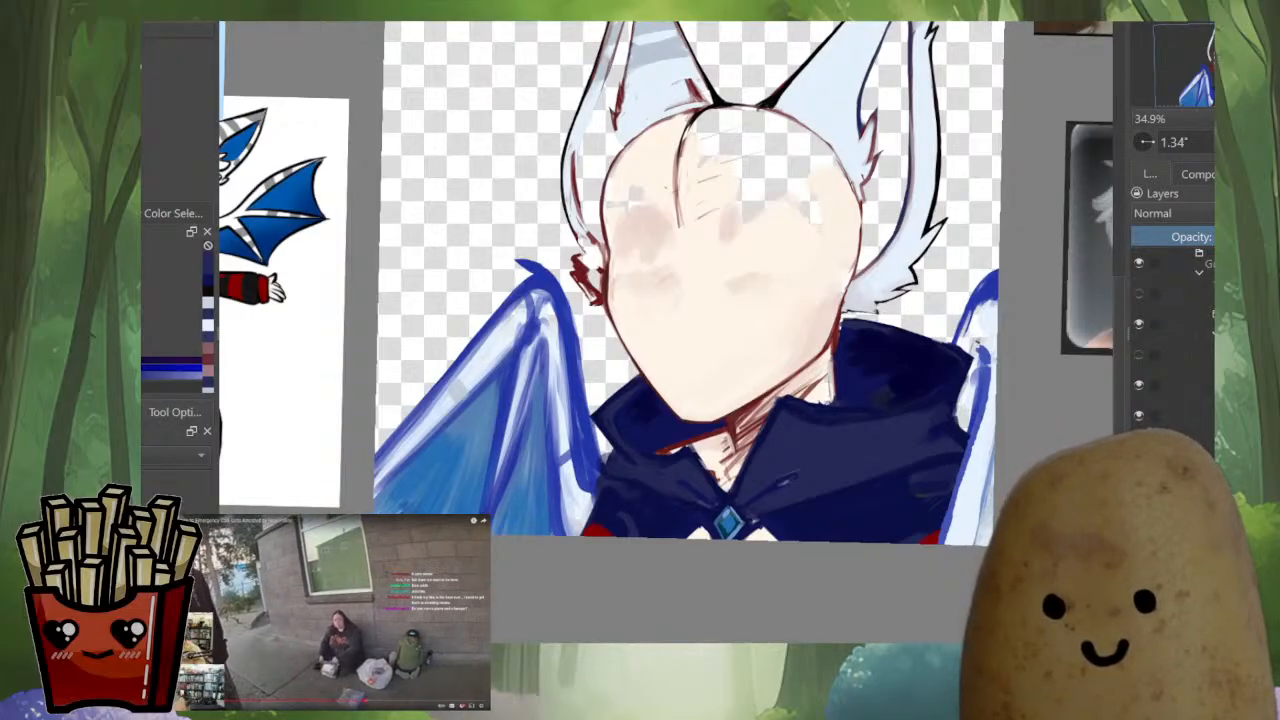
Blend the lighter navy band along the upper edge and pointed corner of the collar beside the large wing
scroll(673, 336, "up", 5)
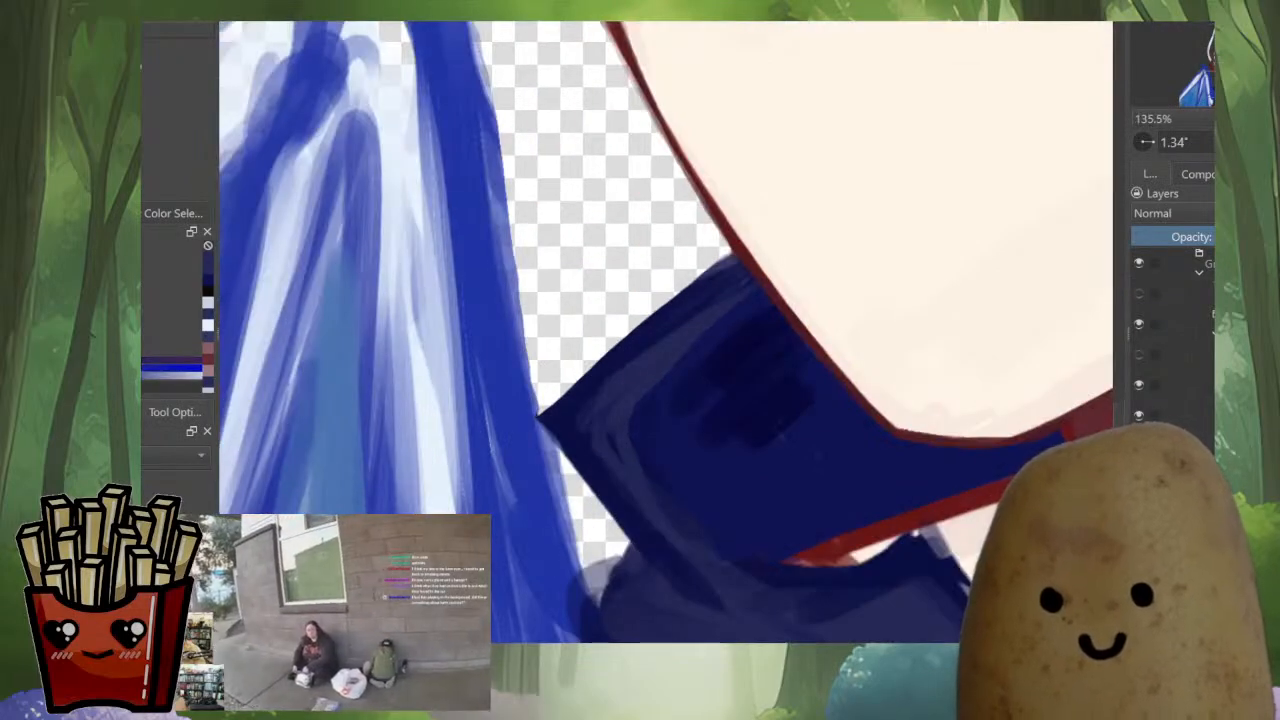
left_click_drag(740, 286, 634, 349)
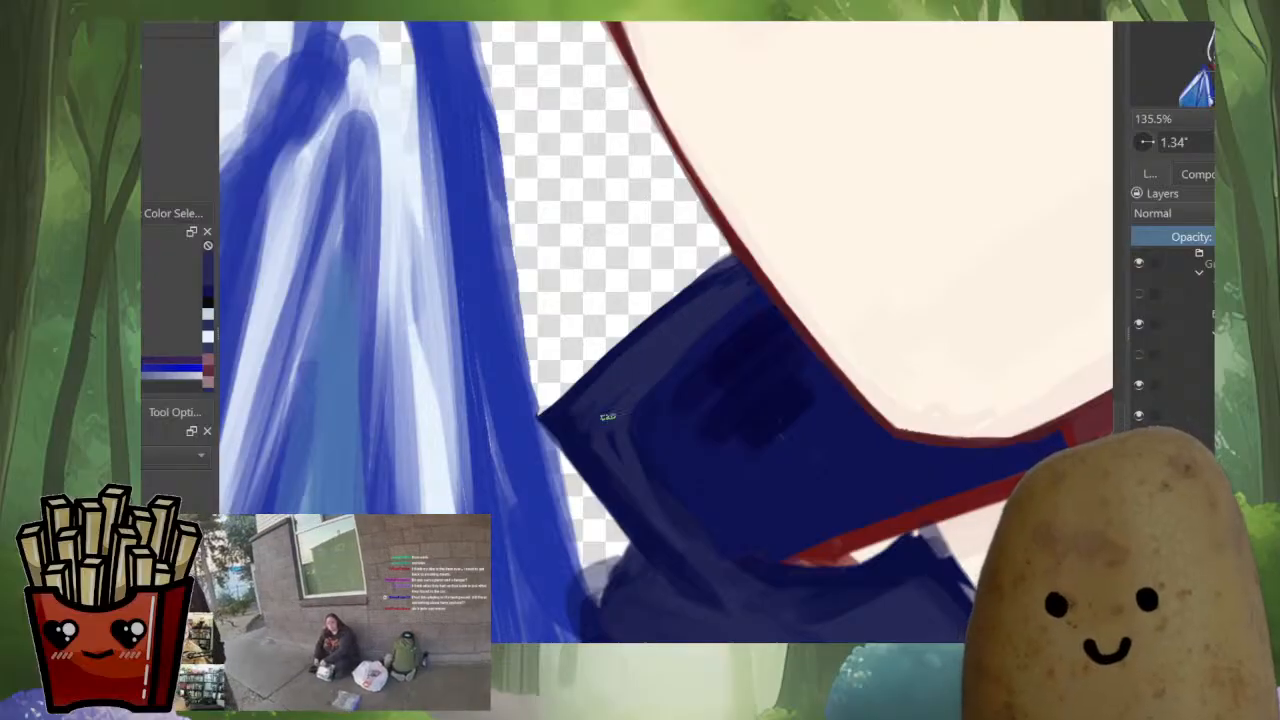
left_click(582, 435, "ctrl")
left_click_drag(584, 422, 620, 411)
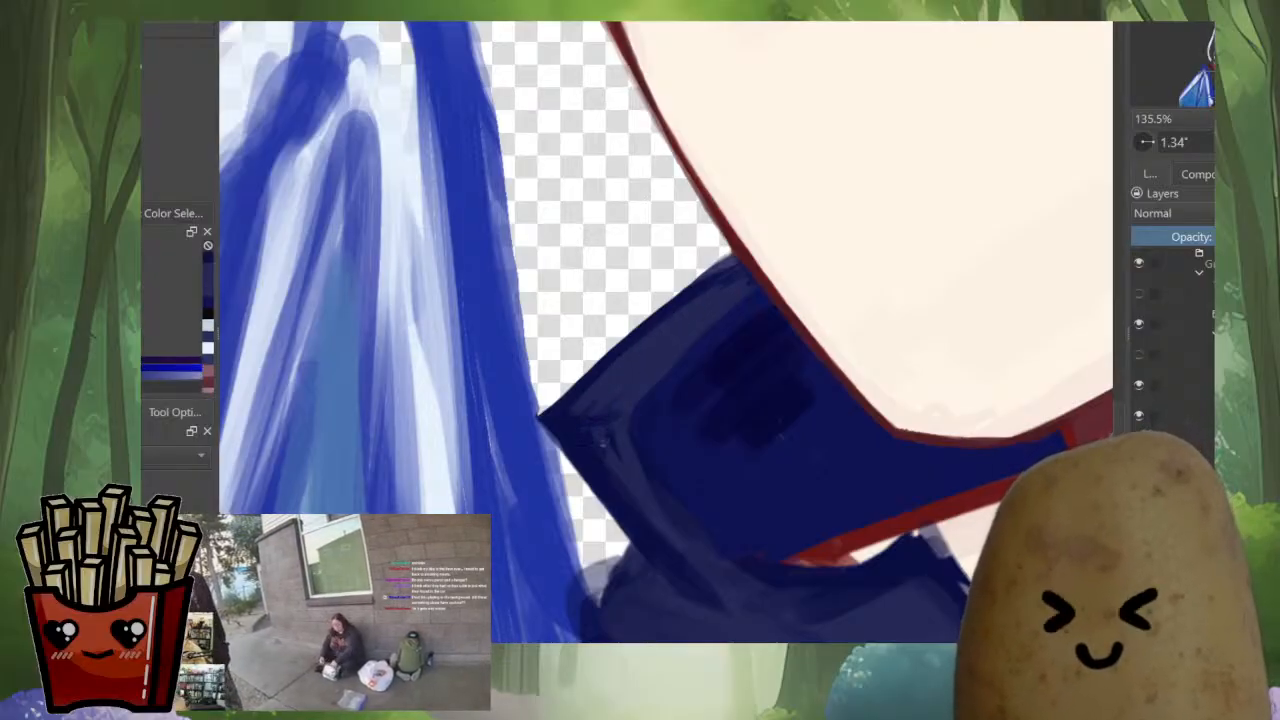
left_click_drag(586, 441, 674, 566)
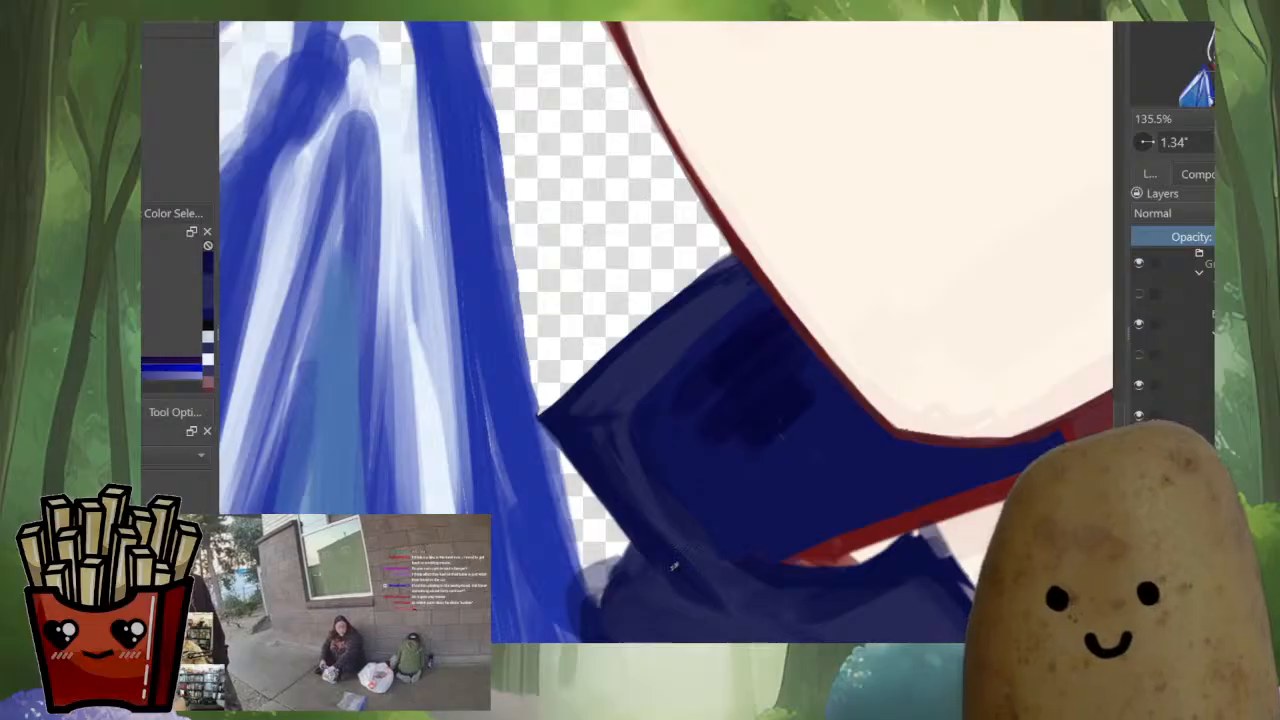
Smooth the shading inside the collar's pointed corner and along its lower edge with sampled navy tones in the mirrored view
key("m")
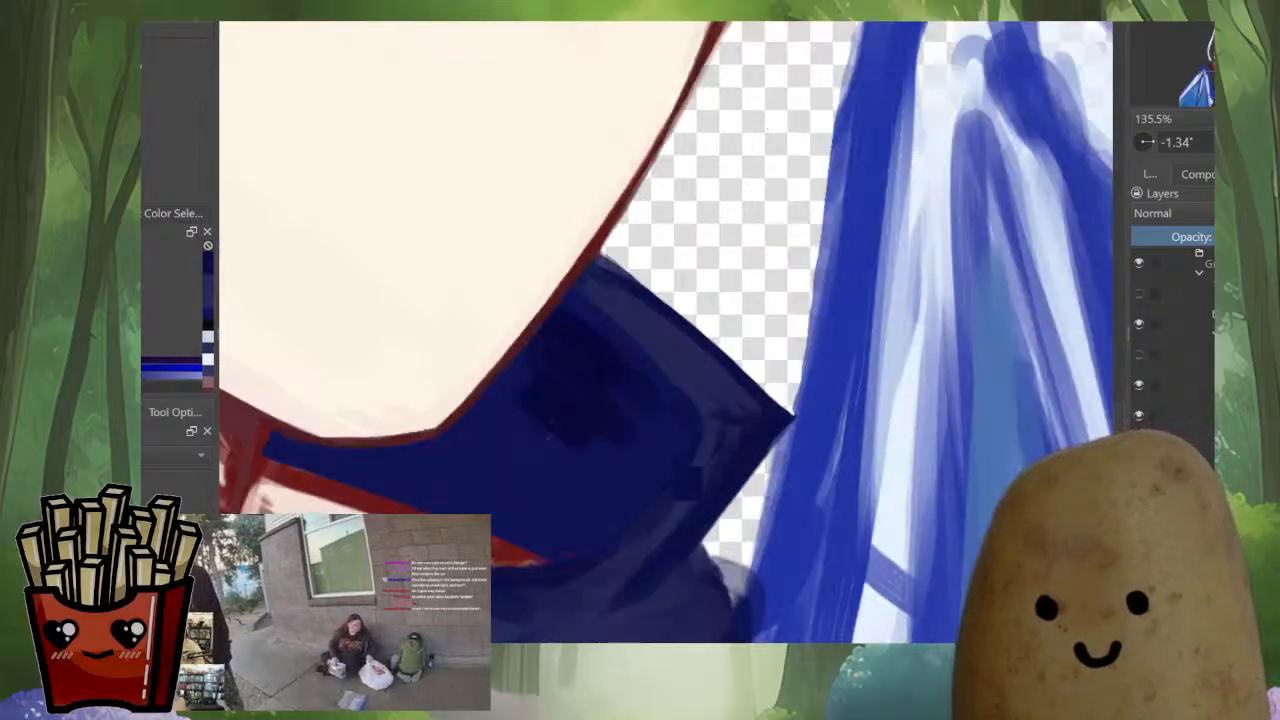
left_click(692, 478, "ctrl")
left_click_drag(757, 422, 627, 598)
left_click(702, 463, "ctrl")
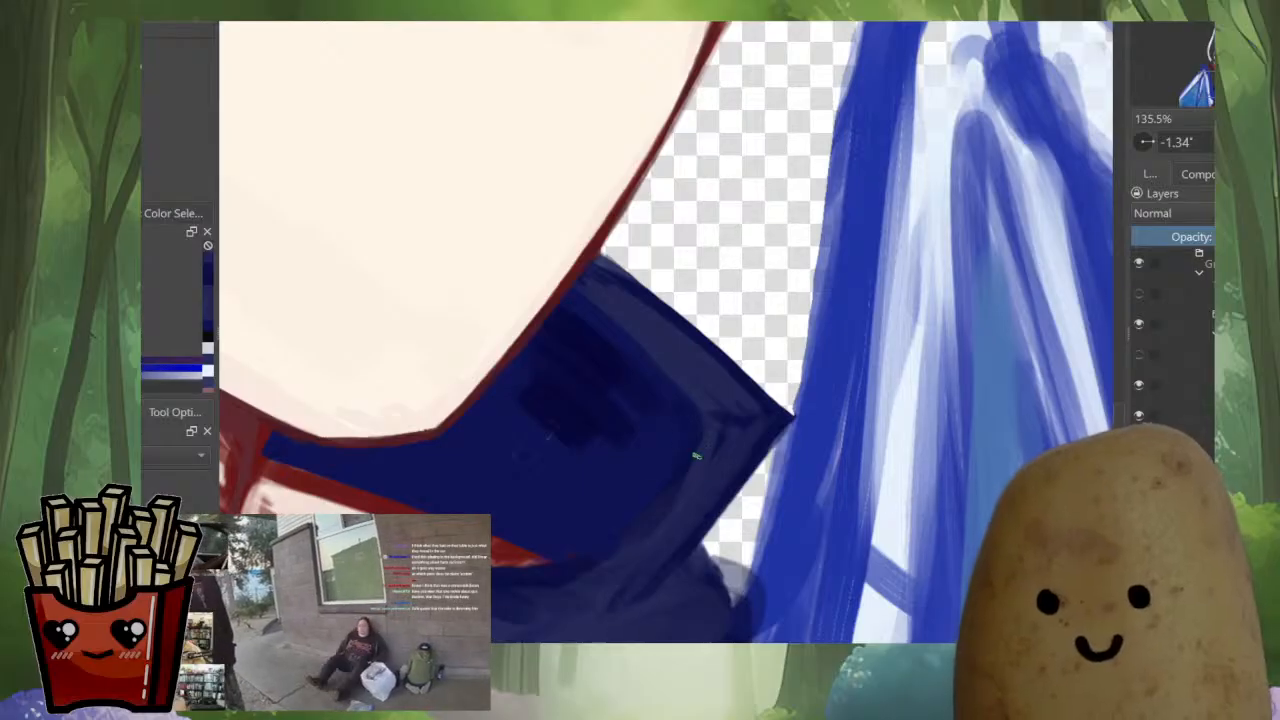
left_click_drag(698, 456, 669, 488)
scroll(704, 450, "down", 4)
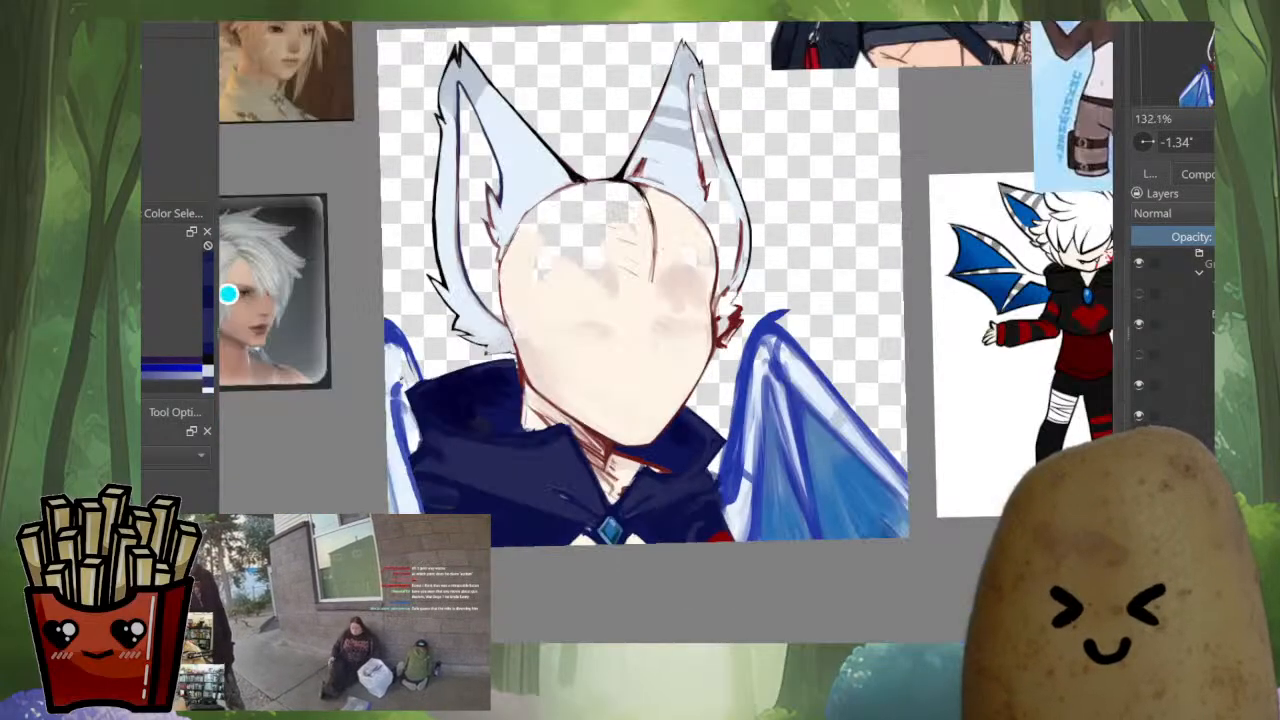
Thin the red line under the inner collar by painting sampled skin tone along its lower side
scroll(602, 484, "up", 5)
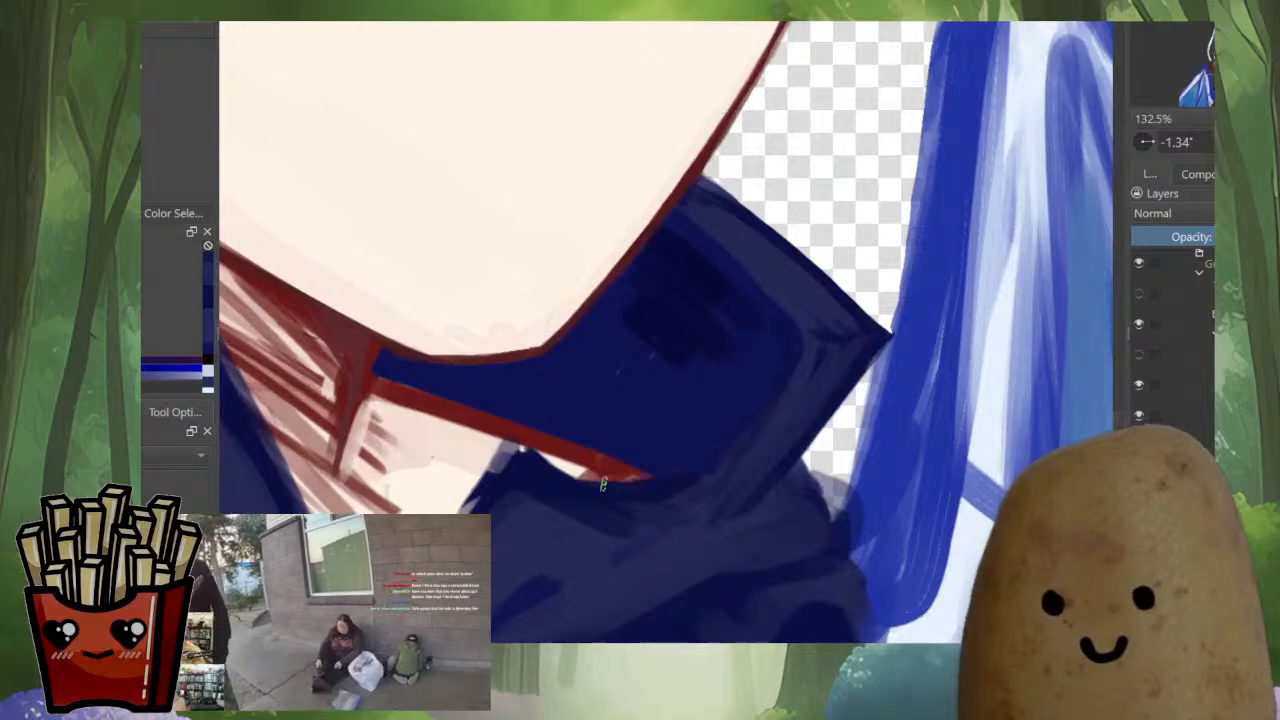
left_click_drag(432, 590, 572, 492)
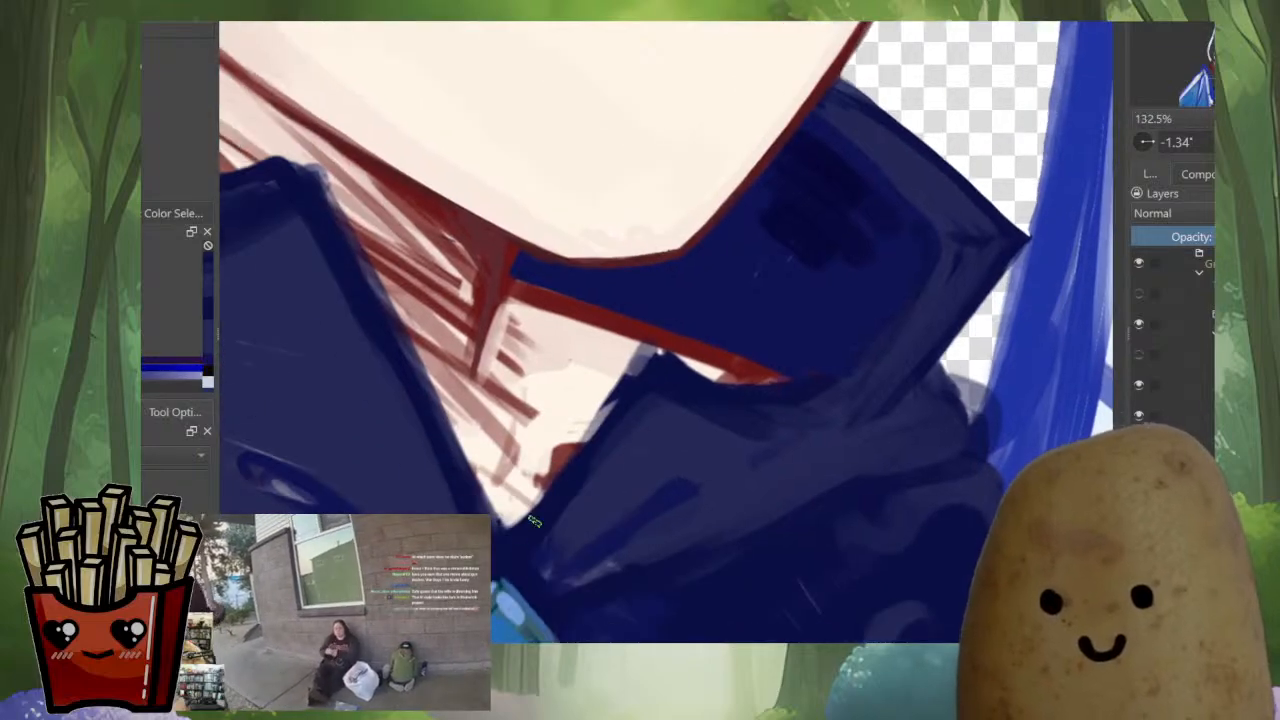
left_click(535, 455, "ctrl")
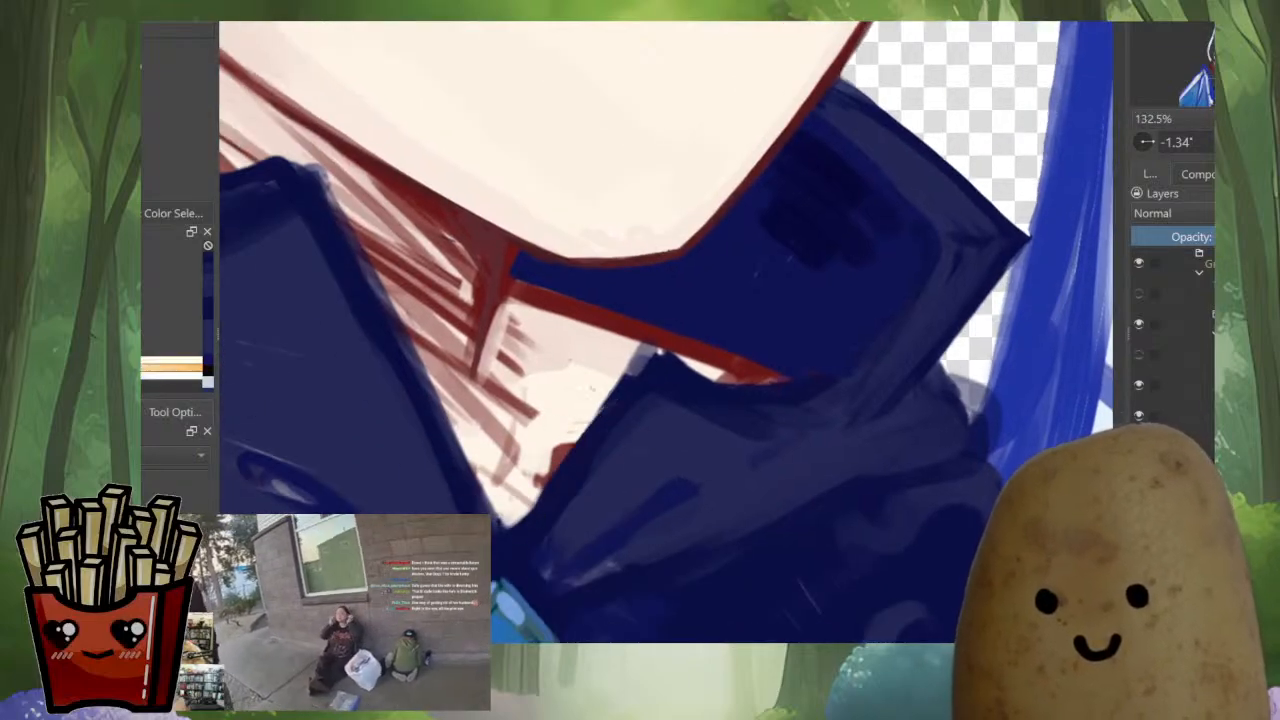
key("m")
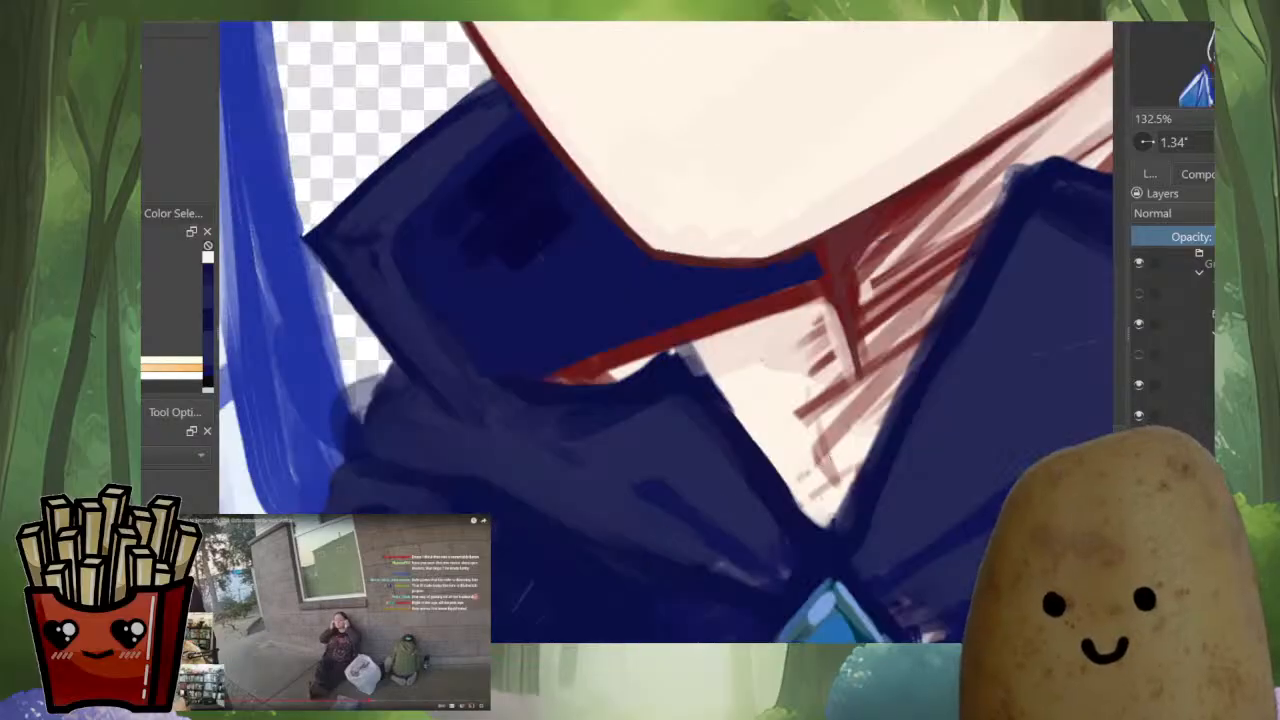
left_click_drag(740, 300, 628, 366)
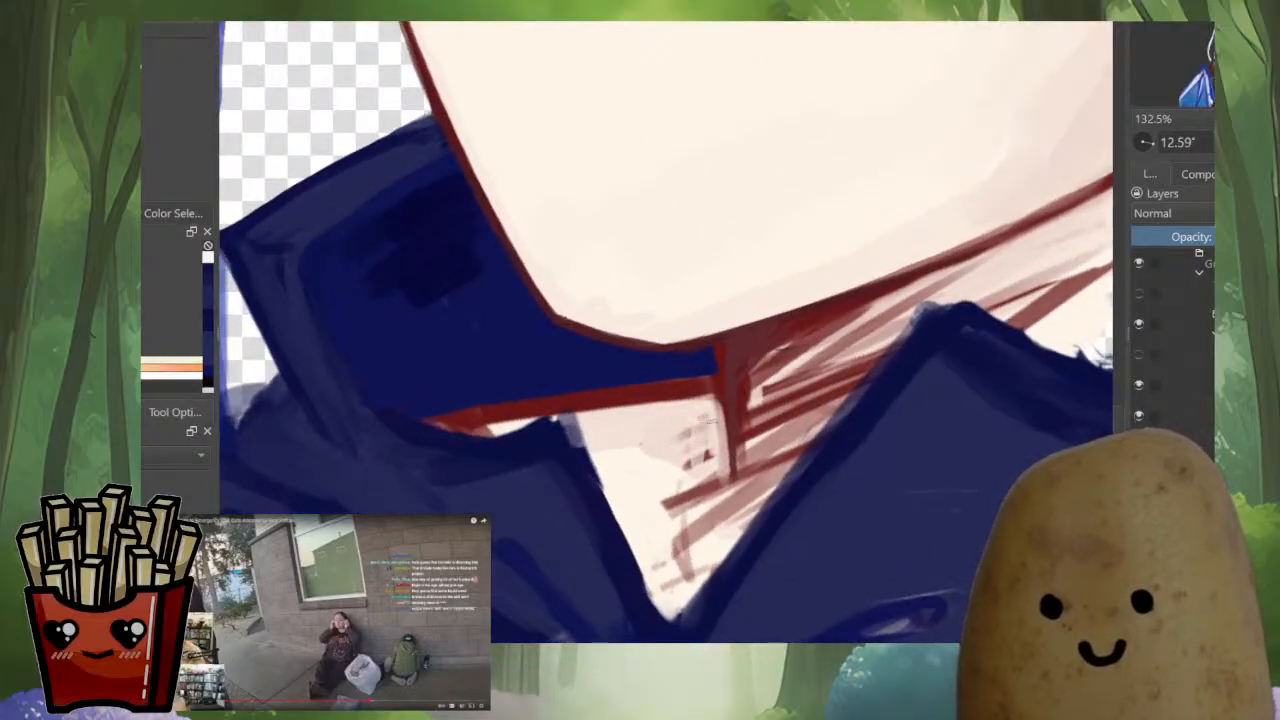
left_click_drag(691, 458, 729, 444)
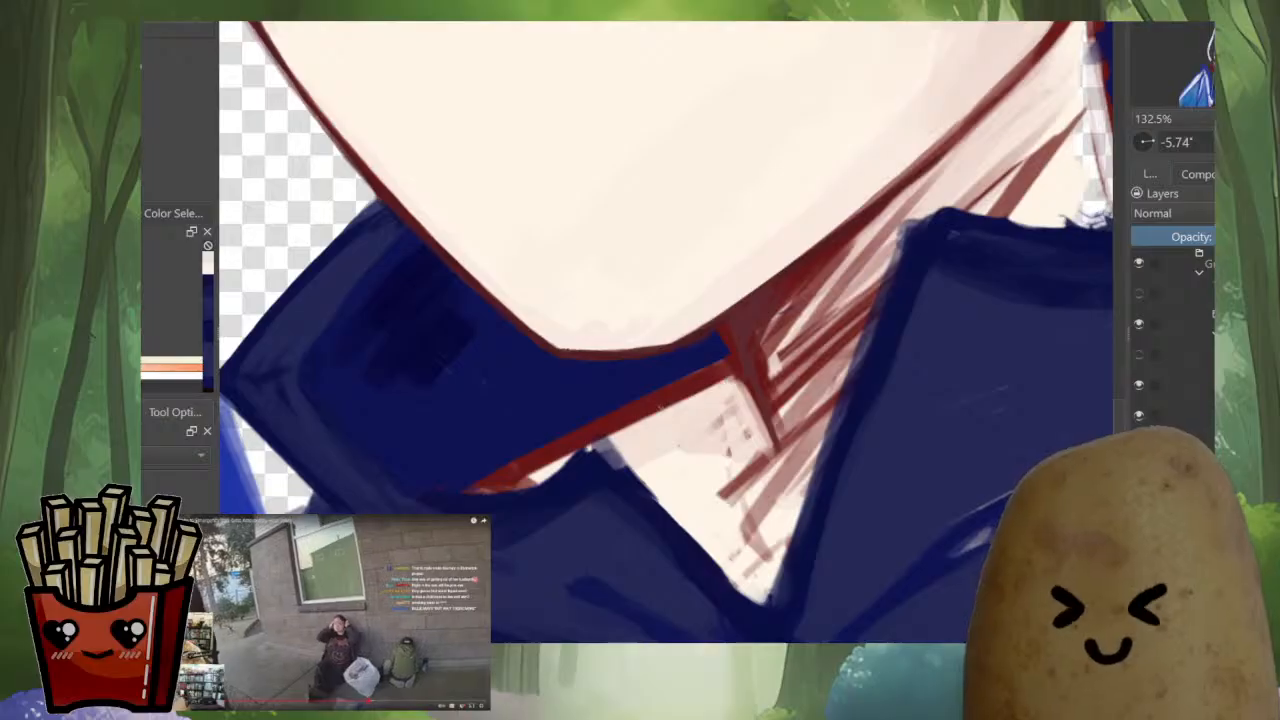
left_click_drag(687, 396, 670, 472)
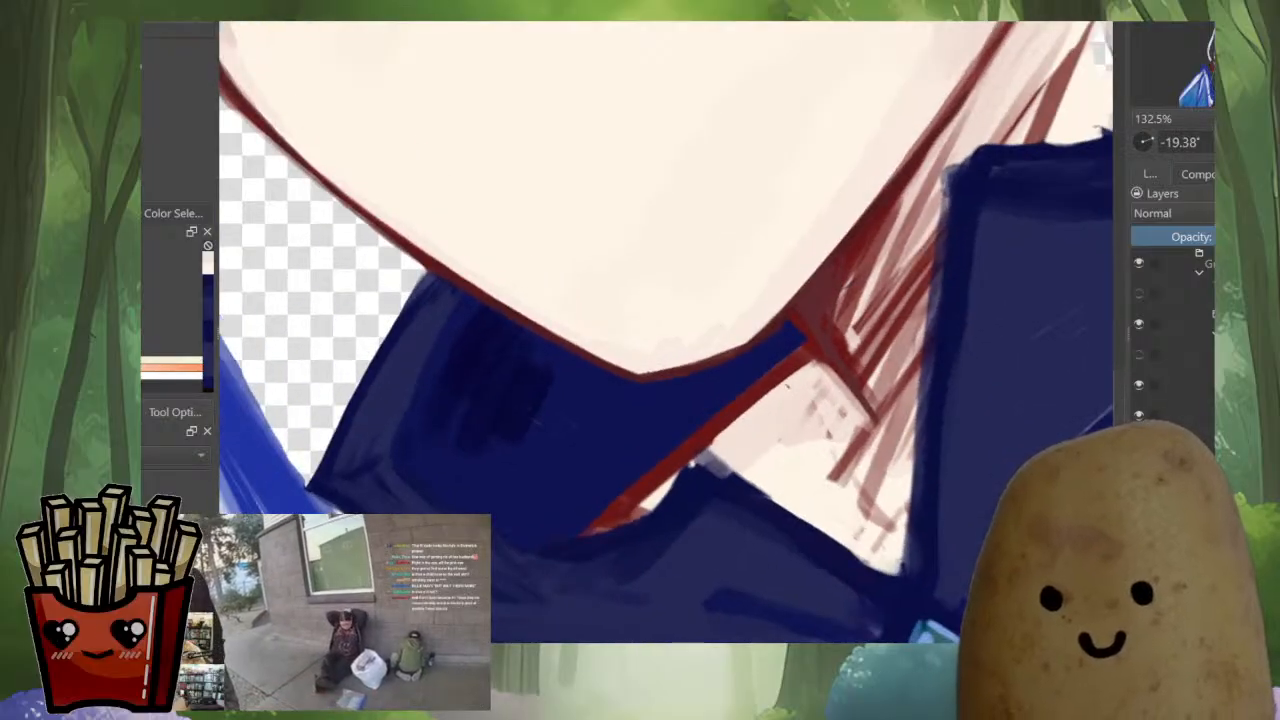
left_click_drag(755, 404, 612, 525)
left_click_drag(795, 377, 655, 478)
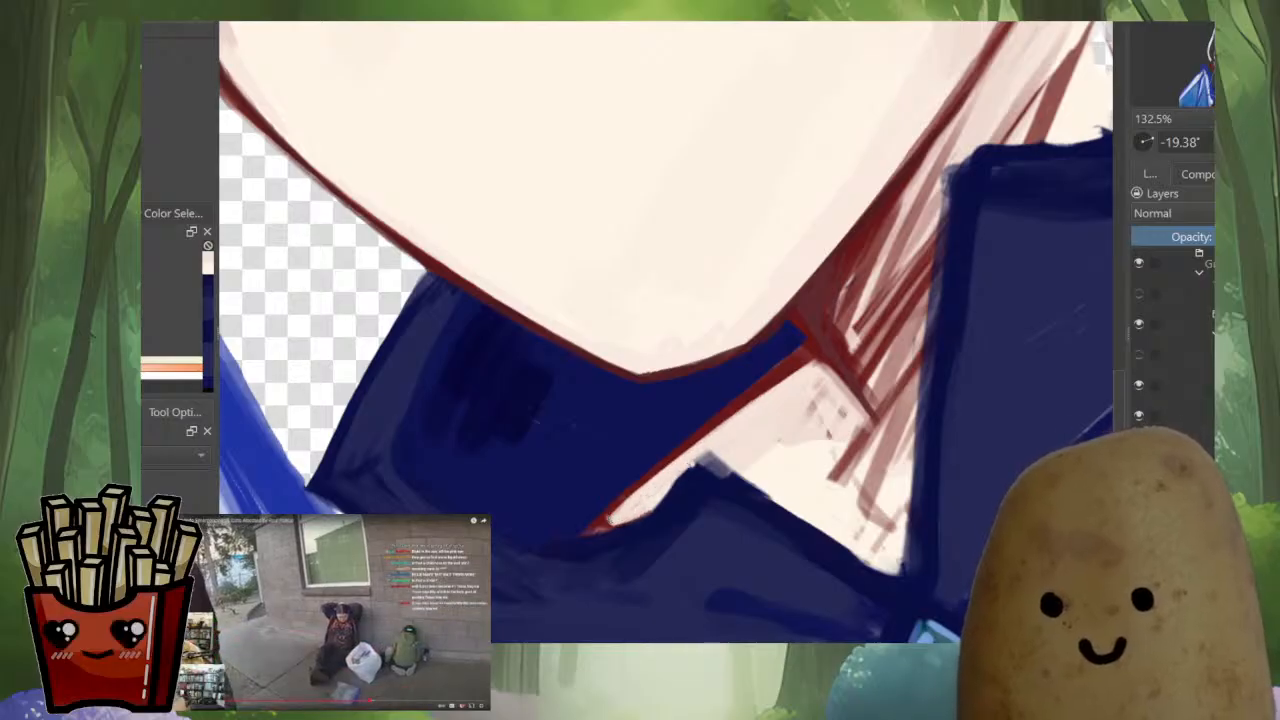
Even out the thinned inner-collar line and its pointed end with skin tone and sampled red
left_click(738, 402, "ctrl")
left_click_drag(726, 414, 614, 508)
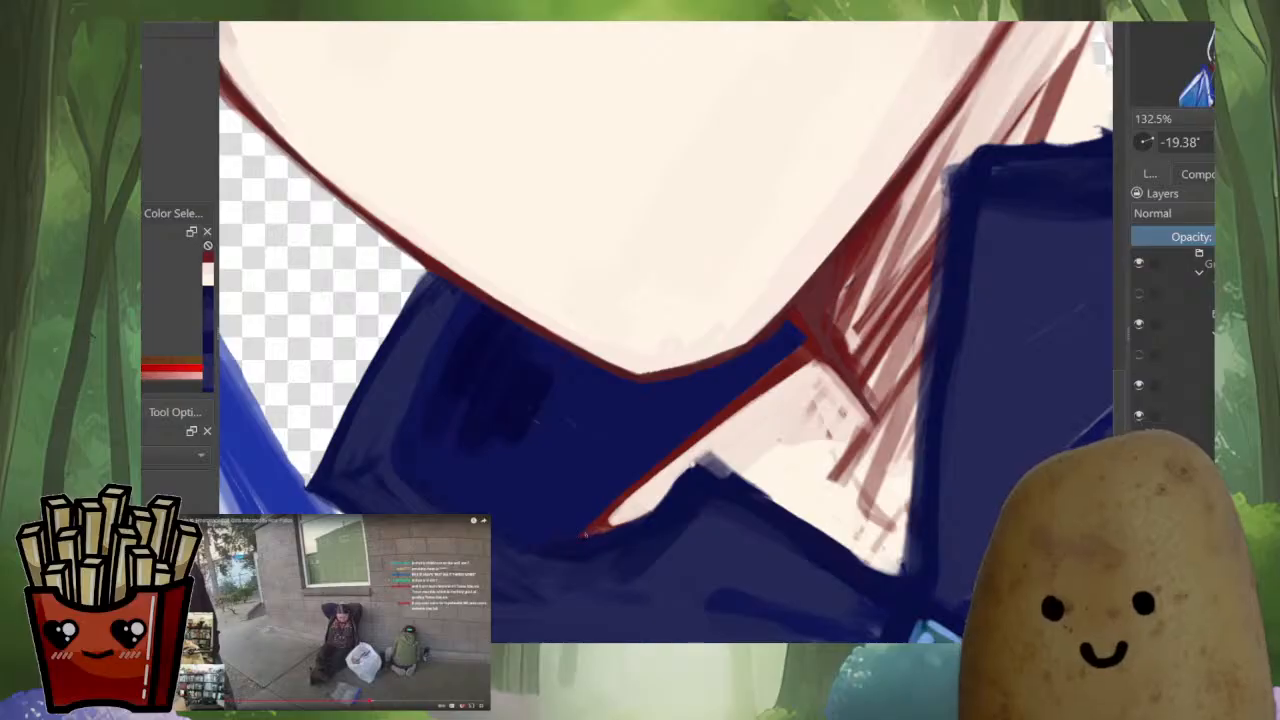
left_click(585, 533, "ctrl")
left_click_drag(730, 468, 728, 580, "ctrl")
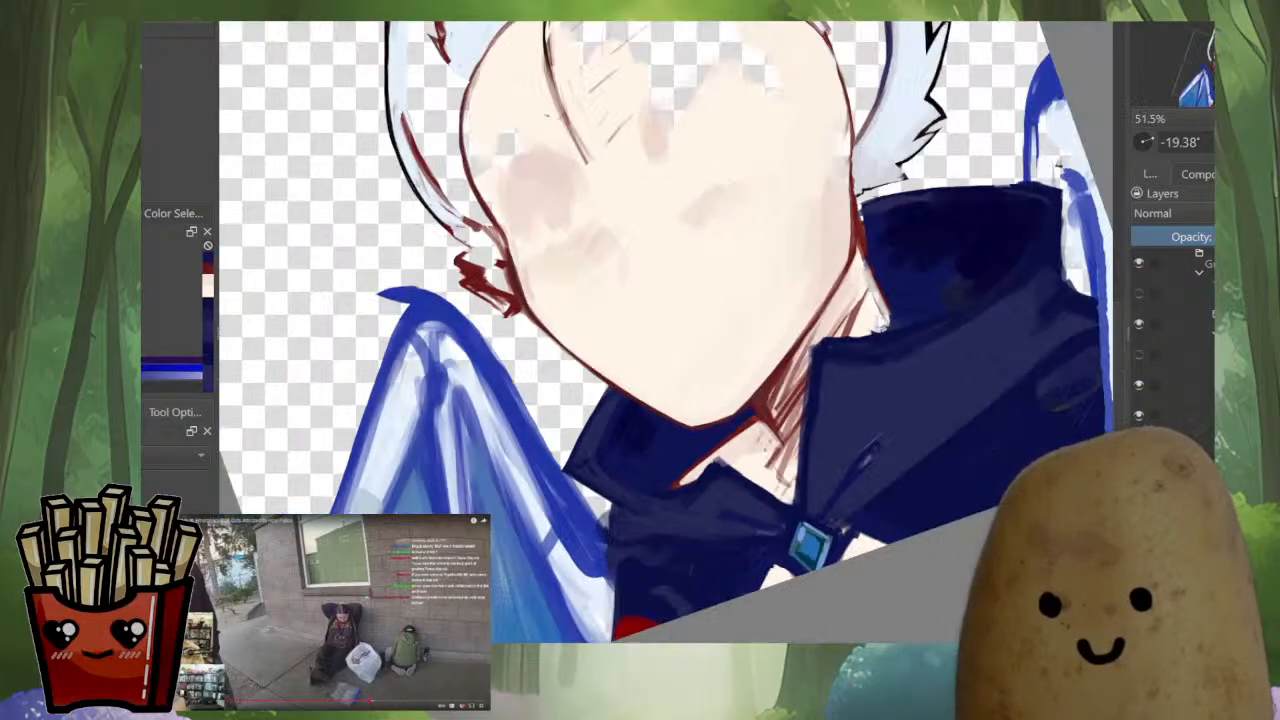
Refine the dark navy edge of the larger front collar flap up to its peak beside the neck
left_click_drag(780, 390, 643, 481)
left_click_drag(750, 424, 718, 443, "shift")
left_click_drag(845, 549, 845, 612, "ctrl")
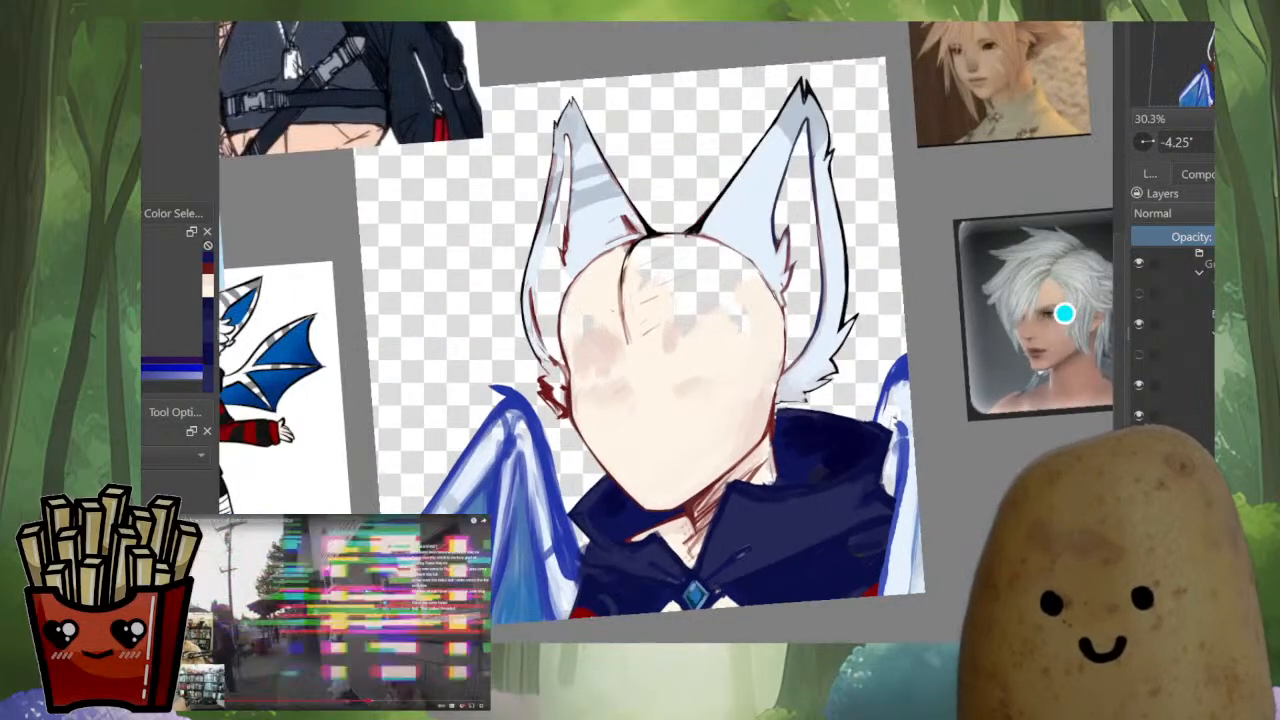
left_click_drag(660, 548, 660, 377, "ctrl")
left_click_drag(680, 430, 574, 363)
left_click_drag(761, 490, 676, 516, "shift")
left_click(683, 597, "ctrl")
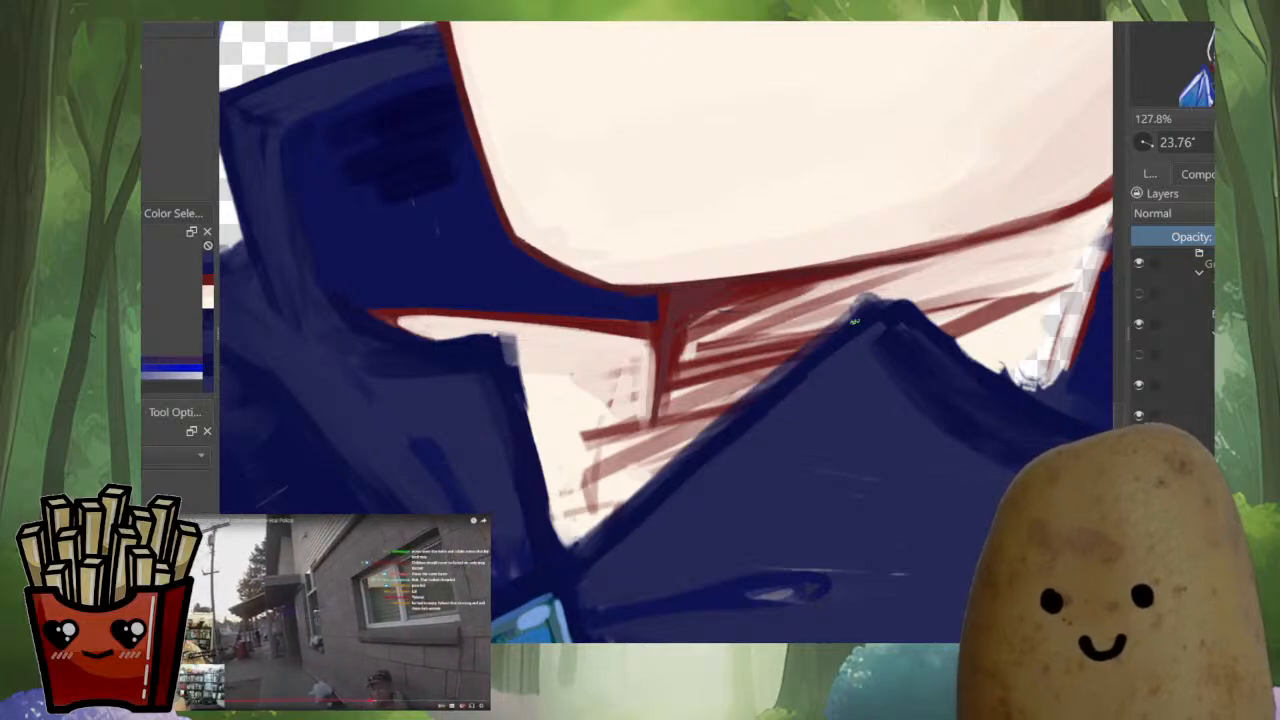
left_click_drag(825, 435, 825, 643, "ctrl")
left_click_drag(843, 492, 854, 316, "ctrl")
left_click_drag(854, 316, 857, 394)
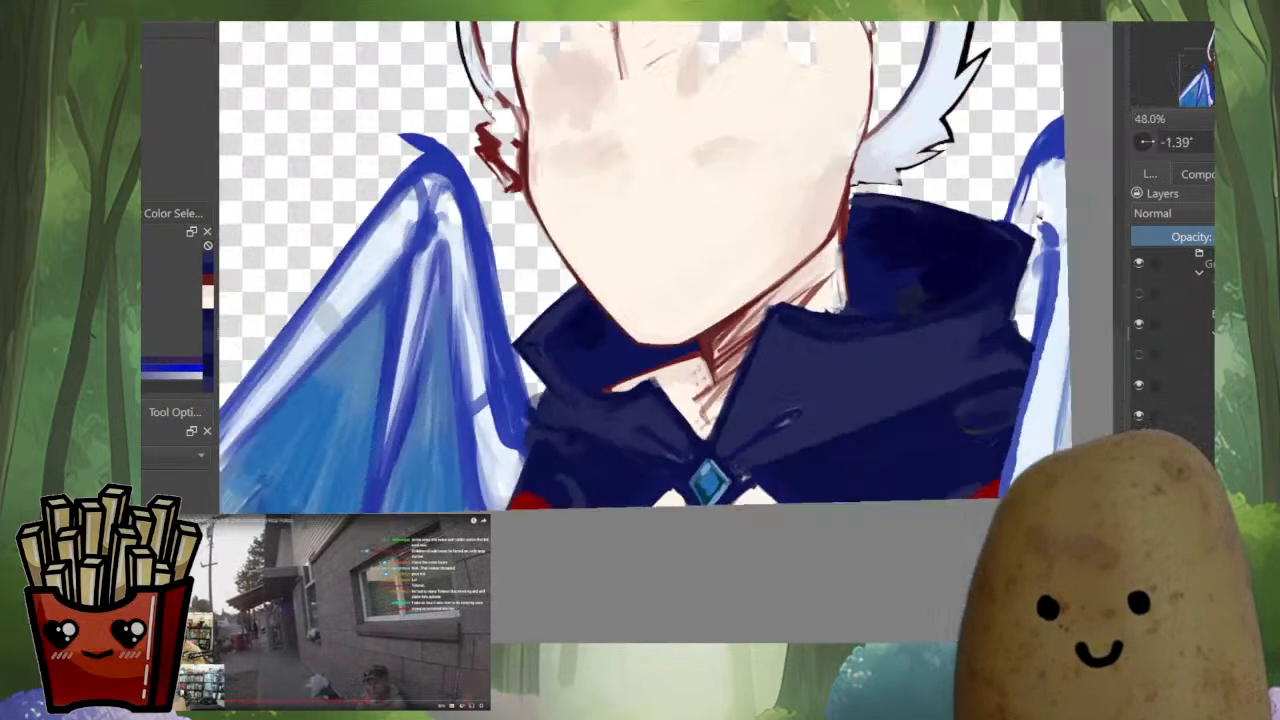
Strengthen the navy fold line running from near the gem across the larger front collar flap
left_click_drag(775, 433, 778, 320, "ctrl")
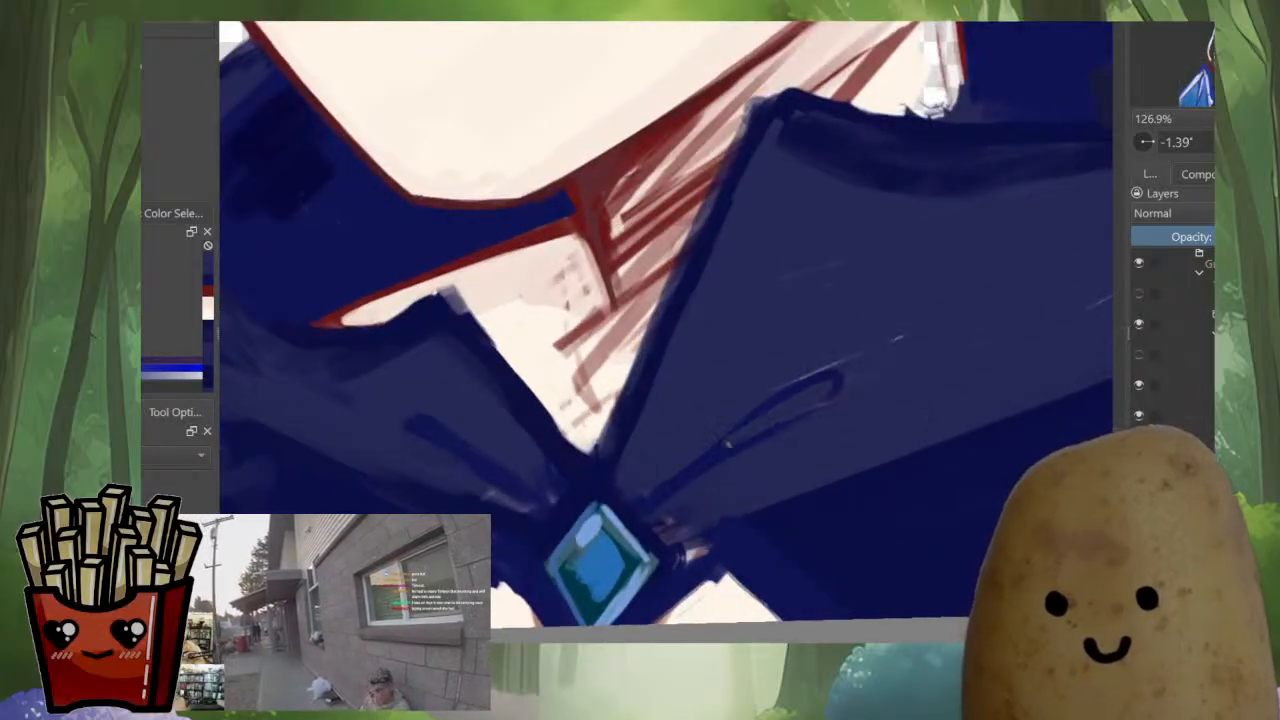
left_click_drag(727, 443, 744, 427)
left_click(656, 493, "ctrl")
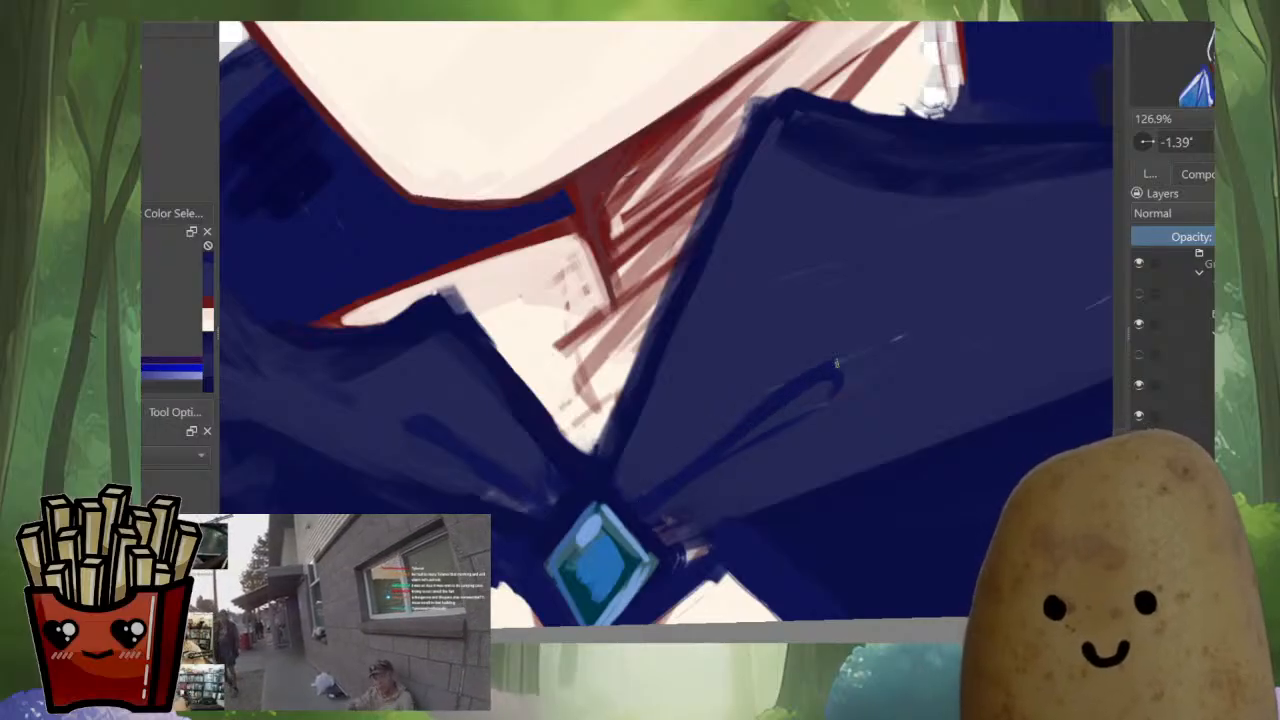
left_click(785, 367, "ctrl")
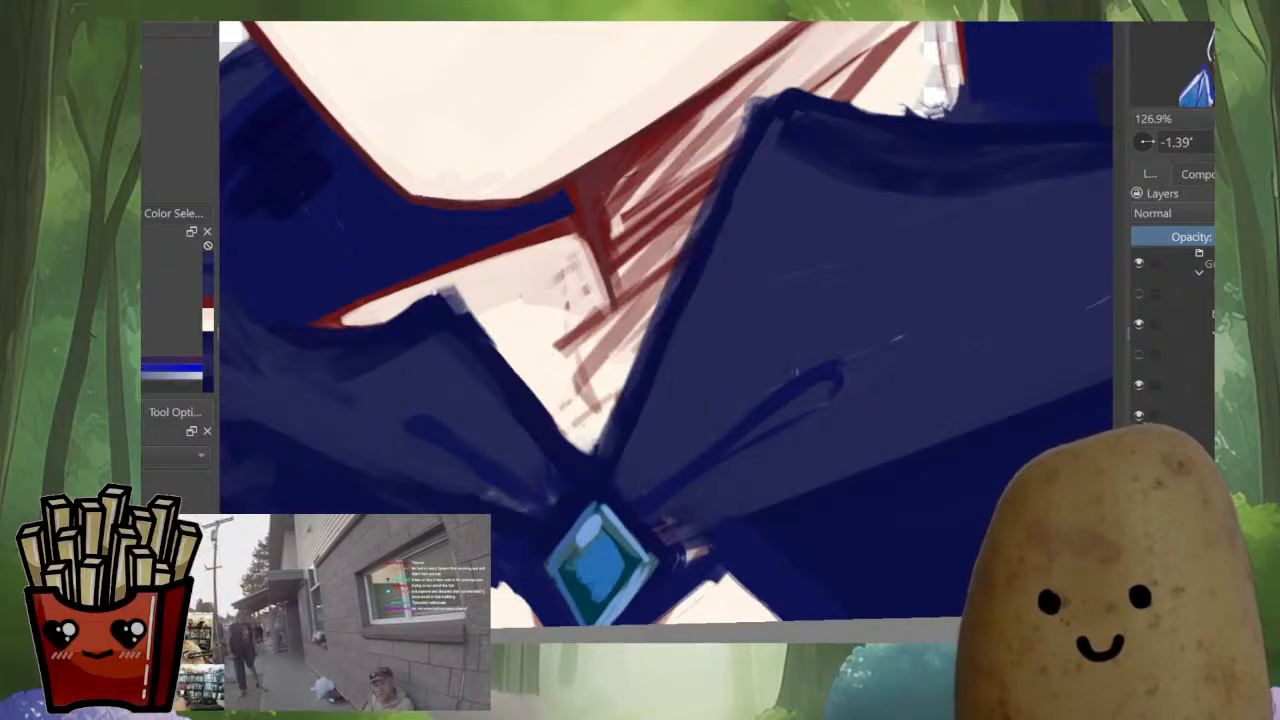
Blend the navy shading where the raised back collar folds over into the front flap
left_click_drag(845, 334, 678, 616)
left_click(926, 208, "ctrl")
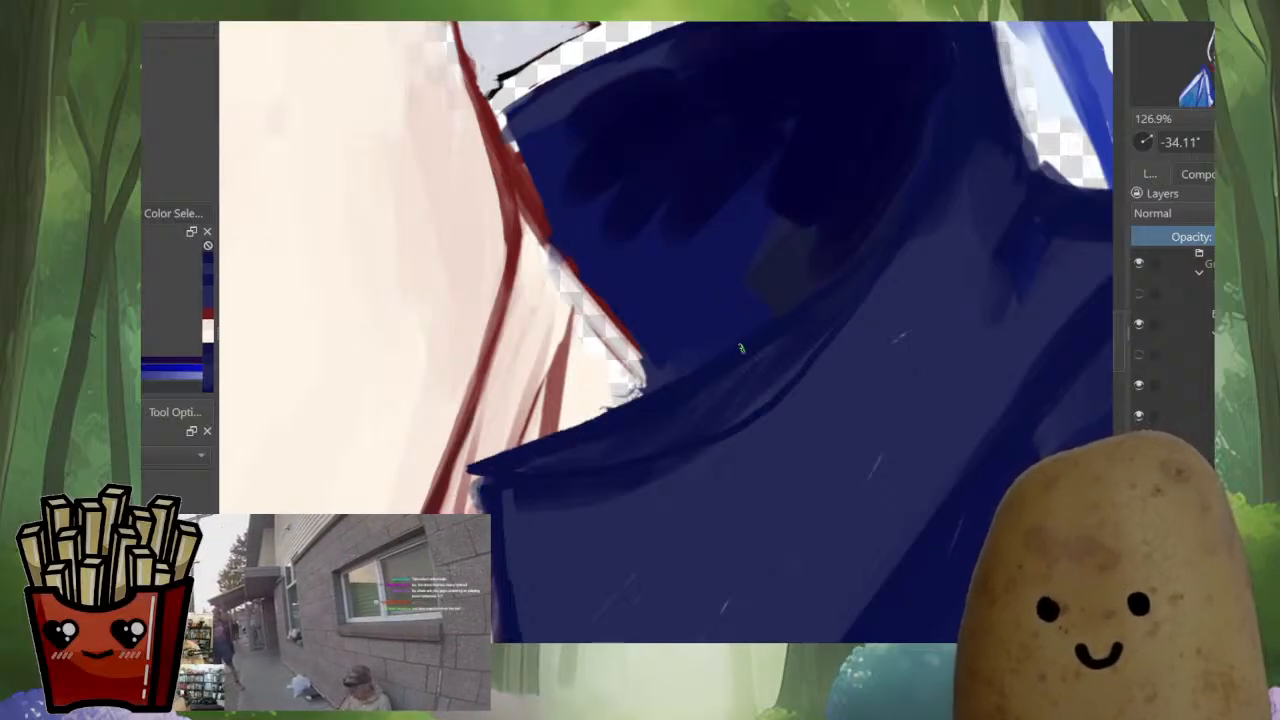
mouse_move(879, 234)
left_mouse_down()
mouse_move(803, 120)
mouse_move(878, 195)
left_mouse_up()
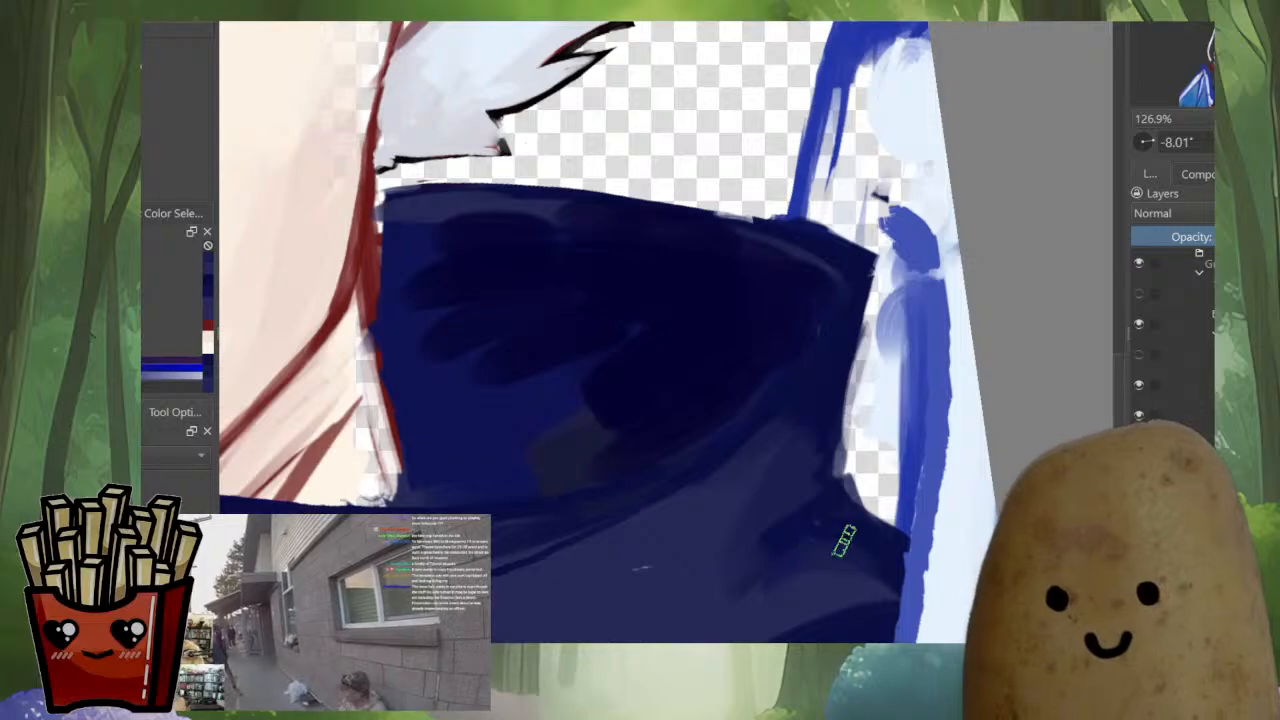
mouse_move(844, 541)
left_mouse_down()
mouse_move(824, 489)
mouse_move(1060, 203)
mouse_move(1098, 105)
left_mouse_up()
left_click_drag(850, 276, 866, 207)
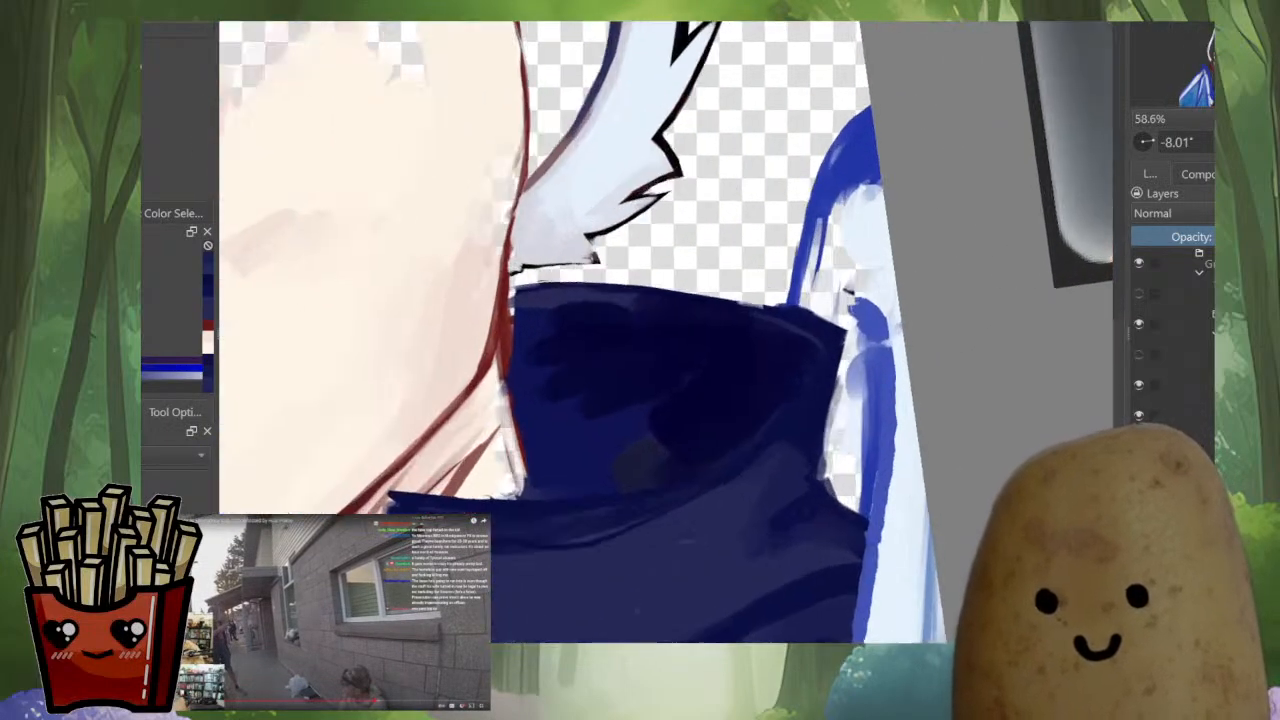
Smooth the back collar's upper edge and extend its pointed corner toward the small wing with sampled navy
left_click(812, 306, "ctrl")
left_click_drag(785, 348, 808, 324)
left_click(707, 310, "ctrl")
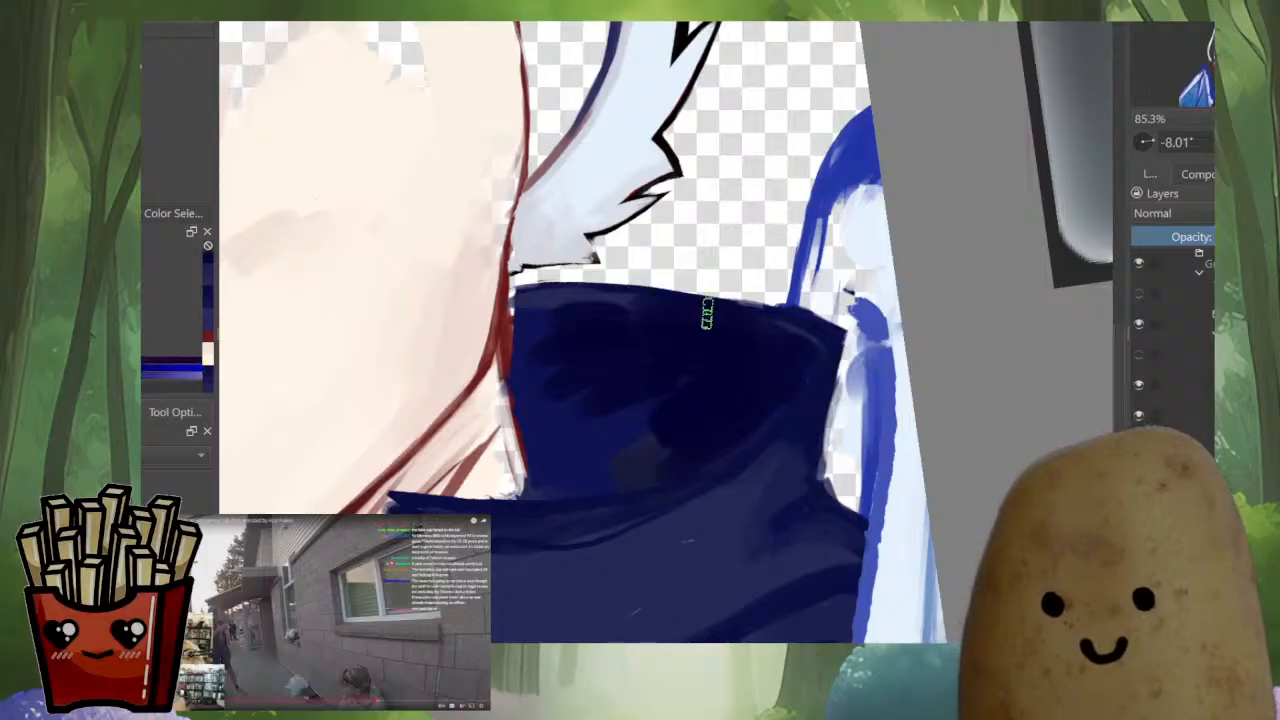
key("m")
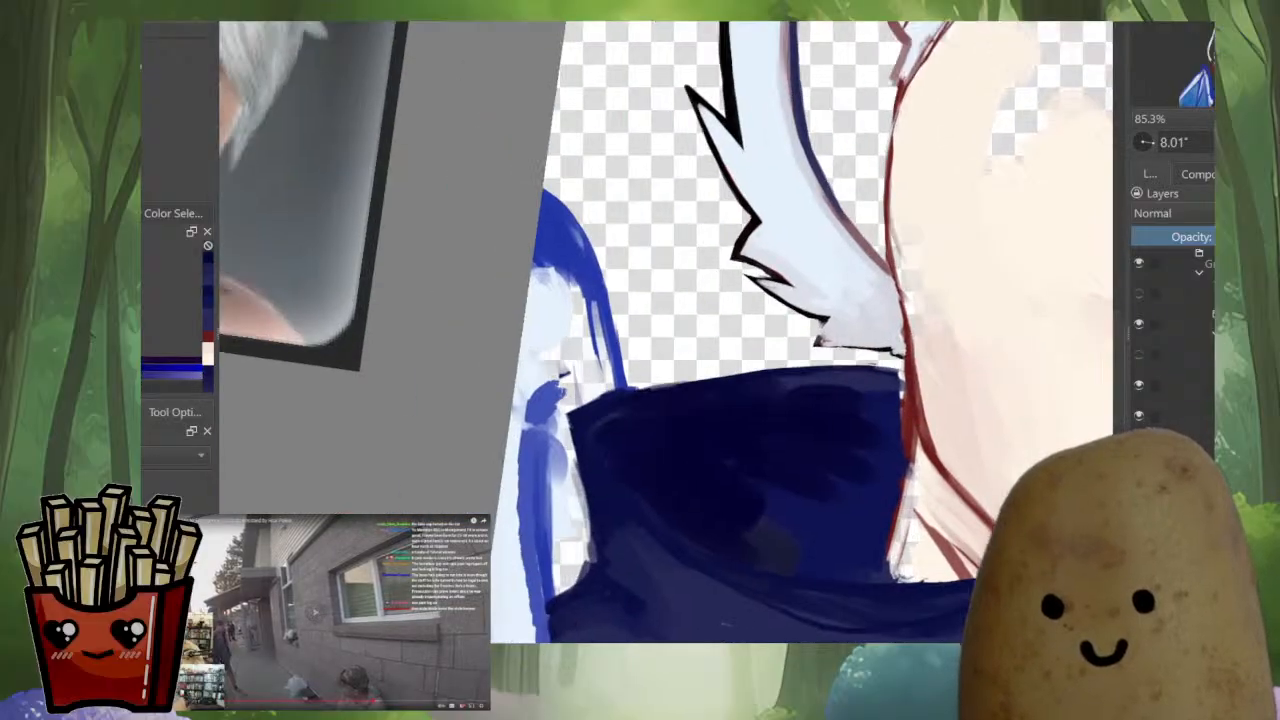
left_click_drag(783, 340, 771, 303)
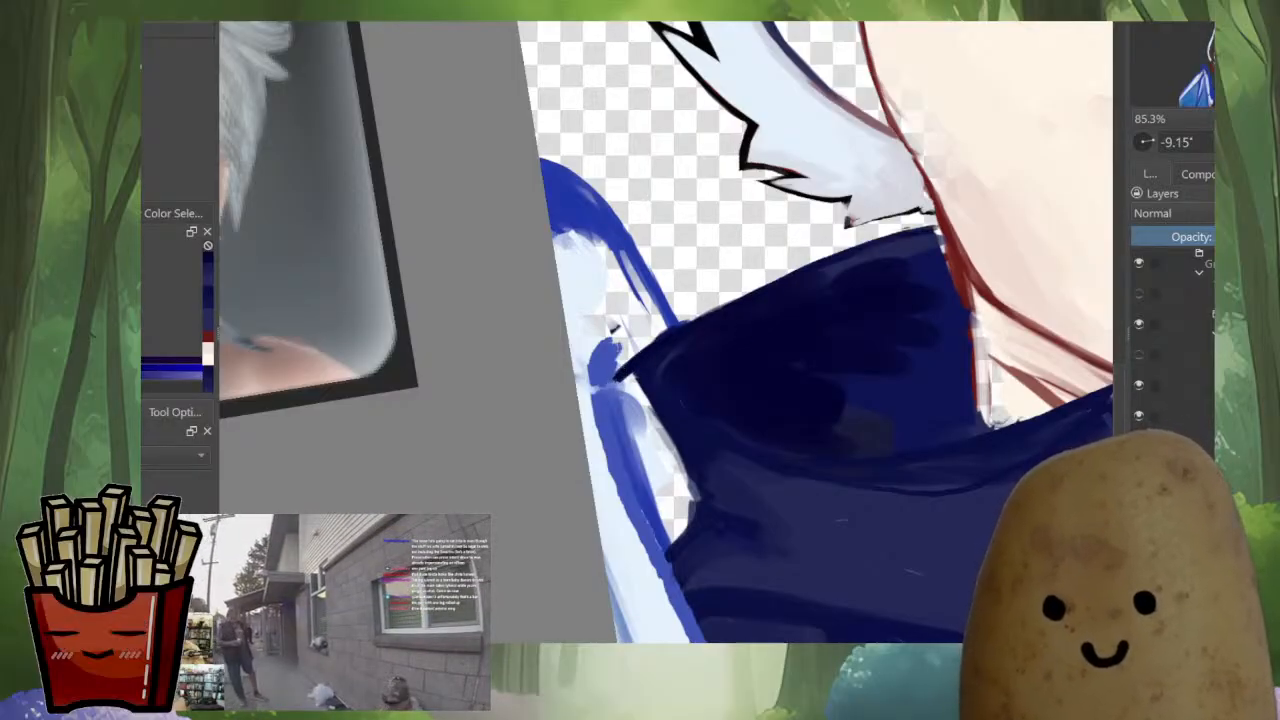
Fill out the collar's outer side in navy from its pointed corner down to the notch beside the small wing
key("m")
left_click_drag(729, 419, 783, 423)
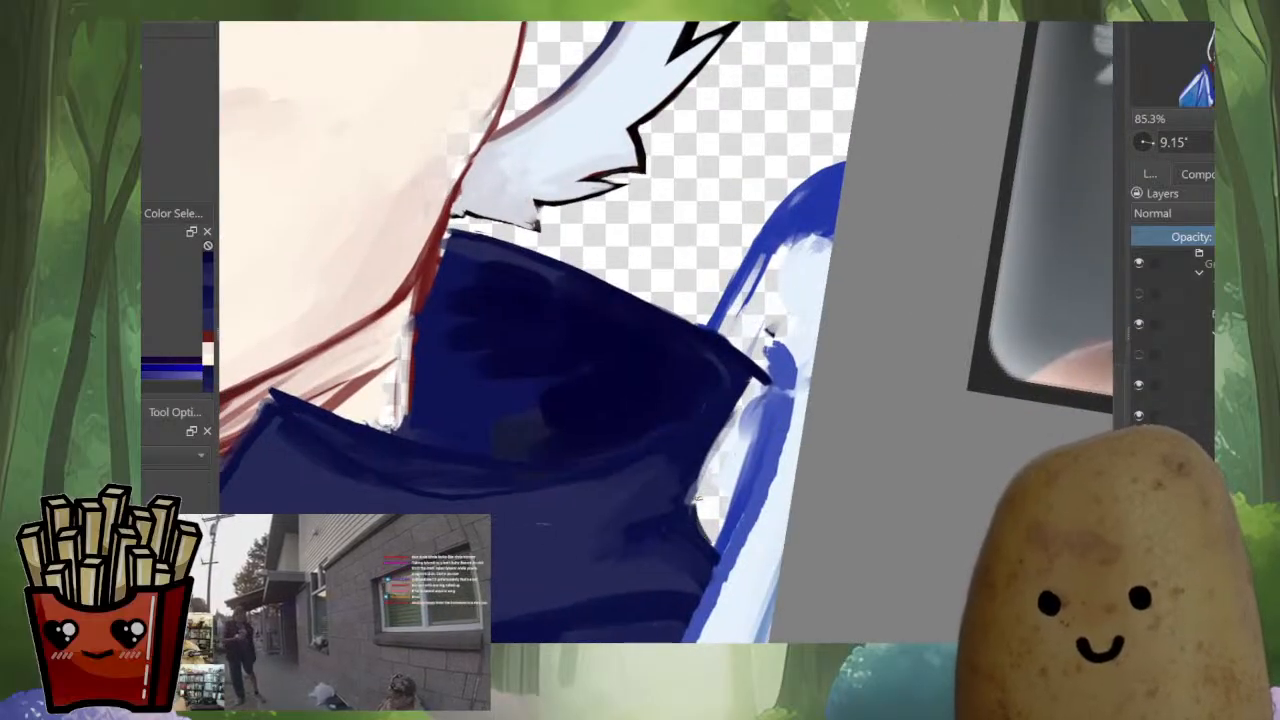
left_click_drag(692, 502, 752, 436)
left_click(738, 380, "ctrl")
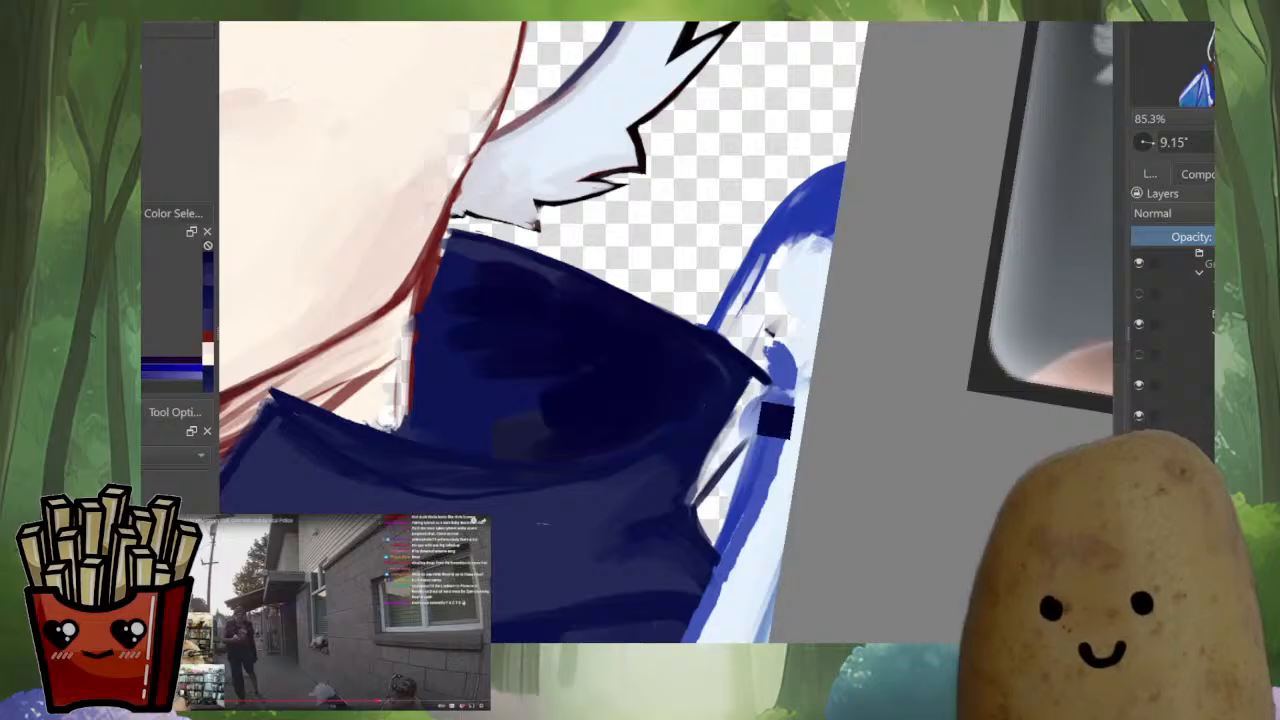
mouse_move(752, 380)
left_mouse_down()
mouse_move(760, 400)
mouse_move(701, 478)
left_mouse_up()
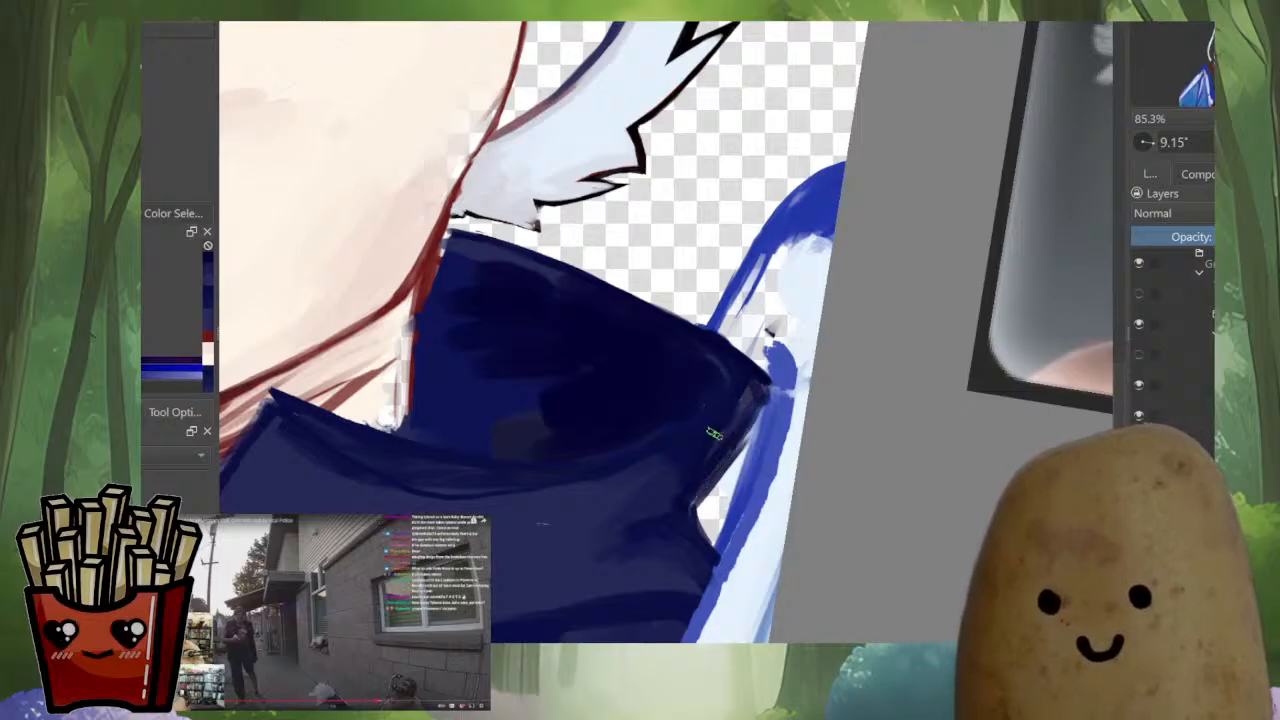
left_click_drag(760, 394, 736, 437)
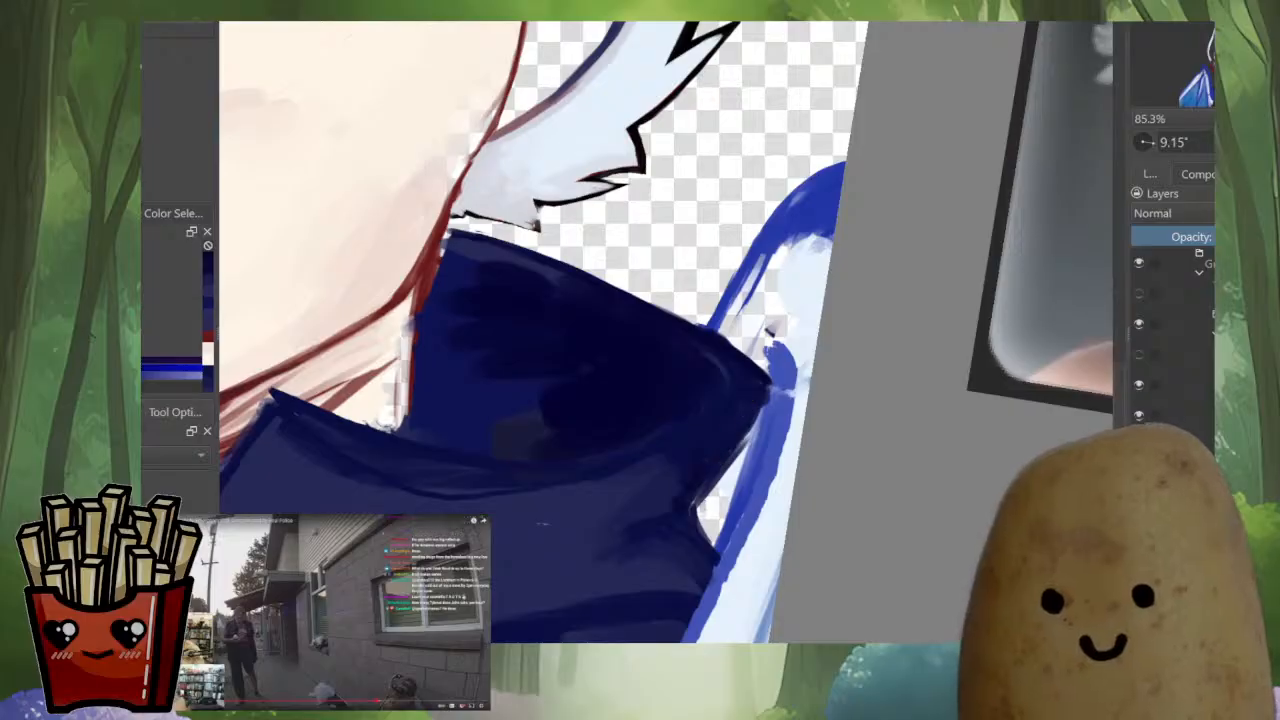
left_click(737, 520, "ctrl")
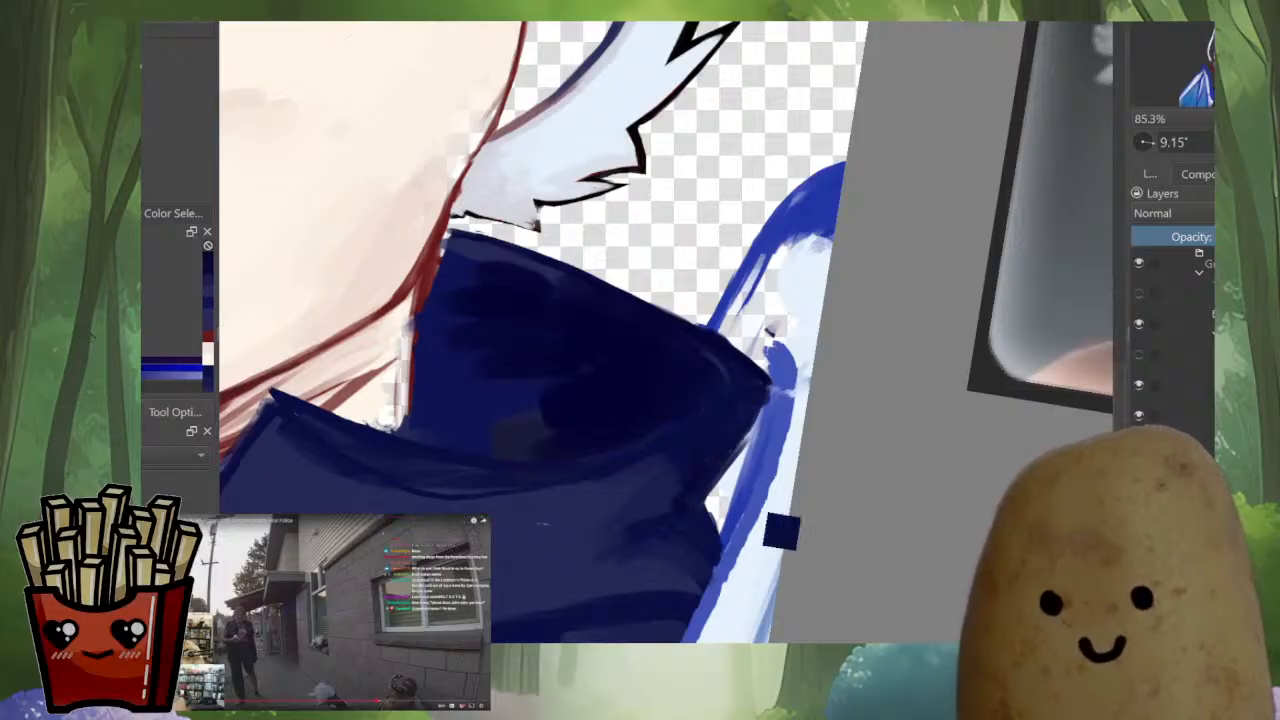
Check the whole portrait in mirrored and normal view and touch up the shading inside the collar's outer side
scroll(781, 485, "down", 5)
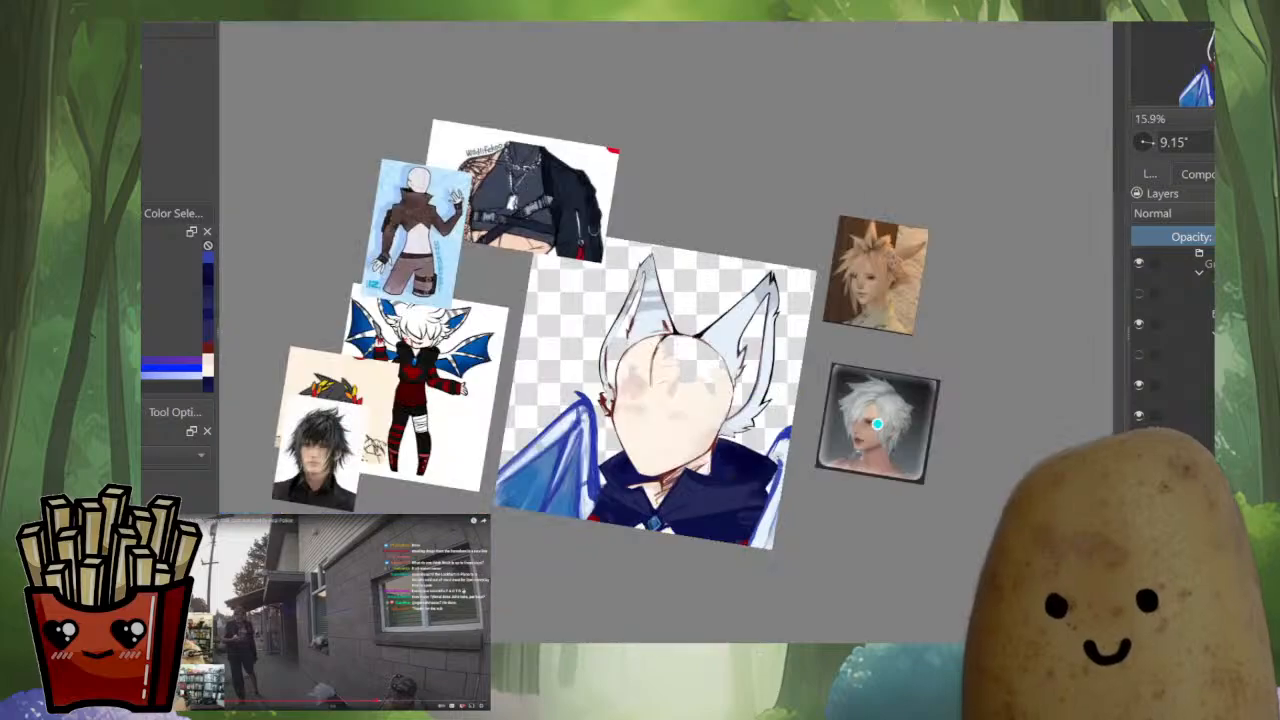
key("m")
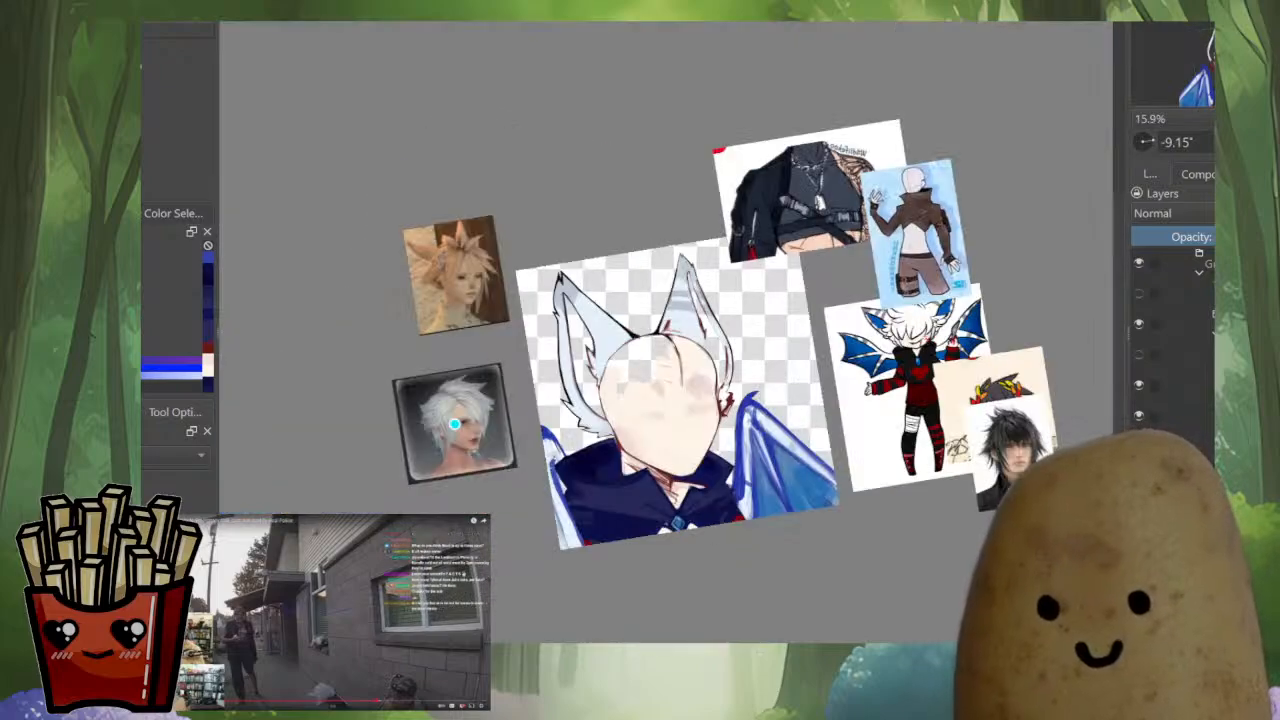
key("m")
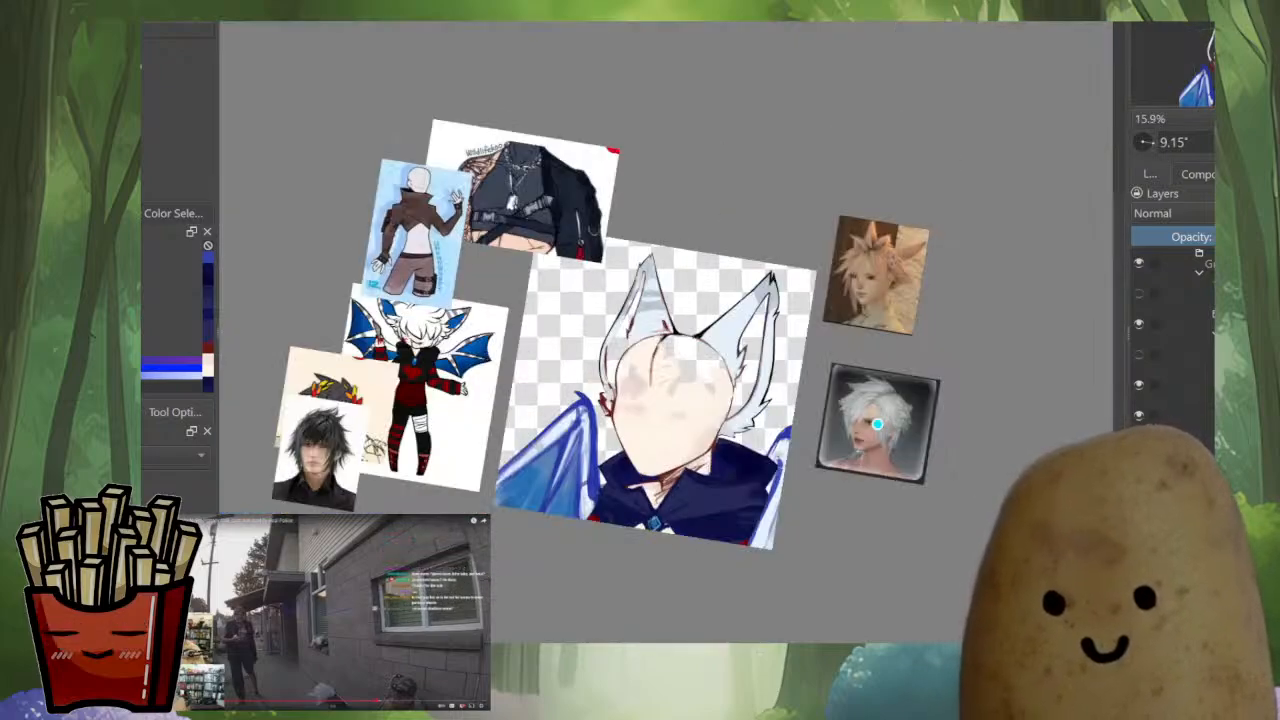
scroll(687, 522, "up", 5)
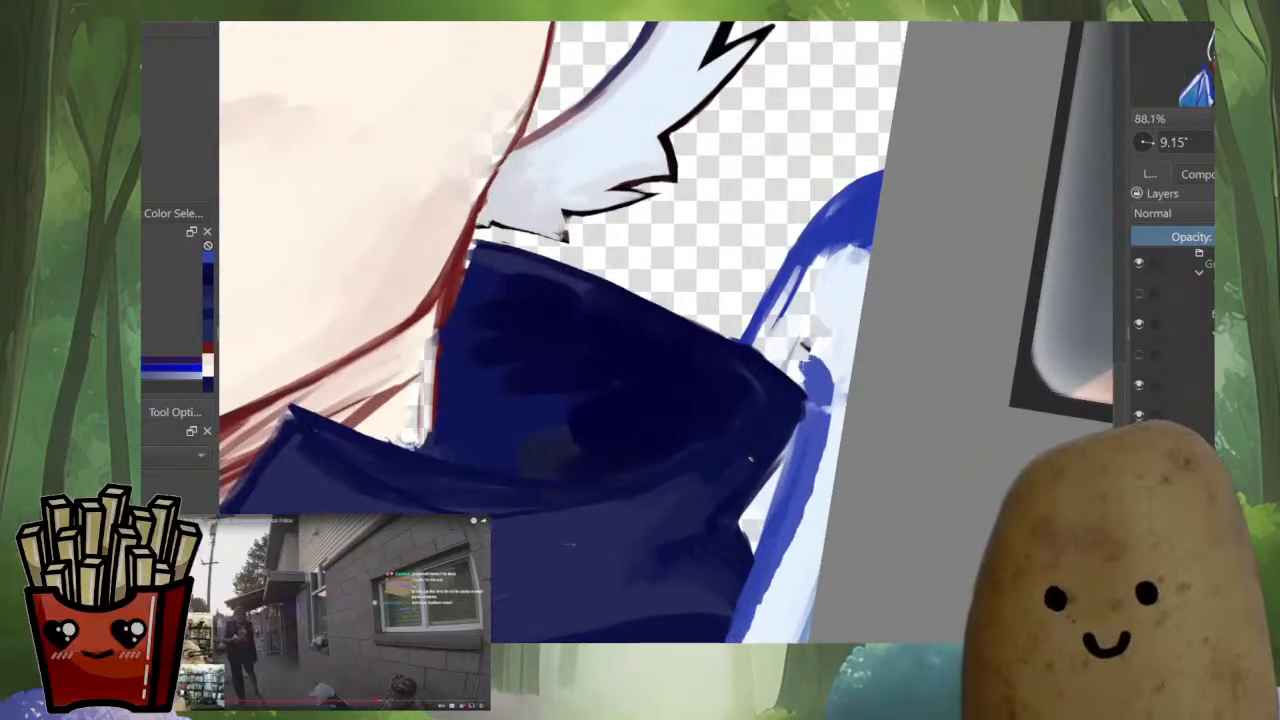
left_click_drag(751, 459, 746, 470)
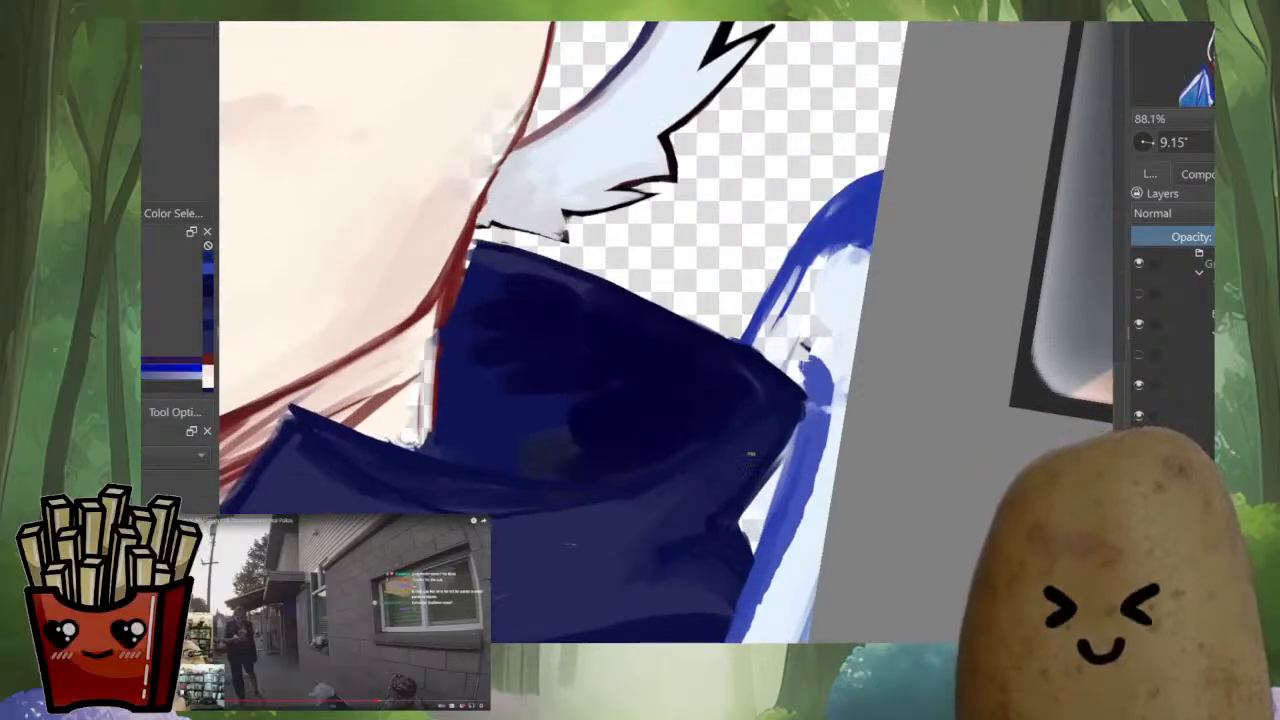
Redraw the back collar's upper edge as a smooth dark navy line from the pointed corner to the jaw
key("m")
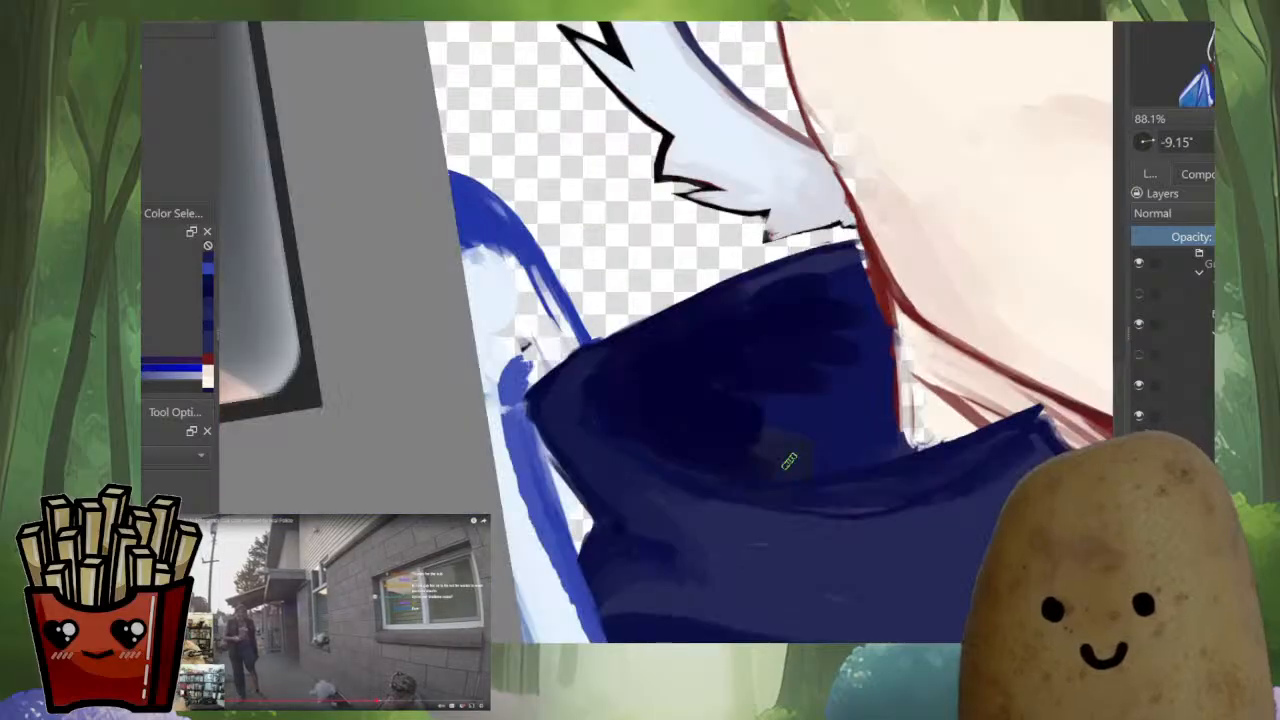
left_click_drag(572, 388, 657, 334)
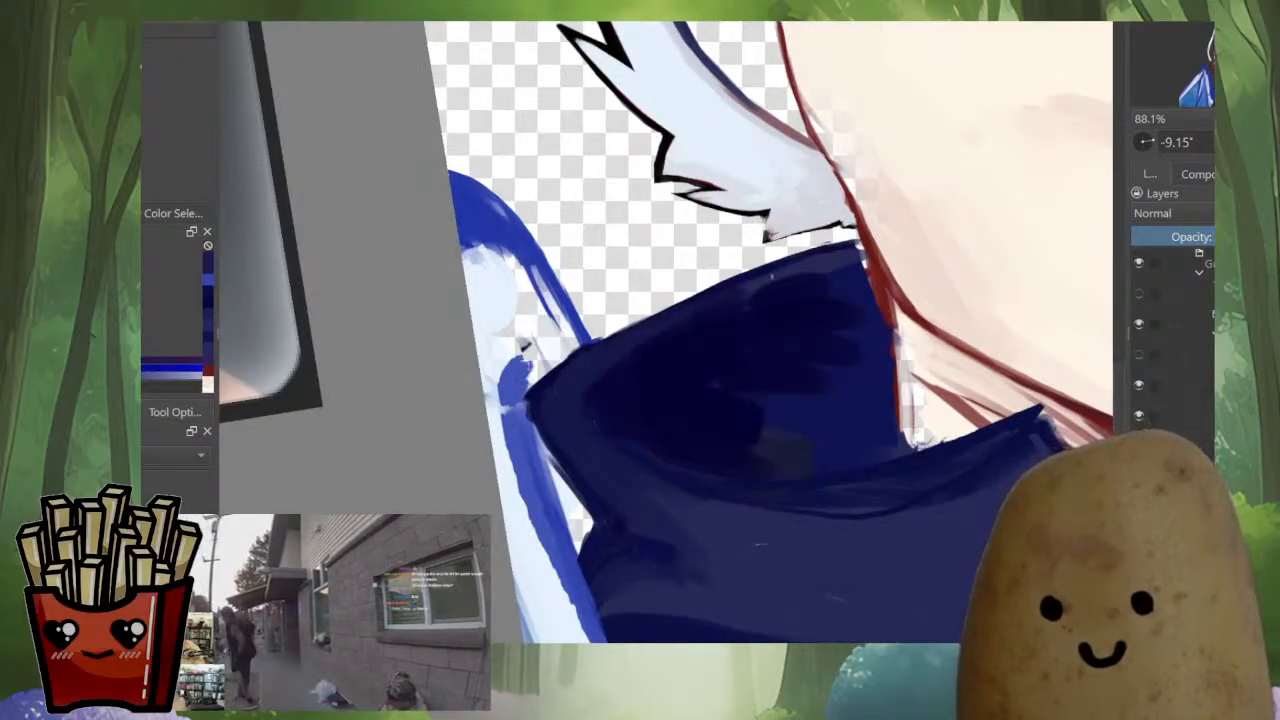
left_click(788, 272, "ctrl")
left_click_drag(796, 270, 644, 335)
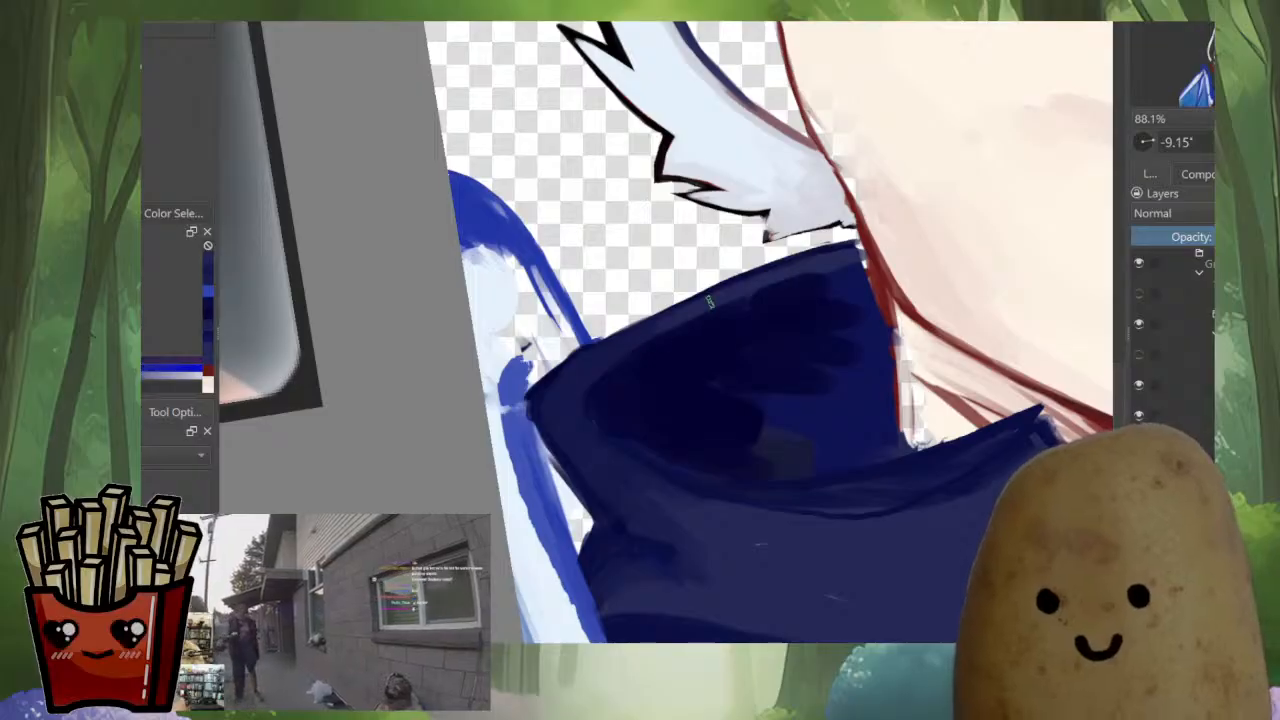
left_click(563, 371, "ctrl")
left_click_drag(534, 393, 730, 277)
left_click_drag(628, 323, 860, 243)
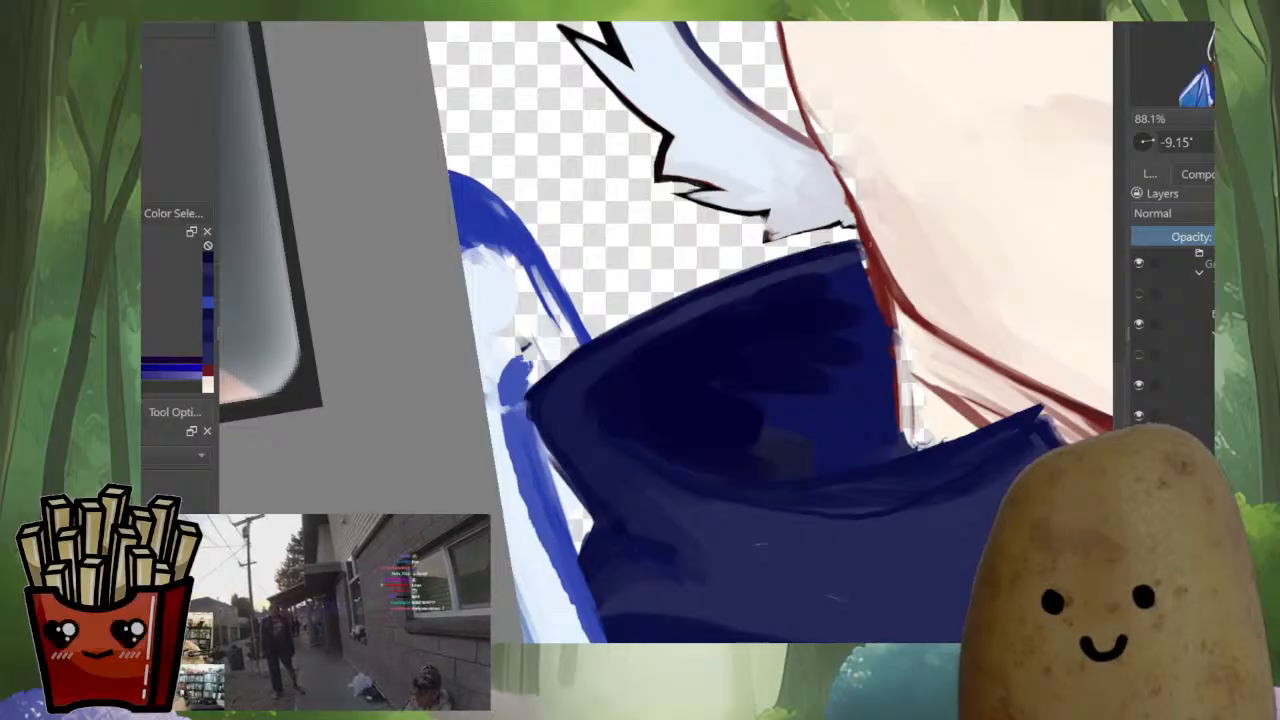
Redraw the line between neck and back collar in sampled red and curve it along the collar's inner lower edge
key("m")
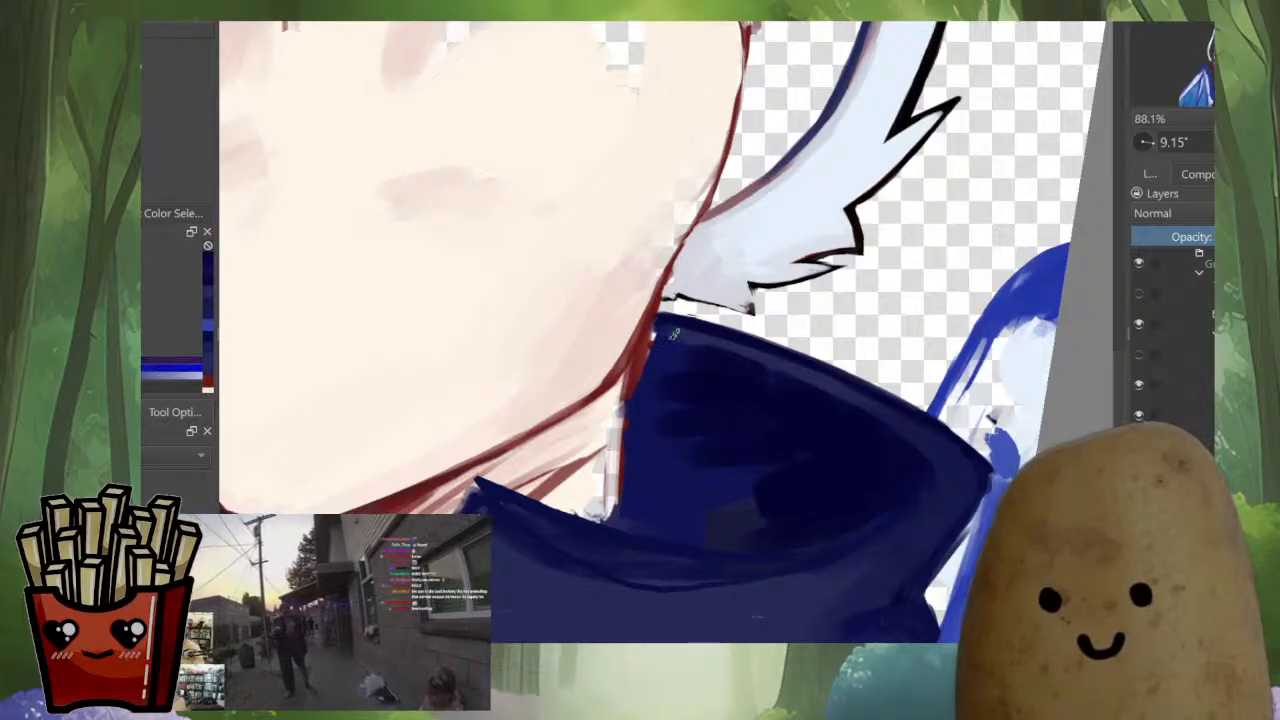
left_click(646, 332, "ctrl")
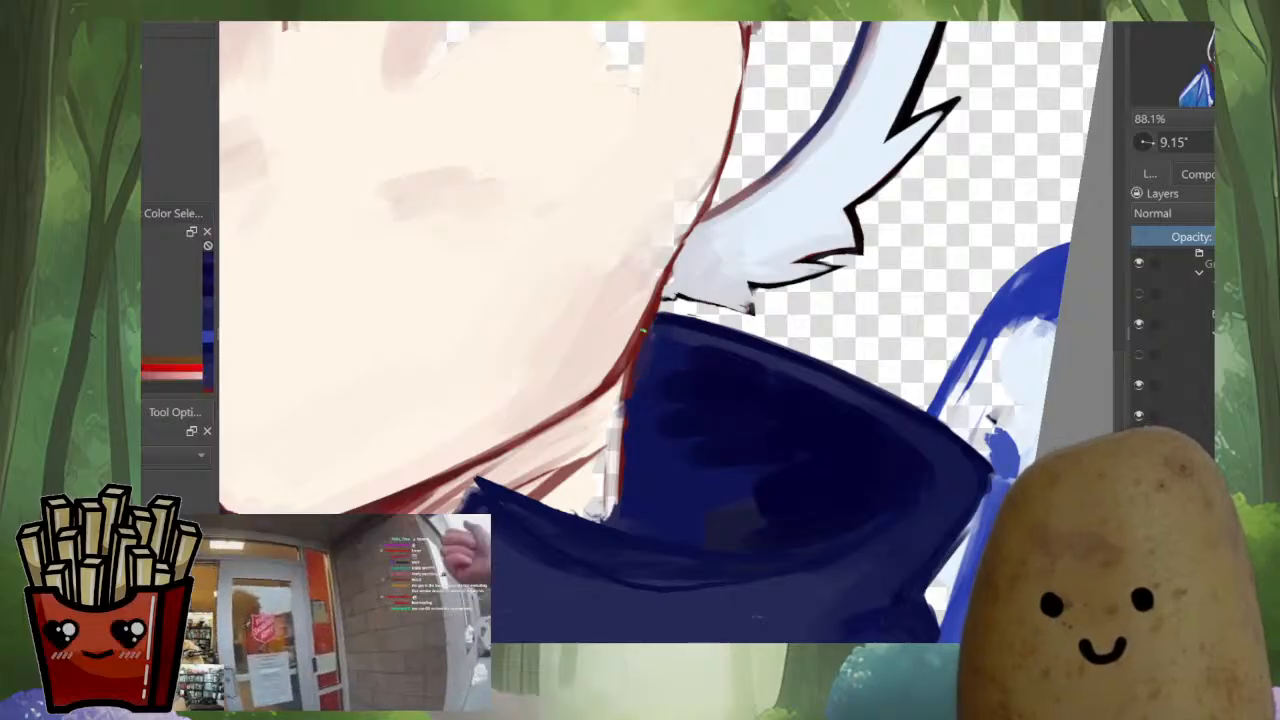
left_click_drag(644, 335, 618, 533)
key("m")
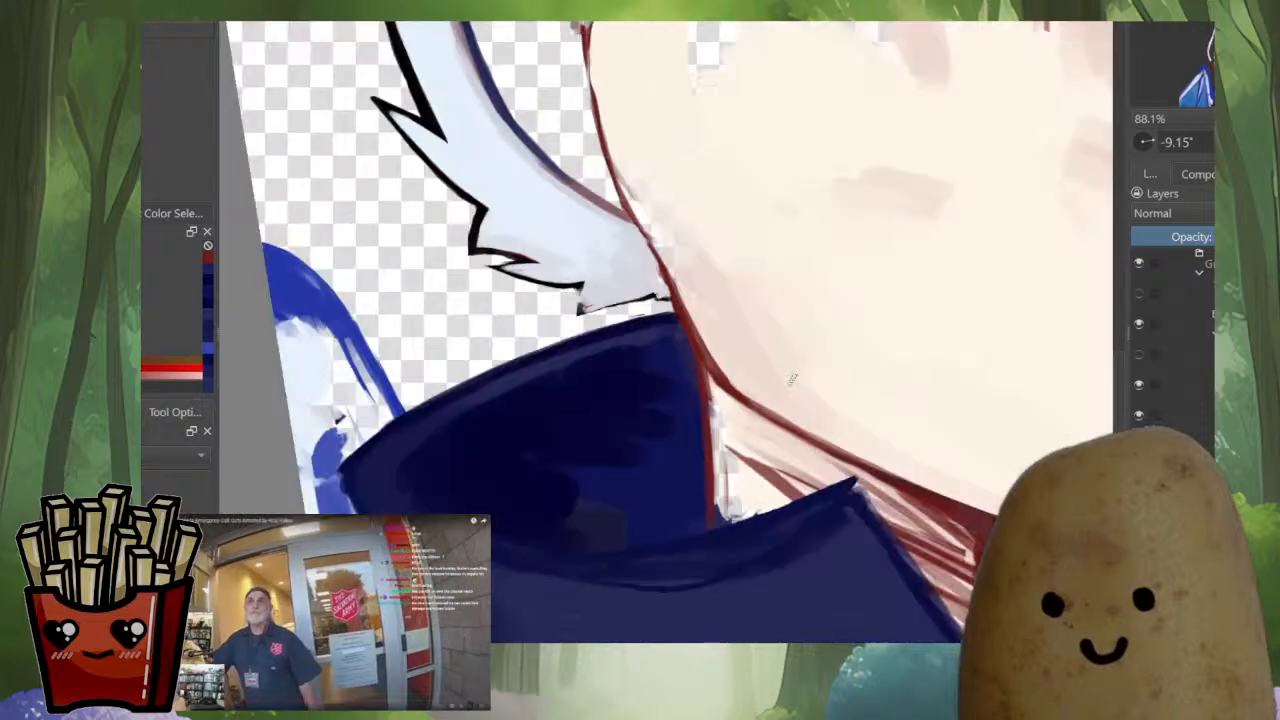
left_click_drag(703, 516, 652, 548)
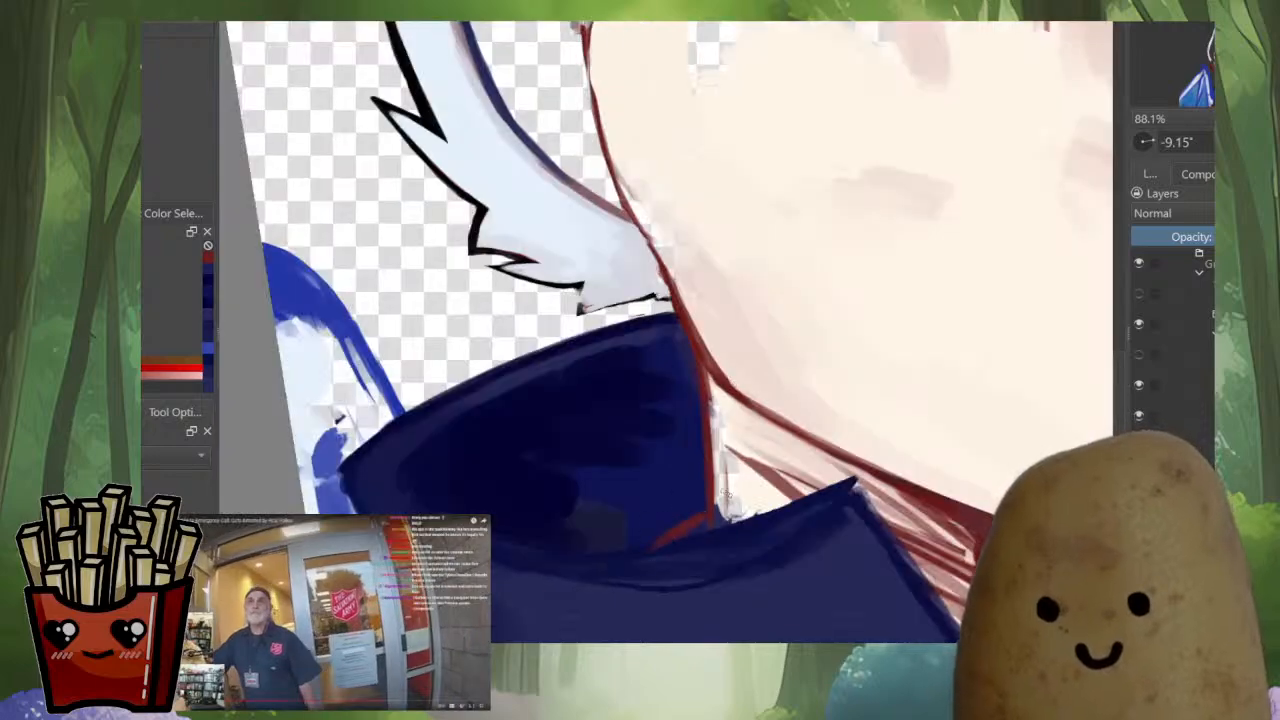
Paint sampled skin tone over the transparent gaps and red hatching on the neck, down to the collar's inner edge
left_click(760, 415, "ctrl")
left_click(718, 417, "ctrl")
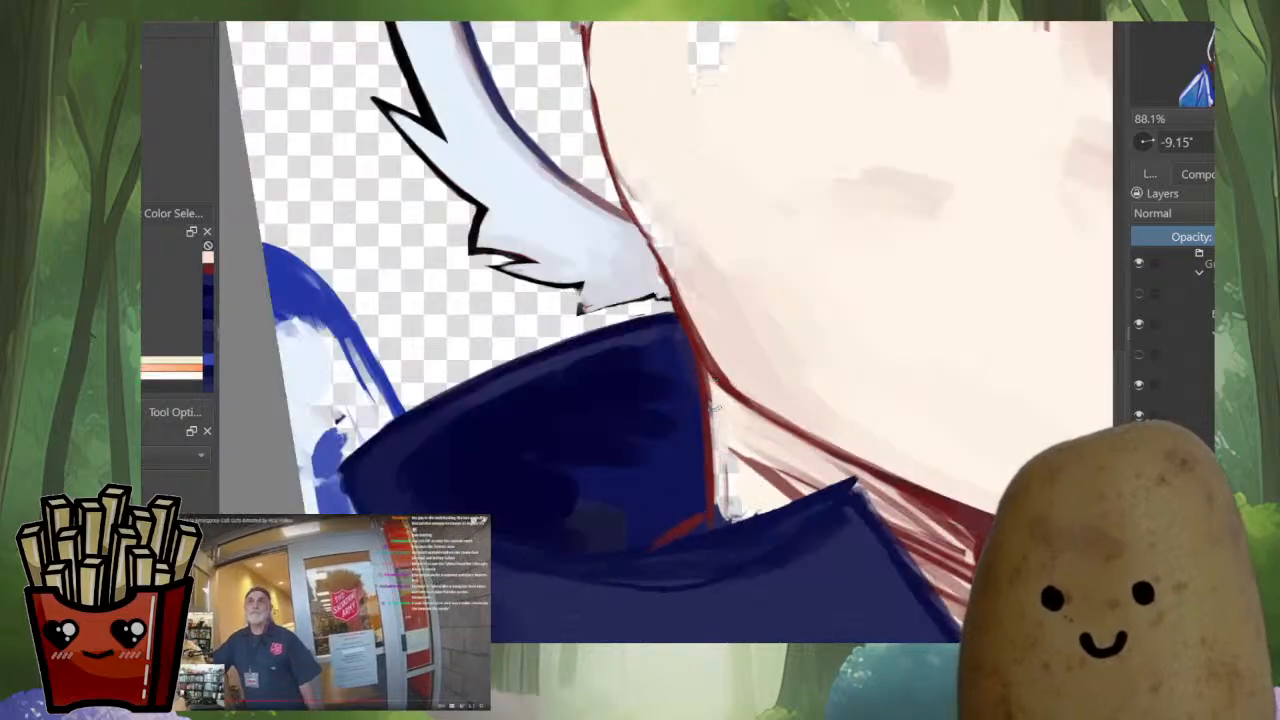
key("m")
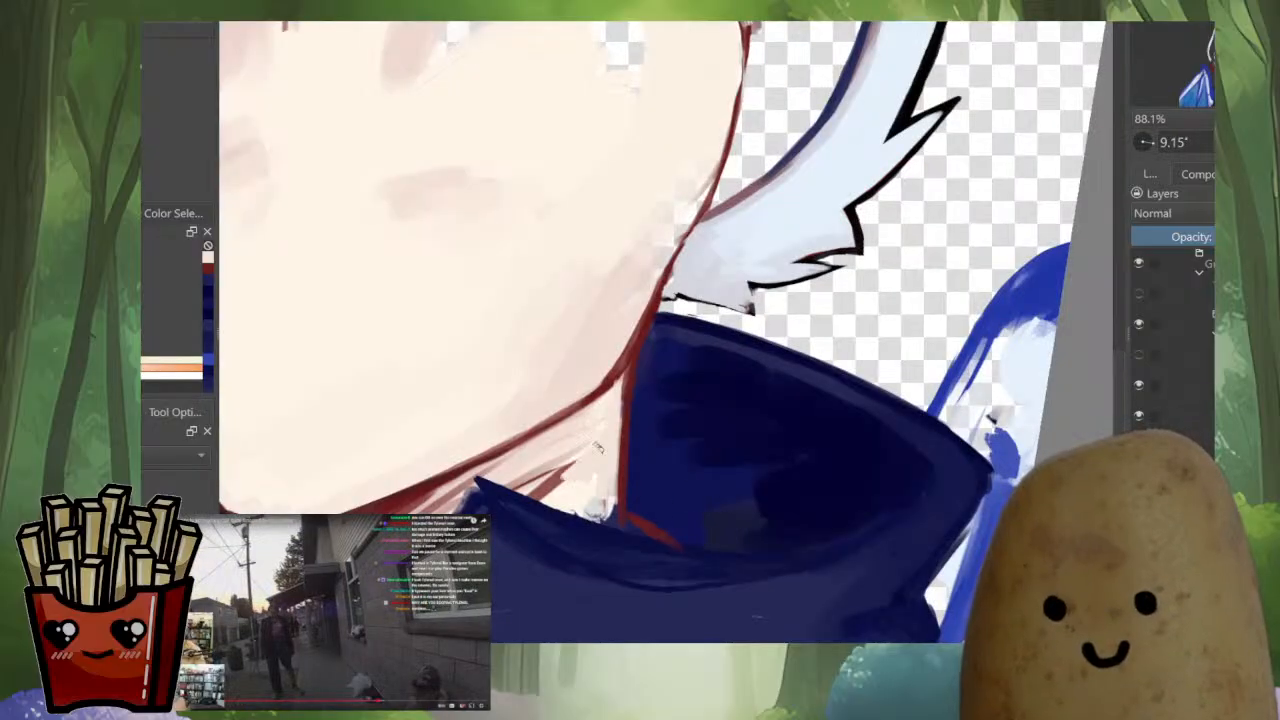
left_click_drag(532, 473, 546, 494)
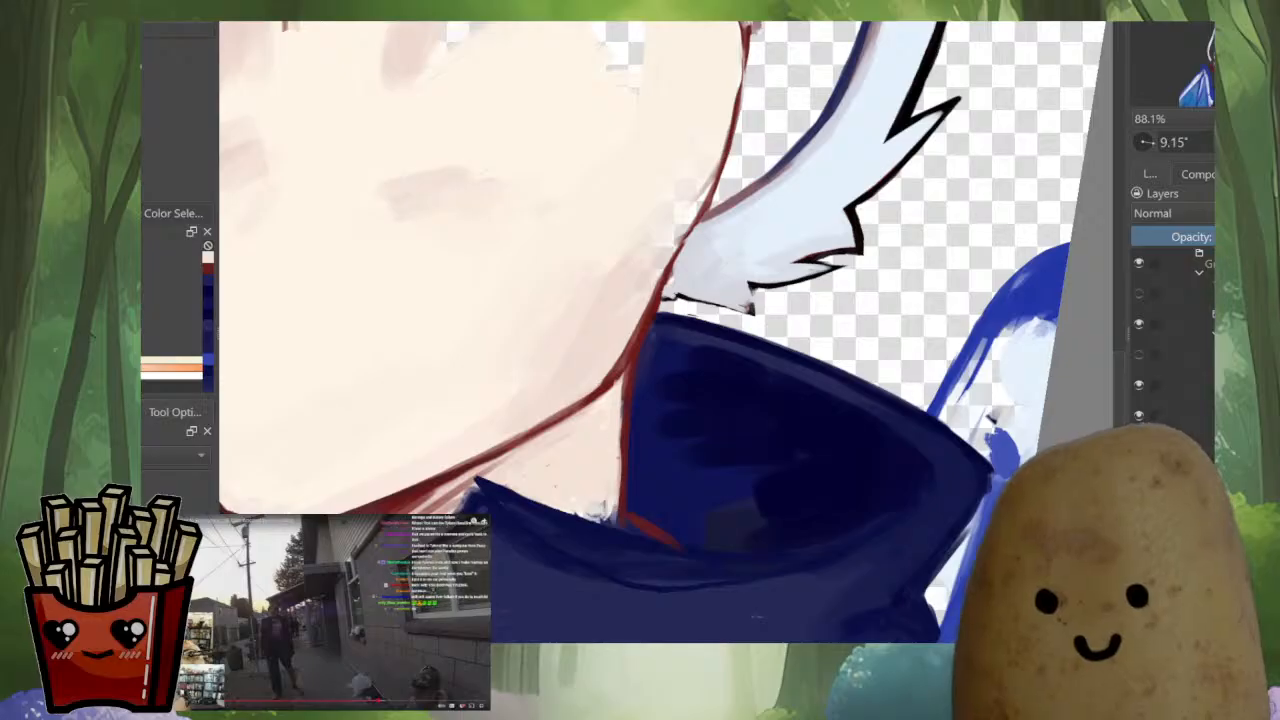
key("m")
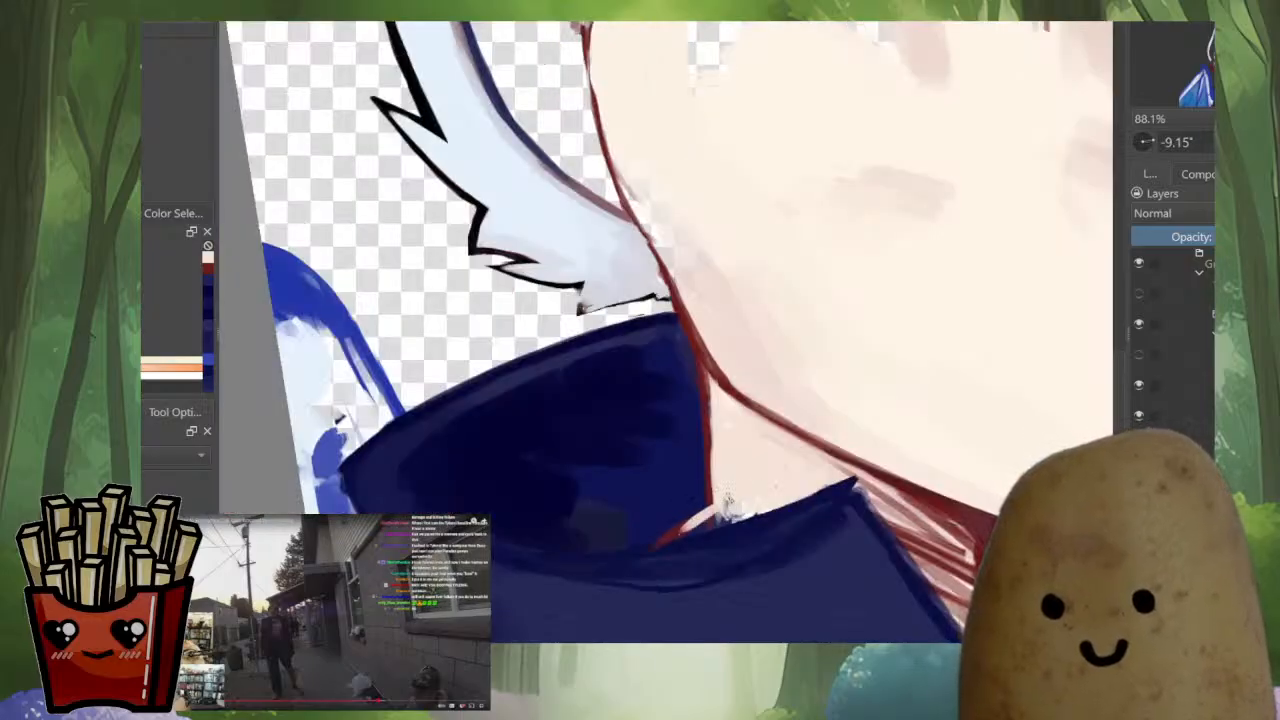
left_click_drag(728, 500, 730, 508)
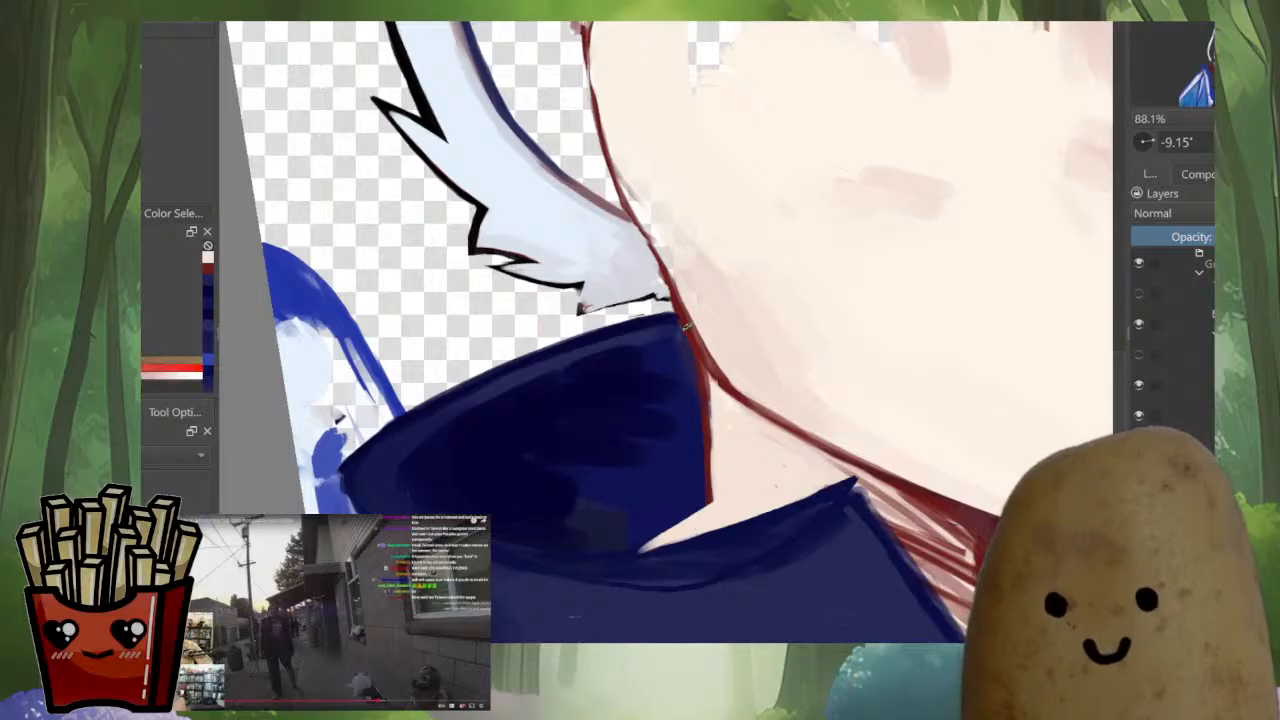
Redraw the red line between neck and back collar with a sharp corner, continuing it along the neck's lower edge to the front collar
key("m")
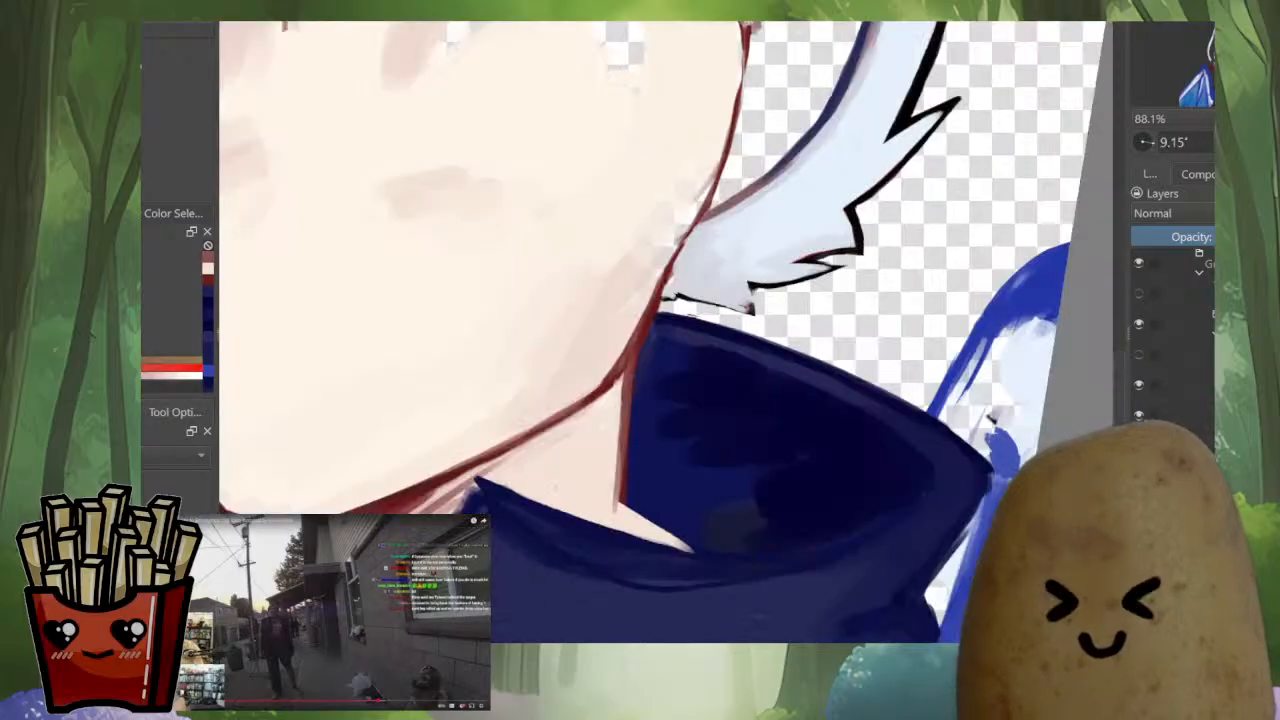
scroll(745, 420, "down", 4)
left_click_drag(681, 446, 609, 432)
scroll(609, 432, "up", 4)
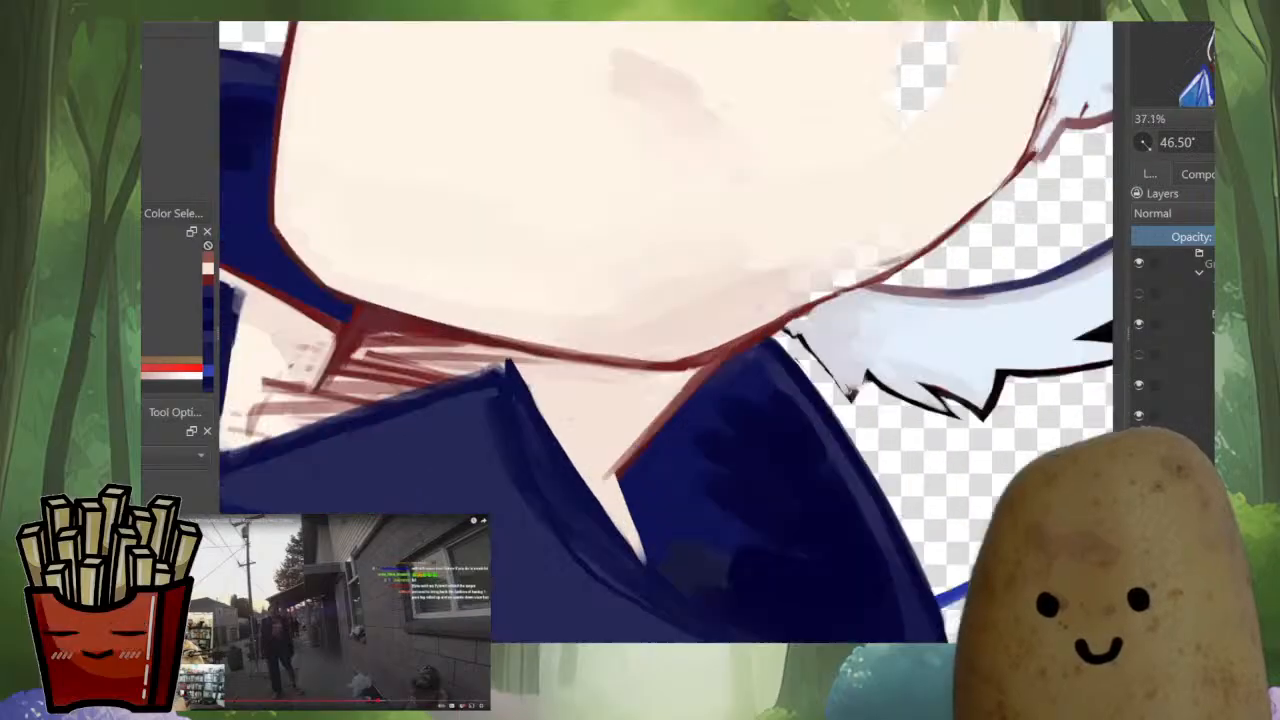
key("ctrl+z")
left_click(772, 338, "ctrl")
left_click_drag(783, 320, 703, 411)
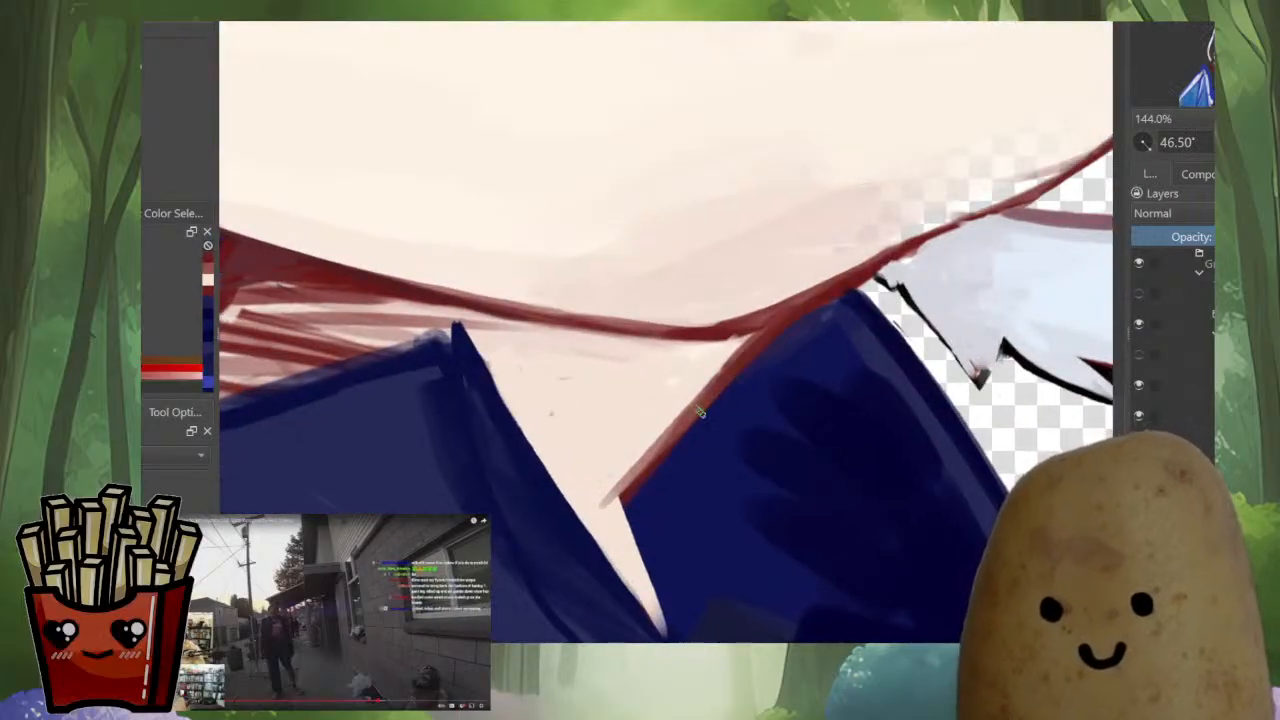
left_click_drag(756, 340, 646, 467)
mouse_move(717, 384)
left_mouse_down()
mouse_move(606, 522)
mouse_move(653, 594)
left_mouse_up()
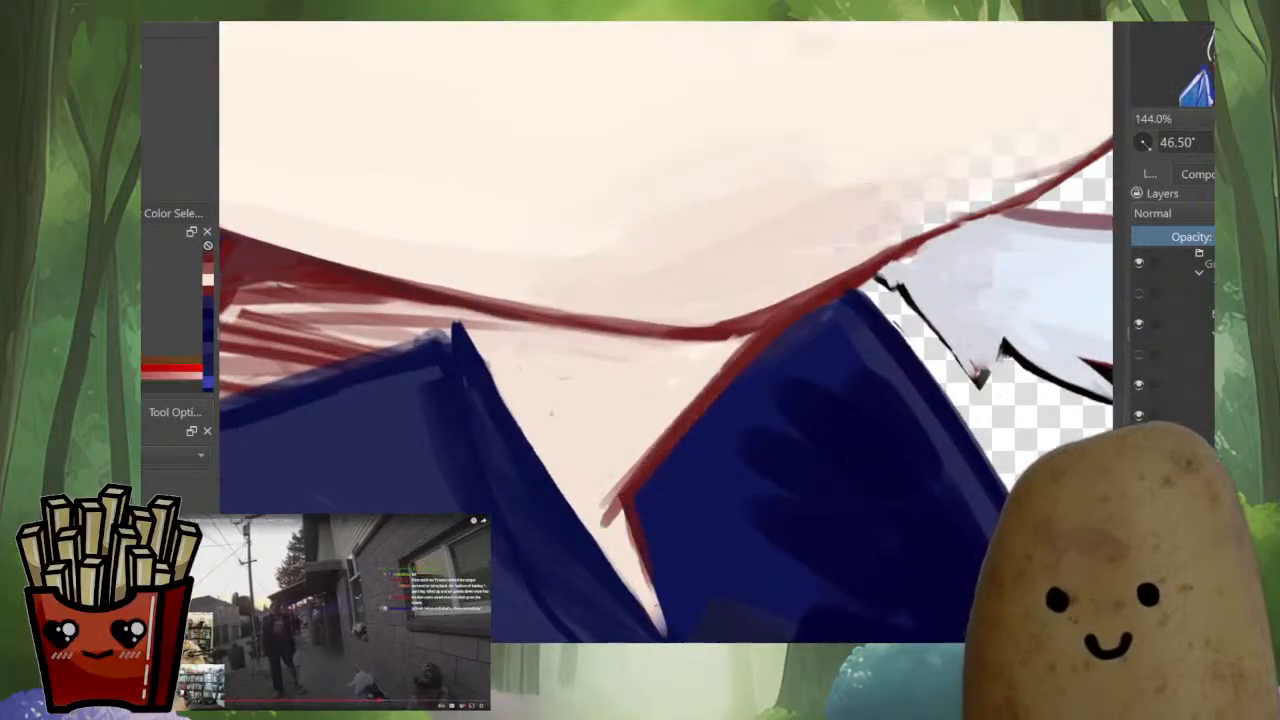
left_click_drag(629, 505, 665, 632)
mouse_move(649, 578)
left_mouse_down()
mouse_move(663, 616)
mouse_move(837, 363)
mouse_move(891, 333)
left_mouse_up()
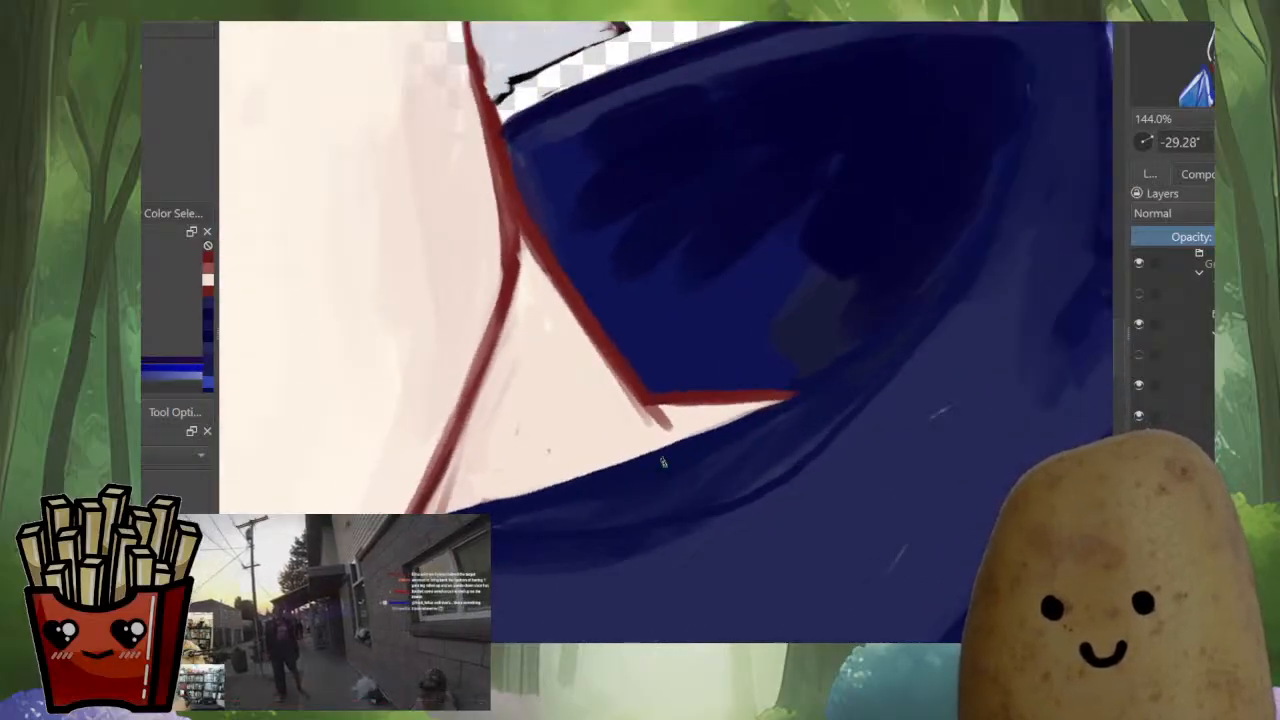
Paint sampled skin tone over the stray specks, gaps and red hatching on the neck inside the collar opening
left_click_drag(663, 462, 550, 575)
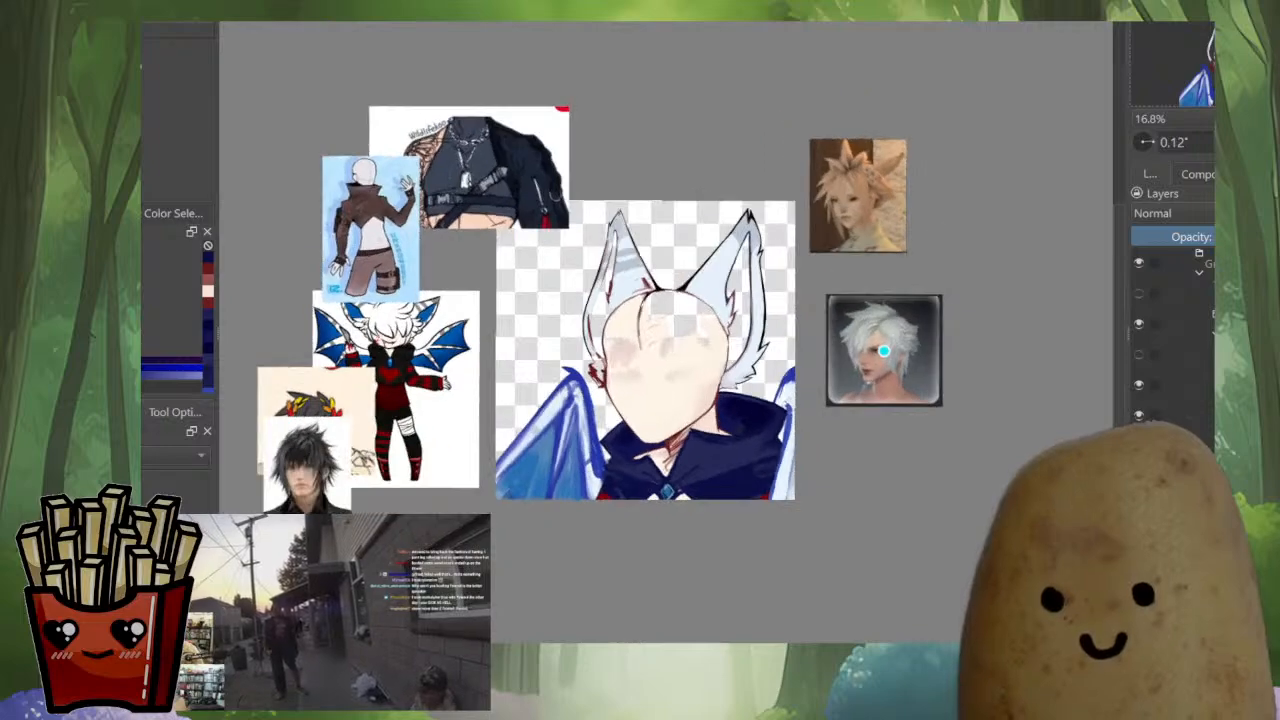
left_click_drag(678, 466, 680, 368)
mouse_move(649, 425)
left_mouse_down()
mouse_move(650, 386)
mouse_move(648, 434)
left_mouse_up()
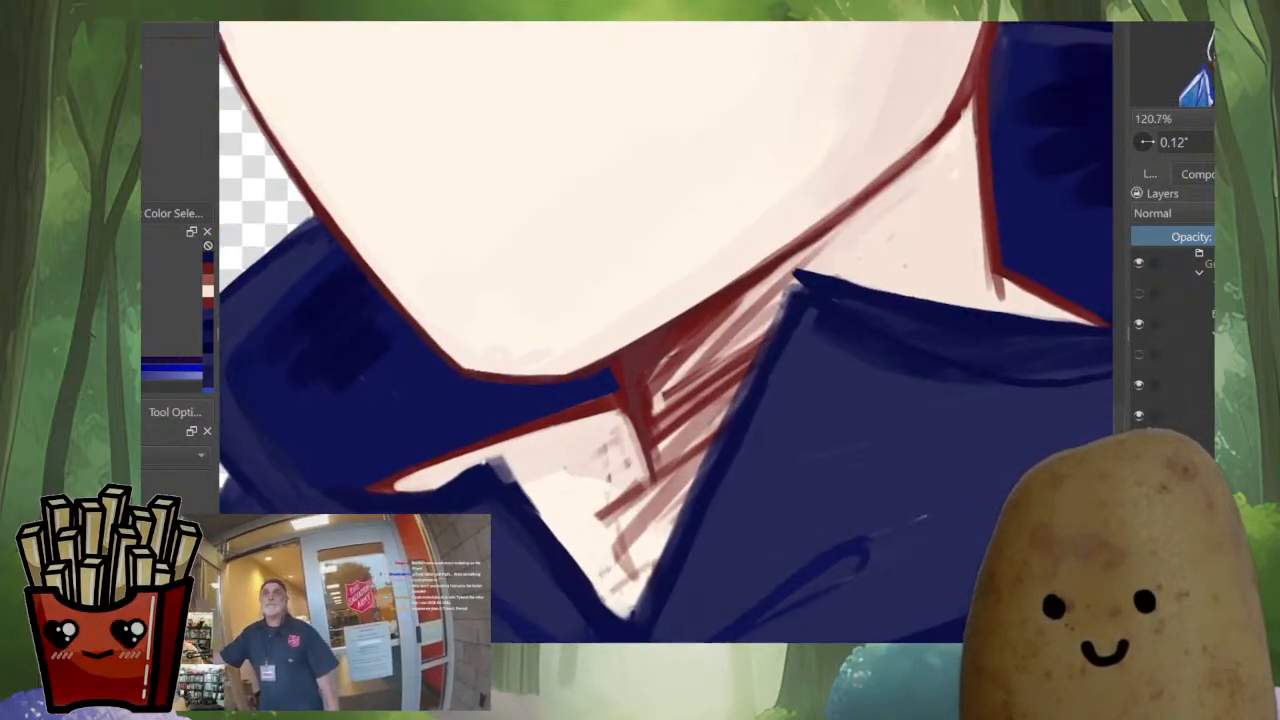
left_click(663, 480, "ctrl")
mouse_move(558, 496)
left_mouse_down()
mouse_move(549, 504)
mouse_move(602, 588)
mouse_move(595, 540)
left_mouse_up()
left_click_drag(892, 238, 870, 257)
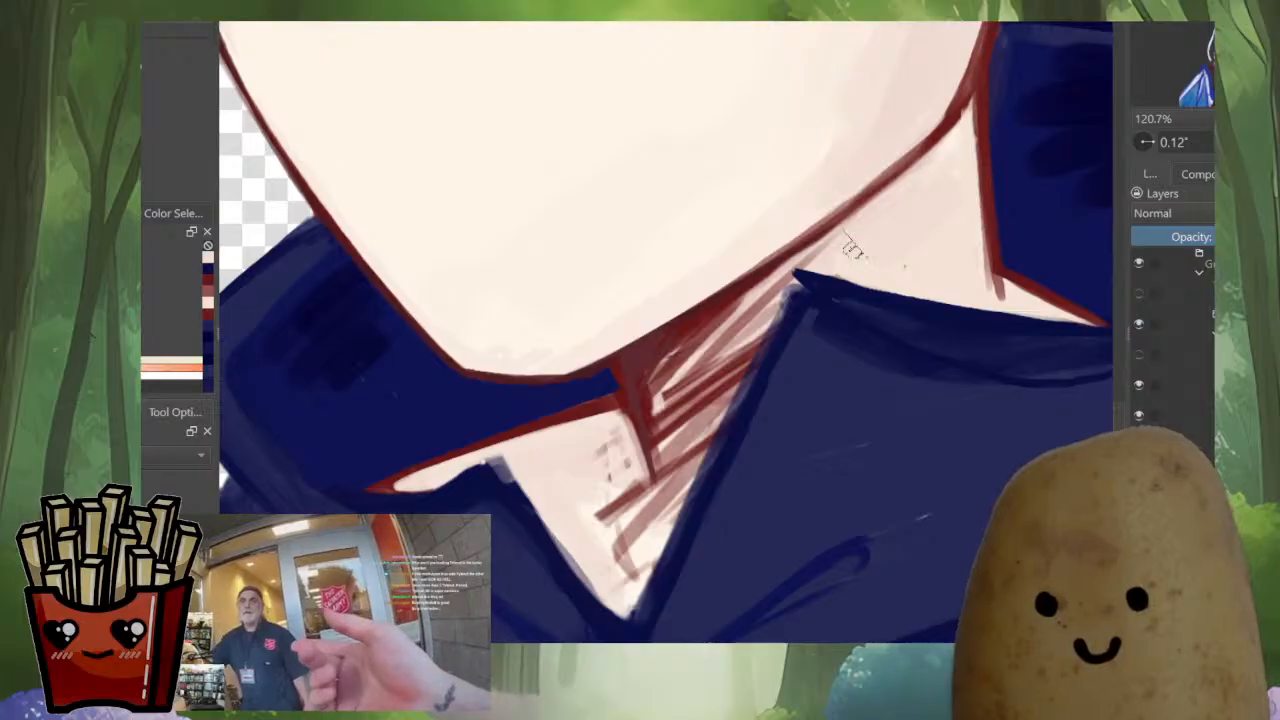
mouse_move(600, 450)
left_mouse_down()
mouse_move(629, 541)
mouse_move(614, 580)
left_mouse_up()
left_click_drag(632, 420, 655, 522)
Strengthen the neck line below the chin in sampled red and add short dark collarbone strokes in the collar opening
left_click(638, 388, "ctrl")
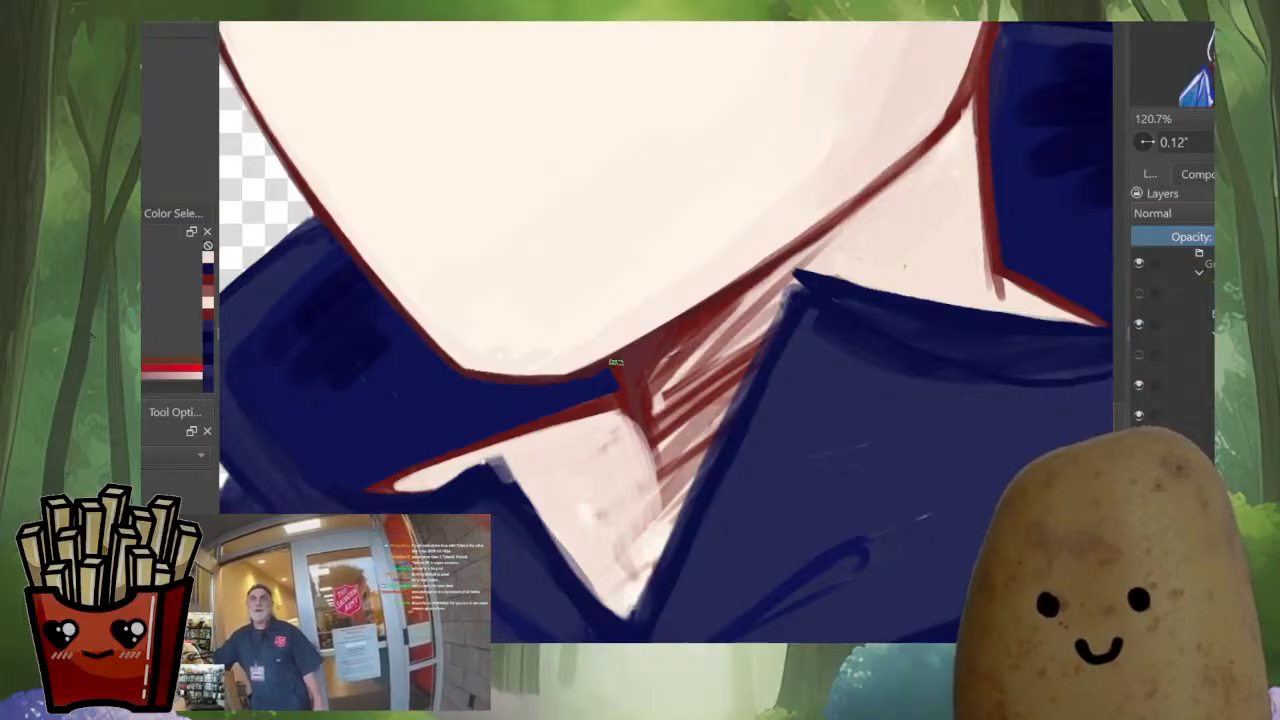
left_click_drag(618, 362, 630, 396)
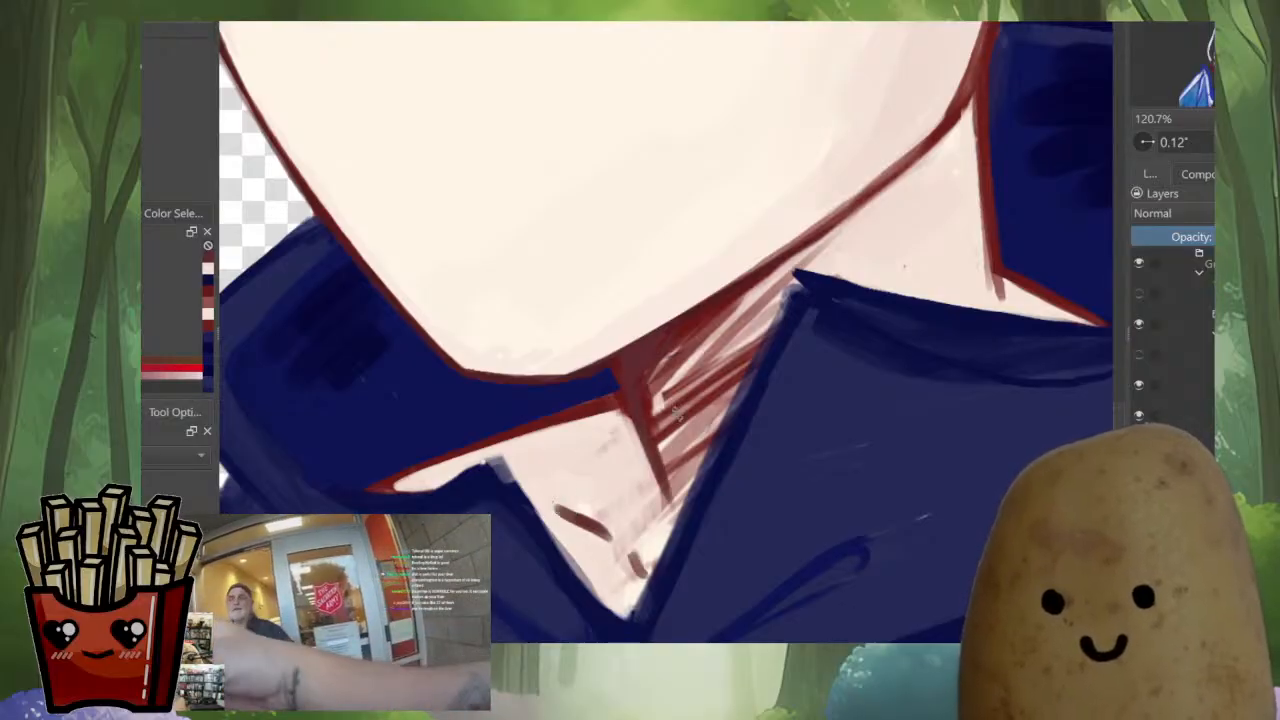
scroll(676, 415, "down", 5)
key("m")
scroll(670, 422, "up", 5)
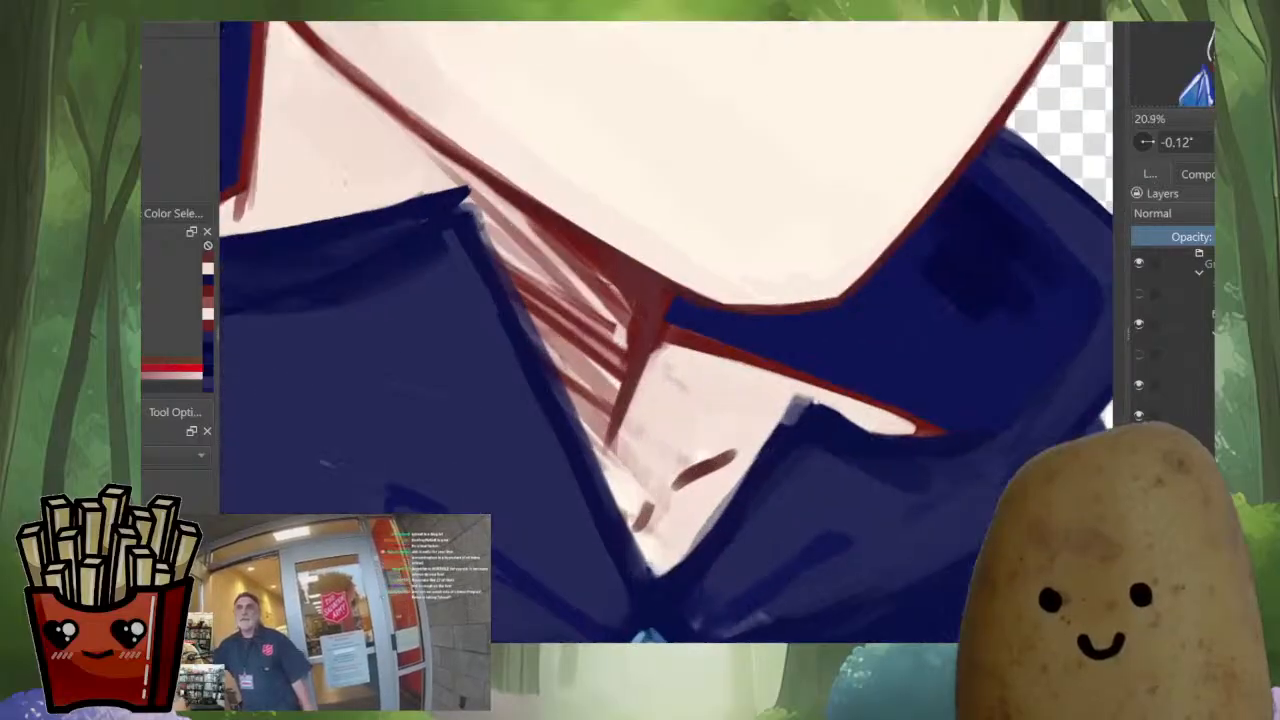
Thin the collarbone stroke and clean the surrounding skin with sampled skin tone, and redefine the slanted neck line in red
left_click(674, 500, "ctrl")
left_click_drag(674, 475, 734, 441)
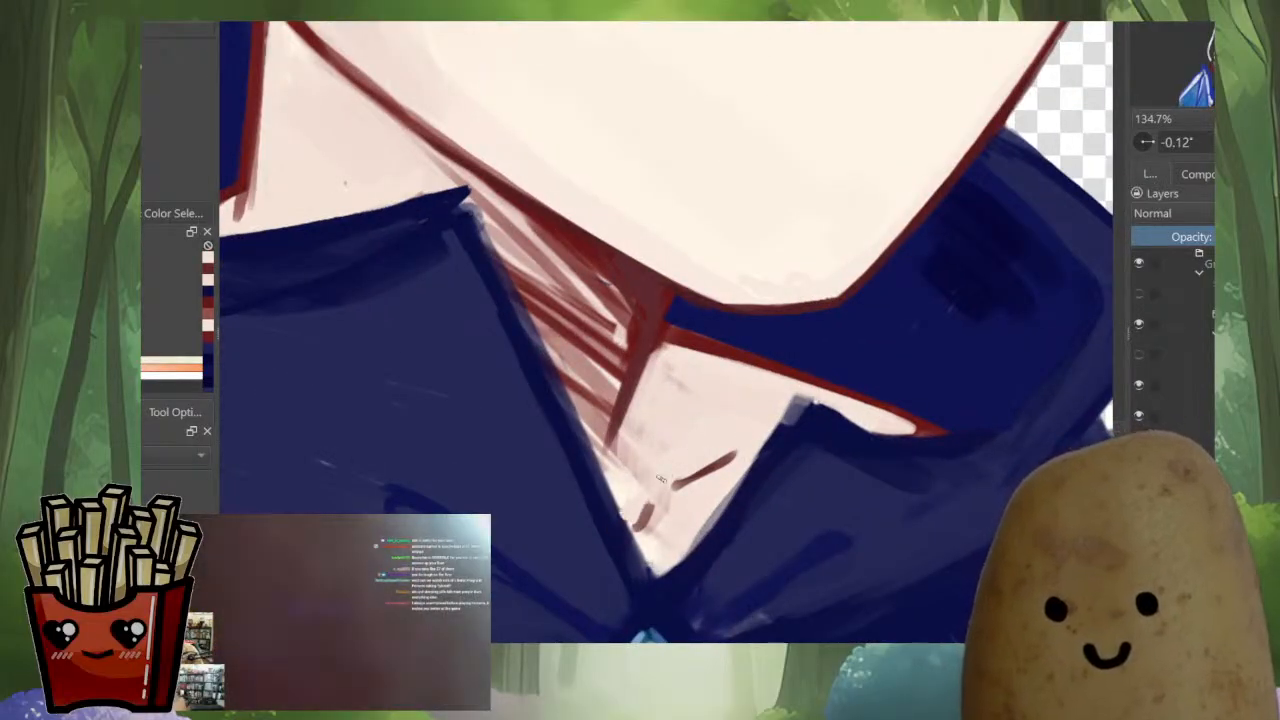
left_click_drag(641, 436, 621, 464)
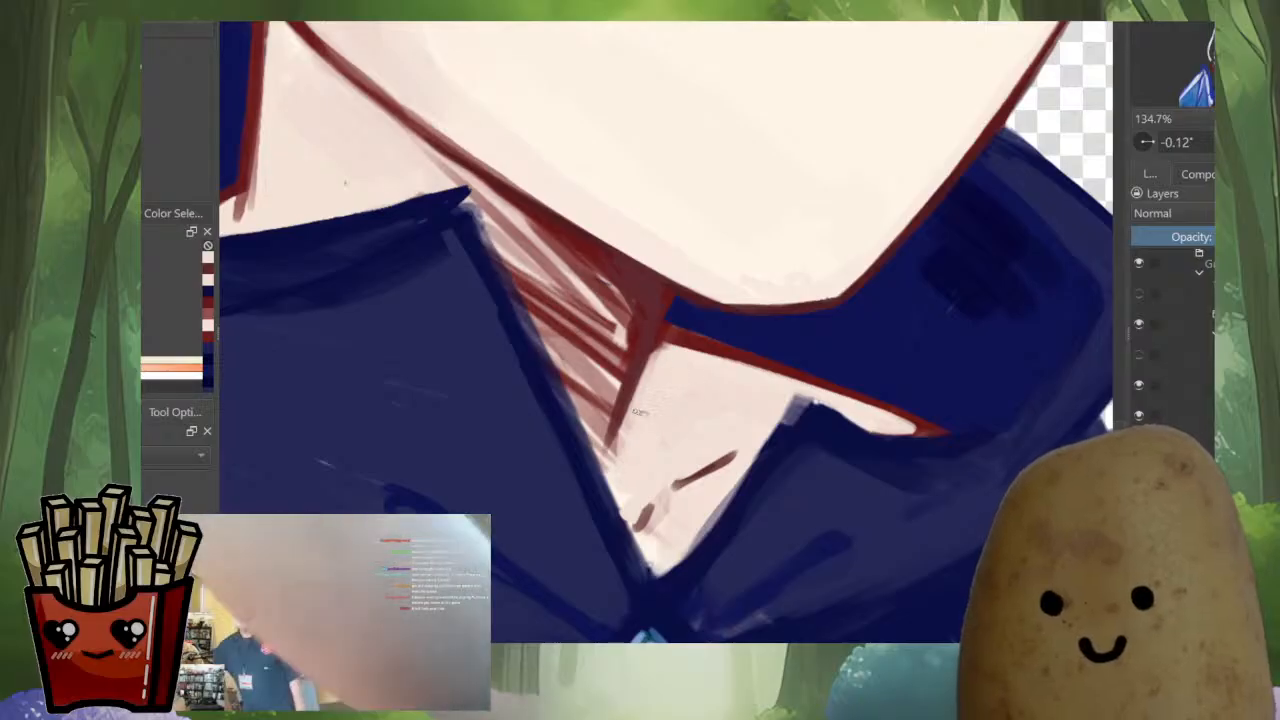
left_click(643, 350, "ctrl")
left_click_drag(668, 288, 611, 448)
Redraw the larger front collar flap's inner edge as a clean dark navy line from its tip to the collar opening's lowest point
key("m")
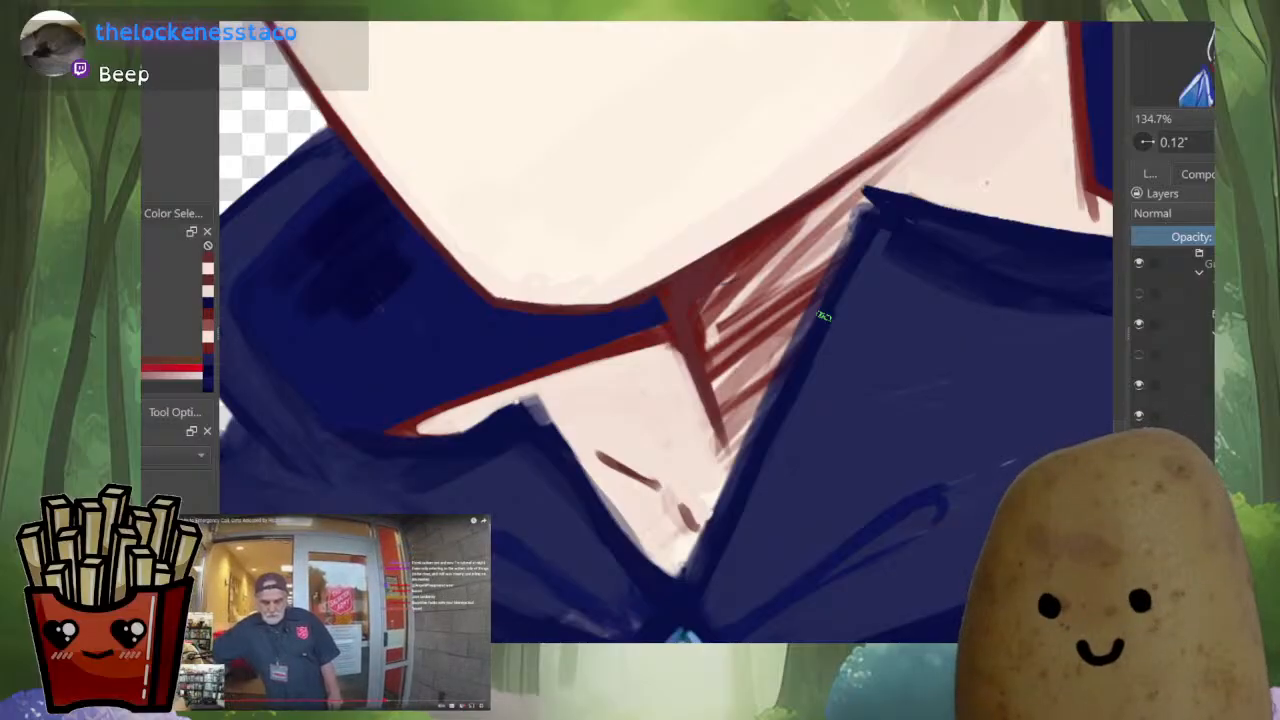
left_click_drag(823, 317, 770, 402)
left_click_drag(770, 402, 719, 446)
left_click(829, 394, "ctrl")
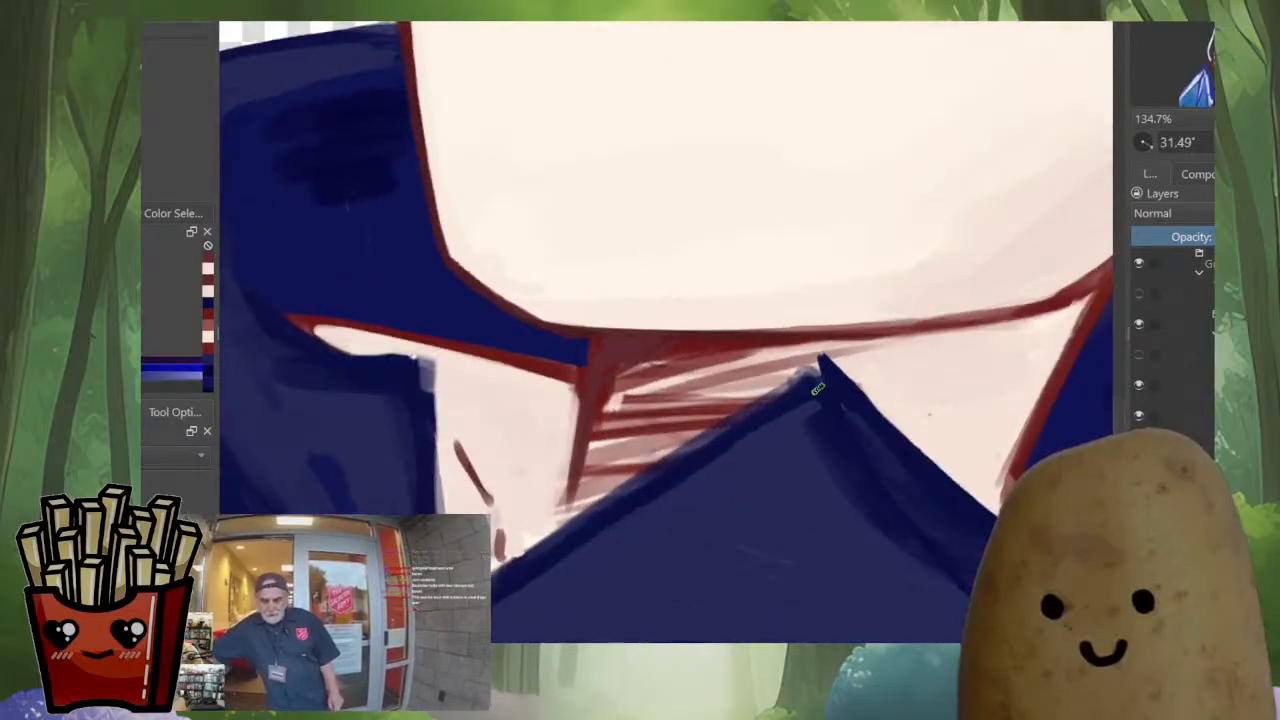
left_click_drag(805, 377, 723, 425)
left_click(806, 425, "ctrl")
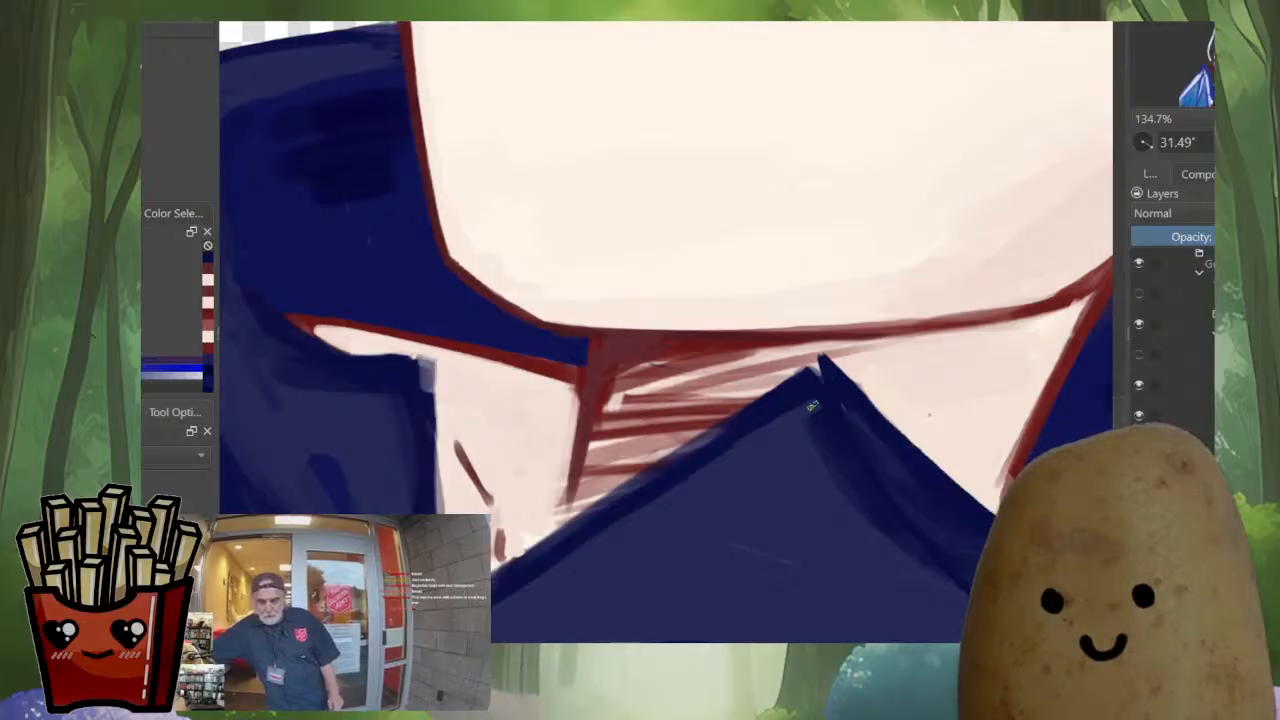
mouse_move(809, 397)
left_mouse_down()
mouse_move(682, 480)
mouse_move(826, 360)
mouse_move(640, 487)
left_mouse_up()
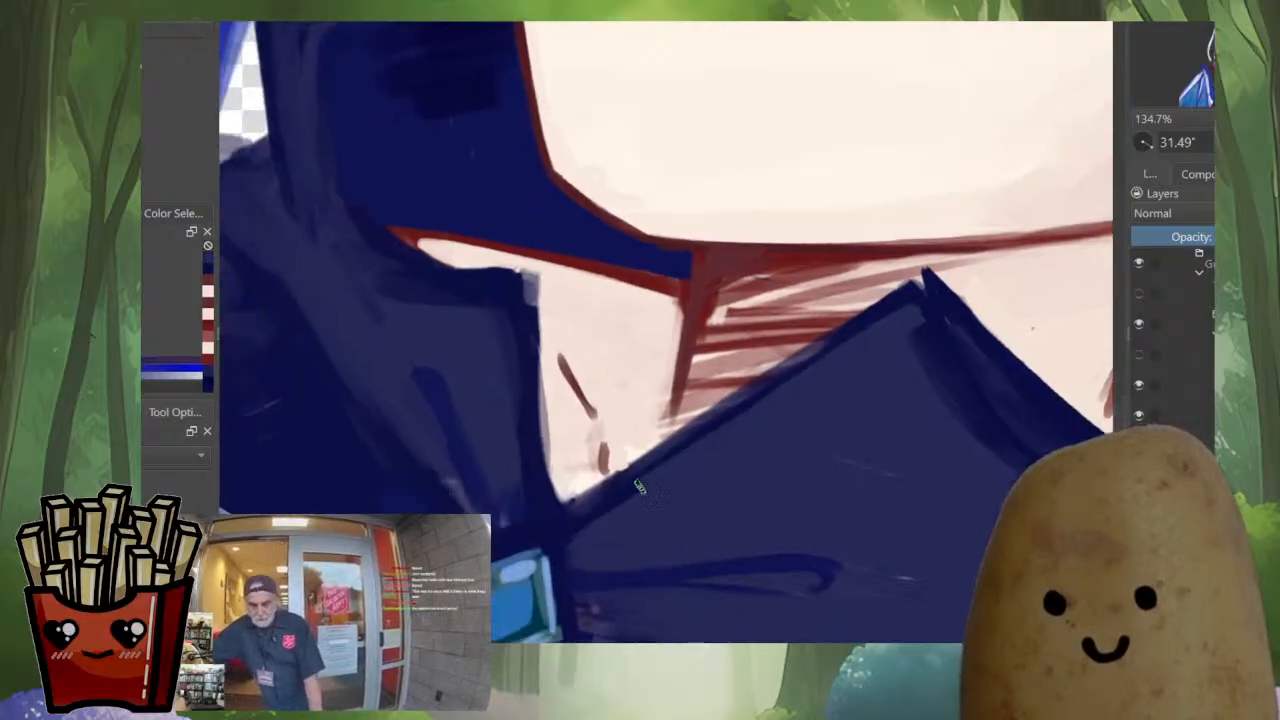
left_click(578, 577, "ctrl")
left_click_drag(572, 510, 834, 338)
key("ctrl+z")
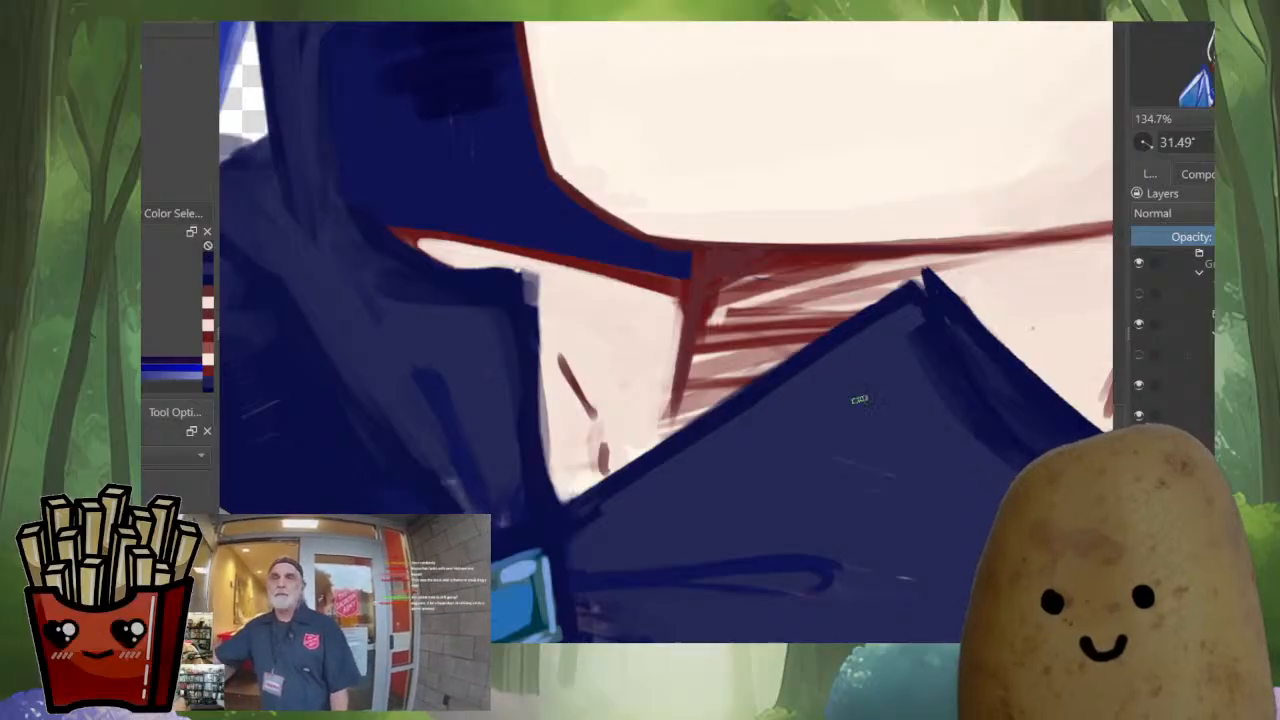
Paint over the grey patch on the smaller front collar flap's tip and shape it into a sharp navy point
key("m")
left_click_drag(840, 476, 691, 543)
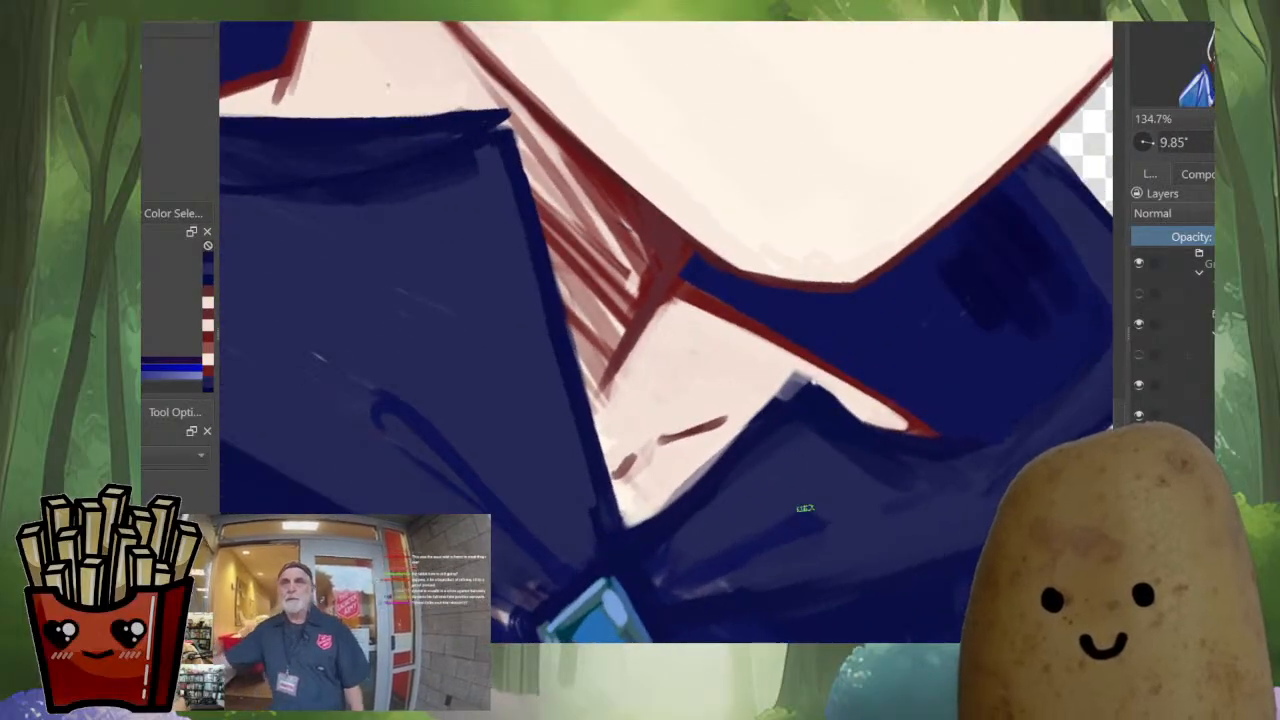
left_click_drag(805, 508, 876, 210)
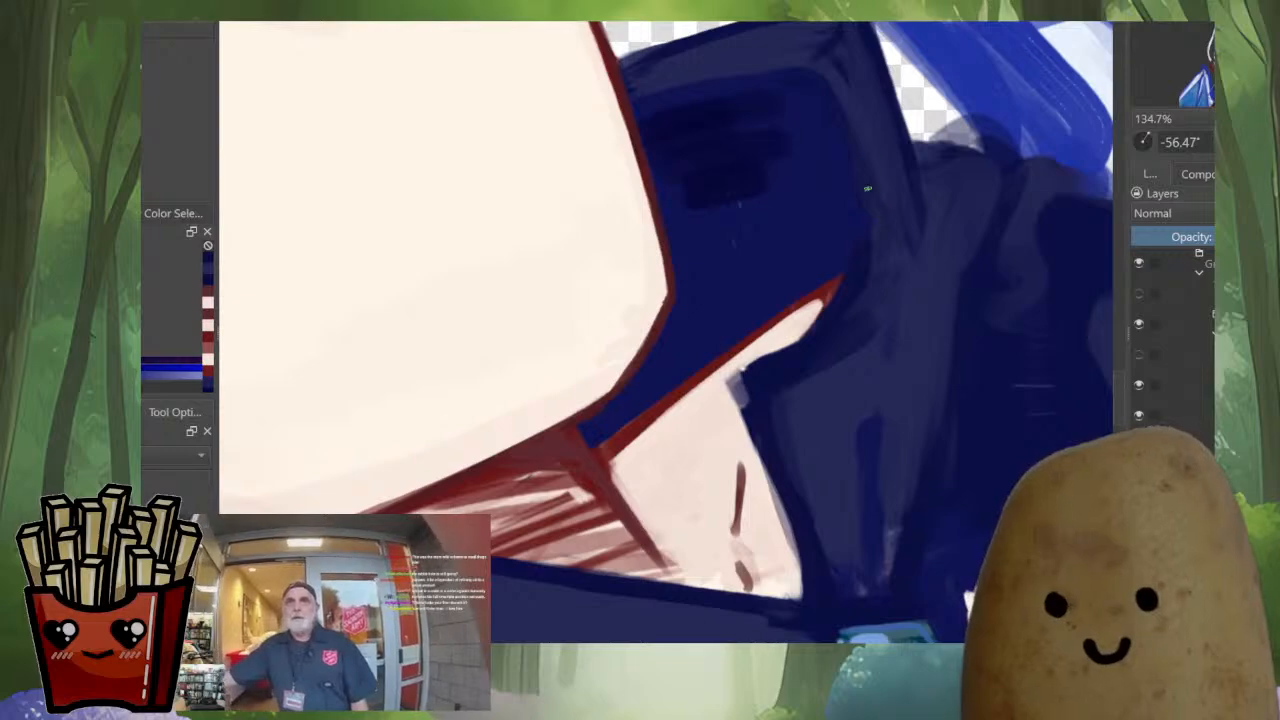
mouse_move(748, 372)
left_mouse_down()
mouse_move(726, 382)
mouse_move(743, 398)
left_mouse_up()
left_click(723, 397, "ctrl")
left_click(759, 452, "ctrl")
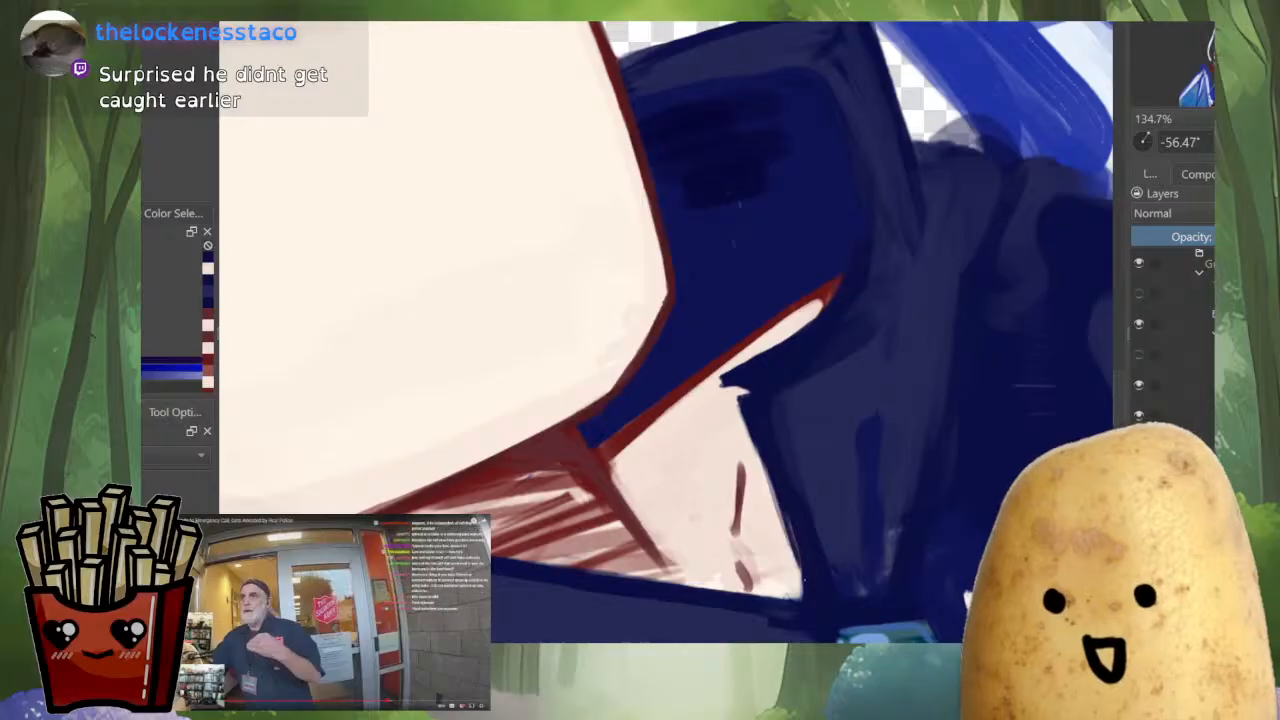
Clean the skin beside the smaller collar flap's tip and refine the flap's inner edge and fill with sampled navy tones
key("m")
left_click(585, 485)
left_click(600, 444, "ctrl")
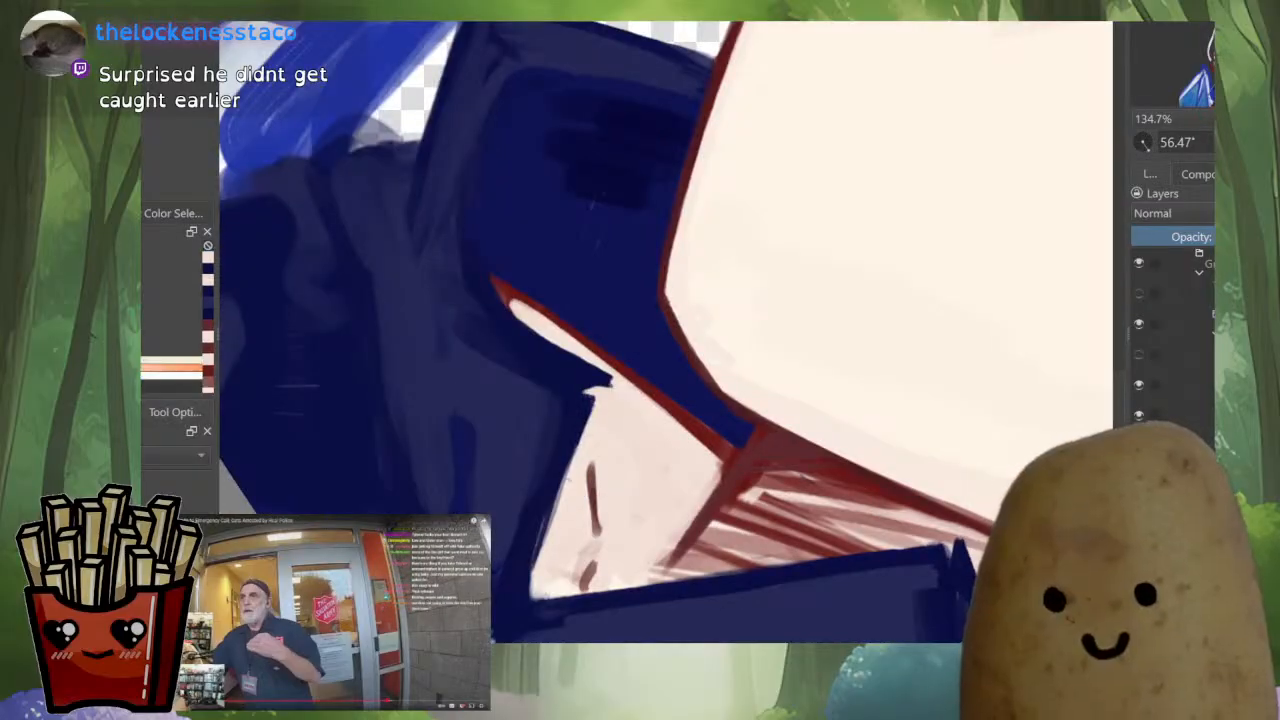
left_click(549, 452, "ctrl")
left_click_drag(538, 470, 513, 556)
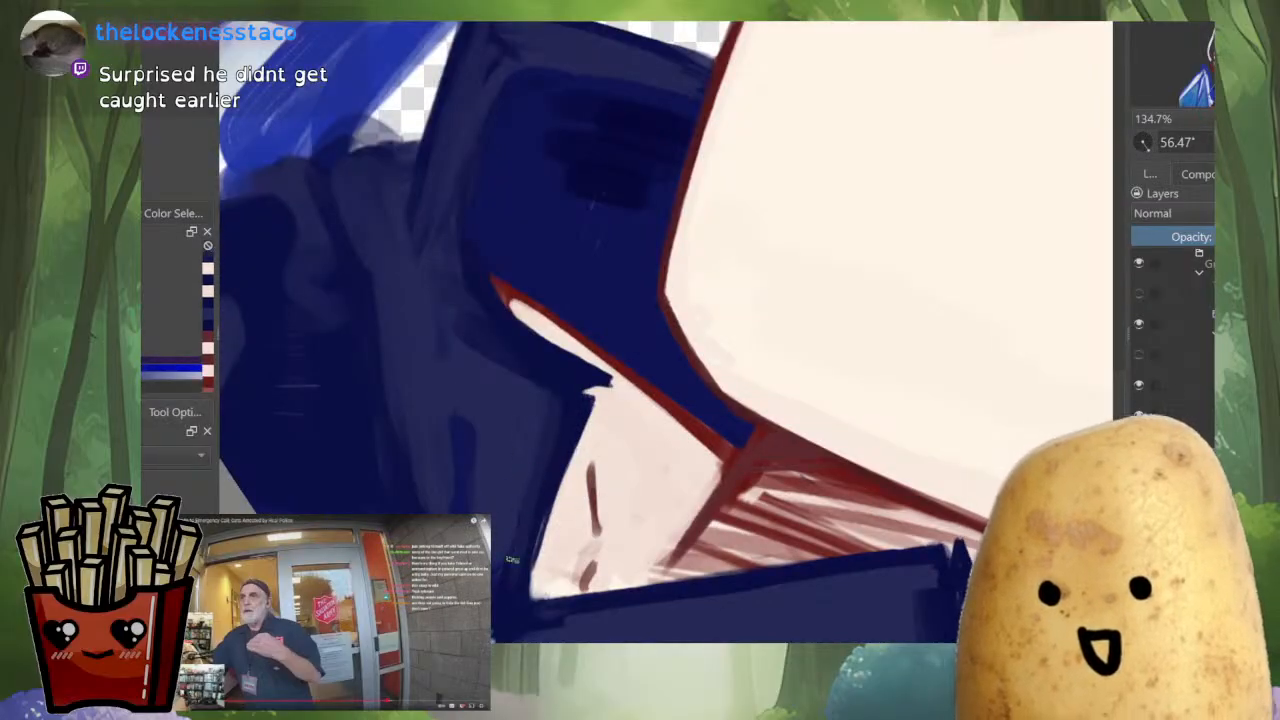
left_click(553, 441, "ctrl")
left_click_drag(562, 484, 540, 537)
scroll(580, 600, "up", 3)
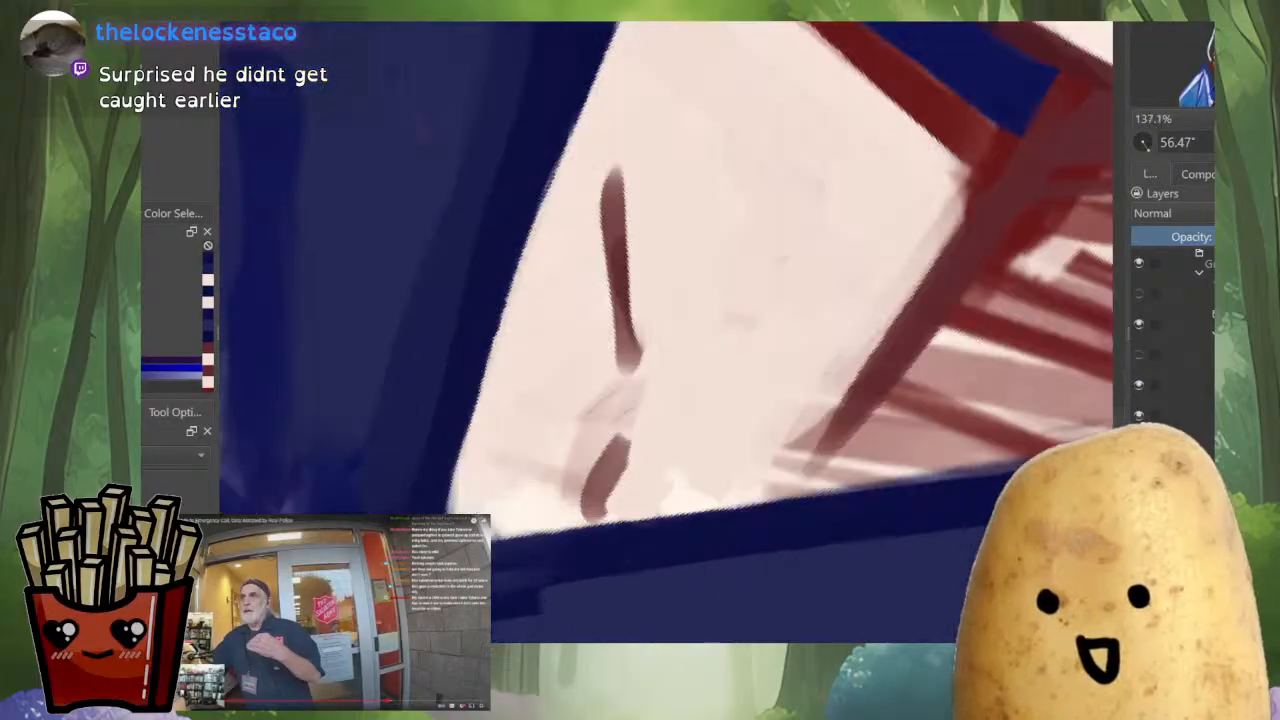
Smooth the navy fill where the two front collar flaps meet above the blue gem
scroll(729, 502, "down", 5)
left_click_drag(729, 502, 821, 426)
scroll(905, 435, "up", 4)
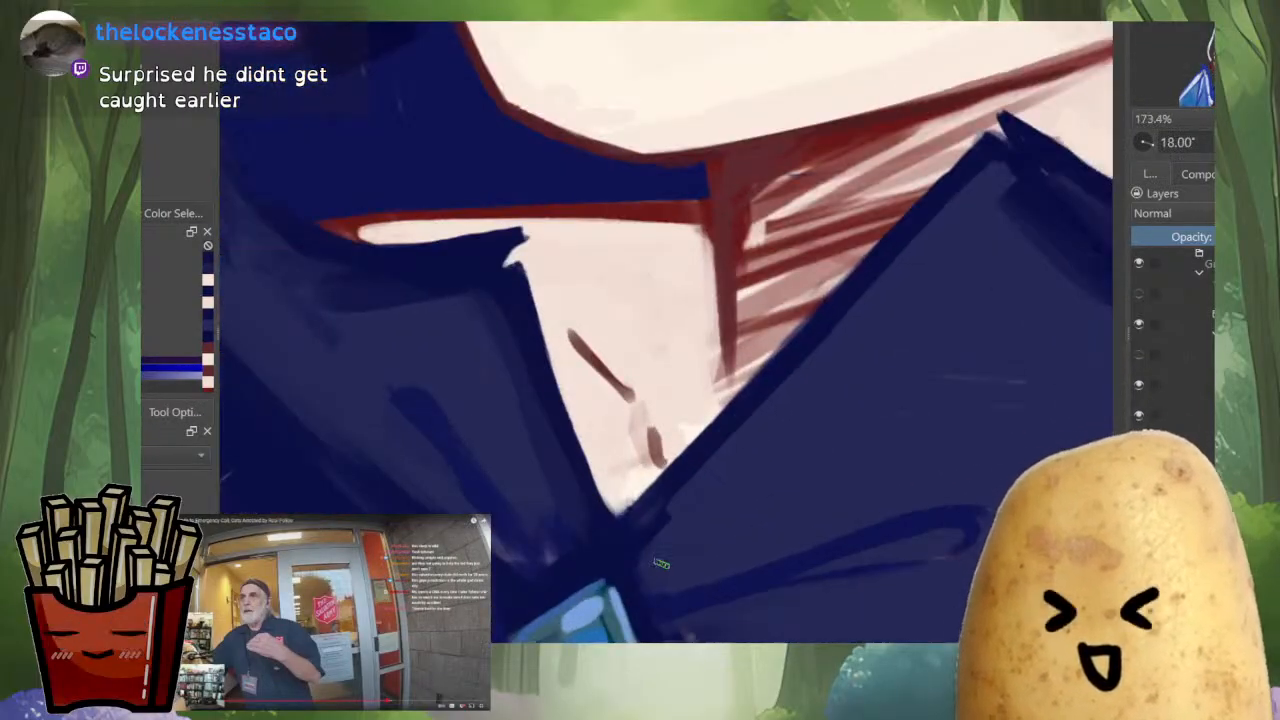
left_click(732, 514, "ctrl")
left_click_drag(706, 460, 655, 545)
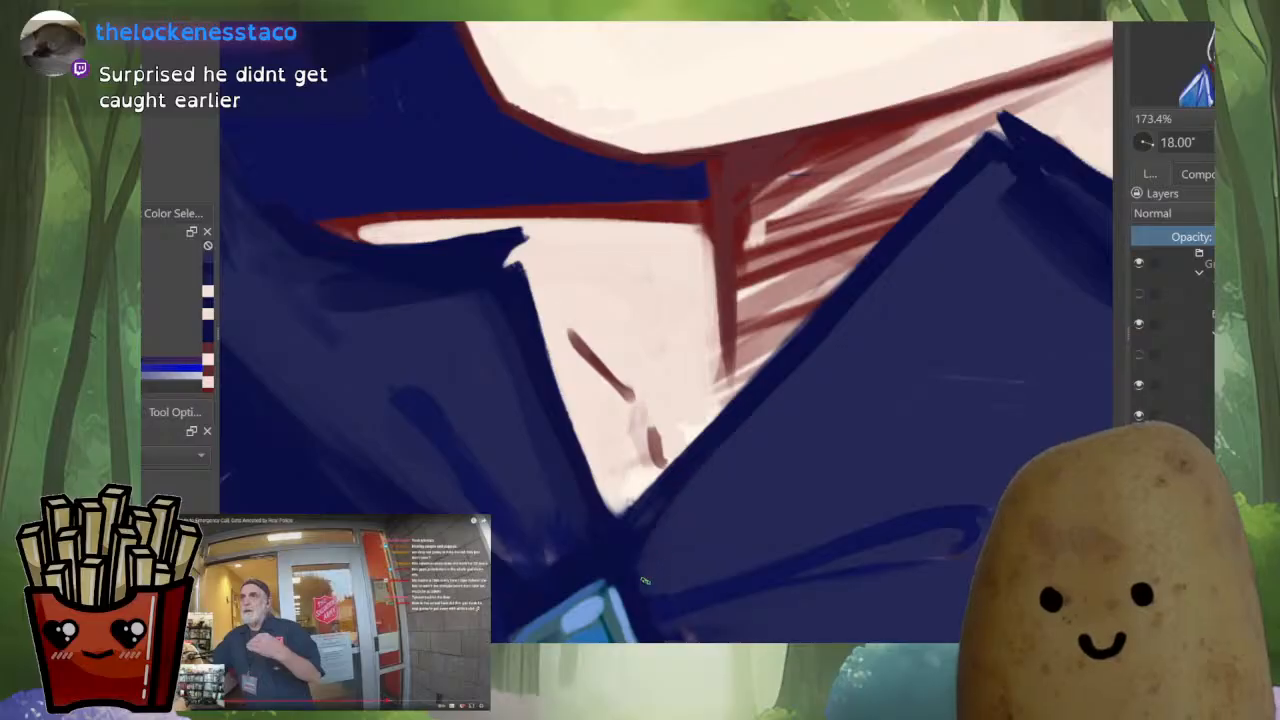
scroll(943, 220, "down", 4)
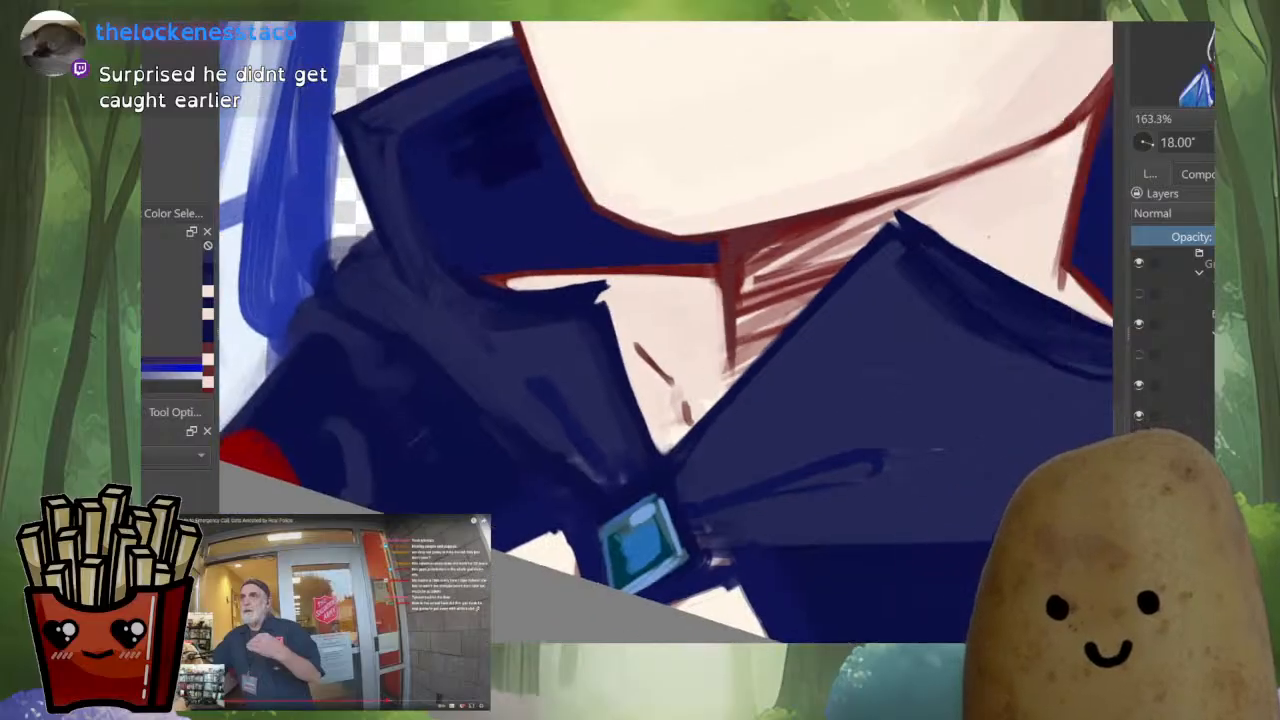
scroll(809, 444, "up", 3)
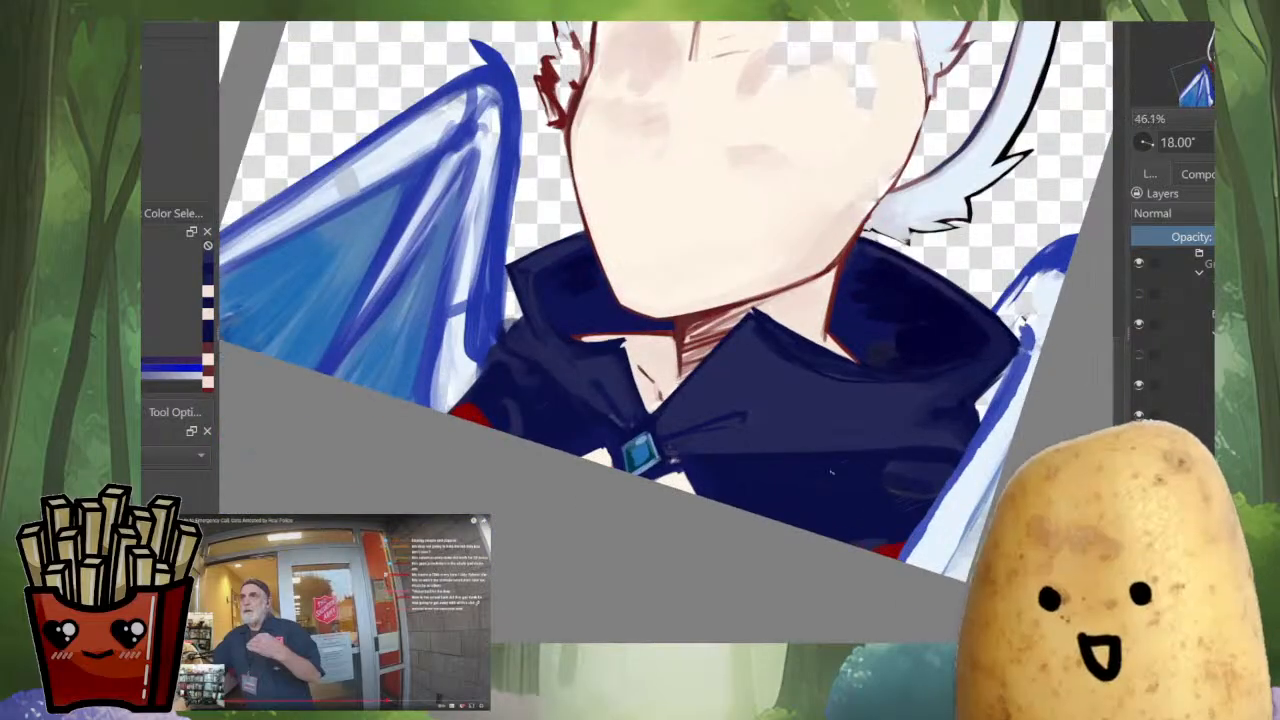
Define the lower edge of the larger collar flap's dark folded rim against the lighter navy fill
key("m")
left_click_drag(640, 330, 750, 387)
scroll(671, 404, "up", 5)
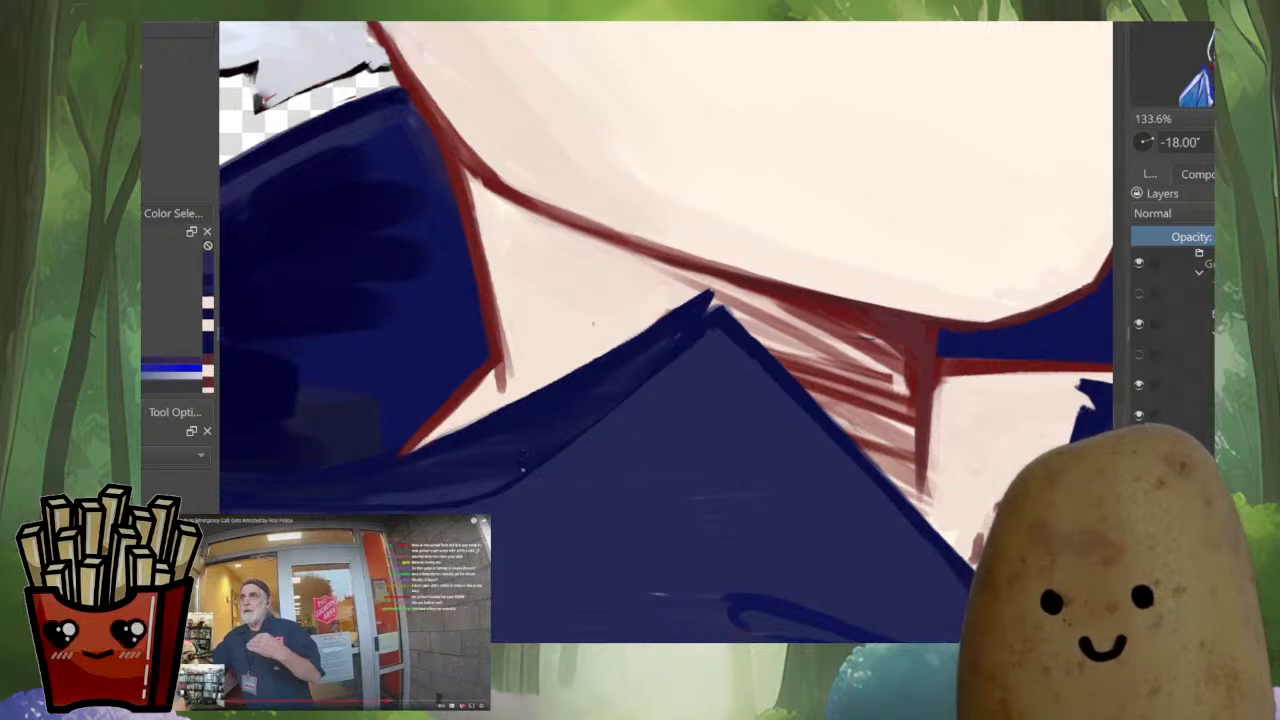
left_click_drag(362, 500, 512, 478)
left_click_drag(650, 394, 652, 530)
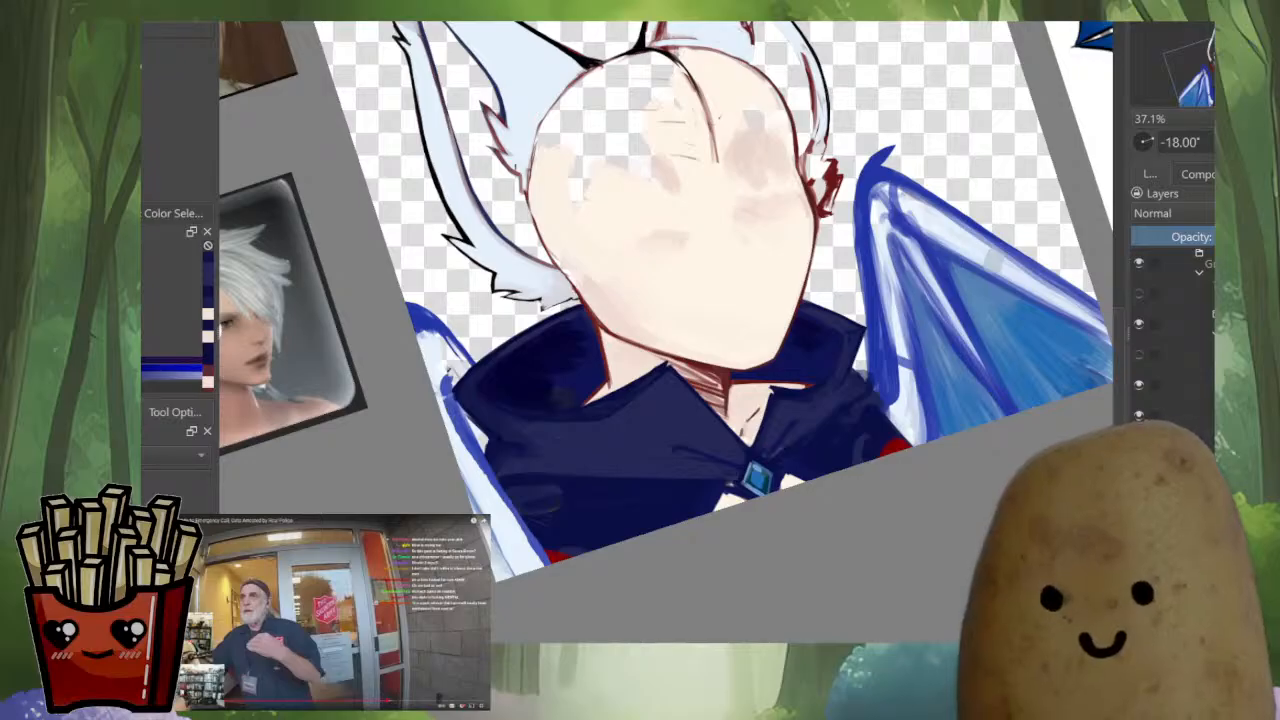
Define the lighter navy band along the upper rim of the larger collar flap with a continuous stroke
left_click_drag(515, 348, 515, 242)
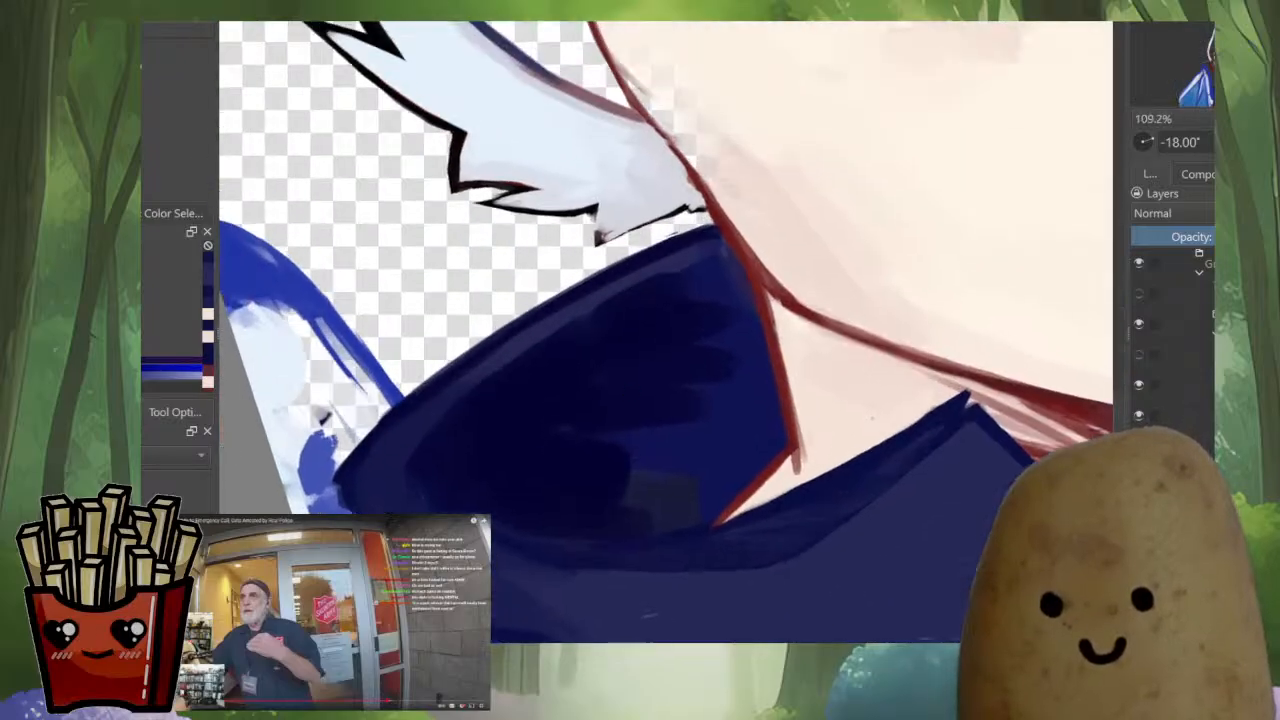
left_click_drag(525, 371, 547, 355)
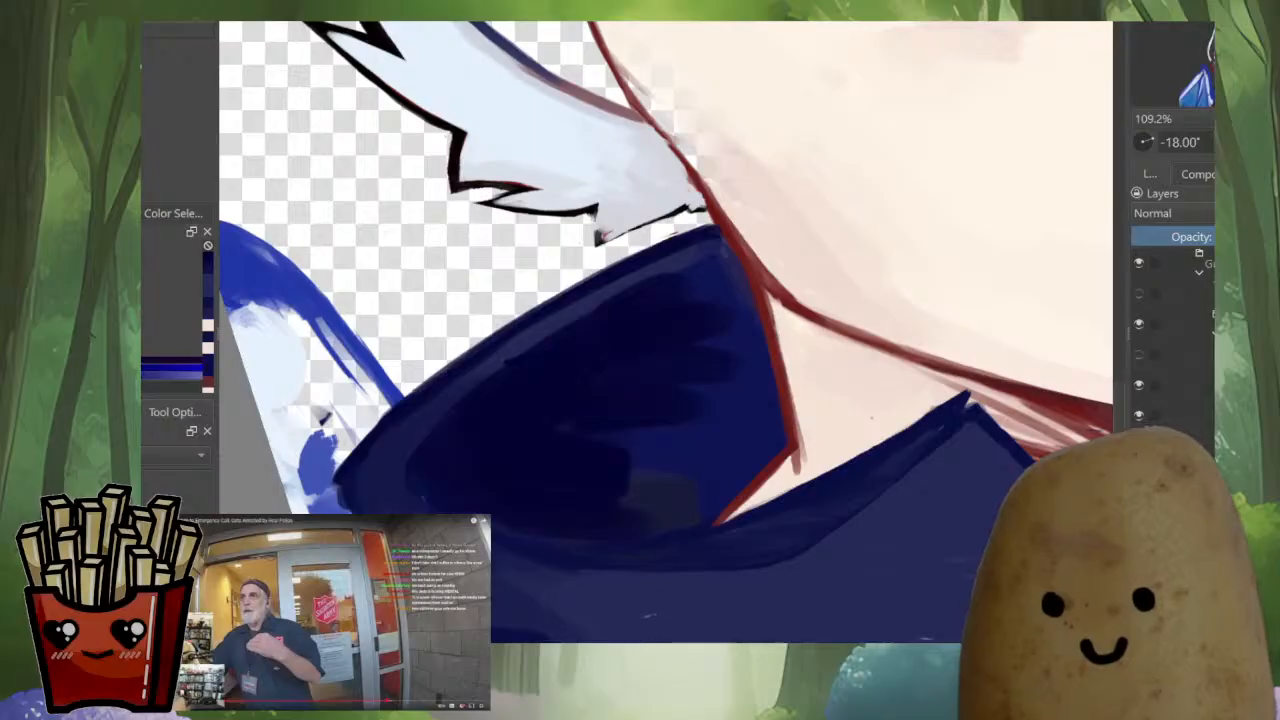
left_click(553, 322, "ctrl")
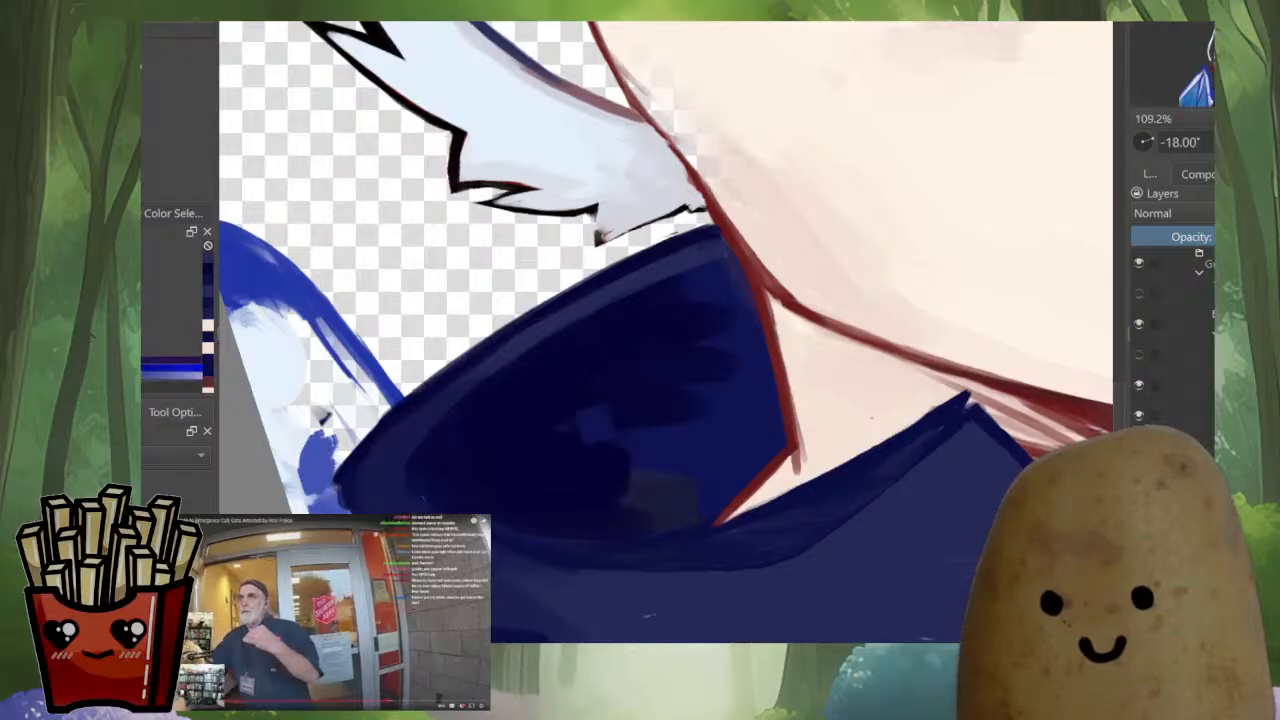
Paint over the grey patch inside the larger standing collar and blend its interior into a smooth navy gradient with darker edges
left_click(551, 399, "ctrl")
key("m")
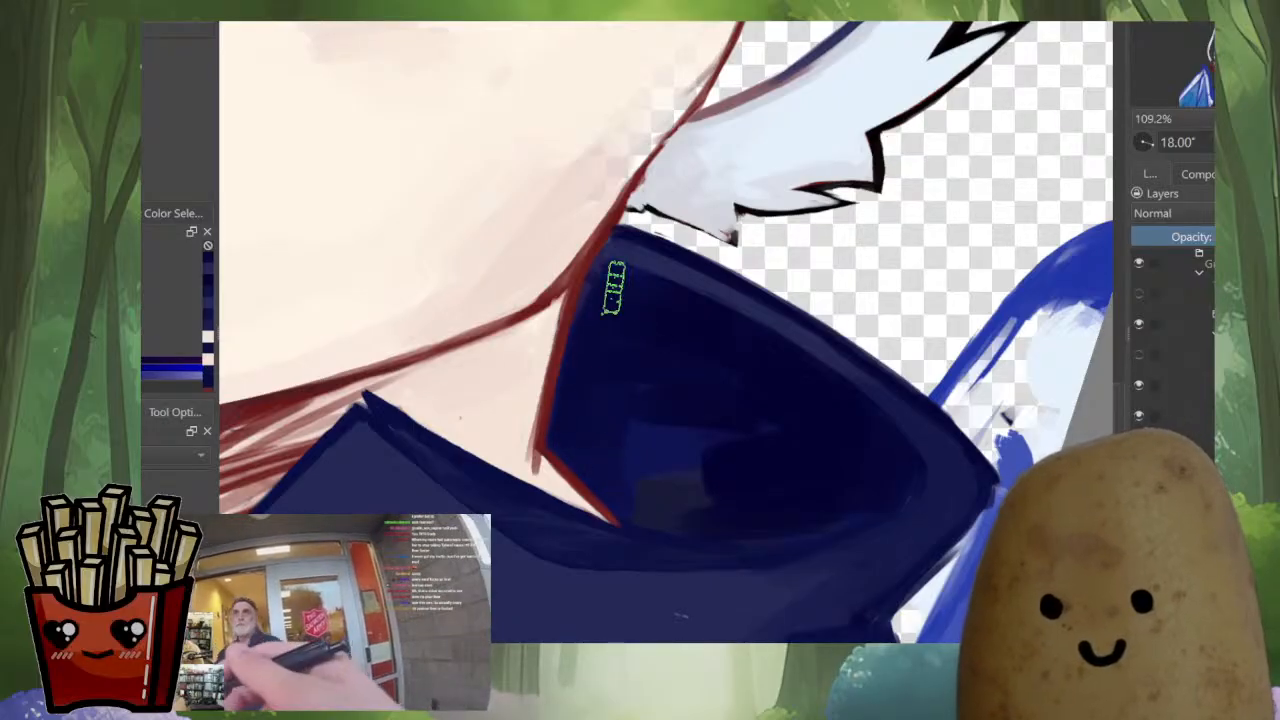
key("m")
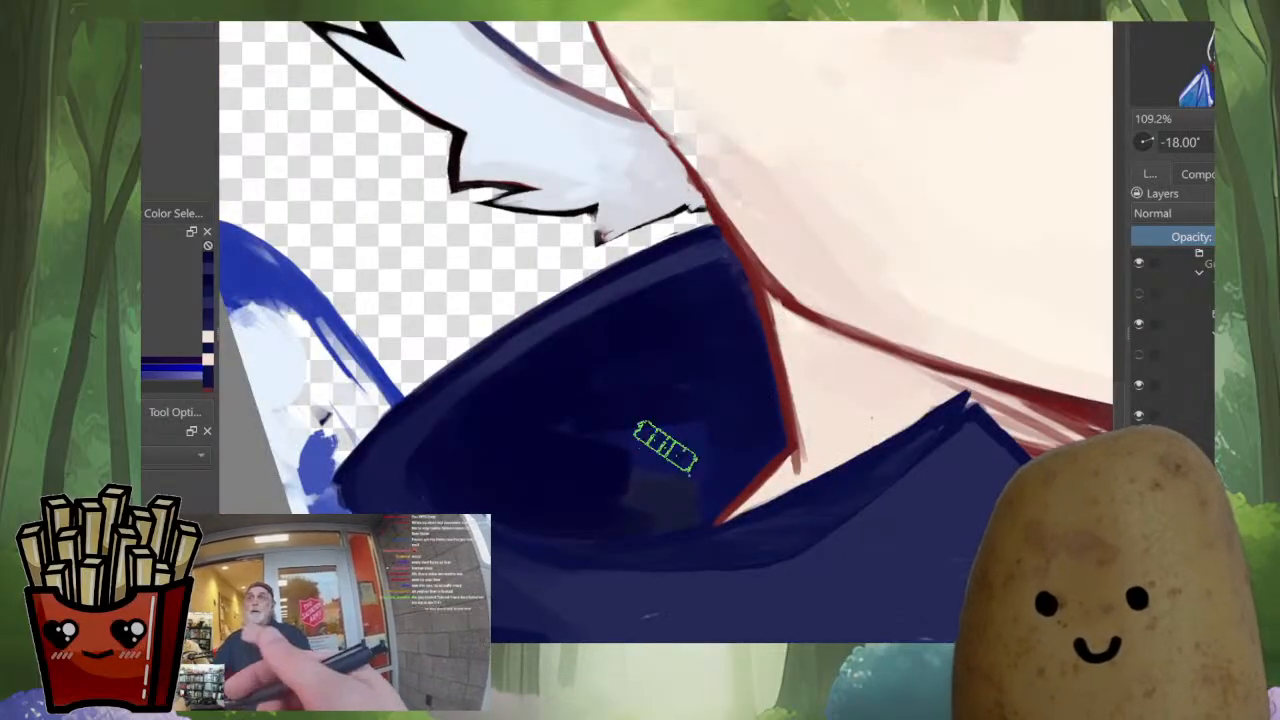
mouse_move(664, 446)
left_mouse_down()
mouse_move(682, 464)
mouse_move(674, 417)
mouse_move(634, 383)
mouse_move(580, 380)
mouse_move(485, 437)
mouse_move(473, 480)
left_mouse_up()
left_click(530, 450, "ctrl")
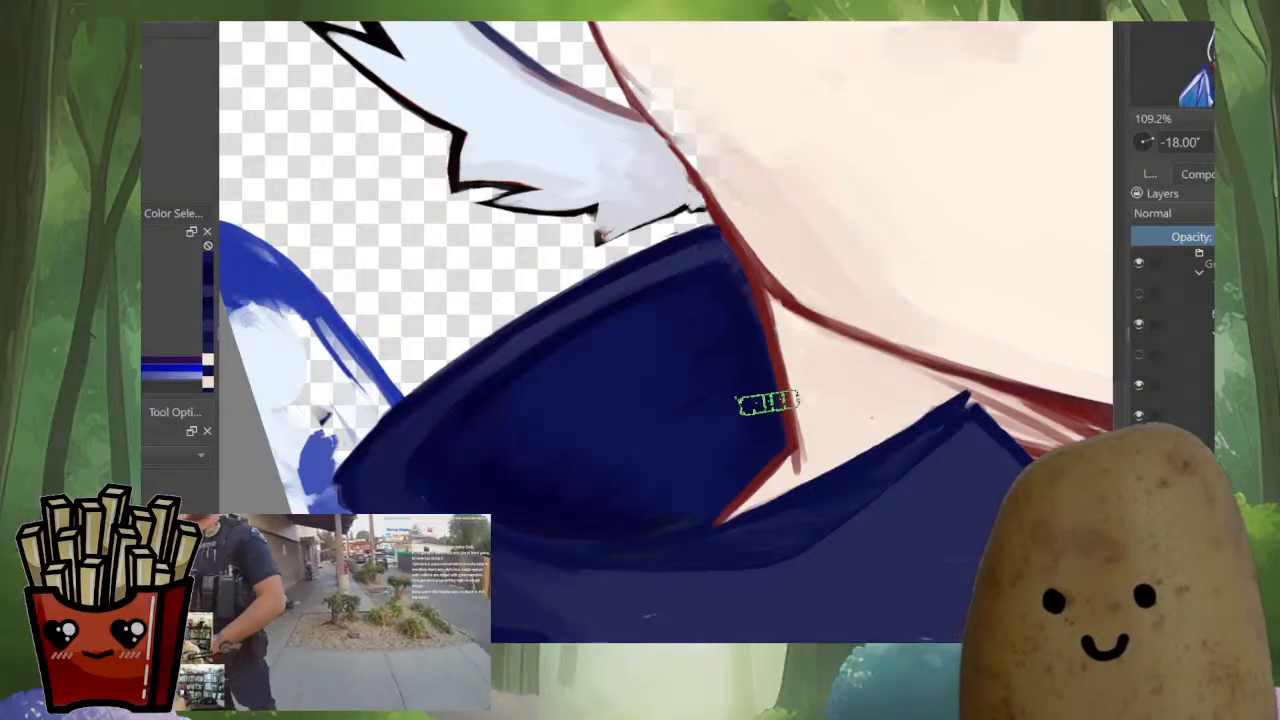
mouse_move(667, 615)
left_mouse_down()
mouse_move(667, 470)
mouse_move(580, 590)
left_mouse_up()
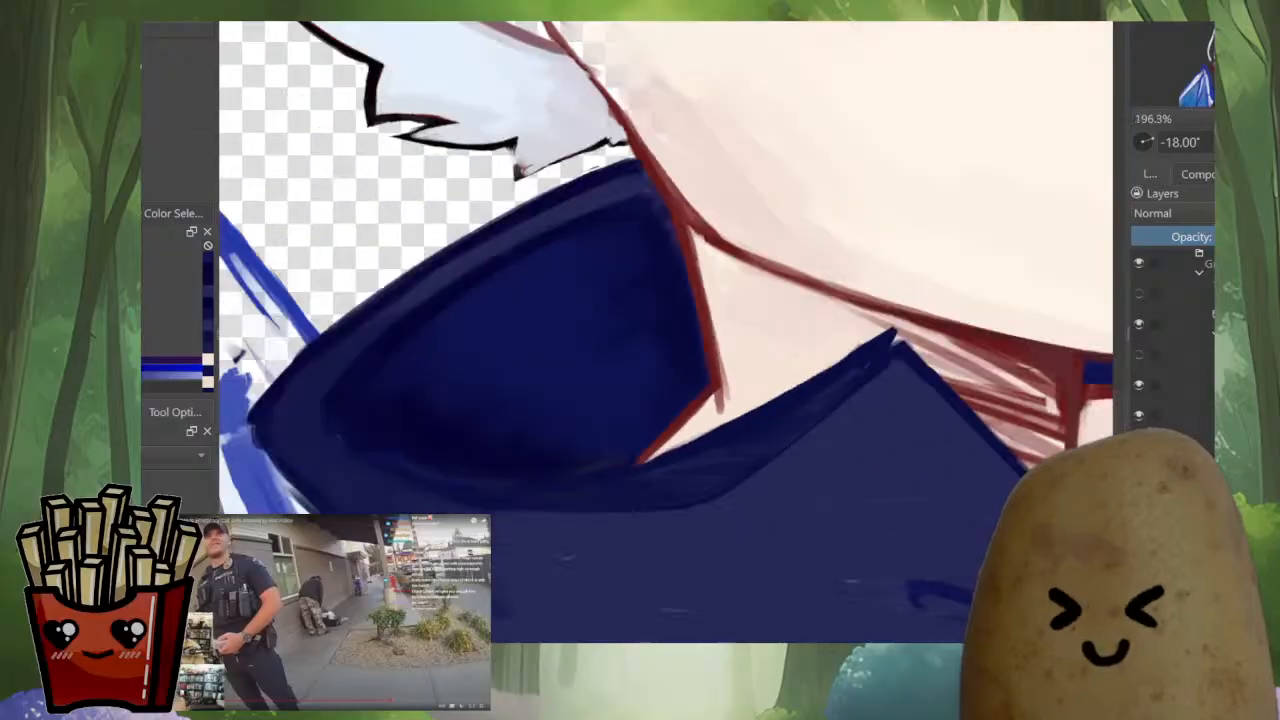
left_click_drag(440, 380, 598, 427)
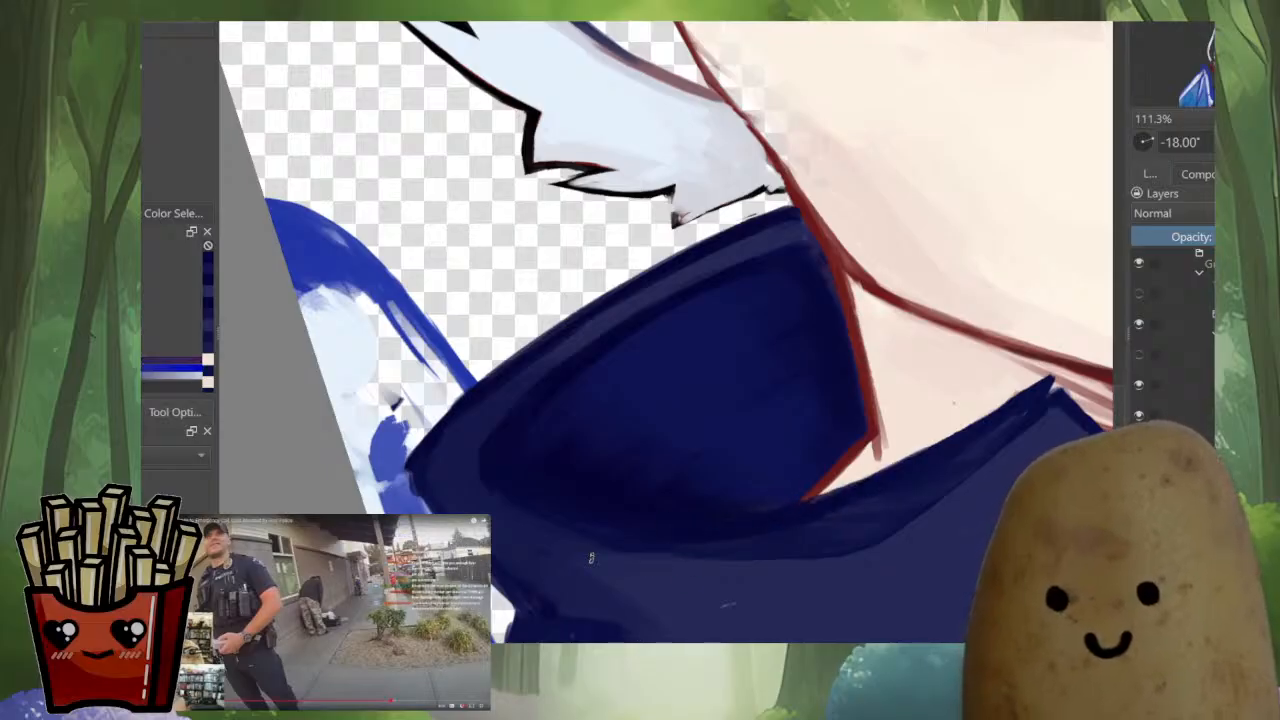
Blend the navy shading where the larger collar's outer fold turns down toward the shoulder
key("m")
left_click_drag(722, 580, 832, 535)
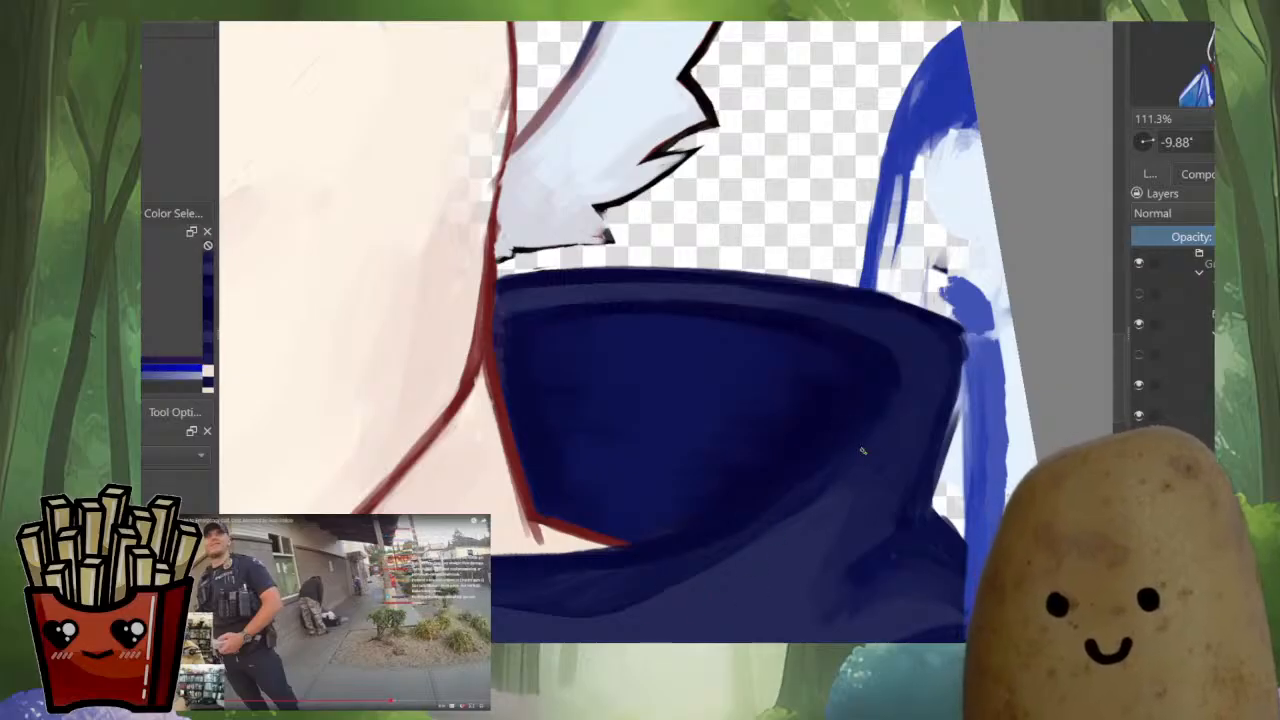
left_click_drag(829, 484, 807, 475)
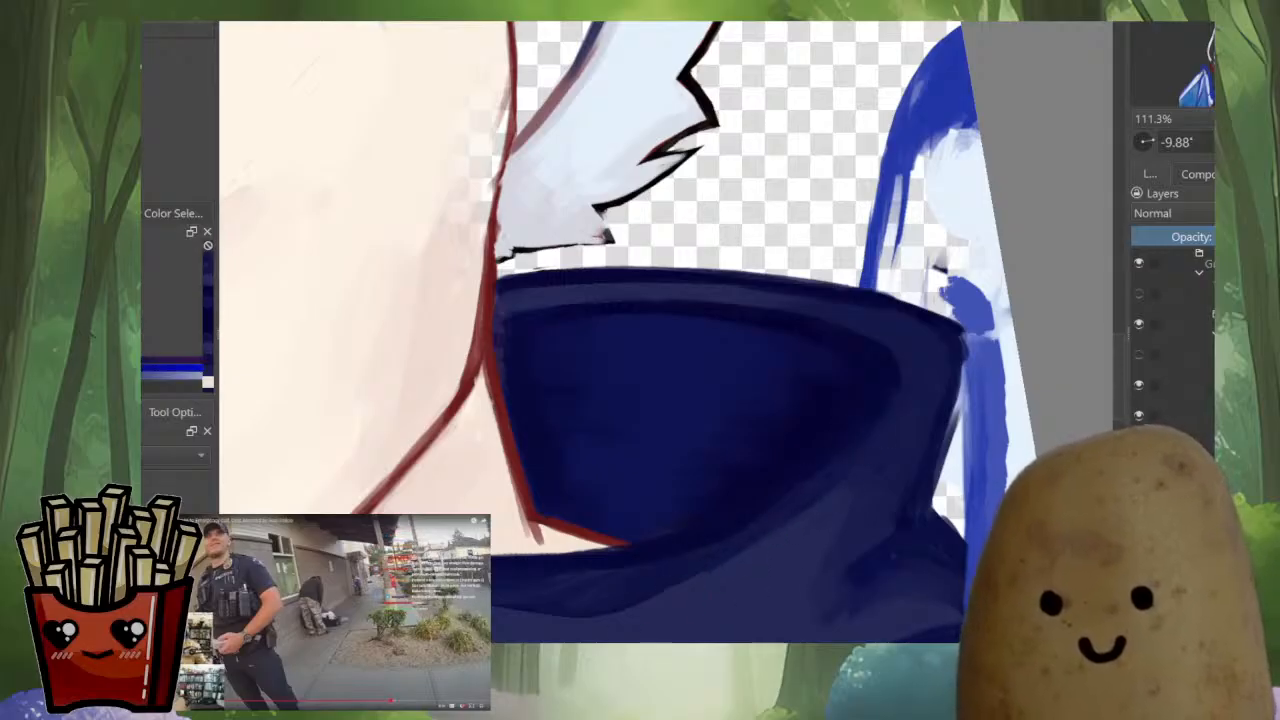
left_click_drag(882, 408, 859, 477)
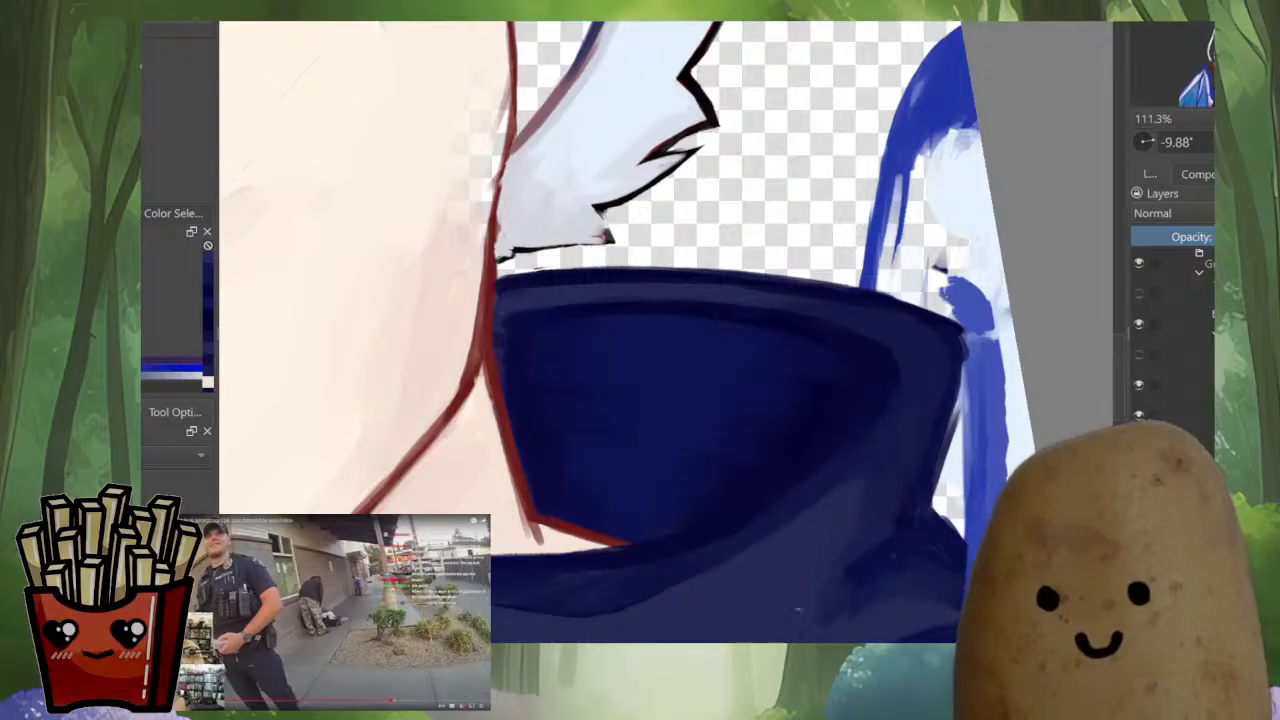
left_click_drag(815, 632, 805, 545)
left_click_drag(890, 552, 905, 575)
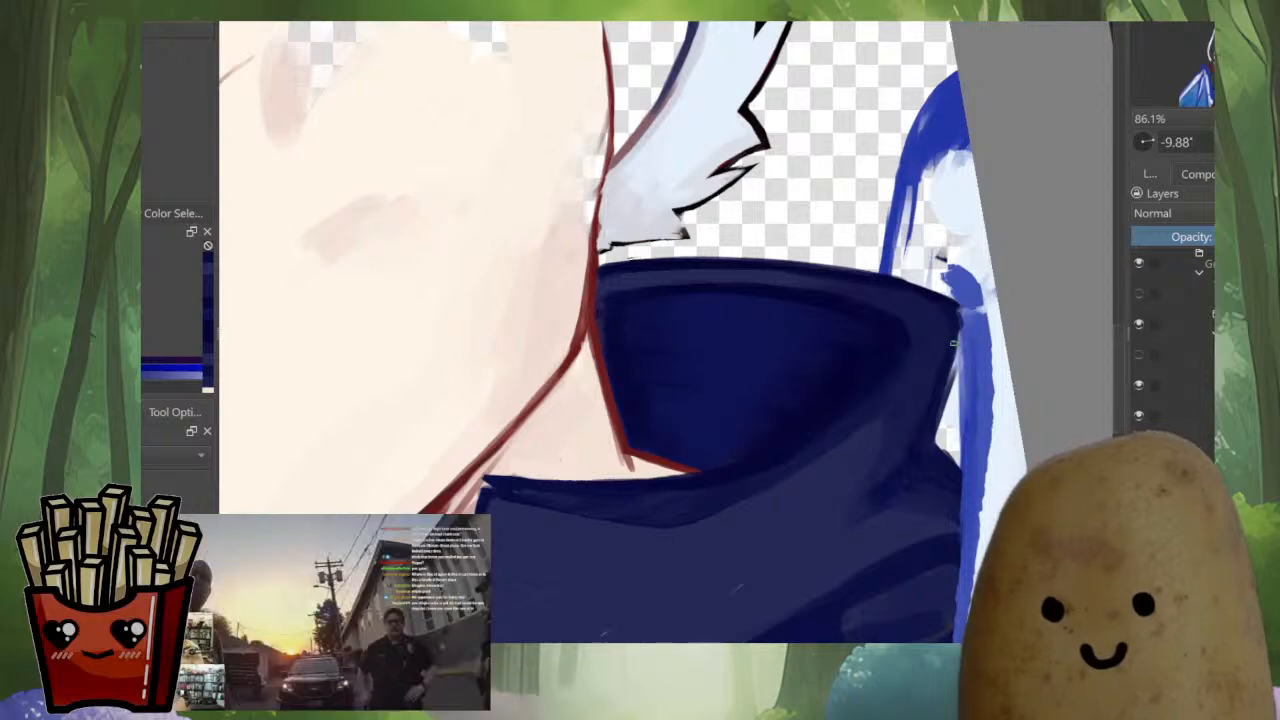
Darken and sharpen the larger collar's outer edge from its tip down to the shoulder
left_click(957, 299, "ctrl")
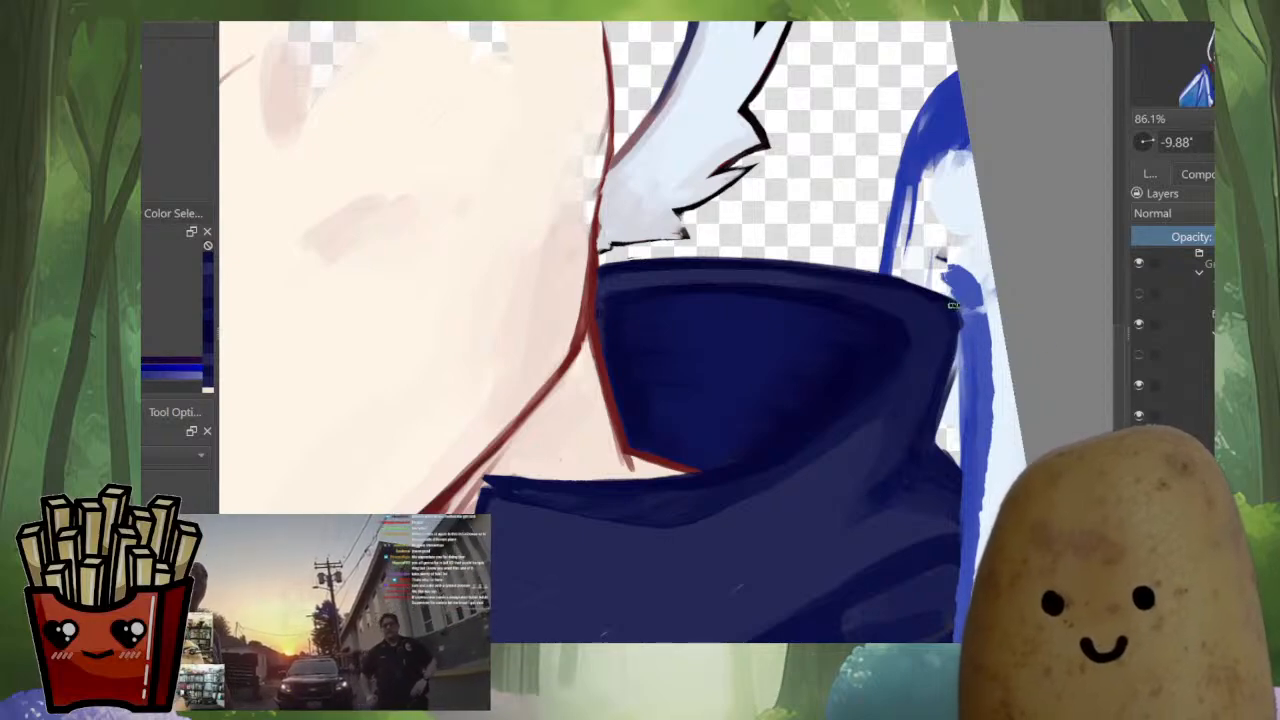
mouse_move(960, 306)
left_mouse_down()
mouse_move(934, 441)
mouse_move(957, 464)
left_mouse_up()
key("ctrl+z")
mouse_move(945, 404)
left_mouse_down()
mouse_move(940, 446)
mouse_move(958, 466)
left_mouse_up()
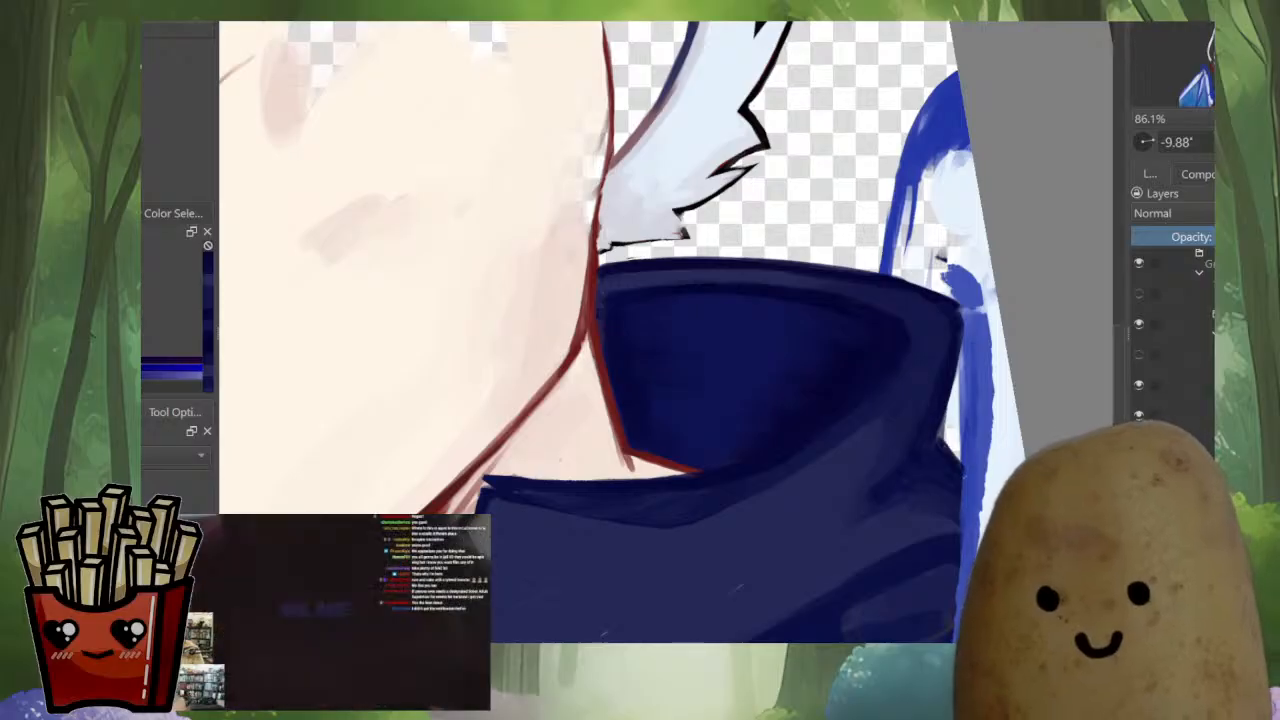
Refine the crease shading on the two front collar flaps above the blue gem with blended navy tones
left_click_drag(707, 597, 846, 412)
left_click(846, 412, "ctrl")
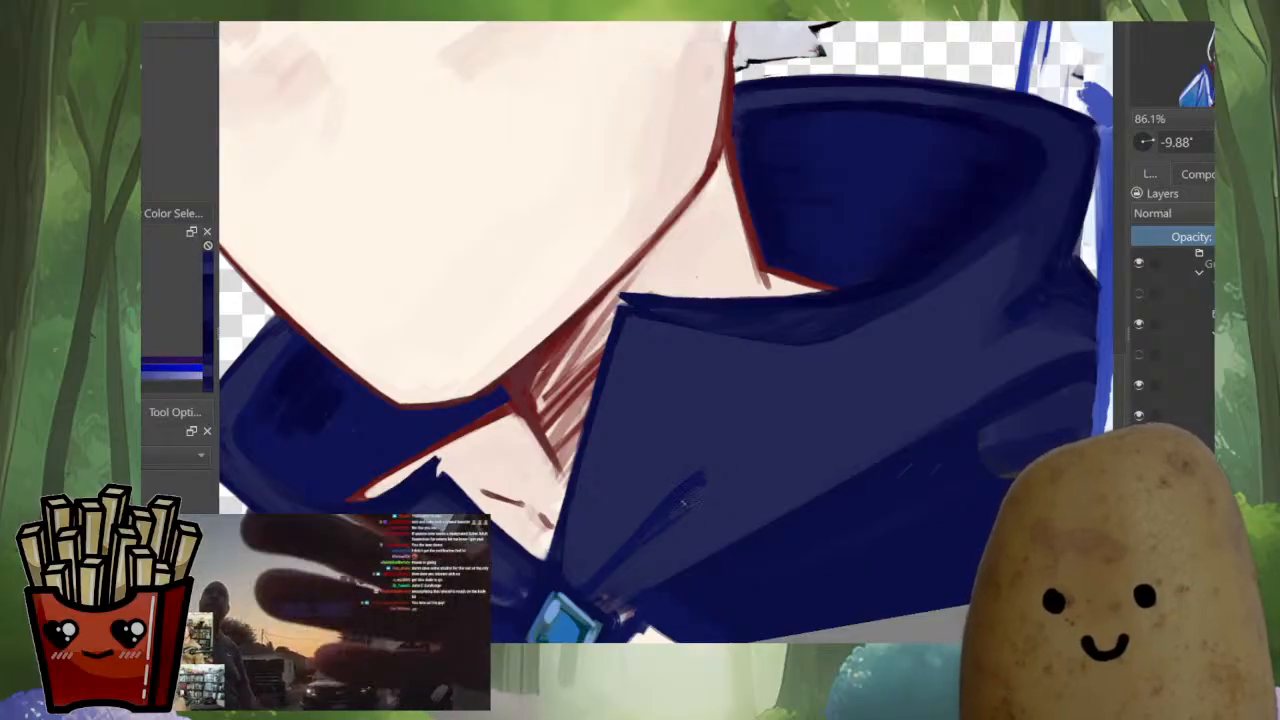
key("m")
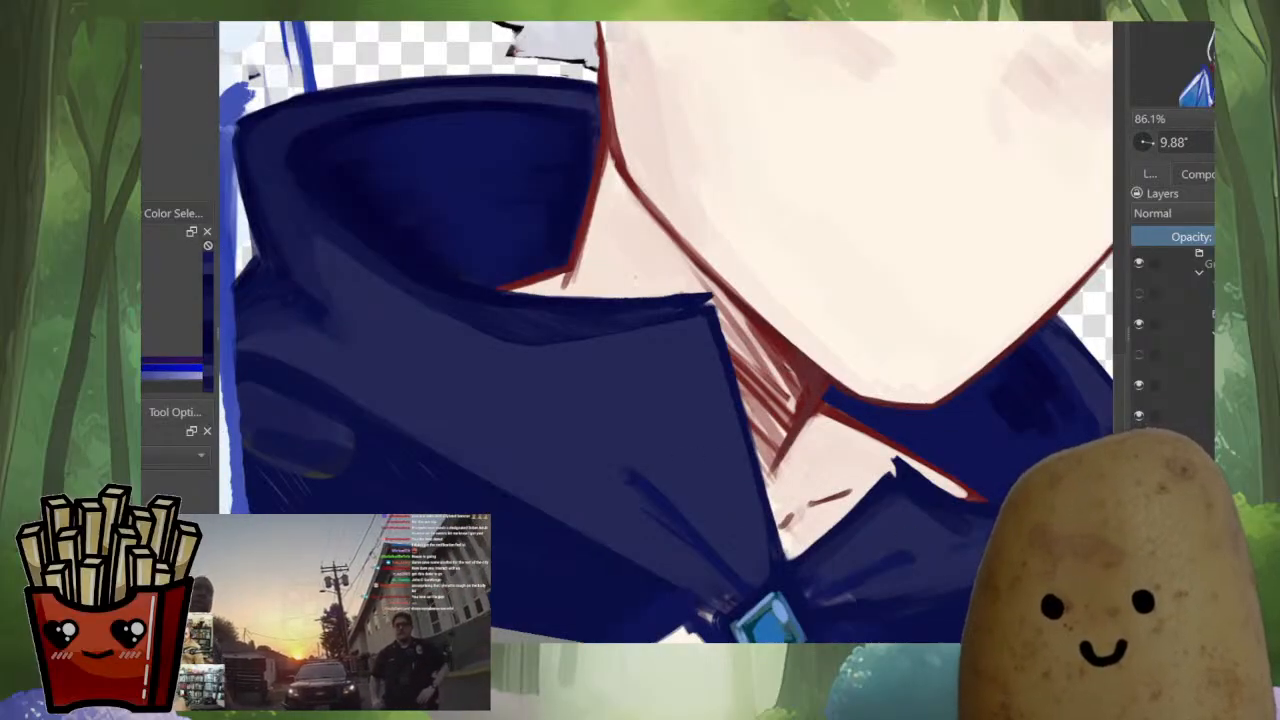
left_click_drag(865, 427, 828, 371)
mouse_move(832, 517)
left_mouse_down()
mouse_move(896, 512)
mouse_move(768, 538)
left_mouse_up()
left_click(837, 503, "ctrl")
left_click(756, 554, "ctrl")
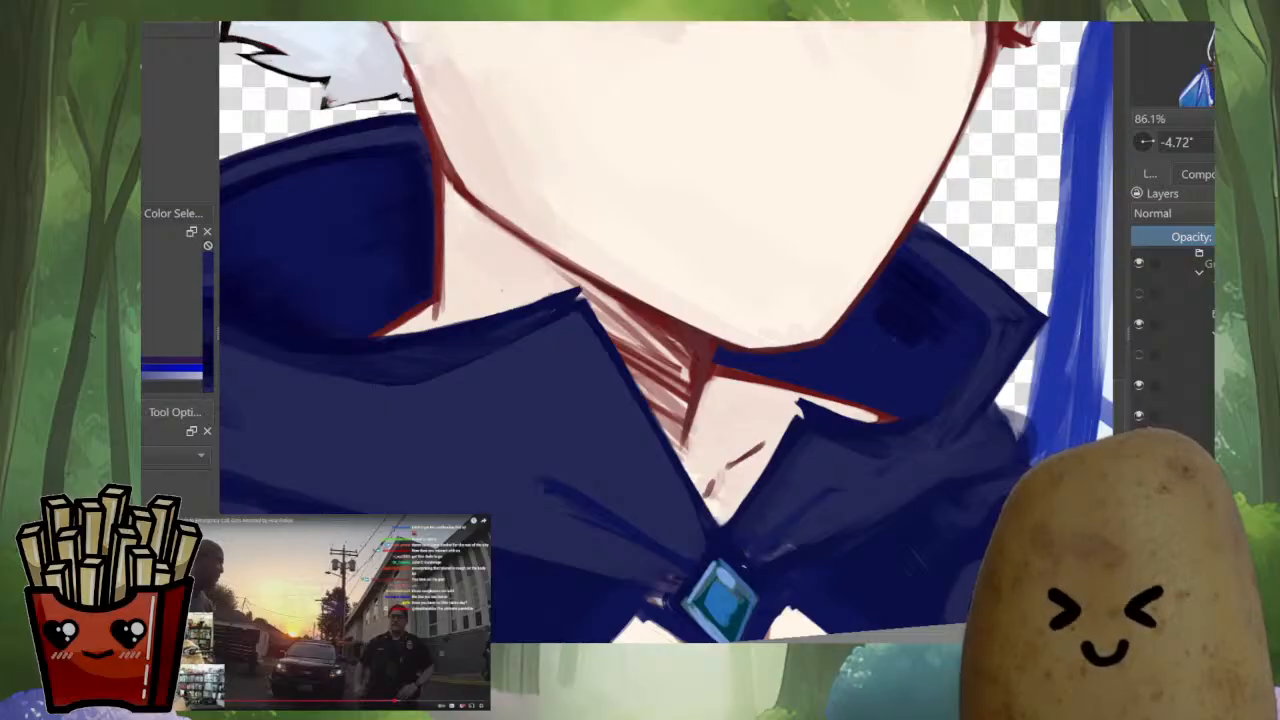
key("m")
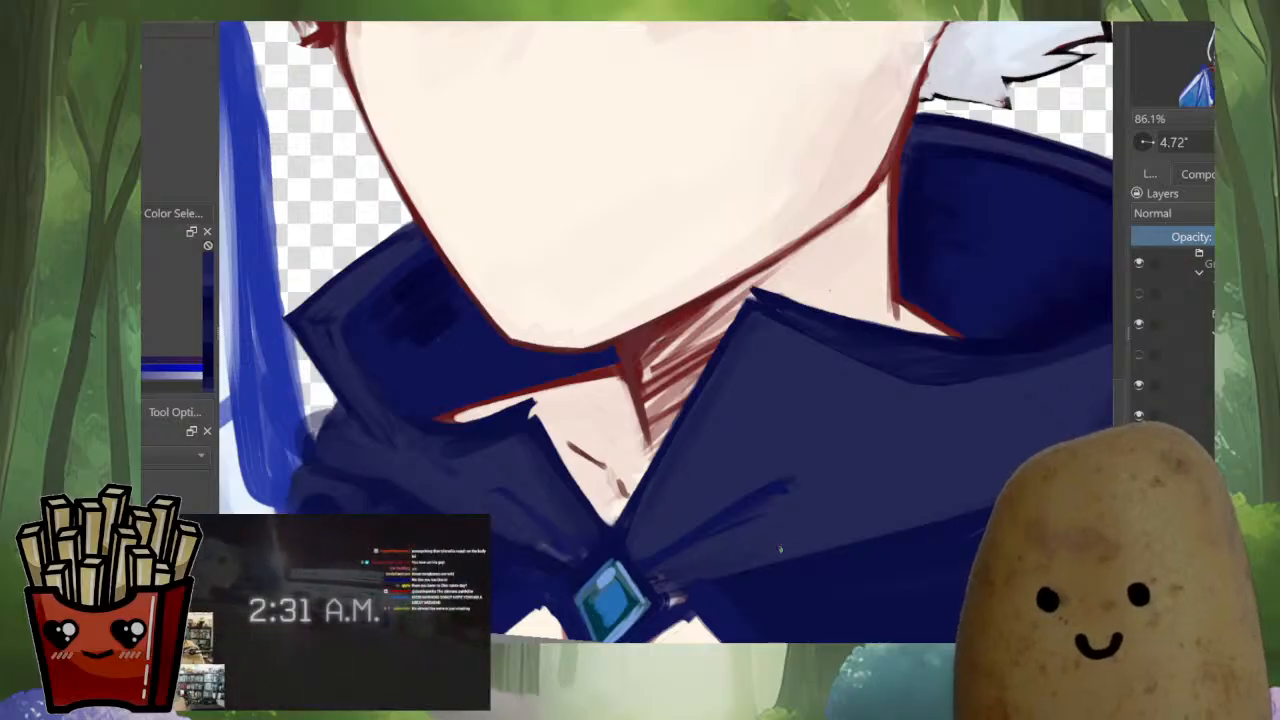
key("m")
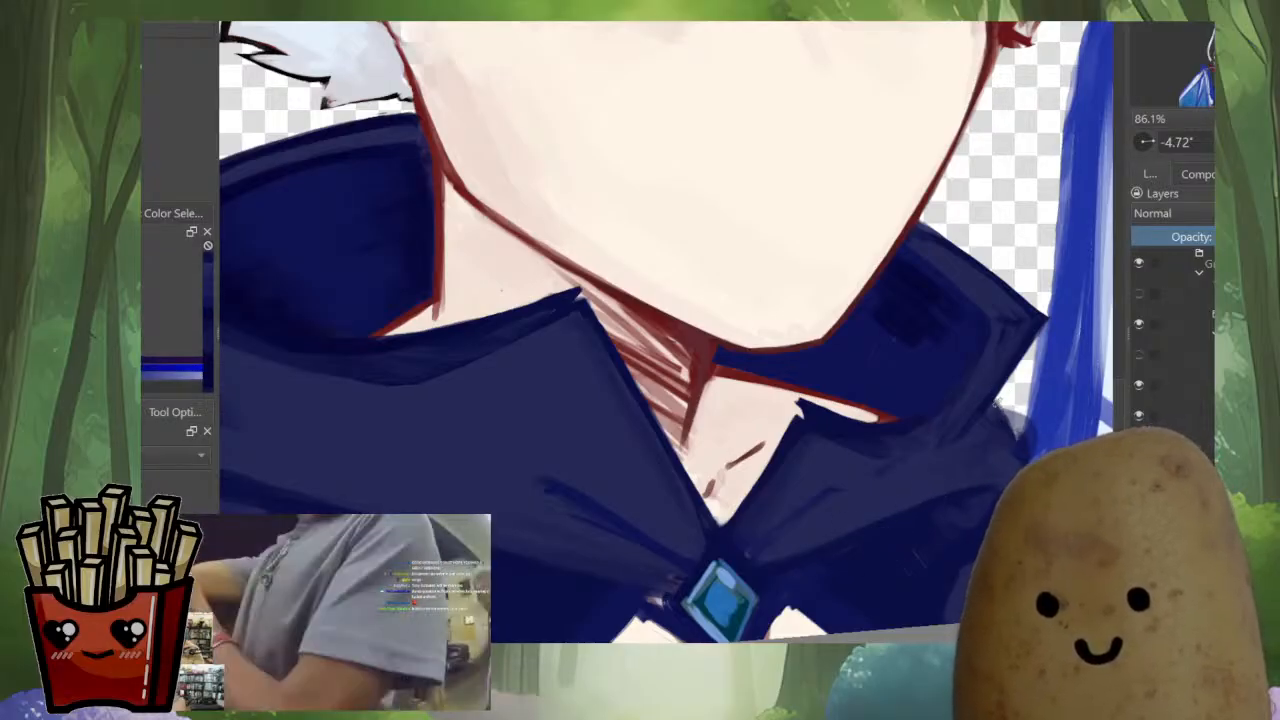
Erase the semi-transparent excess paint outside the shoulder below the smaller collar's tip
left_click_drag(992, 457, 954, 388)
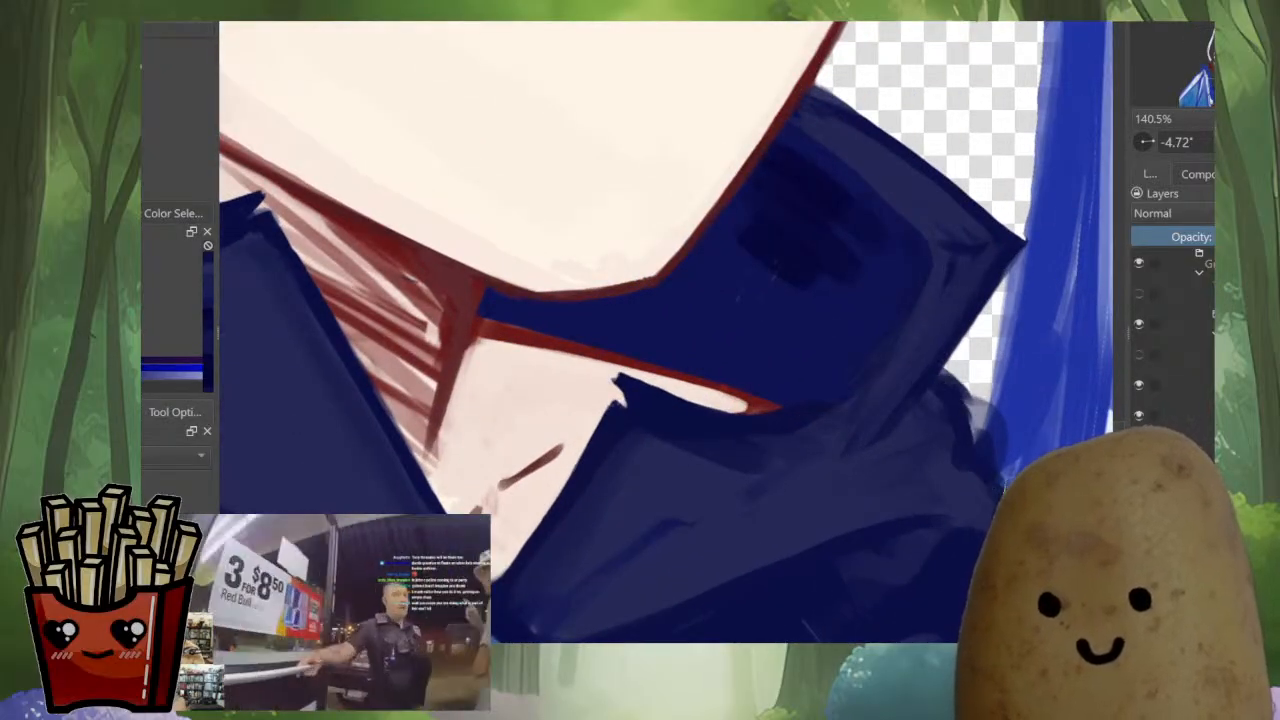
left_click(1016, 410, "ctrl")
left_click_drag(994, 437, 990, 412)
key("e")
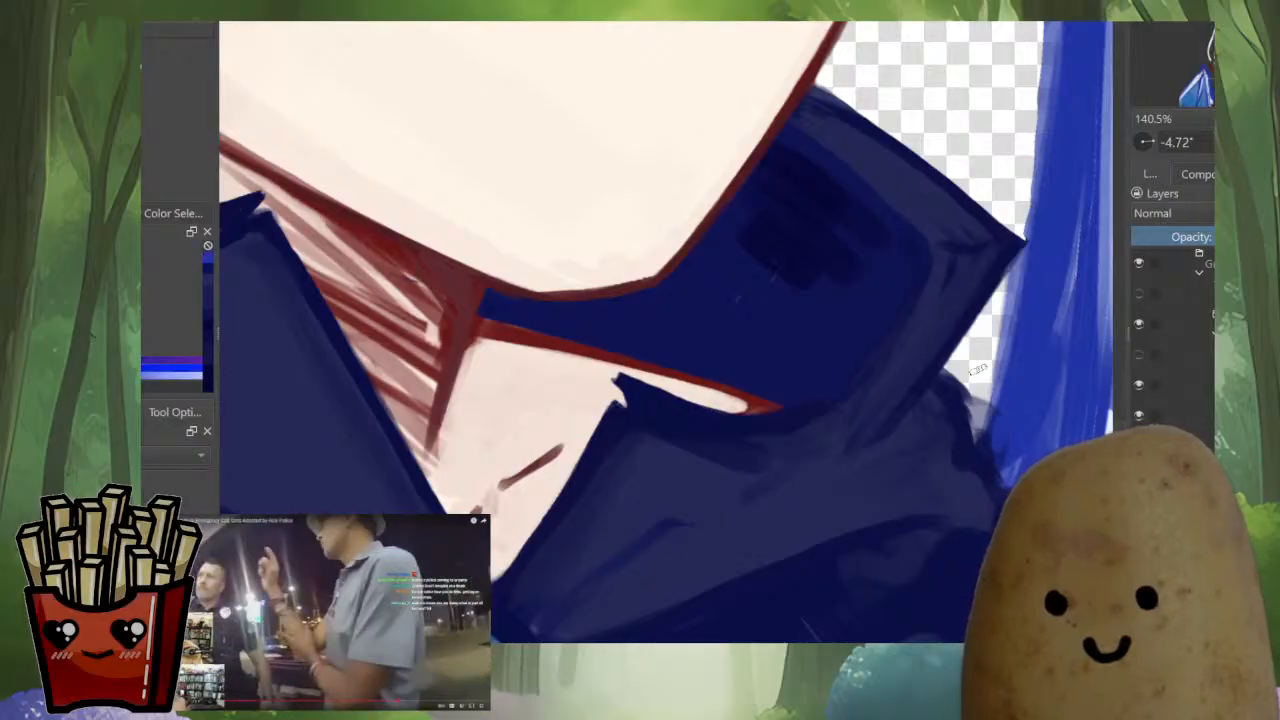
mouse_move(980, 369)
left_mouse_down()
mouse_move(956, 378)
mouse_move(981, 428)
left_mouse_up()
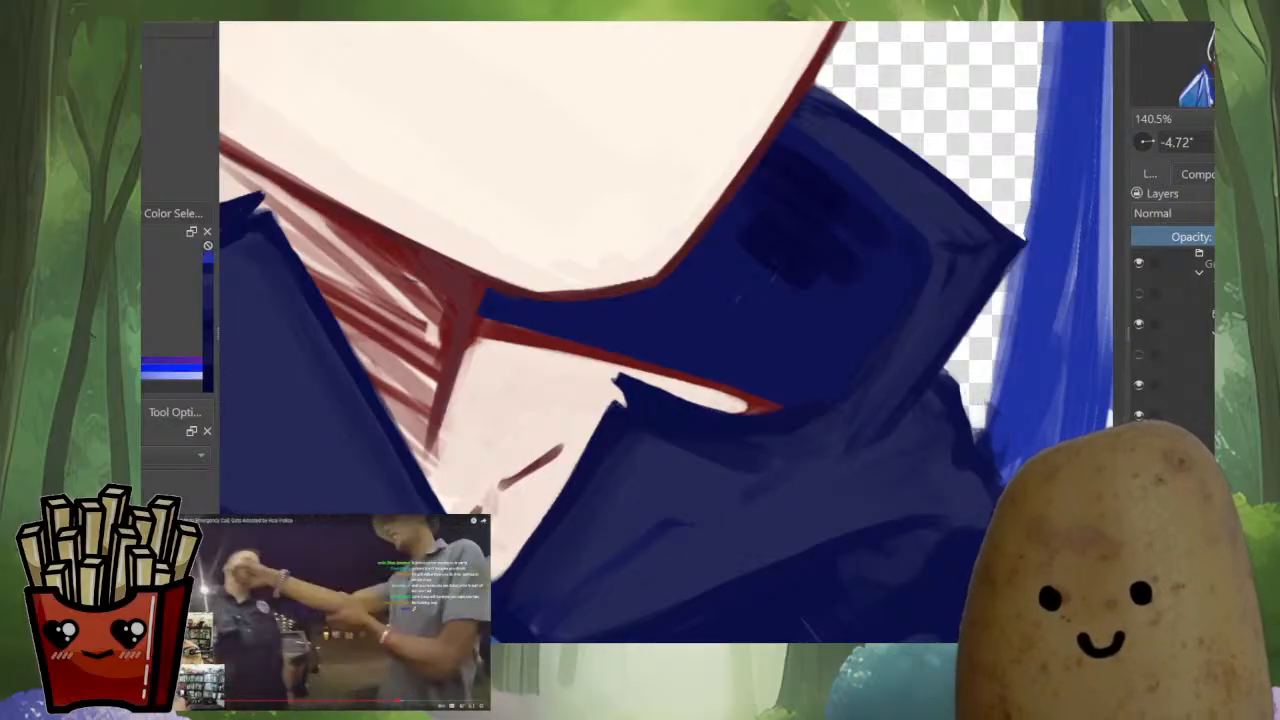
Redraw the shoulder's outer edge below the smaller collar with dark navy and clean up the fill beside it
left_click(944, 398, "ctrl")
mouse_move(944, 375)
left_mouse_down()
mouse_move(969, 411)
mouse_move(969, 464)
left_mouse_up()
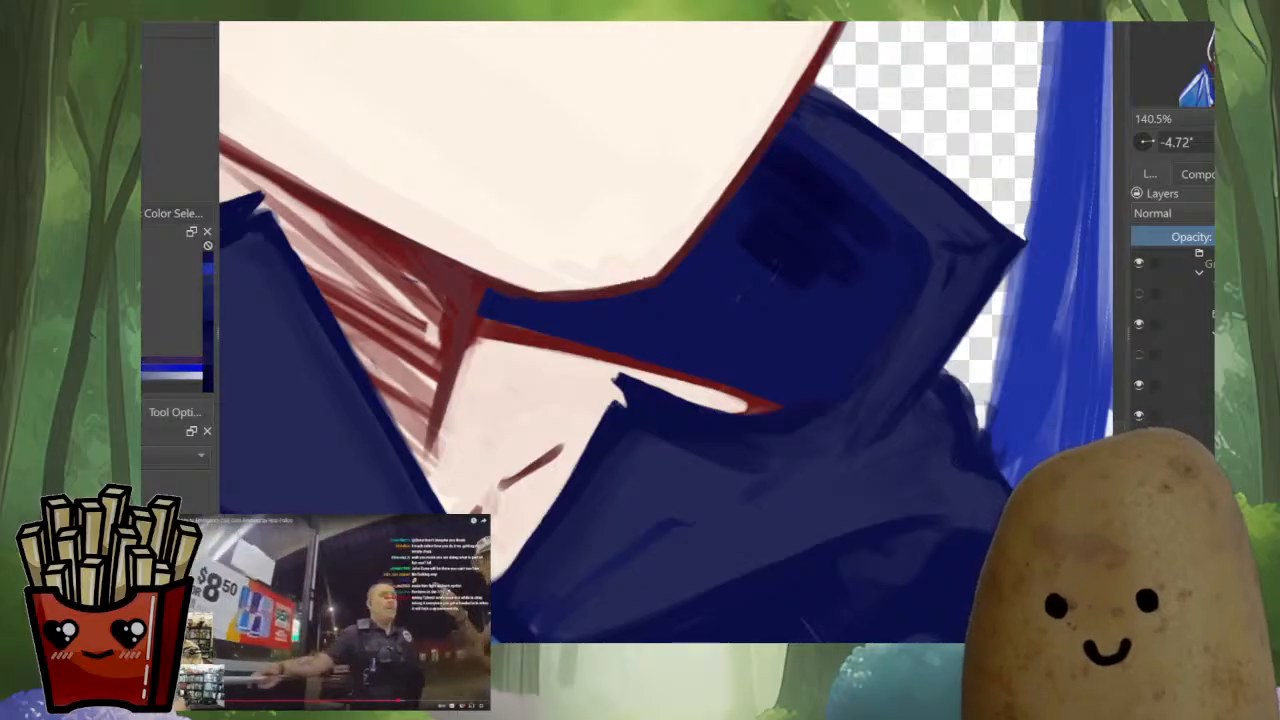
left_click(983, 460, "ctrl")
left_click_drag(985, 450, 1006, 480)
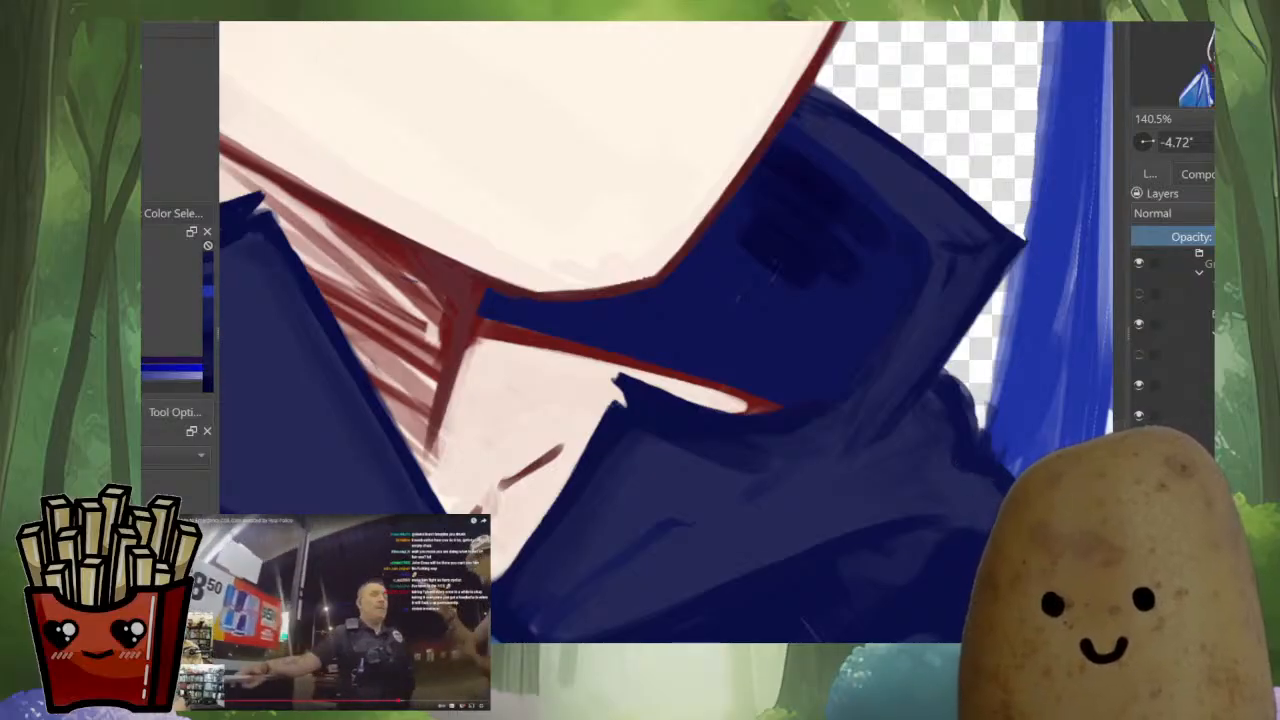
left_click(985, 468, "ctrl")
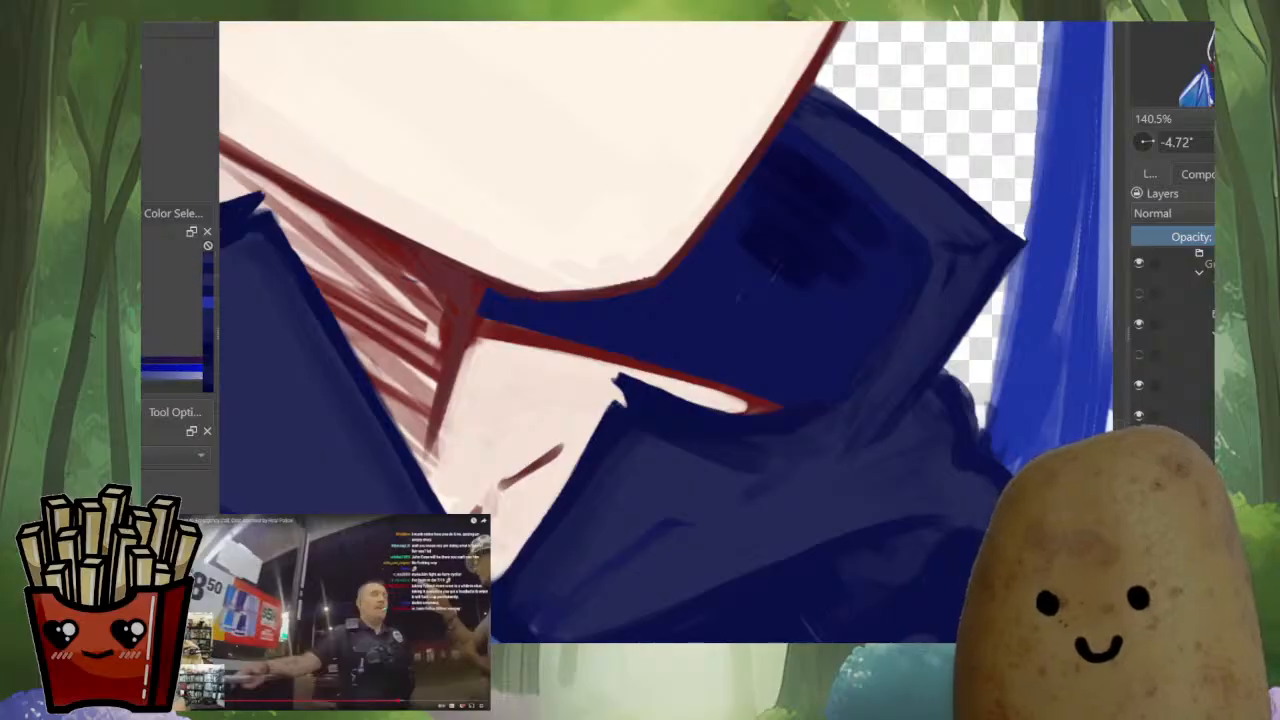
left_click_drag(984, 448, 1002, 474)
left_click(976, 459, "ctrl")
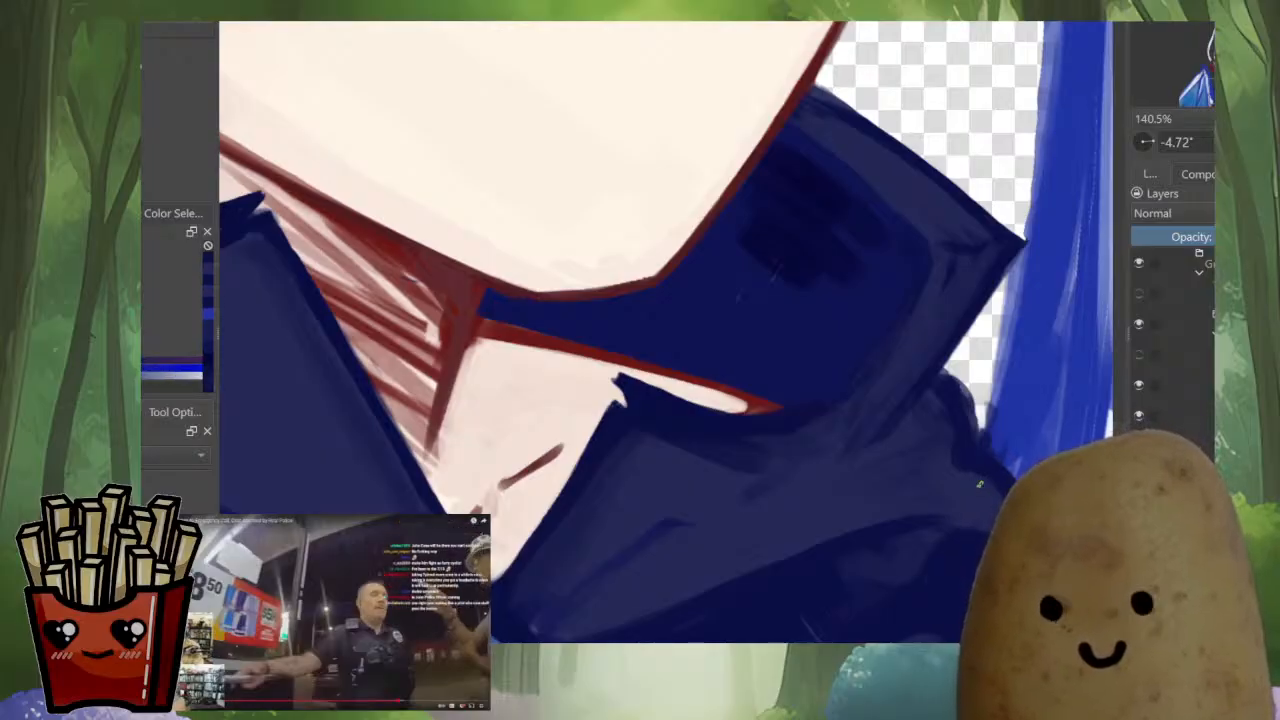
Blend the navy fold shading on the shoulder beneath the smaller collar with sampled tones
left_click_drag(924, 516, 856, 533)
left_click_drag(768, 560, 702, 583)
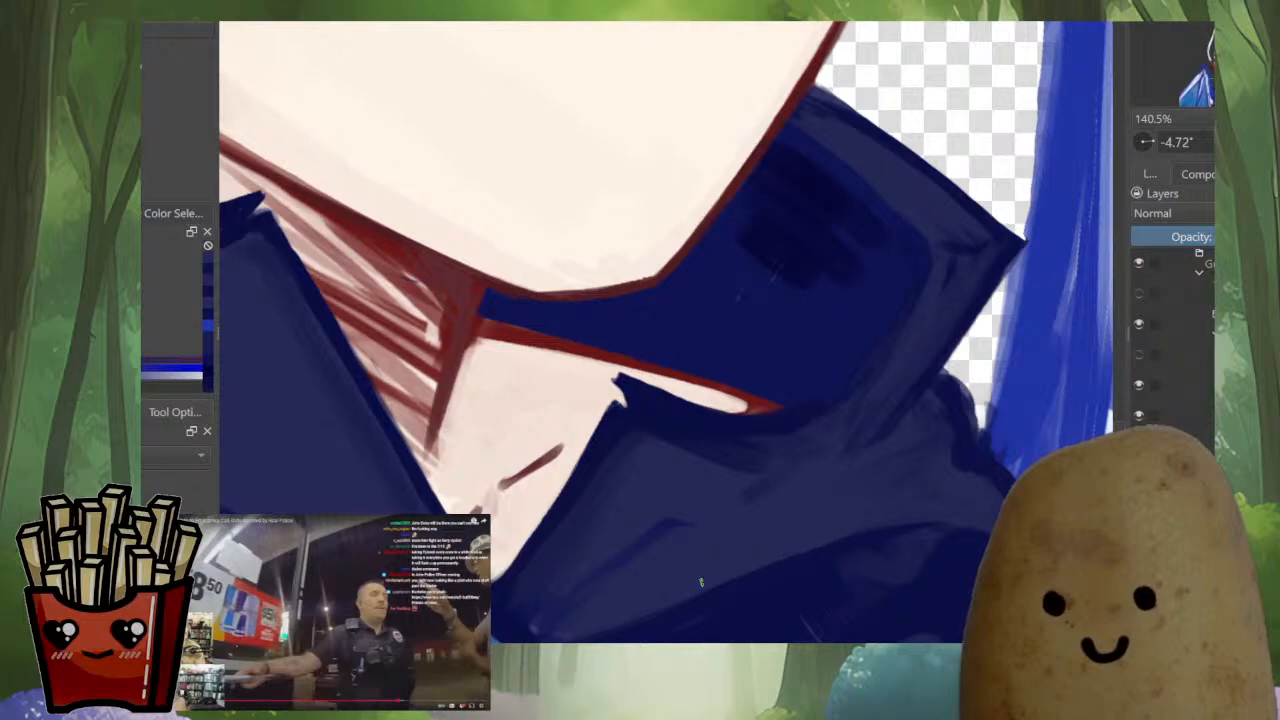
left_click(923, 490, "ctrl")
left_click_drag(918, 448, 921, 408)
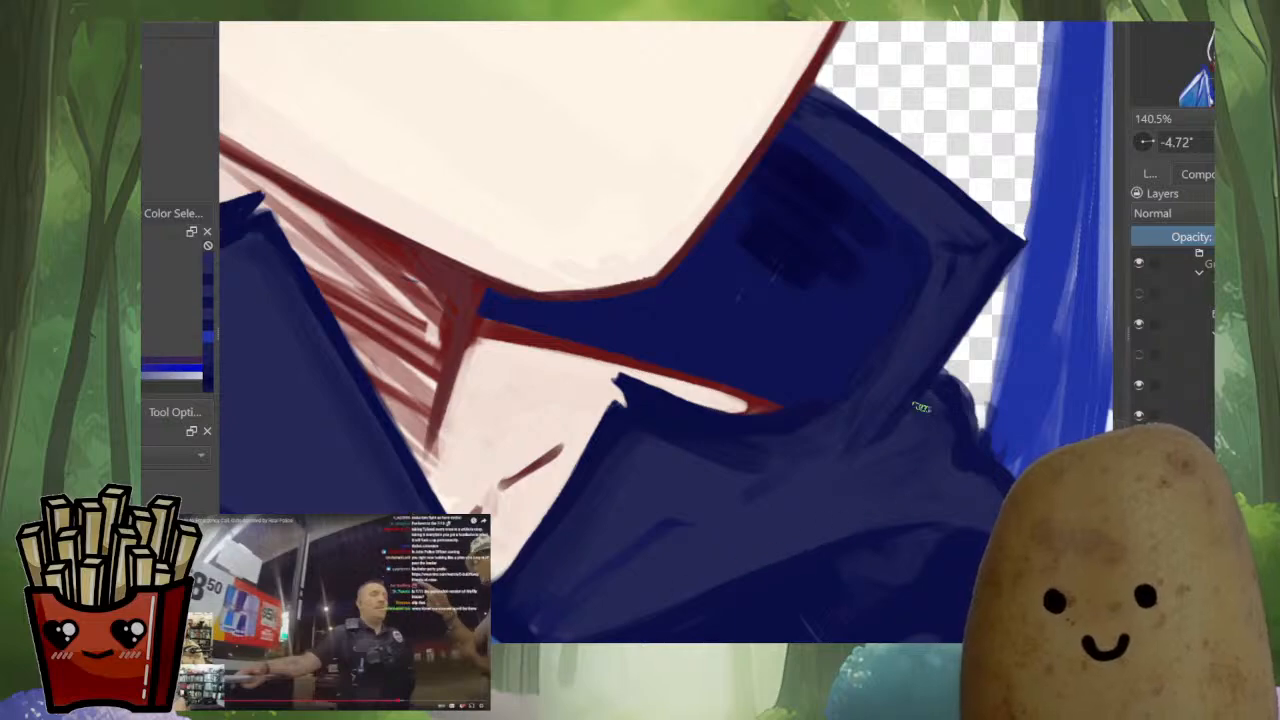
left_click(886, 425, "ctrl")
left_click(880, 418, "ctrl")
mouse_move(864, 450)
left_mouse_down()
mouse_move(922, 381)
mouse_move(911, 420)
left_mouse_up()
left_click(931, 344, "ctrl")
Define the lower edge of the smaller collar's inner side with a dark navy line along the fold
scroll(912, 415, "down", 6)
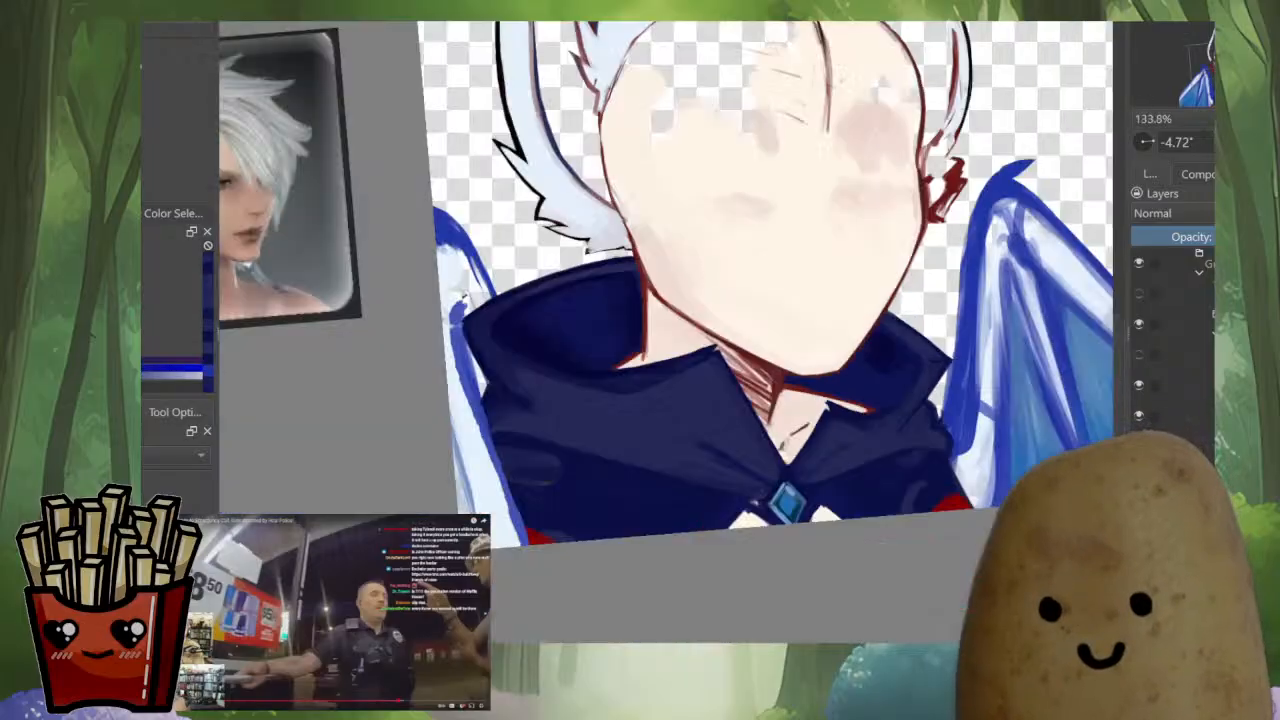
scroll(918, 415, "up", 3)
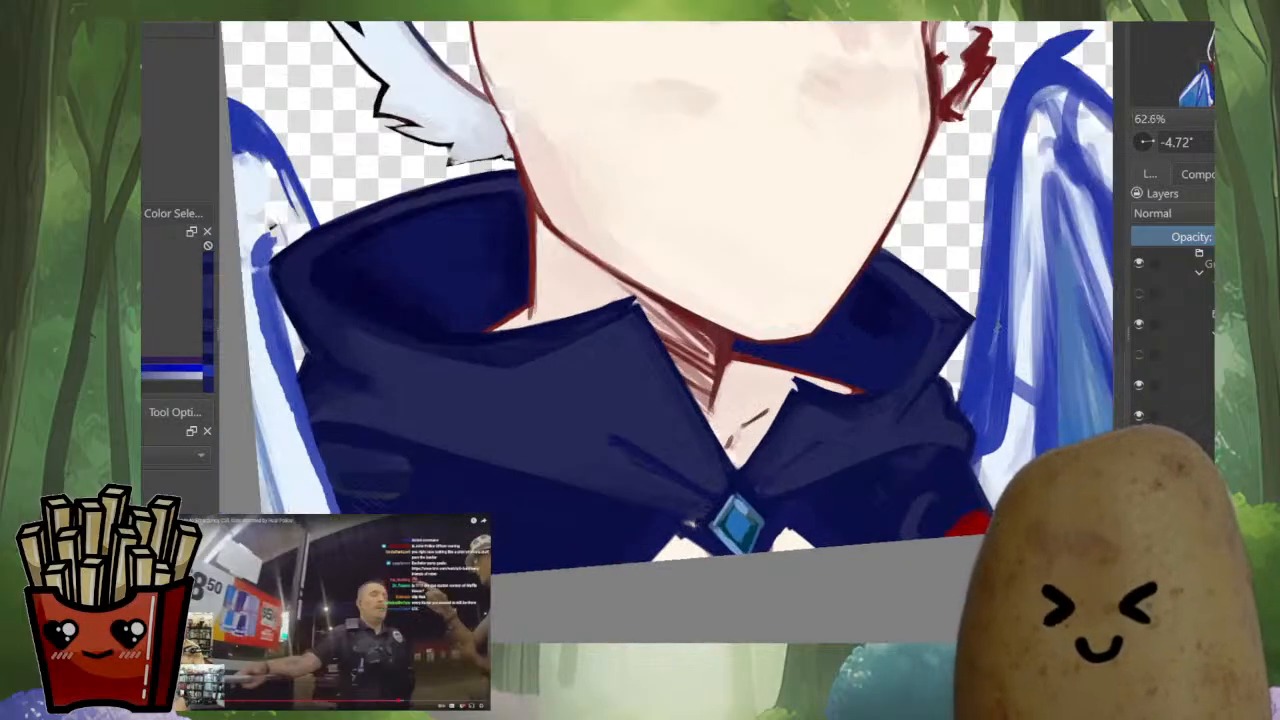
key("m")
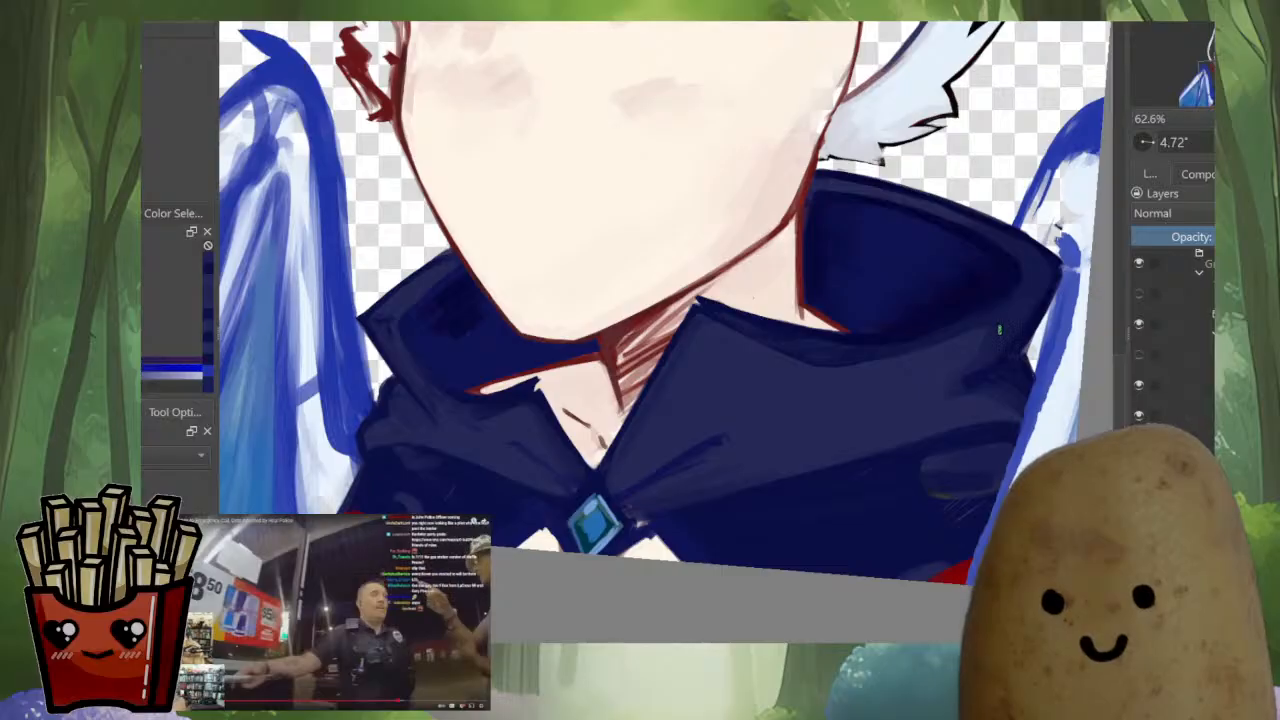
scroll(1002, 326, "down", 3)
scroll(913, 470, "up", 1)
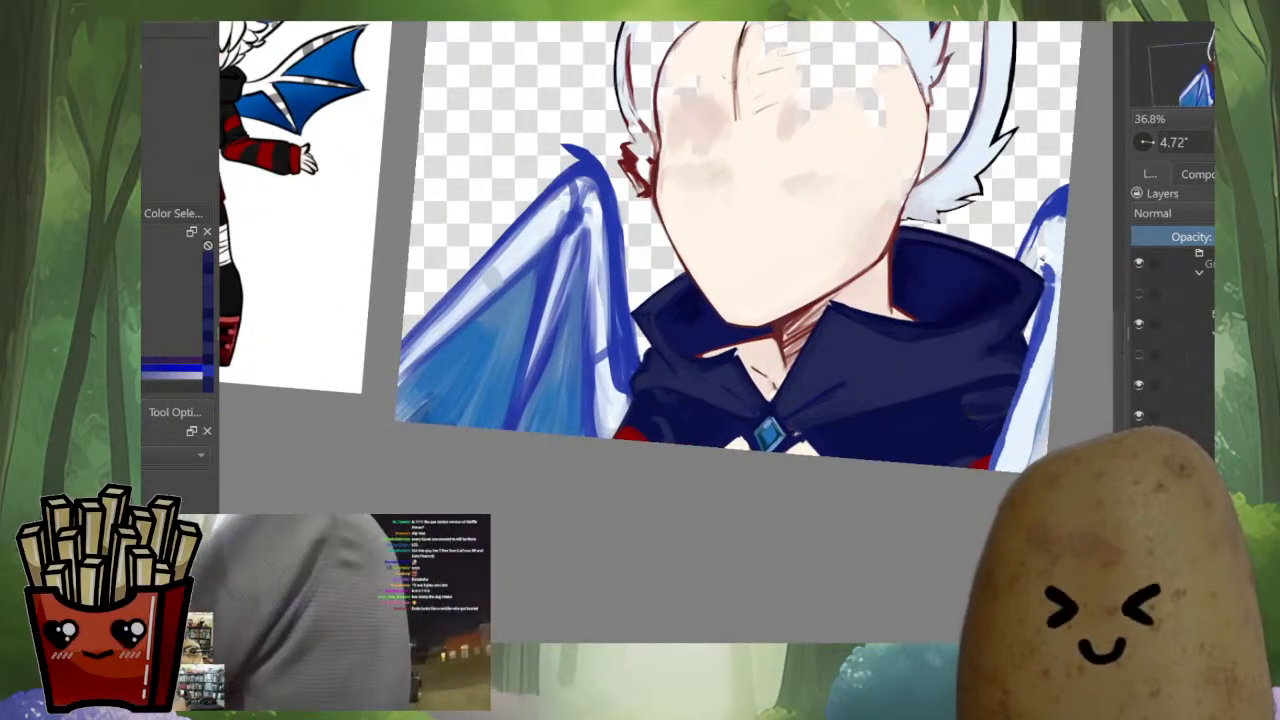
scroll(772, 289, "up", 2)
left_click_drag(772, 289, 756, 261)
scroll(666, 400, "up", 2)
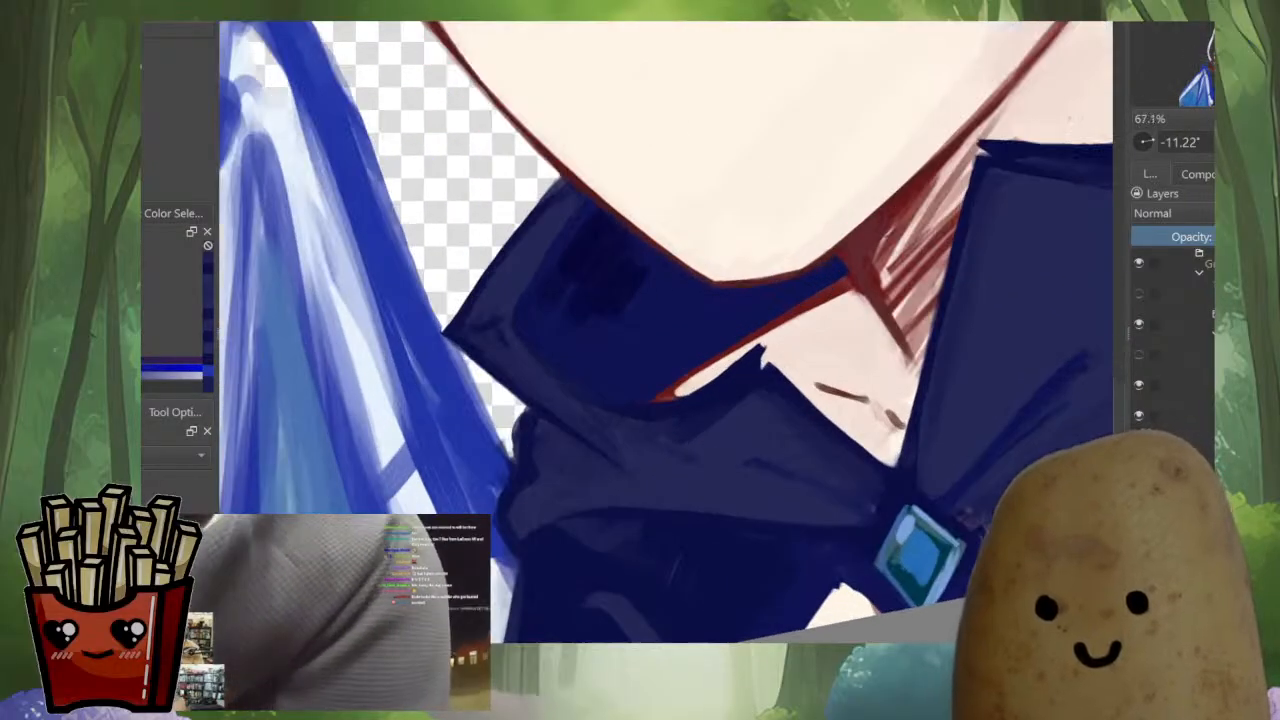
left_click(741, 388, "ctrl")
mouse_move(755, 358)
left_mouse_down()
mouse_move(718, 428)
mouse_move(753, 385)
mouse_move(664, 472)
mouse_move(729, 392)
mouse_move(668, 437)
mouse_move(582, 404)
mouse_move(531, 363)
left_mouse_up()
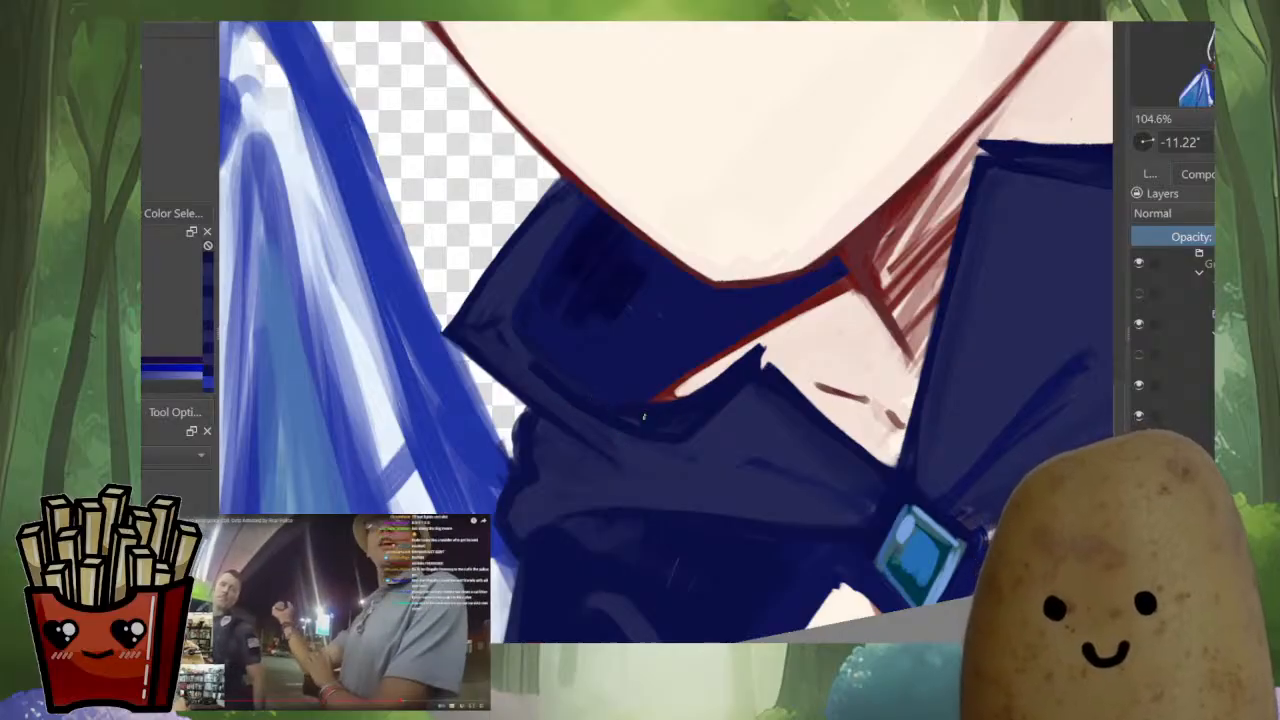
key("m")
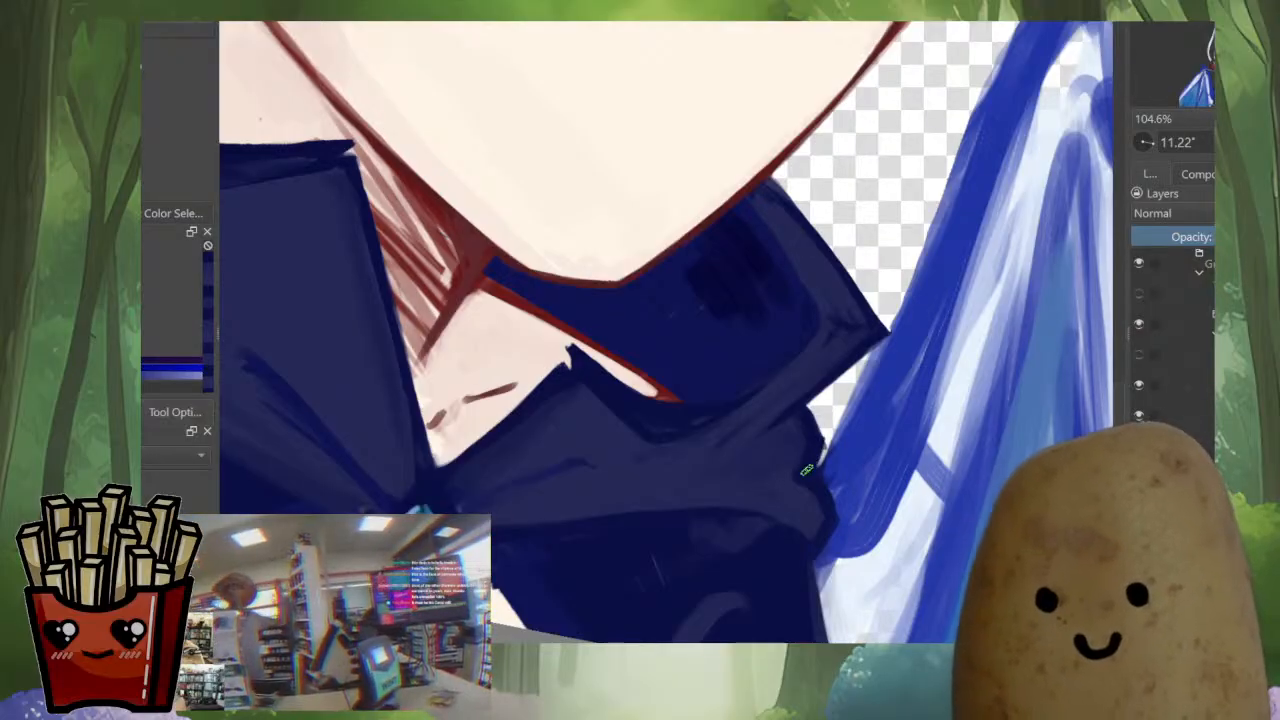
Straighten the outer edges of the diamond-shaped brooch on both sides with sampled blue tones
left_click_drag(828, 436, 910, 445)
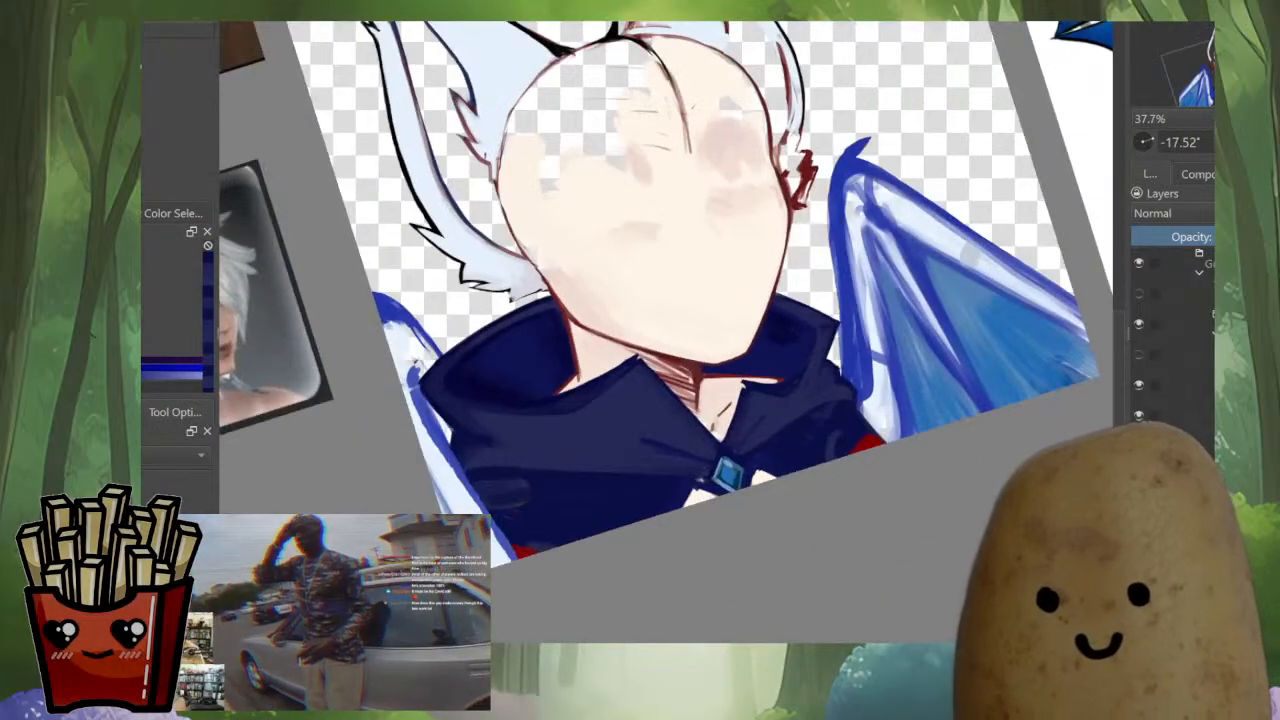
key("m")
left_click_drag(1045, 322, 1108, 120)
left_click_drag(698, 491, 698, 345)
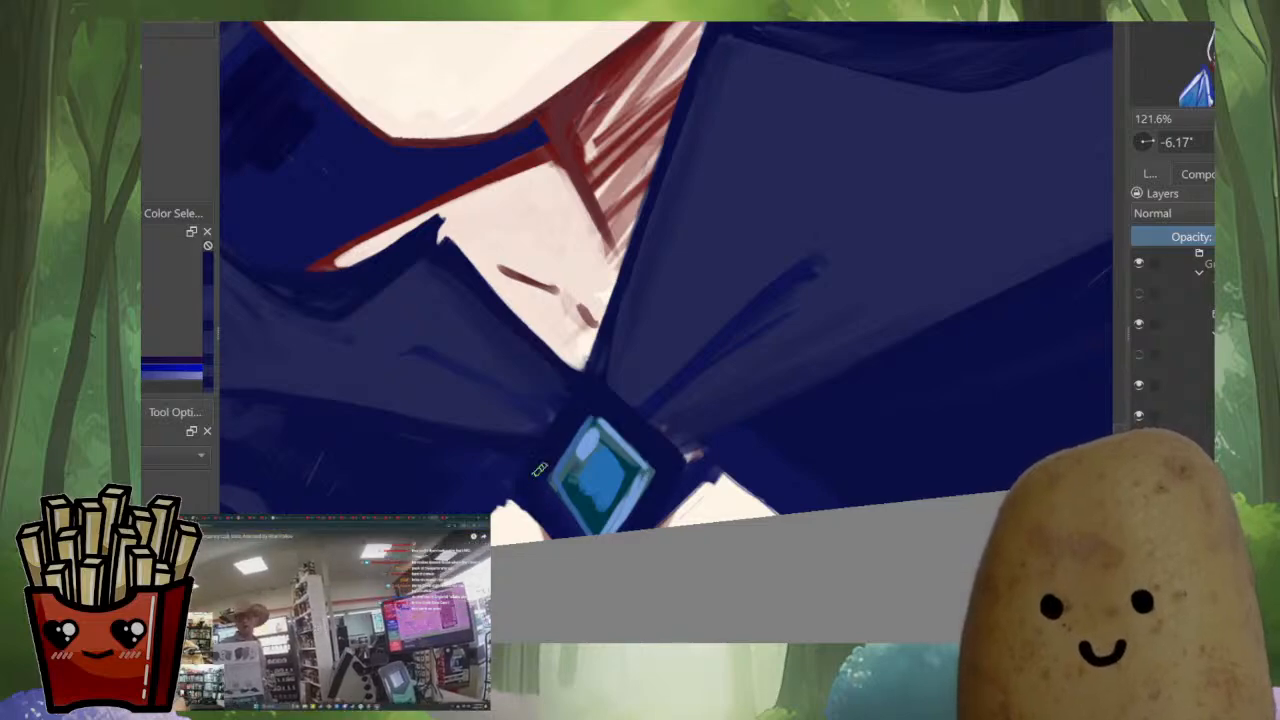
left_click(591, 418, "ctrl")
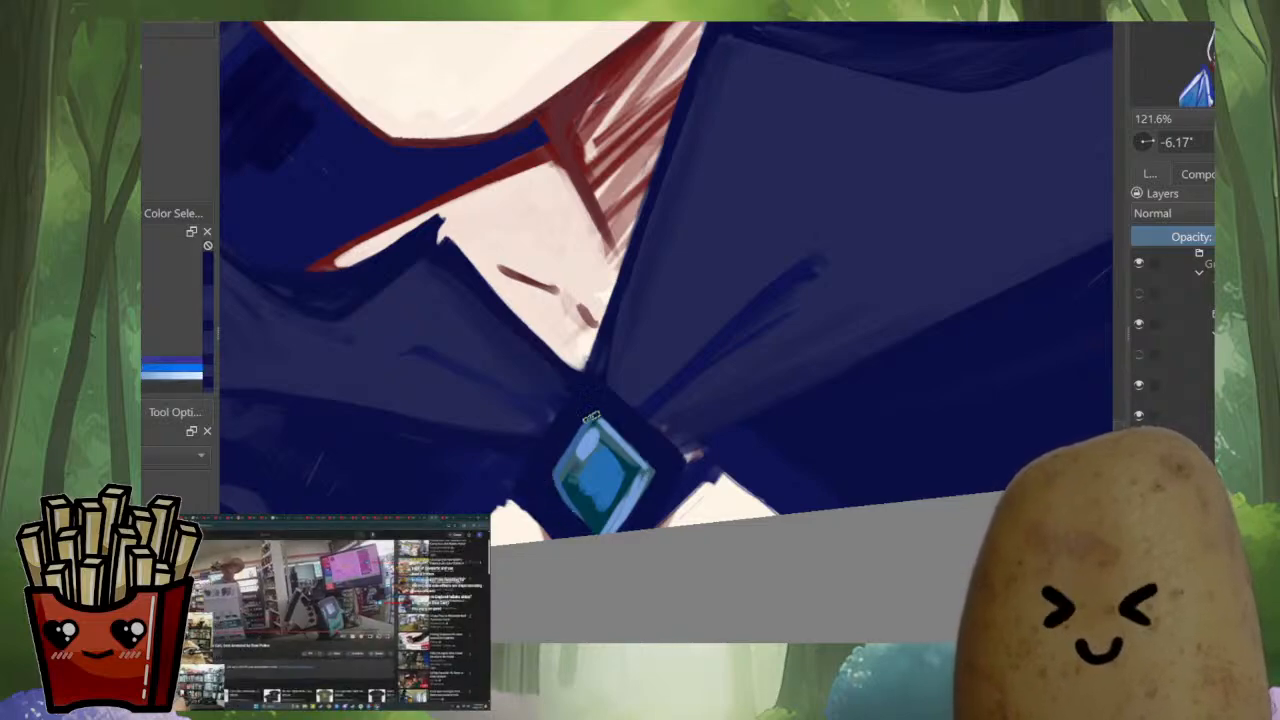
left_click_drag(591, 418, 548, 490)
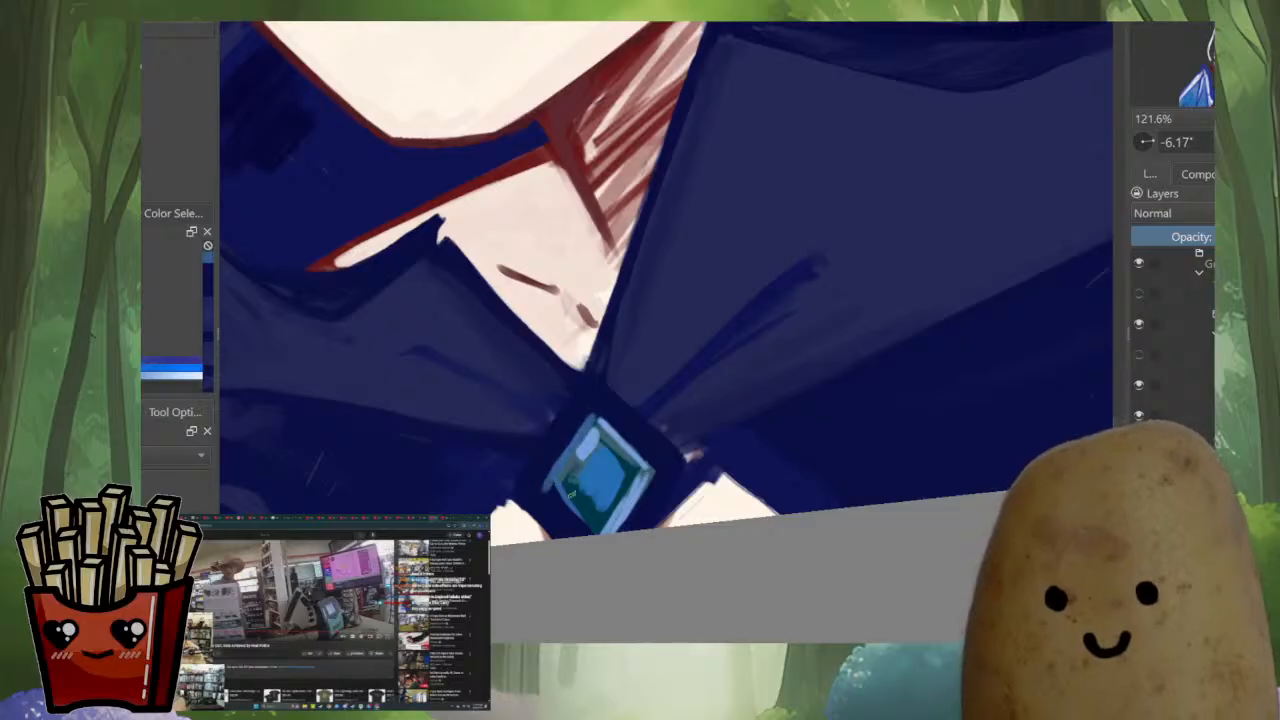
key("m")
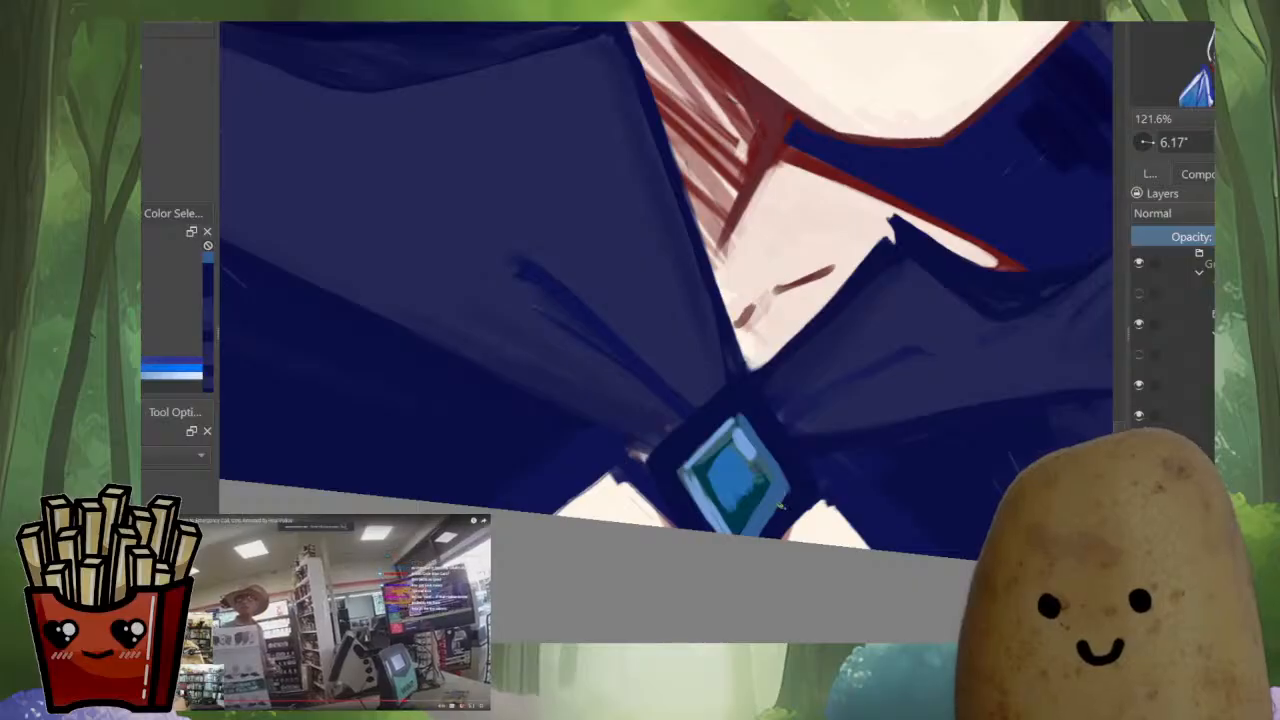
left_click(783, 506, "ctrl")
left_click_drag(792, 496, 770, 532)
key("m")
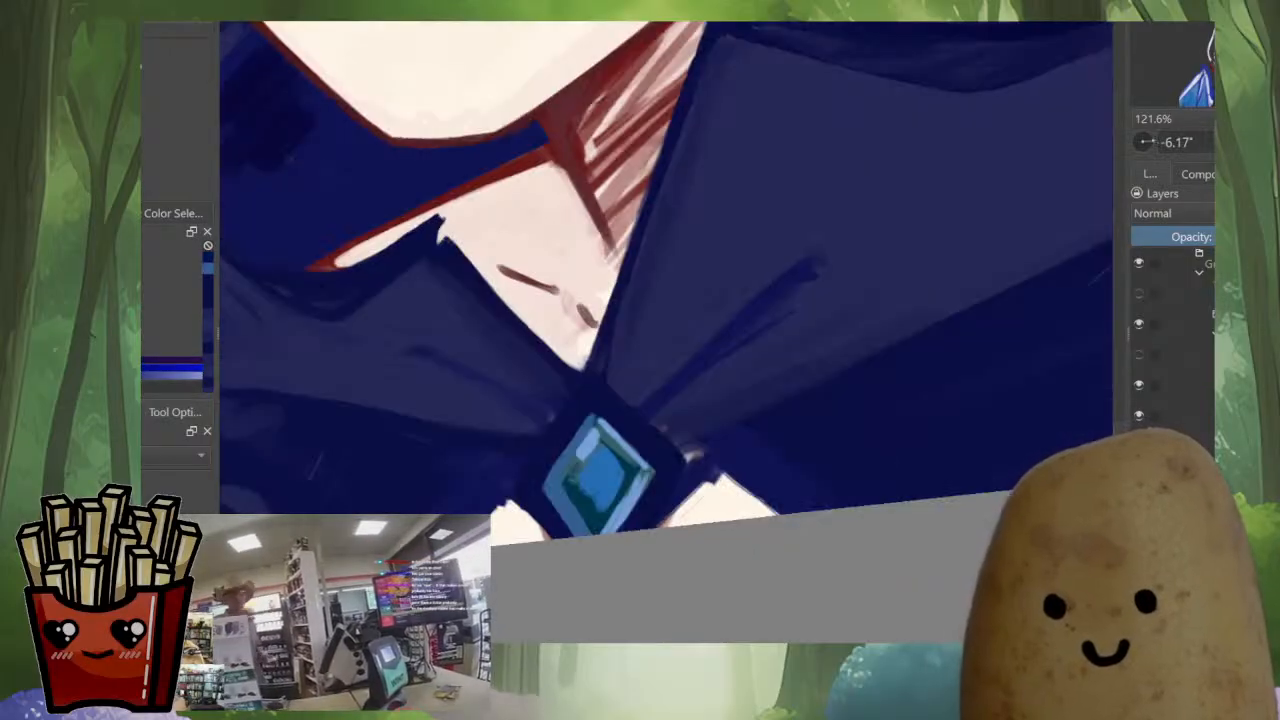
Paint navy over the pale smudge beside the brooch and sample the skin tone of the small patch below it
scroll(748, 492, "down", 4)
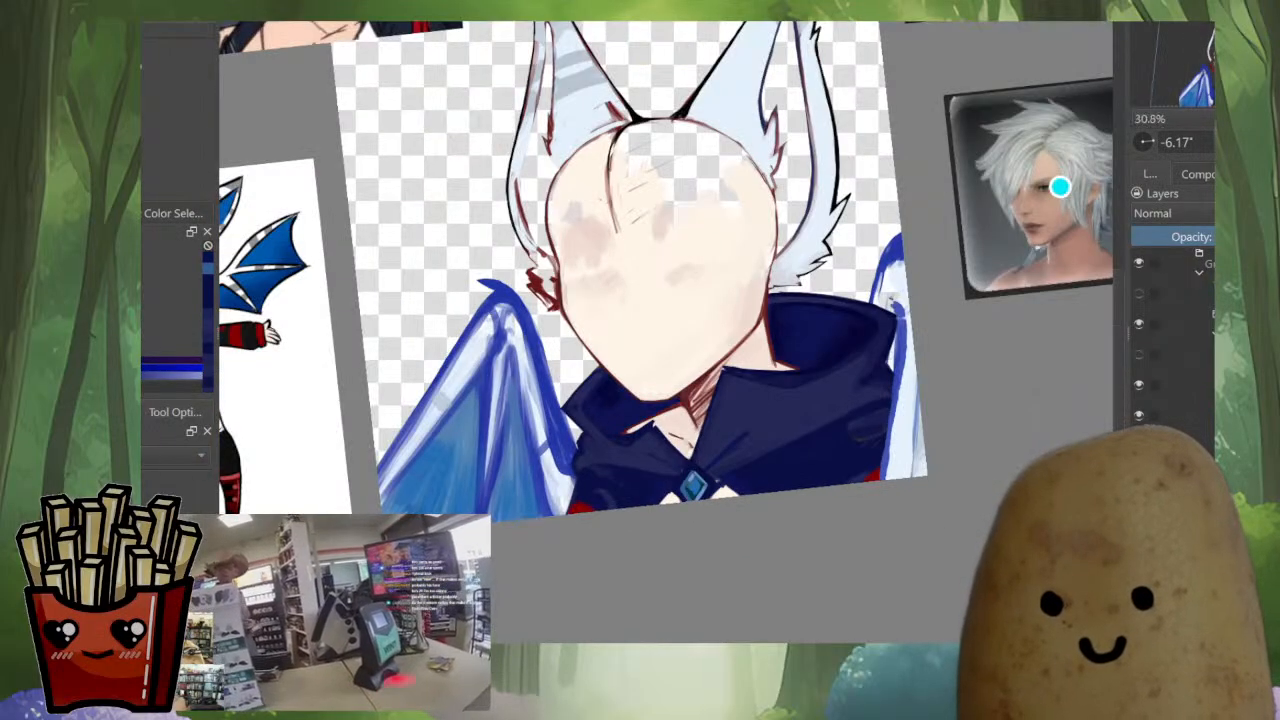
scroll(741, 497, "up", 4)
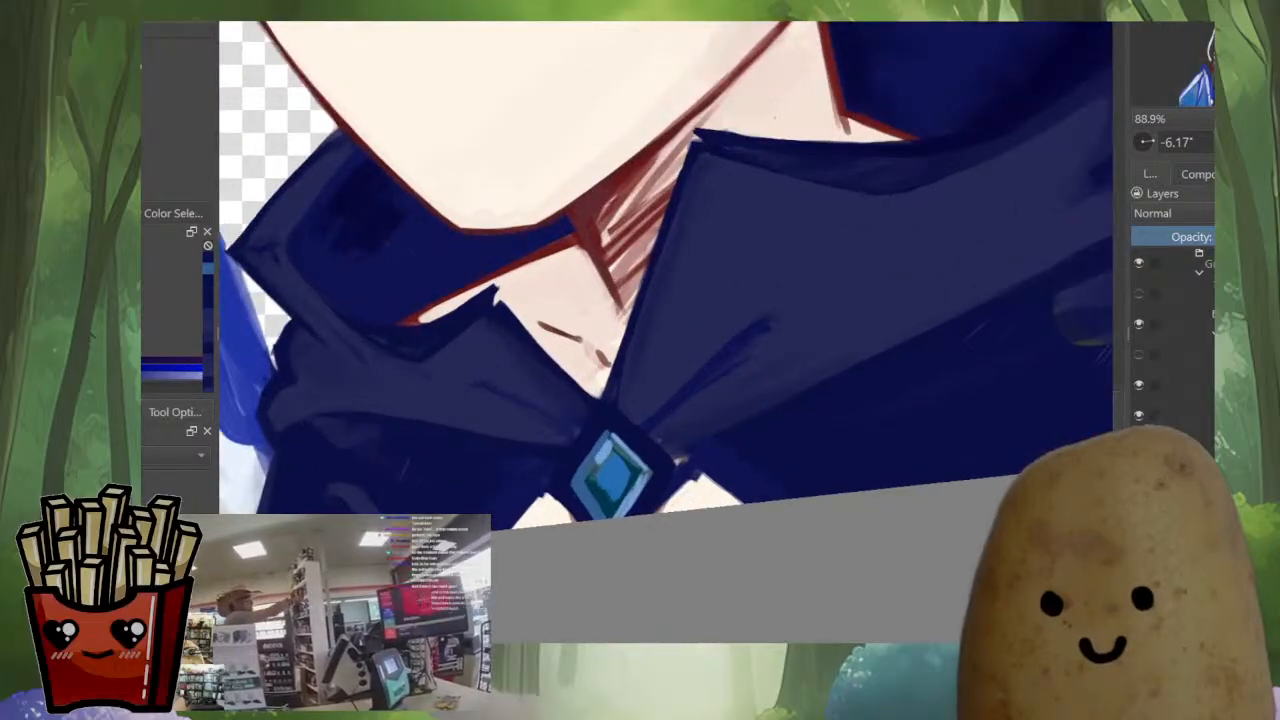
scroll(690, 450, "up", 1)
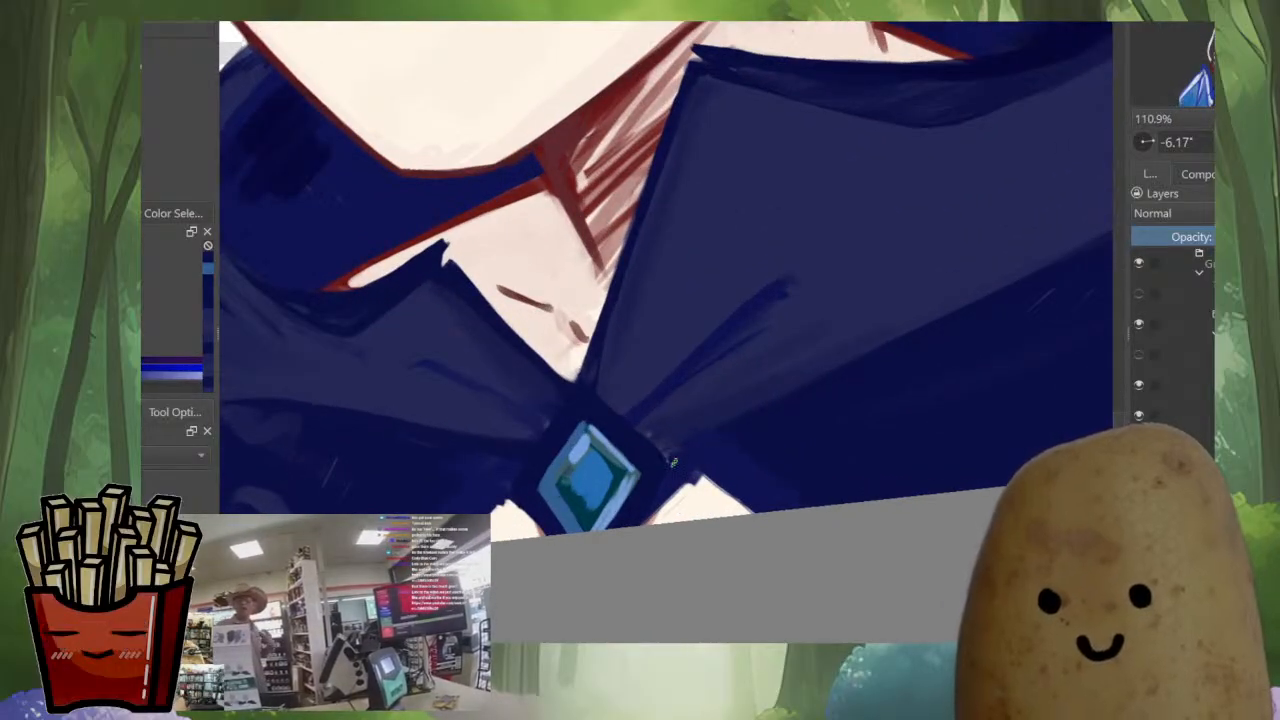
left_click_drag(674, 457, 816, 375)
left_click(658, 457, "ctrl")
left_click(654, 457, "ctrl")
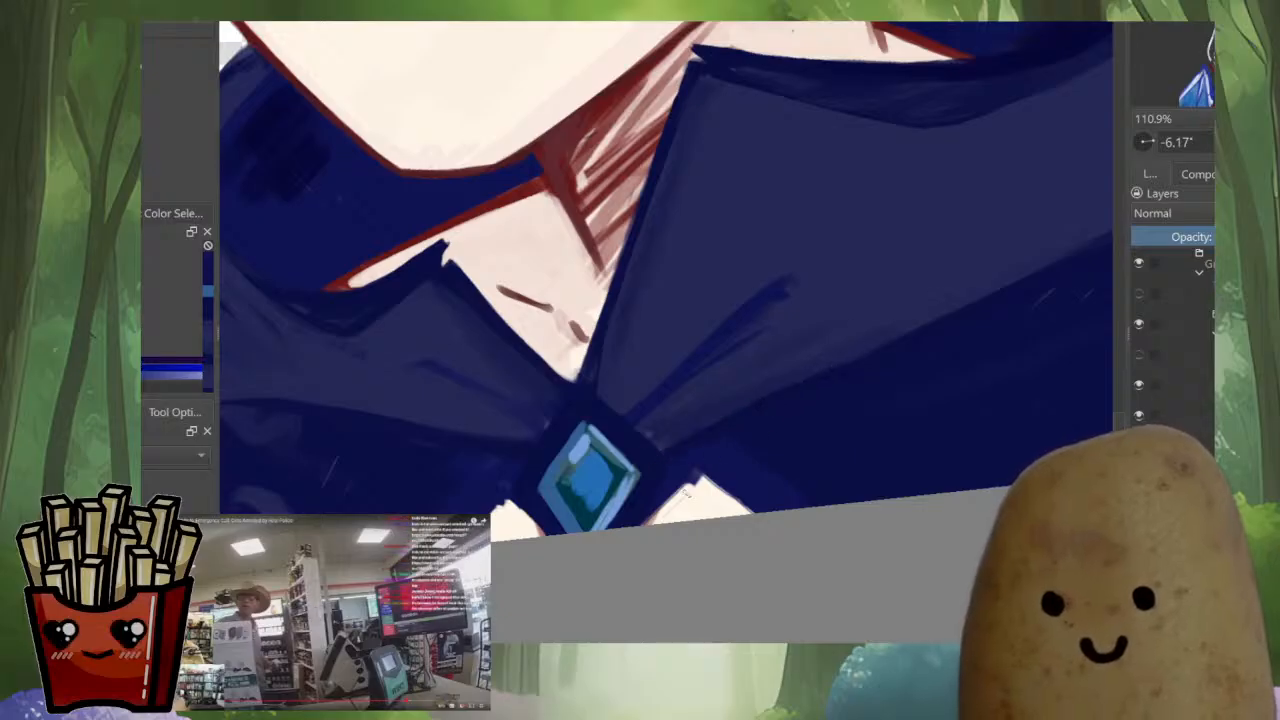
left_click(658, 519, "ctrl")
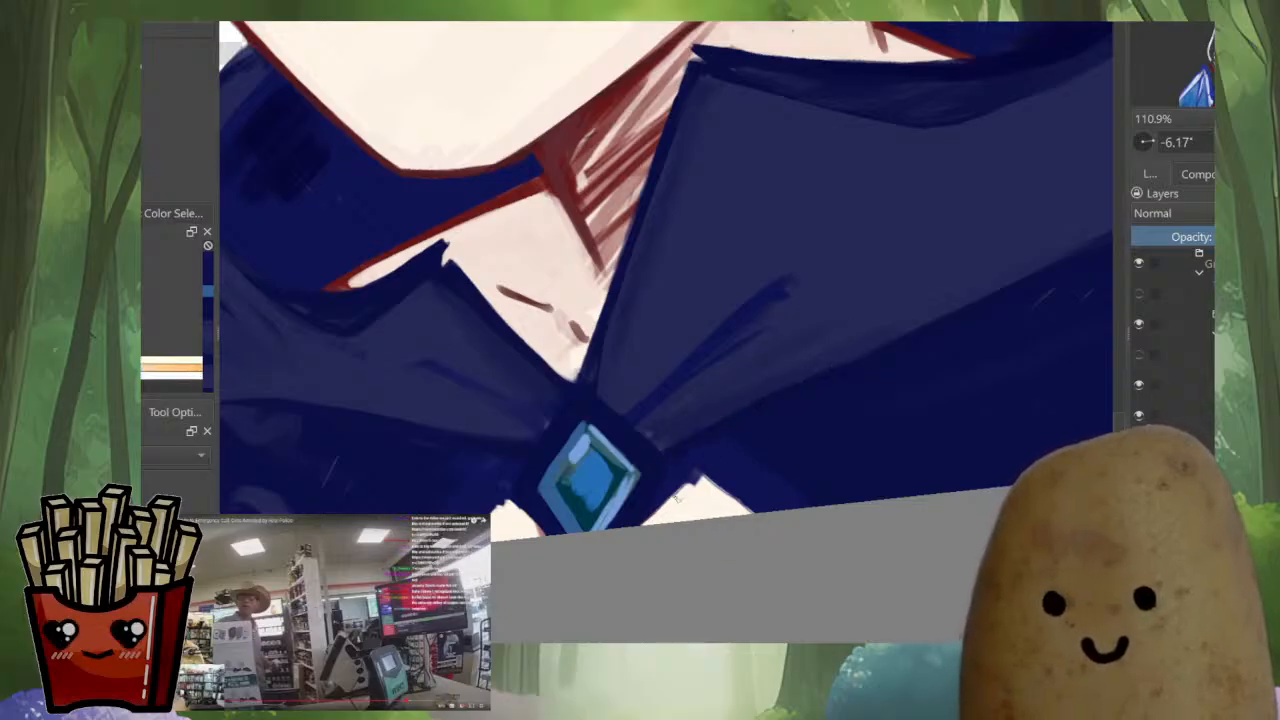
key("m")
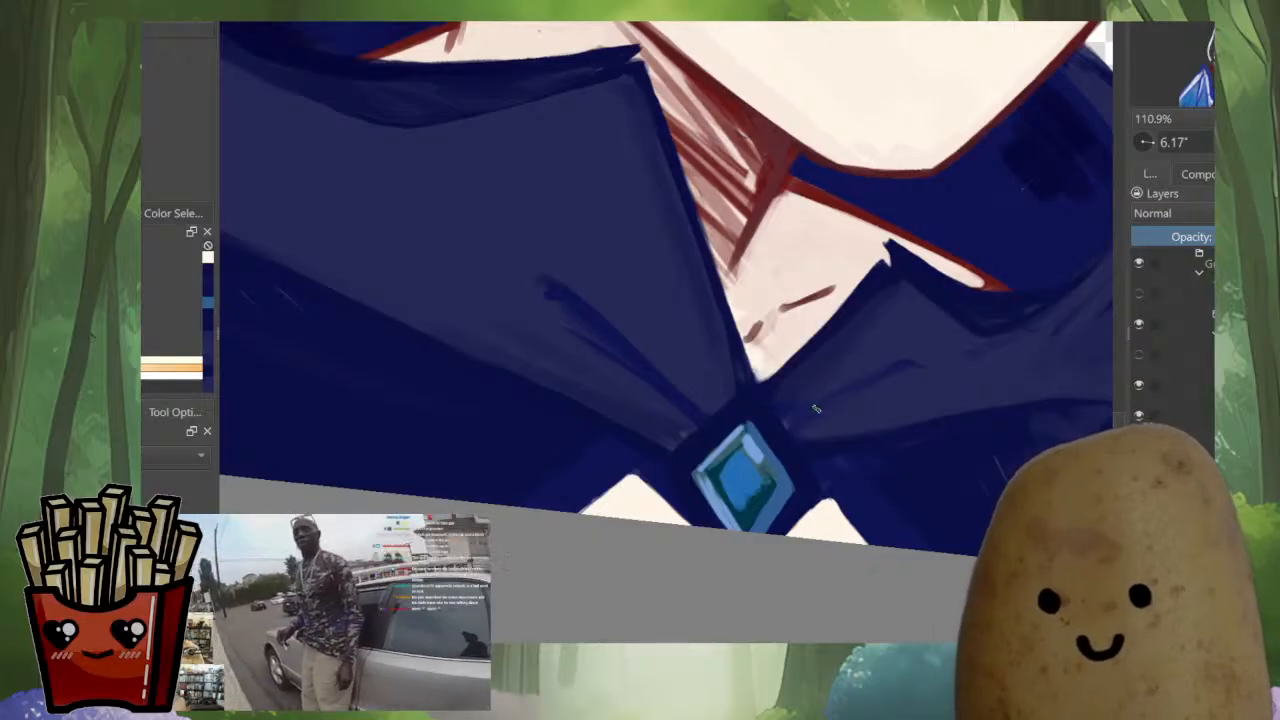
Blend the navy shading where the folds of both collar halves meet above the brooch
left_click(790, 427, "ctrl")
mouse_move(790, 426)
left_mouse_down()
mouse_move(823, 395)
mouse_move(722, 409)
left_mouse_up()
left_click(776, 428, "ctrl")
left_click_drag(643, 435, 678, 446)
left_click(671, 434, "ctrl")
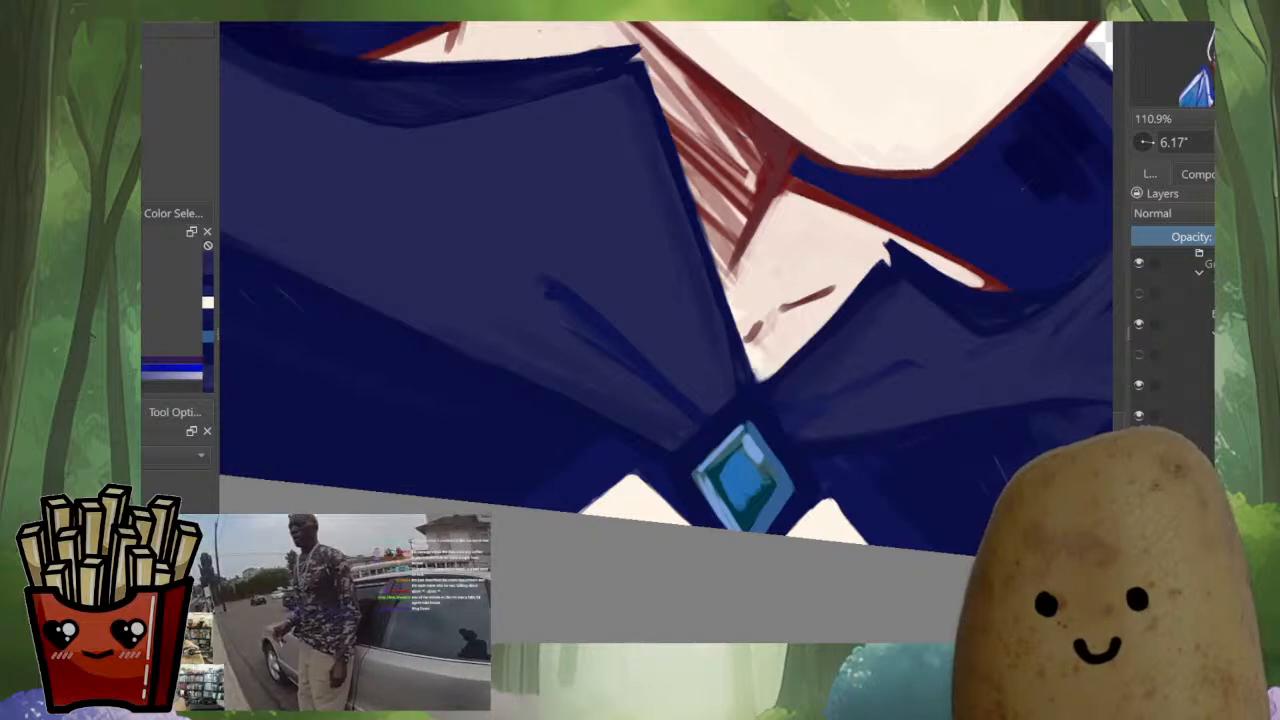
mouse_move(557, 464)
left_mouse_down()
mouse_move(600, 400)
mouse_move(599, 411)
left_mouse_up()
Redraw the fold crease on the larger collar half as a thin curved dark navy line running from the brooch
key("m")
left_click(612, 396, "ctrl")
mouse_move(793, 240)
left_mouse_down()
mouse_move(804, 239)
mouse_move(762, 277)
mouse_move(790, 258)
mouse_move(610, 399)
mouse_move(774, 306)
left_mouse_up()
left_click(805, 253, "ctrl")
left_click(780, 254, "ctrl")
left_click(796, 257, "ctrl")
left_click(645, 436, "ctrl")
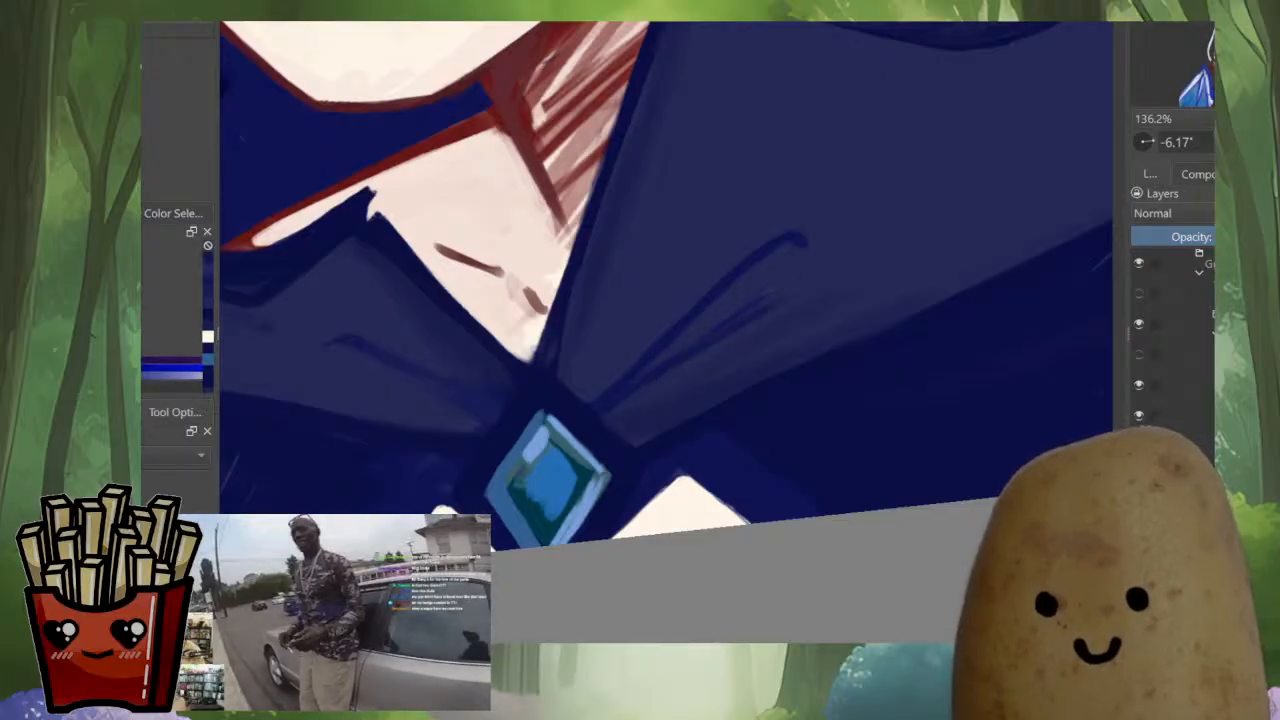
Refine the dark navy fold creases on the smaller collar half beside the brooch
scroll(786, 317, "down", 4)
scroll(726, 327, "up", 3)
key("m")
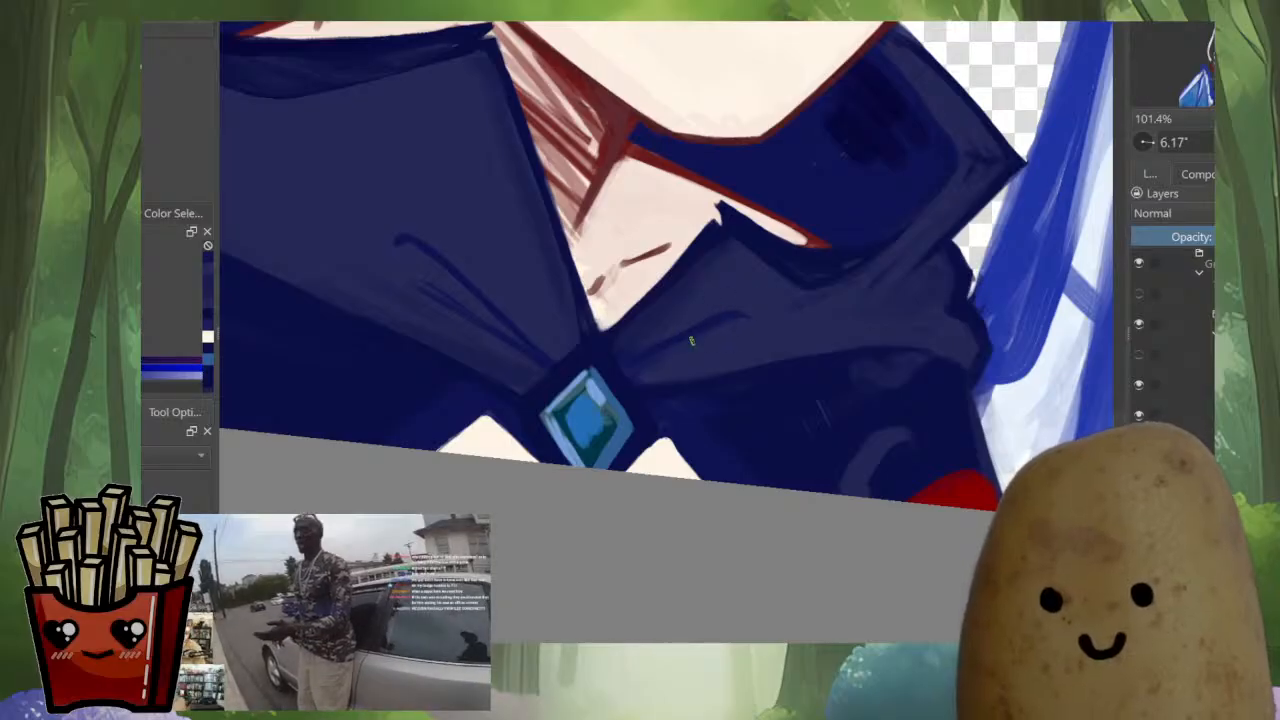
scroll(766, 352, "down", 4)
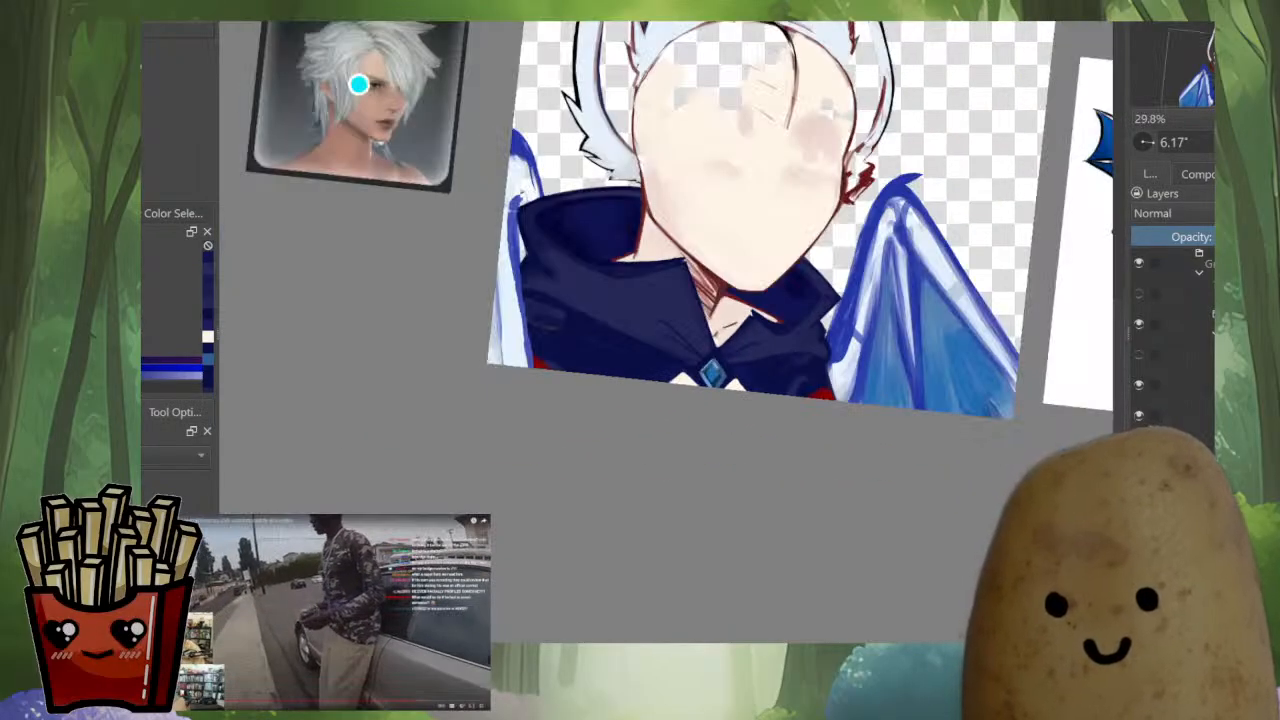
scroll(826, 343, "up", 4)
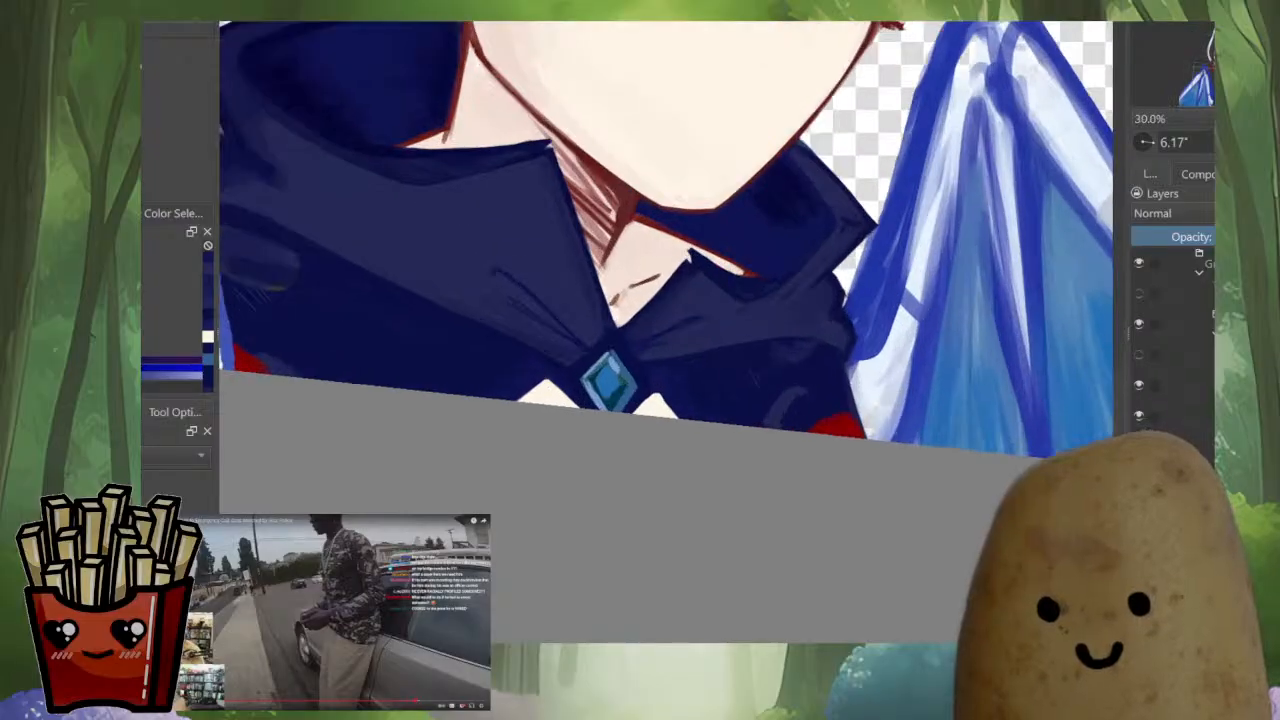
scroll(884, 290, "down", 4)
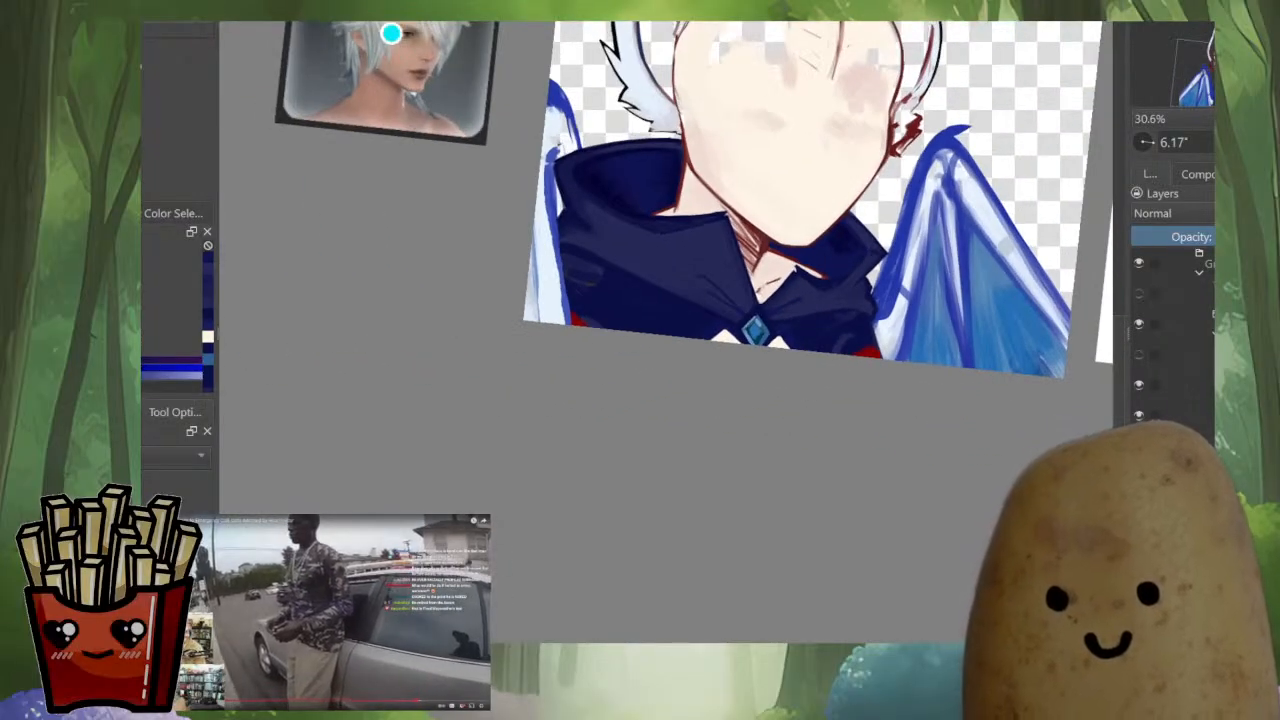
Touch up the outer edge of the red sleeve below the smaller collar with a sampled dark red
key("m")
scroll(470, 342, "up", 5)
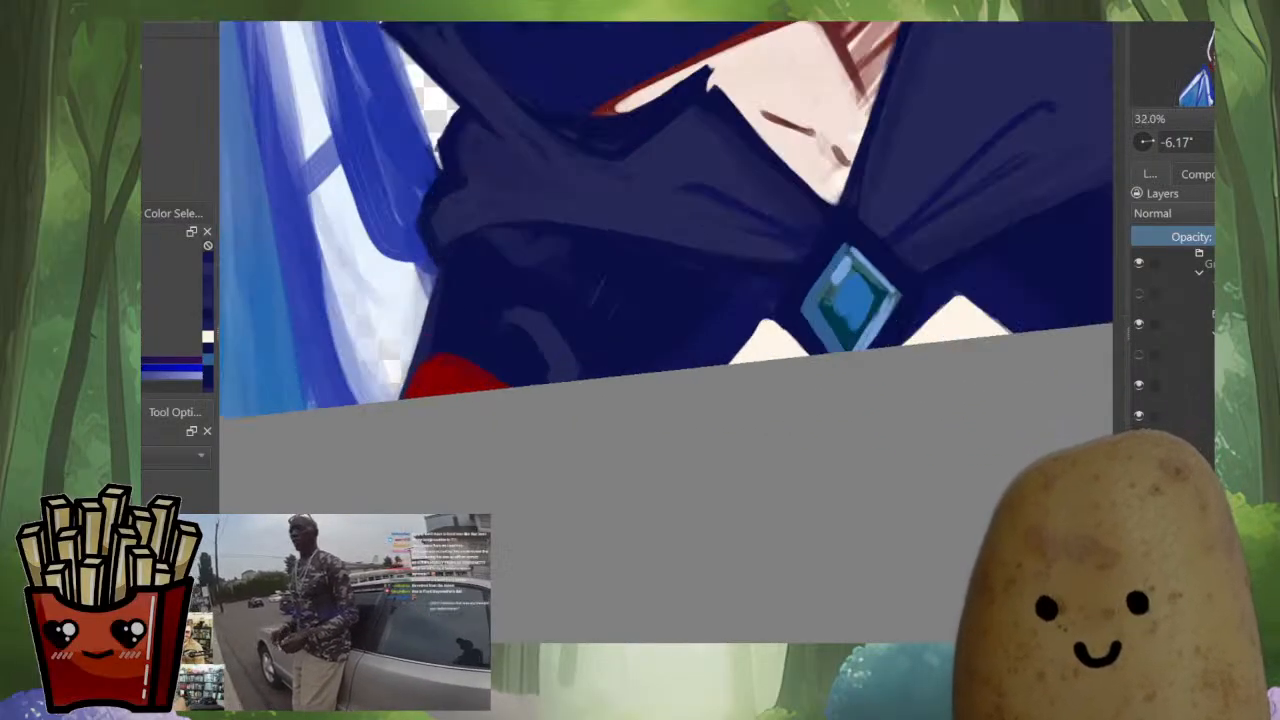
left_click(455, 377, "ctrl")
left_click_drag(432, 366, 417, 377)
left_click(455, 377, "ctrl")
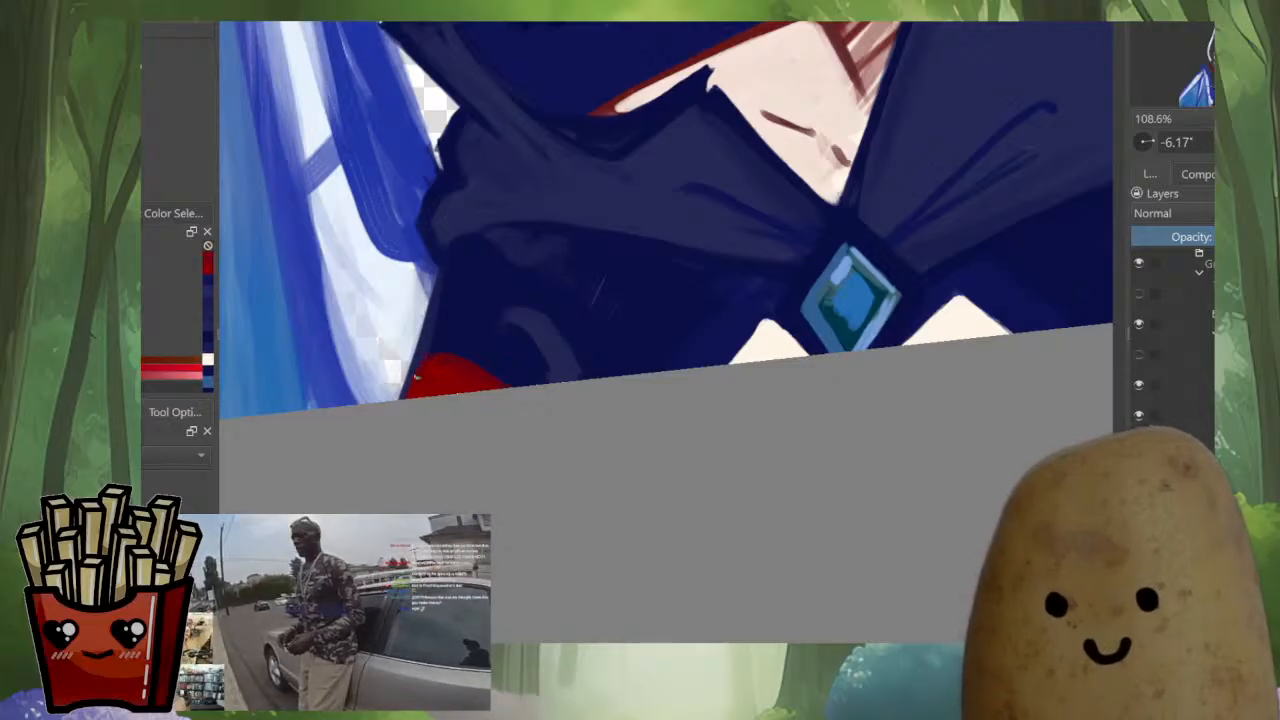
key("m")
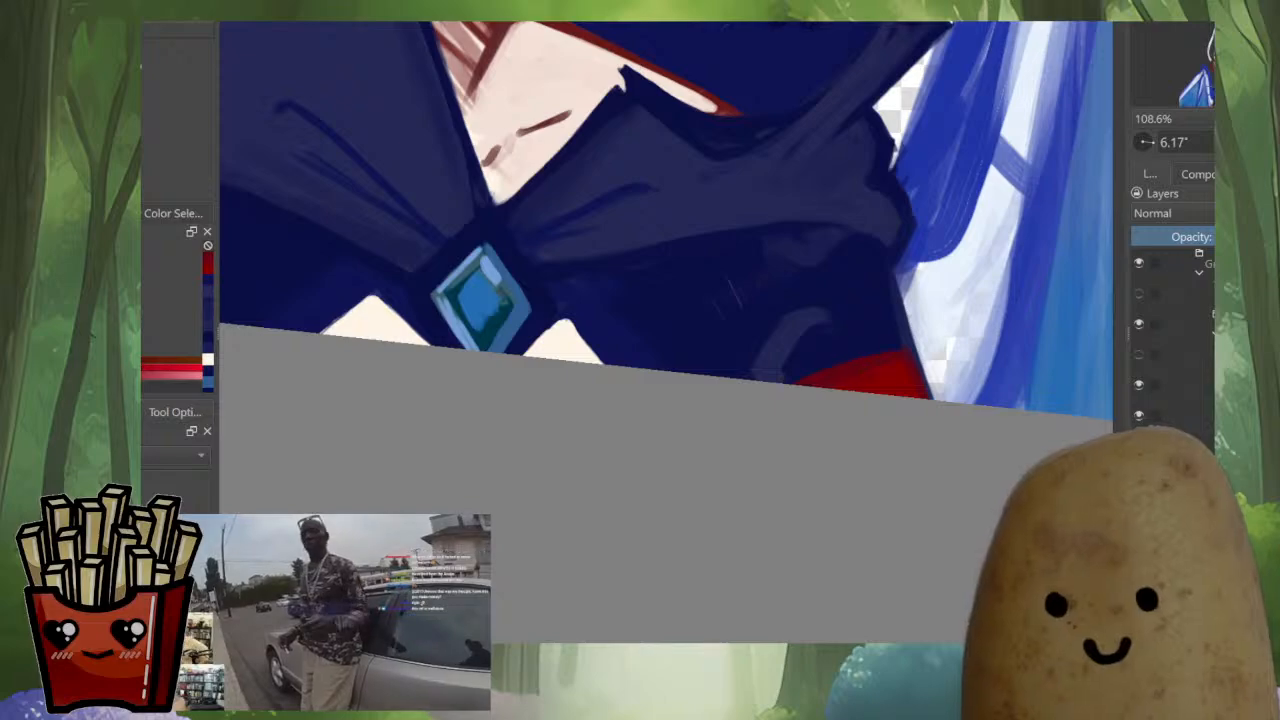
Neaten the red sleeve below the larger collar and repaint the navy folds on the shoulder above it
key("m")
left_click_drag(775, 273, 421, 353)
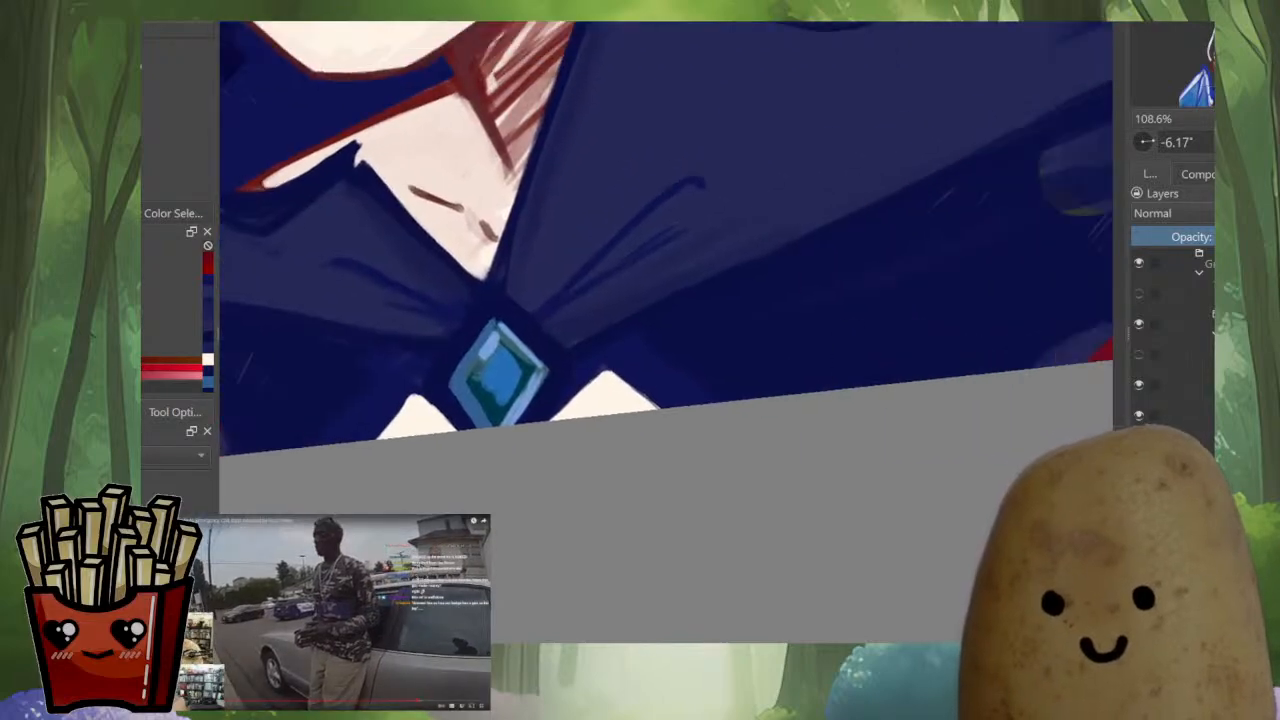
left_click_drag(1108, 329, 865, 375)
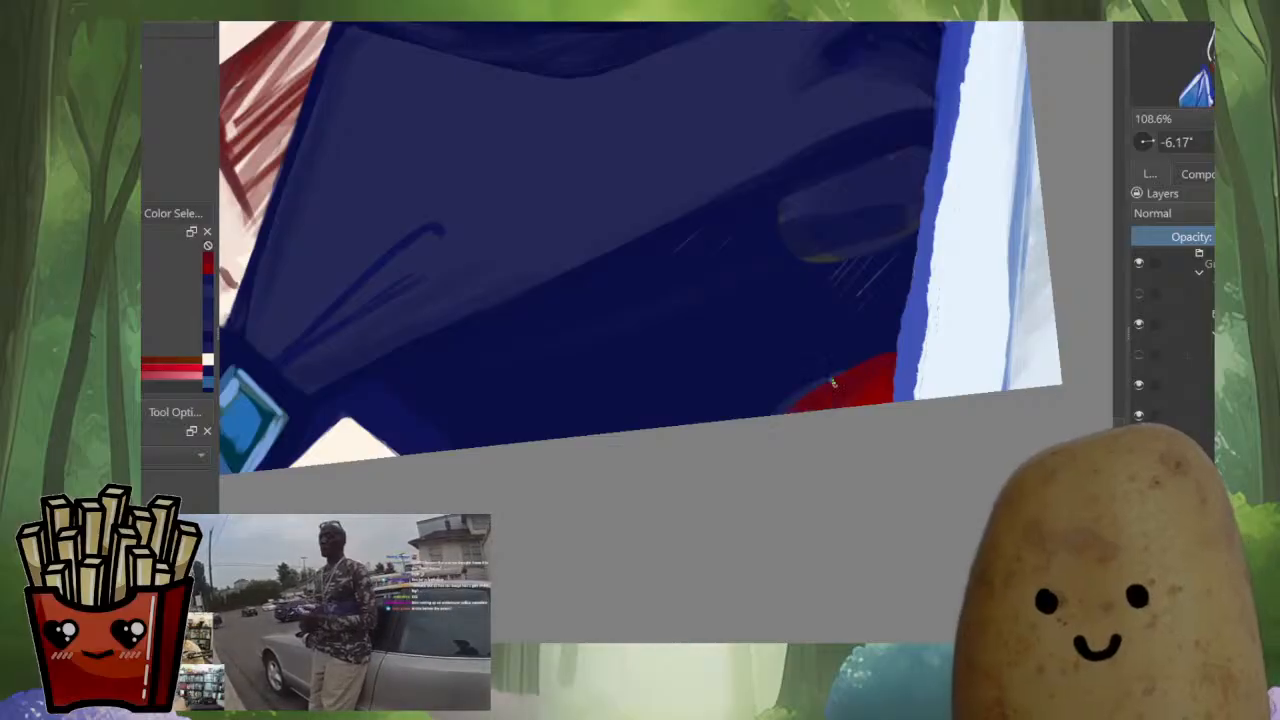
scroll(798, 391, "down", 5)
scroll(804, 384, "up", 3)
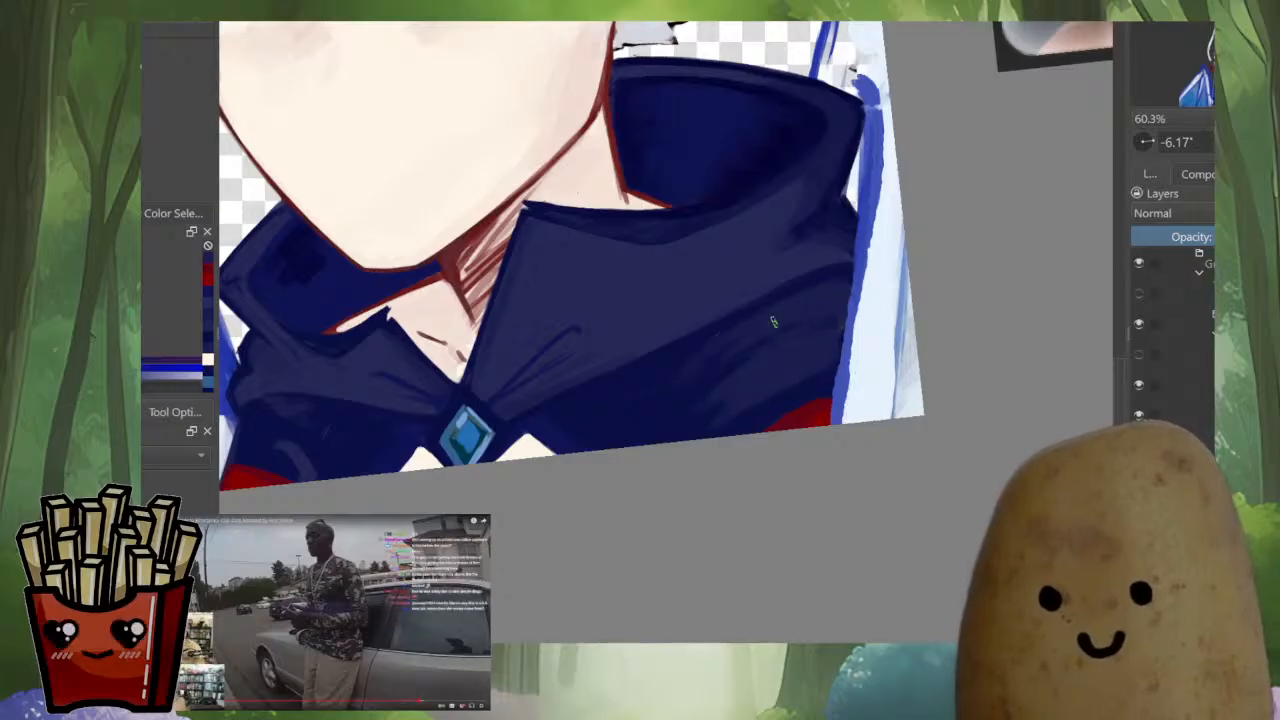
left_click(706, 376, "ctrl")
left_click_drag(688, 397, 667, 400)
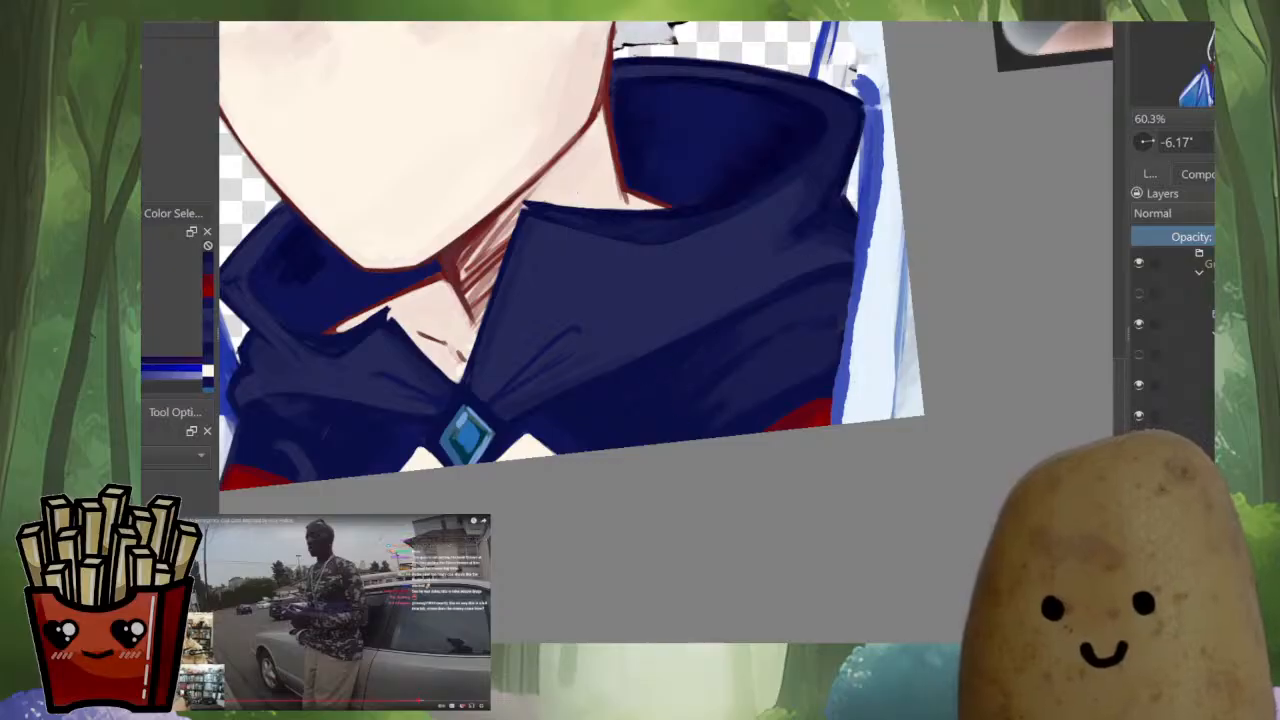
Paint a curved lighter fold on the lower cloak beneath the larger collar
key("m")
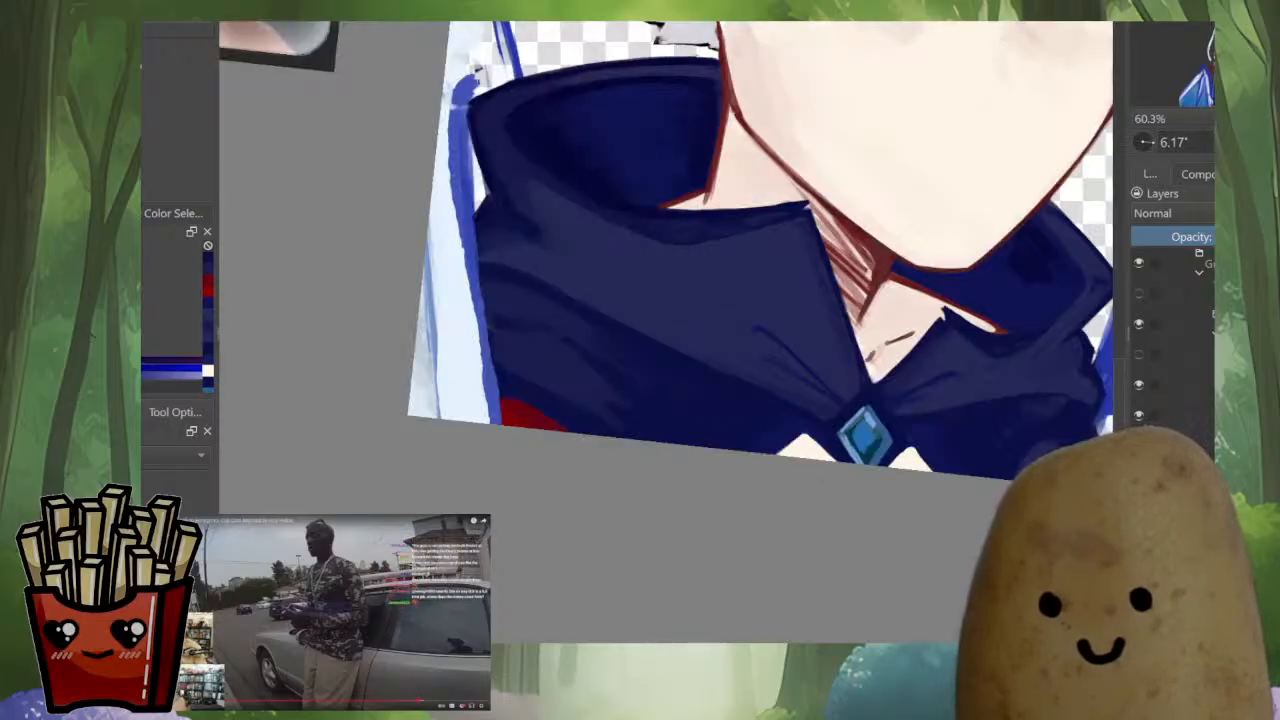
left_click_drag(1087, 426, 879, 452)
left_click_drag(879, 452, 910, 354, "shift")
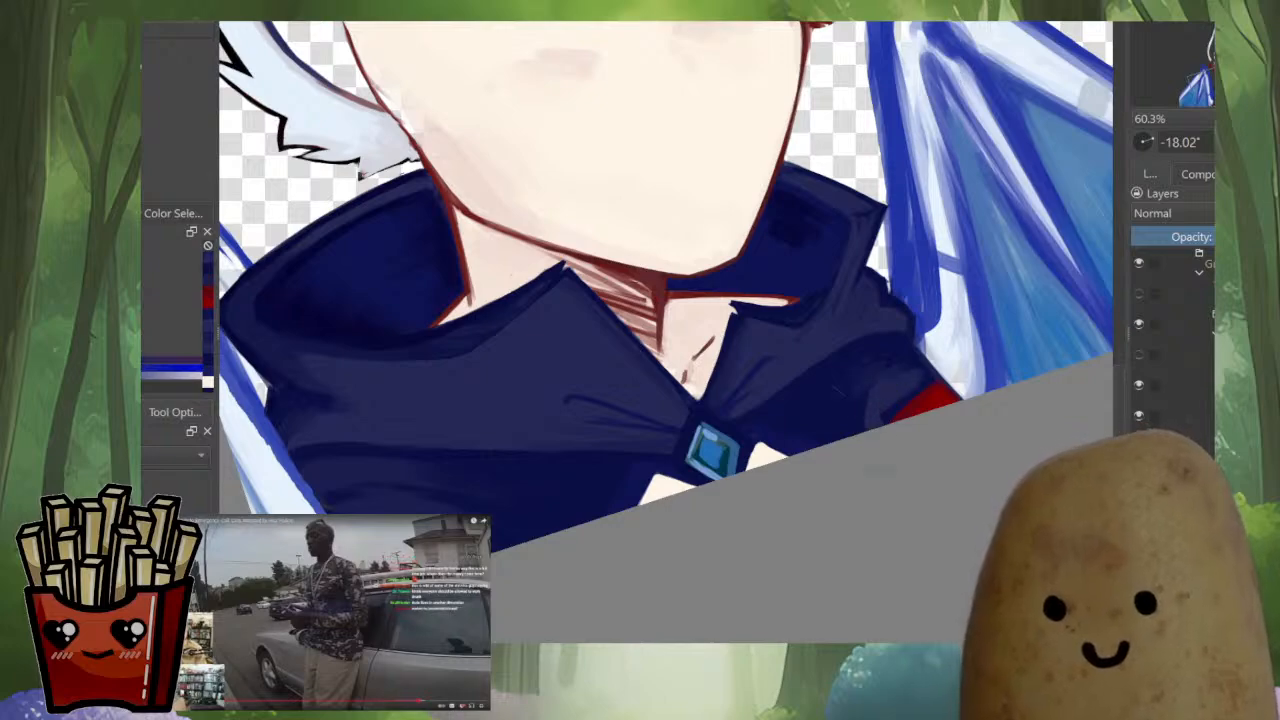
key("m")
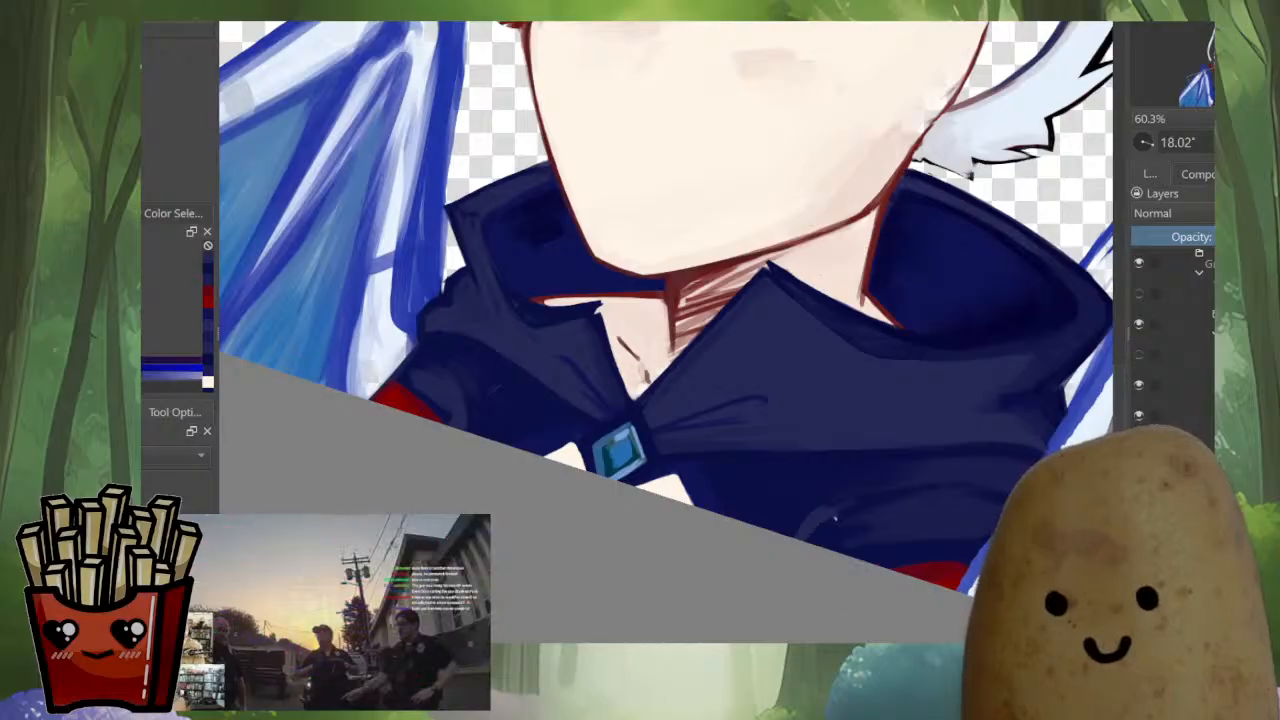
key("m")
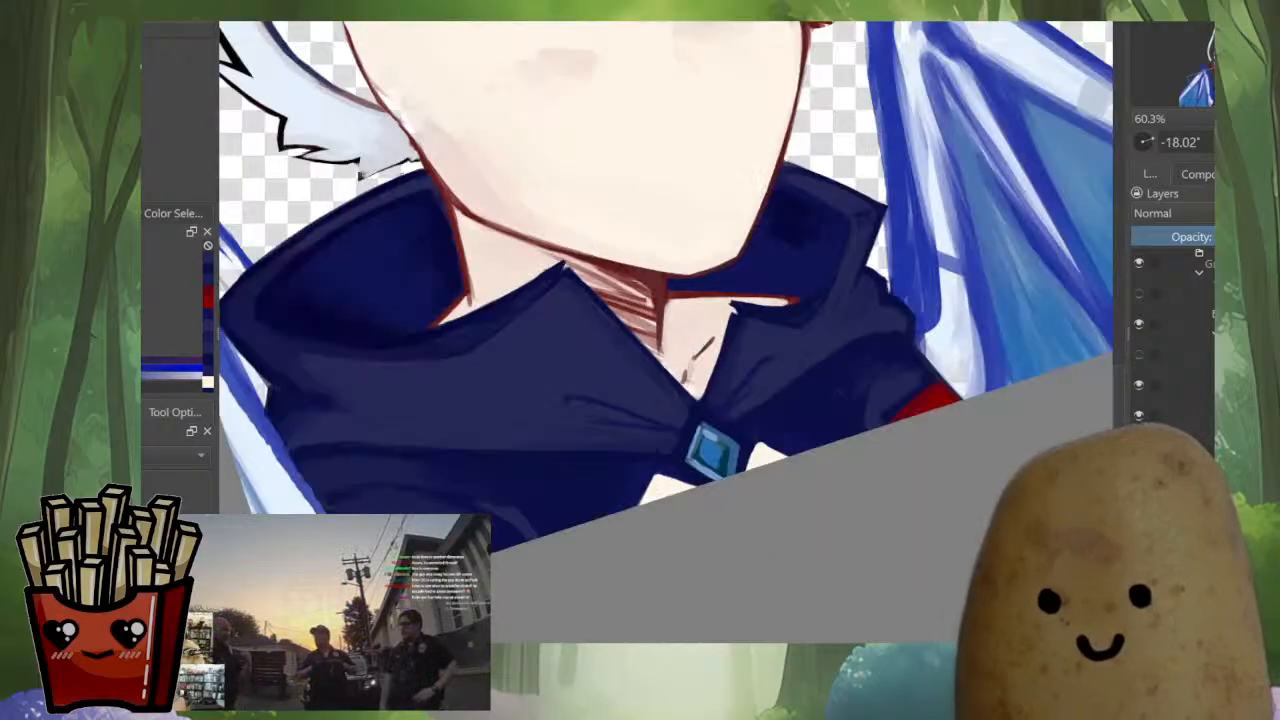
Blend the lighter fold above the red sleeve on the smaller collar's side with sampled navy tones
left_click(877, 401, "ctrl")
left_click_drag(883, 422, 877, 376)
left_click(840, 389, "ctrl")
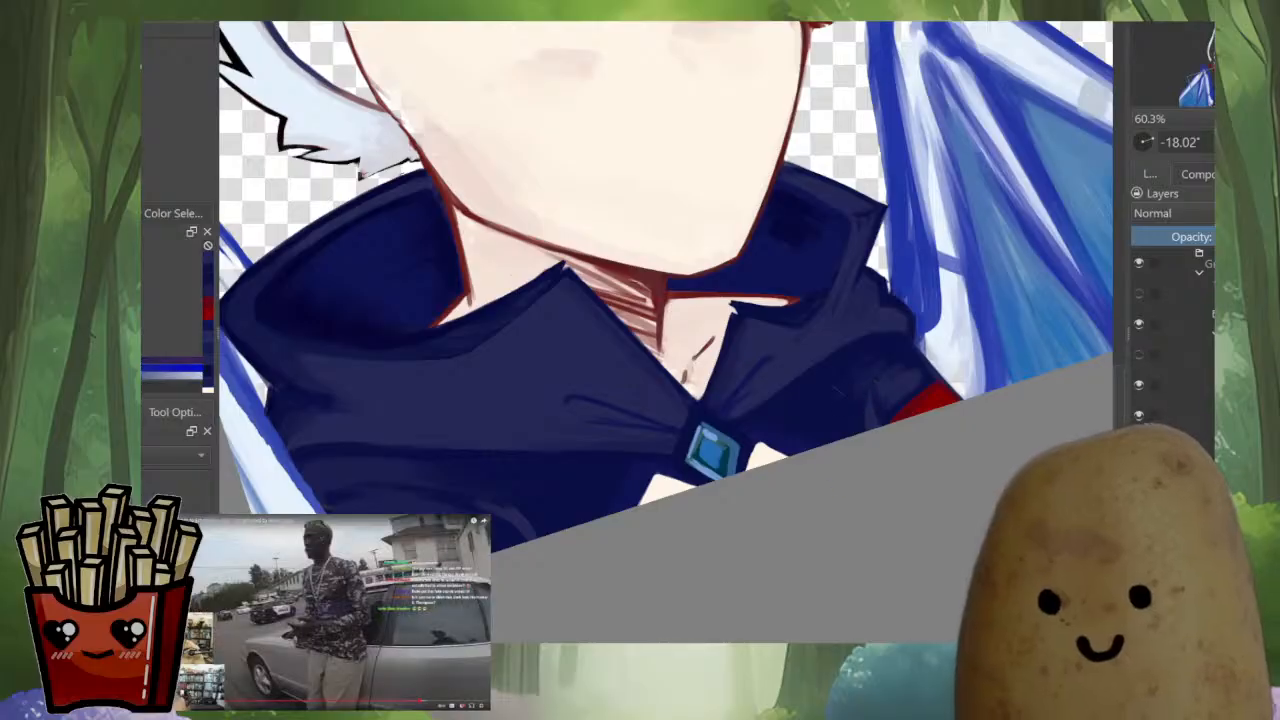
left_click(866, 388, "ctrl")
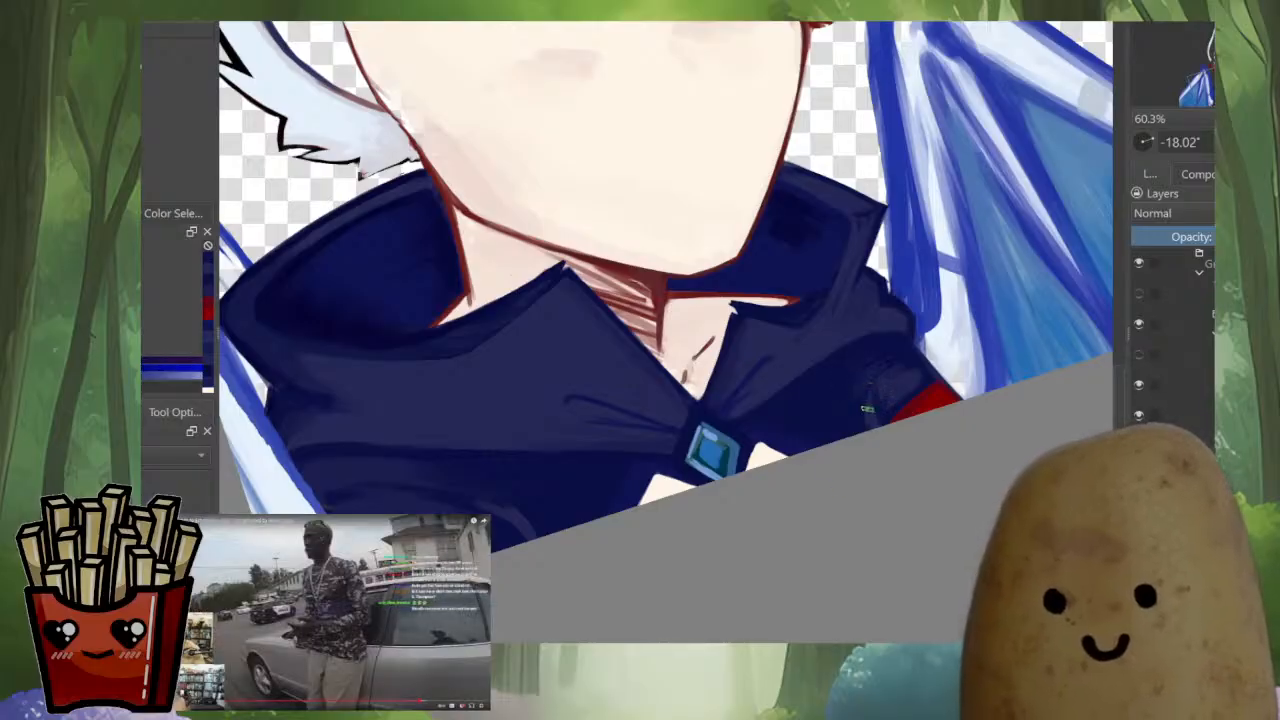
mouse_move(876, 426)
left_mouse_down()
mouse_move(876, 514)
mouse_move(825, 560)
mouse_move(716, 605)
mouse_move(865, 526)
left_mouse_up()
Trim the skin patch beside the brooch on the smaller collar's side with sampled navy and blend the cloak around it
key("m")
left_click_drag(526, 378, 665, 353)
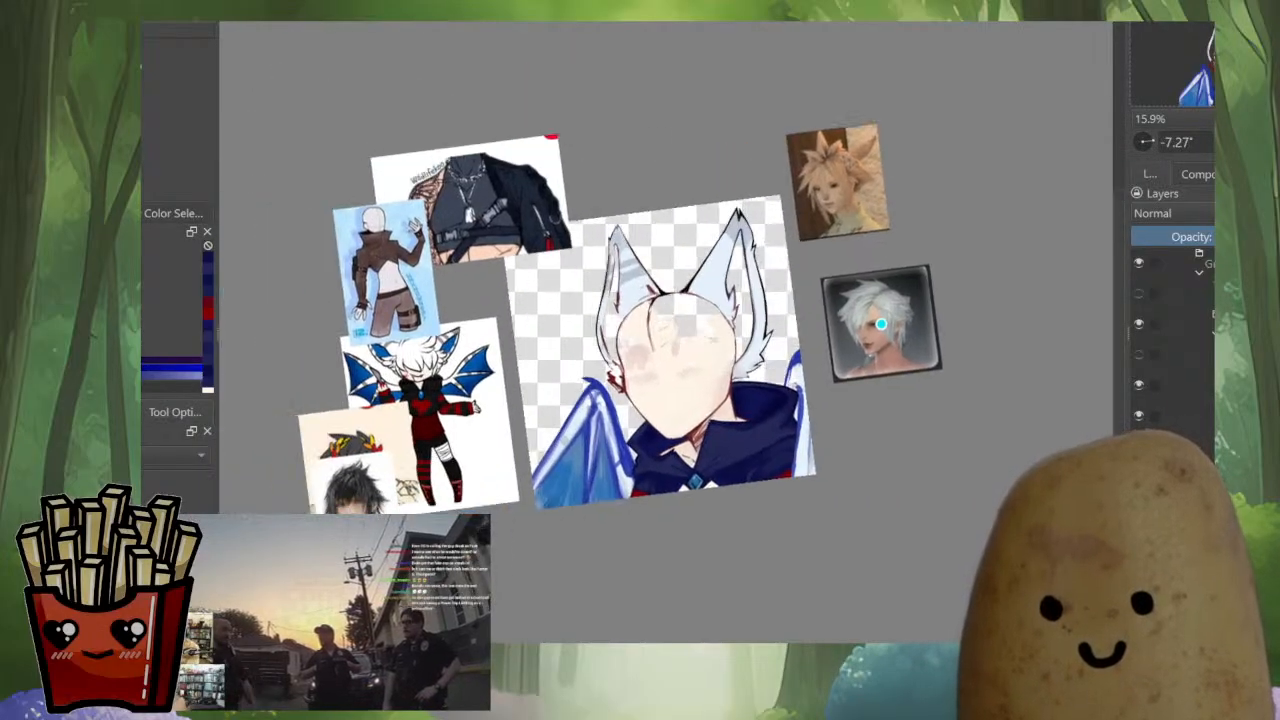
left_click_drag(743, 483, 743, 422)
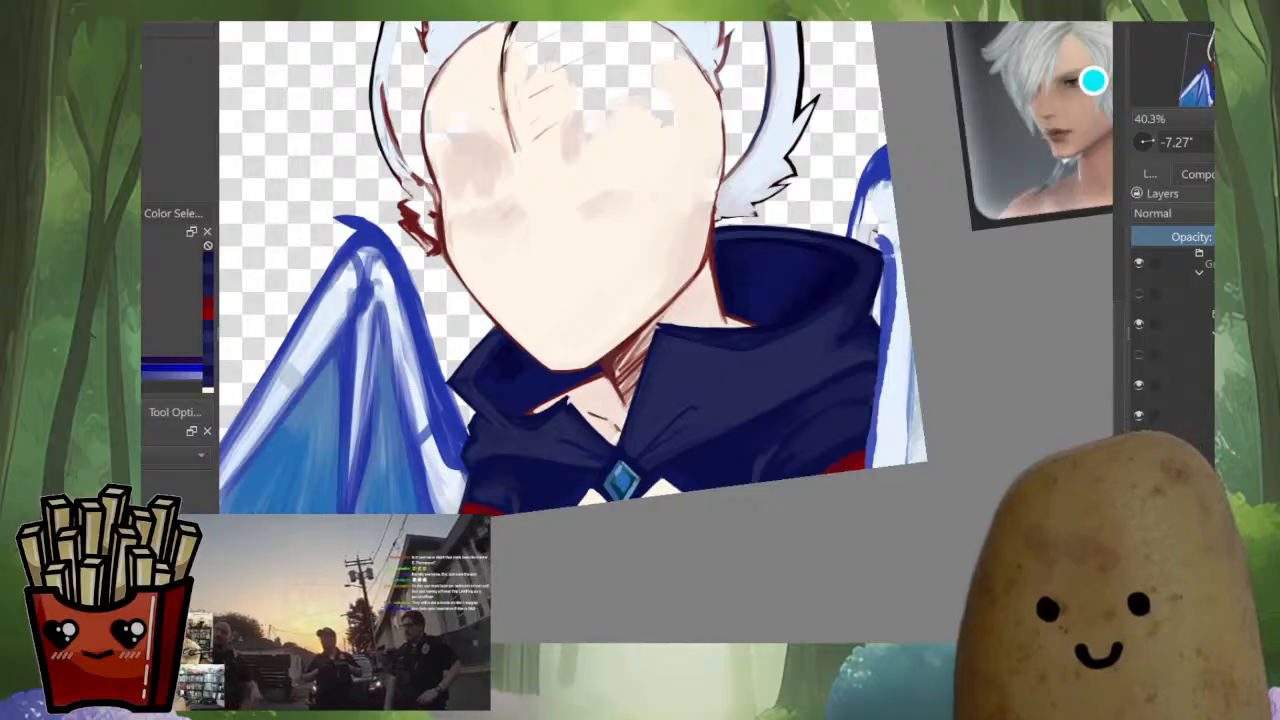
left_click_drag(665, 513, 665, 463)
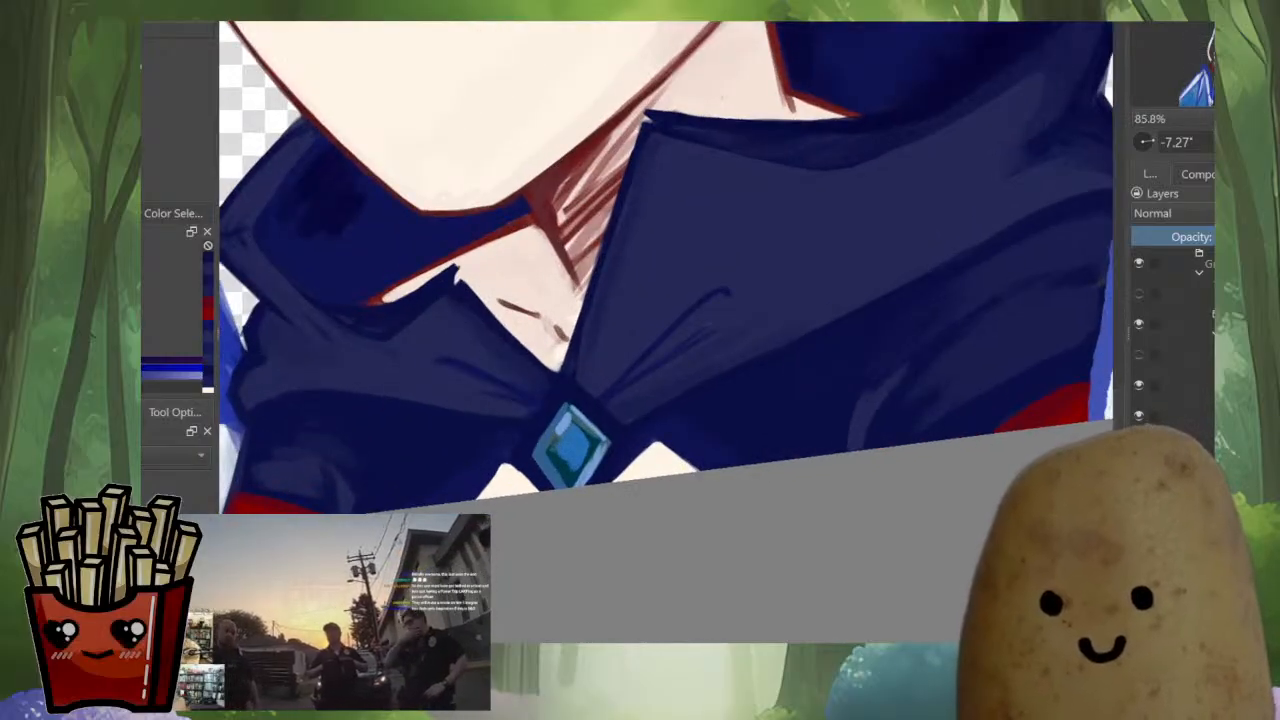
left_click_drag(560, 458, 631, 478)
left_click(586, 475, "ctrl")
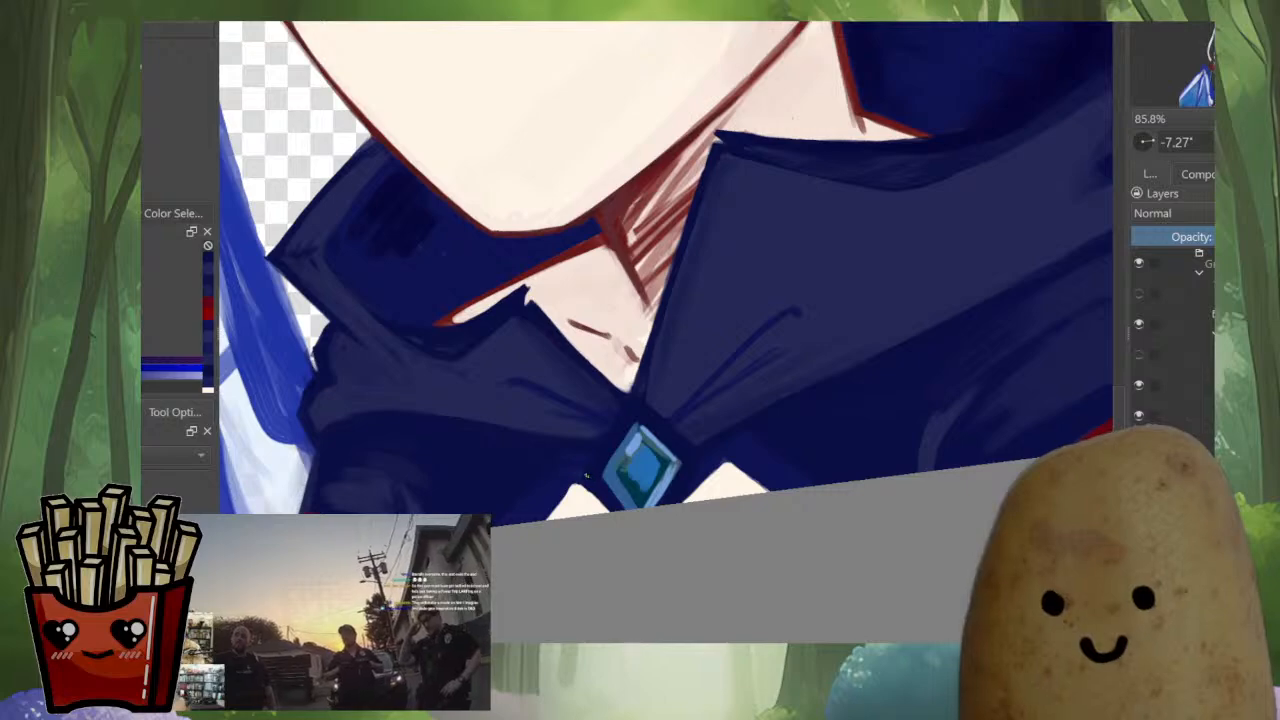
left_click_drag(551, 473, 534, 498)
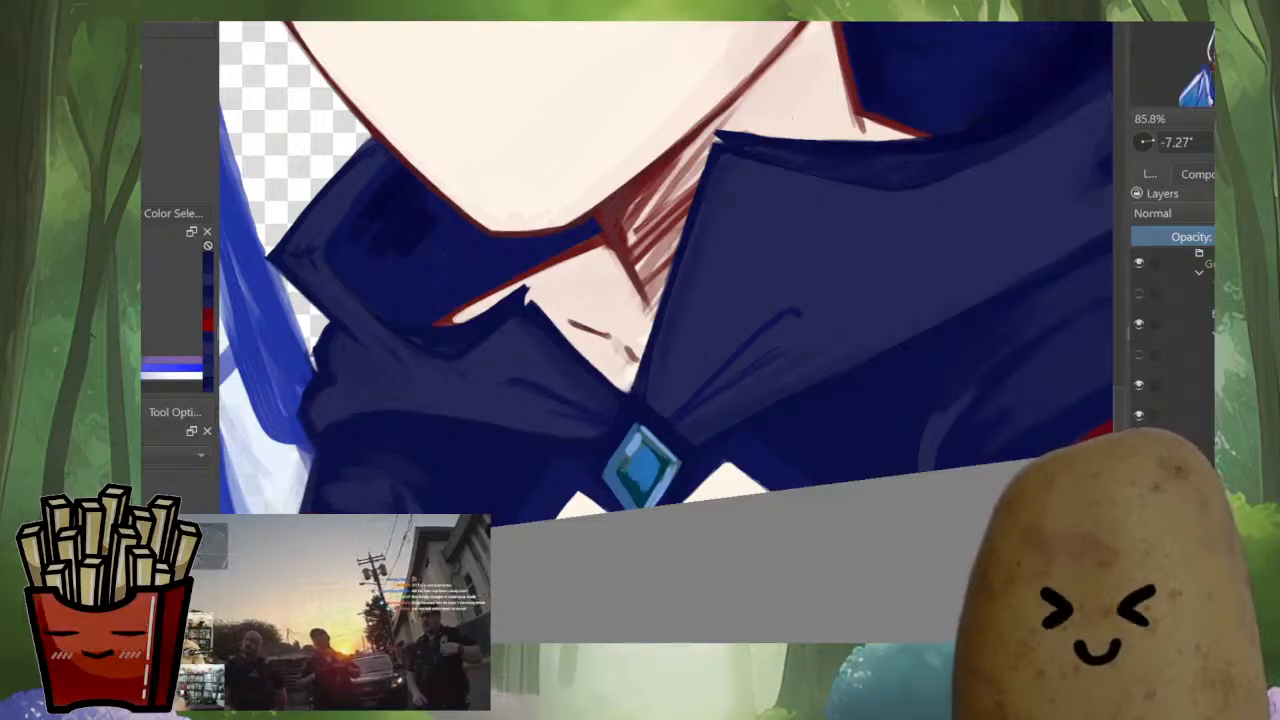
Outline the brooch frame's upper edge and side corner on the smaller collar's side with a thin lavender line
left_click_drag(692, 511, 718, 437)
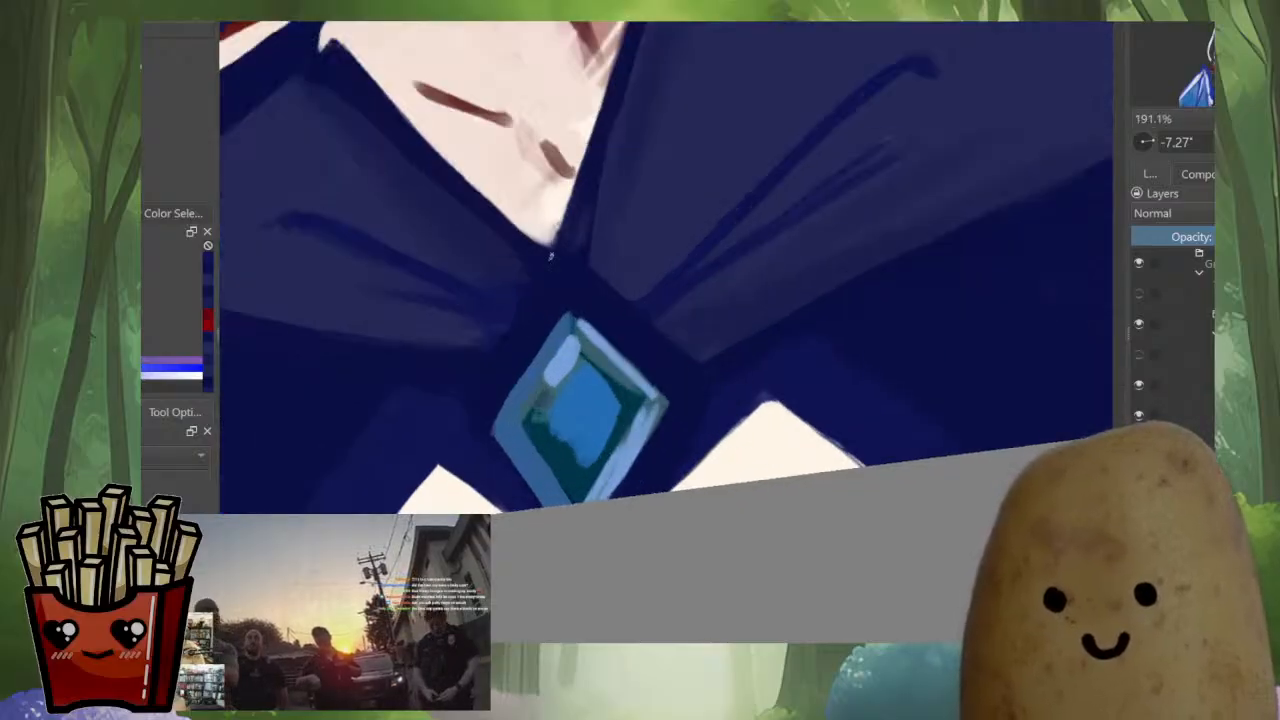
left_click_drag(555, 258, 492, 350)
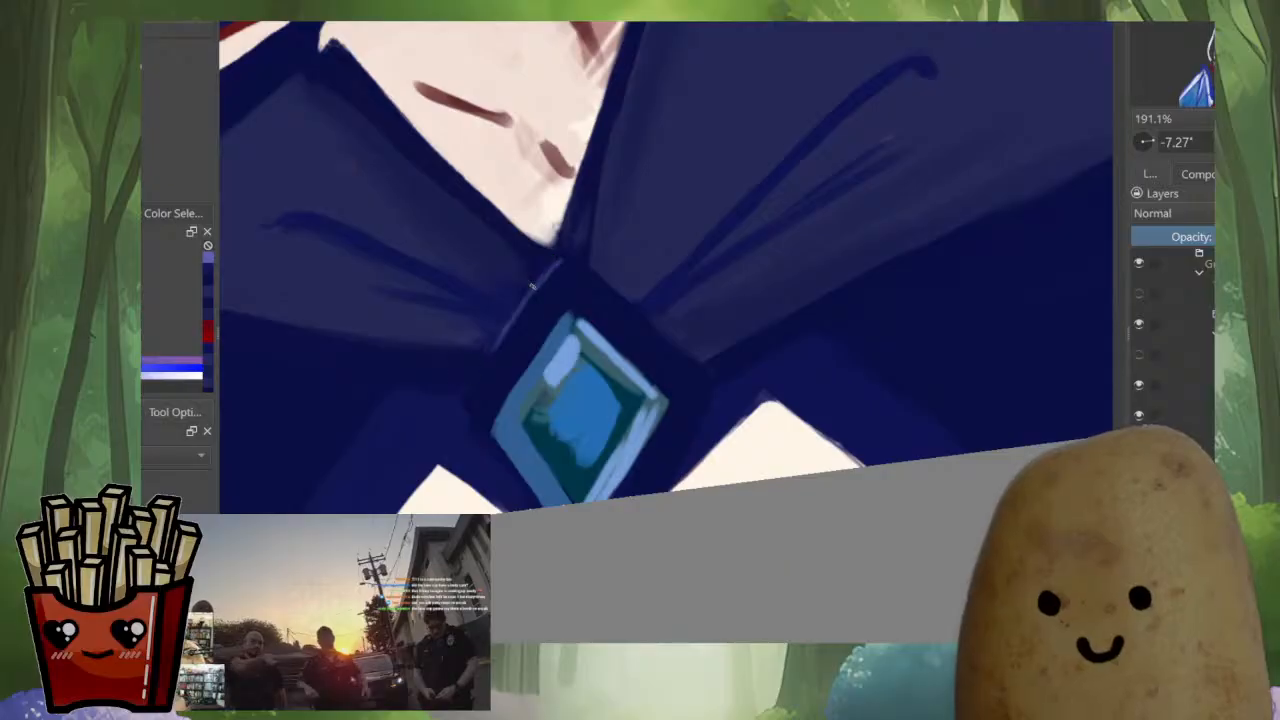
key("ctrl+z")
mouse_move(556, 261)
left_mouse_down()
mouse_move(469, 388)
mouse_move(525, 505)
left_mouse_up()
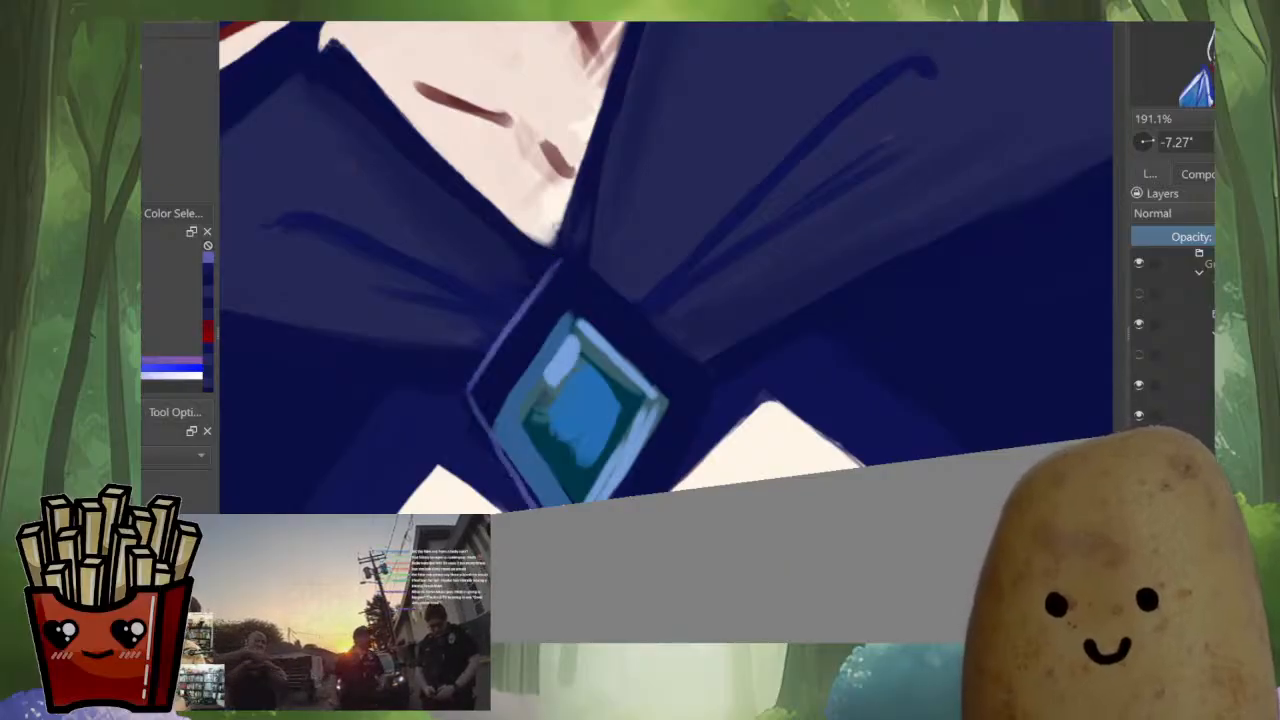
key("ctrl+z")
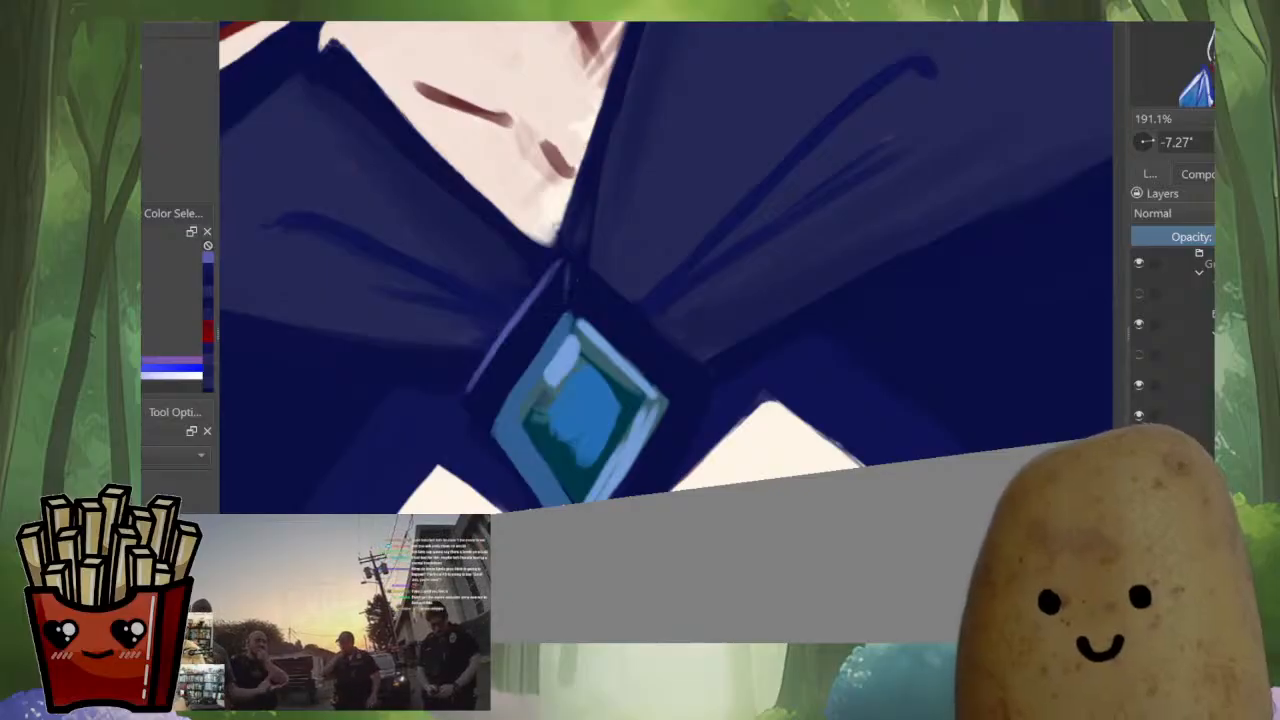
left_click_drag(469, 393, 492, 432)
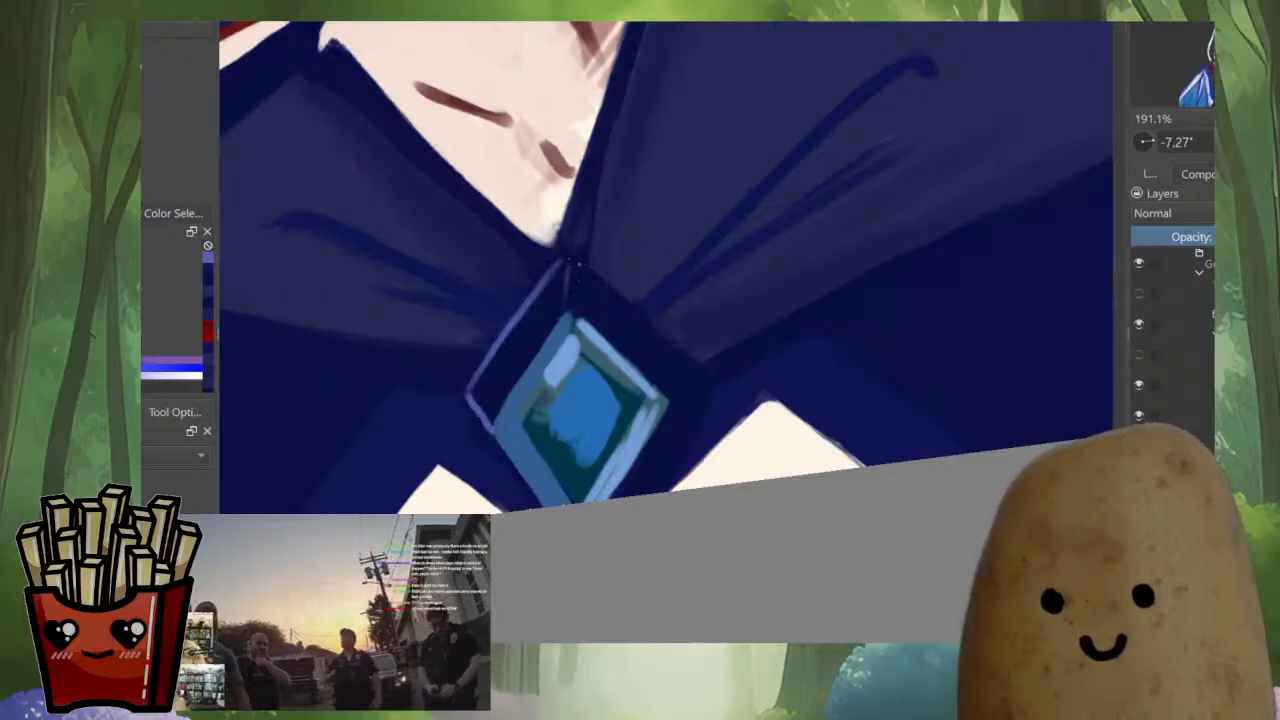
Draw the lavender frame line along the brooch's upper and lower edges on the larger collar's side
left_click_drag(650, 331, 702, 384)
key("ctrl+z")
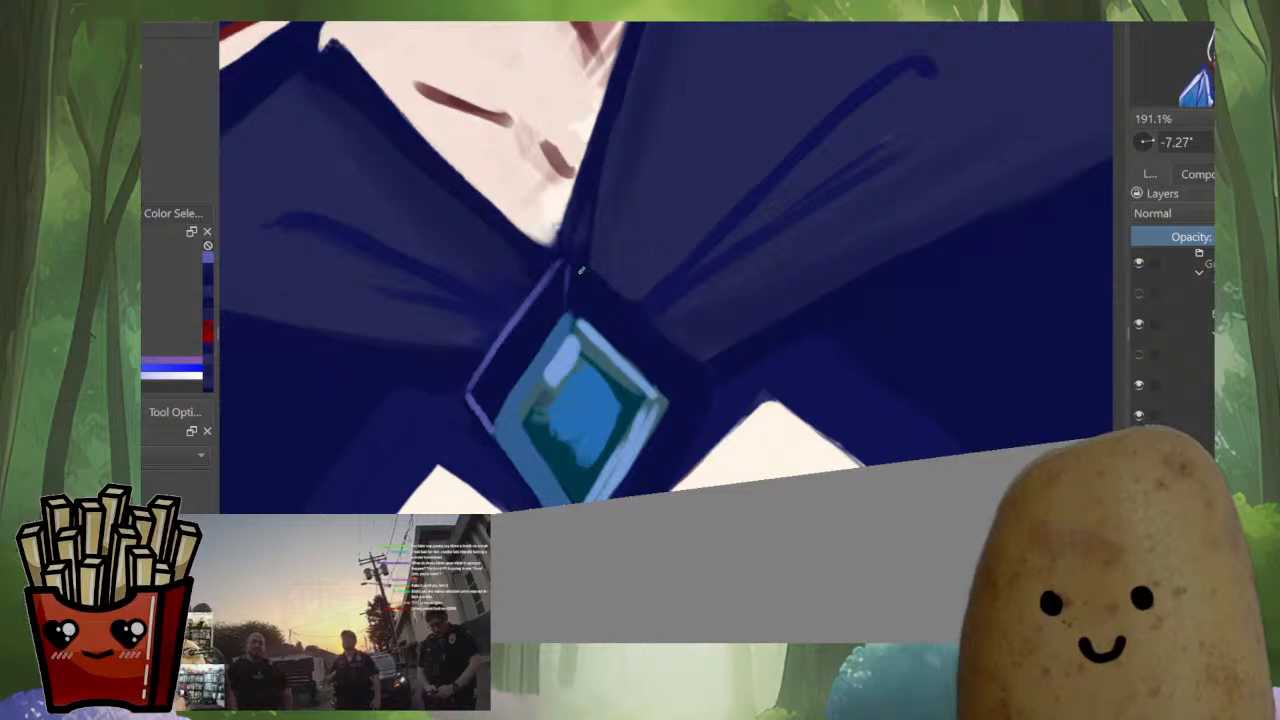
left_click_drag(573, 260, 711, 375)
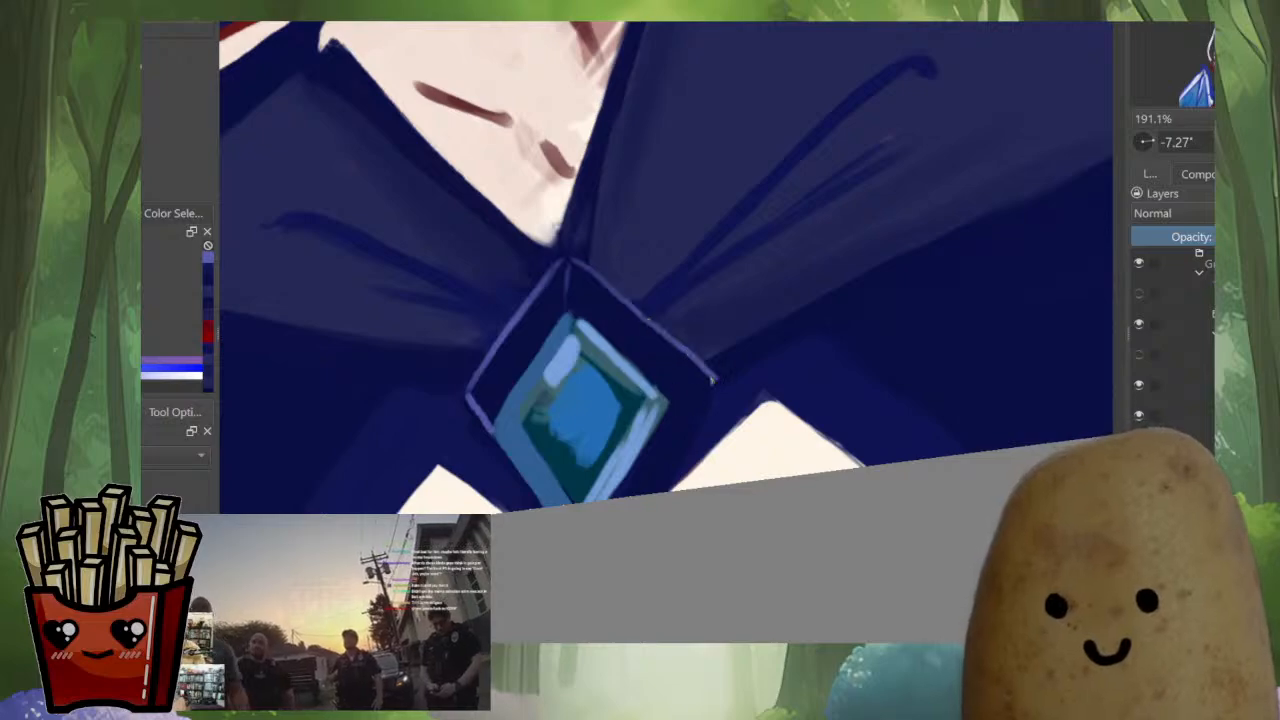
mouse_move(669, 403)
left_mouse_down()
mouse_move(714, 382)
mouse_move(663, 491)
left_mouse_up()
Draw the brooch frame's lower lavender edge on the smaller collar's side, from the side corner to the canvas border
key("m")
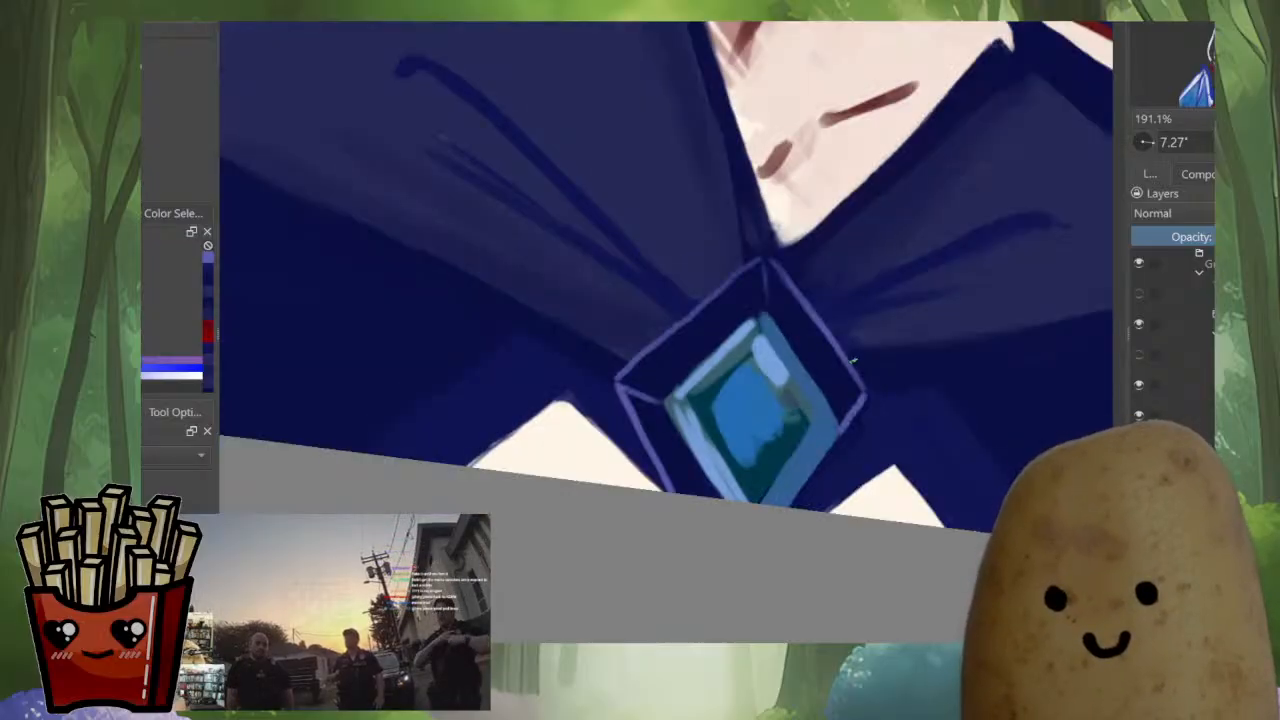
mouse_move(852, 359)
left_mouse_down()
mouse_move(867, 420)
mouse_move(856, 376)
mouse_move(870, 409)
mouse_move(802, 497)
left_mouse_up()
key("ctrl+z")
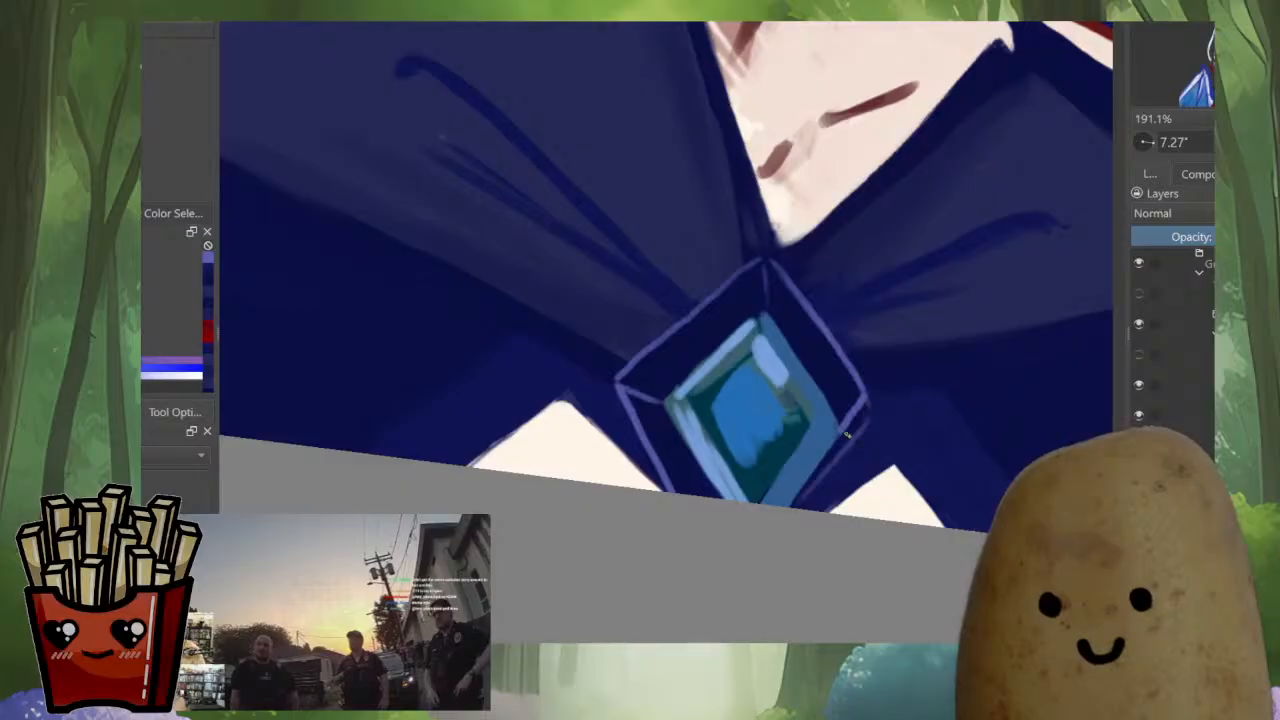
left_click_drag(871, 401, 787, 508)
left_click(826, 475, "ctrl")
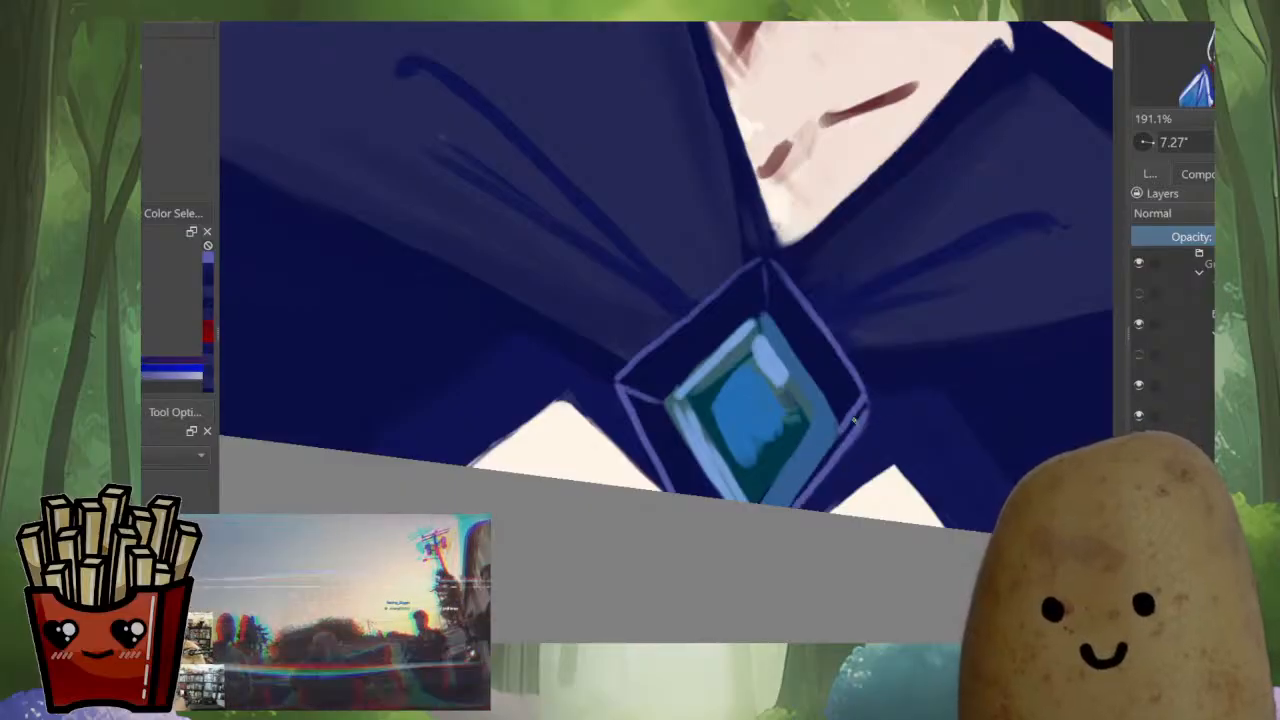
left_click_drag(832, 464, 806, 492)
left_click(862, 411, "ctrl")
left_click_drag(864, 412, 787, 507)
left_click_drag(834, 443, 784, 506)
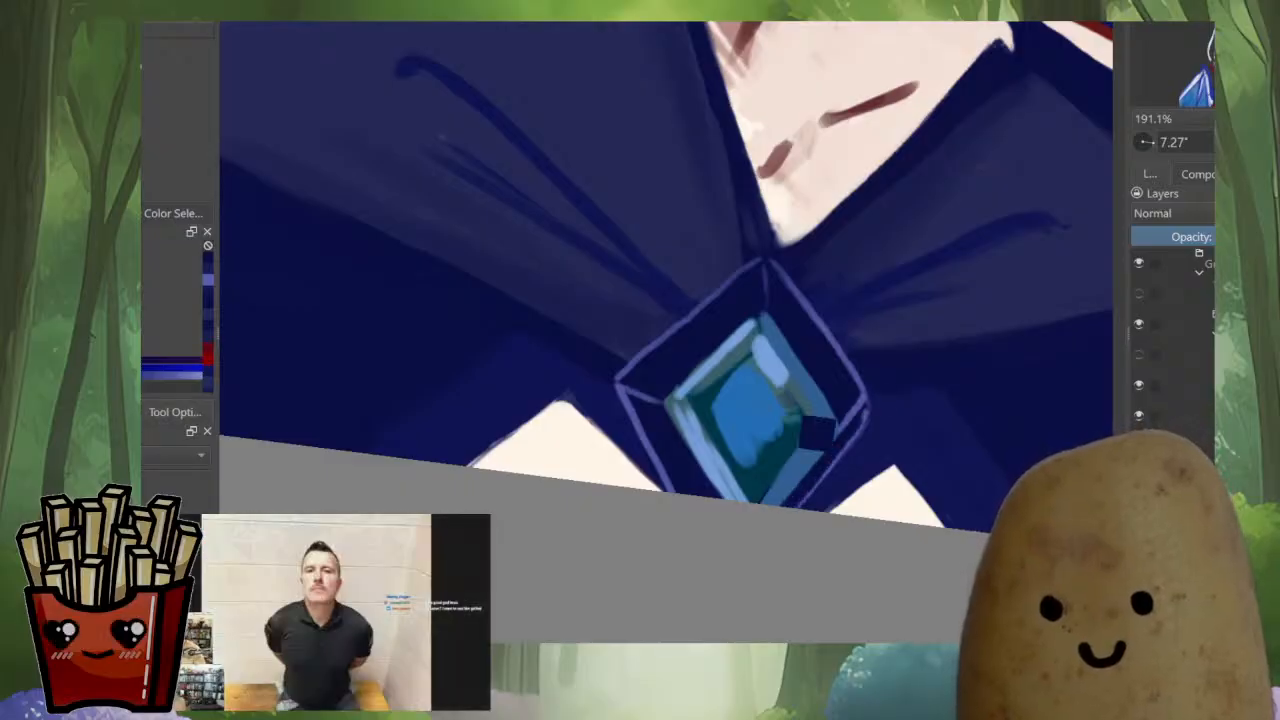
Clean up that lower frame edge with sampled navy and lavender and sharpen the side corner
left_click(862, 400, "ctrl")
left_click_drag(862, 388, 830, 474)
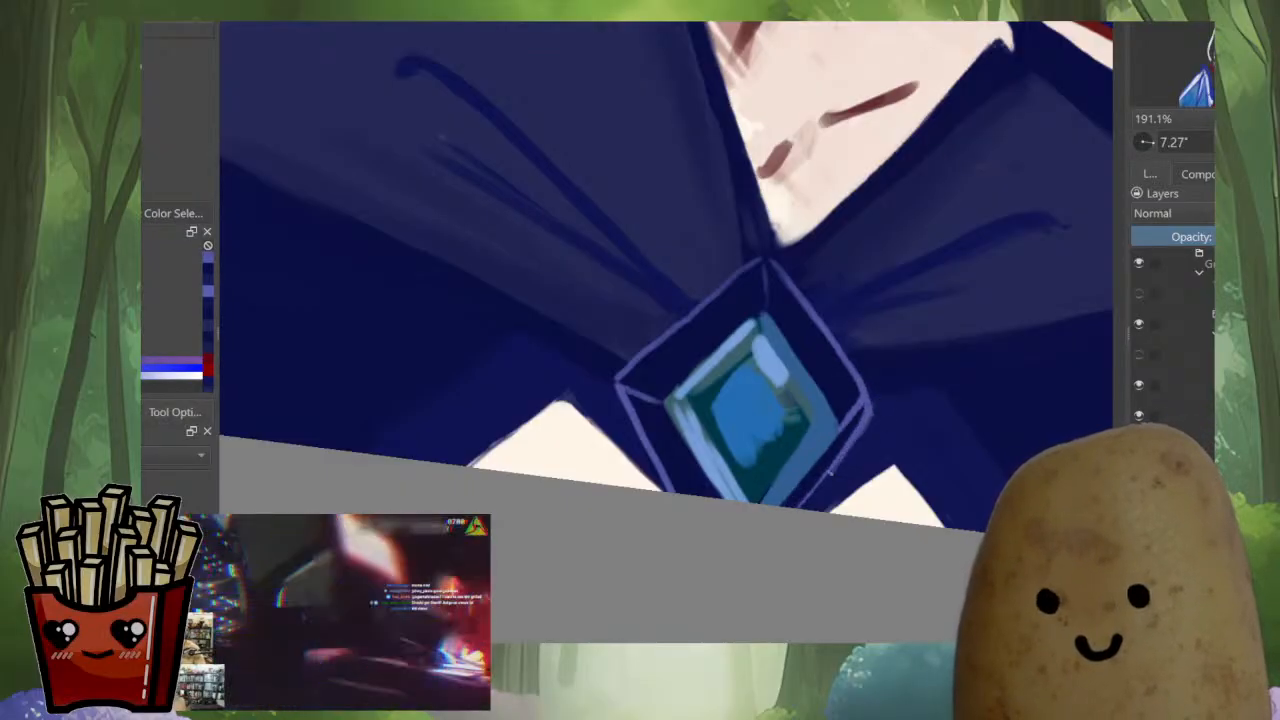
mouse_move(863, 430)
left_mouse_down()
mouse_move(815, 494)
mouse_move(823, 487)
left_mouse_up()
left_click(838, 480, "ctrl")
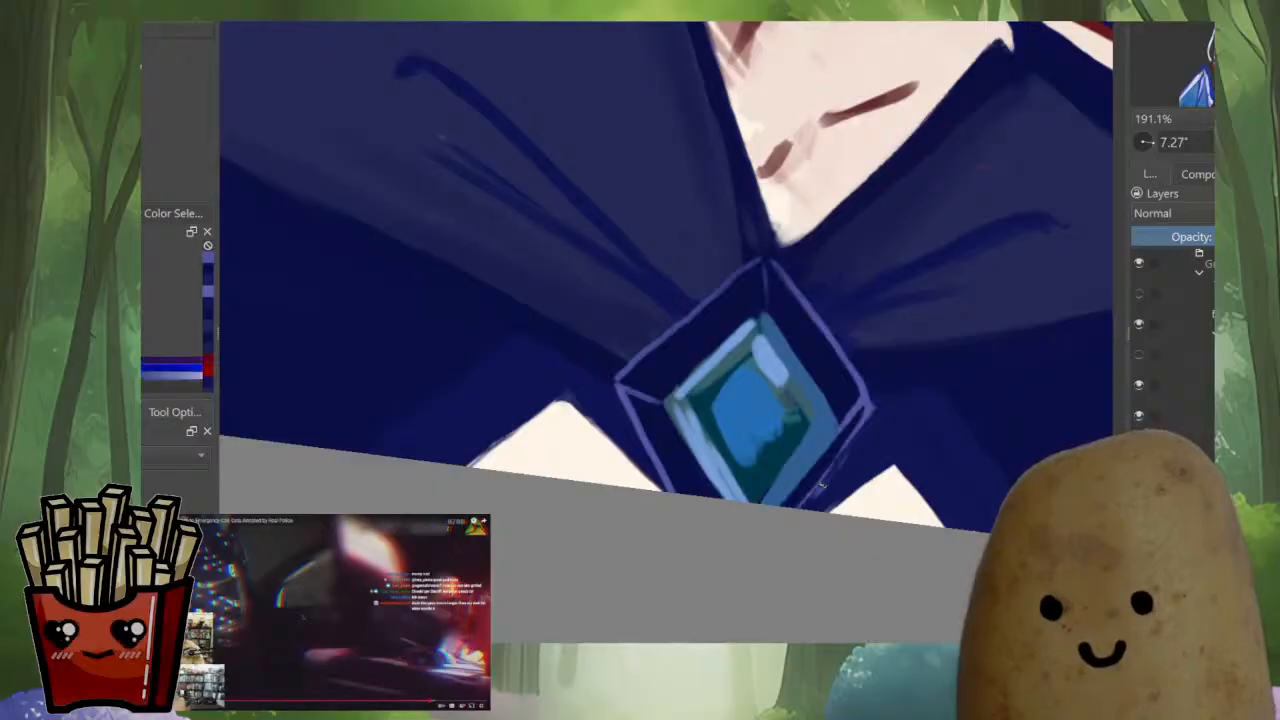
left_click_drag(873, 408, 846, 446)
left_click(862, 396, "ctrl")
left_click_drag(866, 387, 871, 400)
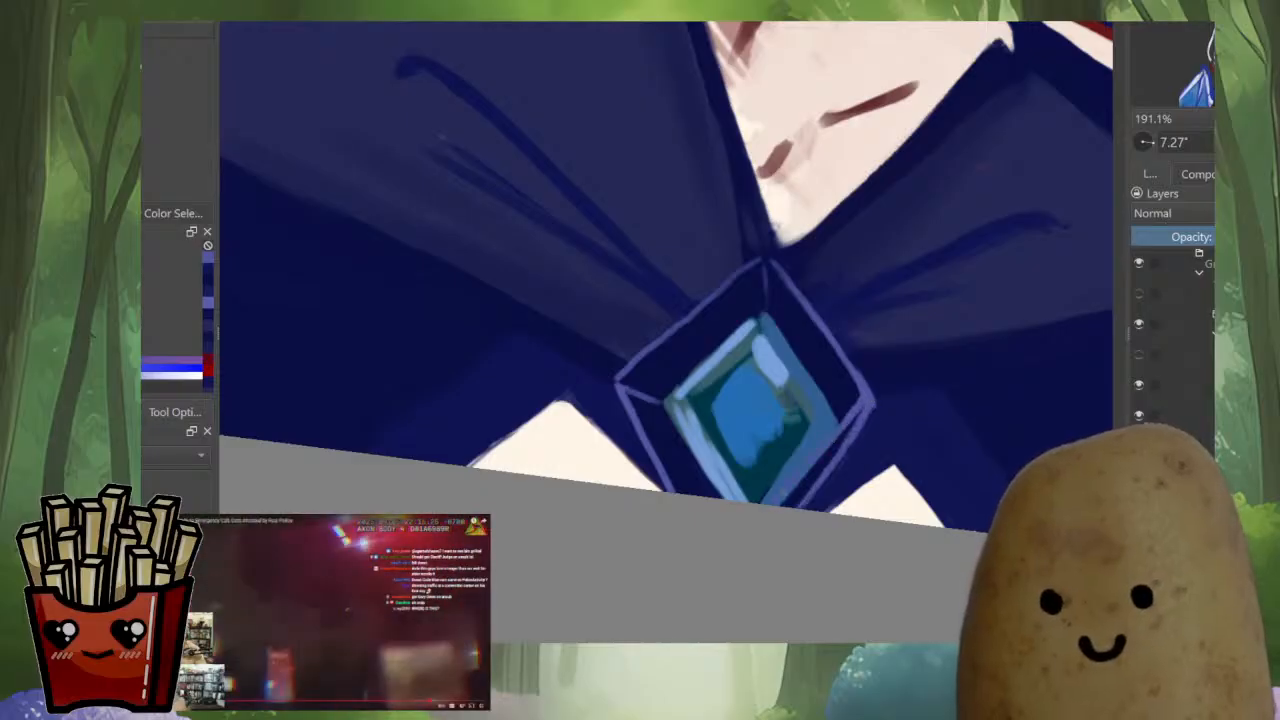
Paint a tapered lavender ridge linking the brooch frame's upper point to the gem
key("m")
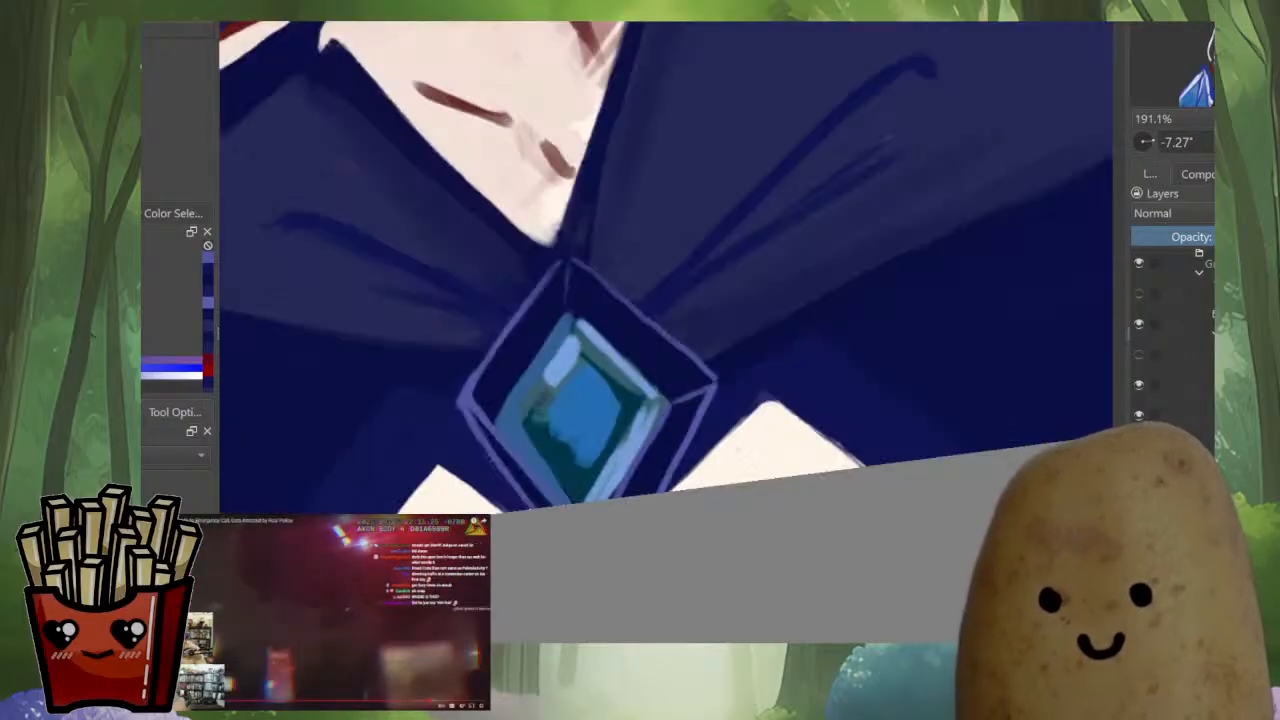
key("m")
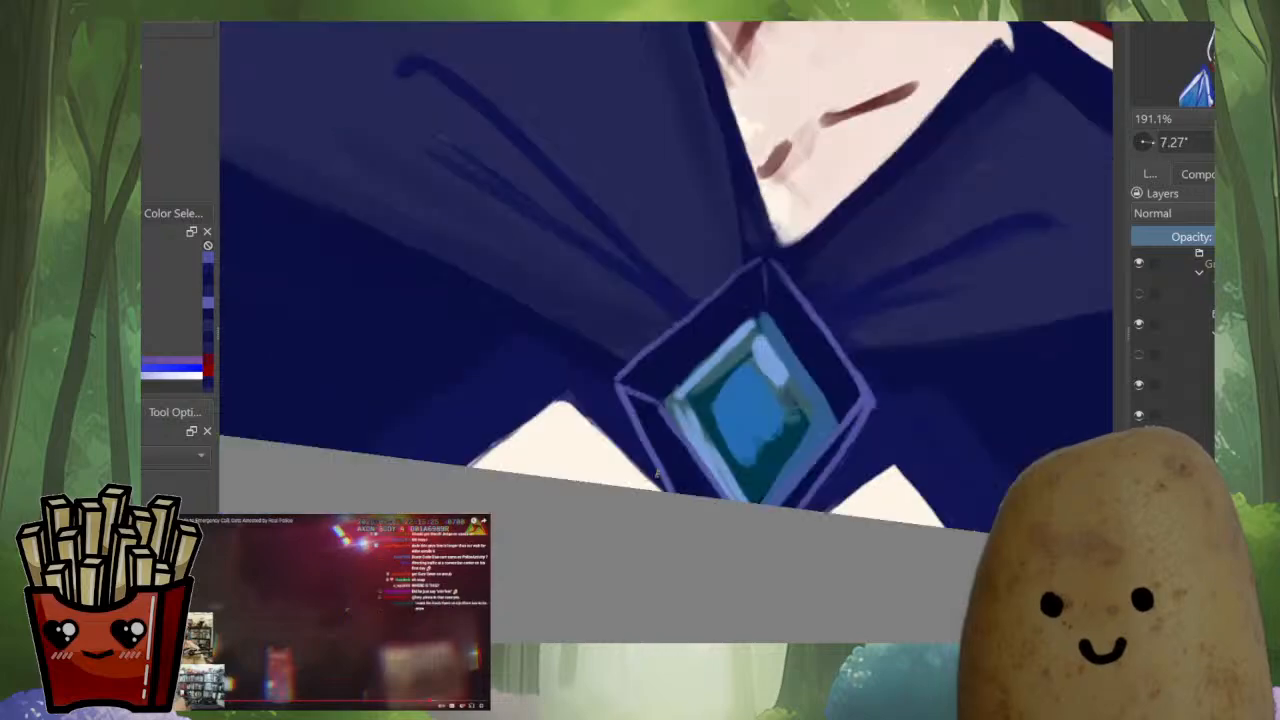
left_click_drag(763, 263, 769, 316)
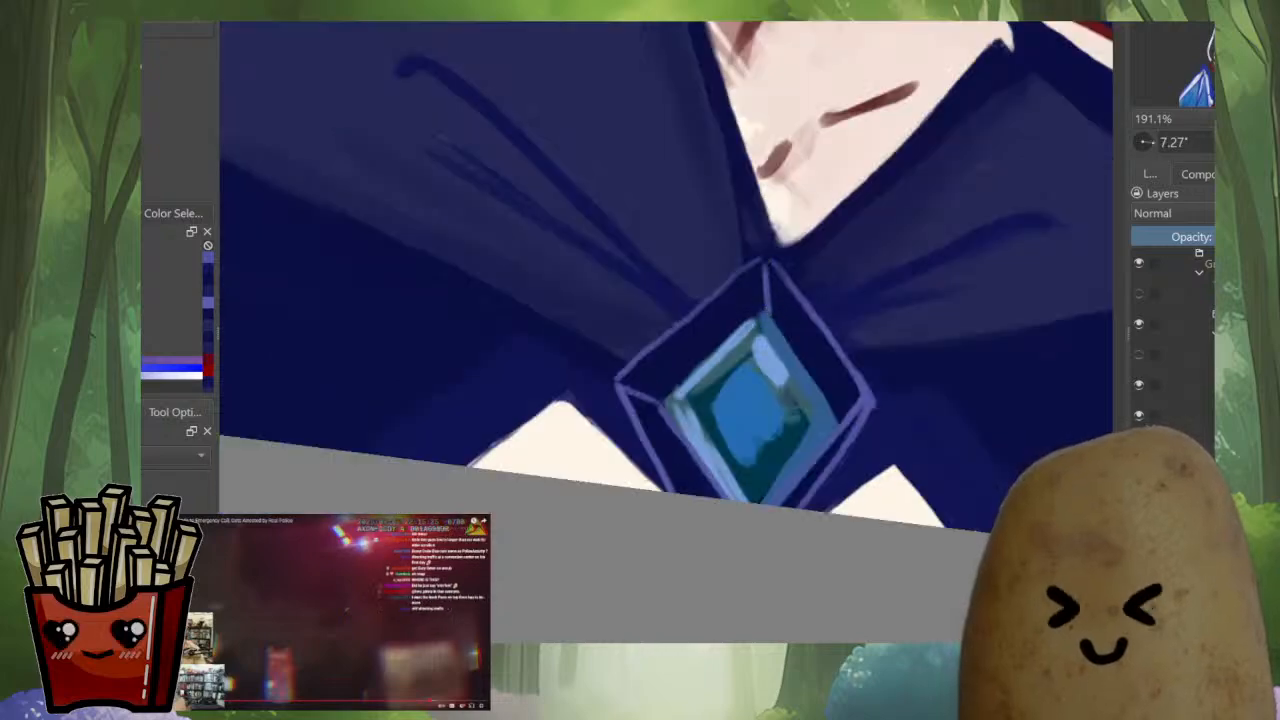
key("m")
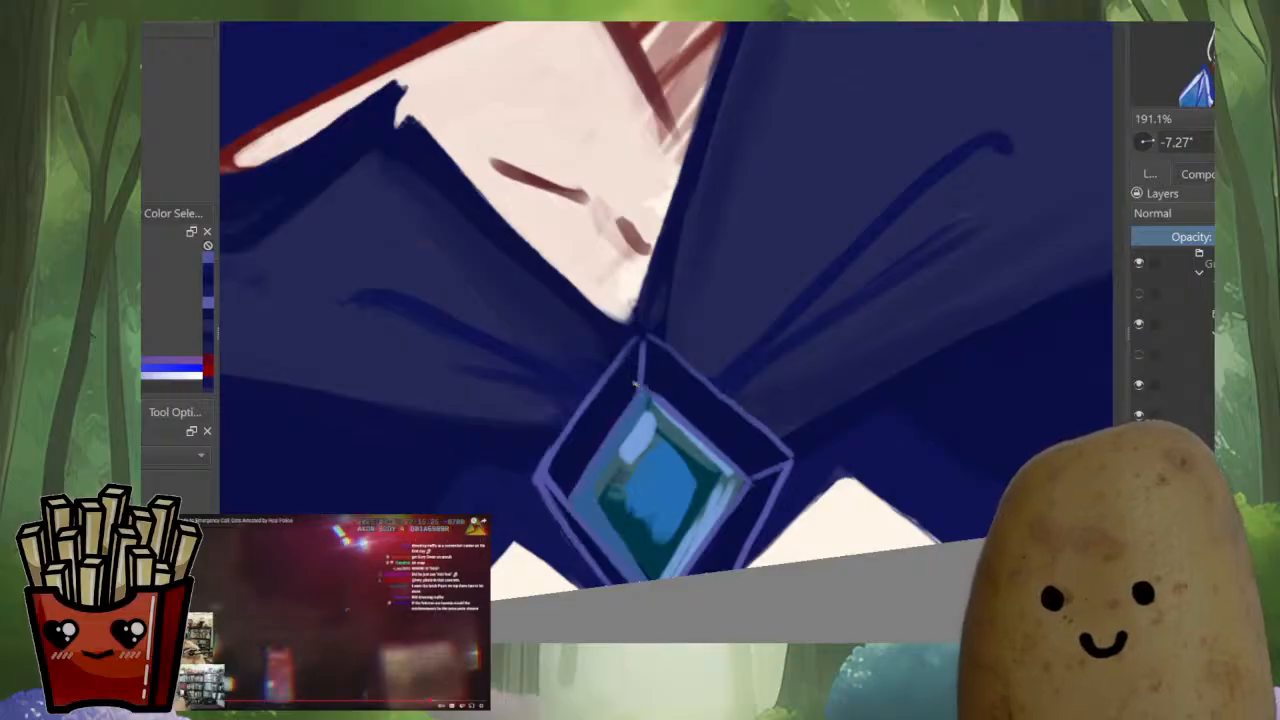
left_click(643, 384, "ctrl")
mouse_move(644, 339)
left_mouse_down()
mouse_move(646, 387)
mouse_move(660, 397)
left_mouse_up()
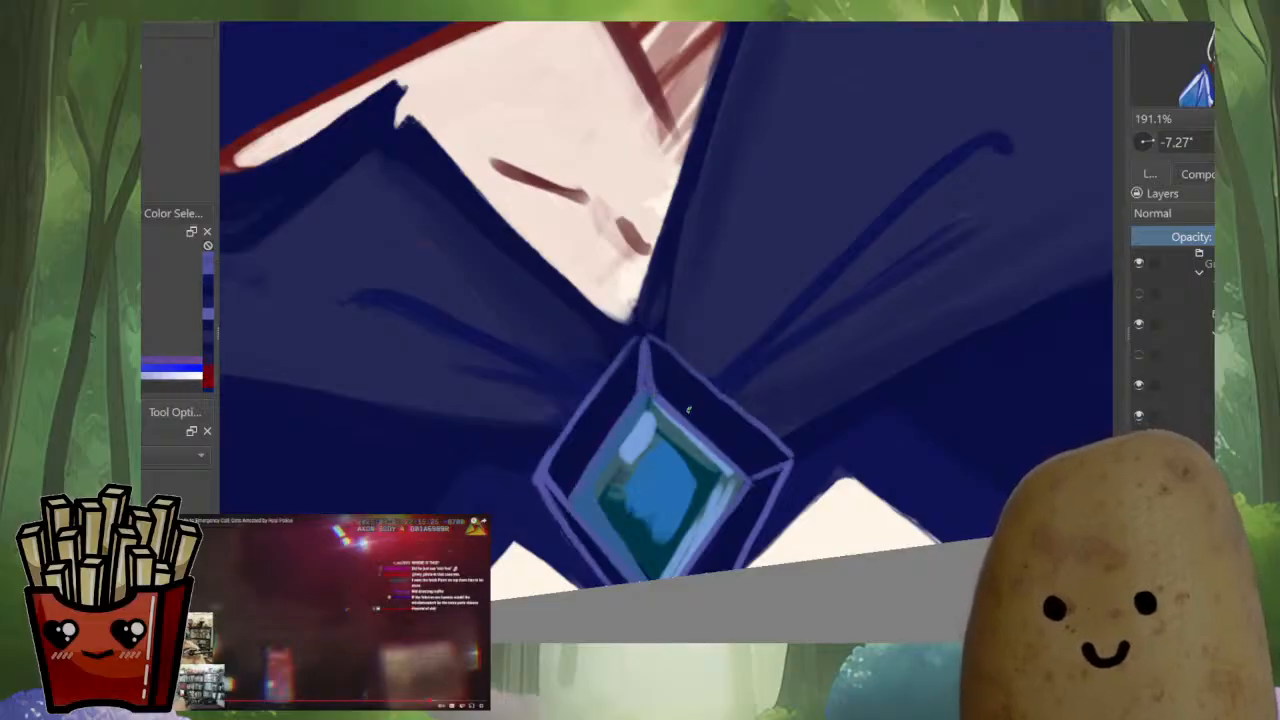
Refine the gem's lower tip and beveled edges with sampled teal and light blue tones
scroll(745, 432, "down", 4)
scroll(738, 480, "up", 4)
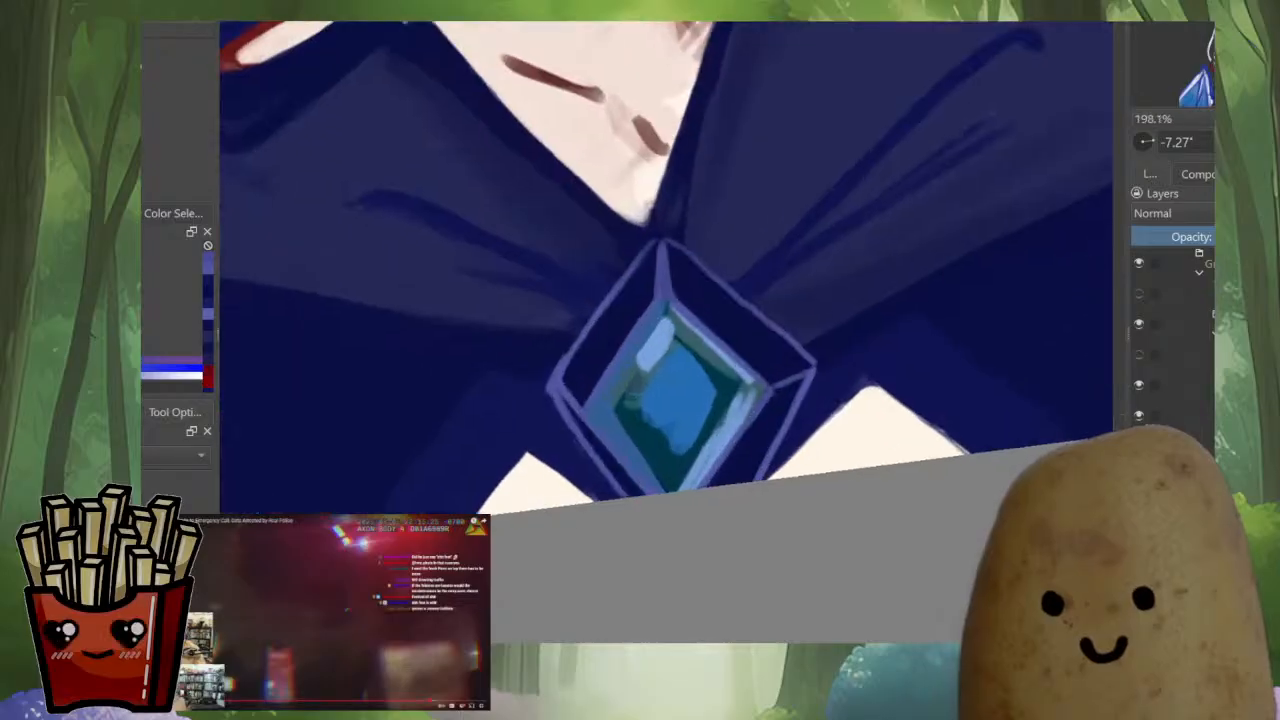
left_click(681, 468, "ctrl")
left_click_drag(676, 474, 683, 488)
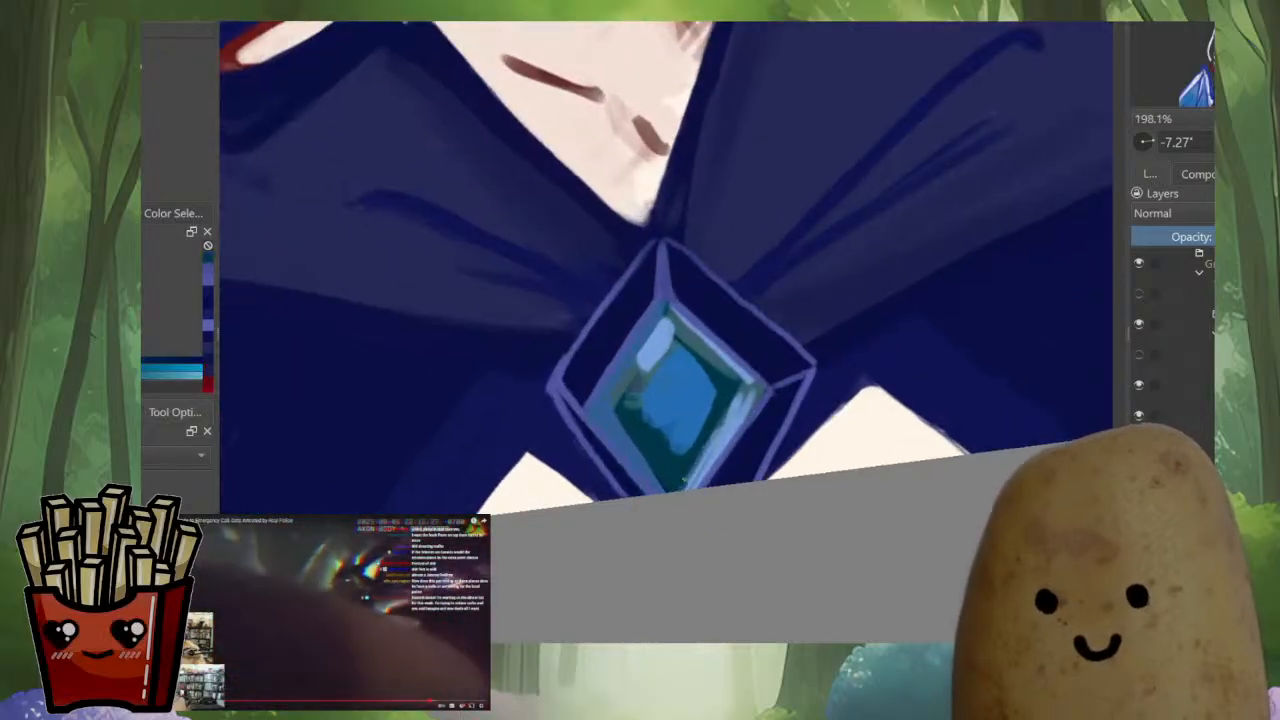
key("m")
left_click_drag(522, 380, 572, 396)
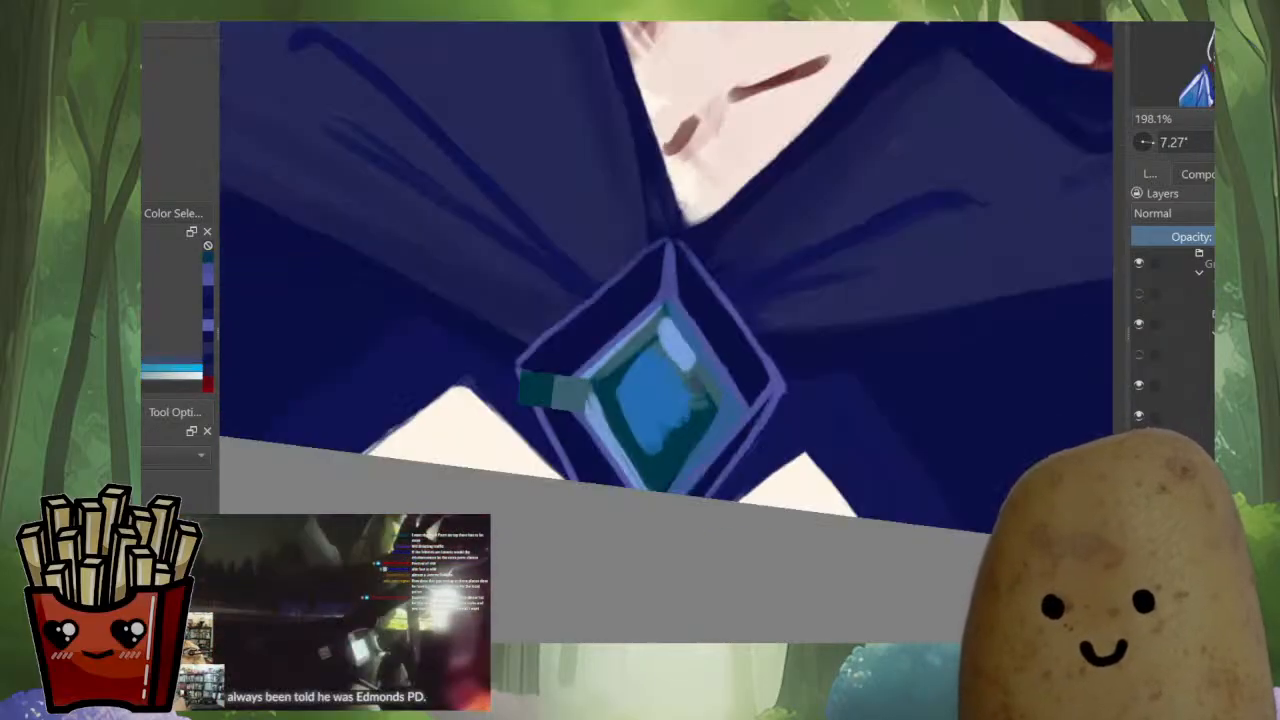
key("ctrl+z")
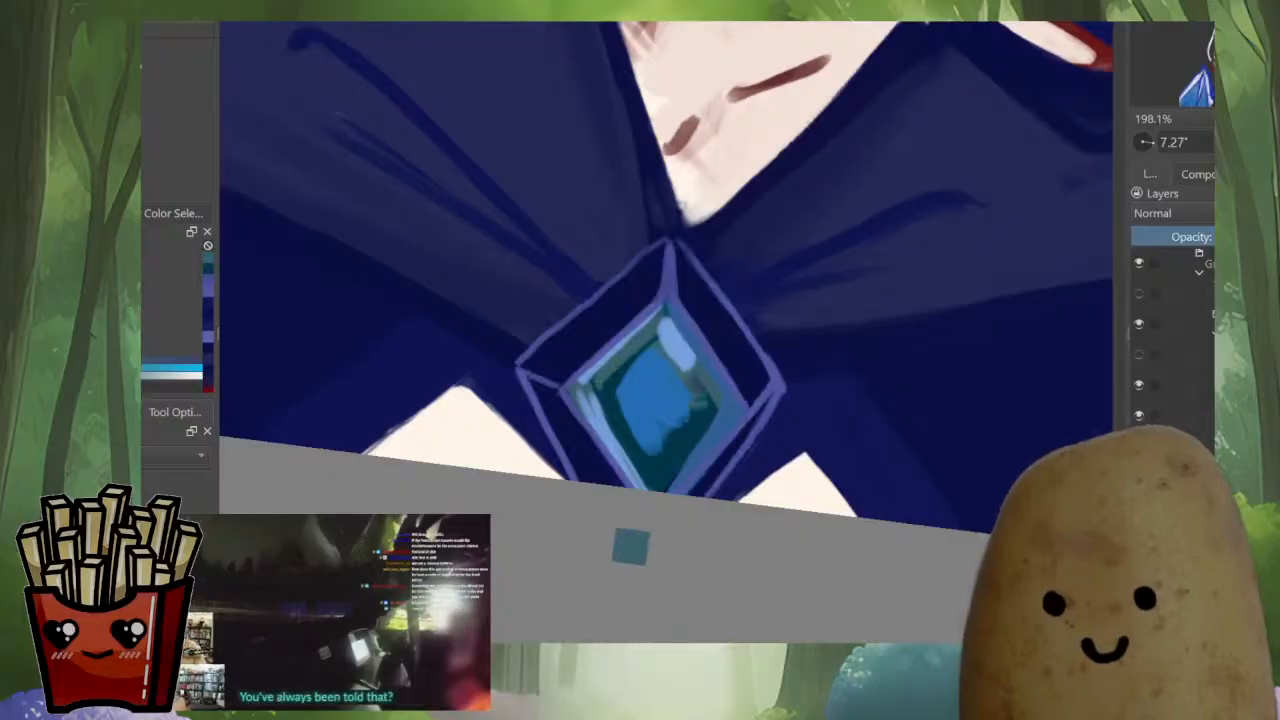
left_click(615, 427, "ctrl")
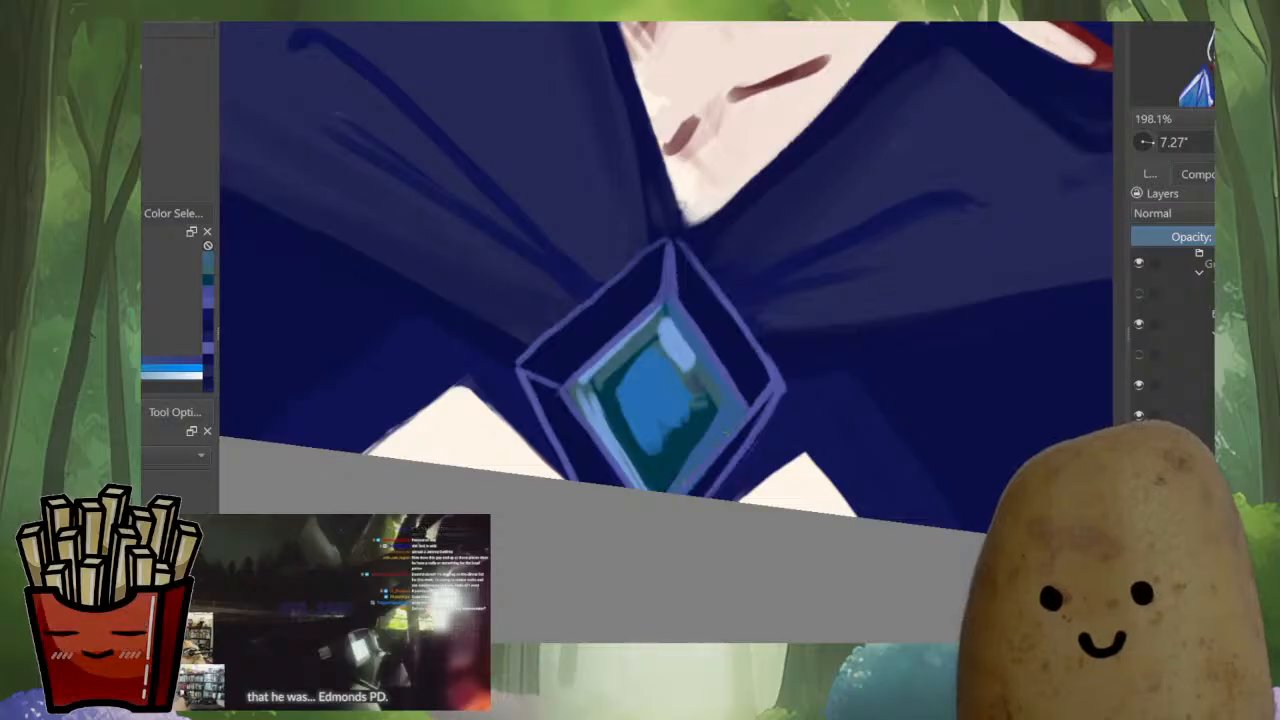
key("m")
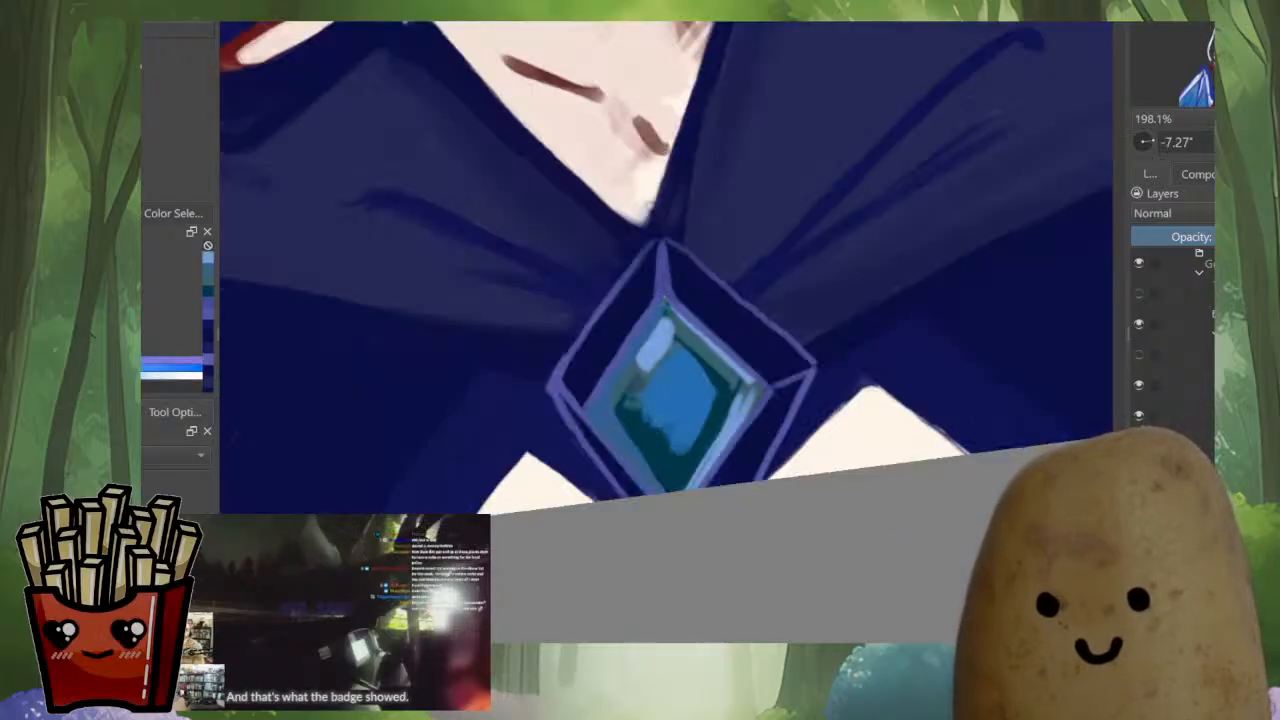
key("m")
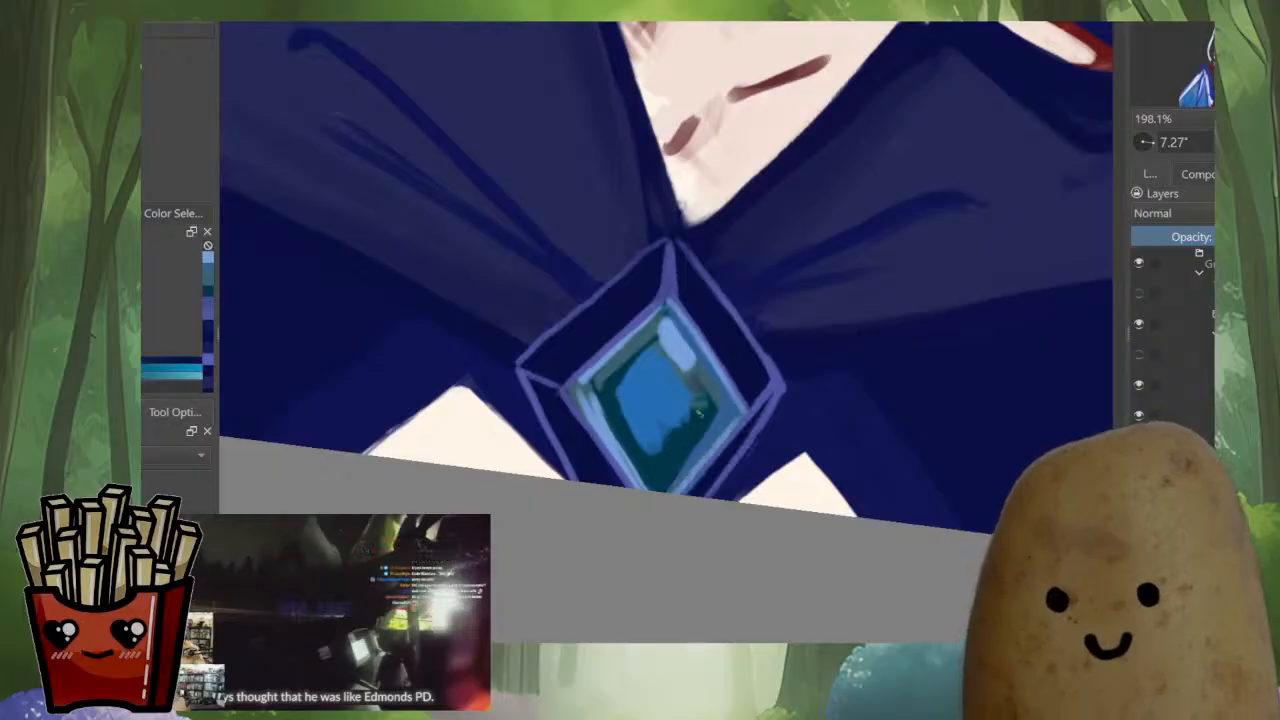
Rework the blue center of the gem with short strokes of sampled blue and dark teal
key("m")
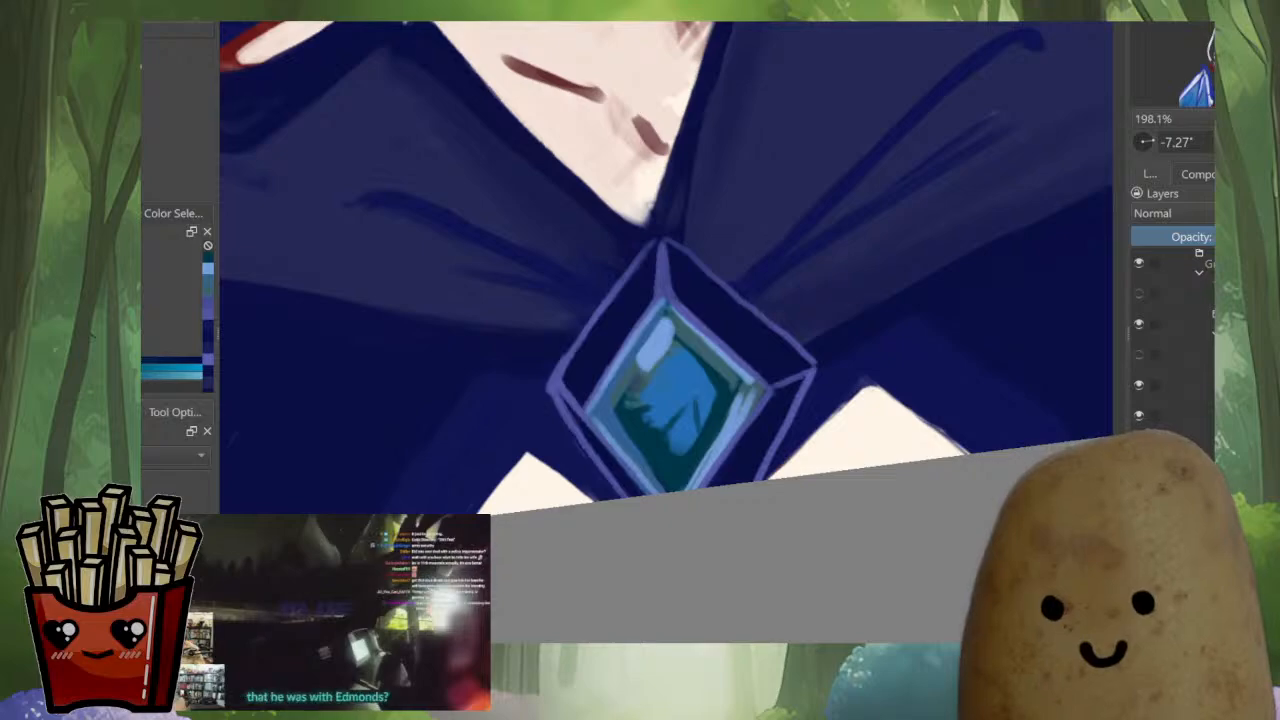
left_click(638, 394, "ctrl")
left_click_drag(648, 404, 650, 413)
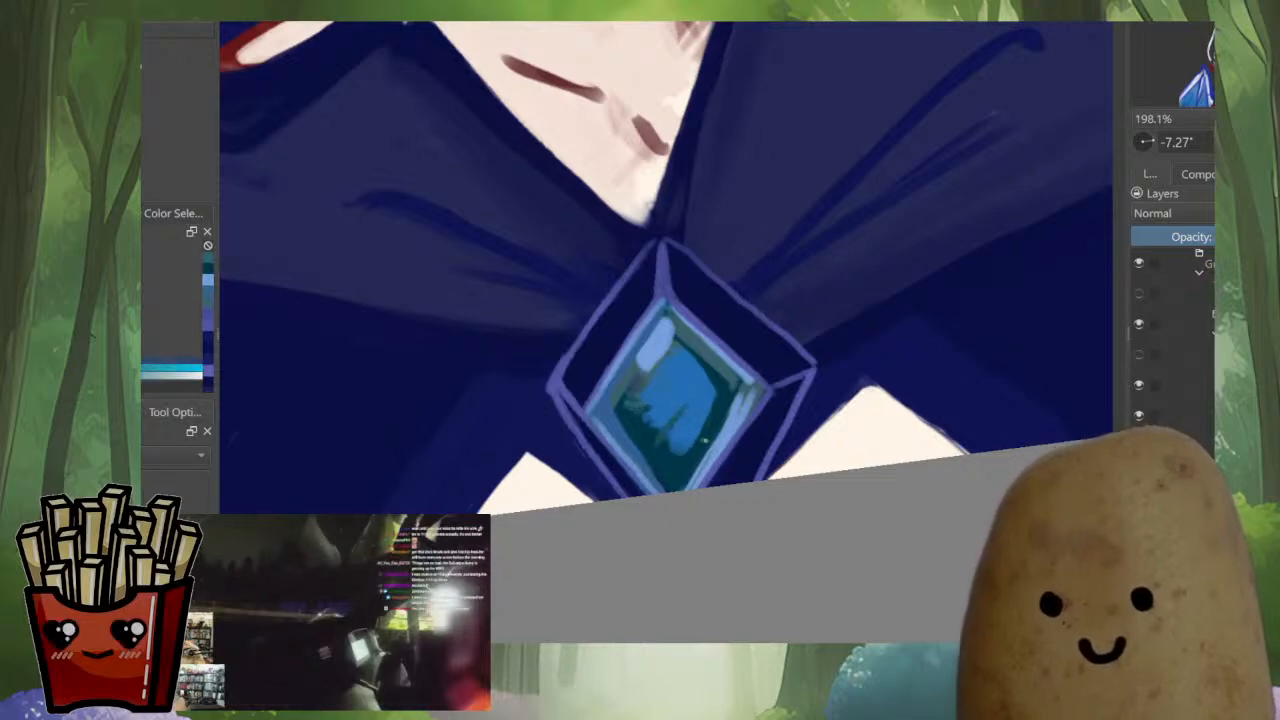
scroll(765, 392, "down", 5)
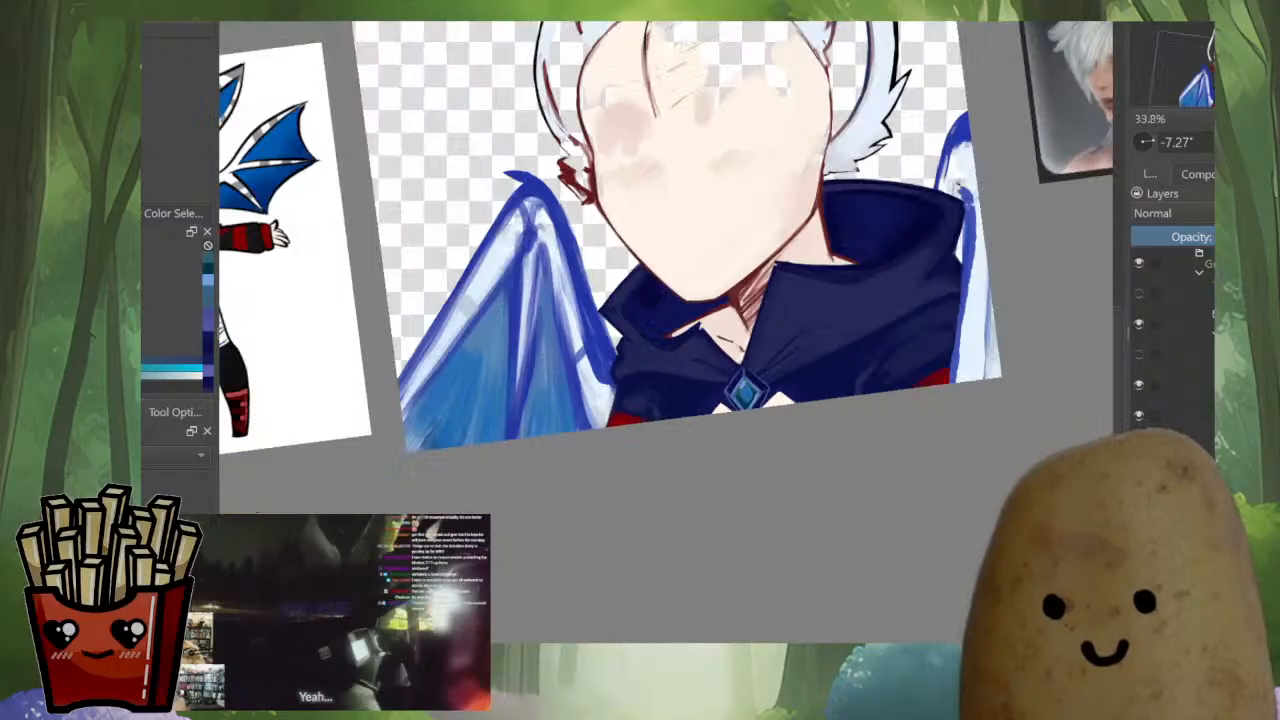
scroll(788, 404, "up", 2)
scroll(788, 401, "up", 2)
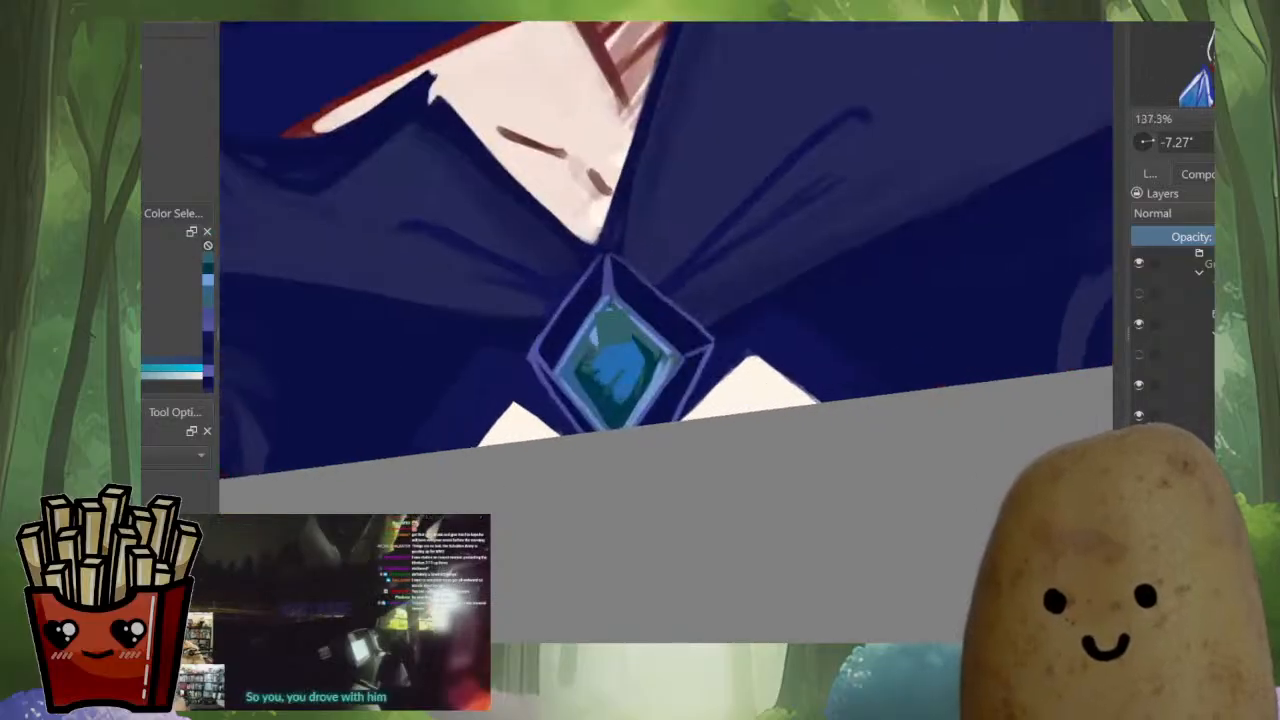
Sample the brooch frame's lavender and enlarge the pale highlight on the gem's upper facet
left_click(577, 298, "ctrl")
scroll(779, 343, "up", 2)
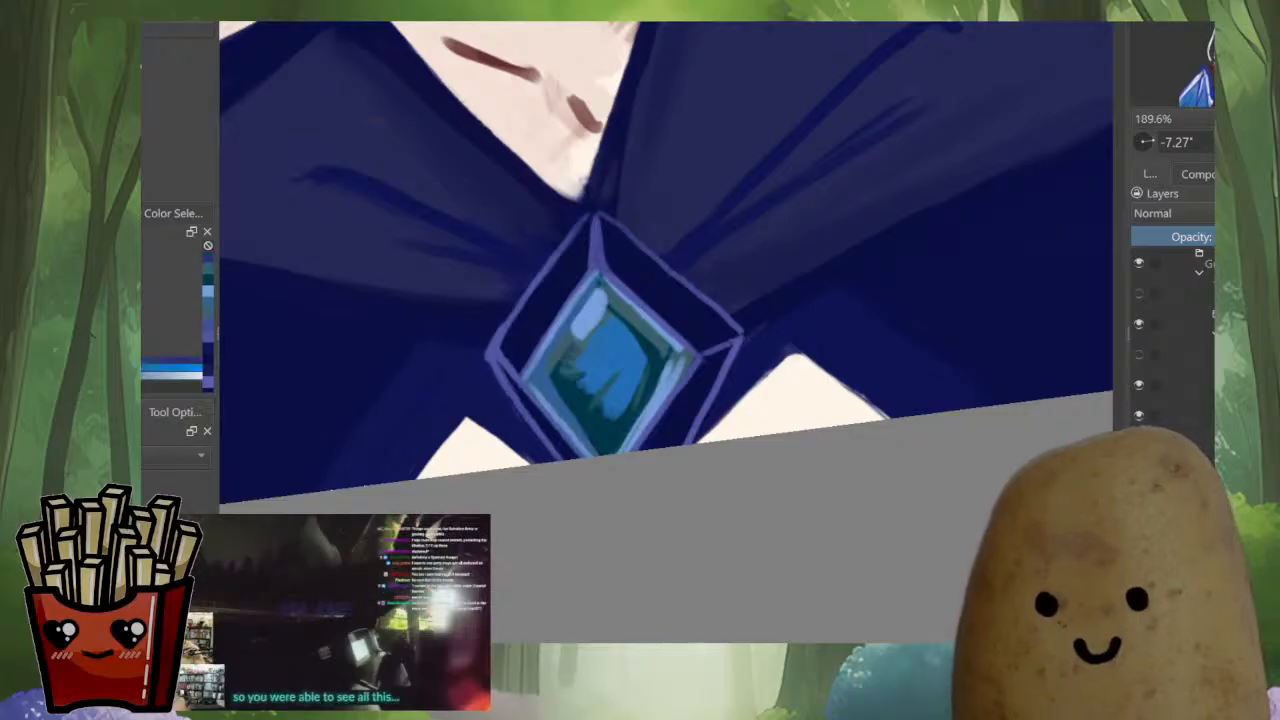
key("m")
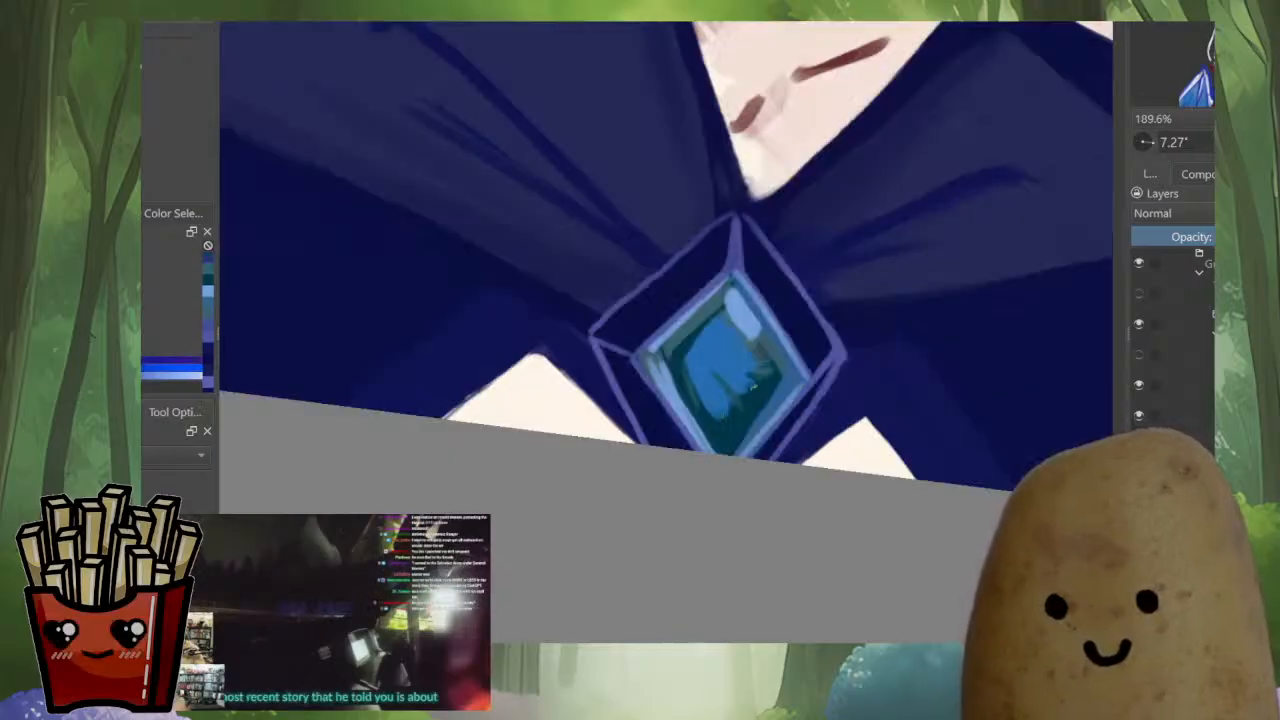
left_click_drag(855, 460, 725, 498)
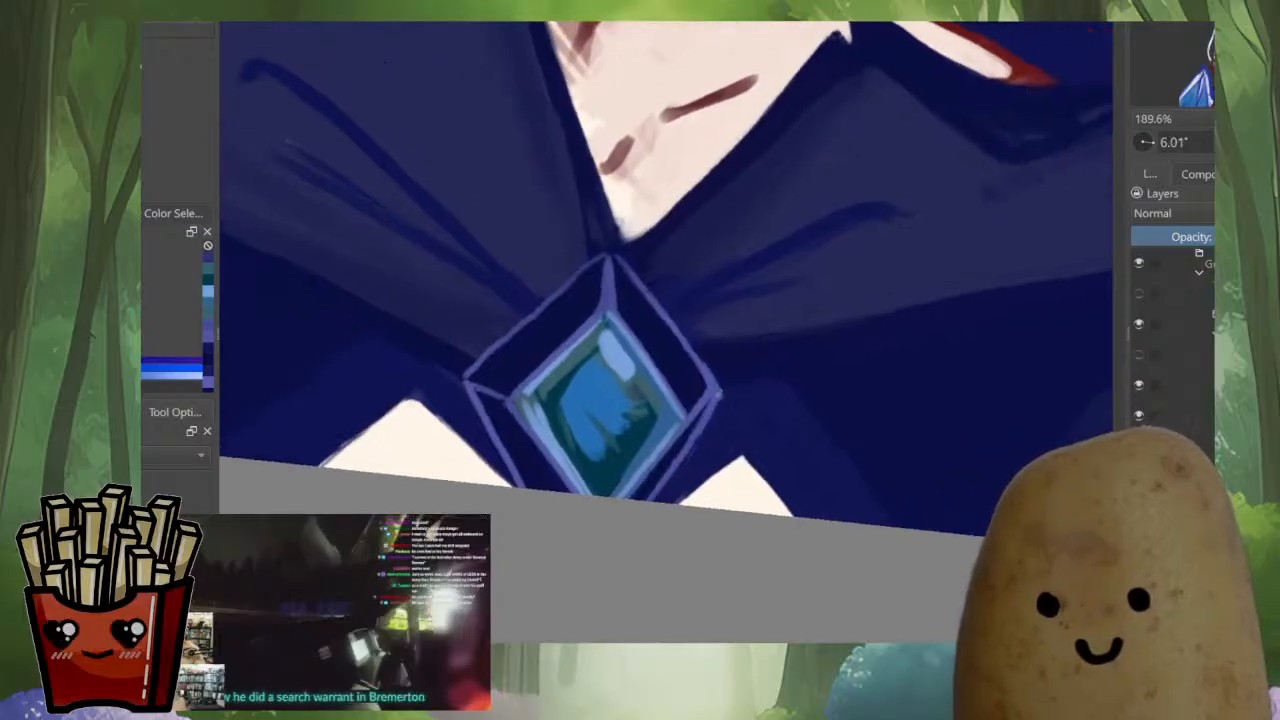
Draw a short blue trim line outward from the brooch's side corner along the cloak fold
left_click(720, 396, "ctrl")
left_click_drag(722, 402, 777, 378)
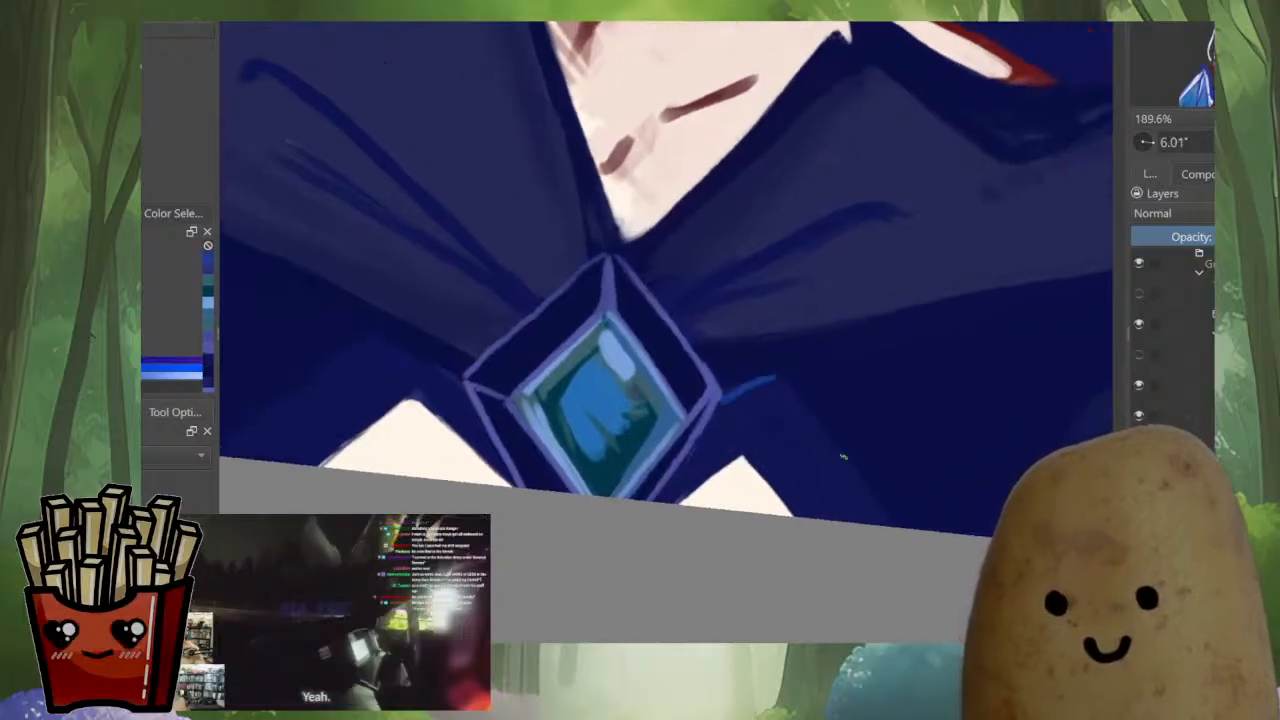
key("m")
Sample red from the artwork and outline the upper and outer edges of the cloak panel beside the brooch's detailed side corner
left_click_drag(624, 341, 622, 400)
left_click(456, 186, "ctrl")
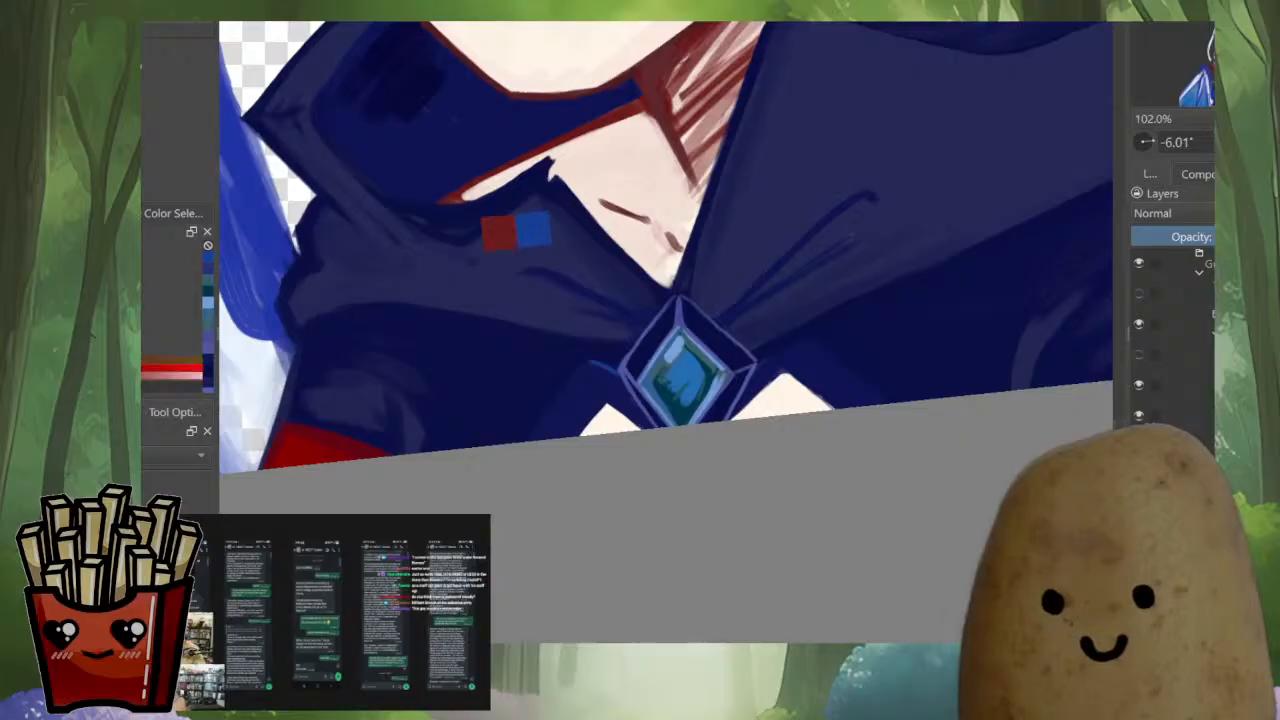
left_click_drag(719, 398, 750, 346)
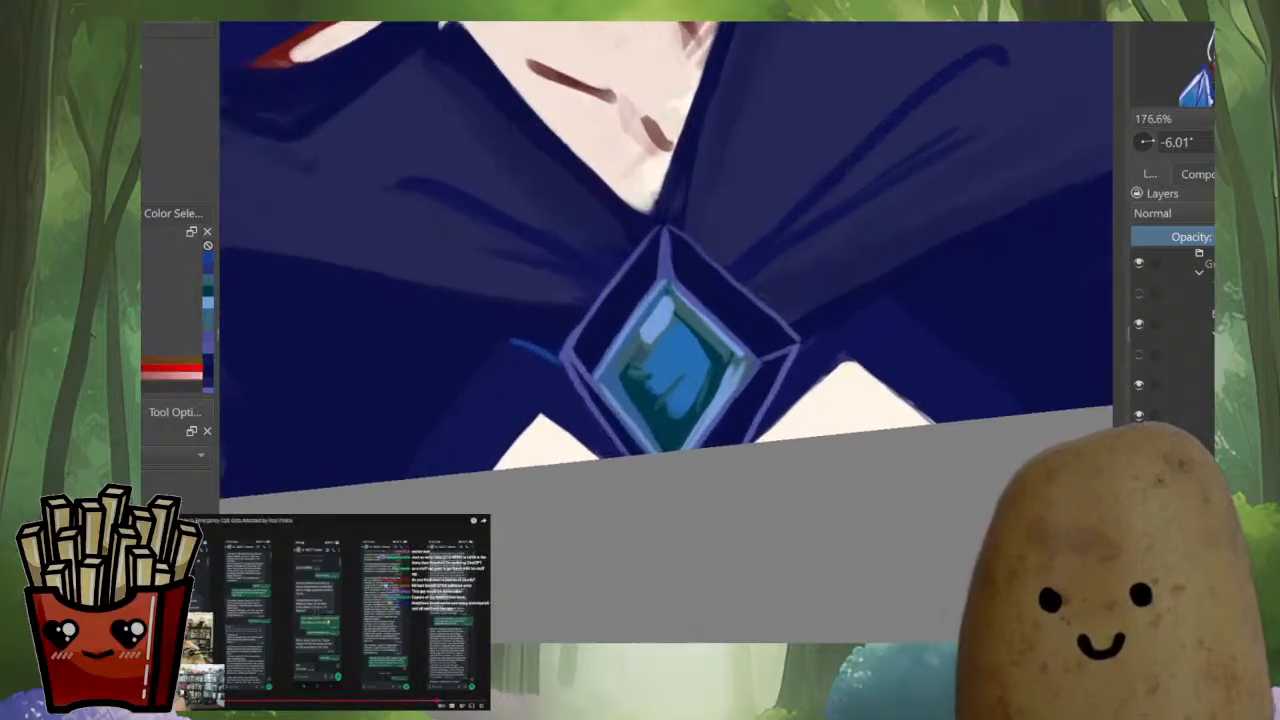
mouse_move(826, 357)
left_mouse_down()
mouse_move(710, 394)
mouse_move(745, 356)
mouse_move(778, 345)
left_mouse_up()
key("m")
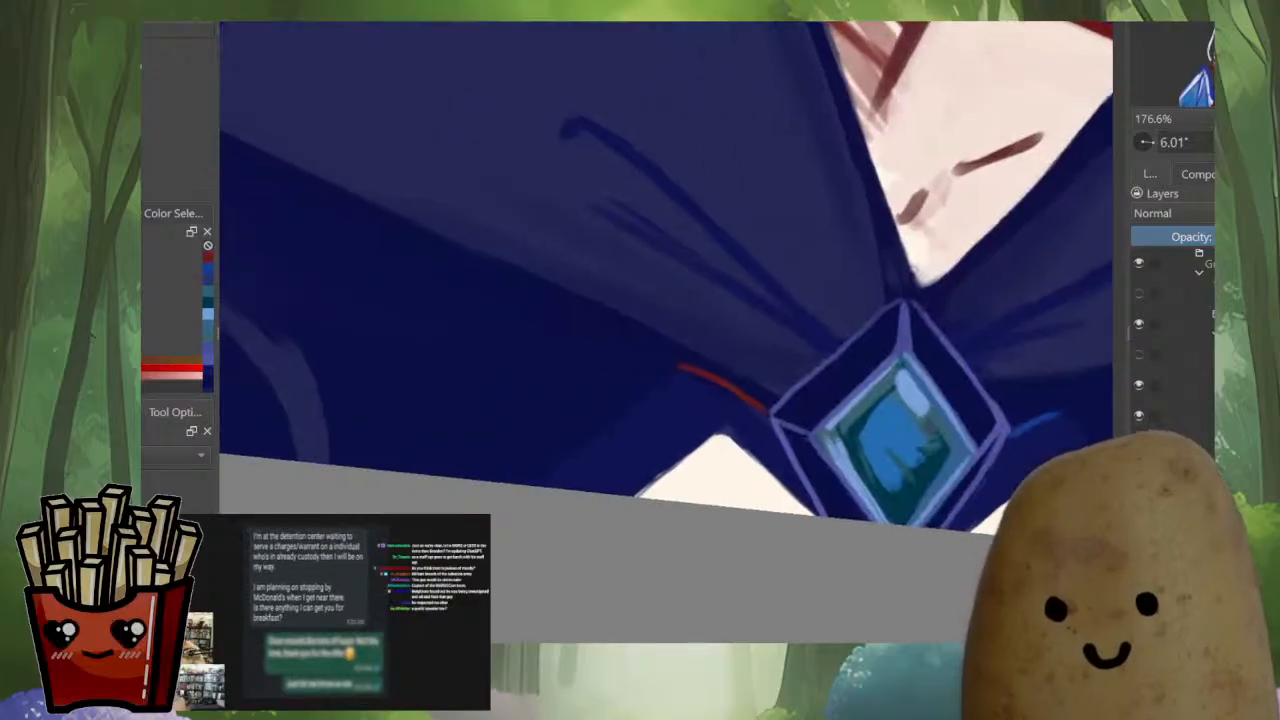
left_click_drag(672, 378, 541, 485)
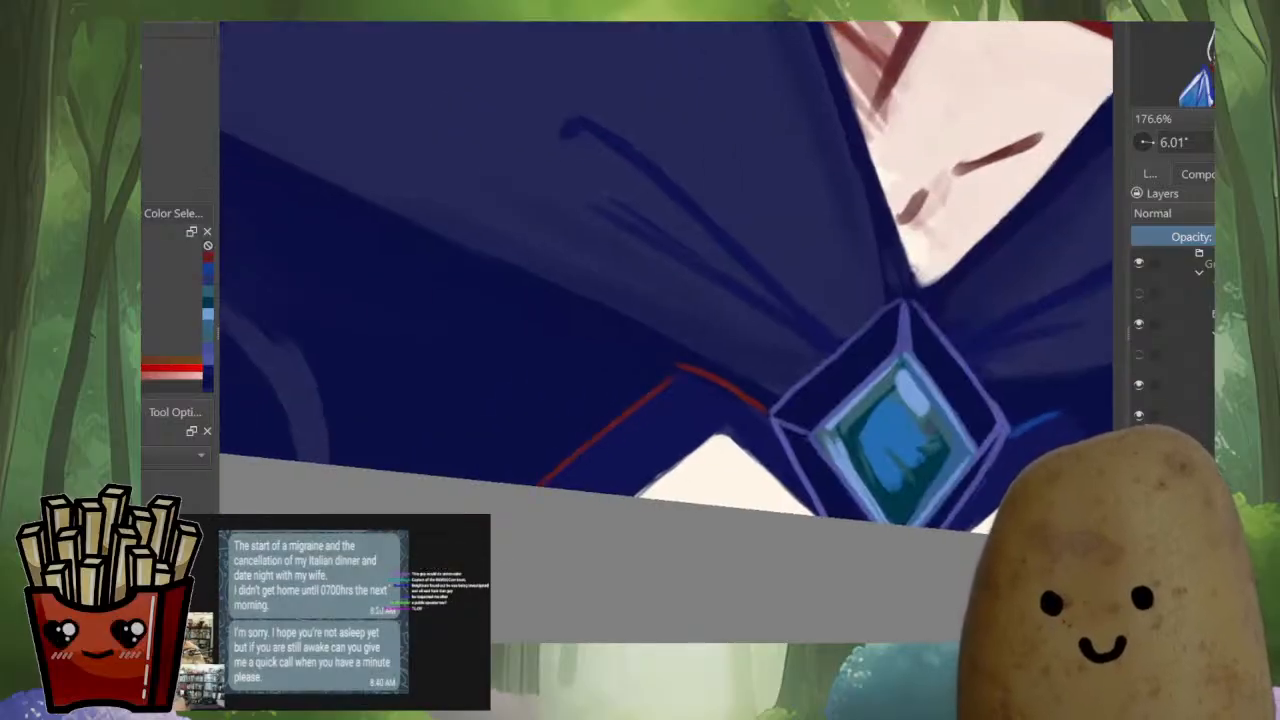
Trace both sloping edges of the larger white notch beside the brooch with red trim, undoing a misplaced stroke
mouse_move(637, 496)
left_mouse_down()
mouse_move(722, 435)
mouse_move(761, 448)
left_mouse_up()
key("ctrl+z")
key("m")
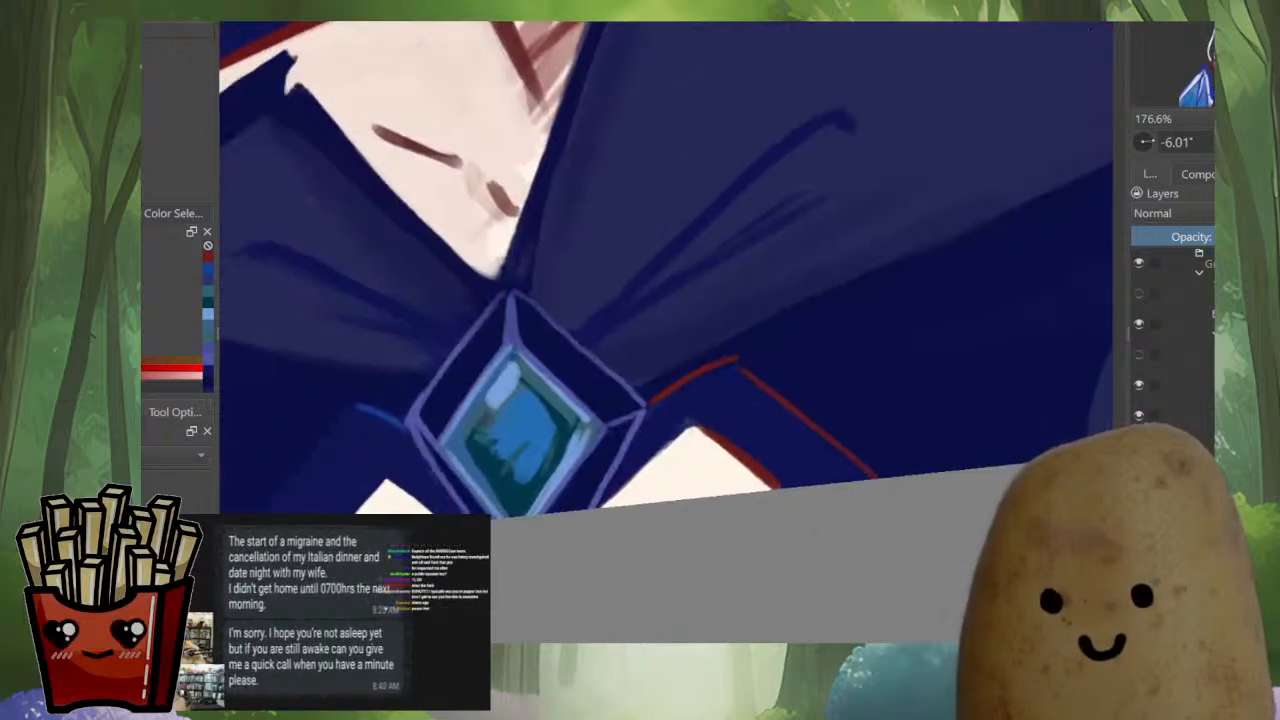
left_click_drag(603, 505, 694, 428)
key("m")
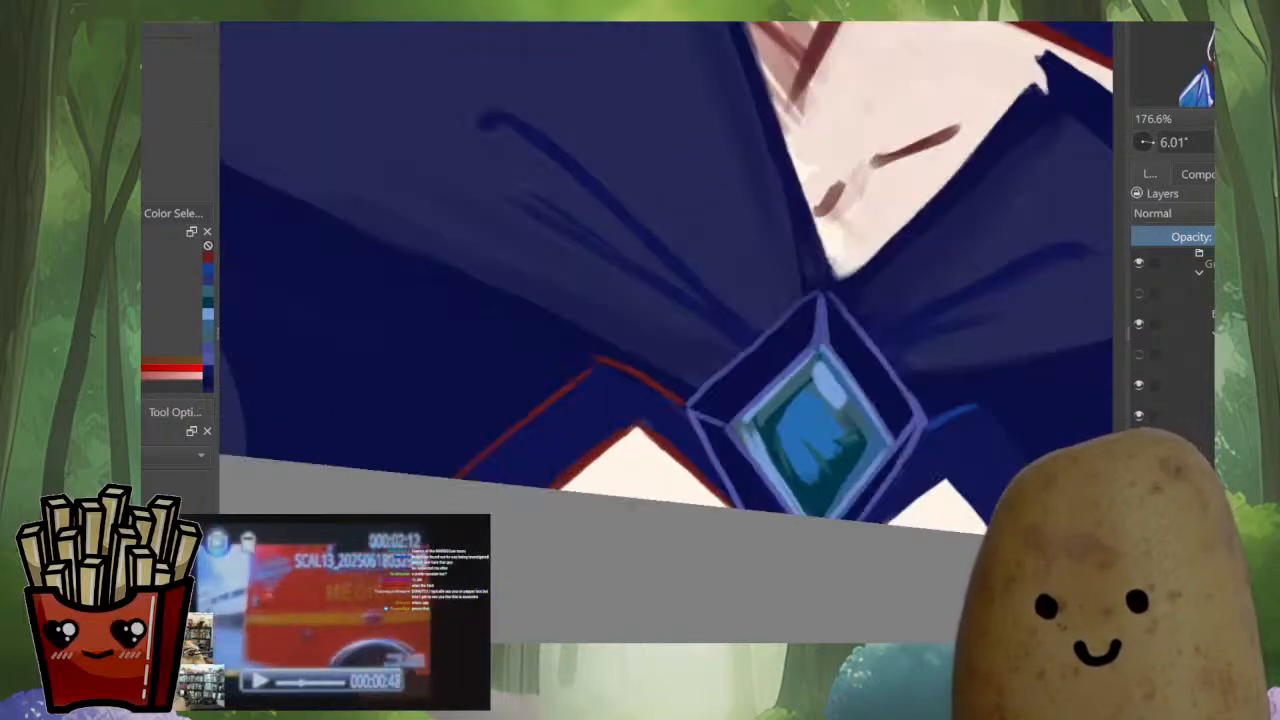
Add red trim to the smaller white notch's brooch-side edge and repaint the blue trim line beside the brooch in red
left_click_drag(921, 501, 723, 467)
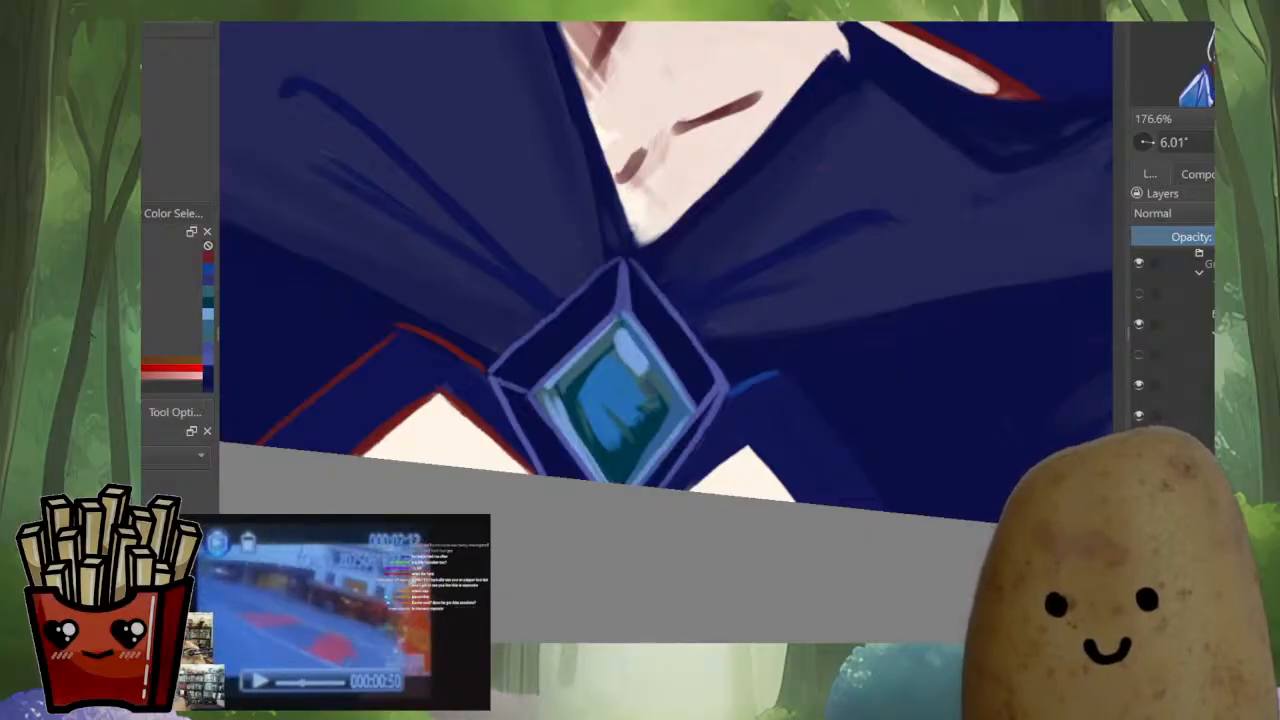
left_click_drag(725, 458, 748, 445)
key("m")
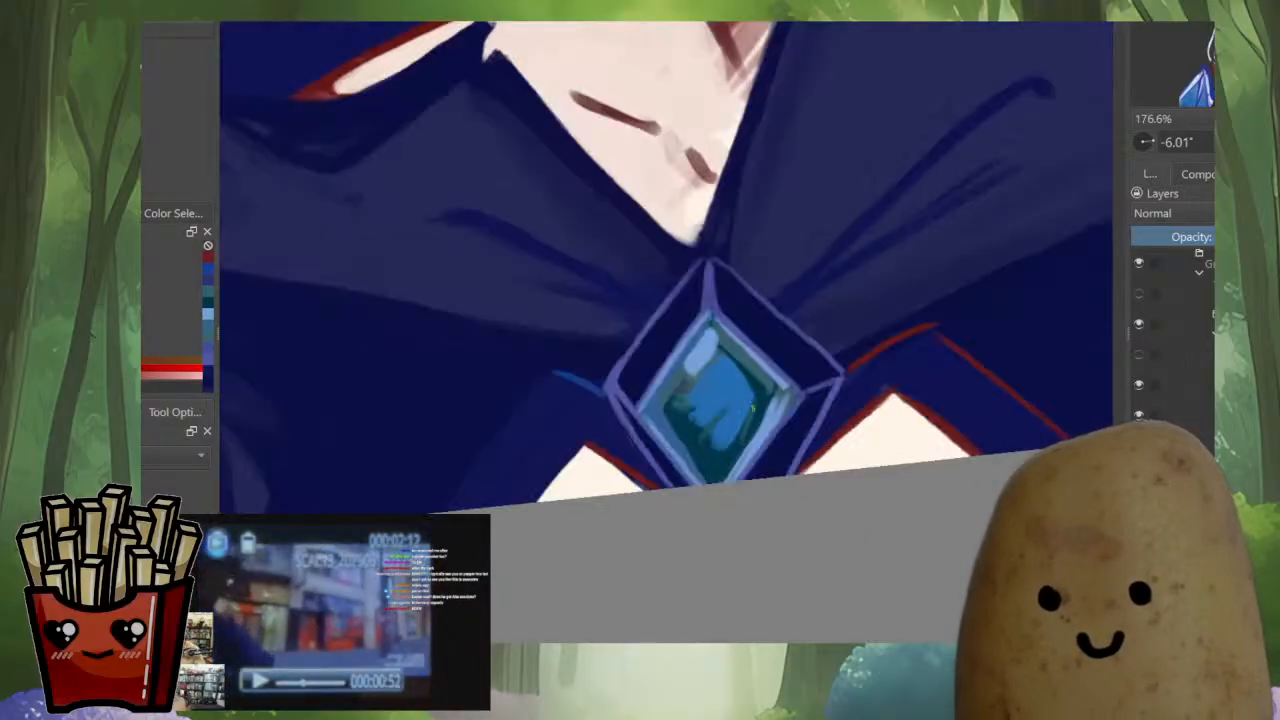
key("m")
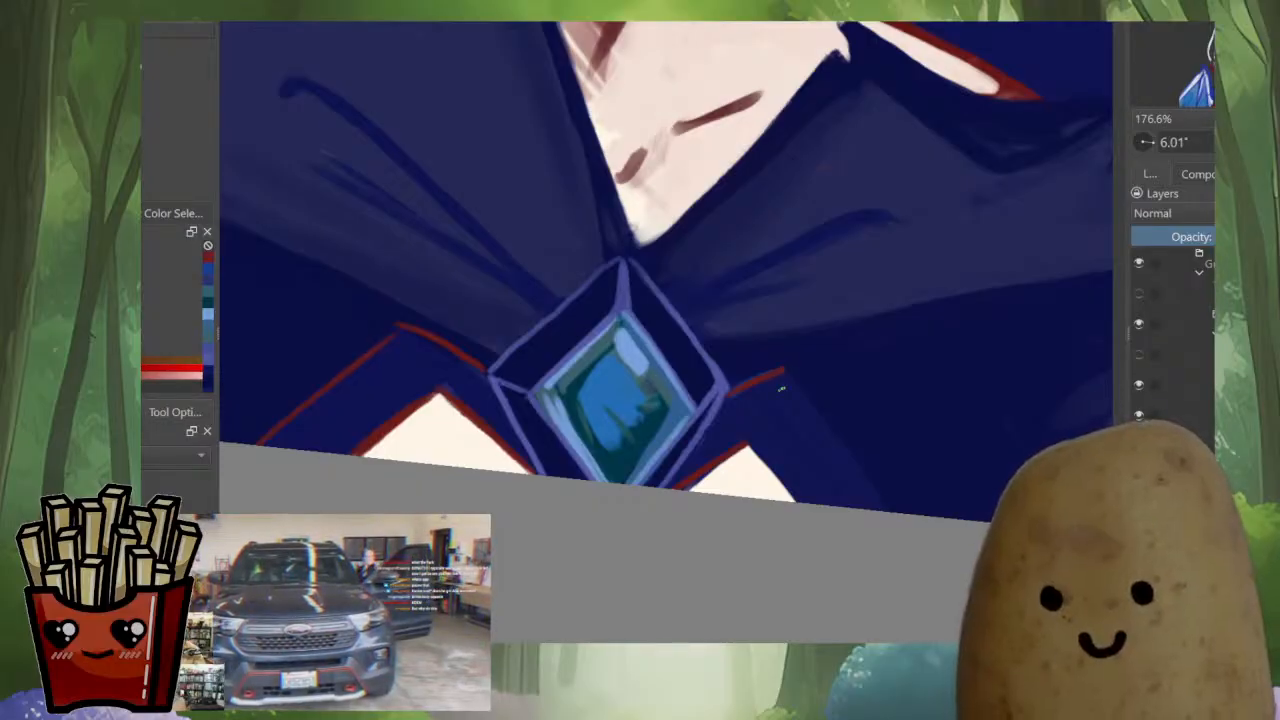
Extend the red trim down the smaller notch's outer edge and along the adjoining cloak panel's outer edge to the canvas border
key("m")
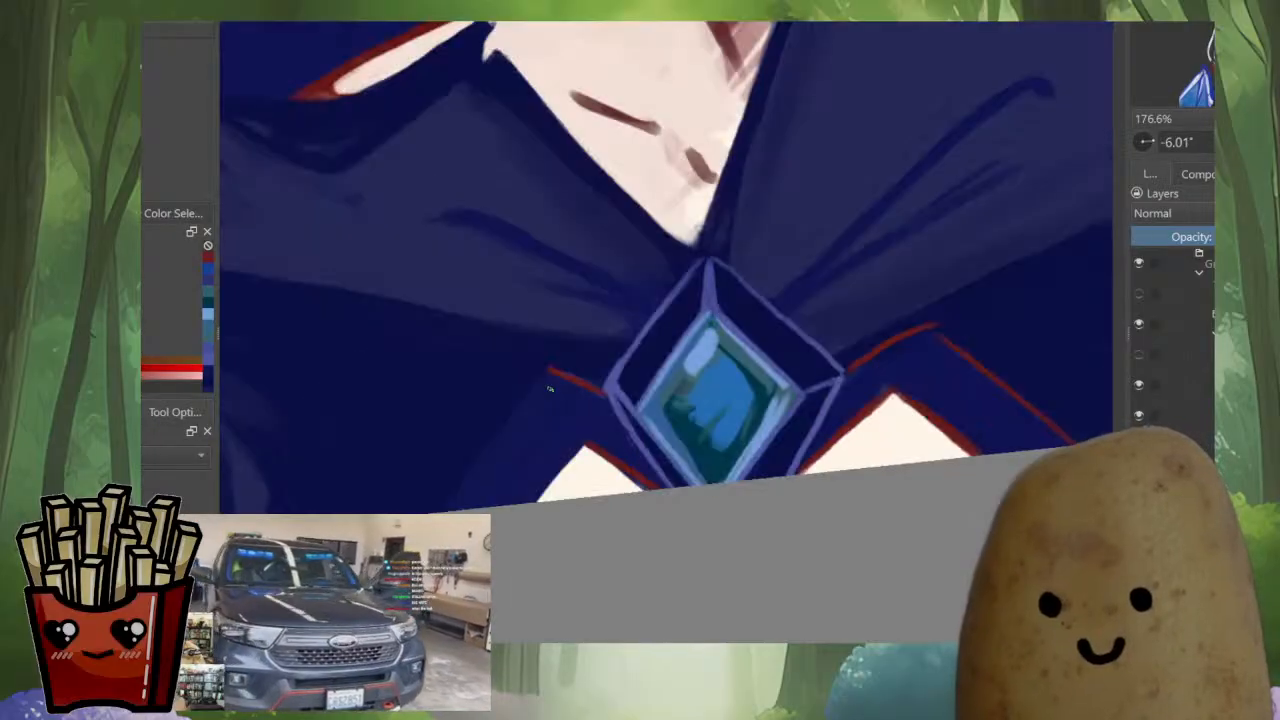
left_click_drag(537, 391, 612, 354)
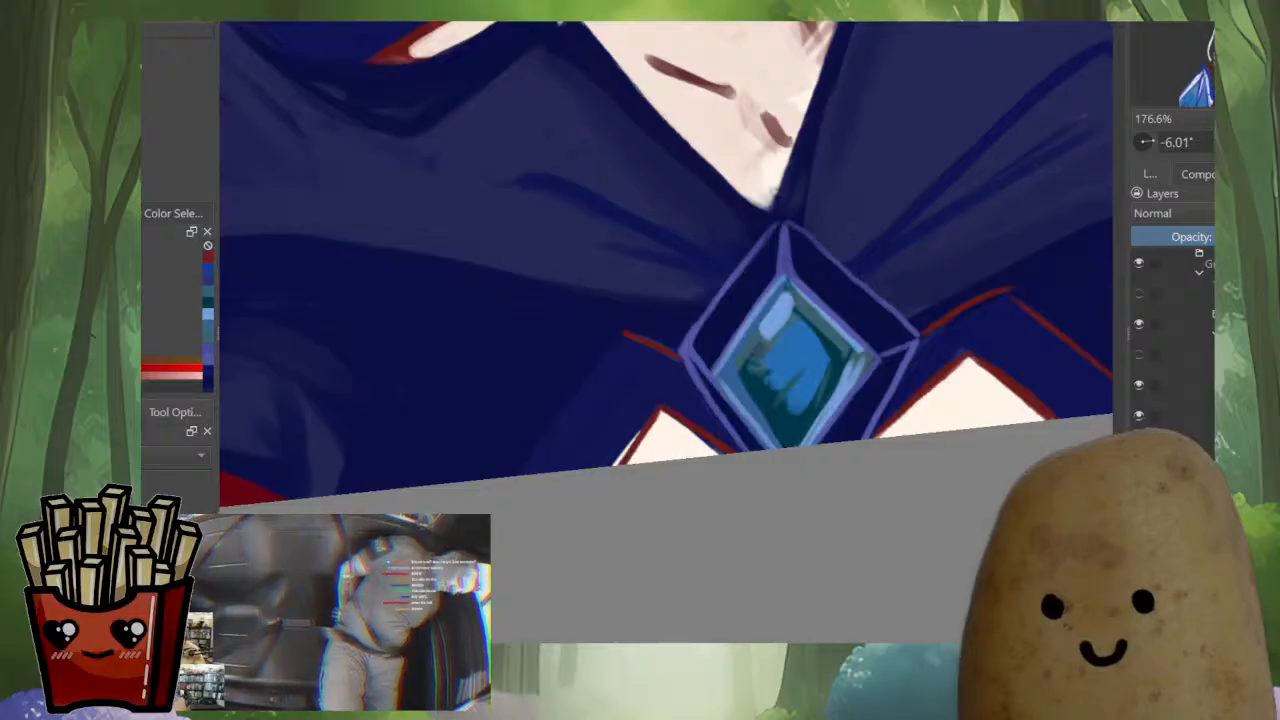
left_click_drag(626, 336, 510, 472)
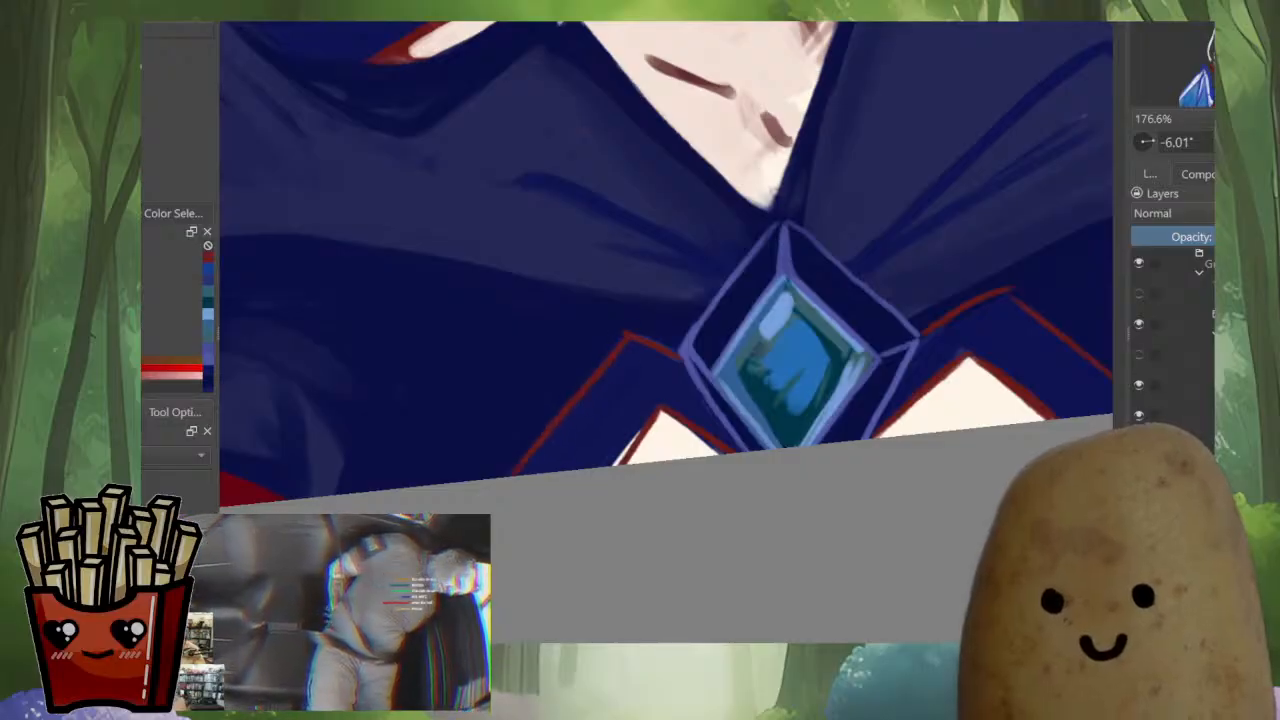
Sample the cloak's navy, refine the new red panel trim with it and cover the white sliver outside the smaller notch's red edge
left_click(612, 326, "ctrl")
left_click_drag(630, 328, 557, 431)
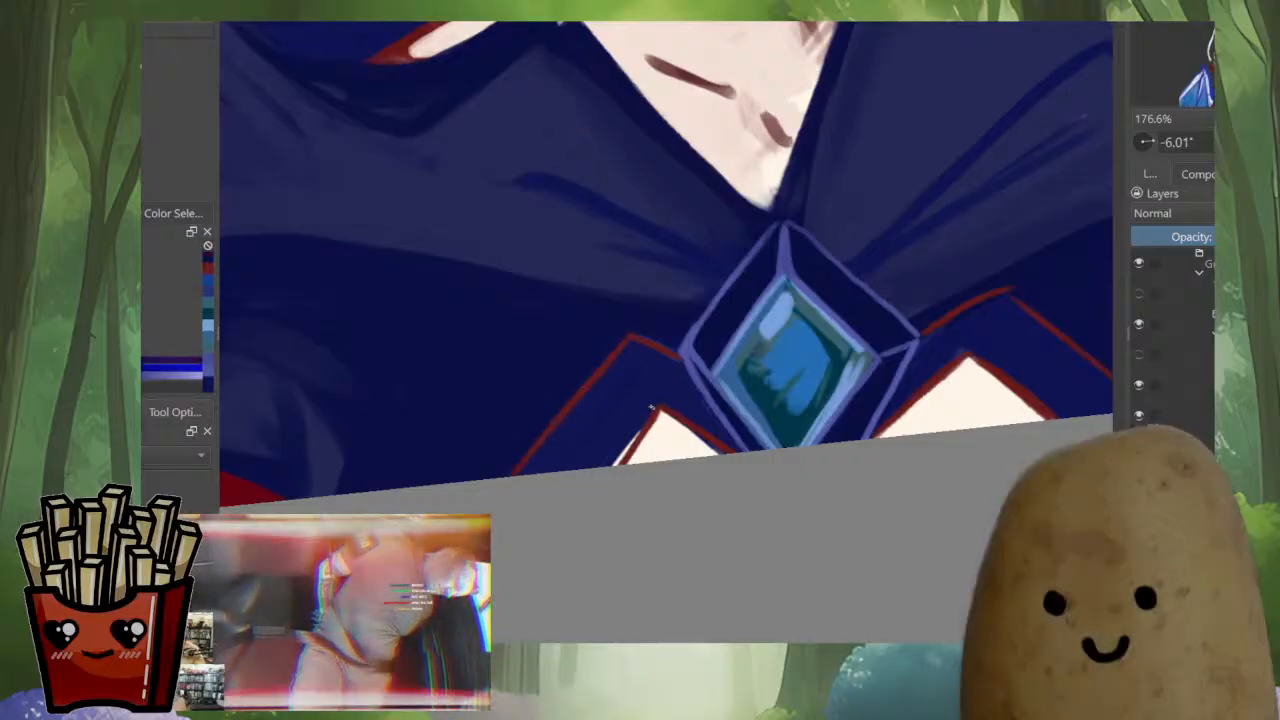
left_click_drag(654, 408, 616, 464)
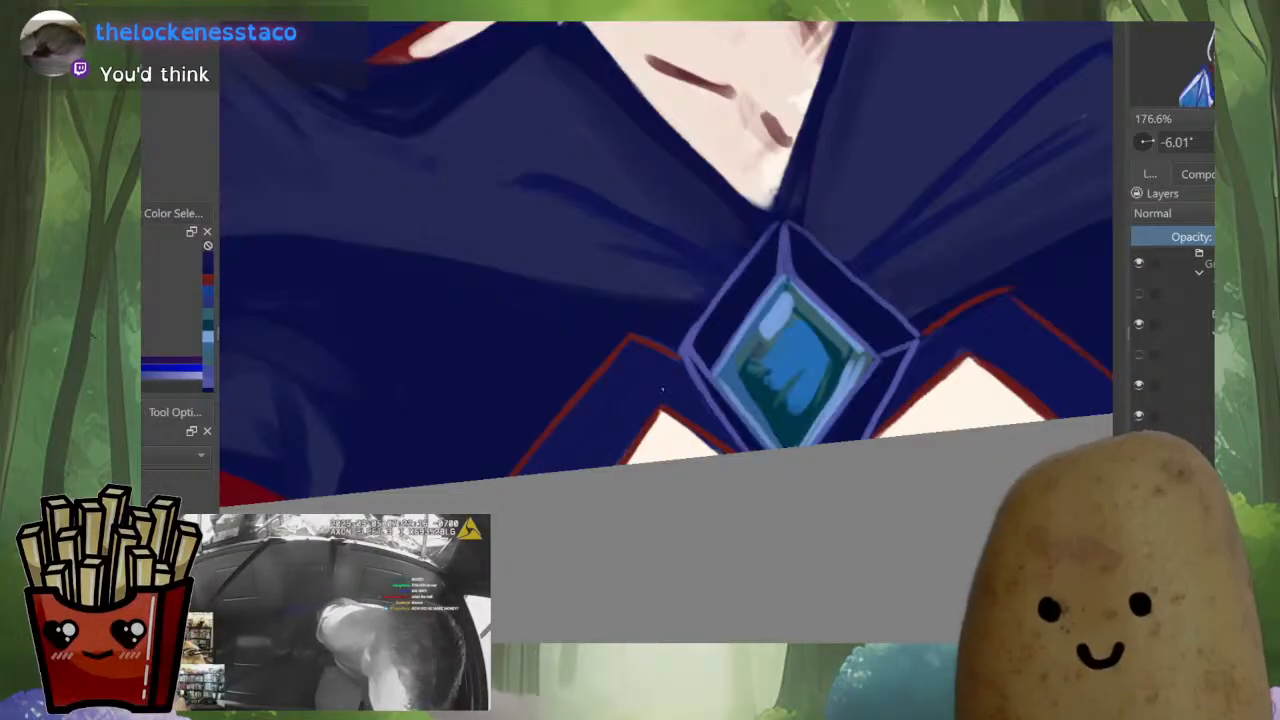
left_click_drag(700, 476, 700, 610)
key("m")
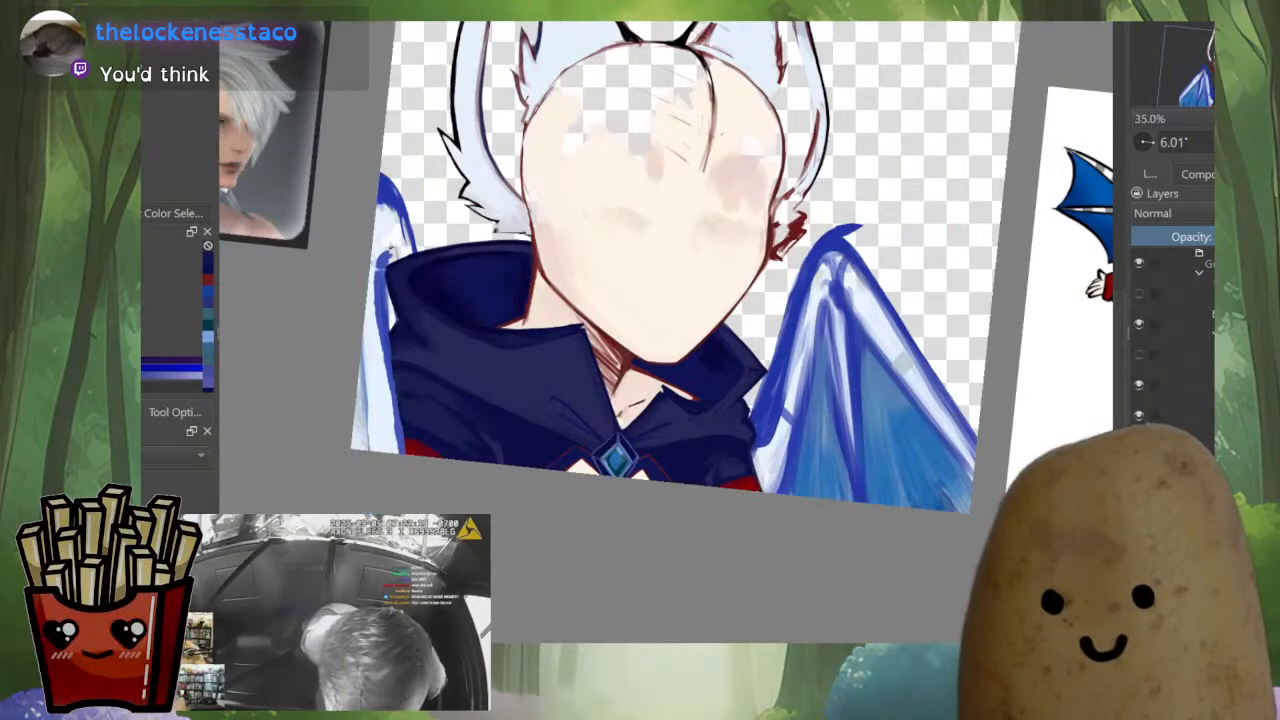
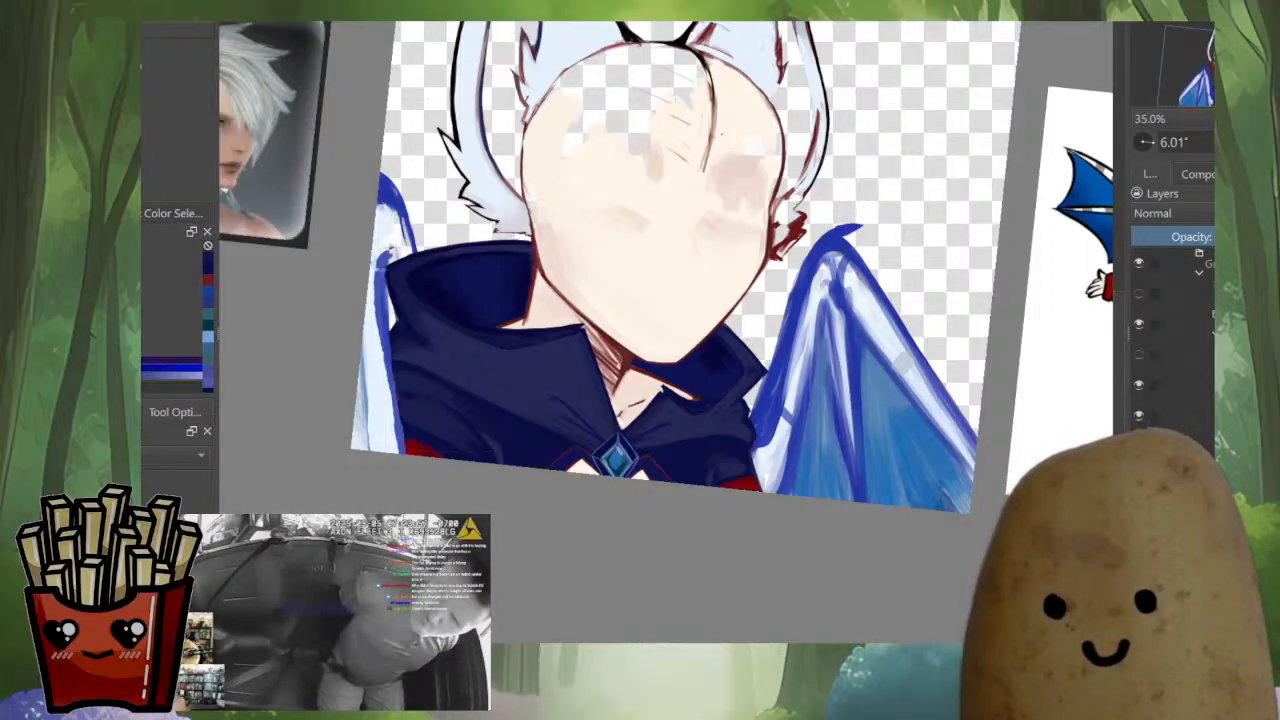
Redraw the red edges of the smaller white notch beside the brooch with a higher peak, using the sampled trim red
left_click_drag(199, 121, 270, 212)
key("m")
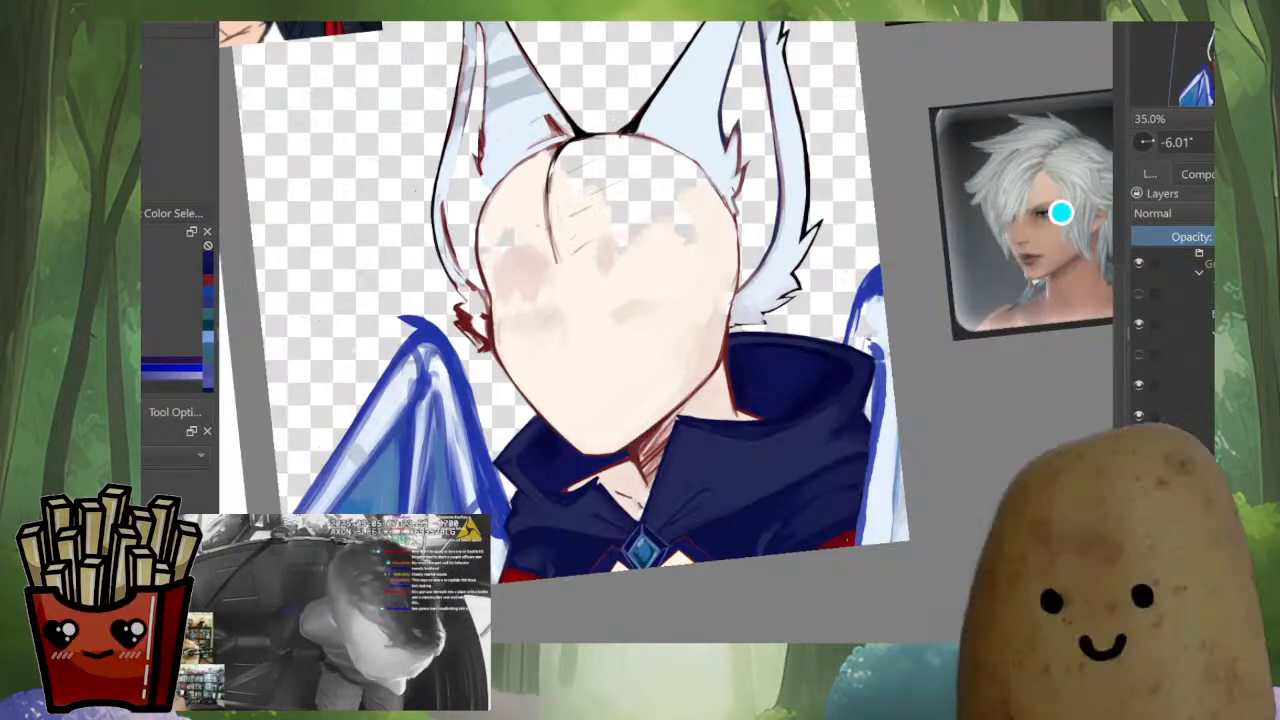
left_click_drag(669, 590, 690, 430)
left_click_drag(752, 361, 812, 545)
left_click_drag(896, 302, 829, 412)
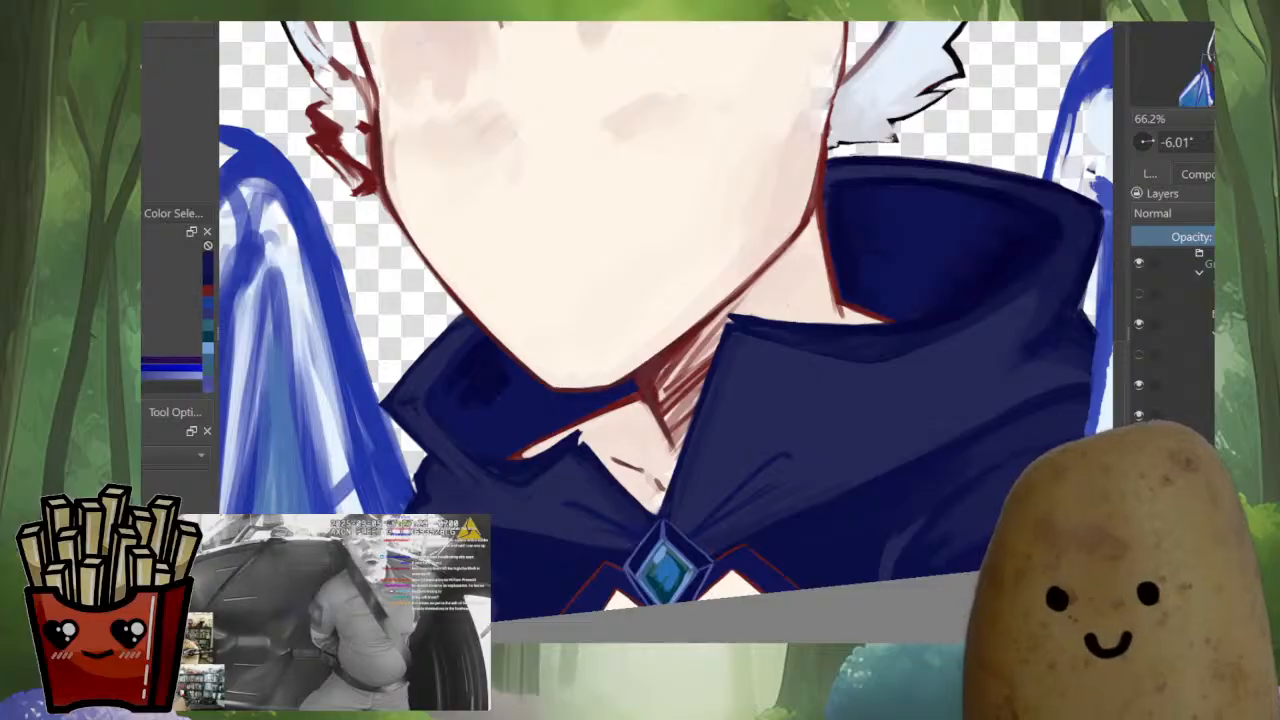
left_click_drag(862, 526, 862, 580)
left_click_drag(752, 586, 758, 414)
key("m")
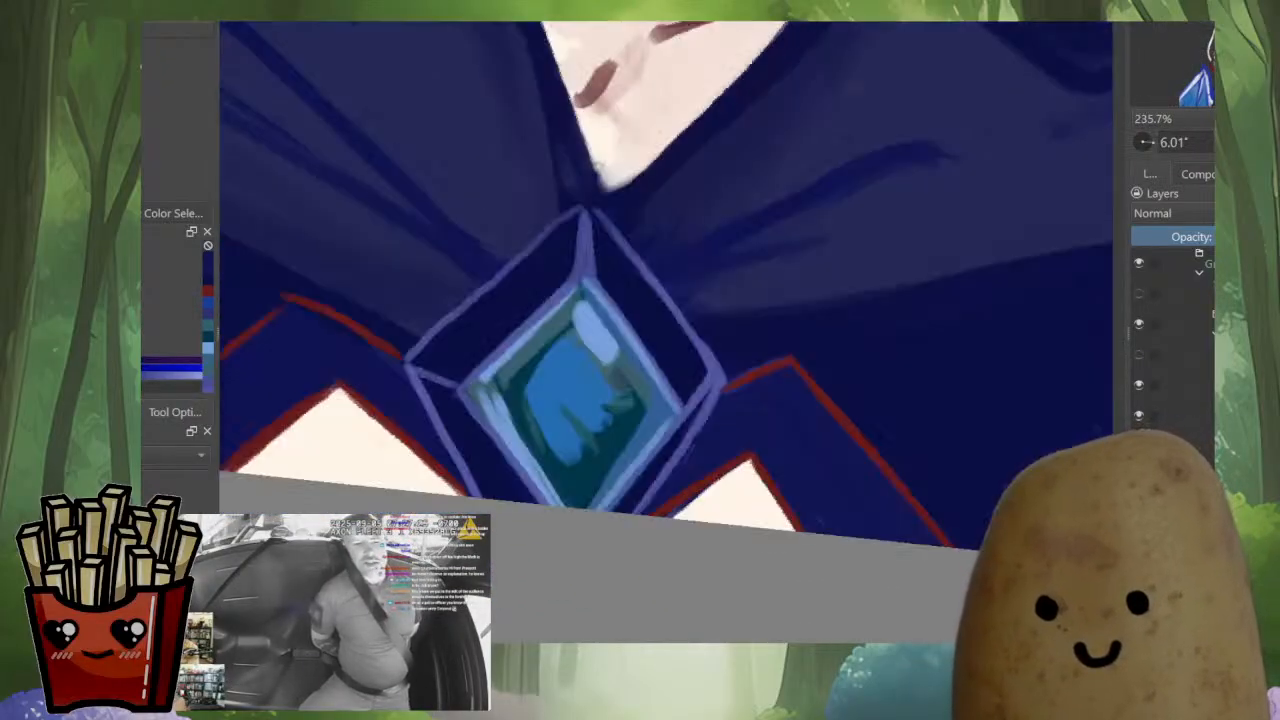
left_click(716, 494, "ctrl")
mouse_move(700, 500)
left_mouse_down()
mouse_move(670, 515)
mouse_move(727, 480)
left_mouse_up()
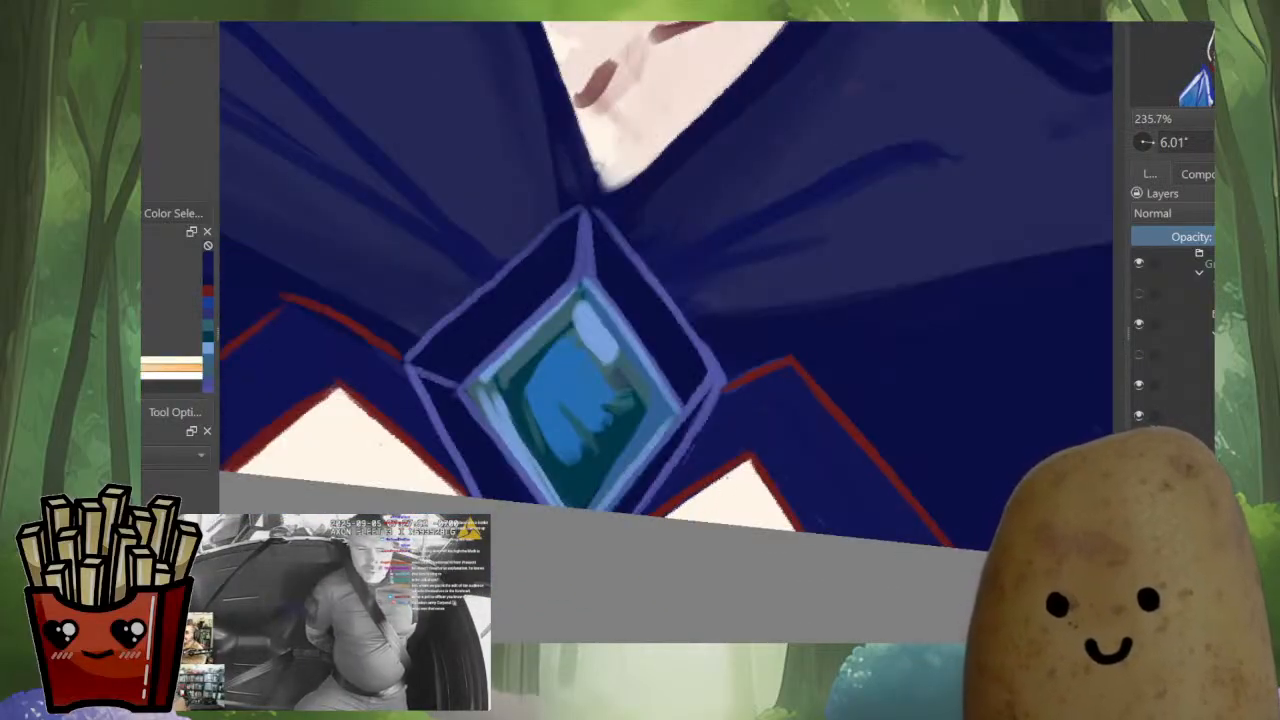
left_click(652, 508, "ctrl")
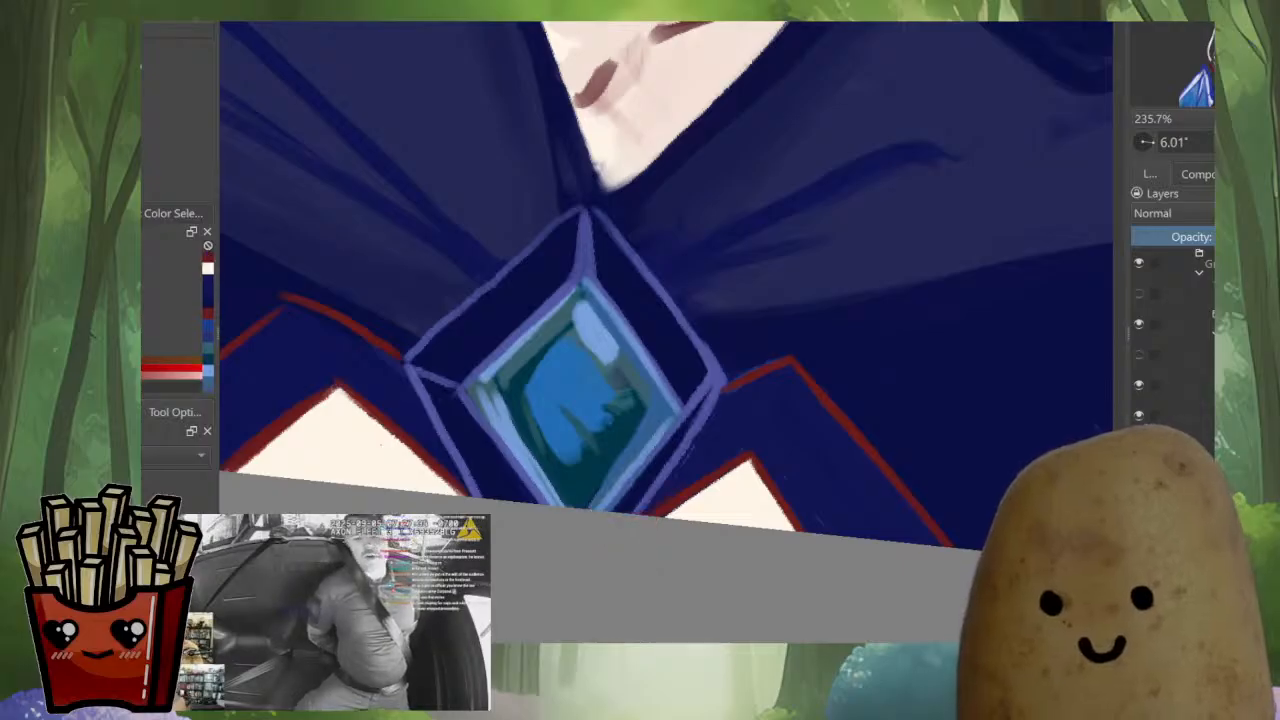
key("m")
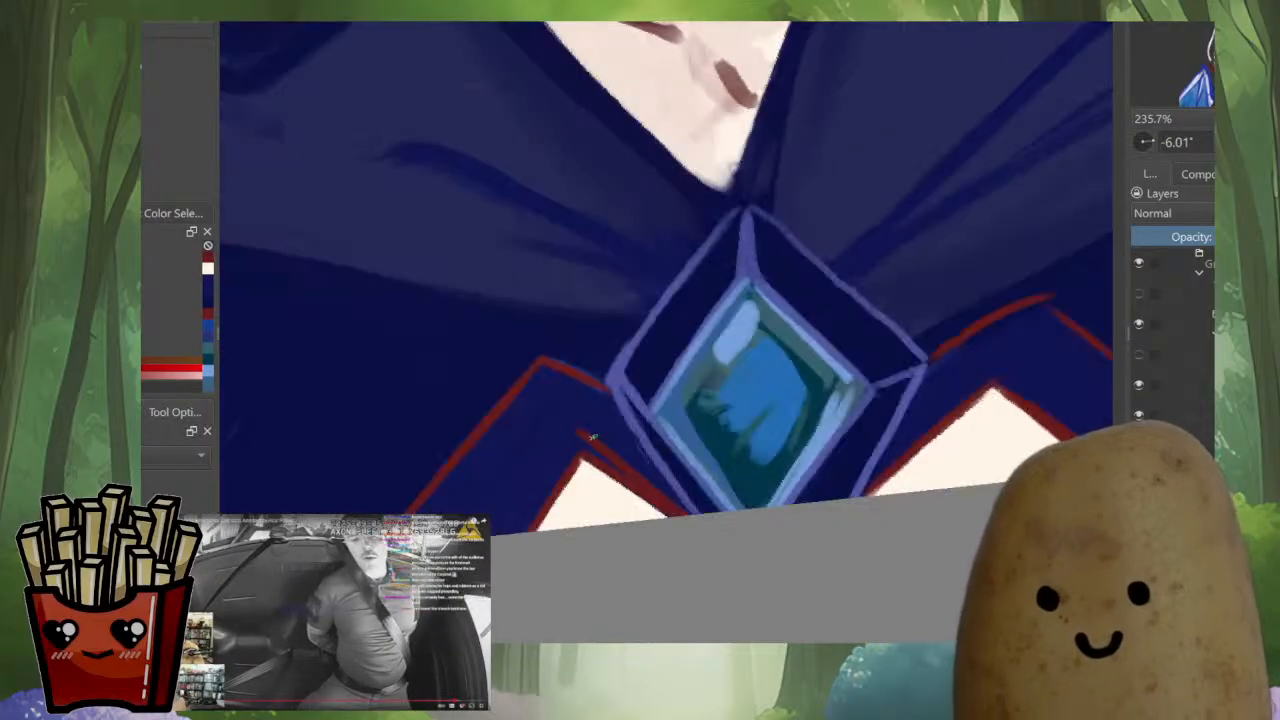
left_click_drag(579, 438, 531, 516)
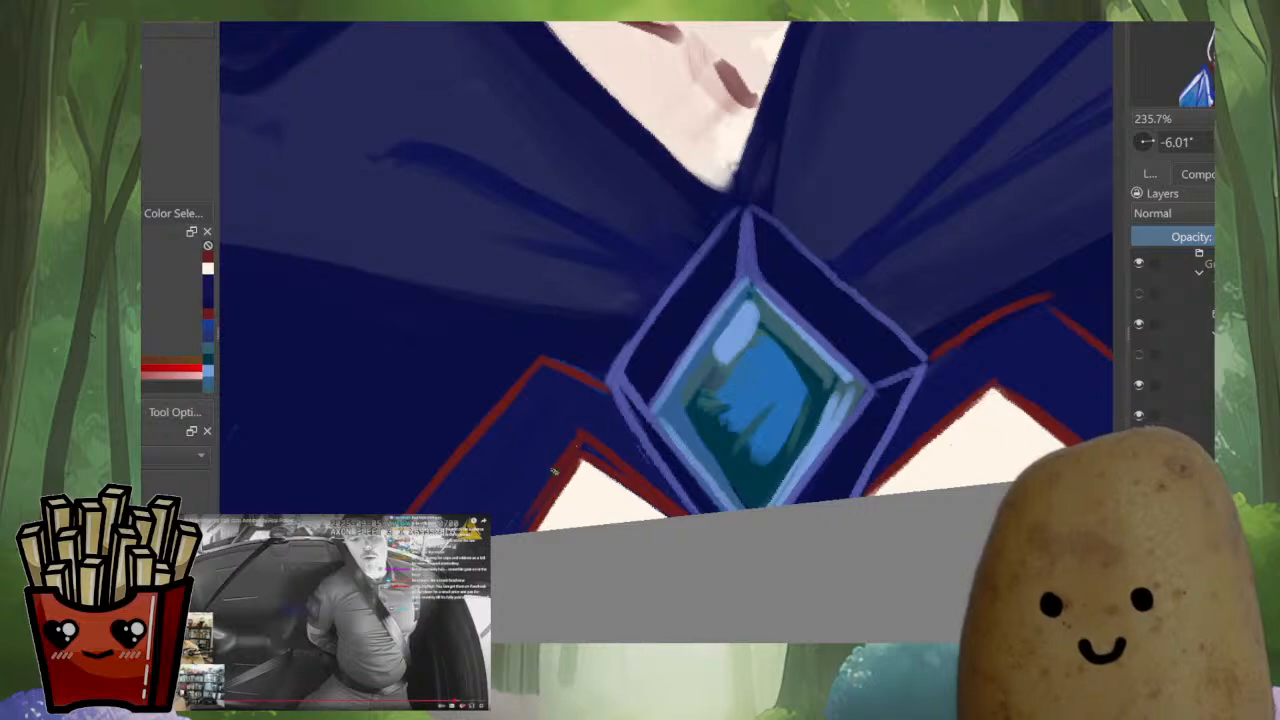
left_click_drag(555, 471, 516, 530)
Sample the notch's cream and fill the smaller notch up to its new red edges
left_click(582, 485, "ctrl")
left_click_drag(586, 453, 527, 532)
left_click_drag(580, 458, 524, 530)
key("m")
mouse_move(755, 464)
left_mouse_down()
mouse_move(747, 452)
mouse_move(660, 514)
left_mouse_up()
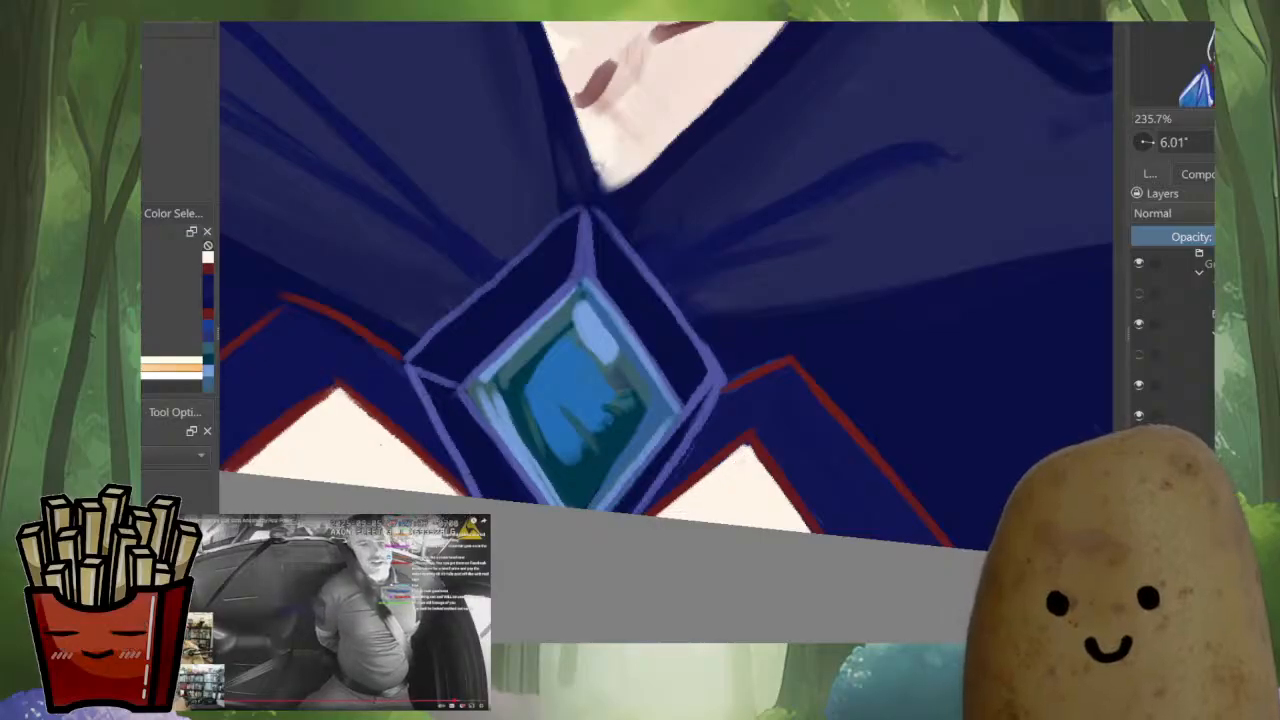
Thicken the smaller notch's outer edge with a darker red from its peak toward the canvas border
scroll(730, 484, "down", 4)
key("m")
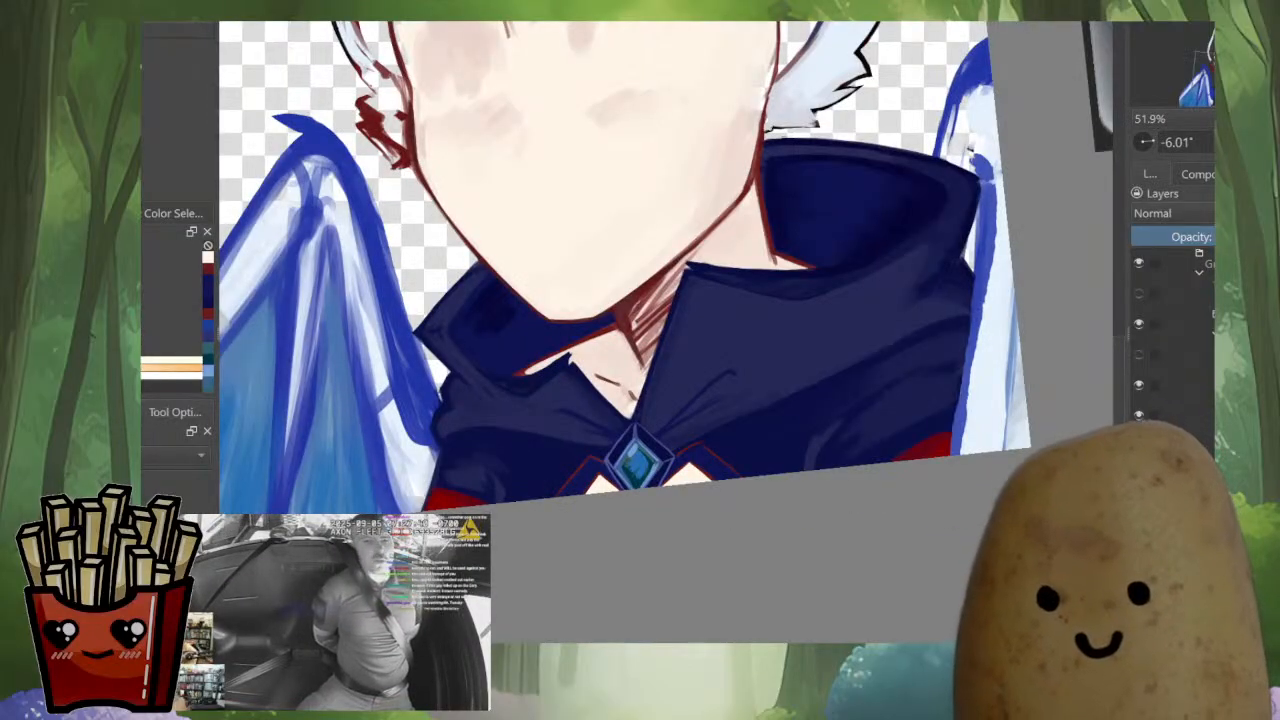
scroll(1006, 354, "down", 3)
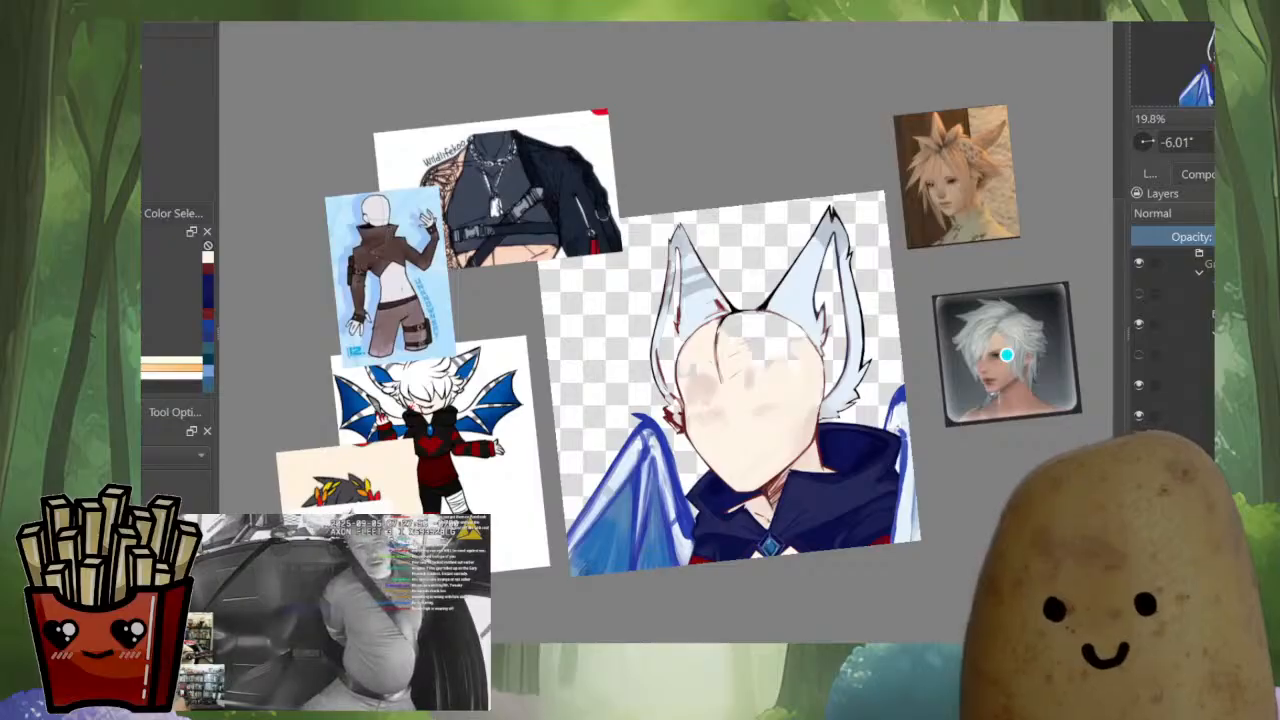
scroll(1044, 314, "up", 1)
scroll(805, 572, "up", 3)
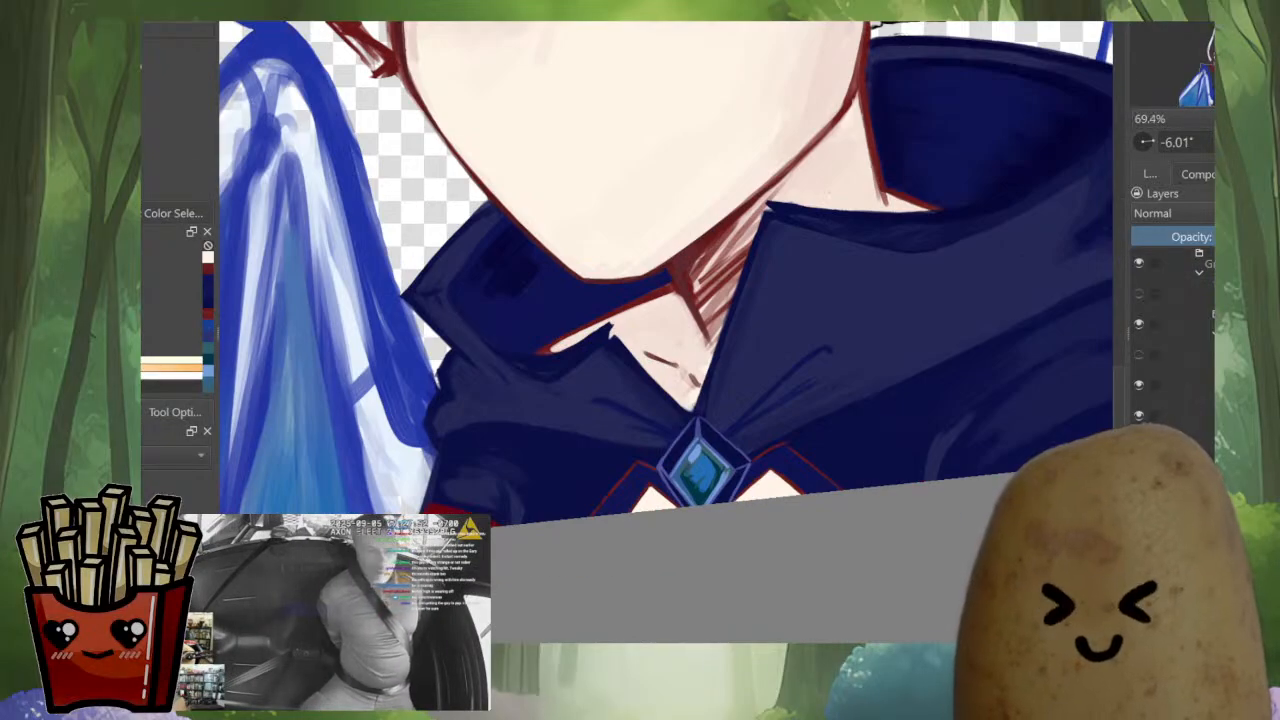
scroll(665, 270, "up", 4)
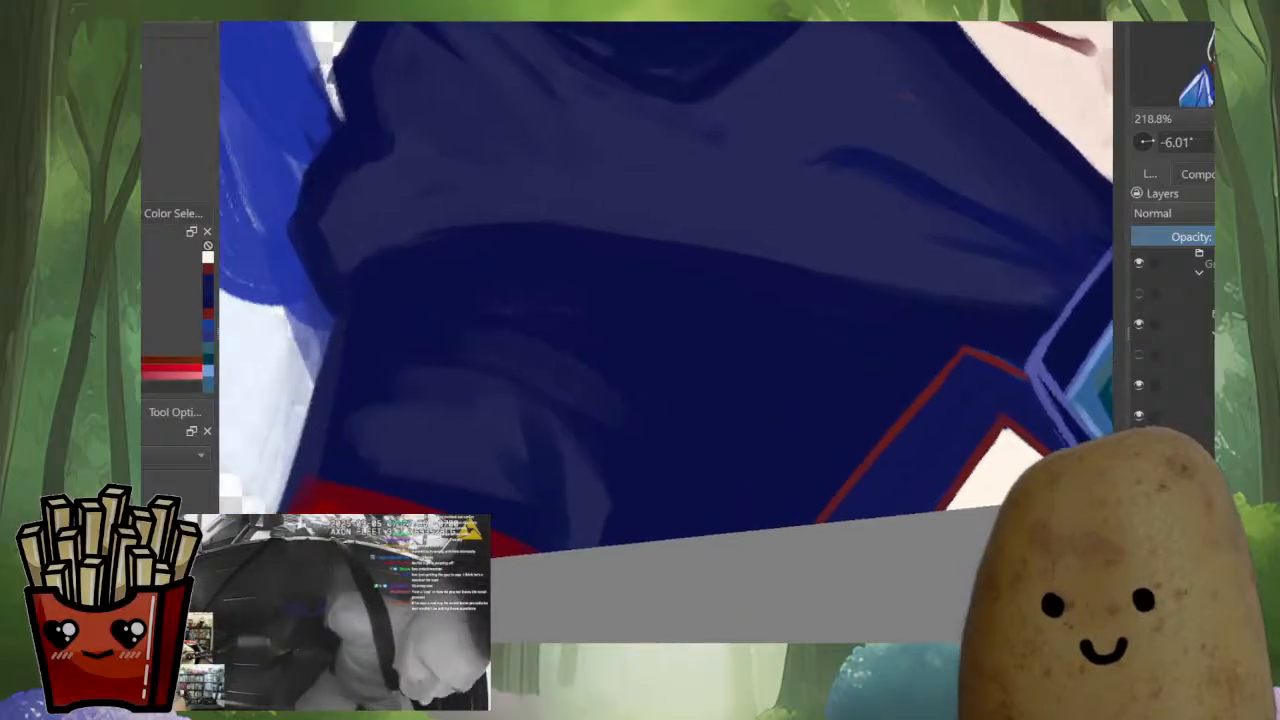
left_click_drag(954, 463, 737, 515)
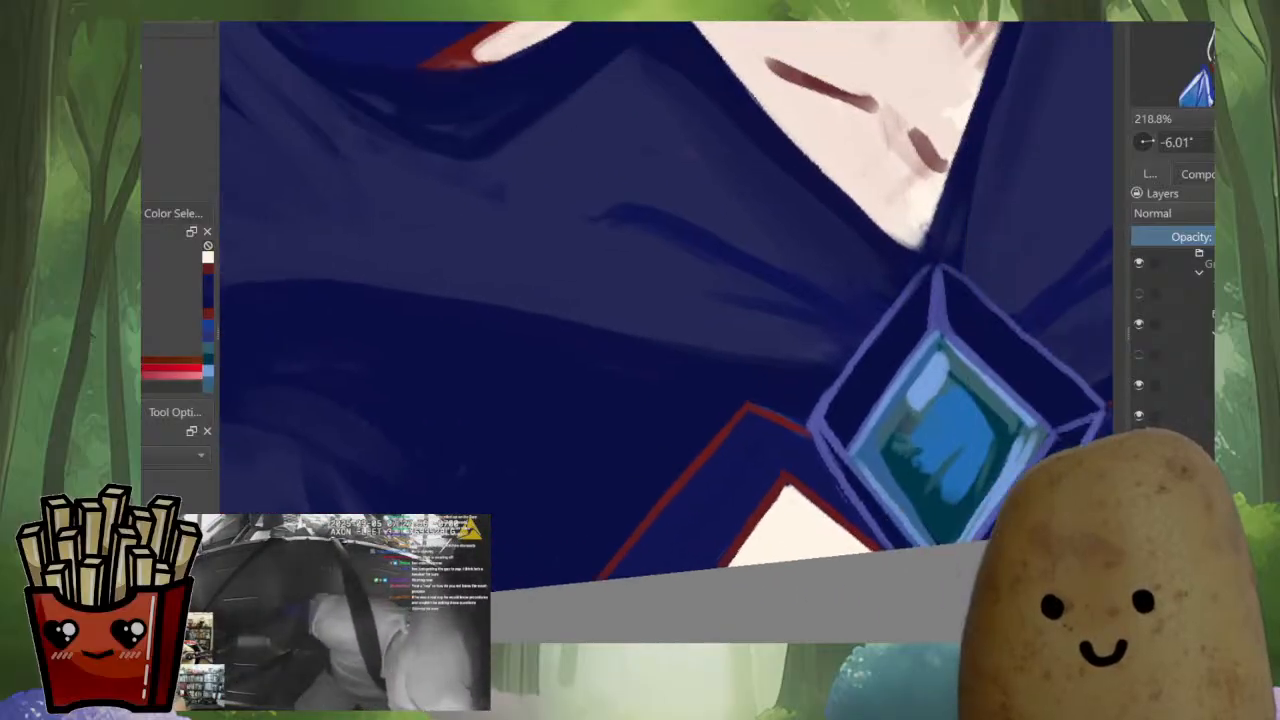
scroll(737, 515, "up", 1)
mouse_move(786, 462)
left_mouse_down()
mouse_move(735, 534)
mouse_move(750, 516)
left_mouse_up()
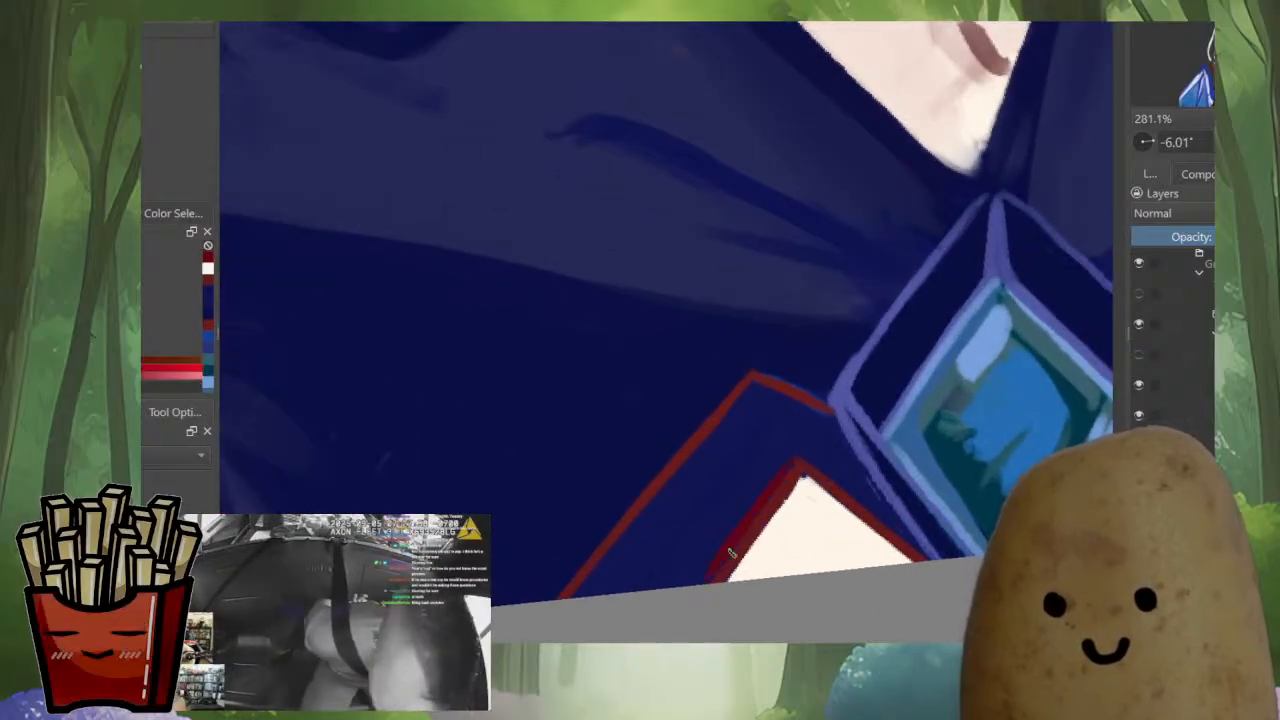
Thicken the larger white notch's edges on the other side of the brooch with the same darker red
key("m")
key("m")
key("m")
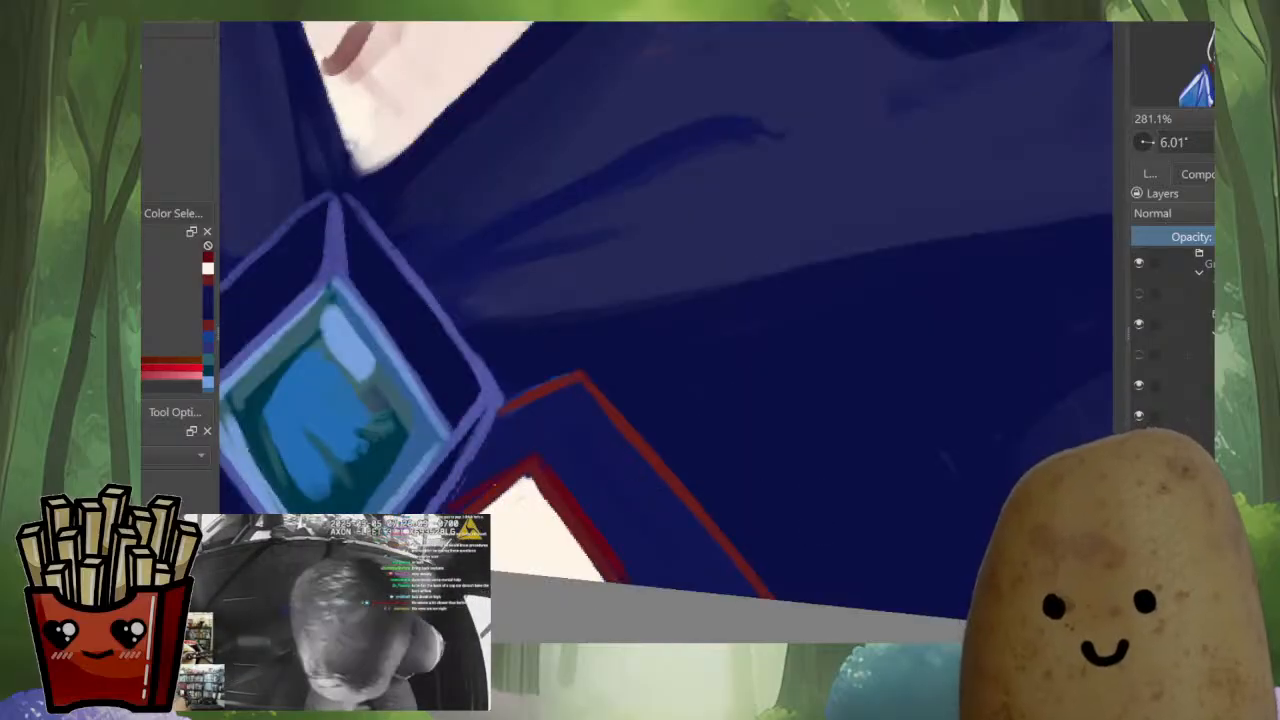
key("m")
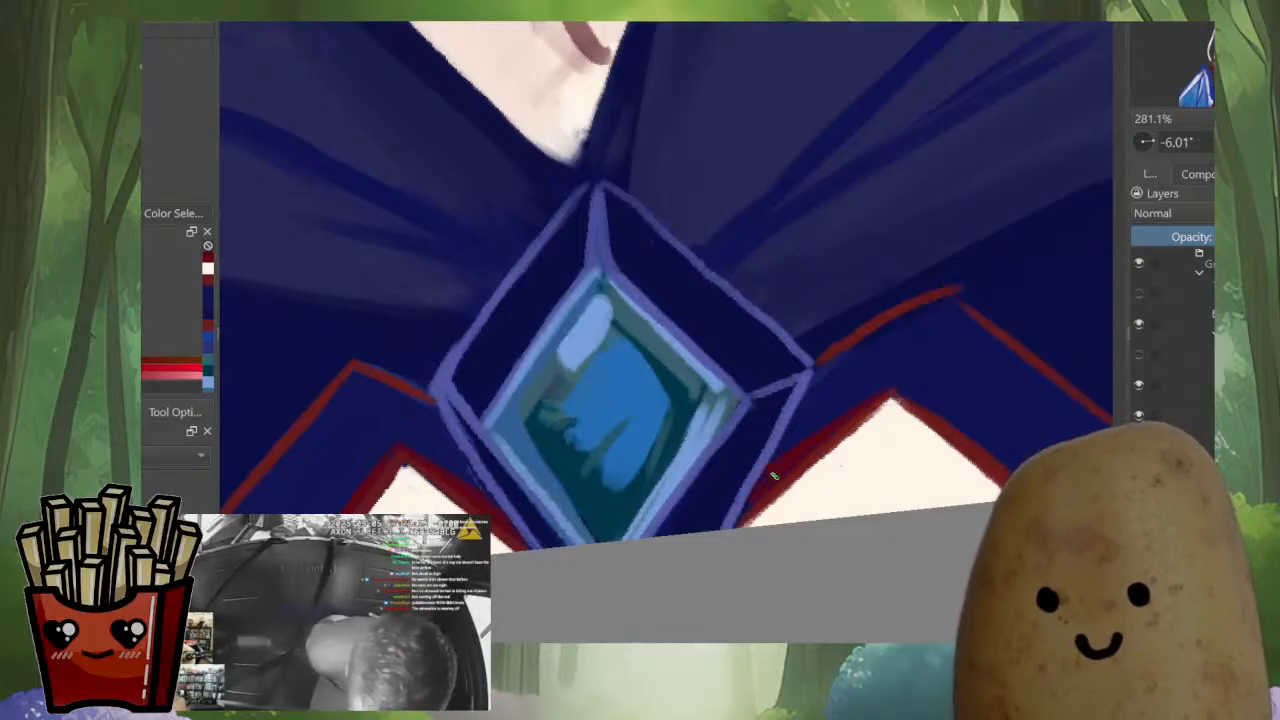
scroll(830, 437, "down", 5)
left_click_drag(830, 437, 677, 542)
scroll(1100, 254, "down", 2)
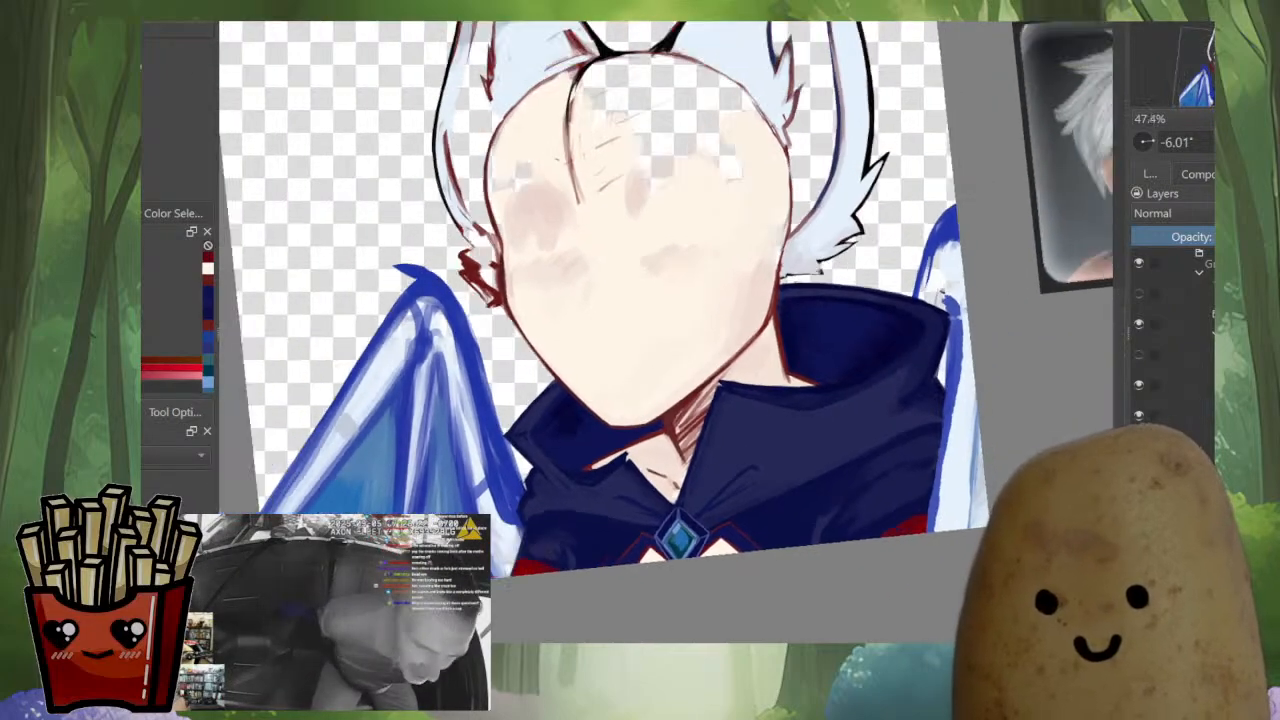
Sample the ear's black outline and close the gap in the lowest fur tuft's tip beside the cheek
scroll(876, 358, "up", 8)
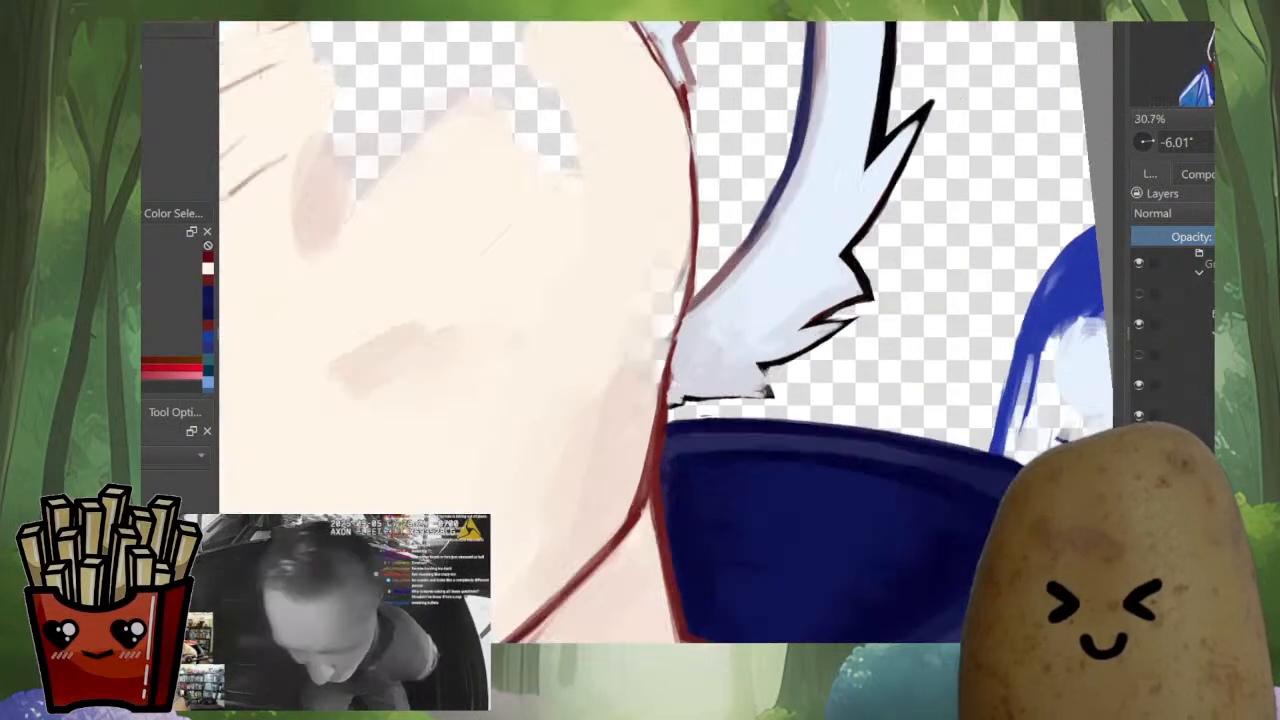
left_click(832, 467, "ctrl")
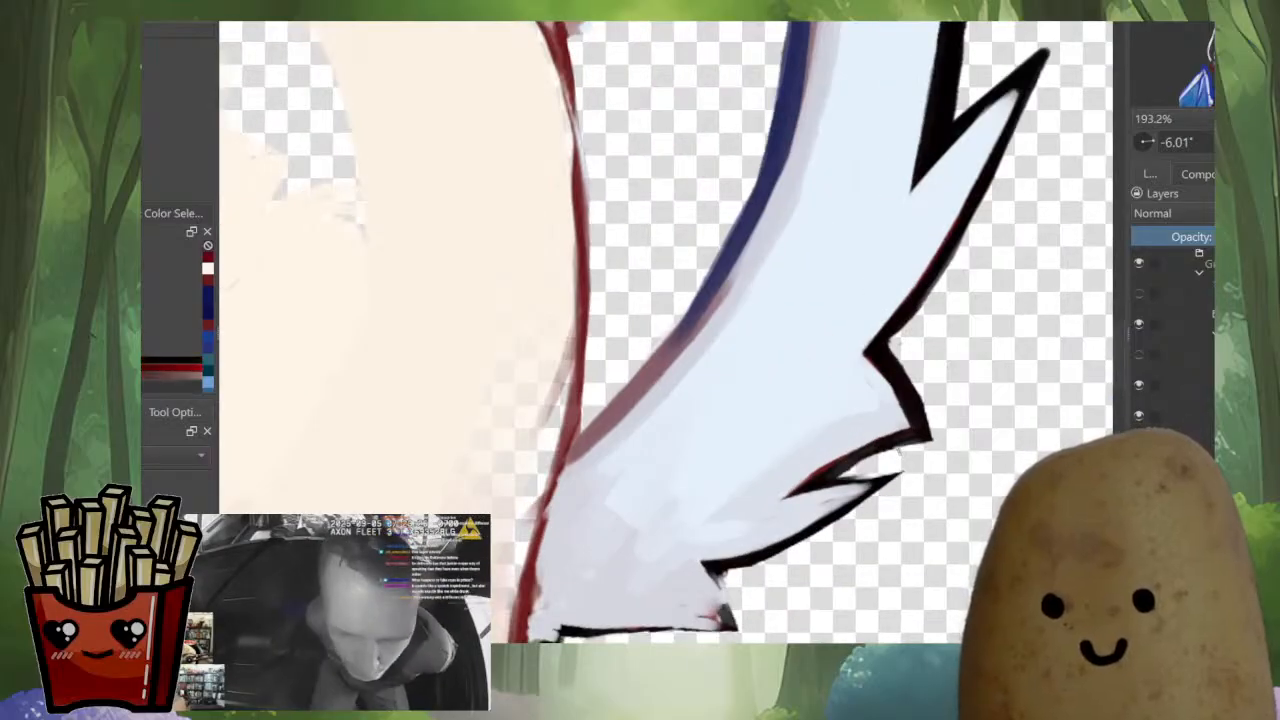
mouse_move(832, 467)
left_mouse_down()
mouse_move(850, 438)
mouse_move(888, 445)
mouse_move(932, 429)
left_mouse_up()
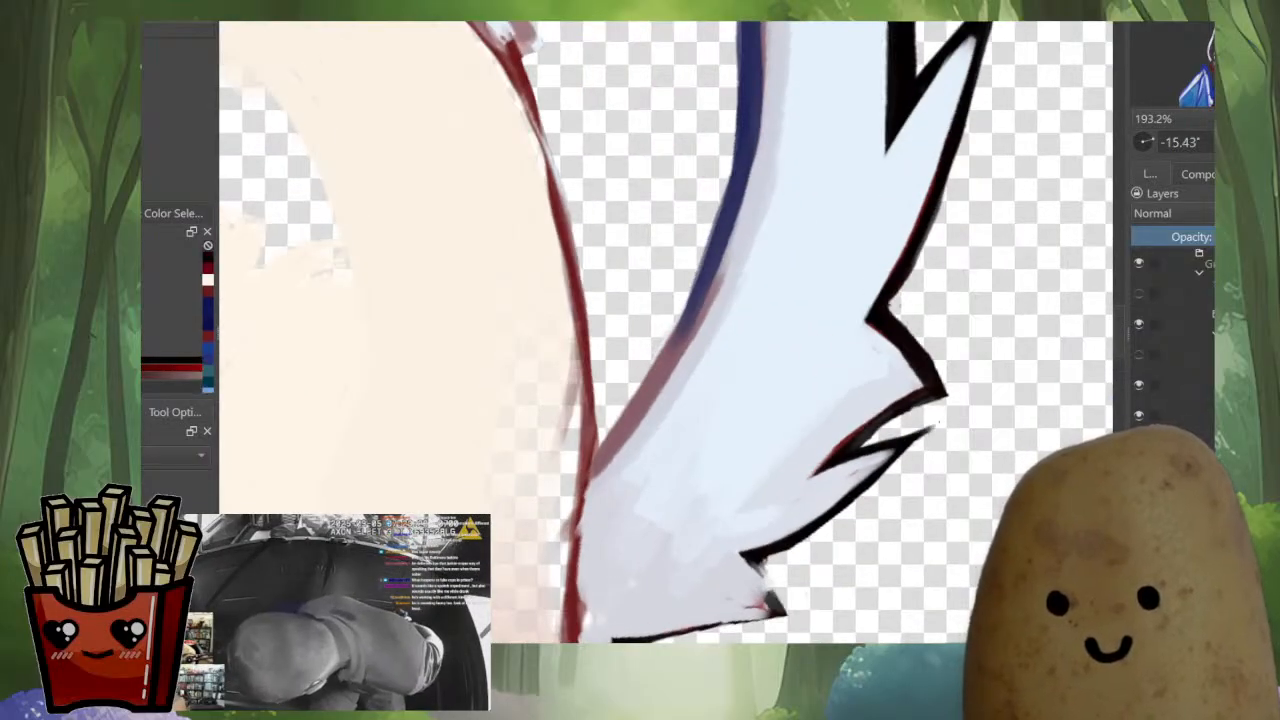
key("m")
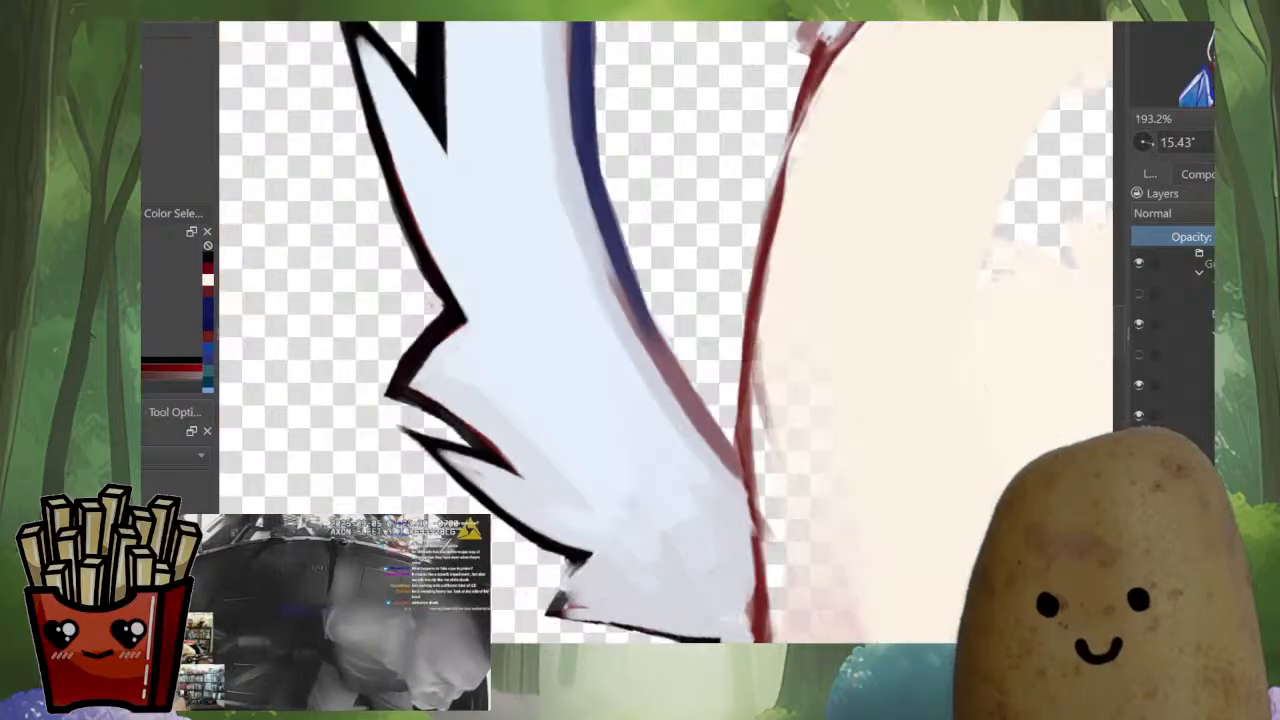
scroll(441, 640, "up", 3)
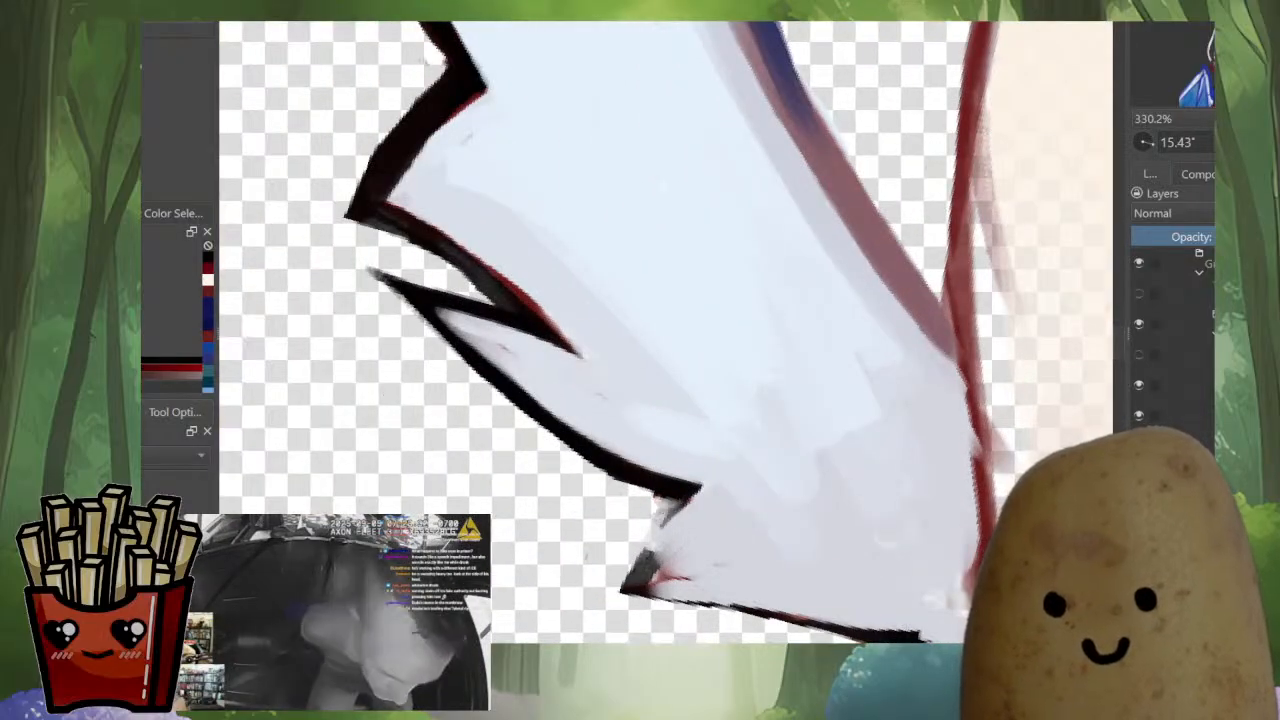
mouse_move(660, 484)
left_mouse_down()
mouse_move(716, 487)
mouse_move(648, 548)
left_mouse_up()
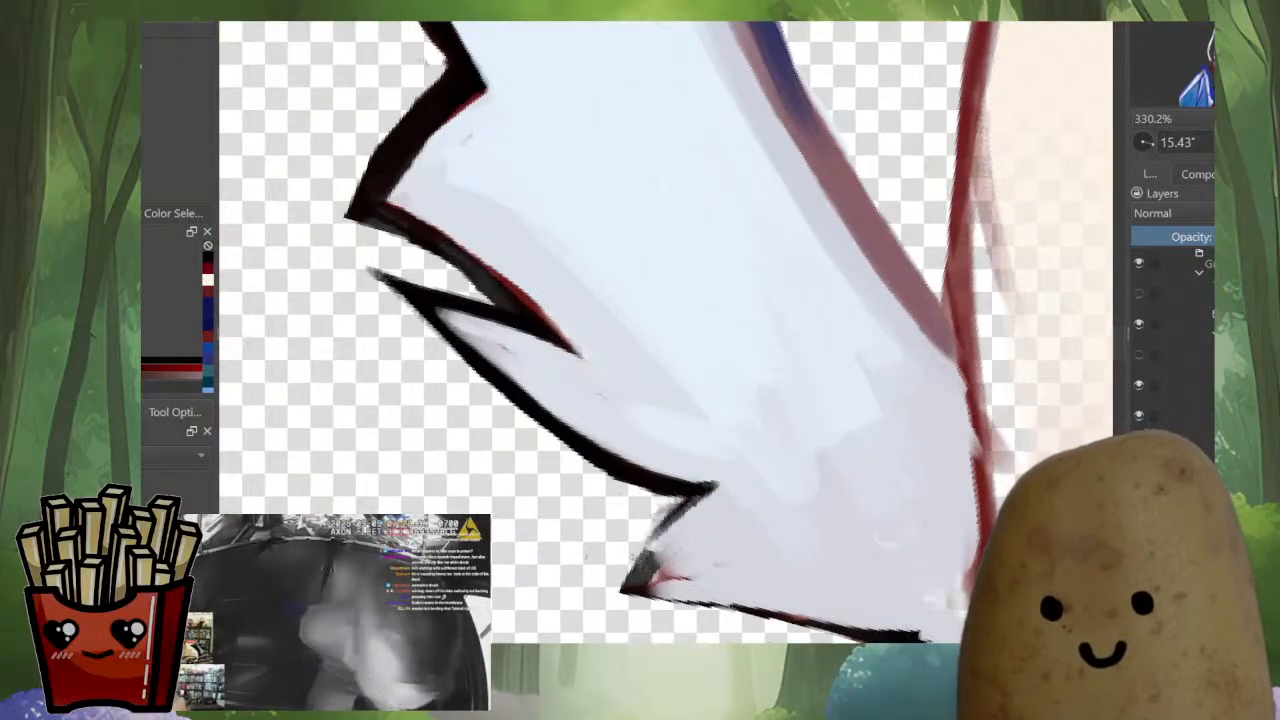
left_click_drag(712, 492, 607, 598)
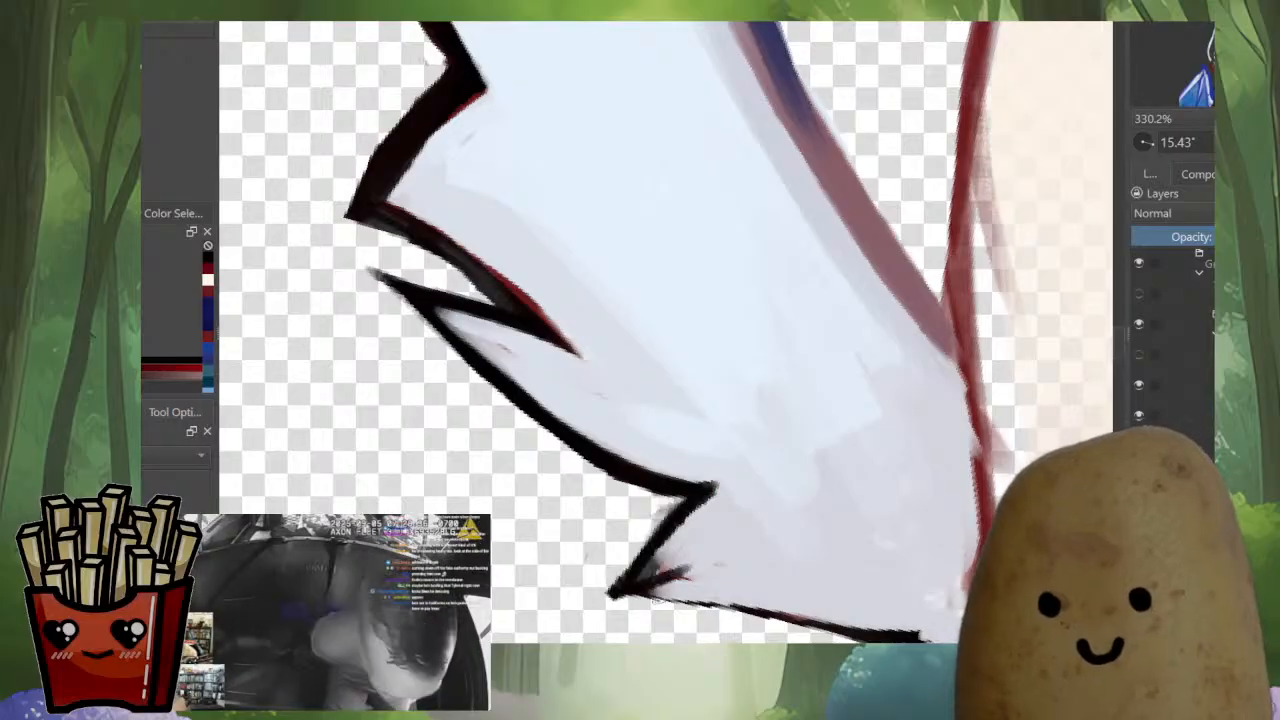
Redraw the underside of the ear's lowest fur tuft in black toward the face outline, covering the red marks
left_click_drag(706, 609, 826, 565)
left_click(802, 522, "ctrl")
mouse_move(767, 532)
left_mouse_down()
mouse_move(740, 590)
mouse_move(822, 556)
left_mouse_up()
left_click(749, 575, "ctrl")
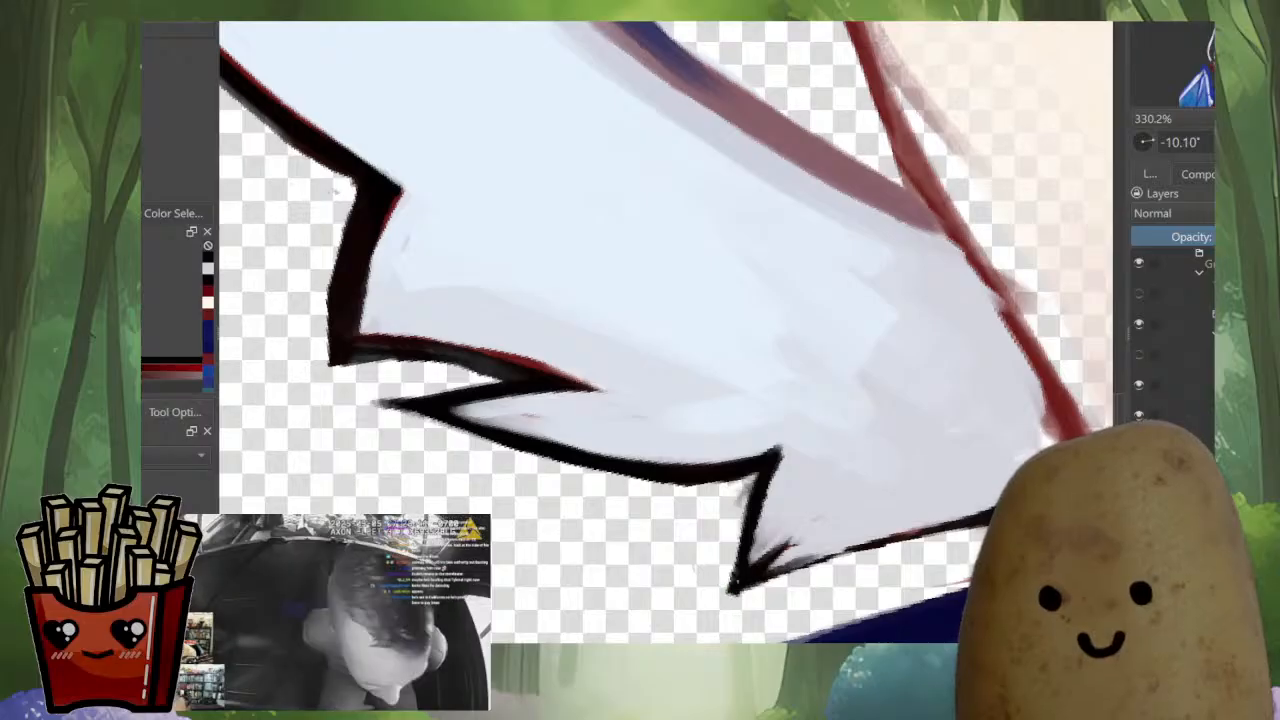
left_click_drag(752, 580, 890, 538)
left_click_drag(779, 557, 926, 527)
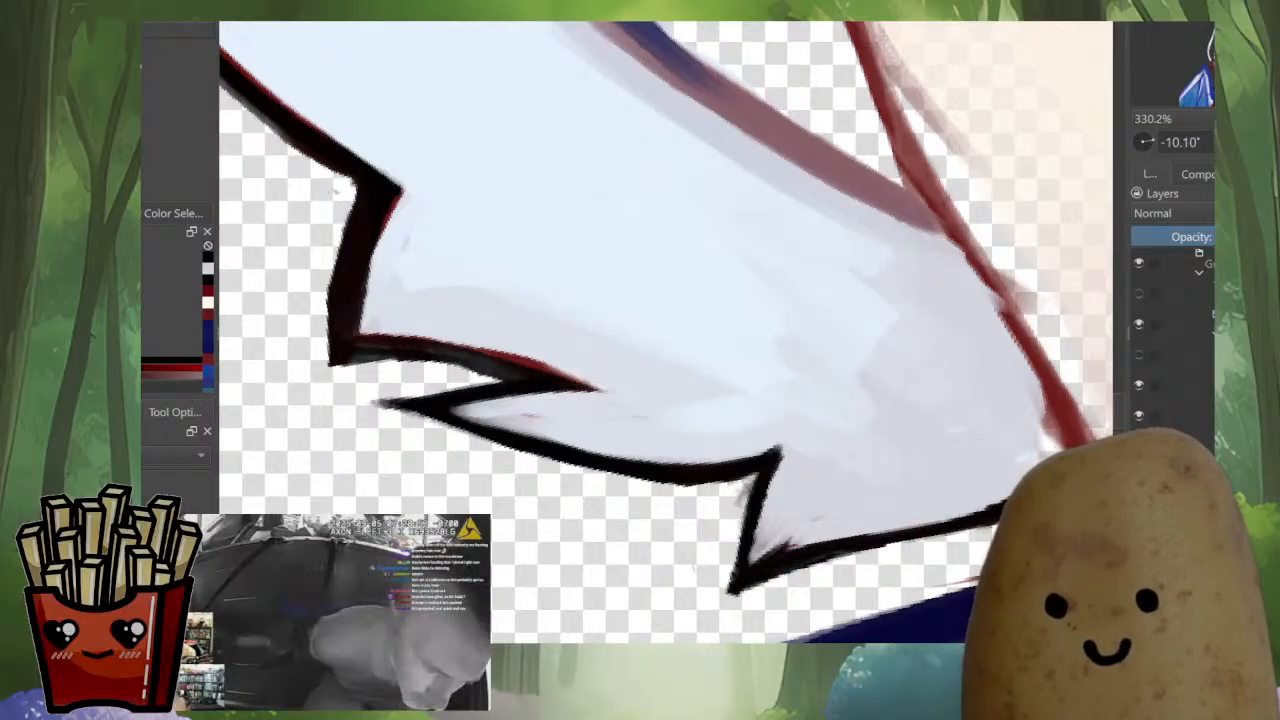
left_click_drag(993, 509, 746, 546)
left_click_drag(745, 611, 683, 625)
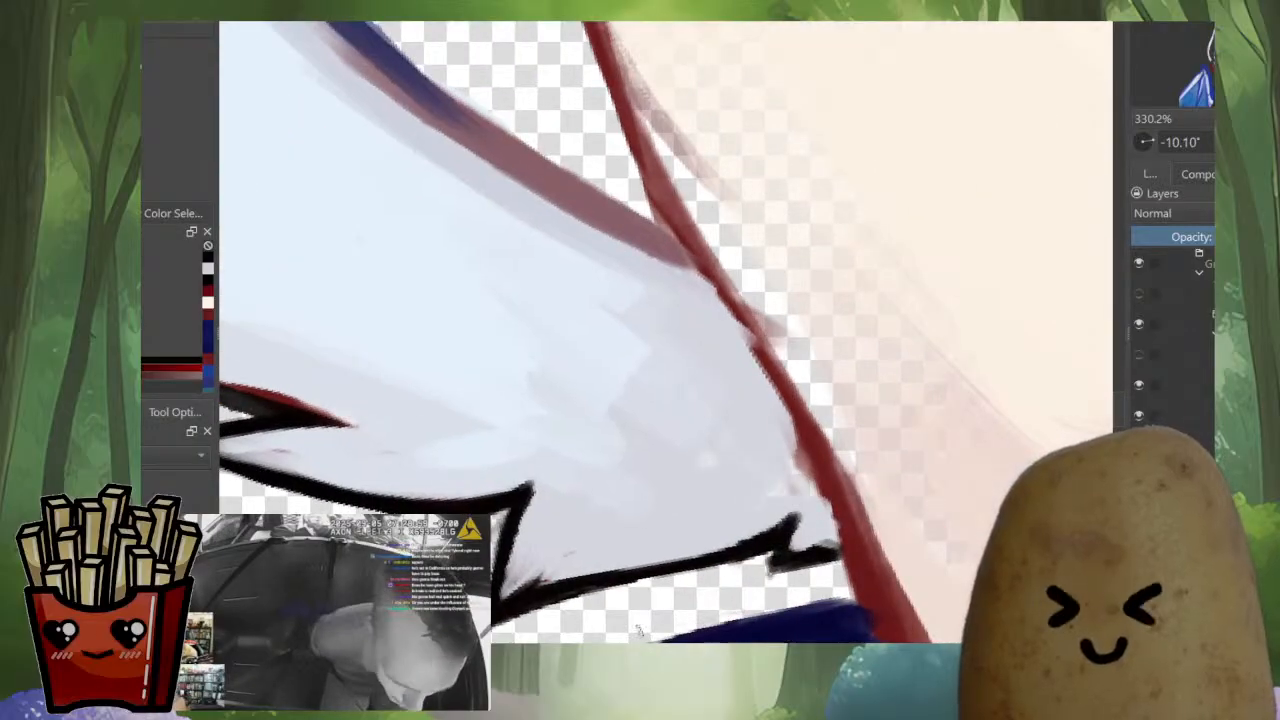
Sample the face outline's dark red and go over the cheek edge beside the other ear's red fur
left_click_drag(923, 480, 736, 620)
left_click_drag(736, 560, 702, 412)
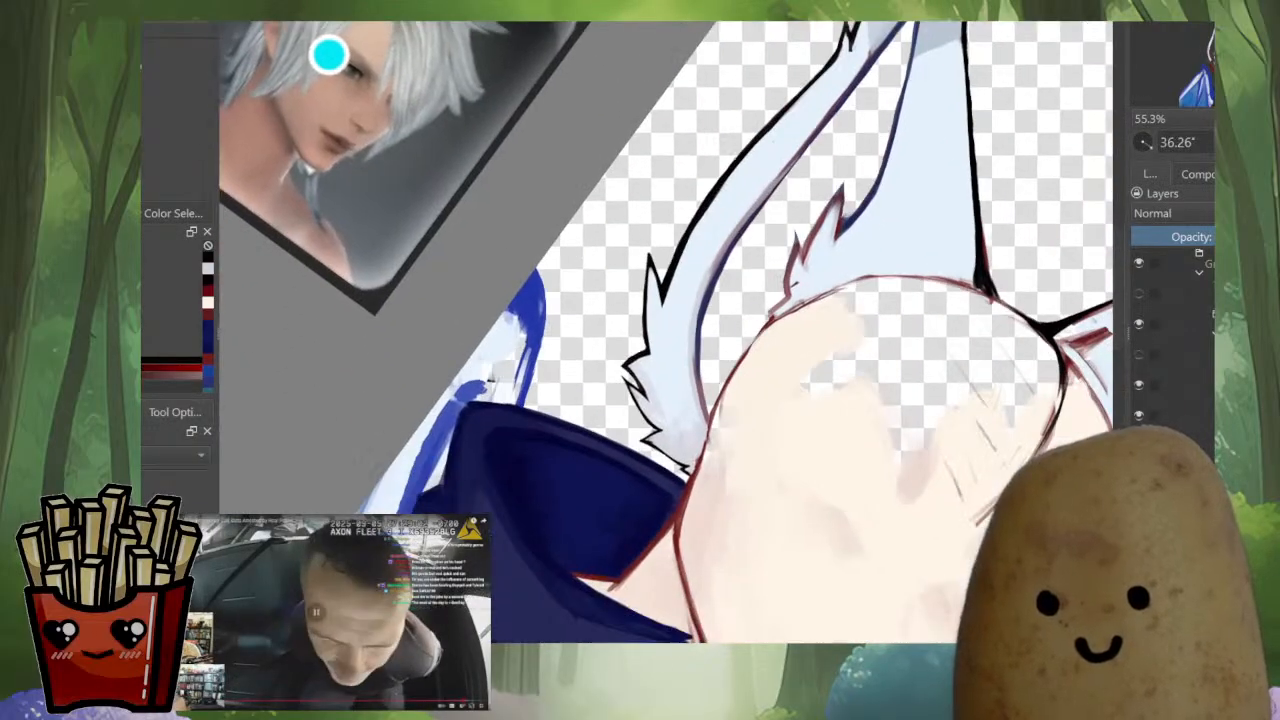
key("m")
left_click_drag(842, 475, 965, 562)
left_click_drag(640, 340, 802, 326)
left_click_drag(583, 386, 583, 285)
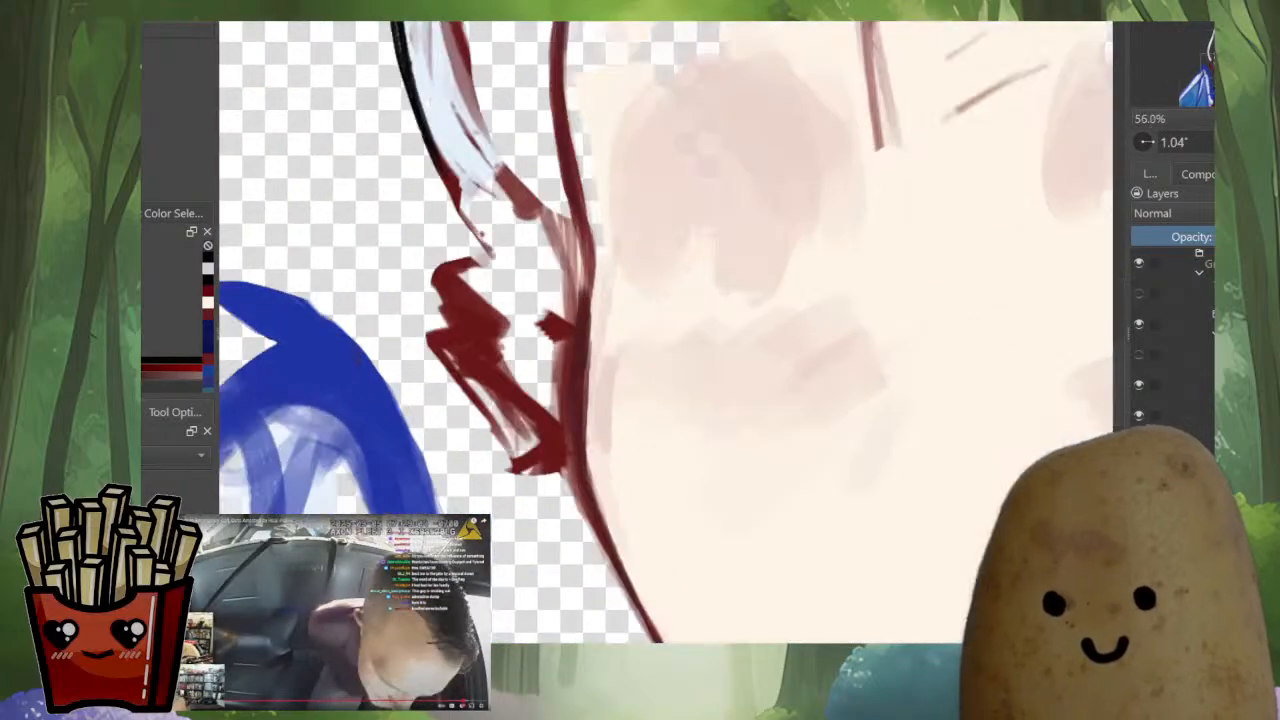
left_click(578, 400, "ctrl")
left_click_drag(576, 410, 583, 482)
left_click_drag(653, 423, 653, 578)
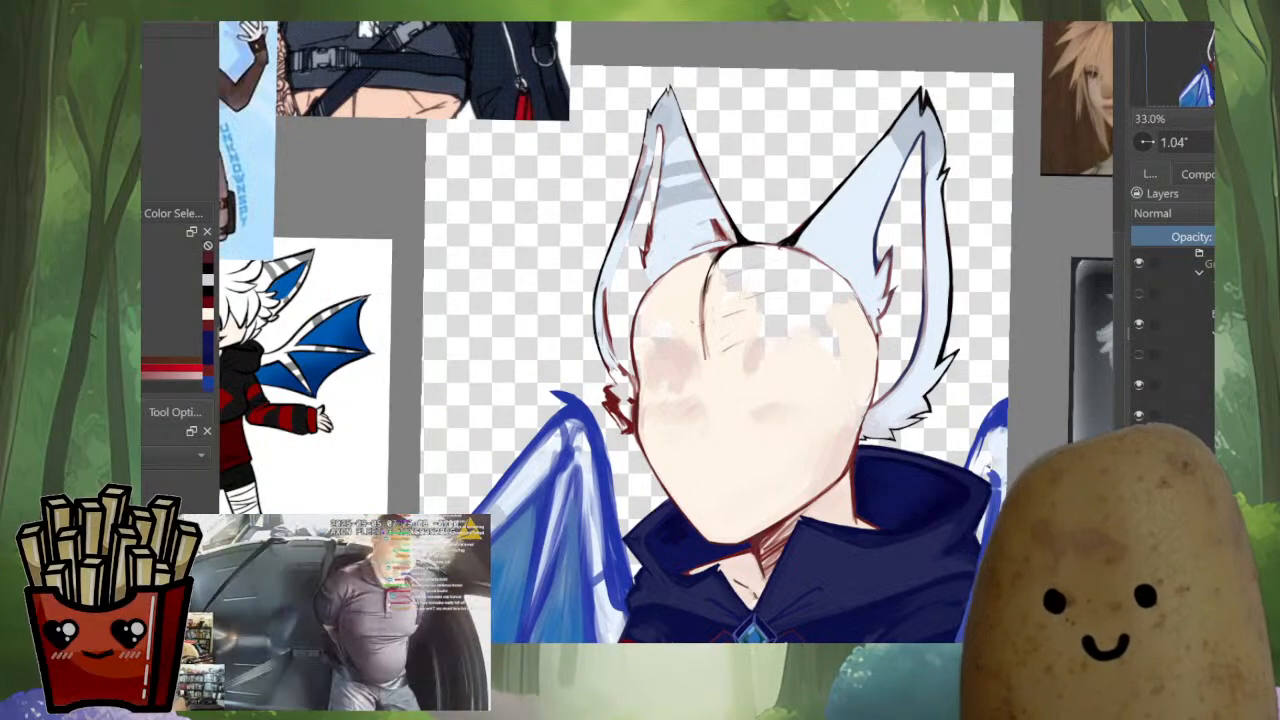
Refine the underside of the chin outline with the sampled collar navy and the outline's dark red
left_click_drag(808, 530, 808, 442)
left_click_drag(636, 580, 636, 473)
left_click_drag(628, 537, 698, 533)
left_click(732, 541, "ctrl")
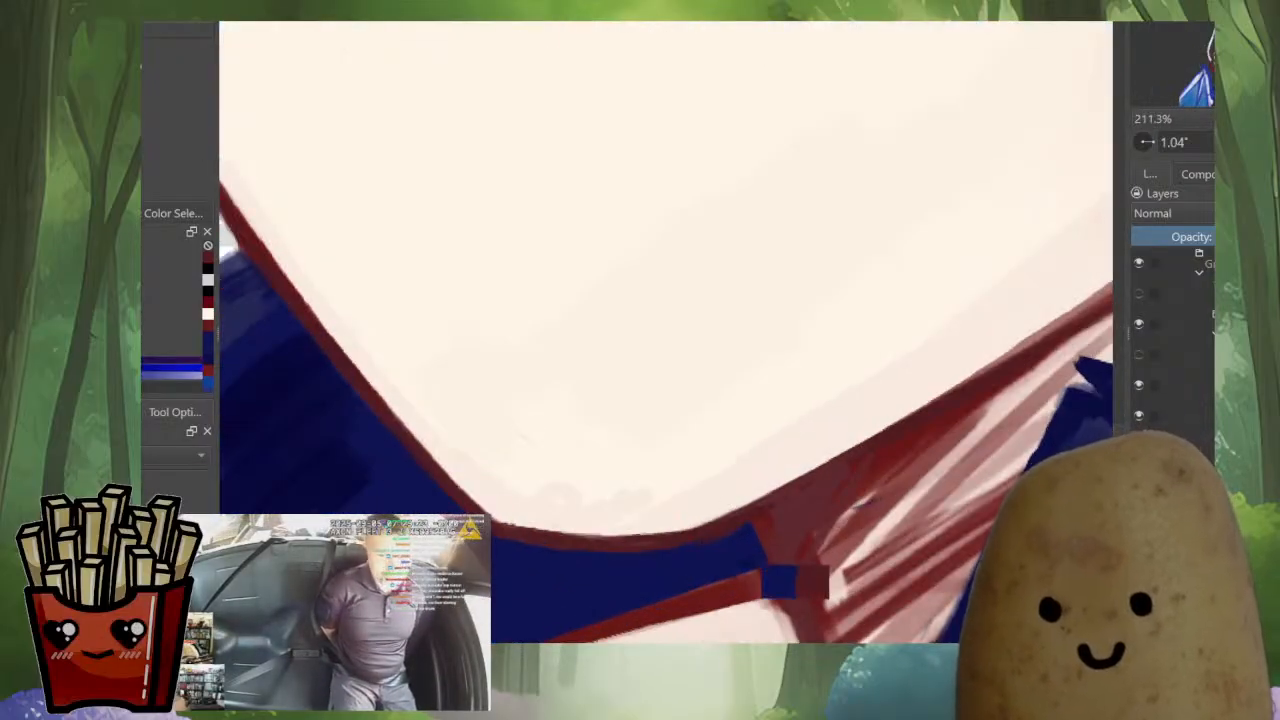
mouse_move(518, 555)
left_mouse_down()
mouse_move(502, 548)
mouse_move(547, 532)
mouse_move(620, 539)
left_mouse_up()
left_click(540, 535, "ctrl")
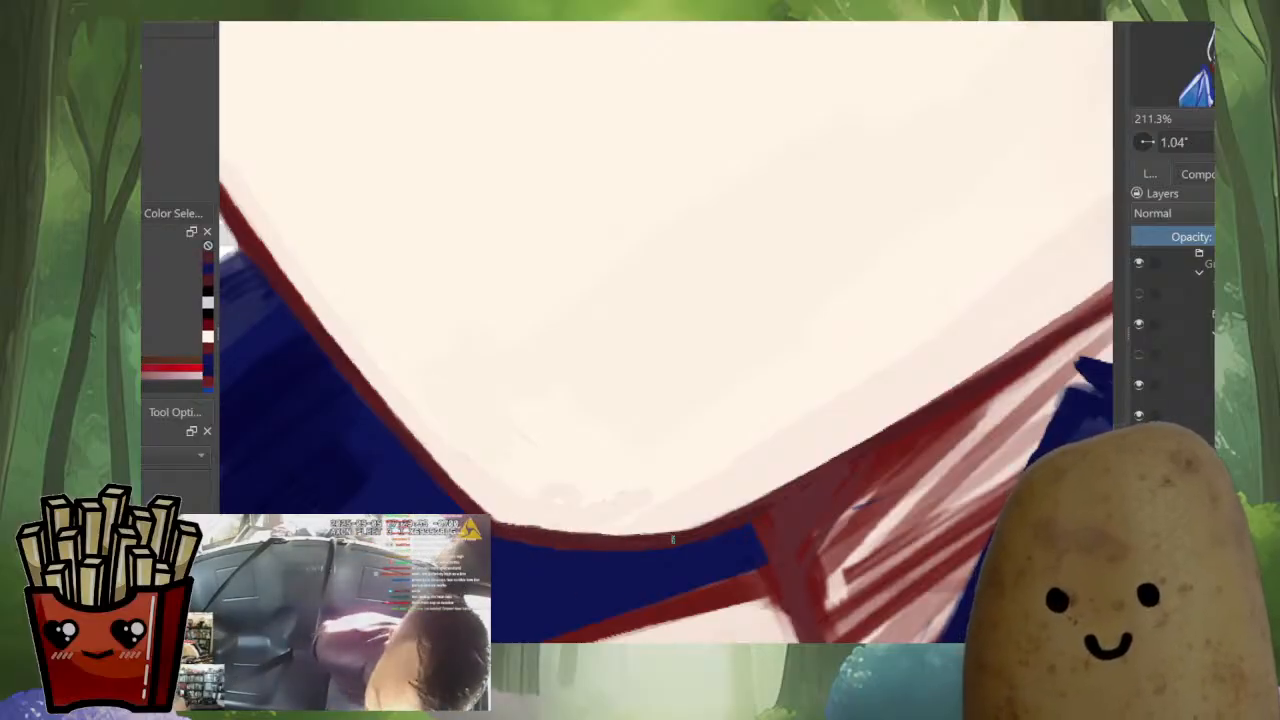
mouse_move(783, 501)
left_mouse_down()
mouse_move(519, 649)
mouse_move(655, 541)
left_mouse_up()
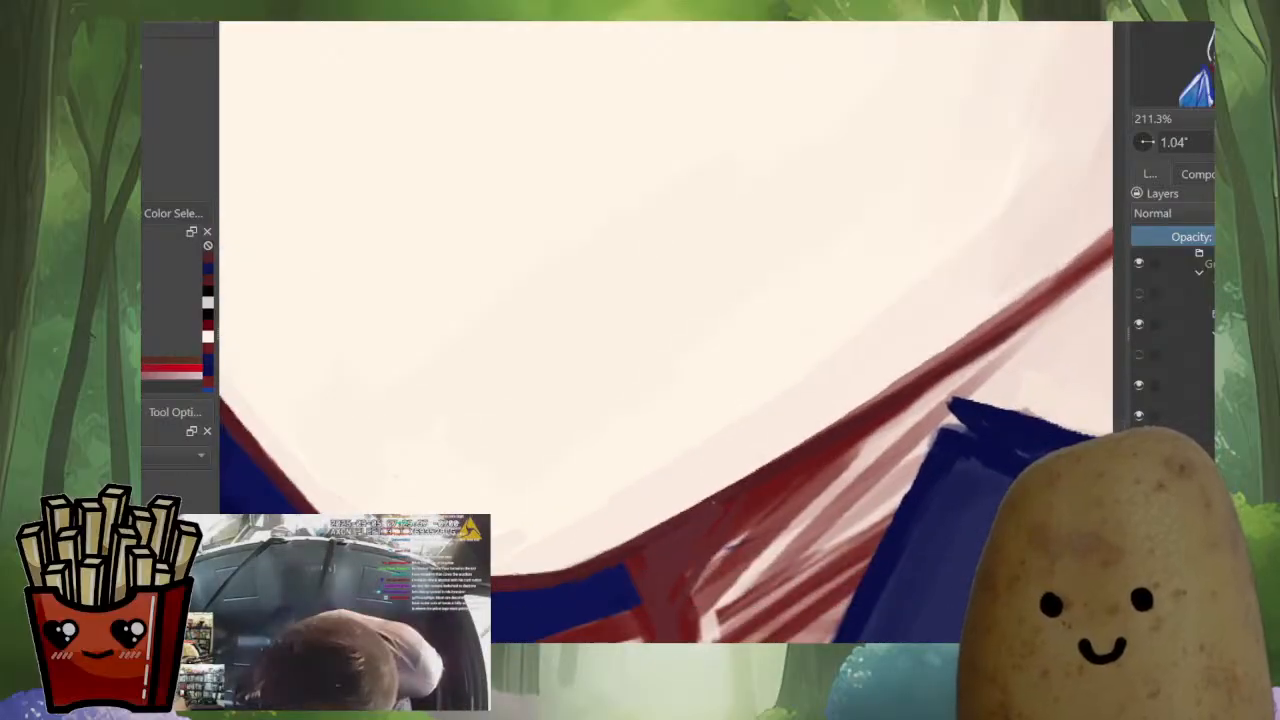
left_click_drag(883, 409, 682, 546)
scroll(822, 476, "down", 2)
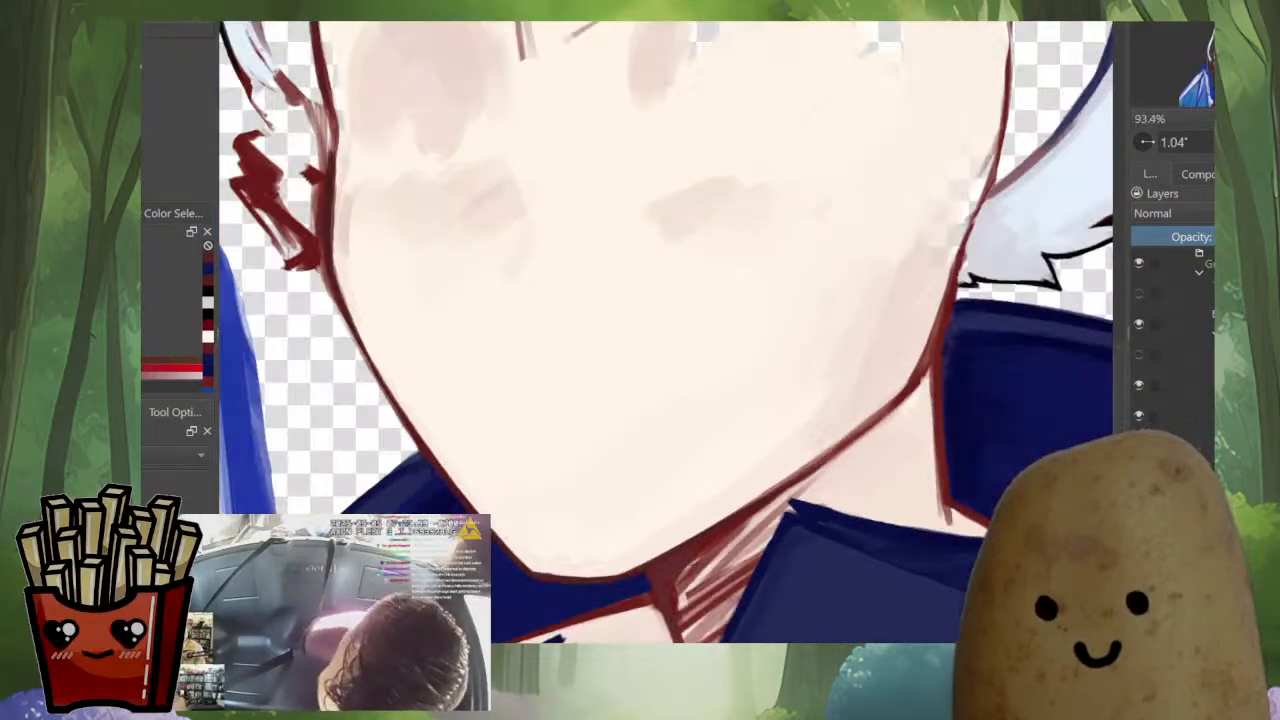
Trim the underside of the jaw outline above the neck with sampled skin tones, thinning the dark red line
scroll(850, 430, "up", 1)
left_click_drag(879, 391, 797, 462)
left_click(797, 462, "ctrl")
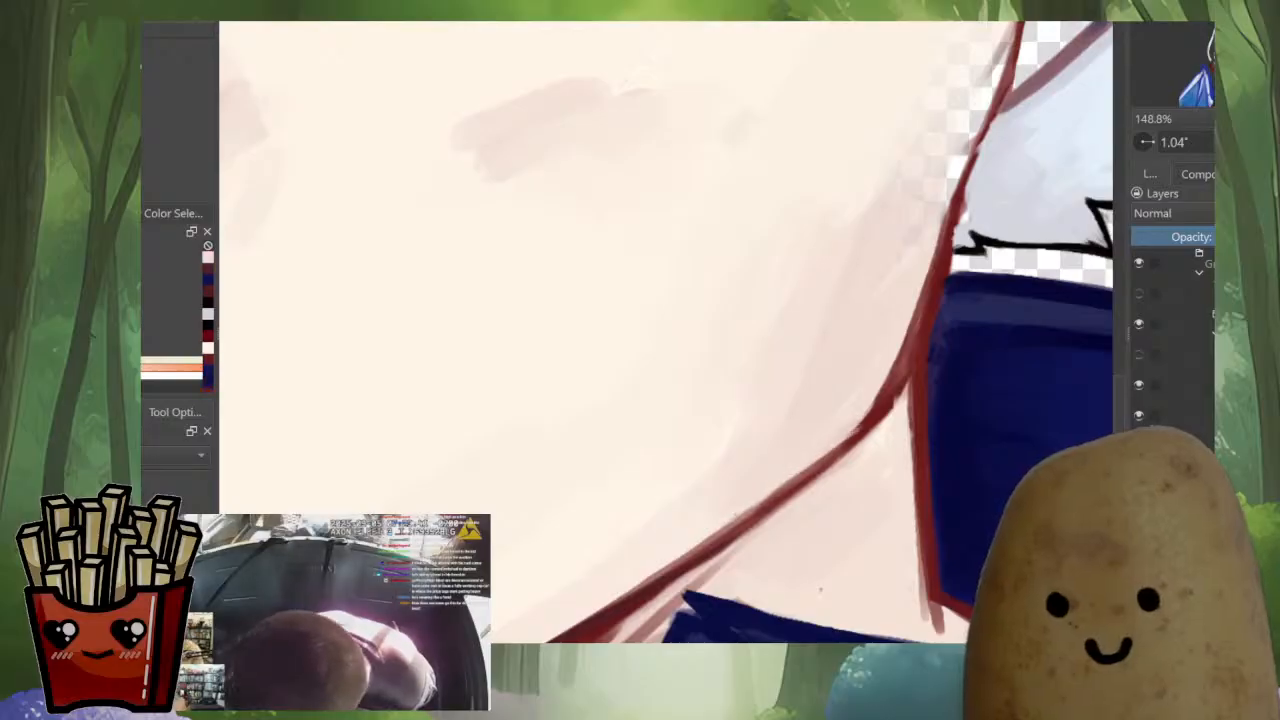
key("ctrl+z")
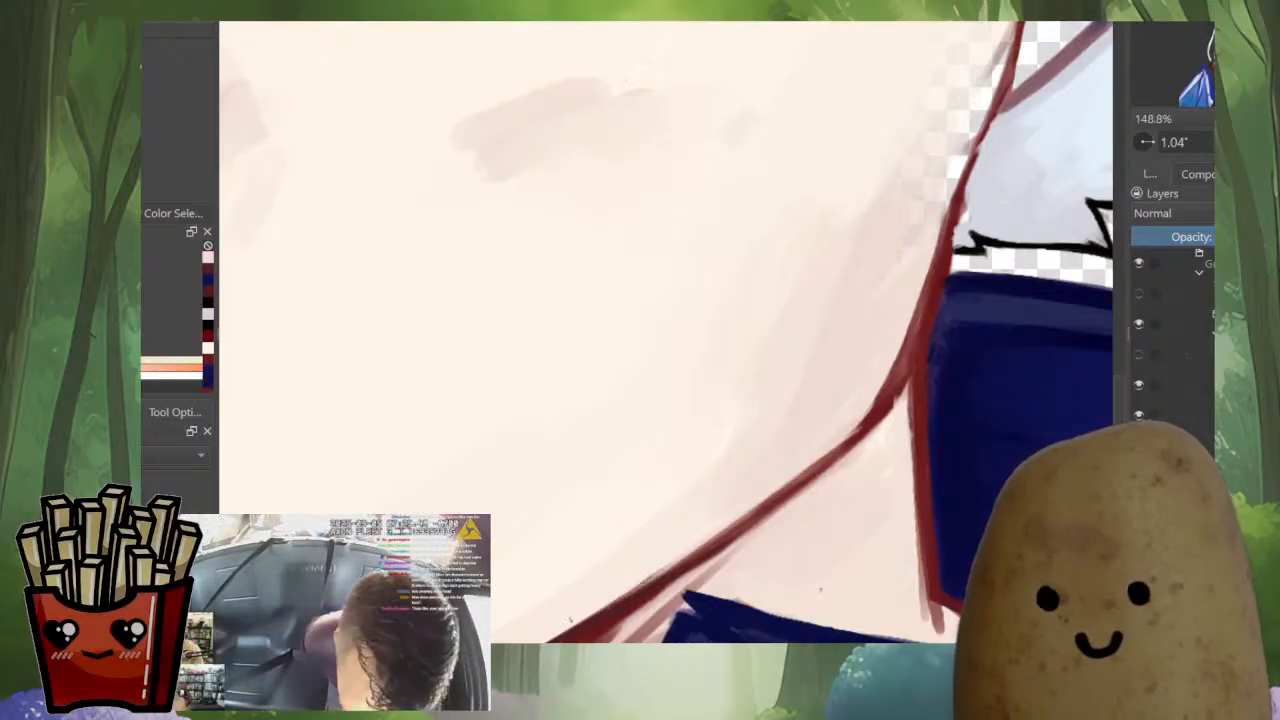
mouse_move(838, 446)
left_mouse_down()
mouse_move(746, 512)
mouse_move(722, 567)
left_mouse_up()
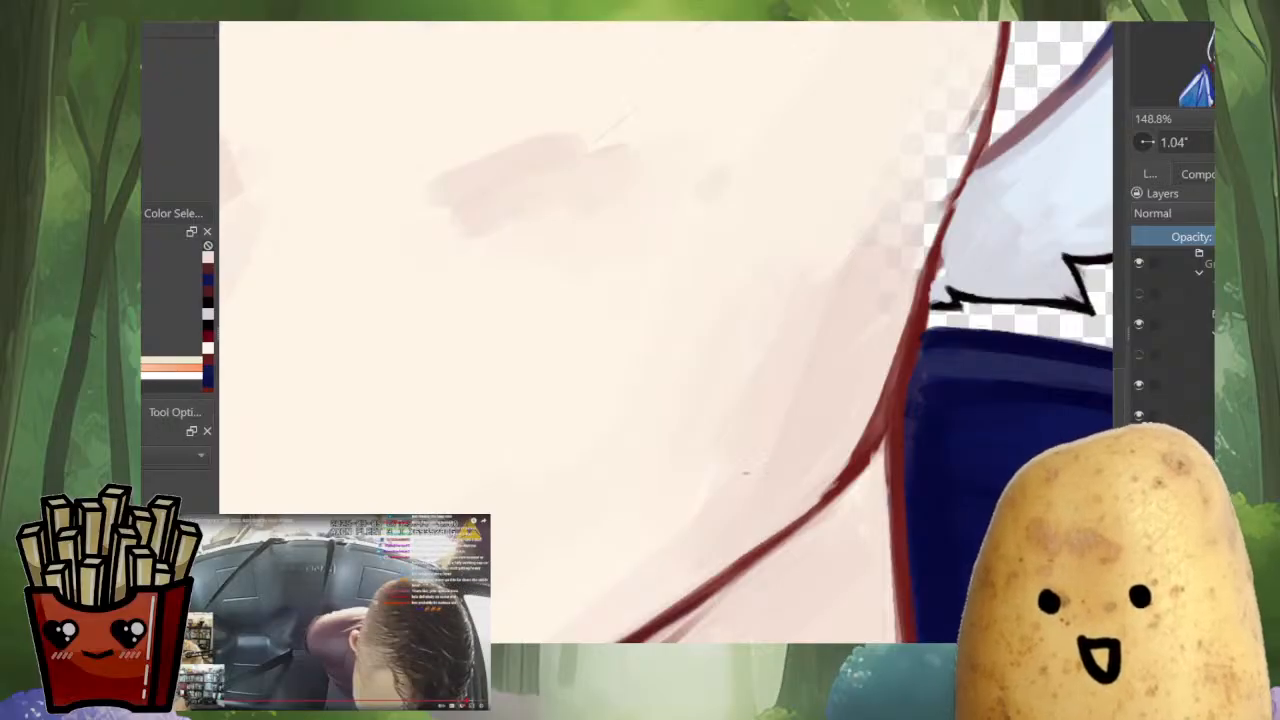
mouse_move(672, 596)
left_mouse_down()
mouse_move(860, 463)
mouse_move(830, 506)
mouse_move(682, 614)
left_mouse_up()
left_click_drag(700, 596, 768, 530)
left_click(772, 546, "ctrl")
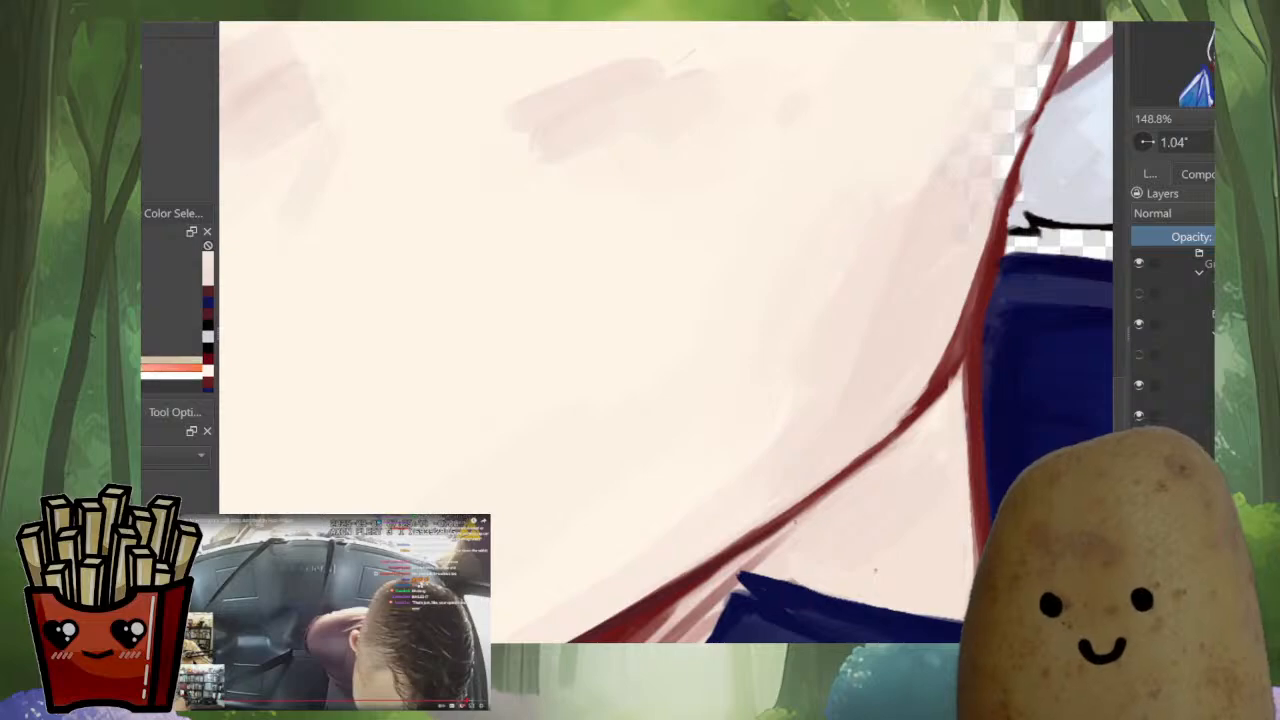
mouse_move(780, 529)
left_mouse_down()
mouse_move(704, 581)
mouse_move(797, 517)
left_mouse_up()
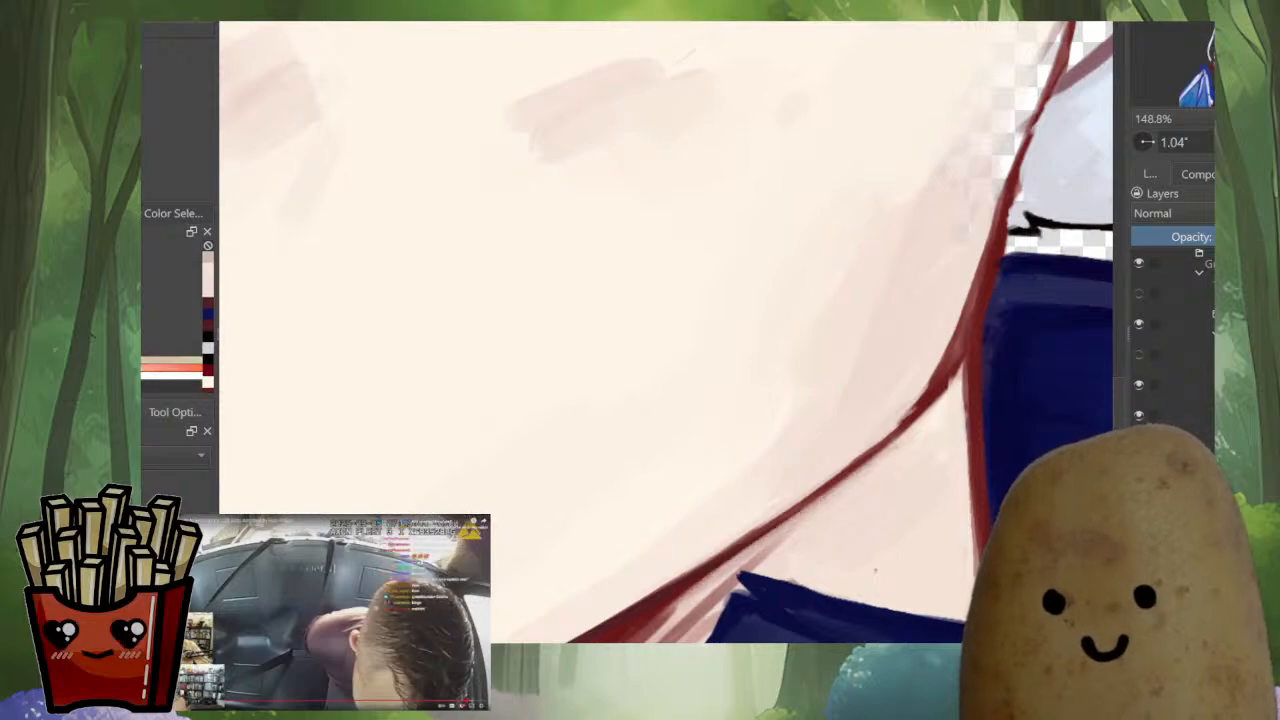
Shade the neck beside the collar with soft dusky-pink strokes running down from the jaw
left_click_drag(682, 62, 617, 124)
mouse_move(868, 474)
left_mouse_down()
mouse_move(804, 536)
mouse_move(865, 498)
mouse_move(879, 429)
mouse_move(886, 476)
mouse_move(853, 562)
left_mouse_up()
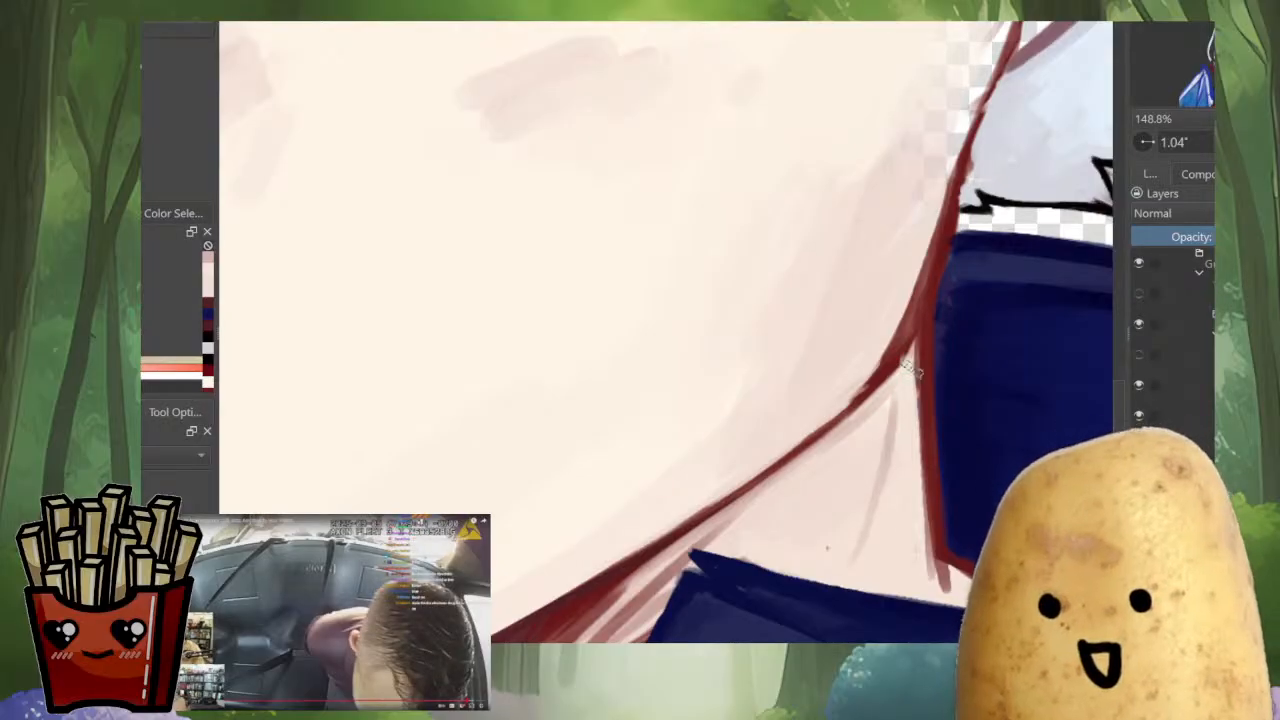
mouse_move(902, 384)
left_mouse_down()
mouse_move(893, 525)
mouse_move(910, 374)
mouse_move(922, 556)
left_mouse_up()
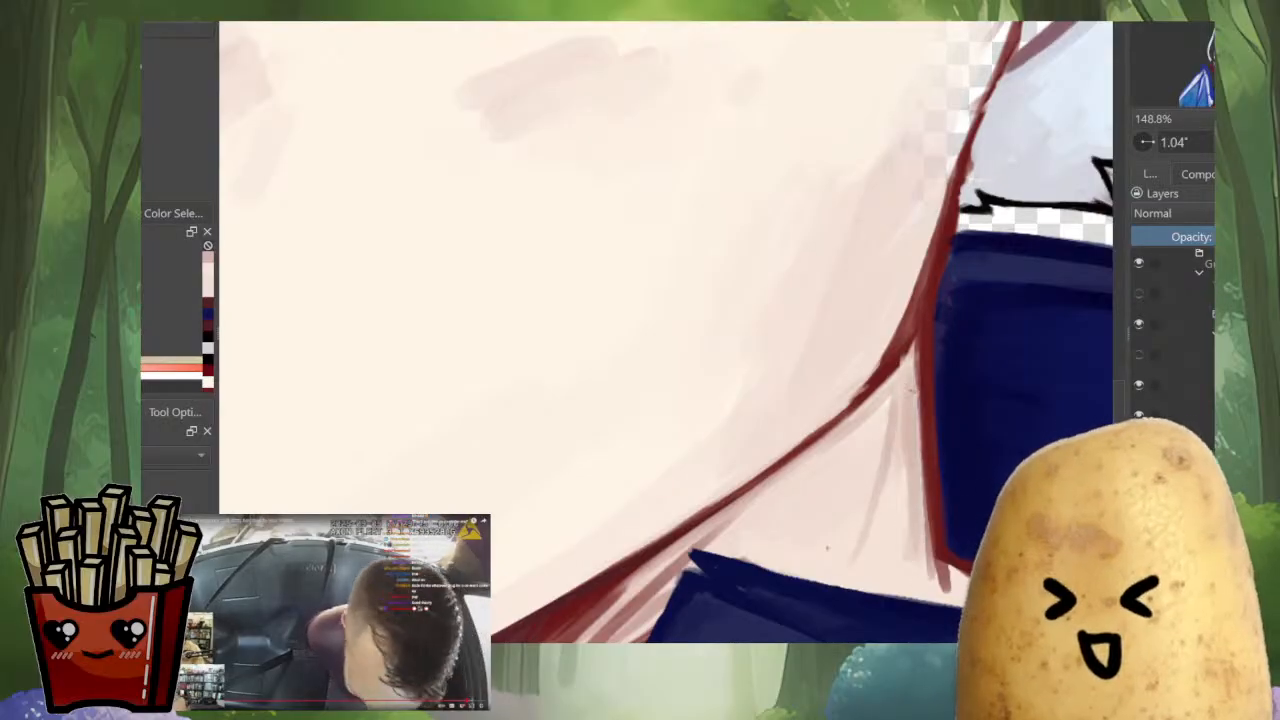
left_click_drag(908, 400, 890, 550)
mouse_move(900, 446)
left_mouse_down()
mouse_move(868, 564)
mouse_move(904, 586)
left_mouse_up()
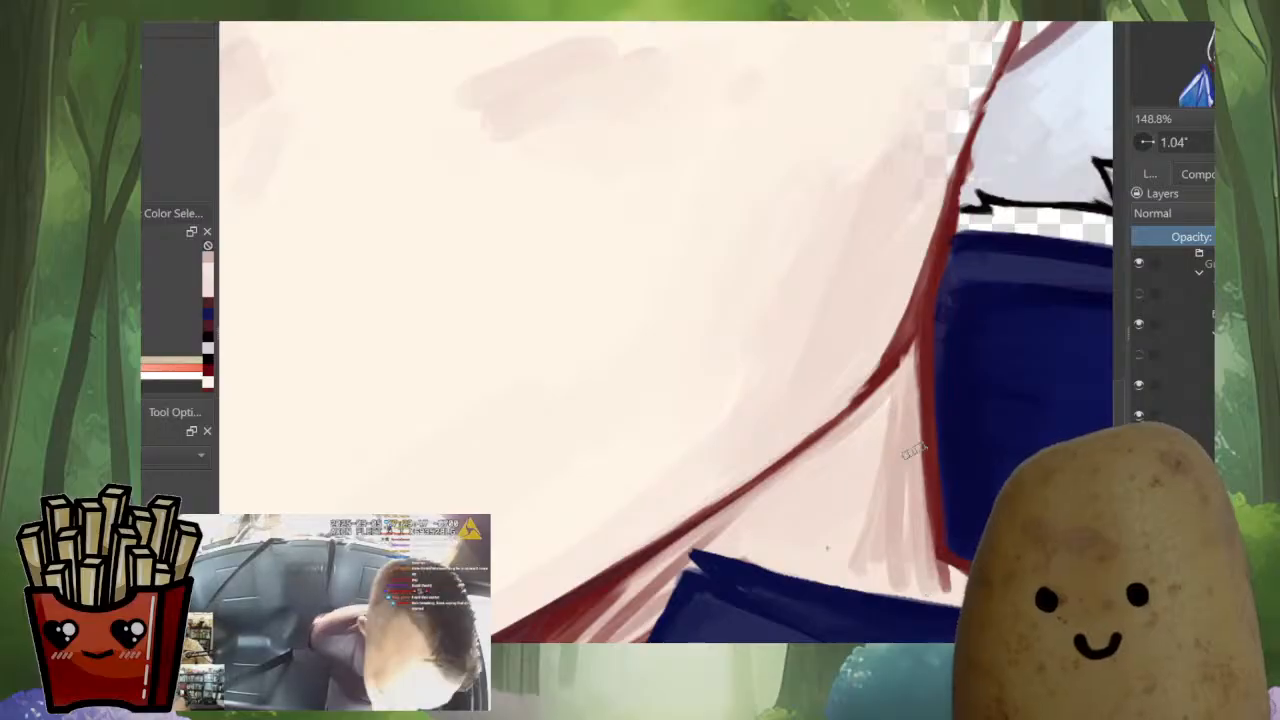
scroll(913, 450, "down", 6)
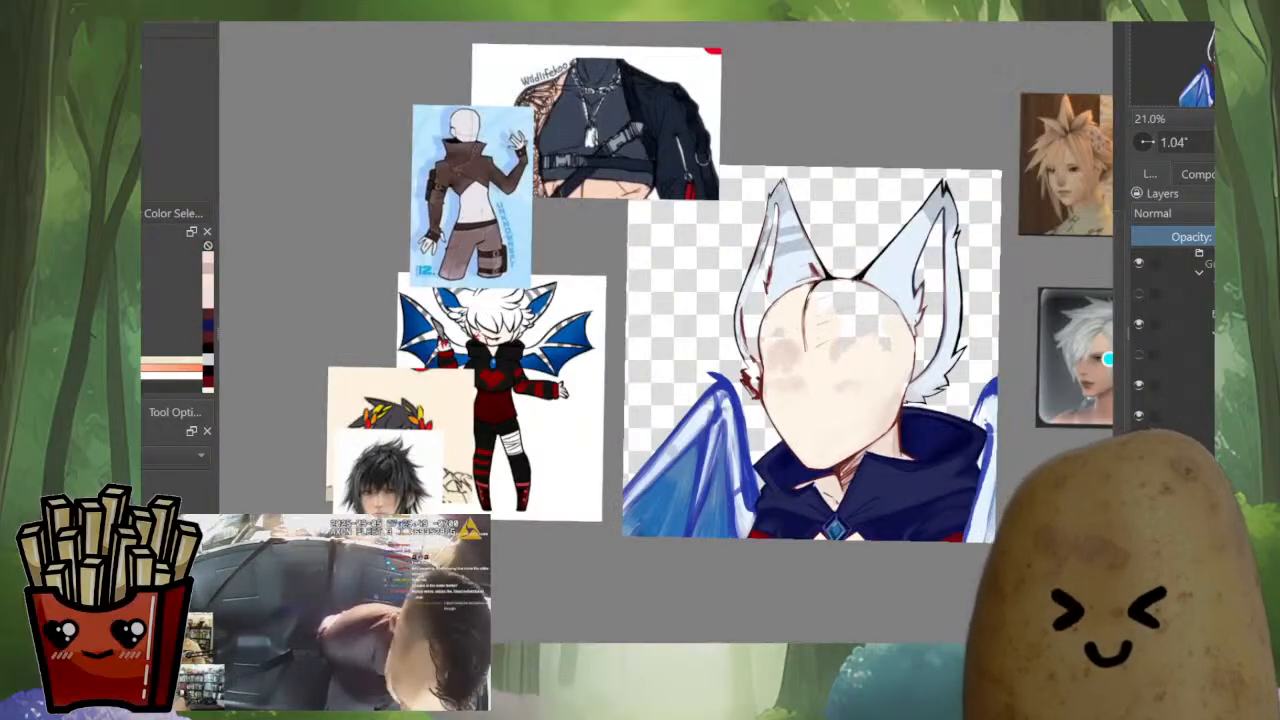
Thin the dark red outline at the neck's lower corner beside the collar and fill the sliver with skin tone
scroll(900, 440, "up", 6)
key("m")
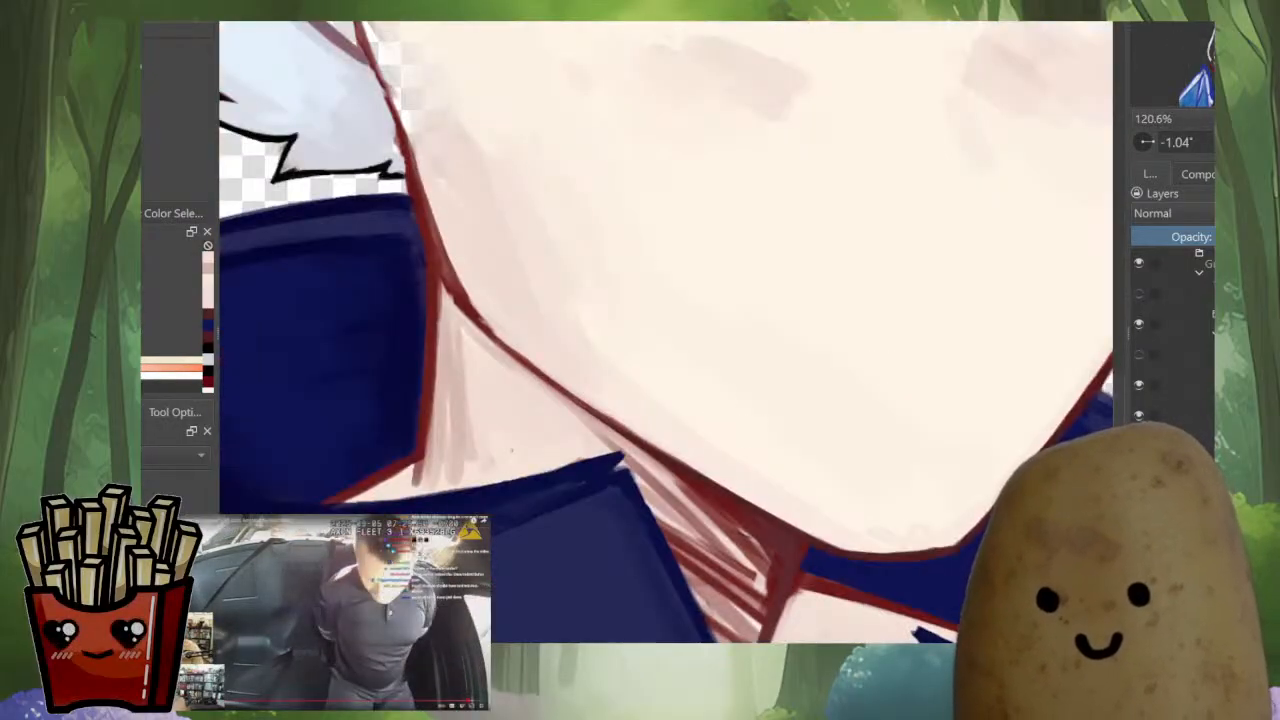
left_click_drag(426, 458, 686, 459)
mouse_move(636, 502)
left_mouse_down()
mouse_move(668, 500)
mouse_move(601, 498)
left_mouse_up()
scroll(669, 497, "up", 3)
left_click(619, 487, "ctrl")
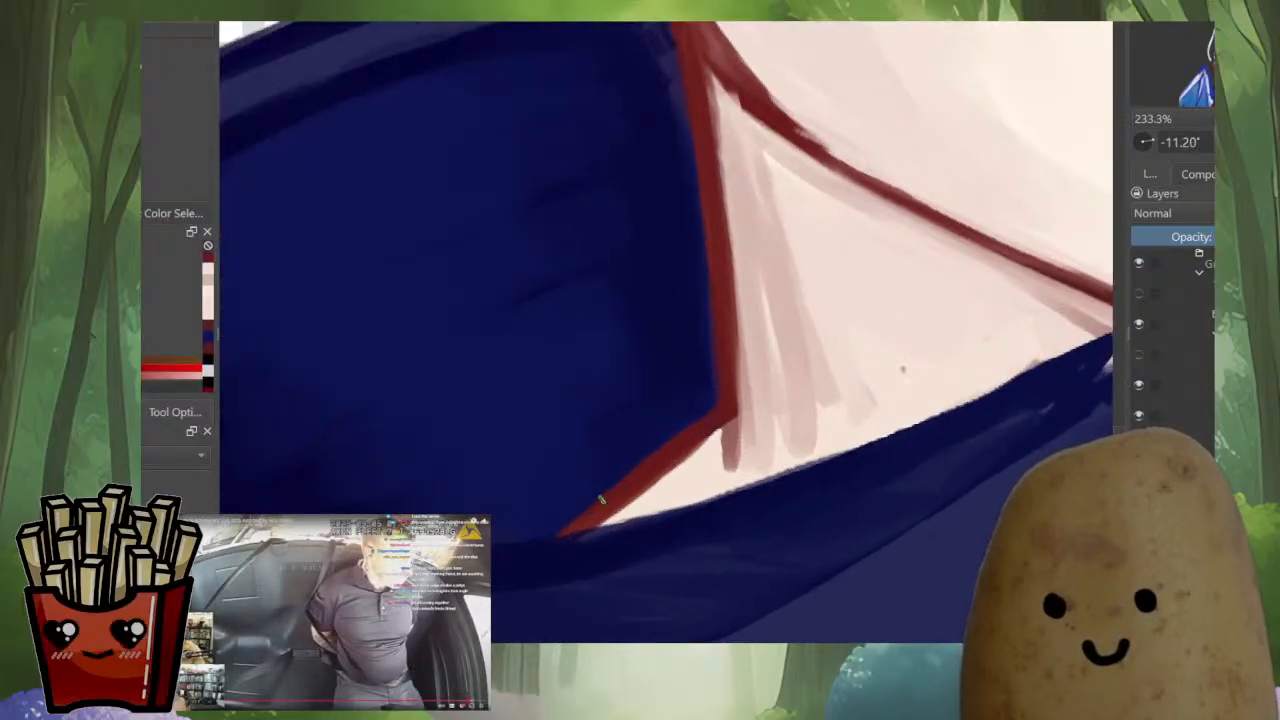
left_click(726, 463, "ctrl")
mouse_move(706, 442)
left_mouse_down()
mouse_move(614, 510)
mouse_move(710, 440)
mouse_move(637, 490)
left_mouse_up()
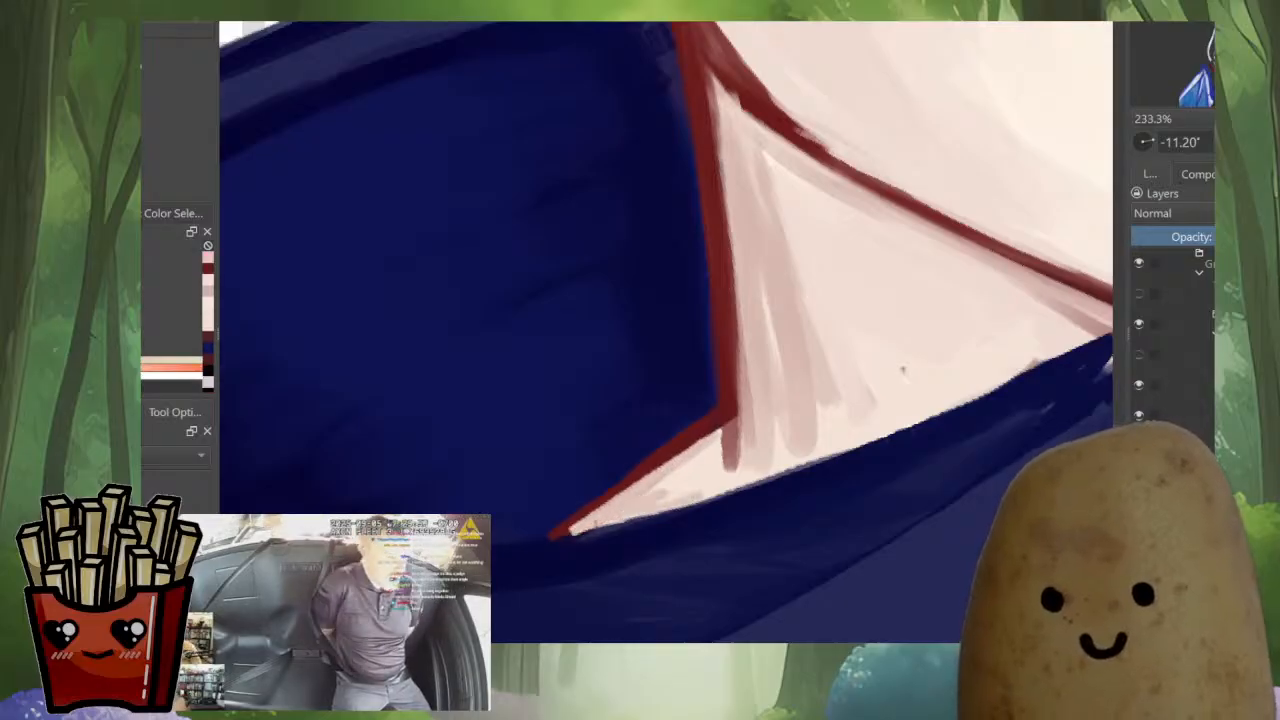
Smooth the skin tone in the neck's corner sliver and extend the dark red outline's tip into the collar
left_click(695, 445, "ctrl")
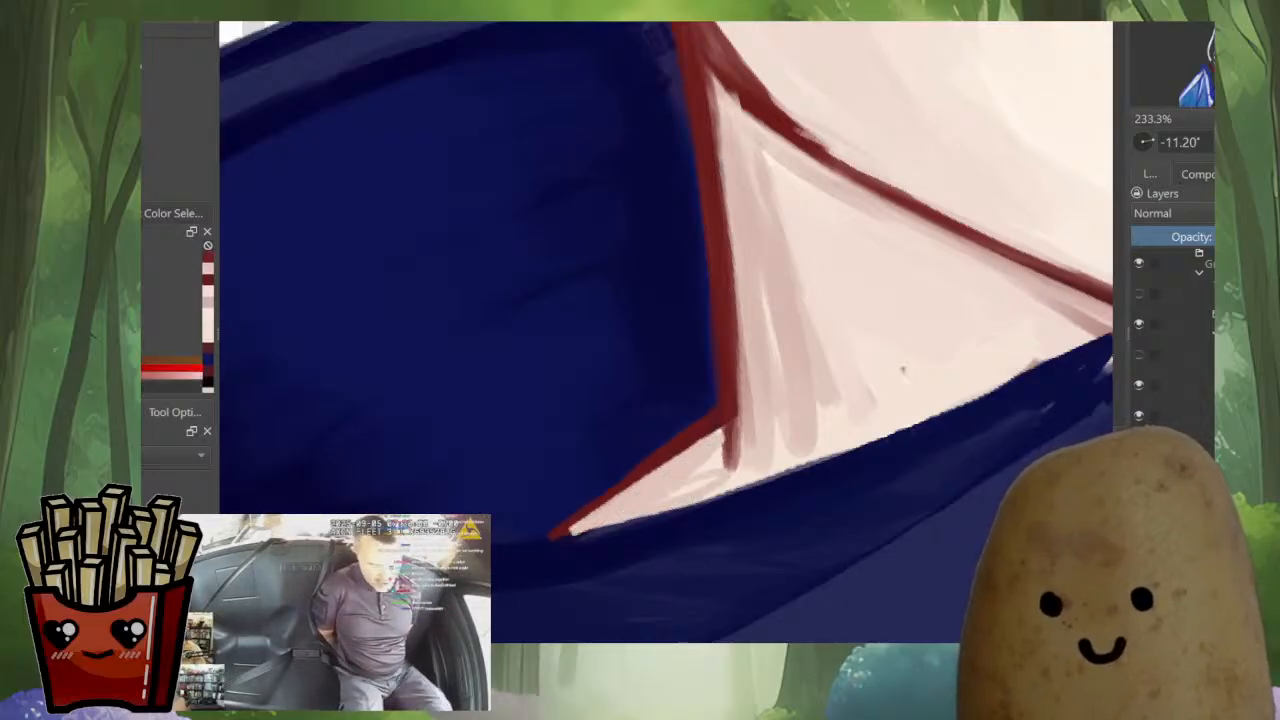
left_click(716, 472, "ctrl")
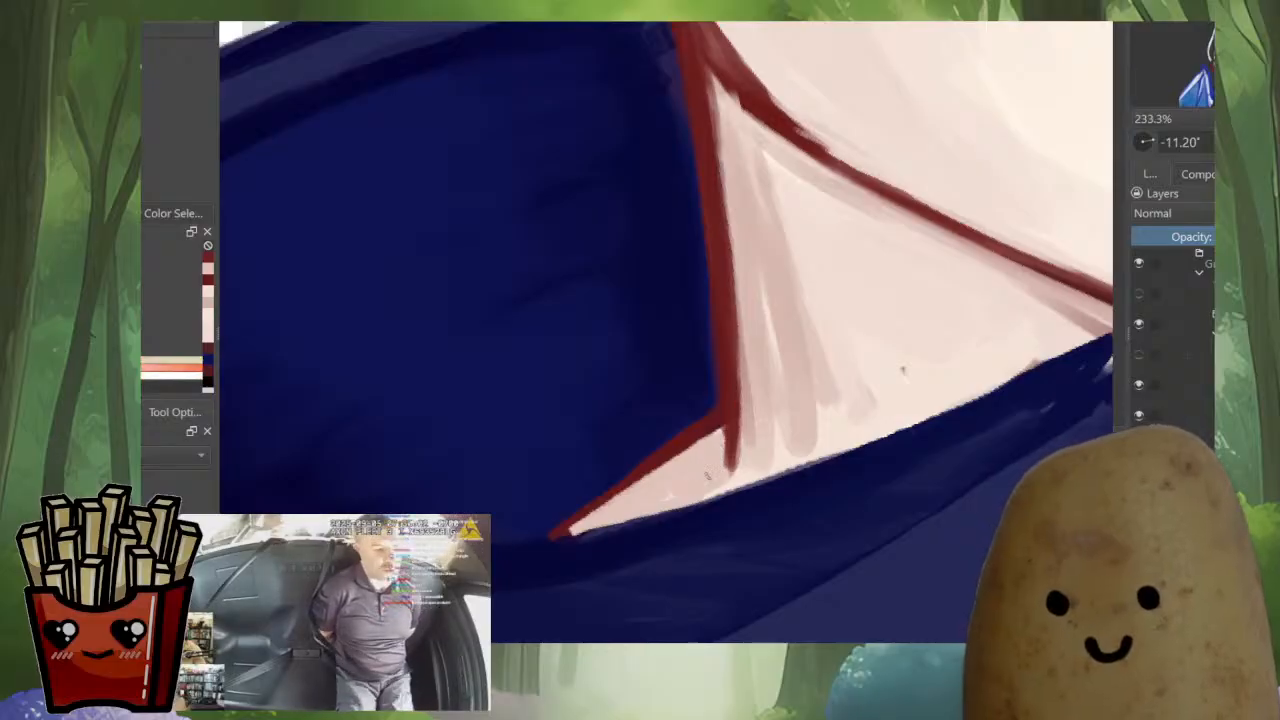
left_click(688, 440, "ctrl")
left_click_drag(543, 537, 537, 541)
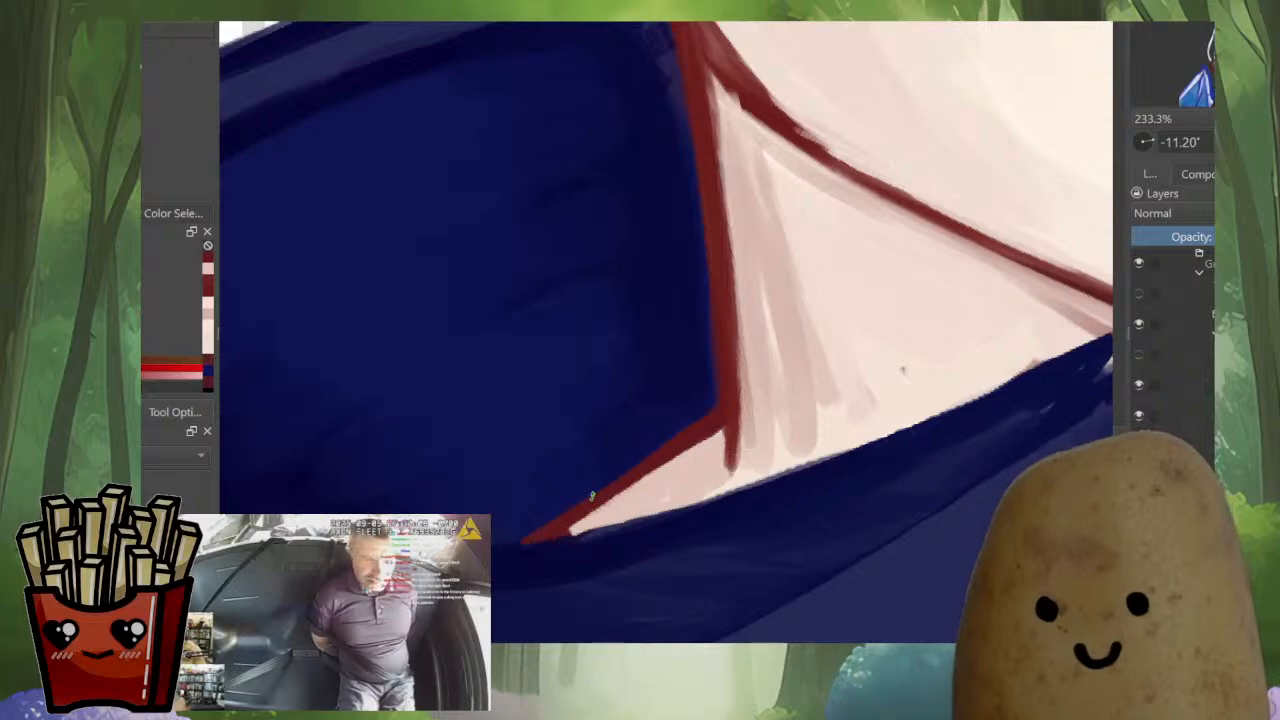
Clean up the collar's edge under the neck's corner sliver with the sampled navy
mouse_move(593, 495)
left_mouse_down("shift")
mouse_move(672, 510)
mouse_move(712, 467)
mouse_move(697, 530)
left_mouse_up("shift")
left_click(838, 471, "ctrl")
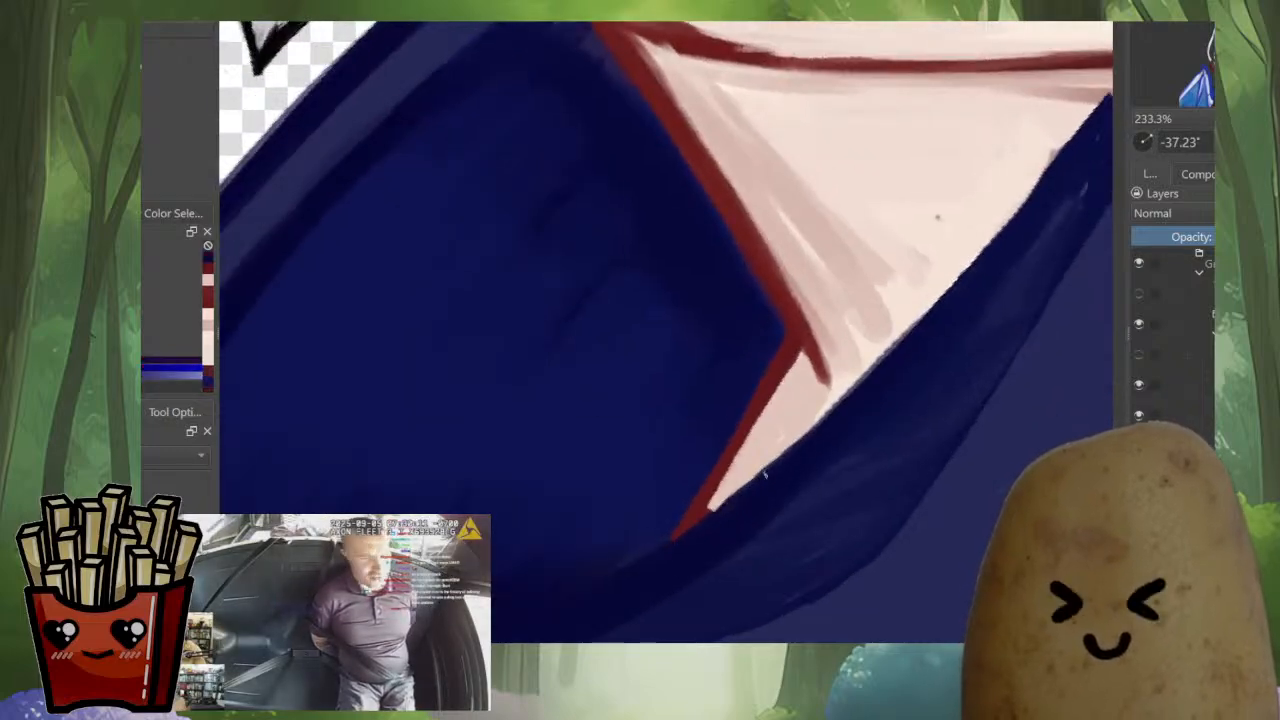
left_click_drag(830, 434, 832, 560, "ctrl")
left_click_drag(900, 420, 847, 504, "shift")
left_click_drag(930, 425, 927, 380, "ctrl")
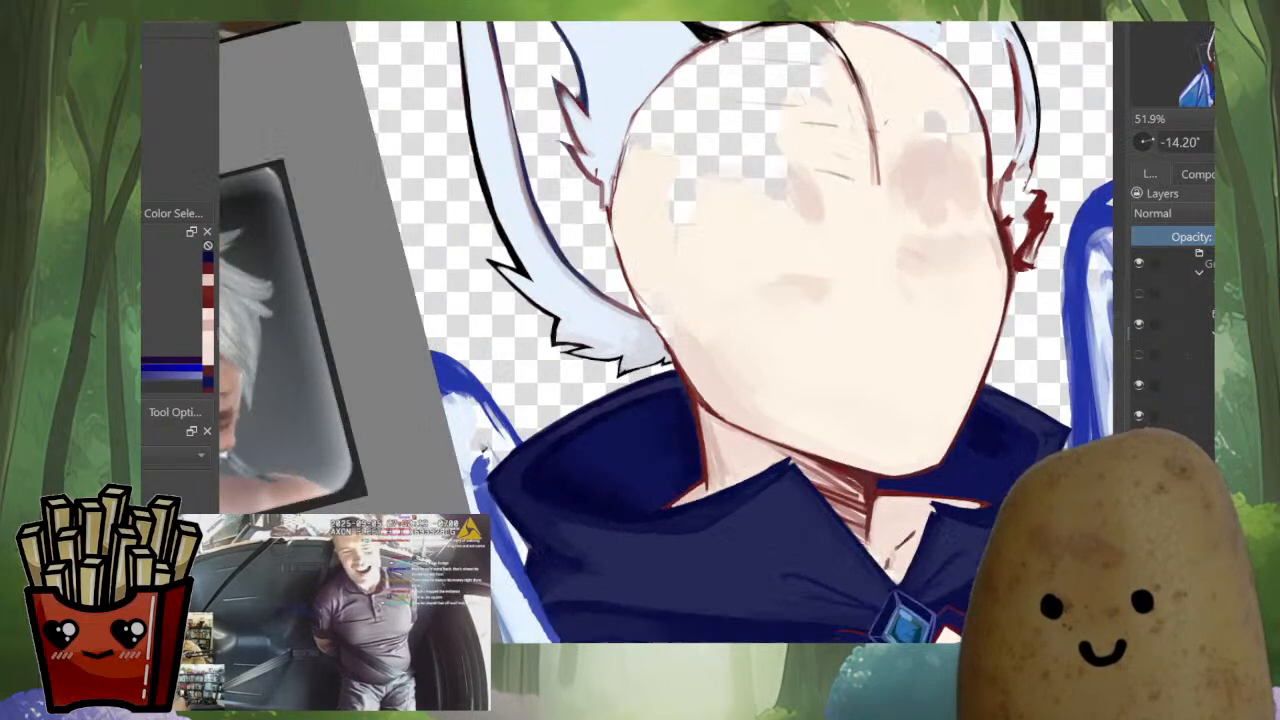
Sample the dark red and go over the neck outline below the chin on the opposite side of the collar
key("m")
left_click_drag(847, 450, 960, 420)
left_click_drag(912, 470, 945, 375, "shift")
left_click_drag(740, 520, 954, 369)
left_click_drag(905, 520, 912, 448, "ctrl")
left_click(897, 297, "ctrl")
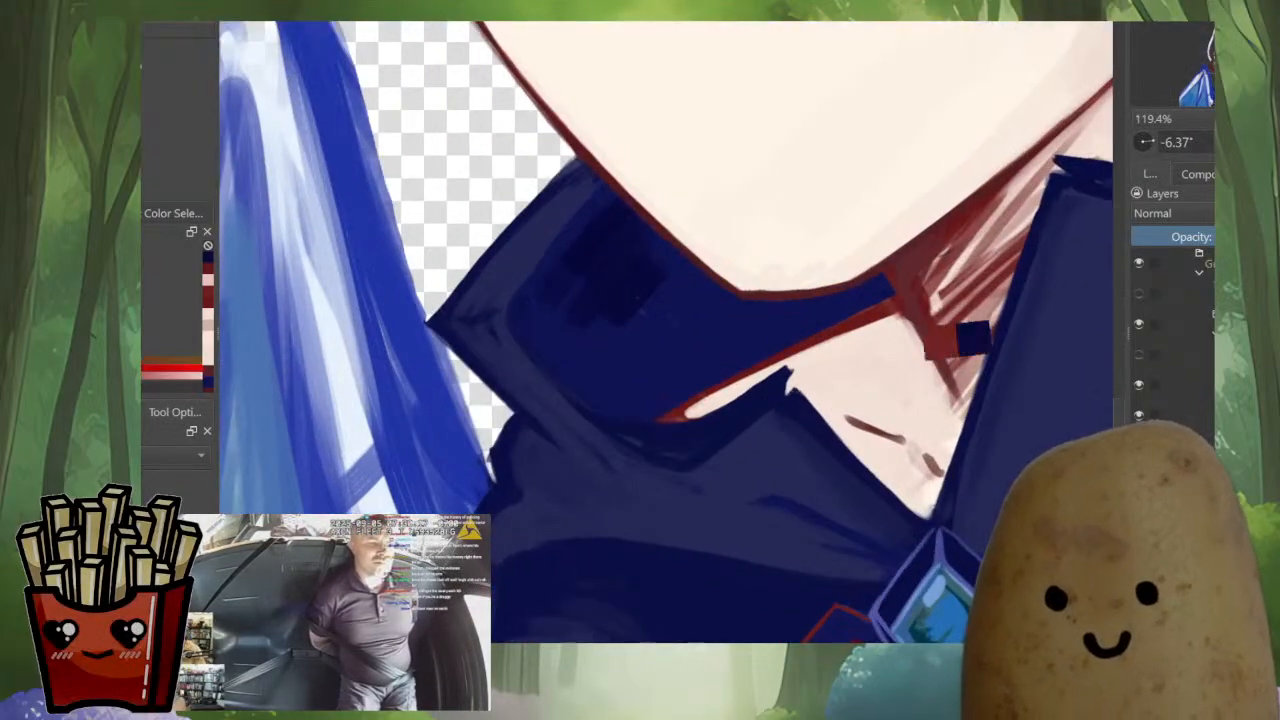
left_click_drag(893, 302, 870, 311)
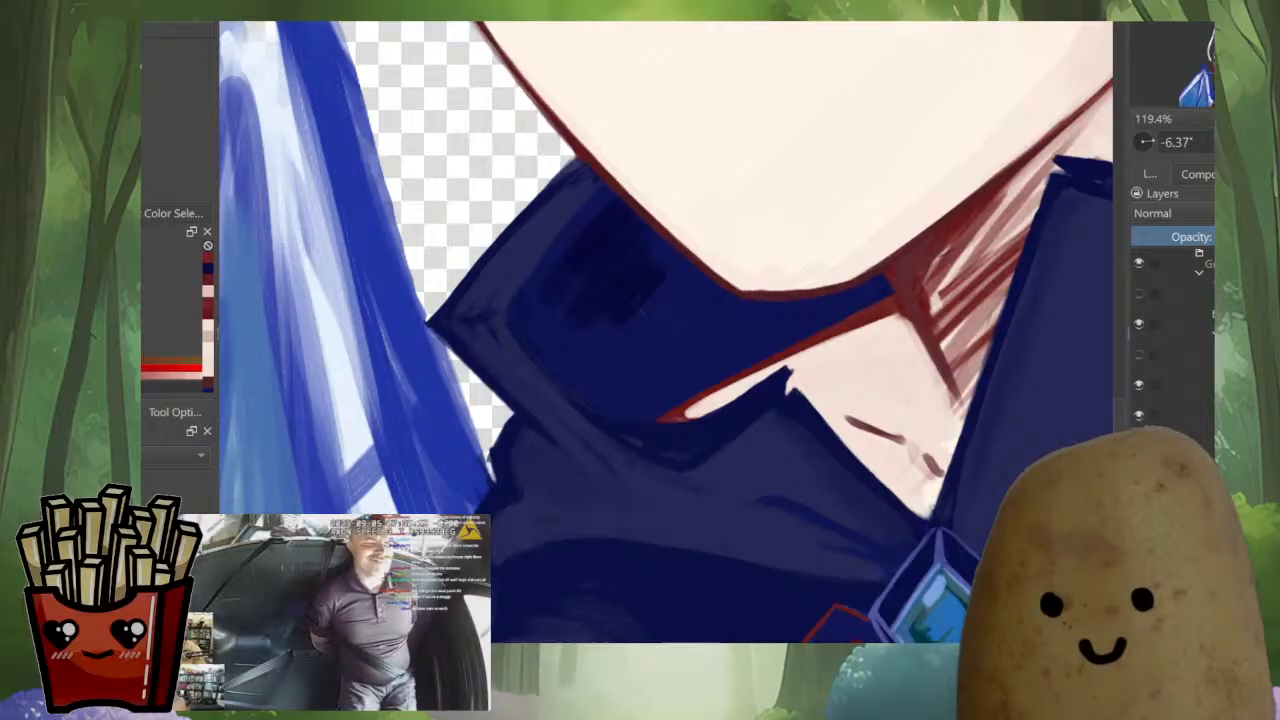
left_click_drag(828, 326, 721, 484, "ctrl")
left_click_drag(894, 427, 965, 373, "ctrl")
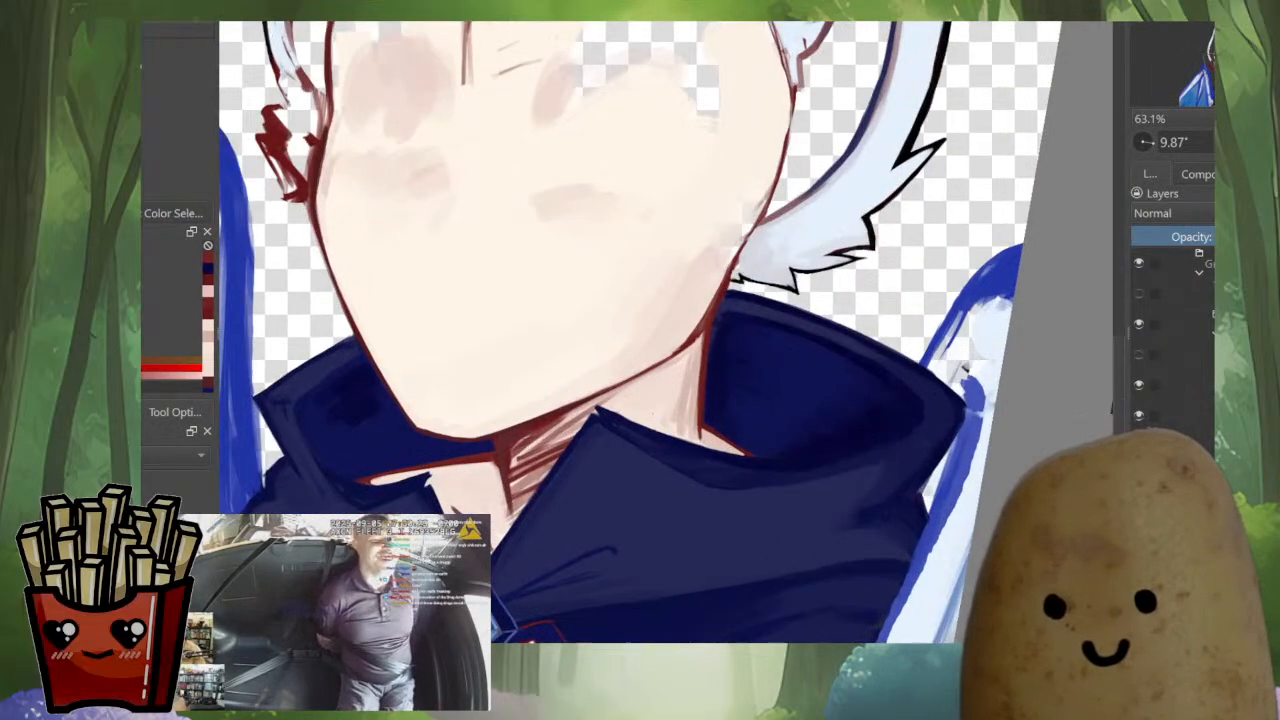
Sample the dark navy and deepen the shading inside the smaller collar side along its upper rim, undoing the last stroke
mouse_move(325, 438)
left_mouse_down()
mouse_move(650, 518)
mouse_move(734, 416)
mouse_move(806, 437)
left_mouse_up()
left_click(741, 446, "ctrl")
left_click_drag(790, 503, 718, 427)
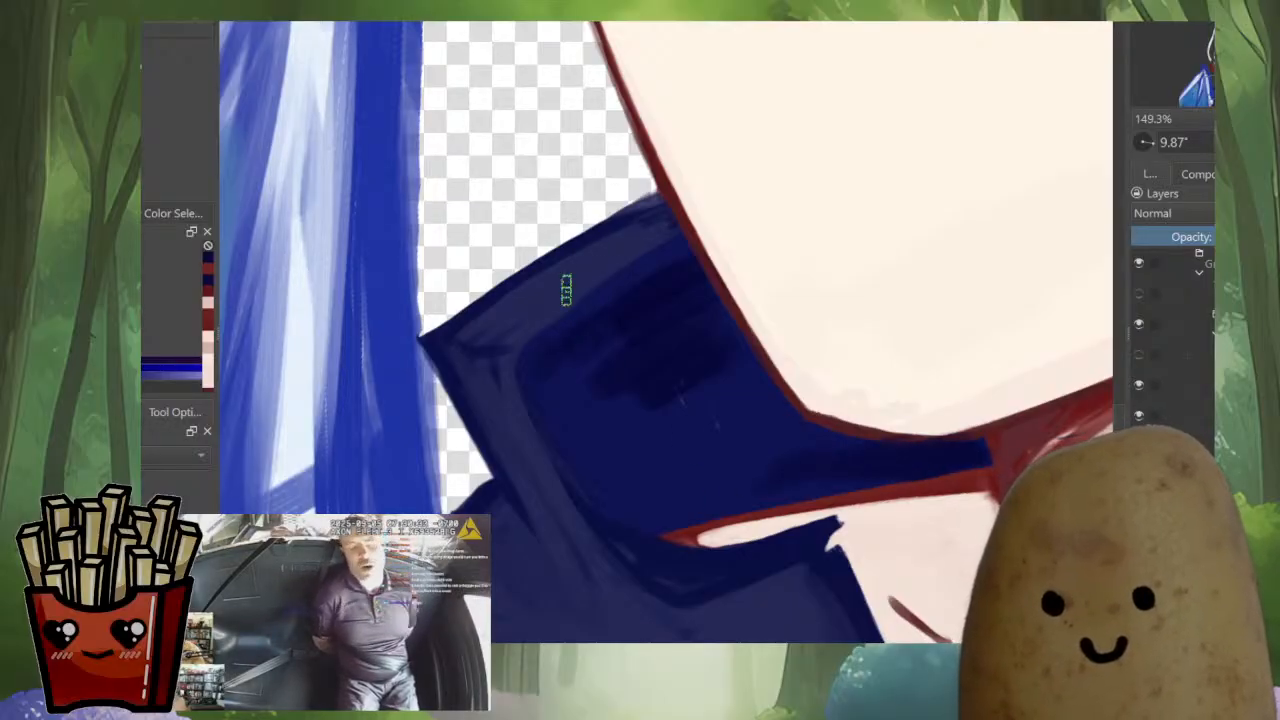
left_click_drag(566, 290, 660, 238)
mouse_move(577, 277)
left_mouse_down()
mouse_move(650, 350)
mouse_move(720, 267)
left_mouse_up()
left_click(668, 301, "ctrl")
key("ctrl+z")
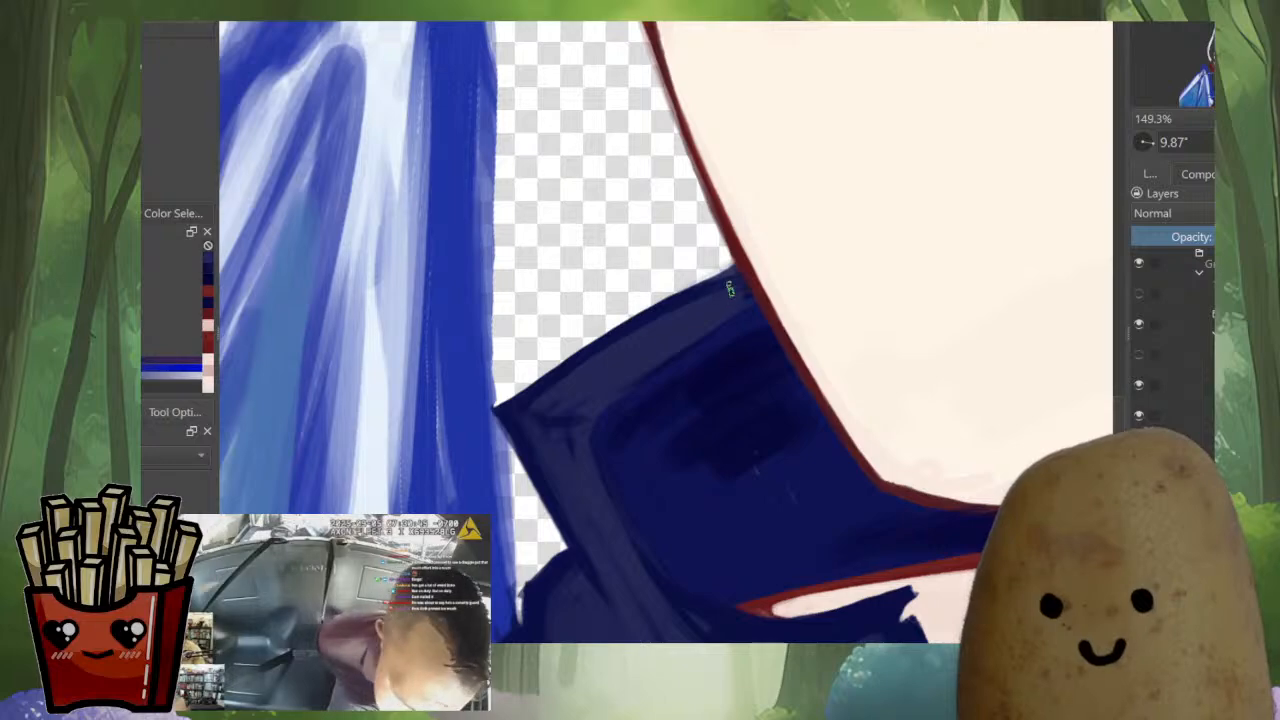
Extend the dark navy shading along the inner collar's outer rim and down to the tip of the red neck outline
left_click(724, 352, "ctrl")
left_click_drag(726, 354, 720, 347)
key("m")
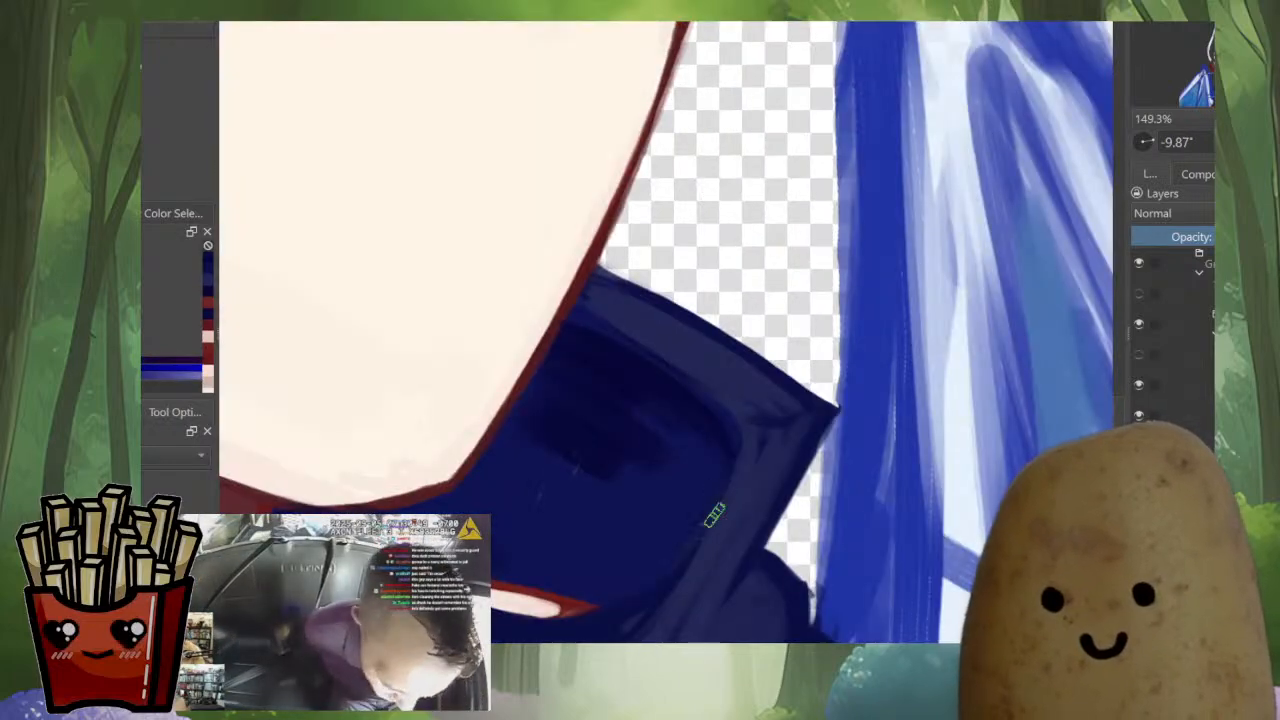
left_click_drag(697, 583, 865, 350, "shift")
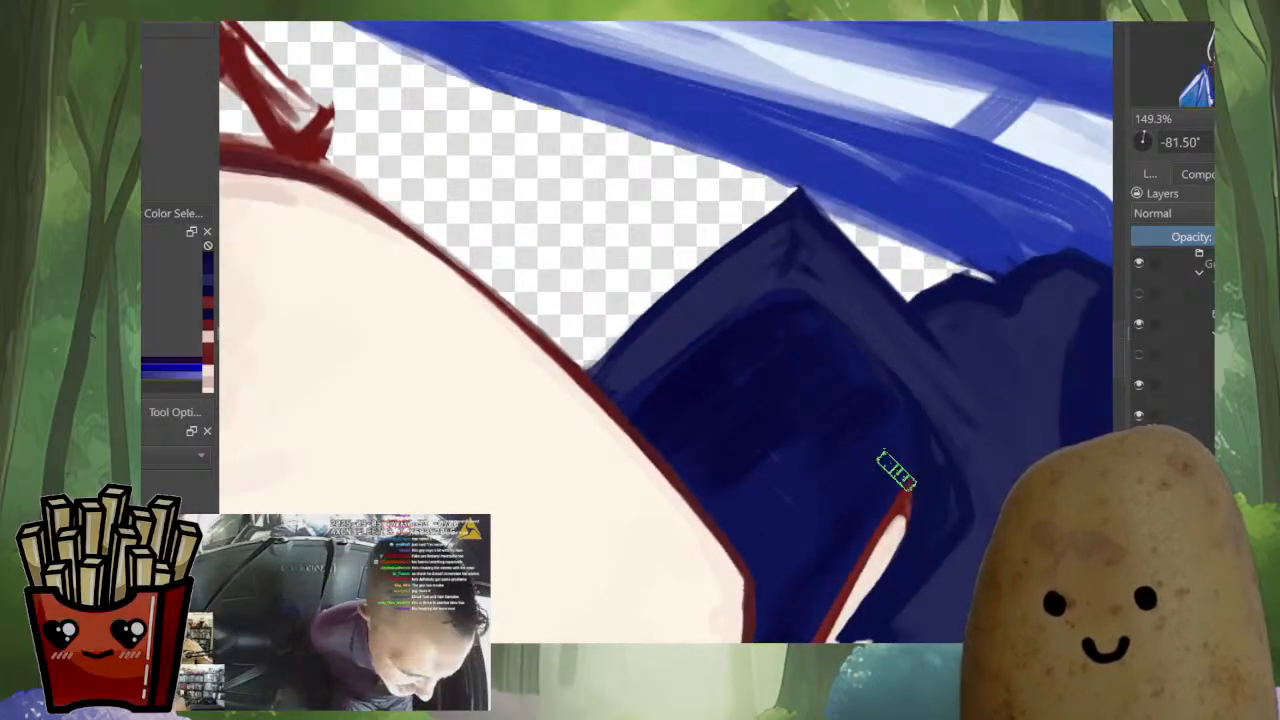
left_click_drag(945, 405, 860, 545, "shift")
mouse_move(860, 545)
left_mouse_down("ctrl")
mouse_move(860, 630)
mouse_move(860, 530)
mouse_move(876, 508)
left_mouse_up("ctrl")
left_click(832, 508, "ctrl")
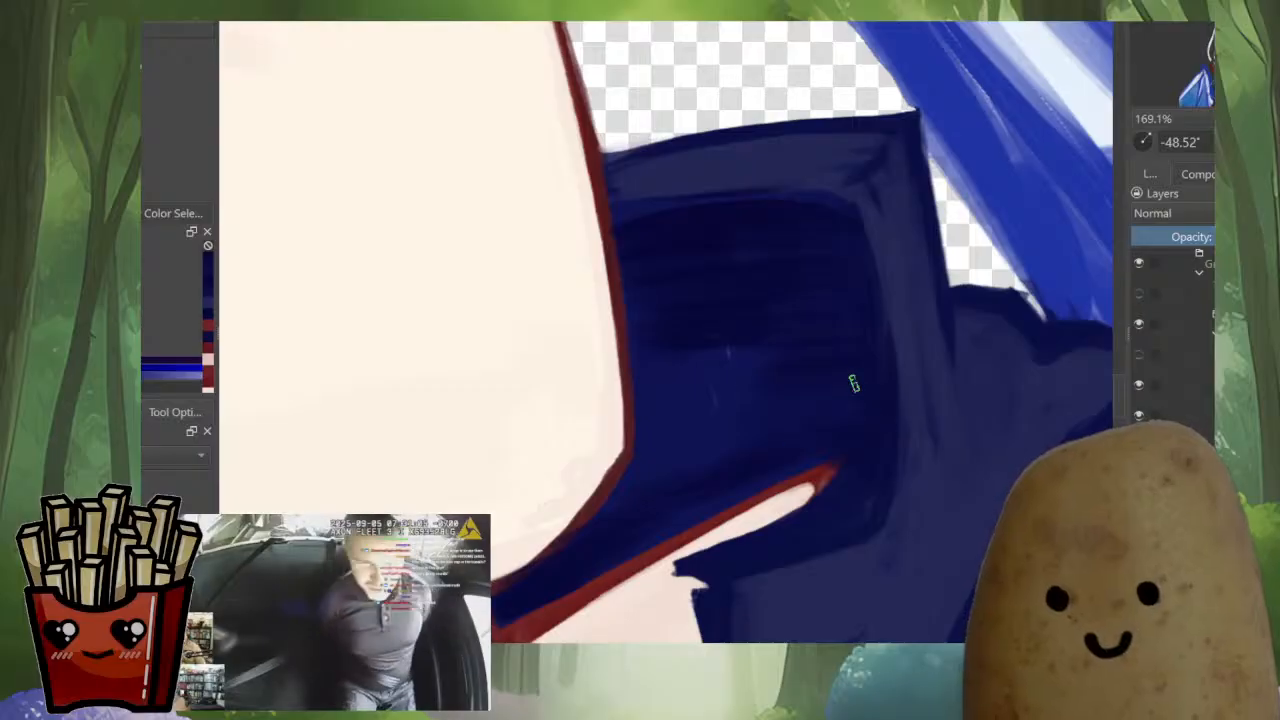
Blend dark navy strokes across the inner collar panel to even out its patchy shading
key("m")
left_click_drag(889, 275, 928, 318)
left_click_drag(800, 330, 756, 377)
left_click_drag(860, 395, 864, 376)
left_click_drag(690, 390, 690, 300)
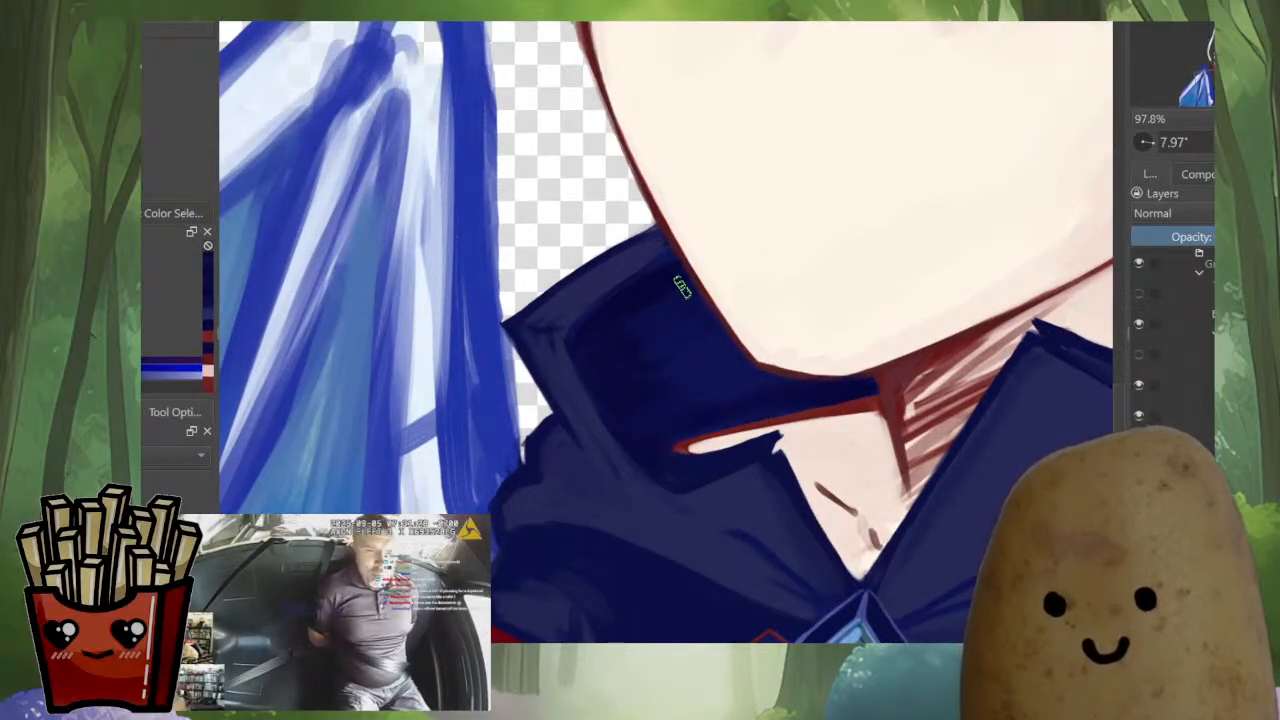
left_click(614, 364, "ctrl")
left_click_drag(662, 345, 675, 366)
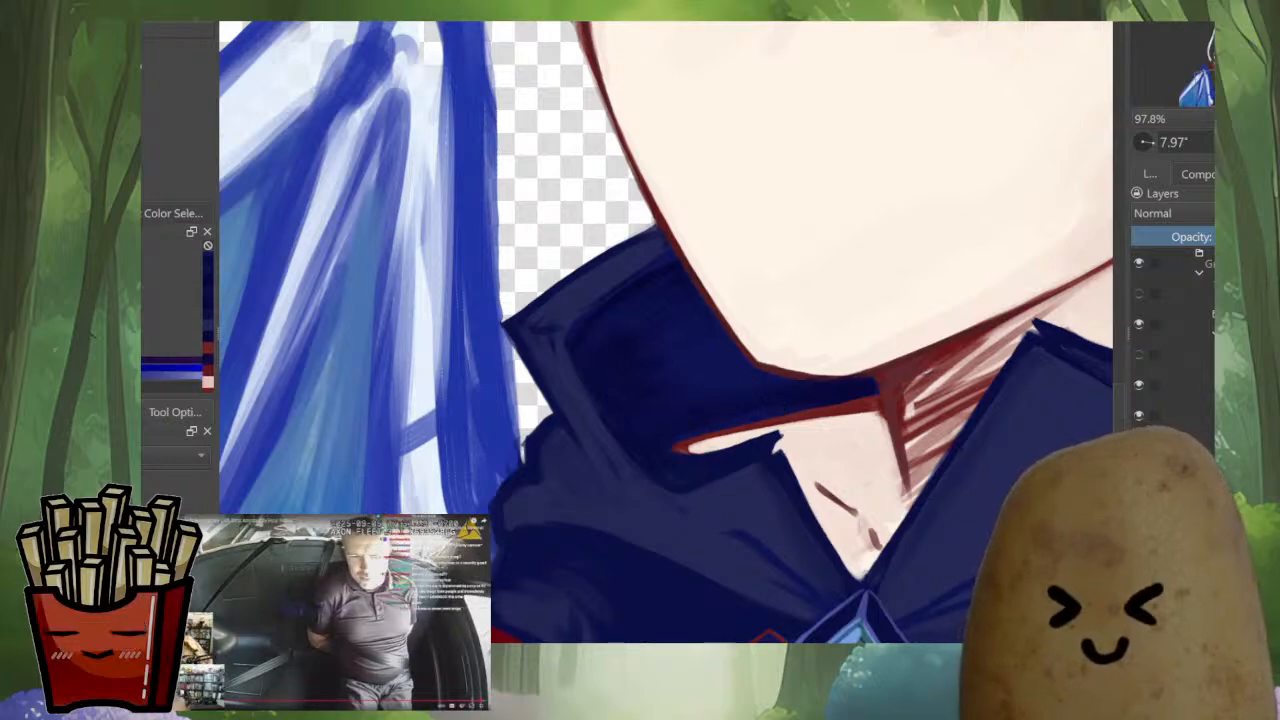
Touch up the underside of the chin outline with sampled navy and dark red where it meets the neck shadow
scroll(1000, 405, "down", 5)
scroll(1000, 405, "up", 4)
scroll(941, 388, "up", 3)
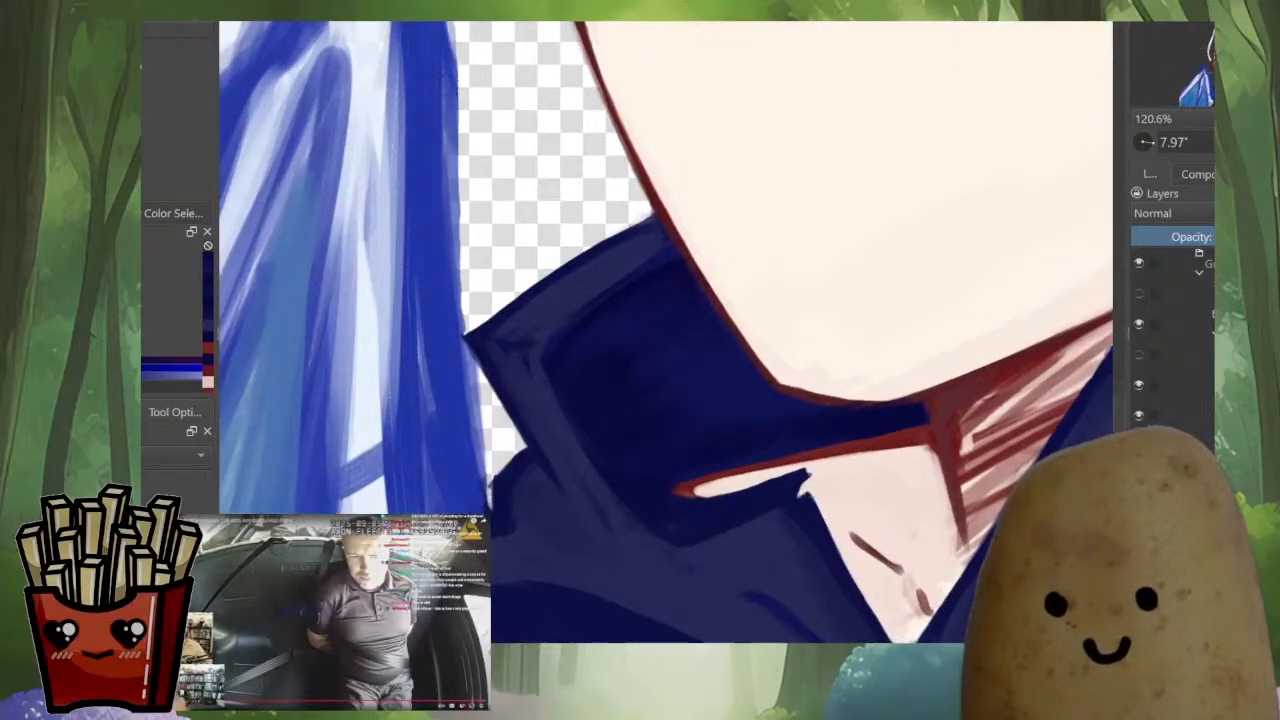
left_click_drag(941, 388, 948, 290)
scroll(968, 272, "up", 2)
left_click(870, 440, "ctrl")
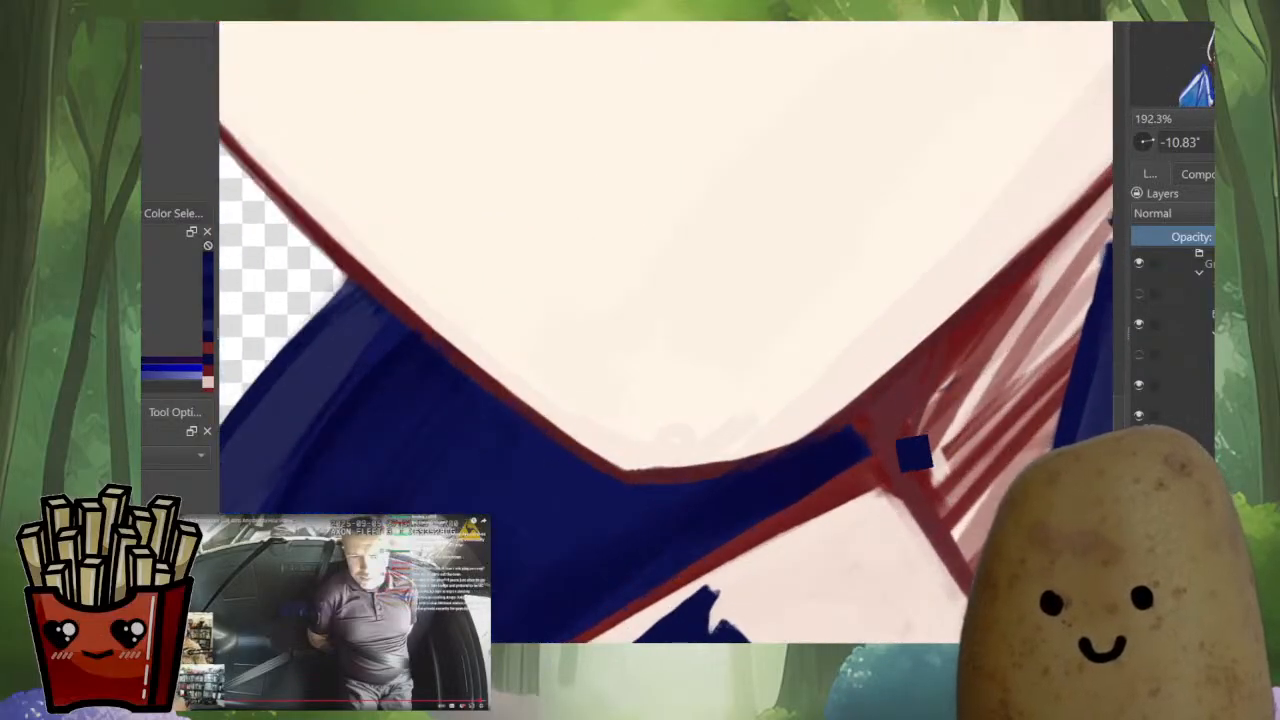
left_click(858, 424, "ctrl")
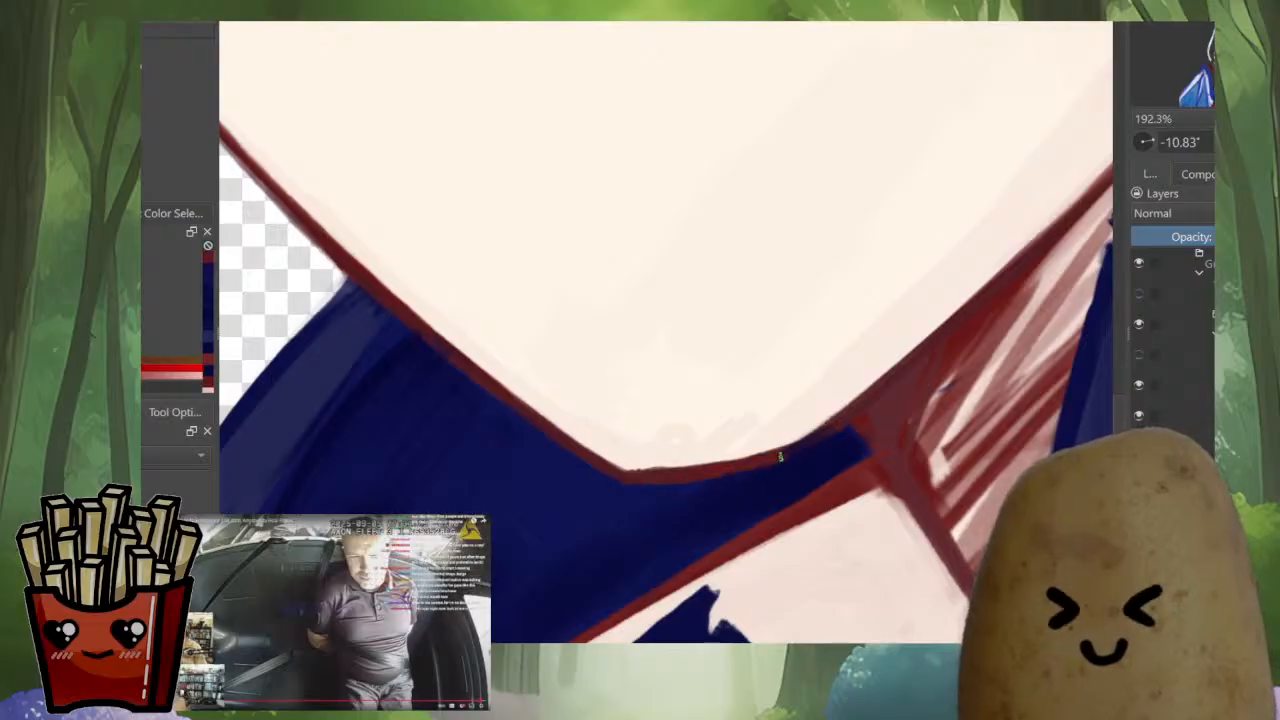
scroll(870, 393, "down", 5)
Reinforce the smaller ear's long straight edge with black strokes running down from the tip
left_click_drag(870, 400, 762, 497)
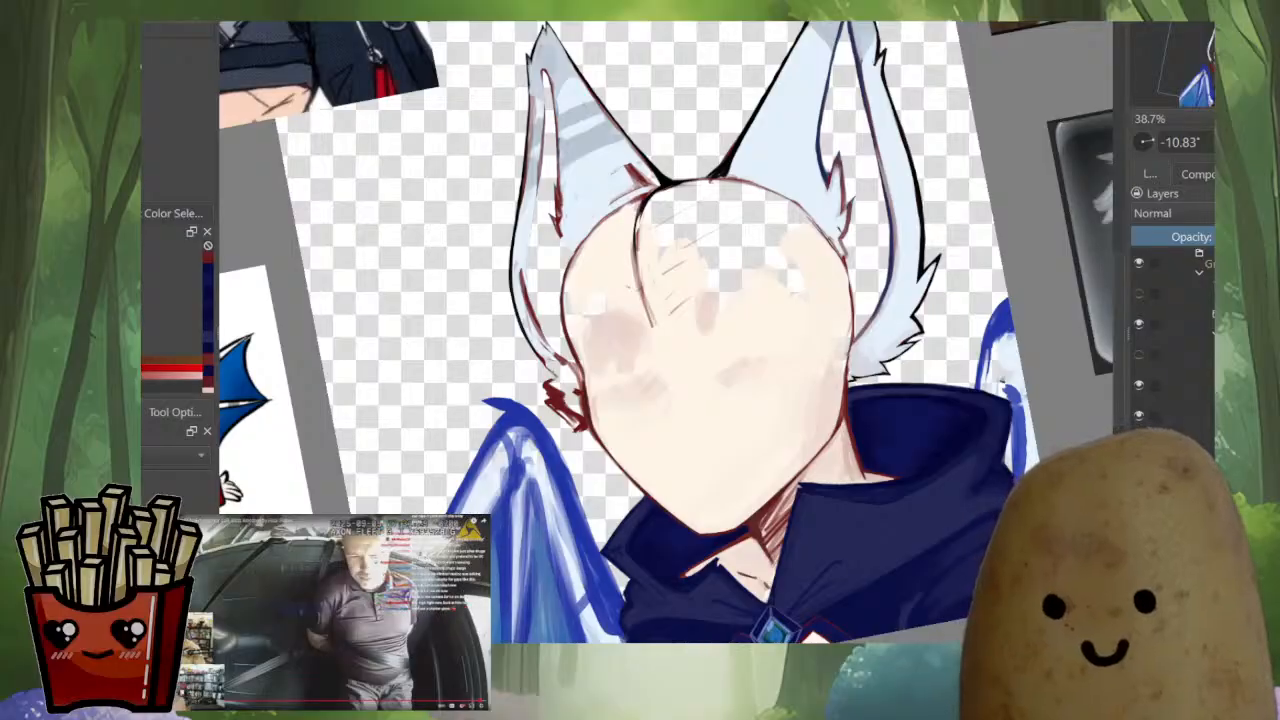
scroll(1007, 401, "down", 1)
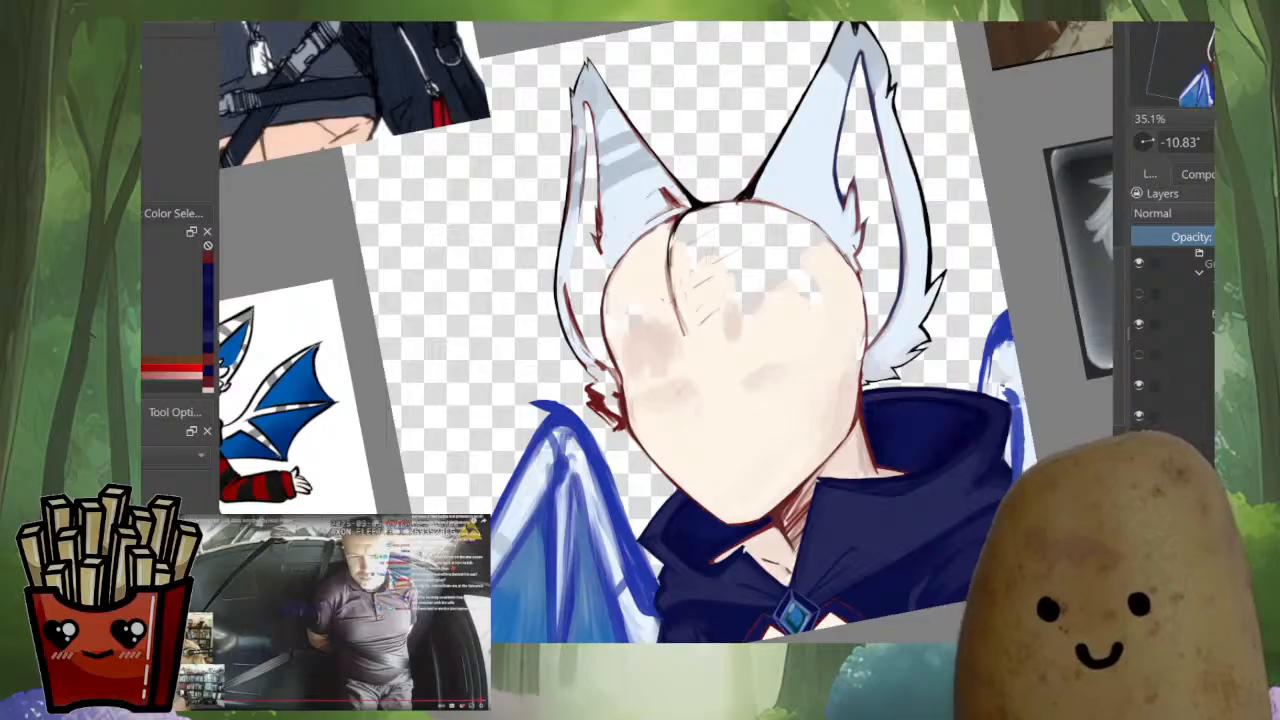
left_click_drag(700, 330, 762, 528)
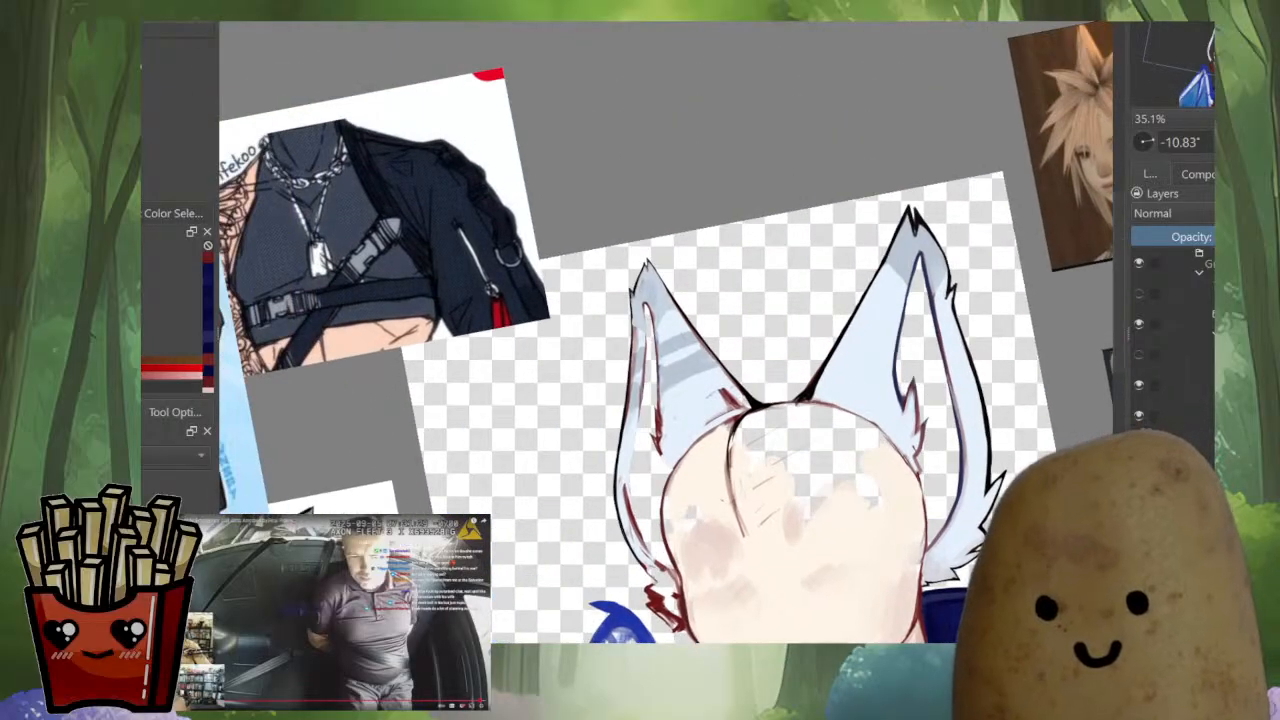
key("m")
left_click_drag(578, 391, 608, 467)
left_click(588, 522, "ctrl")
left_click_drag(680, 330, 503, 551)
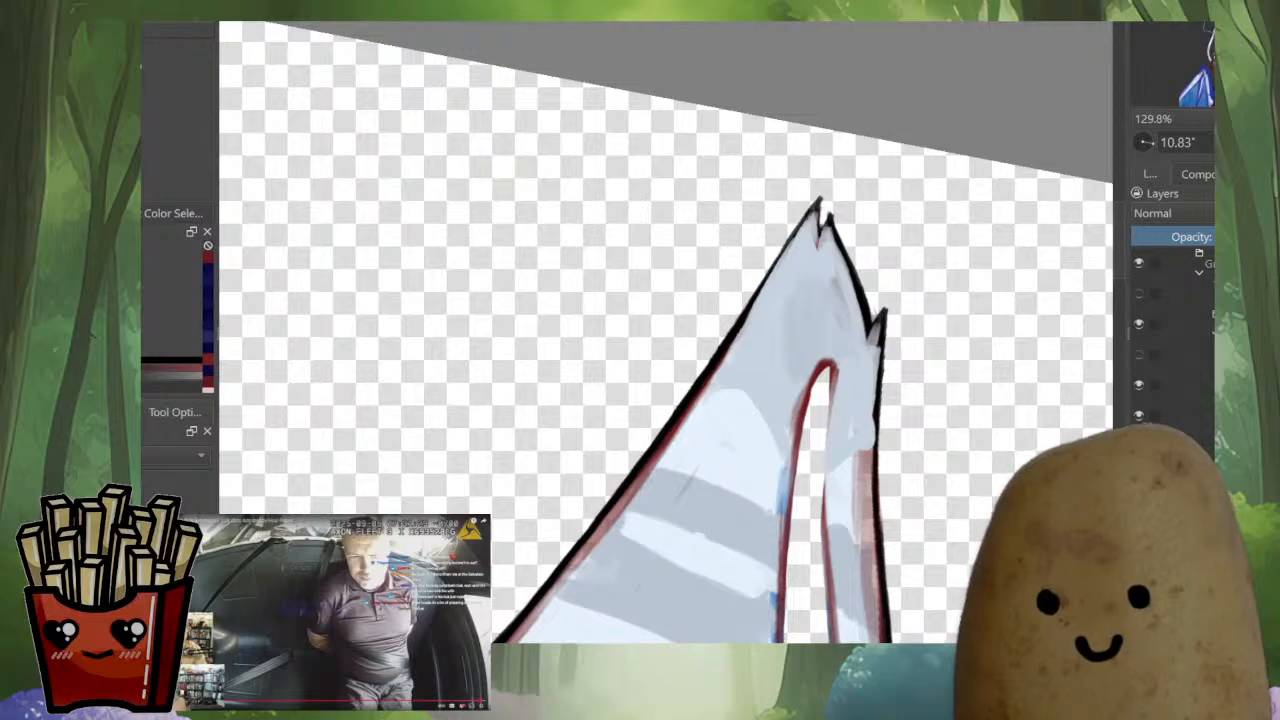
left_click_drag(791, 273, 791, 243)
left_click_drag(791, 243, 742, 368)
left_click_drag(676, 470, 728, 372)
left_click(661, 473, "ctrl")
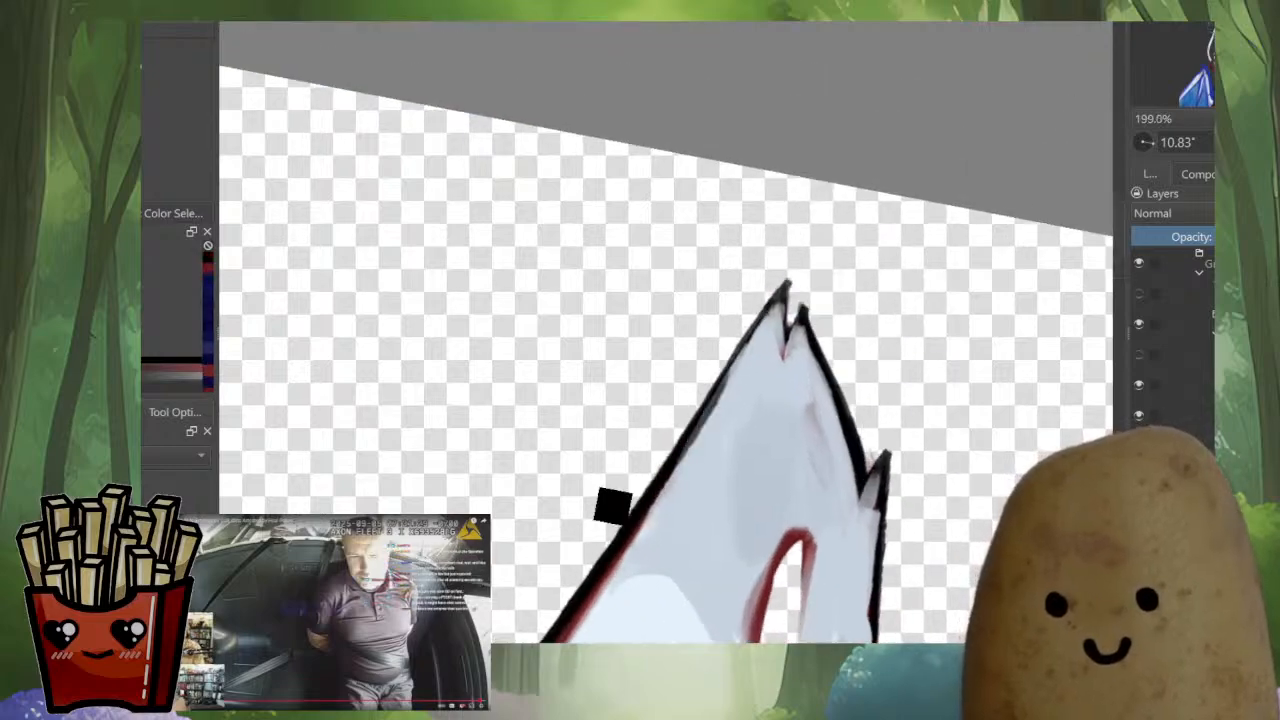
left_click_drag(679, 461, 729, 372)
mouse_move(684, 438)
left_mouse_down()
mouse_move(781, 291)
mouse_move(748, 105)
left_mouse_up()
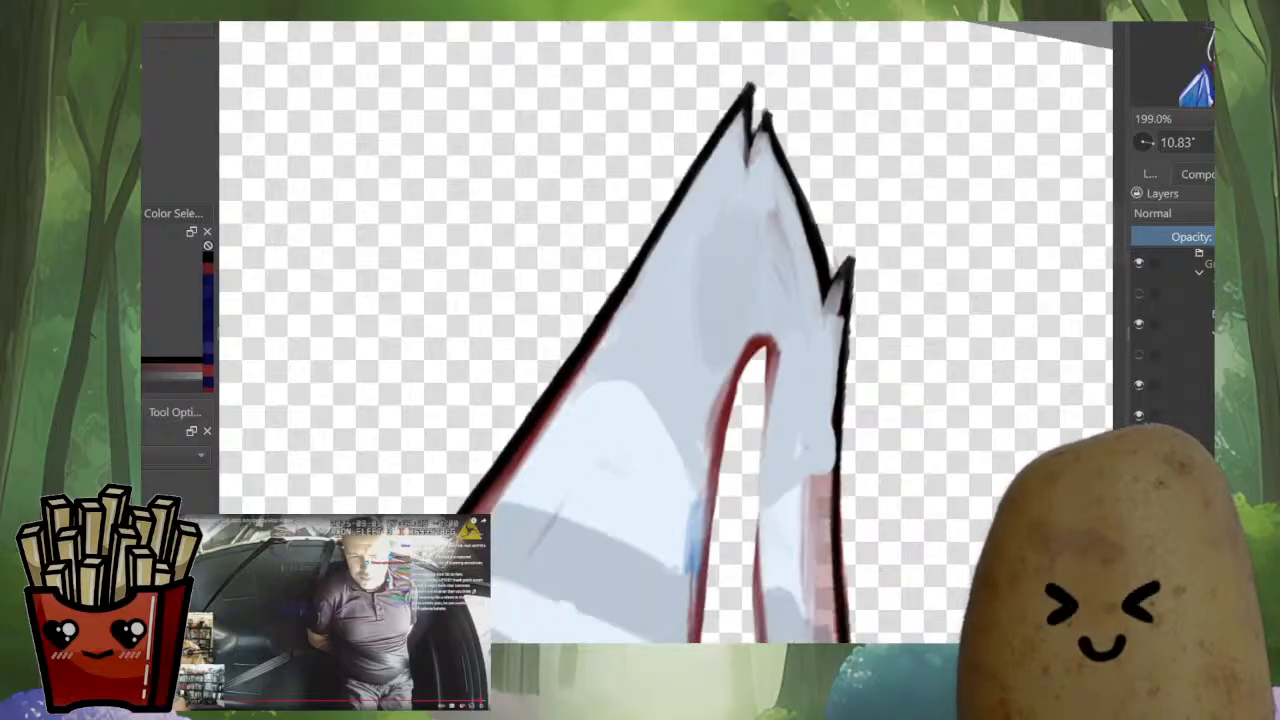
Extend the black outline along the smaller ear's notched edge, from below the tip down its narrow outer strip
left_click_drag(840, 389, 846, 338)
left_click_drag(834, 486, 838, 398)
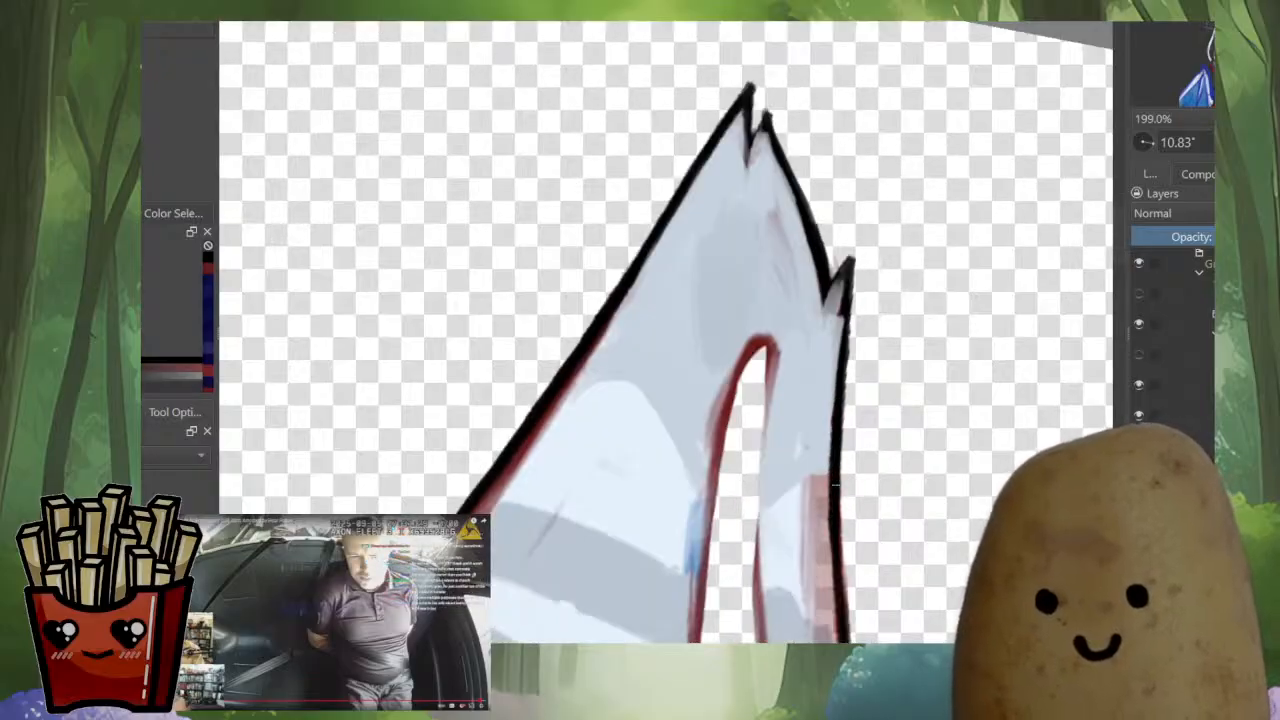
left_click_drag(835, 486, 841, 544)
mouse_move(828, 500)
left_mouse_down()
mouse_move(806, 283)
mouse_move(802, 390)
left_mouse_up()
mouse_move(740, 440)
left_mouse_down()
mouse_move(854, 269)
mouse_move(905, 140)
left_mouse_up()
left_click_drag(860, 200, 900, 319)
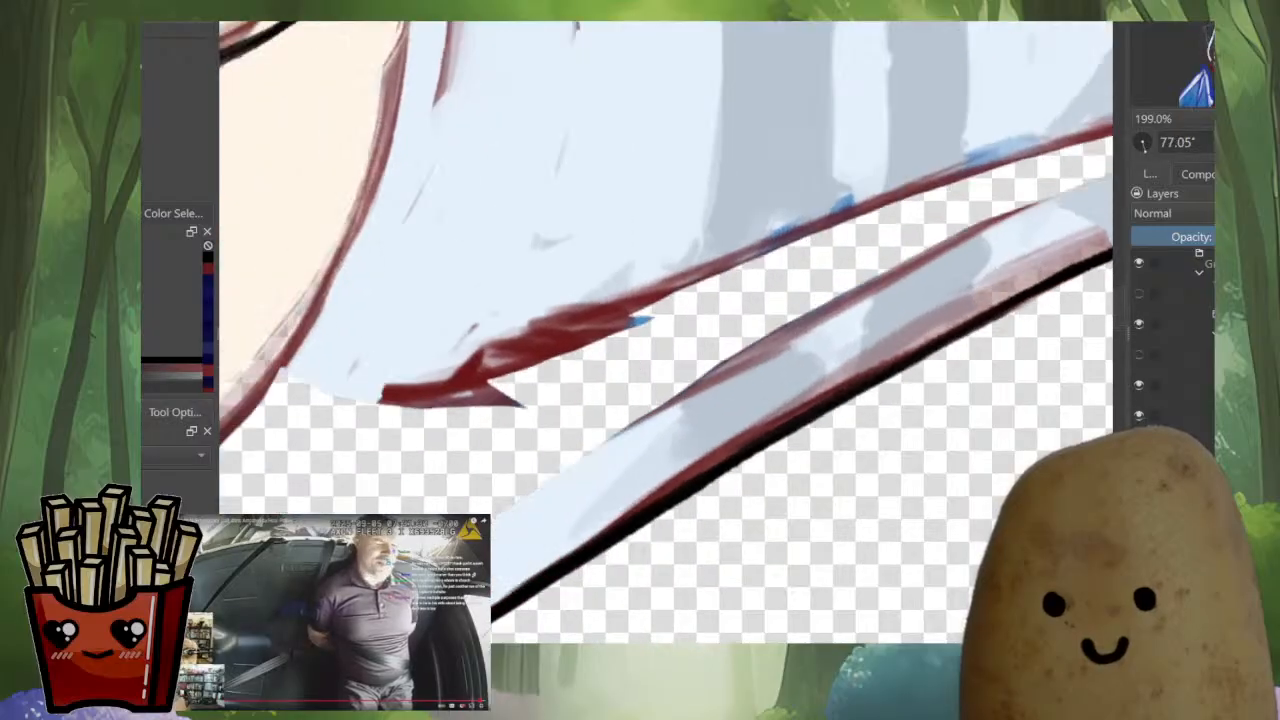
mouse_move(800, 416)
left_mouse_down()
mouse_move(900, 346)
mouse_move(746, 446)
mouse_move(946, 334)
mouse_move(571, 528)
left_mouse_up()
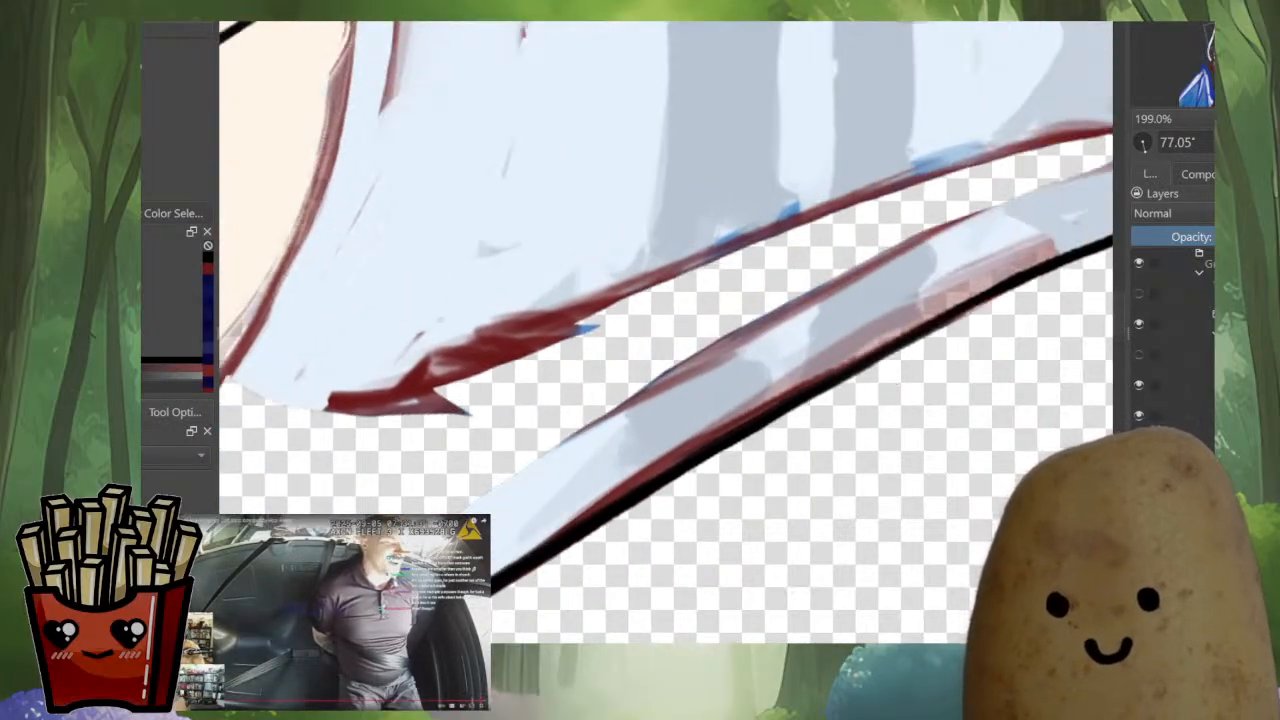
left_click_drag(1051, 269, 723, 535)
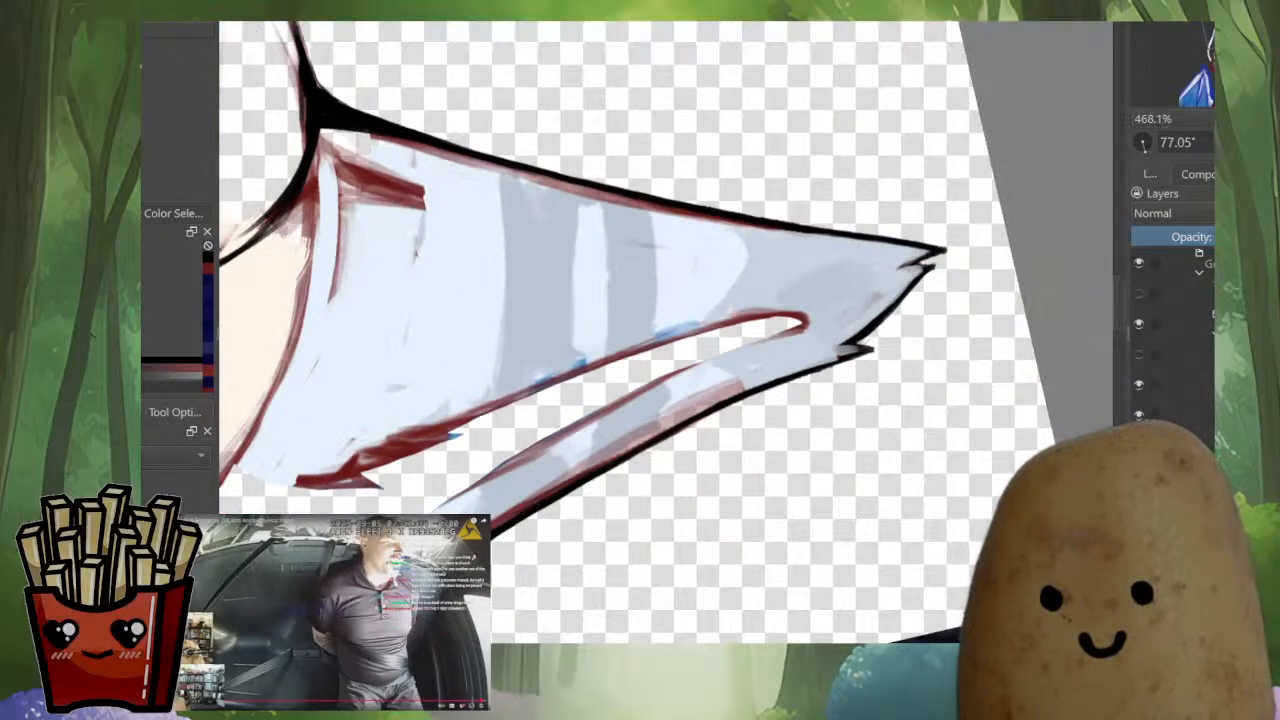
Sample the ear's pale blue and cover the reddish smudges near the smaller ear's tip and along its outer strip
left_click_drag(770, 351, 837, 470)
mouse_move(837, 470)
left_mouse_down()
mouse_move(882, 375)
mouse_move(882, 325)
left_mouse_up()
left_click(919, 367, "ctrl")
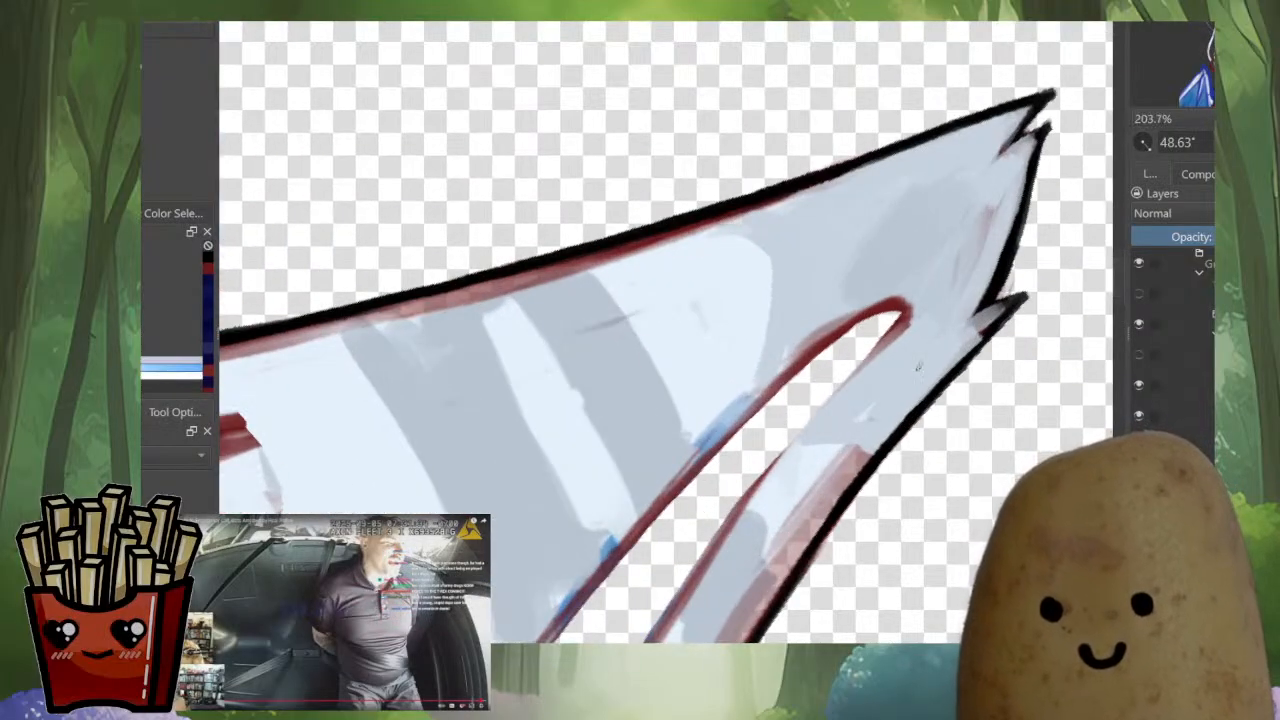
left_click_drag(874, 442, 1010, 307)
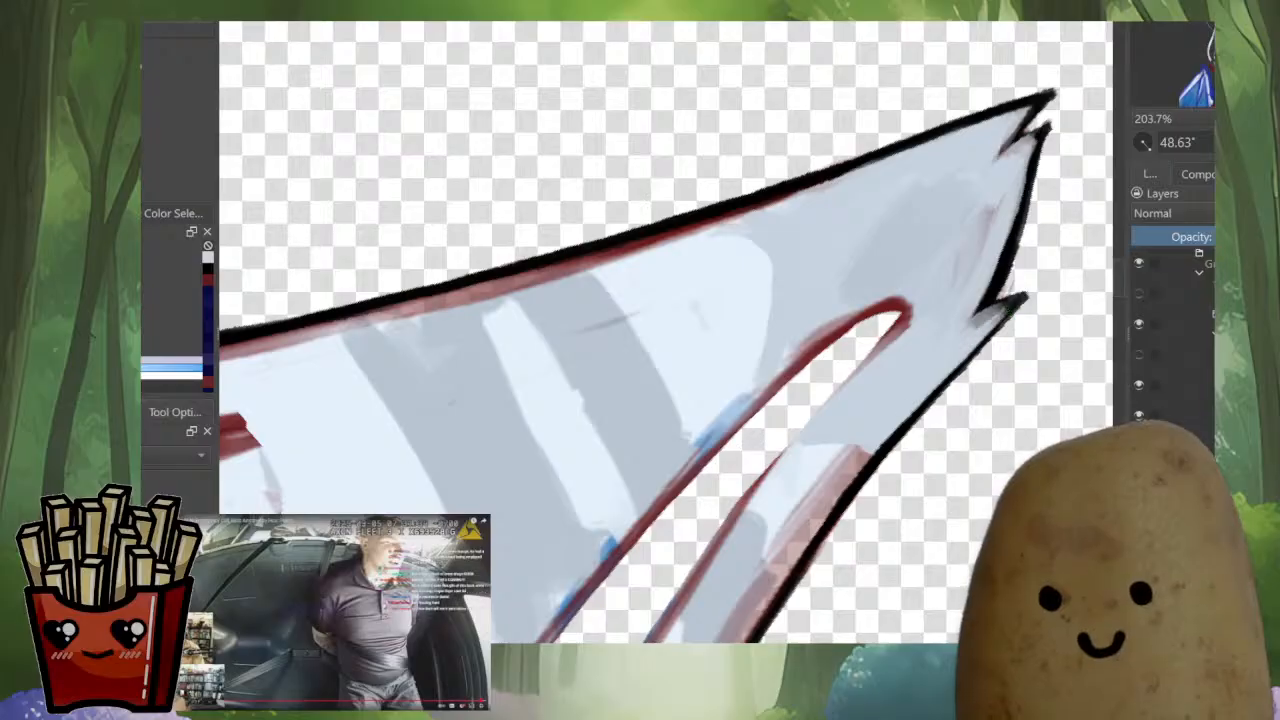
left_click_drag(995, 210, 958, 282)
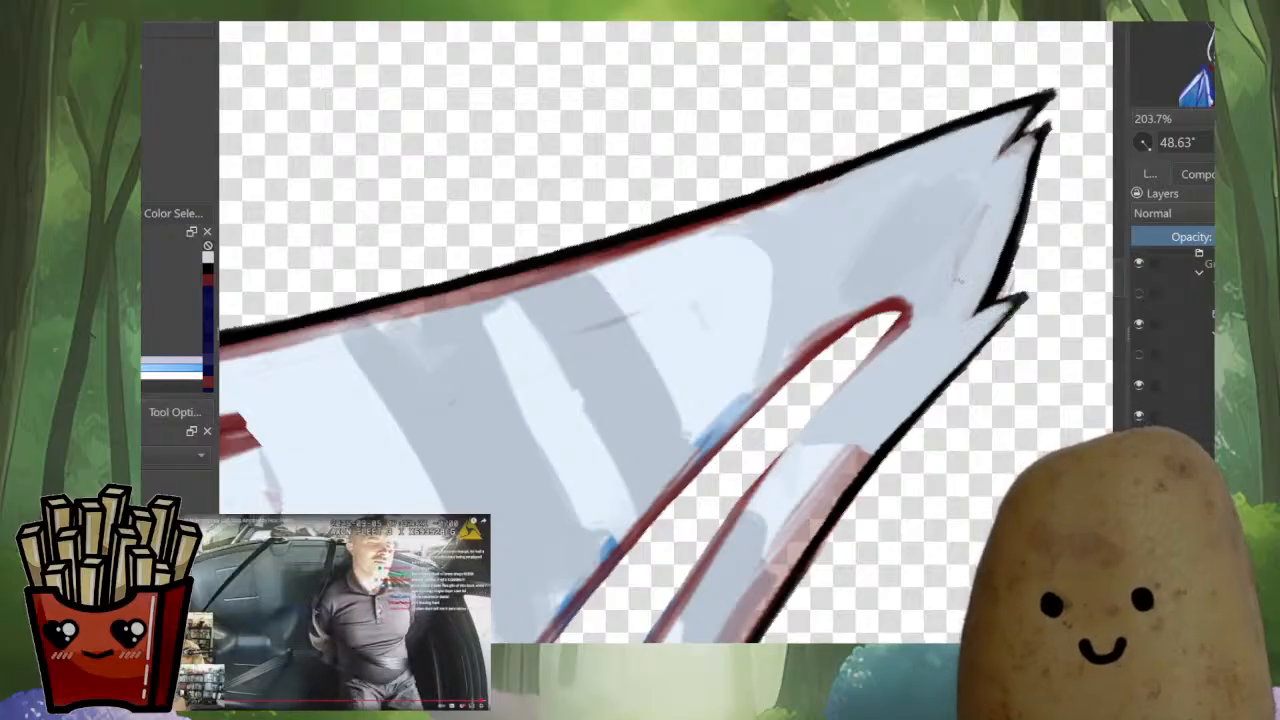
left_click_drag(908, 372, 930, 275)
left_click(820, 377, "ctrl")
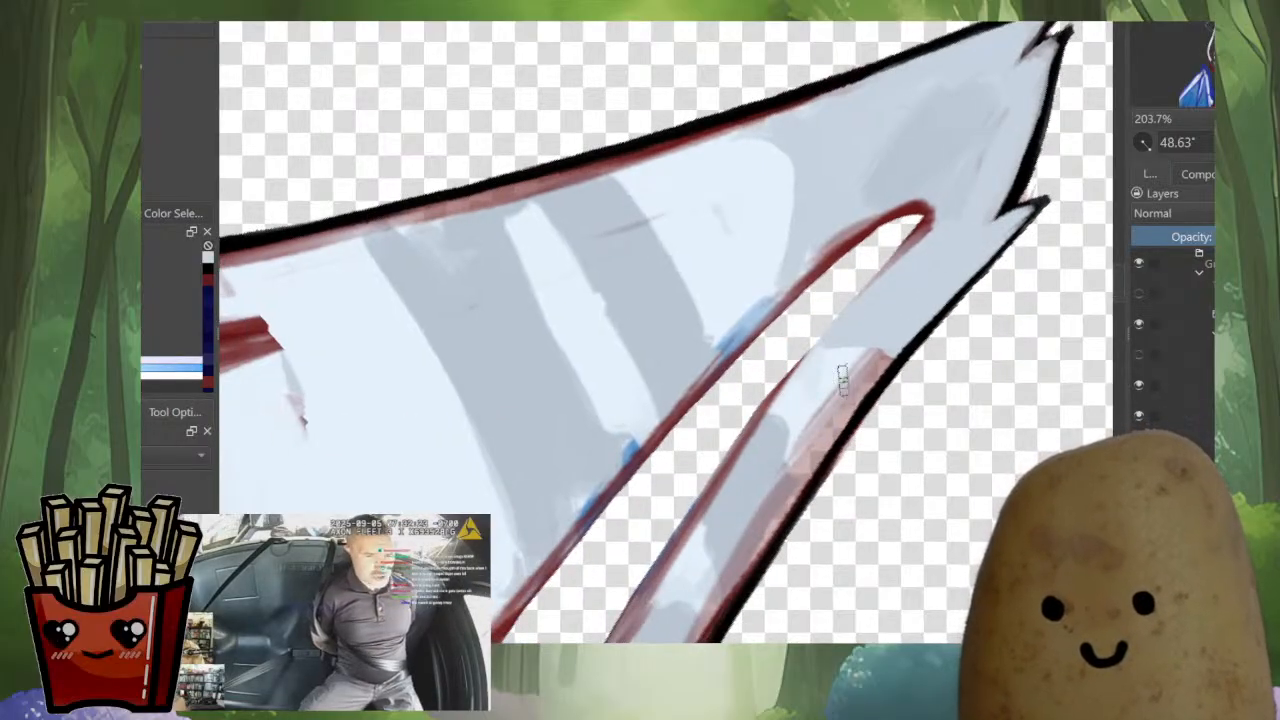
mouse_move(843, 380)
left_mouse_down()
mouse_move(850, 363)
mouse_move(770, 518)
mouse_move(797, 417)
mouse_move(710, 543)
mouse_move(842, 540)
left_mouse_up()
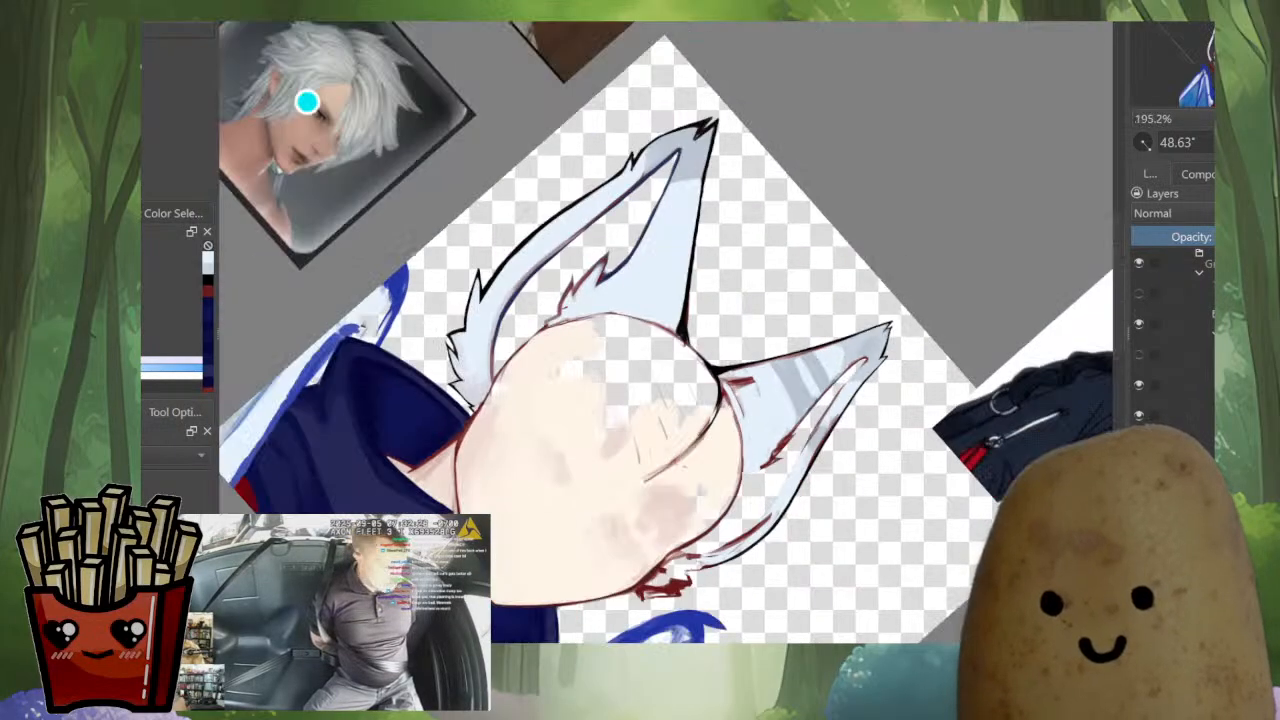
Examine the larger ear's outlines up close, followed by the whole portrait in an upright view
left_click_drag(603, 243, 603, 100)
left_click_drag(700, 180, 658, 436)
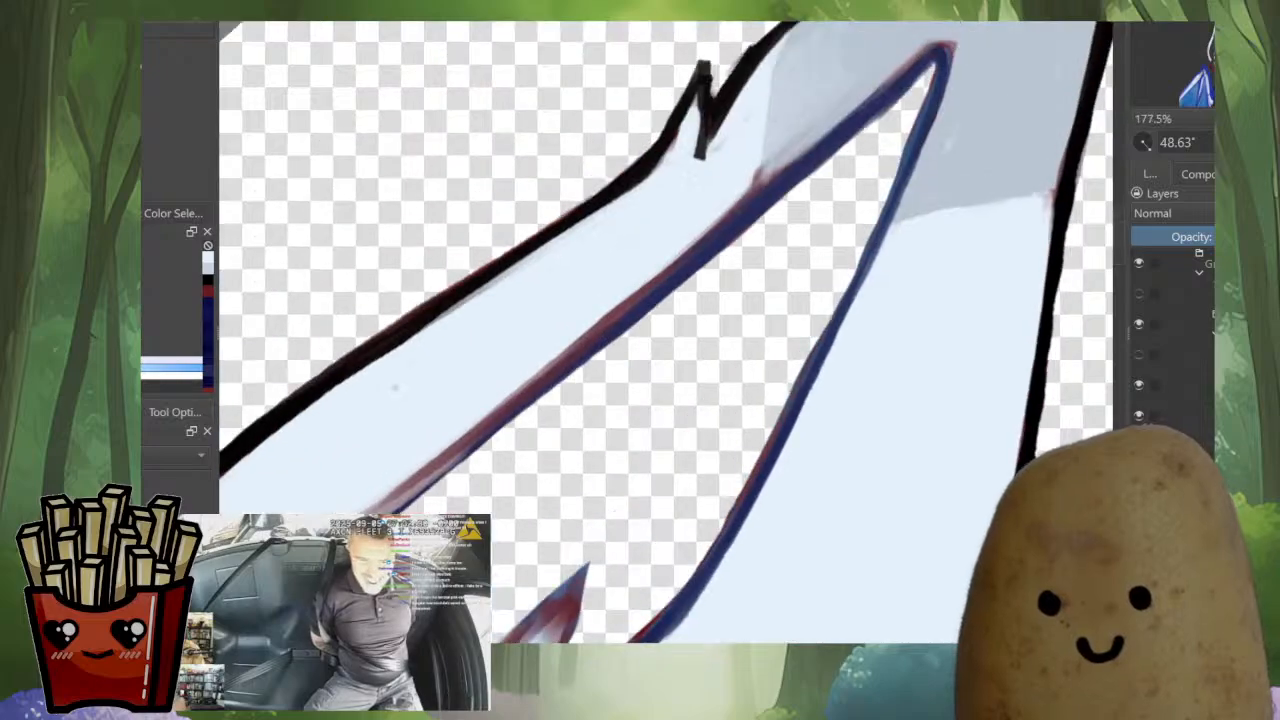
left_click_drag(873, 80, 517, 140)
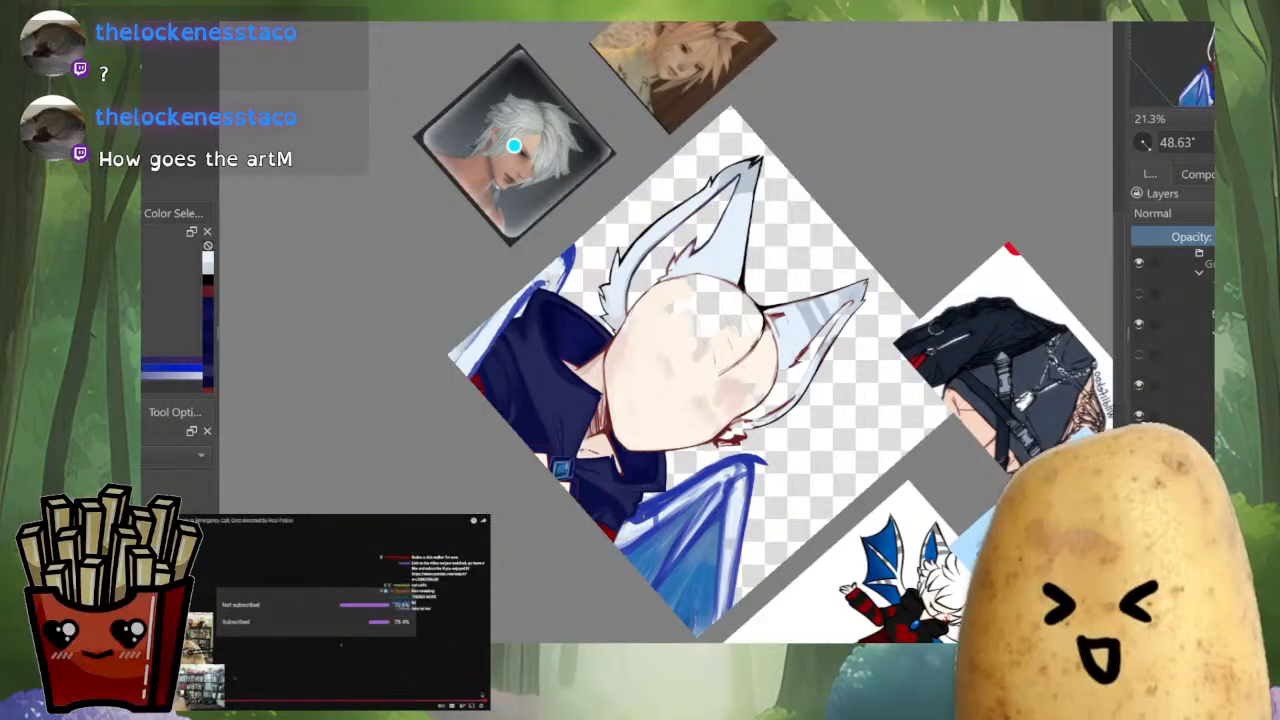
left_click_drag(514, 146, 507, 107)
scroll(664, 336, "up", 3)
left_click_drag(800, 400, 802, 280)
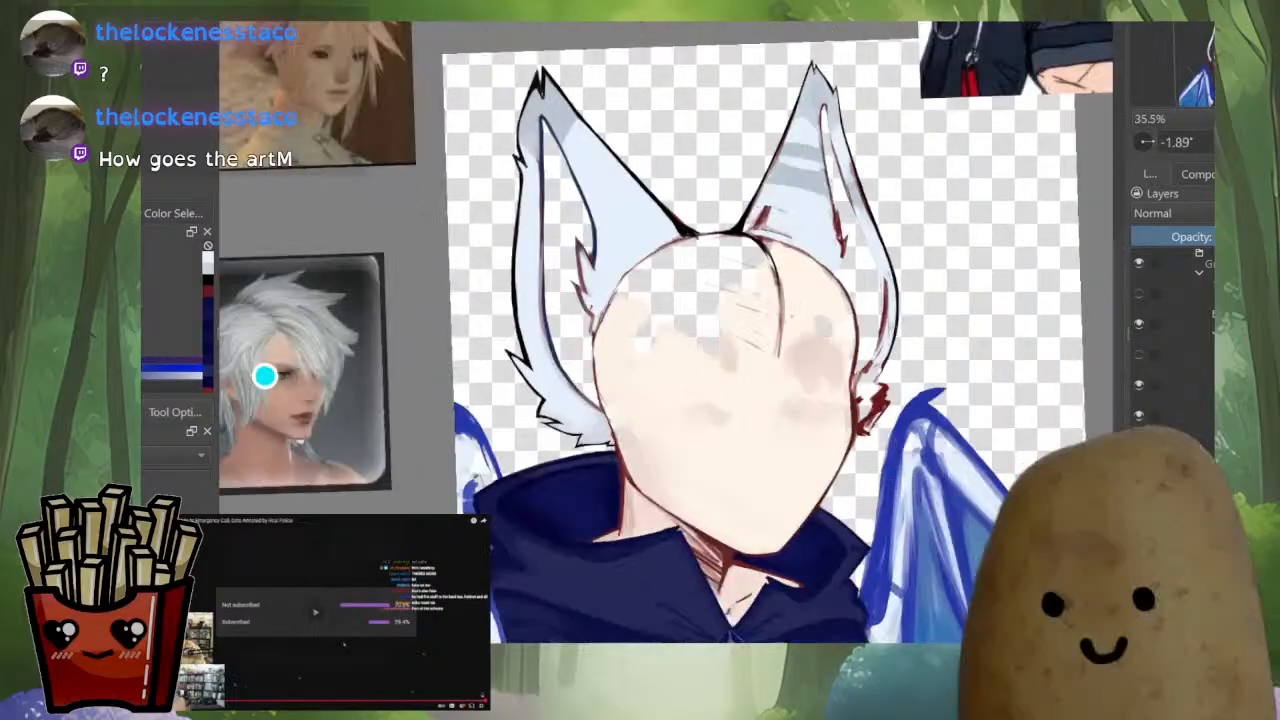
left_click_drag(660, 420, 672, 339)
left_click_drag(278, 292, 234, 337)
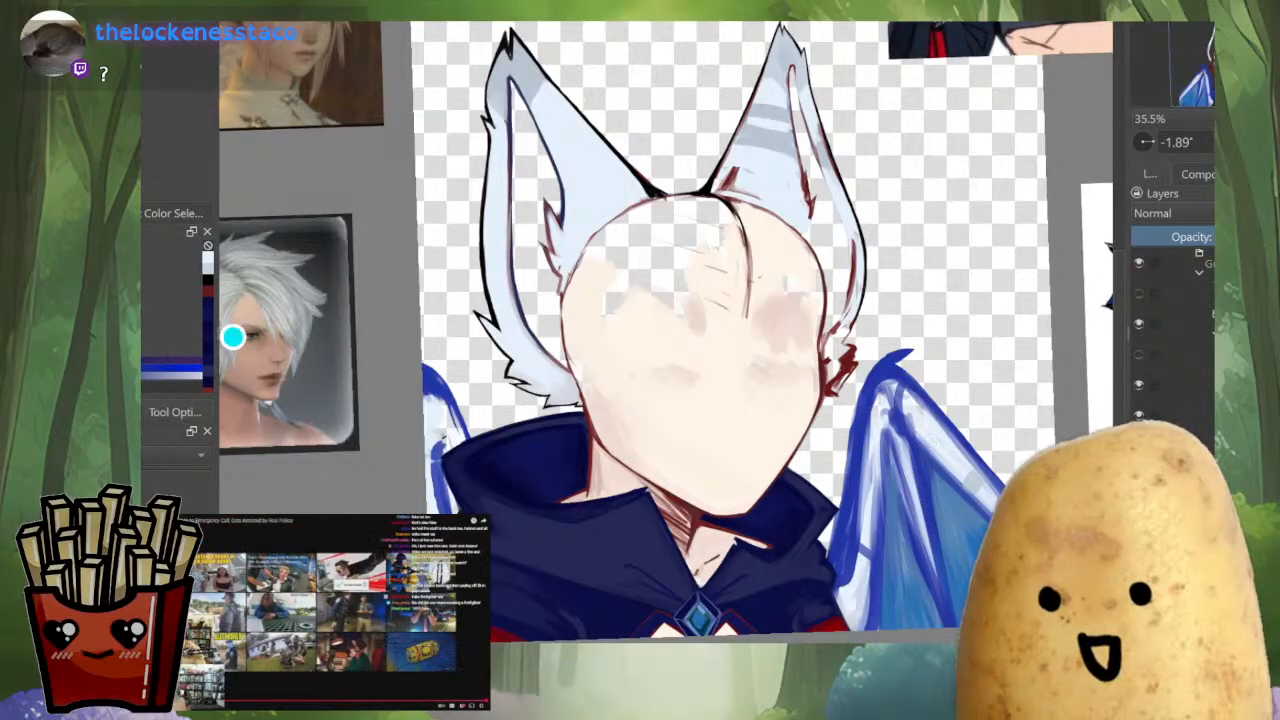
scroll(1172, 335, "up", 1)
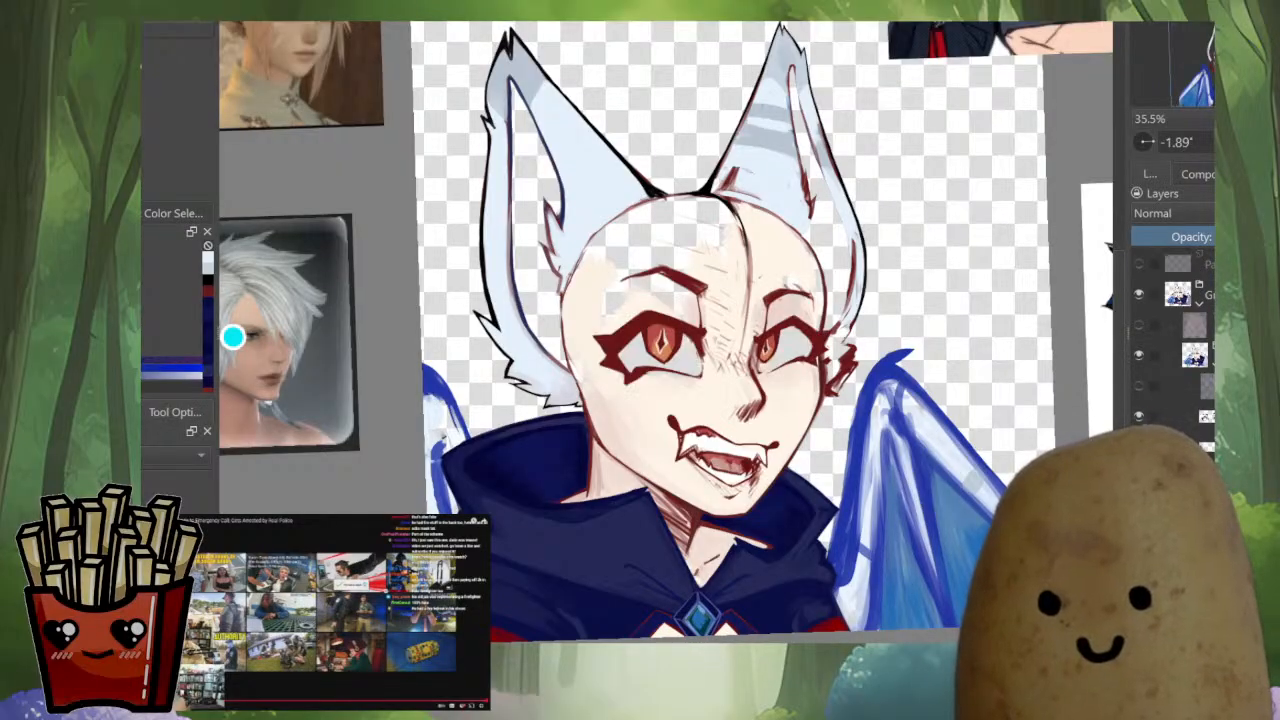
Turn on the visibility of the blue hair layer and the pink shading overlay on the portrait
left_click(1139, 264)
left_click(1139, 264)
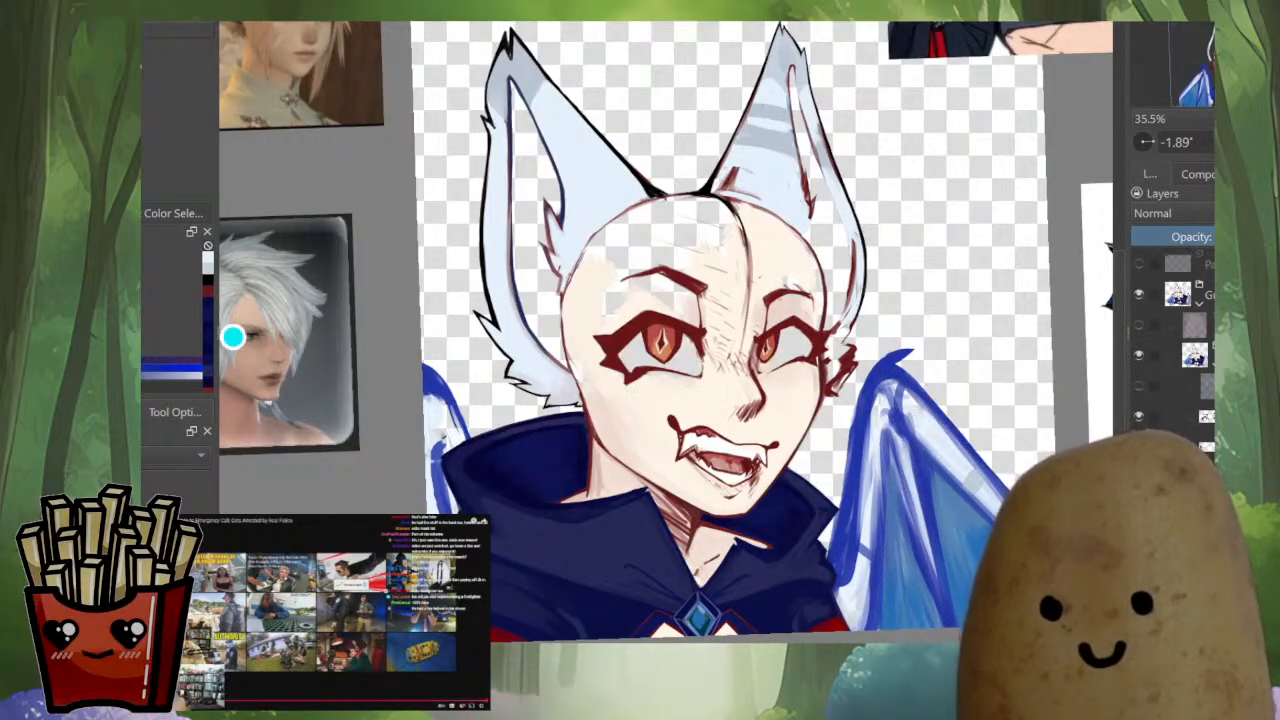
left_click(1139, 325)
left_click(1139, 325)
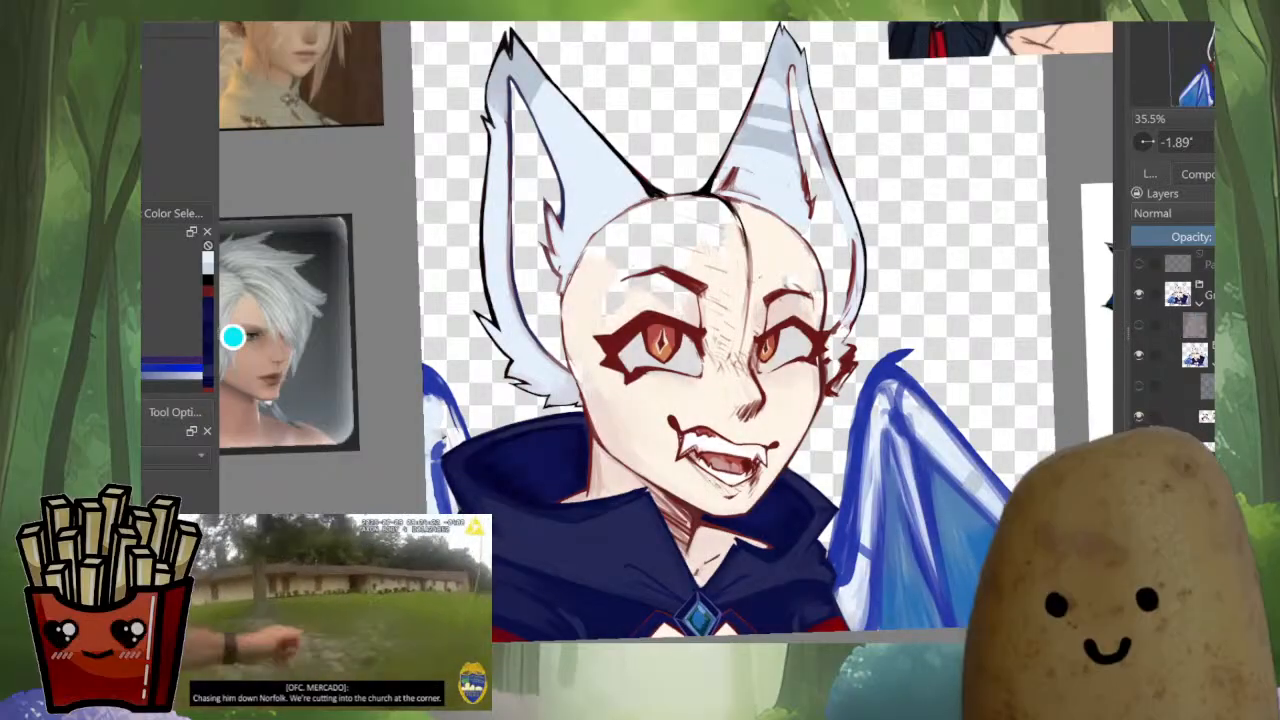
left_click(1139, 385)
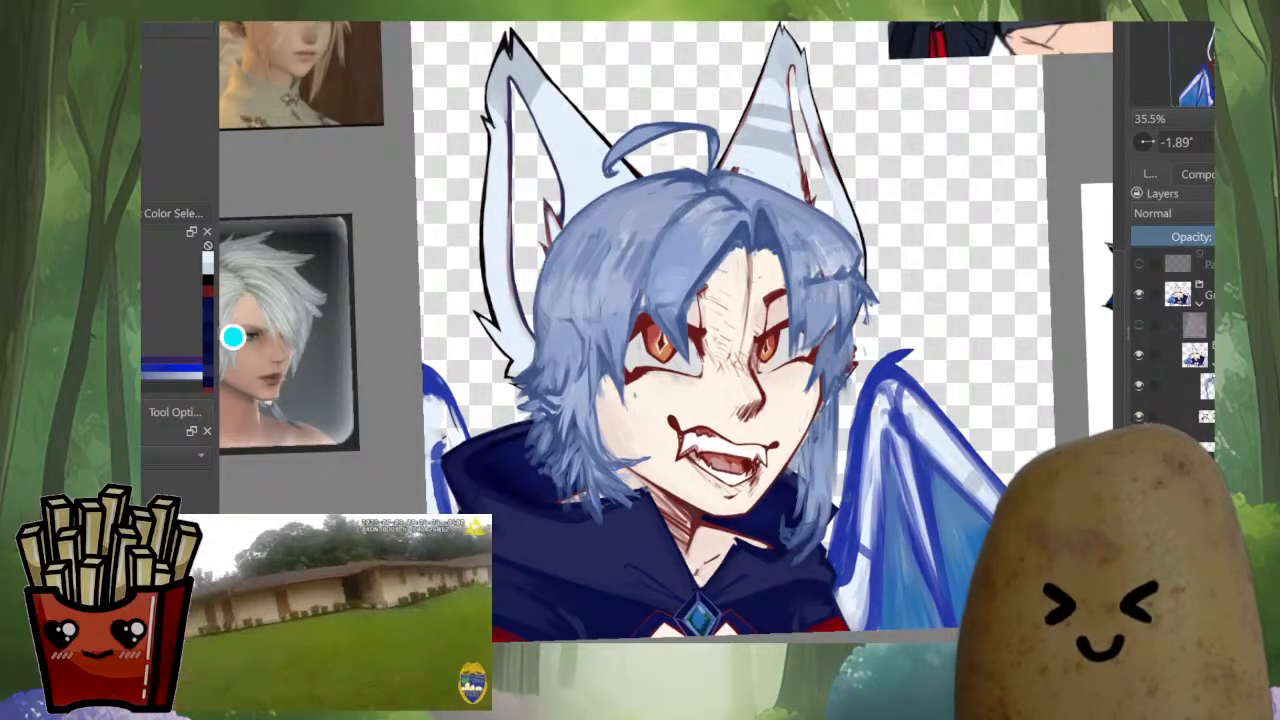
key("m")
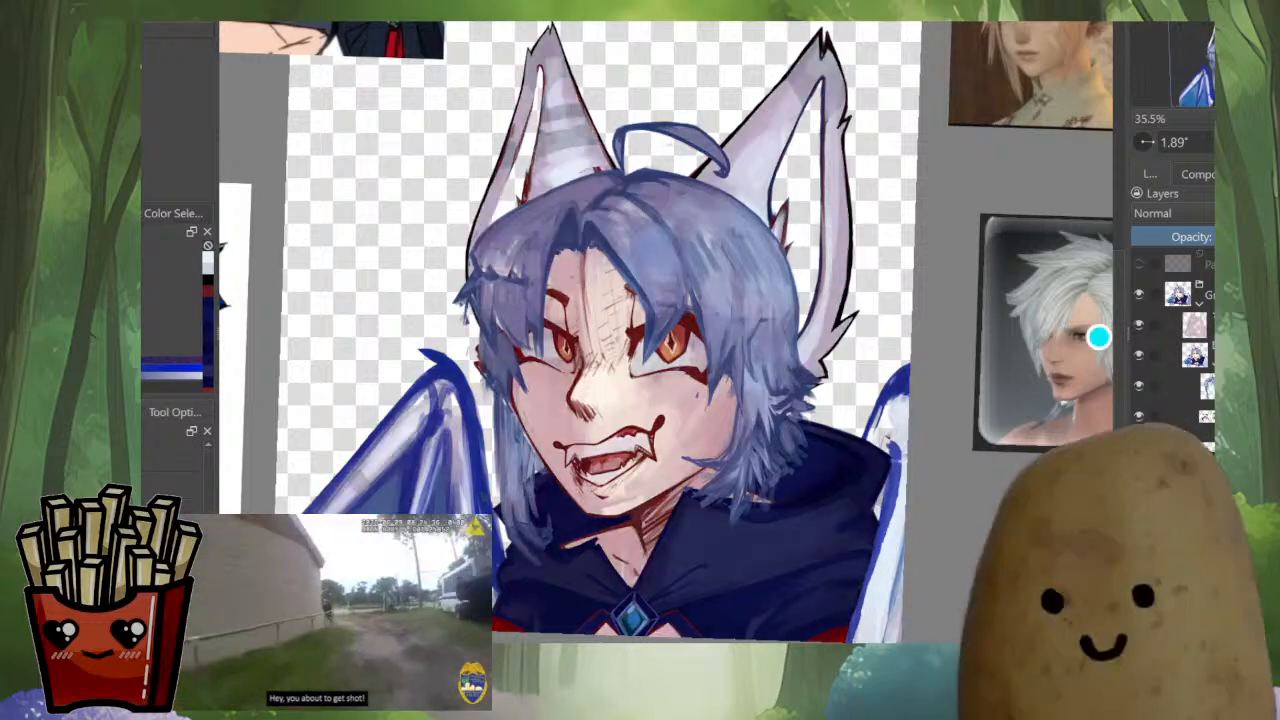
Show the layers holding the blue inner-ear fill and the crimson sky background
scroll(1172, 340, "down", 2)
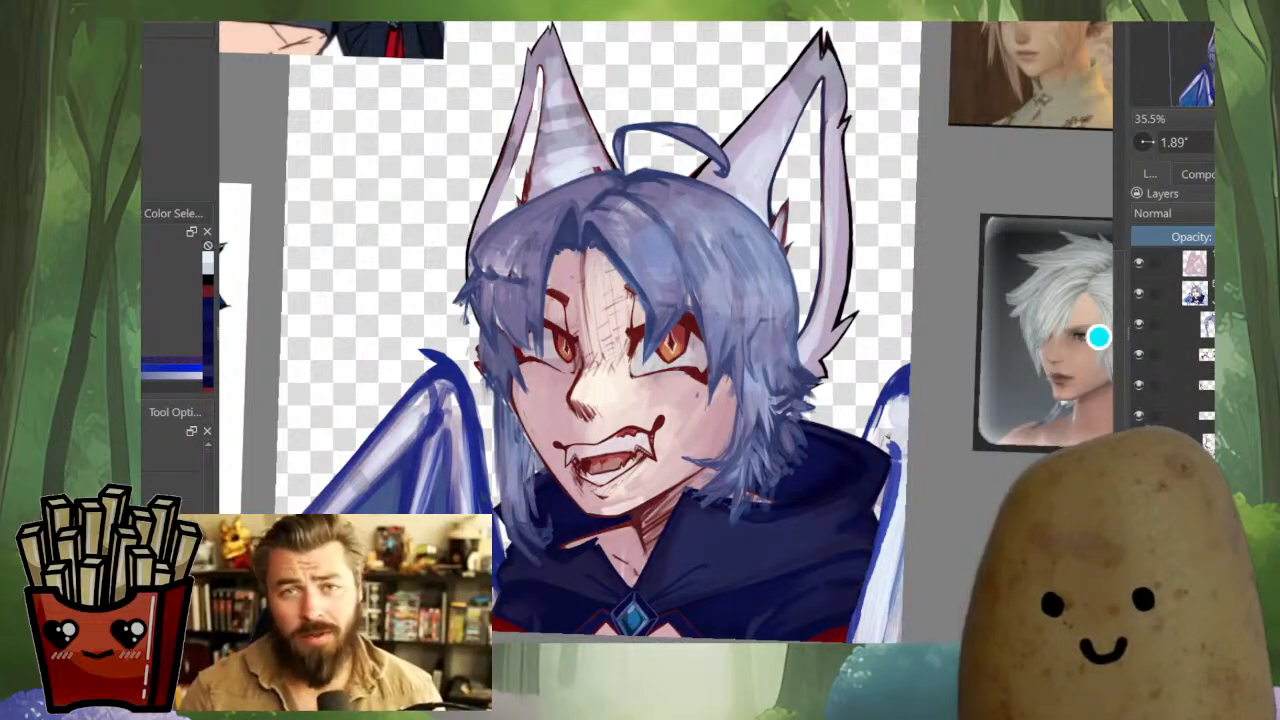
left_click(1139, 446)
left_click(1139, 446)
left_click(1139, 446)
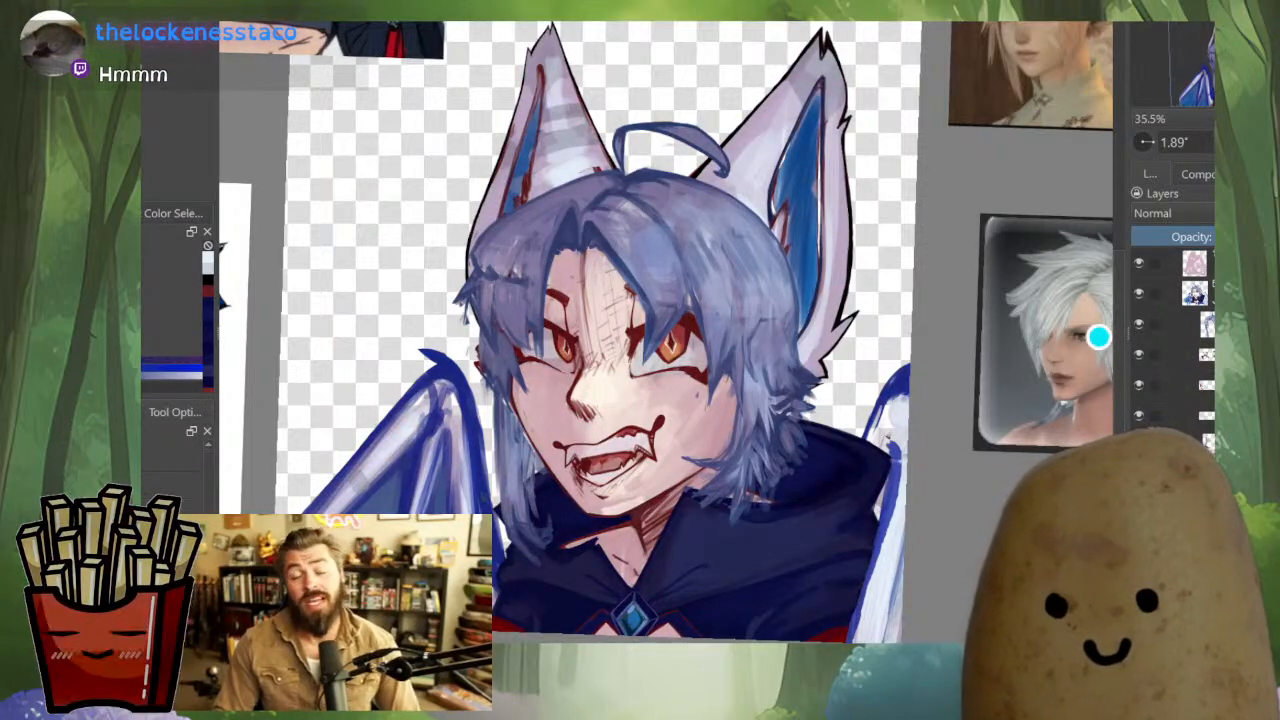
left_click(1139, 476)
Compare the full portrait with the surrounding reference images, checking it in both normal and mirrored views
scroll(820, 365, "down", 3)
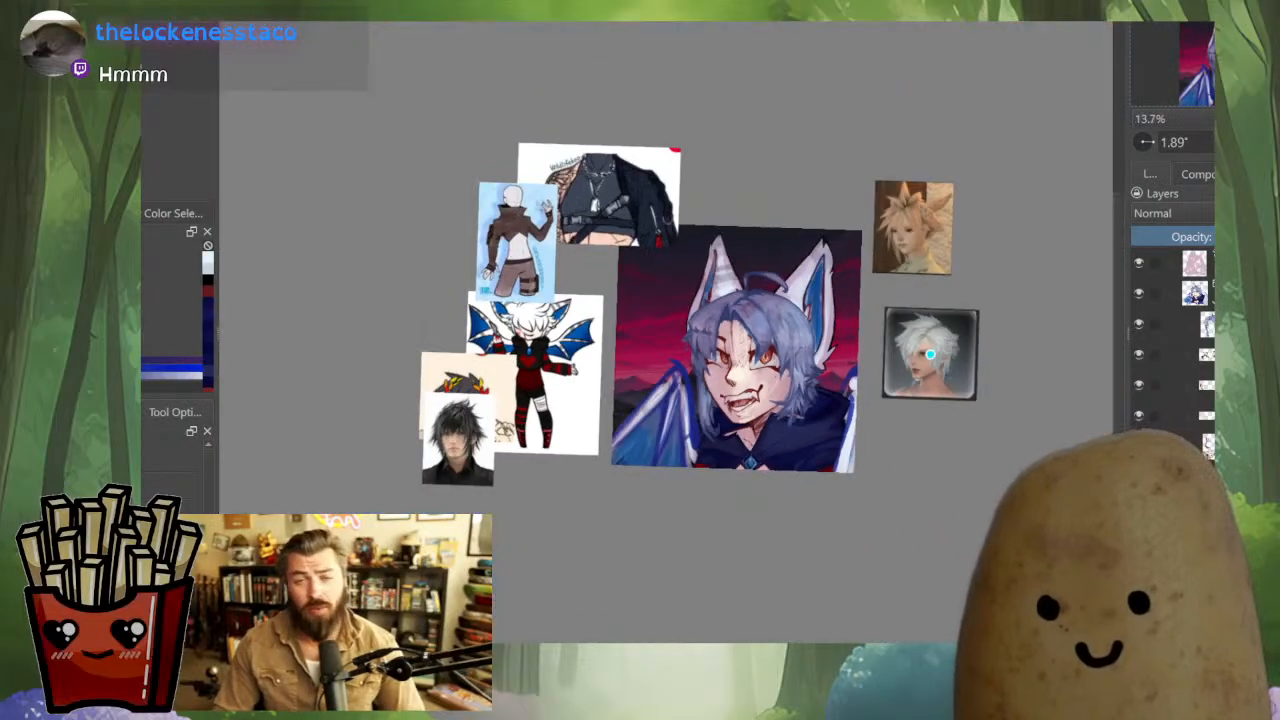
left_click_drag(820, 365, 824, 413)
scroll(766, 515, "up", 2)
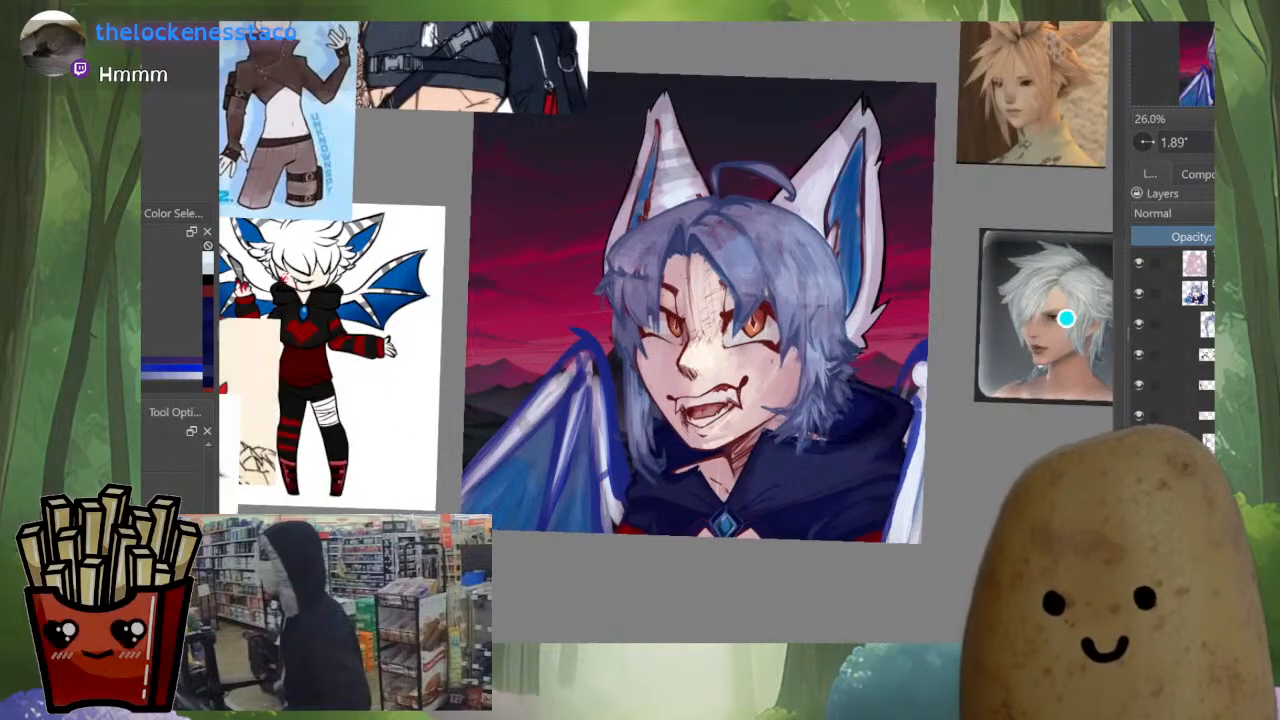
left_click_drag(1066, 318, 1080, 347)
key("m")
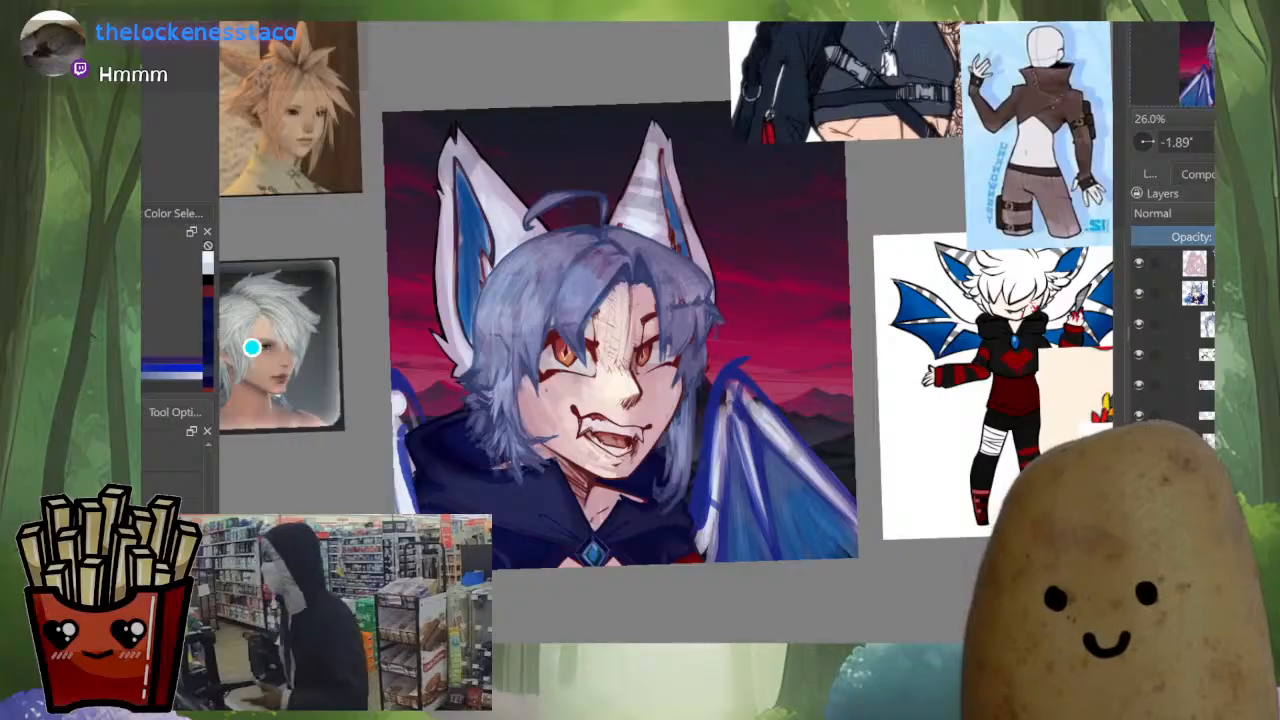
key("m")
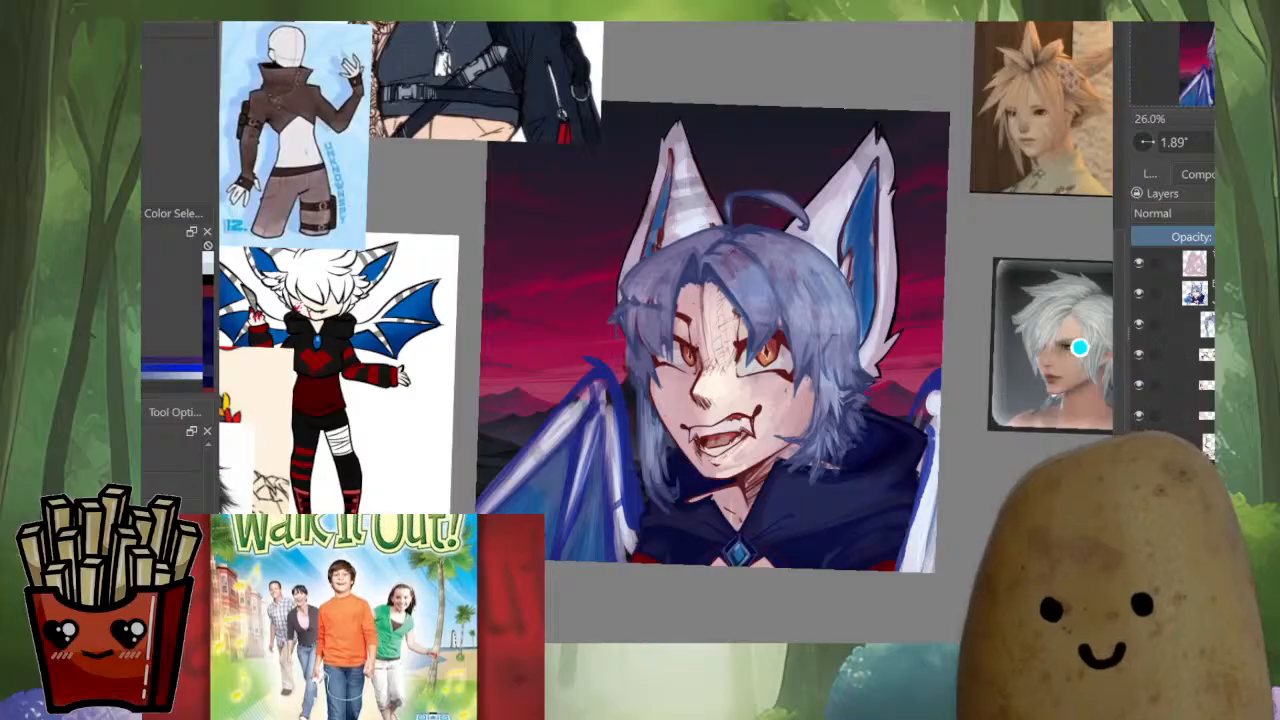
scroll(848, 315, "up", 1)
left_click_drag(848, 315, 851, 272)
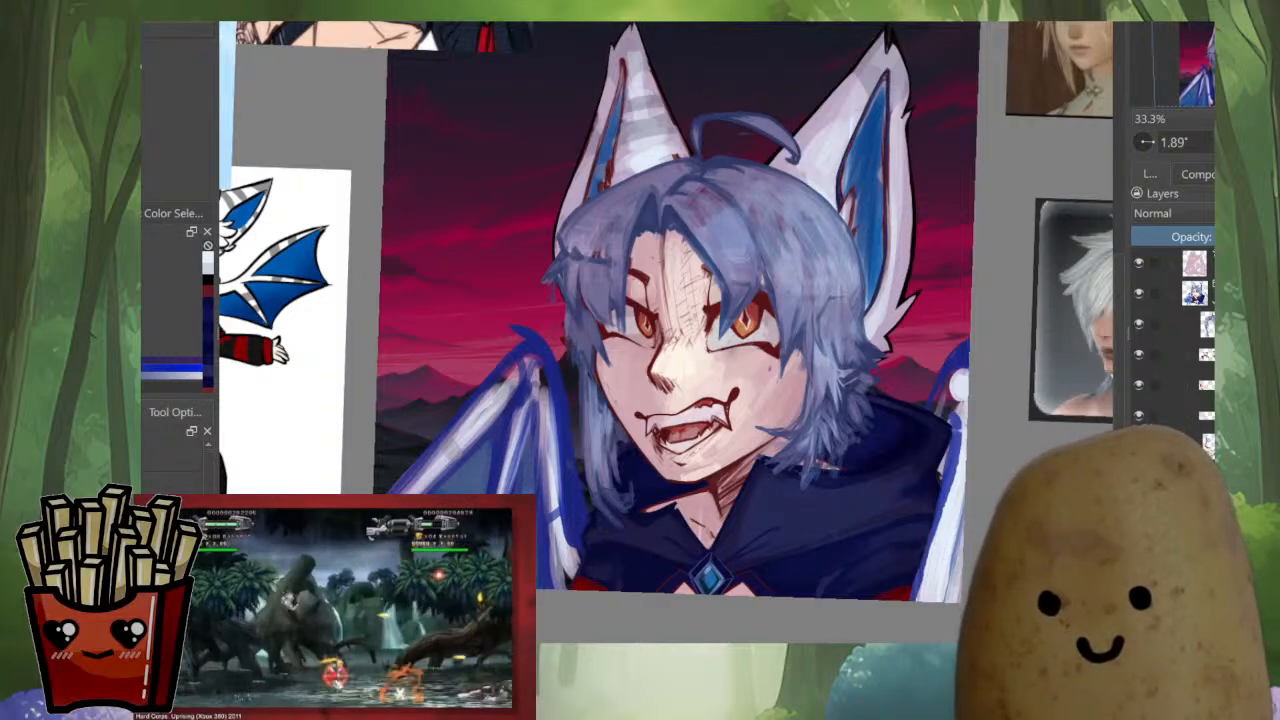
Select and hide the blue hair layer, and hide the pink shading overlay to expose the bare head and ears
left_click(1190, 324)
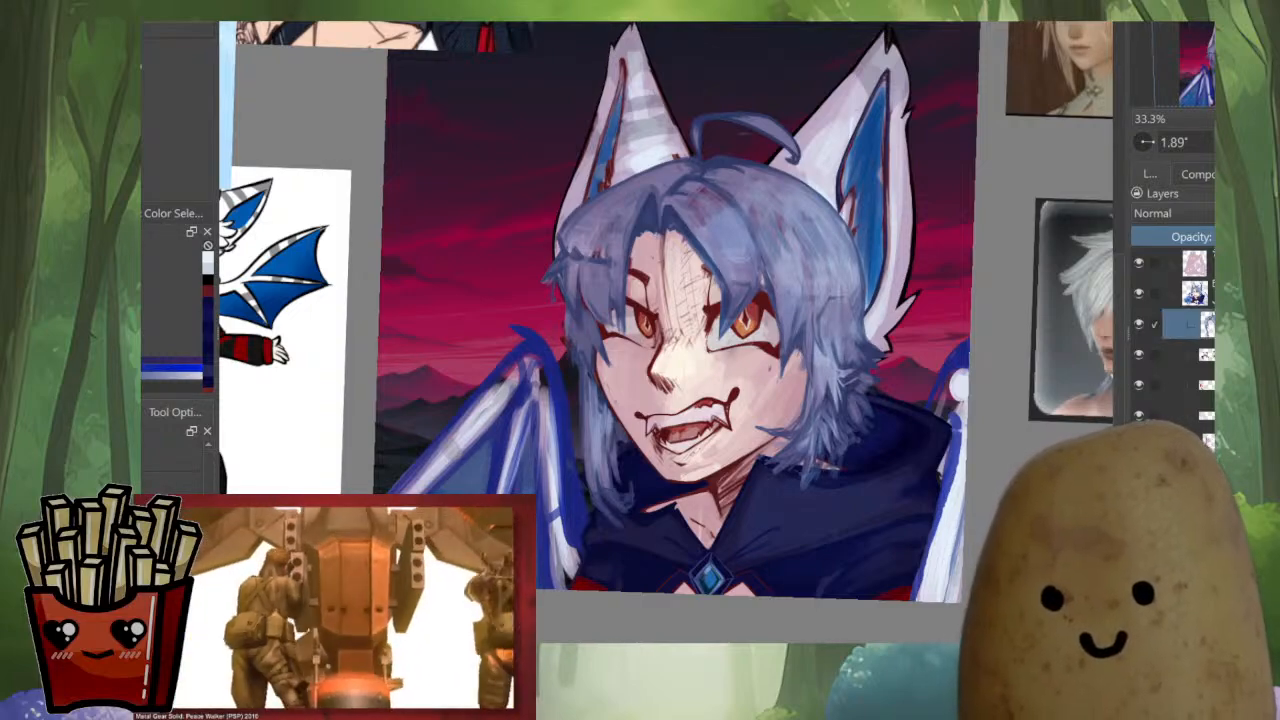
left_click(1139, 324)
left_click(1139, 324)
left_click(1139, 324)
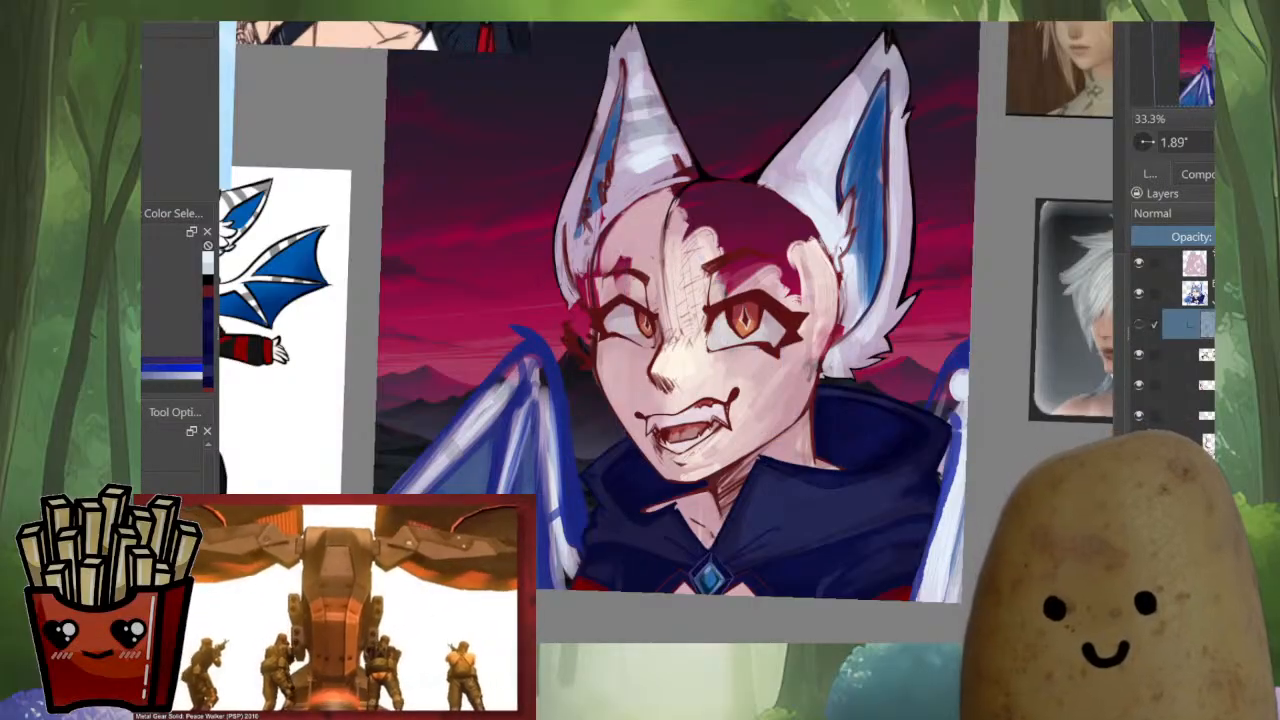
left_click(1139, 263)
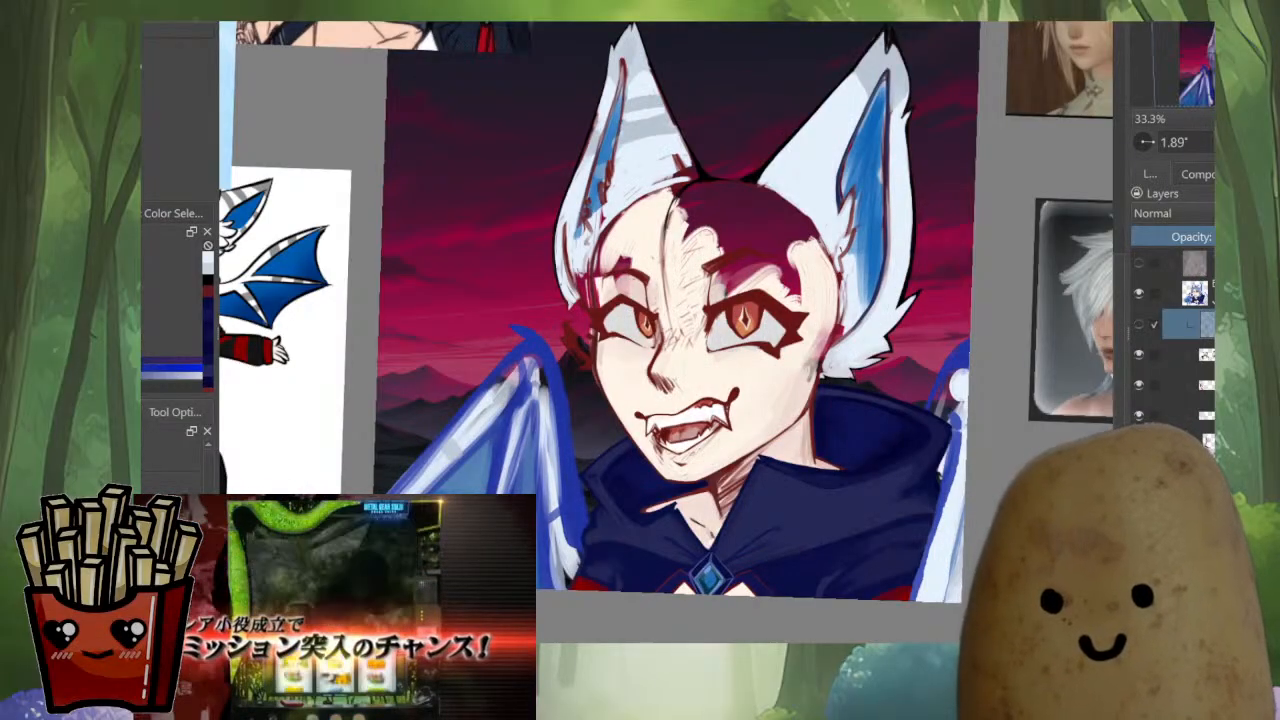
key("m")
left_click_drag(186, 317, 267, 415)
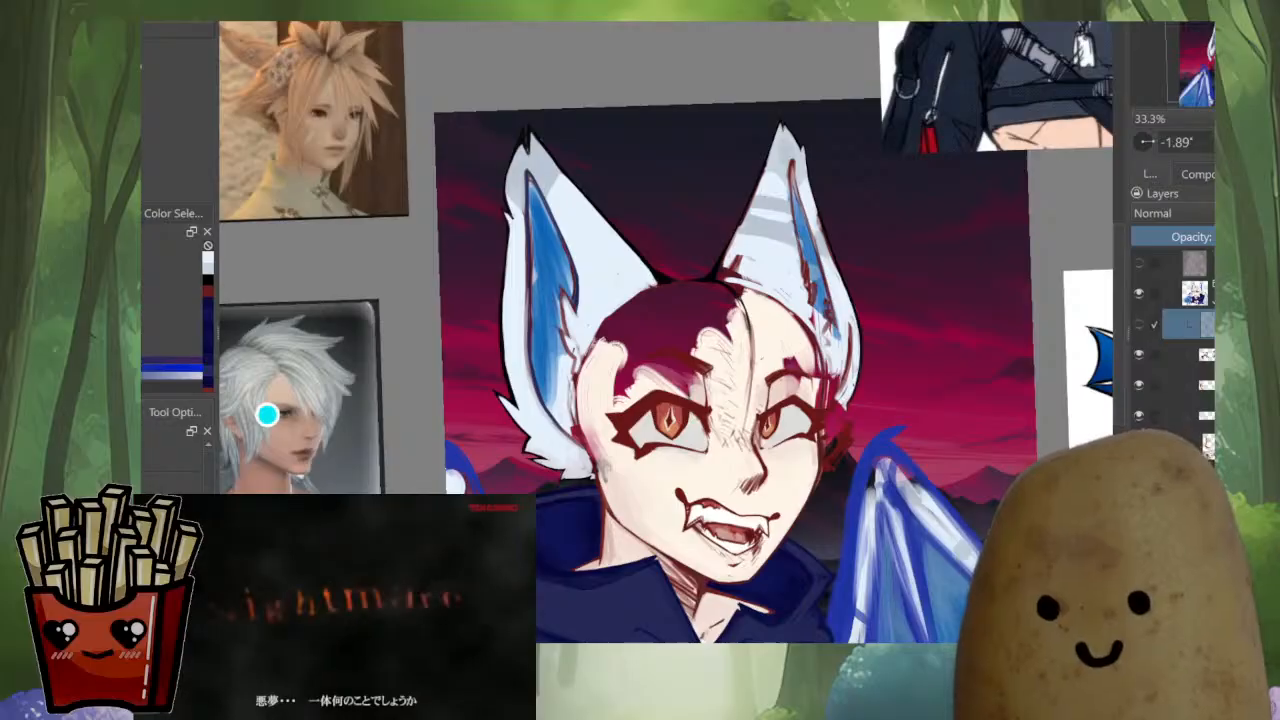
Mirror the portrait view, hide the crimson sky and the blue inner-ear fill, and clear any active selection
key("m")
left_click(1185, 476, "alt")
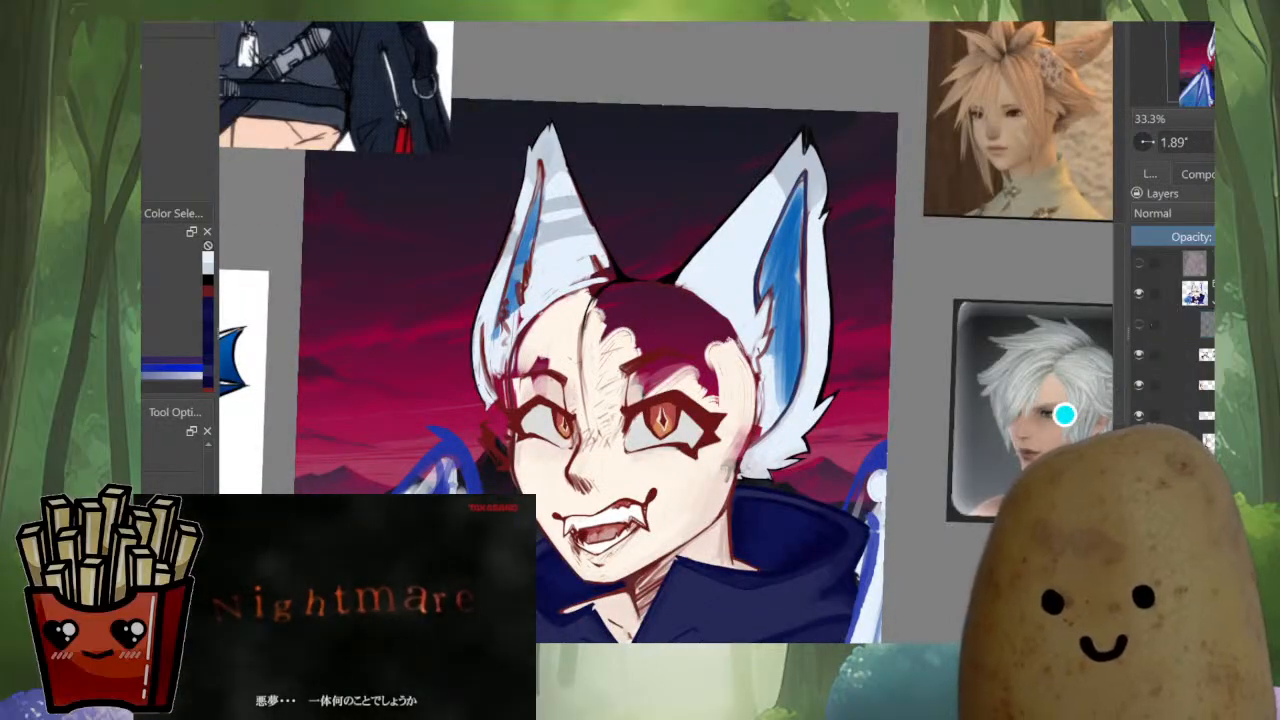
scroll(548, 200, "up", 1)
scroll(515, 140, "up", 5)
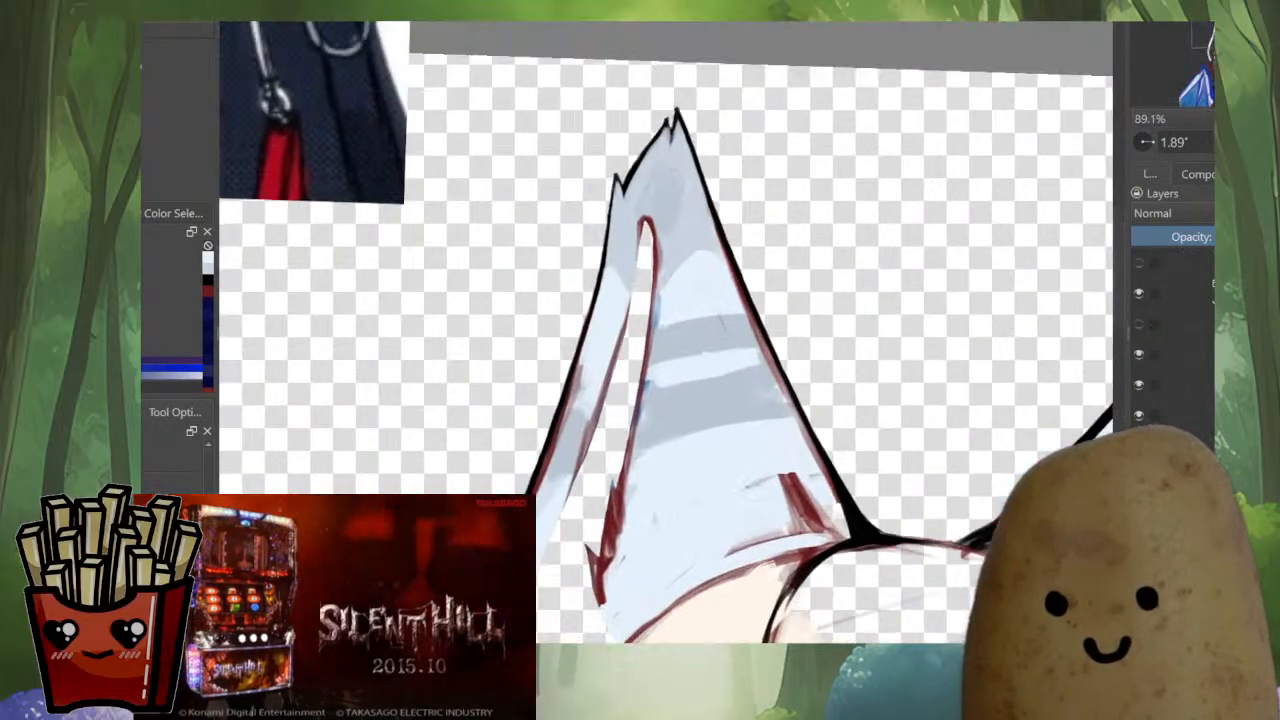
left_click(695, 200)
key("ctrl+shift+a")
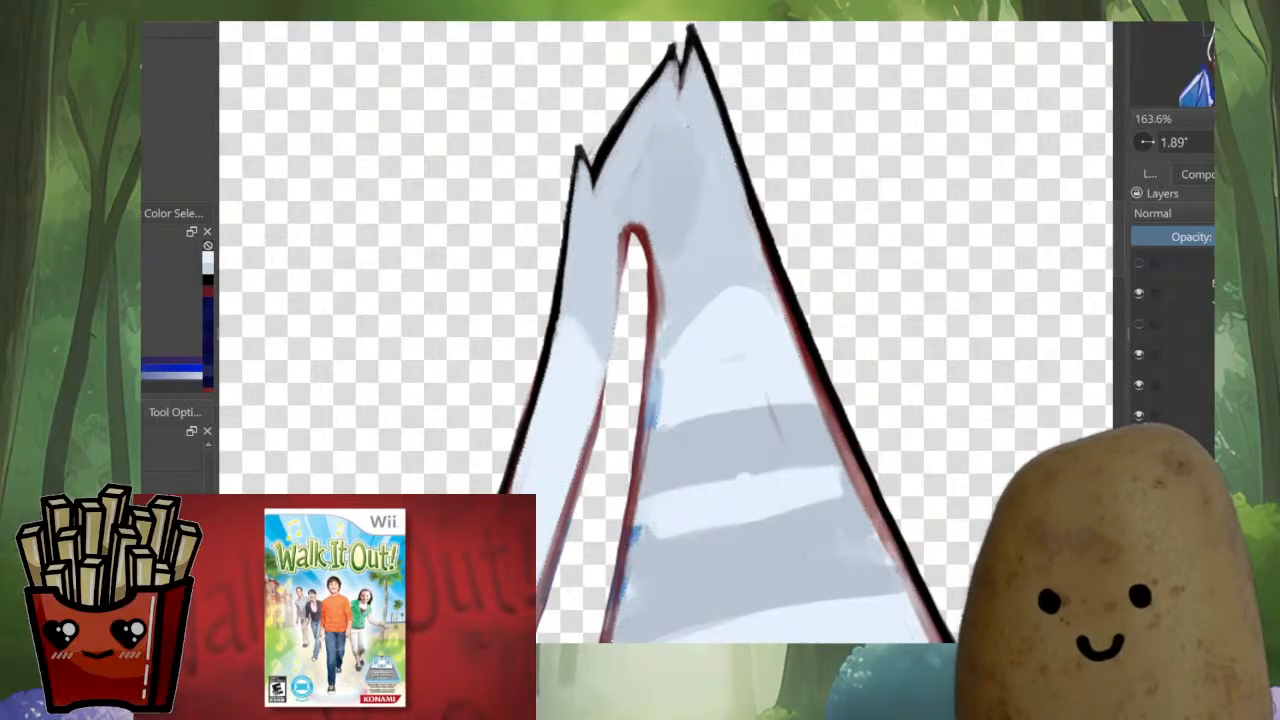
Re-ink the notch at the striped ear's tip in solid black over the red sketch line
key("b")
left_click(687, 184, "ctrl")
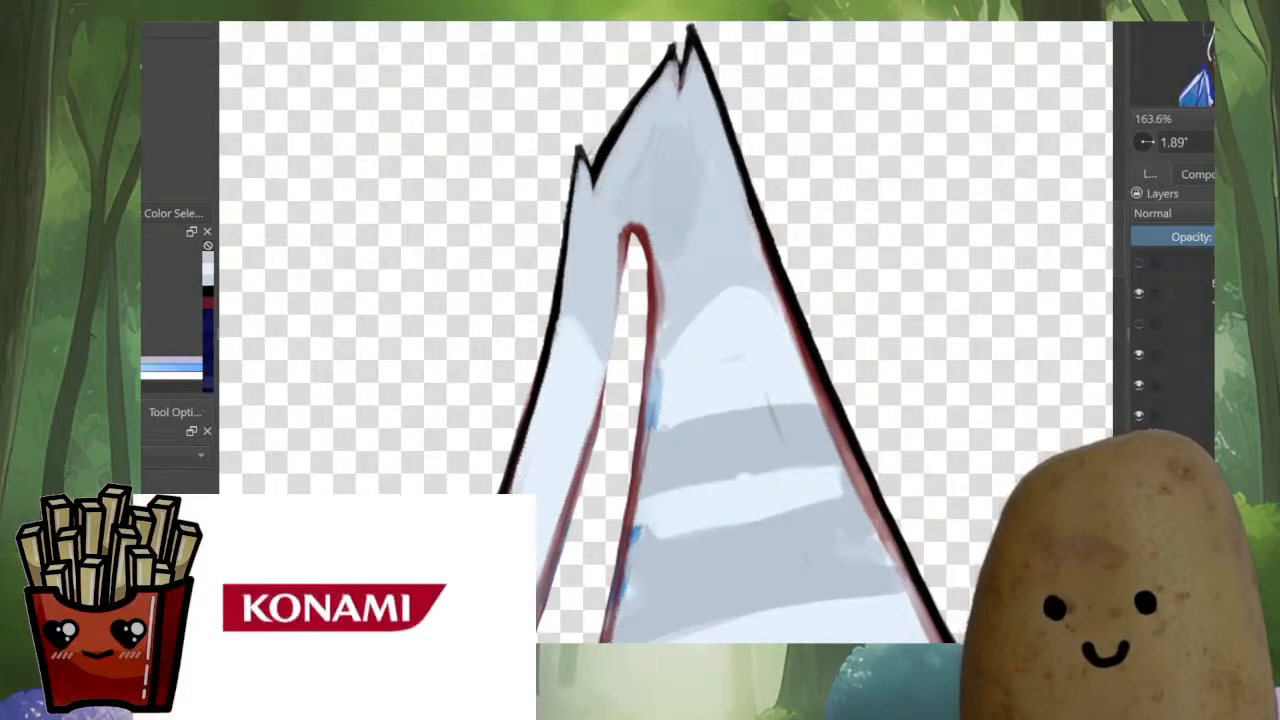
left_click_drag(607, 148, 665, 65)
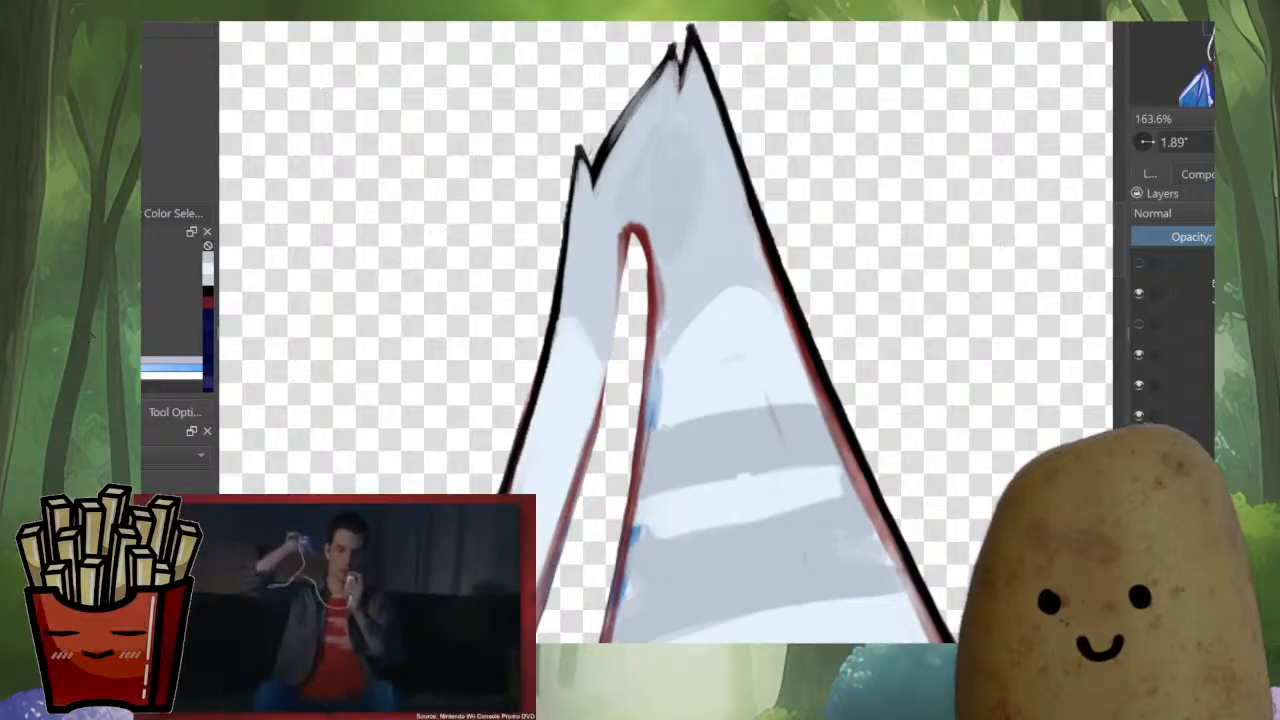
key("ctrl+z")
left_click(612, 135, "ctrl")
mouse_move(603, 155)
left_mouse_down()
mouse_move(673, 55)
mouse_move(682, 78)
mouse_move(672, 40)
mouse_move(620, 140)
left_mouse_up()
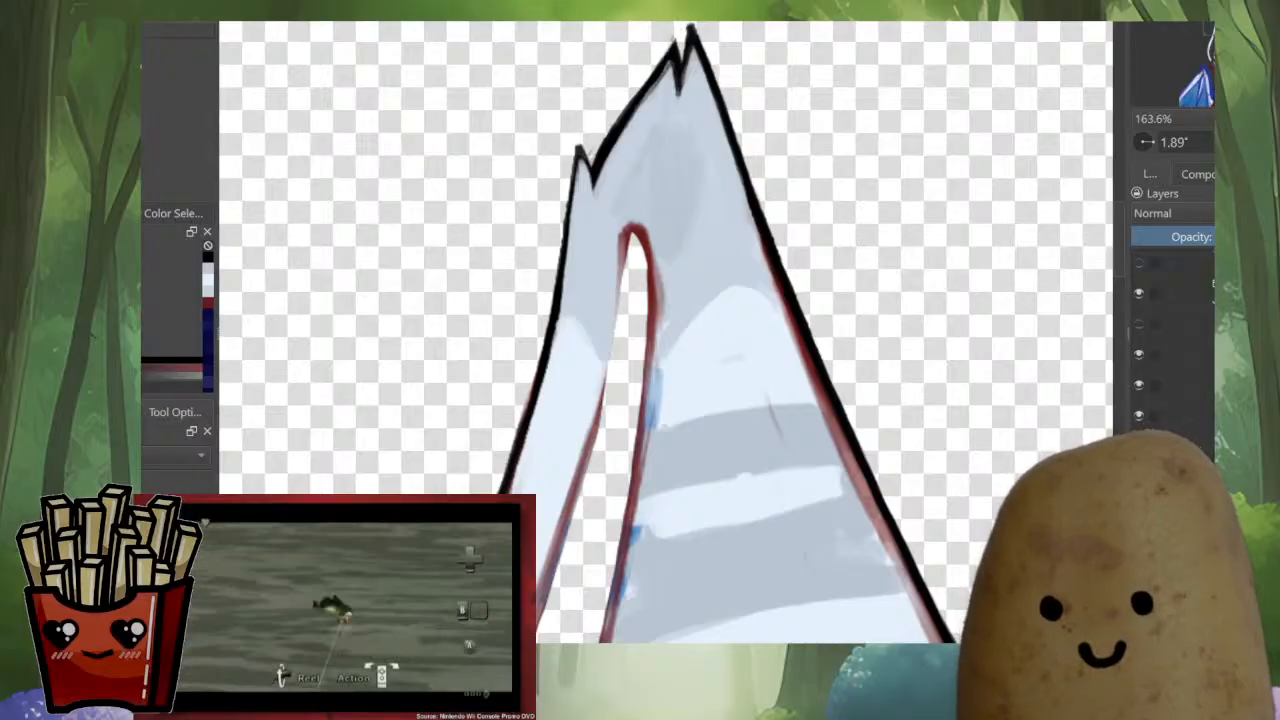
Thin the black outline along the slanted edge below the ear tip and sharpen the small side spike
left_click(646, 118, "ctrl")
left_click_drag(664, 78, 612, 156)
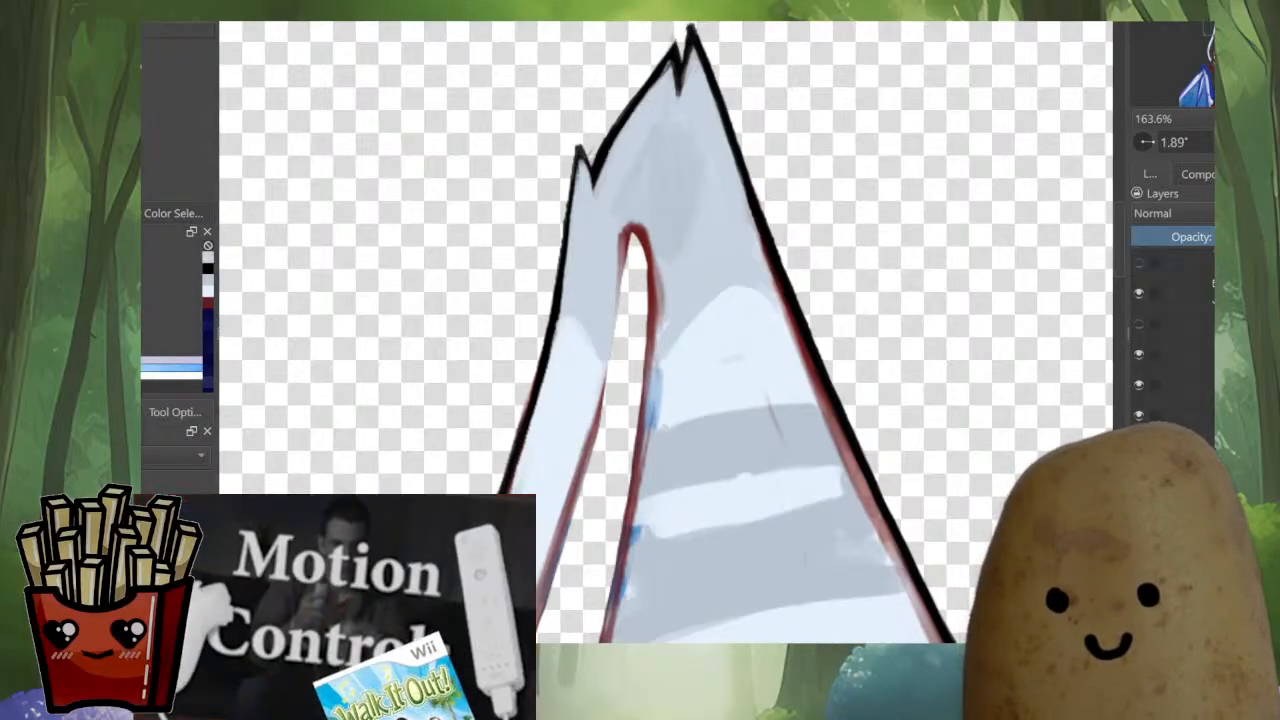
left_click_drag(644, 102, 598, 182)
left_click(674, 50, "ctrl")
left_click_drag(674, 48, 679, 72)
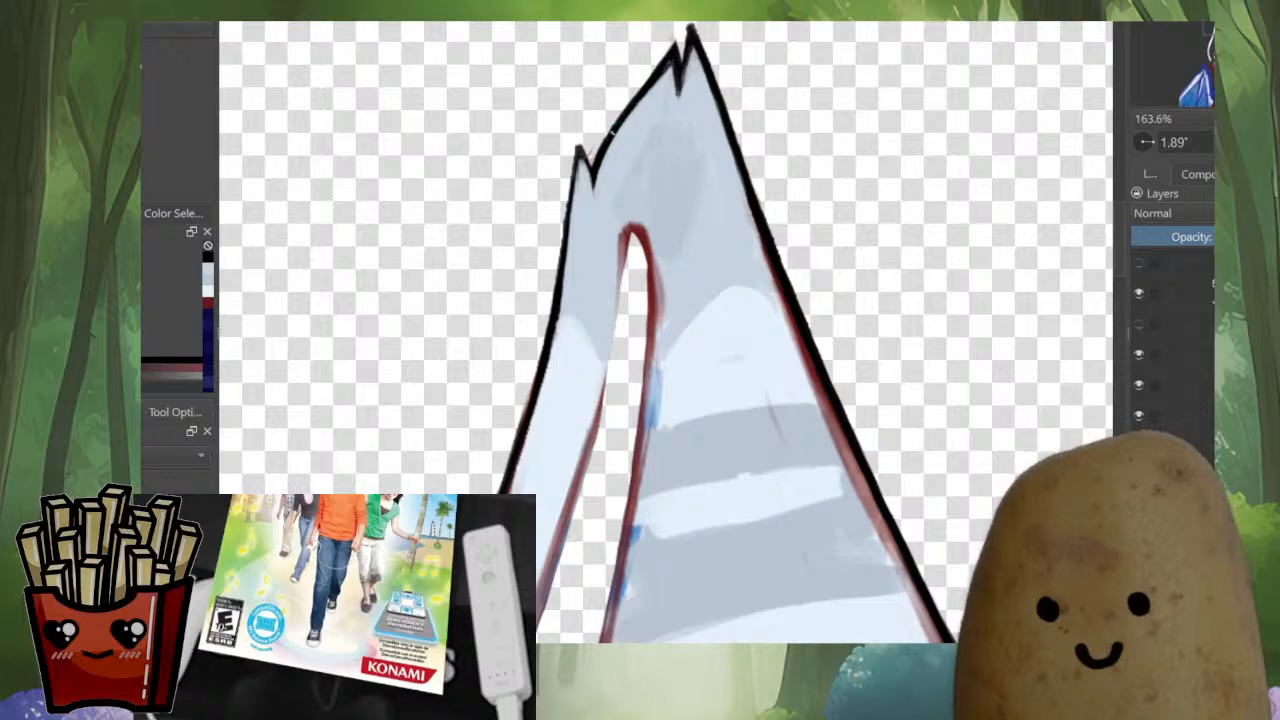
left_click_drag(612, 132, 583, 153)
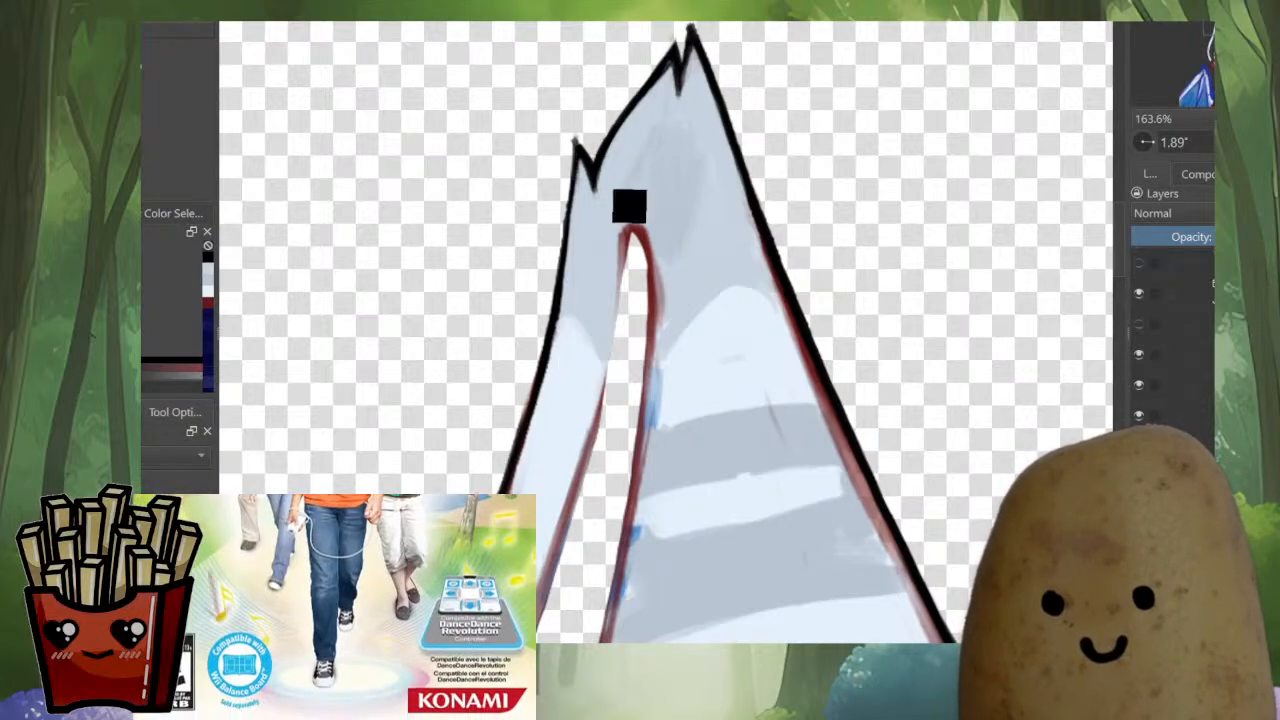
Paint over the red sketch line along the middle of the striped ear's outer edge and refine the black outline there
mouse_move(576, 152)
left_mouse_down()
mouse_move(545, 350)
mouse_move(621, 204)
mouse_move(672, 190)
left_mouse_up()
left_click_drag(688, 352, 749, 322)
left_click(700, 288, "ctrl")
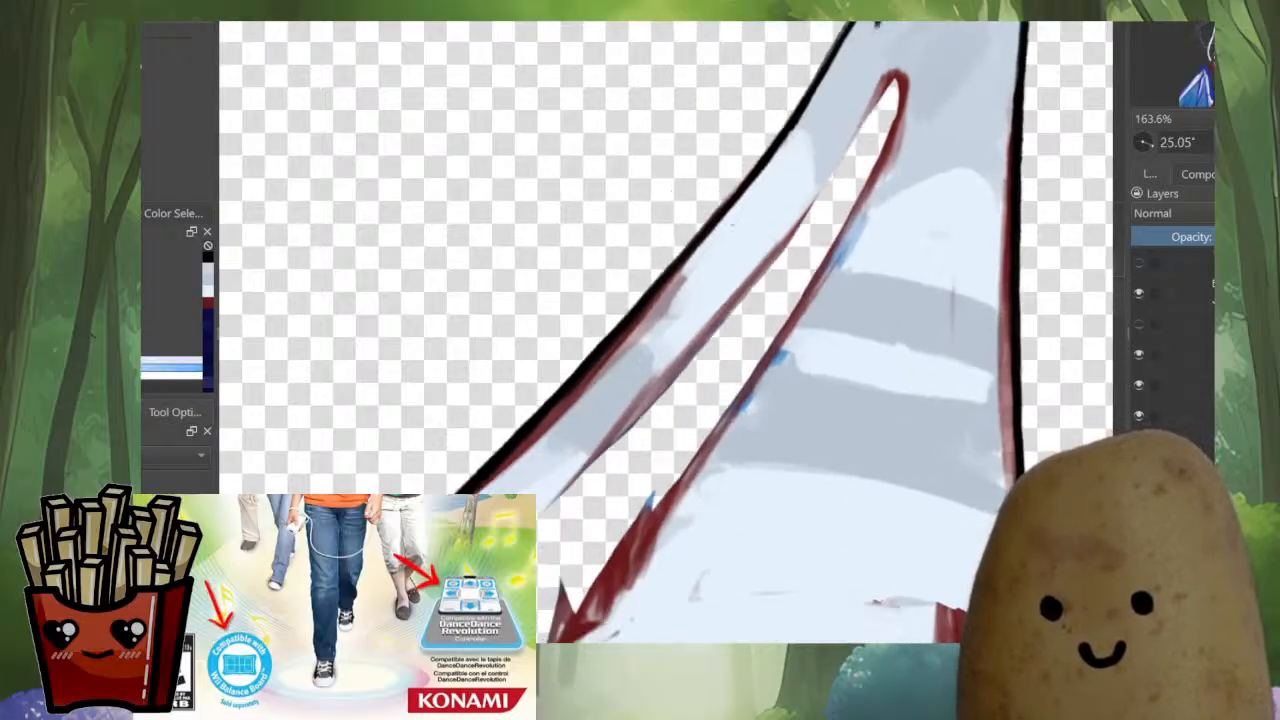
left_click_drag(687, 266, 572, 388)
mouse_move(653, 299)
left_mouse_down()
mouse_move(464, 489)
mouse_move(554, 392)
left_mouse_up()
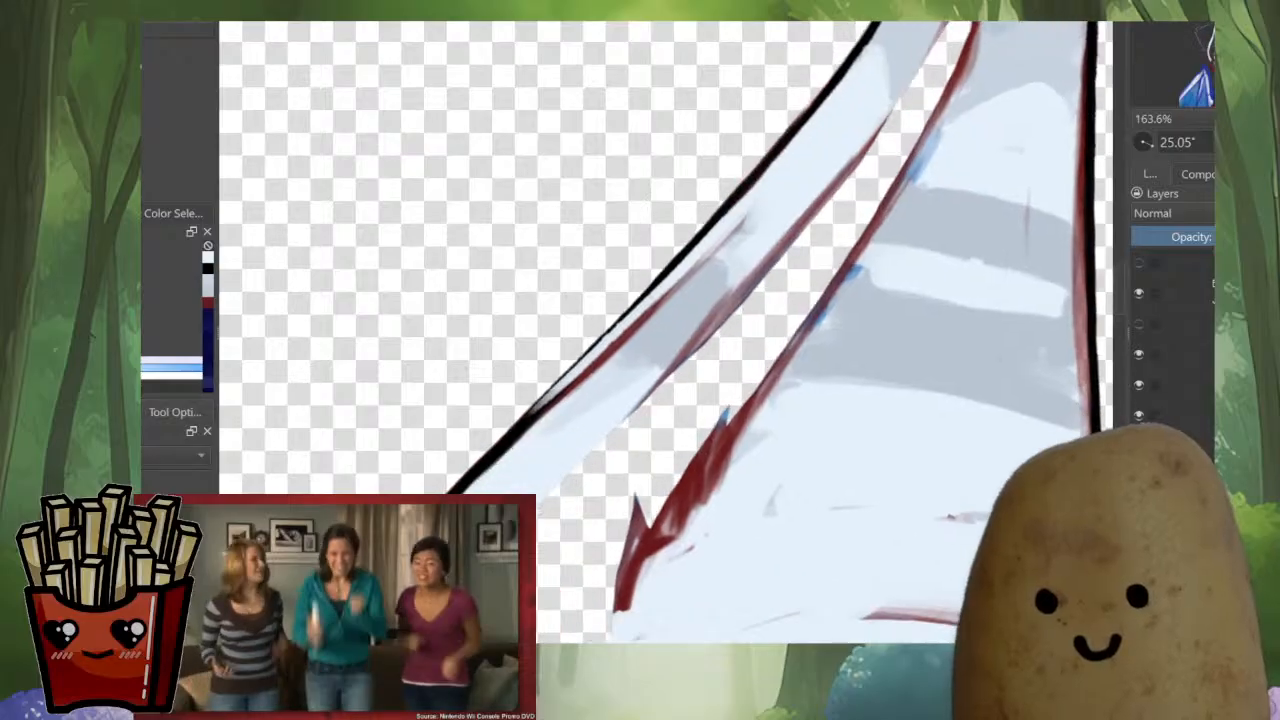
key("ctrl+z")
left_click_drag(677, 279, 467, 487)
mouse_move(572, 385)
left_mouse_down()
mouse_move(462, 490)
mouse_move(571, 357)
mouse_move(498, 488)
mouse_move(660, 195)
left_mouse_up()
mouse_move(560, 357)
left_mouse_down()
mouse_move(560, 500)
mouse_move(560, 415)
left_mouse_up()
left_click(592, 250, "ctrl")
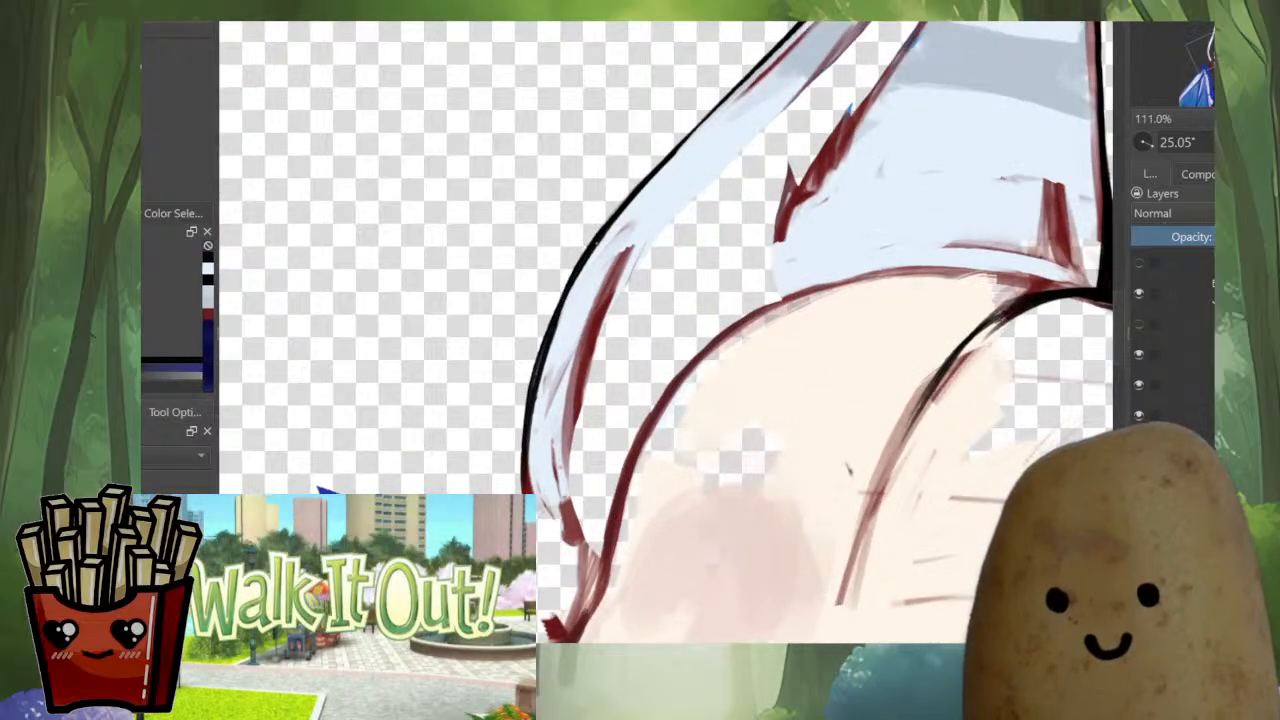
Ink a smooth, continuous black outline down the curved lower outer edge of the striped ear
left_click_drag(598, 243, 526, 398)
key("ctrl+z")
left_click_drag(579, 267, 531, 388)
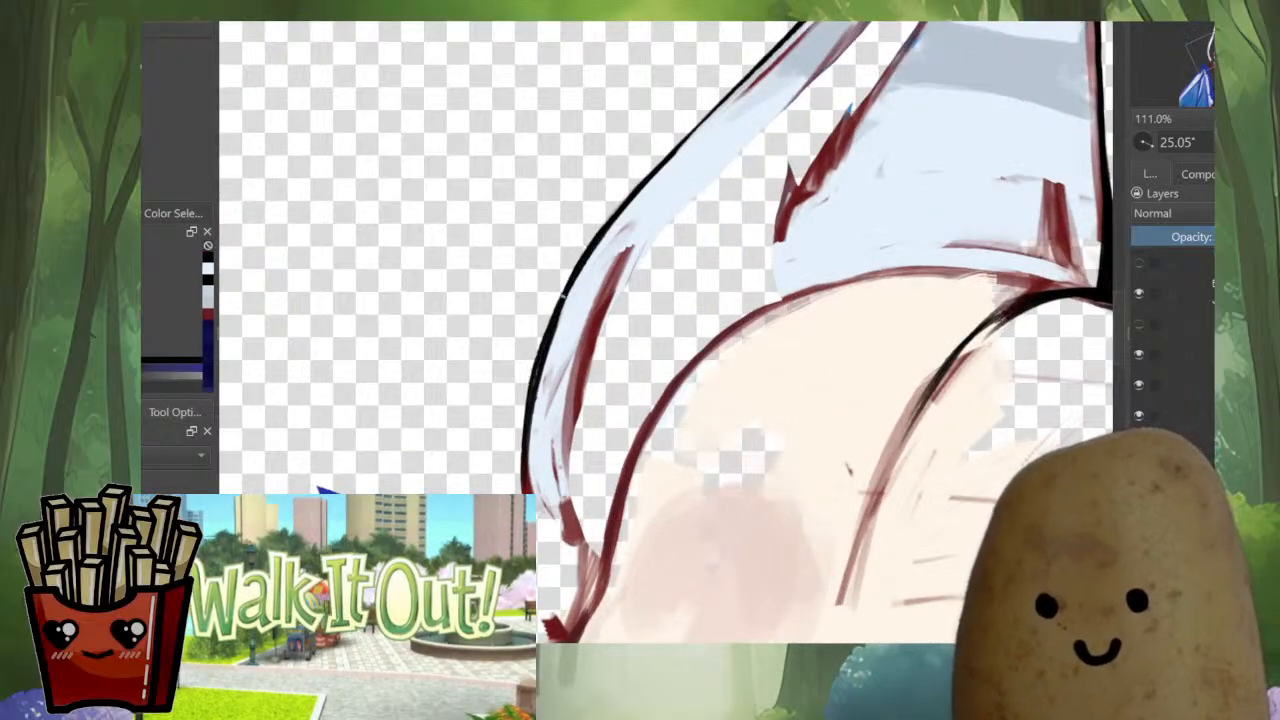
mouse_move(564, 288)
left_mouse_down()
mouse_move(528, 388)
mouse_move(534, 376)
mouse_move(547, 568)
left_mouse_up()
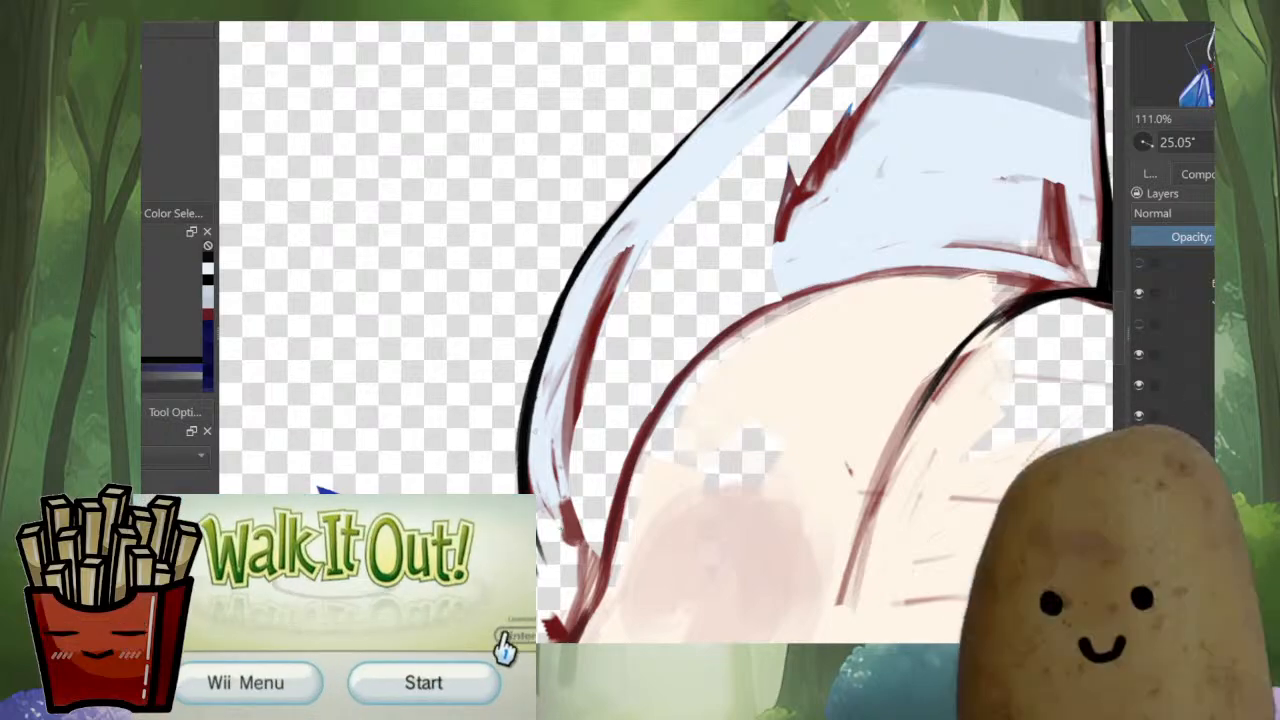
Cover the red sketch strokes inside the striped ear's lower strip with pale blue fur colour down to its base
mouse_move(644, 262)
left_mouse_down()
mouse_move(626, 350)
mouse_move(552, 438)
left_mouse_up()
left_click(692, 242, "ctrl")
mouse_move(632, 291)
left_mouse_down()
mouse_move(560, 480)
mouse_move(574, 478)
mouse_move(544, 482)
left_mouse_up()
left_click_drag(555, 382, 525, 470)
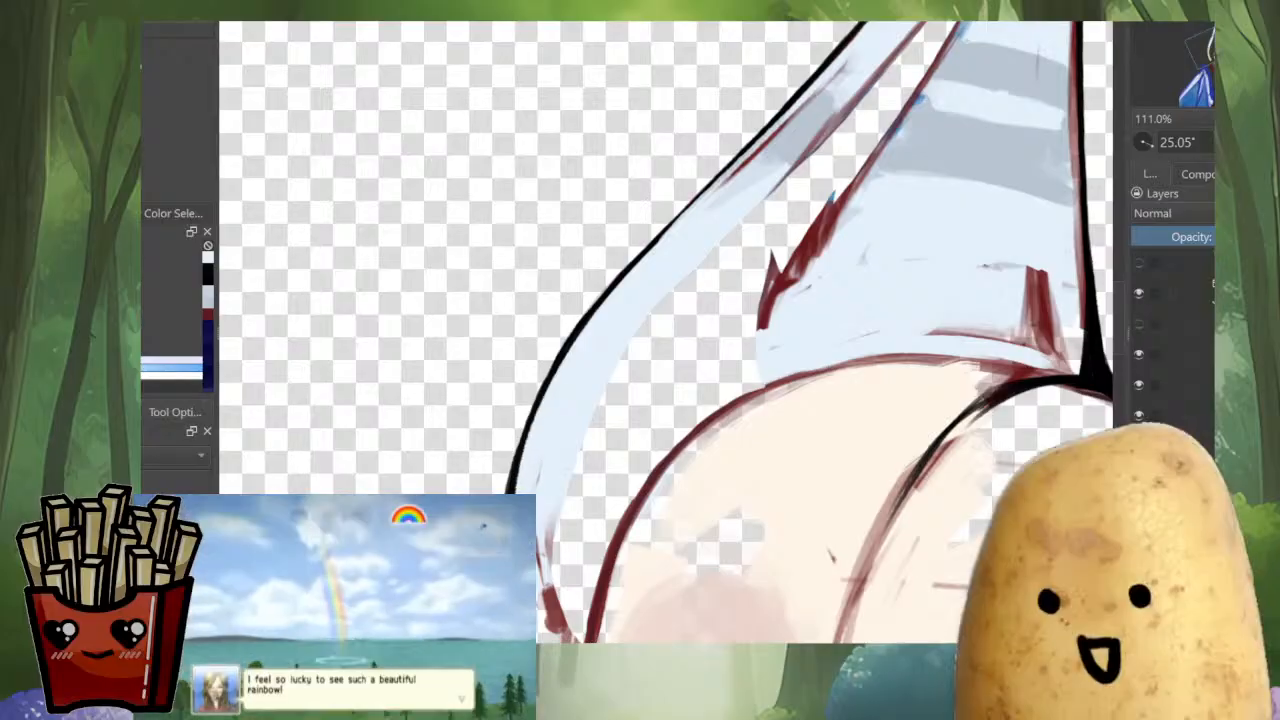
mouse_move(600, 440)
left_mouse_down()
mouse_move(653, 265)
mouse_move(582, 394)
left_mouse_up()
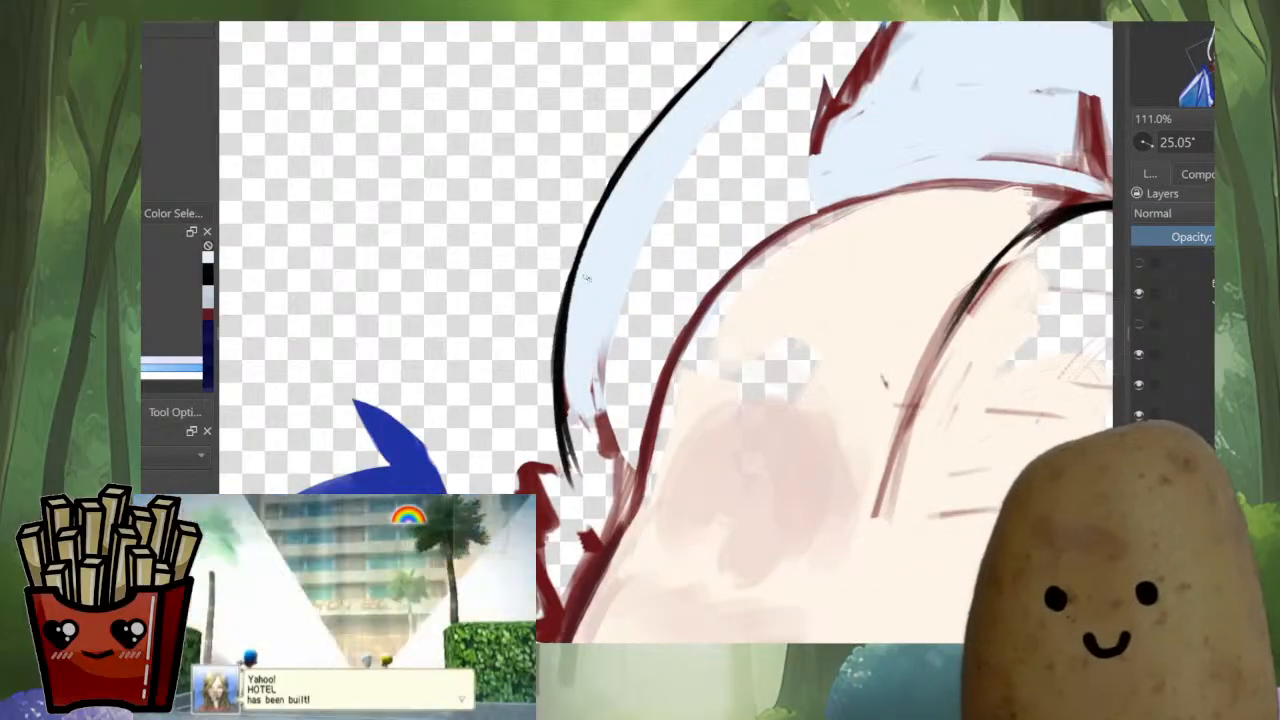
left_click_drag(582, 312, 568, 470)
mouse_move(571, 400)
left_mouse_down()
mouse_move(582, 508)
mouse_move(571, 482)
left_mouse_up()
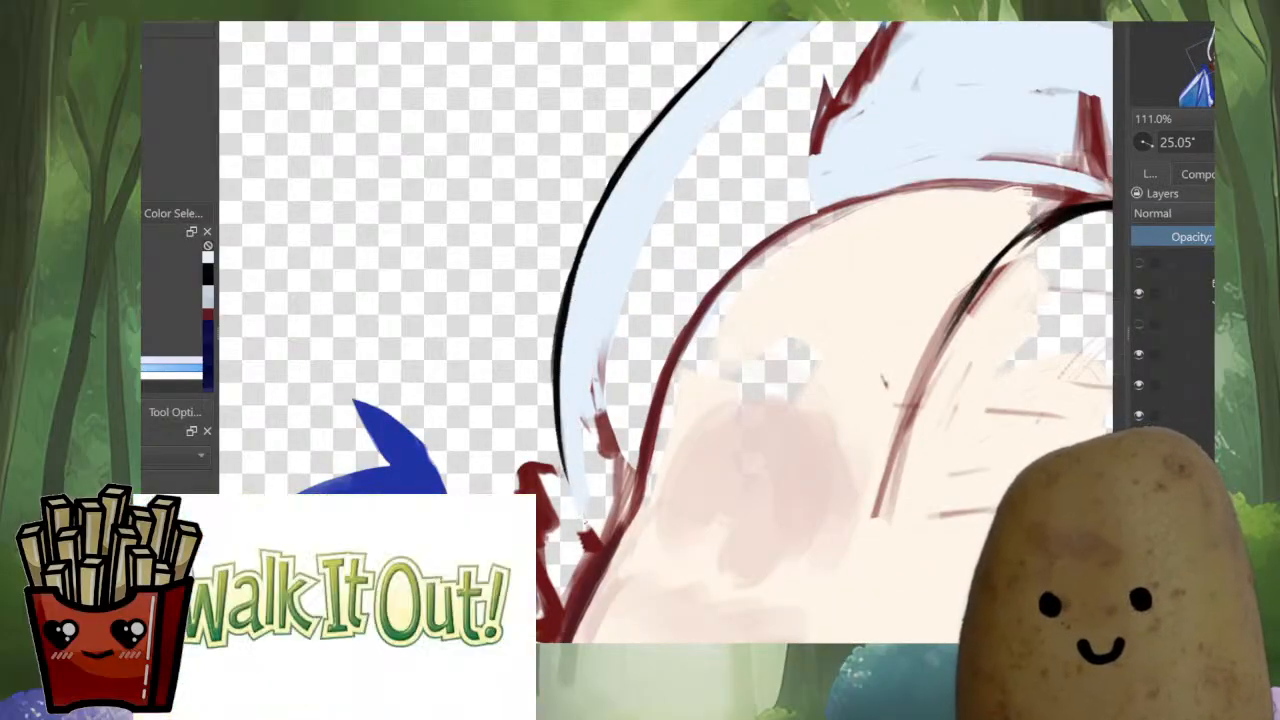
Strengthen the black outline at the ear's base and ink the top edge of the first fur spike
left_click(560, 353, "ctrl")
left_click_drag(559, 353, 559, 433)
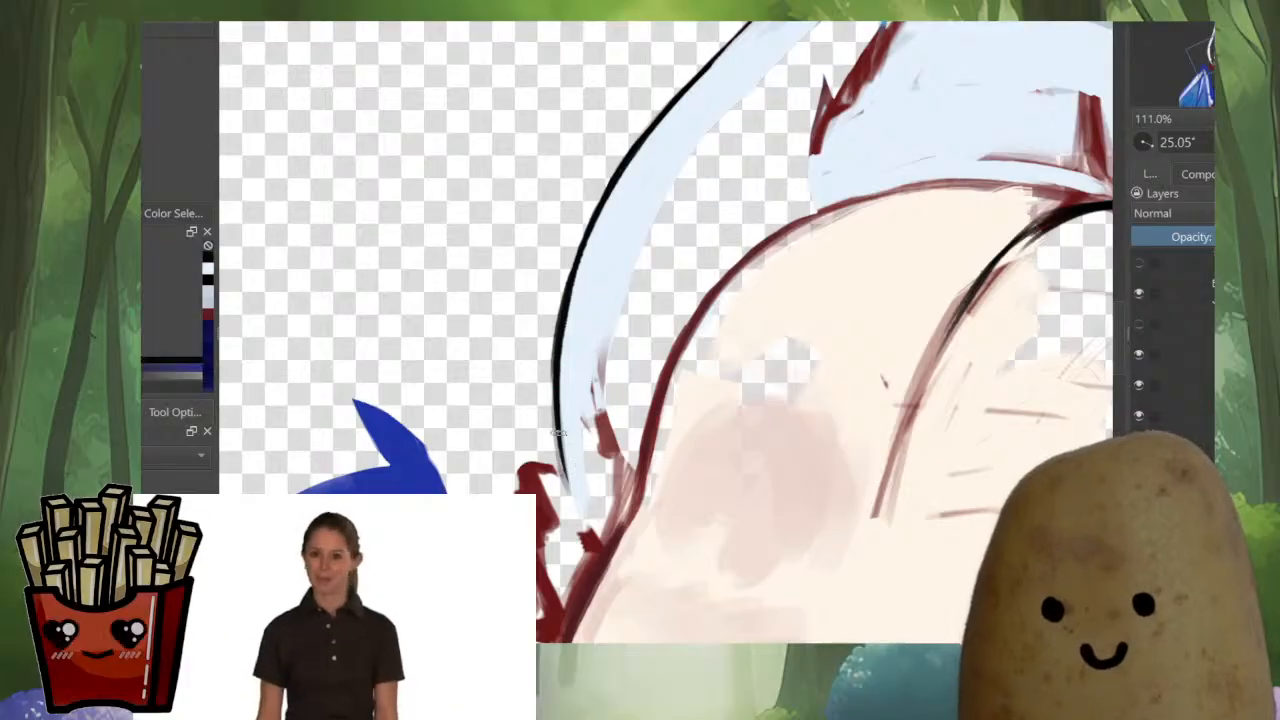
left_click_drag(558, 343, 567, 480)
mouse_move(556, 404)
left_mouse_down()
mouse_move(568, 491)
mouse_move(515, 466)
left_mouse_up()
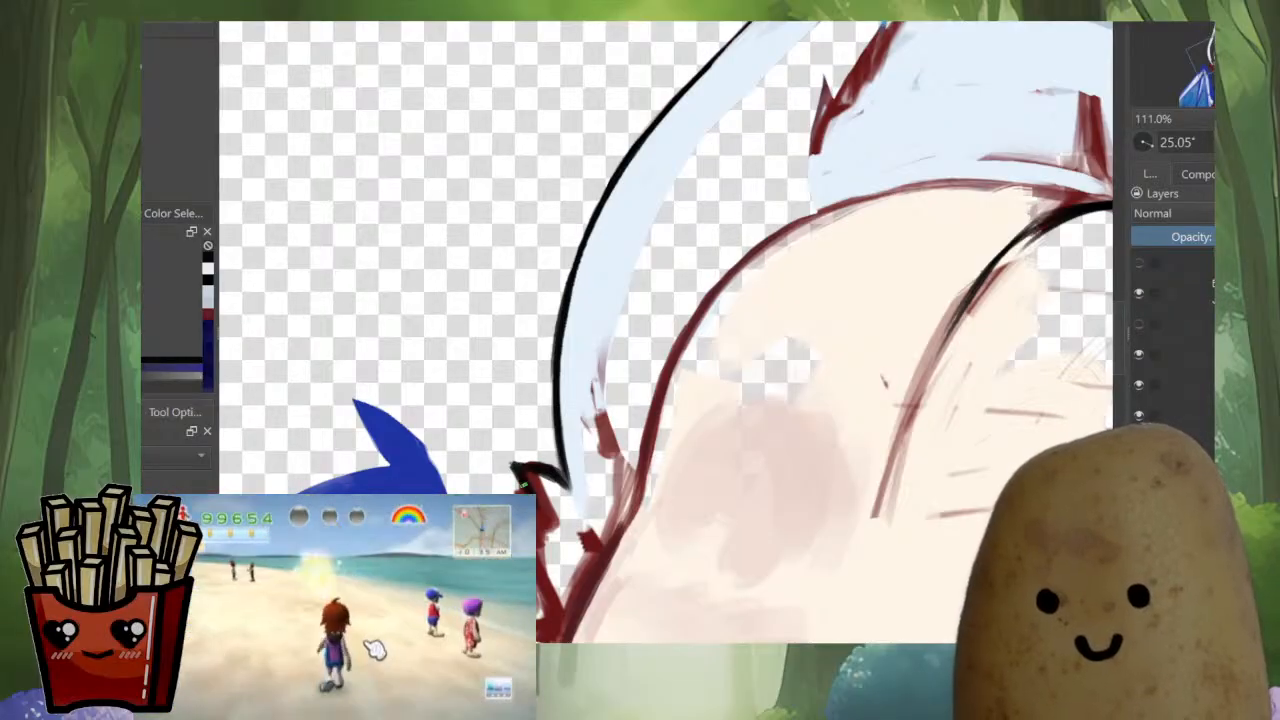
Flip the view and ink a black zigzag of fur spikes from the ear's base down to the side of the face
key("m")
scroll(839, 556, "up", 3)
left_click_drag(804, 388, 749, 496)
left_click_drag(749, 496, 826, 448)
mouse_move(826, 448)
left_mouse_down()
mouse_move(795, 512)
mouse_move(796, 350)
left_mouse_up()
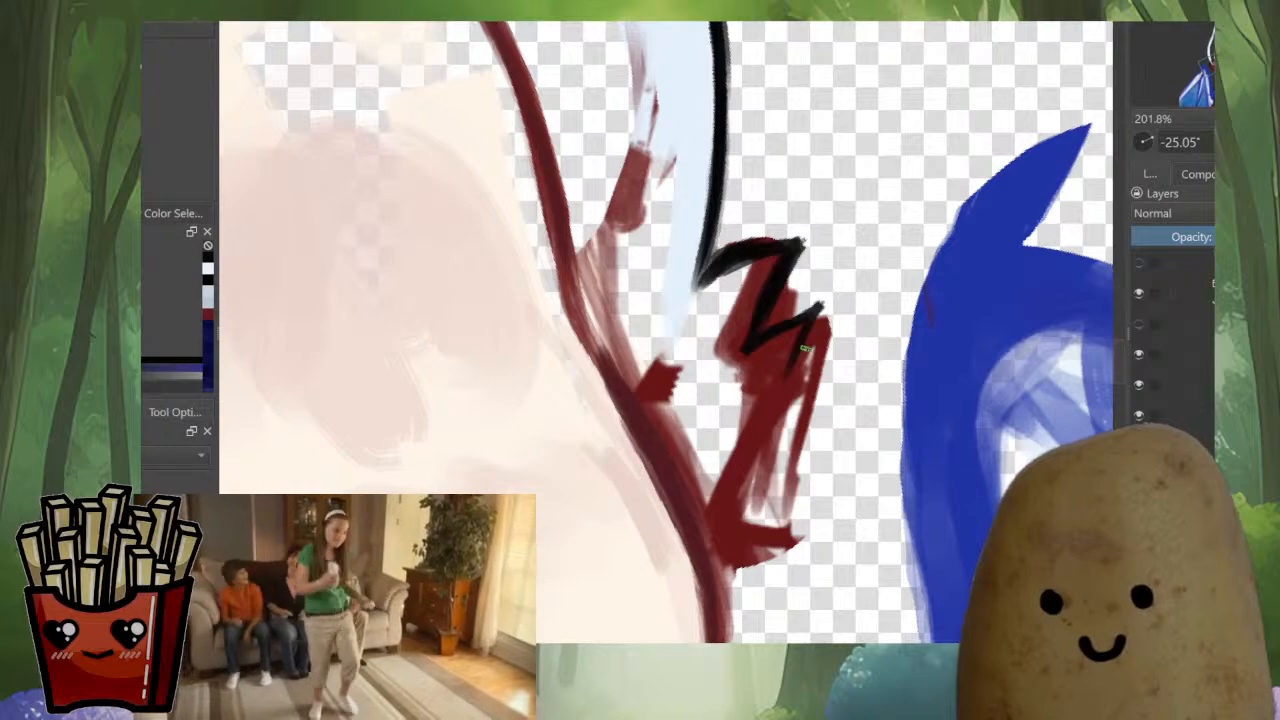
left_click_drag(800, 345, 742, 469)
key("ctrl+z")
mouse_move(802, 342)
left_mouse_down()
mouse_move(726, 495)
mouse_move(748, 501)
mouse_move(750, 539)
mouse_move(717, 515)
mouse_move(775, 480)
mouse_move(733, 622)
left_mouse_up()
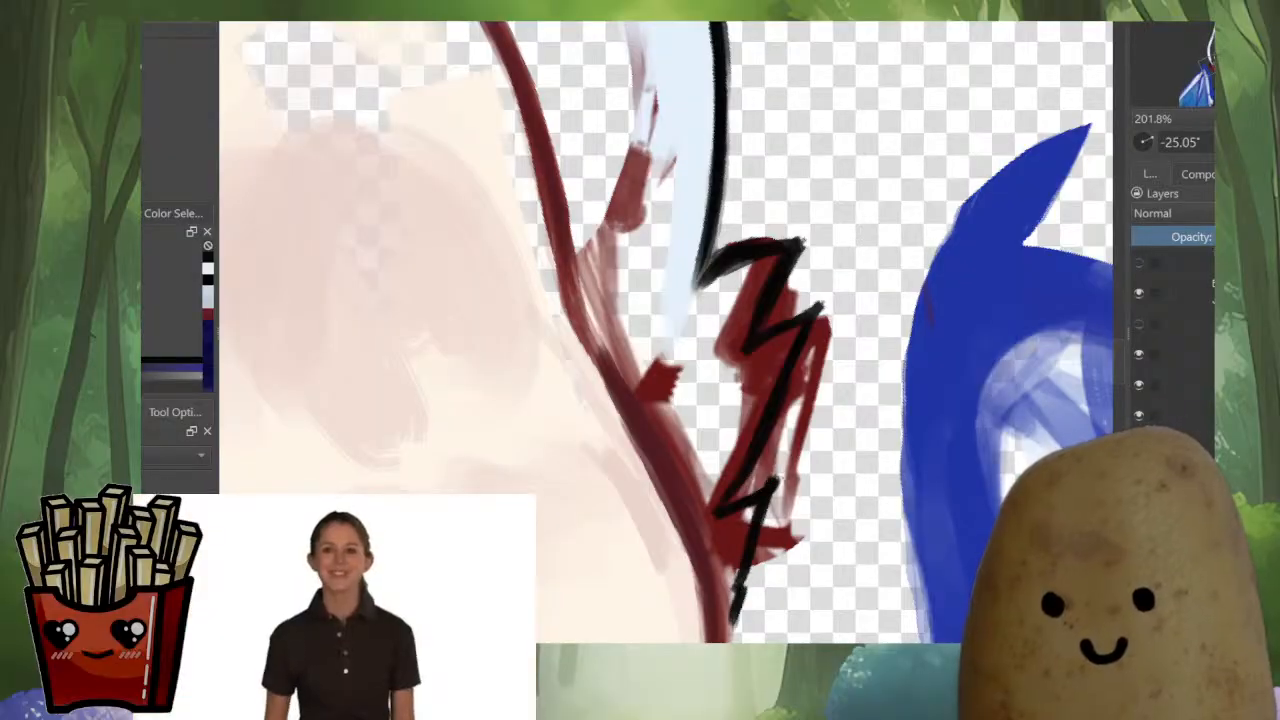
Erase the leftover red sketch outside the fur spikes, then tidy their black edges and sharpen the points
mouse_move(780, 484)
left_mouse_down()
mouse_move(745, 586)
mouse_move(778, 545)
mouse_move(797, 546)
left_mouse_up()
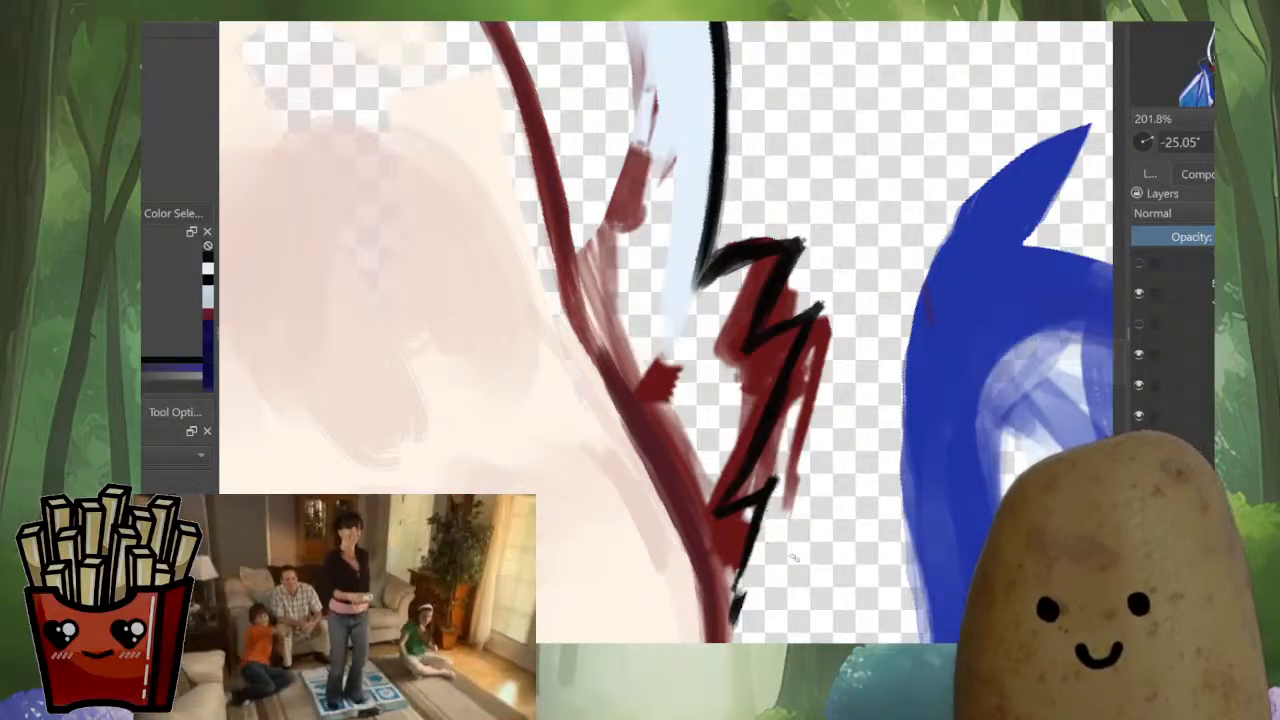
left_click_drag(774, 480, 737, 634)
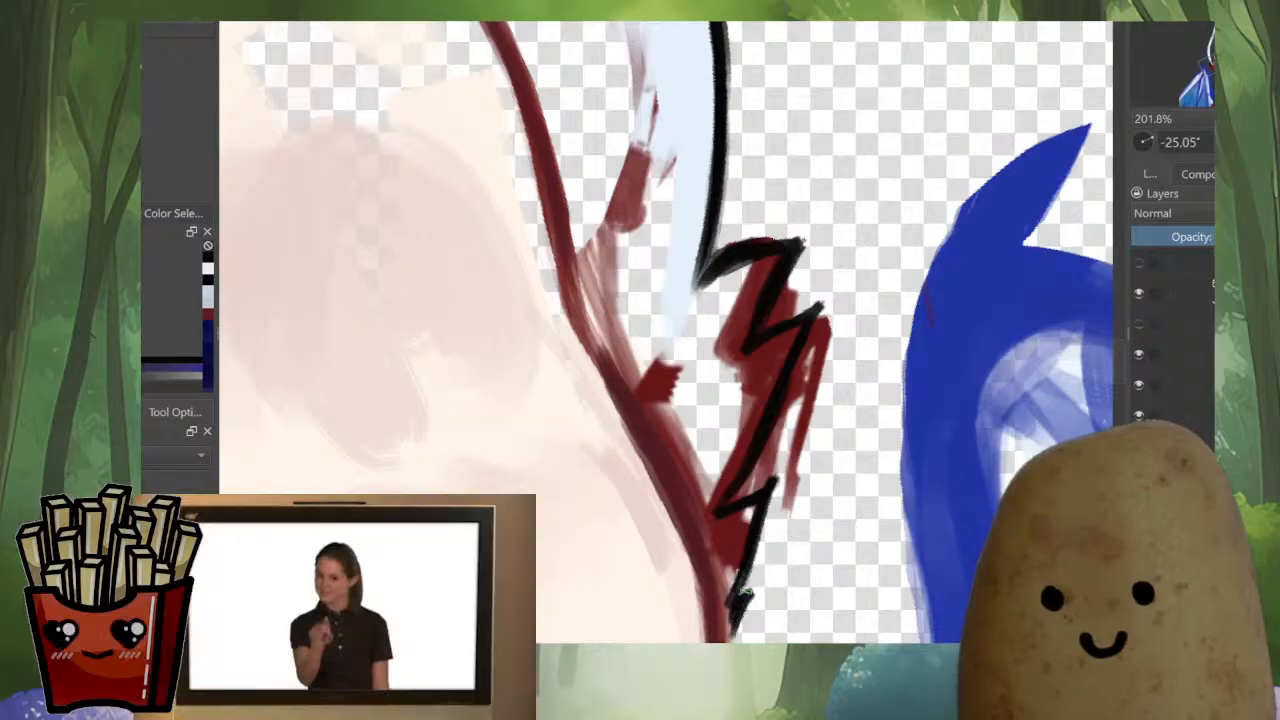
mouse_move(822, 338)
left_mouse_down()
mouse_move(759, 445)
mouse_move(808, 342)
mouse_move(749, 468)
mouse_move(785, 440)
mouse_move(774, 473)
mouse_move(774, 458)
mouse_move(763, 468)
mouse_move(841, 313)
mouse_move(781, 423)
mouse_move(836, 291)
mouse_move(791, 428)
mouse_move(814, 356)
mouse_move(792, 450)
left_mouse_up()
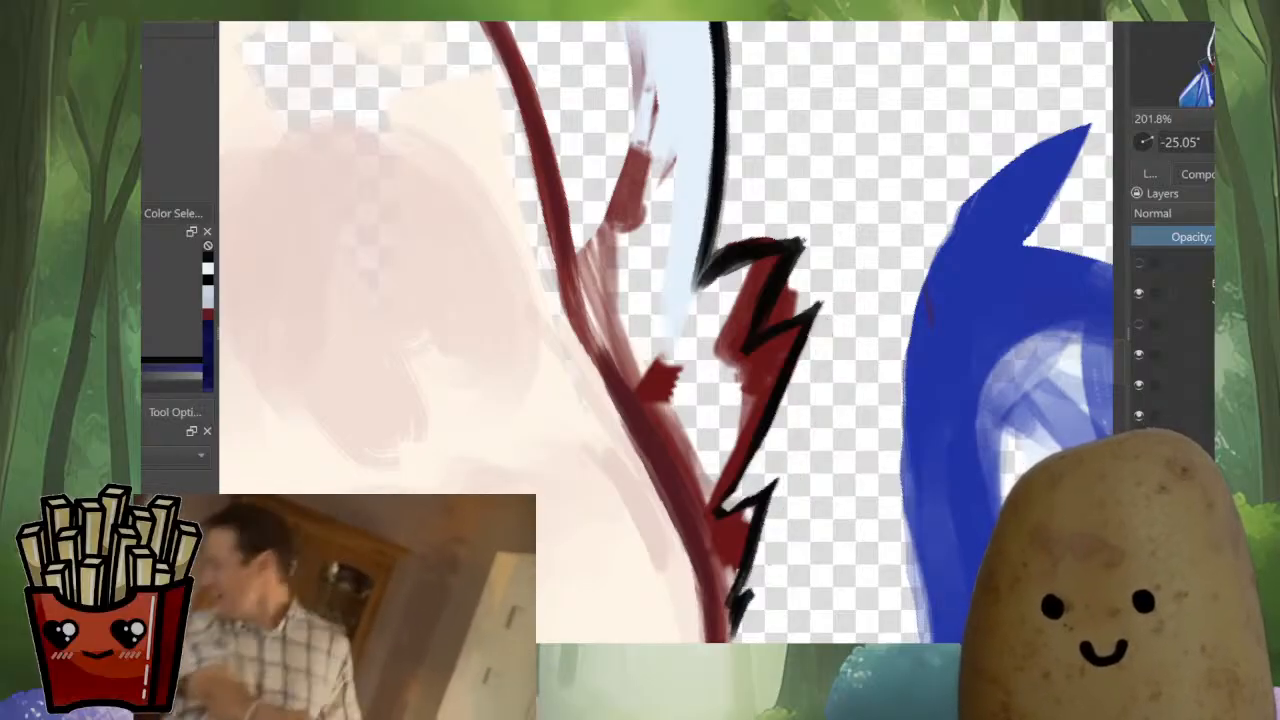
left_click_drag(724, 513, 776, 483)
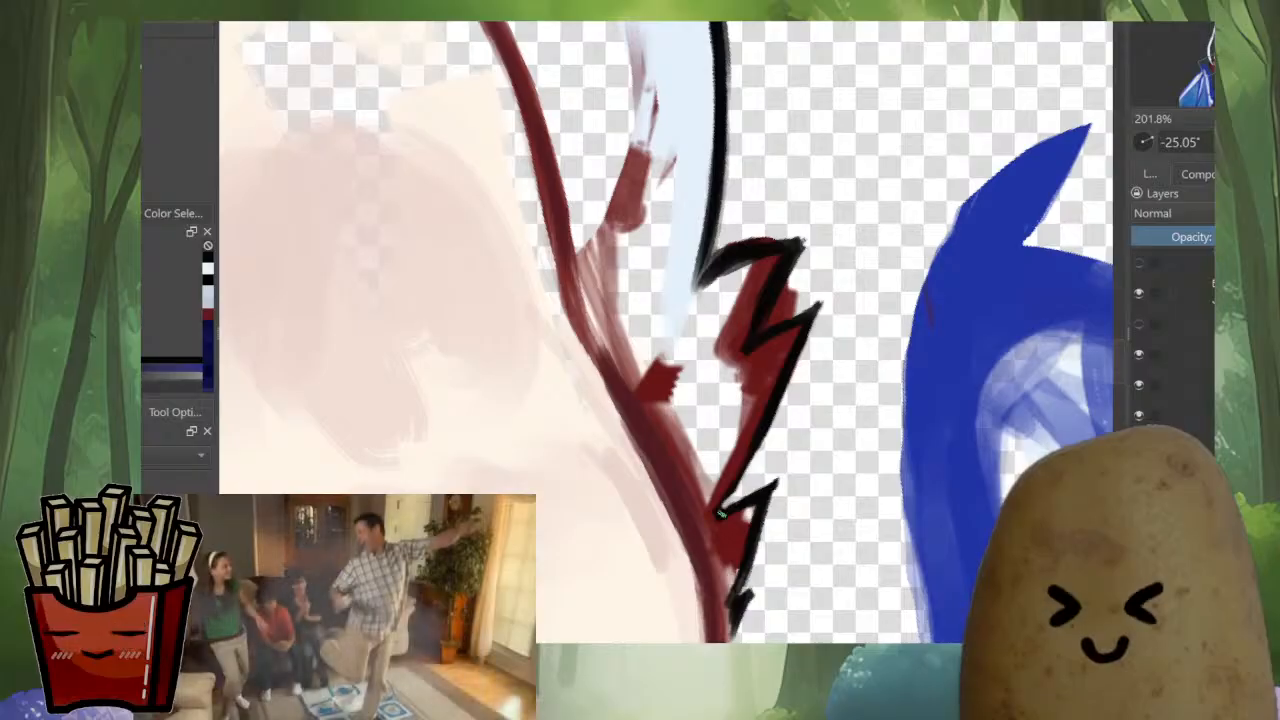
left_click_drag(720, 516, 780, 371)
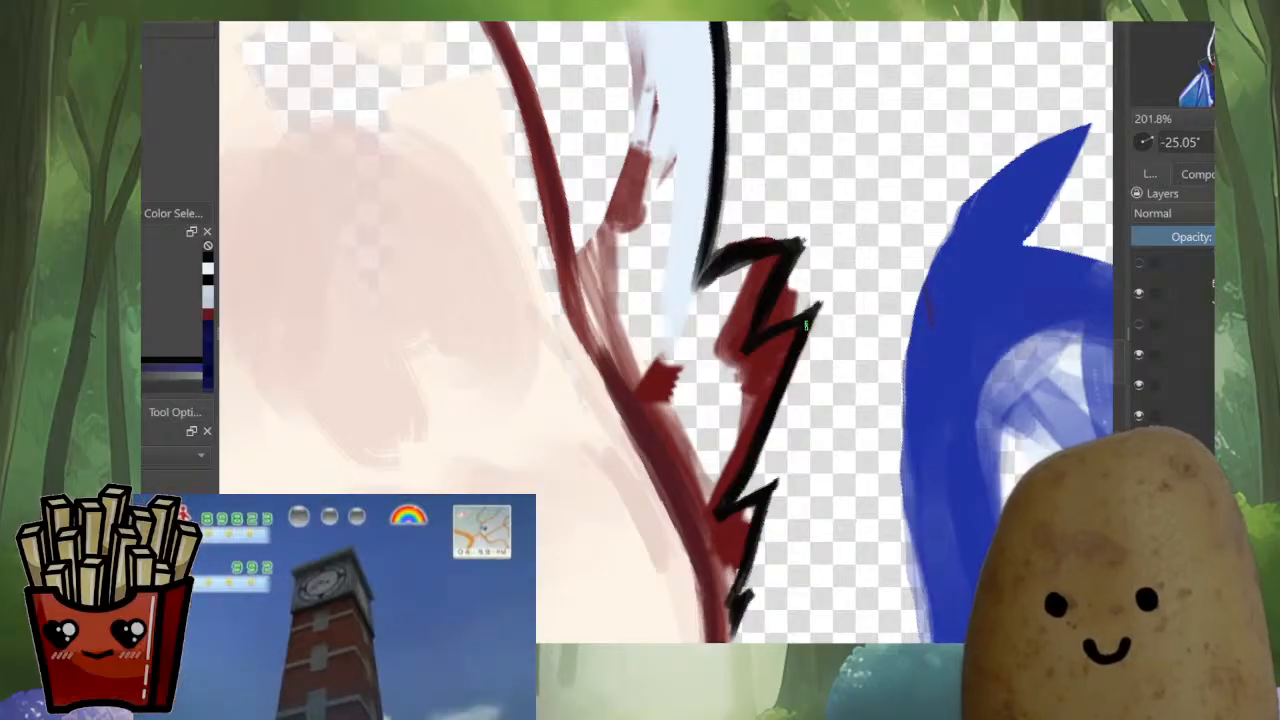
mouse_move(812, 297)
left_mouse_down()
mouse_move(757, 336)
mouse_move(829, 292)
mouse_move(811, 328)
left_mouse_up()
mouse_move(770, 250)
left_mouse_down()
mouse_move(768, 408)
mouse_move(711, 418)
mouse_move(758, 397)
left_mouse_up()
left_click_drag(755, 400, 781, 397)
left_click_drag(779, 400, 808, 394)
mouse_move(808, 394)
left_mouse_down()
mouse_move(792, 414)
mouse_move(723, 438)
left_mouse_up()
Fill the uppermost fur spike with pale blue over the red sketch, joining it to the ear's fur
left_click(755, 440, "ctrl")
left_click(697, 423, "ctrl")
mouse_move(659, 260)
left_mouse_down()
mouse_move(657, 444)
mouse_move(757, 430)
left_mouse_up()
mouse_move(684, 475)
left_mouse_down()
mouse_move(783, 412)
mouse_move(733, 484)
left_mouse_up()
mouse_move(775, 418)
left_mouse_down()
mouse_move(726, 470)
mouse_move(735, 524)
left_mouse_up()
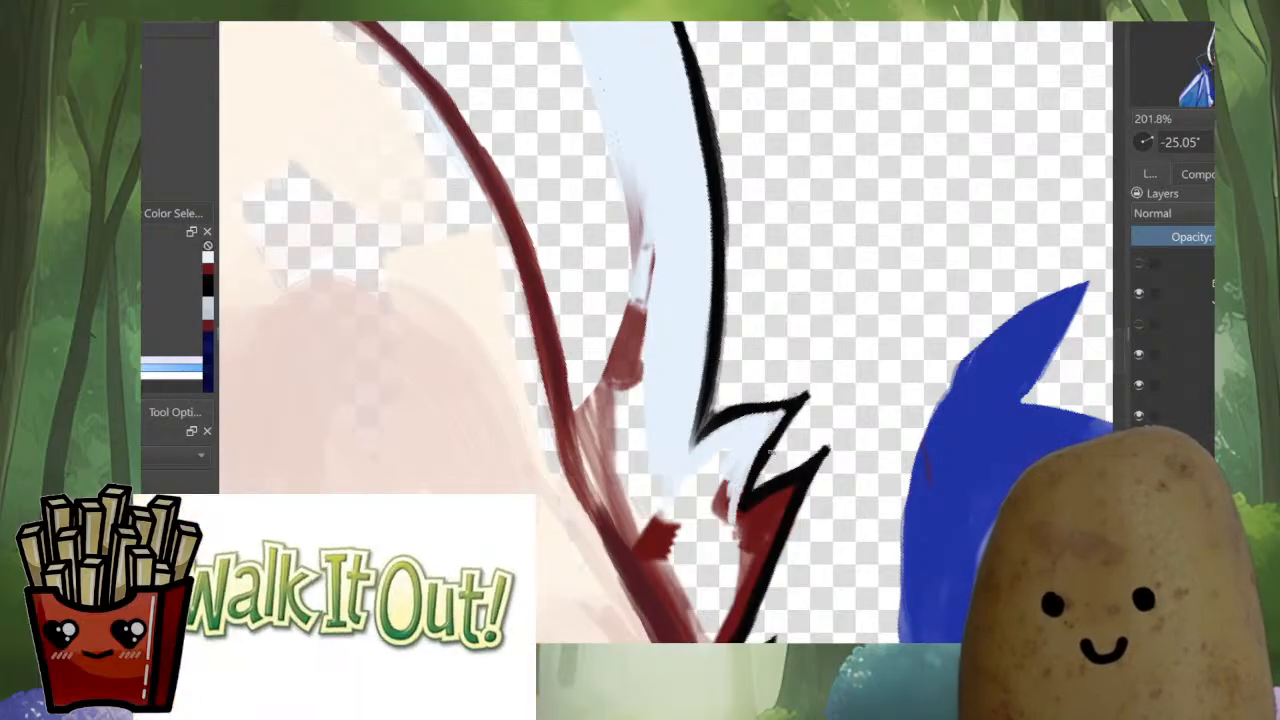
left_click_drag(773, 417, 709, 558)
left_click_drag(754, 520, 732, 547)
left_click_drag(774, 497, 738, 534)
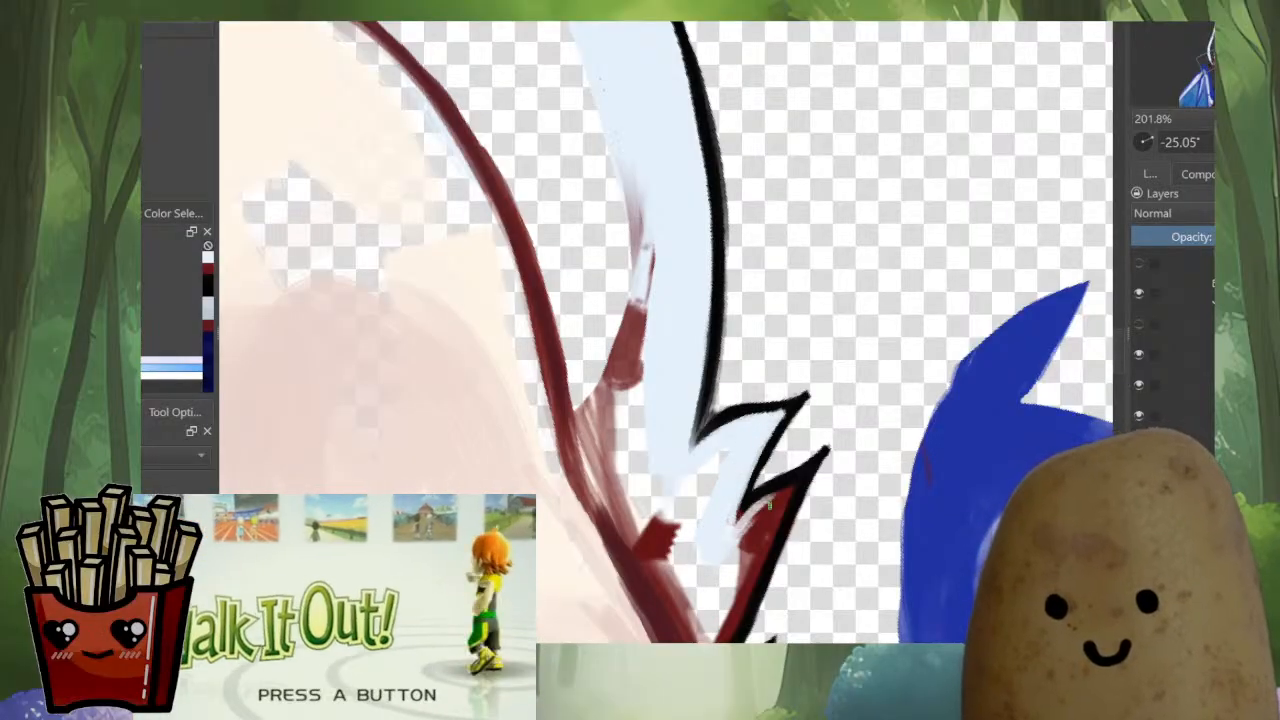
Fill the second fur spike with pale lavender up to its black outline, covering the red underneath
left_click(747, 523, "ctrl")
mouse_move(797, 486)
left_mouse_down()
mouse_move(740, 517)
mouse_move(756, 568)
mouse_move(730, 620)
left_mouse_up()
left_click_drag(730, 560, 776, 401)
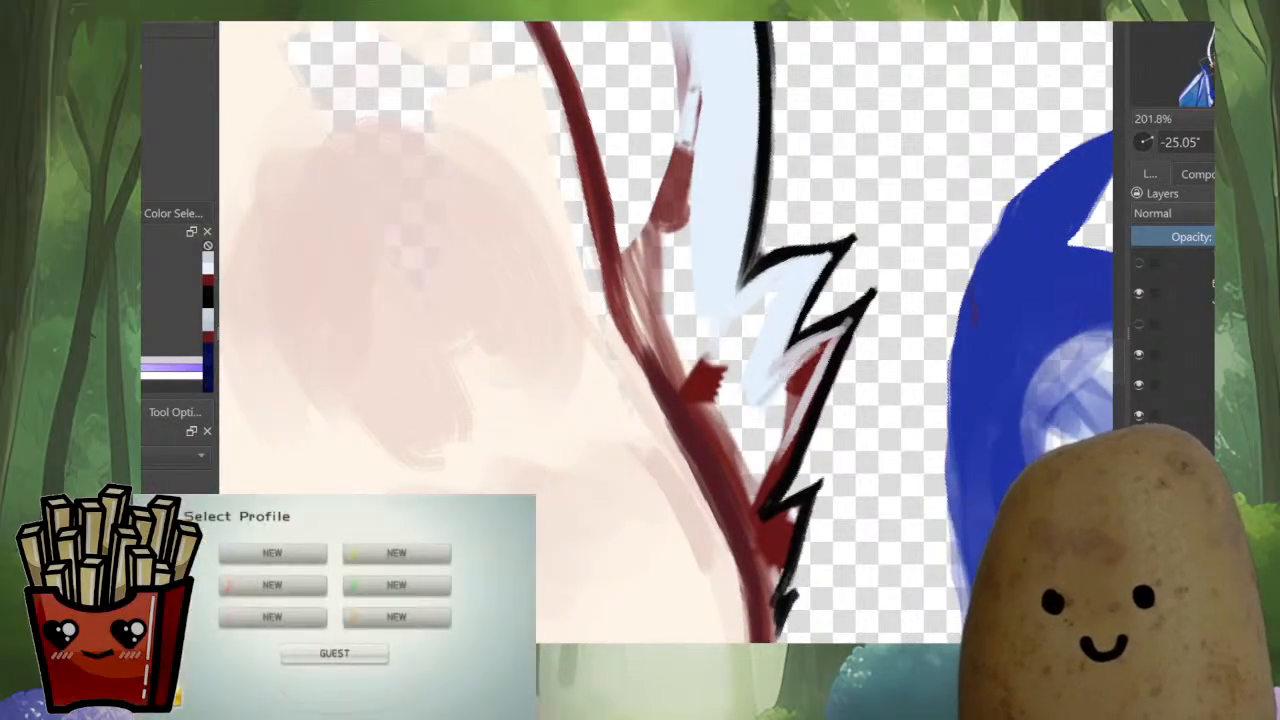
left_click_drag(835, 338, 776, 452)
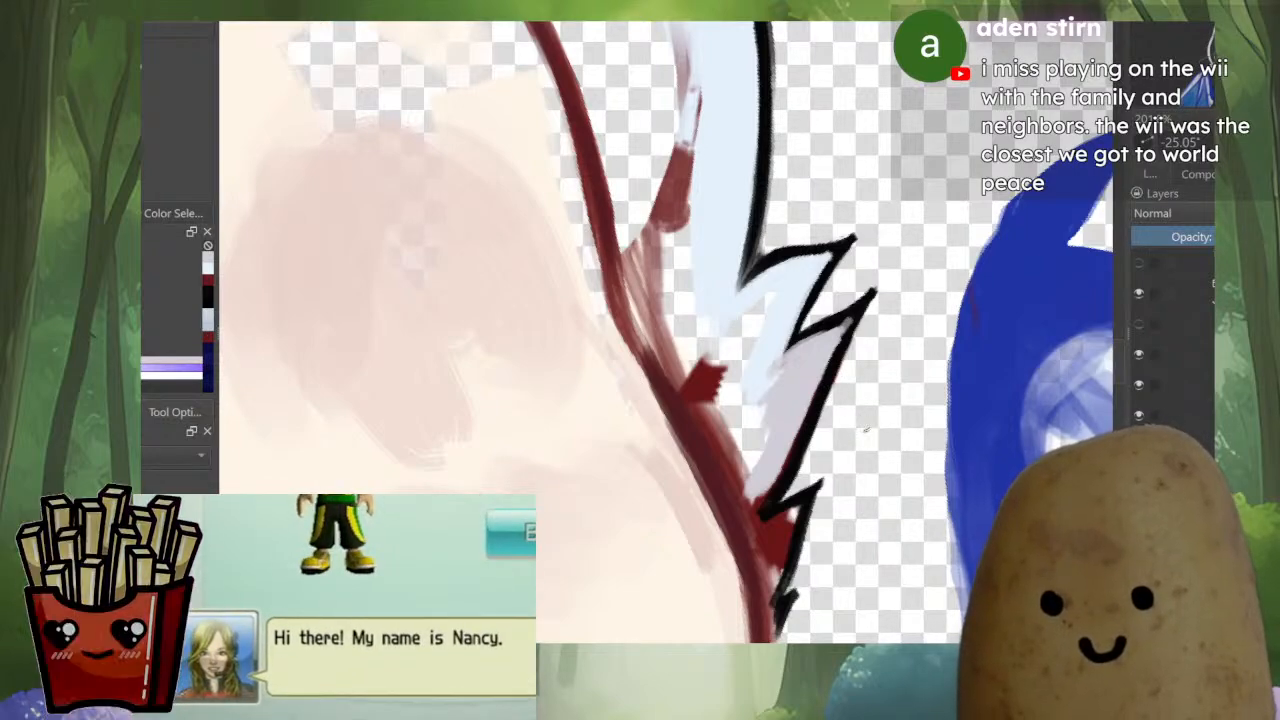
Blend pale blue between the two upper fur spikes and over the lower part of the lavender spike
left_click(757, 376, "ctrl")
left_click_drag(728, 322, 730, 450)
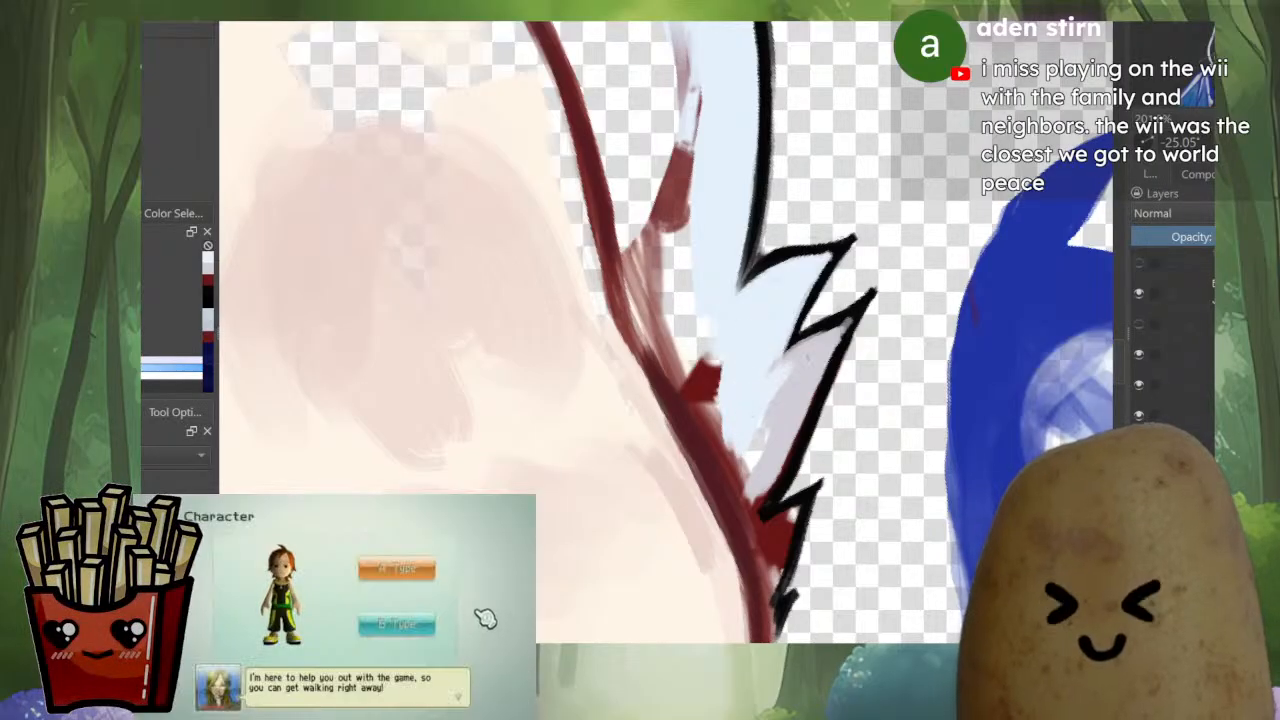
left_click_drag(803, 386, 768, 466)
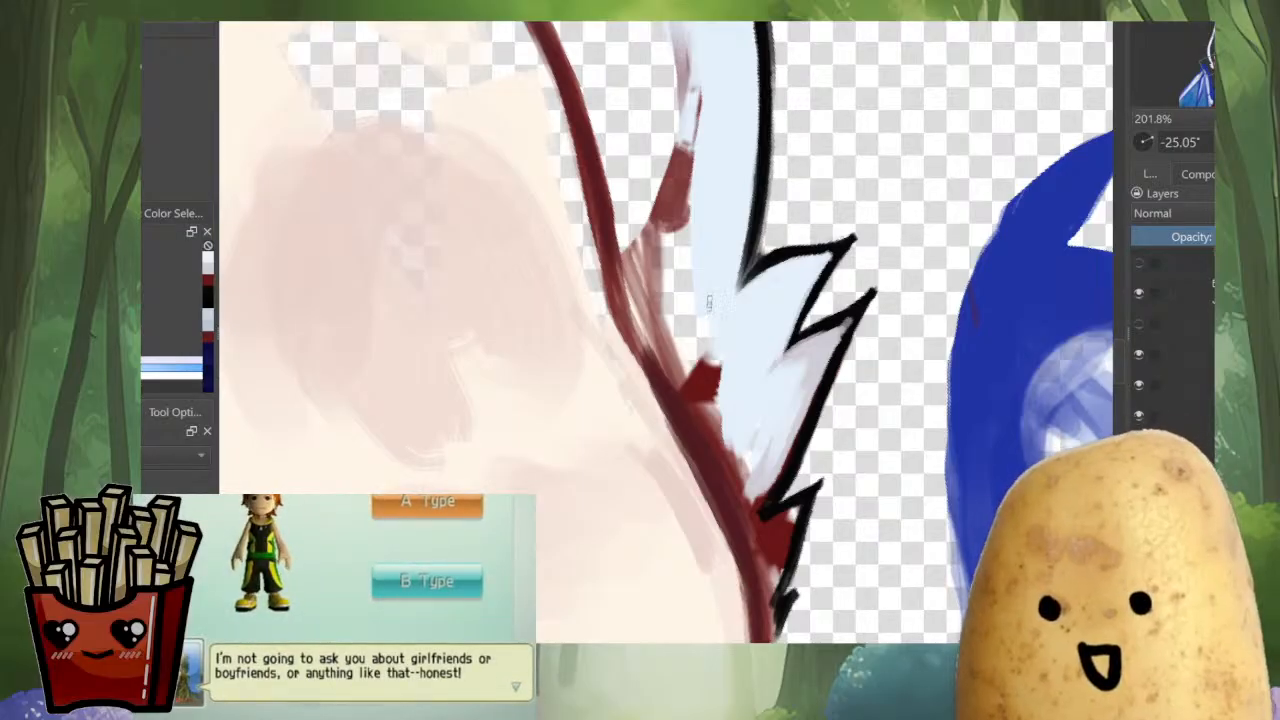
Rotate the view and paint pale blue over the red sketch along the inner edge of the ear's lower strip
left_click_drag(765, 318, 662, 233)
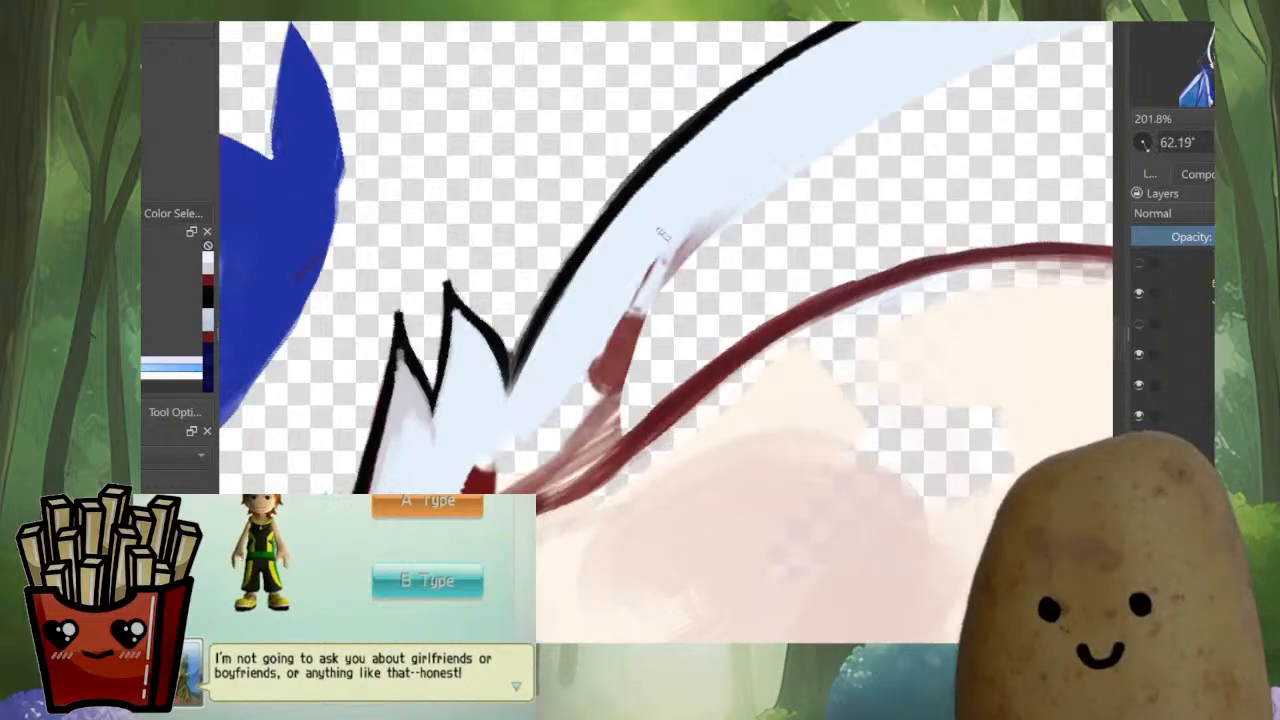
mouse_move(731, 181)
left_mouse_down()
mouse_move(582, 387)
mouse_move(597, 360)
mouse_move(527, 410)
left_mouse_up()
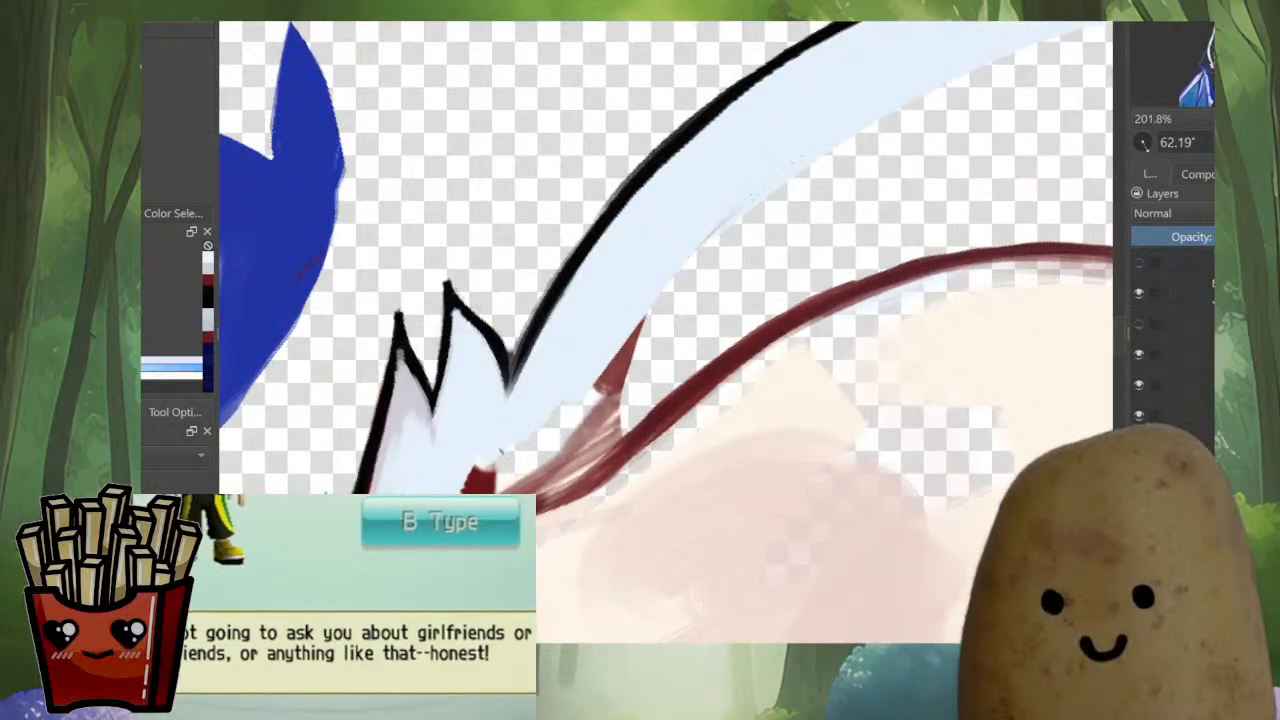
left_click_drag(501, 452, 615, 419)
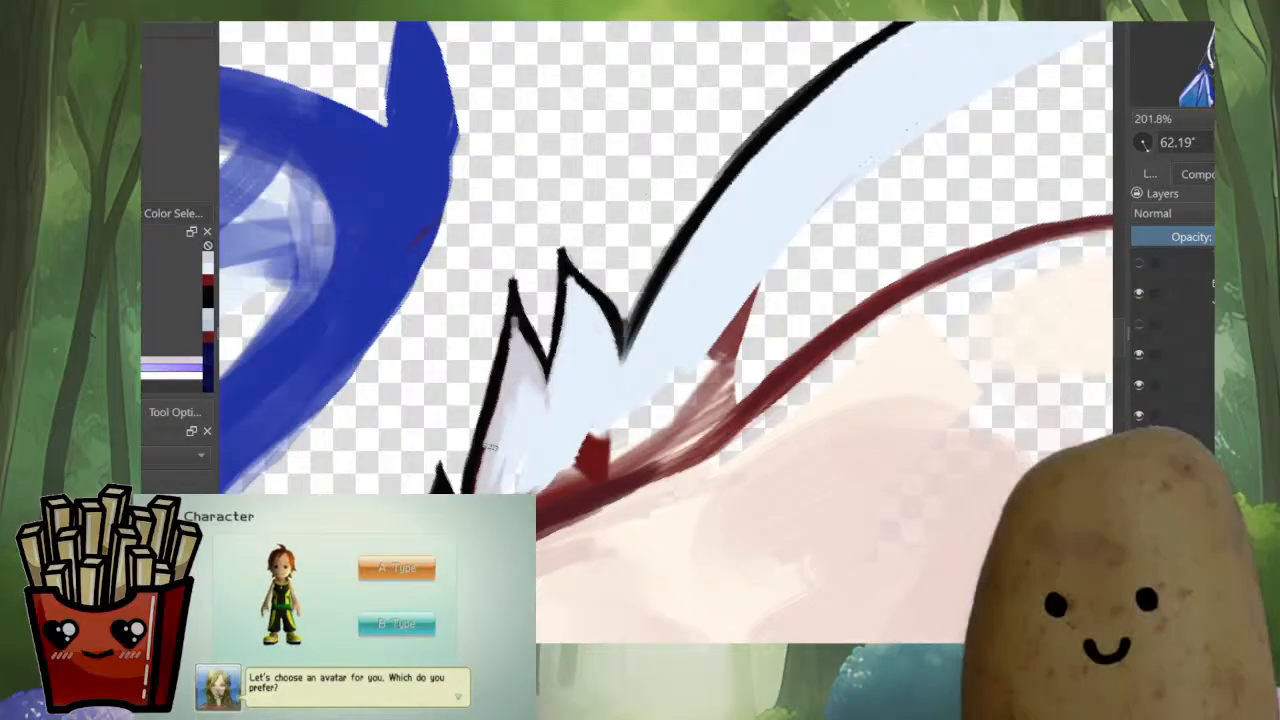
Fill the small lowest fur spike with pale lavender and cover the red sketch along the tuft's base
left_click_drag(490, 447, 587, 346)
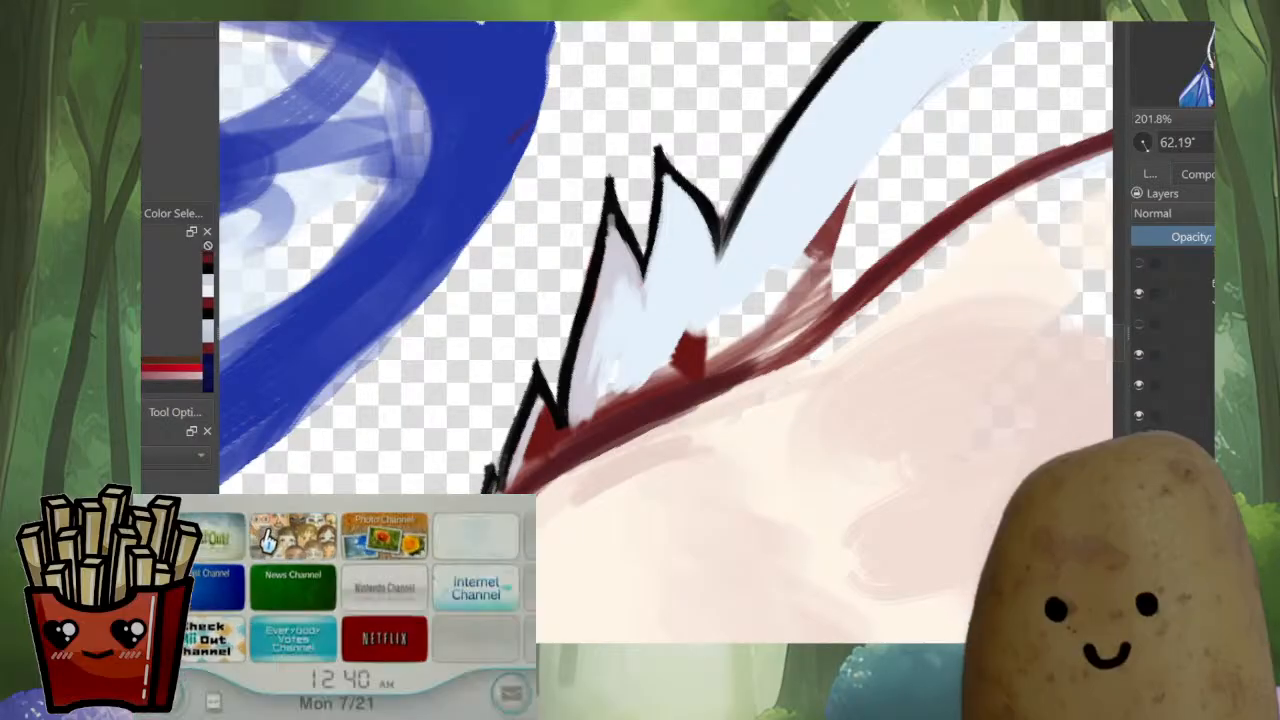
left_click(531, 430, "ctrl")
mouse_move(543, 407)
left_mouse_down()
mouse_move(556, 439)
mouse_move(530, 458)
left_mouse_up()
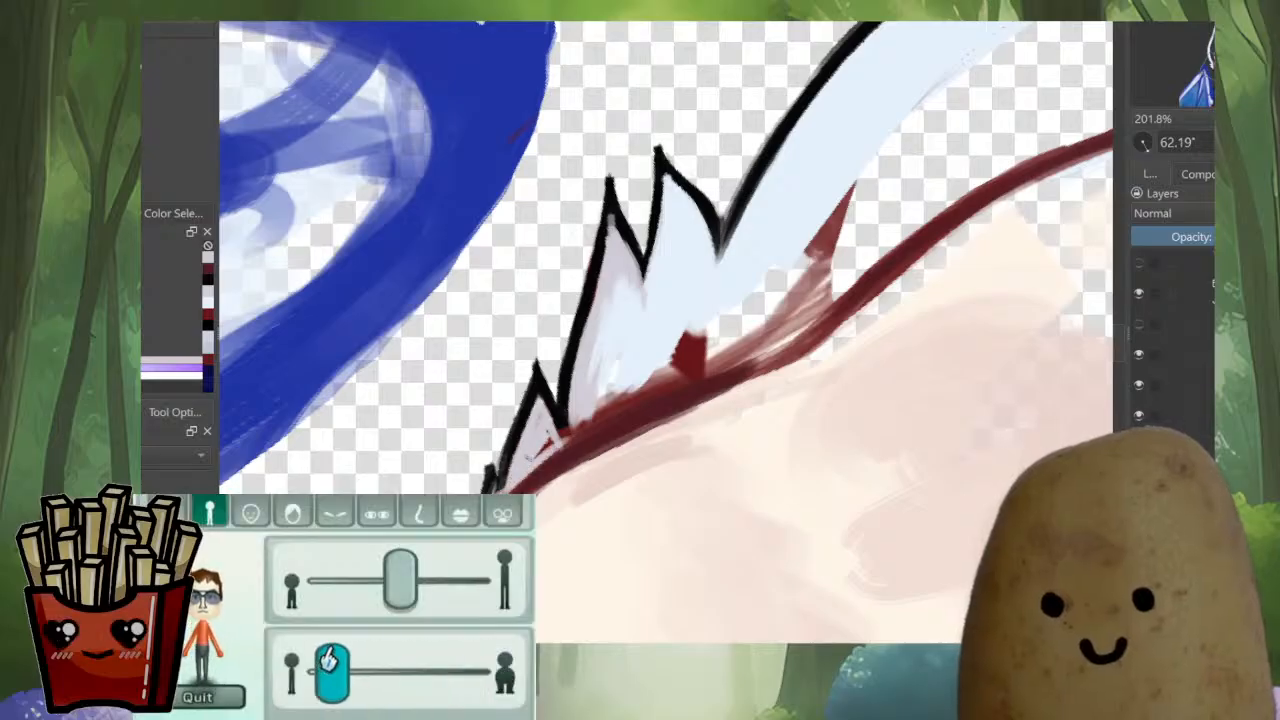
left_click_drag(580, 430, 732, 368)
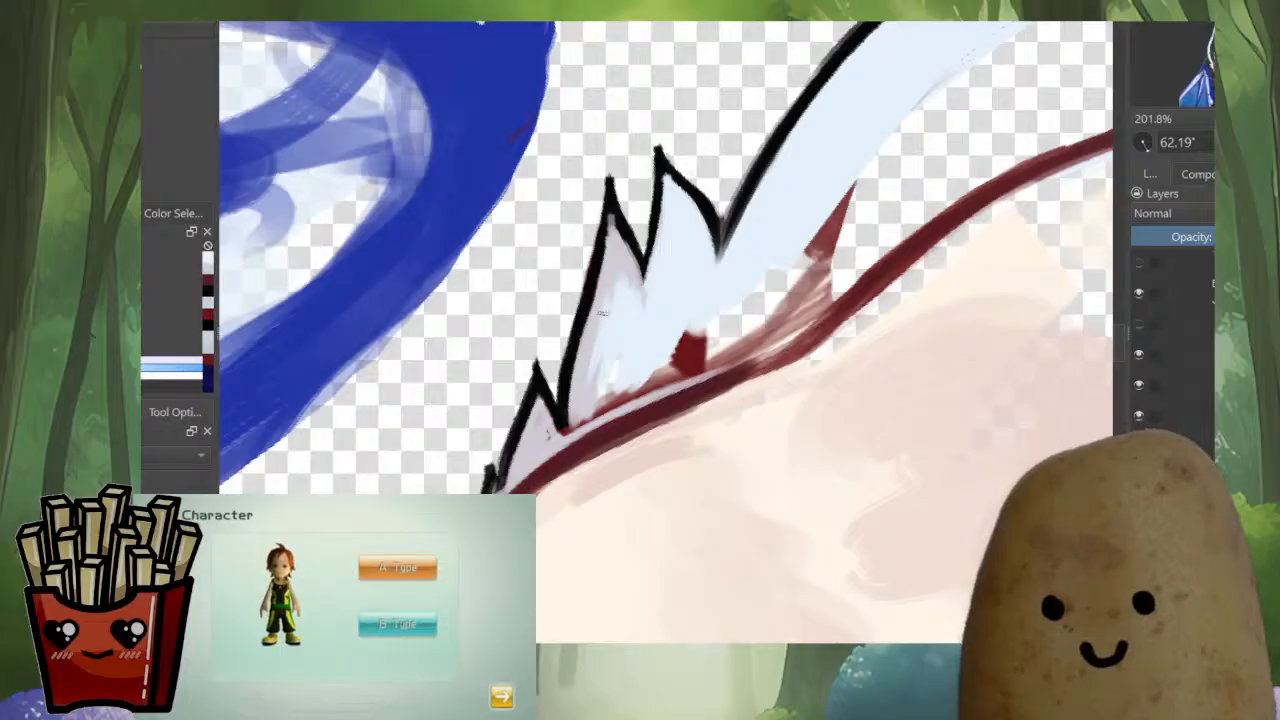
Mirror the view and paint pale blue over the red sketch between ear strip and tuft, joining the fur to the face outline
mouse_move(594, 374)
left_mouse_down()
mouse_move(578, 425)
mouse_move(682, 358)
mouse_move(830, 432)
mouse_move(753, 503)
left_mouse_up()
key("m")
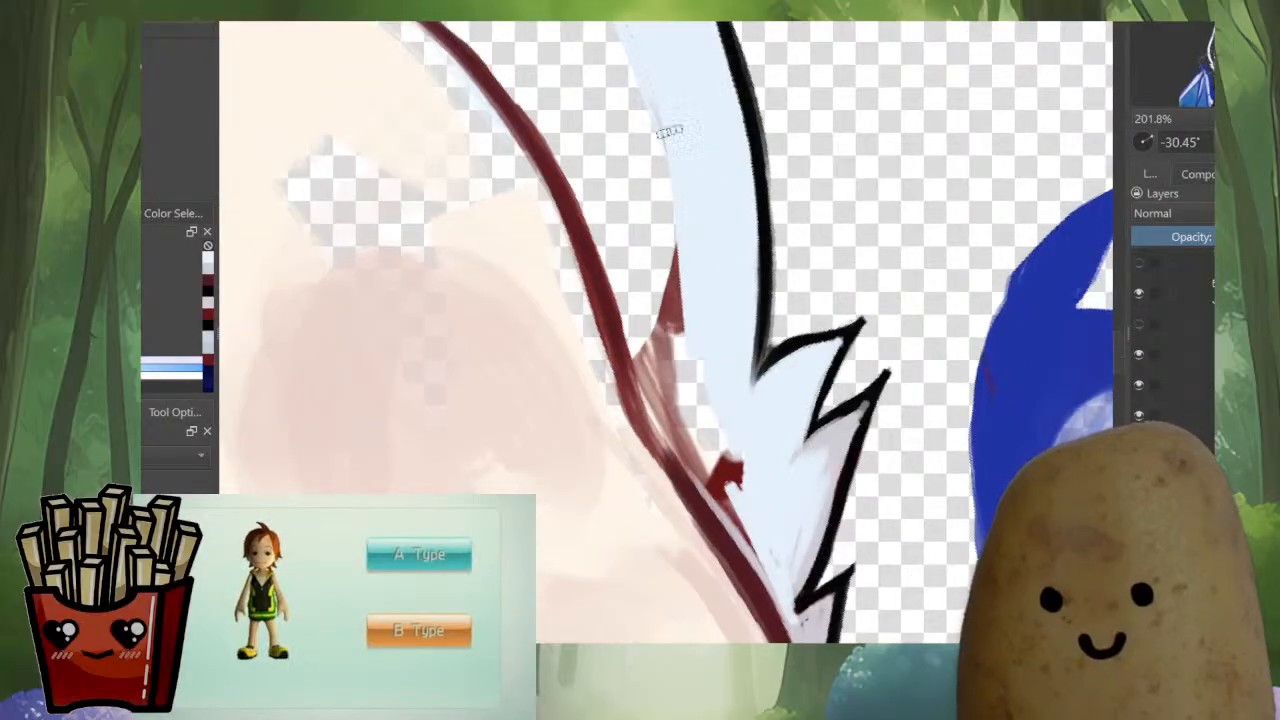
mouse_move(668, 130)
left_mouse_down()
mouse_move(673, 310)
mouse_move(683, 155)
mouse_move(645, 335)
left_mouse_up()
left_click_drag(672, 428, 645, 342)
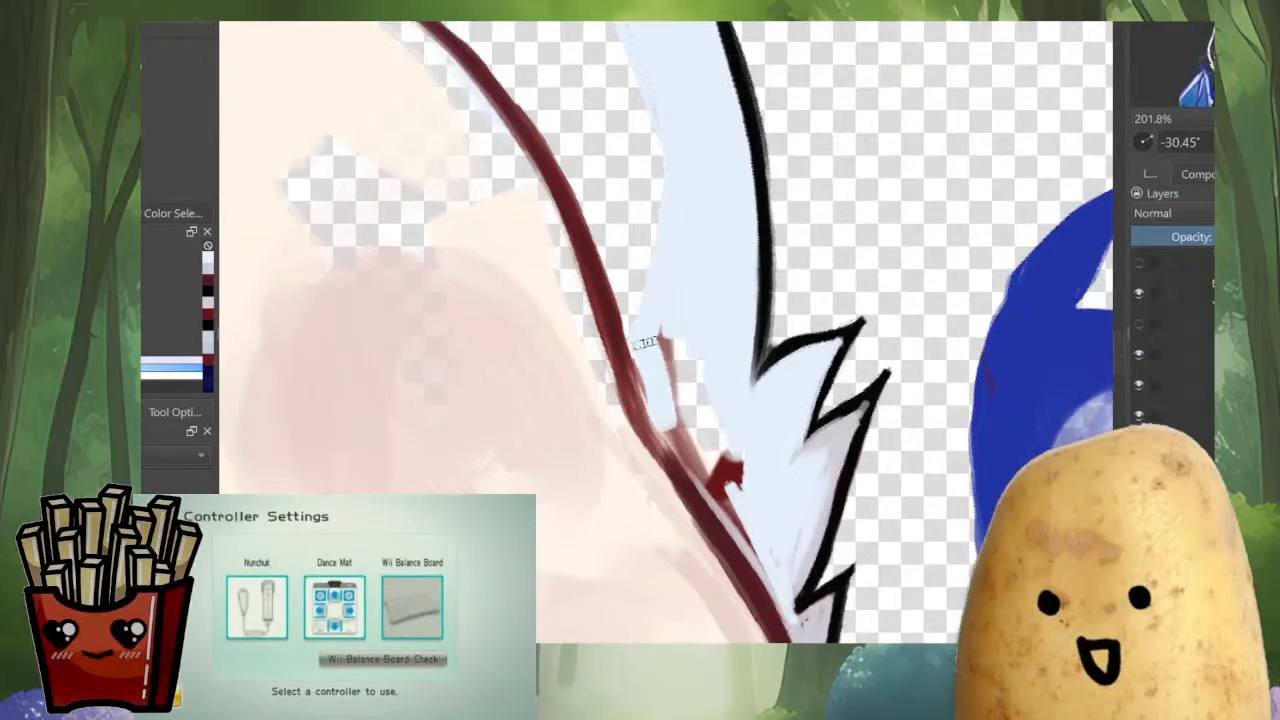
left_click_drag(686, 420, 749, 491)
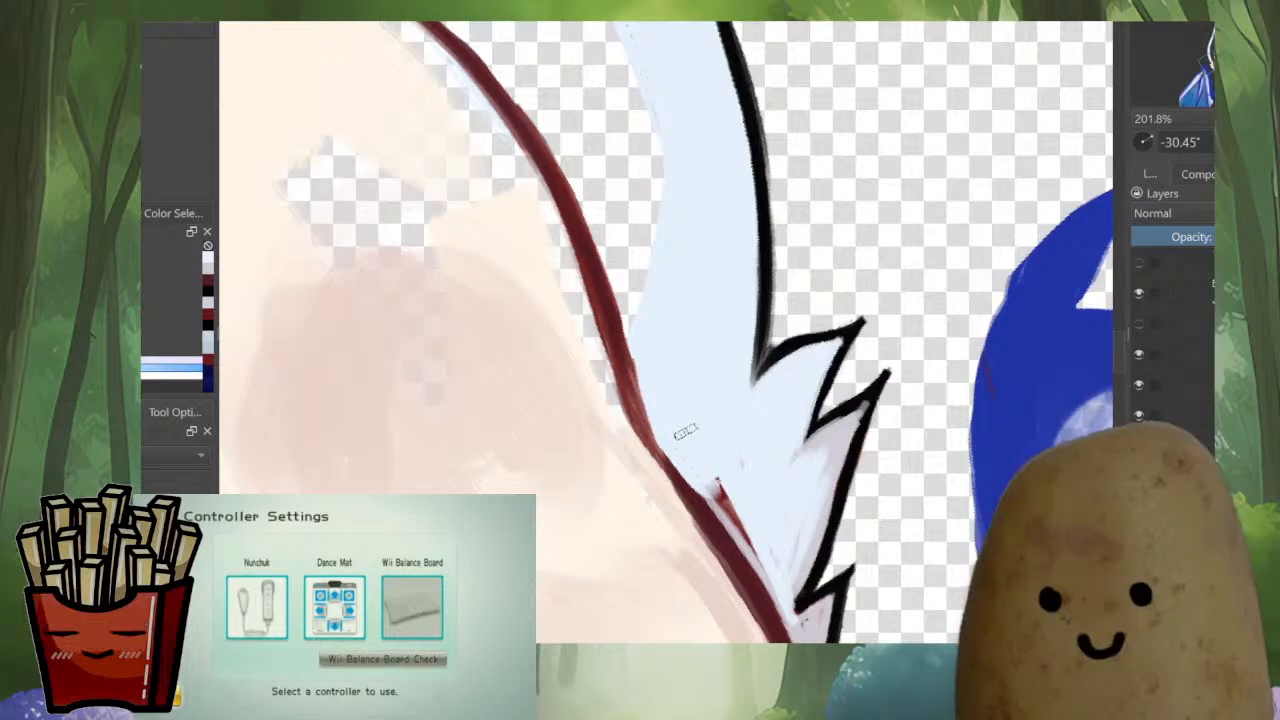
left_click_drag(677, 429, 770, 578)
scroll(787, 567, "down", 6)
key("m")
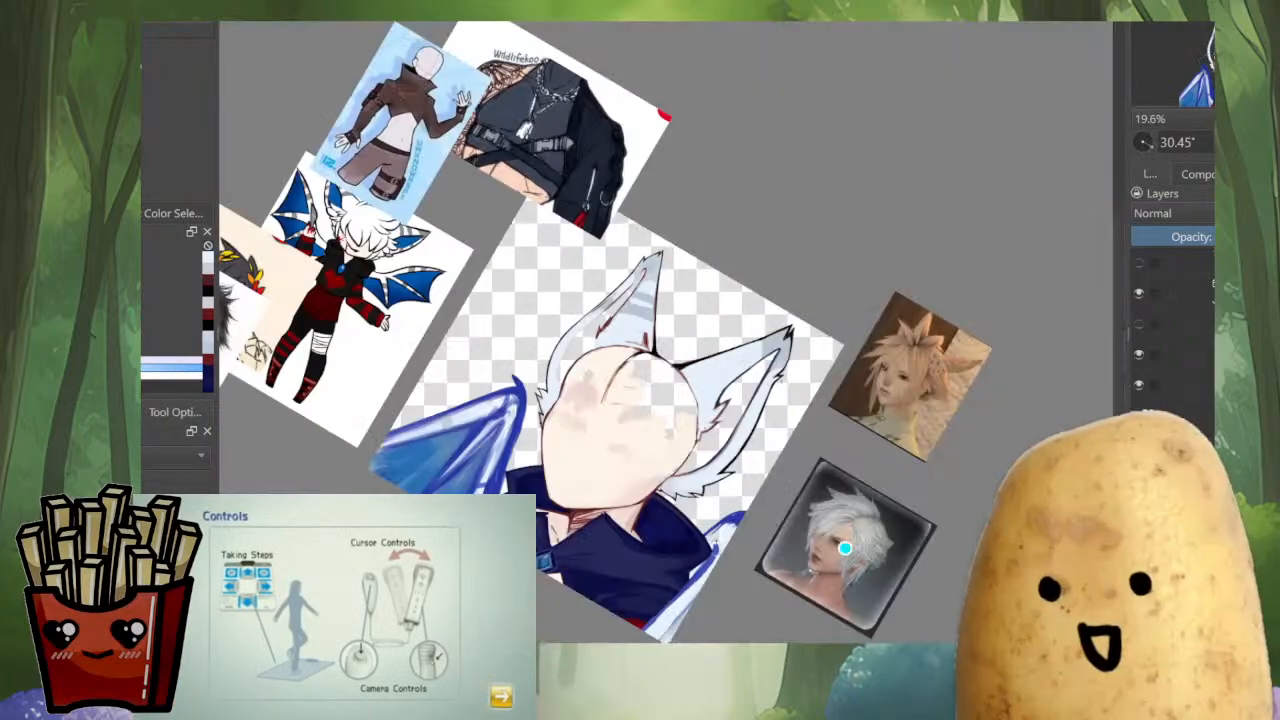
Clean up the dark red face outline beside the fur tuft, alternating the outline red and cream skin color
scroll(540, 470, "up", 5)
scroll(609, 439, "up", 3)
left_click(603, 515, "ctrl")
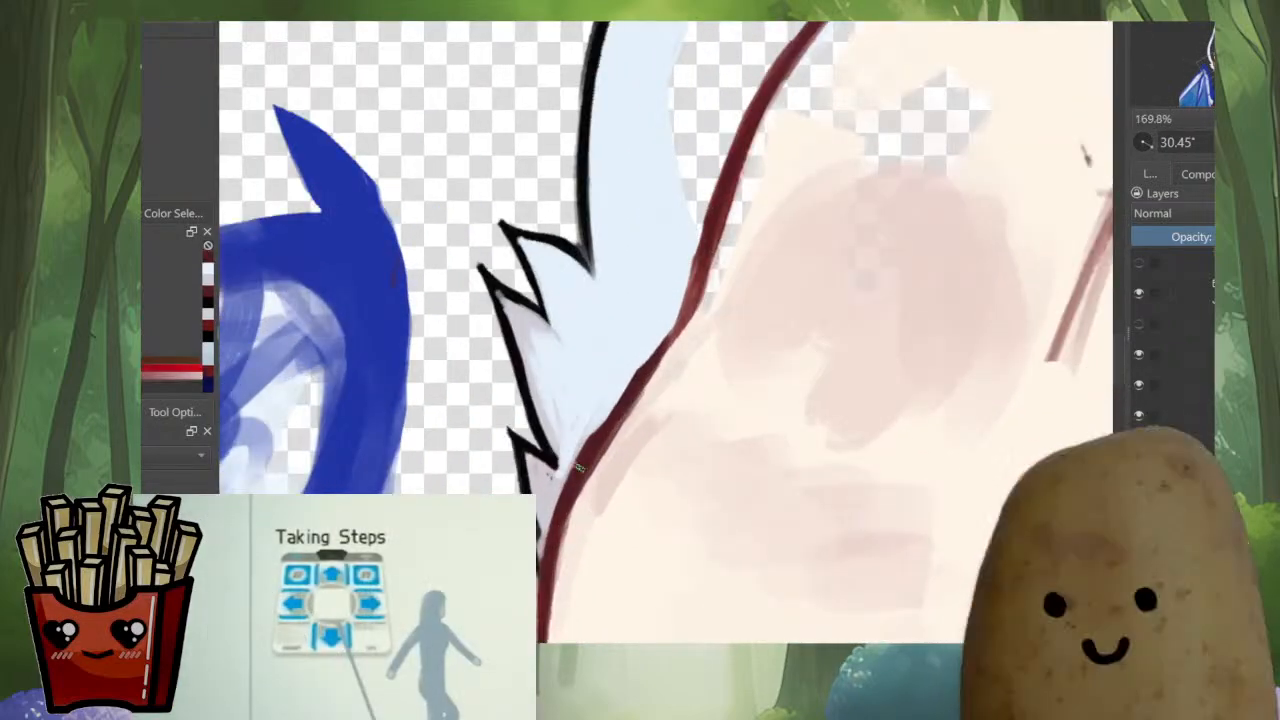
left_click_drag(677, 391, 643, 429)
left_click(624, 444, "ctrl")
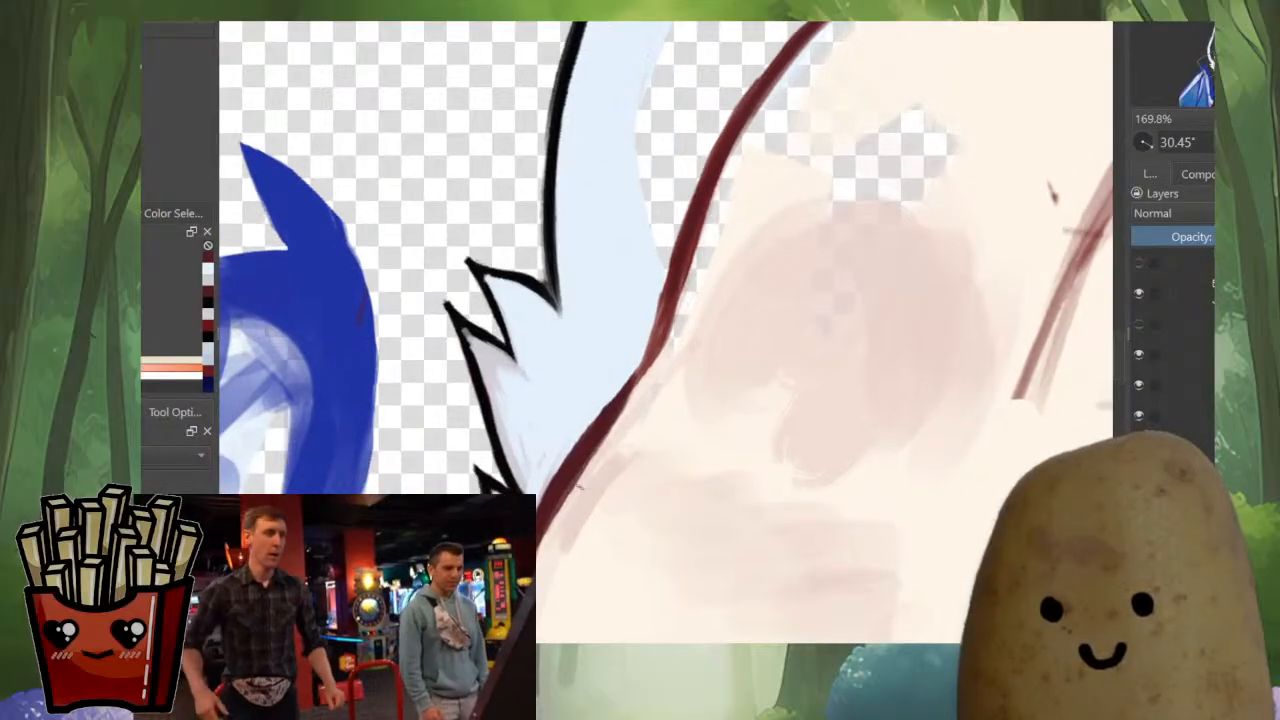
mouse_move(562, 508)
left_mouse_down()
mouse_move(681, 330)
mouse_move(592, 432)
left_mouse_up()
left_click(650, 354, "ctrl")
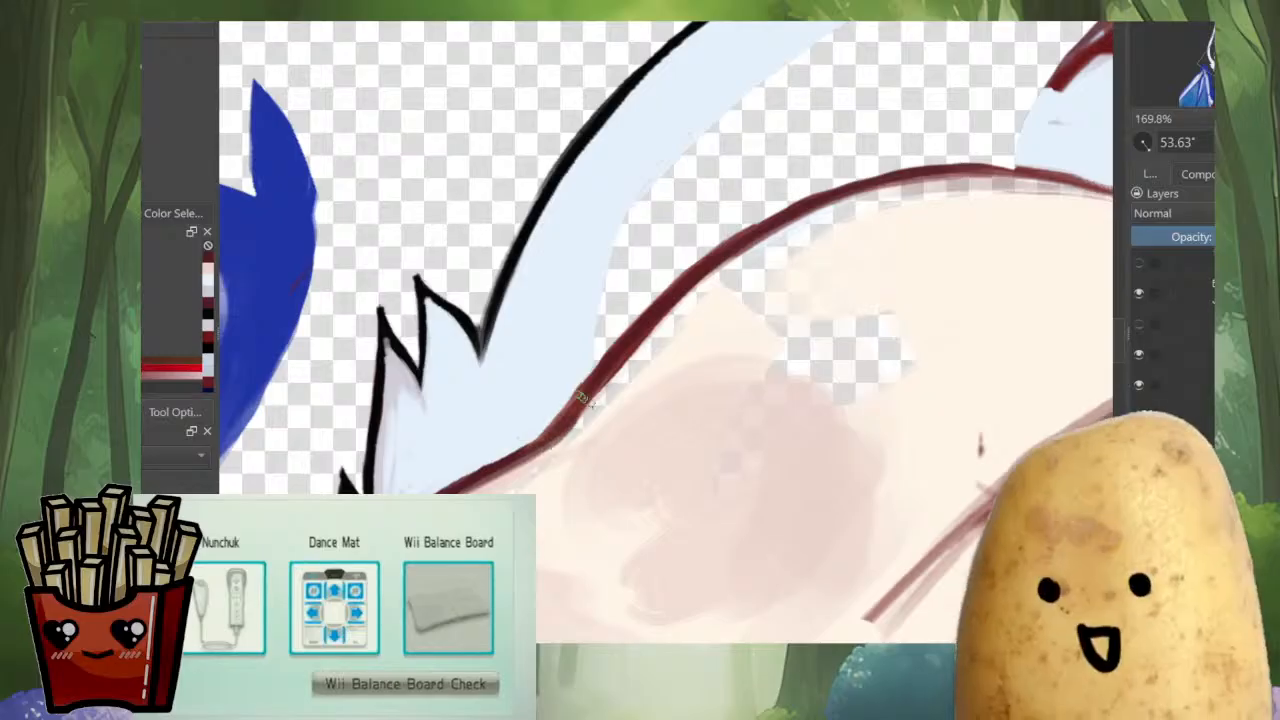
Paint cream skin over the transparent gap along the forehead's side, up to the dark red face outline
left_click(556, 505, "ctrl")
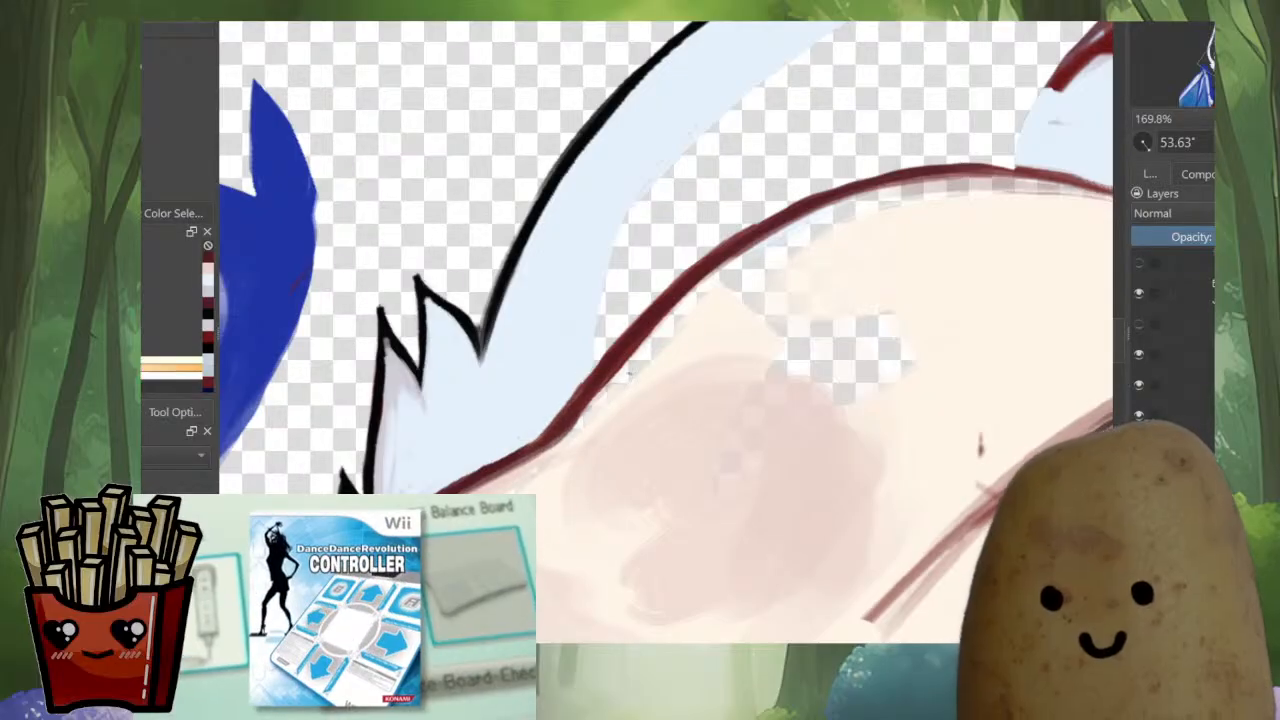
left_click_drag(545, 460, 588, 428)
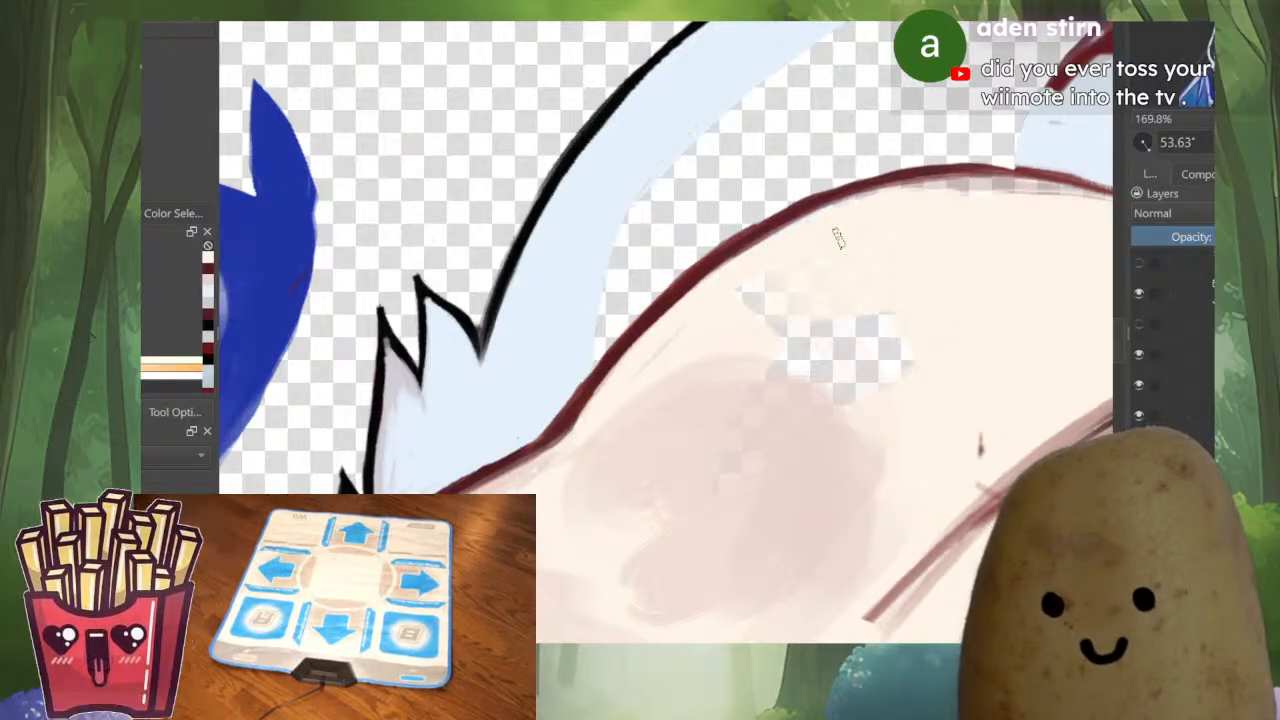
left_click_drag(667, 352, 732, 484)
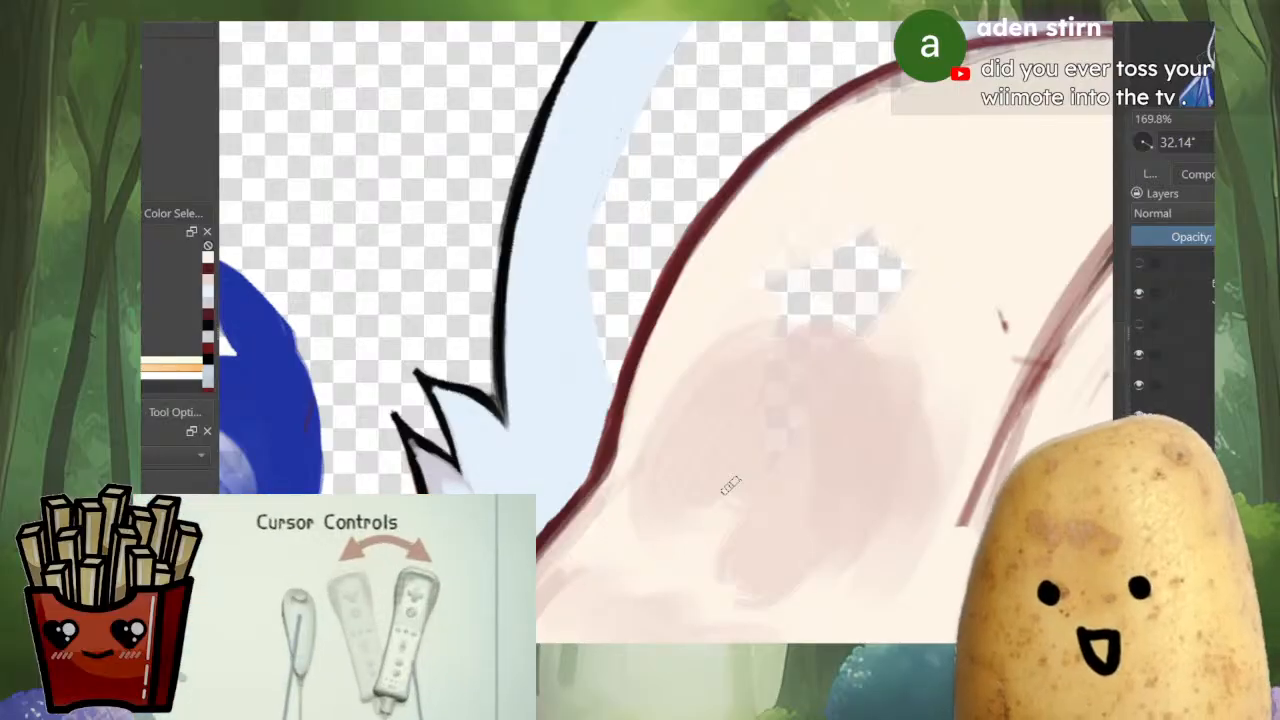
left_click_drag(732, 484, 498, 630)
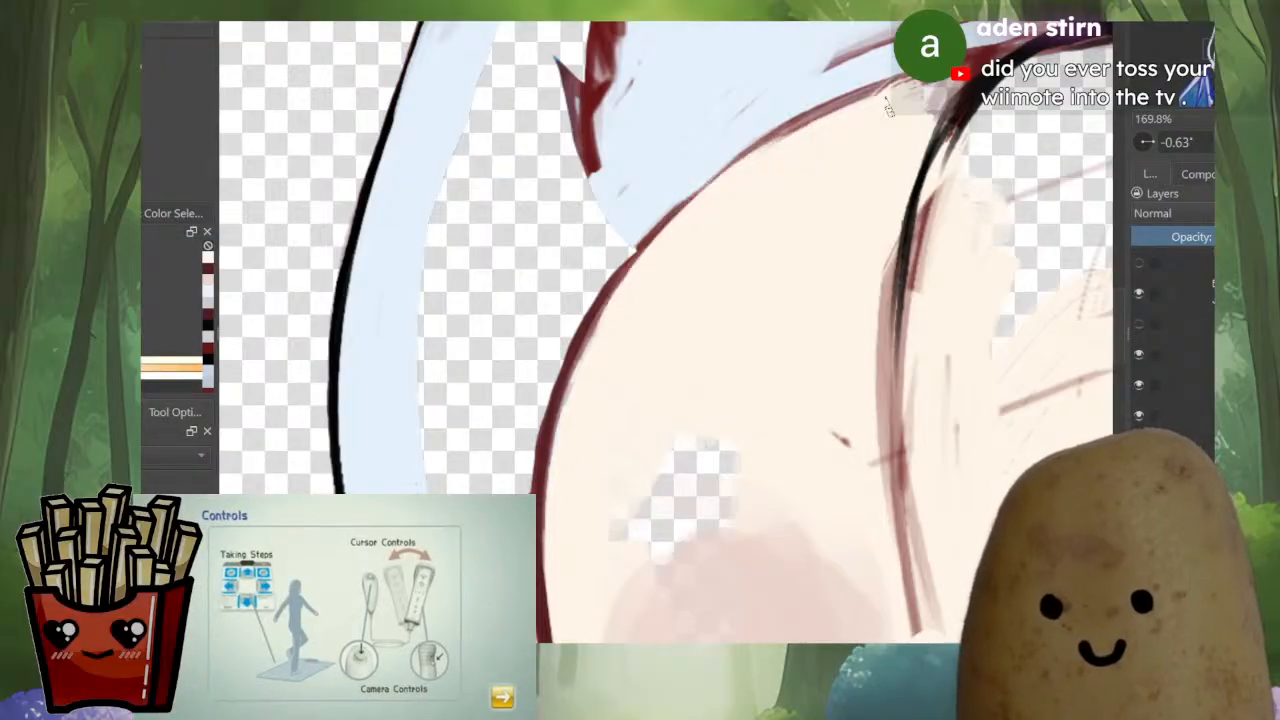
Redraw the dark red head outline as a smooth curve from the temple up along the ear's base
left_click(598, 436, "ctrl")
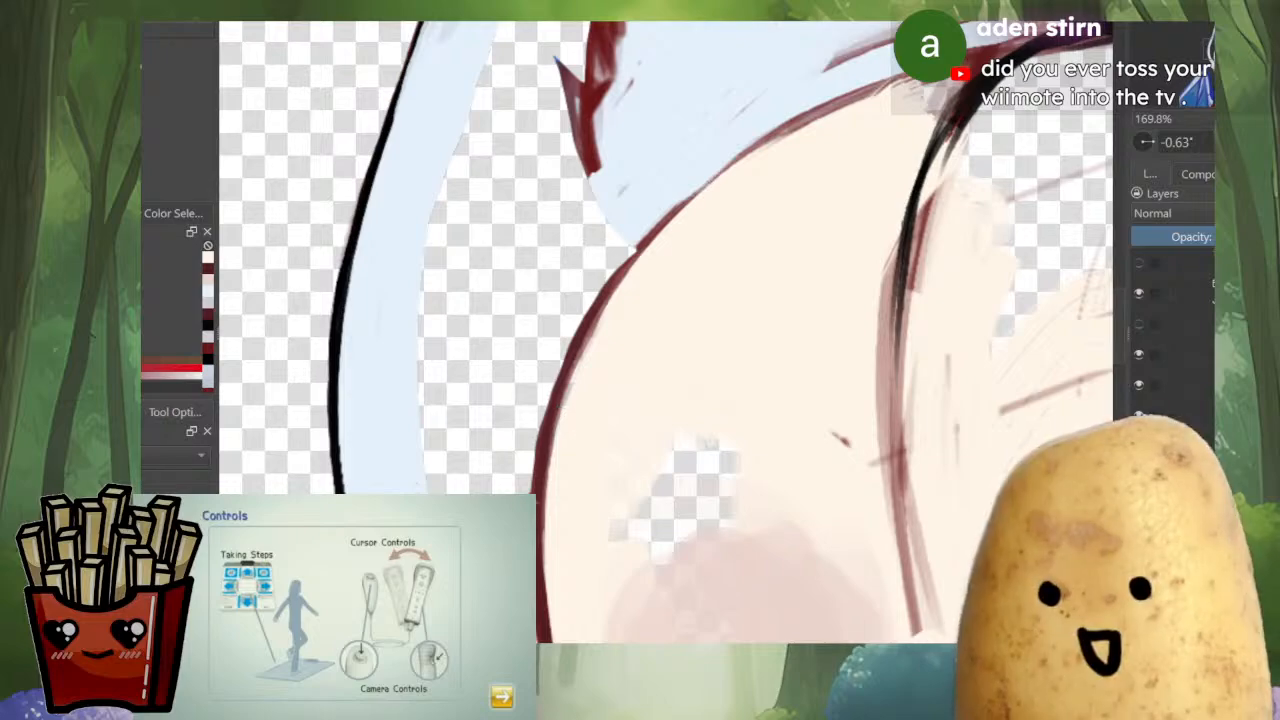
mouse_move(557, 404)
left_mouse_down()
mouse_move(608, 303)
mouse_move(789, 129)
left_mouse_up()
left_click_drag(722, 174, 963, 56)
left_click_drag(707, 292, 664, 315)
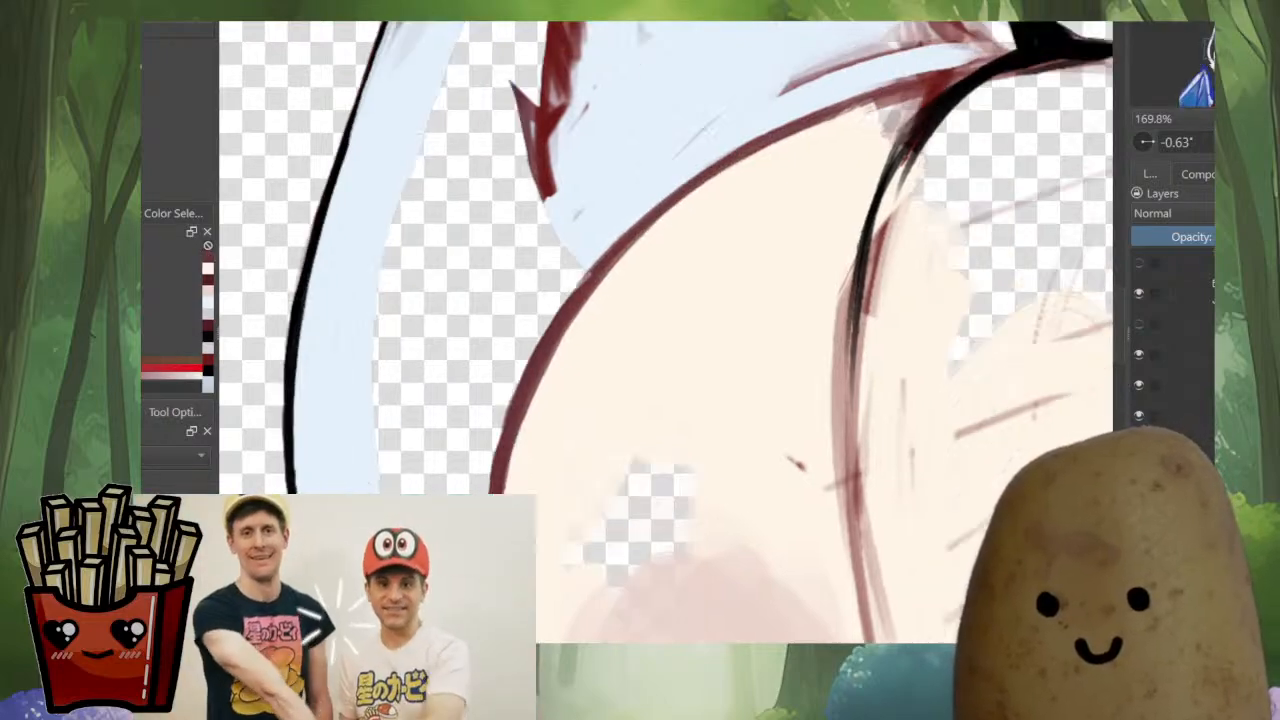
scroll(664, 315, "down", 8)
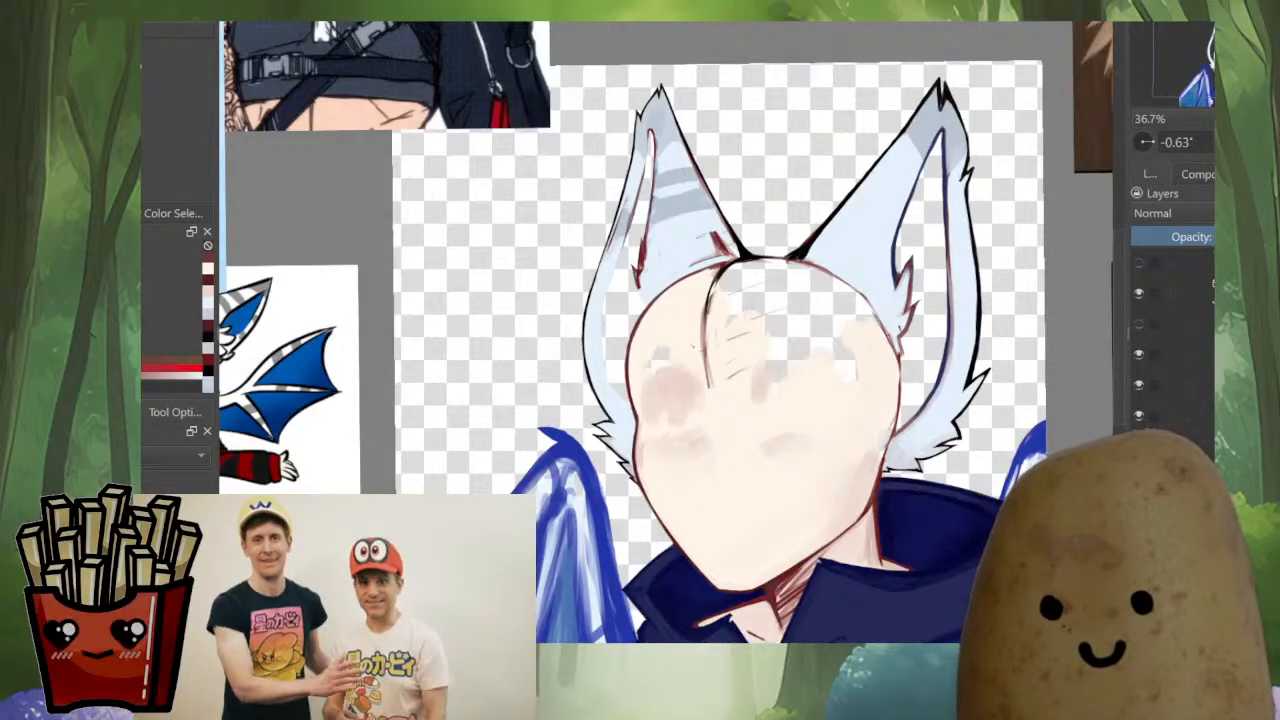
Fill the transparent hole in the forehead with cream skin and trim the red sketch beside the black hairline stroke
scroll(658, 340, "up", 6)
left_click(707, 344, "ctrl")
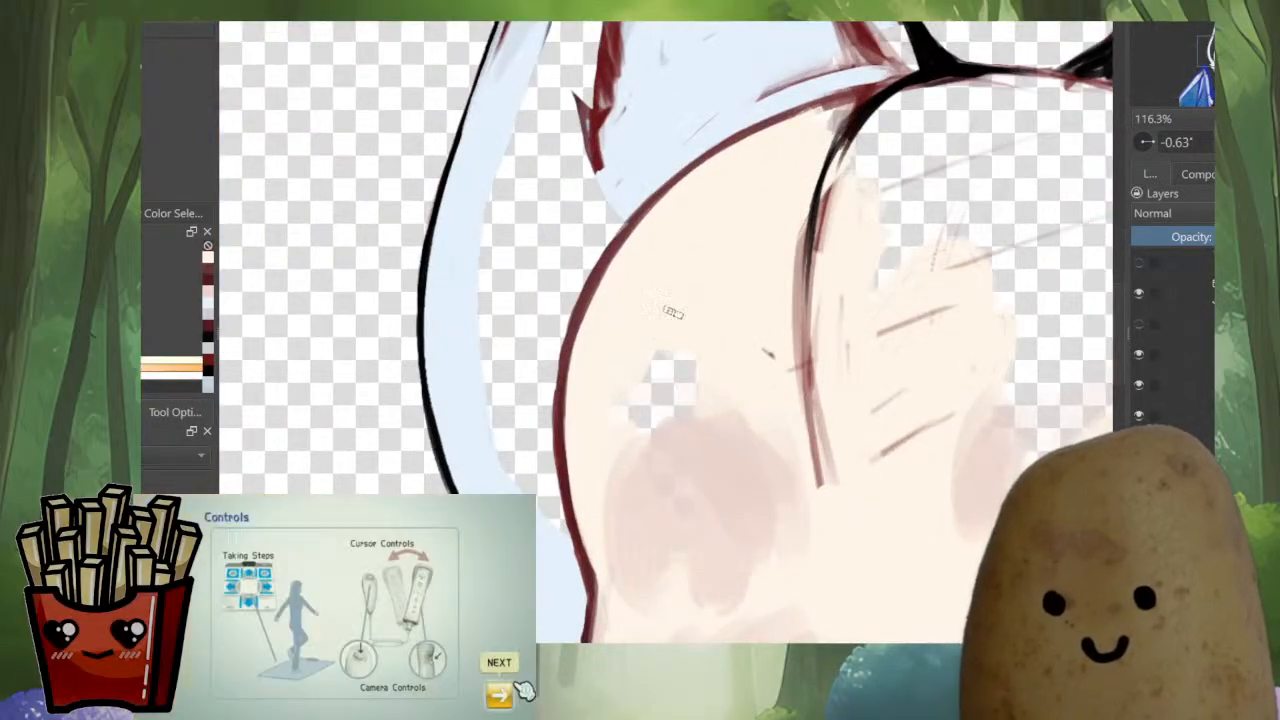
mouse_move(668, 362)
left_mouse_down()
mouse_move(684, 400)
mouse_move(538, 438)
left_mouse_up()
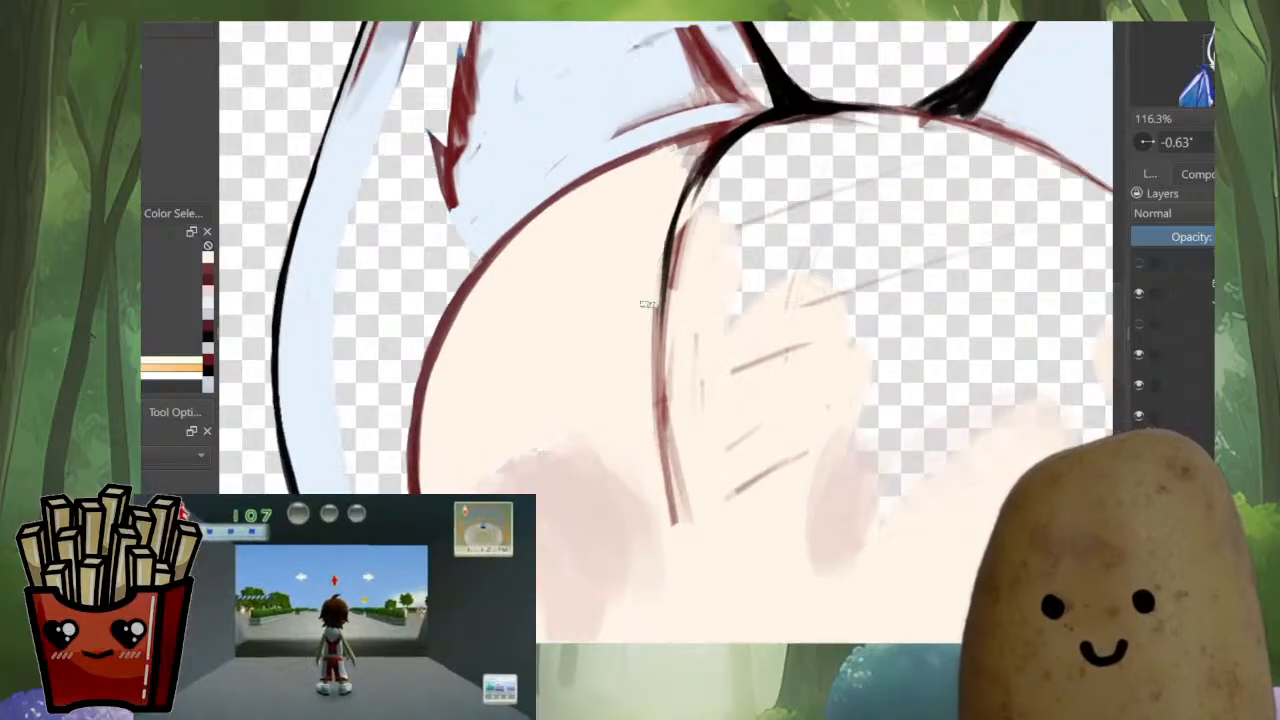
mouse_move(648, 304)
left_mouse_down()
mouse_move(664, 522)
mouse_move(684, 410)
left_mouse_up()
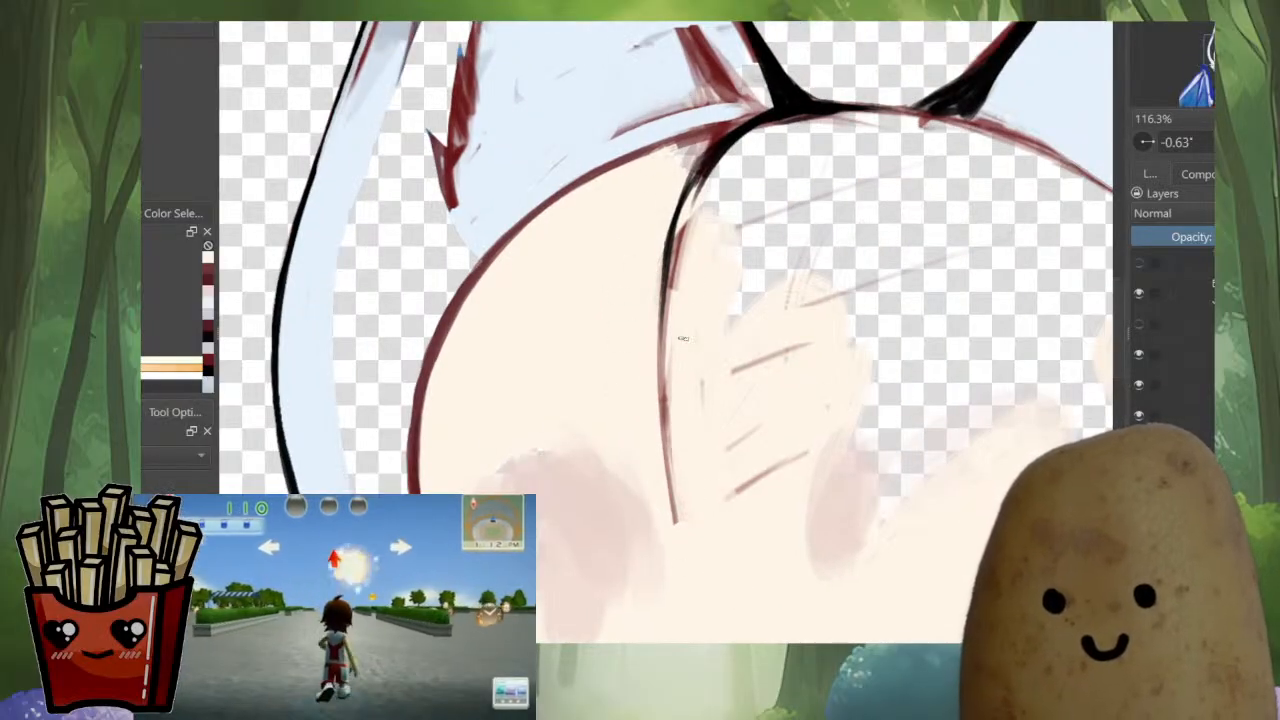
Paint a cream skin band under the head outline, from the hairline stroke across the forehead to the far temple
mouse_move(735, 165)
left_mouse_down()
mouse_move(871, 124)
mouse_move(928, 129)
left_mouse_up()
key("m")
left_click_drag(738, 205, 992, 241)
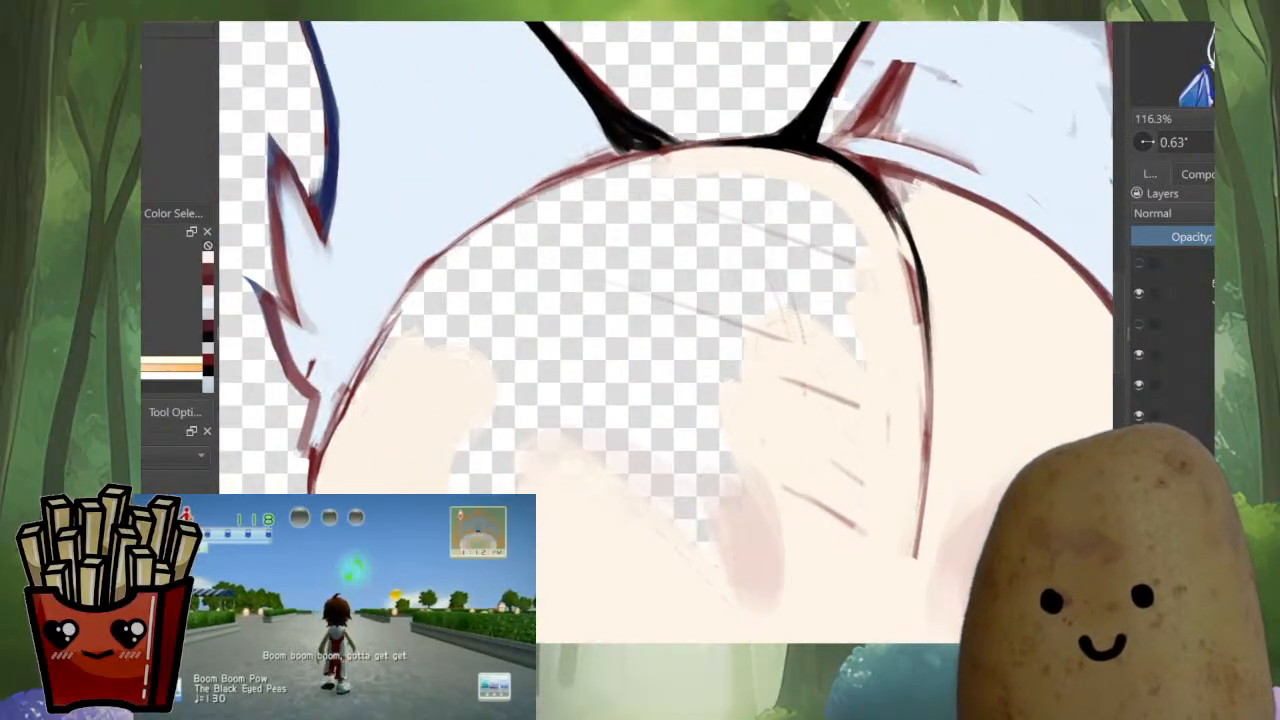
left_click_drag(755, 205, 890, 265)
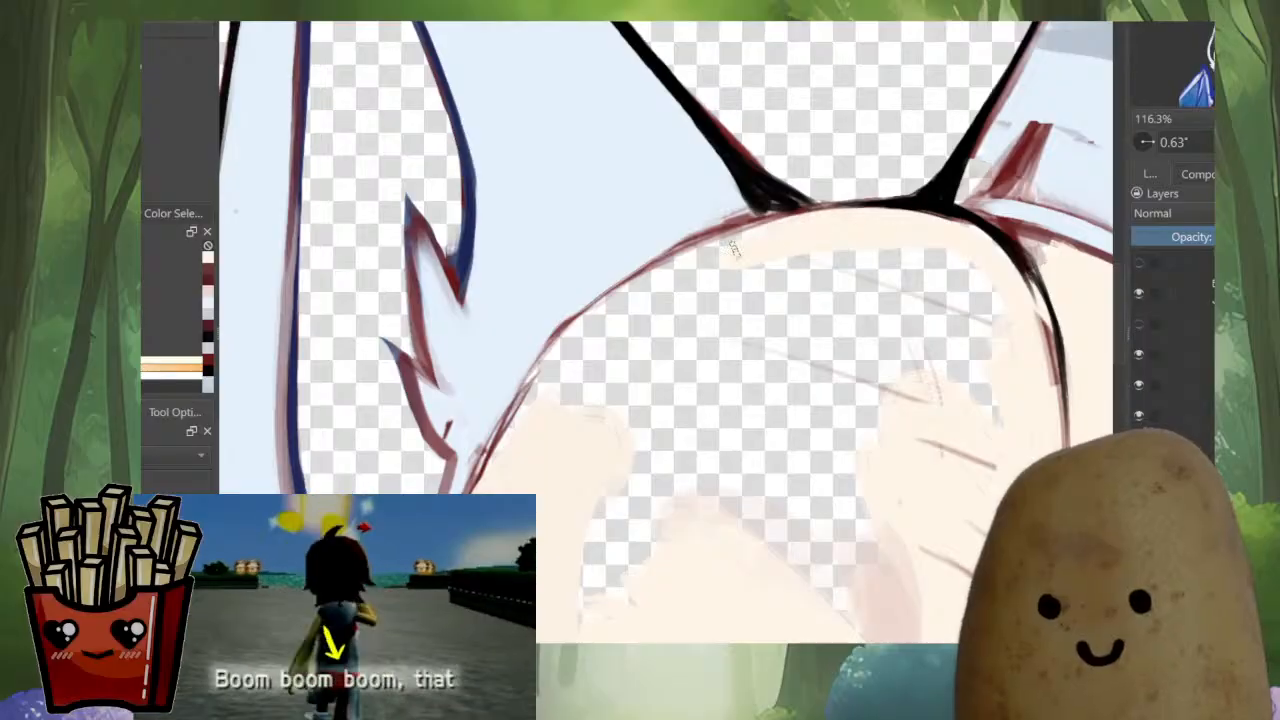
left_click_drag(609, 320, 542, 403)
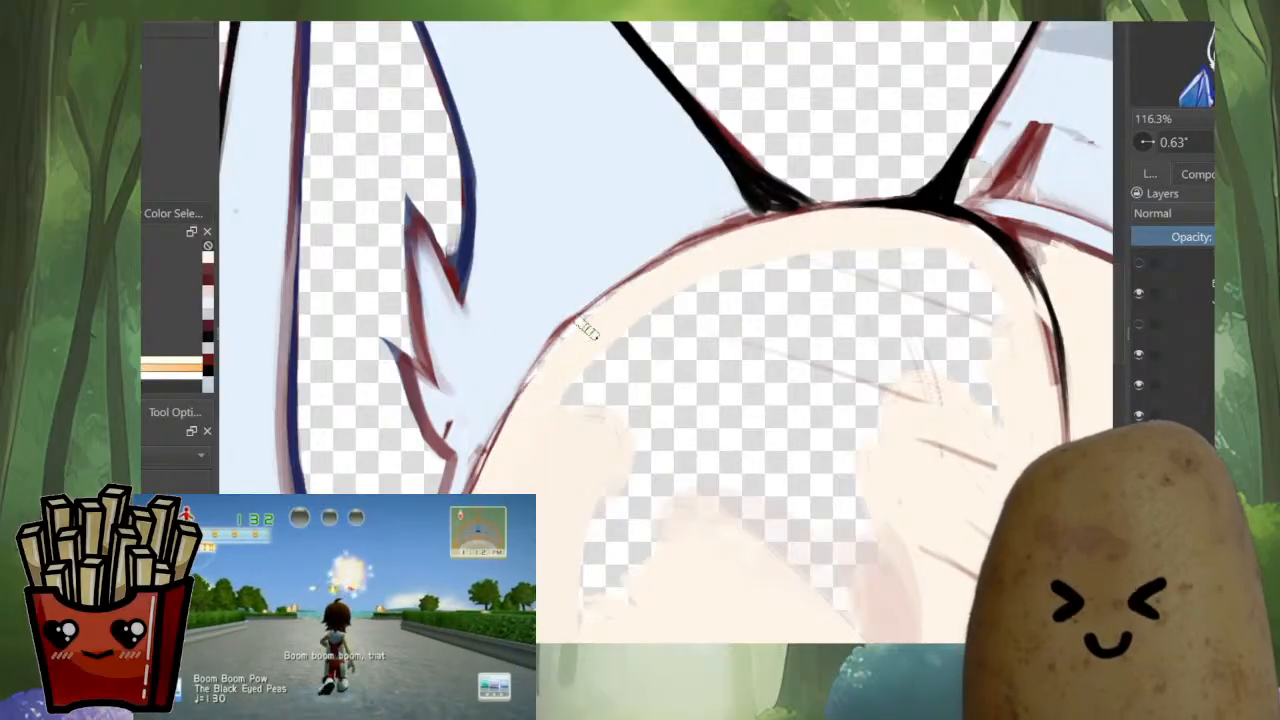
Redraw the dark red face outline where it passes the collar and the lower fur tuft
left_click_drag(580, 320, 783, 92)
mouse_move(665, 300)
left_mouse_down()
mouse_move(665, 400)
mouse_move(665, 310)
left_mouse_up()
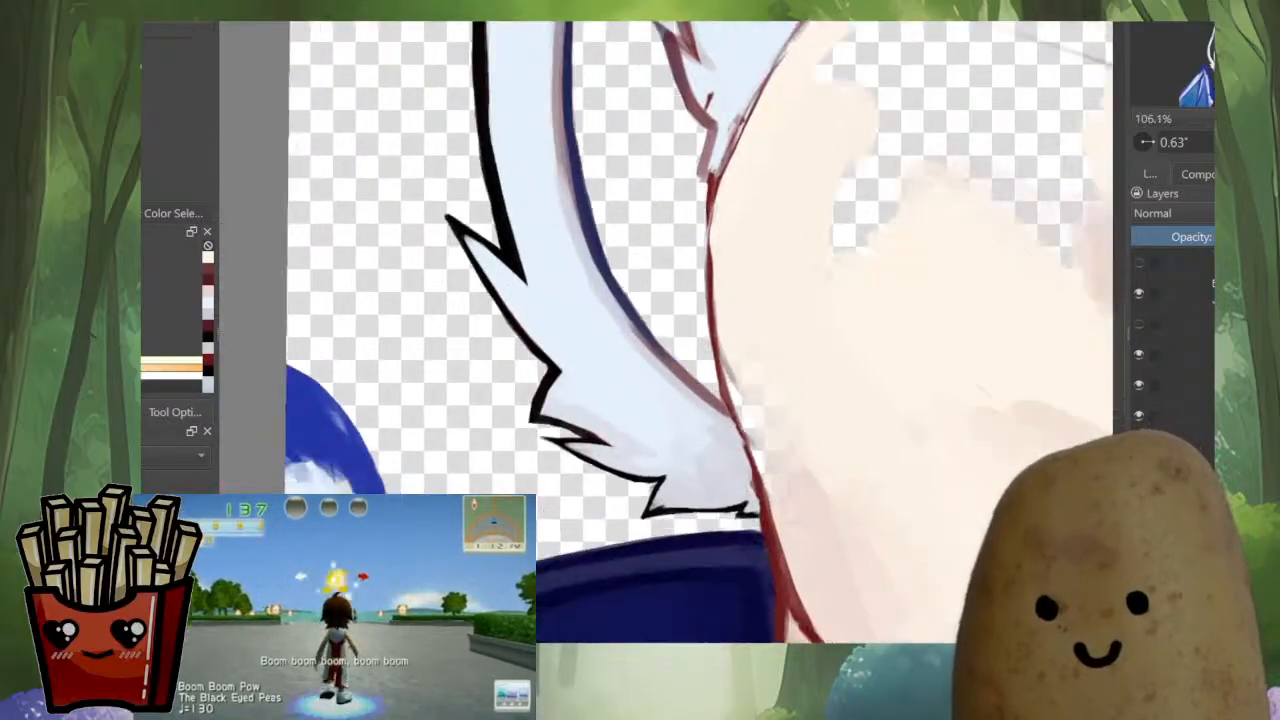
left_click_drag(665, 160, 850, 285)
left_click_drag(550, 420, 550, 340)
left_click(448, 469, "ctrl")
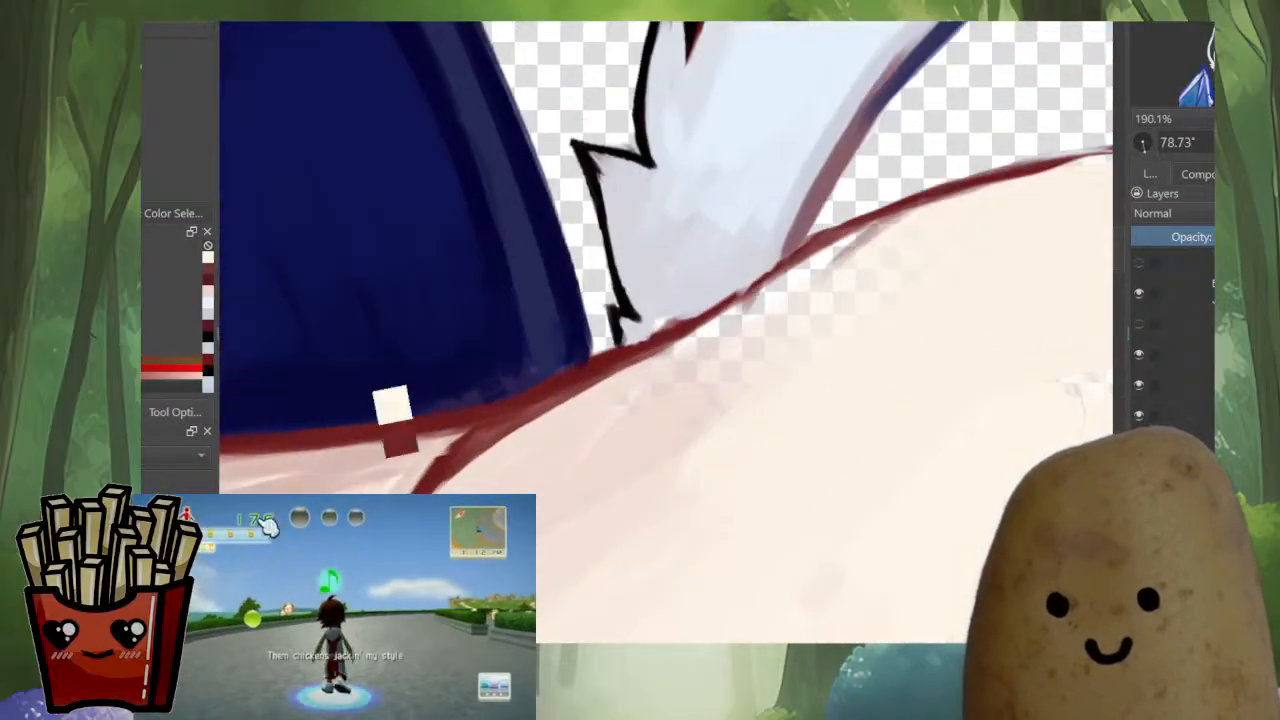
left_click_drag(428, 492, 433, 481)
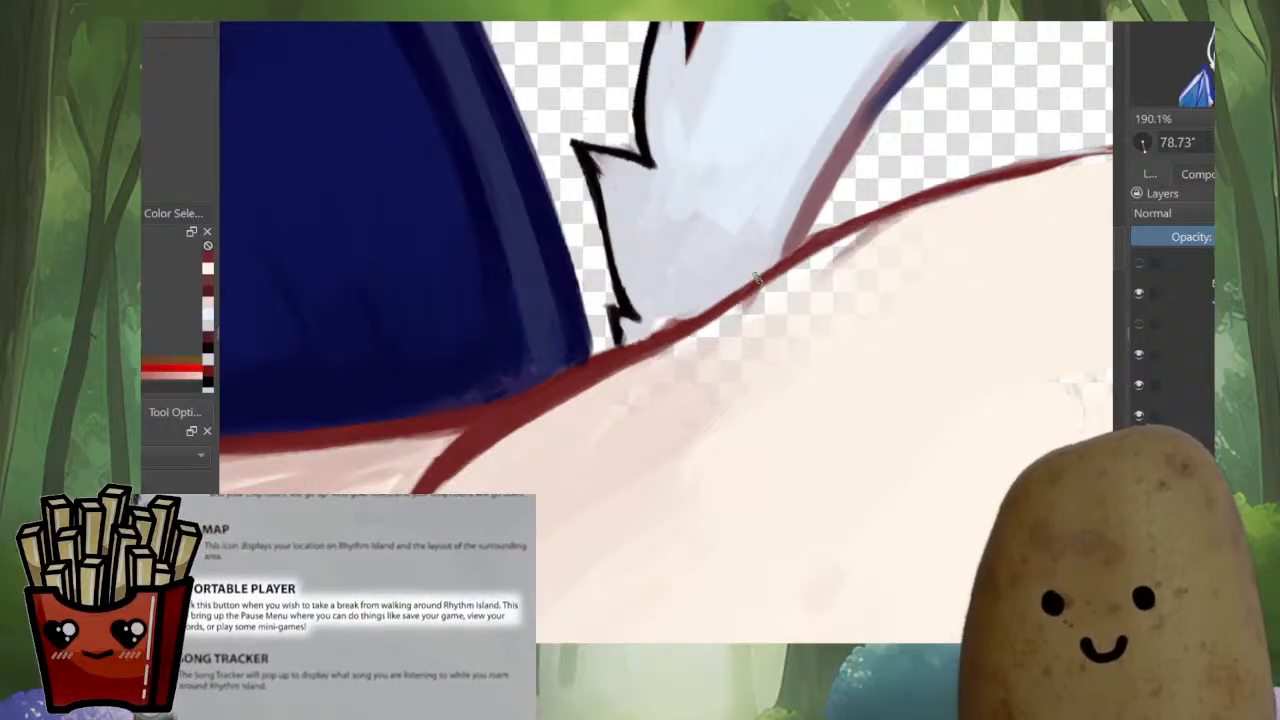
left_click_drag(890, 220, 566, 470)
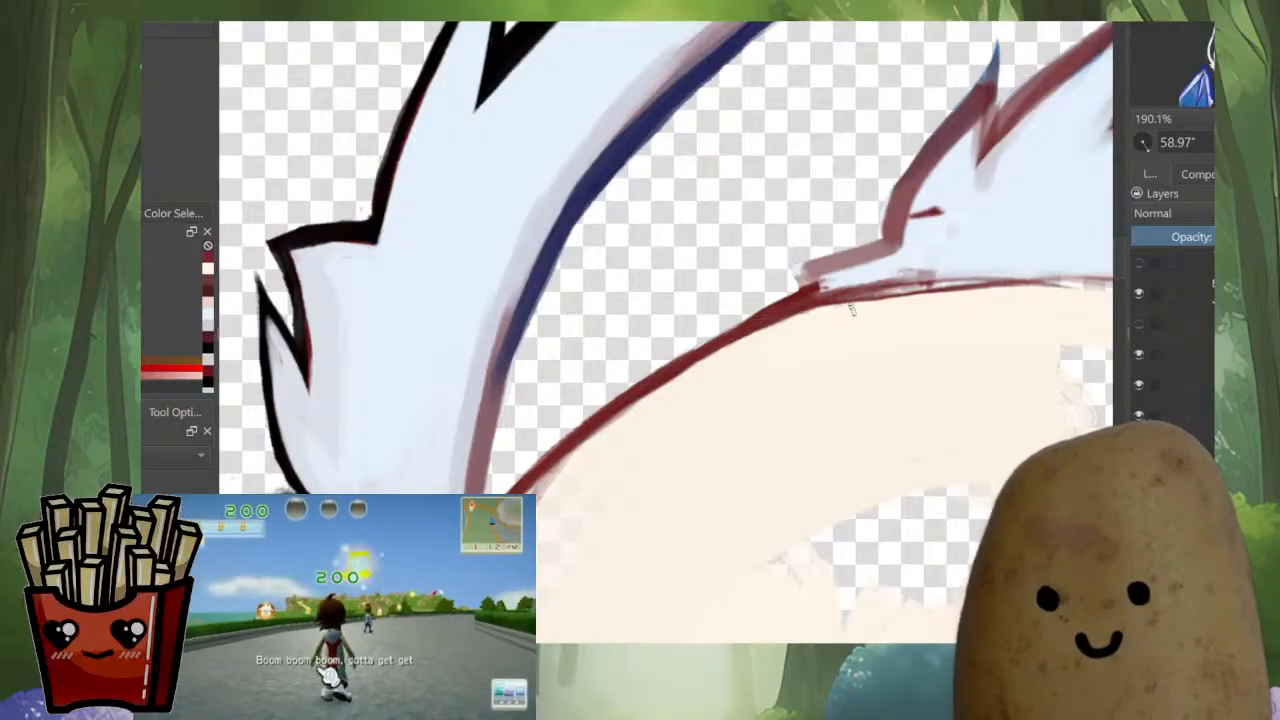
Trace the head outline in dark red from the ear's small fur spikes up along the forehead
left_click_drag(852, 310, 519, 447)
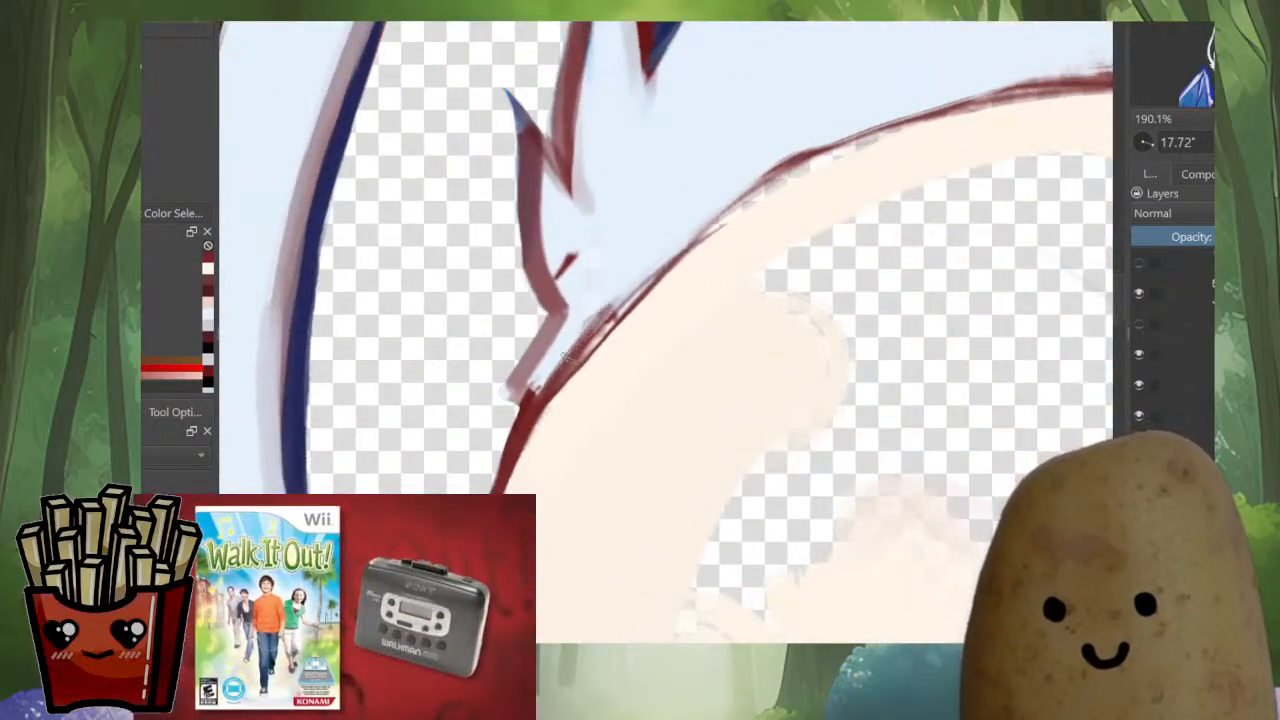
left_click_drag(592, 340, 792, 175)
left_click_drag(672, 258, 964, 104)
Trim the forehead outline's outer edge with pale blue and even out the line between the ears in dark red
left_click_drag(1003, 147, 604, 392)
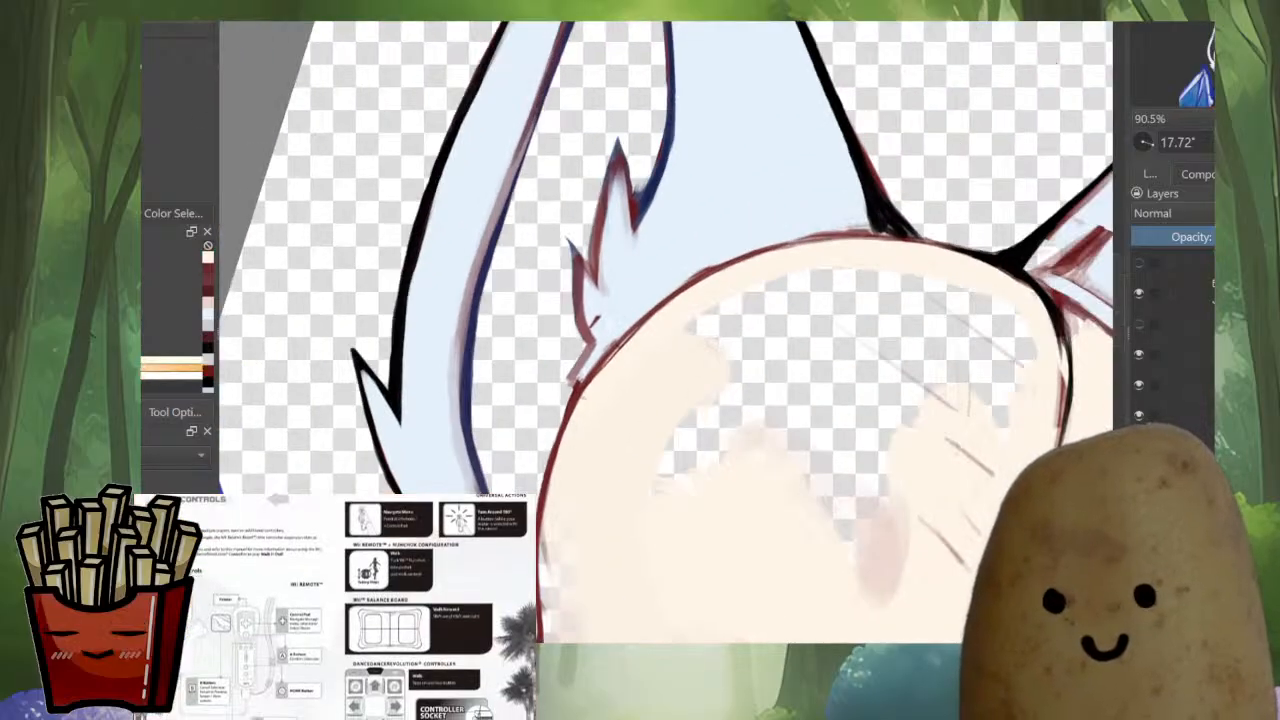
left_click(728, 240, "ctrl")
left_click_drag(782, 234, 713, 260)
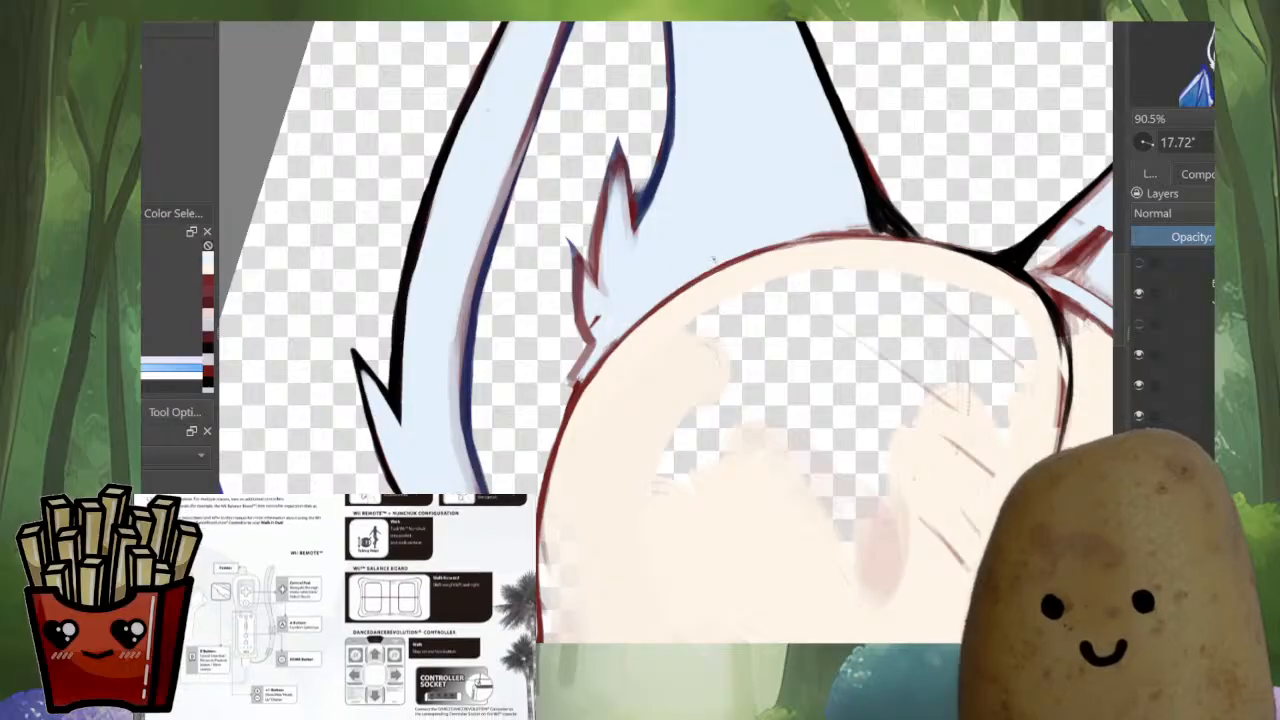
left_click(597, 321, "ctrl")
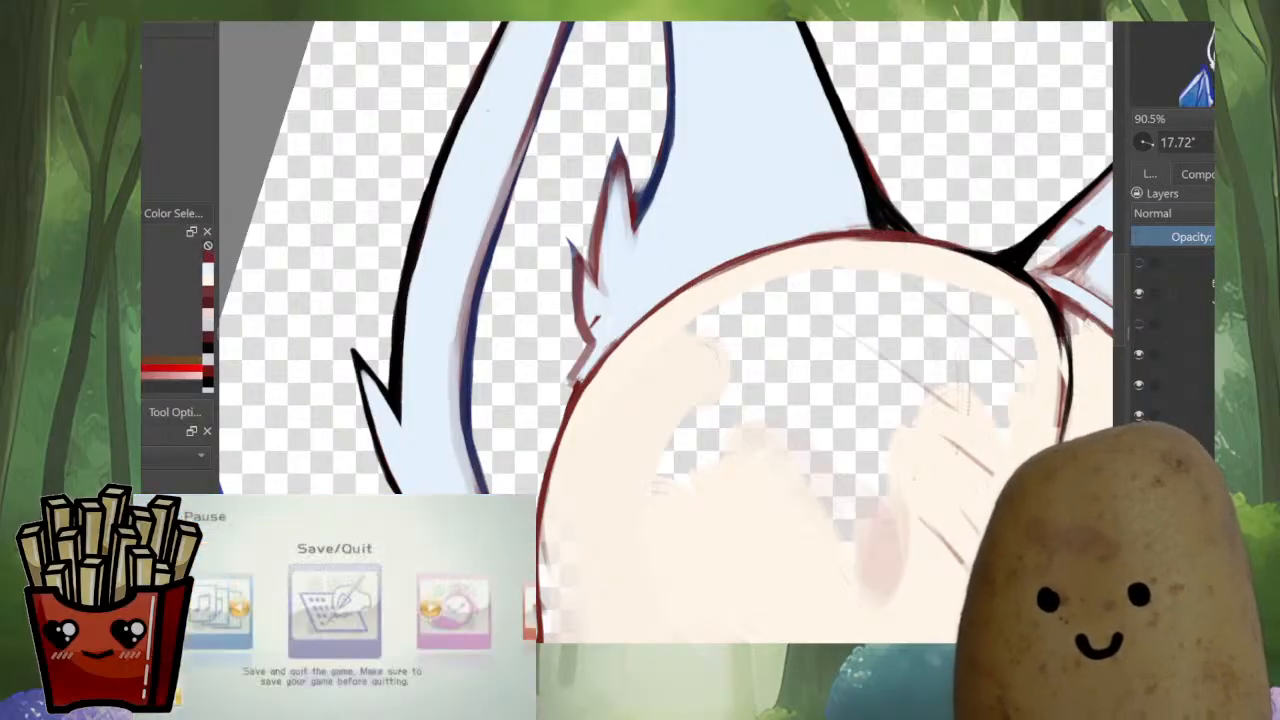
left_click(929, 259, "ctrl")
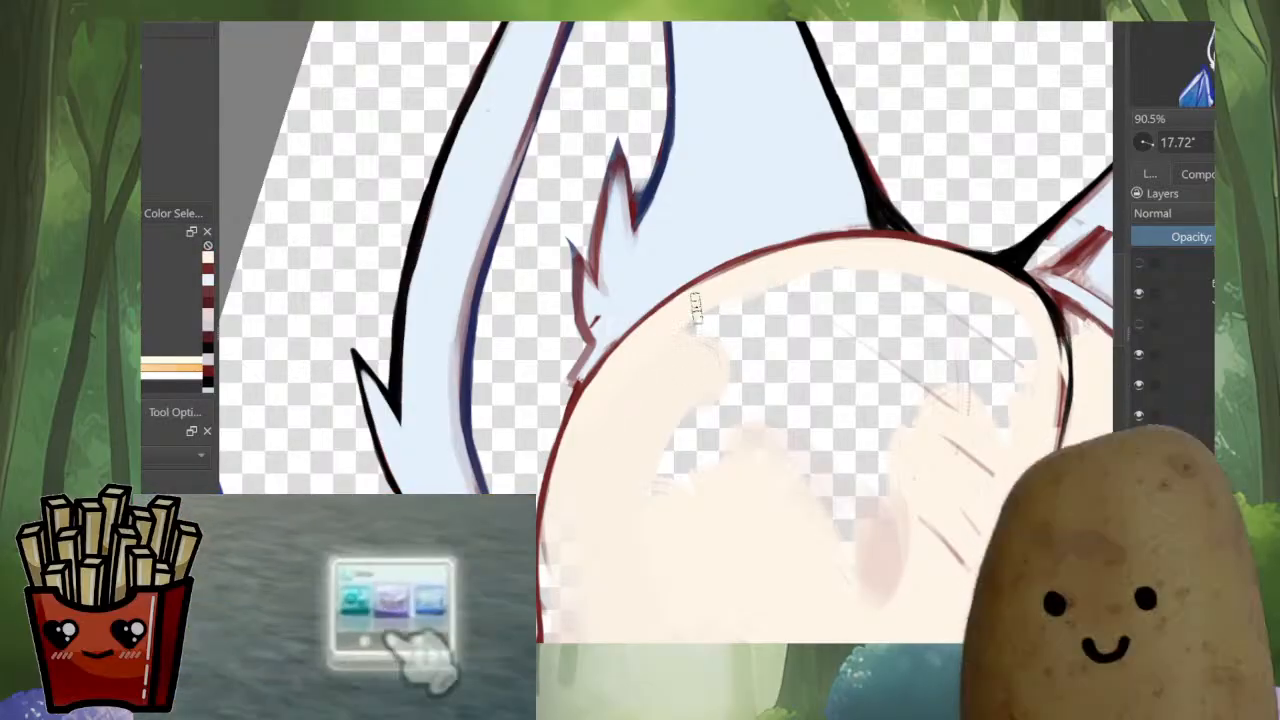
Mirror the canvas, fill the small gaps beside the dark red face outline and smooth the cream skin on the cheek
left_click_drag(577, 449, 584, 375)
left_click_drag(610, 310, 620, 265)
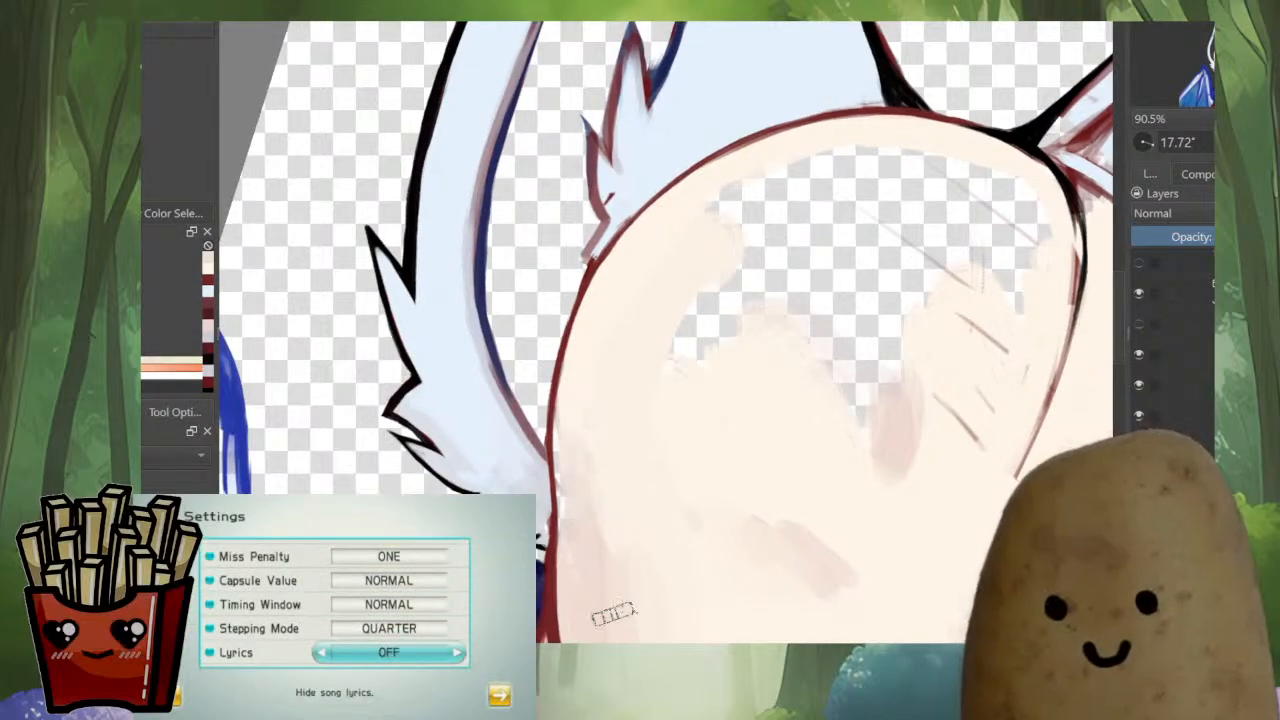
key("m")
left_click_drag(746, 426, 685, 454)
left_click_drag(806, 306, 806, 158)
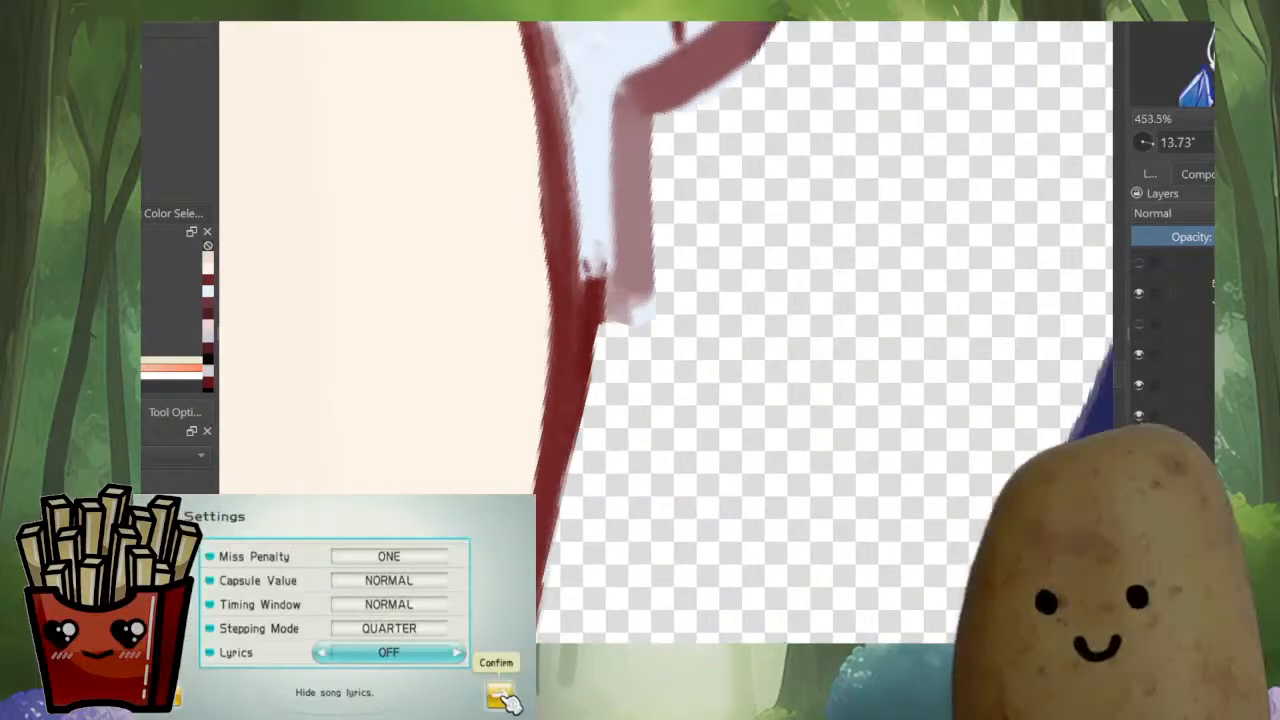
left_click_drag(716, 290, 700, 335)
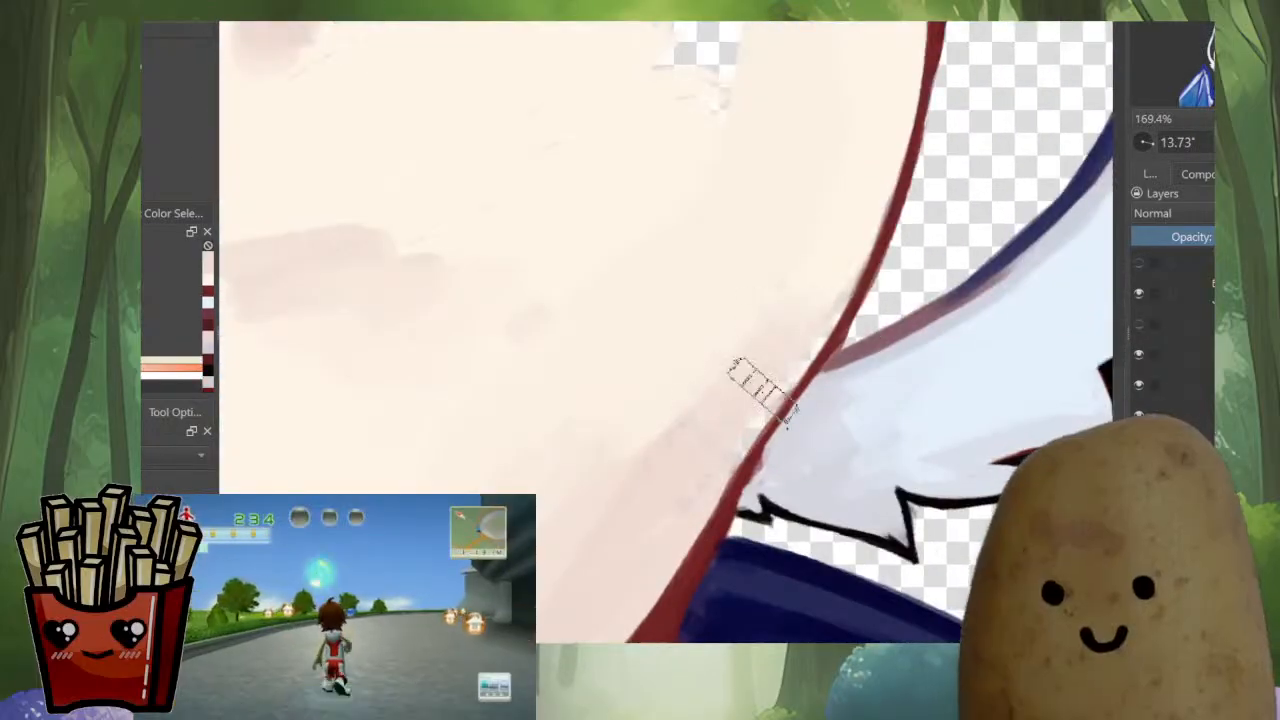
scroll(760, 390, "down", 4)
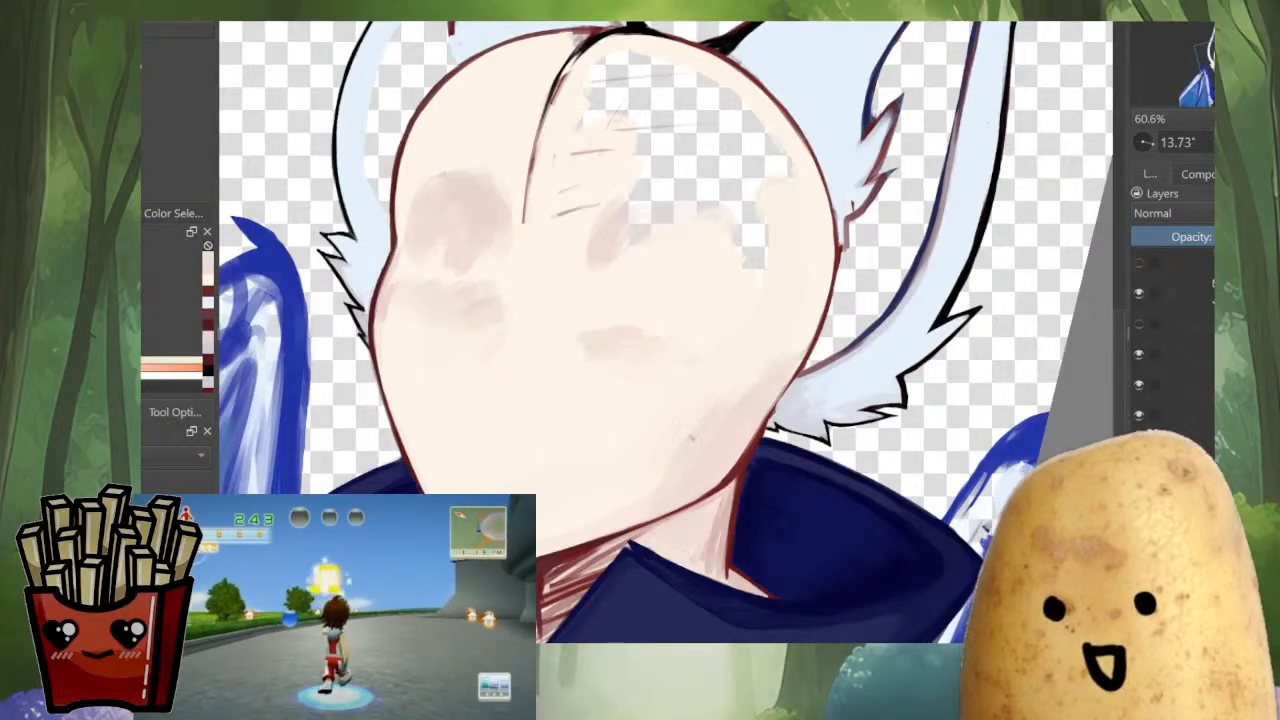
left_click_drag(813, 342, 838, 245)
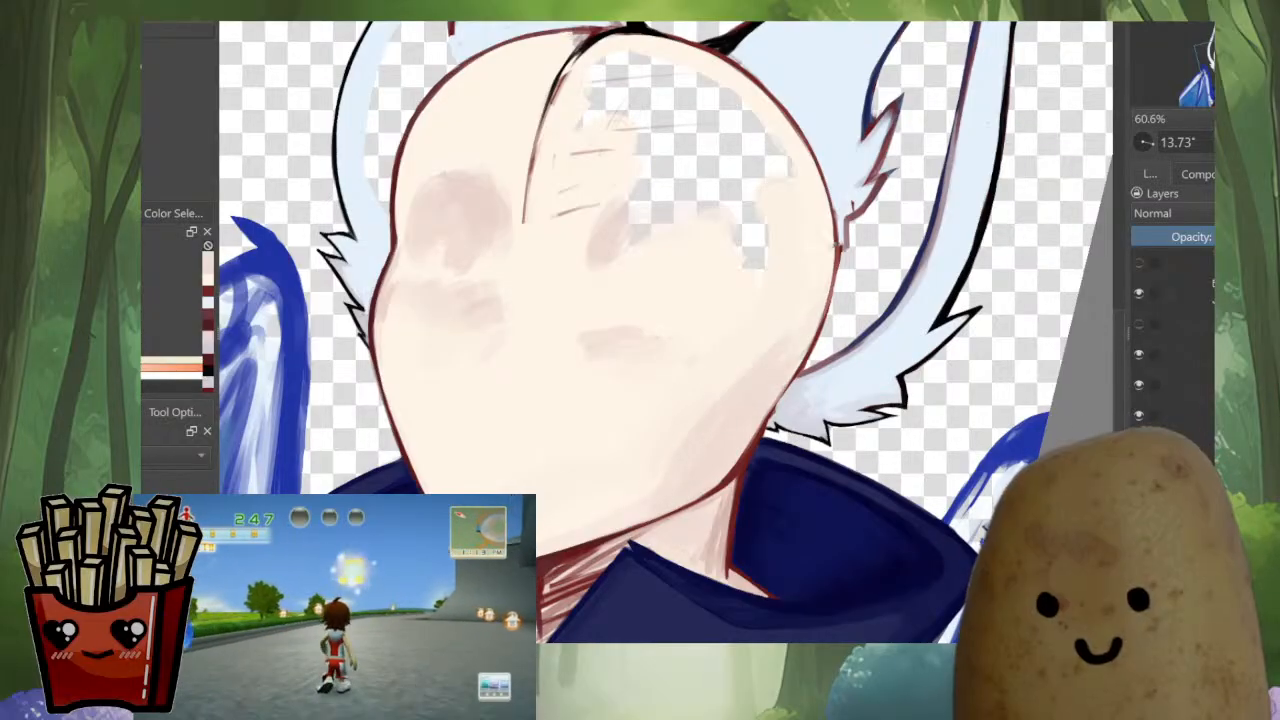
Paint cream skin over the sketch lines and part of the transparent gap on the forehead beside the hairline stroke
left_click_drag(808, 205, 807, 342)
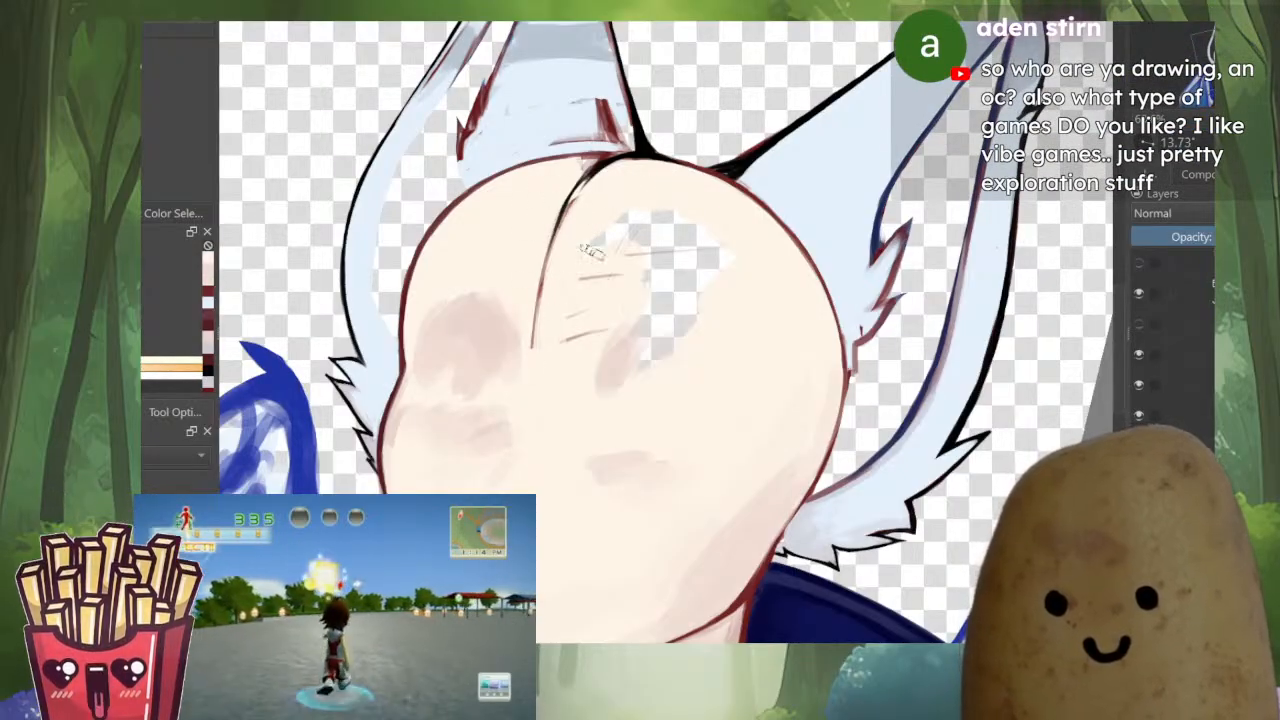
mouse_move(594, 250)
left_mouse_down()
mouse_move(577, 331)
mouse_move(664, 231)
left_mouse_up()
key("i")
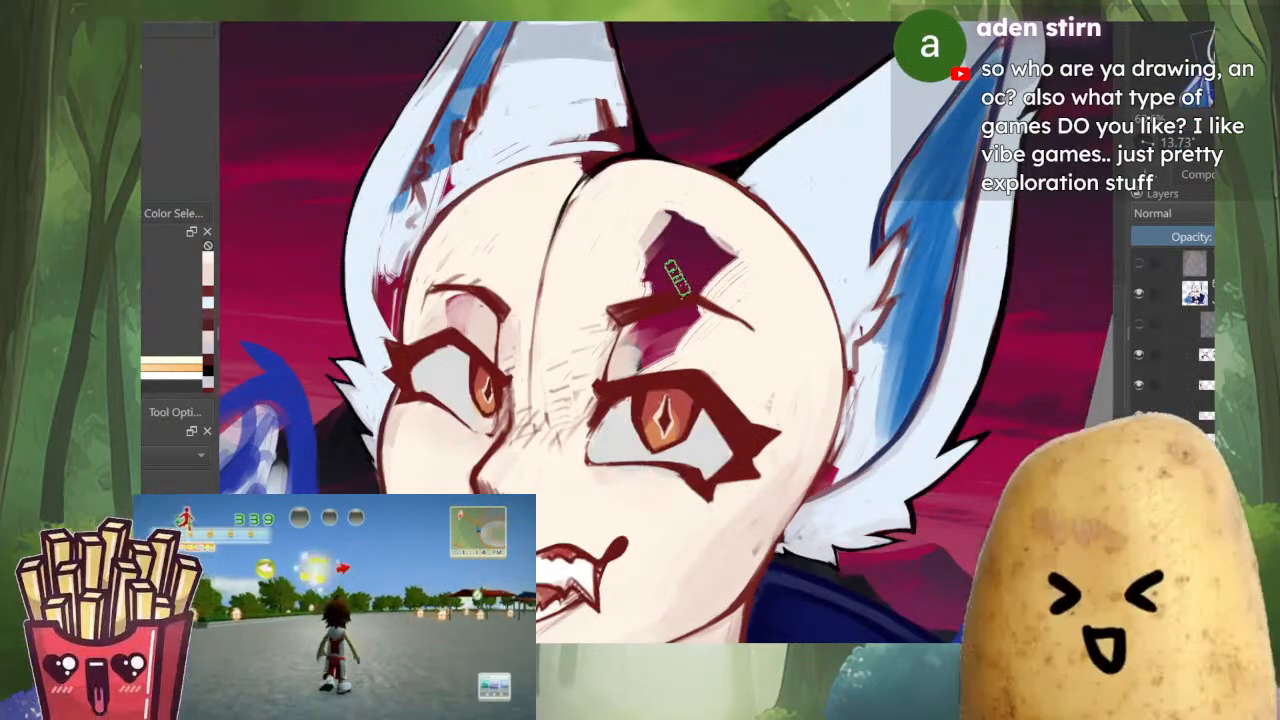
key("i")
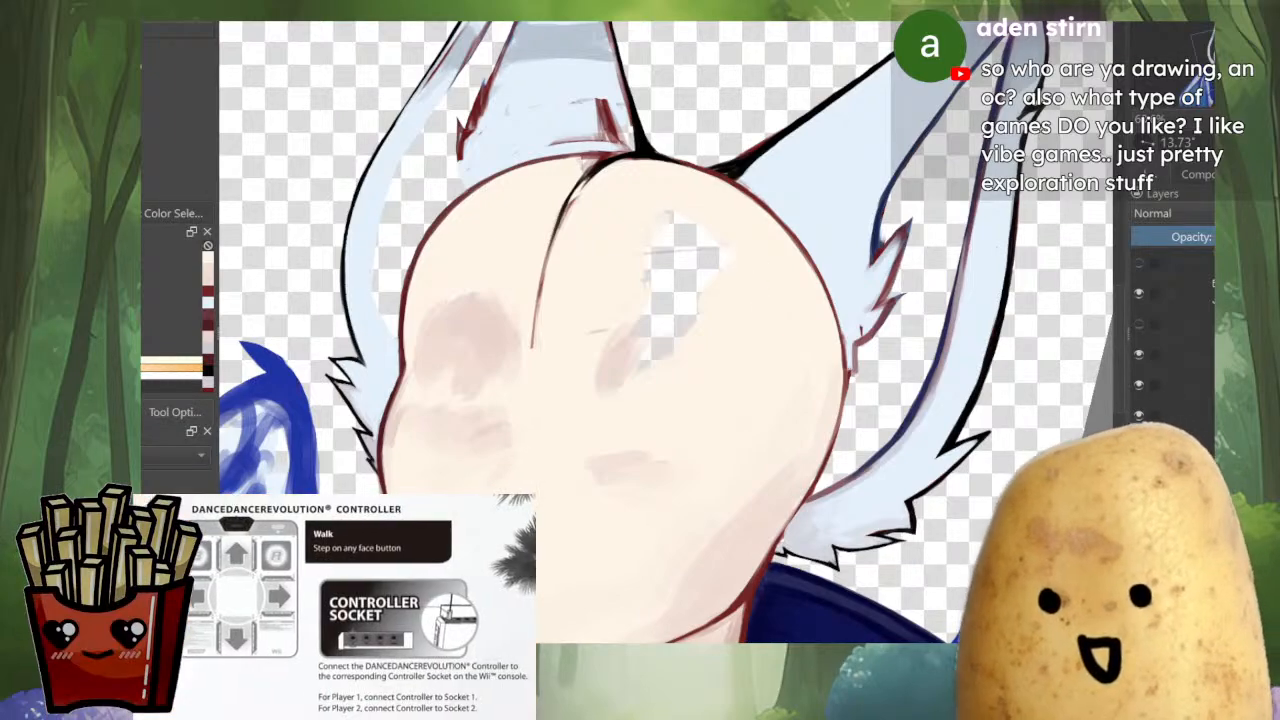
scroll(665, 330, "down", 2)
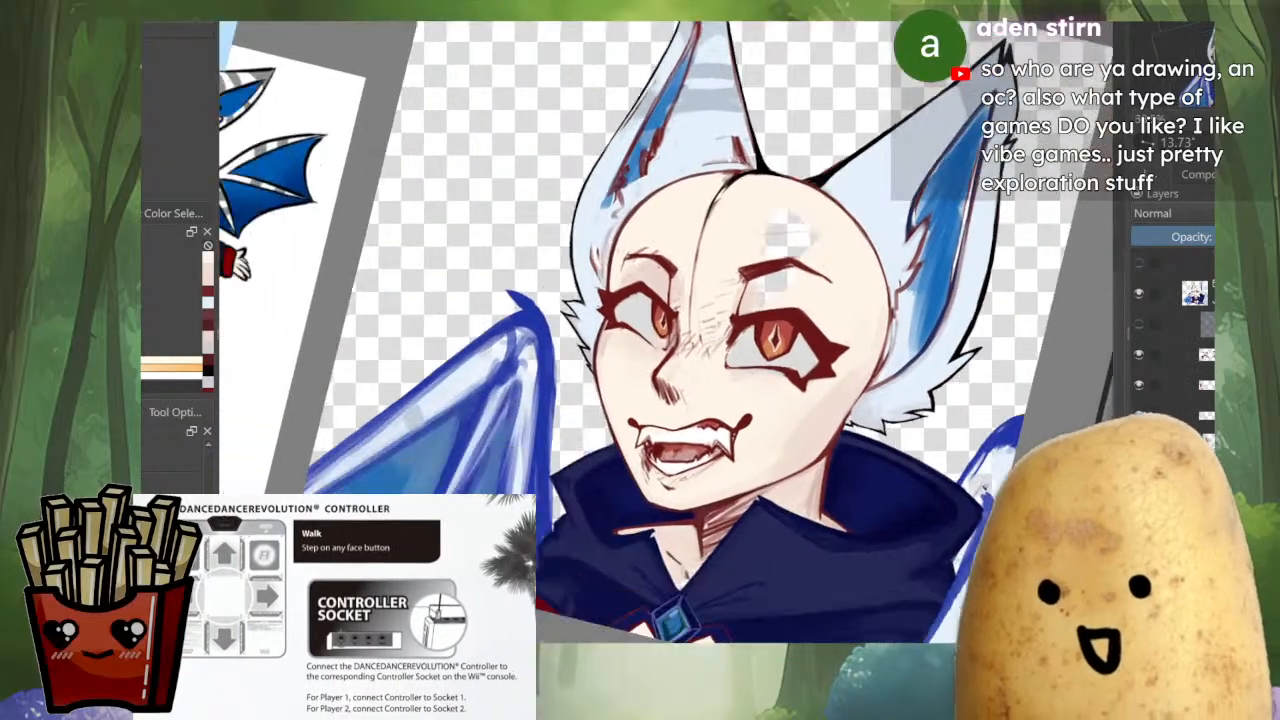
Check the full-body bat-winged reference drawing and show the blue hair layer over the portrait
left_click_drag(530, 265, 1045, 390)
scroll(683, 447, "up", 3)
scroll(844, 305, "up", 3)
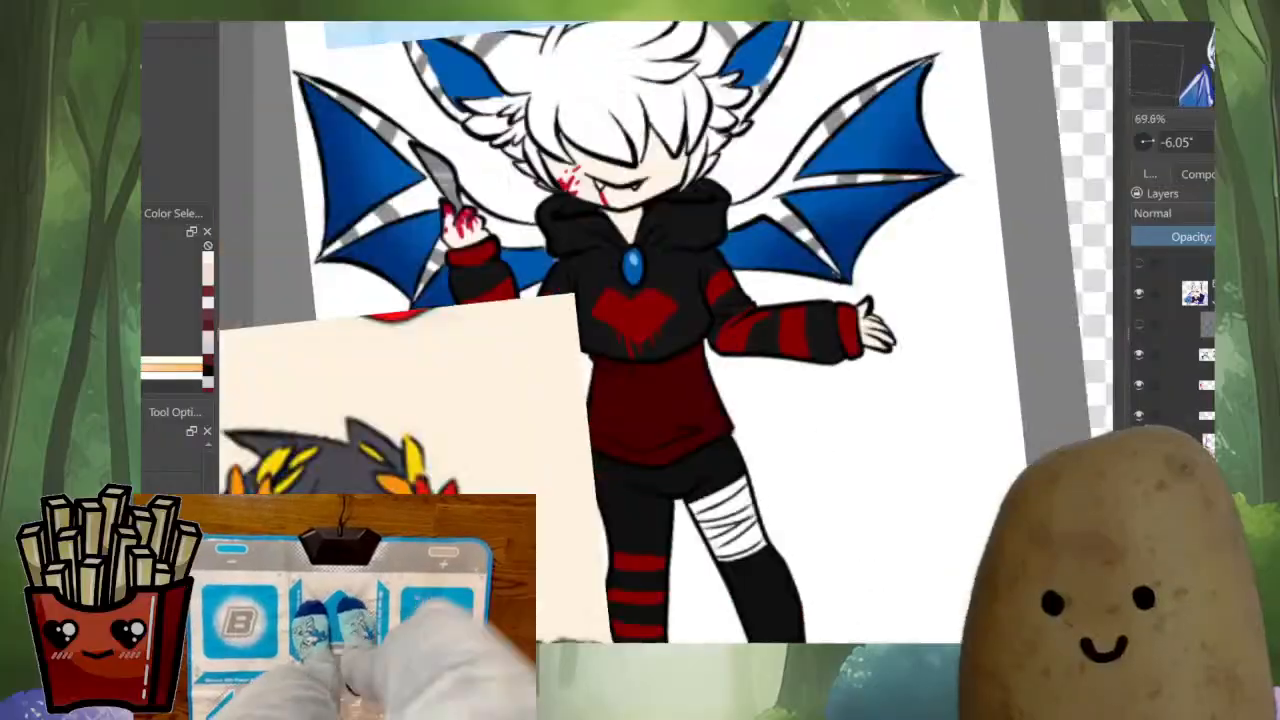
scroll(782, 405, "down", 3)
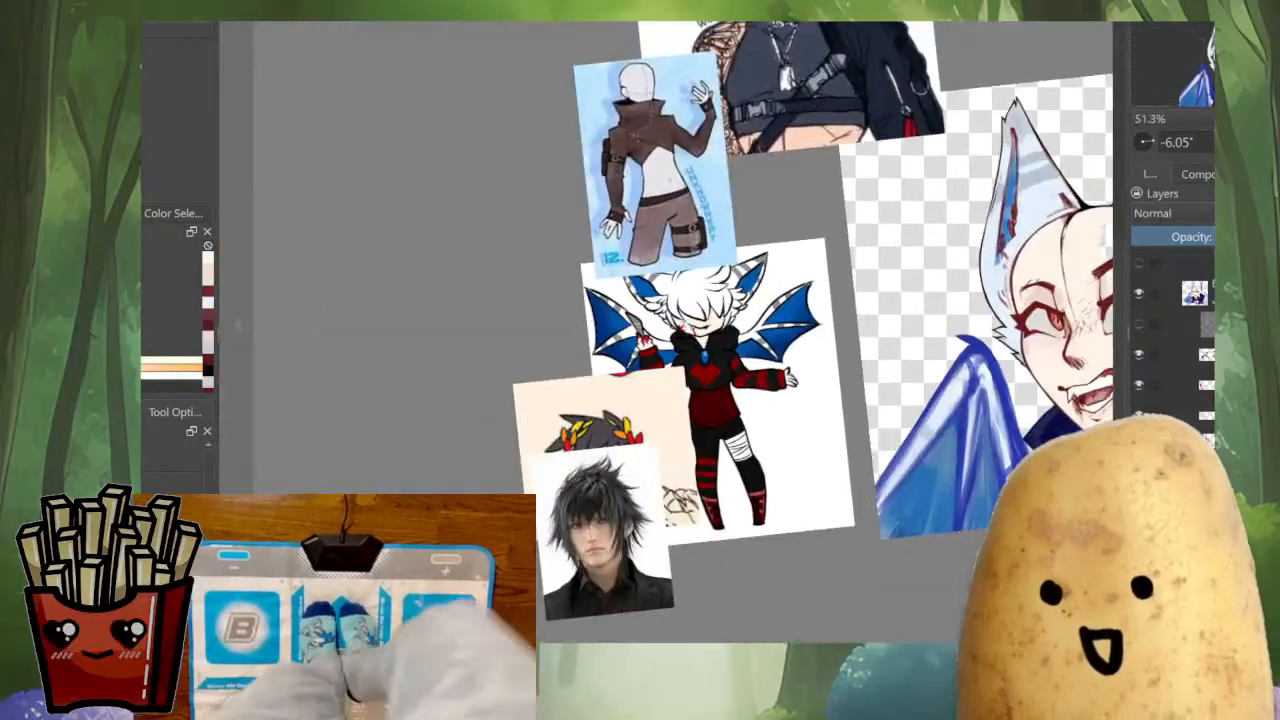
left_click_drag(1100, 383, 800, 465)
scroll(822, 465, "up", 3)
left_click(1139, 324)
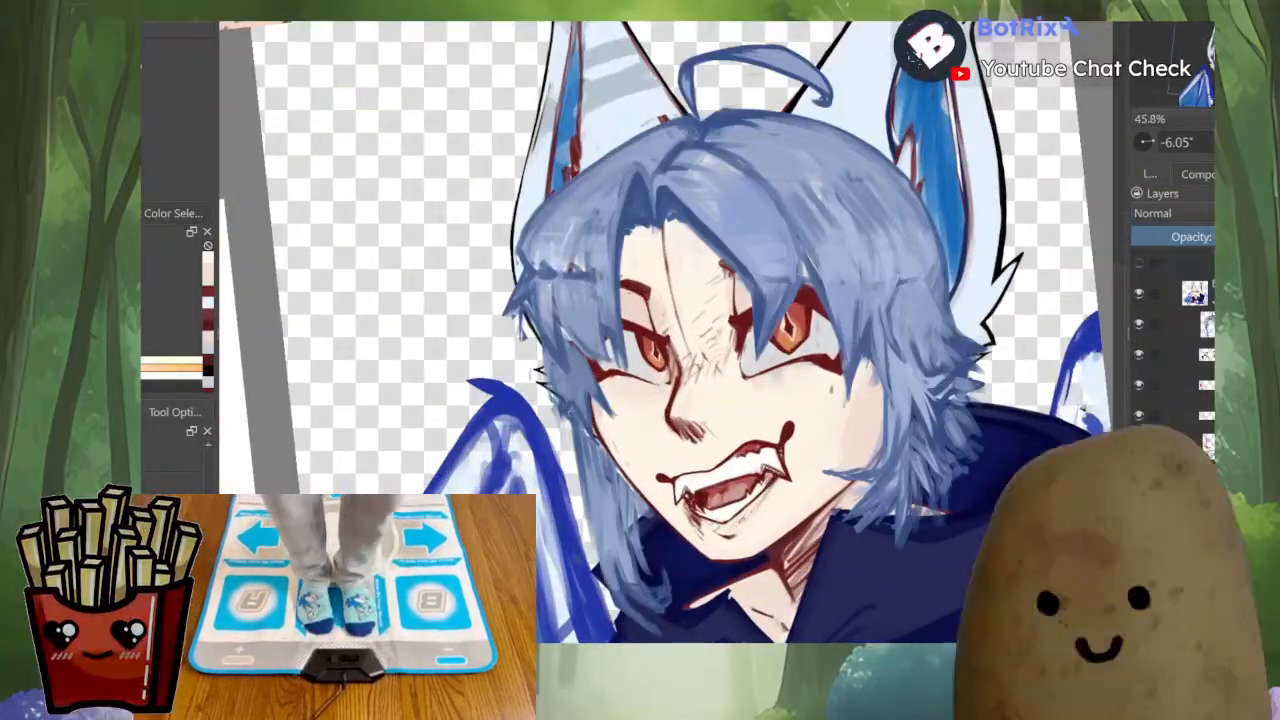
Examine the portrait's hair, face and wing against the surrounding reference pictures
scroll(880, 400, "down", 2)
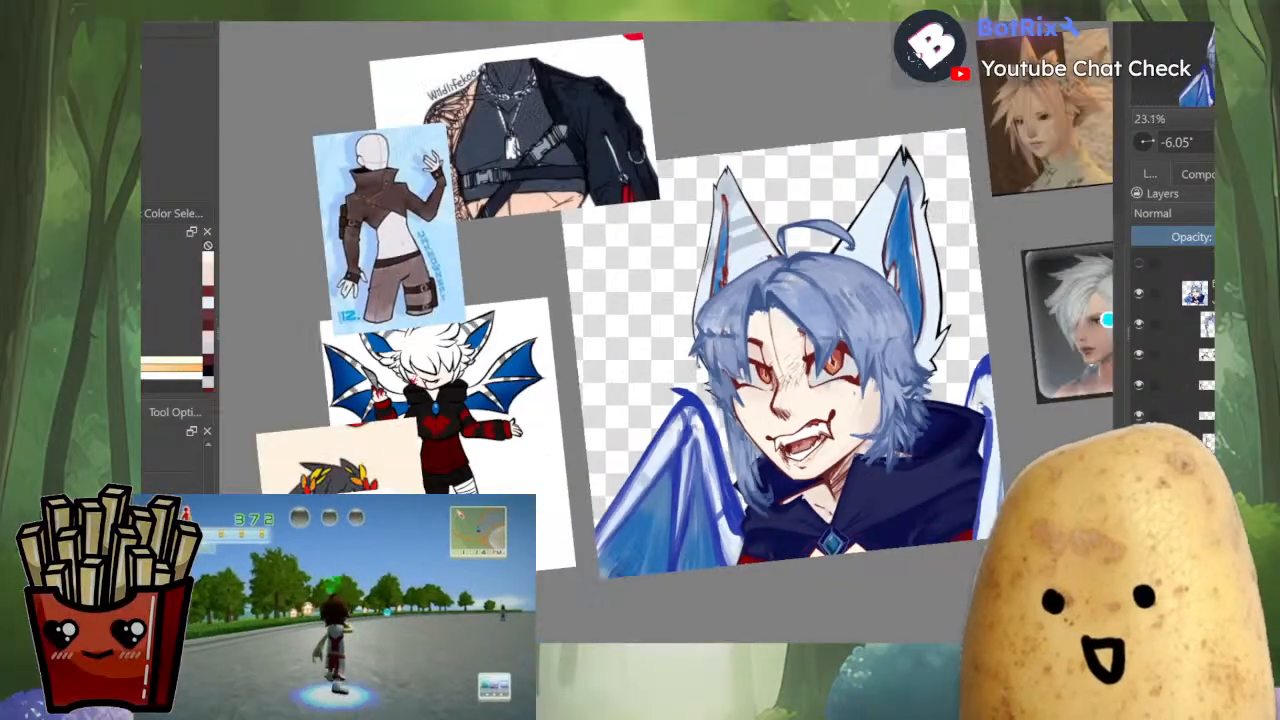
left_click_drag(890, 400, 883, 421)
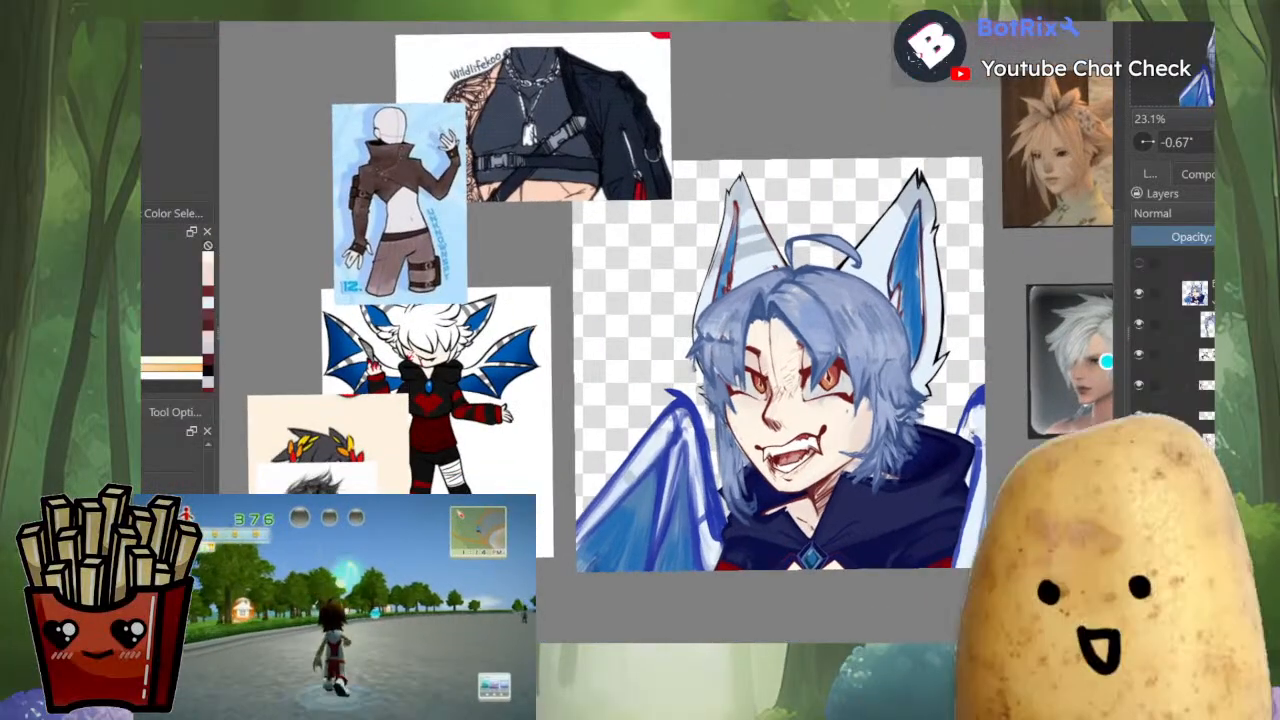
scroll(745, 550, "up", 2)
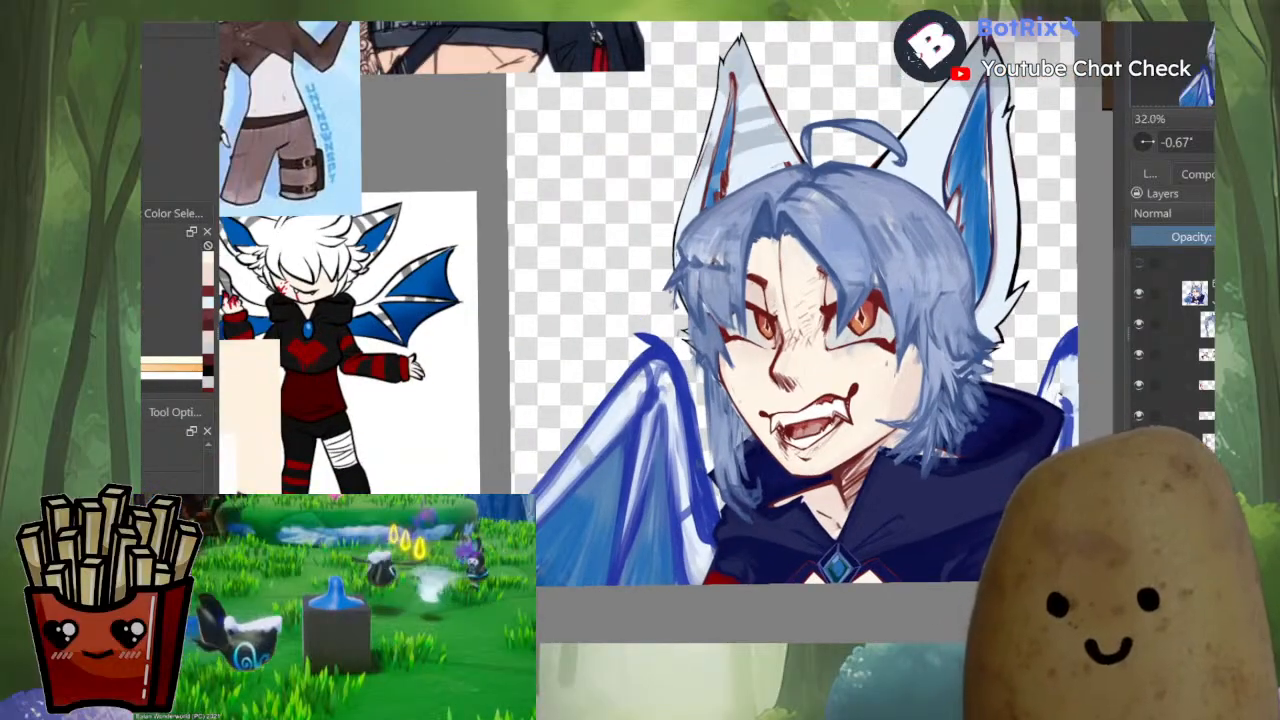
scroll(884, 422, "down", 3)
scroll(900, 438, "up", 2)
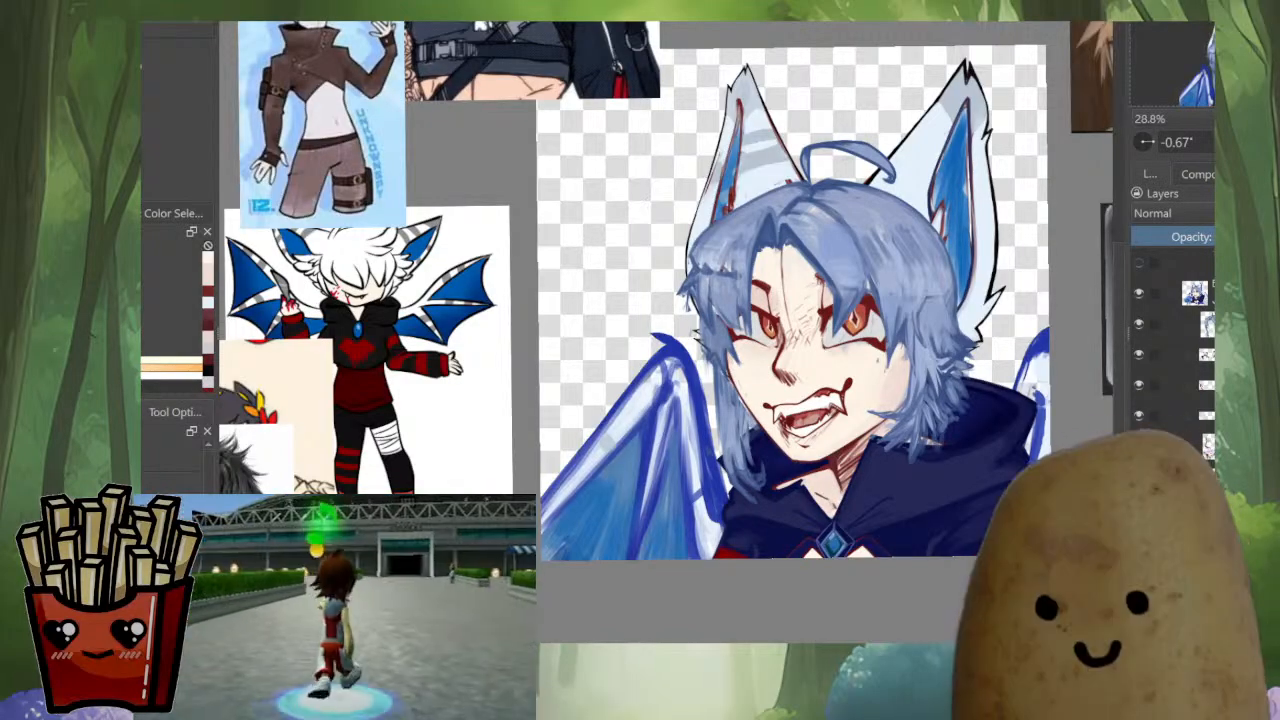
scroll(912, 190, "up", 5)
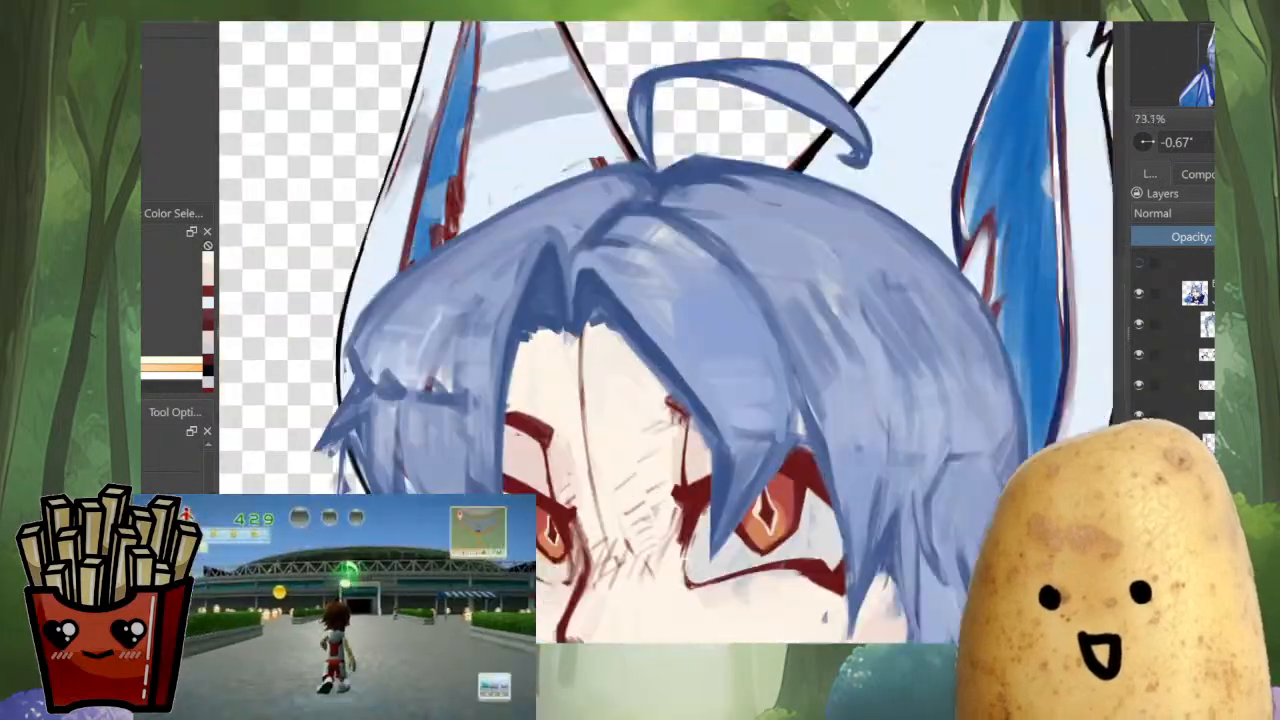
scroll(985, 257, "down", 5)
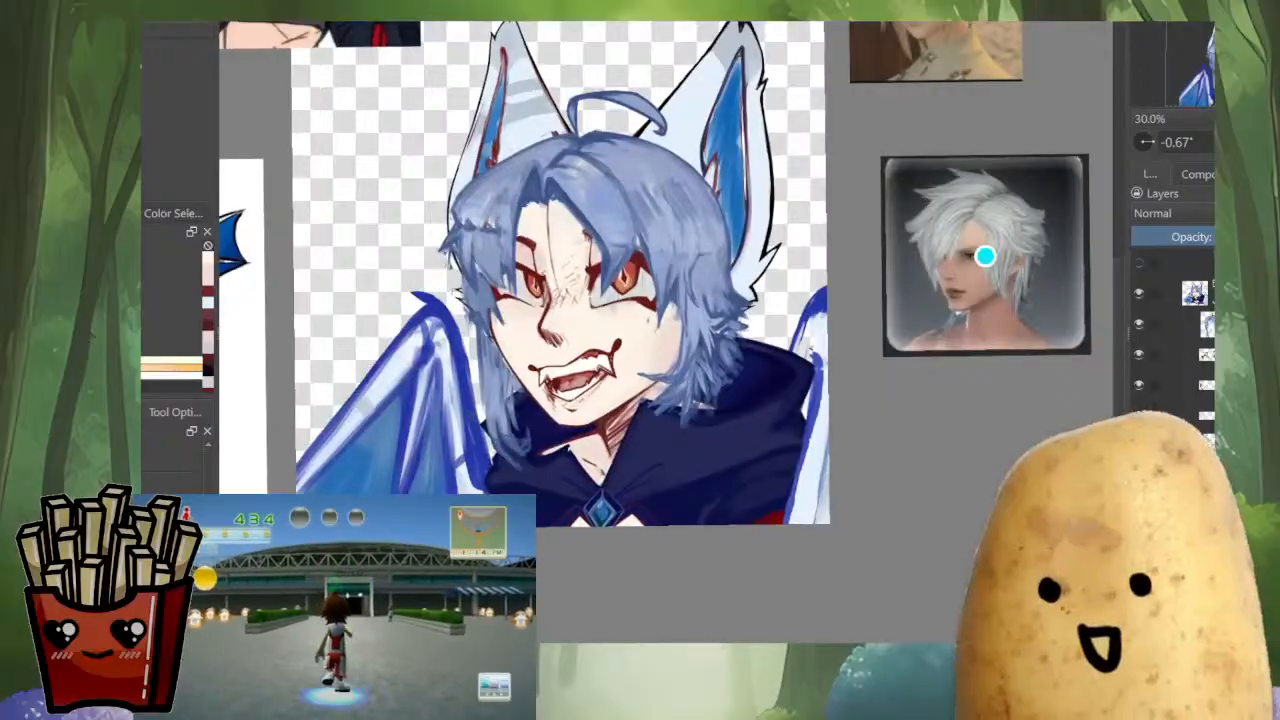
left_click_drag(985, 257, 1068, 235)
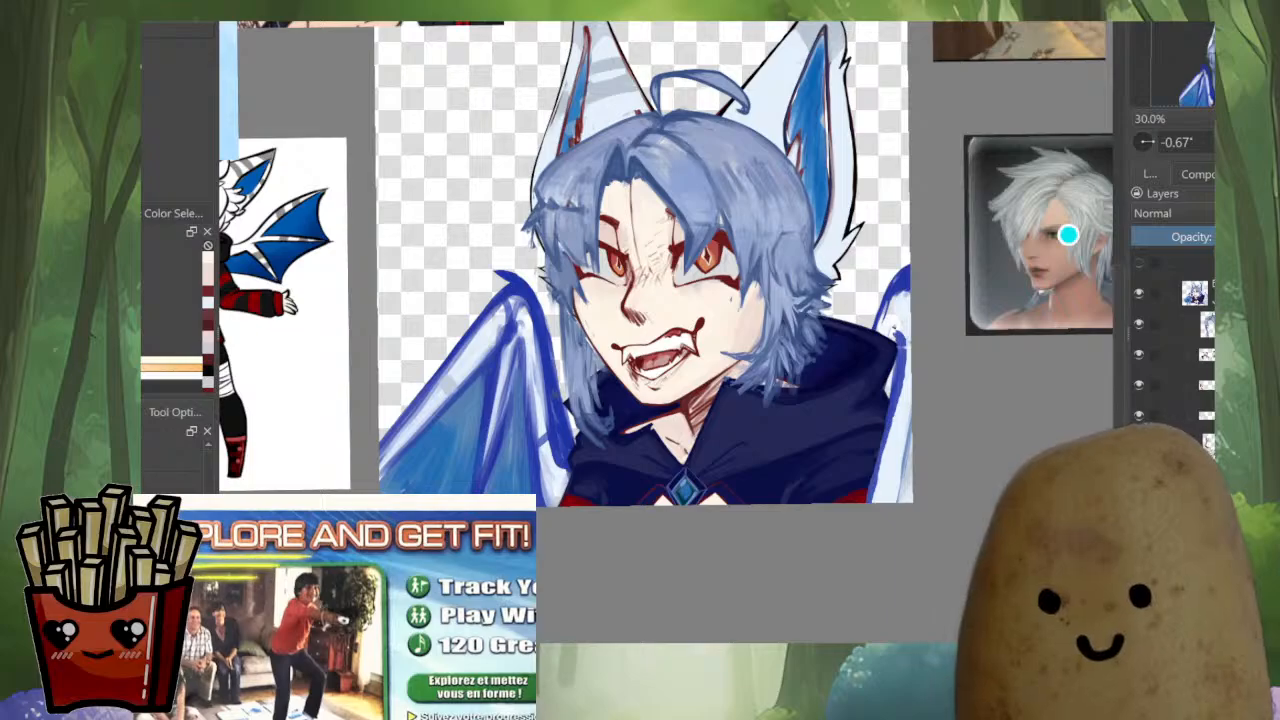
scroll(581, 270, "up", 3)
left_click_drag(581, 270, 661, 143)
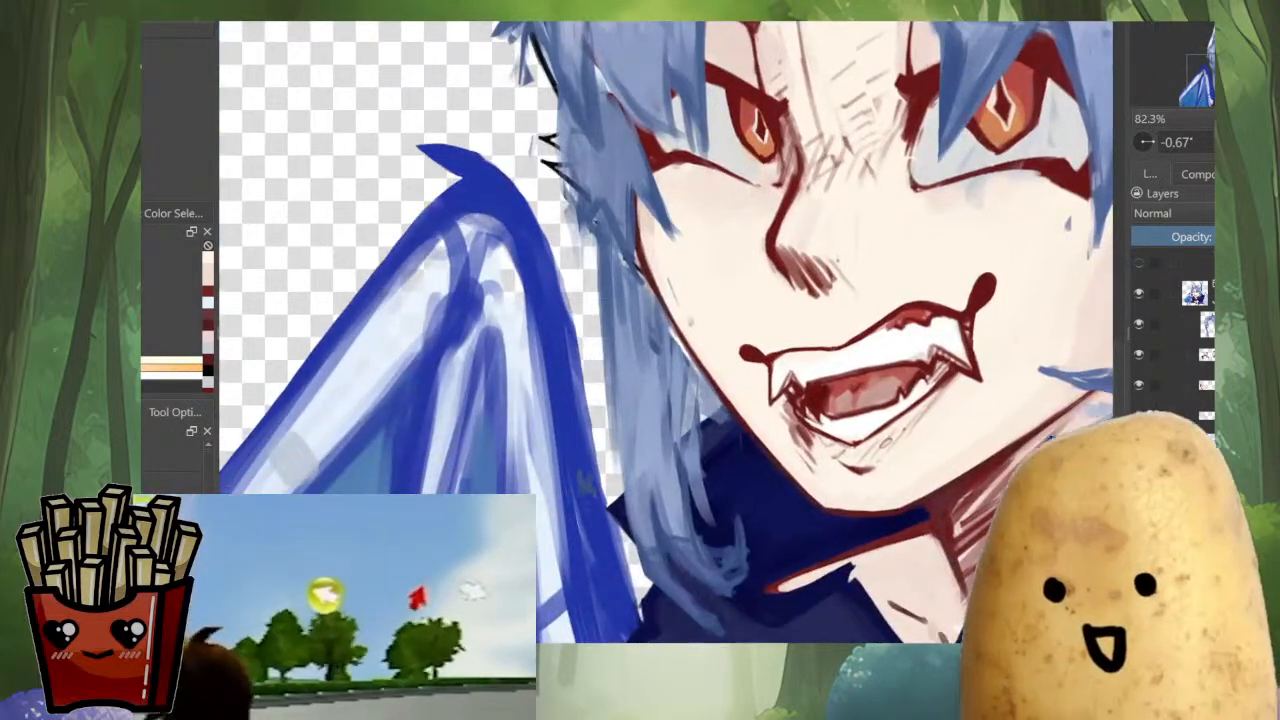
scroll(667, 331, "down", 1)
scroll(620, 310, "up", 2)
scroll(760, 285, "down", 3)
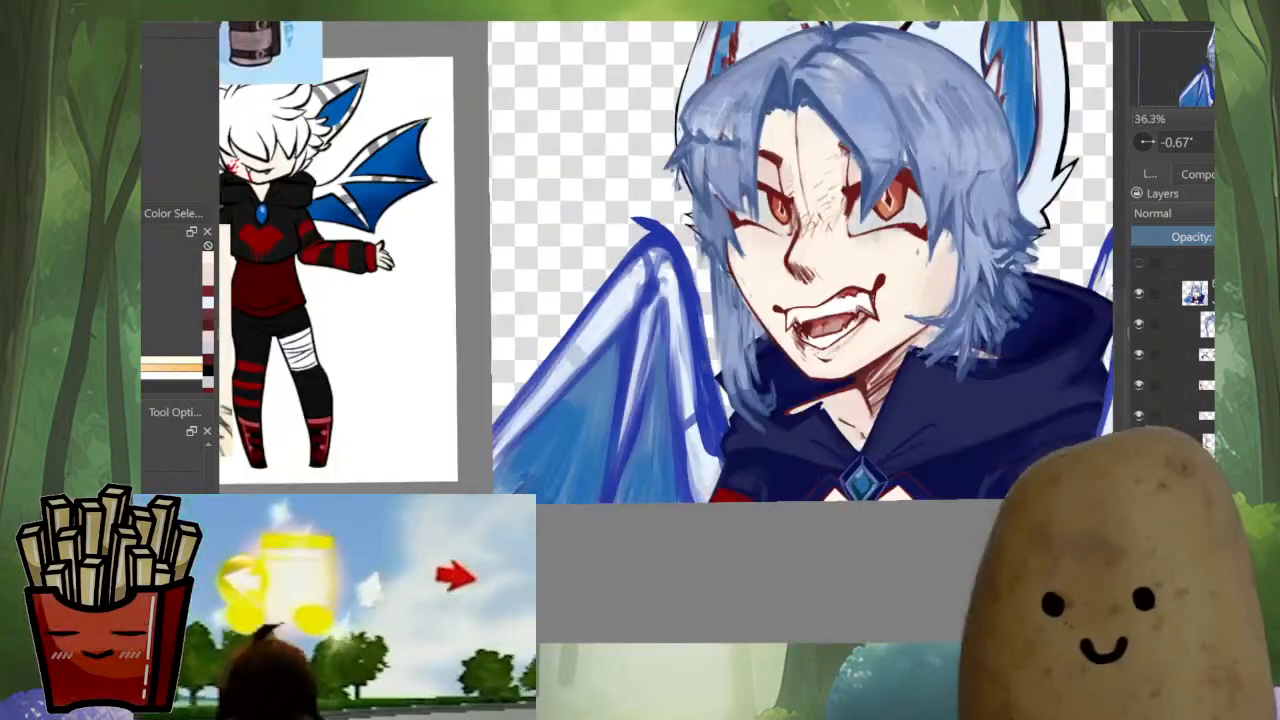
Place the selected layer in a new layer group
left_click_drag(875, 366, 717, 461)
scroll(720, 445, "down", 1)
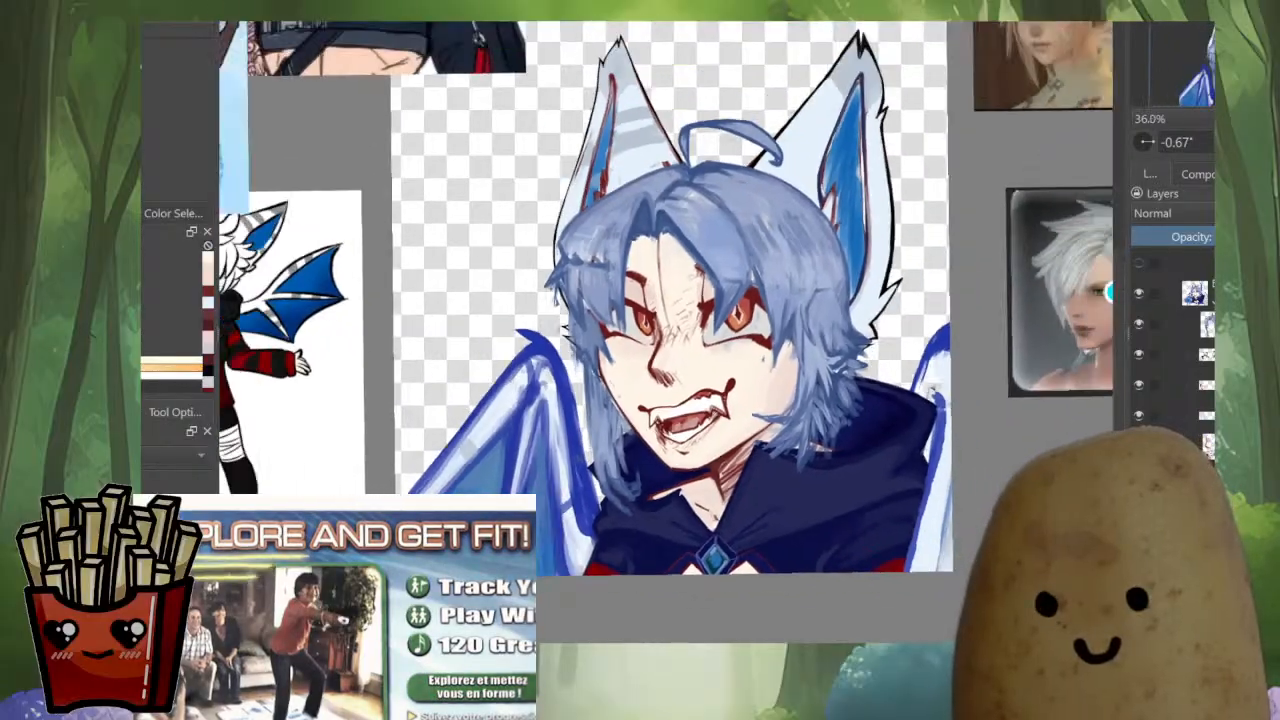
scroll(720, 445, "down", 1)
key("ctrl+g")
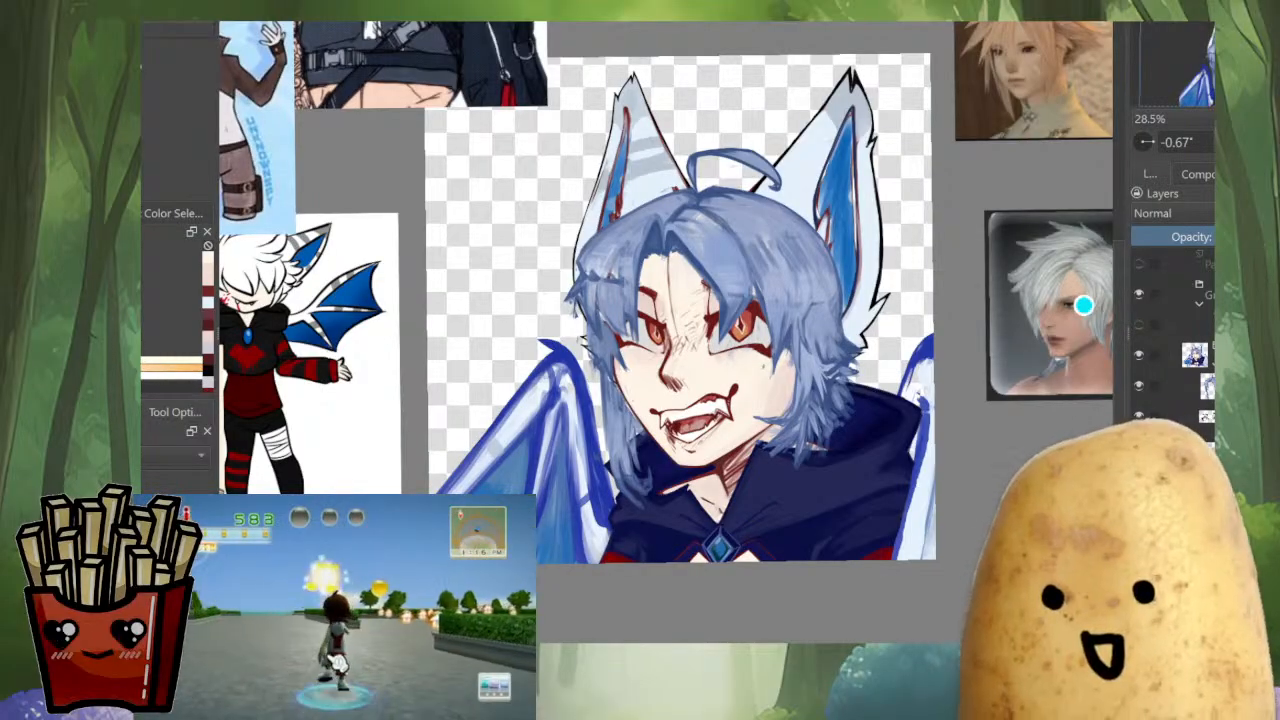
Examine how the blue hair frames the eyes, mouth and ears, both close up and in the whole composition
scroll(737, 308, "up", 3)
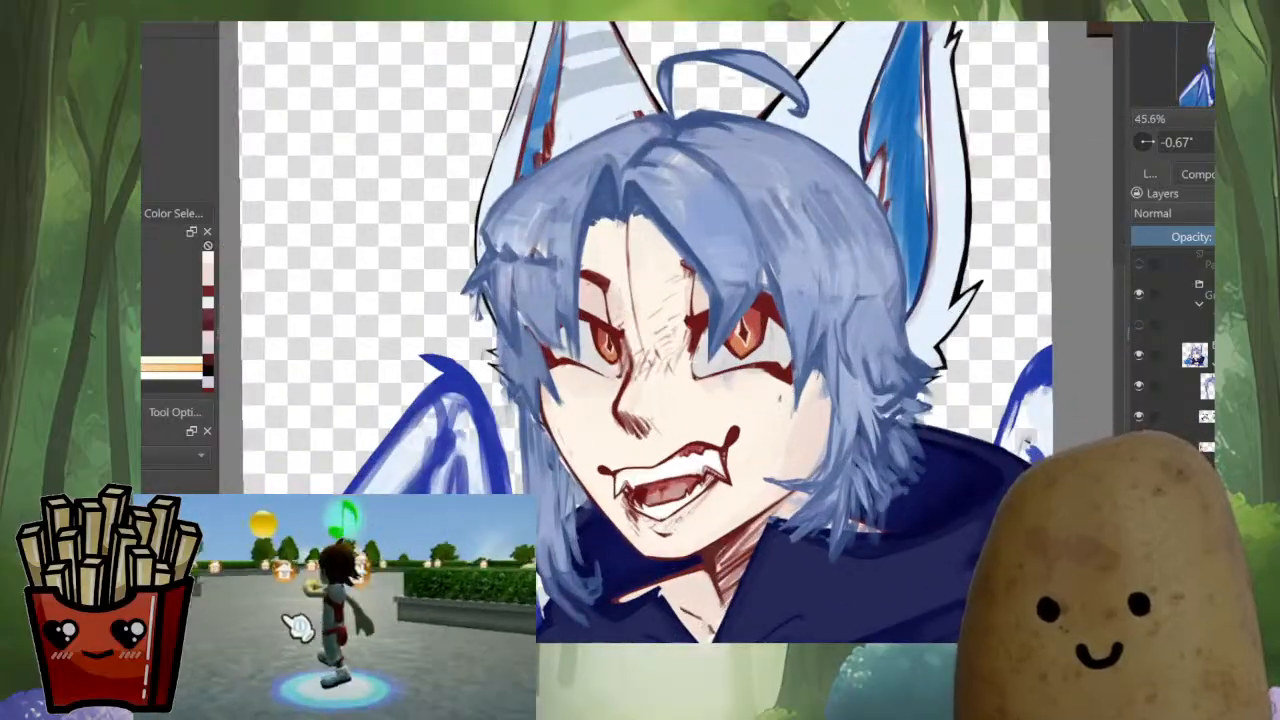
left_click_drag(745, 335, 763, 298)
scroll(630, 460, "up", 2)
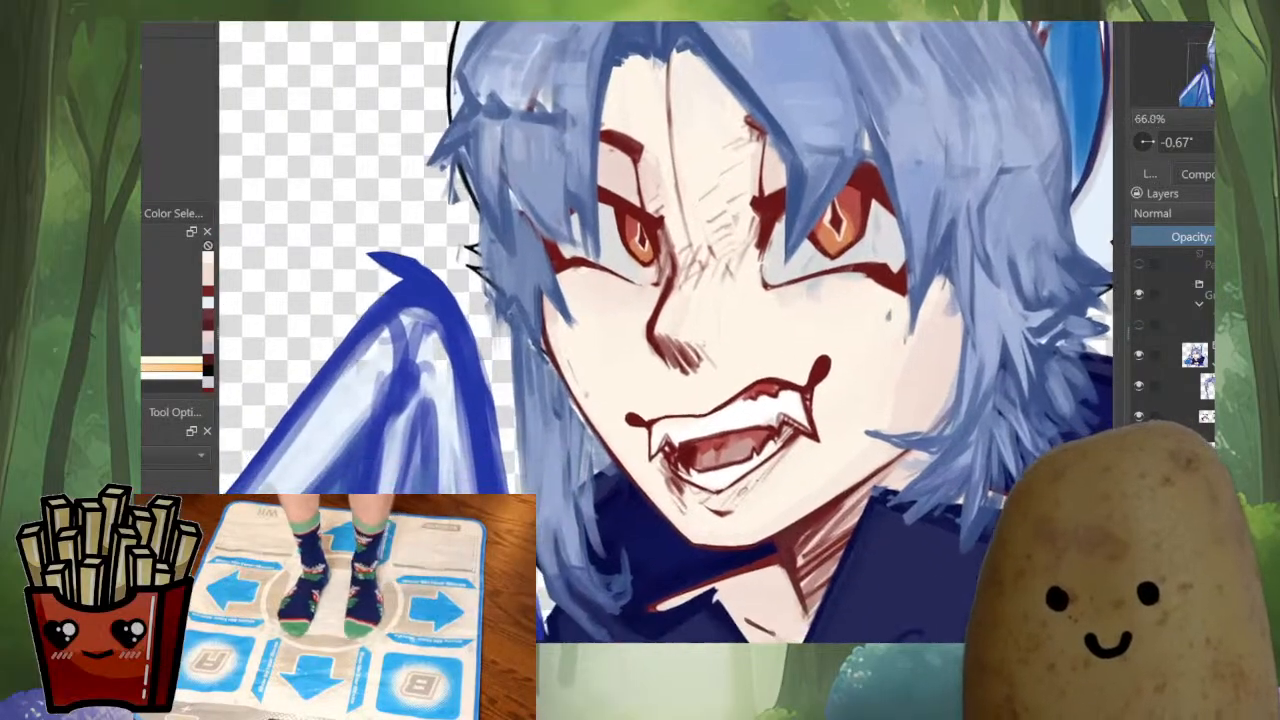
scroll(786, 350, "down", 1)
scroll(736, 378, "down", 4)
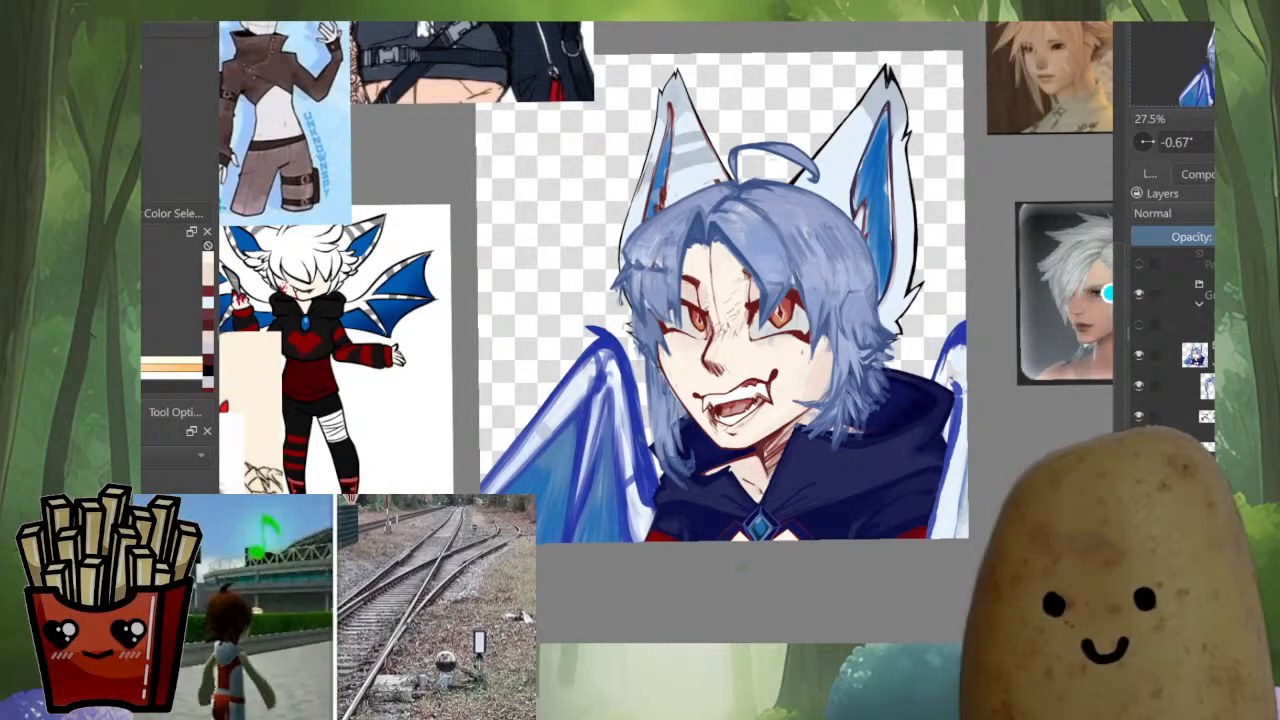
scroll(737, 150, "up", 3)
scroll(768, 300, "down", 3)
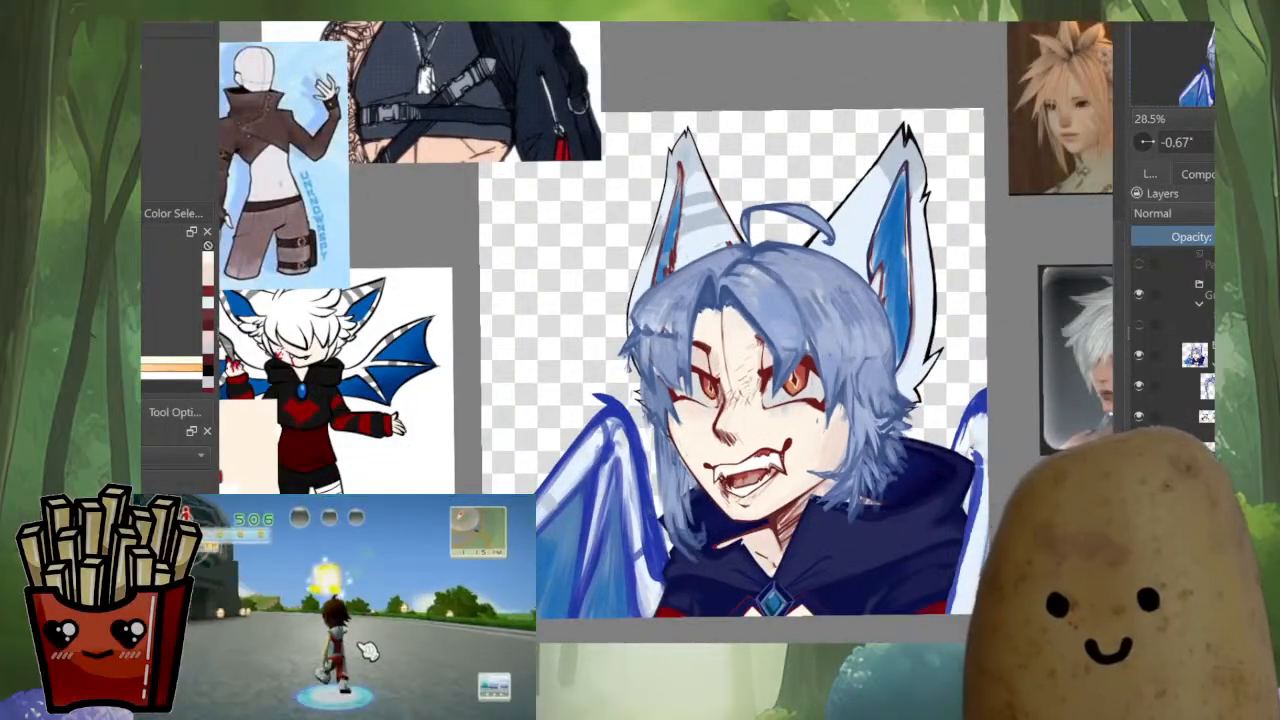
scroll(713, 324, "up", 3)
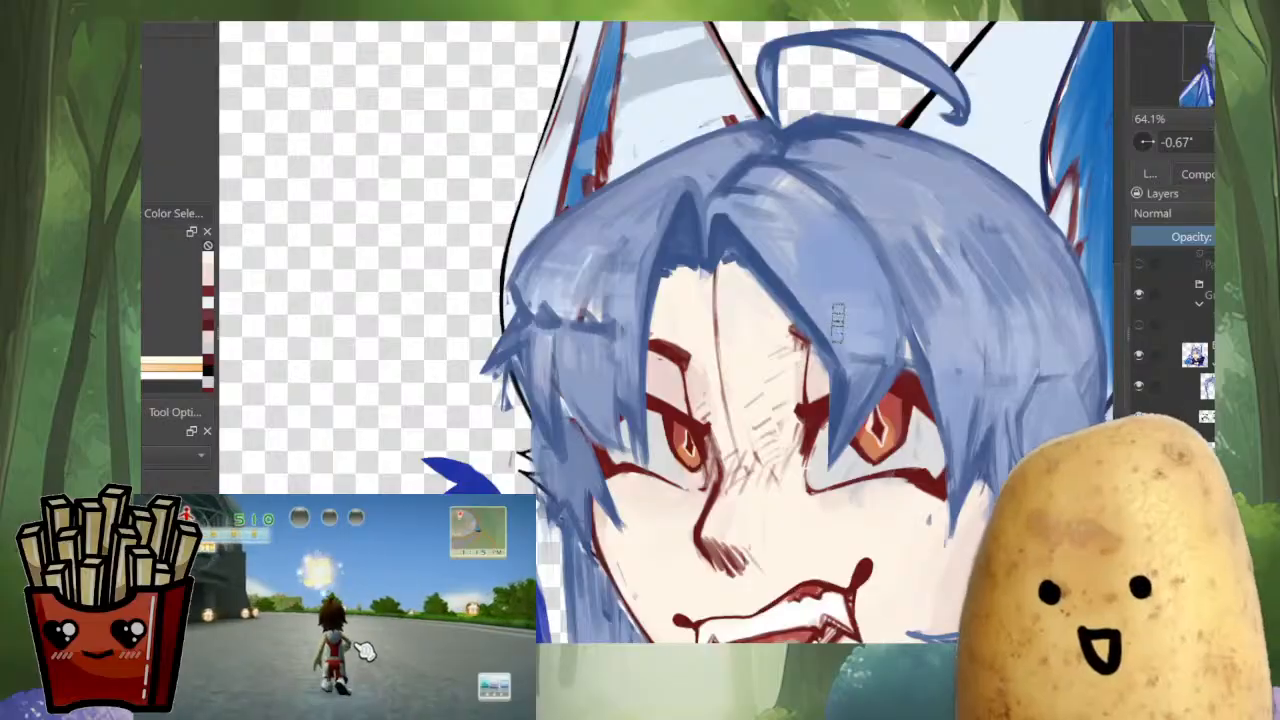
left_click_drag(816, 336, 735, 327)
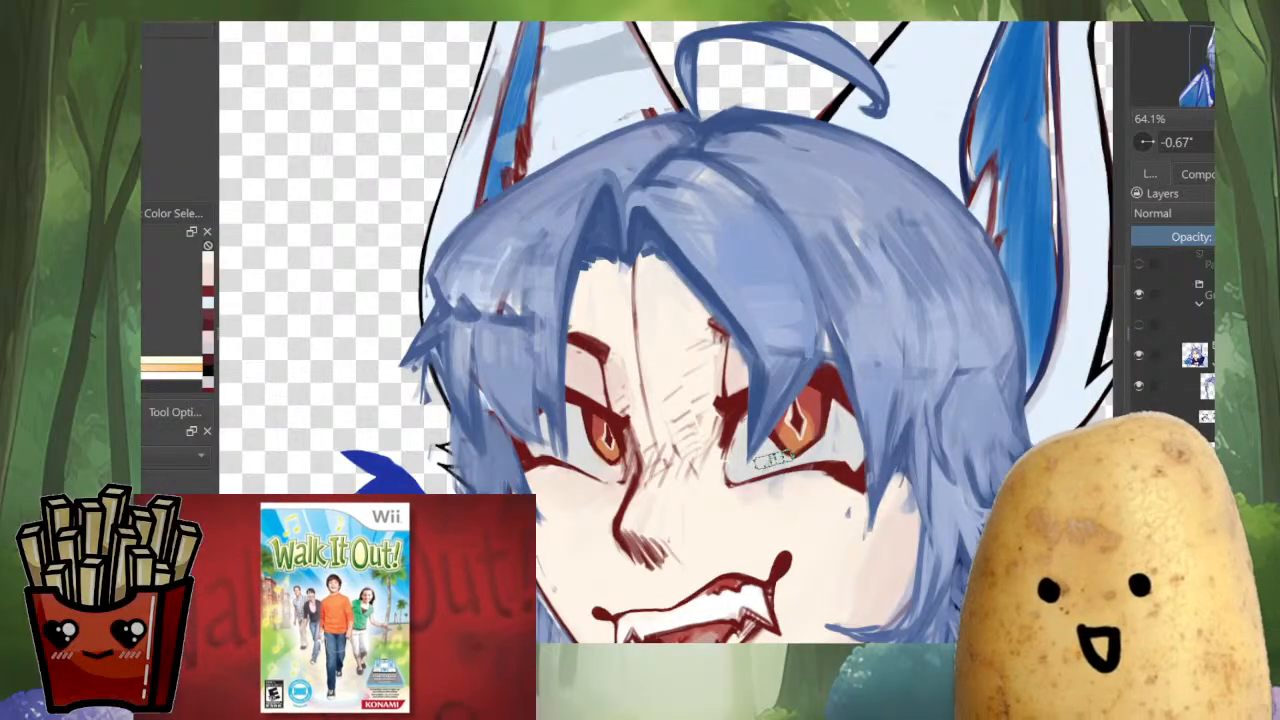
scroll(633, 389, "down", 5)
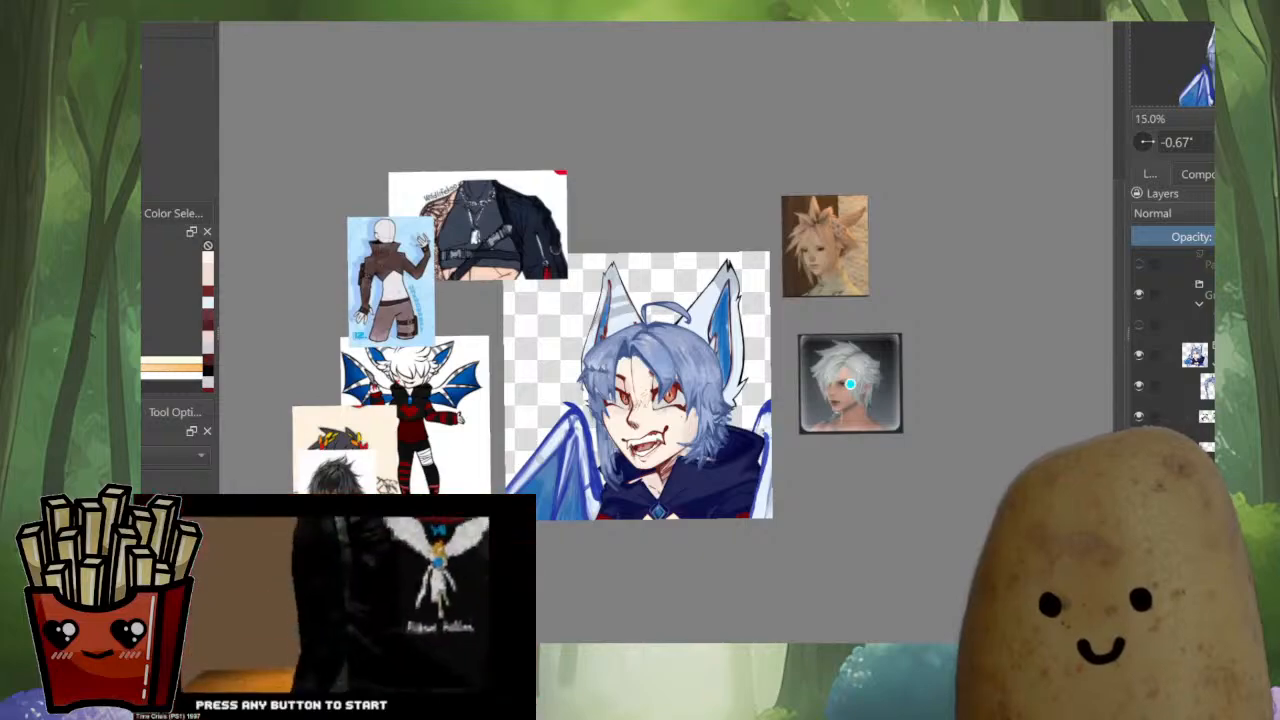
scroll(849, 383, "up", 4)
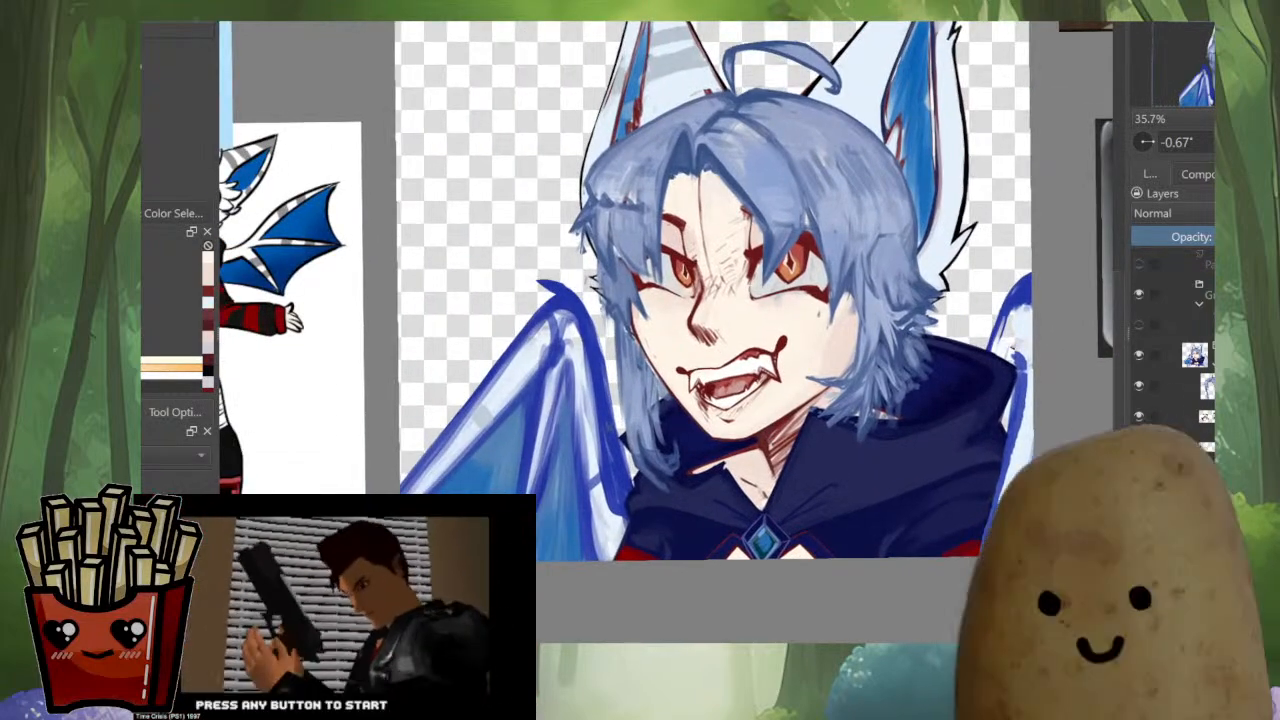
left_click_drag(830, 383, 815, 444)
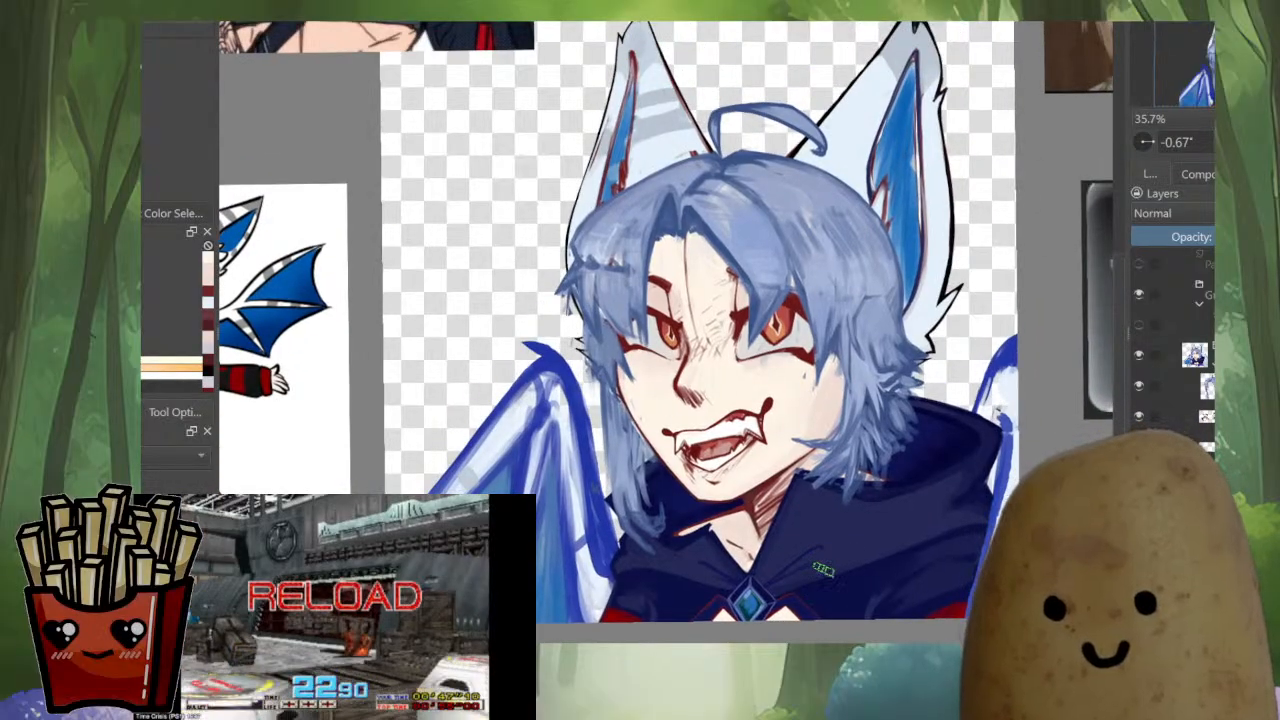
left_click_drag(700, 300, 699, 443)
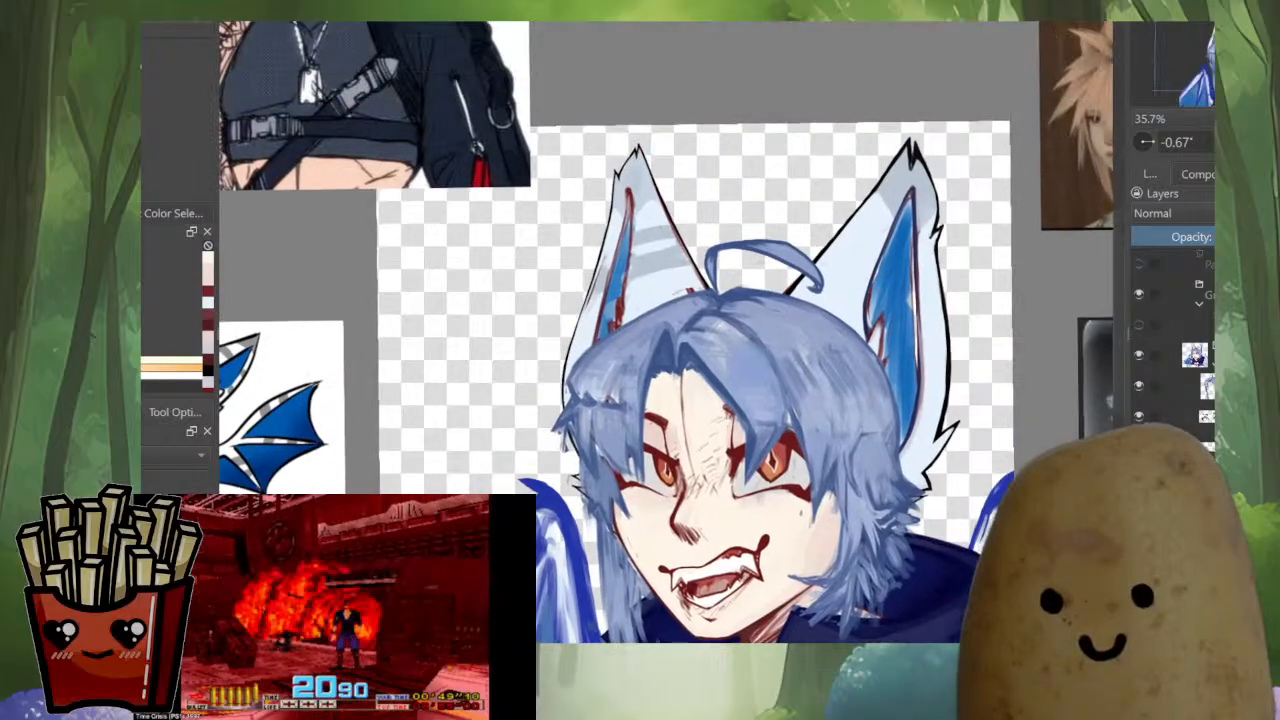
Paint light fur colour over part of the upper grey stripe on the portrait's left ear
scroll(653, 281, "up", 5)
left_click_drag(700, 260, 717, 556)
key("i")
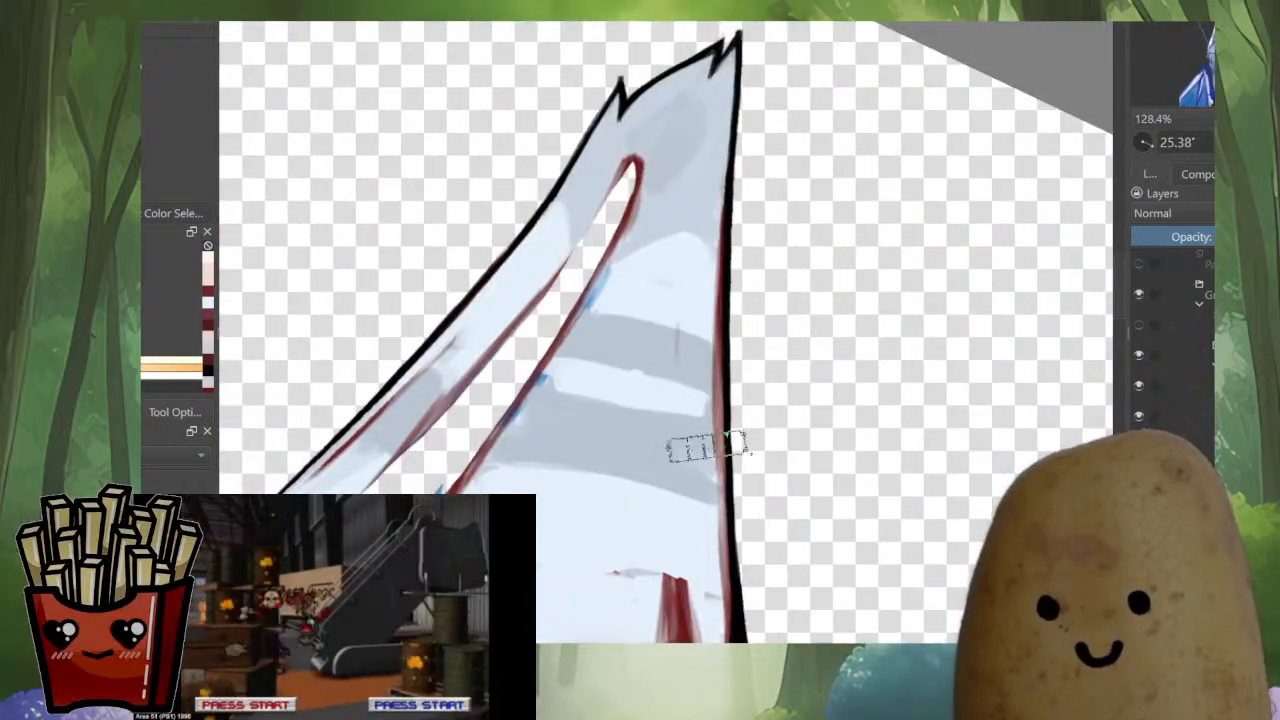
key("i")
left_click(670, 285, "ctrl")
mouse_move(655, 305)
left_mouse_down()
mouse_move(618, 342)
mouse_move(796, 326)
left_mouse_up()
left_click_drag(796, 326, 788, 354, "shift")
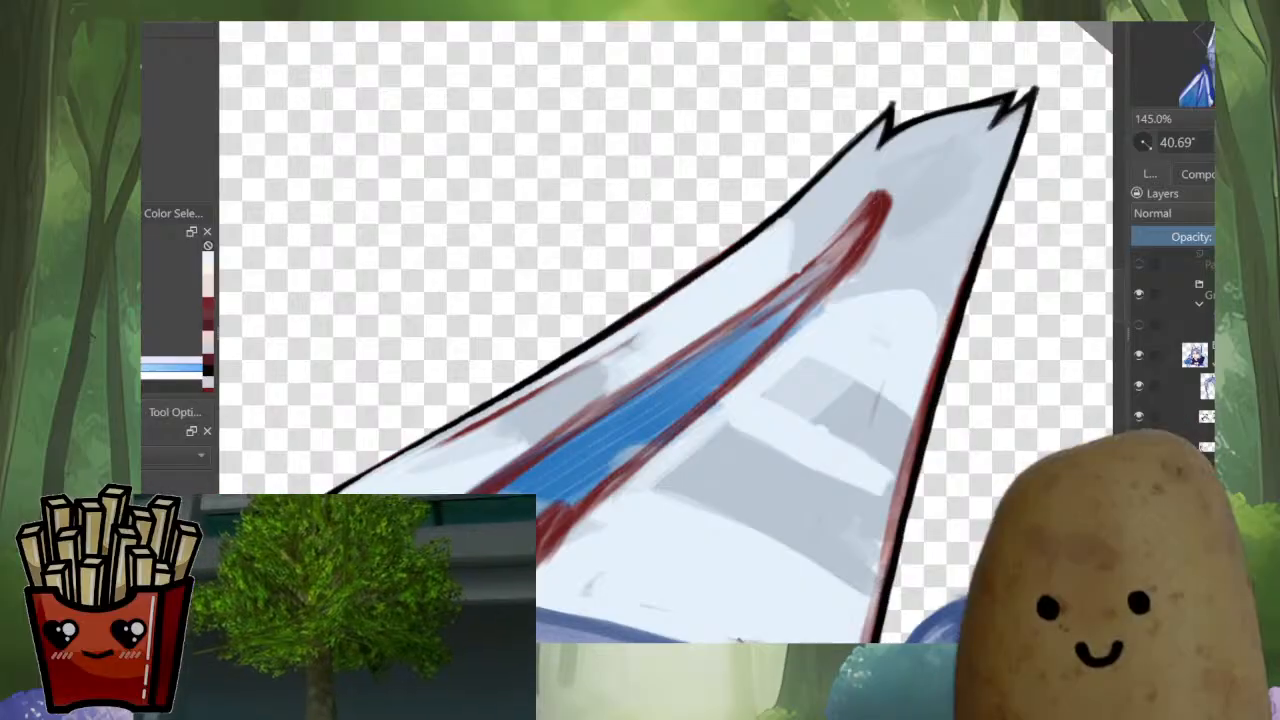
left_click_drag(666, 270, 713, 398)
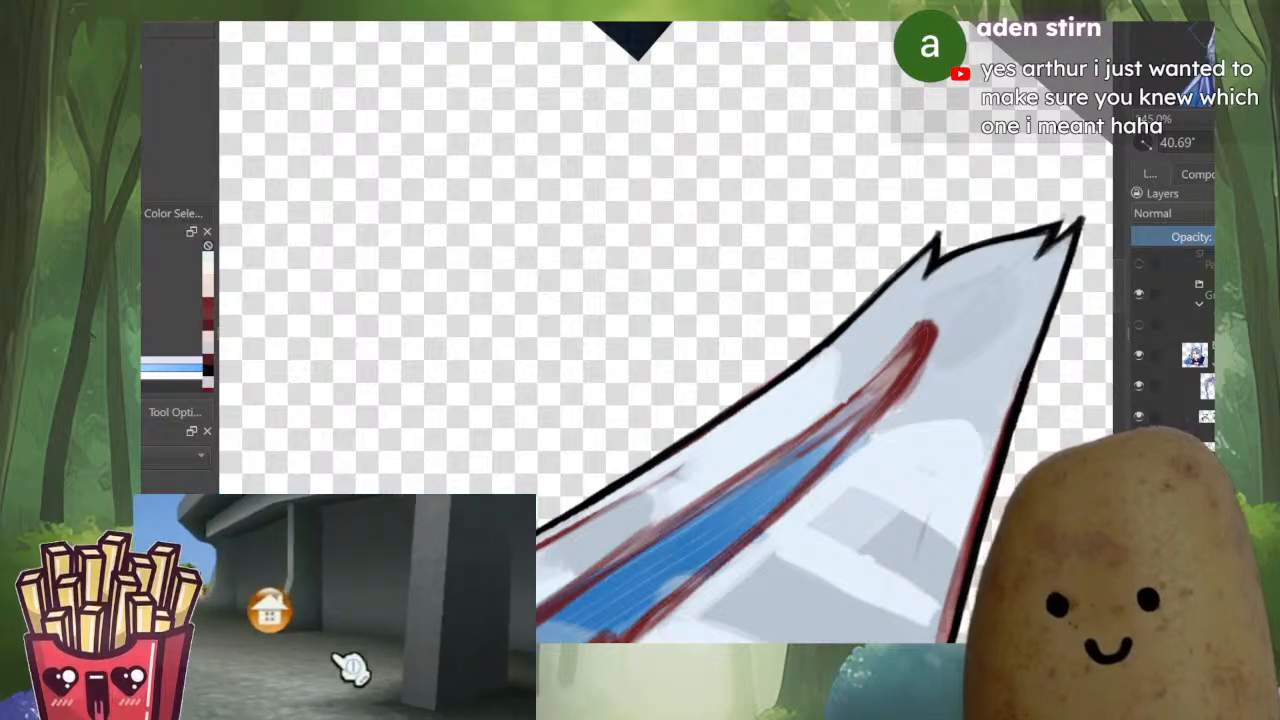
Switch to the Arthur cartoon document and paste in the picture of the black-haired woman pointing a blue gun
key("ctrl+Tab")
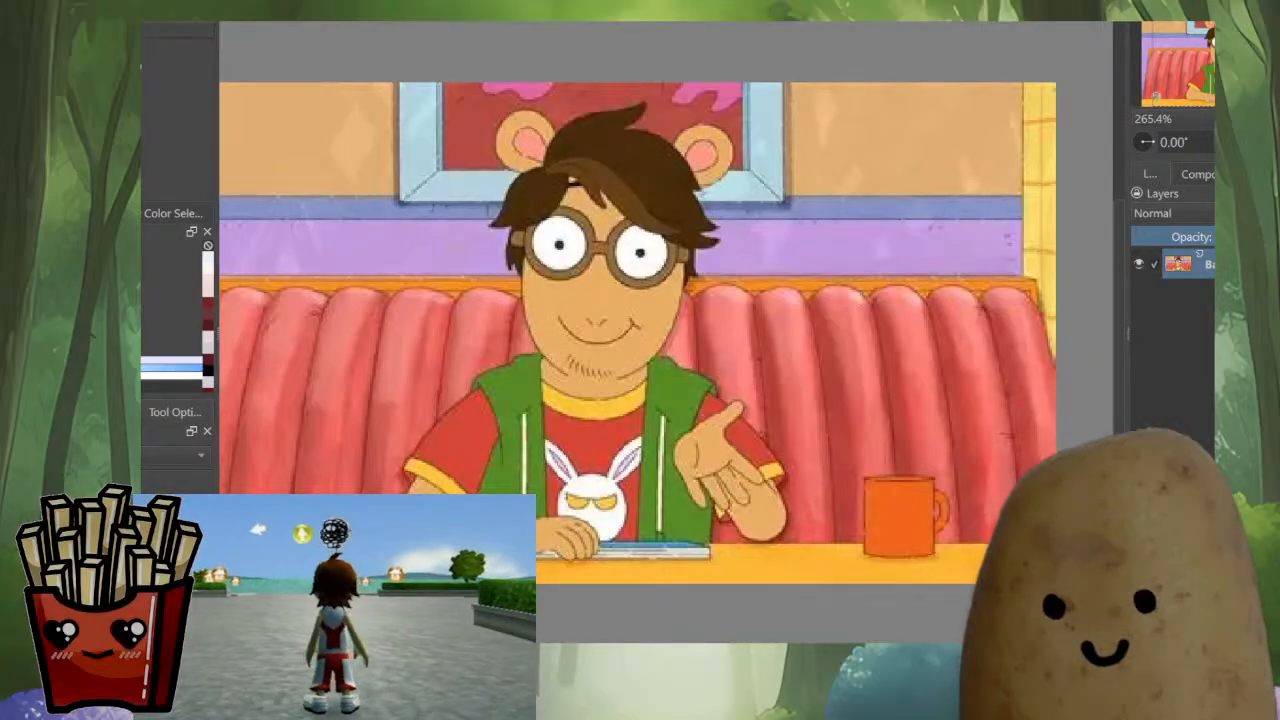
left_click_drag(667, 227, 523, 270)
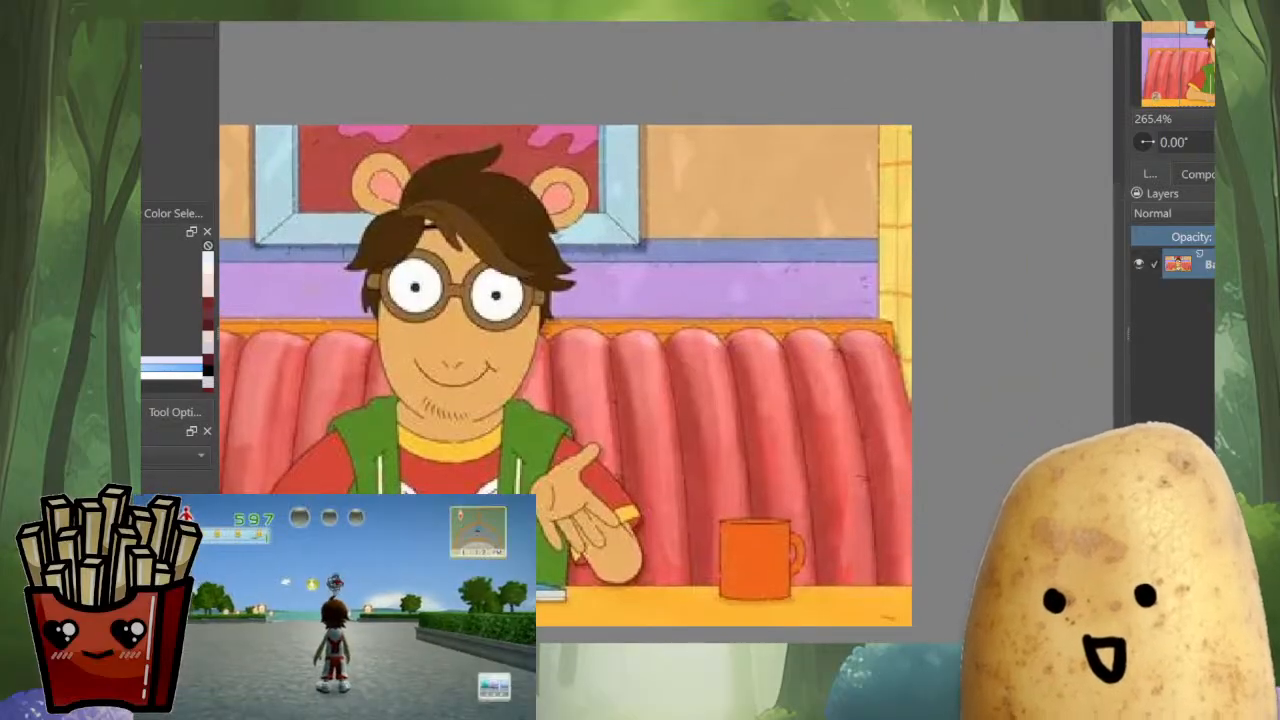
key("ctrl+v")
key("minus")
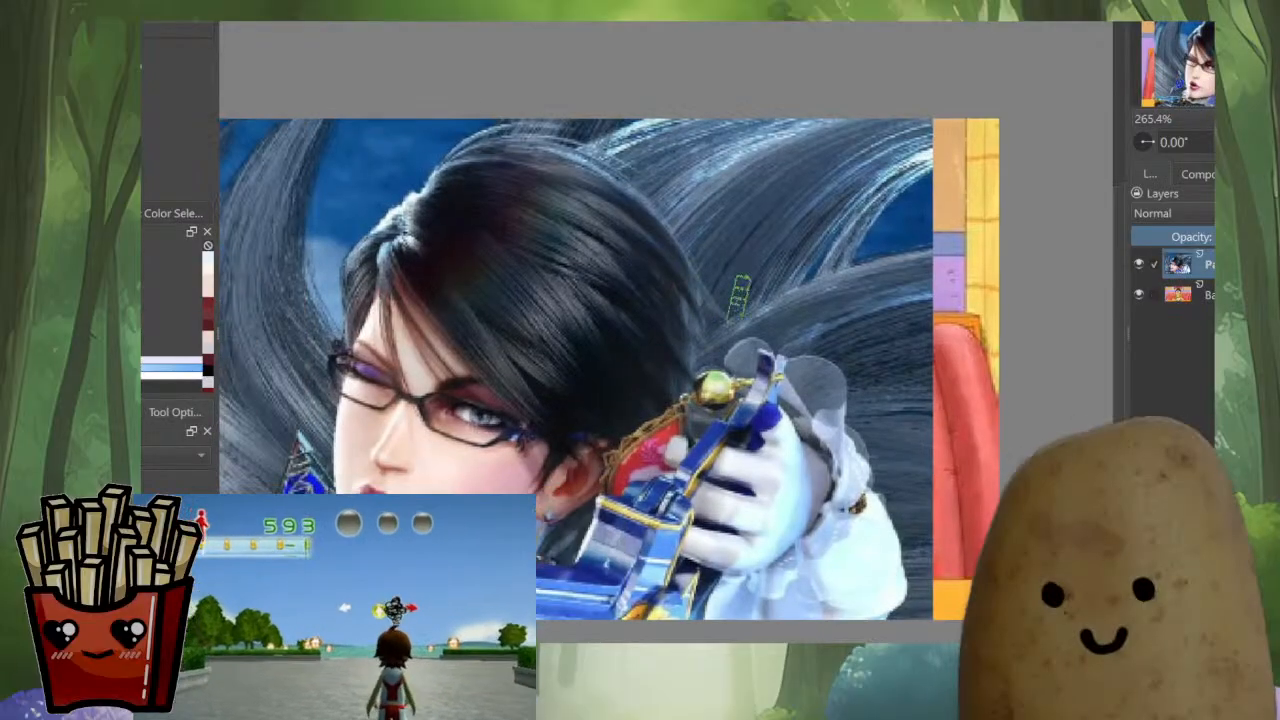
Shrink the pasted gun-pose picture and place it in the cartoon image's upper-right corner
key("ctrl+t")
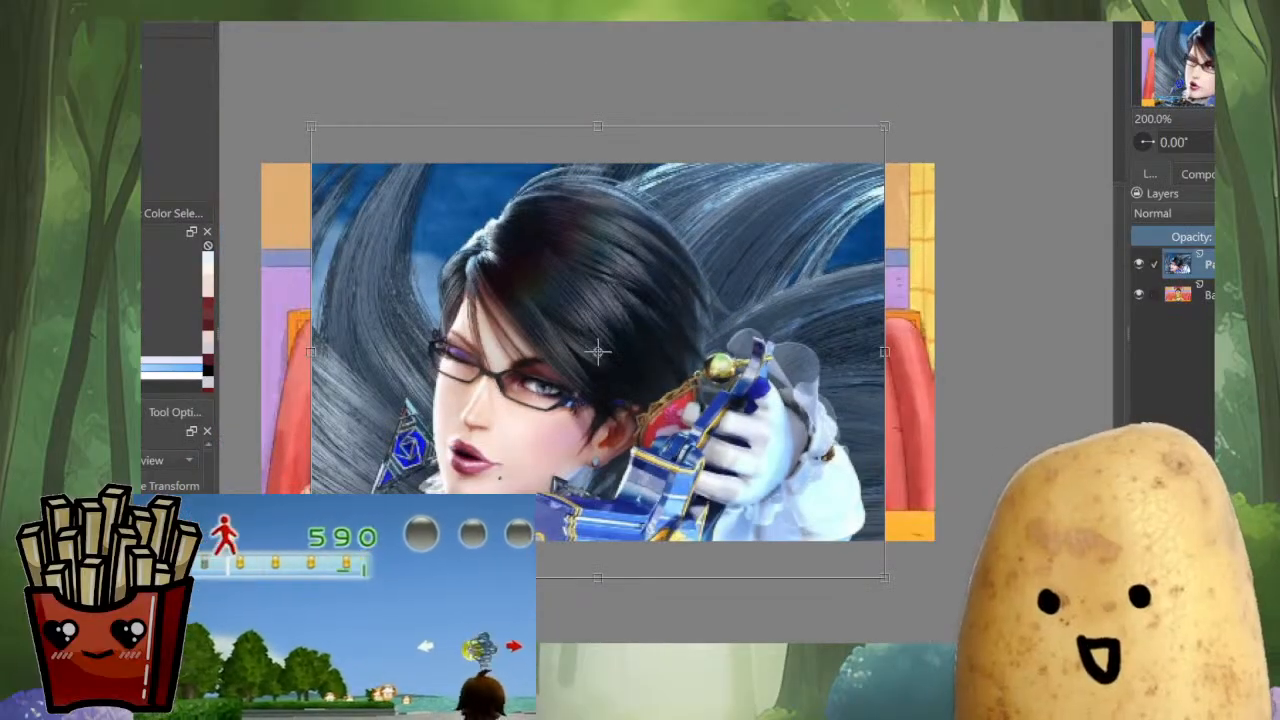
left_click_drag(885, 126, 593, 357)
left_click_drag(530, 410, 887, 207)
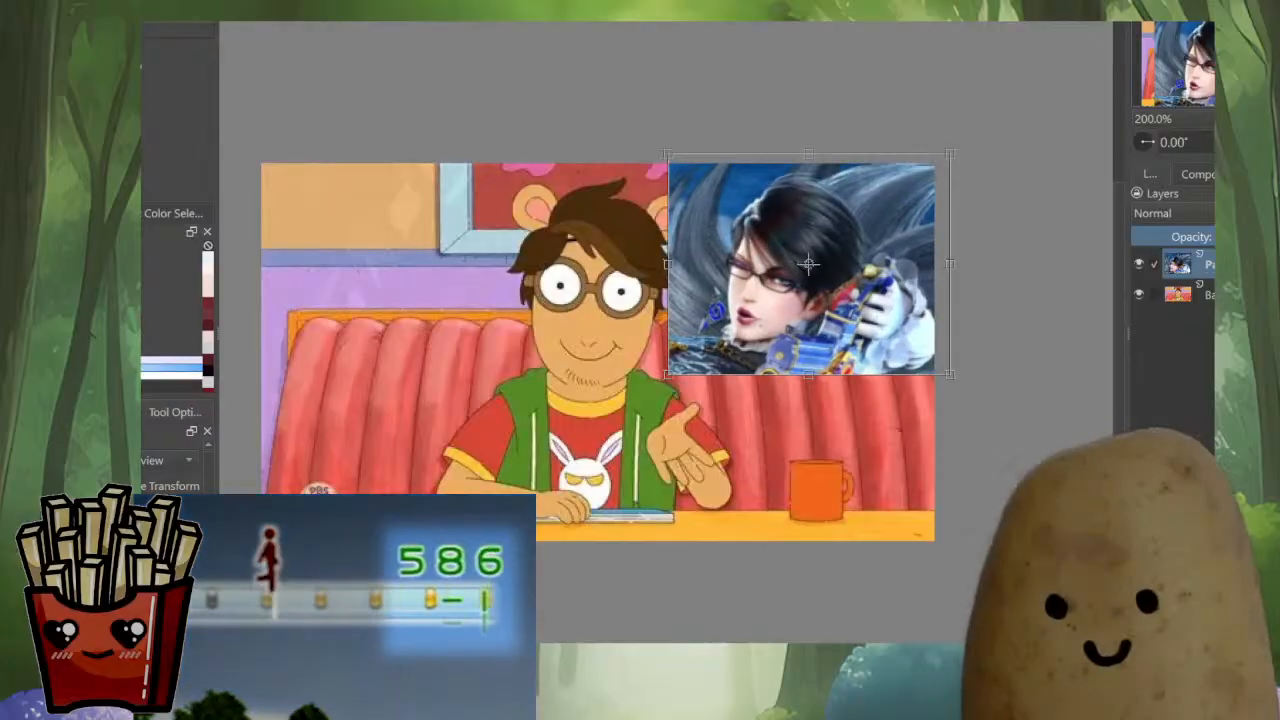
left_click_drag(950, 375, 854, 299)
left_click_drag(762, 227, 821, 242)
key("Return")
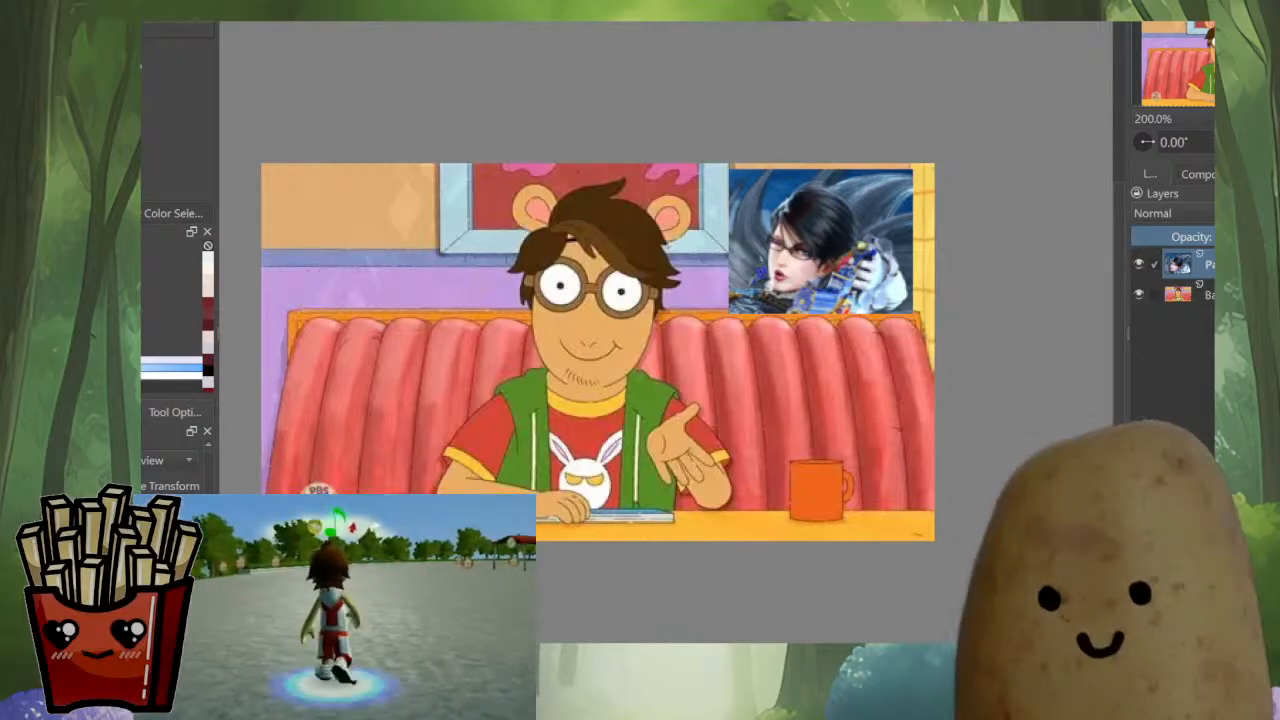
left_click_drag(600, 340, 602, 370)
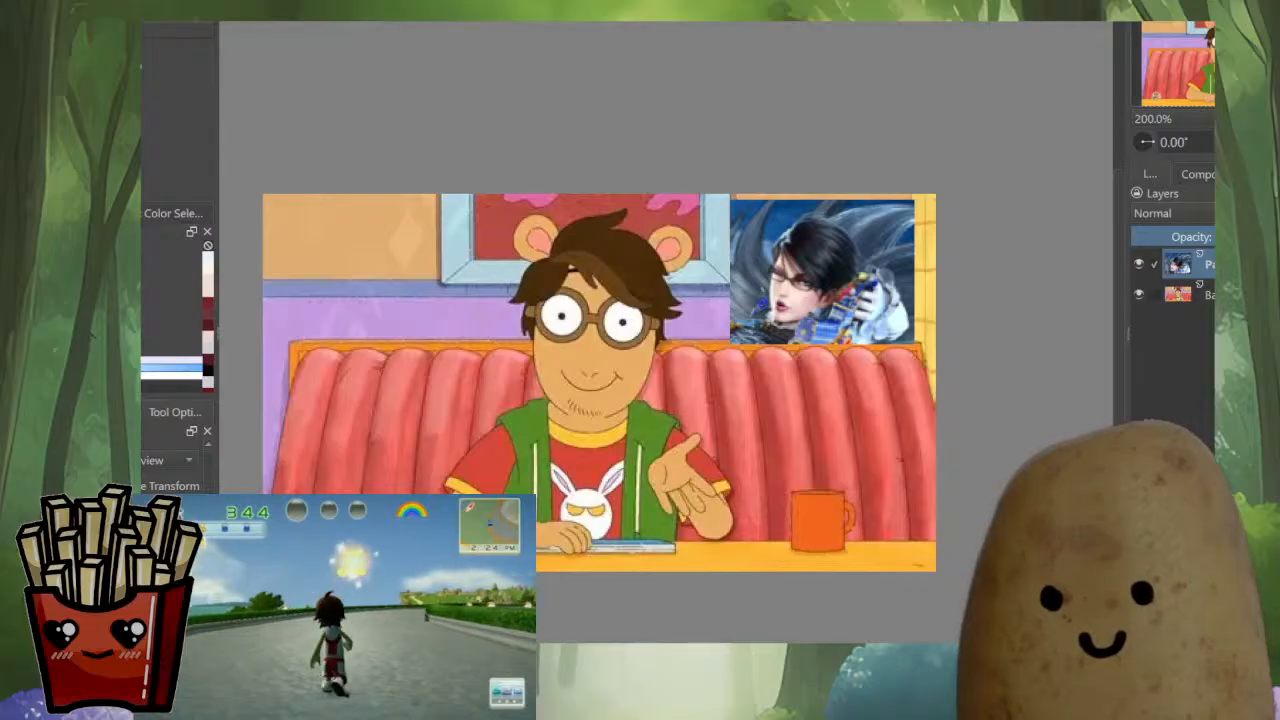
Paste the front-facing portrait of the woman in glasses into the cartoon document and scale it down
key("ctrl+v")
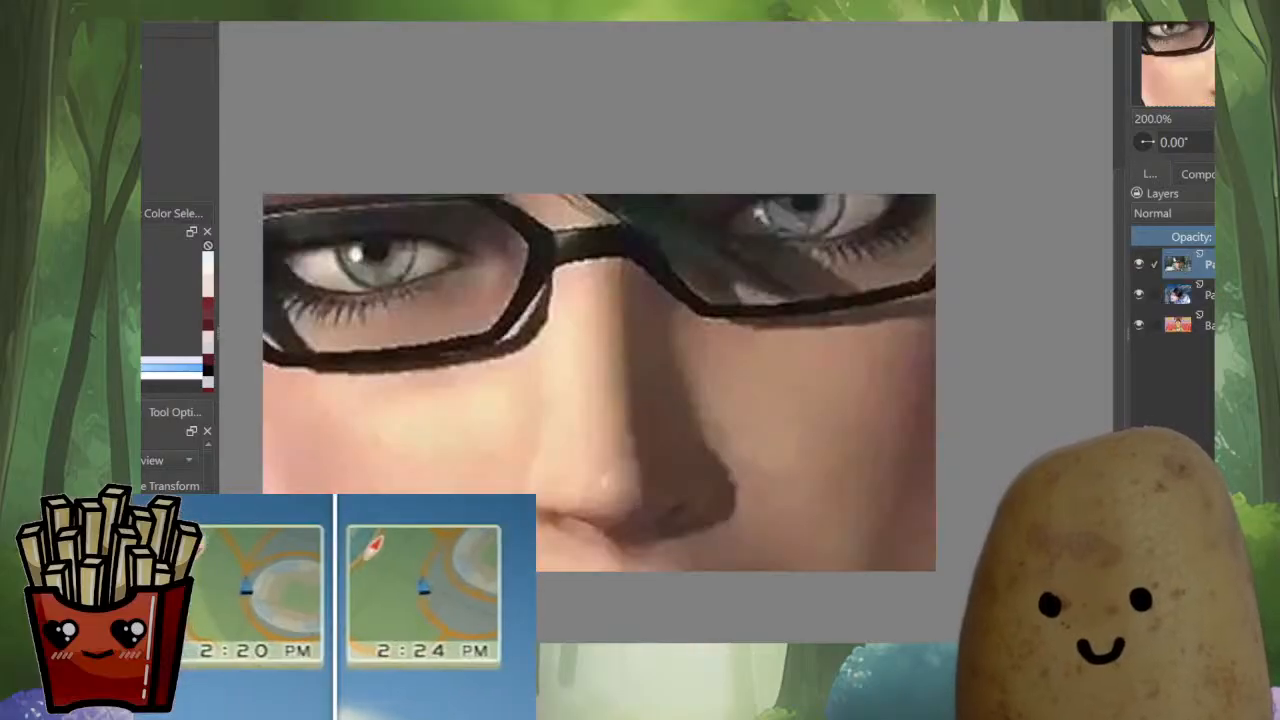
scroll(701, 282, "down", 2)
scroll(702, 283, "down", 1)
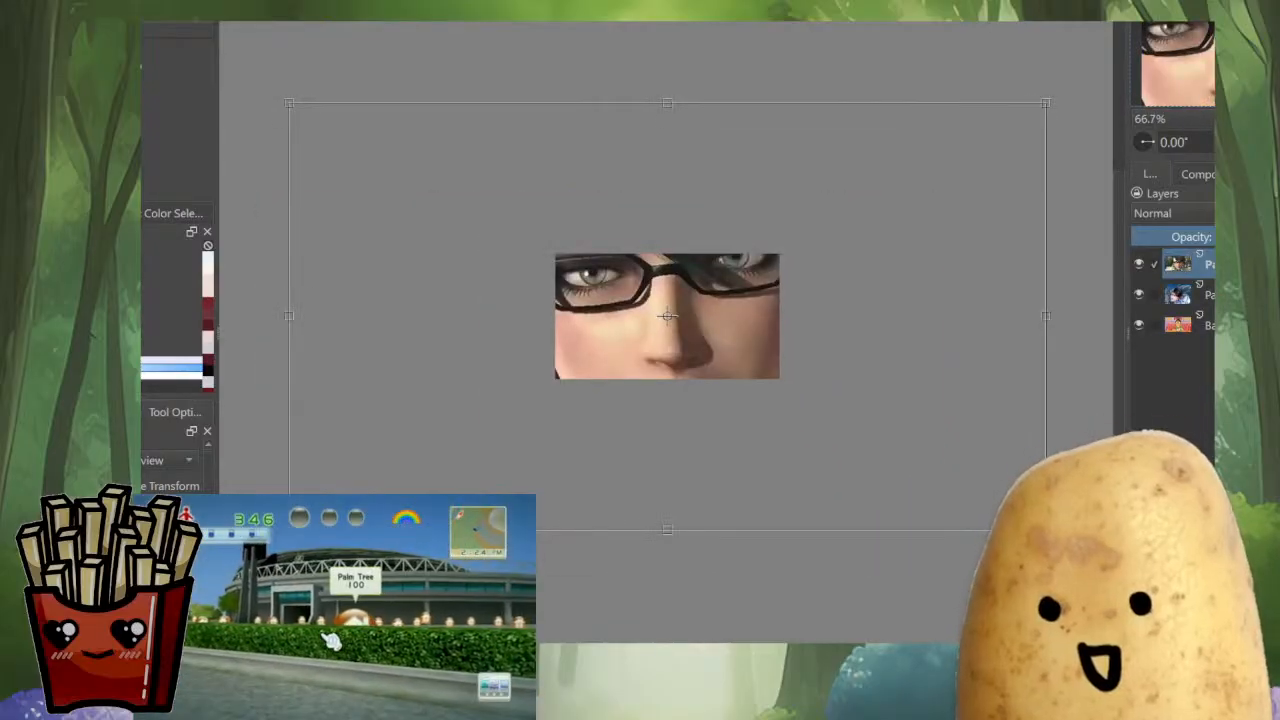
left_click_drag(1048, 531, 534, 381)
scroll(567, 259, "up", 1)
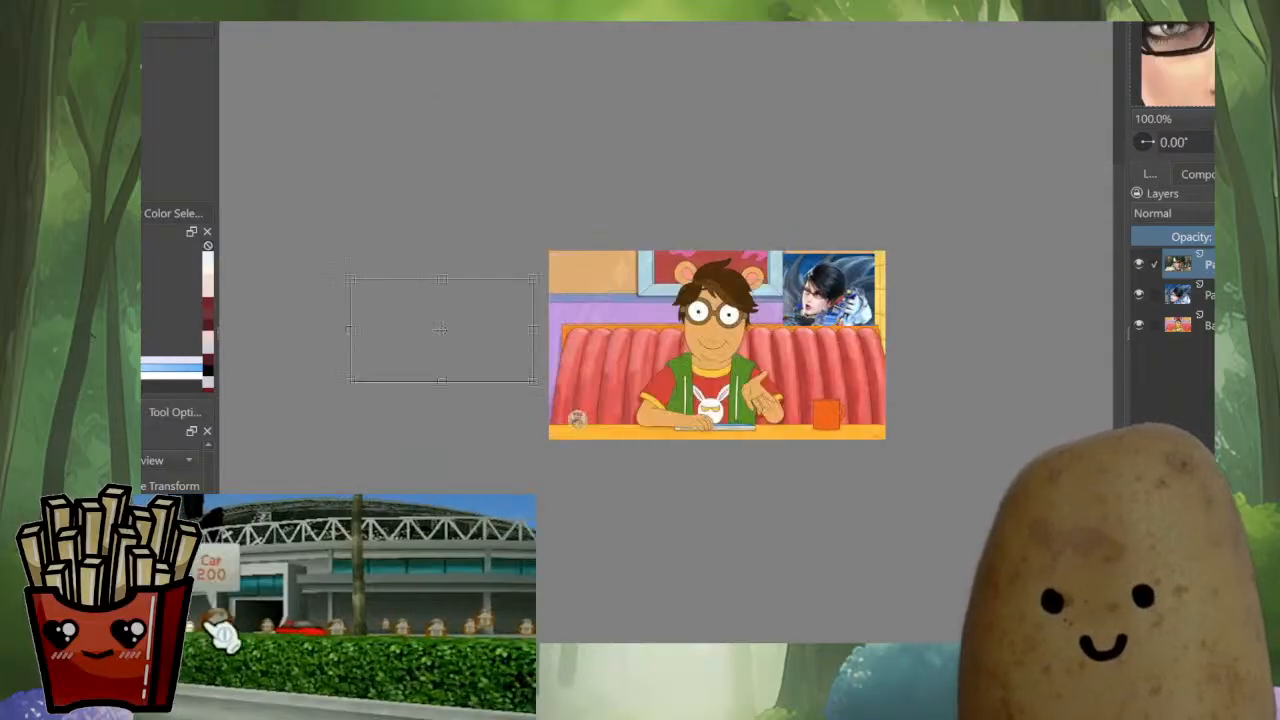
Fit the pasted front-facing portrait into the cartoon image's lower-left corner beside the seated character
left_click_drag(447, 332, 626, 360)
scroll(697, 424, "up", 2)
left_click_drag(760, 444, 672, 396)
left_click_drag(592, 340, 600, 390)
left_click_drag(679, 446, 673, 442)
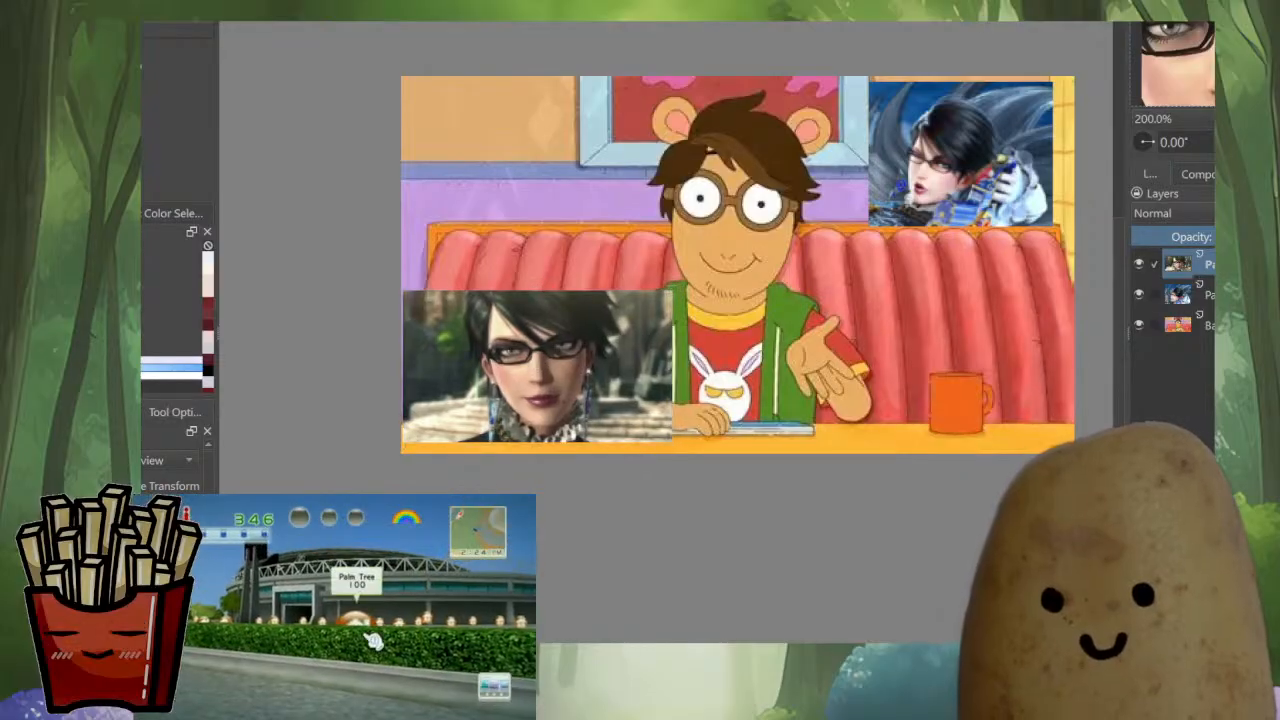
left_click_drag(600, 390, 598, 395)
mouse_move(670, 447)
left_mouse_down()
mouse_move(685, 454)
mouse_move(613, 482)
left_mouse_up()
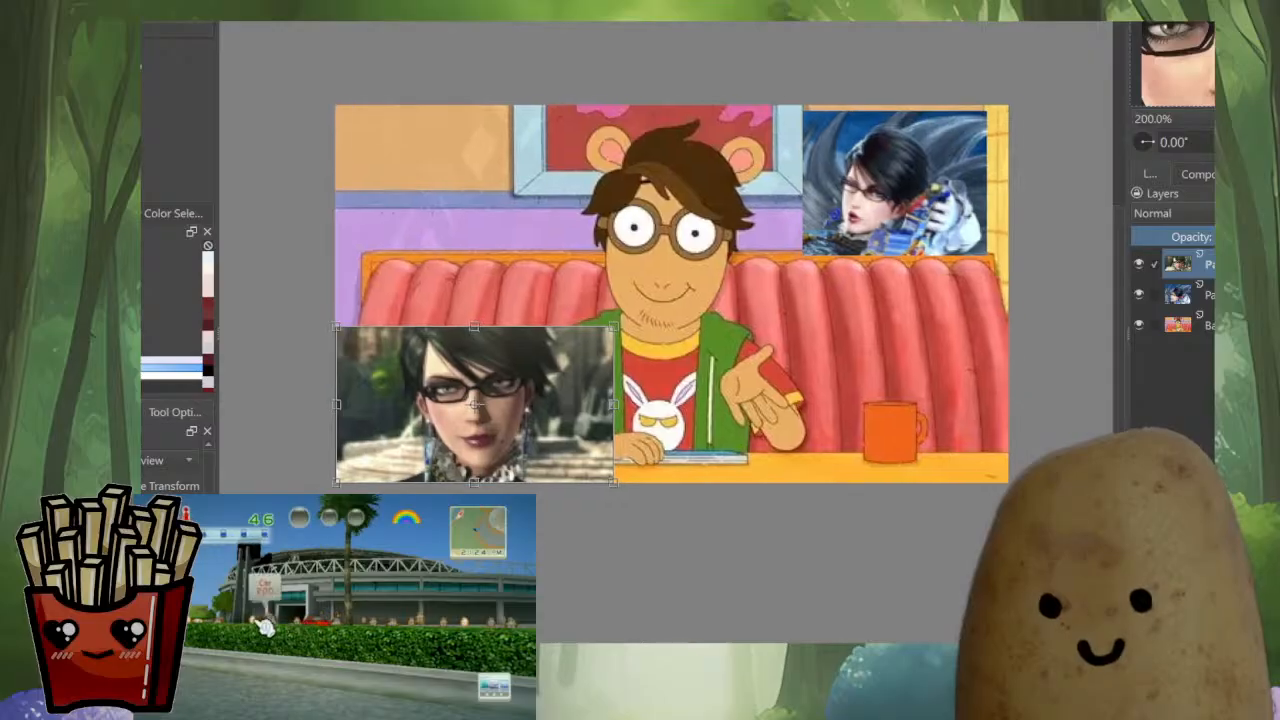
key("b")
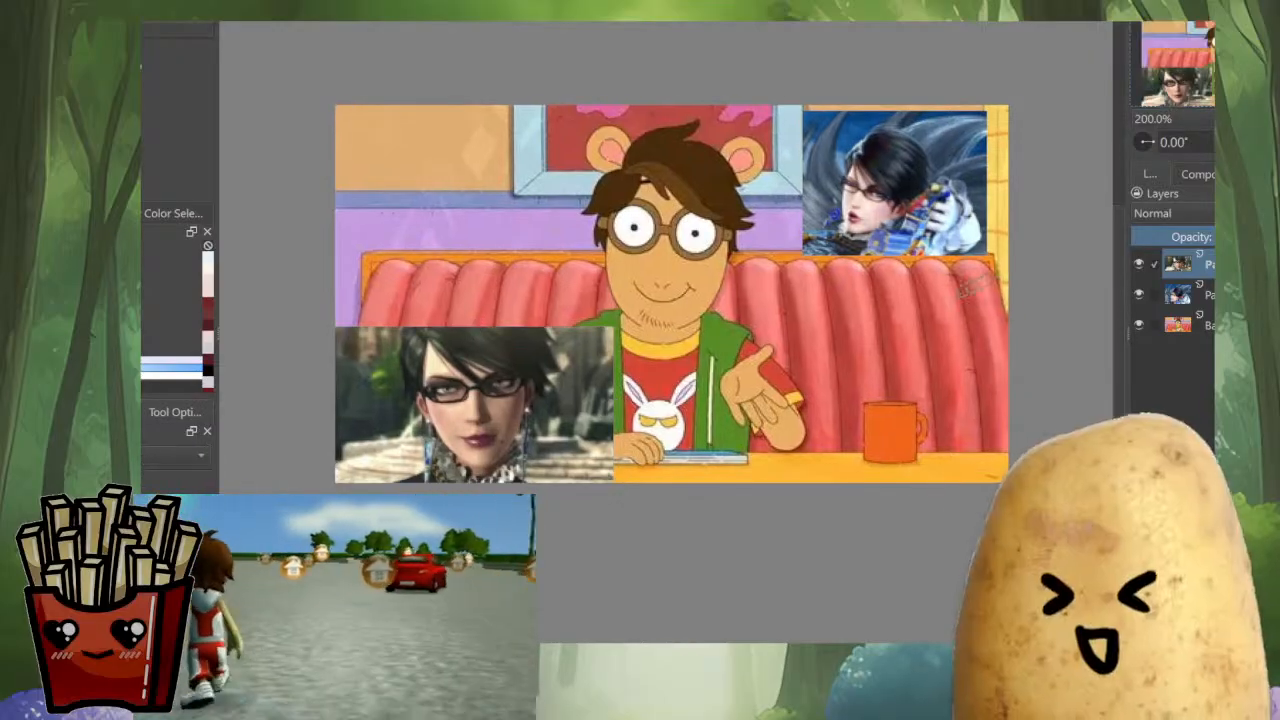
Select the gun-pose picture's layer and enlarge it to fill the cartoon image's upper-right corner
left_click(1190, 294)
key("ctrl+t")
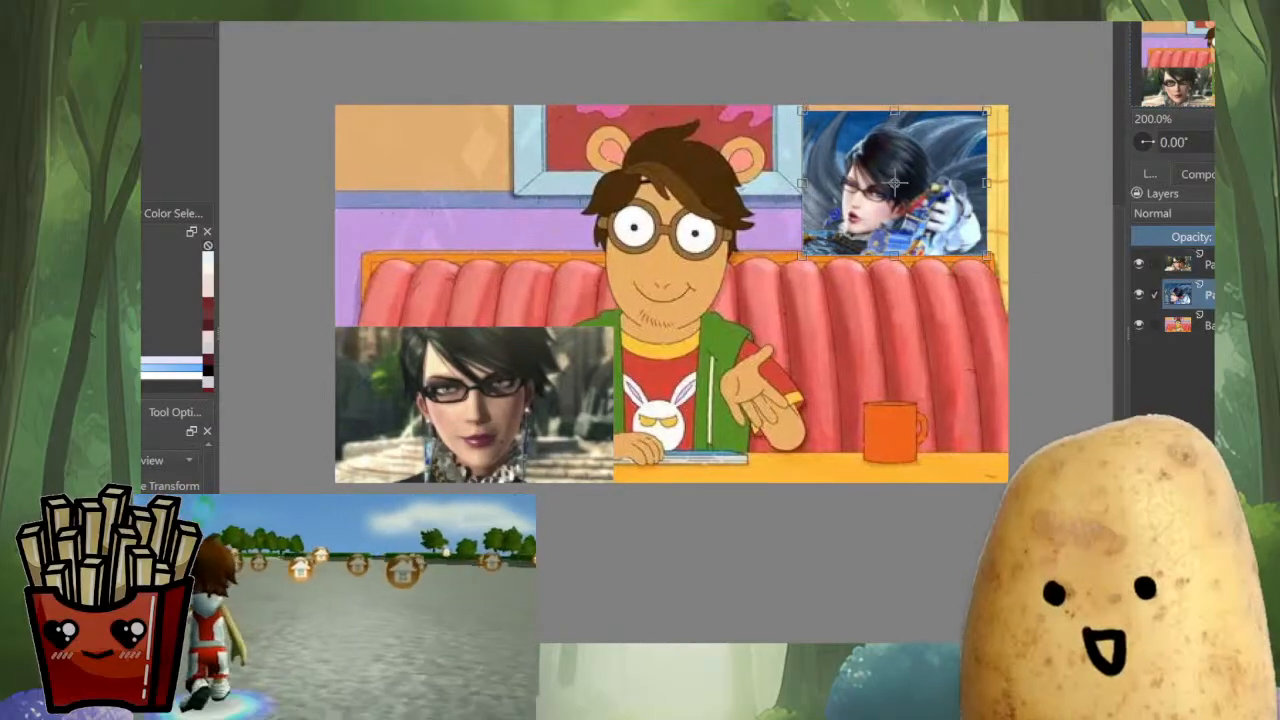
left_click_drag(986, 255, 999, 264)
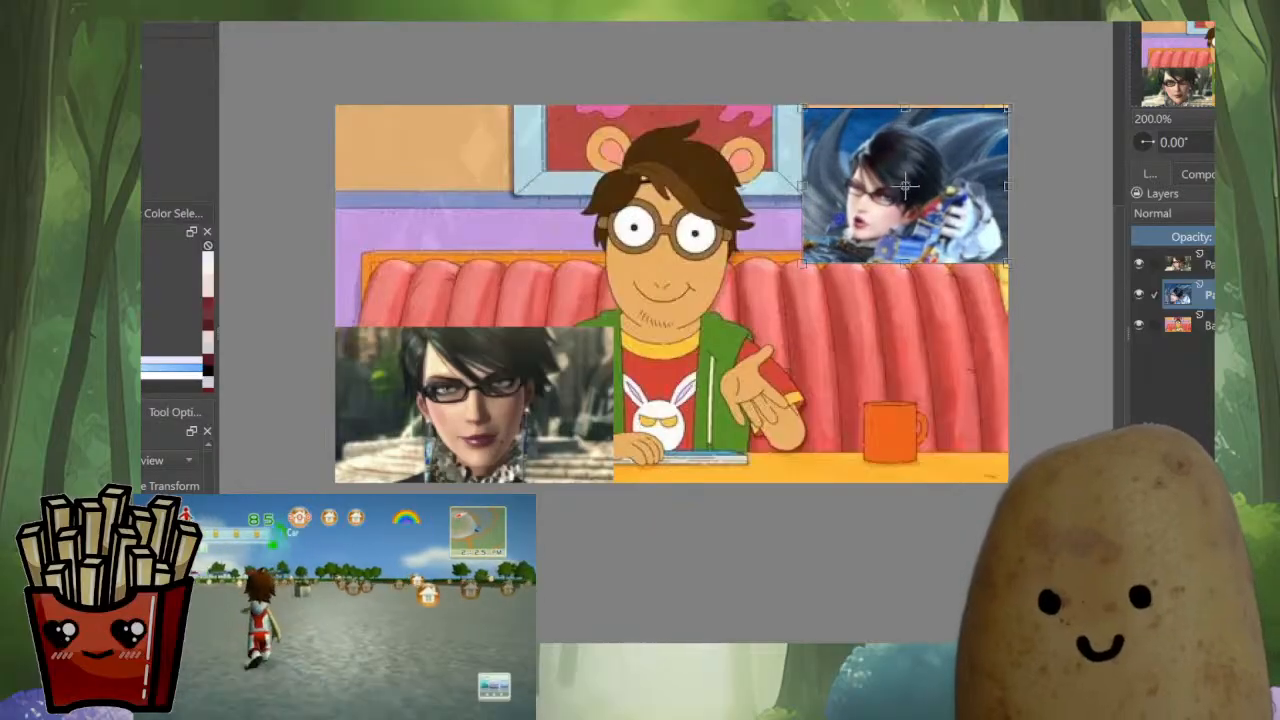
key("Return")
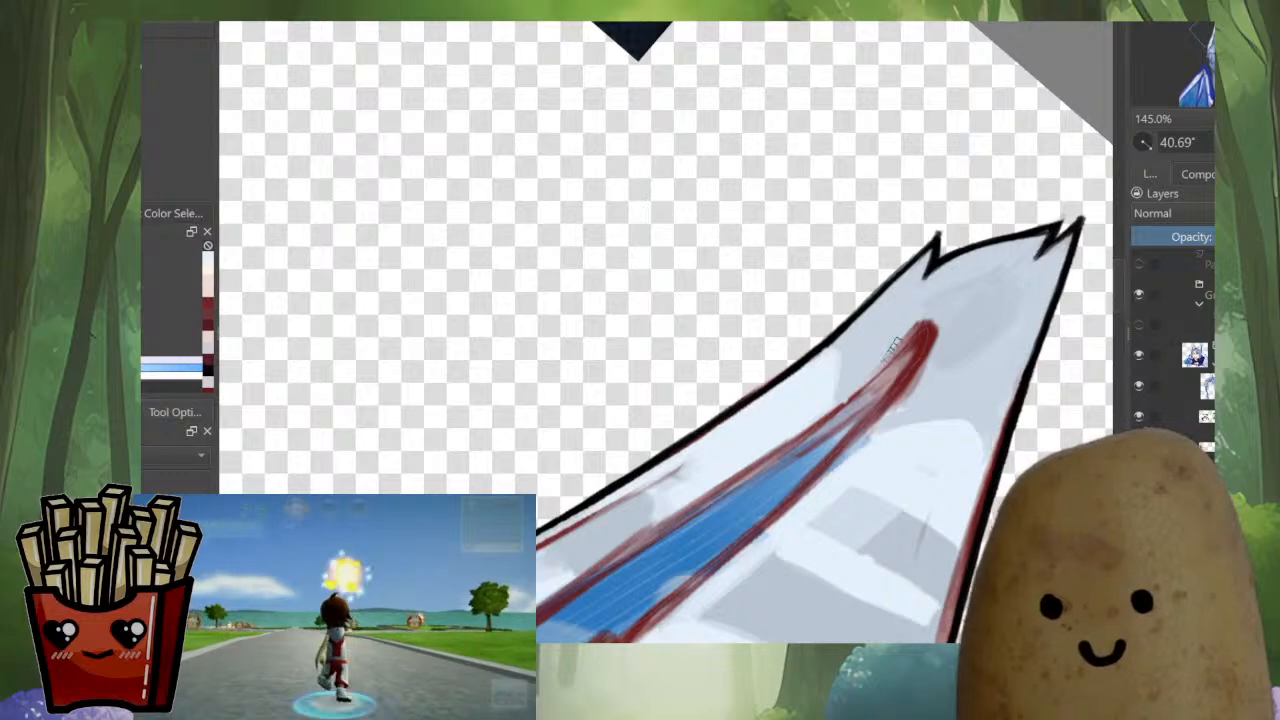
Return to the bat-eared portrait and cover the grey patch and red marks along the left ear's outer rim with light fur colour
left_click_drag(878, 370, 834, 292)
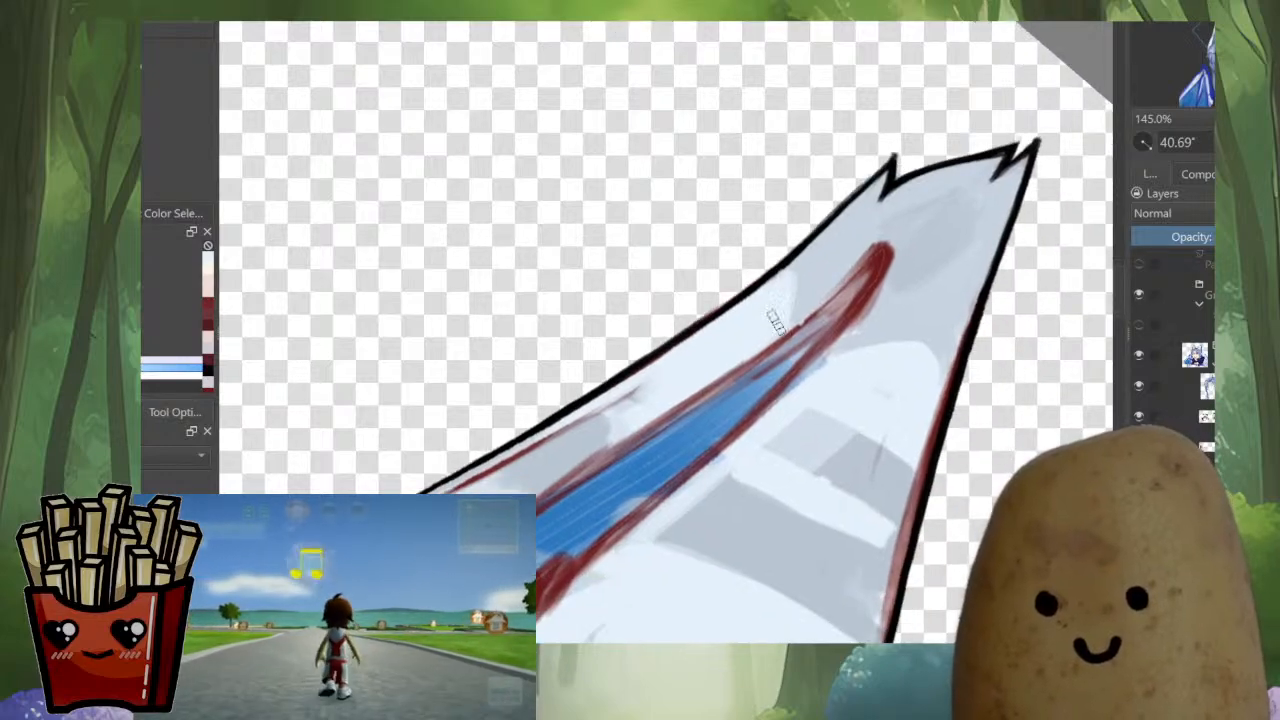
left_click_drag(622, 422, 543, 480)
left_click_drag(617, 424, 756, 312)
left_click_drag(876, 254, 570, 424)
key("i")
left_click_drag(784, 272, 588, 400)
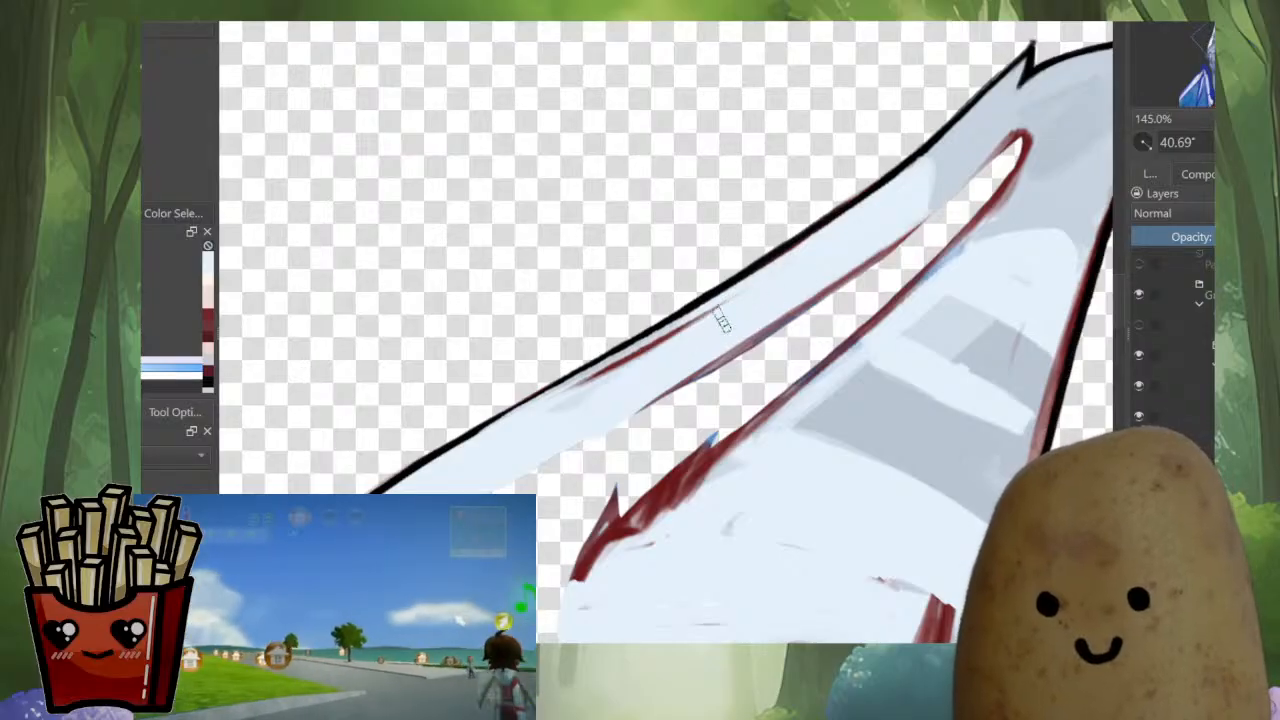
mouse_move(722, 320)
left_mouse_down()
mouse_move(504, 446)
mouse_move(796, 272)
mouse_move(516, 430)
mouse_move(712, 308)
left_mouse_up()
left_click_drag(600, 400, 644, 285)
Sample the grey fur colour and paint out the pale streaks in the right ear's tip
left_click_drag(926, 54, 680, 370)
left_click_drag(999, 498, 975, 366)
left_click(988, 372, "ctrl")
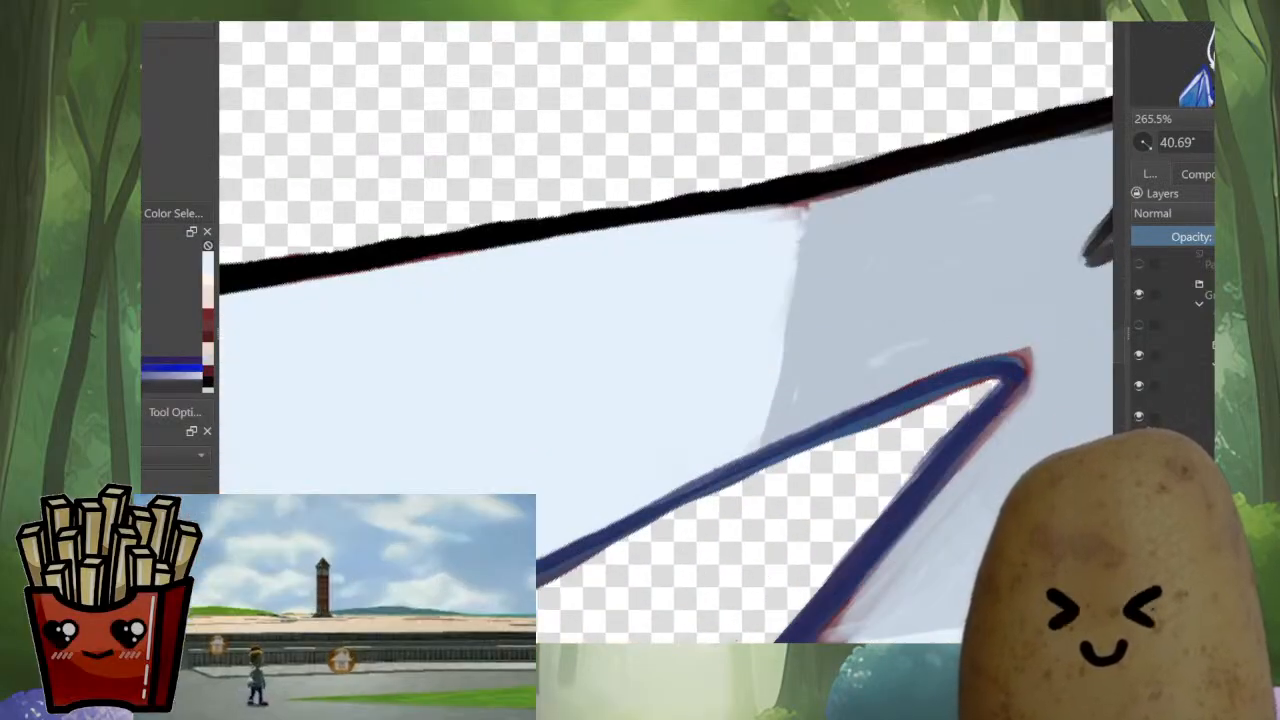
left_click(796, 392, "ctrl")
left_click_drag(980, 269, 808, 354)
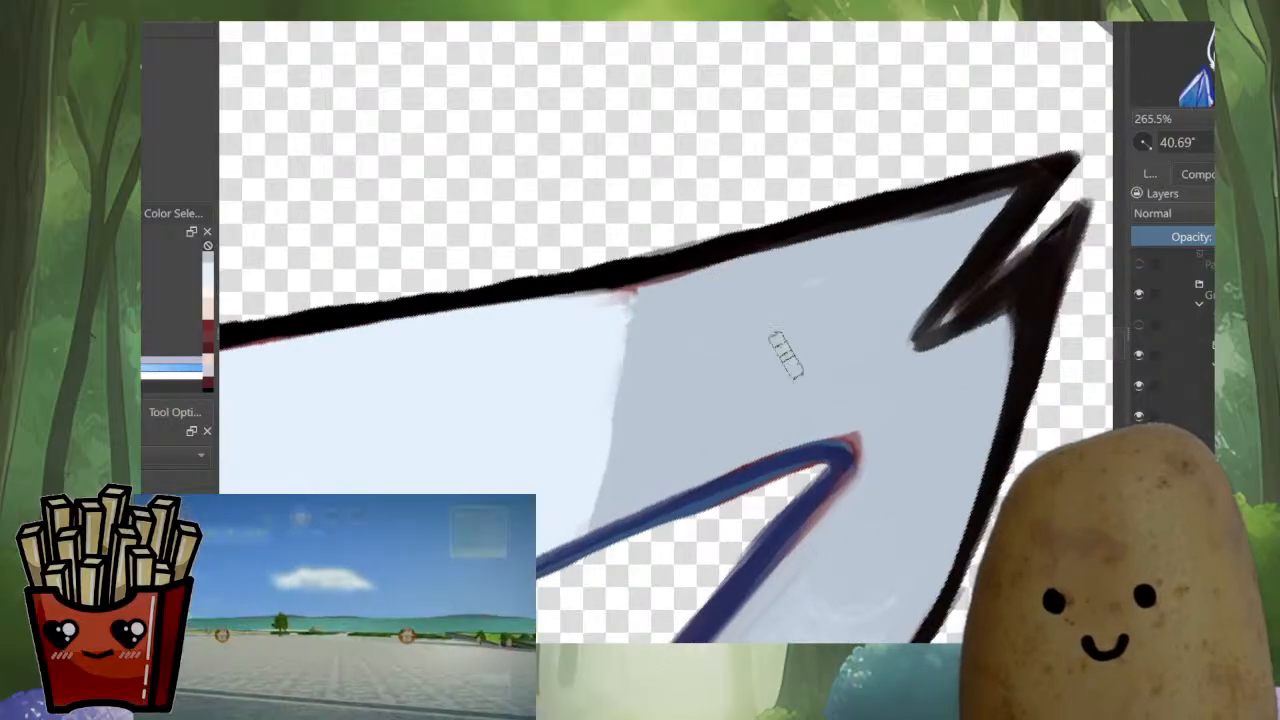
left_click_drag(911, 312, 903, 372)
left_click_drag(868, 434, 884, 368)
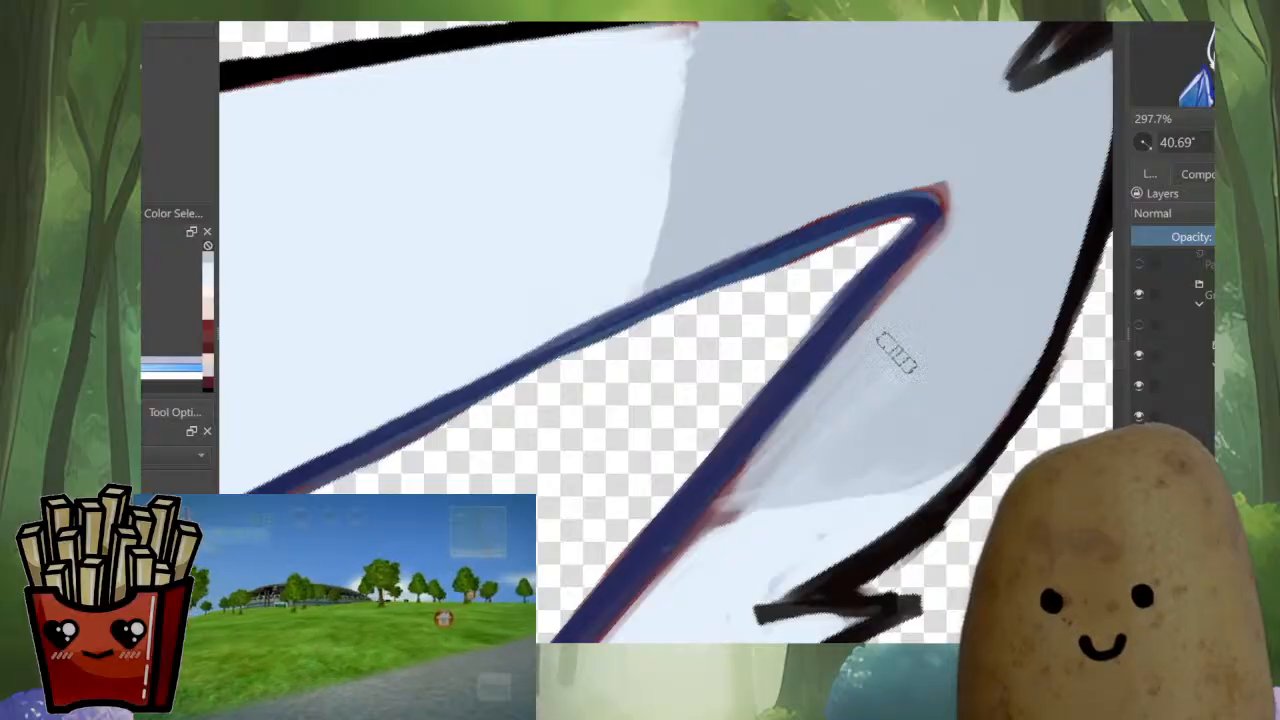
Paint grey fur over the red remnants beside the right ear's dark blue inner outline
left_click(905, 268, "ctrl")
left_click_drag(887, 240, 885, 302)
left_click_drag(800, 325, 846, 451)
left_click_drag(770, 370, 832, 518)
left_click_drag(705, 260, 668, 397)
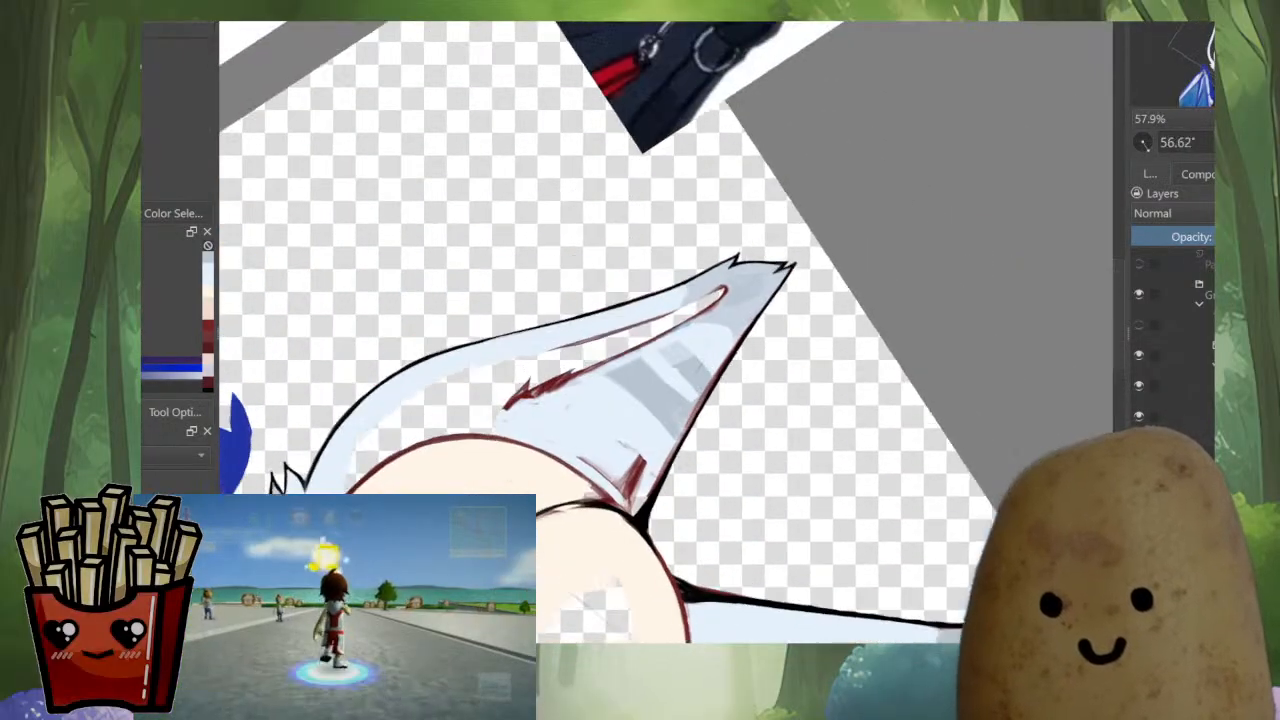
Trace dark blue over the red inner outline near the left ear's tip and undo the last stroke
left_click_drag(580, 410, 597, 425)
left_click_drag(598, 412, 602, 352)
left_click_drag(680, 280, 681, 364)
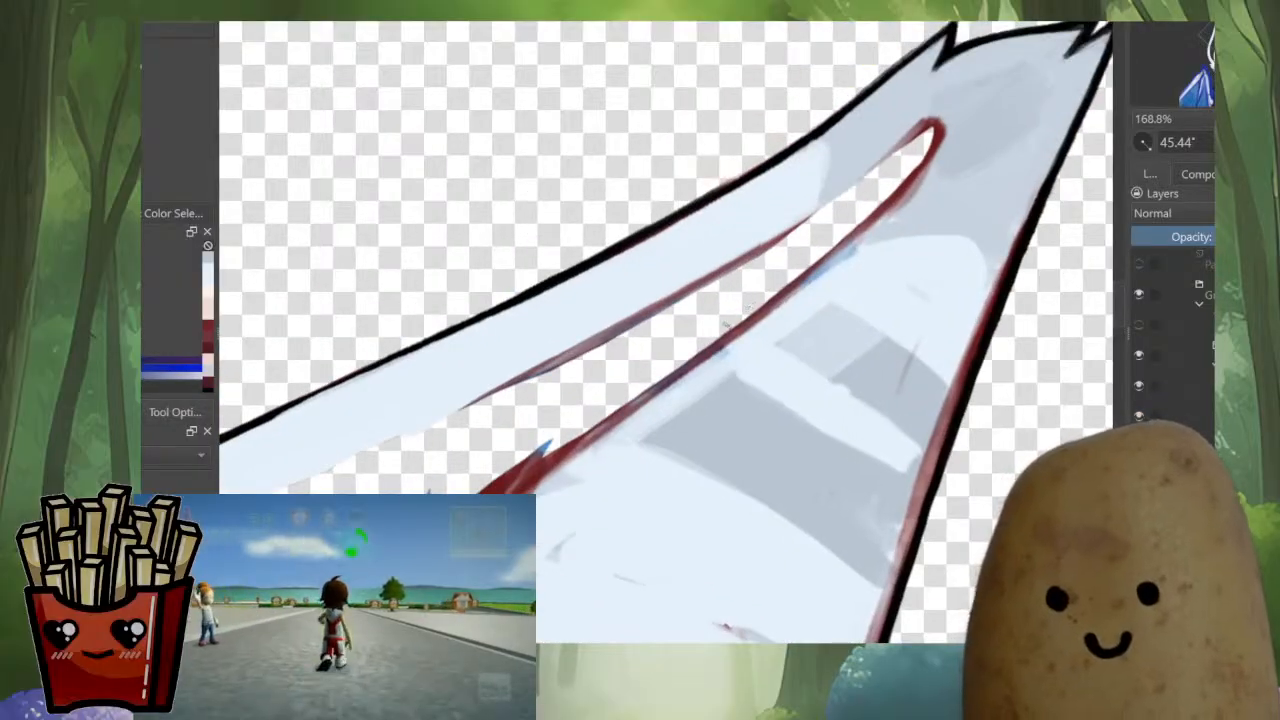
left_click_drag(730, 318, 795, 268)
left_click_drag(1004, 72, 1008, 104)
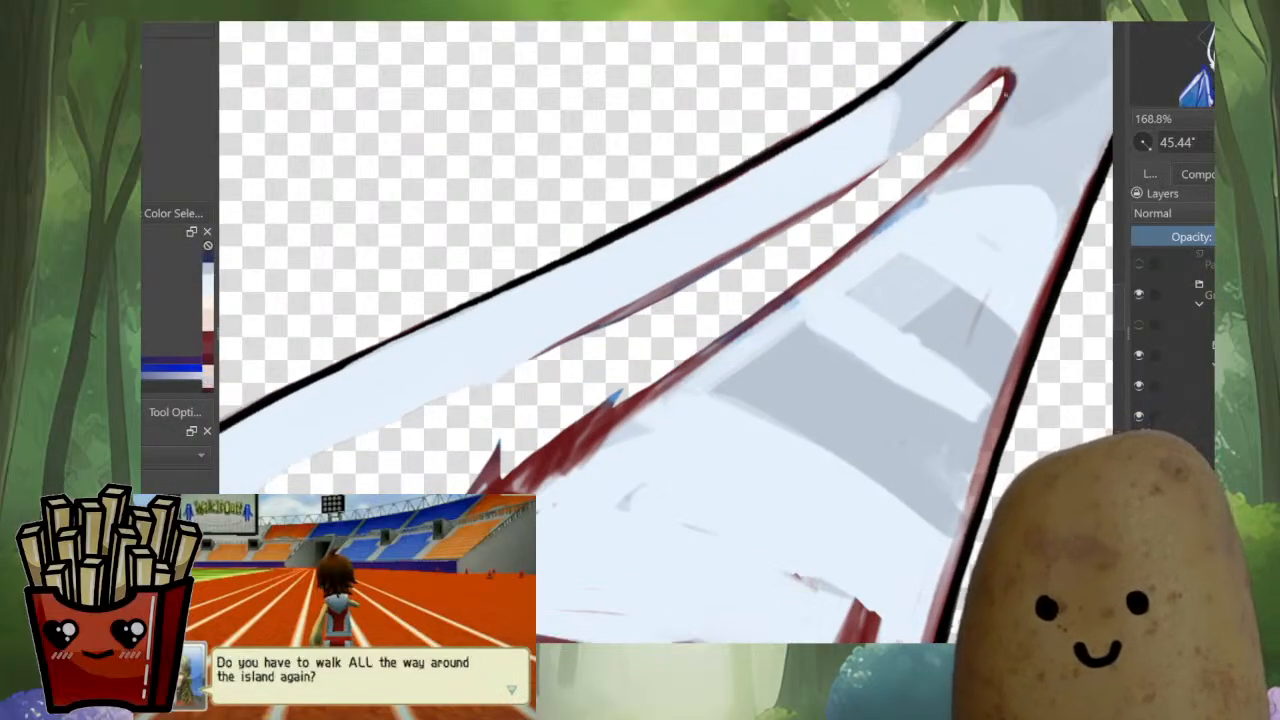
left_click_drag(974, 144, 736, 329)
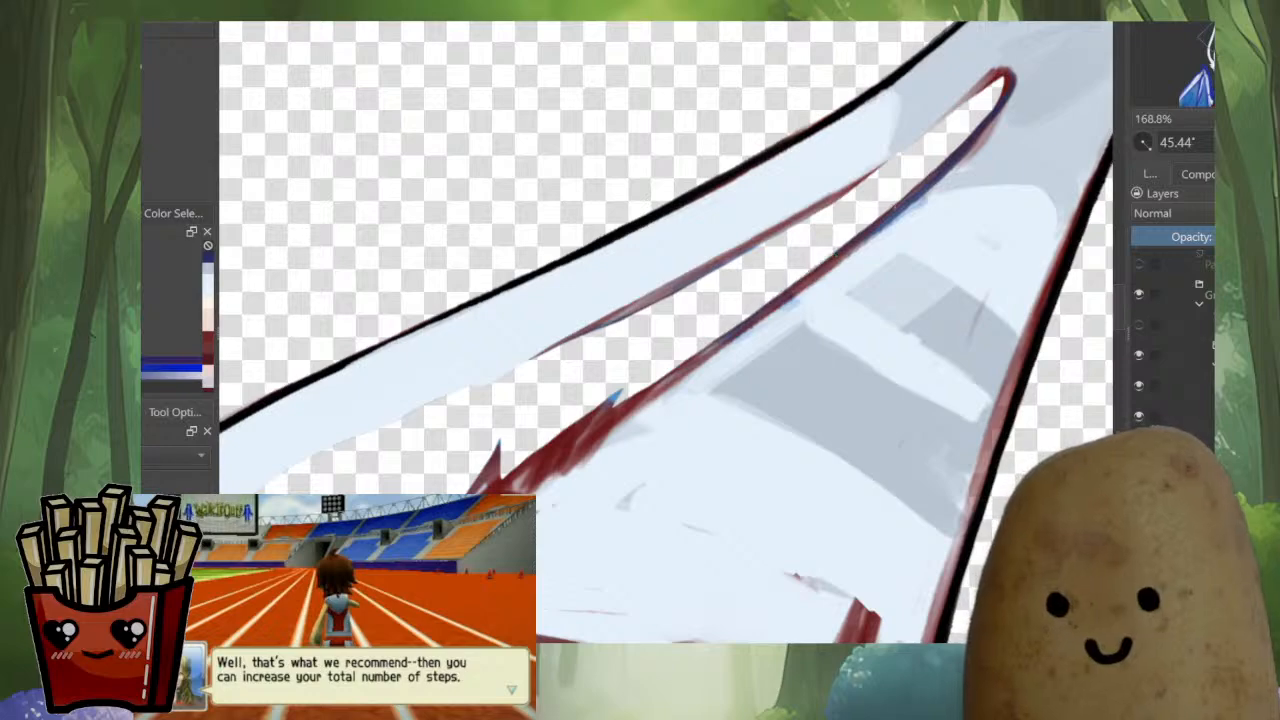
left_click_drag(906, 197, 736, 325)
key("ctrl+z")
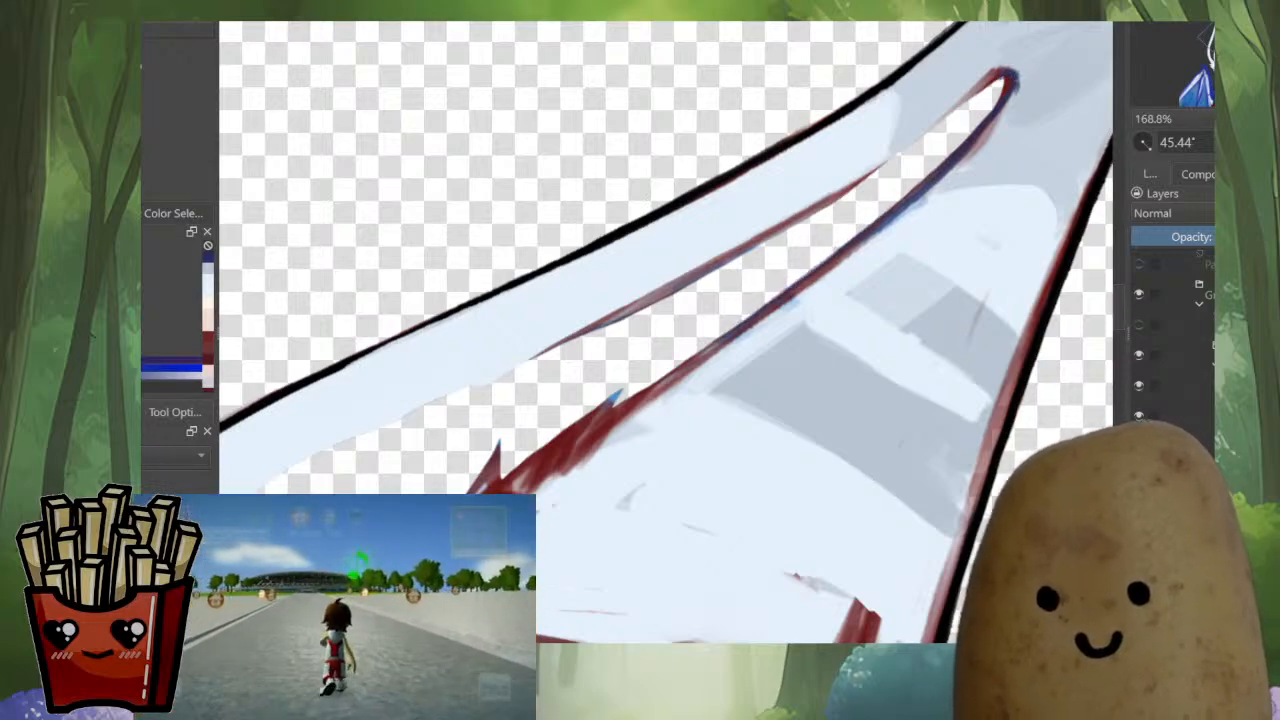
Extend the left ear's dark blue inner outline down over the red line and its ragged tufts
mouse_move(980, 125)
left_mouse_down()
mouse_move(890, 229)
mouse_move(844, 244)
mouse_move(612, 405)
left_mouse_up()
mouse_move(819, 268)
left_mouse_down()
mouse_move(645, 392)
mouse_move(545, 489)
left_mouse_up()
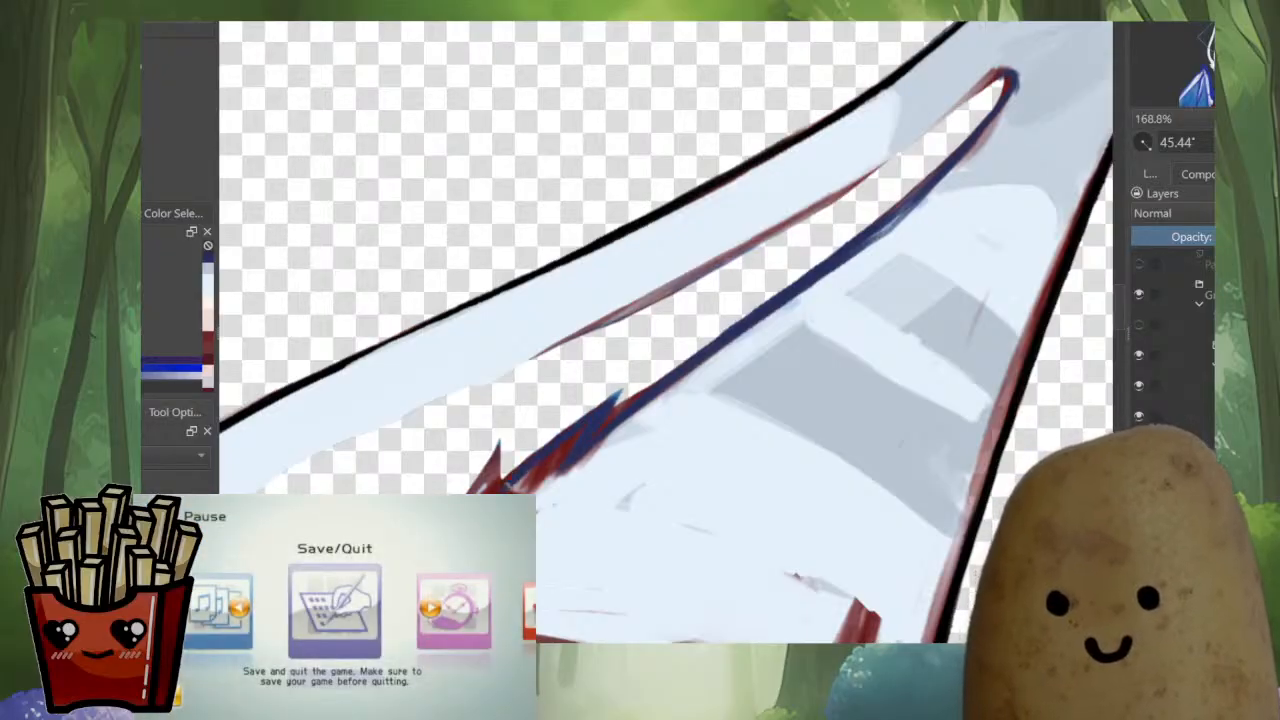
left_click_drag(600, 450, 705, 167)
scroll(681, 369, "down", 6)
scroll(706, 444, "up", 3)
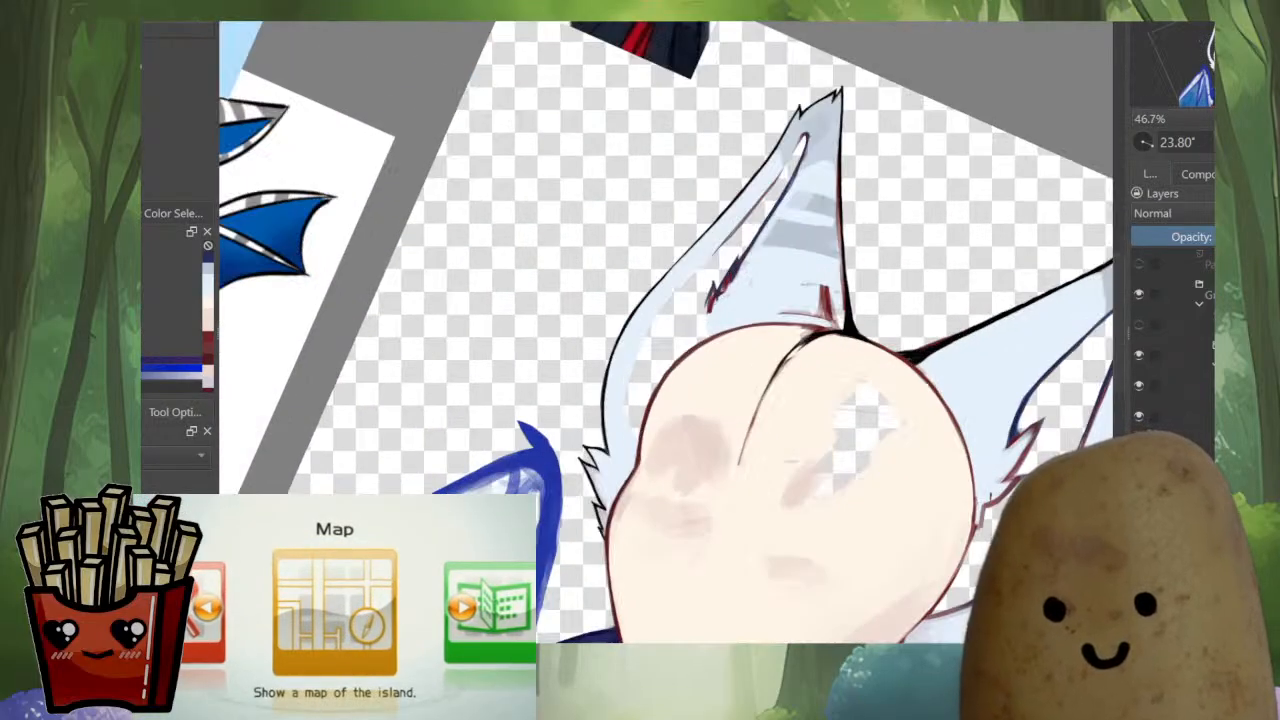
scroll(600, 330, "up", 3)
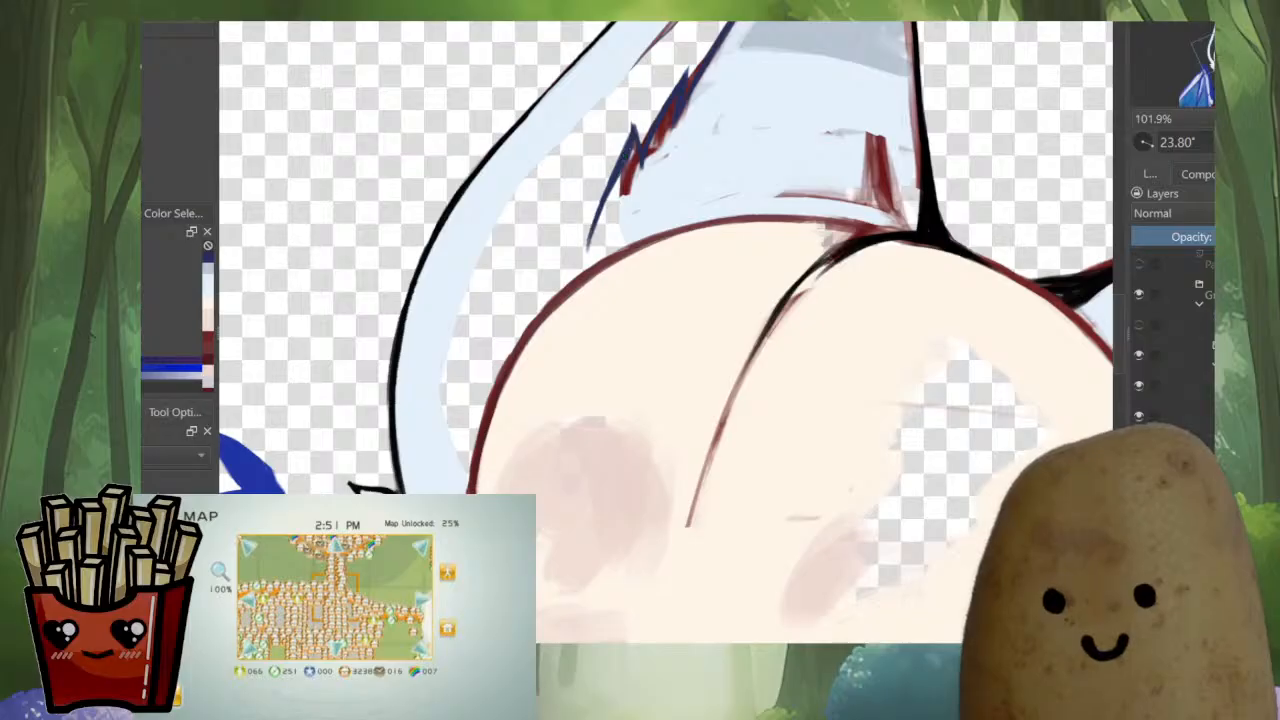
Check the ears and face shape against the whole composition in mirrored and normal view
scroll(586, 303, "down", 5)
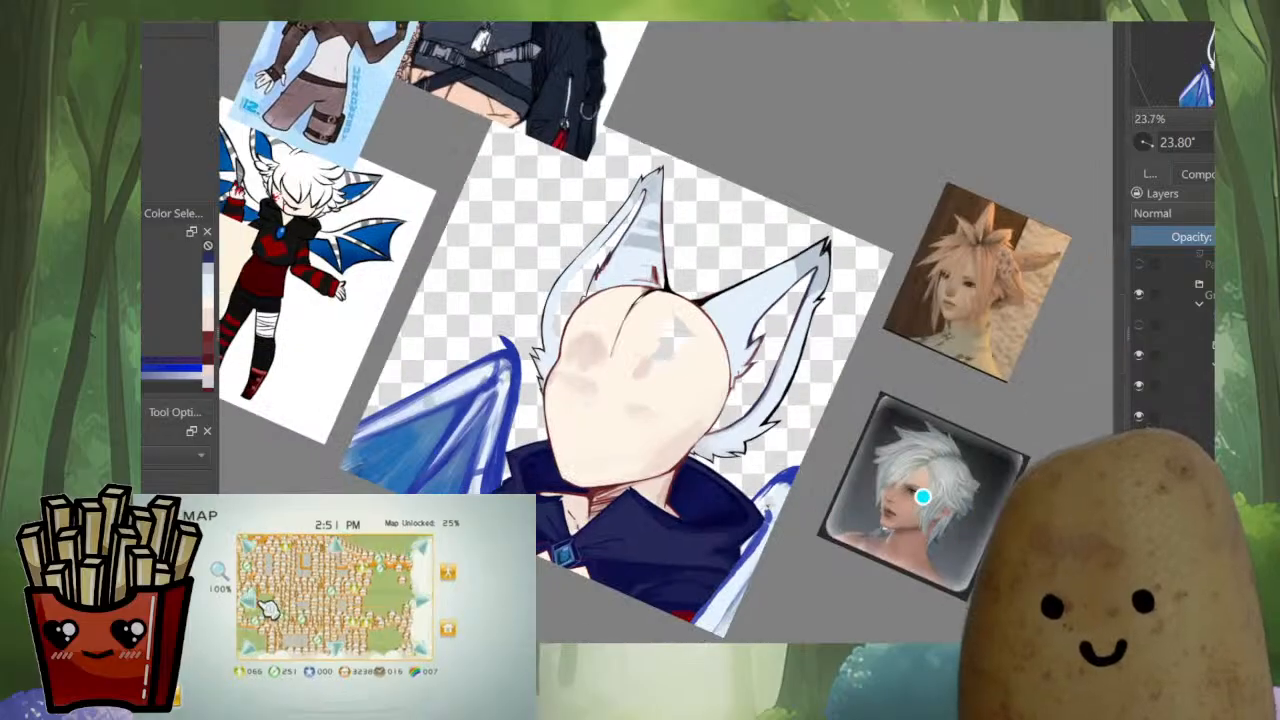
key("m")
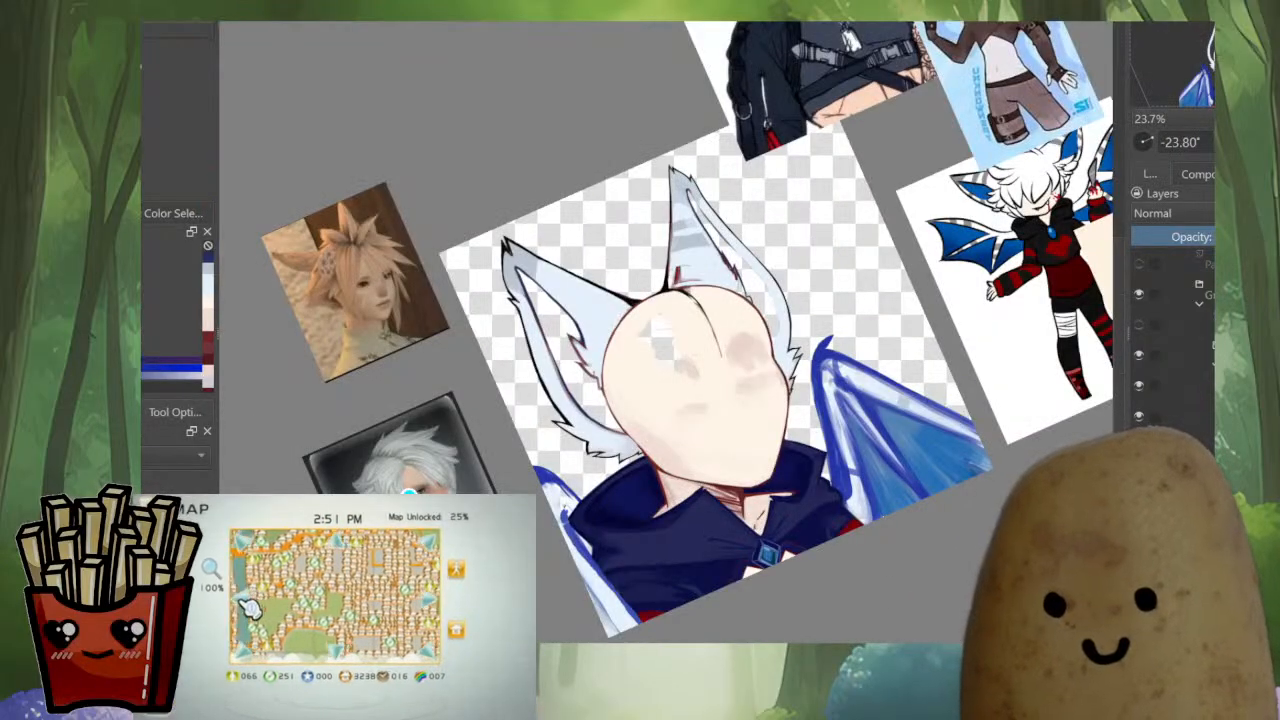
key("m")
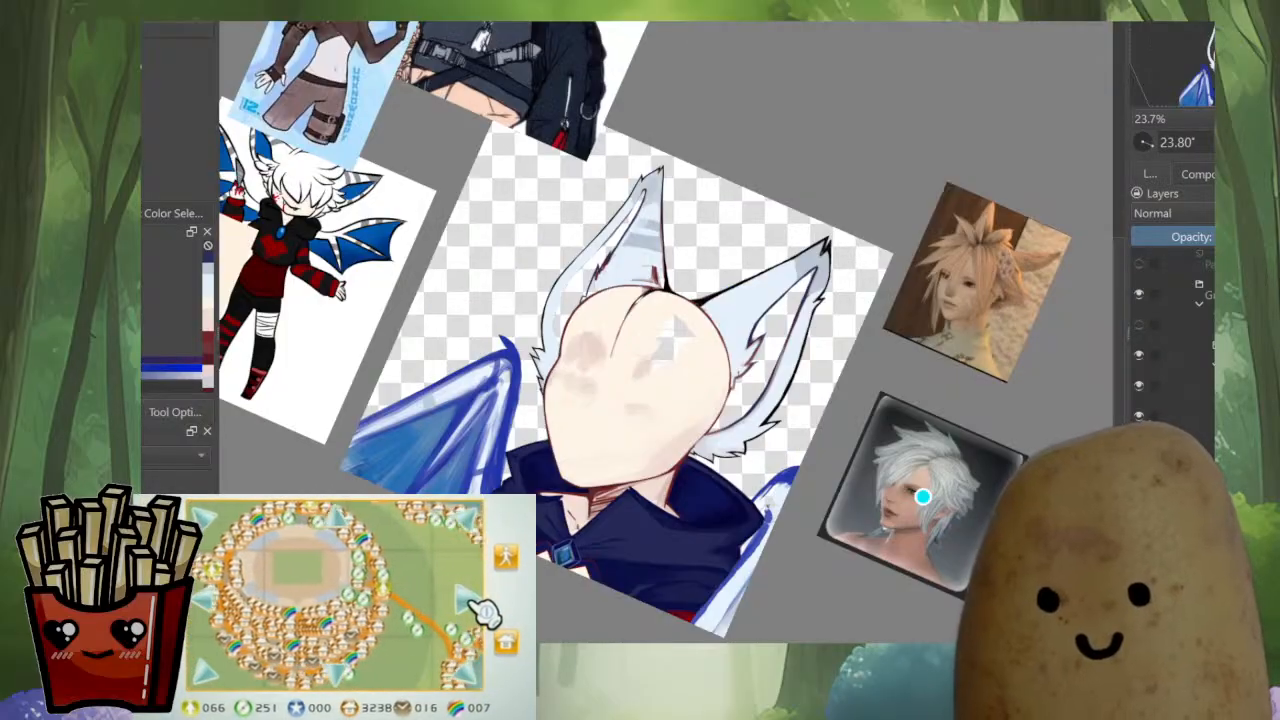
Thin the left ear's dark blue inner outline by painting pale blue fur along its inner edge from the tufts up toward the tip
scroll(602, 265, "up", 5)
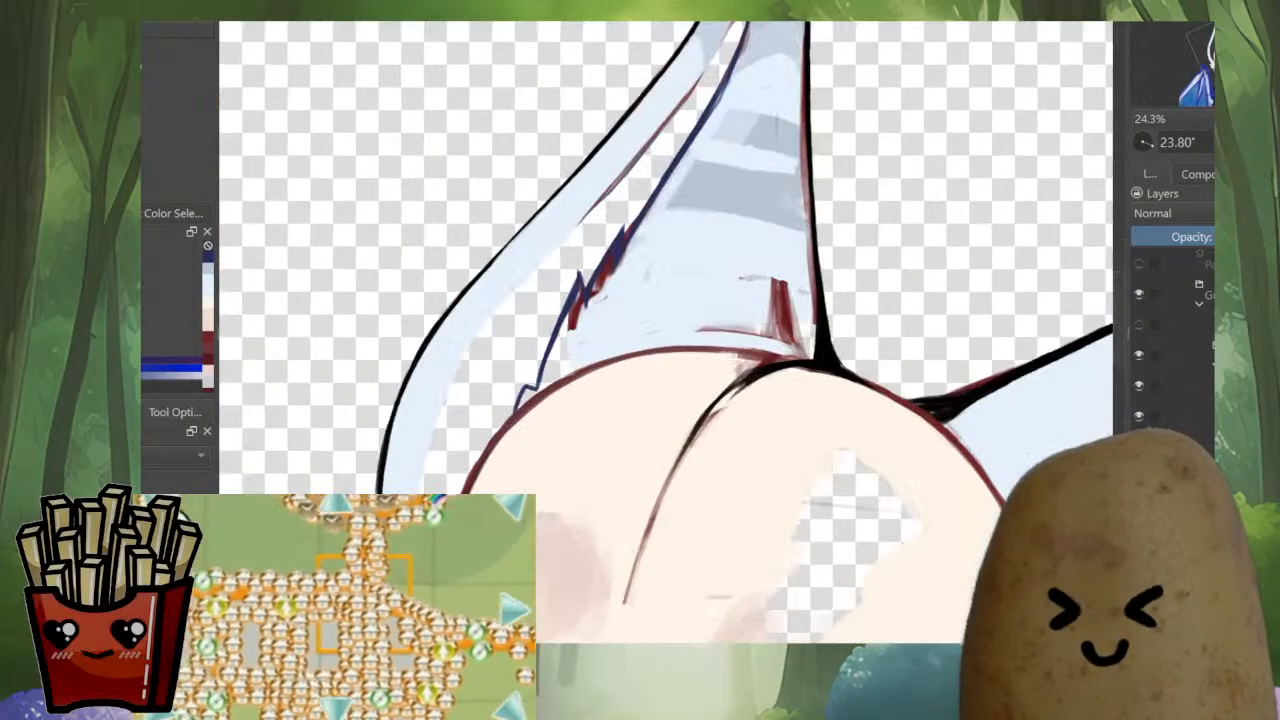
scroll(645, 370, "up", 3)
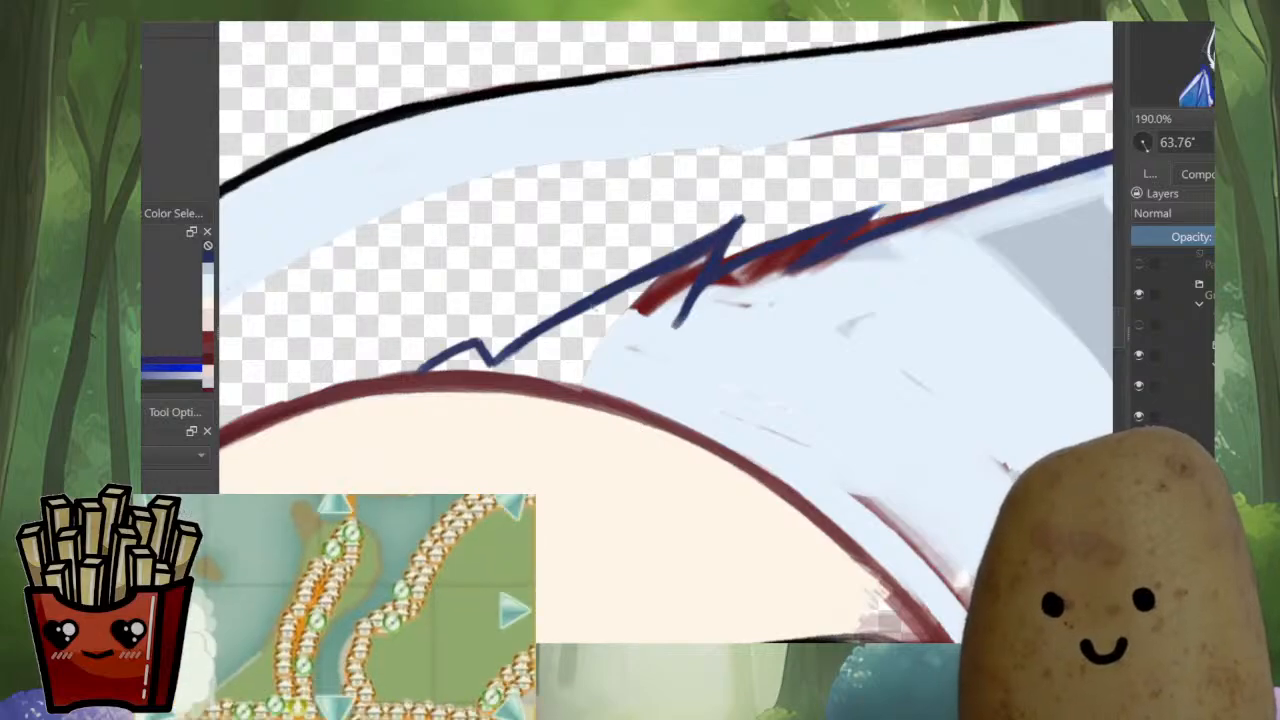
left_click_drag(705, 236, 658, 229)
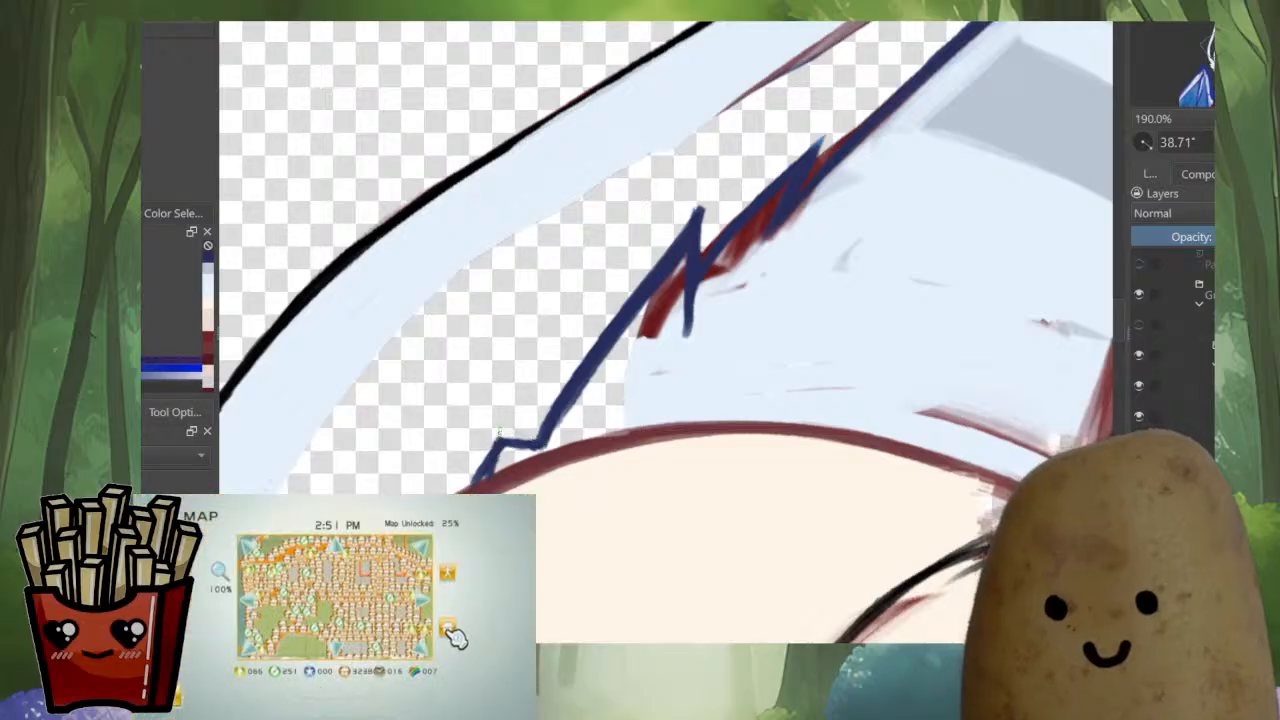
left_click_drag(681, 334, 683, 440)
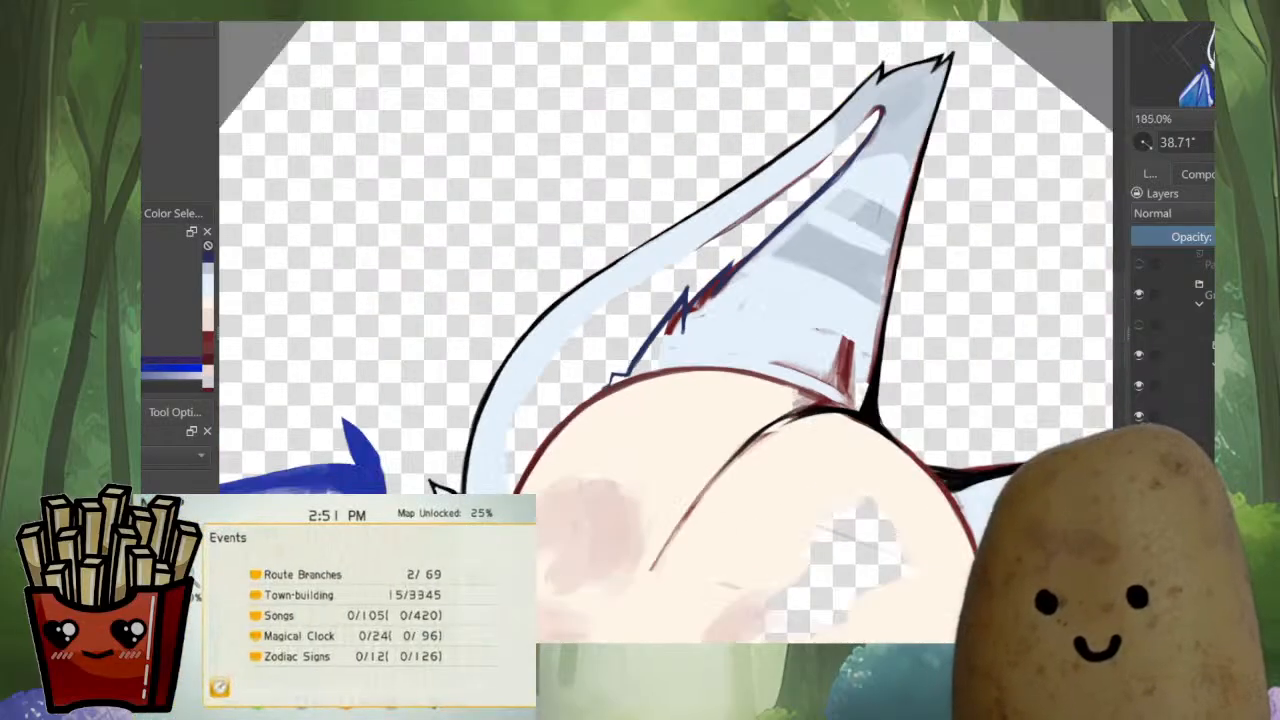
left_click_drag(848, 149, 808, 111)
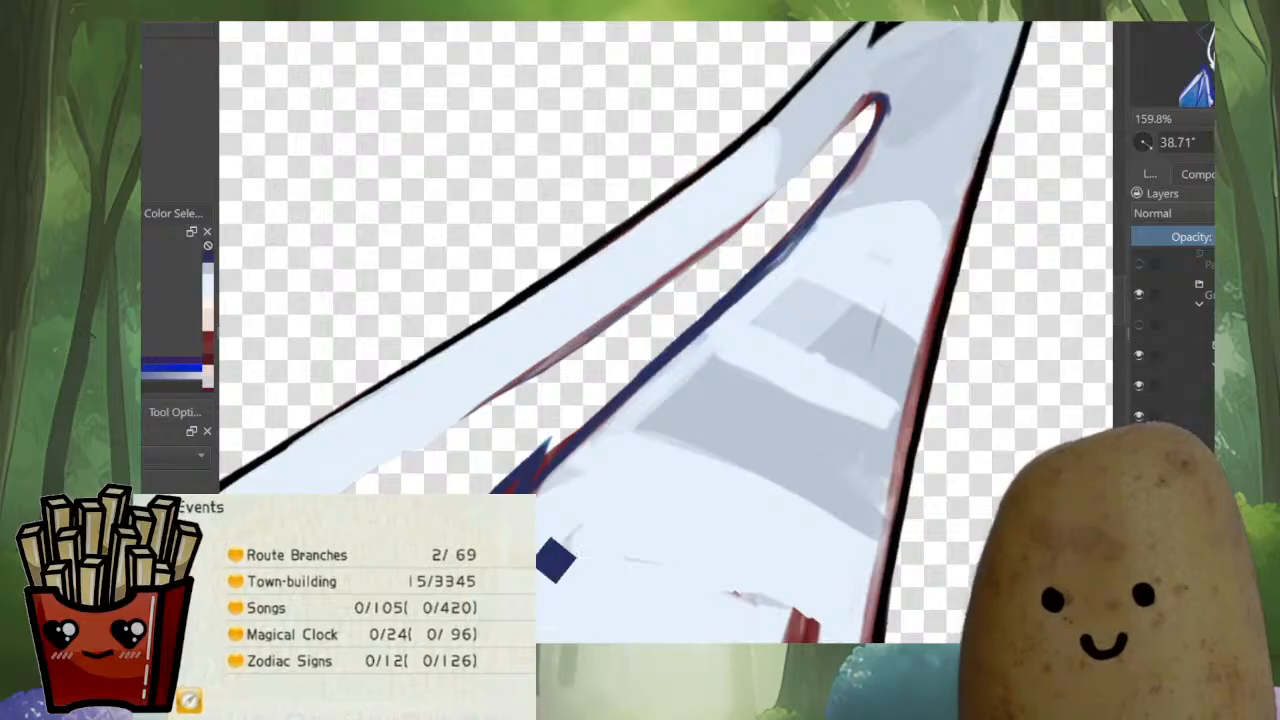
left_click(549, 530, "ctrl")
left_click_drag(540, 484, 668, 372)
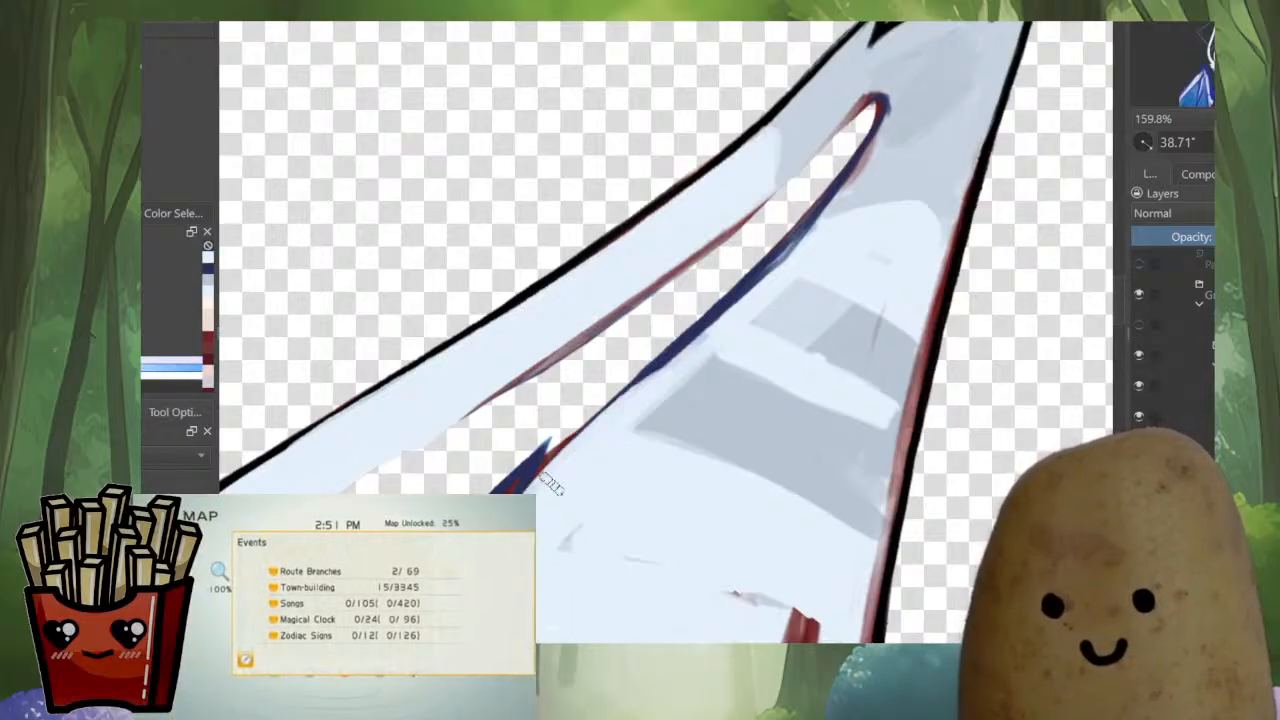
key("ctrl+z")
left_click_drag(550, 480, 668, 377)
left_click_drag(574, 444, 742, 299)
mouse_move(650, 370)
left_mouse_down()
mouse_move(838, 222)
mouse_move(878, 230)
mouse_move(782, 274)
mouse_move(830, 200)
mouse_move(821, 224)
mouse_move(881, 159)
left_mouse_up()
Refine the upper stretch of the left ear's dark blue inner outline where the grey tip shading meets the pale fur
left_click(868, 192, "ctrl")
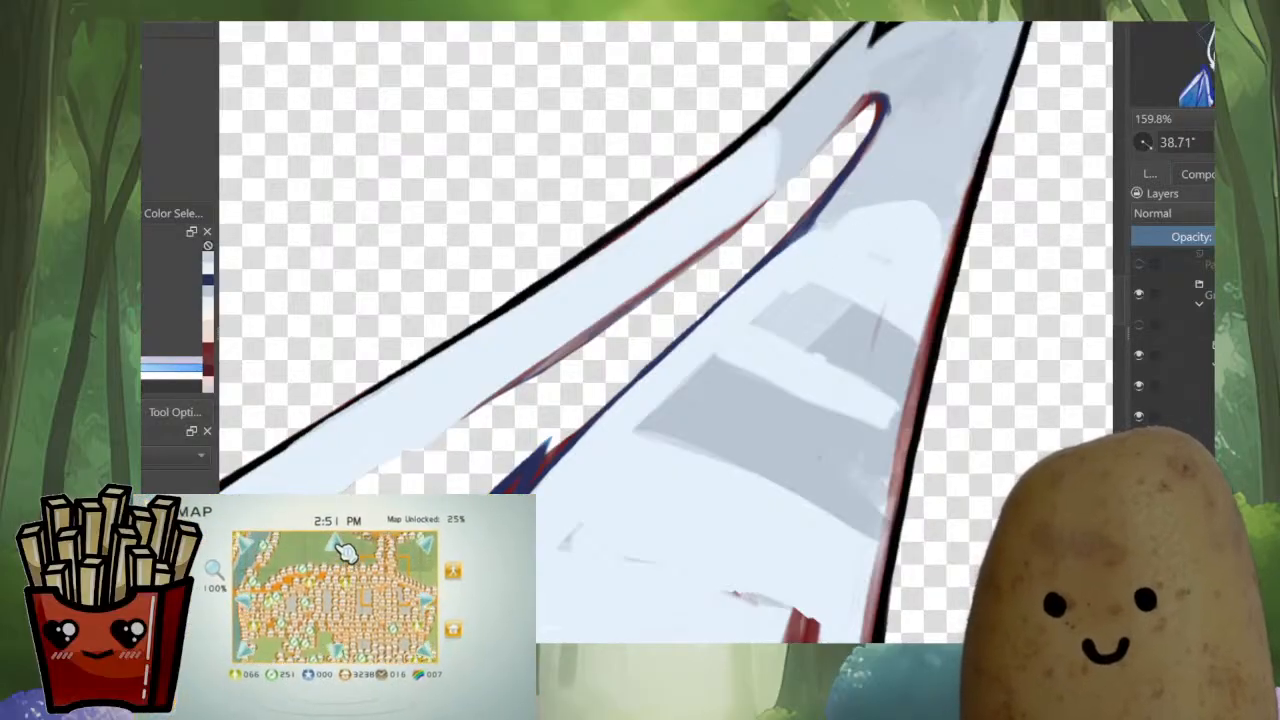
mouse_move(783, 253)
left_mouse_down()
mouse_move(834, 211)
mouse_move(722, 303)
left_mouse_up()
left_click(804, 231, "ctrl")
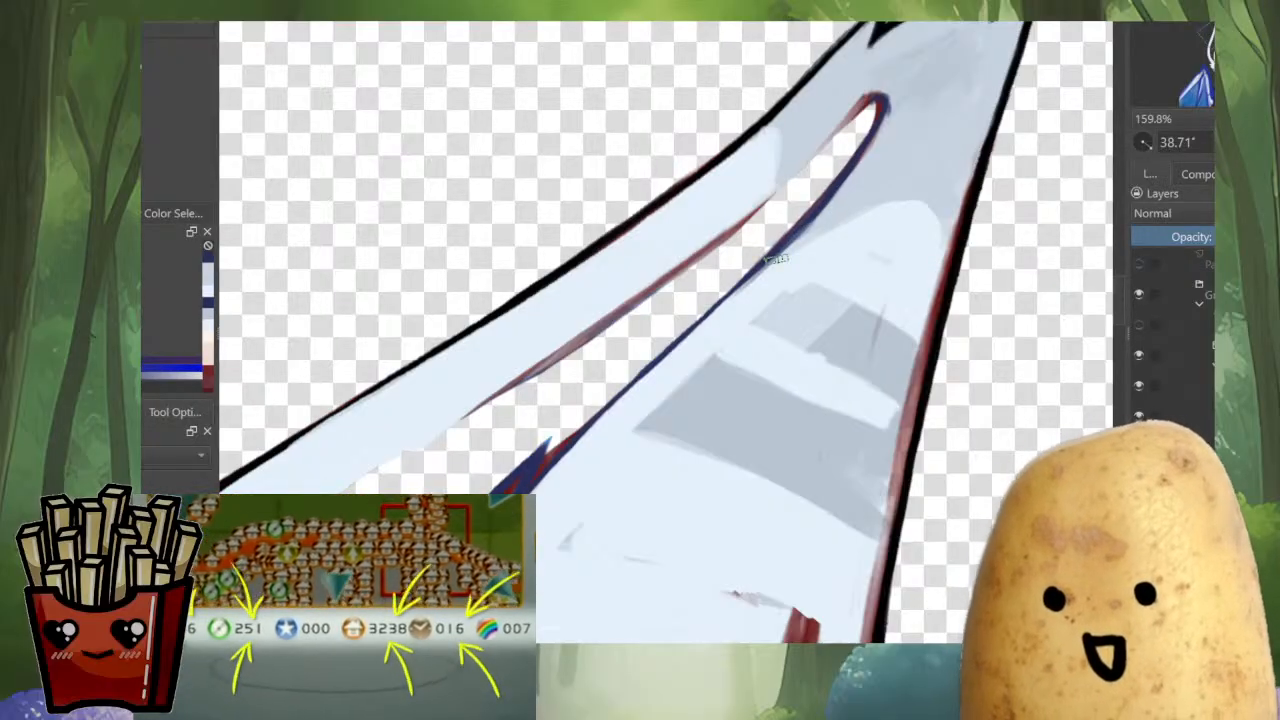
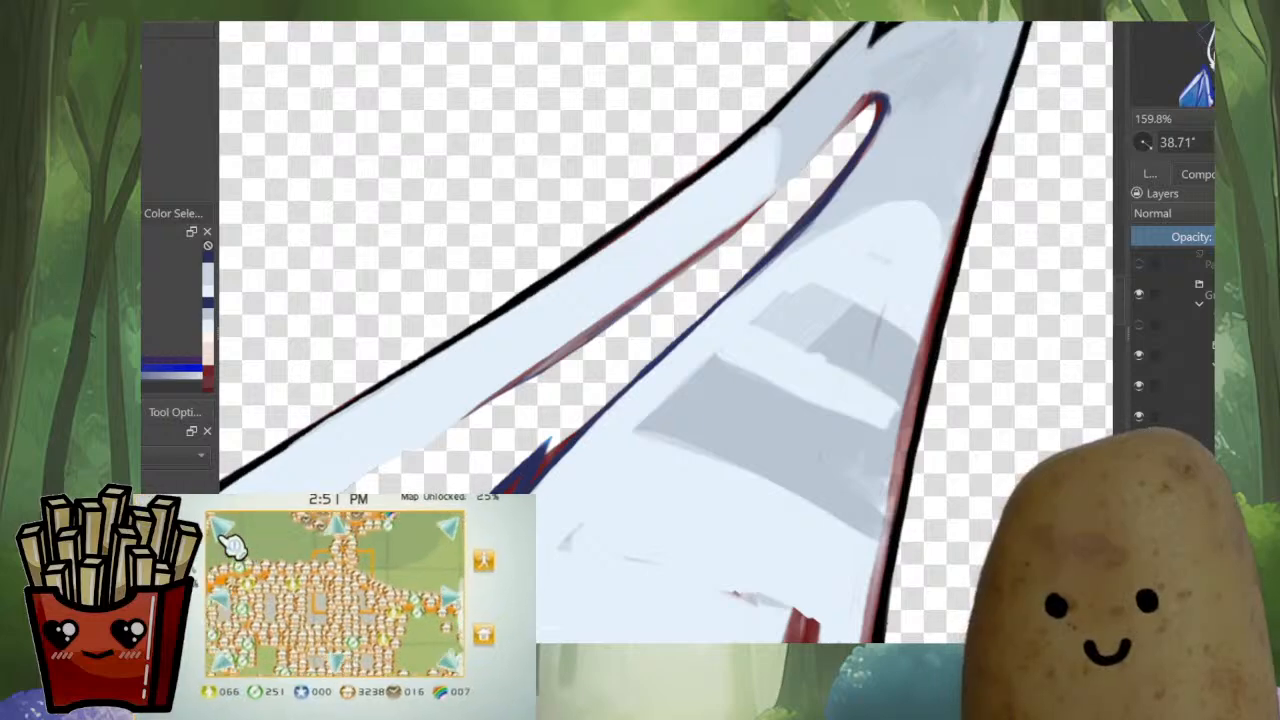
Touch up the left ear's dark blue inner outline from the rounded tip of the gap down along its middle stretch
left_click(886, 112, "ctrl")
left_click_drag(883, 108, 860, 176)
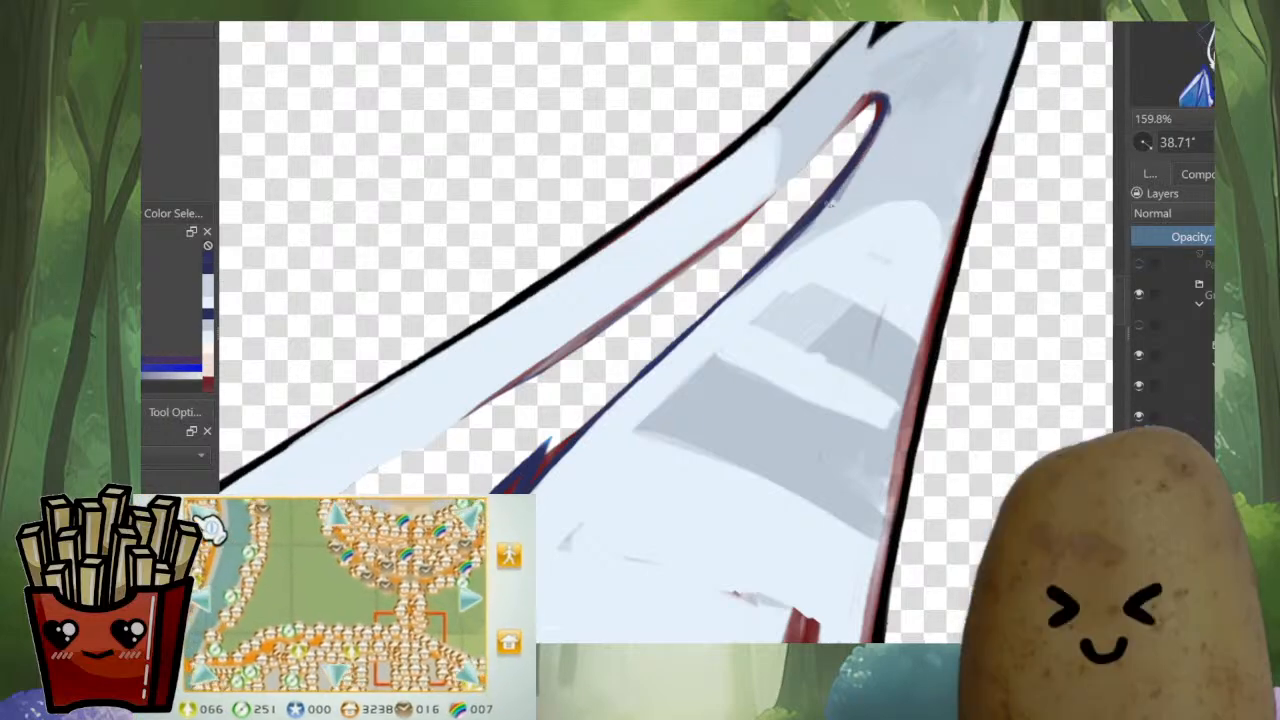
left_click(718, 296, "ctrl")
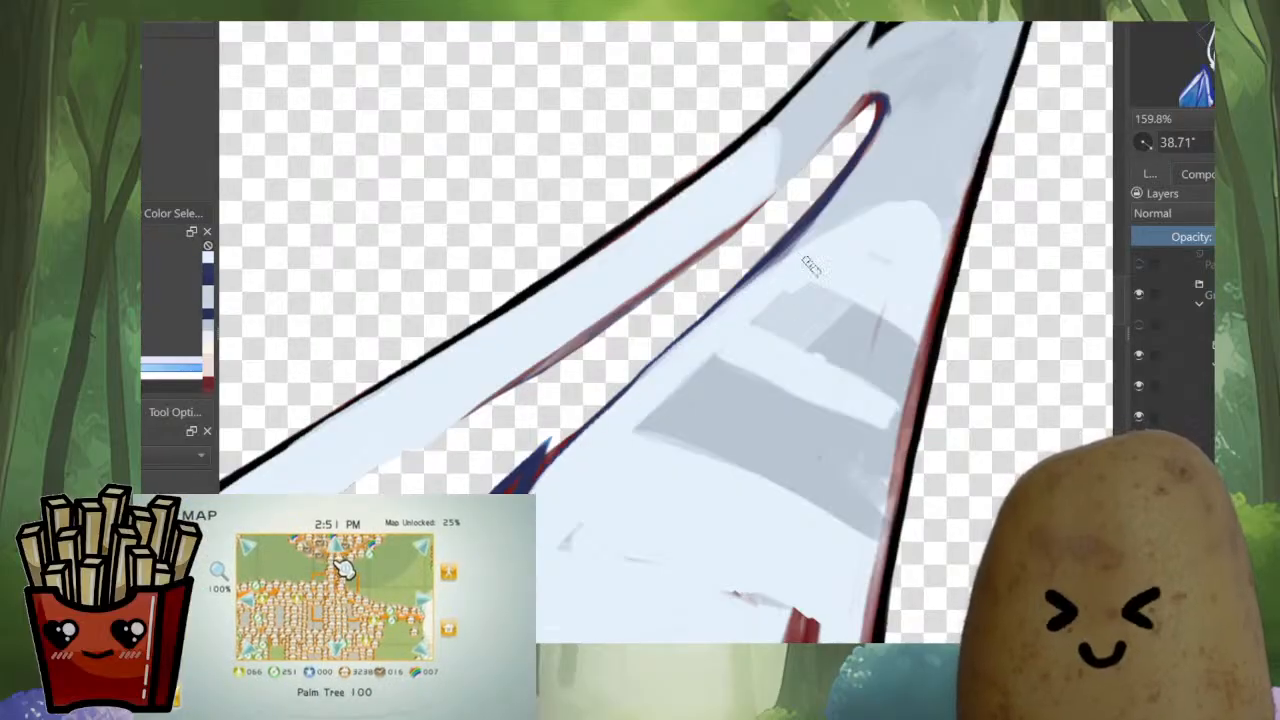
Paint pale blue fur over the upper grey patches inside the left ear and the red strokes at its base
mouse_move(909, 243)
left_mouse_down()
mouse_move(789, 293)
mouse_move(818, 322)
mouse_move(853, 325)
mouse_move(829, 449)
mouse_move(903, 268)
mouse_move(888, 338)
left_mouse_up()
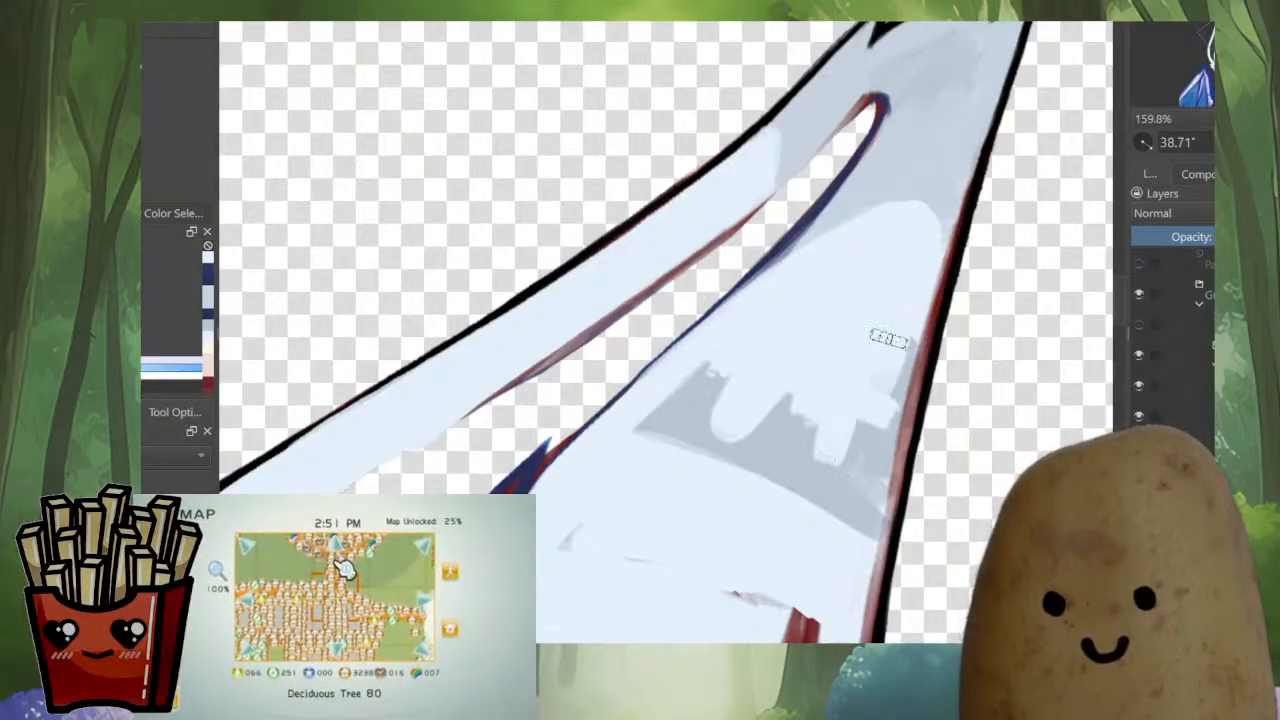
mouse_move(924, 263)
left_mouse_down()
mouse_move(889, 397)
mouse_move(894, 374)
mouse_move(858, 412)
mouse_move(840, 240)
mouse_move(861, 186)
left_mouse_up()
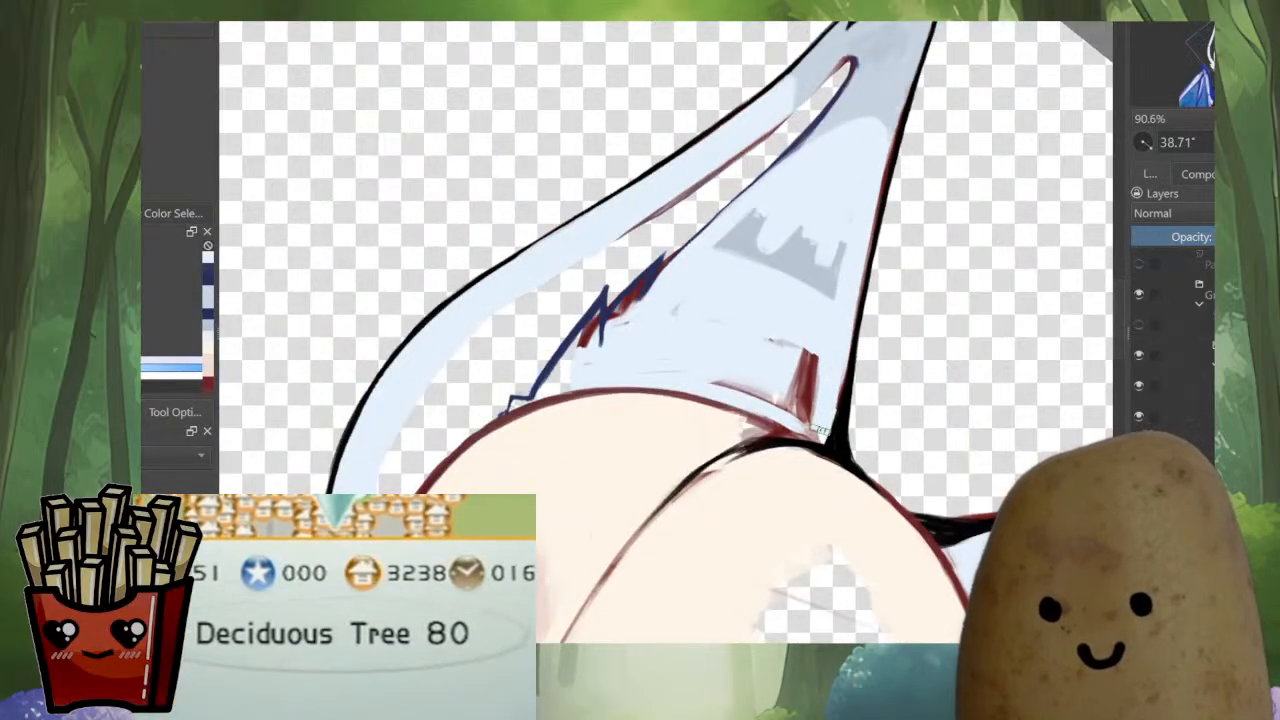
mouse_move(816, 430)
left_mouse_down()
mouse_move(819, 330)
mouse_move(747, 362)
mouse_move(878, 238)
mouse_move(886, 257)
mouse_move(742, 334)
left_mouse_up()
left_click(886, 246, "ctrl")
left_click_drag(820, 292, 650, 406)
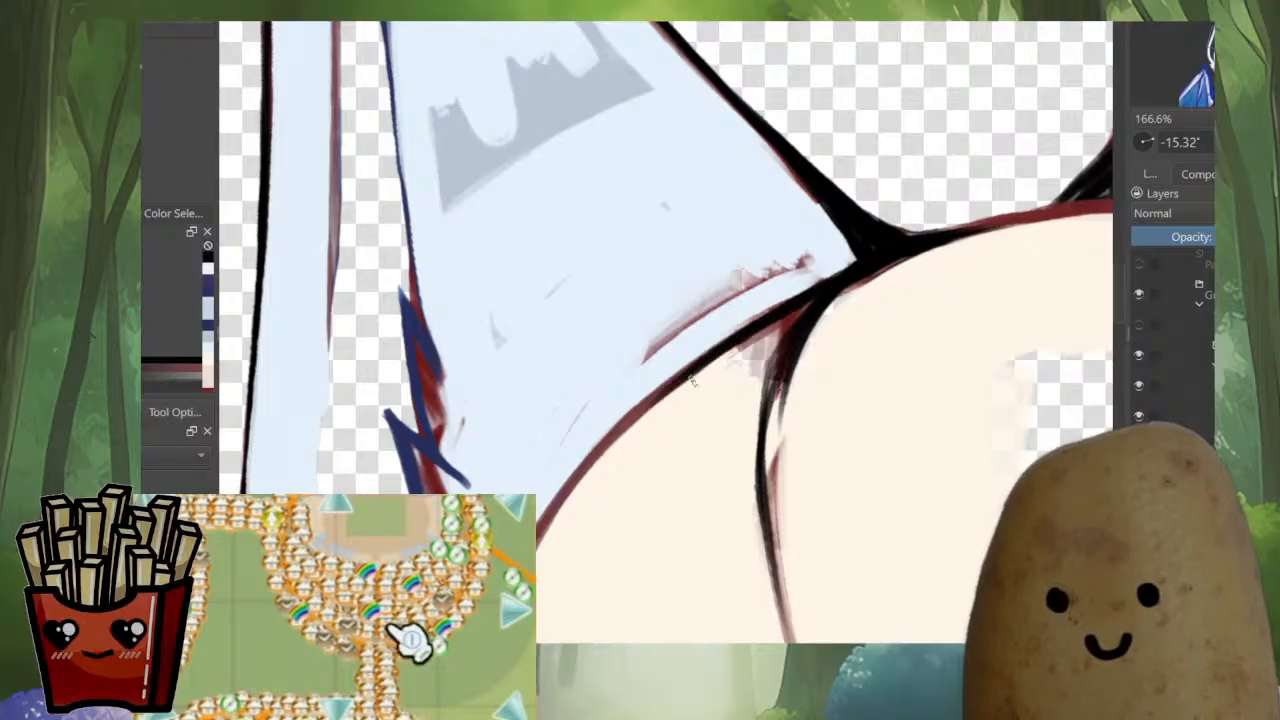
Darken the red head contour beneath the left ear's base with black brush strokes
left_click(694, 384, "ctrl")
left_click_drag(786, 327, 731, 358)
left_click_drag(788, 325, 660, 416)
Cover the remaining red sketch marks at the left ear's base with pale blue fur along the head contour
left_click(814, 270, "ctrl")
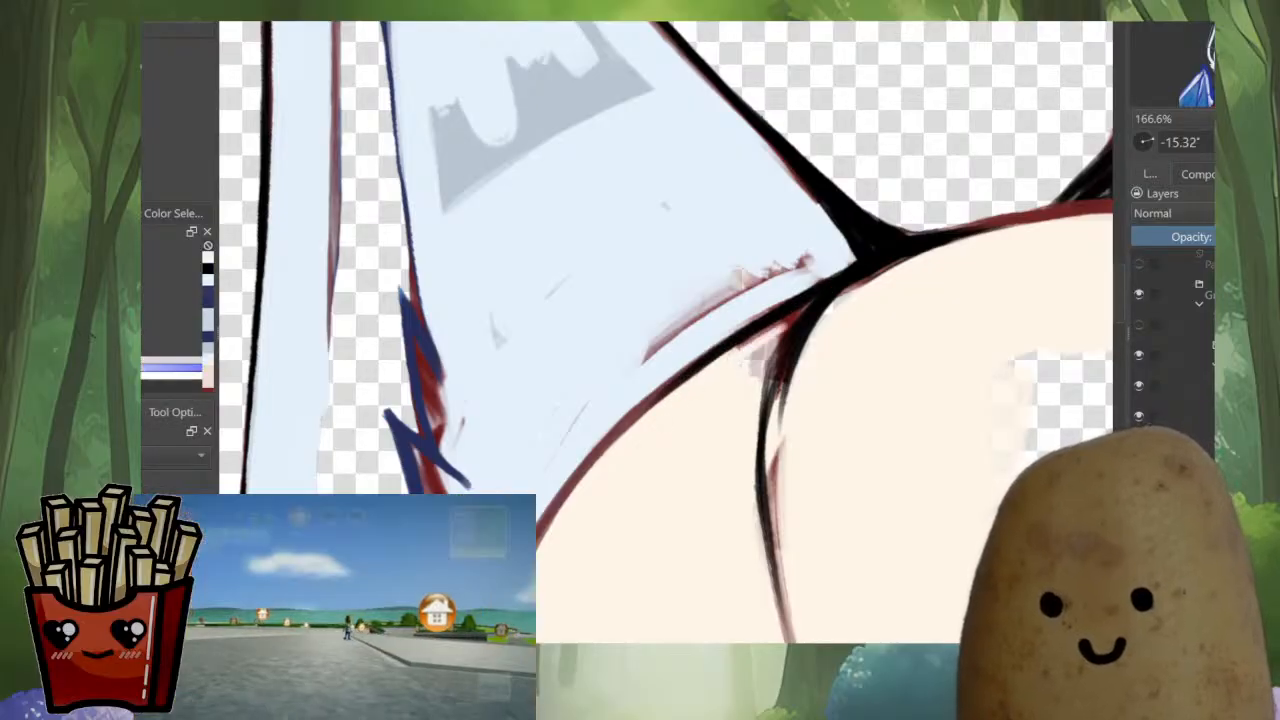
left_click_drag(824, 260, 762, 296)
left_click(828, 250, "ctrl")
left_click_drag(818, 244, 642, 360)
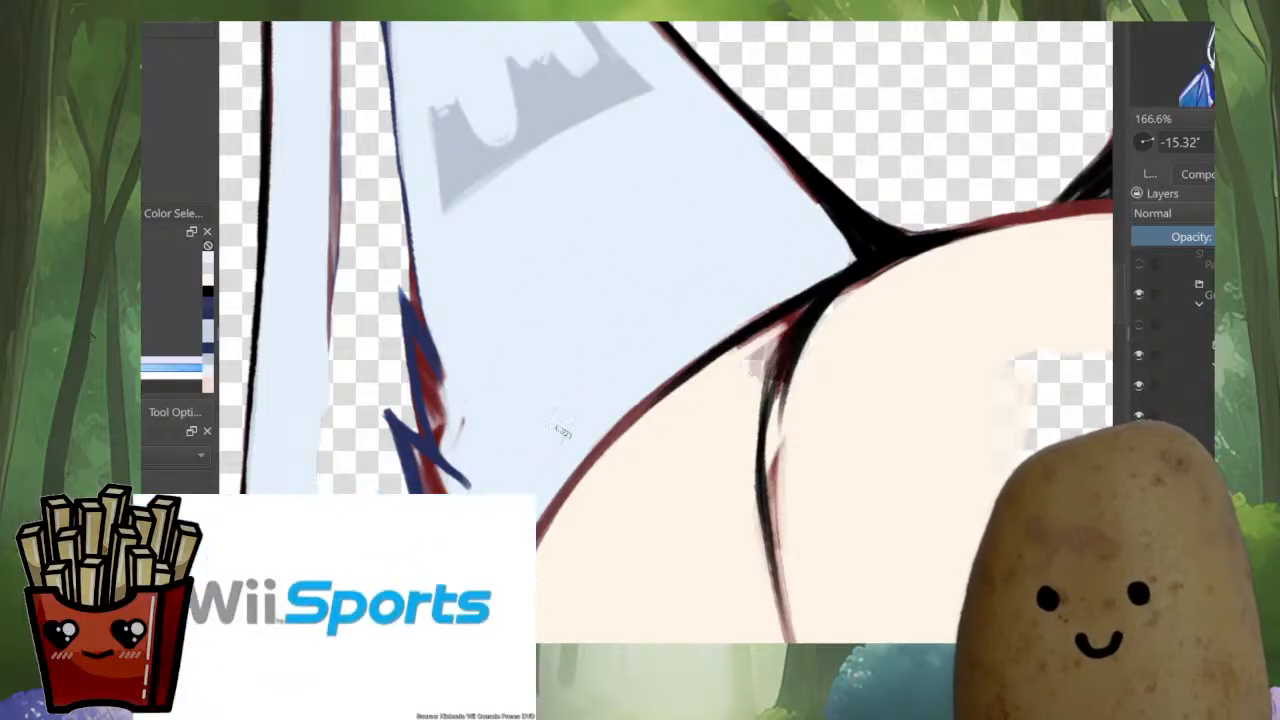
mouse_move(568, 388)
left_mouse_down()
mouse_move(639, 413)
mouse_move(583, 250)
mouse_move(534, 388)
left_mouse_up()
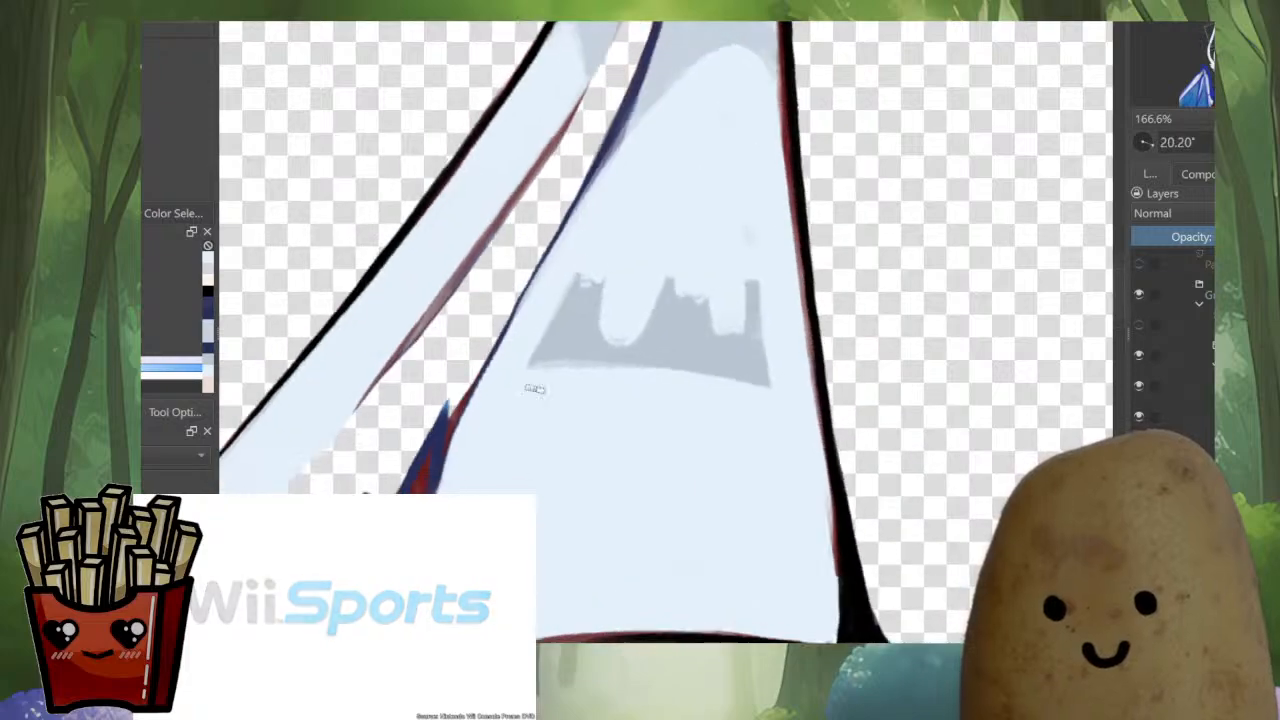
Paint pale blue over the last grey patch inside the left ear and the stray marks beside the ragged tufts
left_click_drag(580, 276, 537, 343)
mouse_move(617, 242)
left_mouse_down()
mouse_move(577, 400)
mouse_move(720, 266)
mouse_move(749, 440)
mouse_move(670, 397)
mouse_move(793, 345)
left_mouse_up()
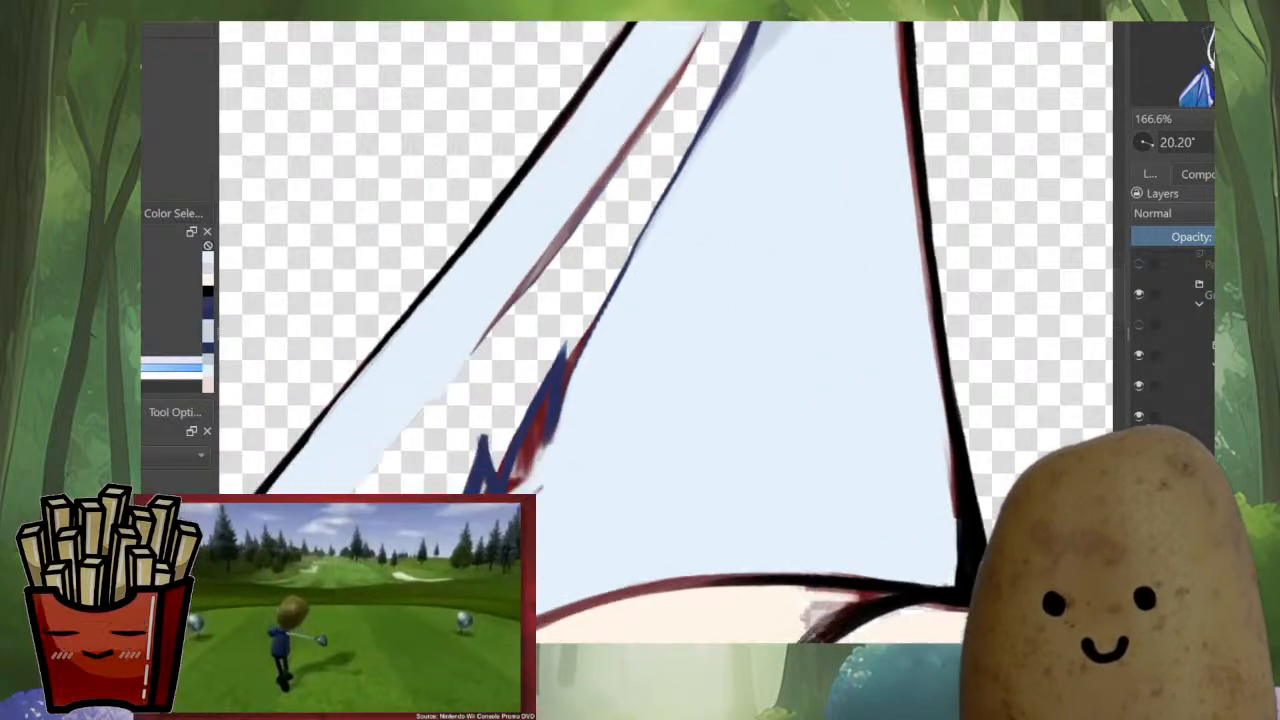
left_click_drag(720, 277, 916, 95)
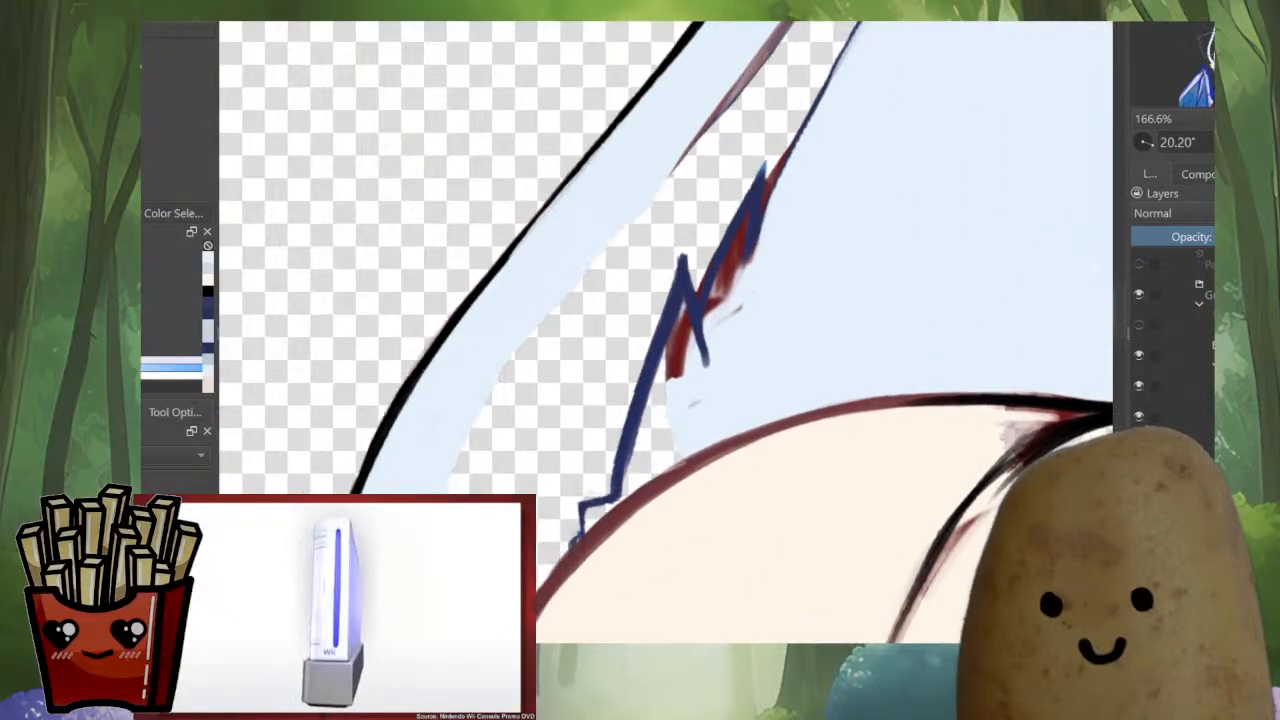
left_click_drag(850, 180, 900, 312)
left_click_drag(900, 312, 780, 355)
Redraw the left ear's inner outline as a smooth dark blue line from the gap's rounded tip down to the tufts
left_click_drag(1073, 153, 893, 241)
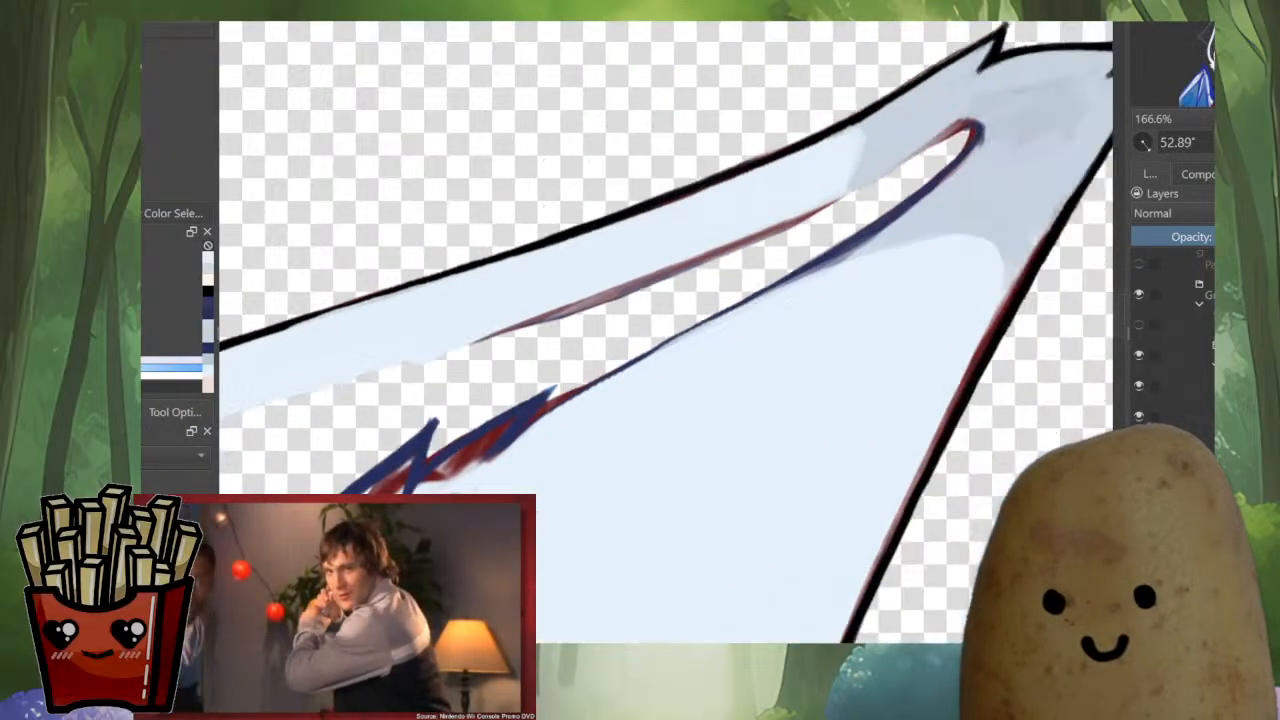
left_click(970, 153, "ctrl")
mouse_move(970, 138)
left_mouse_down()
mouse_move(799, 284)
mouse_move(706, 335)
left_mouse_up()
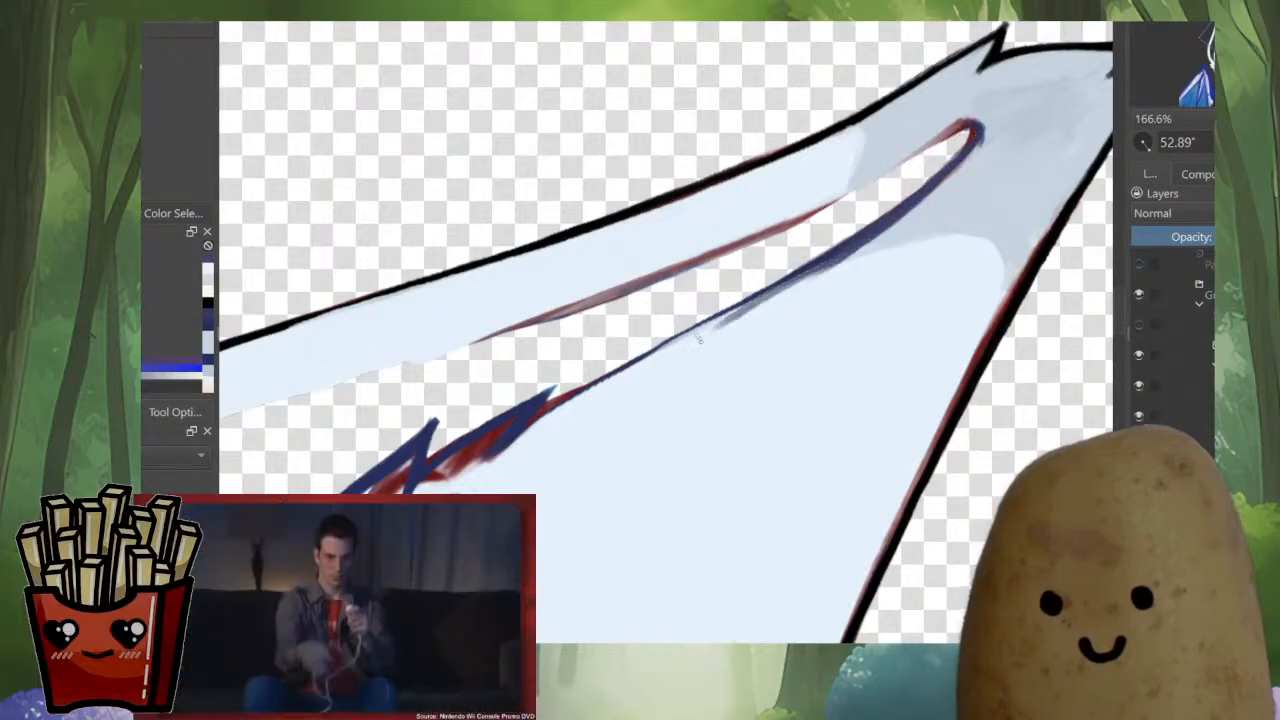
left_click_drag(832, 264, 688, 338)
left_click_drag(770, 301, 622, 372)
left_click_drag(732, 318, 603, 381)
left_click_drag(692, 337, 563, 400)
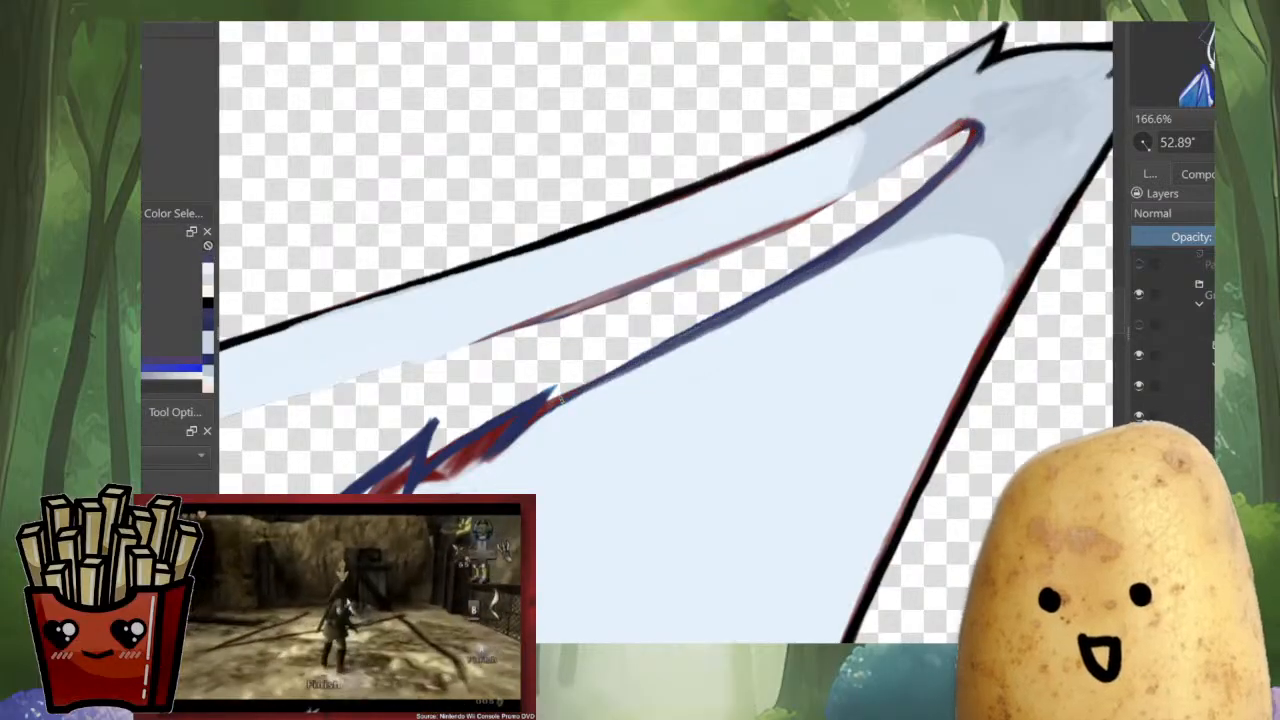
left_click_drag(575, 483, 704, 461)
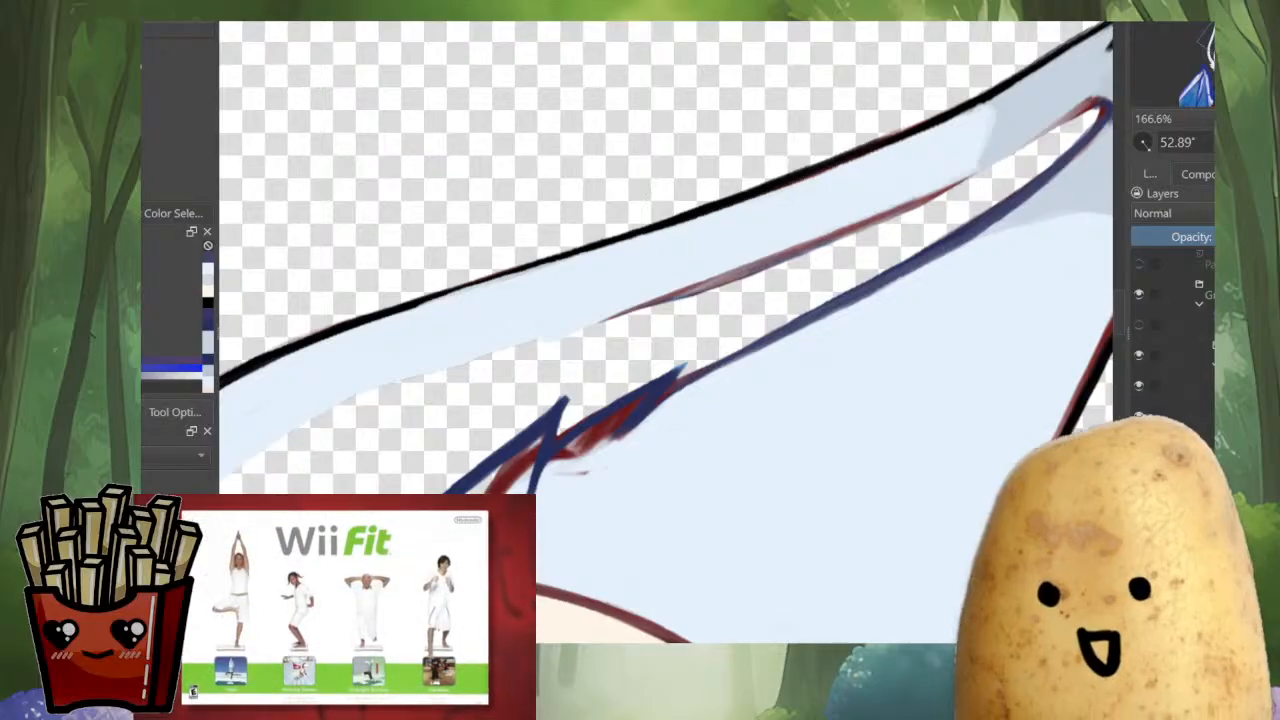
mouse_move(678, 420)
left_mouse_down("shift")
mouse_move(654, 420)
mouse_move(693, 414)
left_mouse_up("shift")
Trace the red line on the outer strip's side of the left ear's gap in dark blue from the tip downward
left_click_drag(1020, 58, 765, 279)
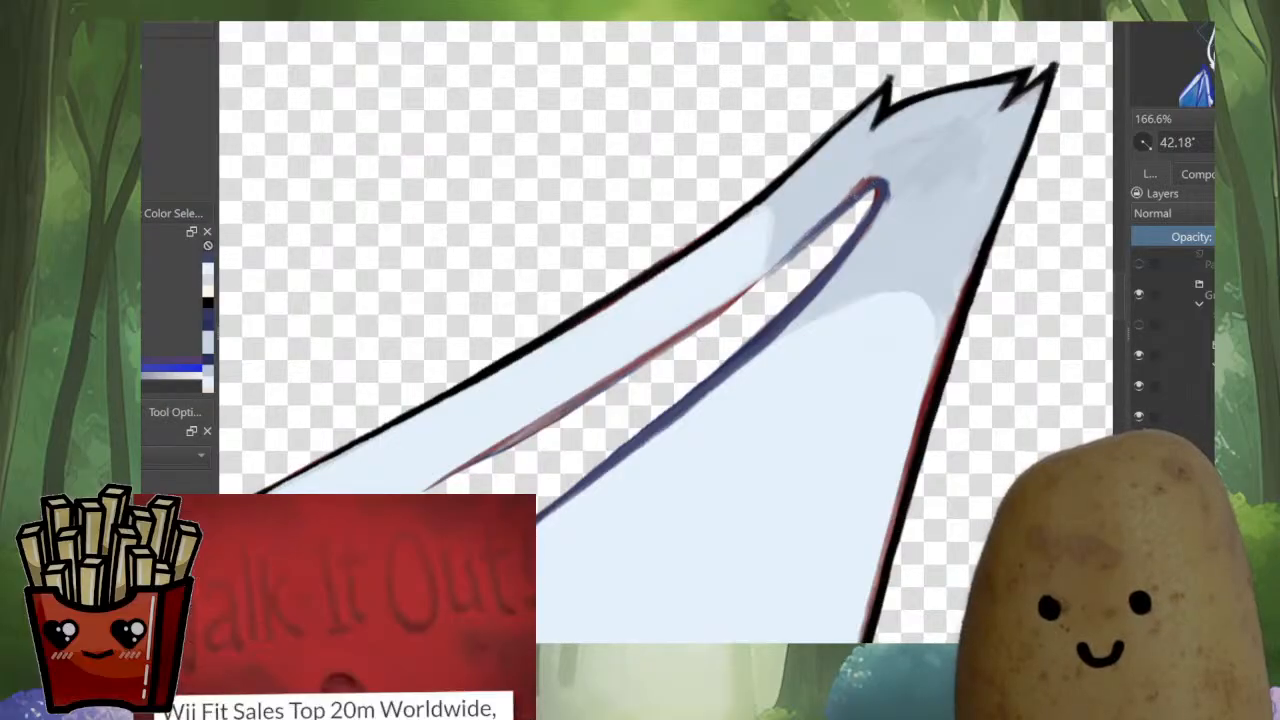
left_click_drag(861, 189, 694, 336)
key("ctrl+z")
key("ctrl+z")
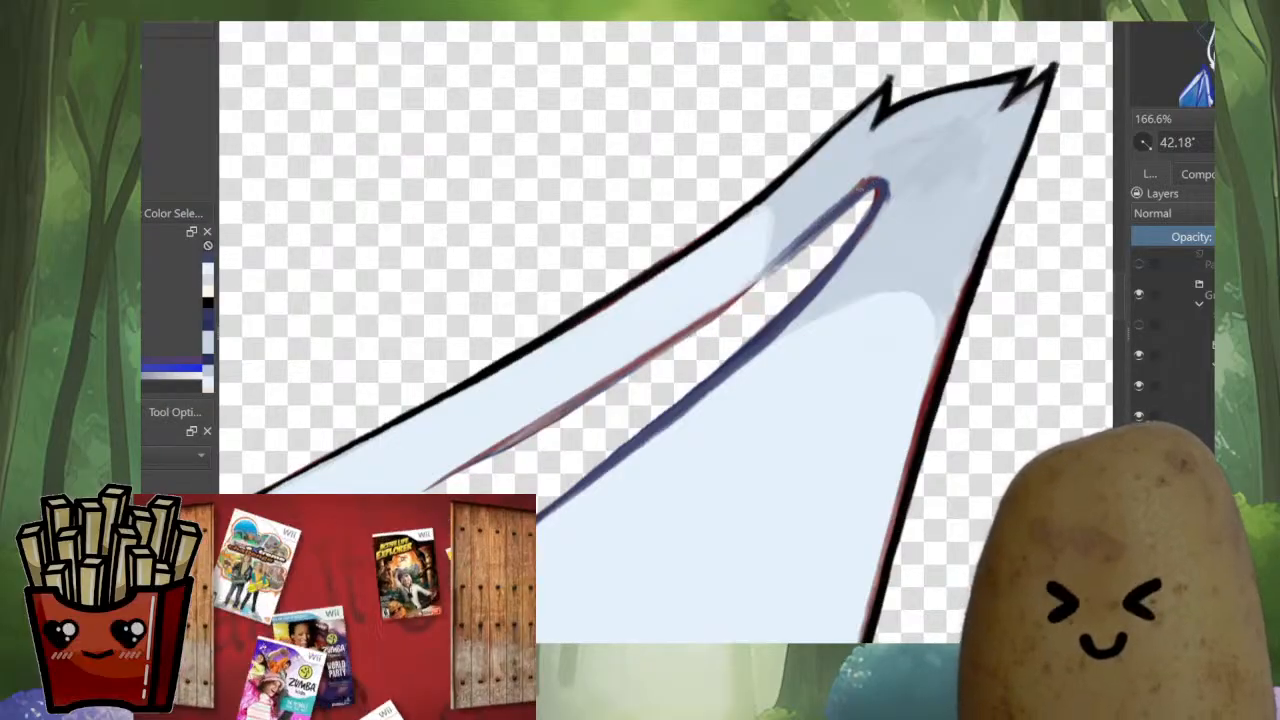
mouse_move(758, 286)
left_mouse_down()
mouse_move(574, 400)
mouse_move(784, 223)
mouse_move(599, 342)
left_mouse_up()
Extend the dark blue line down the curved inner edge of the left ear's outer strip toward the head
scroll(645, 372, "down", 6)
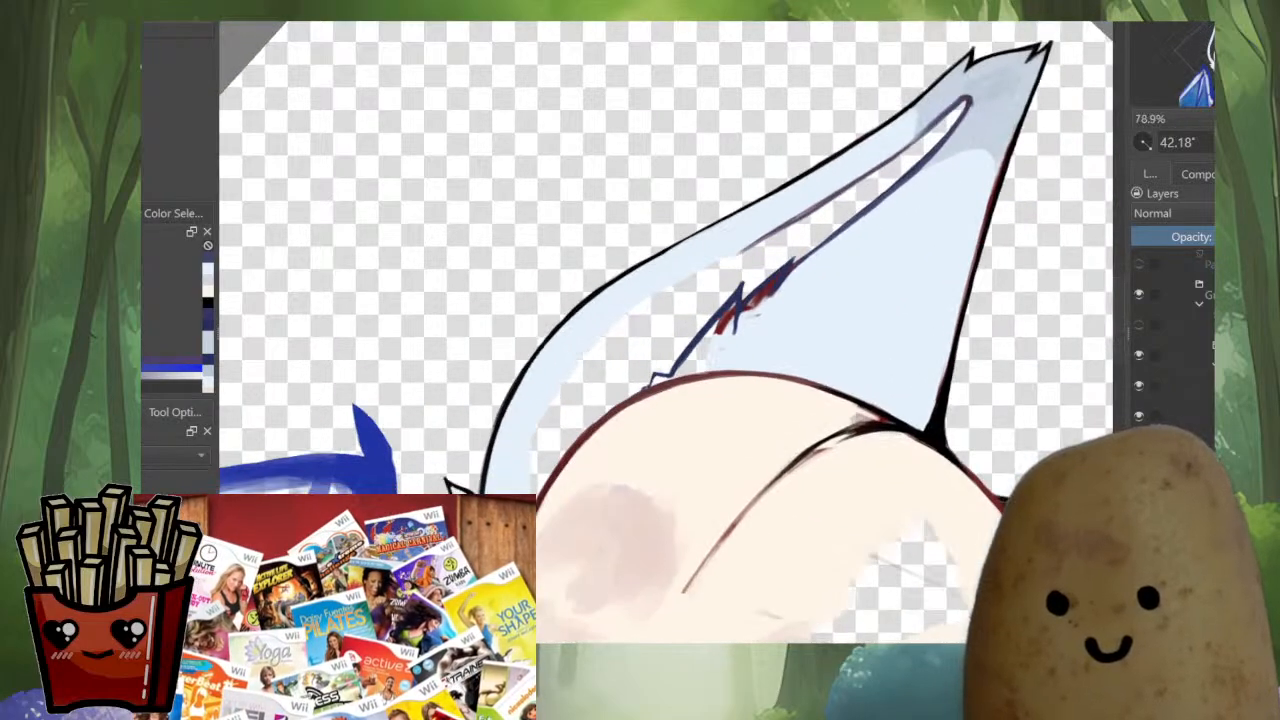
scroll(646, 362, "up", 6)
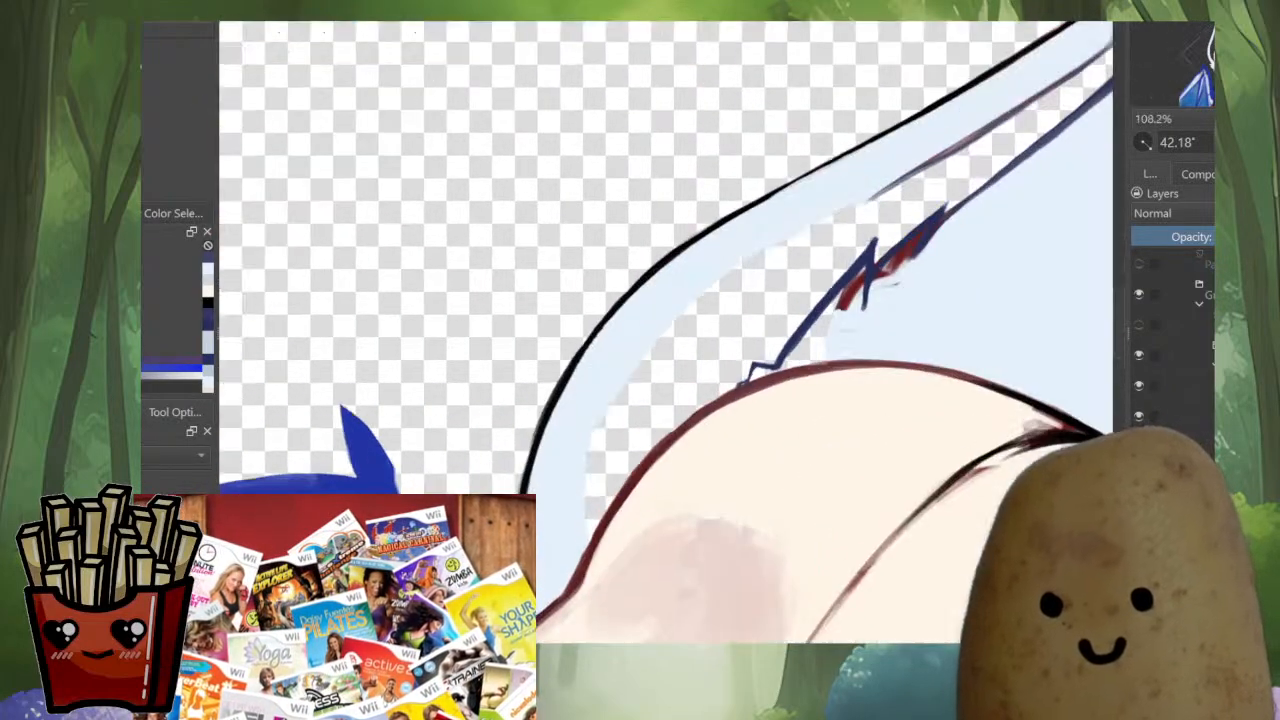
left_click_drag(844, 184, 762, 230)
key("ctrl+z")
mouse_move(824, 194)
left_mouse_down()
mouse_move(718, 254)
mouse_move(535, 400)
left_mouse_up()
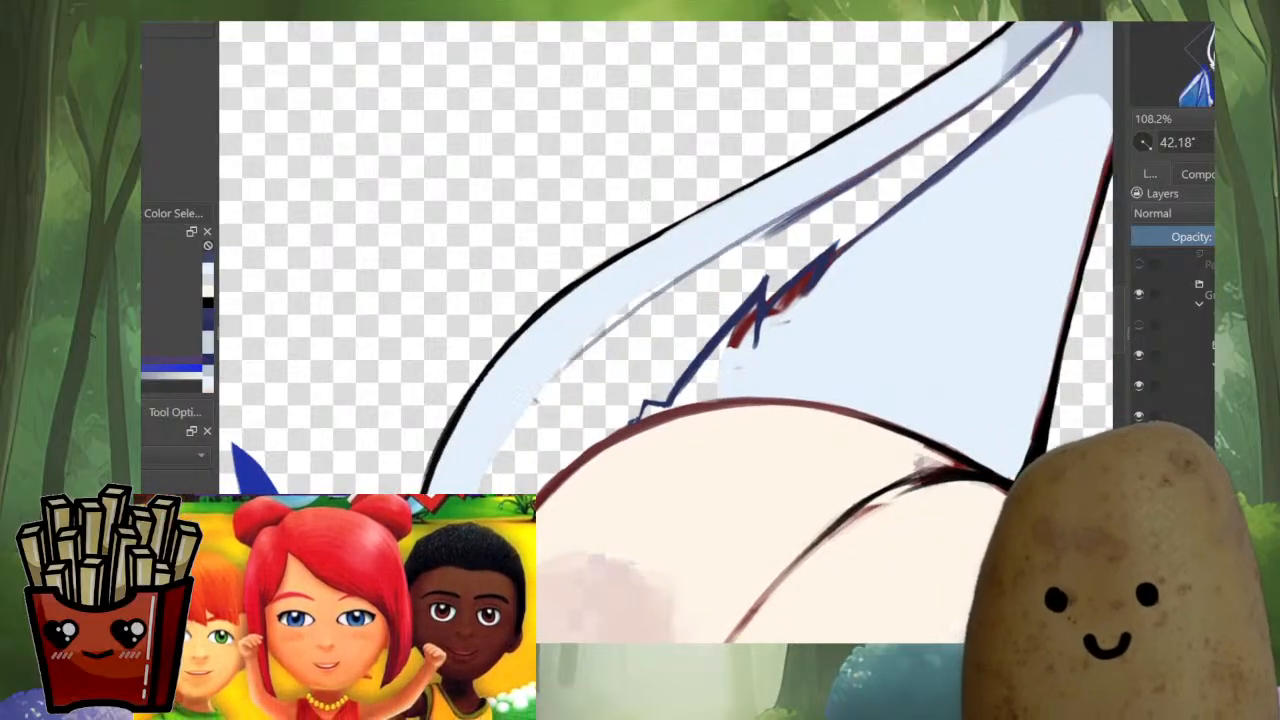
left_click_drag(790, 216, 578, 346)
left_click_drag(796, 218, 610, 334)
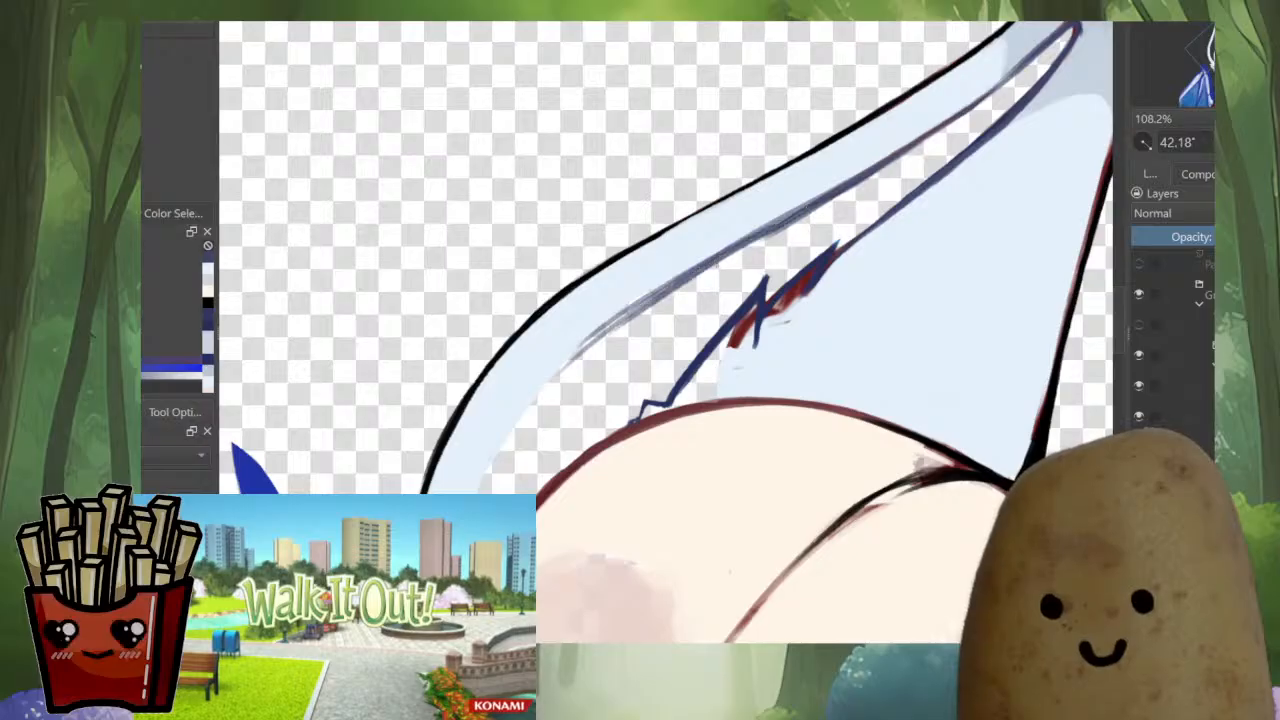
left_click_drag(704, 272, 530, 408)
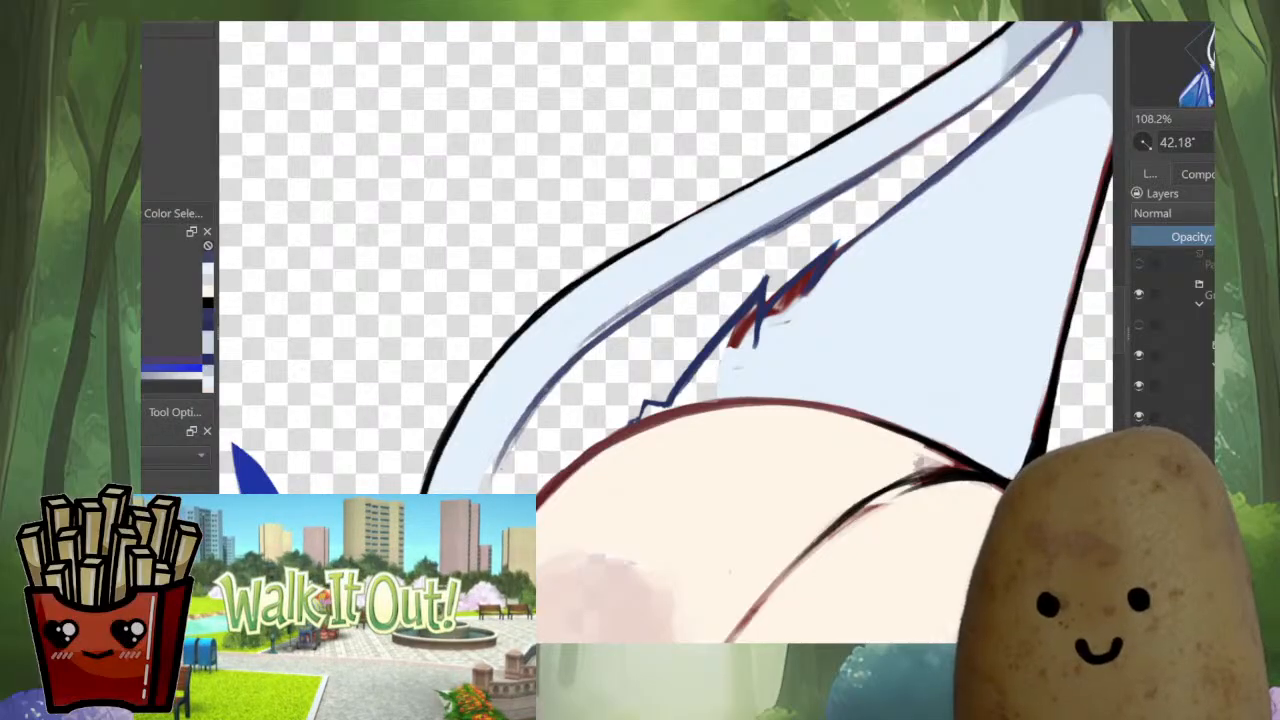
Recolour the lower end of the outer strip's inner line dark red and strengthen its middle stretch in dark blue
left_click(785, 295, "ctrl")
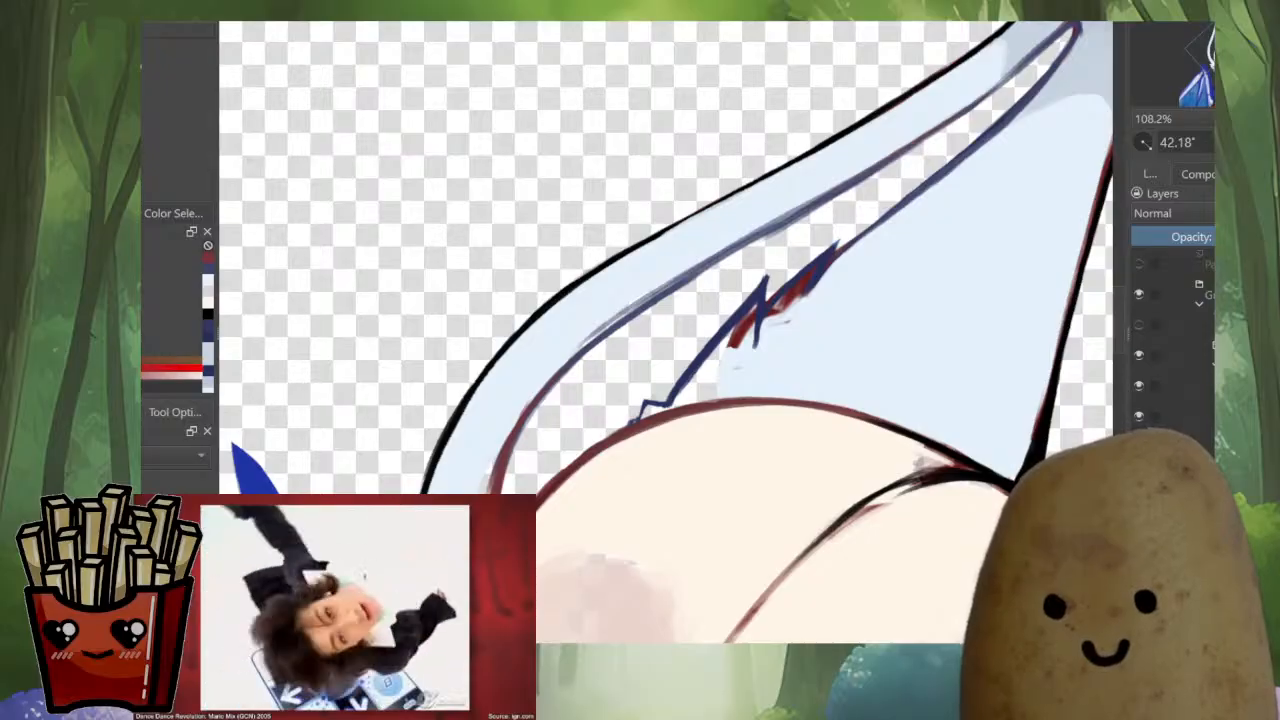
left_click(800, 335, "ctrl")
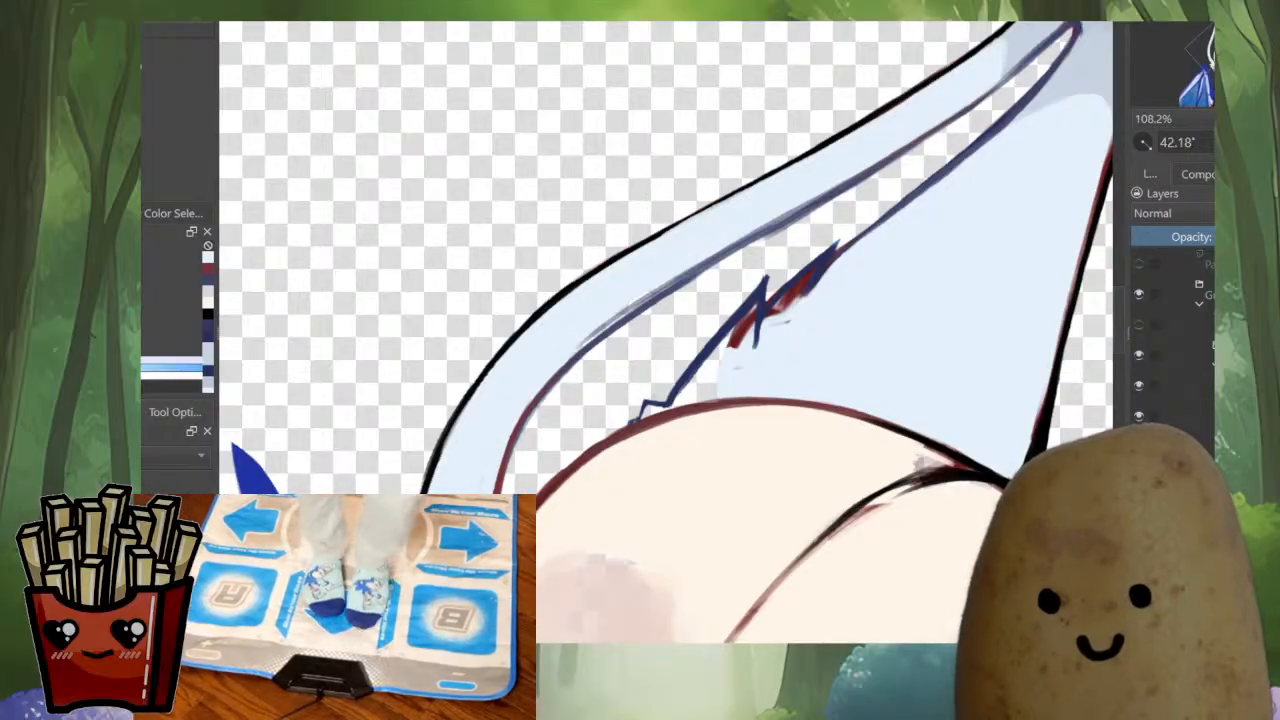
left_click(727, 321, "ctrl")
left_click_drag(828, 204, 700, 270)
left_click_drag(788, 229, 622, 326)
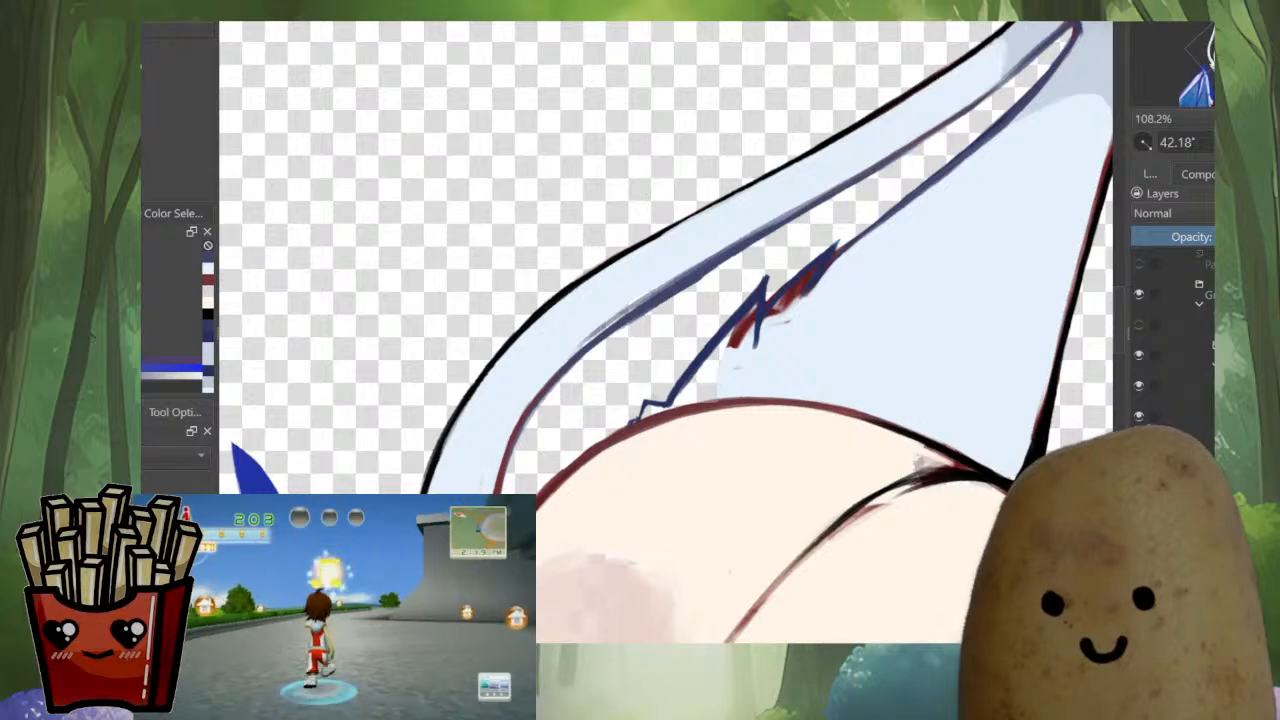
Clean the rough upper edge of the outer strip's dark blue inner line with pale blue fur
left_click(618, 366, "ctrl")
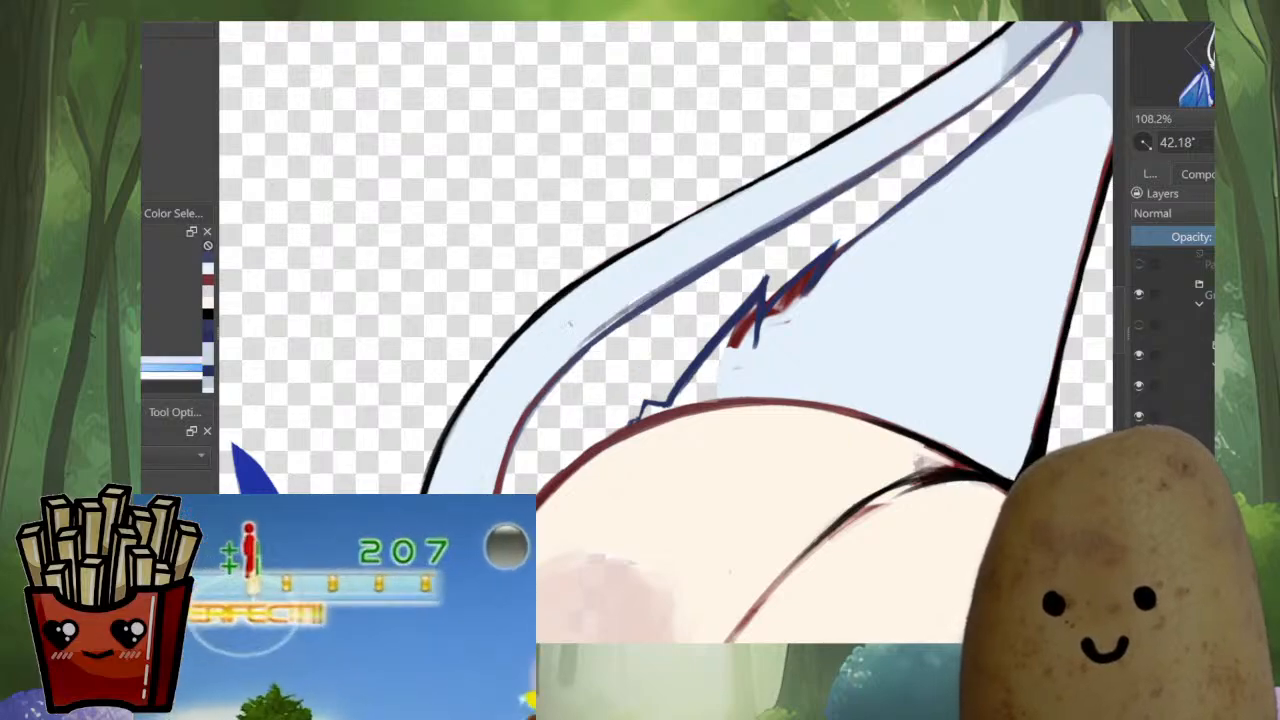
left_click_drag(632, 303, 726, 252)
key("ctrl+z")
key("ctrl+z")
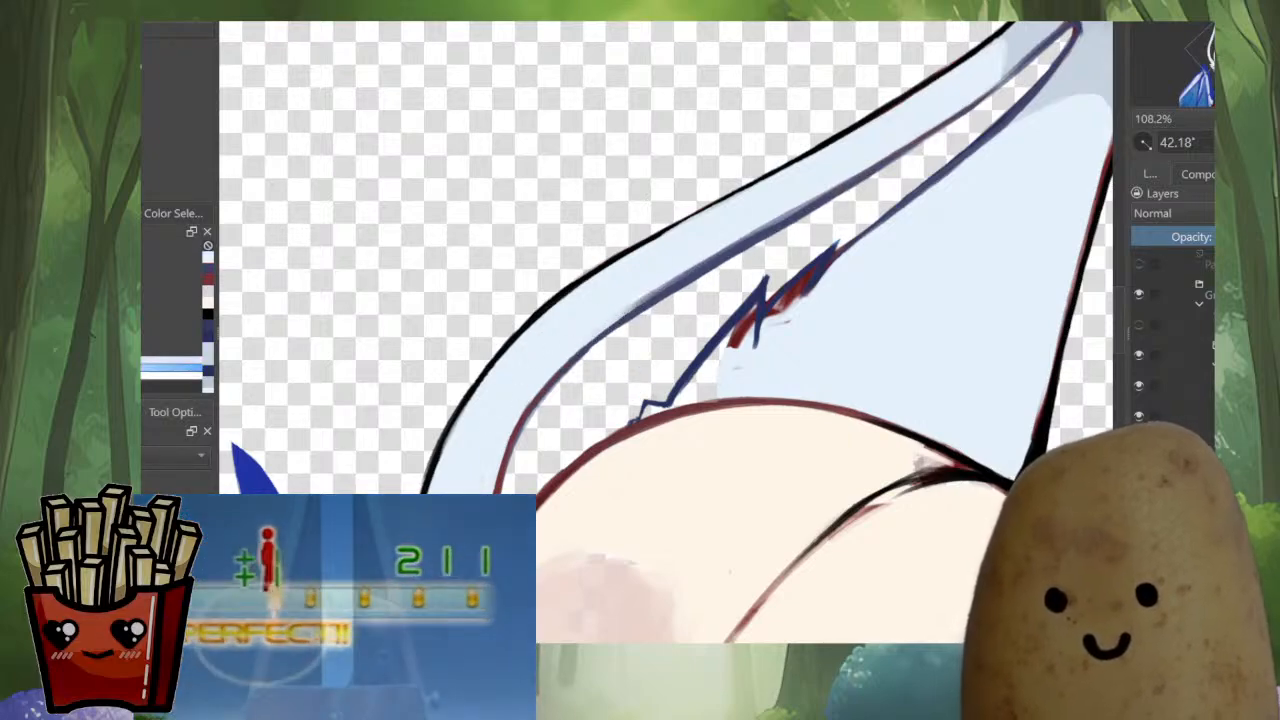
left_click_drag(602, 325, 735, 246)
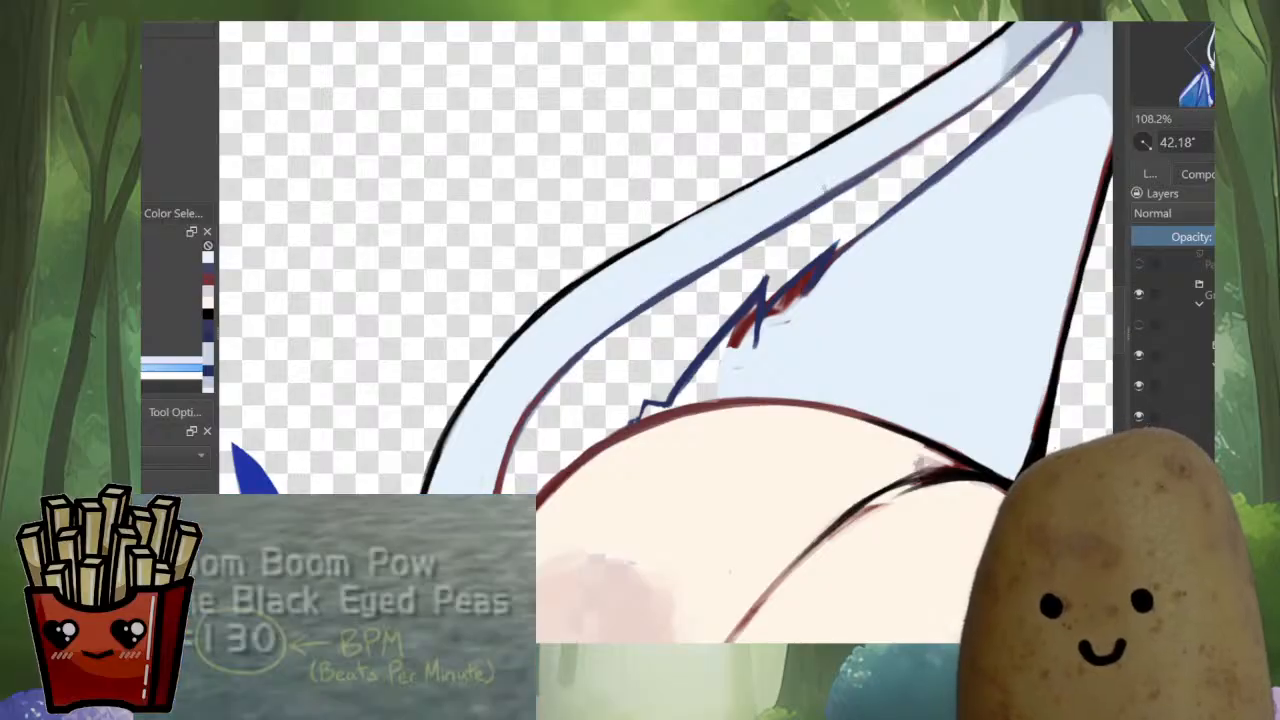
Smooth the dark blue inner outline just above the left ear's upper tuft, covering the red along its edge
left_click_drag(964, 210, 775, 330)
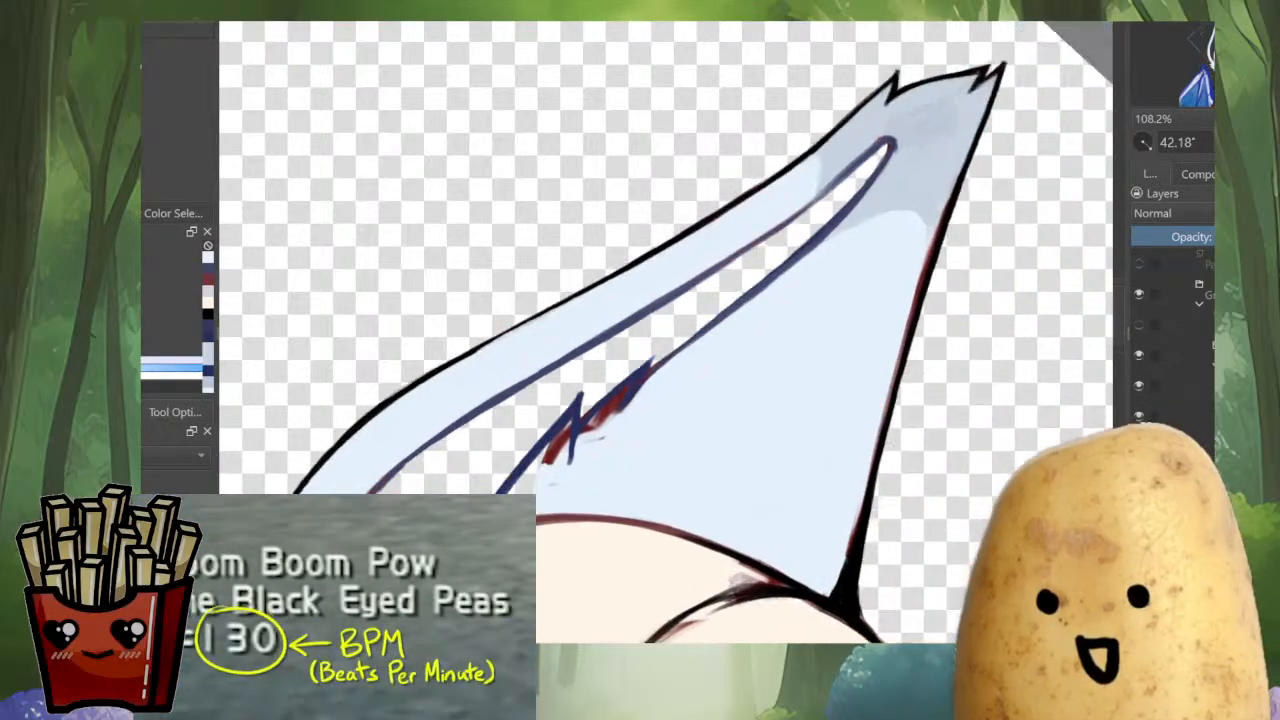
scroll(775, 330, "up", 1)
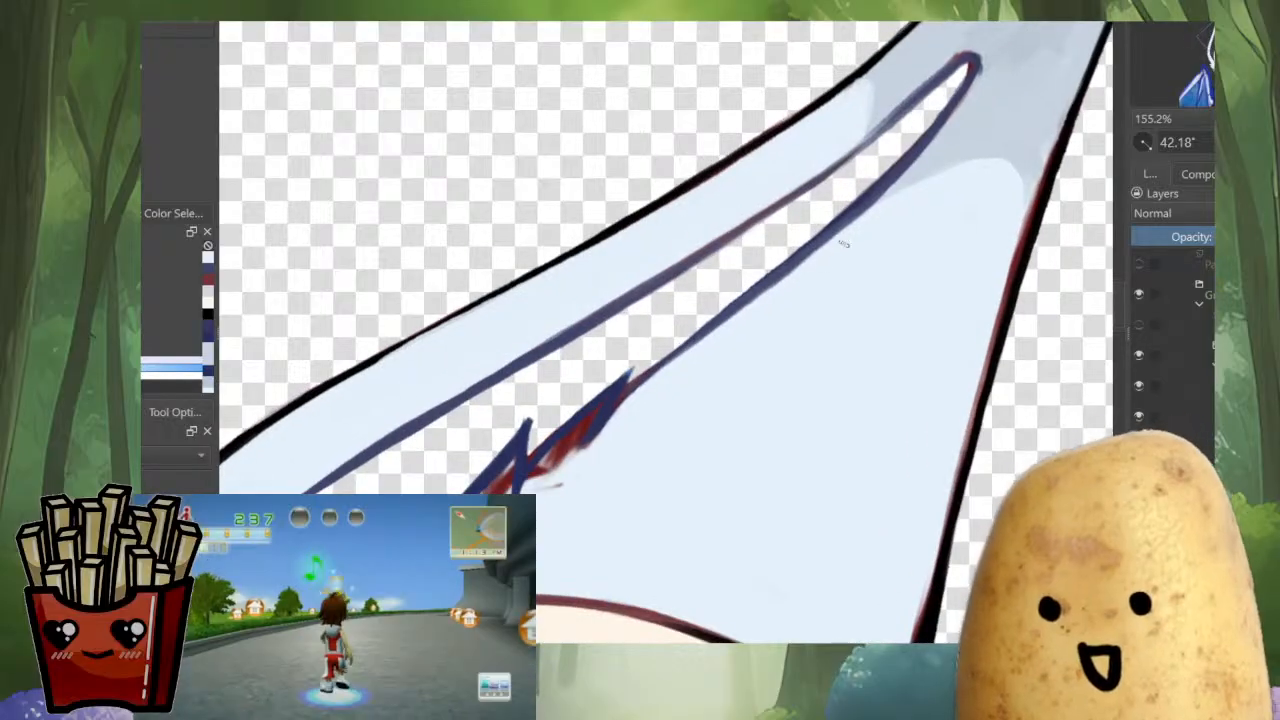
mouse_move(766, 286)
left_mouse_down()
mouse_move(612, 408)
mouse_move(663, 377)
left_mouse_up()
left_click(712, 362, "ctrl")
Paint pale blue fur over the red fill of the upper tuft, leaving thin dark blue points
mouse_move(606, 426)
left_mouse_down()
mouse_move(564, 464)
mouse_move(599, 408)
left_mouse_up()
left_click_drag(569, 463, 617, 390)
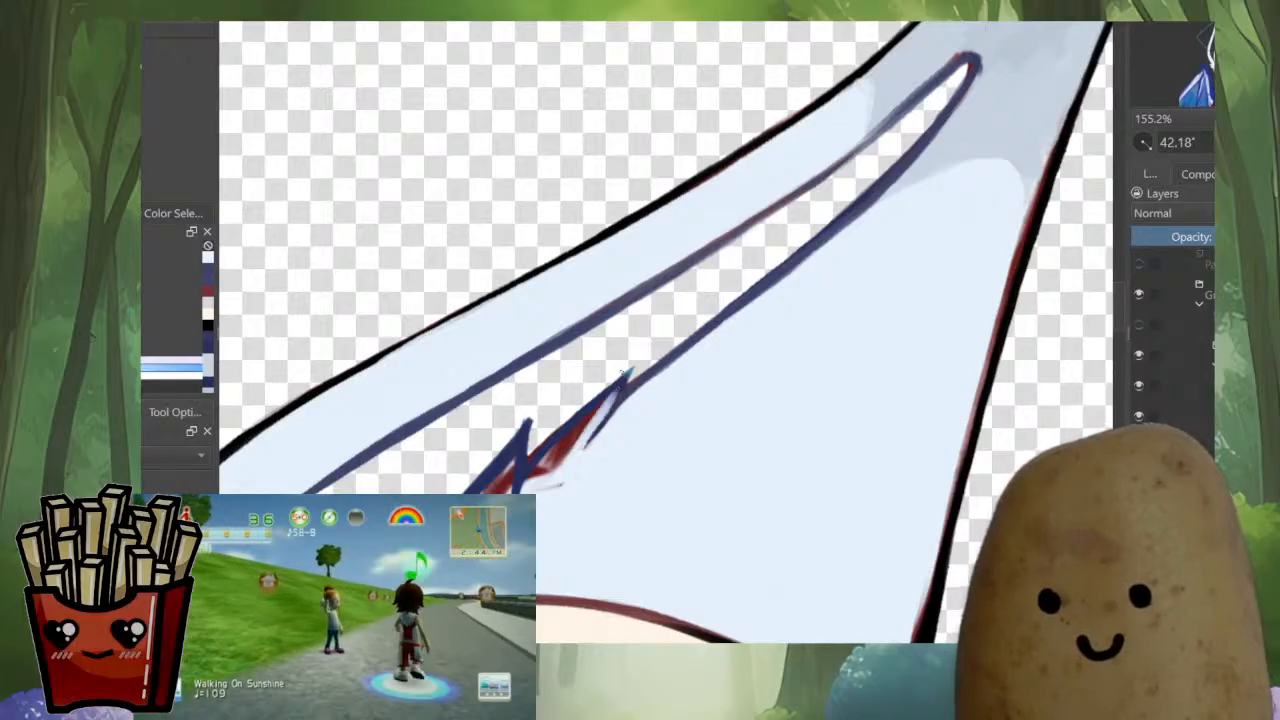
key("ctrl+z")
mouse_move(573, 453)
left_mouse_down()
mouse_move(612, 390)
mouse_move(583, 449)
left_mouse_up()
left_click_drag(608, 394, 556, 468)
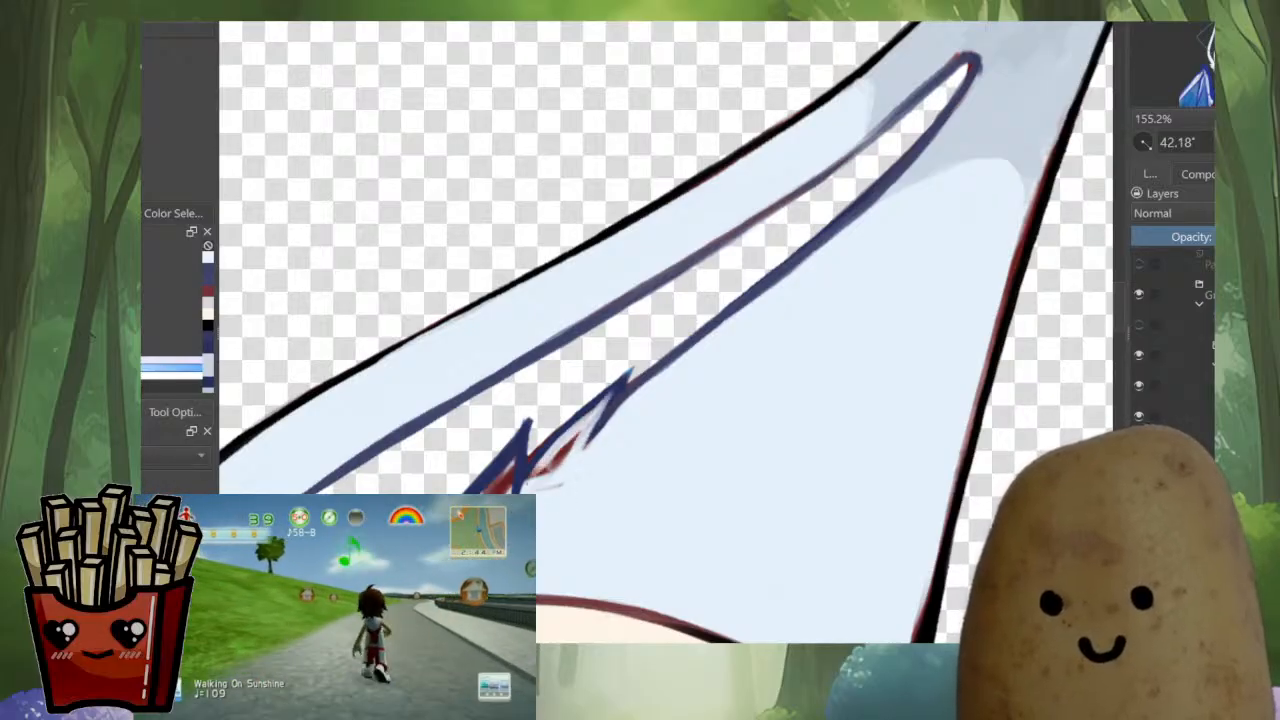
left_click_drag(586, 418, 540, 486)
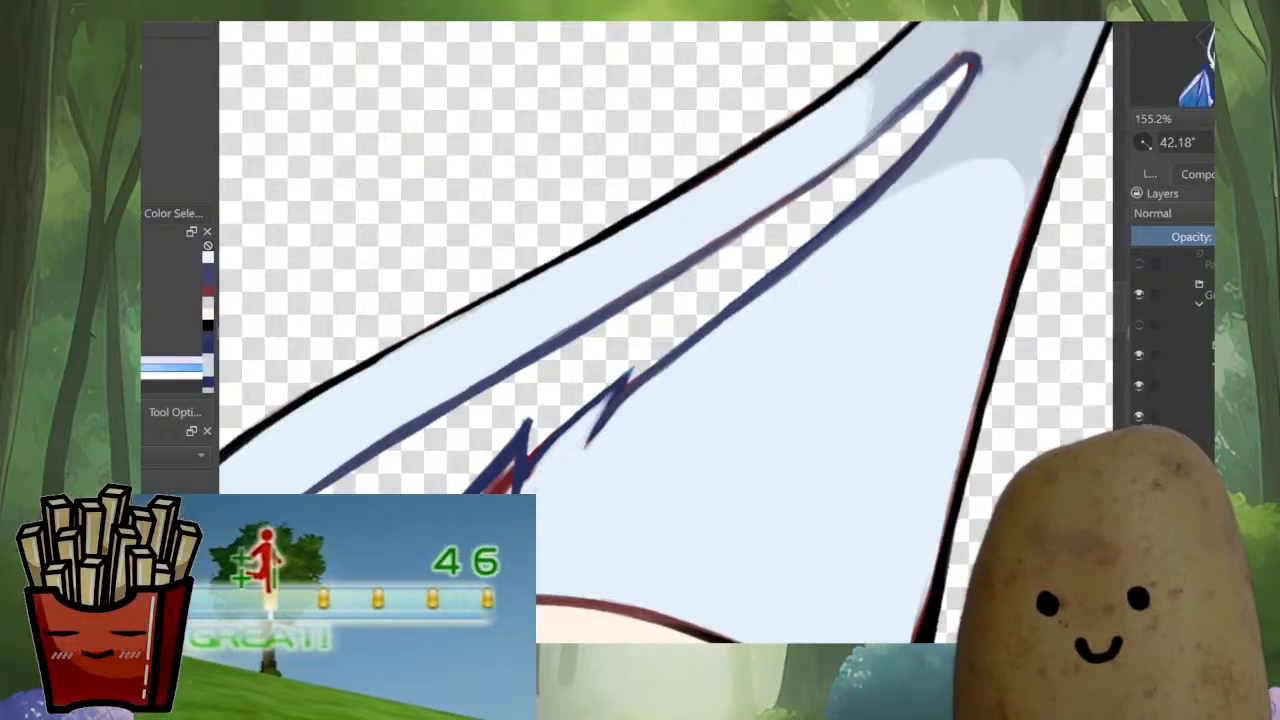
Cover the remaining red inside the left ear's middle tuft with pale blue fur, keeping its dark blue outline
mouse_move(522, 447)
left_mouse_down()
mouse_move(480, 491)
mouse_move(502, 492)
mouse_move(508, 467)
mouse_move(472, 493)
left_mouse_up()
left_click(522, 445, "ctrl")
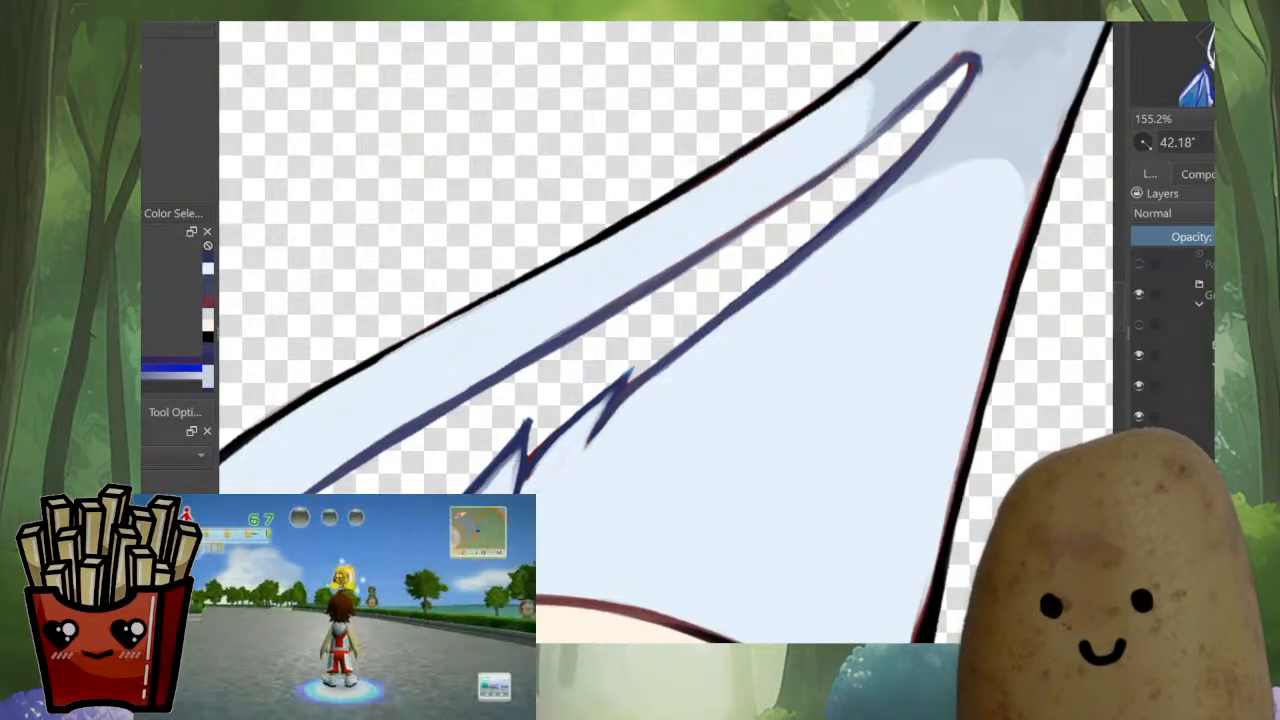
left_click_drag(559, 499, 702, 309)
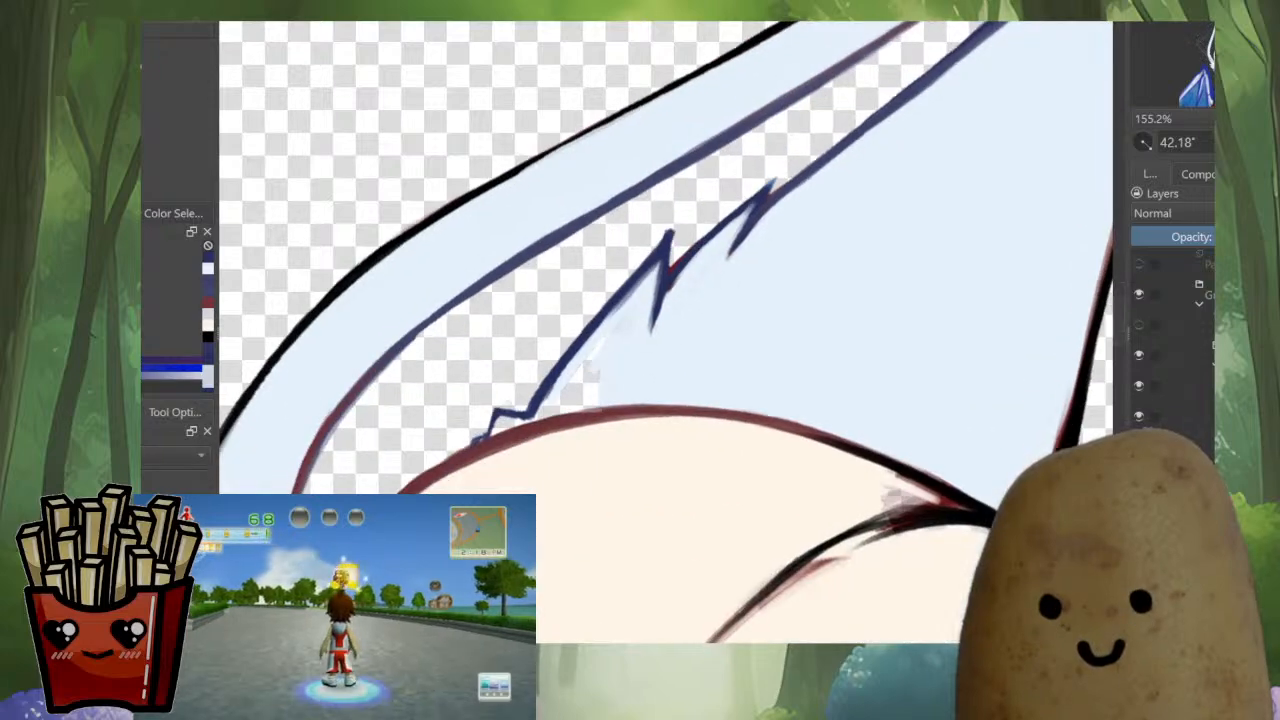
left_click(626, 318, "ctrl")
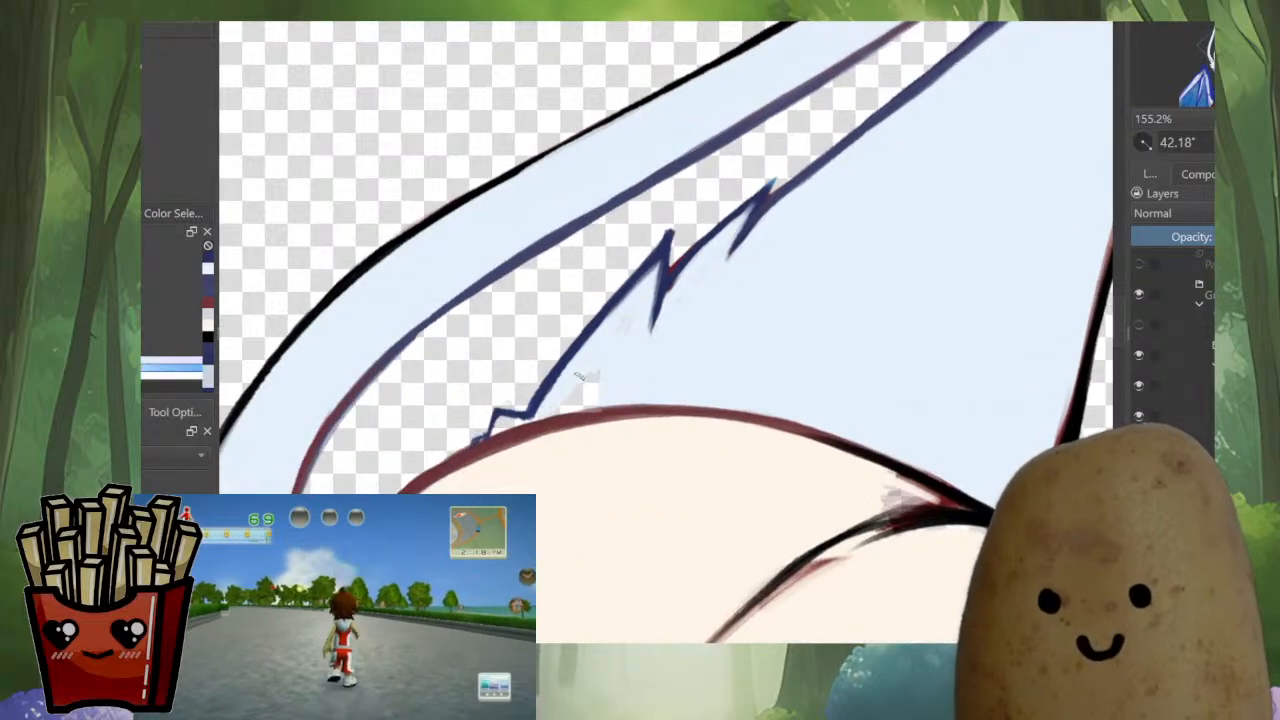
left_click_drag(580, 376, 584, 379)
Fill the transparent gap between the left ear's lowest tuft and the dark red head outline with pale blue, and tidy the tuft's edge
mouse_move(552, 413)
left_mouse_down()
mouse_move(590, 450)
mouse_move(597, 425)
left_mouse_up()
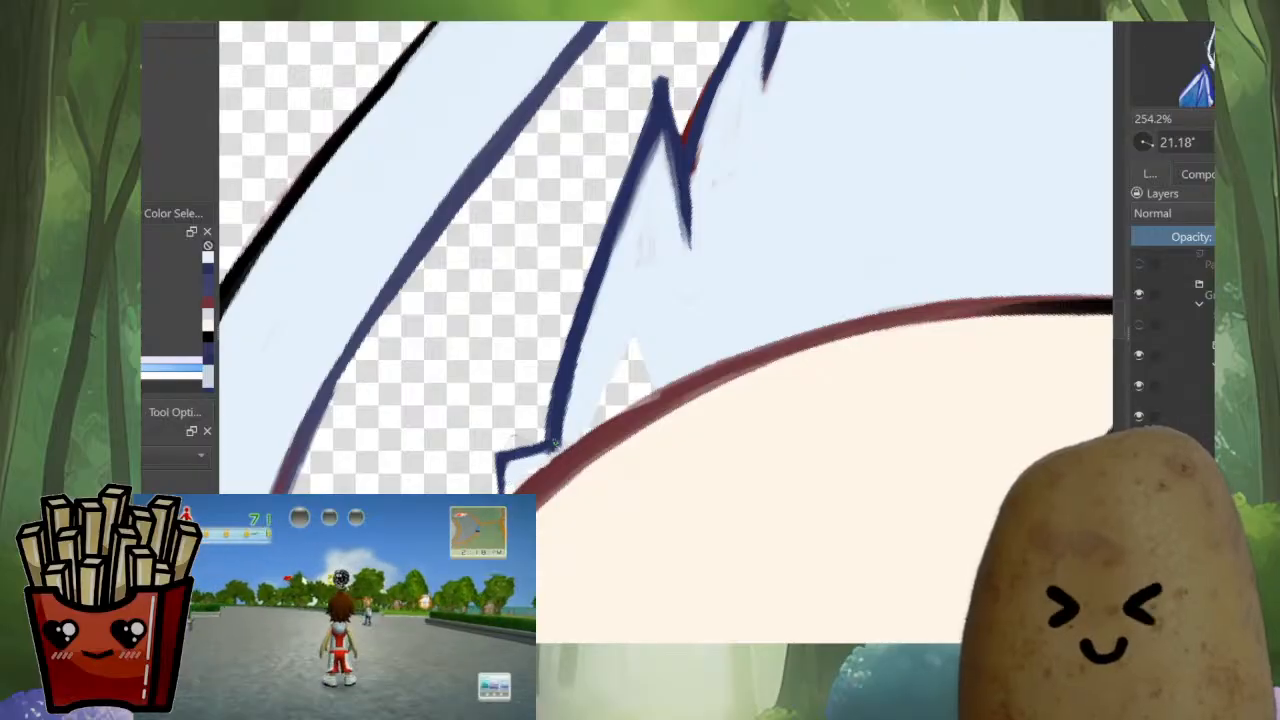
mouse_move(610, 391)
left_mouse_down()
mouse_move(640, 394)
mouse_move(590, 434)
left_mouse_up()
left_click(718, 364, "ctrl")
left_click_drag(662, 394, 617, 418)
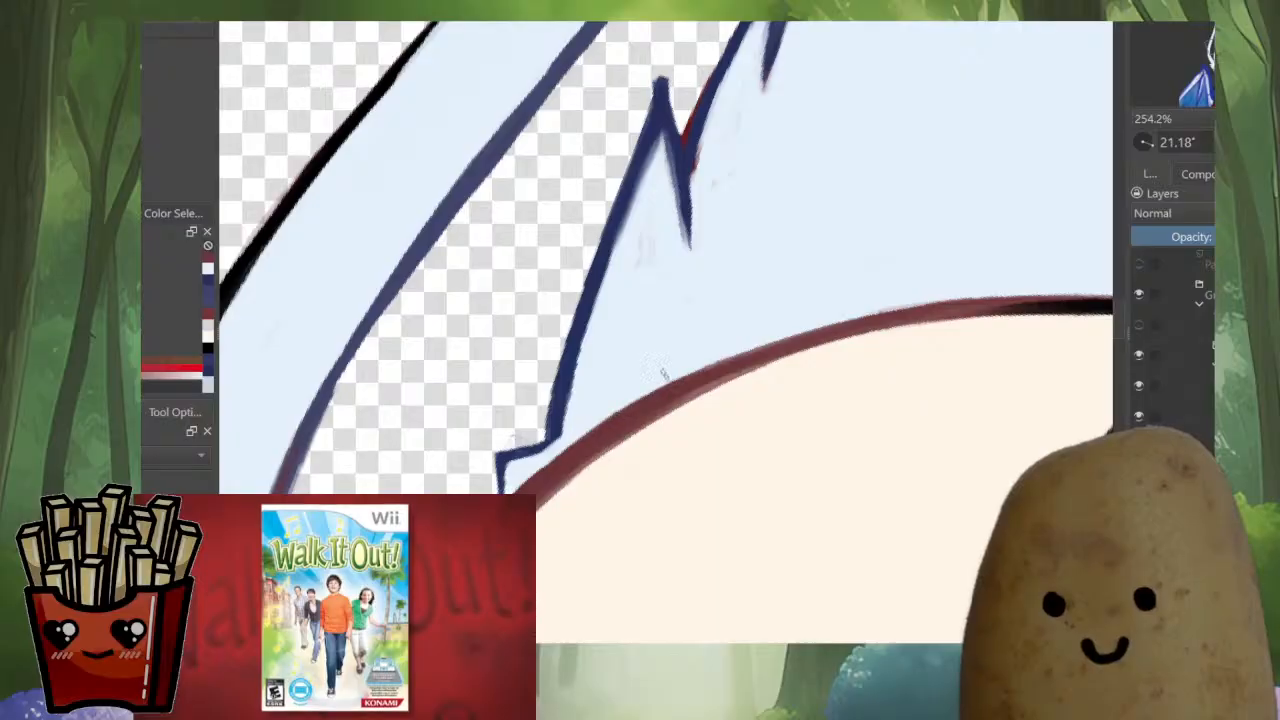
left_click(503, 480, "ctrl")
left_click_drag(532, 454, 512, 459)
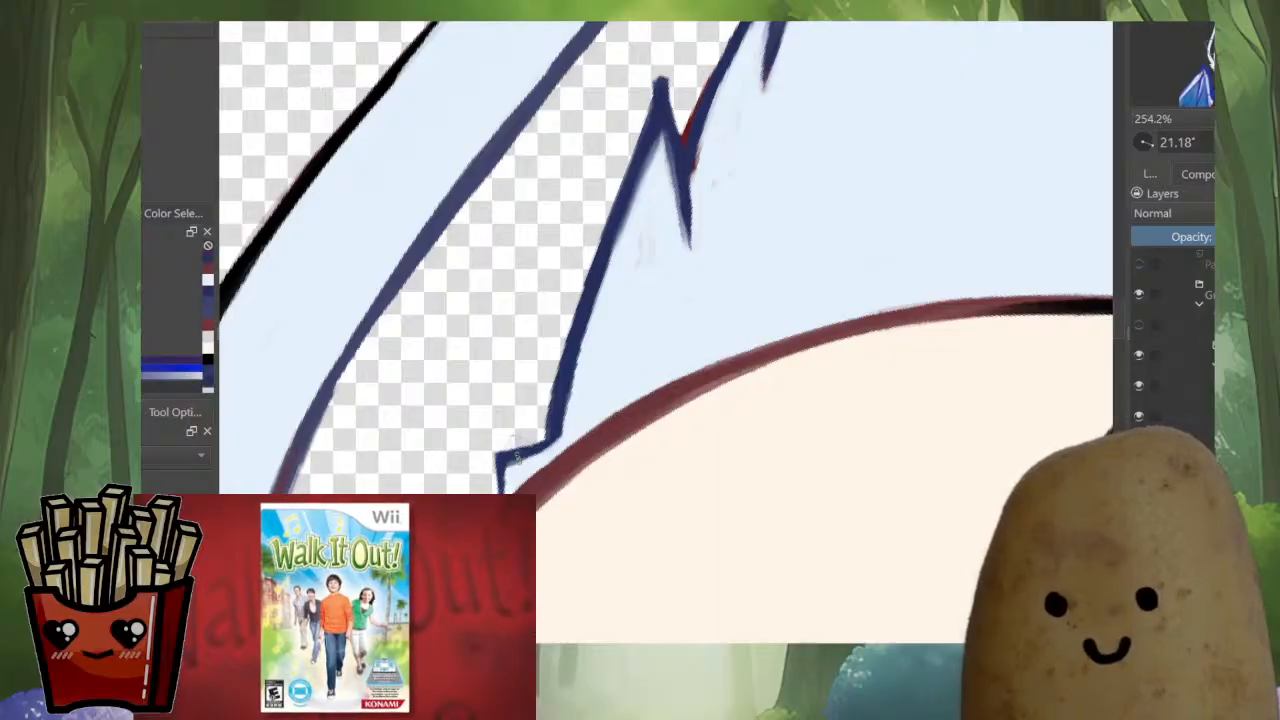
Soften the lower stretch of the left ear's outer-strip inner line with muted purple strokes
scroll(607, 416, "down", 5)
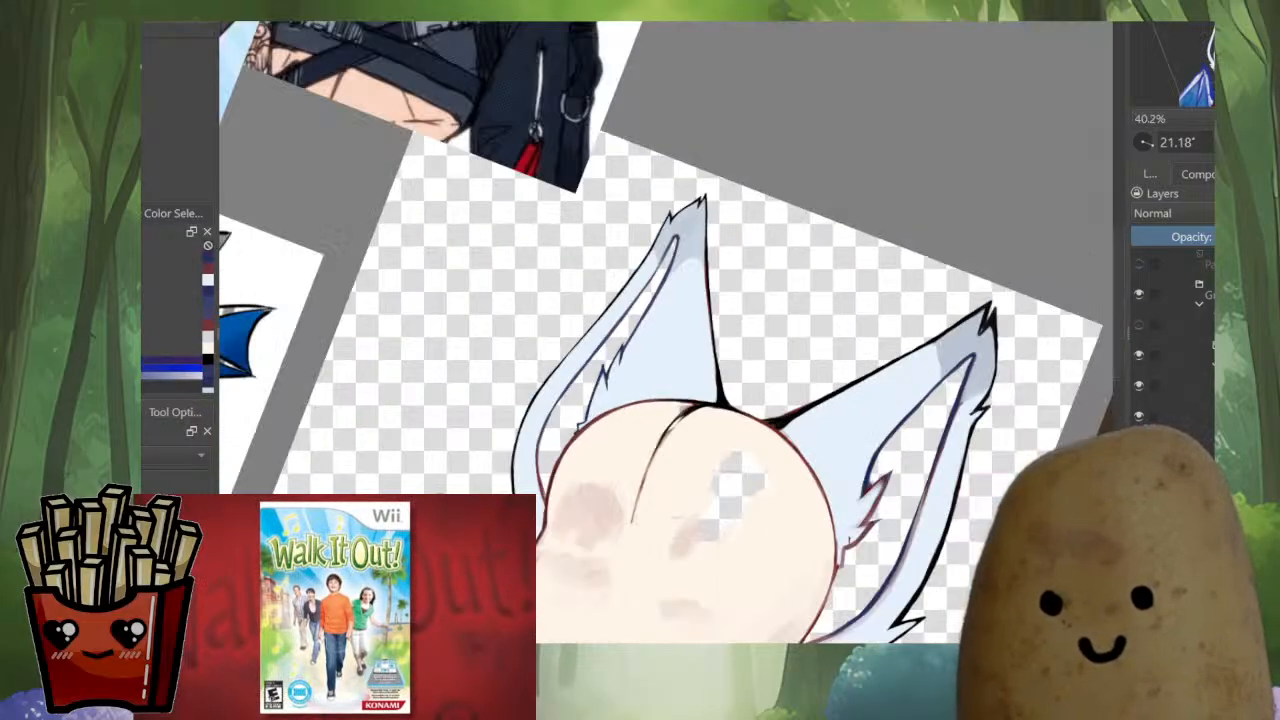
left_click_drag(607, 416, 651, 433)
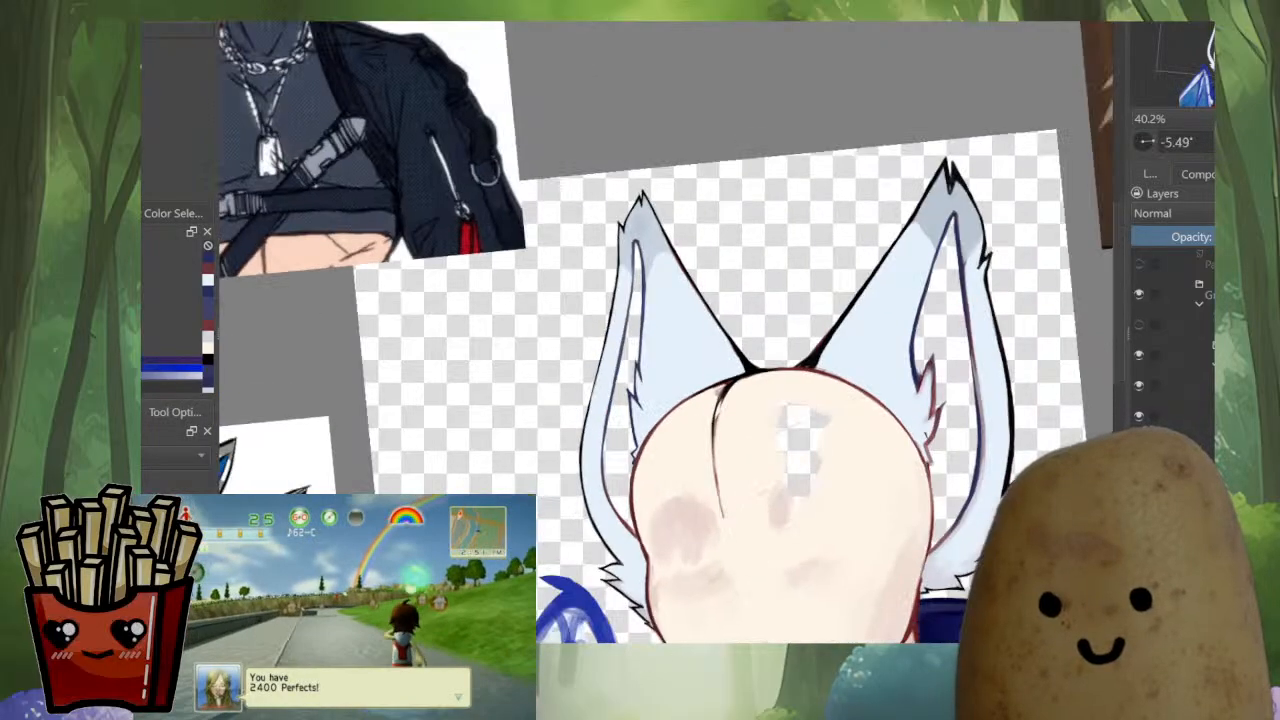
left_click_drag(740, 400, 619, 363)
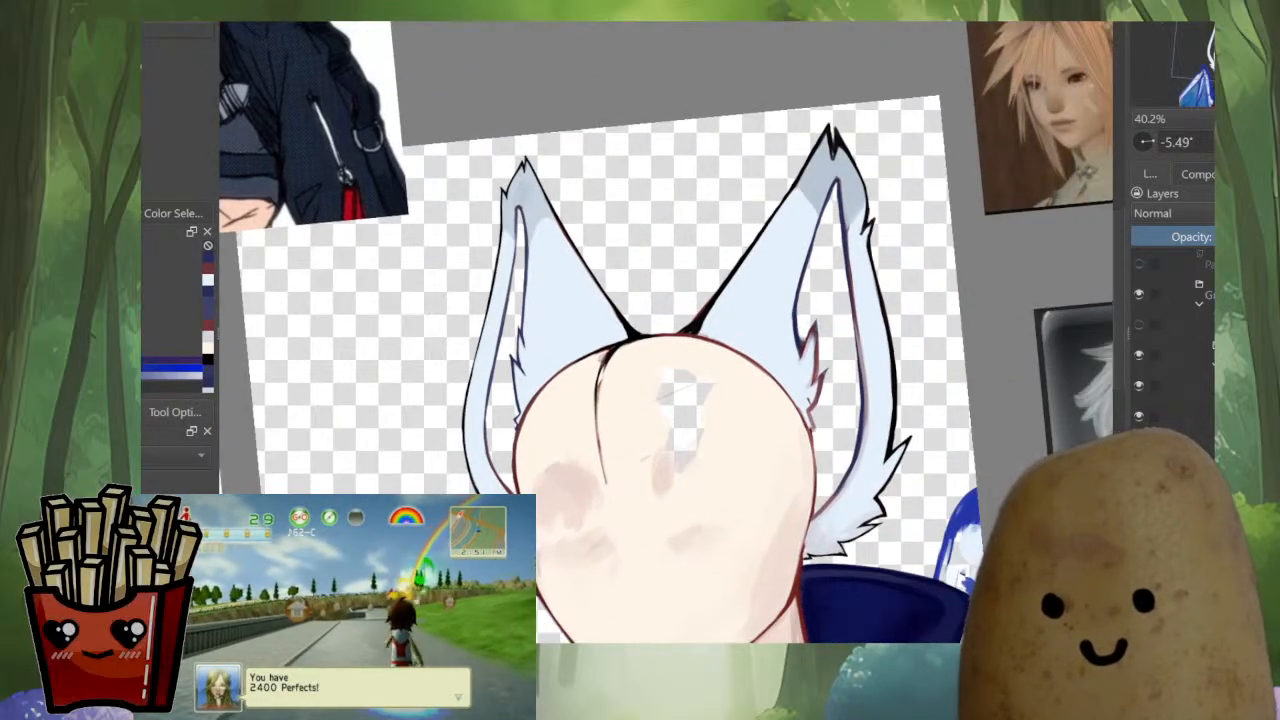
left_click_drag(524, 378, 517, 190)
left_click(602, 161, "ctrl")
left_click_drag(602, 161, 805, 95)
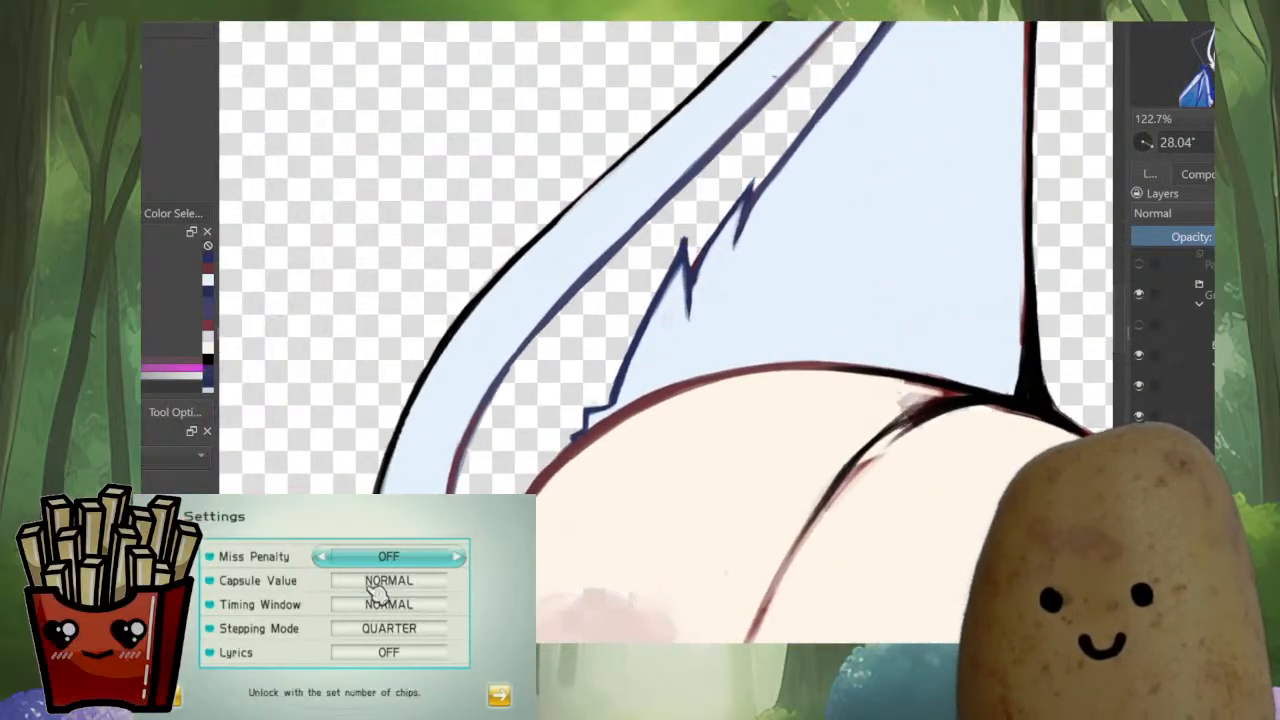
left_click_drag(666, 189, 540, 314)
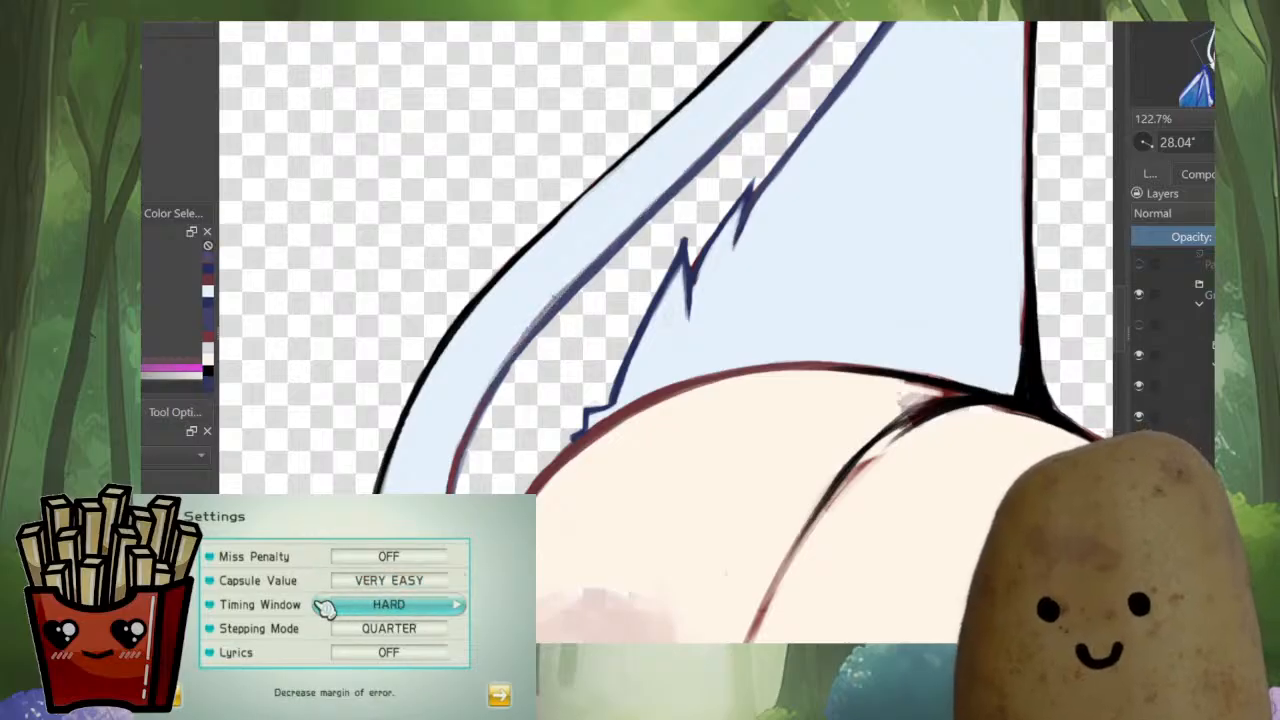
left_click_drag(548, 308, 467, 424)
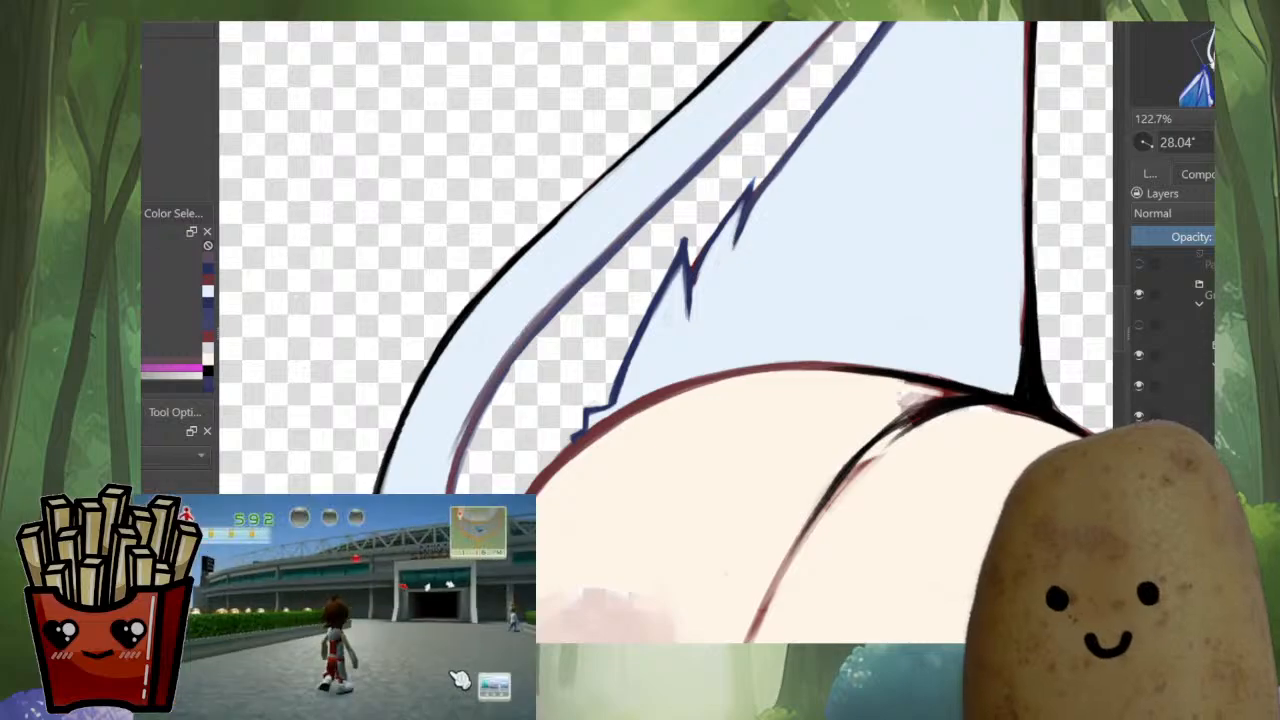
Clean the right ear's inner line where the grey tip shading meets the fur, covering the red spur with pale fur colours
scroll(545, 419, "down", 5)
scroll(738, 480, "up", 5)
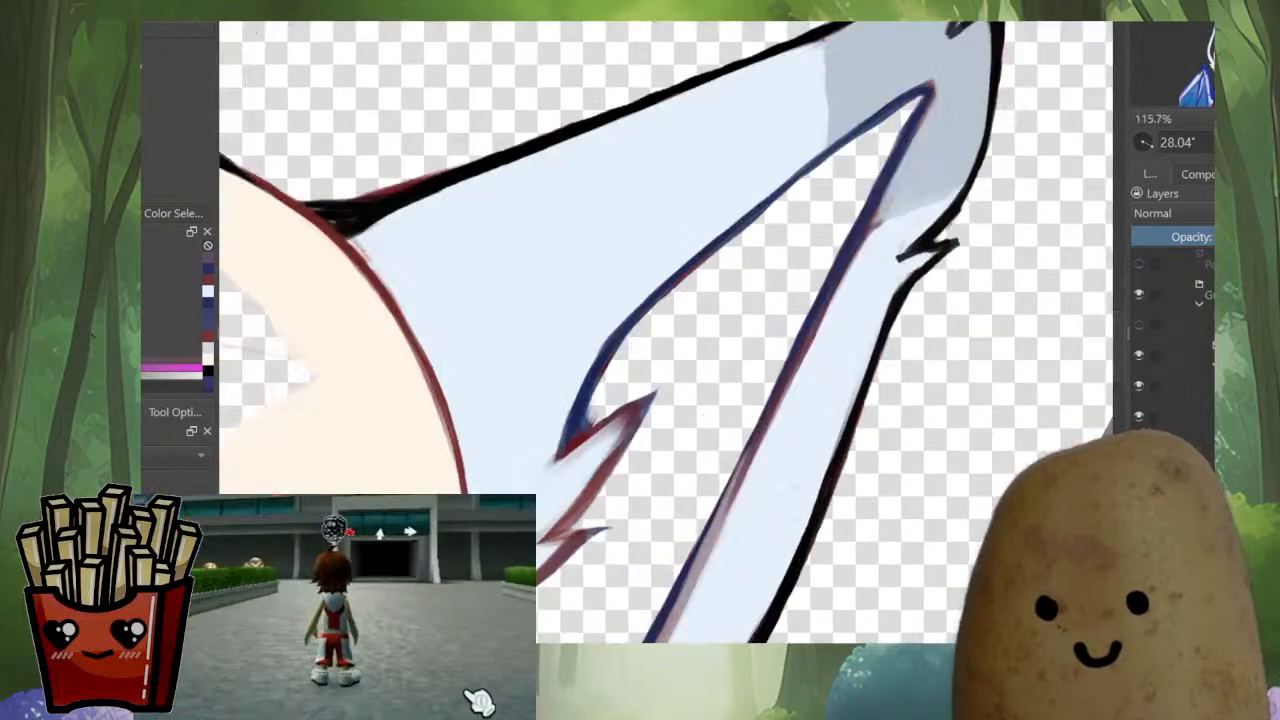
left_click_drag(900, 250, 880, 270)
scroll(854, 278, "up", 2)
left_click(850, 280, "ctrl")
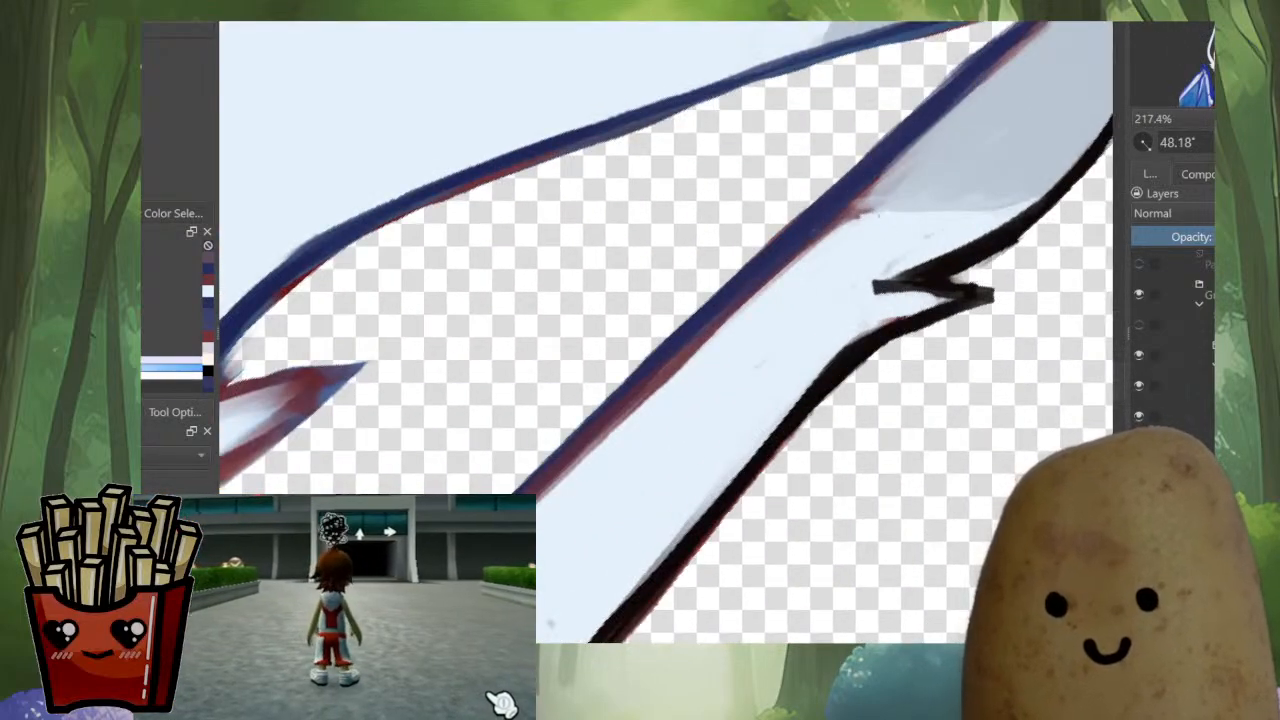
left_click_drag(868, 213, 840, 229)
left_click(1024, 152, "ctrl")
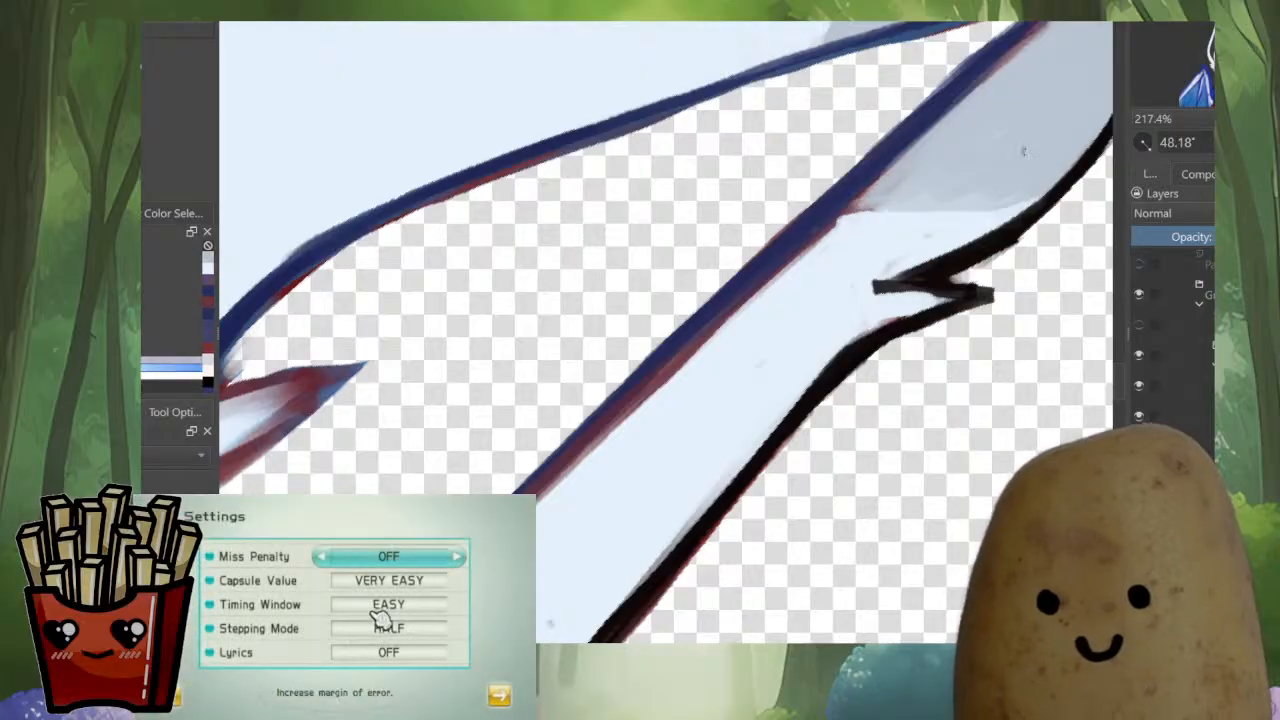
left_click_drag(980, 202, 842, 221)
Thin the red edge along the upper stretch of the right ear's outer-strip inner line with pale blue fur
left_click_drag(883, 182, 632, 413)
left_click(856, 232, "ctrl")
mouse_move(573, 488)
left_mouse_down()
mouse_move(679, 361)
mouse_move(690, 400)
left_mouse_up()
left_click(827, 210, "ctrl")
left_click(829, 218, "ctrl")
left_click_drag(824, 210, 741, 290)
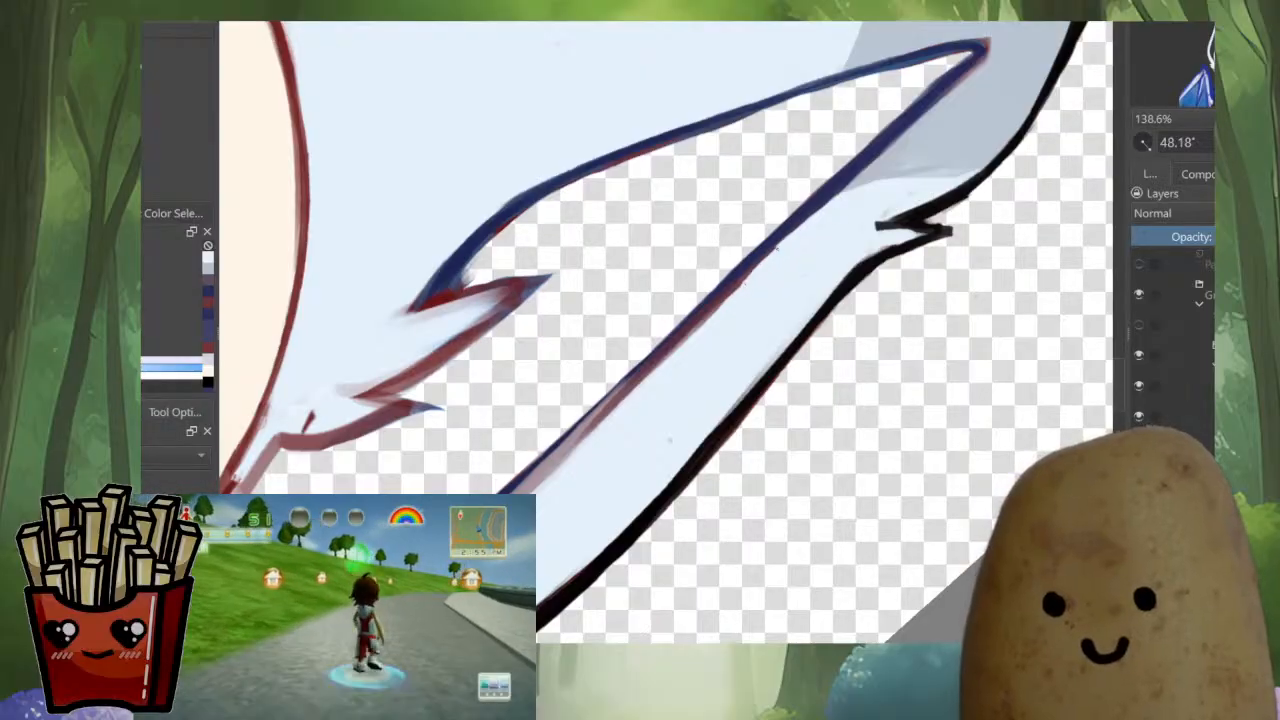
Paint pale blue fur over the red edge along the middle stretch of the right outer strip's inner line
left_click_drag(777, 249, 722, 305)
left_click_drag(820, 211, 716, 311)
left_click(745, 262, "ctrl")
mouse_move(752, 260)
left_mouse_down()
mouse_move(532, 491)
mouse_move(693, 344)
mouse_move(568, 452)
left_mouse_up()
left_click(756, 280, "ctrl")
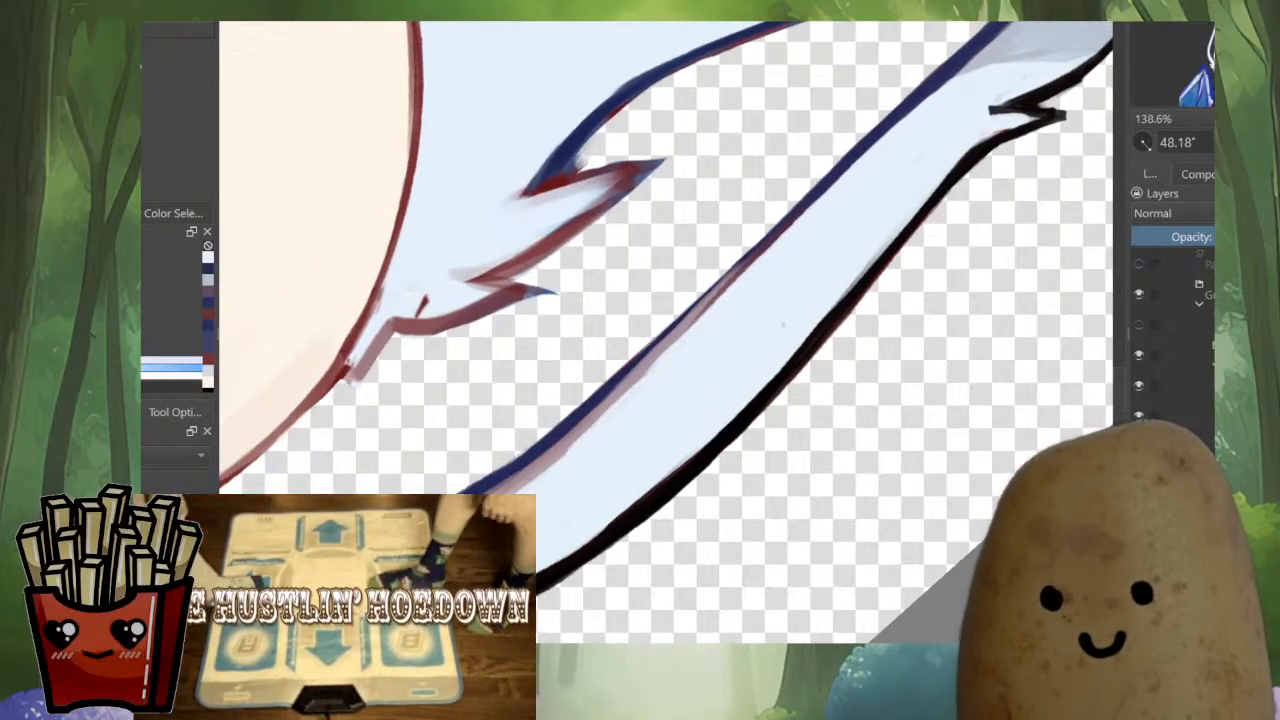
Smooth the red and purple edge below the middle of the right outer strip's inner line with pale blue
left_click(738, 269, "ctrl")
left_click_drag(742, 268, 624, 384)
left_click_drag(690, 324, 524, 476)
left_click(634, 402, "ctrl")
left_click_drag(656, 366, 578, 440)
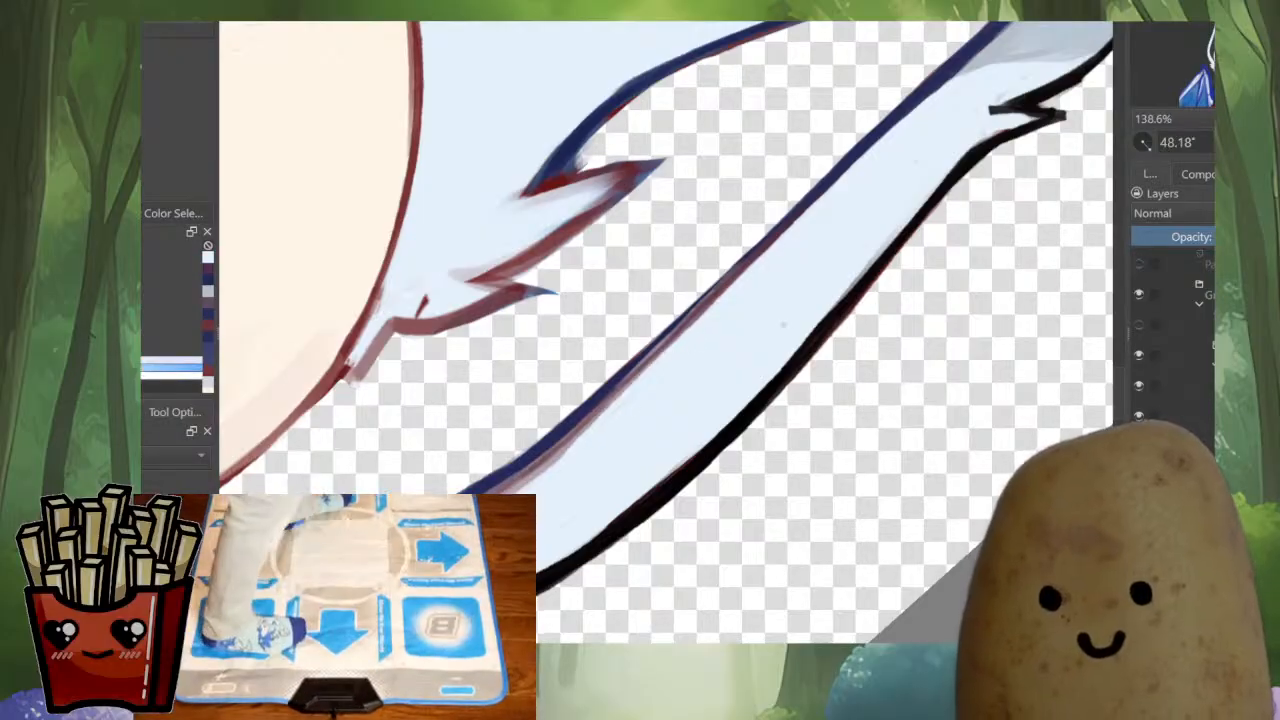
left_click_drag(630, 390, 564, 447)
Clean the lower curve of the right outer strip's inner line with pale blue fur, evening out the purple fringe
left_click_drag(803, 308, 918, 258)
left_click_drag(850, 330, 864, 294)
left_click_drag(800, 335, 831, 286)
left_click(785, 268, "ctrl")
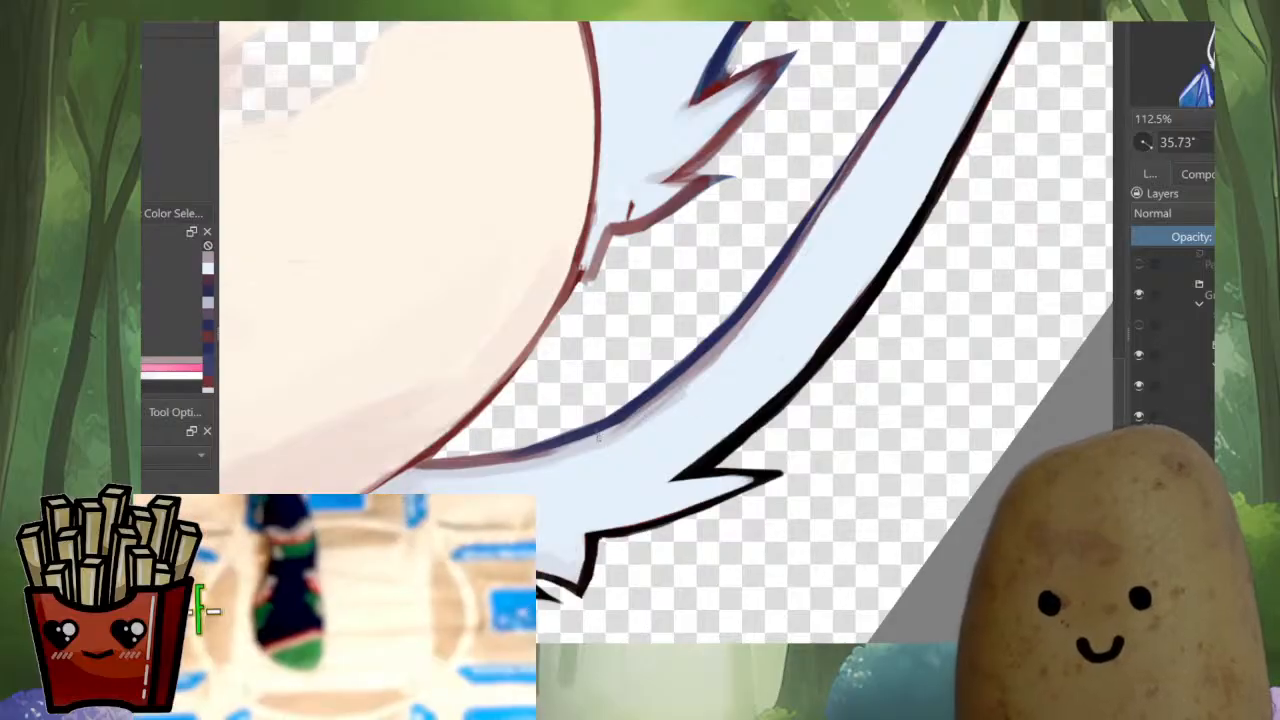
left_click_drag(667, 398, 582, 449)
left_click(722, 360, "ctrl")
left_click_drag(698, 378, 568, 457)
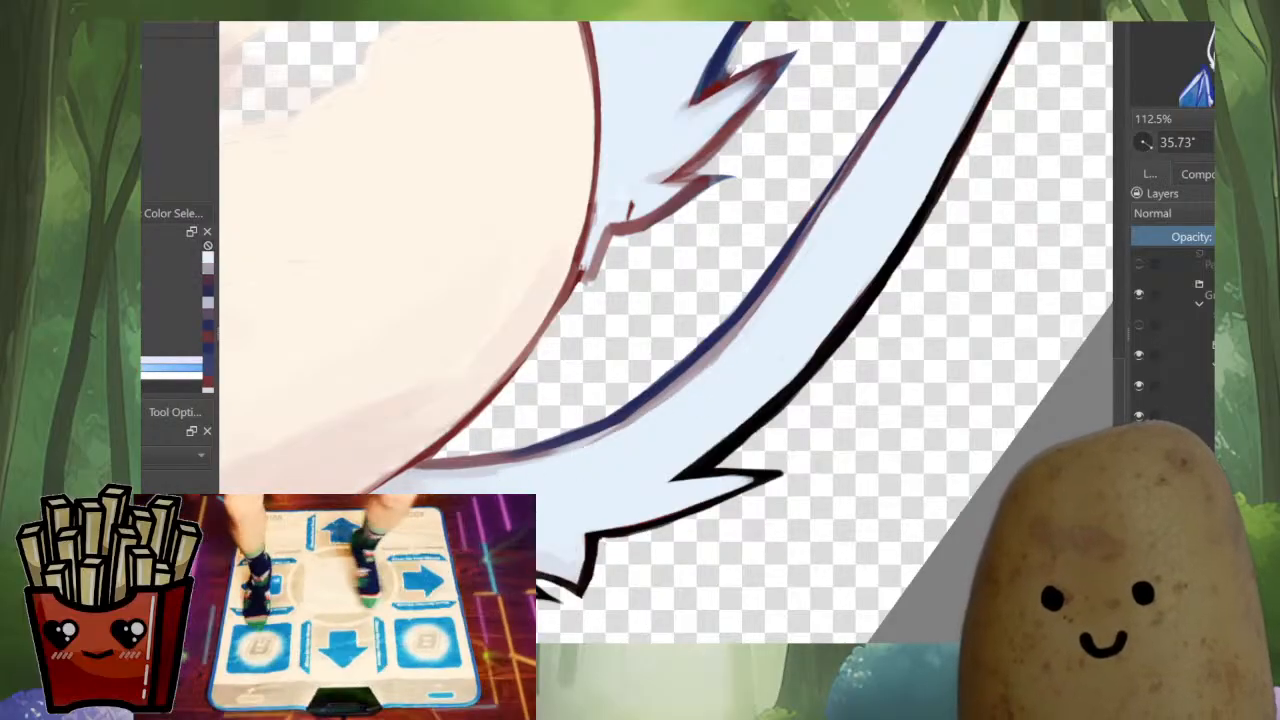
Paint pale blue over the greyish shading around the pointed fur tufts at the bottom of the right ear
left_click_drag(600, 380, 600, 500)
left_click_drag(825, 180, 634, 116)
left_click_drag(733, 470, 742, 235)
left_click(740, 443, "ctrl")
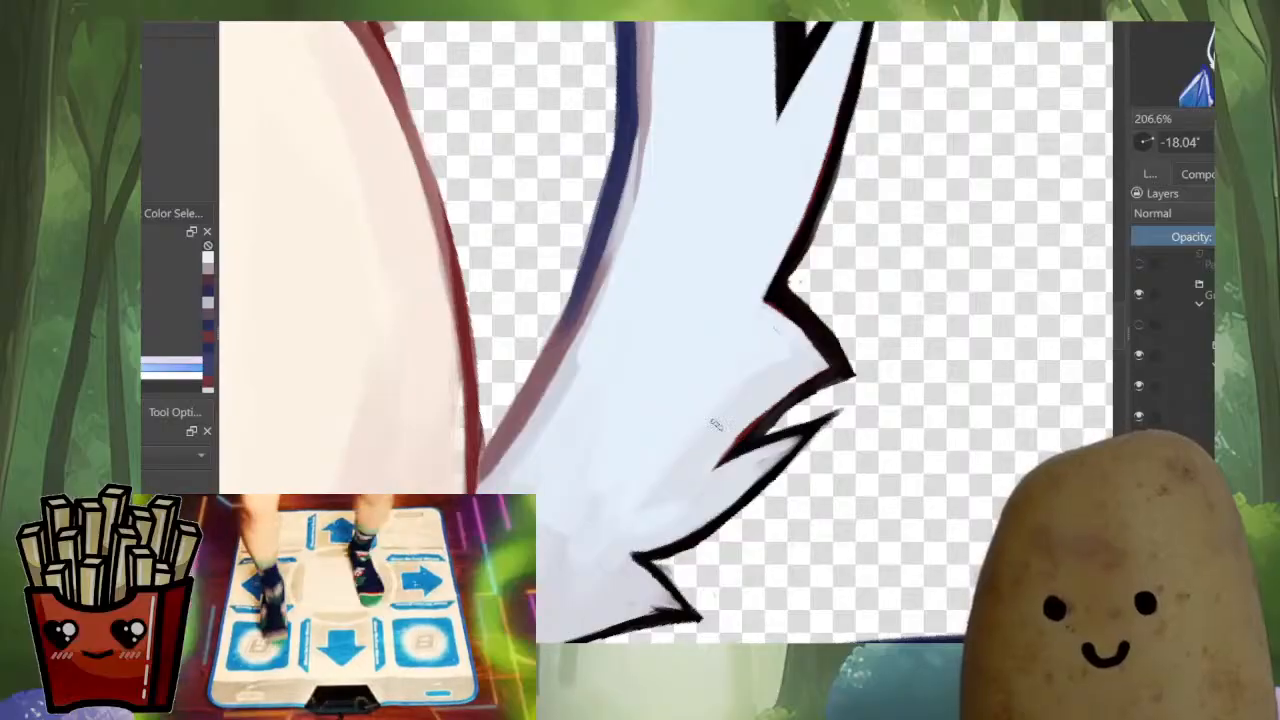
left_click_drag(716, 425, 806, 359)
left_click(699, 430, "ctrl")
mouse_move(688, 450)
left_mouse_down()
mouse_move(640, 500)
mouse_move(692, 480)
left_mouse_up()
left_click_drag(590, 495, 600, 610)
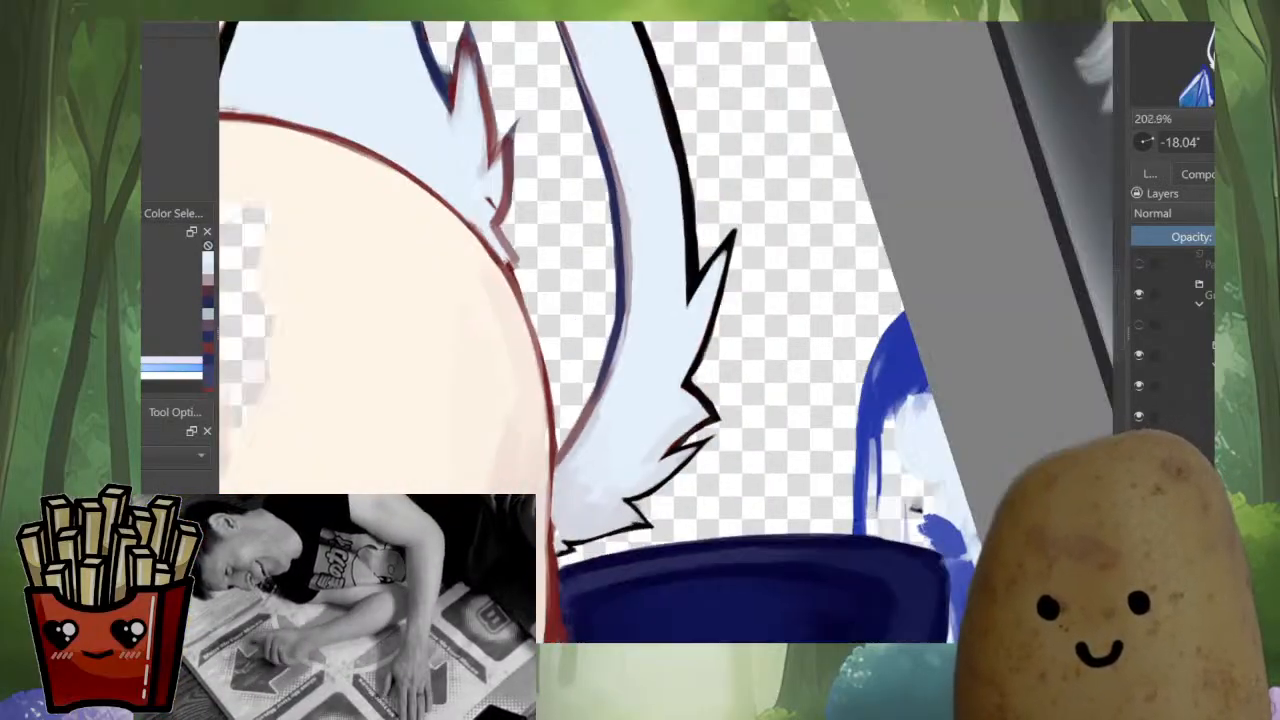
left_click(662, 488, "ctrl")
Touch up the head outline in dark red where the bottom of the right ear's outer strip meets it
mouse_move(580, 560)
left_mouse_down()
mouse_move(620, 460)
mouse_move(580, 430)
left_mouse_up()
left_click(547, 341, "ctrl")
left_click_drag(547, 343, 543, 448)
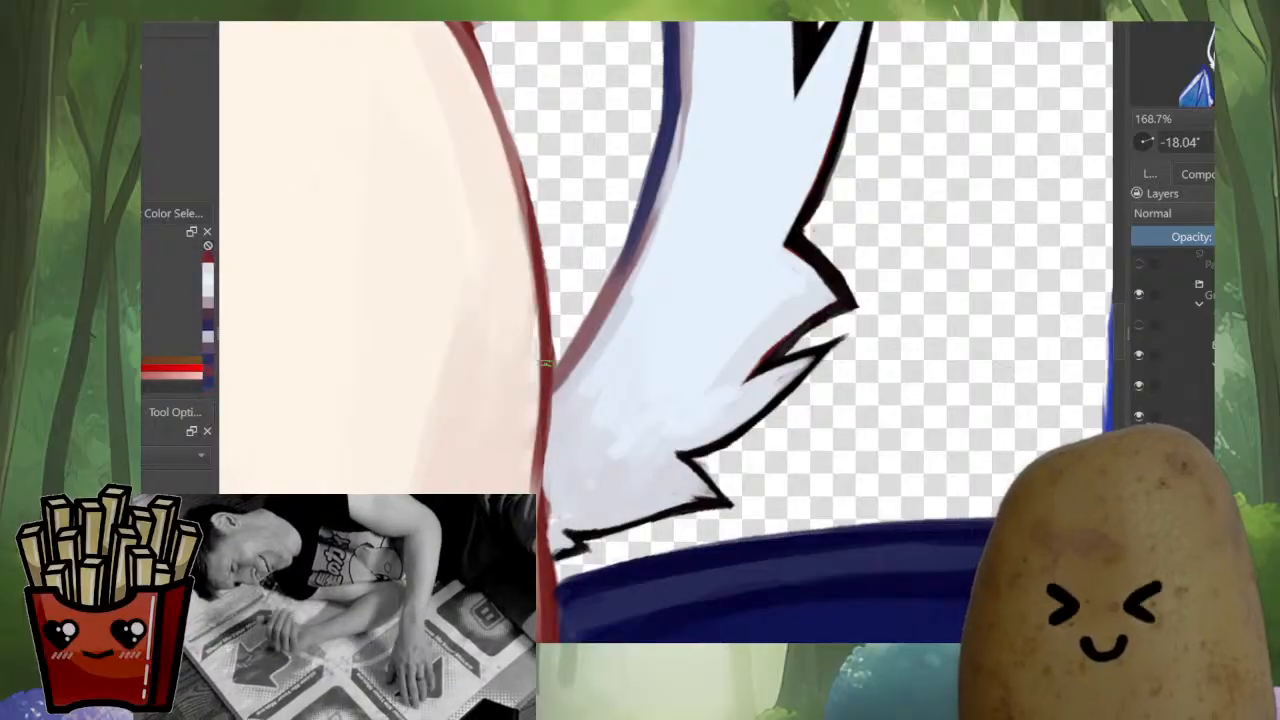
mouse_move(545, 362)
left_mouse_down()
mouse_move(544, 446)
mouse_move(615, 560)
left_mouse_up()
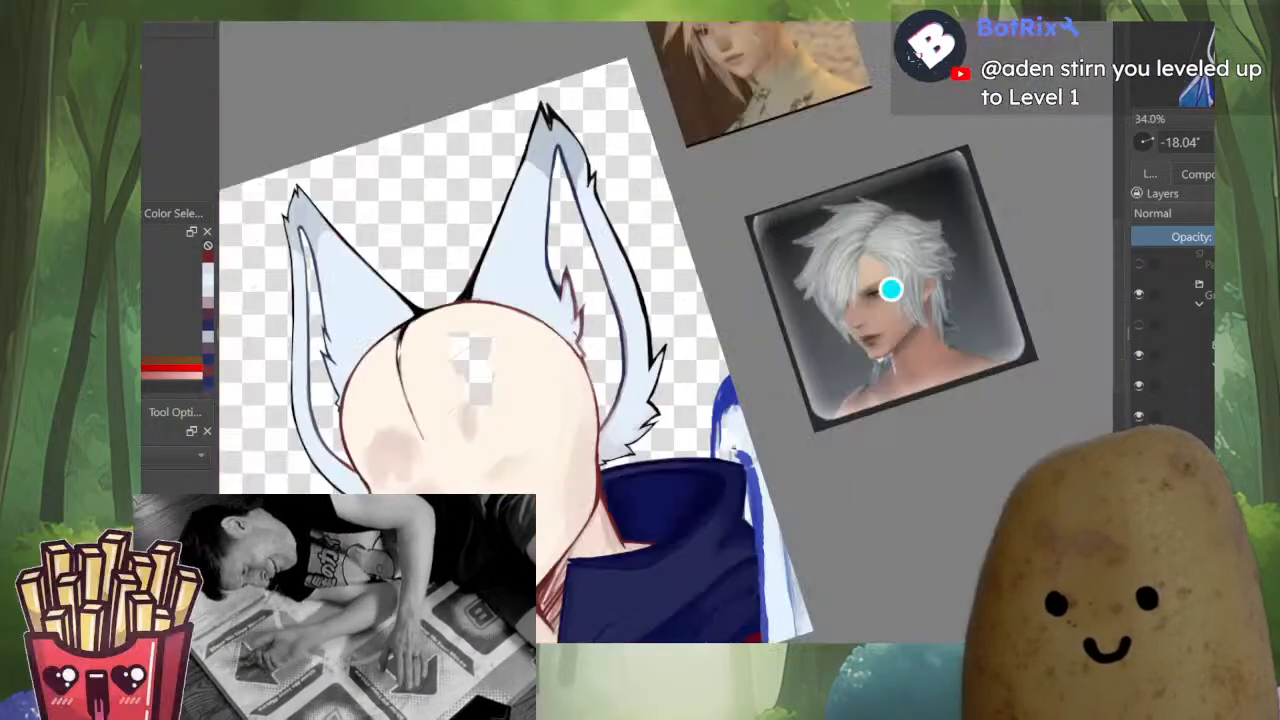
left_click_drag(590, 480, 710, 420)
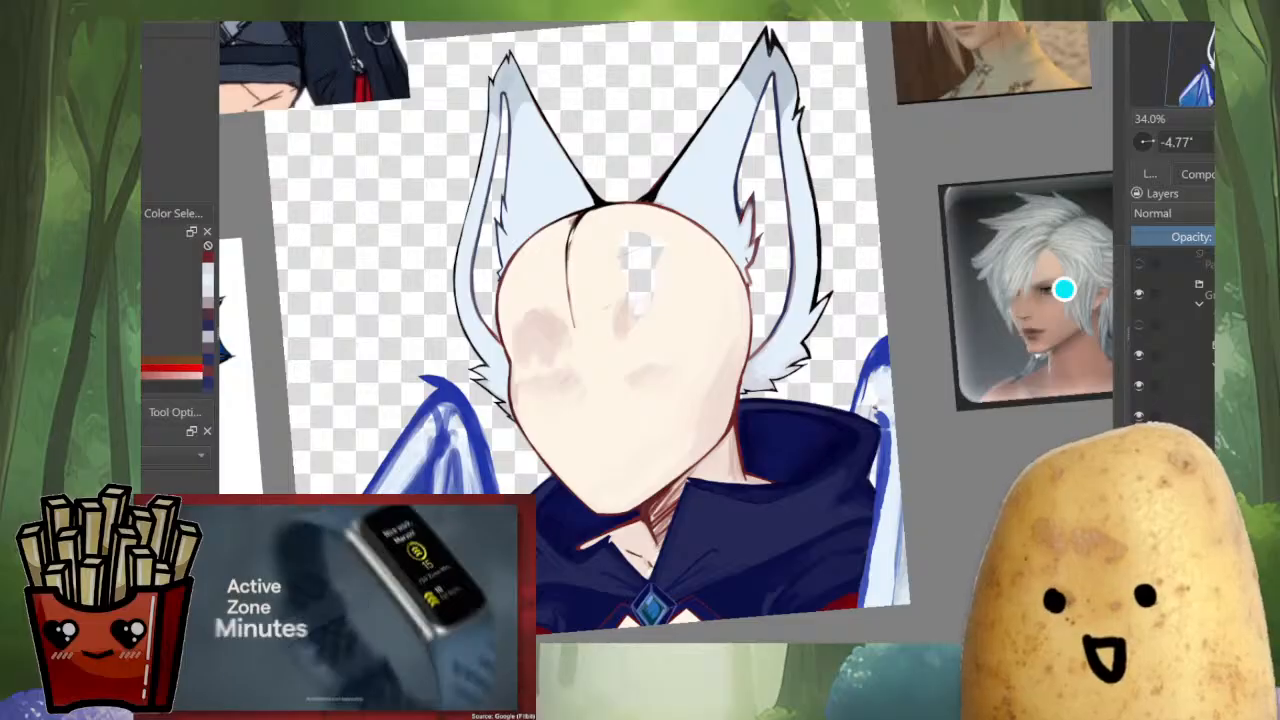
Fill the transparent hole in the forehead with the pale skin colour, covering the stray marks around it
scroll(608, 266, "up", 3)
left_click(685, 140, "ctrl")
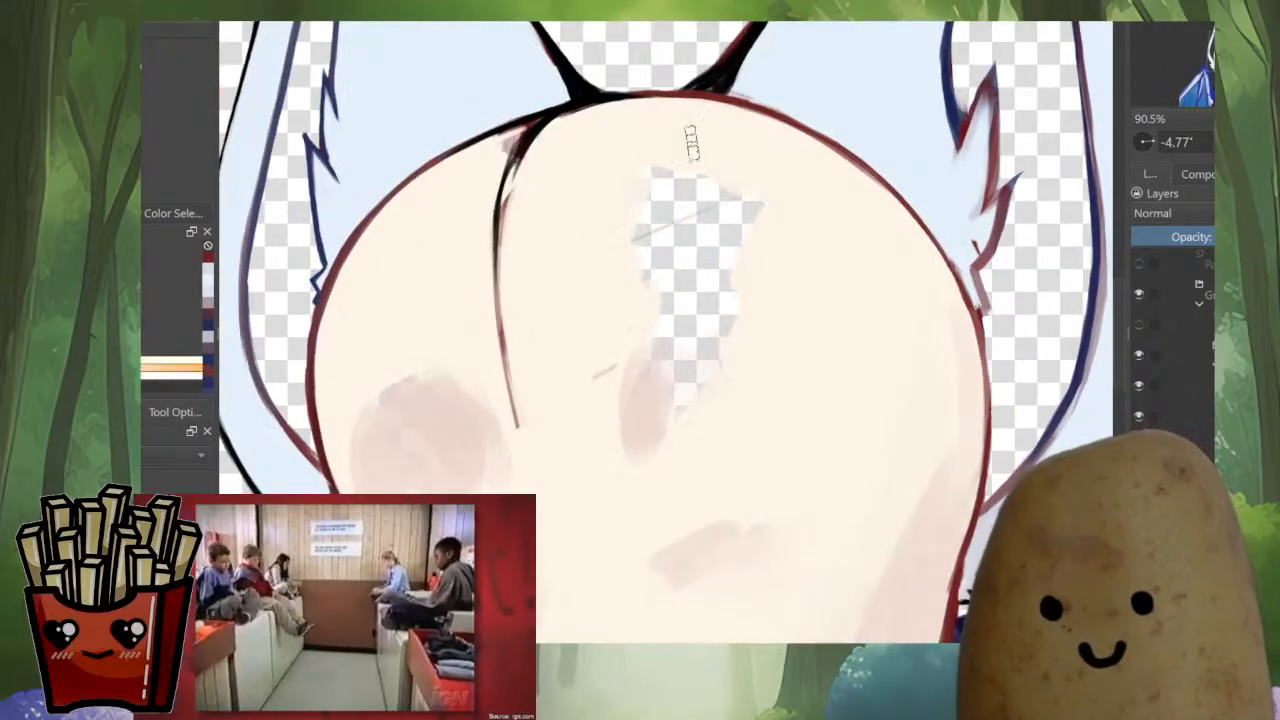
mouse_move(656, 182)
left_mouse_down()
mouse_move(677, 208)
mouse_move(666, 246)
left_mouse_up()
left_click_drag(600, 374, 627, 370)
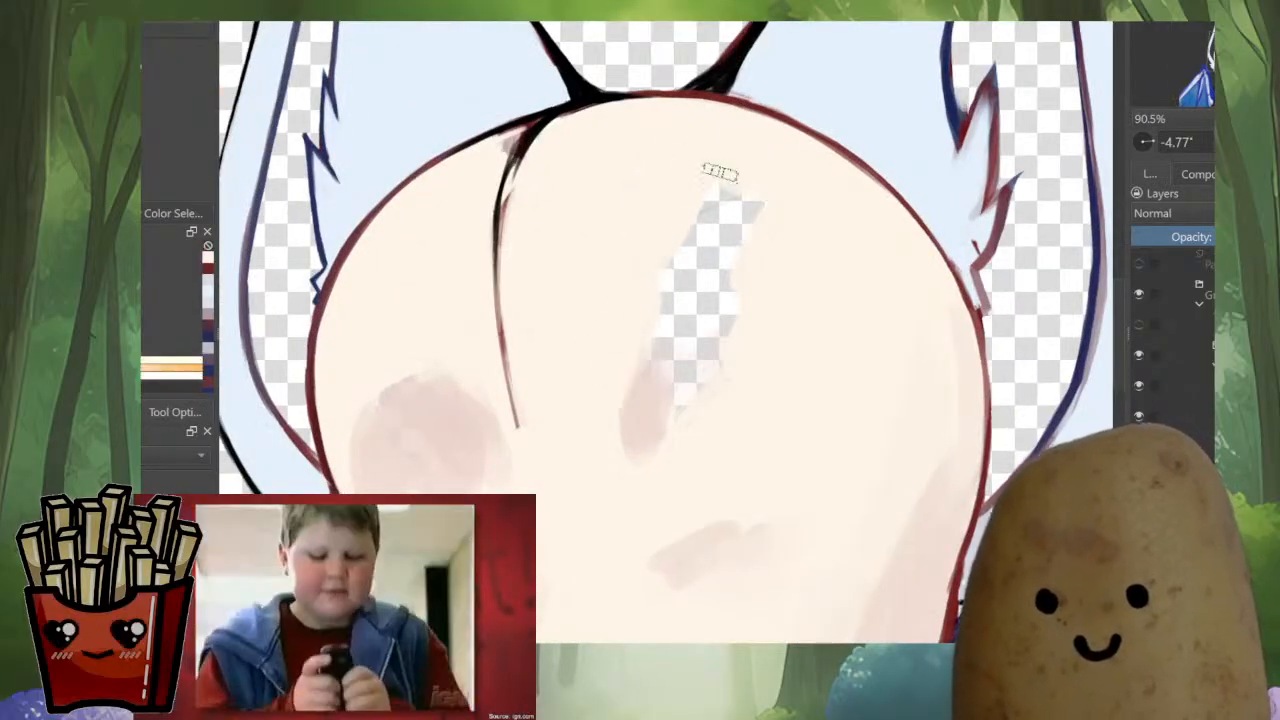
scroll(767, 237, "up", 1)
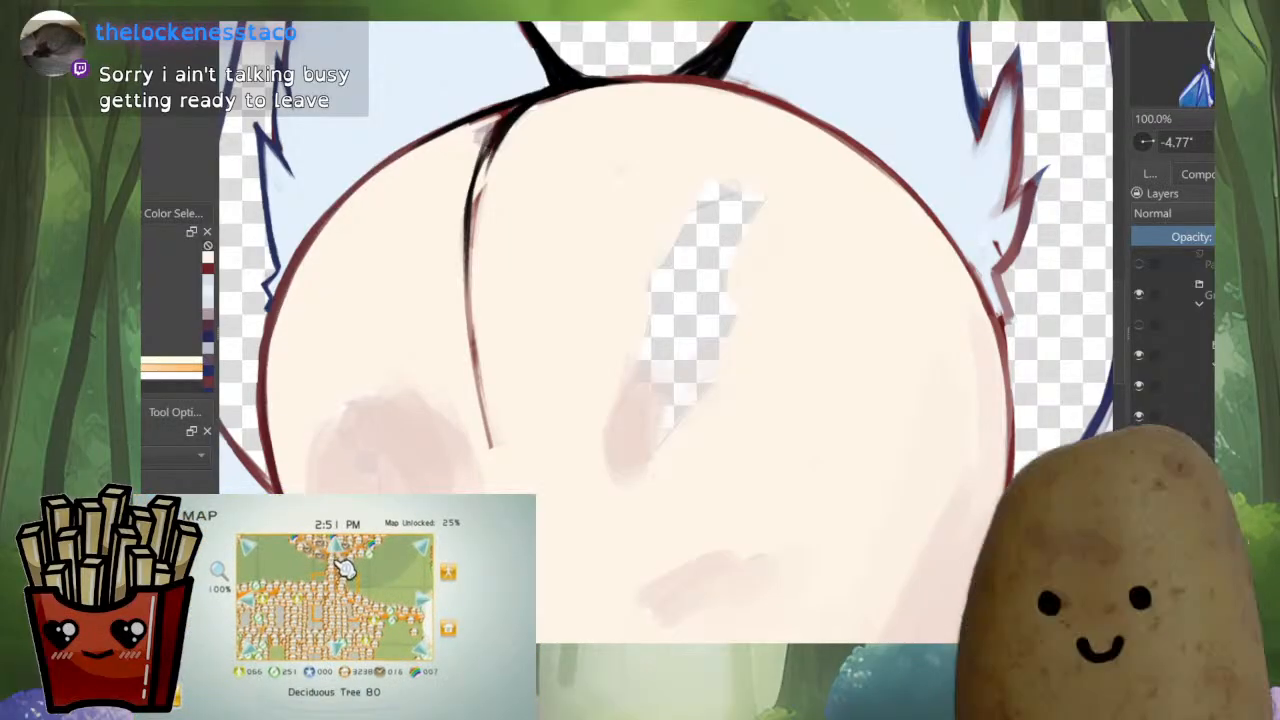
mouse_move(766, 214)
left_mouse_down()
mouse_move(663, 277)
mouse_move(670, 143)
left_mouse_up()
mouse_move(686, 251)
left_mouse_down()
mouse_move(709, 343)
mouse_move(643, 337)
mouse_move(710, 380)
left_mouse_up()
Examine the portrait with the coloured hair and face sketch shown over the cleaned-up base
key("alt+i")
scroll(751, 356, "down", 5)
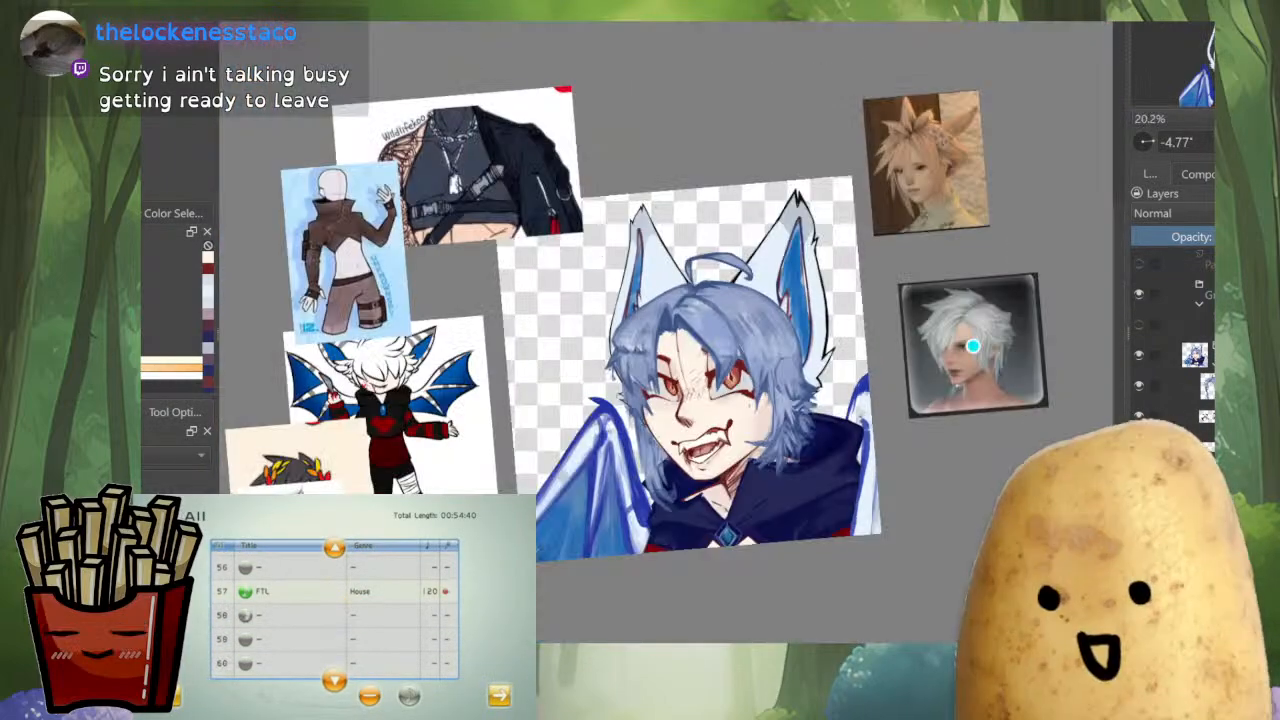
scroll(759, 510, "up", 3)
scroll(660, 330, "down", 2)
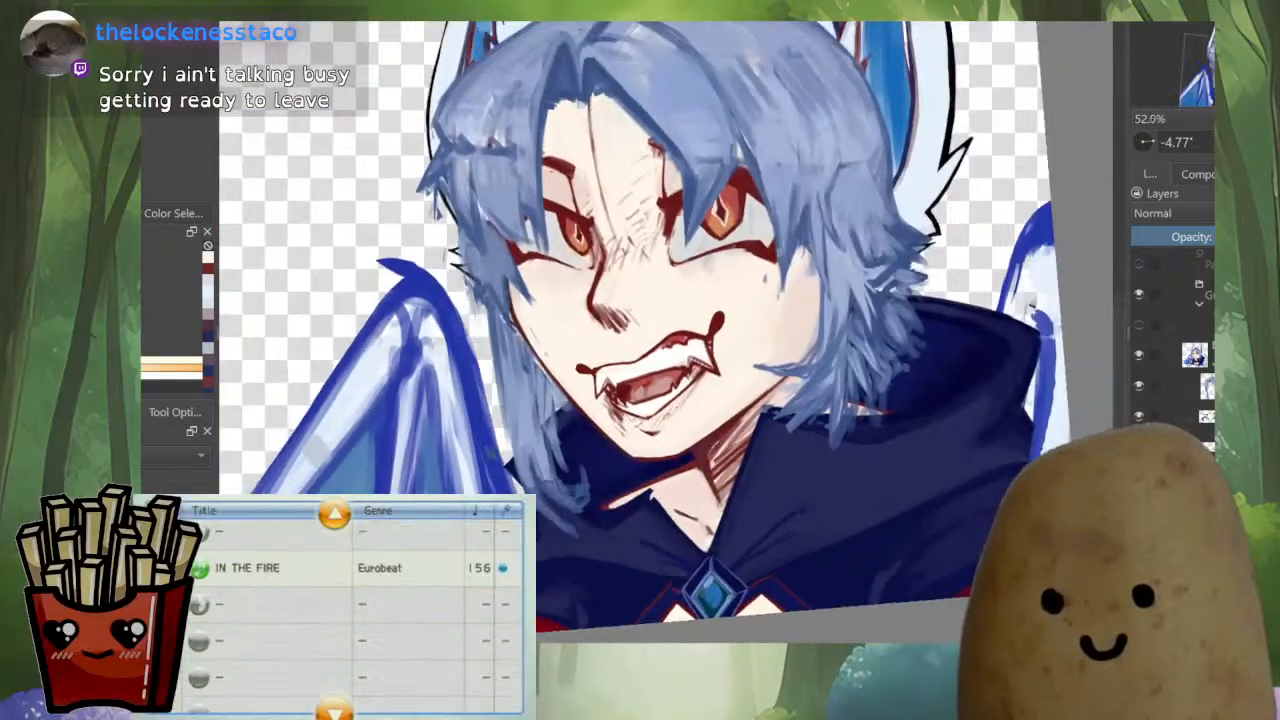
scroll(788, 314, "up", 3)
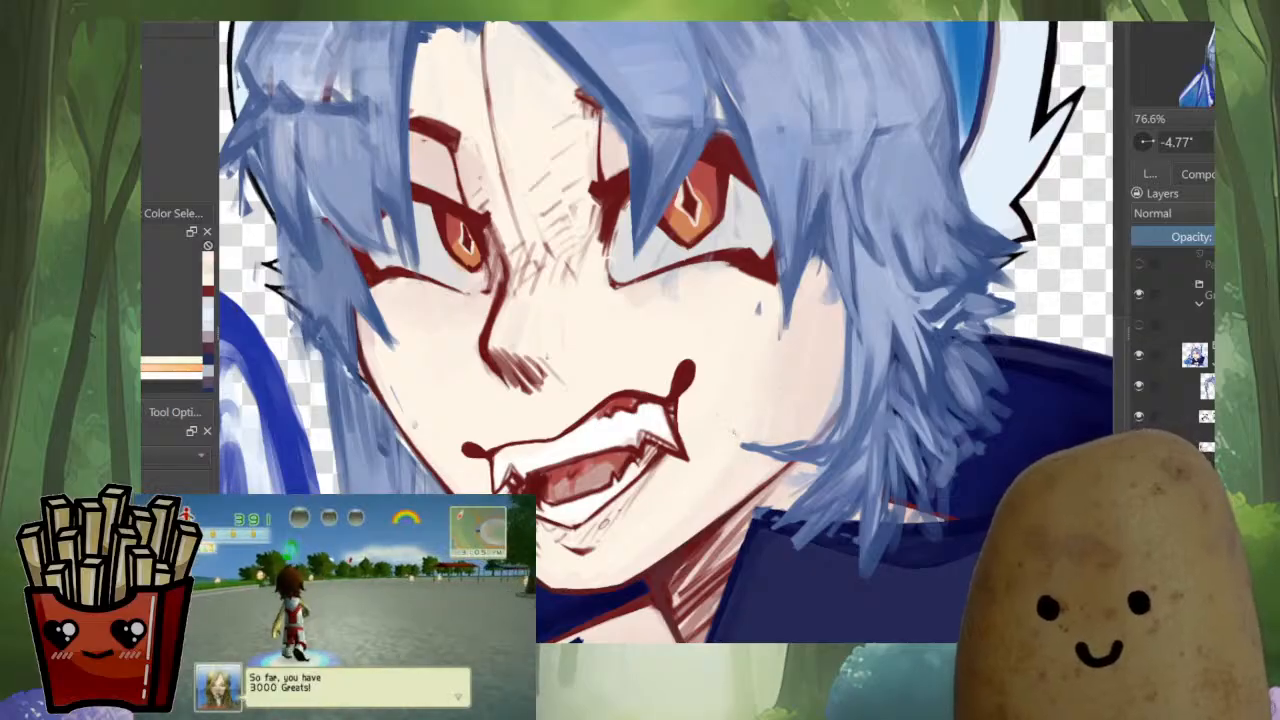
scroll(787, 386, "down", 5)
key("ctrl+t")
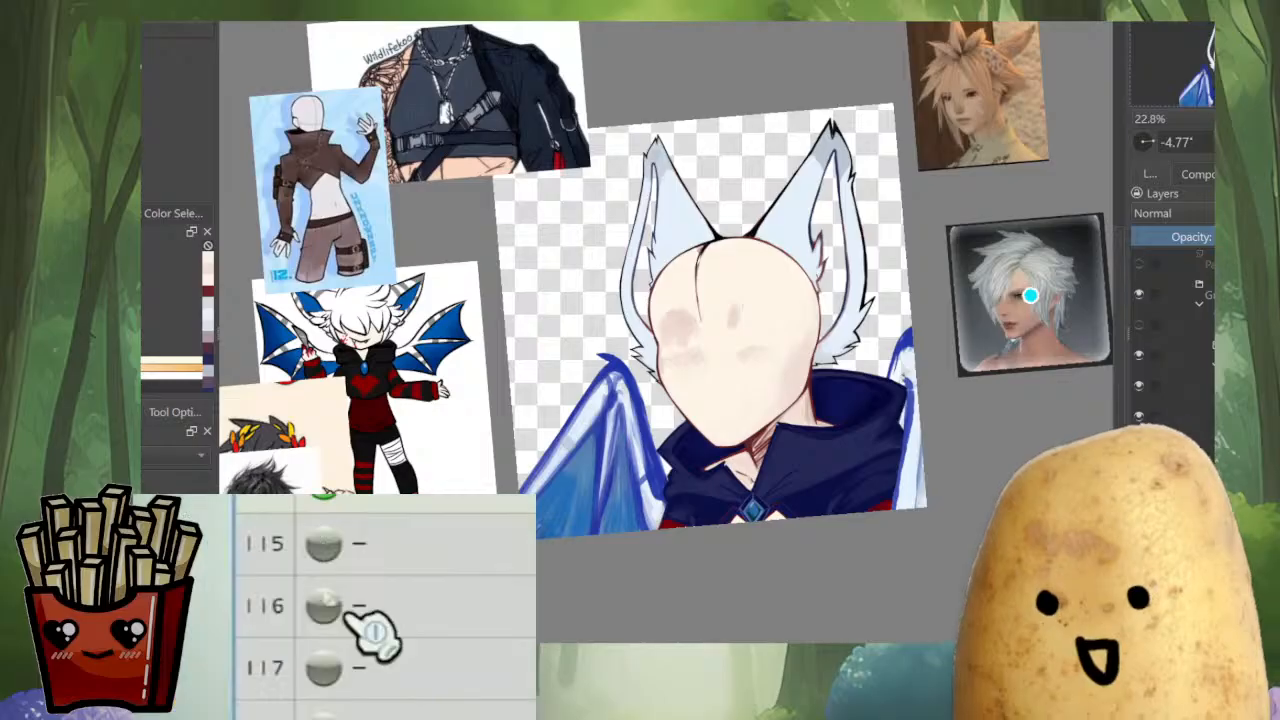
Even out the lower bend of the right ear's outer-strip inner line down to the head outline
scroll(841, 316, "up", 5)
left_click_drag(841, 316, 810, 447)
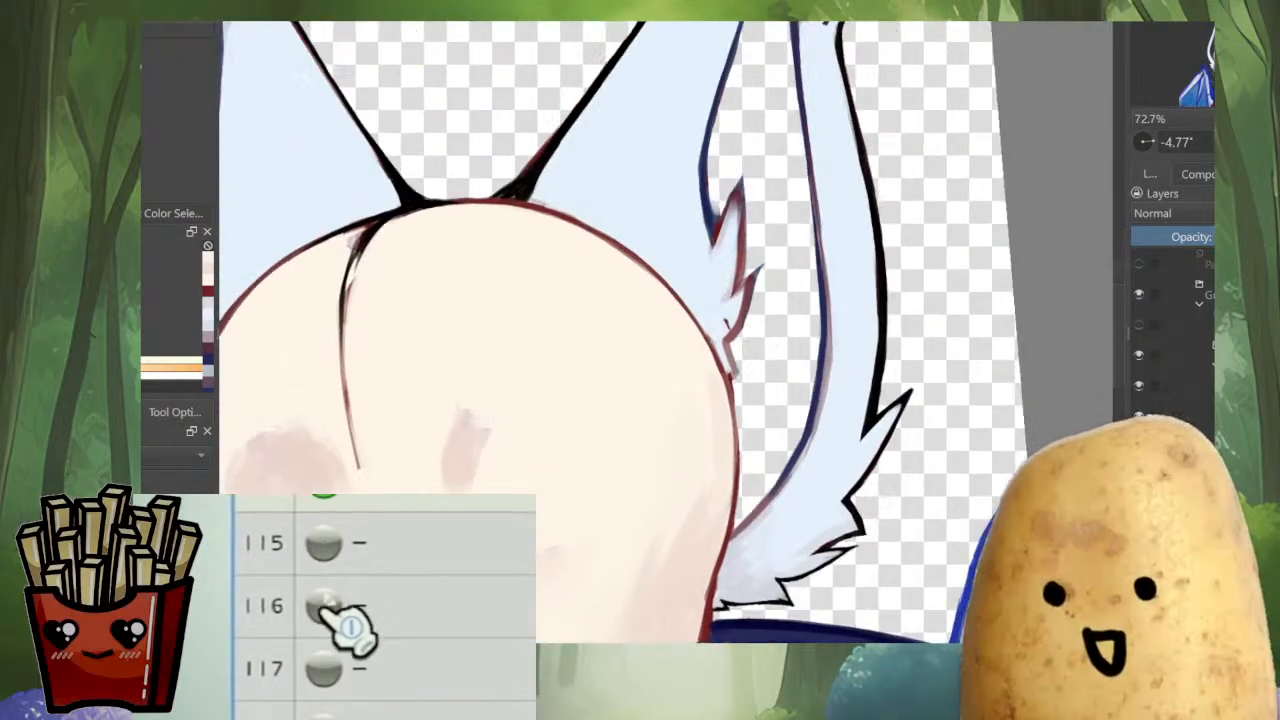
scroll(811, 446, "up", 3)
left_click(822, 345, "ctrl")
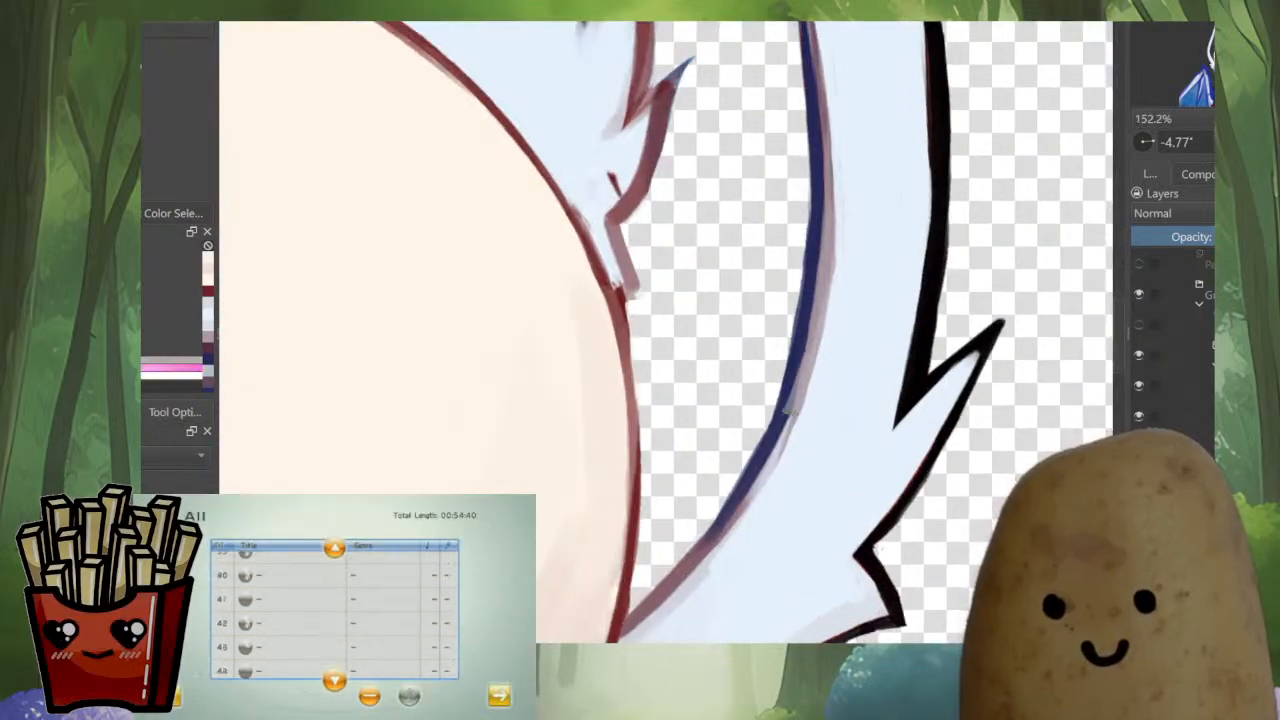
left_click_drag(796, 402, 713, 537)
left_click(828, 408, "ctrl")
left_click_drag(757, 501, 653, 627)
Outline the inner tufts of the right ear in dark blue over the leftover red sketch lines
left_click_drag(690, 300, 749, 568)
left_click(684, 258, "ctrl")
scroll(678, 260, "up", 1)
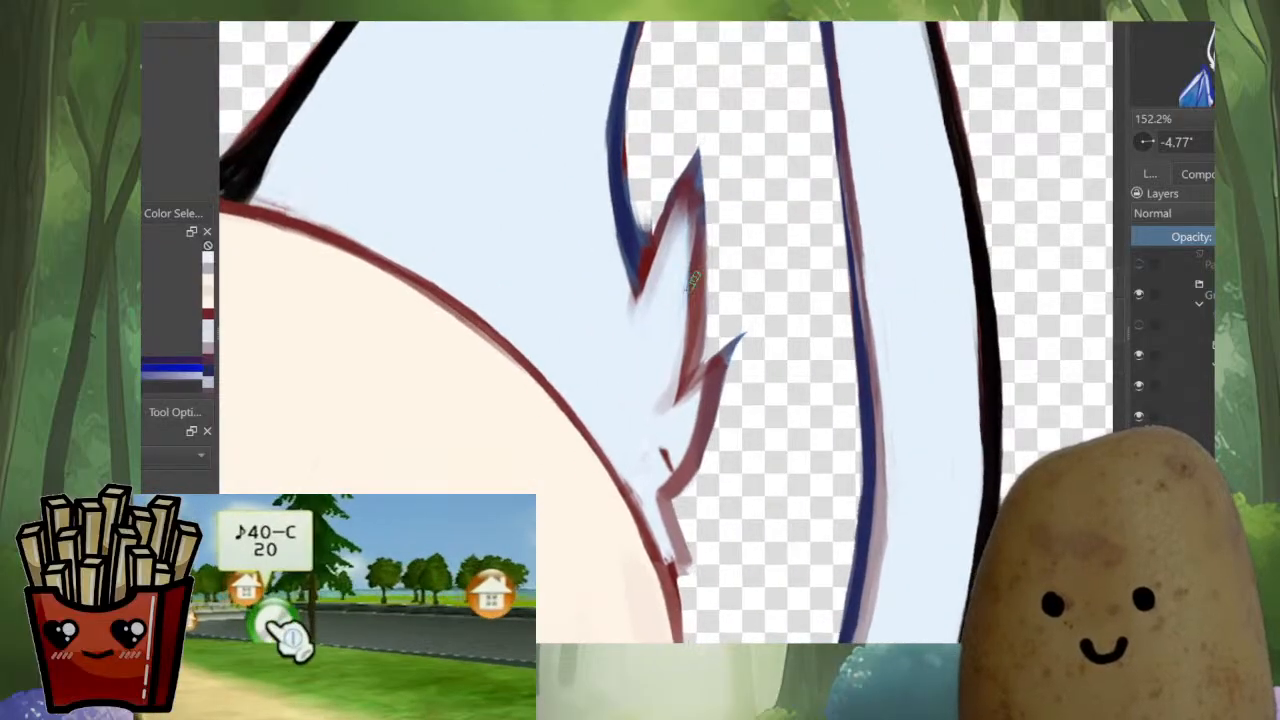
scroll(655, 300, "up", 3)
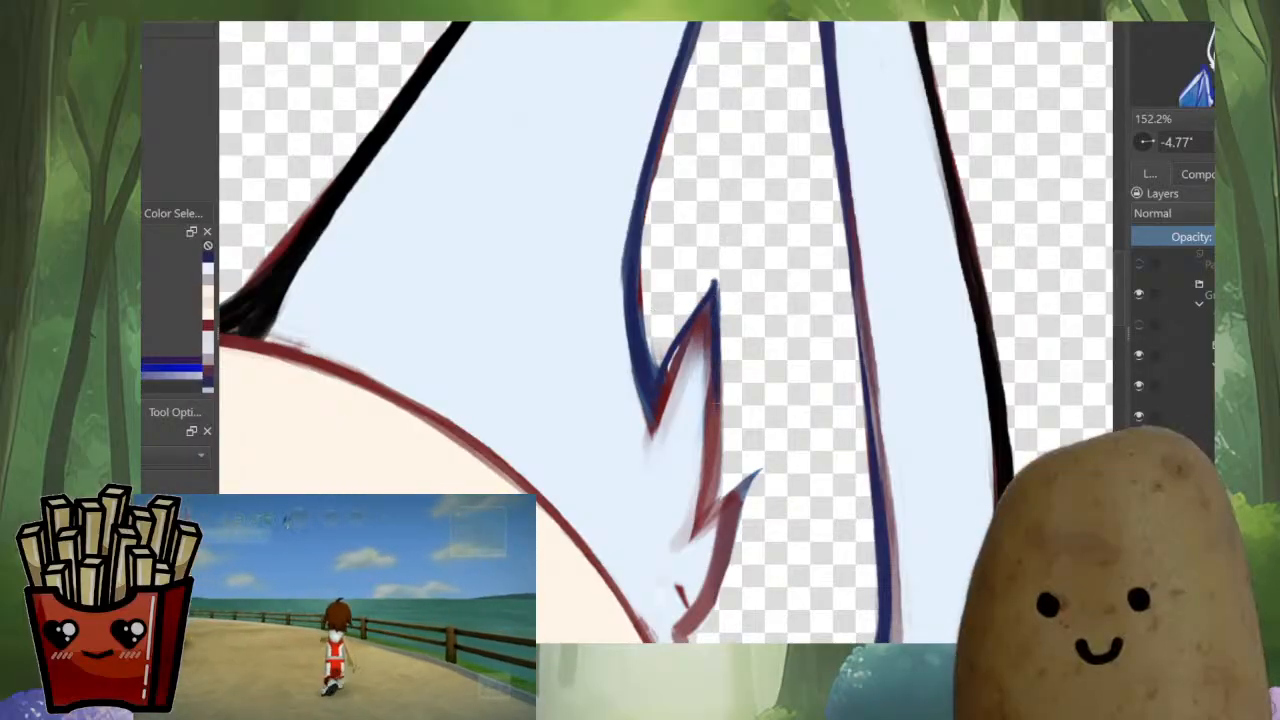
mouse_move(714, 496)
left_mouse_down()
mouse_move(697, 532)
mouse_move(767, 462)
mouse_move(723, 574)
left_mouse_up()
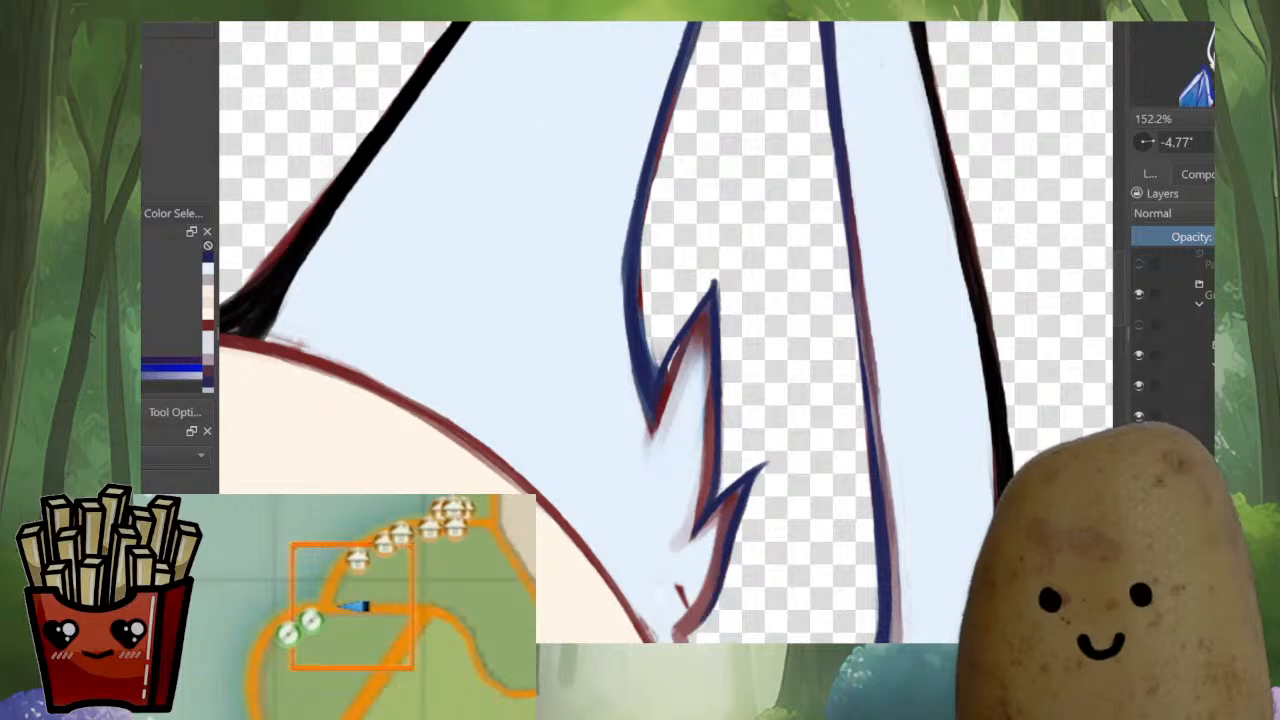
Refine the outer edge of the right ear's lower inner tuft with muted red and dark blue strokes
left_click(726, 530, "ctrl")
left_click_drag(742, 490, 727, 546)
left_click_drag(735, 512, 719, 586)
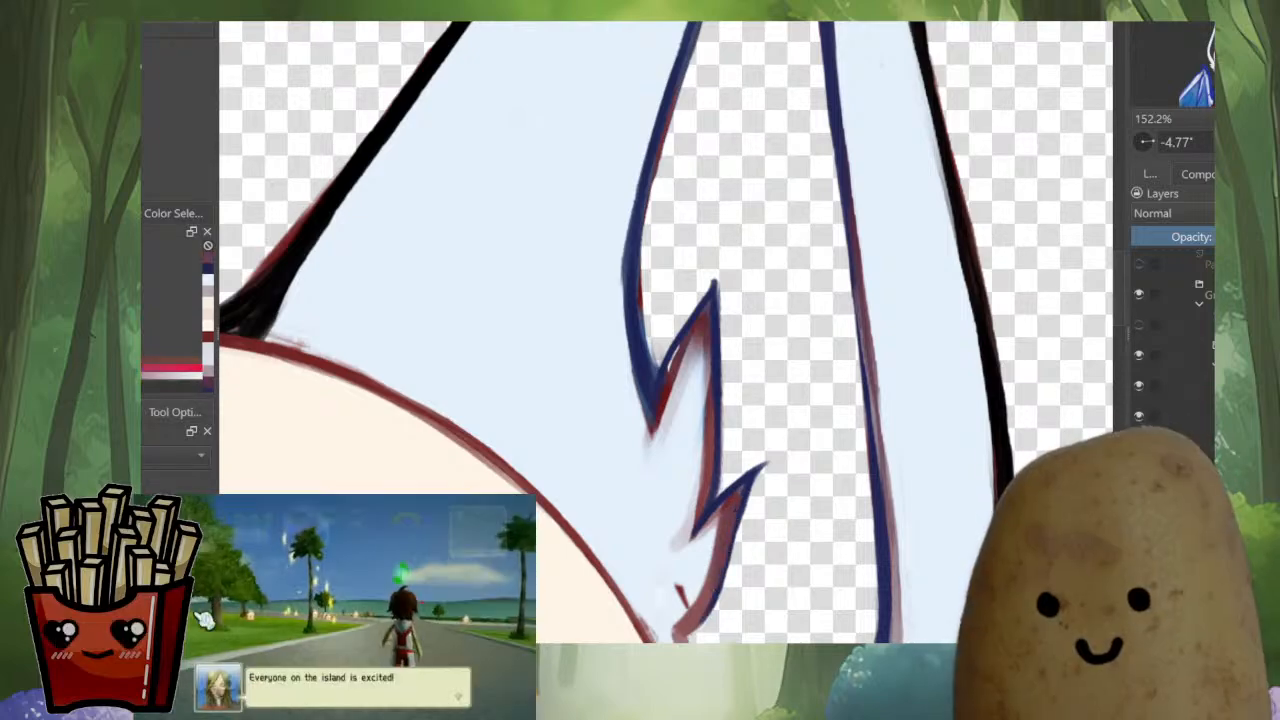
left_click(736, 484, "ctrl")
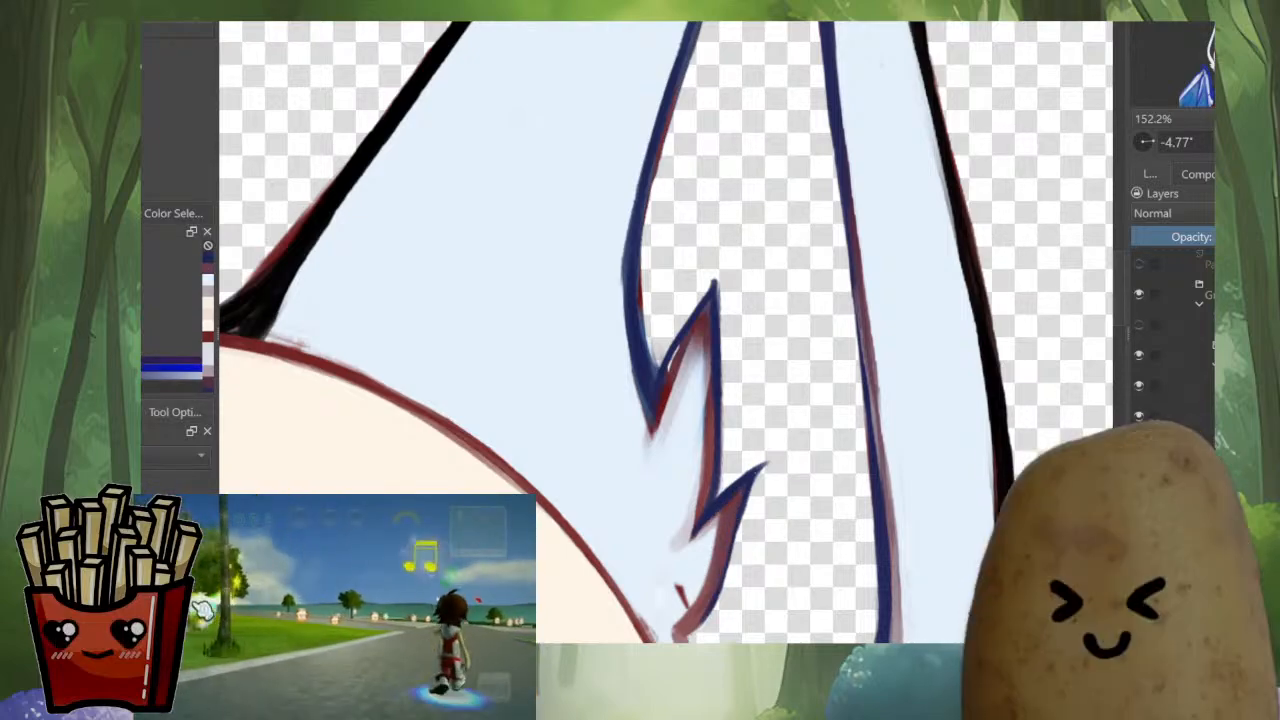
left_click_drag(724, 558, 711, 601)
mouse_move(712, 600)
left_mouse_down()
mouse_move(739, 515)
mouse_move(693, 587)
left_mouse_up()
Paint pale blue over the stray marks inside the lower tuft beside the head outline
scroll(748, 478, "up", 3)
left_click(741, 494, "ctrl")
left_click(785, 363, "ctrl")
mouse_move(719, 542)
left_mouse_down()
mouse_move(738, 495)
mouse_move(684, 505)
left_mouse_up()
left_click(684, 472, "ctrl")
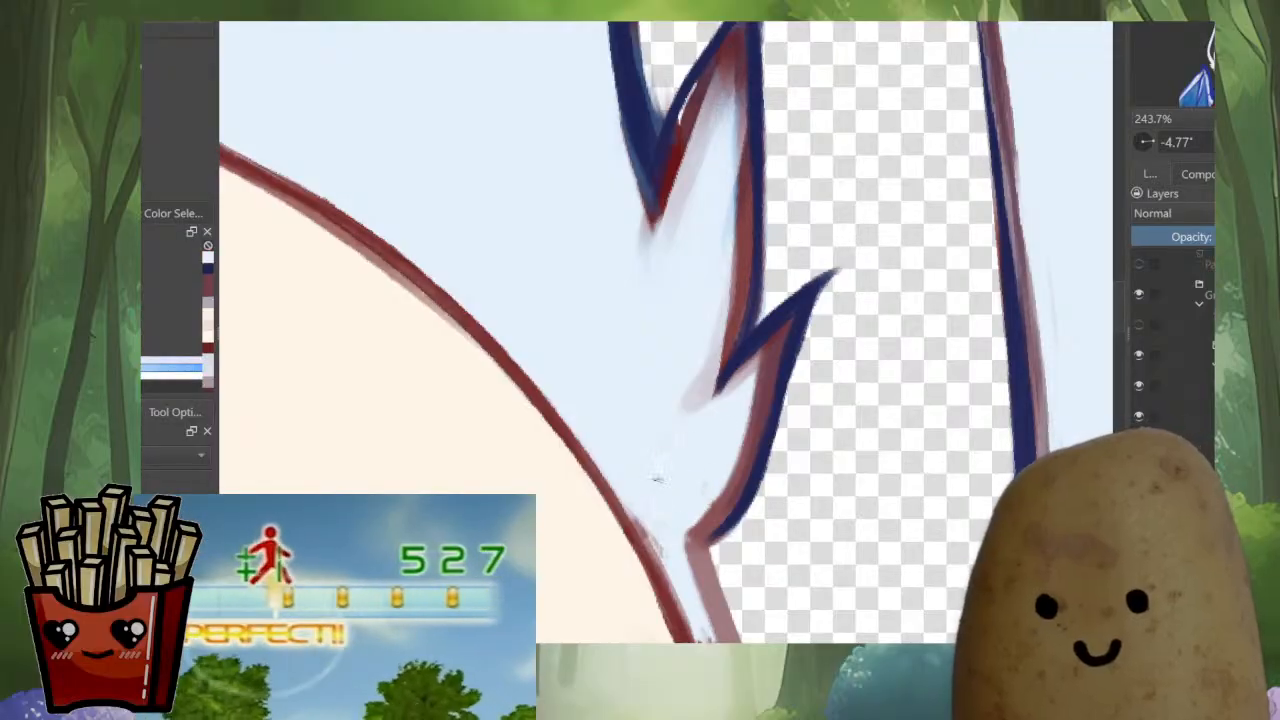
Sharpen the lower tuft's tip and the notch between the two inner tufts with thicker dark blue lines
key("m")
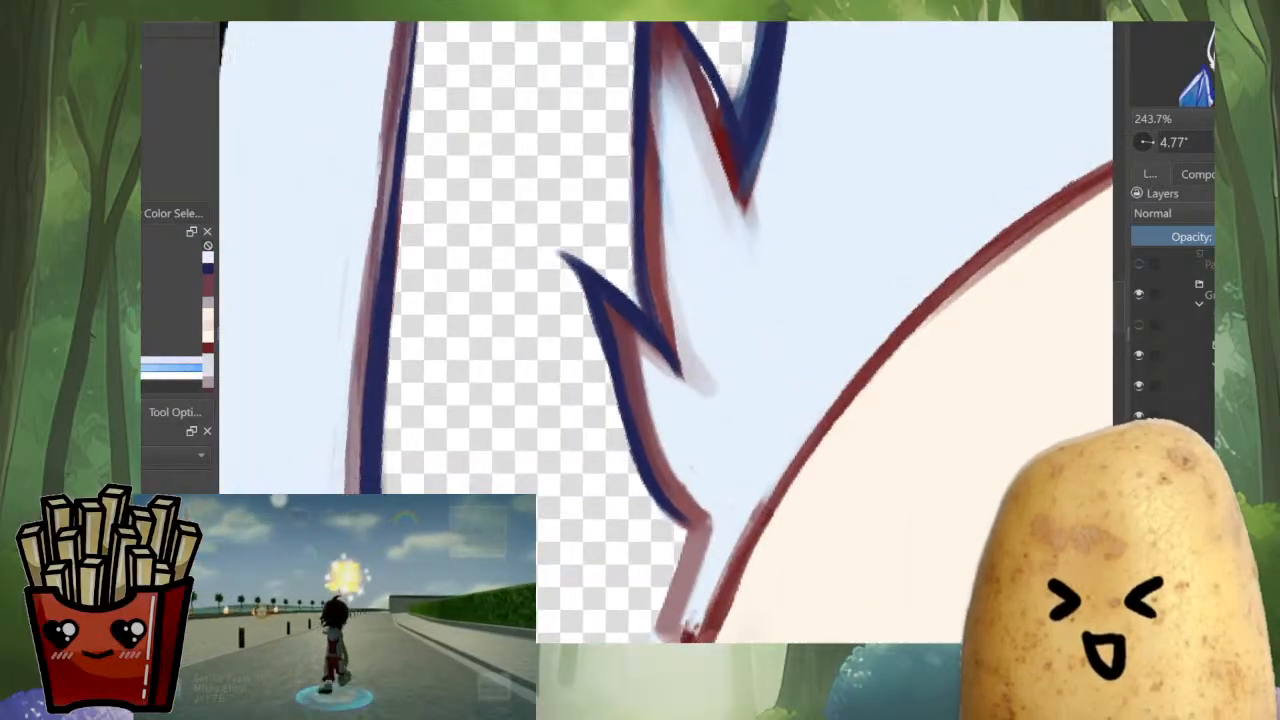
left_click_drag(680, 375, 657, 420)
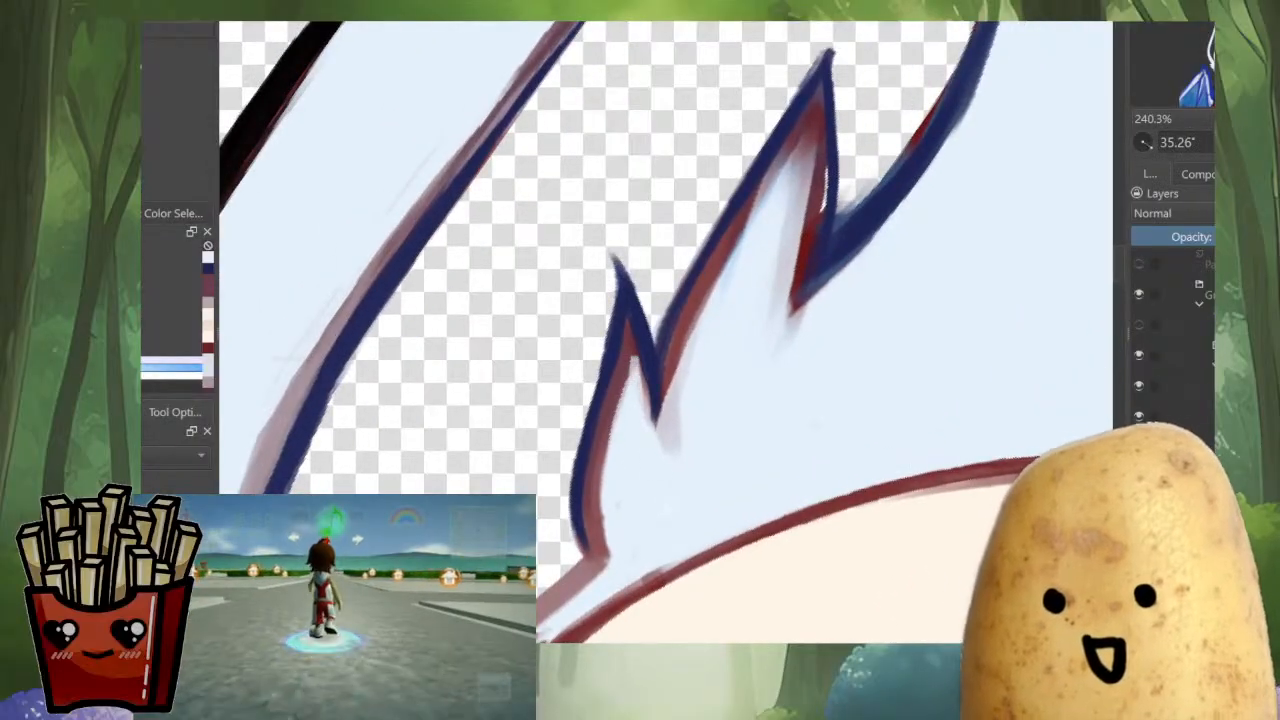
left_click(633, 337, "ctrl")
mouse_move(632, 344)
left_mouse_down()
mouse_move(660, 434)
mouse_move(610, 402)
mouse_move(598, 437)
mouse_move(572, 456)
left_mouse_up()
left_click(600, 397, "ctrl")
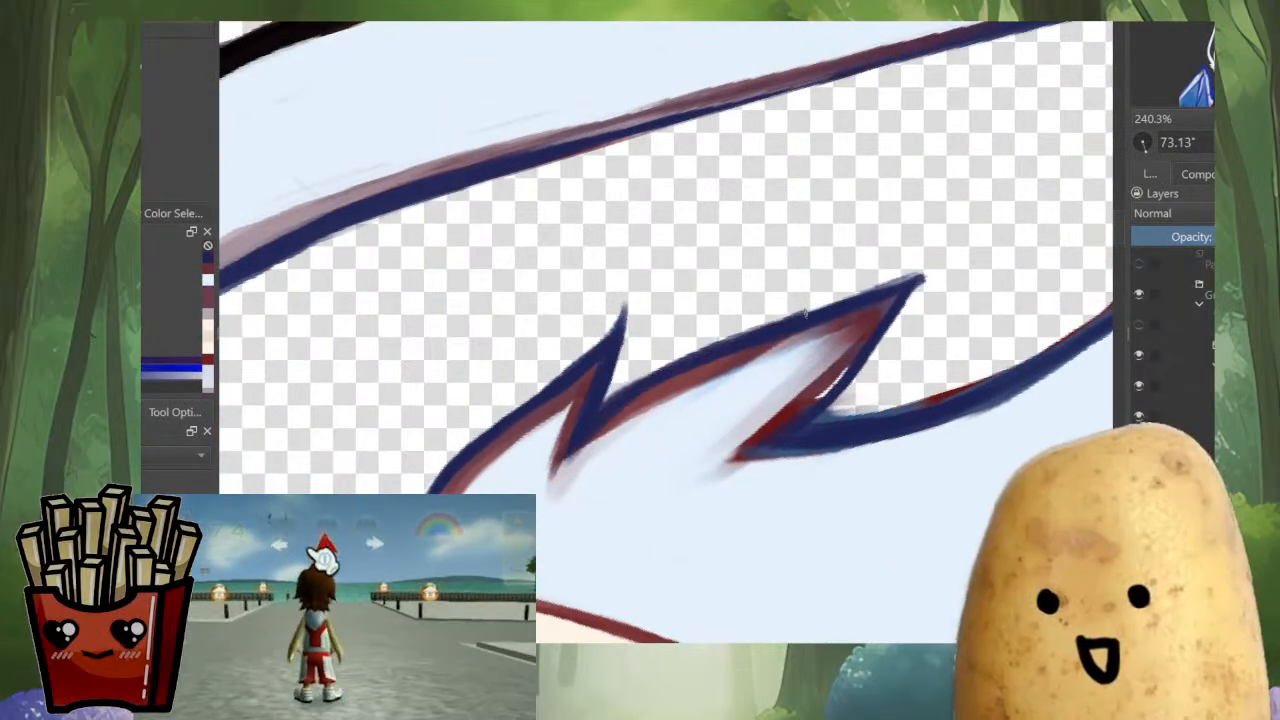
Close the gap along the upper tuft's edge in dark blue and trim its red inner shading with pale blue
left_click_drag(905, 285, 815, 410)
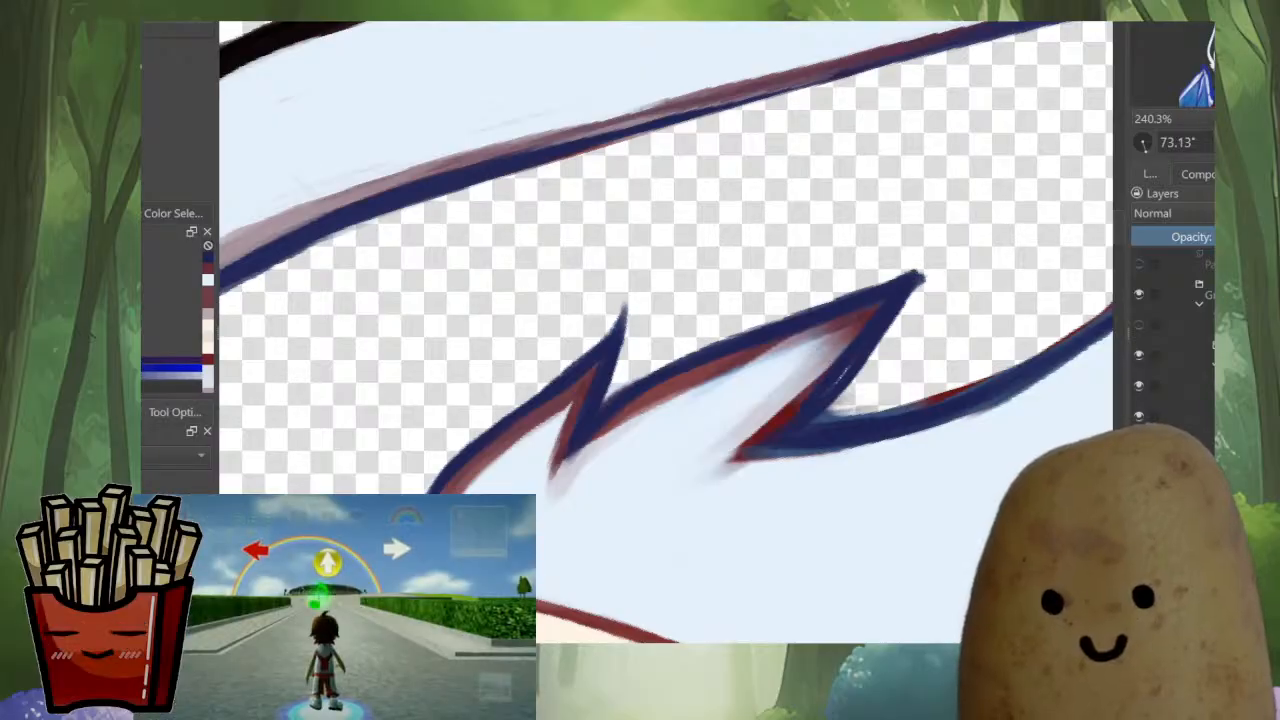
left_click(690, 412, "ctrl")
mouse_move(684, 410)
left_mouse_down()
mouse_move(710, 387)
mouse_move(588, 468)
mouse_move(618, 430)
mouse_move(732, 368)
mouse_move(680, 395)
left_mouse_up()
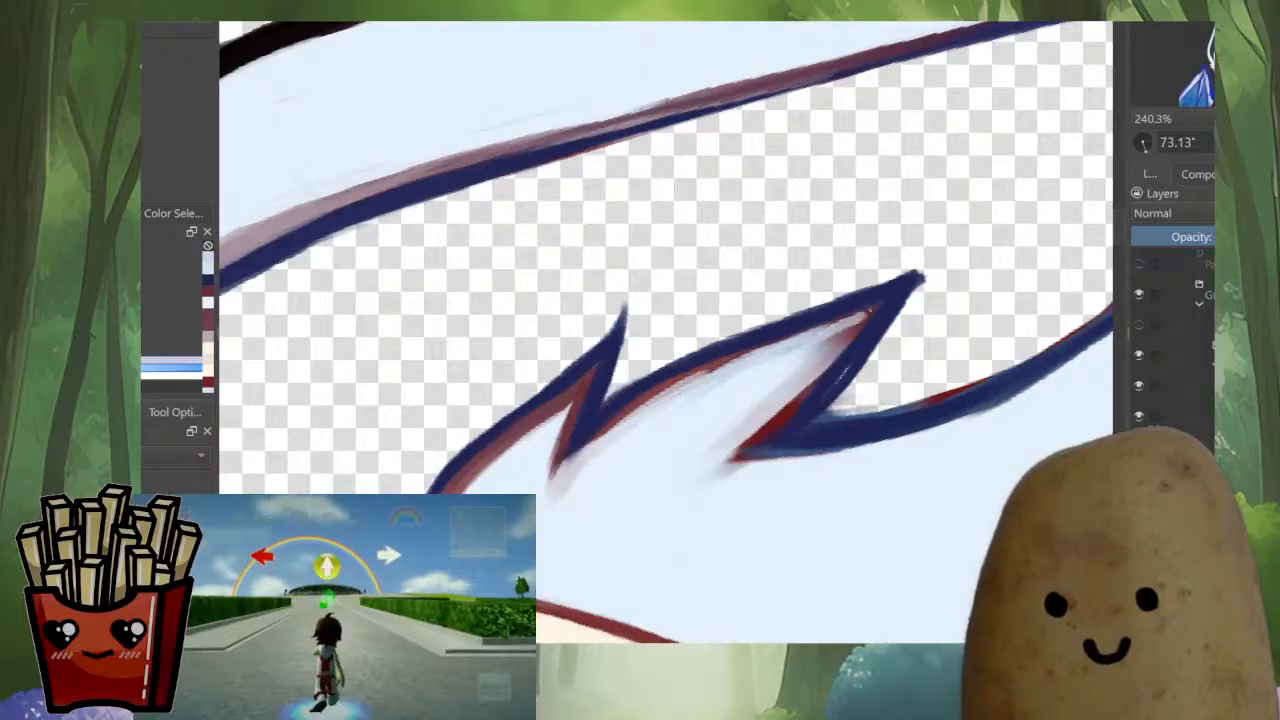
Rework the muted red inner shading from the upper tuft's tip down to its notch, blending it with pale blue
left_click(866, 313, "ctrl")
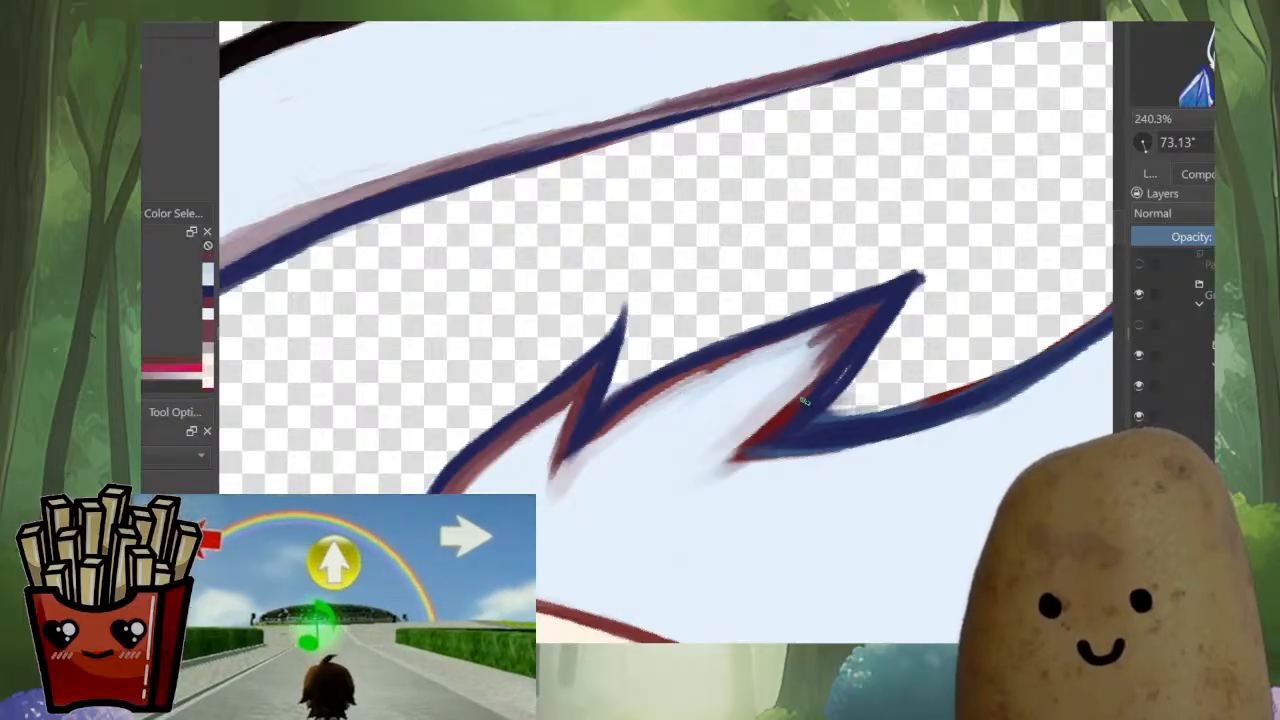
left_click_drag(858, 332, 784, 420)
left_click(792, 368, "ctrl")
left_click_drag(858, 324, 760, 436)
left_click_drag(846, 347, 734, 450)
left_click(876, 305, "ctrl")
mouse_move(859, 325)
left_mouse_down()
mouse_move(822, 402)
mouse_move(768, 433)
left_mouse_up()
left_click(828, 288, "ctrl")
left_click(852, 370, "ctrl")
Outline the lowest tuft of the right ear in dark blue down to where it meets the head outline
left_click_drag(1024, 388, 1040, 295)
left_click_drag(920, 291, 920, 150)
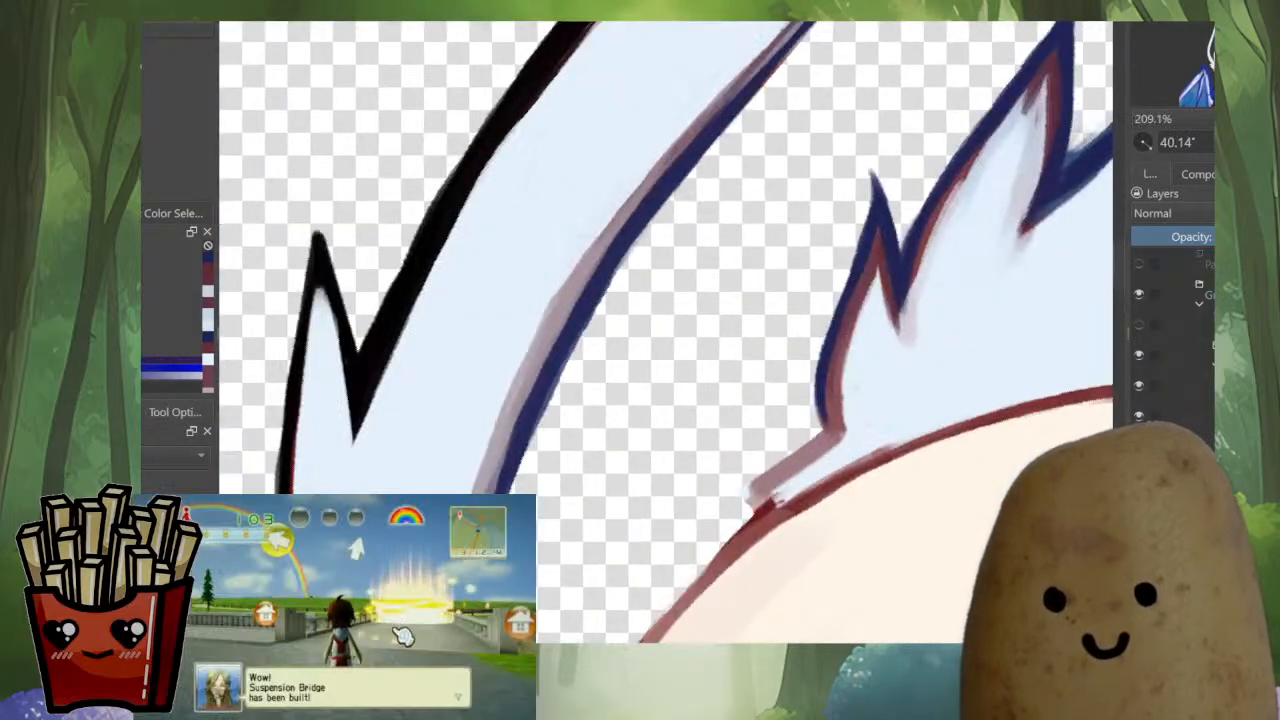
mouse_move(834, 428)
left_mouse_down()
mouse_move(752, 488)
mouse_move(782, 496)
left_mouse_up()
left_click_drag(708, 568, 690, 582)
left_click_drag(700, 560, 715, 510)
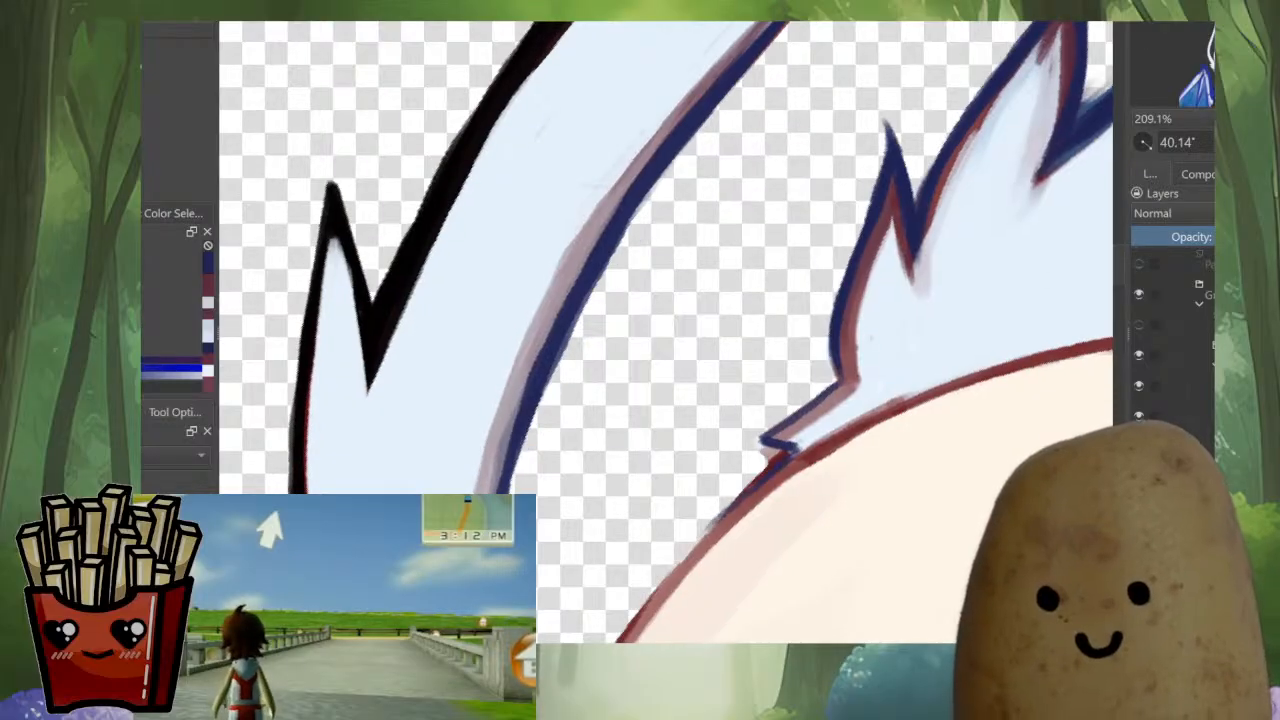
Erase the ragged edge beneath the lowest tuft and touch up the head outline in dark red down to the hood collar
key("e")
mouse_move(764, 452)
left_mouse_down()
mouse_move(782, 460)
mouse_move(708, 526)
mouse_move(722, 514)
left_mouse_up()
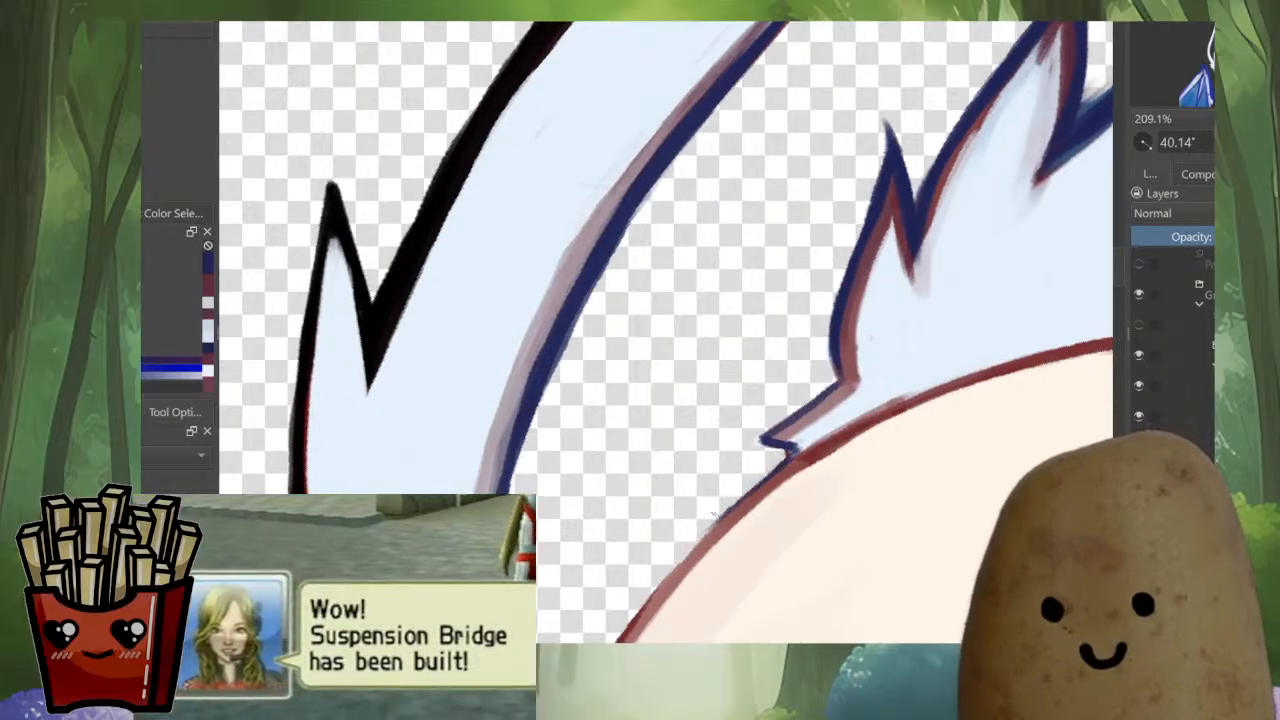
mouse_move(827, 452)
left_mouse_down()
mouse_move(827, 580)
mouse_move(835, 444)
left_mouse_up()
left_click_drag(740, 478, 740, 388)
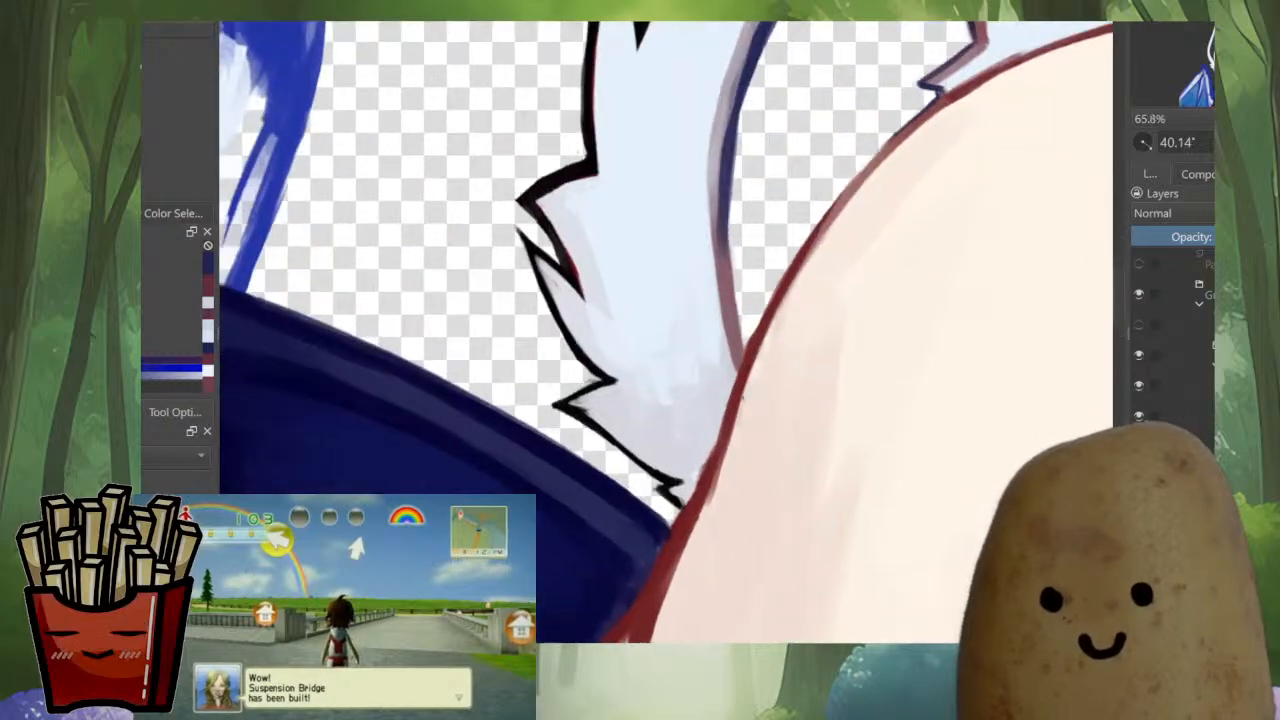
left_click(734, 400, "ctrl")
mouse_move(700, 476)
left_mouse_down()
mouse_move(683, 507)
mouse_move(728, 508)
mouse_move(728, 636)
mouse_move(626, 624)
left_mouse_up()
Start a black outline on the wing beside the hood, at the point where its edge emerges behind the collar
key("m")
left_click_drag(866, 260, 1084, 287)
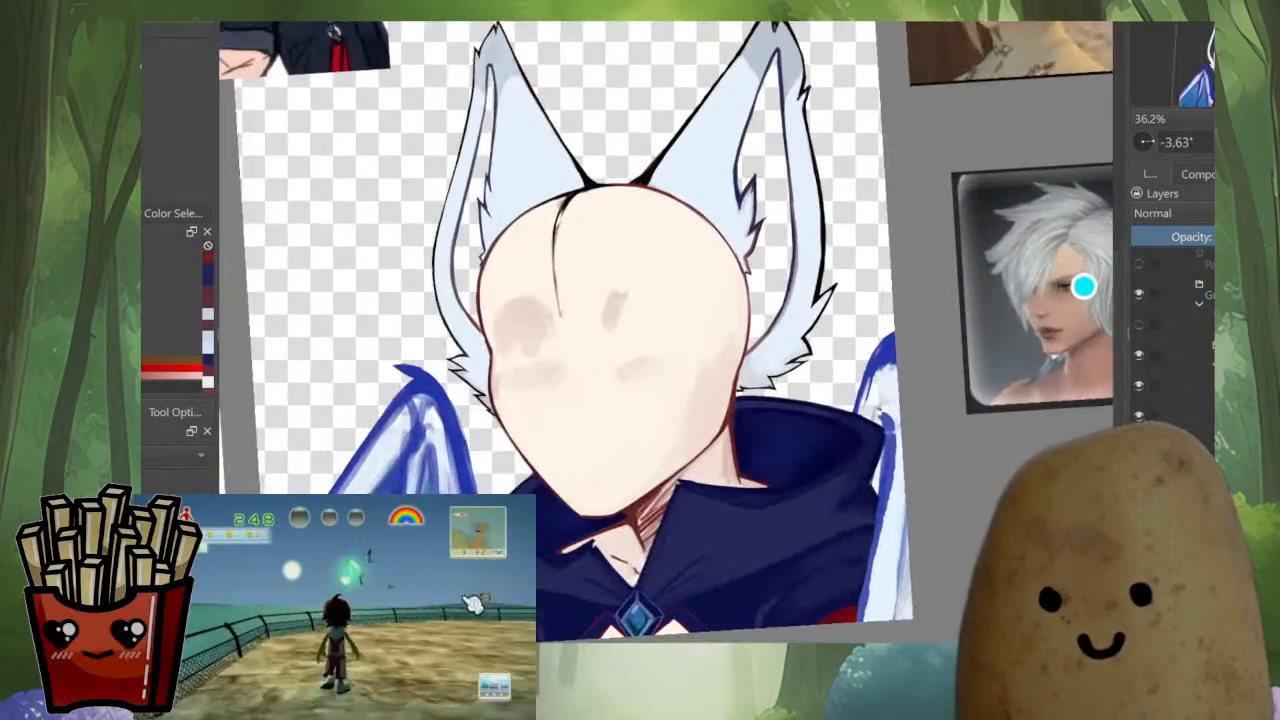
left_click_drag(880, 412, 1001, 395)
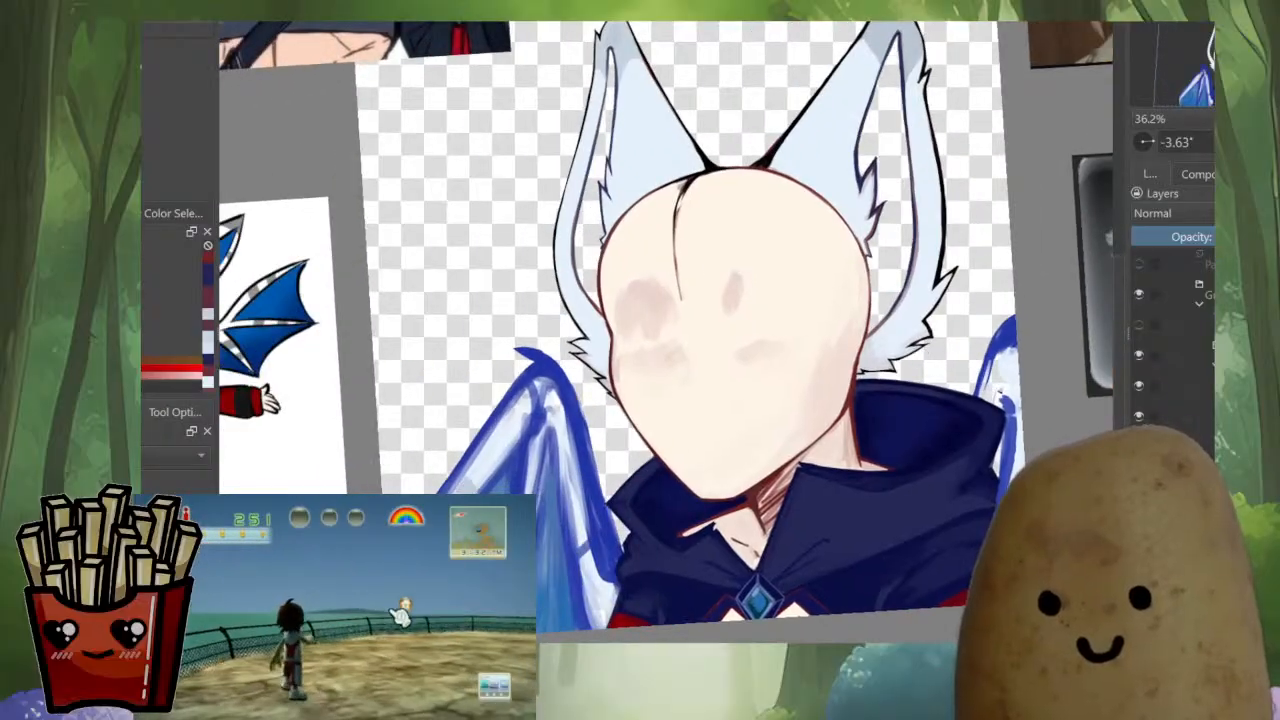
left_click_drag(740, 279, 668, 225)
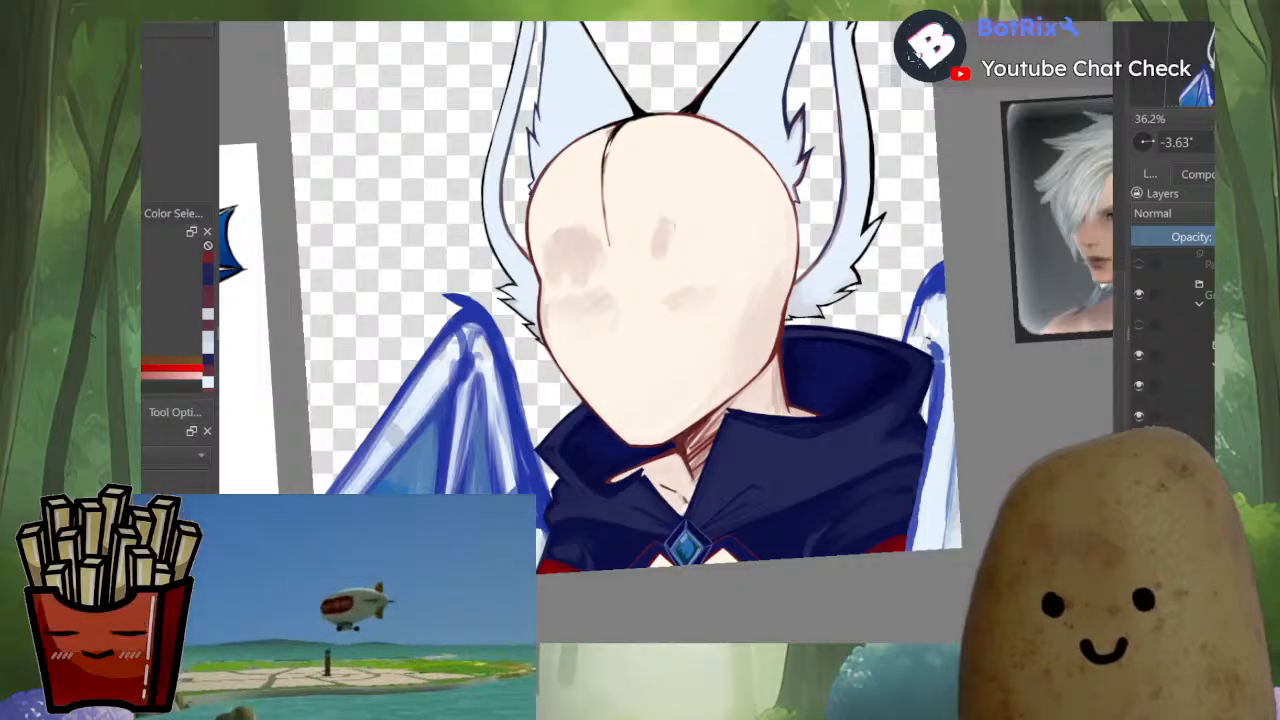
scroll(973, 331, "up", 5)
left_click_drag(760, 260, 776, 355)
left_click(613, 239, "ctrl")
scroll(685, 385, "down", 5)
scroll(800, 430, "up", 5)
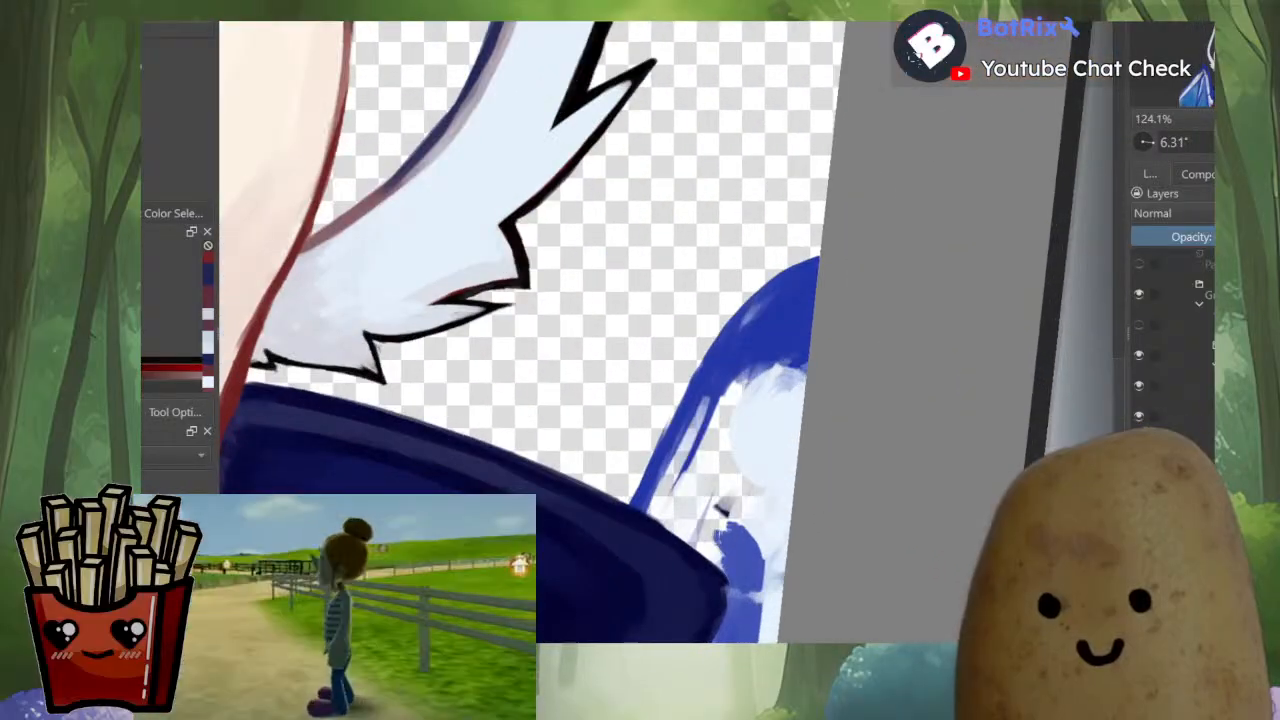
left_click_drag(676, 494, 609, 483)
scroll(607, 483, "up", 3)
mouse_move(565, 441)
left_mouse_down()
mouse_move(529, 468)
mouse_move(558, 447)
left_mouse_up()
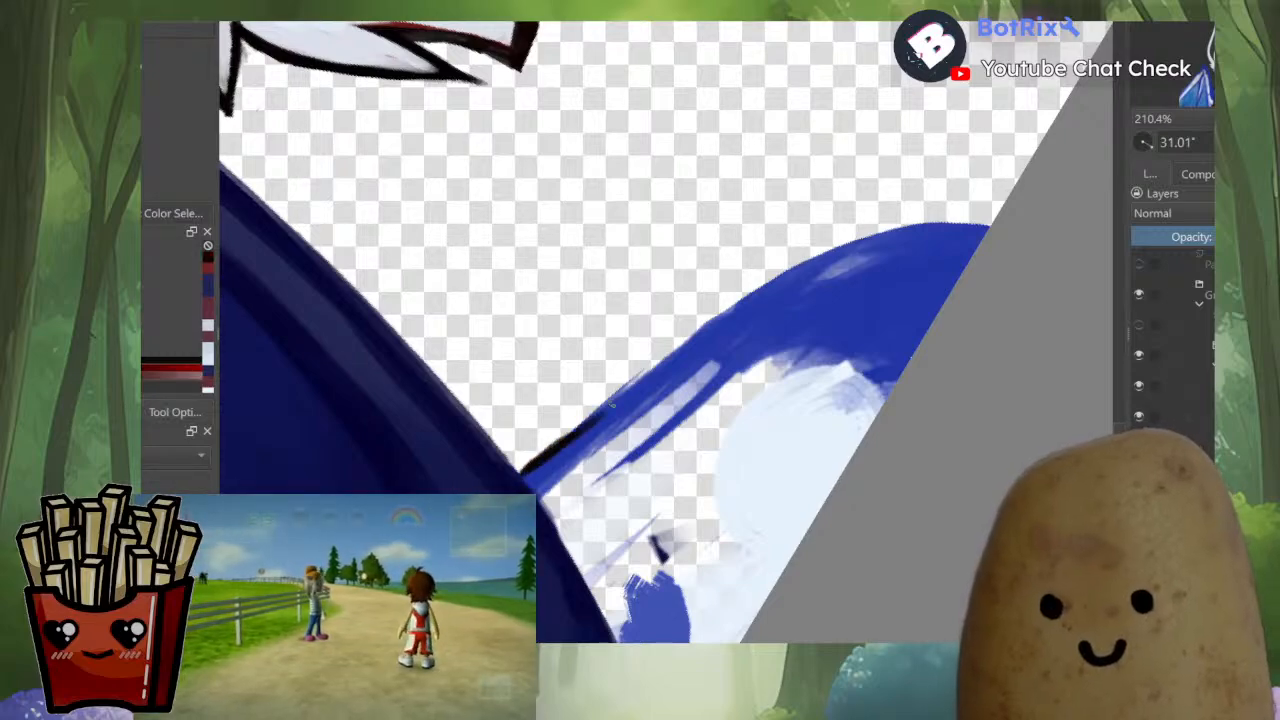
Extend the black outline from the collar along the wing's outer edge and over its top to the canvas edge
mouse_move(552, 451)
left_mouse_down()
mouse_move(650, 361)
mouse_move(554, 447)
mouse_move(750, 298)
left_mouse_up()
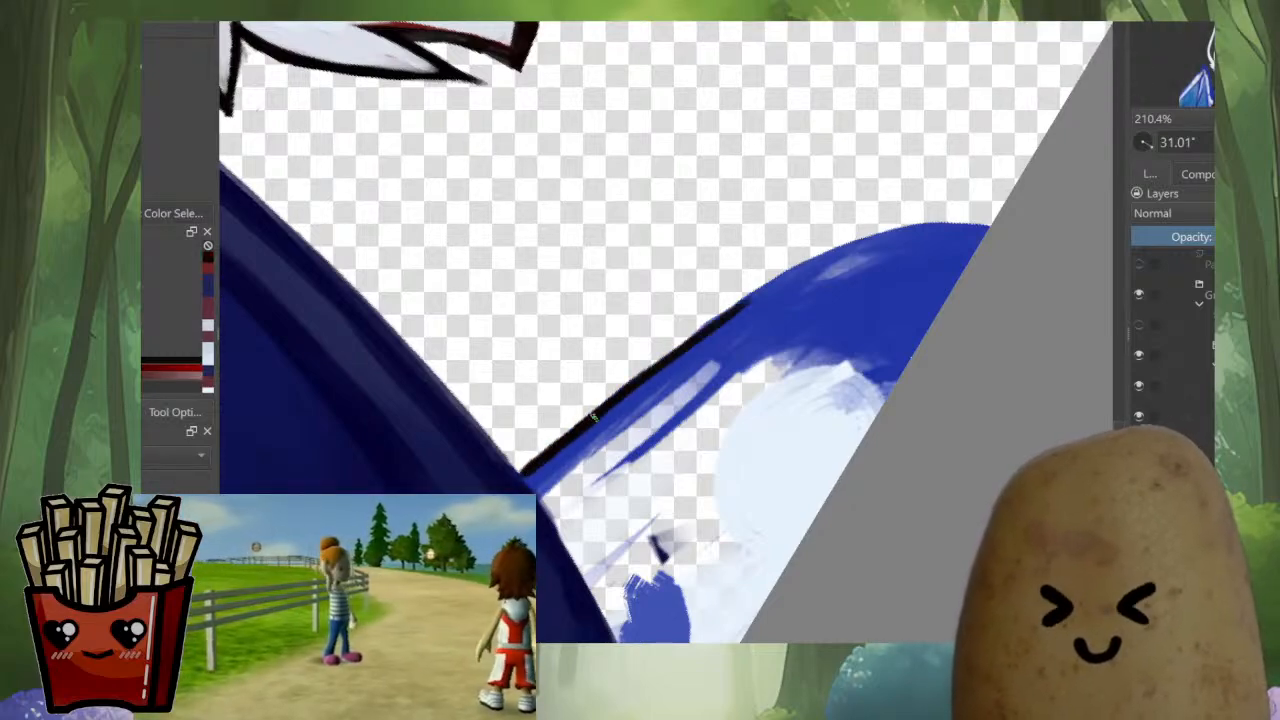
left_click_drag(594, 418, 786, 267)
left_click_drag(538, 450, 816, 241)
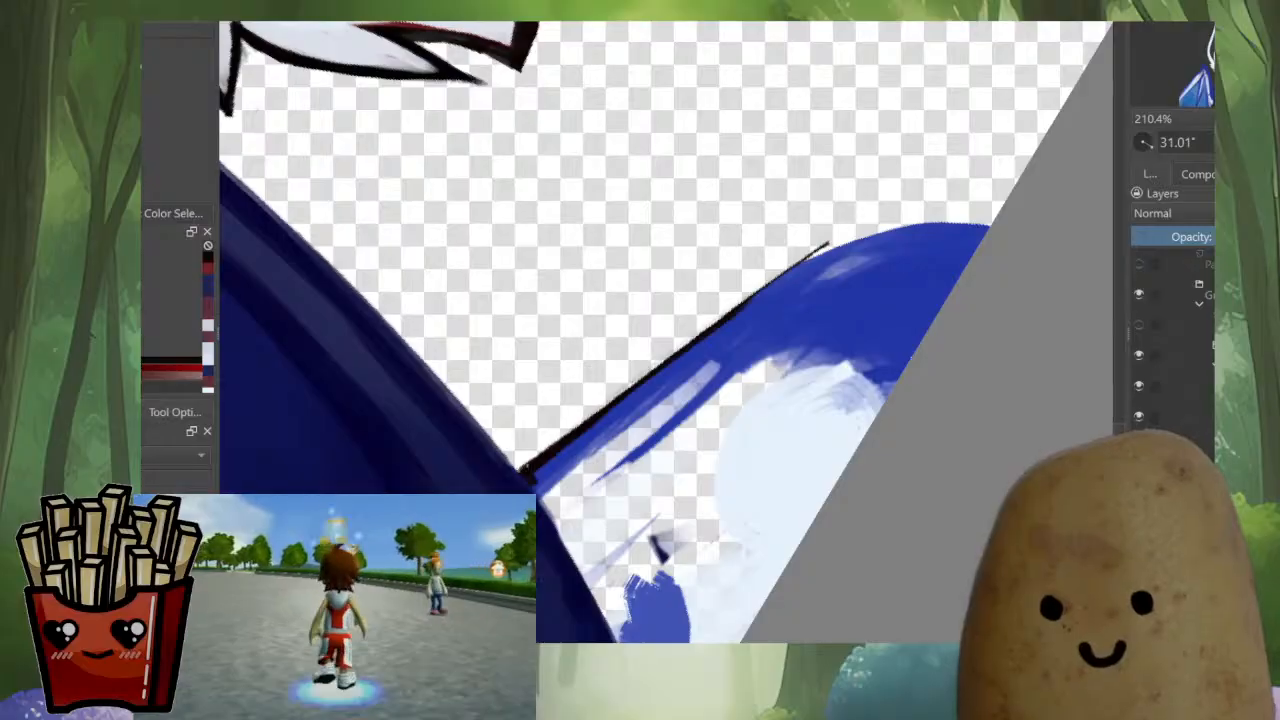
left_click_drag(540, 455, 856, 237)
left_click_drag(742, 310, 875, 230)
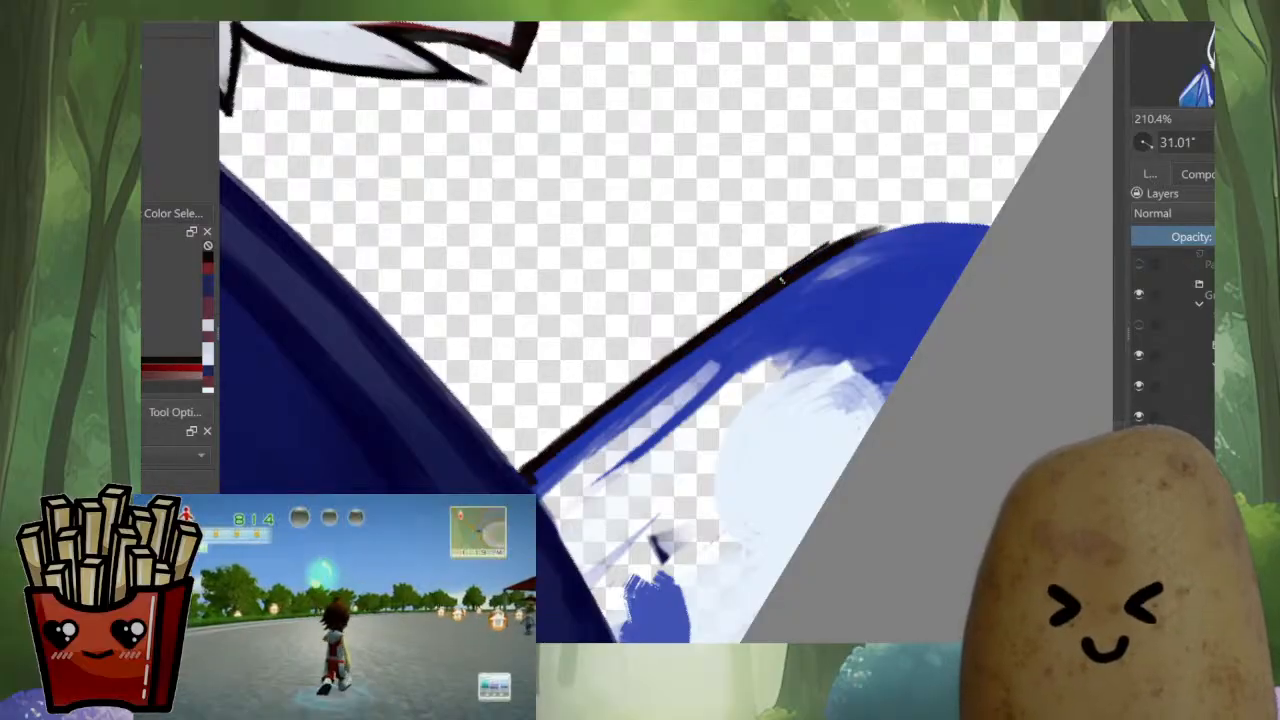
mouse_move(782, 282)
left_mouse_down()
mouse_move(920, 210)
mouse_move(978, 226)
left_mouse_up()
Smooth and thicken the black outline around the tip of the wing beside the hood
key("m")
scroll(666, 332, "down", 3)
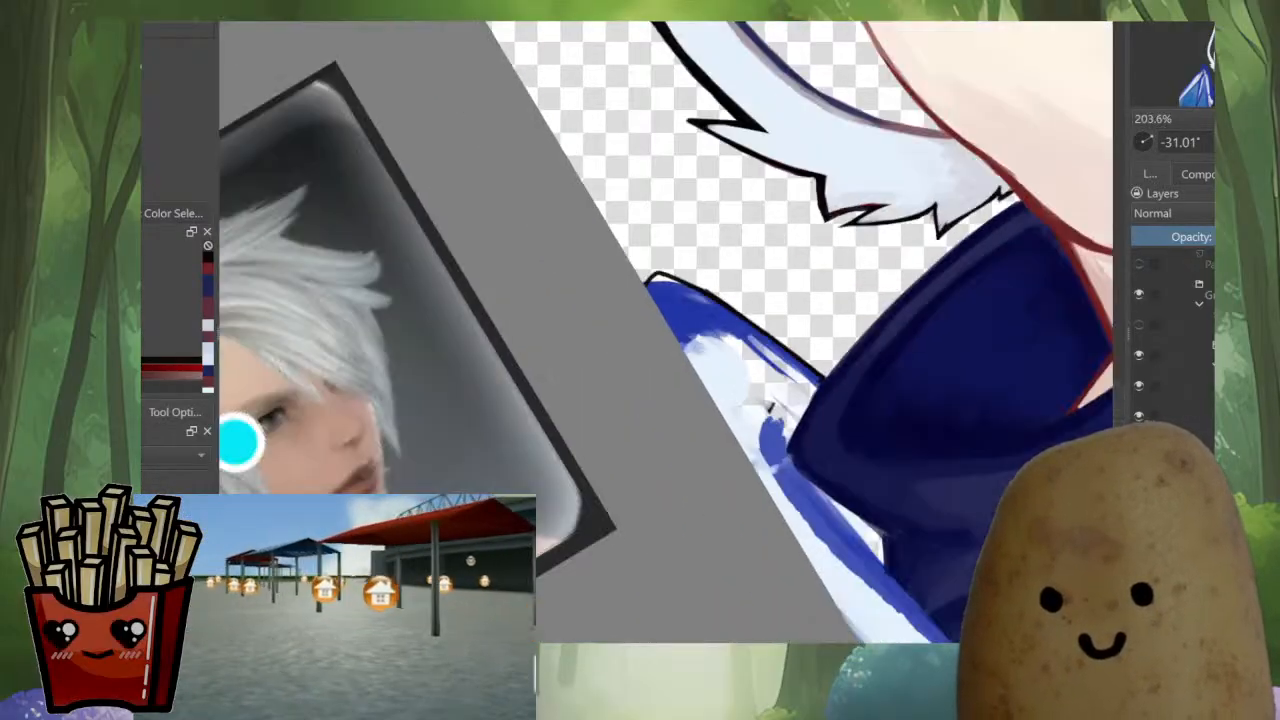
scroll(686, 374, "up", 3)
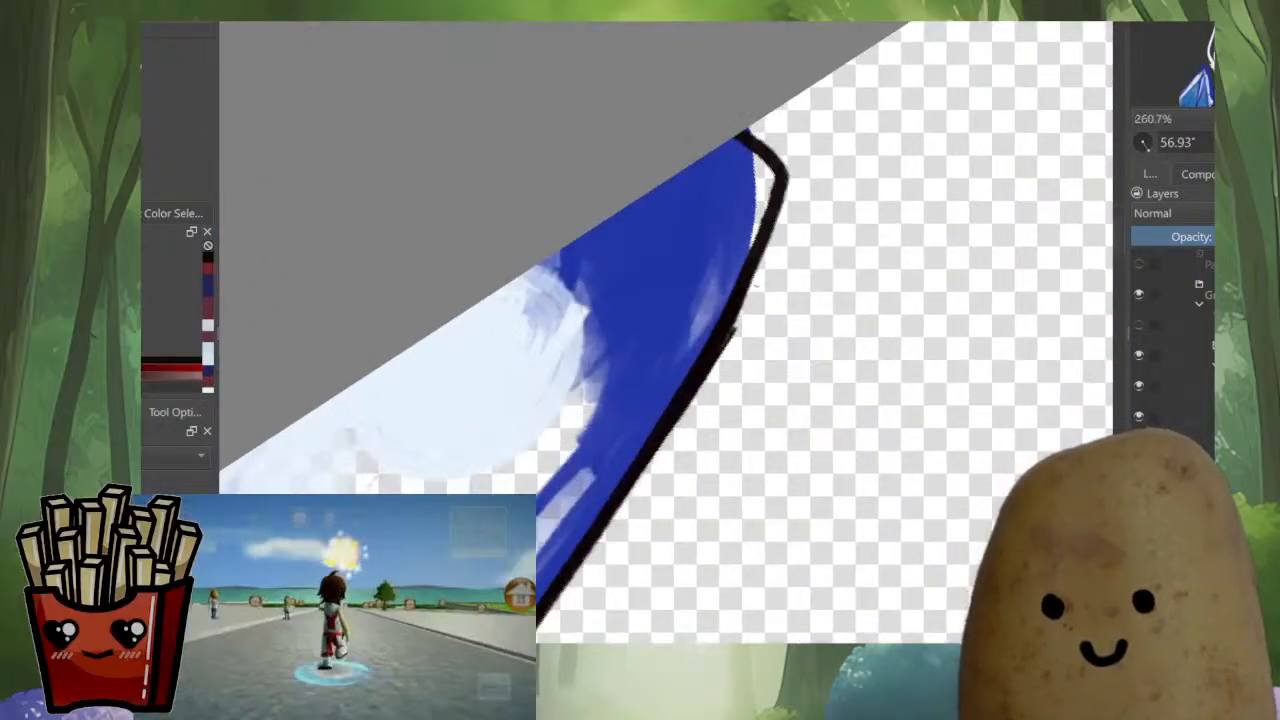
left_click_drag(722, 367, 696, 404)
key("ctrl+z")
left_click_drag(746, 294, 718, 358)
left_click_drag(771, 454, 692, 500)
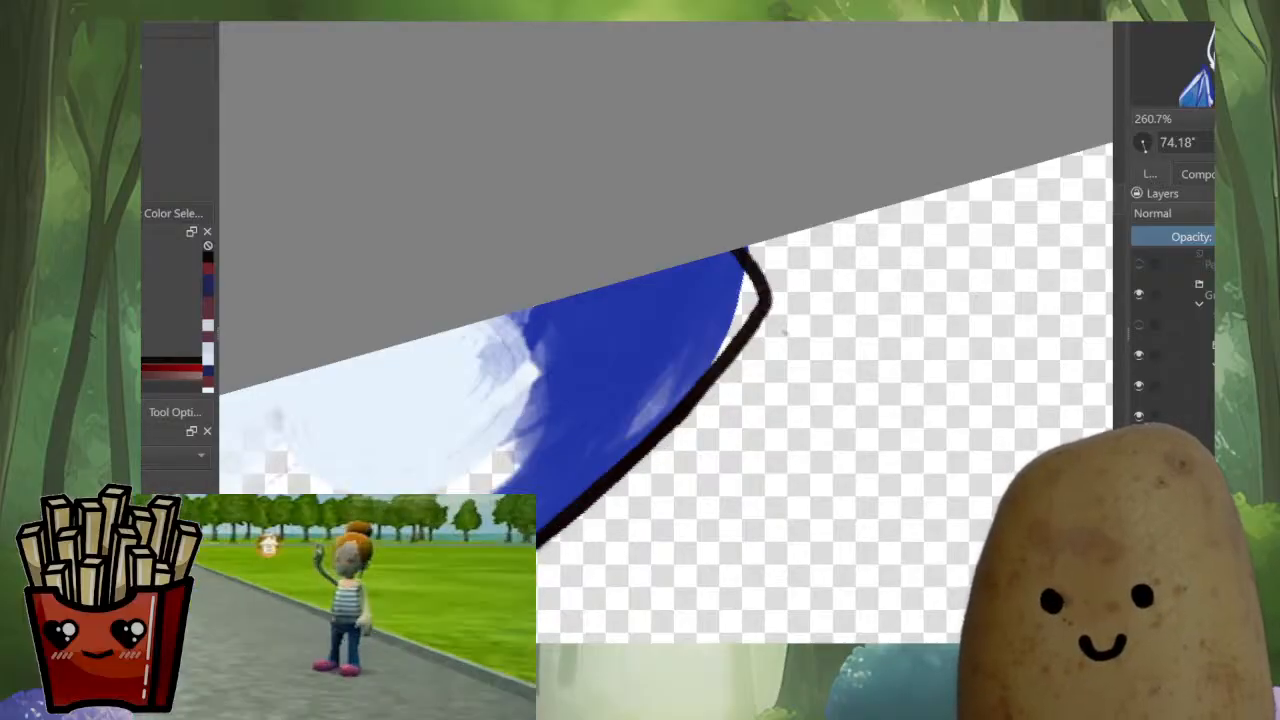
left_click_drag(698, 393, 738, 353)
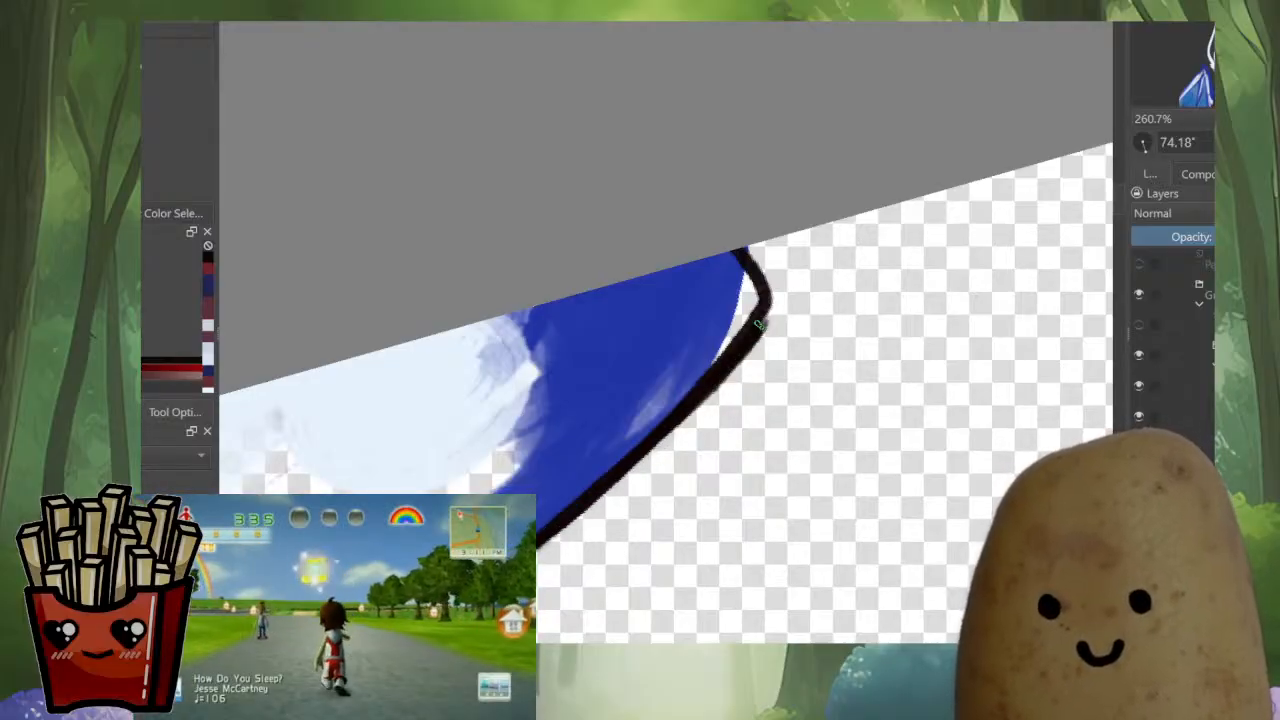
left_click_drag(773, 306, 718, 262)
Examine the whole portrait in mirrored and normal view, including the newly outlined wing beside the hood
mouse_move(797, 281)
left_mouse_down()
mouse_move(695, 195)
mouse_move(684, 302)
left_mouse_up()
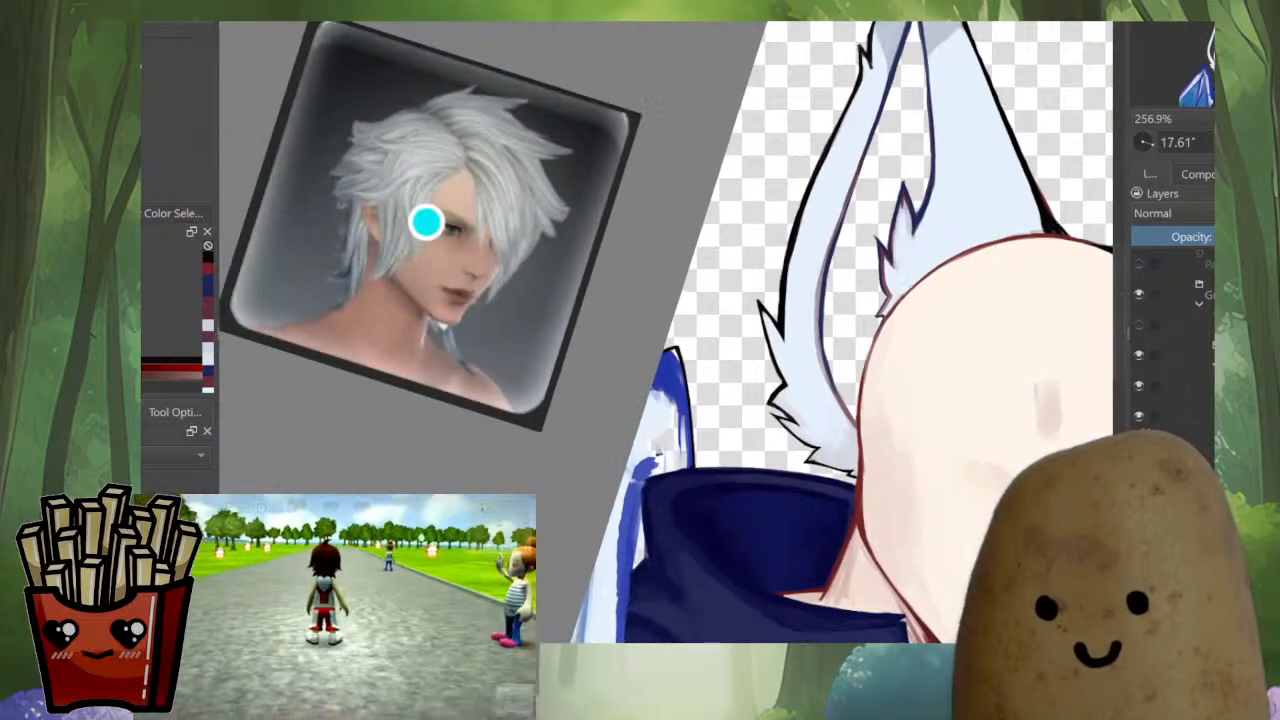
left_click_drag(426, 222, 498, 62)
left_click_drag(763, 456, 571, 471)
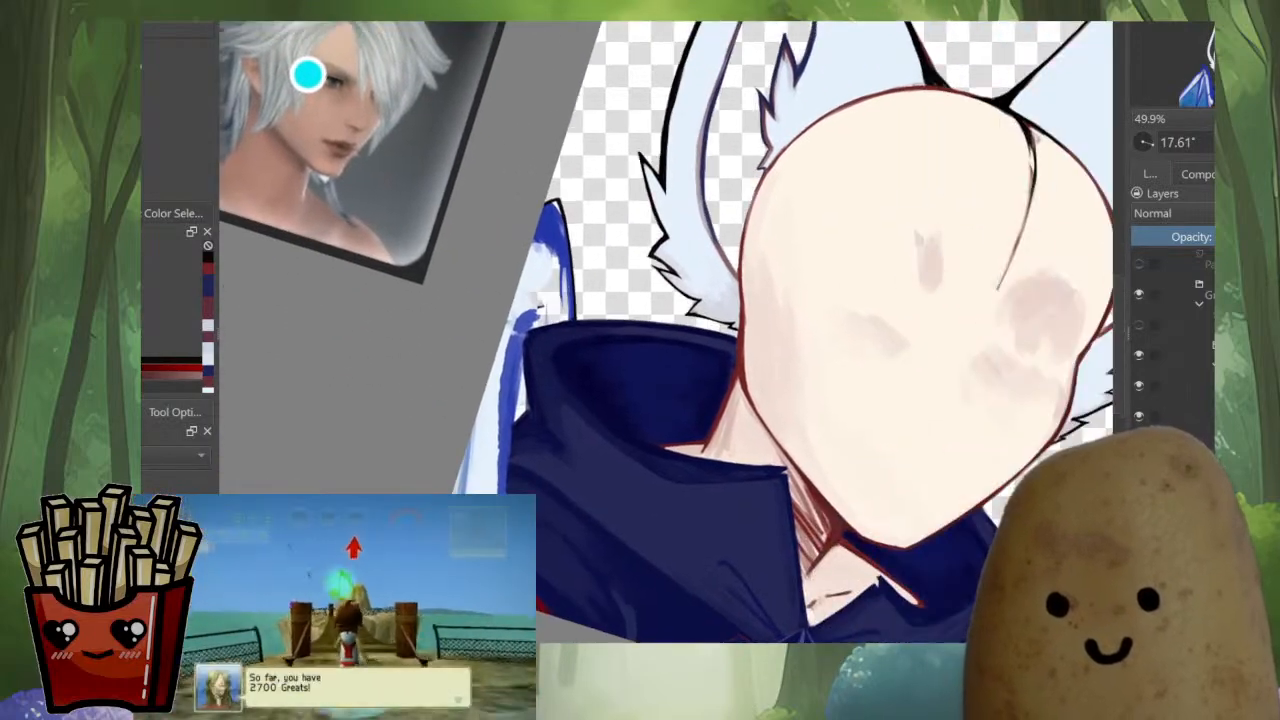
scroll(571, 471, "down", 2)
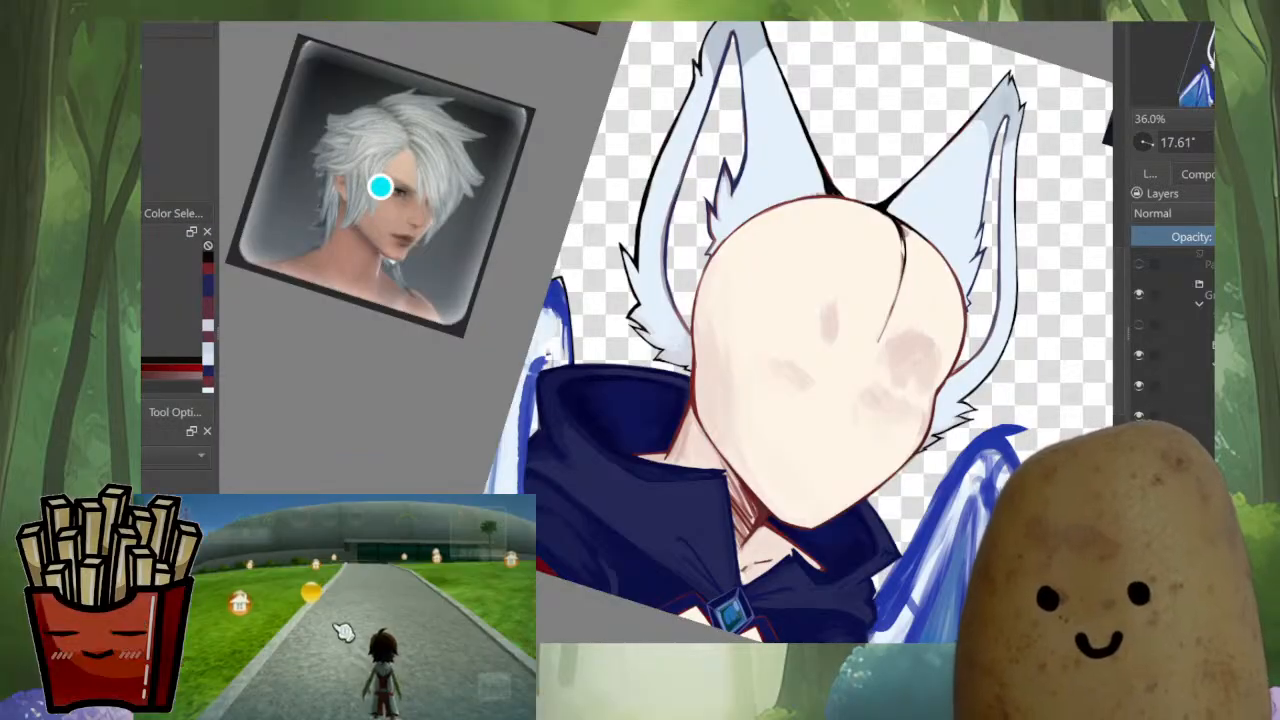
key("m")
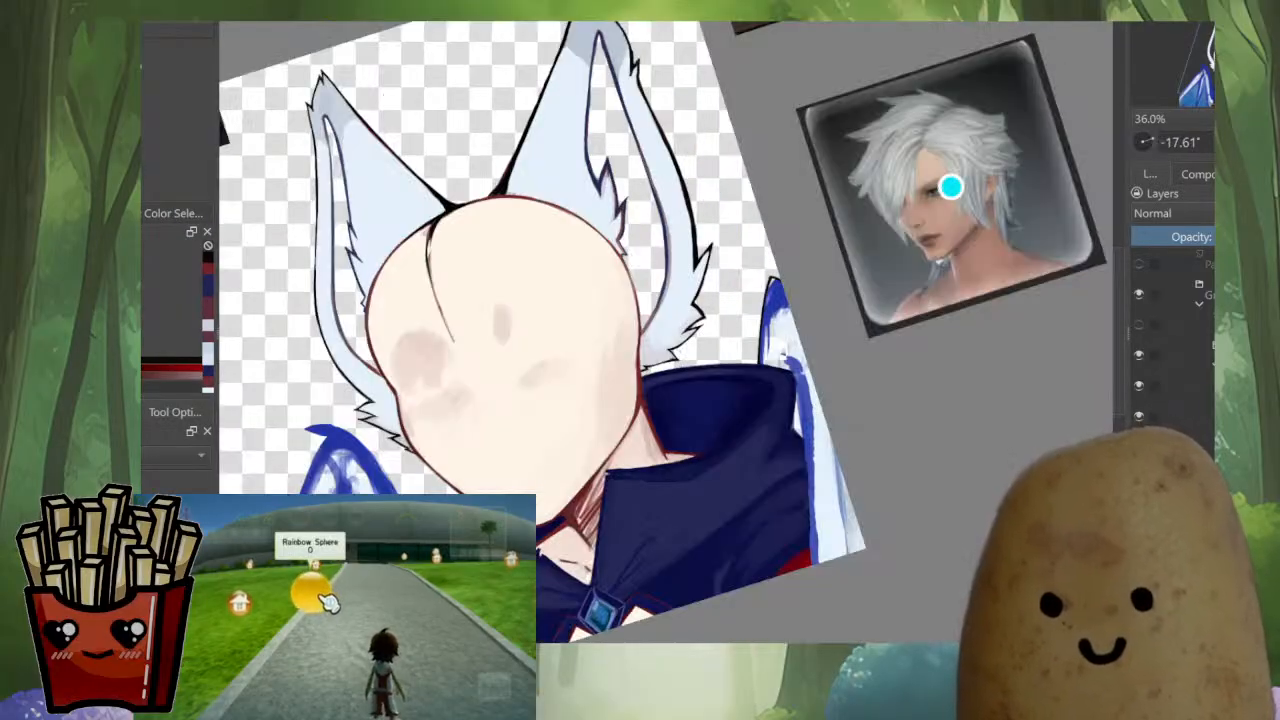
left_click_drag(950, 187, 949, 227)
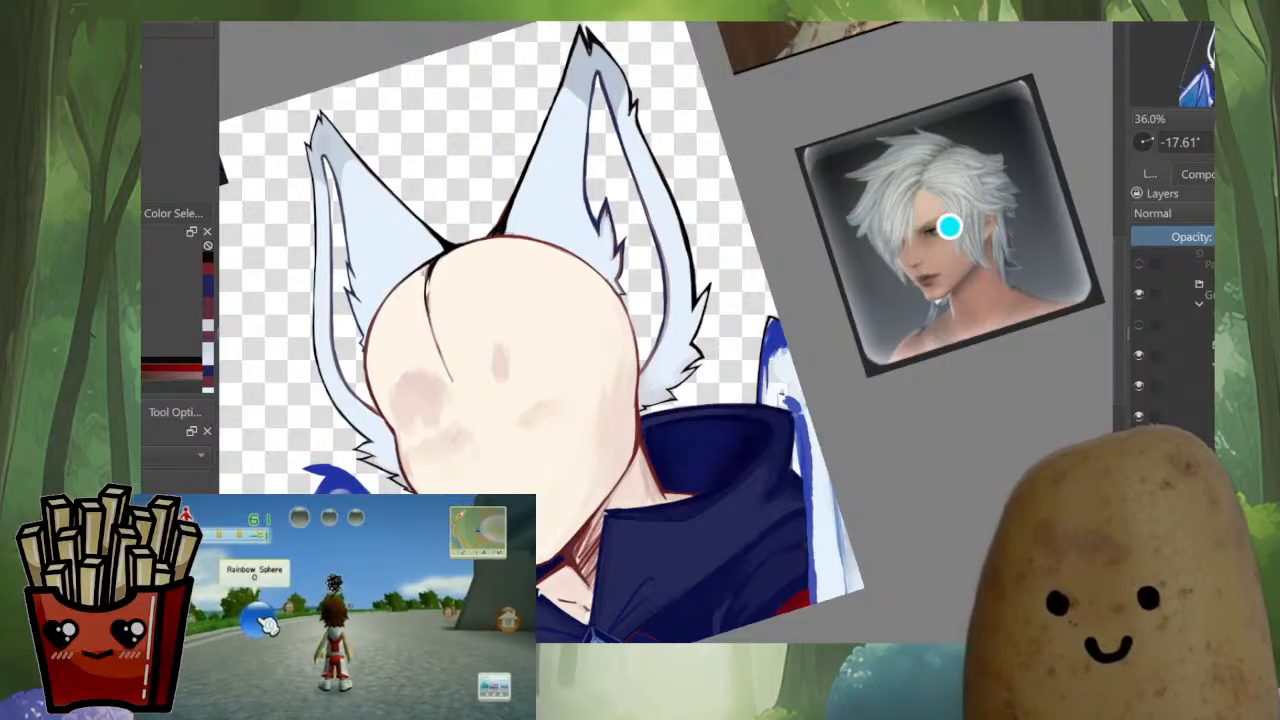
left_click_drag(790, 427, 840, 414)
scroll(760, 459, "down", 3)
scroll(845, 420, "up", 2)
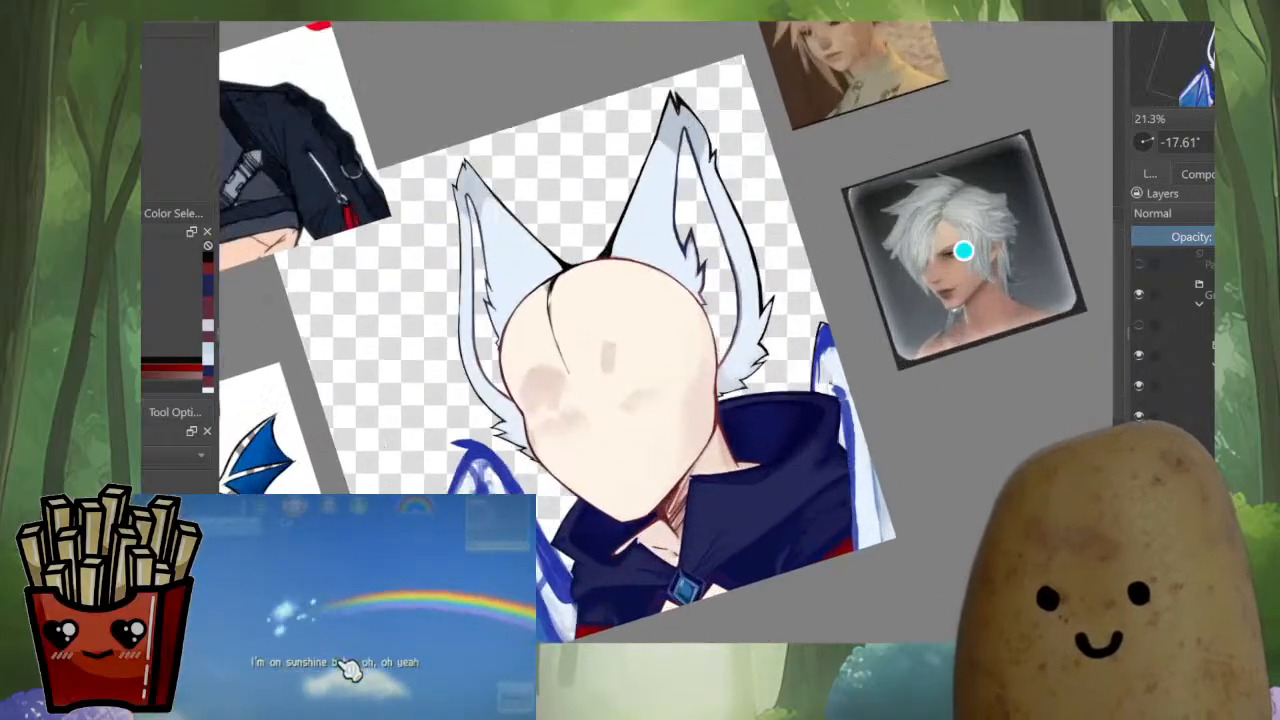
scroll(852, 452, "up", 3)
scroll(865, 425, "down", 1)
scroll(803, 300, "up", 4)
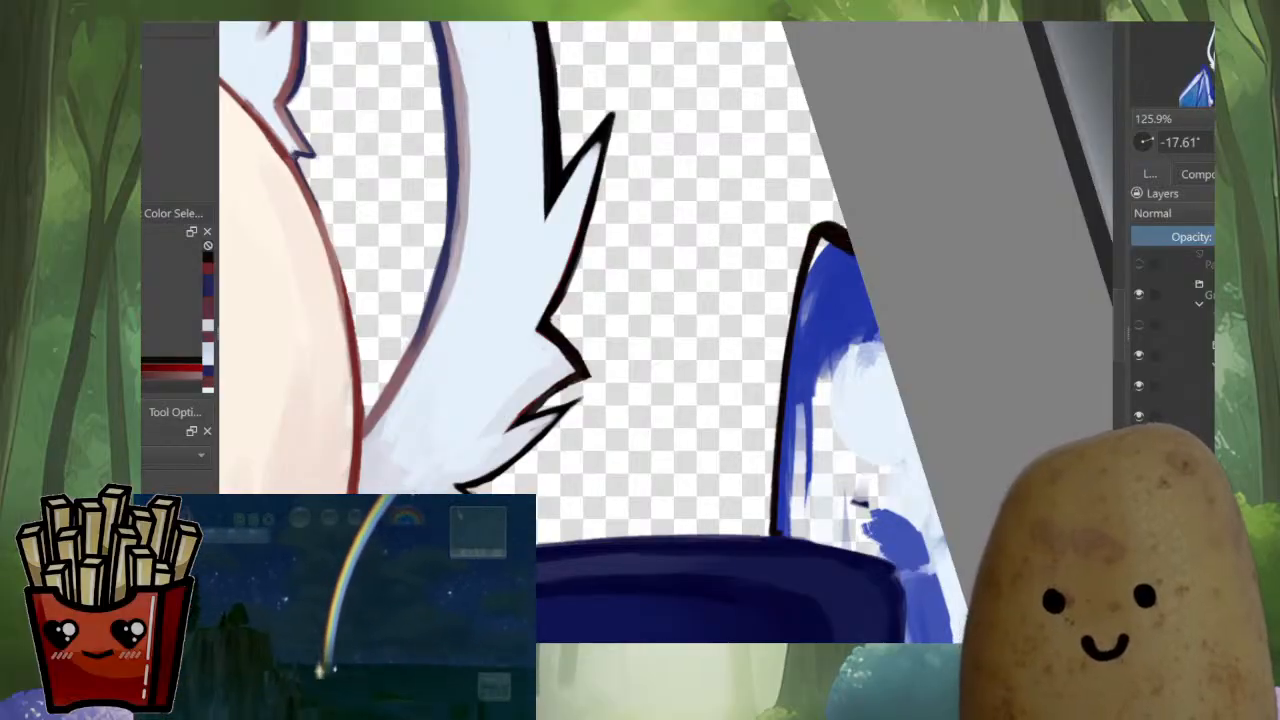
Fill the strip inside the black outline of the wing beside the hood with solid blue, from the tip down to the collar
left_click(822, 262, "ctrl")
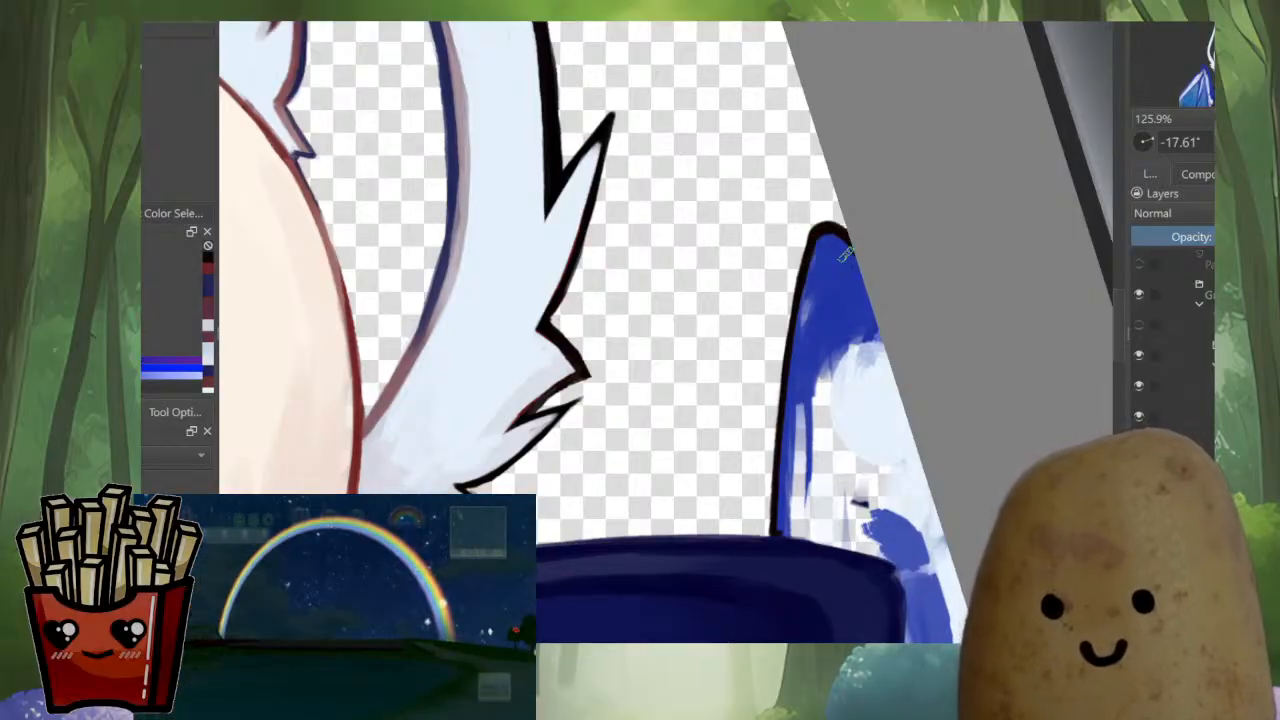
left_click_drag(846, 255, 849, 264)
left_click_drag(797, 404, 798, 496)
left_click_drag(812, 375, 811, 526)
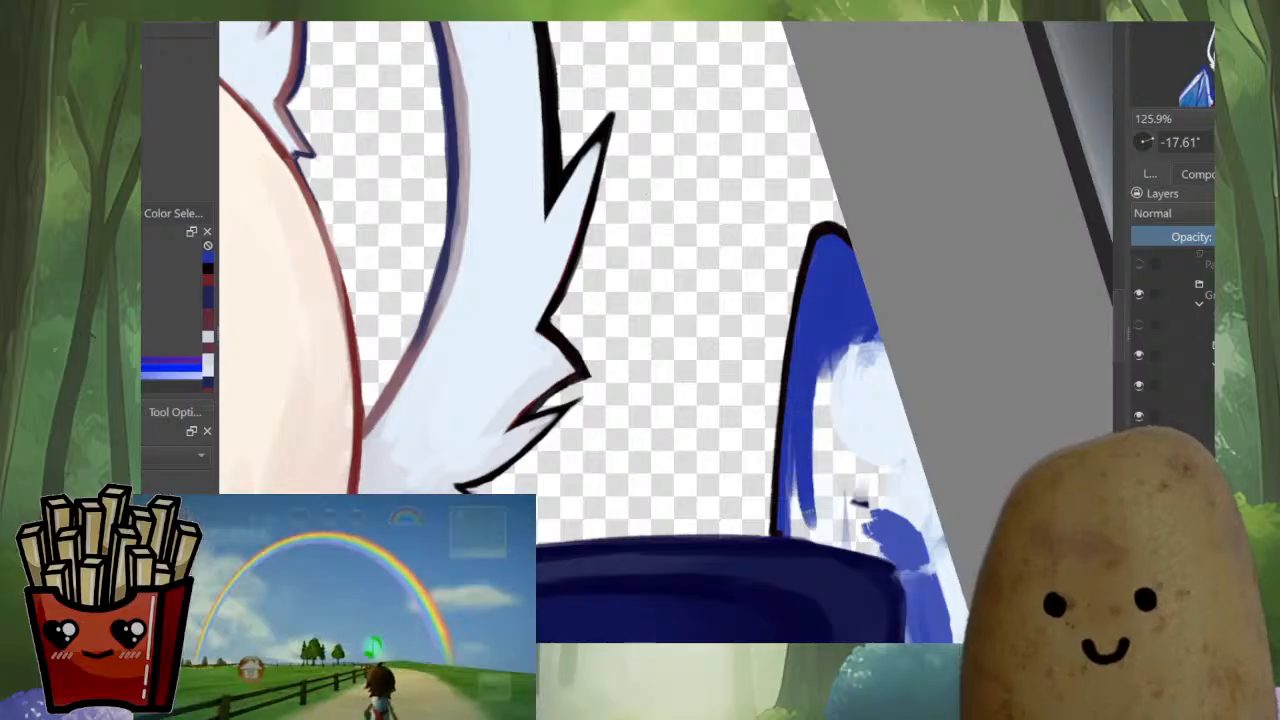
left_click_drag(799, 406, 790, 530)
left_click_drag(868, 408, 810, 400)
left_click(842, 293, "ctrl")
left_click_drag(844, 320, 852, 183)
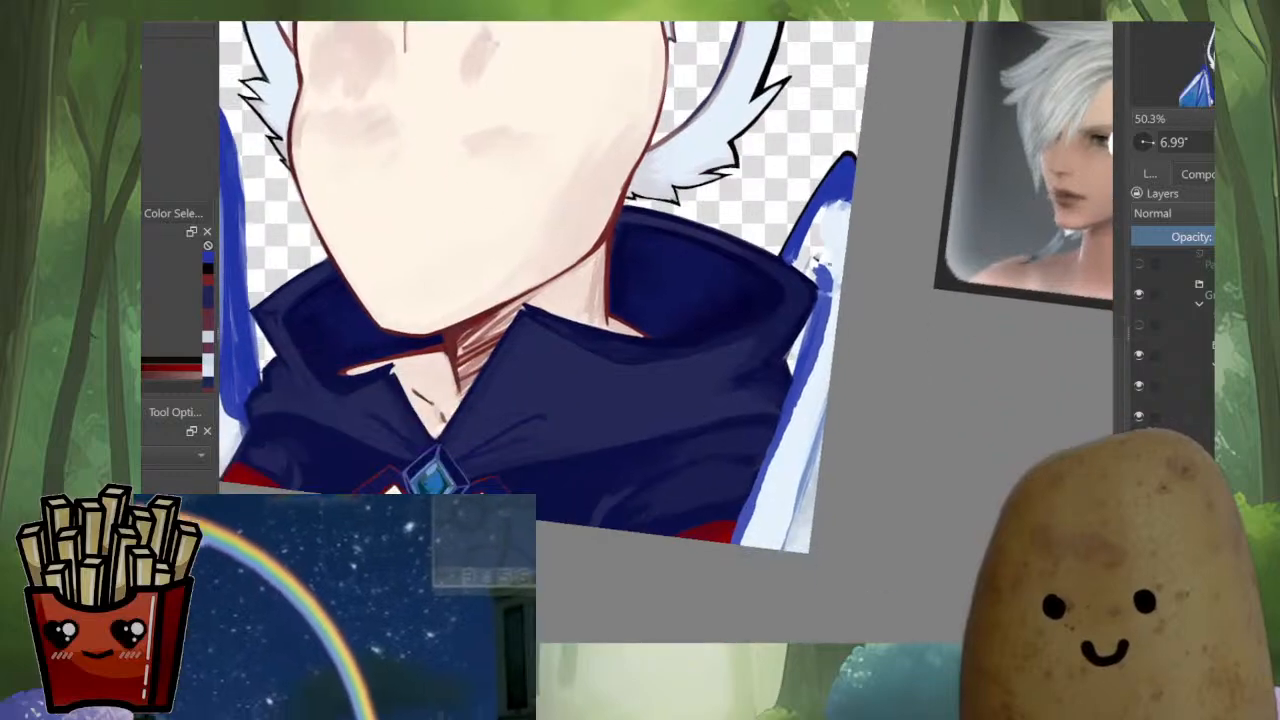
Paint pale blue over the patchy upper interior of the wing, leaving a blue border along the outline
left_click(839, 202, "ctrl")
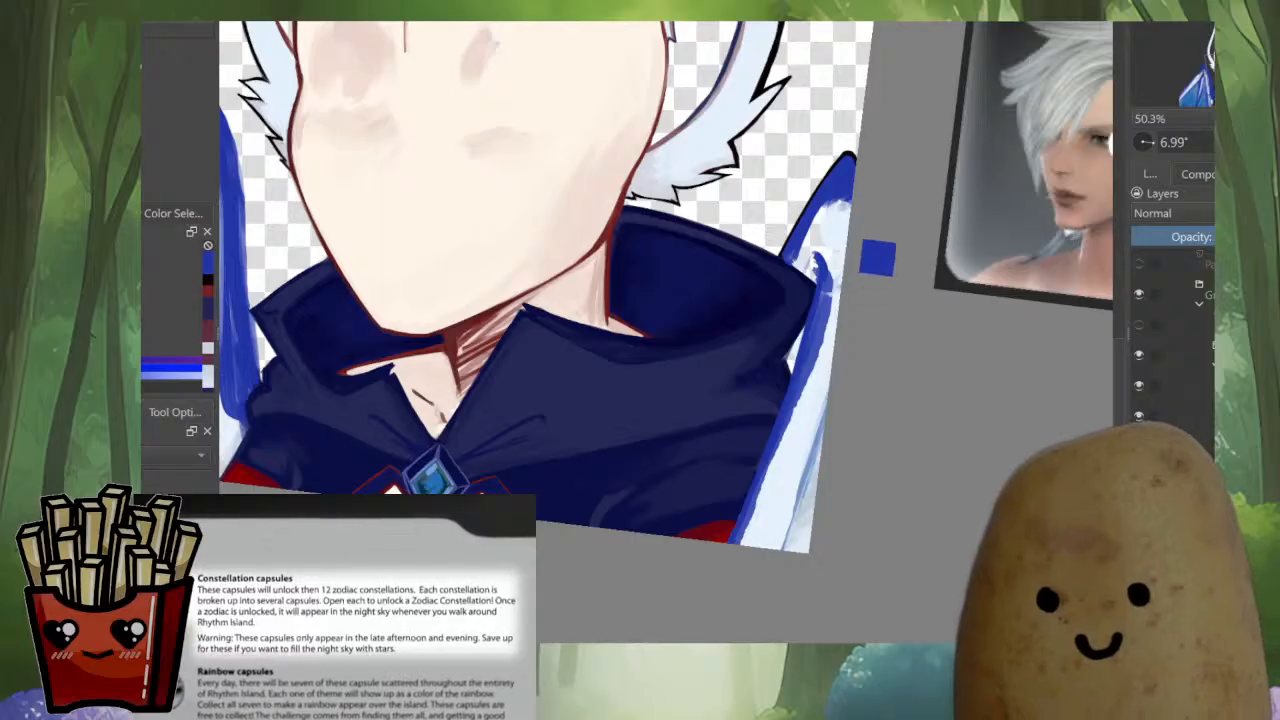
left_click(839, 221, "ctrl")
mouse_move(810, 262)
left_mouse_down()
mouse_move(804, 245)
mouse_move(843, 196)
left_mouse_up()
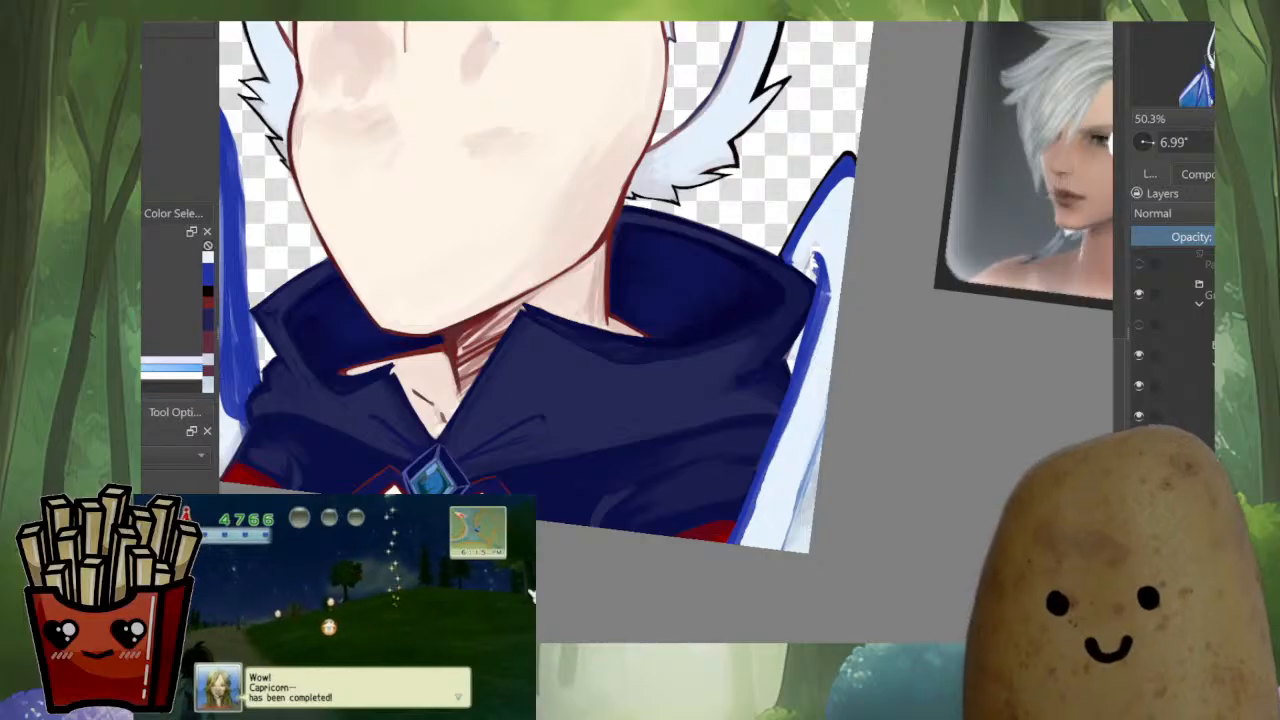
scroll(818, 439, "down", 7)
key("m")
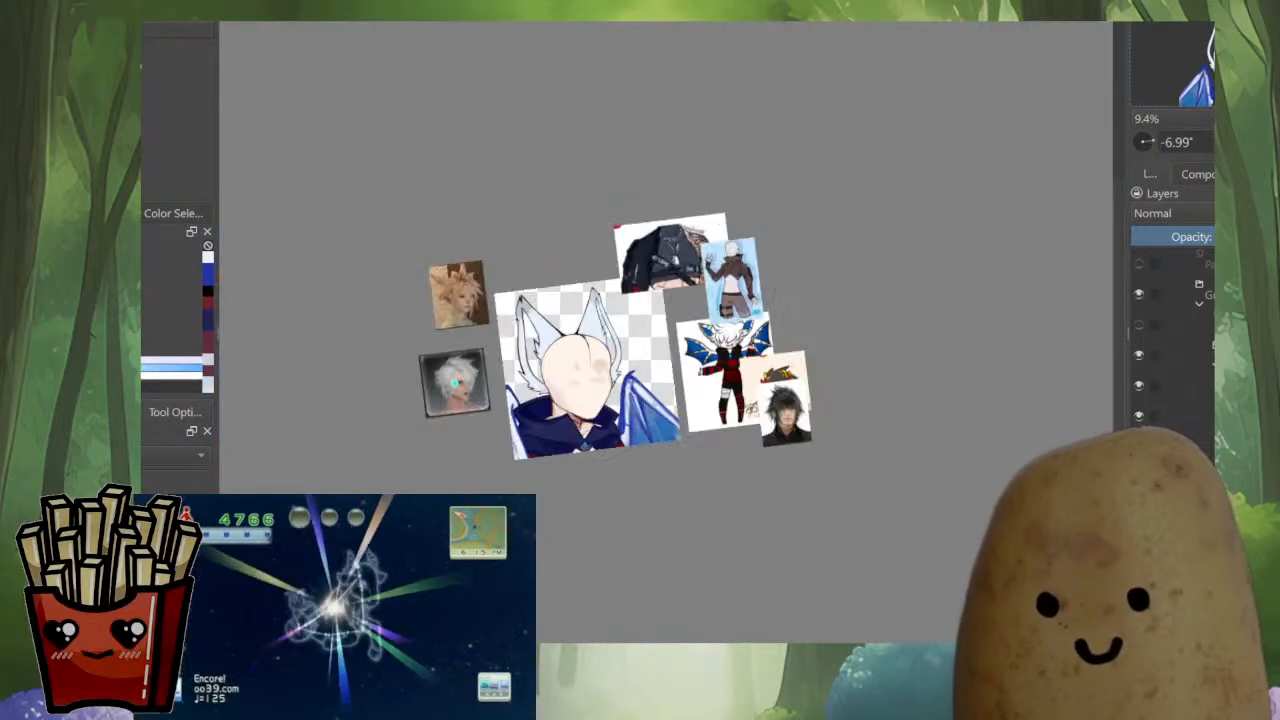
key("m")
scroll(828, 449, "up", 2)
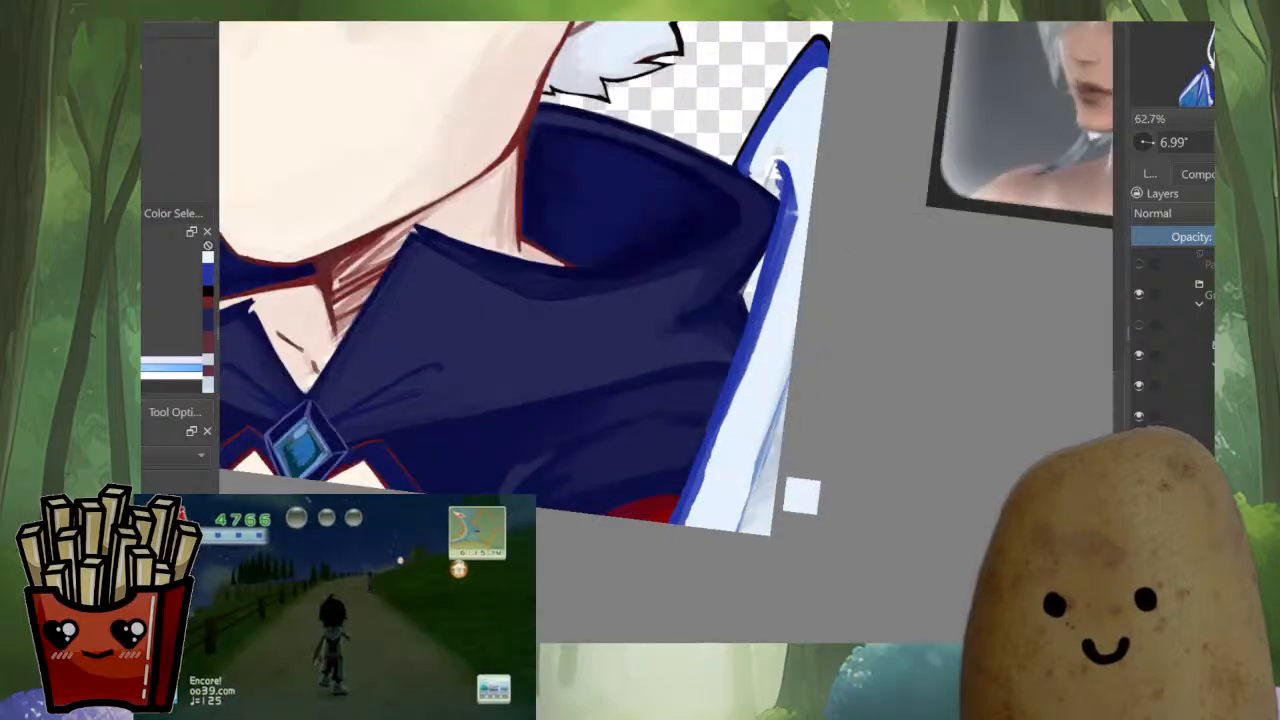
Even out the pale blue membrane in the lower part of the wing along the canvas edge
left_click(763, 456, "ctrl")
left_click(742, 478, "ctrl")
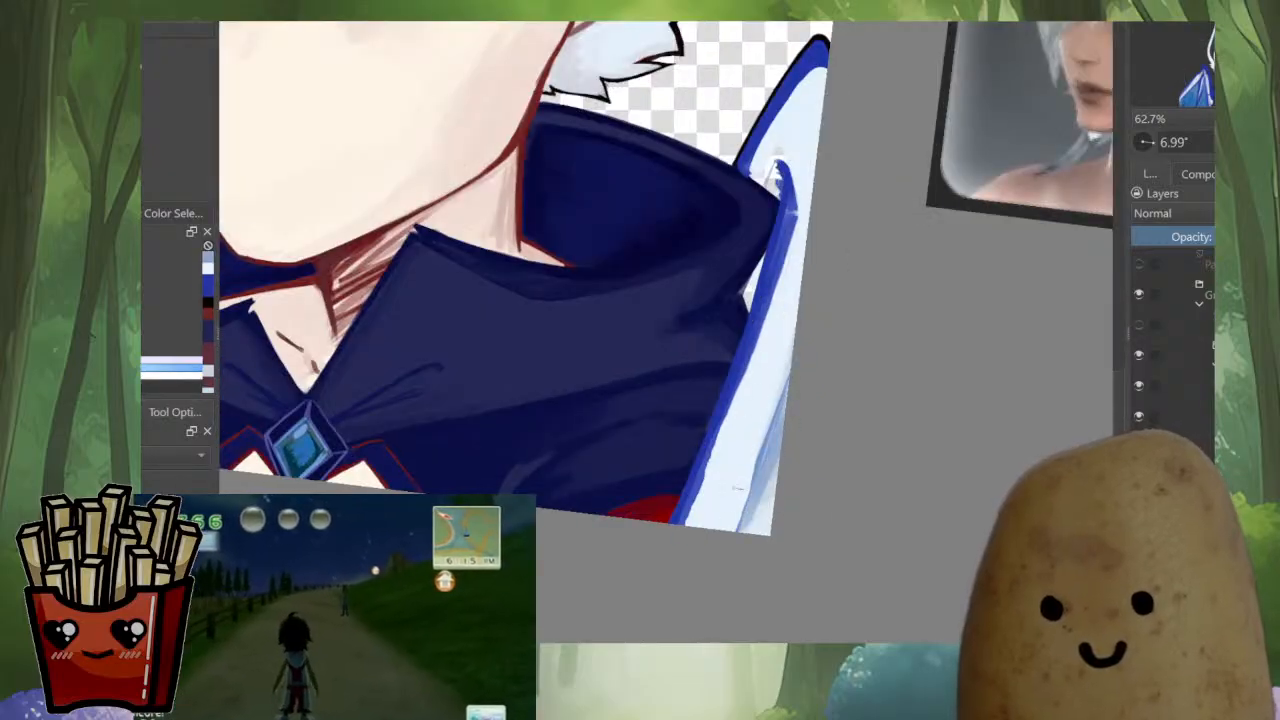
left_click_drag(786, 365, 746, 524)
left_click(768, 478, "ctrl")
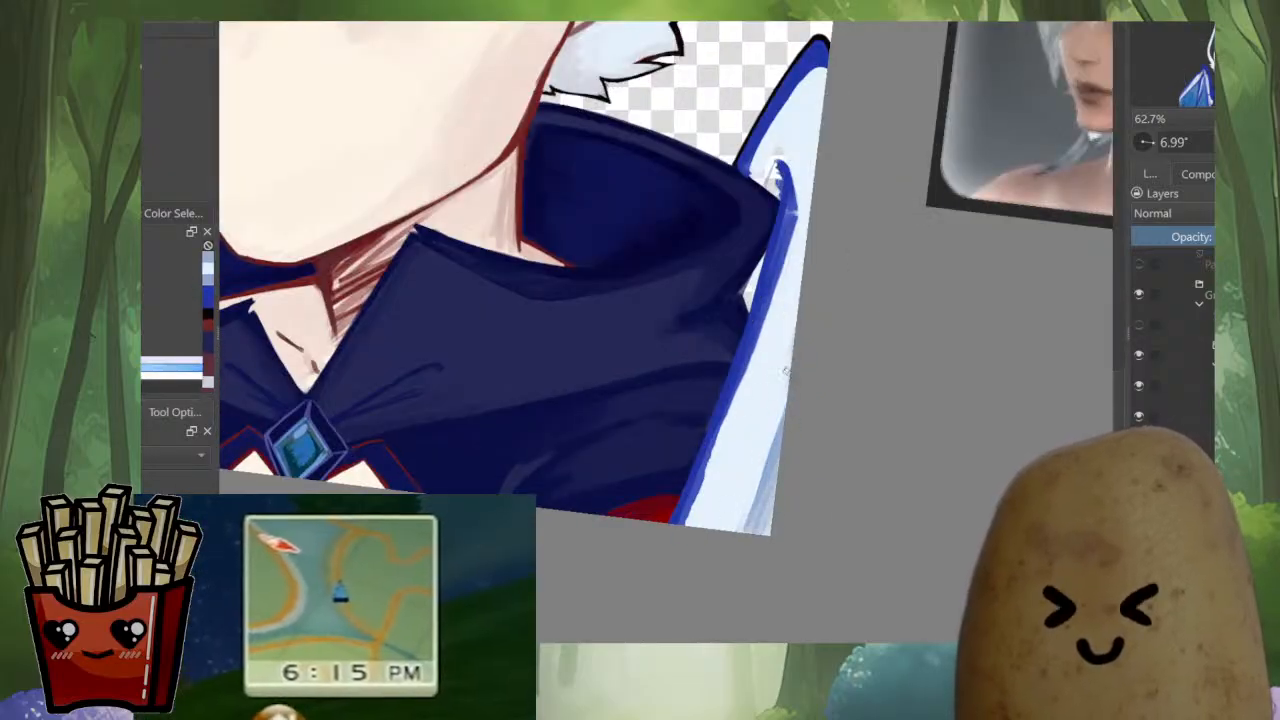
Add soft grey-blue shading strokes to the wing membrane near the bottom corner of the canvas
scroll(863, 349, "down", 6)
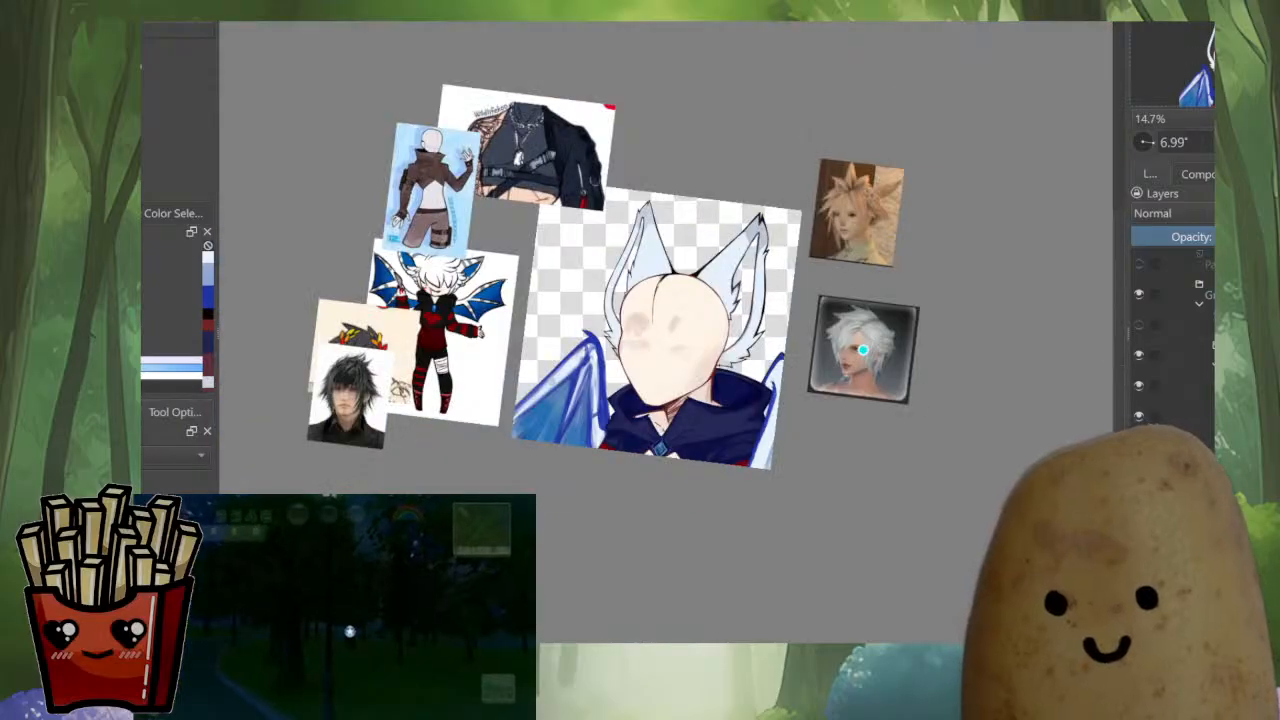
scroll(786, 474, "up", 5)
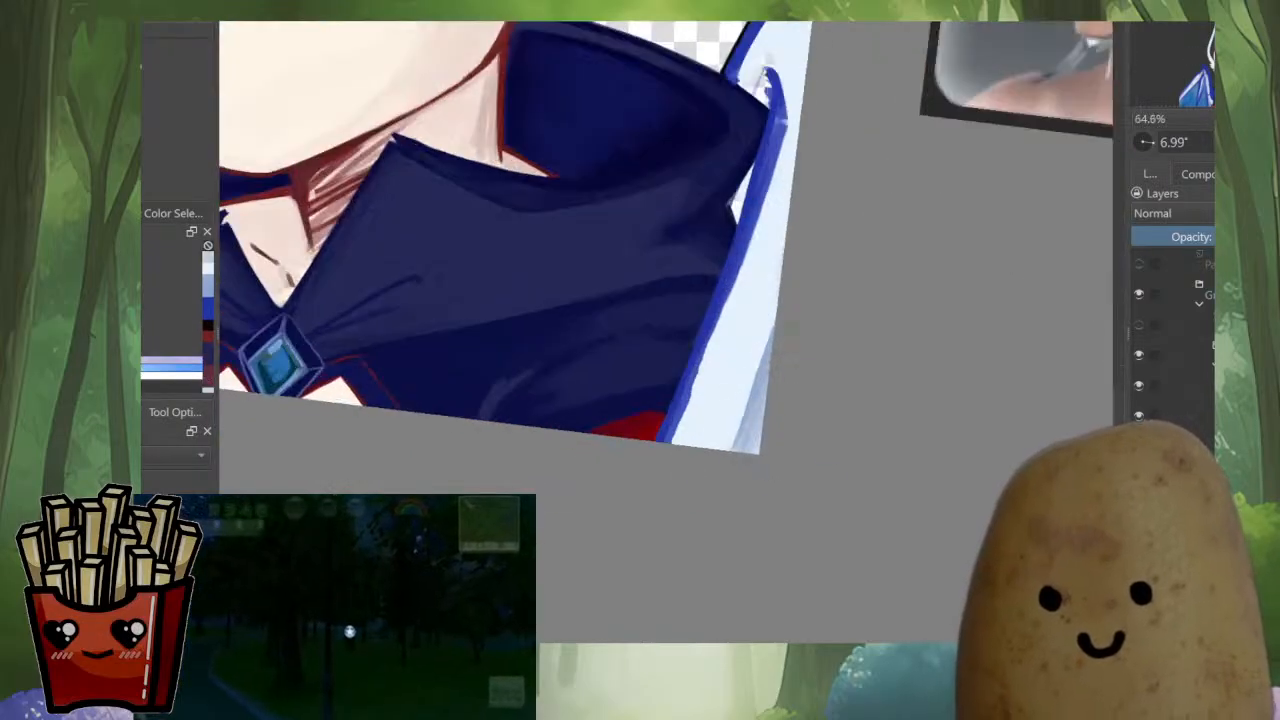
left_click_drag(774, 322, 736, 447)
left_click_drag(762, 358, 714, 447)
left_click_drag(728, 402, 691, 445)
left_click_drag(773, 314, 710, 446)
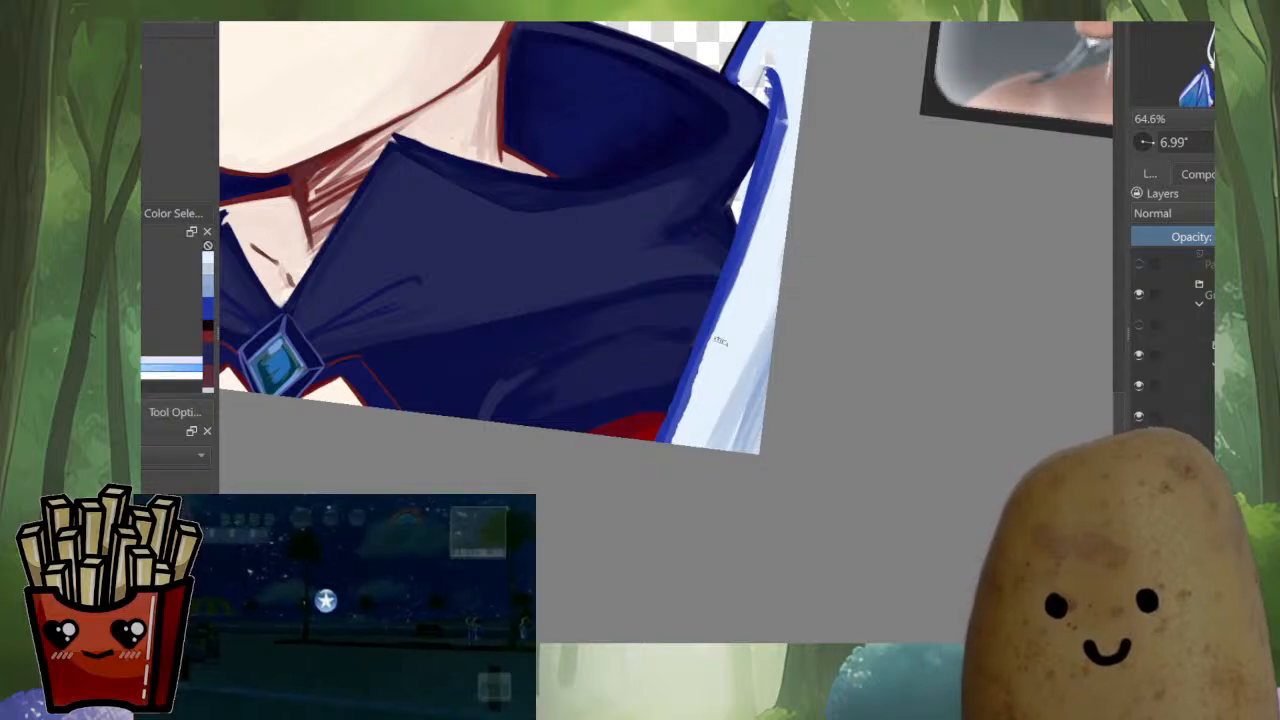
left_click_drag(765, 208, 727, 314)
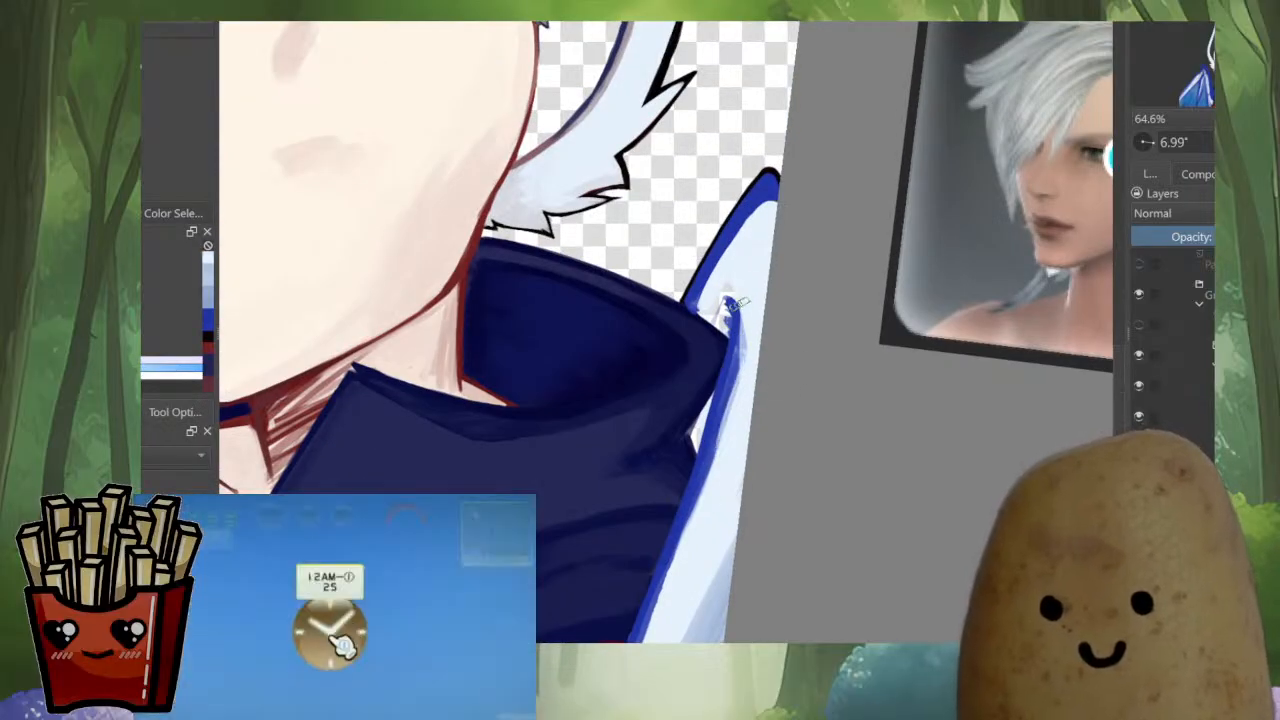
Round off the top of the wing's blue inner strut beside the collar and trim its lower edge with pale blue
left_click(738, 306, "ctrl")
mouse_move(735, 301)
left_mouse_down()
mouse_move(743, 335)
mouse_move(702, 500)
left_mouse_up()
left_click(752, 352, "ctrl")
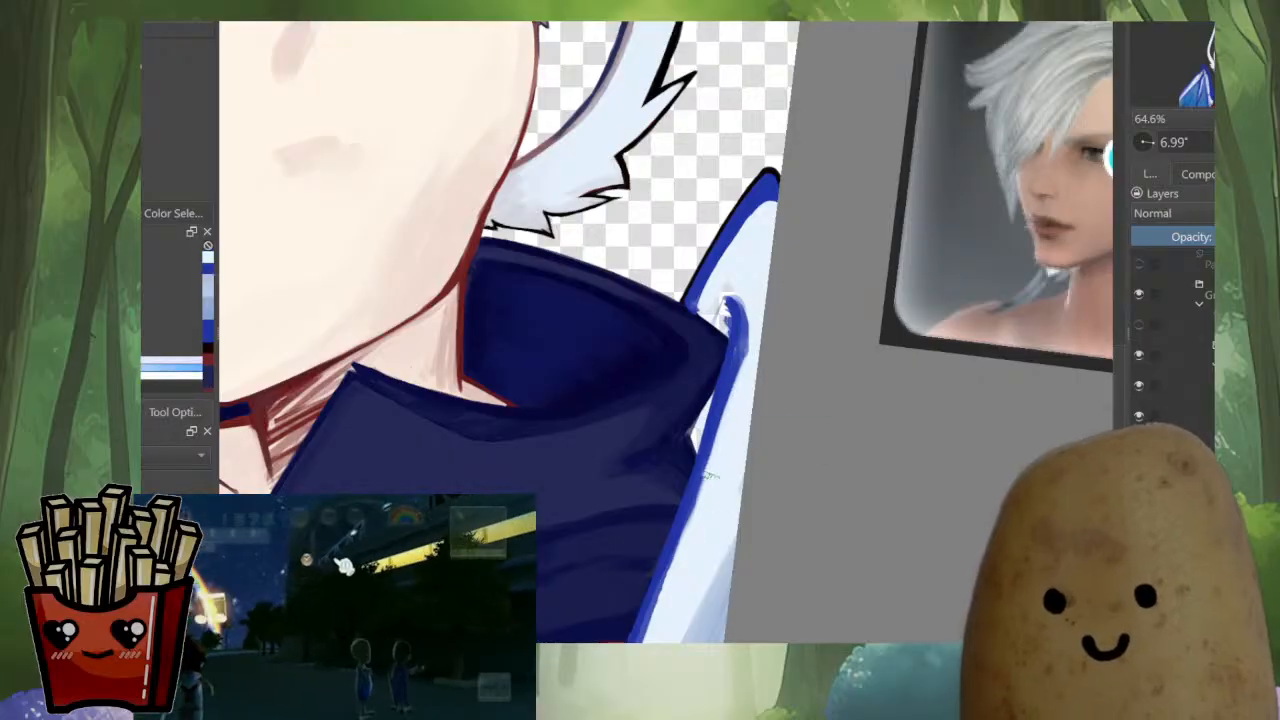
scroll(731, 467, "down", 5)
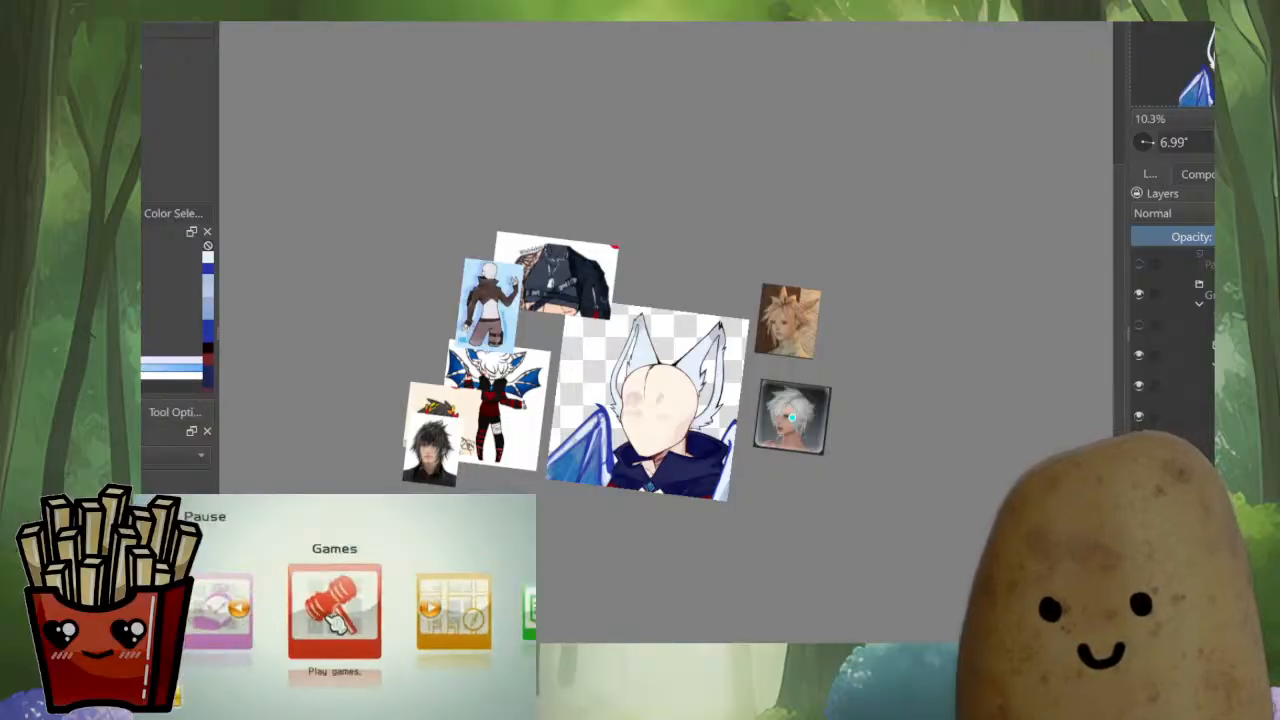
scroll(791, 418, "up", 4)
Clean up the navy collar edge where it meets the wing and touch up the base of the wing's blue border
scroll(784, 308, "up", 5)
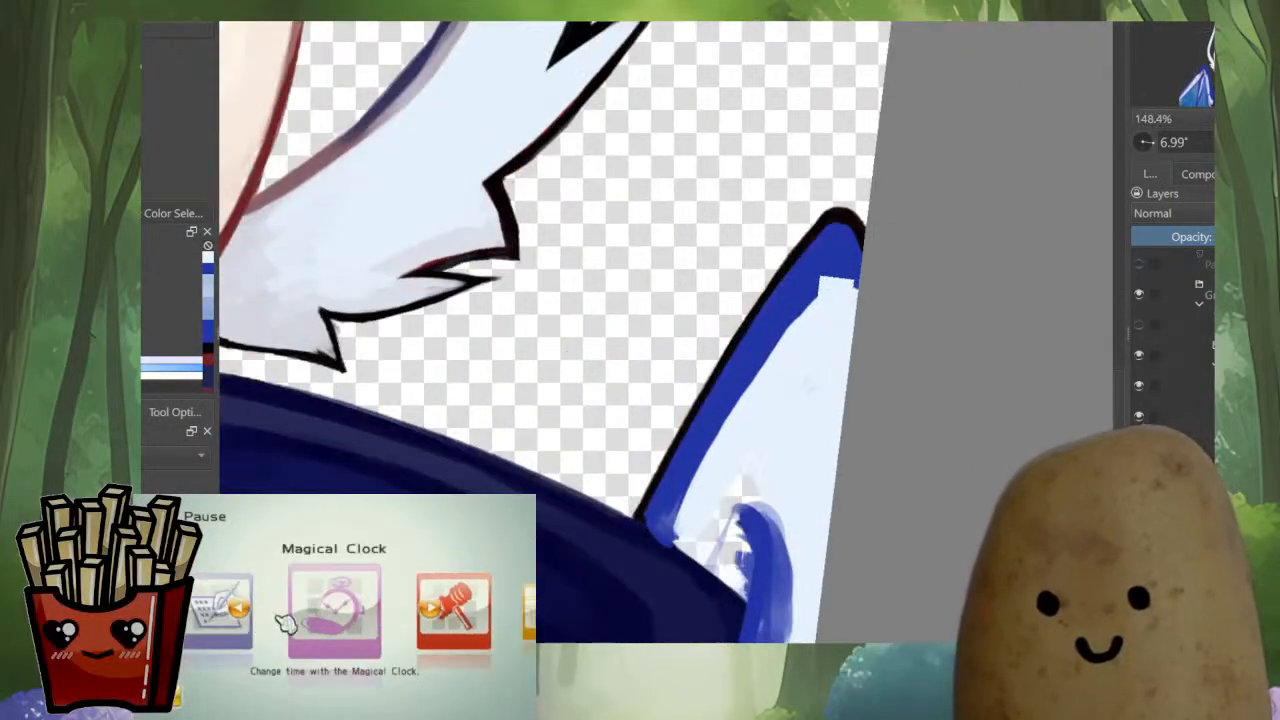
scroll(750, 360, "down", 4)
scroll(768, 350, "up", 3)
key("m")
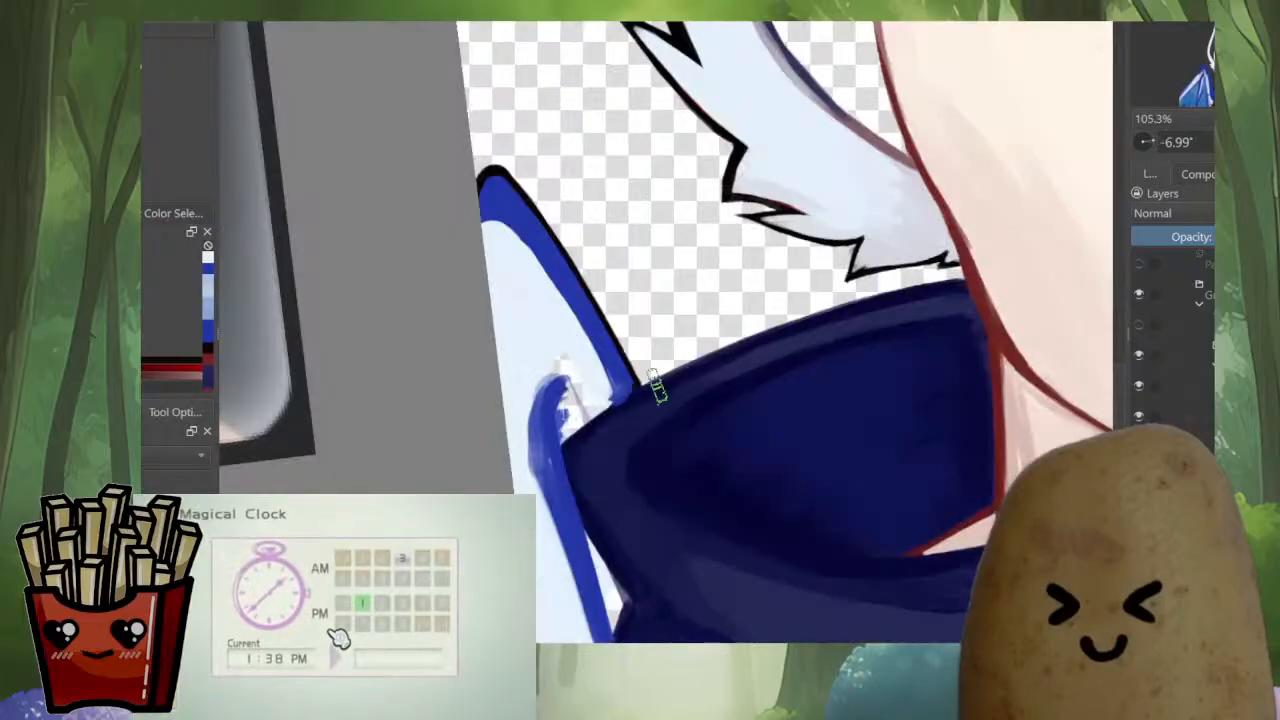
scroll(657, 391, "up", 2)
left_click(704, 348, "ctrl")
mouse_move(722, 334)
left_mouse_down()
mouse_move(537, 460)
mouse_move(580, 430)
left_mouse_up()
left_click_drag(640, 374, 852, 258)
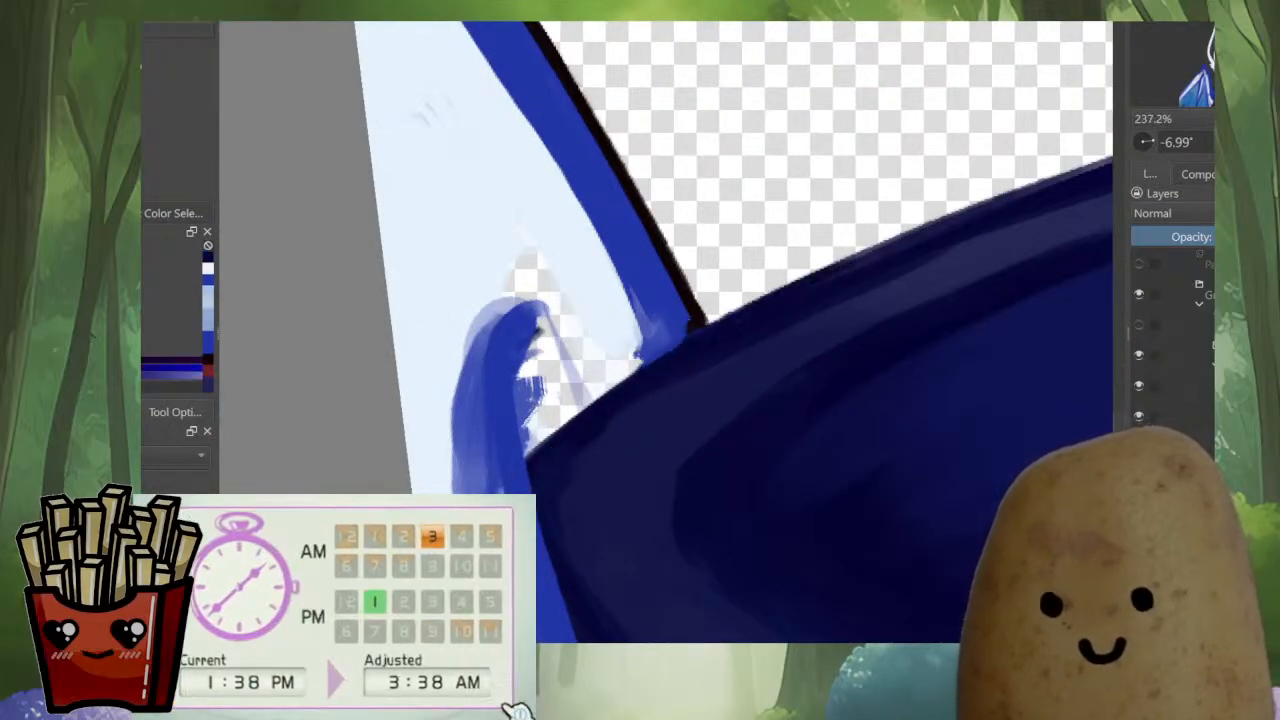
left_click(682, 312, "ctrl")
mouse_move(669, 342)
left_mouse_down()
mouse_move(690, 328)
mouse_move(647, 423)
left_mouse_up()
Narrow the wing's blue border to a thin line by painting pale blue over its inner side up to the tip
scroll(700, 345, "down", 6)
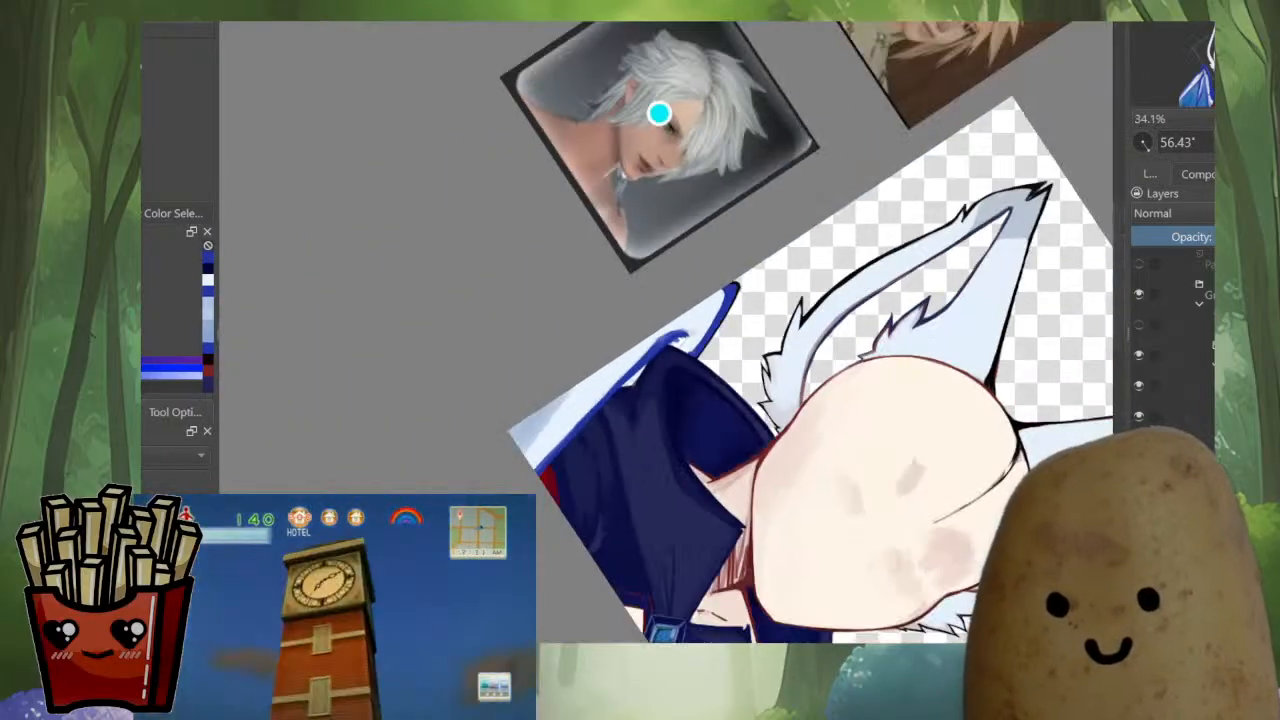
key("m")
left_click_drag(672, 114, 843, 439)
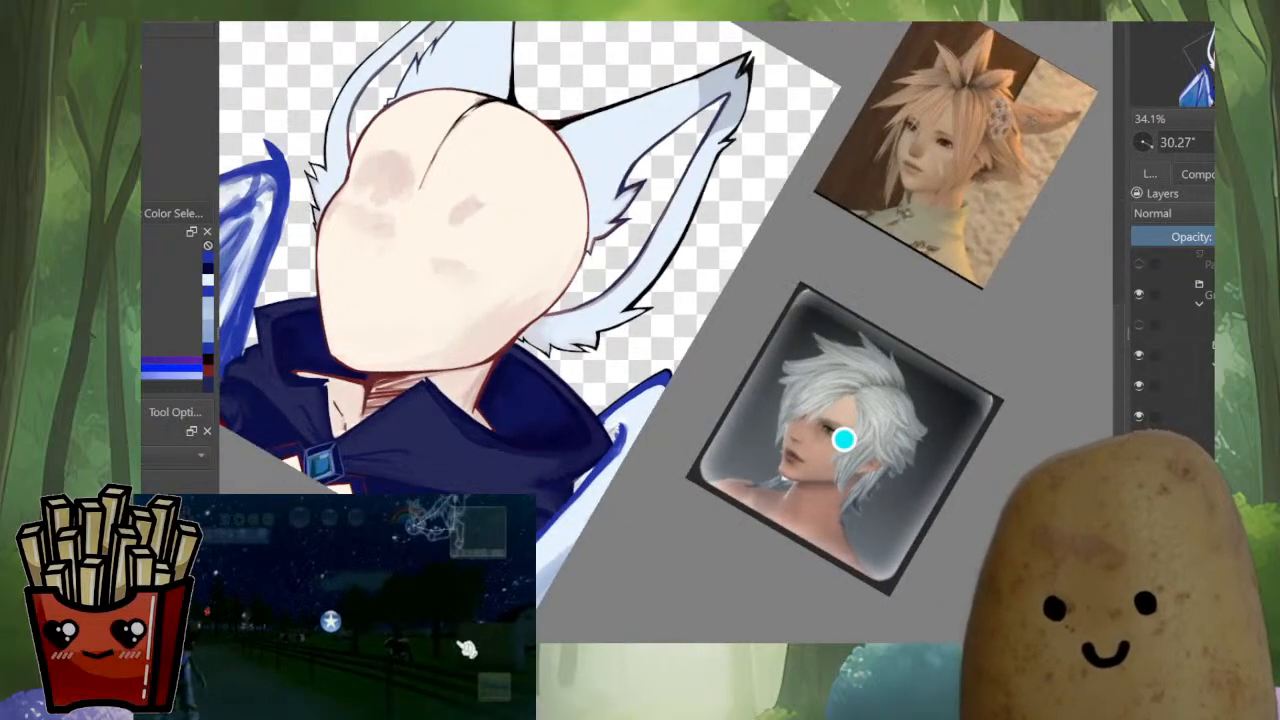
scroll(612, 415, "up", 5)
left_click(577, 466, "ctrl")
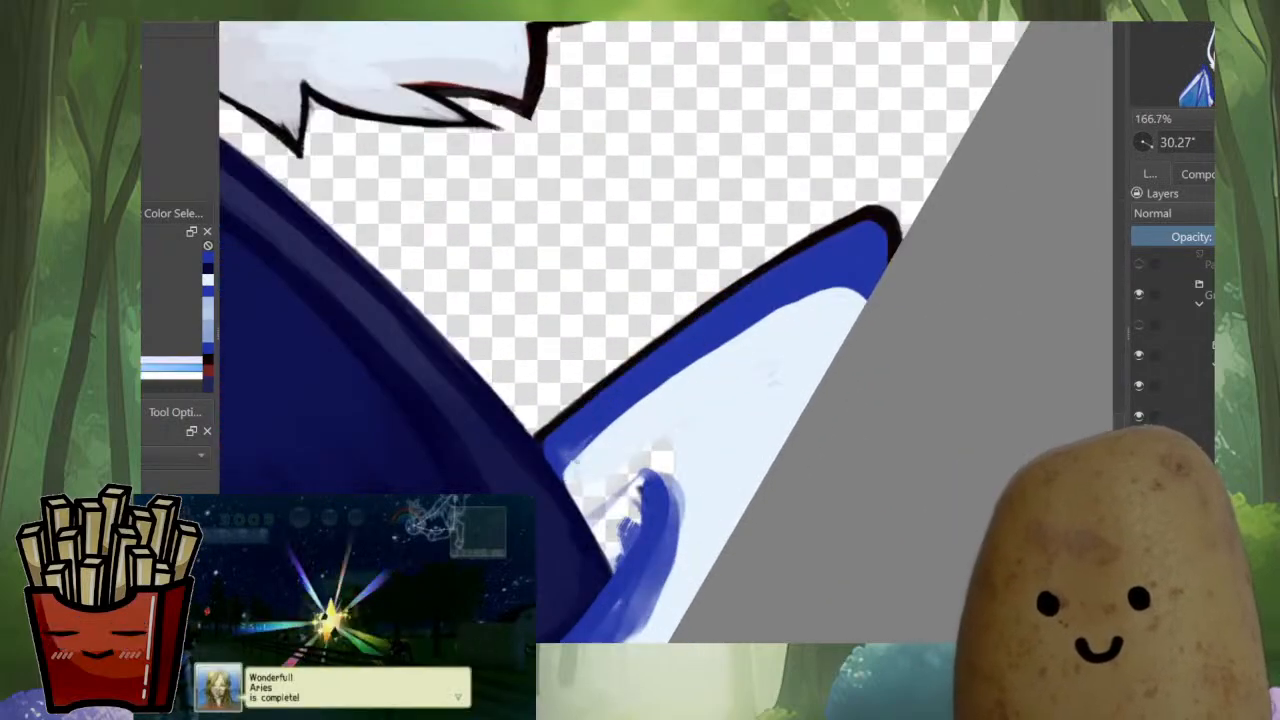
left_click_drag(571, 474, 645, 402)
mouse_move(578, 454)
left_mouse_down()
mouse_move(680, 368)
mouse_move(800, 290)
mouse_move(855, 272)
left_mouse_up()
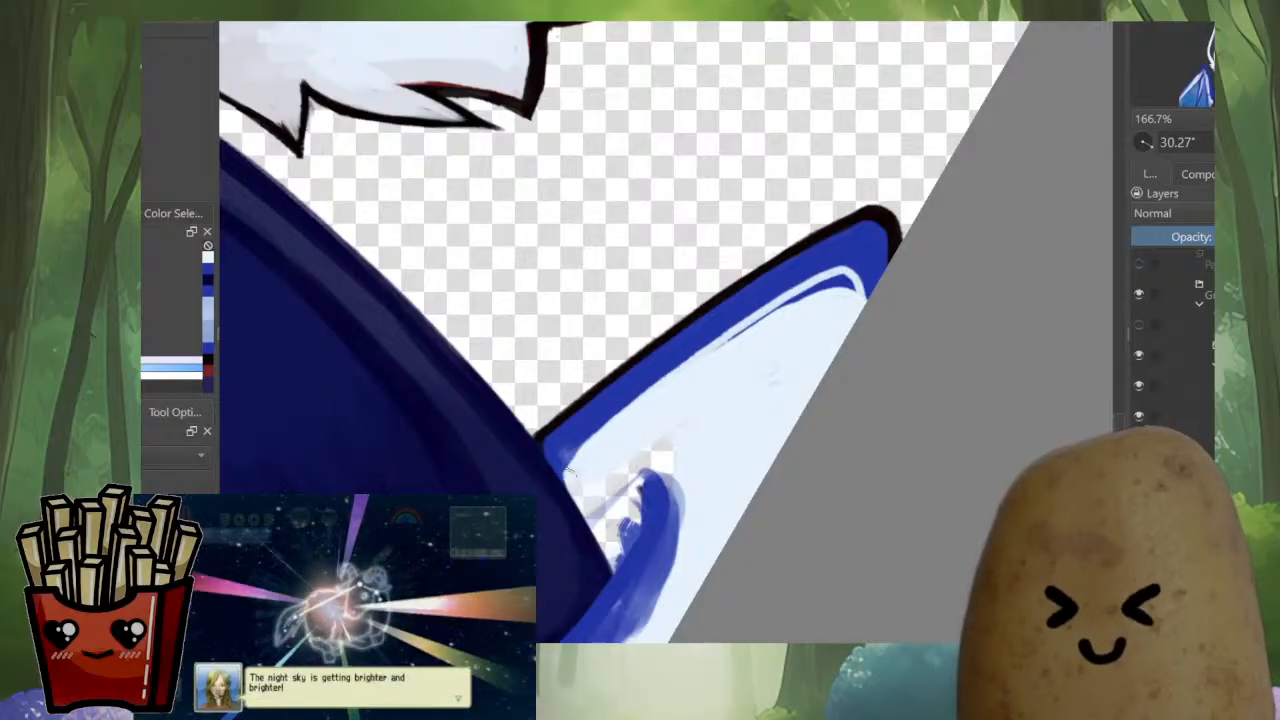
mouse_move(566, 476)
left_mouse_down()
mouse_move(760, 295)
mouse_move(872, 244)
left_mouse_up()
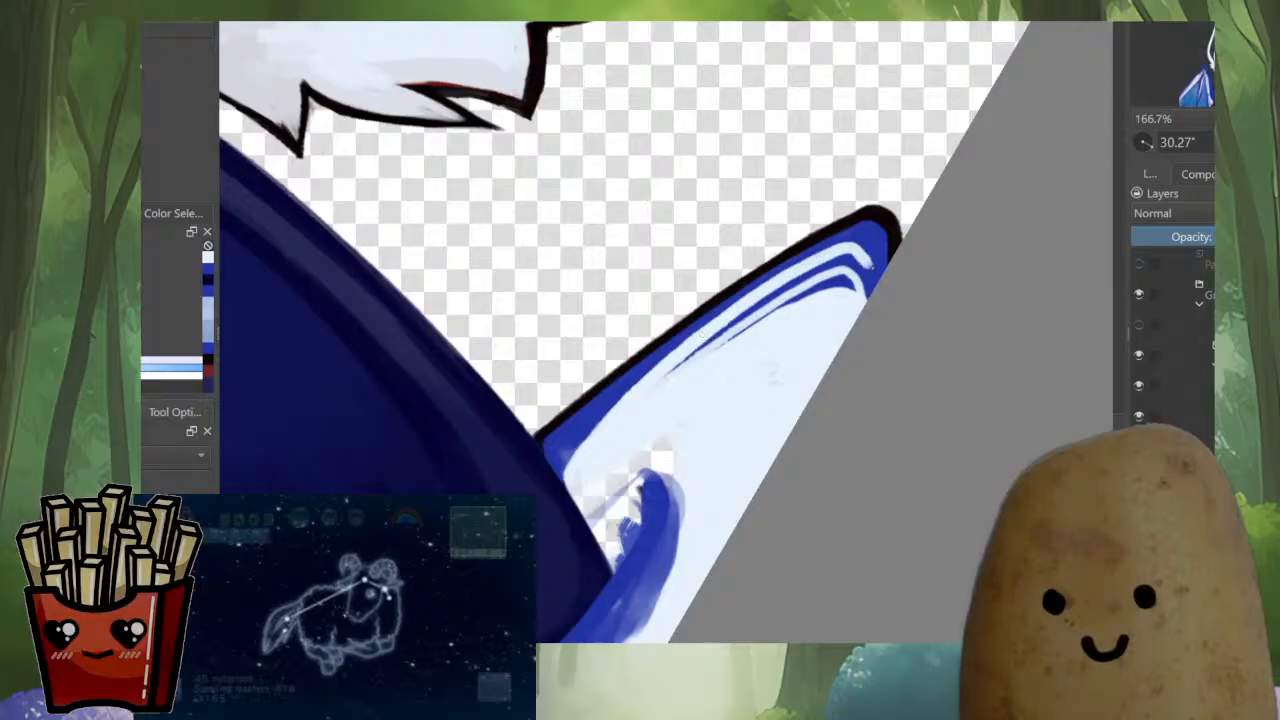
left_click_drag(683, 362, 792, 289)
mouse_move(667, 382)
left_mouse_down()
mouse_move(807, 273)
mouse_move(767, 295)
mouse_move(879, 252)
left_mouse_up()
mouse_move(769, 300)
left_mouse_down()
mouse_move(845, 270)
mouse_move(843, 297)
mouse_move(870, 280)
mouse_move(884, 240)
mouse_move(868, 233)
mouse_move(796, 271)
mouse_move(847, 229)
mouse_move(820, 262)
mouse_move(799, 252)
mouse_move(768, 270)
left_mouse_up()
left_click(886, 243, "ctrl")
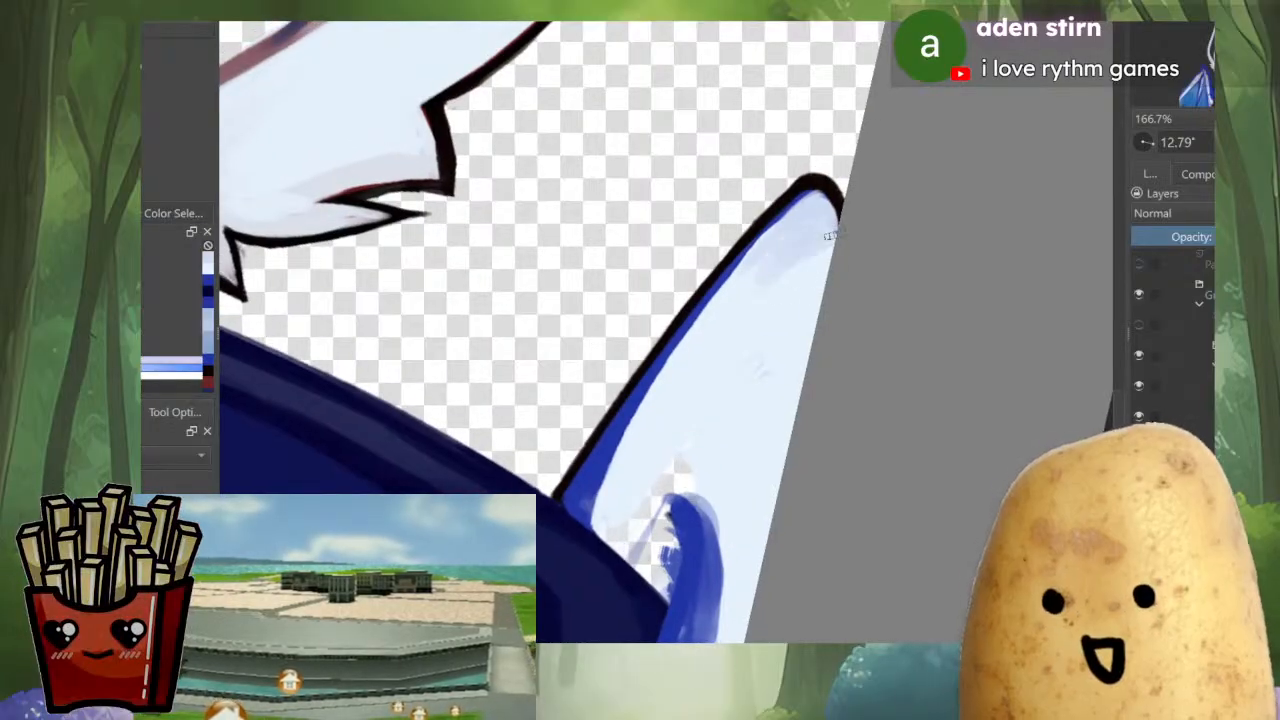
Shade the wing membrane with soft light blue strokes from the tip down along the canvas edge
mouse_move(829, 236)
left_mouse_down()
mouse_move(778, 353)
mouse_move(732, 604)
left_mouse_up()
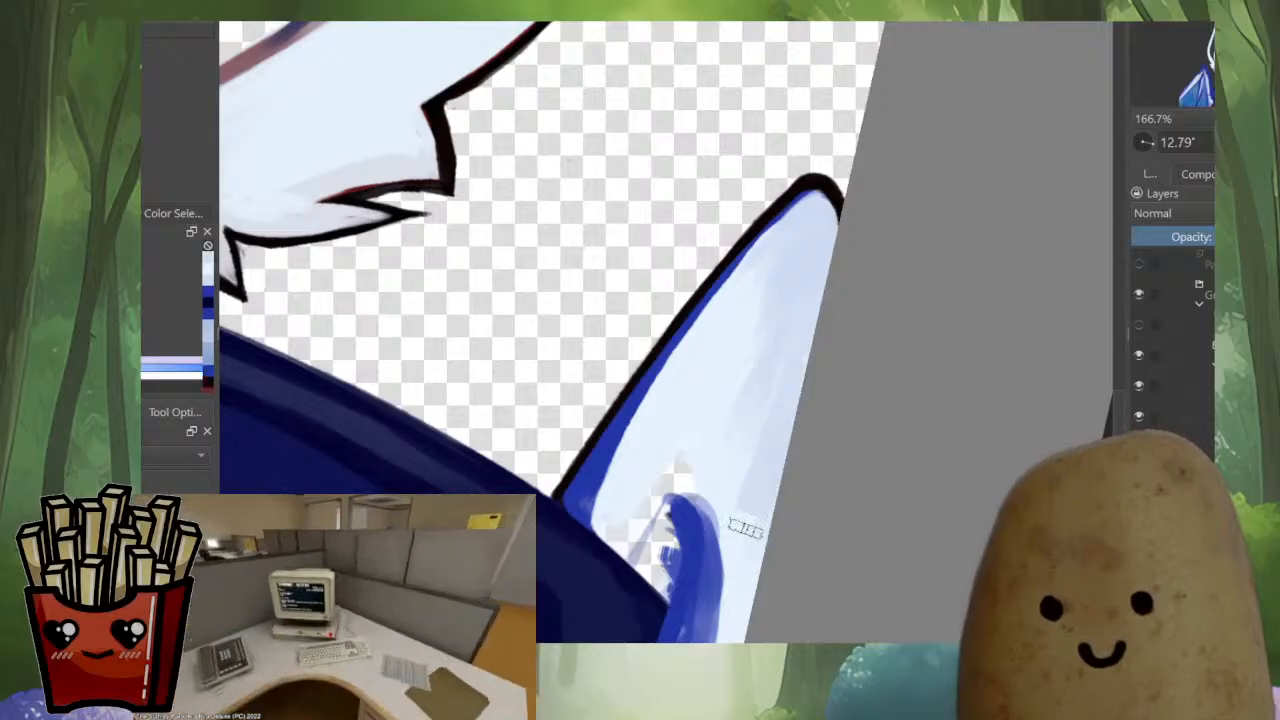
scroll(746, 528, "down", 5)
key("m")
left_click_drag(902, 225, 912, 303)
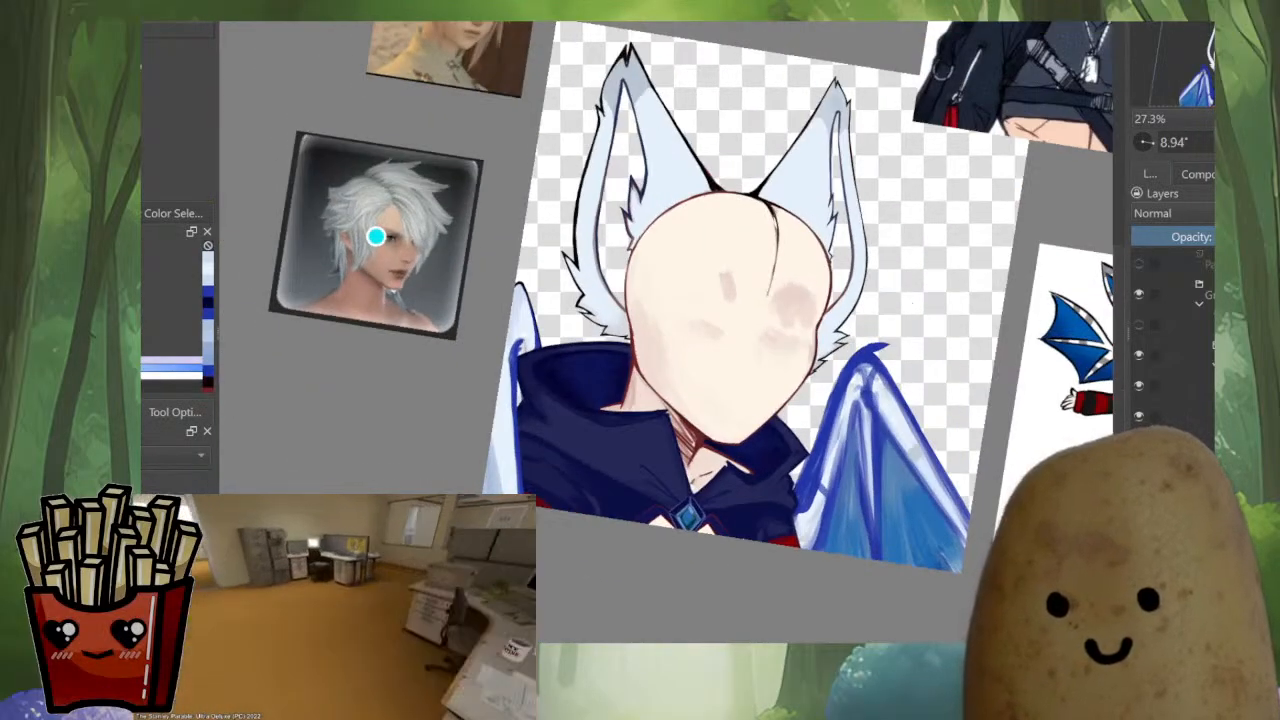
scroll(540, 372, "up", 3)
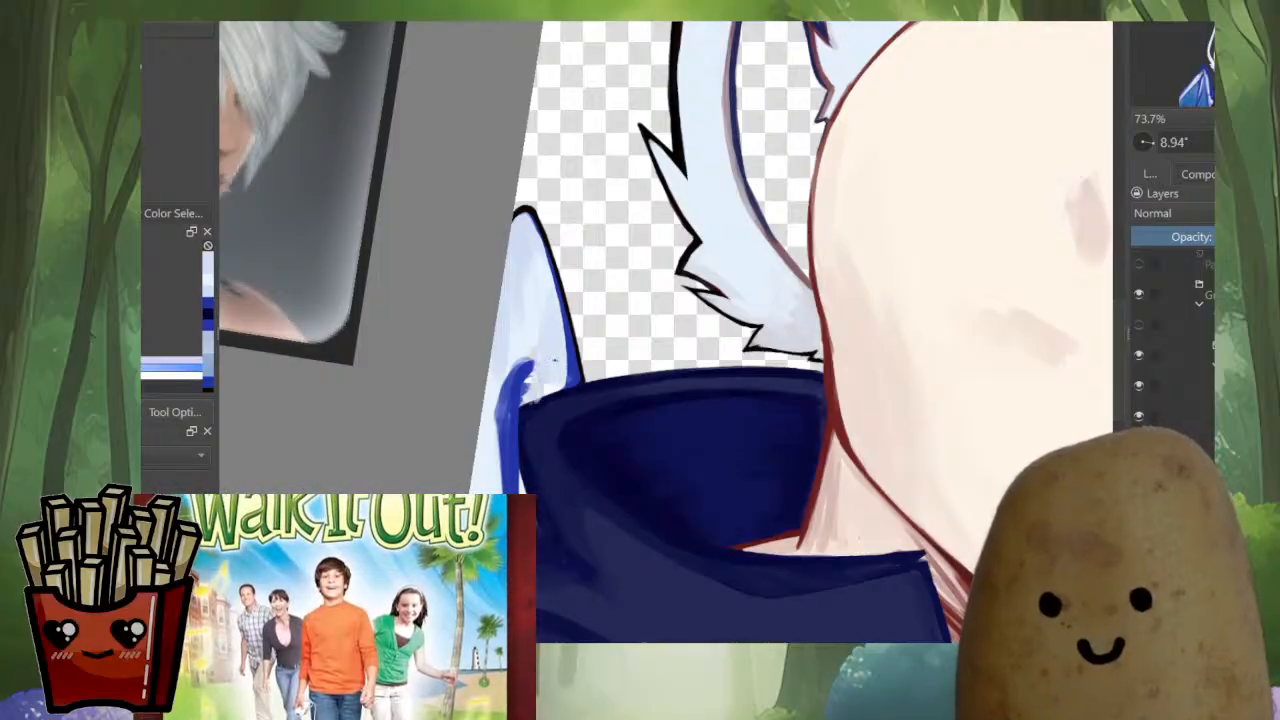
left_click(532, 290, "ctrl")
left_click_drag(528, 252, 499, 424)
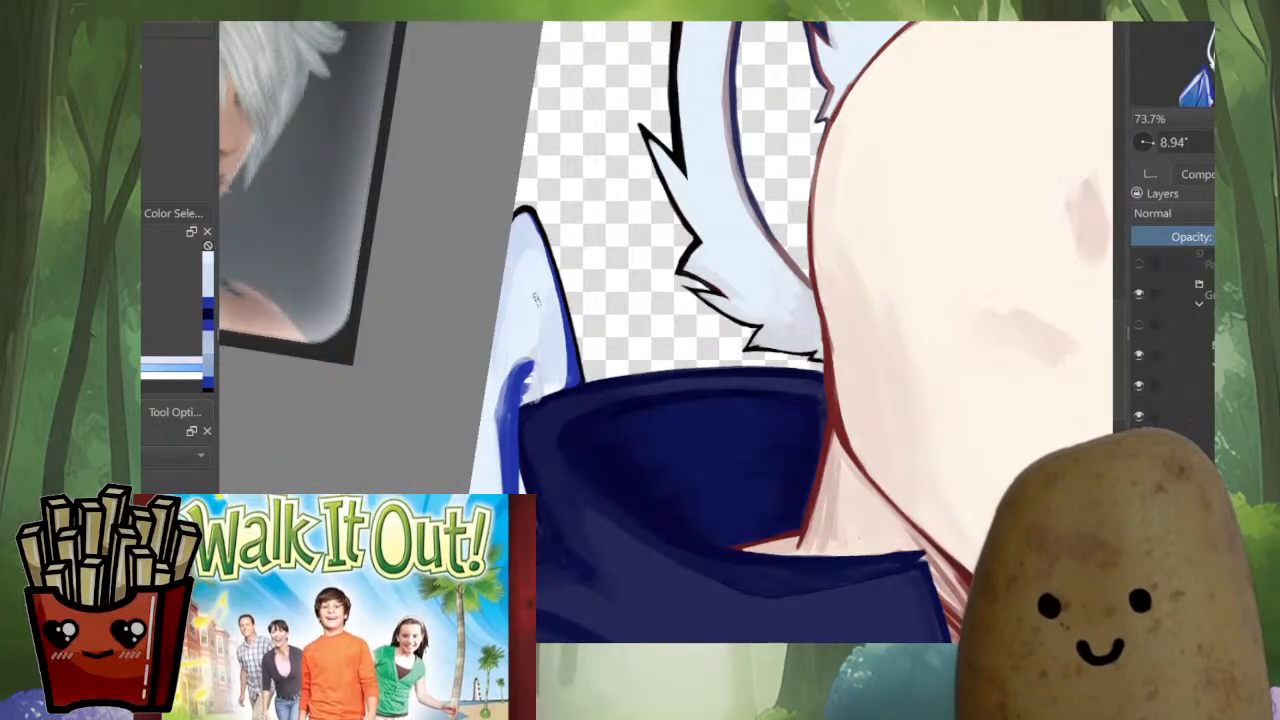
Slim the blue inner strut beside the collar by painting pale blue over its outer side
left_click_drag(512, 364, 502, 441)
key("m")
mouse_move(671, 466)
left_mouse_down()
mouse_move(592, 446)
mouse_move(650, 467)
left_mouse_up()
left_click_drag(823, 398, 796, 284)
left_click(773, 281, "ctrl")
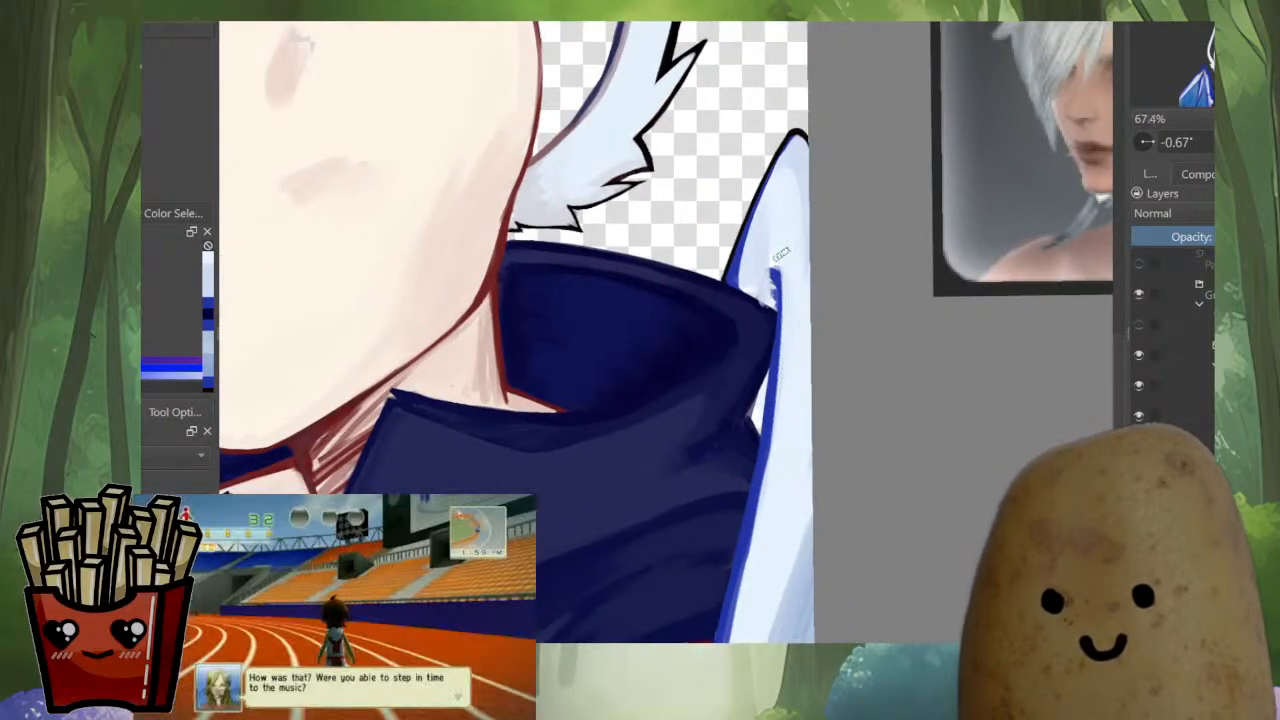
Extend the top of the blue strut and cover the transparent gap between it and the collar with pale blue
scroll(781, 254, "up", 3)
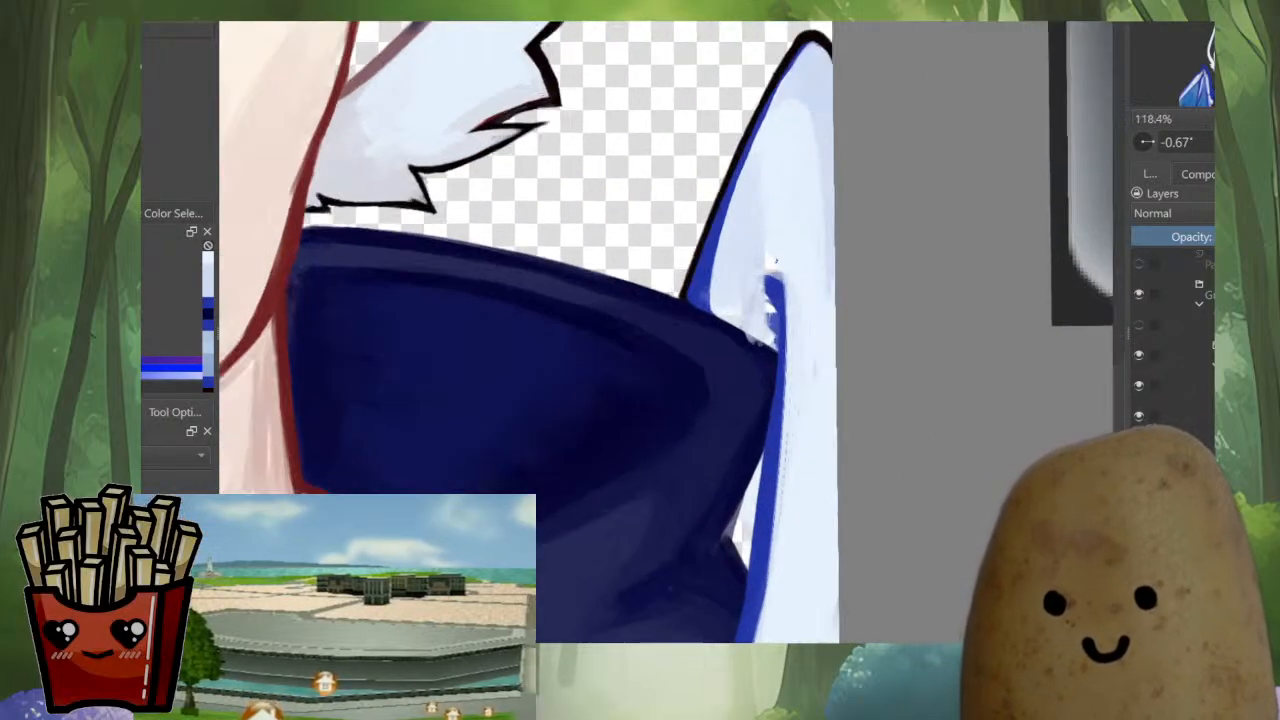
left_click_drag(777, 260, 773, 330)
left_click(775, 235, "ctrl")
mouse_move(777, 258)
left_mouse_down()
mouse_move(770, 317)
mouse_move(739, 279)
mouse_move(744, 259)
mouse_move(731, 288)
mouse_move(754, 352)
mouse_move(739, 330)
mouse_move(769, 354)
left_mouse_up()
left_click(757, 250, "ctrl")
left_click(733, 287, "ctrl")
key("ctrl+z")
Sharpen the navy collar edge against the wing and fill the remaining transparent gap above it with pale blue
key("m")
scroll(566, 358, "up", 5)
left_click(711, 252, "ctrl")
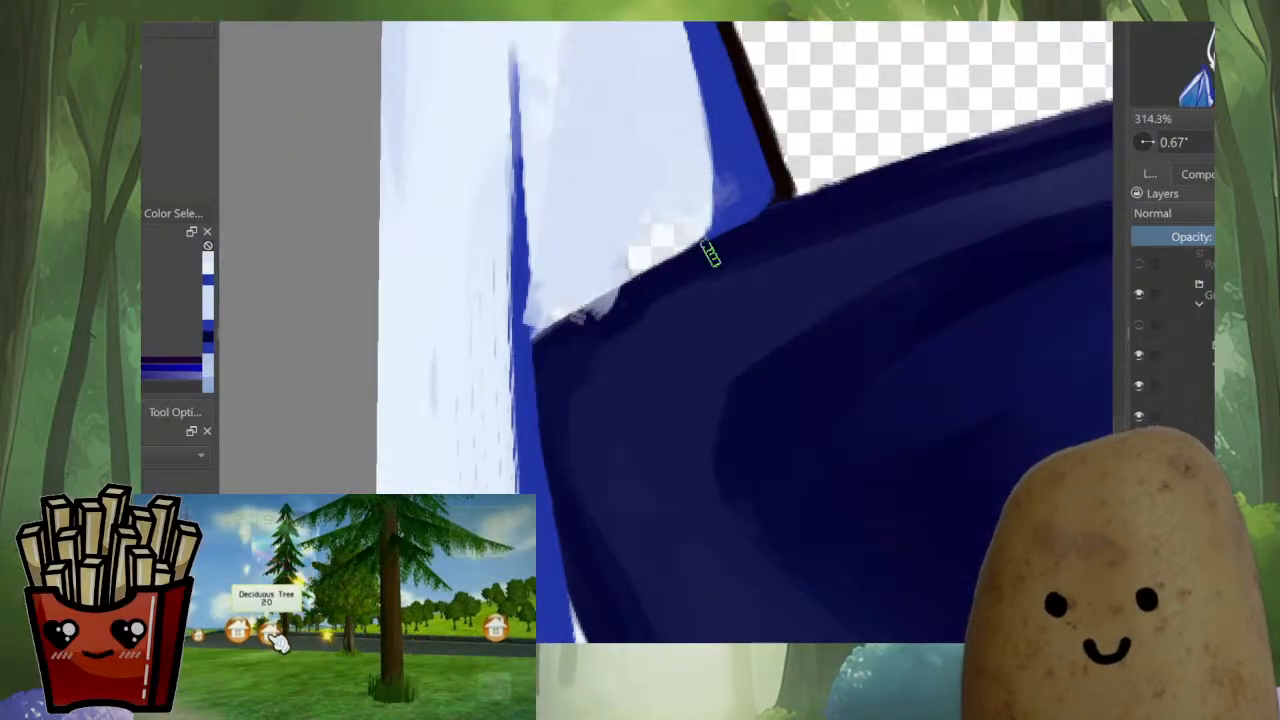
mouse_move(586, 316)
left_mouse_down()
mouse_move(640, 292)
mouse_move(552, 330)
left_mouse_up()
left_click(618, 236, "ctrl")
left_click_drag(646, 220, 591, 281)
left_click_drag(648, 254, 630, 264)
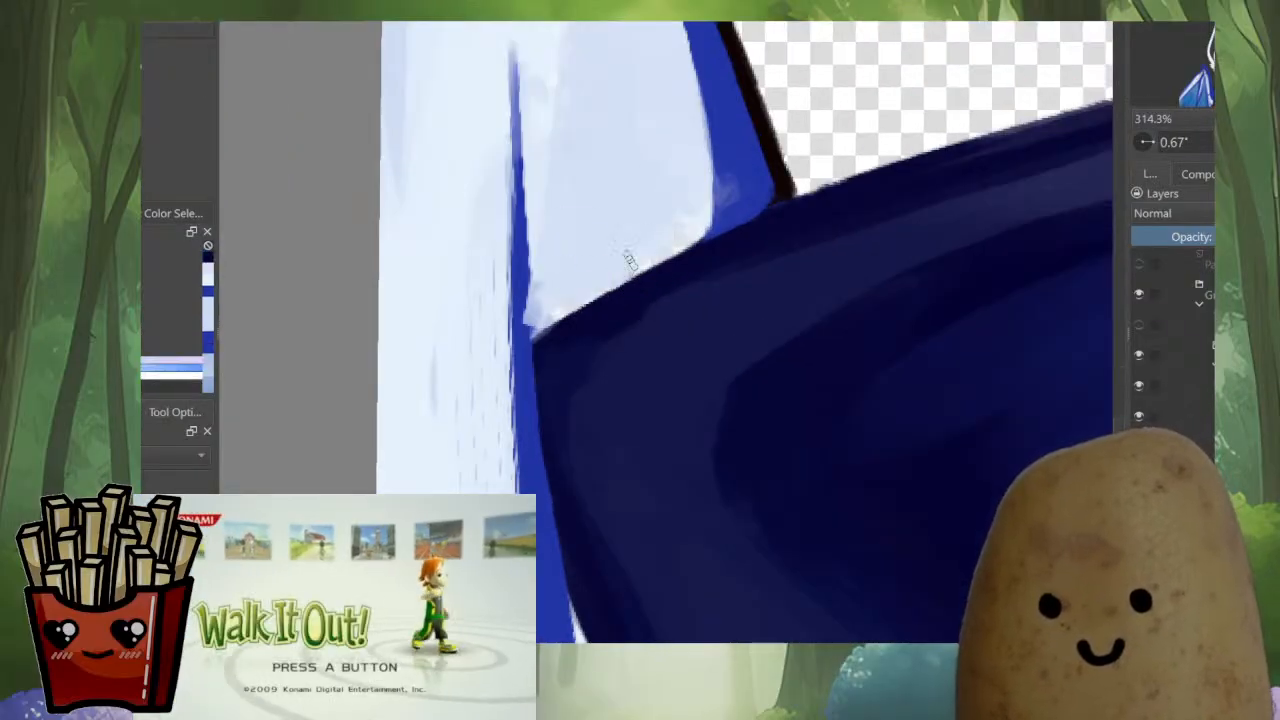
Thicken the upper end of the wing's inner strut with blue down to the collar's corner
left_click(733, 163, "ctrl")
mouse_move(733, 178)
left_mouse_down()
mouse_move(722, 203)
mouse_move(767, 215)
mouse_move(804, 262)
left_mouse_up()
scroll(666, 332, "down", 5)
scroll(692, 320, "up", 3)
left_click(698, 280, "ctrl")
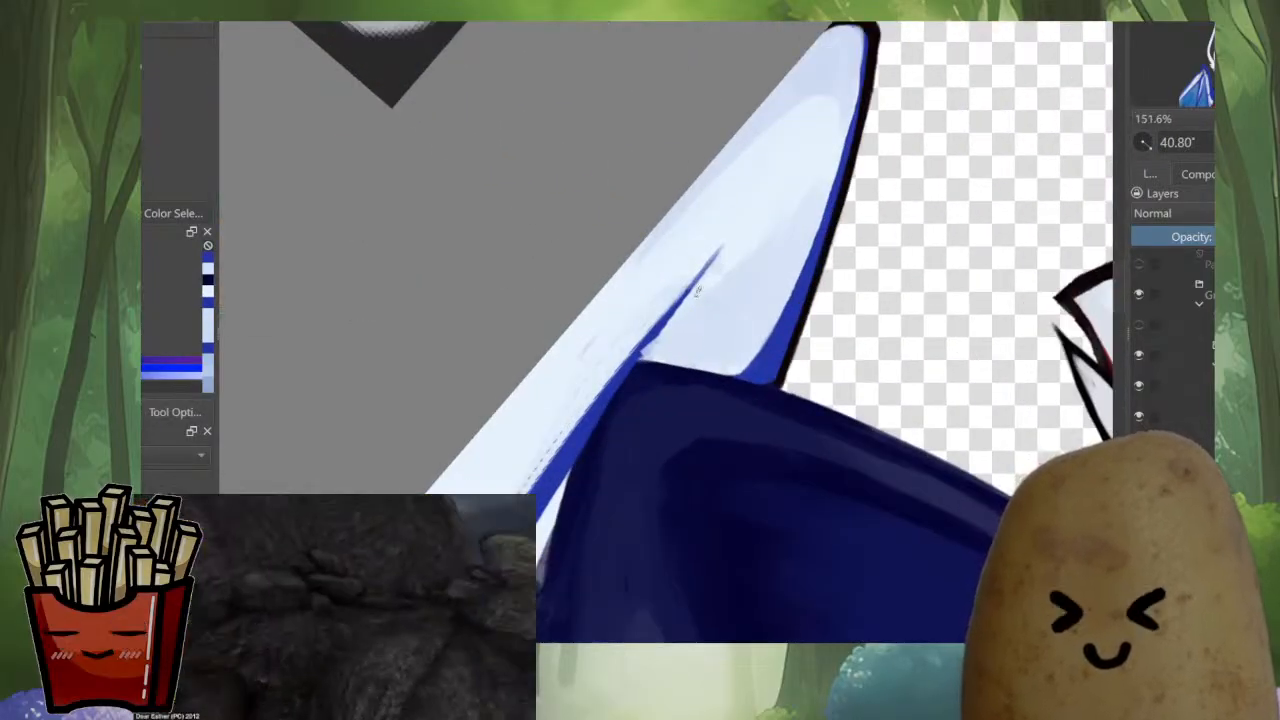
left_click_drag(716, 252, 648, 343)
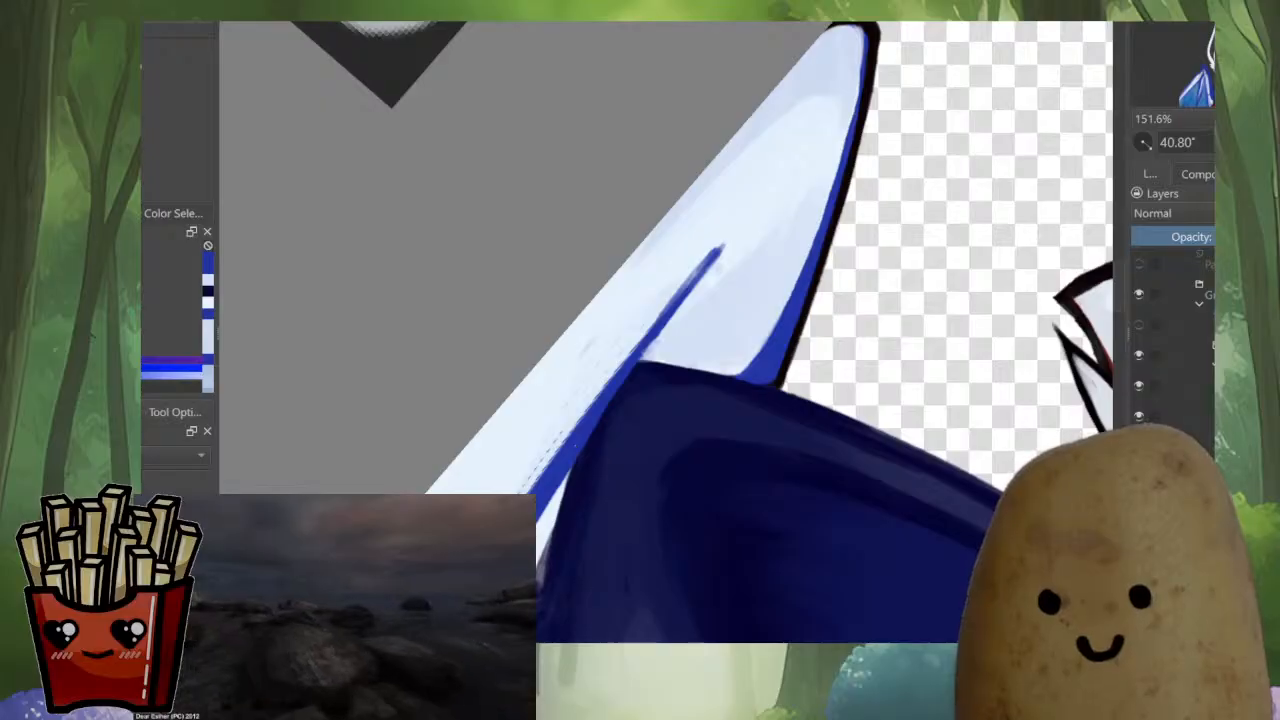
Smooth the rough outer edge of the blue strut and the adjoining membrane with pale blue
mouse_move(655, 270)
left_mouse_down()
mouse_move(540, 408)
mouse_move(524, 482)
left_mouse_up()
key("ctrl+z")
left_click(638, 289, "ctrl")
left_click_drag(584, 364, 557, 440)
left_click_drag(680, 286, 560, 444)
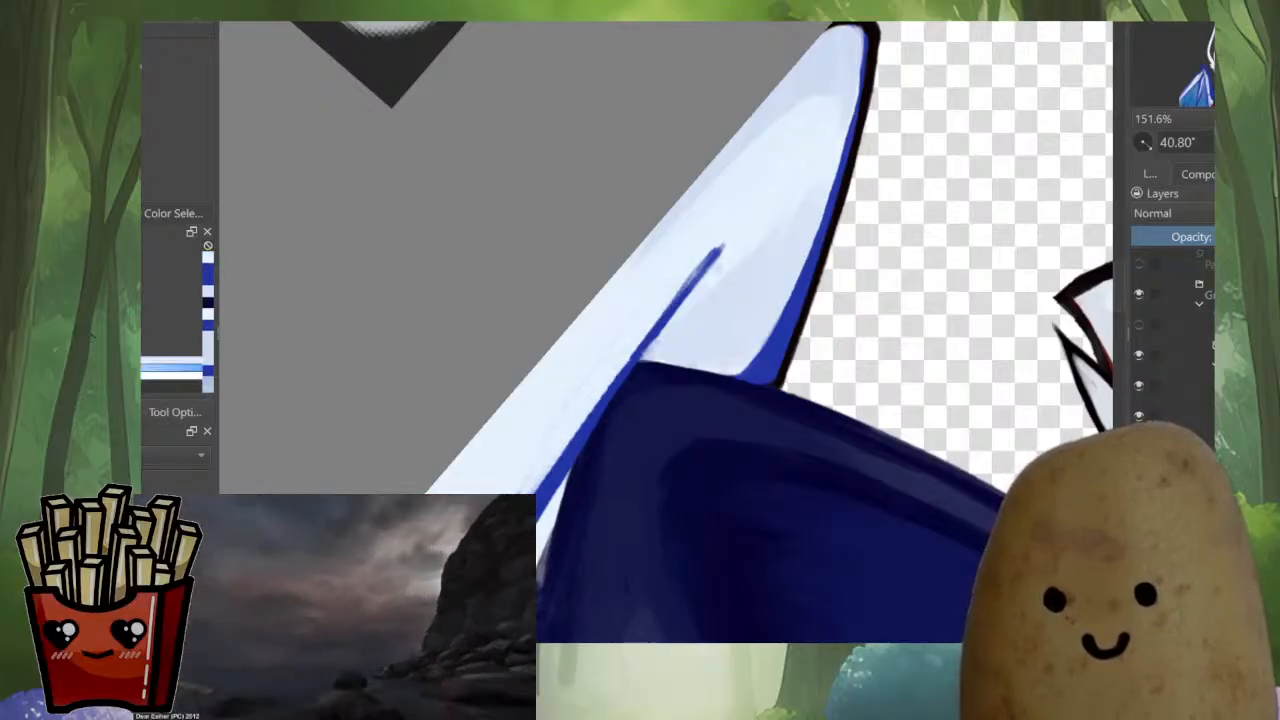
Even out the outer edge of the blue wing strut along the cloak with blue strokes down to the cloak's lower folds
scroll(666, 332, "down", 4)
scroll(666, 332, "up", 3)
scroll(666, 332, "down", 1)
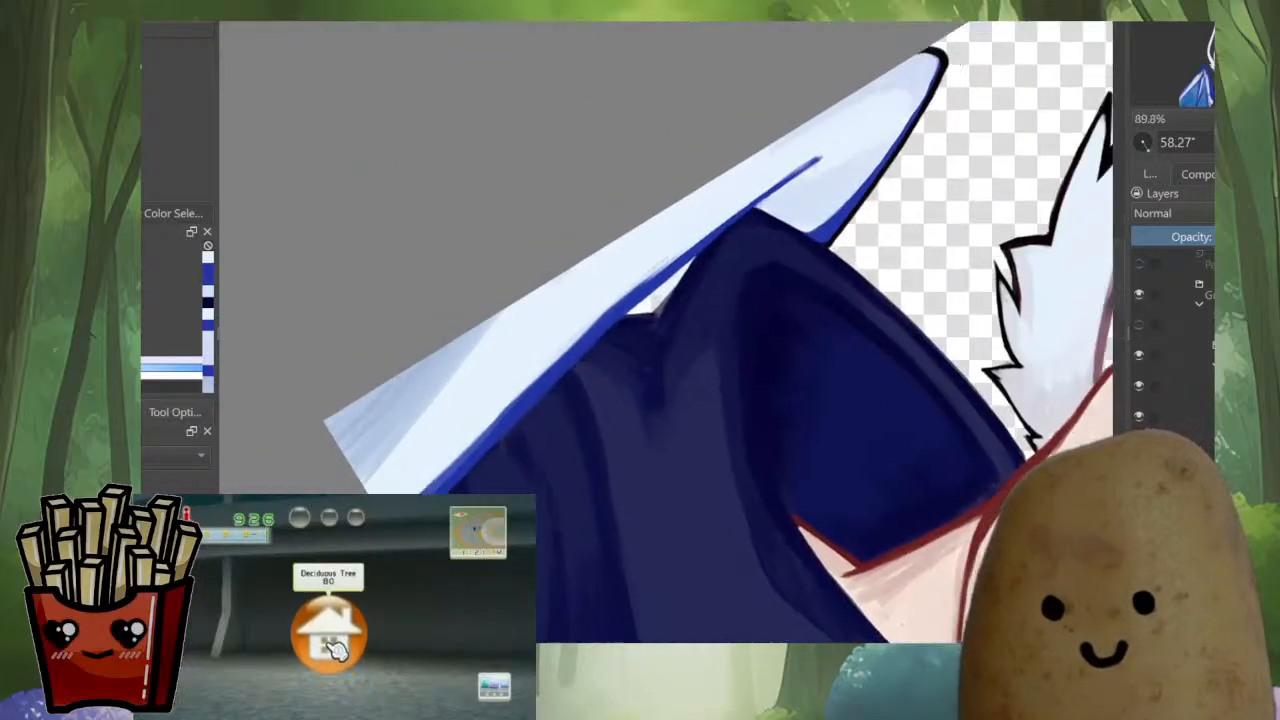
left_click_drag(720, 226, 612, 317)
key("ctrl+z")
left_click_drag(689, 250, 488, 428)
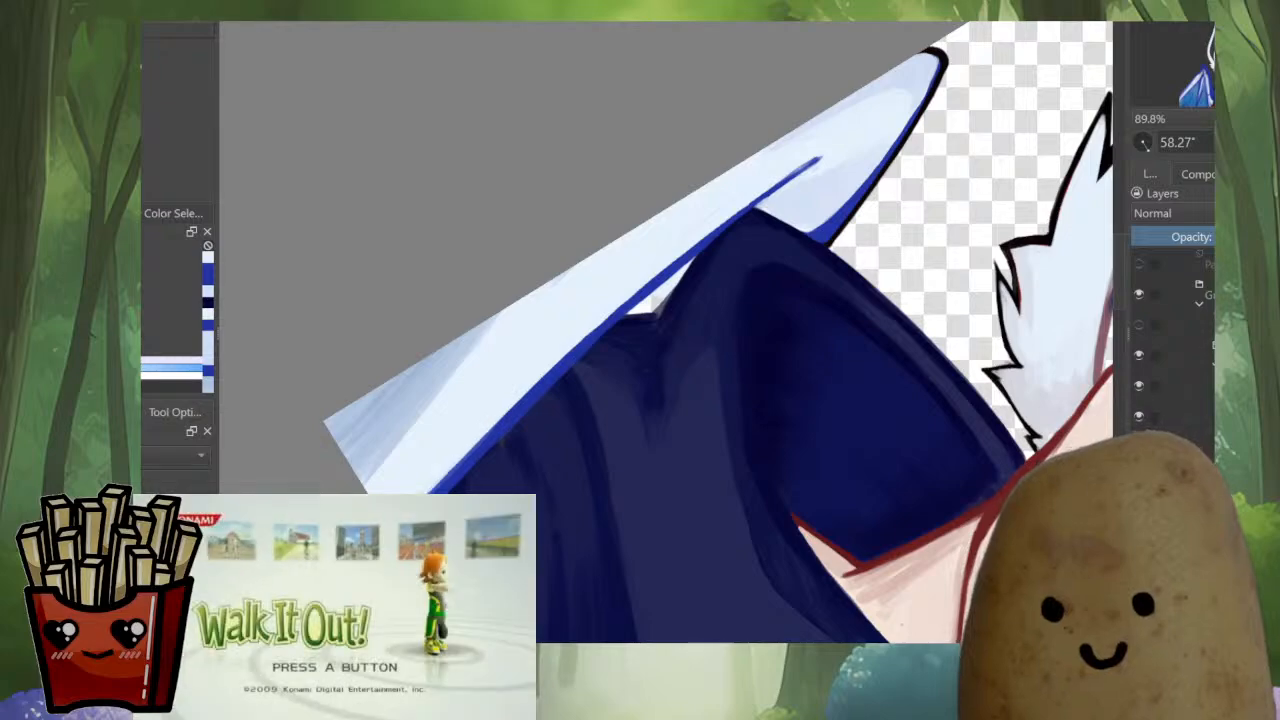
left_click(465, 468, "ctrl")
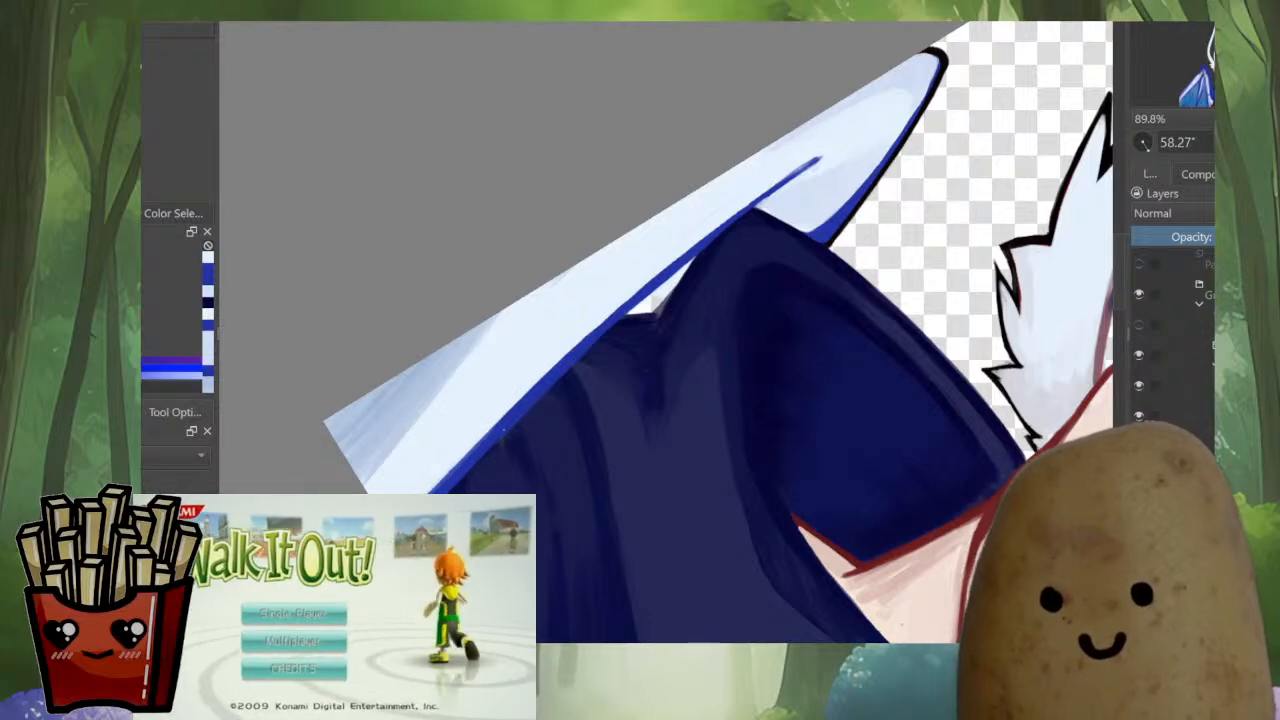
left_click_drag(493, 443, 459, 484)
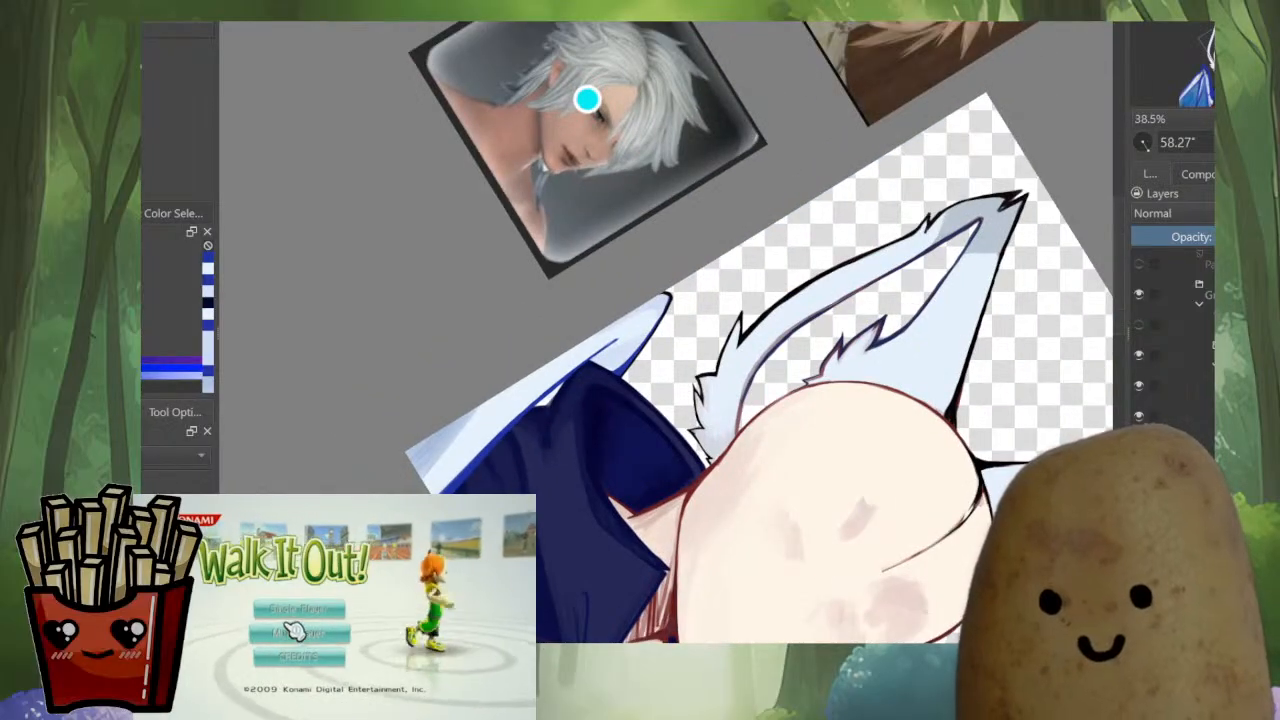
Check the mirrored portrait, then thin the blue strut beside the cloak by painting pale blue along its outer side
key("m")
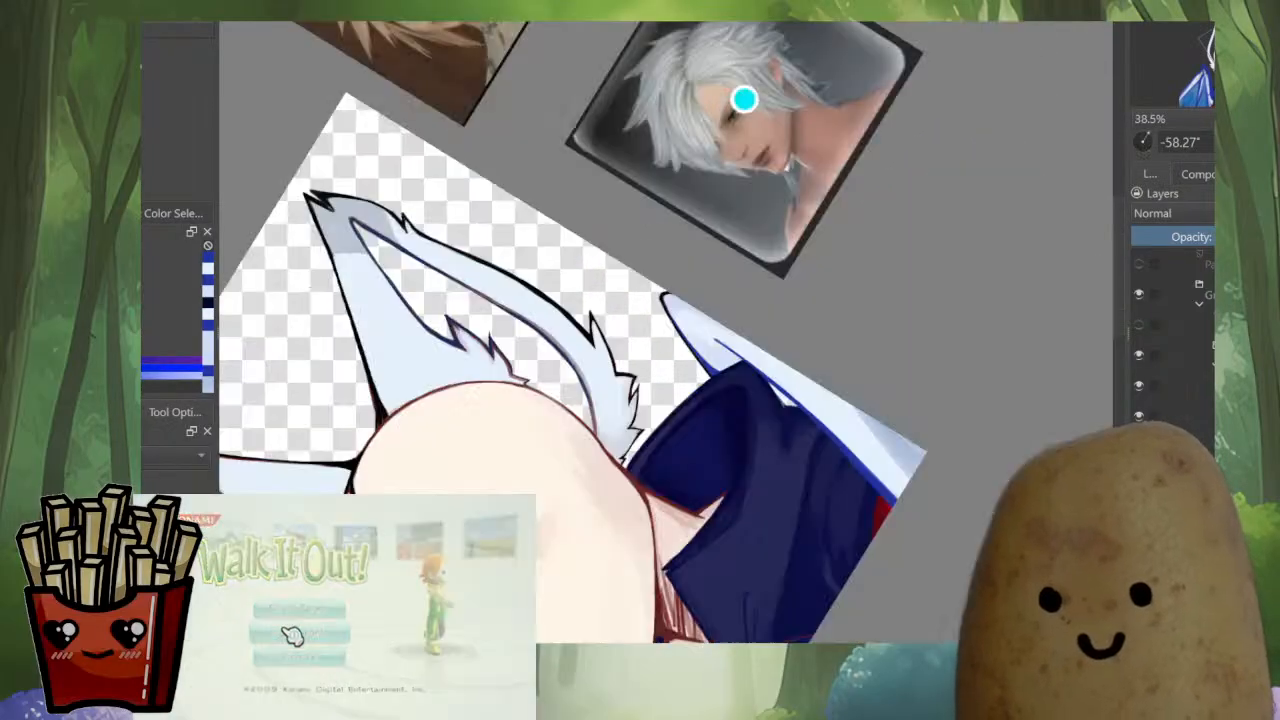
mouse_move(745, 100)
left_mouse_down()
mouse_move(831, 151)
mouse_move(895, 254)
mouse_move(911, 217)
mouse_move(931, 303)
left_mouse_up()
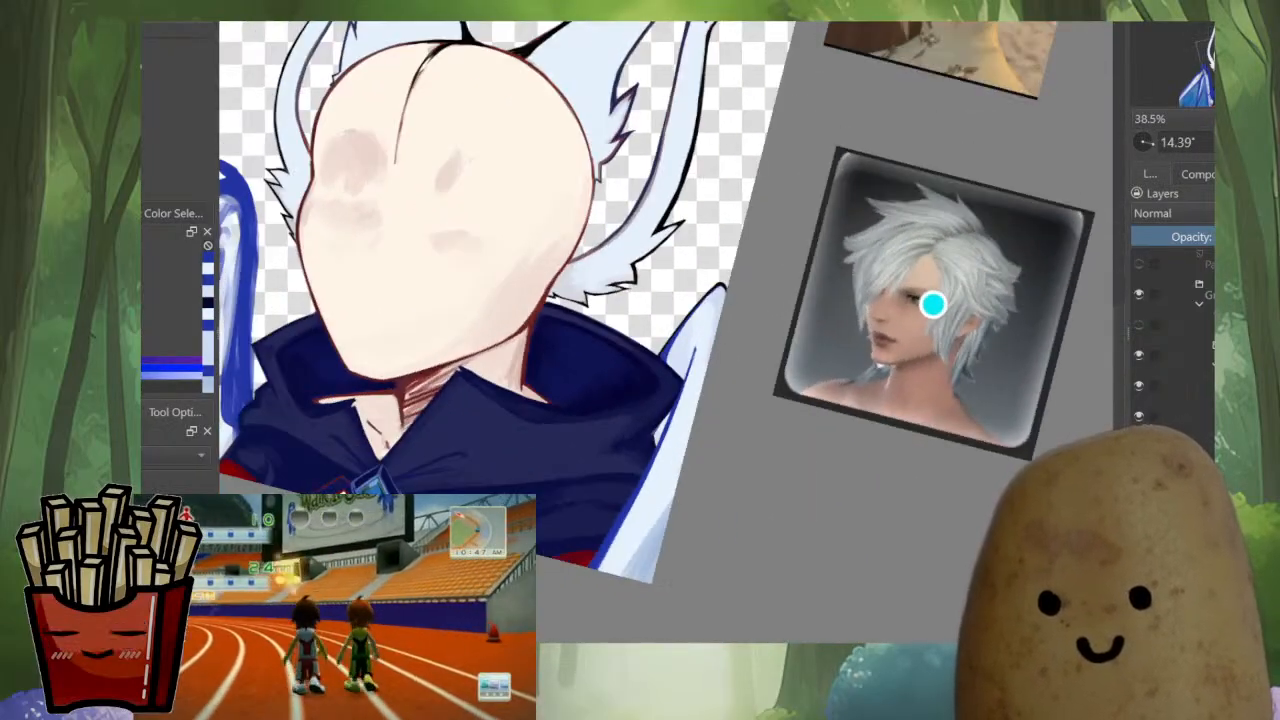
mouse_move(673, 569)
left_mouse_down()
mouse_move(696, 492)
mouse_move(696, 380)
left_mouse_up()
left_click_drag(628, 510, 689, 430)
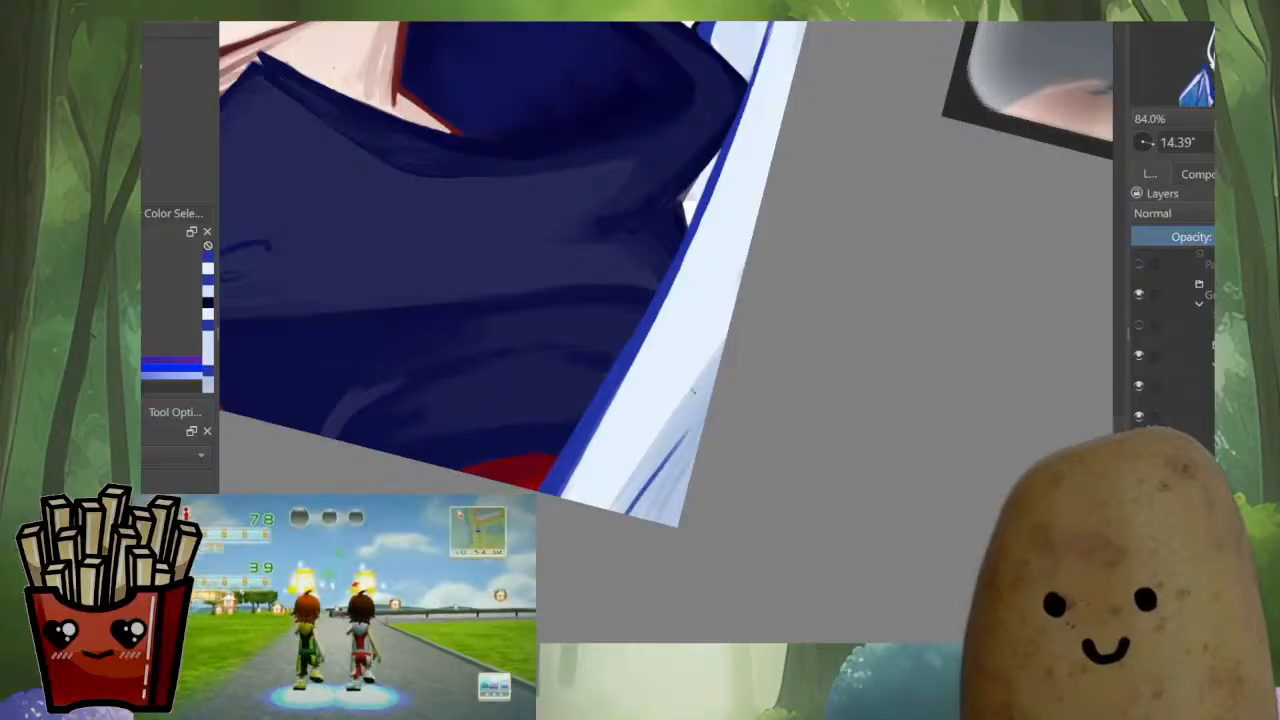
left_click(658, 407, "ctrl")
left_click_drag(702, 374, 681, 401)
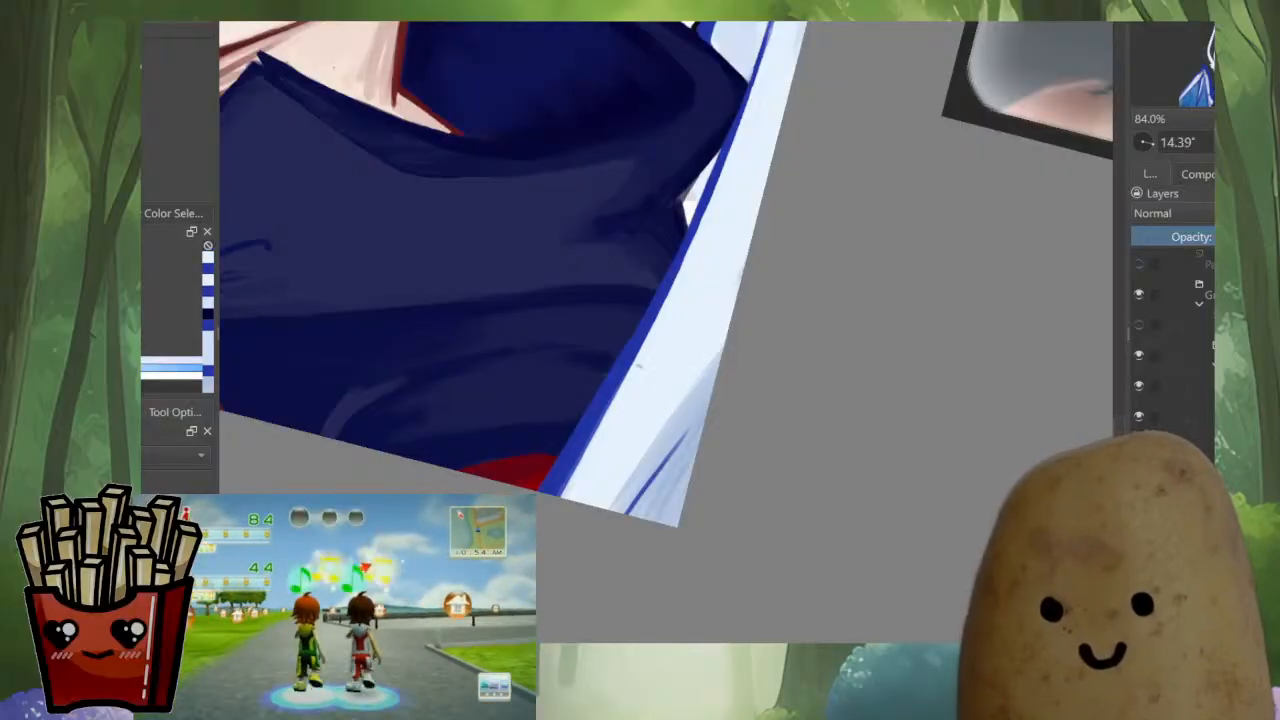
left_click_drag(682, 265, 610, 407)
key("ctrl+z")
mouse_move(621, 461)
left_mouse_down()
mouse_move(582, 443)
mouse_move(576, 406)
left_mouse_up()
key("ctrl+z")
key("ctrl+z")
mouse_move(518, 452)
left_mouse_down()
mouse_move(760, 213)
mouse_move(506, 446)
left_mouse_up()
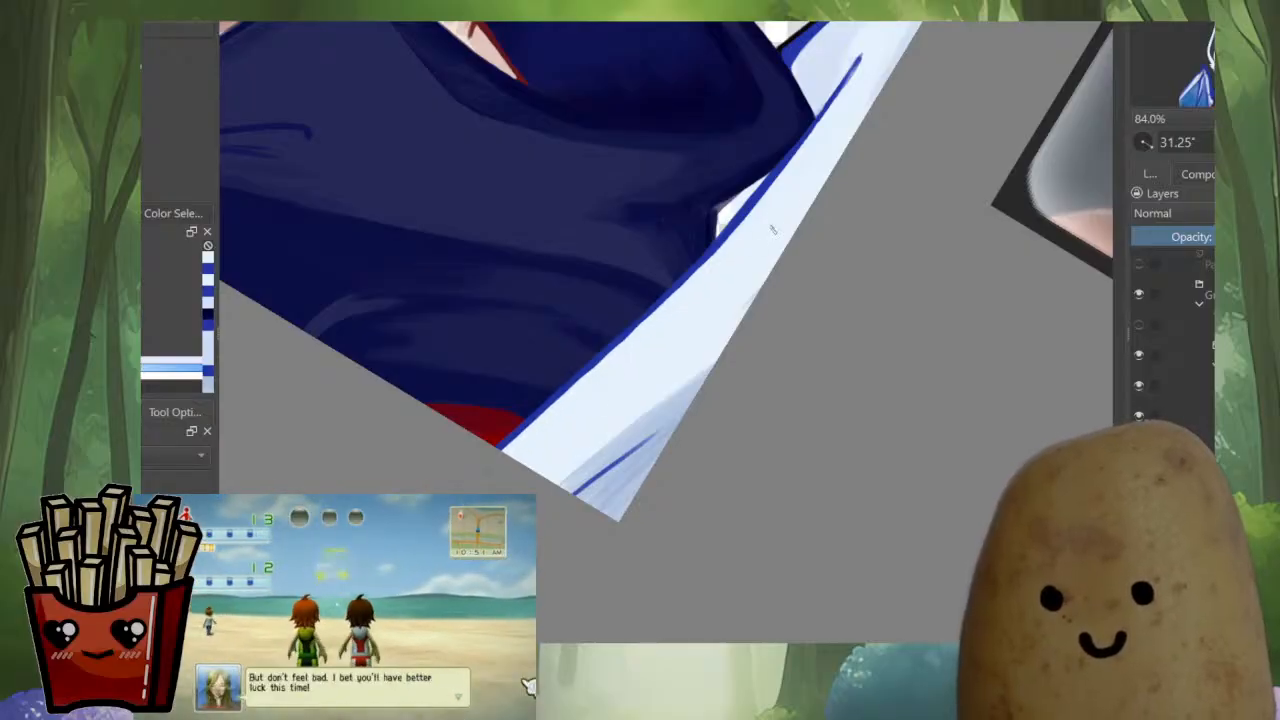
Redraw the upper end of the inner strut in blue, from its tip down past the collar's corner
mouse_move(757, 266)
left_mouse_down("ctrl")
mouse_move(752, 400)
mouse_move(785, 345)
mouse_move(778, 378)
left_mouse_up("ctrl")
left_click_drag(710, 300, 712, 205, "ctrl")
left_click_drag(762, 110, 765, 78, "ctrl")
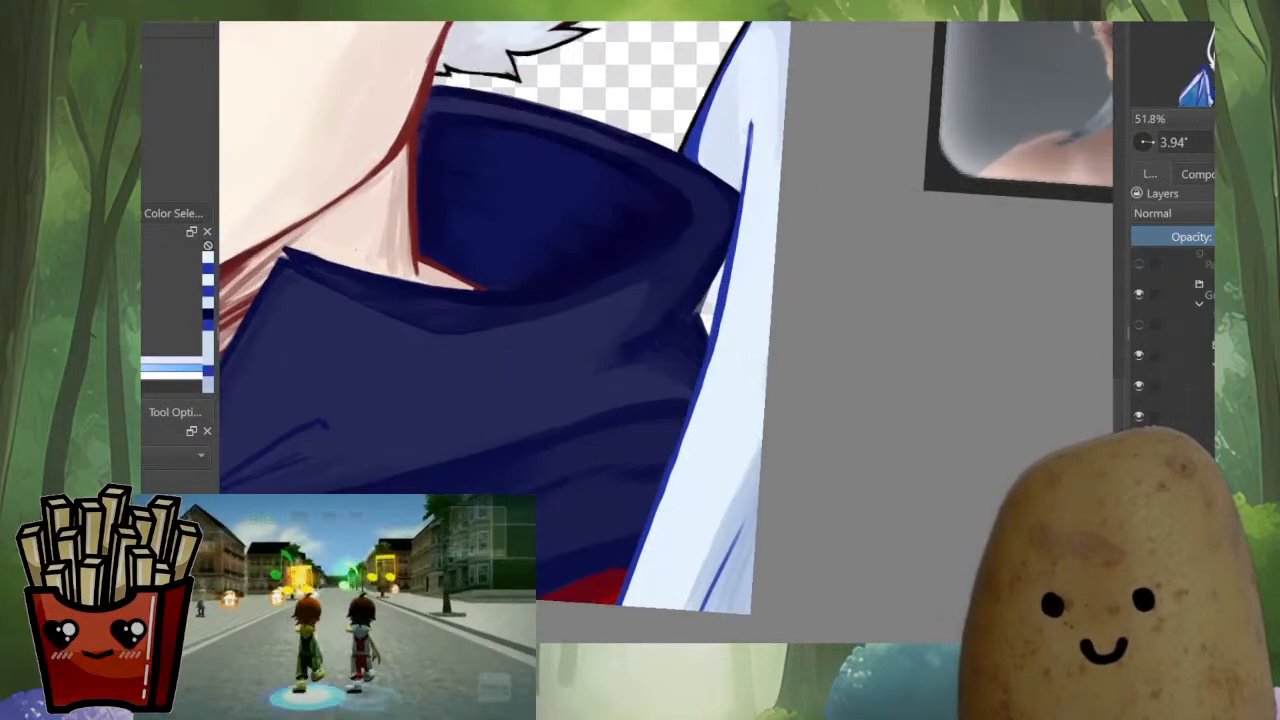
left_click(752, 138, "ctrl")
left_click_drag(751, 125, 723, 291)
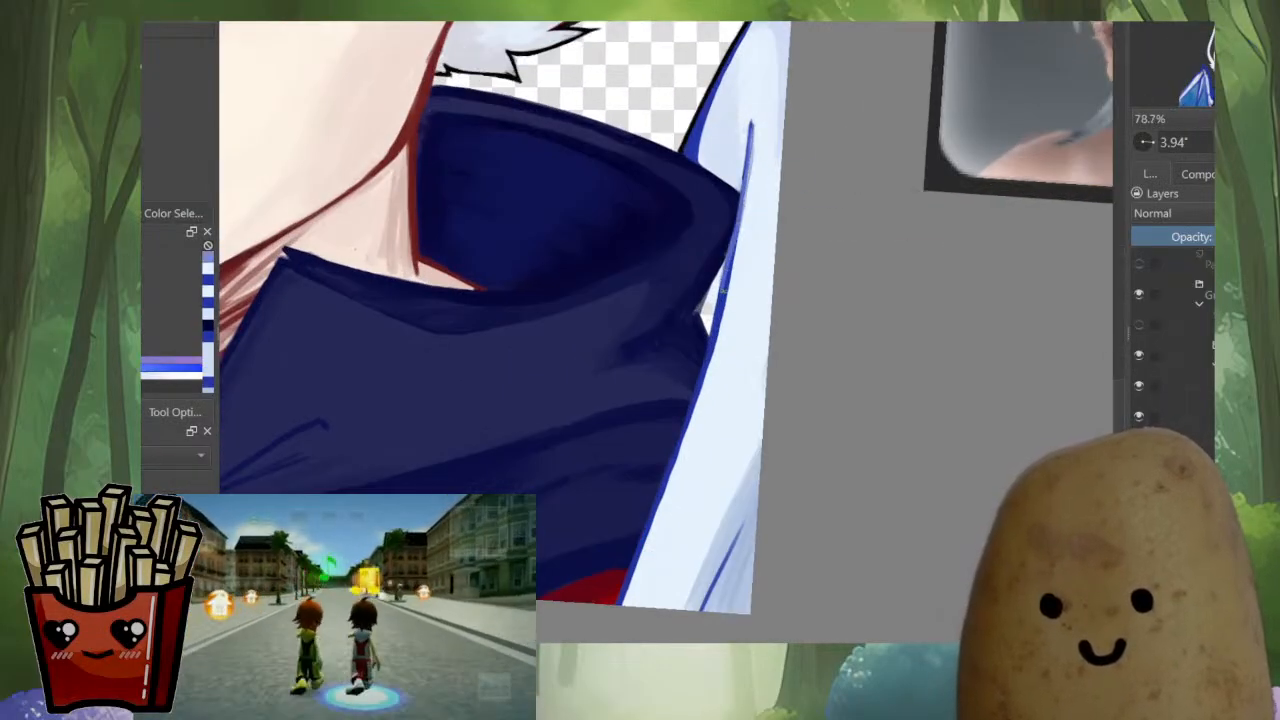
key("ctrl+z")
left_click(750, 124, "ctrl")
left_click_drag(750, 132, 735, 240)
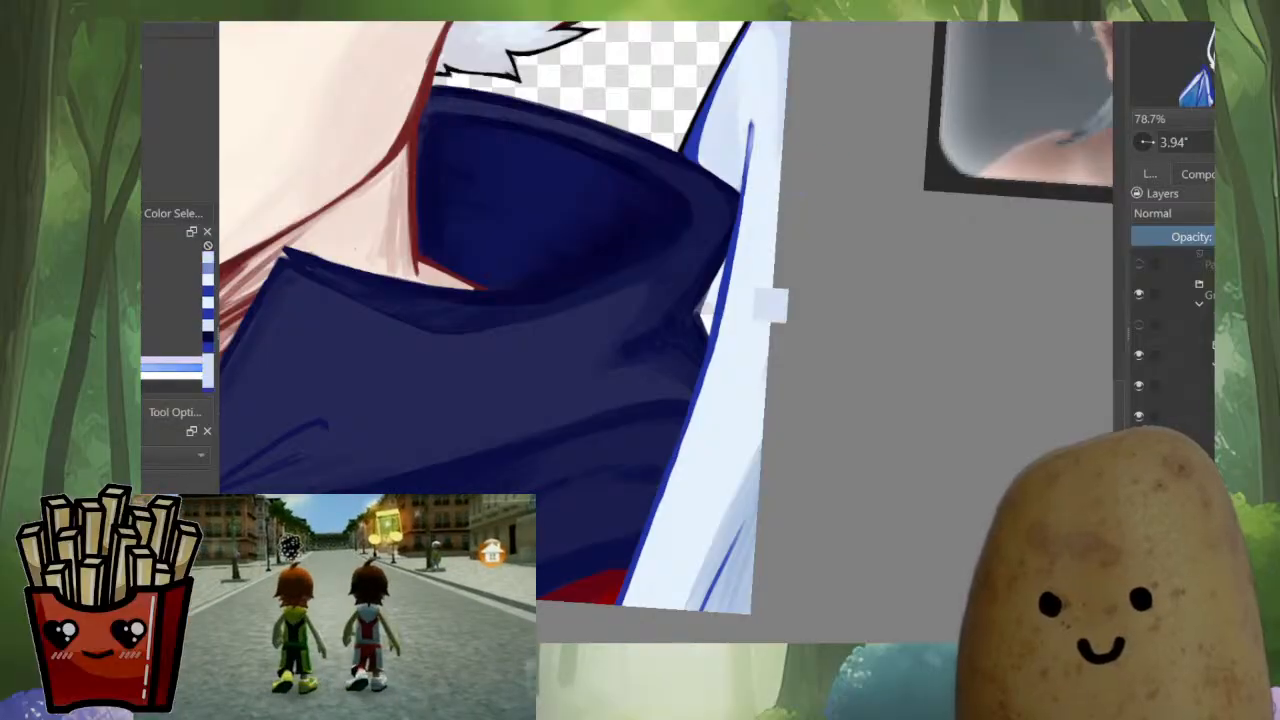
left_click(731, 265, "ctrl")
left_click_drag(751, 124, 746, 190)
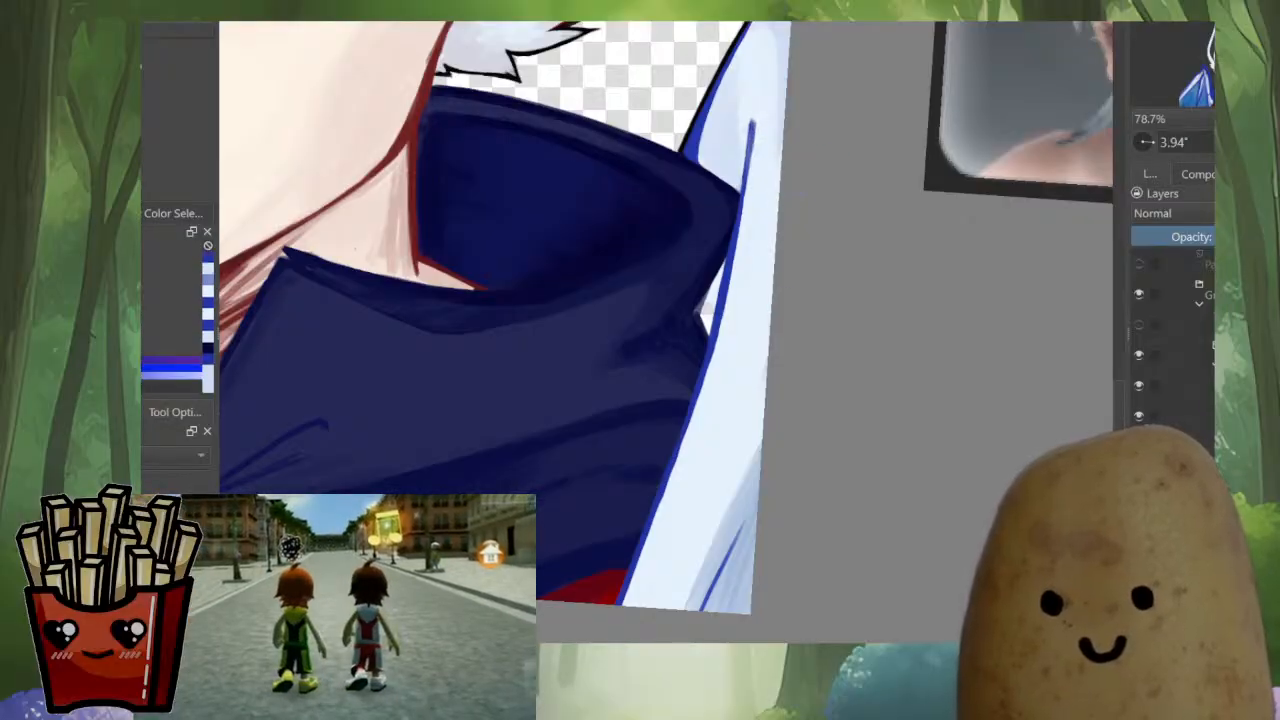
Thicken the lower strut in blue along the cloak to the canvas edge and check the portrait mirrored
left_click_drag(703, 376, 683, 452)
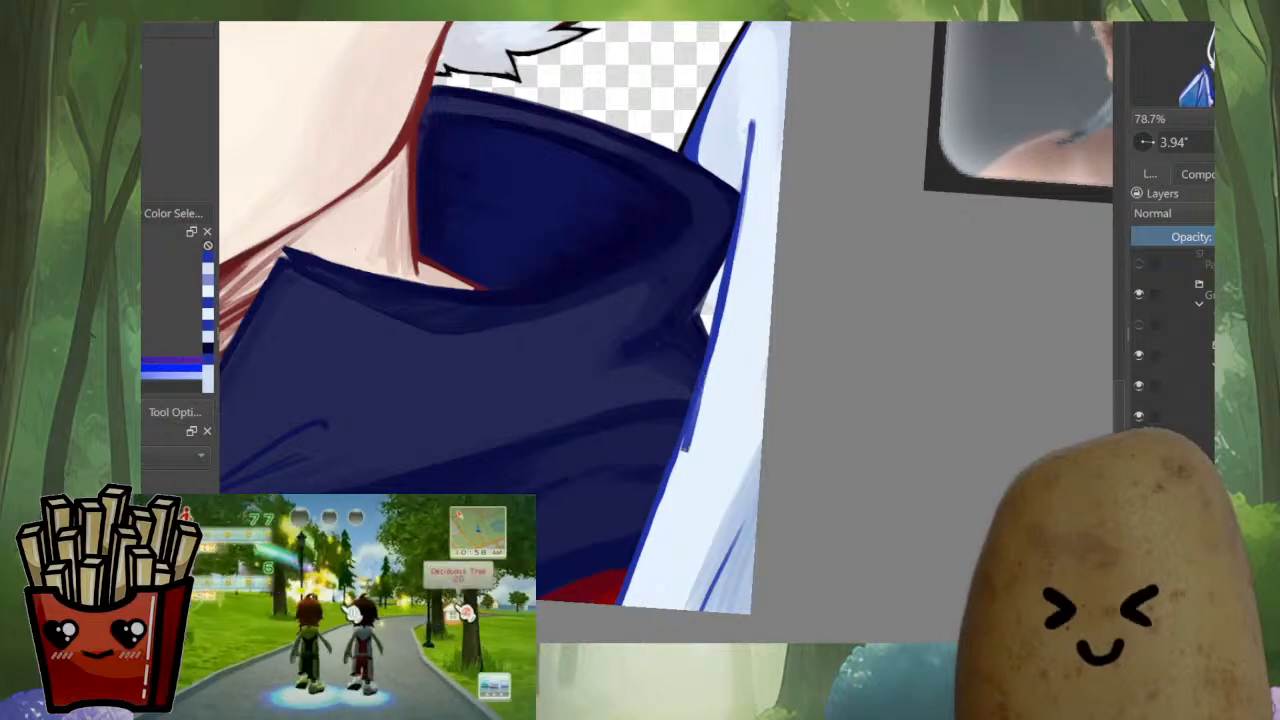
key("ctrl+z")
left_click_drag(701, 382, 632, 589)
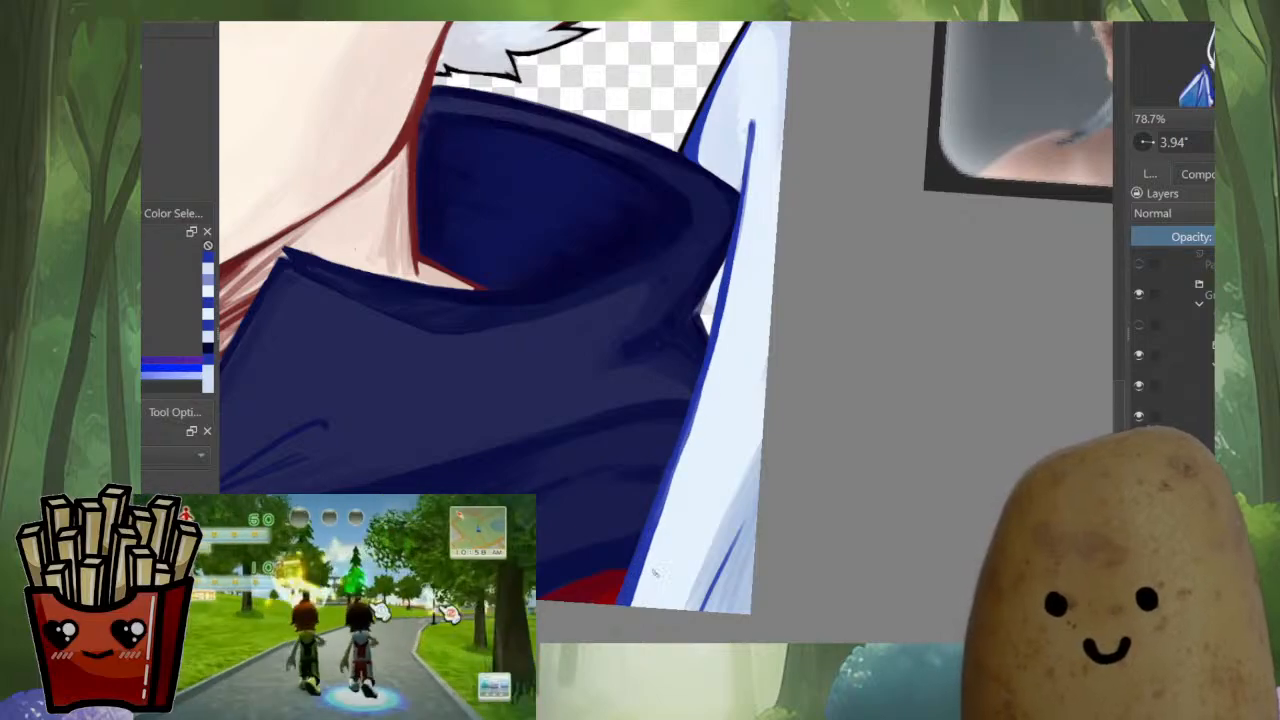
key("m")
left_click_drag(786, 574, 698, 600)
left_click_drag(634, 441, 634, 570)
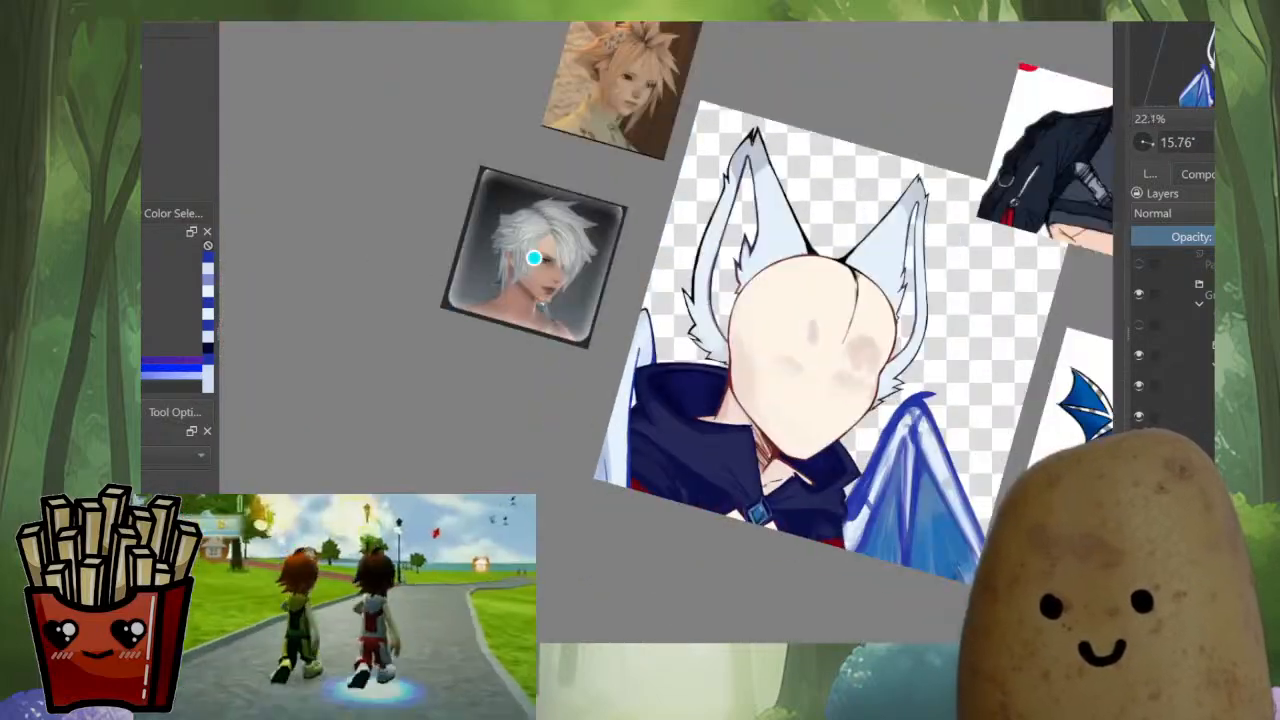
Cover the blue fold line in the membrane's lower corner with pale blue and touch up the strut beside the collar
key("m")
mouse_move(727, 485)
left_mouse_down()
mouse_move(676, 496)
mouse_move(676, 389)
mouse_move(686, 457)
mouse_move(674, 485)
left_mouse_up()
left_click(695, 415, "ctrl")
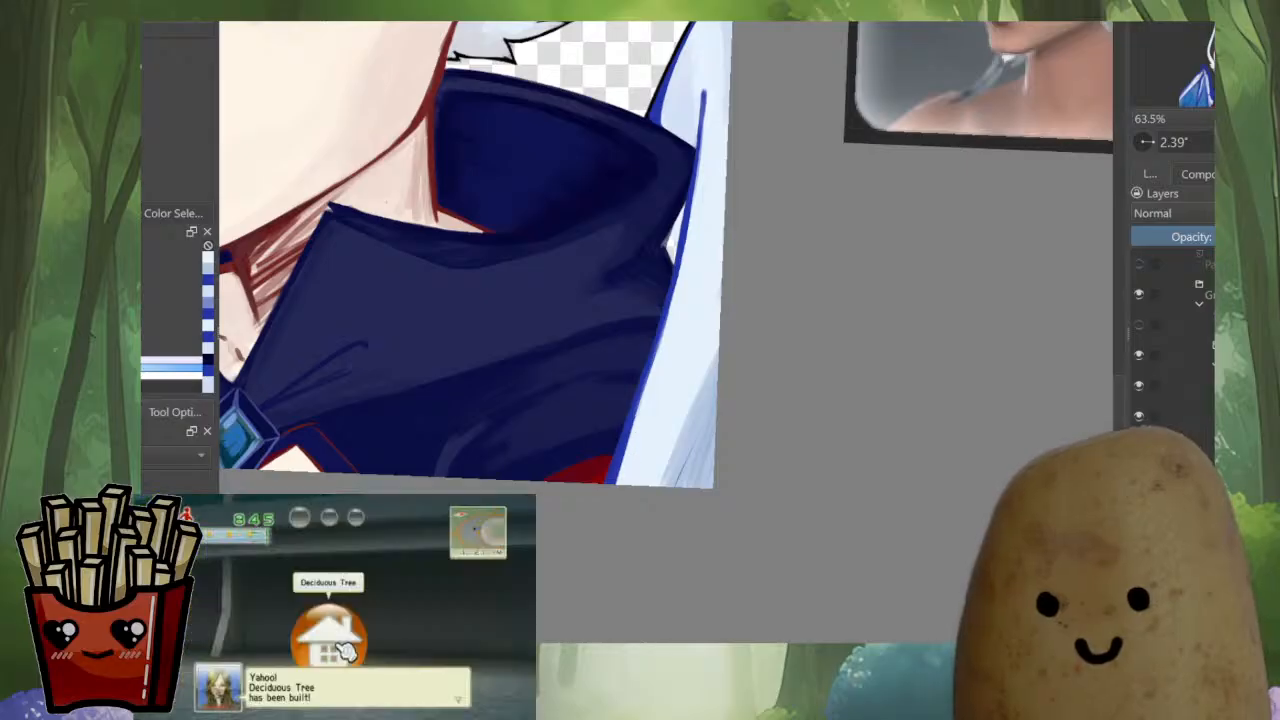
left_click(634, 410, "ctrl")
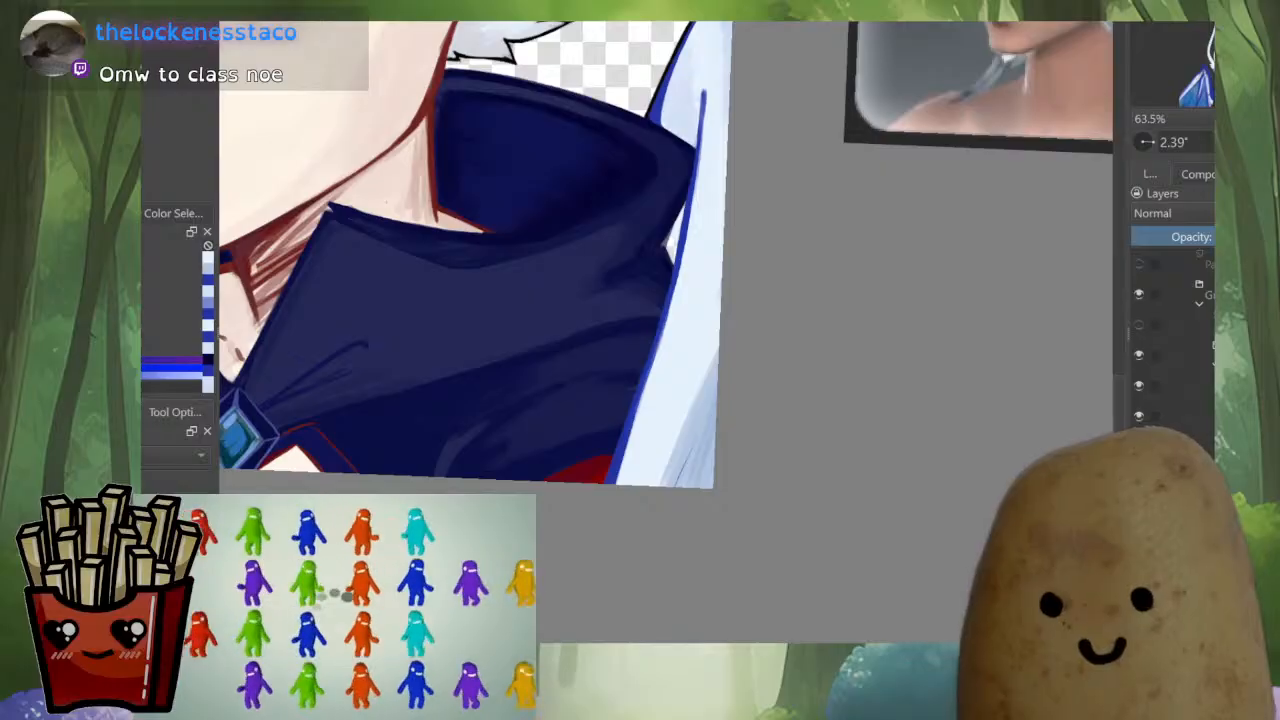
left_click_drag(520, 260, 677, 358)
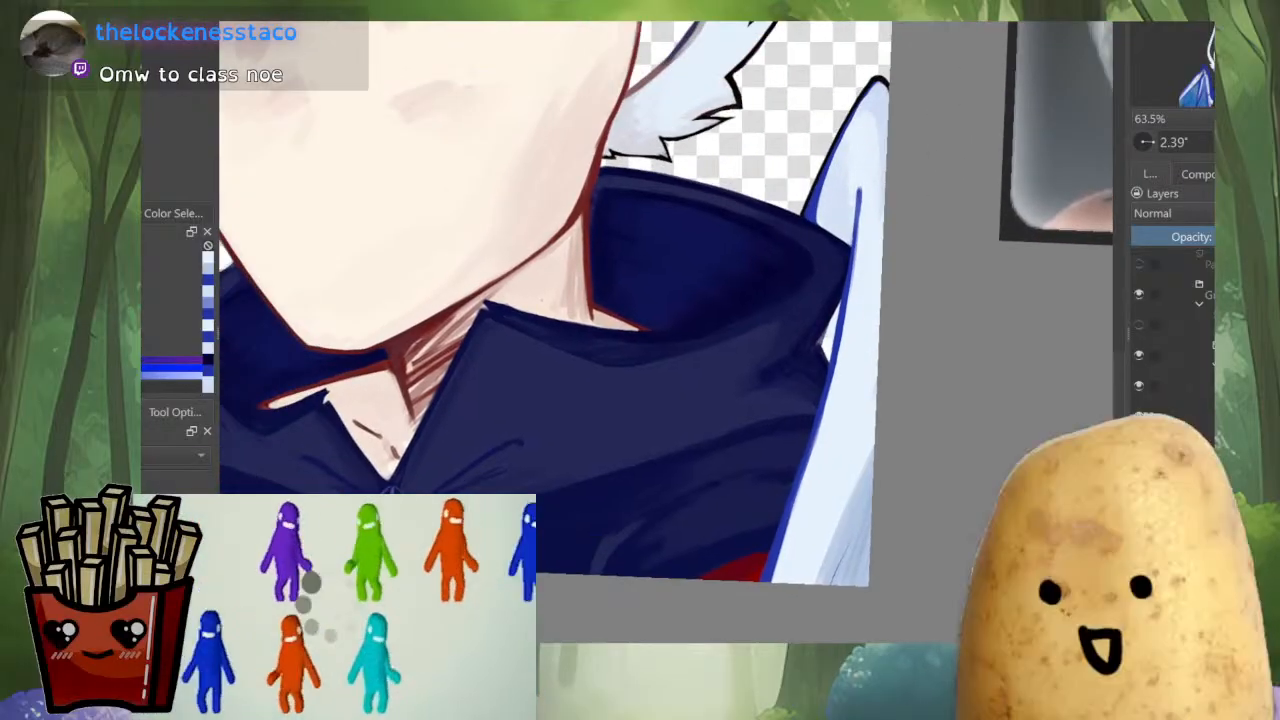
left_click_drag(846, 290, 830, 352)
left_click(857, 398, "ctrl")
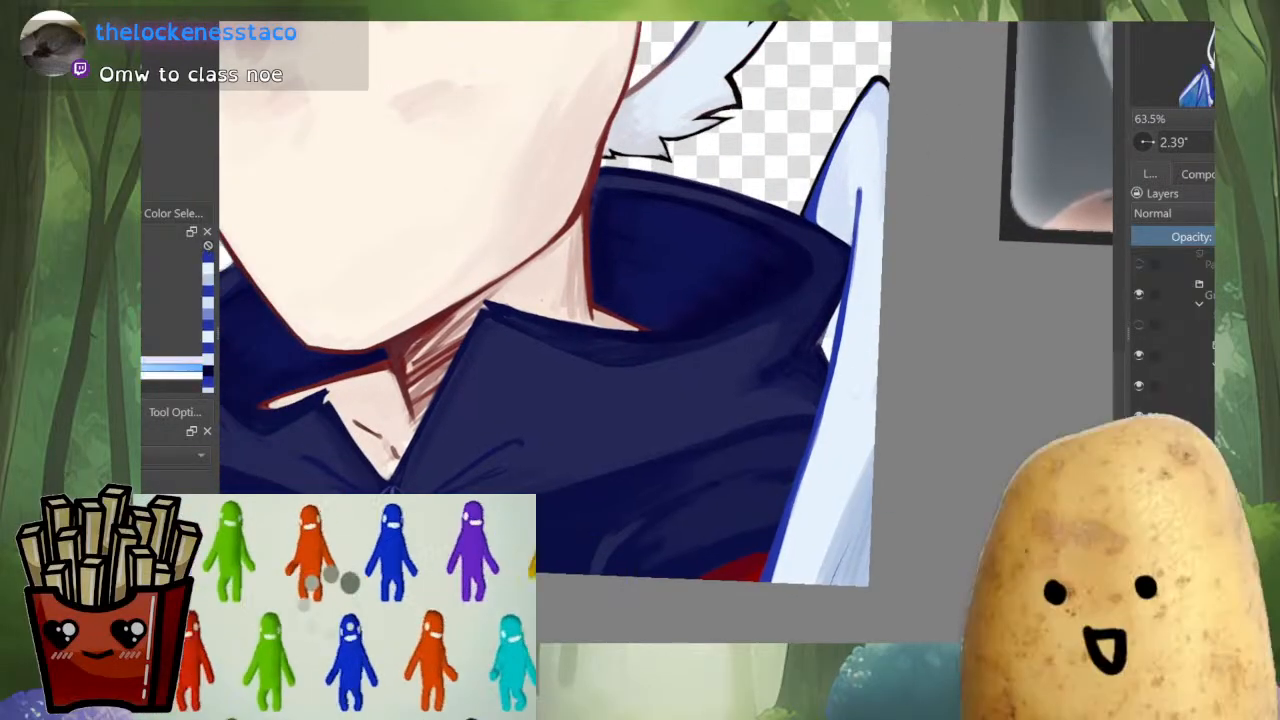
Shade the lower corner of the wing membrane with soft pale blue strokes running down to the canvas edge
left_click(850, 540, "ctrl")
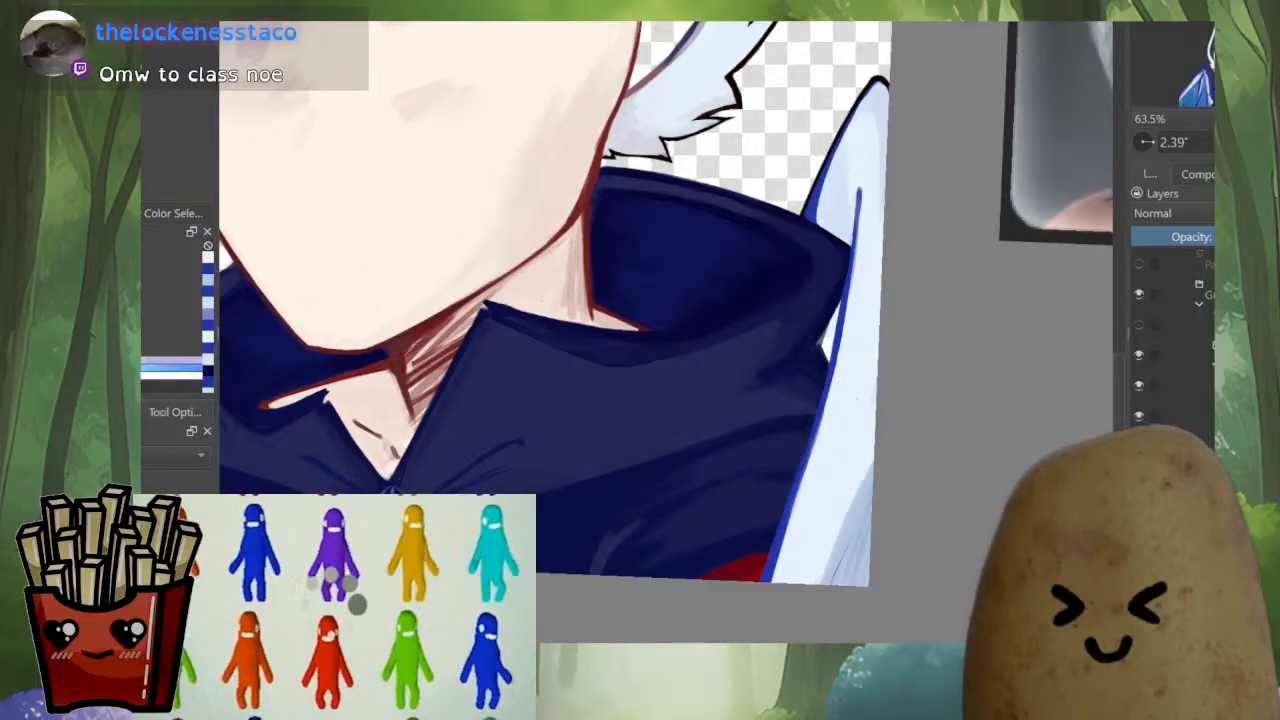
left_click_drag(842, 516, 823, 579)
left_click_drag(866, 452, 840, 565)
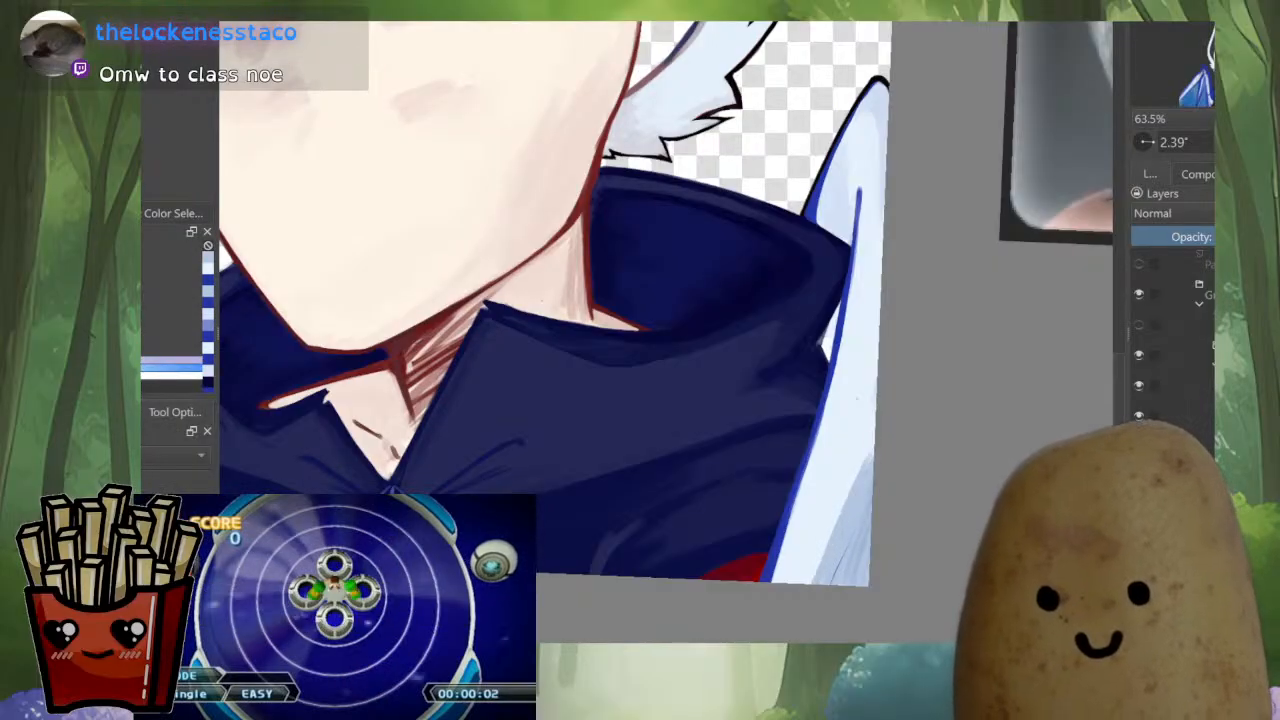
key("ctrl+z")
left_click_drag(869, 452, 816, 580)
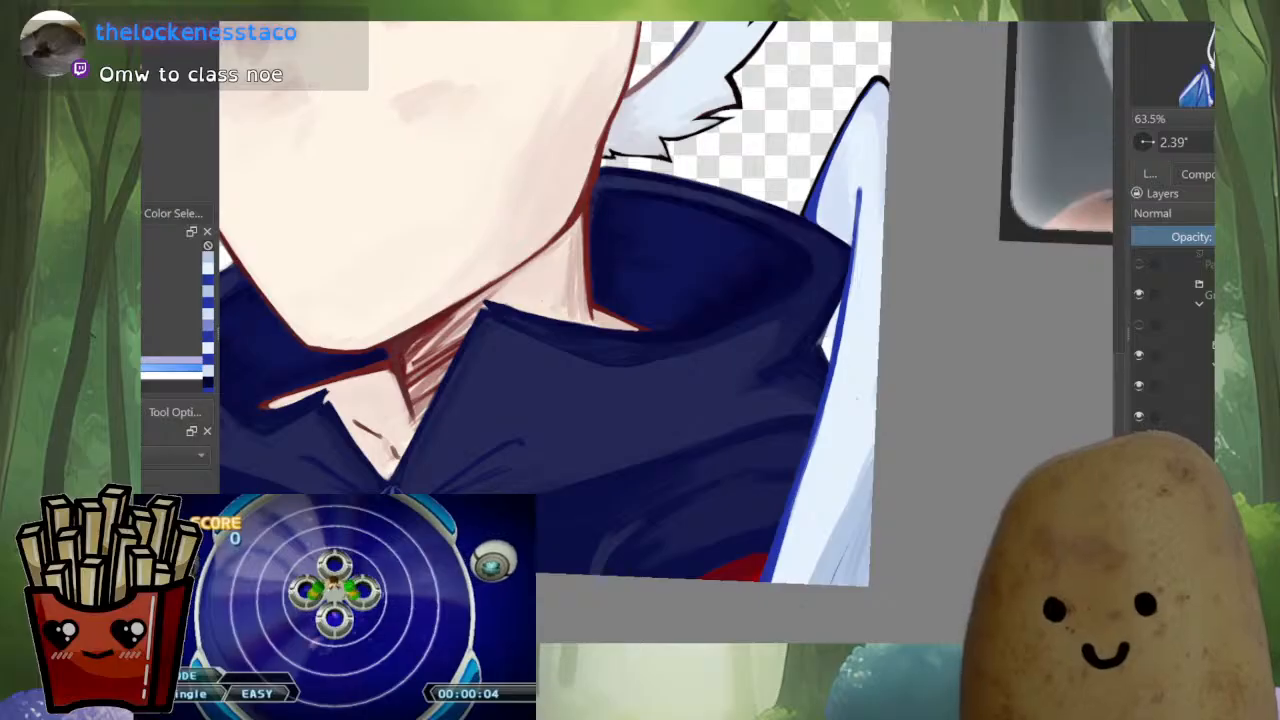
Paint thin blue fold lines in the membrane's lower corner and undo the last stroke
left_click(852, 445, "ctrl")
left_click_drag(869, 452, 813, 582)
left_click_drag(848, 542, 816, 584)
left_click(787, 520, "ctrl")
left_click_drag(856, 538, 826, 584)
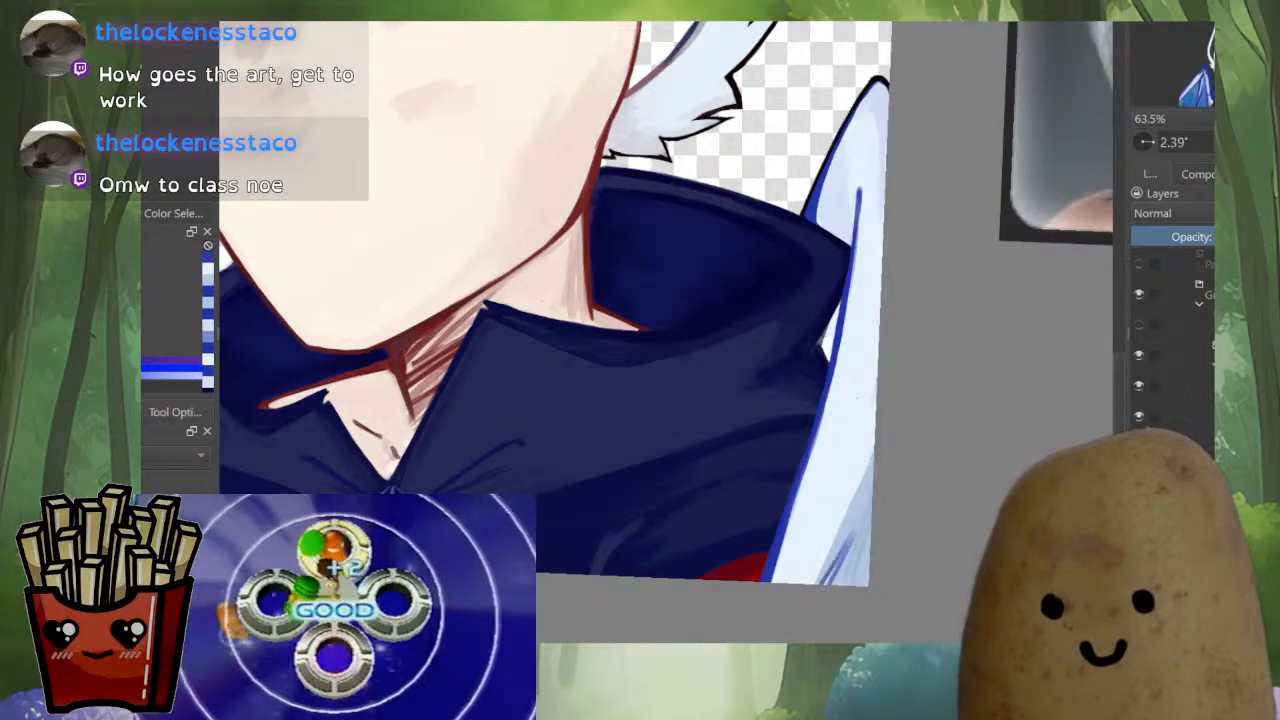
key("ctrl+z")
Refine the blue strut's lower stretch with upward strokes along the cloak edge from the red lining
scroll(903, 447, "down", 10)
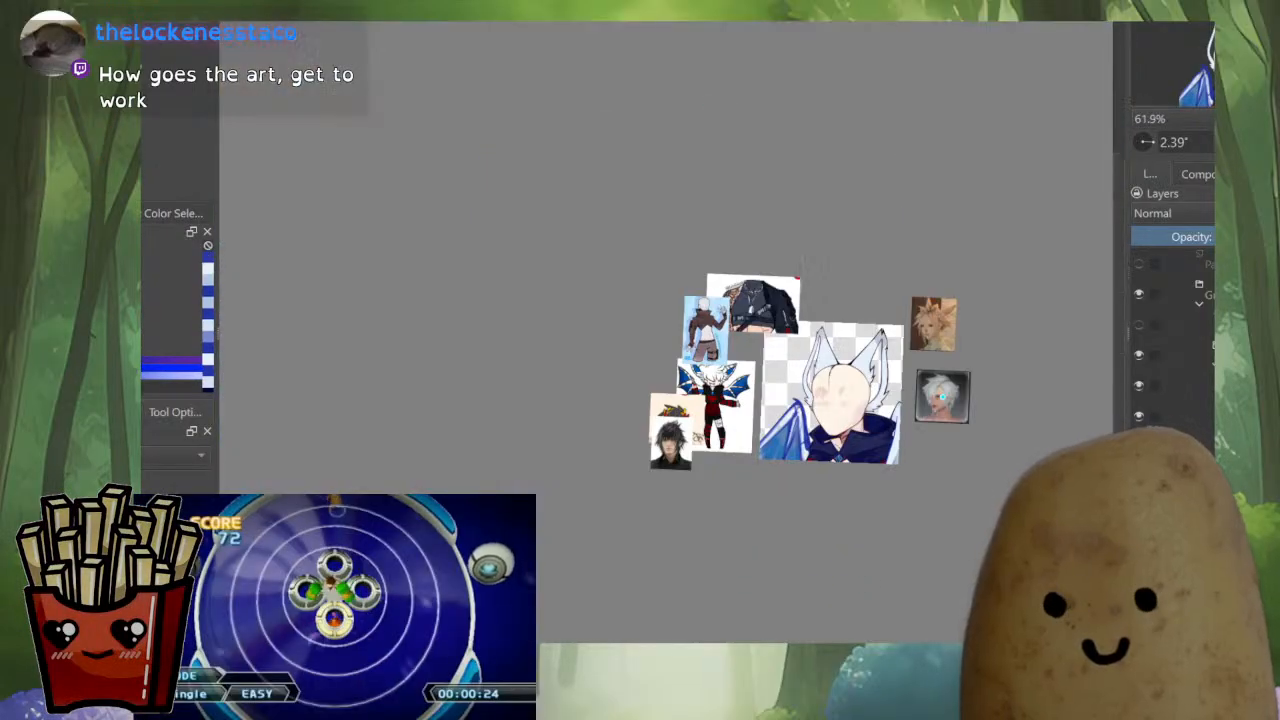
scroll(941, 396, "up", 4)
scroll(874, 469, "up", 5)
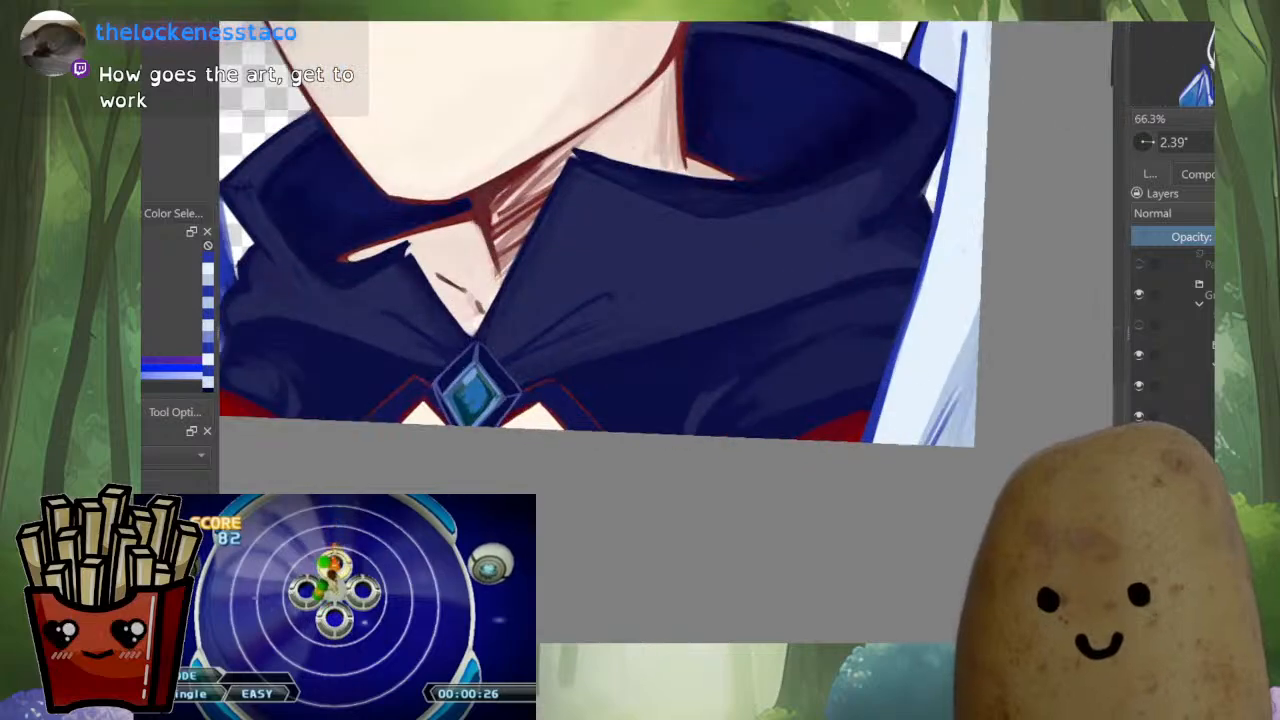
mouse_move(870, 444)
left_mouse_down()
mouse_move(912, 310)
mouse_move(910, 322)
left_mouse_up()
left_click(887, 392, "ctrl")
key("ctrl+z")
left_click(917, 288, "ctrl")
left_click_drag(888, 383, 910, 310)
left_click_drag(867, 438, 903, 322)
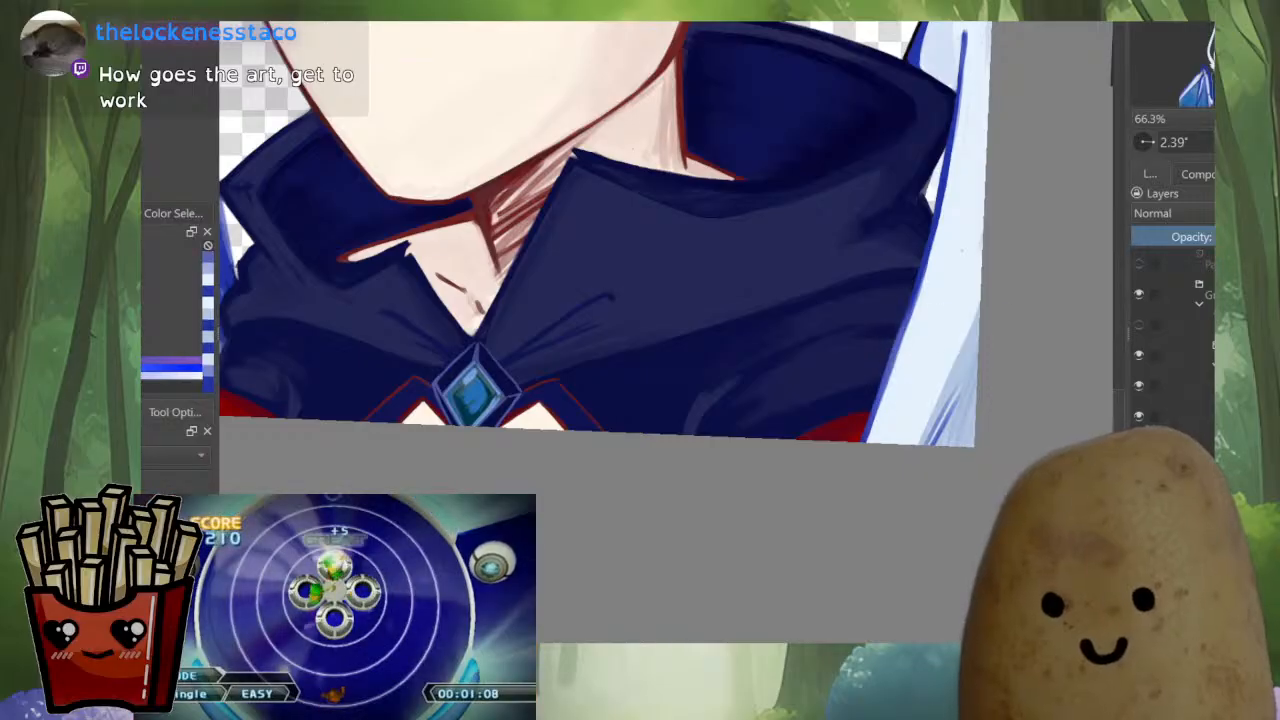
key("ctrl+z")
left_click_drag(884, 390, 911, 306)
left_click(904, 345, "ctrl")
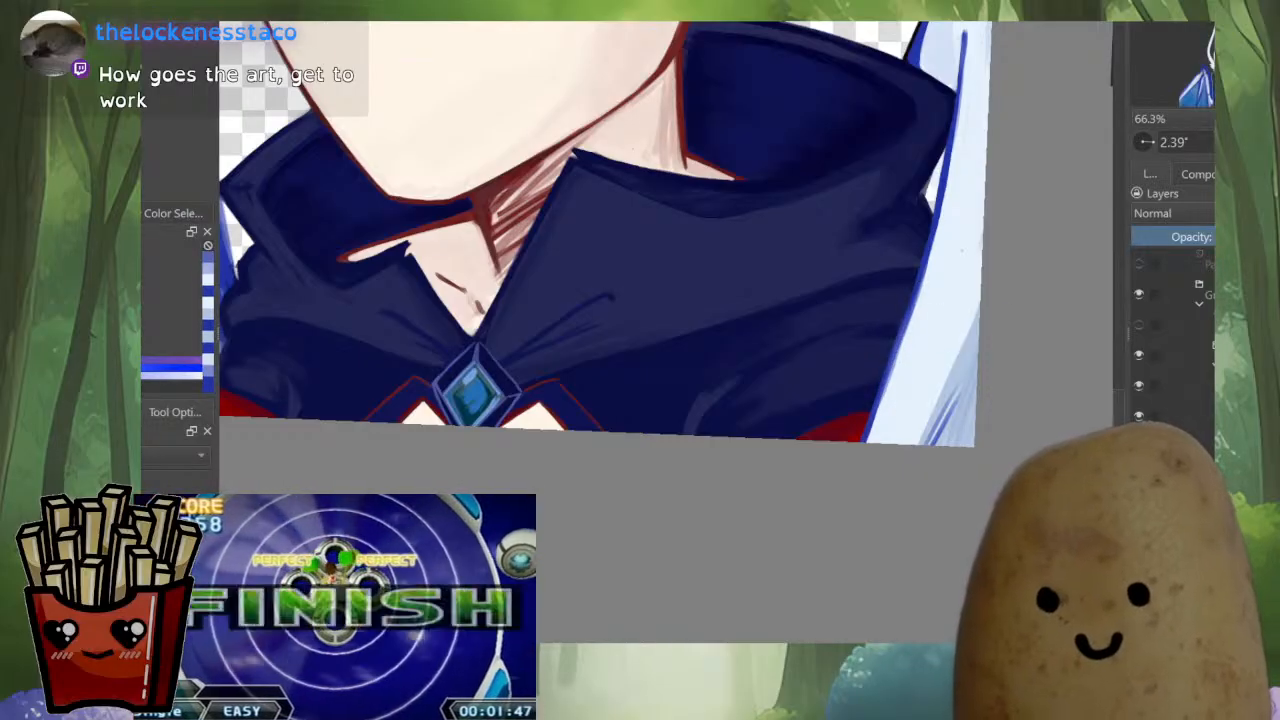
left_click_drag(867, 441, 914, 313)
Check the whole portrait in mirrored view and examine the opposite wing where it meets the hood
scroll(914, 330, "down", 8)
key("m")
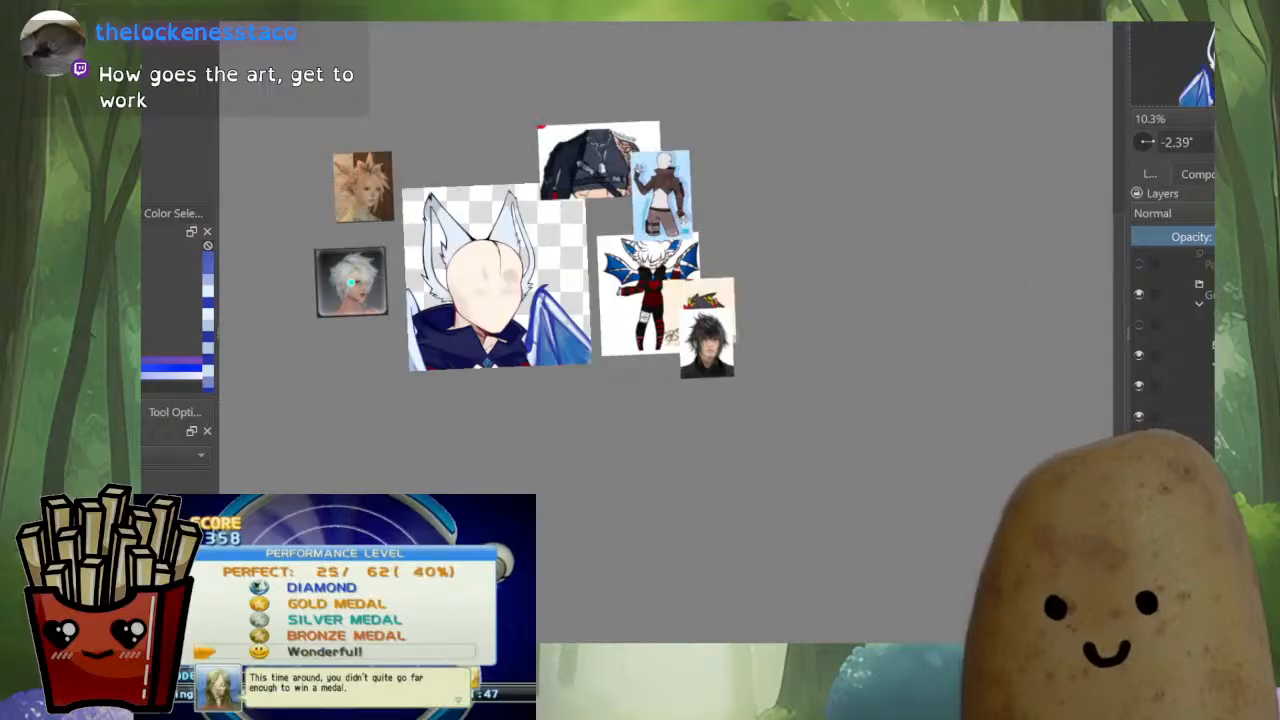
scroll(351, 283, "up", 5)
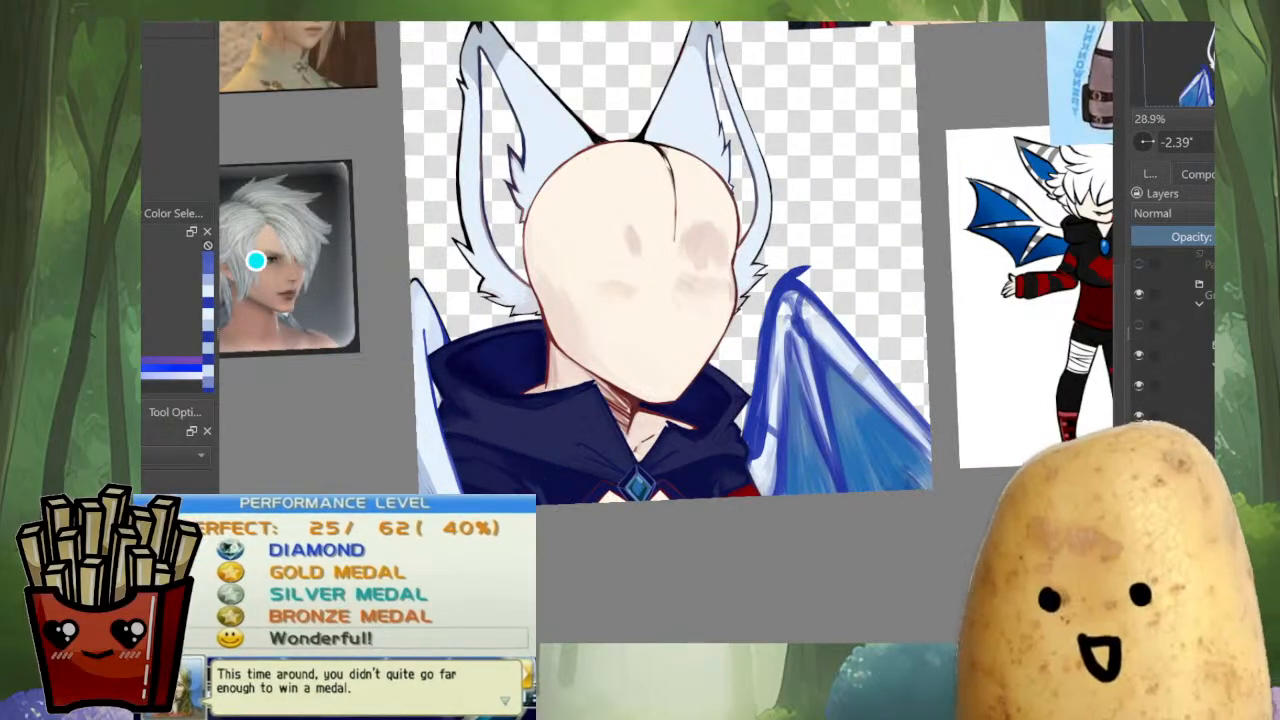
key("m")
scroll(965, 300, "up", 6)
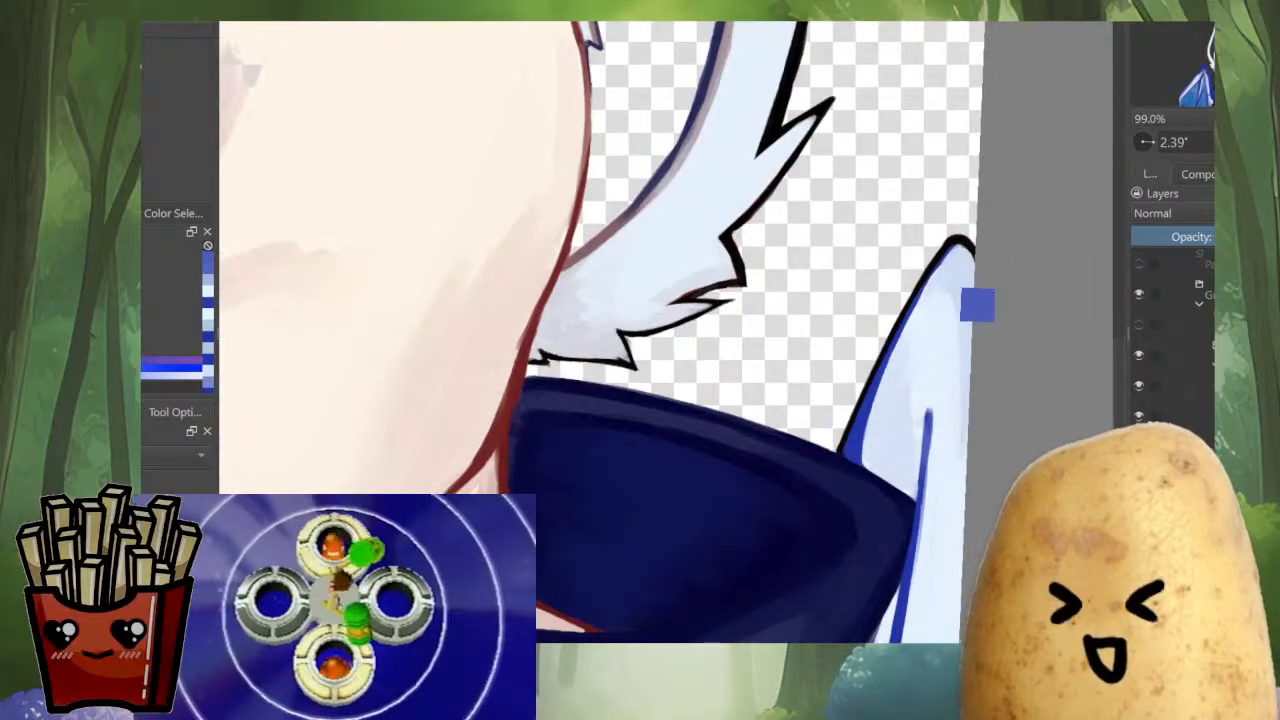
scroll(666, 332, "down", 4)
mouse_move(560, 340)
left_mouse_down()
mouse_move(790, 212)
mouse_move(820, 356)
left_mouse_up()
scroll(586, 480, "up", 5)
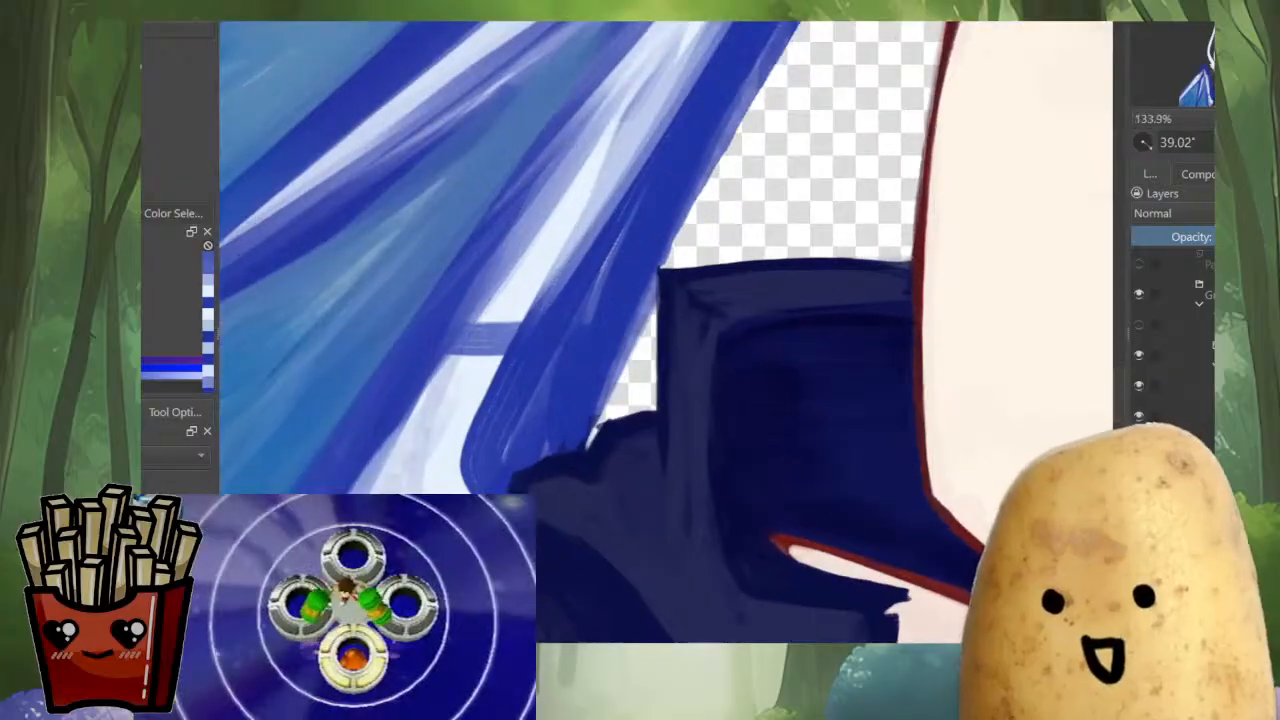
left_click_drag(800, 290, 806, 335)
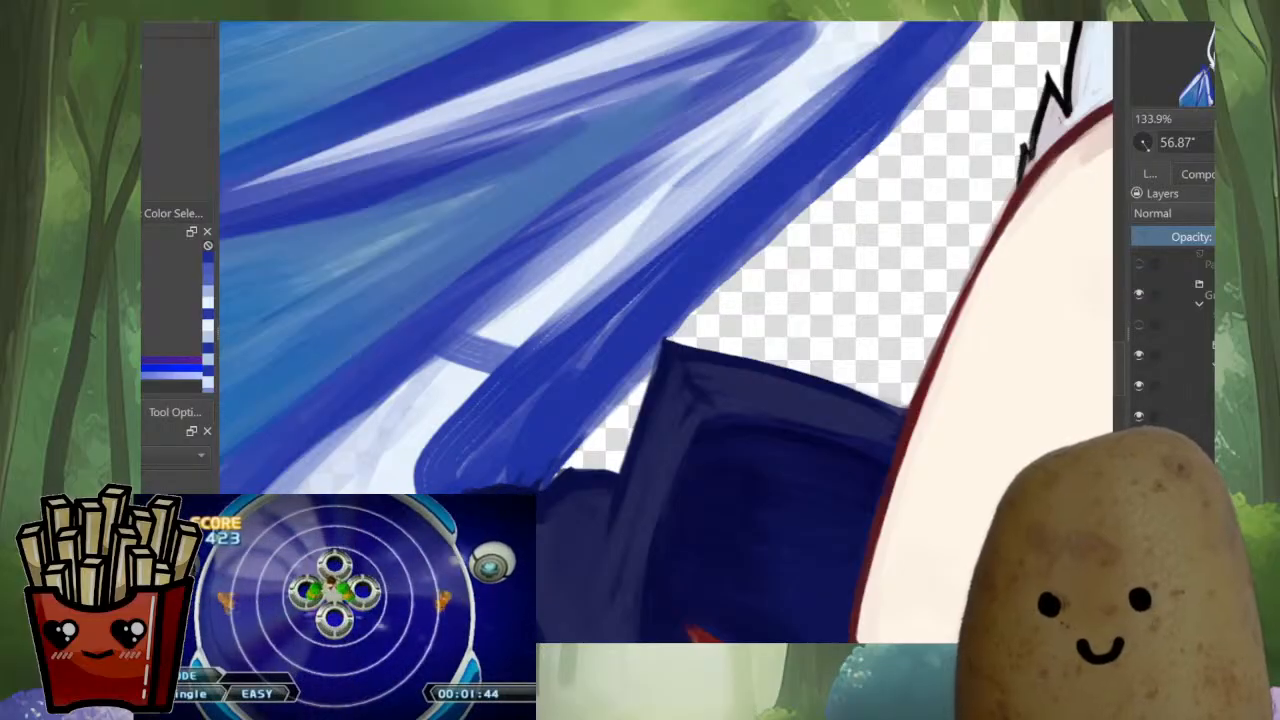
Outline the wing strut's outer edge in black from the cloak up to the hood collar's corner
key("x")
left_click_drag(557, 348, 522, 382)
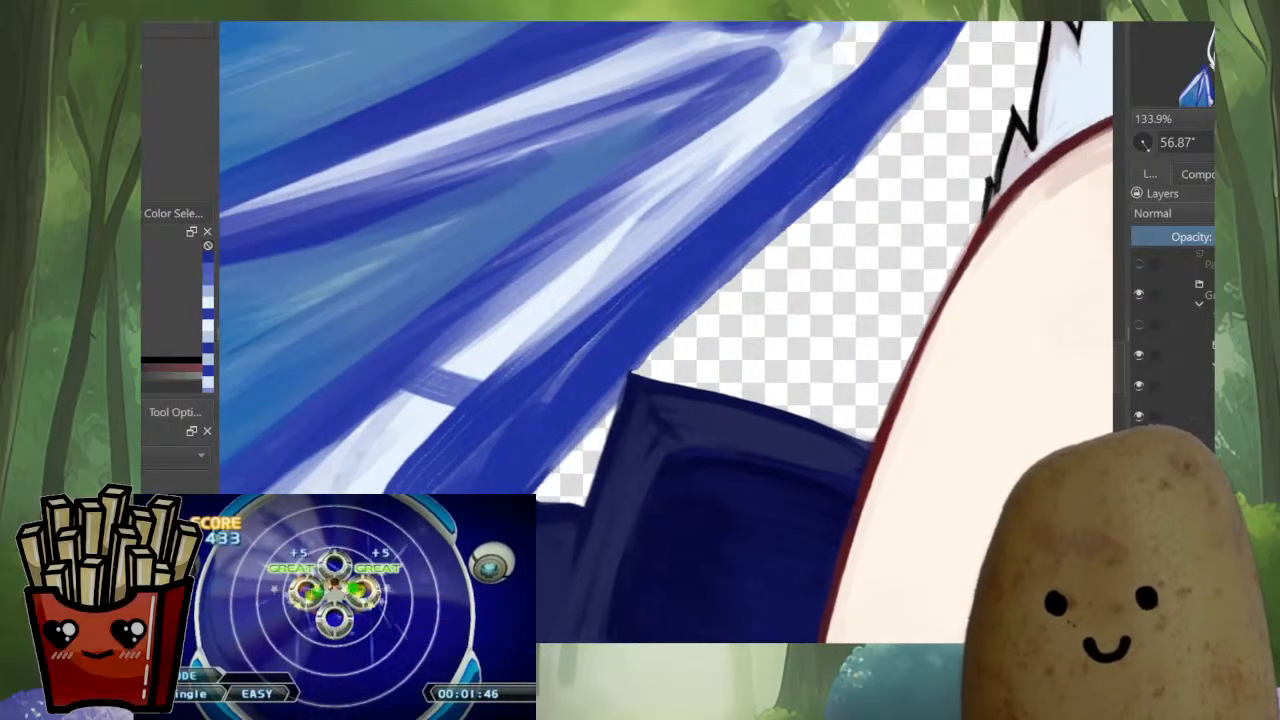
left_click_drag(500, 532, 543, 486)
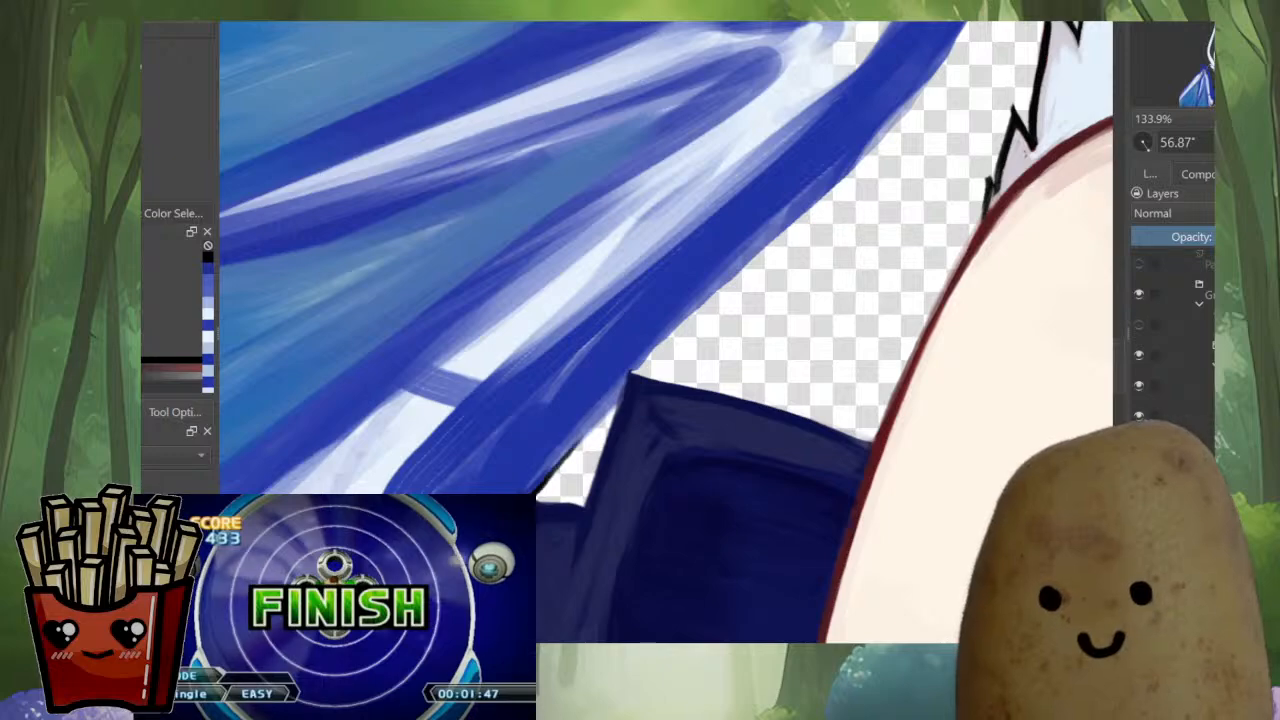
left_click_drag(588, 436, 626, 379)
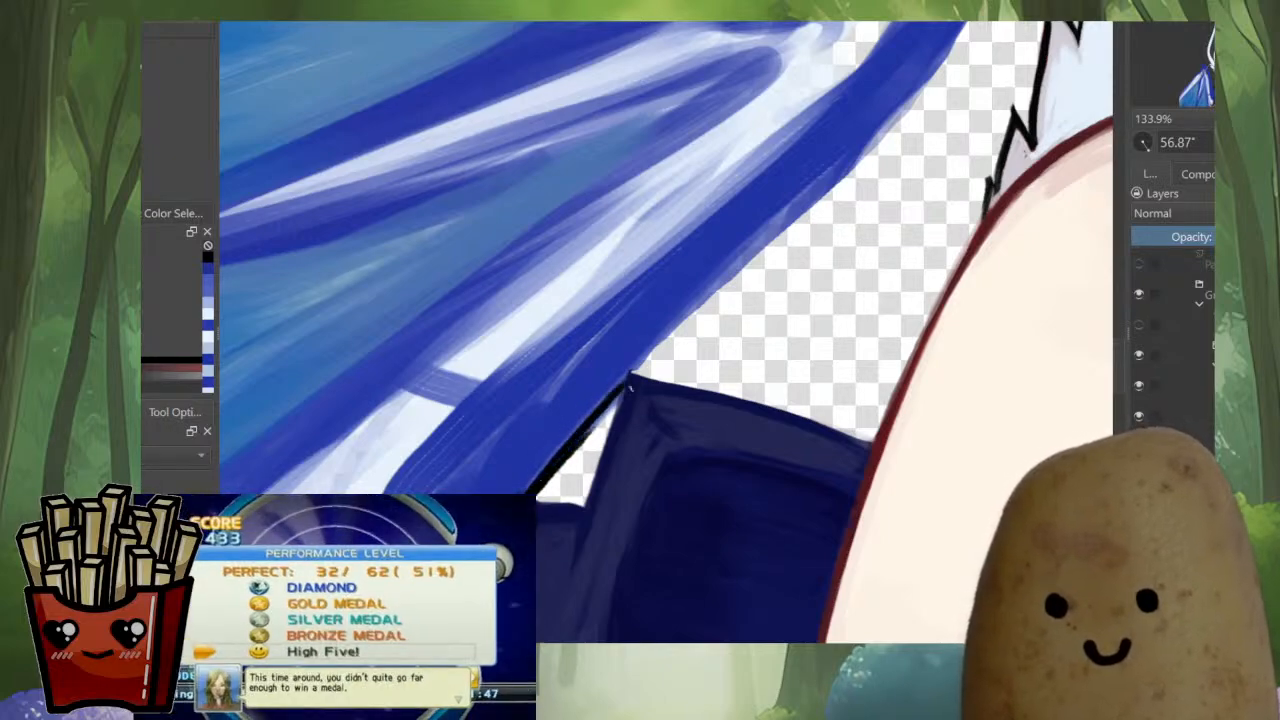
left_click(632, 388, "ctrl")
left_click_drag(622, 404, 593, 516)
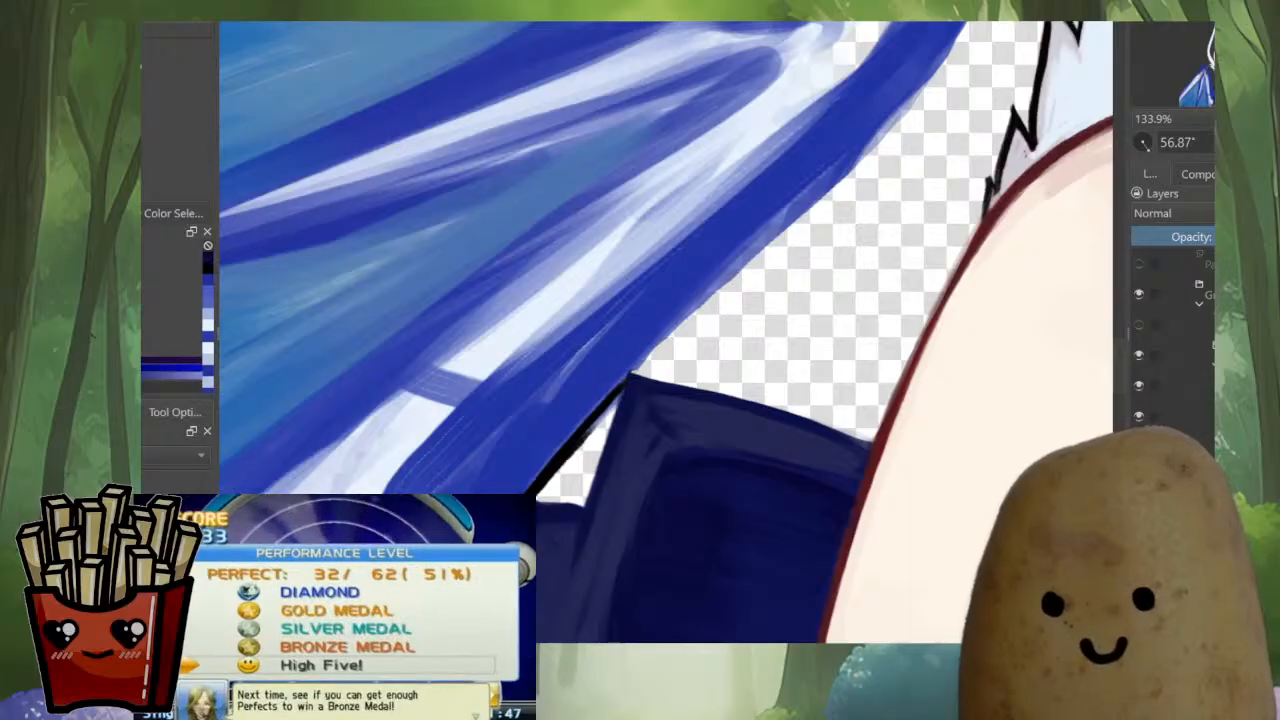
Extend the strut's black outline past the collar corner and thicken the part beside the cloak
left_click(606, 403, "ctrl")
left_click_drag(592, 422, 666, 334)
left_click_drag(612, 393, 679, 316)
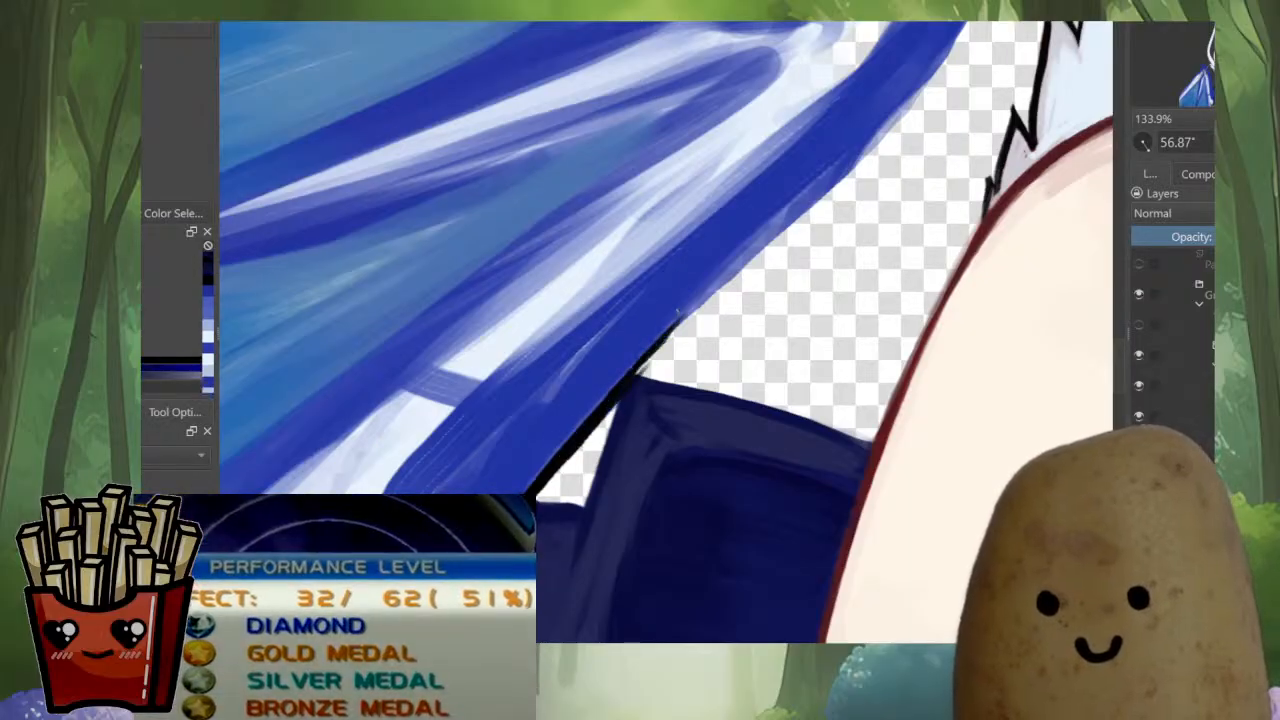
mouse_move(637, 373)
left_mouse_down()
mouse_move(719, 282)
mouse_move(582, 455)
mouse_move(614, 414)
left_mouse_up()
left_click_drag(582, 461, 618, 417)
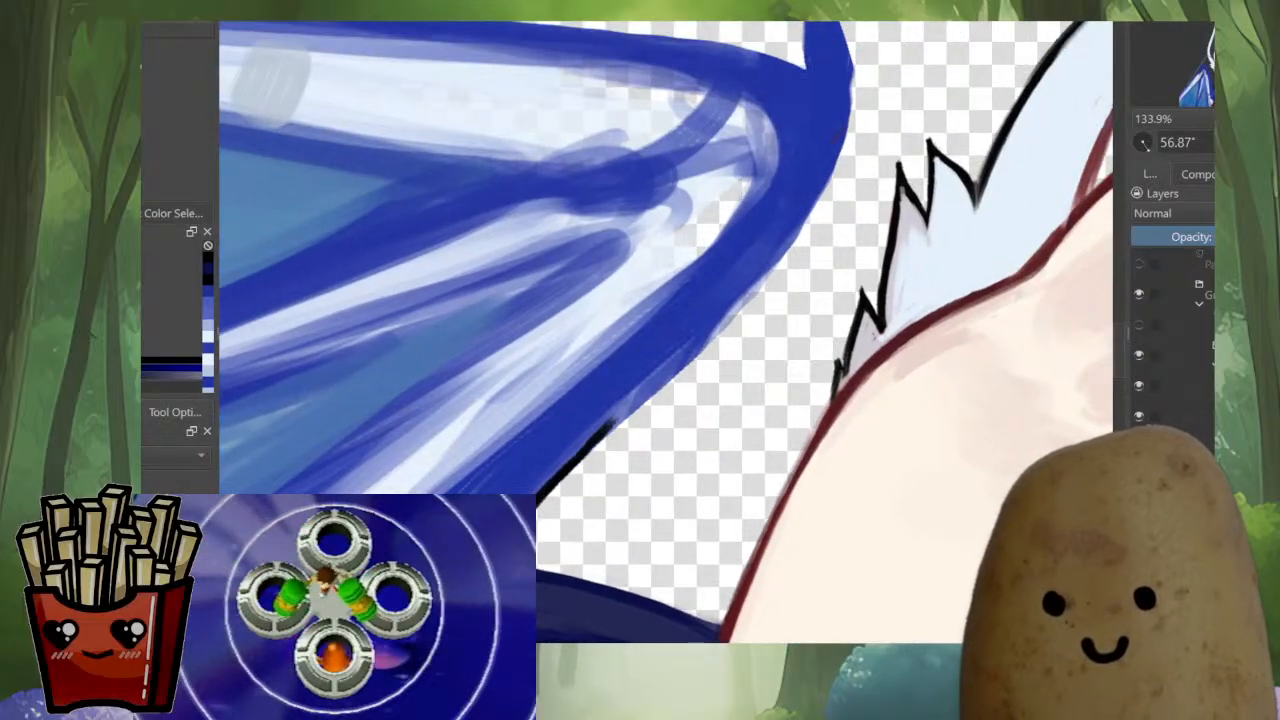
Continue the black outline along the strut and around the wing's outer curve below the claw
mouse_move(546, 500)
left_mouse_down()
mouse_move(718, 312)
mouse_move(606, 442)
left_mouse_up()
mouse_move(744, 200)
left_mouse_down()
mouse_move(732, 290)
mouse_move(702, 334)
left_mouse_up()
left_click_drag(734, 276, 670, 376)
left_click_drag(724, 306, 642, 420)
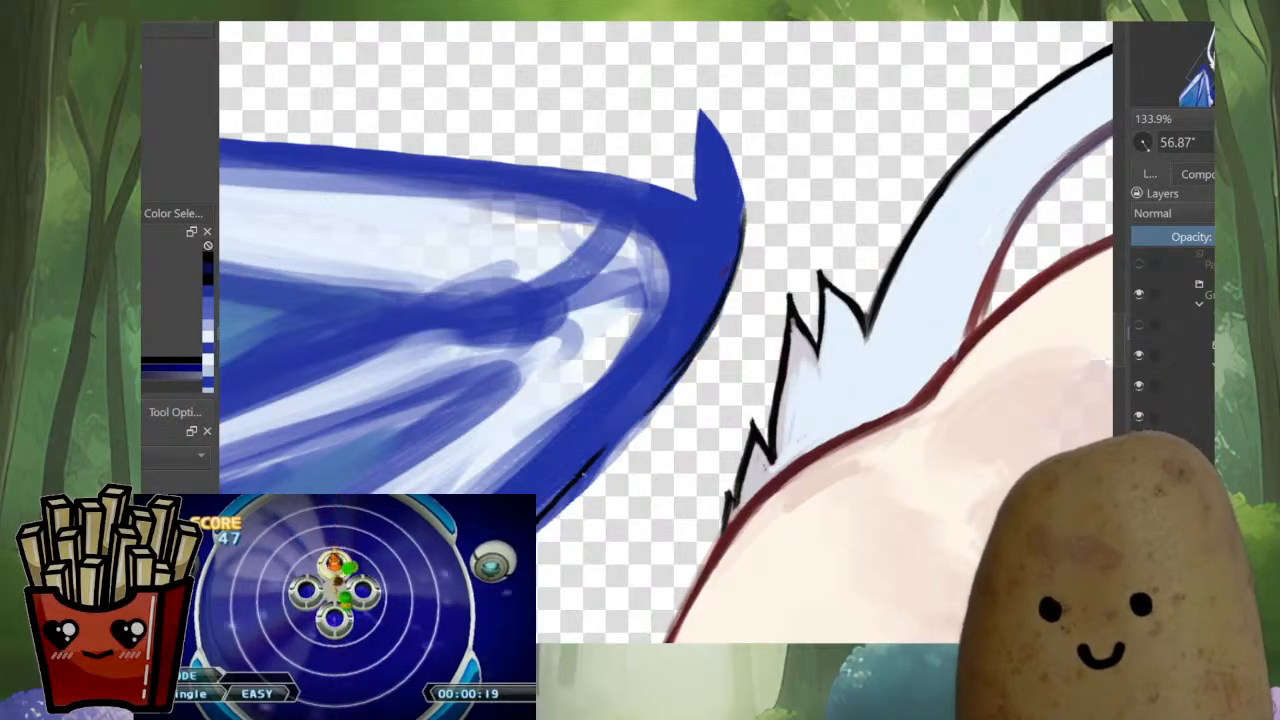
left_click_drag(586, 470, 660, 386)
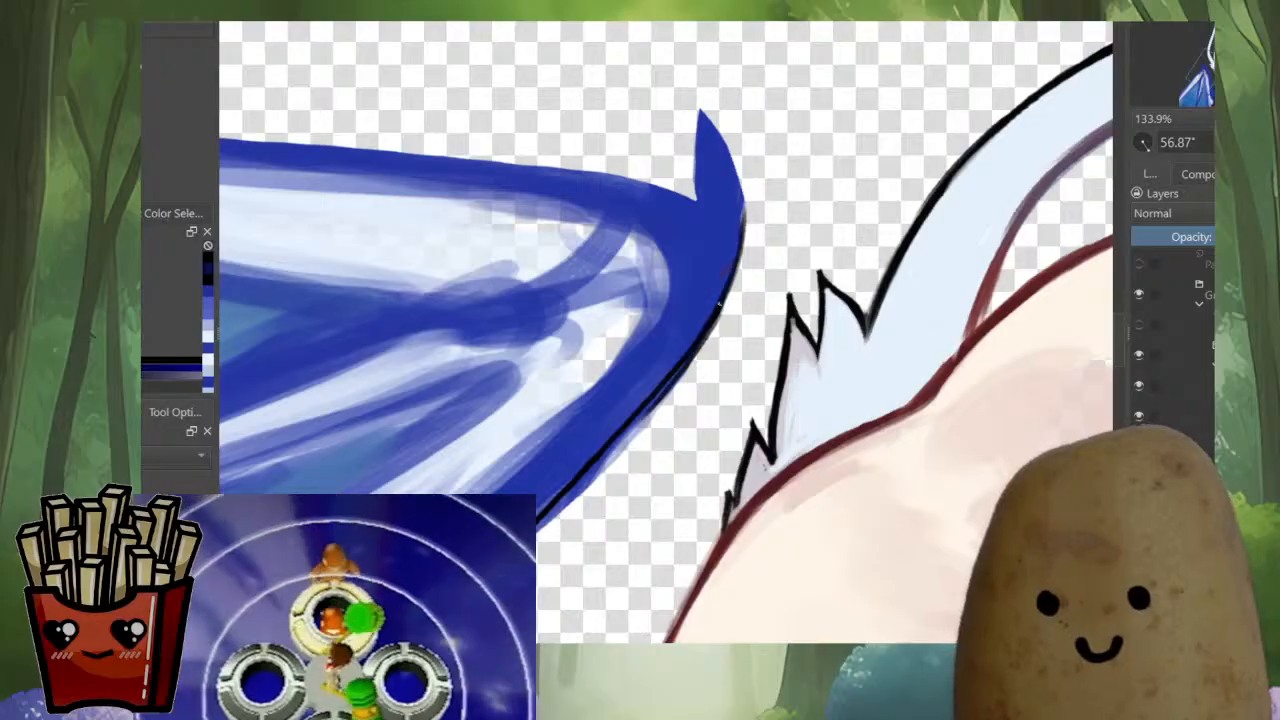
left_click_drag(717, 315, 620, 431)
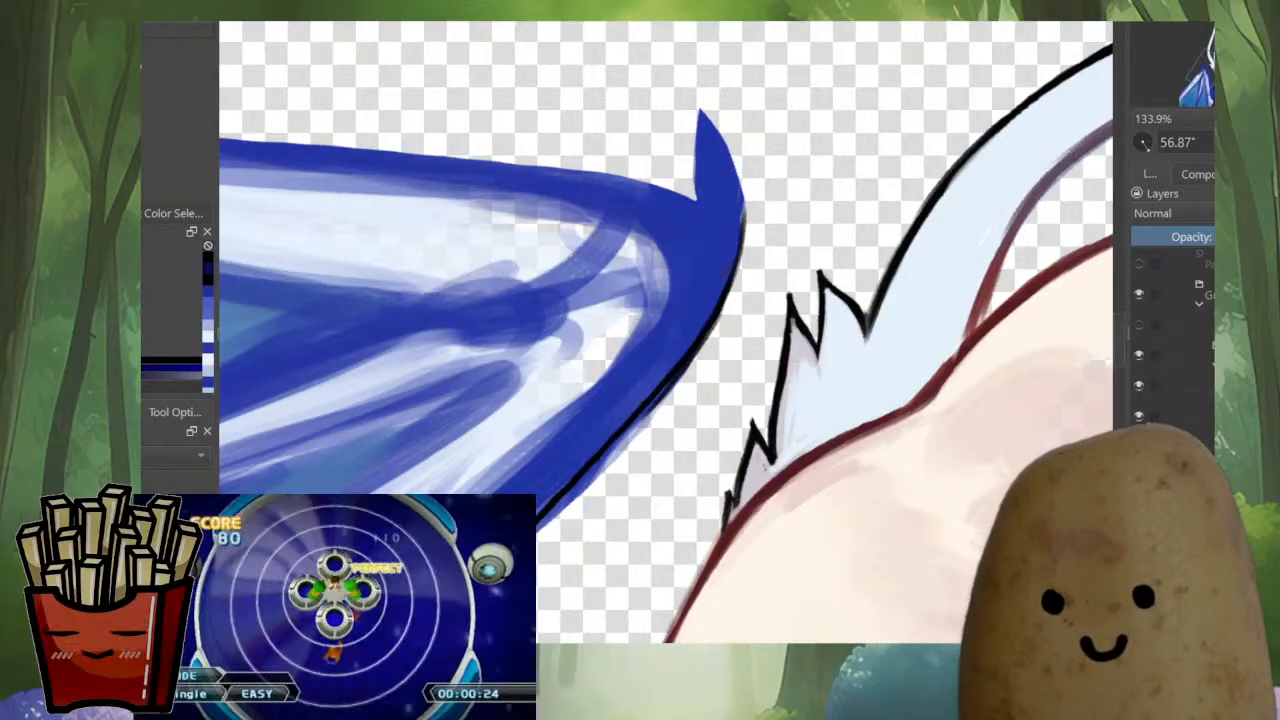
Erase the blue paint that spills outside the strut's black outline
left_click_drag(706, 330, 590, 480)
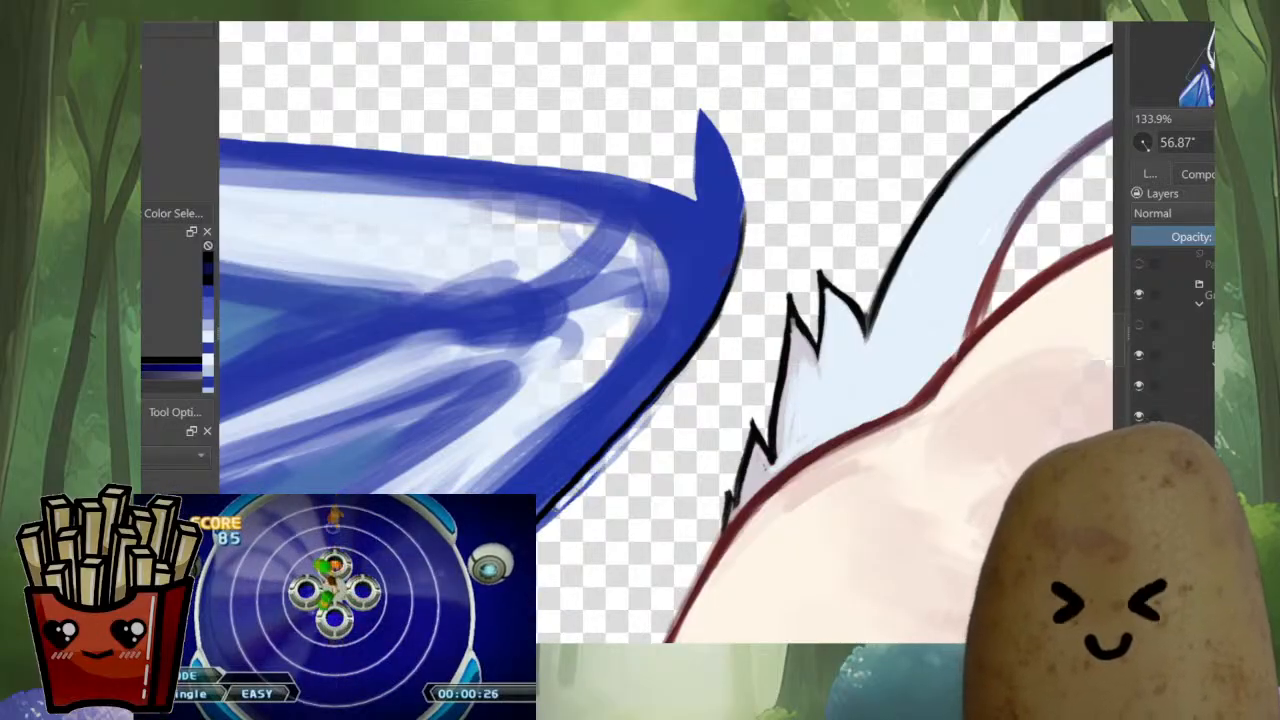
left_click_drag(668, 400, 560, 516)
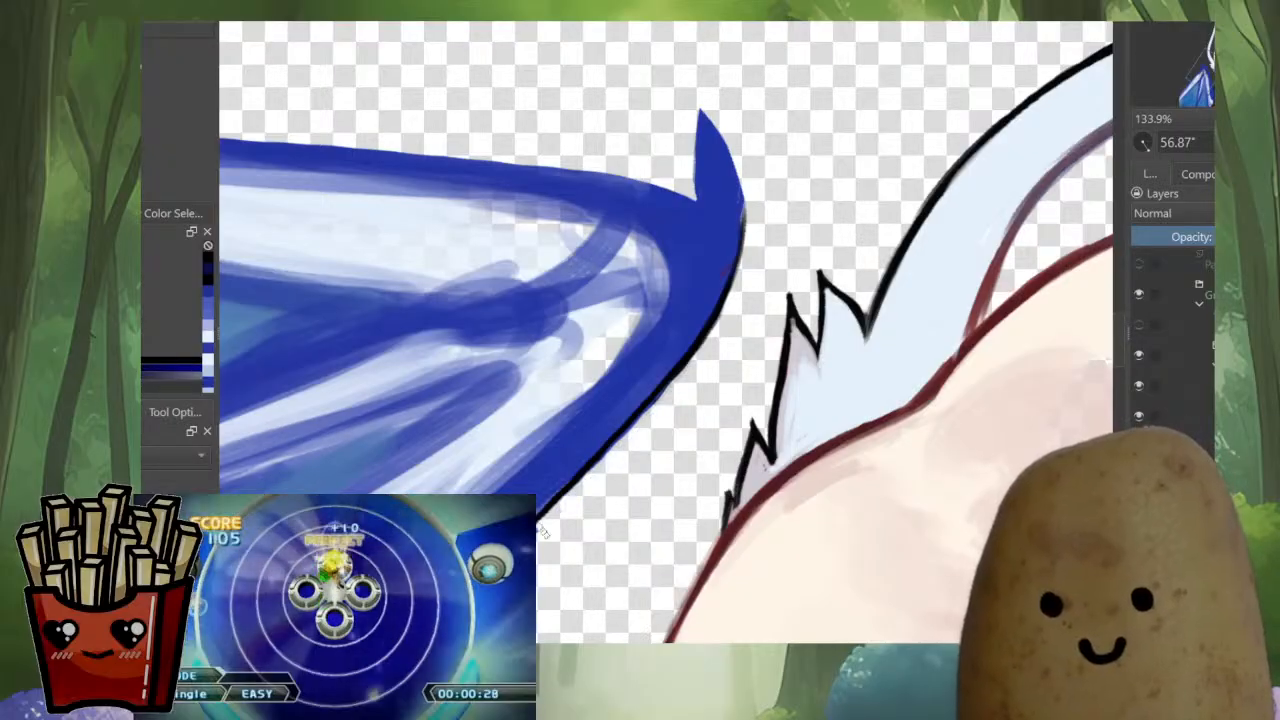
left_click_drag(474, 606, 541, 499)
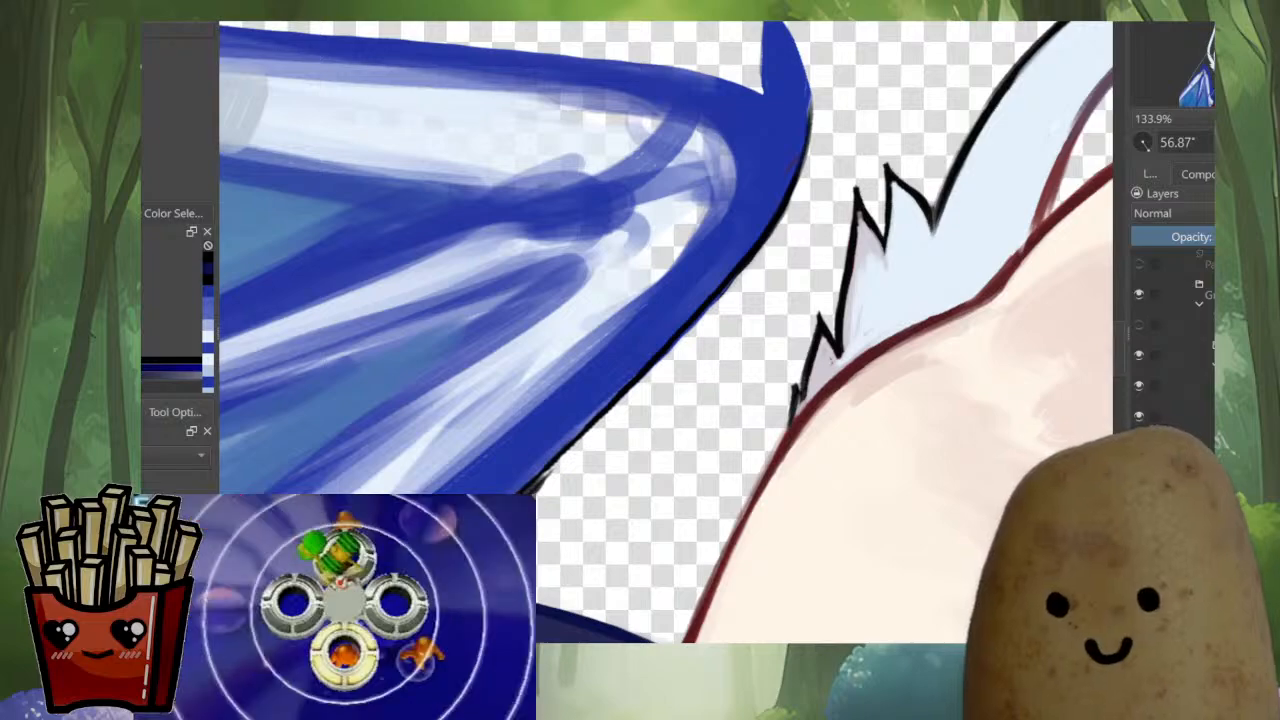
left_click_drag(690, 290, 609, 352)
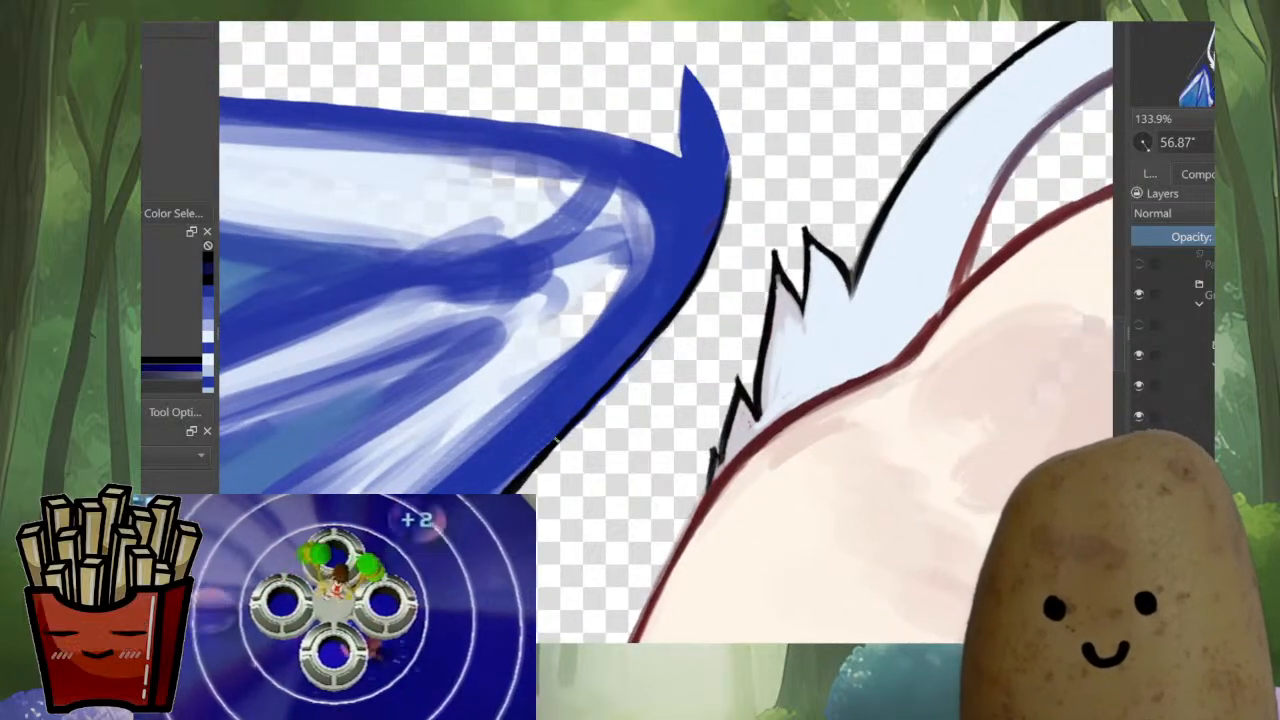
left_click_drag(690, 250, 648, 453)
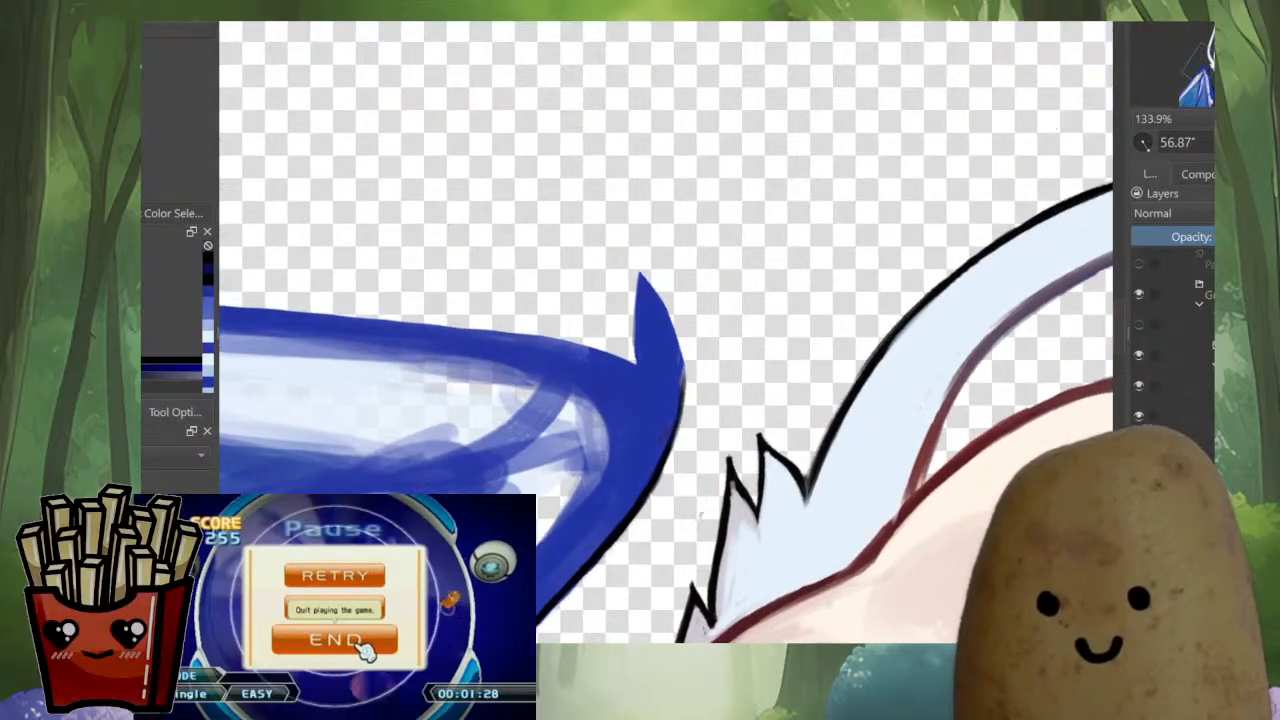
Outline the wing's curved claw tip in black, working in mirrored view
key("m")
left_click_drag(800, 250, 821, 357)
mouse_move(612, 388)
left_mouse_down()
mouse_move(612, 350)
mouse_move(555, 484)
left_mouse_up()
mouse_move(636, 332)
left_mouse_down()
mouse_move(588, 394)
mouse_move(645, 318)
mouse_move(742, 274)
mouse_move(696, 358)
left_mouse_up()
mouse_move(758, 277)
left_mouse_down()
mouse_move(688, 374)
mouse_move(704, 510)
left_mouse_up()
left_click_drag(780, 290, 765, 402)
left_click_drag(650, 420, 779, 253)
left_click_drag(632, 425, 634, 370)
left_click(640, 350, "ctrl")
left_click_drag(712, 308, 712, 330)
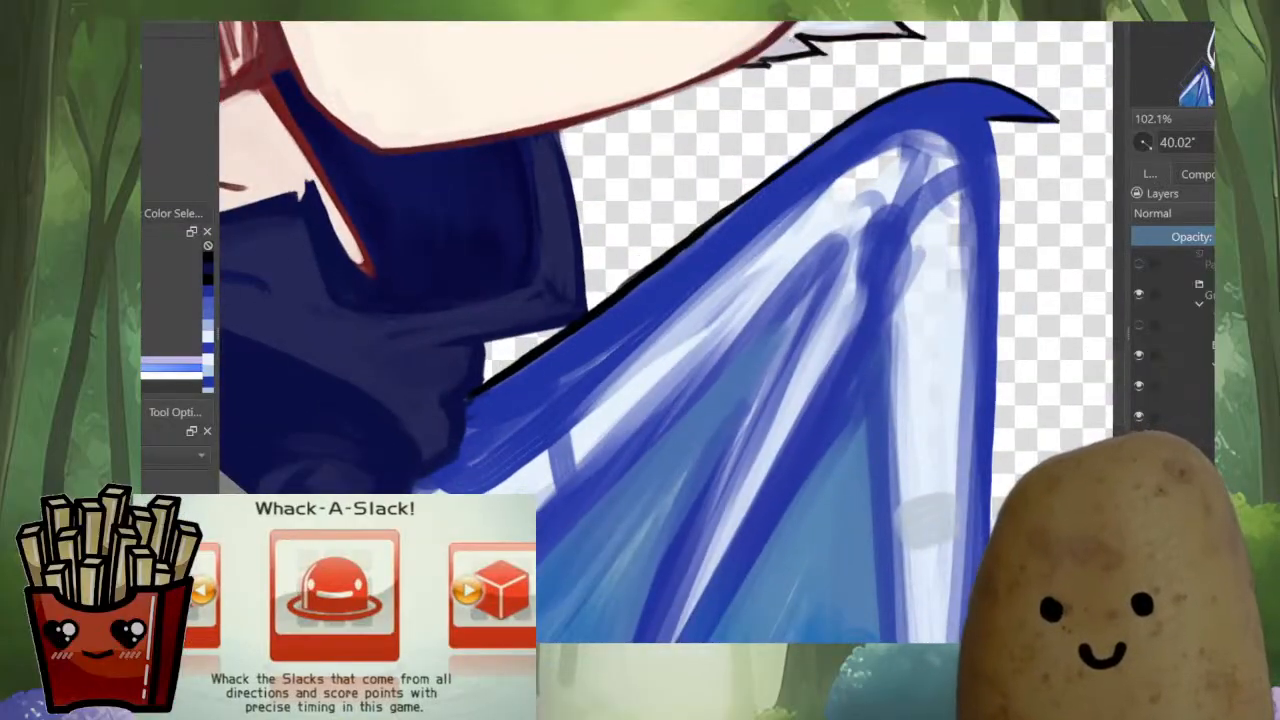
Paint long light blue highlight strokes down the strut from the claw's bend, just inside the black outline
mouse_move(980, 97)
left_mouse_down()
mouse_move(908, 101)
mouse_move(729, 235)
left_mouse_up()
left_click_drag(840, 142, 636, 294)
left_click_drag(760, 202, 572, 354)
left_click_drag(710, 234, 562, 350)
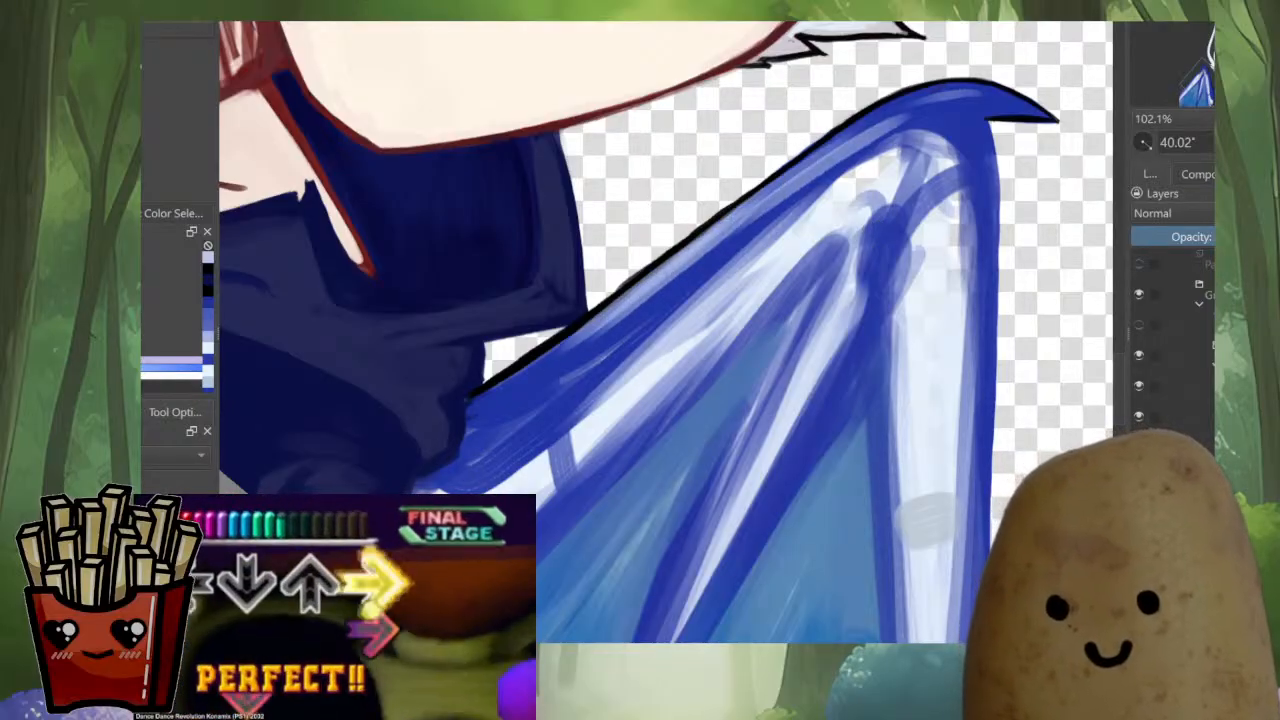
left_click_drag(630, 306, 551, 374)
left_click_drag(850, 140, 636, 326)
left_click_drag(766, 202, 496, 446)
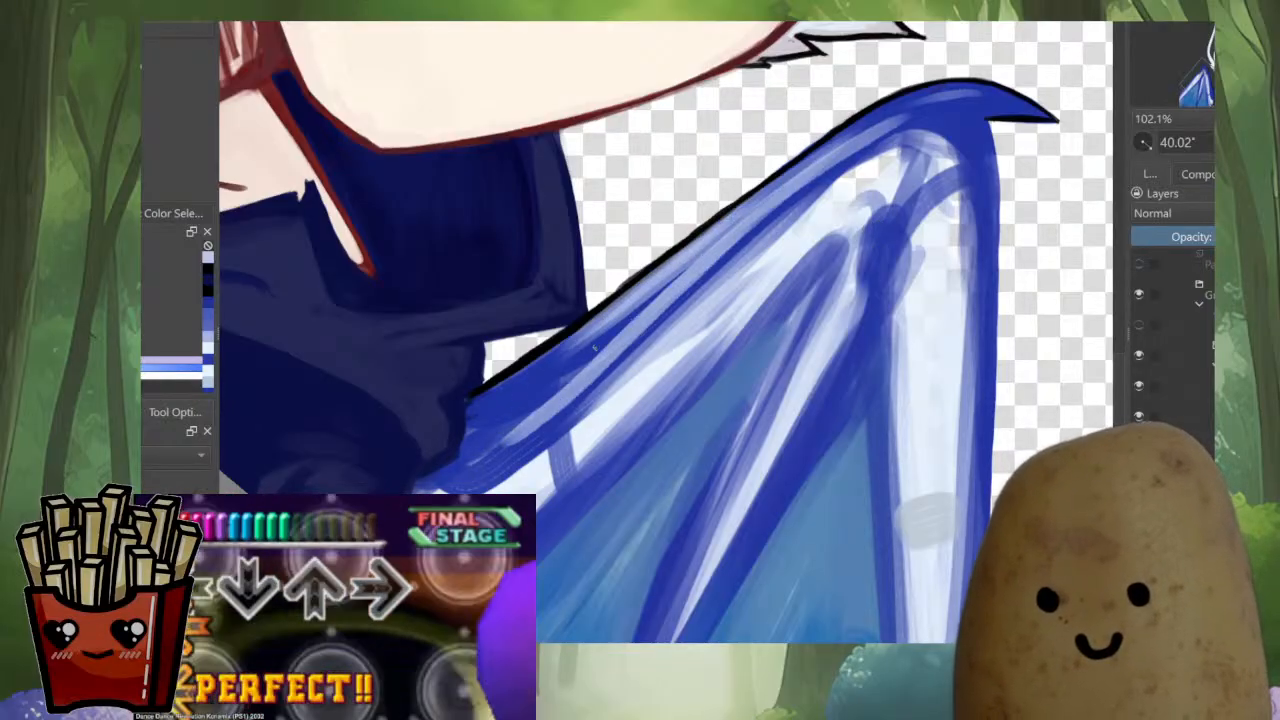
Carry the light blue highlight down to the strut's base at the cloak and flip the mirrored view back
left_click_drag(696, 256, 514, 418)
left_click_drag(632, 326, 512, 442)
left_click_drag(542, 388, 490, 442)
left_click_drag(560, 368, 487, 430)
mouse_move(578, 348)
left_mouse_down()
mouse_move(452, 446)
mouse_move(497, 158)
left_mouse_up()
key("m")
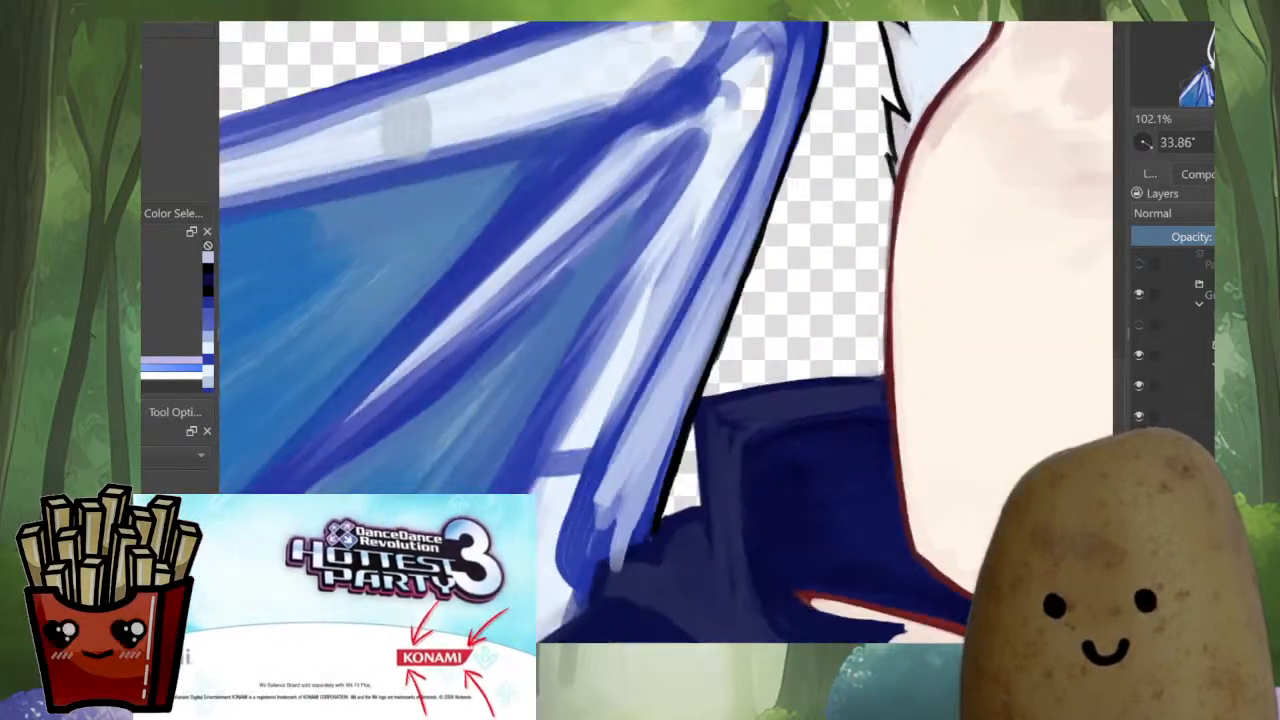
Define the inner edge of the strut's highlight with darker blue strokes down to the rounded base
left_click_drag(560, 300, 543, 222)
left_click_drag(500, 417, 477, 469)
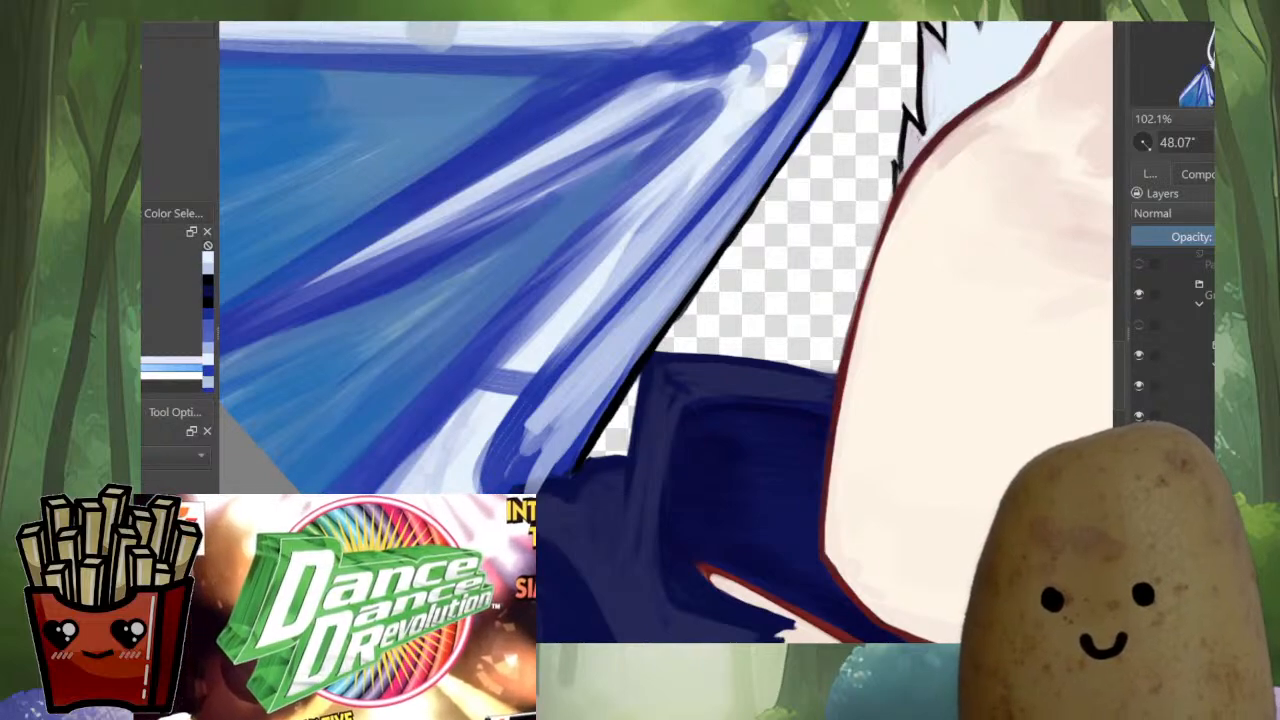
left_click(543, 385, "ctrl")
left_click_drag(512, 408, 488, 458)
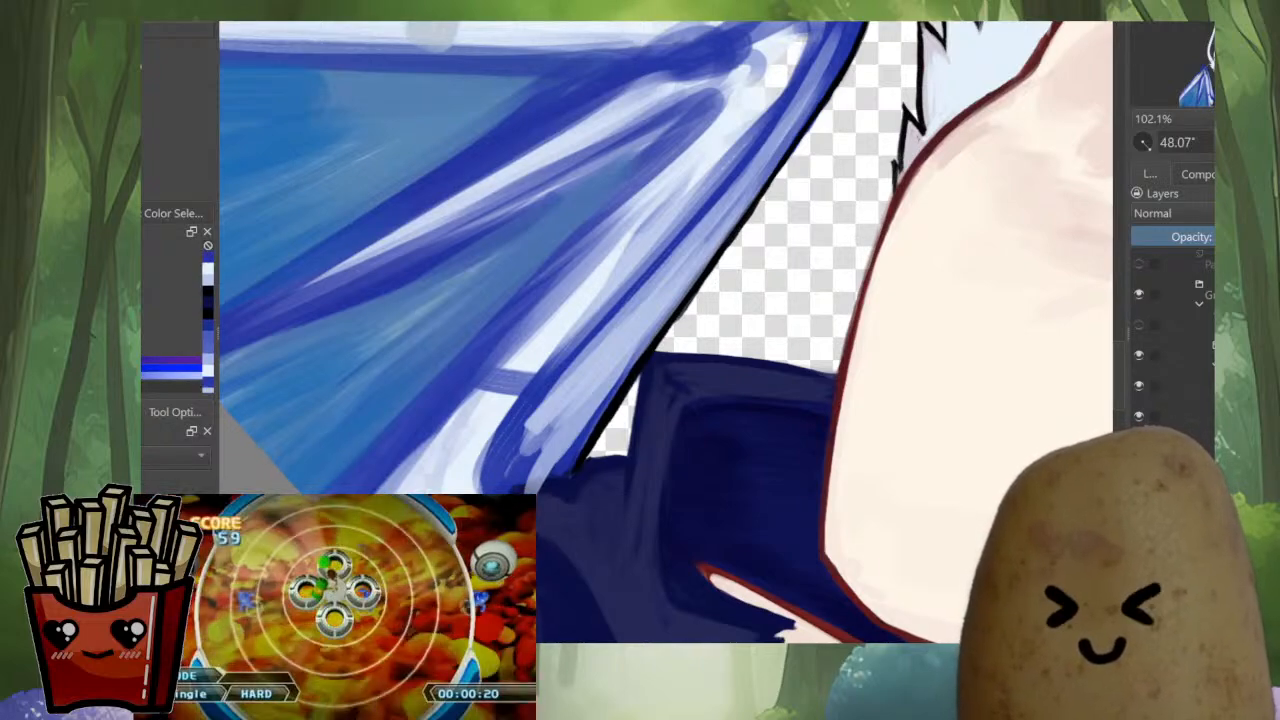
left_click_drag(660, 268, 568, 372)
left_click_drag(612, 316, 522, 425)
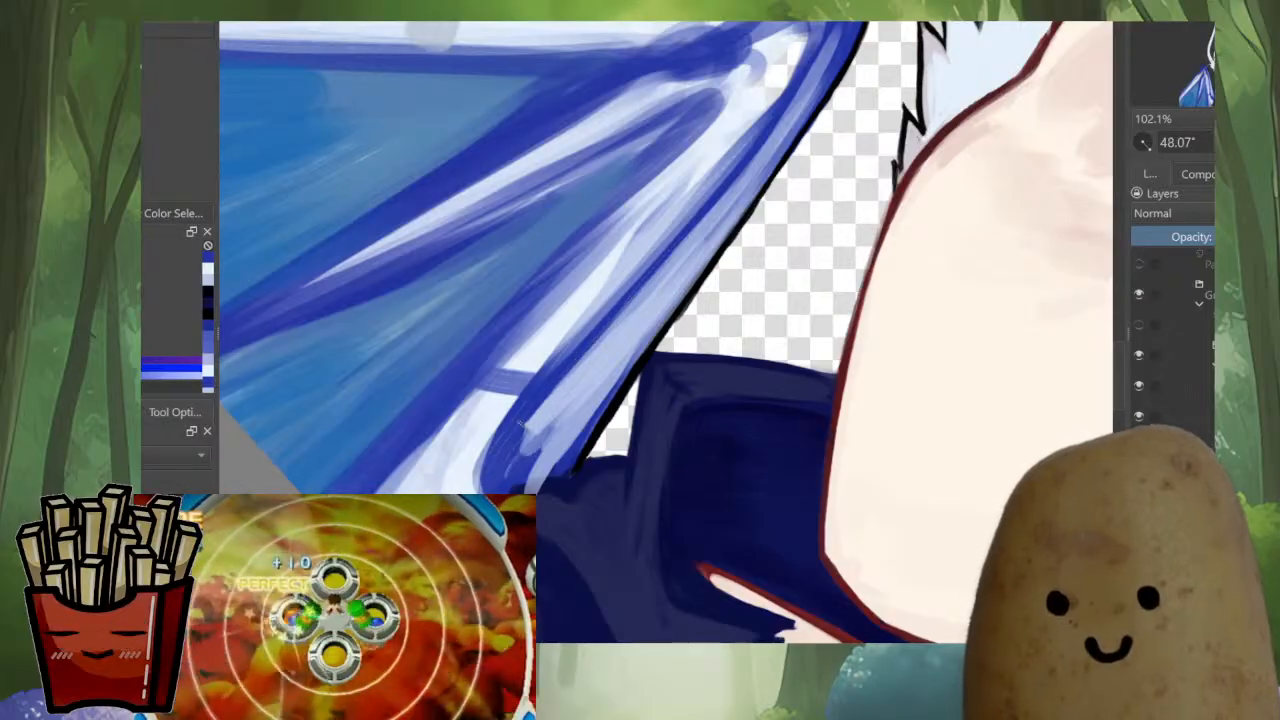
Touch up the cloak's edge with dark navy dabs where it overlaps the strut's base
left_click(570, 485, "ctrl")
mouse_move(560, 479)
left_mouse_down()
mouse_move(518, 490)
mouse_move(573, 470)
left_mouse_up()
left_click(536, 482, "ctrl")
left_click(562, 484, "ctrl")
Even out the strut's light blue highlight along the black outline above the collar corner
left_click(605, 406, "ctrl")
left_click_drag(602, 405, 652, 325)
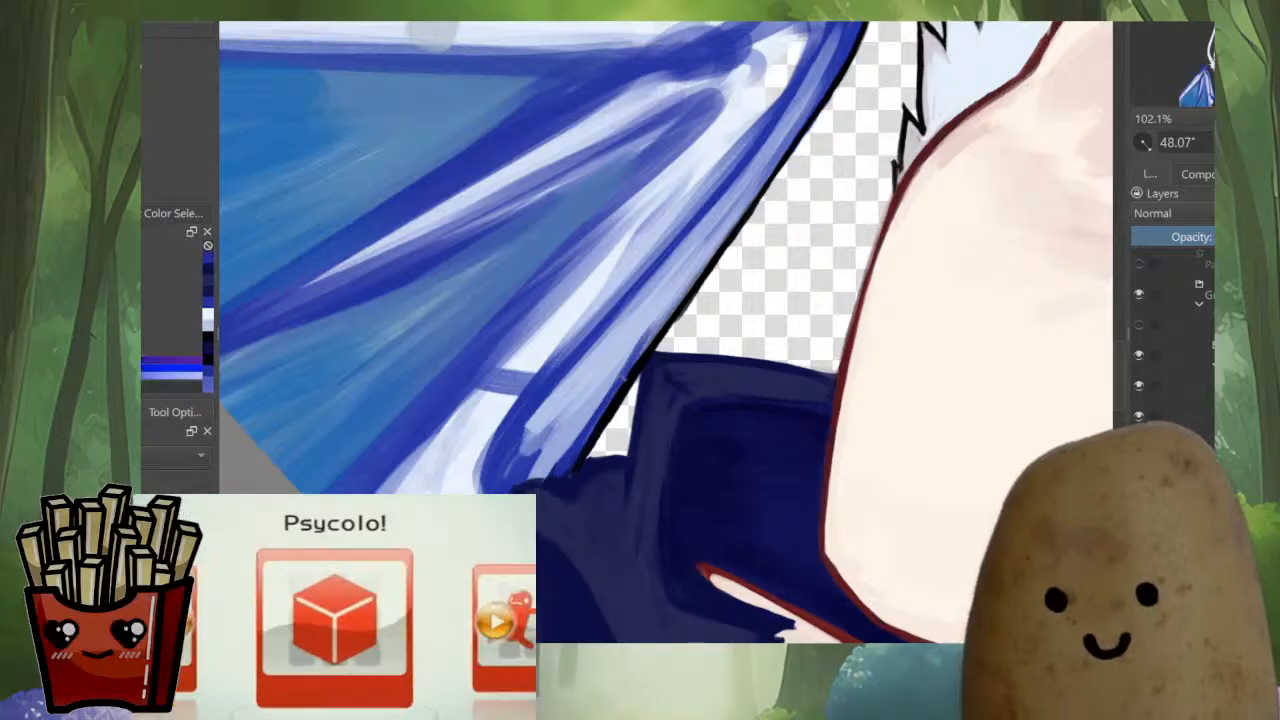
left_click(673, 287, "ctrl")
mouse_move(624, 377)
left_mouse_down()
mouse_move(664, 324)
mouse_move(630, 357)
left_mouse_up()
left_click(563, 435, "ctrl")
left_click_drag(603, 403, 649, 337)
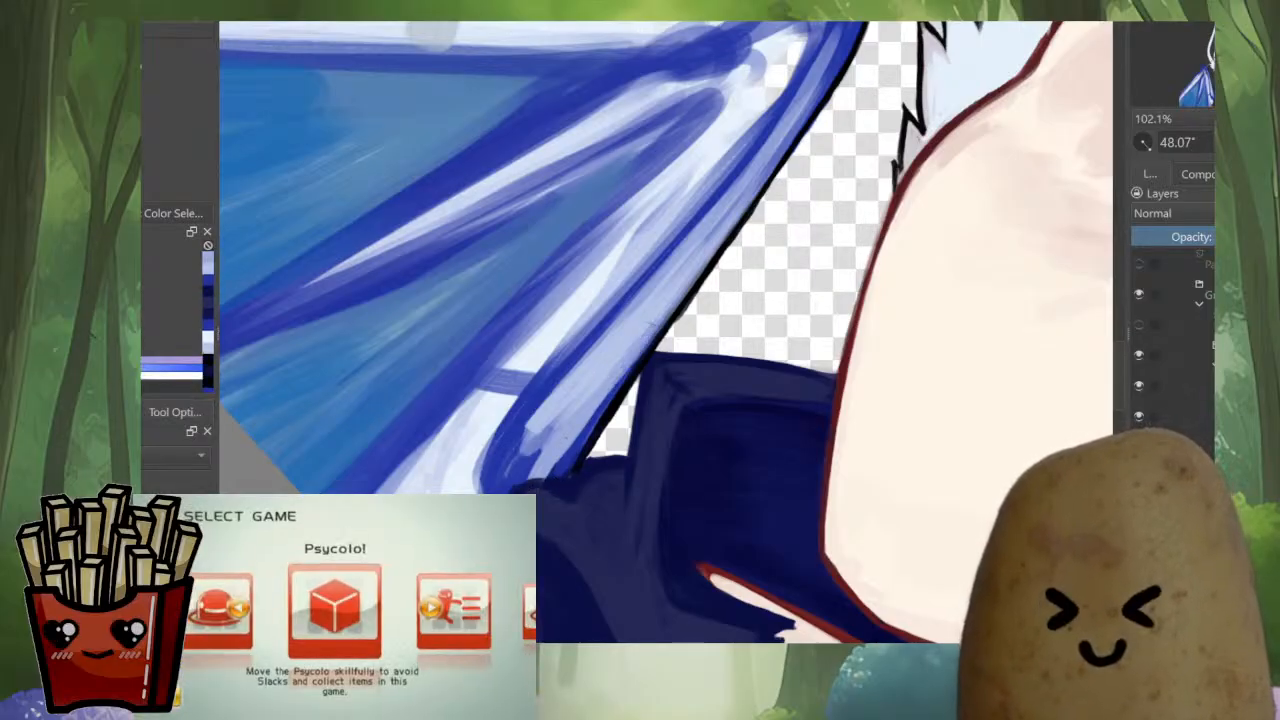
Check the whole wing in mirrored view and paint pale blue highlights on the claw and the bend below it
scroll(748, 265, "down", 3)
left_click_drag(748, 250, 654, 450)
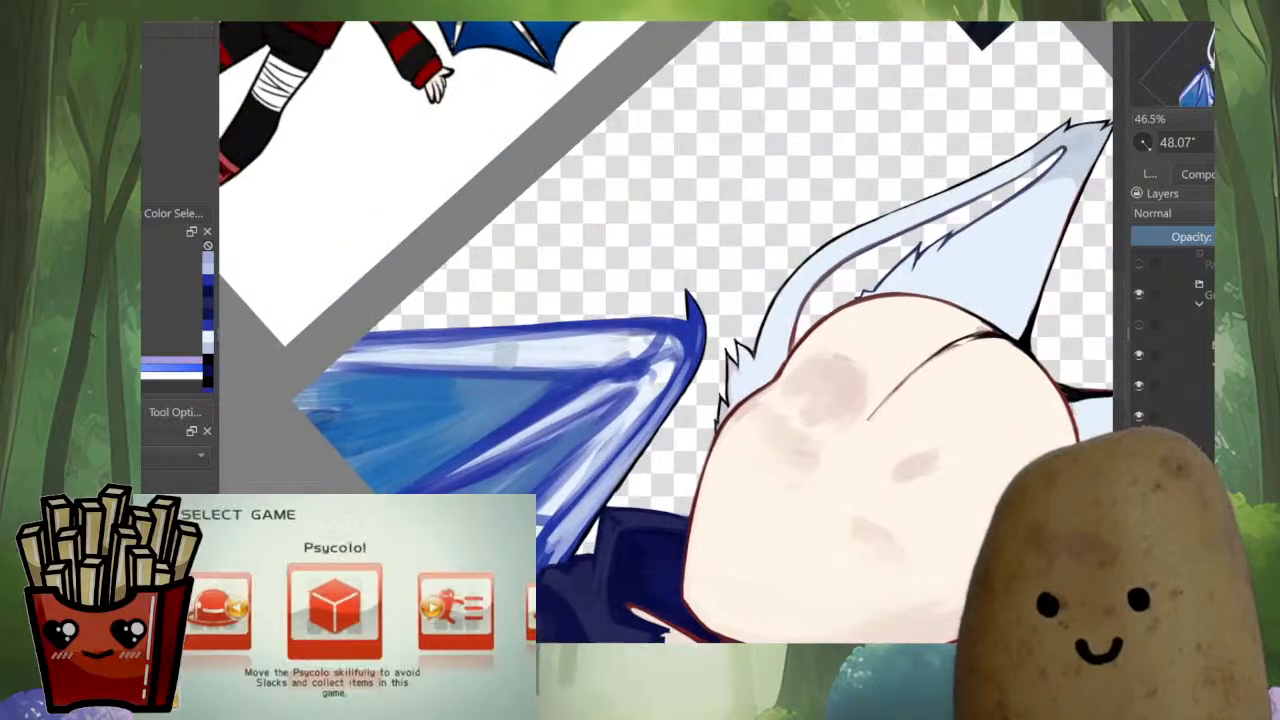
scroll(698, 393, "up", 3)
left_click(598, 538, "ctrl")
left_click_drag(587, 522, 718, 301)
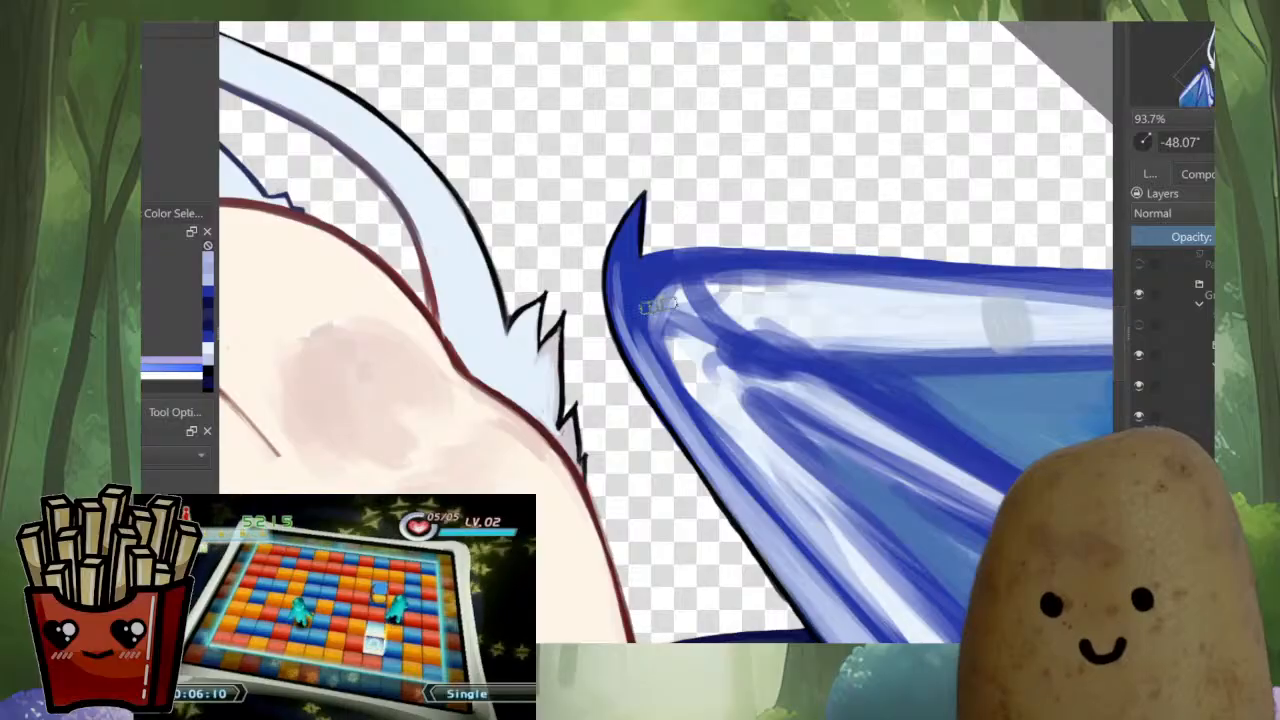
mouse_move(630, 244)
left_mouse_down()
mouse_move(618, 312)
mouse_move(634, 346)
mouse_move(664, 268)
mouse_move(634, 277)
left_mouse_up()
key("m")
mouse_move(640, 330)
left_mouse_down()
mouse_move(754, 267)
mouse_move(669, 321)
left_mouse_up()
Paint pale blue strokes along the upper wing arm's outer edge, starting below the claw
mouse_move(738, 212)
left_mouse_down()
mouse_move(686, 215)
mouse_move(655, 254)
left_mouse_up()
left_click_drag(684, 206, 596, 338)
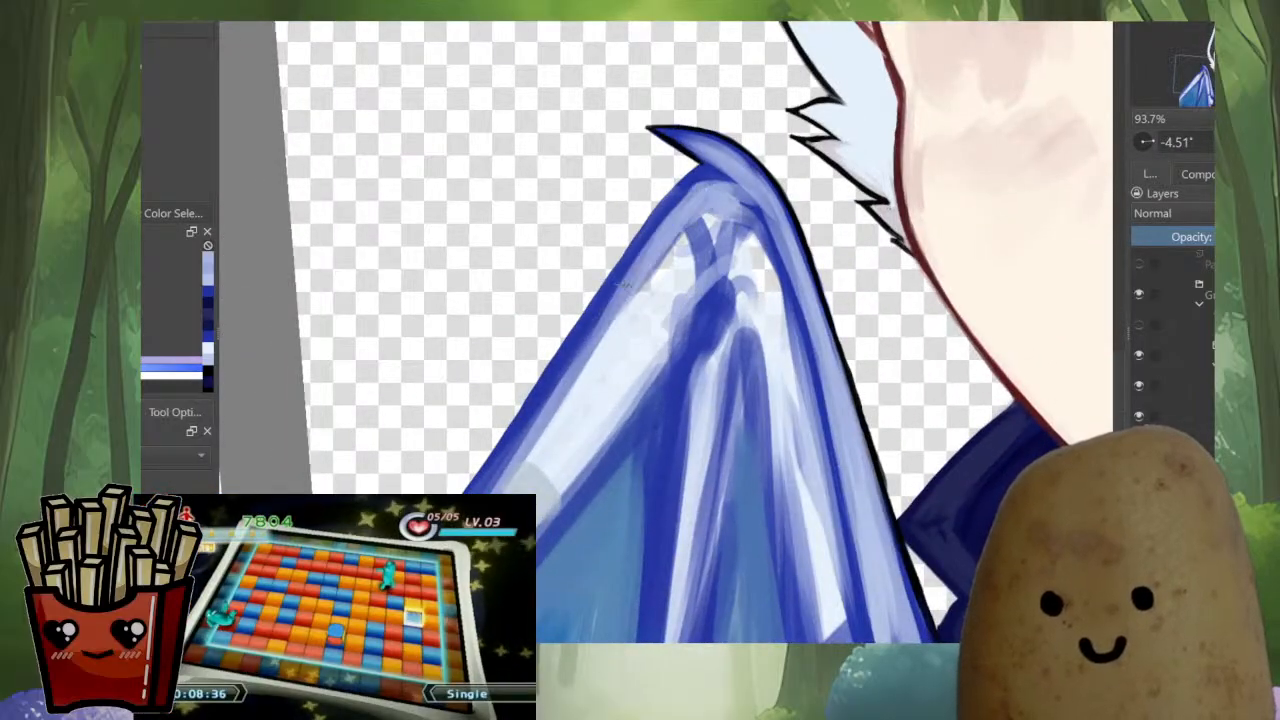
mouse_move(642, 252)
left_mouse_down()
mouse_move(524, 438)
mouse_move(575, 417)
mouse_move(542, 363)
left_mouse_up()
left_click_drag(685, 340, 685, 455)
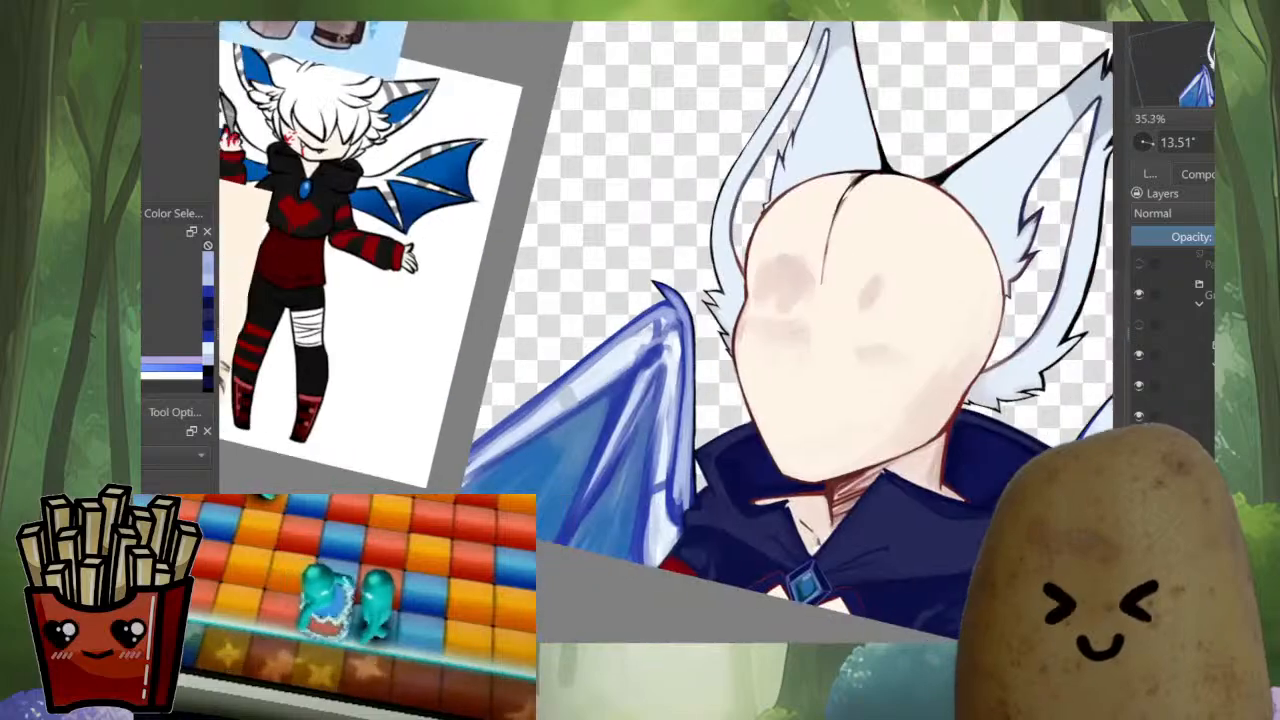
left_click_drag(630, 420, 638, 360)
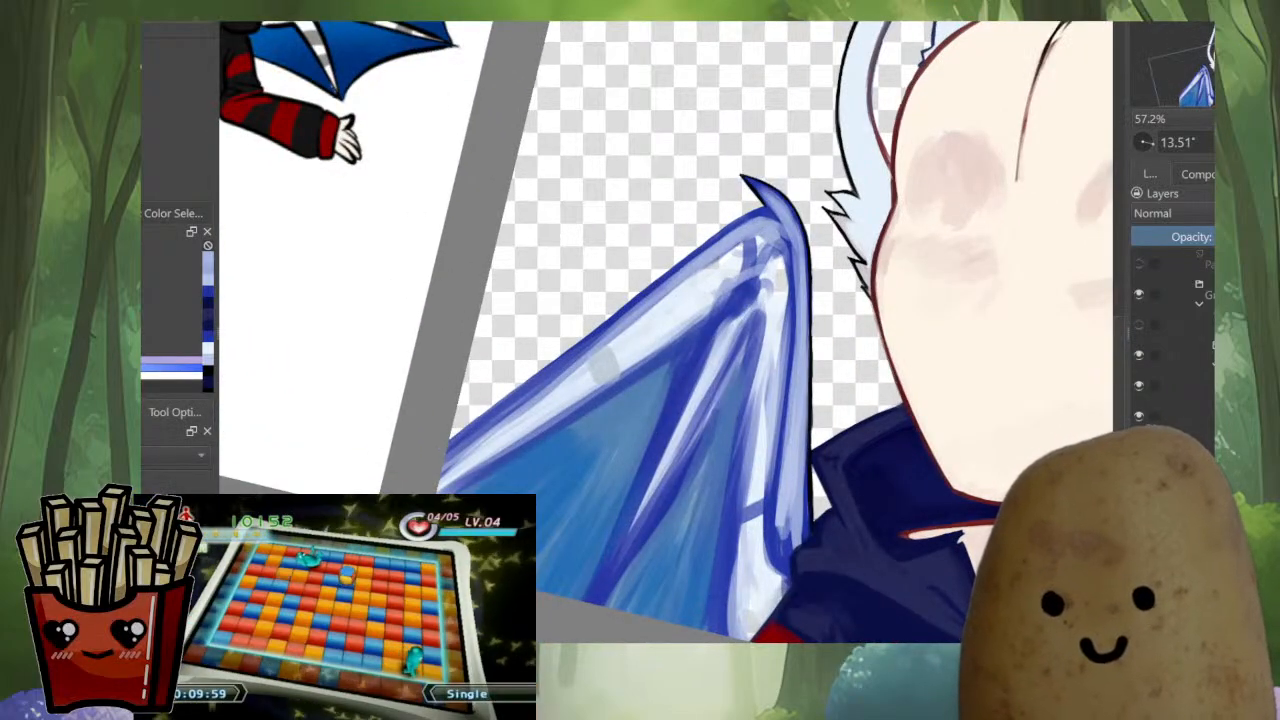
Continue the pale blue shading along the wing arm down to the canvas edge and smooth its lower half
left_click_drag(684, 272, 452, 444)
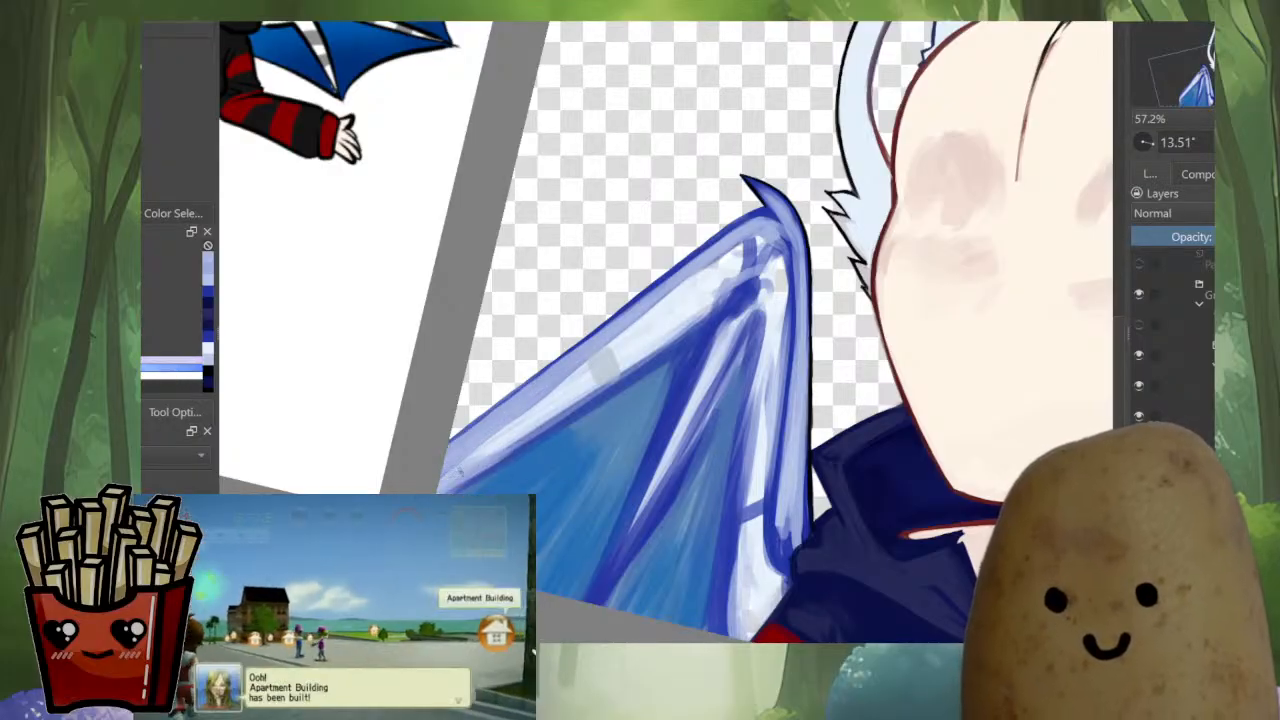
left_click_drag(460, 471, 446, 486)
left_click(511, 437, "ctrl")
left_click_drag(612, 342, 480, 443)
left_click_drag(642, 317, 554, 380)
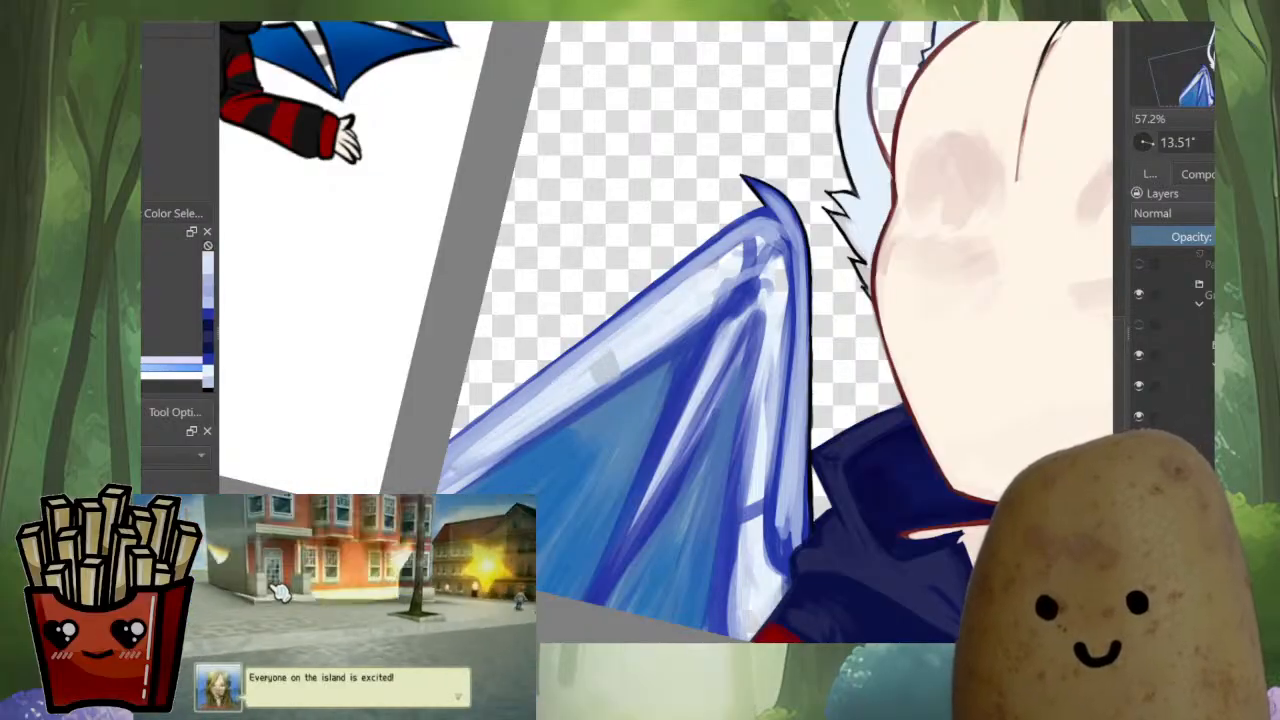
Soften the wing arm's inner border against the blue membrane with light blue strokes
left_click(514, 422, "ctrl")
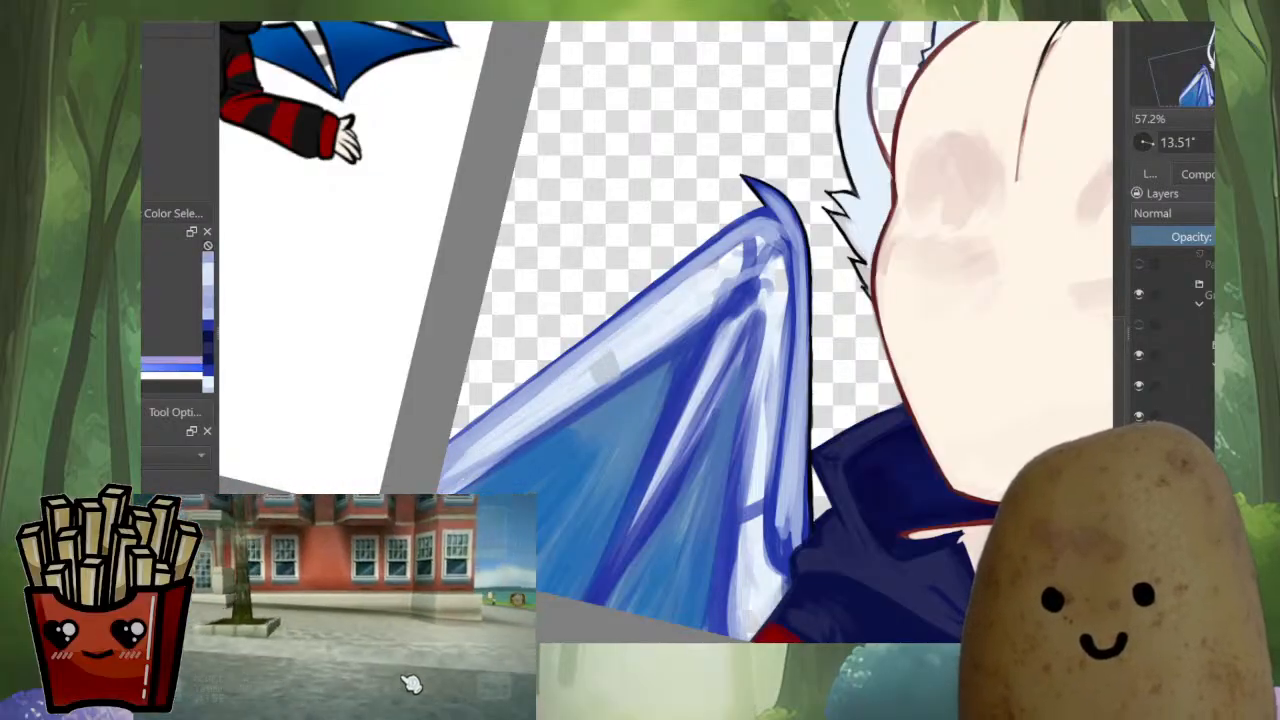
left_click_drag(588, 398, 518, 451)
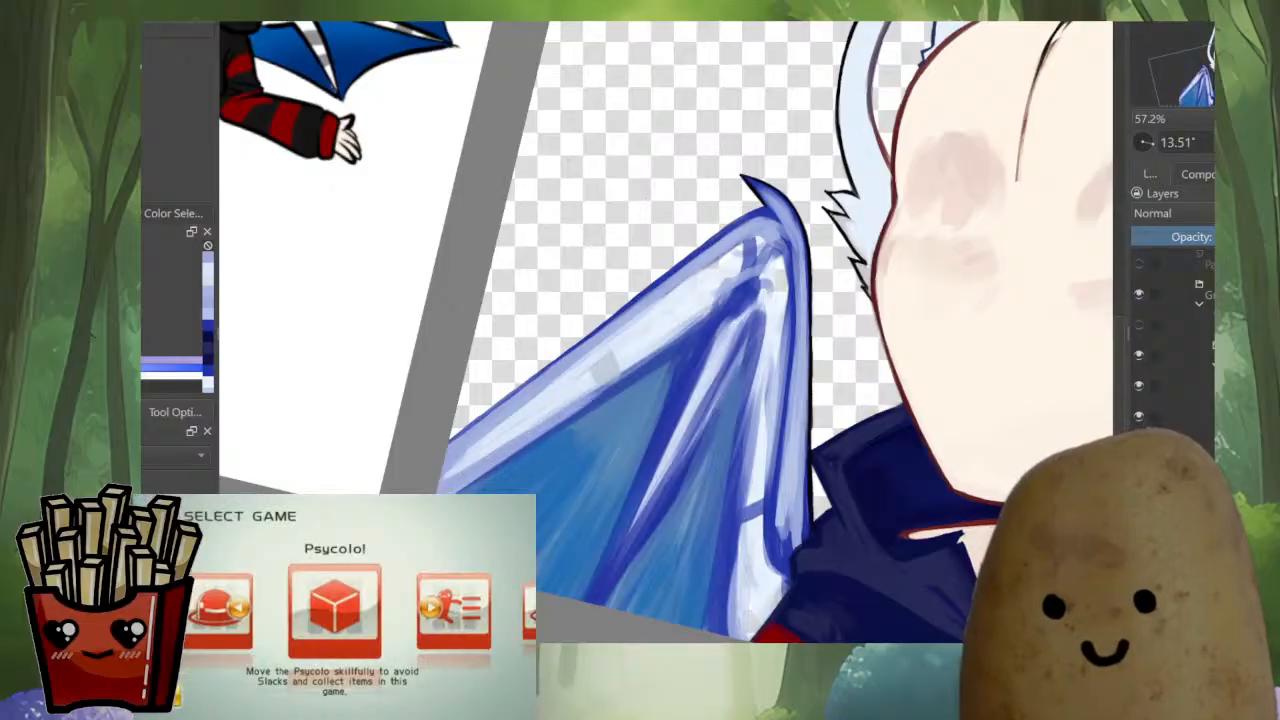
left_click_drag(615, 380, 581, 408)
left_click_drag(685, 334, 584, 393)
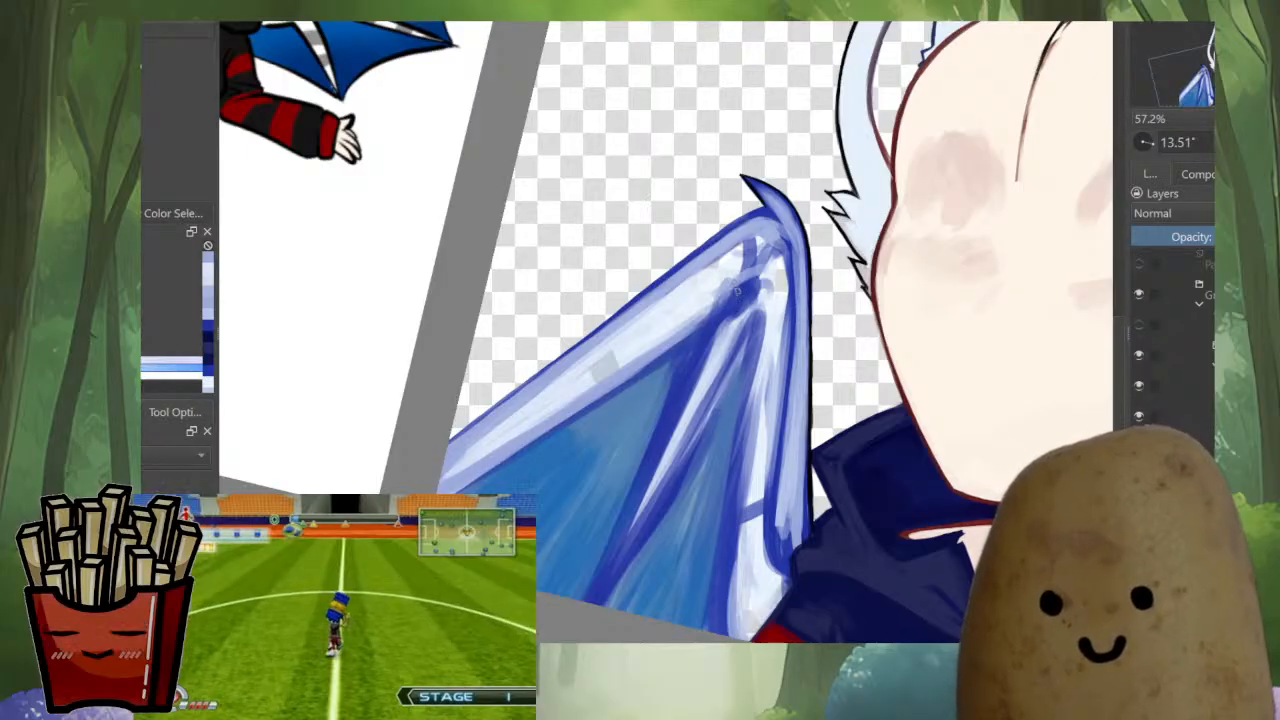
Smooth the pale strip beside the strut with long near-white strokes from the wing's bend down to the canvas edge
mouse_move(763, 250)
left_mouse_down()
mouse_move(785, 308)
mouse_move(784, 404)
left_mouse_up()
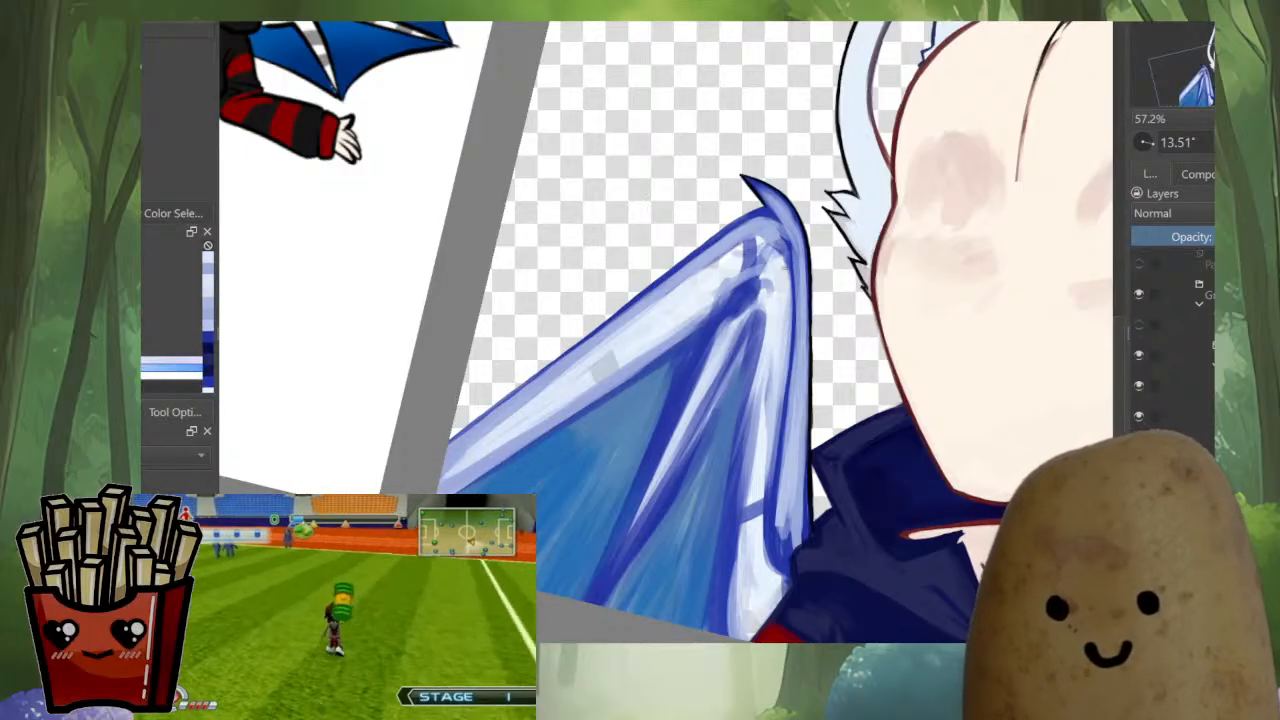
left_click_drag(783, 308, 774, 470)
left_click_drag(777, 362, 758, 510)
left_click_drag(768, 382, 752, 520)
left_click_drag(766, 340, 746, 530)
left_click_drag(760, 396, 737, 554)
left_click_drag(743, 452, 733, 592)
left_click_drag(736, 518, 735, 622)
left_click_drag(740, 475, 724, 632)
left_click(741, 586, "ctrl")
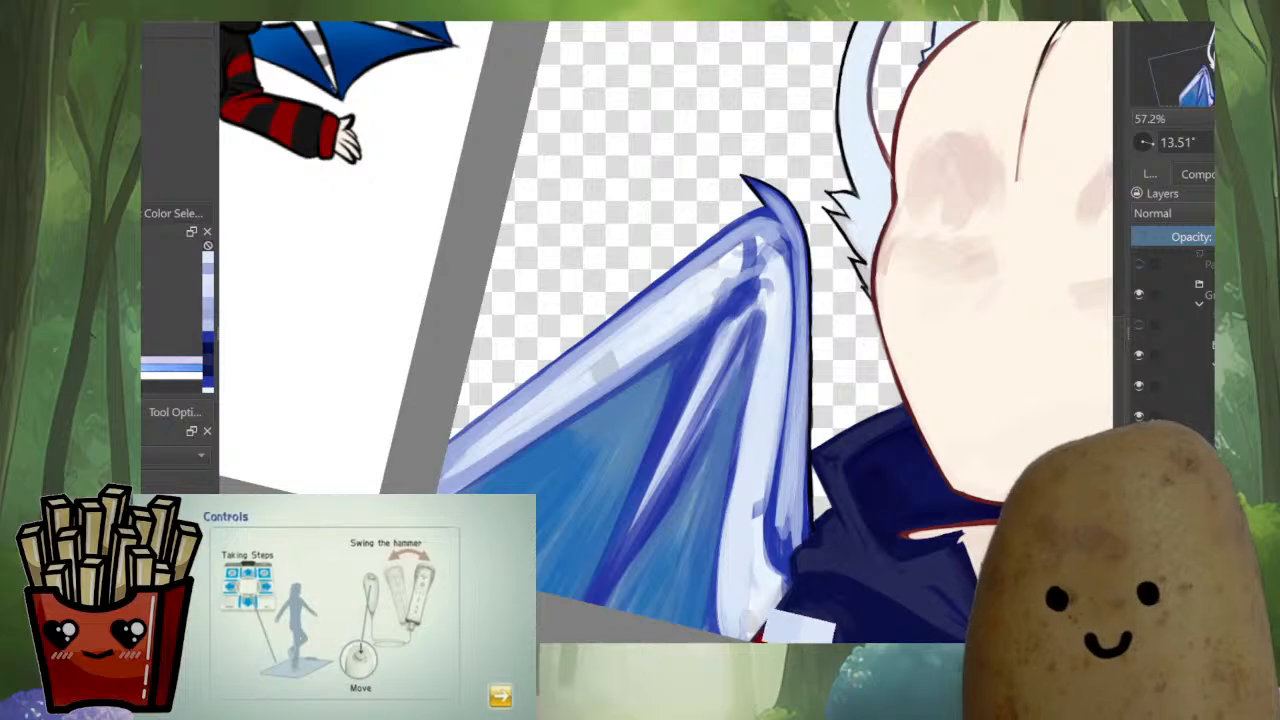
Even out the lower end of the pale strip beside the wing strut with near-white strokes, covering the leftover blue patch
left_click_drag(730, 594, 725, 632)
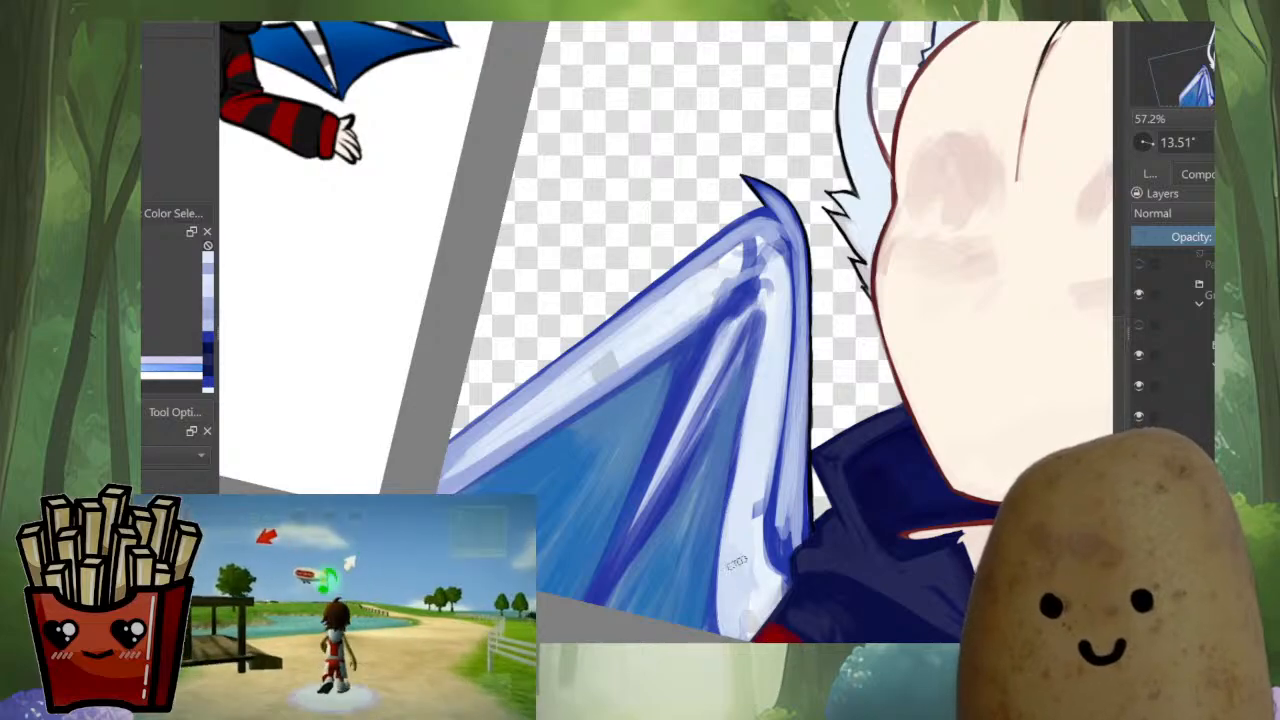
left_click_drag(724, 542, 732, 612)
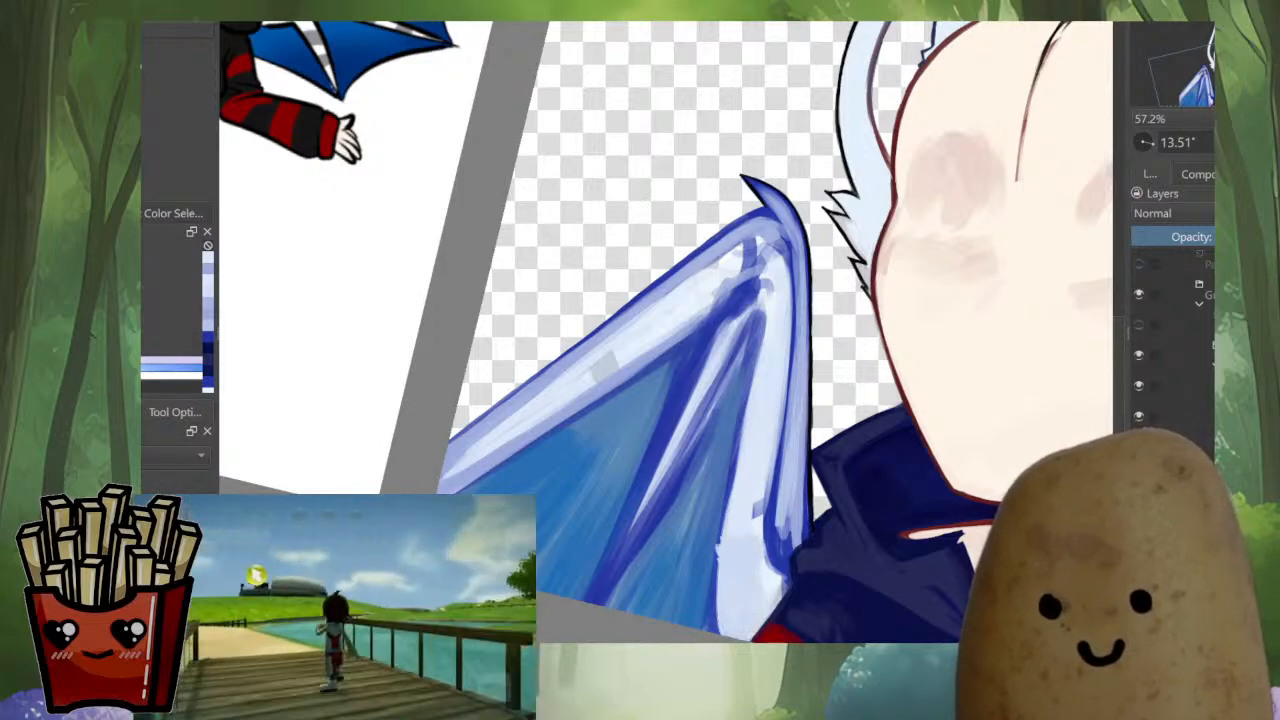
scroll(762, 497, "down", 5)
scroll(782, 522, "up", 6)
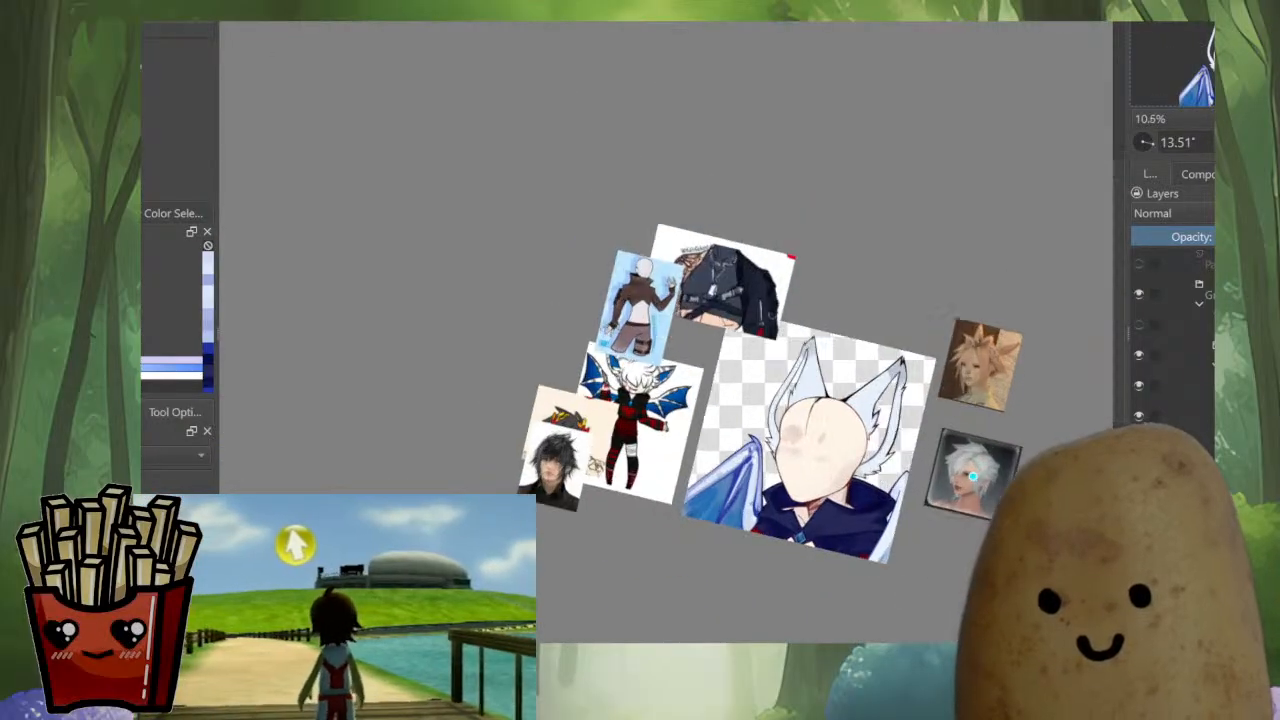
left_click(672, 408, "ctrl")
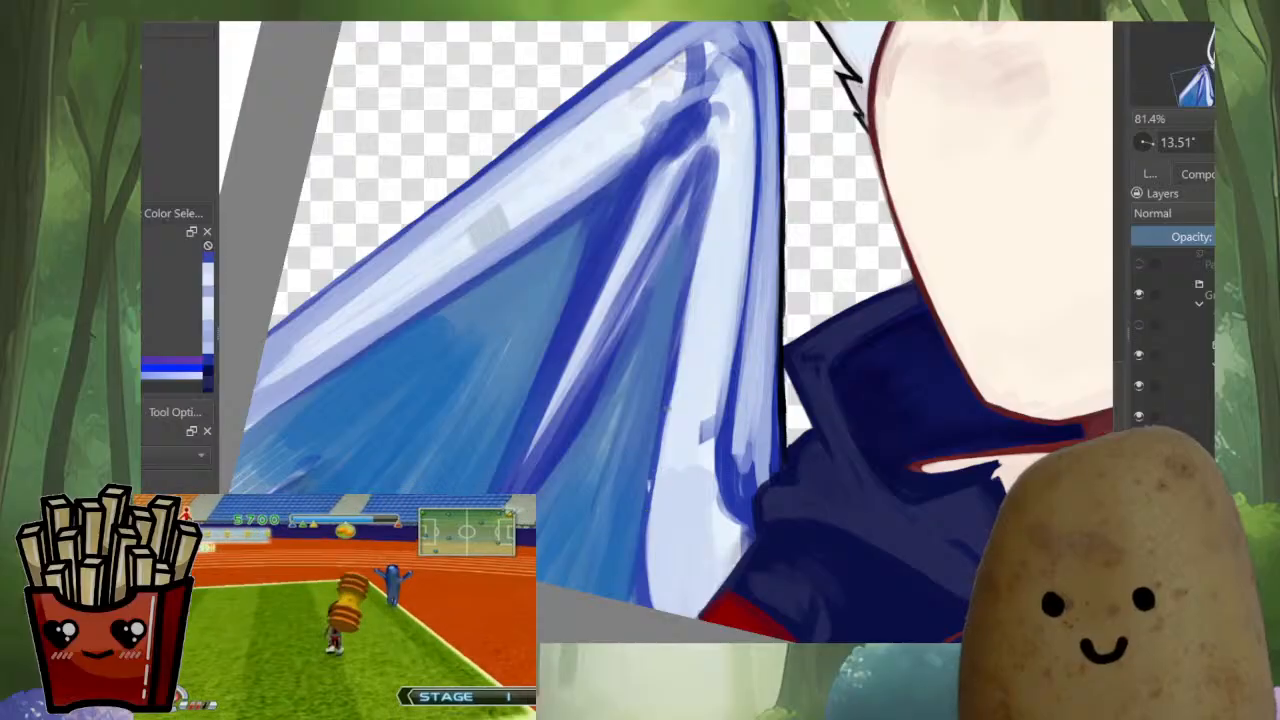
left_click(713, 372, "ctrl")
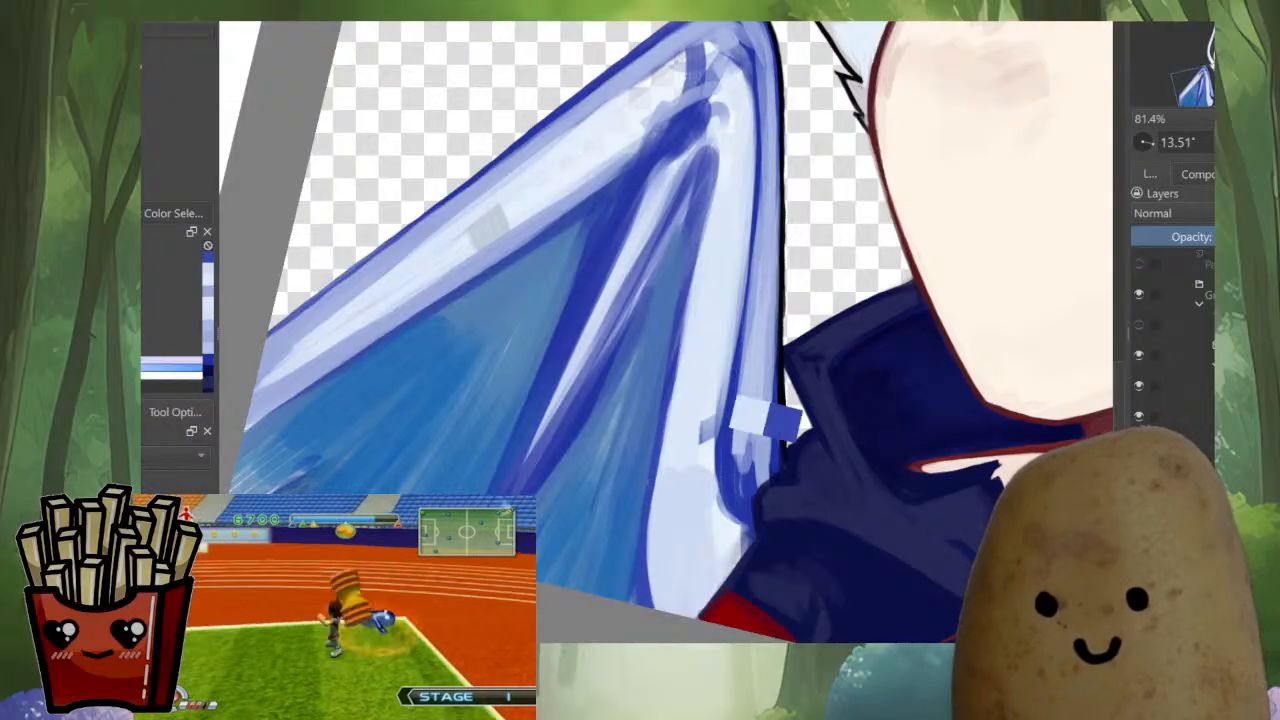
left_click_drag(719, 360, 711, 438)
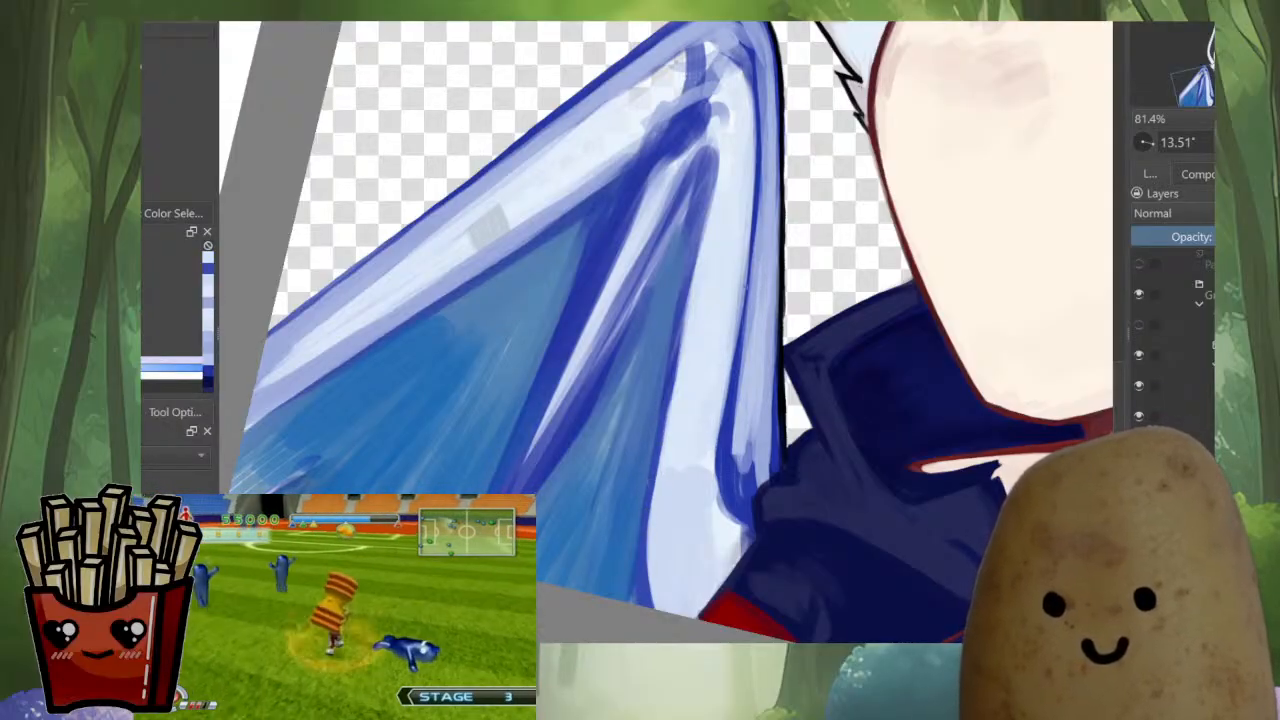
left_click_drag(722, 382, 716, 466)
left_click(741, 347, "ctrl")
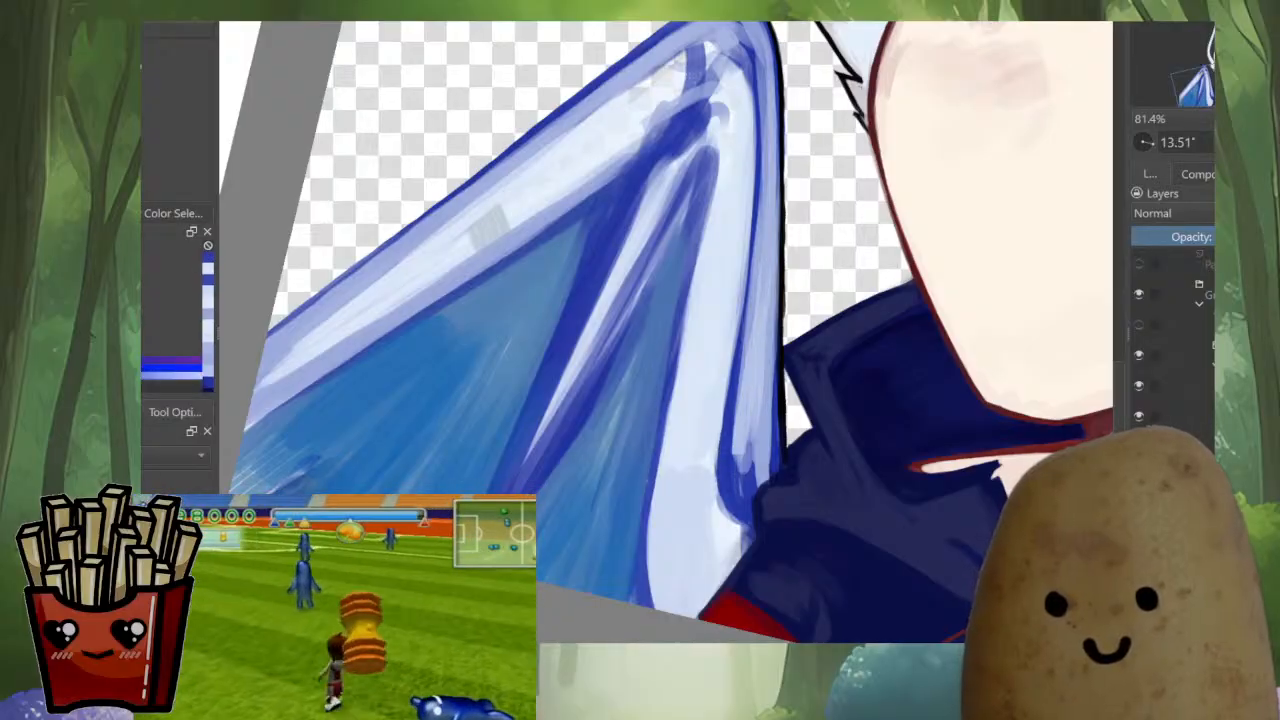
Draw short blue crossbands along the wing's narrow inner edge from the collar up to the claw, dividing it into segments
scroll(740, 346, "down", 8)
key("m")
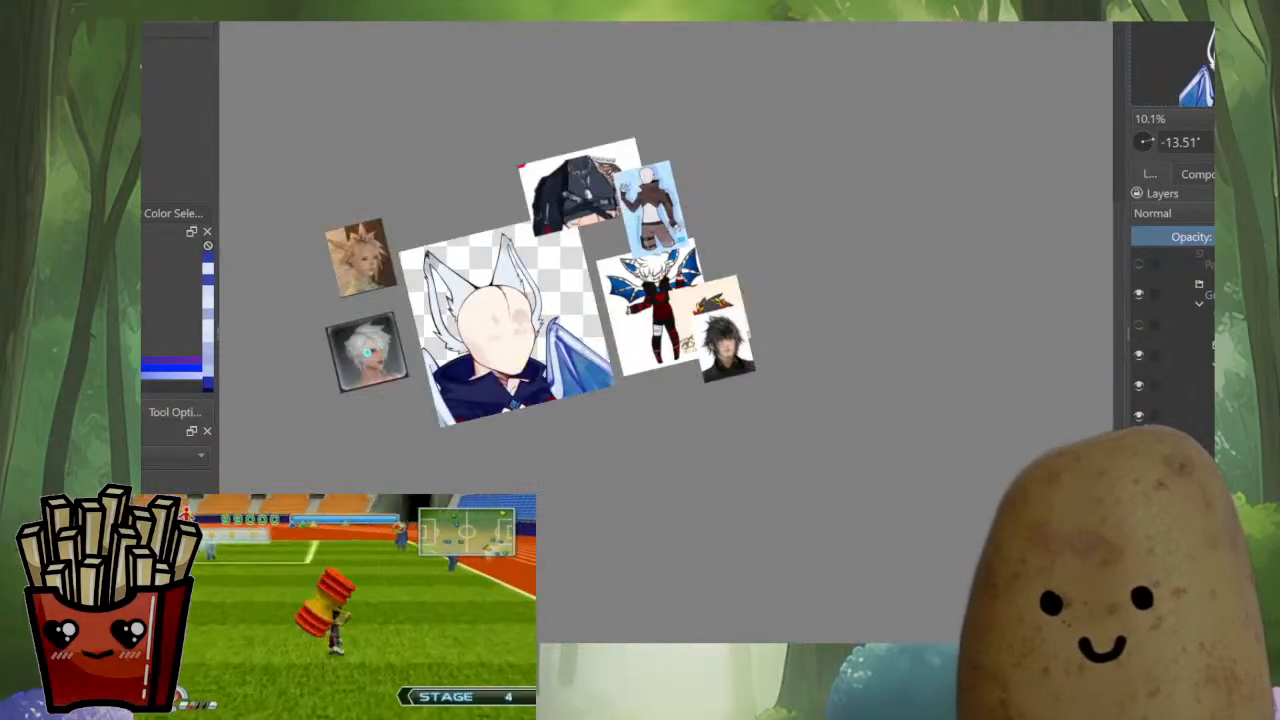
scroll(525, 340, "up", 5)
scroll(673, 406, "up", 2)
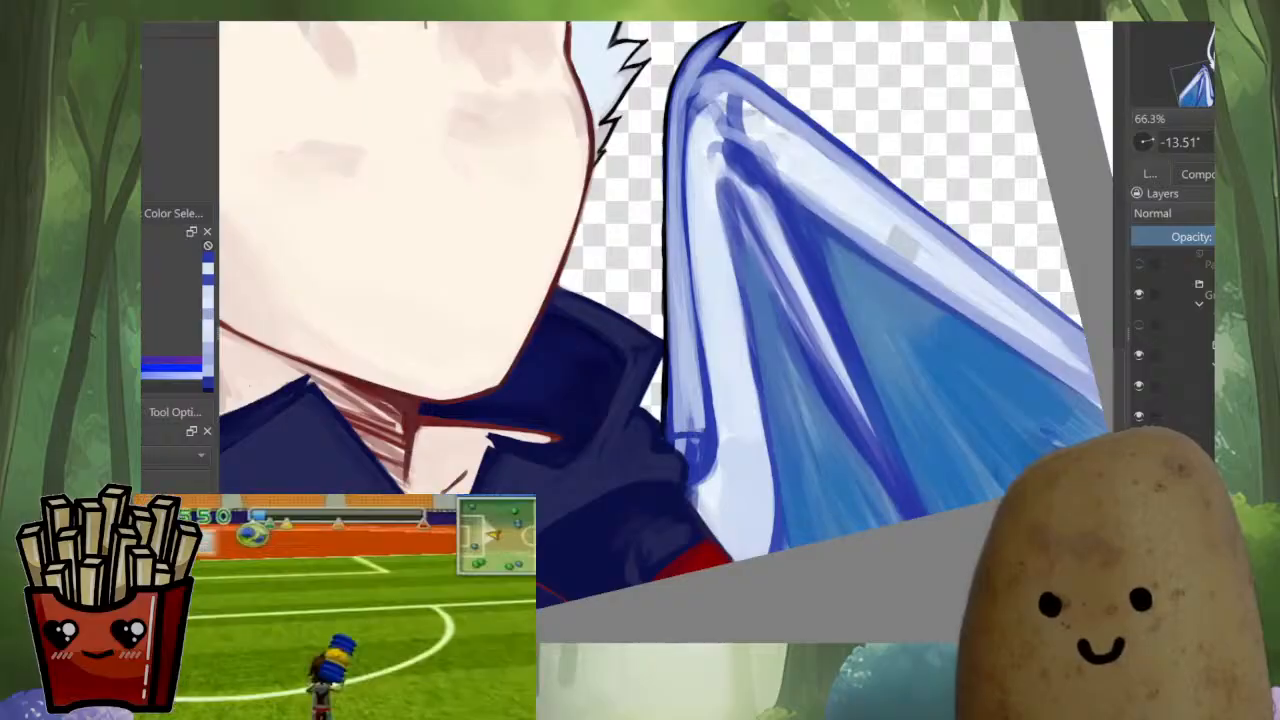
left_click_drag(673, 395, 703, 401)
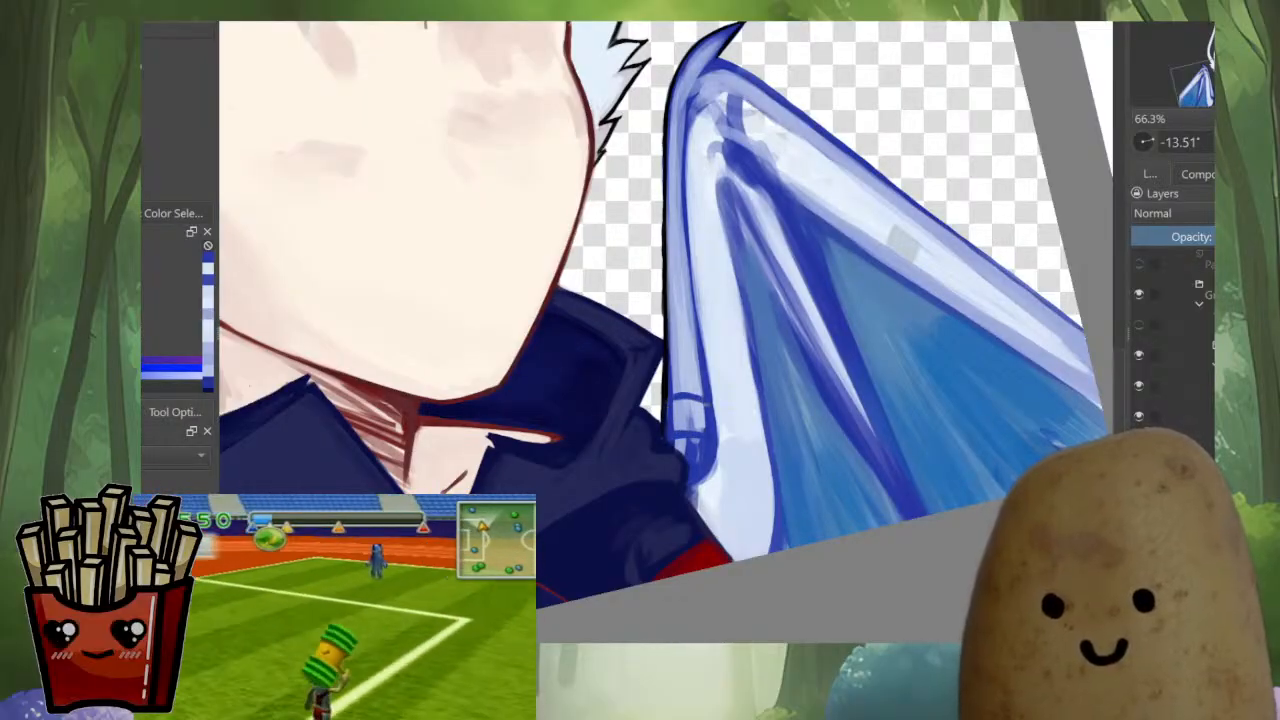
mouse_move(669, 355)
left_mouse_down()
mouse_move(696, 358)
mouse_move(694, 319)
left_mouse_up()
scroll(690, 320, "up", 2)
left_click_drag(672, 392, 702, 395)
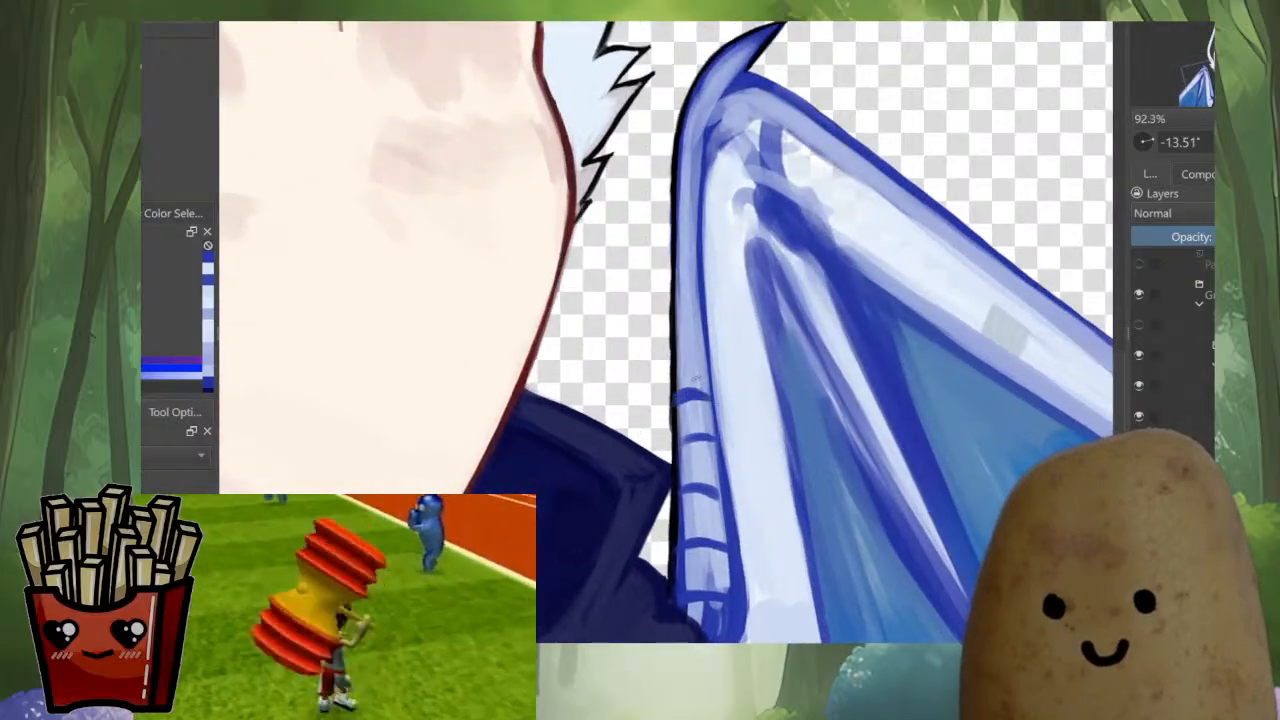
mouse_move(673, 350)
left_mouse_down()
mouse_move(702, 352)
mouse_move(688, 314)
mouse_move(700, 309)
mouse_move(697, 270)
left_mouse_up()
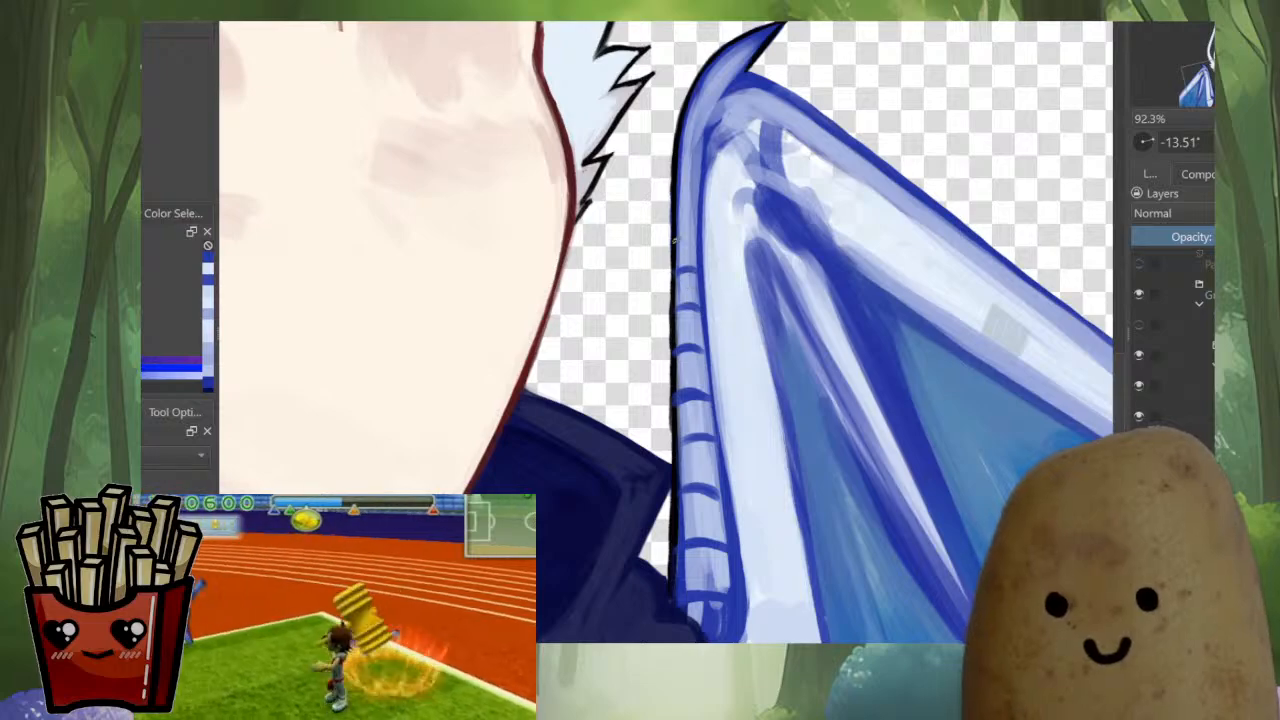
left_click_drag(718, 201, 705, 340)
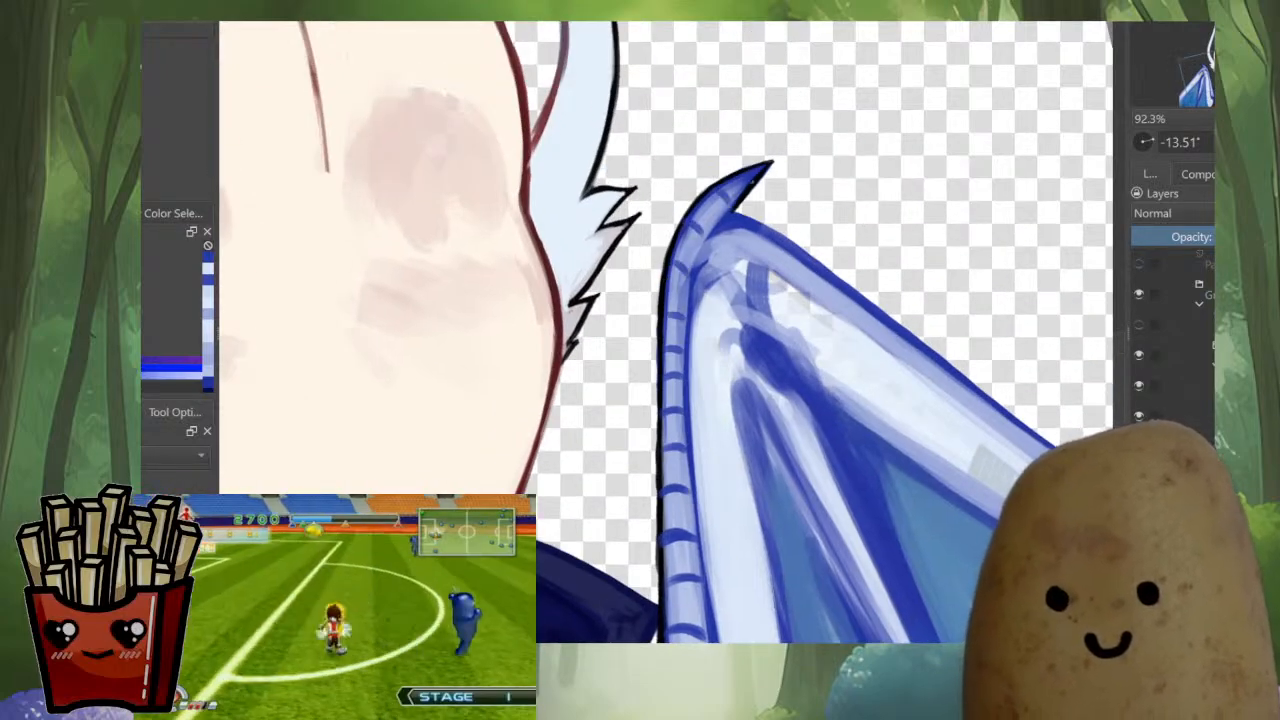
Repaint the lowest wing-edge segments beside the collar as rounded pale blue shapes
scroll(790, 216, "down", 5)
key("m")
scroll(854, 264, "up", 6)
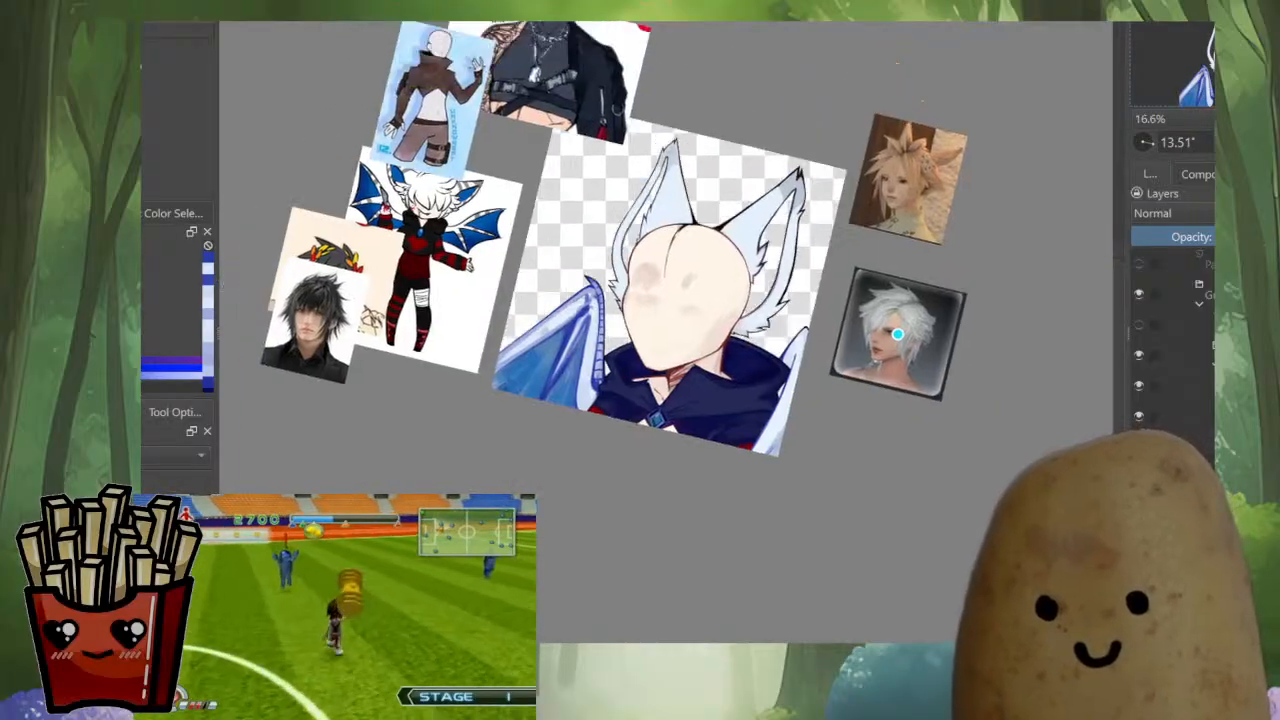
scroll(650, 400, "up", 2)
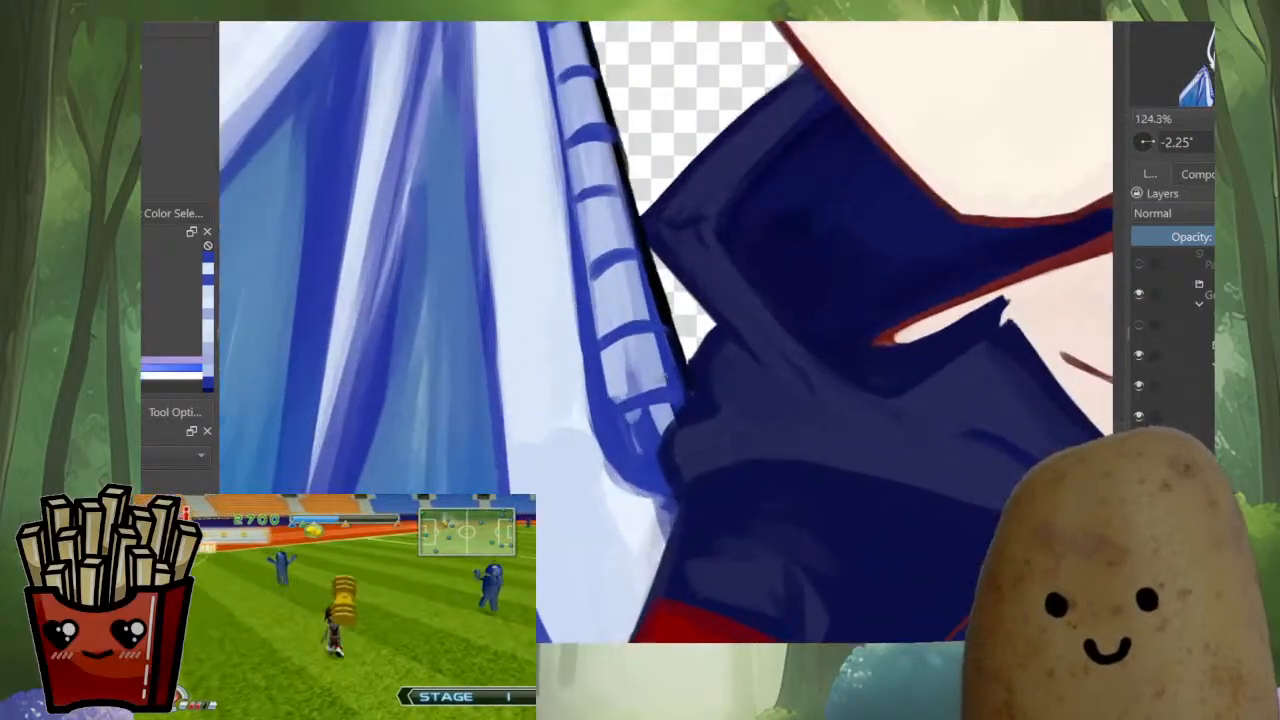
mouse_move(626, 396)
left_mouse_down()
mouse_move(664, 369)
mouse_move(616, 381)
mouse_move(618, 351)
mouse_move(664, 346)
left_mouse_up()
mouse_move(640, 430)
left_mouse_down()
mouse_move(677, 412)
mouse_move(660, 448)
left_mouse_up()
mouse_move(632, 318)
left_mouse_down()
mouse_move(652, 400)
mouse_move(674, 398)
mouse_move(671, 378)
mouse_move(619, 370)
mouse_move(634, 415)
mouse_move(670, 425)
left_mouse_up()
left_click(668, 434, "ctrl")
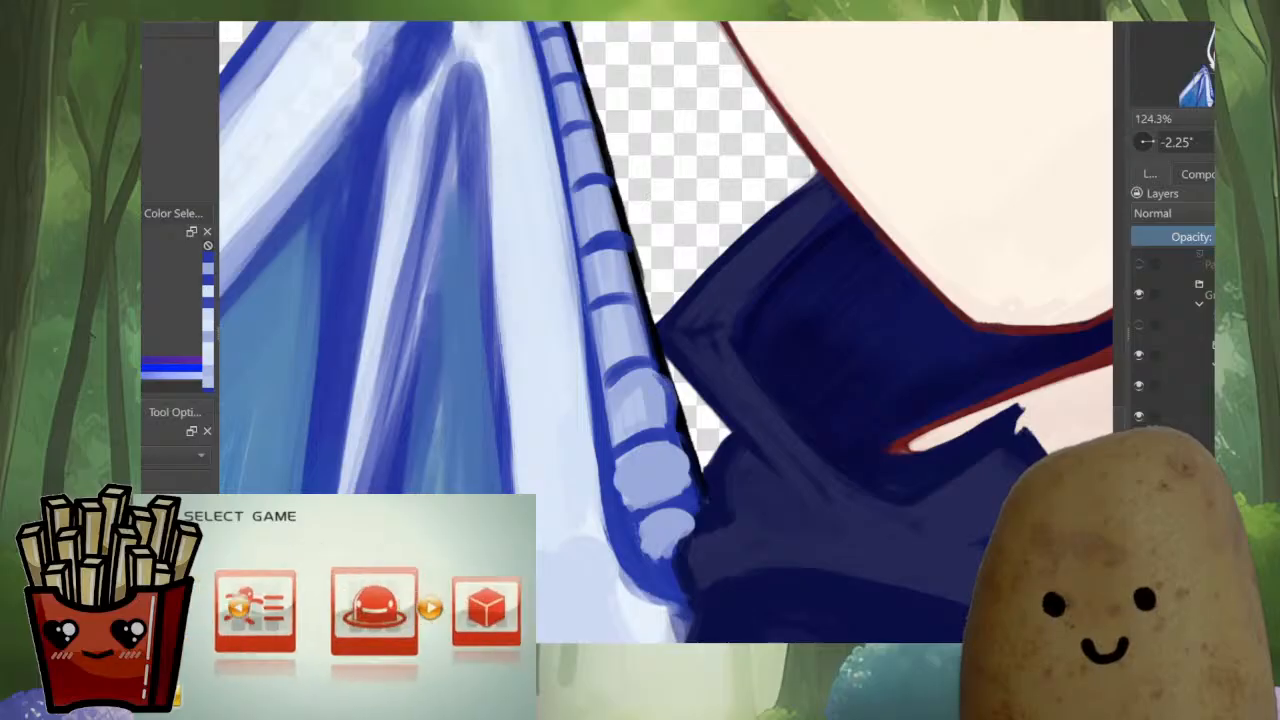
Round the segments just above the collar and add lighter highlights to the centres of the lowest ones
mouse_move(648, 303)
left_mouse_down()
mouse_move(654, 340)
mouse_move(643, 332)
left_mouse_up()
left_click(643, 348, "ctrl")
left_click(642, 408, "ctrl")
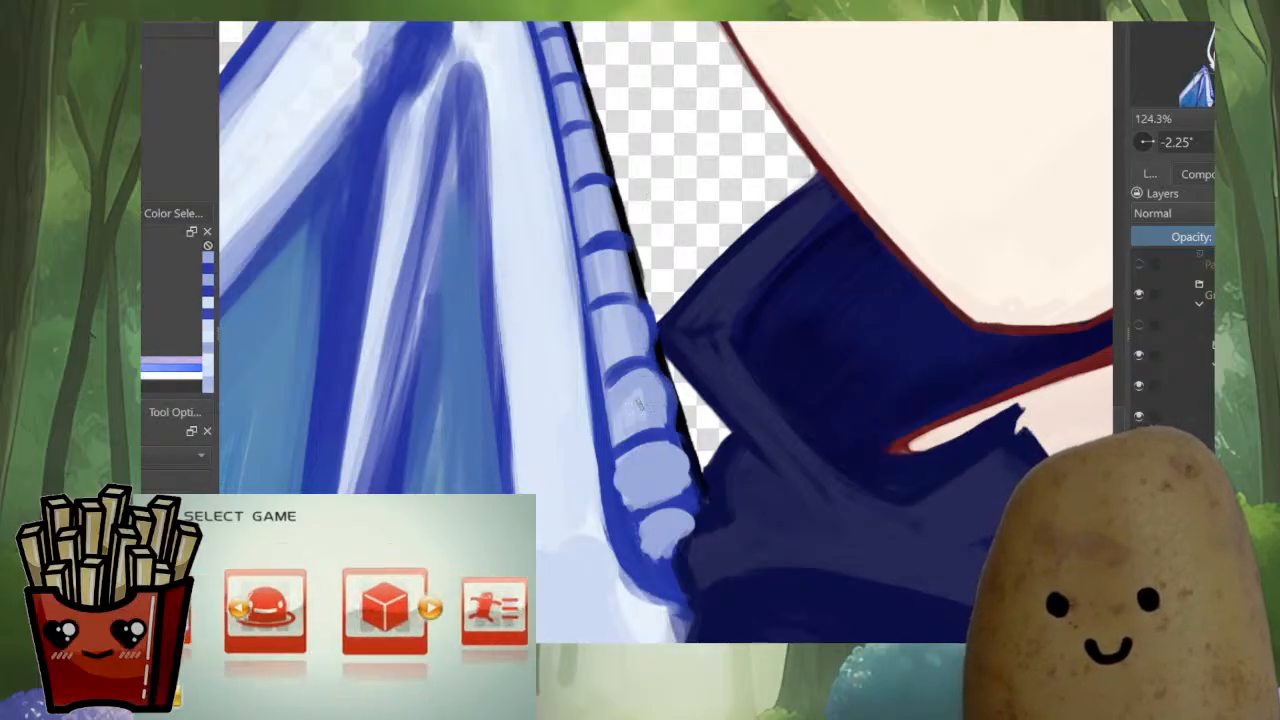
left_click_drag(641, 402, 622, 394)
left_click(630, 382, "ctrl")
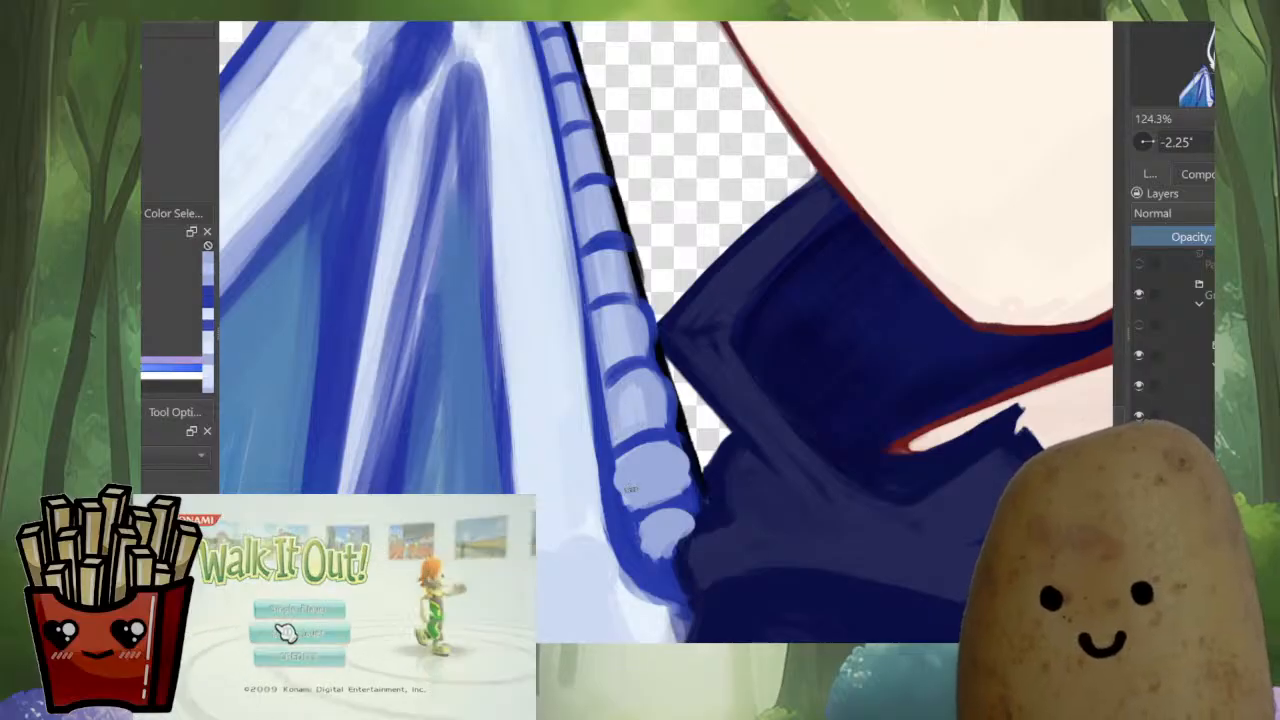
left_click(642, 412, "ctrl")
left_click(655, 482, "ctrl")
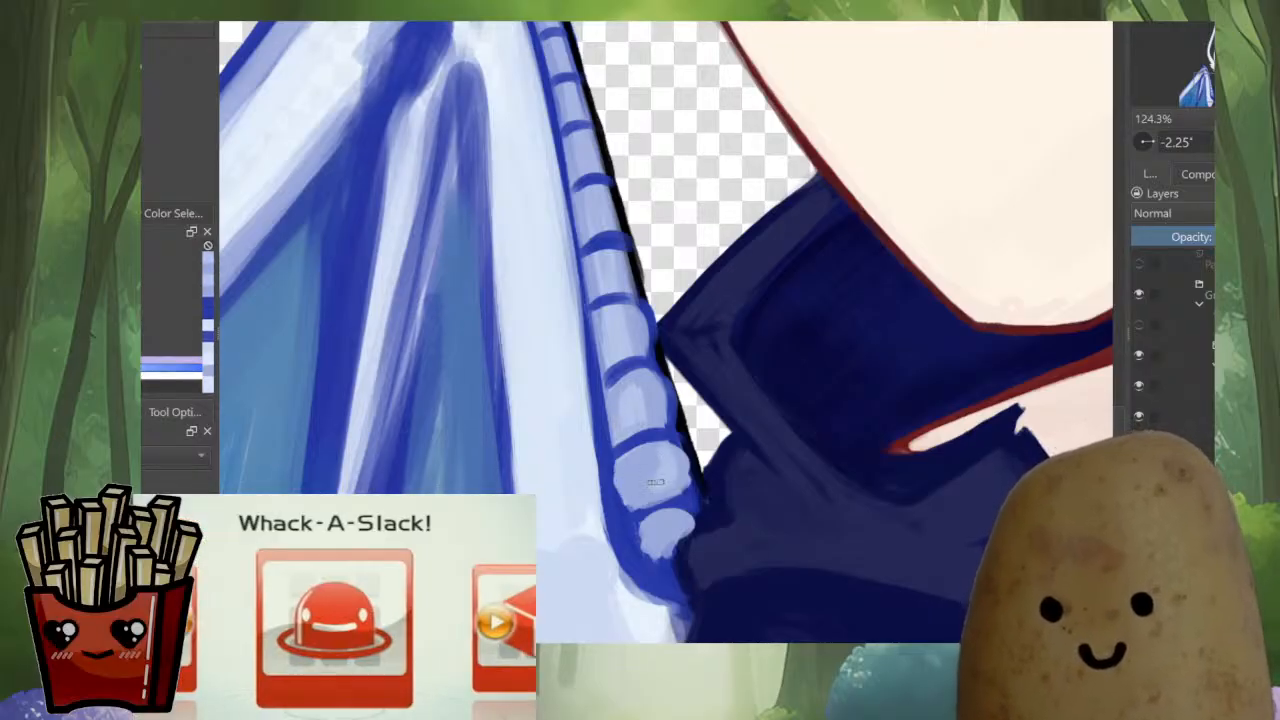
mouse_move(648, 472)
left_mouse_down()
mouse_move(638, 452)
mouse_move(662, 518)
mouse_move(627, 510)
mouse_move(670, 548)
mouse_move(694, 524)
mouse_move(679, 568)
left_mouse_up()
key("ctrl+z")
left_click(645, 486, "ctrl")
Clean up the border between the lowest wing segments and the navy collar, and refine the segments' outer edges
left_click(717, 515, "ctrl")
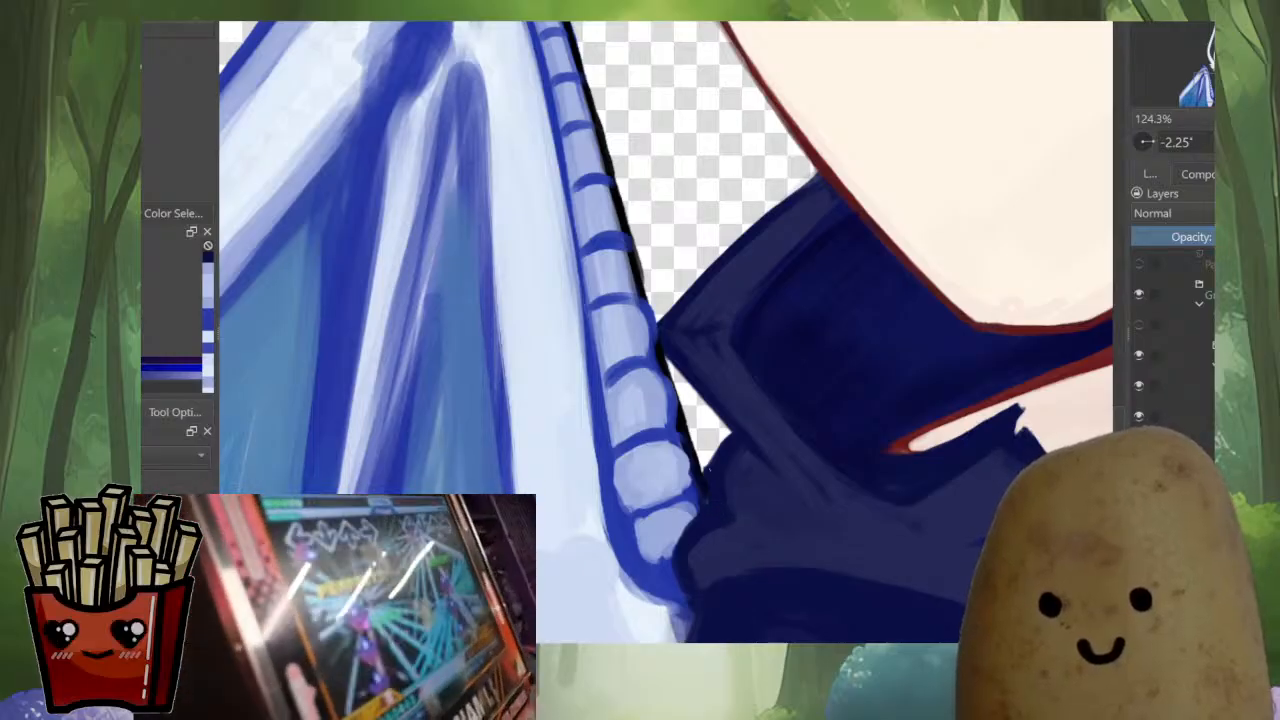
left_click(698, 476, "ctrl")
left_click_drag(694, 462, 704, 494)
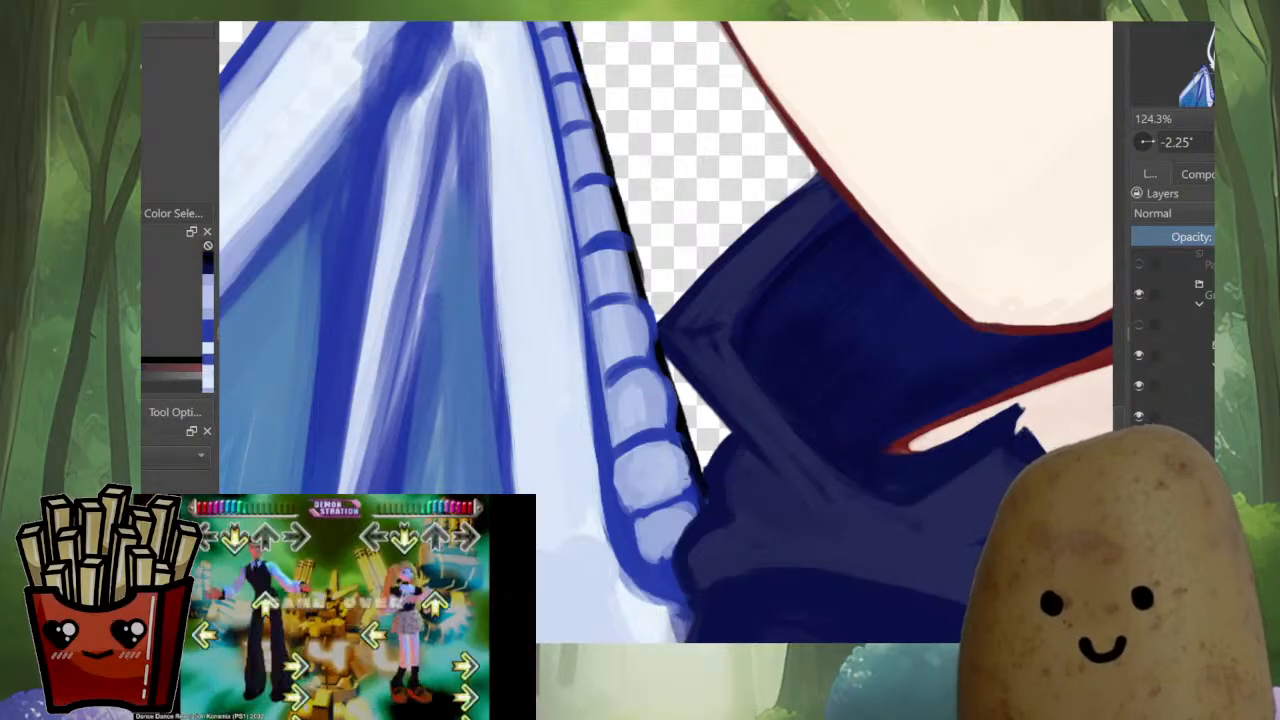
left_click(674, 518, "ctrl")
left_click_drag(669, 440, 692, 487)
left_click(683, 440, "ctrl")
mouse_move(670, 408)
left_mouse_down()
mouse_move(686, 490)
mouse_move(671, 439)
left_mouse_up()
left_click_drag(652, 357, 701, 549)
left_click(675, 526, "ctrl")
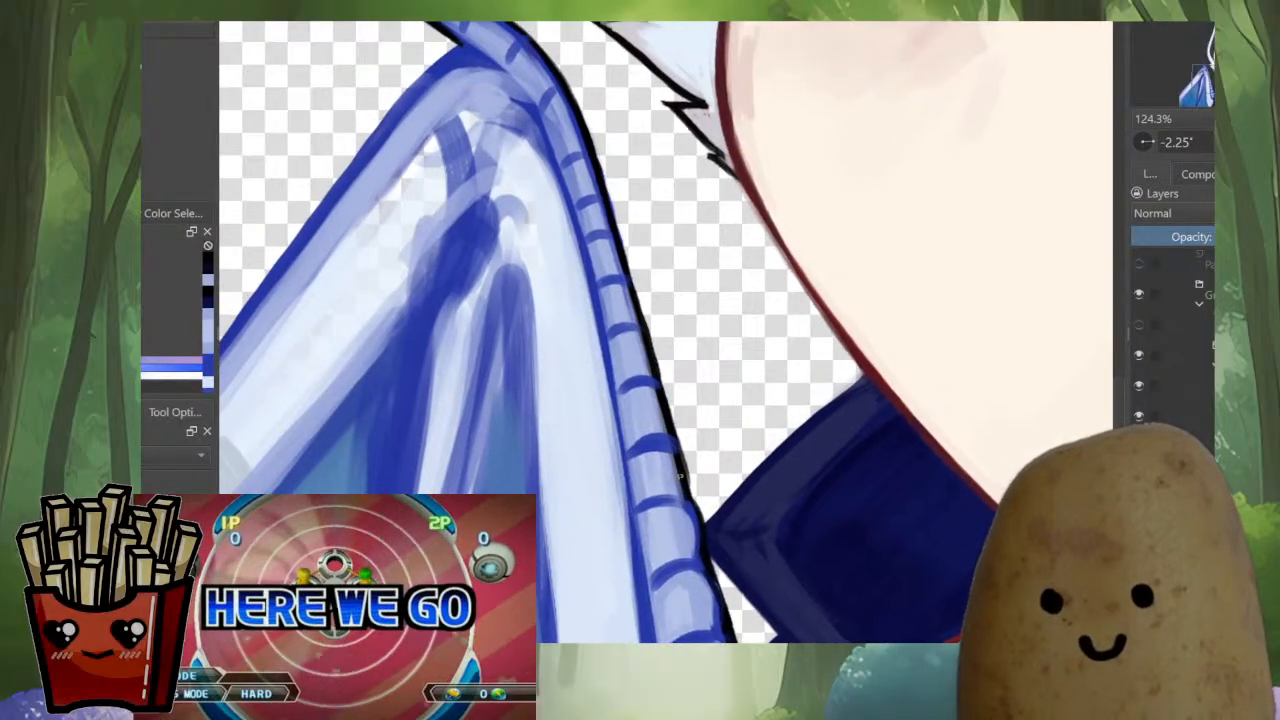
Bulge the outer edges of the middle and upper wing segments into the black outline with pale blue strokes
left_click_drag(677, 467, 685, 497)
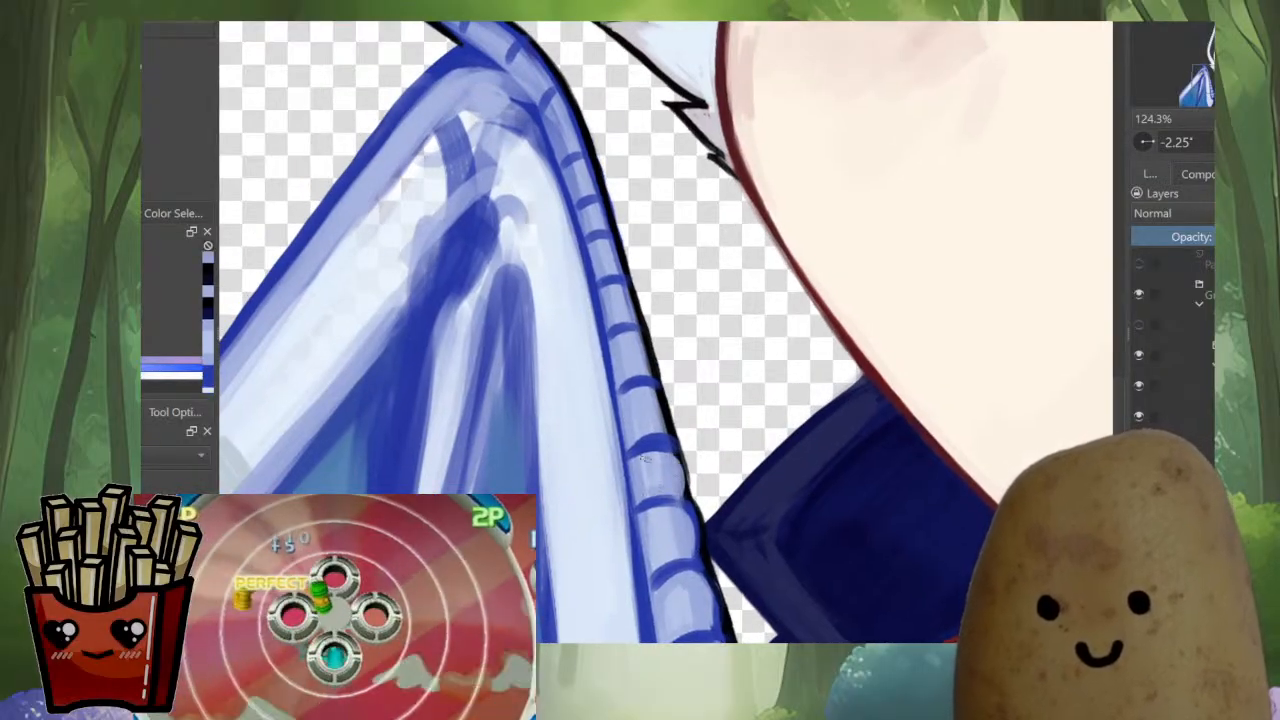
mouse_move(654, 391)
left_mouse_down()
mouse_move(662, 456)
mouse_move(660, 442)
left_mouse_up()
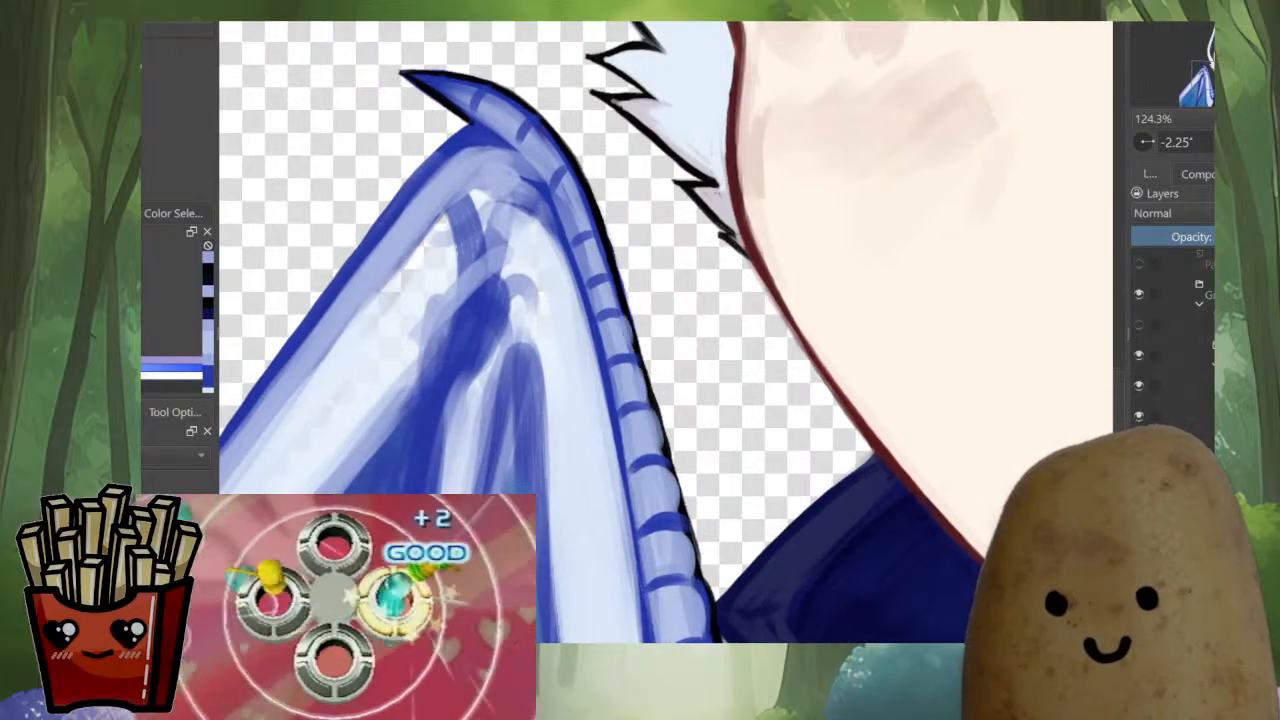
left_click_drag(604, 275, 614, 300)
left_click_drag(608, 272, 638, 339)
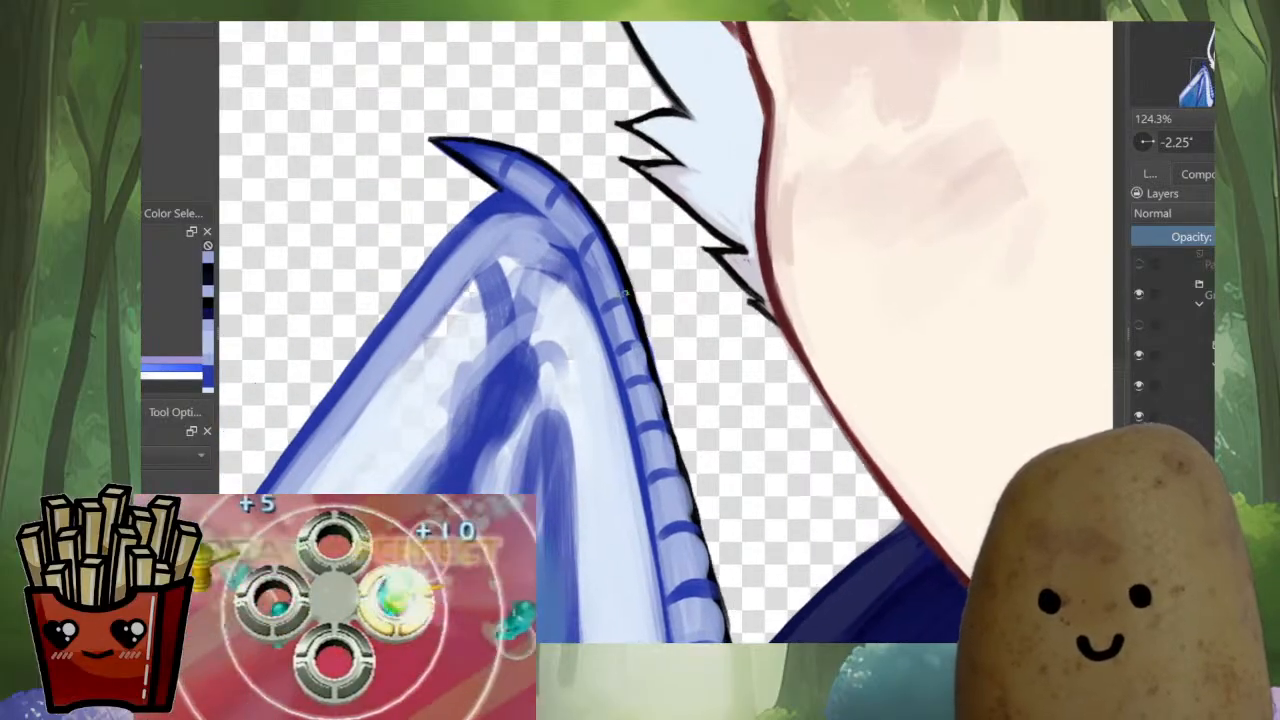
left_click_drag(601, 248, 686, 466)
Mirror the view and round the segments near the claw and along the middle of the wing edge
key("m")
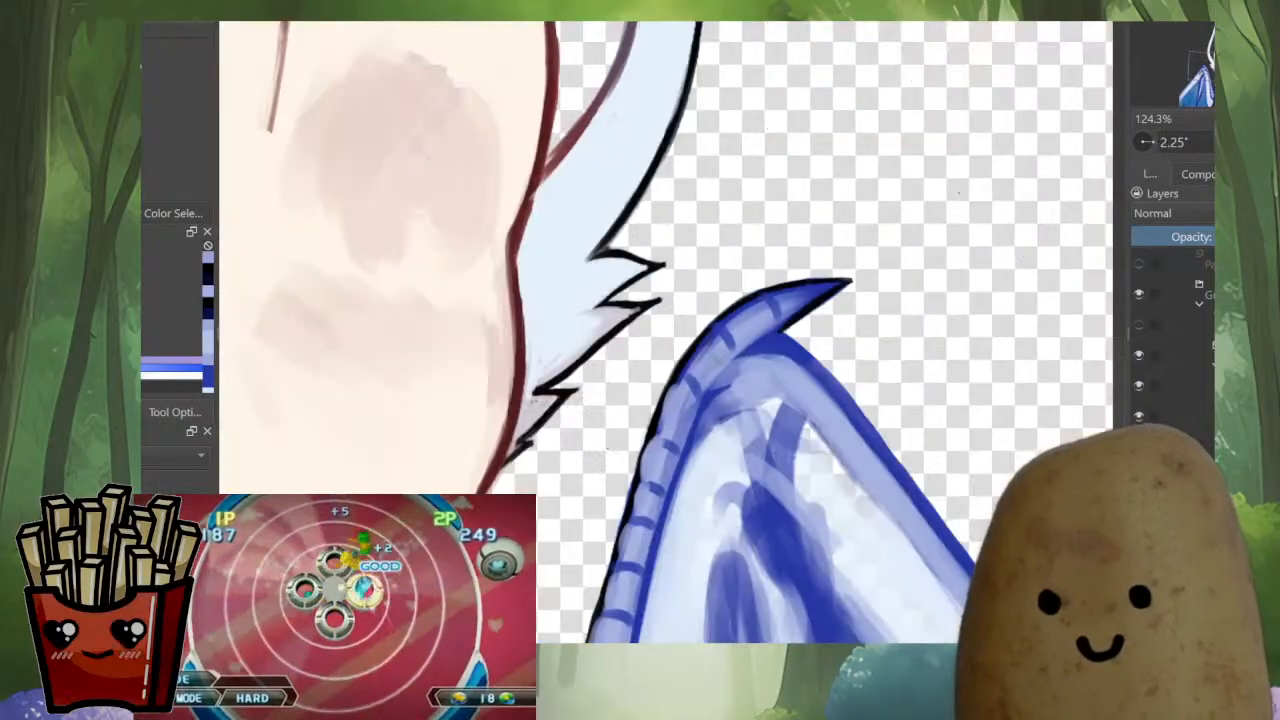
mouse_move(690, 365)
left_mouse_down()
mouse_move(738, 310)
mouse_move(732, 320)
left_mouse_up()
scroll(772, 376, "down", 5)
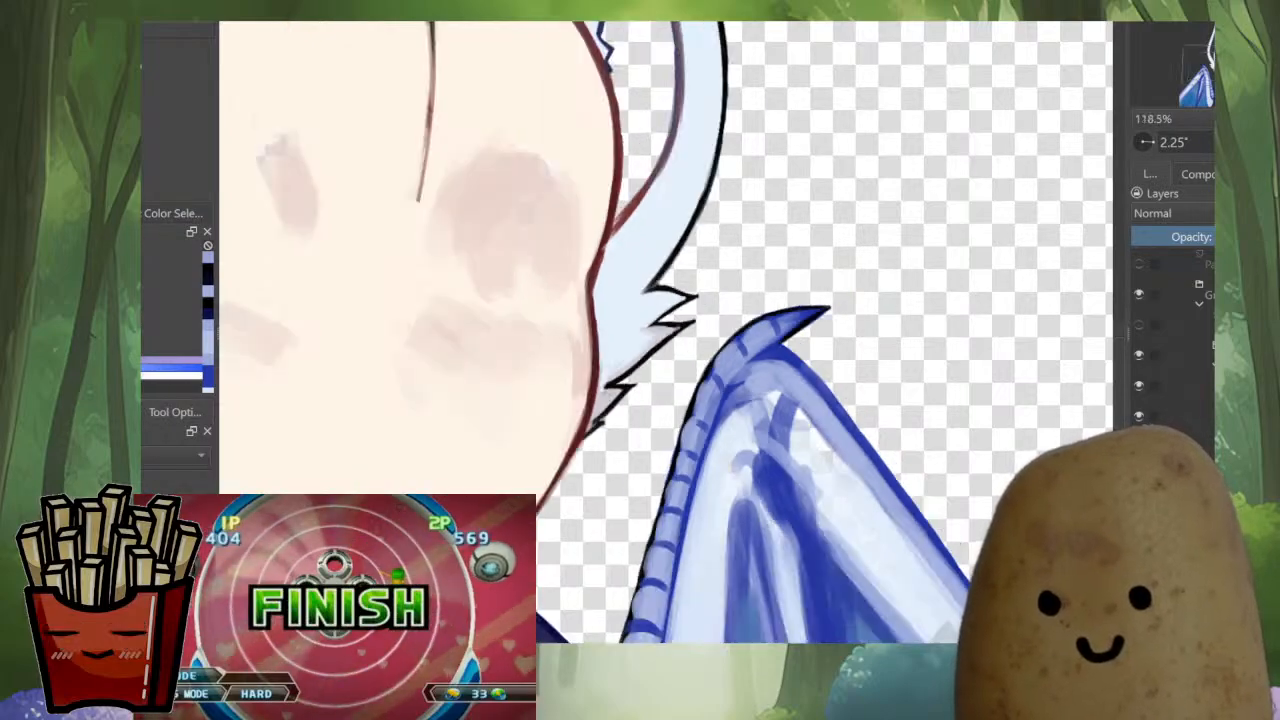
scroll(700, 396, "up", 8)
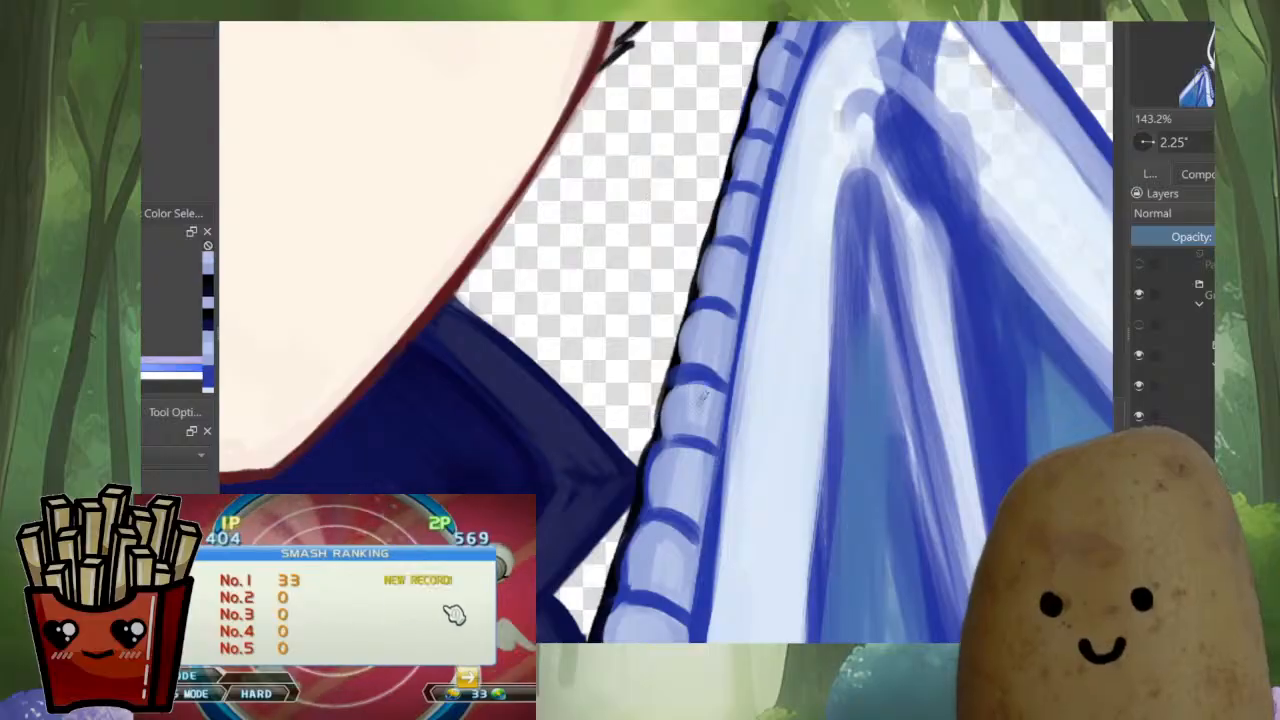
mouse_move(703, 396)
left_mouse_down()
mouse_move(678, 383)
mouse_move(682, 468)
mouse_move(709, 403)
left_mouse_up()
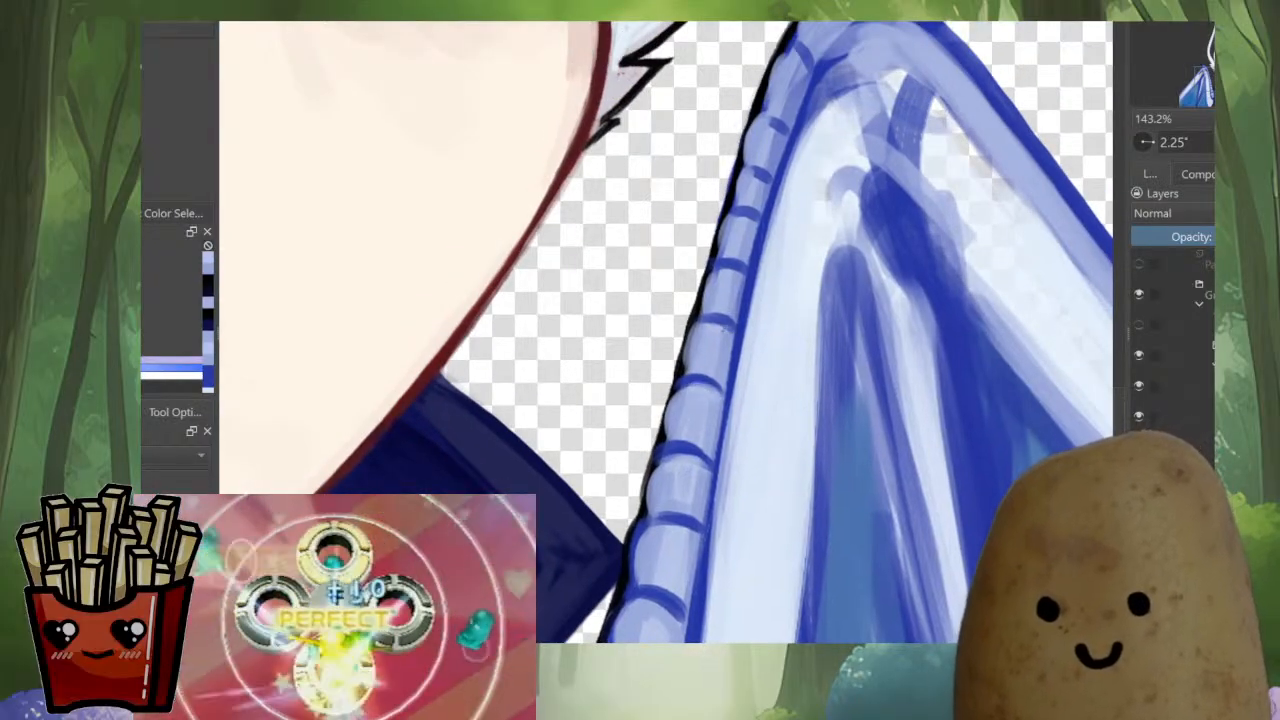
left_click_drag(727, 329, 657, 505)
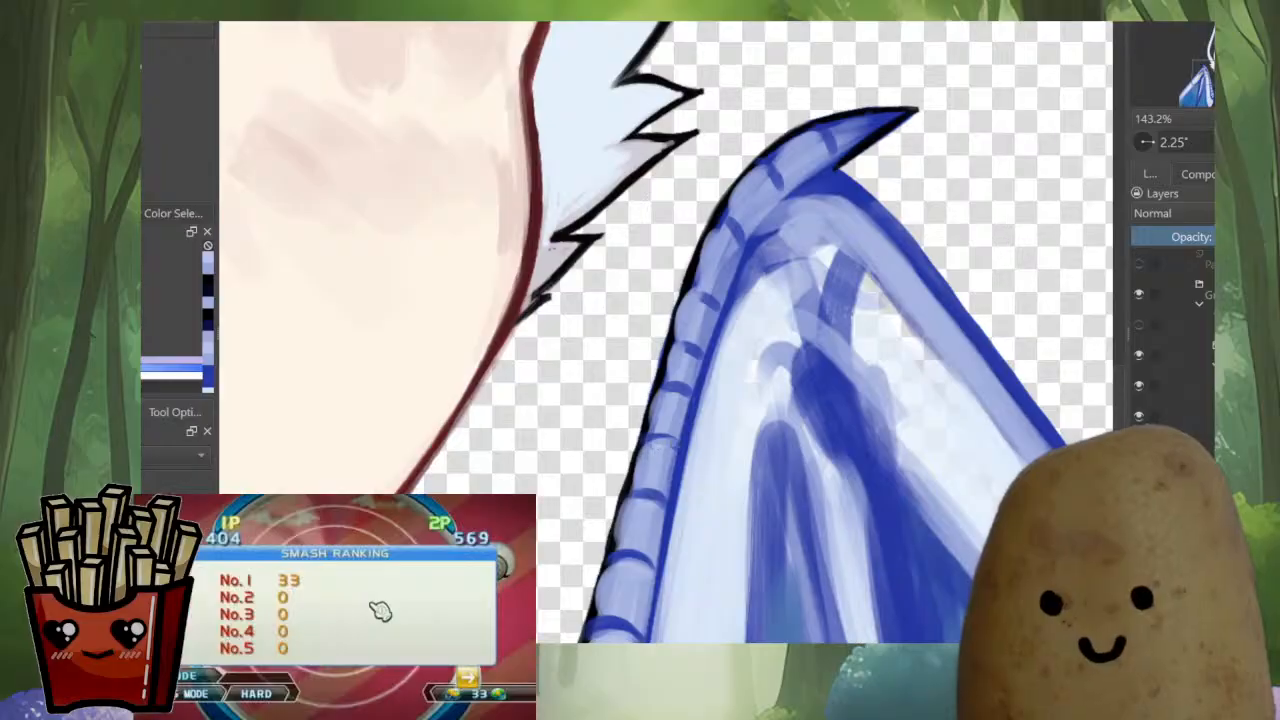
Reshape the middle wing-edge segments with pale blue fills and dark accents at the crossbands
left_click(651, 495, "ctrl")
mouse_move(676, 438)
left_mouse_down()
mouse_move(648, 437)
mouse_move(637, 478)
mouse_move(641, 448)
mouse_move(662, 437)
mouse_move(633, 462)
mouse_move(617, 537)
left_mouse_up()
left_click(636, 470, "ctrl")
left_click(652, 461, "ctrl")
left_click(655, 447, "ctrl")
left_click(627, 493, "ctrl")
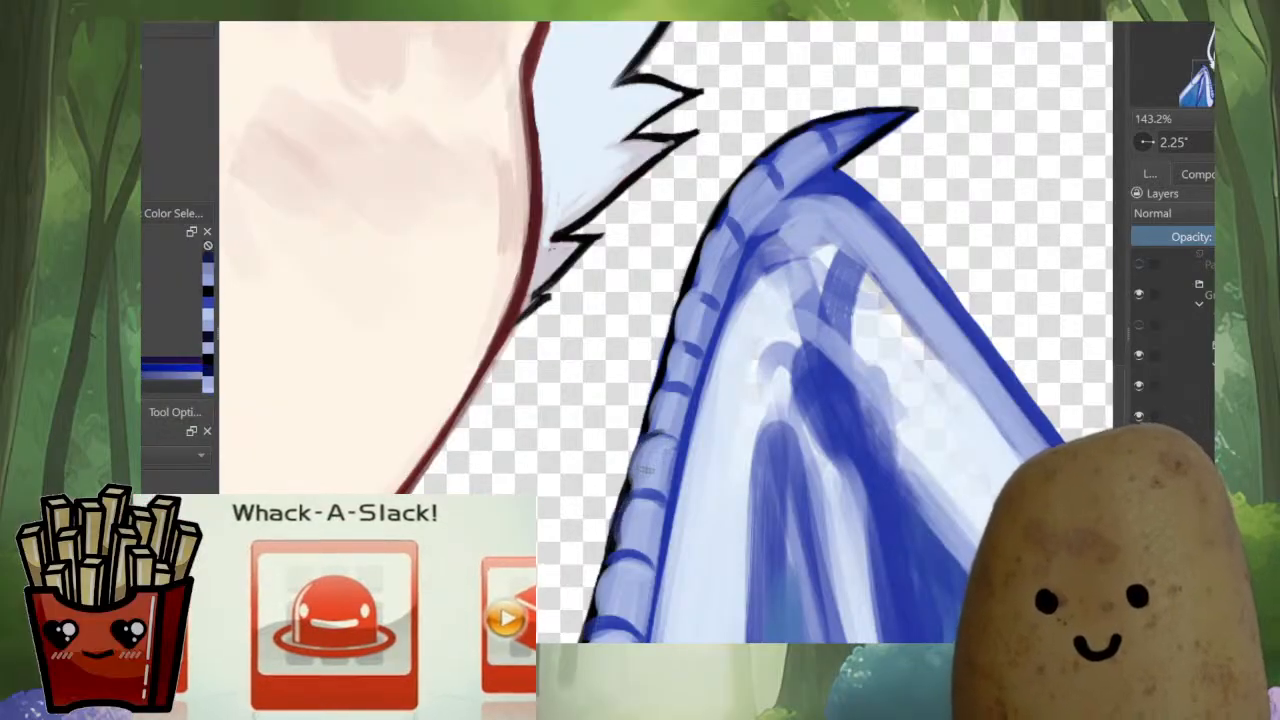
left_click_drag(645, 469, 624, 555)
left_click_drag(637, 500, 629, 519)
left_click(648, 487, "ctrl")
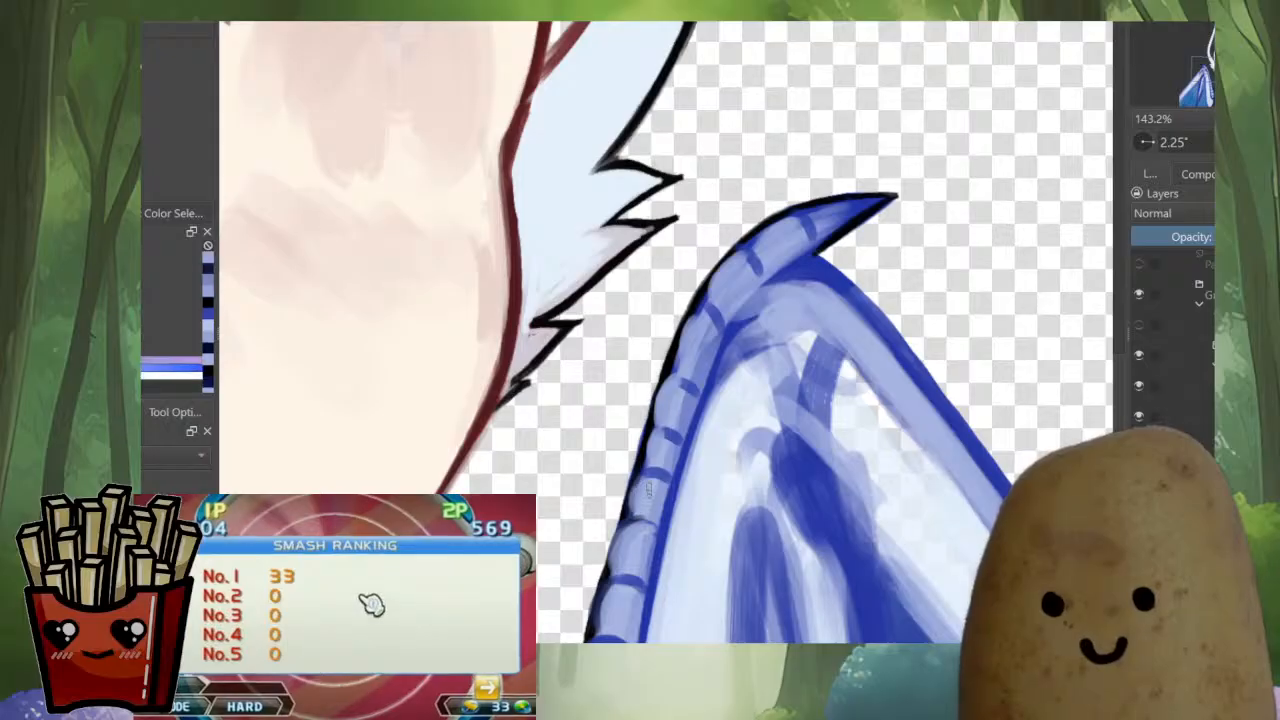
Round and shade the upper segments around the wing's bend, just below the claw
left_click(643, 458, "ctrl")
left_click_drag(647, 455, 646, 468)
left_click(656, 454, "ctrl")
left_click(690, 368, "ctrl")
mouse_move(691, 349)
left_mouse_down()
mouse_move(674, 393)
mouse_move(664, 388)
left_mouse_up()
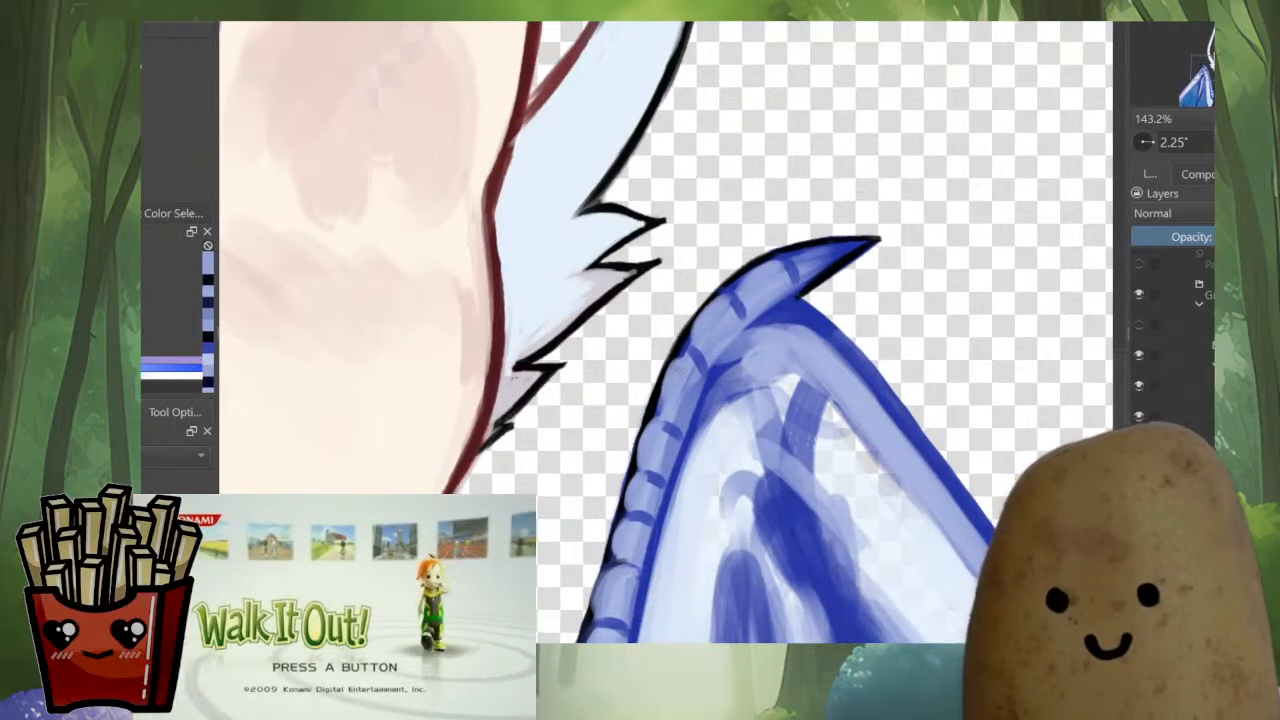
left_click(690, 351, "ctrl")
left_click_drag(699, 345, 655, 403)
left_click_drag(677, 403, 640, 480)
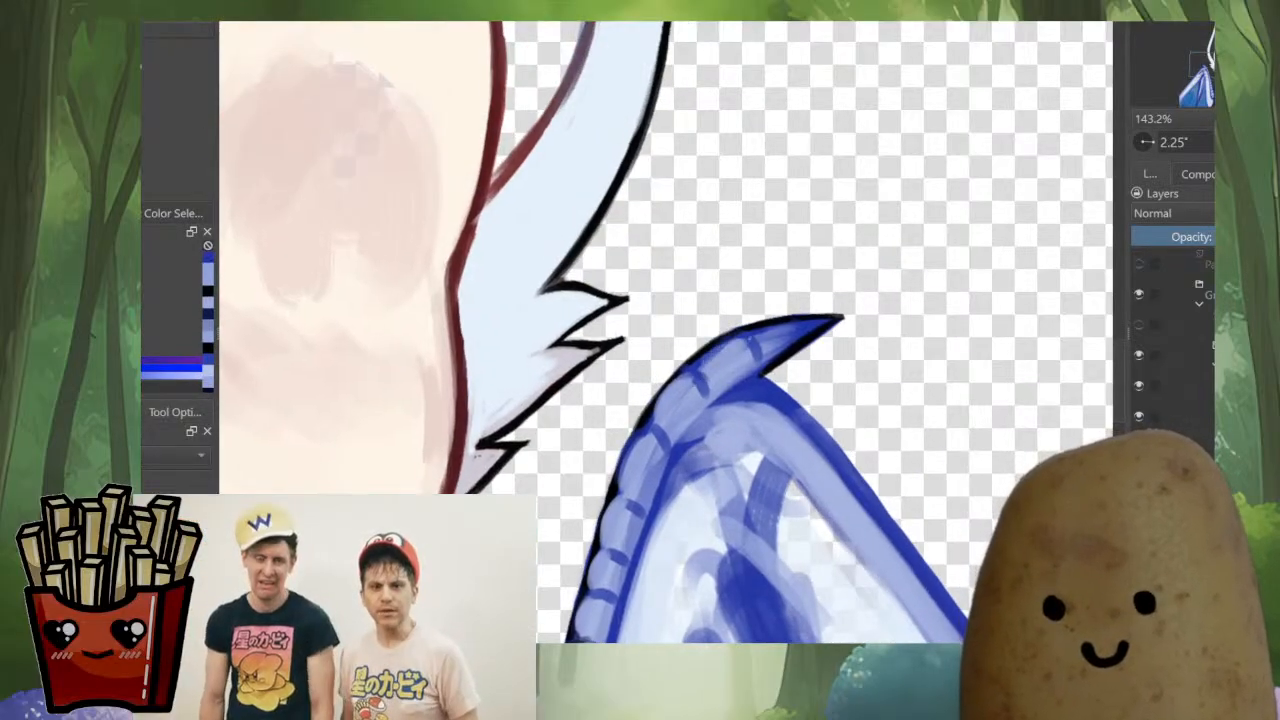
scroll(760, 328, "down", 6)
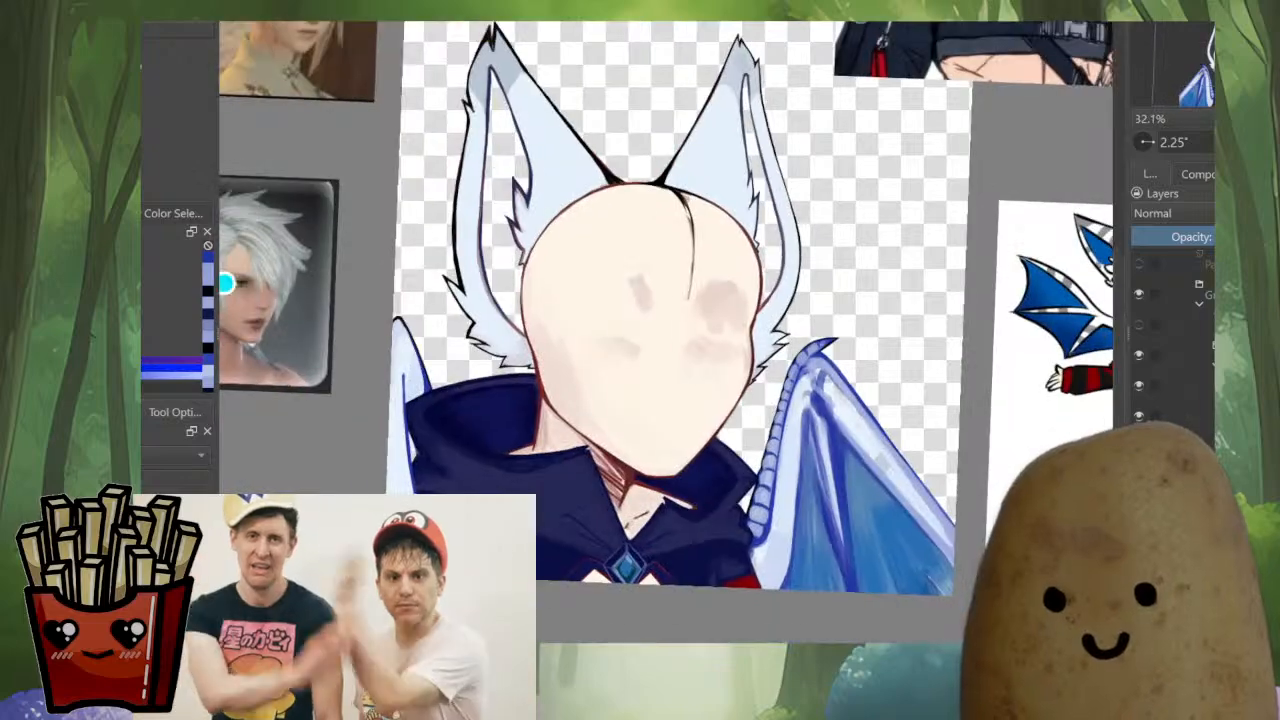
Mirror the view and add short blue tick marks along the inner side of the segmented wing edge
key("m")
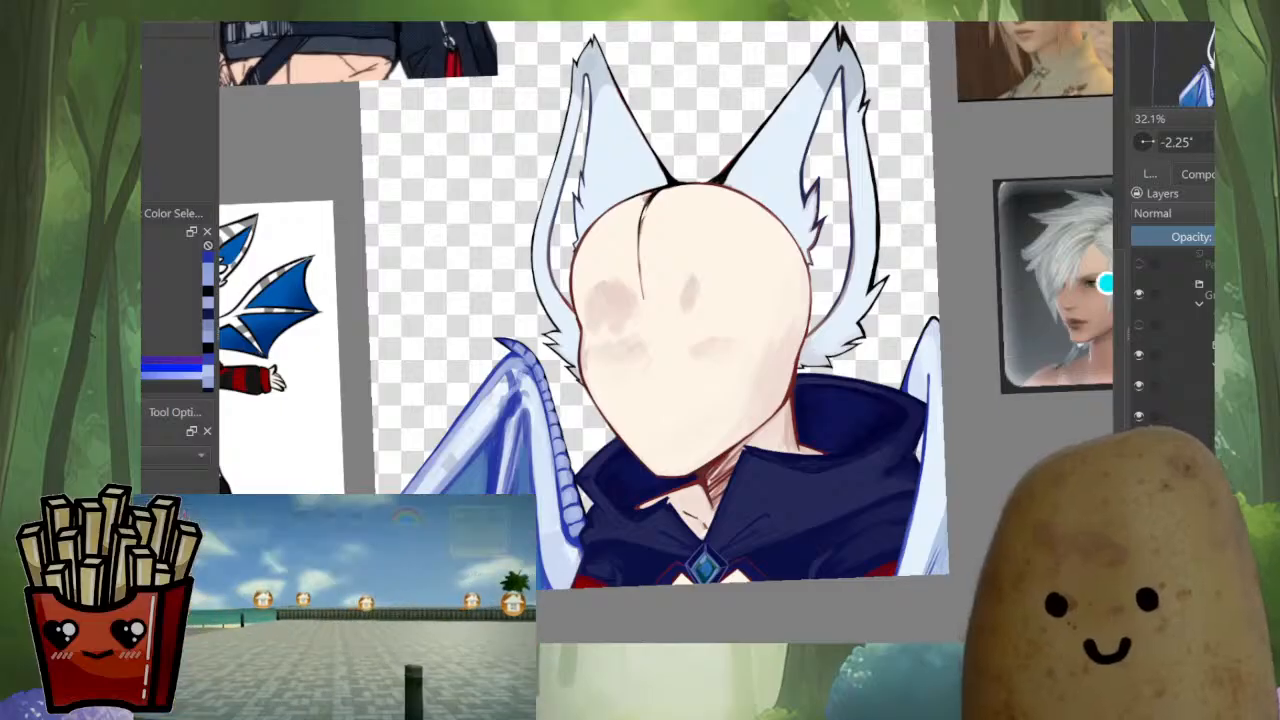
left_click_drag(1104, 285, 1014, 283)
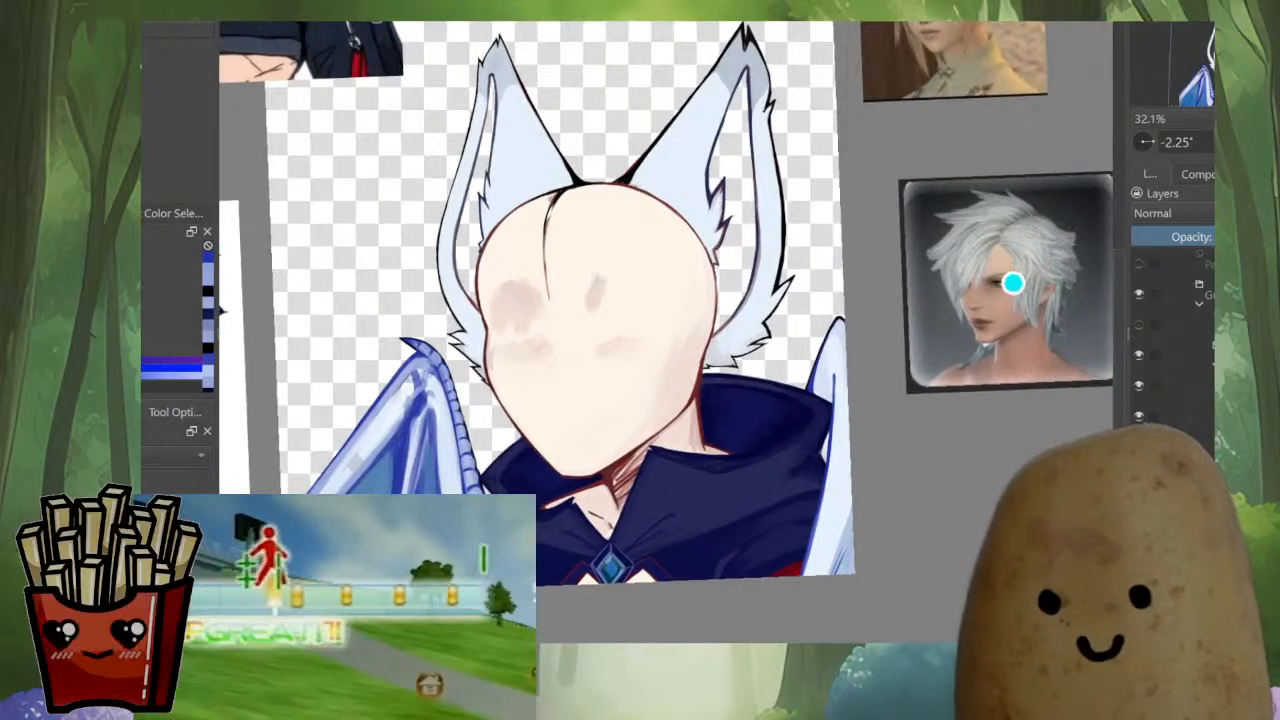
scroll(465, 555, "up", 5)
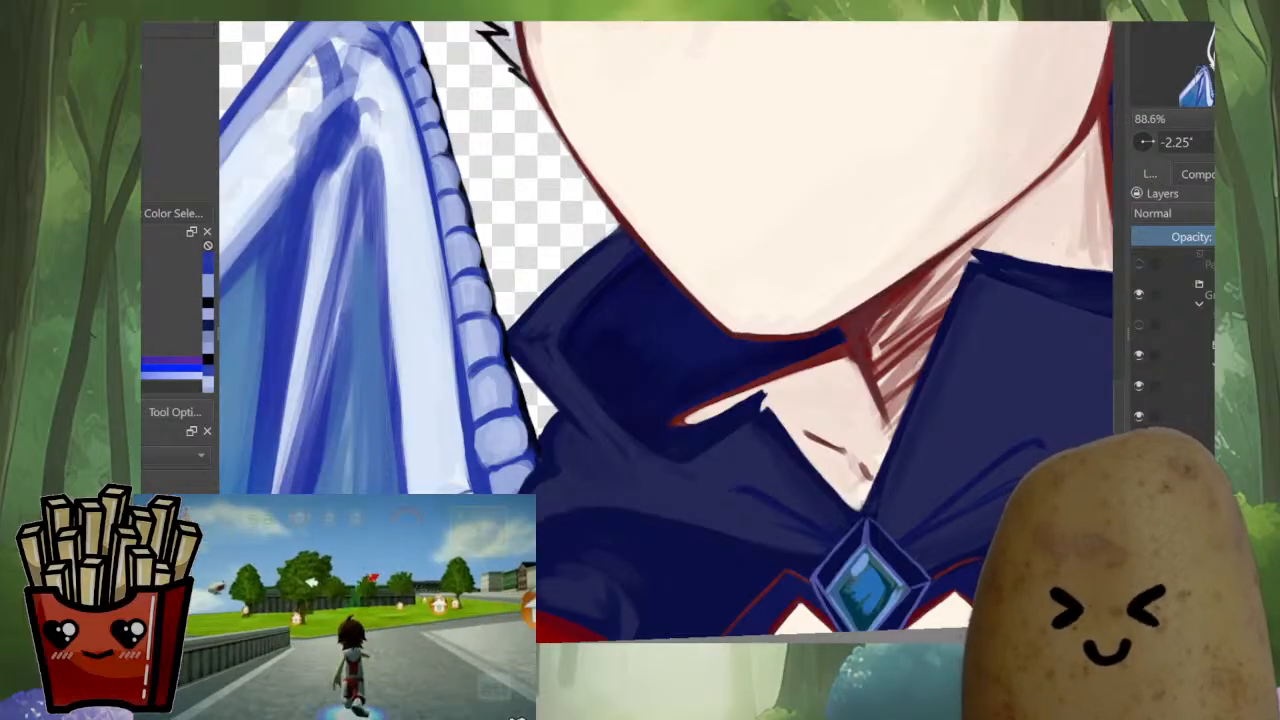
left_click_drag(600, 300, 684, 392)
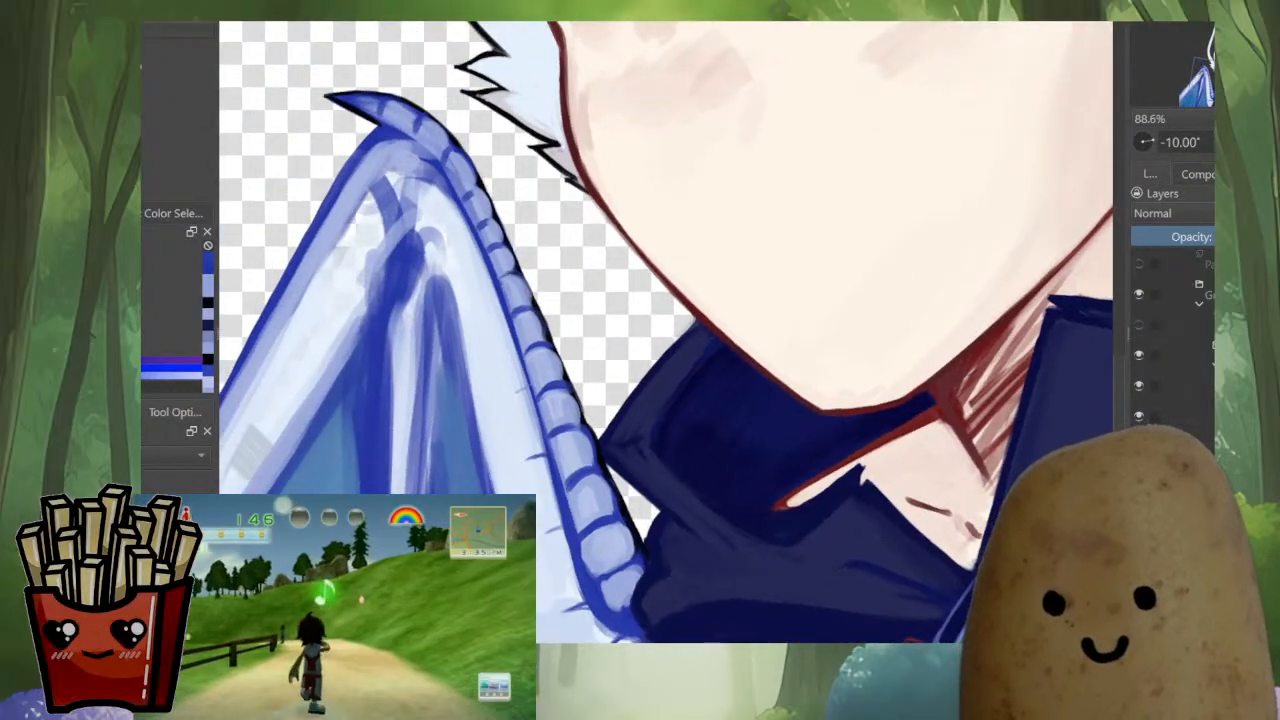
left_click_drag(590, 301, 642, 370)
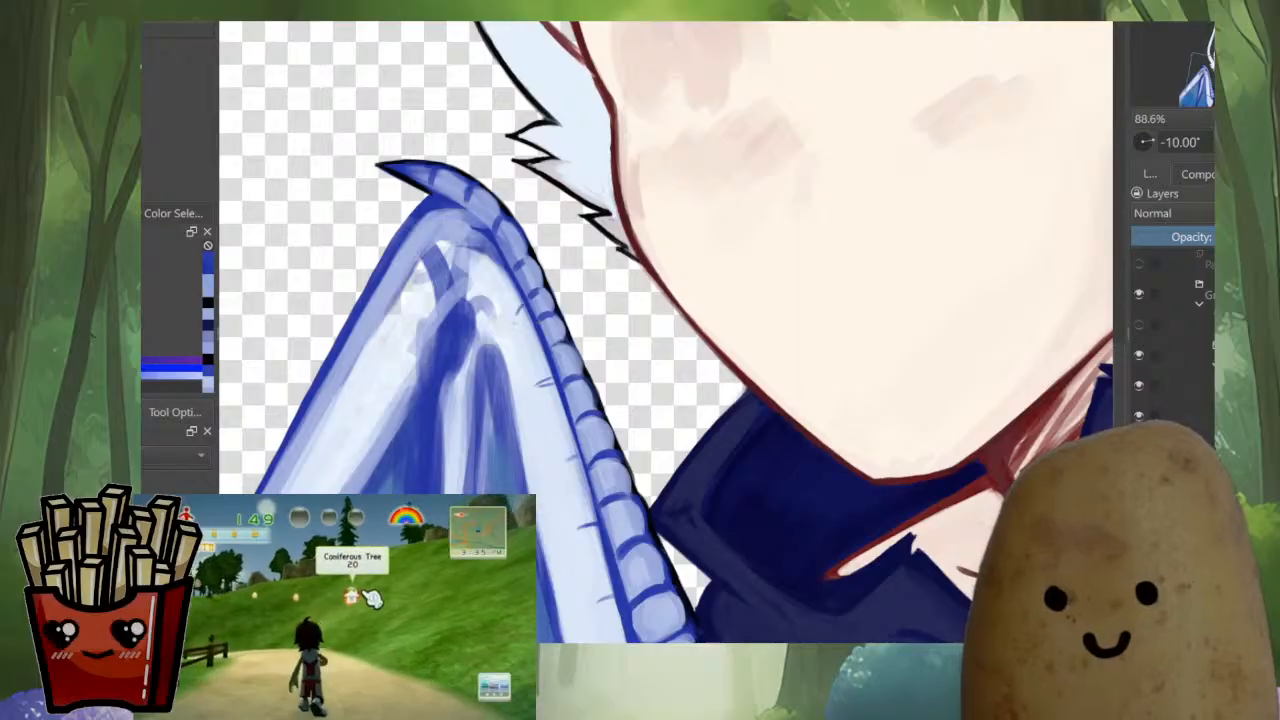
left_click(496, 308, "ctrl")
left_click_drag(514, 324, 514, 400)
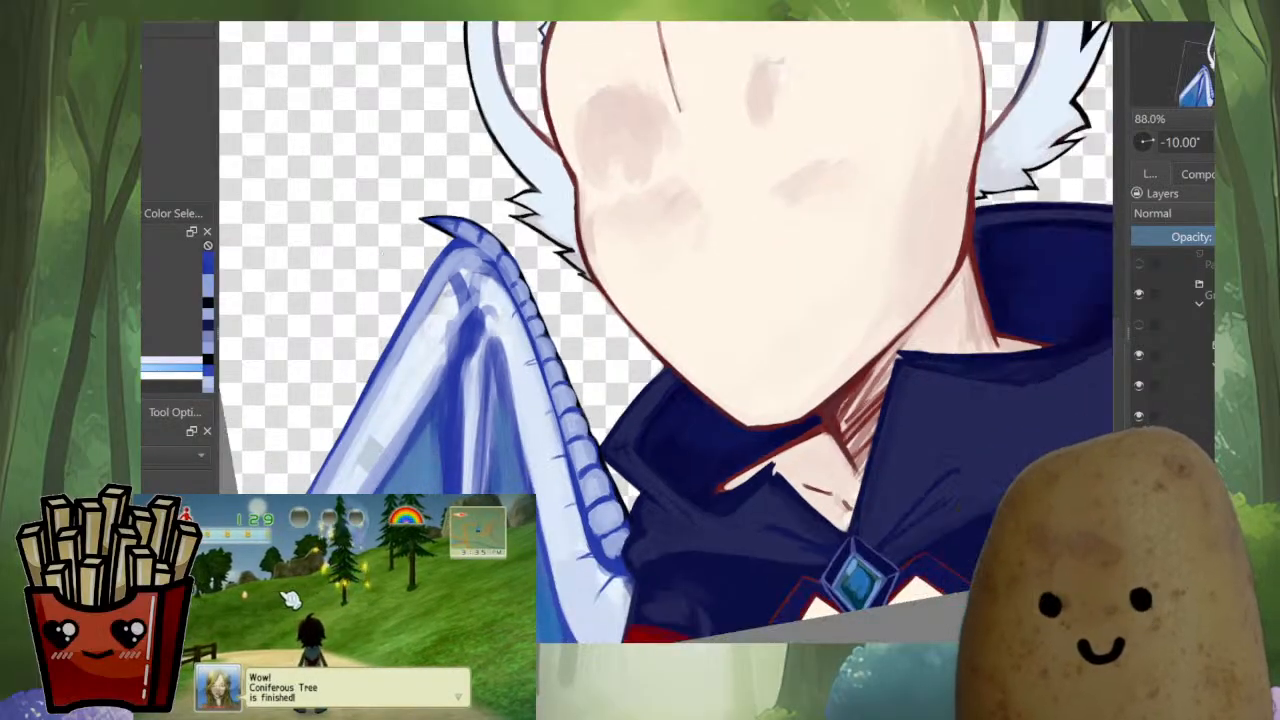
Extend the wing's central bone up to the joint with tapered pale strokes over the dark blue
left_click_drag(476, 312, 466, 432)
left_click_drag(468, 334, 464, 464)
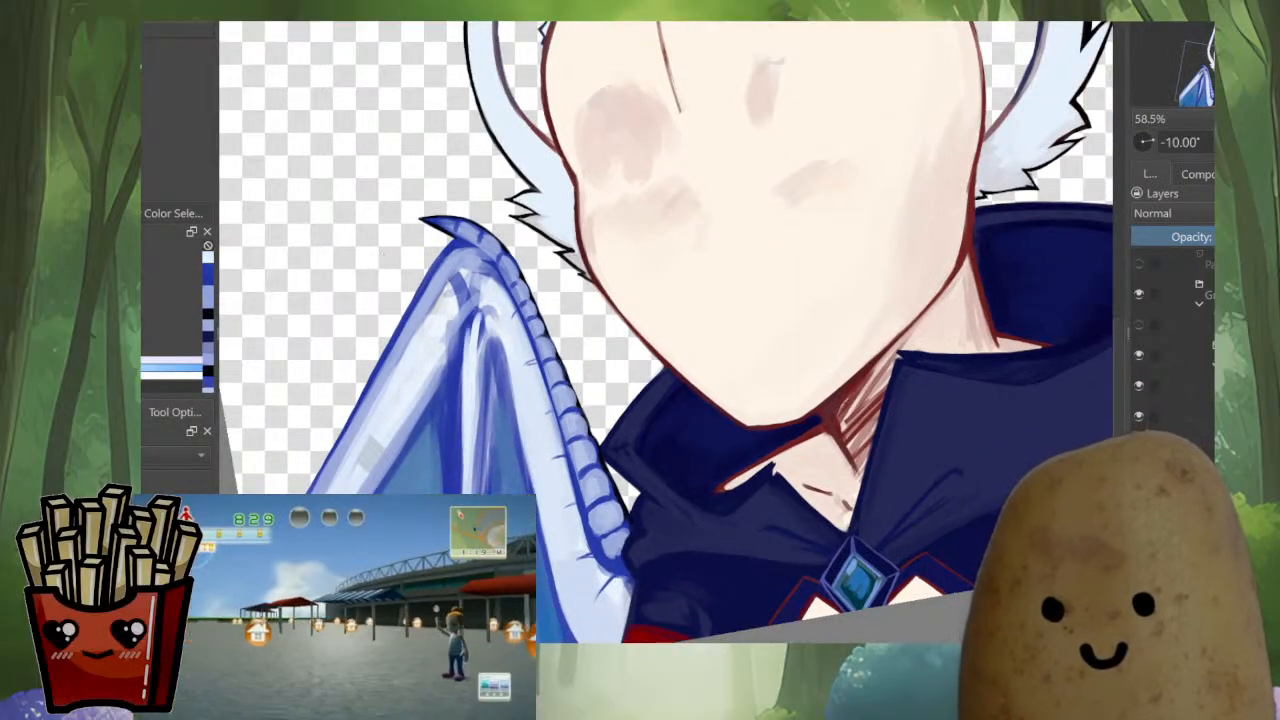
left_click_drag(482, 308, 473, 369)
left_click_drag(486, 304, 476, 330)
left_click_drag(476, 302, 468, 400)
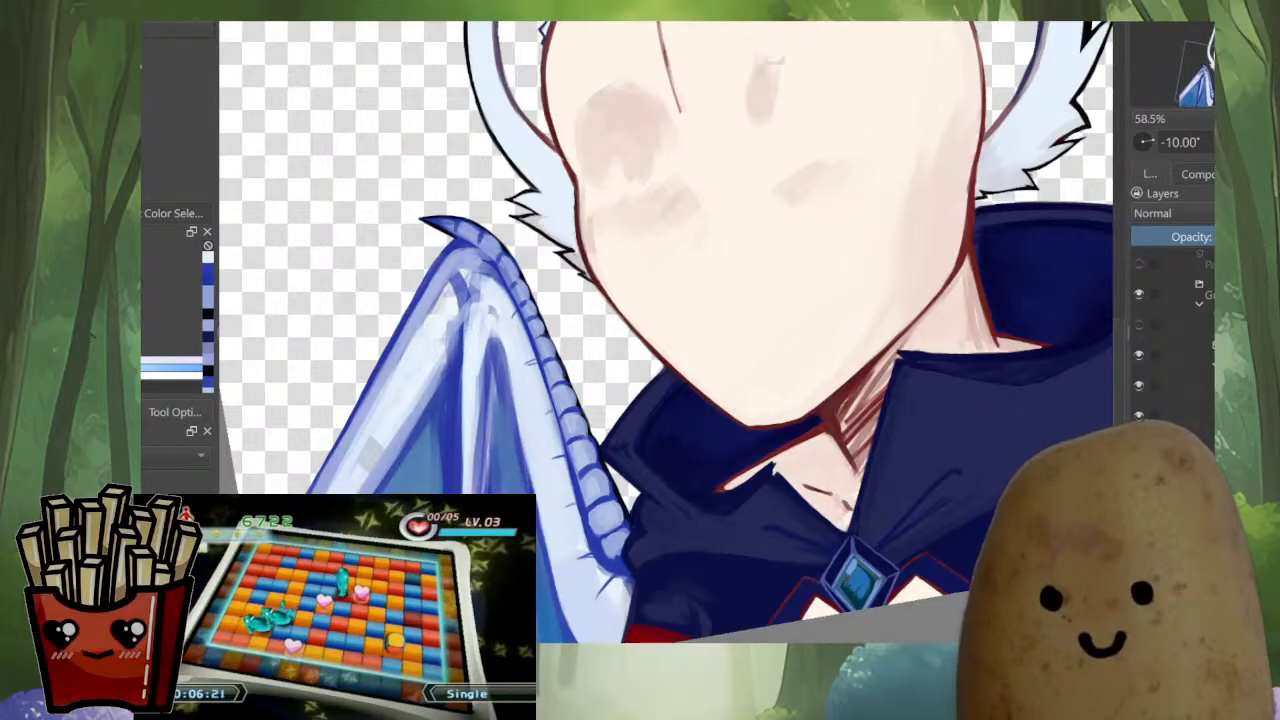
Cover the purple streaks in the membrane between the central bone and the segmented edge with medium blue
mouse_move(488, 348)
left_mouse_down()
mouse_move(472, 478)
mouse_move(585, 265)
mouse_move(647, 228)
mouse_move(615, 333)
mouse_move(526, 424)
left_mouse_up()
left_click(478, 456, "ctrl")
left_click_drag(612, 336, 502, 440)
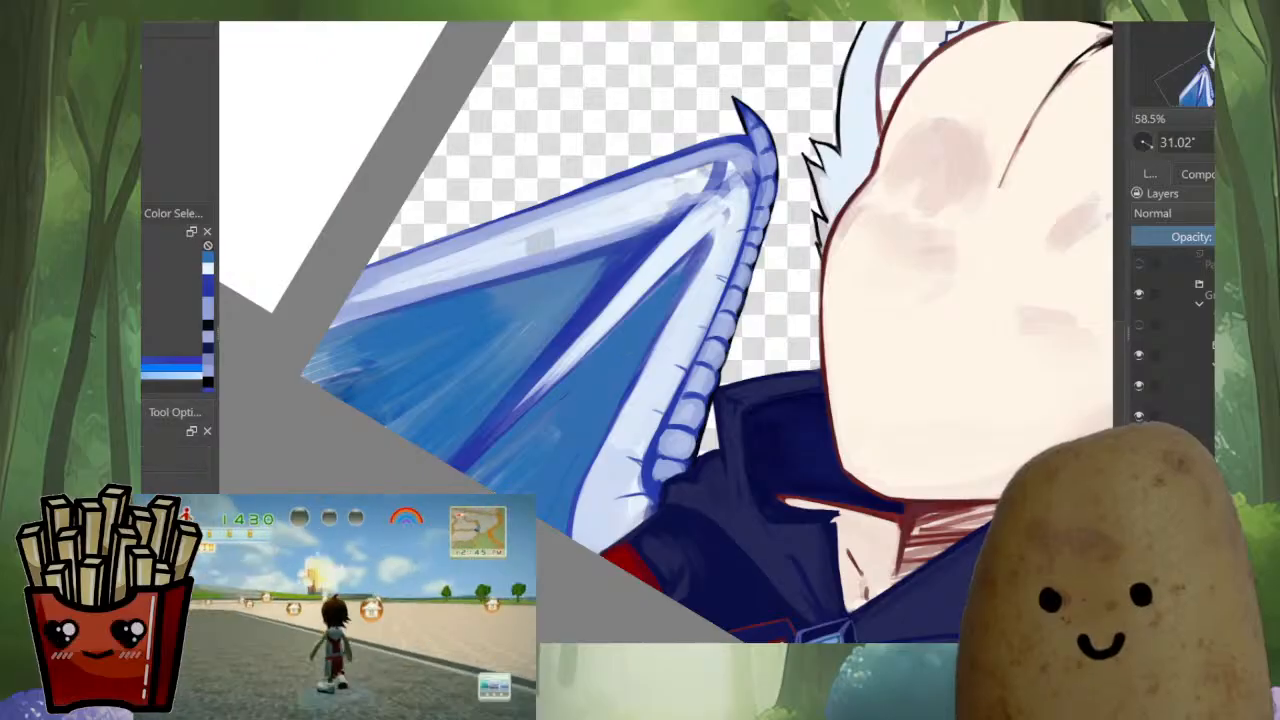
Select the inner membrane panel along its edges and clean up the blue area inside it
scroll(640, 378, "up", 3)
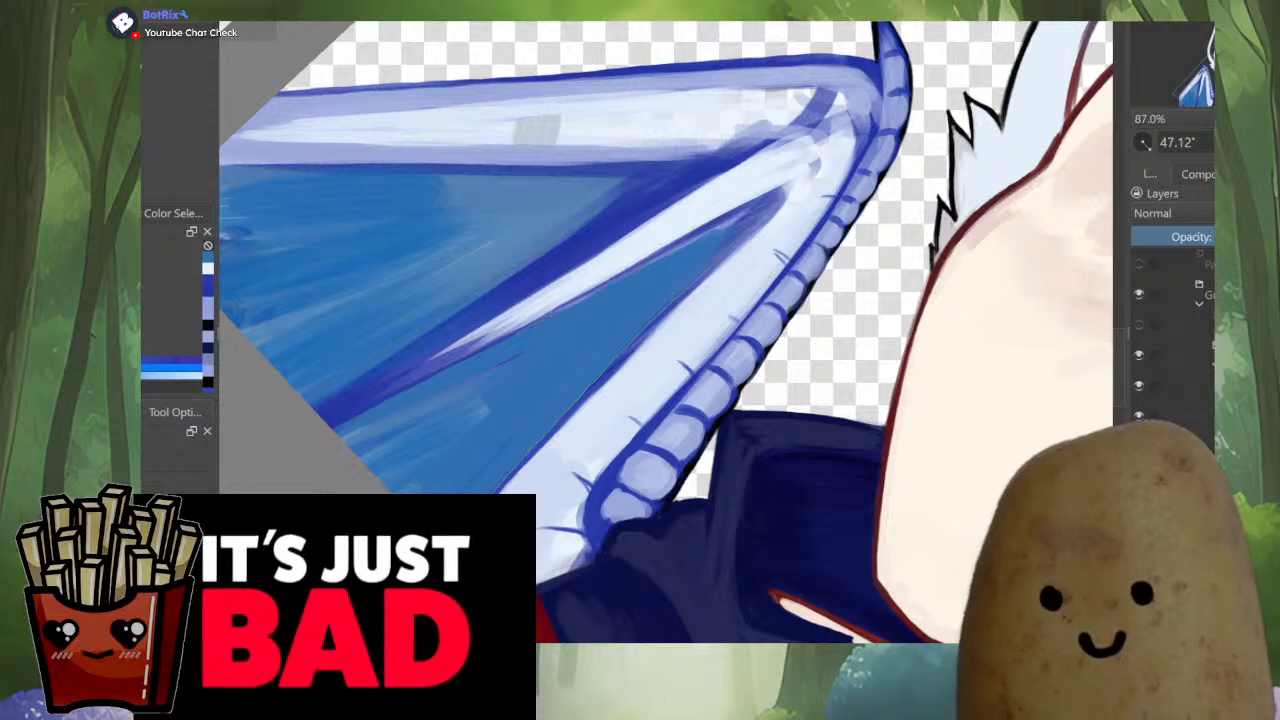
left_click_drag(655, 325, 768, 206)
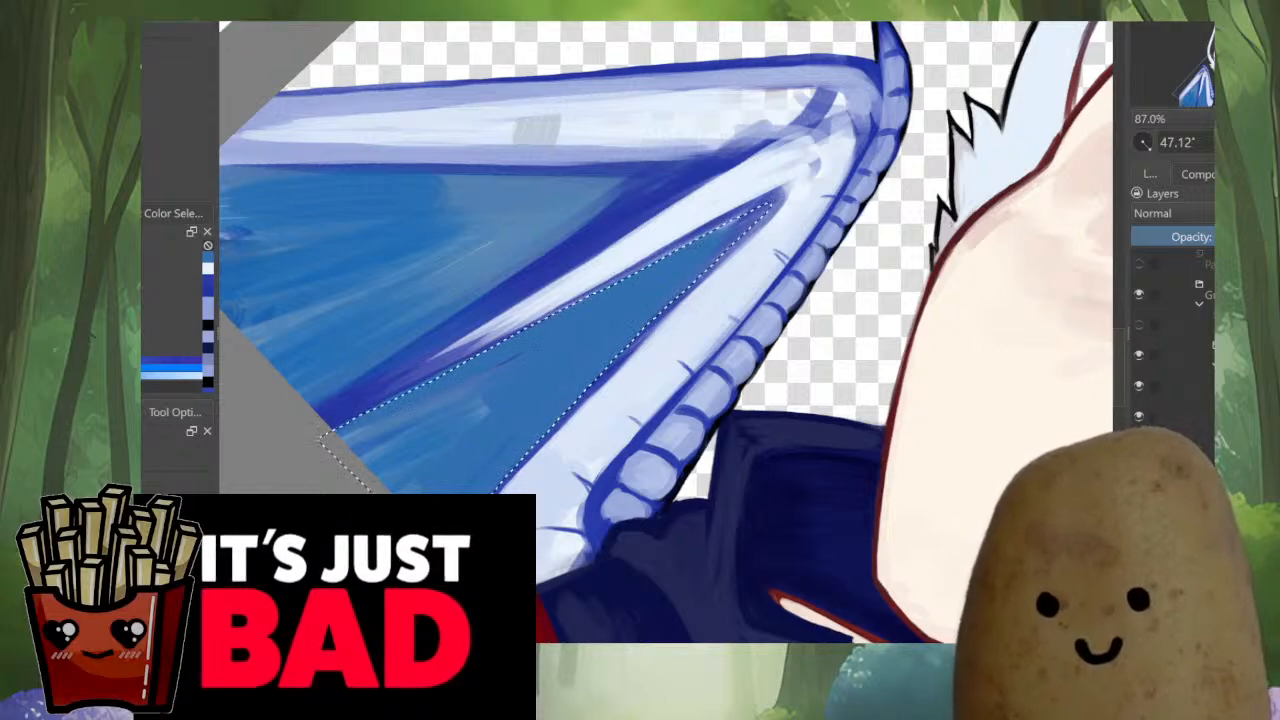
left_click_drag(600, 300, 812, 421)
mouse_move(540, 525)
left_mouse_down()
mouse_move(888, 305)
mouse_move(520, 293)
mouse_move(290, 350)
mouse_move(460, 495)
left_mouse_up()
key("Delete")
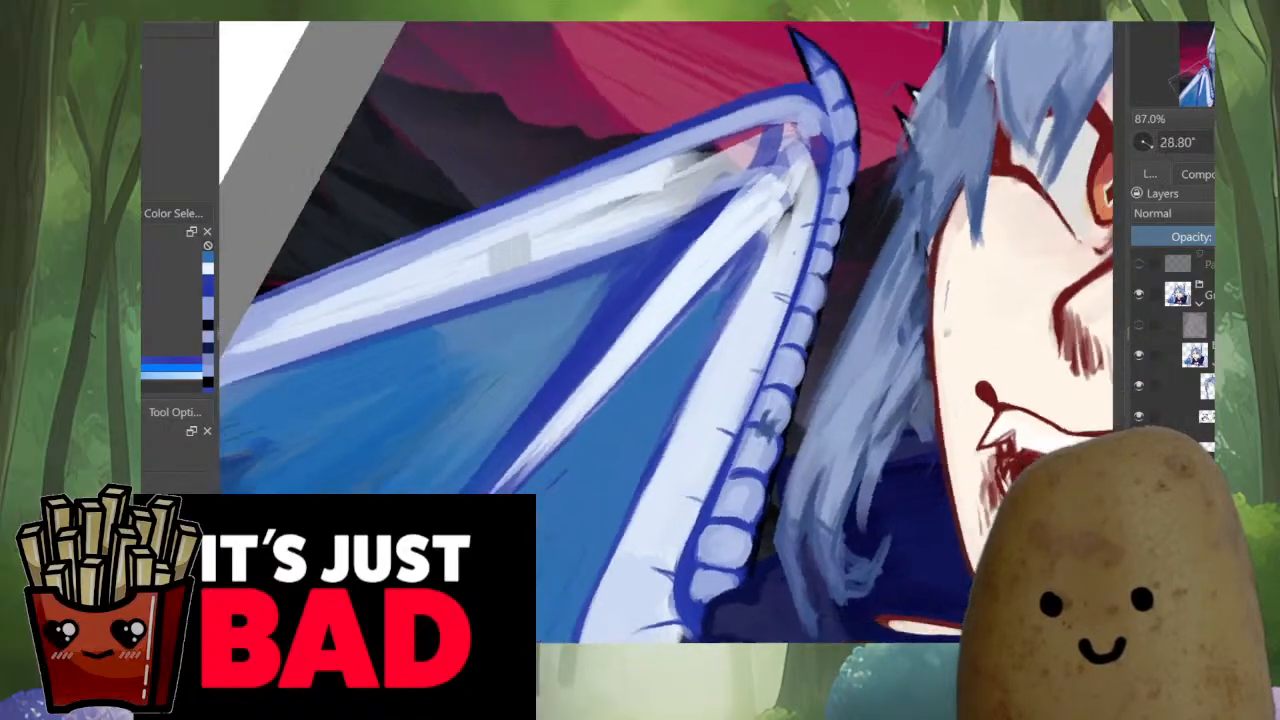
Try to paint over the dark smudge on the lower wing-edge segment with the segment's lavender tone
scroll(666, 332, "down", 4)
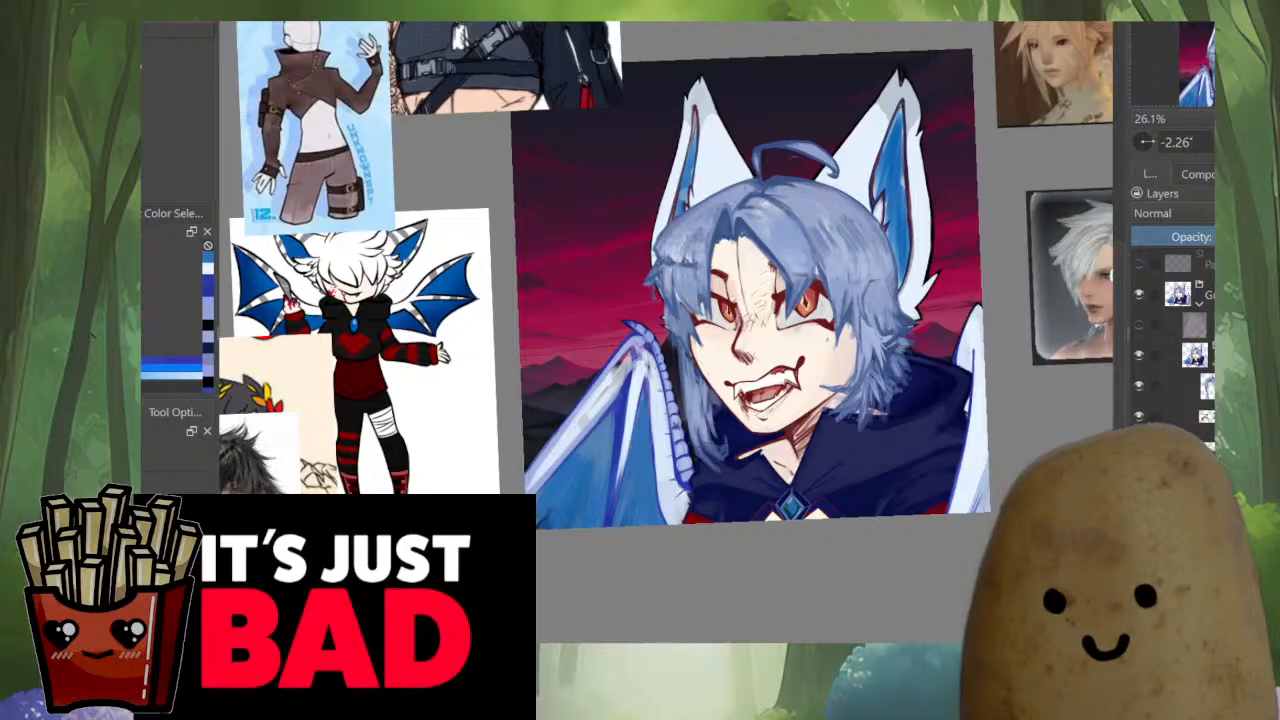
scroll(689, 401, "up", 3)
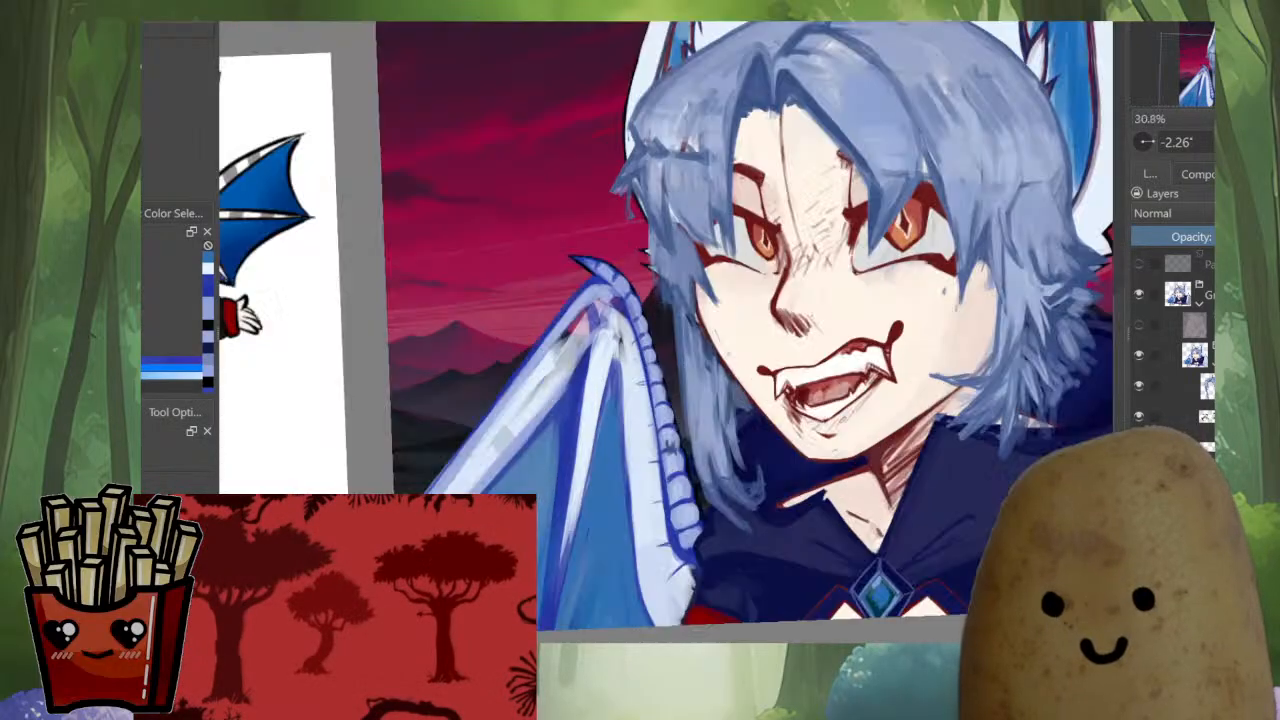
scroll(688, 412, "up", 2)
scroll(688, 412, "up", 2)
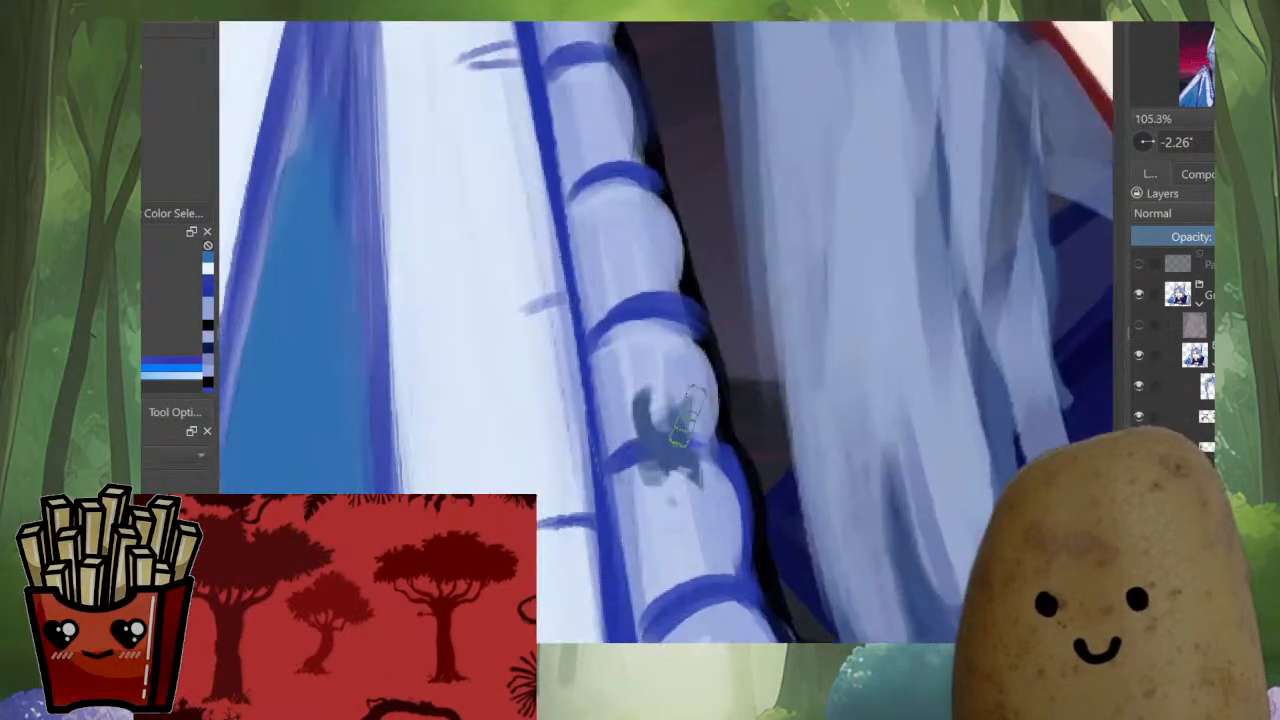
left_click(698, 417, "ctrl")
left_click_drag(619, 384, 637, 440)
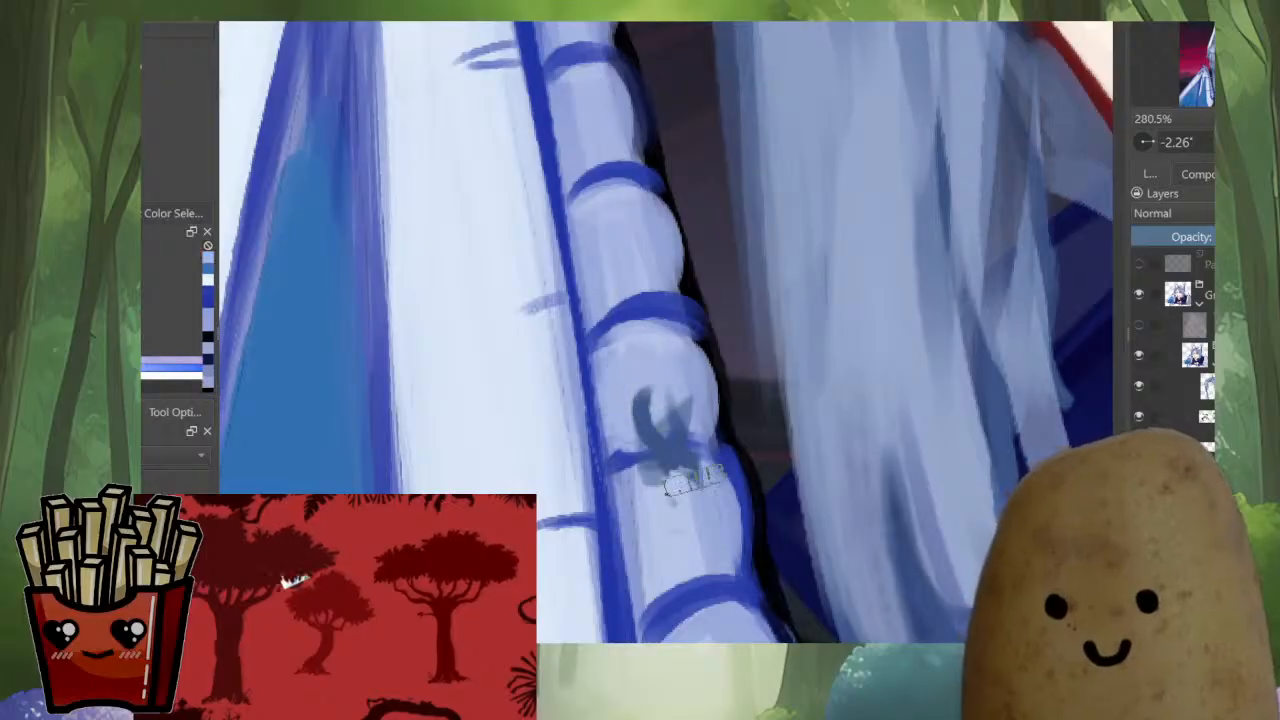
key("ctrl+z")
key("ctrl+z")
Select the layer holding the dark smudge on the wing-edge segment and remove the smudge
left_click(669, 449)
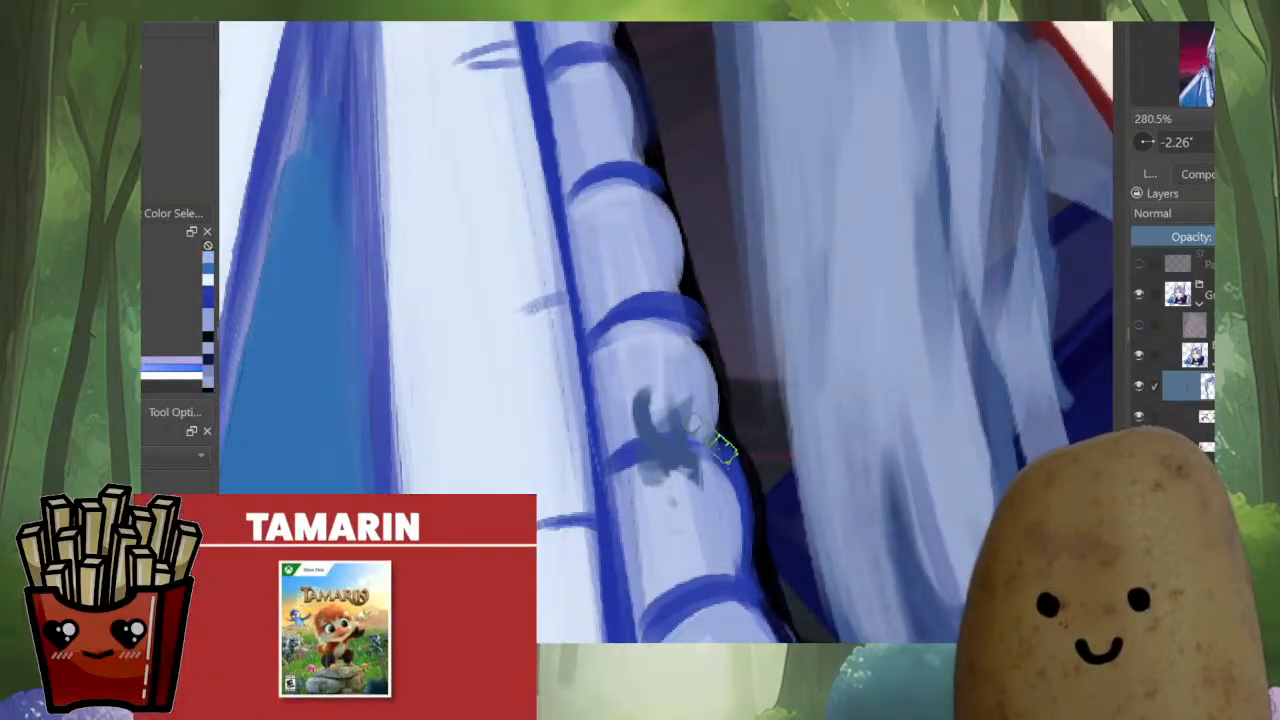
scroll(720, 445, "down", 4)
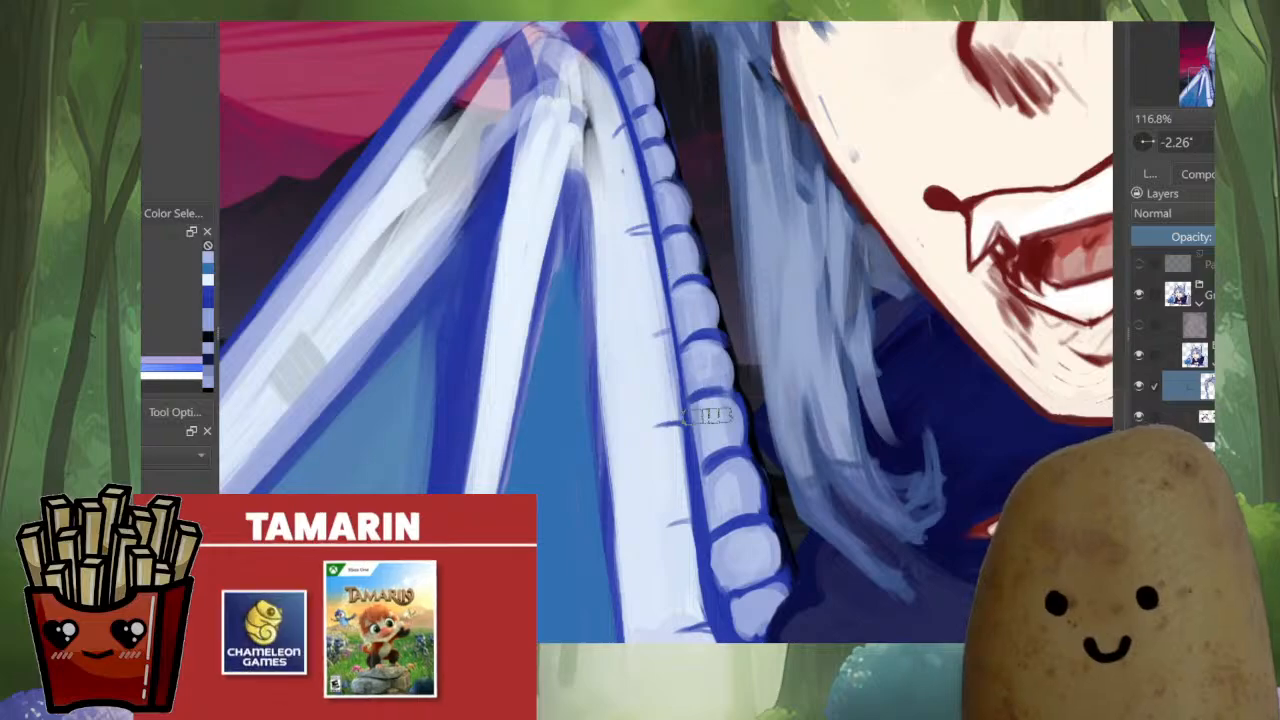
scroll(709, 440, "down", 4)
left_click_drag(709, 440, 587, 460)
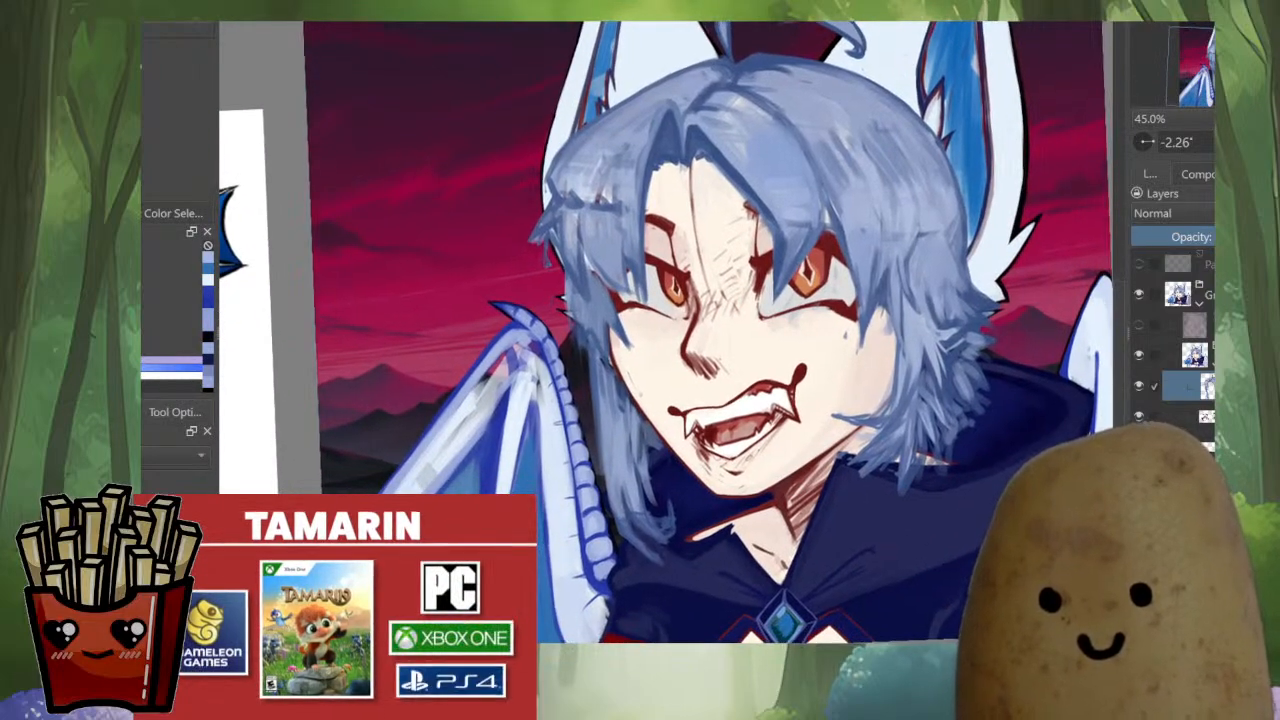
Touch up the black outline on the outer edge of the ear beside the hair above the wing claw
scroll(565, 295, "up", 5)
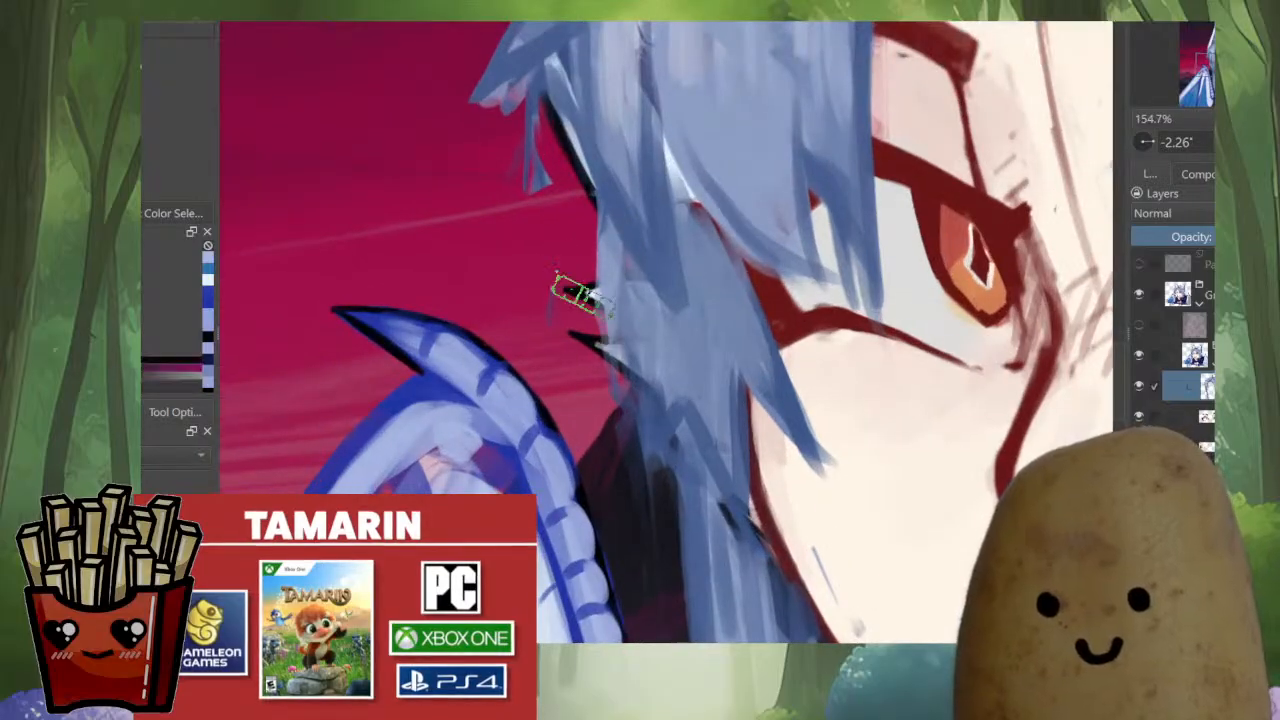
left_click_drag(545, 228, 551, 465)
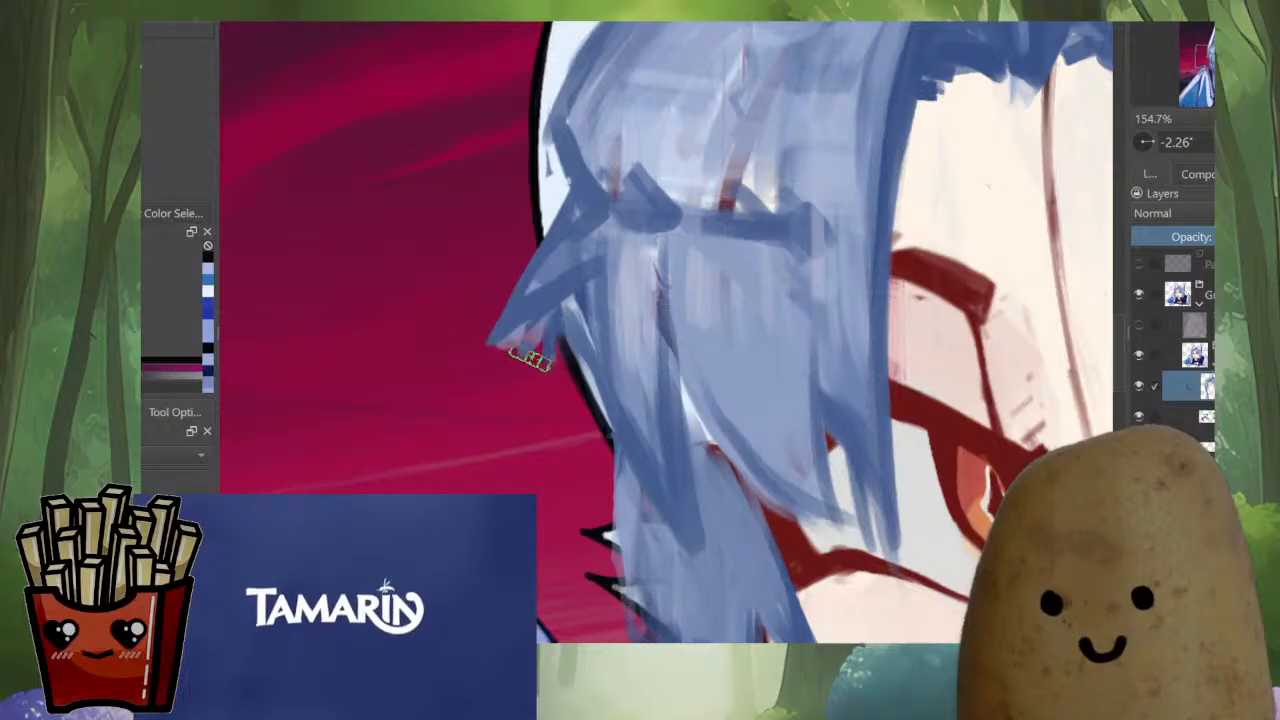
scroll(530, 360, "up", 5)
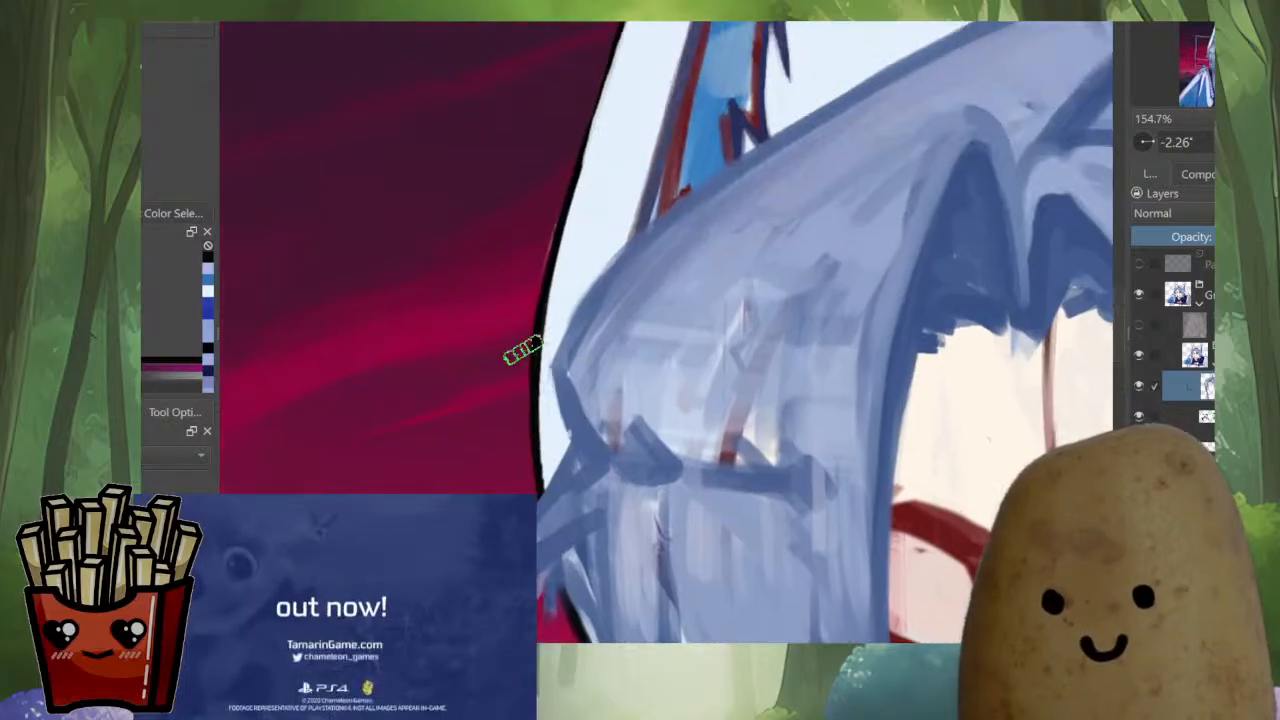
left_click_drag(603, 246, 561, 284)
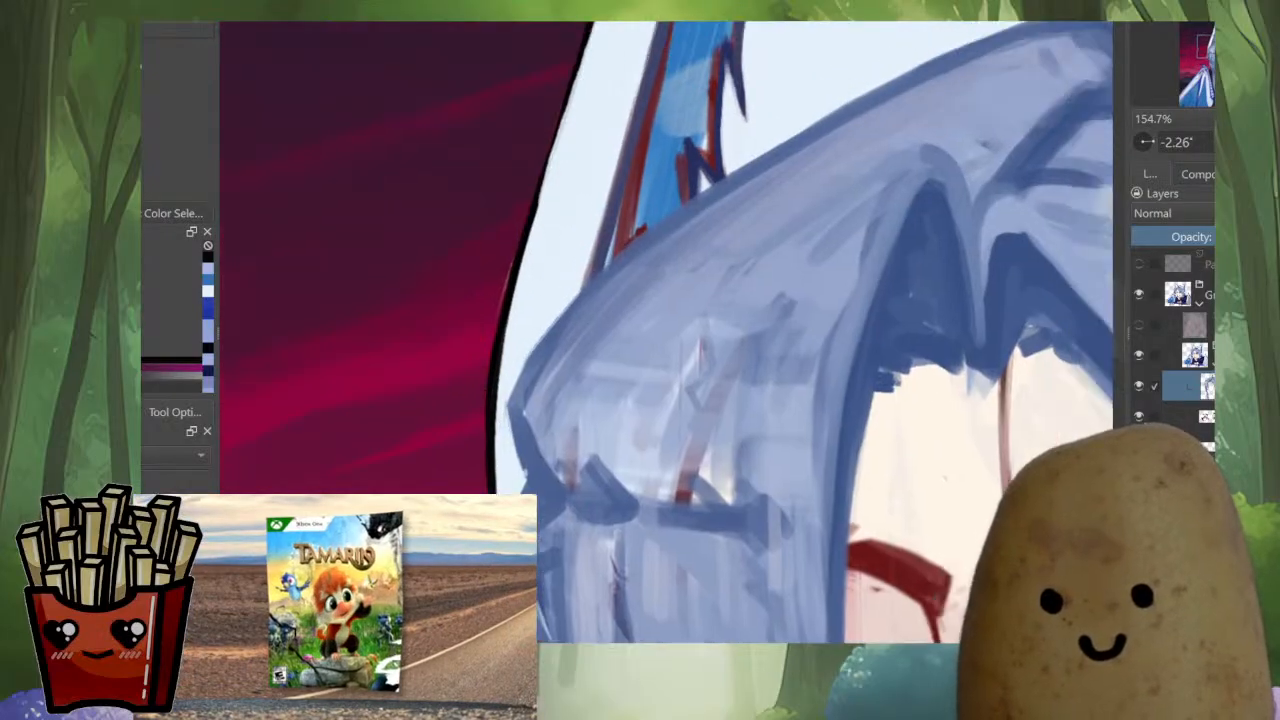
scroll(678, 260, "down", 6)
left_click_drag(690, 300, 580, 300)
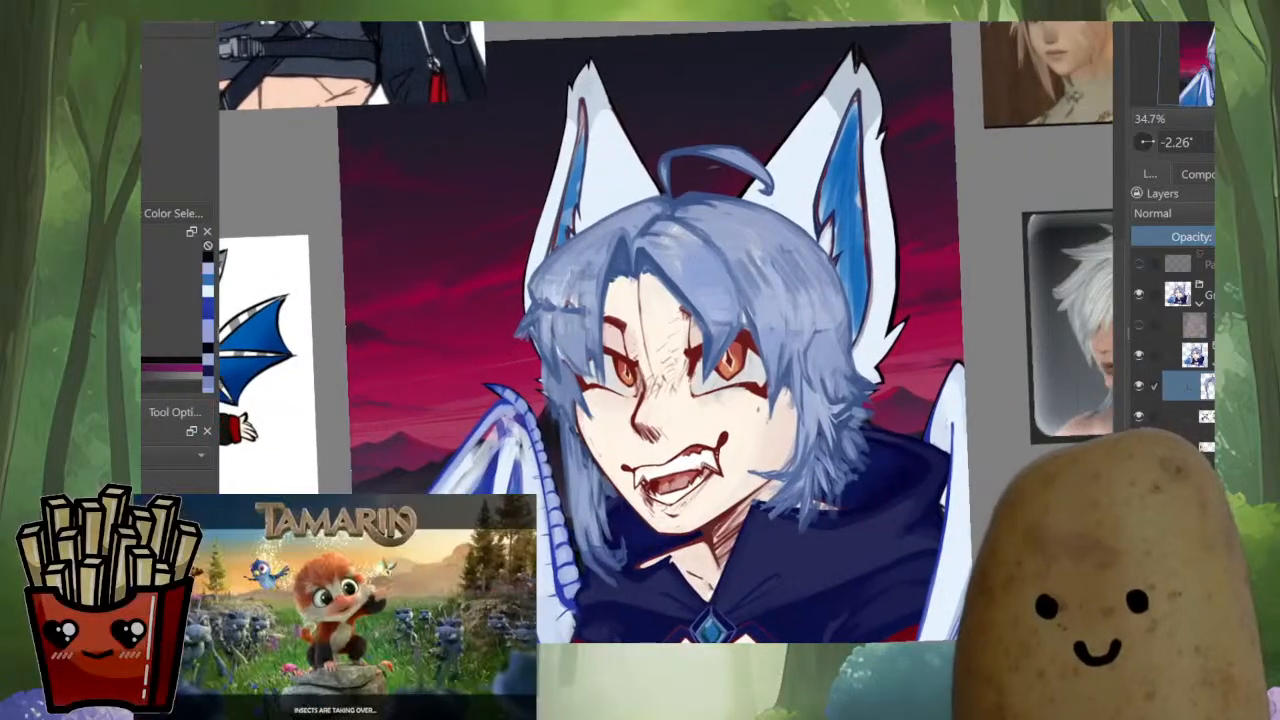
left_click_drag(700, 250, 700, 252)
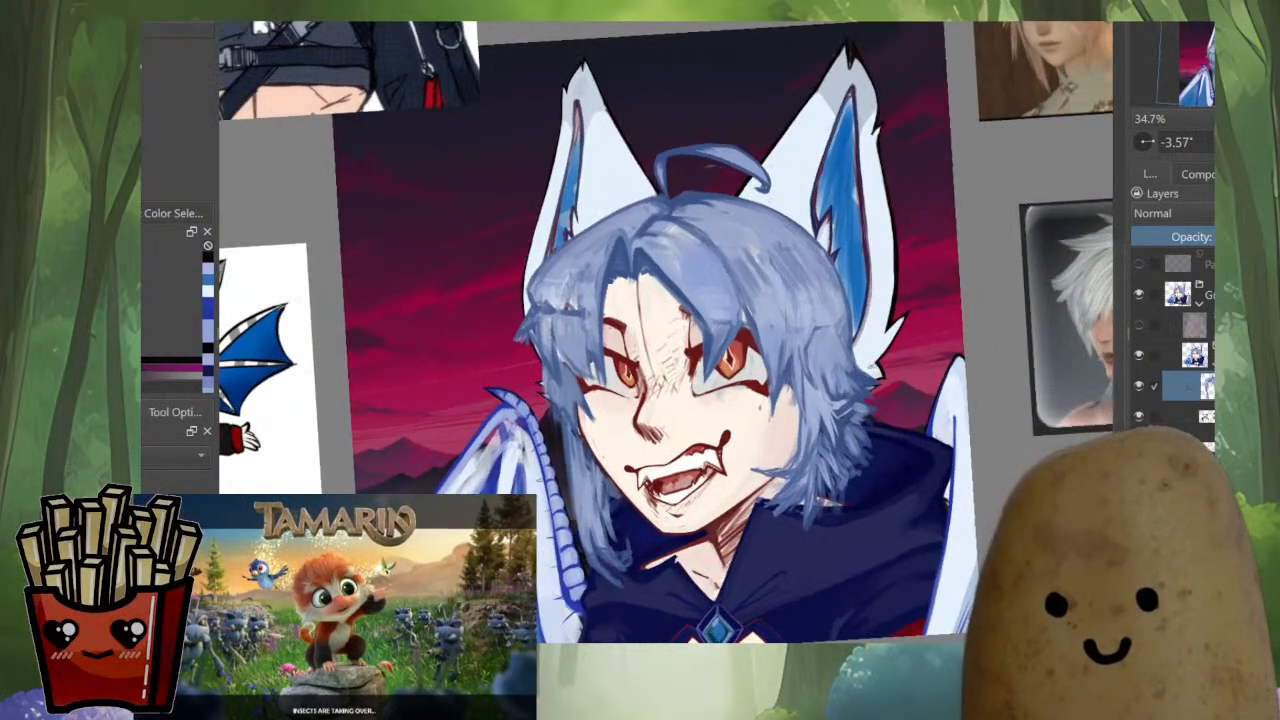
Reset the canvas rotation and draw tapered black lines along the side hair locks below the ear
key("5")
scroll(557, 382, "up", 4)
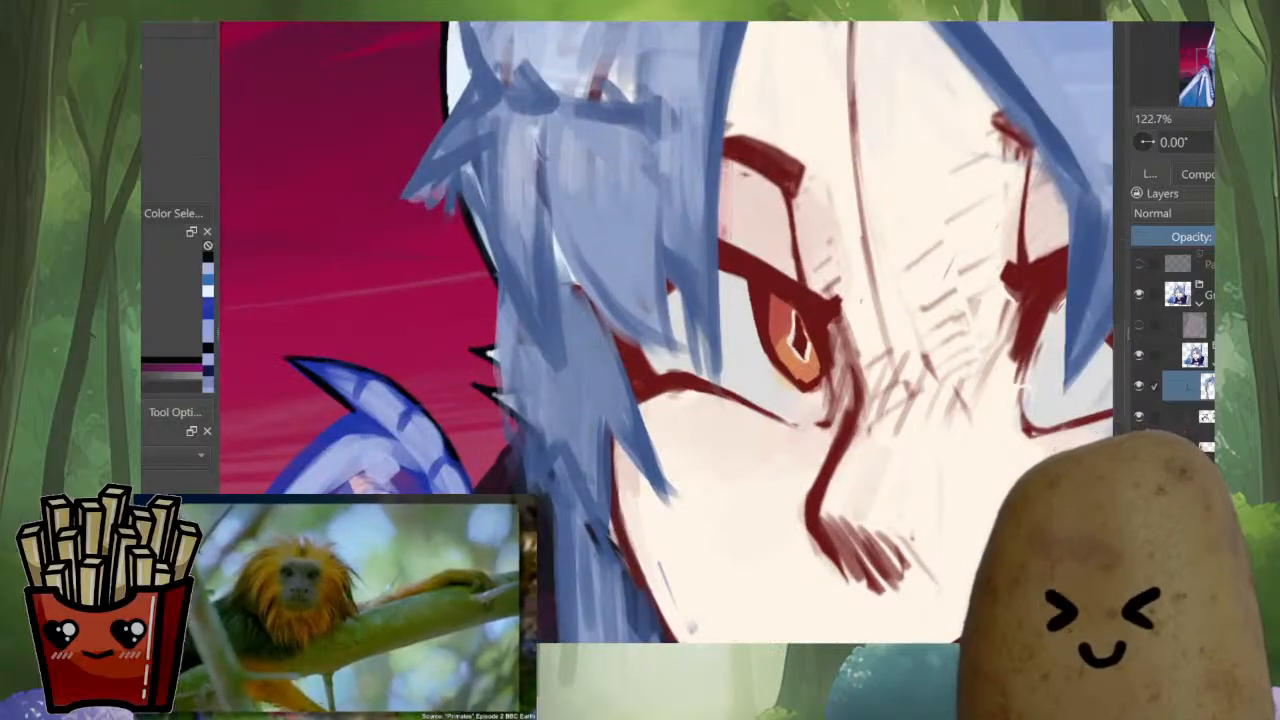
left_click_drag(948, 268, 968, 352)
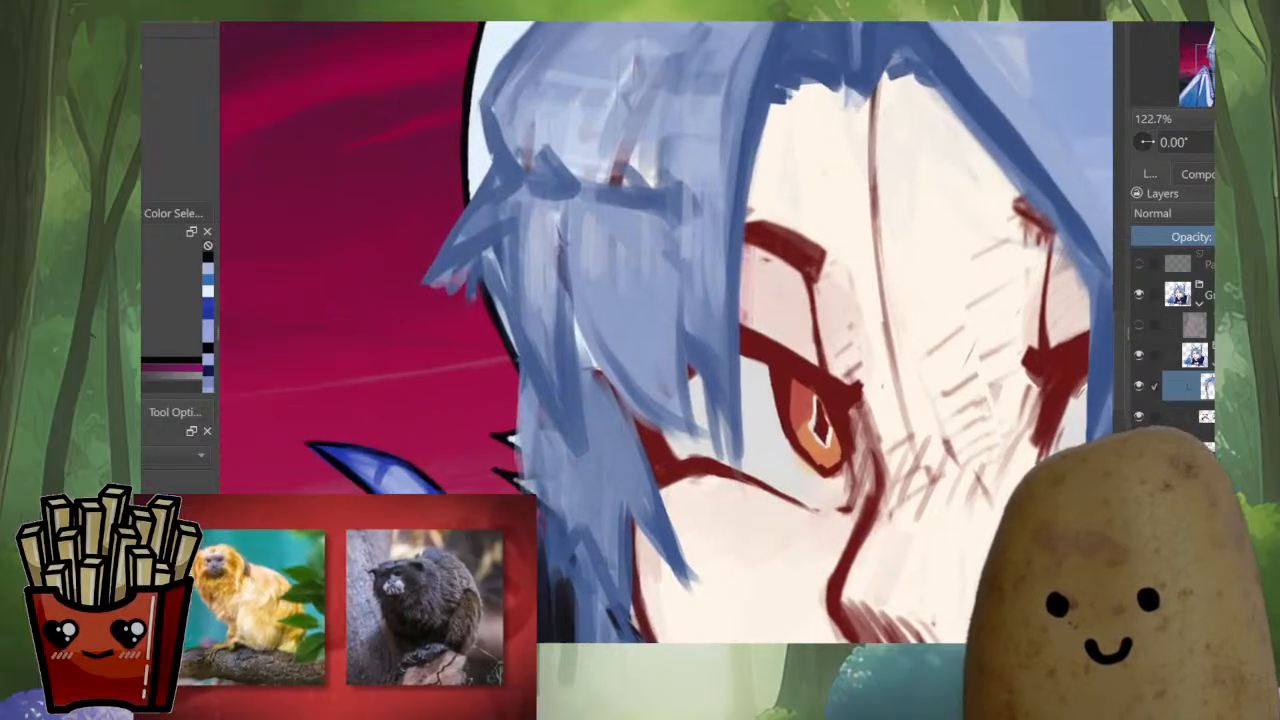
left_click_drag(513, 287, 525, 369)
mouse_move(514, 282)
left_mouse_down()
mouse_move(542, 410)
mouse_move(572, 446)
left_mouse_up()
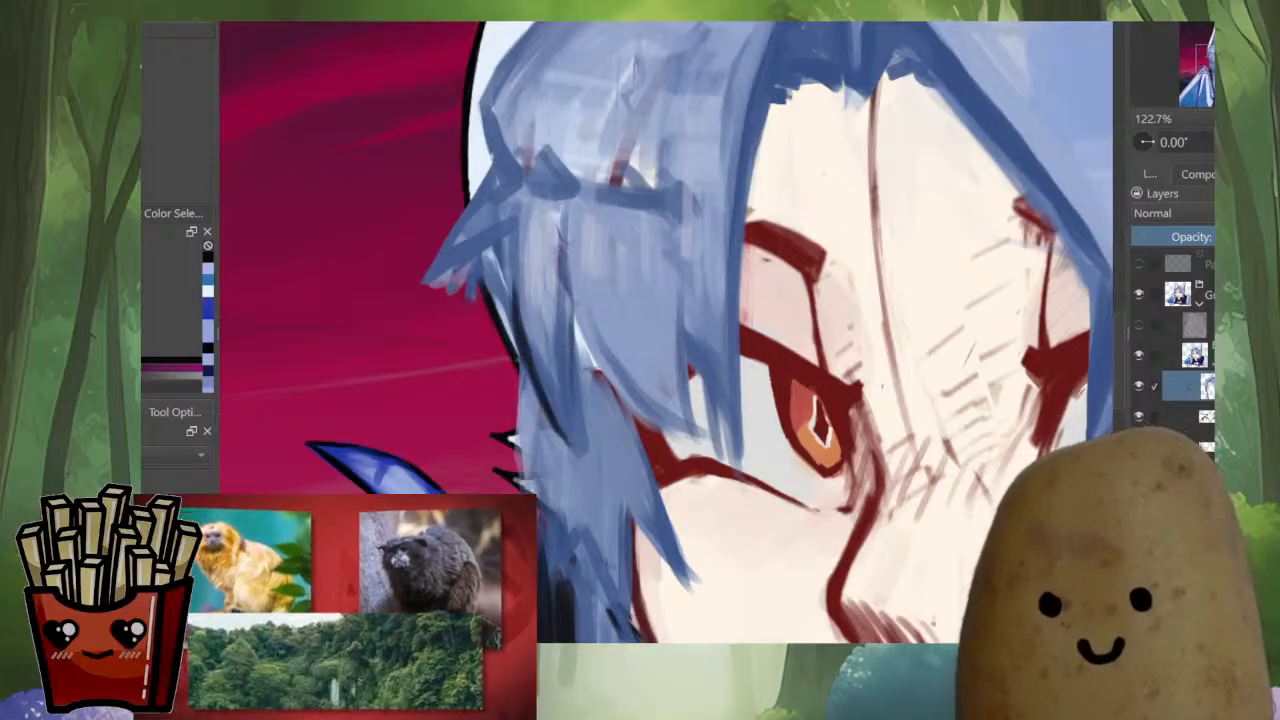
left_click_drag(569, 312, 575, 442)
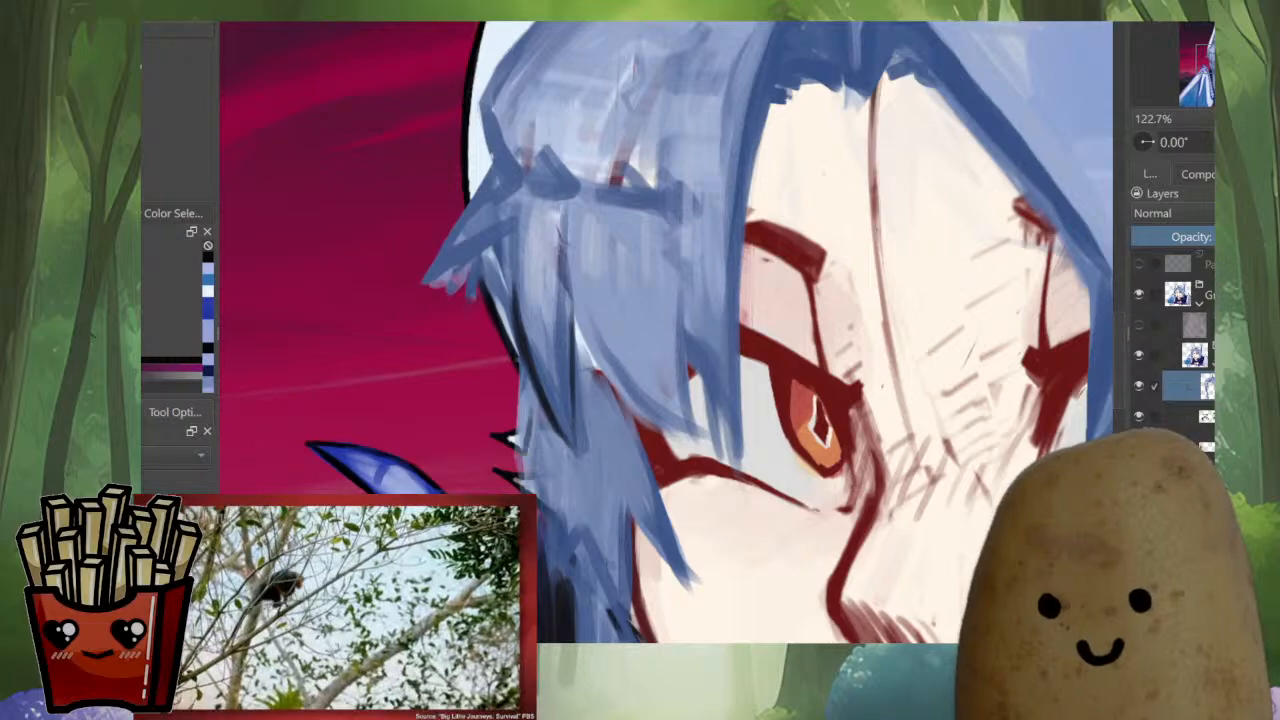
Continue the black outline from the ear's lower edge down the hair to the fur tufts
left_click_drag(537, 386, 523, 484)
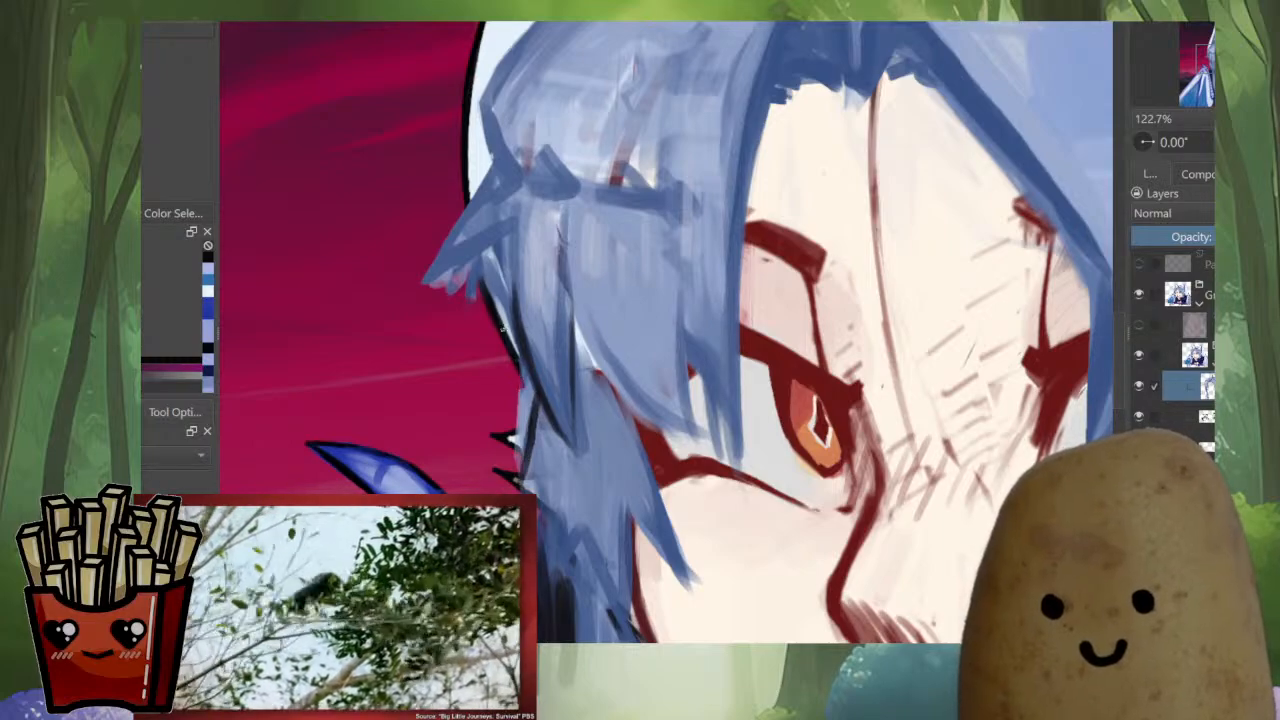
mouse_move(502, 329)
left_mouse_down()
mouse_move(525, 400)
mouse_move(522, 460)
left_mouse_up()
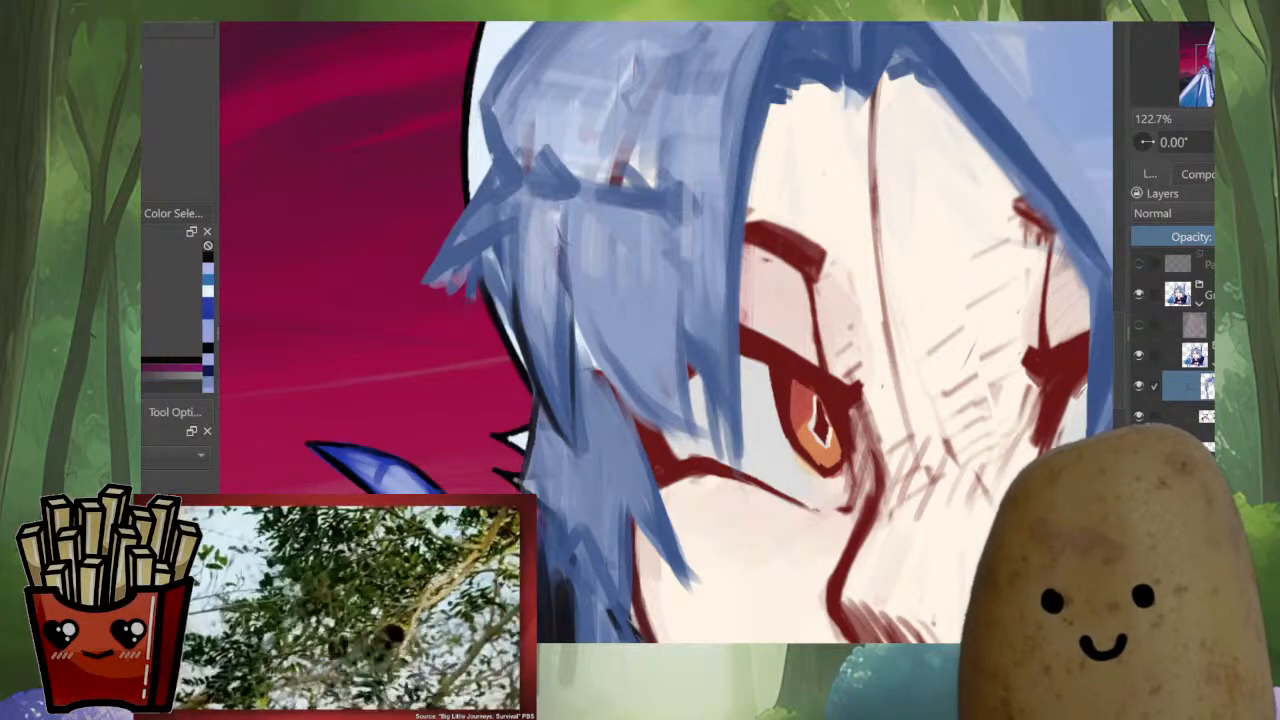
left_click_drag(536, 408, 520, 488)
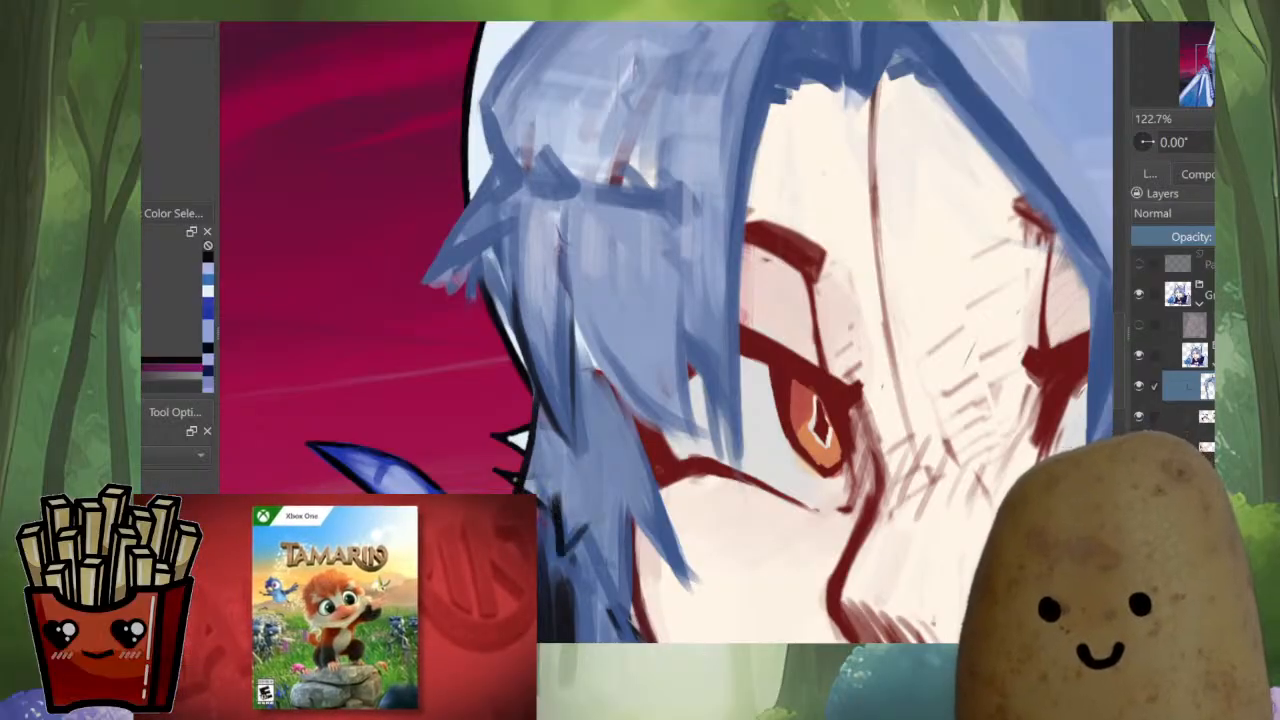
Fill the gap between the hair strands below the fur tufts with black, leaving a small pointed white tuft
scroll(665, 330, "down", 3)
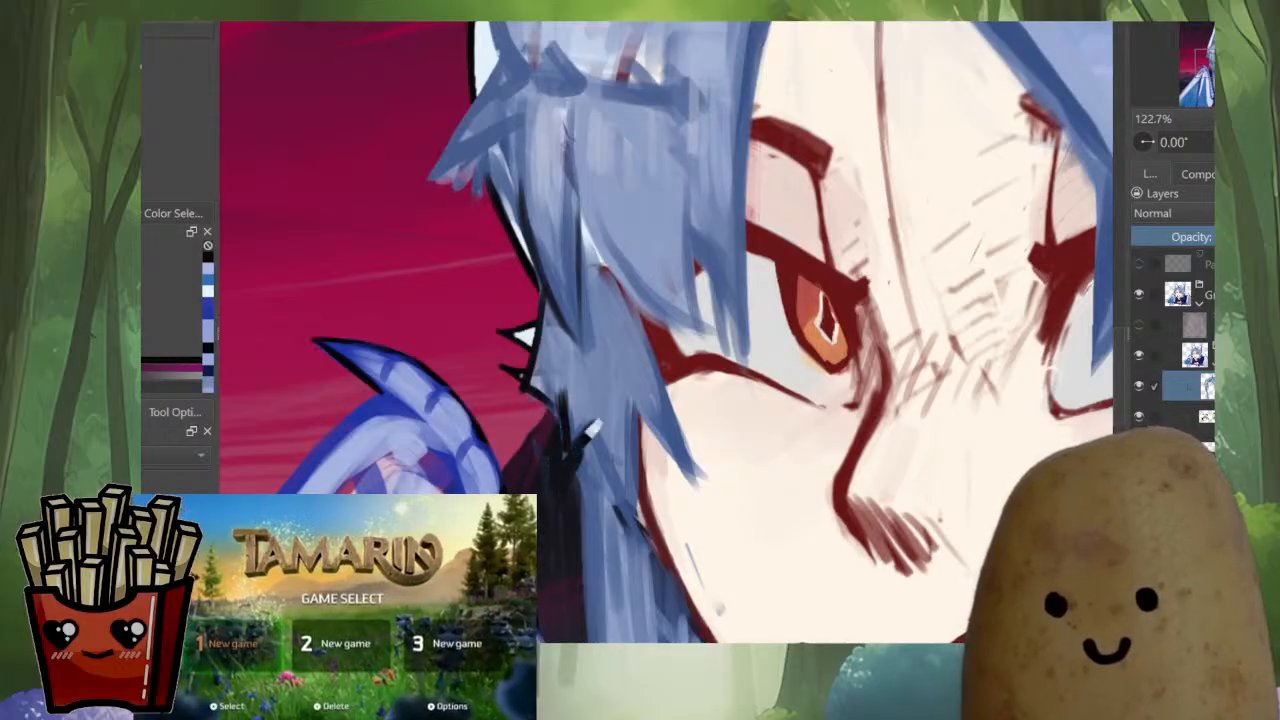
left_click_drag(592, 438, 572, 512)
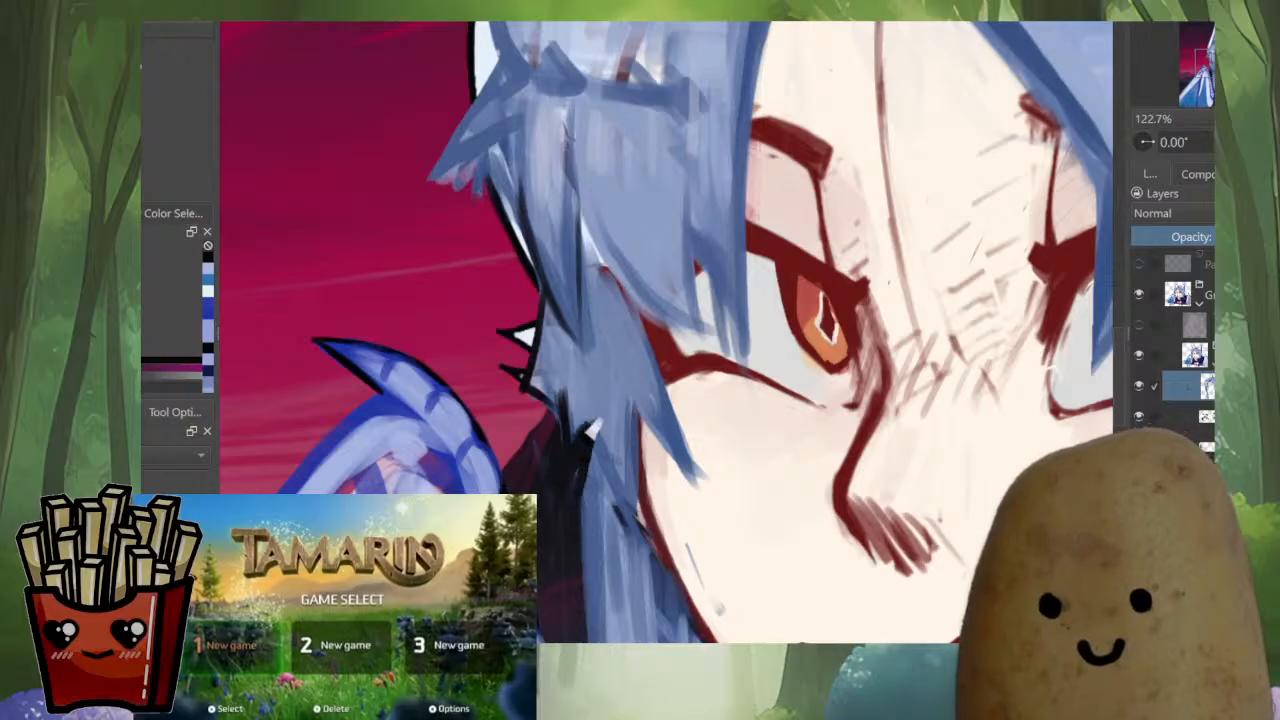
left_click_drag(599, 416, 608, 498)
scroll(656, 395, "down", 5)
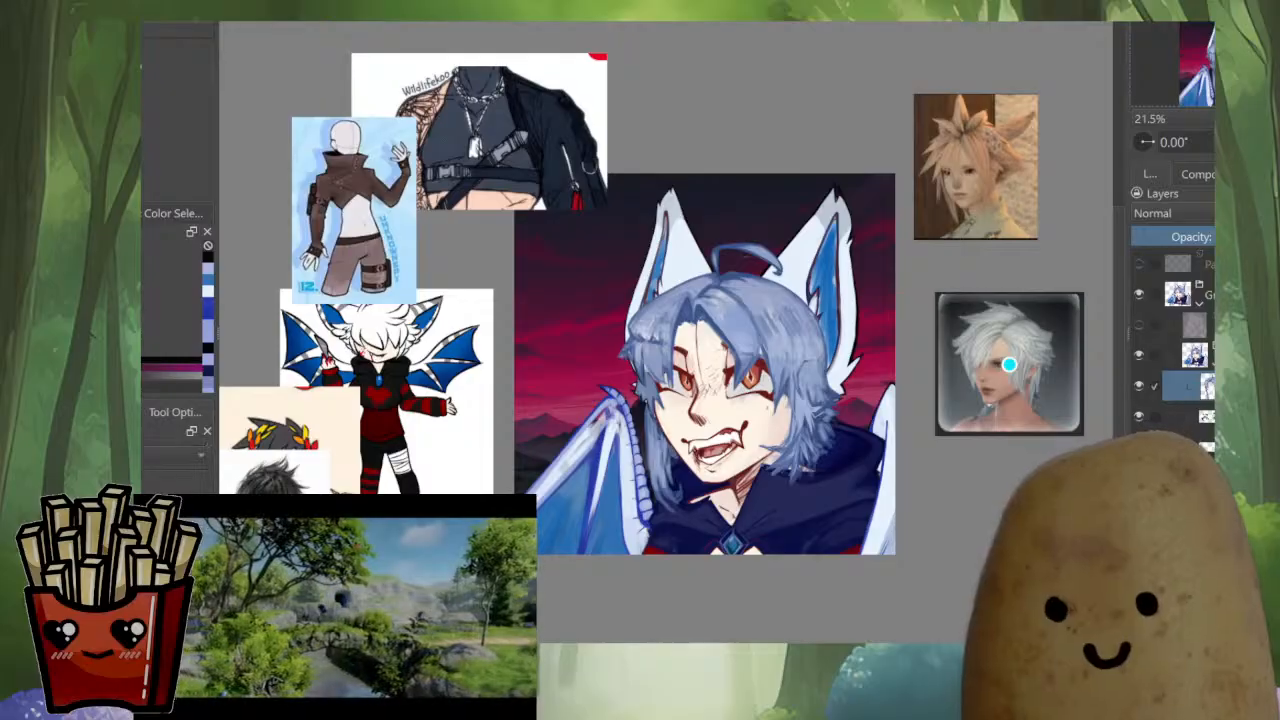
Mirror the canvas view and repaint the hair lock along the cheek edge with a dark accent and sampled slate-blue strokes
key("m")
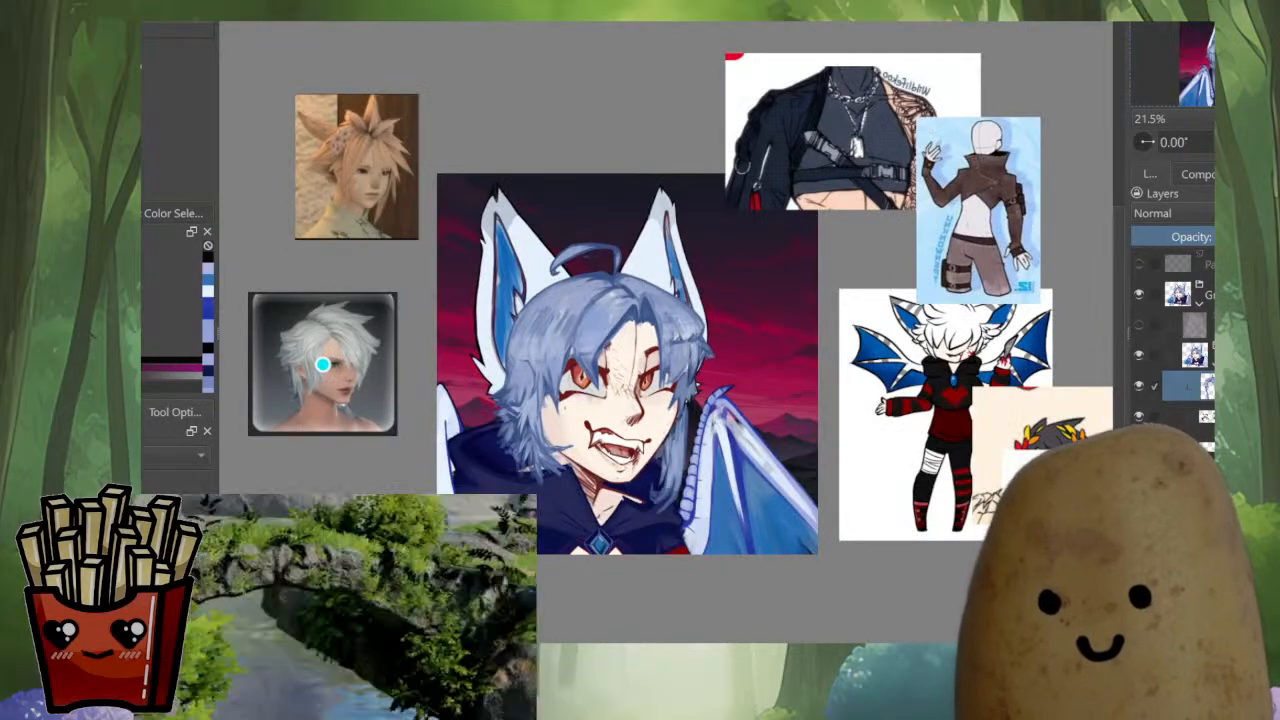
scroll(698, 374, "up", 5)
scroll(602, 578, "up", 3)
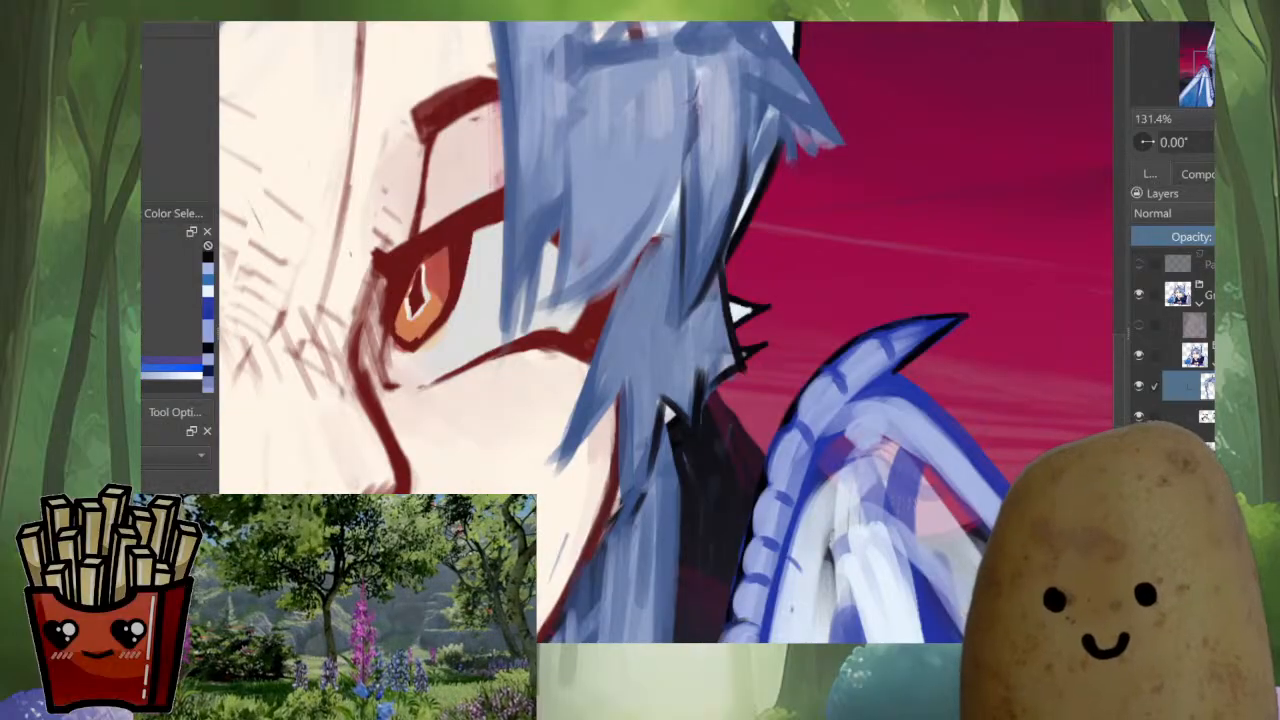
left_click(658, 440, "ctrl")
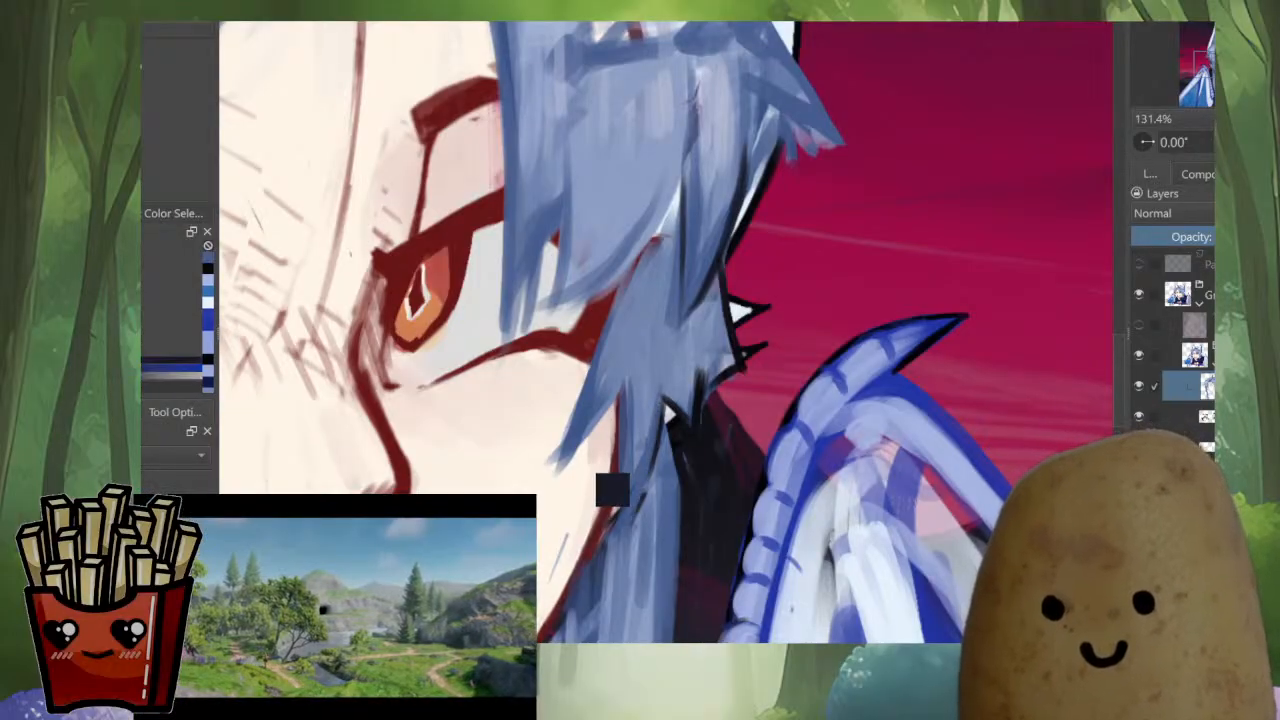
left_click_drag(654, 456, 643, 470)
left_click(656, 378, "ctrl")
left_click_drag(653, 398, 621, 514)
left_click_drag(631, 384, 635, 512)
left_click(636, 458, "ctrl")
left_click_drag(625, 428, 620, 515)
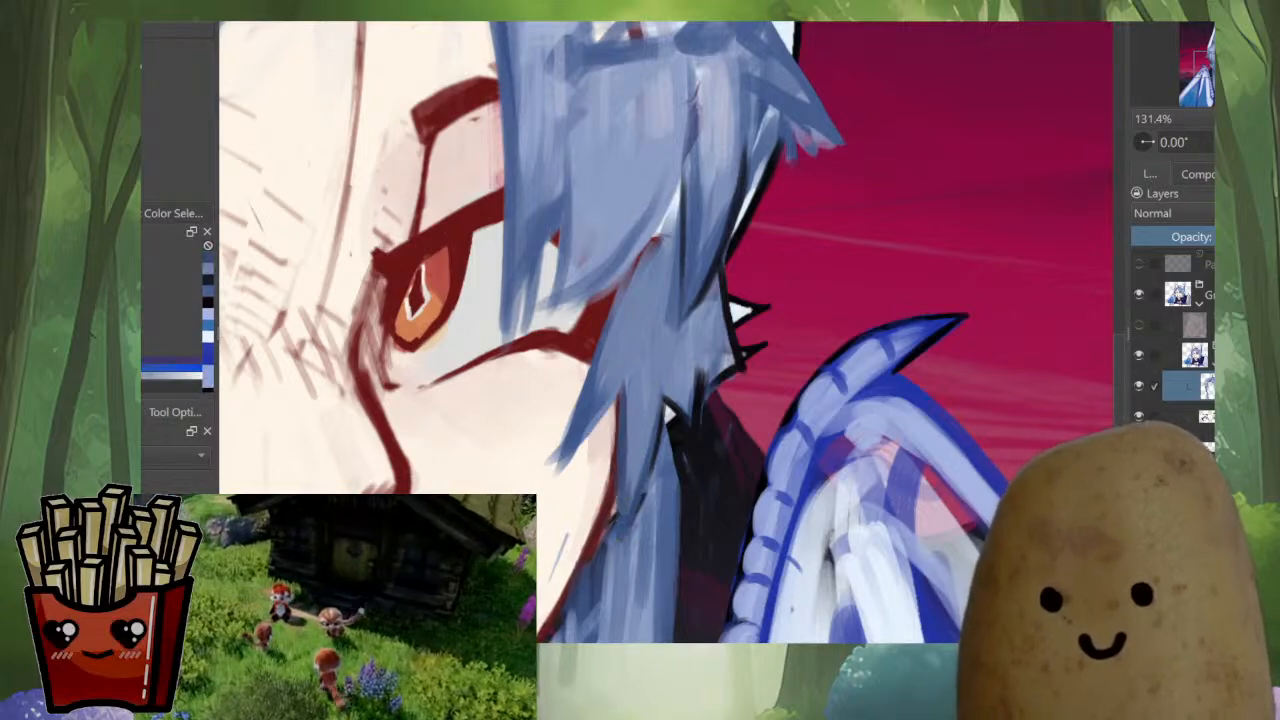
Repaint the pointed hair strand over the cheek in sampled blue and sharpen its tip, undoing one stray stroke
left_click(612, 398, "ctrl")
mouse_move(615, 388)
left_mouse_down()
mouse_move(584, 442)
mouse_move(589, 430)
left_mouse_up()
left_click_drag(636, 354, 594, 424)
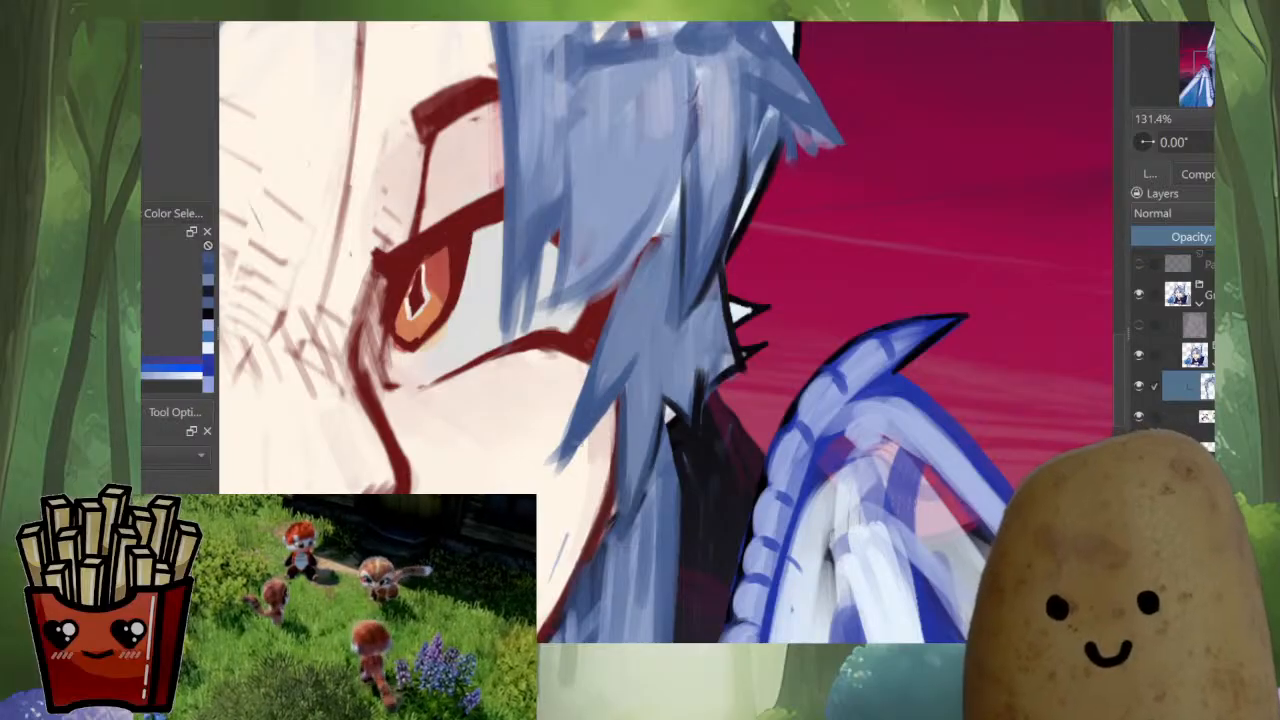
key("ctrl+z")
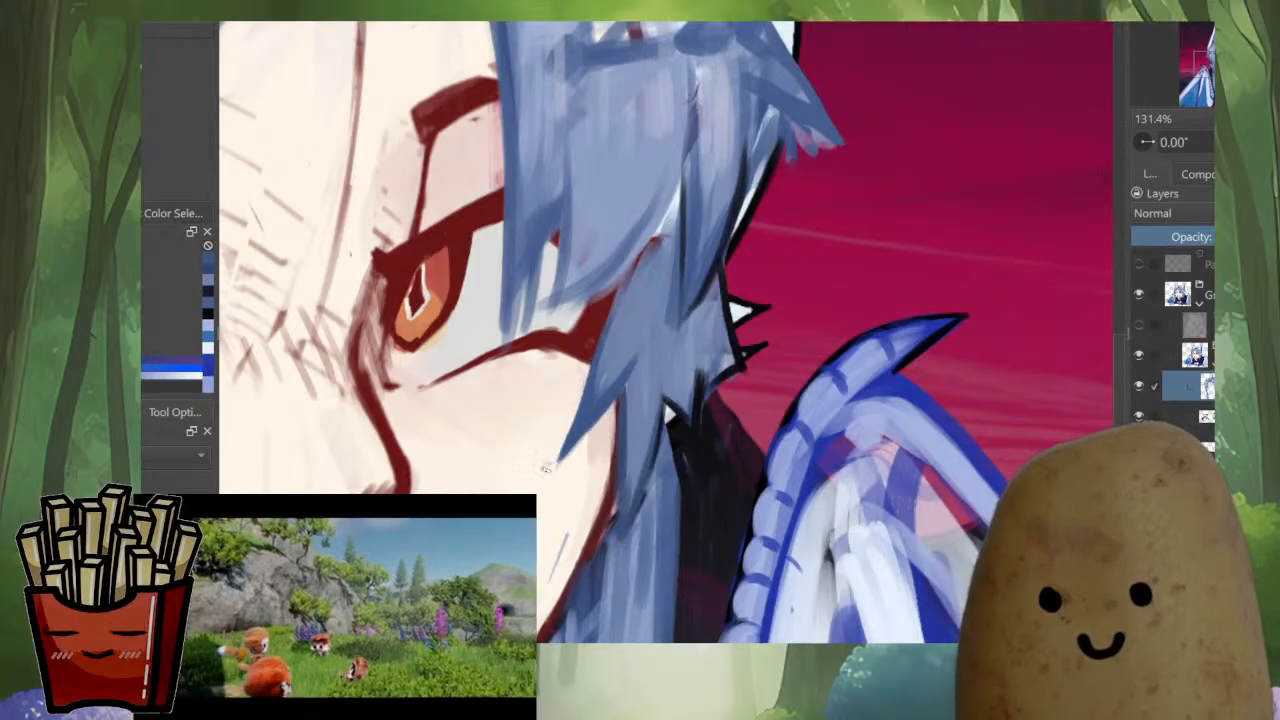
left_click_drag(587, 402, 590, 558)
left_click(612, 500, "ctrl")
left_click_drag(616, 480, 600, 542)
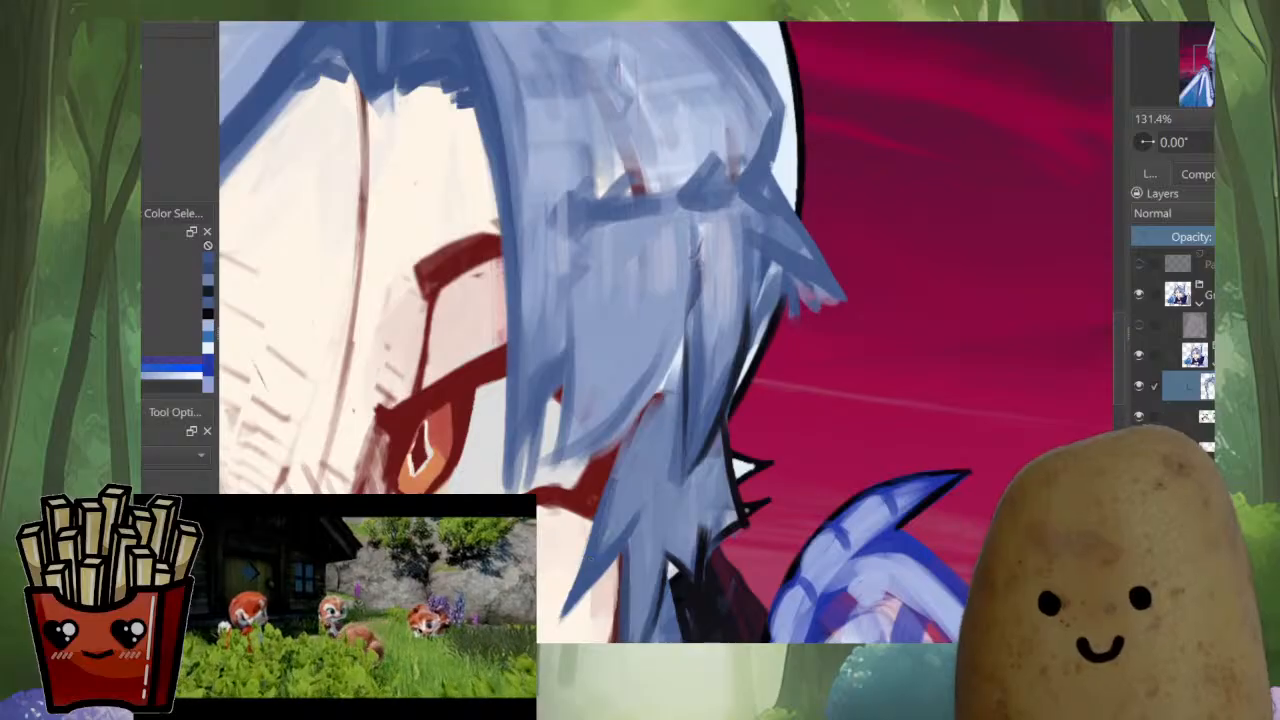
Clean up the bang strands hanging over the eye with sampled blue strokes, shaping them into solid pointed ends
left_click_drag(630, 418, 608, 516)
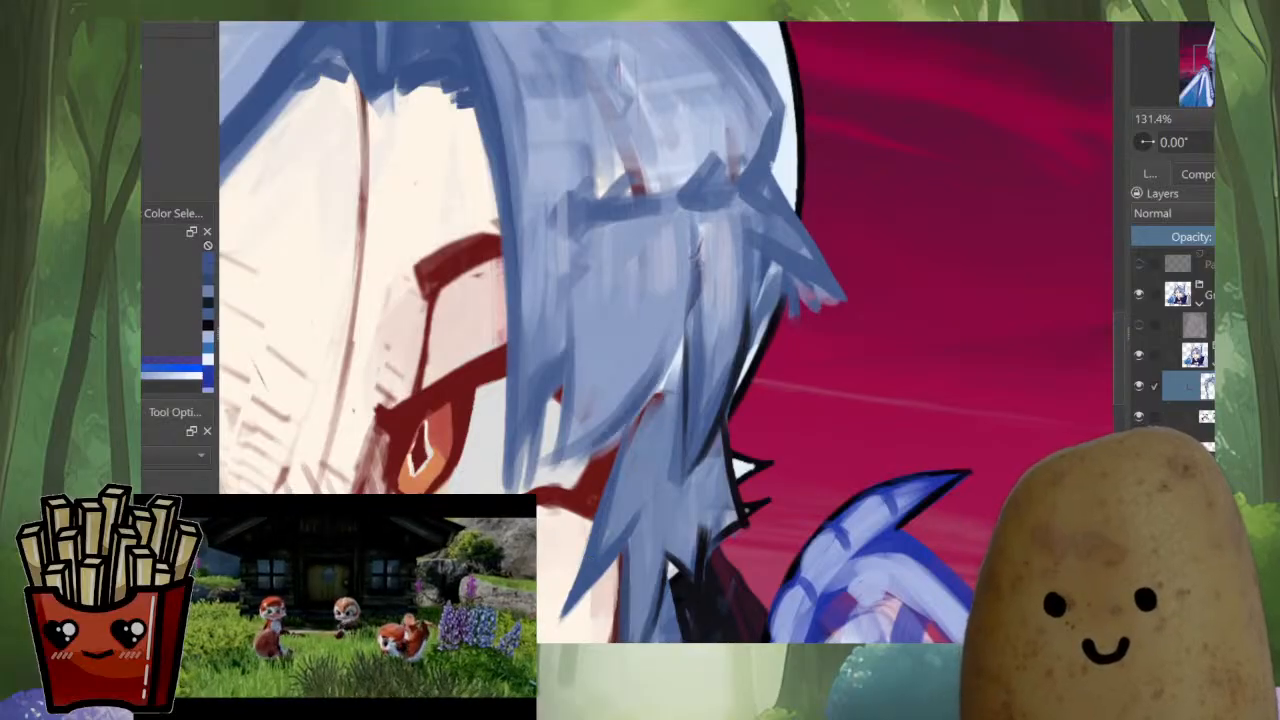
mouse_move(552, 471)
left_mouse_down()
mouse_move(573, 408)
mouse_move(595, 517)
left_mouse_up()
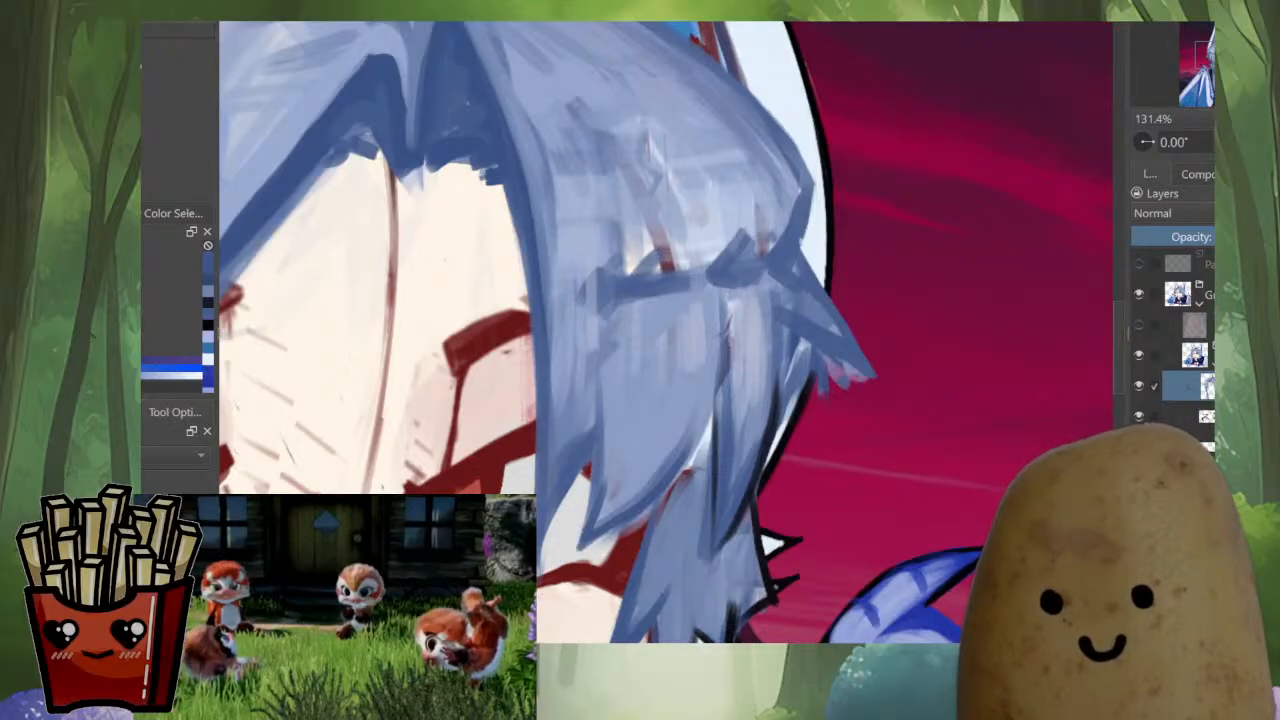
left_click(570, 442, "ctrl")
left_click_drag(584, 434, 546, 480)
left_click(545, 477, "ctrl")
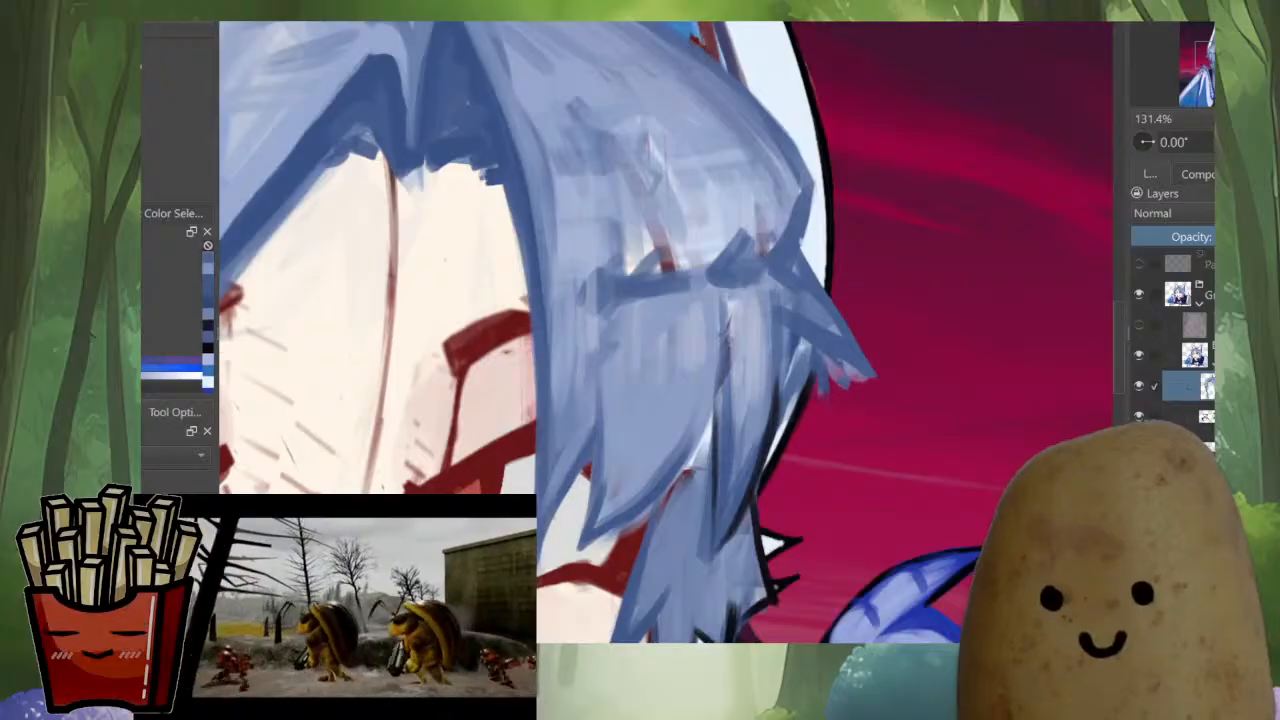
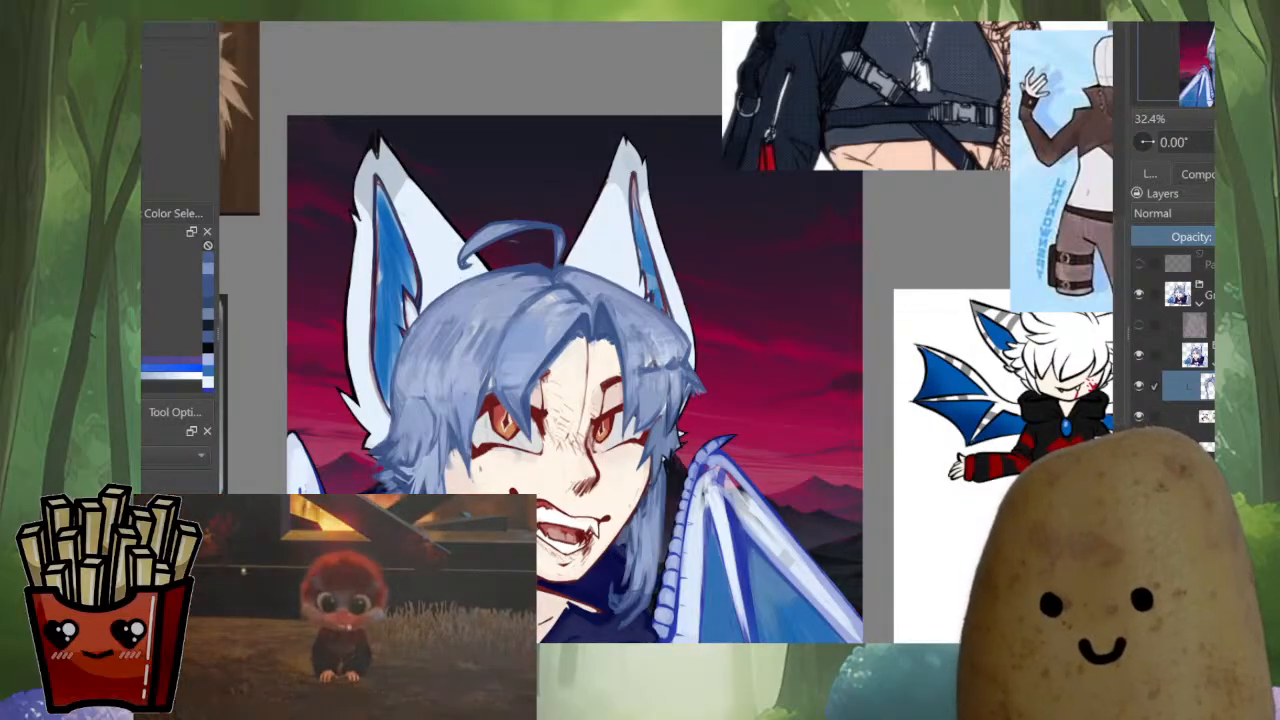
Paint dark blue strokes at the center parting to taper the shadow between the bangs into a point over the forehead
left_click_drag(600, 350, 700, 369)
scroll(700, 365, "up", 10)
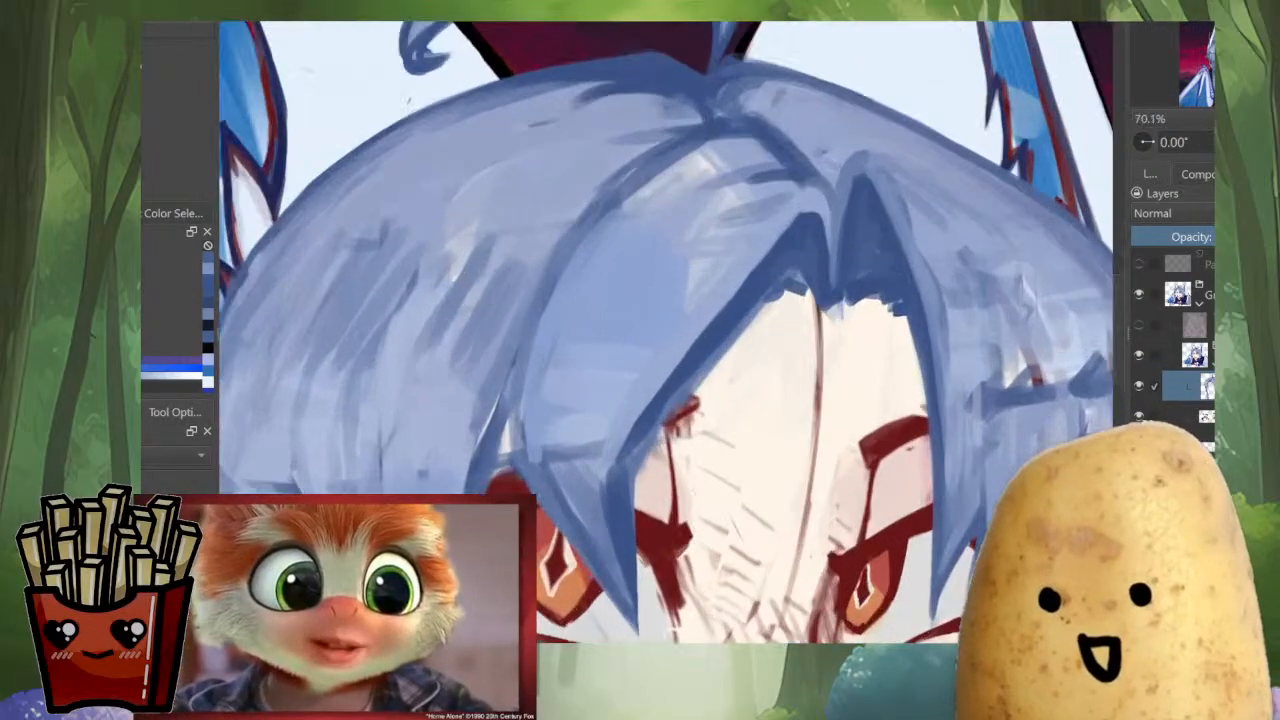
scroll(780, 232, "down", 2)
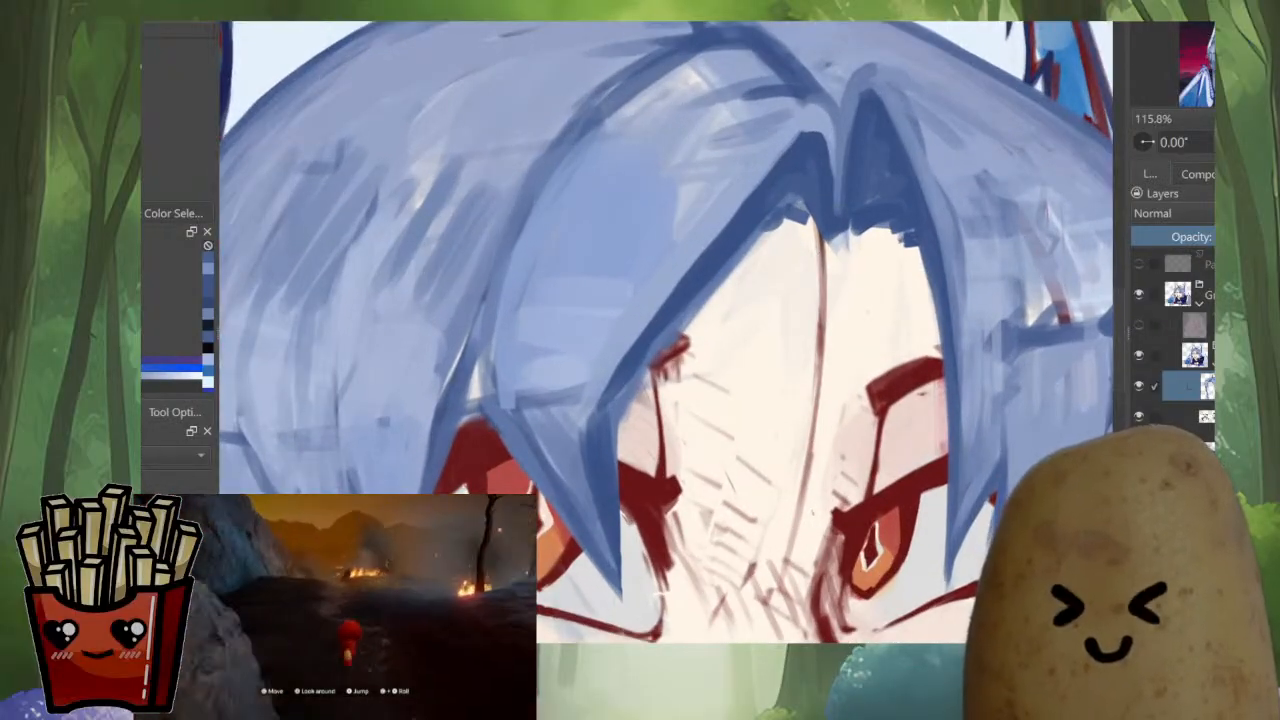
left_click_drag(823, 211, 821, 252)
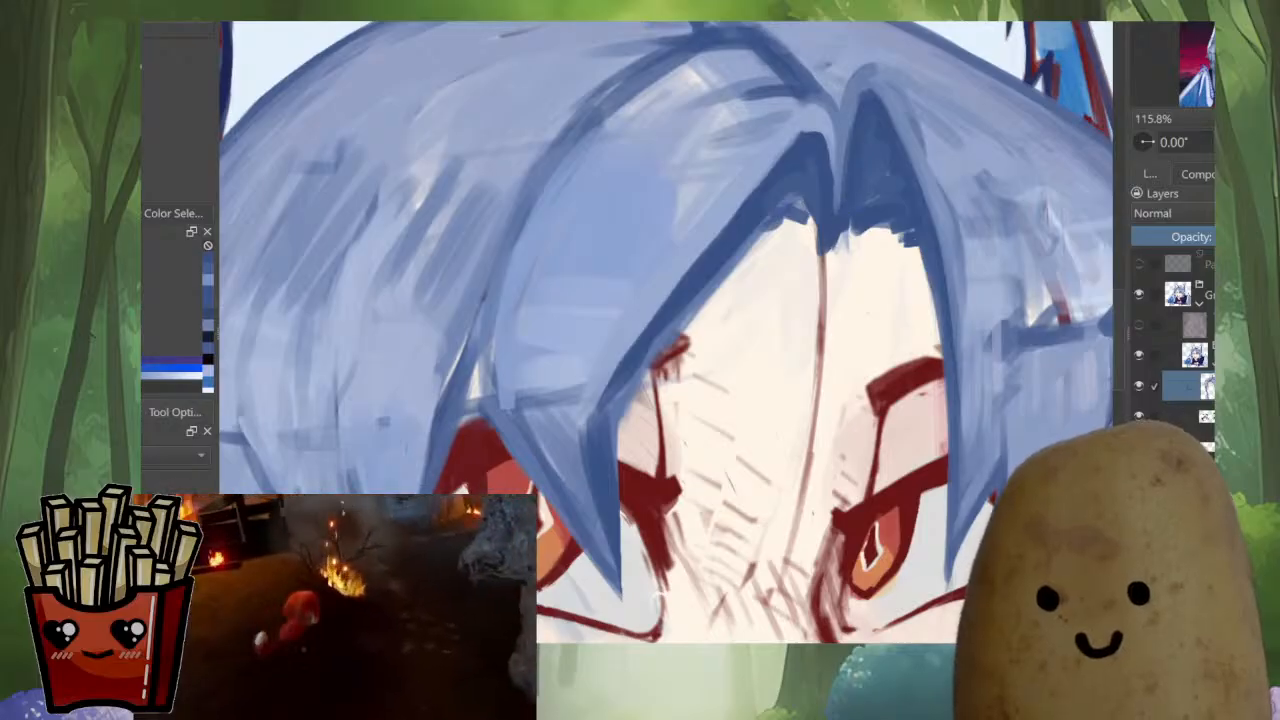
left_click(805, 172, "ctrl")
mouse_move(858, 98)
left_mouse_down()
mouse_move(846, 181)
mouse_move(850, 161)
left_mouse_up()
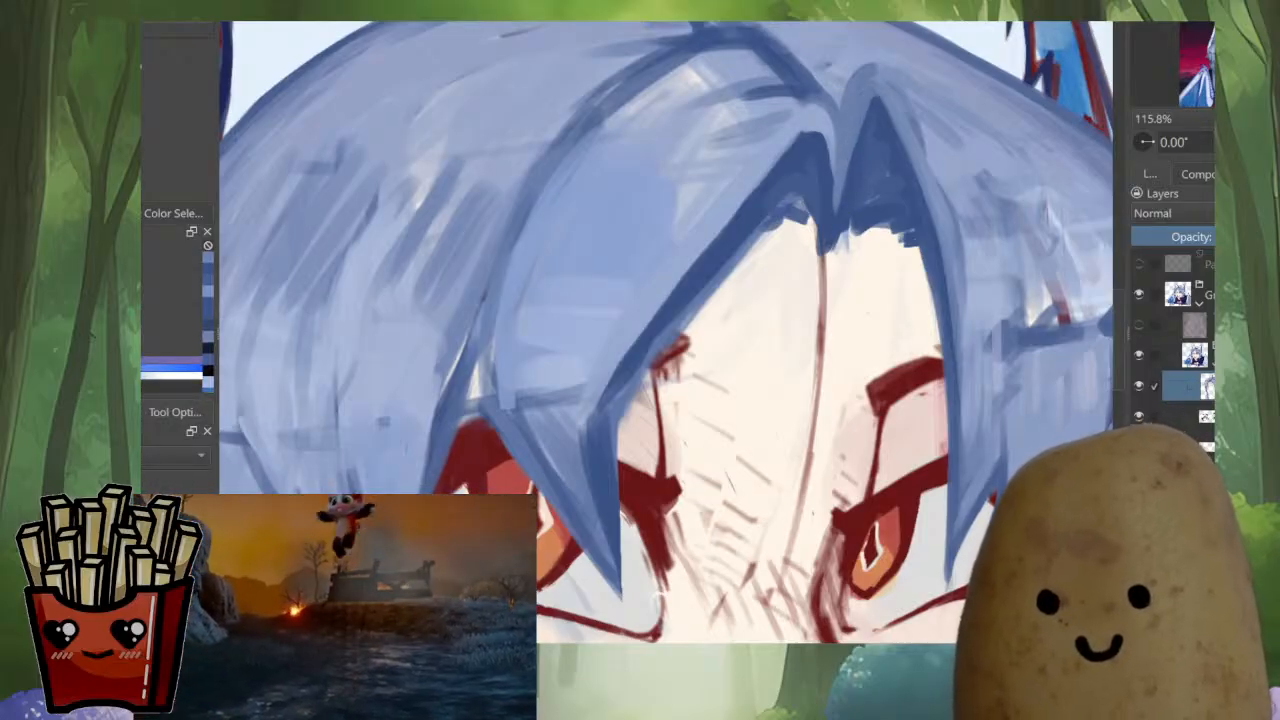
left_click(826, 214, "ctrl")
left_click_drag(827, 228, 829, 264)
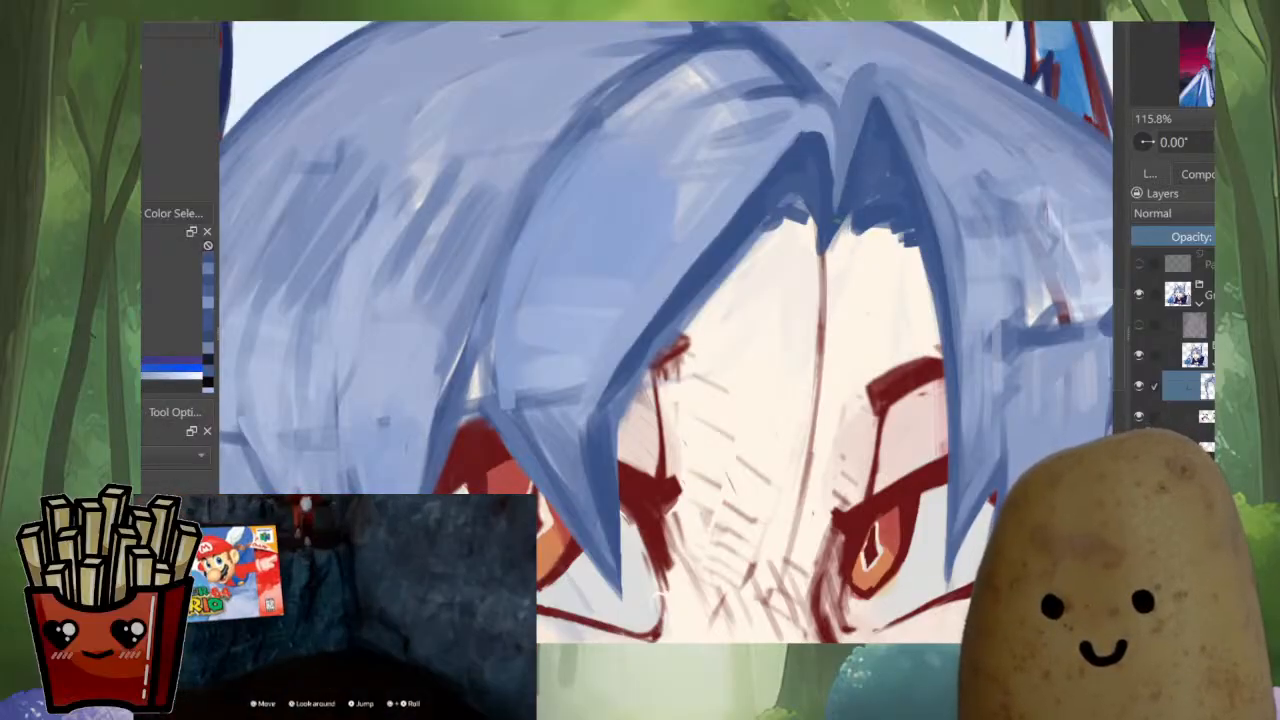
left_click_drag(846, 215, 829, 260)
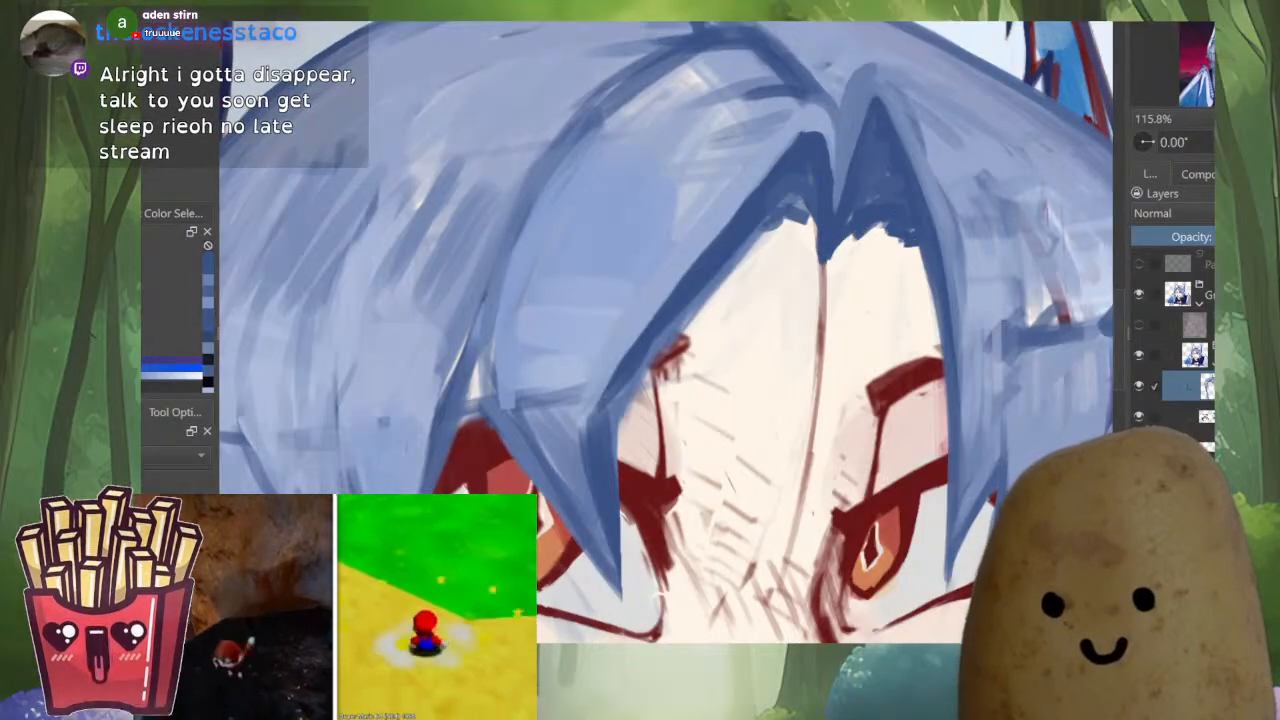
Clean up the ragged underside of the large bang into a smooth dark blue edge along the forehead
left_click_drag(811, 180, 803, 169)
mouse_move(801, 229)
left_mouse_down()
mouse_move(795, 210)
mouse_move(676, 340)
left_mouse_up()
left_click_drag(748, 246, 700, 300)
left_click_drag(758, 207, 694, 238)
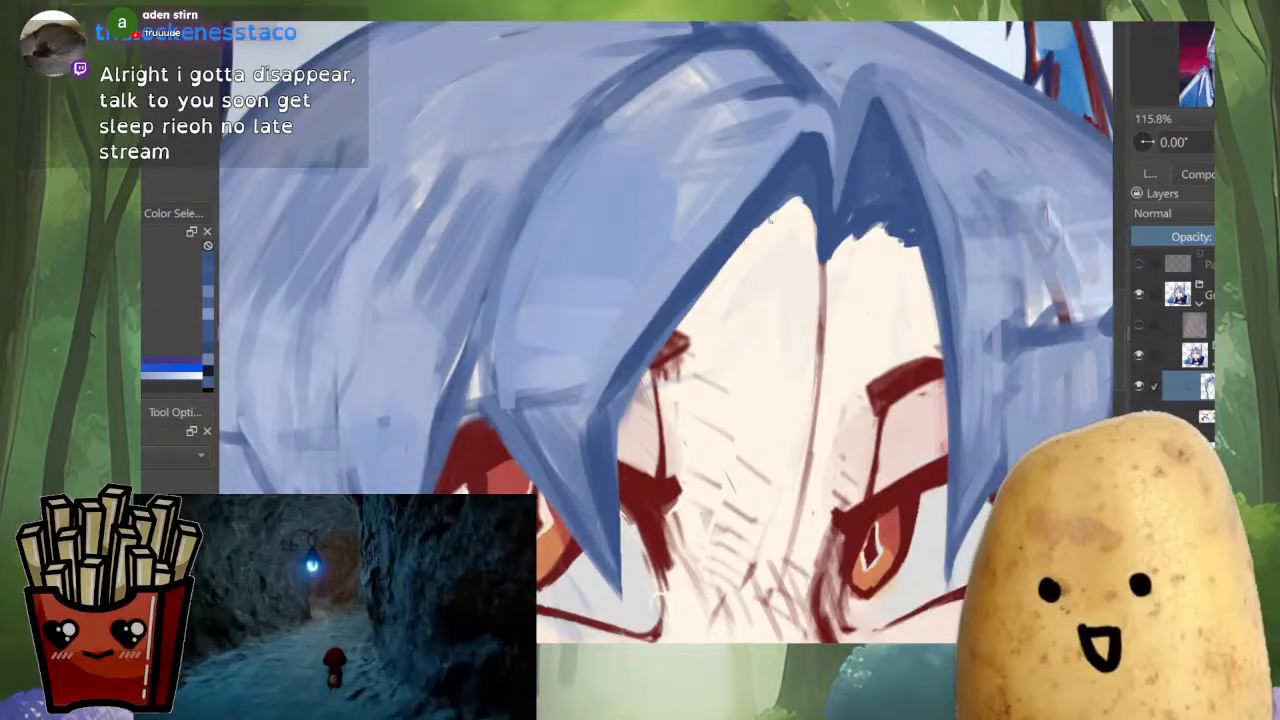
Mirror the canvas view and touch up the eyelid area beside the large bang with a sampled light skin tone
key("m")
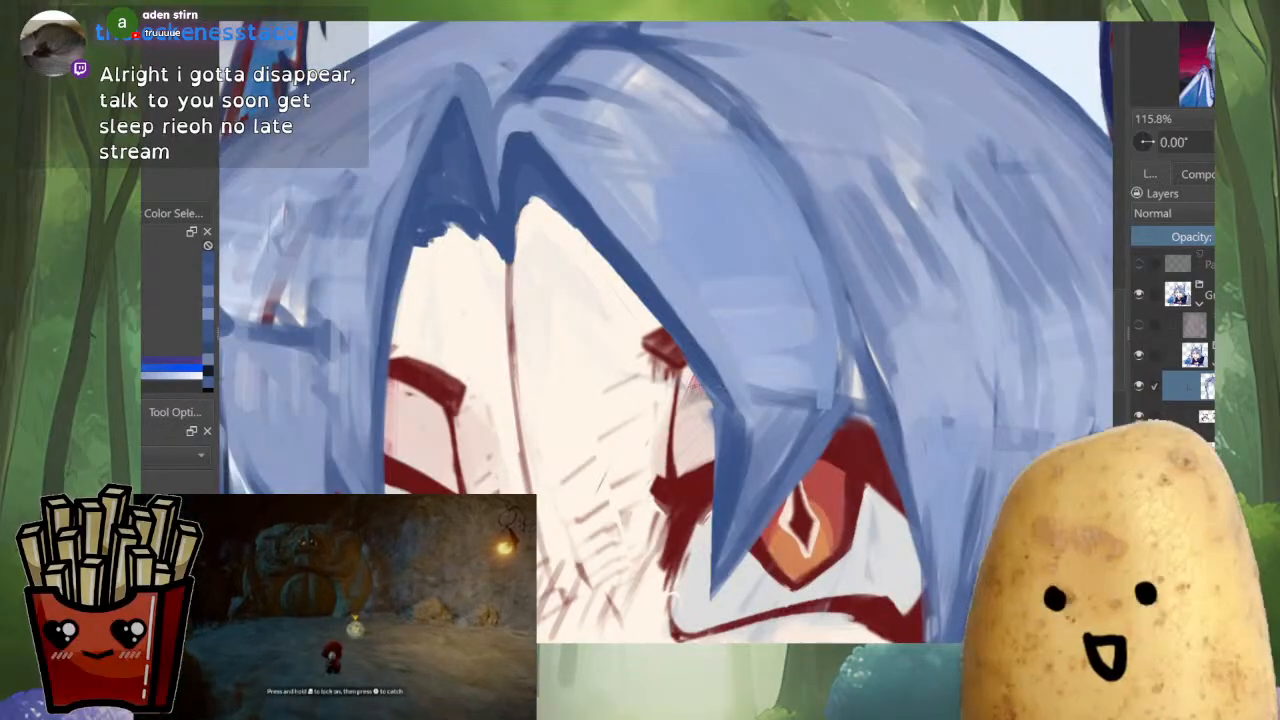
left_click(690, 398, "ctrl")
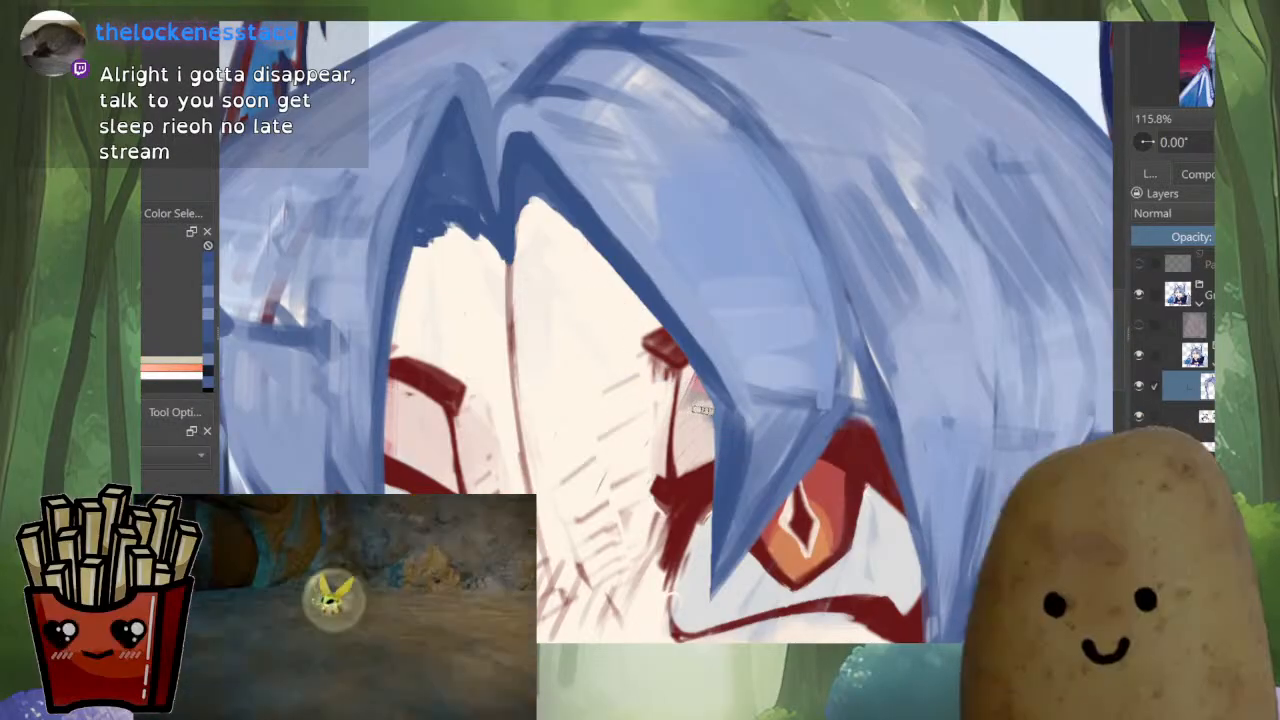
left_click_drag(703, 411, 706, 438)
scroll(806, 330, "down", 5)
scroll(814, 370, "up", 4)
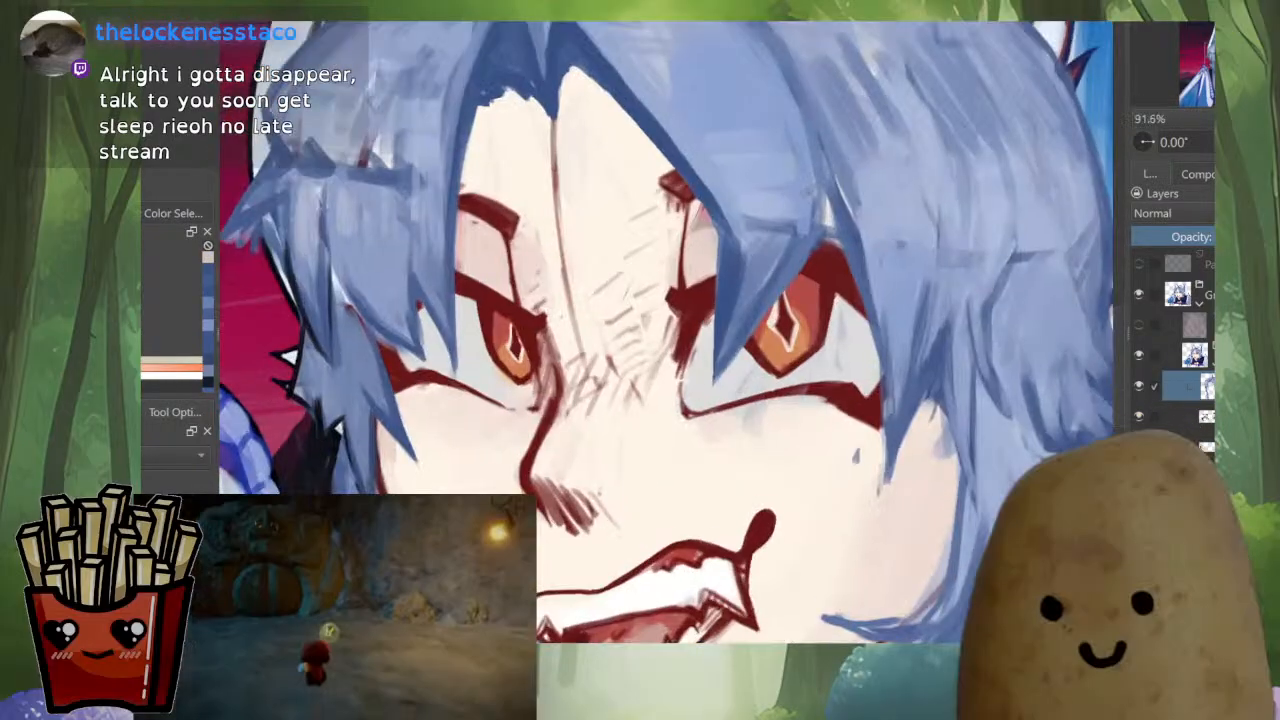
Sample the hair blue, repaint the tip of the large bang over the eye, and flip the view back
left_click(745, 236, "ctrl")
left_click_drag(746, 246, 733, 318)
key("m")
scroll(747, 244, "down", 4)
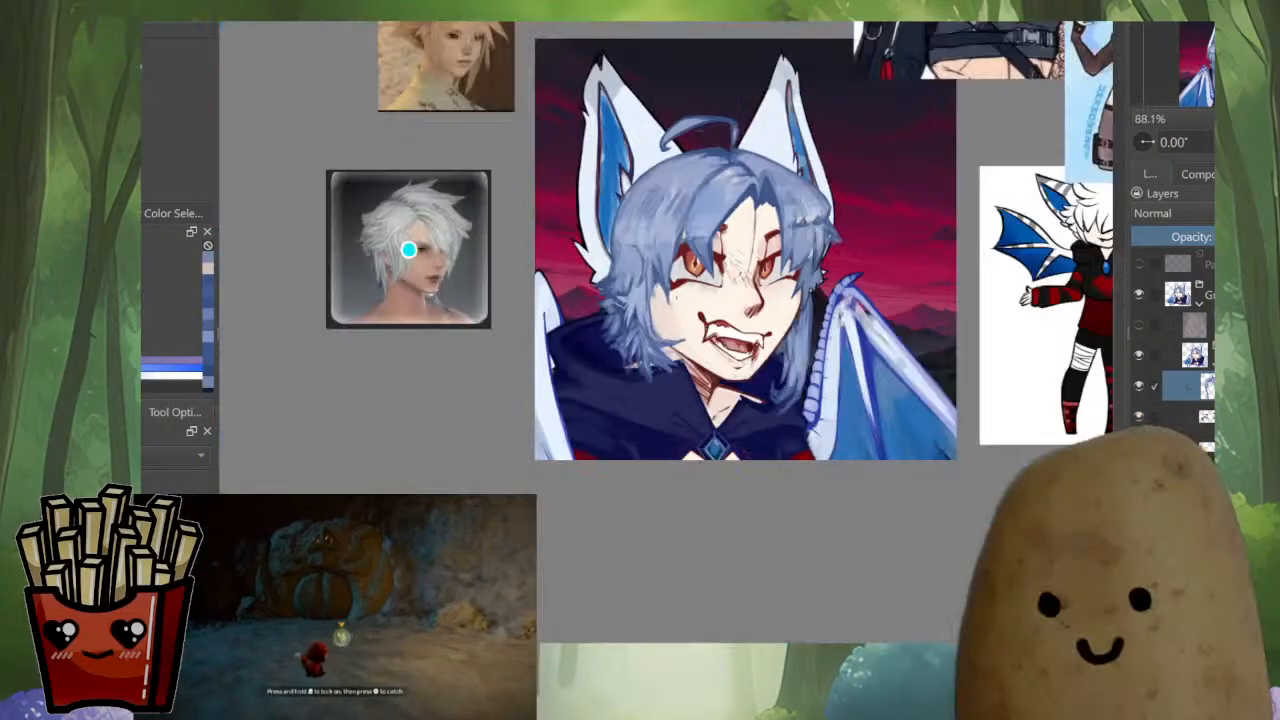
left_click_drag(747, 244, 742, 307)
scroll(710, 318, "up", 5)
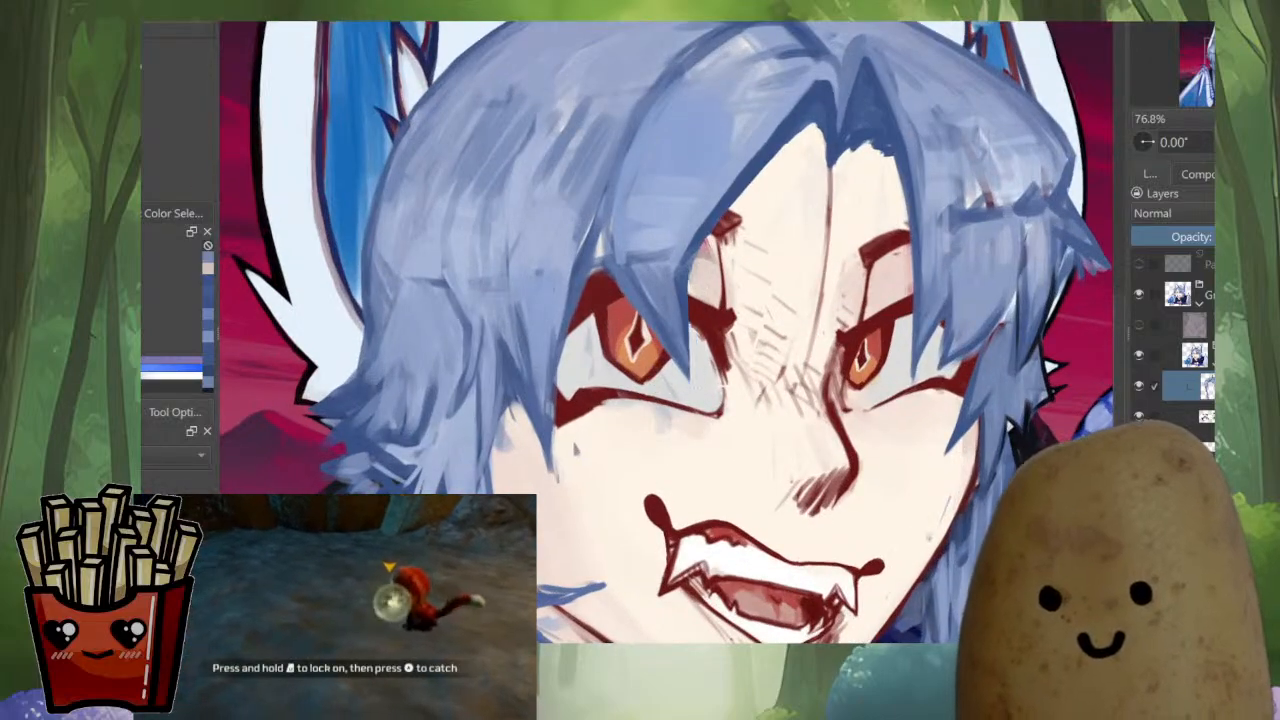
scroll(757, 295, "down", 10)
scroll(755, 270, "up", 8)
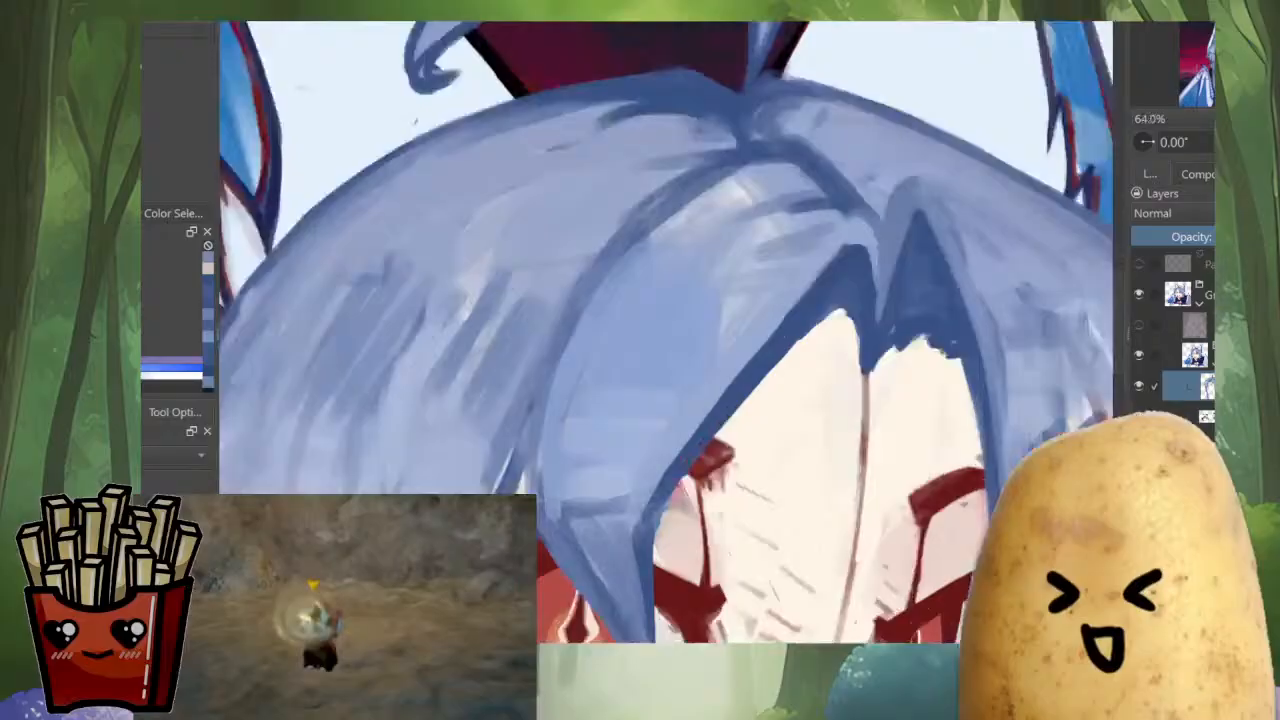
Sample the hair blue and paint over the dark line curving from the parting along the large bang's top
left_click(766, 271, "ctrl")
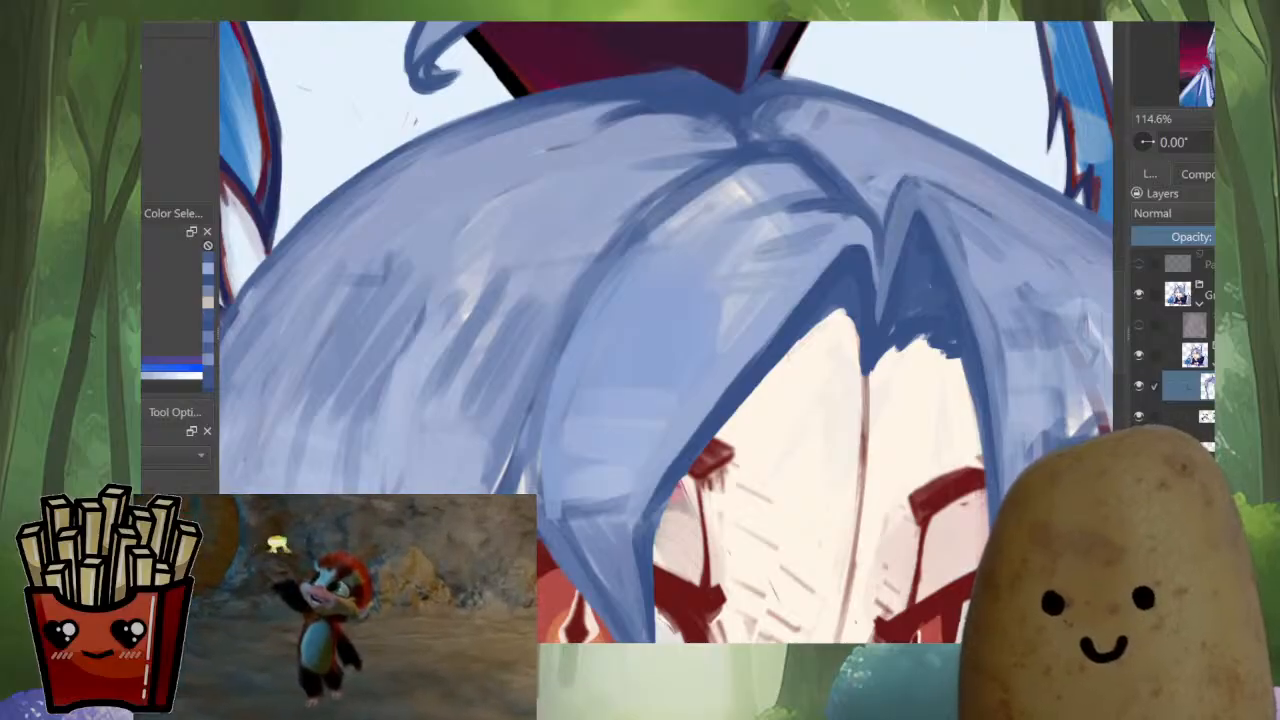
left_click(722, 182, "ctrl")
mouse_move(818, 184)
left_mouse_down()
mouse_move(802, 160)
mouse_move(752, 164)
mouse_move(622, 258)
left_mouse_up()
scroll(705, 231, "down", 5)
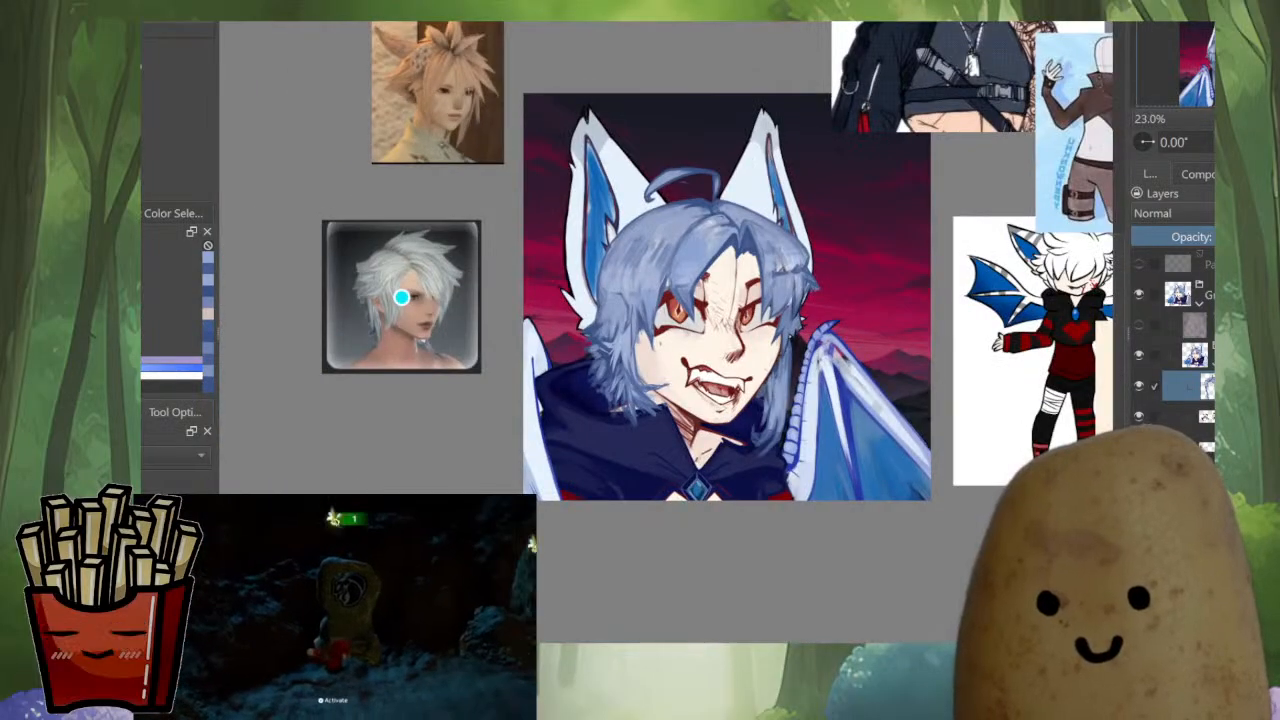
scroll(678, 263, "up", 6)
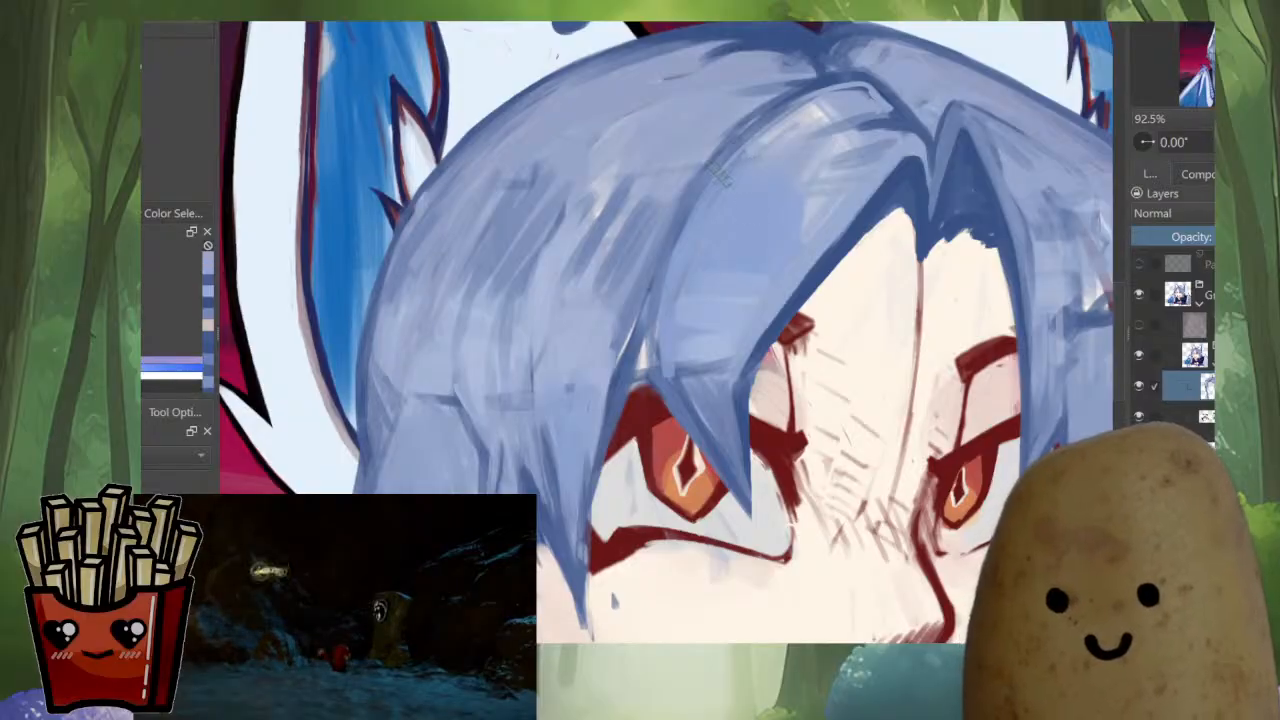
Blend away the dark outline between the large bang and the side hair with broad mid-blue strokes along the hair flow
left_click_drag(756, 132, 662, 238)
left_click_drag(706, 168, 648, 264)
left_click_drag(690, 220, 622, 342)
left_click_drag(718, 154, 610, 276)
mouse_move(826, 88)
left_mouse_down()
mouse_move(722, 144)
mouse_move(628, 246)
left_mouse_up()
left_click_drag(761, 82, 592, 156)
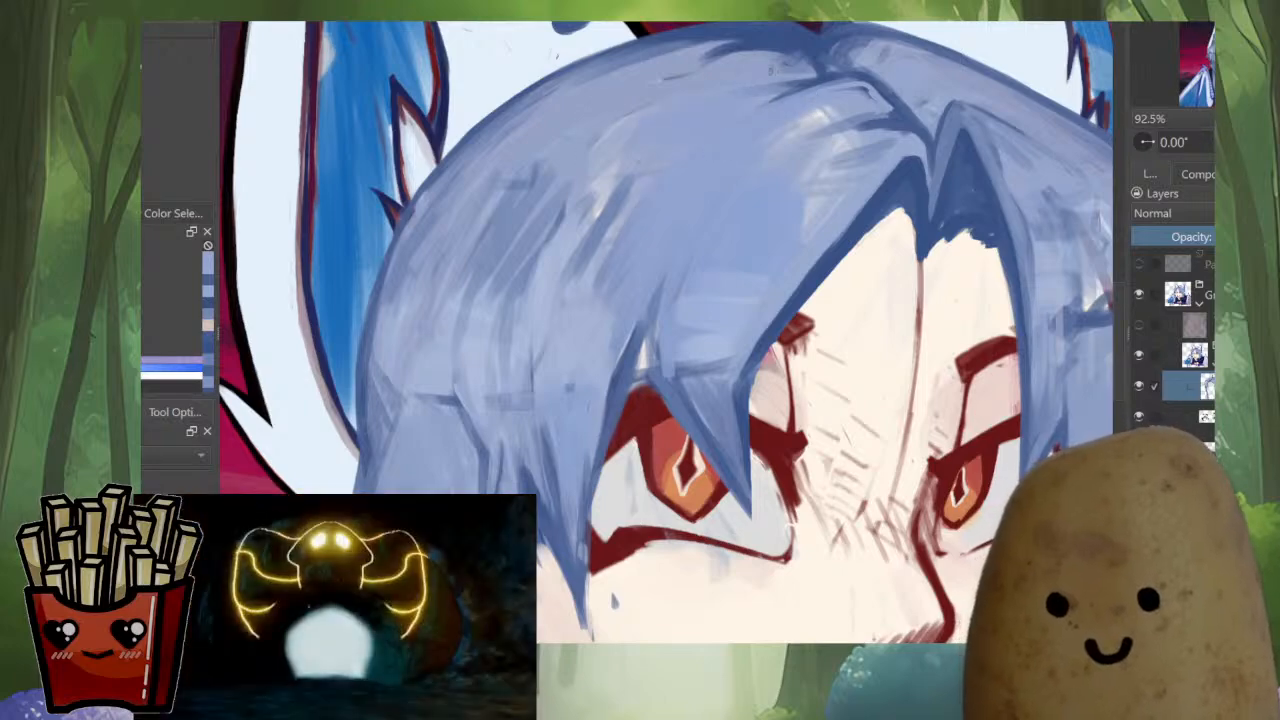
Smooth the crown beside the parting with long mid-blue strokes following the head's curve, replacing one undone stroke
left_click_drag(772, 70, 658, 95)
mouse_move(684, 49)
left_mouse_down()
mouse_move(574, 90)
mouse_move(458, 160)
left_mouse_up()
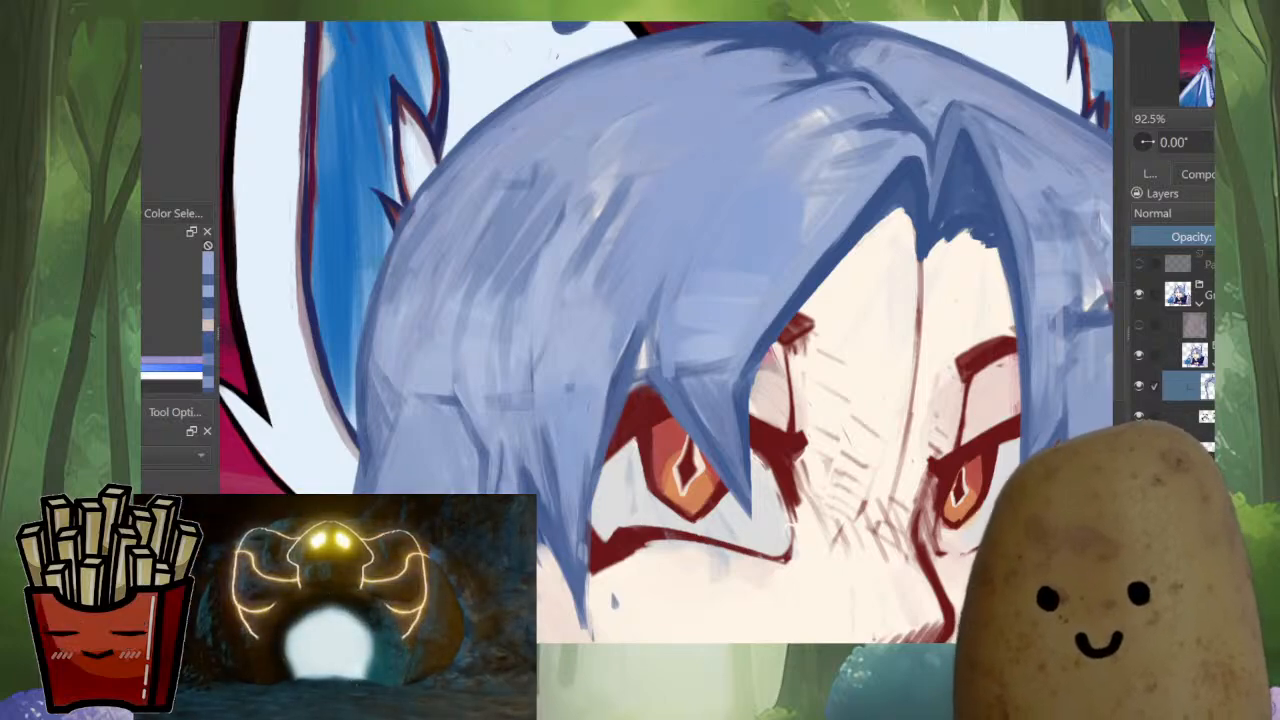
left_click_drag(668, 45, 437, 162)
left_click_drag(728, 29, 612, 66)
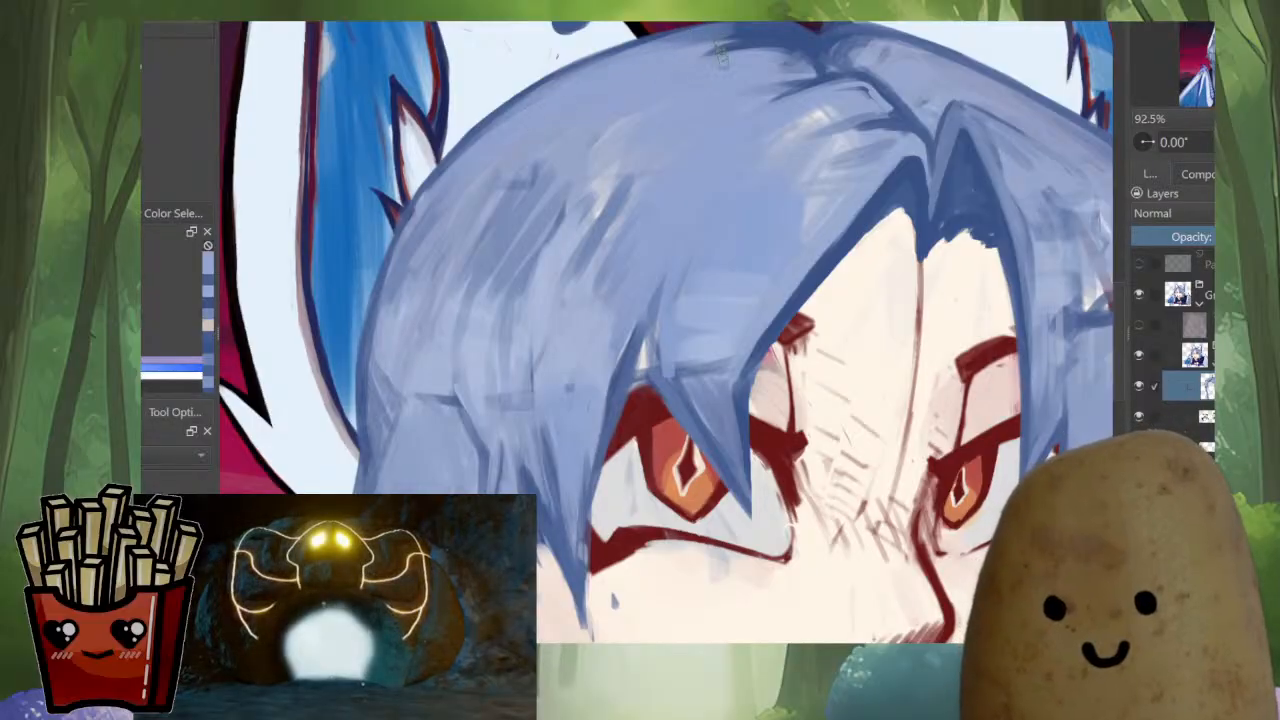
key("ctrl+z")
mouse_move(748, 34)
left_mouse_down()
mouse_move(650, 58)
mouse_move(660, 48)
left_mouse_up()
left_click(738, 34, "ctrl")
mouse_move(738, 32)
left_mouse_down()
mouse_move(645, 52)
mouse_move(661, 305)
left_mouse_up()
Check the whole portrait in the mirrored view, touch up the large bang near the eye, and restore the normal view
key("m")
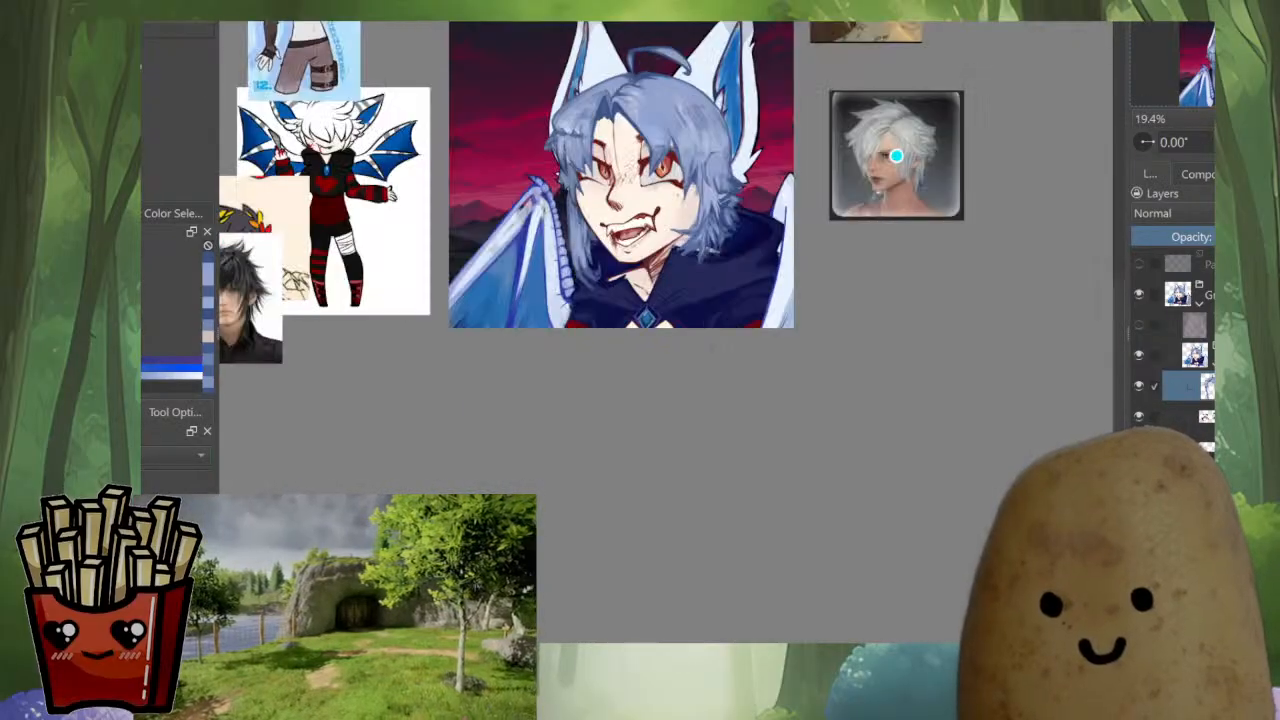
left_click_drag(657, 133, 657, 30)
left_click_drag(694, 216, 722, 256)
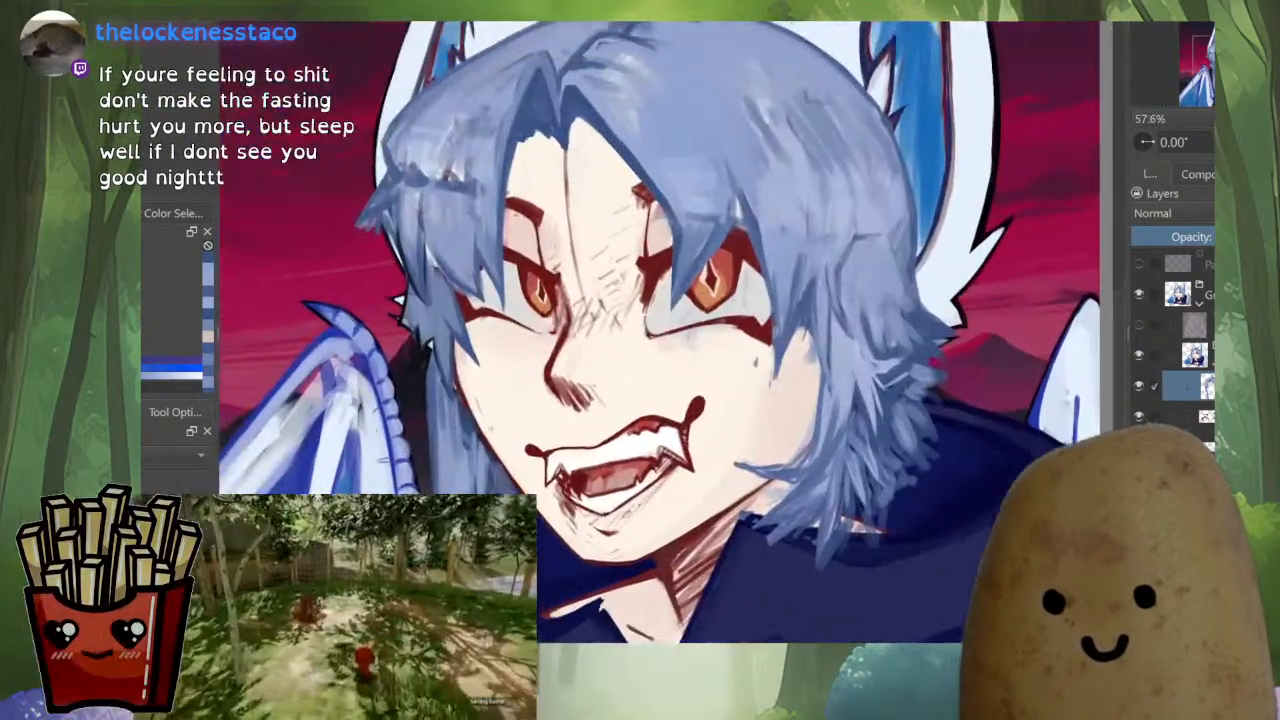
left_click(724, 257, "ctrl")
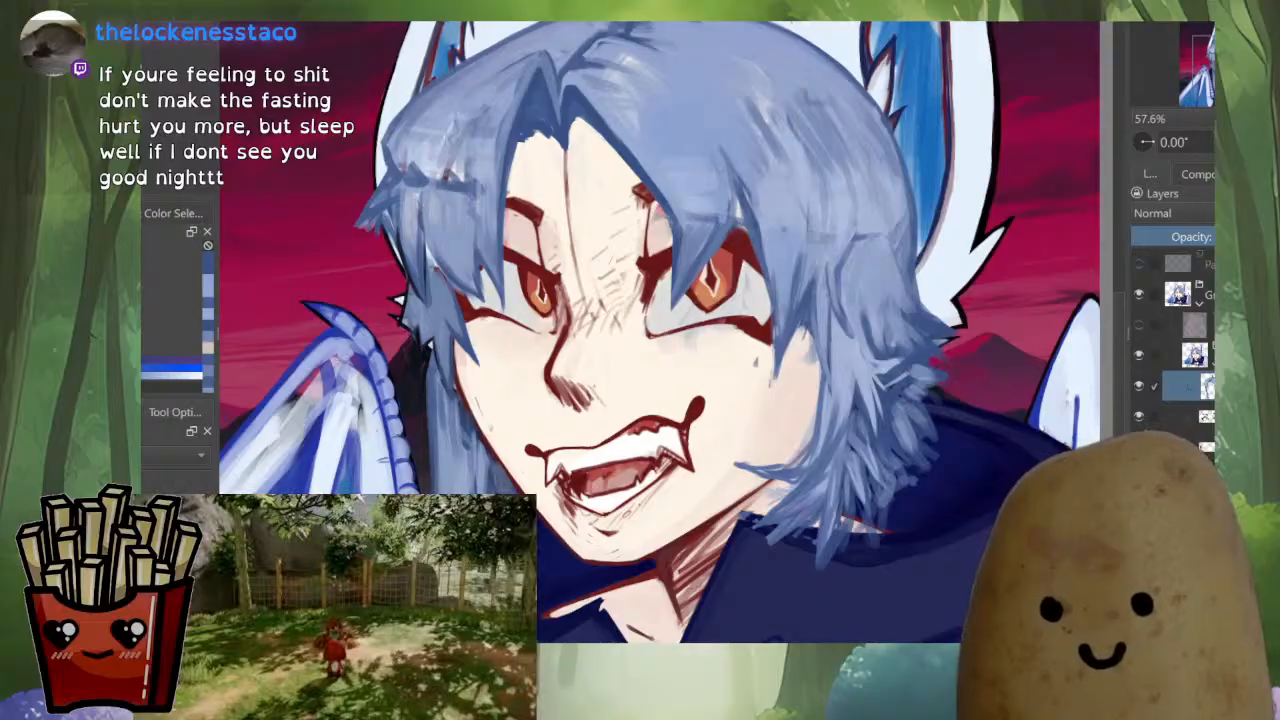
key("m")
scroll(545, 215, "up", 2)
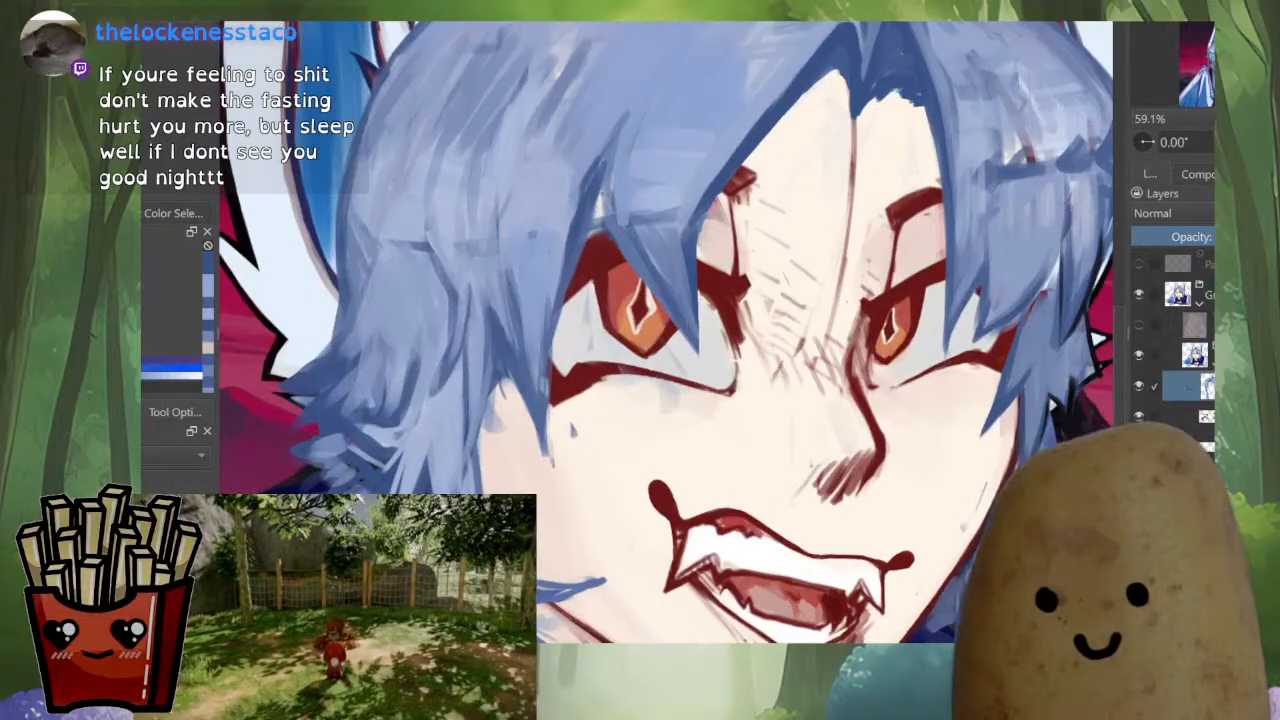
Rework the hair above and beside the near eye with sampled blue strokes, undoing one stray stroke
left_click_drag(602, 194, 562, 353)
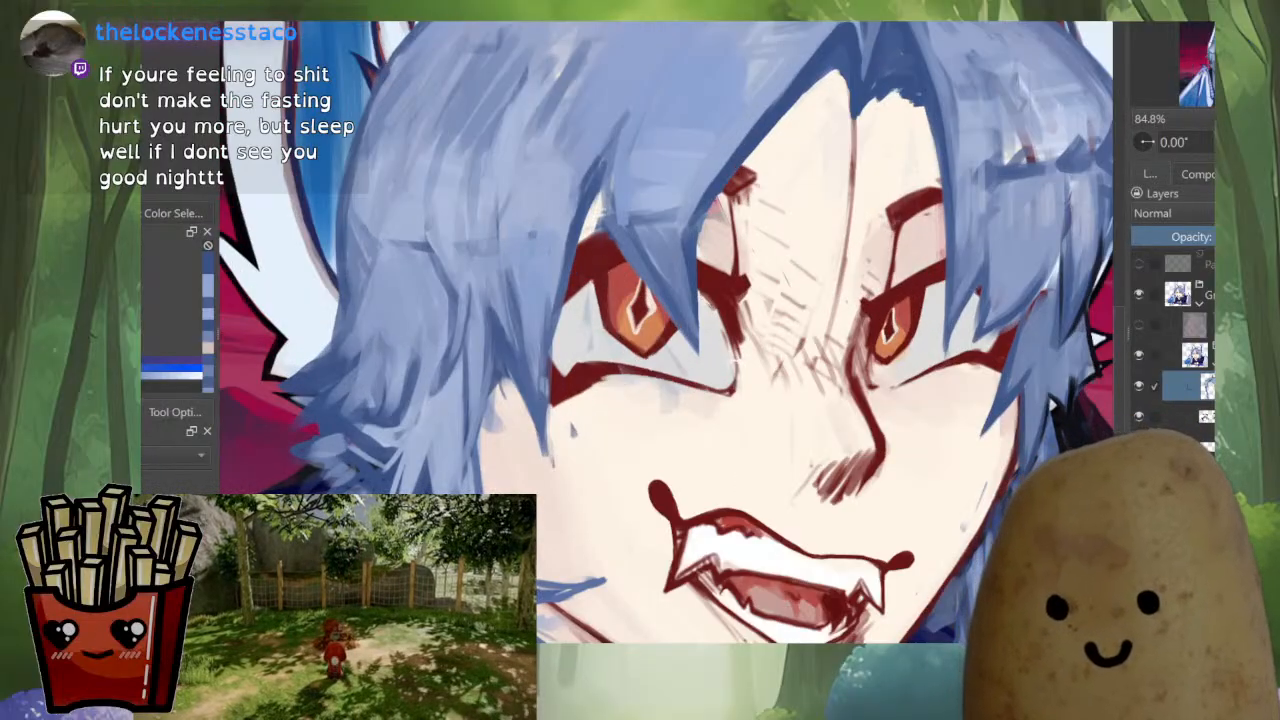
left_click(530, 180, "ctrl")
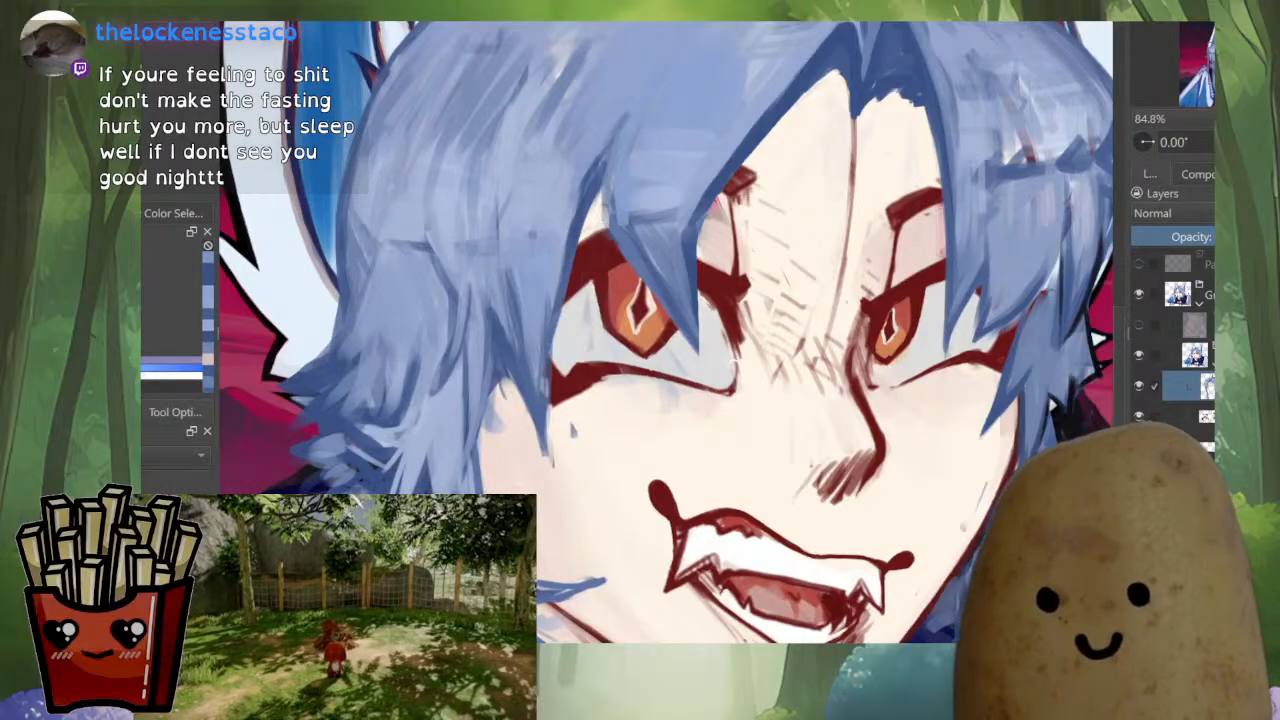
left_click_drag(624, 232, 662, 298)
left_click(690, 212, "ctrl")
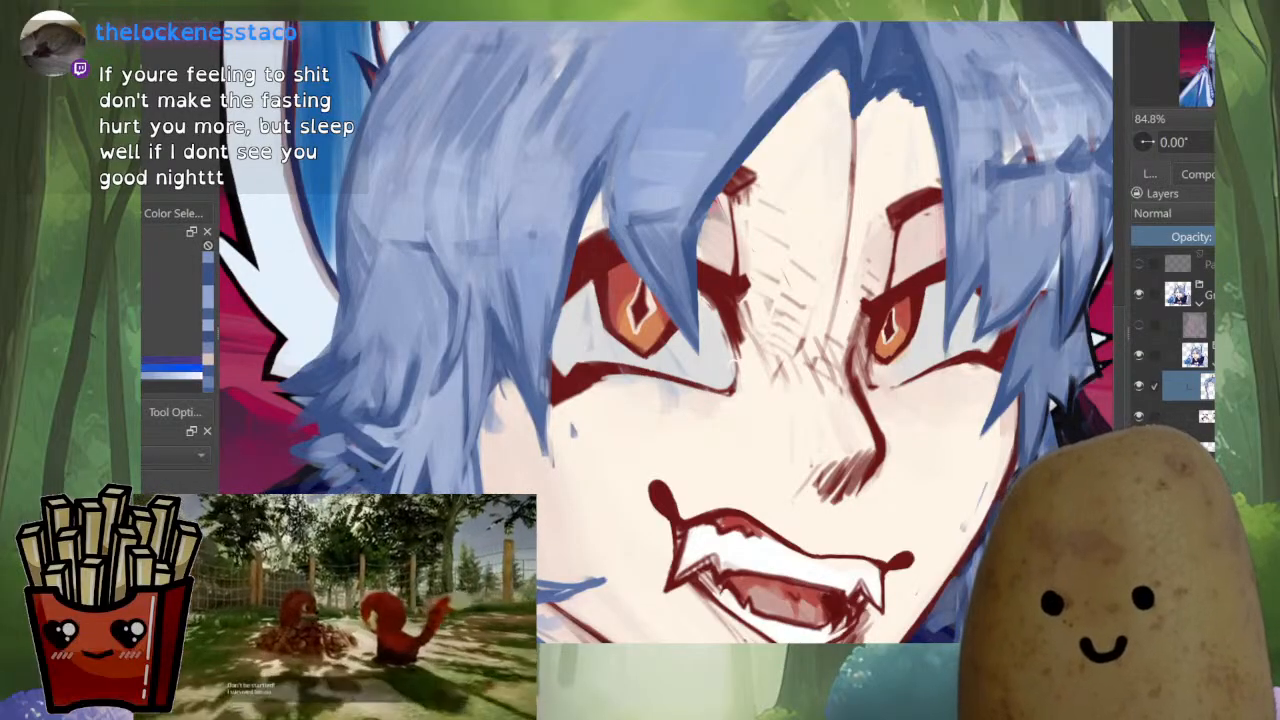
mouse_move(621, 132)
left_mouse_down()
mouse_move(604, 198)
mouse_move(662, 298)
left_mouse_up()
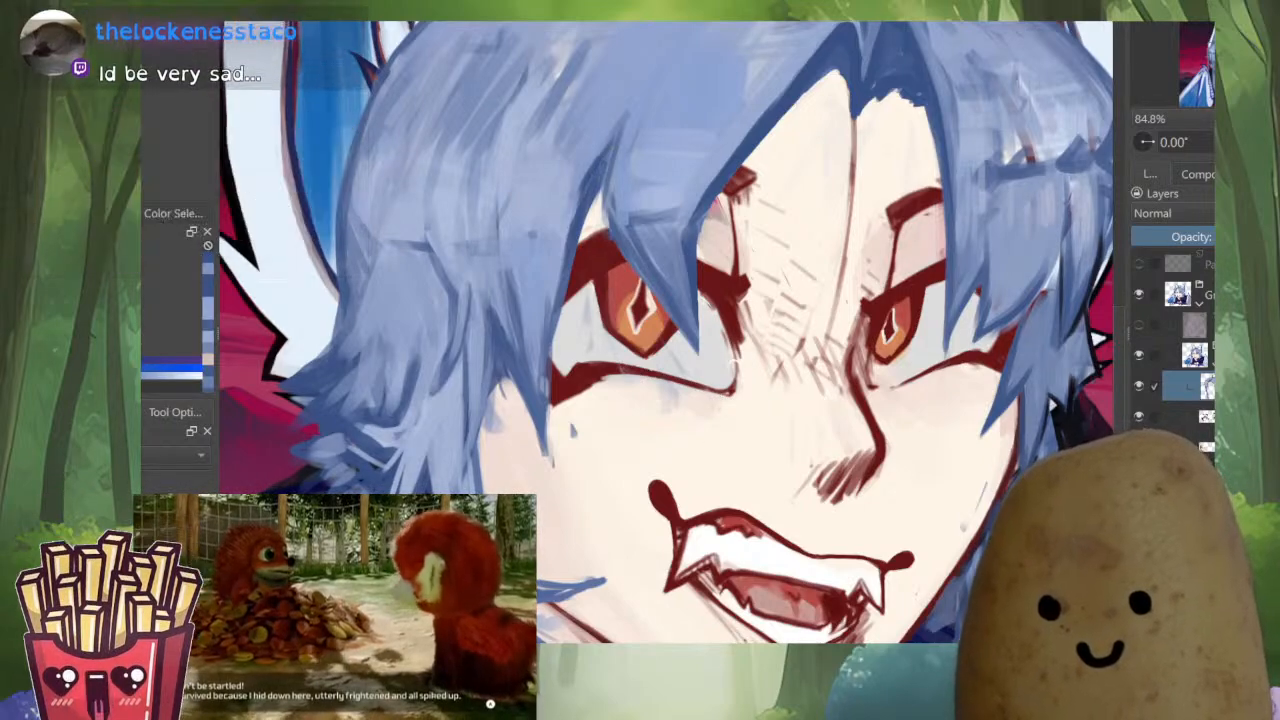
key("ctrl+z")
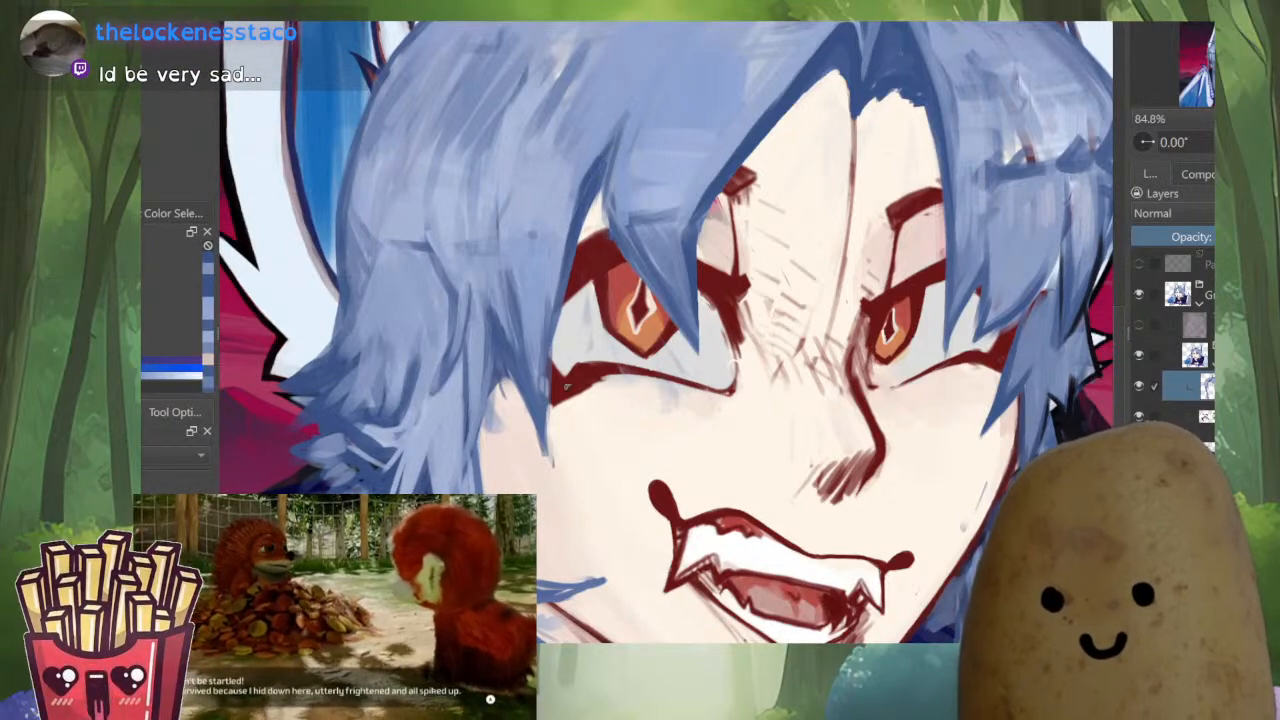
mouse_move(557, 310)
left_mouse_down()
mouse_move(545, 446)
mouse_move(523, 298)
left_mouse_up()
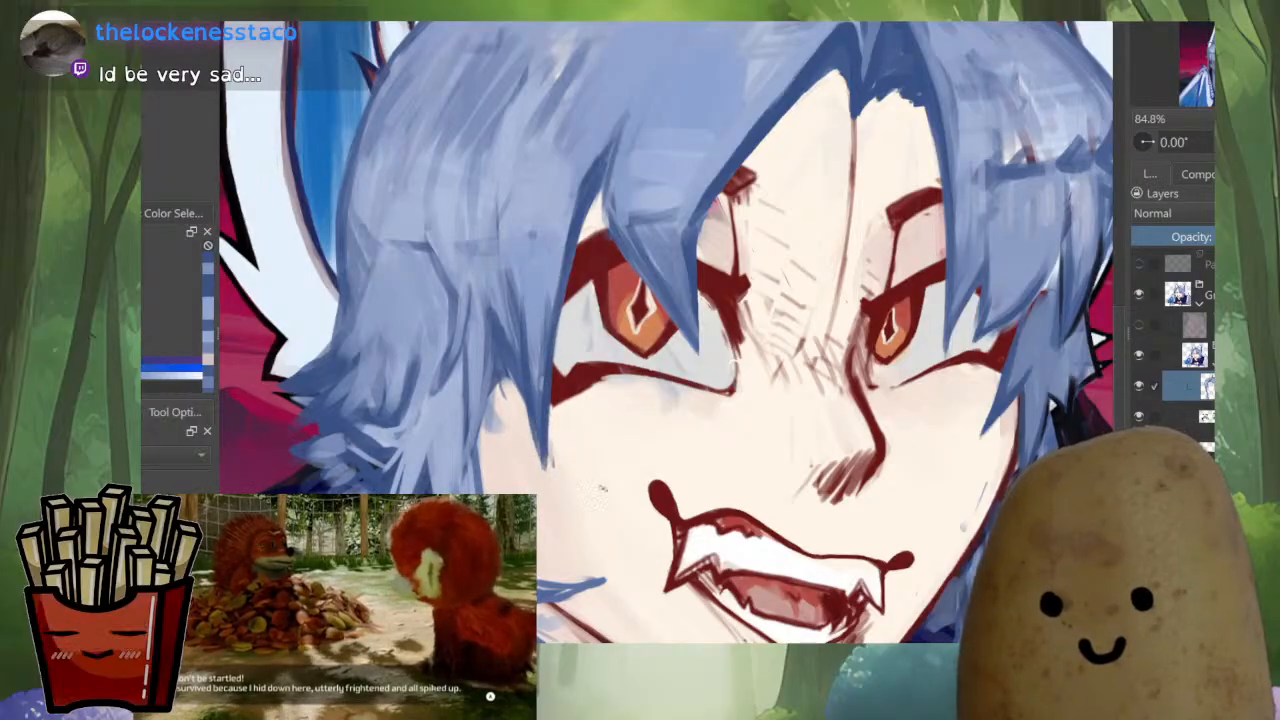
Mirror the view and layer blue strokes down the pointed strand beside the eye's outer corner
key("m")
left_click(806, 254, "ctrl")
left_click_drag(808, 286, 803, 366)
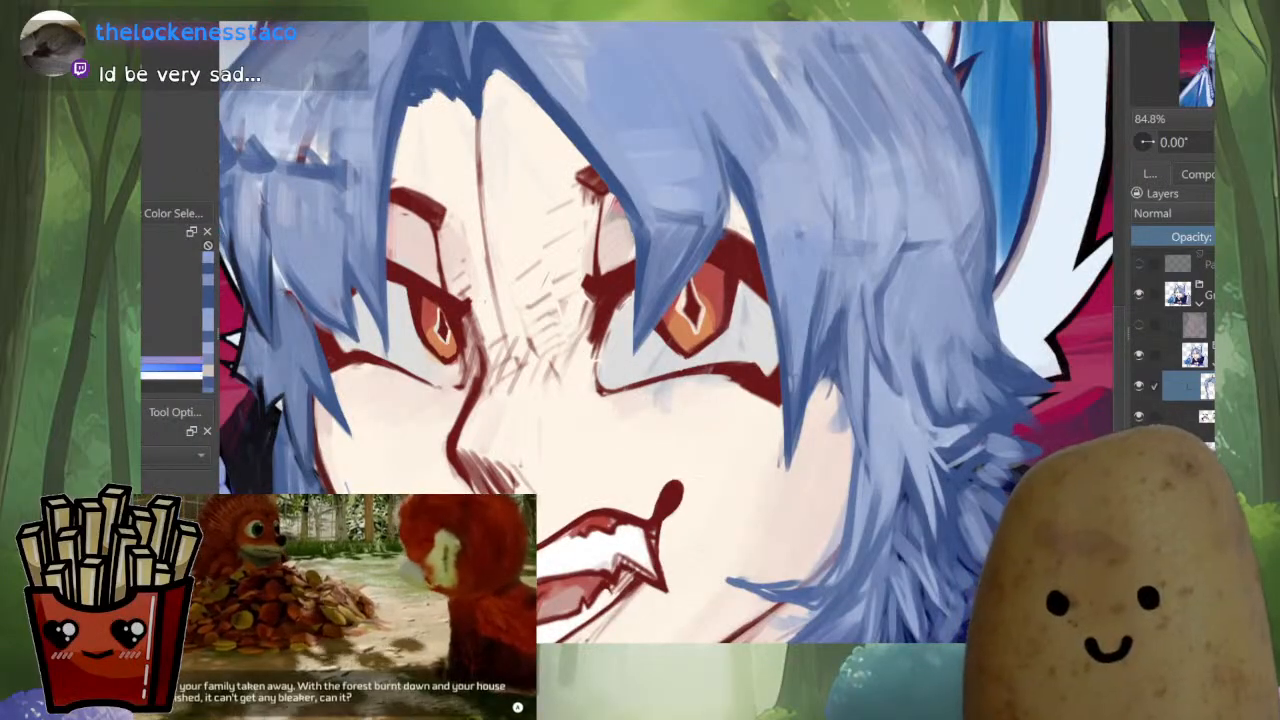
left_click_drag(812, 264, 800, 412)
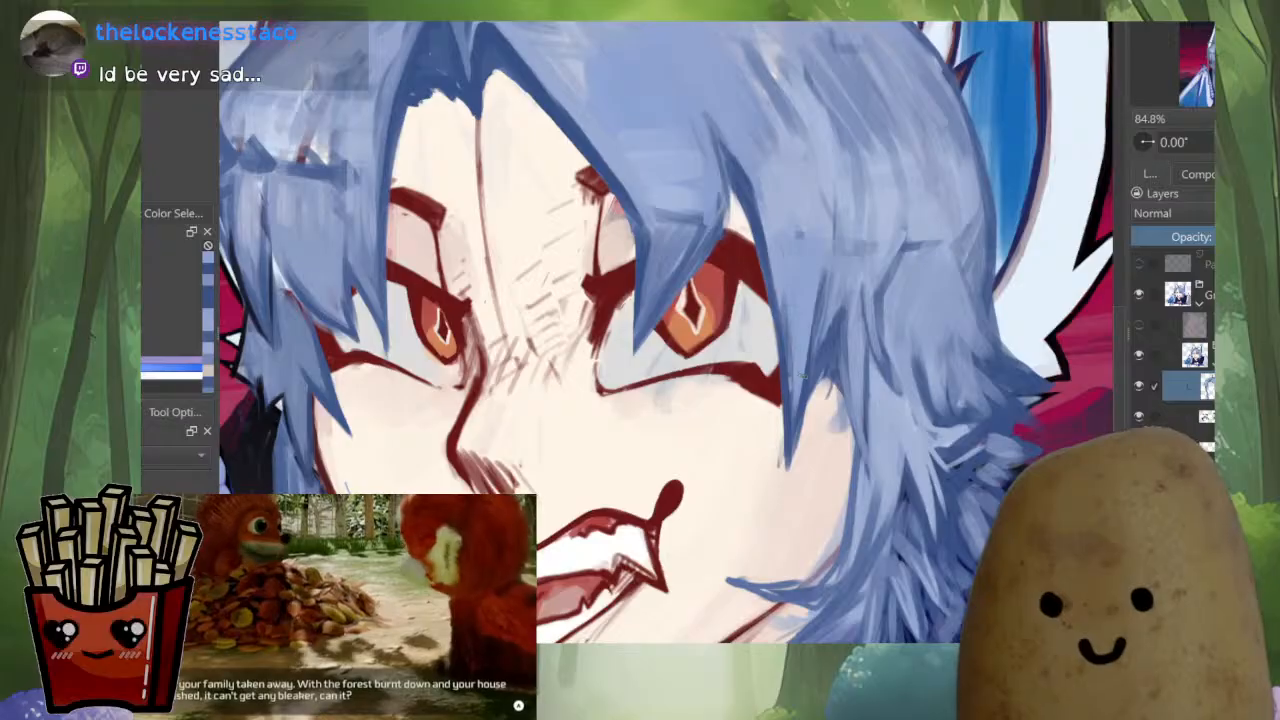
Add blue strokes to the lower side hair and lengthen the strand beside the eye to a sharper tip over the cheek
scroll(770, 430, "down", 5)
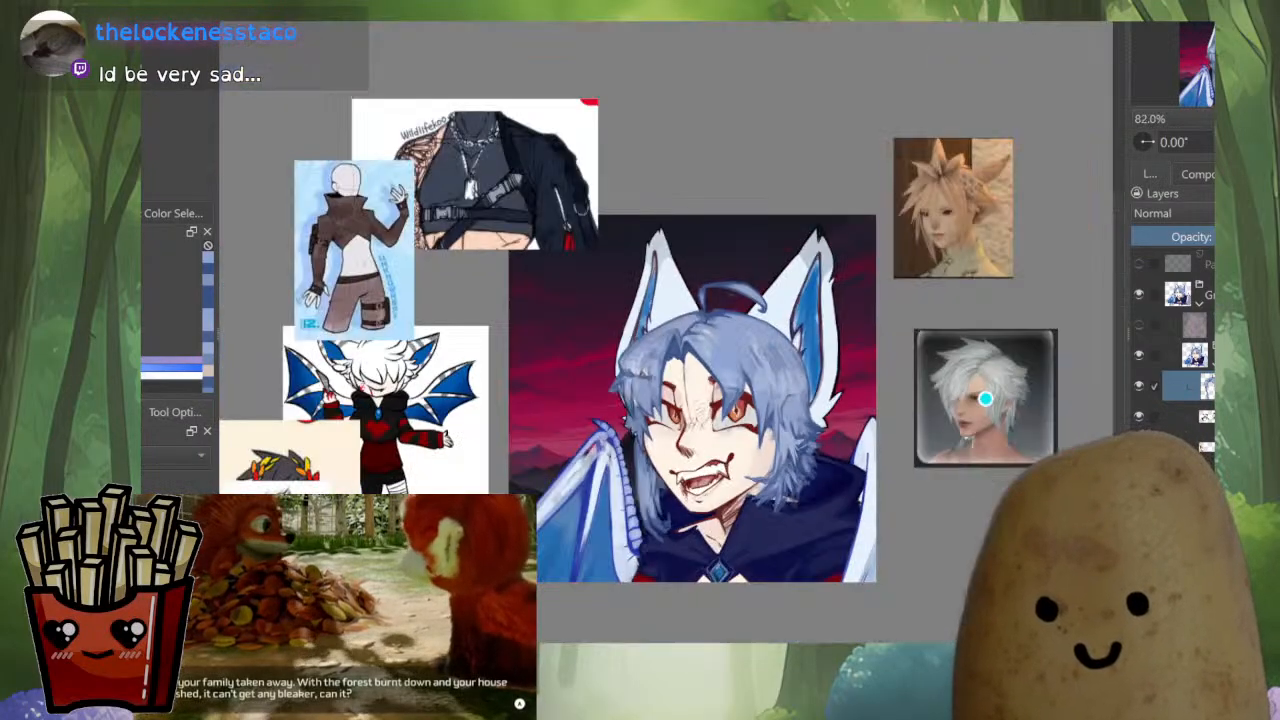
scroll(785, 423, "up", 5)
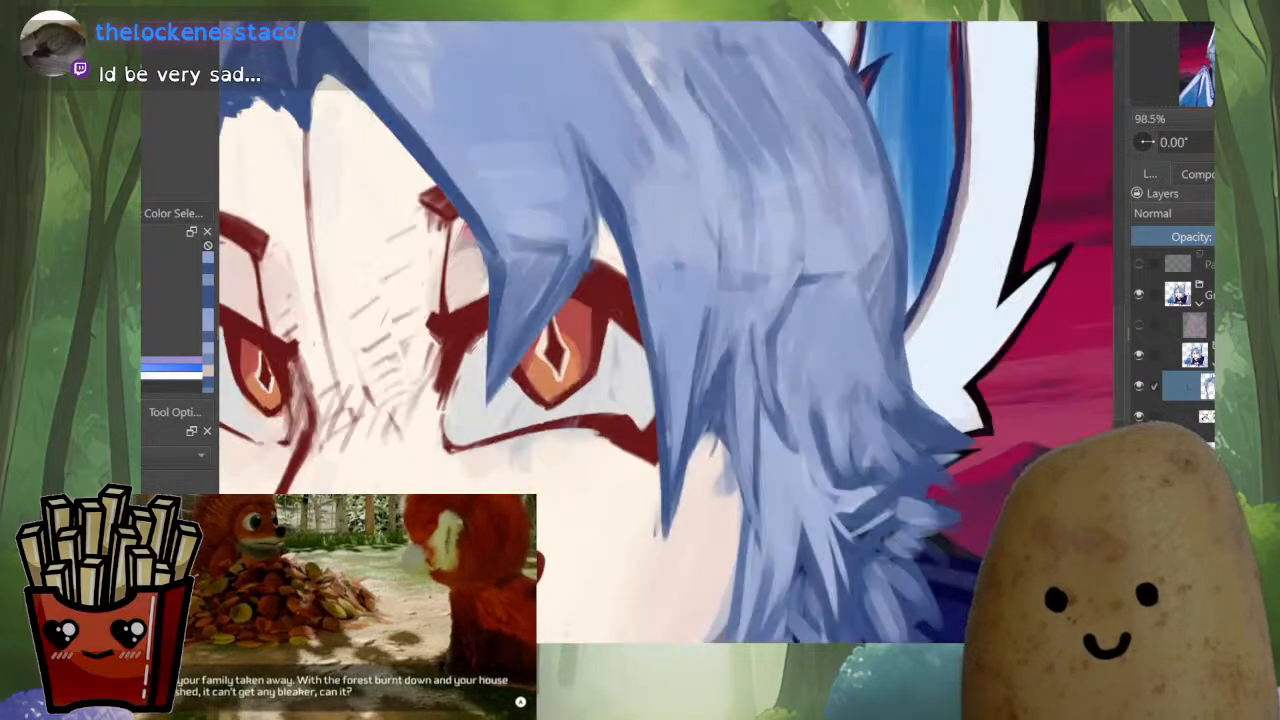
left_click_drag(822, 395, 850, 465)
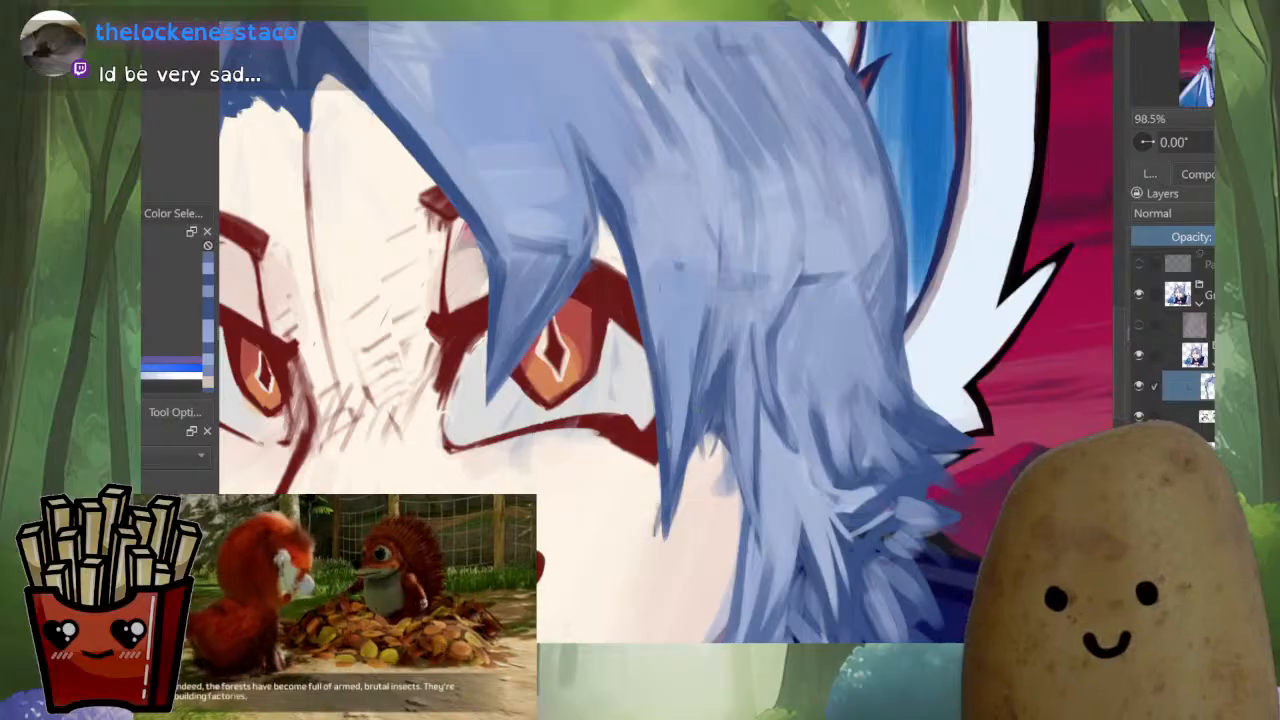
mouse_move(681, 454)
left_mouse_down()
mouse_move(641, 563)
mouse_move(658, 542)
left_mouse_up()
left_click(687, 441, "ctrl")
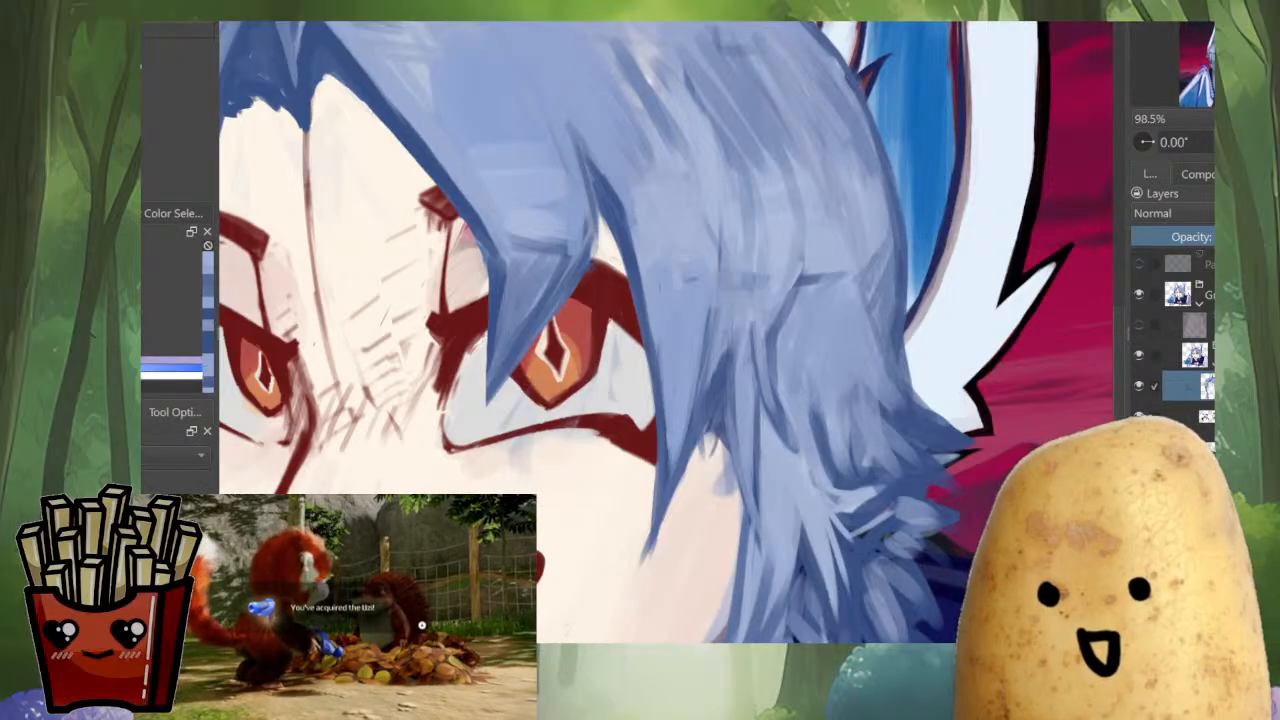
Mirror the view and paint long blue strokes down the side hair beside the eye's outer corner
left_click_drag(712, 220, 722, 284)
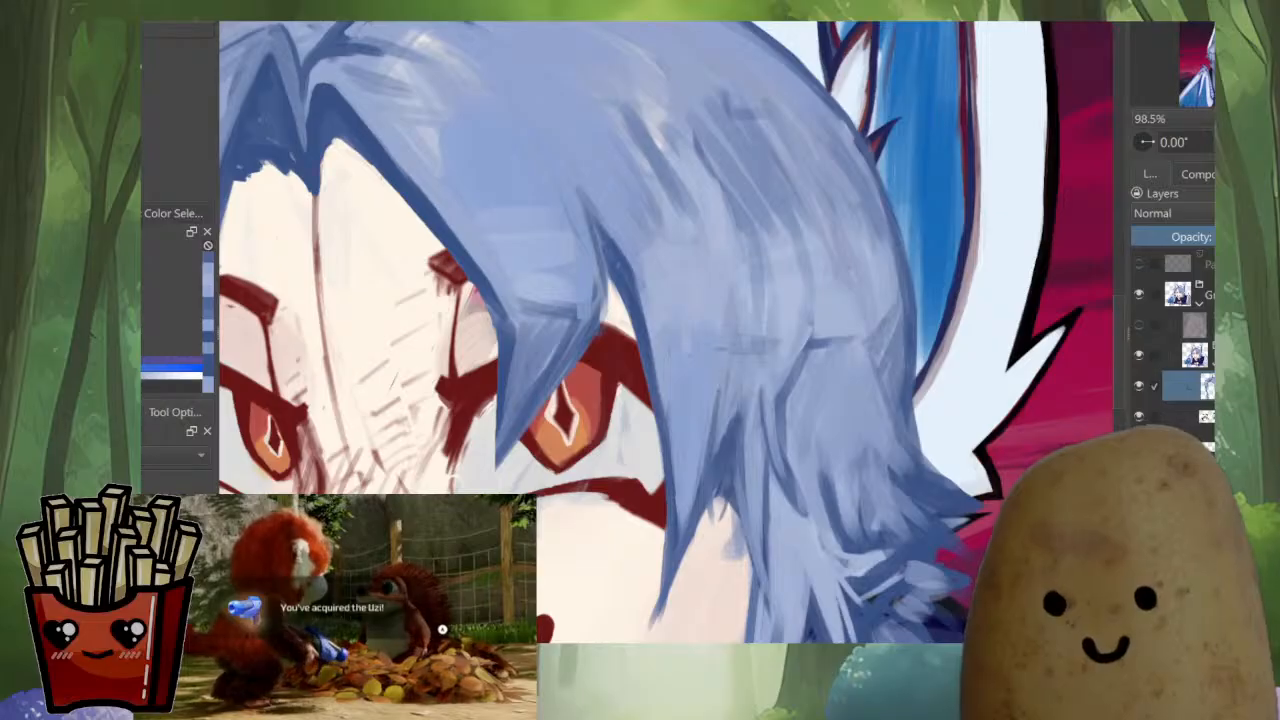
key("m")
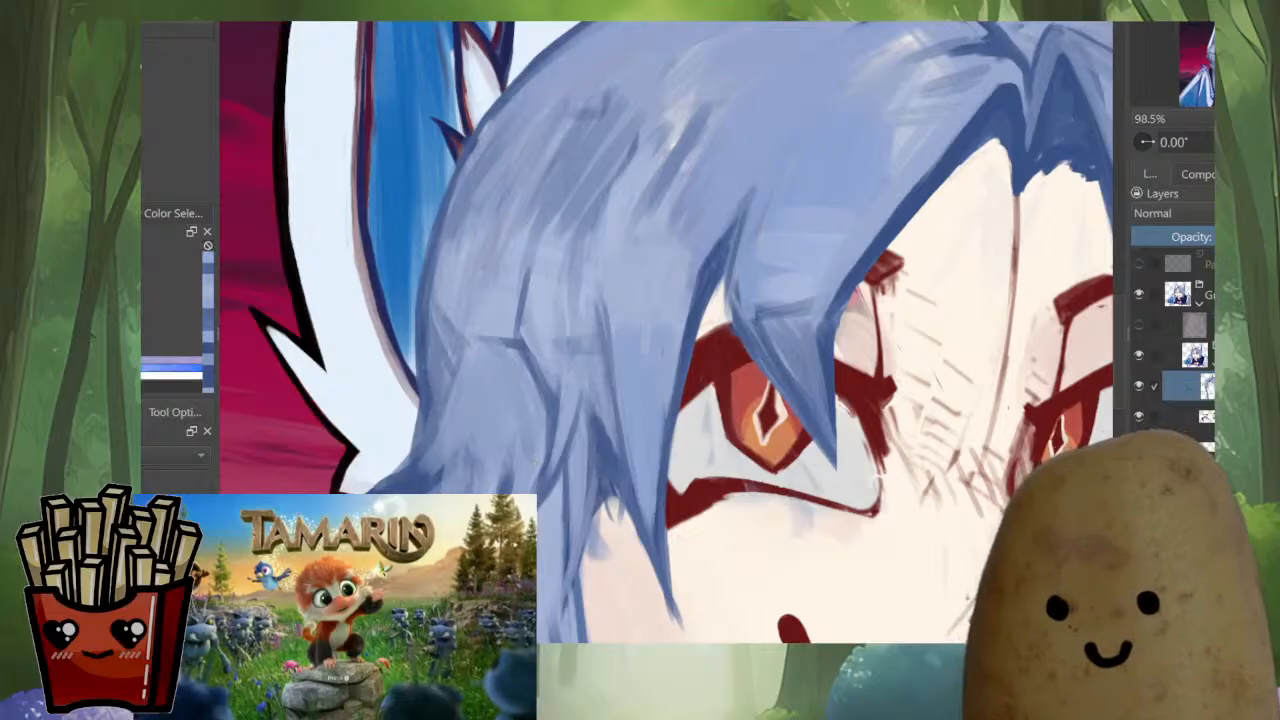
scroll(605, 360, "down", 7)
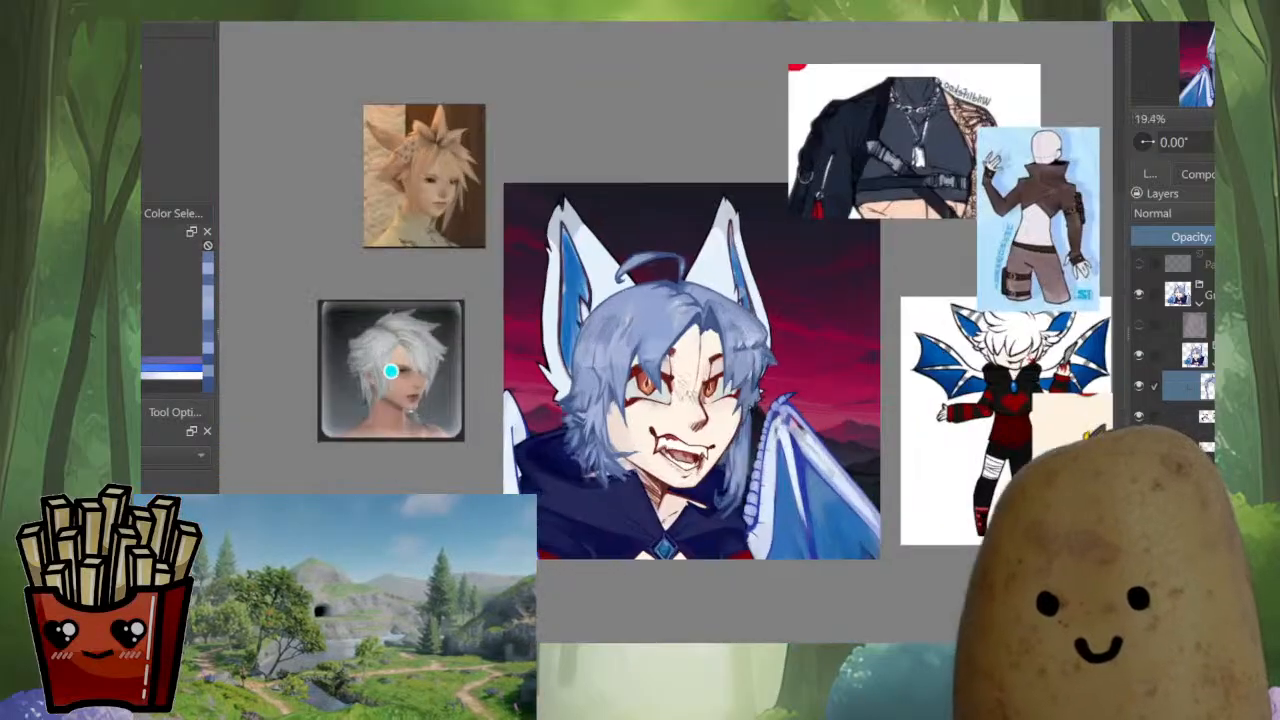
scroll(605, 415, "up", 8)
left_click(560, 290, "ctrl")
mouse_move(575, 257)
left_mouse_down()
mouse_move(574, 353)
mouse_move(549, 427)
left_mouse_up()
left_click_drag(546, 322, 545, 446)
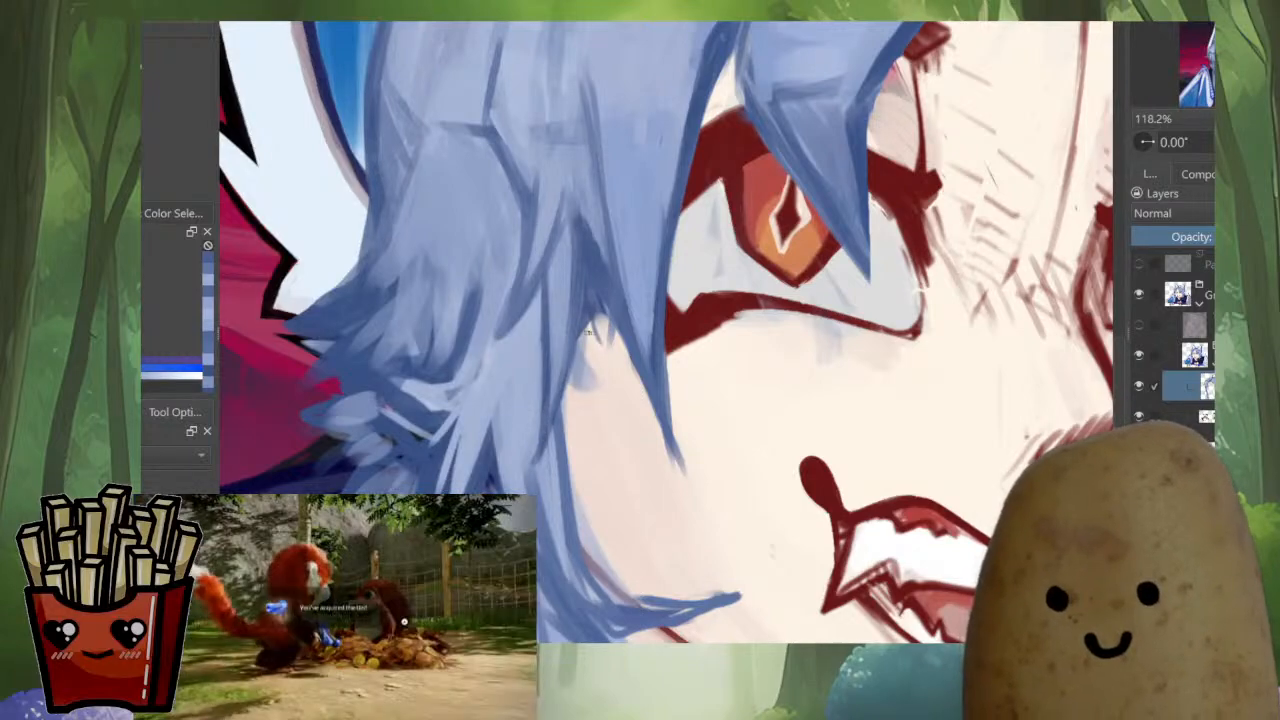
Fill the notch between the side strands beside the eye with sampled blue strokes, shaping thin tips over the cheek
left_click_drag(588, 335, 569, 405)
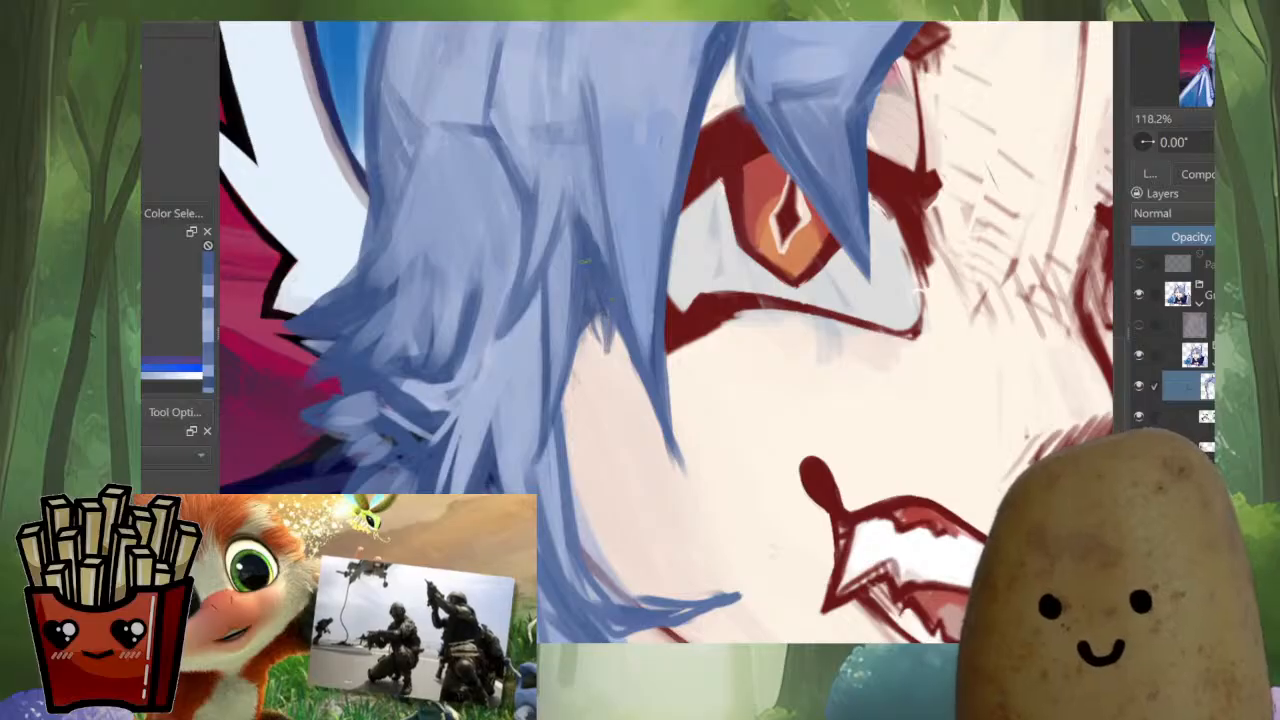
left_click(594, 232, "ctrl")
left_click_drag(592, 226, 611, 325)
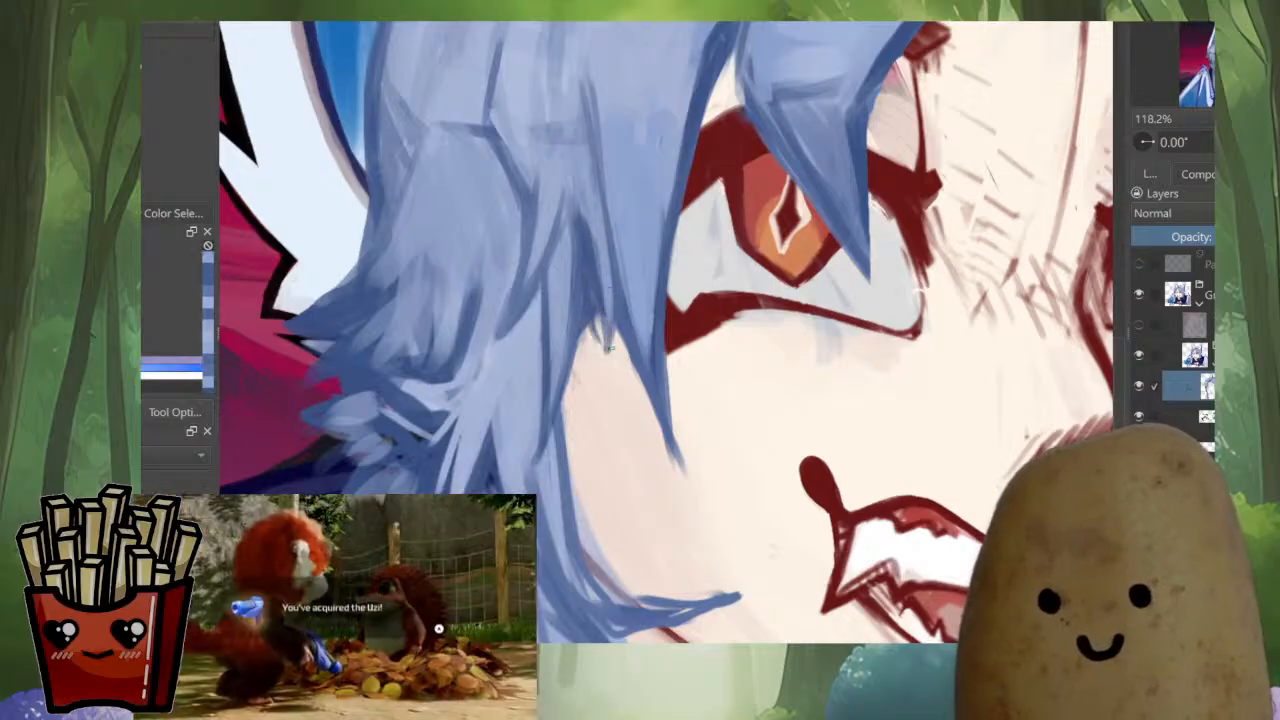
left_click_drag(578, 212, 590, 330)
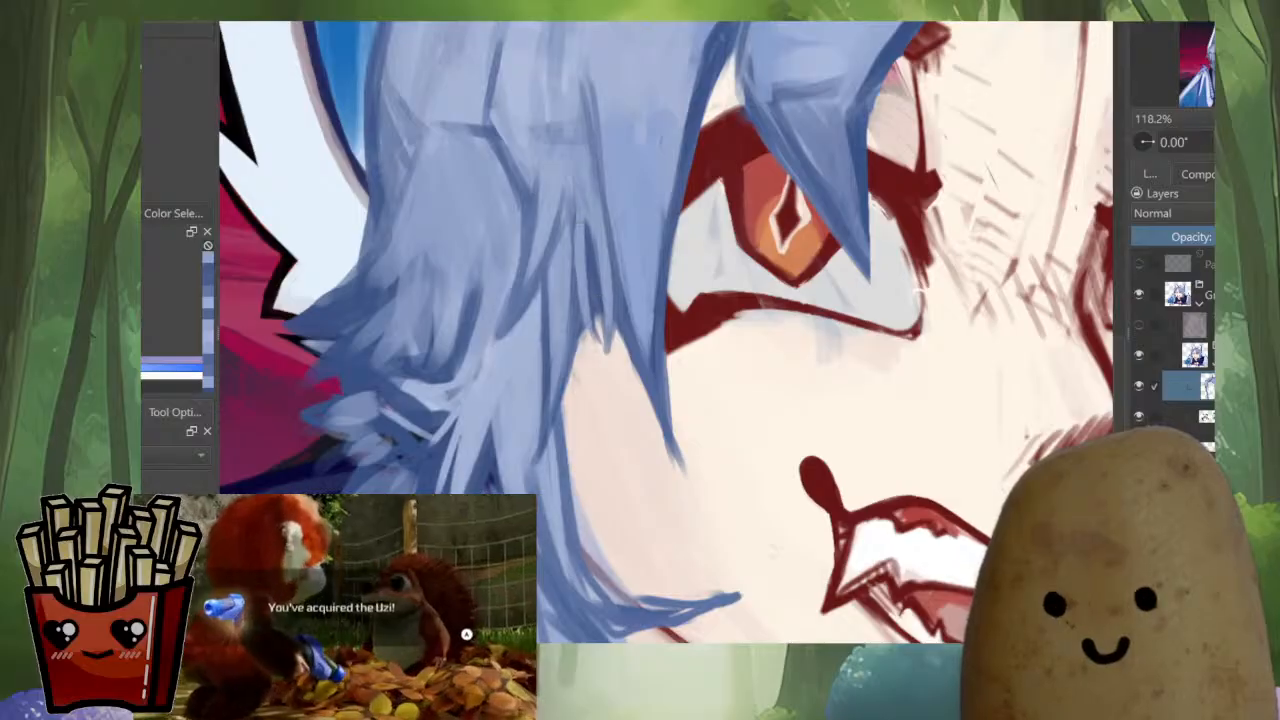
left_click_drag(574, 196, 584, 328)
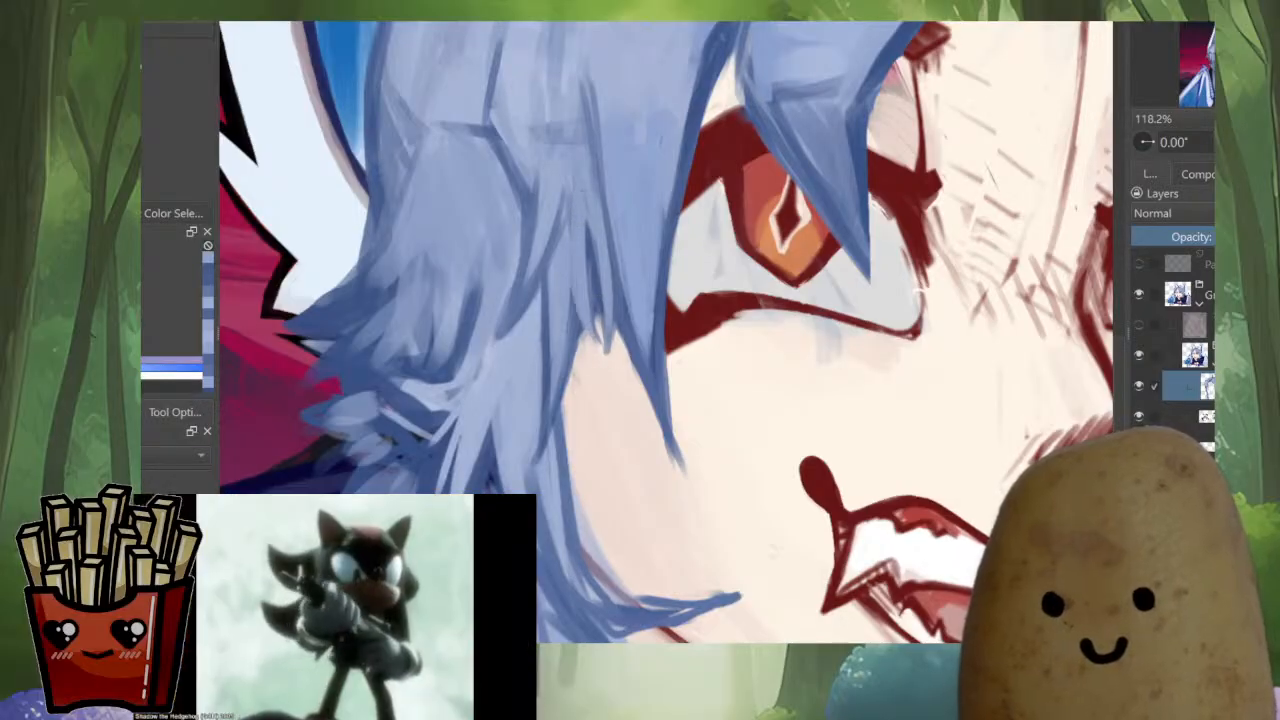
left_click(552, 284, "ctrl")
left_click_drag(580, 220, 602, 345)
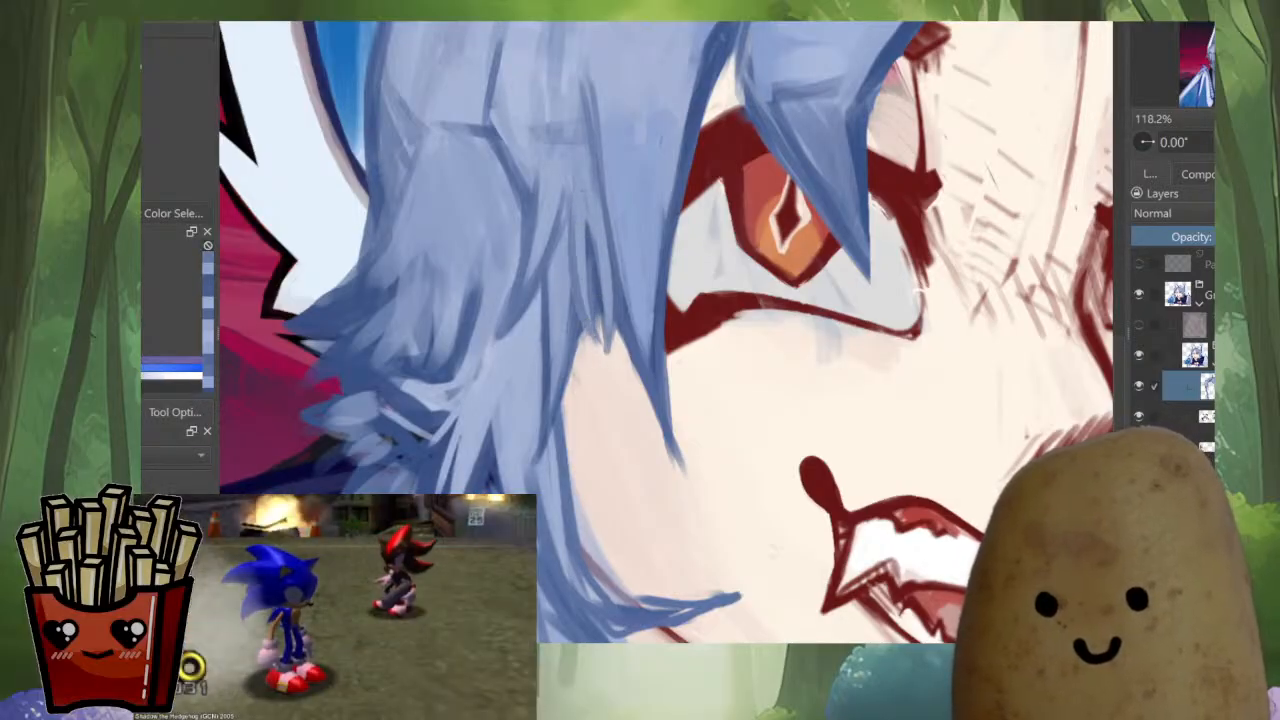
Restore the normal view and add short pointed blue strokes along the dark horizontal line in the far-side fringe
key("m")
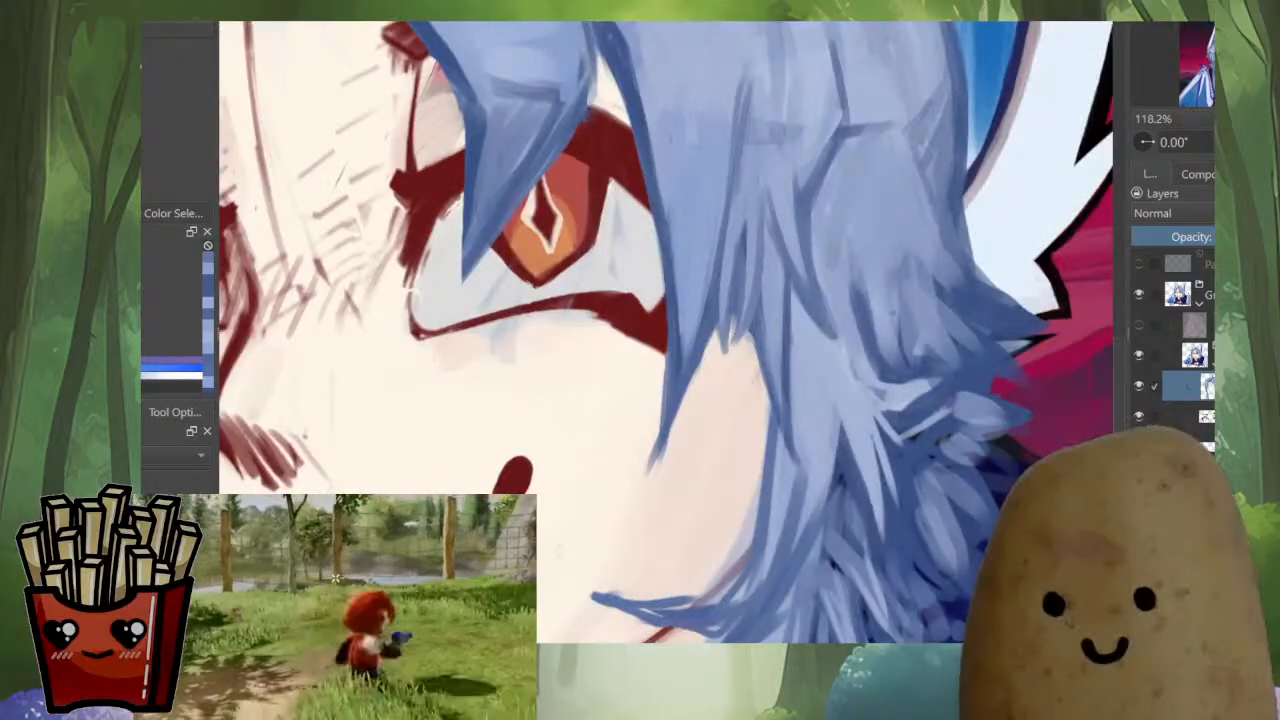
scroll(873, 338, "down", 6)
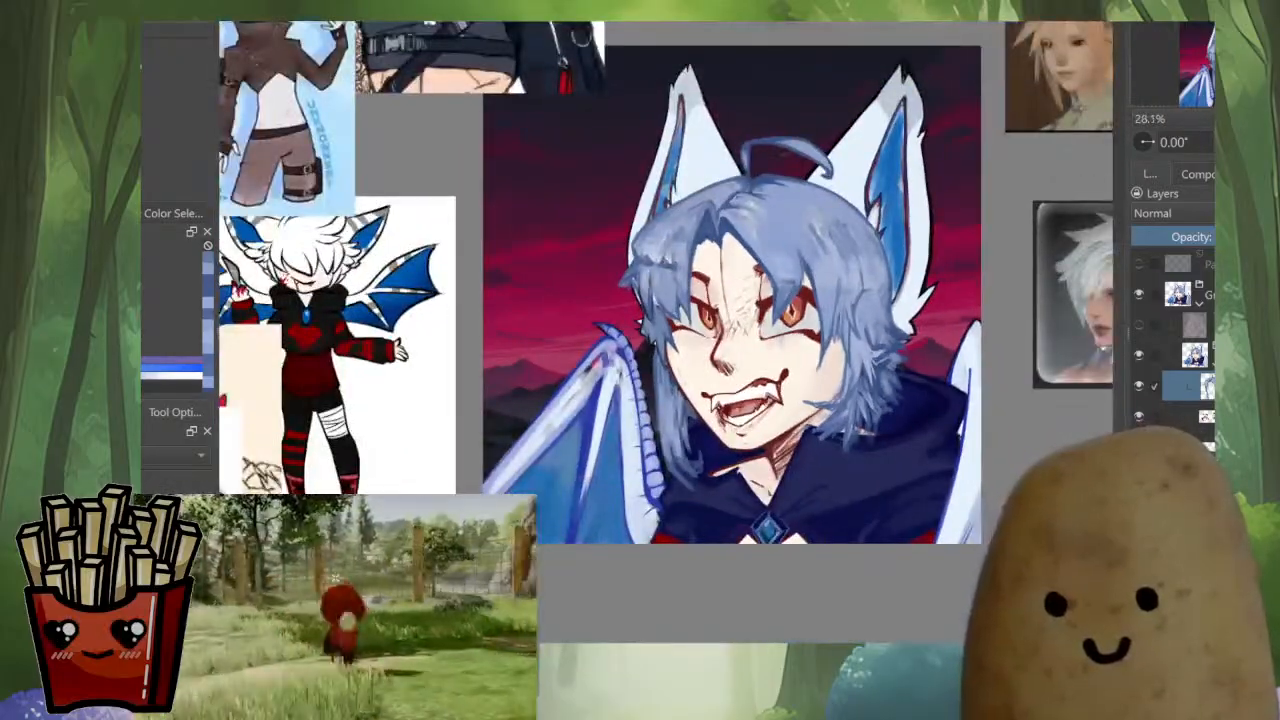
scroll(830, 400, "up", 7)
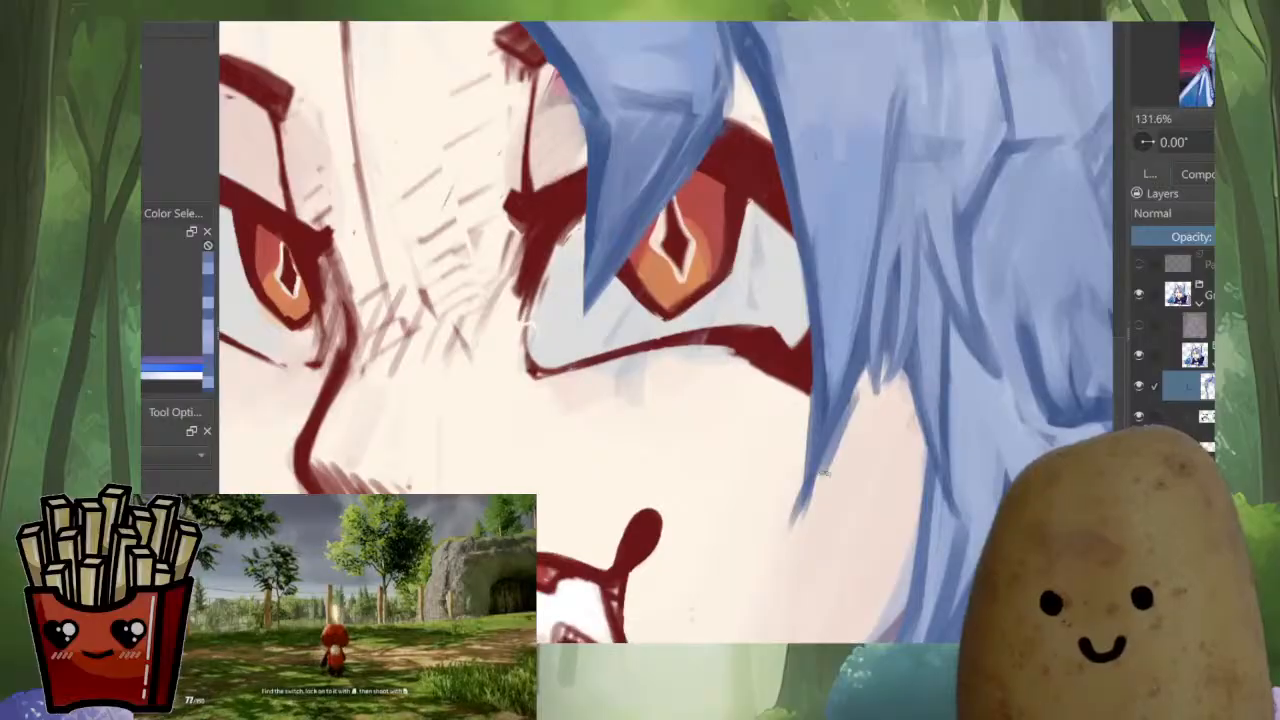
scroll(854, 402, "down", 7)
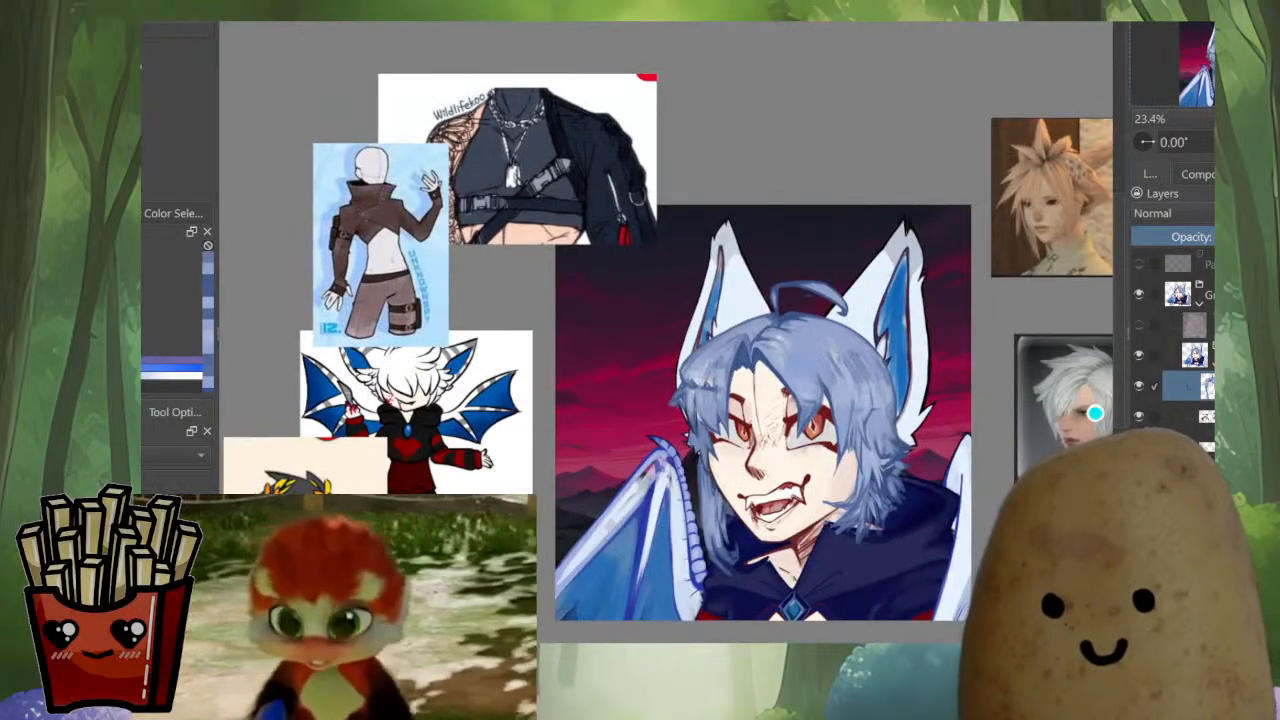
scroll(710, 360, "up", 5)
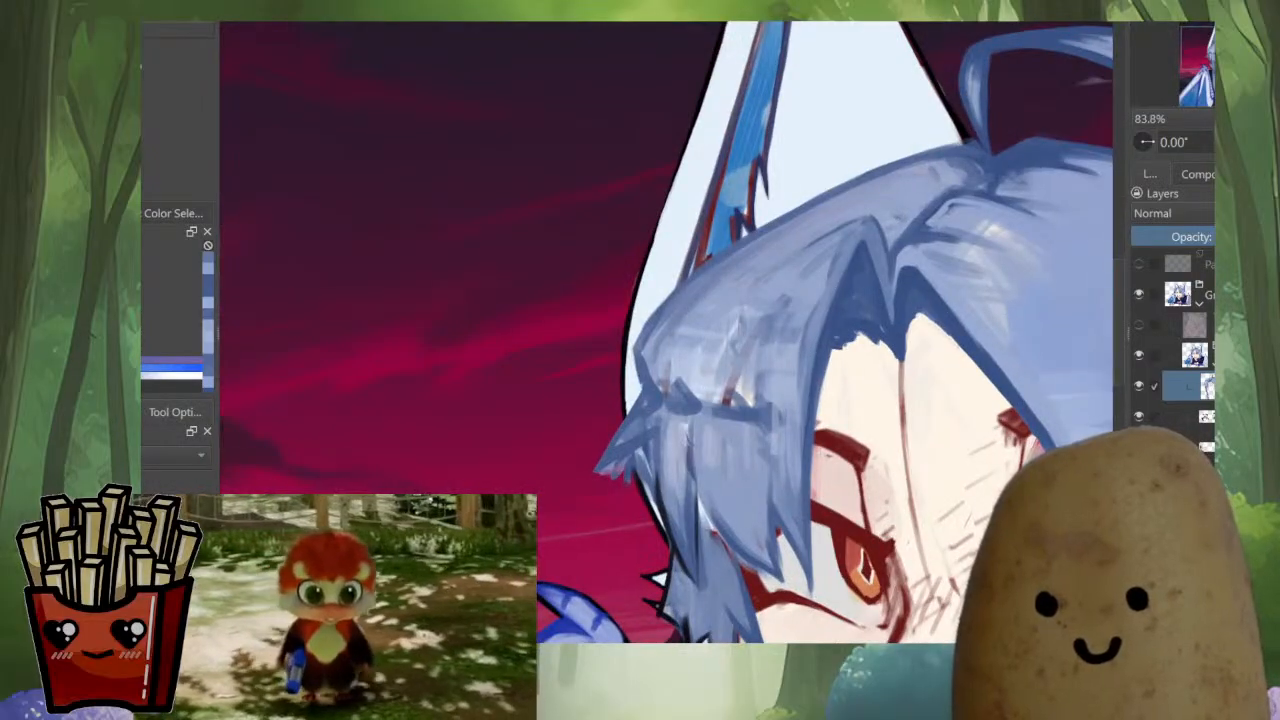
left_click(743, 367, "ctrl")
left_click(729, 377, "ctrl")
left_click(689, 402, "ctrl")
left_click_drag(736, 374, 724, 441)
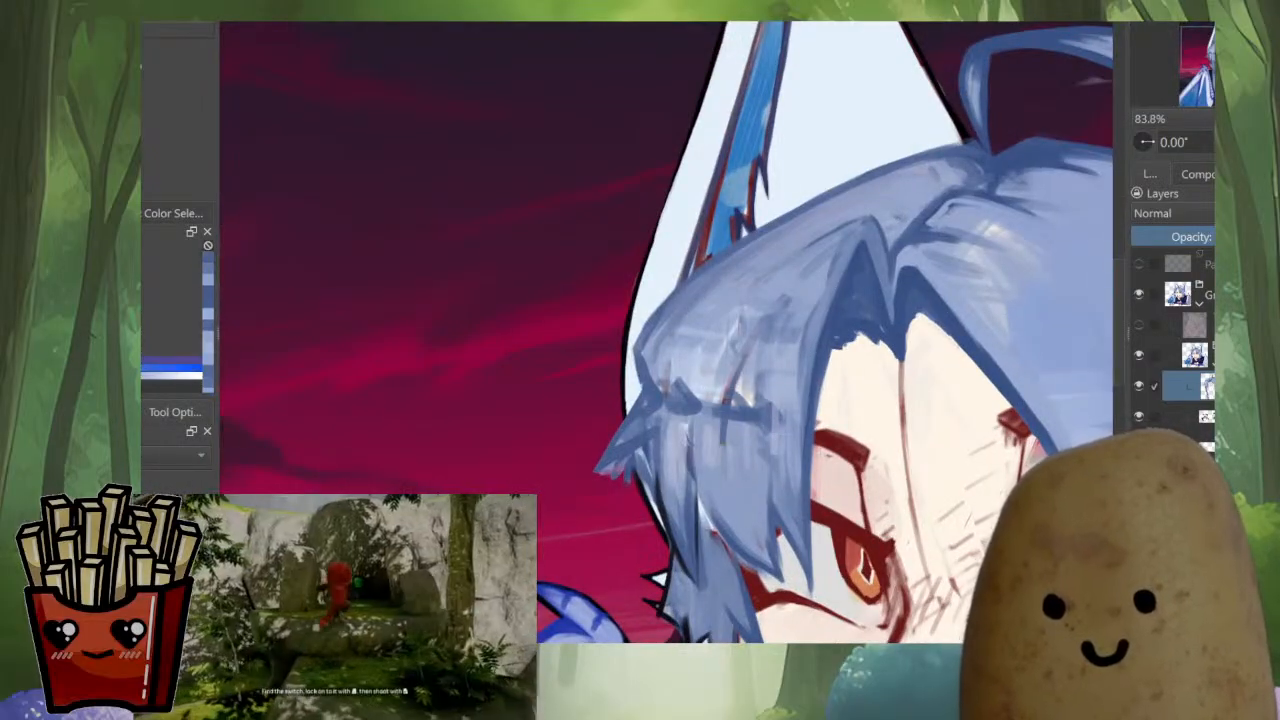
mouse_move(706, 375)
left_mouse_down()
mouse_move(723, 443)
mouse_move(698, 400)
left_mouse_up()
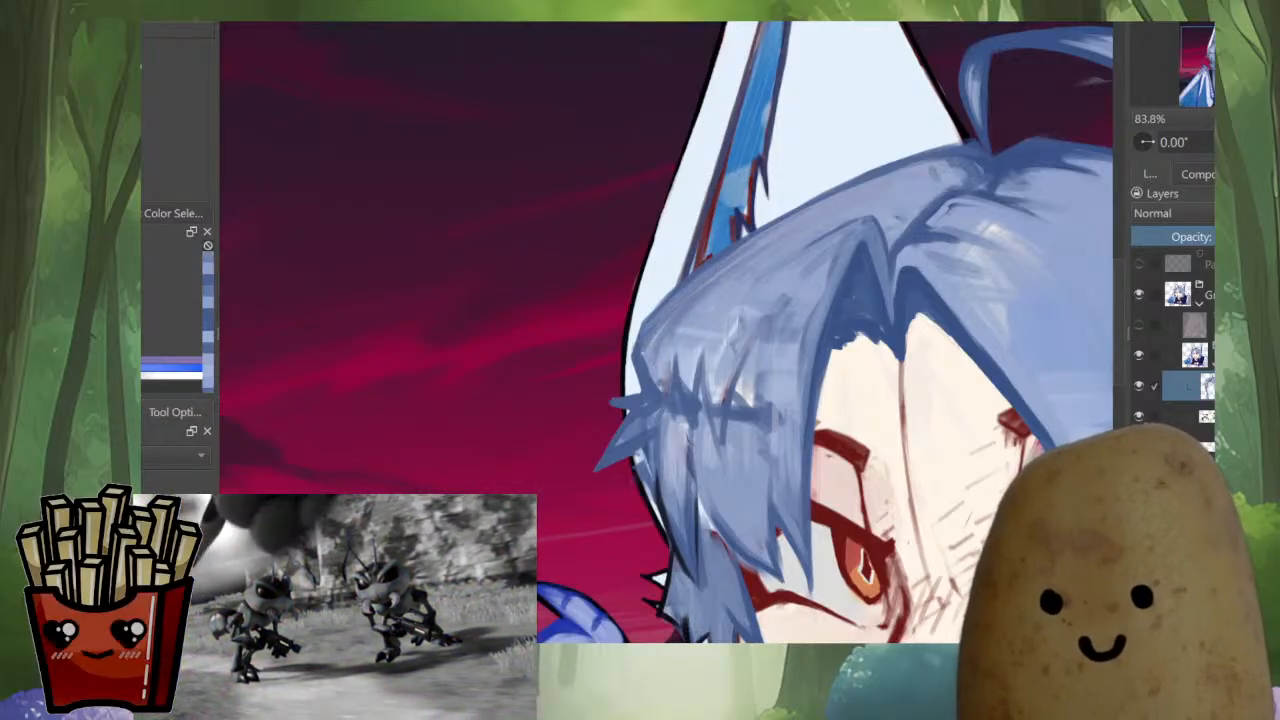
Smooth and round the outer contour of the far-side hair against the white ear with blue strokes
scroll(667, 332, "up", 1)
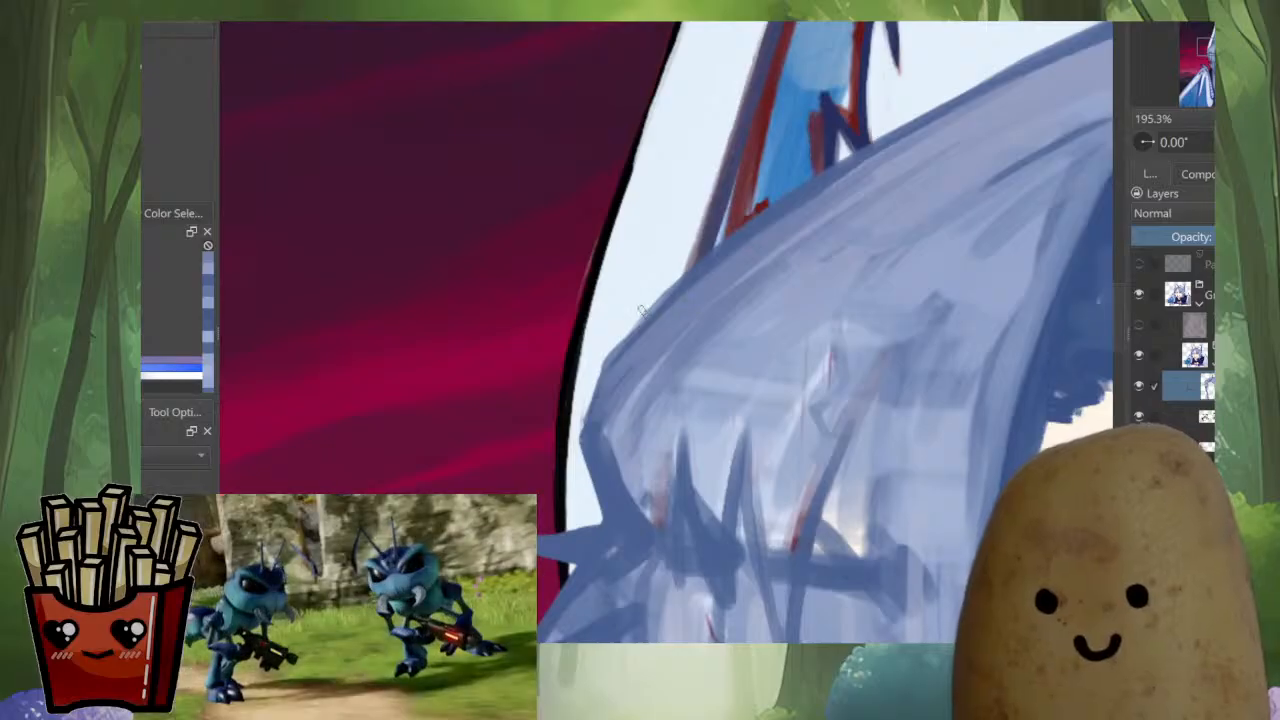
mouse_move(582, 442)
left_mouse_down()
mouse_move(578, 416)
mouse_move(612, 338)
mouse_move(750, 234)
left_mouse_up()
left_click(688, 284, "ctrl")
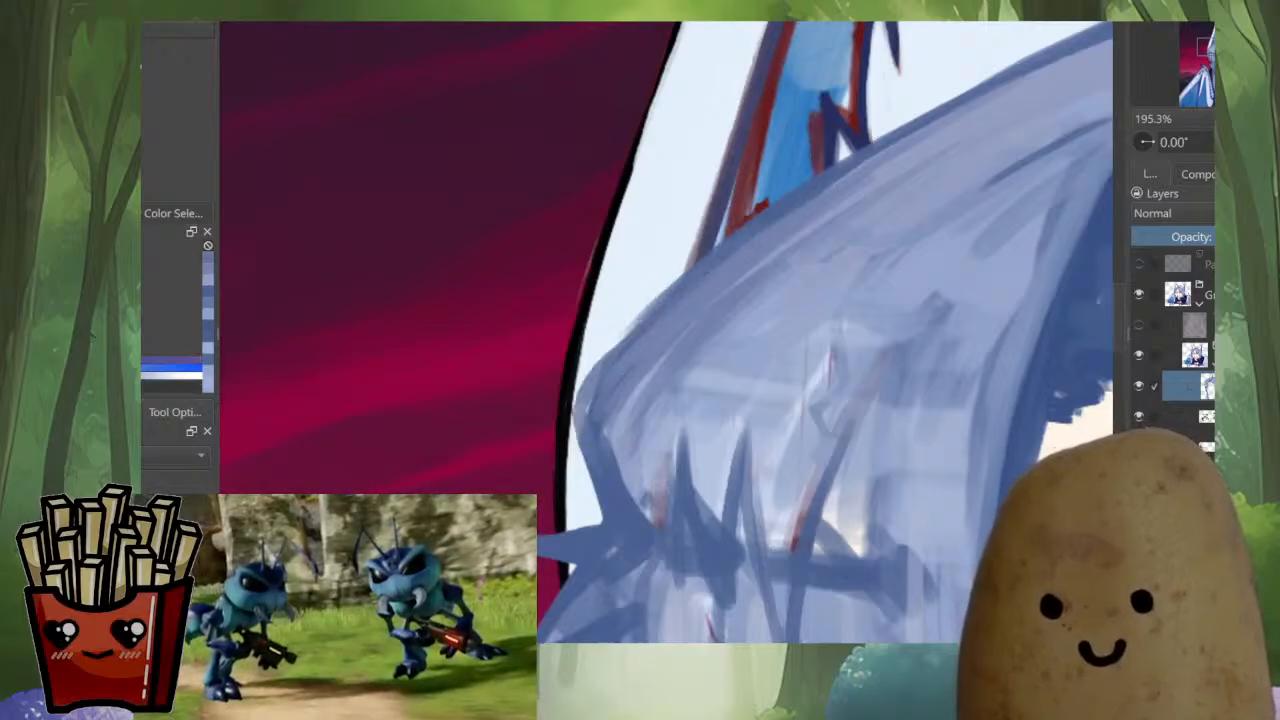
mouse_move(676, 287)
left_mouse_down()
mouse_move(583, 390)
mouse_move(588, 476)
left_mouse_up()
scroll(678, 408, "down", 8)
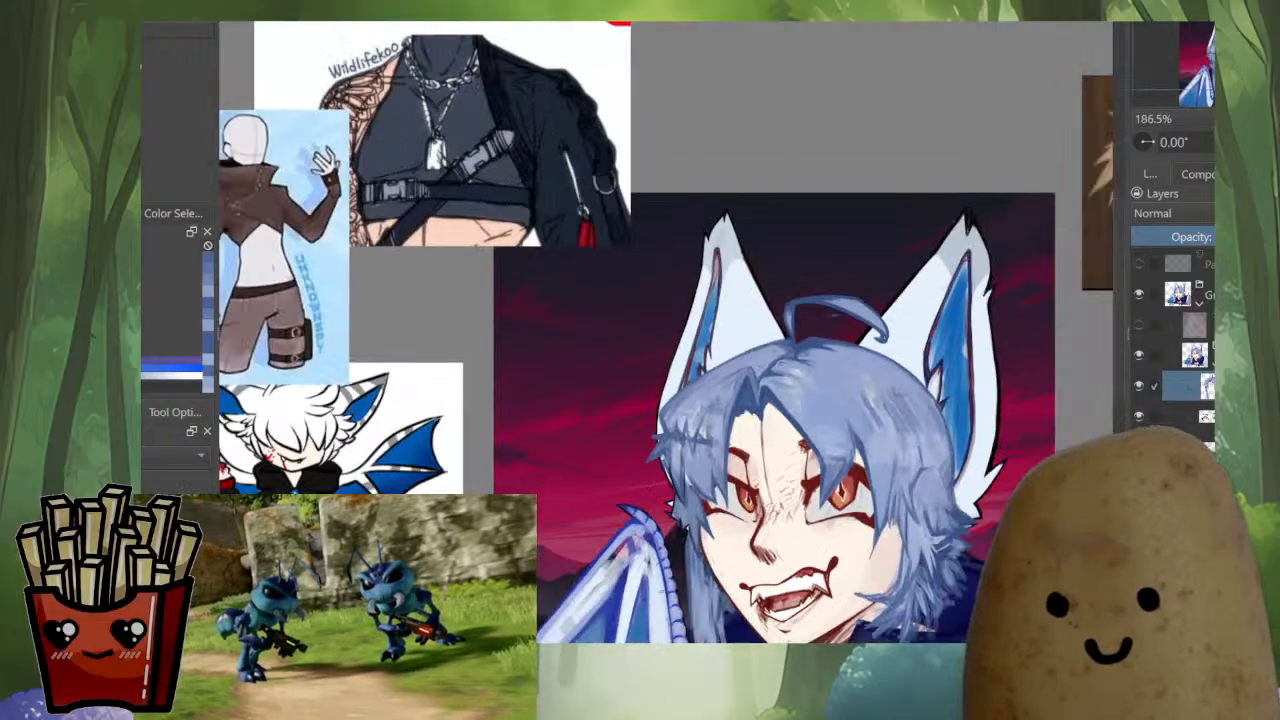
Refine the small spikes at the far-side fringe's outer edge and blend the blue up toward the crown
scroll(700, 380, "up", 5)
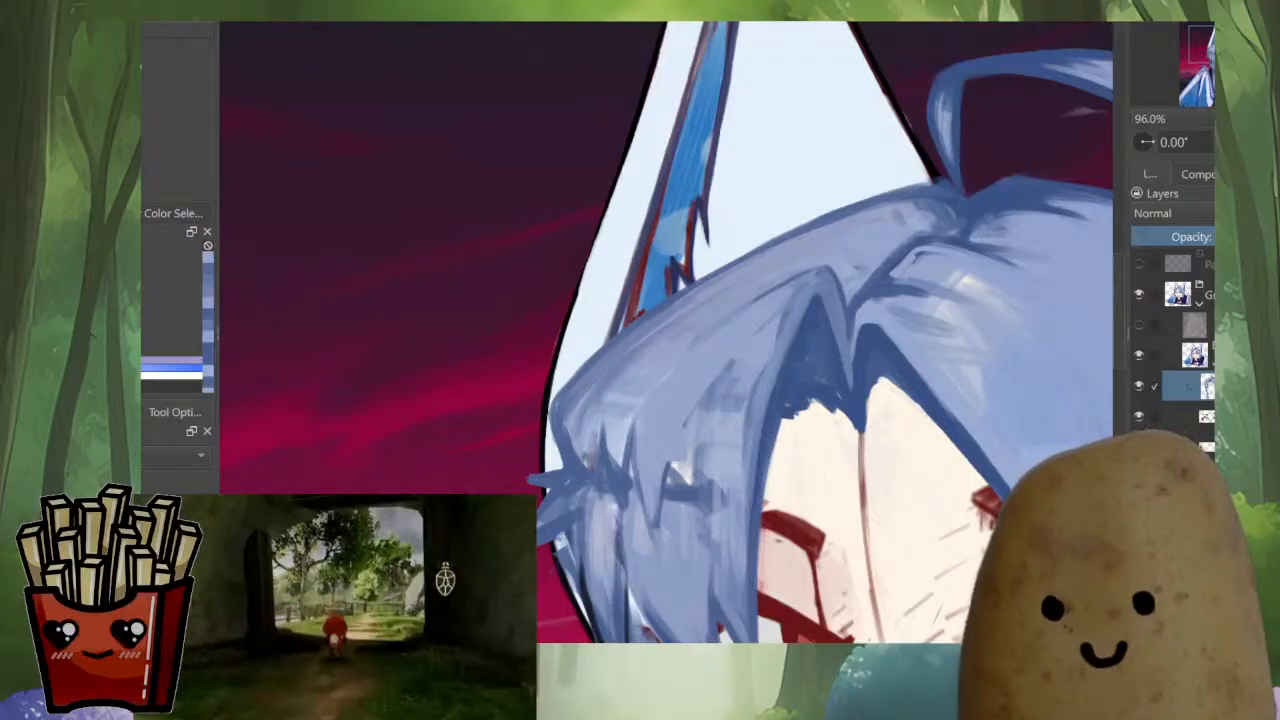
left_click_drag(619, 400, 612, 480)
mouse_move(625, 430)
left_mouse_down()
mouse_move(620, 502)
mouse_move(597, 467)
mouse_move(598, 496)
left_mouse_up()
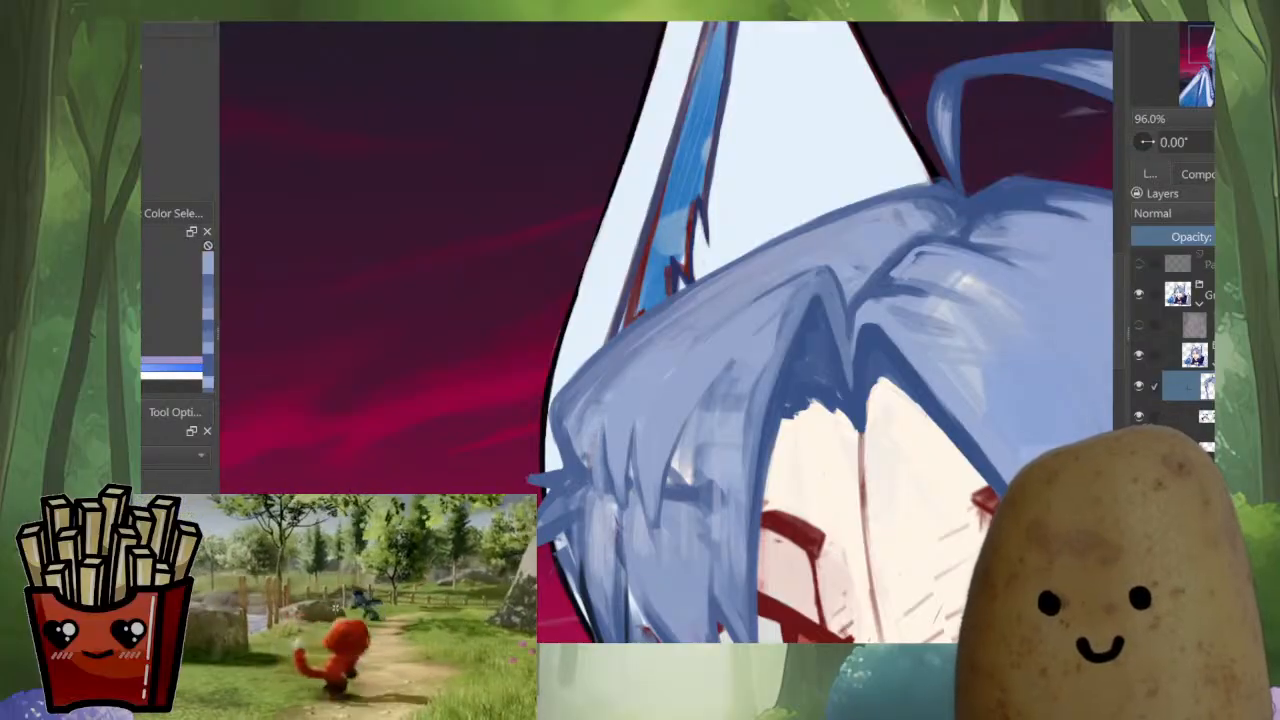
left_click_drag(570, 428, 584, 470)
left_click_drag(592, 402, 697, 309)
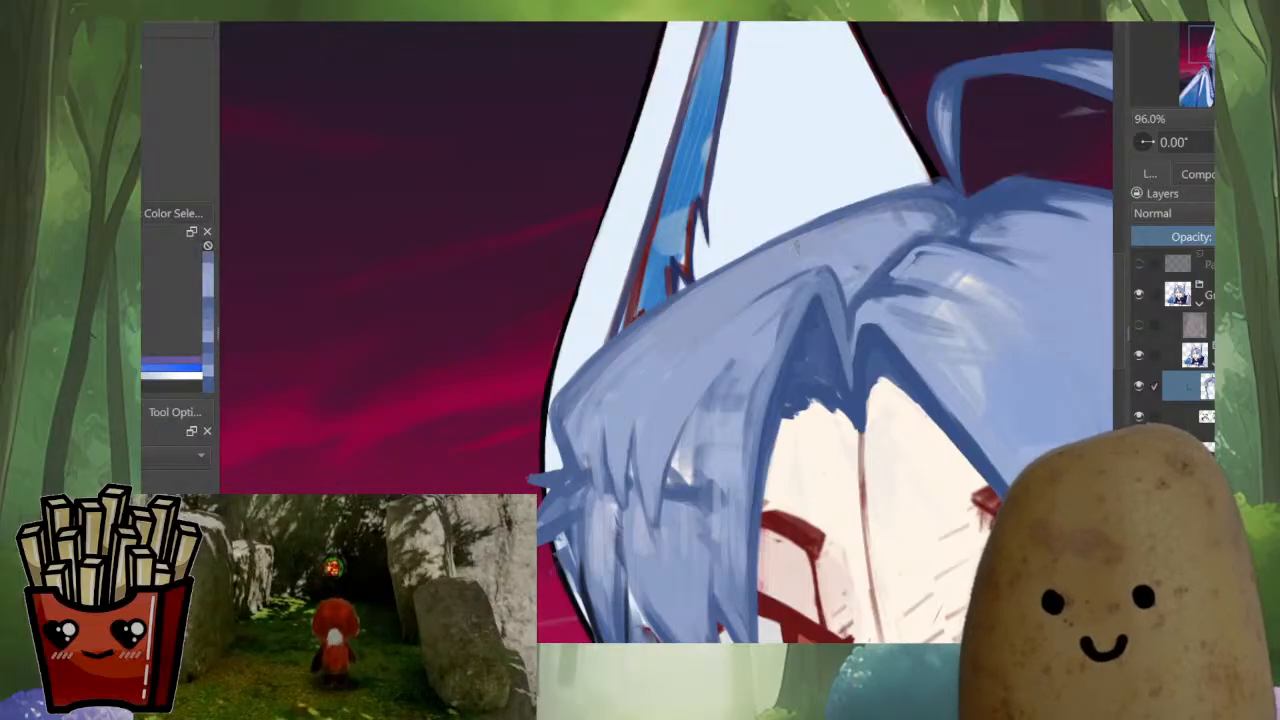
Repaint the inner edge of the far-side bang down past the brow toward the eye, undoing one stroke
scroll(778, 278, "down", 6)
scroll(792, 288, "up", 3)
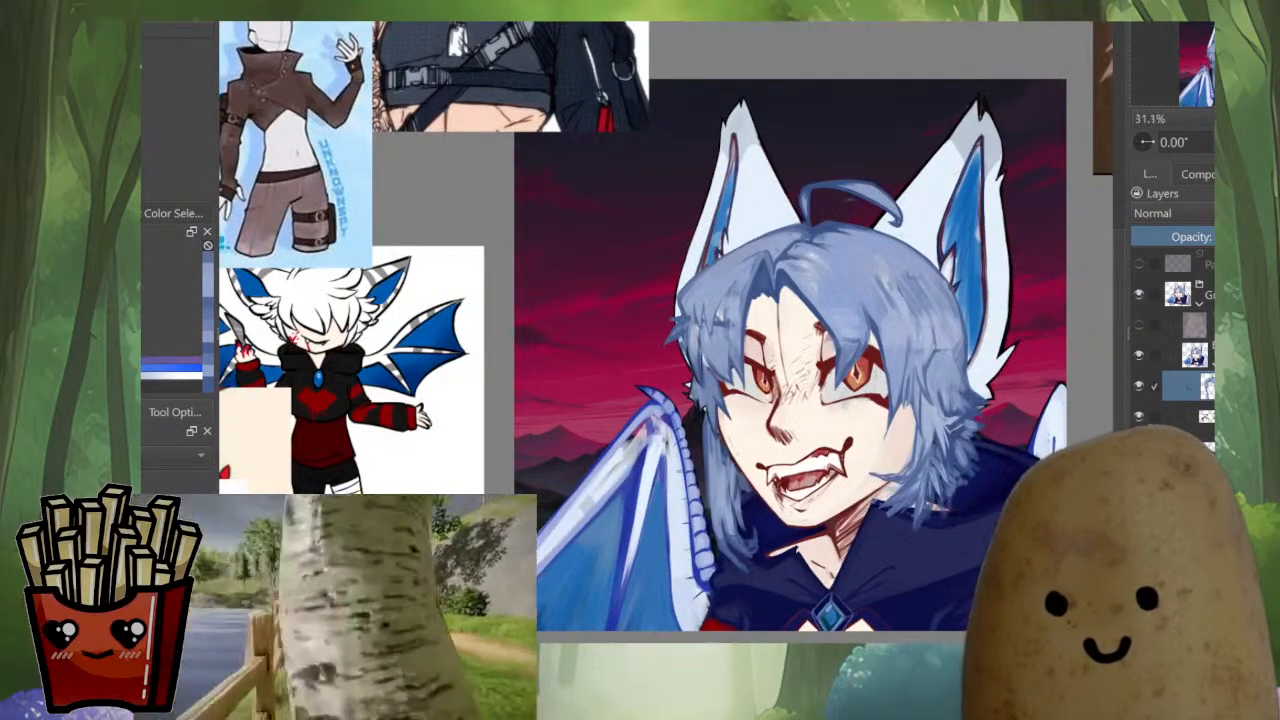
scroll(752, 296, "up", 3)
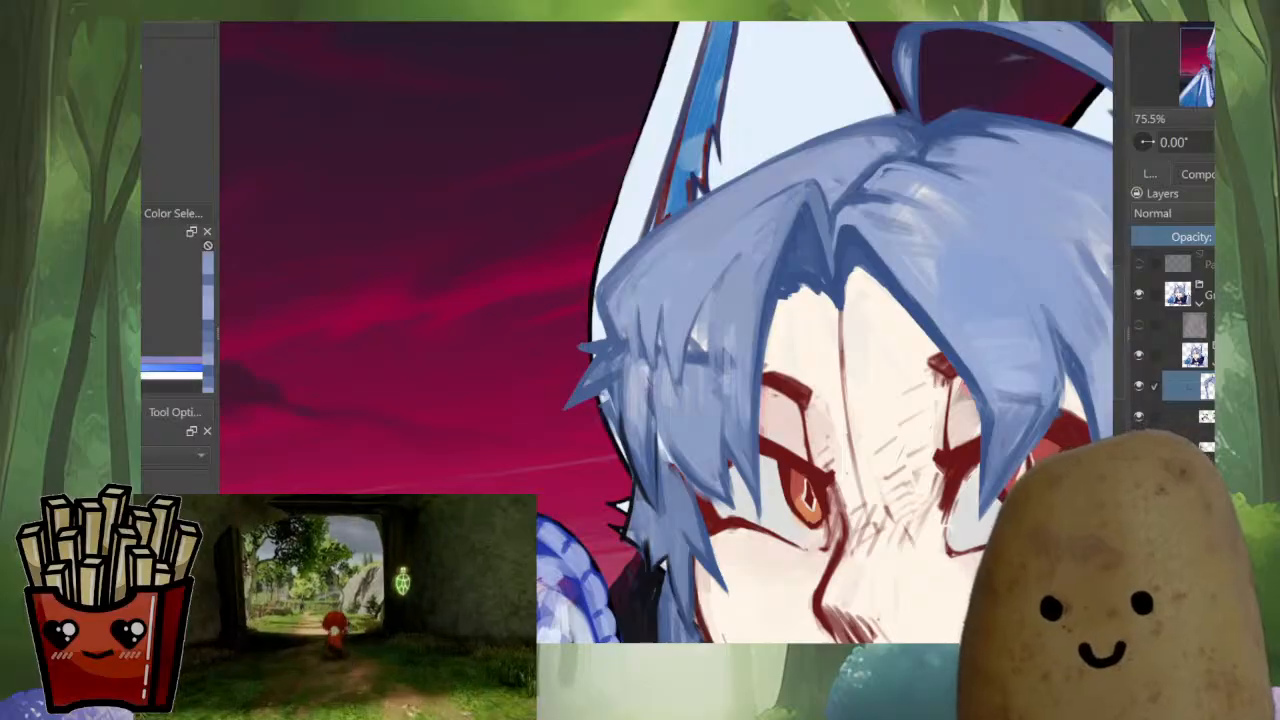
mouse_move(790, 286)
left_mouse_down()
mouse_move(814, 262)
mouse_move(832, 270)
mouse_move(753, 410)
left_mouse_up()
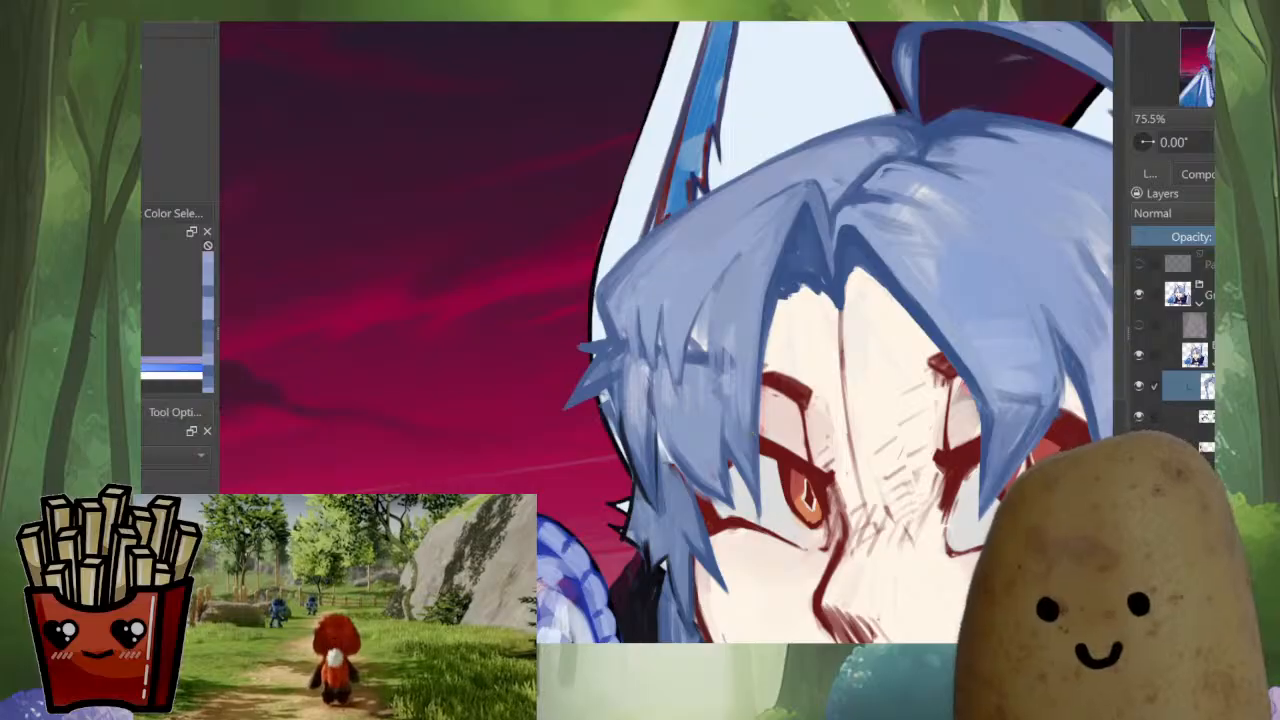
key("ctrl+z")
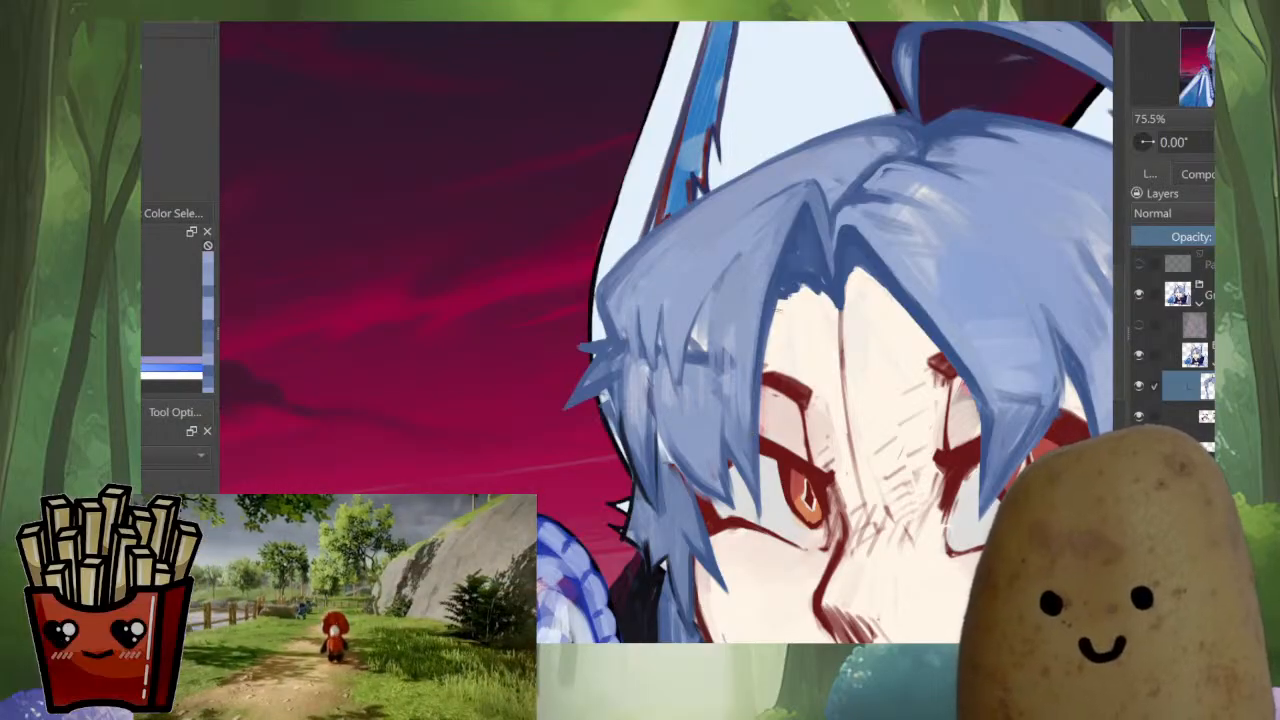
left_click_drag(779, 305, 759, 520)
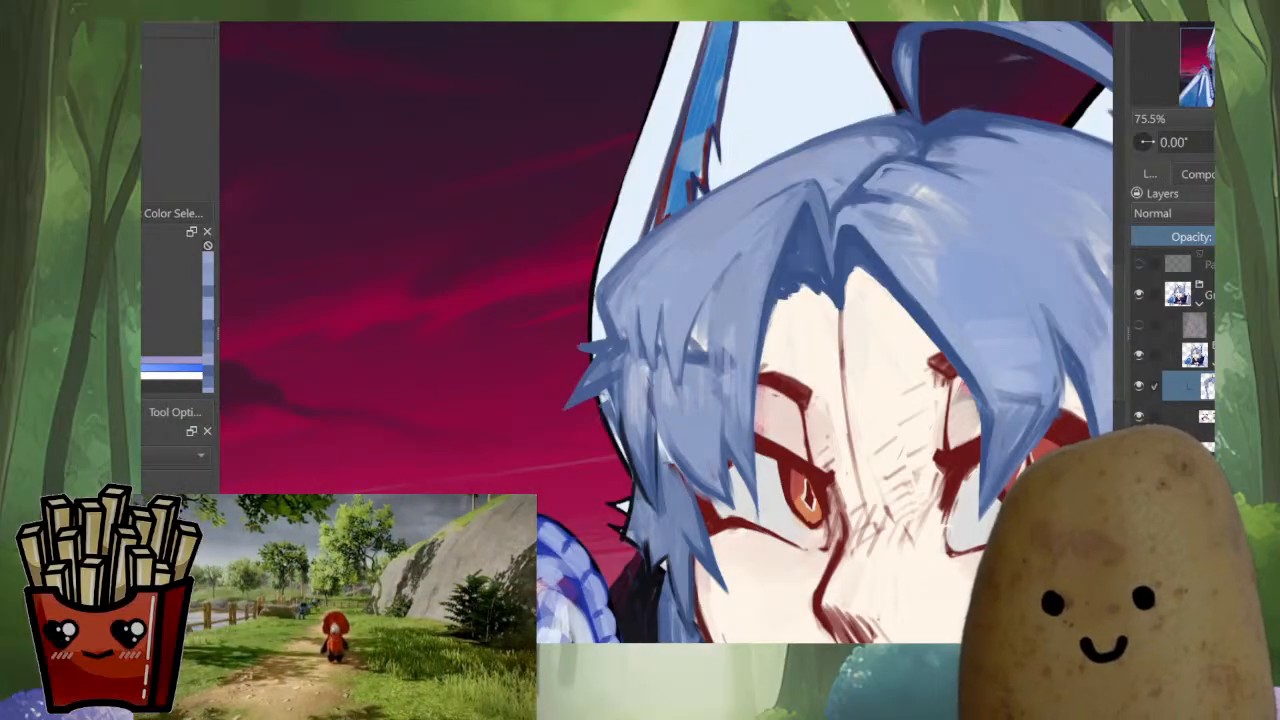
left_click(774, 290, "ctrl")
left_click_drag(761, 337, 753, 447)
left_click_drag(755, 400, 755, 493)
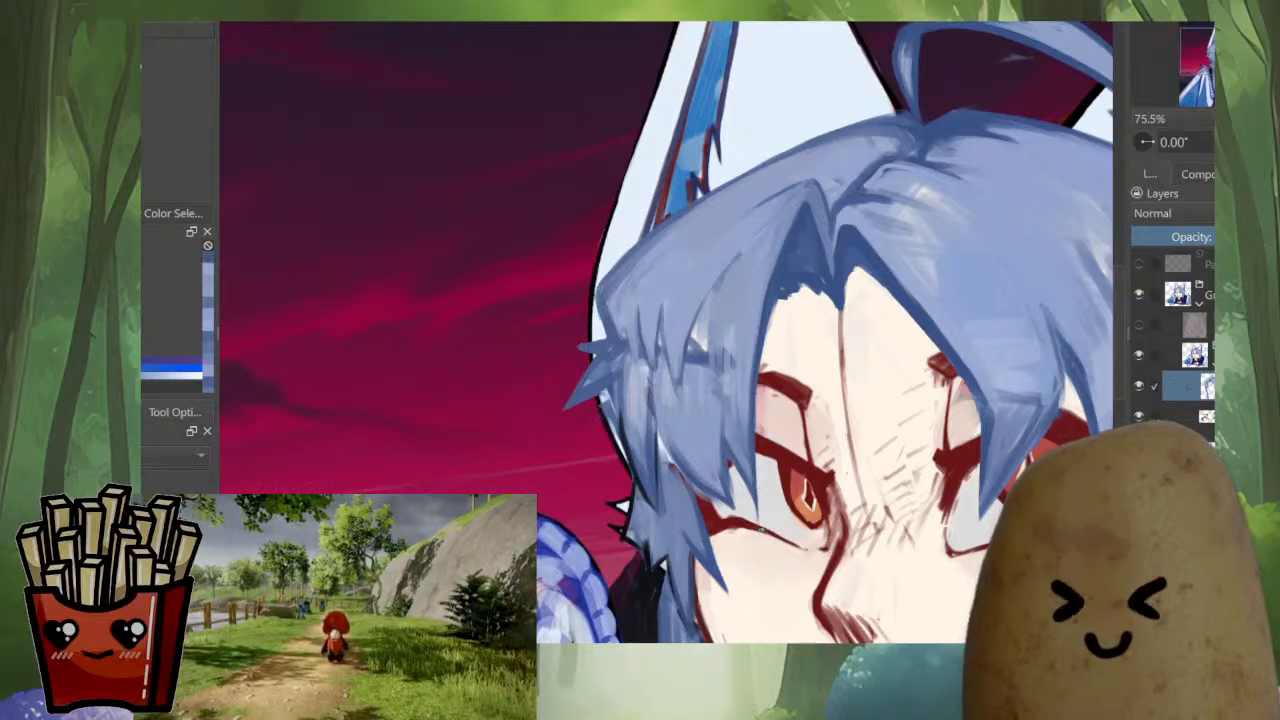
Undo a stray stroke beside the parting and cover part of the bang's dark horizontal mark with sampled blues
left_click_drag(778, 286, 802, 308)
key("ctrl+z")
left_click(777, 262, "ctrl")
left_click_drag(777, 266, 772, 292)
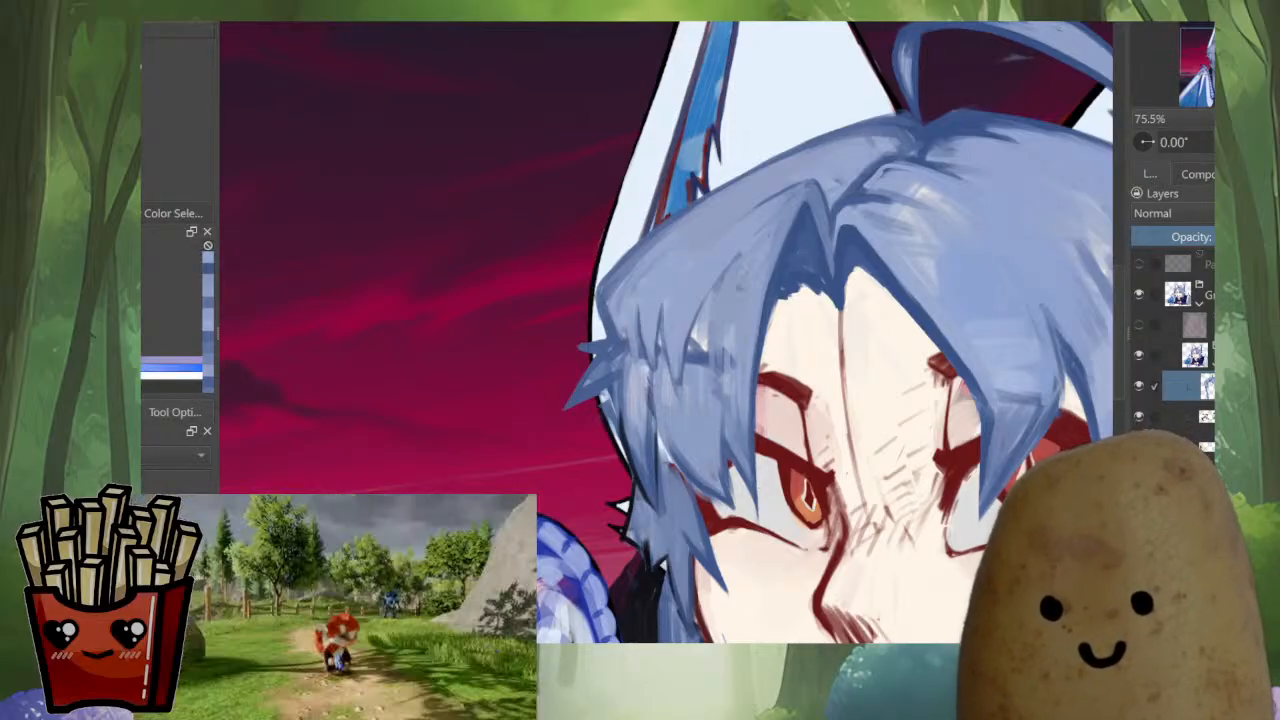
left_click_drag(729, 328, 725, 408)
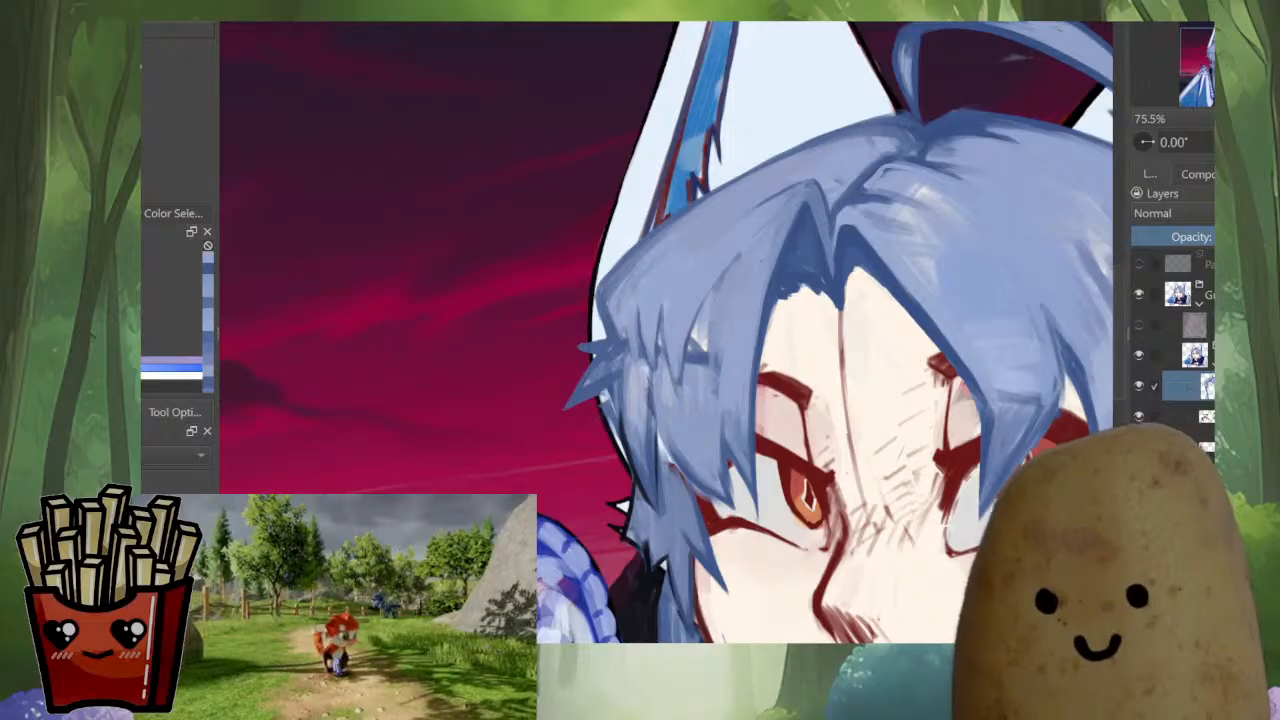
left_click_drag(720, 350, 723, 440)
left_click_drag(727, 411, 748, 498)
left_click(740, 418, "ctrl")
left_click_drag(746, 443, 748, 487)
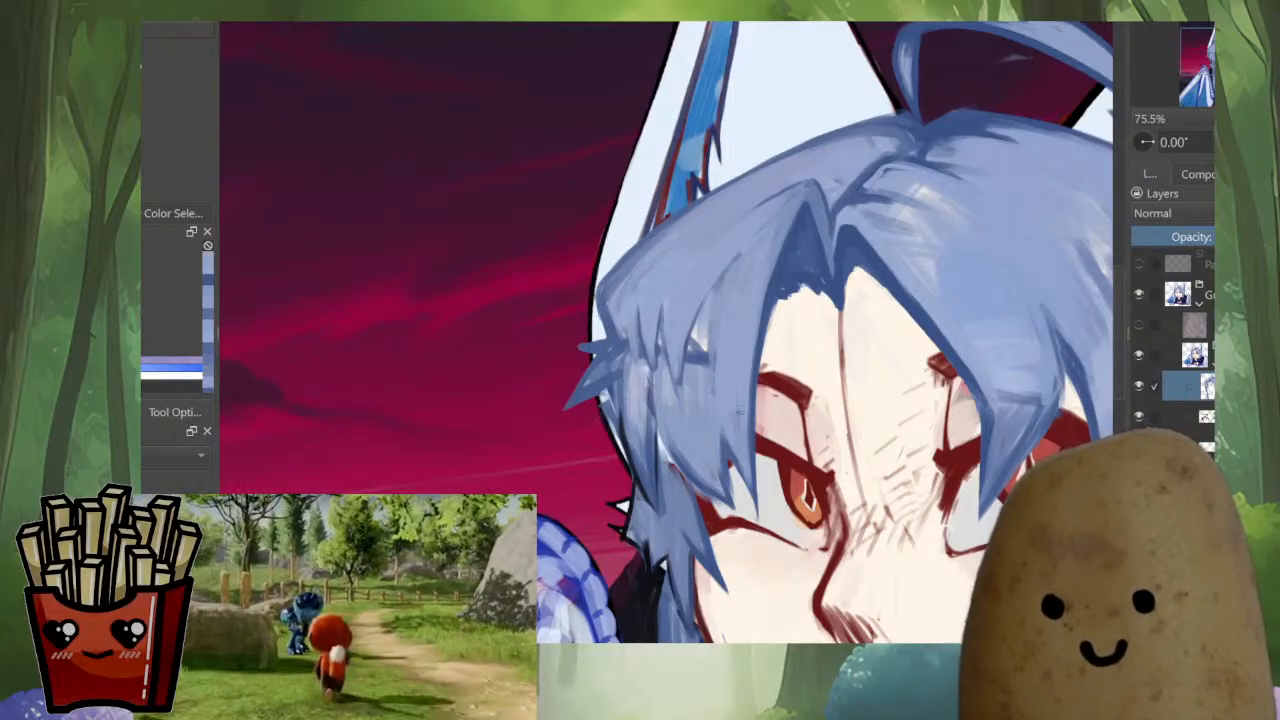
Blend the lower part of the far-side bang with sampled blue strokes and touch up the hair at the parting
mouse_move(722, 425)
left_mouse_down()
mouse_move(730, 465)
mouse_move(706, 468)
left_mouse_up()
left_click(696, 433, "ctrl")
left_click(791, 223, "ctrl")
left_click_drag(840, 246, 906, 212)
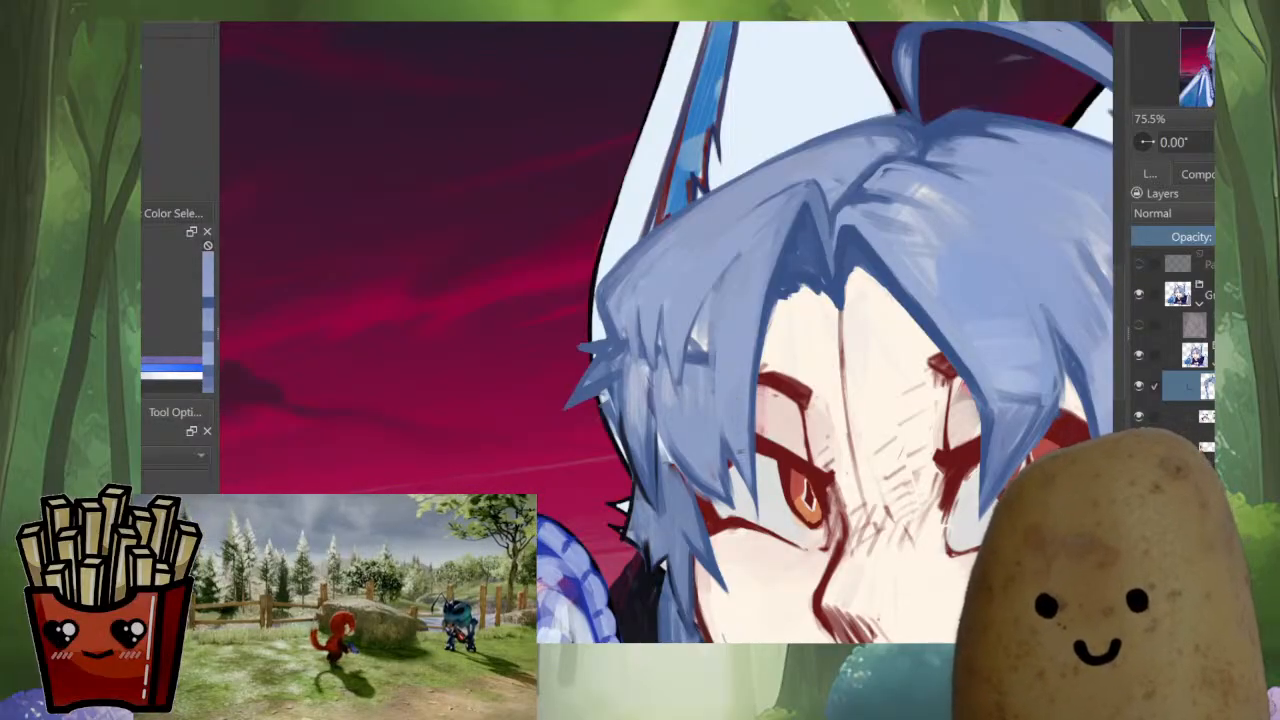
left_click_drag(728, 394, 729, 448)
left_click(722, 418, "ctrl")
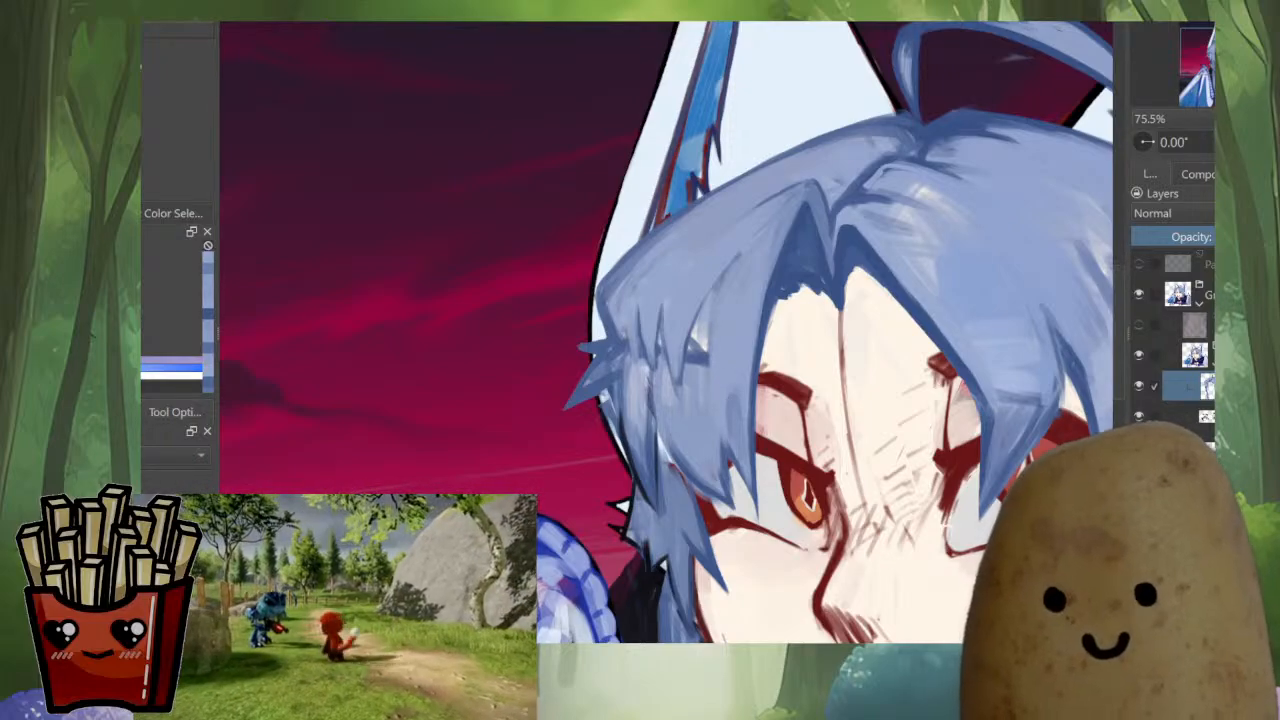
Paint a blue stroke down the middle of the far-side fringe beside the remaining light patch
scroll(781, 391, "down", 6)
scroll(774, 385, "up", 10)
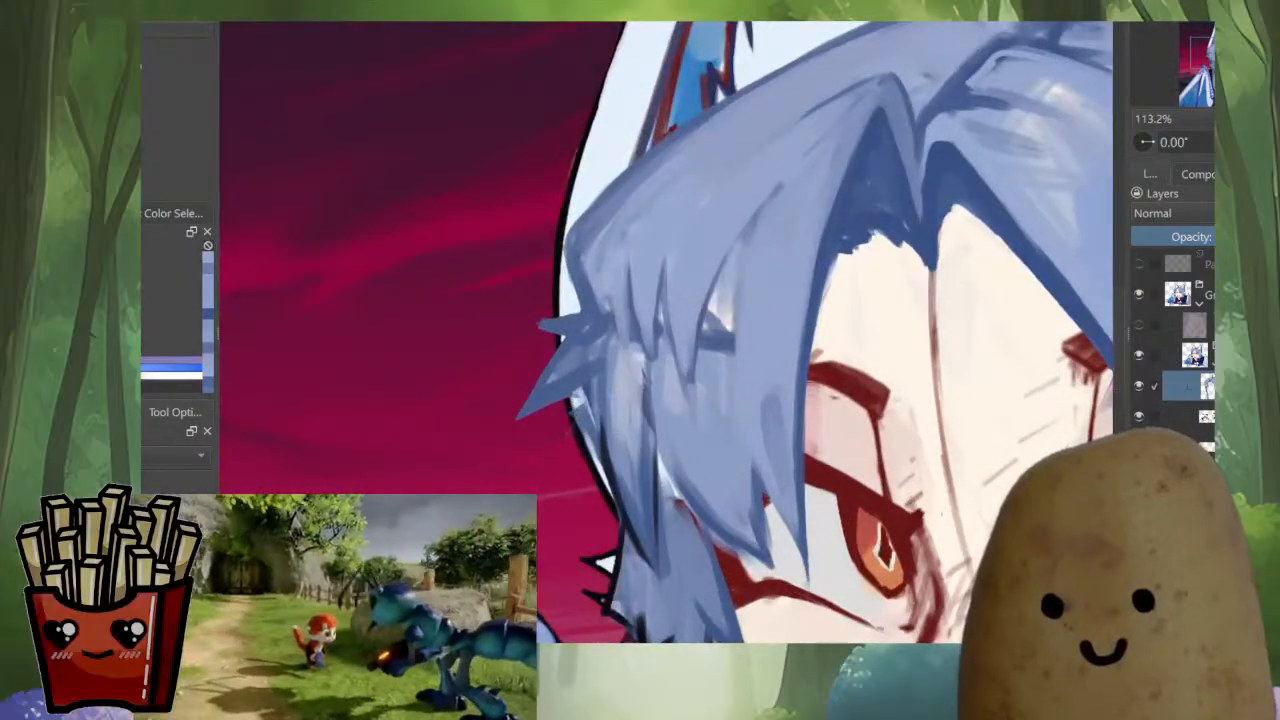
left_click_drag(731, 272, 697, 366)
left_click(836, 206, "ctrl")
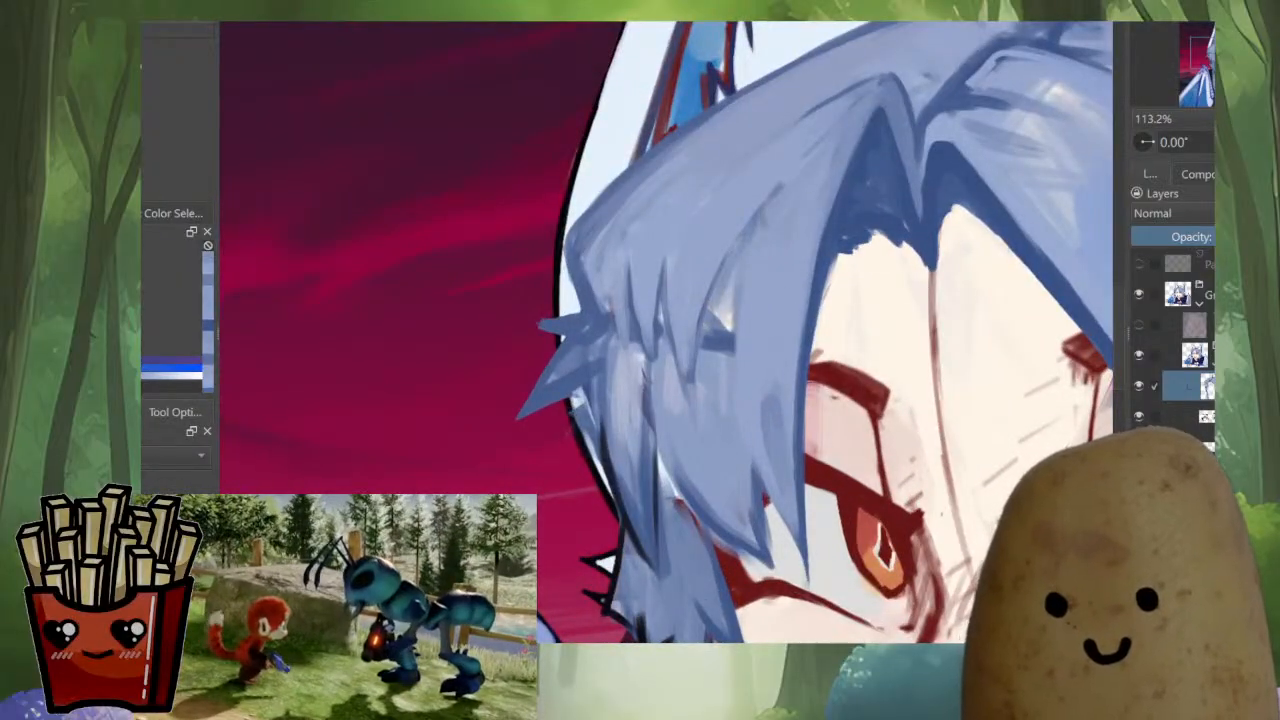
Darken the strand lines through the far-side fringe and along its outer edge above the spiky tuft, undoing one stroke
left_click_drag(764, 200, 687, 372)
left_click_drag(665, 284, 680, 373)
left_click_drag(668, 309, 690, 396)
mouse_move(664, 281)
left_mouse_down()
mouse_move(684, 385)
mouse_move(650, 362)
left_mouse_up()
key("ctrl+z")
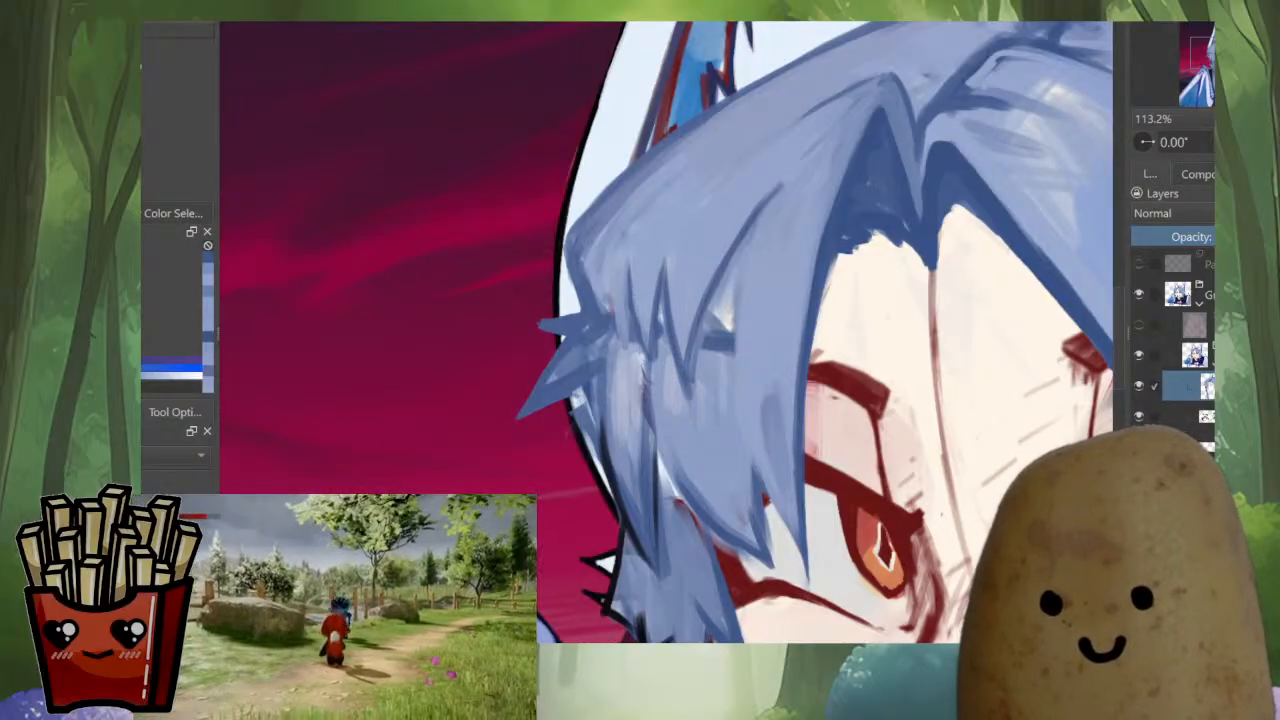
mouse_move(660, 284)
left_mouse_down()
mouse_move(652, 368)
mouse_move(625, 268)
mouse_move(609, 342)
left_mouse_up()
left_click_drag(611, 274, 599, 311)
Cover the remaining light patch and dark horizontal mark in the far-side fringe with sampled blue strokes
left_click(720, 288, "ctrl")
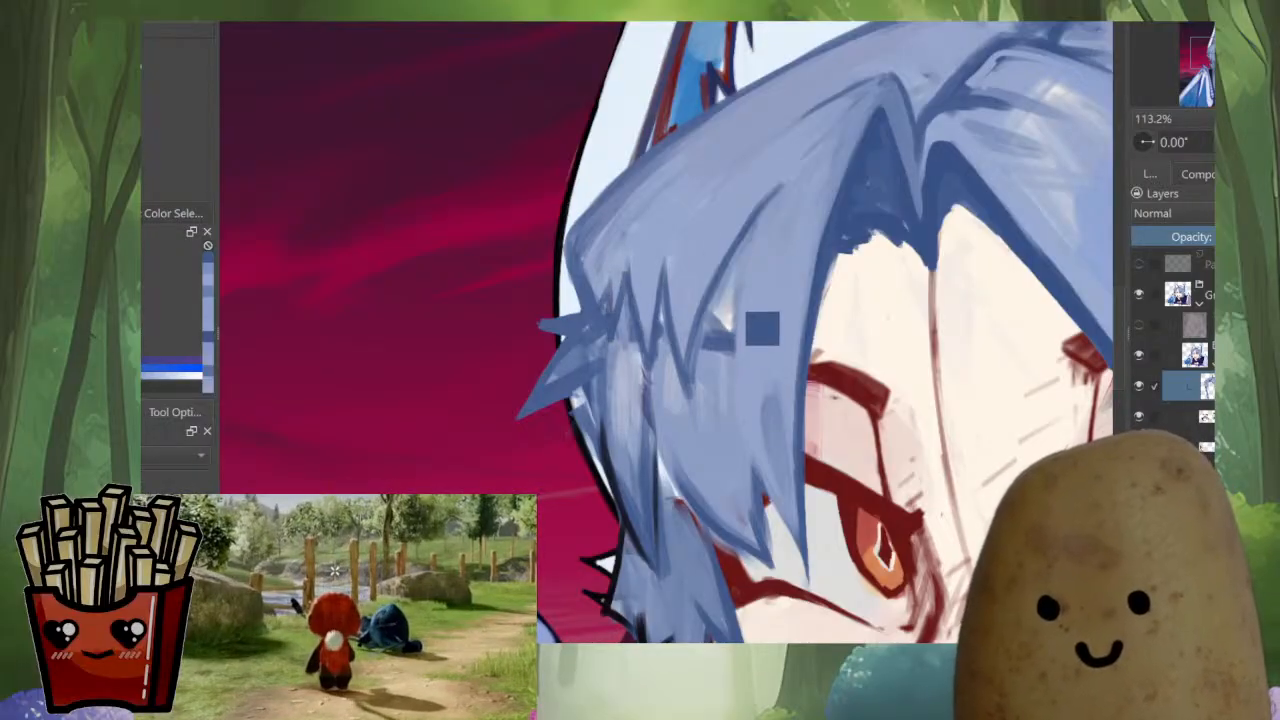
left_click_drag(717, 300, 707, 342)
mouse_move(732, 277)
left_mouse_down()
mouse_move(719, 349)
mouse_move(738, 402)
left_mouse_up()
left_click_drag(732, 272, 690, 430)
left_click(671, 385, "ctrl")
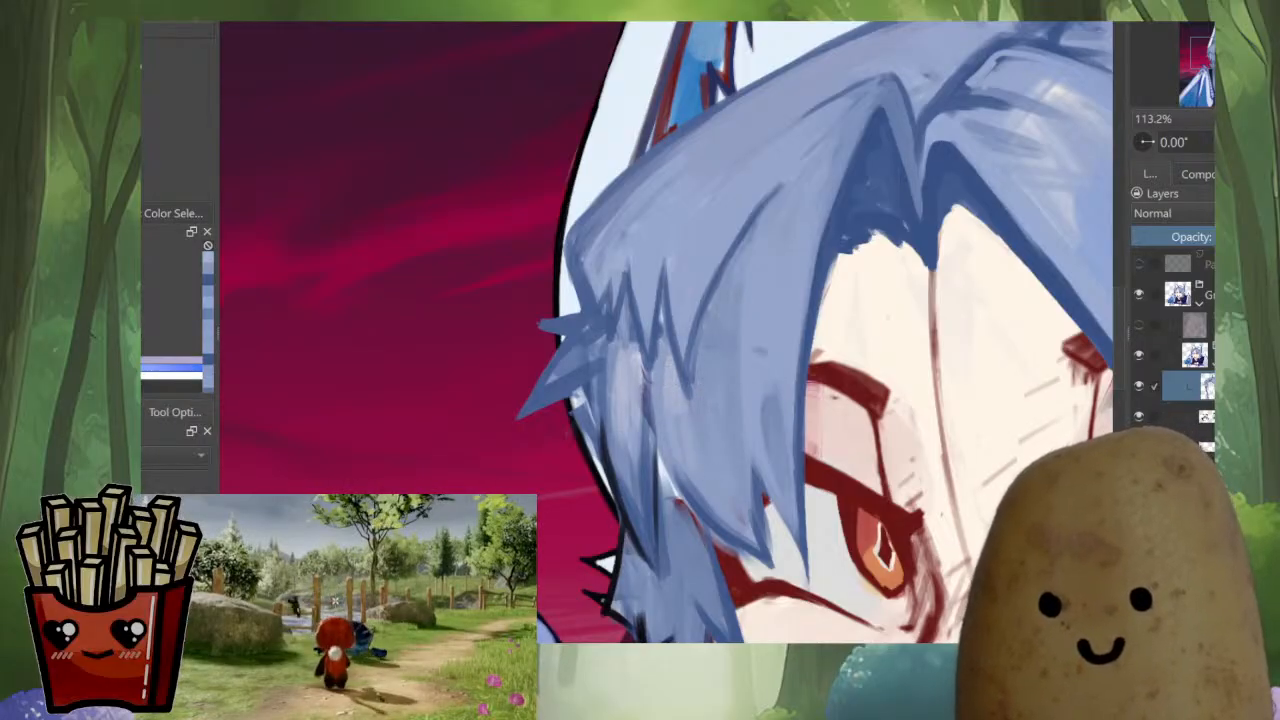
left_click_drag(777, 320, 745, 588)
Undo a stray stroke across the outer hair and paint blue pointed strand tips just below the spiky side tuft
key("m")
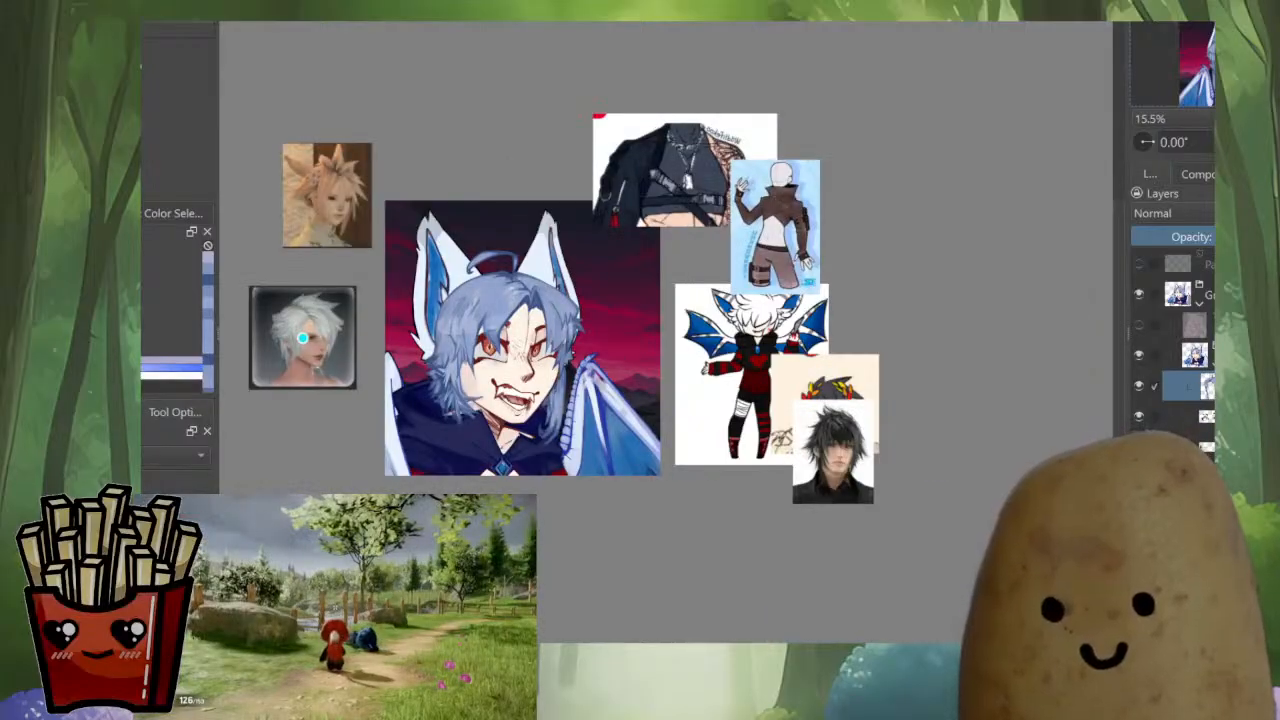
key("m")
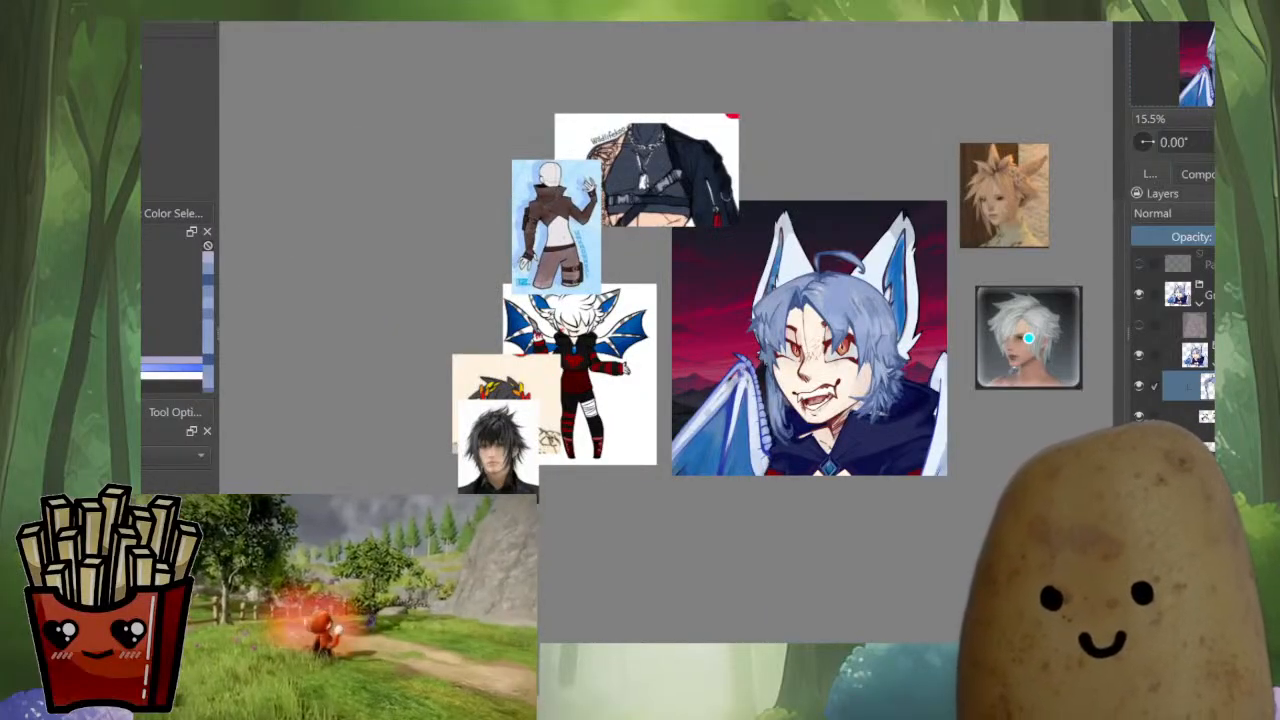
left_click_drag(788, 325, 785, 213)
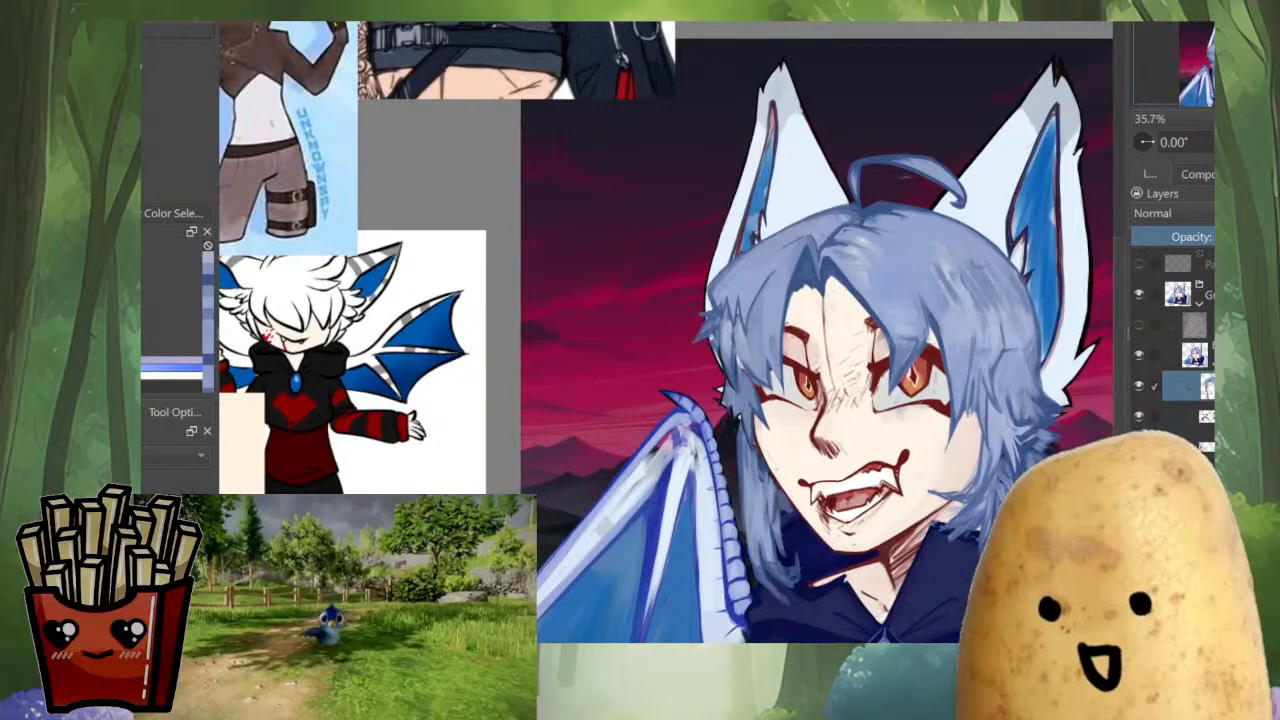
scroll(760, 272, "up", 5)
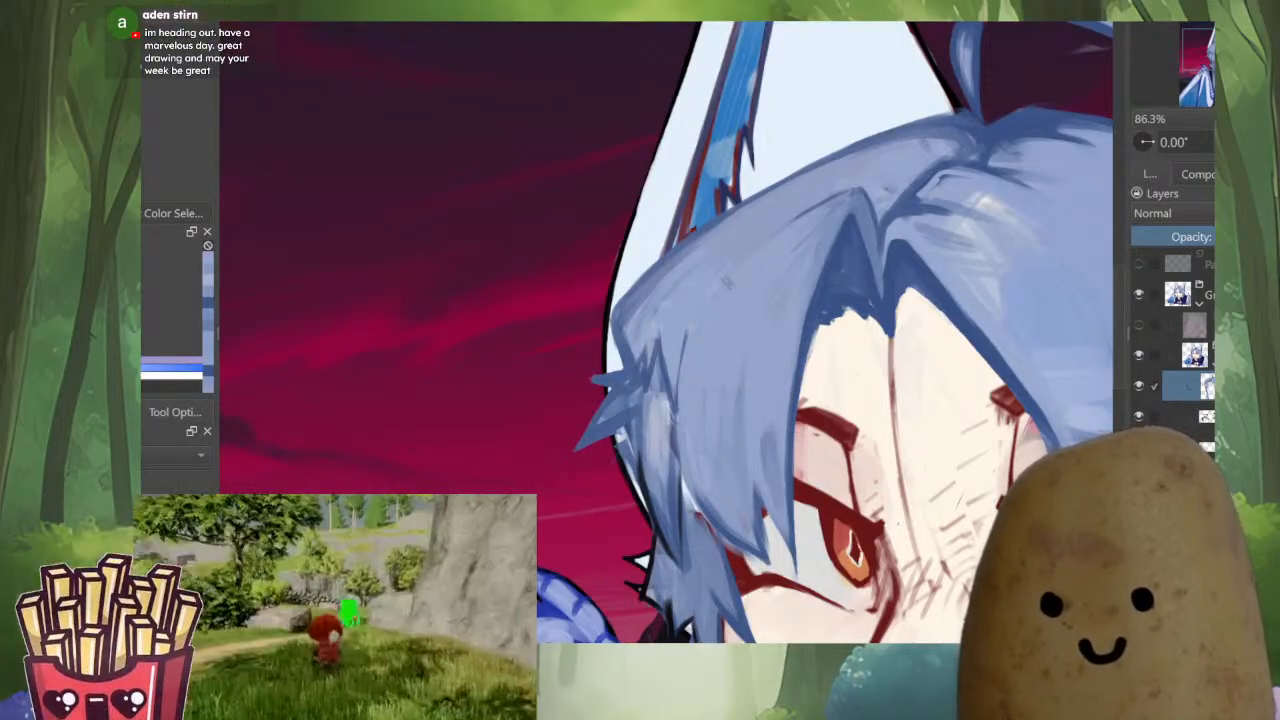
scroll(750, 295, "down", 6)
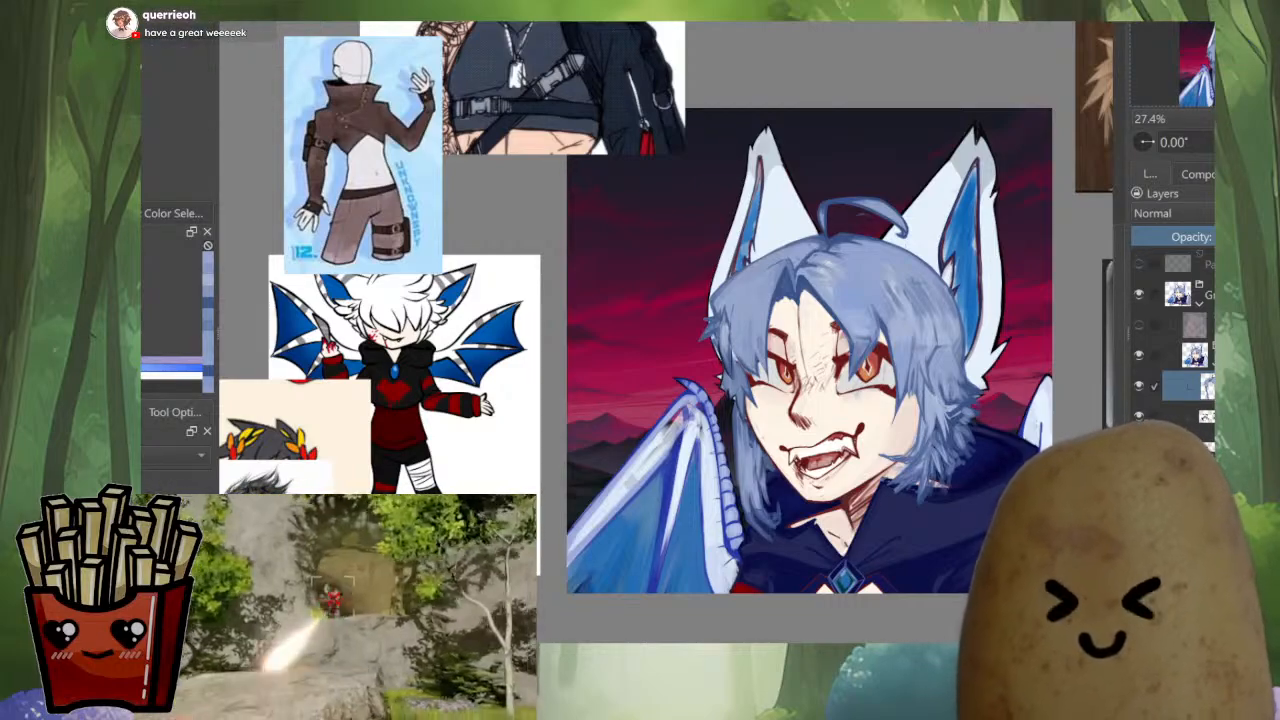
scroll(742, 323, "up", 7)
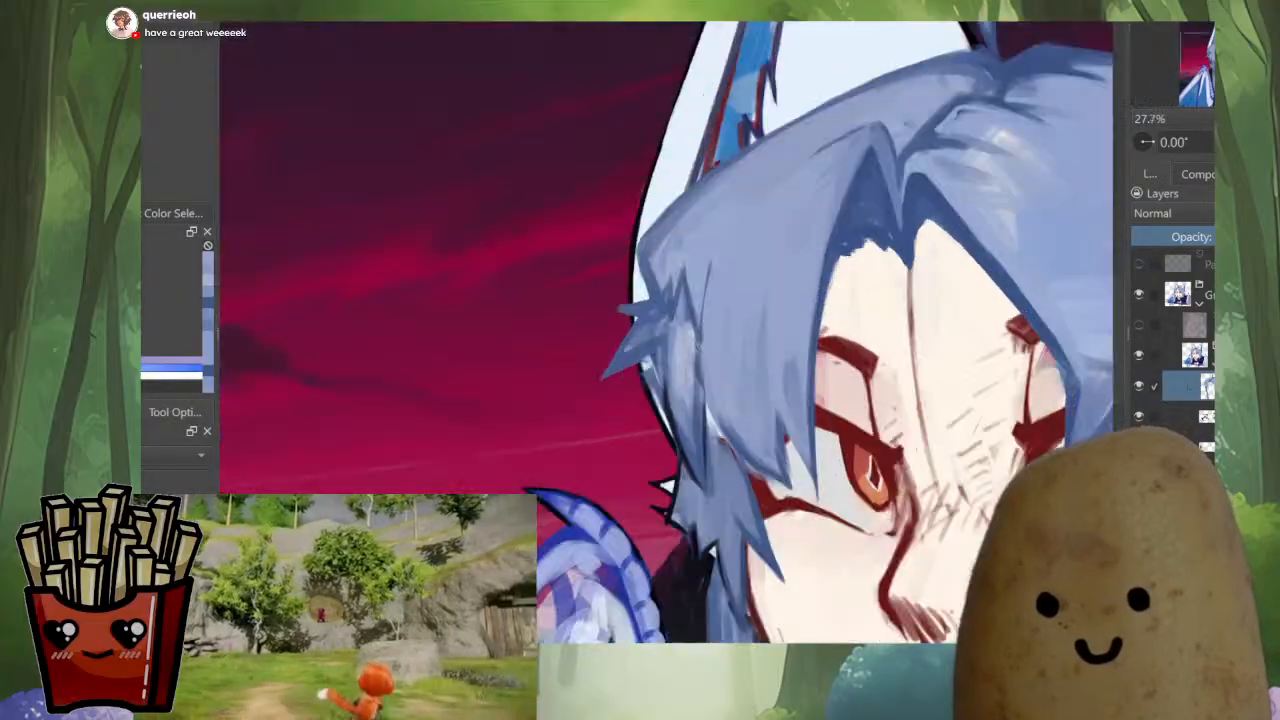
mouse_move(688, 268)
left_mouse_down()
mouse_move(668, 324)
mouse_move(620, 354)
mouse_move(606, 398)
mouse_move(625, 426)
left_mouse_up()
key("ctrl+z")
left_click(612, 353, "ctrl")
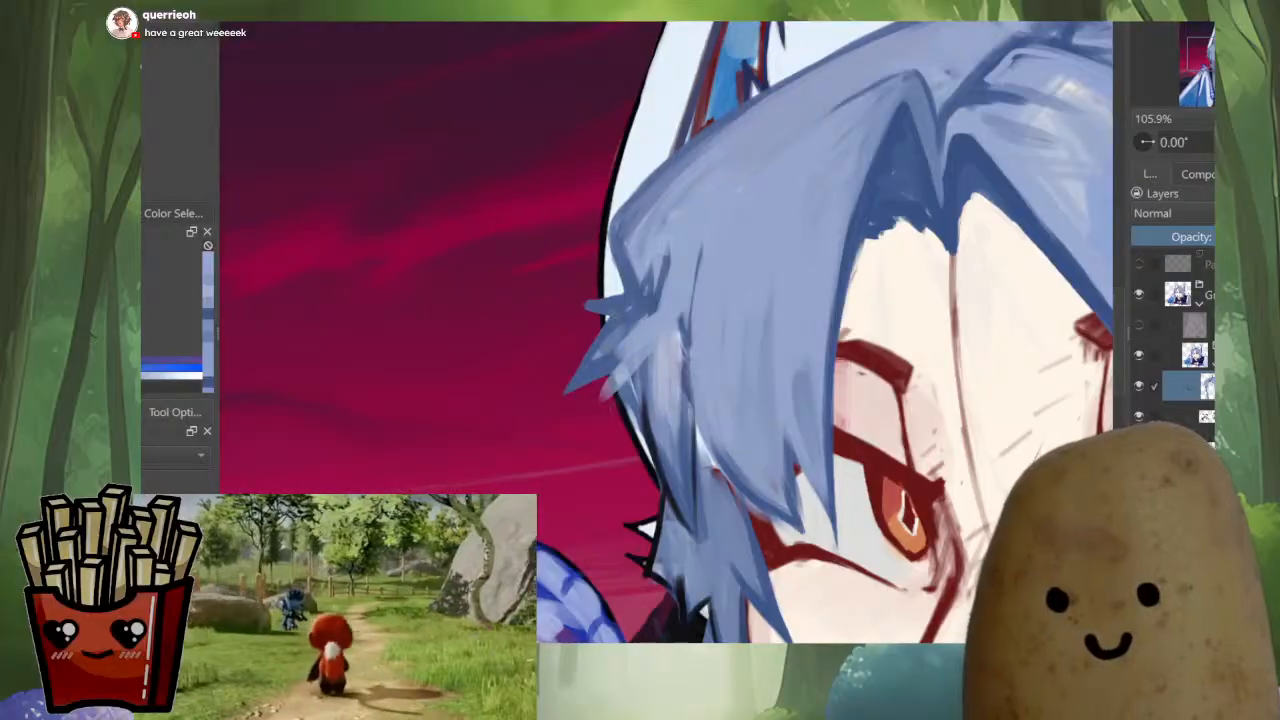
mouse_move(600, 332)
left_mouse_down()
mouse_move(566, 390)
mouse_move(608, 378)
mouse_move(612, 408)
mouse_move(615, 377)
mouse_move(660, 474)
left_mouse_up()
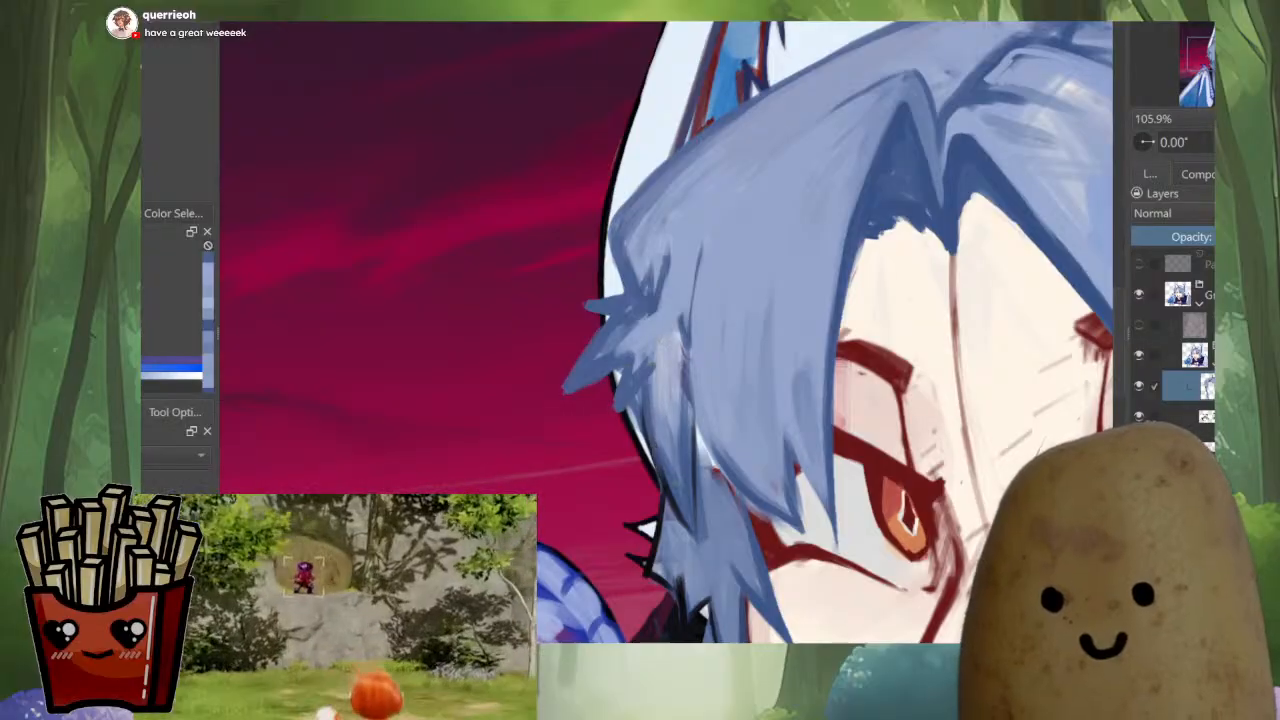
Repaint the spiky side tuft with sampled lighter blue, covering its dark marks and defining its individual points
left_click(663, 317, "ctrl")
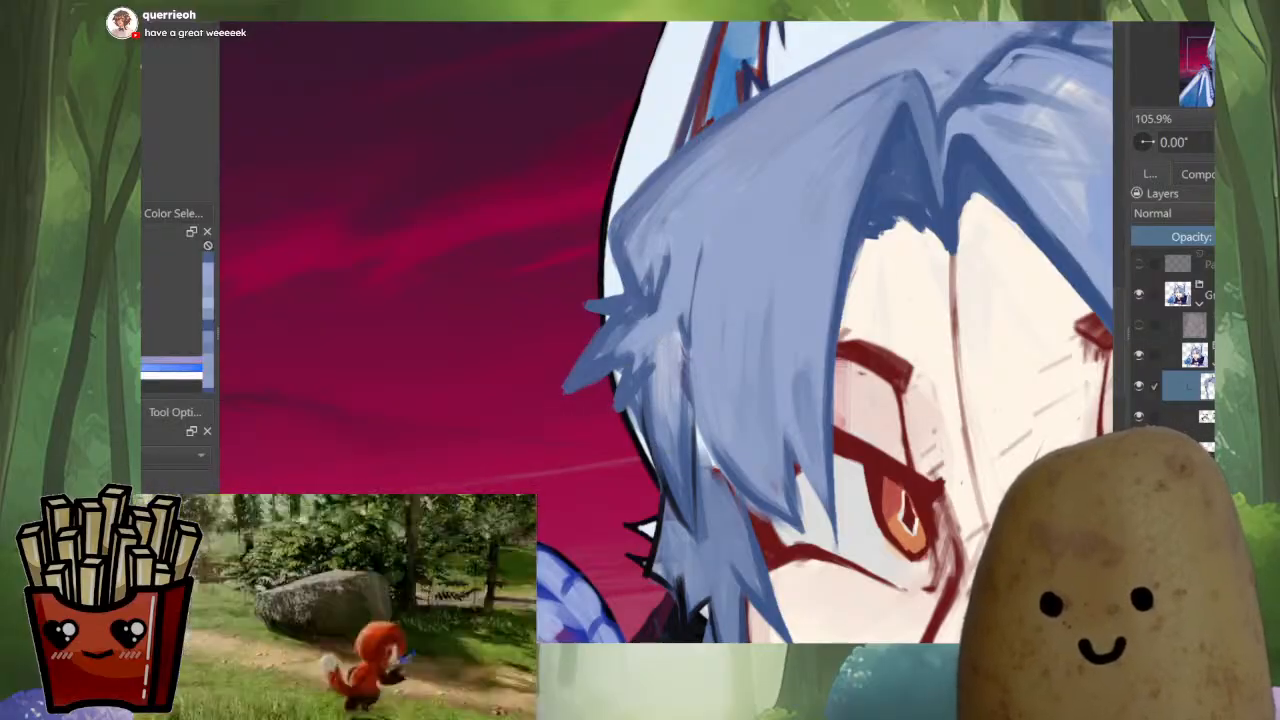
mouse_move(665, 255)
left_mouse_down()
mouse_move(651, 314)
mouse_move(610, 350)
left_mouse_up()
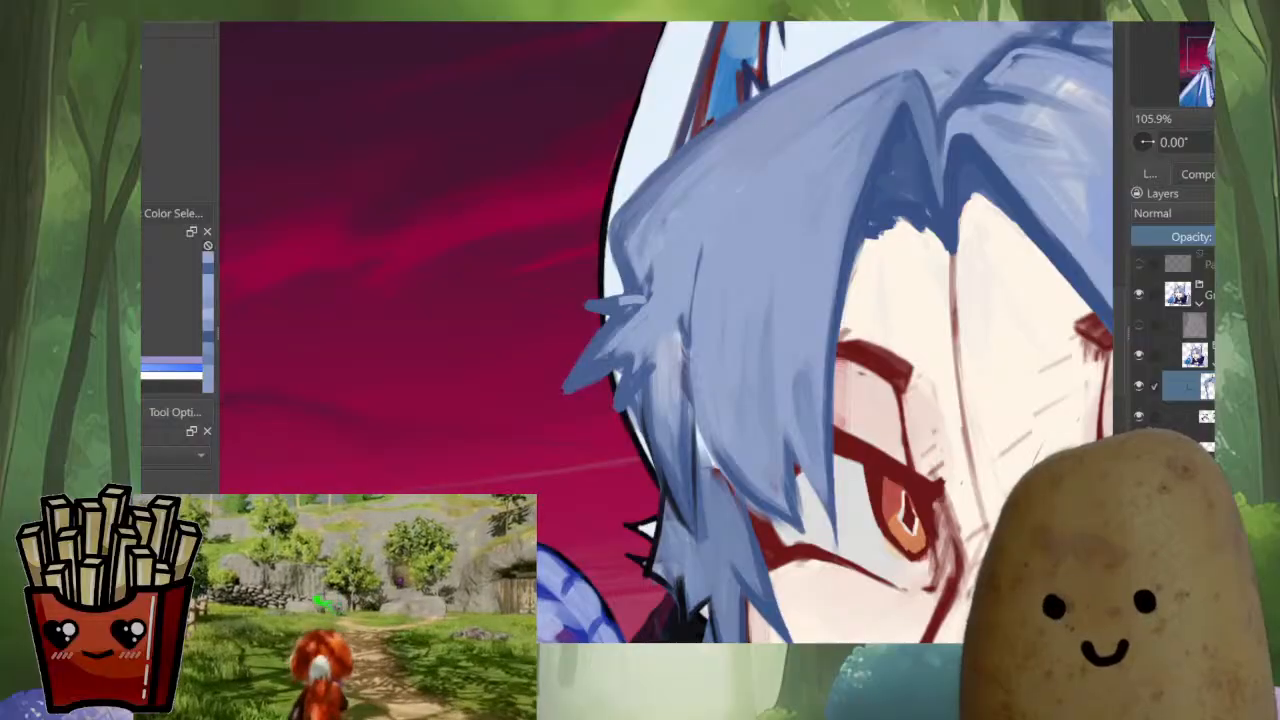
left_click_drag(649, 297, 589, 373)
left_click_drag(641, 356, 626, 405)
mouse_move(677, 312)
left_mouse_down()
mouse_move(684, 413)
mouse_move(688, 399)
left_mouse_up()
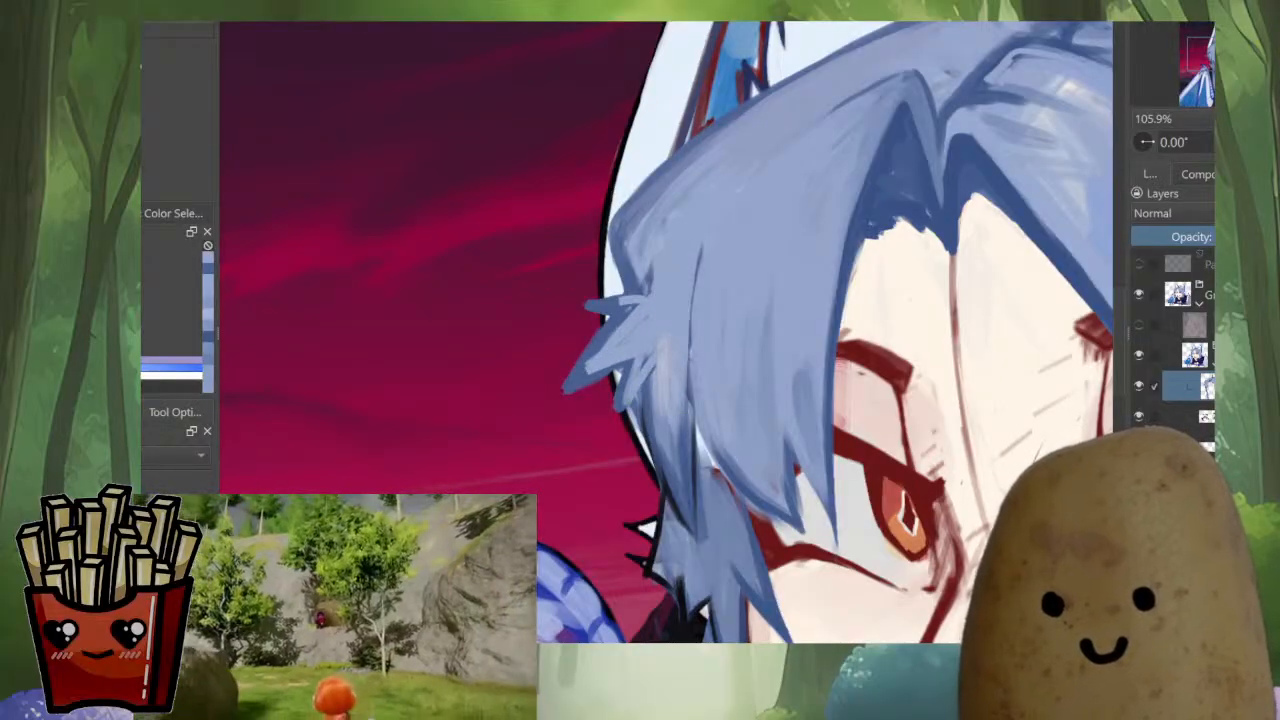
Paint over the fringe's outer strand line and redraw a dark line between the far-side bang and the side strand
left_click_drag(702, 245, 691, 396)
left_click(693, 442, "ctrl")
left_click_drag(689, 322, 710, 451)
left_click(826, 392, "ctrl")
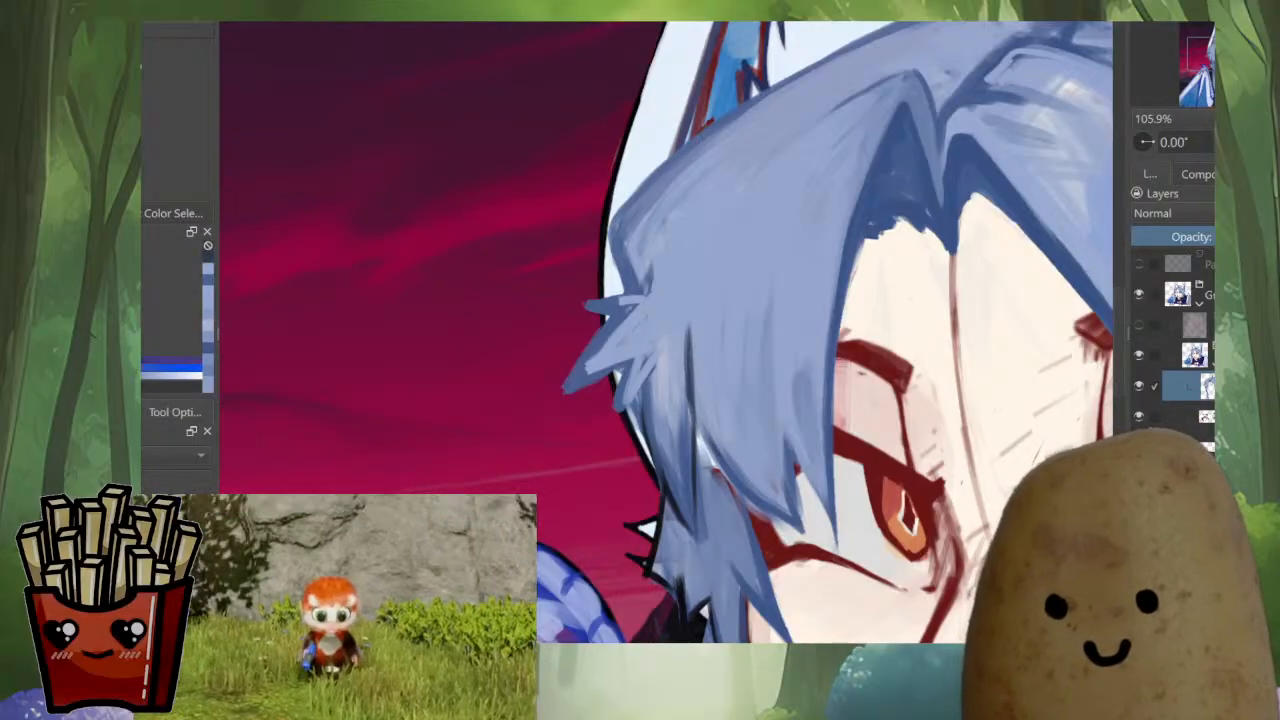
left_click_drag(690, 329, 712, 455)
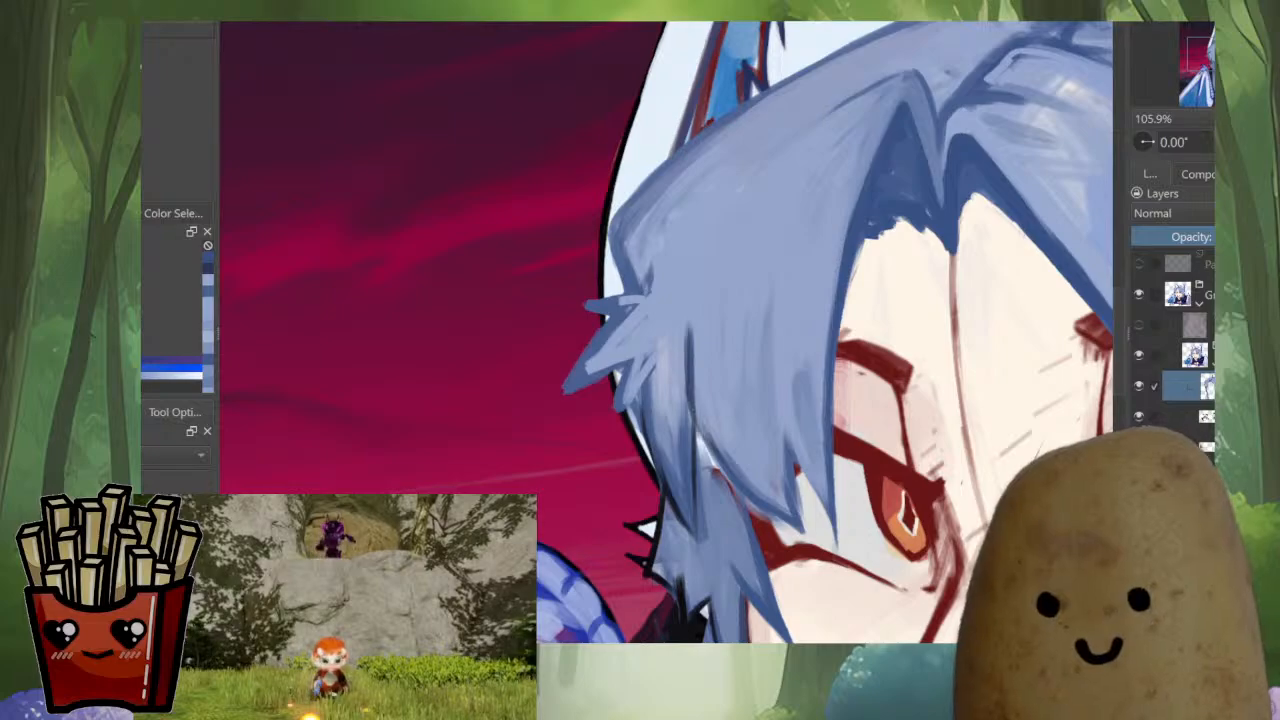
left_click_drag(692, 409, 710, 449)
Clean up the outer hair edge directly above the spiky side tuft
scroll(750, 353, "down", 6)
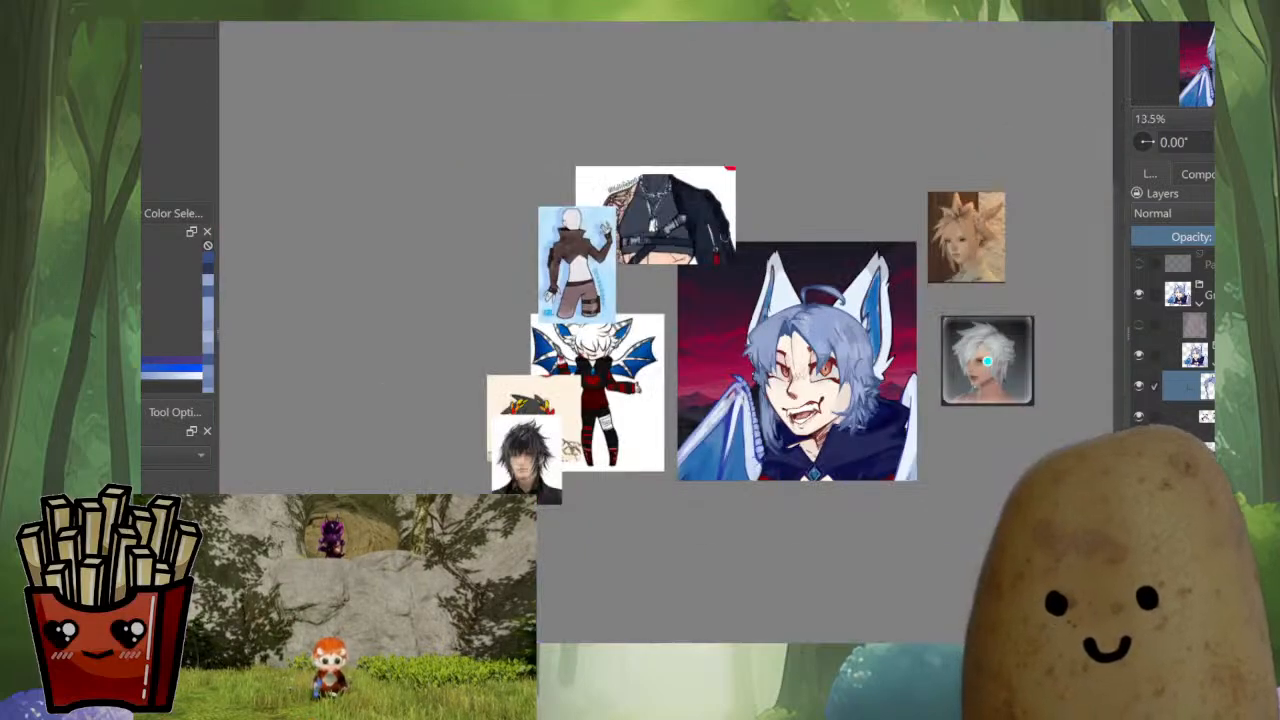
scroll(795, 357, "up", 6)
left_click(1066, 190, "ctrl")
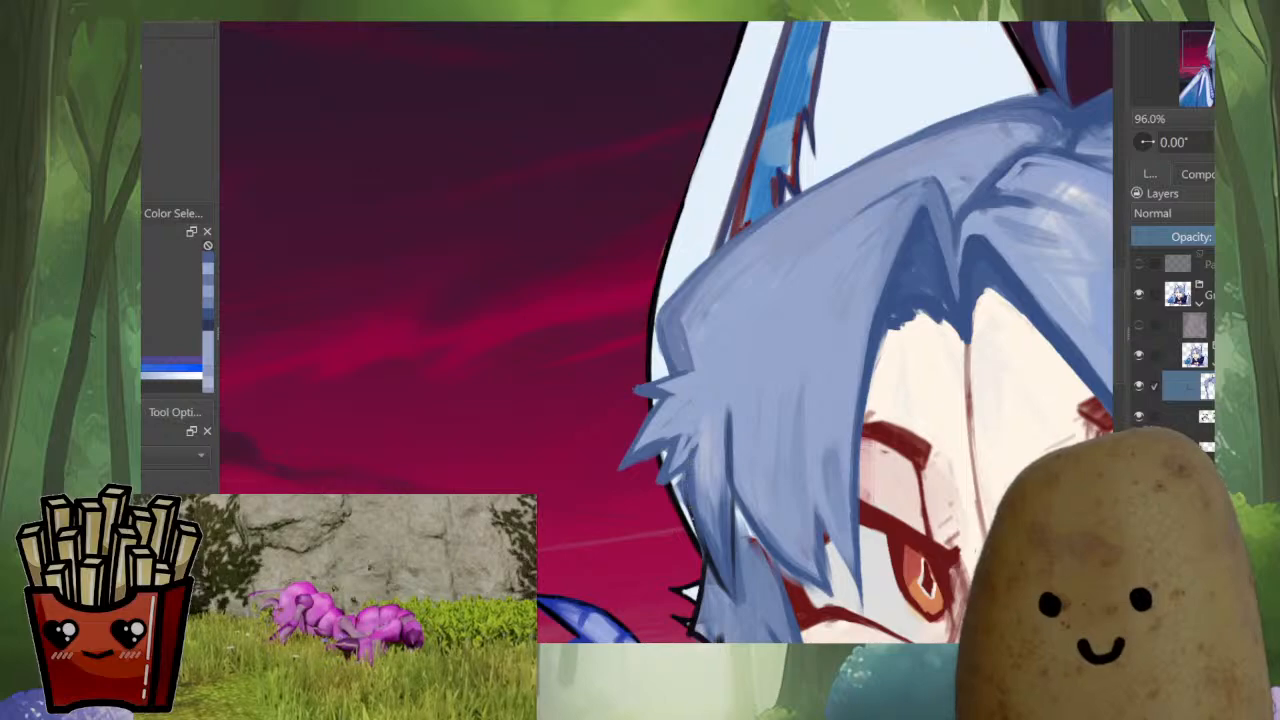
Examine the hair shapes across the whole portrait and up close, in both normal and mirrored views
scroll(752, 445, "down", 6)
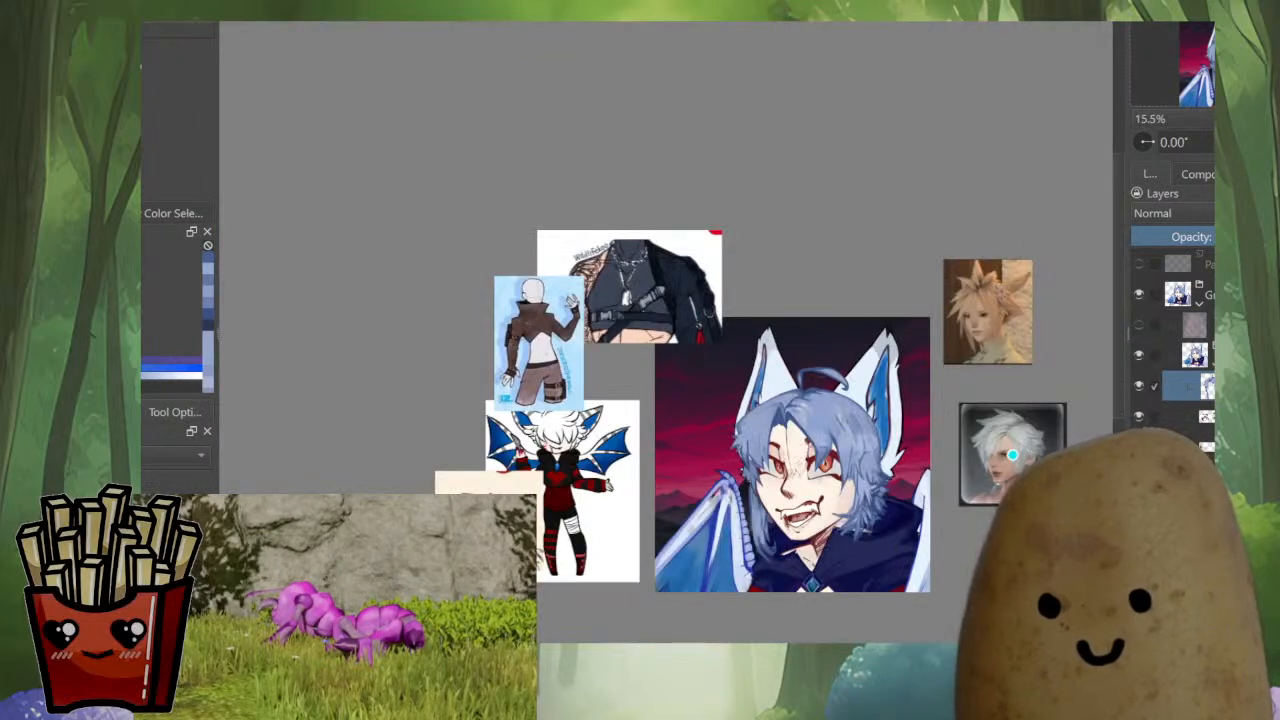
scroll(754, 485, "up", 5)
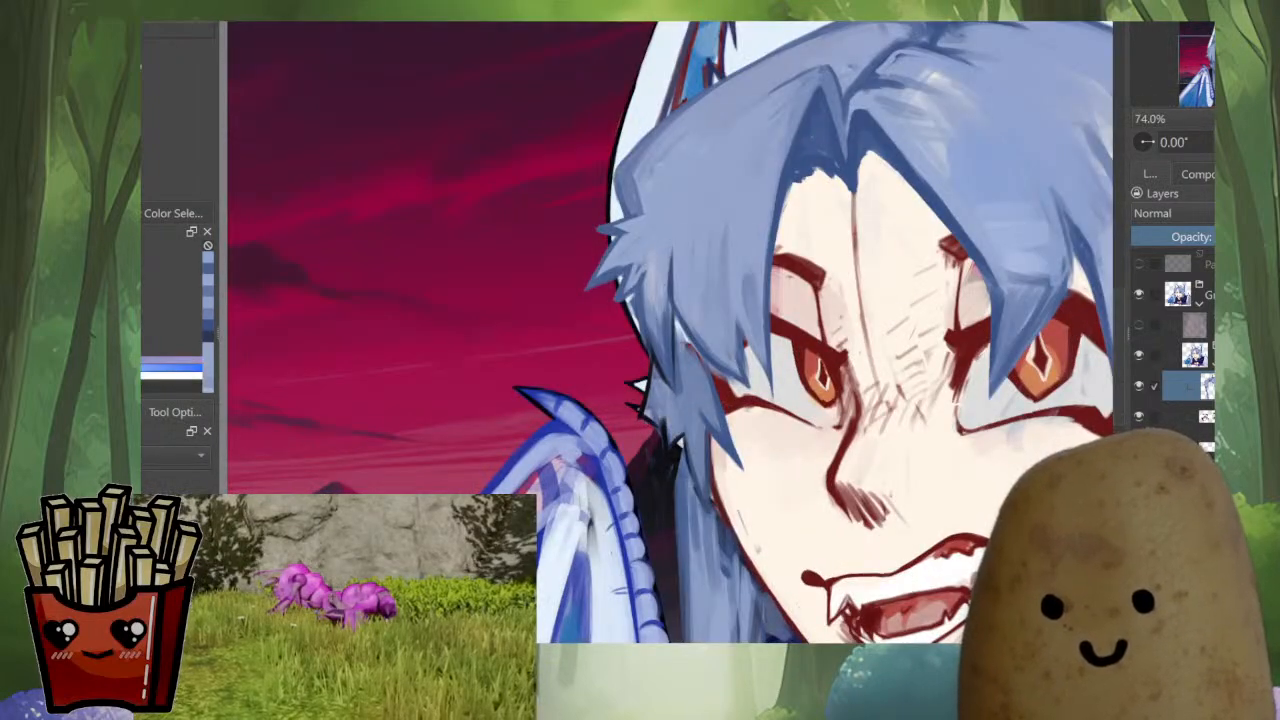
scroll(670, 255, "up", 3)
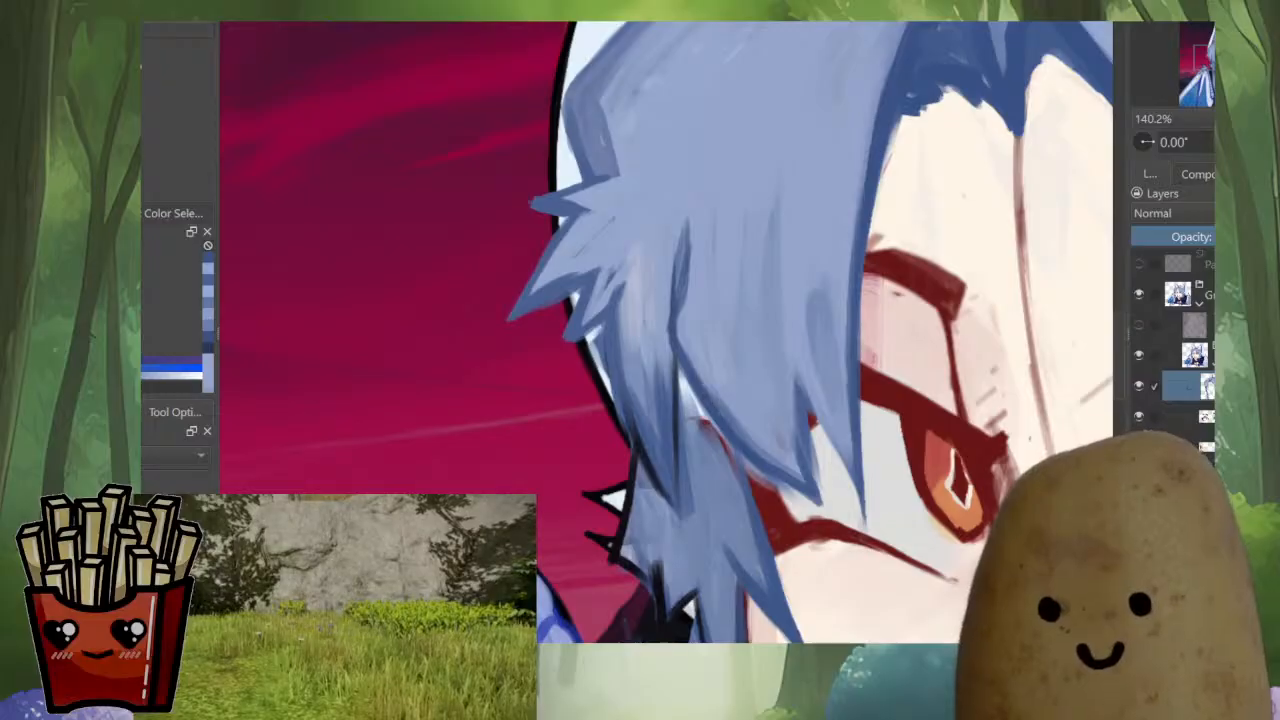
key("m")
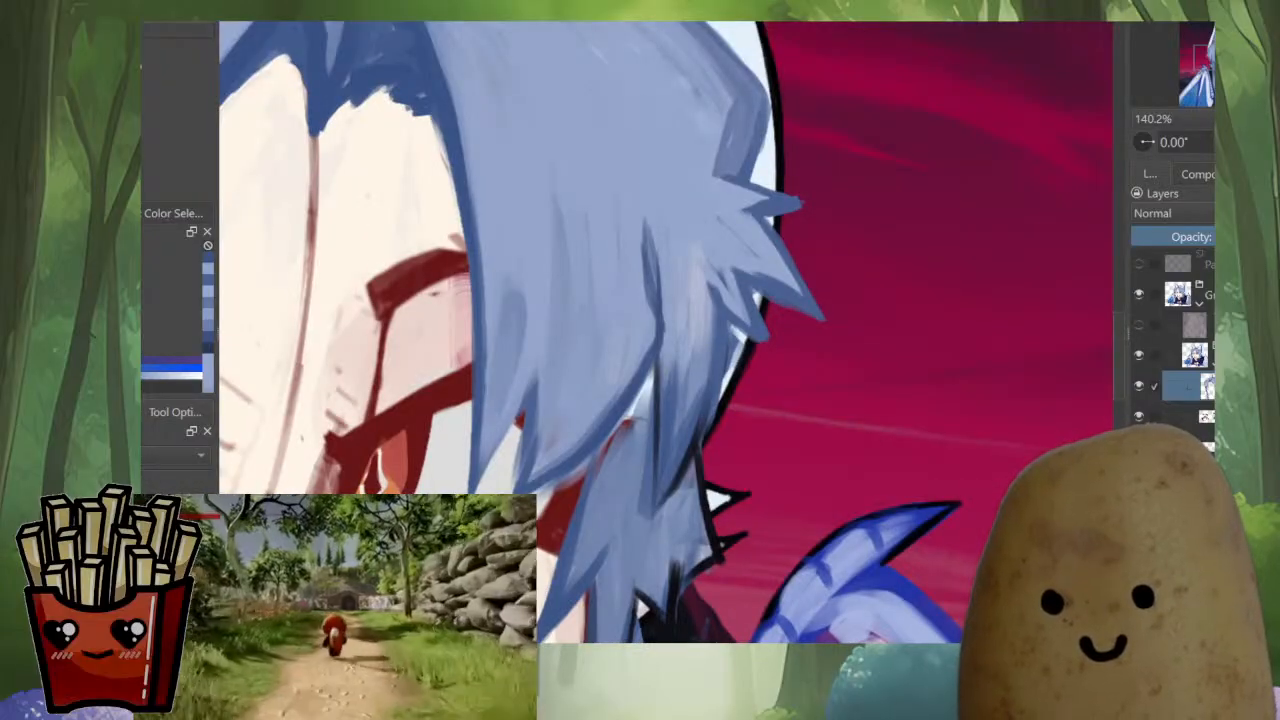
left_click_drag(660, 270, 688, 388)
scroll(727, 387, "down", 8)
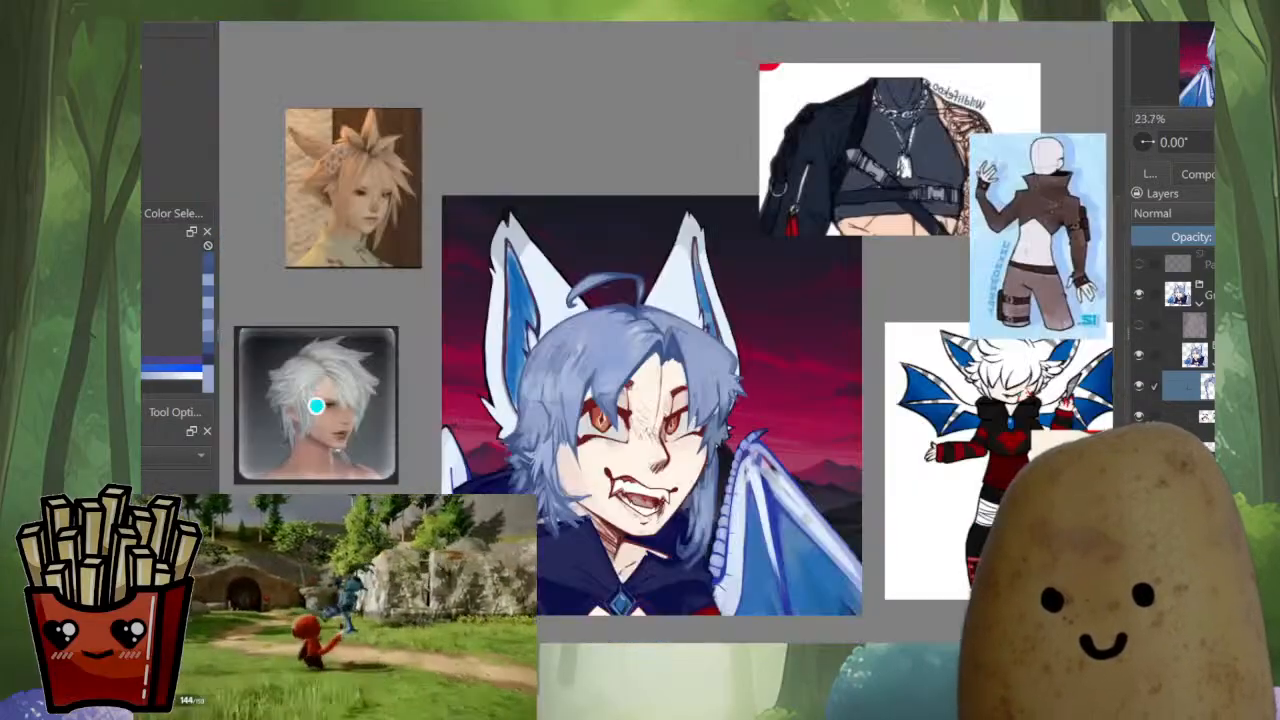
scroll(694, 417, "up", 7)
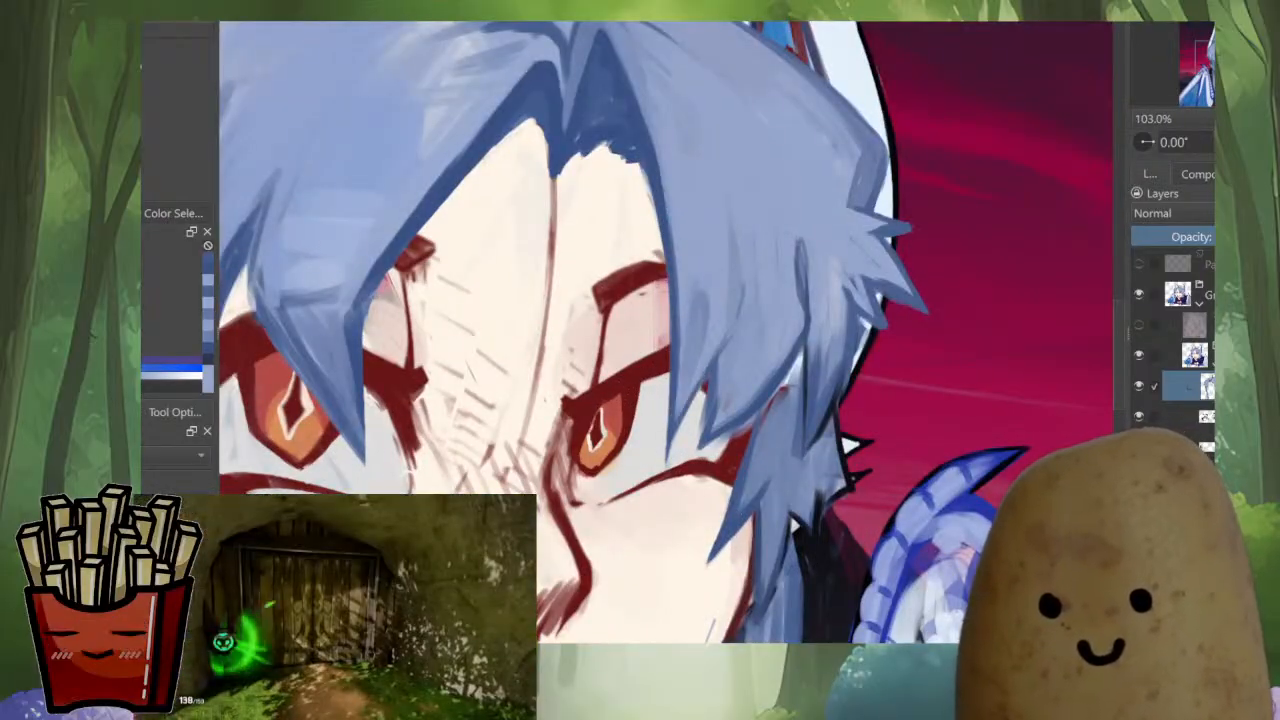
key("m")
scroll(729, 291, "down", 5)
left_click_drag(729, 291, 666, 337)
left_click_drag(757, 341, 758, 328)
scroll(762, 328, "up", 4)
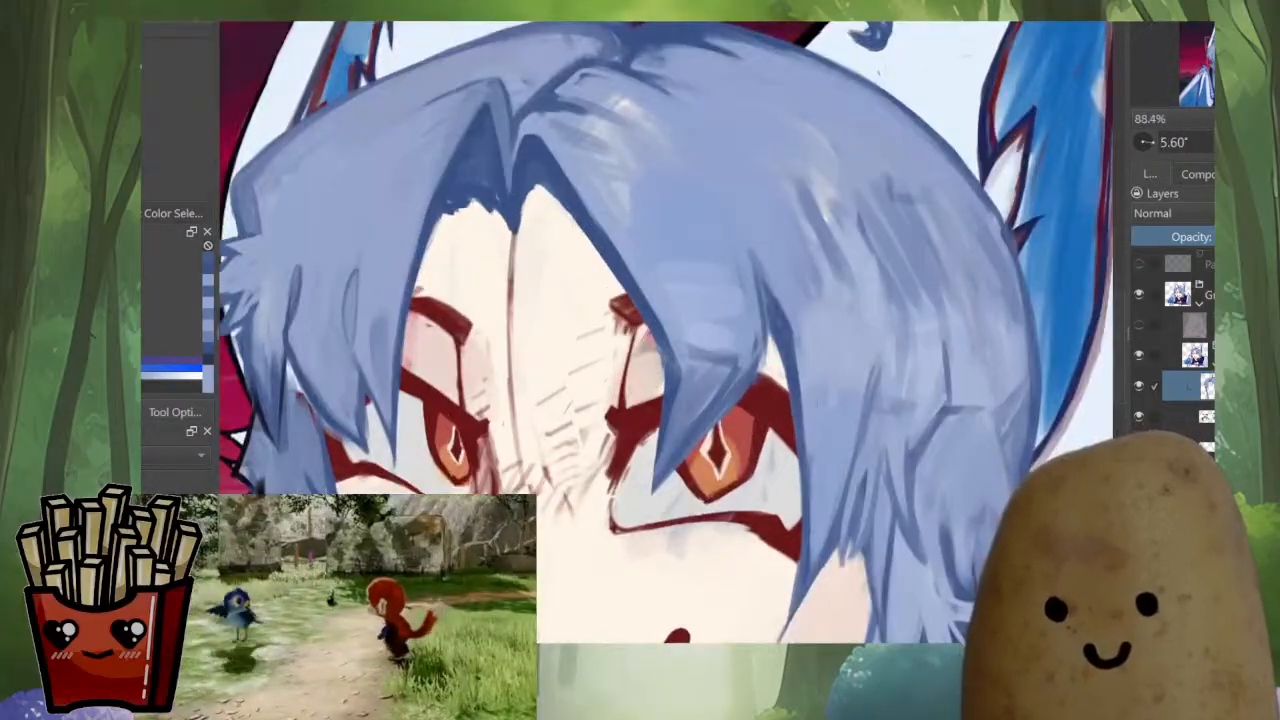
Extend a dark-blue strand line upward from the near-side bang and refine a curved strand line in the side hair beside it
left_click_drag(744, 242, 758, 338)
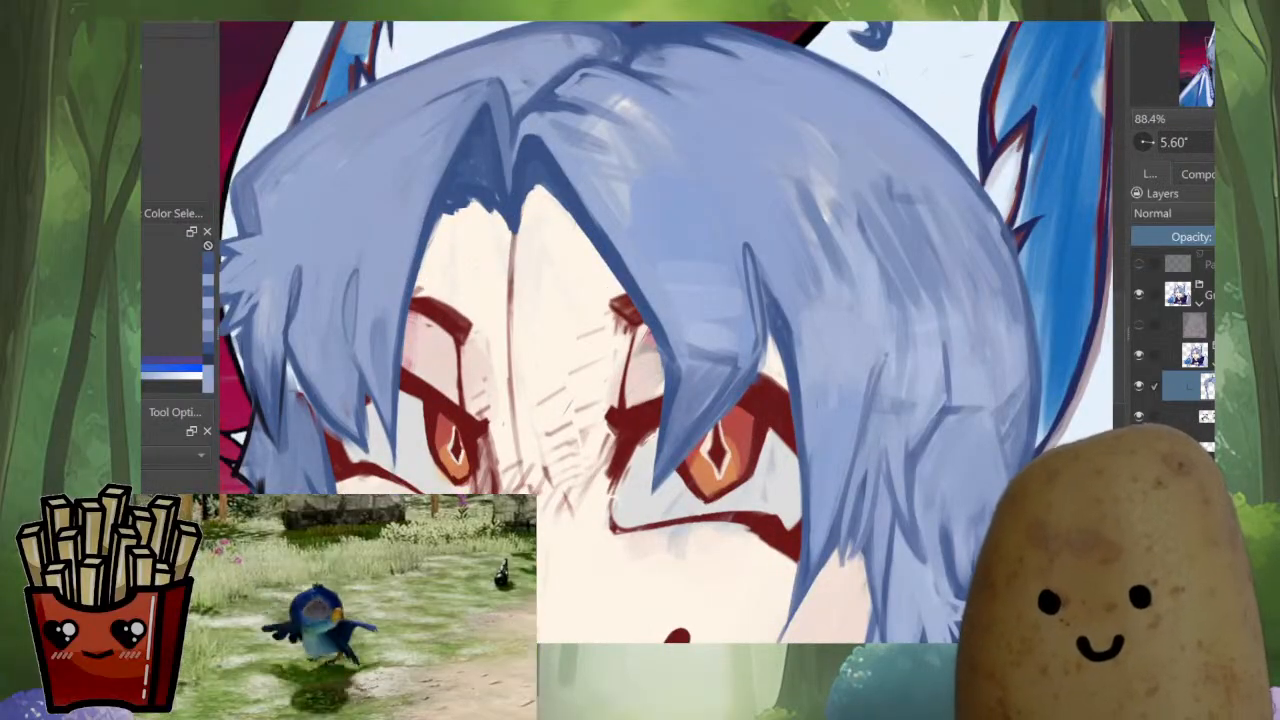
left_click_drag(886, 340, 847, 250)
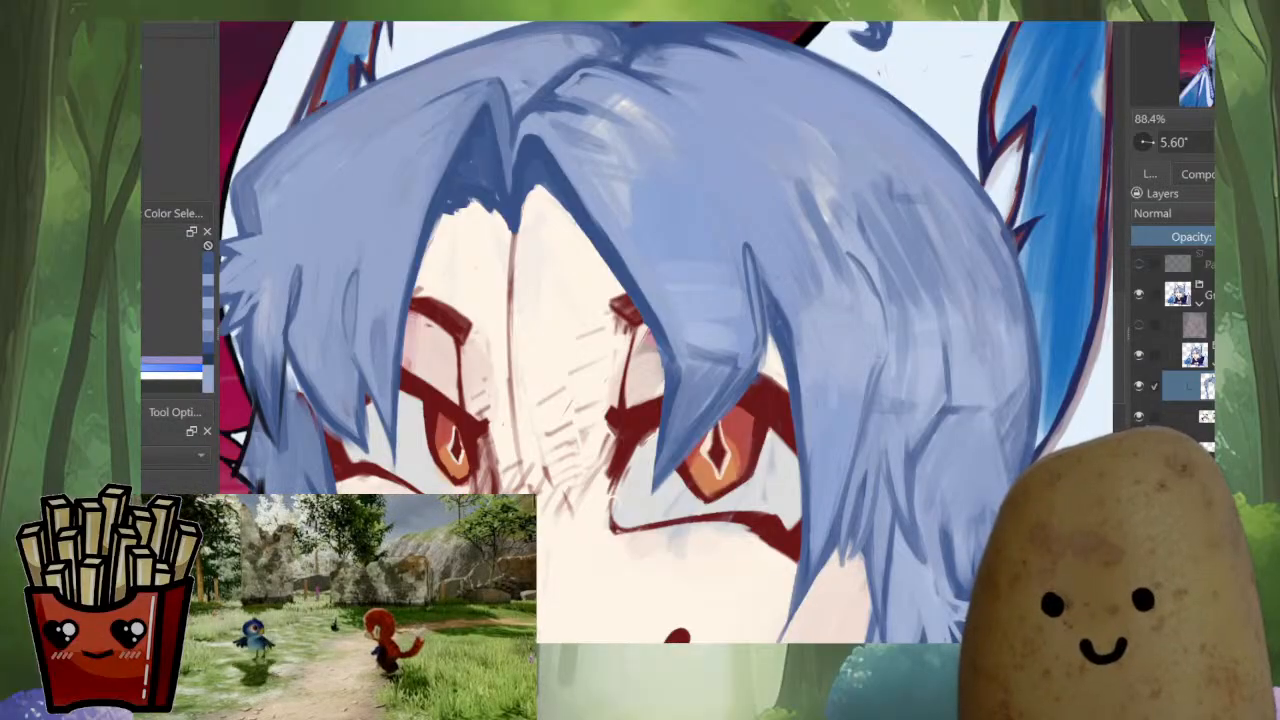
key("m")
scroll(760, 318, "down", 4)
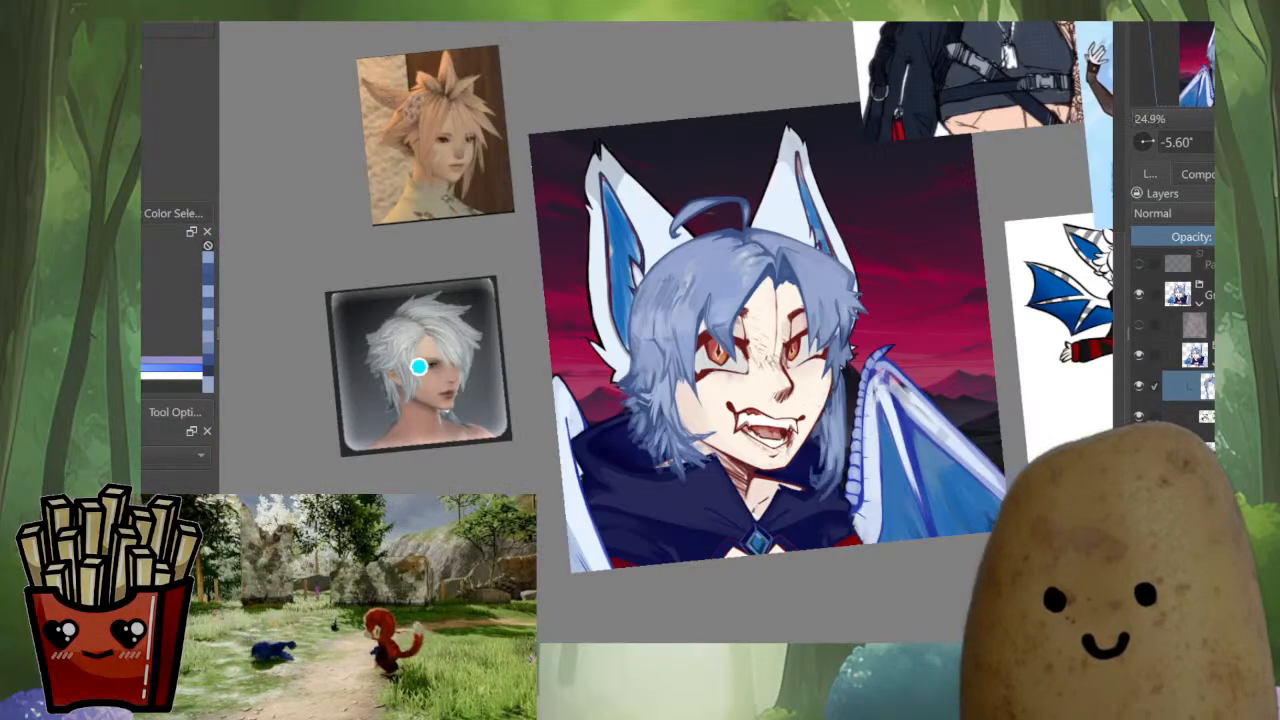
left_click_drag(760, 318, 768, 298)
scroll(660, 275, "up", 4)
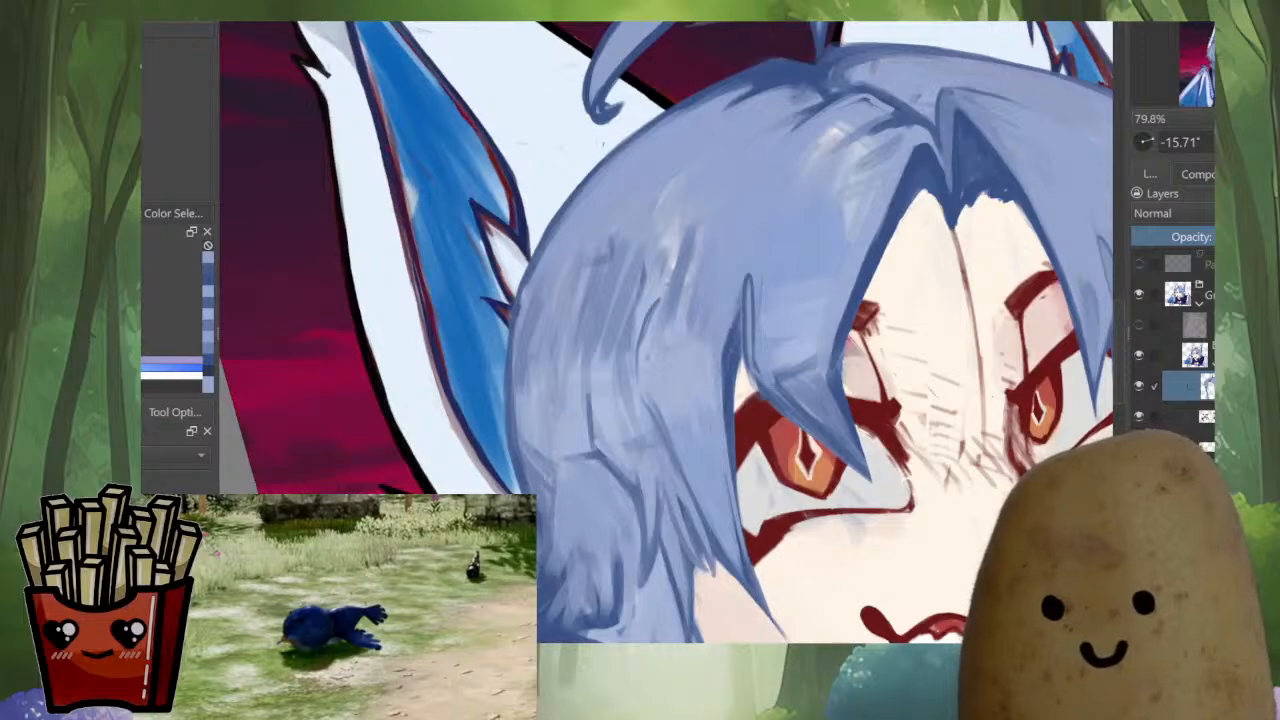
left_click_drag(654, 303, 650, 327)
left_click_drag(650, 307, 642, 343)
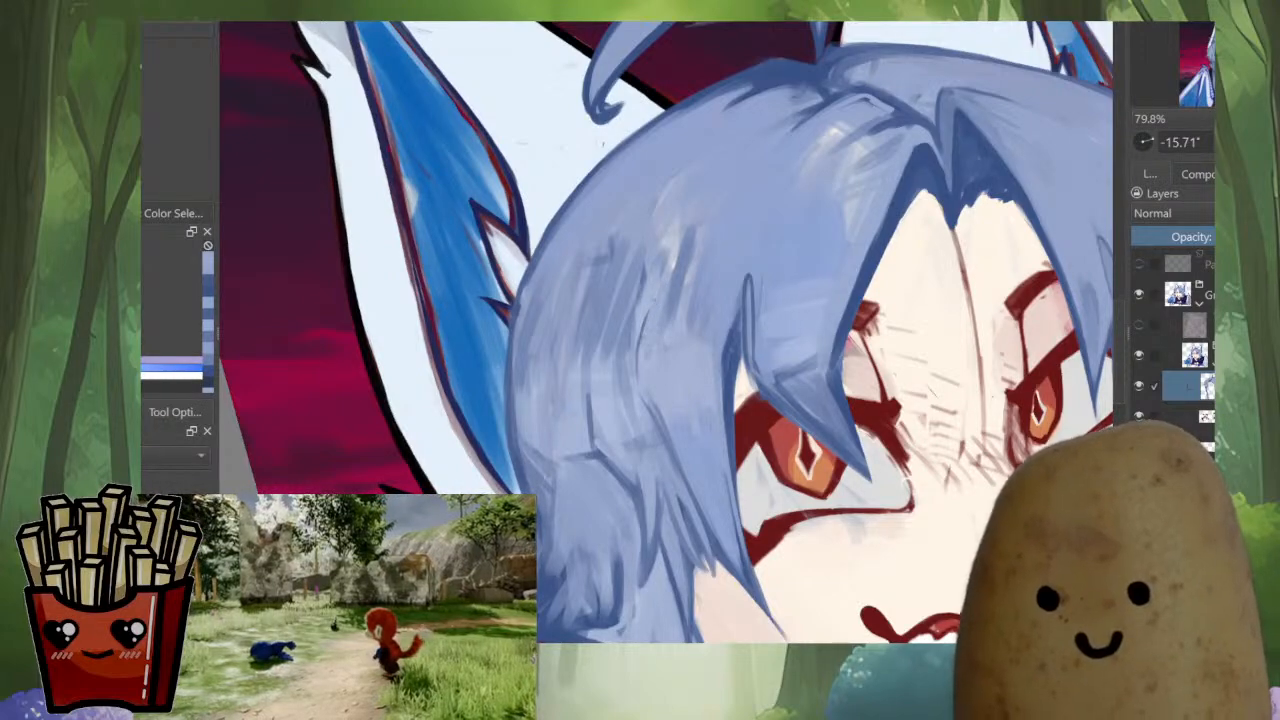
left_click(723, 398, "ctrl")
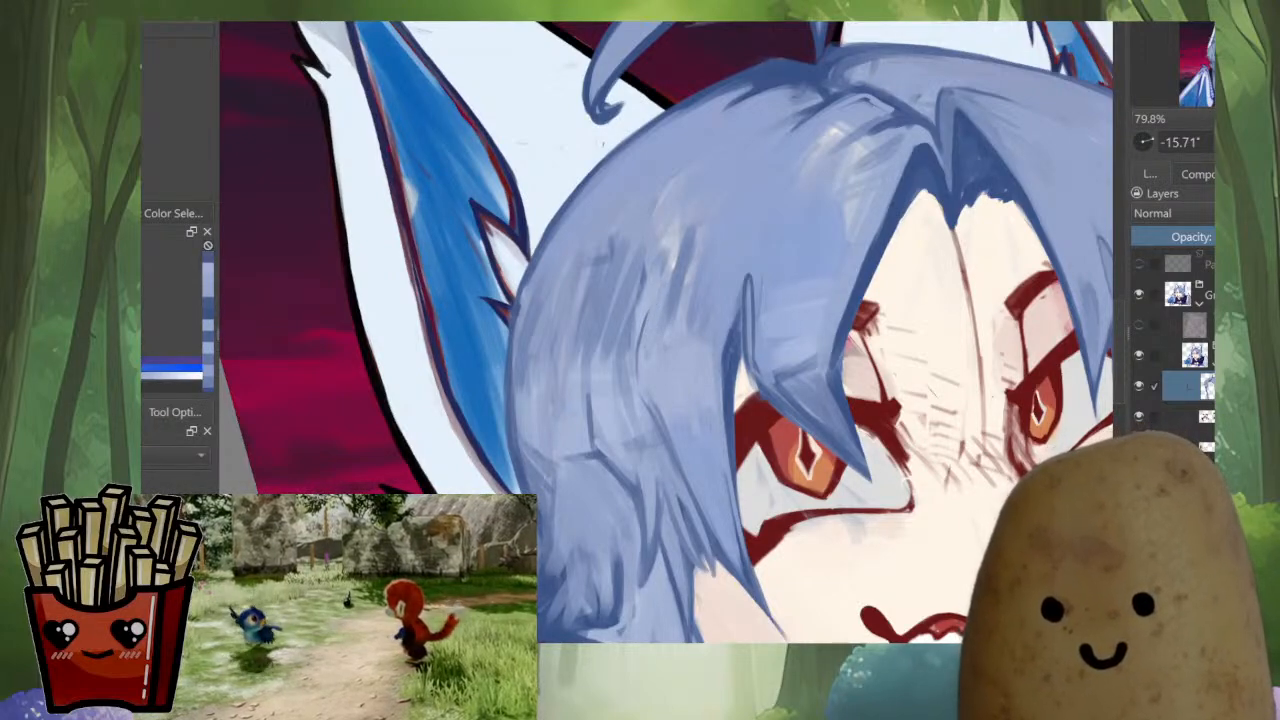
left_click(620, 402, "ctrl")
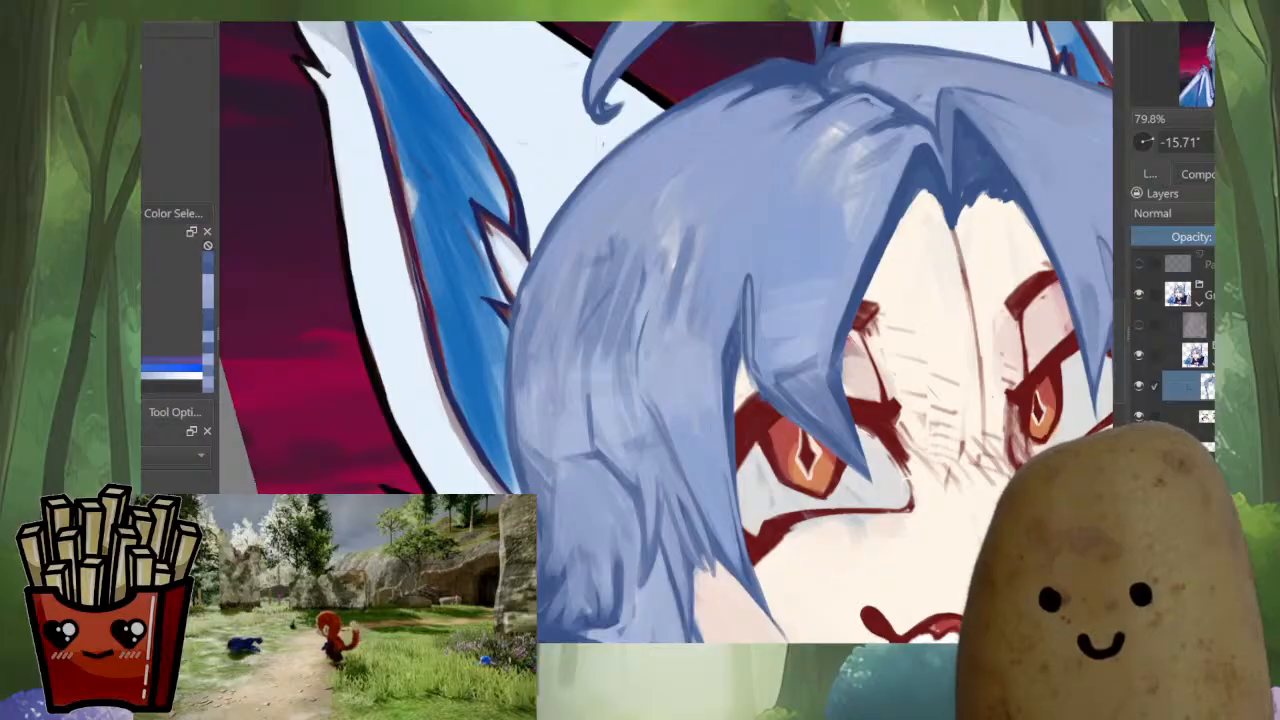
Compare the near-side hair in normal and mirrored orientation, from the full portrait to a close-up
key("m")
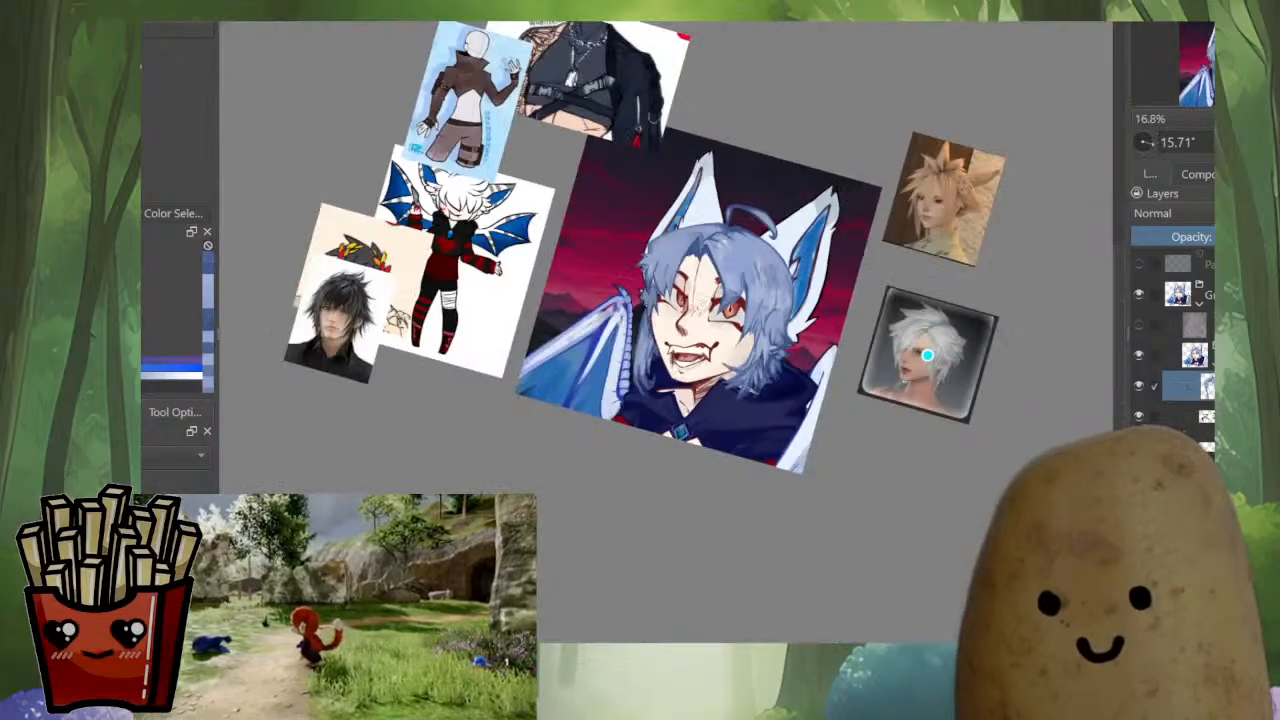
scroll(750, 238, "up", 6)
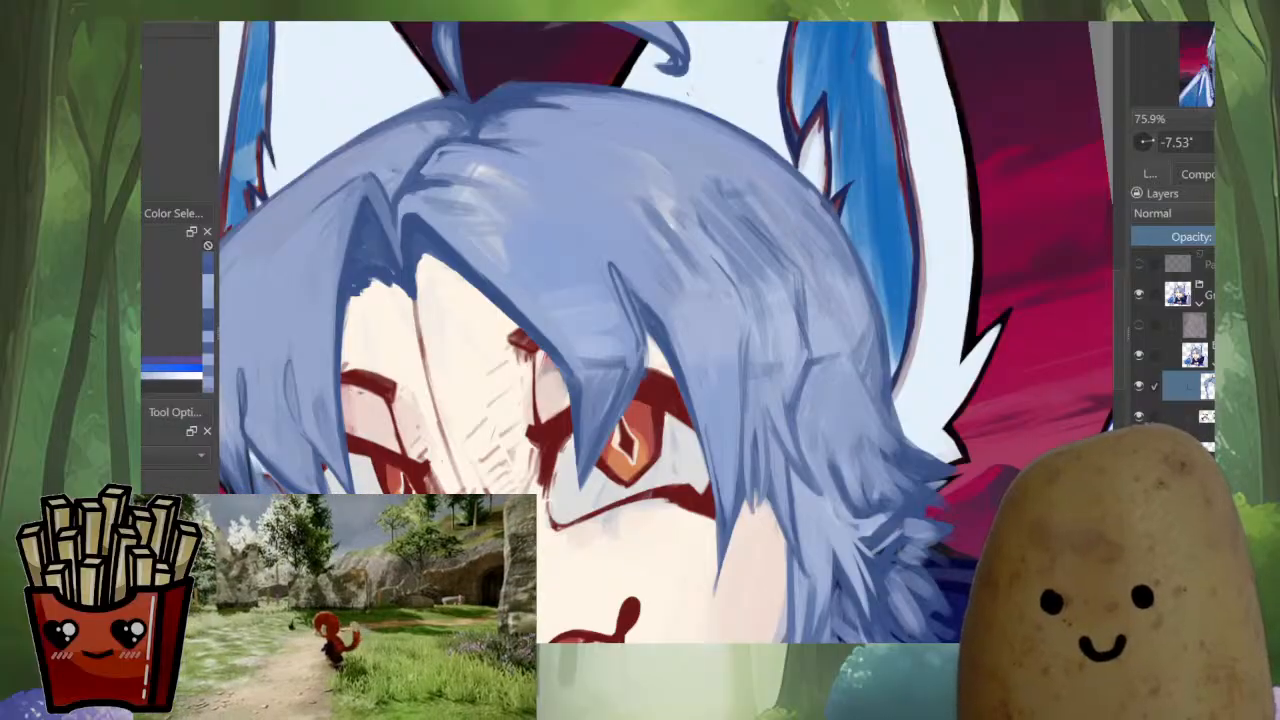
key("m")
left_click(590, 232, "ctrl")
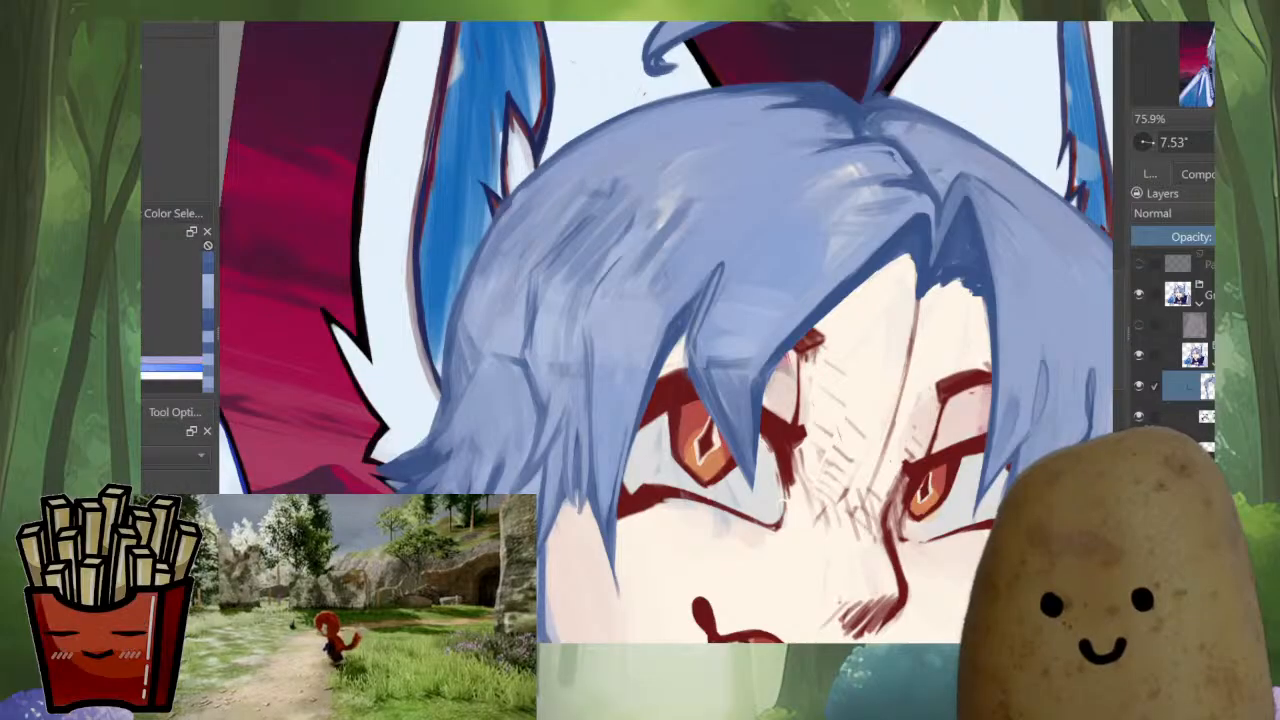
Refine the near-side hair with strand strokes from the crown down to the side bend, softening the marks along its outer edge
mouse_move(610, 210)
left_mouse_down()
mouse_move(562, 262)
mouse_move(534, 358)
left_mouse_up()
left_click_drag(538, 293, 548, 410)
left_click(548, 400, "ctrl")
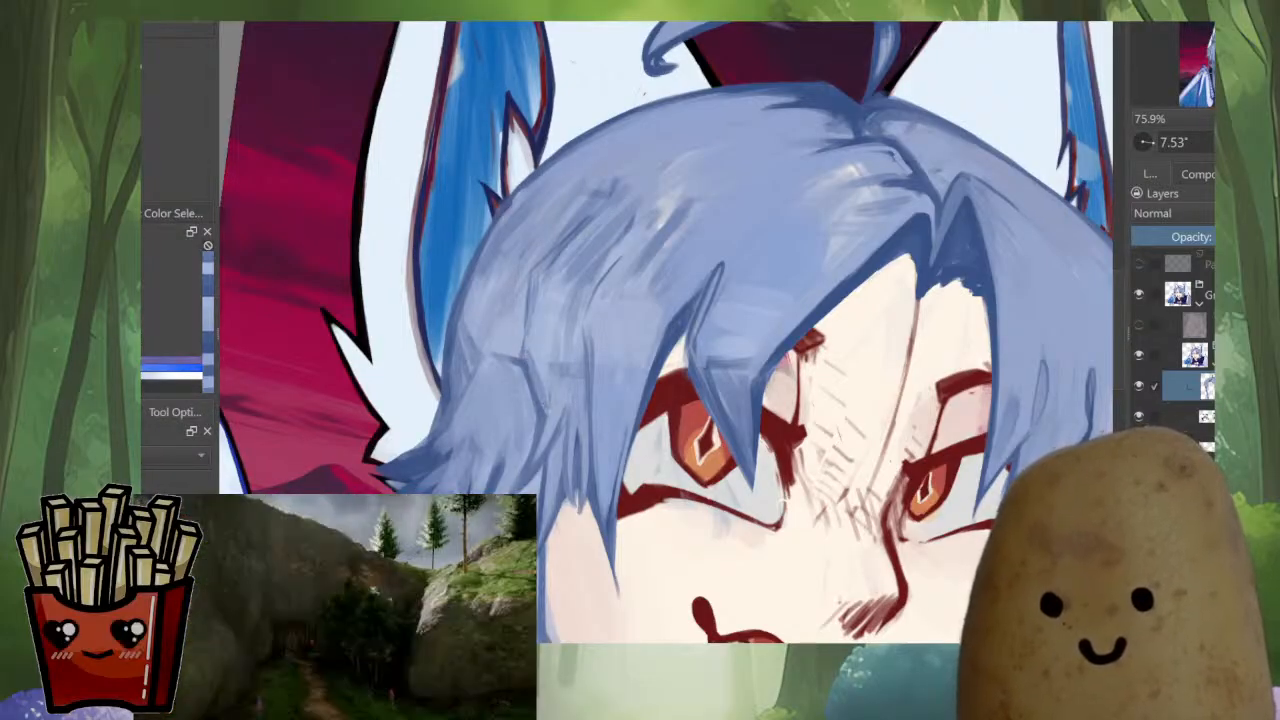
mouse_move(530, 368)
left_mouse_down()
mouse_move(522, 344)
mouse_move(542, 275)
left_mouse_up()
mouse_move(523, 332)
left_mouse_down()
mouse_move(550, 256)
mouse_move(610, 192)
left_mouse_up()
left_click(552, 272, "ctrl")
mouse_move(576, 244)
left_mouse_down()
mouse_move(630, 184)
mouse_move(478, 232)
mouse_move(612, 229)
left_mouse_up()
left_click(612, 229, "ctrl")
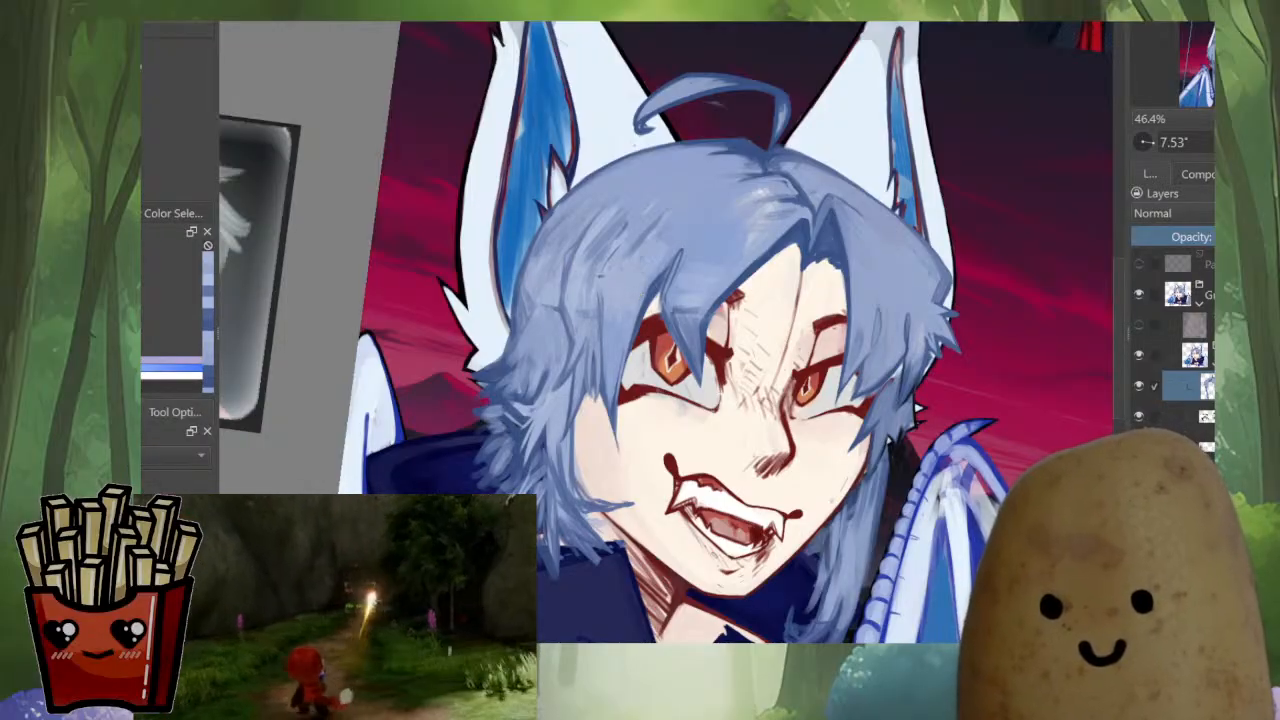
mouse_move(618, 230)
left_mouse_down()
mouse_move(582, 285)
mouse_move(586, 262)
mouse_move(556, 289)
left_mouse_up()
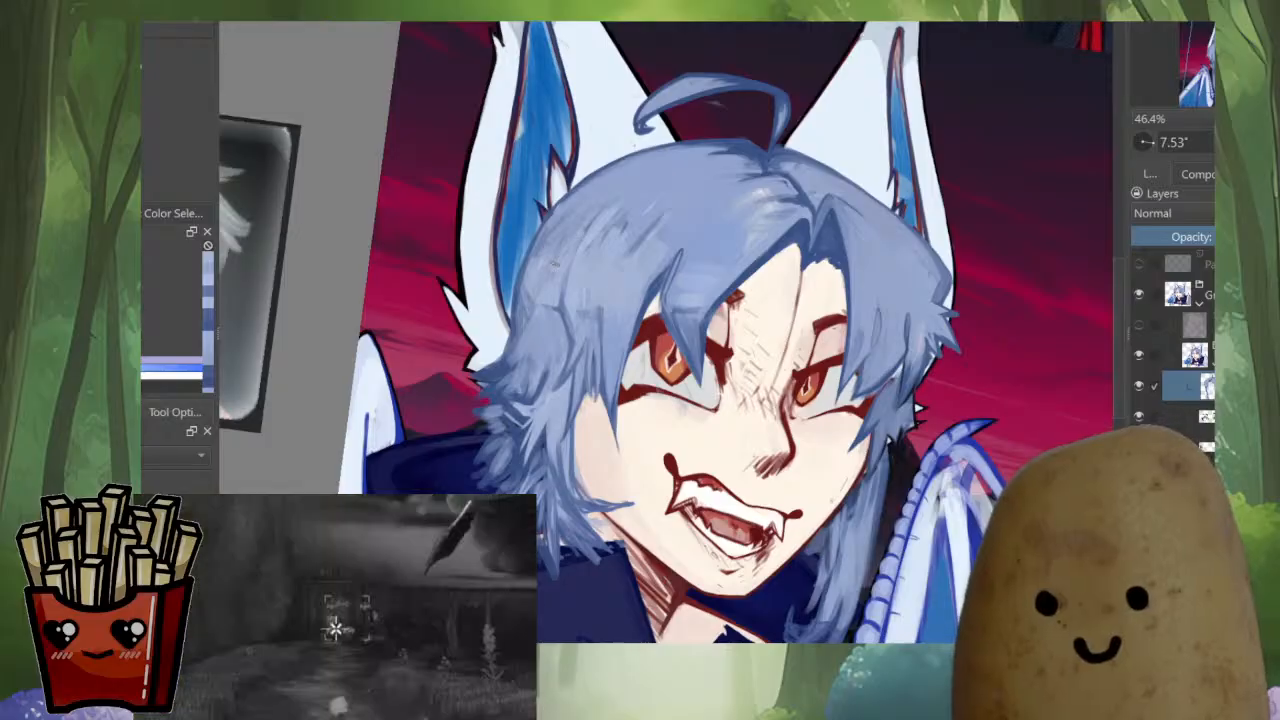
mouse_move(577, 227)
left_mouse_down()
mouse_move(548, 275)
mouse_move(538, 254)
left_mouse_up()
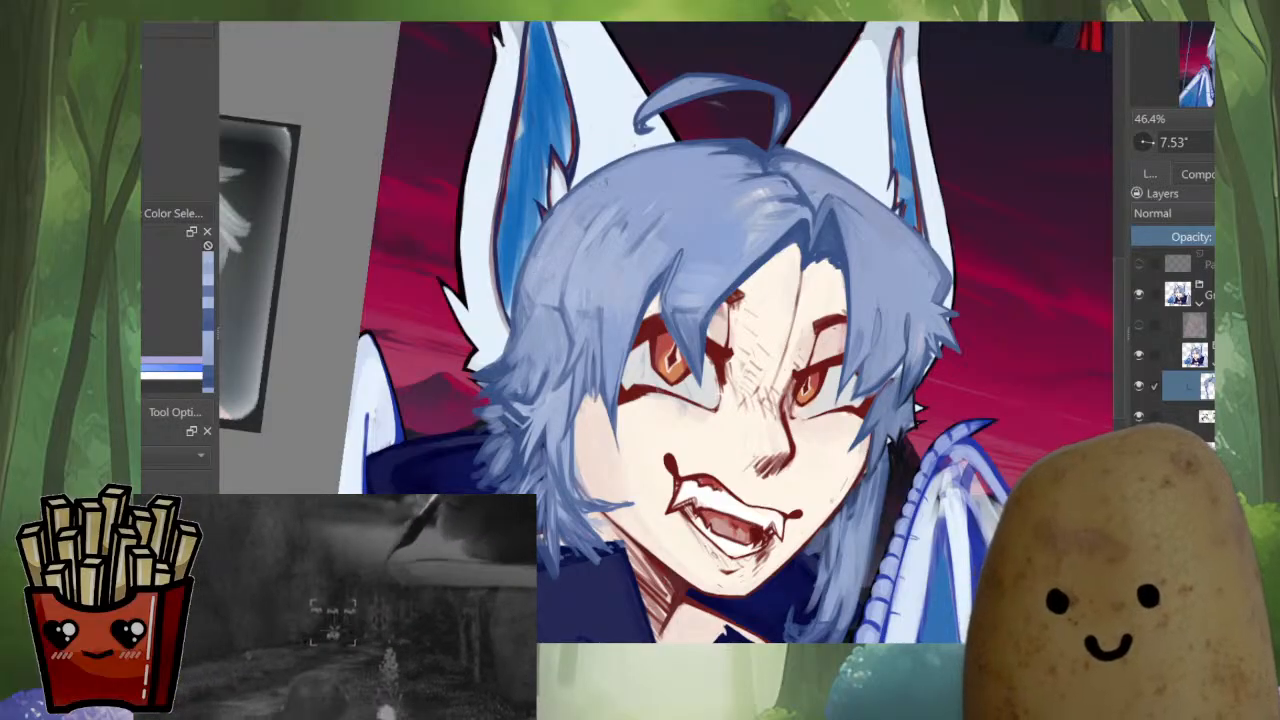
Compare the whole portrait in mirrored, tilted and upright views alongside the reference images
key("m")
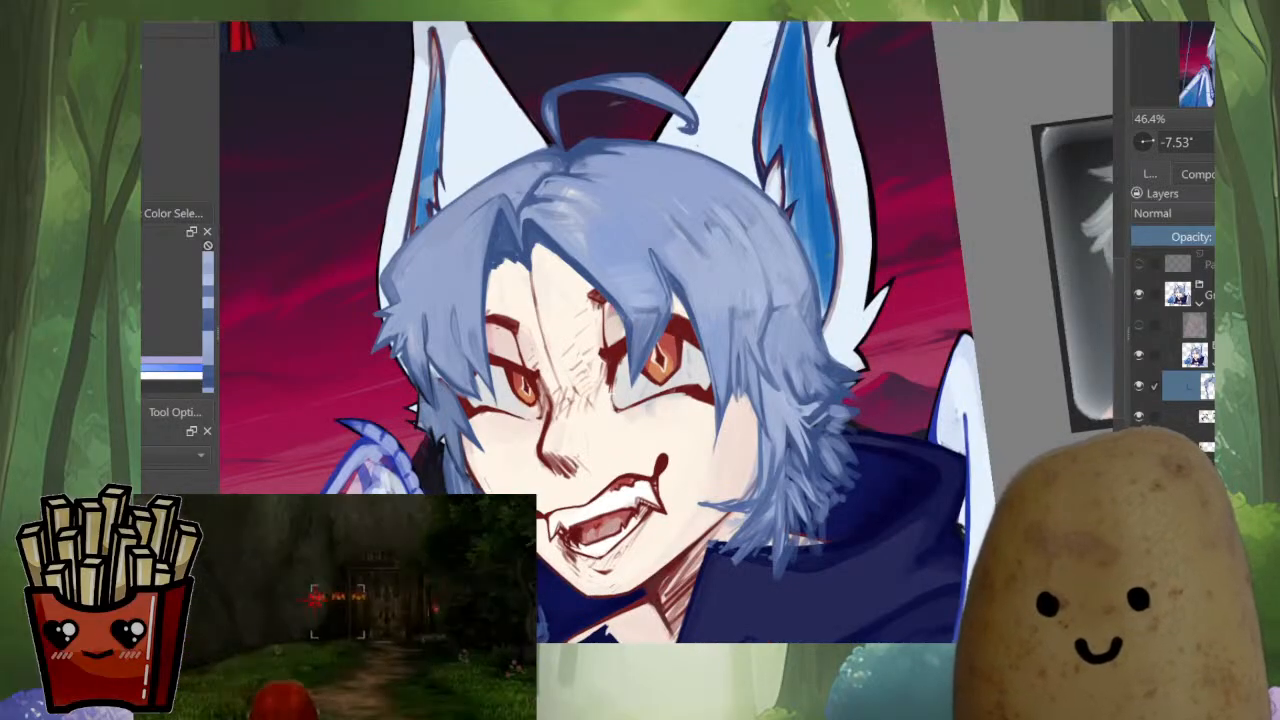
left_click_drag(560, 180, 628, 148)
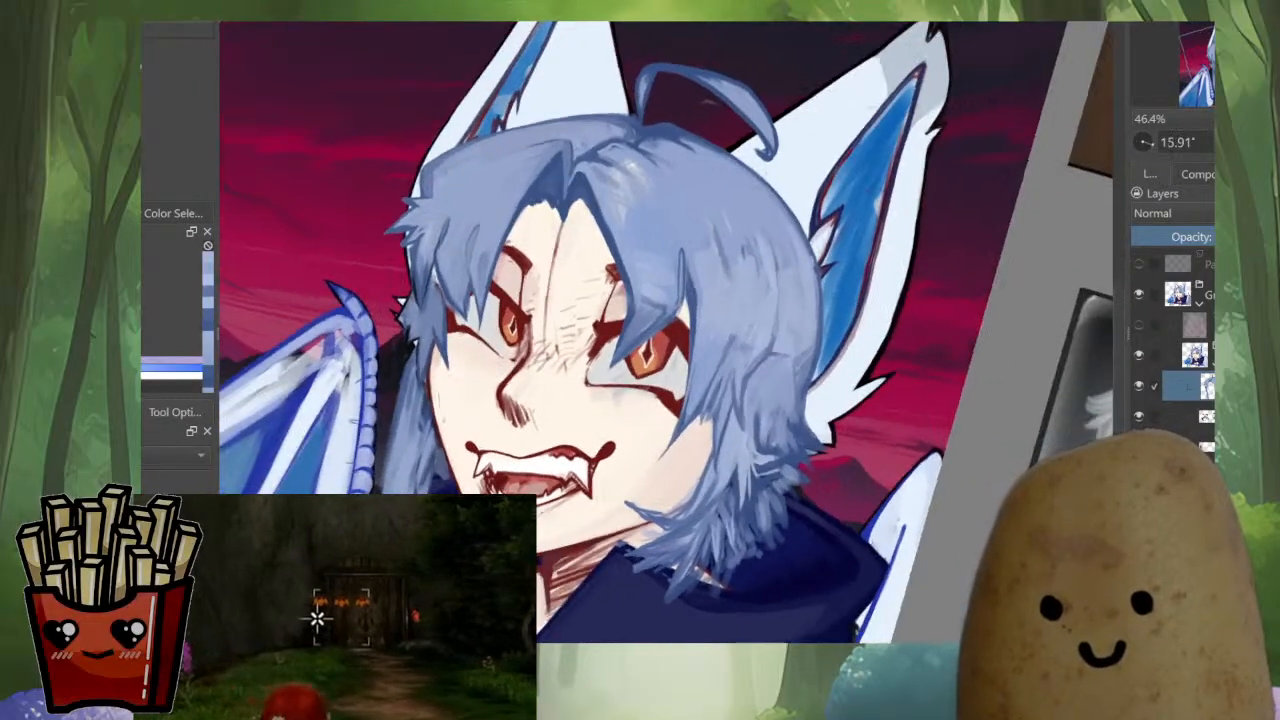
key("m")
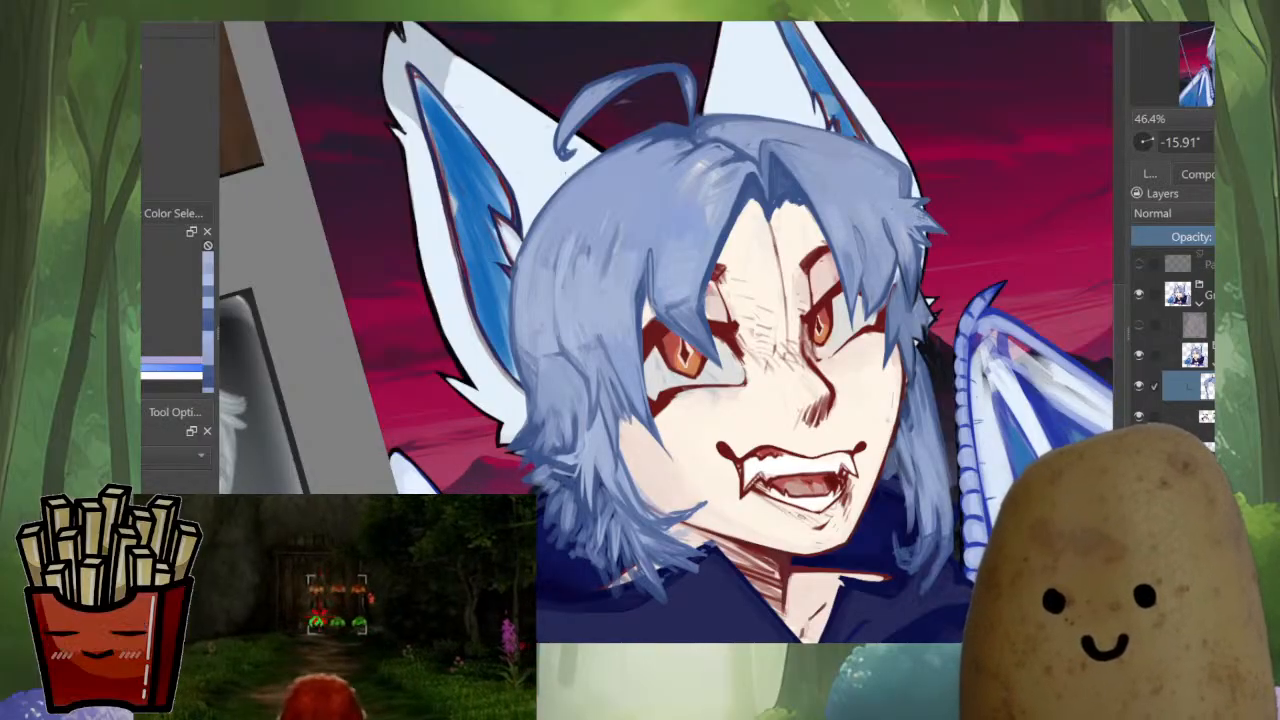
scroll(911, 251, "down", 3)
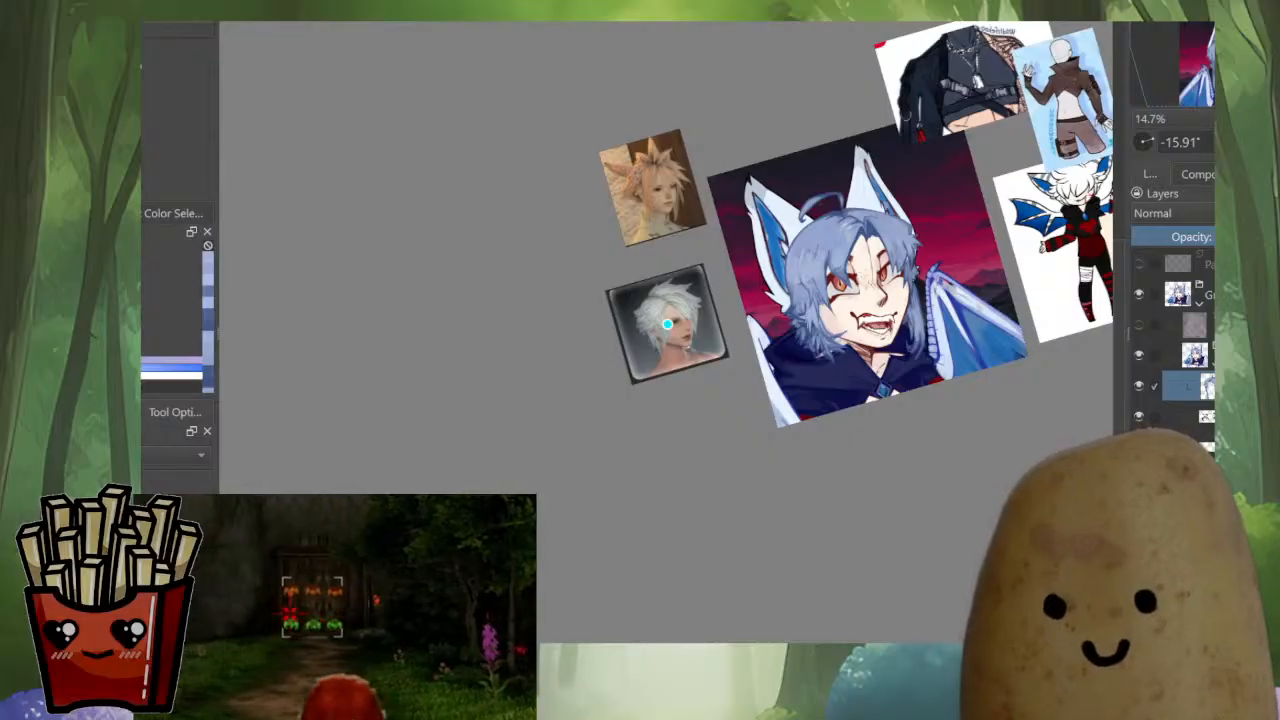
key("m")
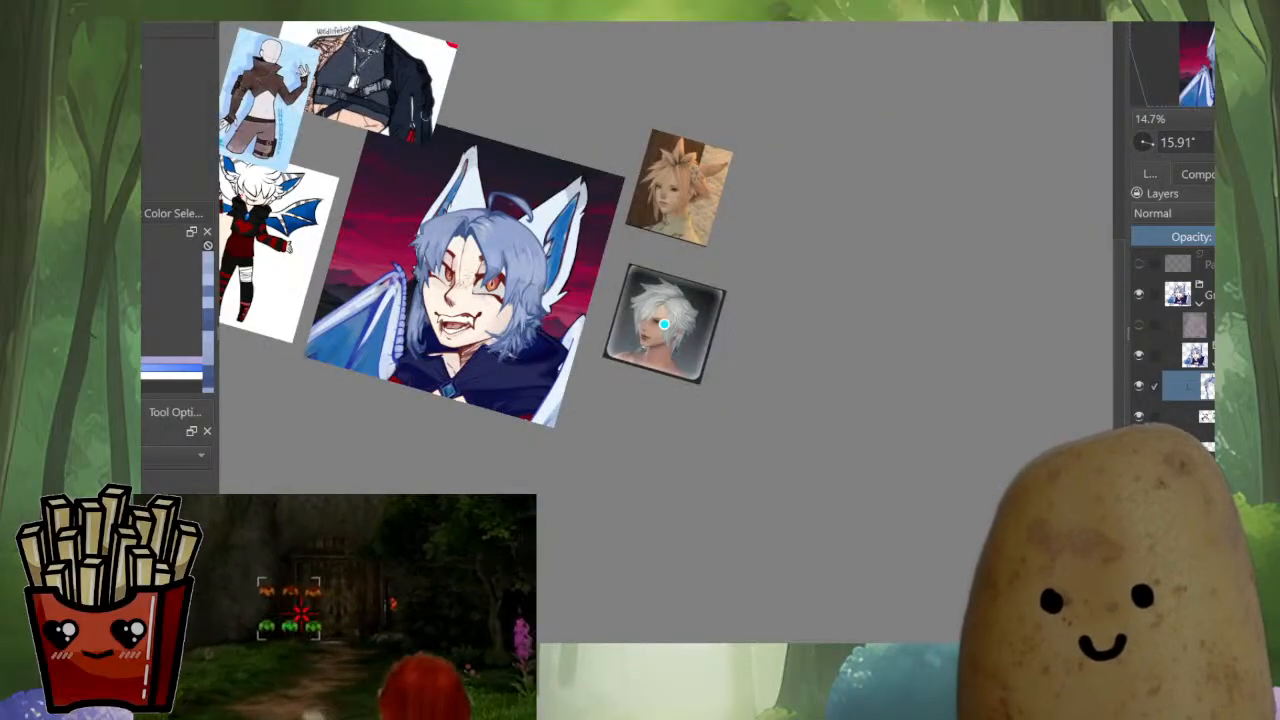
key("5")
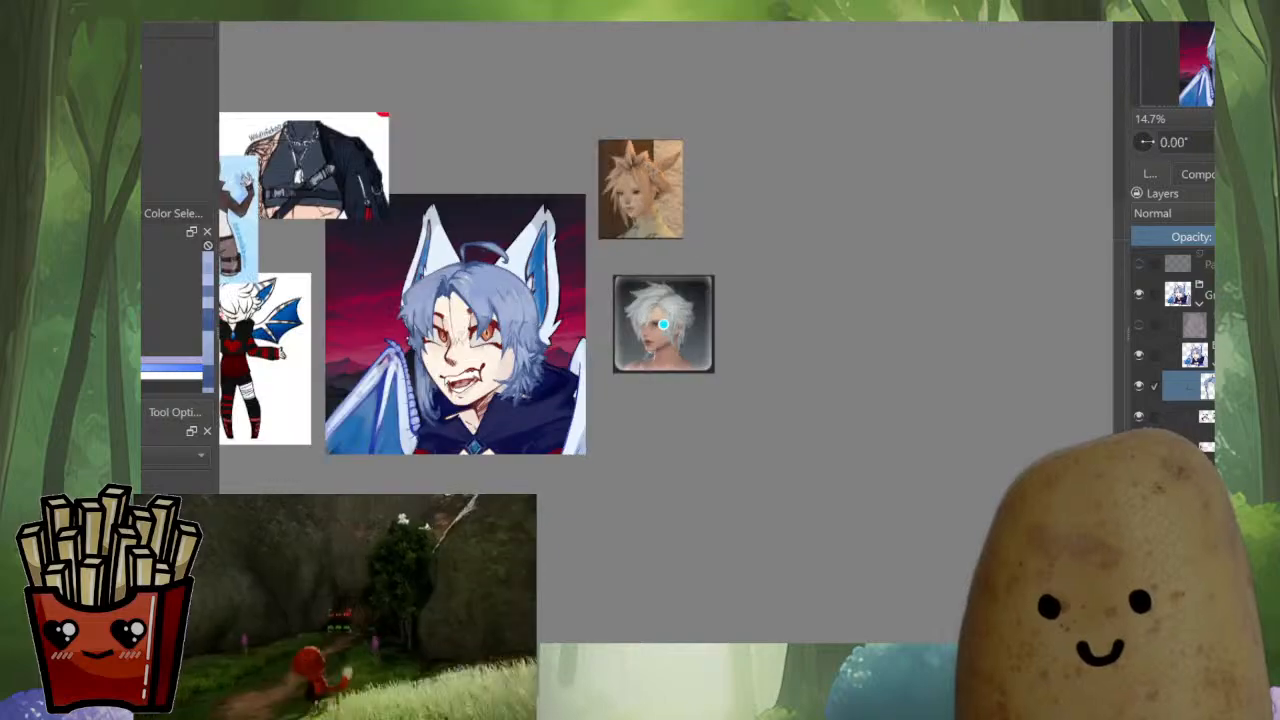
left_click_drag(663, 324, 1051, 284)
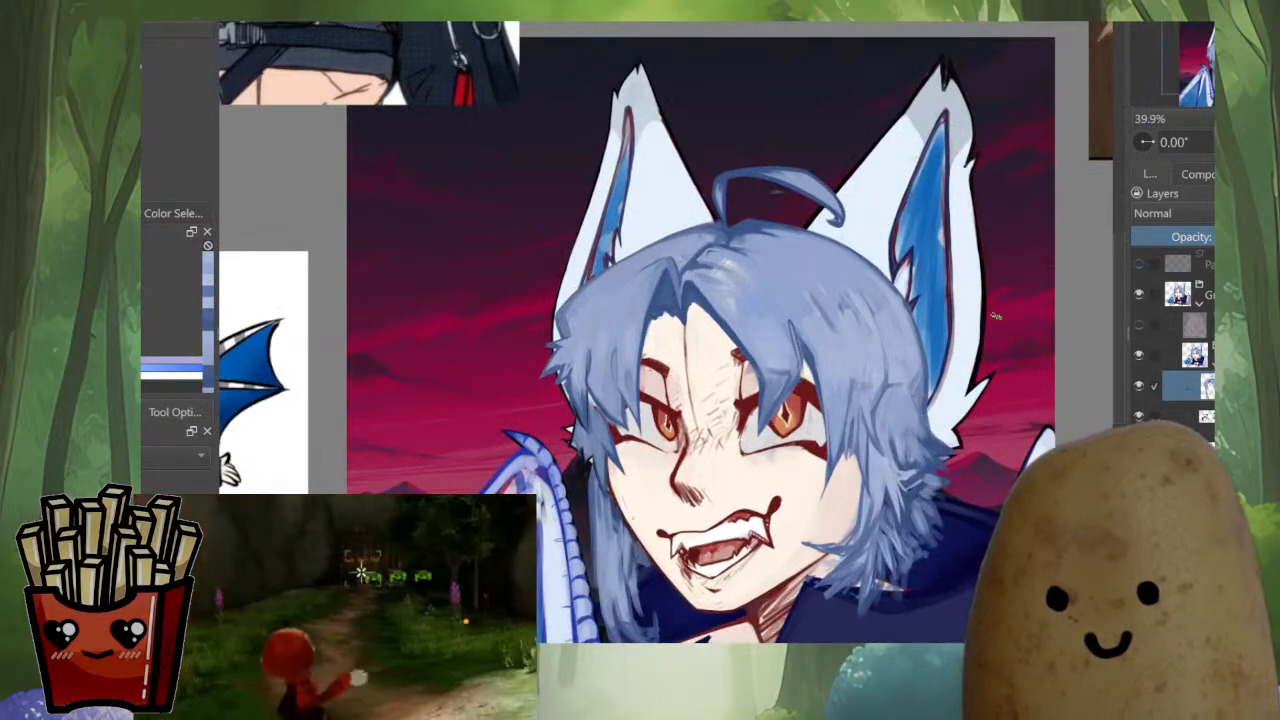
left_click_drag(948, 396, 950, 437)
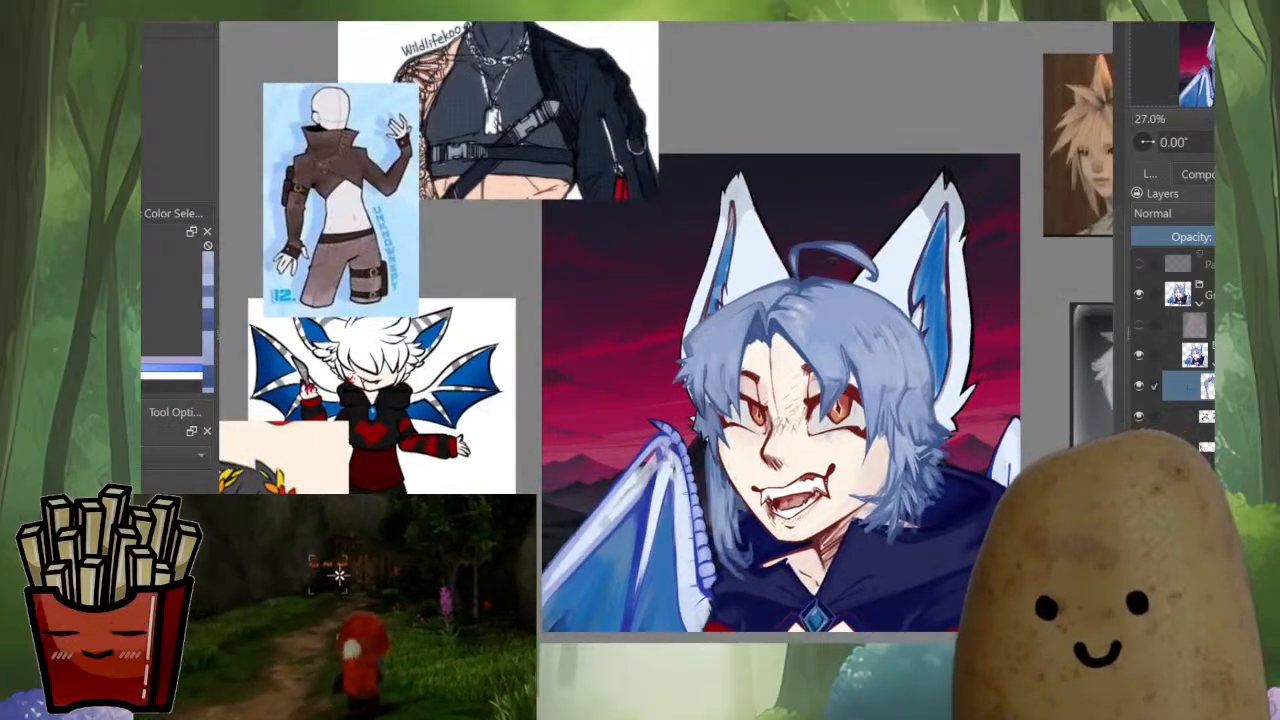
left_click_drag(950, 437, 905, 382)
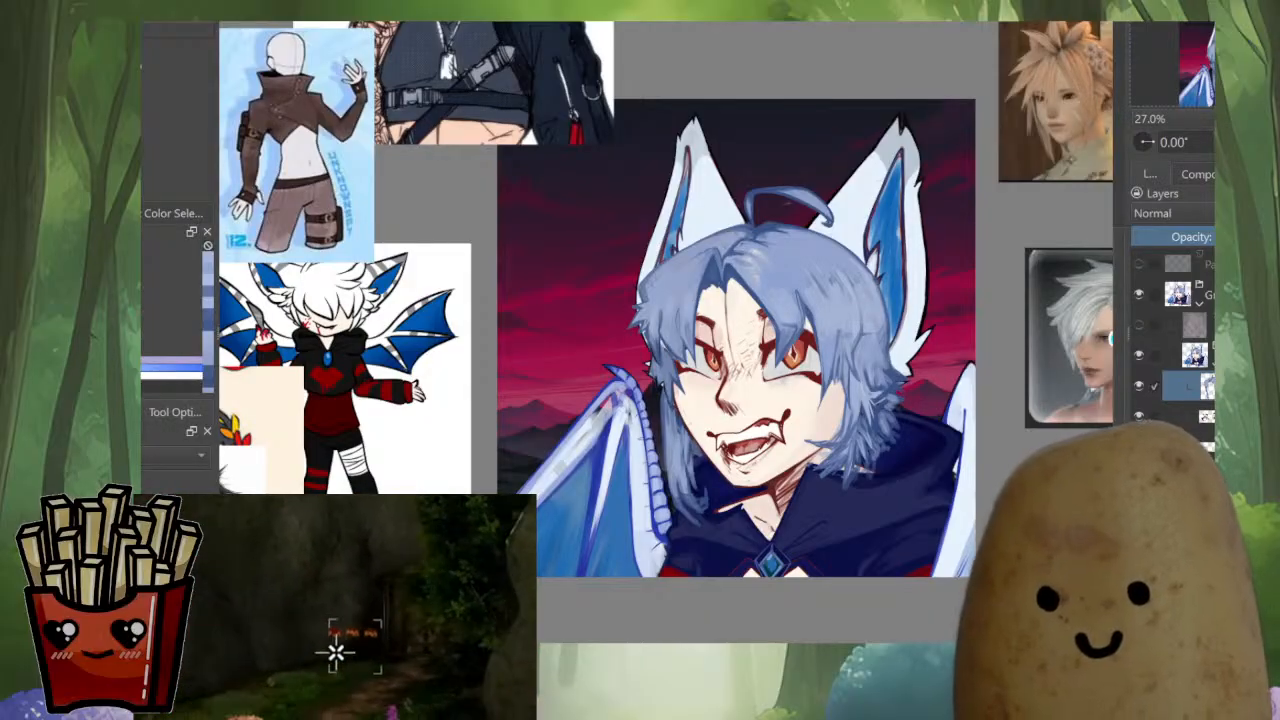
Examine the face and the far-side hair up close and zoomed out, comparing them with the white-haired reference portrait
scroll(901, 413, "up", 5)
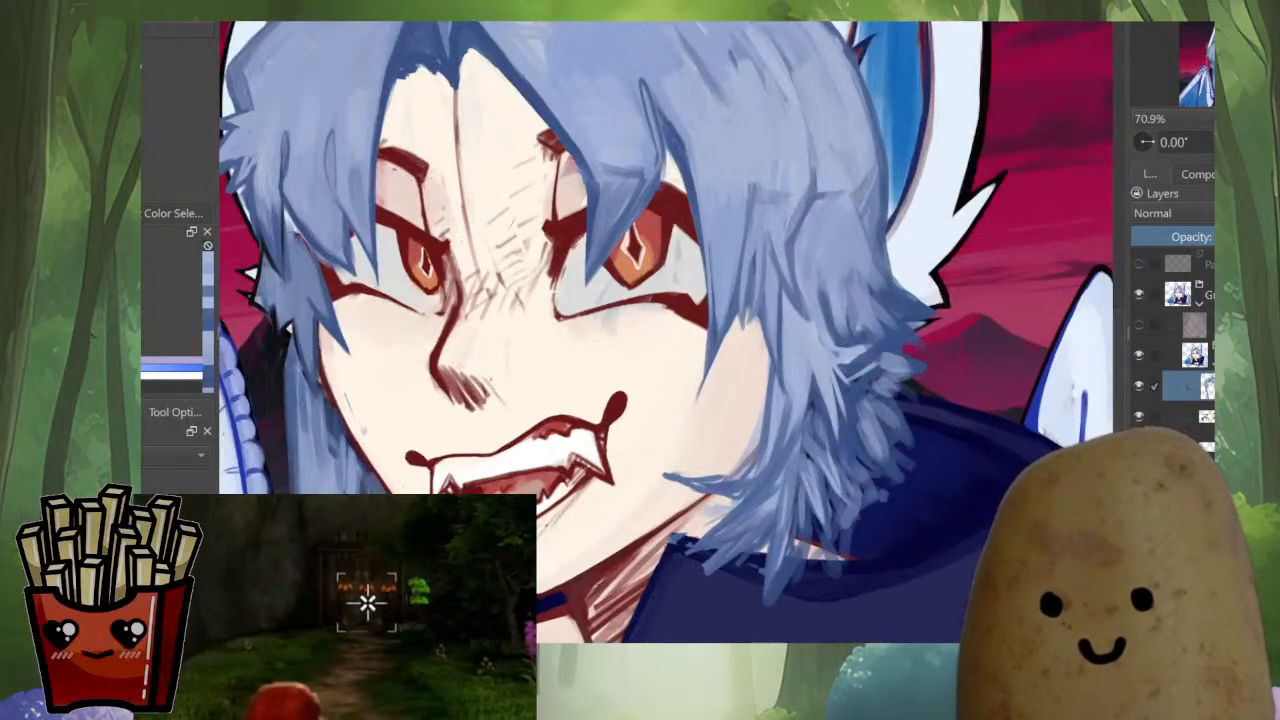
left_click_drag(557, 296, 650, 337)
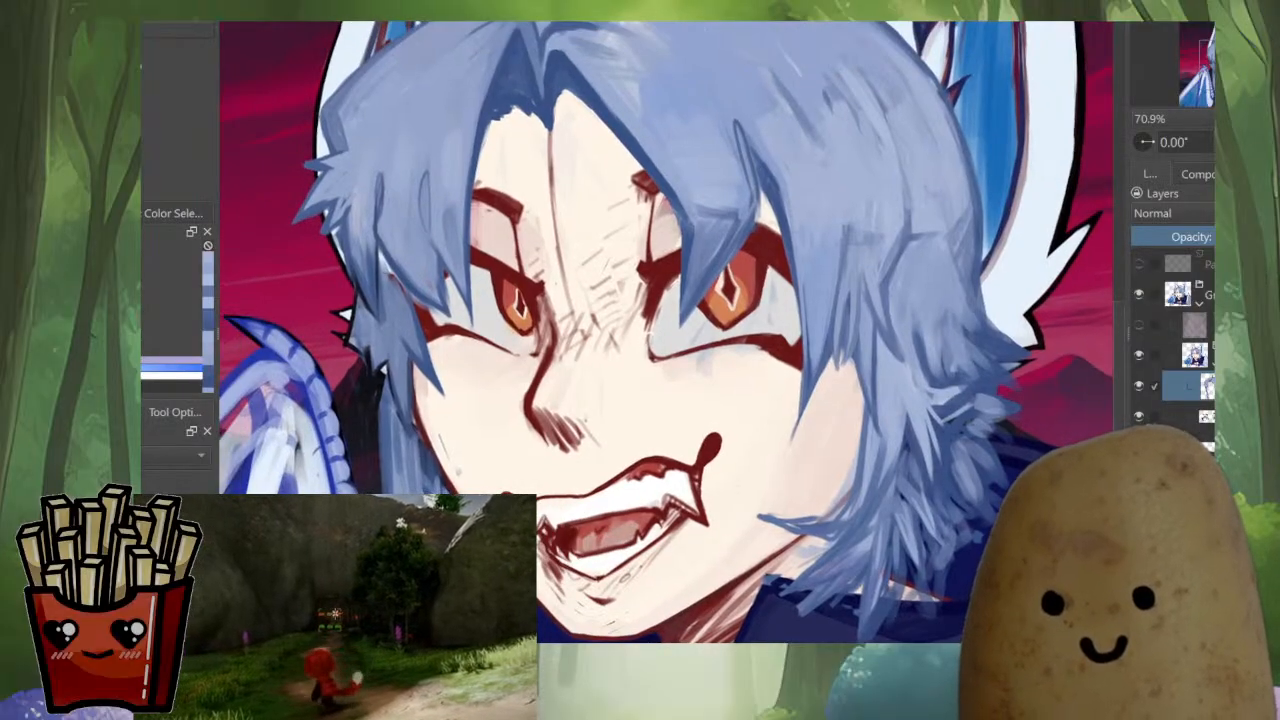
left_click_drag(650, 337, 716, 275)
left_click(493, 282, "ctrl")
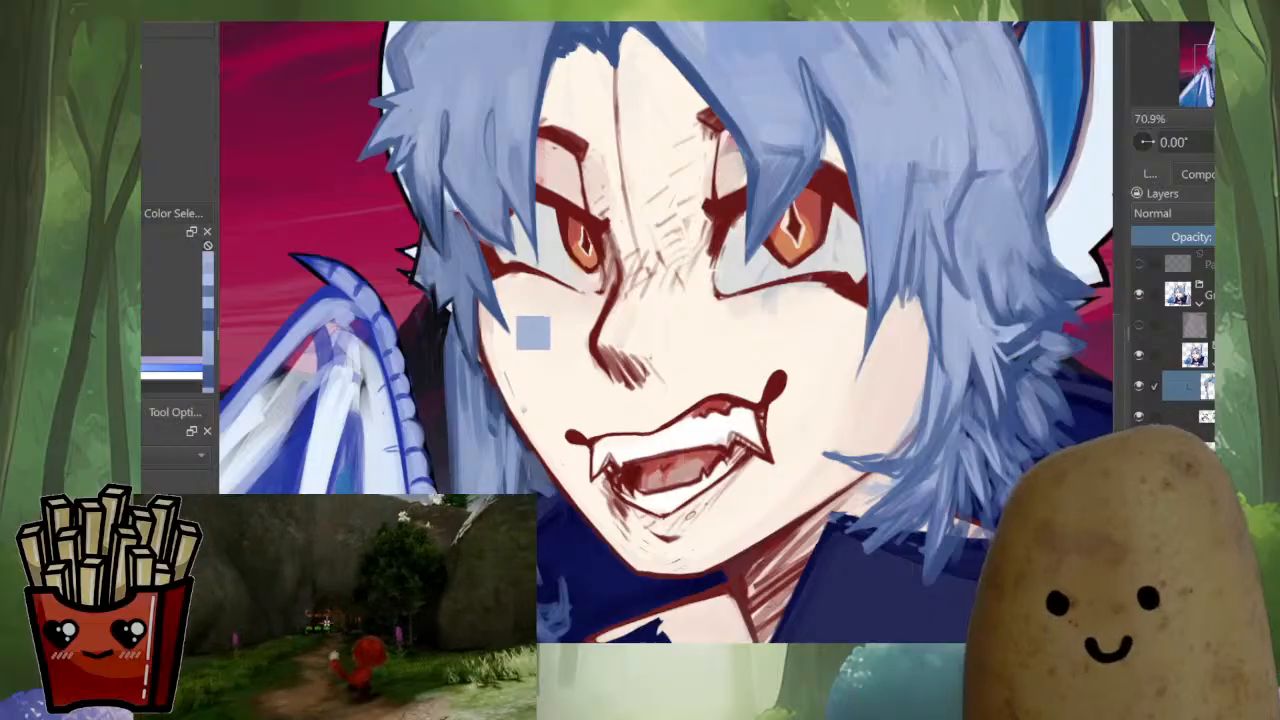
scroll(532, 320, "up", 3)
scroll(532, 320, "down", 6)
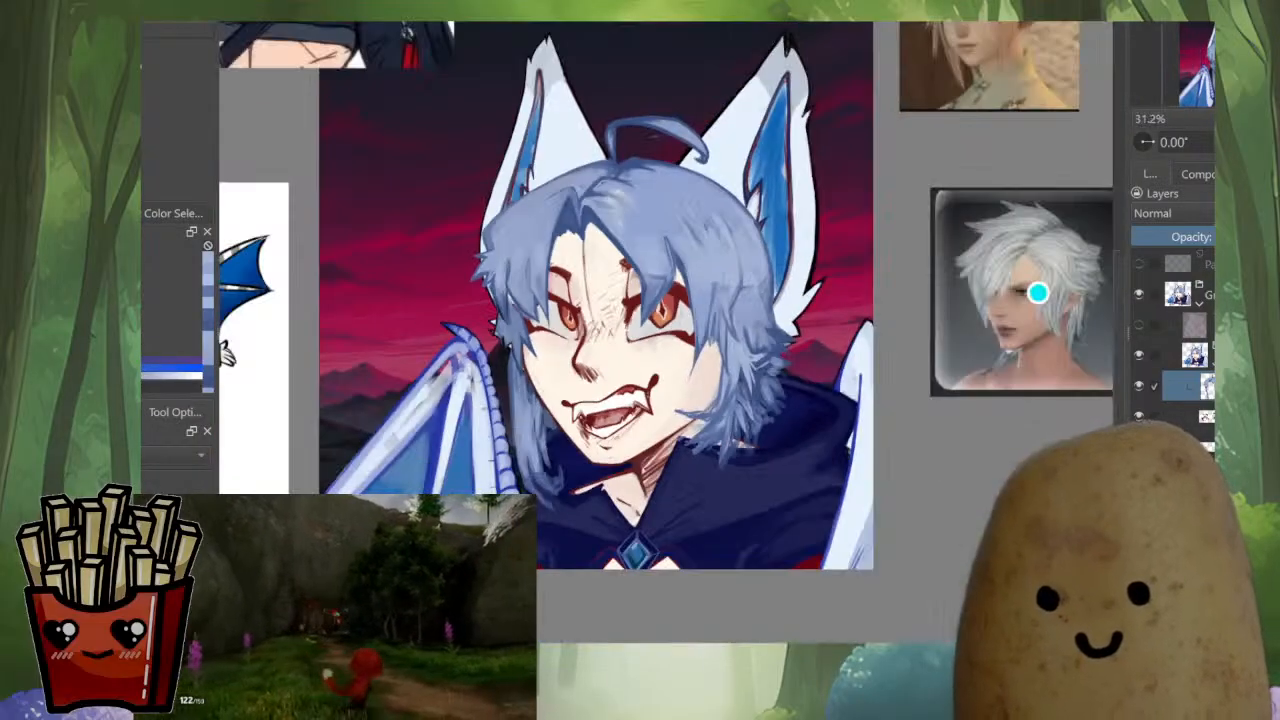
scroll(524, 400, "up", 3)
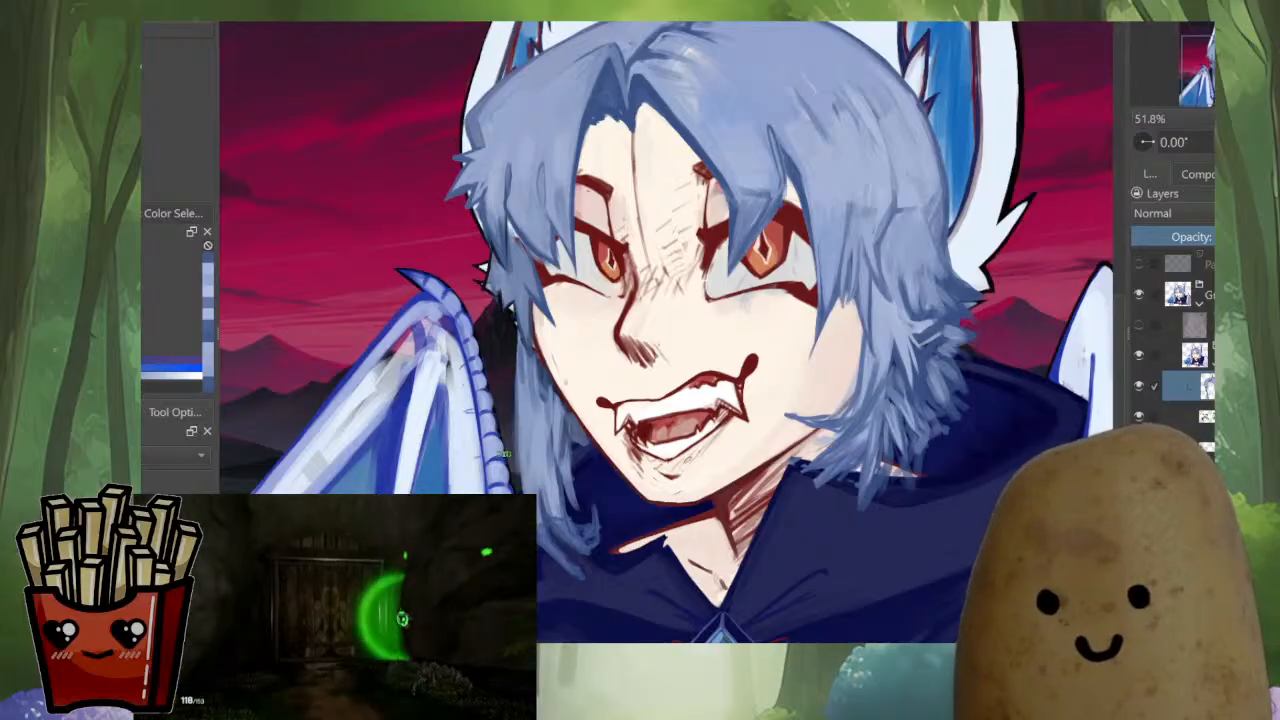
scroll(508, 328, "down", 5)
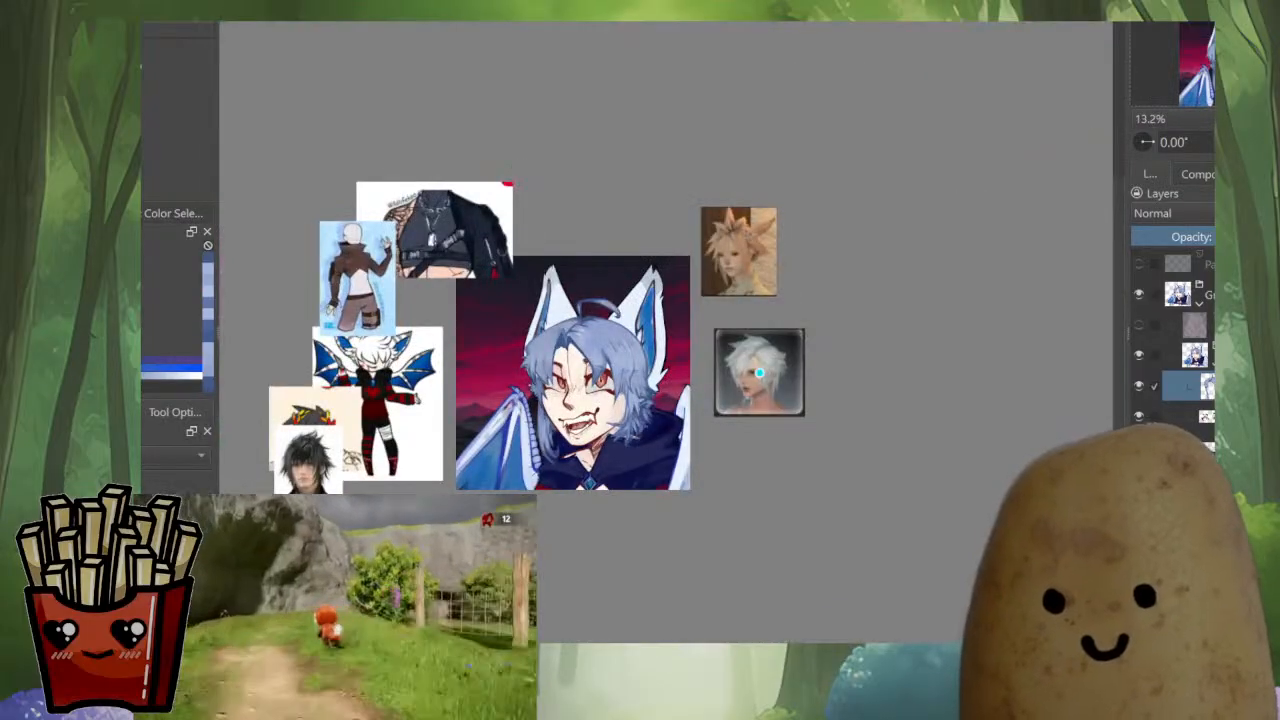
scroll(759, 373, "up", 3)
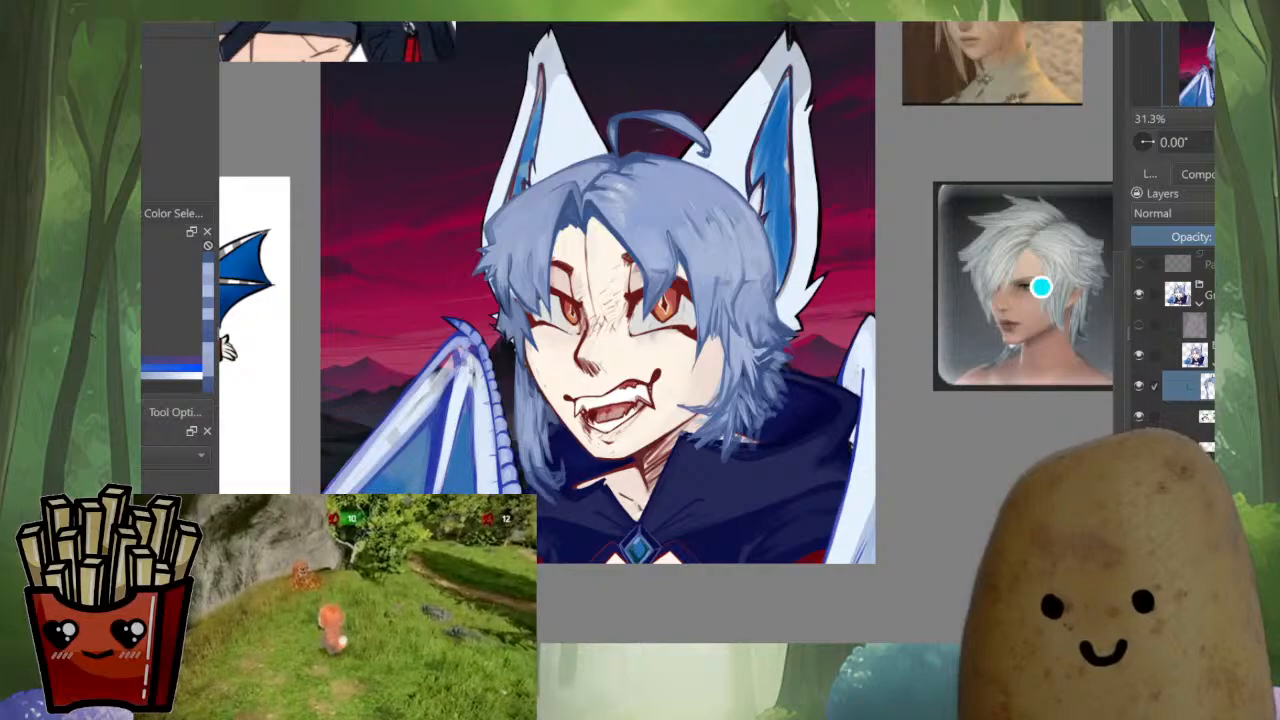
scroll(520, 360, "up", 4)
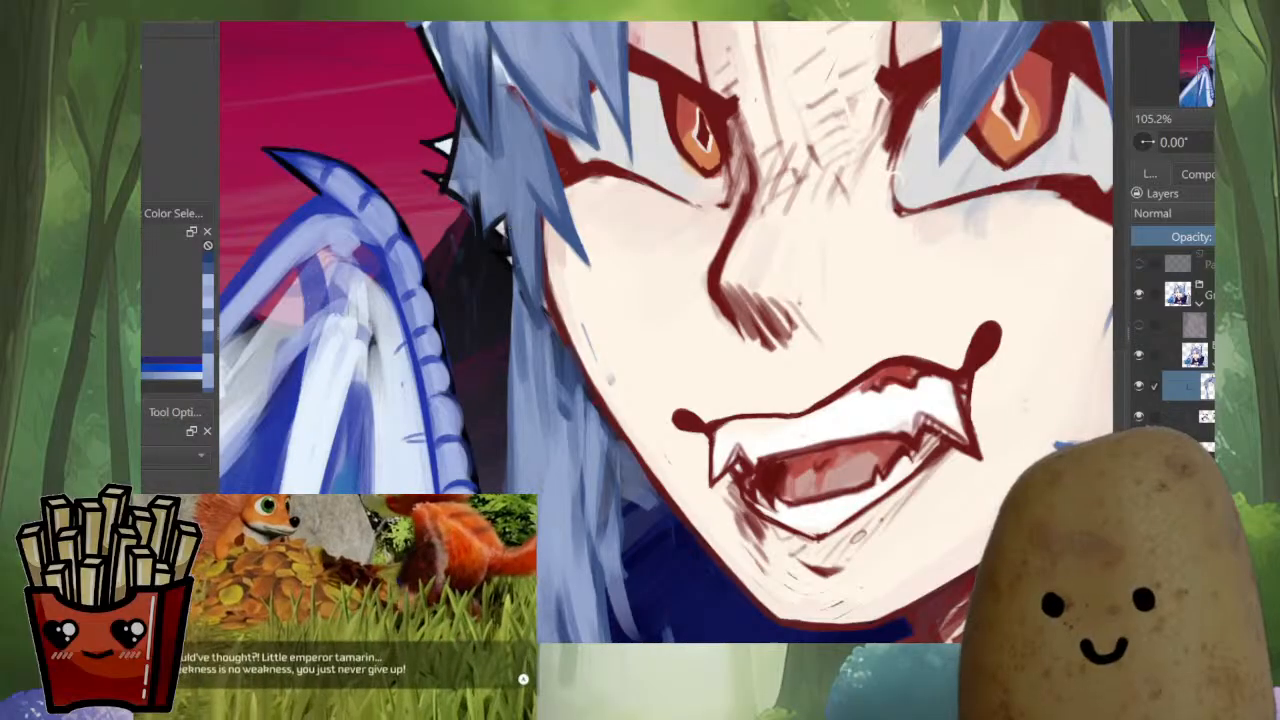
scroll(857, 536, "down", 4)
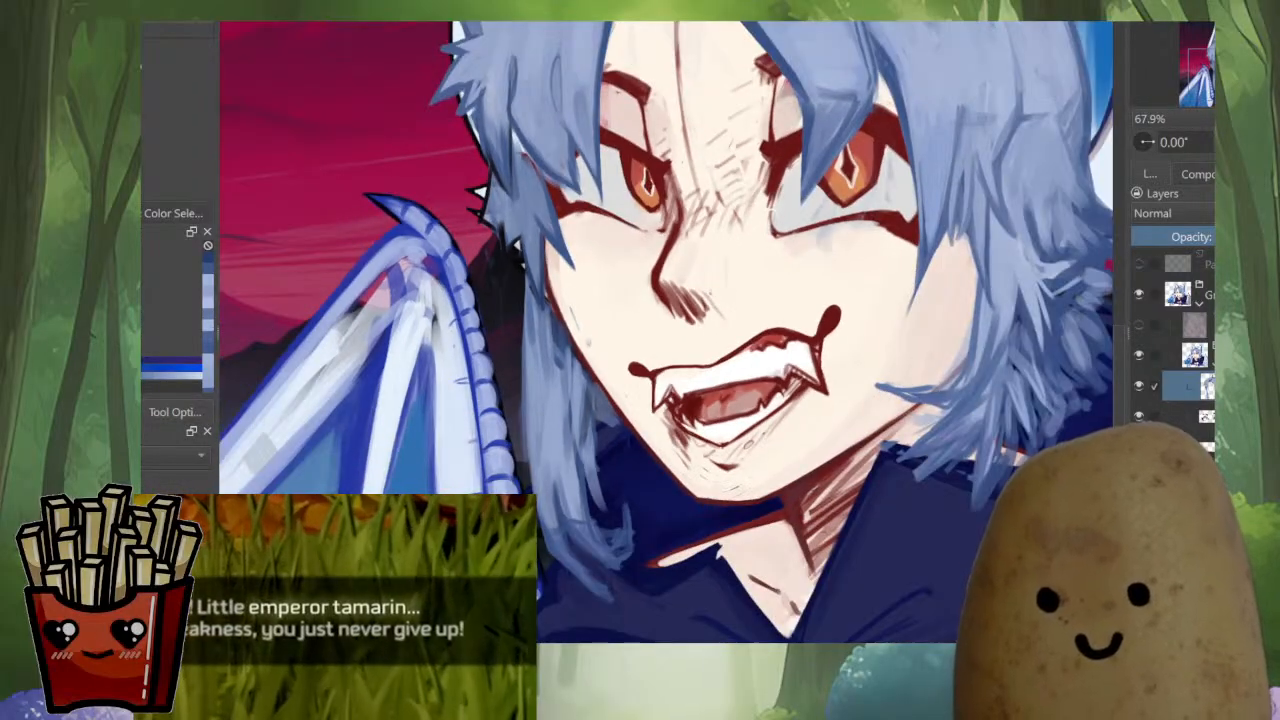
scroll(800, 460, "up", 1)
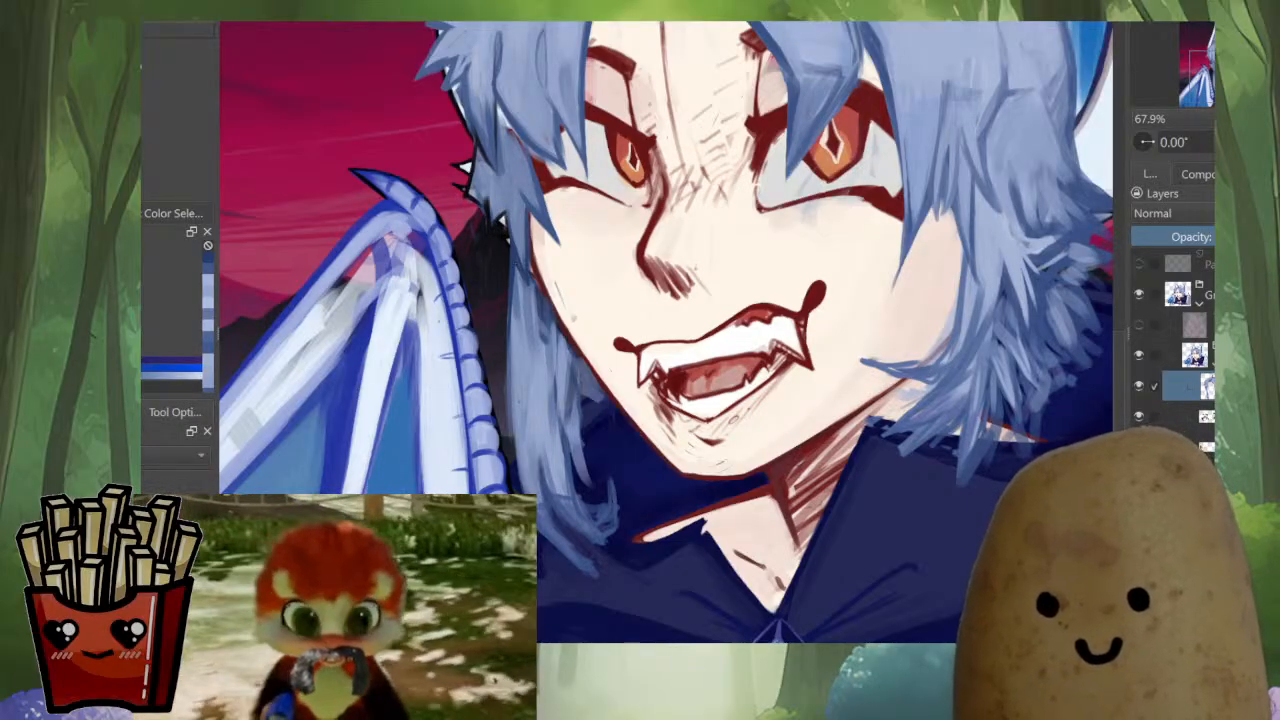
Paint long downward strokes along the outer edge and strands of the far-side lock between the face and the wing
scroll(640, 360, "up", 1)
left_click_drag(640, 360, 726, 297)
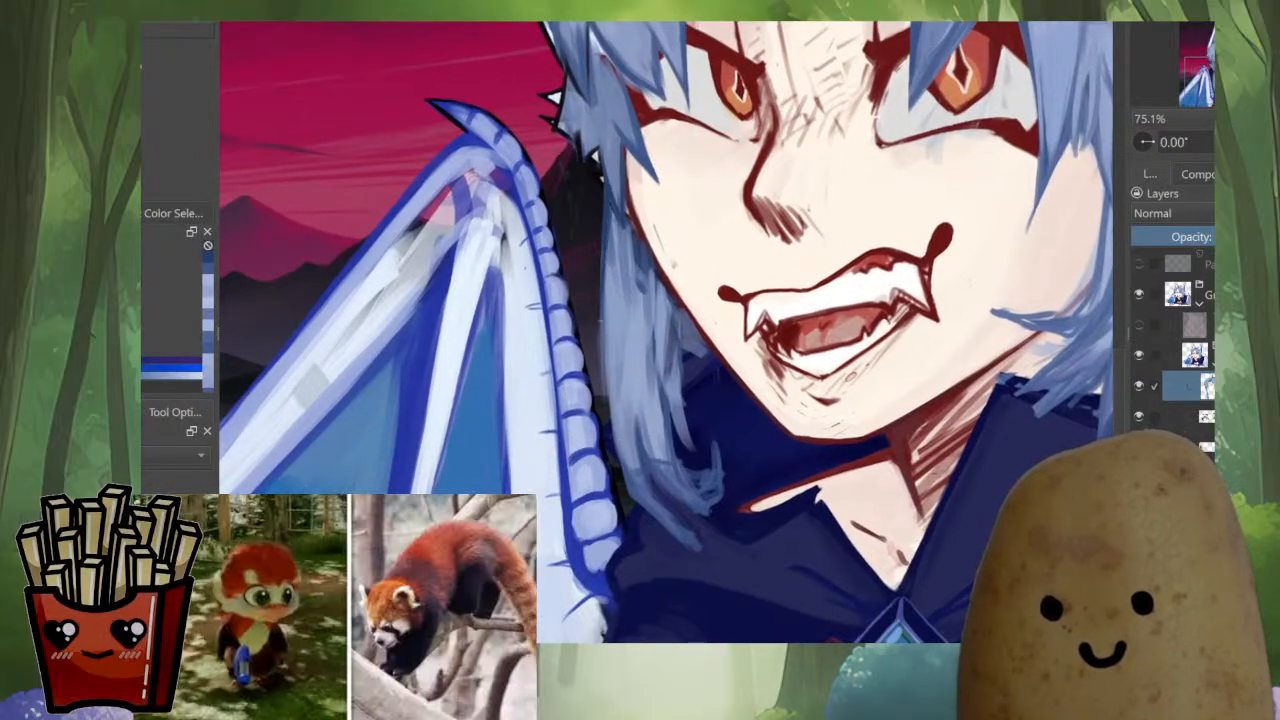
left_click_drag(603, 279, 603, 391)
mouse_move(606, 289)
left_mouse_down()
mouse_move(609, 429)
mouse_move(651, 507)
left_mouse_up()
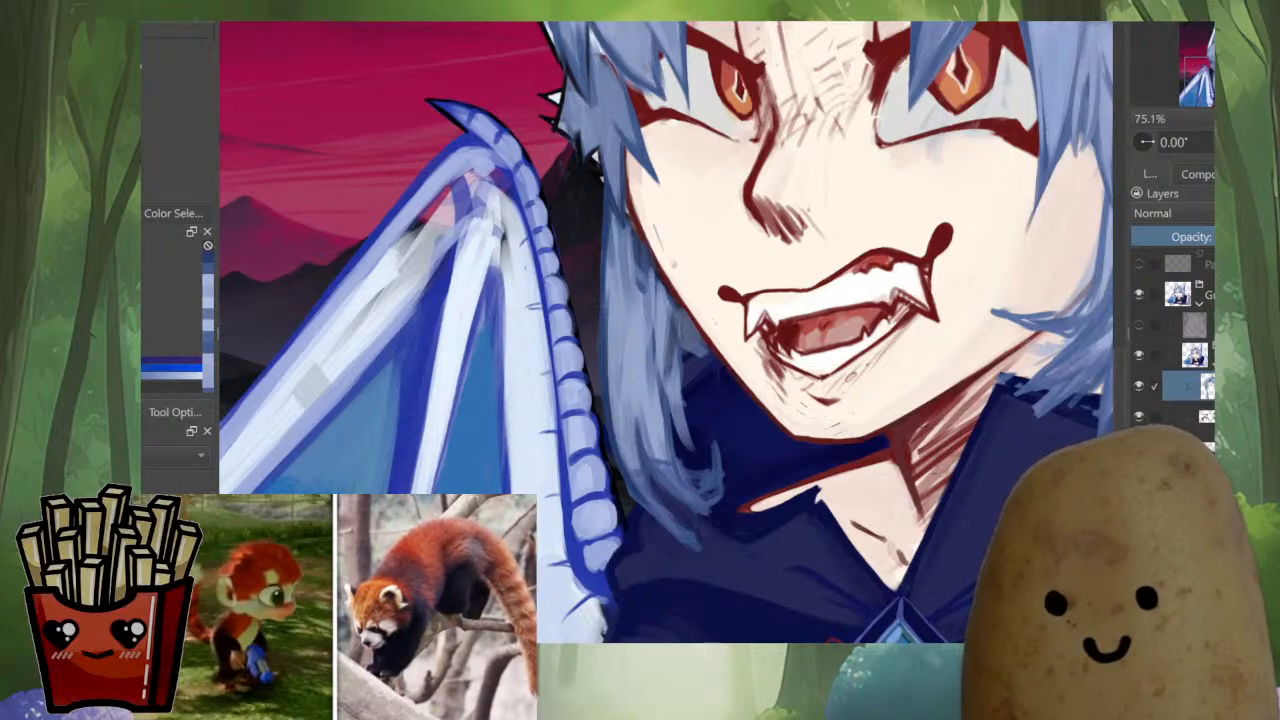
mouse_move(605, 320)
left_mouse_down()
mouse_move(632, 480)
mouse_move(676, 527)
left_mouse_up()
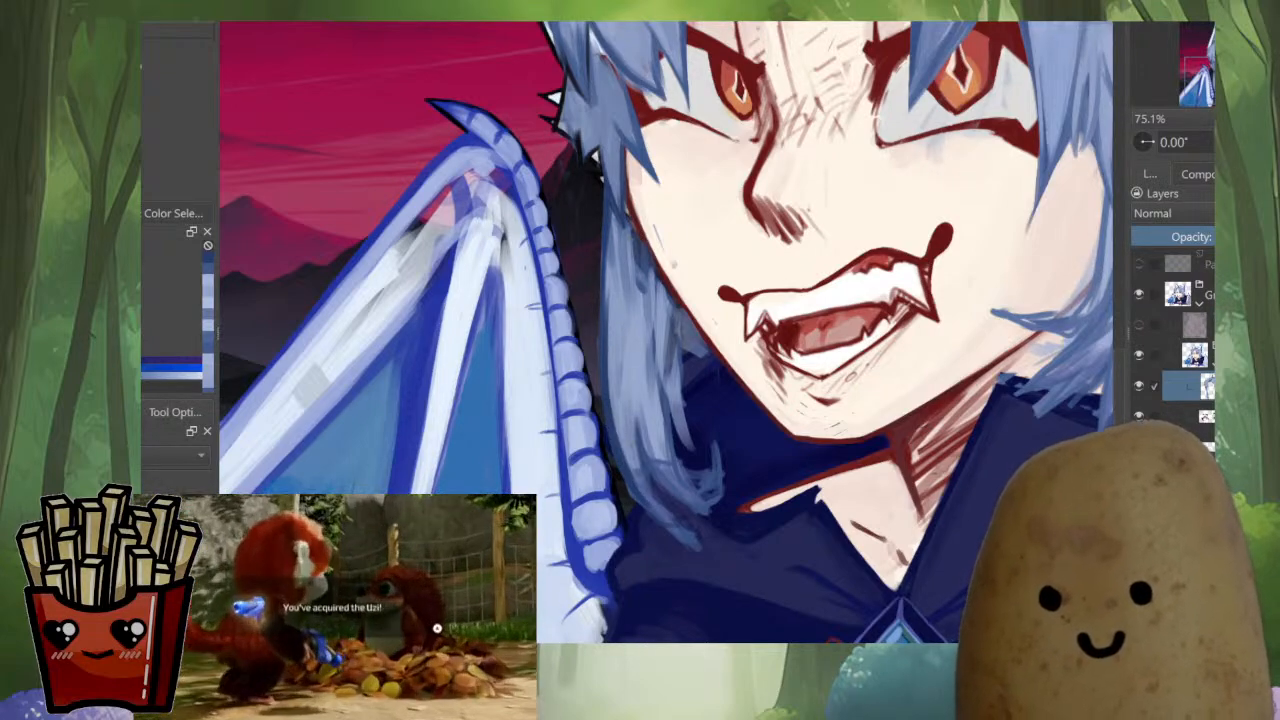
Mirror the canvas and shorten the pointed lower tip of the long far-side lock over the dark-blue collar
key("m")
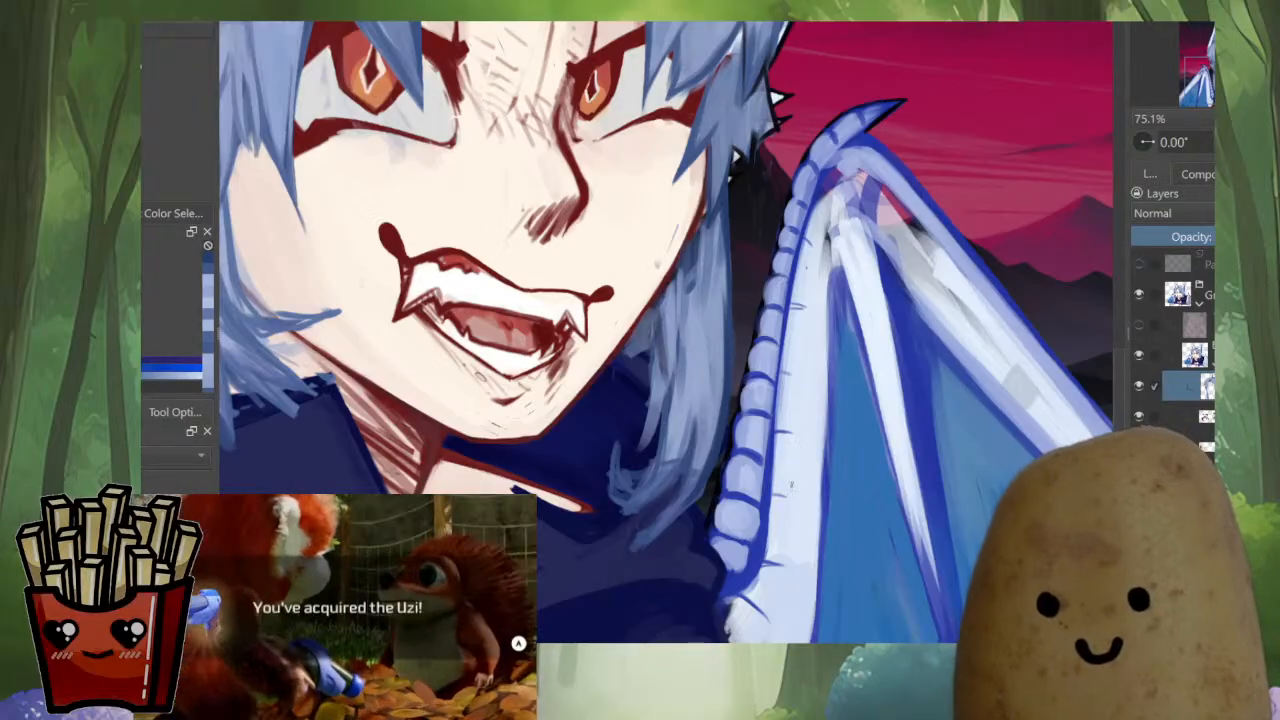
left_click_drag(640, 330, 723, 346)
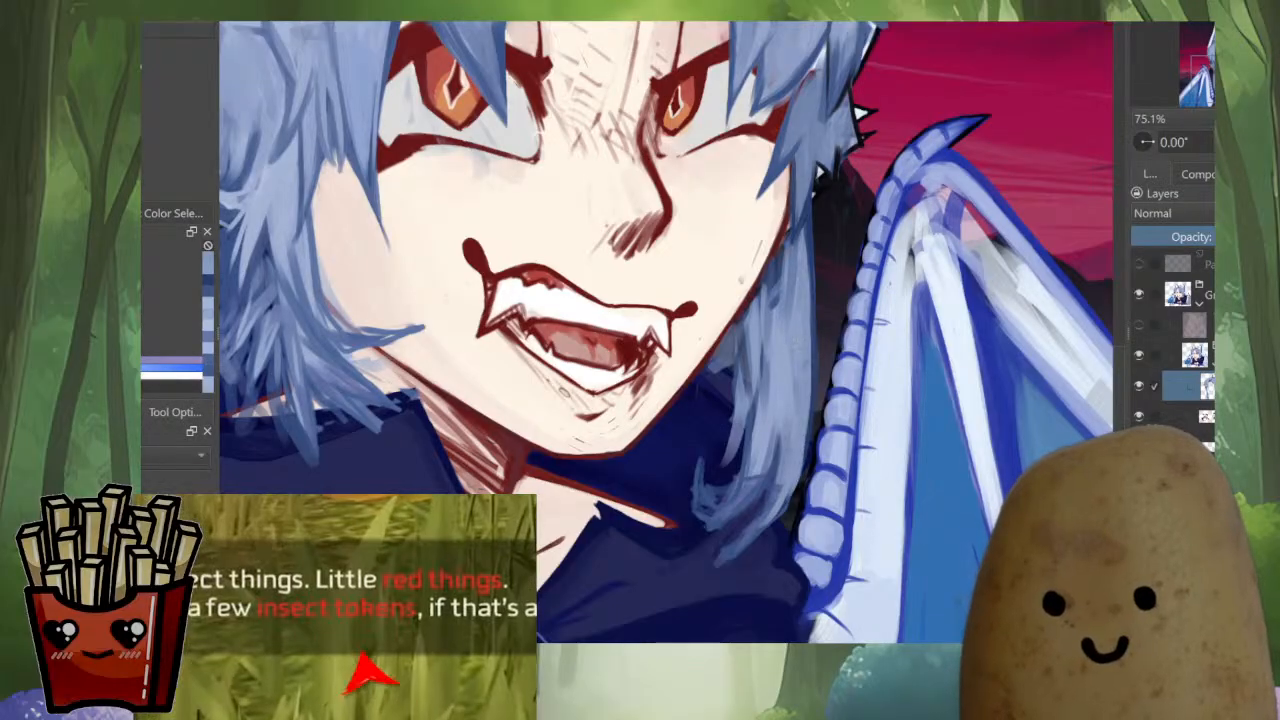
mouse_move(805, 413)
left_mouse_down()
mouse_move(798, 493)
mouse_move(742, 545)
left_mouse_up()
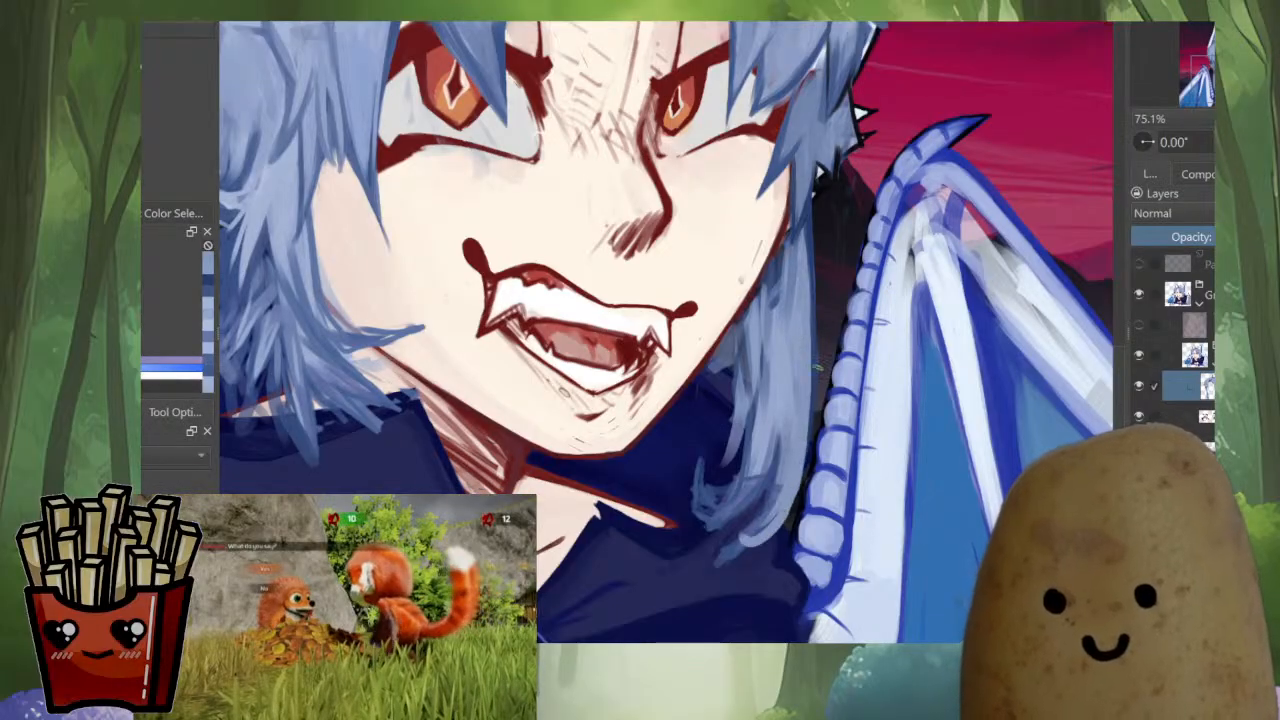
left_click(738, 543, "ctrl")
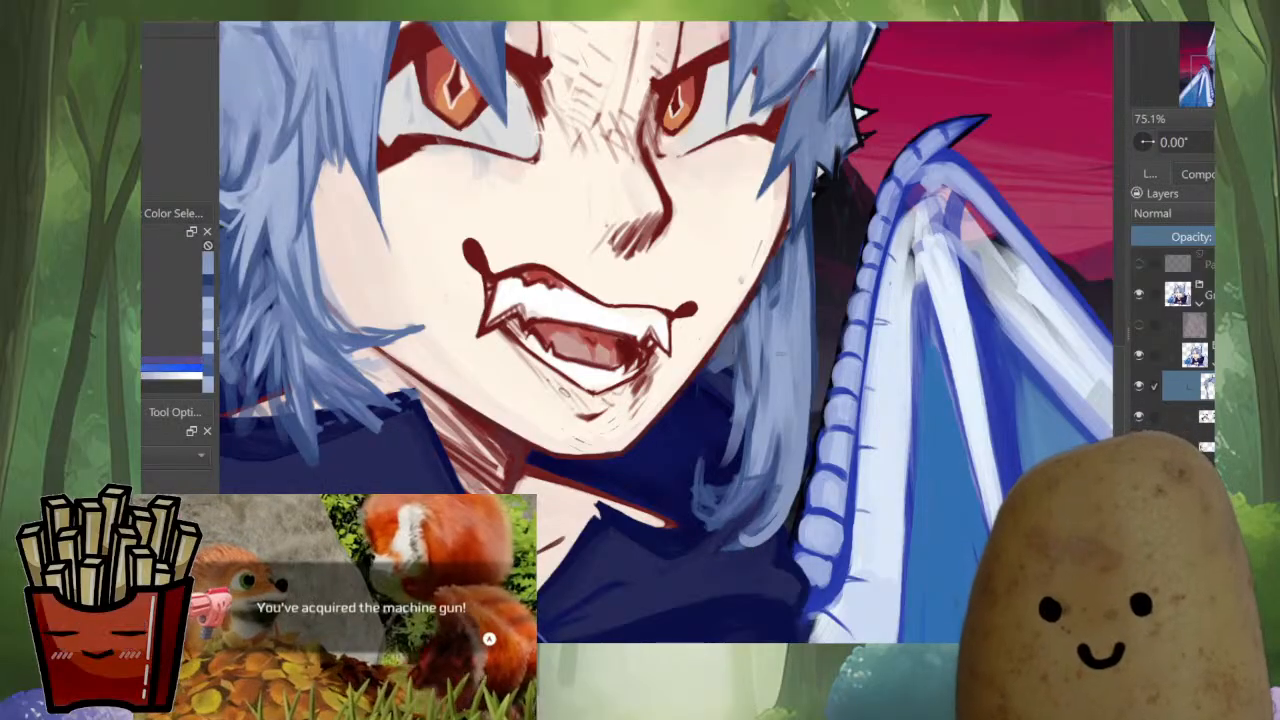
Add lighter and darker blue strands down the long far-side lock and fill in its curled lower end
mouse_move(780, 345)
left_mouse_down()
mouse_move(782, 333)
mouse_move(775, 518)
left_mouse_up()
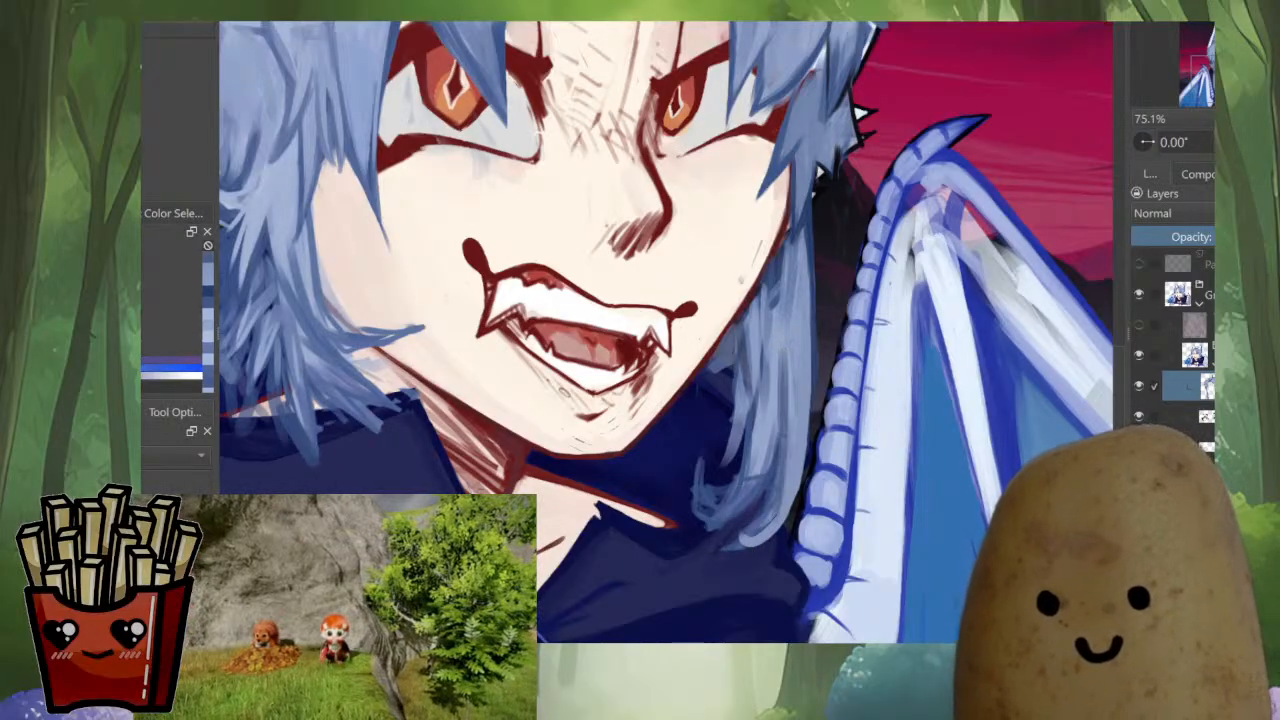
left_click(784, 256, "ctrl")
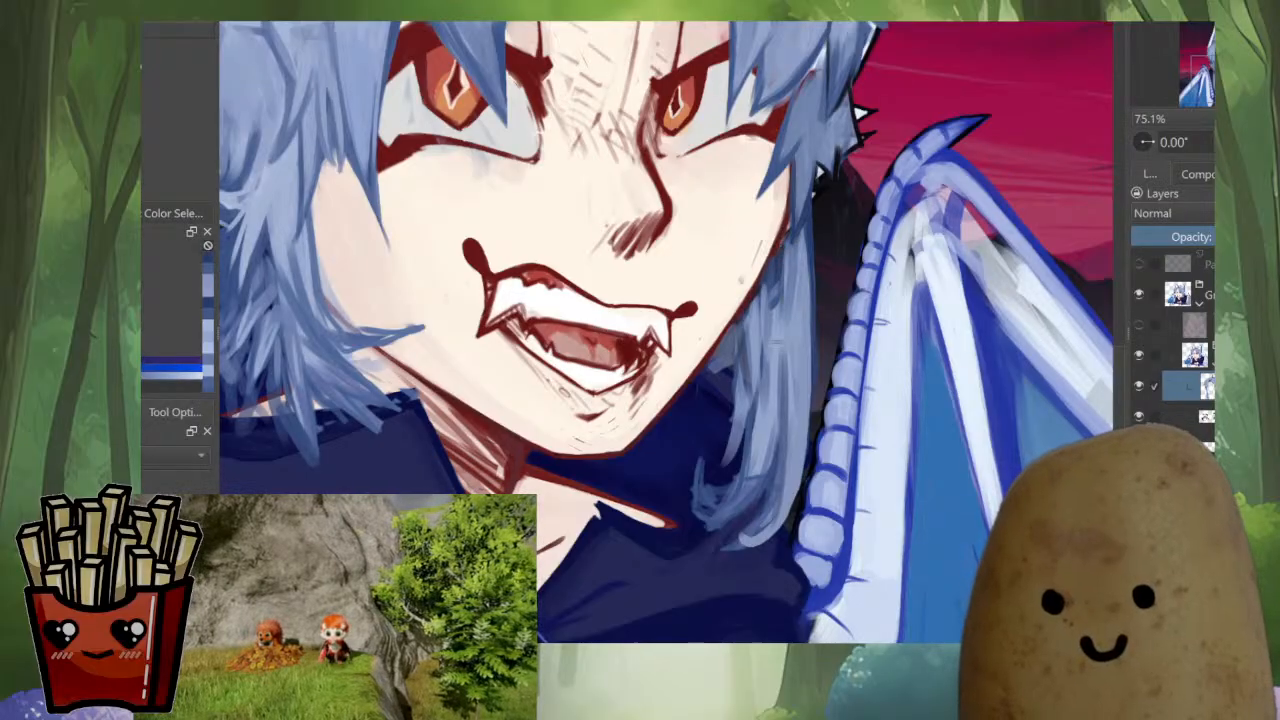
mouse_move(777, 292)
left_mouse_down()
mouse_move(786, 488)
mouse_move(766, 536)
left_mouse_up()
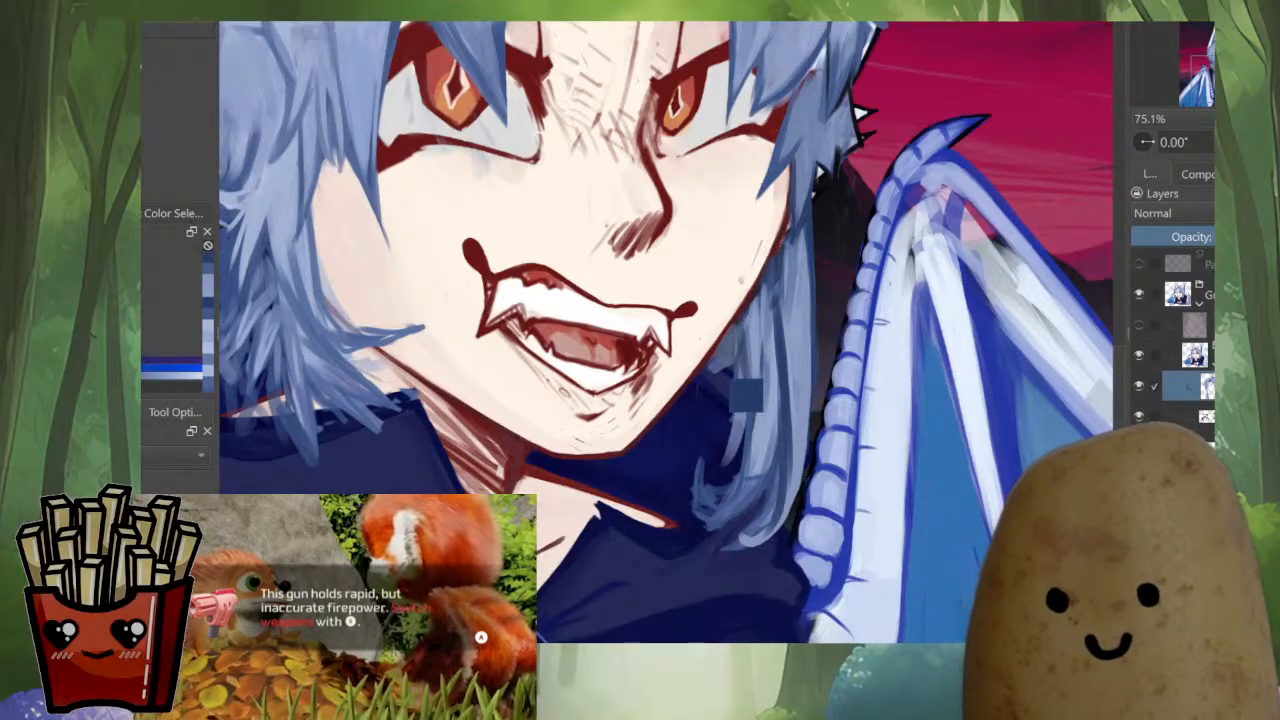
key("ctrl+x")
key("ctrl+z")
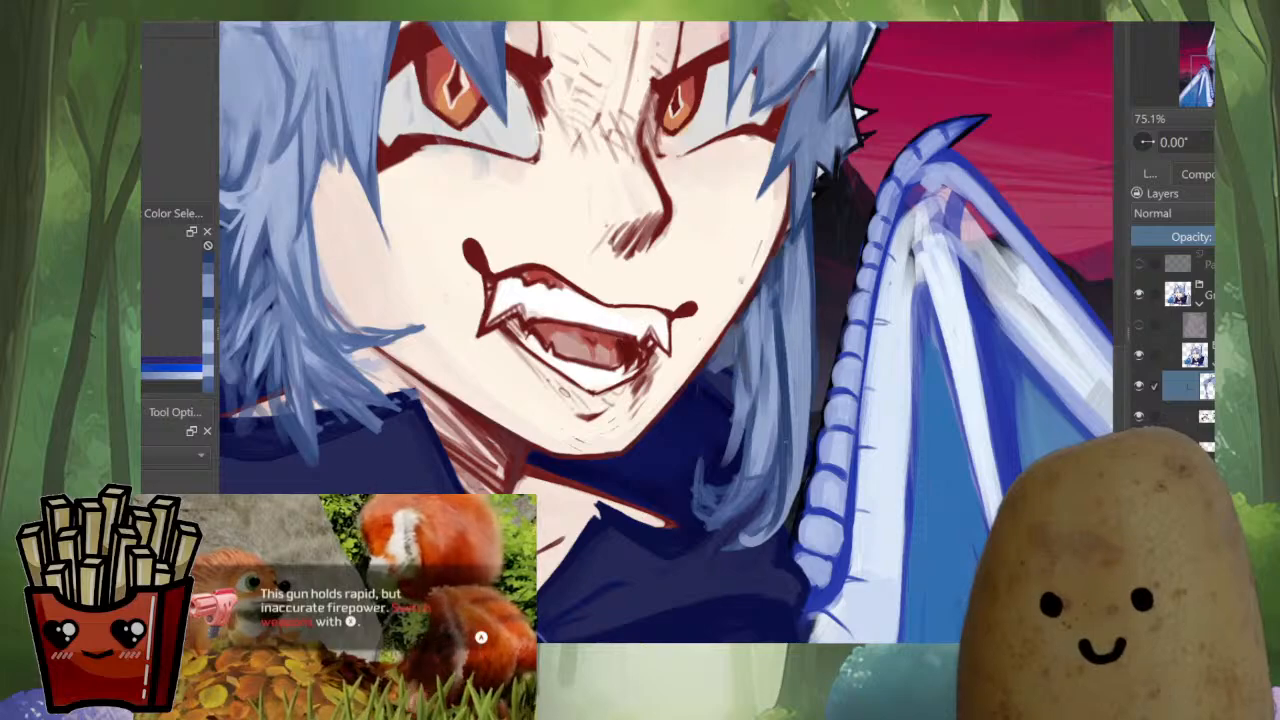
mouse_move(782, 492)
left_mouse_down()
mouse_move(771, 536)
mouse_move(742, 549)
mouse_move(748, 520)
left_mouse_up()
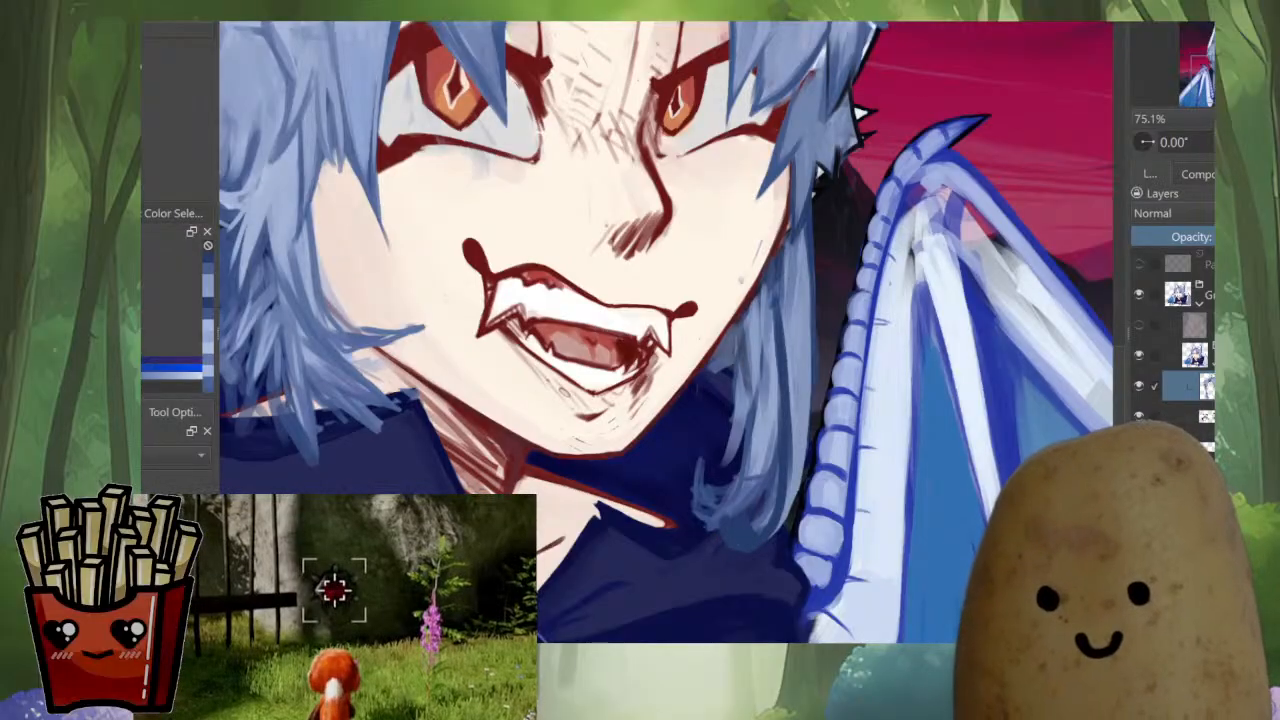
Paint lighter and darker blue strands down the lower half of the far-side lock and check it against the whole portrait
left_click(731, 453, "ctrl")
mouse_move(772, 435)
left_mouse_down()
mouse_move(760, 479)
mouse_move(706, 542)
mouse_move(725, 532)
left_mouse_up()
mouse_move(749, 480)
left_mouse_down()
mouse_move(696, 548)
mouse_move(743, 493)
left_mouse_up()
left_click(790, 300, "ctrl")
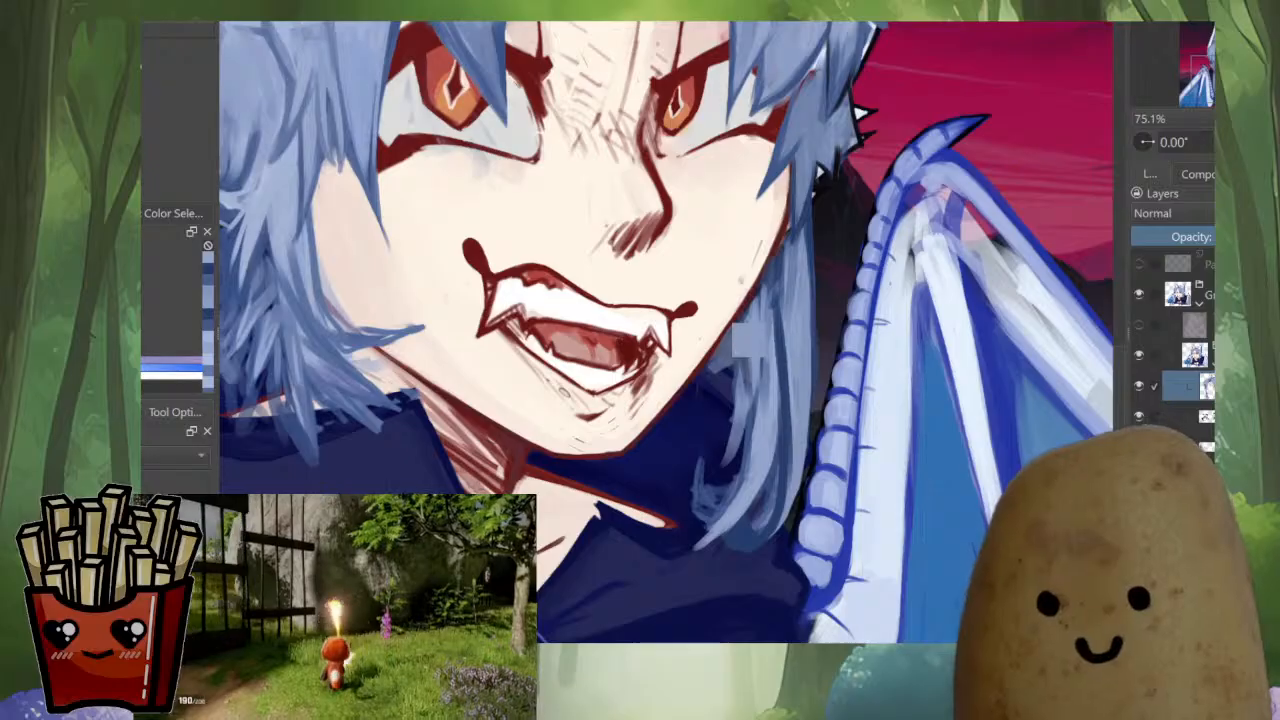
left_click_drag(789, 298, 784, 492)
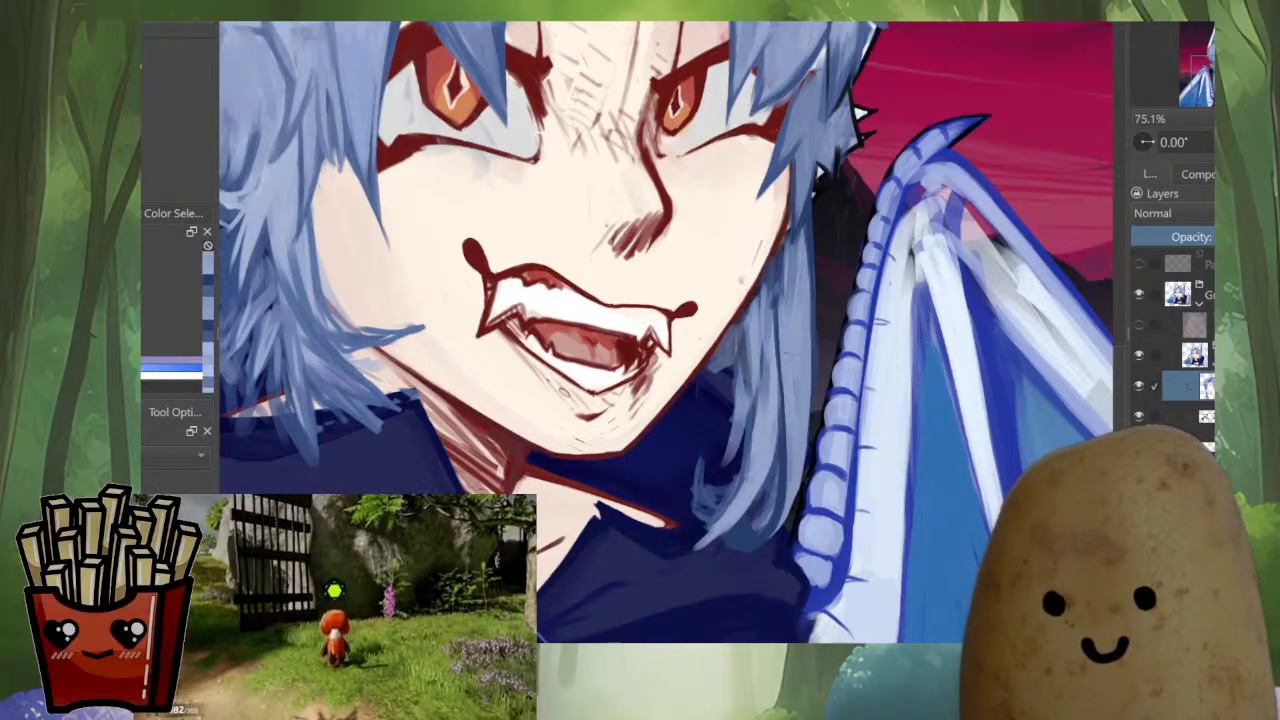
scroll(786, 396, "down", 10)
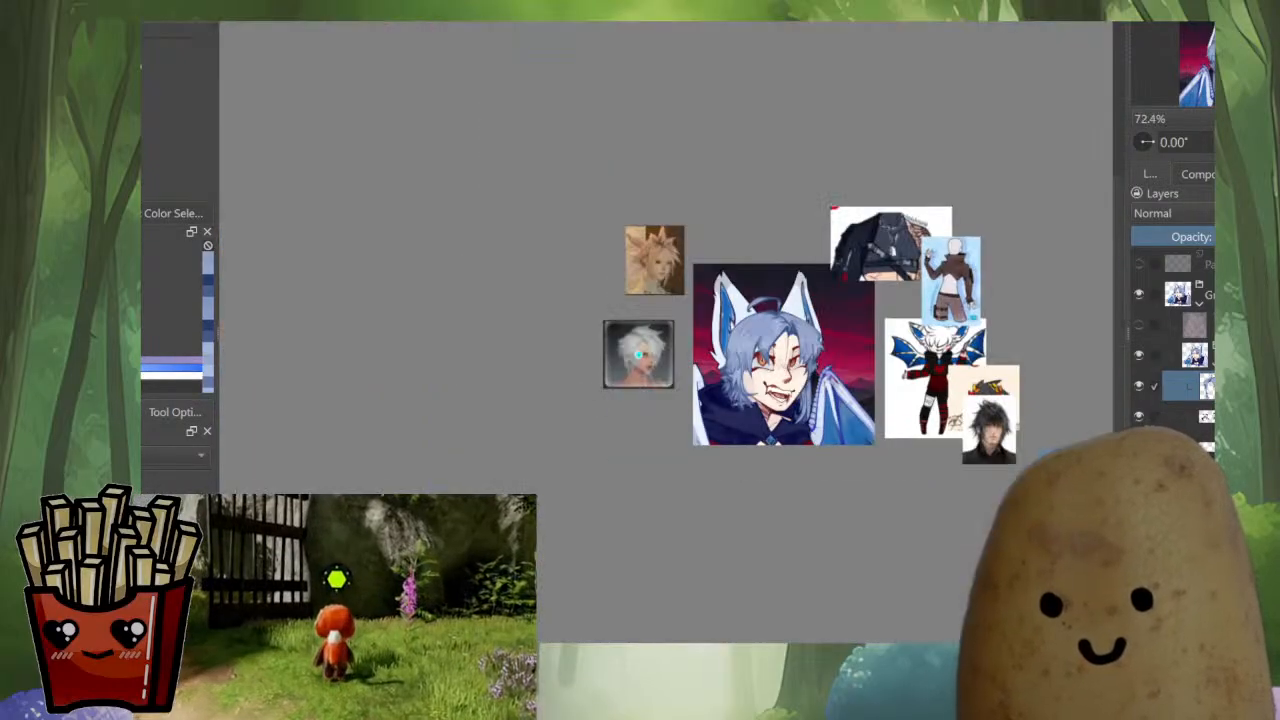
scroll(786, 396, "up", 4)
scroll(775, 390, "up", 5)
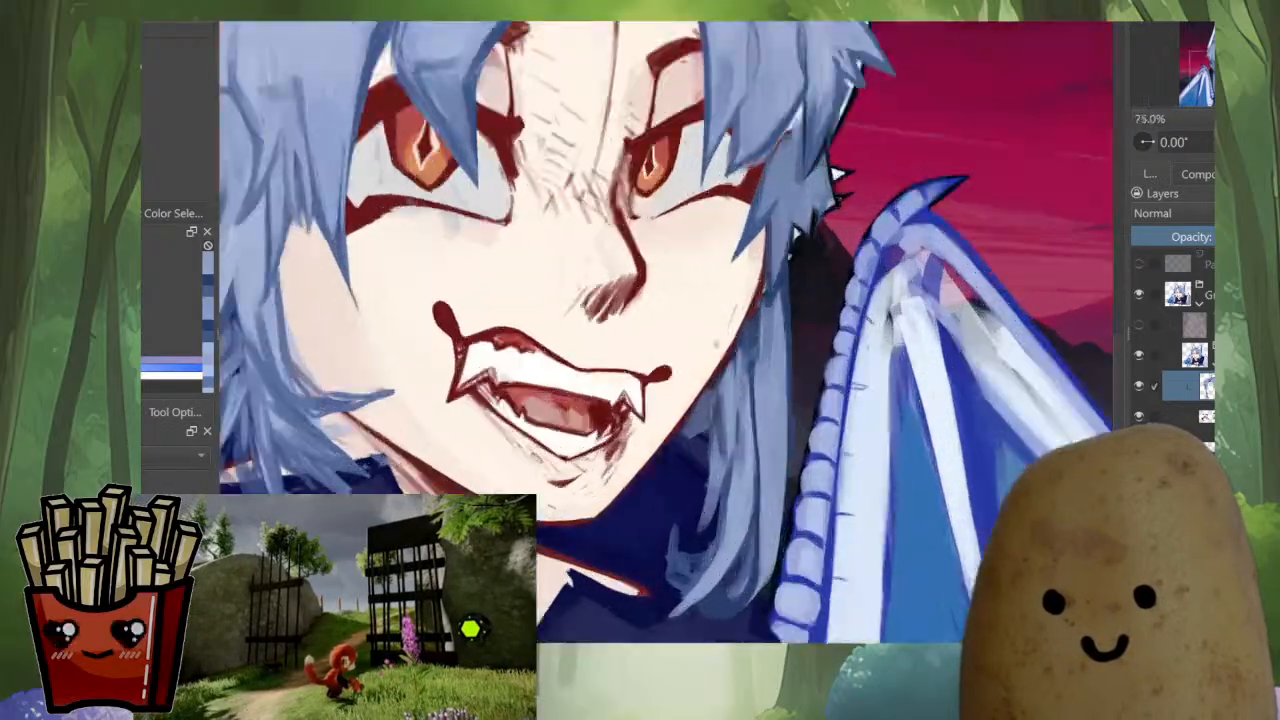
Paint downward blue strokes along the inner edge of the far-side lock, following the cheek and jaw outline
left_click_drag(759, 307, 751, 367)
key("ctrl+e")
key("ctrl+z")
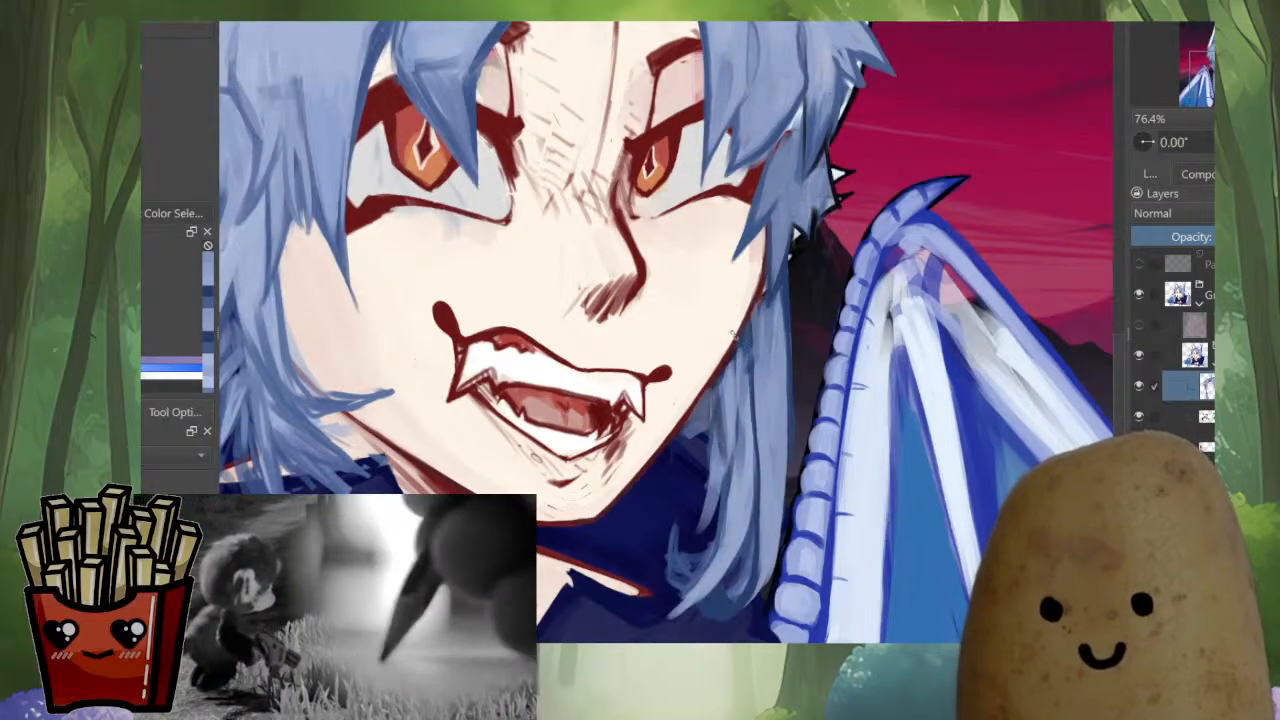
mouse_move(772, 302)
left_mouse_down()
mouse_move(779, 342)
mouse_move(746, 388)
left_mouse_up()
left_click_drag(744, 322, 726, 426)
left_click_drag(724, 368, 682, 468)
Mirror and rotate the canvas, and paint long dark-blue strokes down the outer edge of the far-side lock facing the wing
key("m")
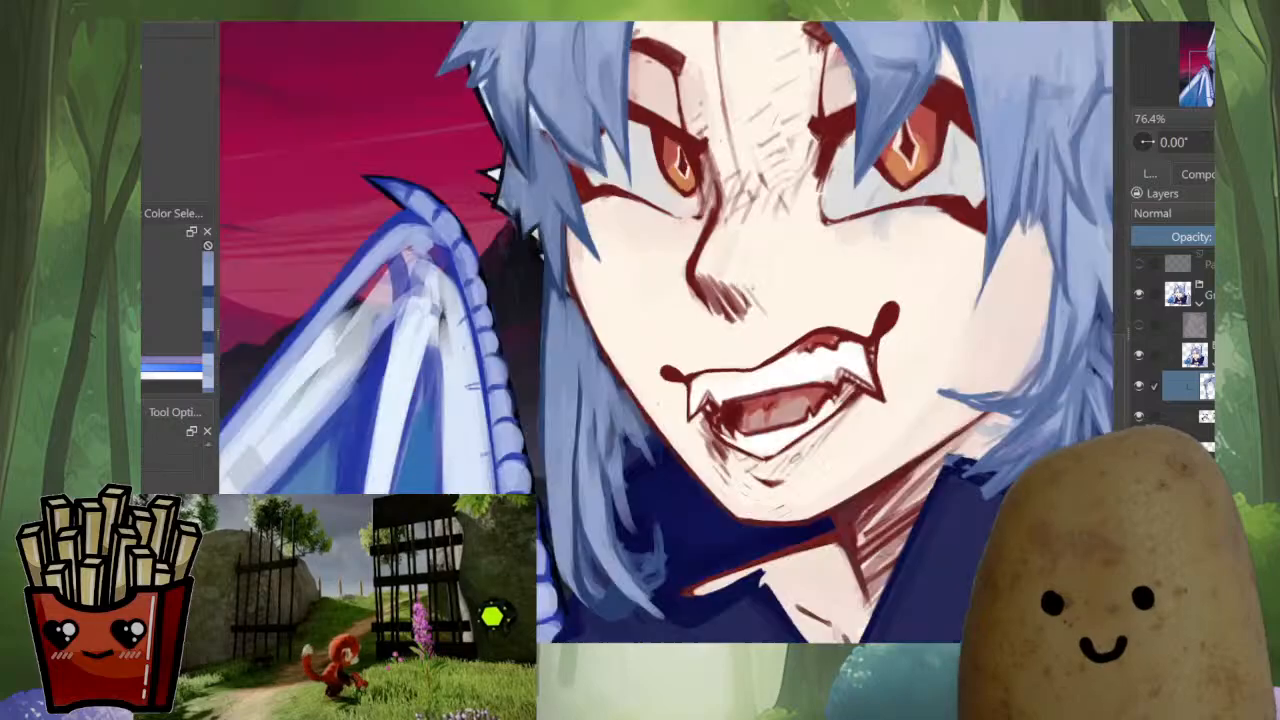
scroll(733, 512, "down", 5)
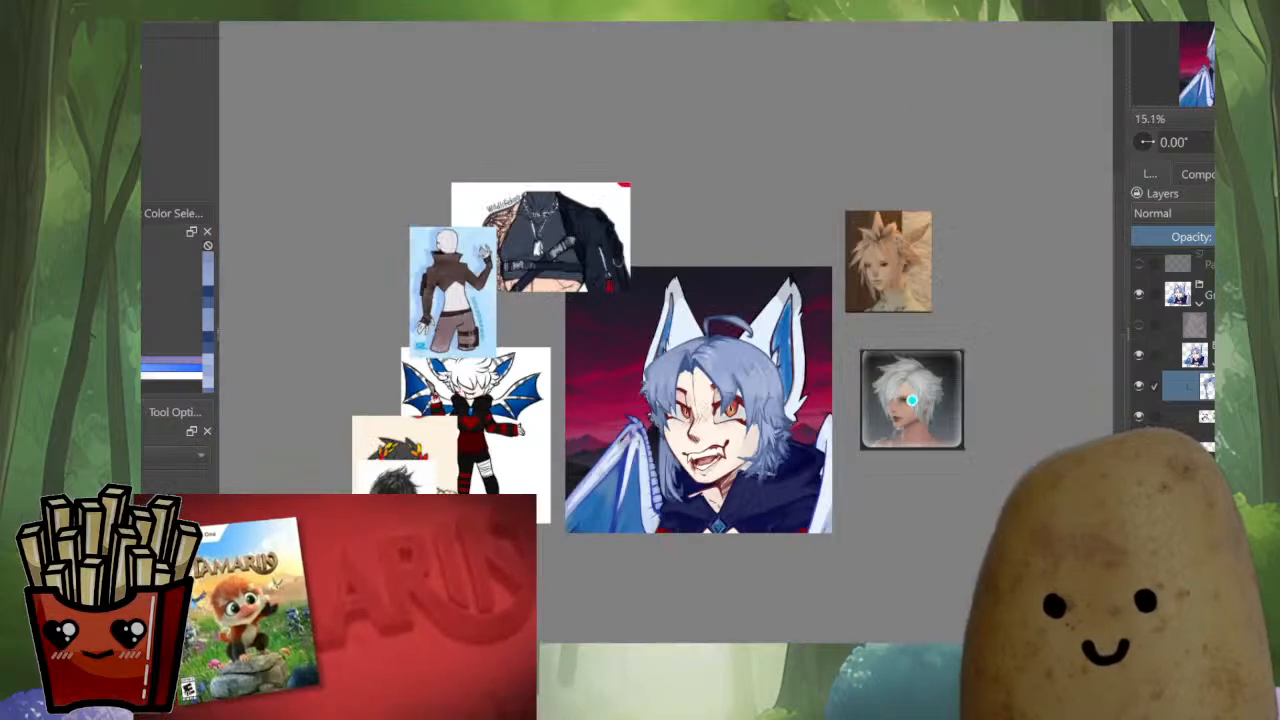
scroll(720, 511, "up", 7)
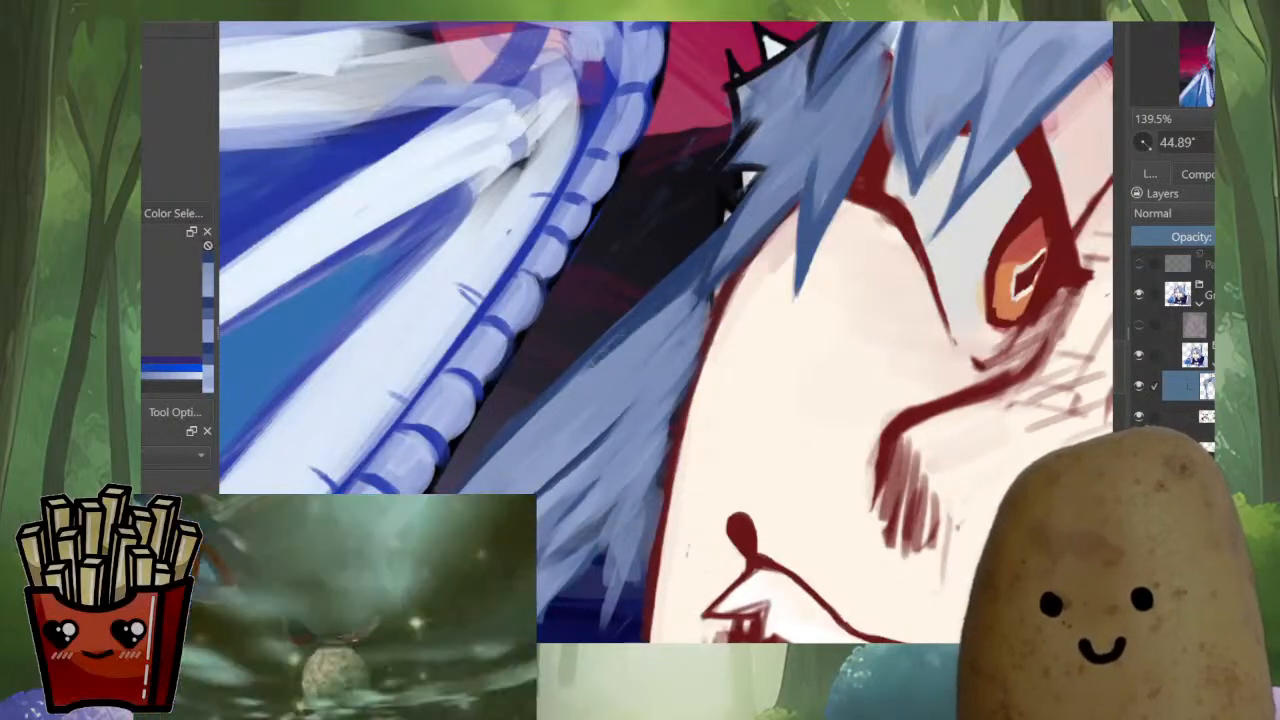
mouse_move(508, 444)
left_mouse_down()
mouse_move(647, 323)
mouse_move(644, 300)
left_mouse_up()
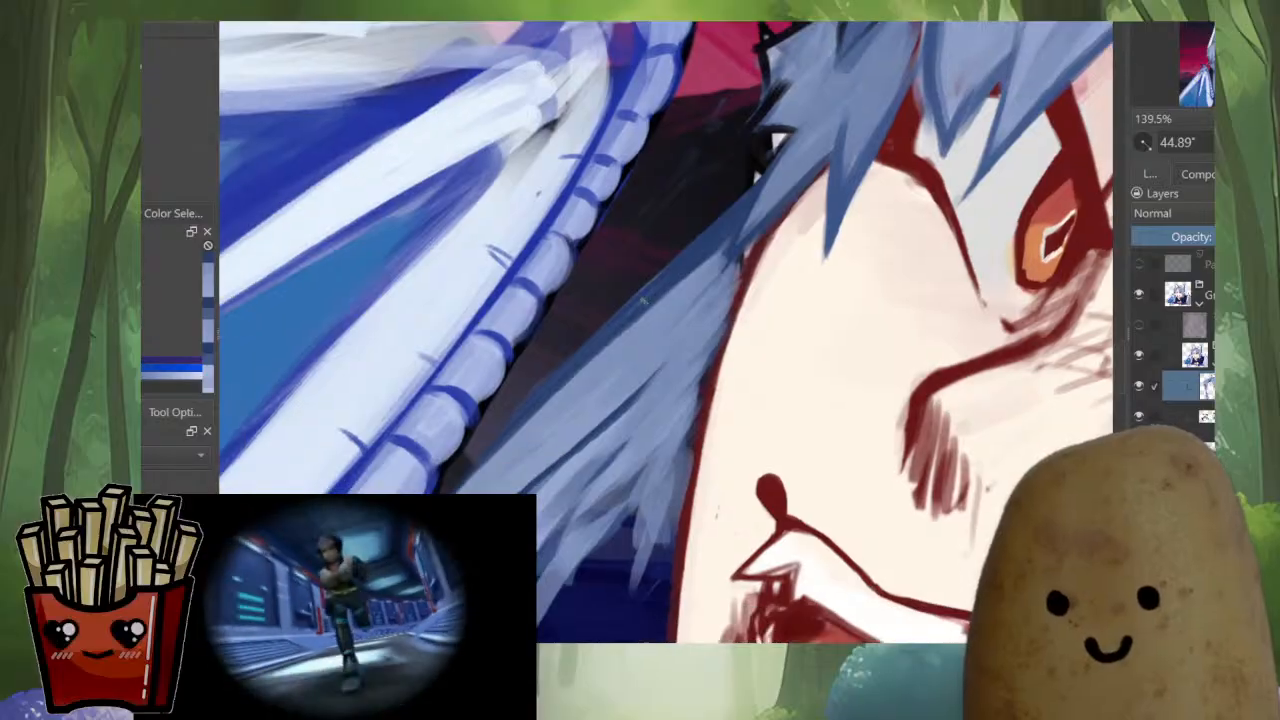
left_click_drag(762, 173, 592, 336)
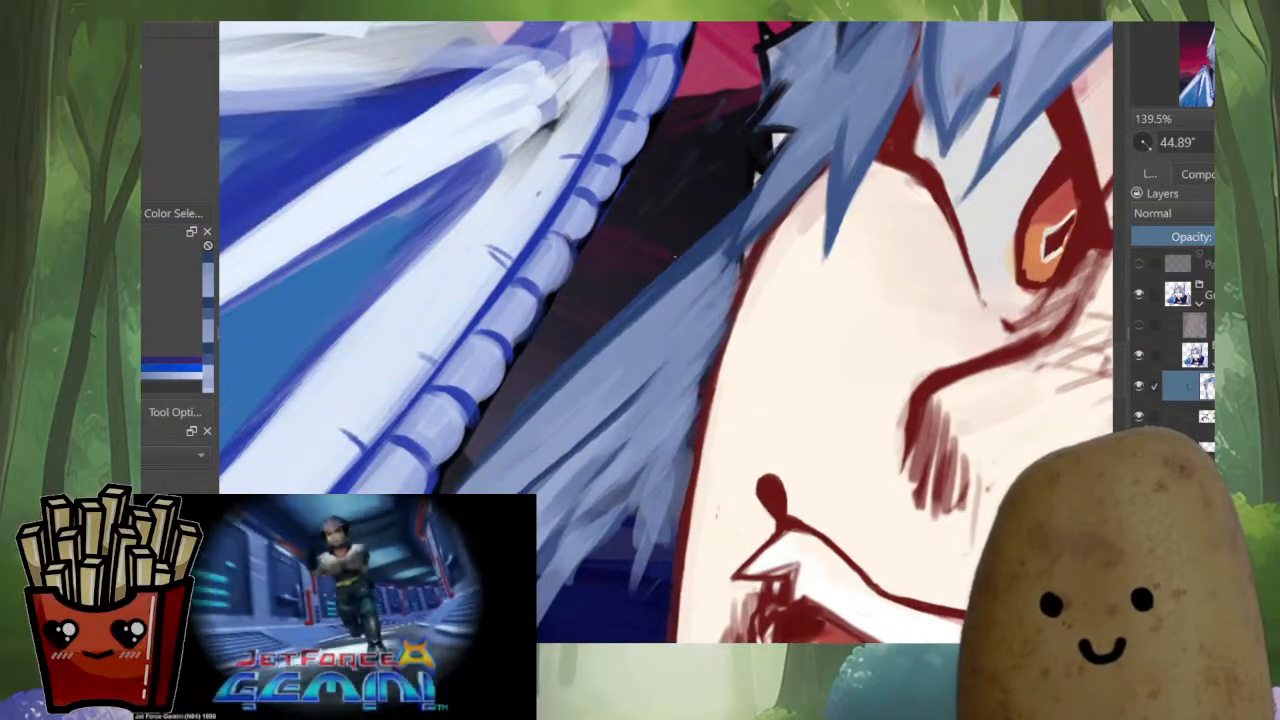
mouse_move(658, 276)
left_mouse_down()
mouse_move(580, 351)
mouse_move(653, 309)
mouse_move(490, 447)
left_mouse_up()
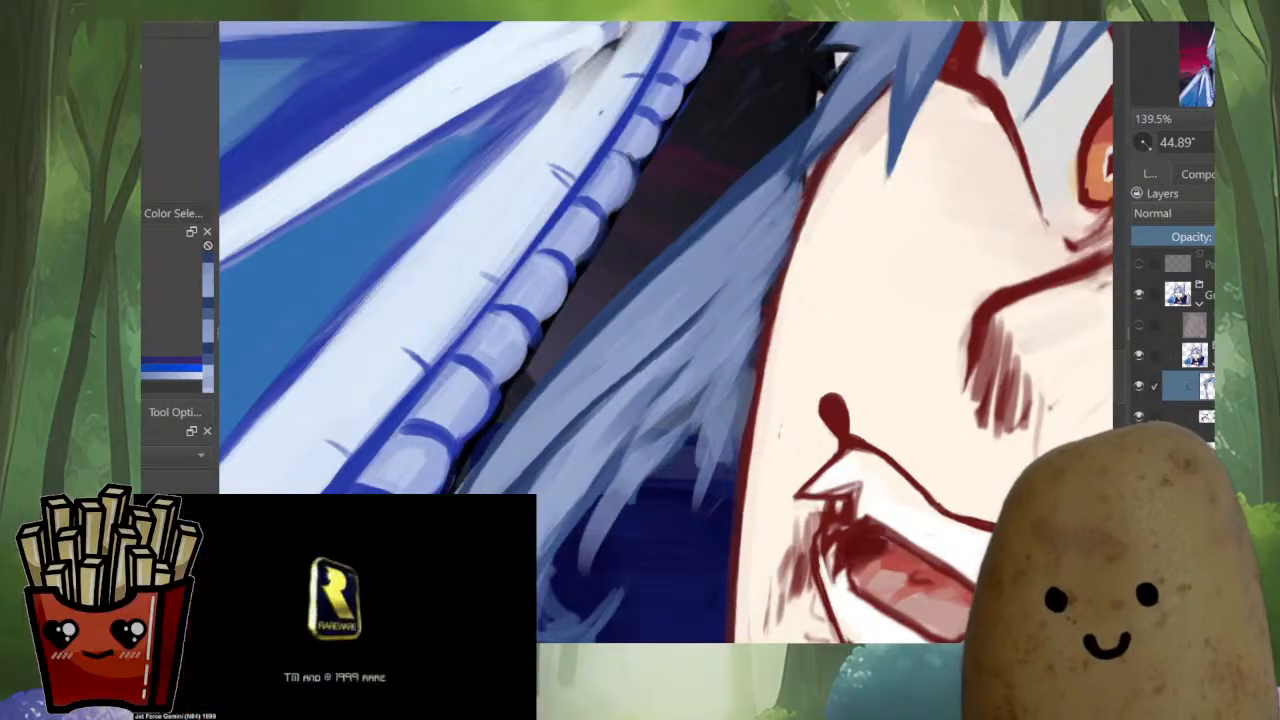
left_click_drag(572, 410, 634, 290)
mouse_move(634, 220)
left_mouse_down()
mouse_move(571, 290)
mouse_move(494, 446)
left_mouse_up()
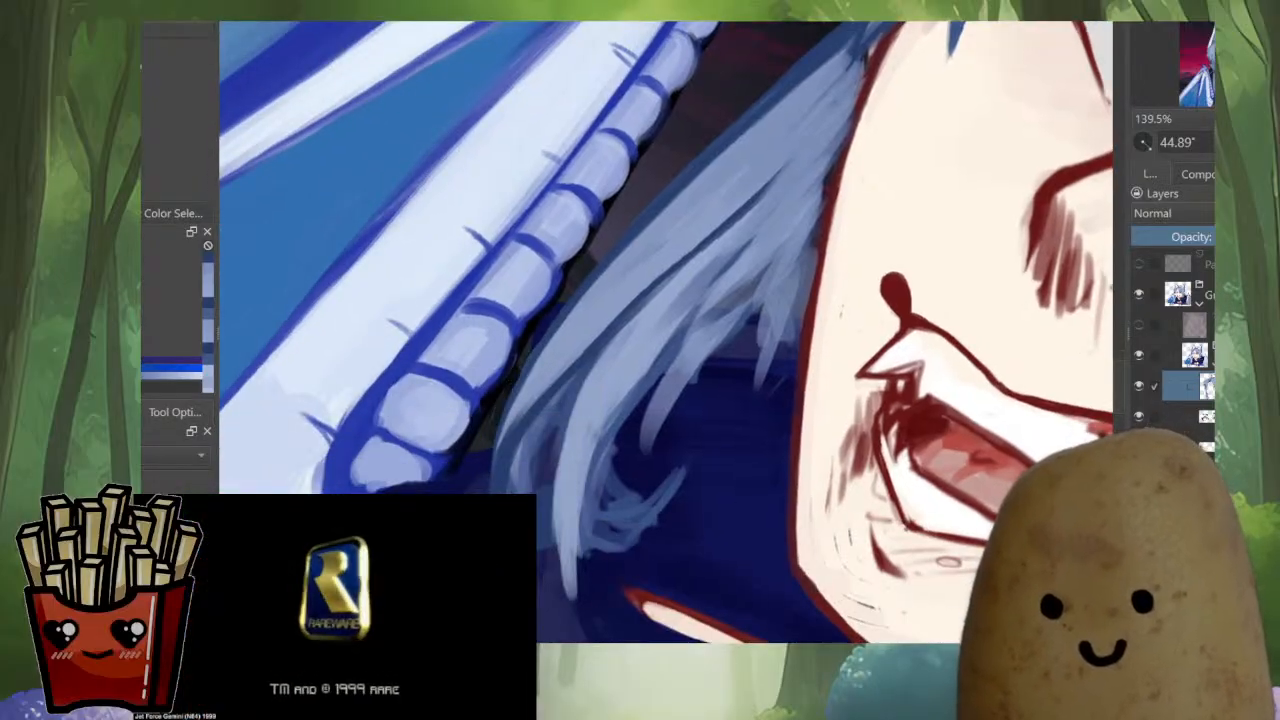
Separate the lower strands of the far-side lock with sampled mid and dark blue strokes
mouse_move(562, 385)
left_mouse_down()
mouse_move(518, 445)
mouse_move(591, 358)
mouse_move(547, 433)
left_mouse_up()
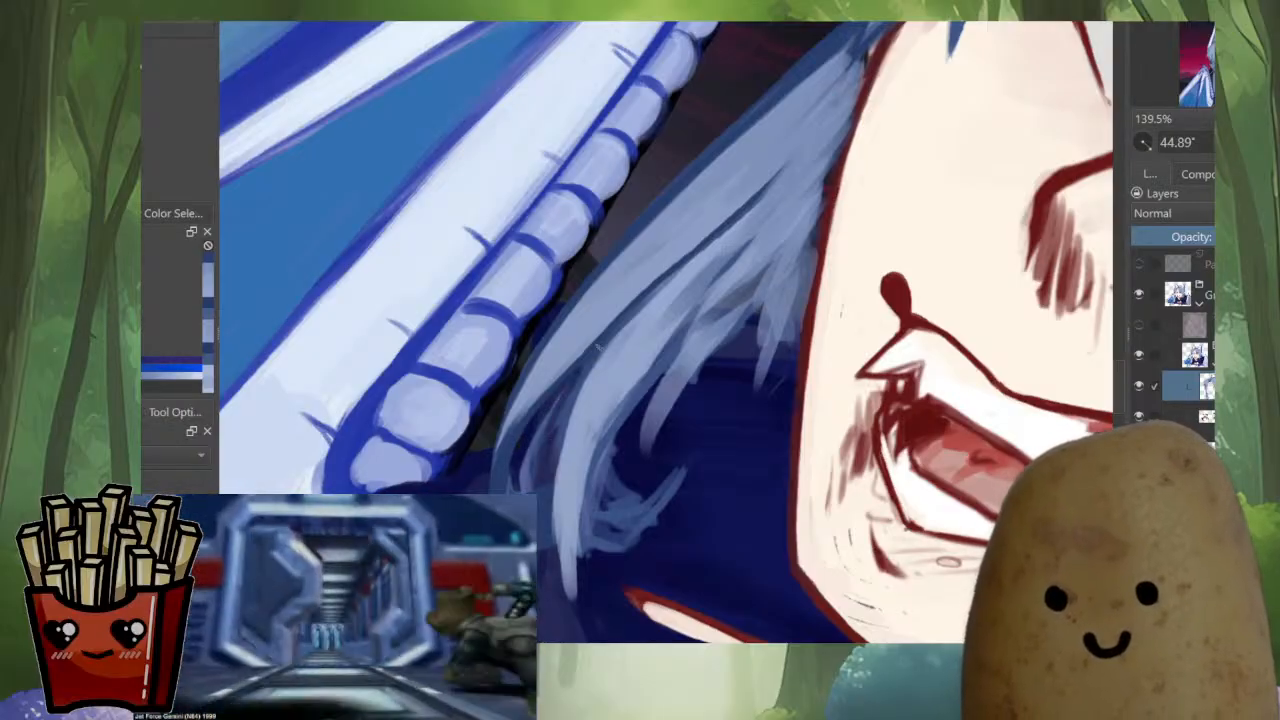
left_click(598, 345, "ctrl")
left_click_drag(603, 338, 521, 445)
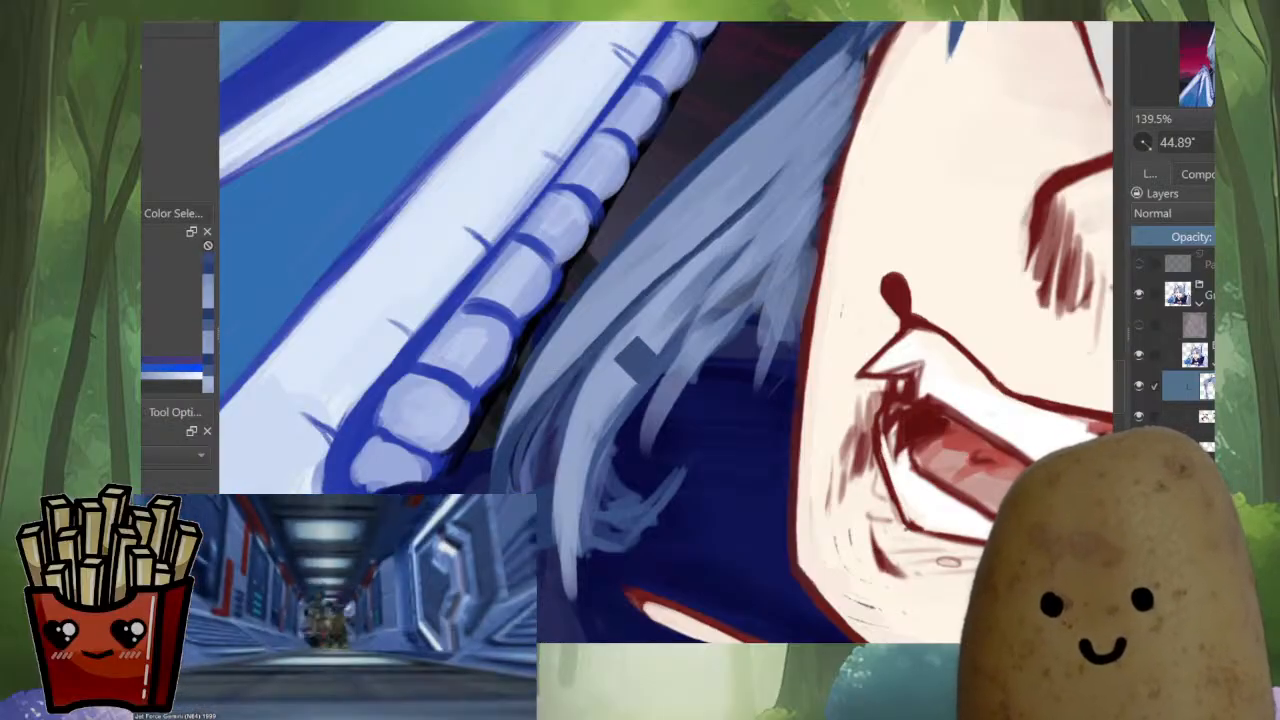
left_click(648, 294, "ctrl")
left_click_drag(660, 284, 528, 419)
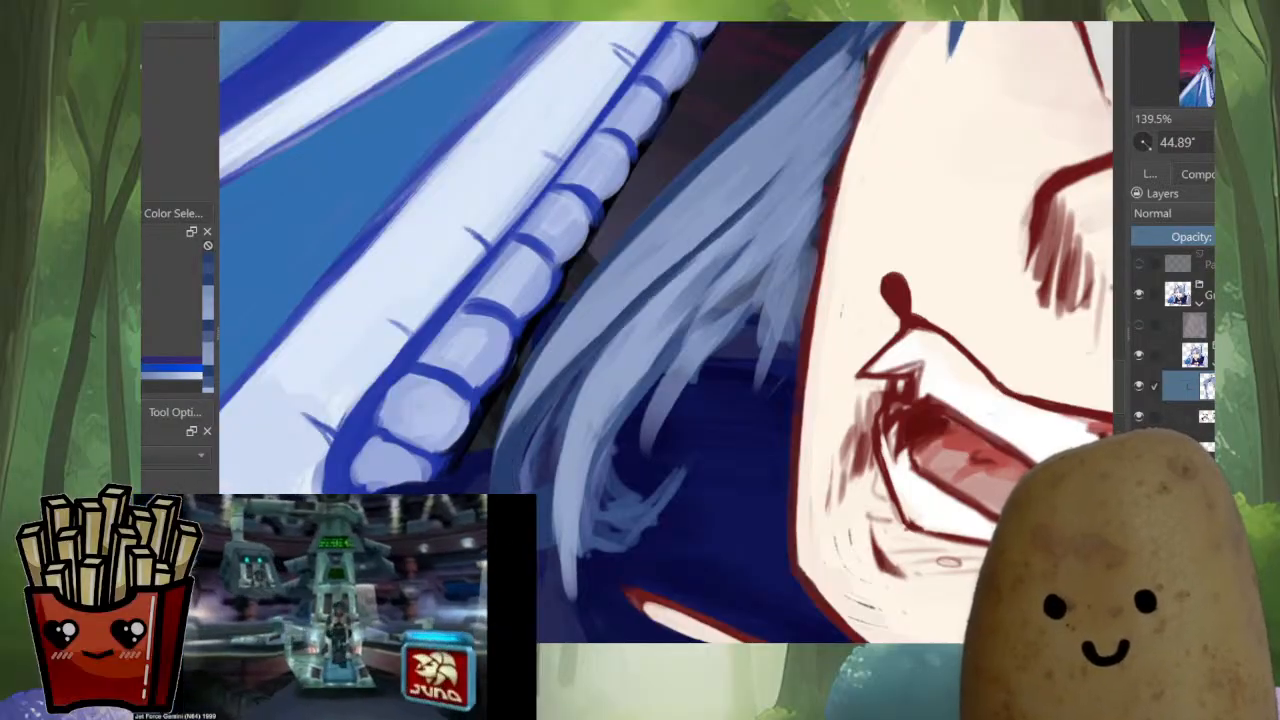
key("shift+Delete")
key("ctrl+z")
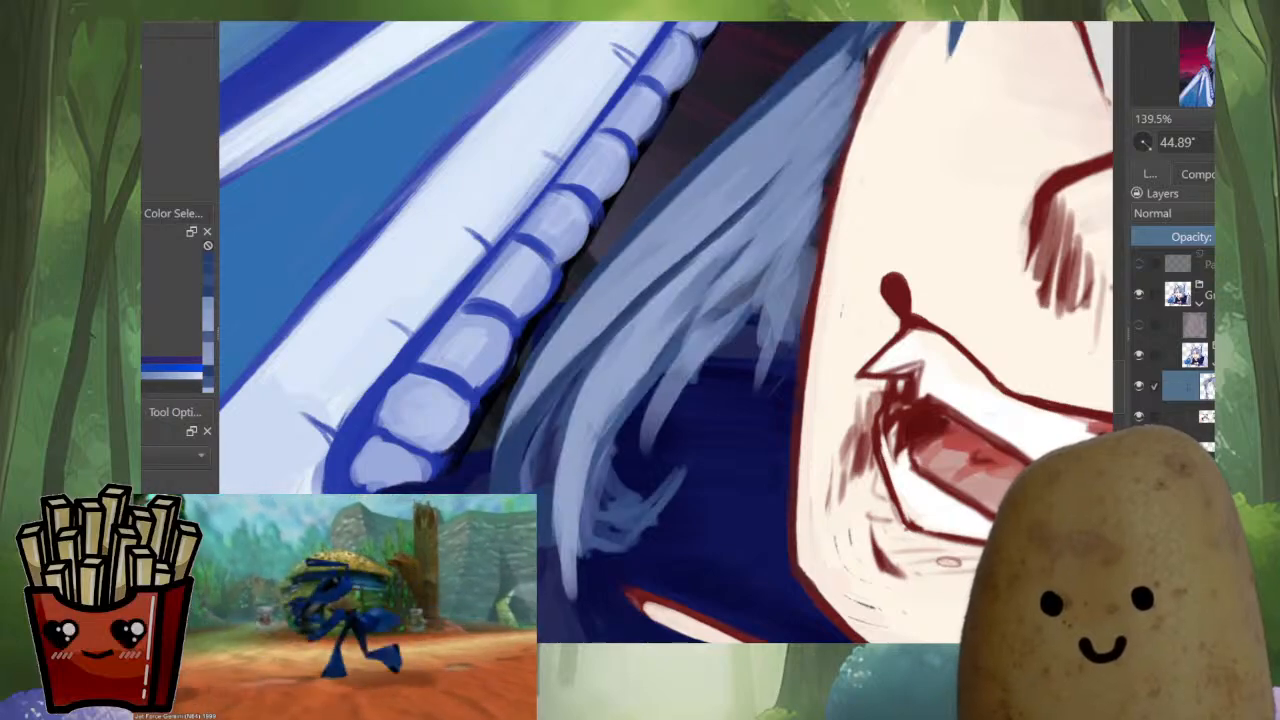
Extend the light strand down to the far-side lock's pointed tip, reset the canvas rotation and mirroring, and check the full portrait
mouse_move(627, 438)
left_mouse_down()
mouse_move(618, 480)
mouse_move(590, 486)
mouse_move(586, 517)
left_mouse_up()
left_click(614, 412, "ctrl")
mouse_move(636, 384)
left_mouse_down()
mouse_move(598, 450)
mouse_move(589, 444)
mouse_move(580, 570)
left_mouse_up()
left_click_drag(590, 474, 579, 578)
scroll(775, 490, "down", 5)
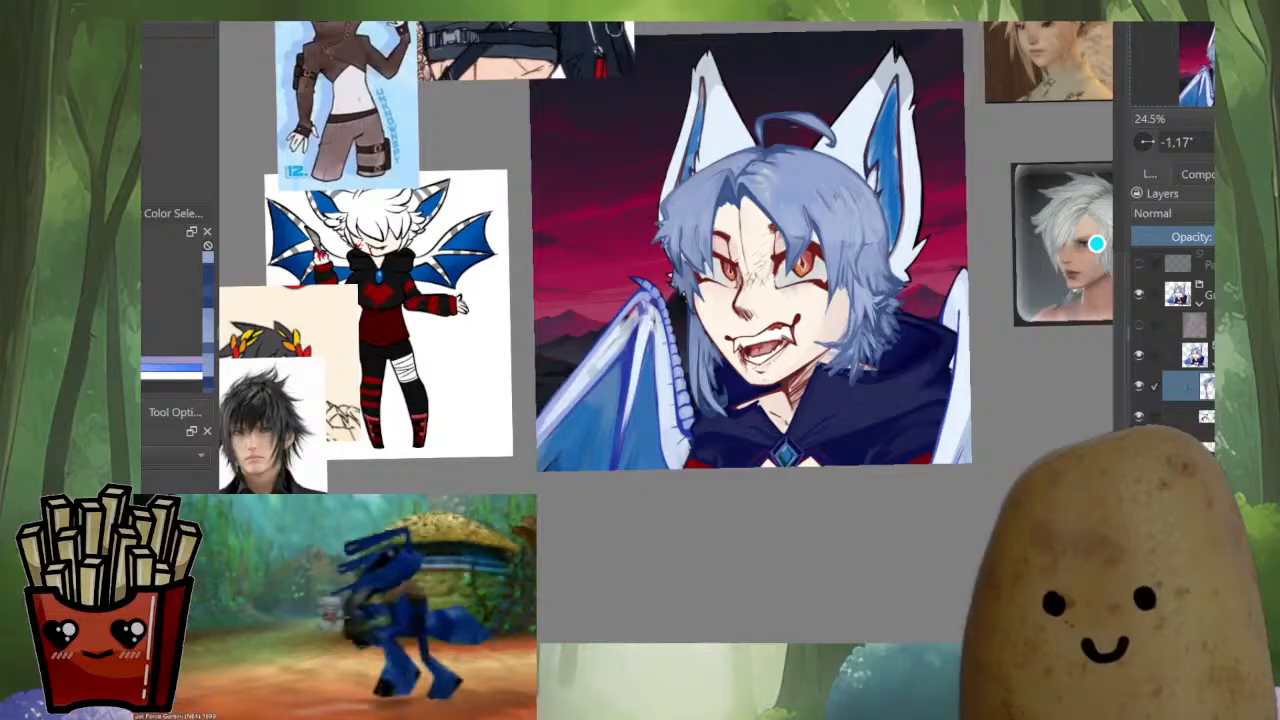
key("5")
key("m")
left_click_drag(620, 300, 777, 375)
scroll(885, 579, "down", 1)
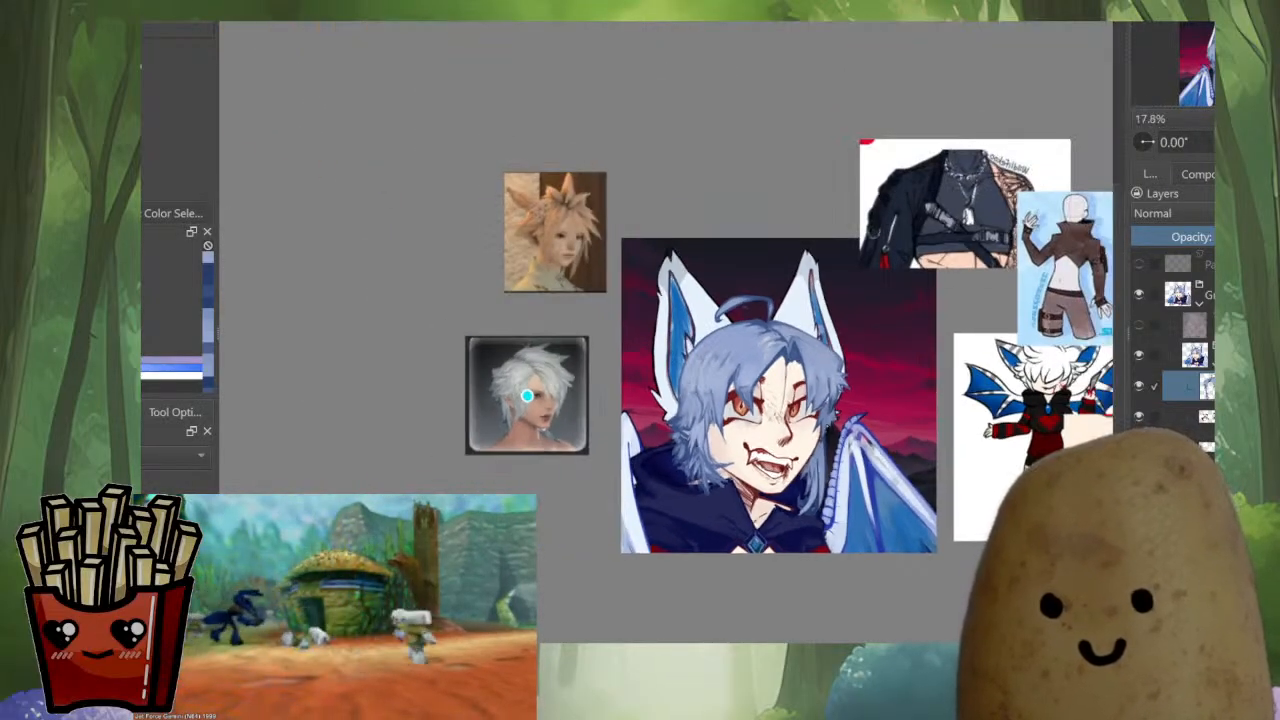
Paint curved blue strands sweeping inward across the curled lower end of the far-side lock over the collar
scroll(817, 562, "up", 4)
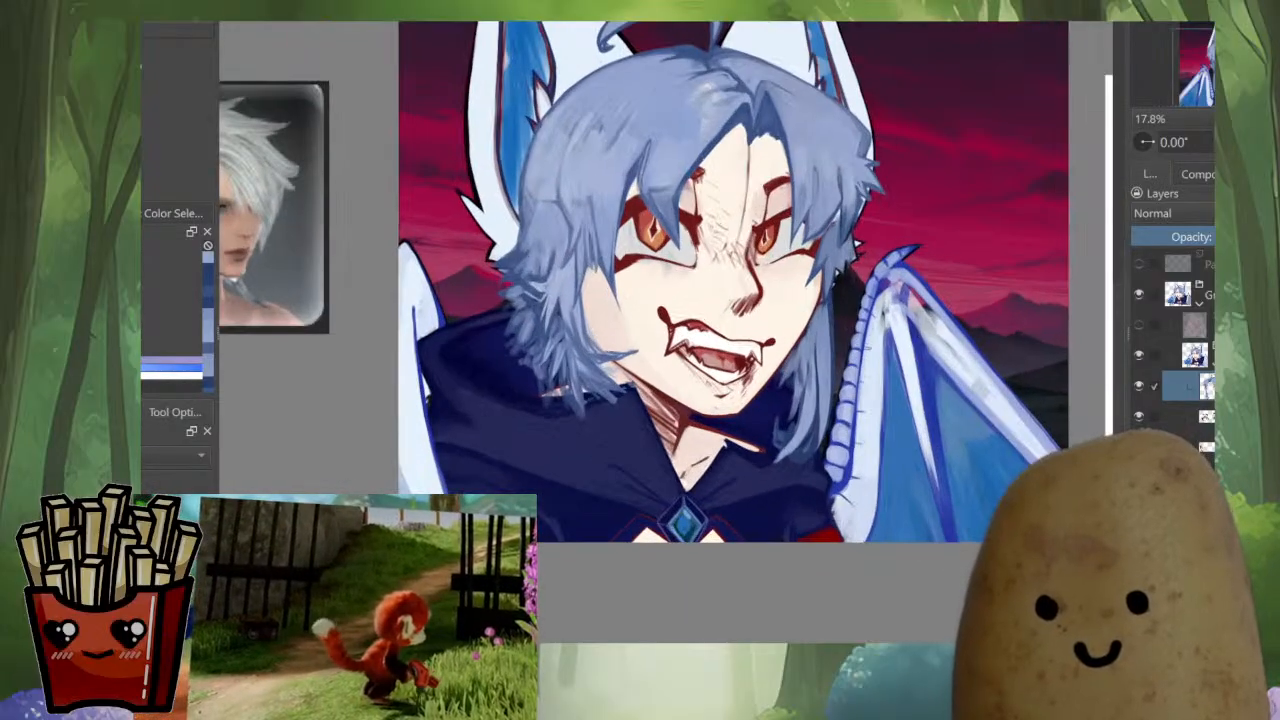
scroll(813, 437, "up", 5)
left_click_drag(813, 484, 822, 551)
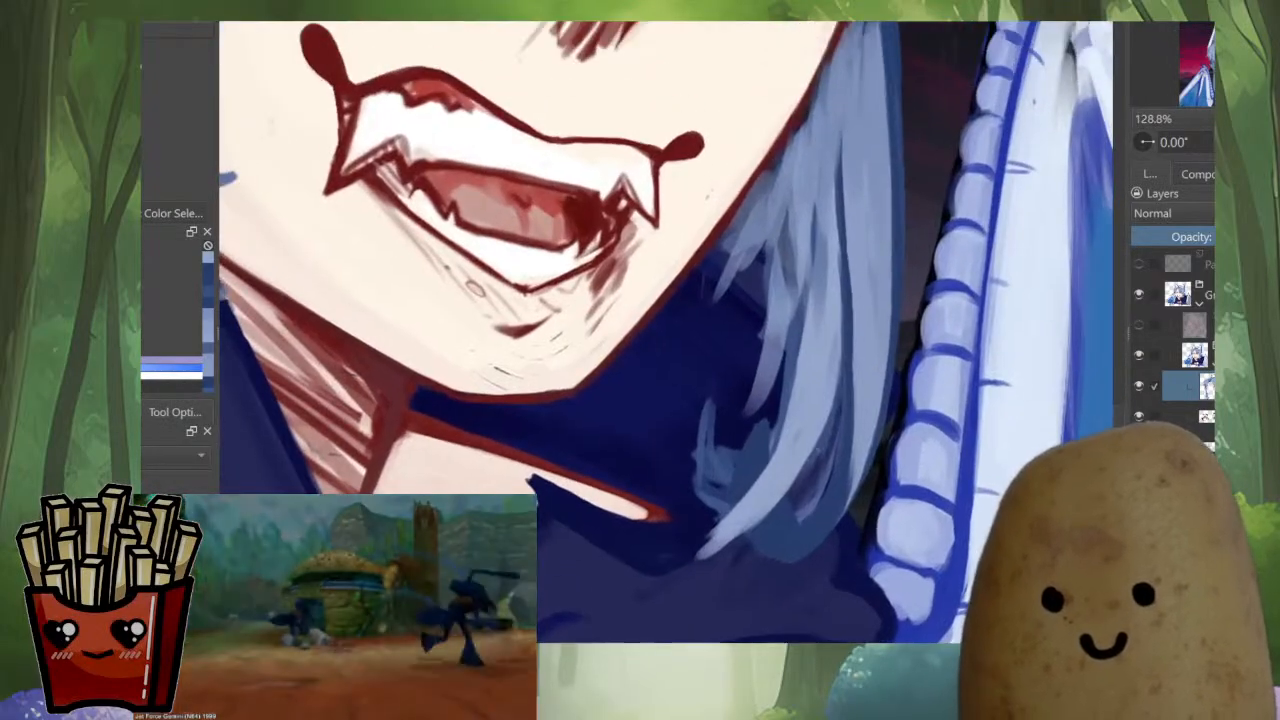
left_click(803, 466, "ctrl")
mouse_move(804, 471)
left_mouse_down()
mouse_move(757, 519)
mouse_move(694, 452)
left_mouse_up()
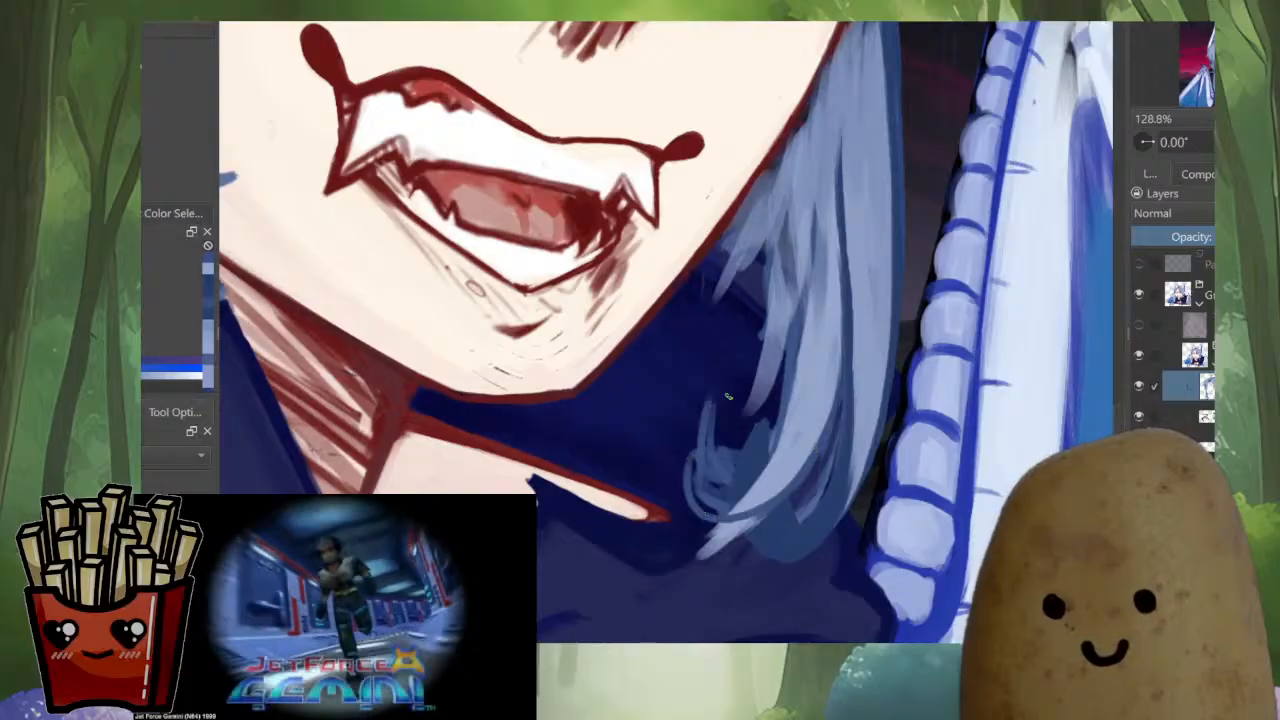
mouse_move(786, 484)
left_mouse_down()
mouse_move(682, 466)
mouse_move(692, 436)
left_mouse_up()
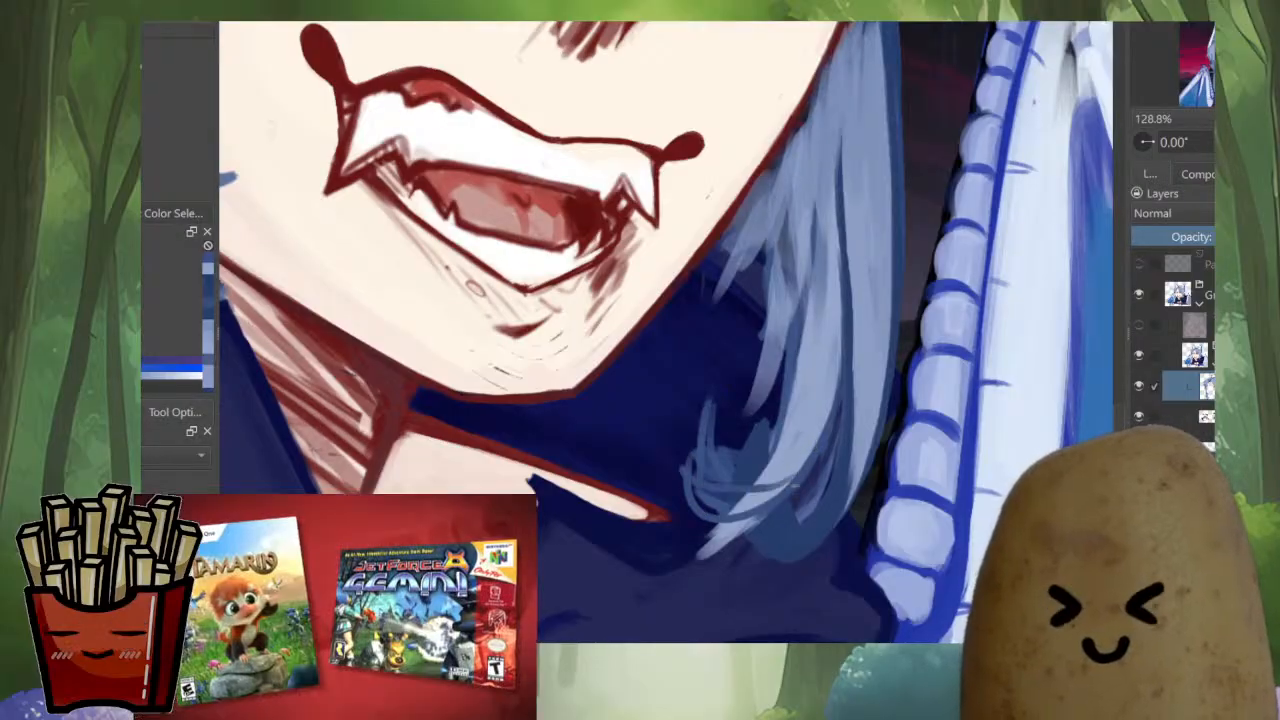
mouse_move(735, 543)
left_mouse_down()
mouse_move(701, 527)
mouse_move(703, 546)
left_mouse_up()
mouse_move(797, 473)
left_mouse_down()
mouse_move(732, 493)
mouse_move(672, 466)
left_mouse_up()
mouse_move(674, 472)
left_mouse_down()
mouse_move(724, 505)
mouse_move(778, 494)
mouse_move(780, 637)
left_mouse_up()
left_click(790, 525, "ctrl")
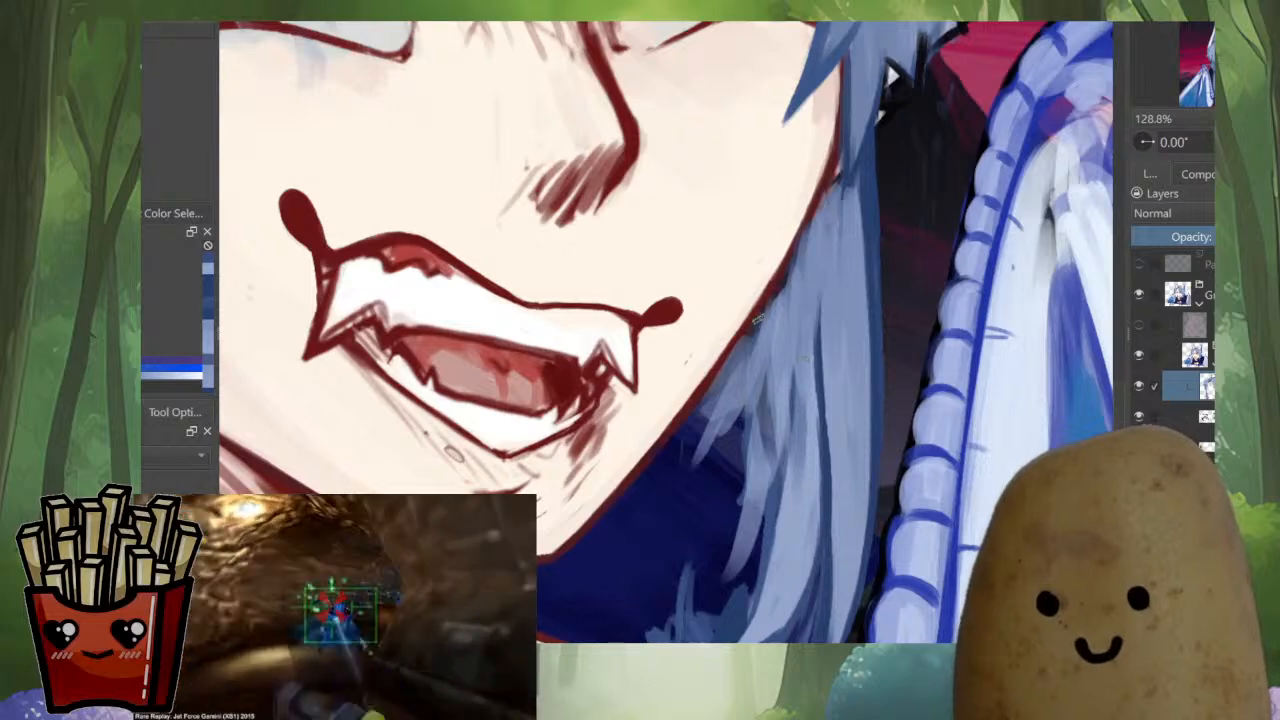
Blend the hair beside the jawline with sampled blue and add short strands over the dark collar
left_click(800, 300, "ctrl")
left_click_drag(803, 246, 748, 338)
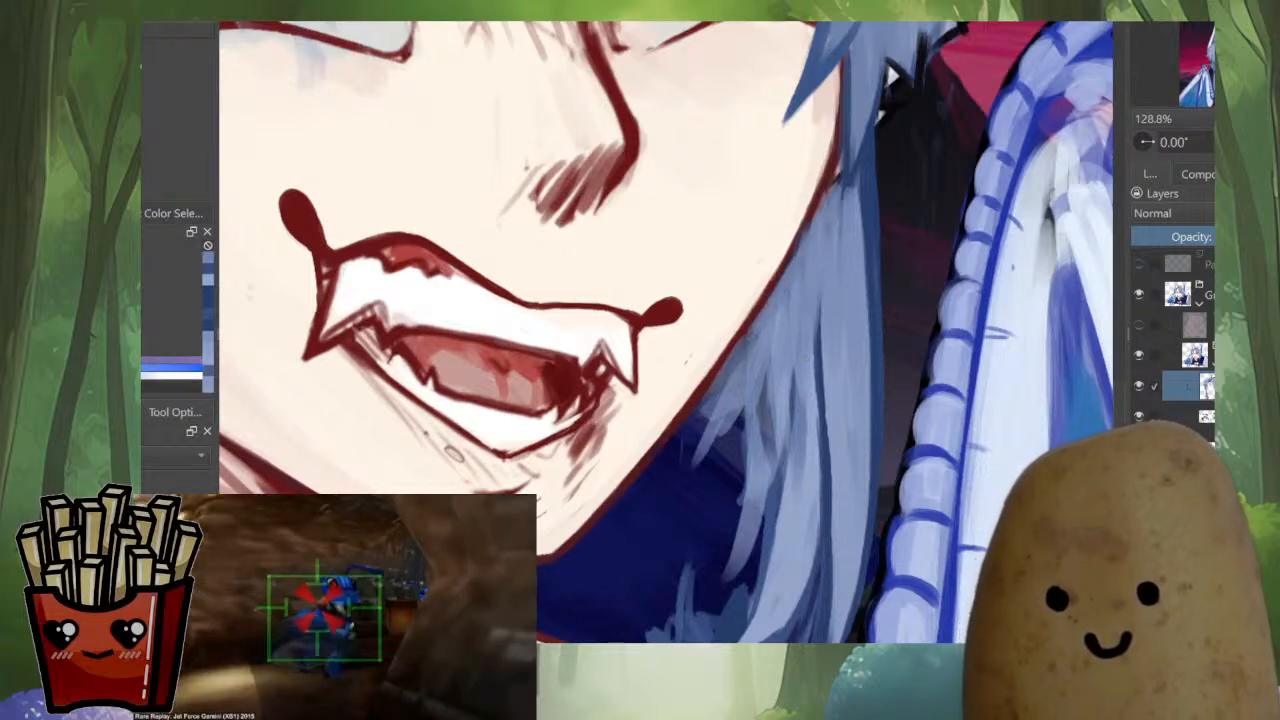
left_click_drag(742, 408, 722, 484)
left_click_drag(744, 348, 668, 454)
left_click_drag(730, 376, 728, 600)
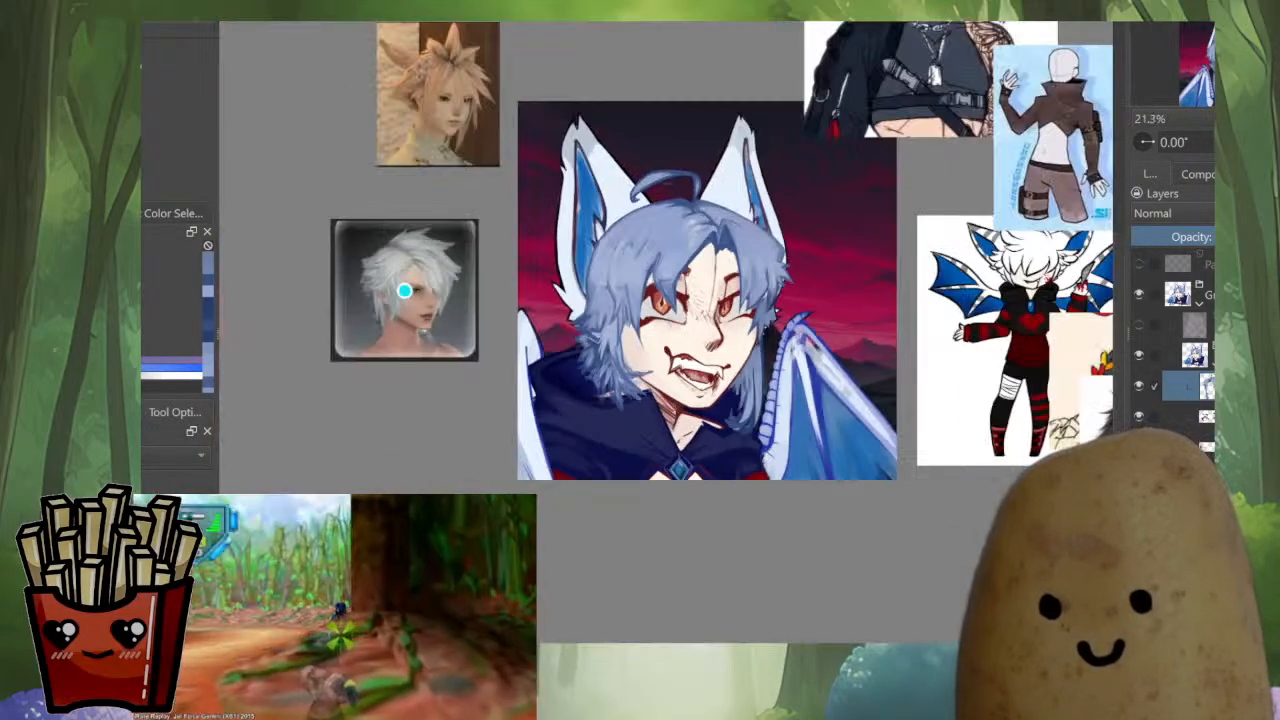
Mirror the canvas, touch up the inner lower strands of the far-side lock, and compare both orientations up close and zoomed out
key("m")
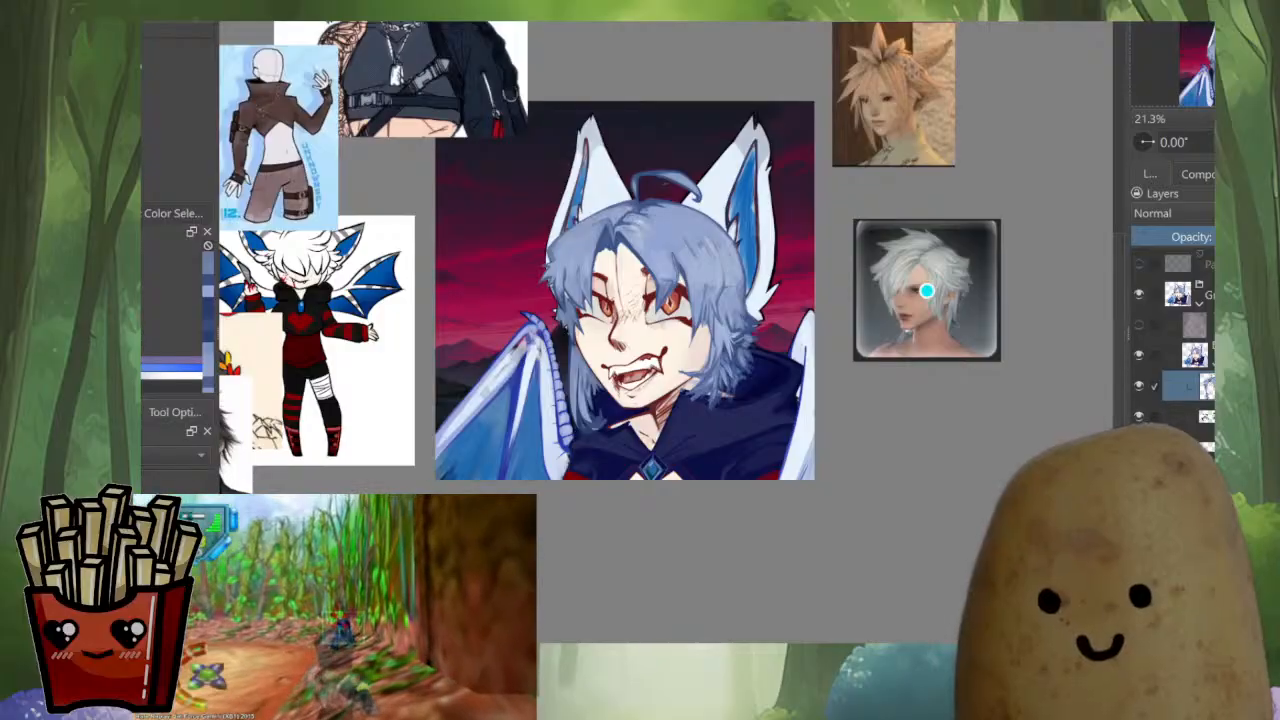
left_click_drag(620, 385, 630, 280, "ctrl")
left_click_drag(625, 465, 628, 420, "ctrl")
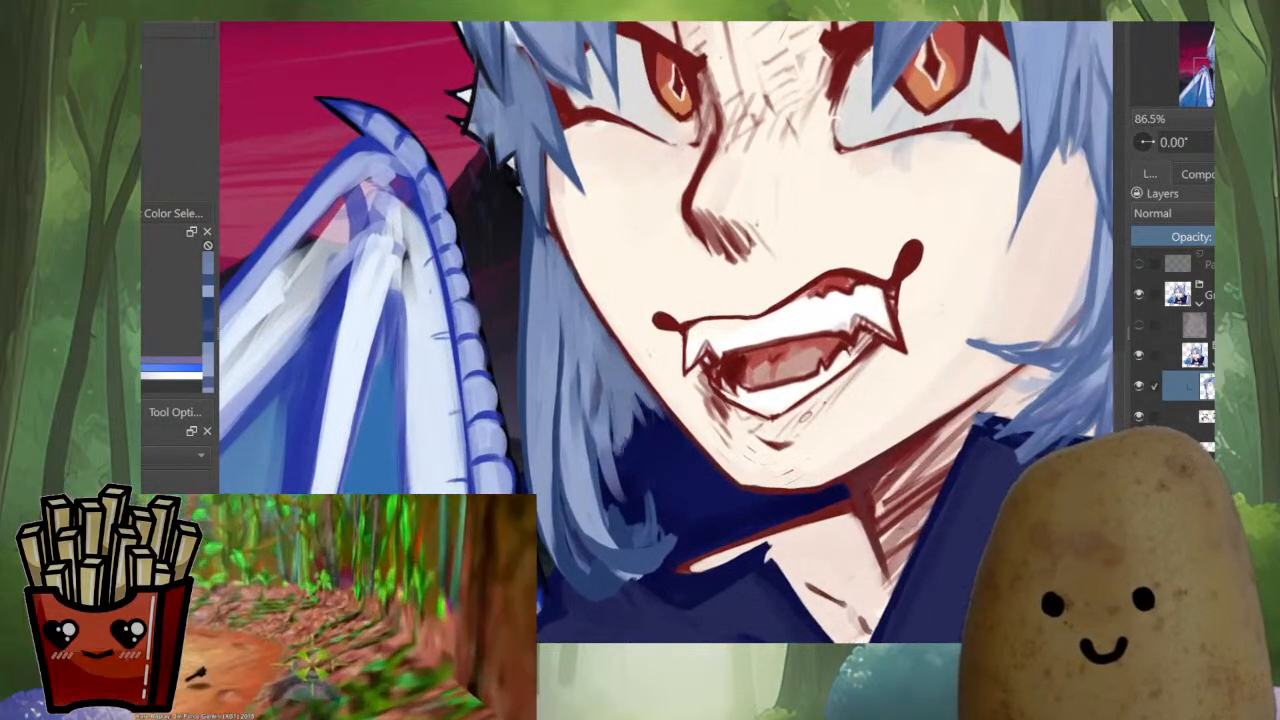
left_click_drag(618, 468, 632, 497)
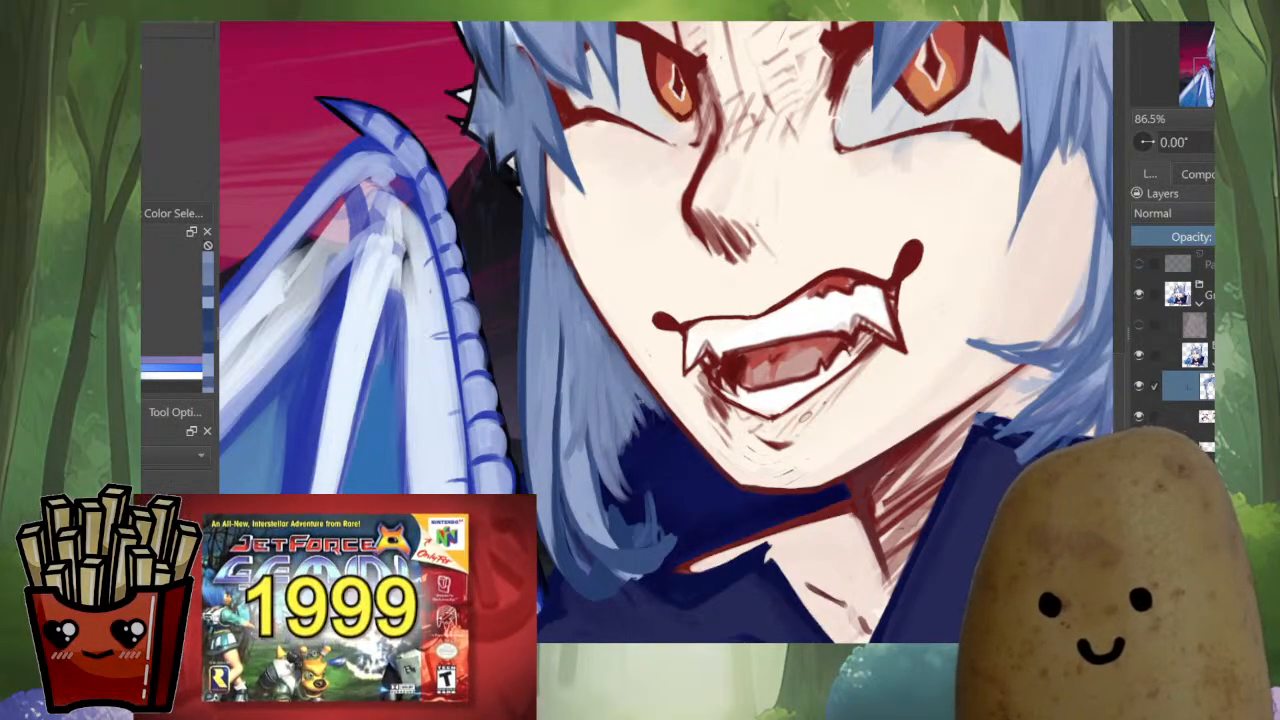
key("m")
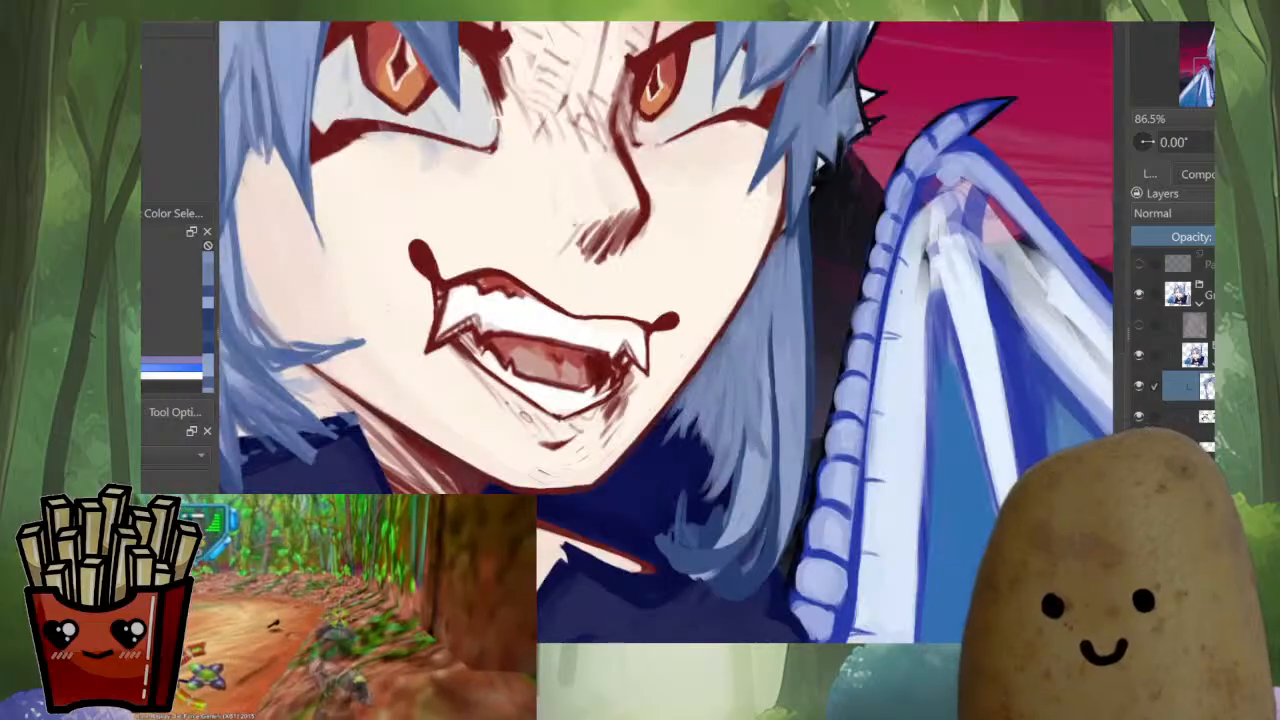
key("m")
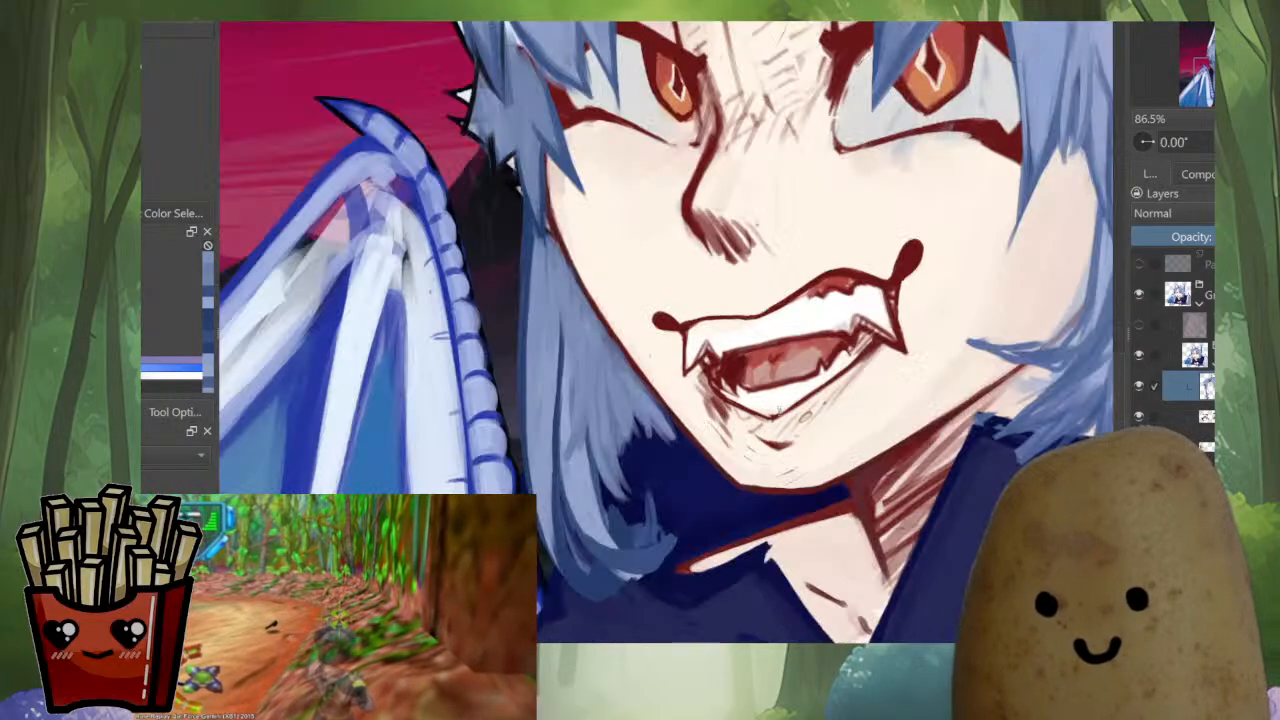
key("minus")
scroll(747, 536, "down", 2)
left_click_drag(747, 400, 709, 406)
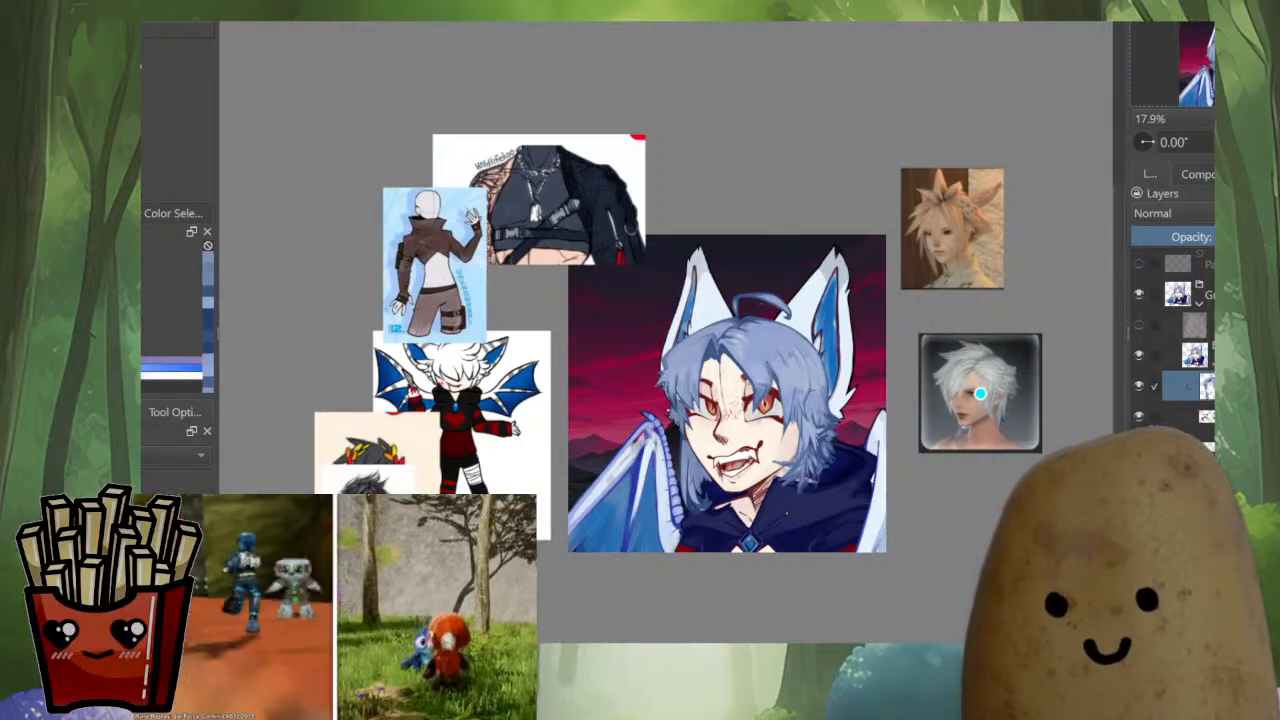
key("m")
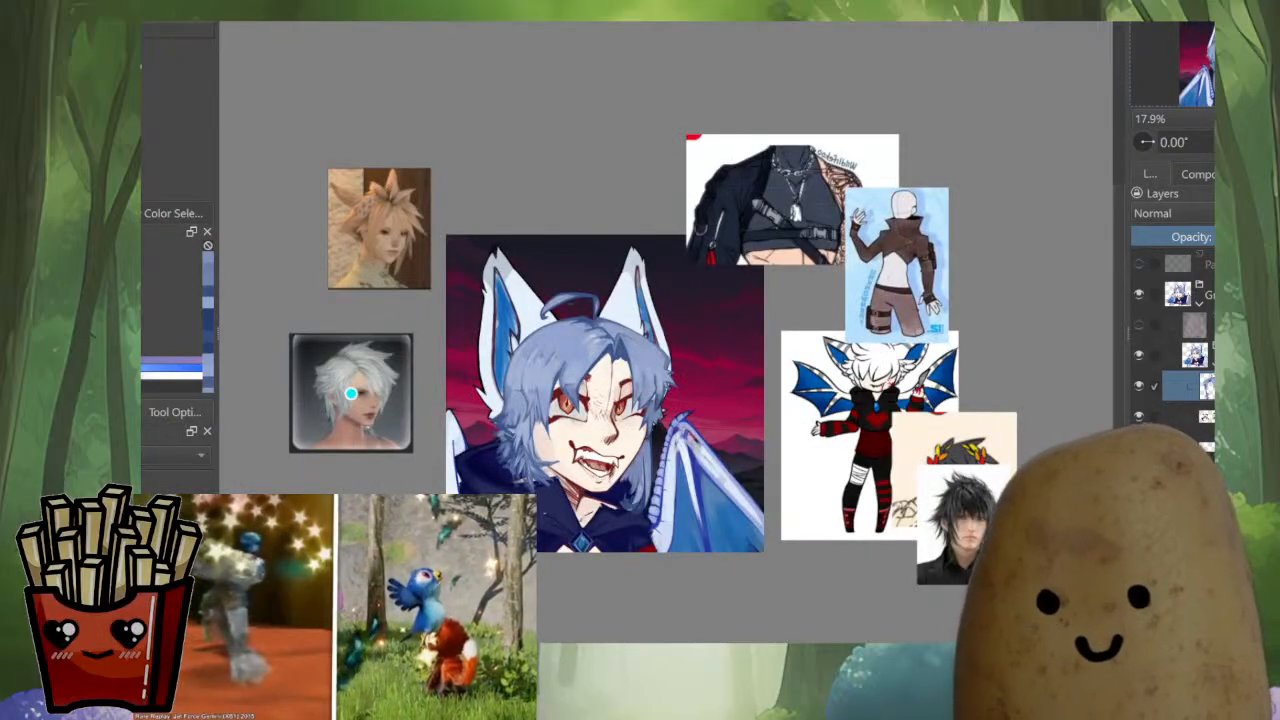
Rotate the canvas and paint blue strands over the white gap where the far-side lock meets the upper tufts beside the cheek
scroll(660, 445, "up", 5)
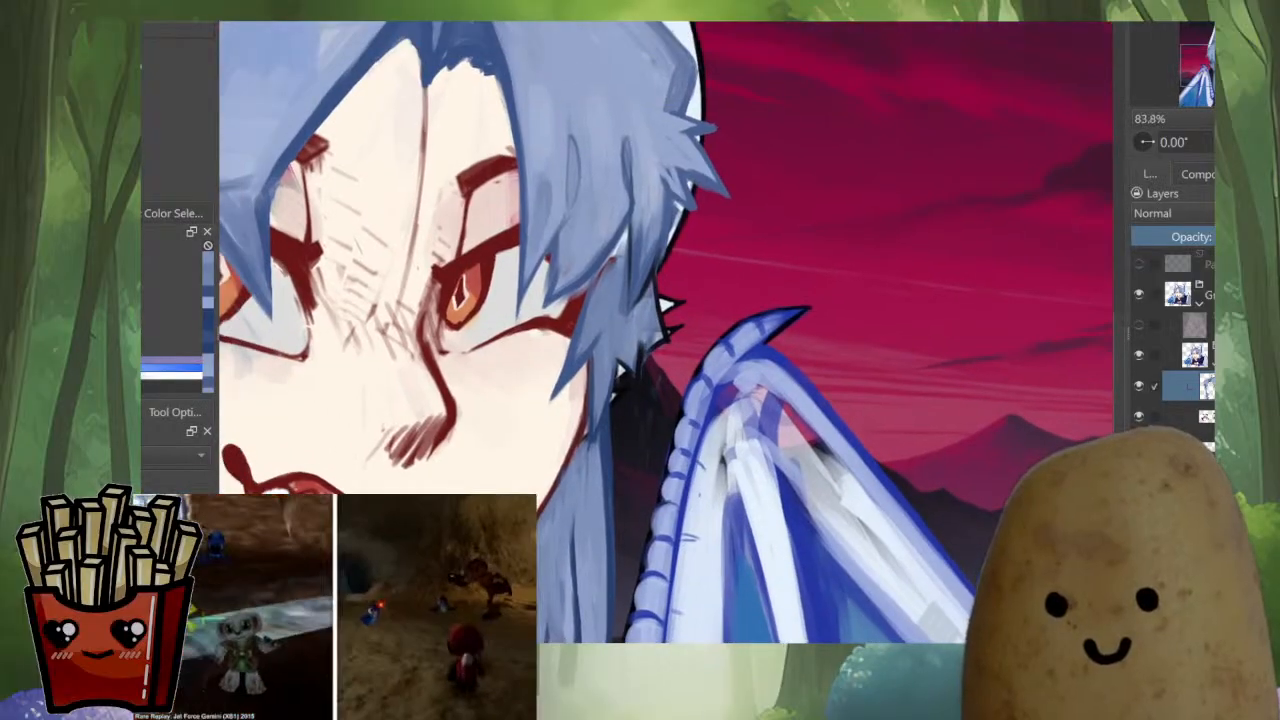
scroll(612, 433, "up", 2)
left_click(618, 440, "ctrl")
left_click_drag(634, 466, 591, 447)
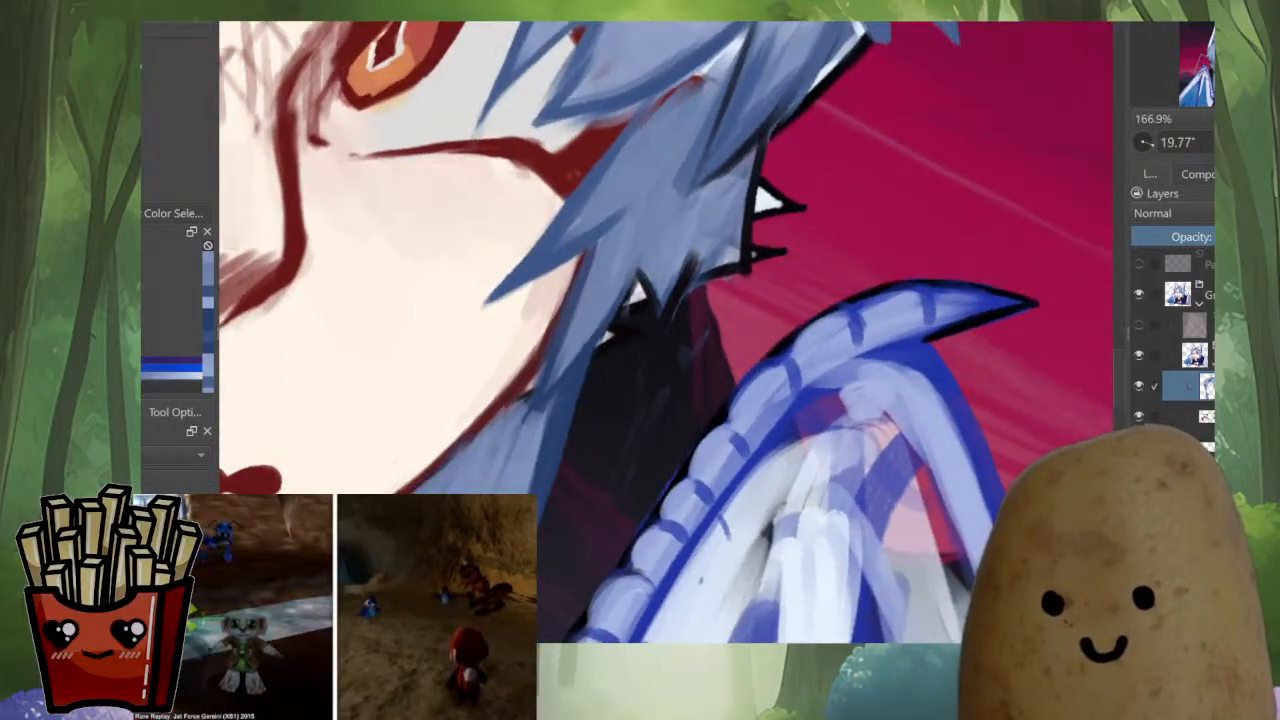
mouse_move(625, 332)
left_mouse_down()
mouse_move(641, 296)
mouse_move(575, 422)
left_mouse_up()
left_click_drag(638, 298, 585, 384)
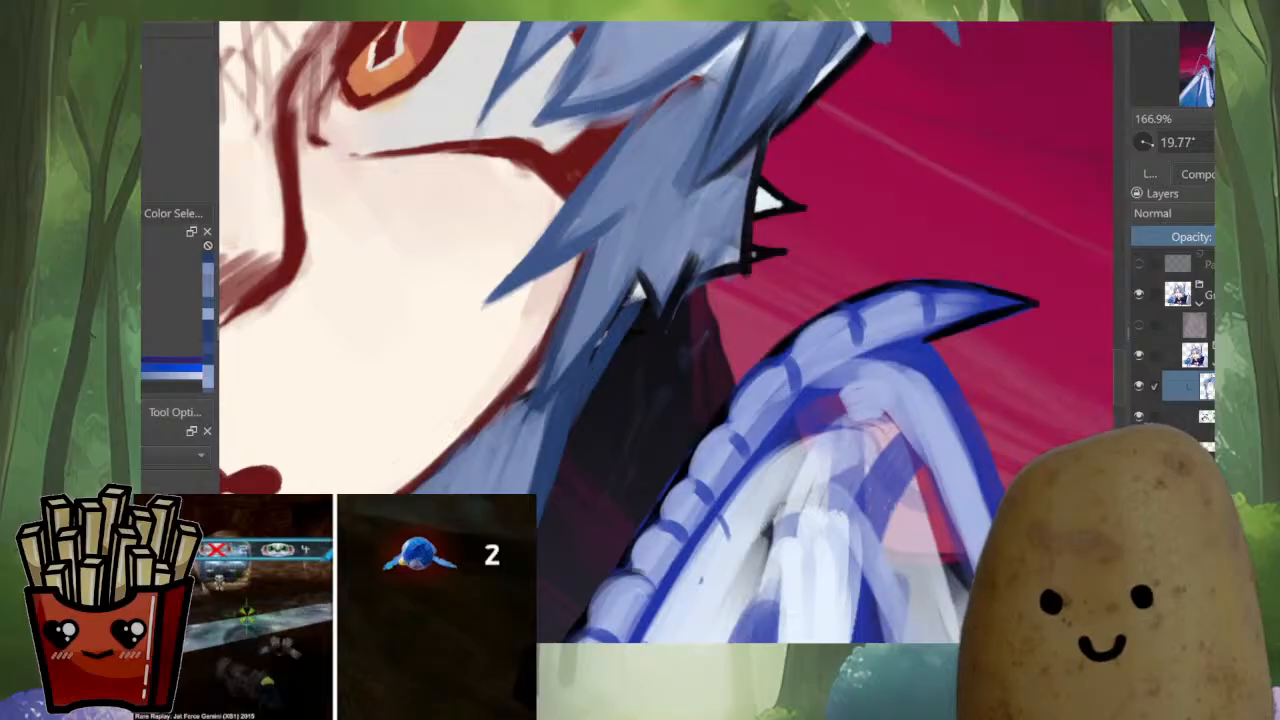
left_click_drag(633, 307, 567, 452)
left_click_drag(616, 350, 558, 476)
left_click_drag(640, 286, 560, 424)
left_click(548, 430, "ctrl")
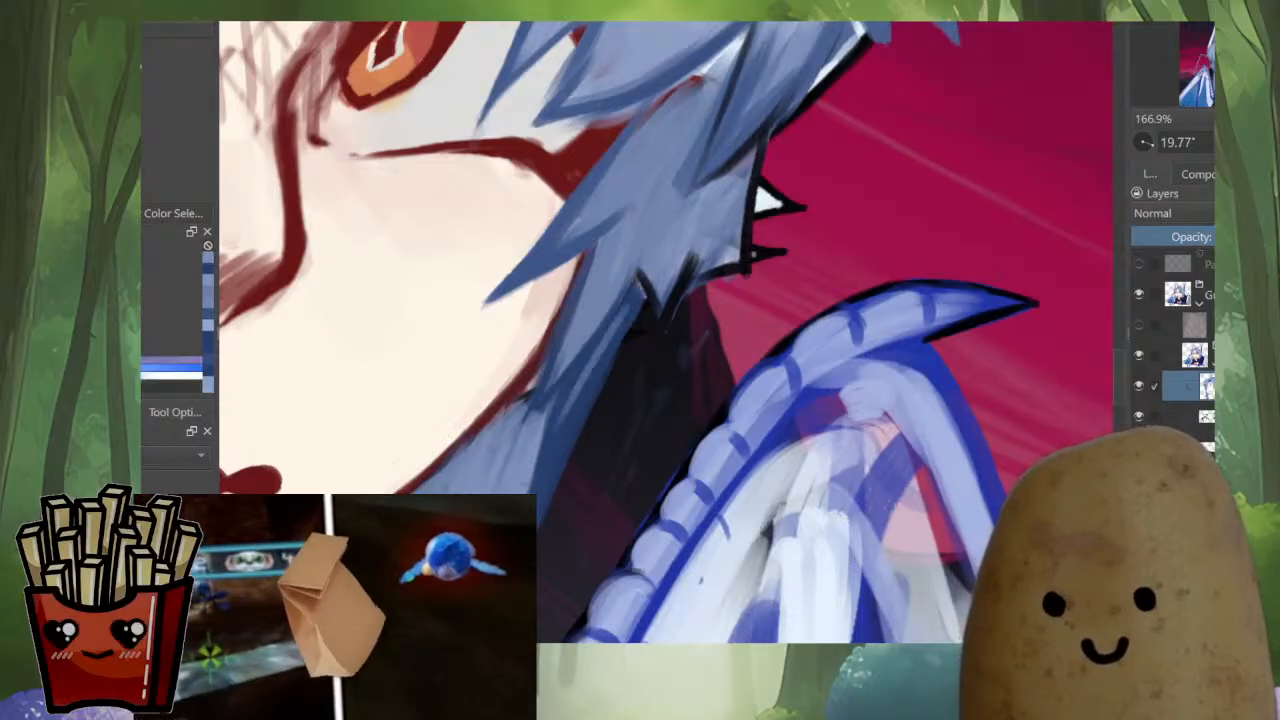
Layer long blue strands from beneath the upper tufts down the outer edge of the far-side lock, over the dark collar
left_click_drag(620, 322, 548, 474)
left_click_drag(602, 344, 547, 466)
left_click_drag(626, 314, 546, 430)
left_click_drag(626, 306, 545, 442)
scroll(577, 420, "down", 4)
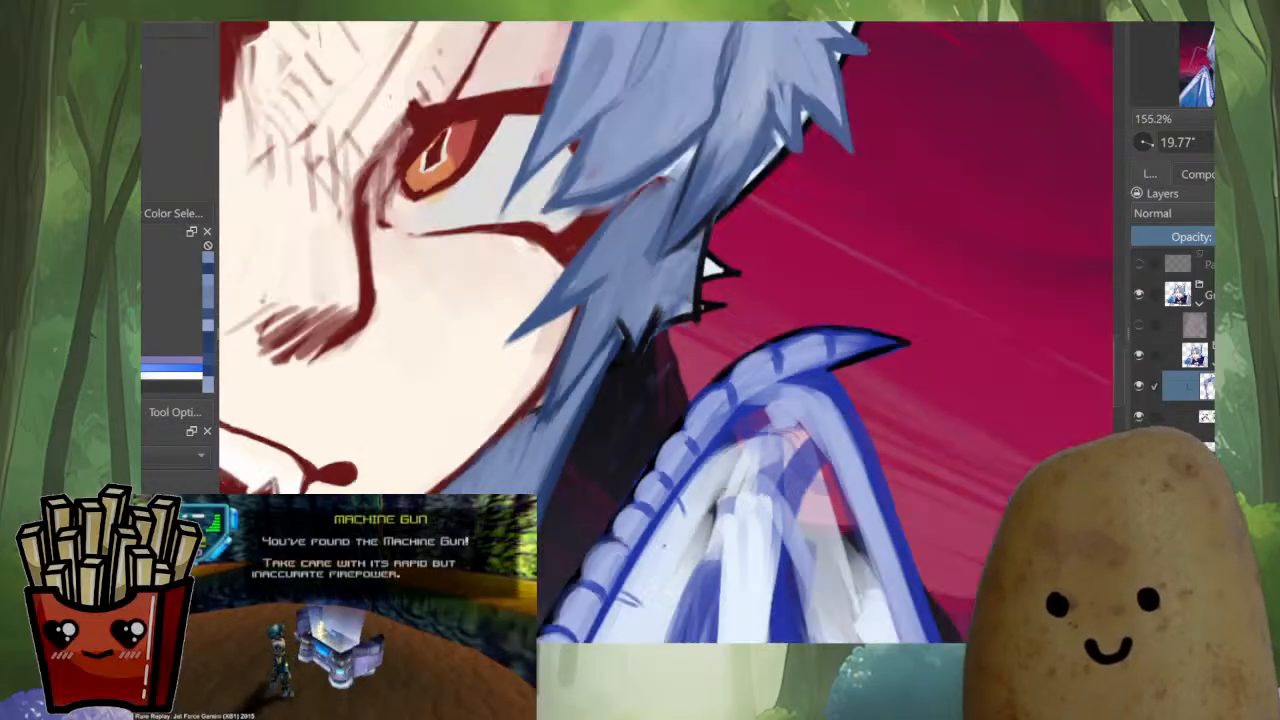
scroll(566, 384, "up", 2)
left_click_drag(640, 252, 596, 352)
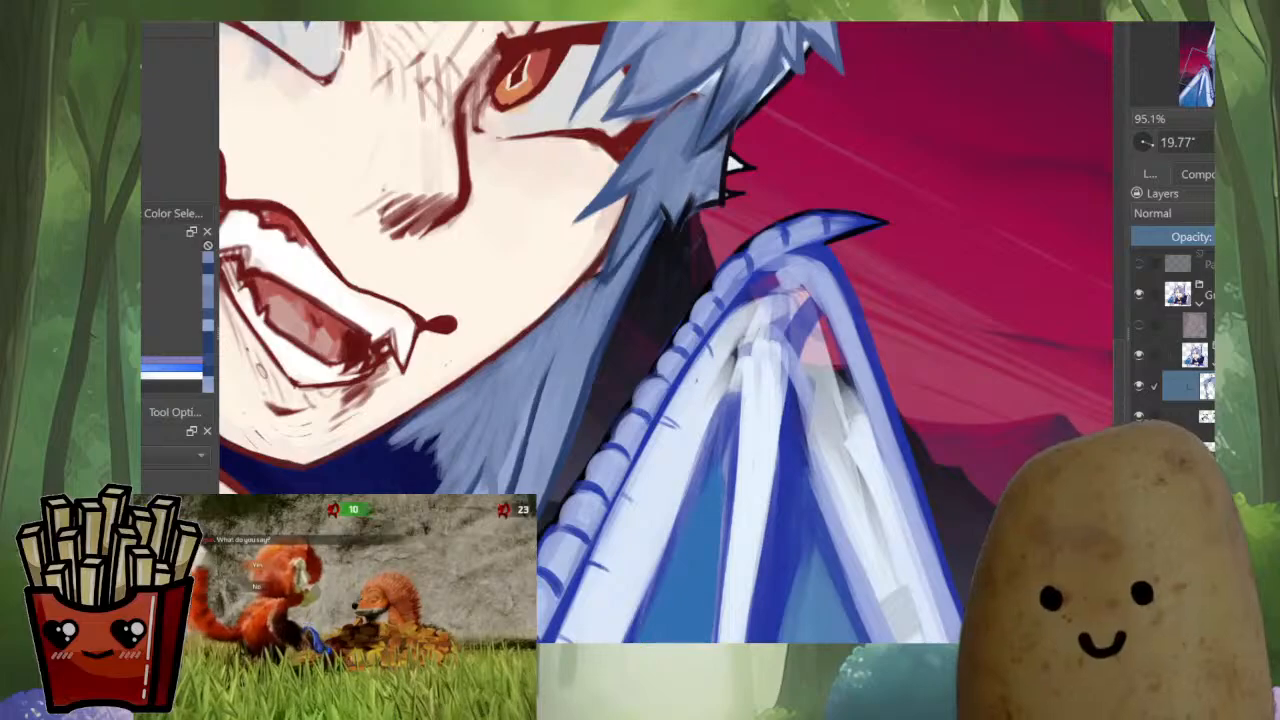
left_click_drag(616, 300, 571, 430)
left_click_drag(602, 334, 564, 446)
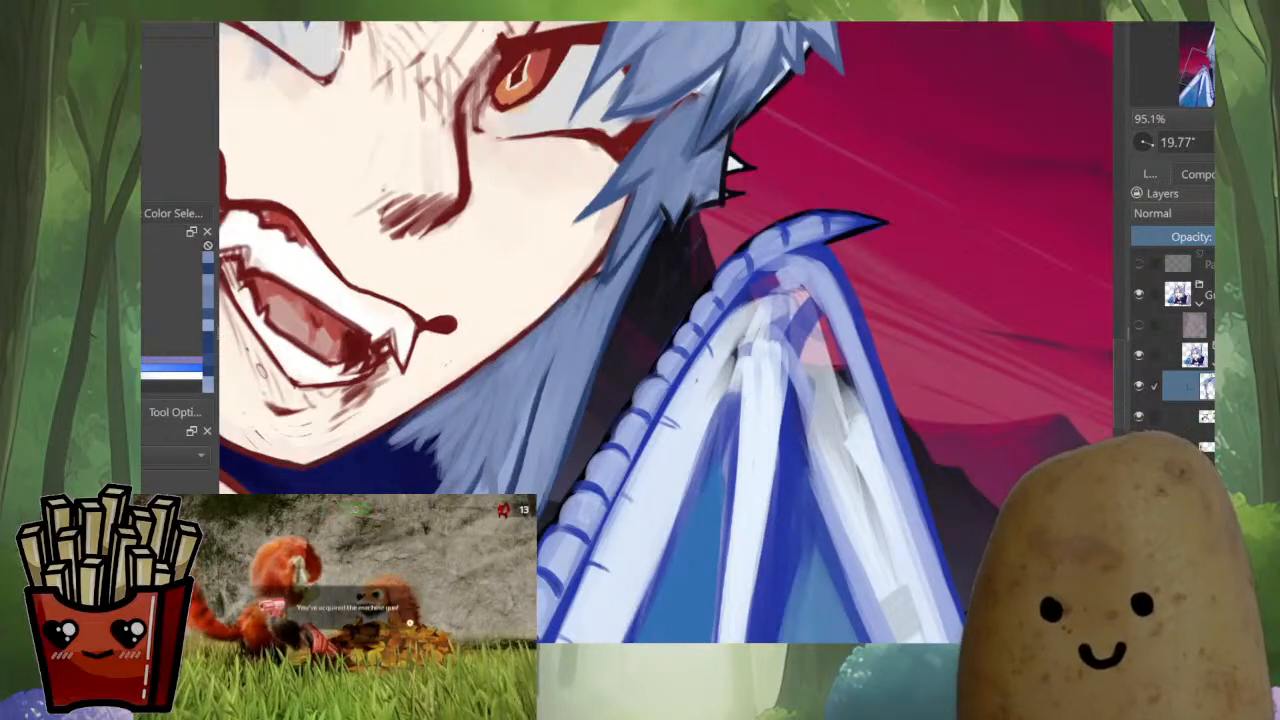
Mirror the canvas, reset its rotation to 0°, and check the far-side lock against the whole portrait
scroll(665, 330, "down", 5)
key("m")
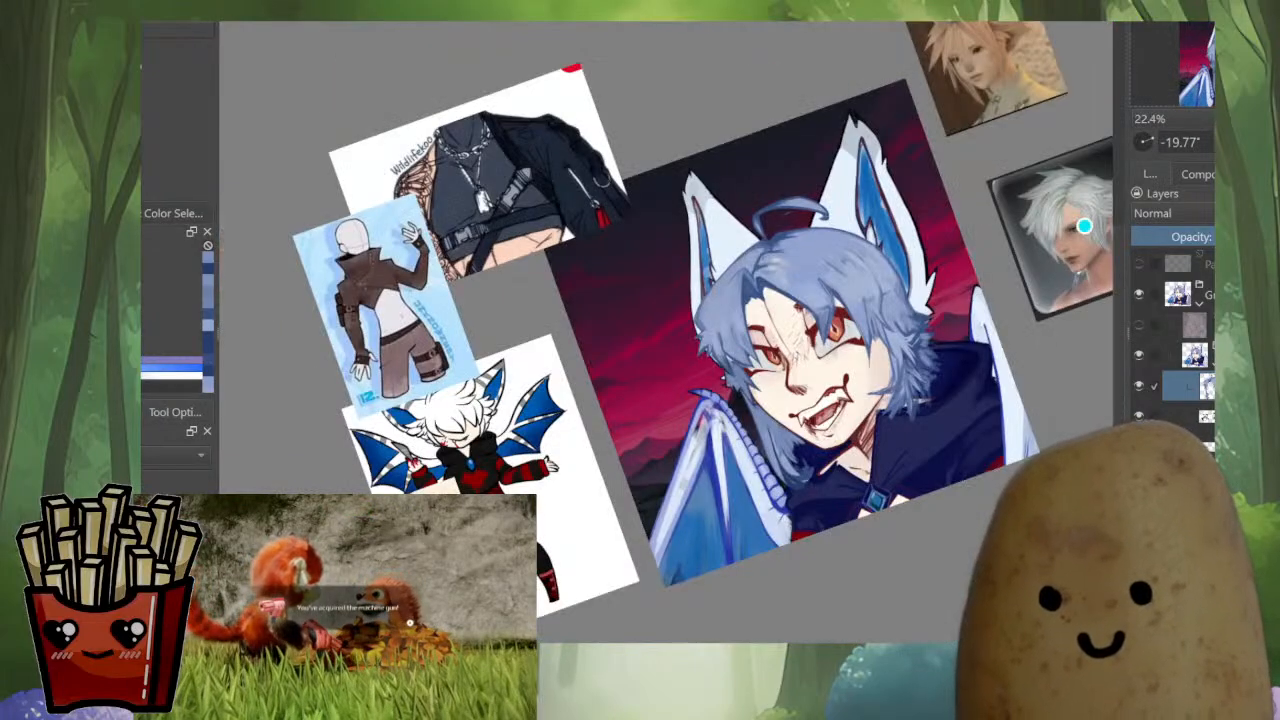
left_click_drag(1084, 227, 1093, 373)
scroll(706, 427, "up", 6)
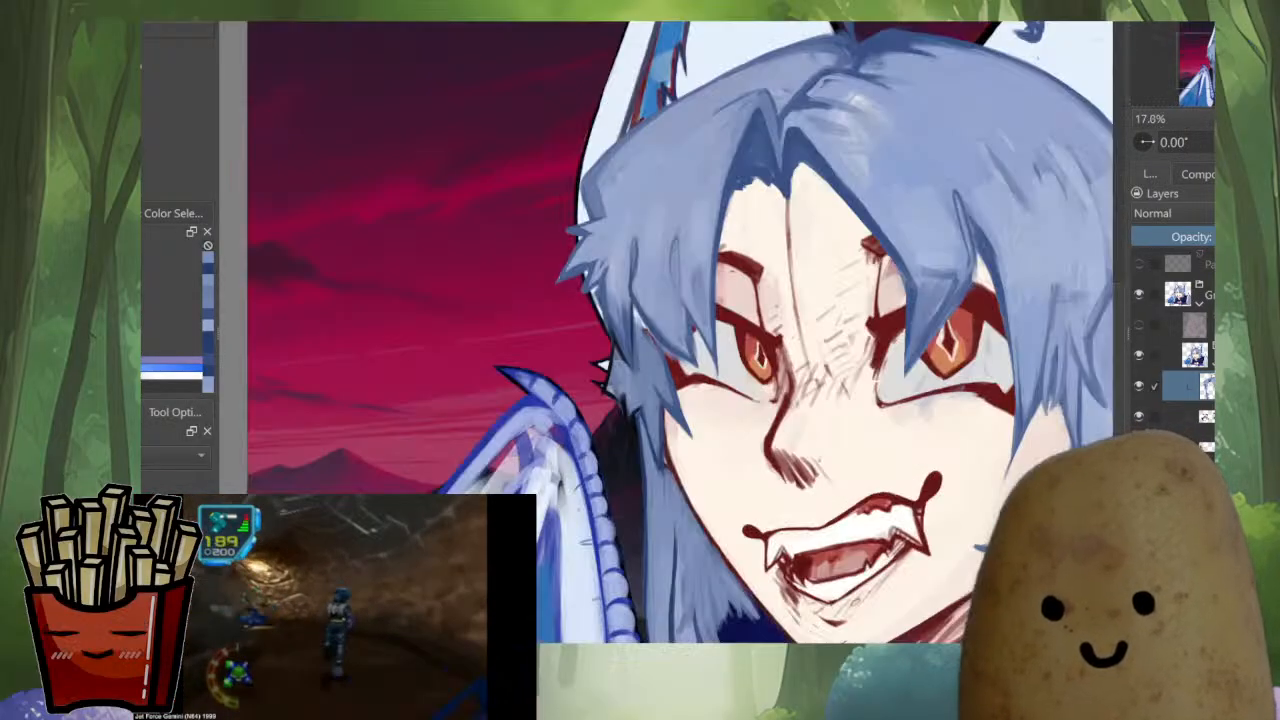
scroll(706, 427, "down", 3)
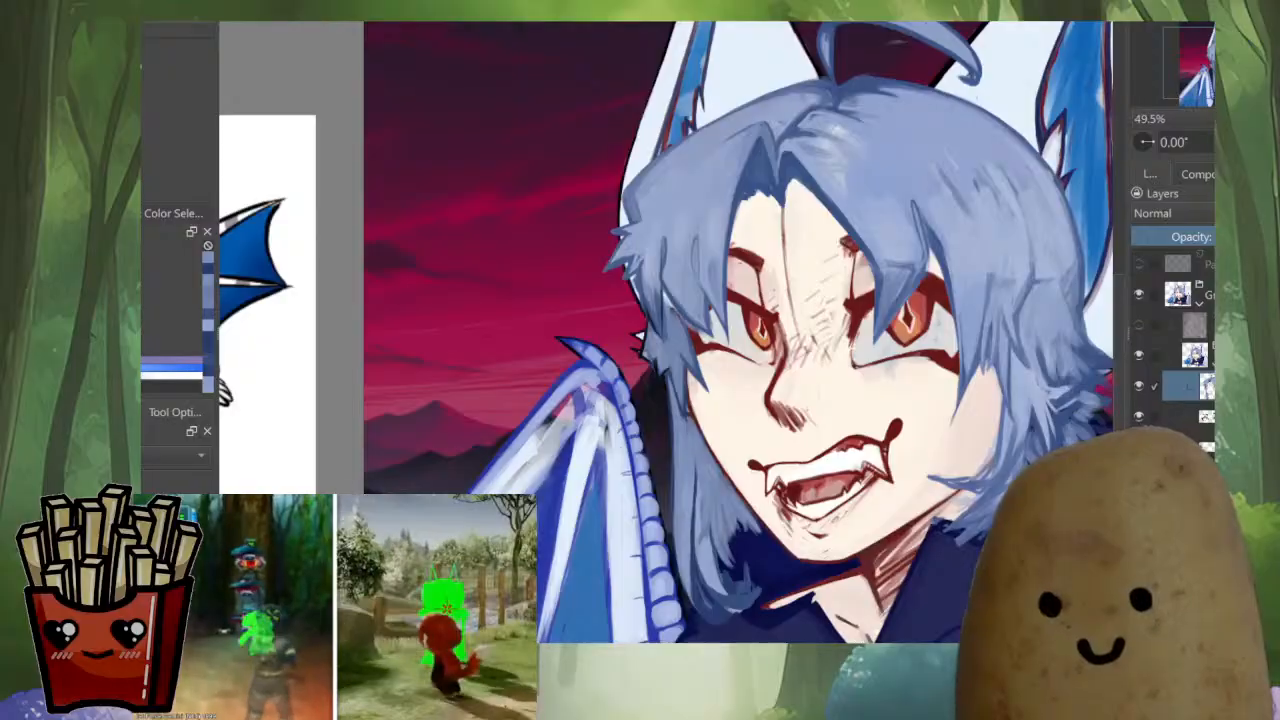
Add two short pointed strands flicking outward from the far-side lock below the upper tufts and check them in the full portrait
scroll(664, 382, "up", 2)
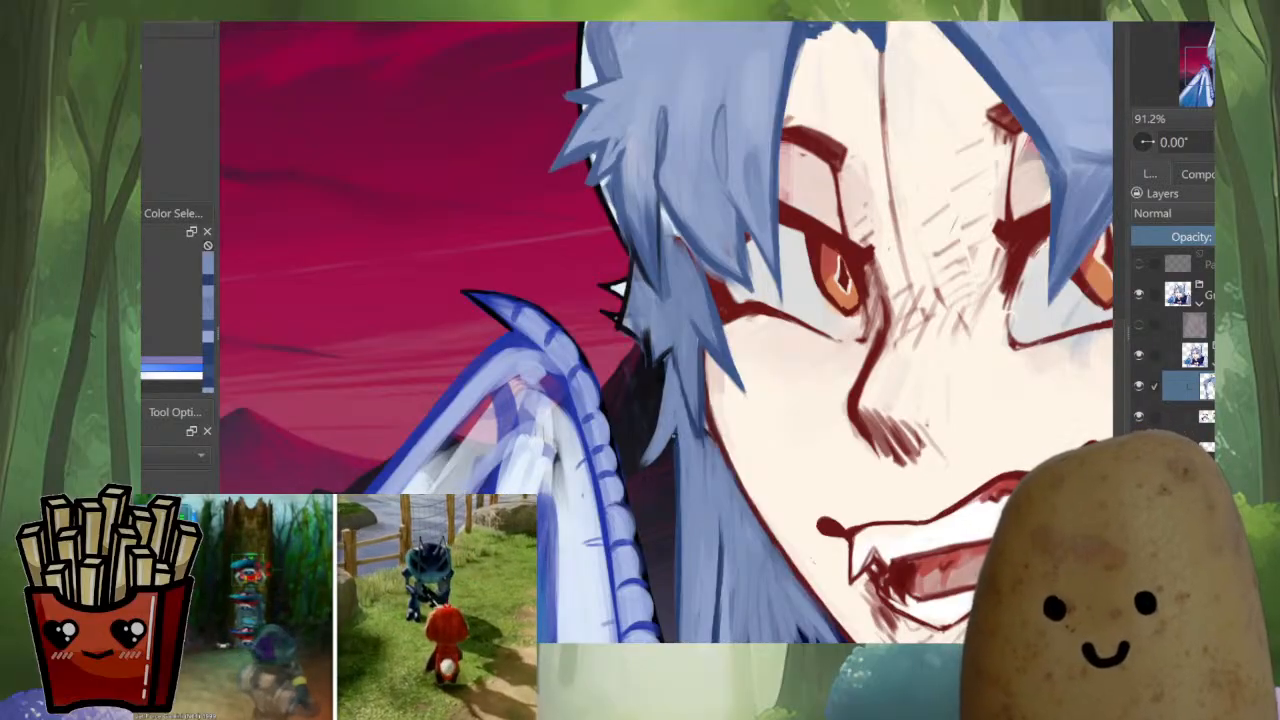
scroll(676, 427, "down", 6)
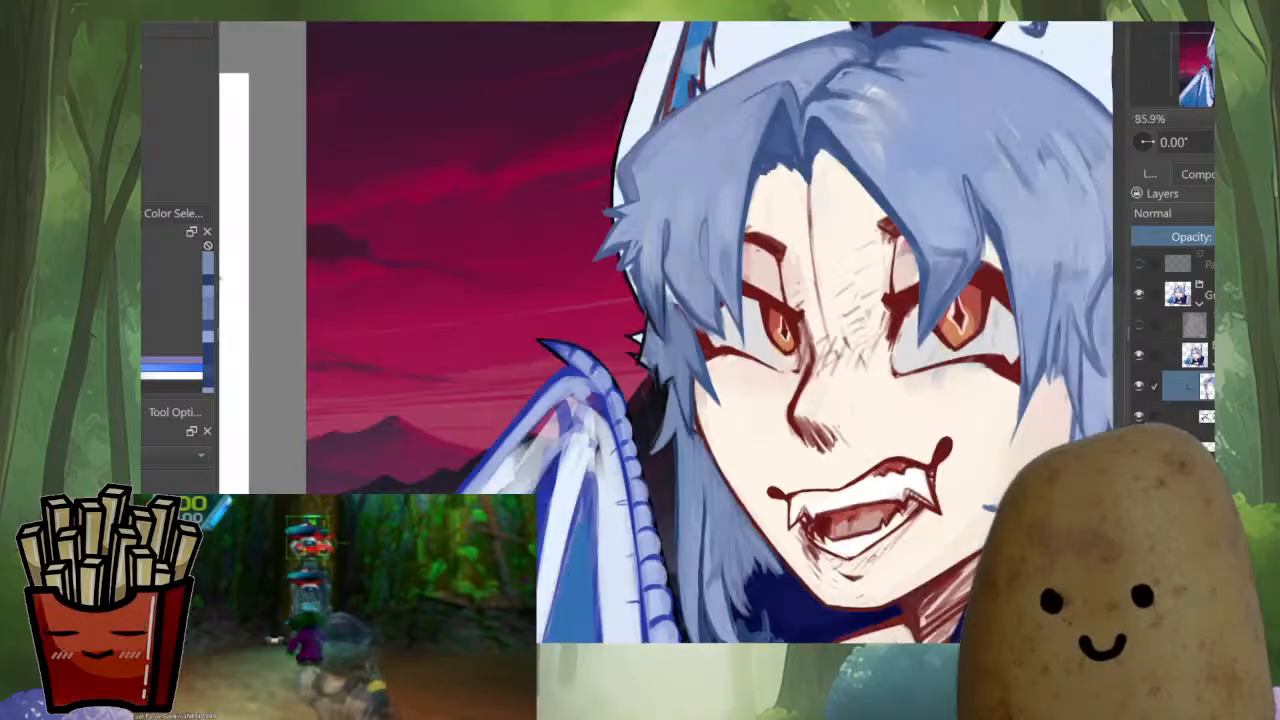
scroll(675, 465, "up", 5)
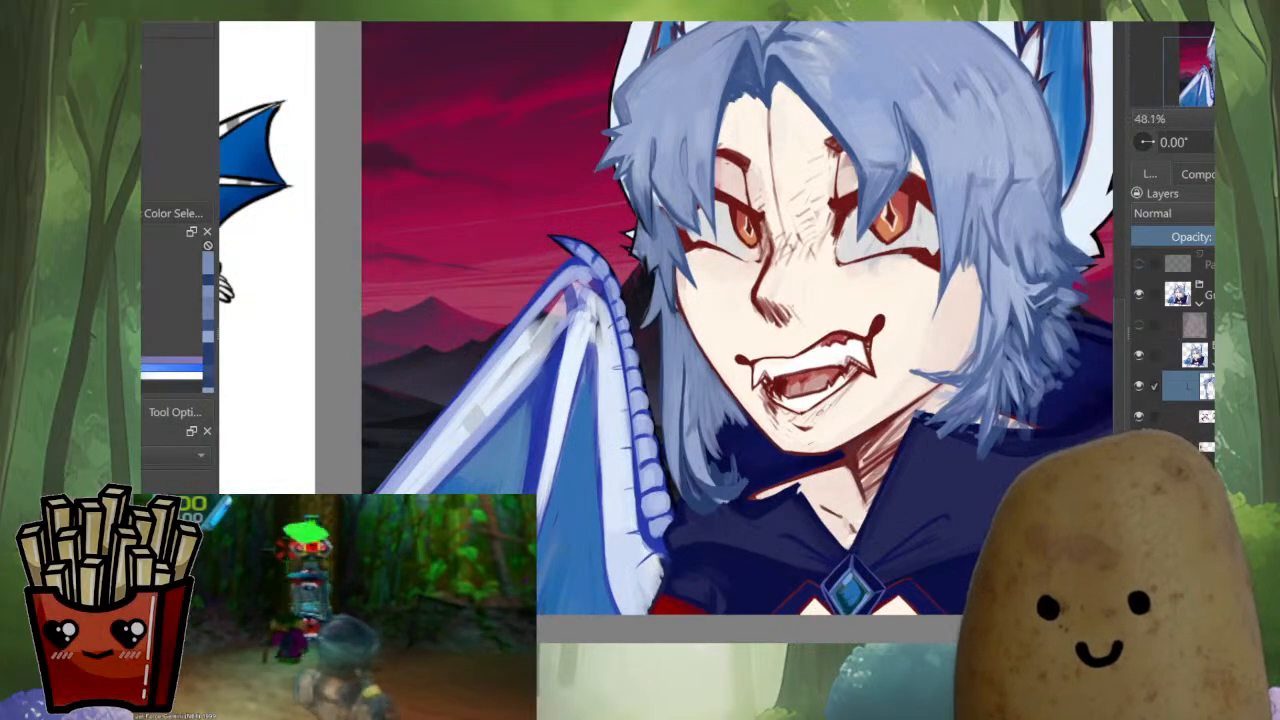
scroll(700, 240, "up", 4)
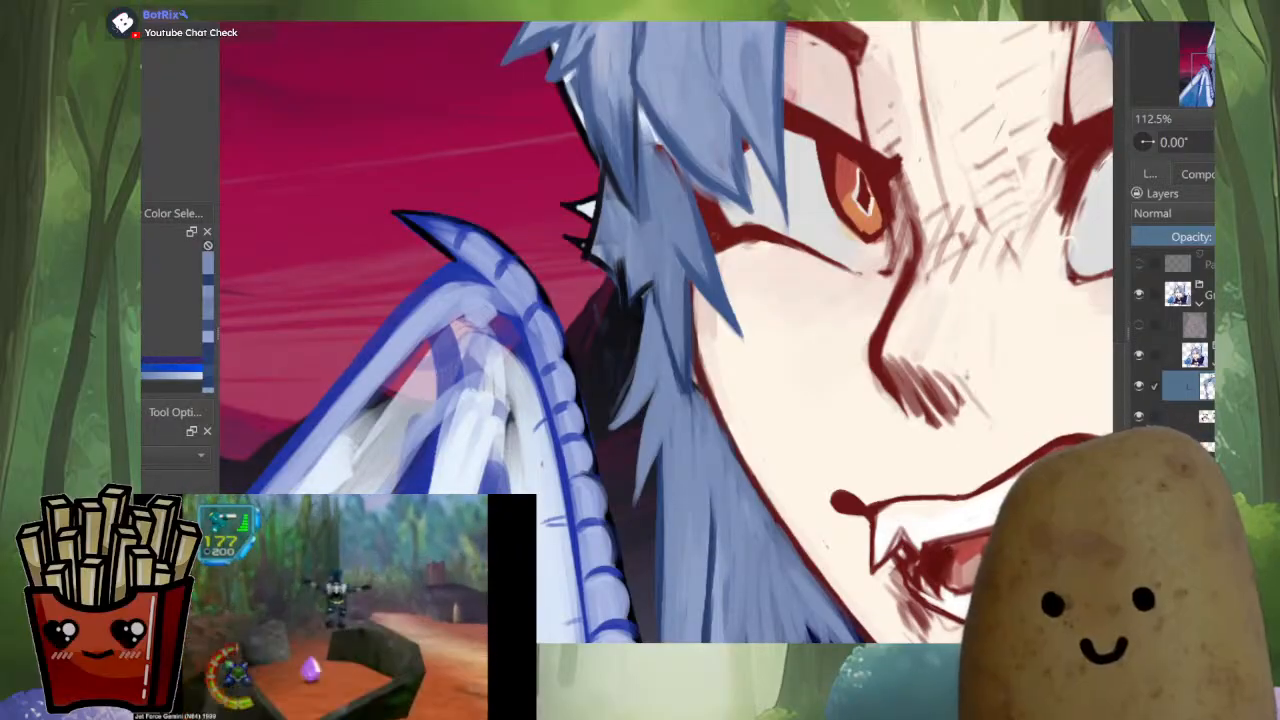
mouse_move(335, 607)
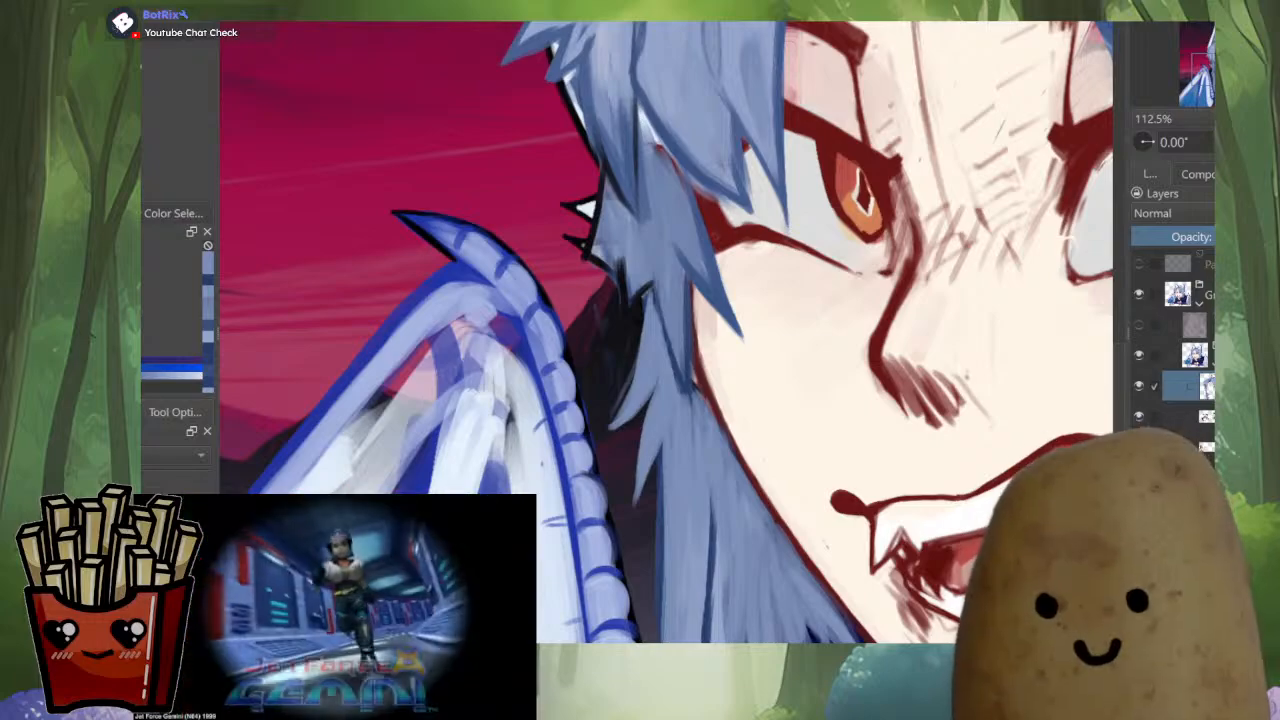
scroll(600, 300, "down", 3)
scroll(600, 300, "down", 2)
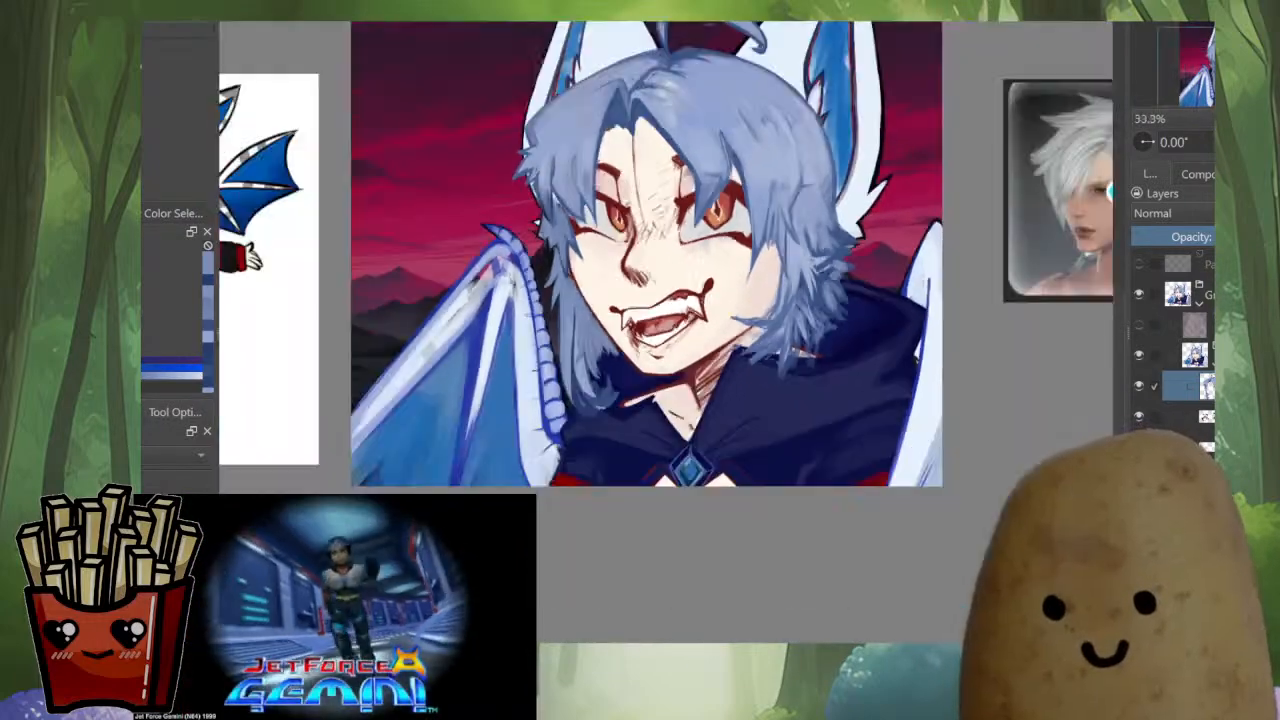
left_click_drag(640, 280, 727, 407)
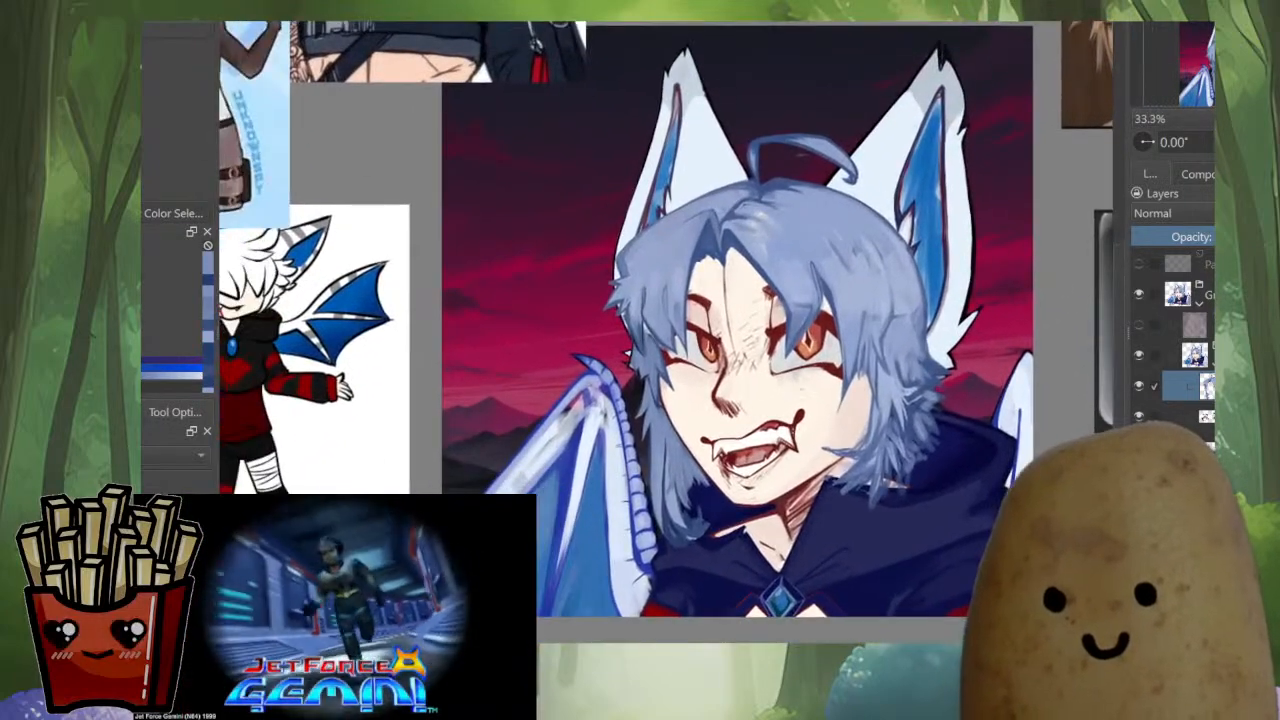